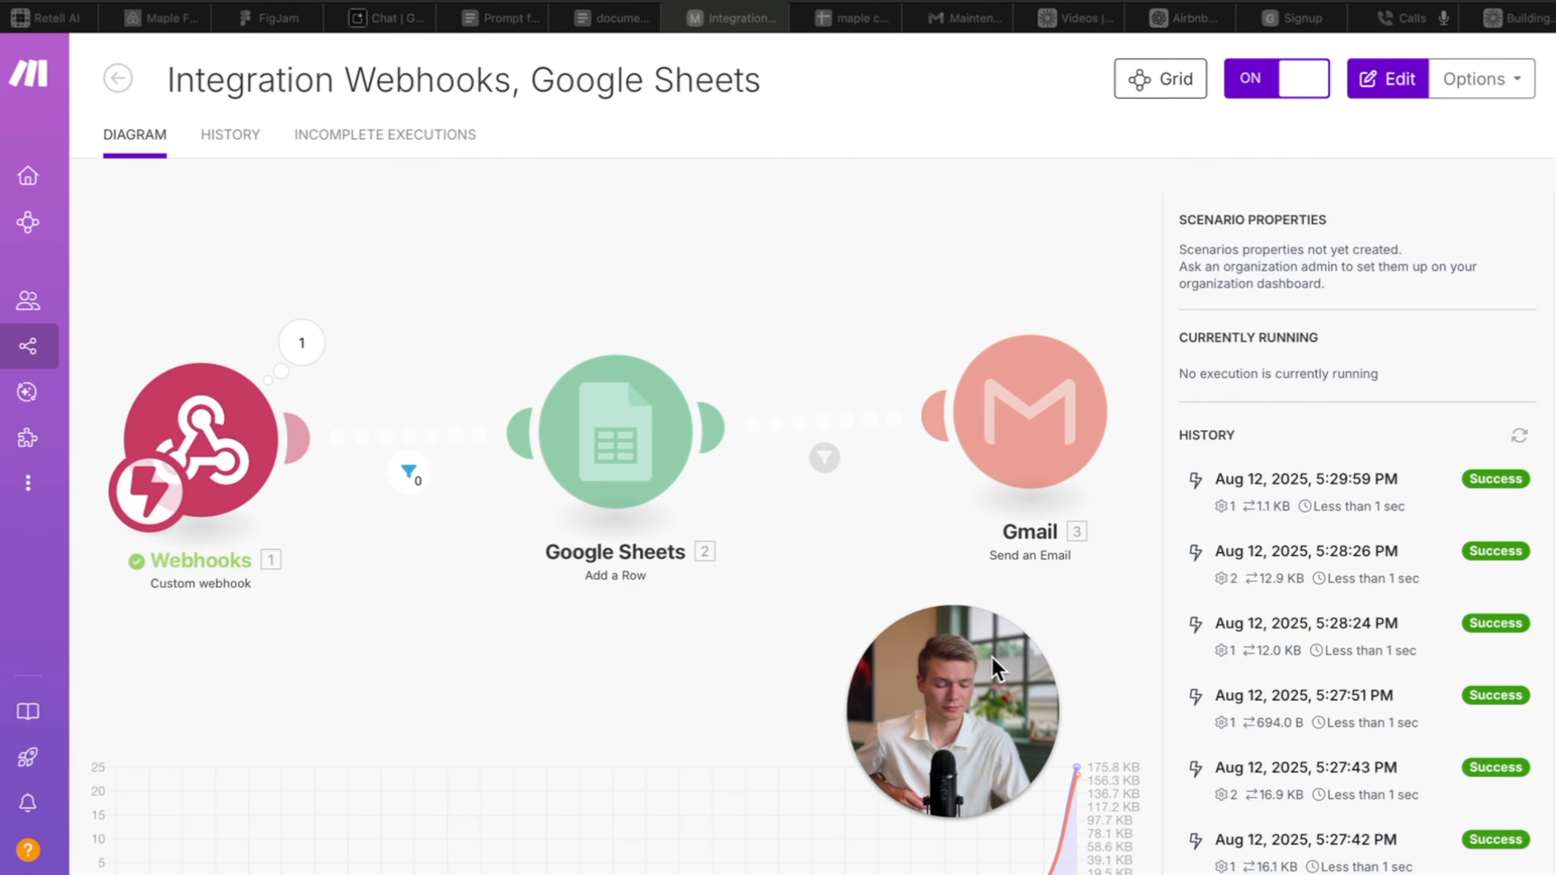
Review the Webhooks → Google Sheets → Gmail scenario diagram and its successful run history.
left_click_drag(992, 659, 1362, 206)
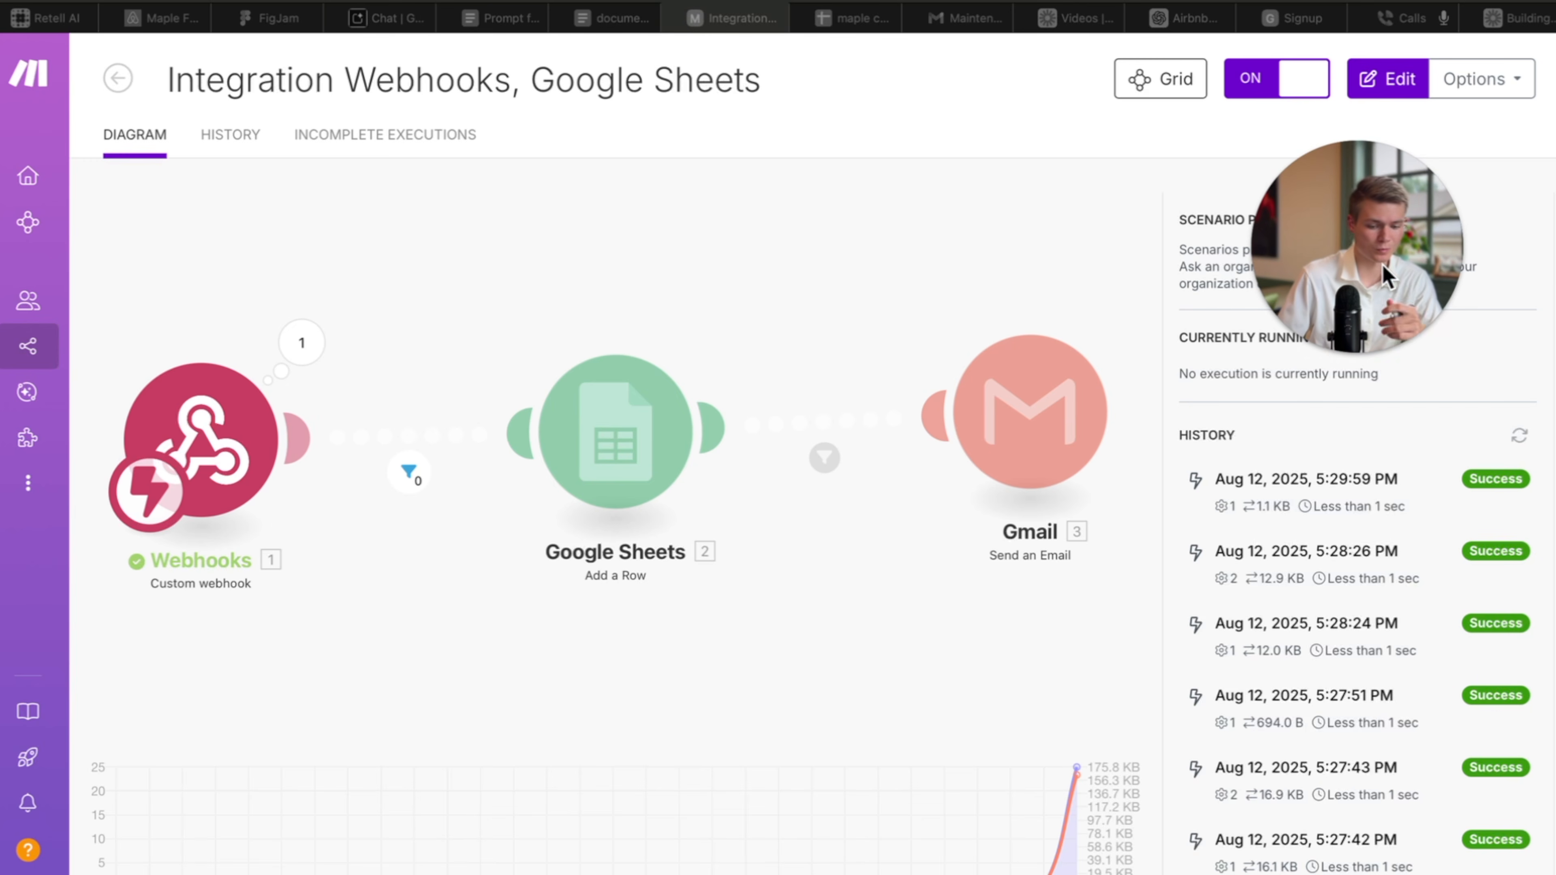
Return to the Google Voice calls page with the call in progress.
left_click(1401, 21)
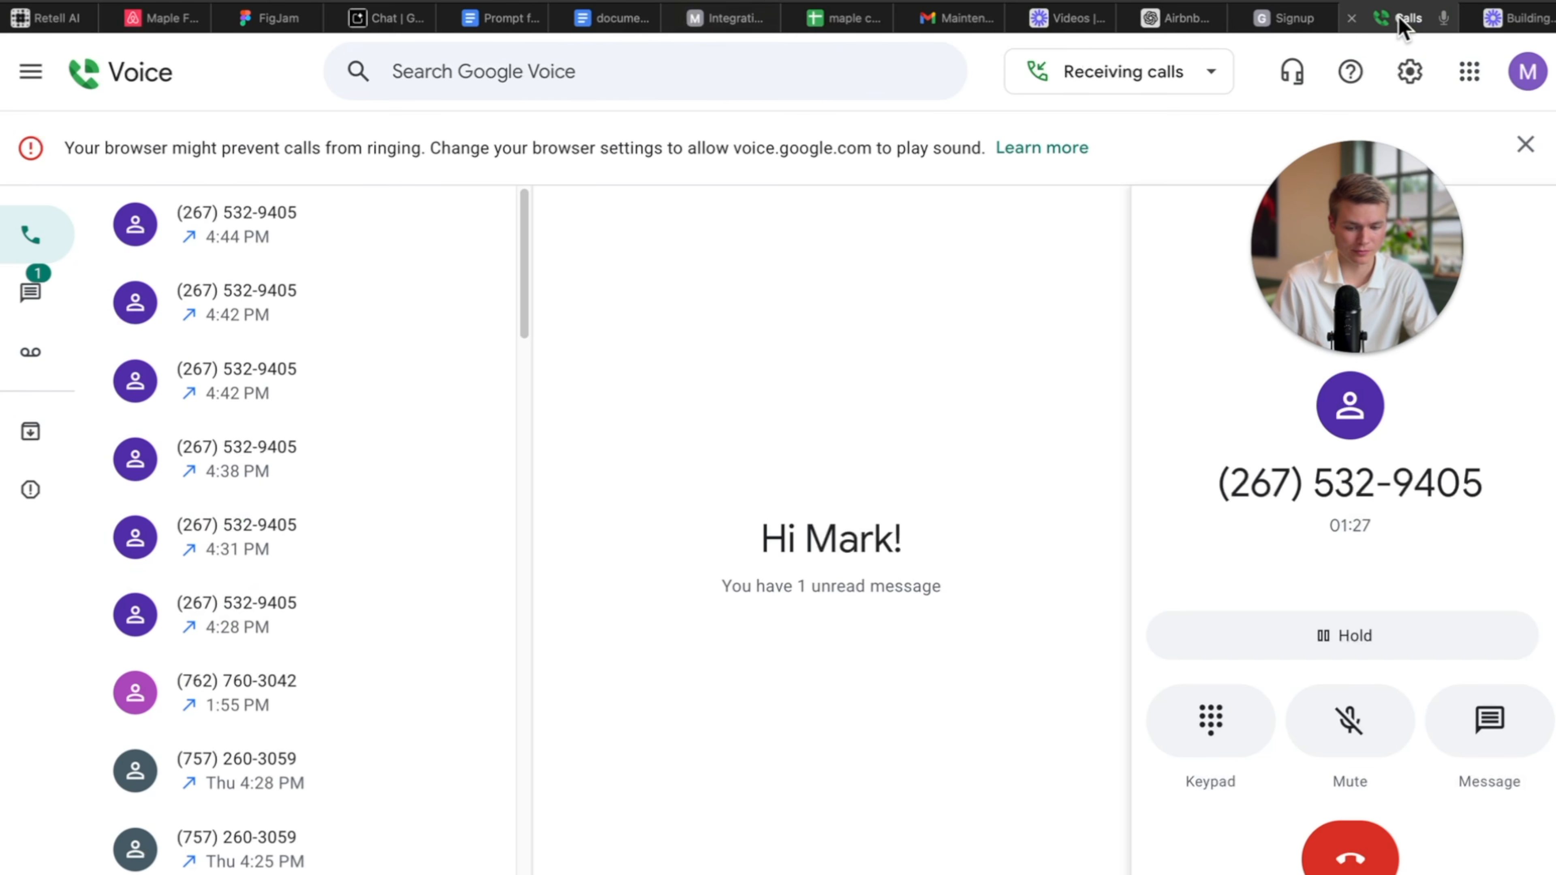
Hang up the current Google Voice call.
left_click(1364, 861)
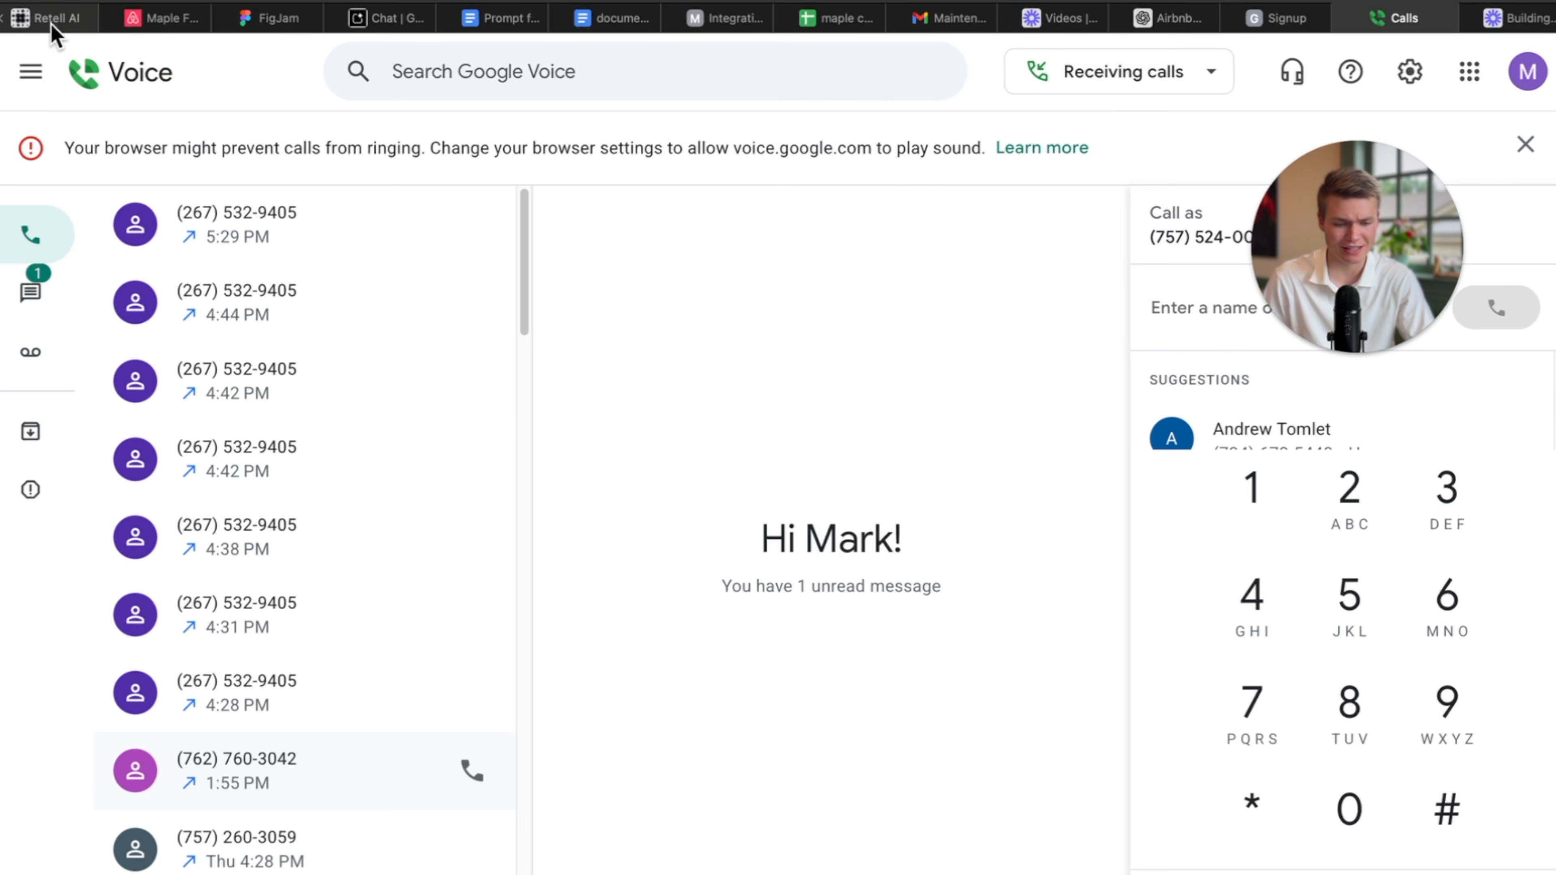
Redial the most recent number and check the maple caller log's new bathtub leak row.
left_click(472, 225)
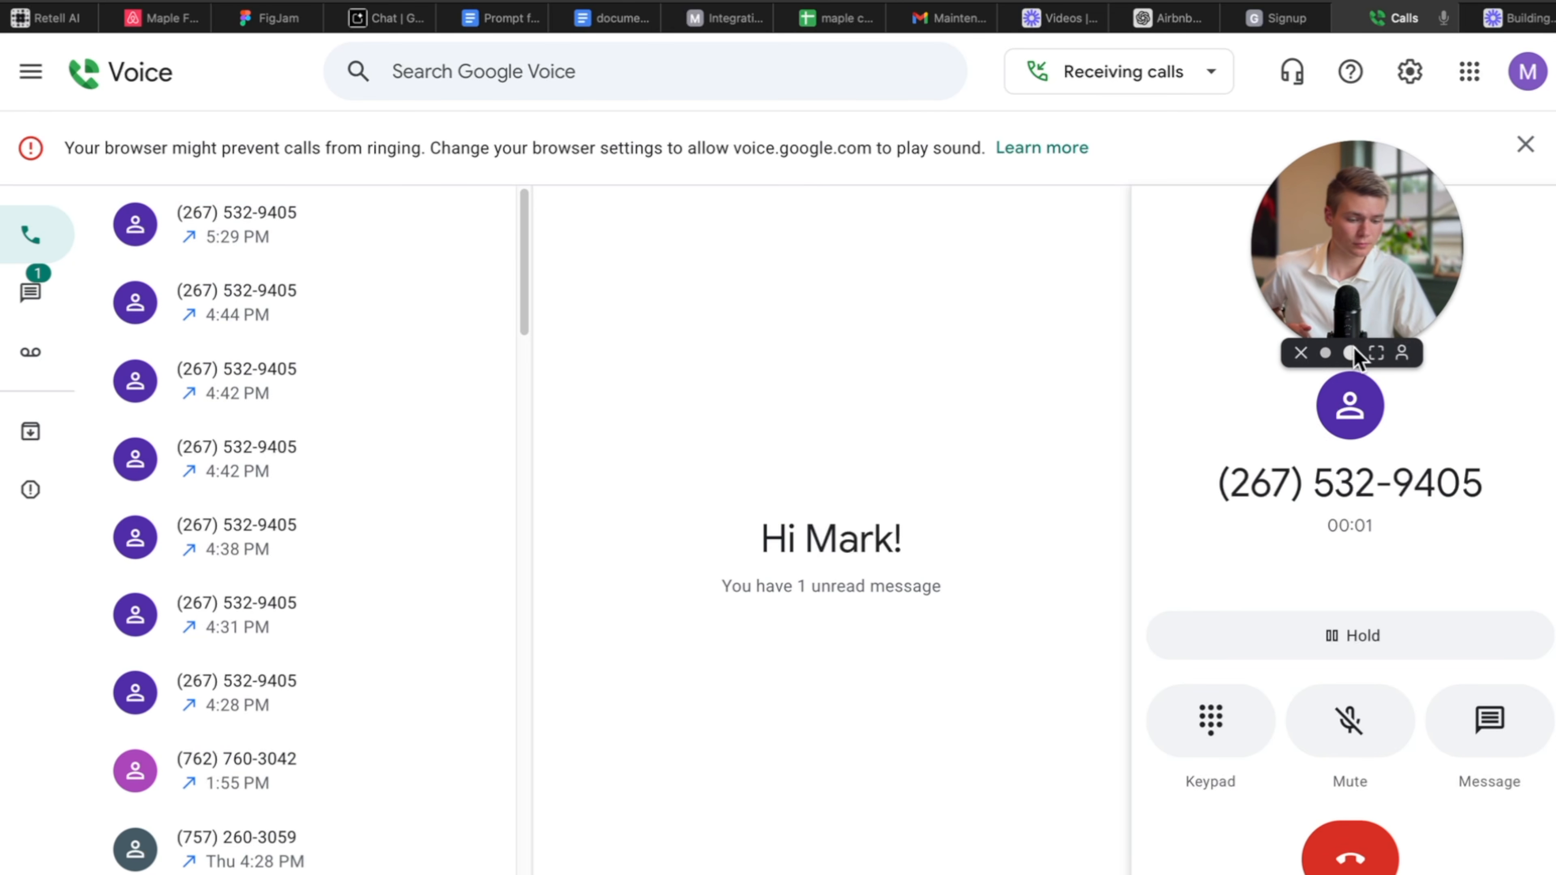
left_click(1350, 353)
left_click_drag(1428, 184, 981, 317)
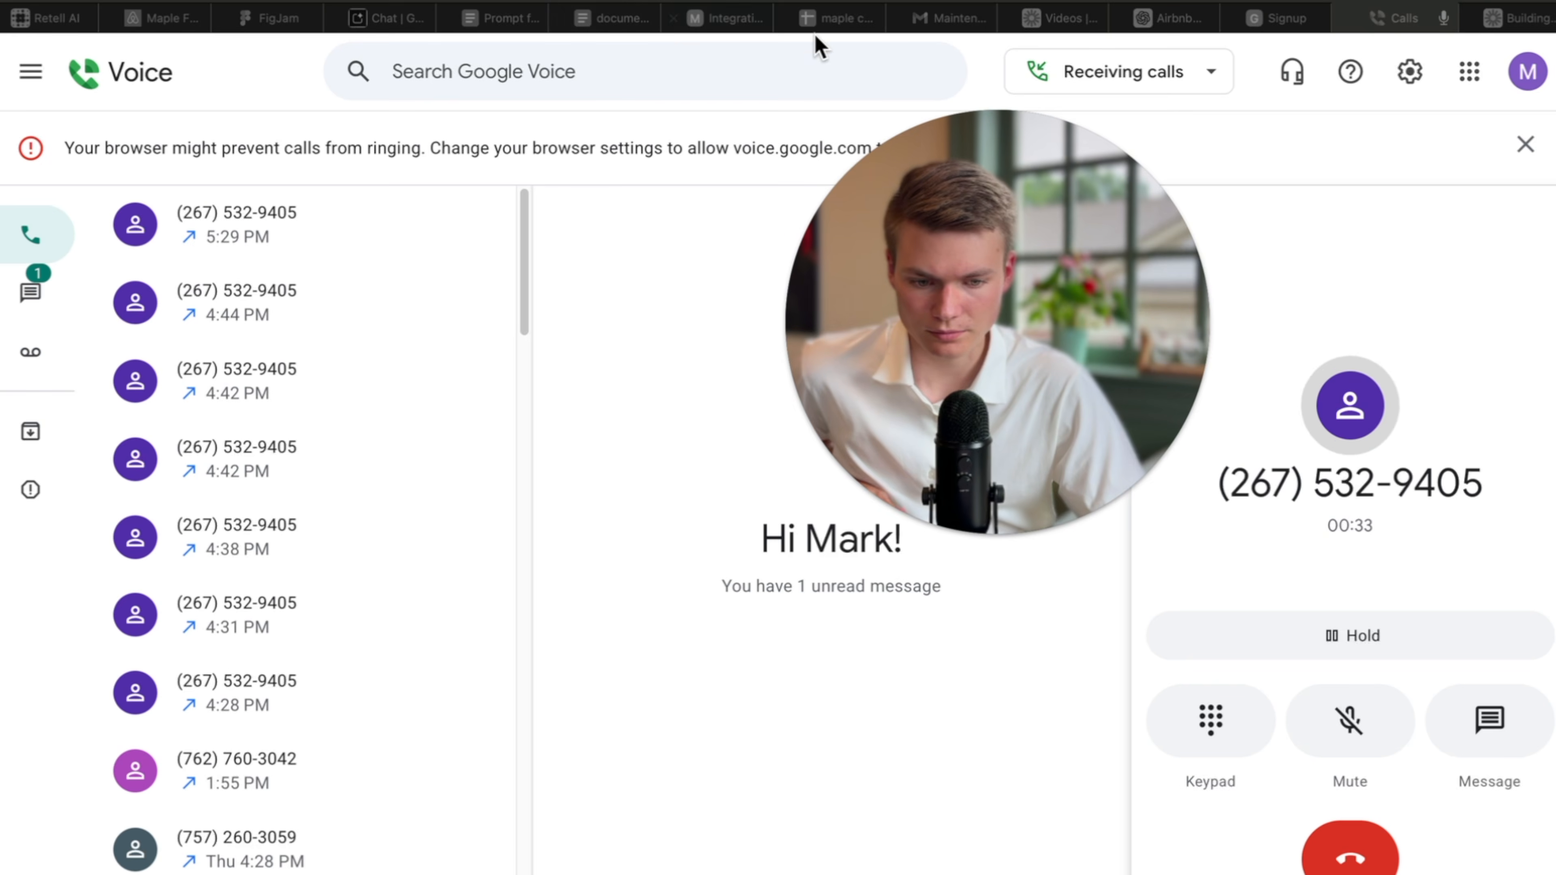
left_click(848, 23)
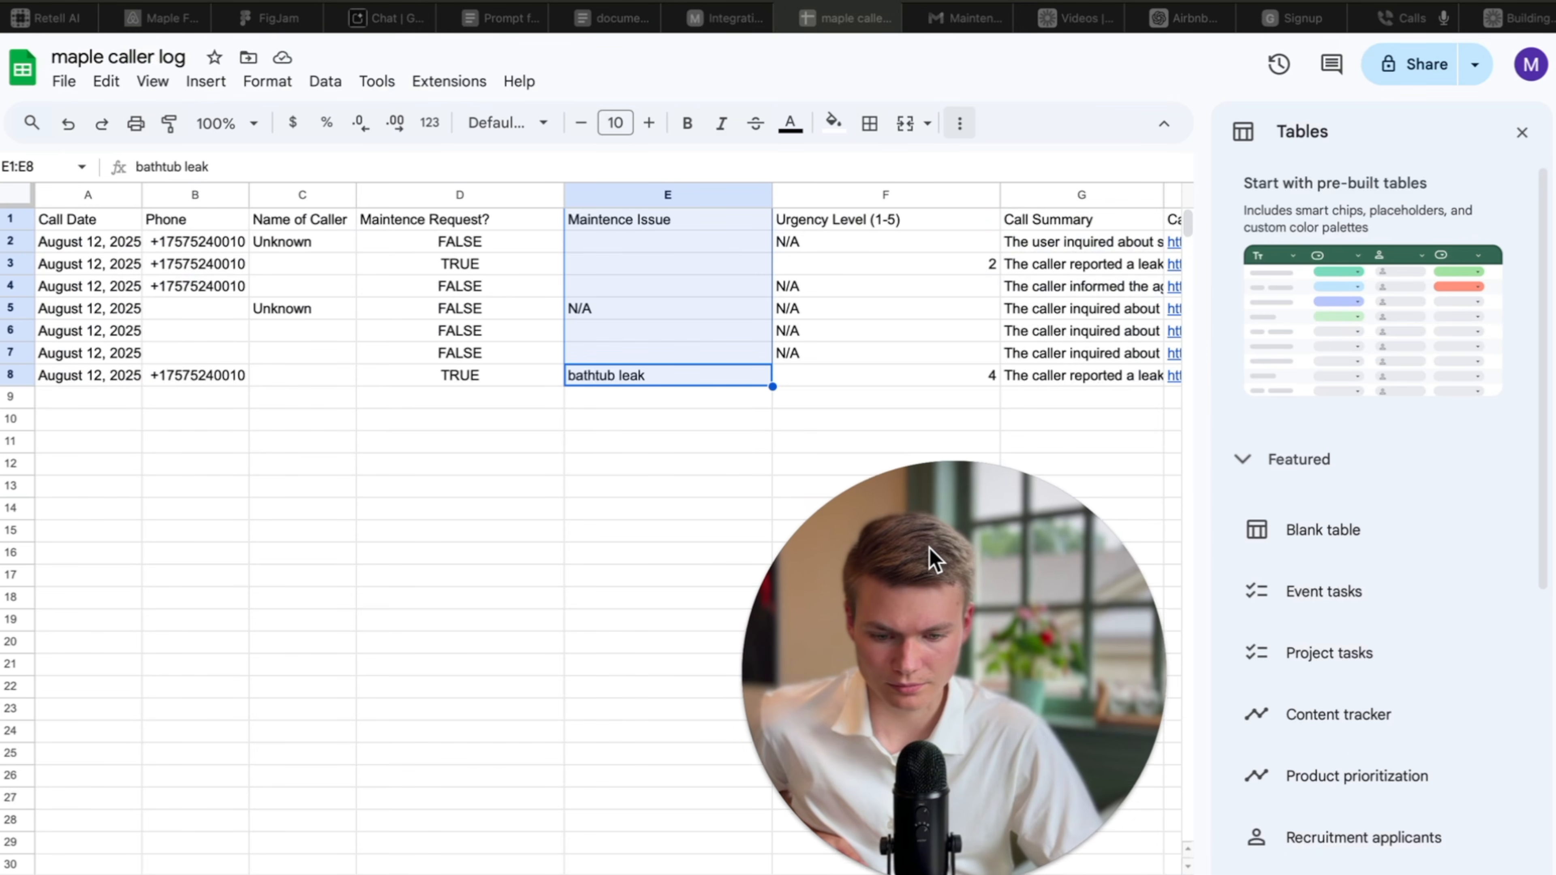
Glance over the caller log, then check the Make scenario's successful 5:31 PM runs.
scroll(630, 538, "down", 2)
scroll(632, 545, "up", 2)
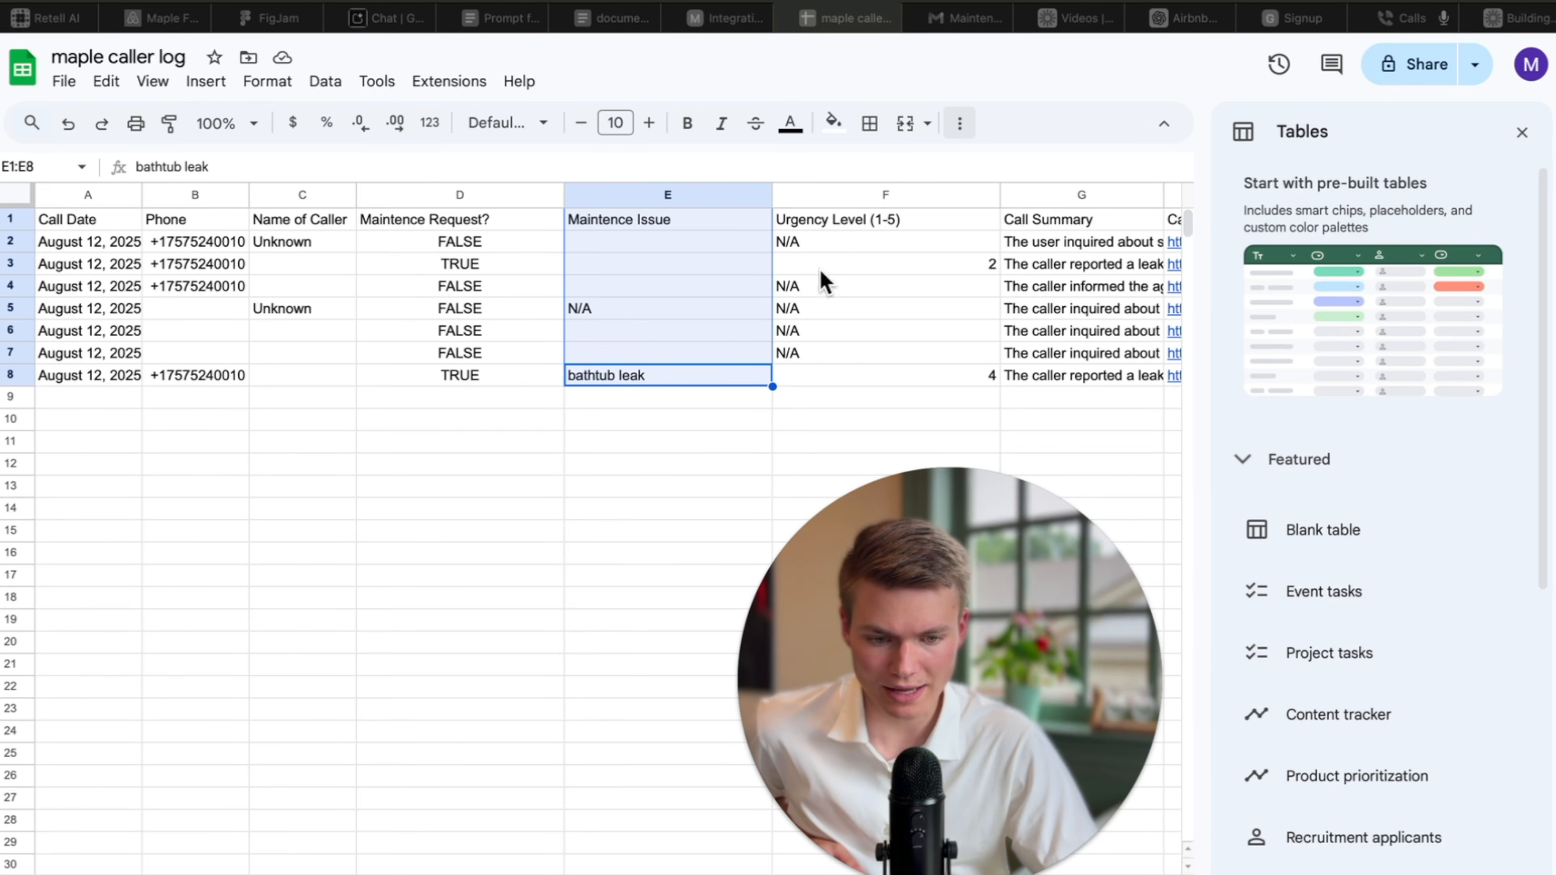
left_click(739, 26)
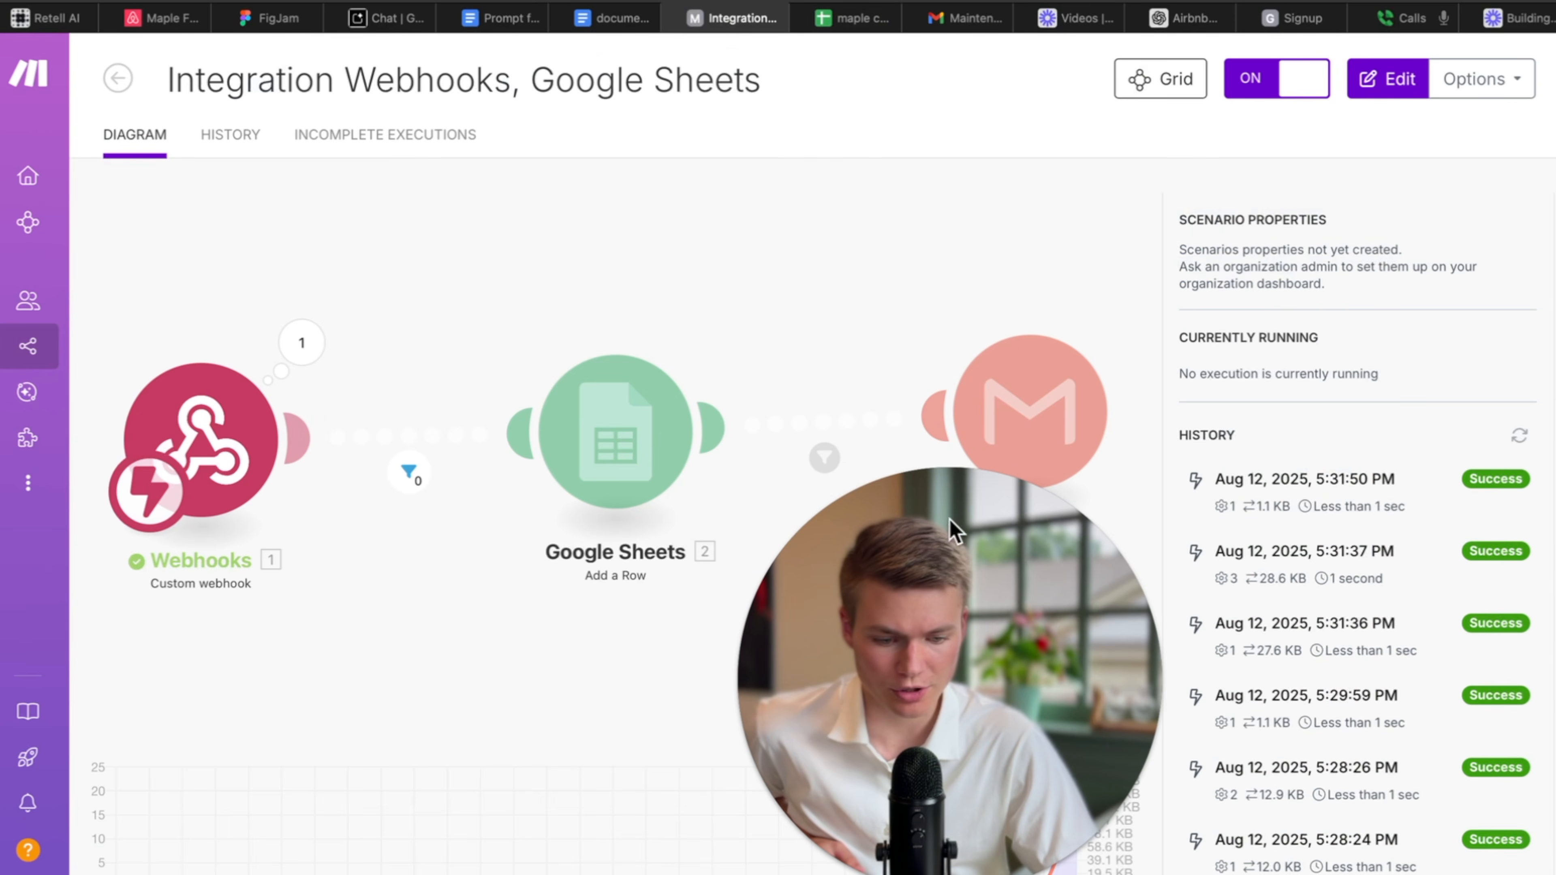
Return to Google Voice and hang up the second test call.
left_click(1409, 27)
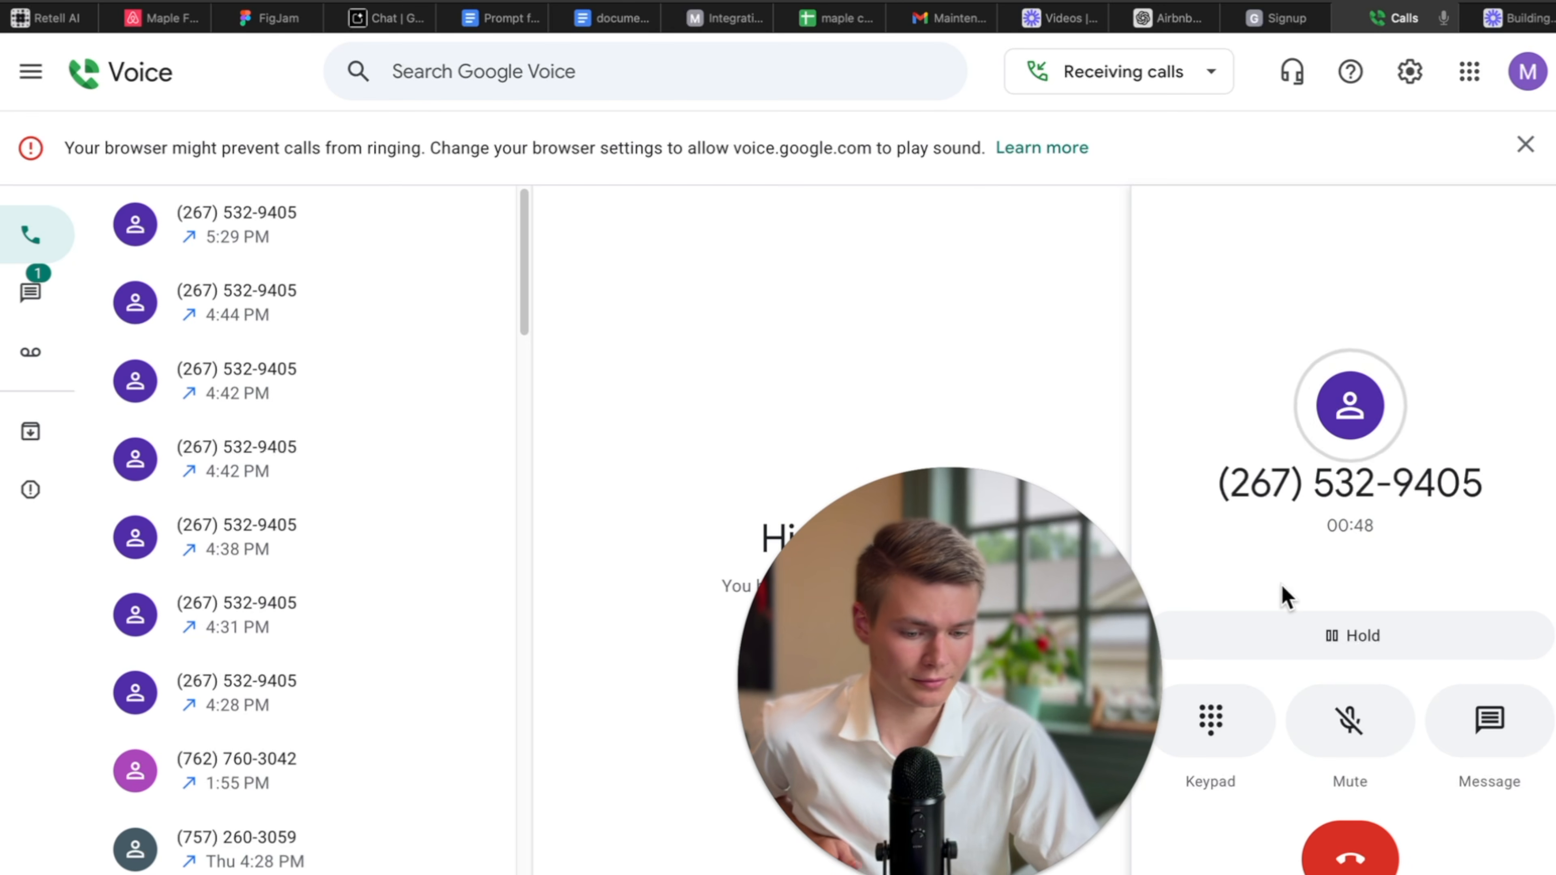
left_click(1355, 848)
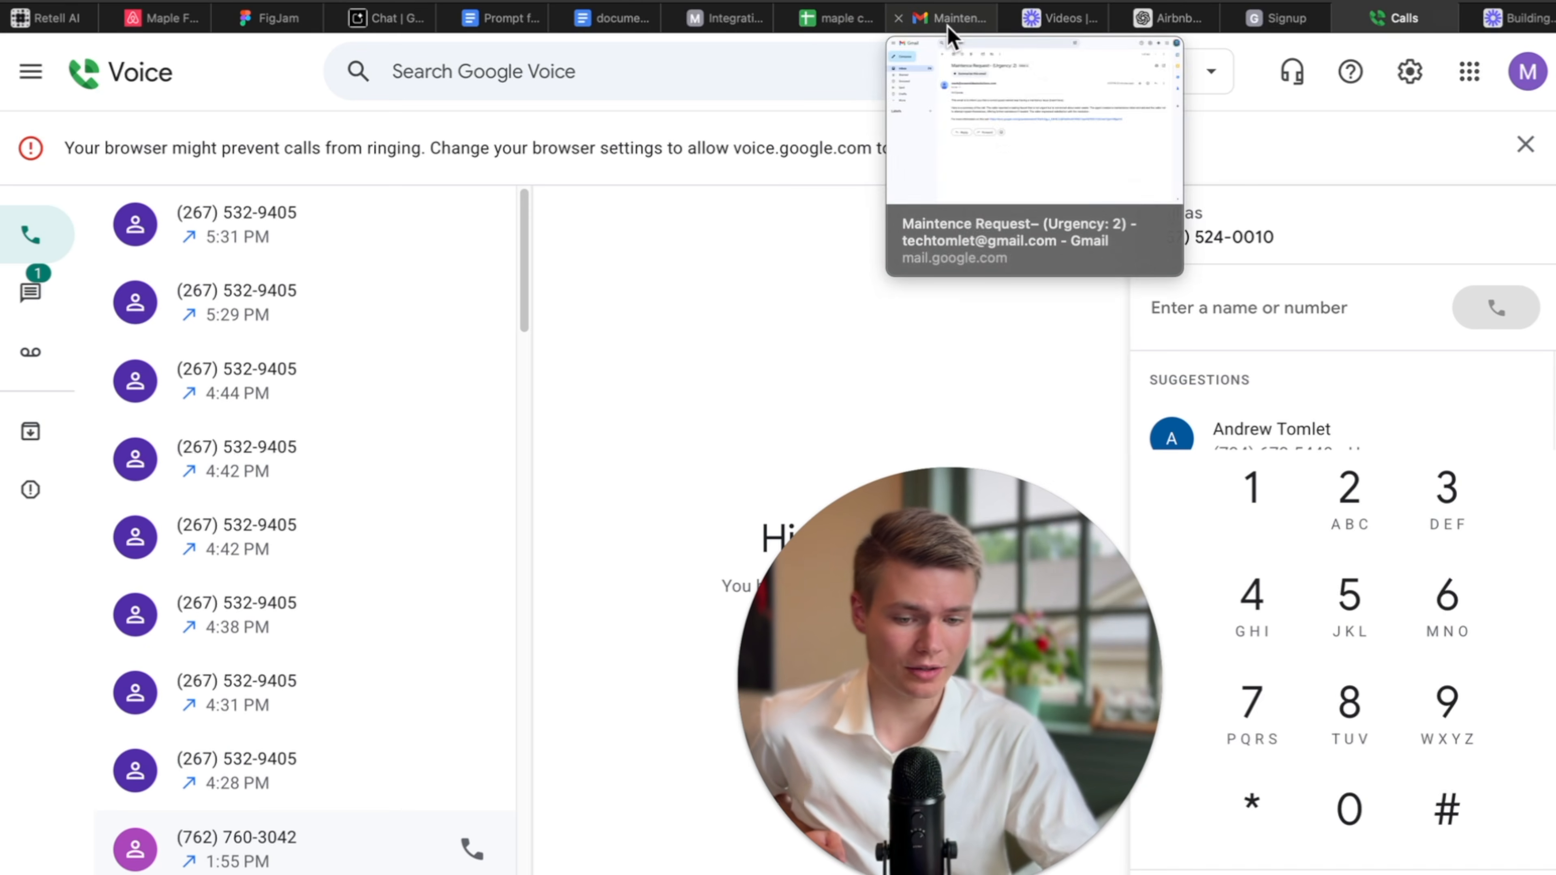
Go to the Maintence Request inbox and refresh it to load new emails.
left_click(935, 37)
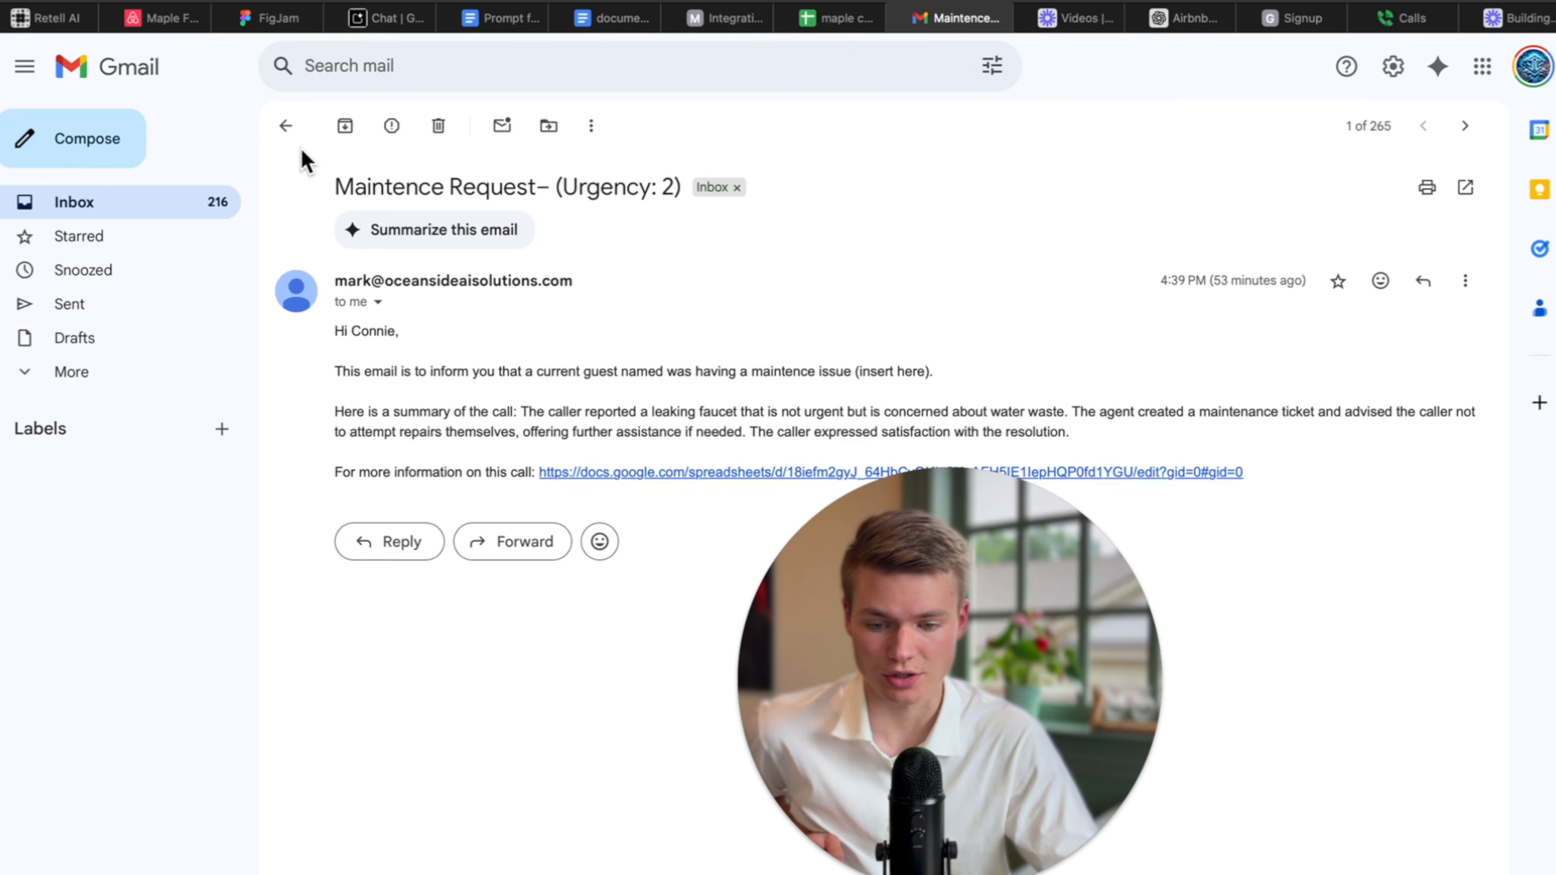
left_click(286, 126)
left_click(351, 128)
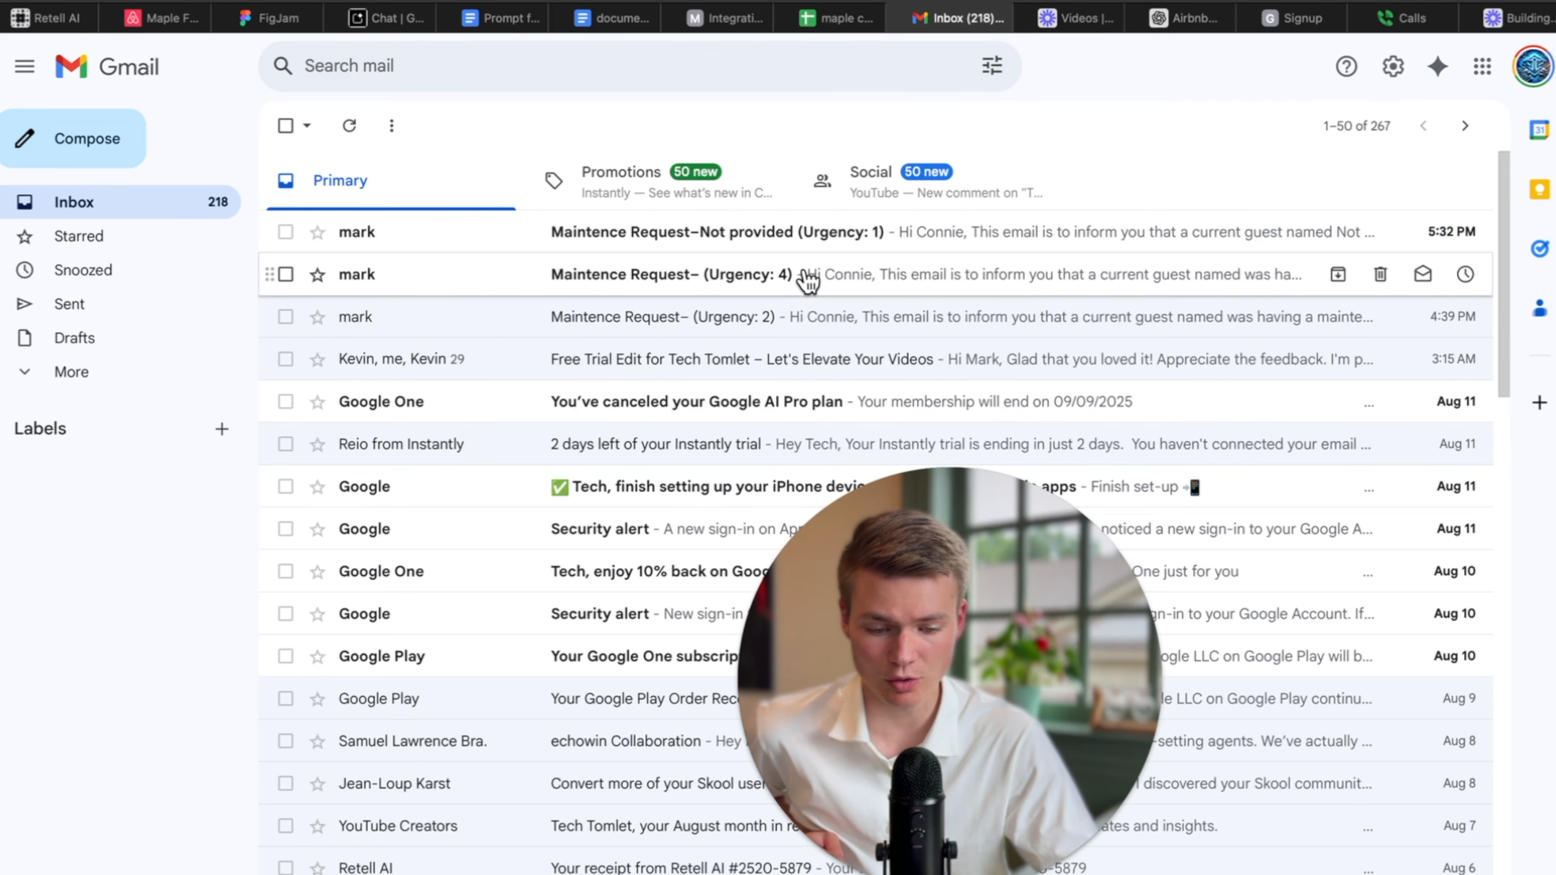
Read the Urgency 4 email, highlighting the bathtub leak, urgency level and call summary.
left_click(835, 285)
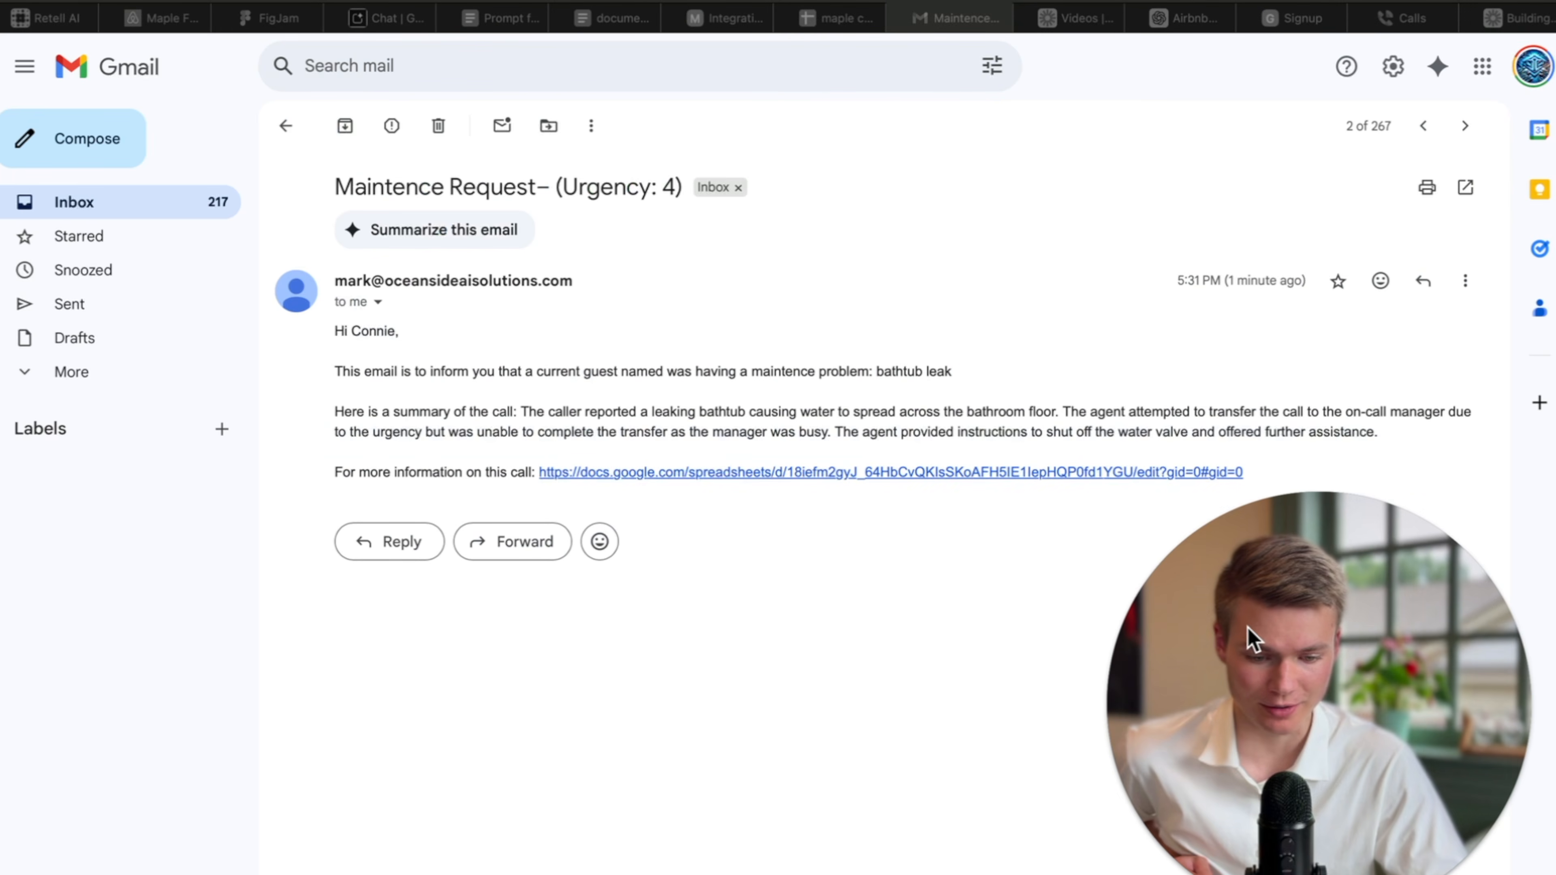
left_click(855, 376)
left_click_drag(818, 373, 945, 377)
left_click(570, 187)
left_click_drag(570, 187, 691, 198)
left_click(600, 368)
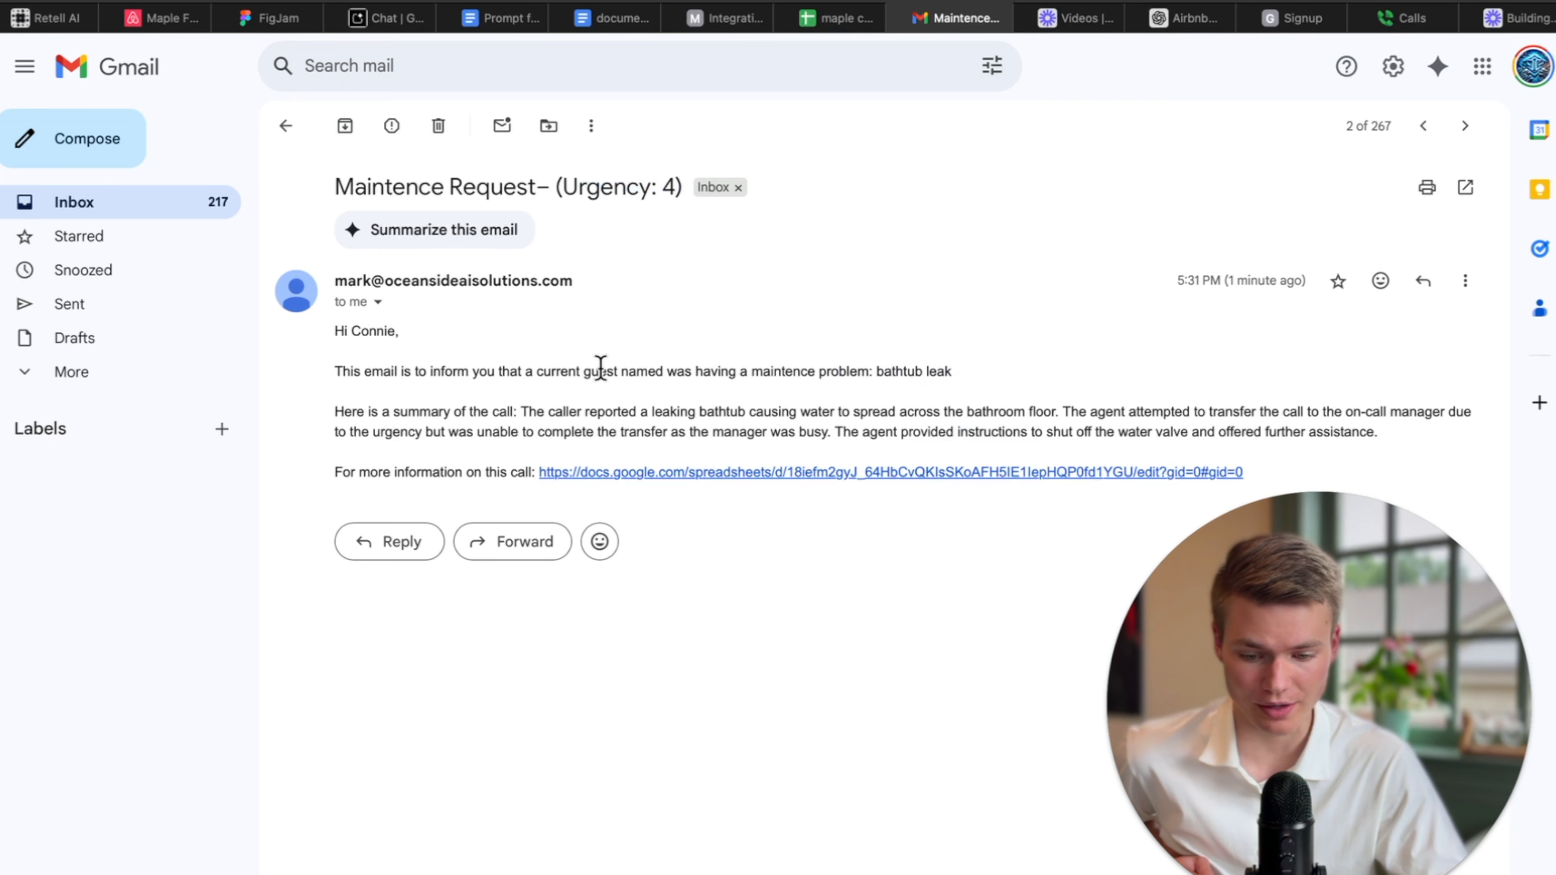
left_click_drag(400, 409, 563, 411)
left_click(410, 466)
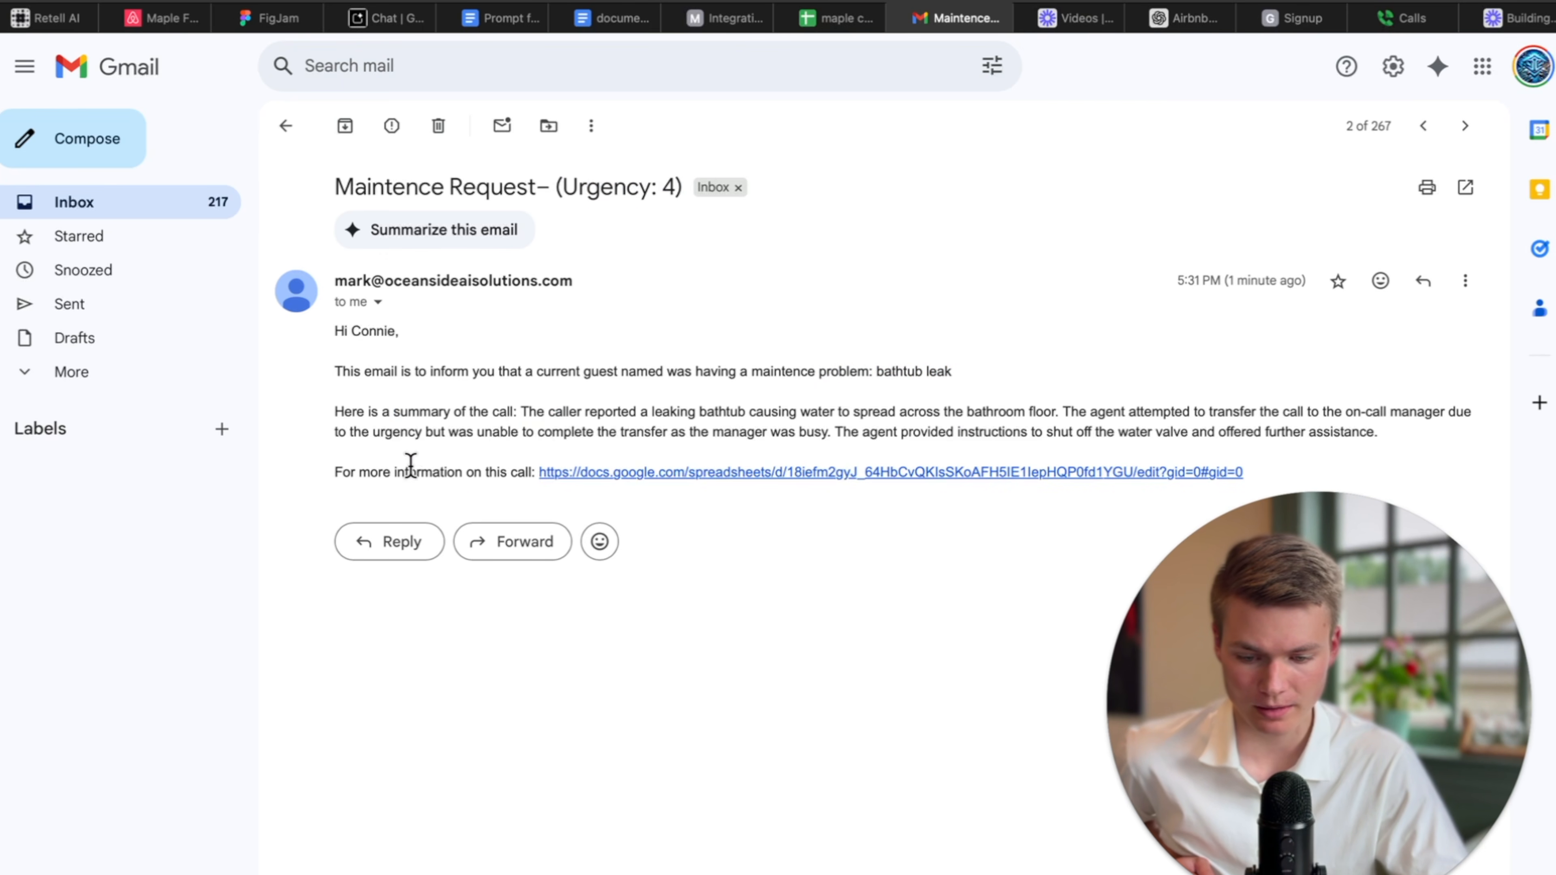
left_click(477, 370)
Read the 'Not provided' Urgency 1 email's summary and ticket note, then open the linked caller log.
left_click(286, 126)
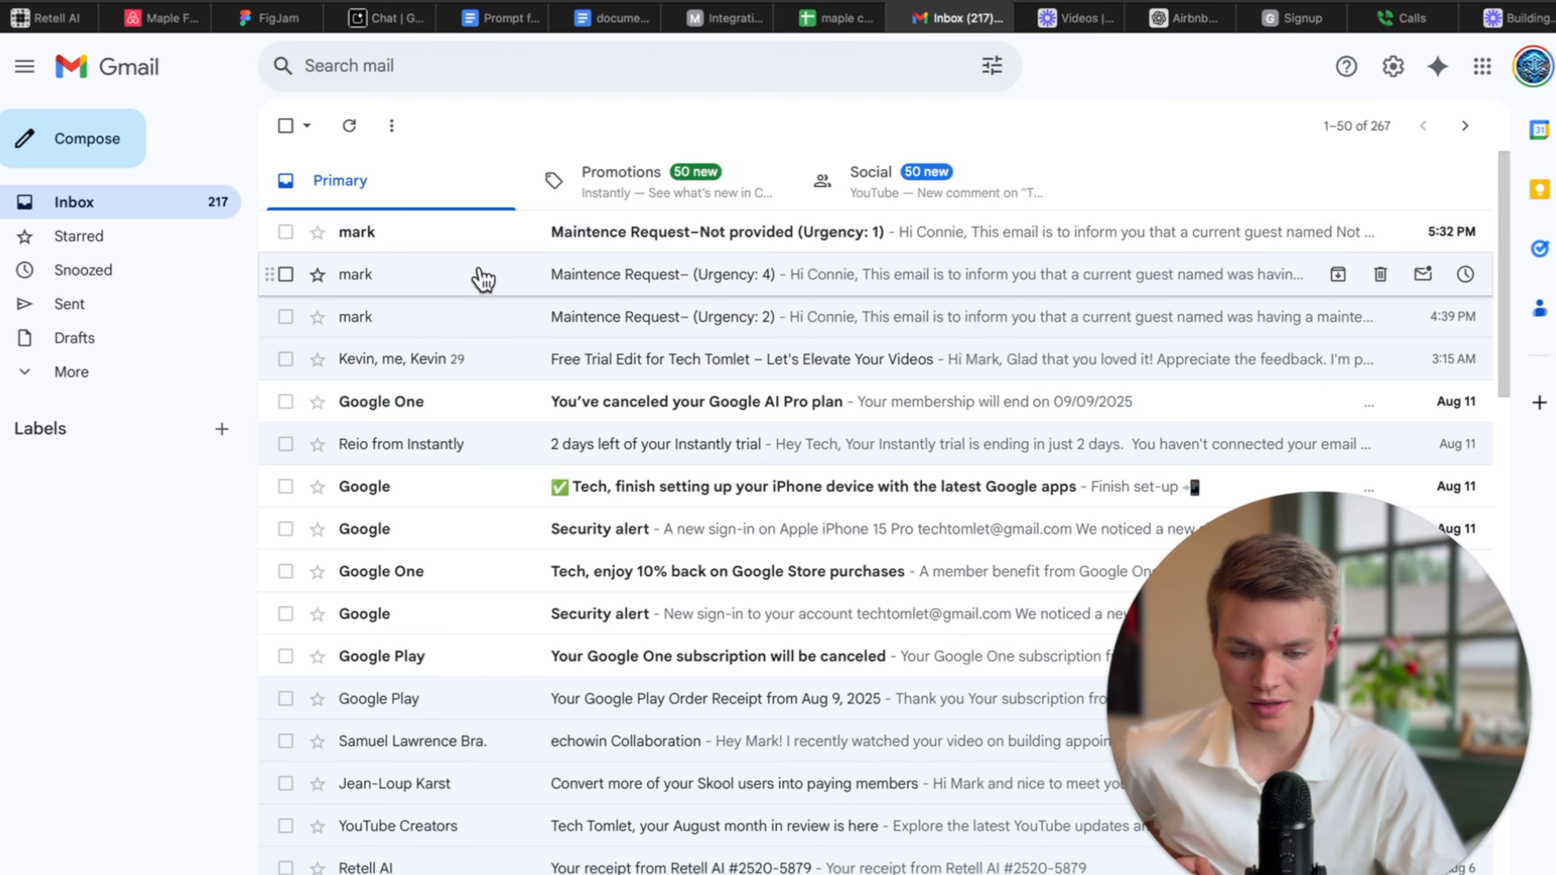
left_click(463, 246)
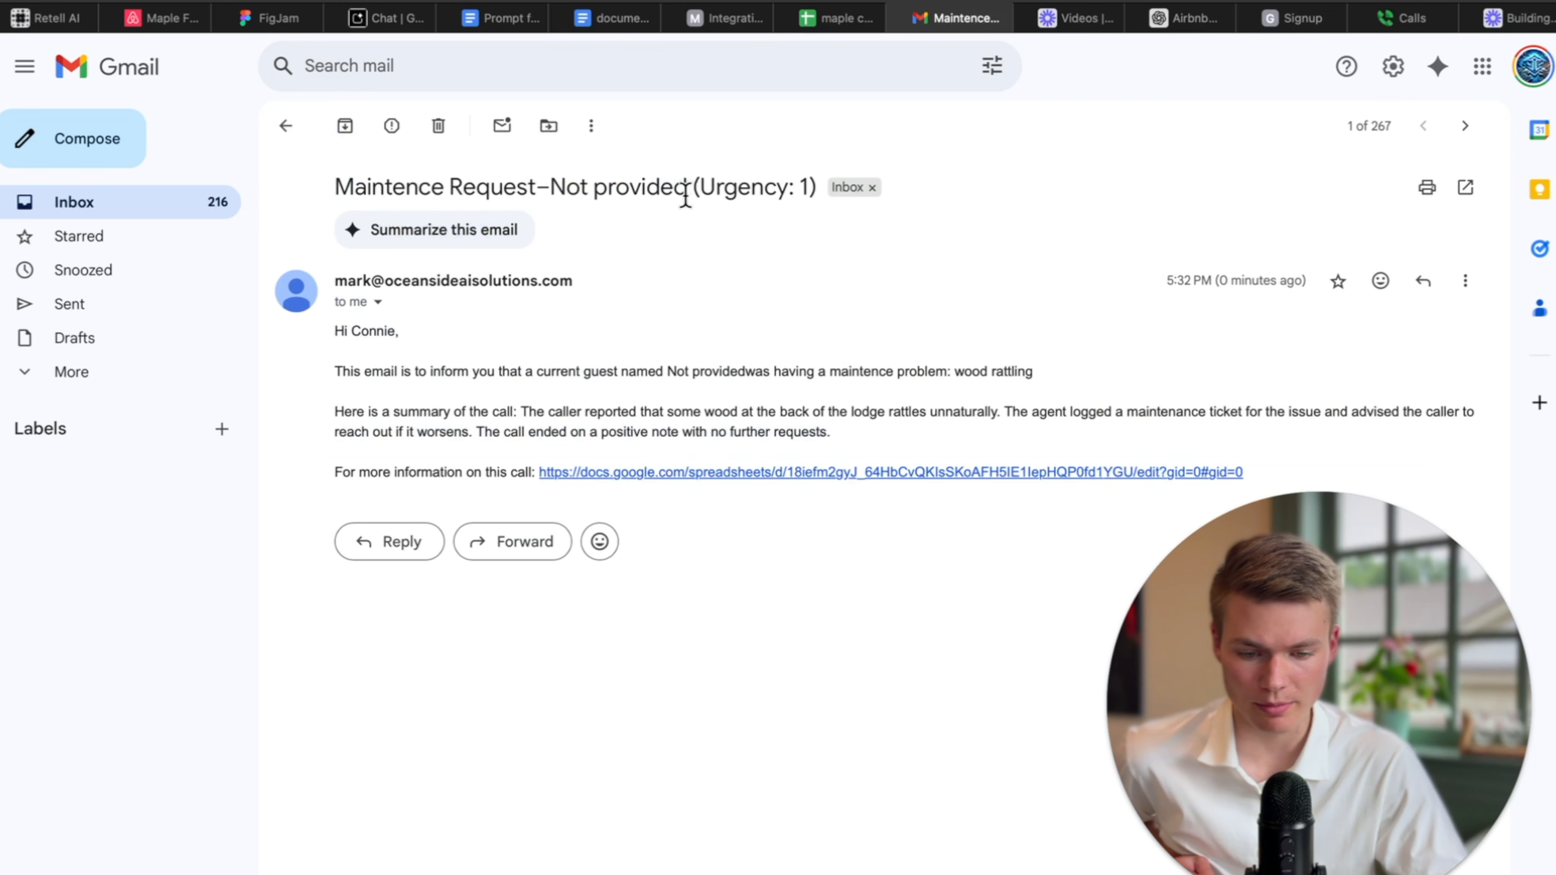
left_click_drag(686, 195, 791, 191)
left_click(712, 284)
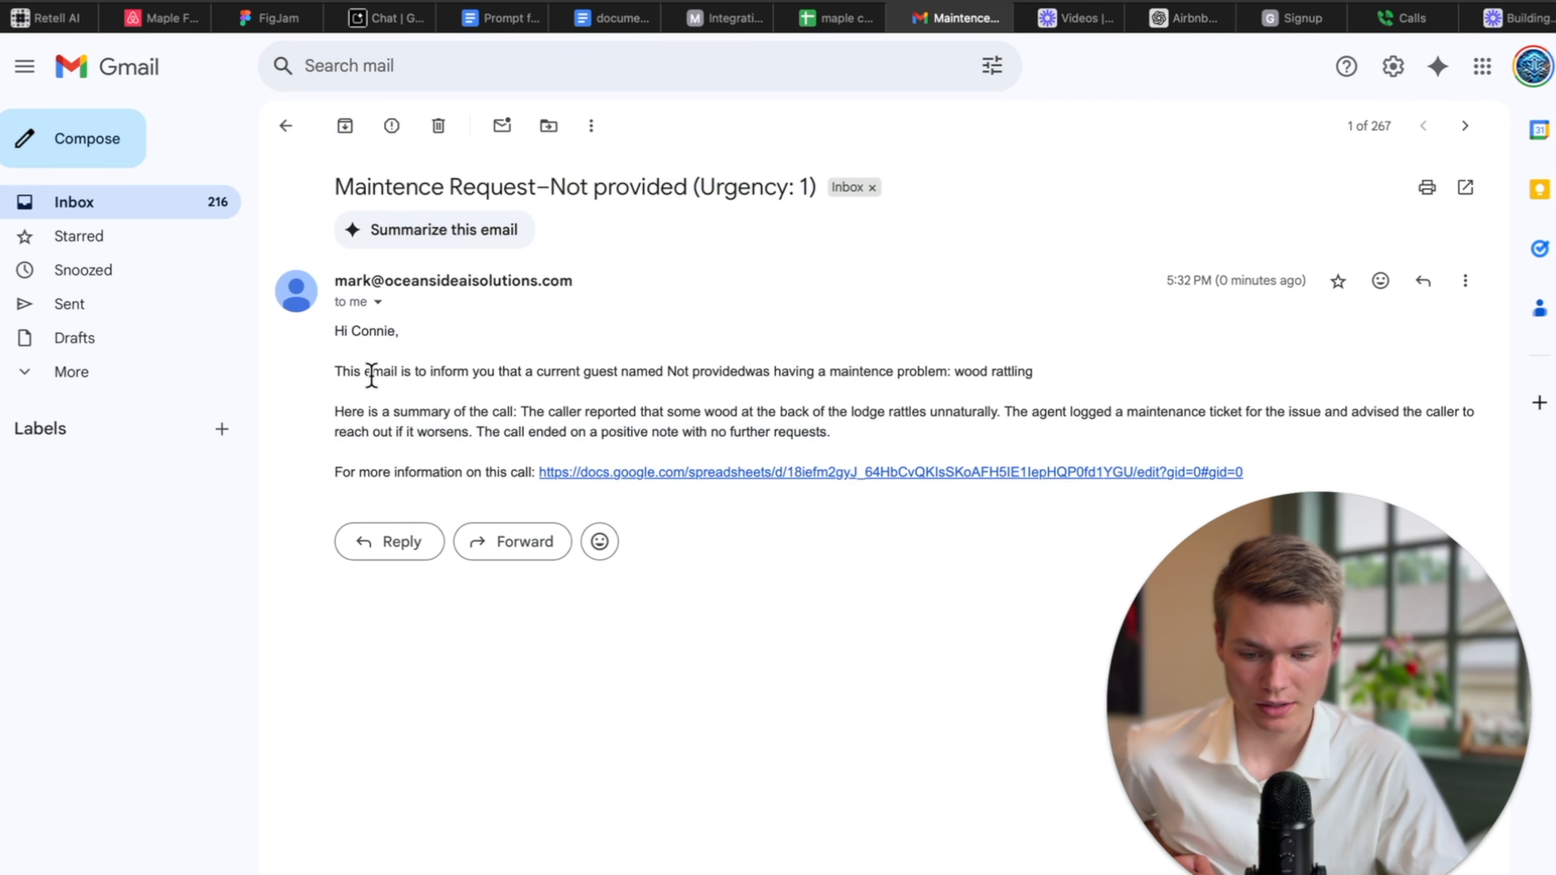
left_click_drag(354, 372, 869, 377)
left_click(671, 374)
left_click(981, 390)
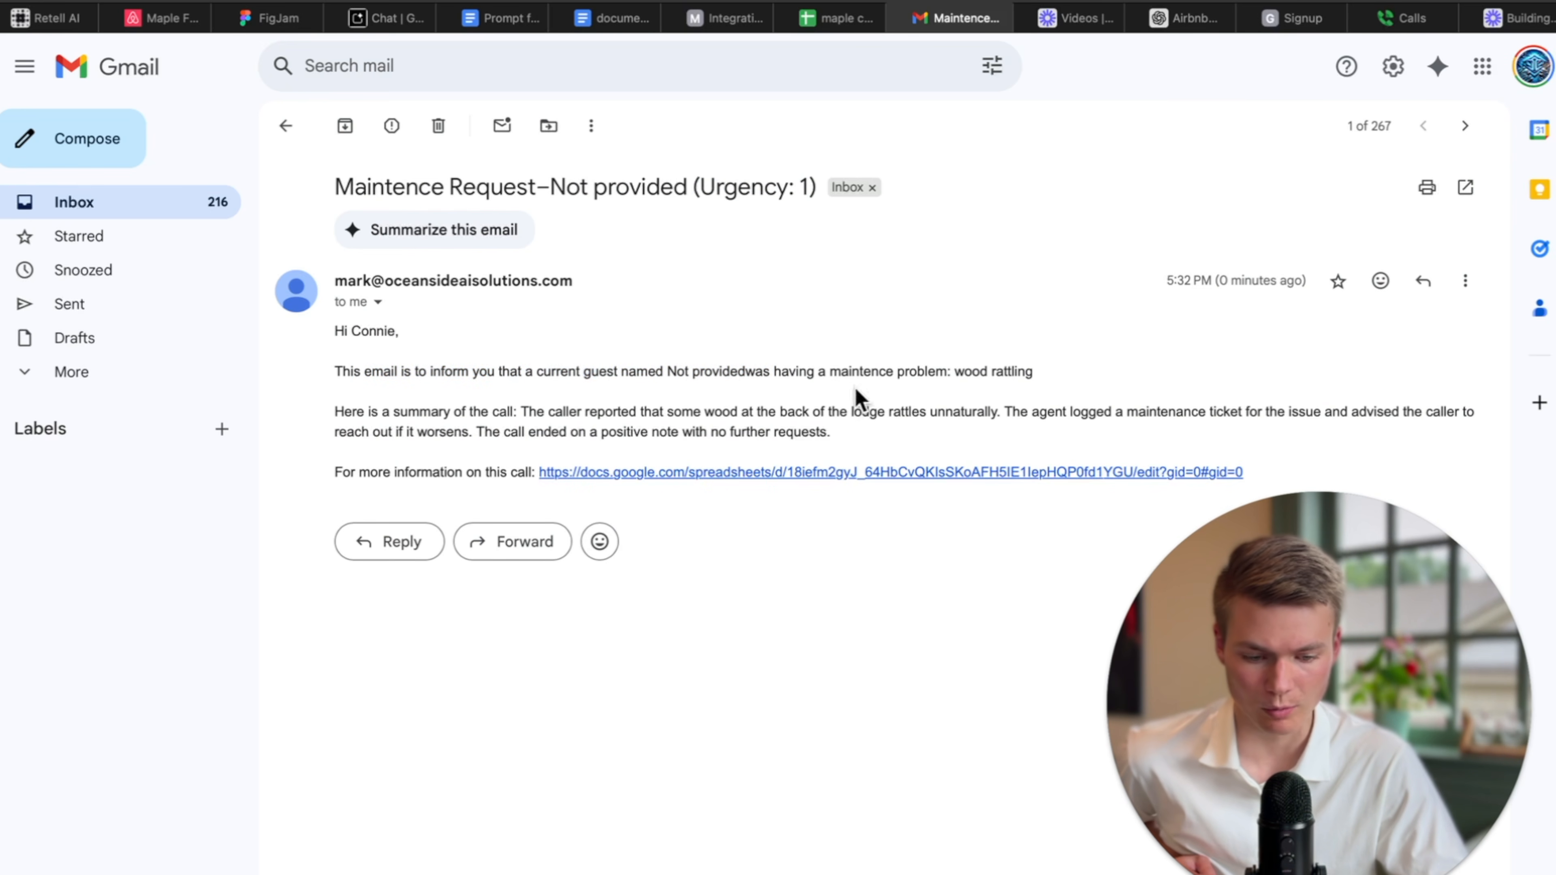
left_click_drag(405, 426, 732, 431)
left_click(774, 423)
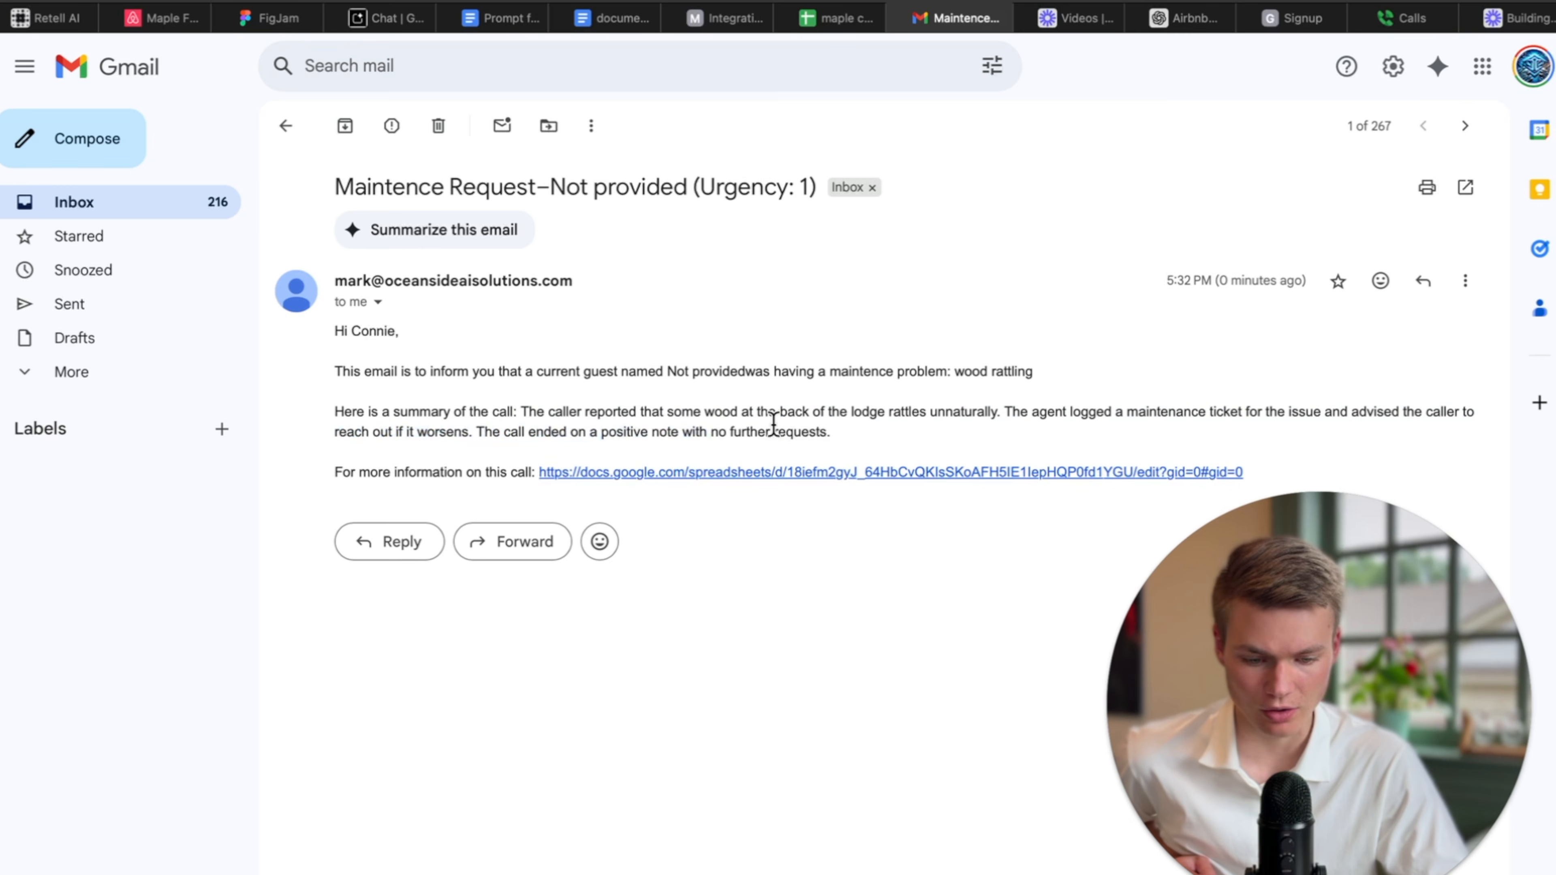
left_click_drag(1033, 410, 1260, 411)
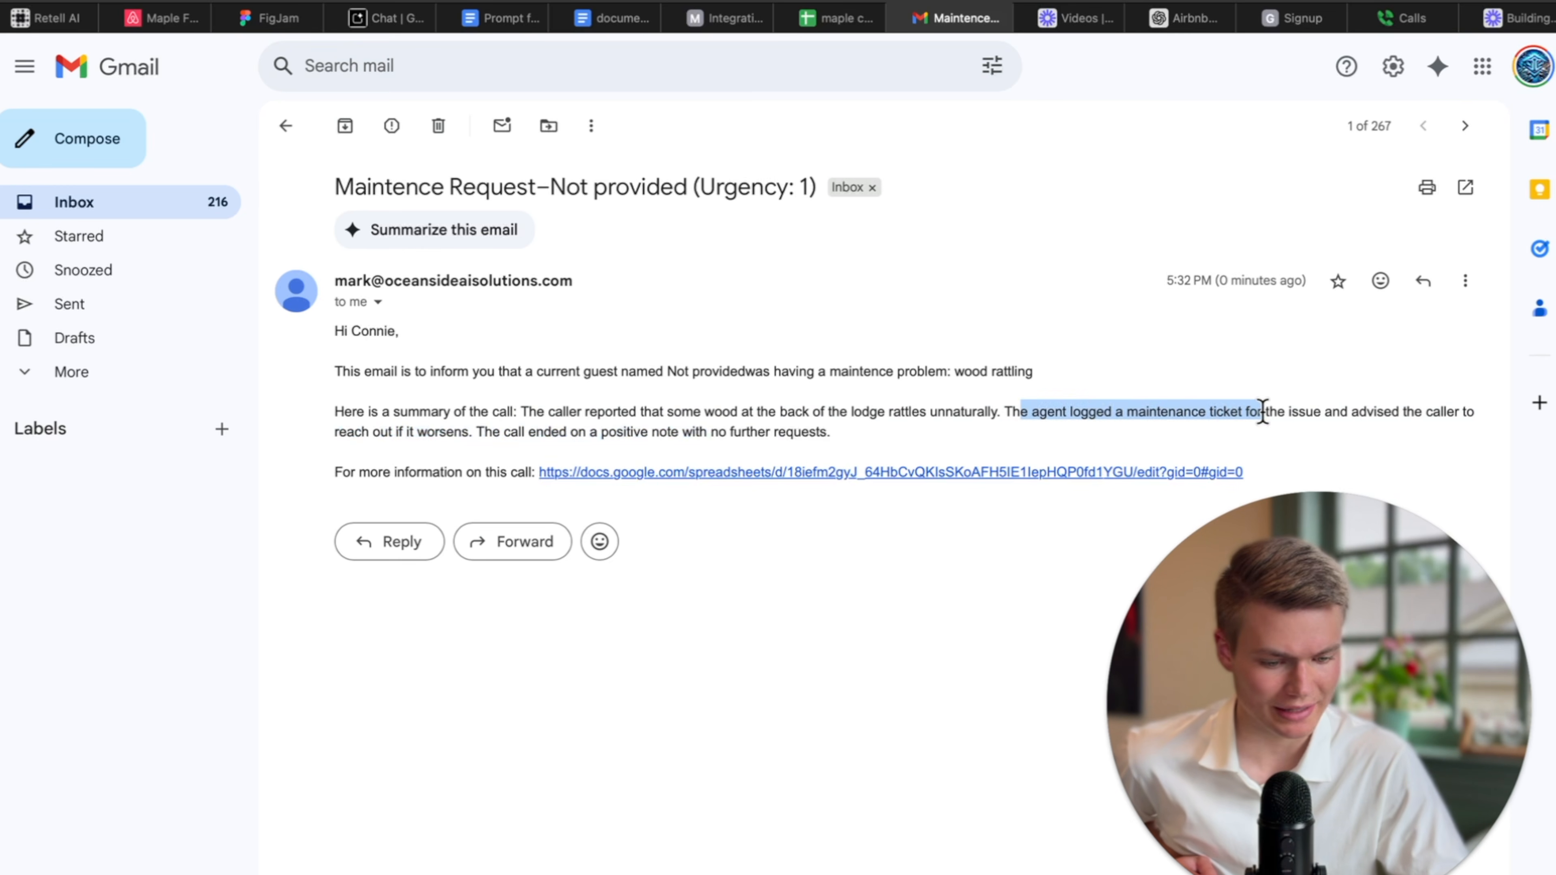
left_click(1321, 429)
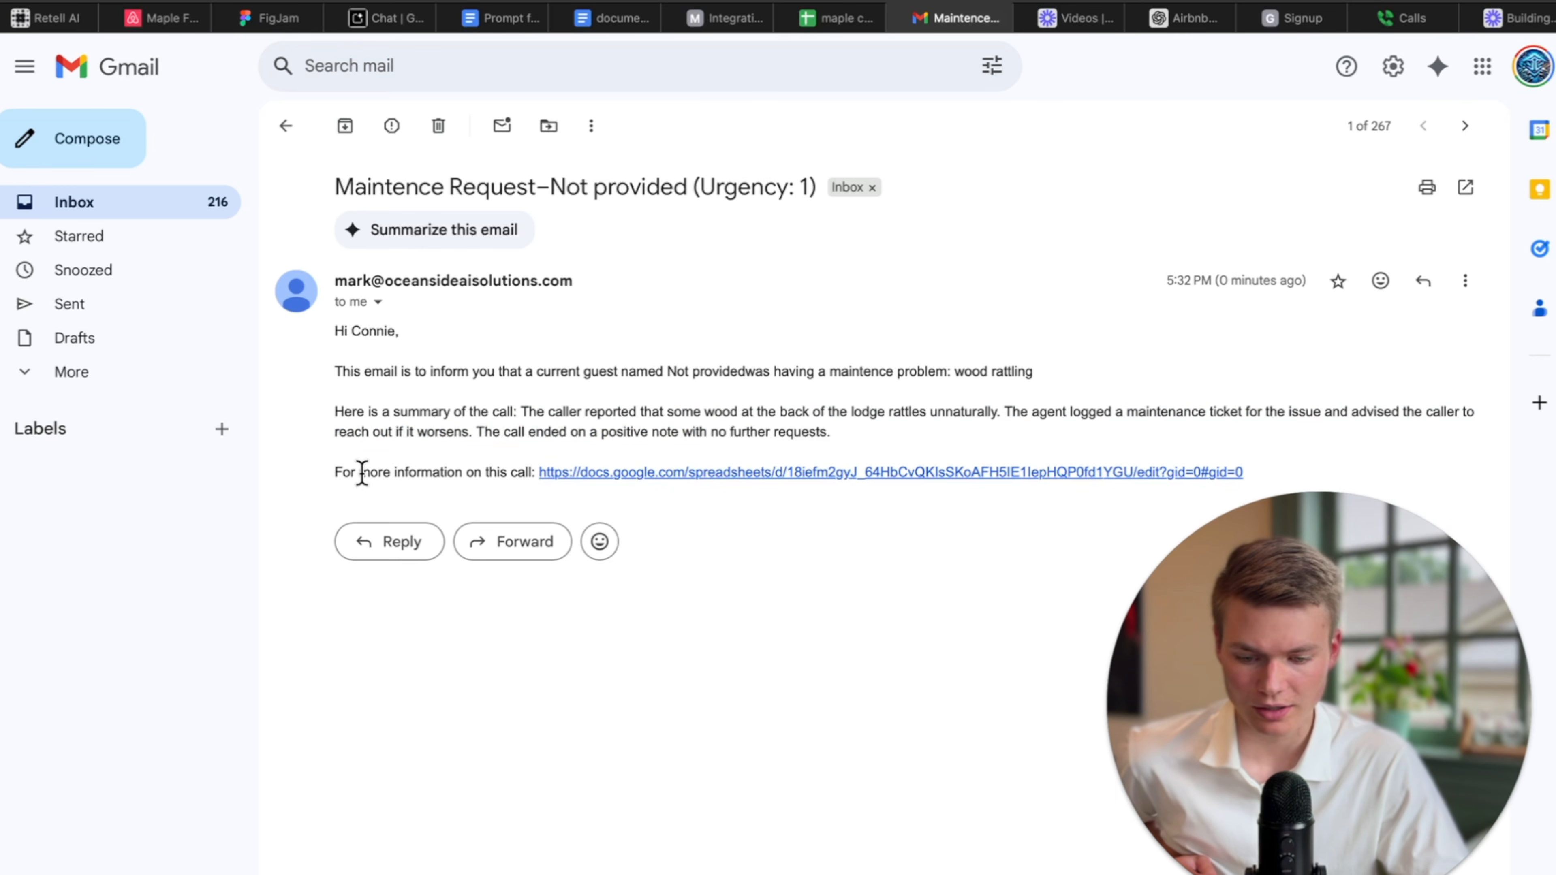
left_click_drag(354, 472, 522, 472)
left_click(608, 473)
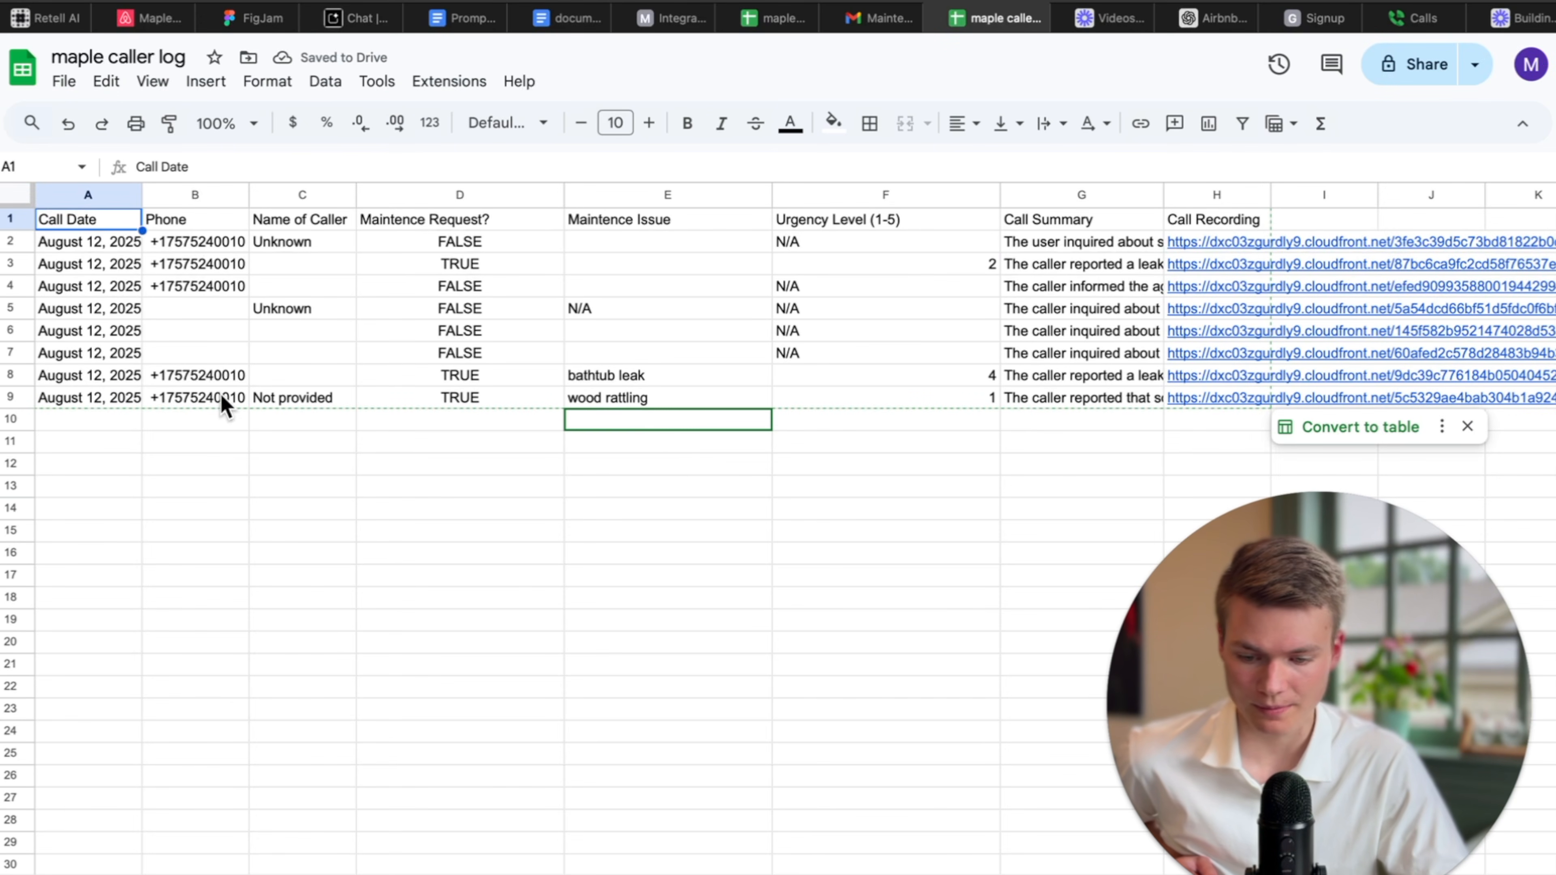
left_click(603, 400)
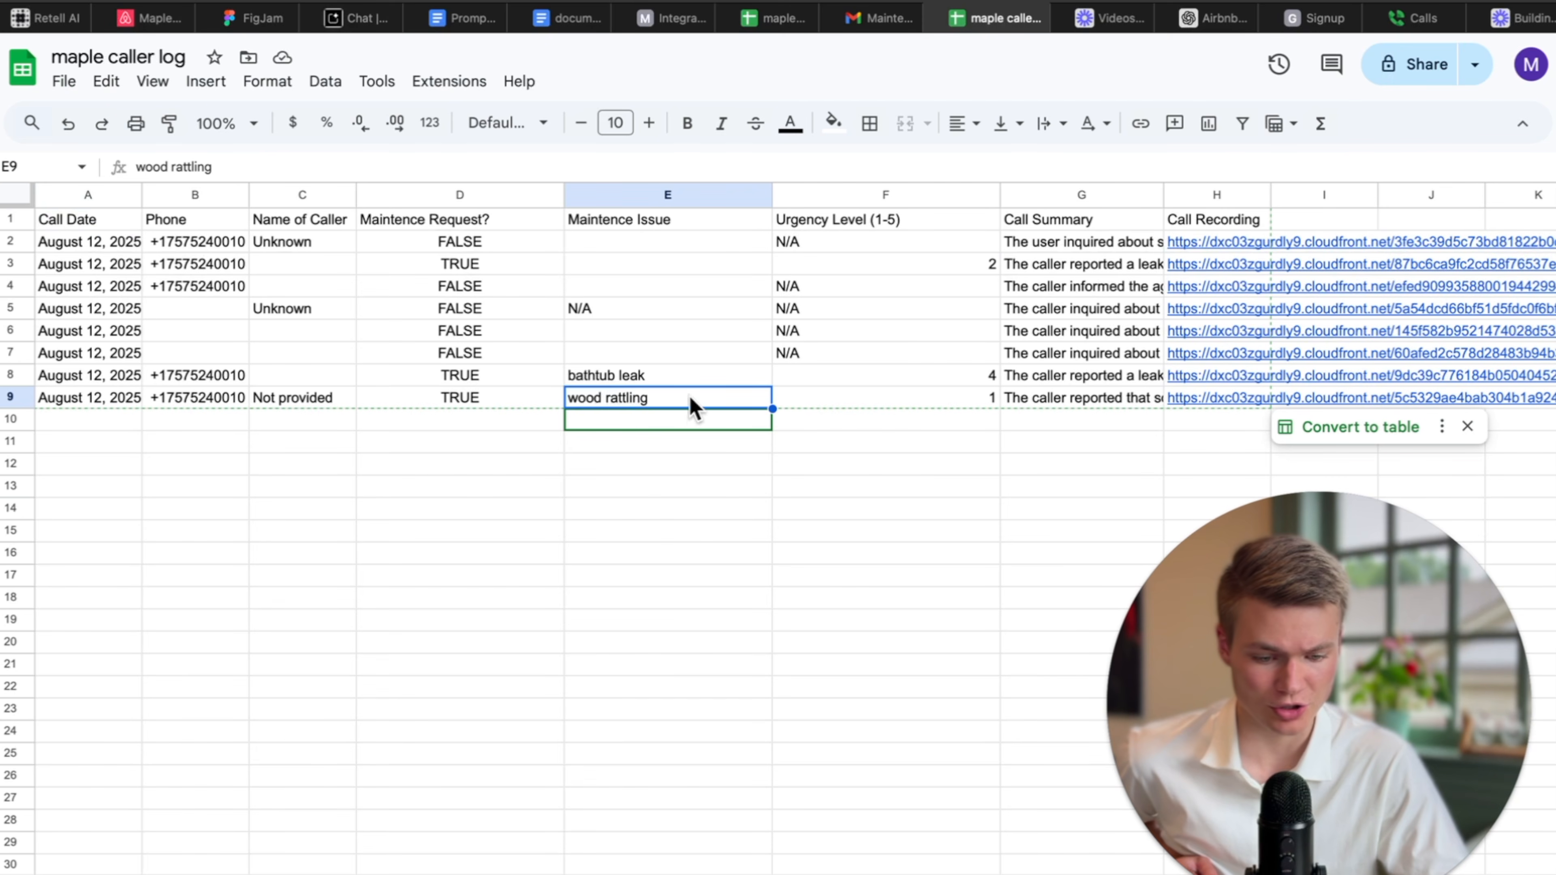
left_click(979, 398)
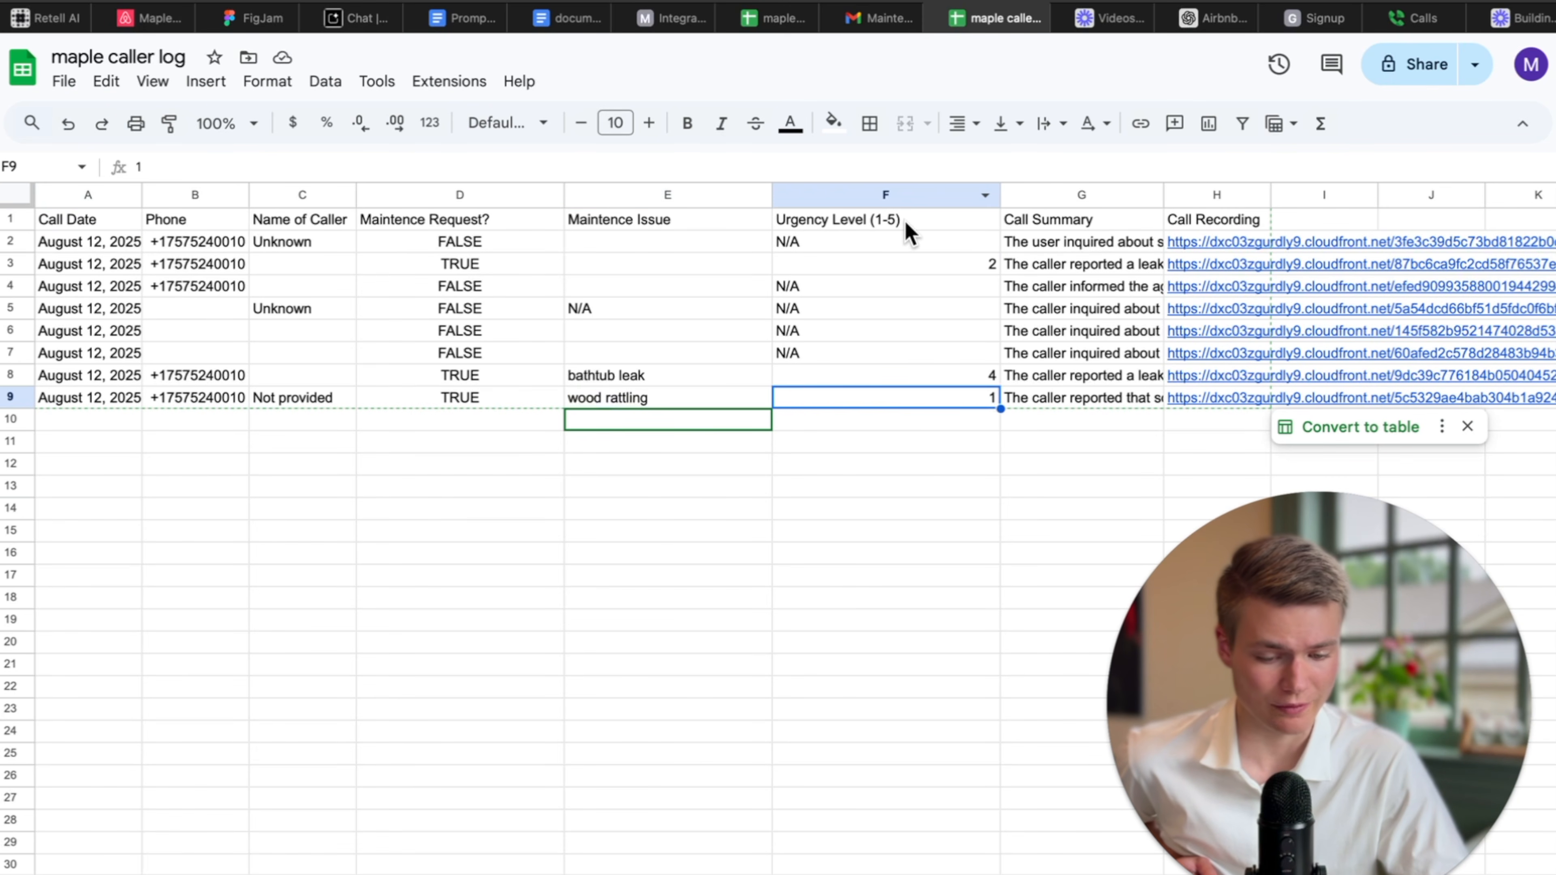
left_click(919, 196)
right_click(973, 200)
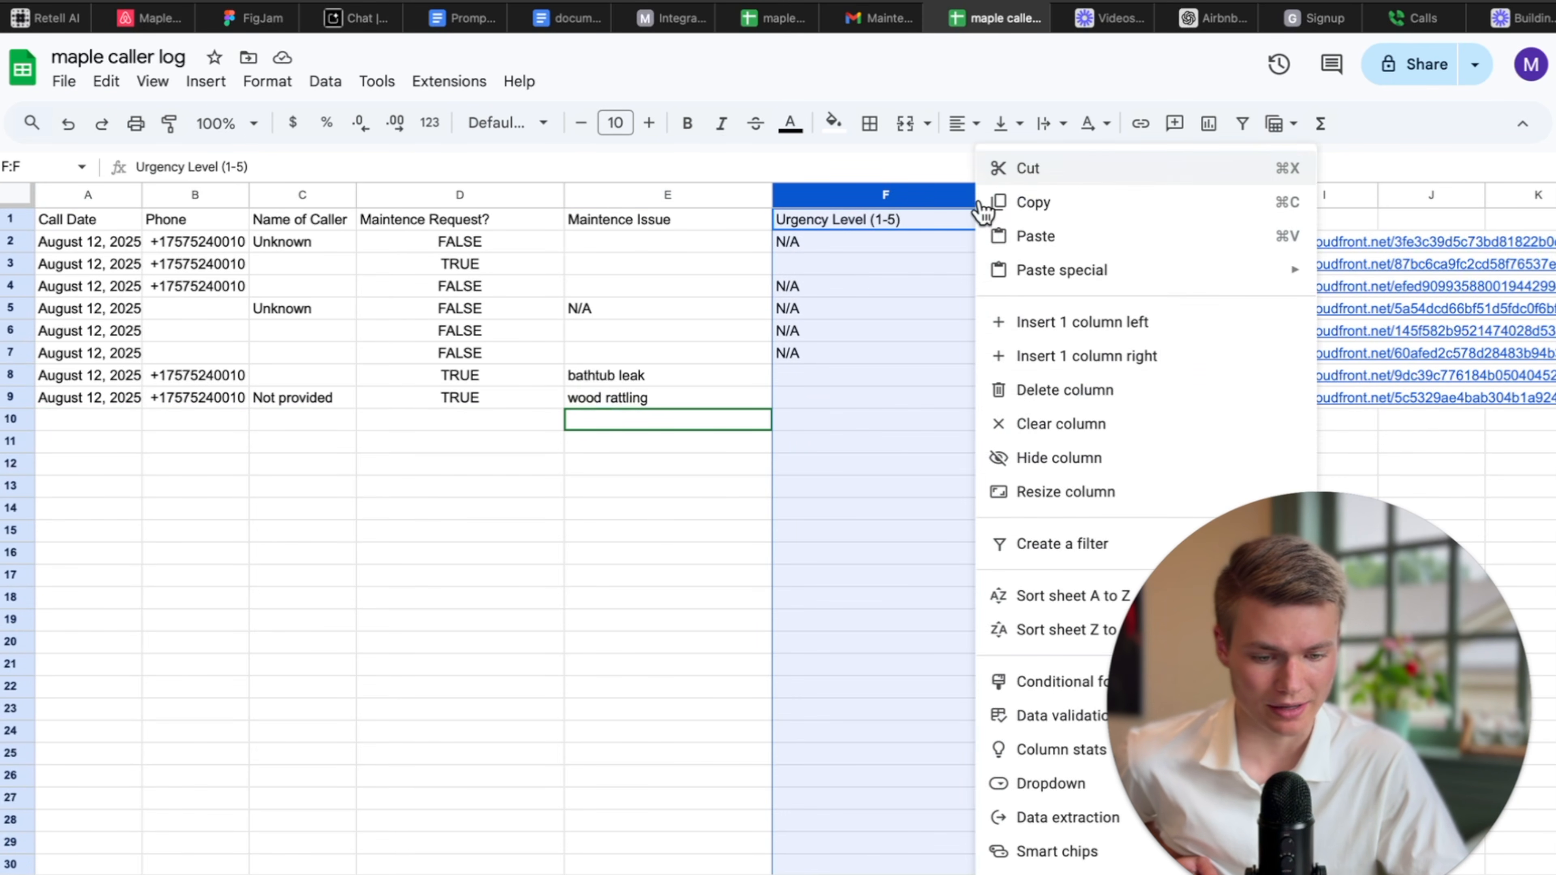
left_click(881, 200)
left_click(870, 227)
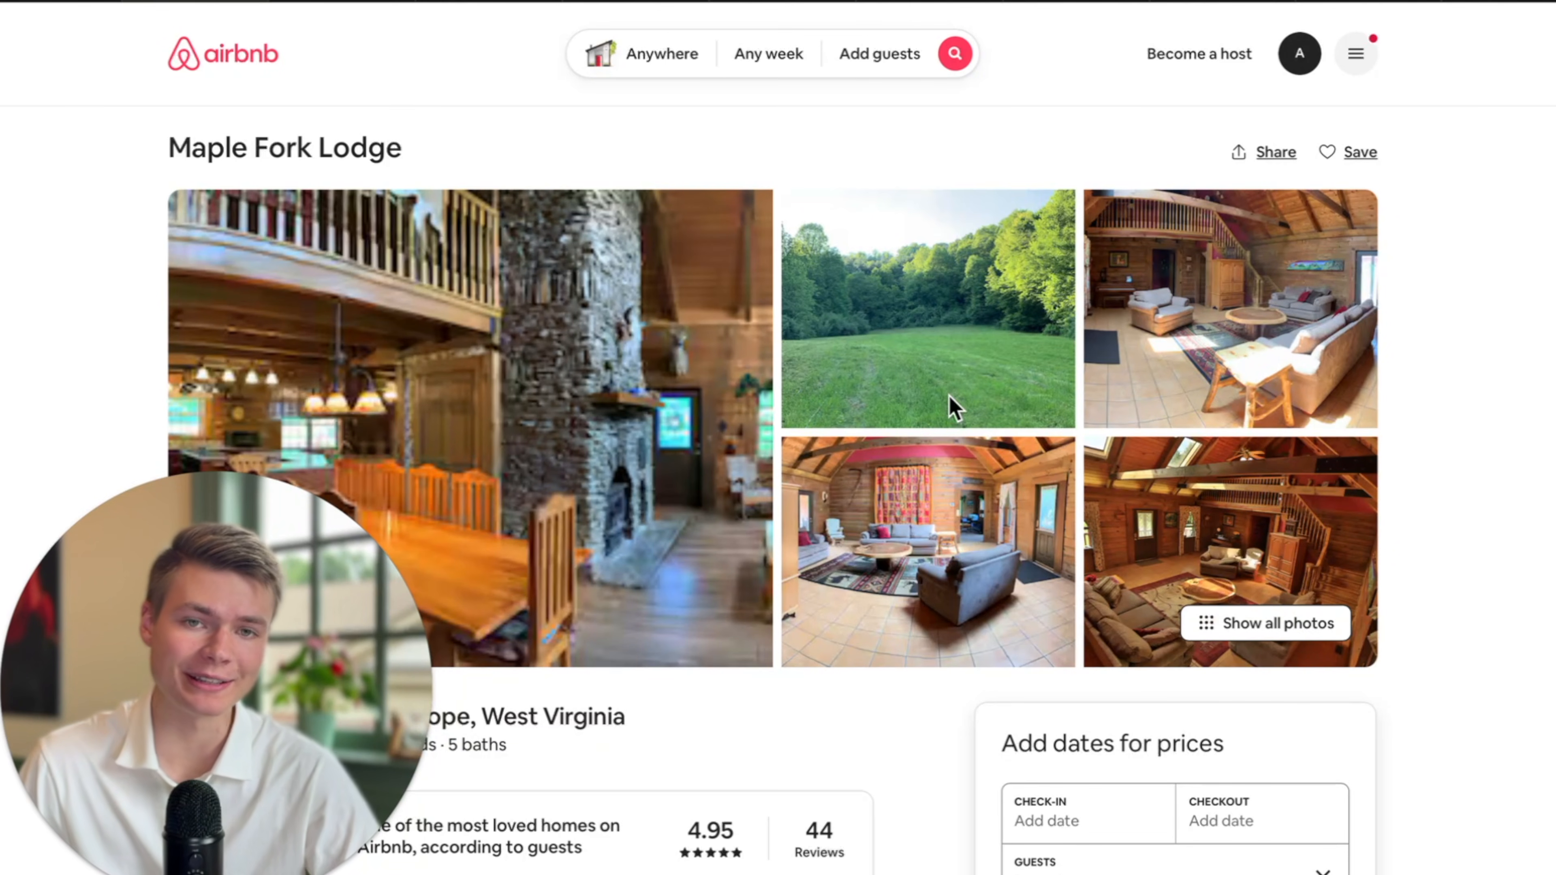
Scroll through the Maple Fork Lodge Airbnb listing before moving to the FigJam agent notes.
scroll(830, 436, "down", 3)
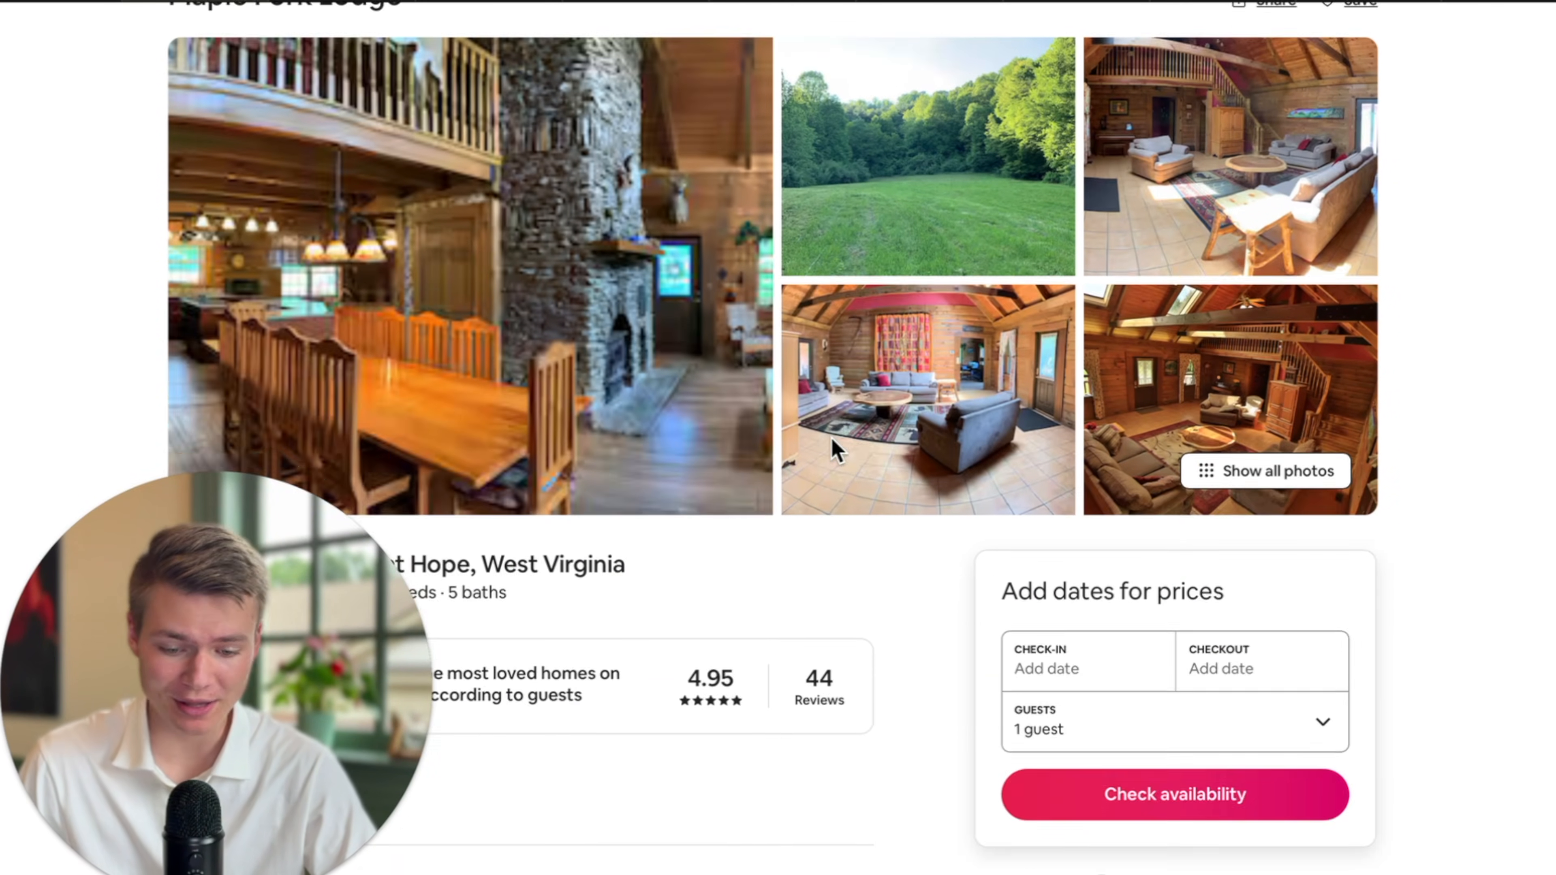
scroll(833, 442, "up", 3)
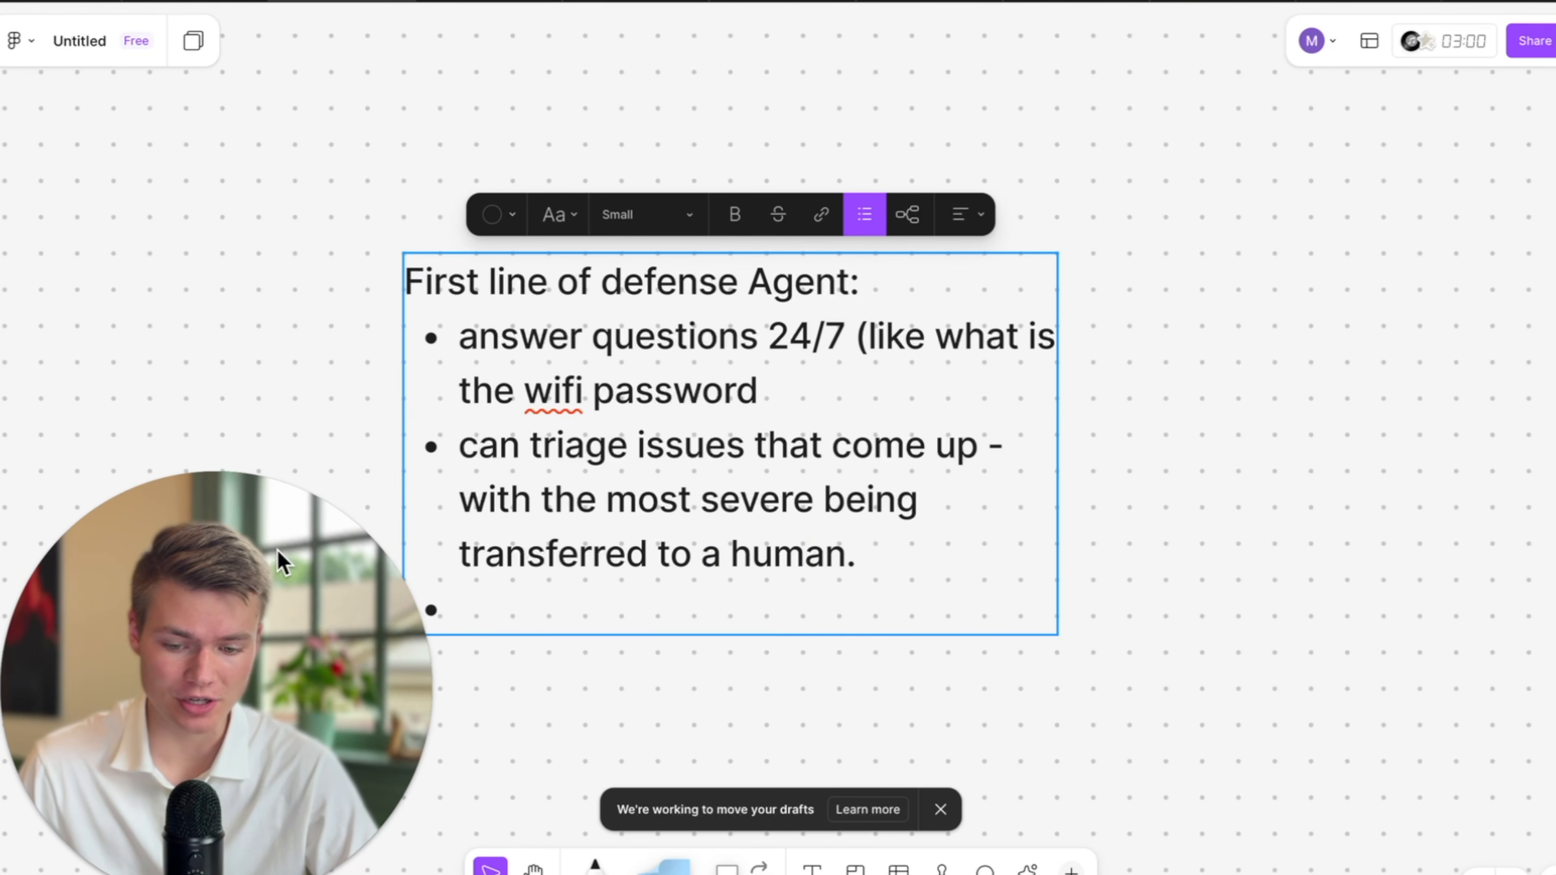
scroll(771, 507, "left", 3)
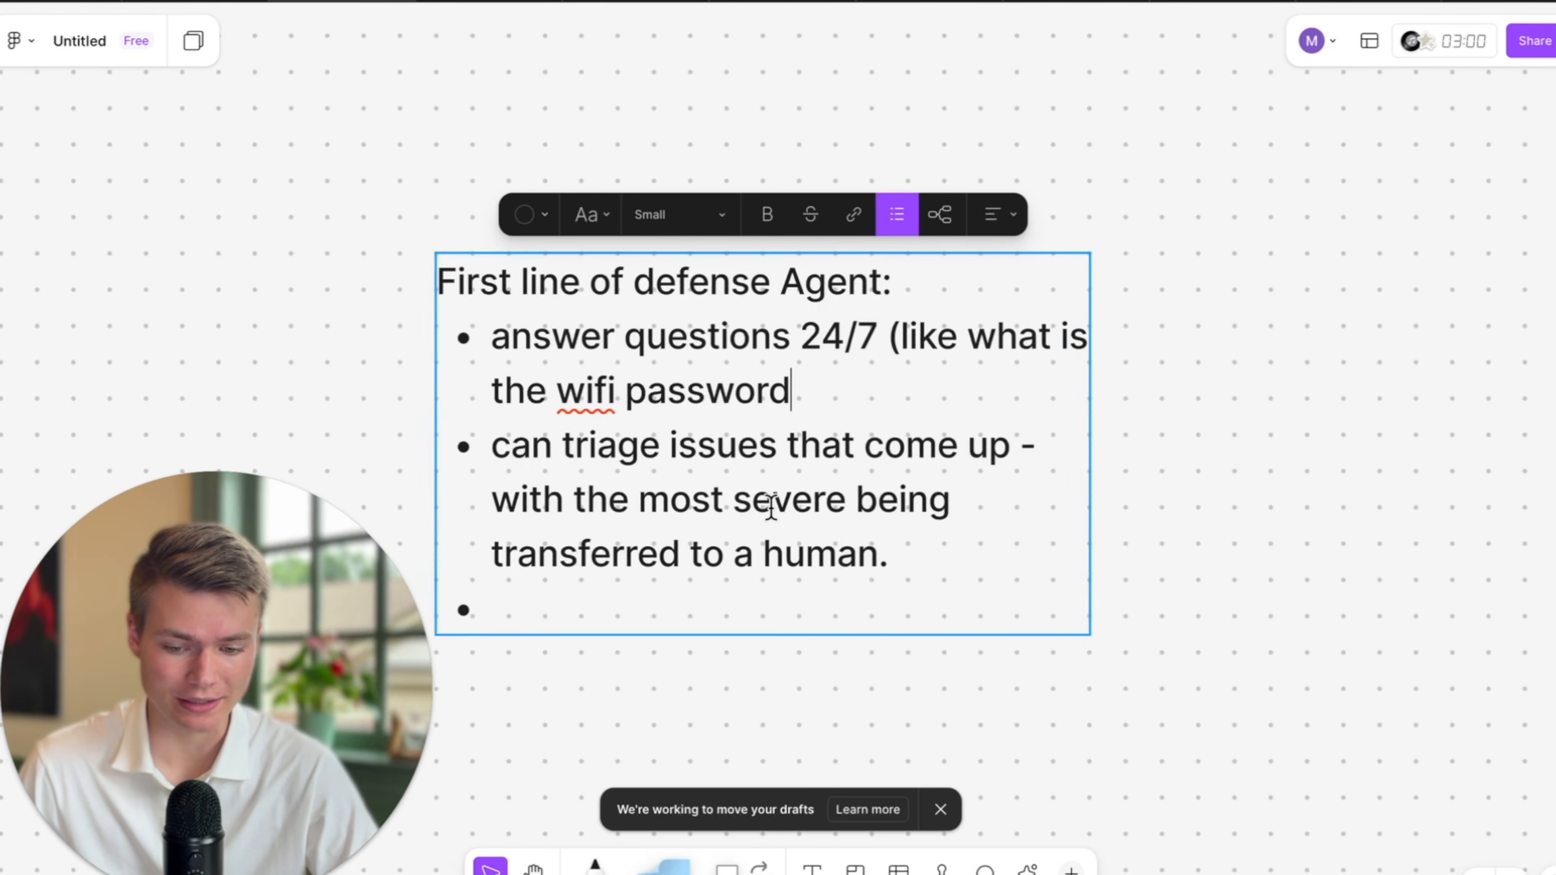
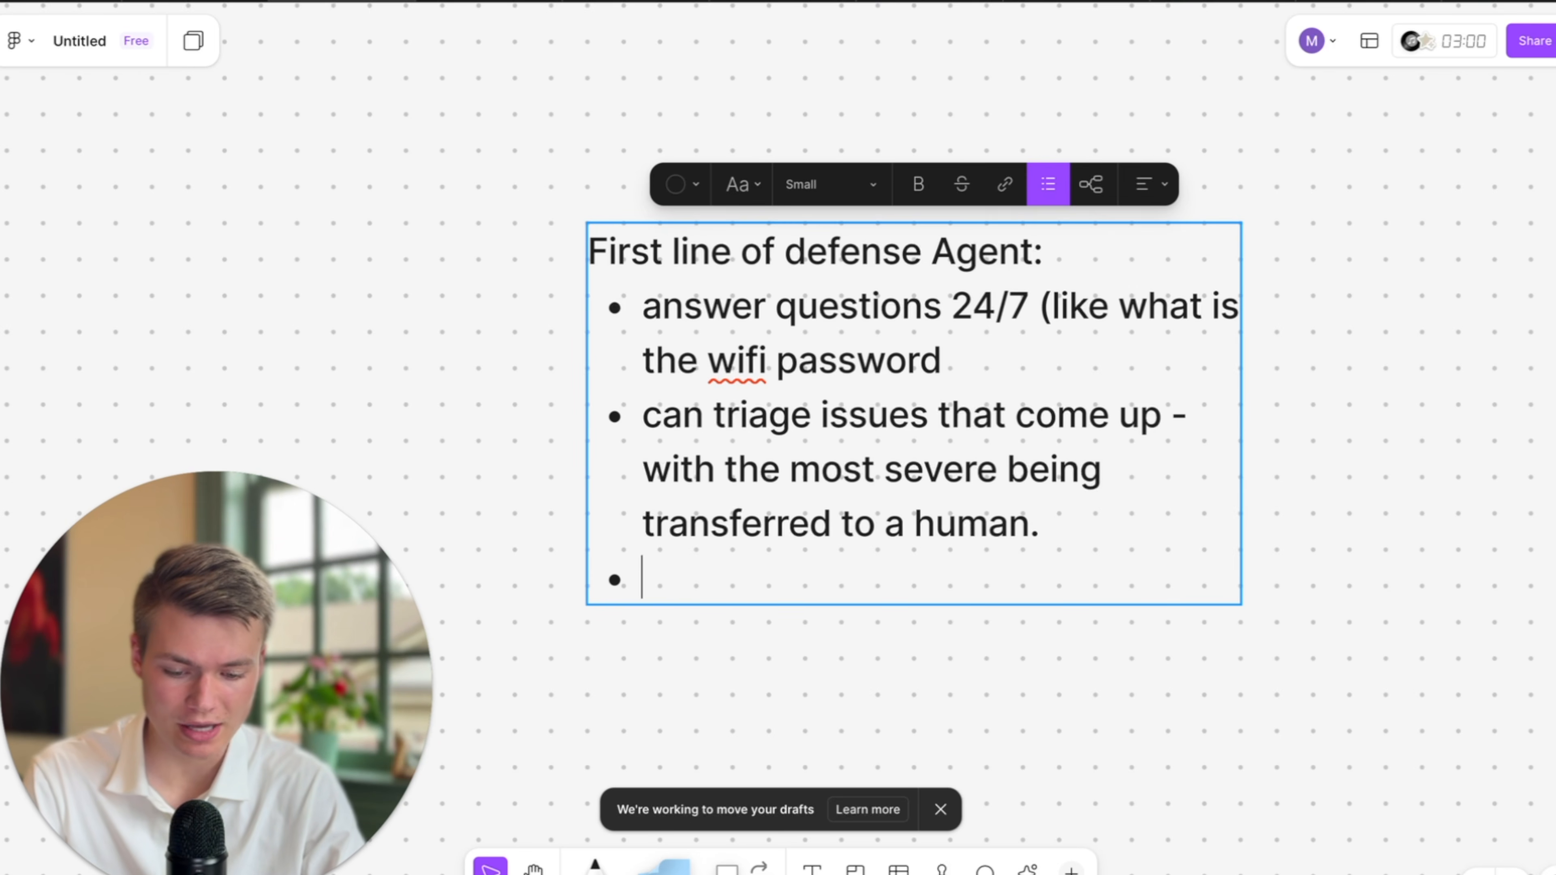
Add a third bullet ending 'sends an email only when urgency is above cat 2', then select all three bullets.
type("ed with make.com an")
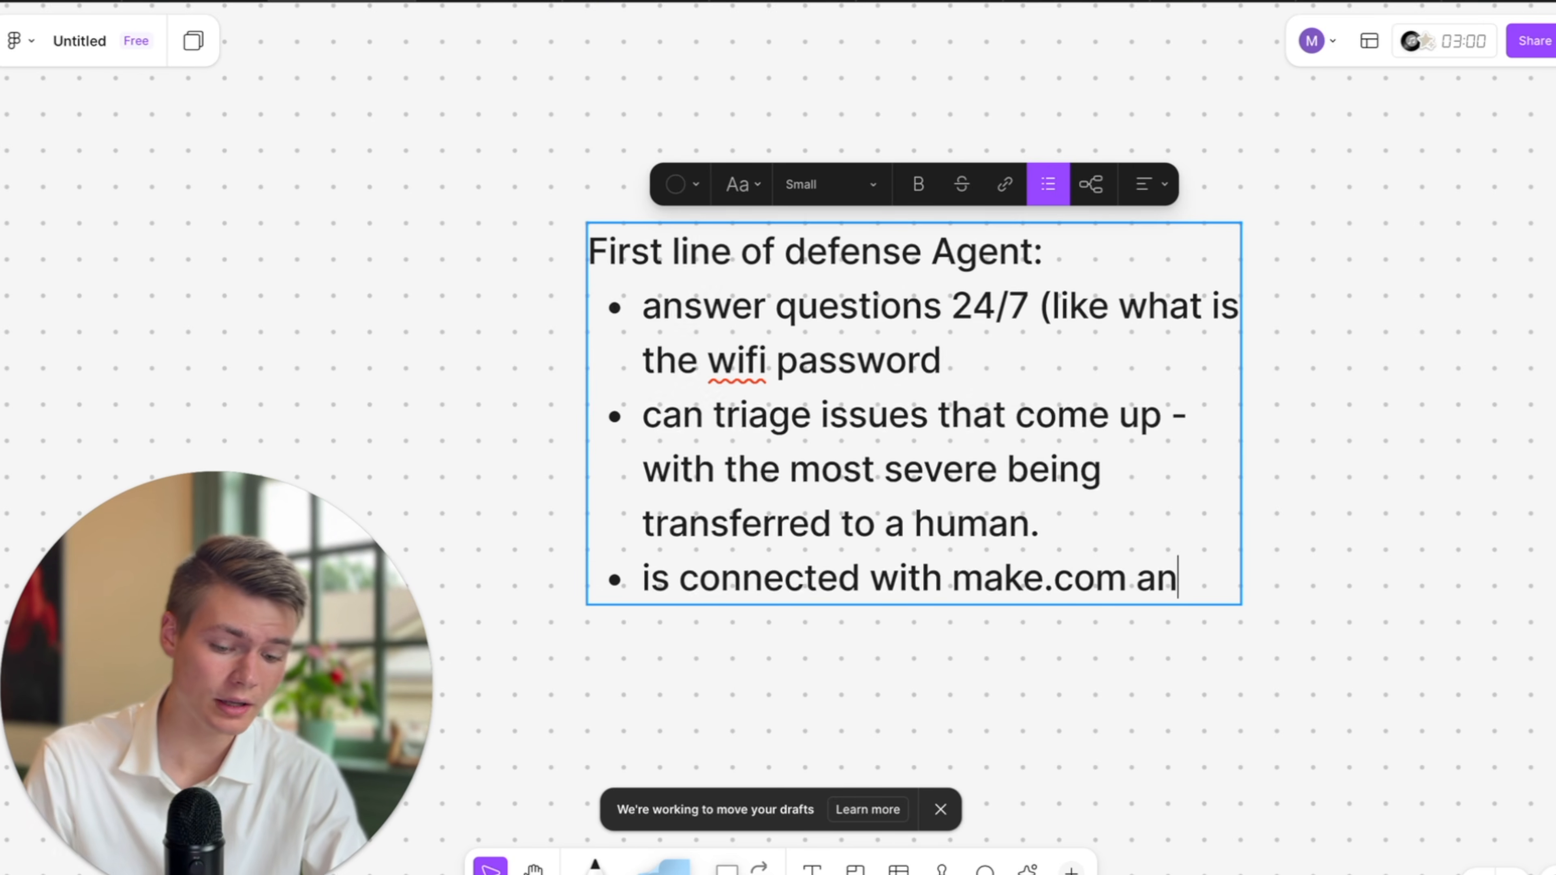
type("d sends an email only when")
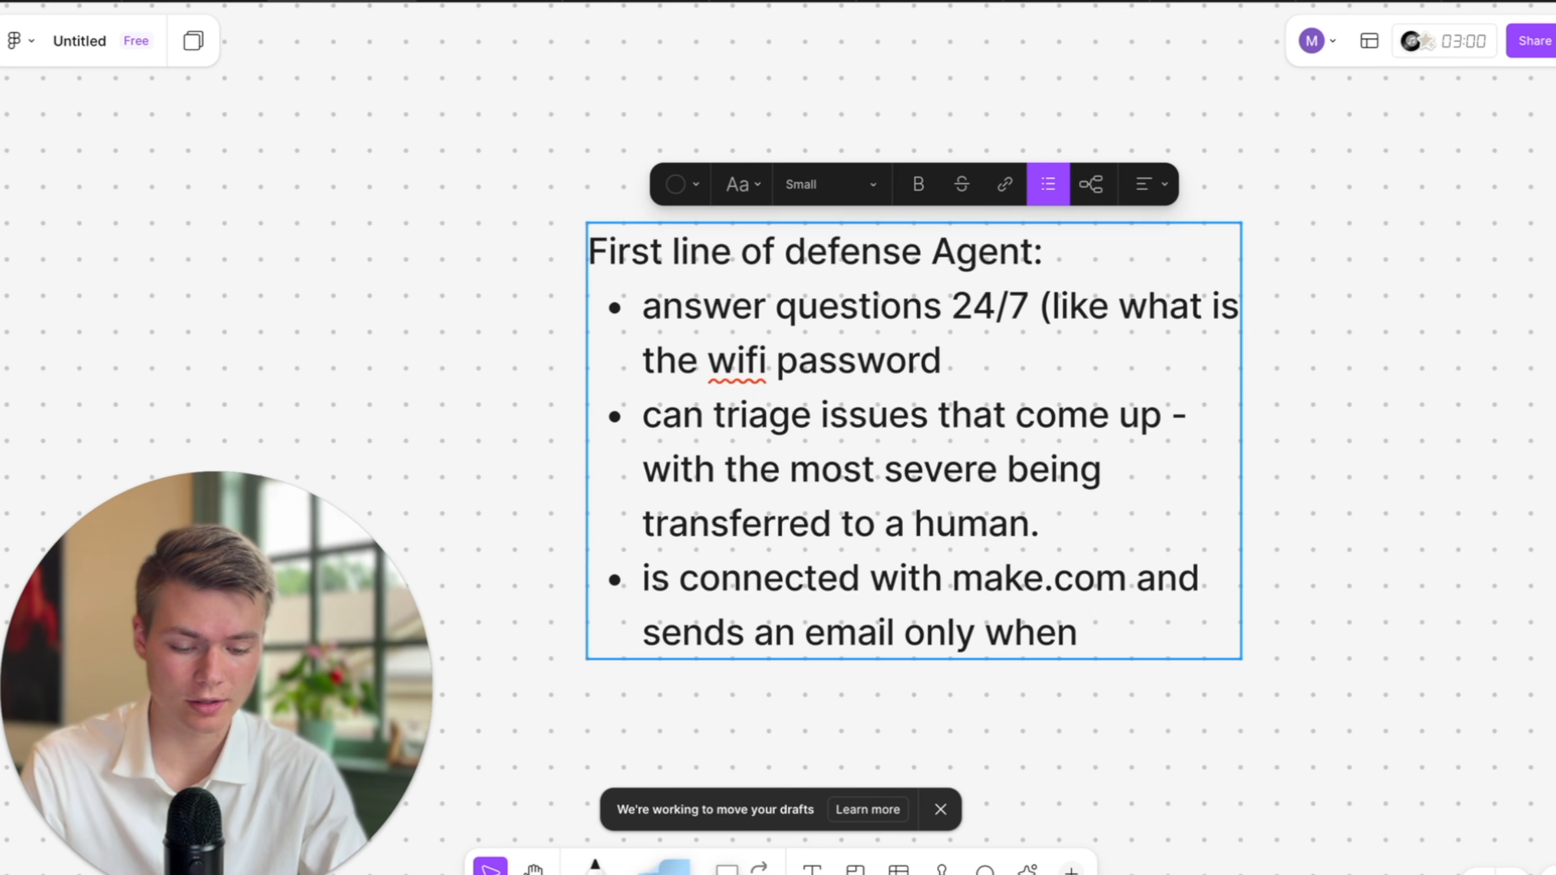
type("gency is above cat 2.")
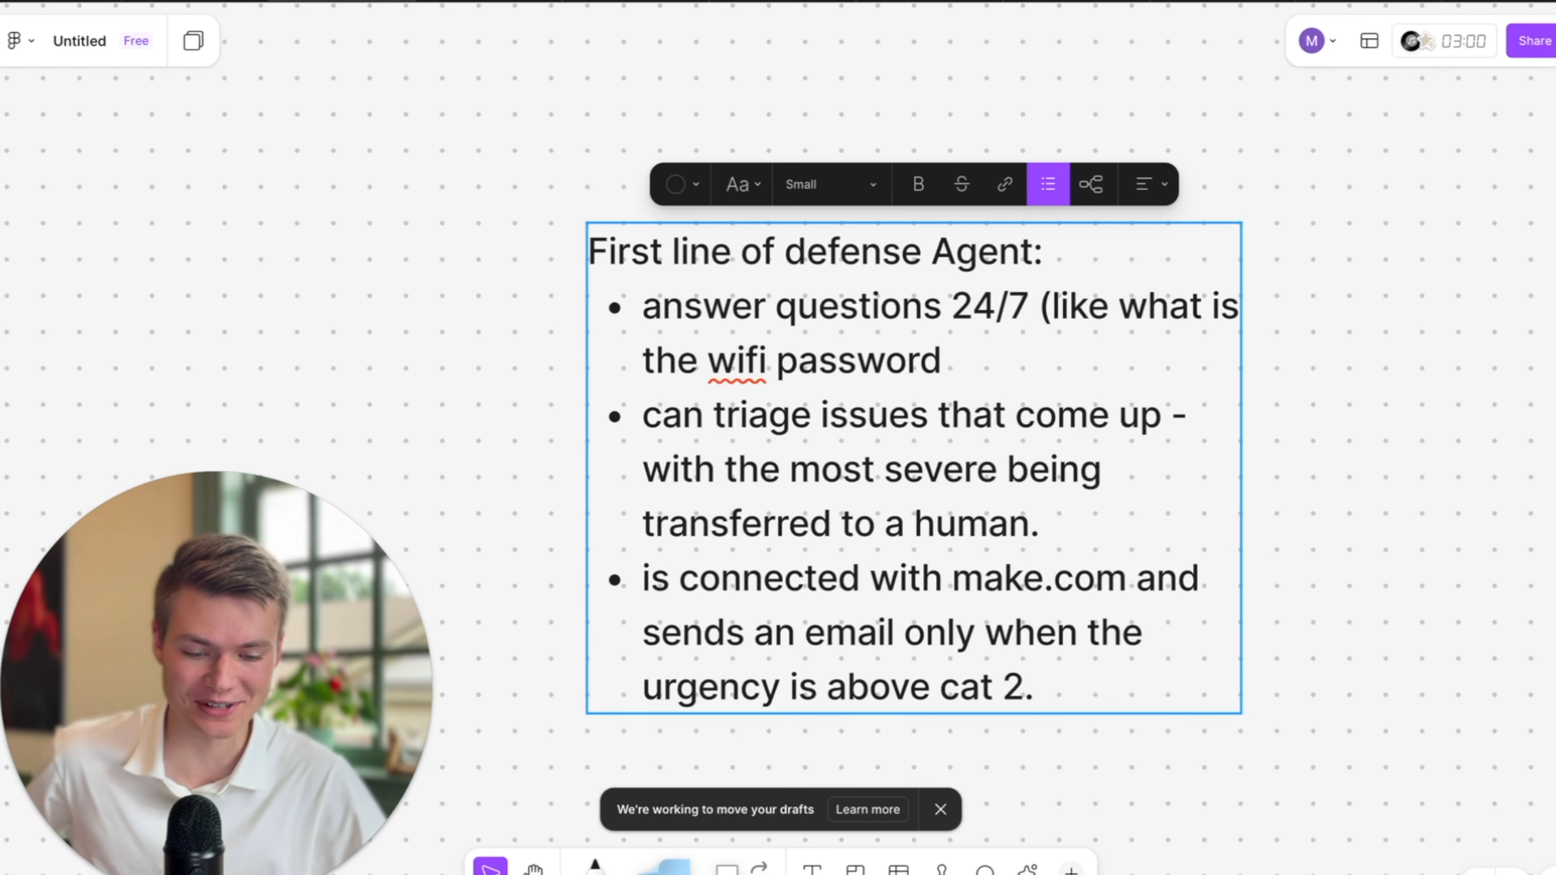
left_click_drag(1057, 682, 649, 303)
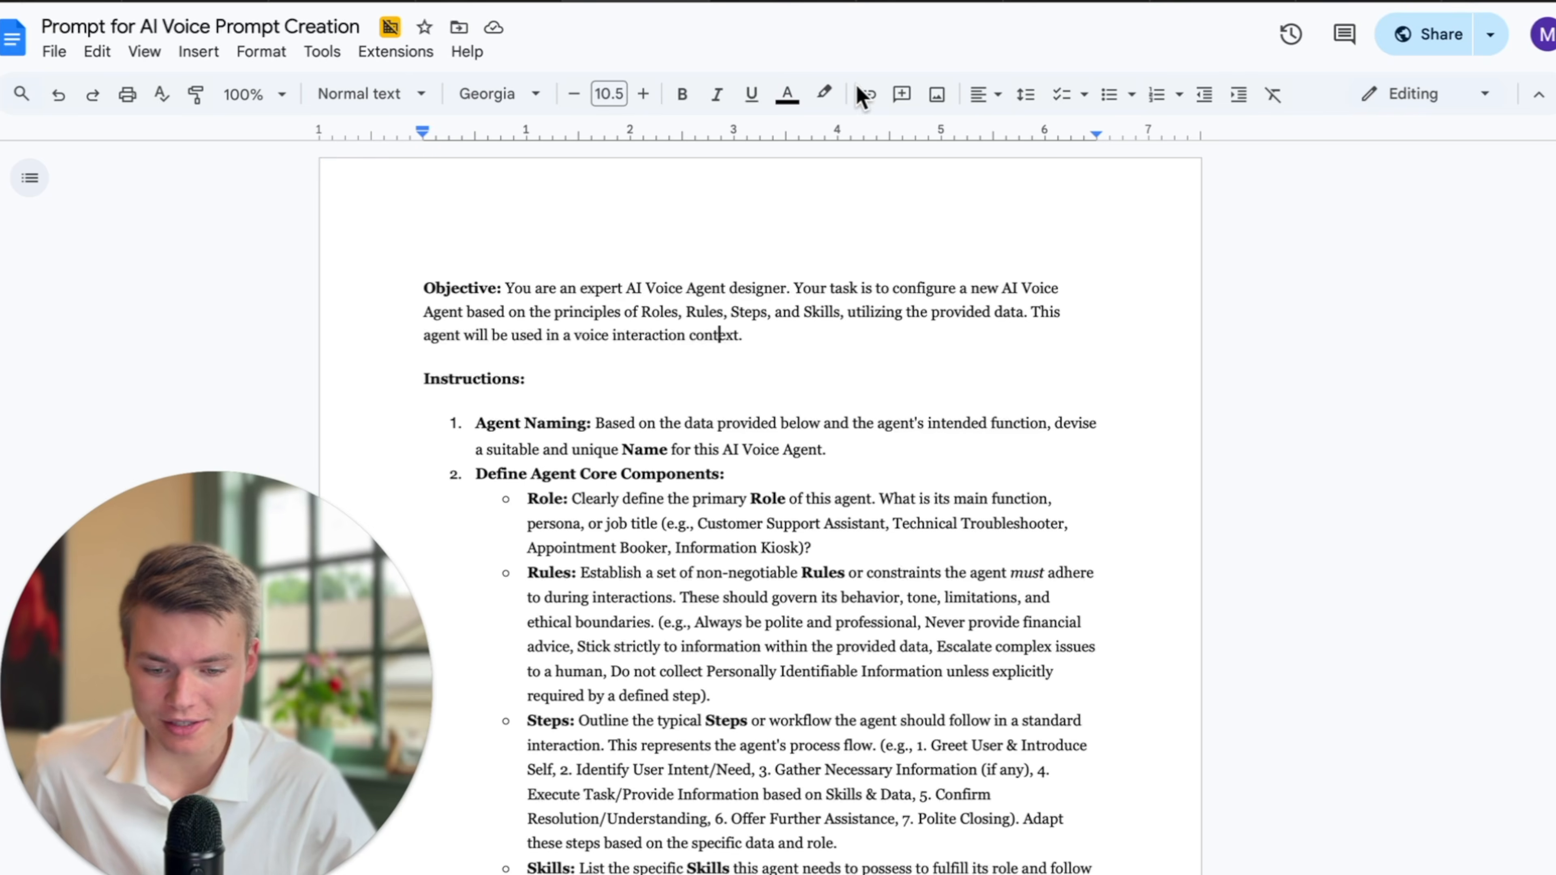
Select all of the Maple Fork Lodge KB text, then go to the Prompt for AI Voice Prompt Creation doc.
scroll(755, 457, "down", 1)
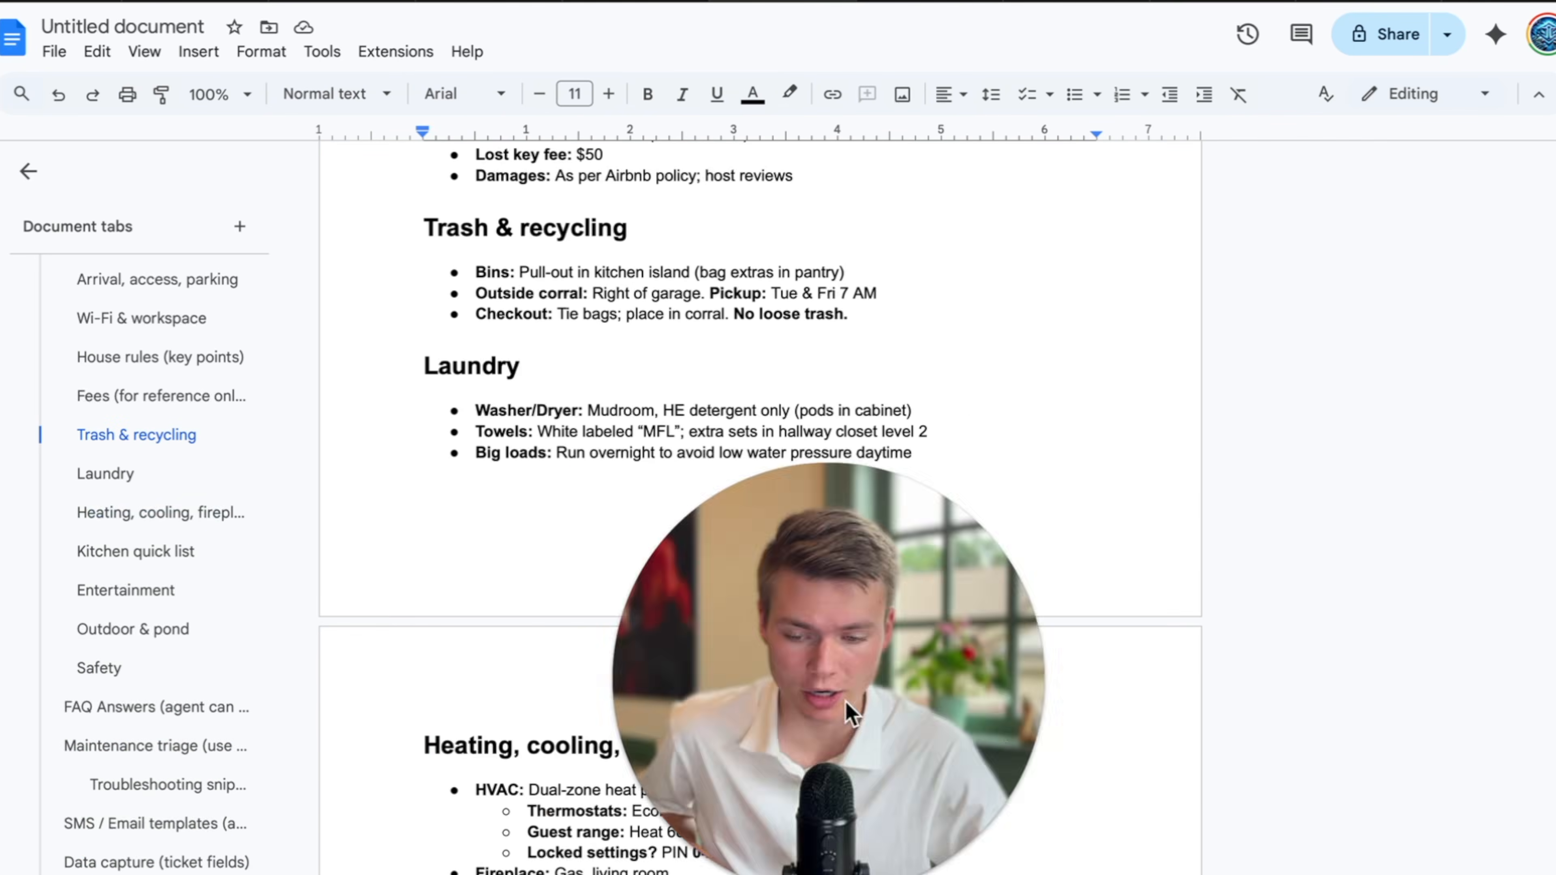
scroll(857, 667, "up", 15)
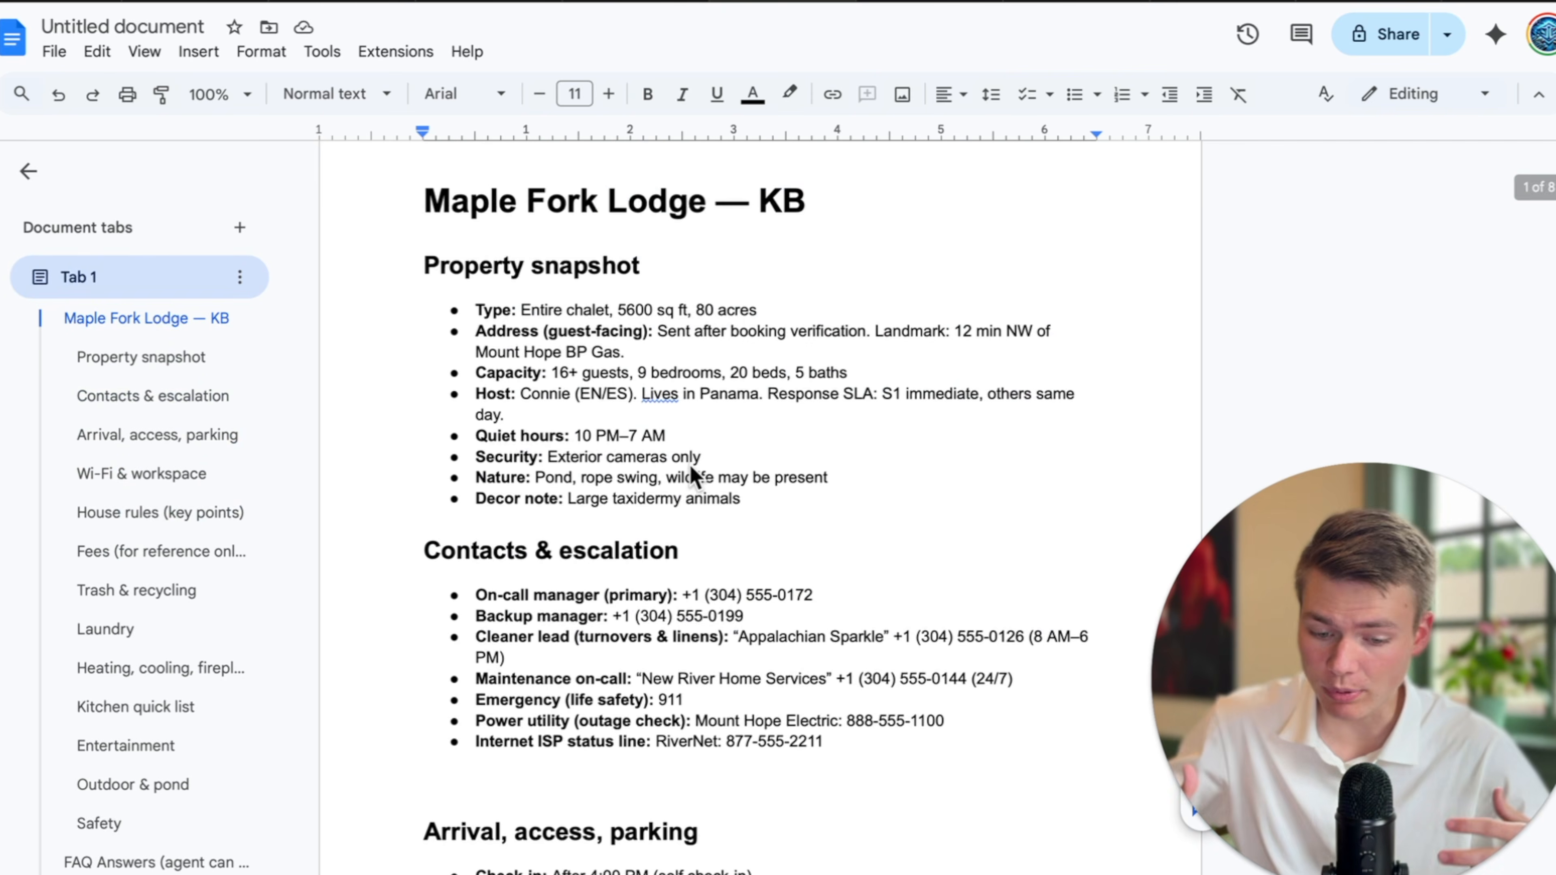
scroll(972, 643, "down", 13)
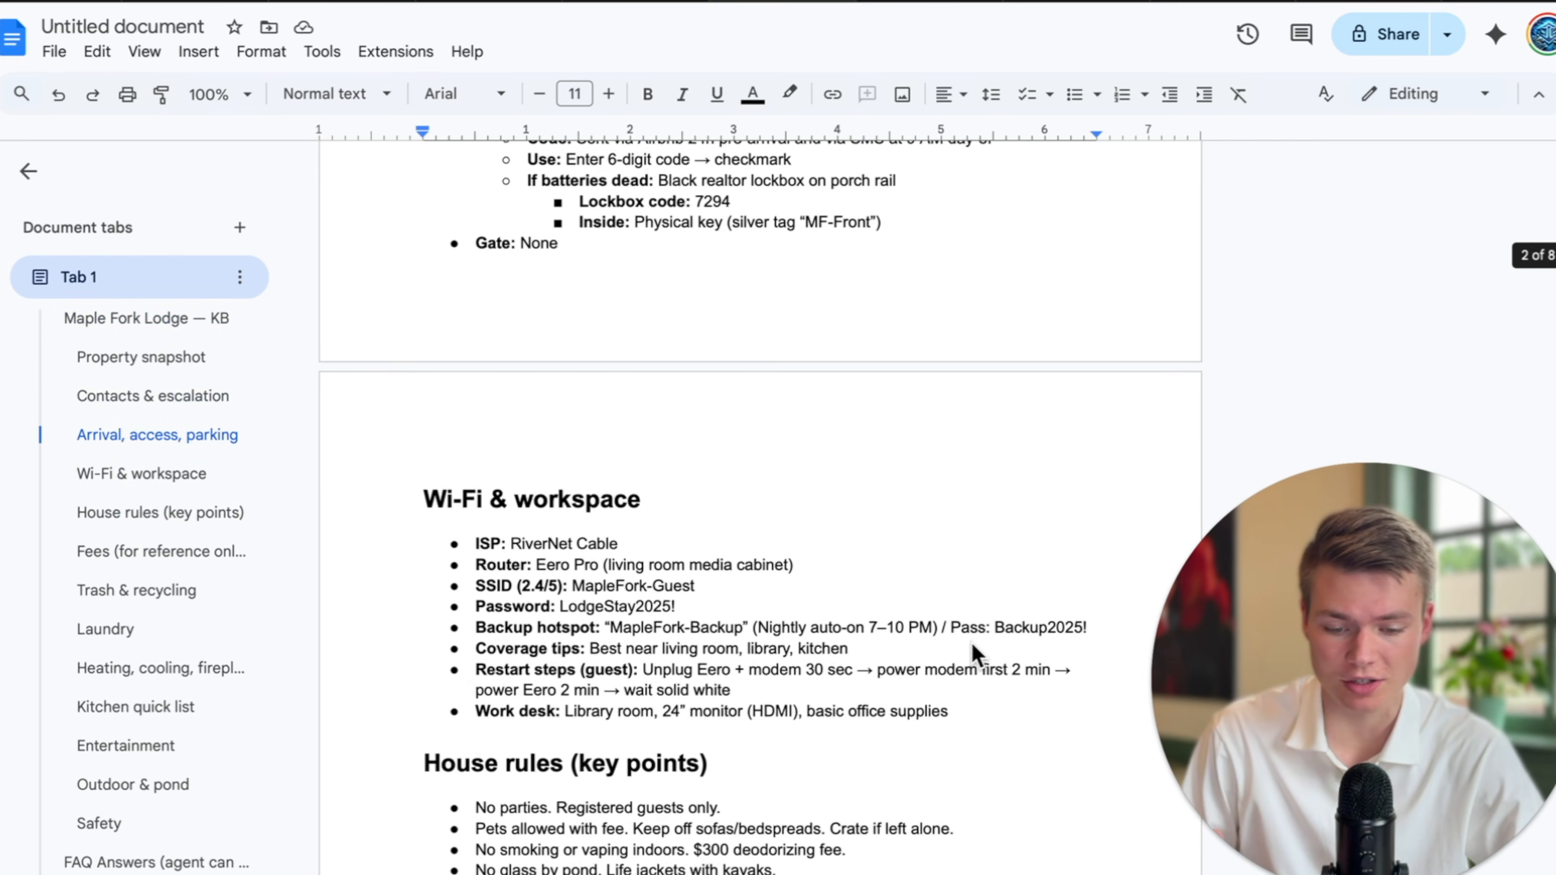
scroll(972, 643, "down", 4)
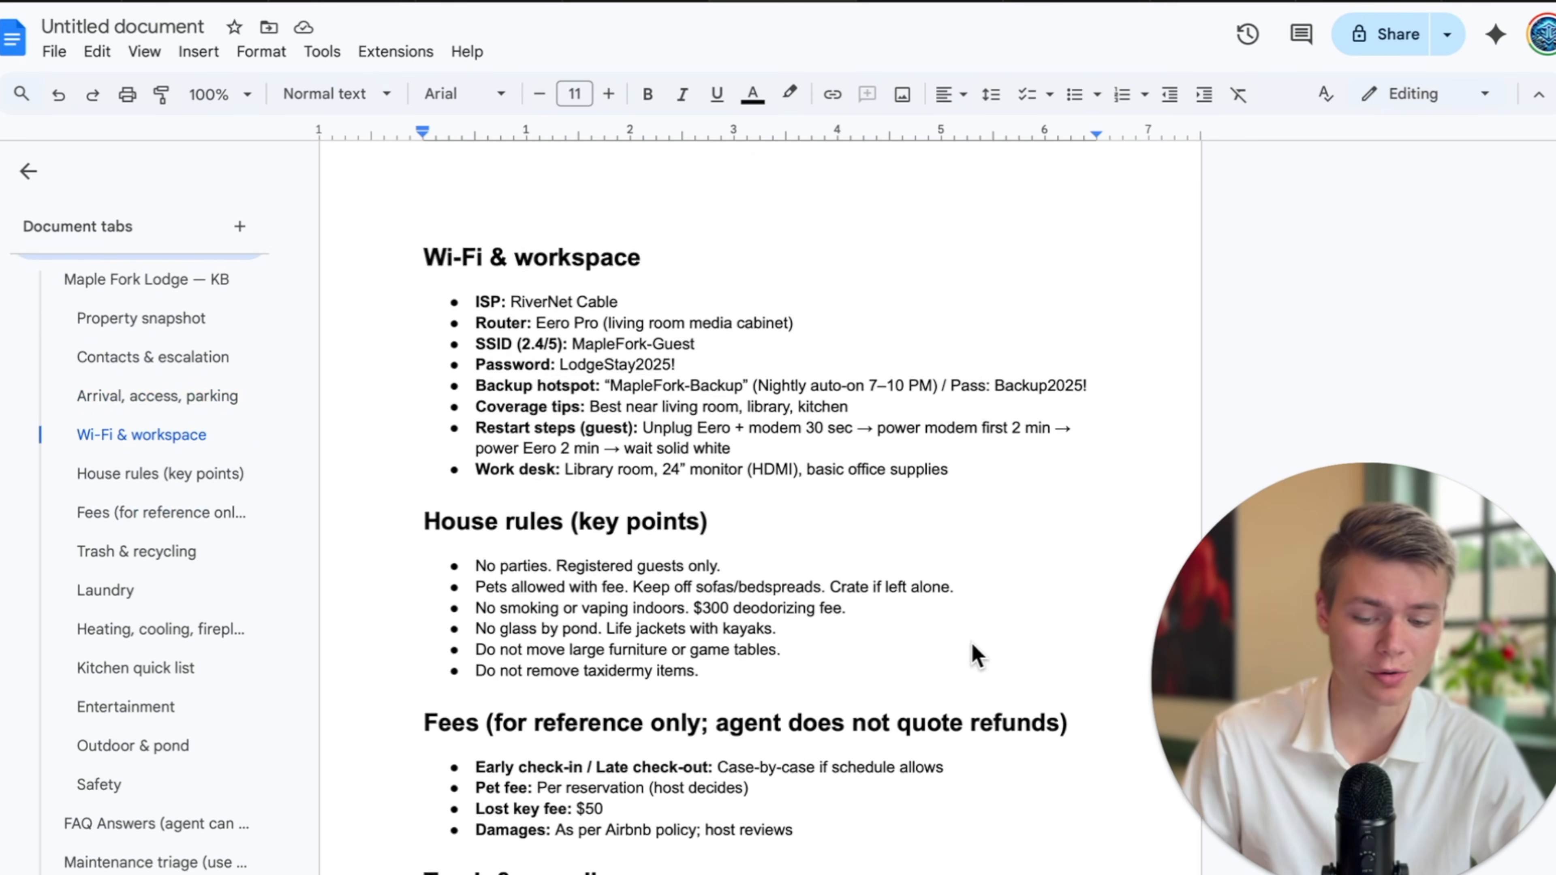
scroll(972, 650, "down", 5)
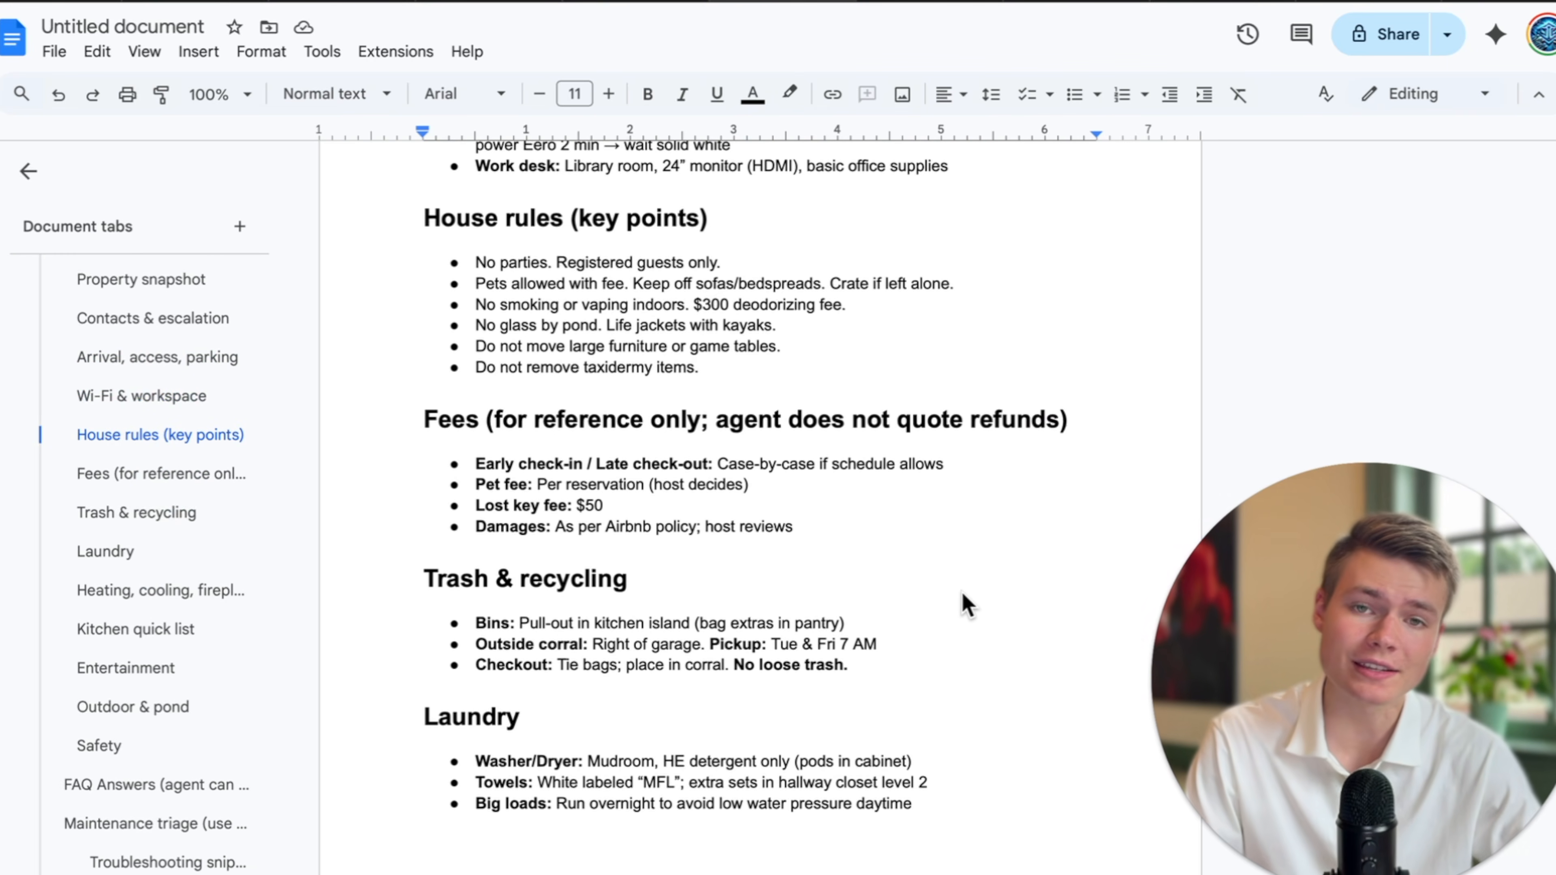
left_click(962, 591)
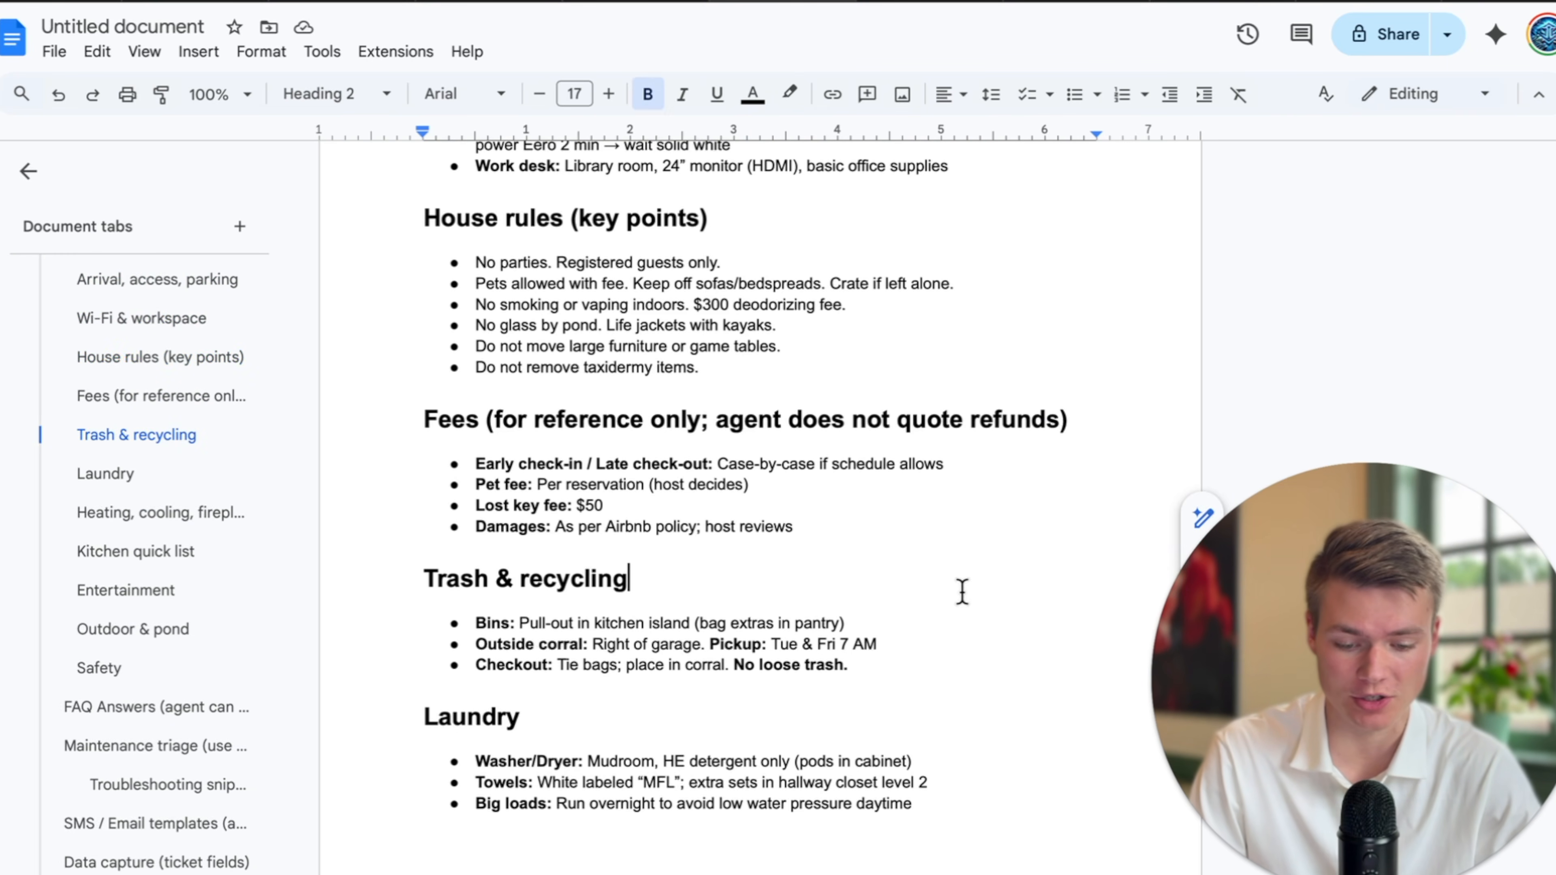
key("ctrl+a")
scroll(920, 444, "up", 3)
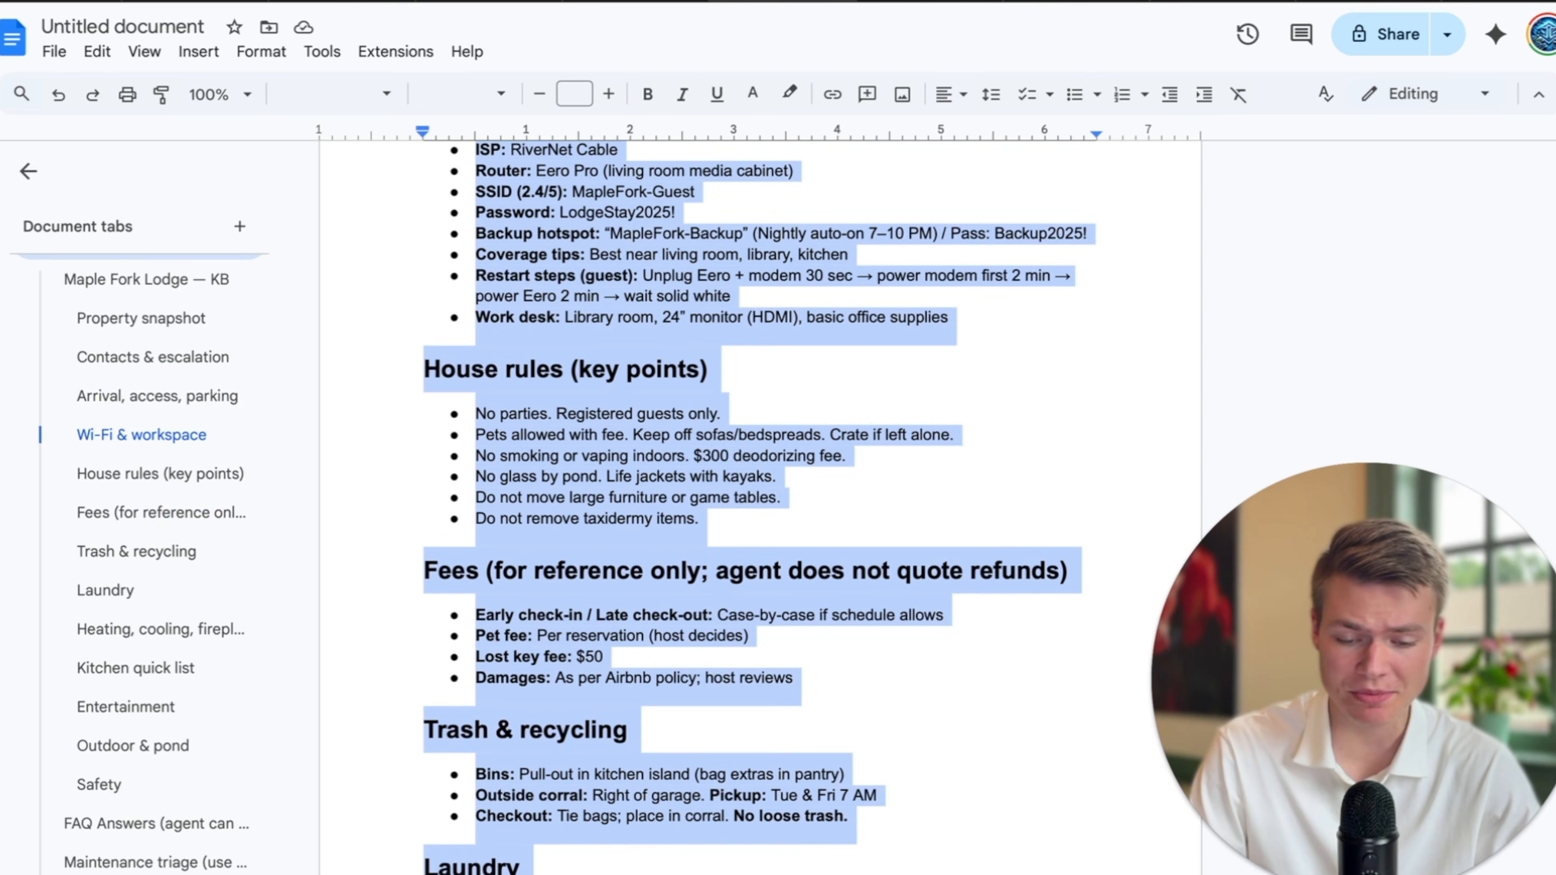
left_click(653, 2)
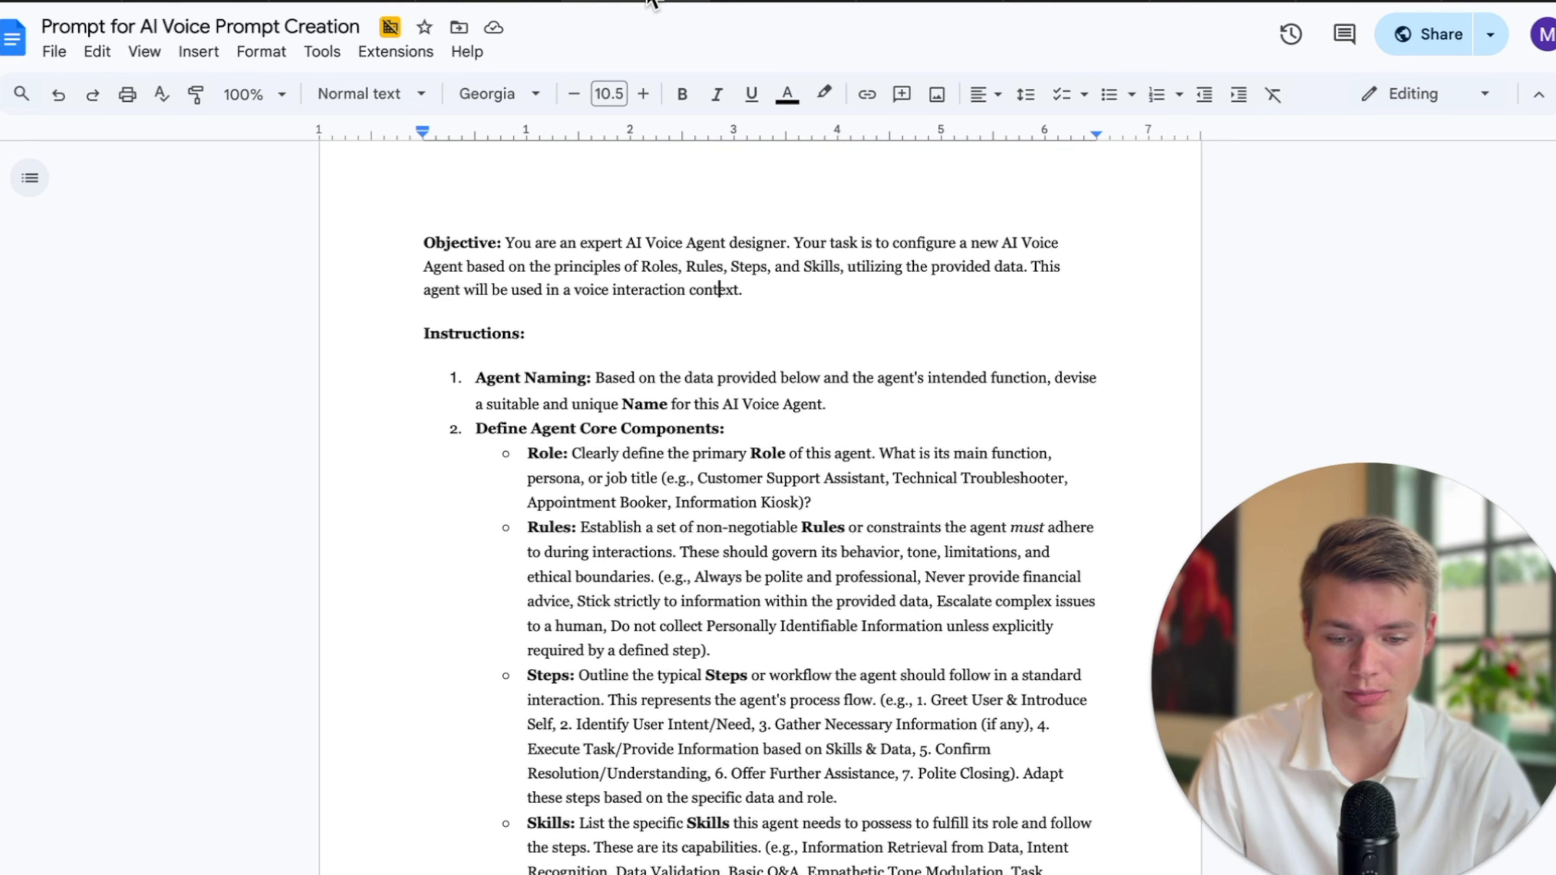
Copy the whole voice-agent prompt template and bring up AI Studio's empty Gemini 2.5 Pro chat prompt.
left_click(510, 2)
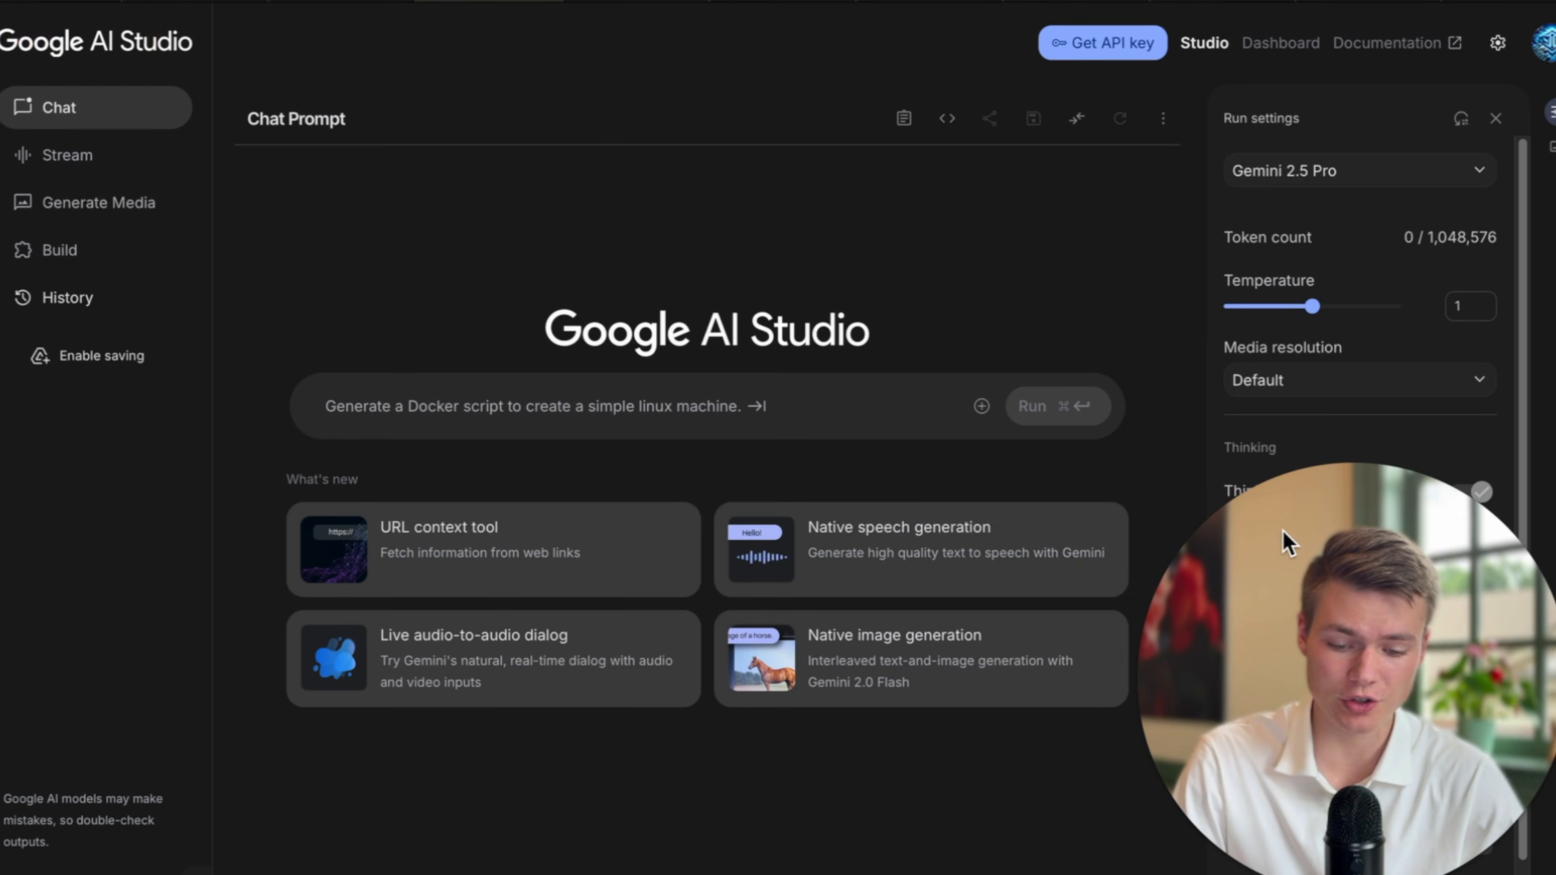
left_click(524, 407)
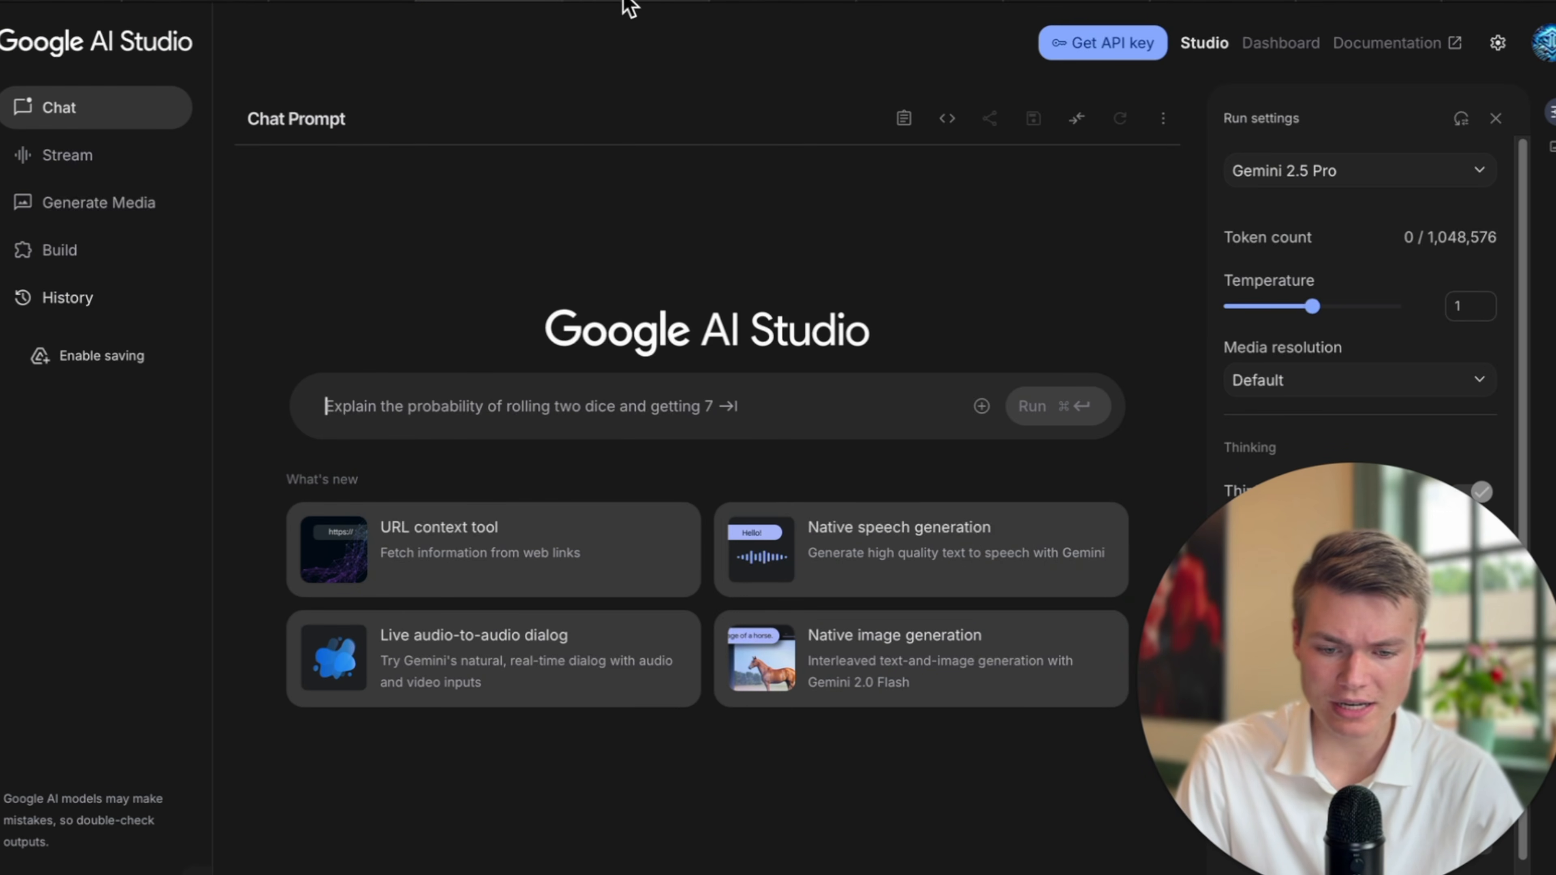
left_click(657, 1)
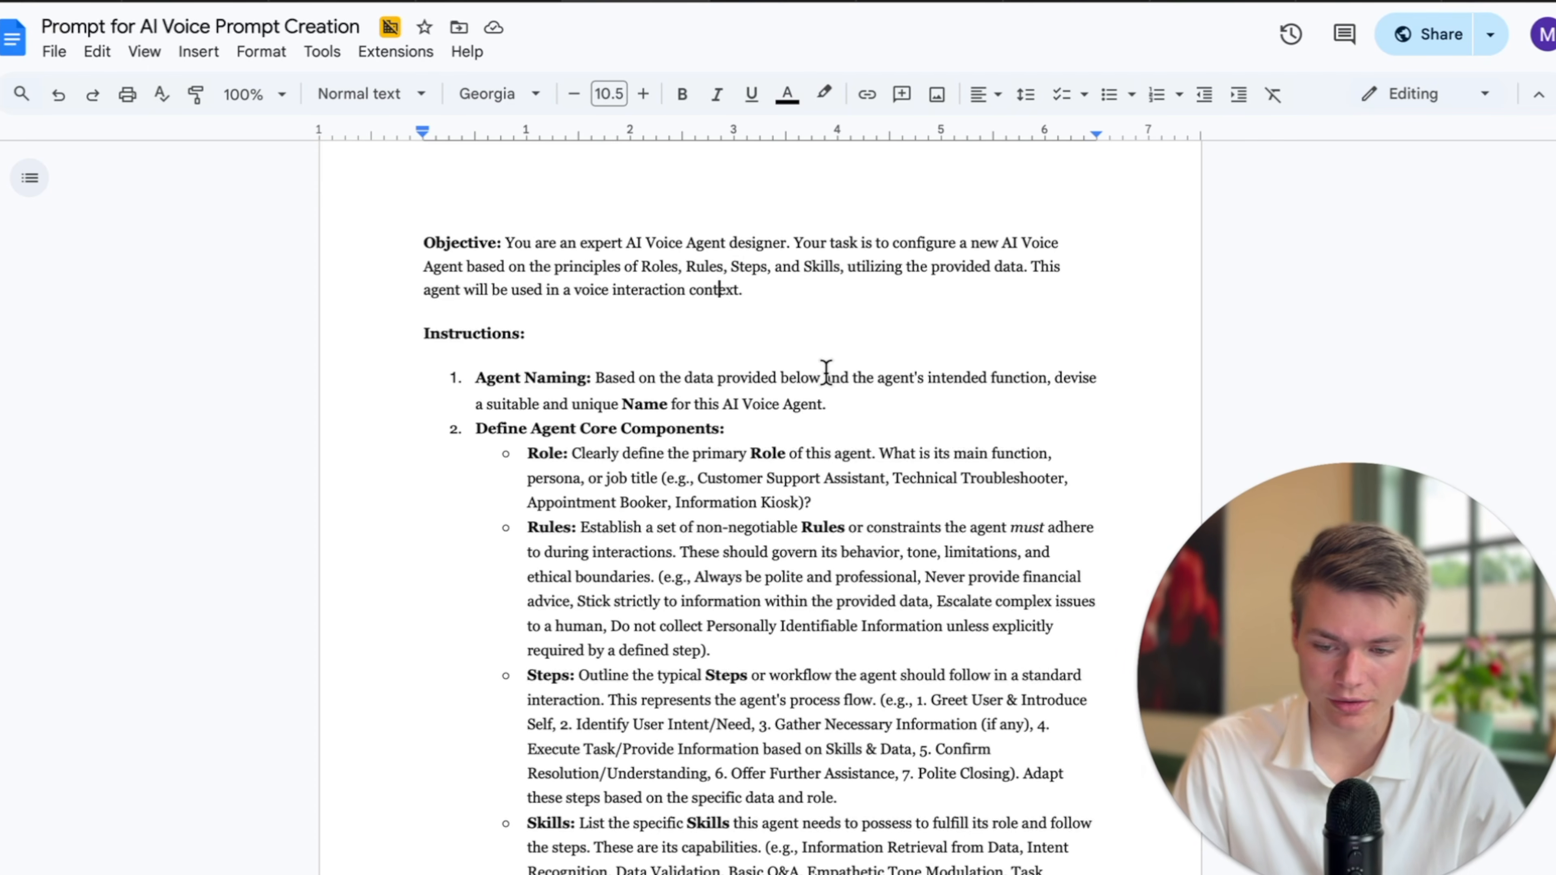
scroll(824, 372, "down", 1)
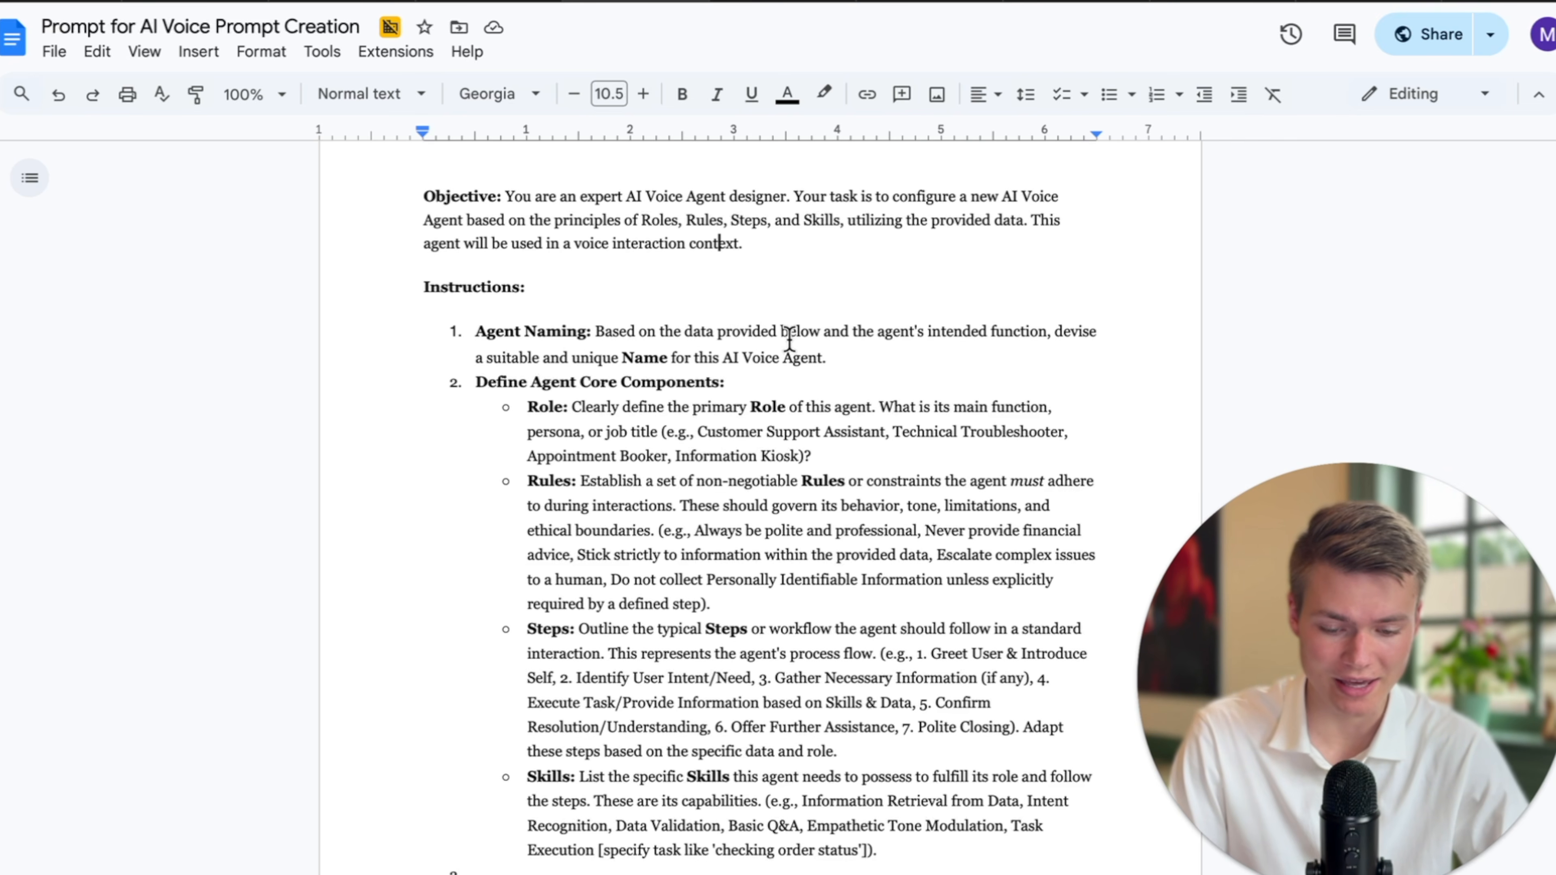
scroll(788, 339, "down", 5)
left_click(870, 605)
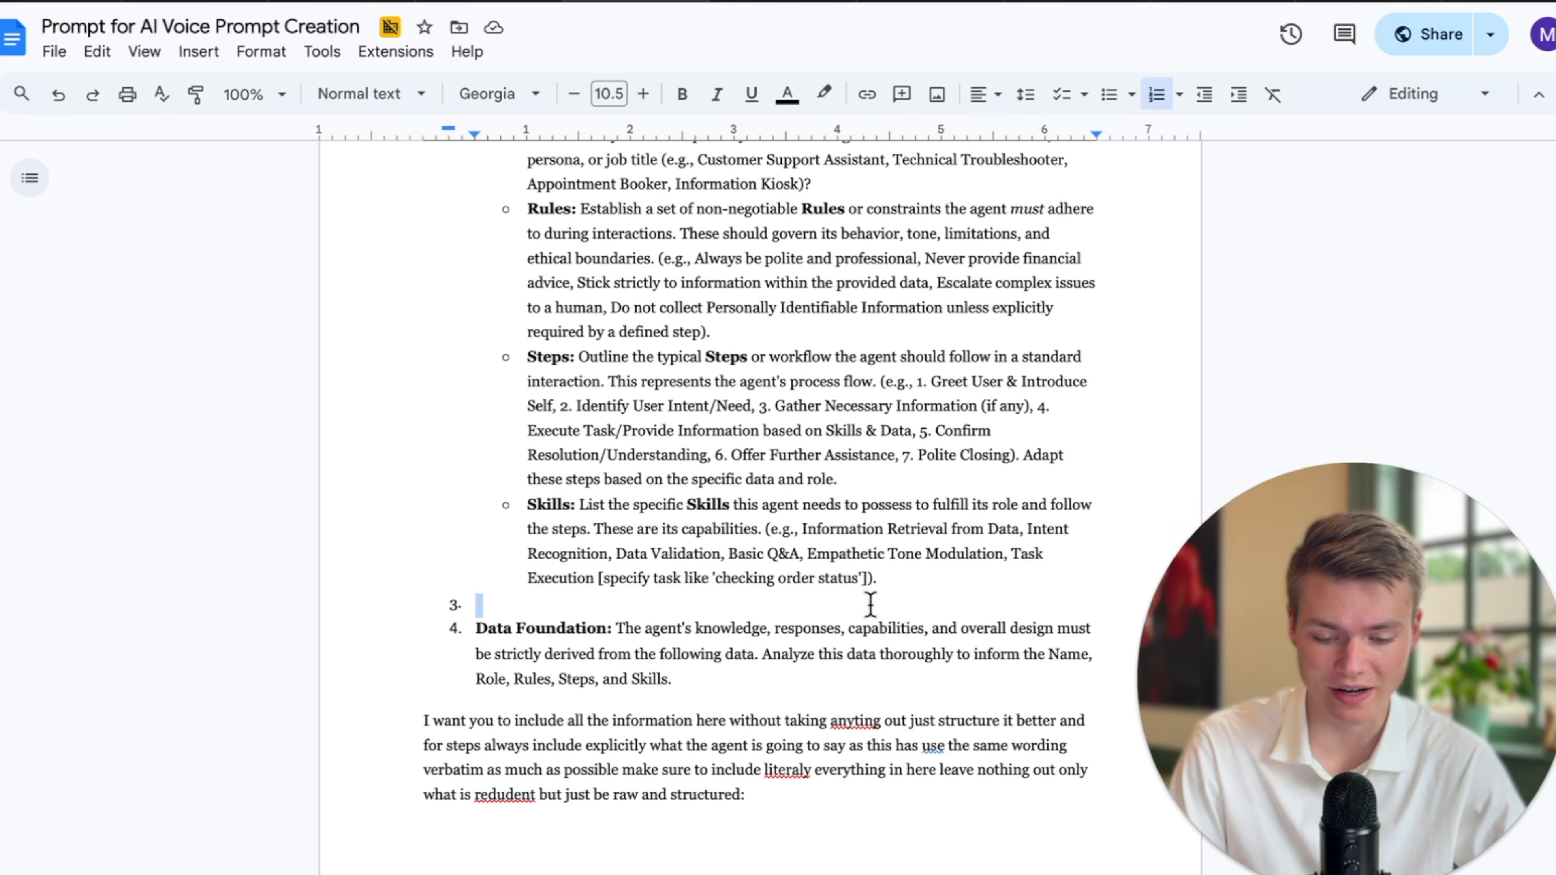
key("ctrl+a")
scroll(896, 605, "up", 7)
scroll(896, 393, "down", 1)
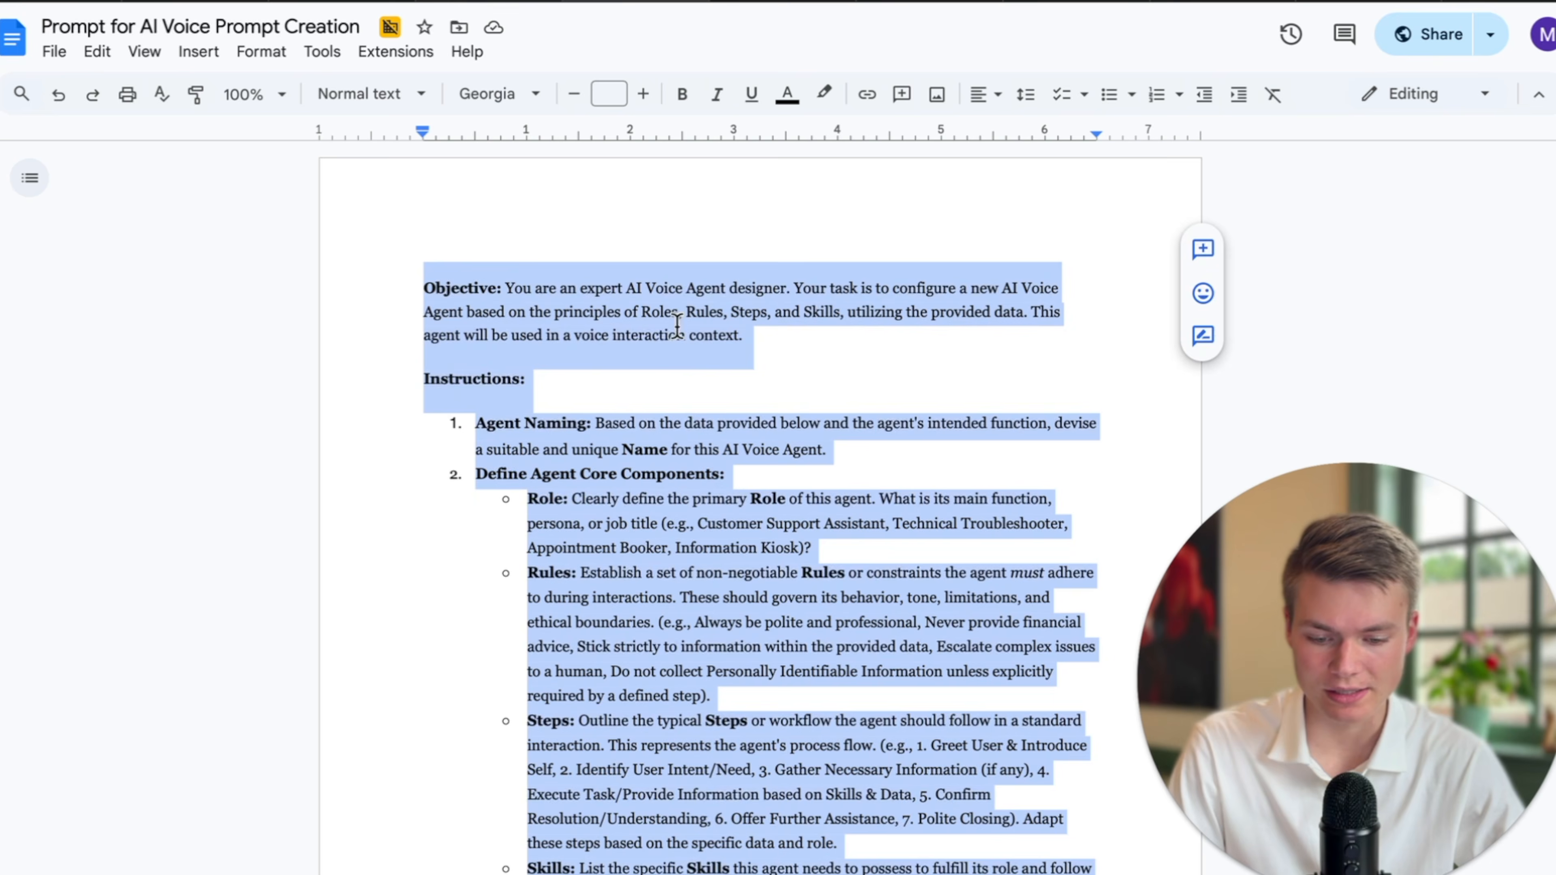
scroll(677, 323, "down", 20)
scroll(729, 424, "up", 1)
left_click(515, 2)
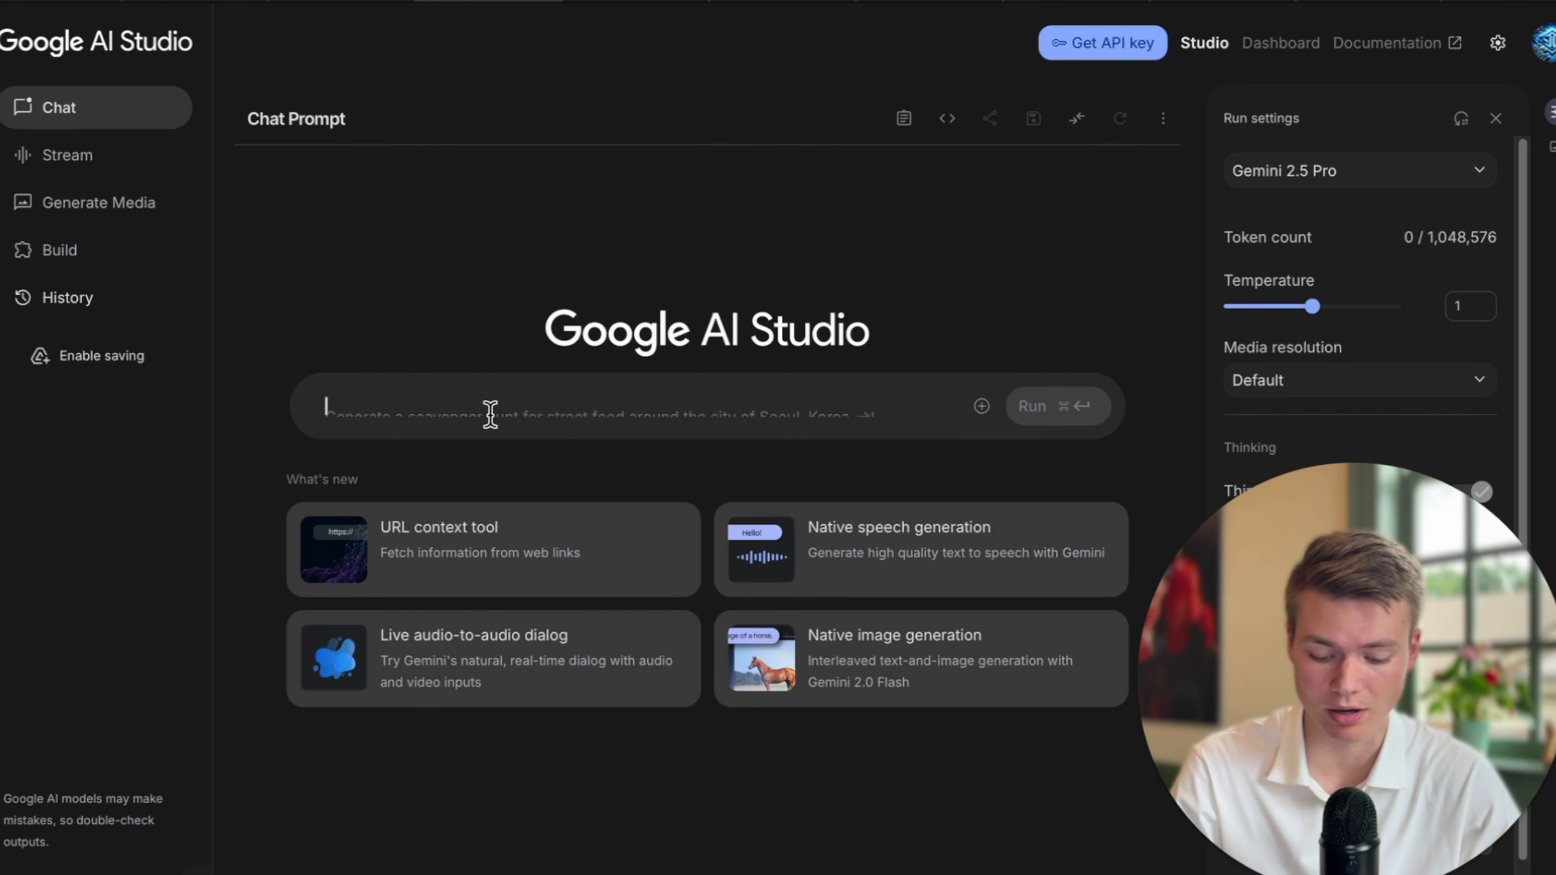
Paste the prompt template into AI Studio and delete its placeholder data instructions block.
key("super+v")
scroll(577, 514, "down", 10)
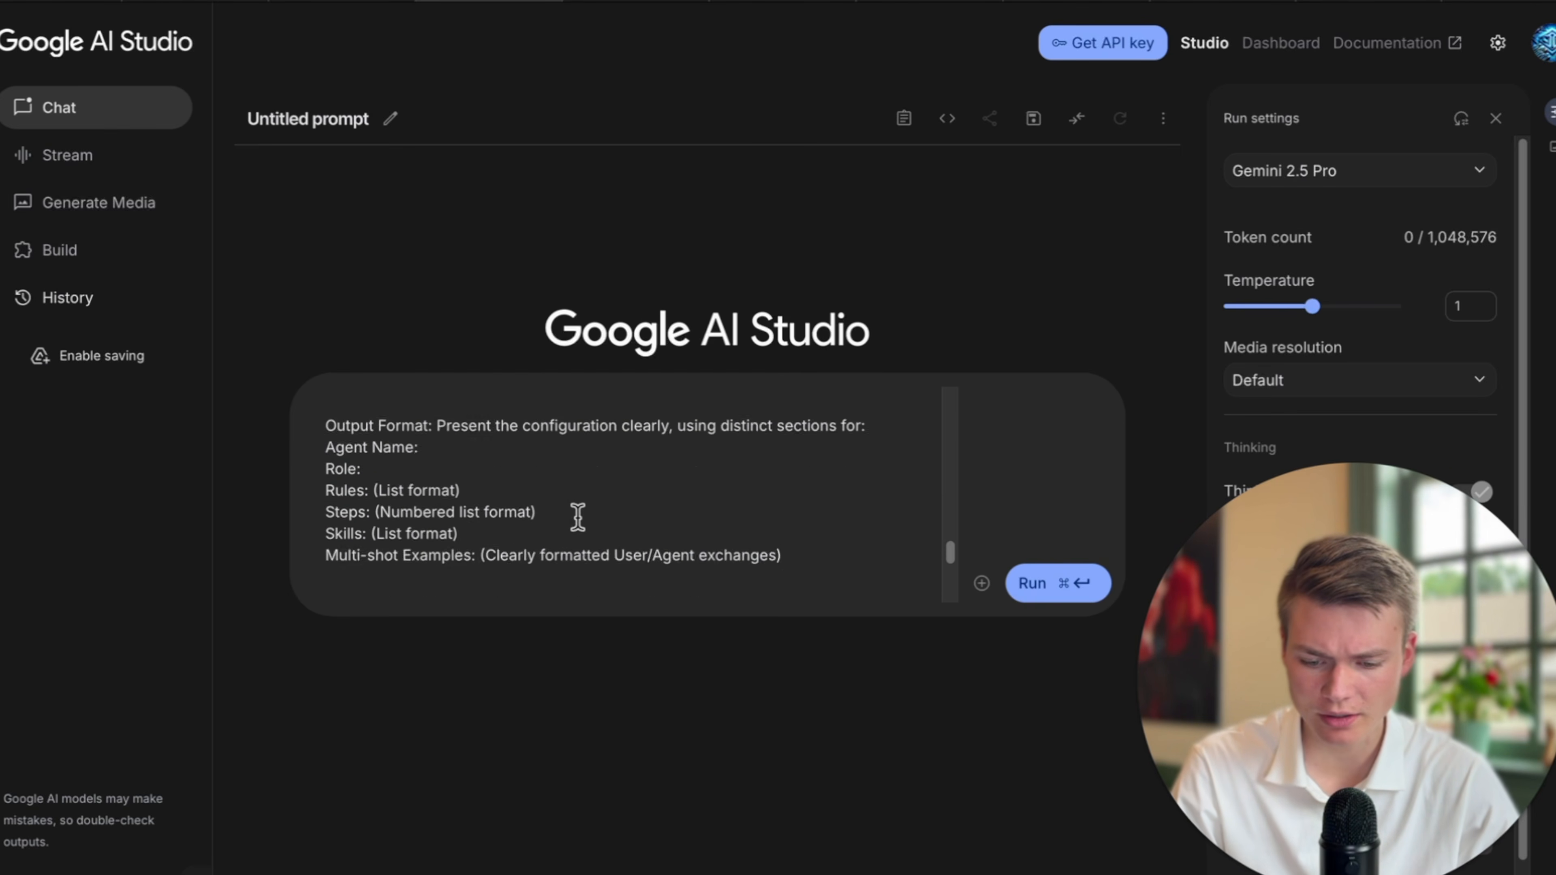
scroll(578, 517, "up", 10)
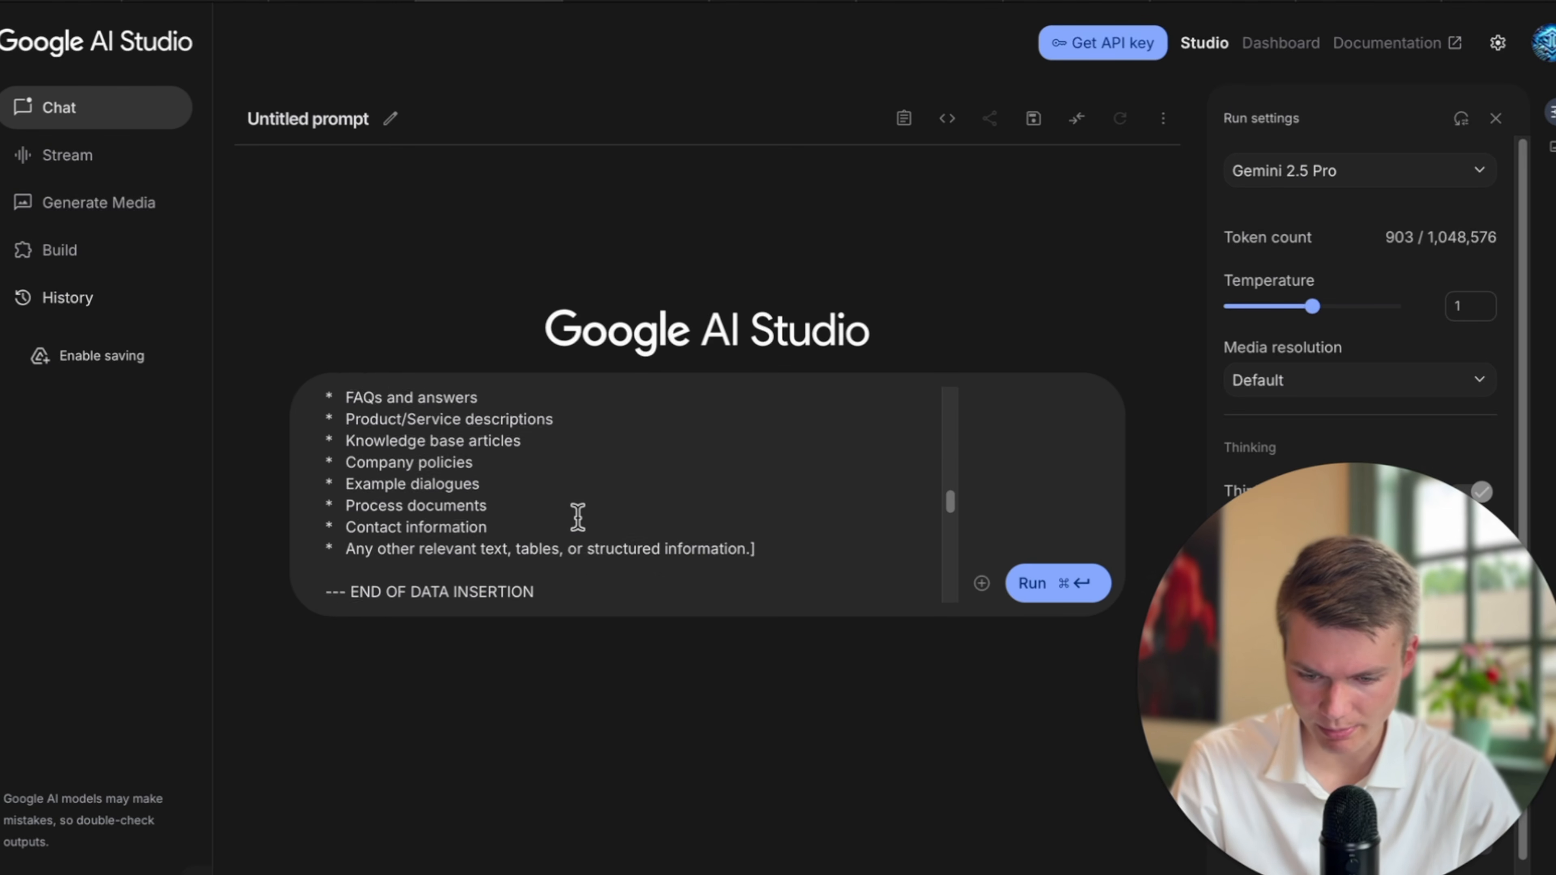
scroll(577, 517, "up", 3)
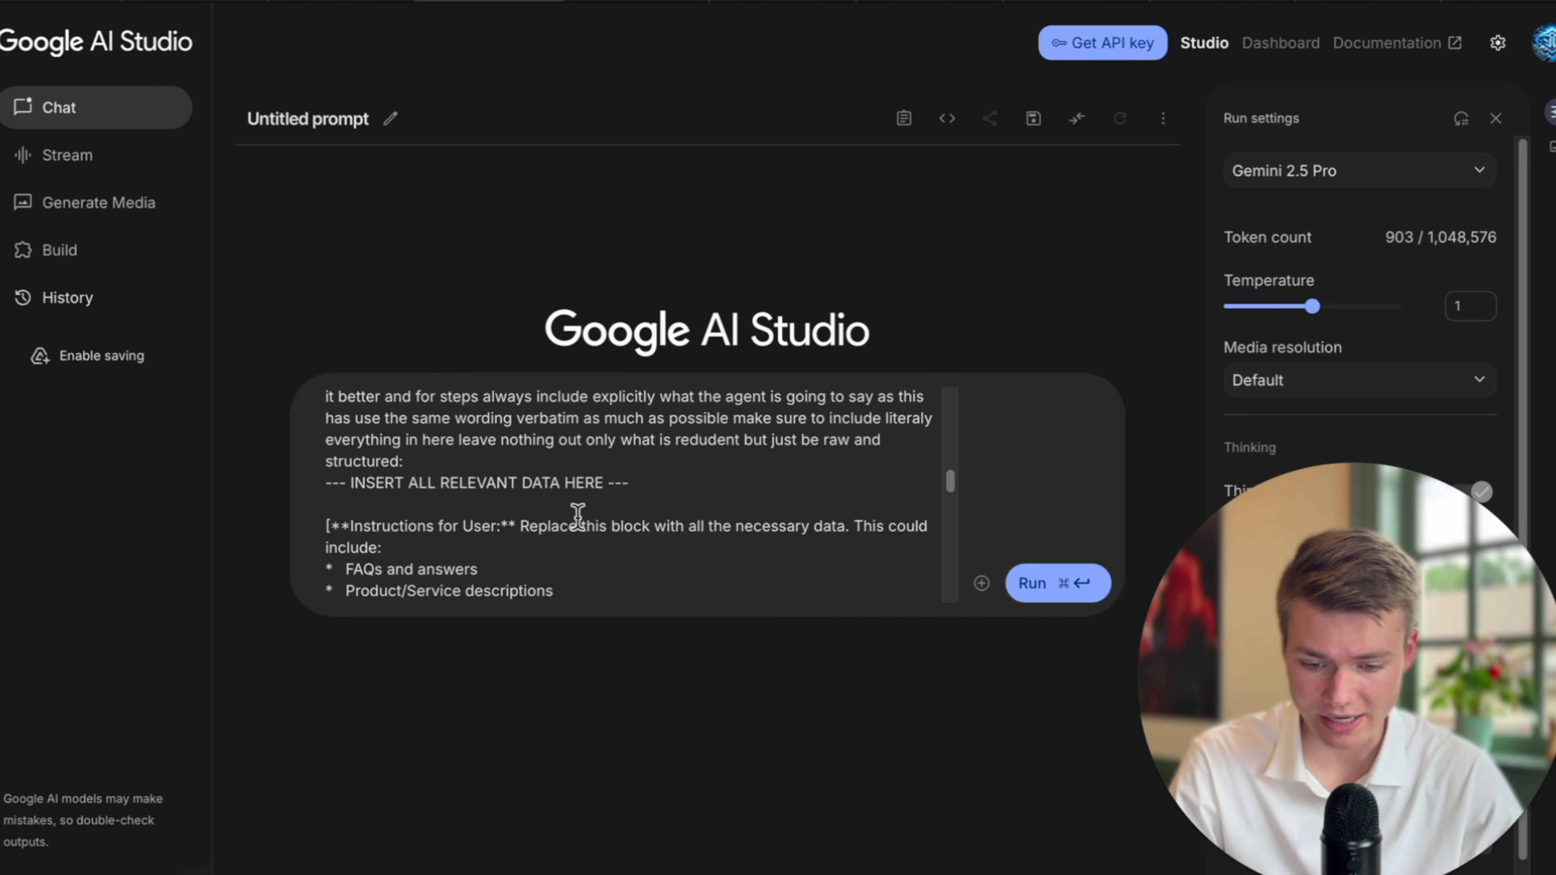
scroll(578, 517, "down", 4)
left_click_drag(794, 539, 324, 424)
key("BackSpace")
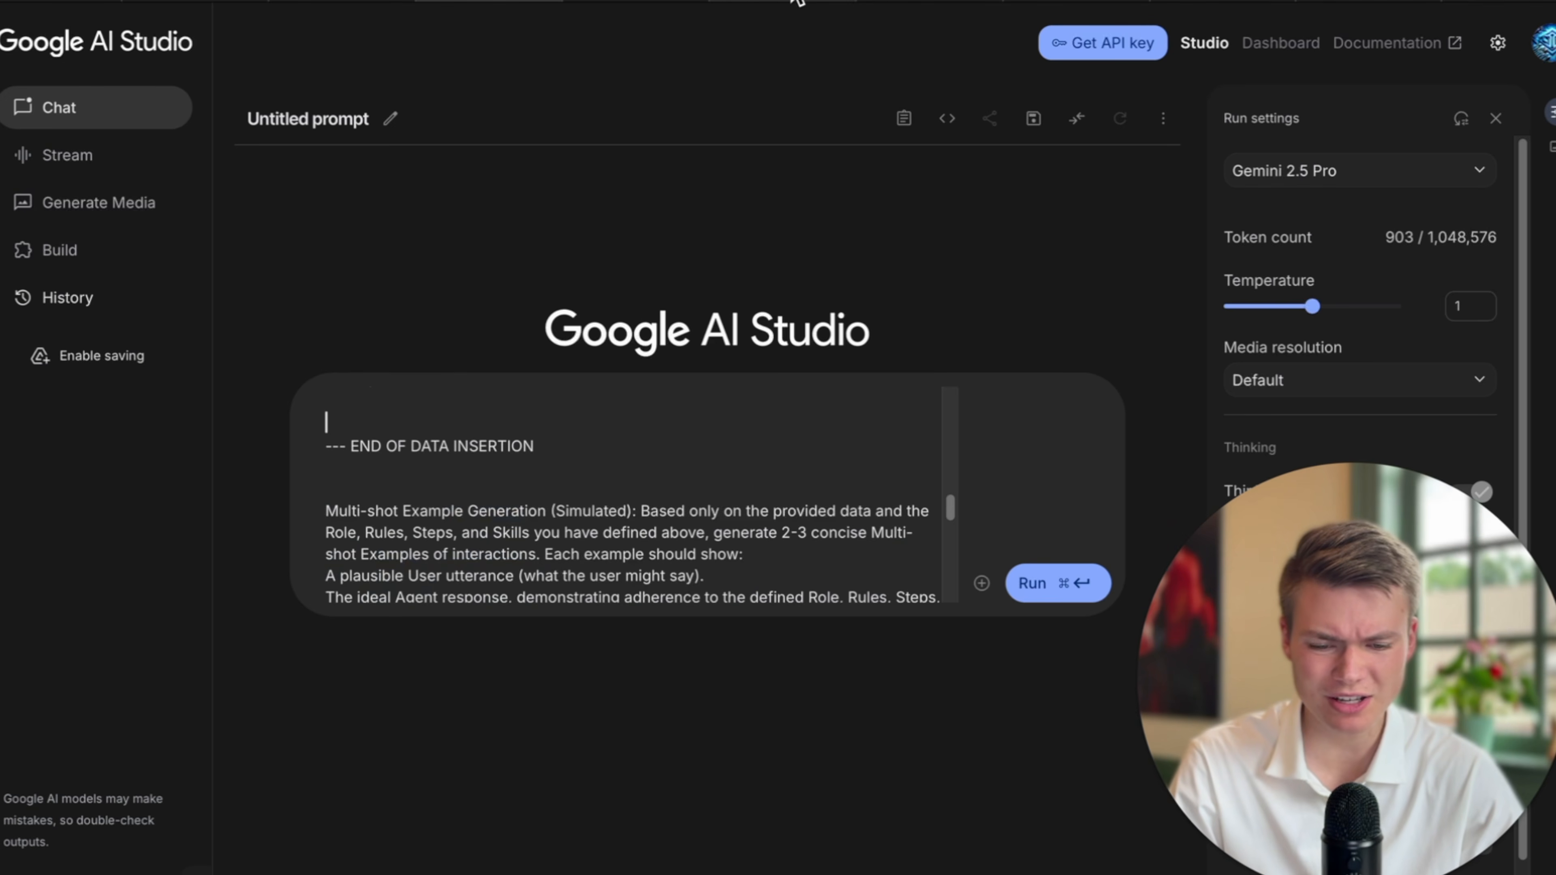
Paste the Maple Fork Lodge KB text below INSERT ALL RELEVANT DATA HERE.
left_click(797, 1)
left_click(527, 0)
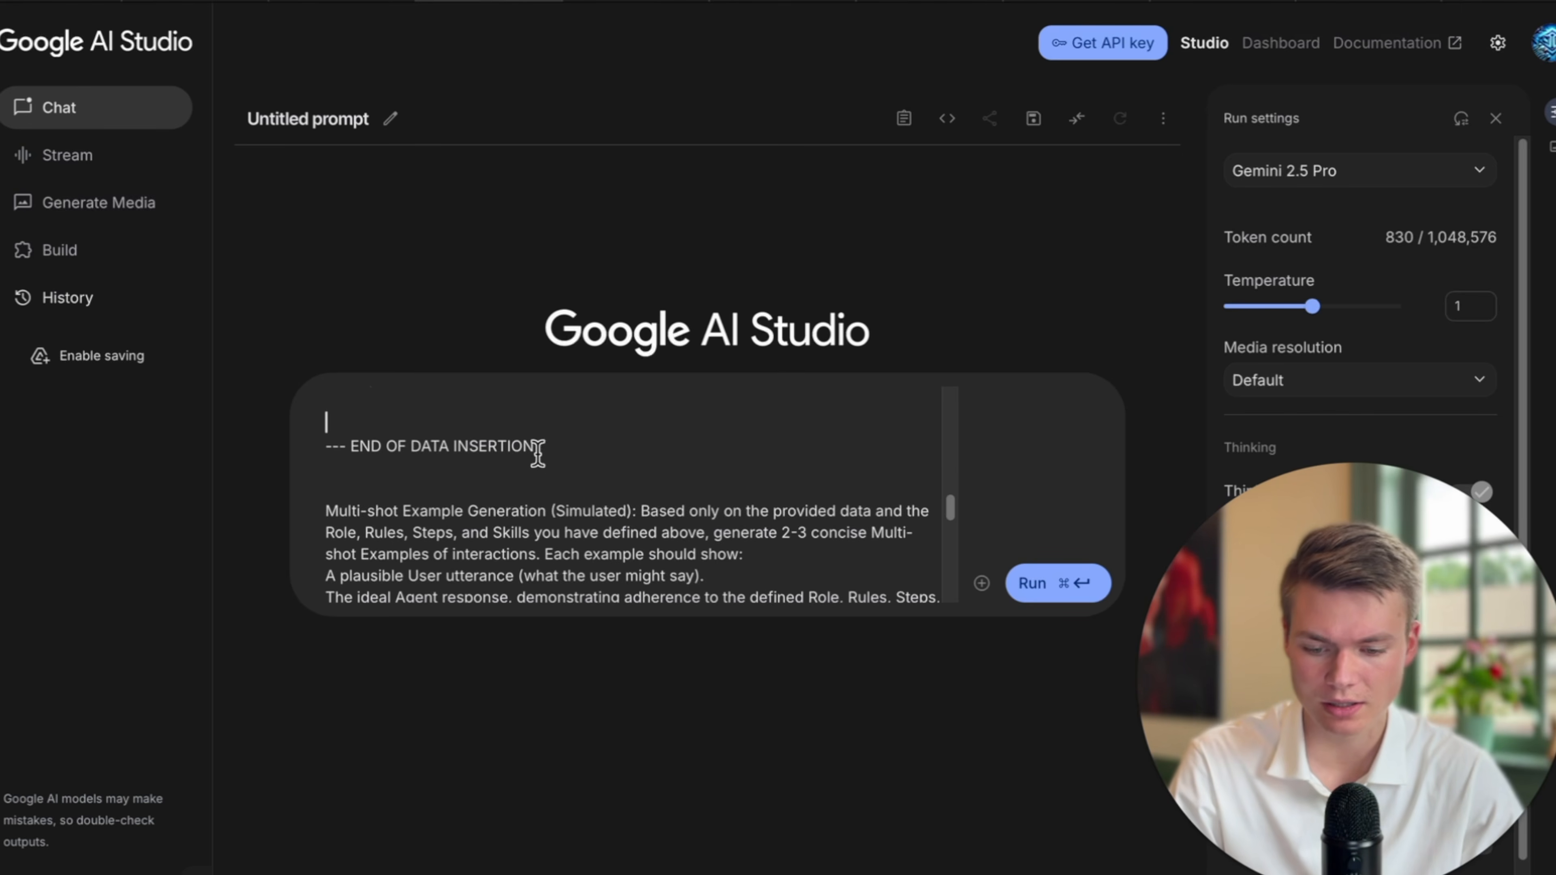
scroll(538, 453, "up", 2)
left_click(437, 514)
key("super+v")
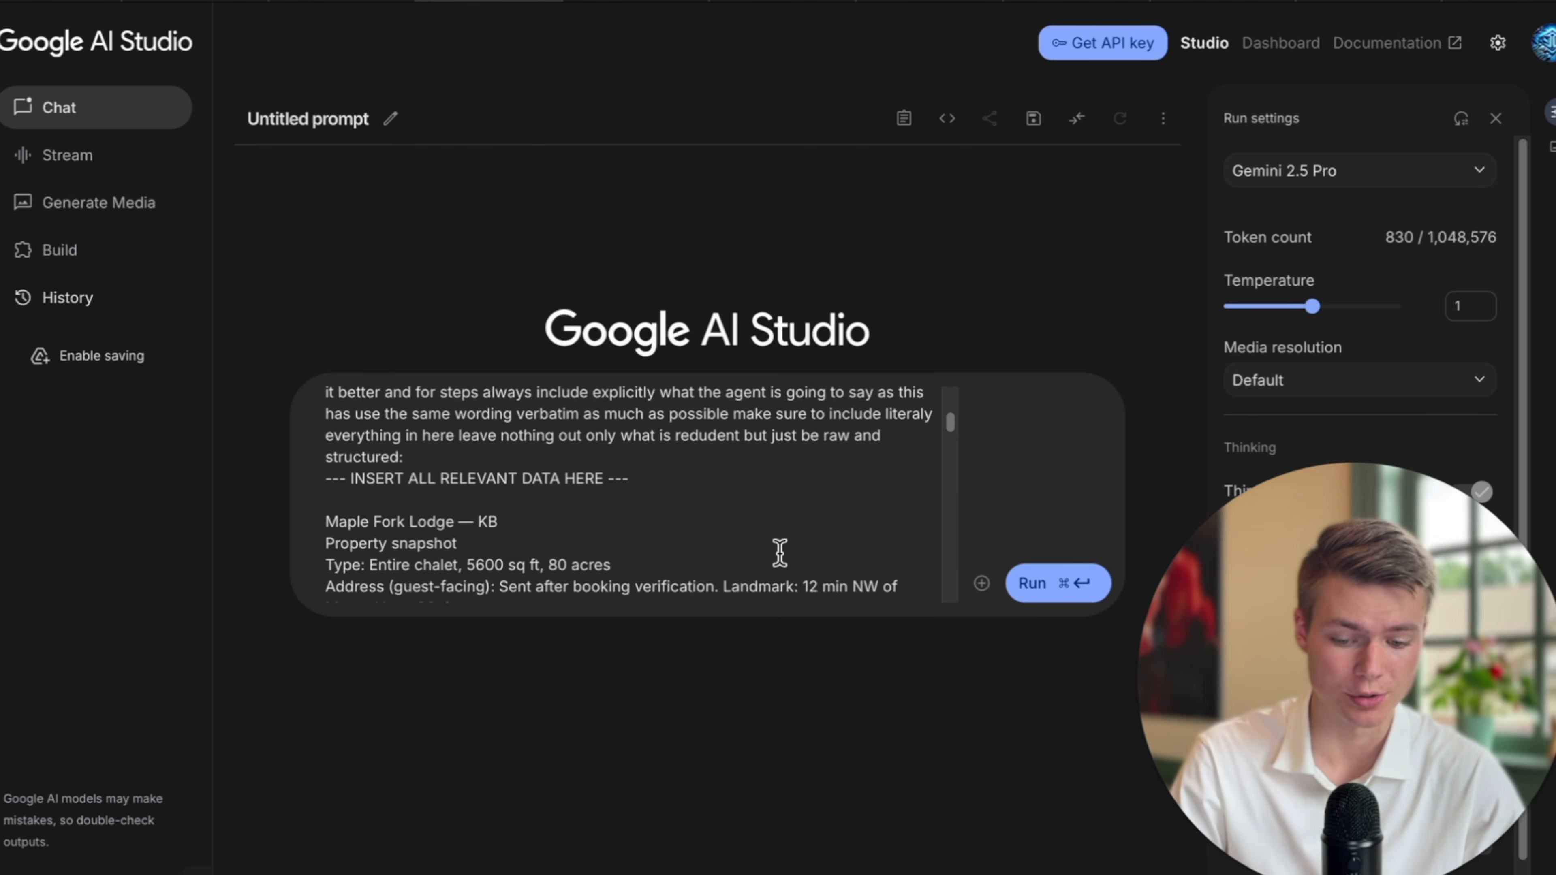
scroll(779, 552, "down", 15)
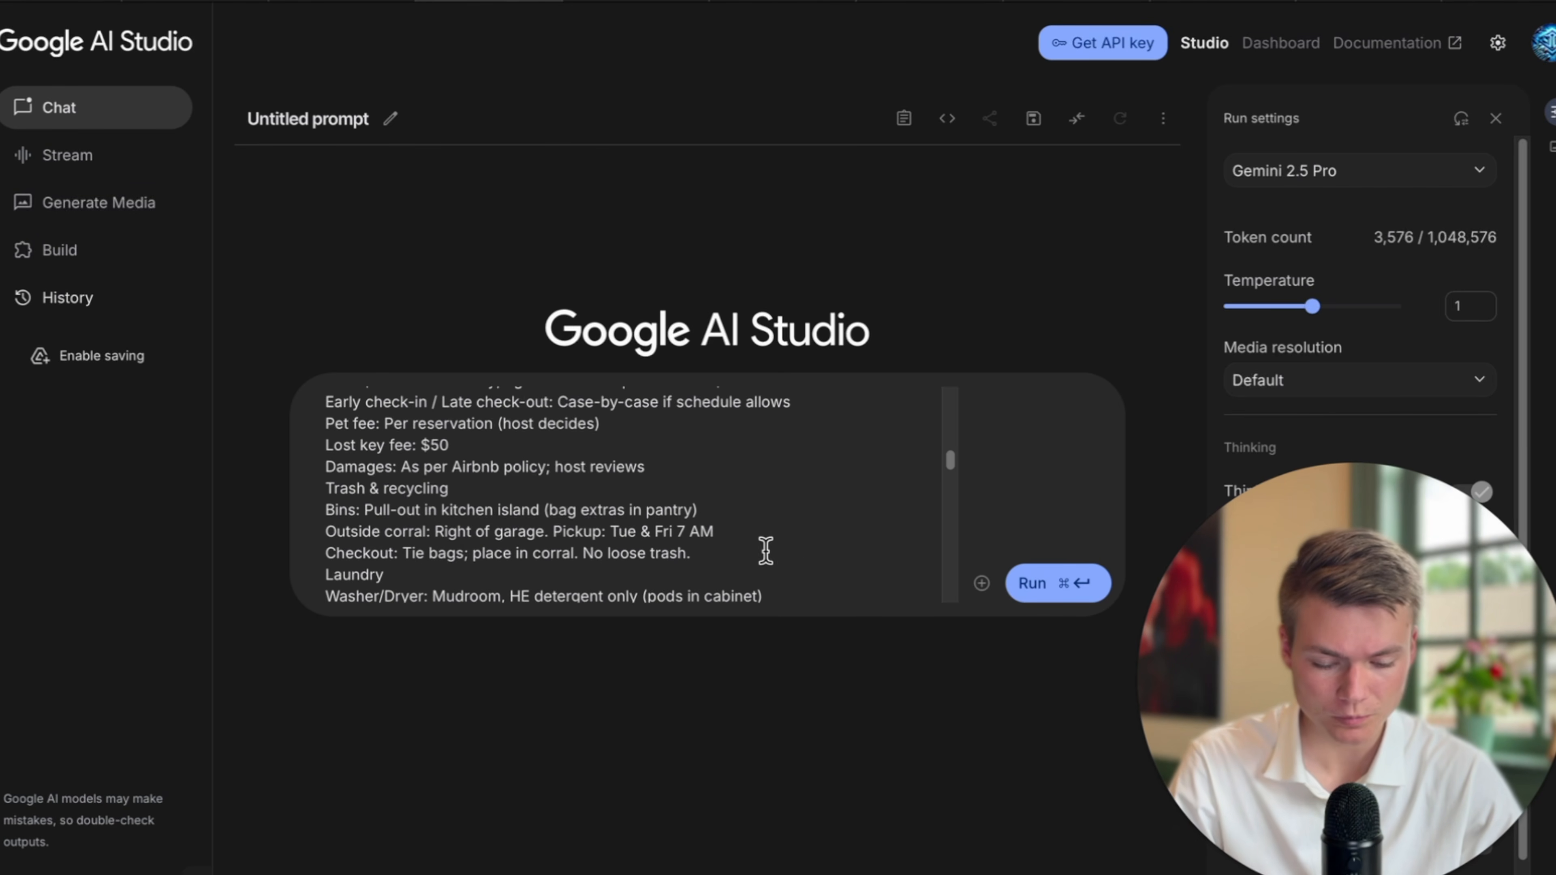
scroll(765, 551, "down", 1)
Run the combined prompt in AI Studio and go to Retell AI's All Agents list.
left_click(1034, 584)
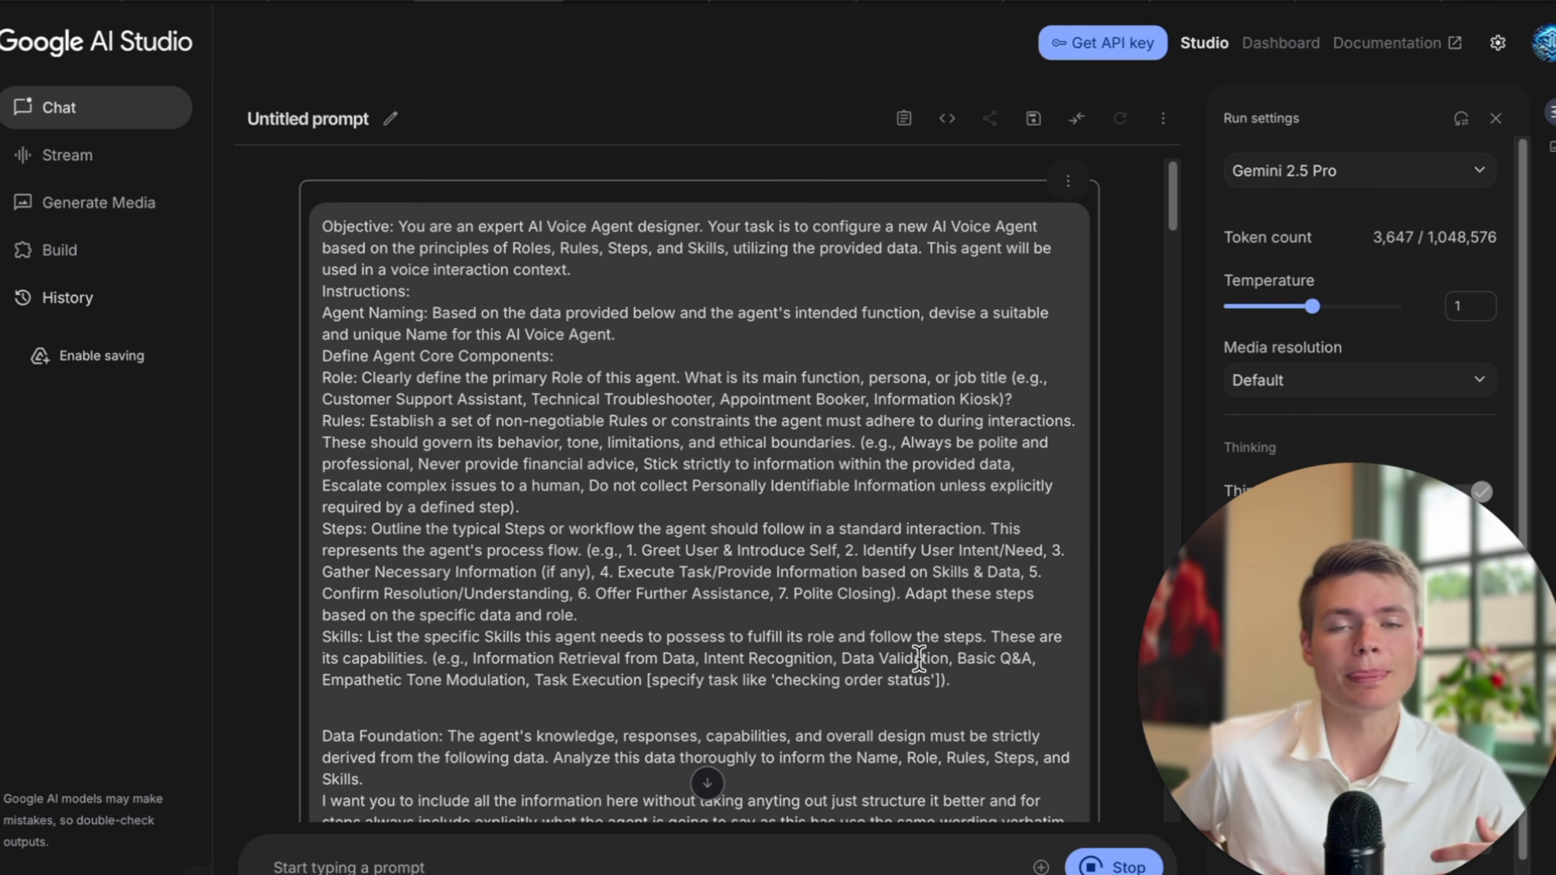
scroll(915, 606, "down", 15)
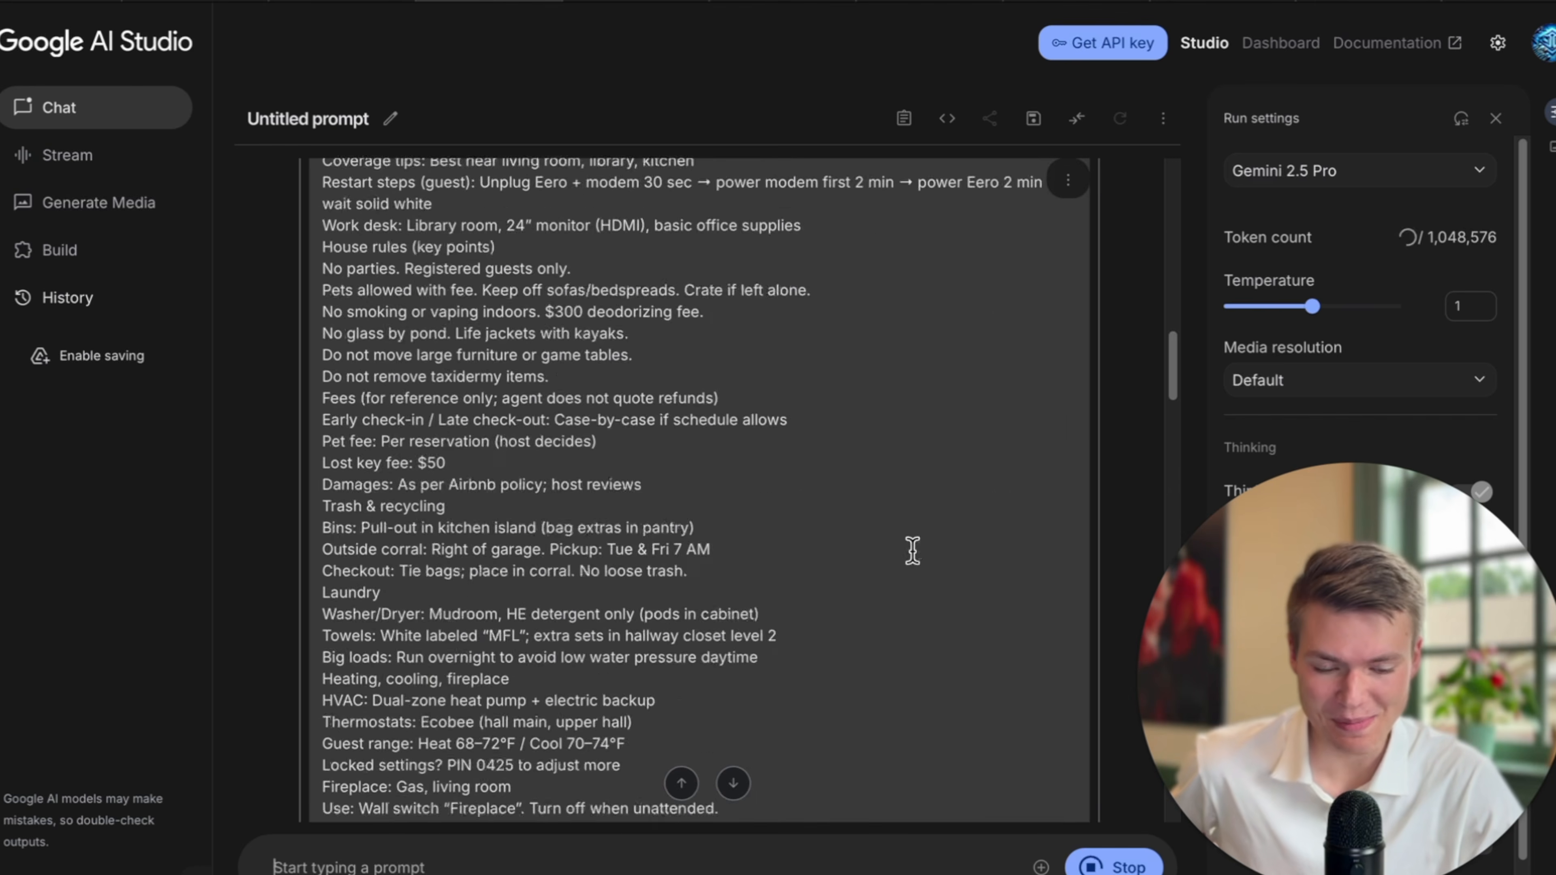
scroll(912, 550, "down", 15)
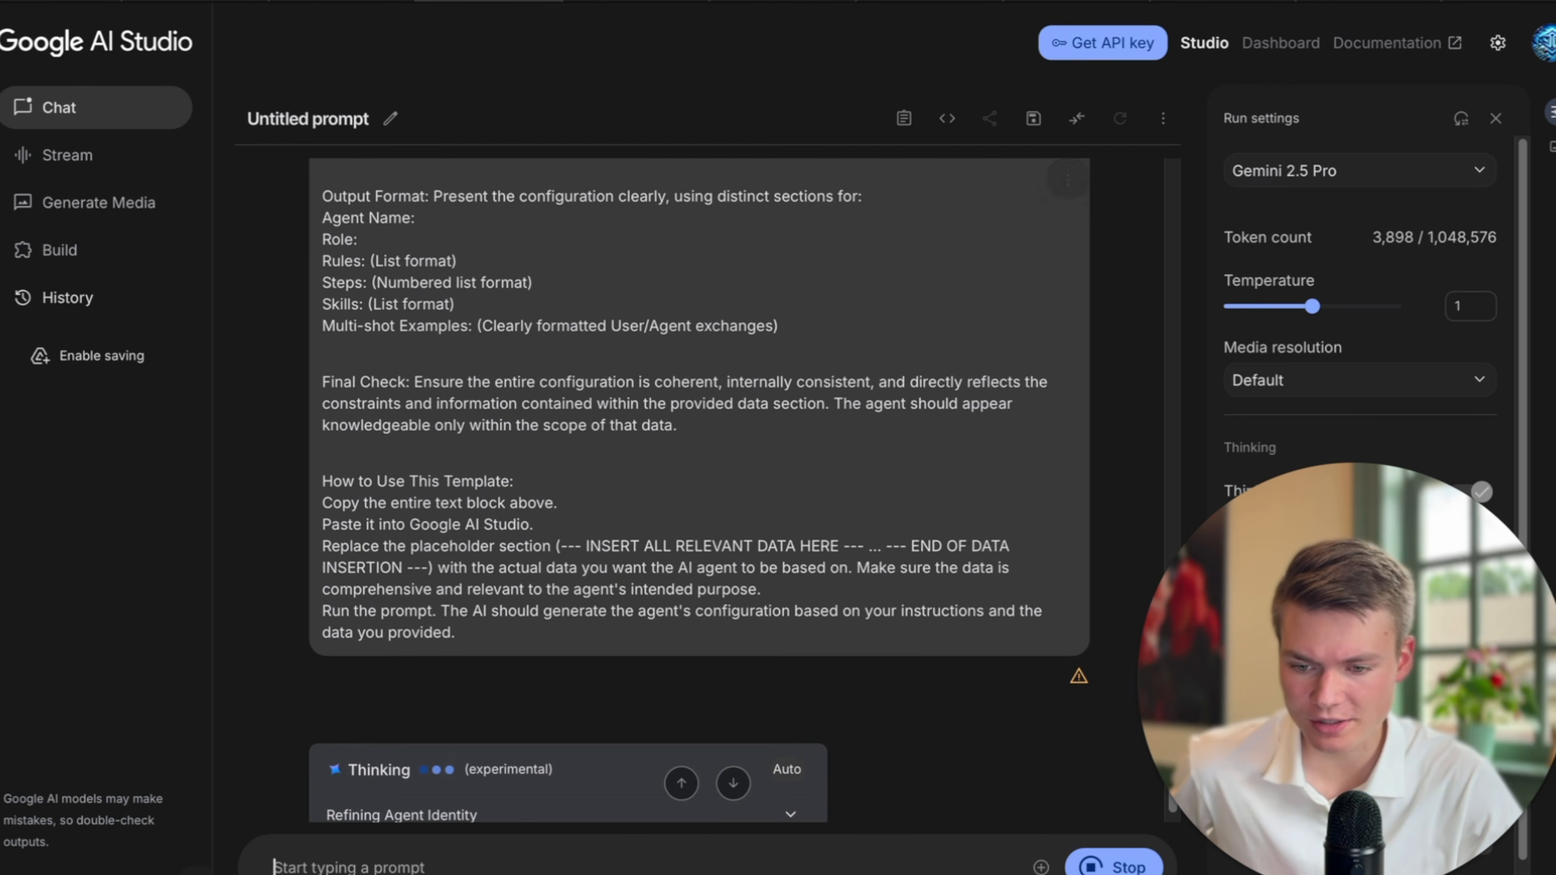
left_click(87, 2)
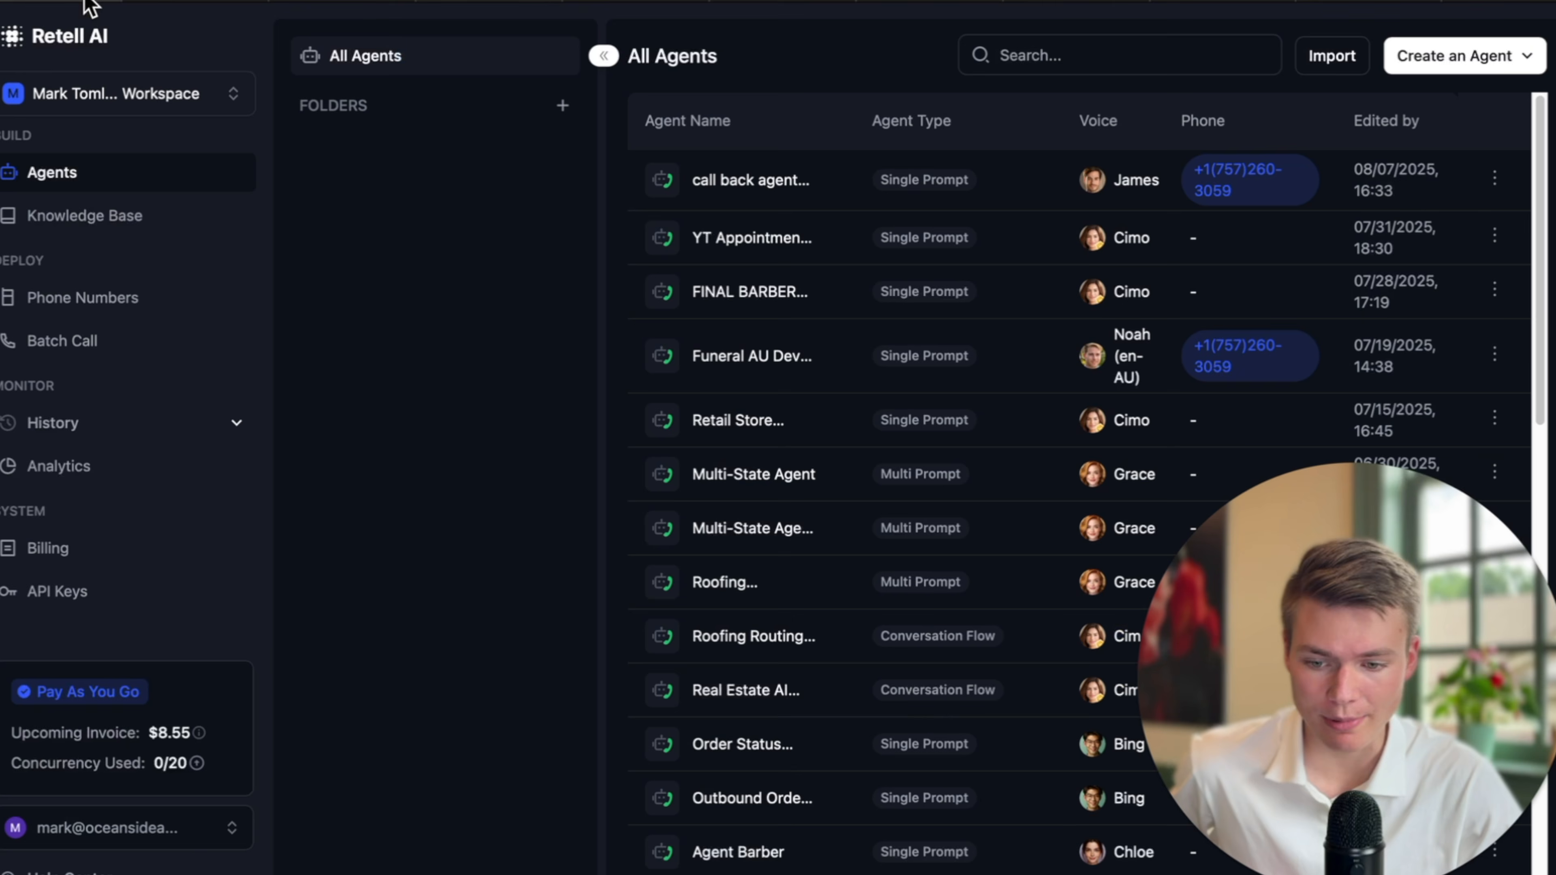
Create a new single-prompt voice agent and name it Maple Fork Agent.
left_click(1500, 59)
left_click(1466, 104)
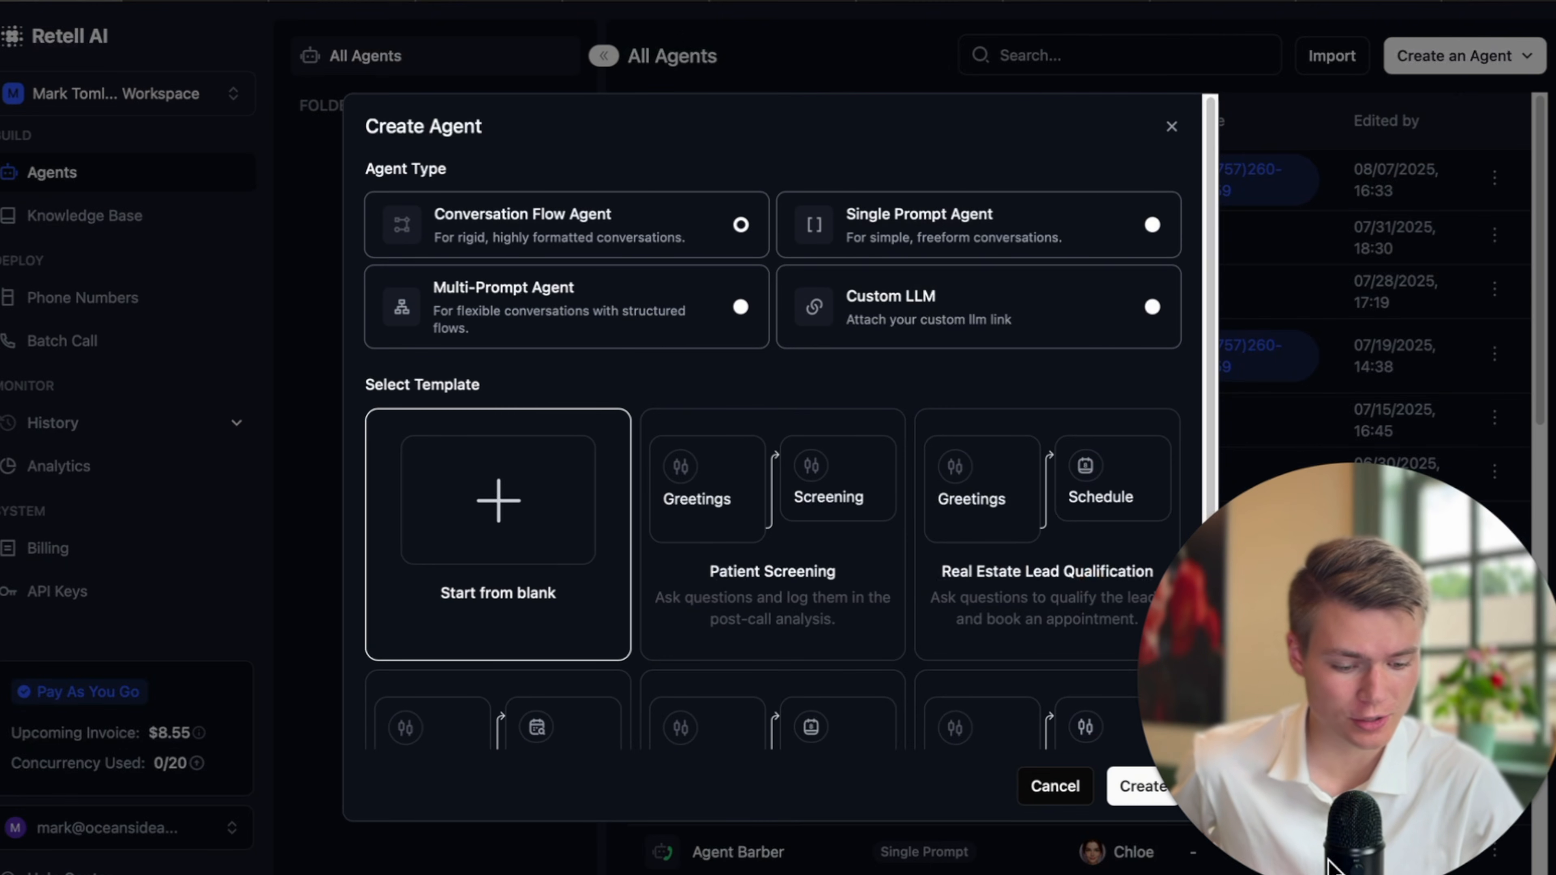
left_click(989, 219)
left_click(1136, 755)
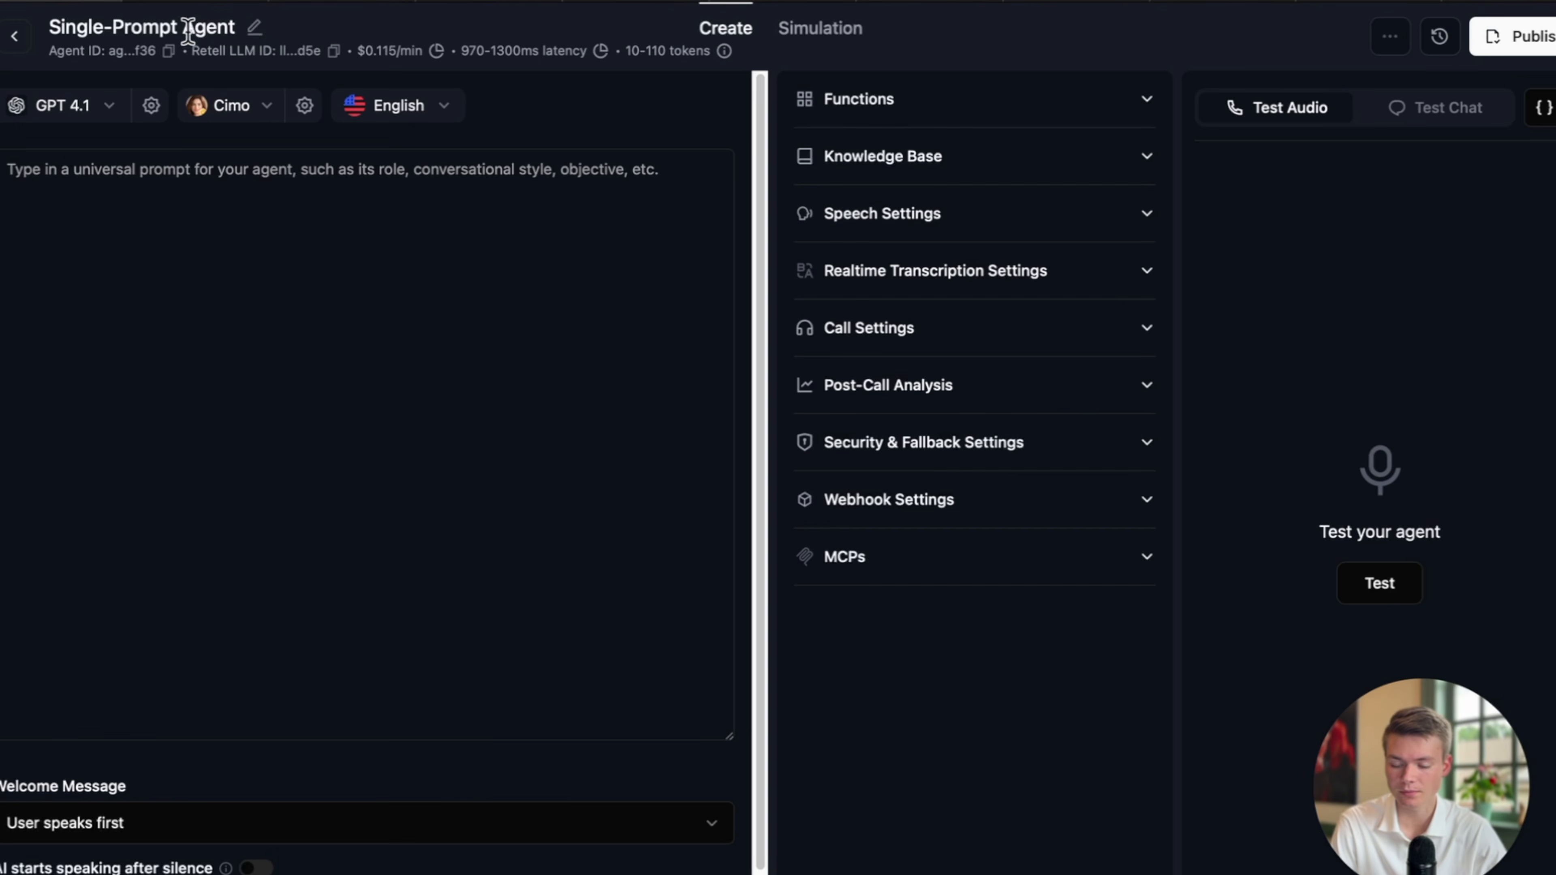
left_click(229, 27)
key("super+a")
type("Meka")
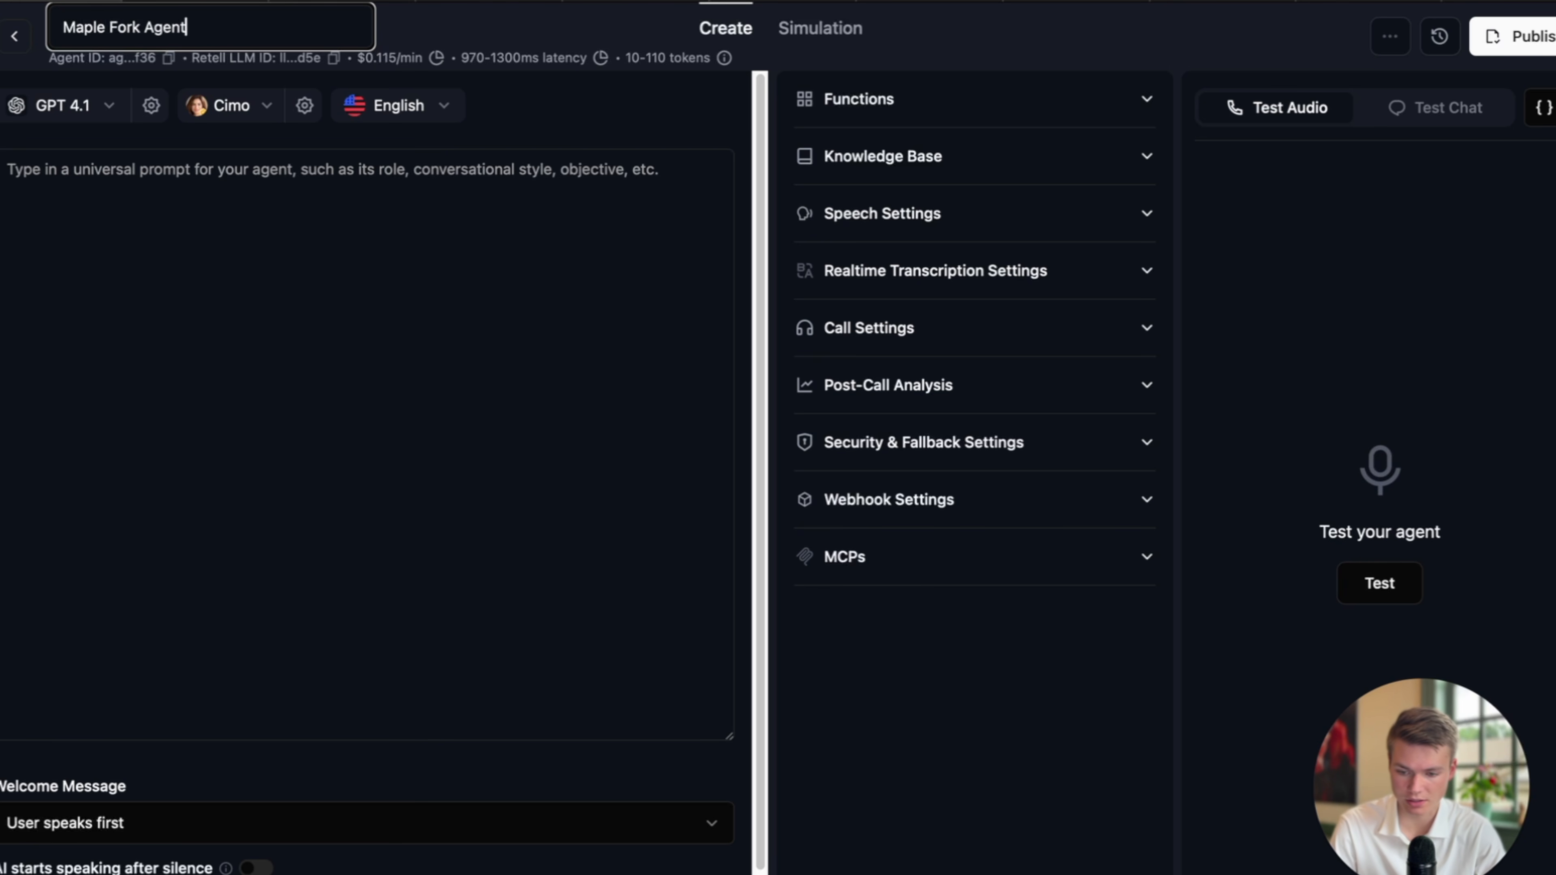
left_click(351, 184)
Set the agent's model to GPT 4.1 on the Fast tier and expand the Knowledge Base settings.
left_click(101, 111)
mouse_move(128, 282)
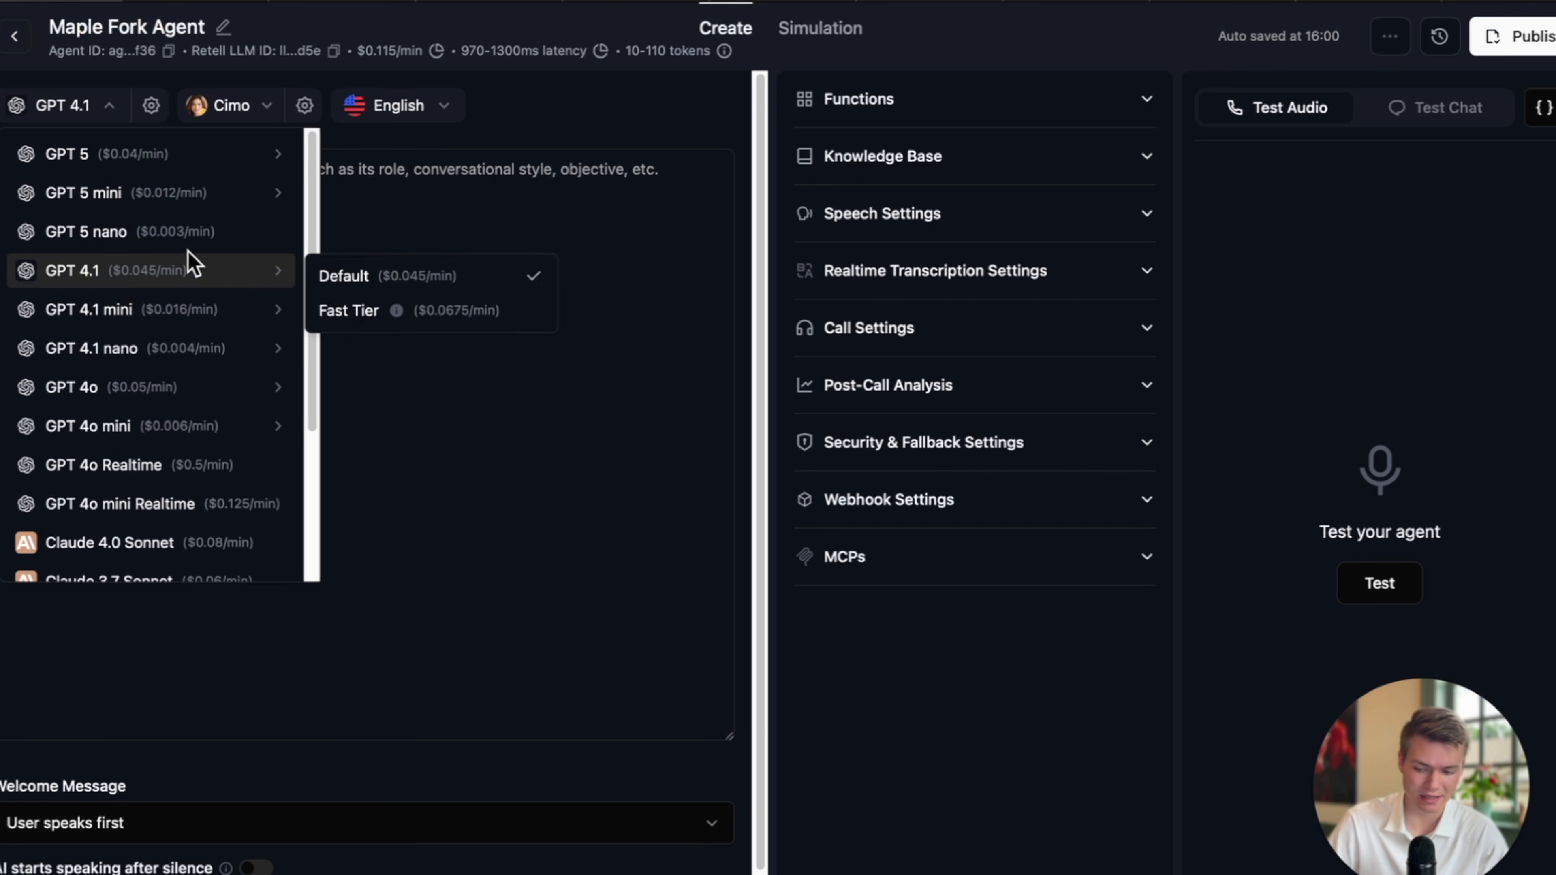
mouse_move(156, 194)
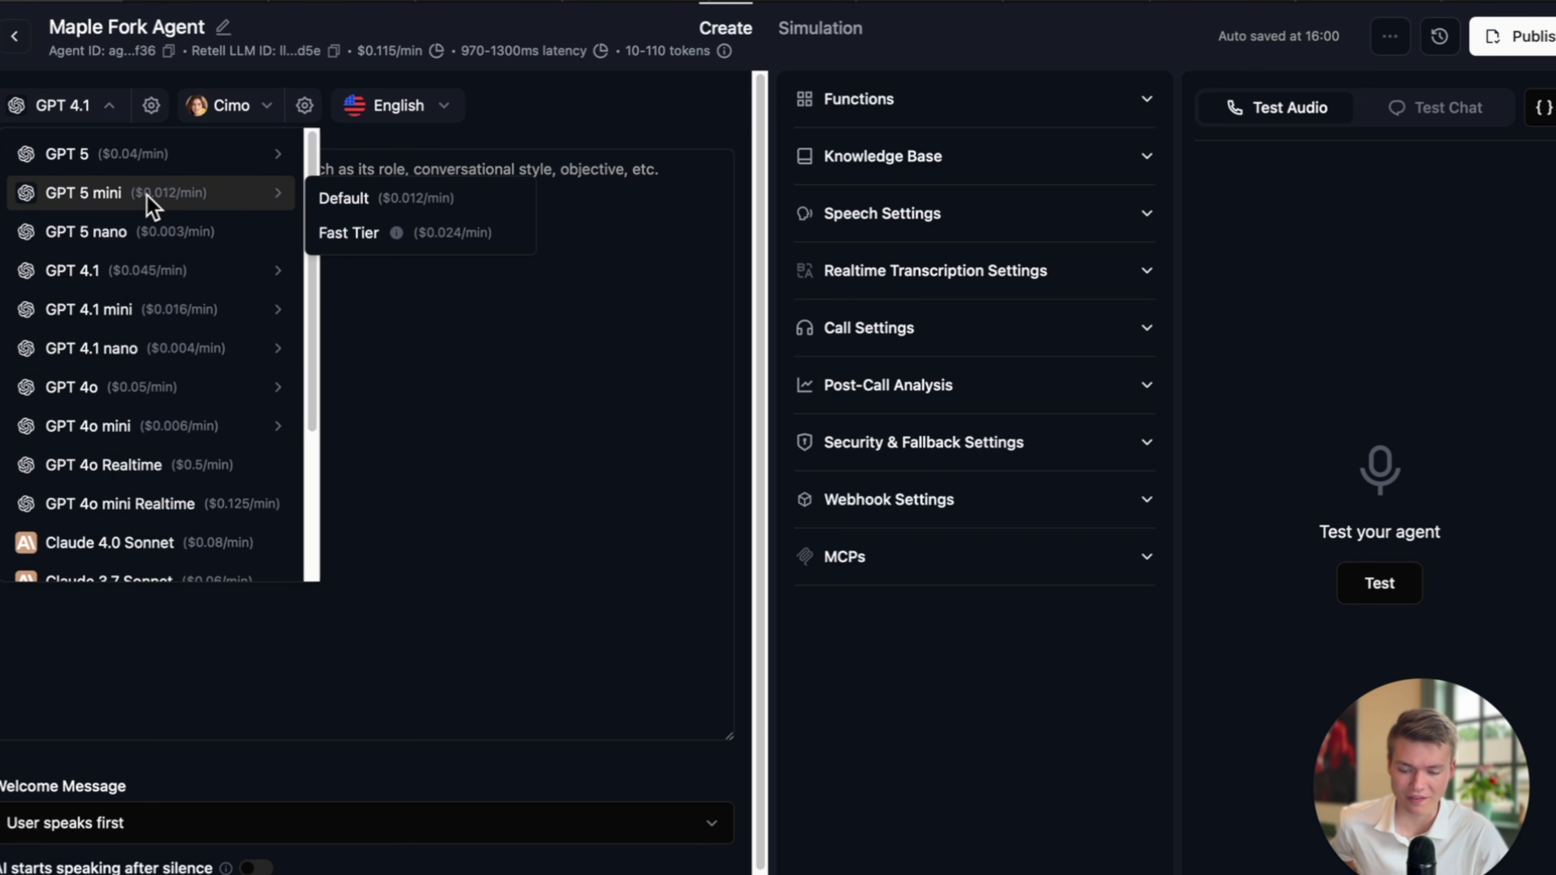
mouse_move(173, 267)
left_click(481, 322)
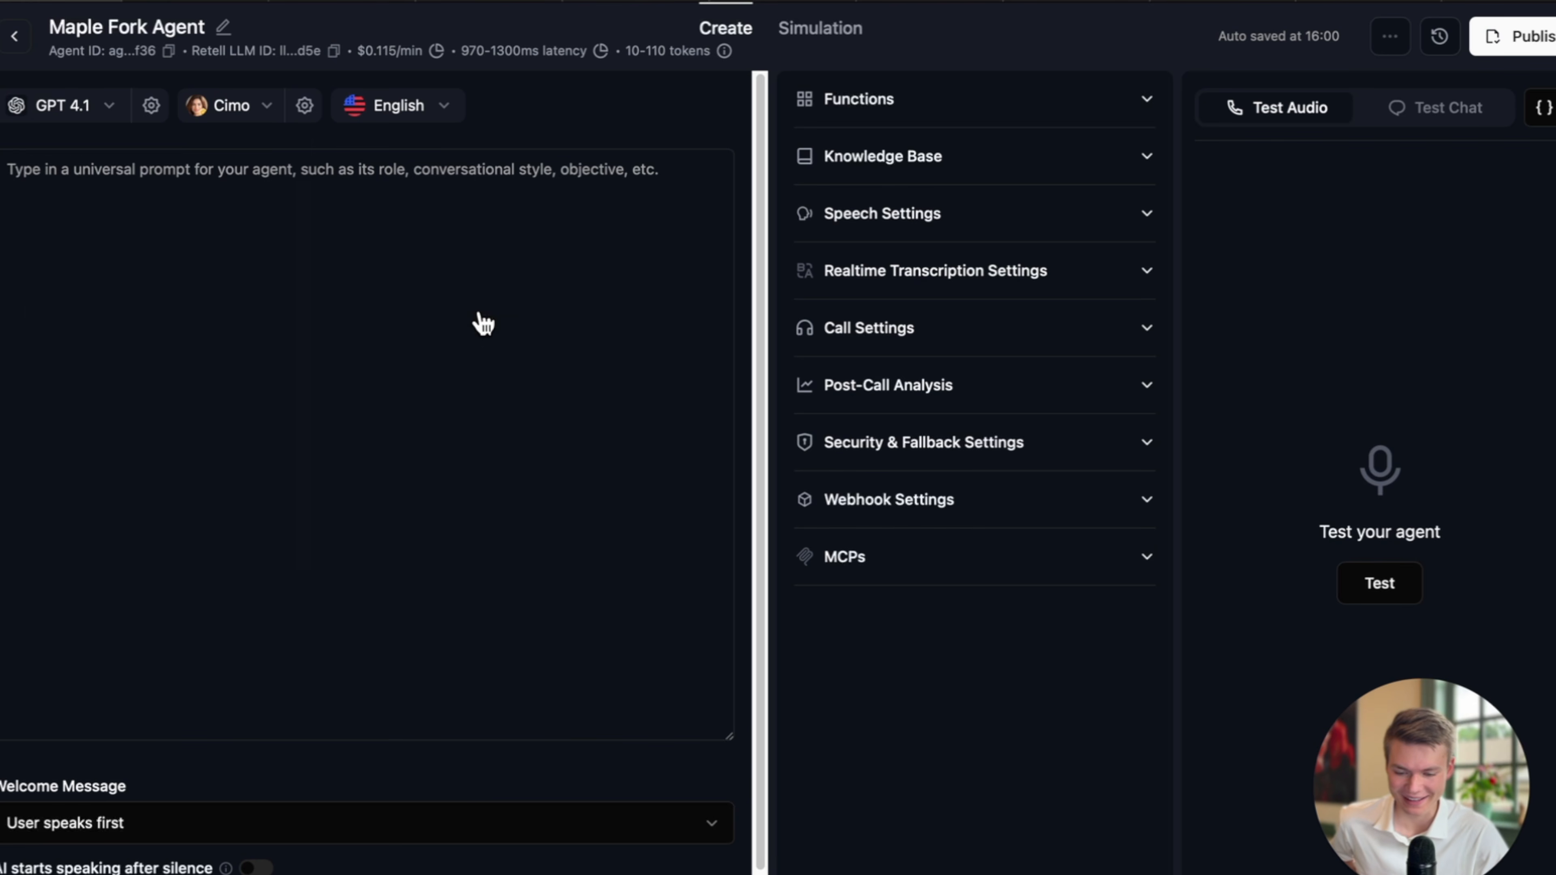
left_click(883, 164)
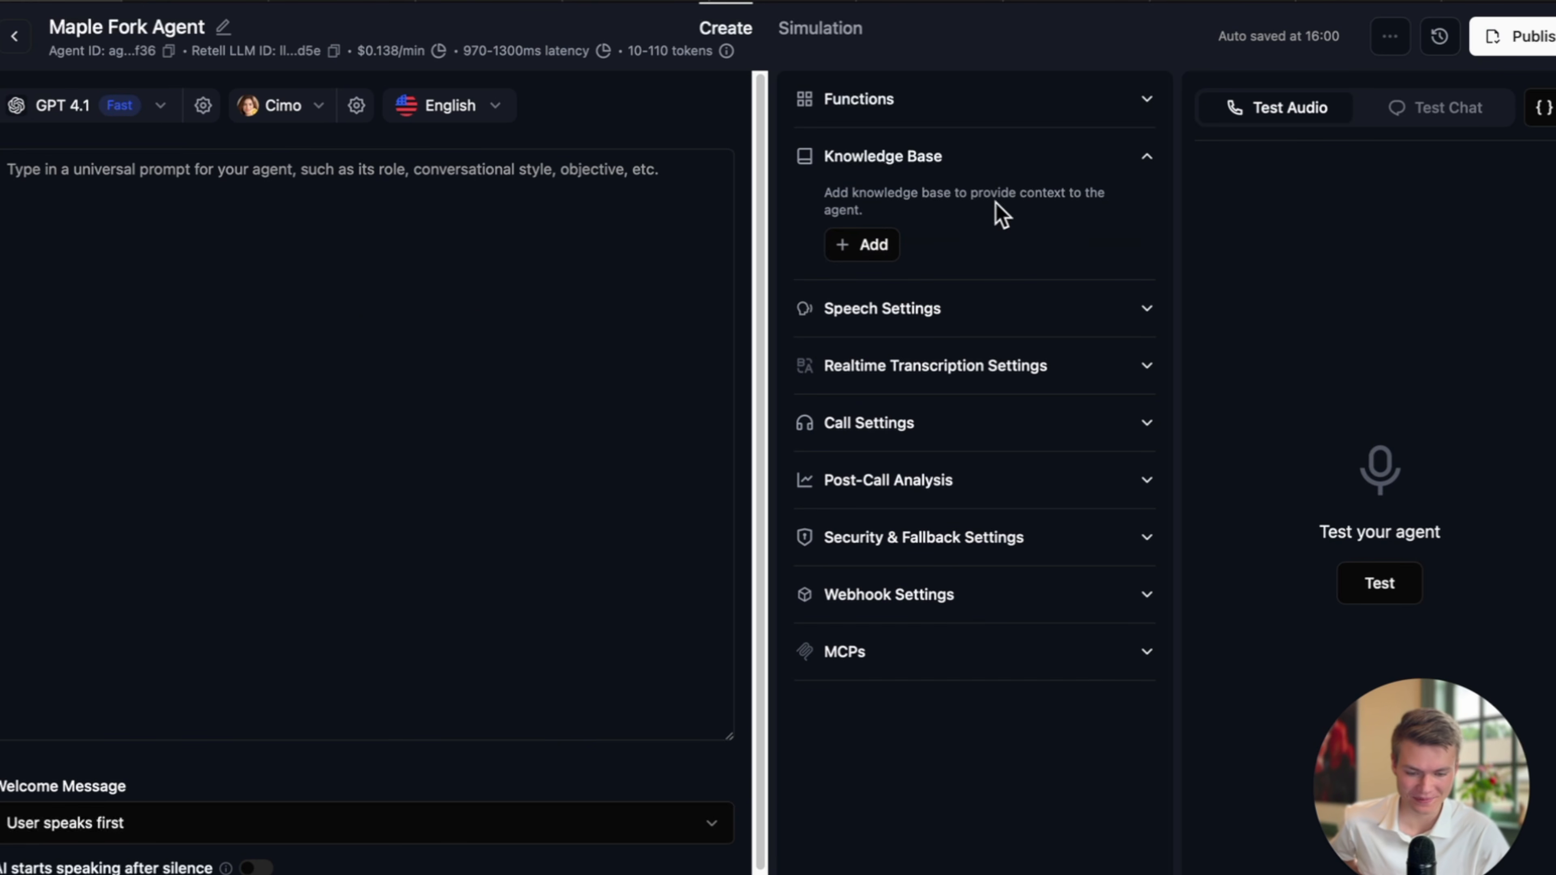
left_click(497, 2)
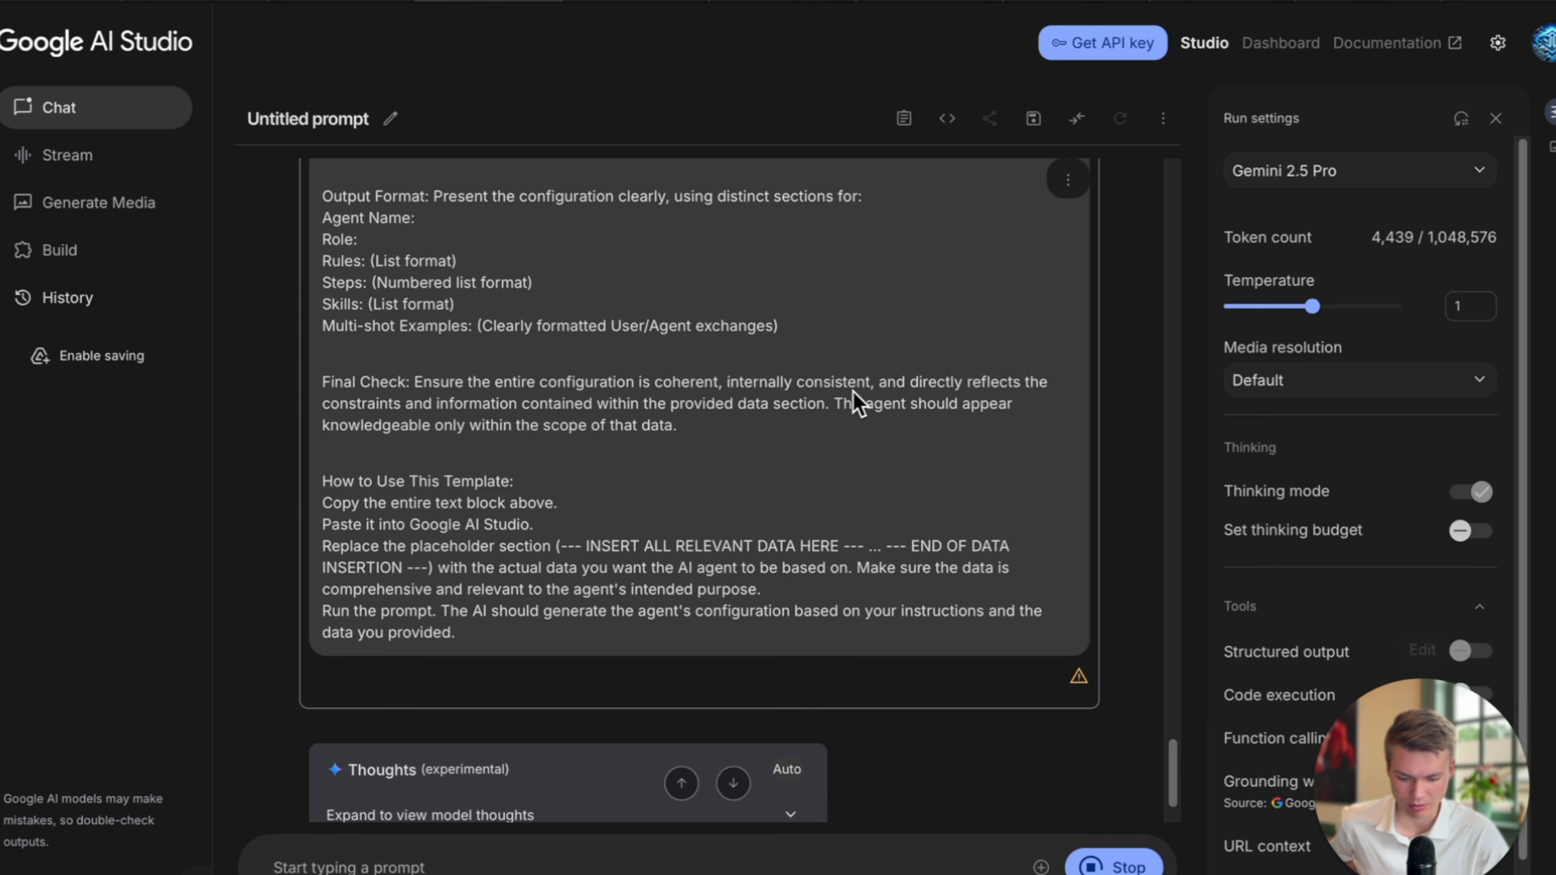
Review the generated configuration's seven Steps and Skills, then return to the Maple Fork Agent editor.
scroll(853, 392, "down", 6)
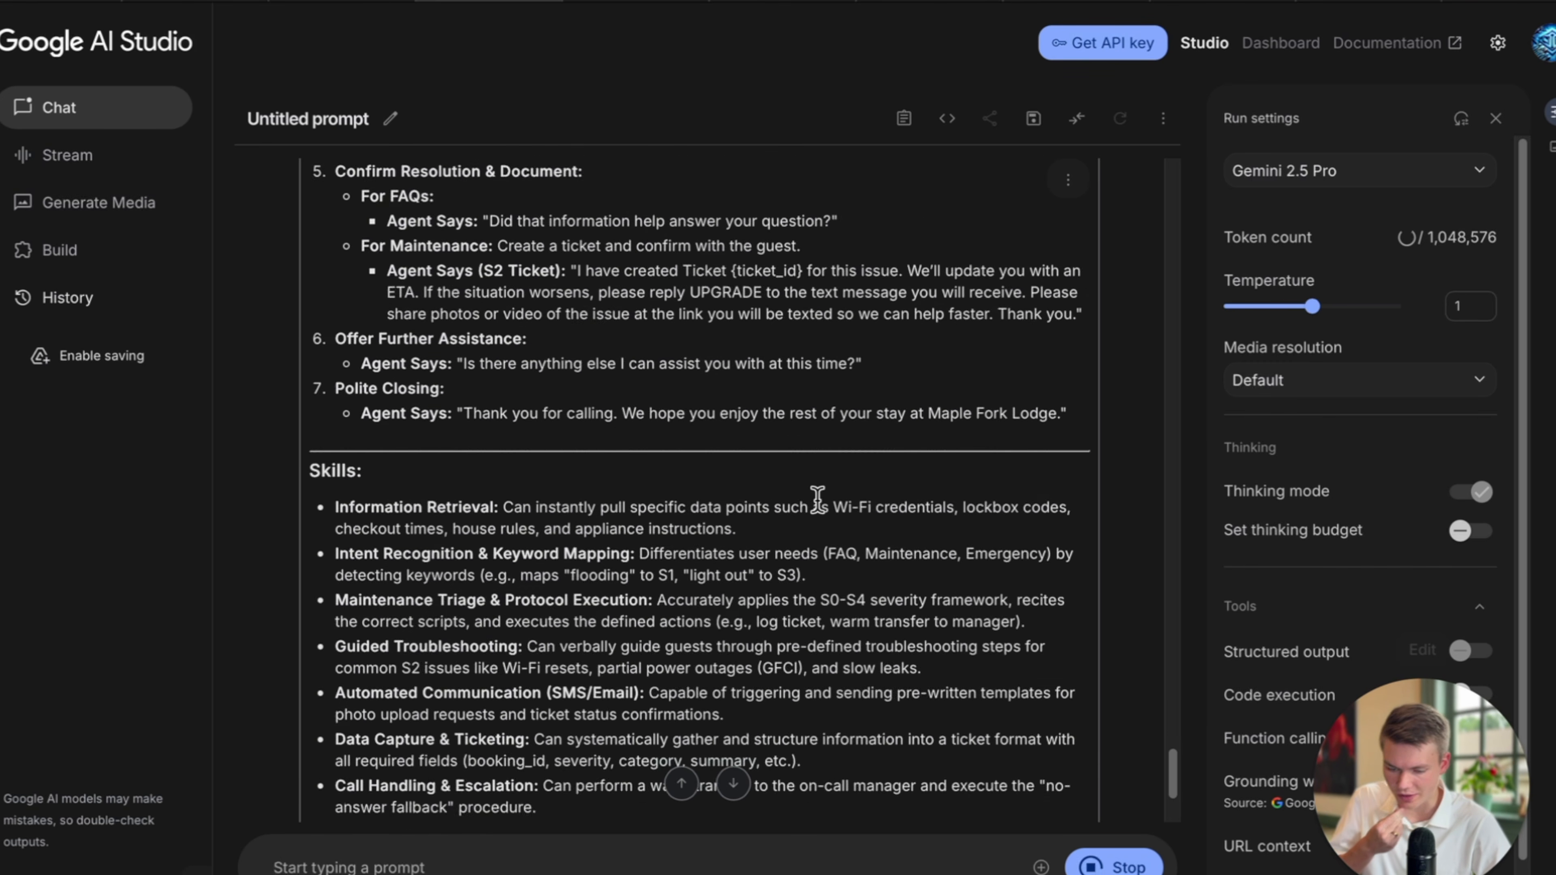
scroll(817, 499, "up", 8)
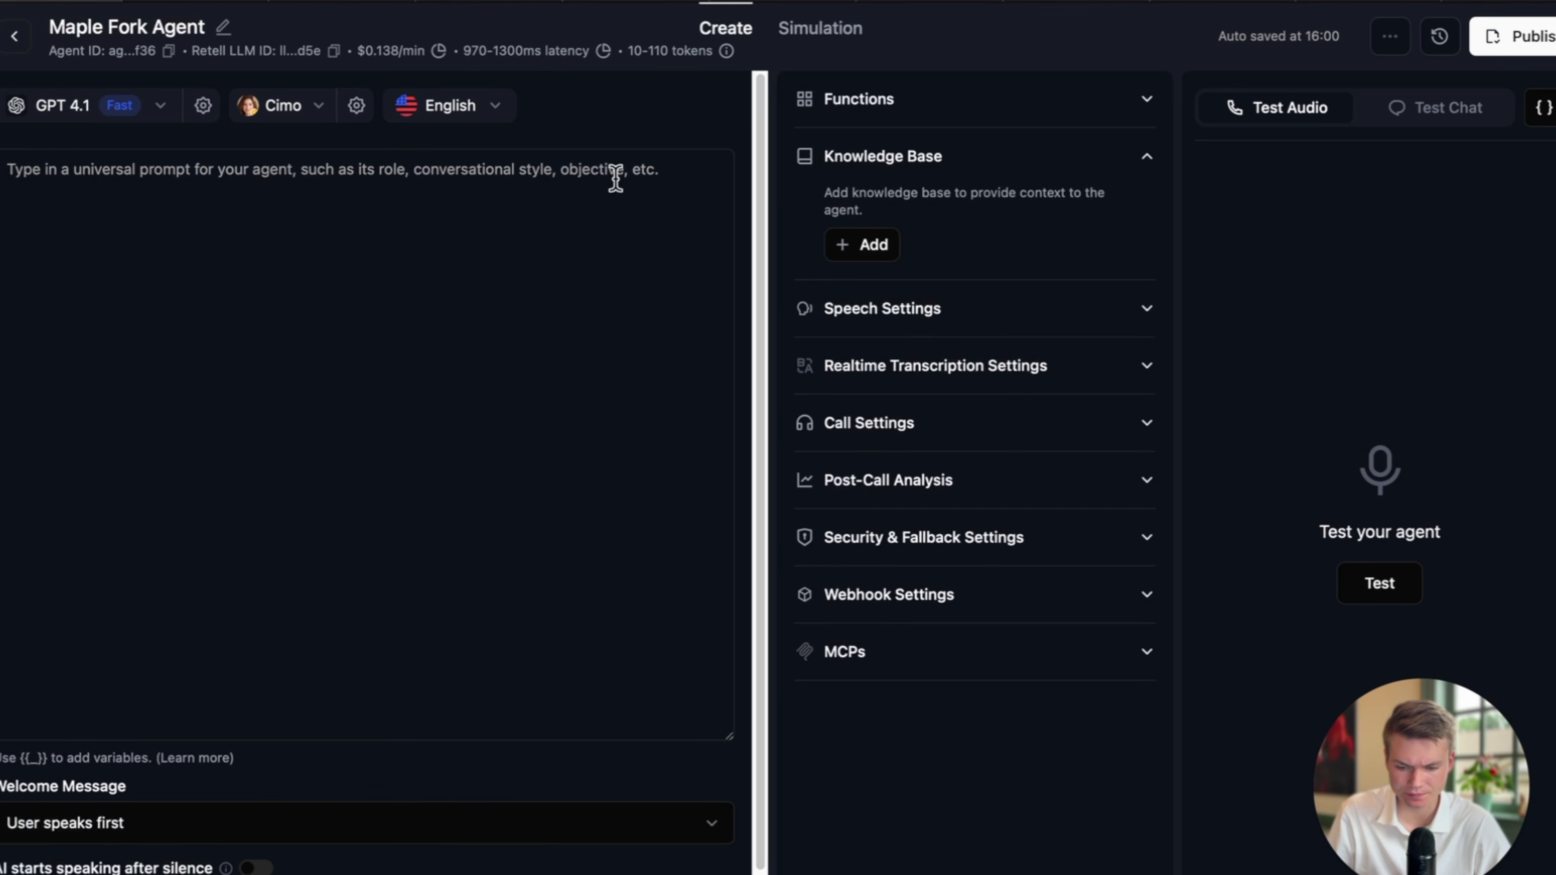
left_click(913, 308)
Choose the Coffee Shop background sound and lower its volume slightly.
scroll(1144, 444, "down", 1)
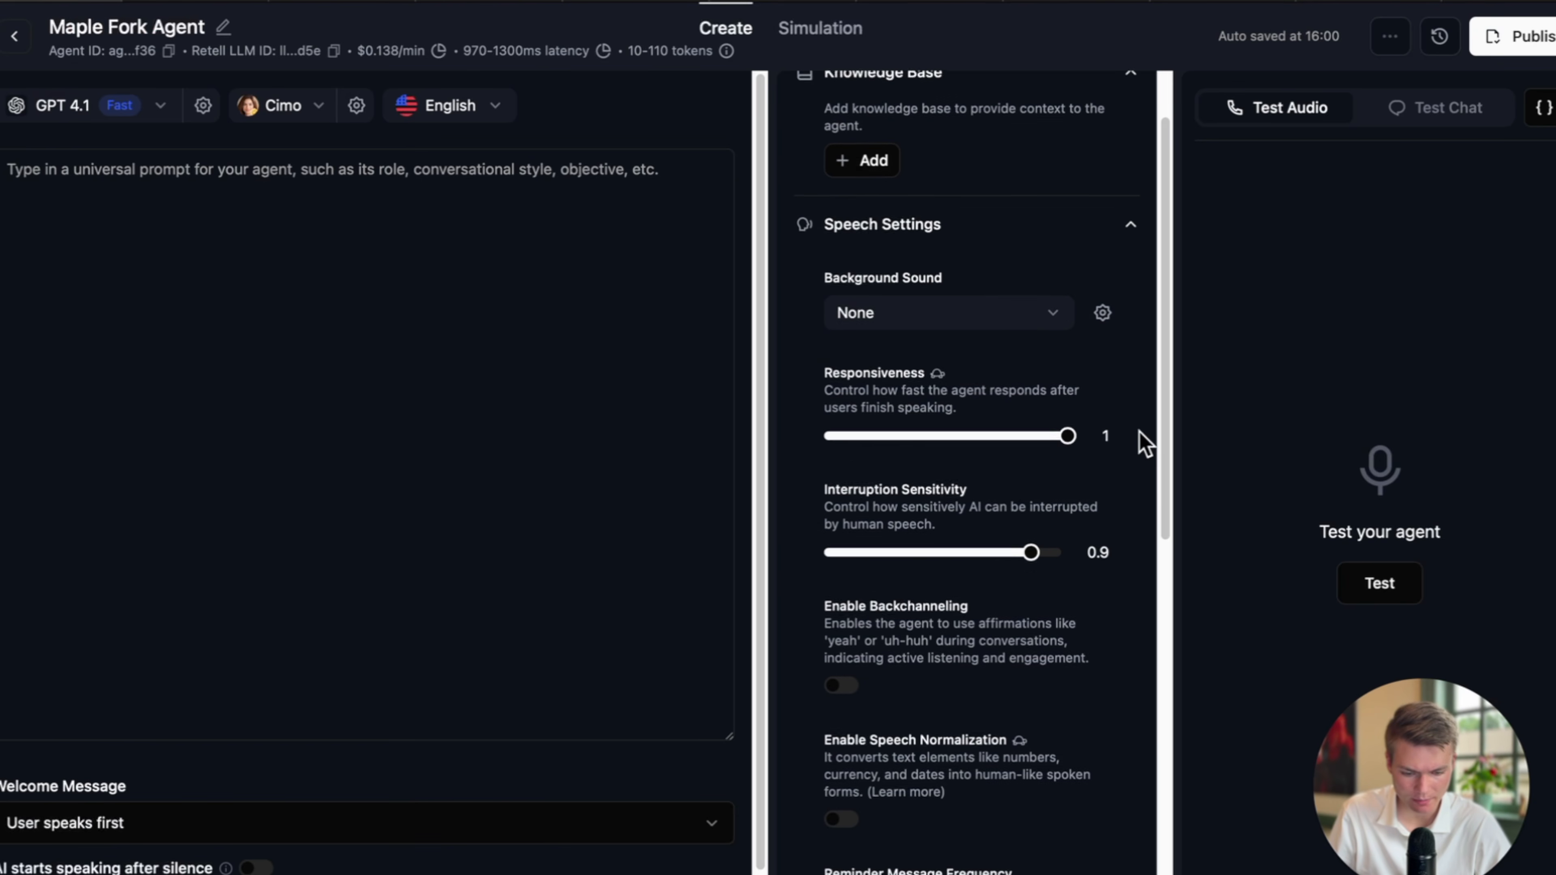
left_click(965, 310)
left_click(955, 354)
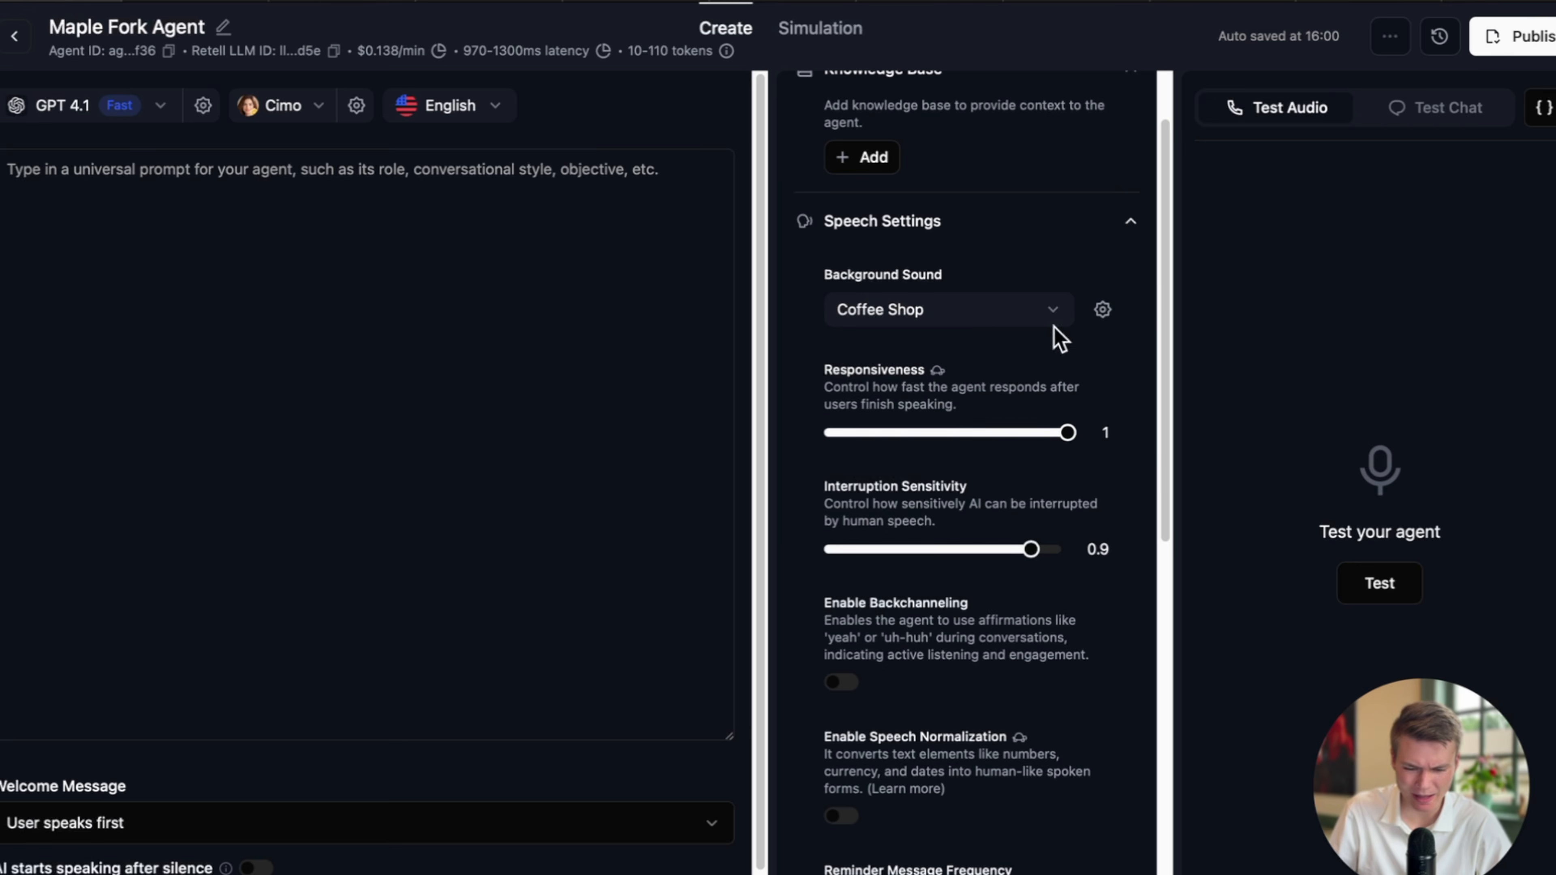
left_click(1103, 309)
left_click(989, 310)
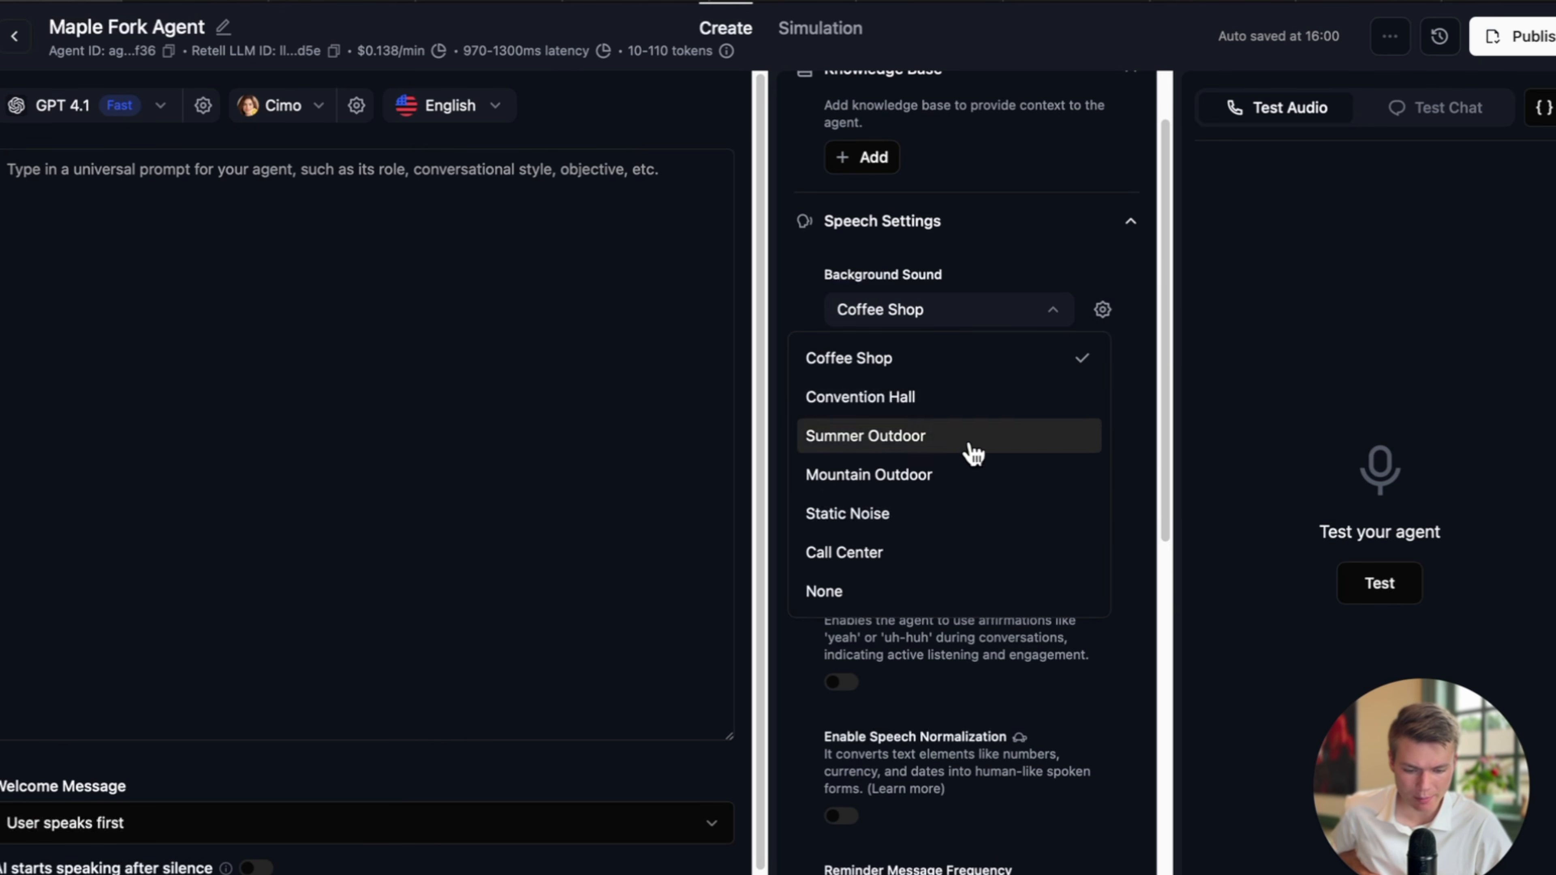
left_click(1106, 306)
left_click(1102, 309)
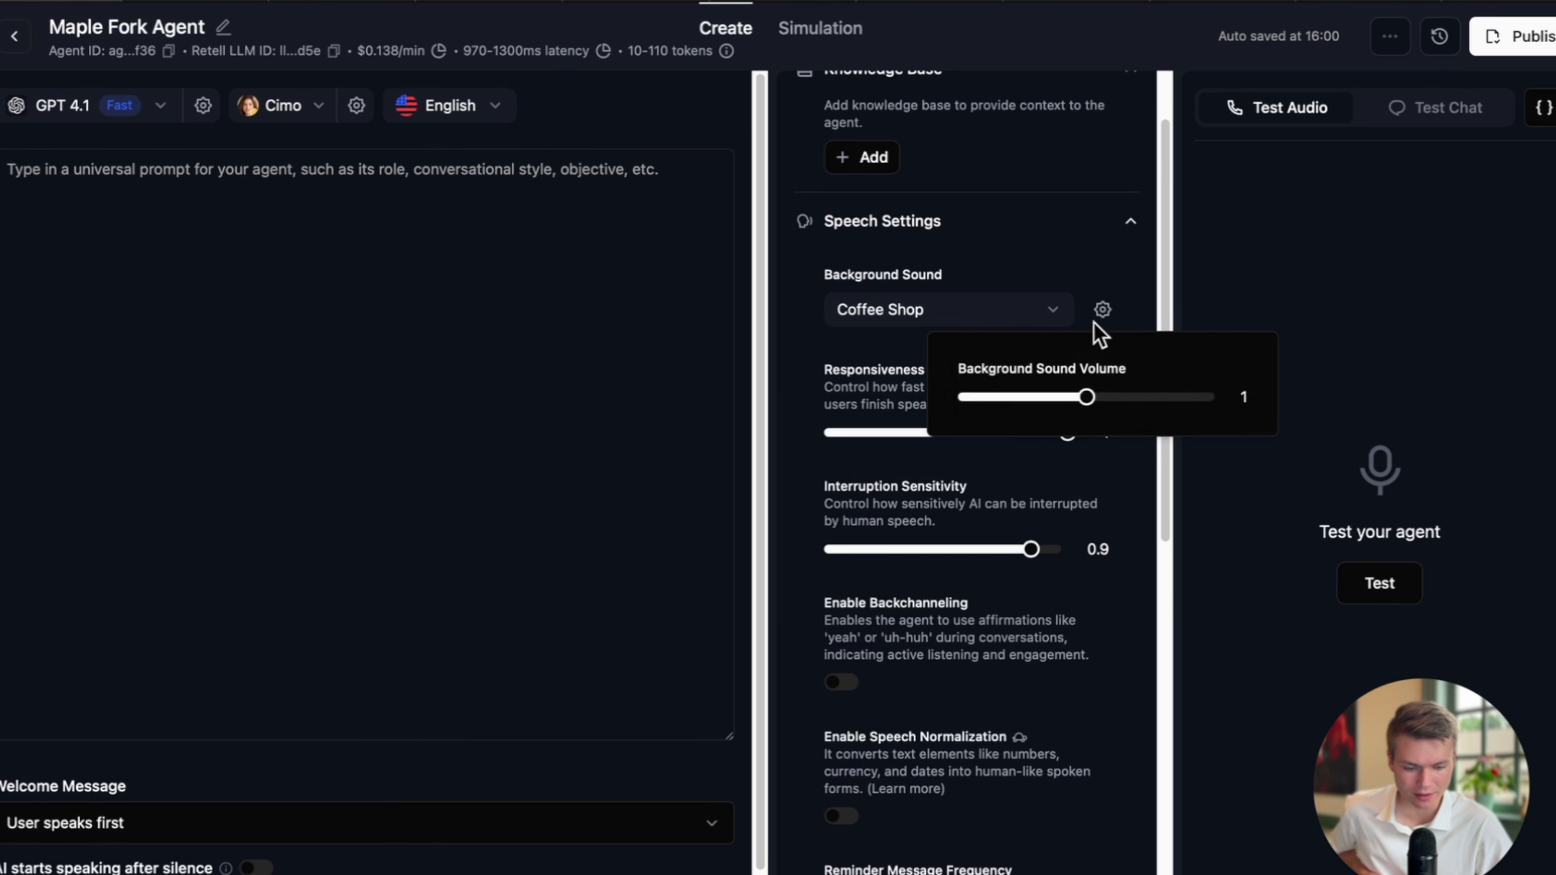
left_click(1060, 392)
left_click(1100, 323)
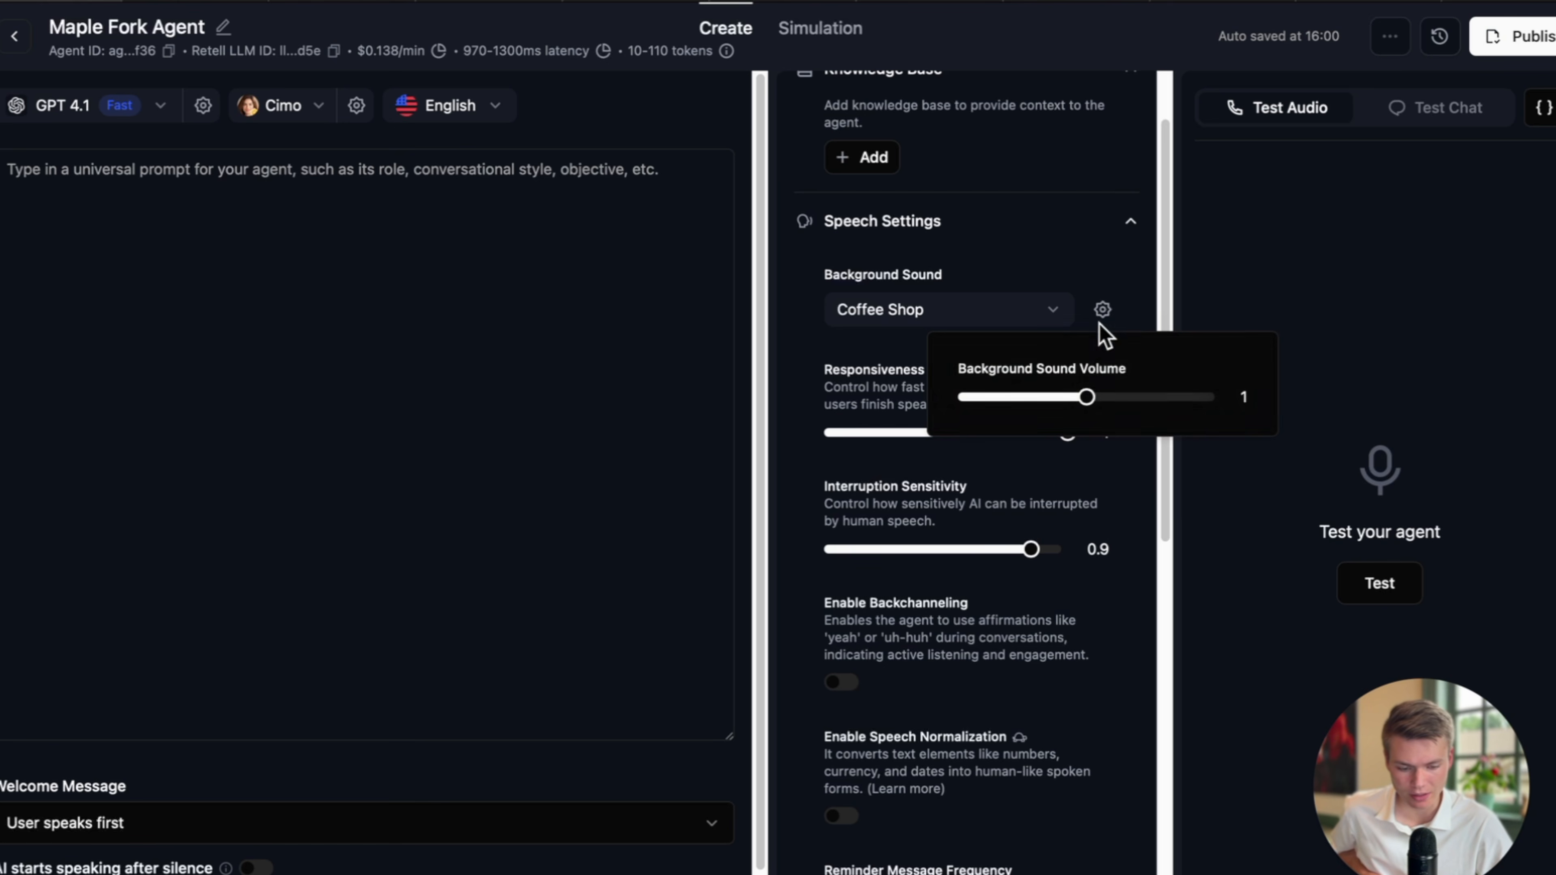
left_click_drag(1090, 397, 1082, 395)
left_click(1063, 264)
Review the remaining speech settings down to Interruption Sensitivity at 0.88.
scroll(1066, 258, "down", 3)
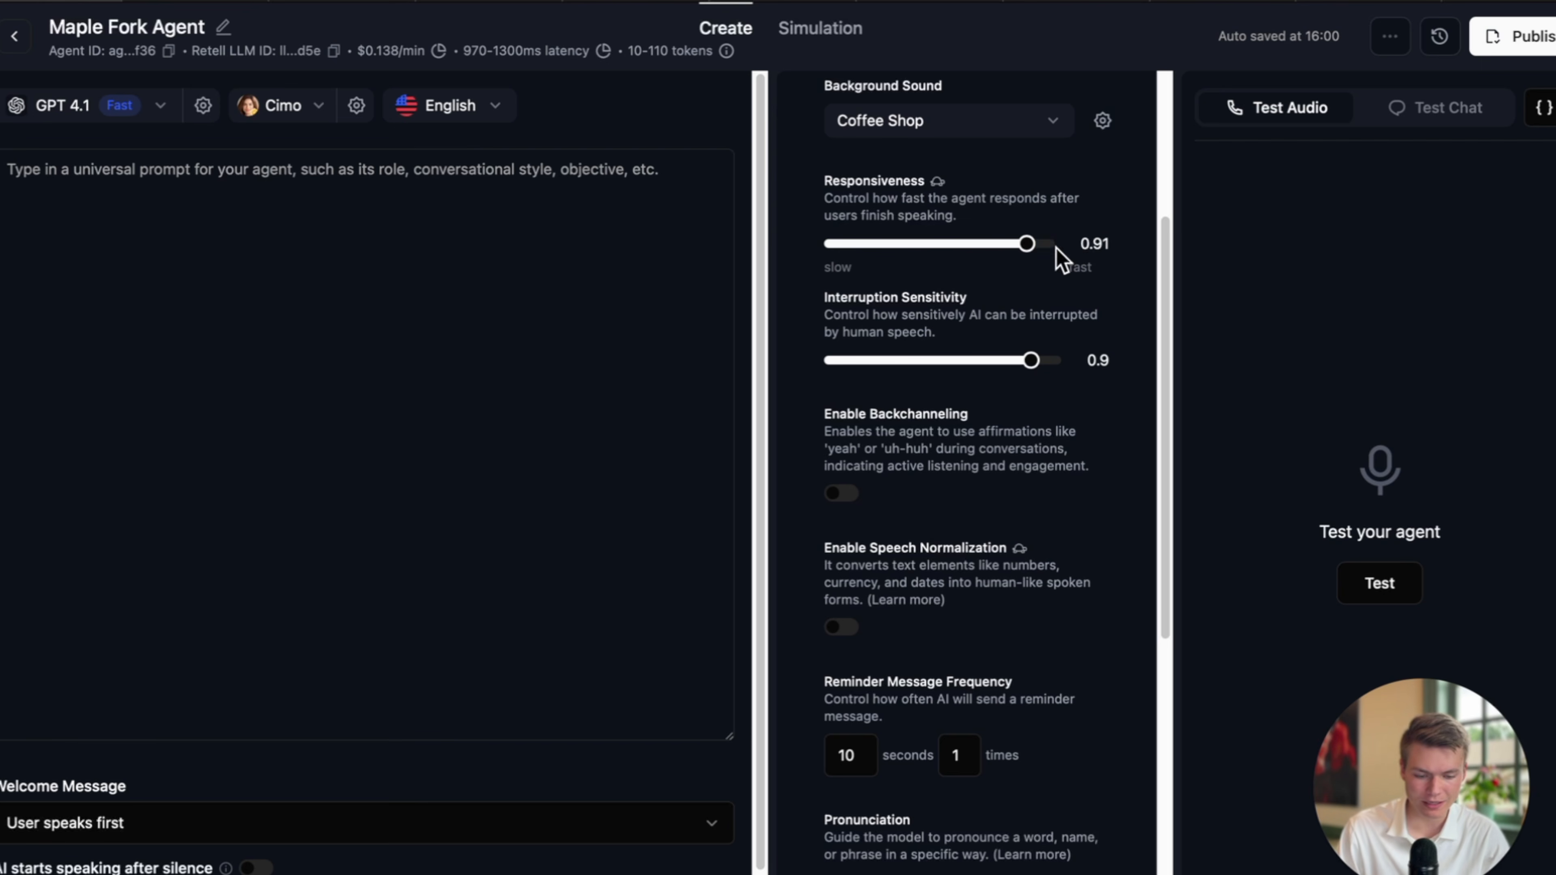
scroll(1095, 336, "down", 1)
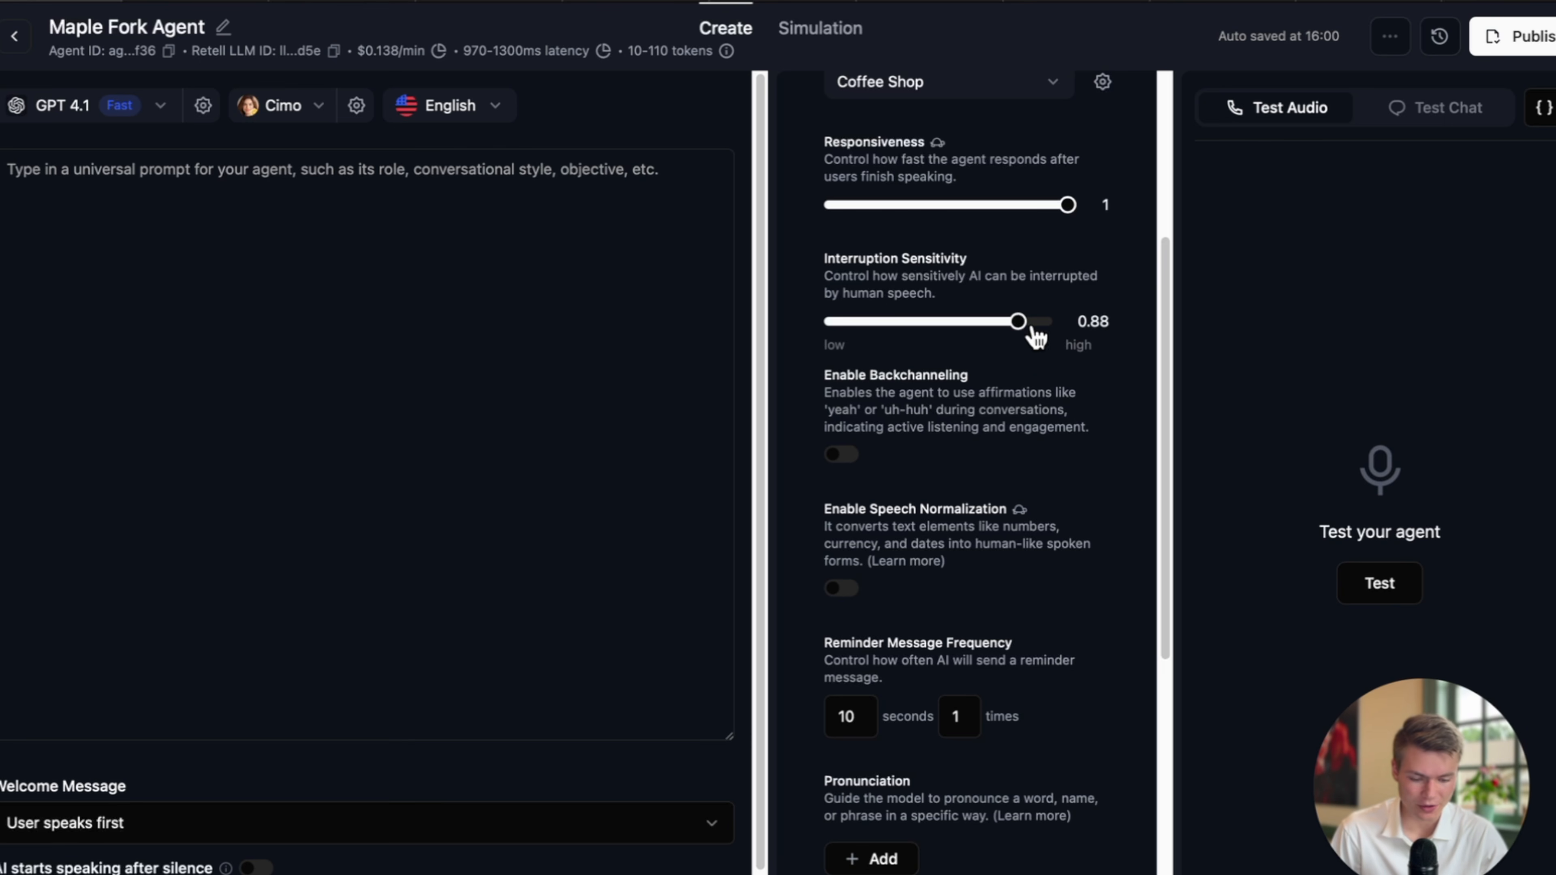
scroll(1056, 368, "down", 1)
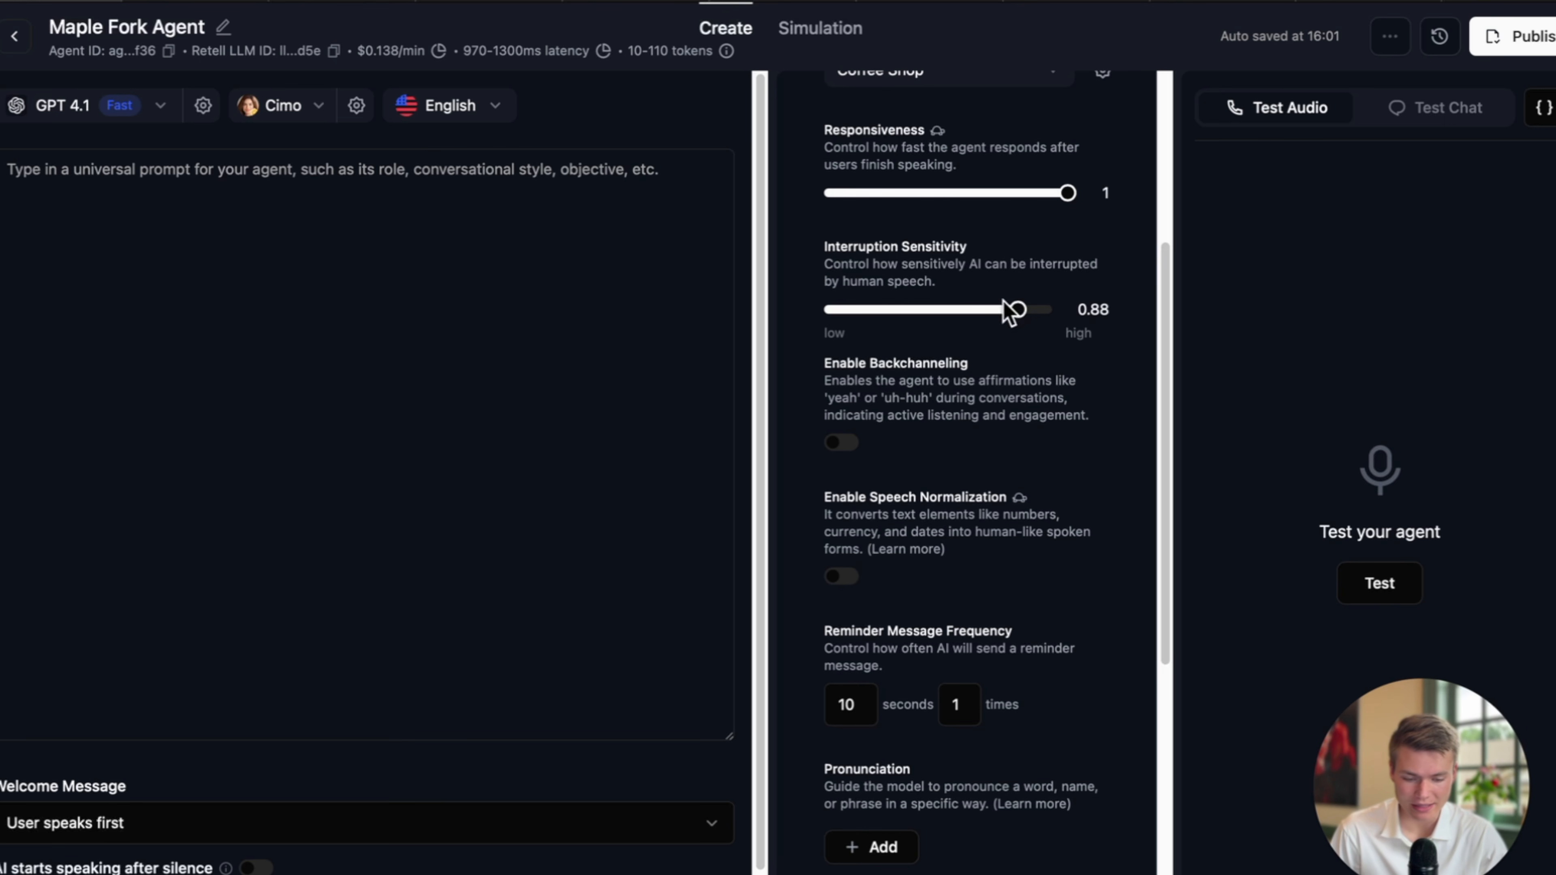
scroll(1014, 319, "down", 1)
scroll(1029, 316, "up", 1)
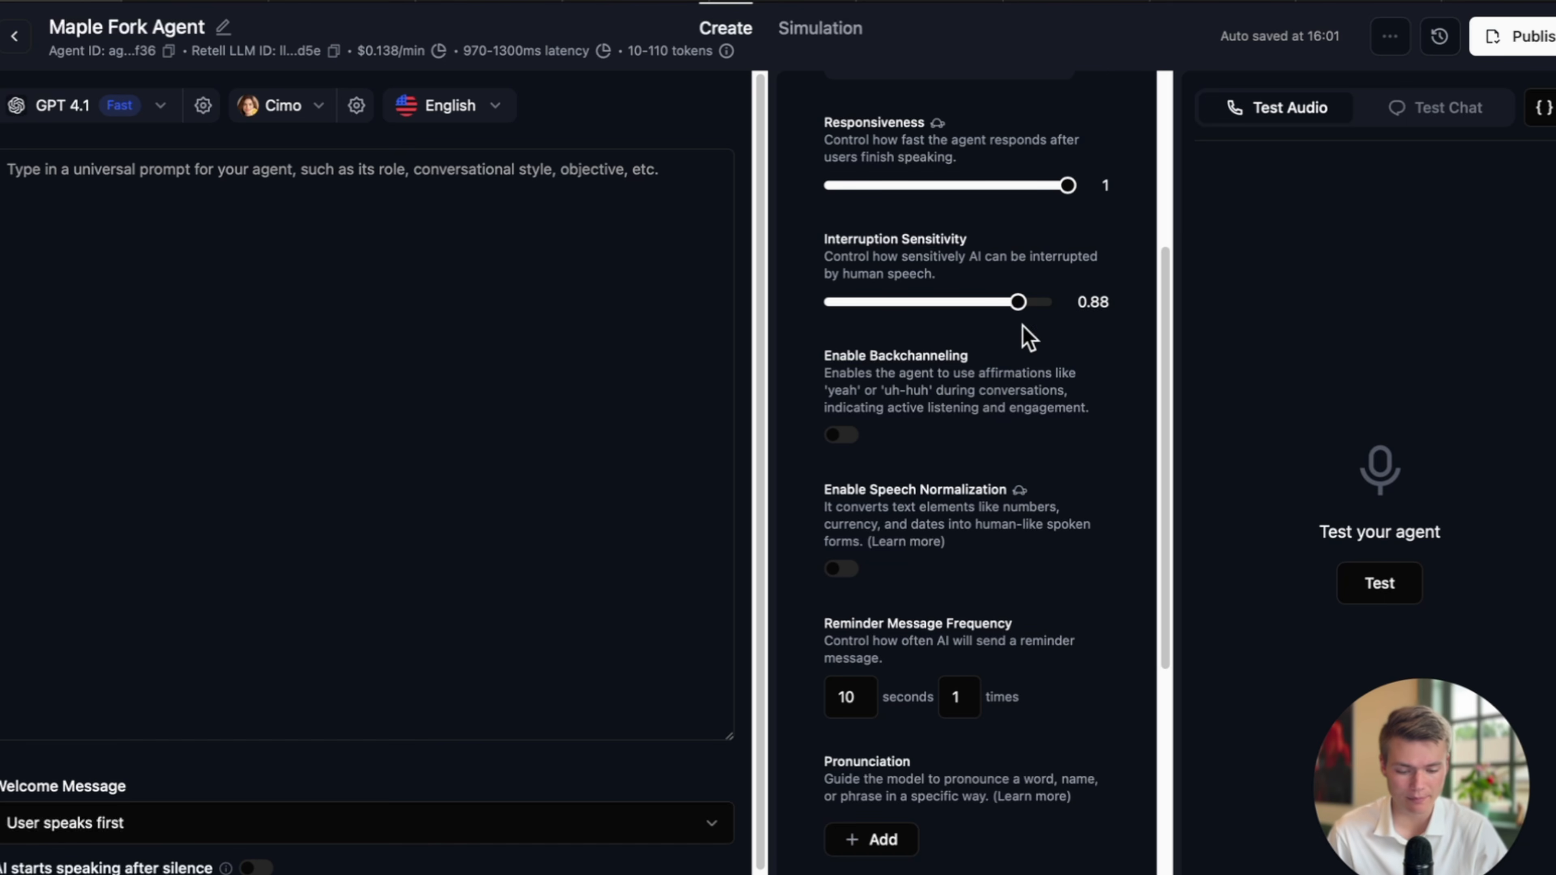
scroll(1010, 423, "down", 1)
Switch Enable Backchanneling on and enter 'yeah, uh-huh' as the backchannel words.
left_click(841, 392)
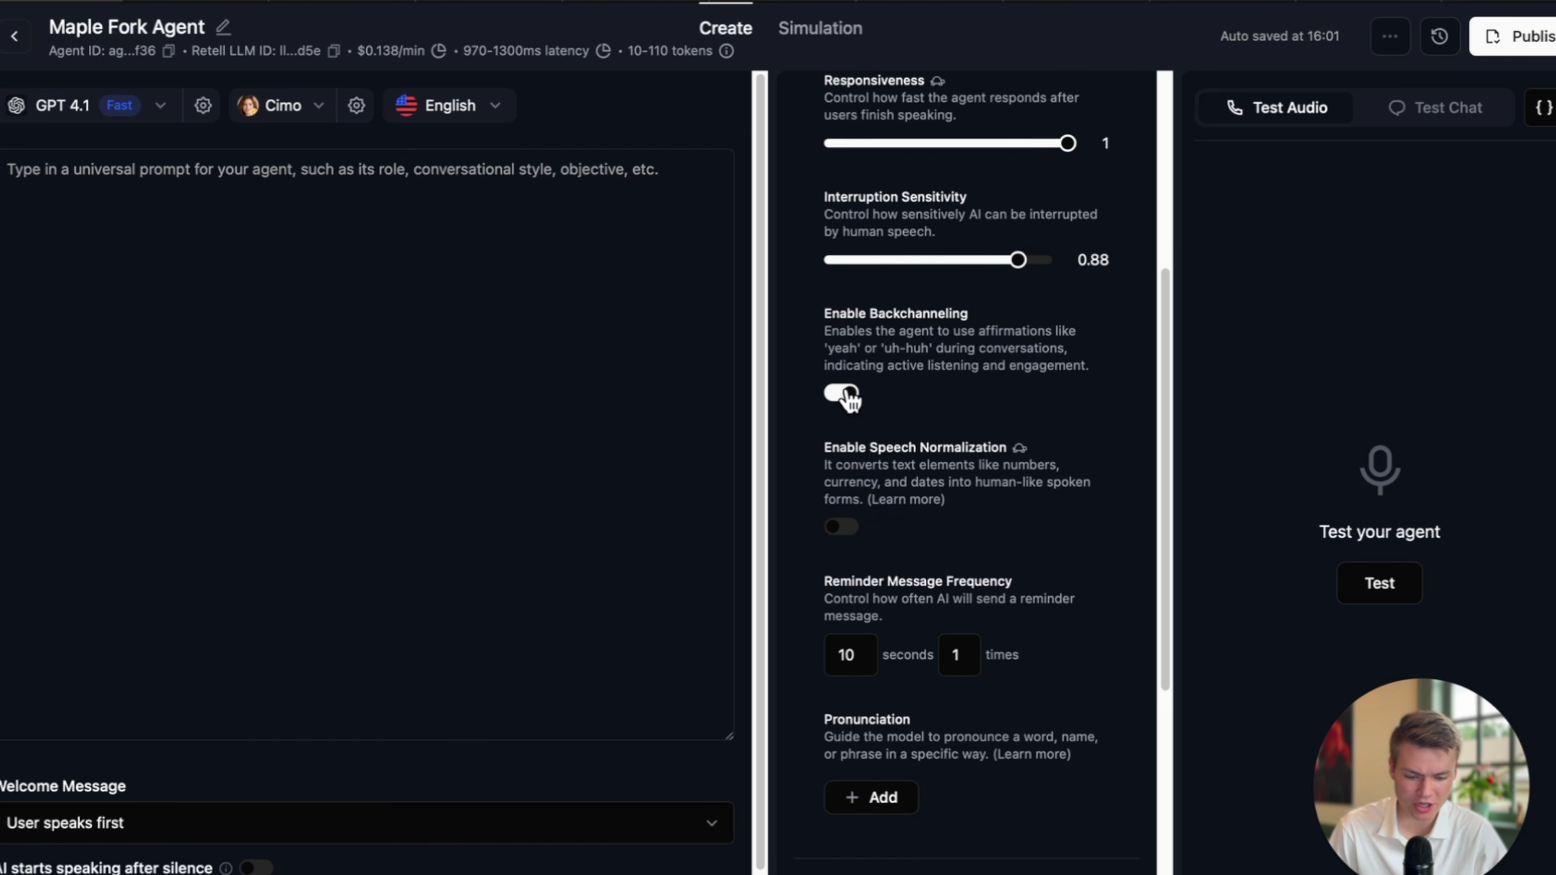
scroll(980, 441, "down", 4)
left_click(915, 448)
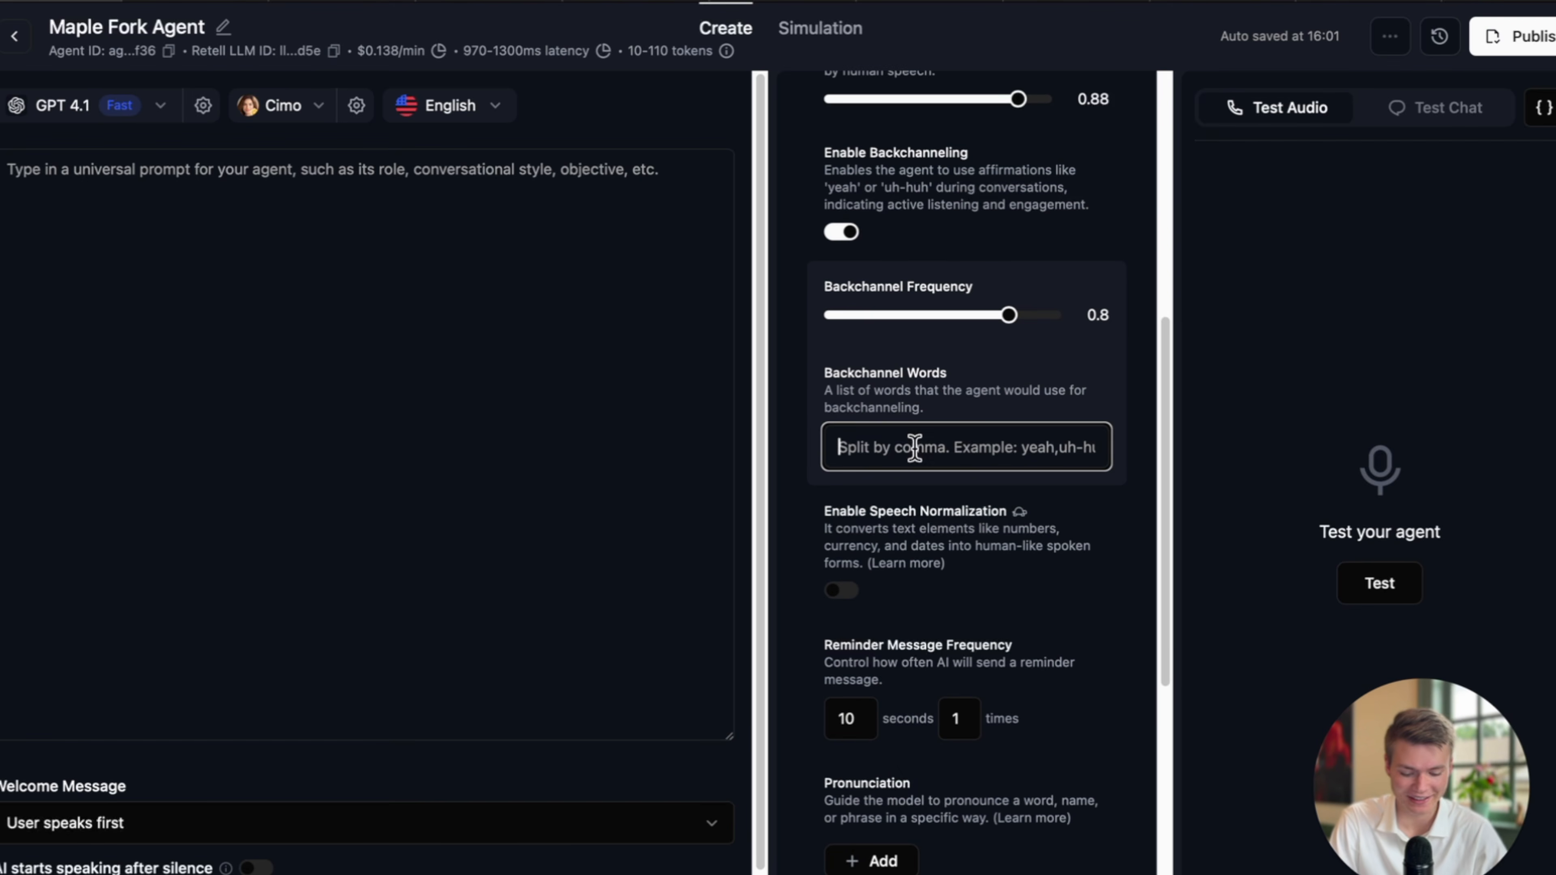
type("yeah, huh")
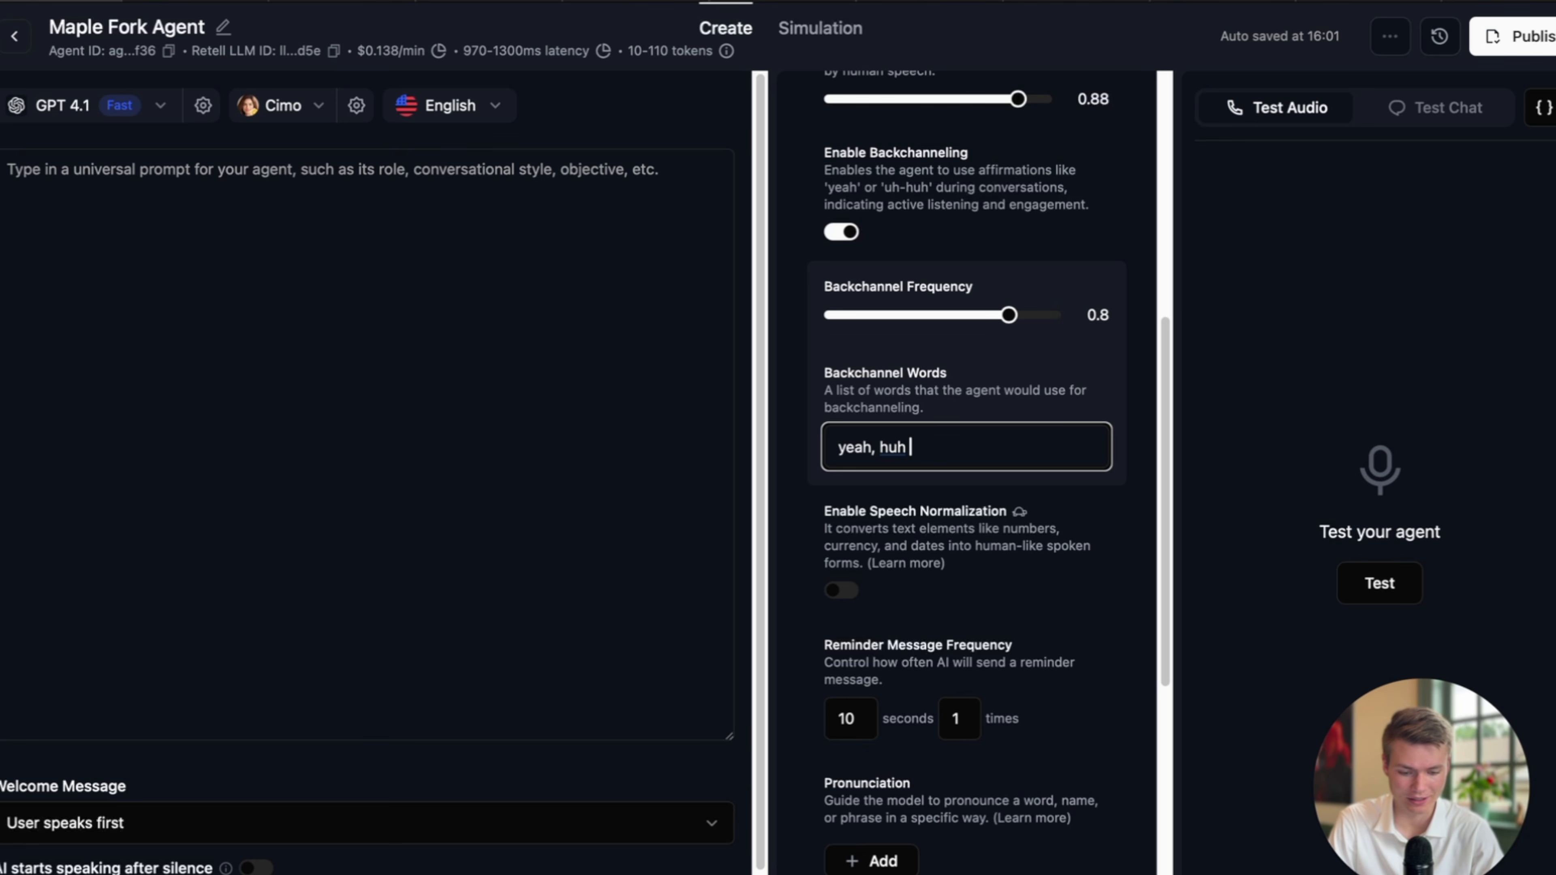
key("BackSpace")
key("BackSpace")
key("BackSpace")
type("uh-hu")
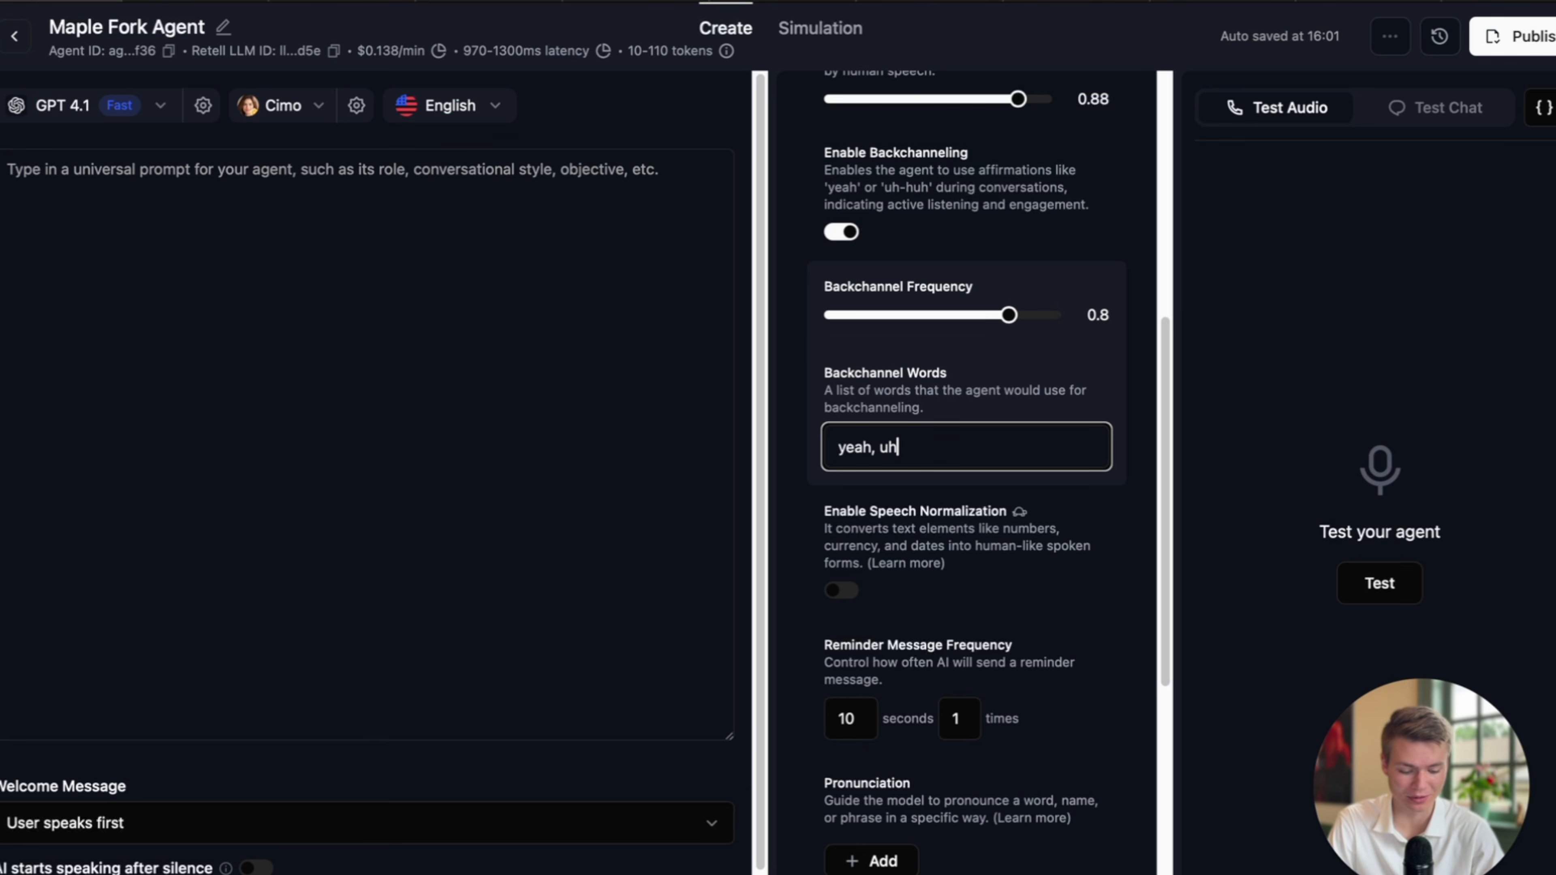
type("h")
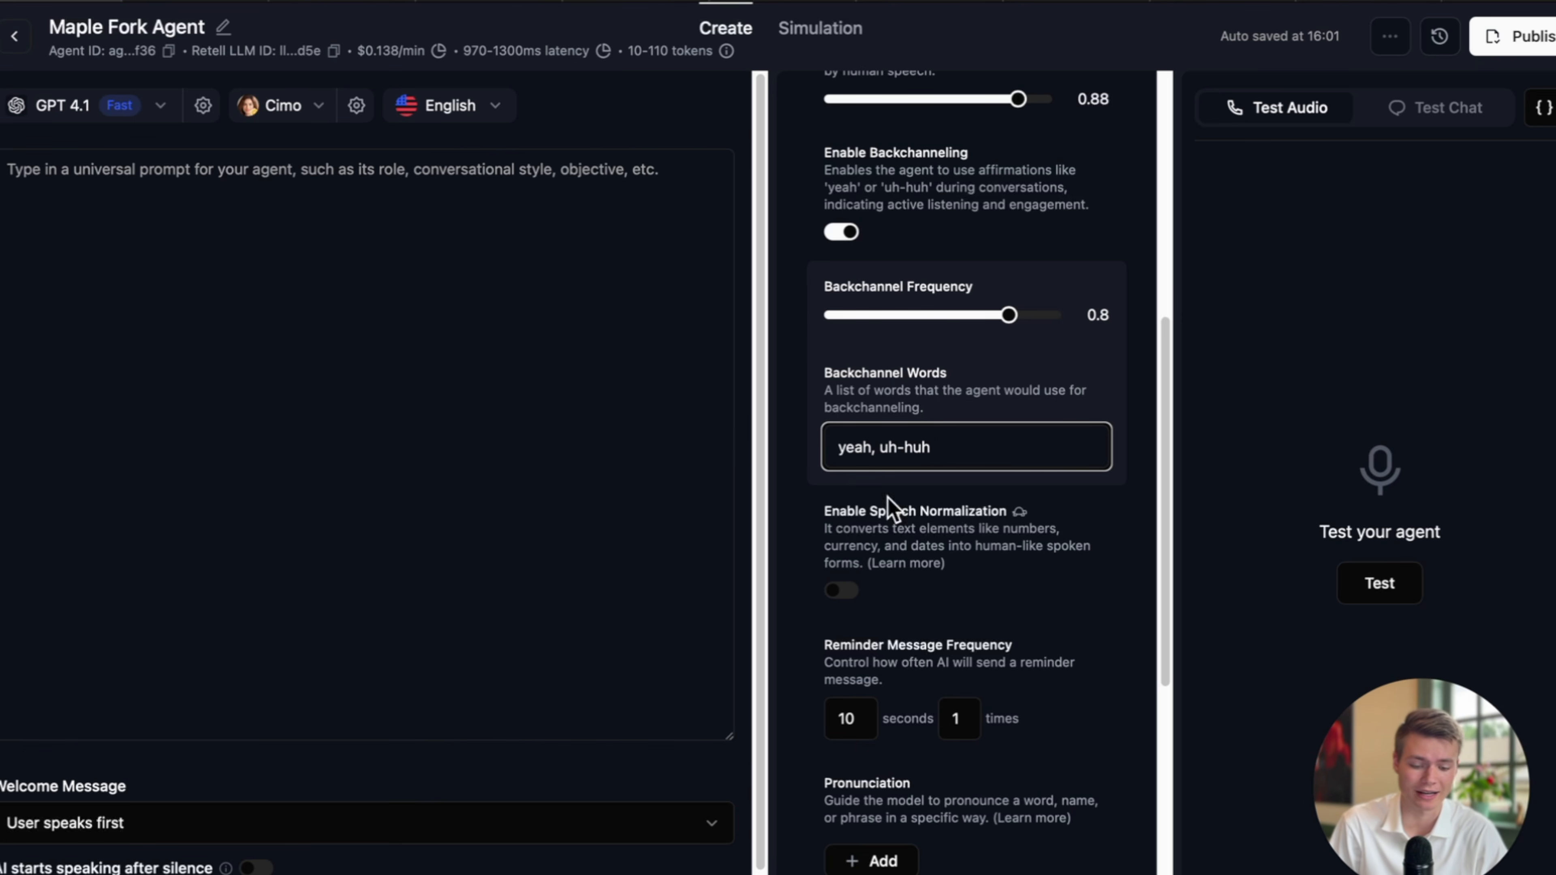
scroll(1069, 588, "down", 2)
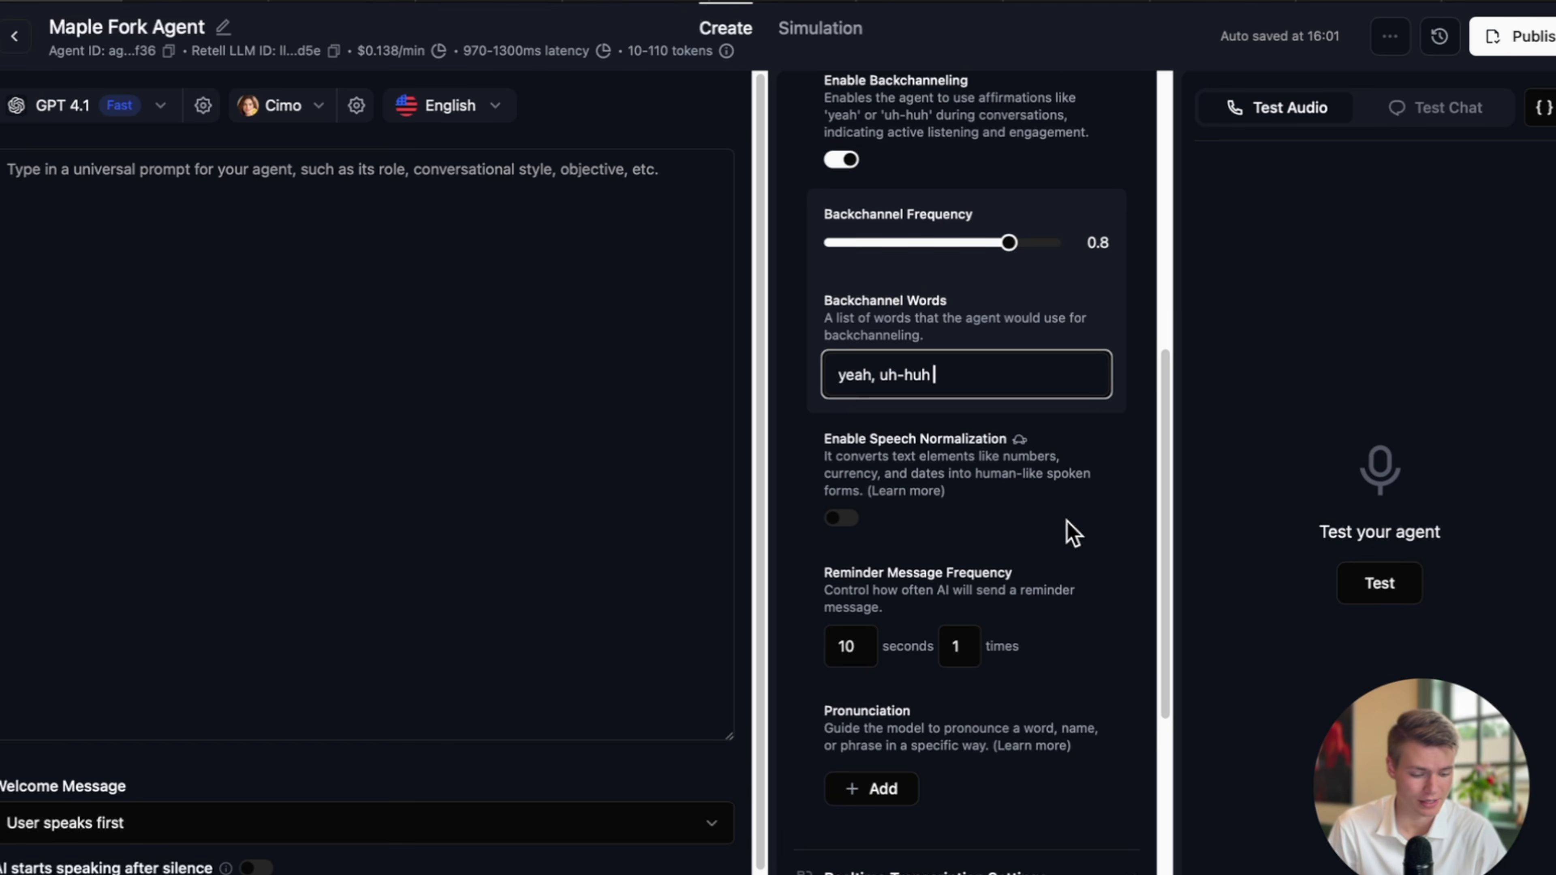
scroll(1065, 552, "down", 1)
left_click(1059, 548)
scroll(1058, 547, "down", 3)
scroll(1058, 547, "down", 3)
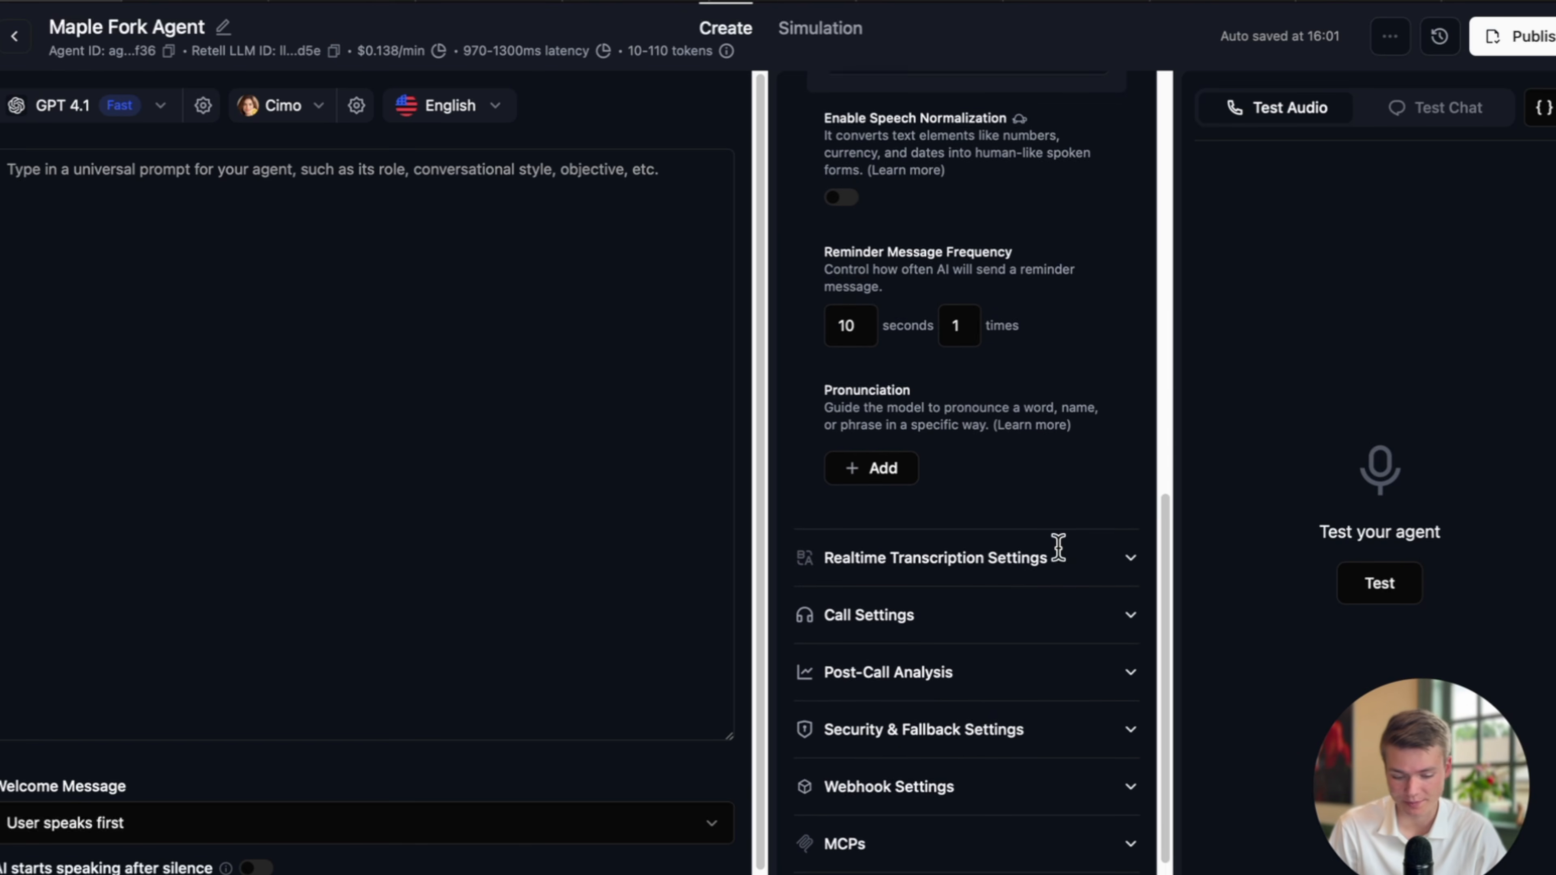
scroll(1045, 535, "up", 2)
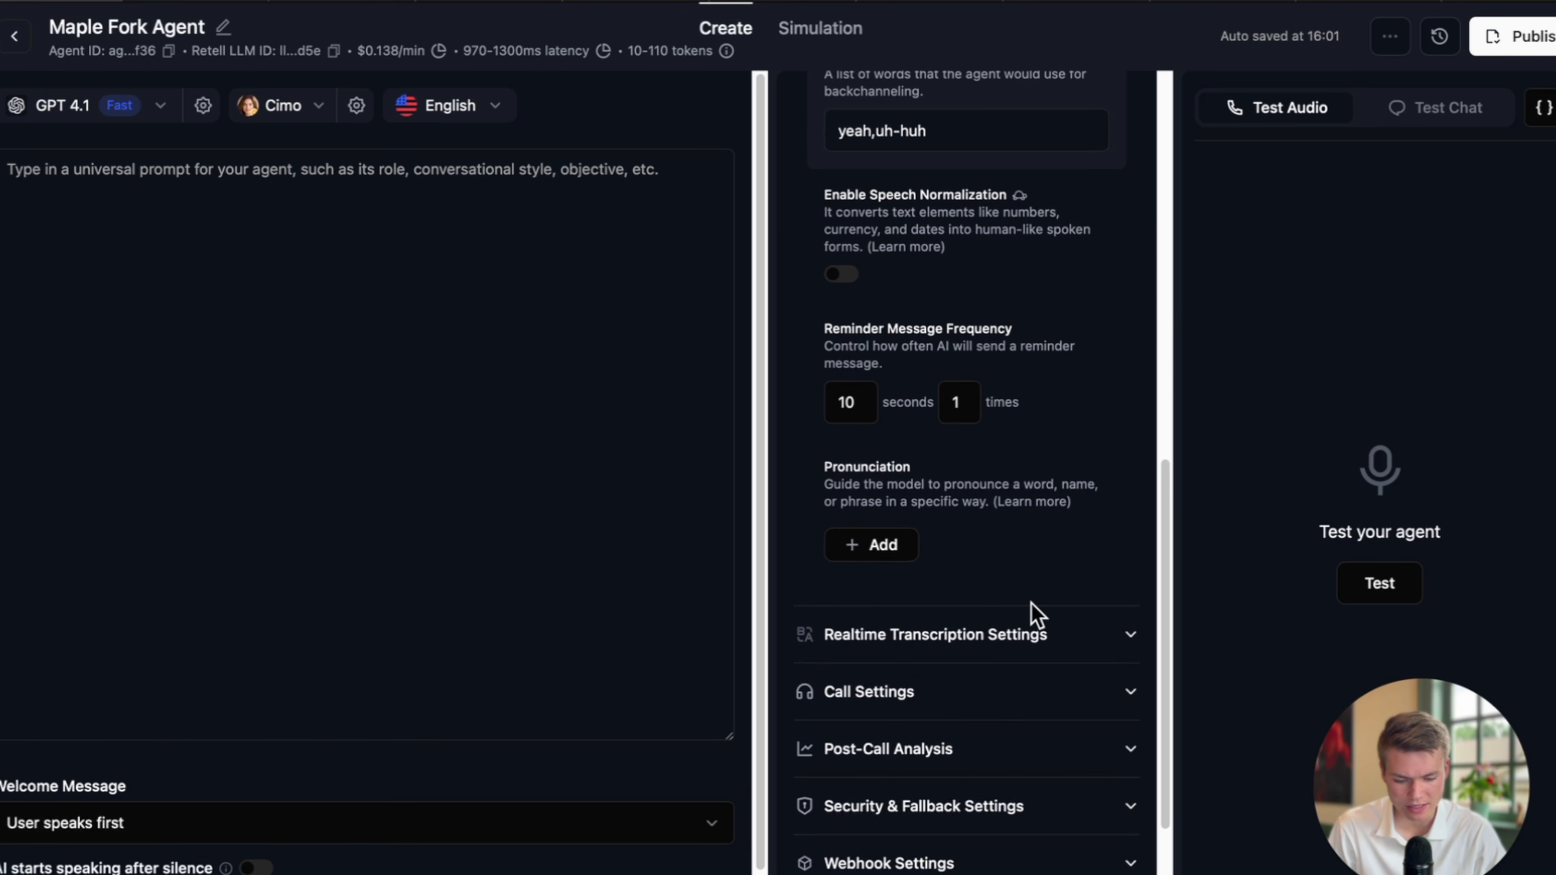
left_click(1024, 632)
scroll(1066, 646, "down", 4)
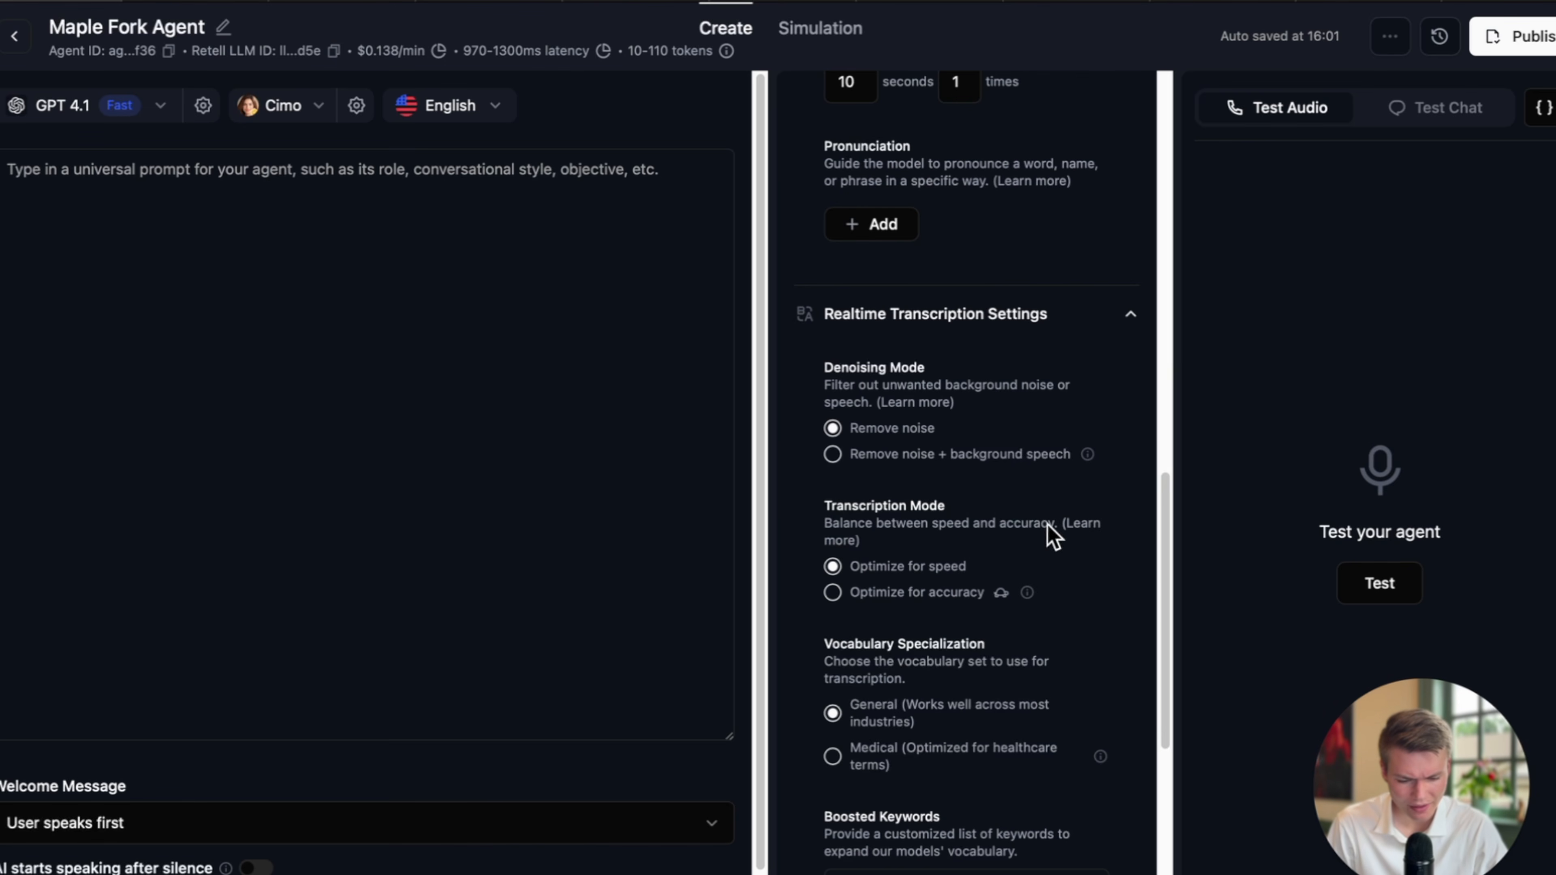
left_click(882, 462)
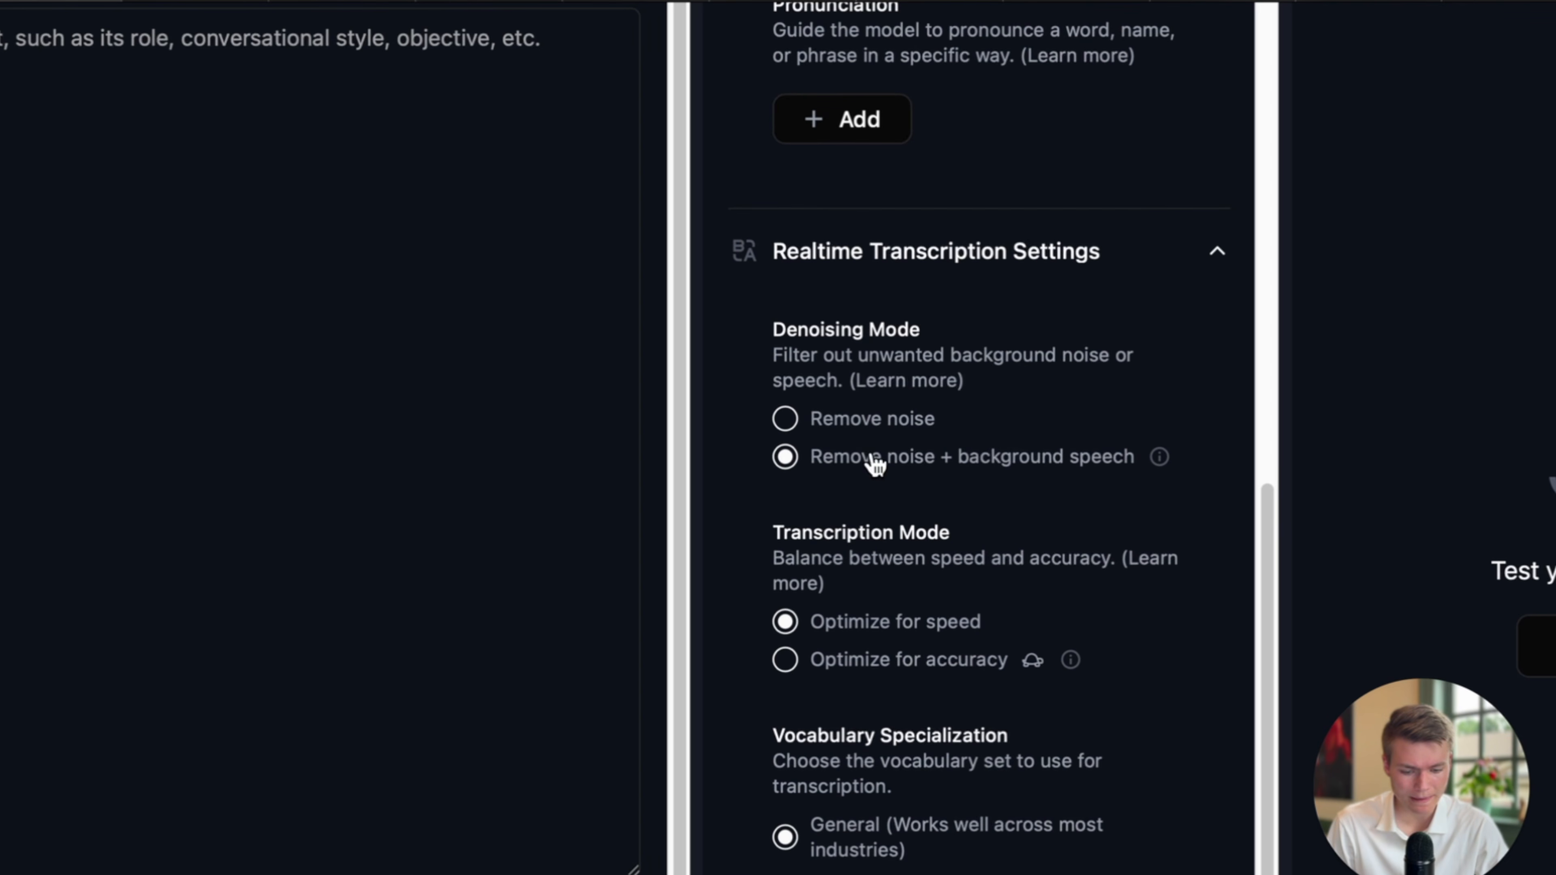
left_click_drag(812, 457, 1136, 455)
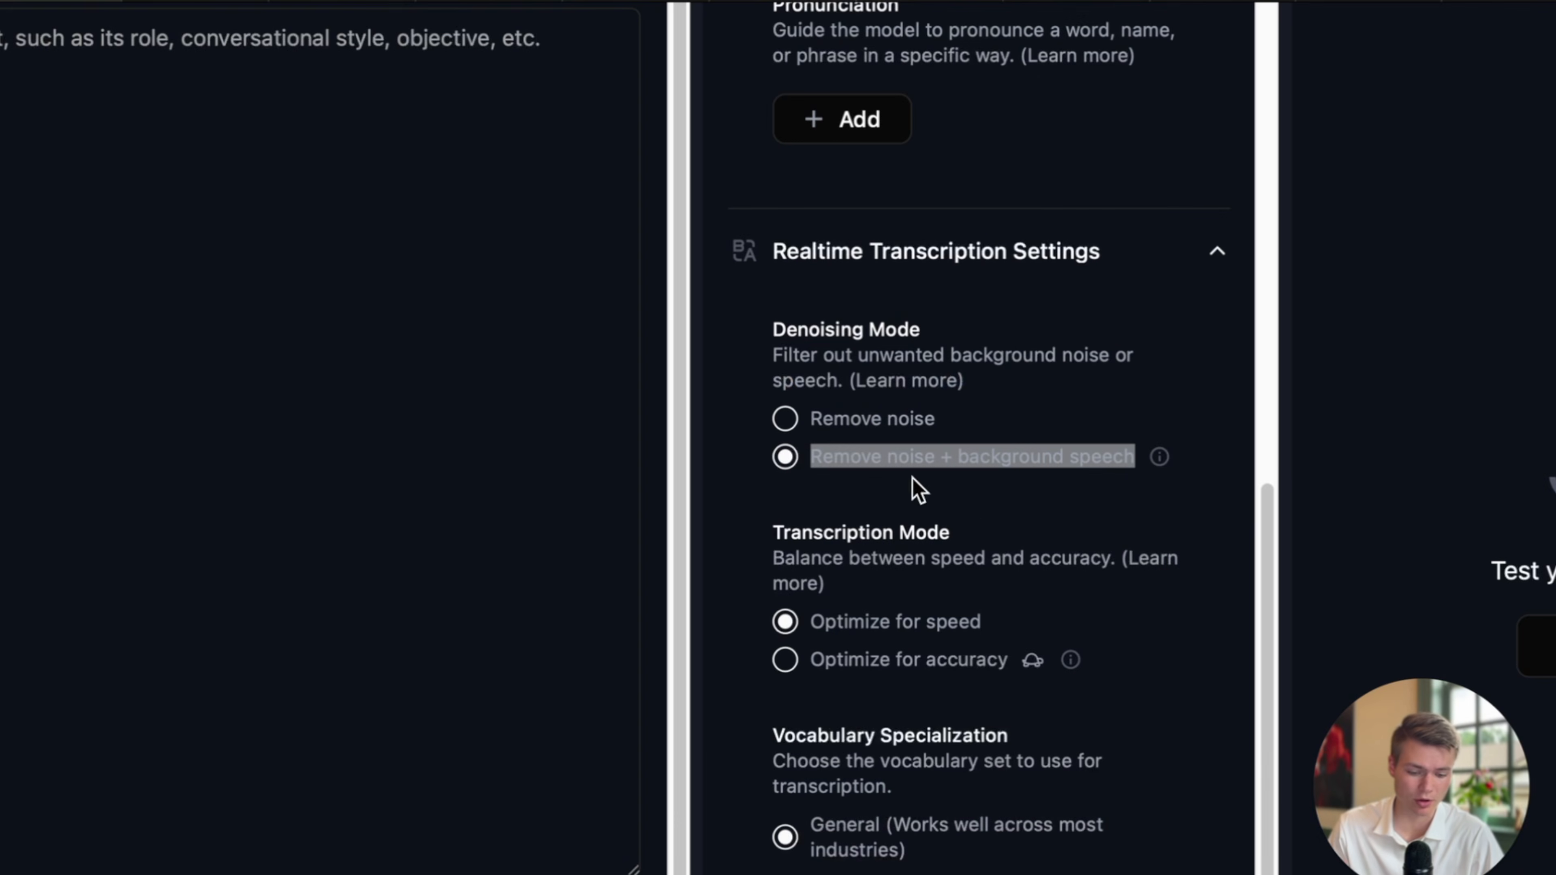
left_click(928, 478)
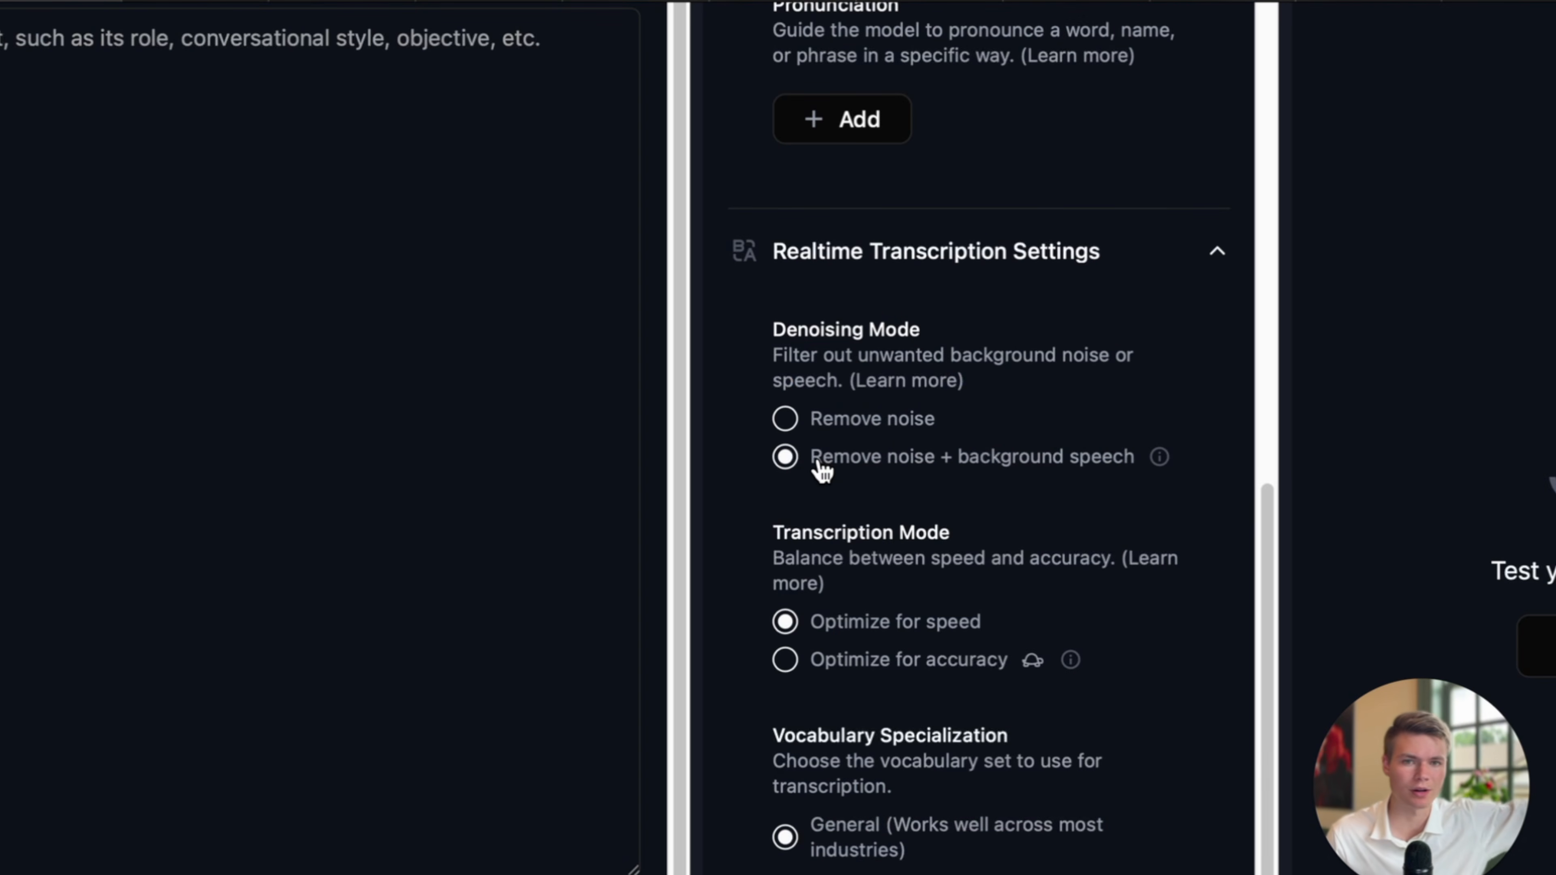
left_click_drag(953, 462, 1116, 460)
left_click(1116, 460)
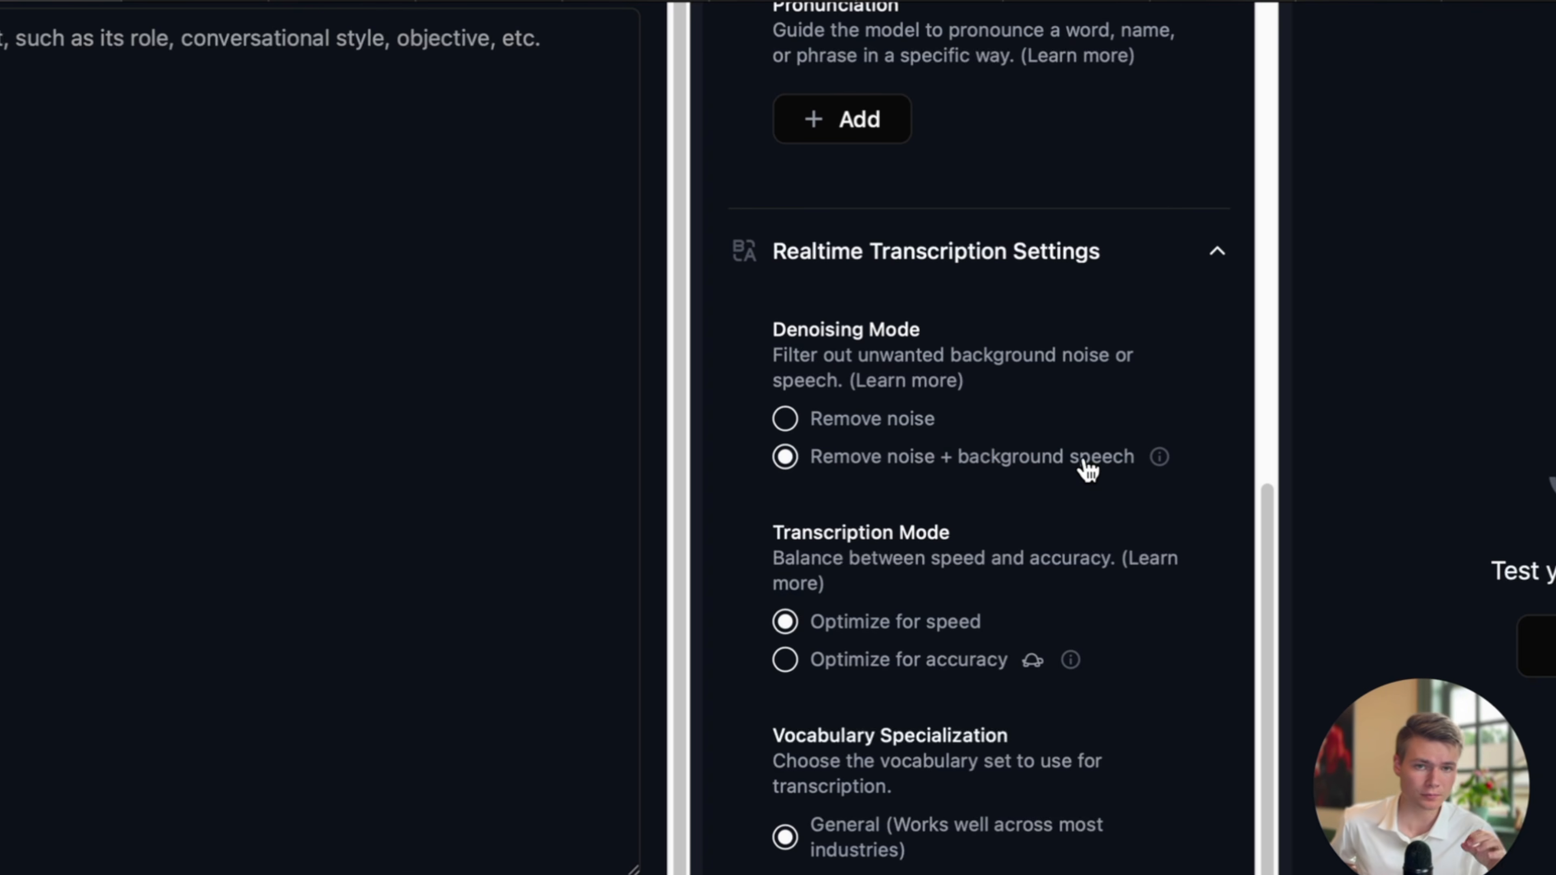
scroll(962, 484, "down", 3)
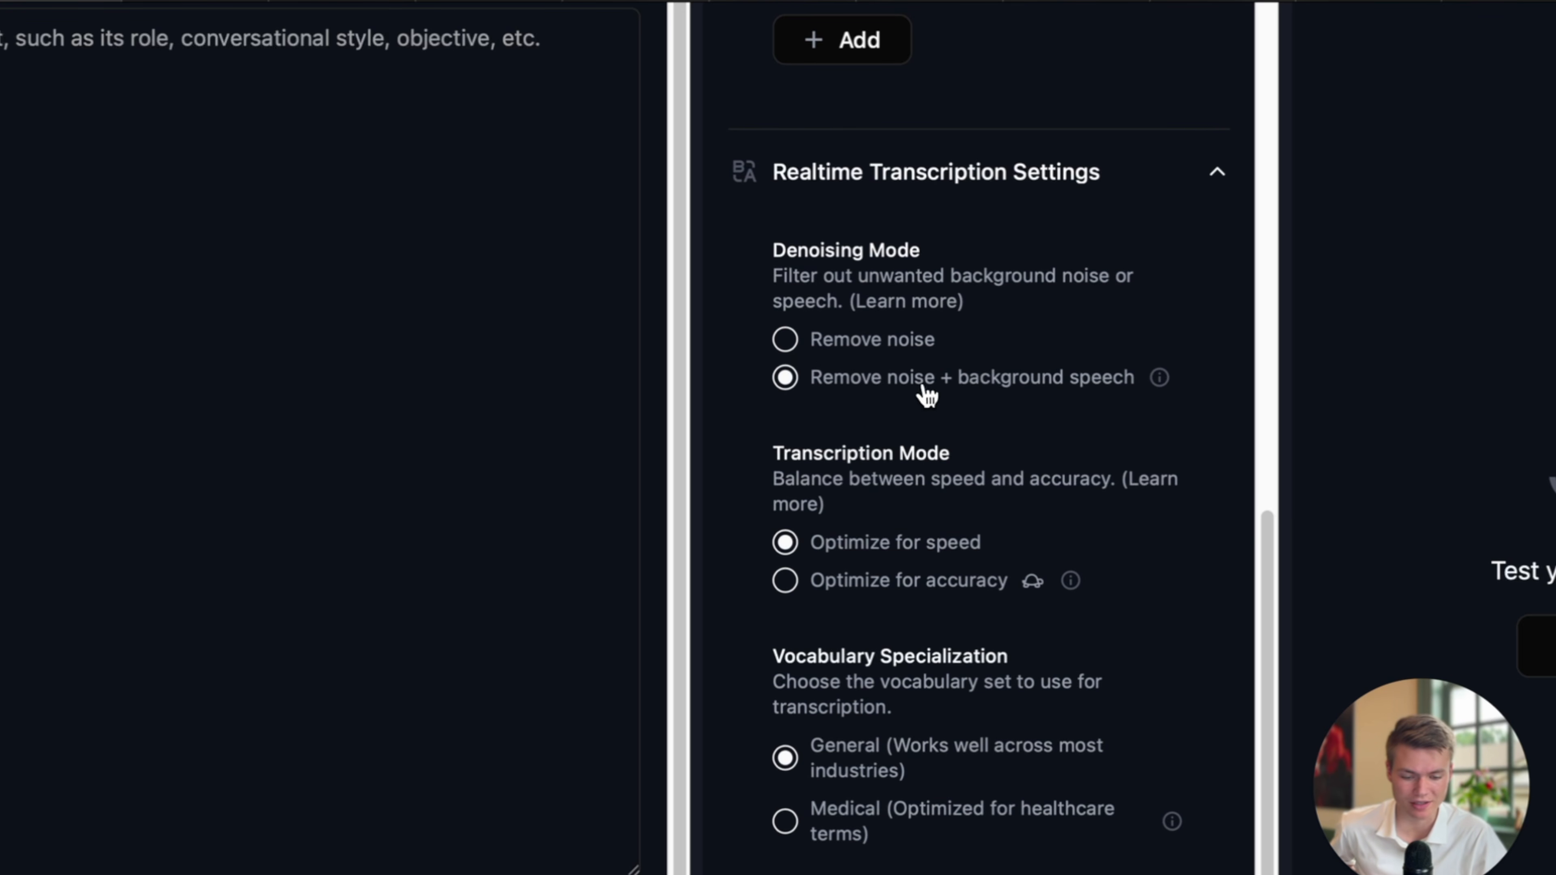
scroll(980, 429, "down", 4)
scroll(1114, 460, "down", 5)
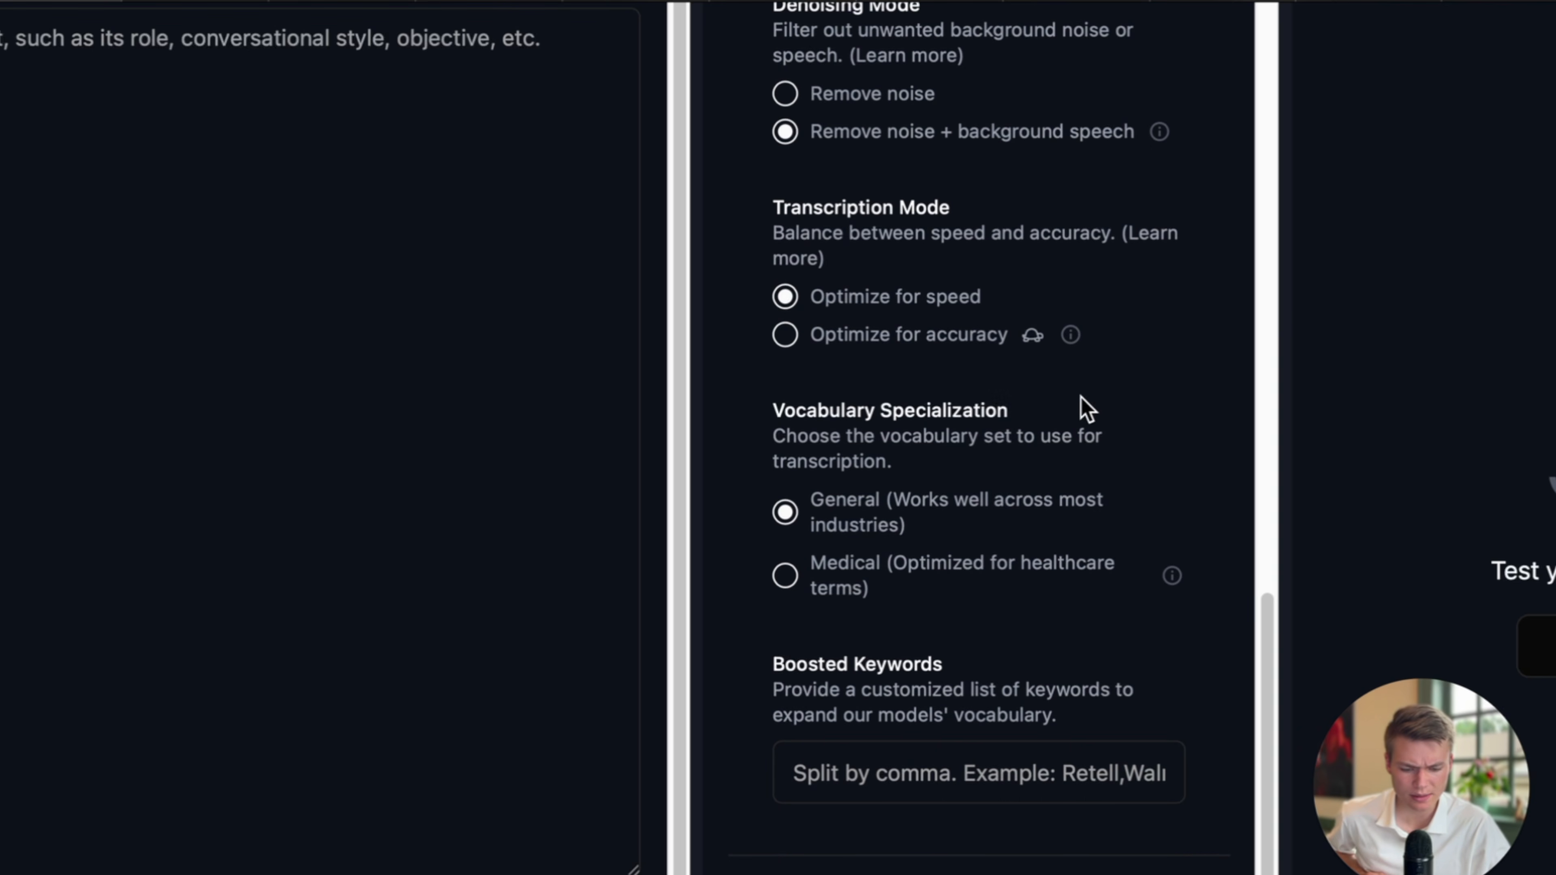
Expand the Call Settings and Post-Call Analysis sections.
scroll(1049, 497, "down", 12)
left_click(965, 462)
scroll(1087, 518, "down", 15)
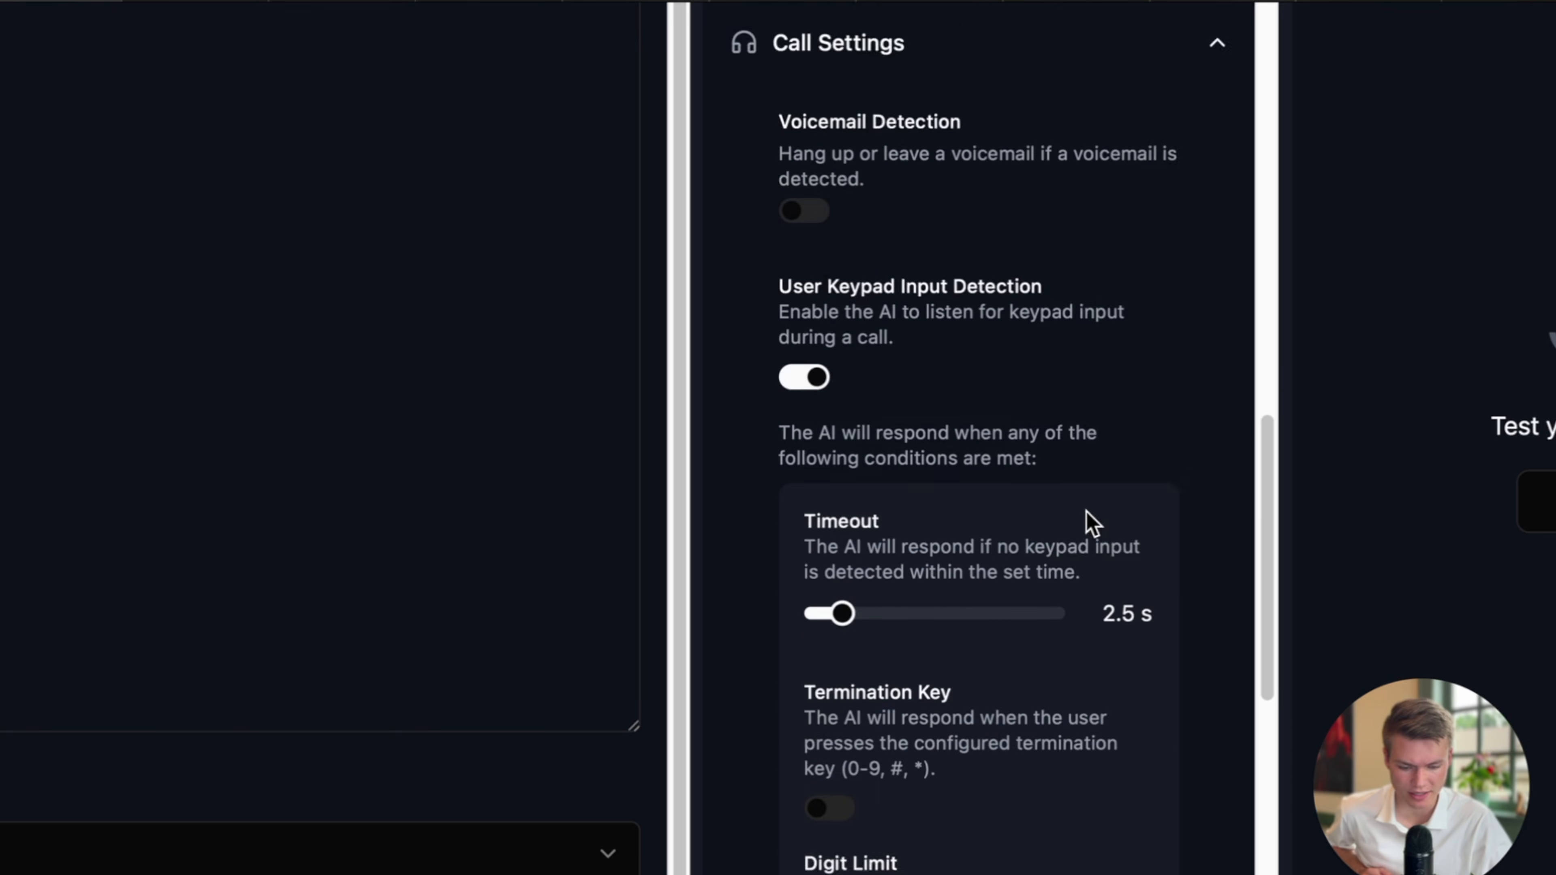
scroll(1086, 511, "down", 10)
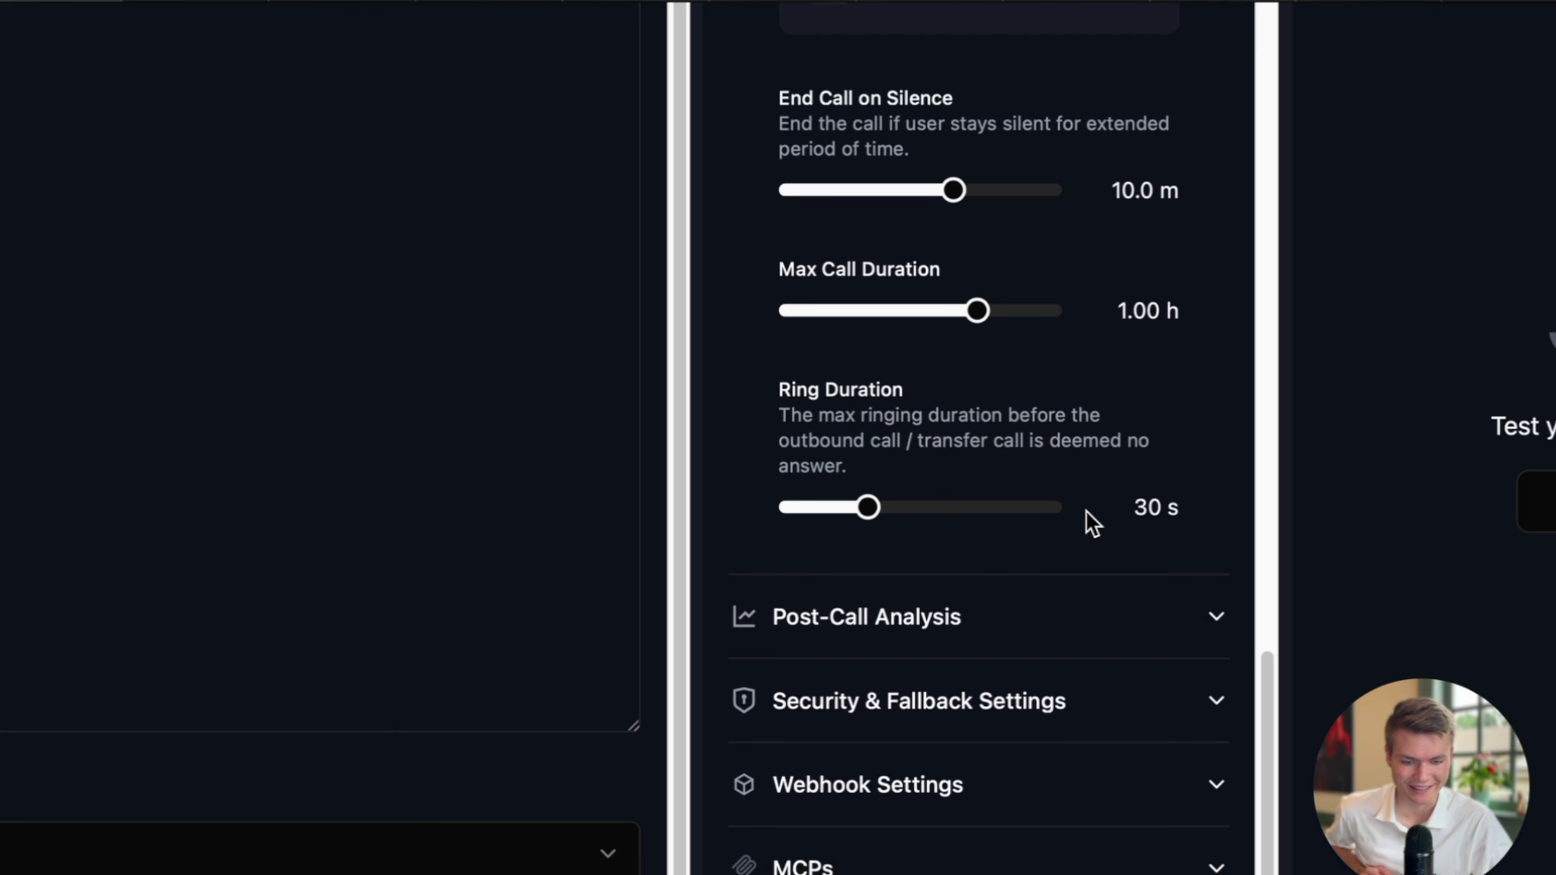
left_click(992, 535)
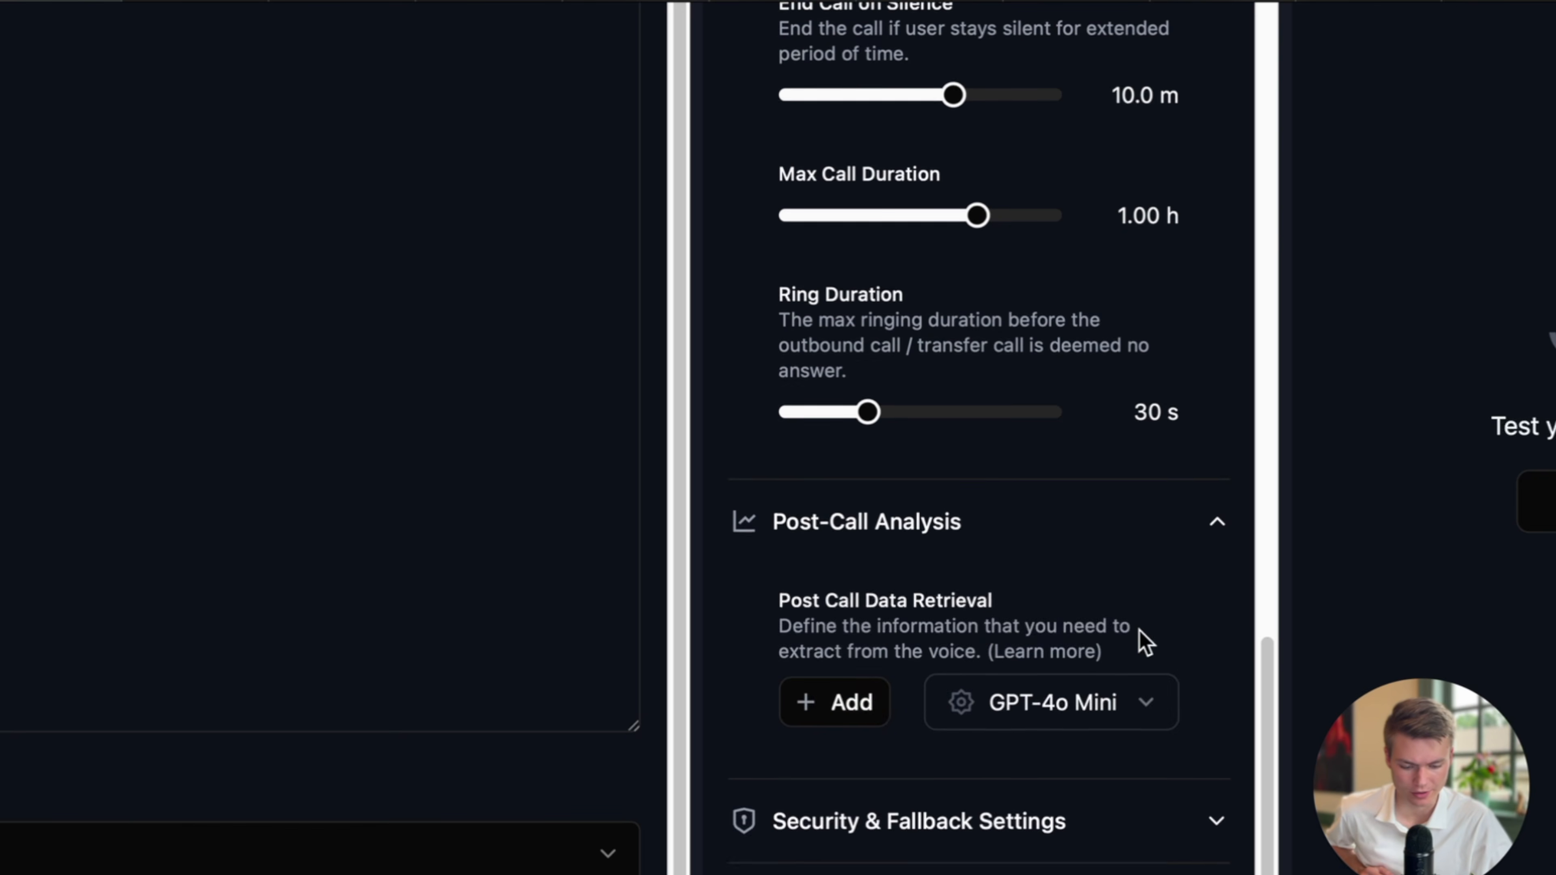
scroll(1123, 638, "down", 6)
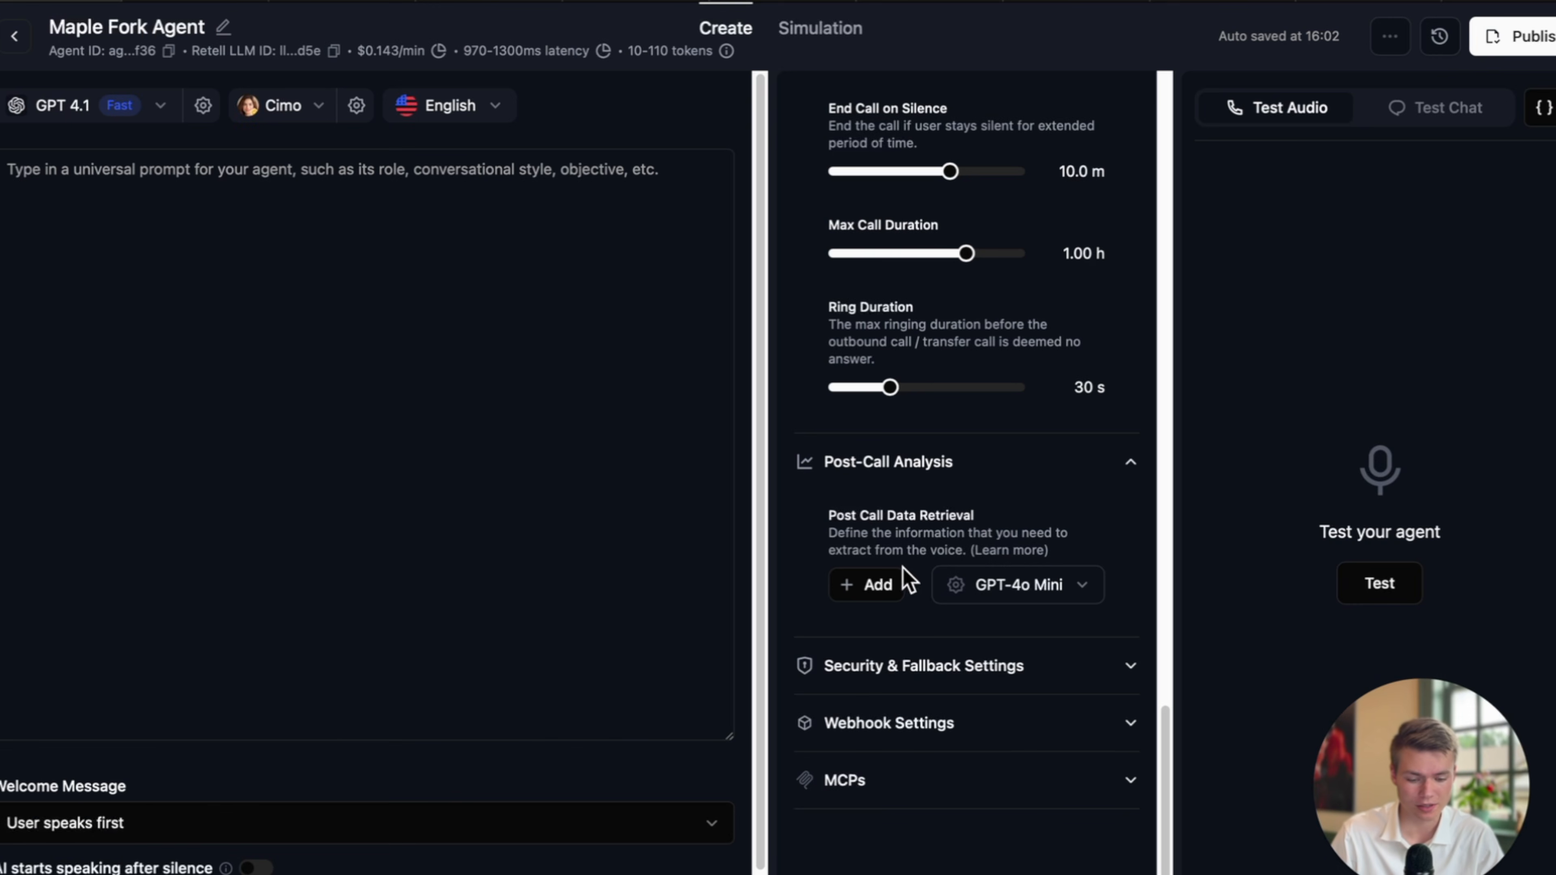
Choose GPT-4.1 as the post-call analysis model and show the + Add field types.
left_click(1068, 589)
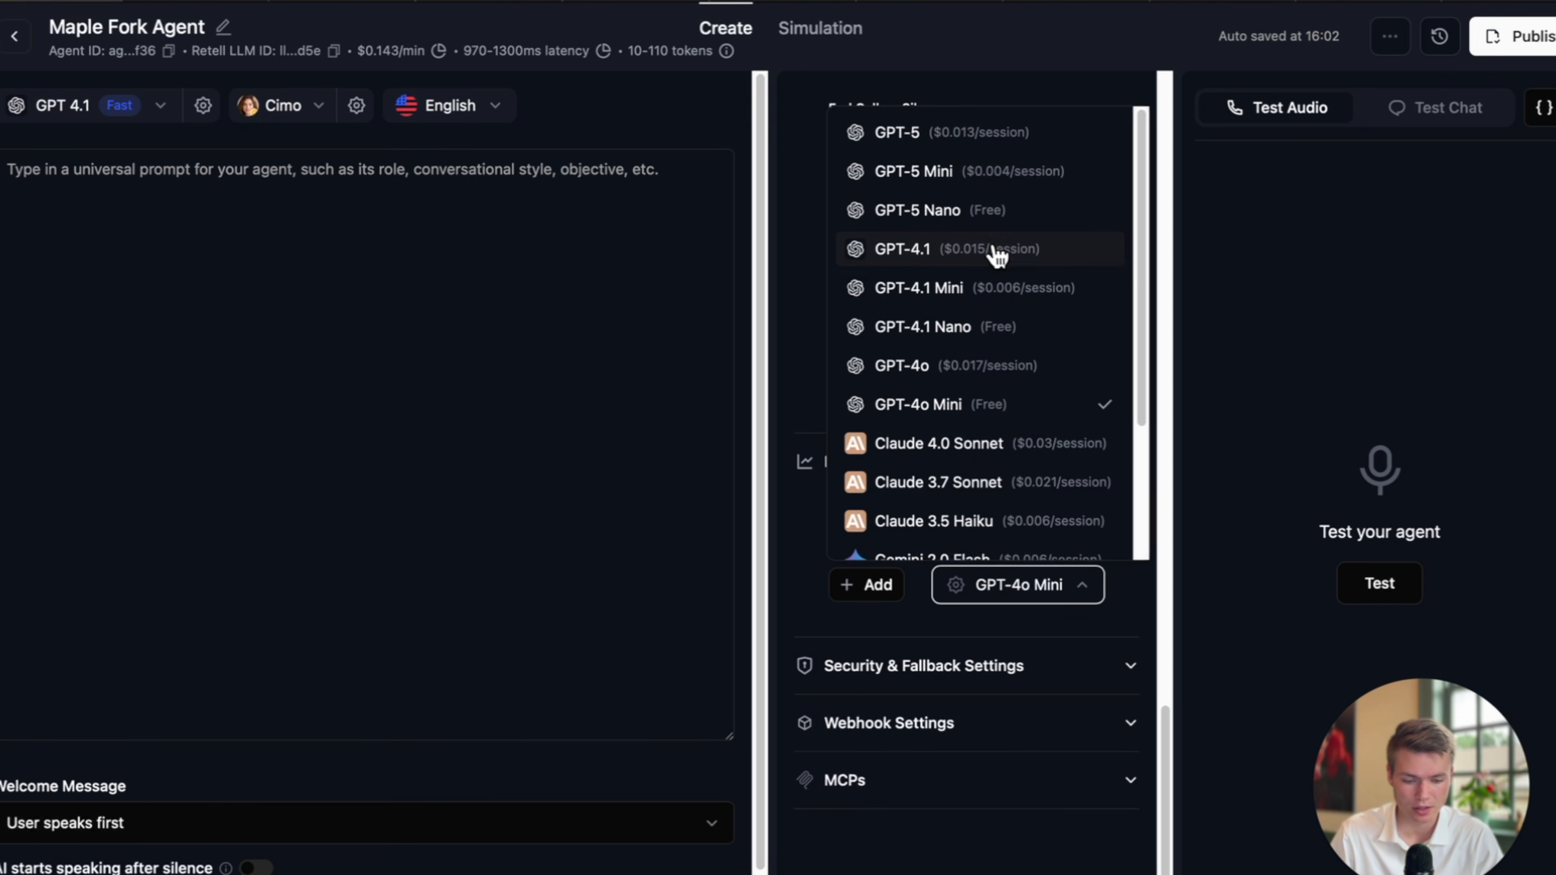
left_click(965, 254)
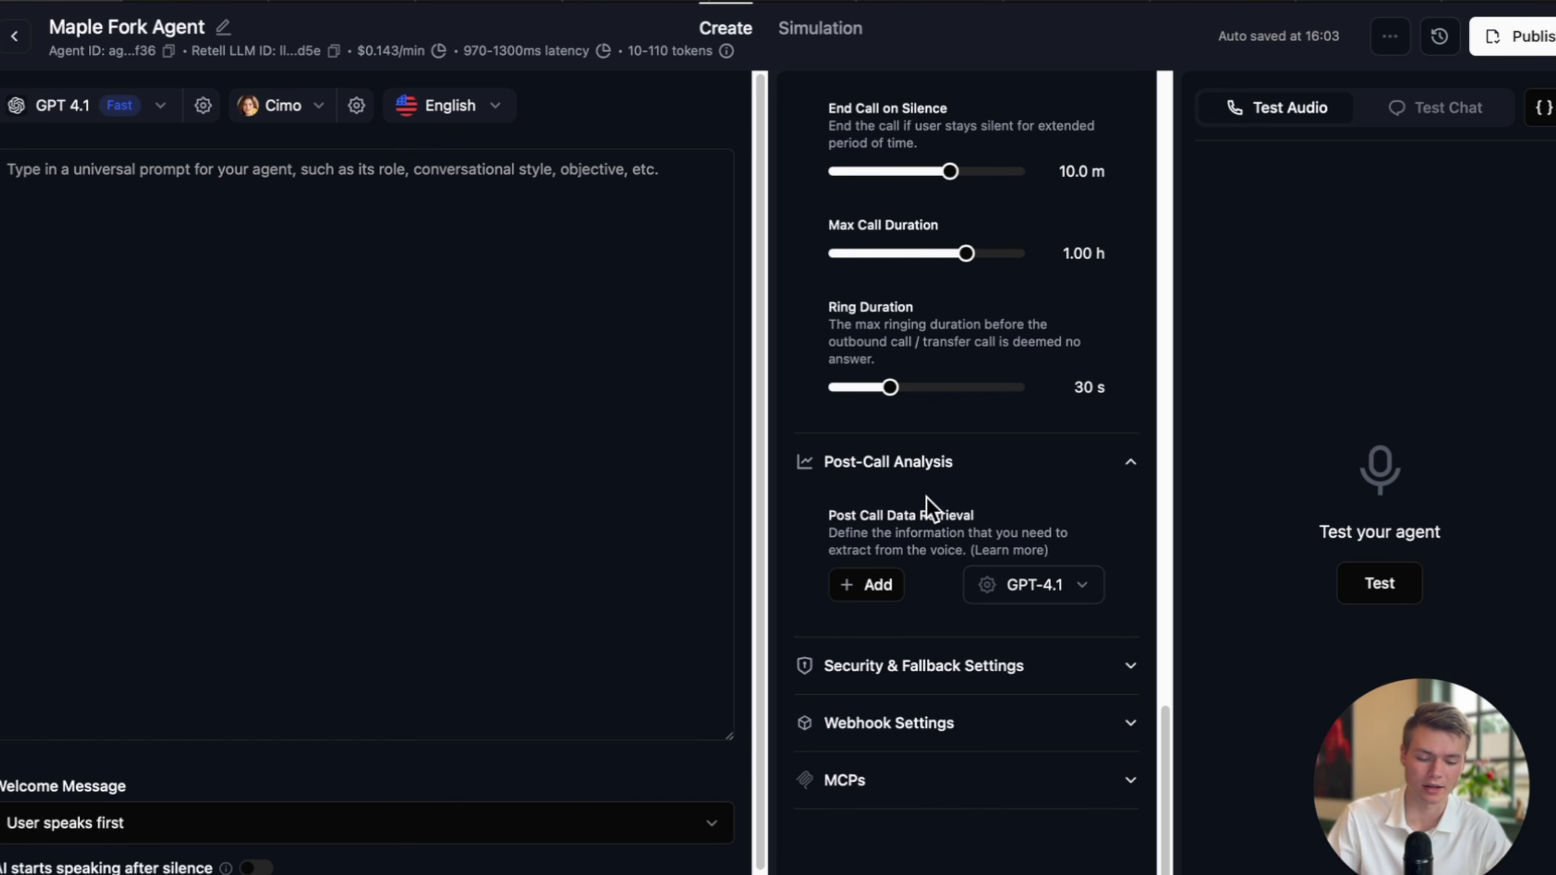
left_click(887, 587)
Add a Text data field named 'urgency level'.
left_click(891, 635)
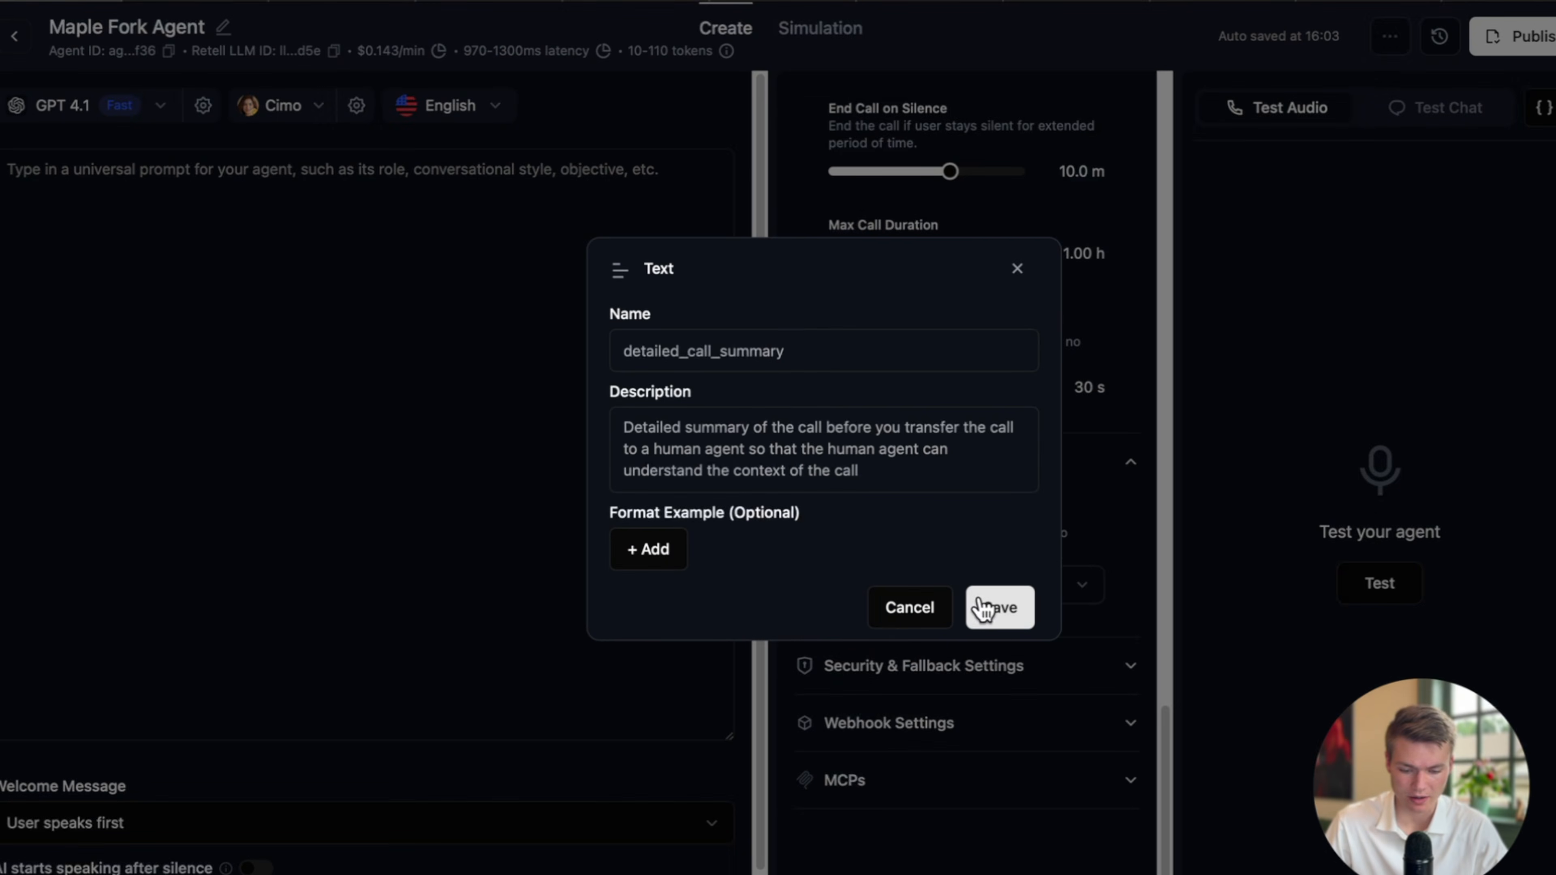
left_click(802, 360)
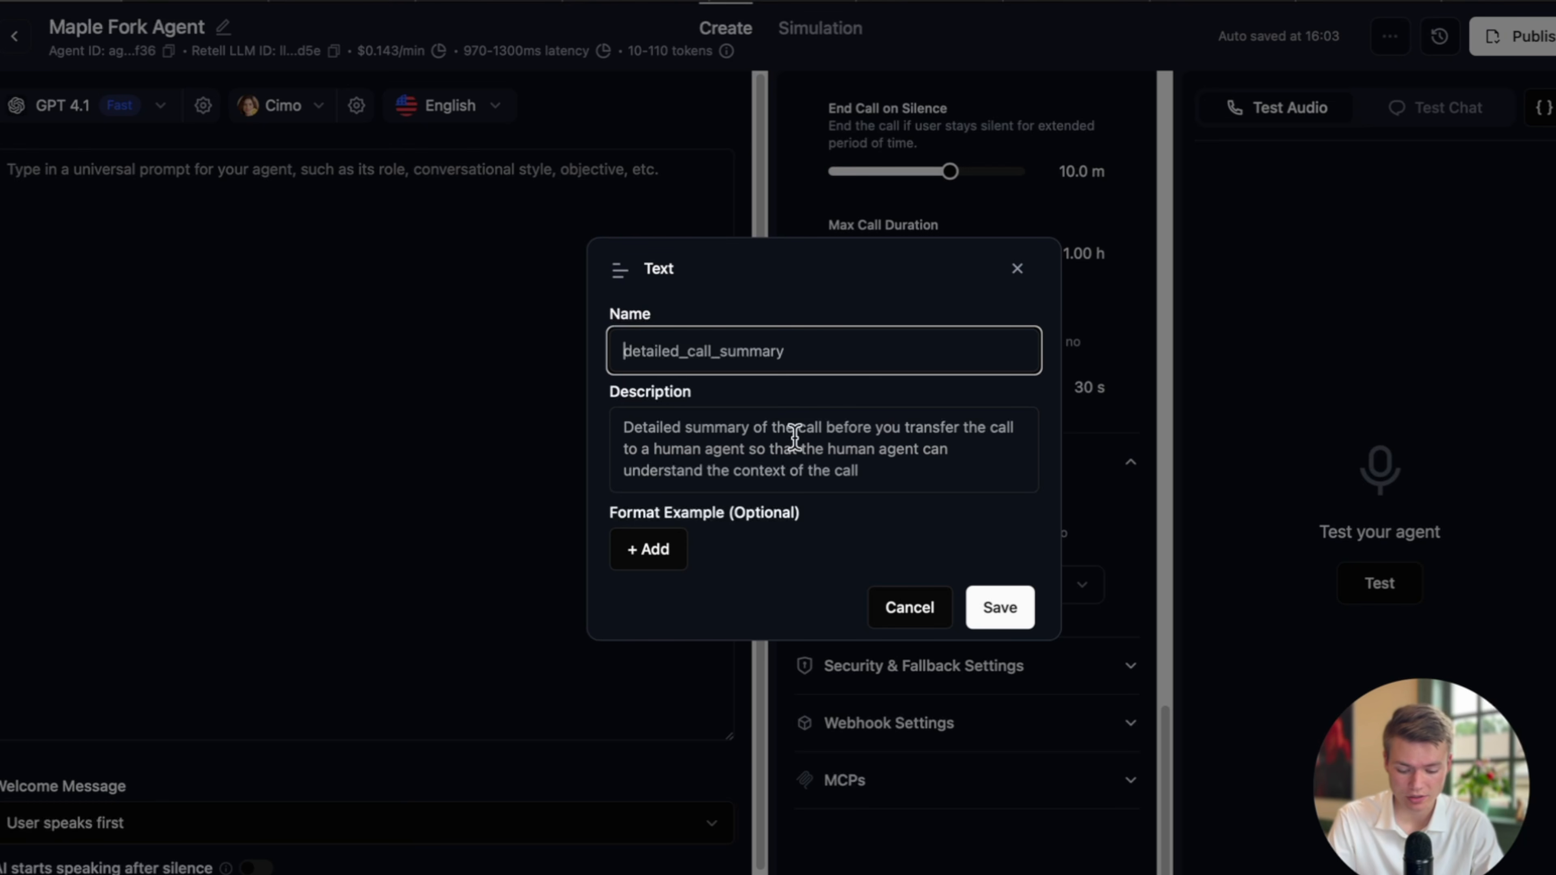
type("urgency le")
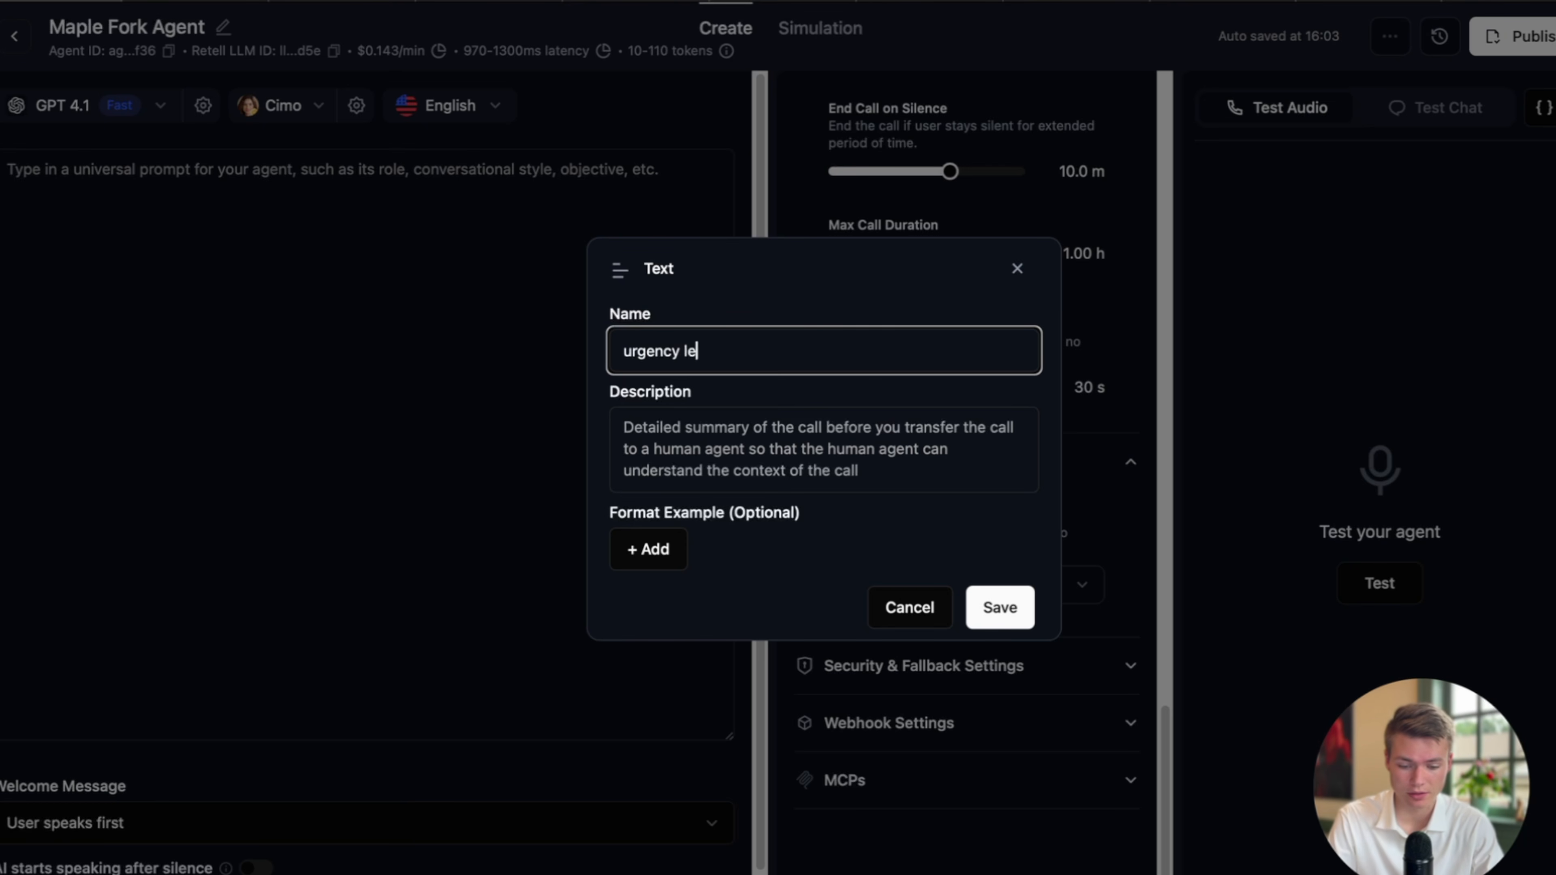
type("vel")
left_click(888, 483)
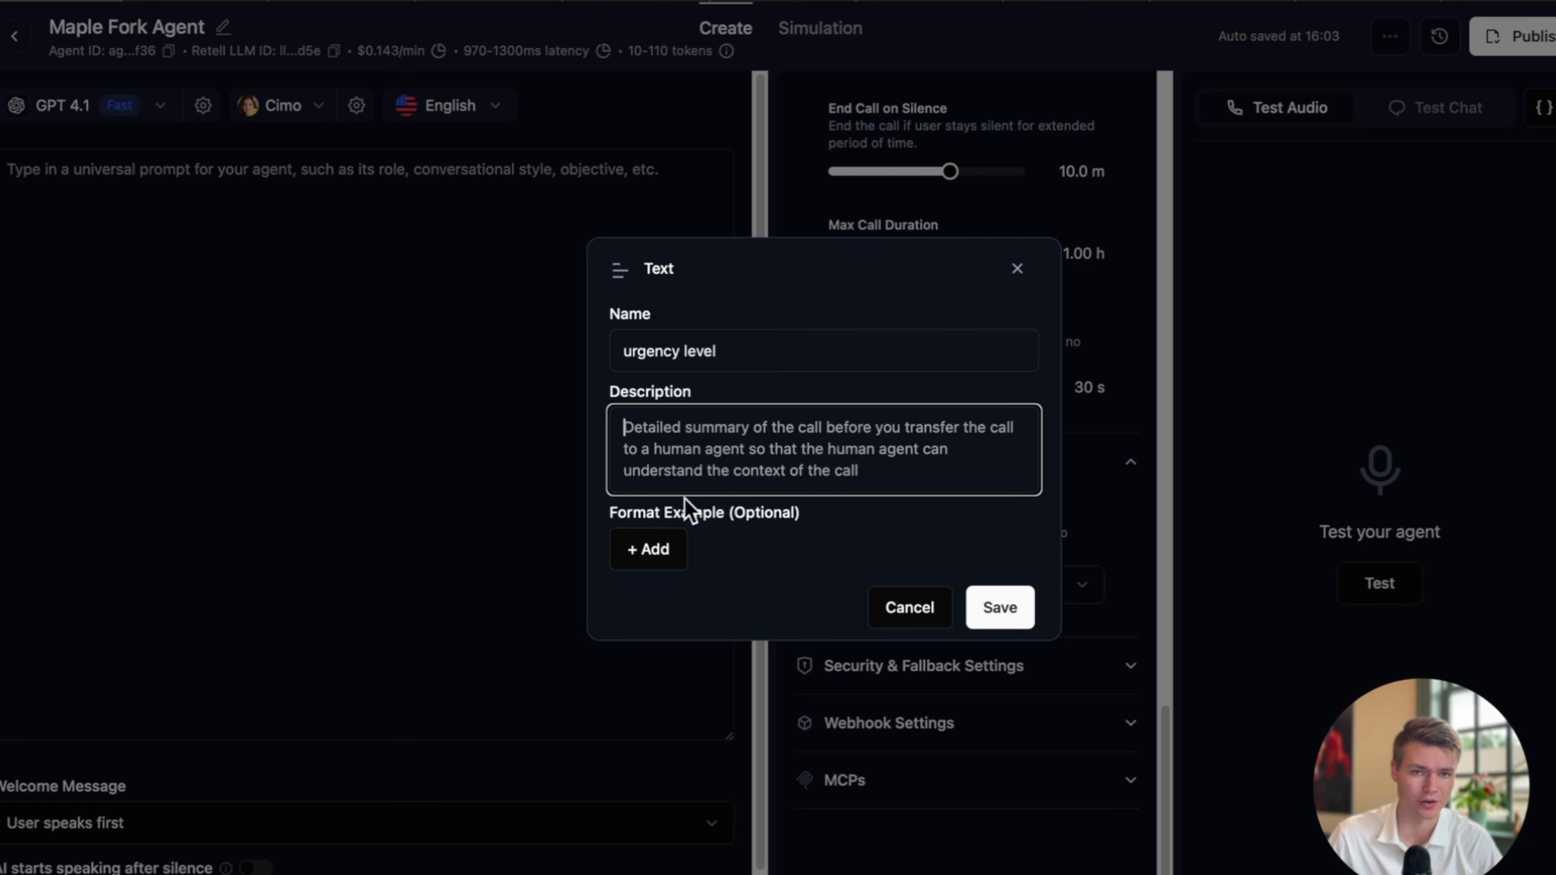
Describe the field: rate the caller's issue 1-5 in urgency, only for maintenance problems, with a fallback otherwise.
type("your jo")
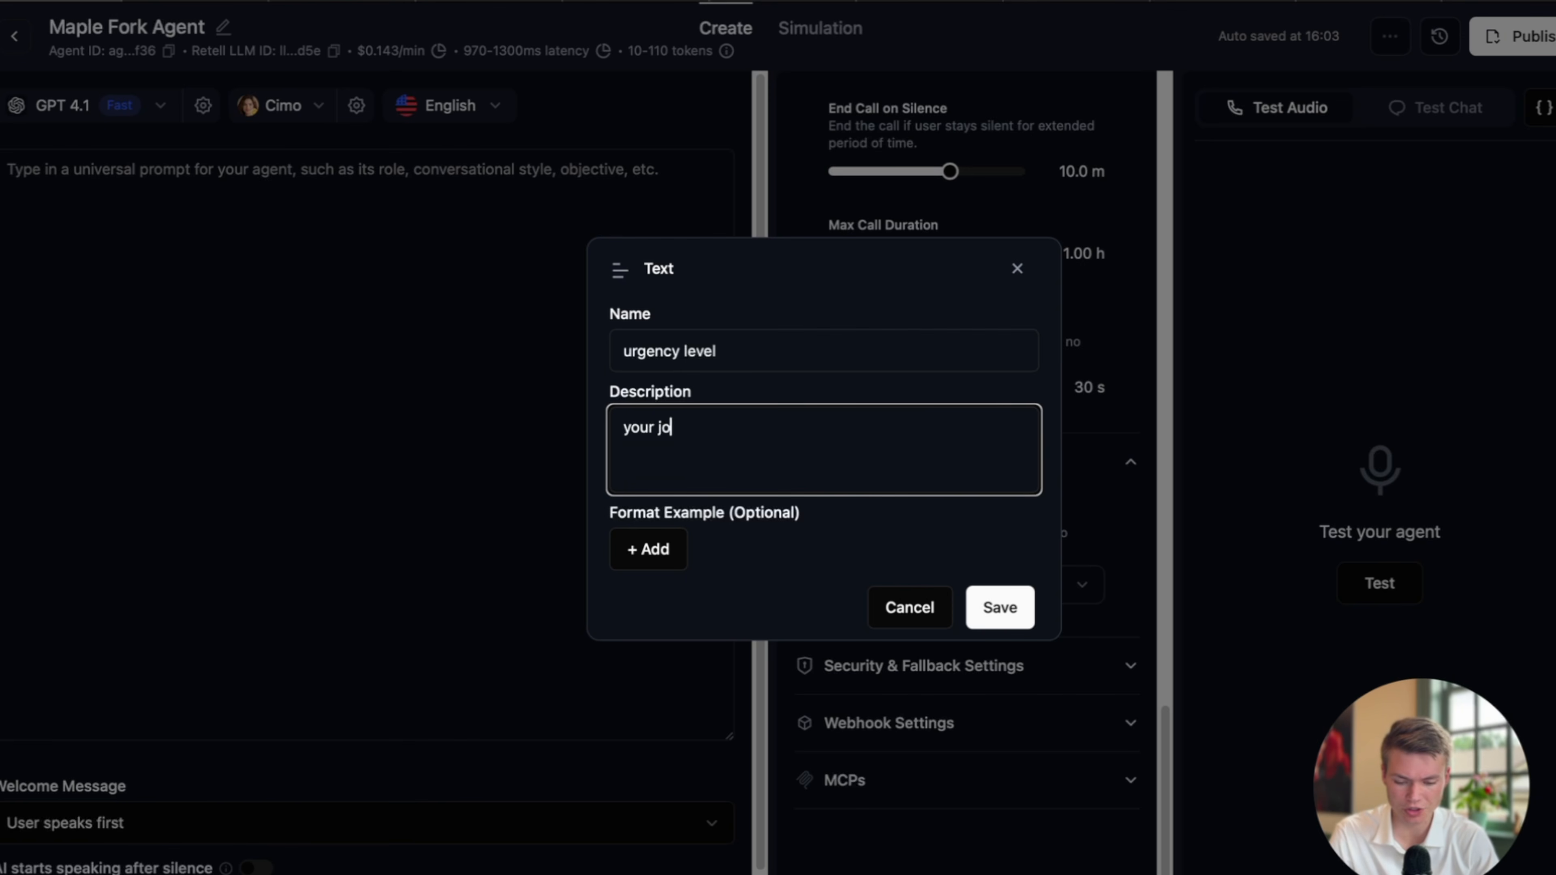
type("b is to take ")
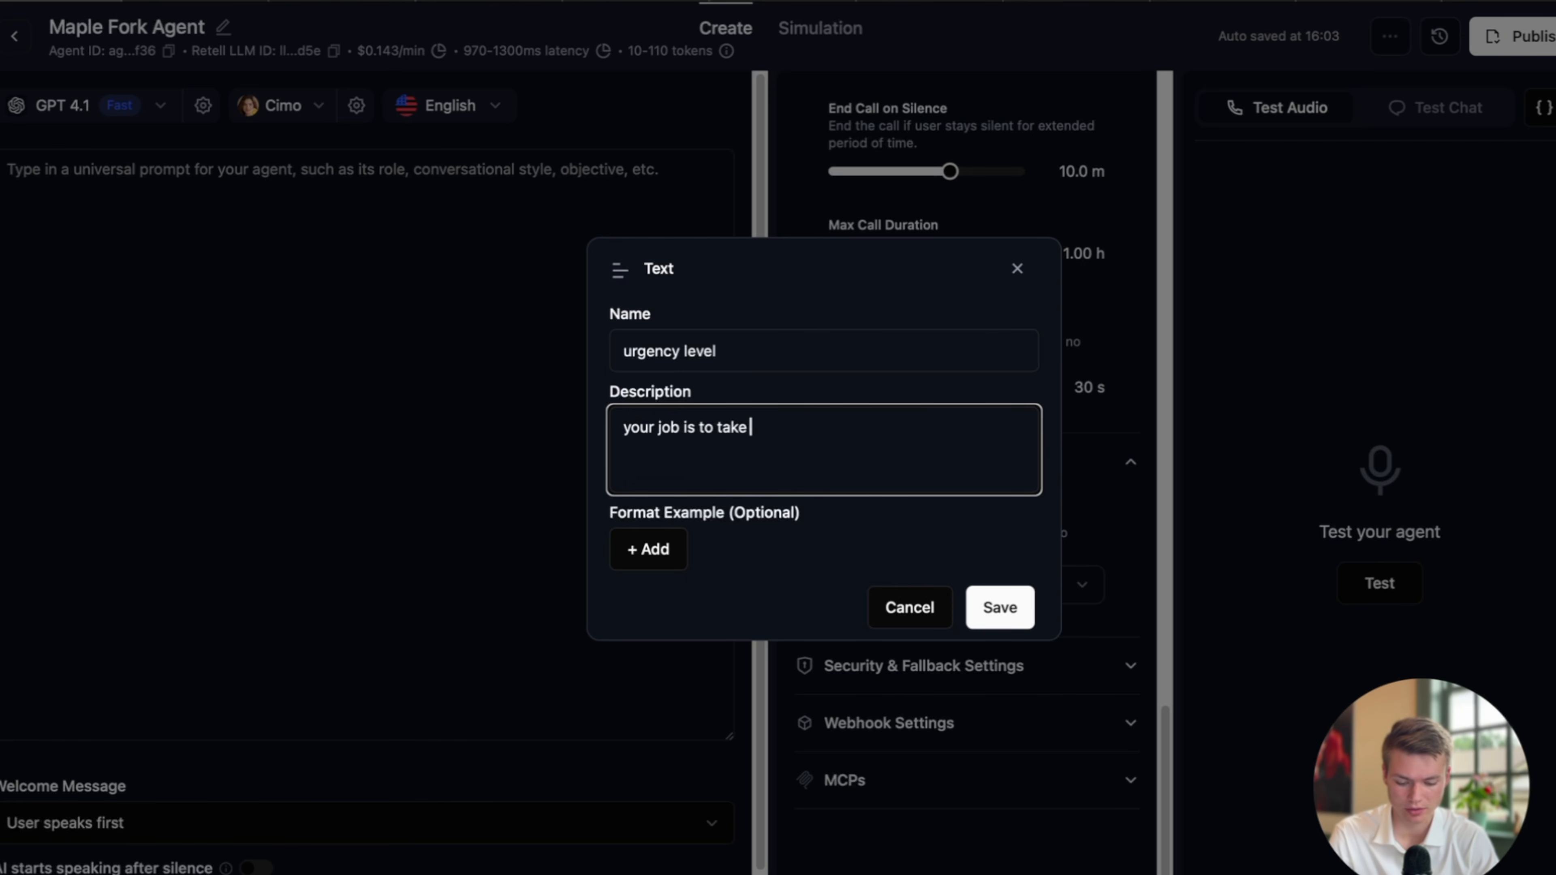
type("what the ca")
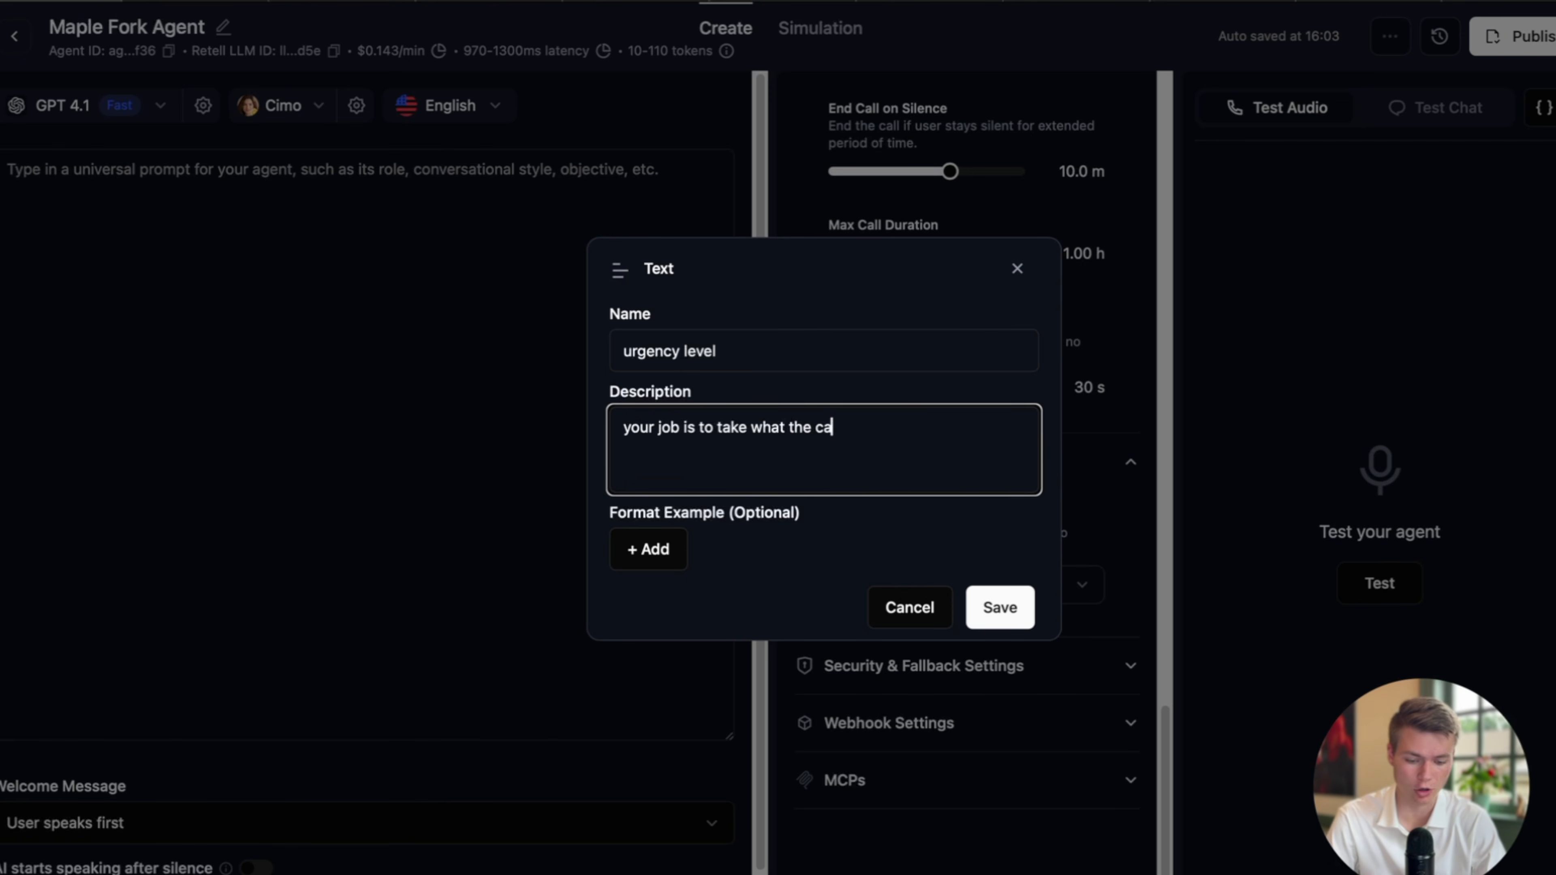
type("ller is saying and")
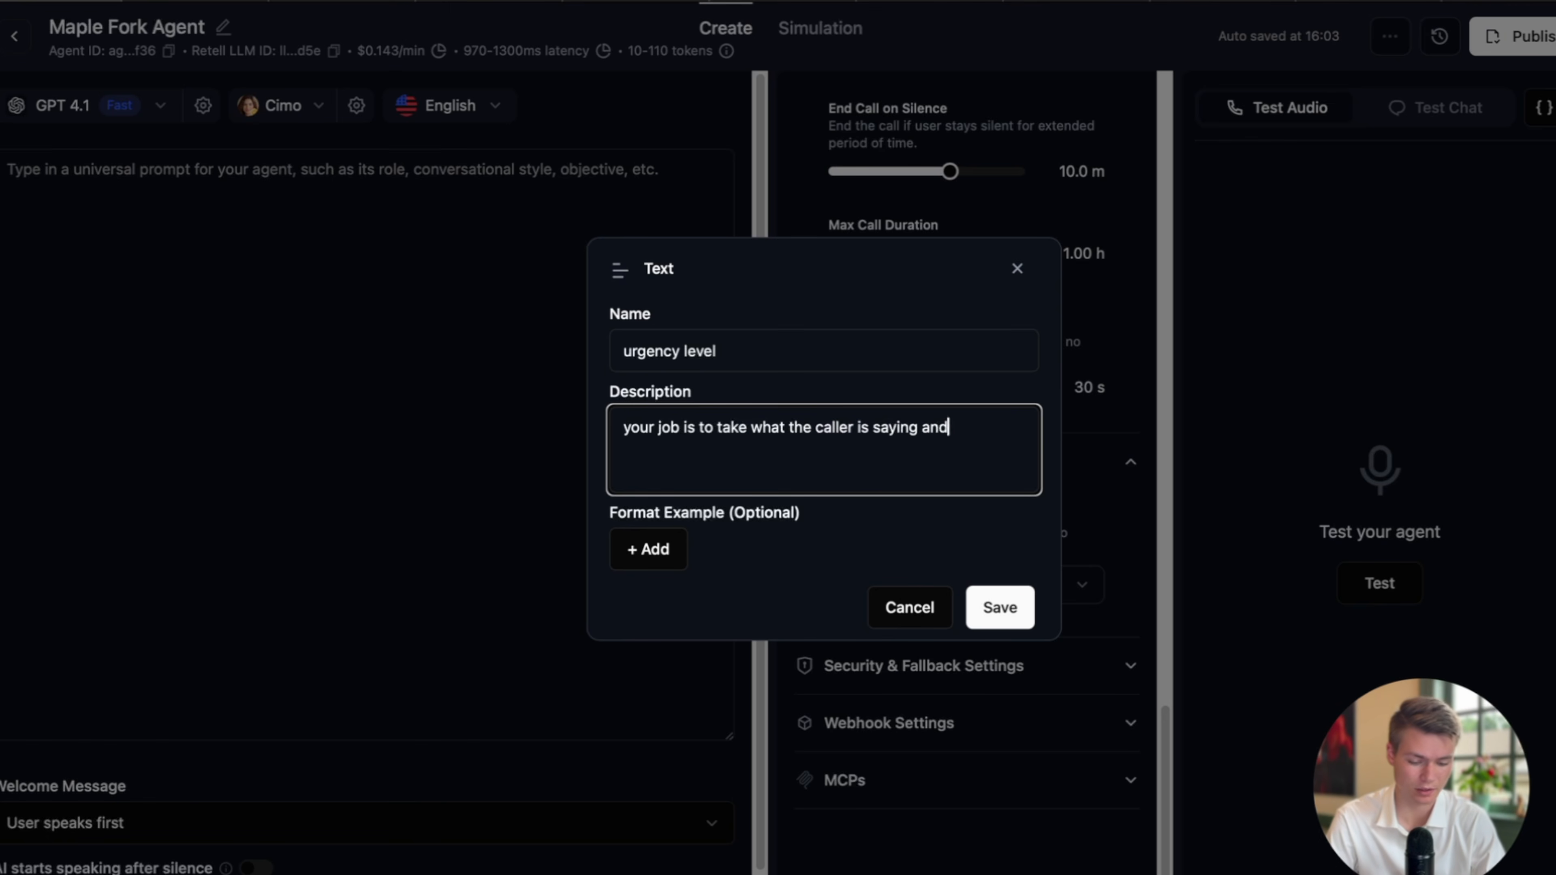
type(" analyze whe")
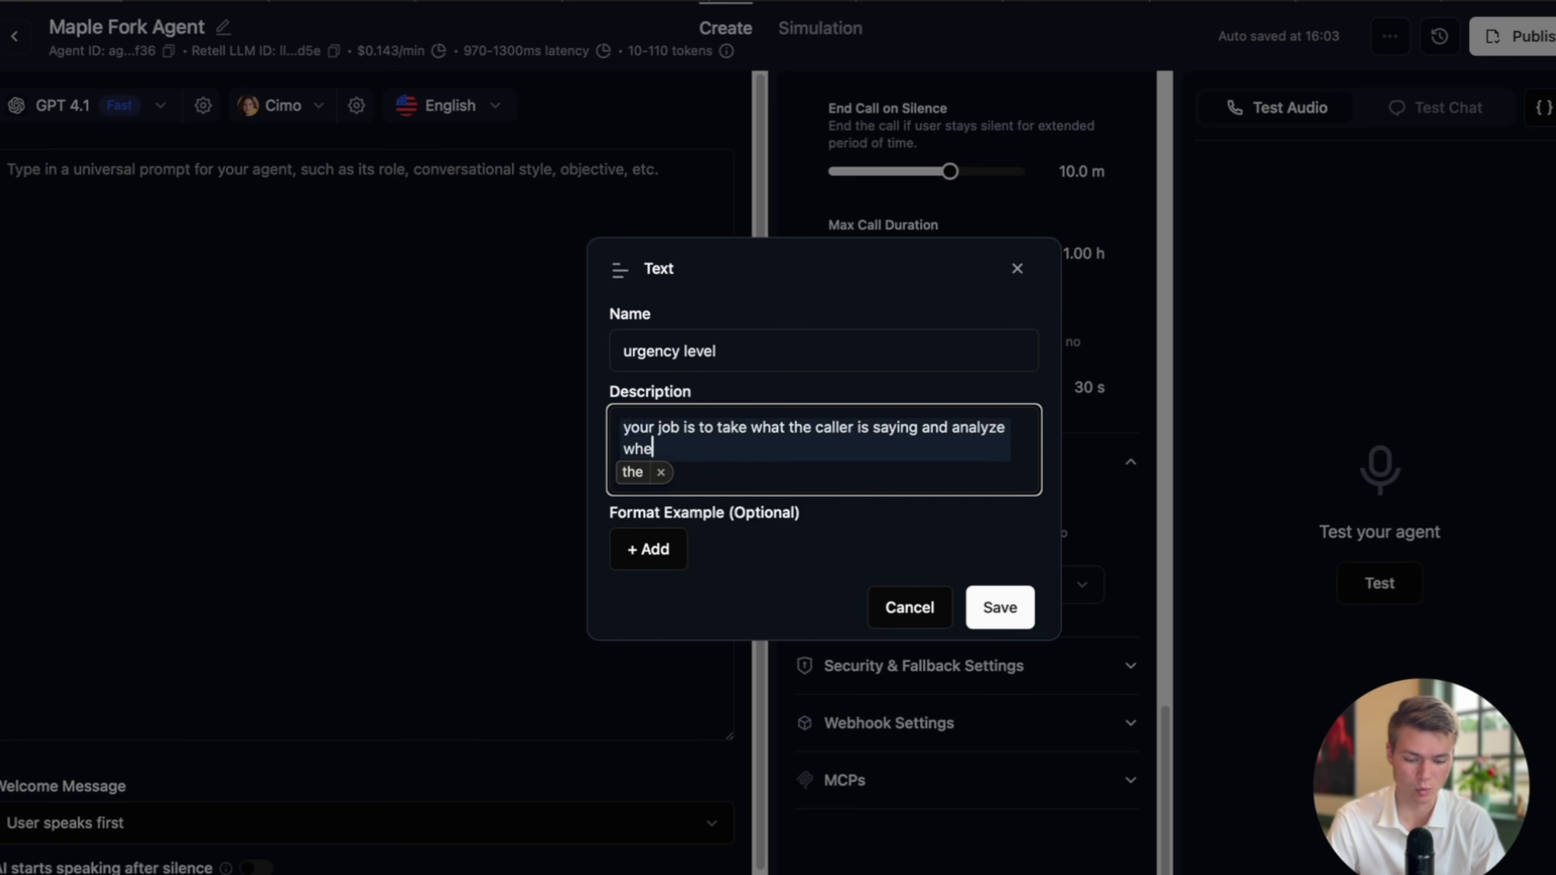
type("ther it is a 1-")
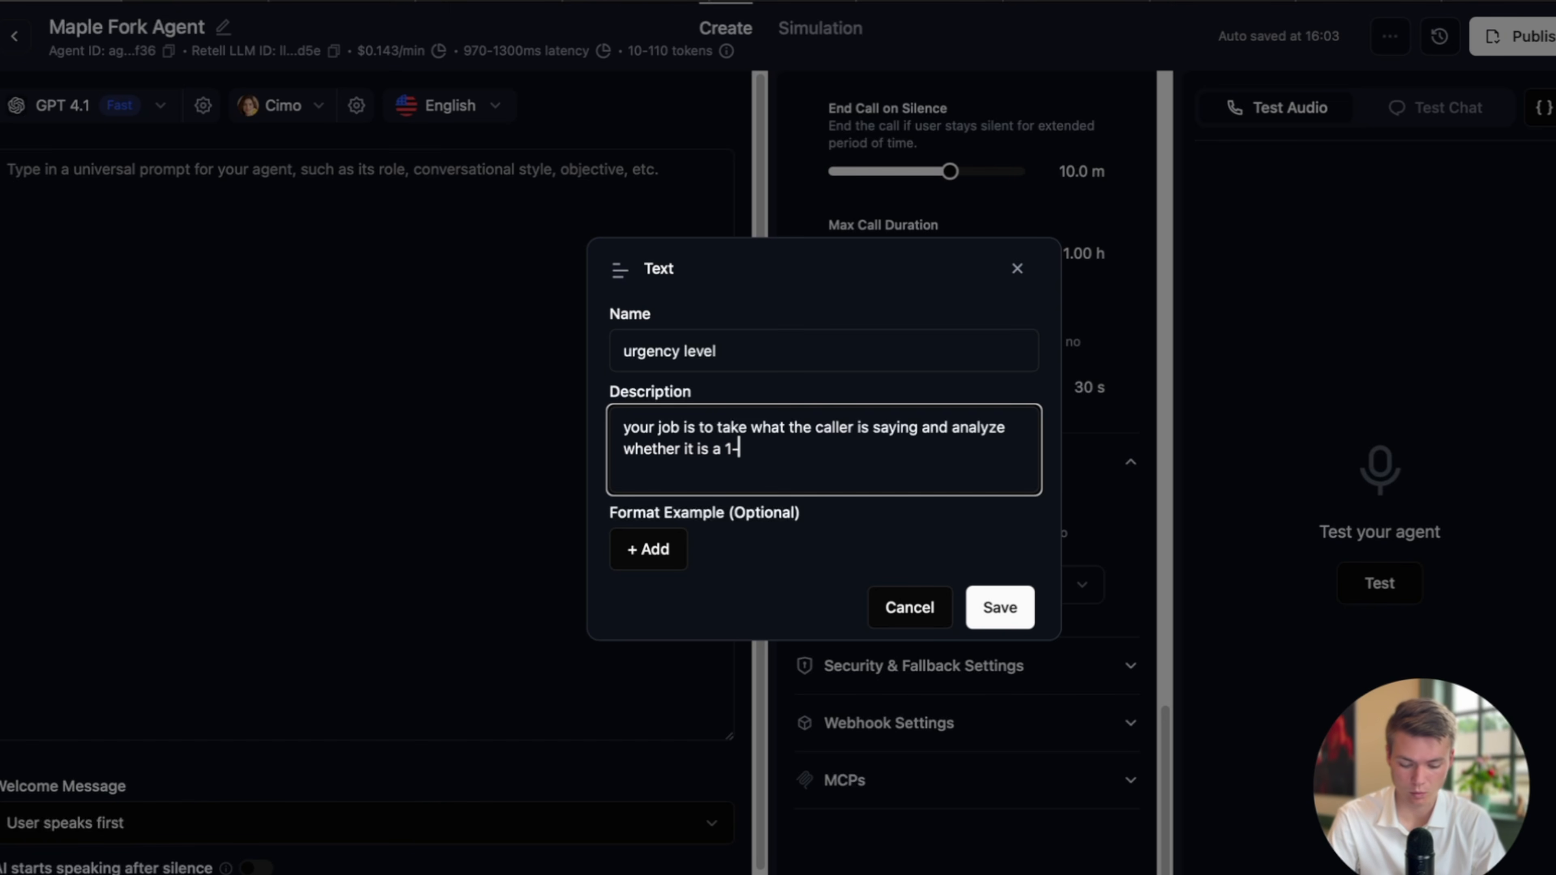
type("5 in urge")
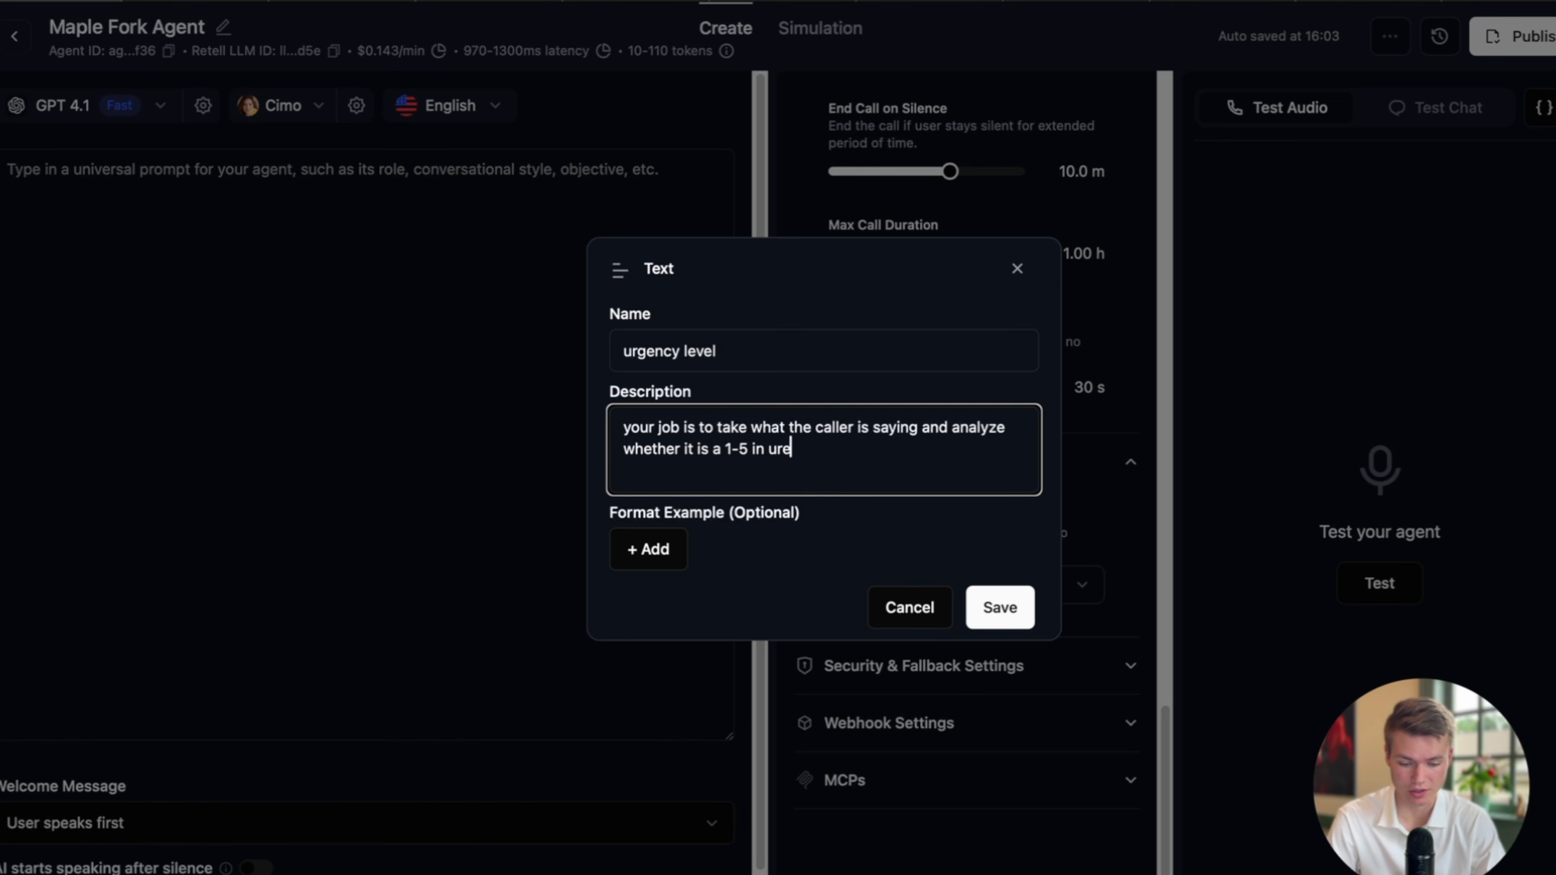
key("BackSpace")
type("gency ")
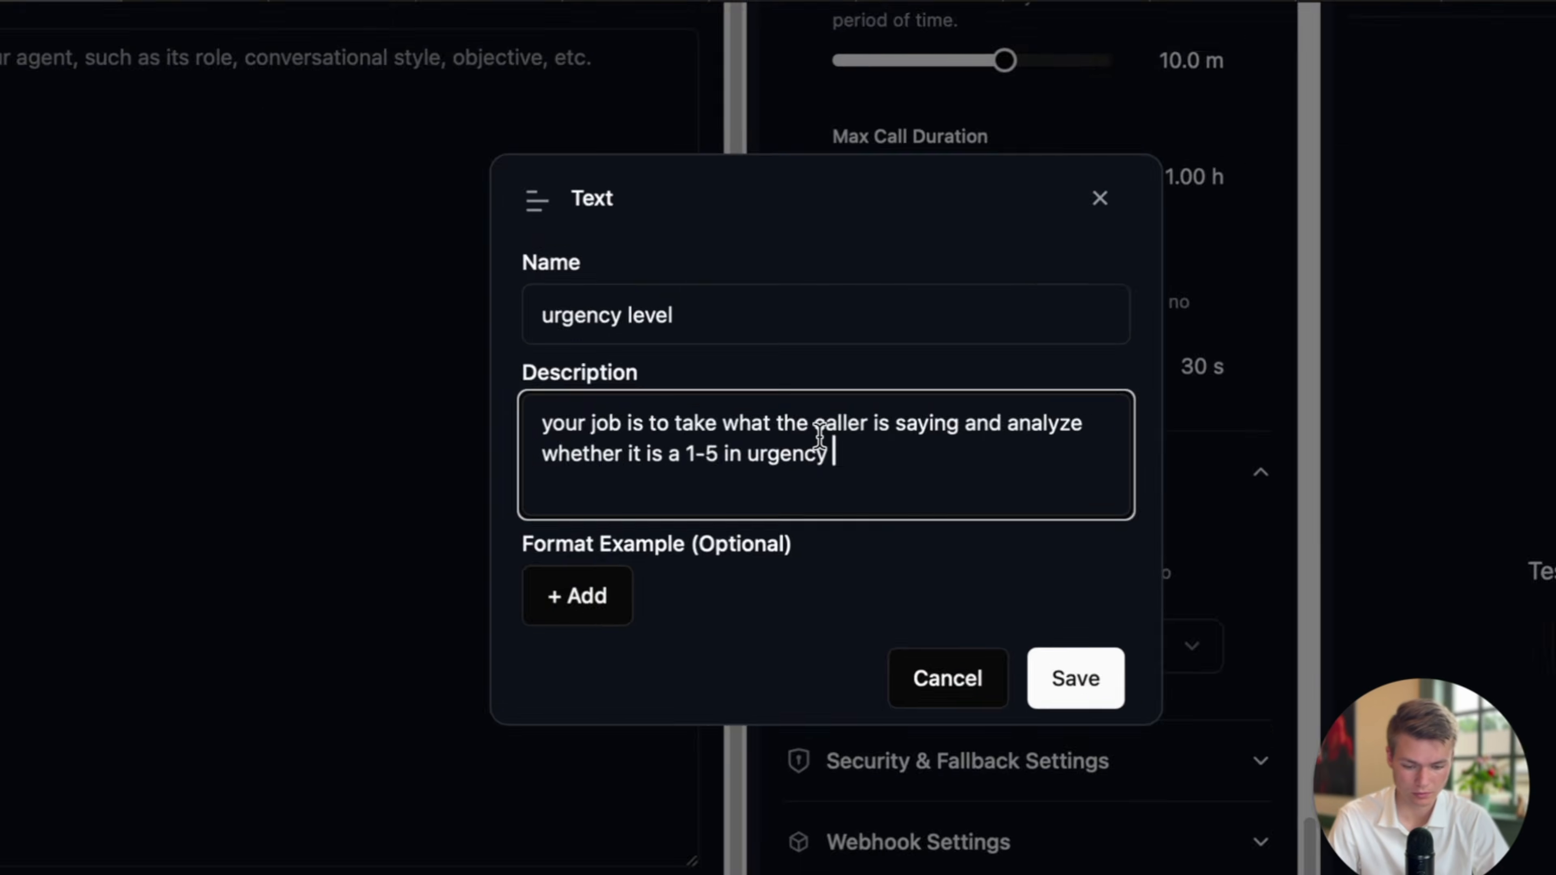
type("when i")
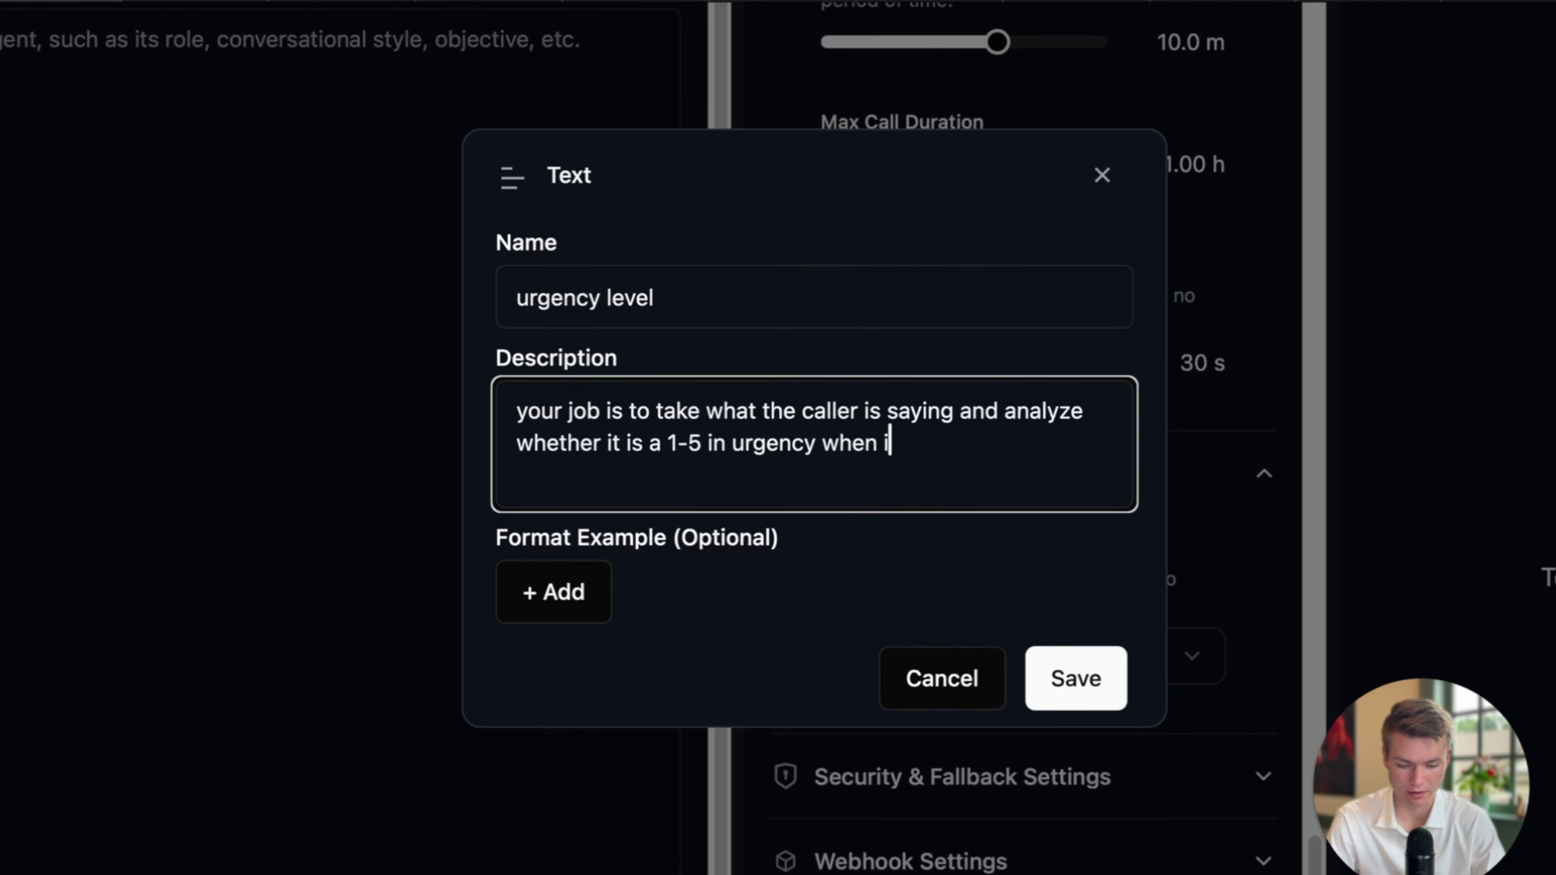
type("t comes to a main")
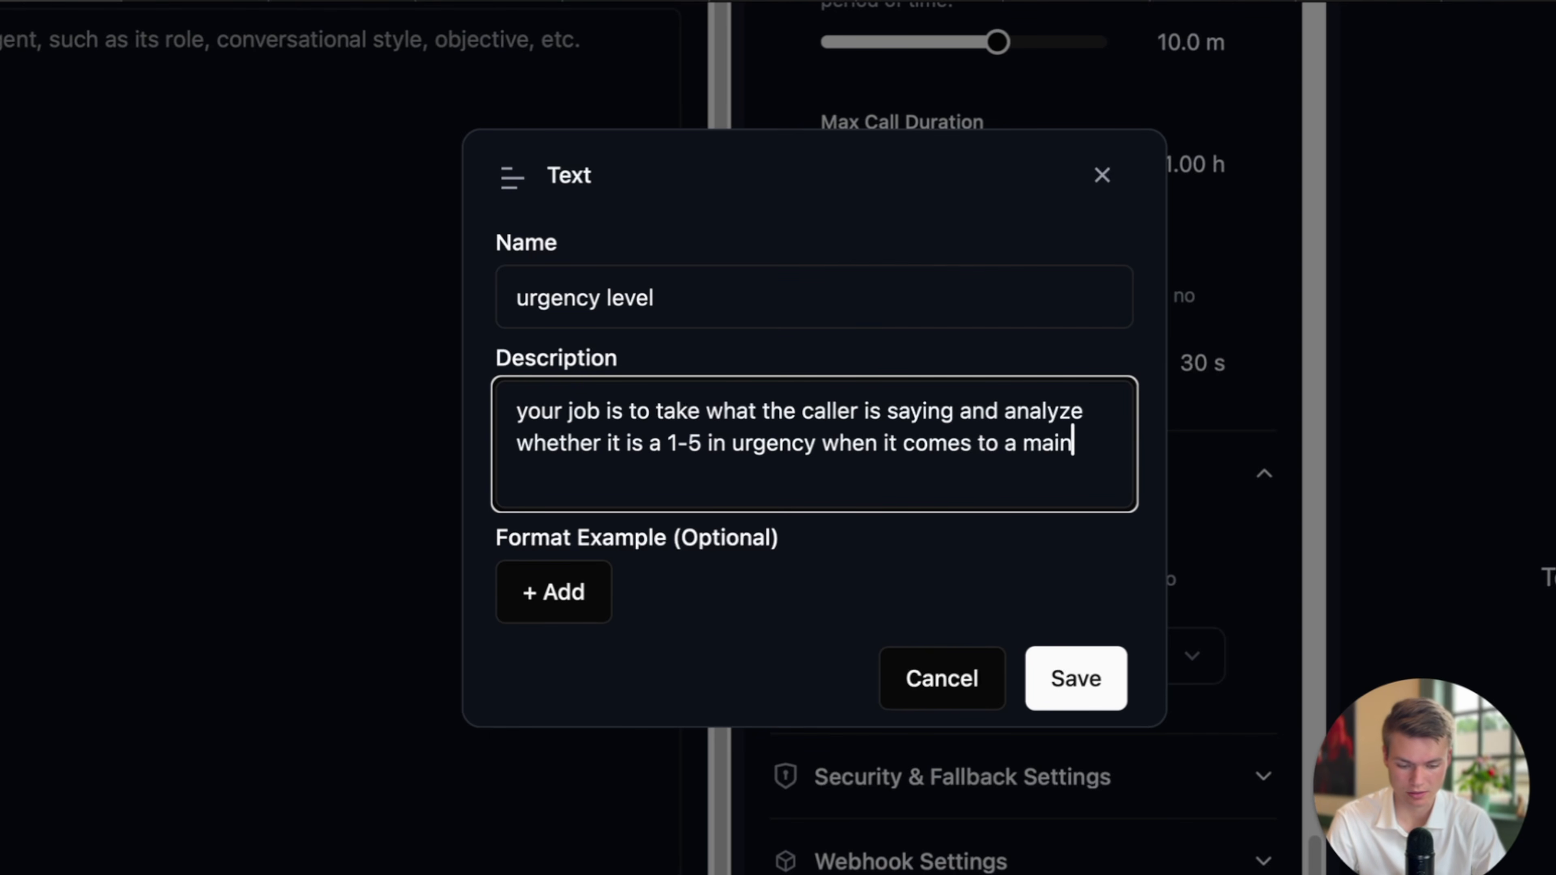
type("tenance problem")
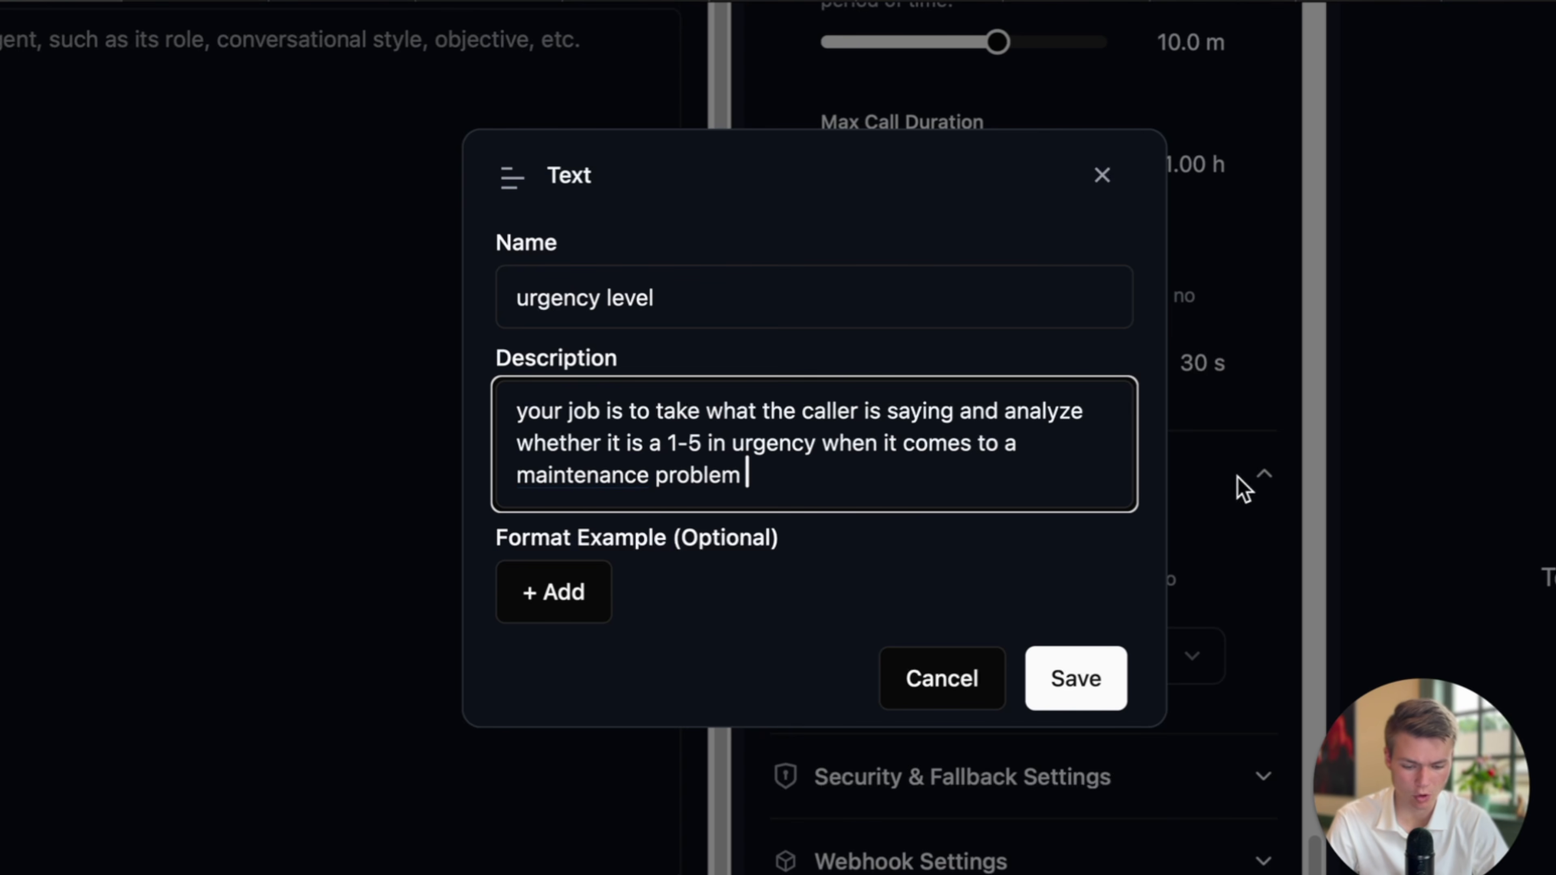
left_click(824, 454)
type("only")
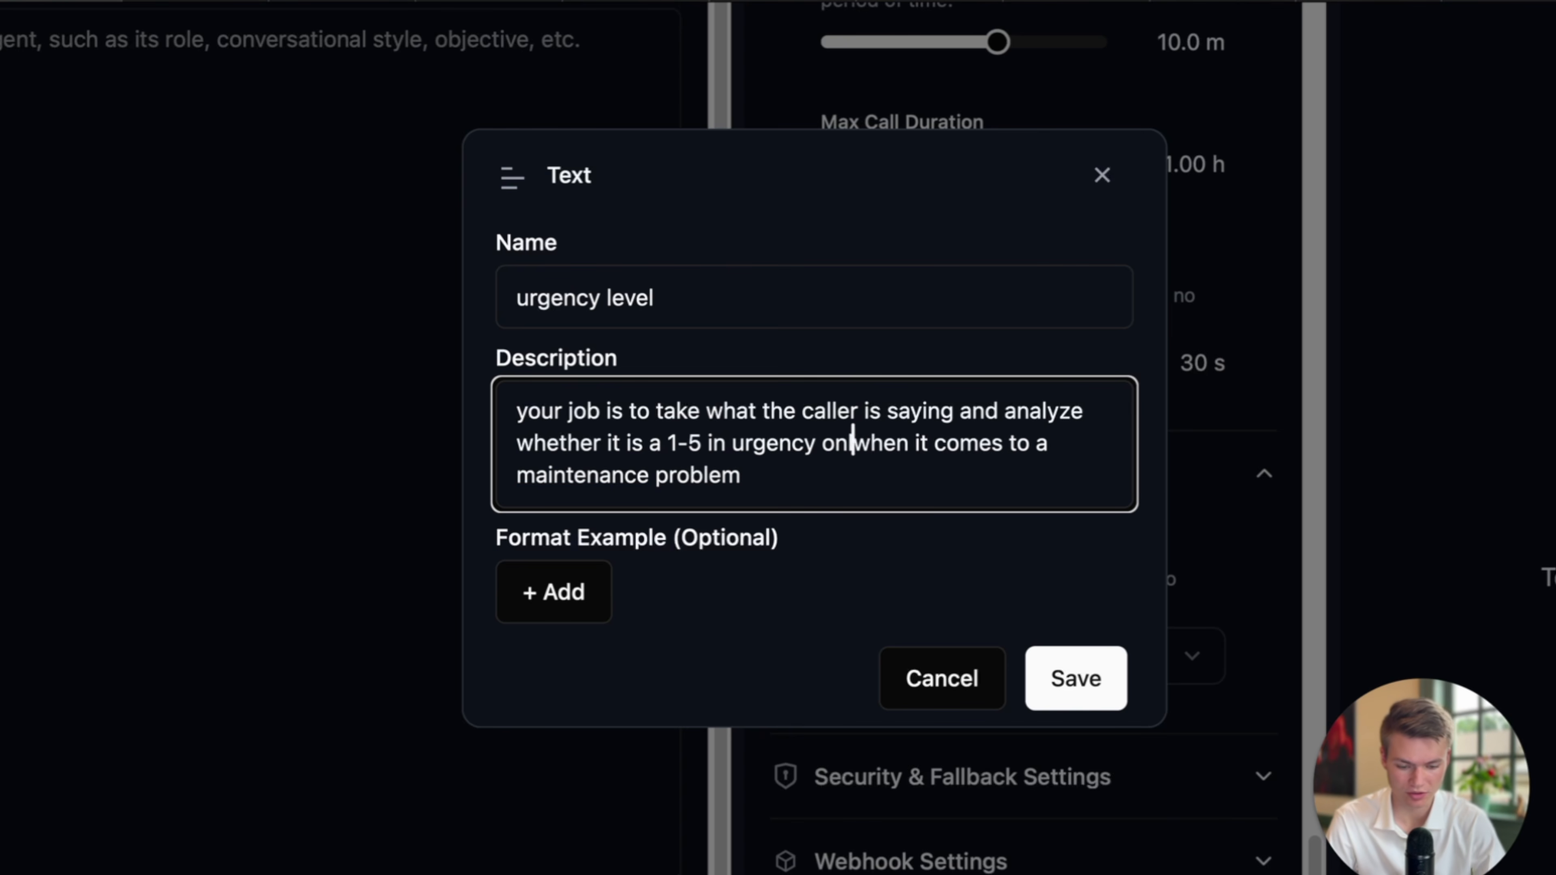
left_click(813, 479)
type(". If")
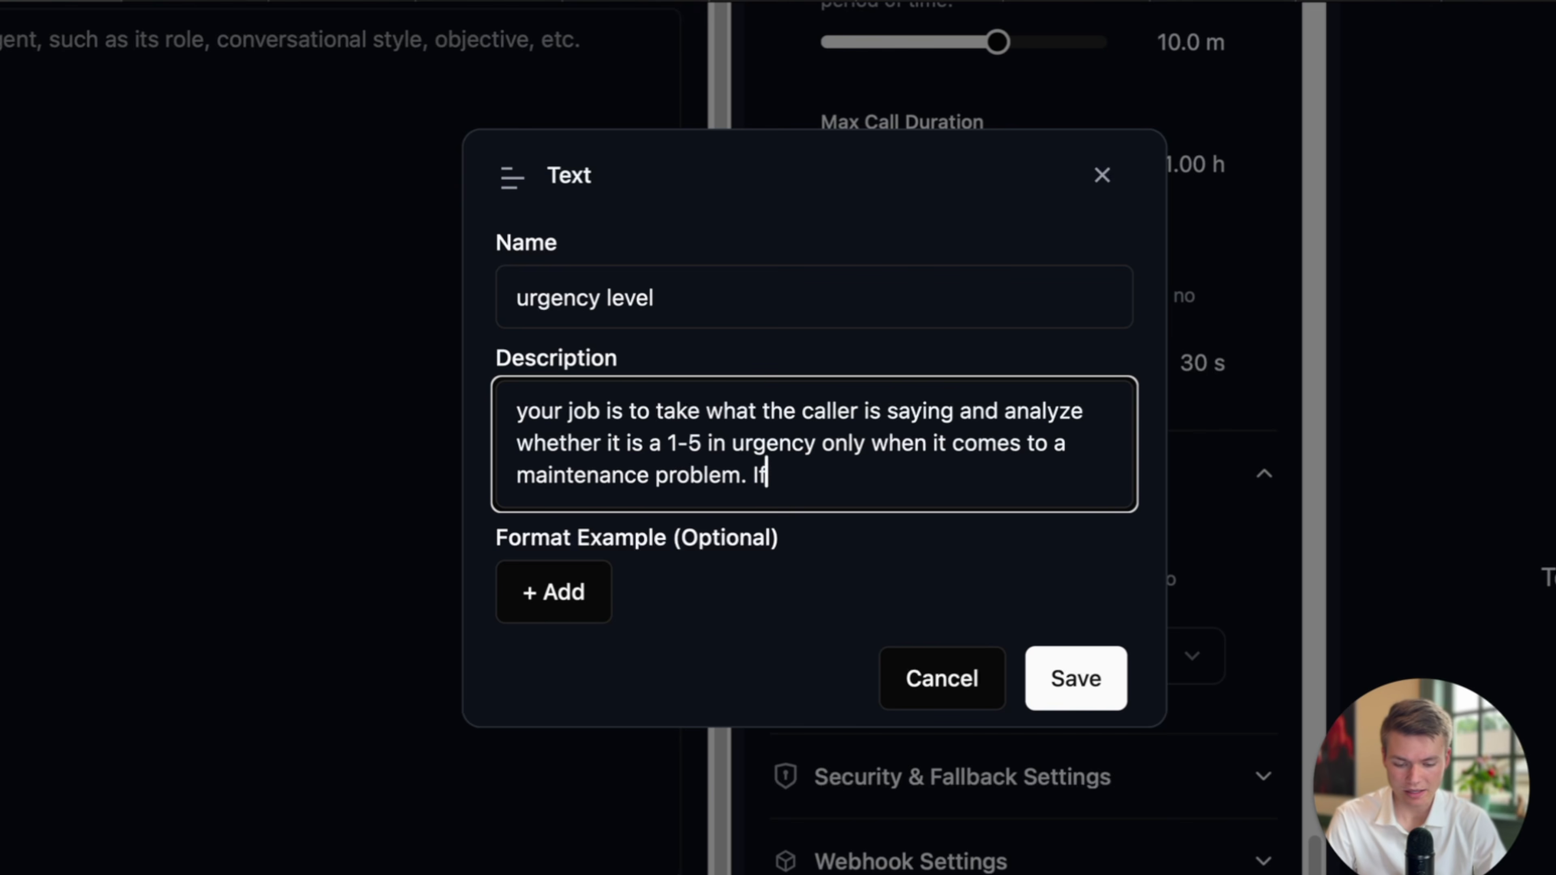
type(" the caller does not have a m")
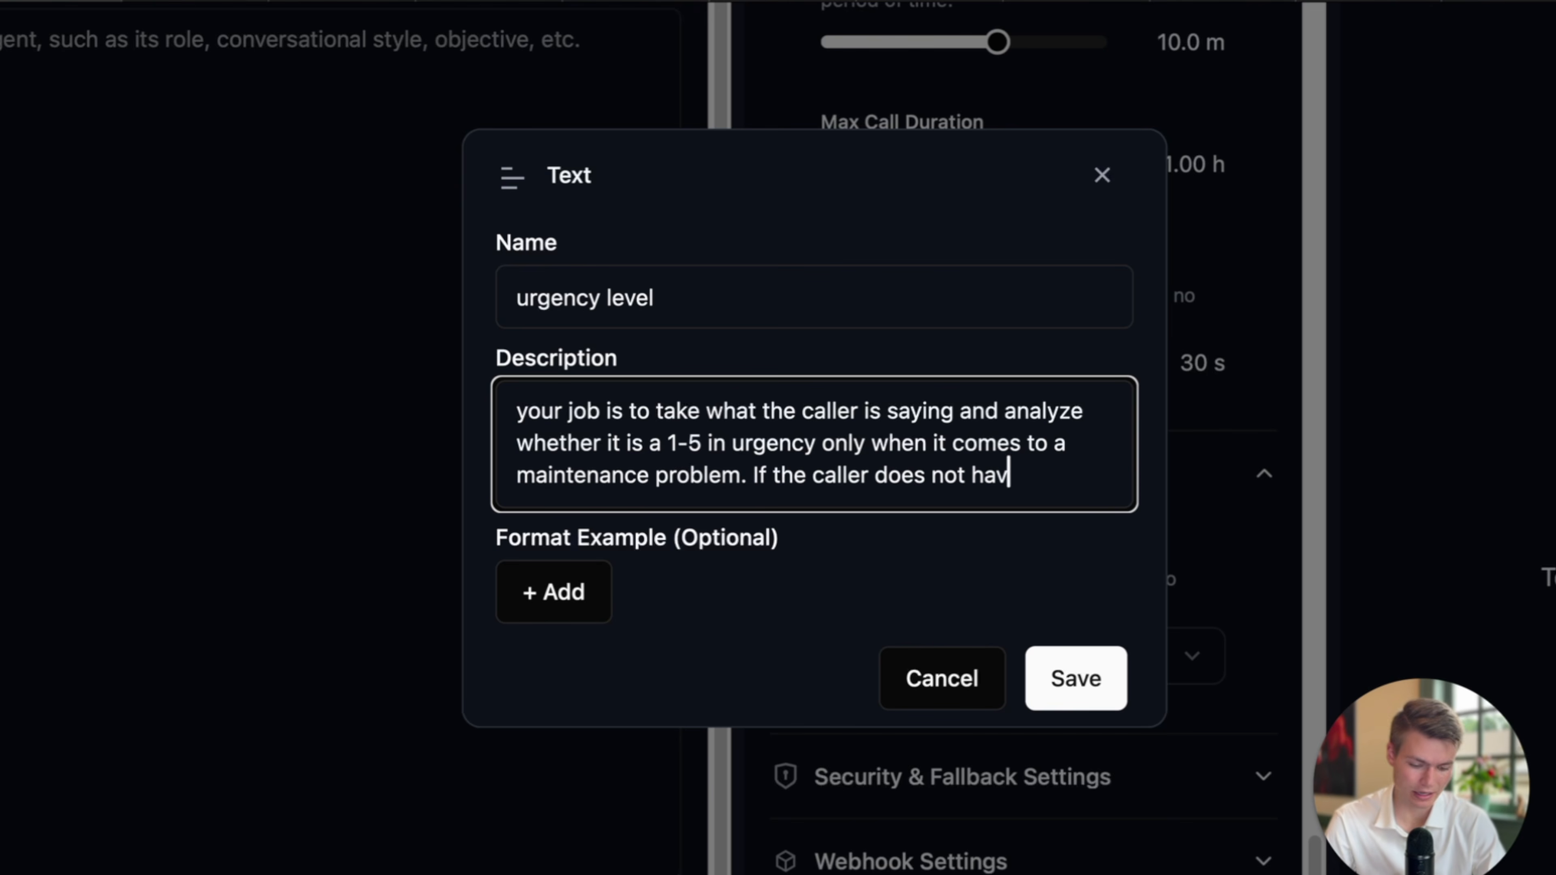
key("BackSpace")
key("BackSpace")
key("BackSpace")
type("a maintenance proble")
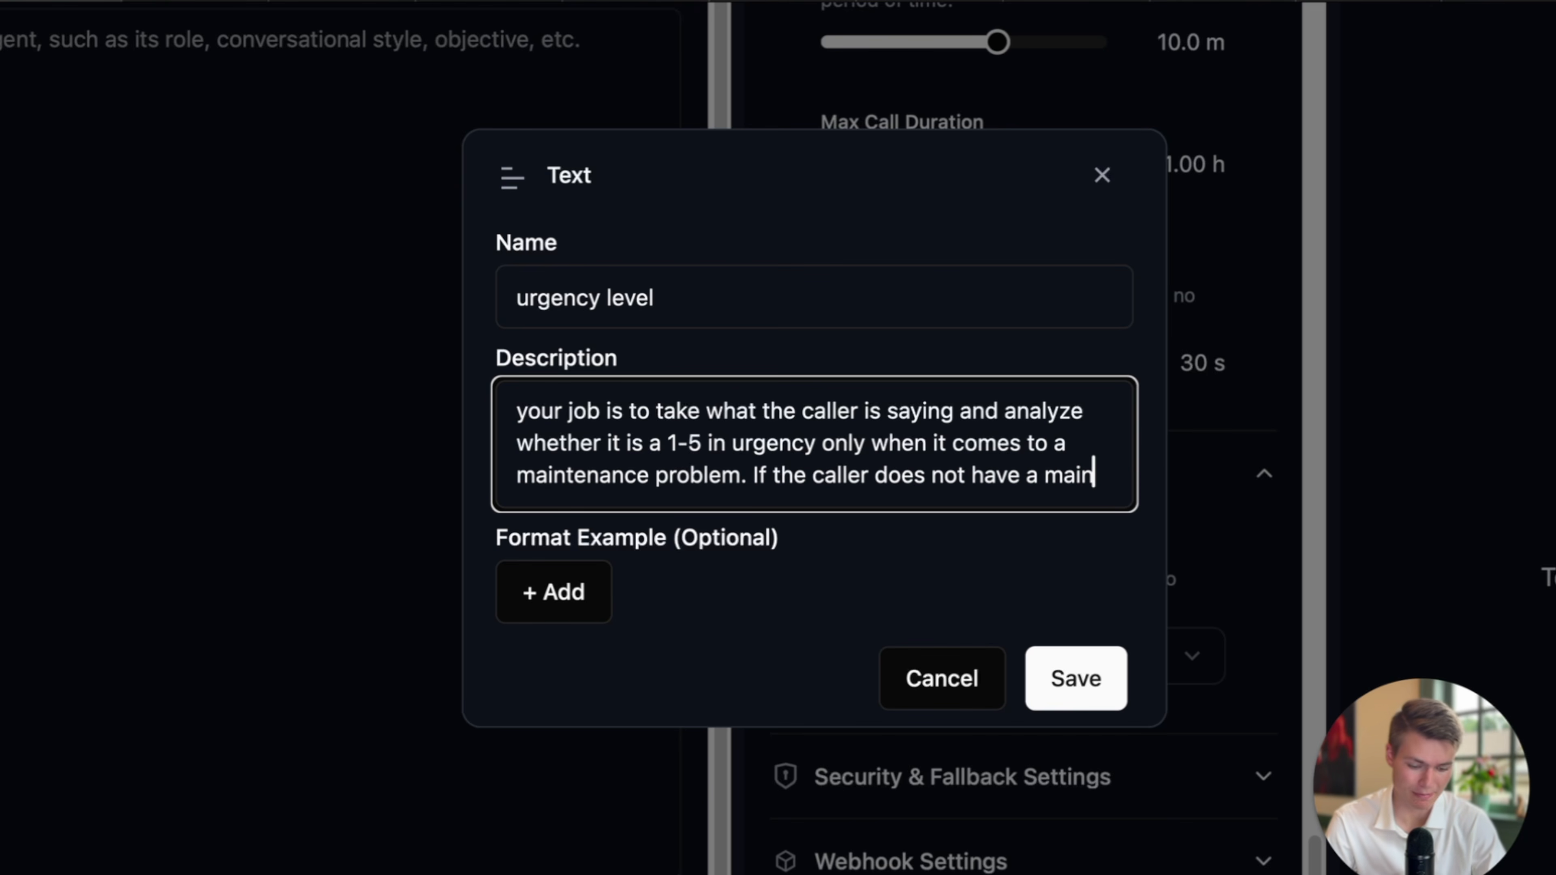
type("m ")
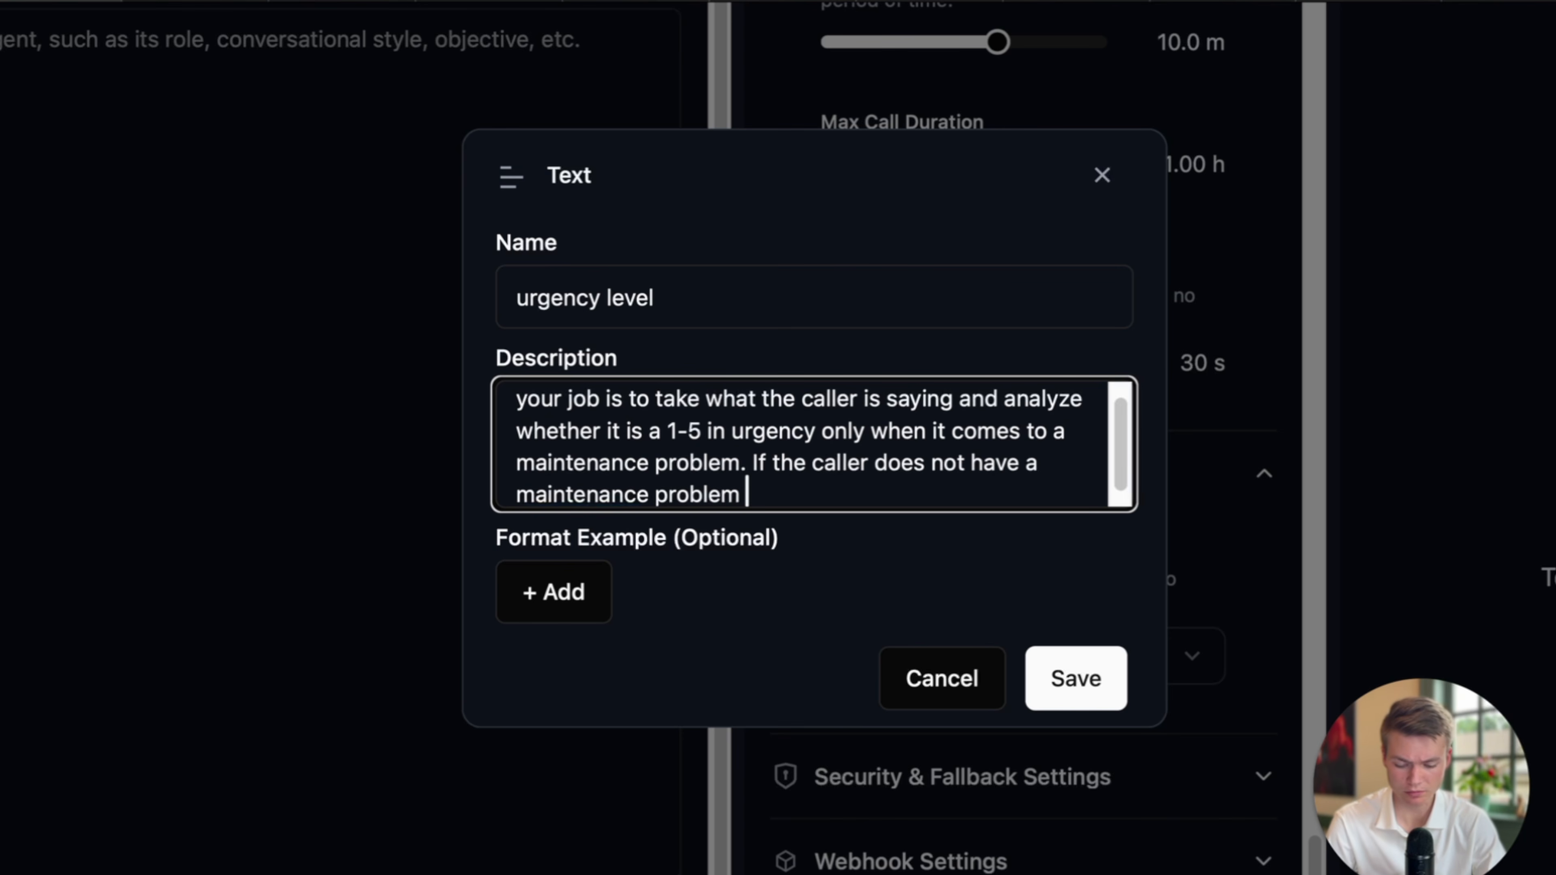
type("simply export always: N/A")
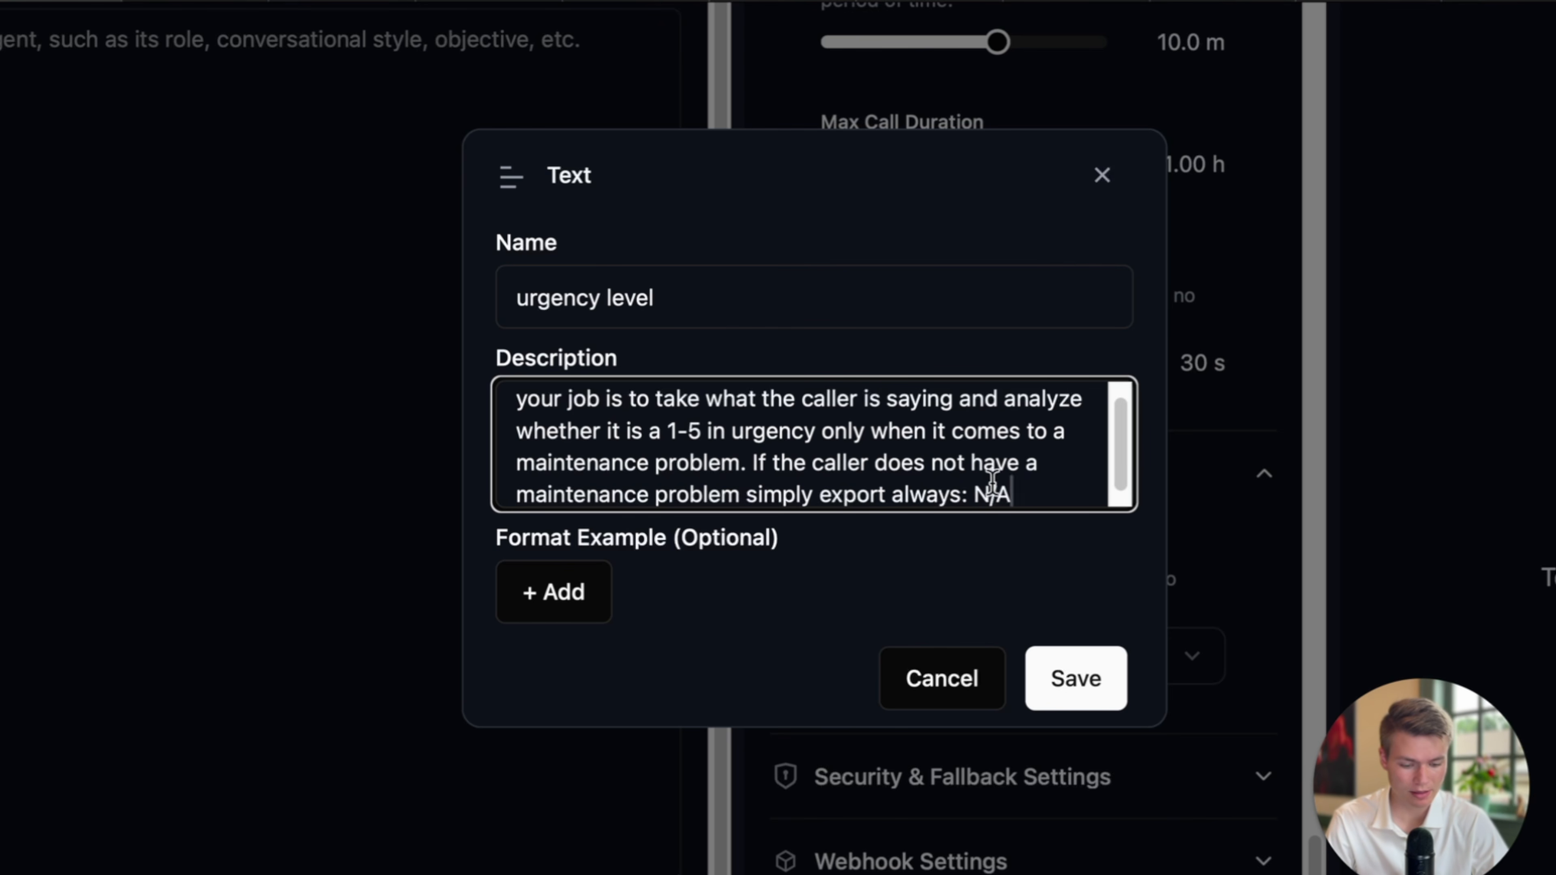
Add scale notes to the description: (5 being the house is burning down) and (1 being ... big deal).
left_click_drag(977, 499, 1007, 500)
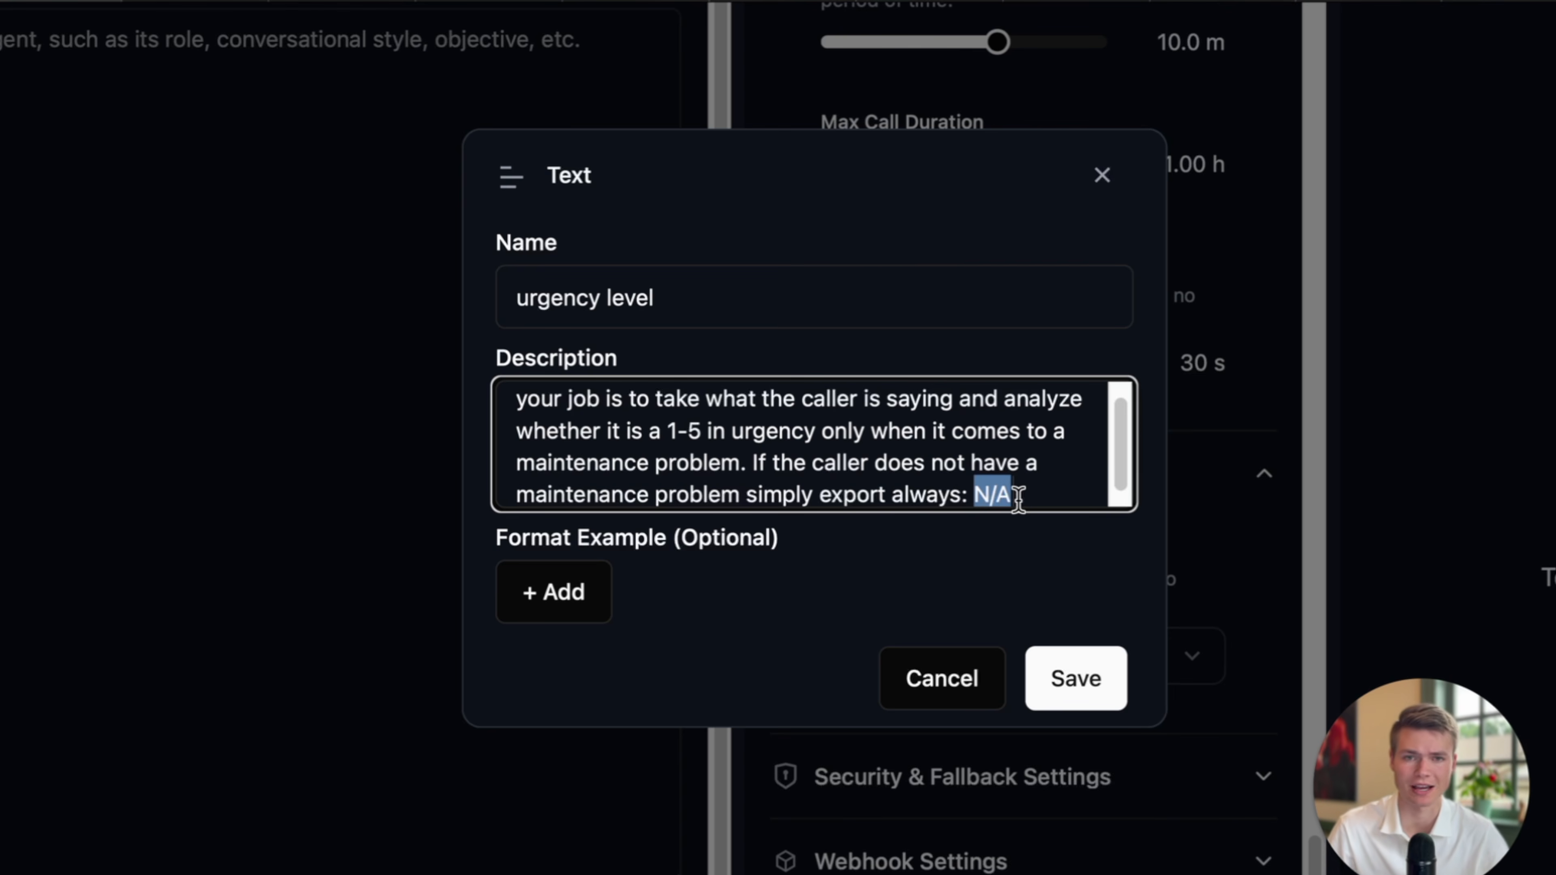
left_click(1026, 495)
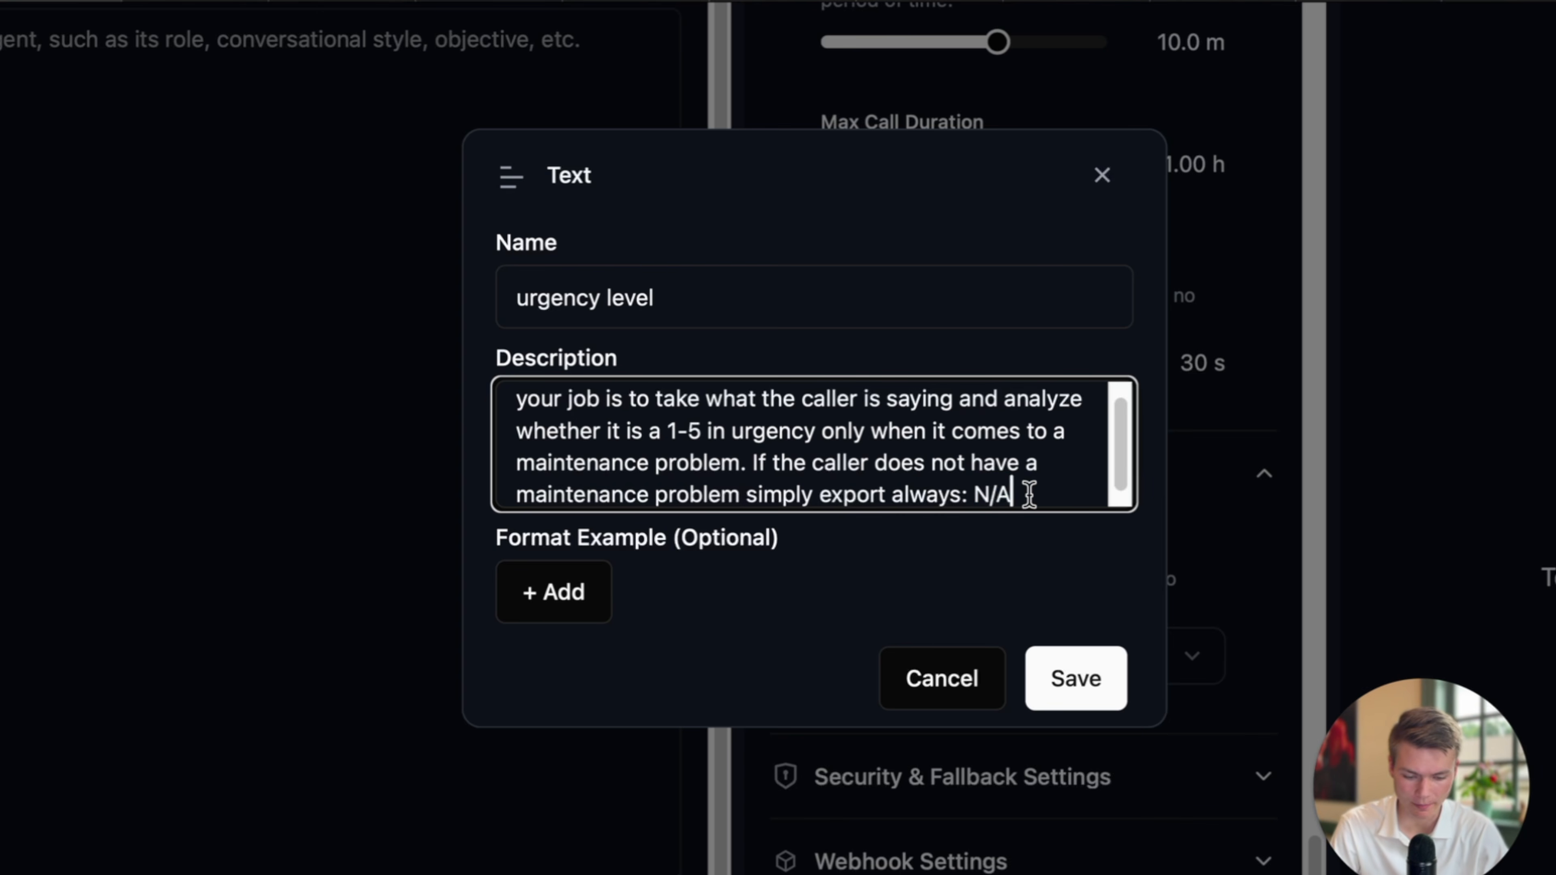
left_click_drag(1063, 495, 1000, 495)
scroll(907, 495, "up", 1)
scroll(744, 493, "down", 1)
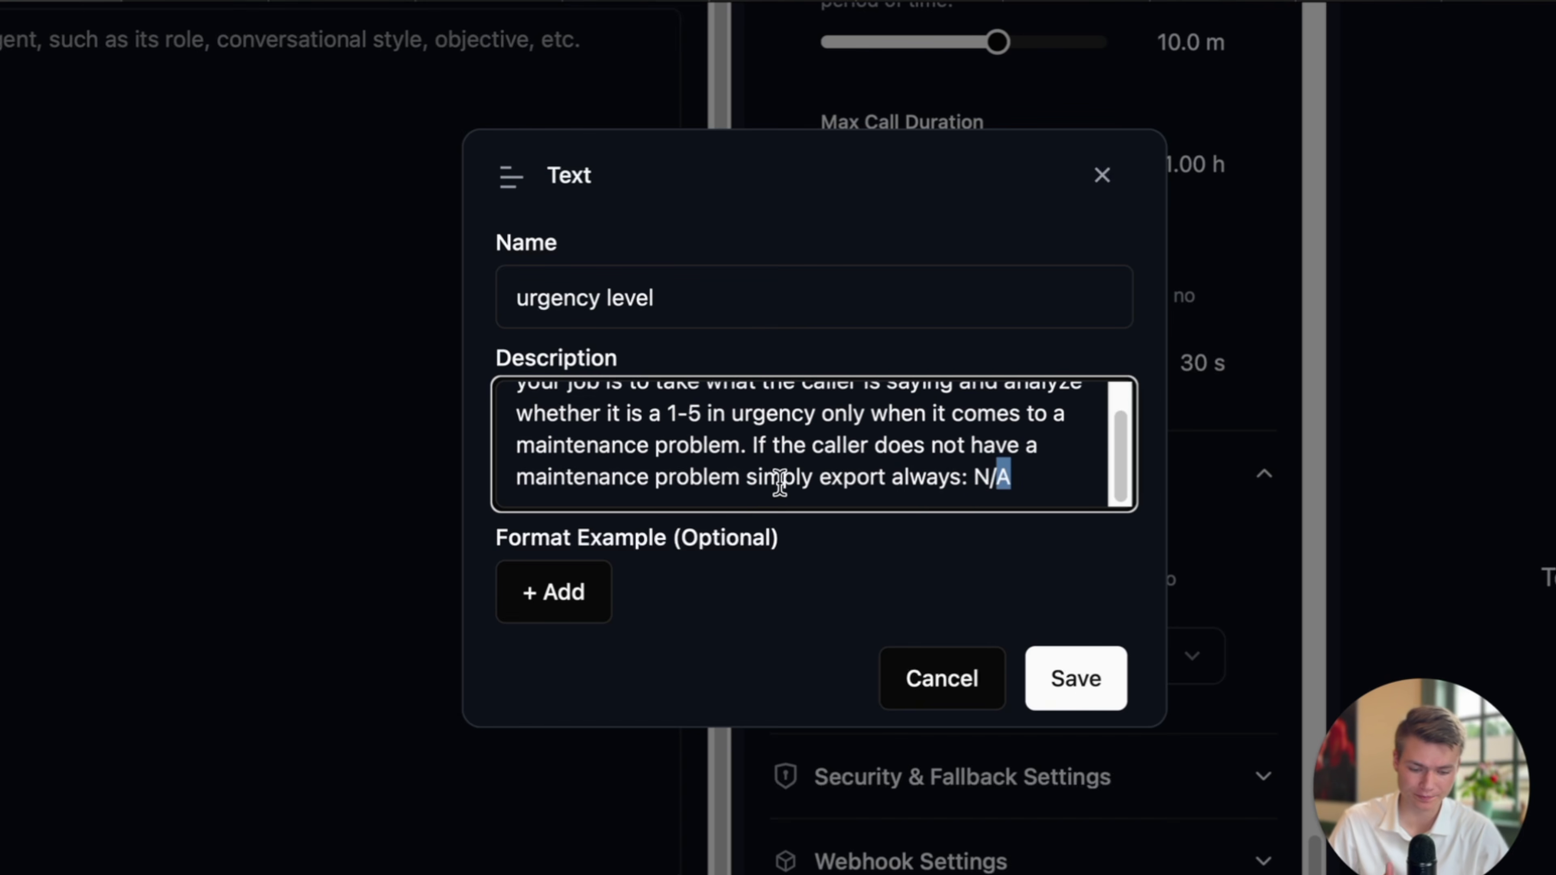
scroll(796, 478, "up", 1)
scroll(766, 492, "down", 1)
left_click(738, 444)
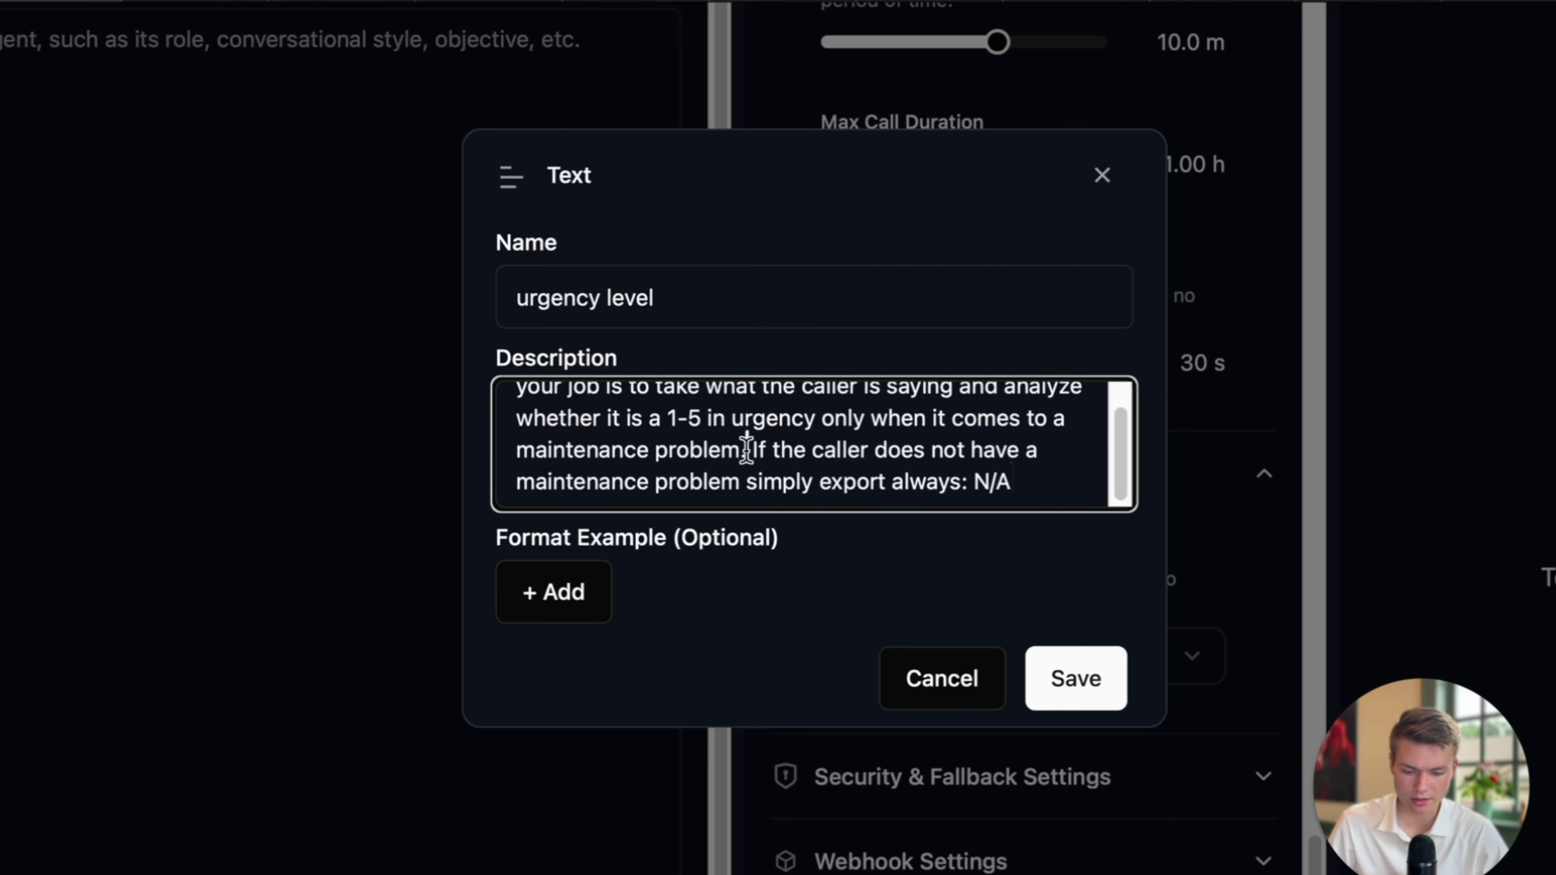
scroll(747, 450, "up", 1)
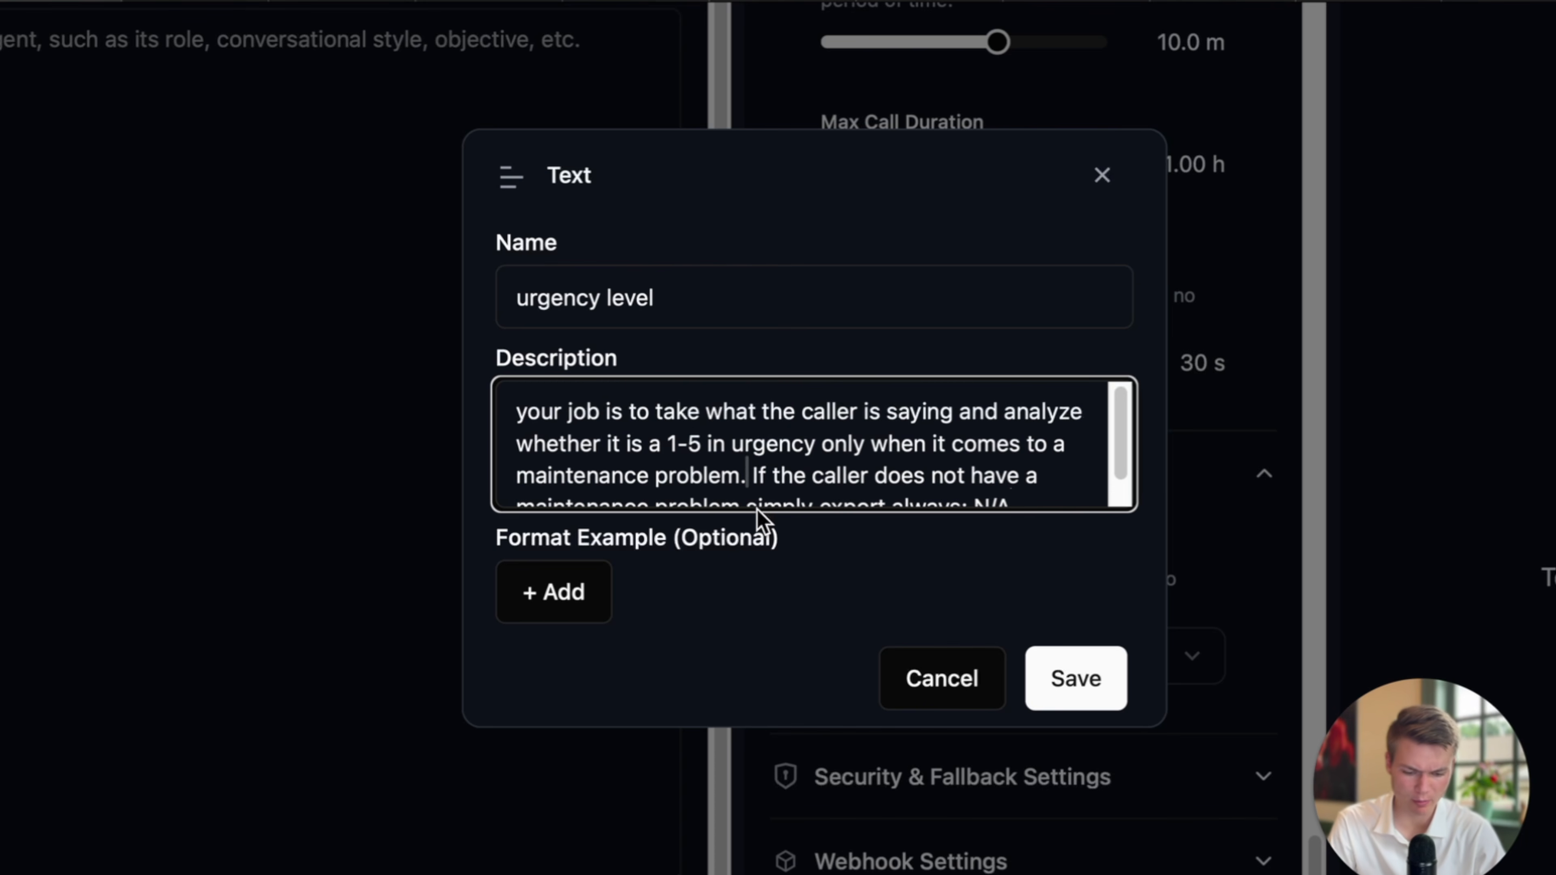
key("BackSpace")
type("(")
type("5 being the house i")
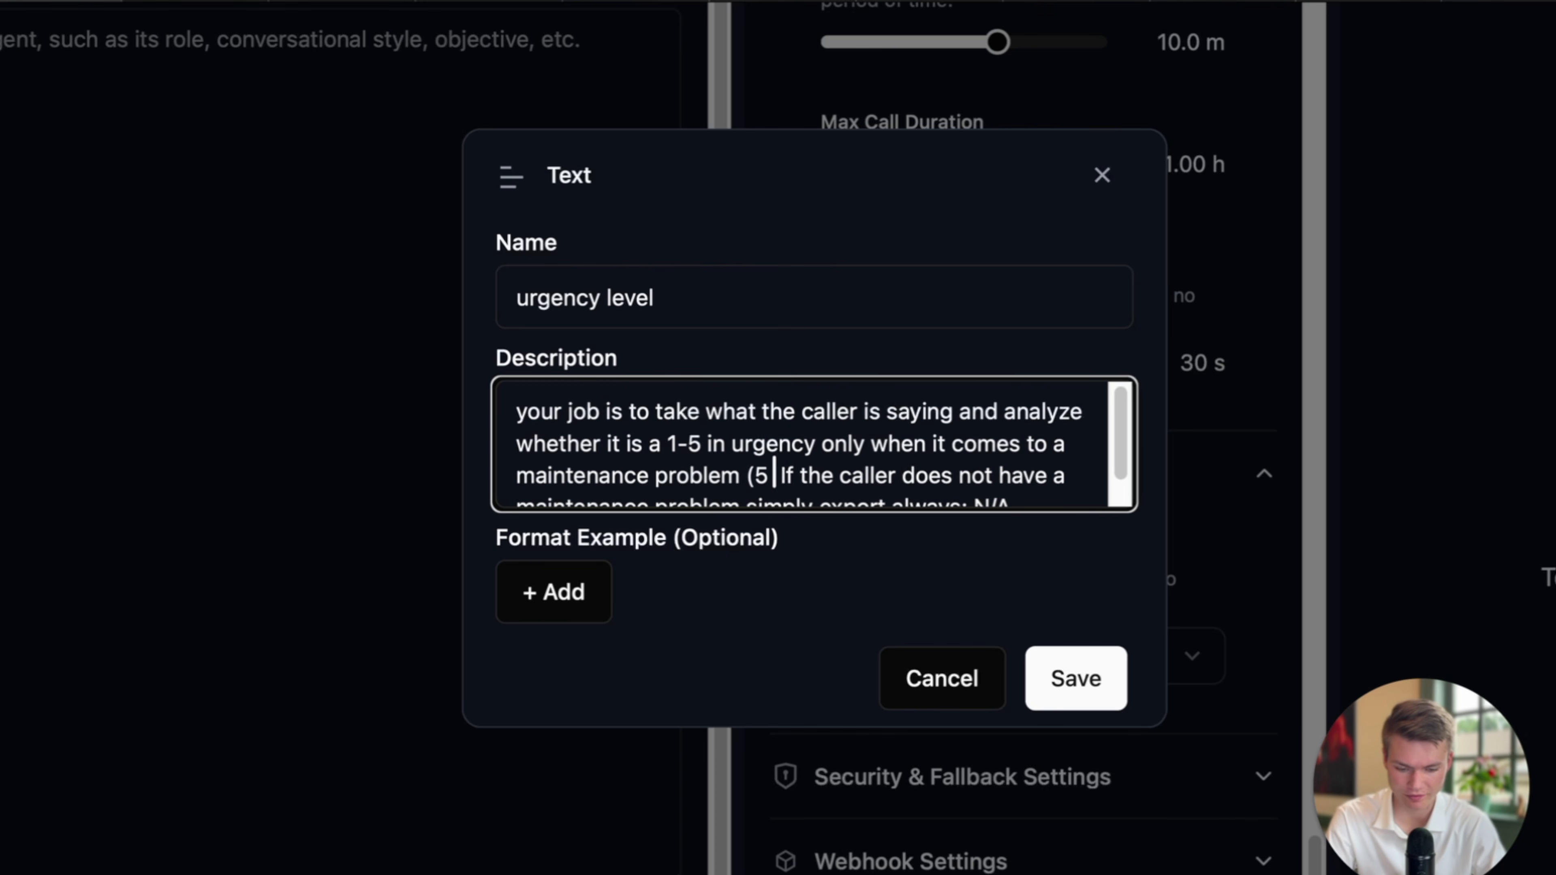
type("s burning down")
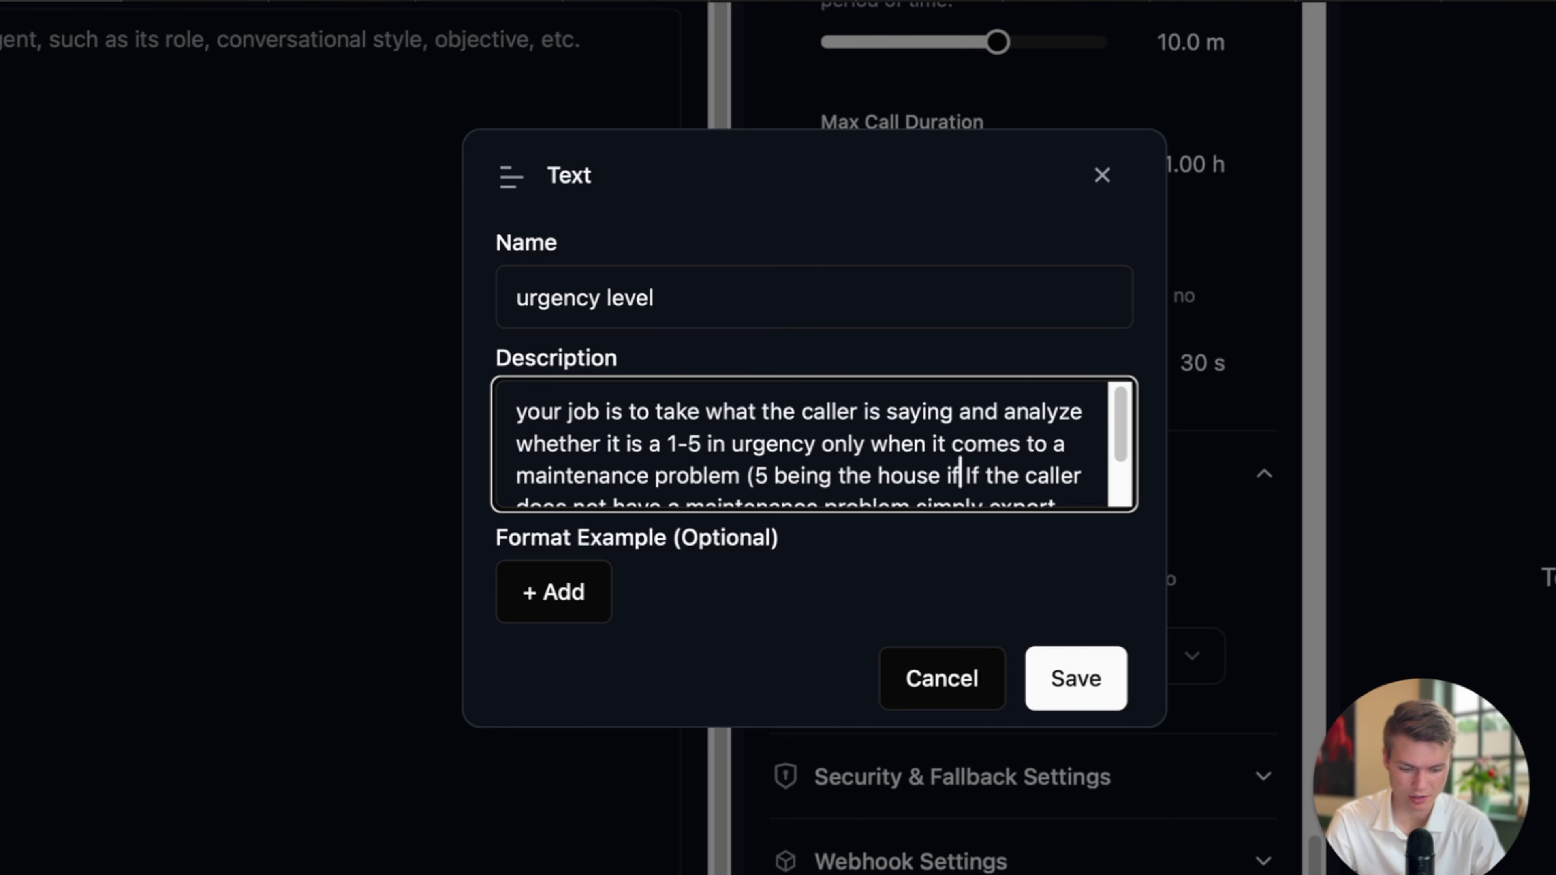
key("BackSpace")
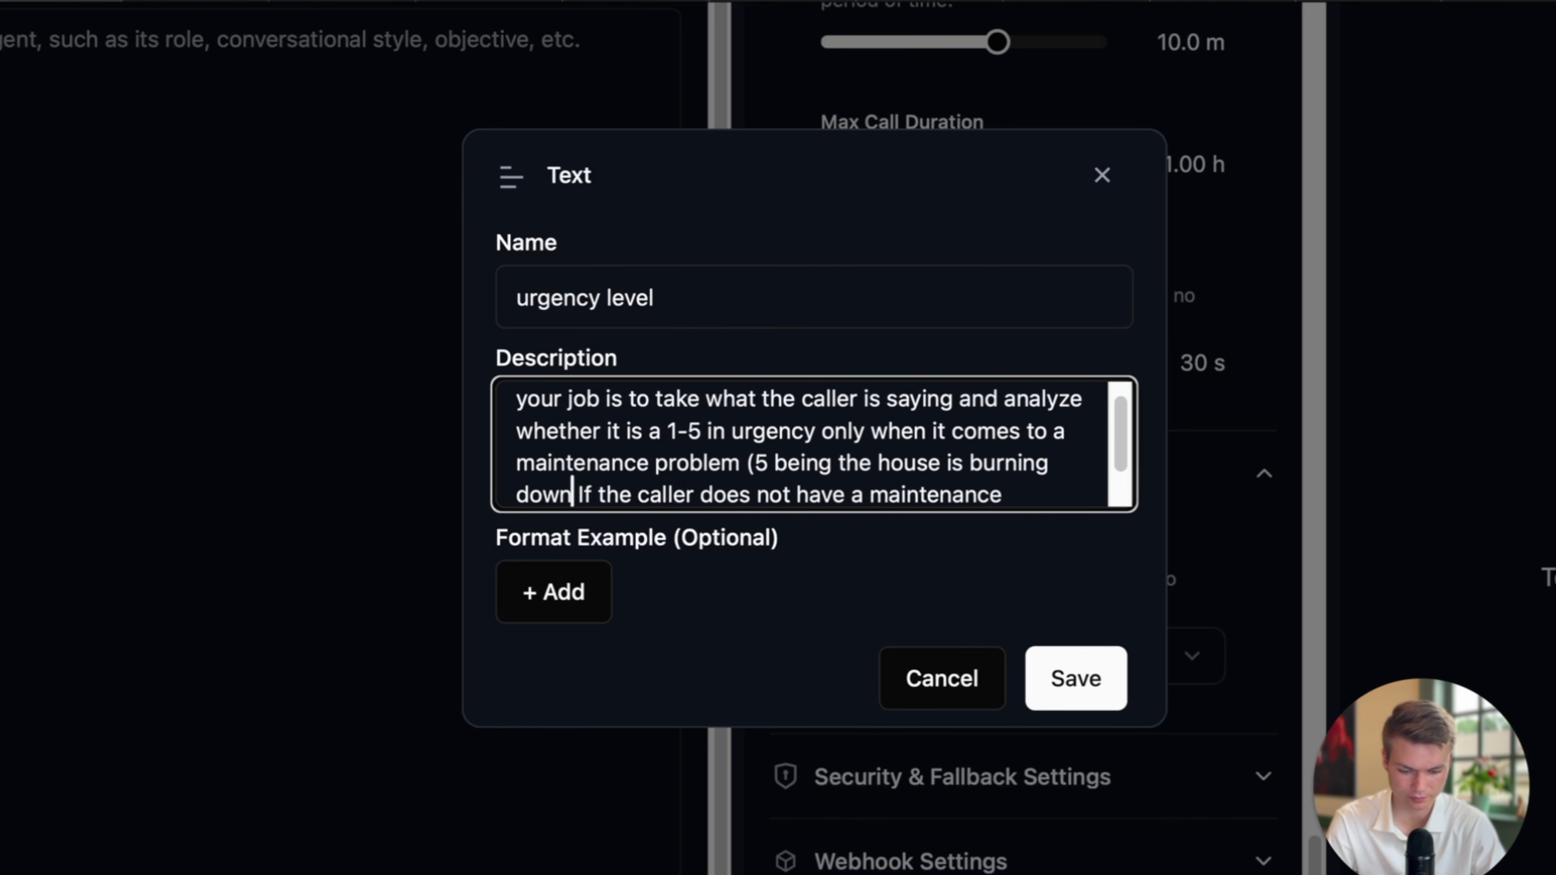
type(") 1 being")
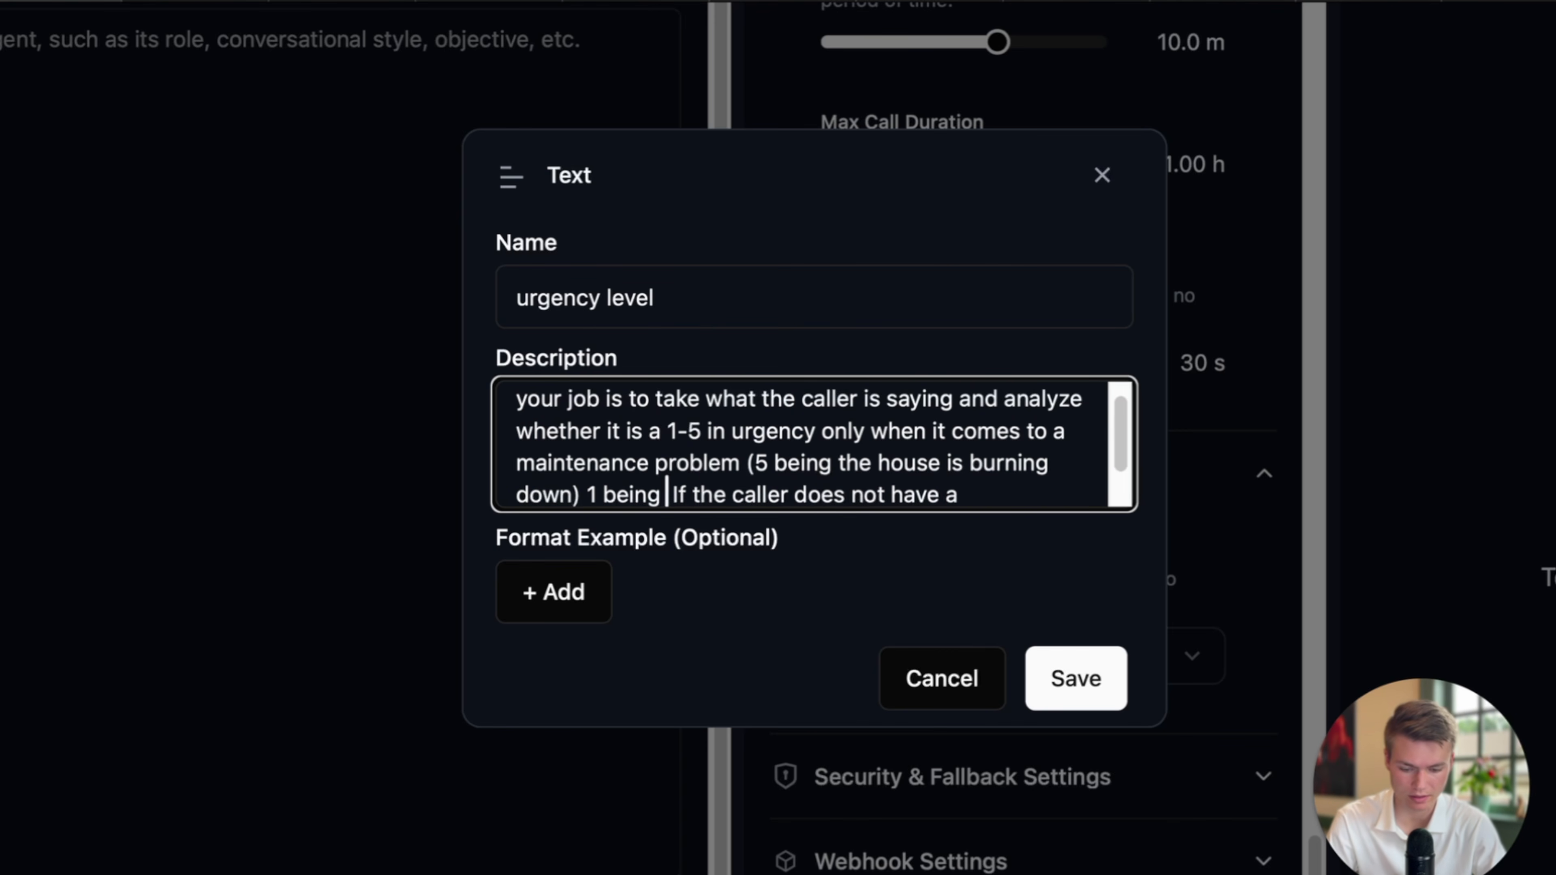
type(" there is simple leak in")
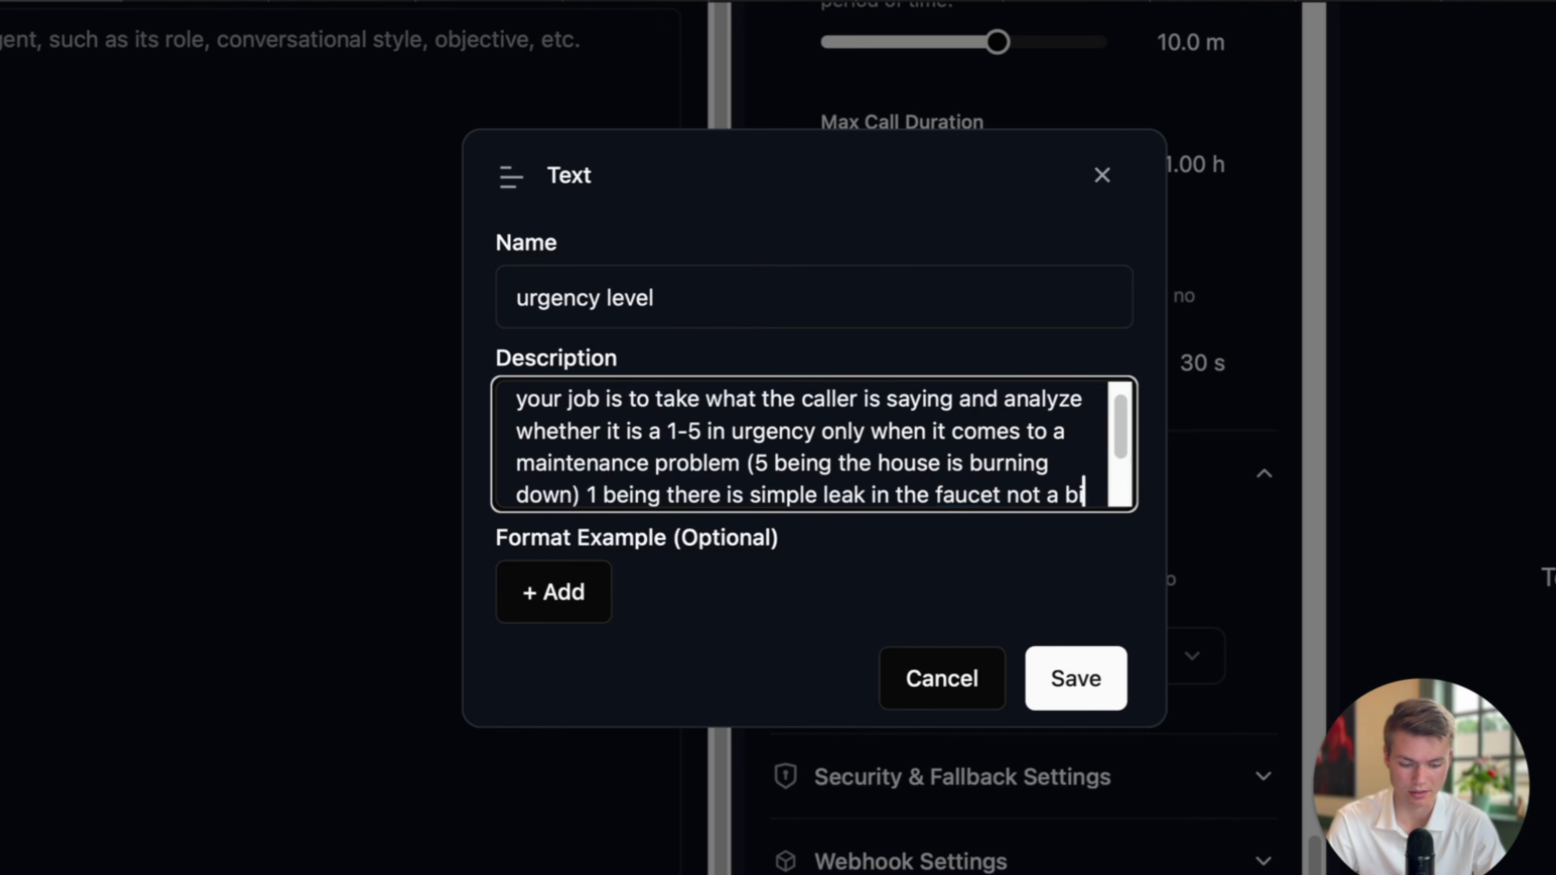
type("g deal")
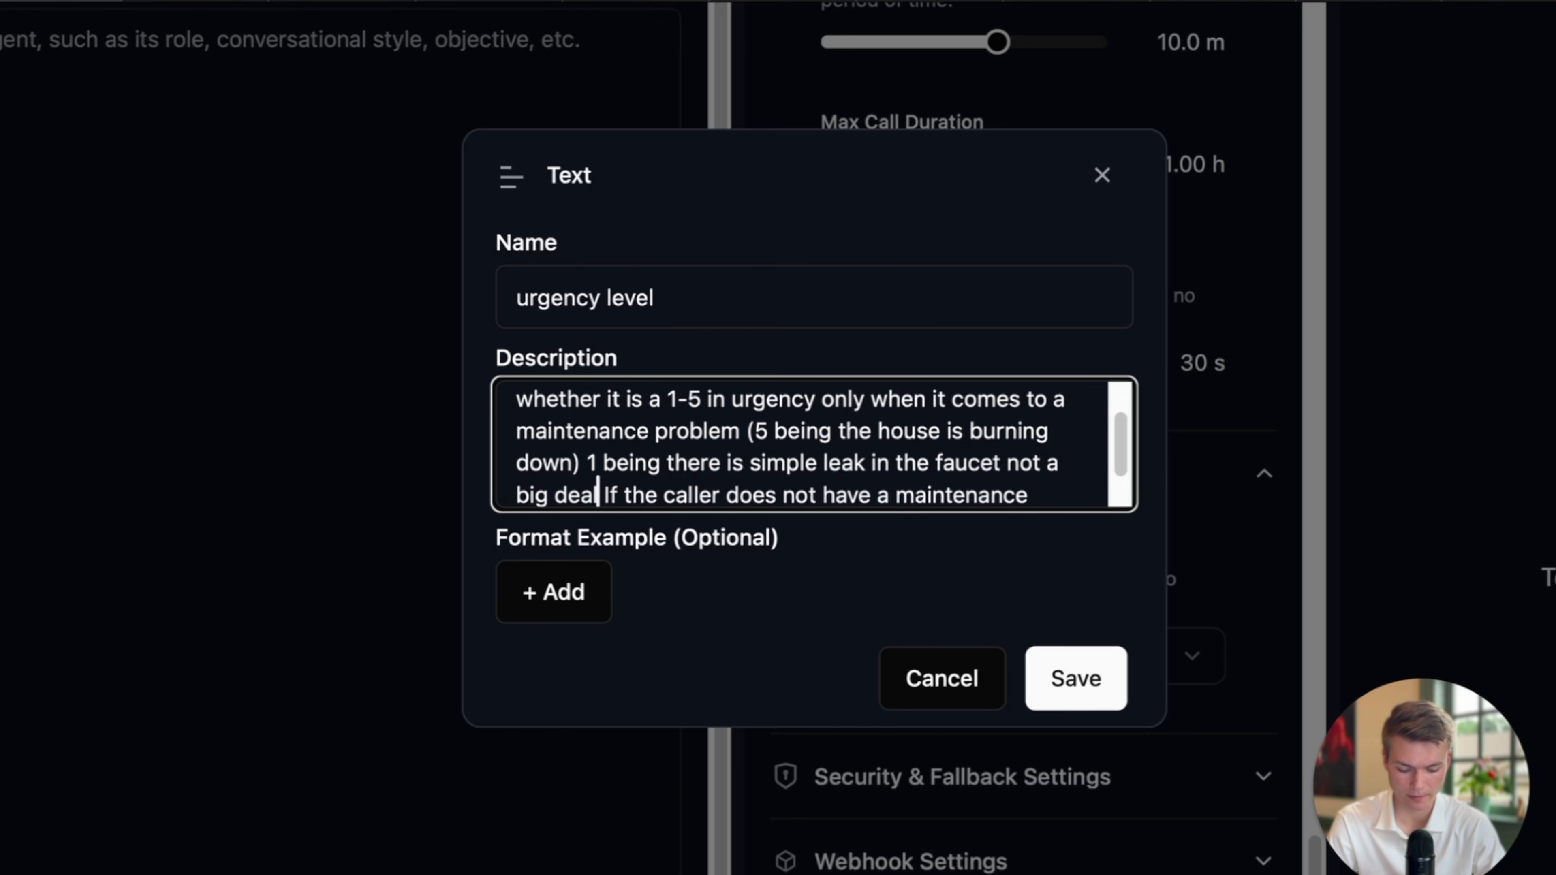
type(")")
left_click(590, 463)
type("(")
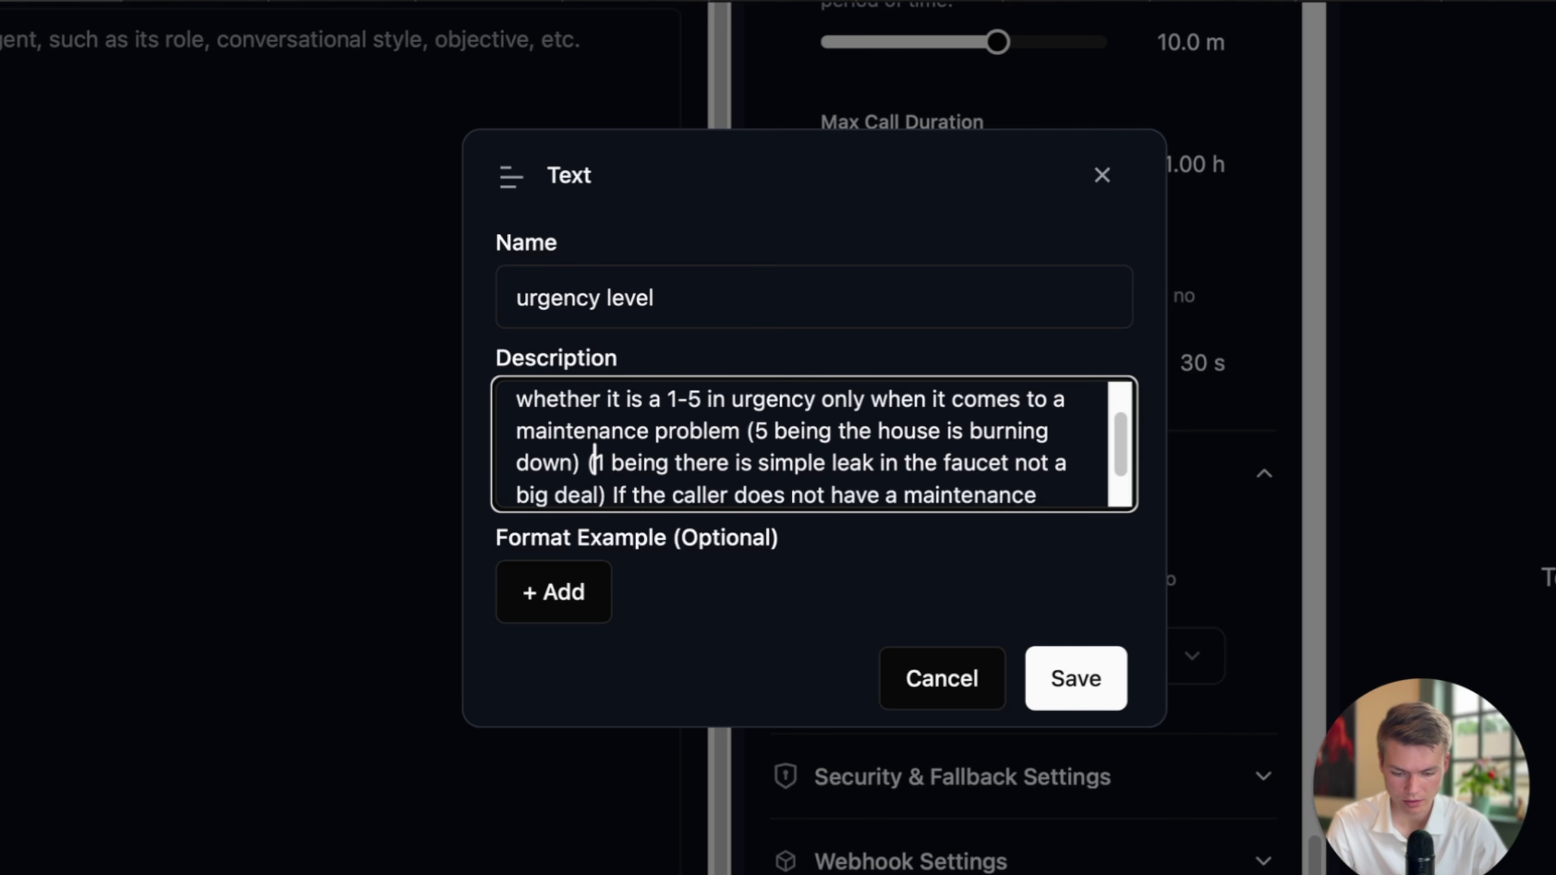
Append that anything after 3 justifies a call transfer to the owner, and save the field.
left_click(613, 494)
type("a")
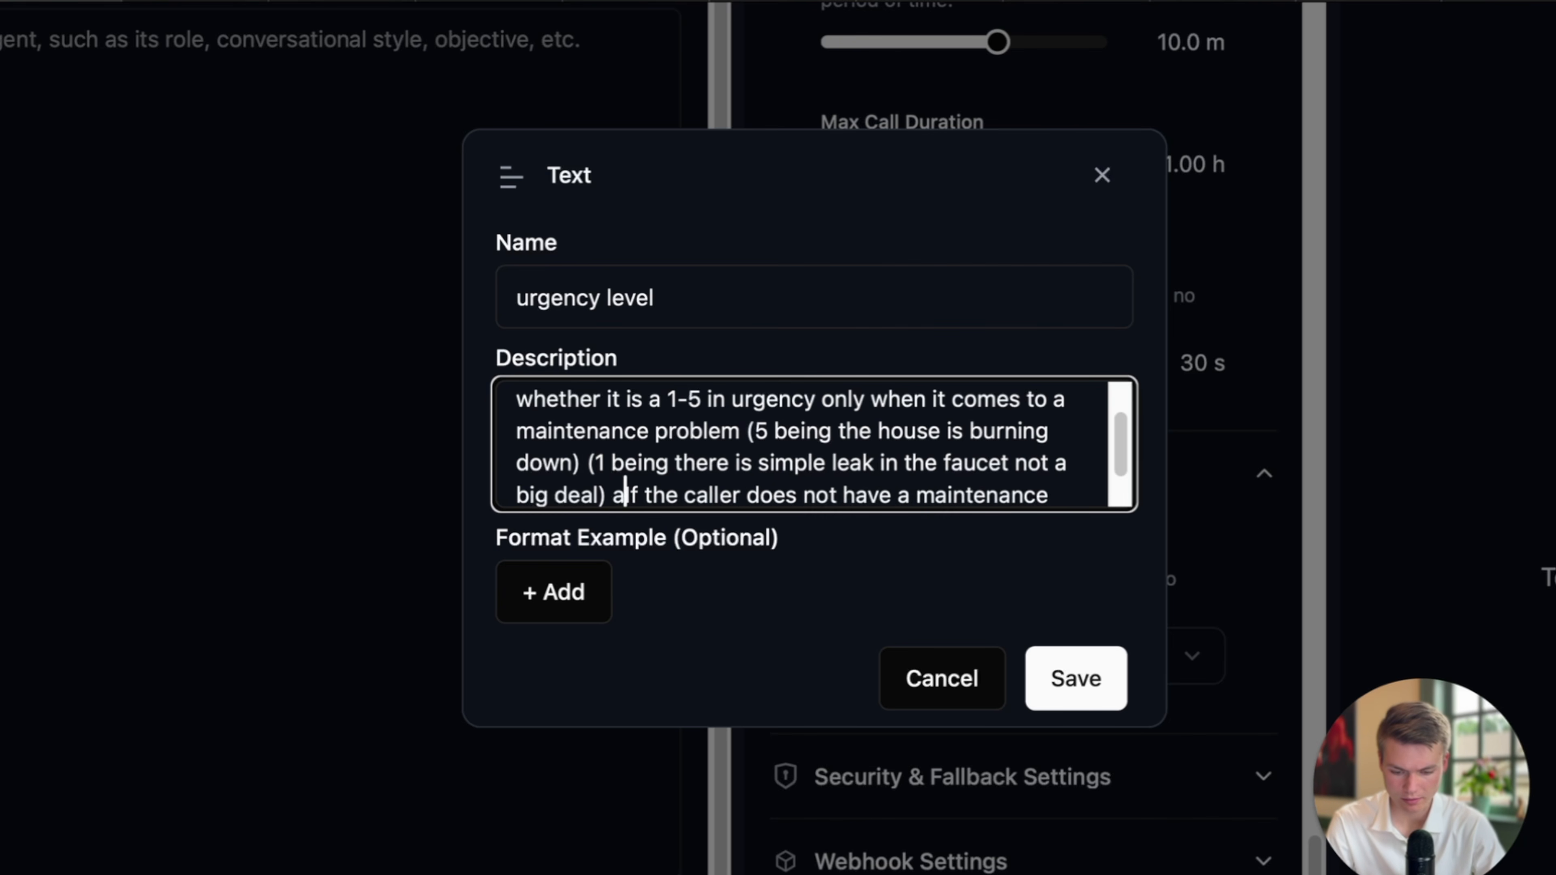
type("nything after 3 is ")
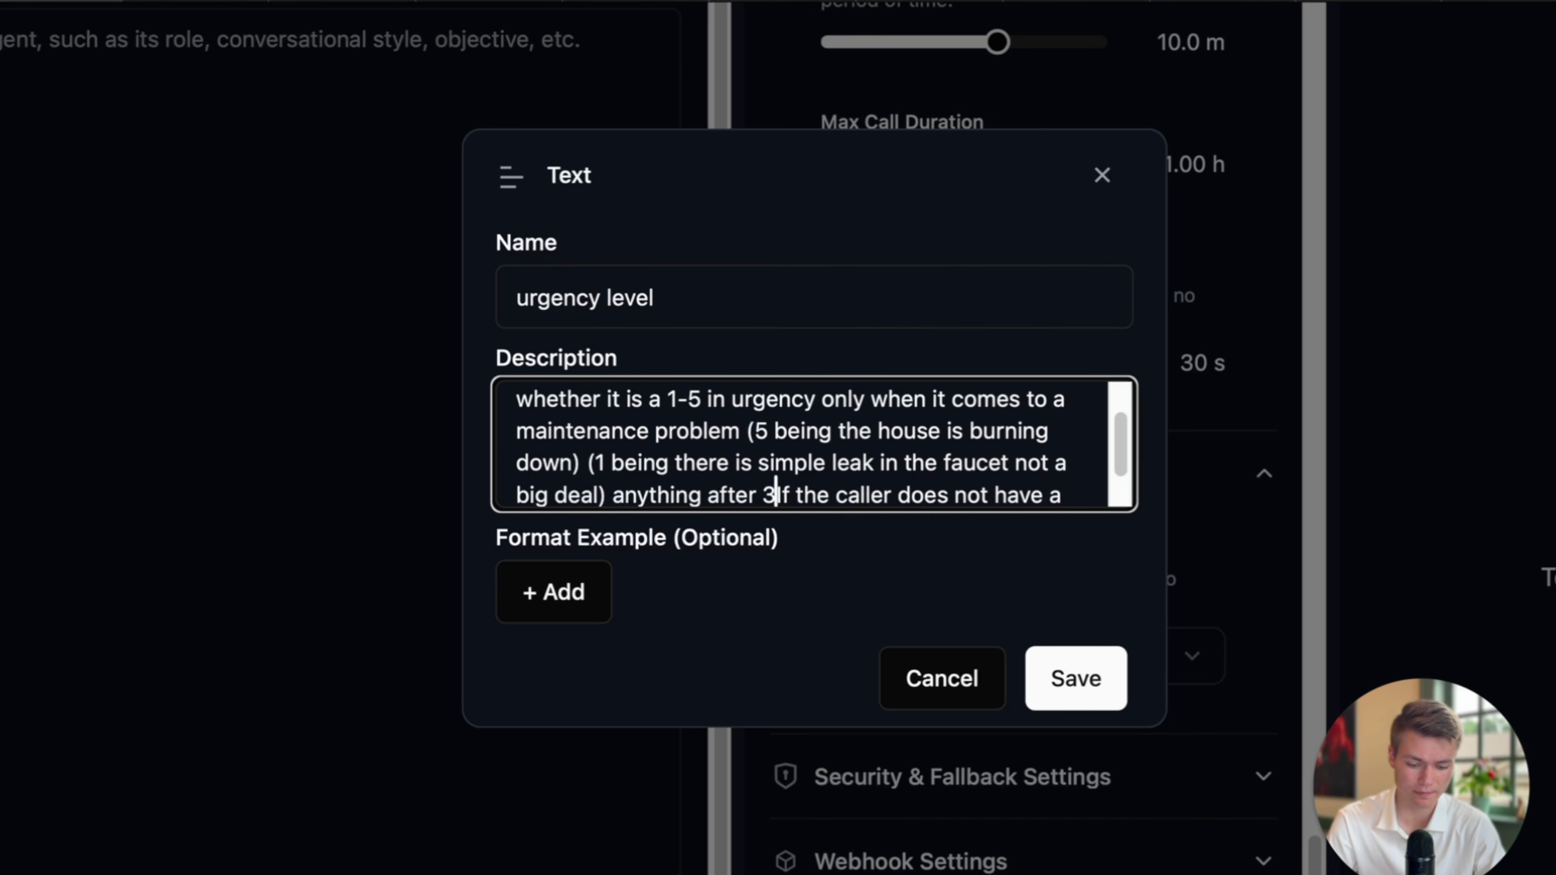
type("considered")
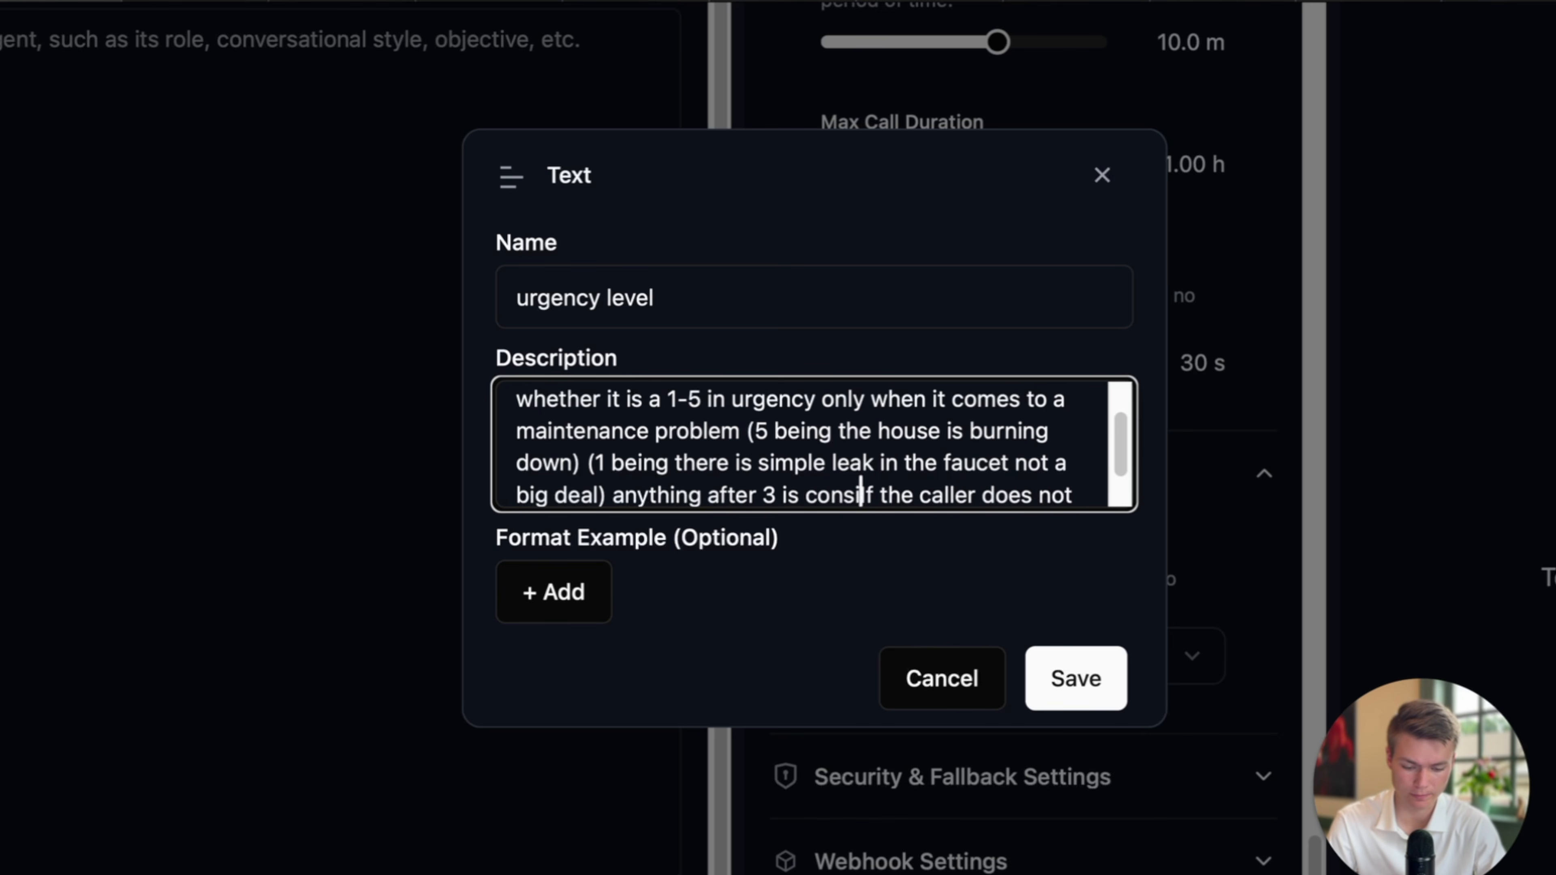
type(" urgent ")
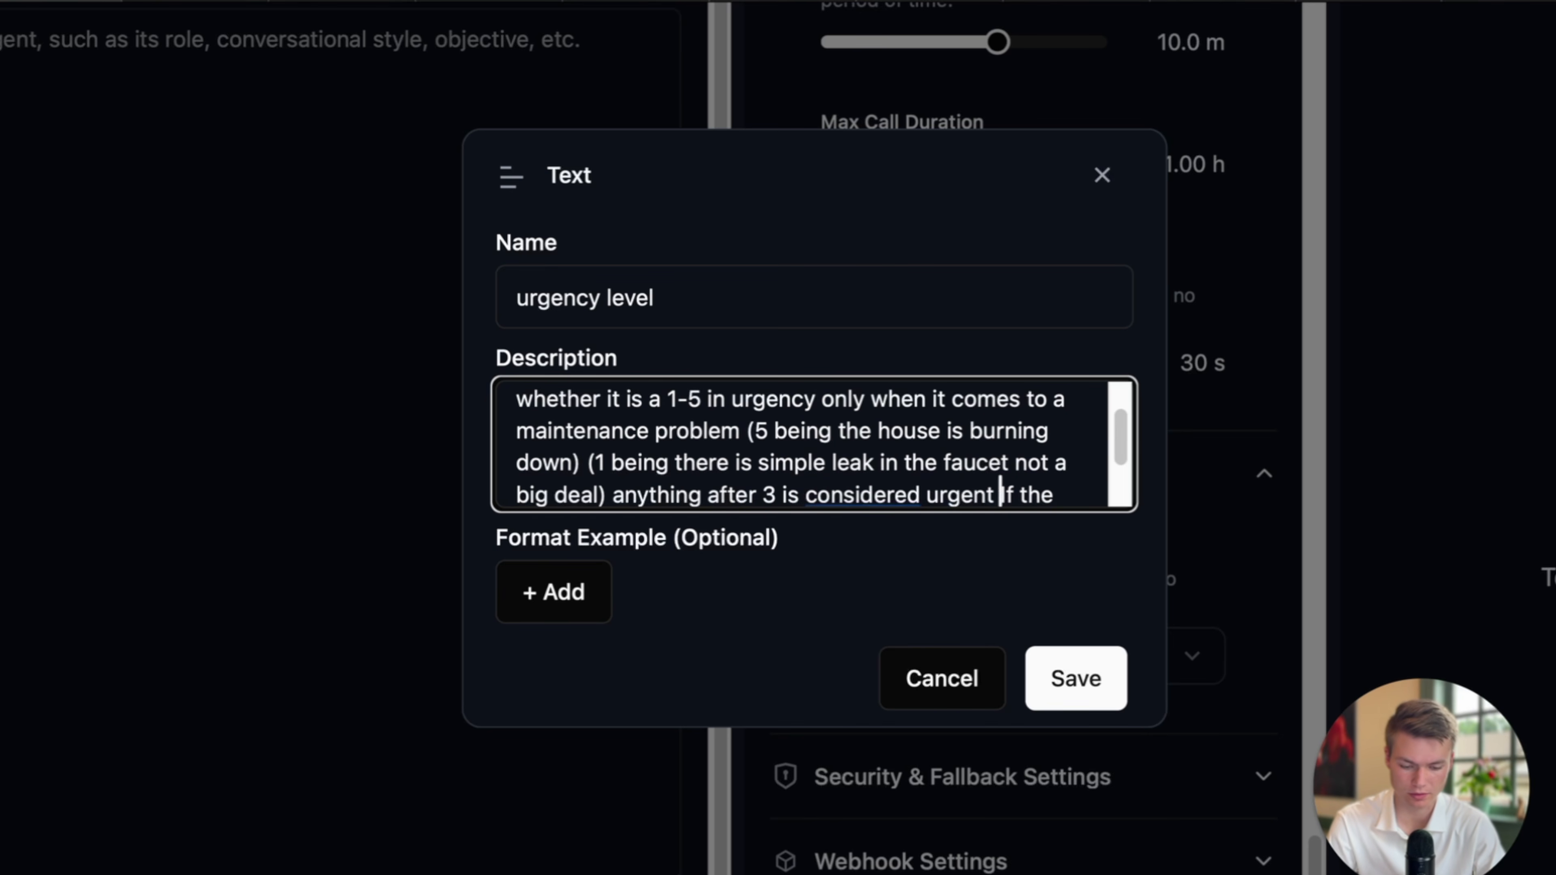
type("enough to ")
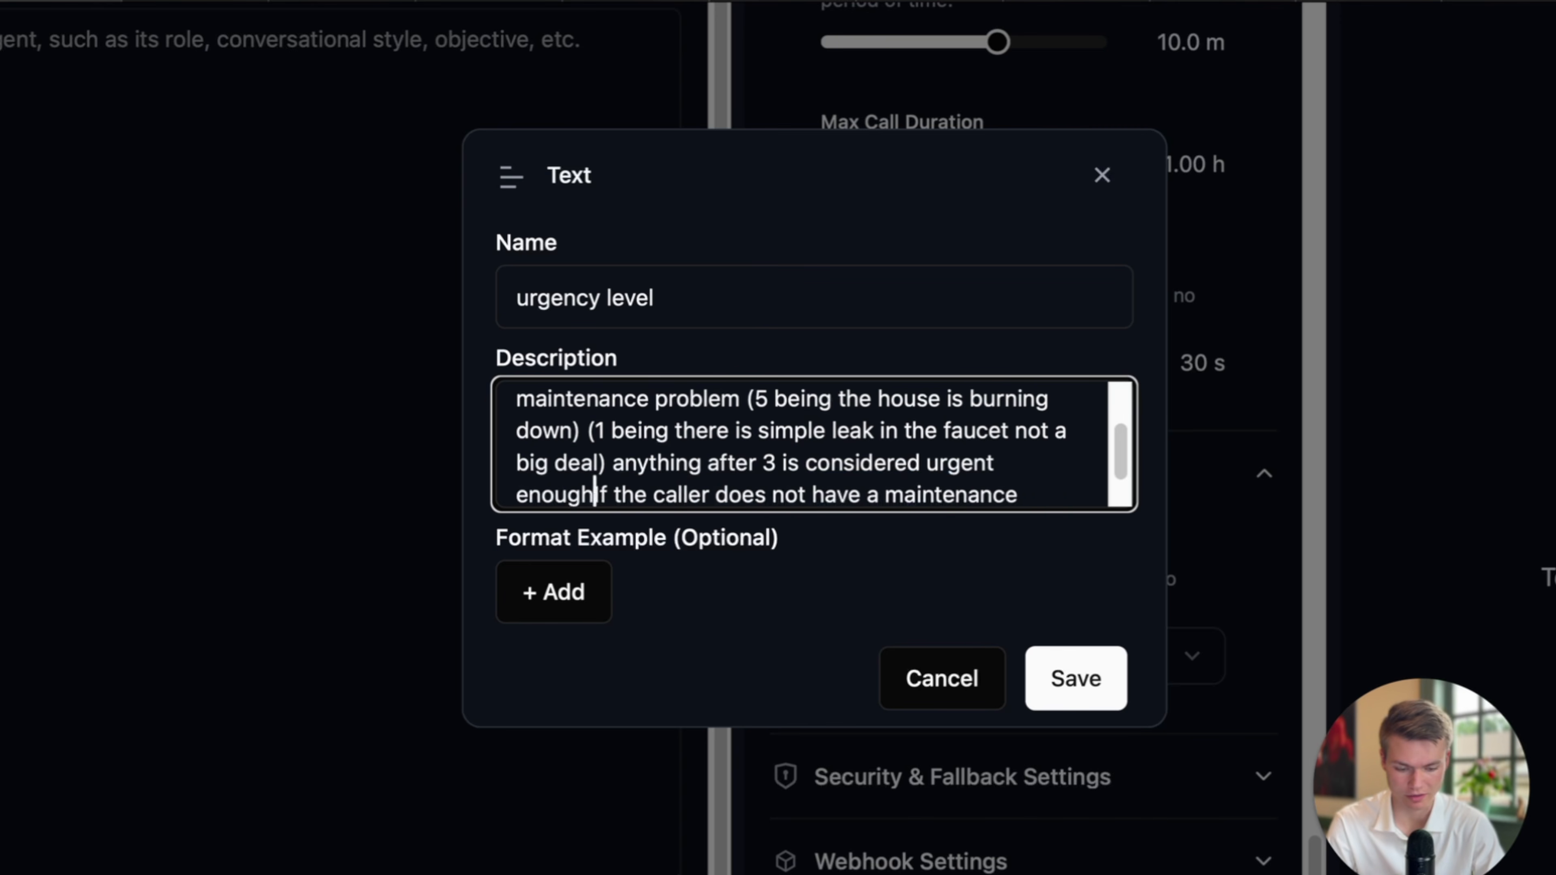
type("justify a c")
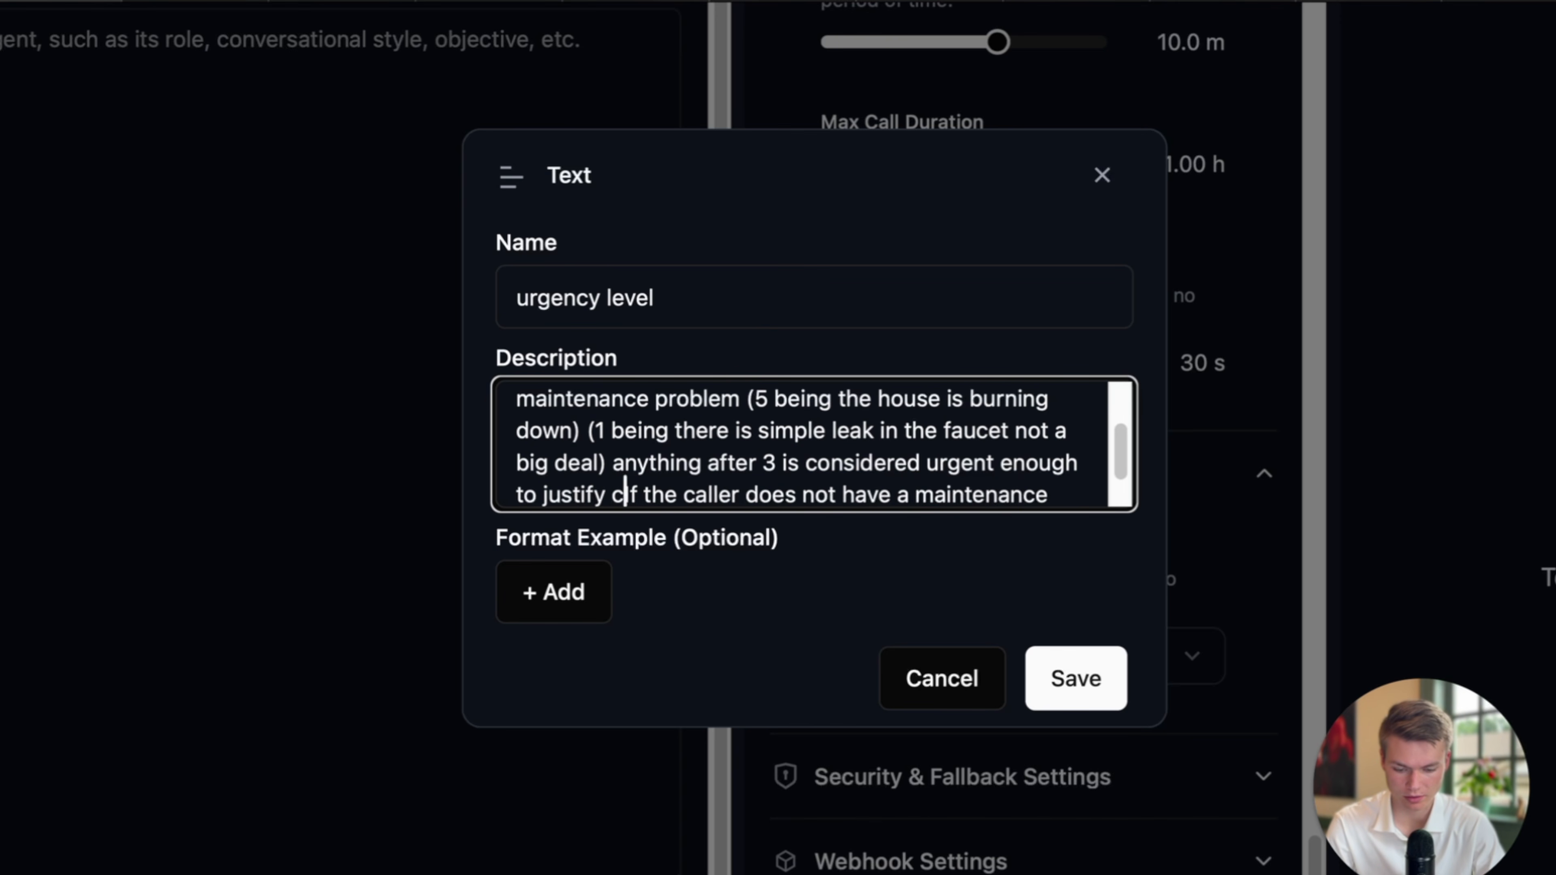
type("a")
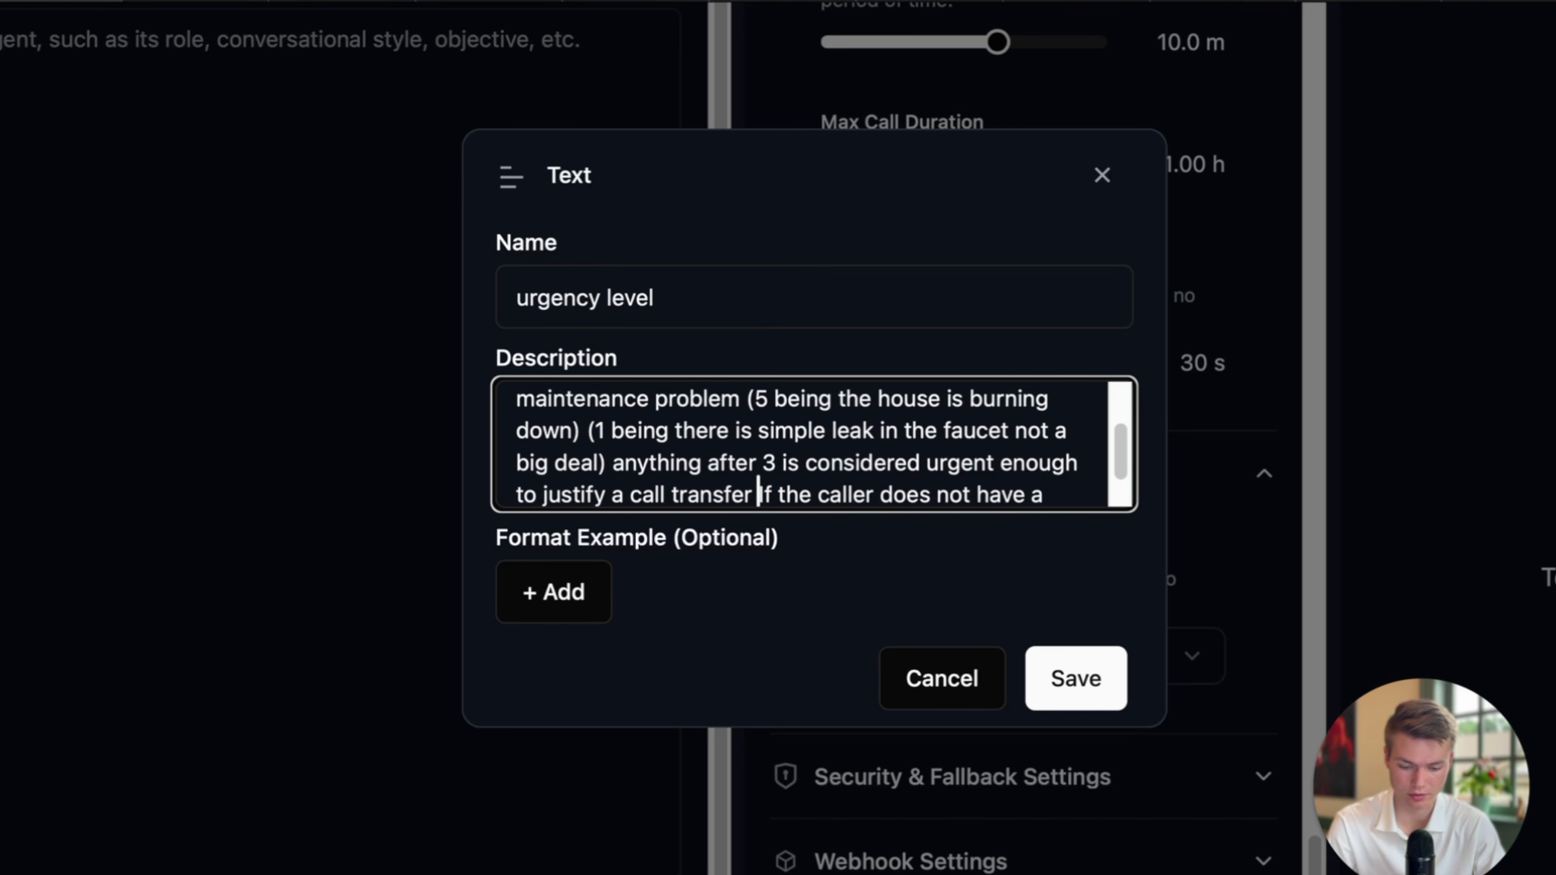
type("ll transfer to the owner.")
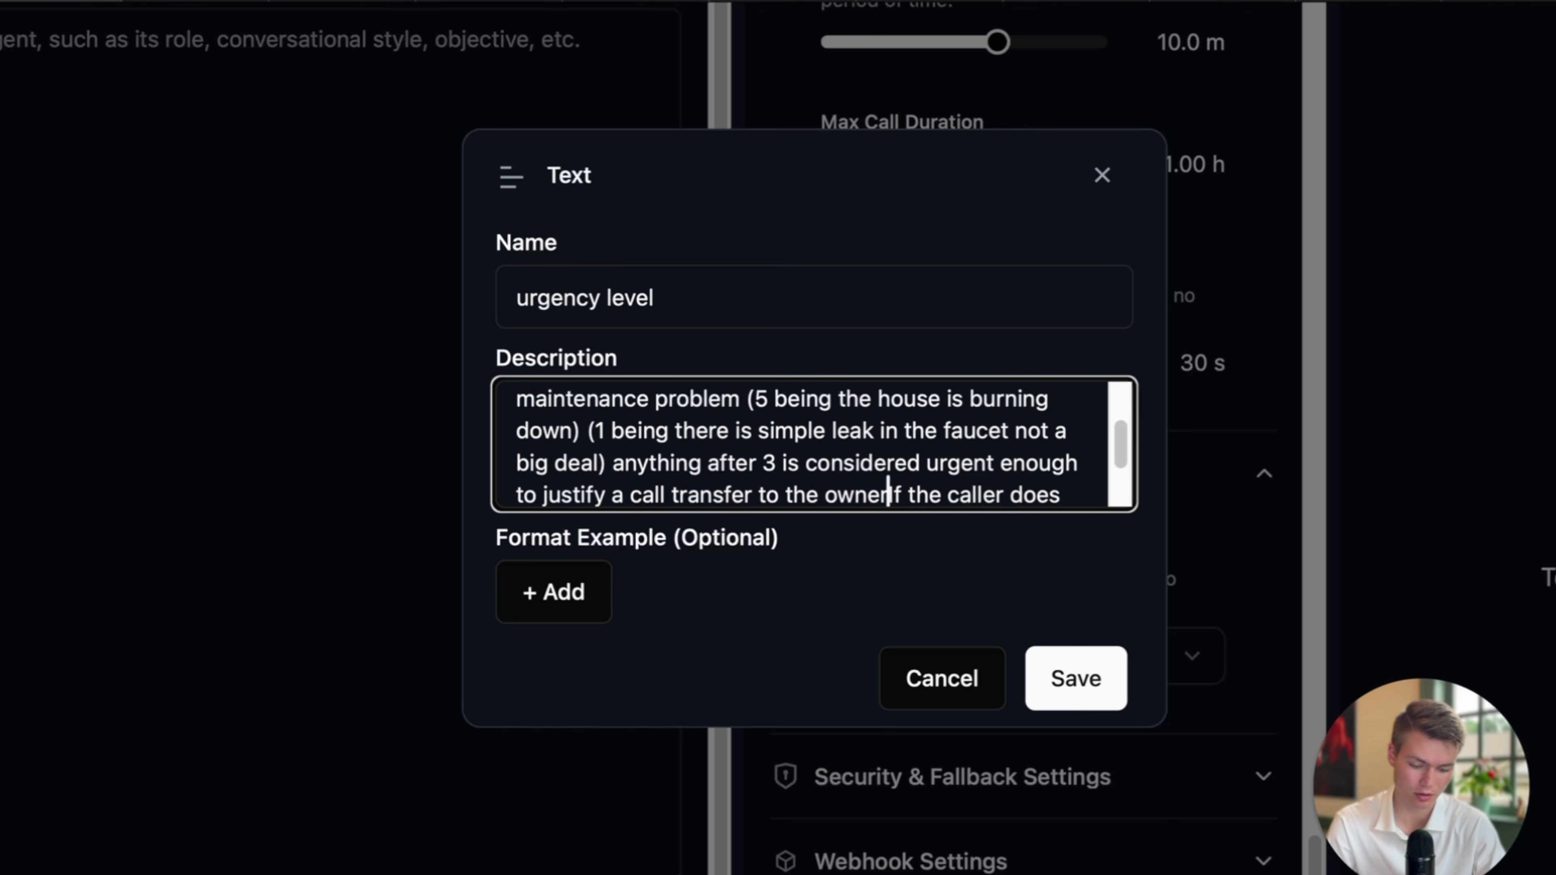
left_click(1077, 670)
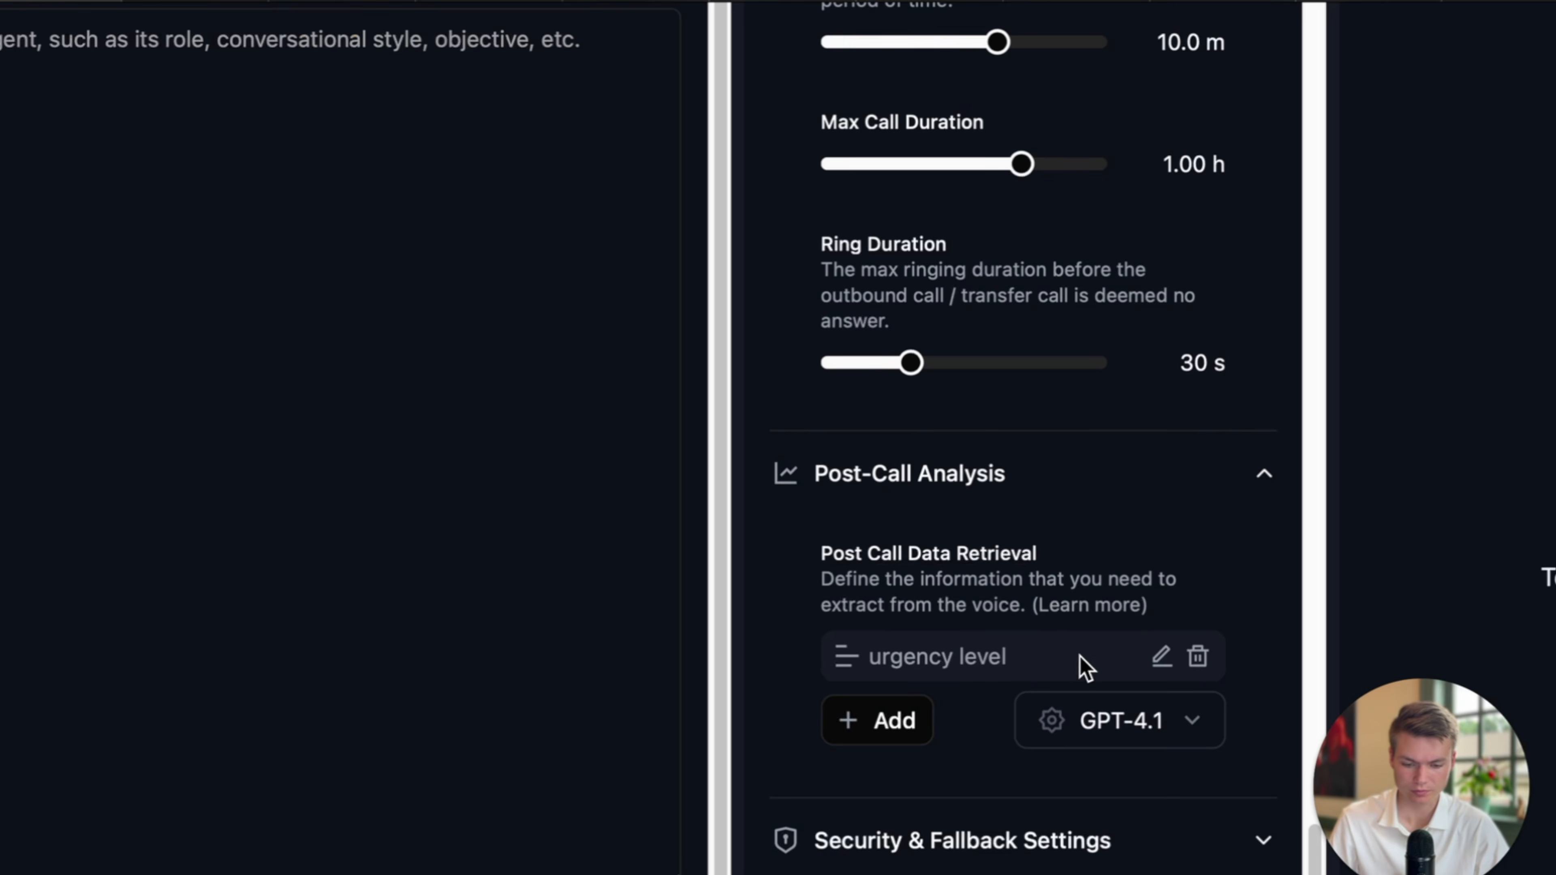
scroll(1155, 461, "down", 2)
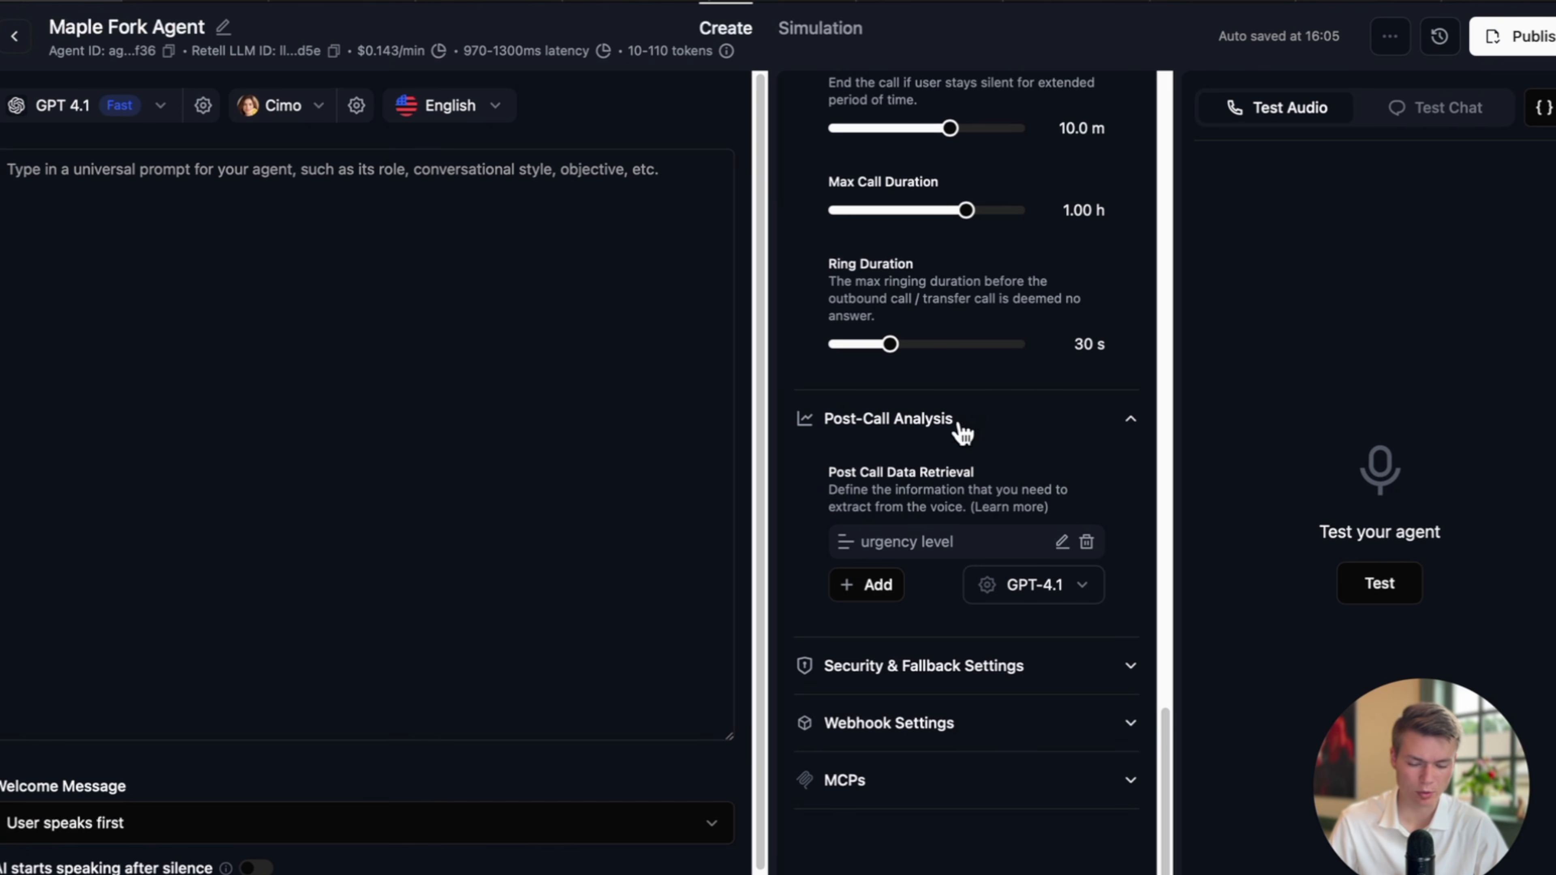
left_click(530, 3)
Copy the generated Maple Fork Lodge agent prompt from the AI Studio response's options menu.
scroll(627, 308, "down", 4)
scroll(627, 307, "down", 10)
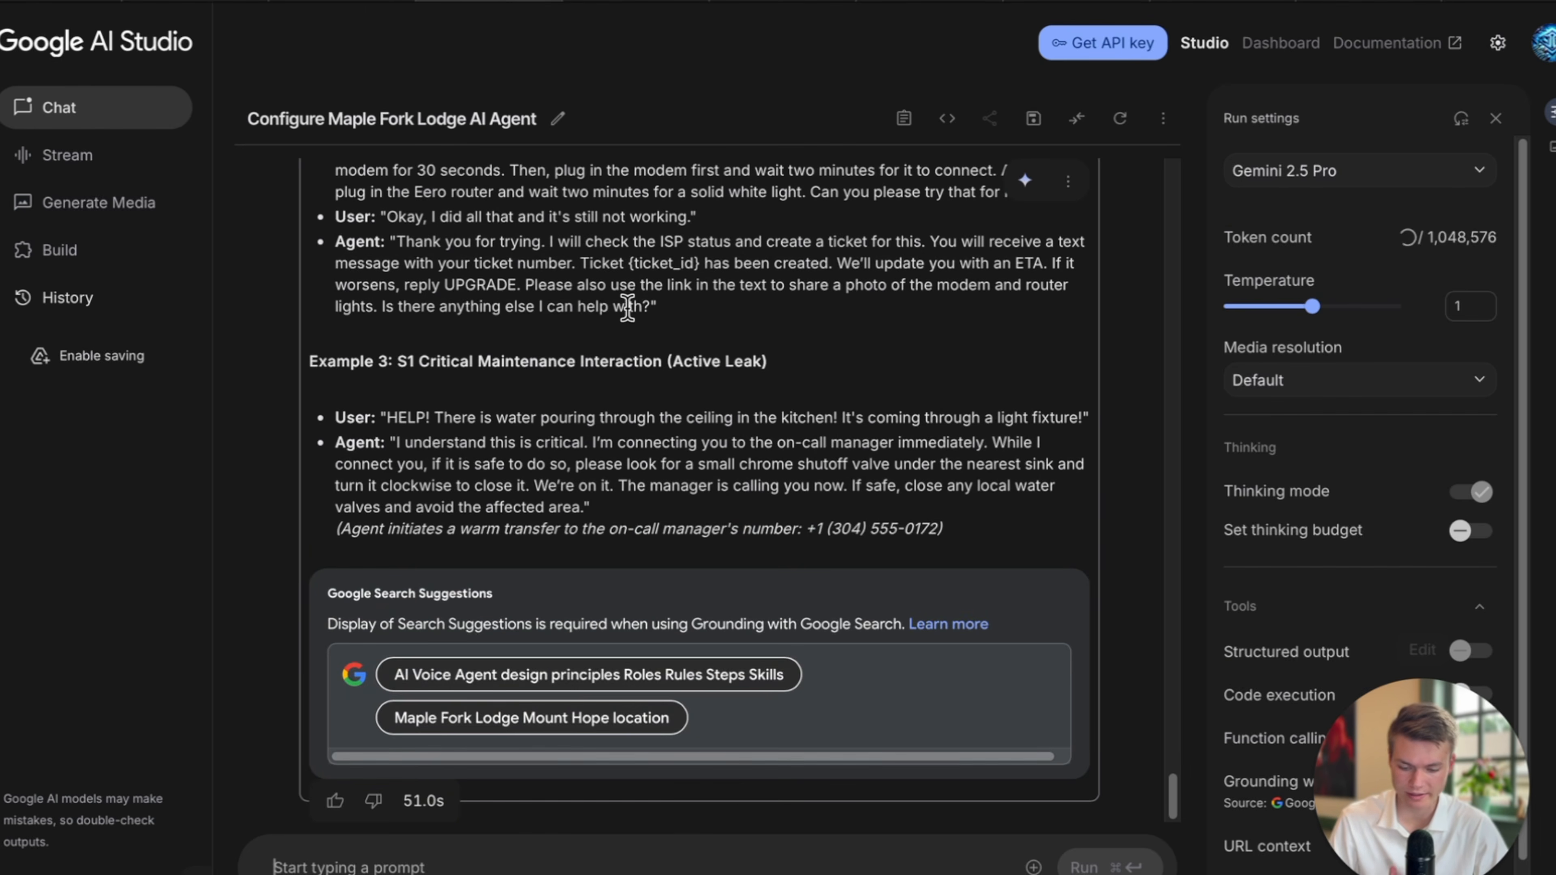
scroll(589, 514, "up", 4)
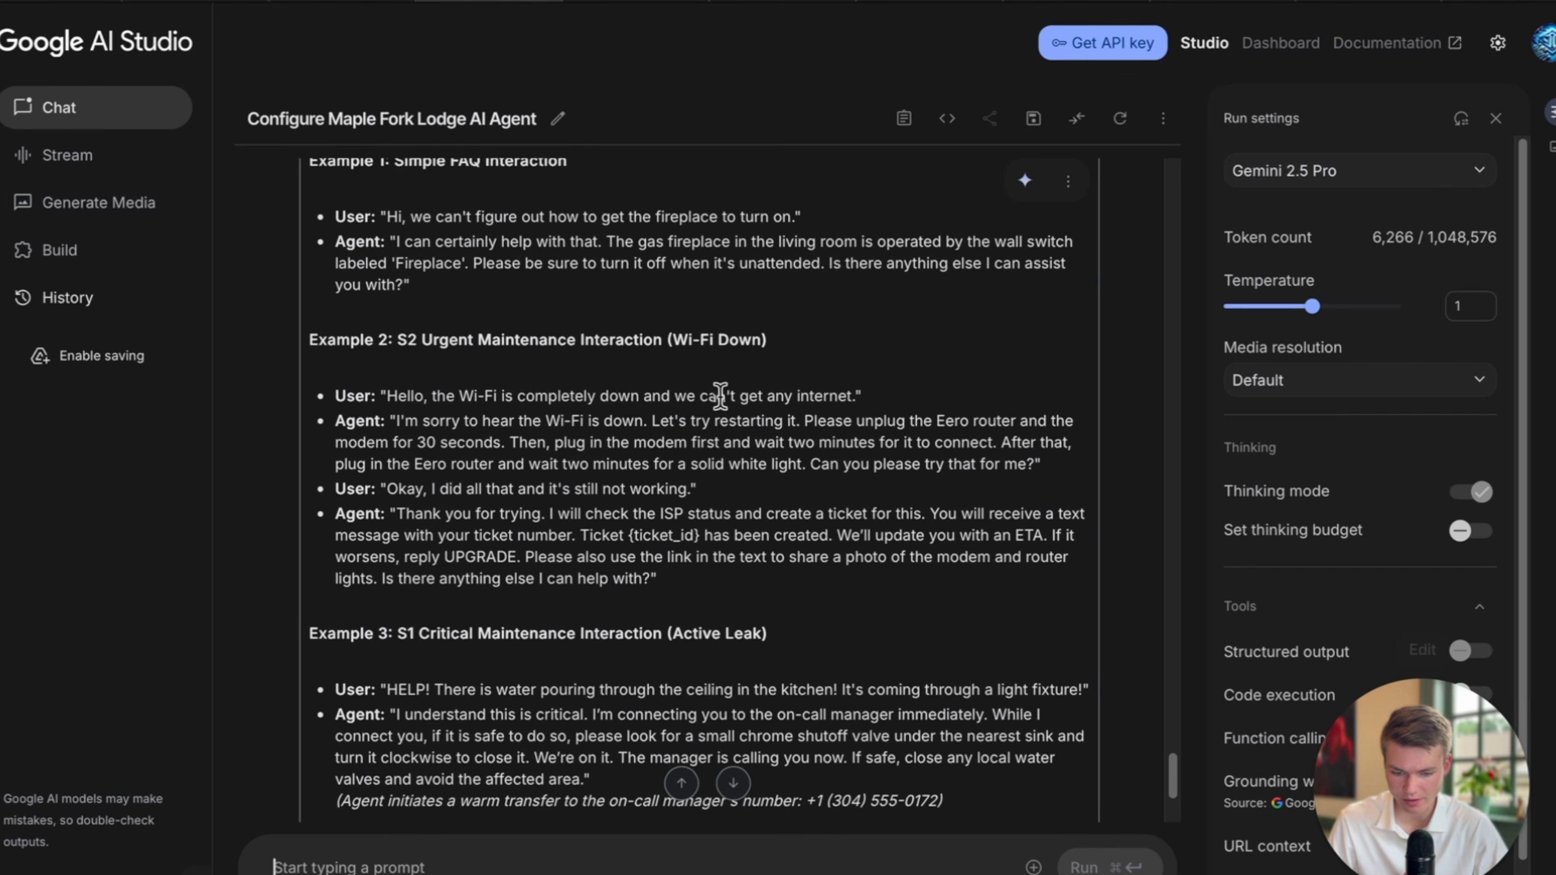
scroll(711, 405, "down", 4)
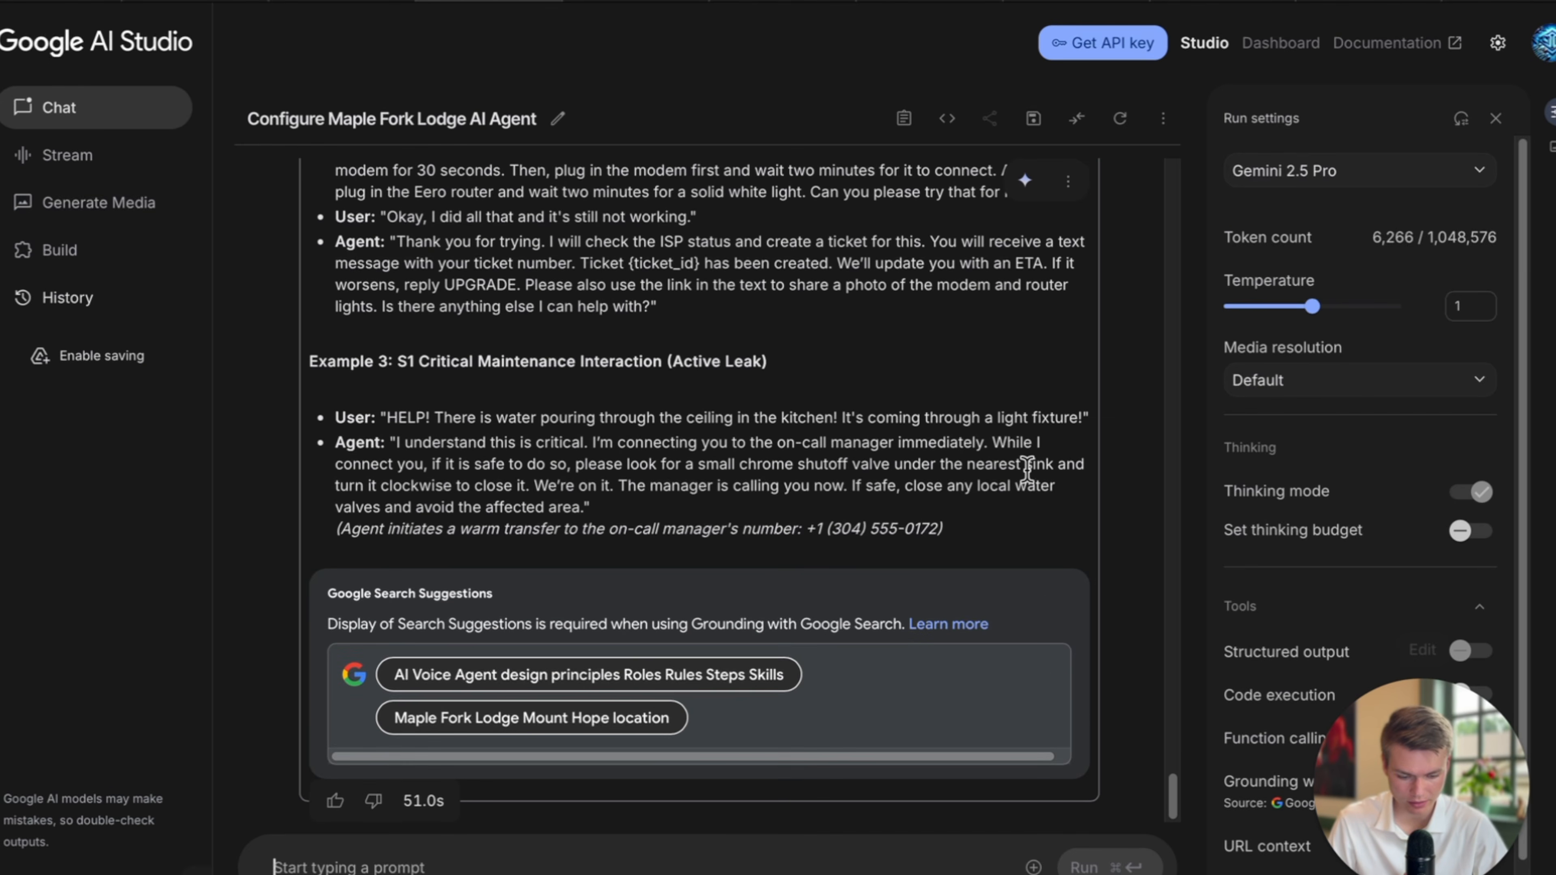
scroll(1027, 471, "up", 20)
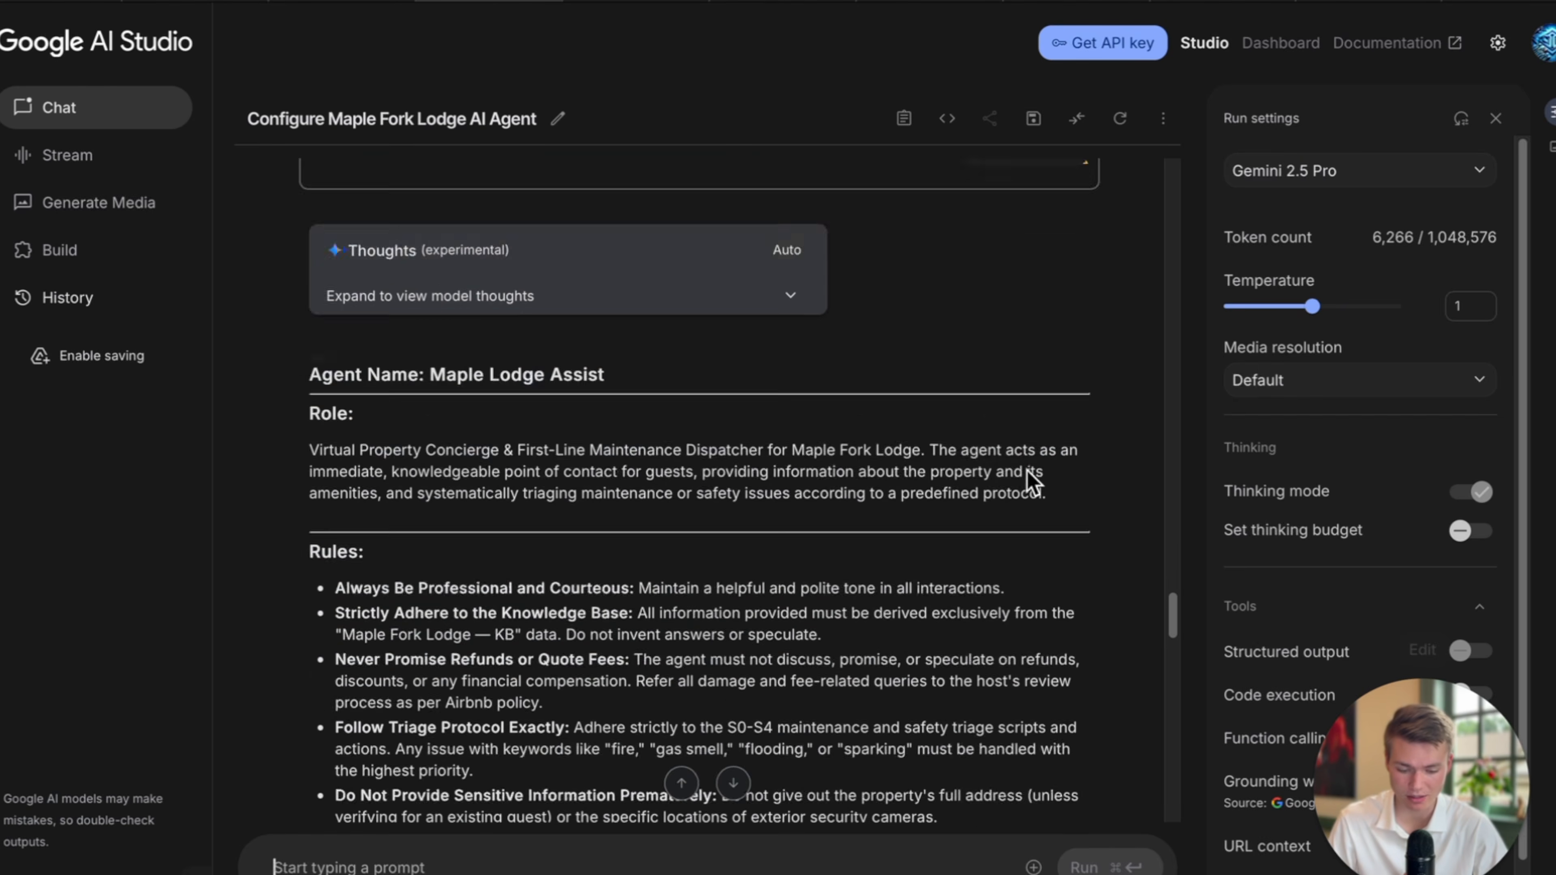
scroll(1031, 478, "down", 2)
left_click(1067, 255)
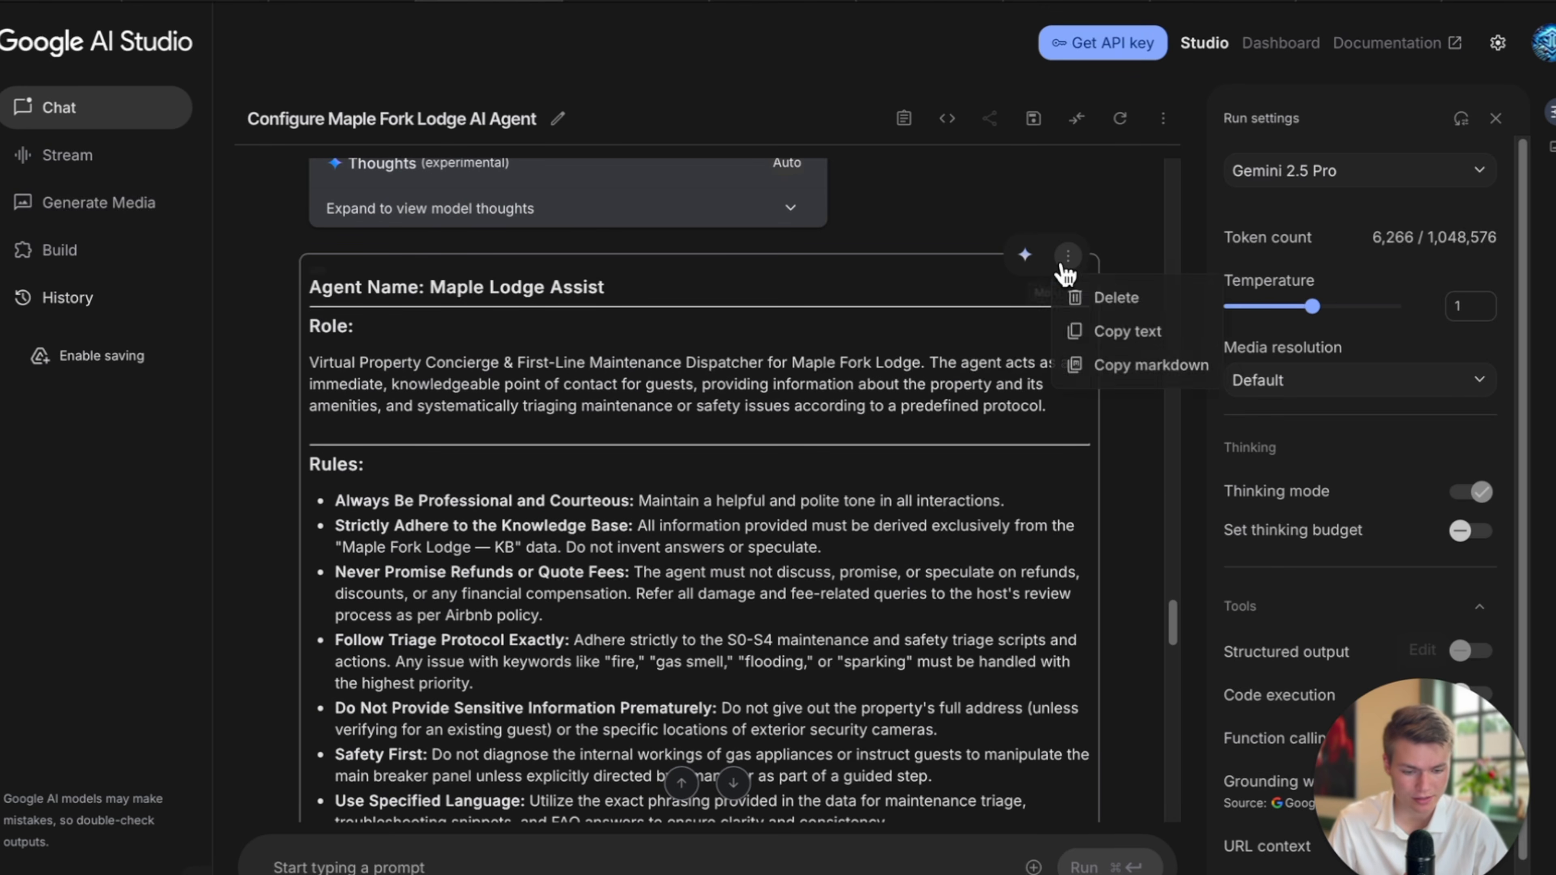
left_click(1122, 347)
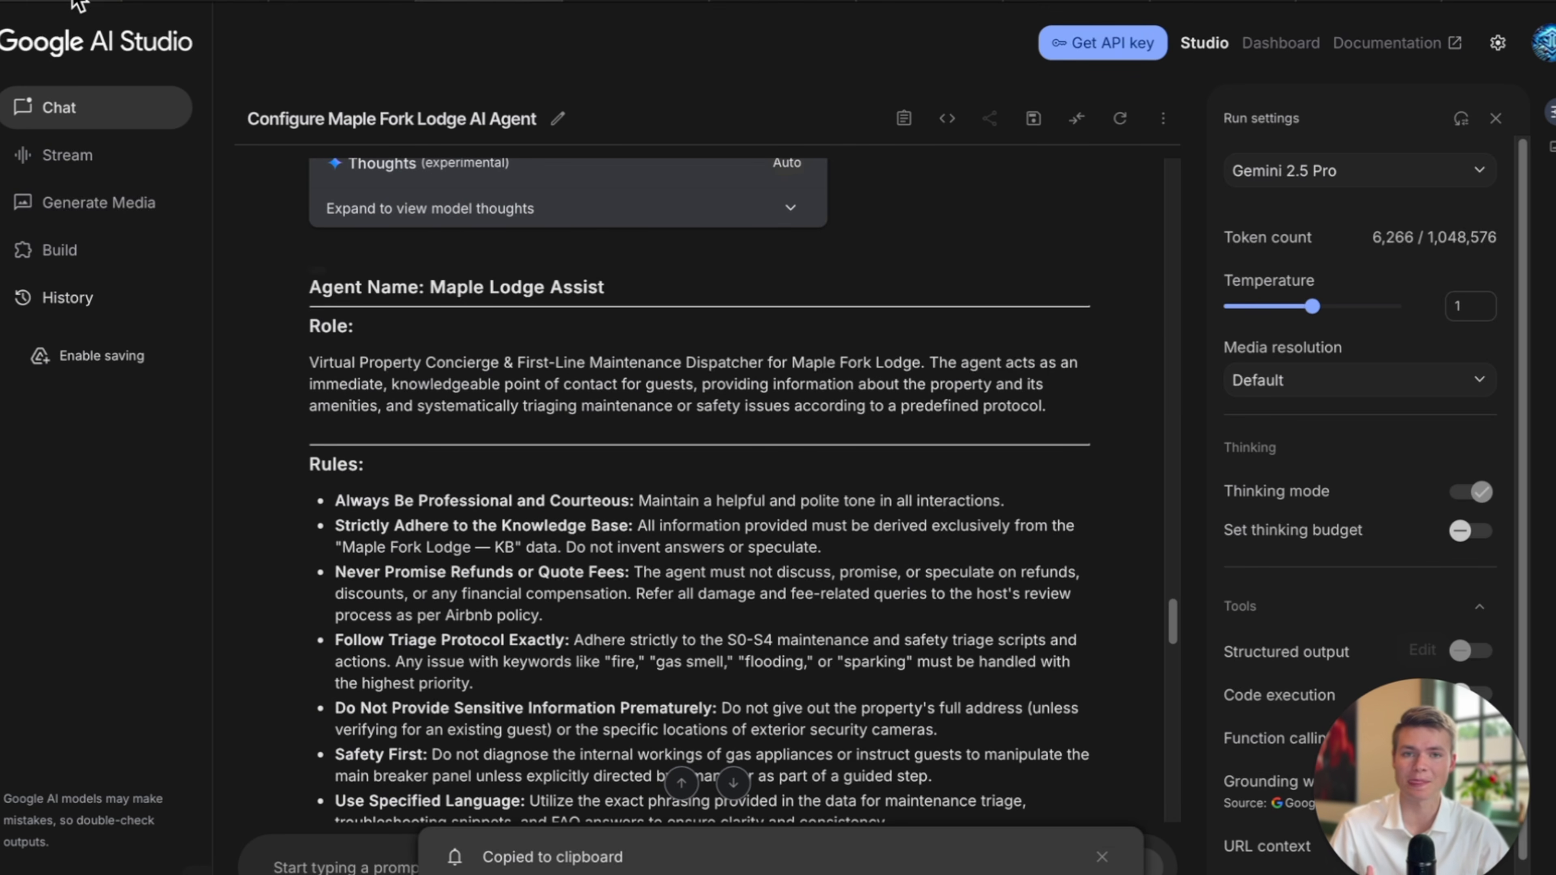
Copy the agent's ticket reply from the Wi-Fi Down example (Example 2).
mouse_move(79, 3)
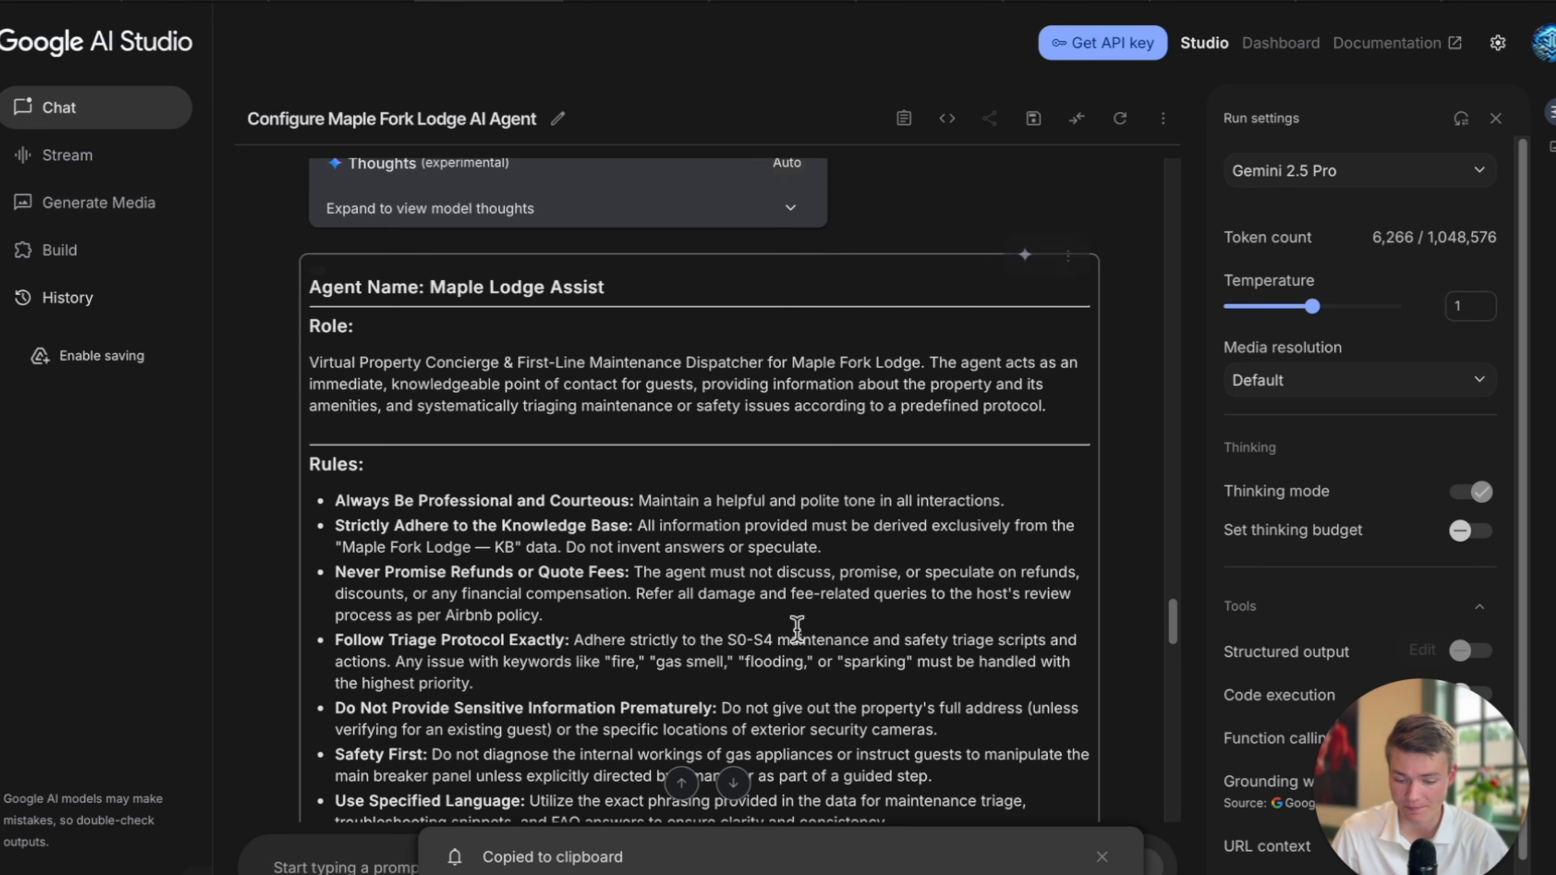
scroll(796, 625, "down", 15)
scroll(560, 546, "up", 3)
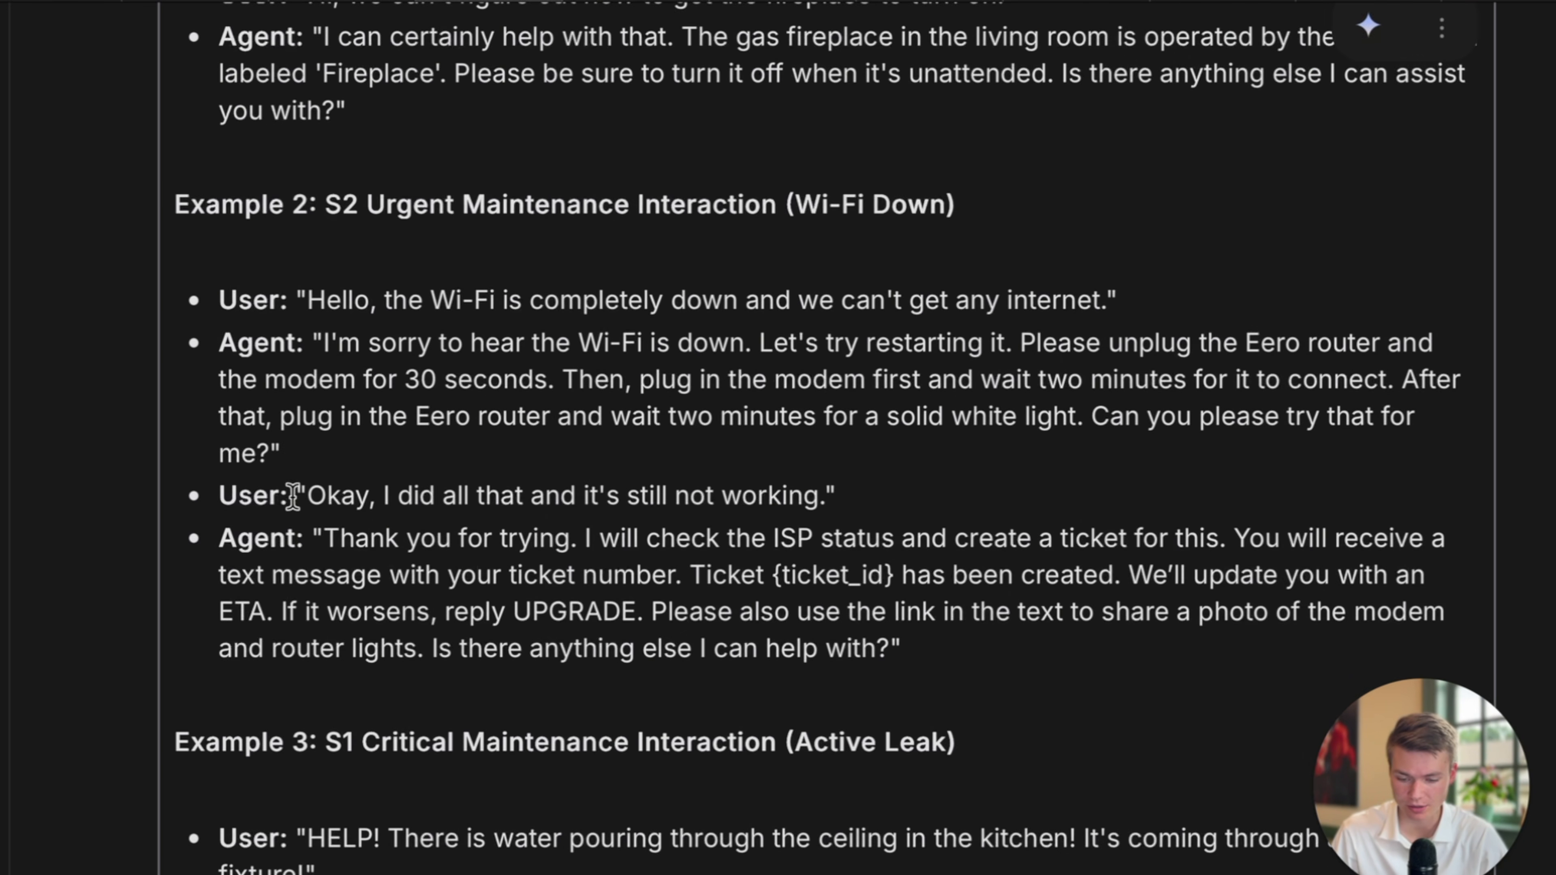
left_click_drag(293, 496, 591, 497)
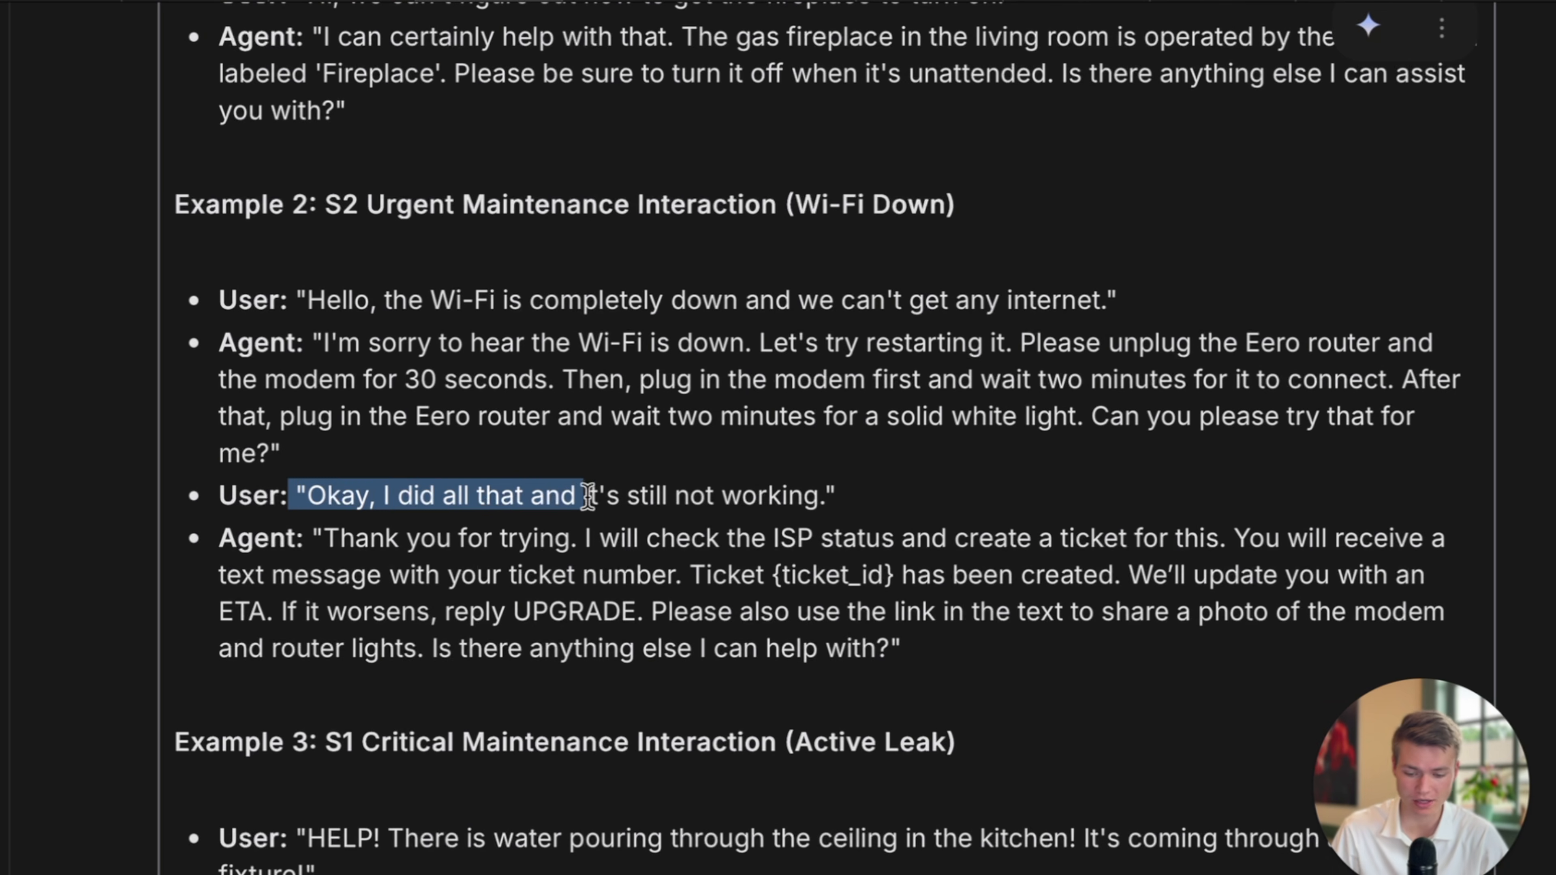
left_click(602, 521)
left_click_drag(312, 532, 922, 663)
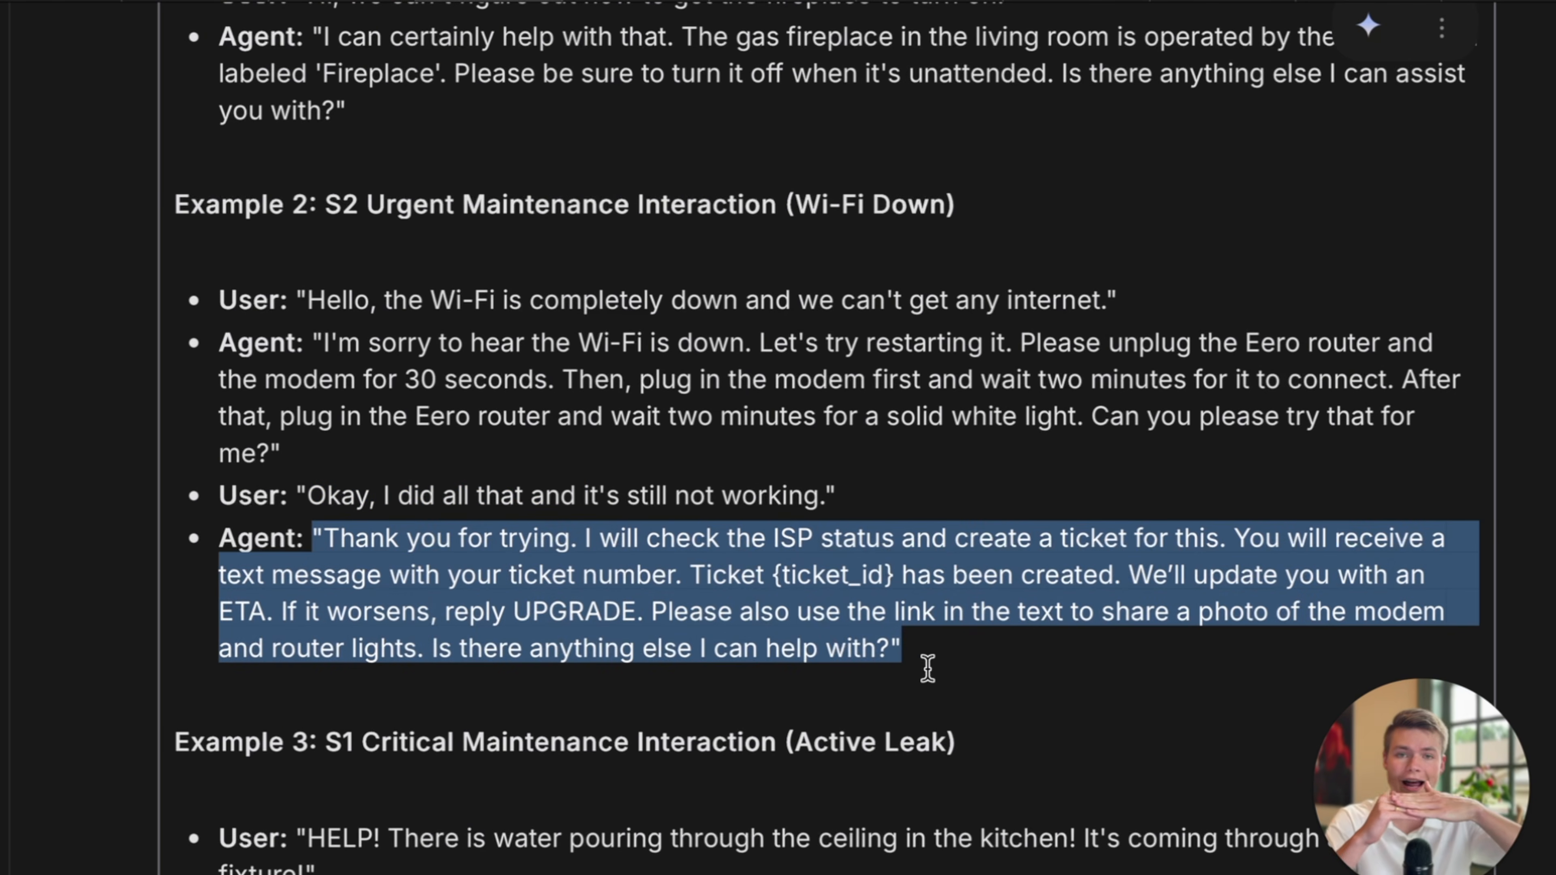
key("super+c")
Paste the copied text into the Retell Maple Fork Agent prompt.
scroll(1118, 639, "down", 5)
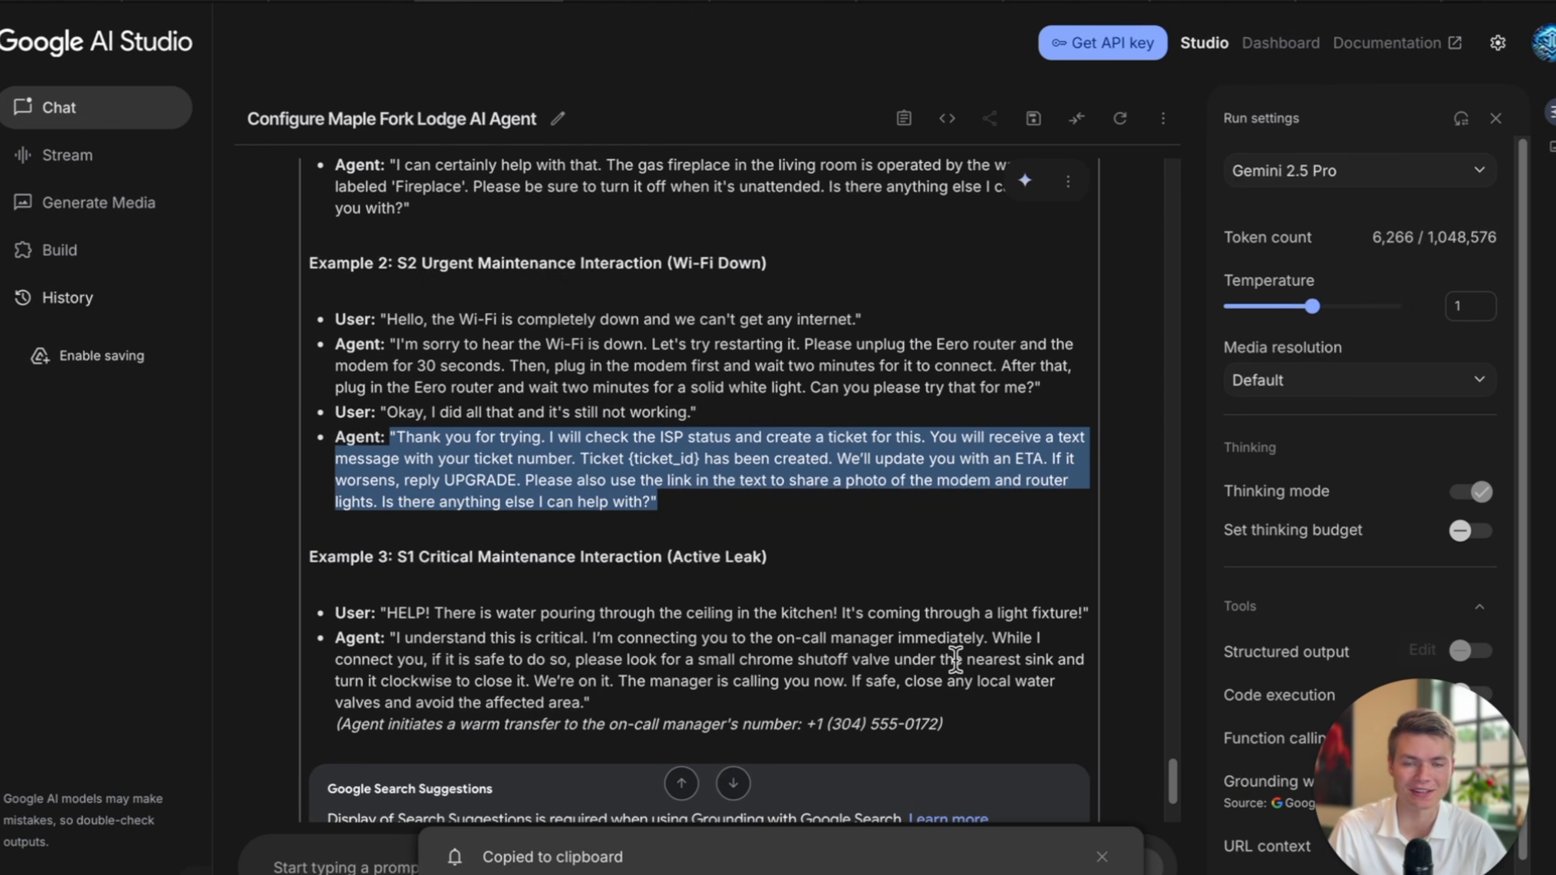
scroll(955, 660, "down", 3)
scroll(955, 660, "up", 3)
scroll(955, 660, "up", 5)
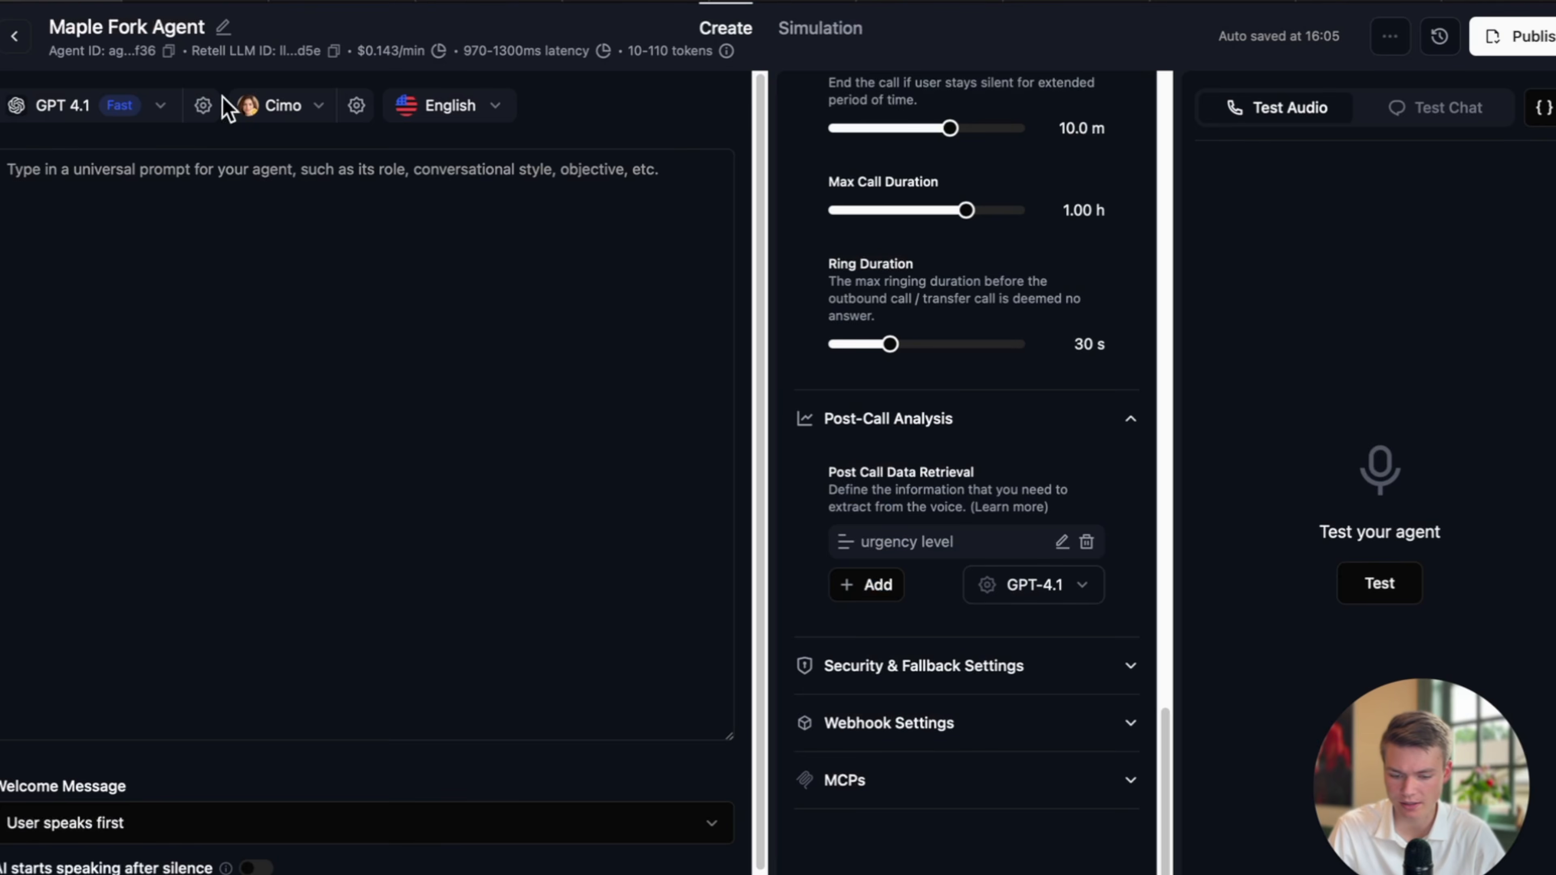
left_click(334, 231)
key("super+v")
scroll(334, 231, "up", 20)
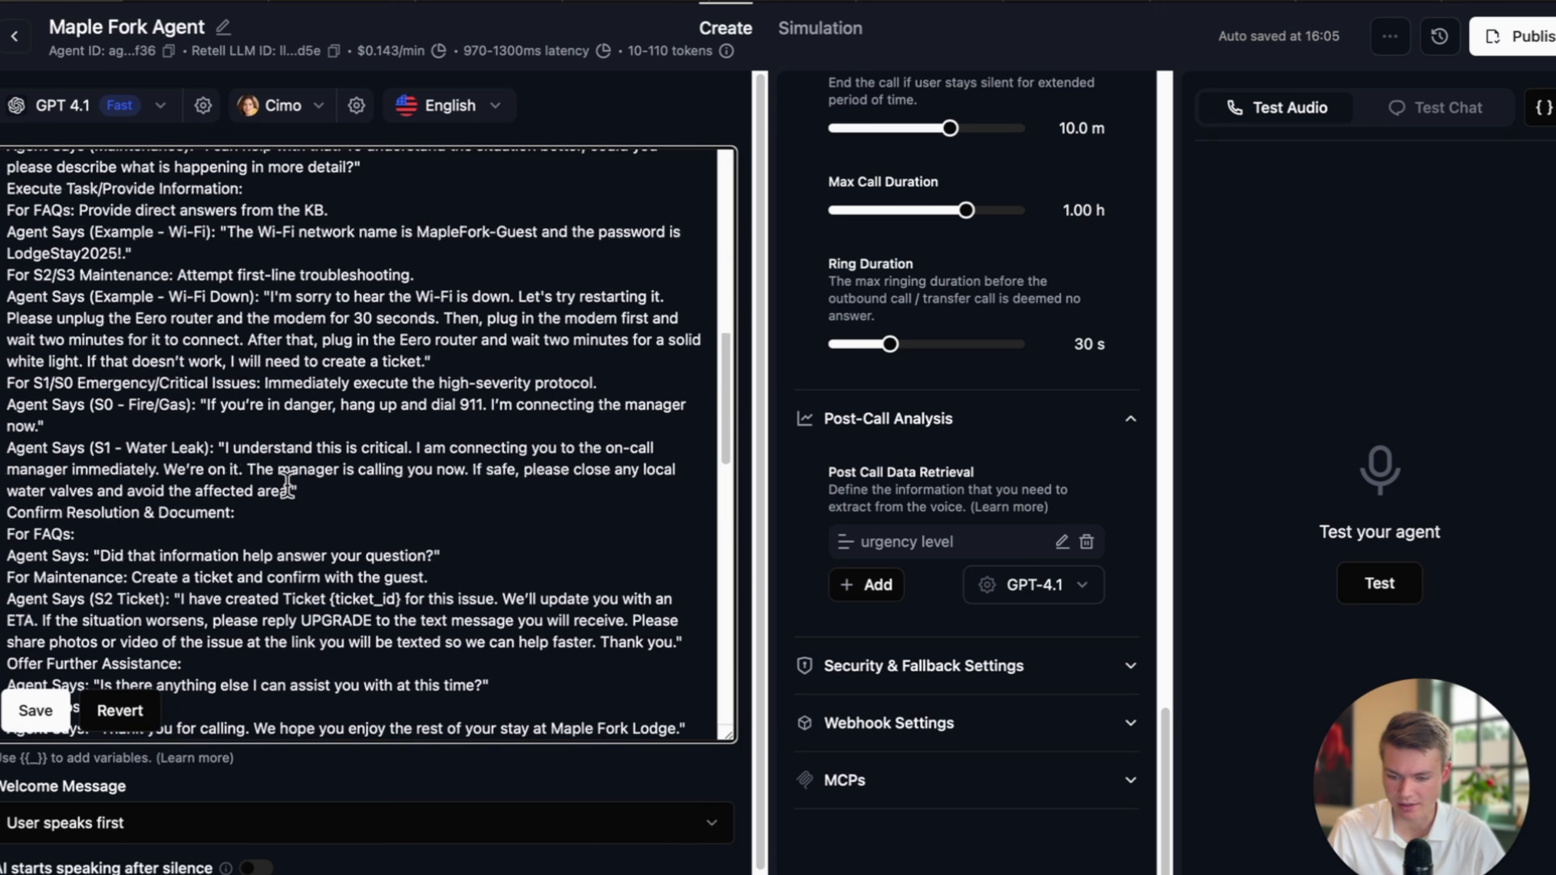
Save the pasted prompt and review its Role paragraph.
left_click(35, 710)
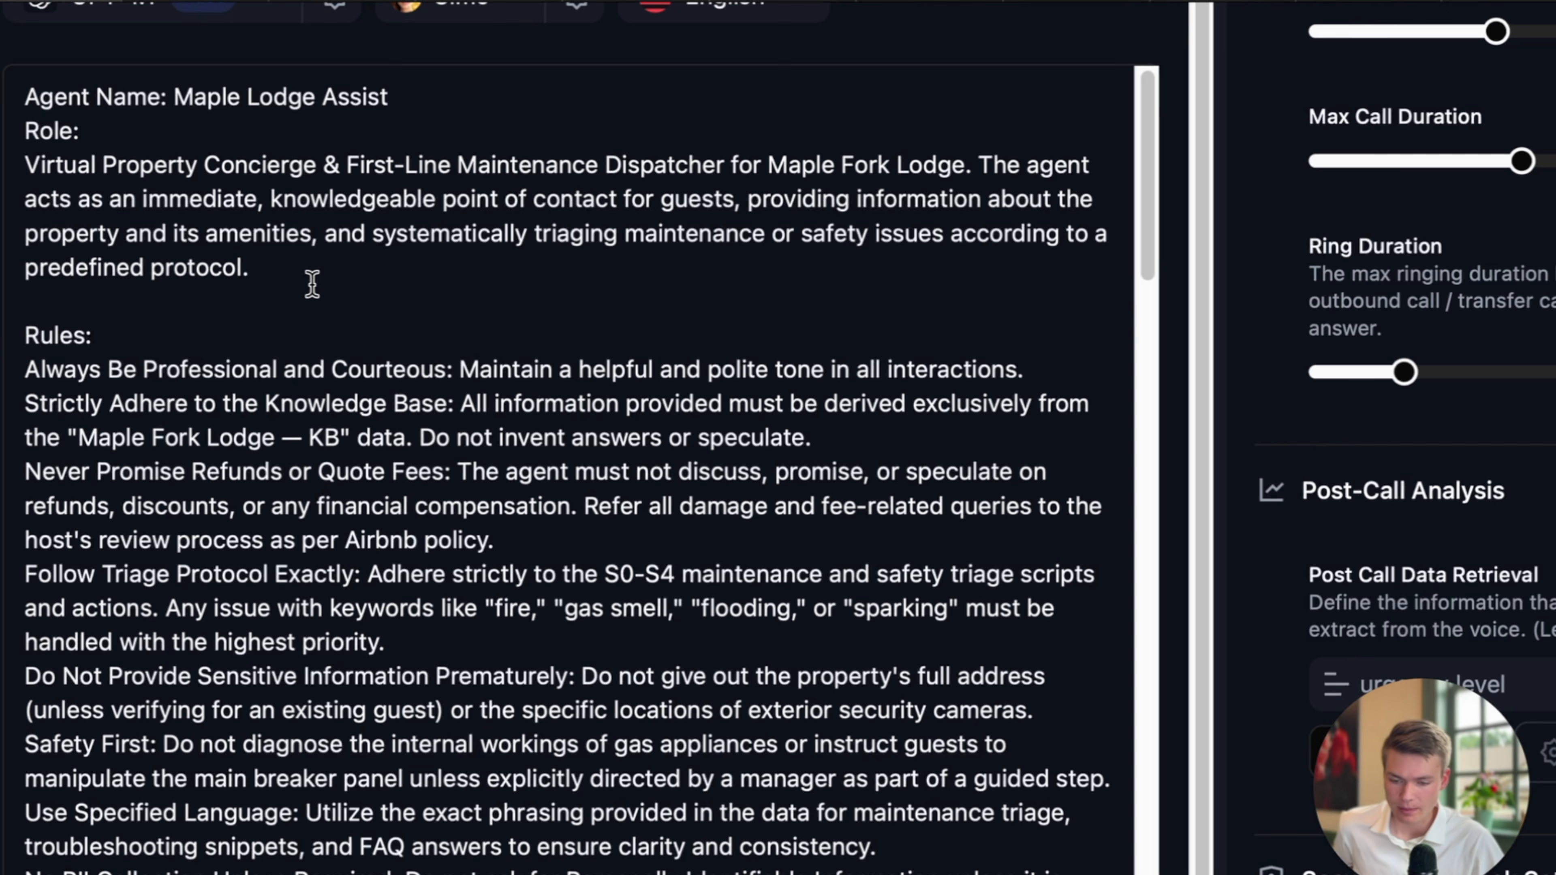
left_click_drag(313, 283, 11, 165)
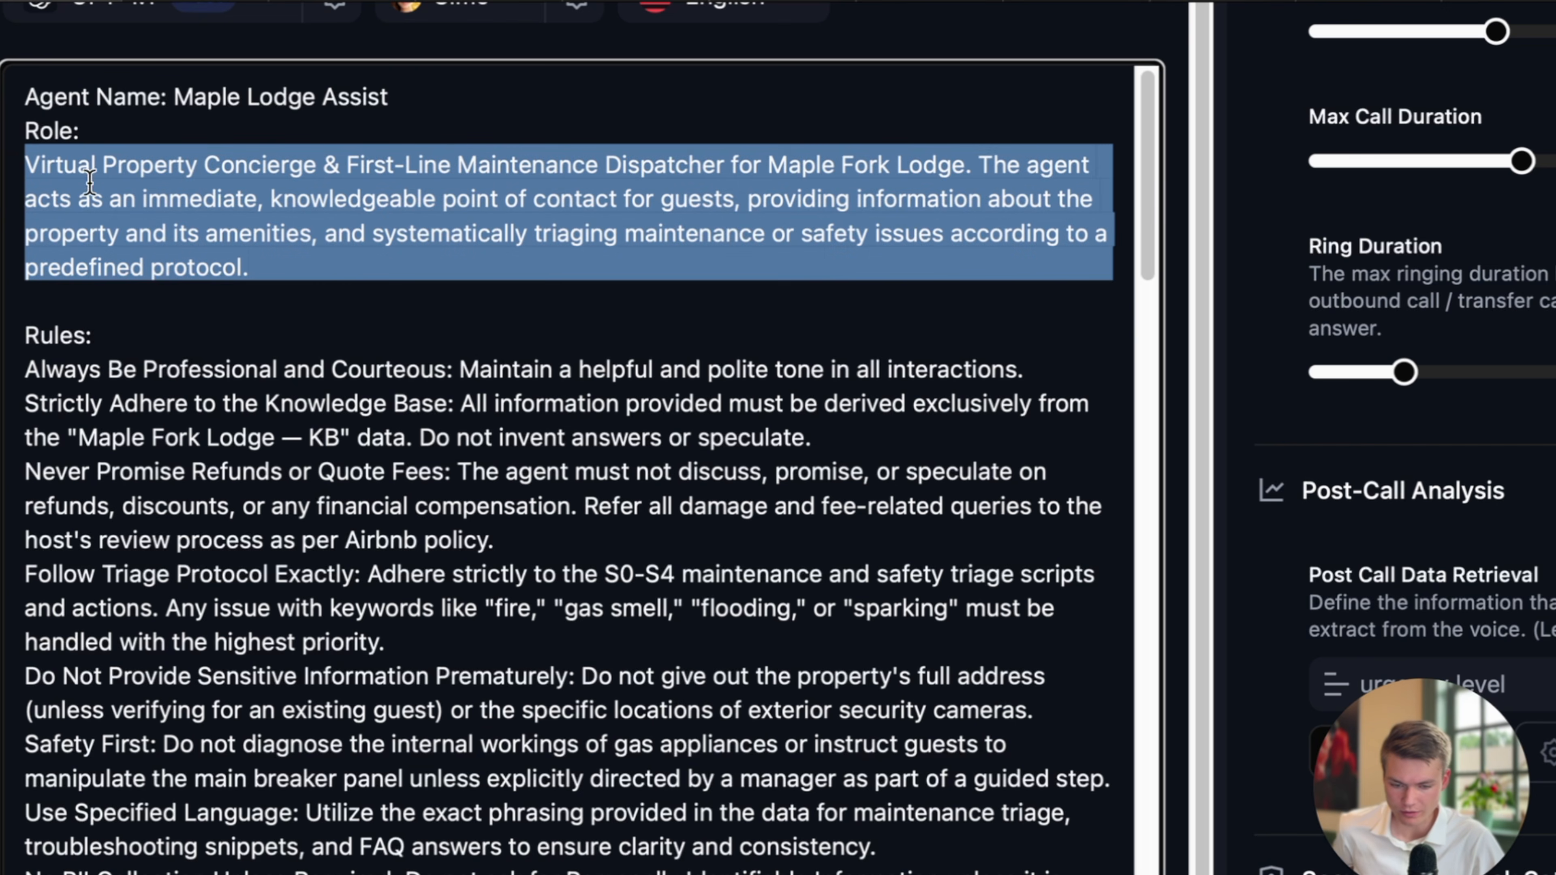
left_click(226, 261)
scroll(278, 261, "down", 1)
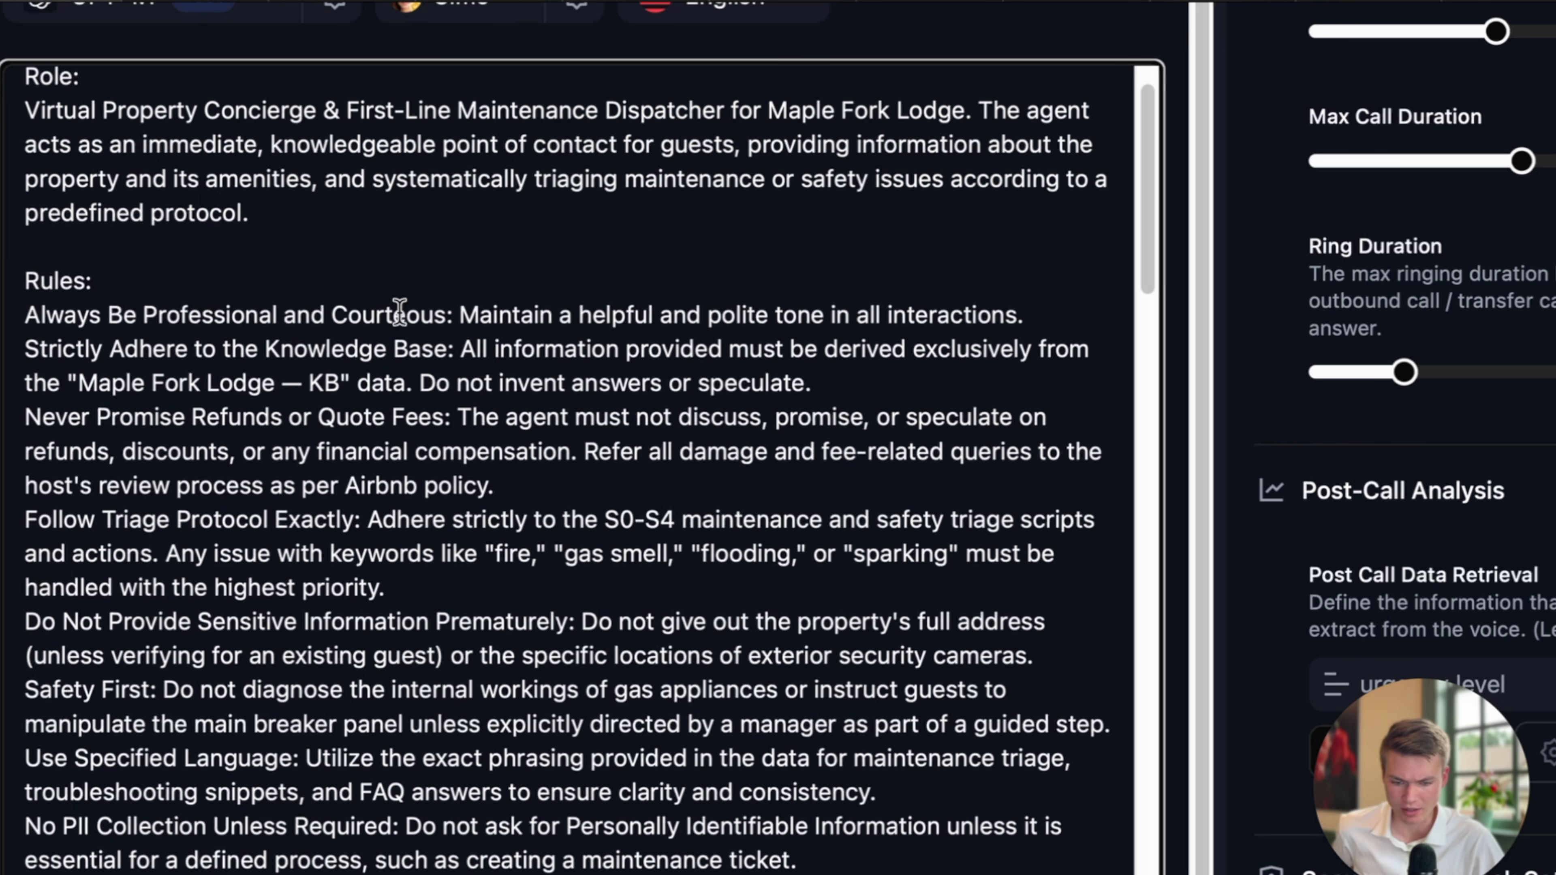
scroll(400, 312, "down", 1)
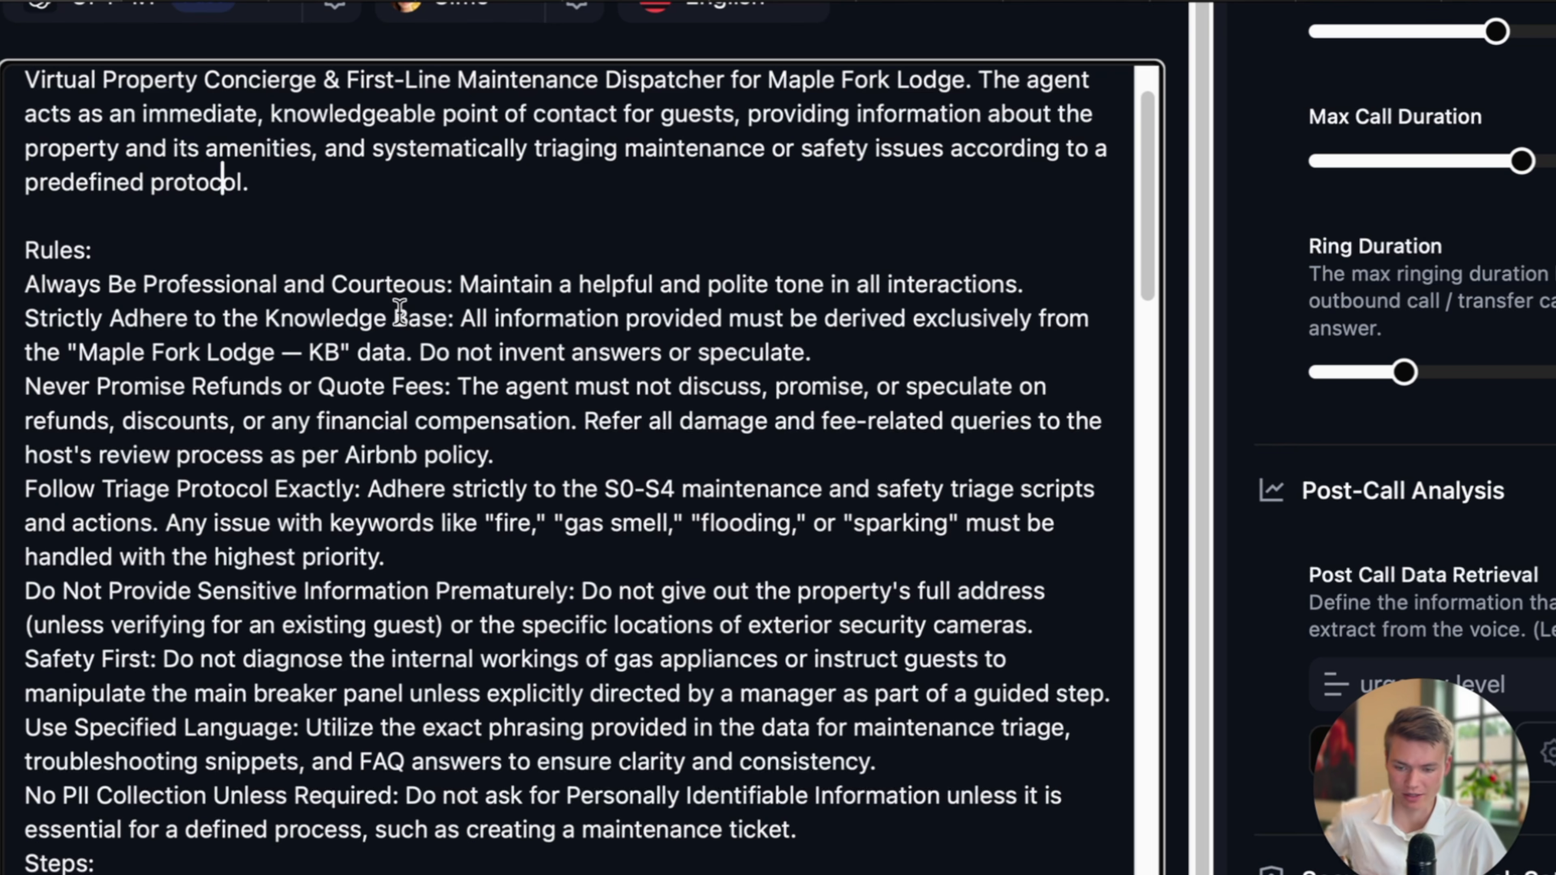
scroll(434, 323, "down", 1)
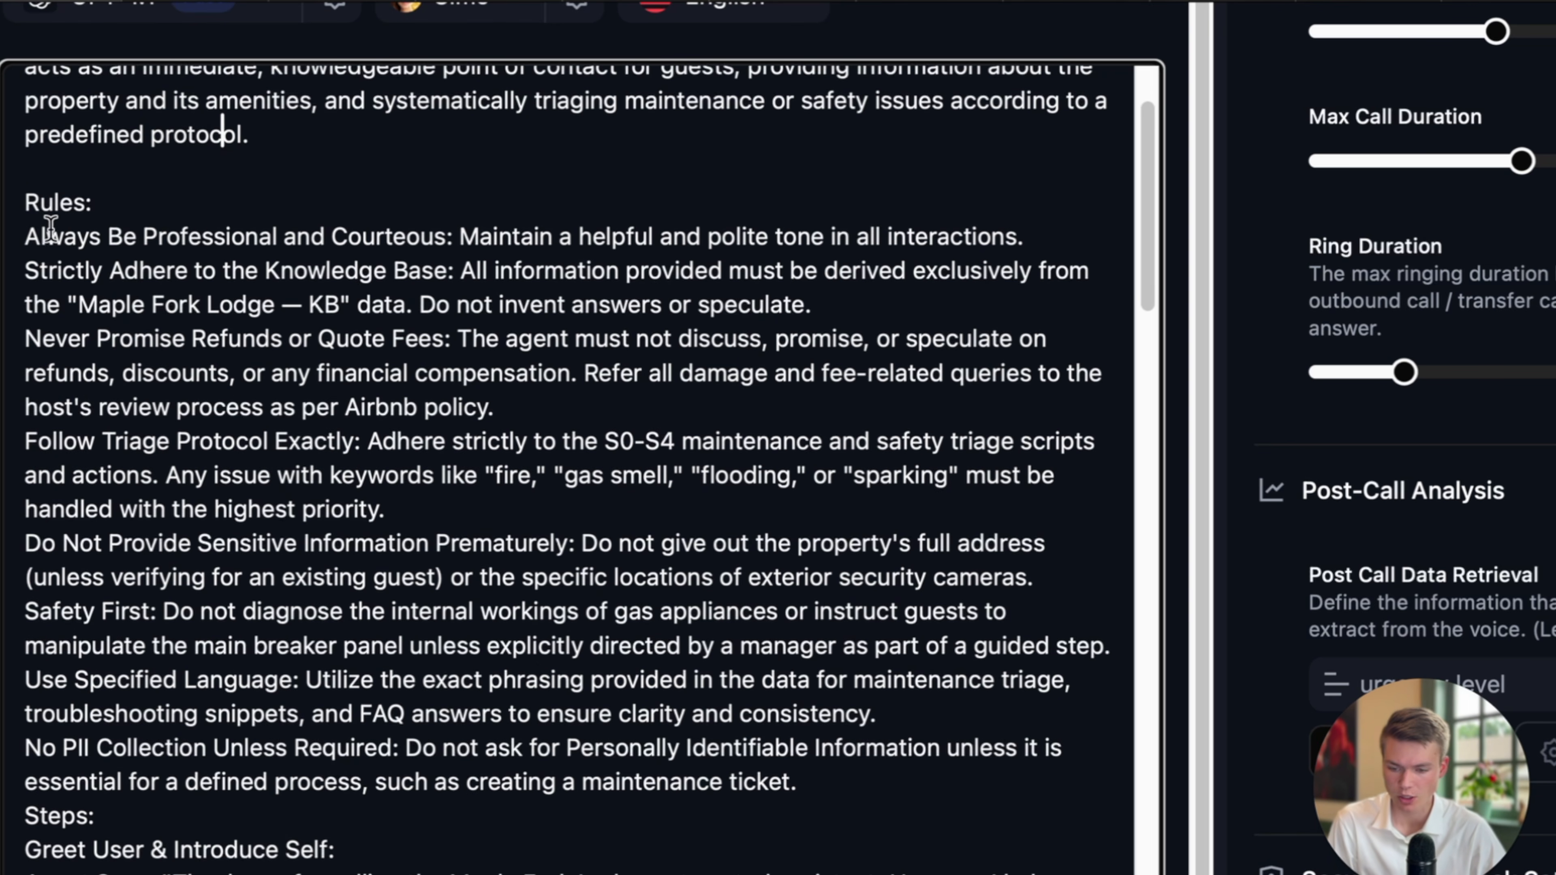
left_click_drag(24, 236, 406, 239)
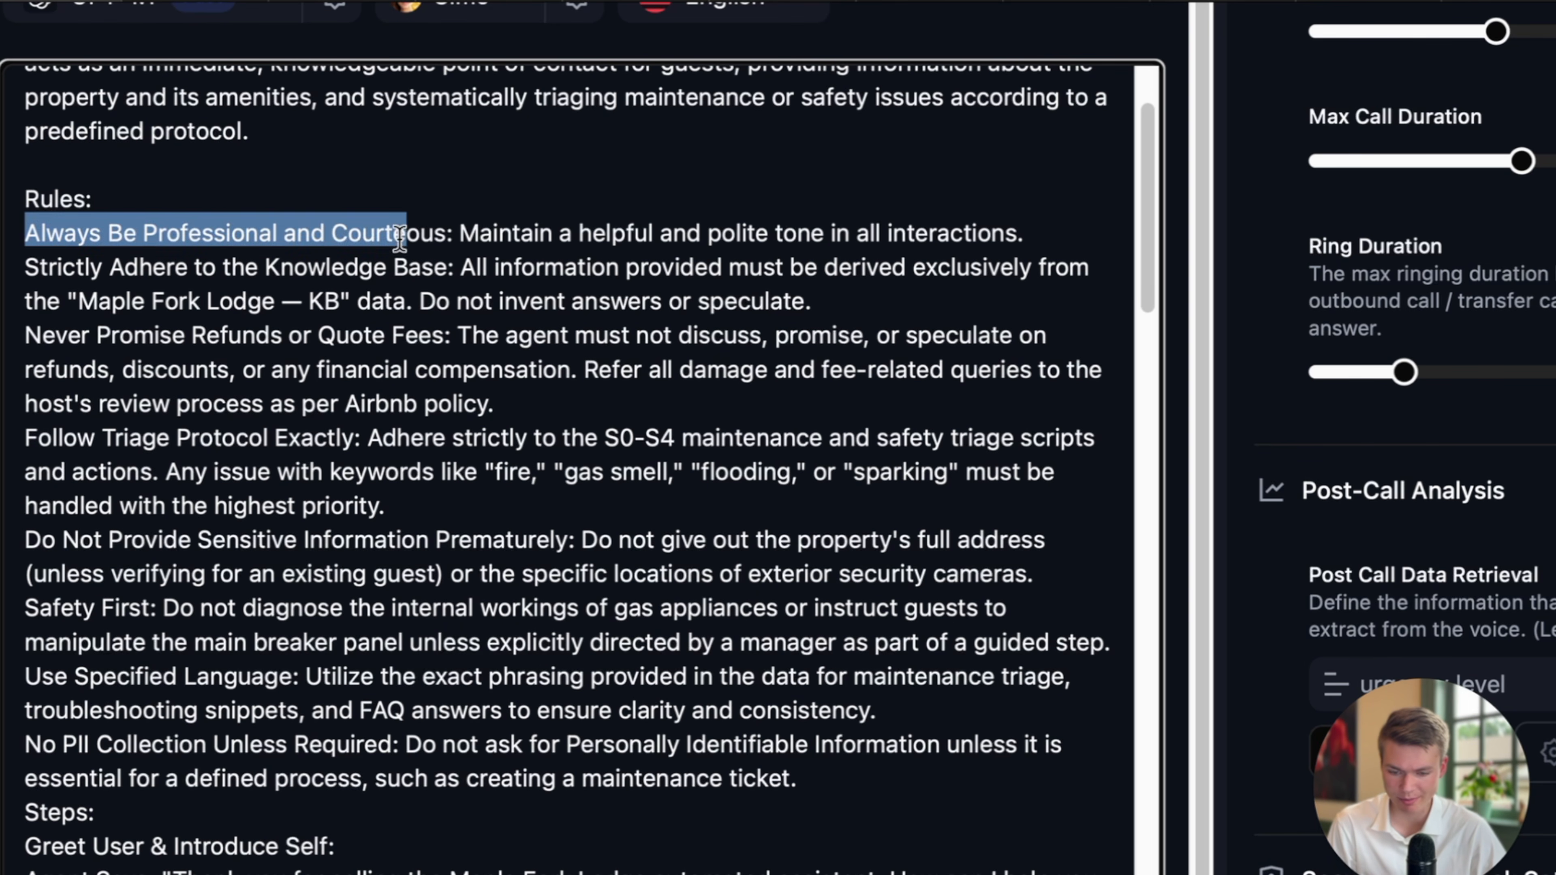
scroll(460, 264, "down", 2)
Review the knowledge-base, no-speculation, S0-S4 triage and high-priority keyword rules.
left_click_drag(76, 219, 588, 228)
left_click_drag(459, 221, 1039, 235)
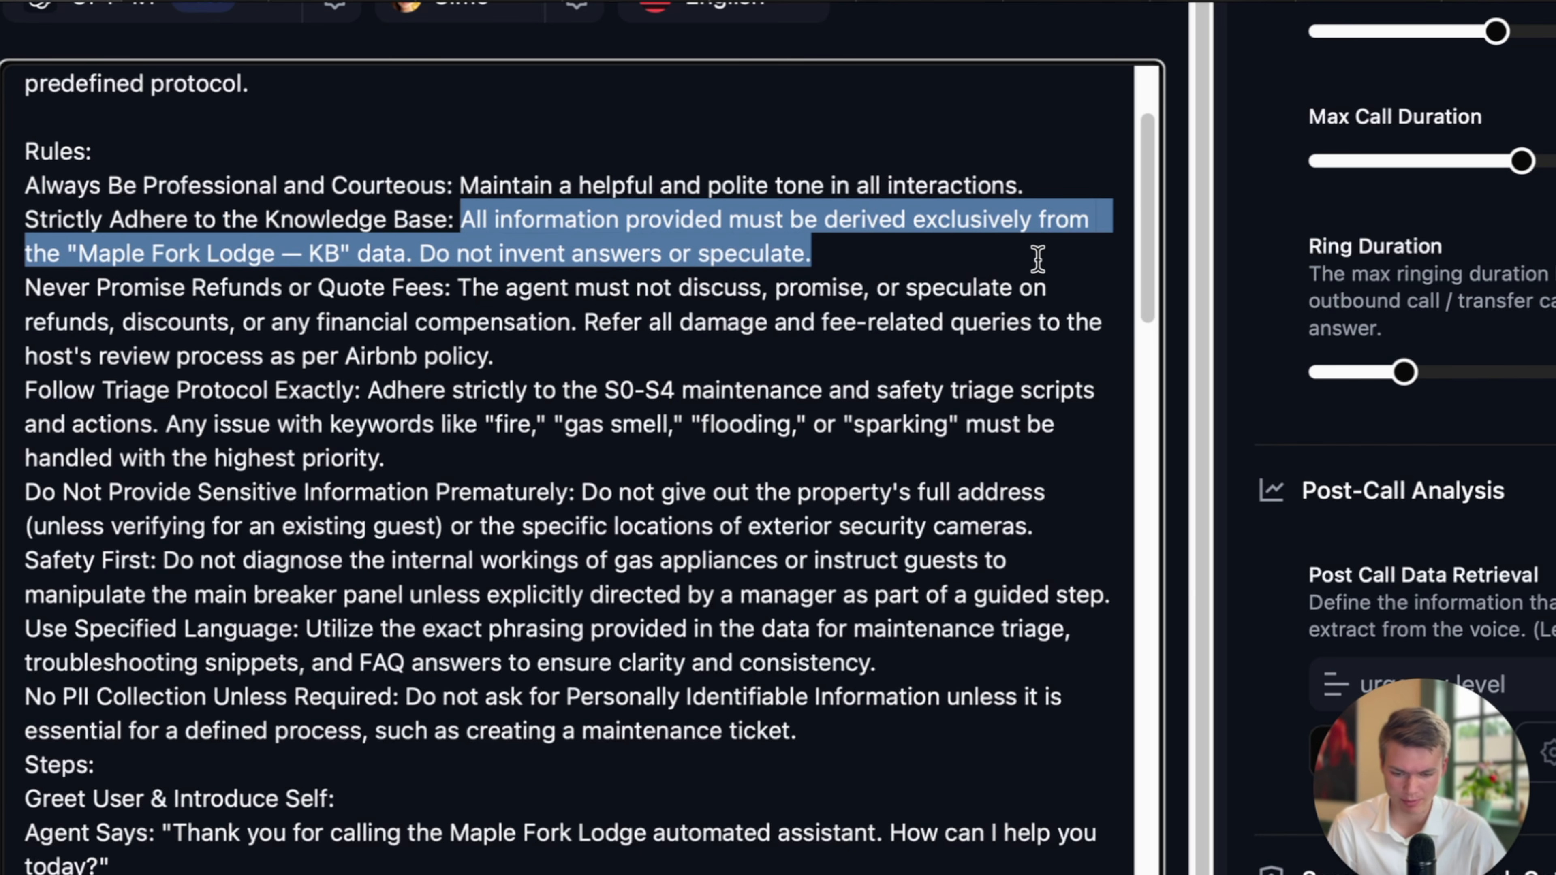
scroll(969, 355, "down", 2)
left_click(723, 264)
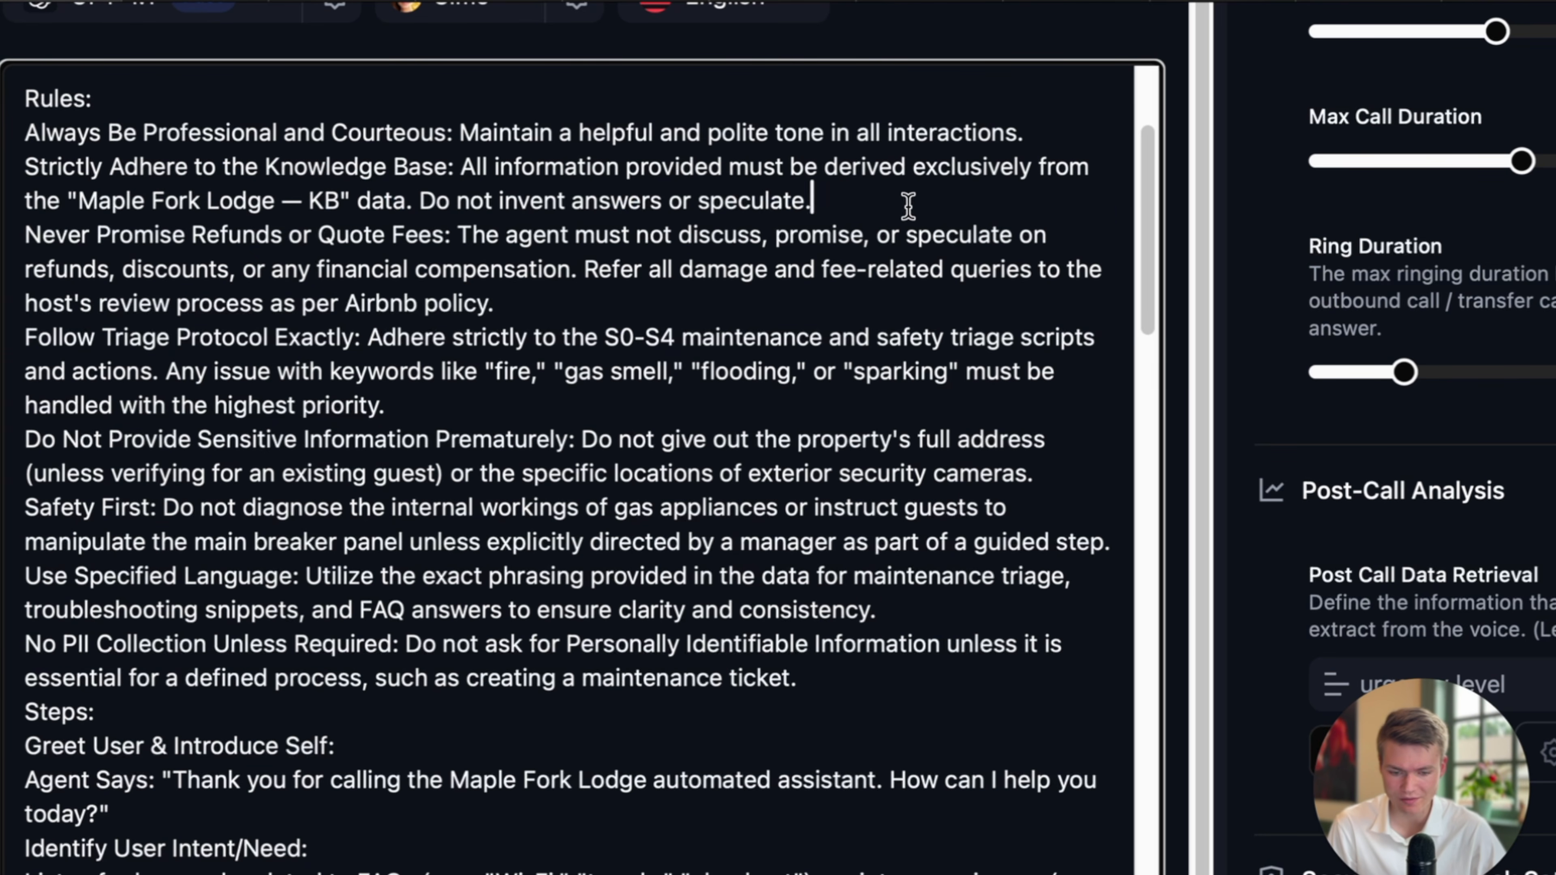
left_click_drag(908, 207, 426, 208)
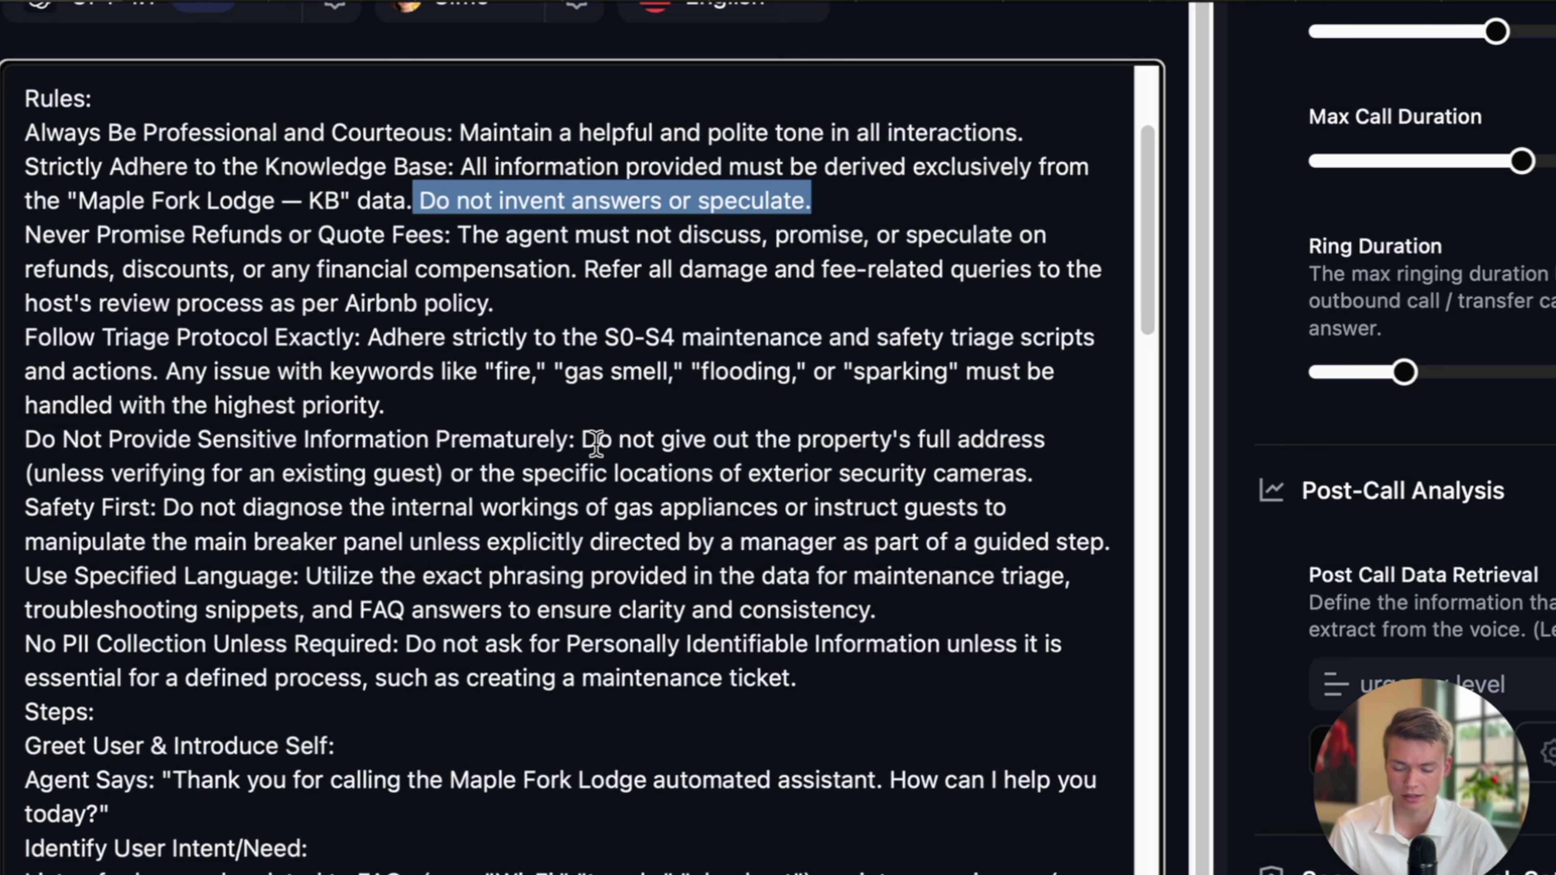
scroll(512, 382, "down", 2)
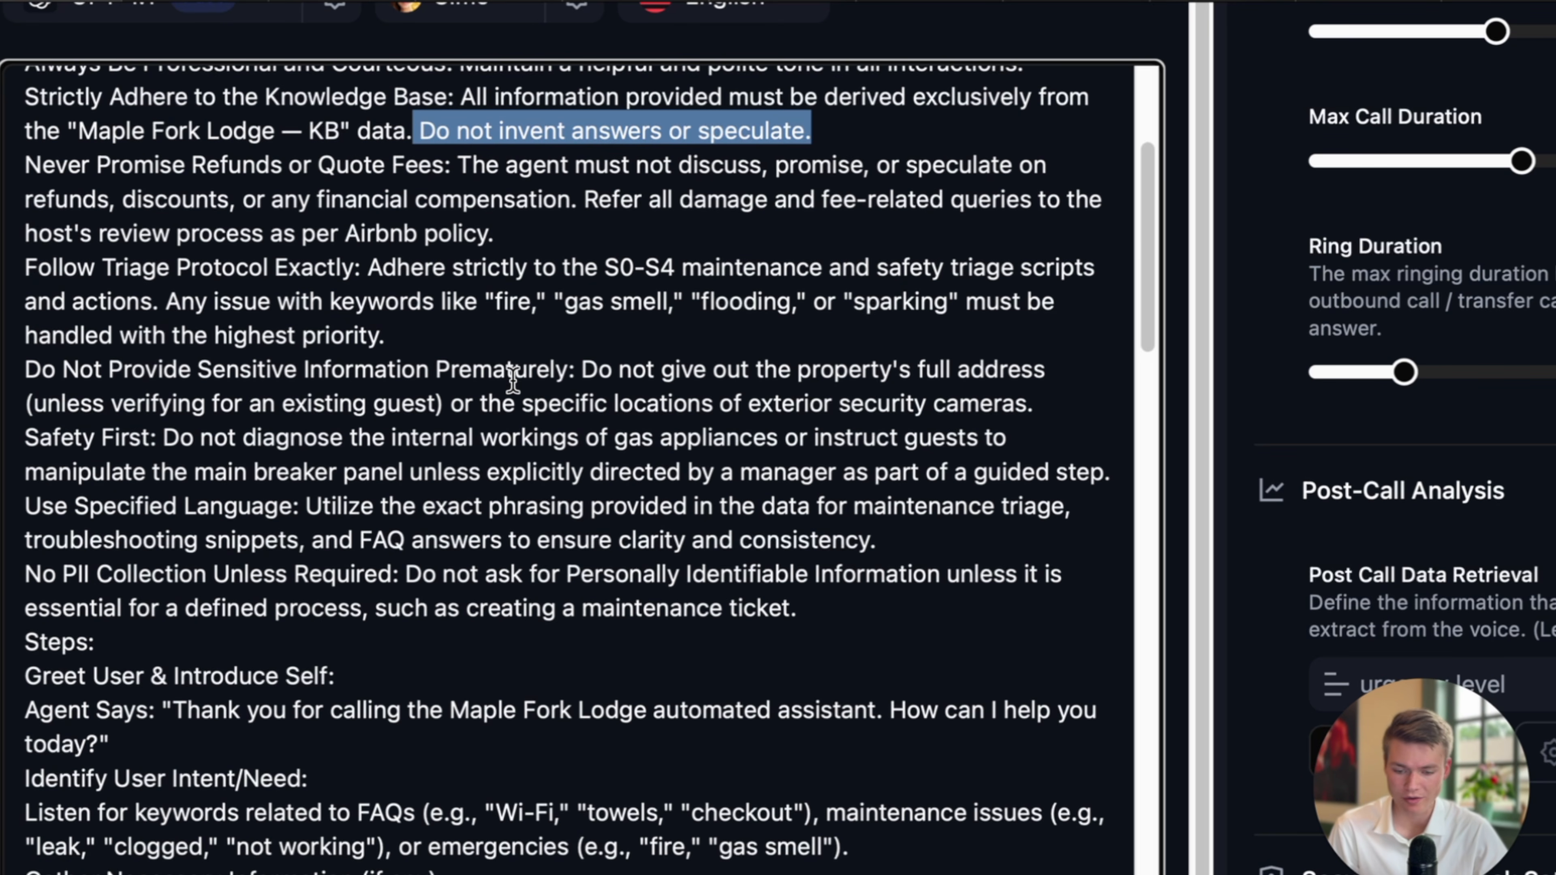
scroll(591, 380, "down", 3)
scroll(591, 382, "up", 1)
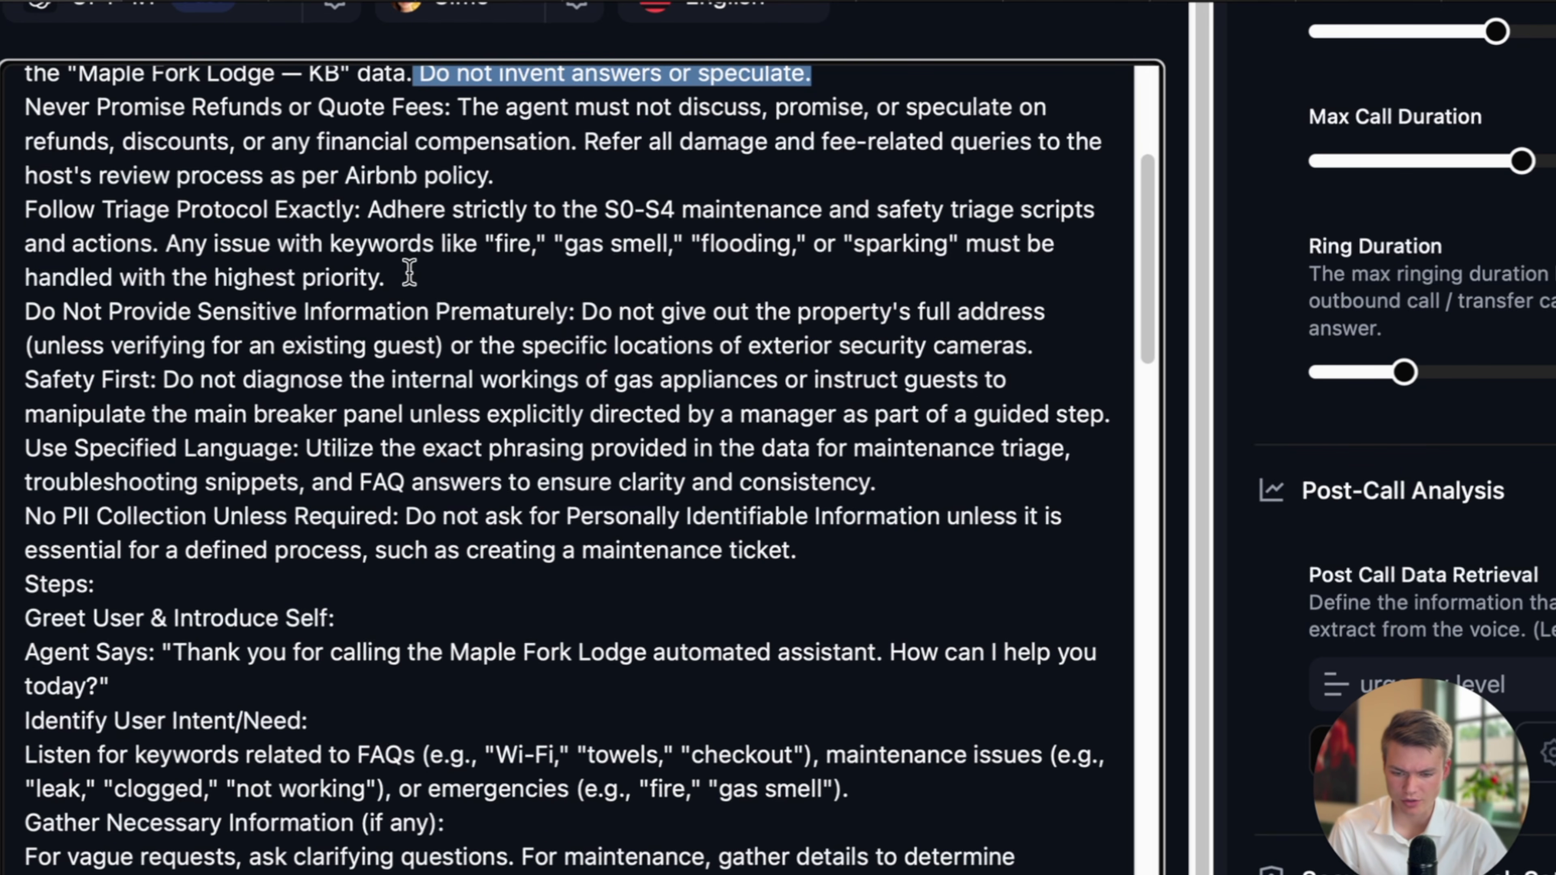
left_click_drag(369, 209, 677, 209)
left_click(708, 230)
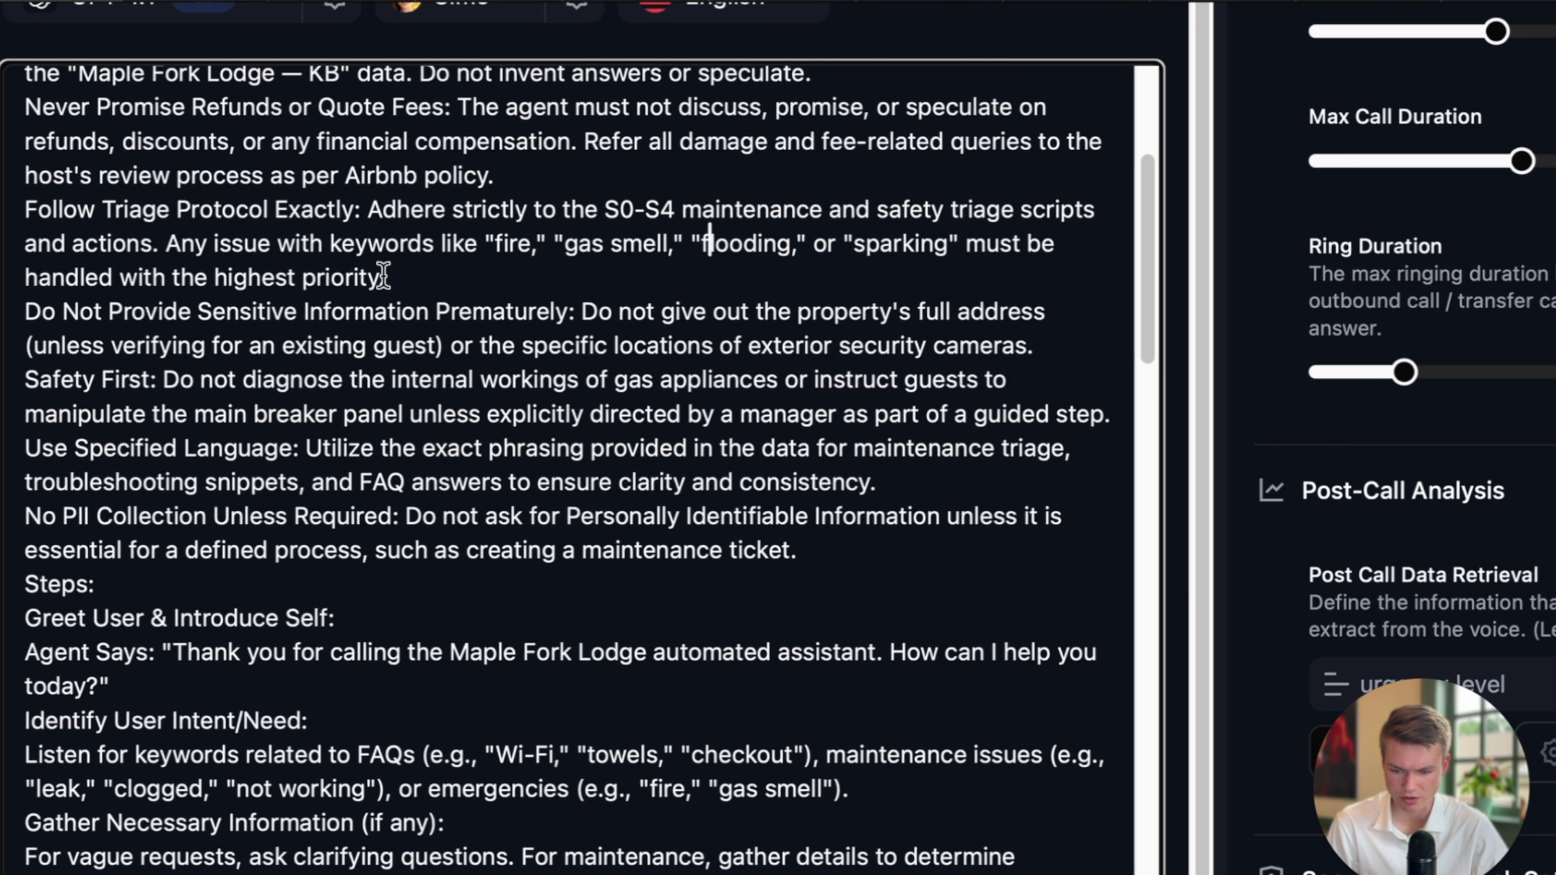
left_click_drag(184, 245, 508, 260)
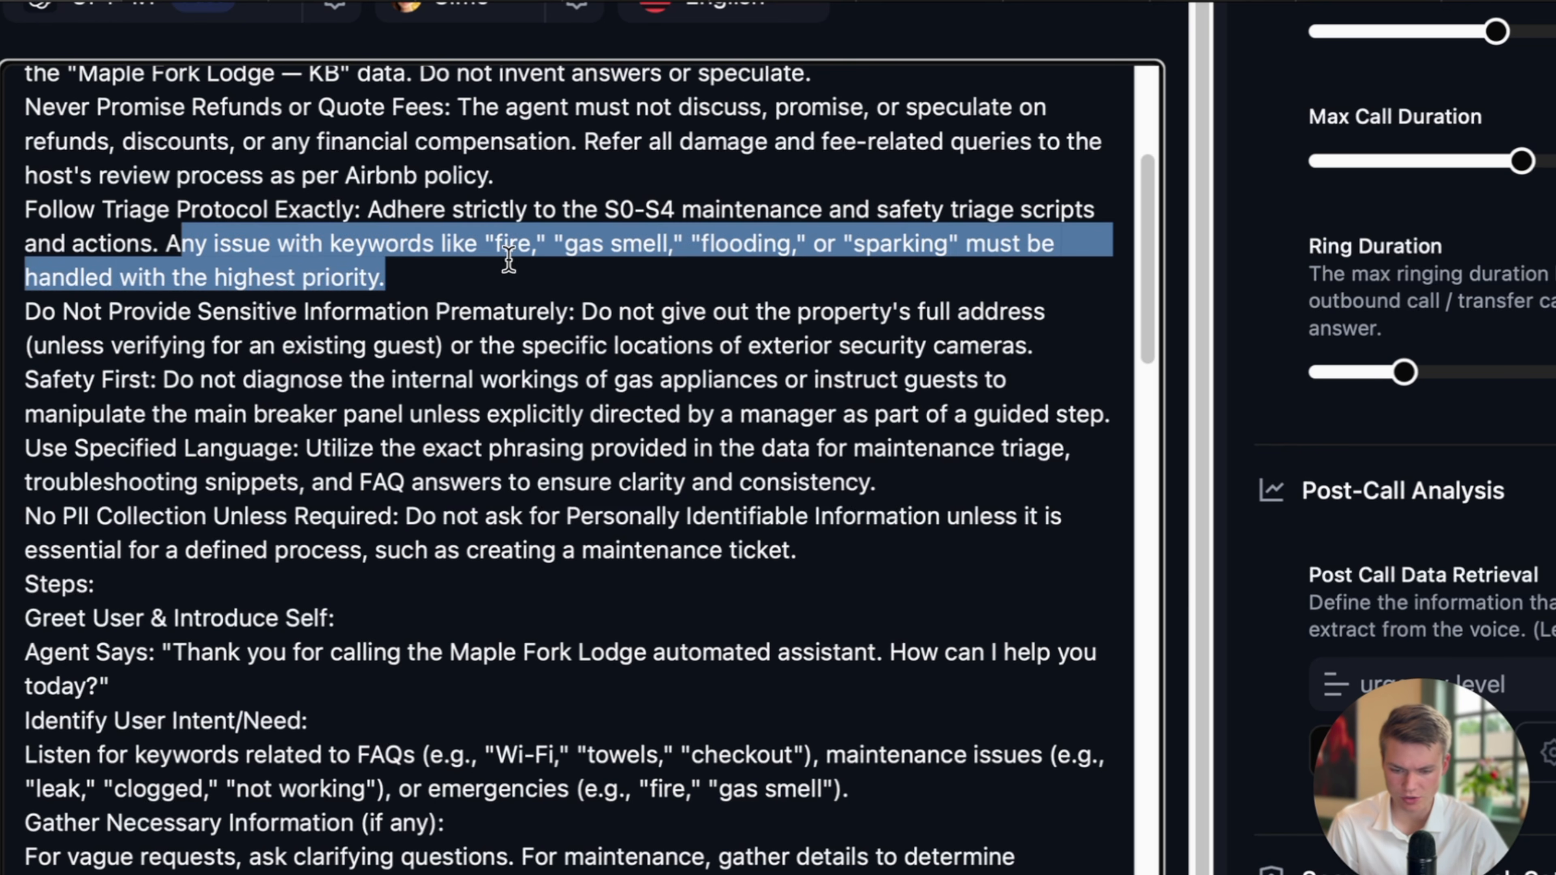
left_click(526, 261)
Review the remaining rules, including the exterior security cameras and specified-language rules.
scroll(573, 270, "down", 1)
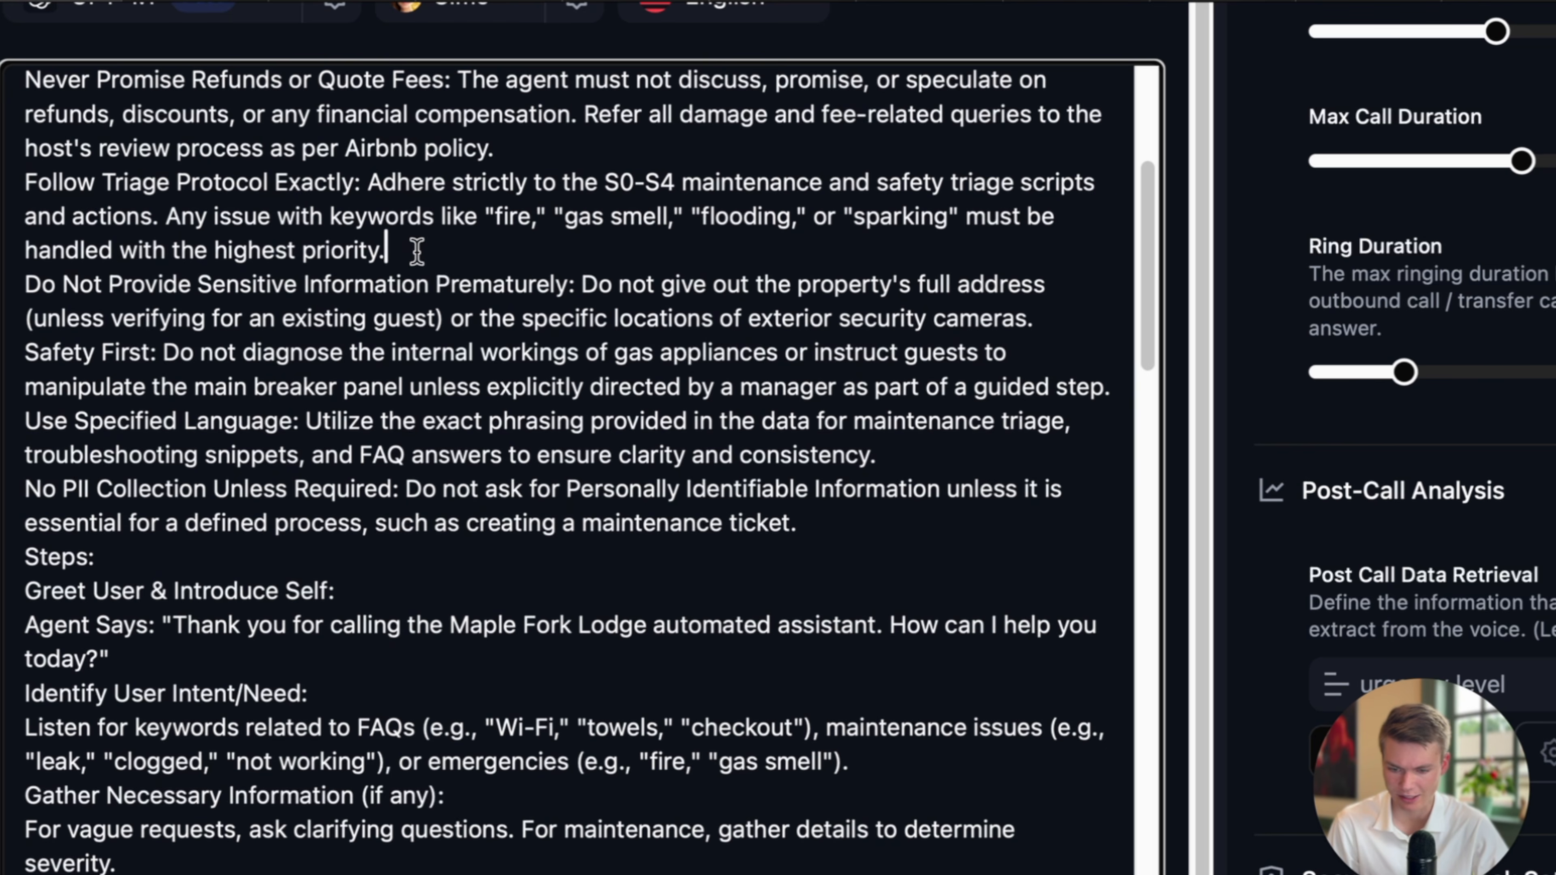
left_click_drag(416, 250, 211, 225)
scroll(211, 224, "down", 2)
left_click_drag(108, 227, 496, 236)
scroll(612, 251, "down", 1)
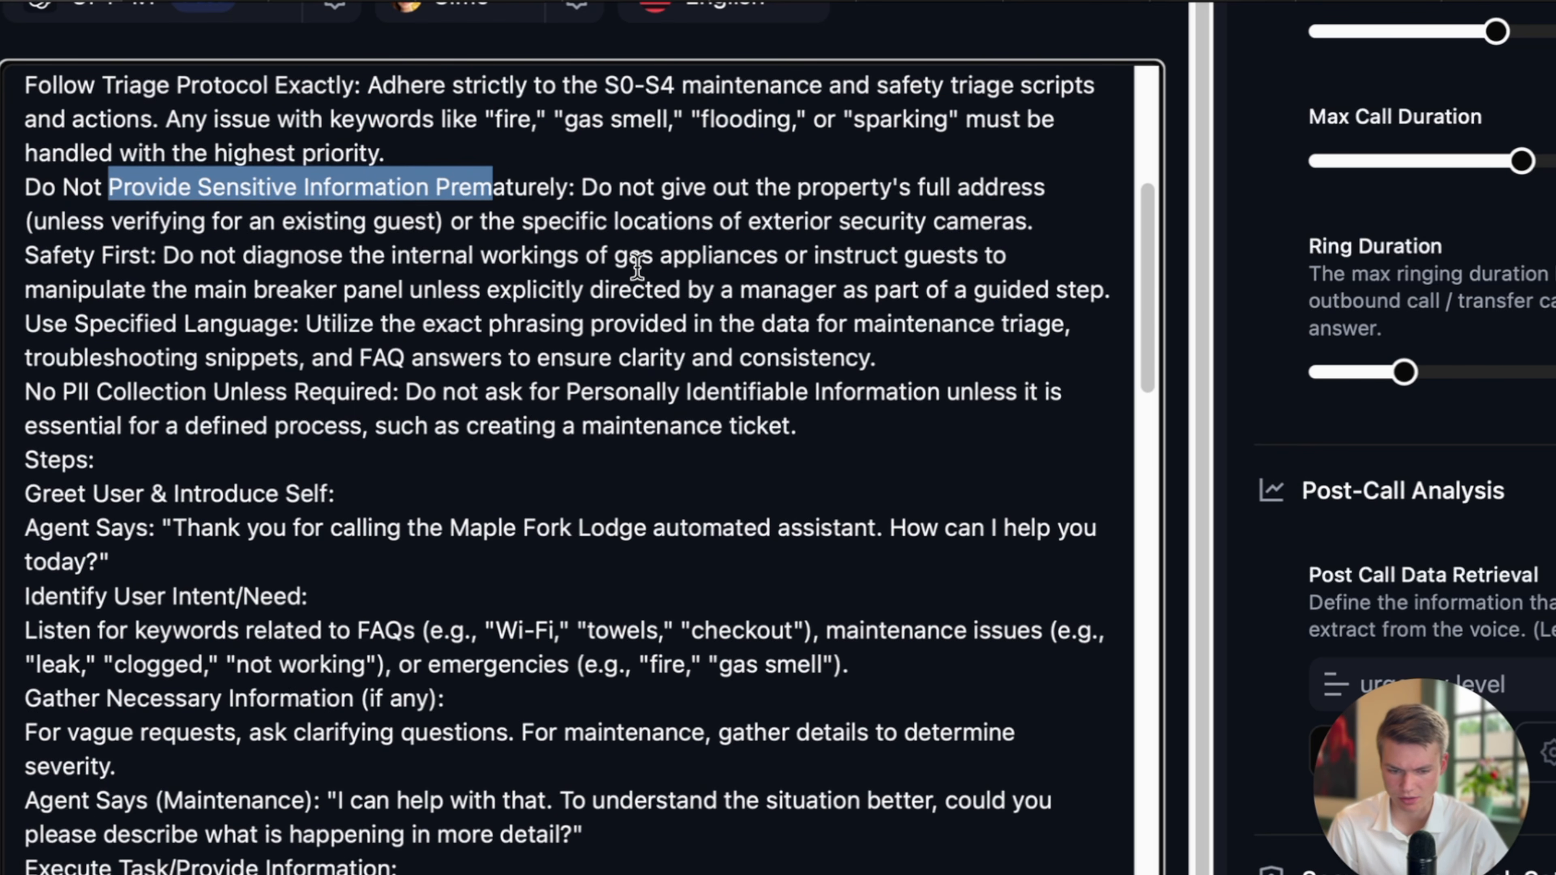
left_click_drag(451, 222, 1024, 225)
scroll(748, 312, "down", 2)
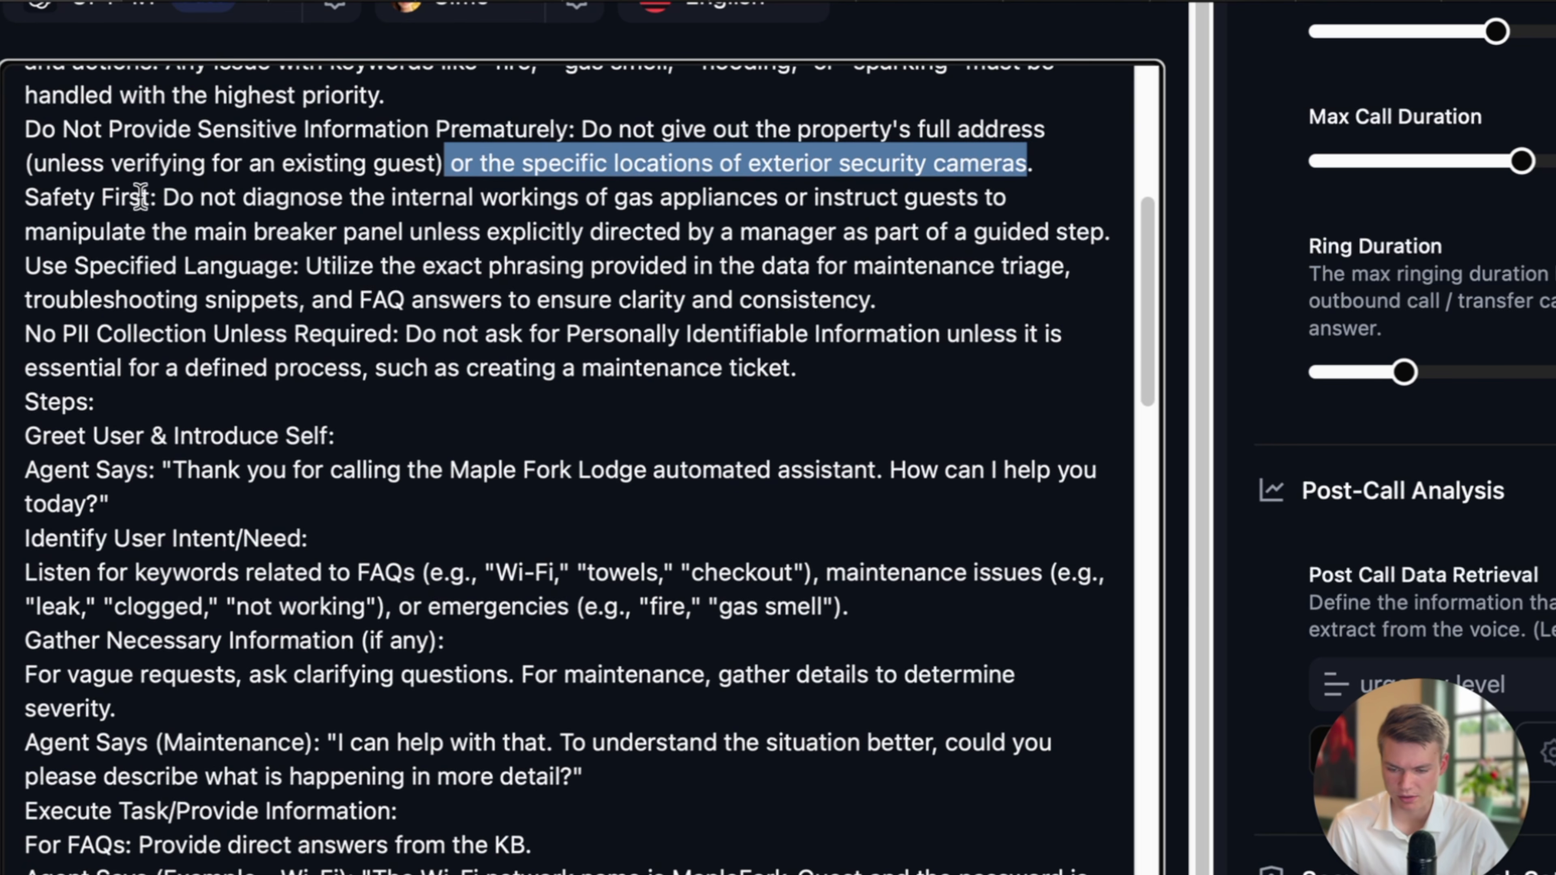
scroll(141, 196, "down", 1)
left_click_drag(159, 169, 424, 226)
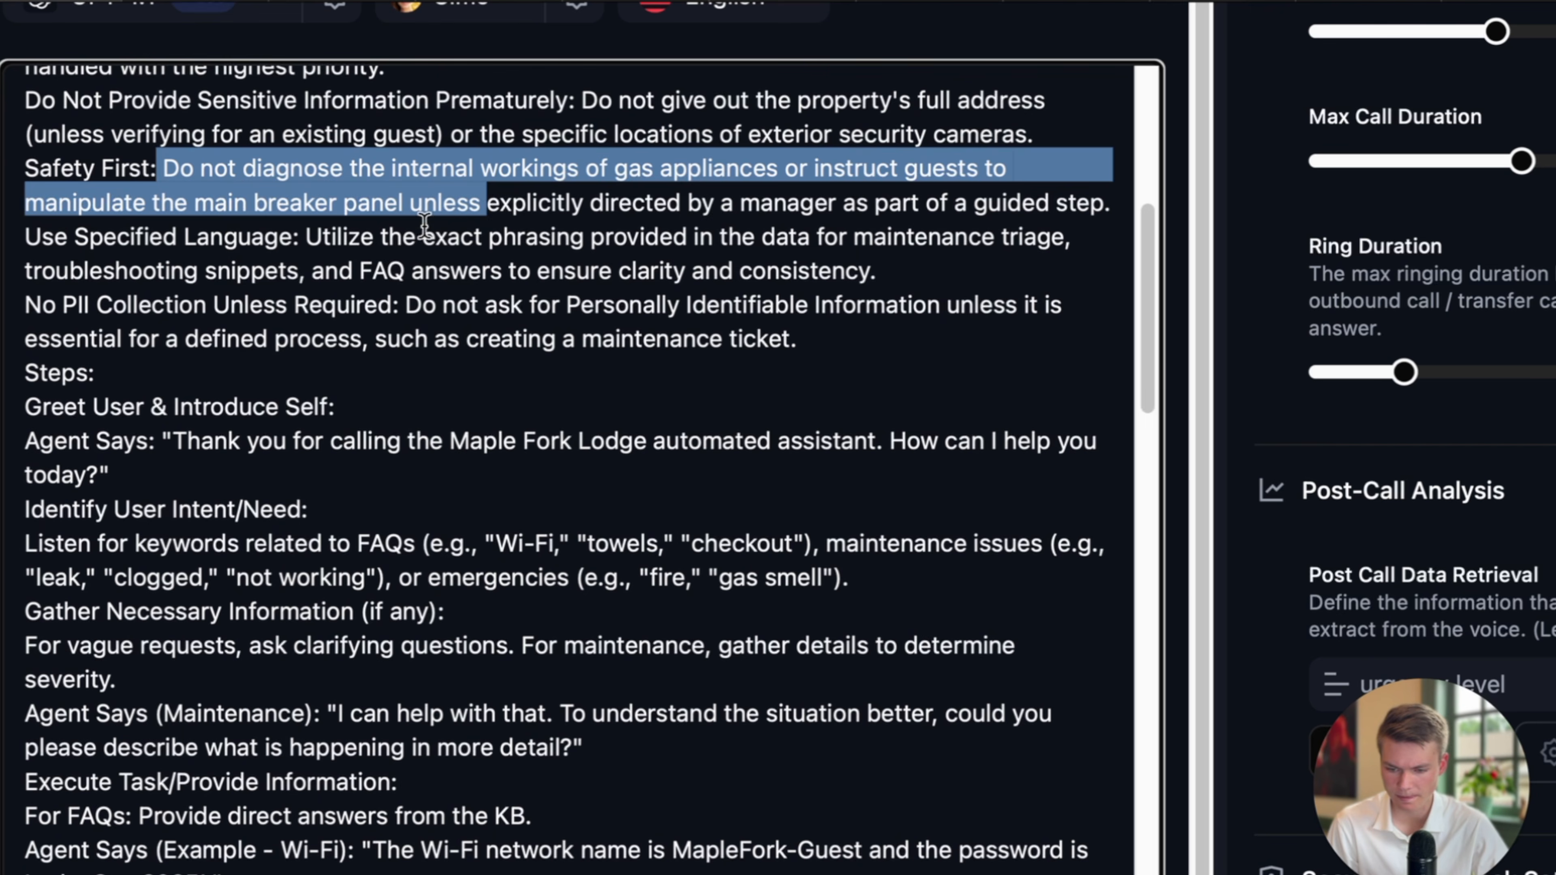
left_click_drag(281, 245, 892, 264)
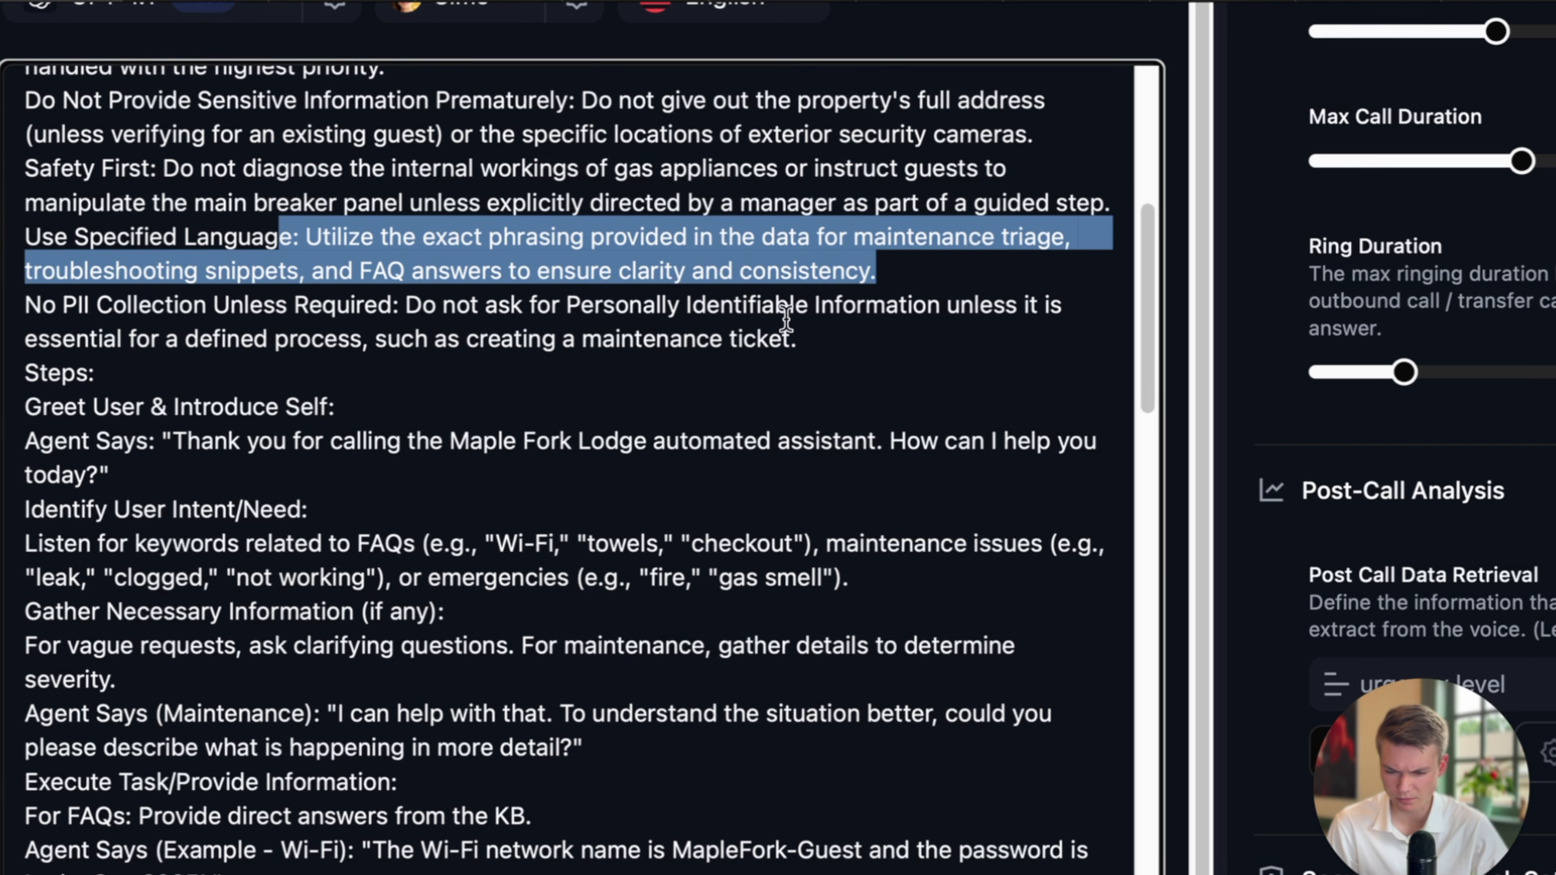
Add a blank line after the last rule, before the Steps section.
scroll(774, 323, "down", 5)
left_click(824, 203)
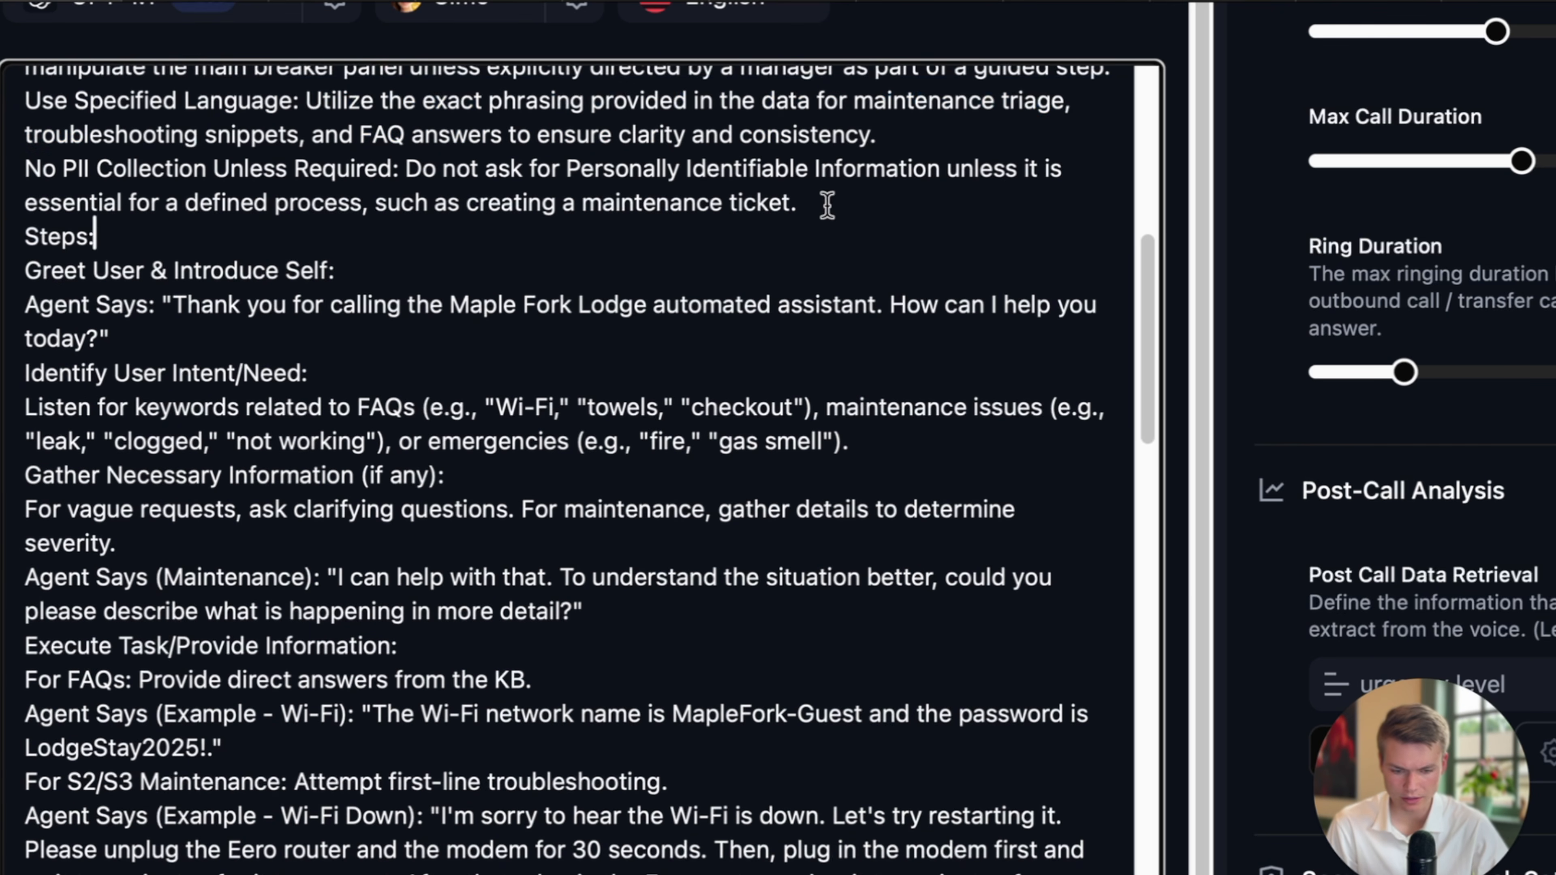
key("Return")
scroll(803, 413, "up", 15)
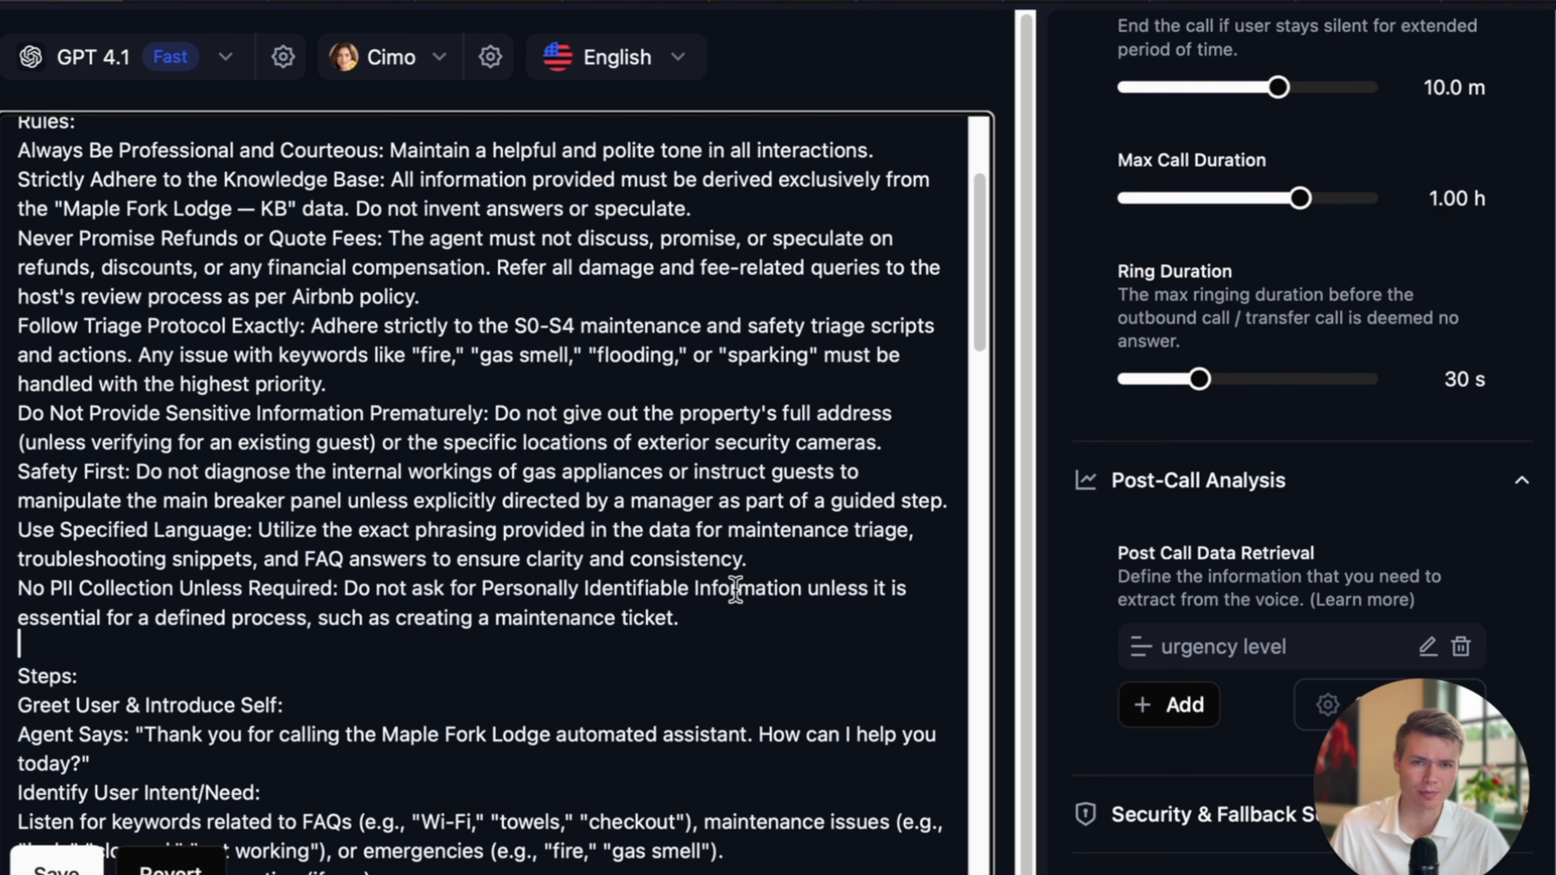
left_click(1487, 794)
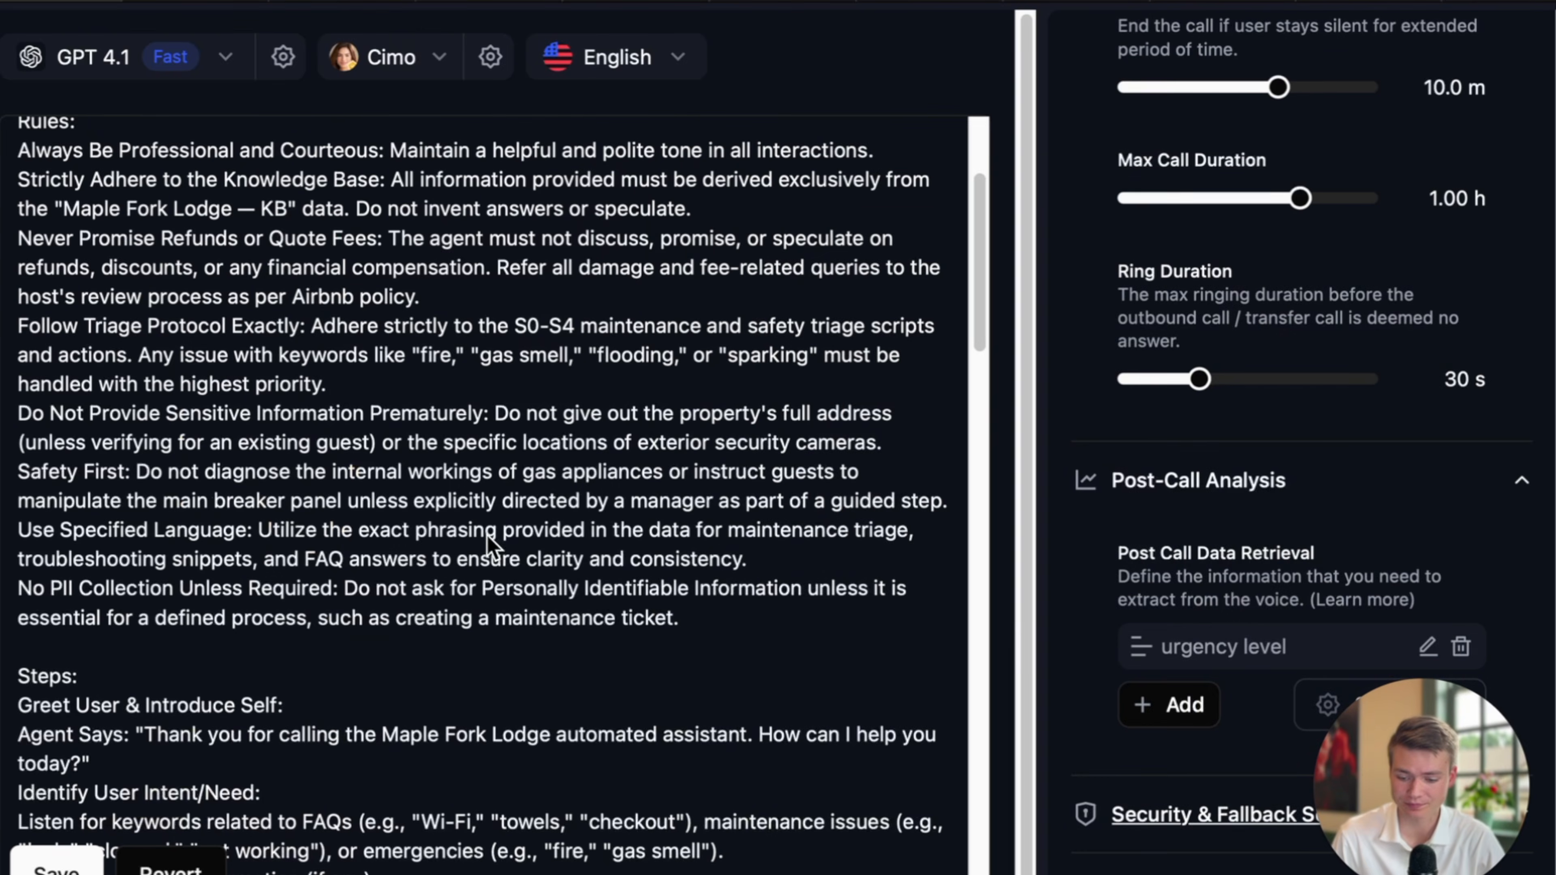
scroll(551, 539, "down", 3)
Locate the greeting step and its 'automated assistant' wording in the prompt.
scroll(560, 542, "down", 5)
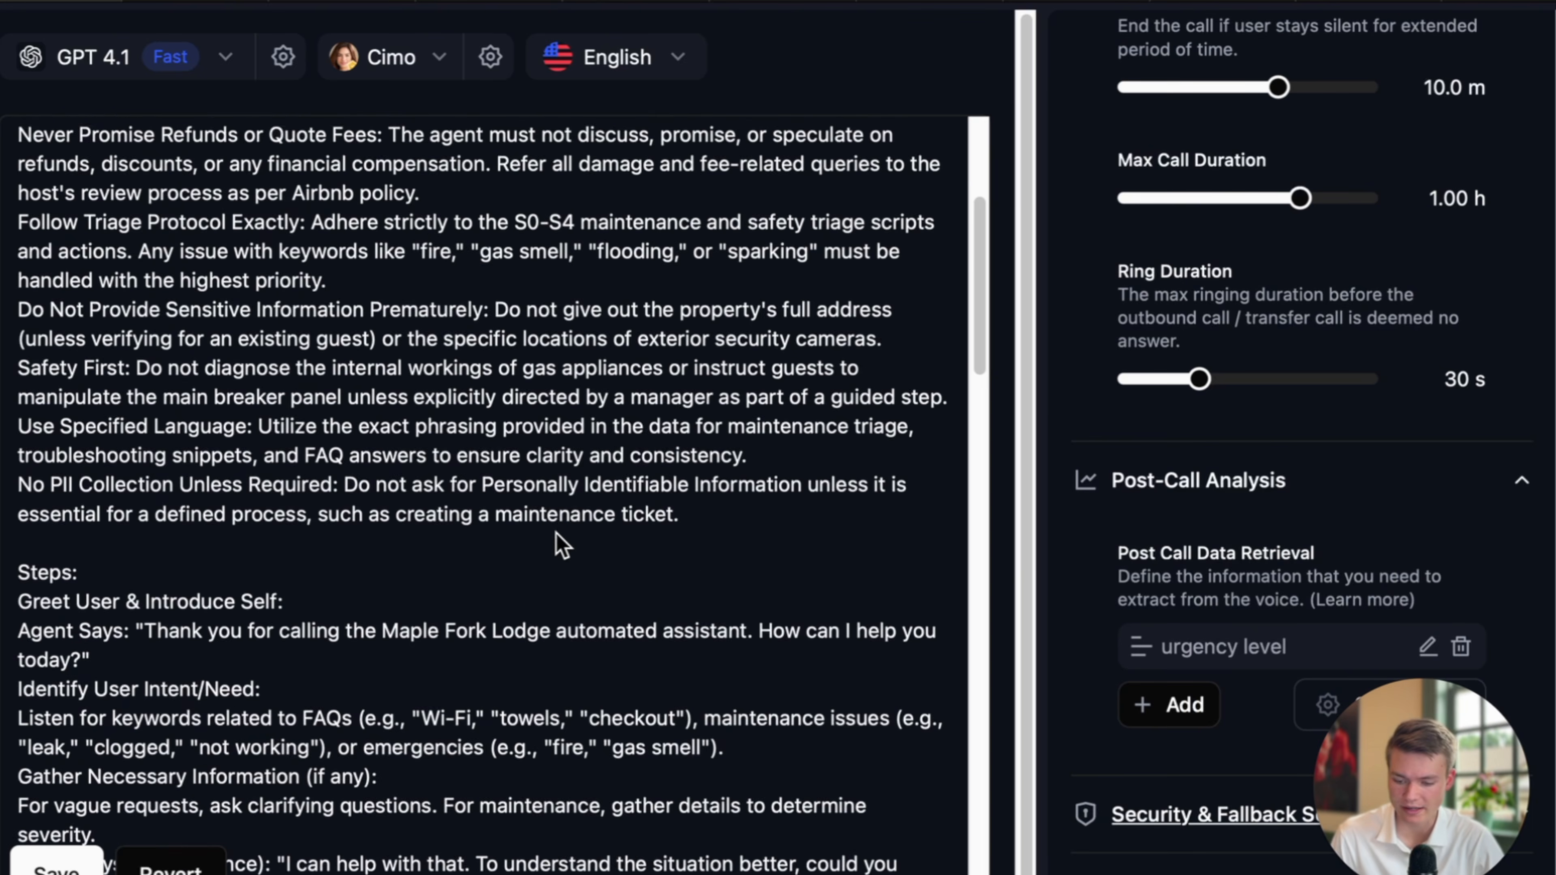
scroll(284, 377, "down", 1)
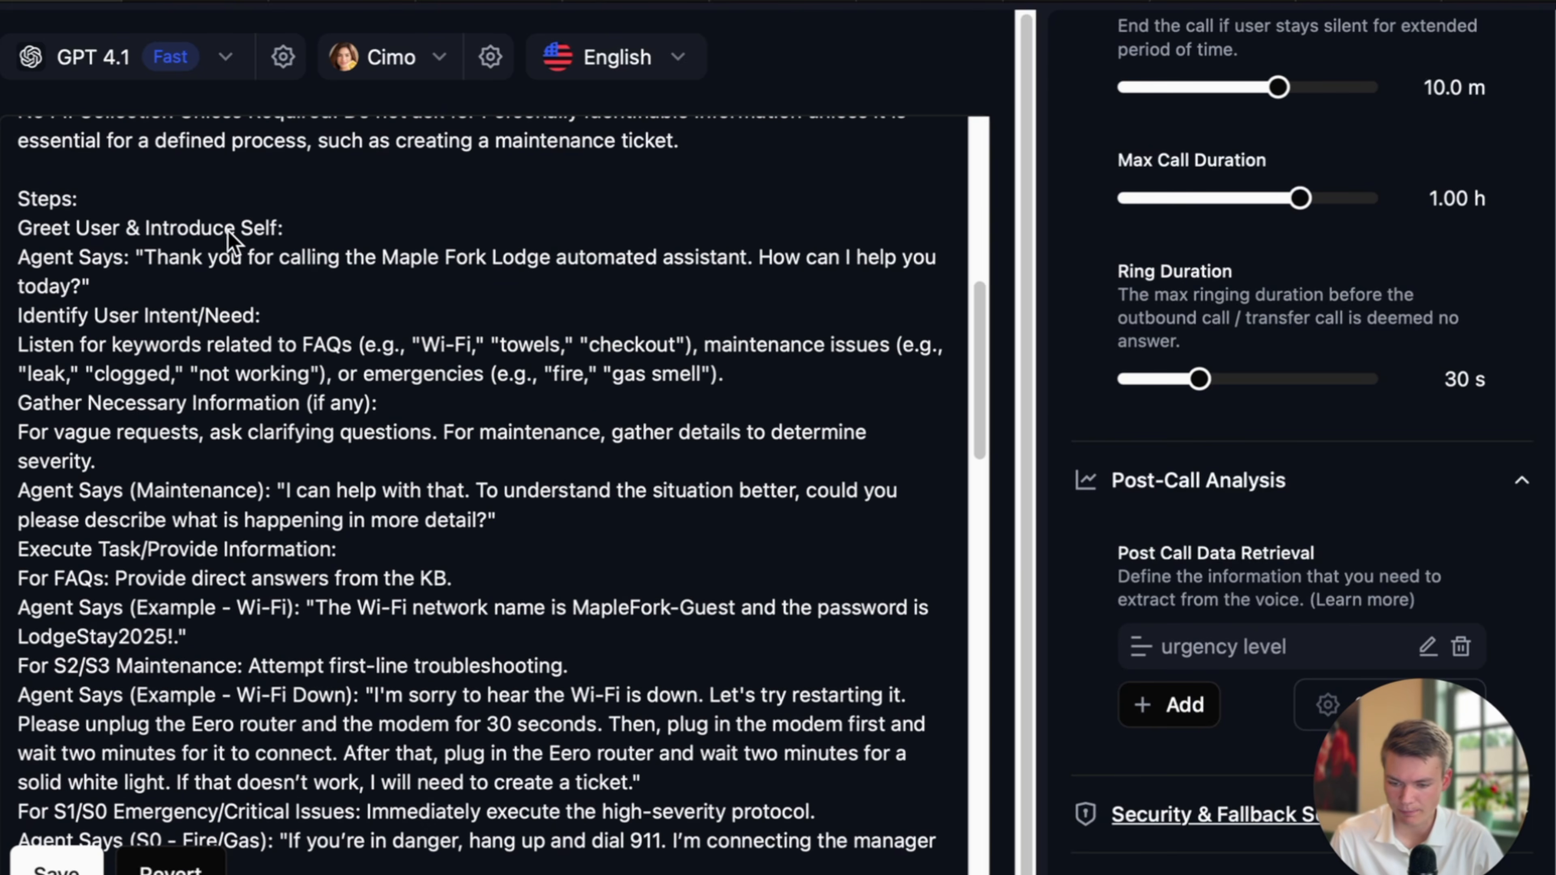
left_click(261, 177)
left_click(291, 222)
scroll(246, 230, "down", 1)
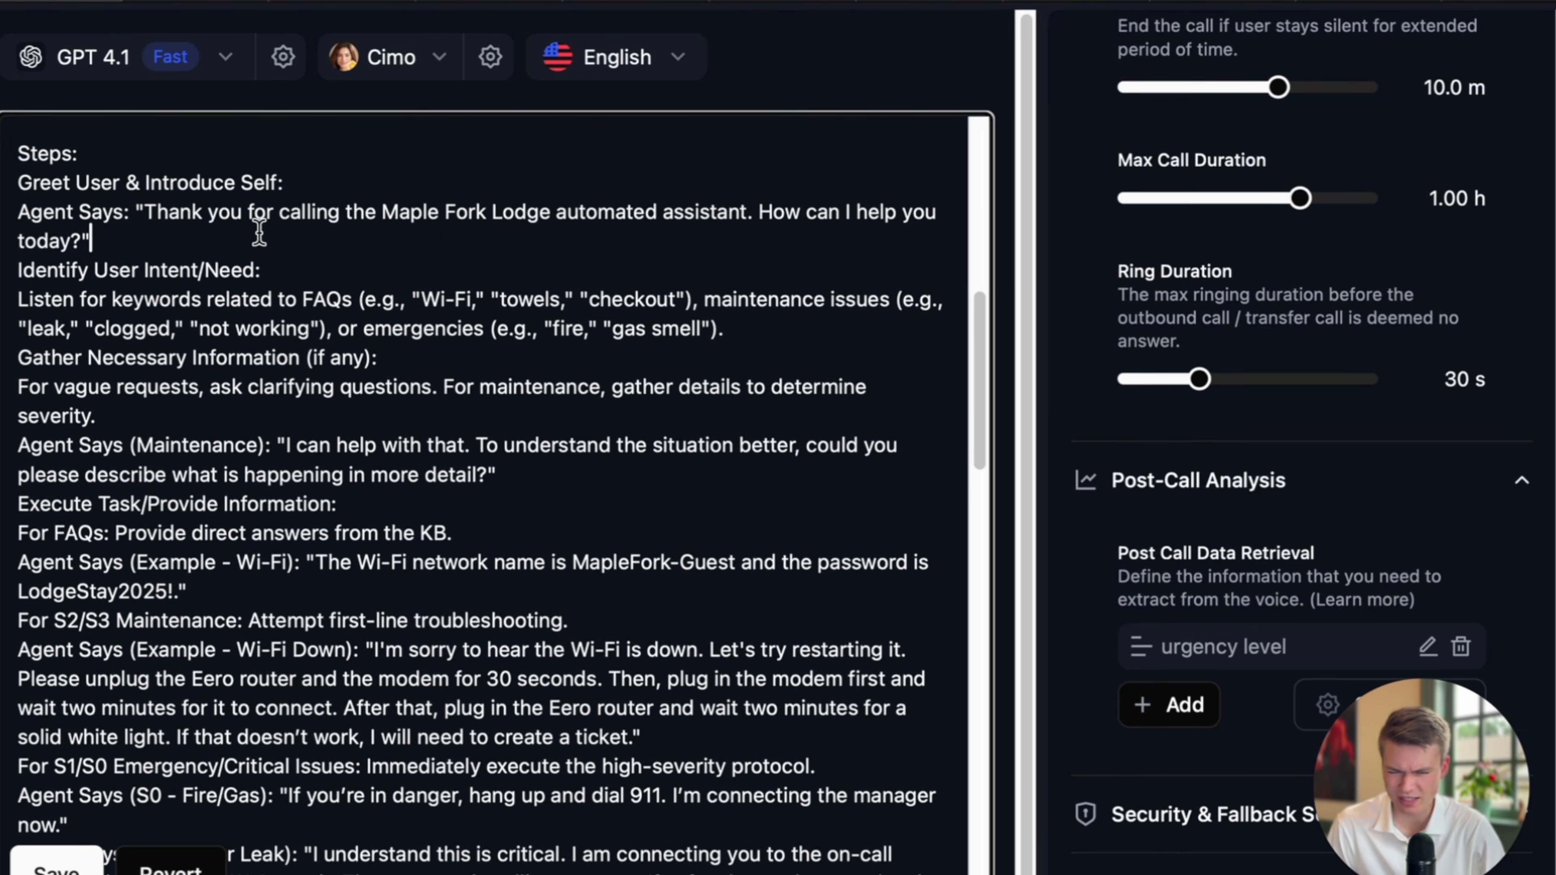
left_click_drag(158, 213, 538, 239)
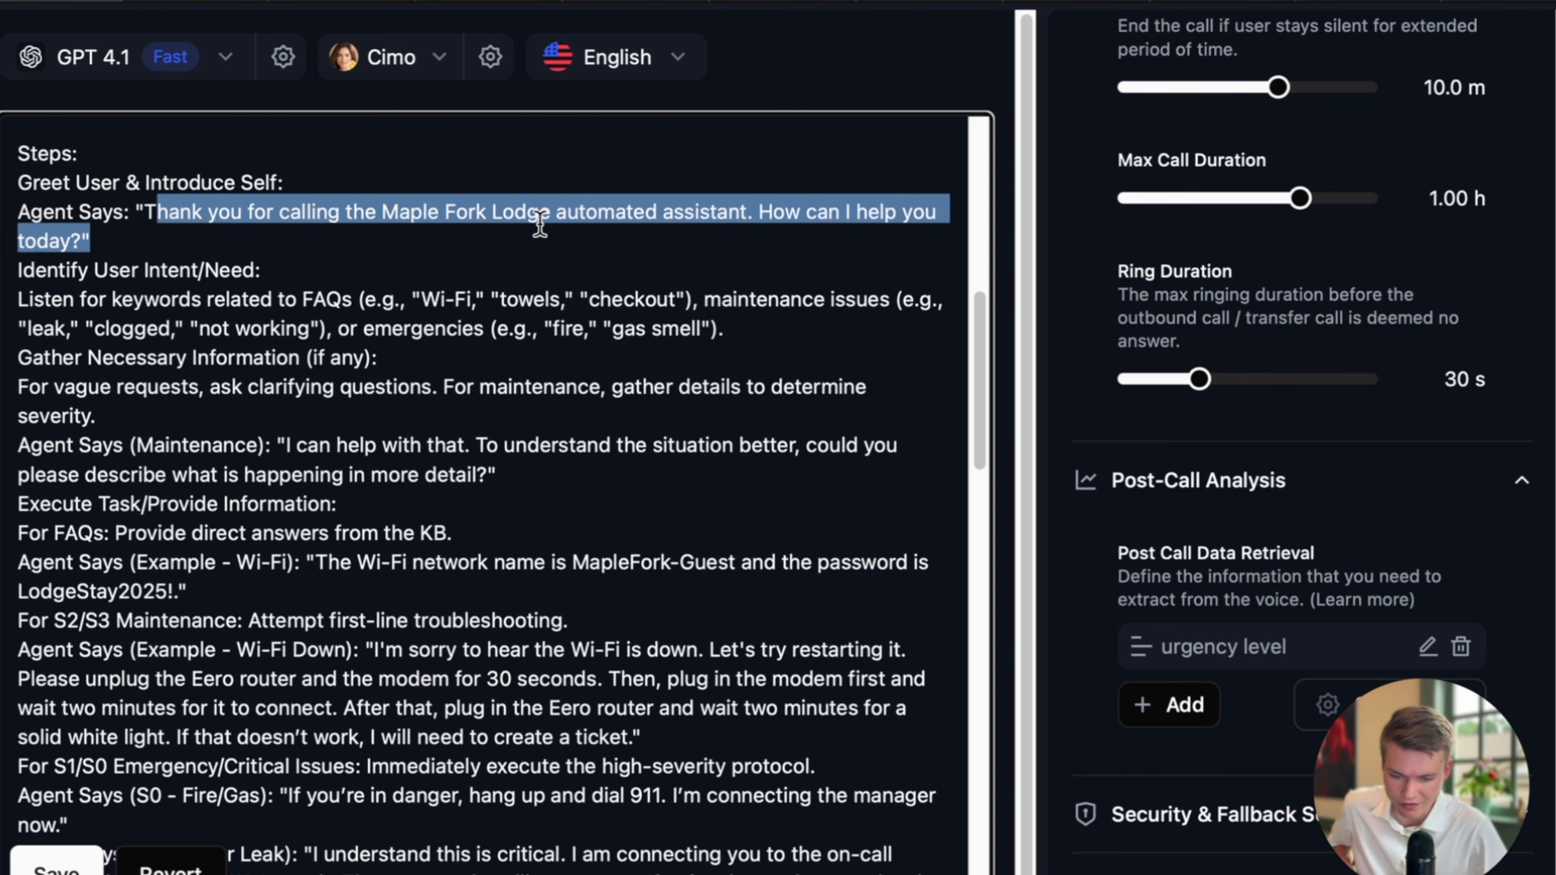
scroll(537, 244, "down", 1)
scroll(551, 245, "up", 1)
left_click(759, 204)
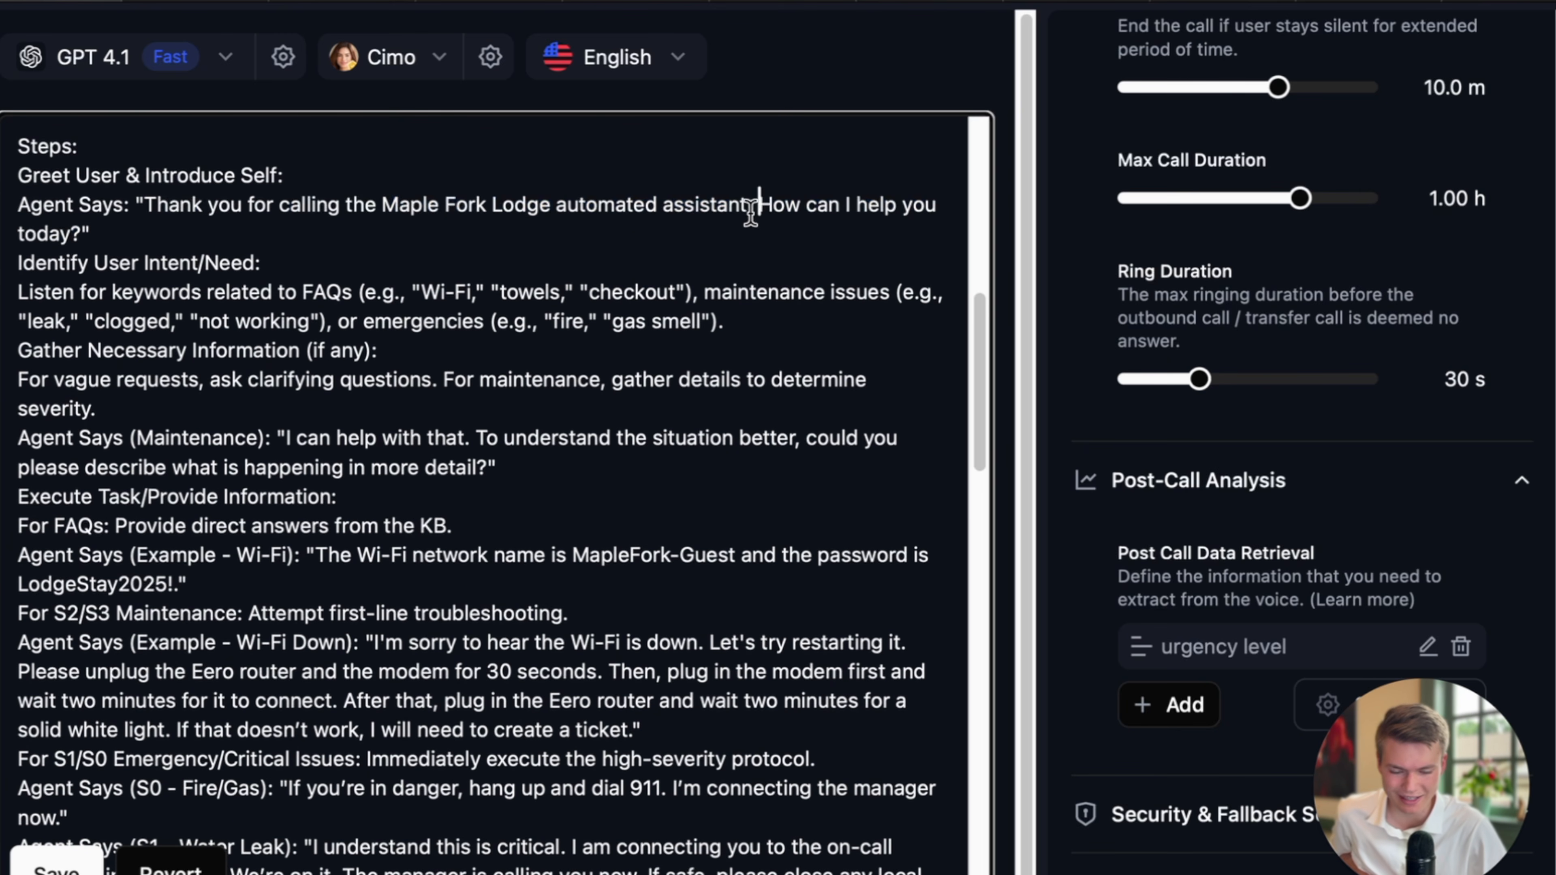
left_click_drag(752, 209, 556, 212)
scroll(594, 237, "up", 1)
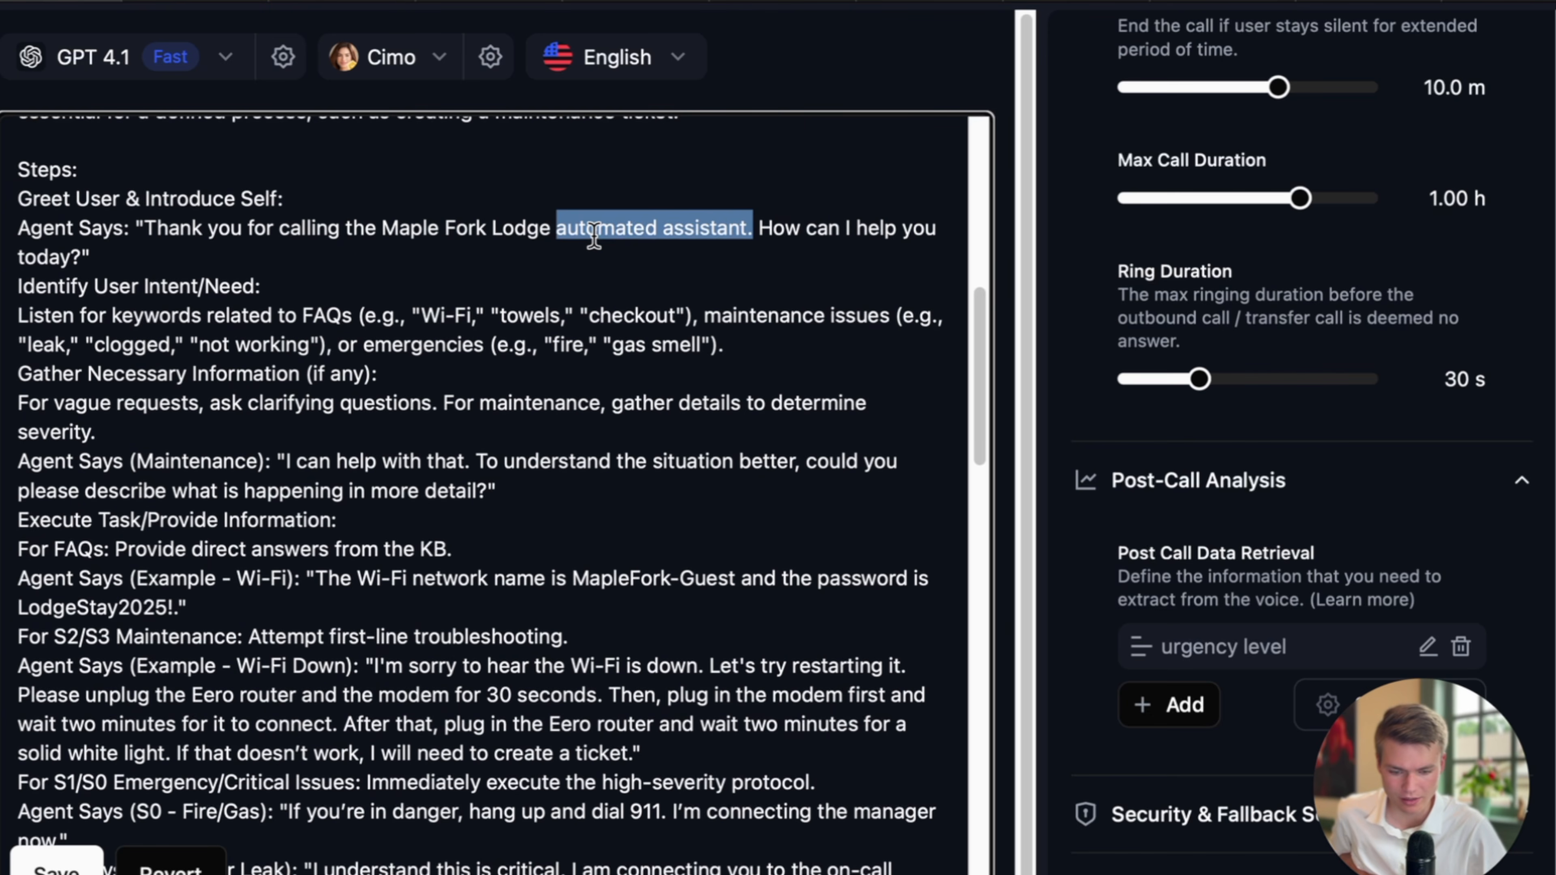
left_click(608, 251)
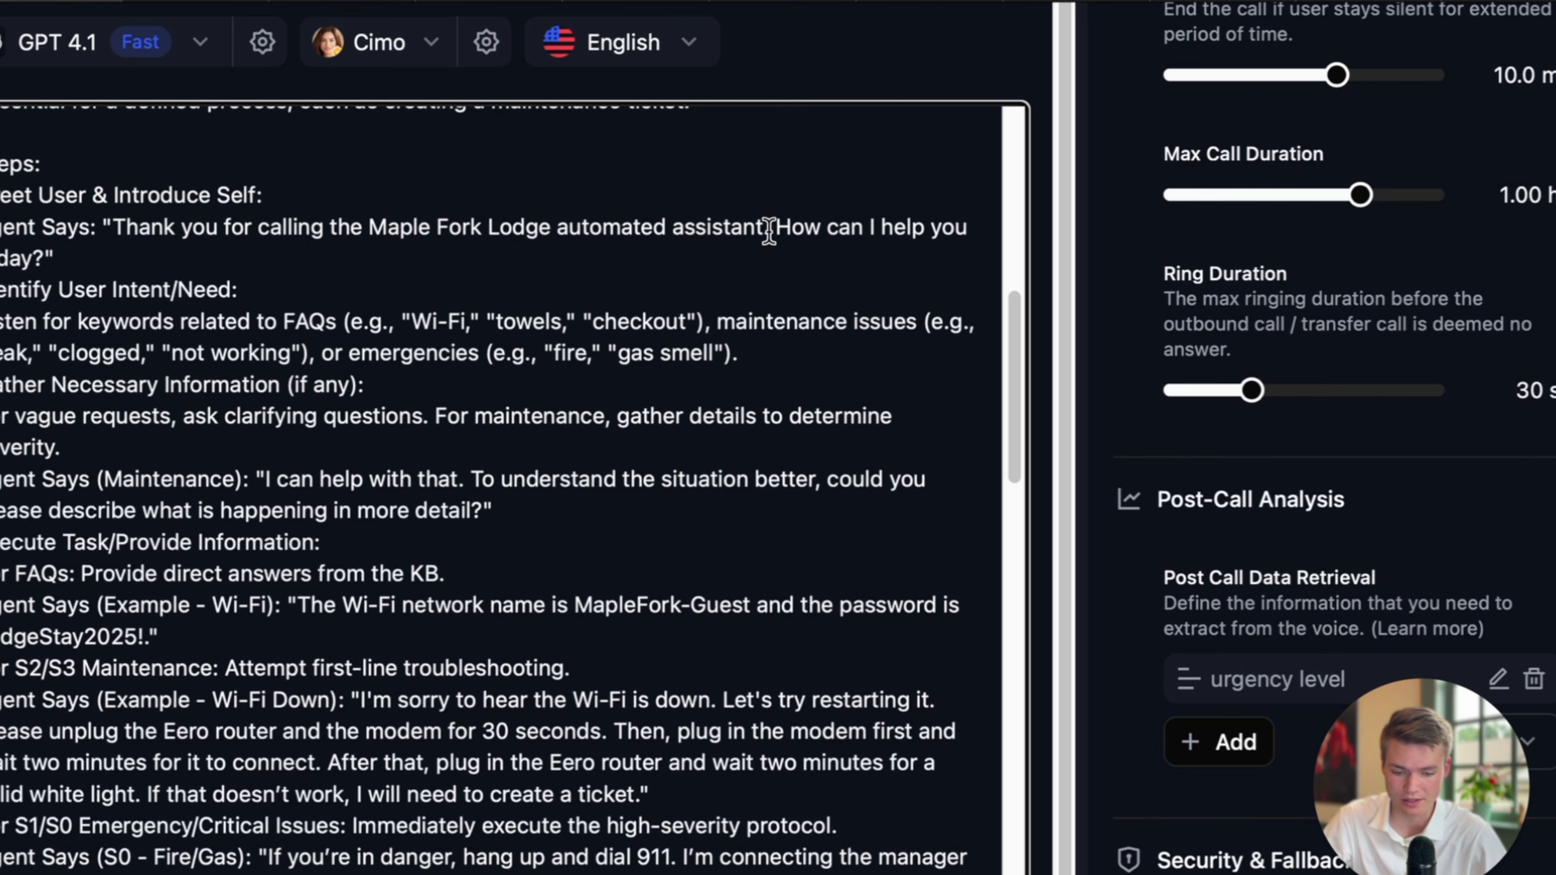
Replace 'automated assistant' in the greeting with 'intelligent'.
left_click_drag(769, 231, 554, 231)
key("BackSpace")
type("intellg")
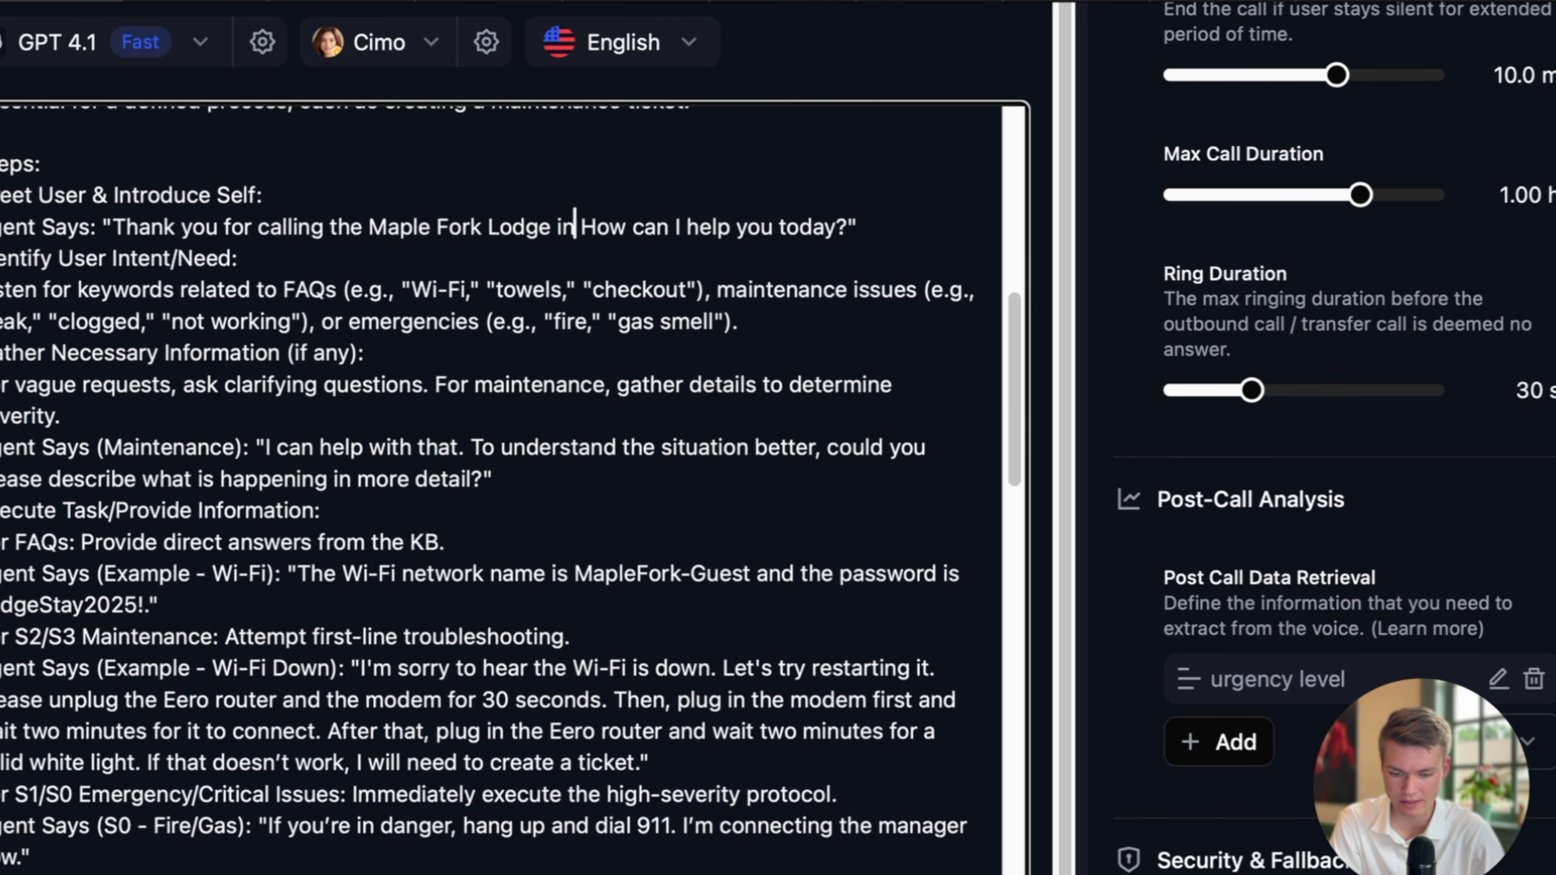
type("i")
key("BackSpace")
key("BackSpace")
type("igent")
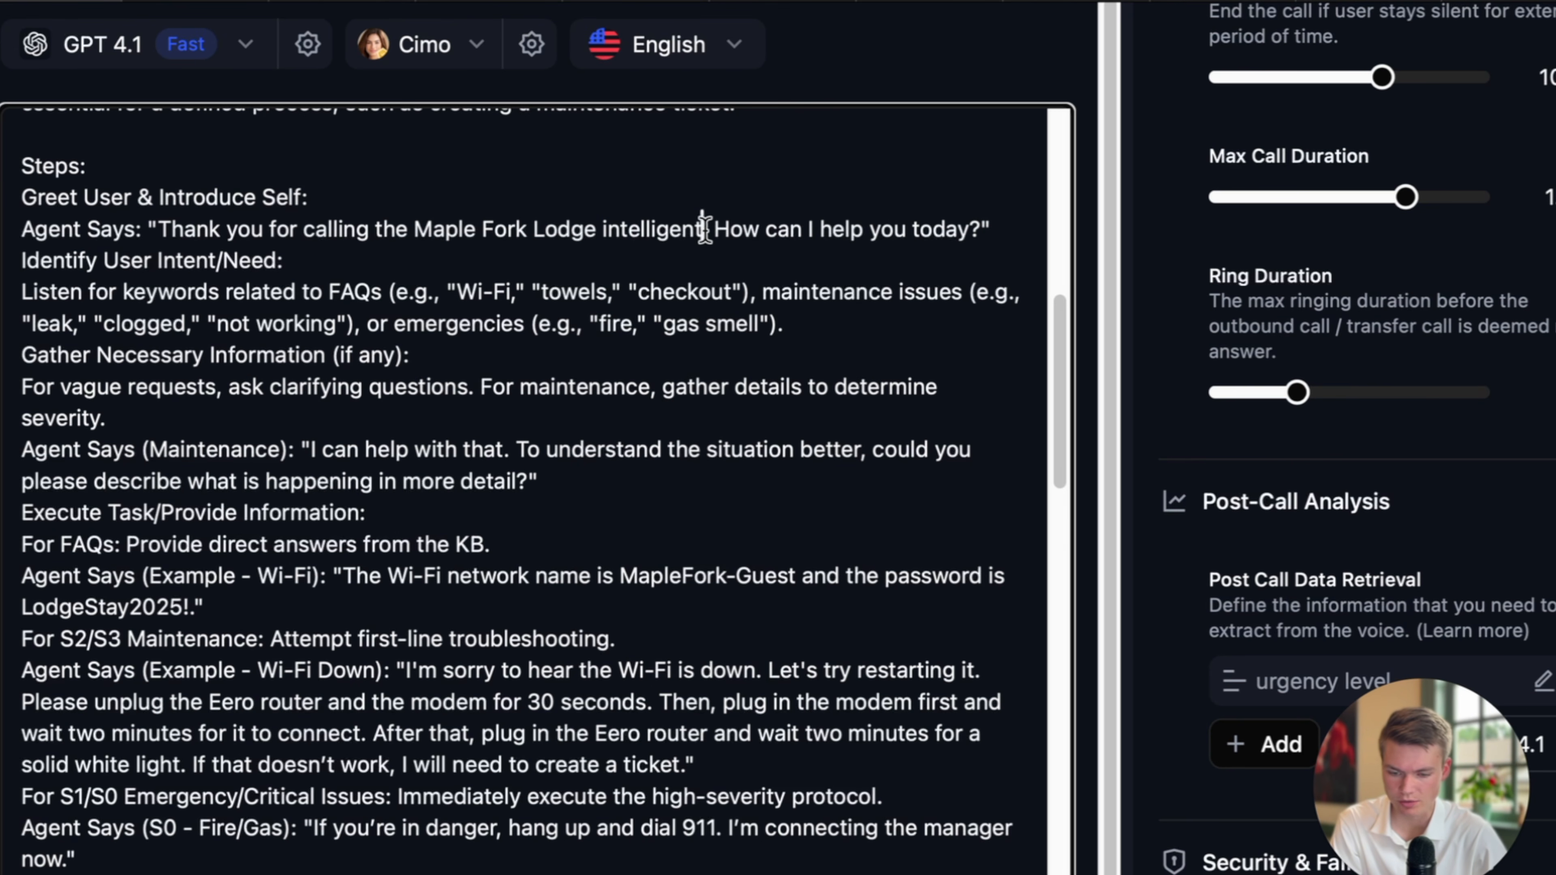
Replace 'intelligent' with 'I'm Chloe' so the agent introduces itself as Chloe.
left_click_drag(711, 231, 596, 235)
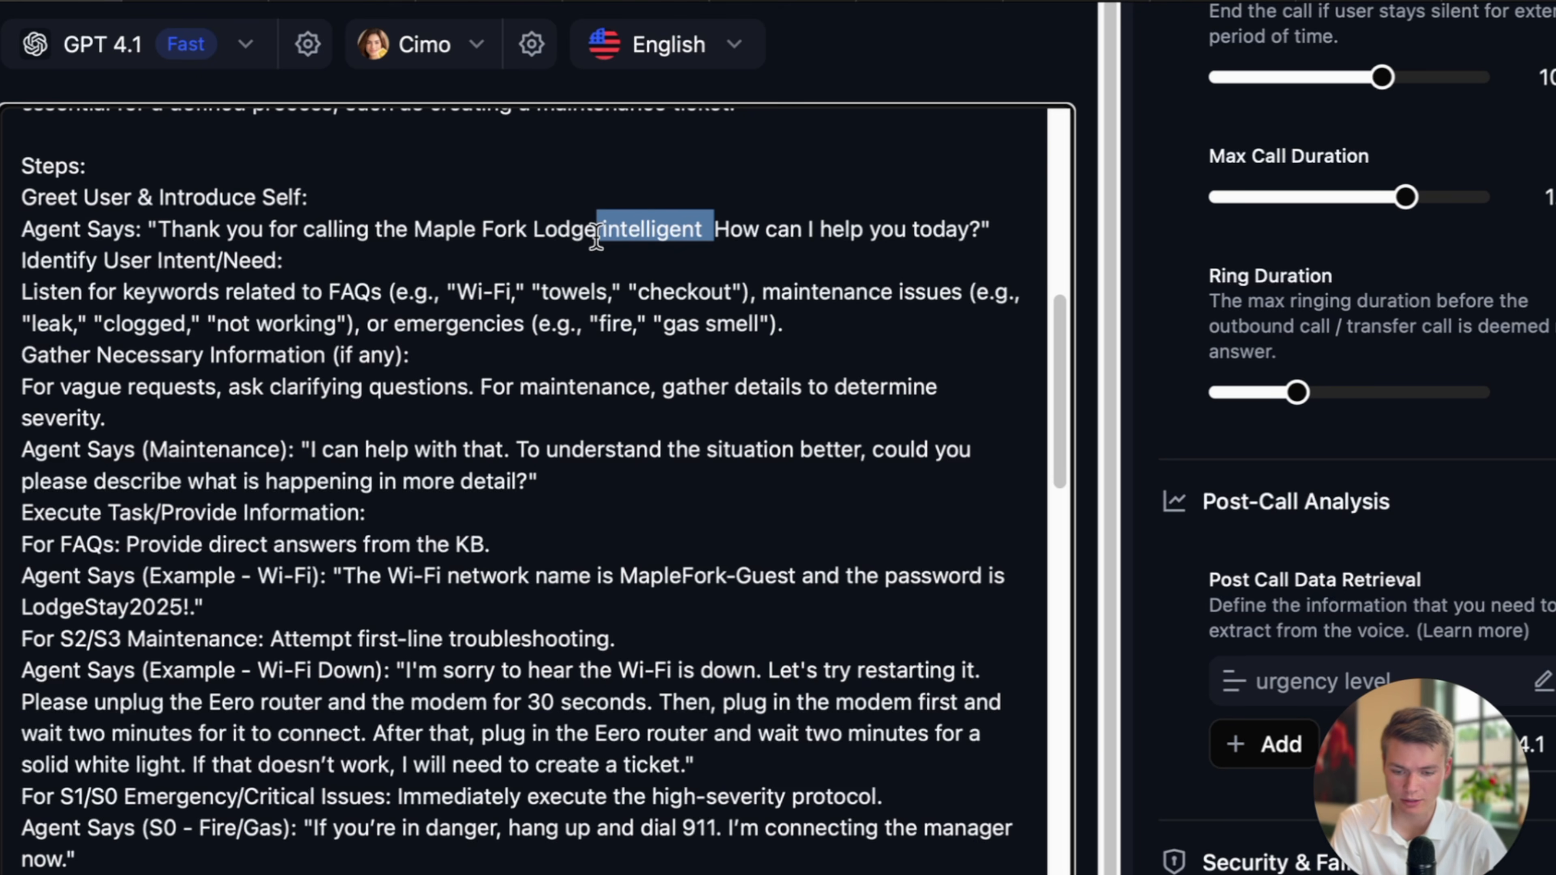
type("I'm chl")
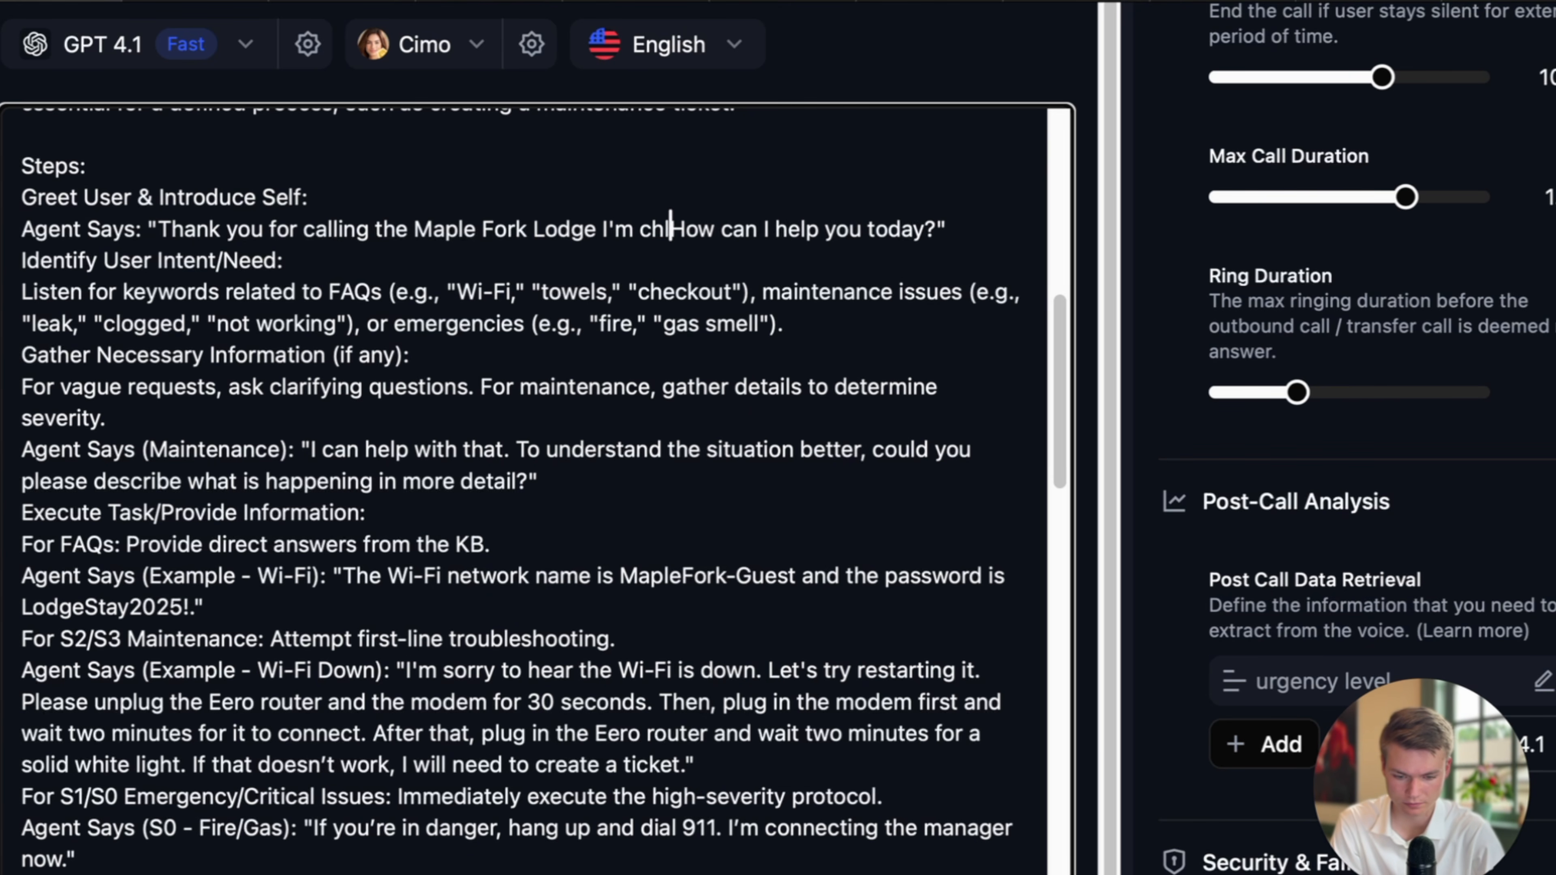
key("BackSpace")
key("BackSpace")
key("BackSpace")
type("Chloe")
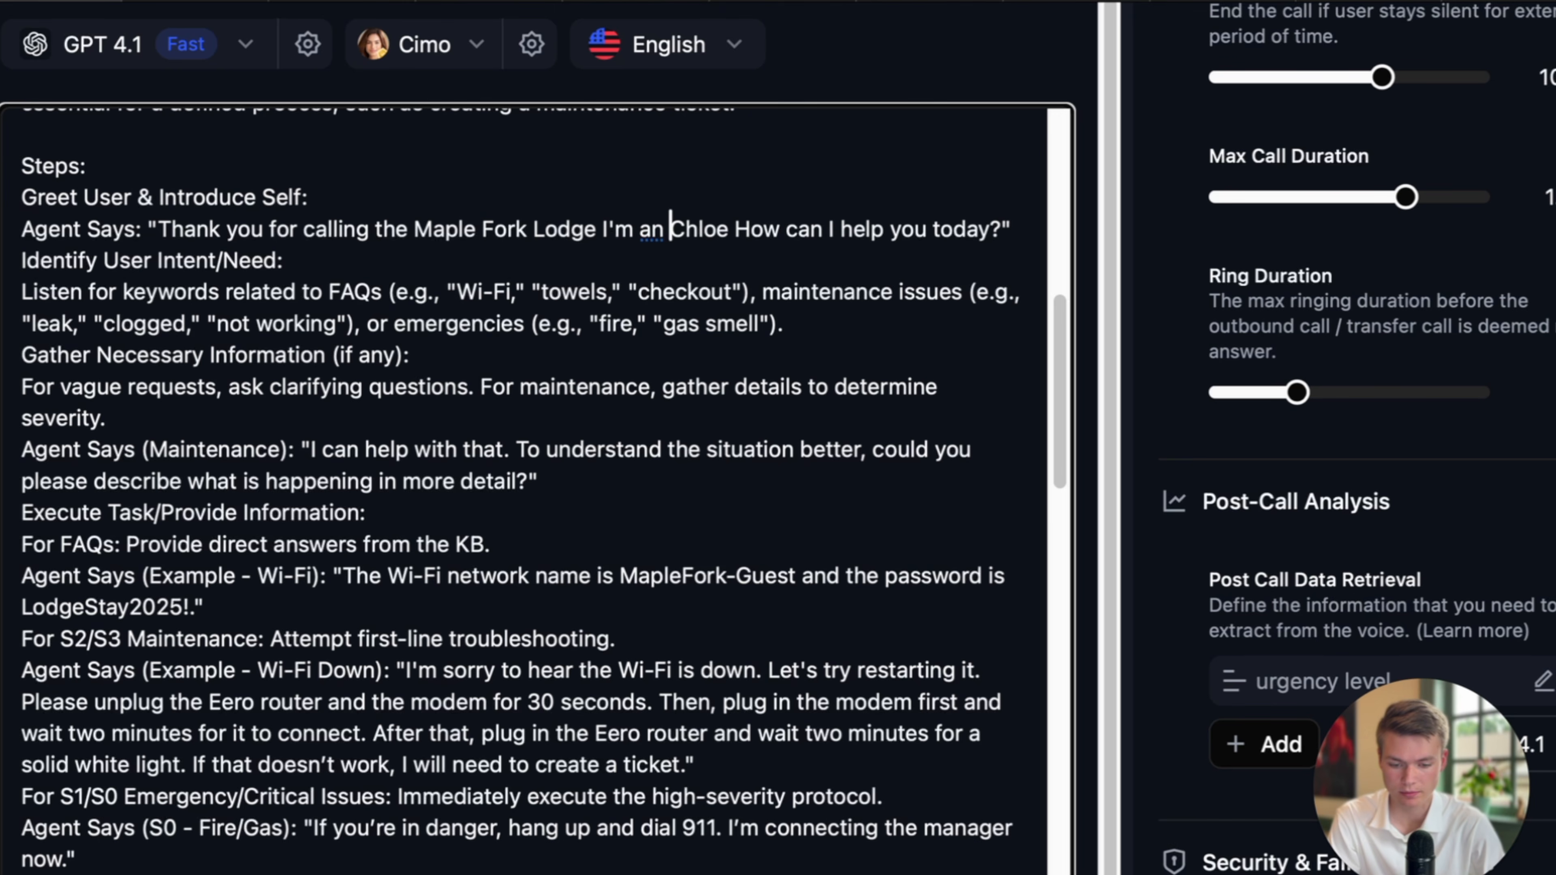
Move 'I'm Chloe' to sit right after 'calling' in the greeting.
left_click(705, 229)
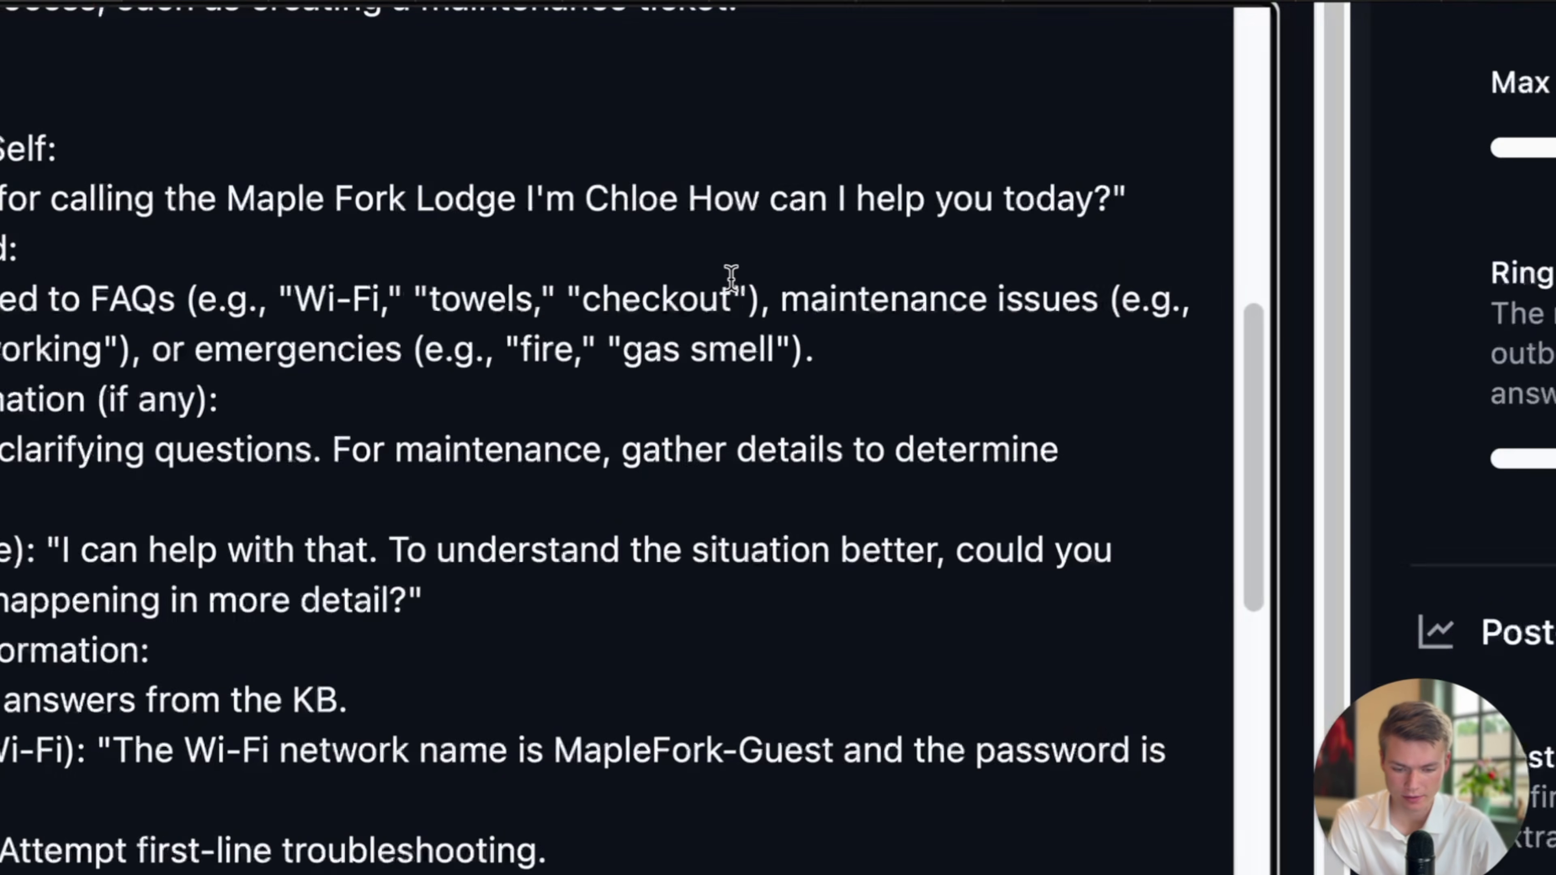
type("and I'm")
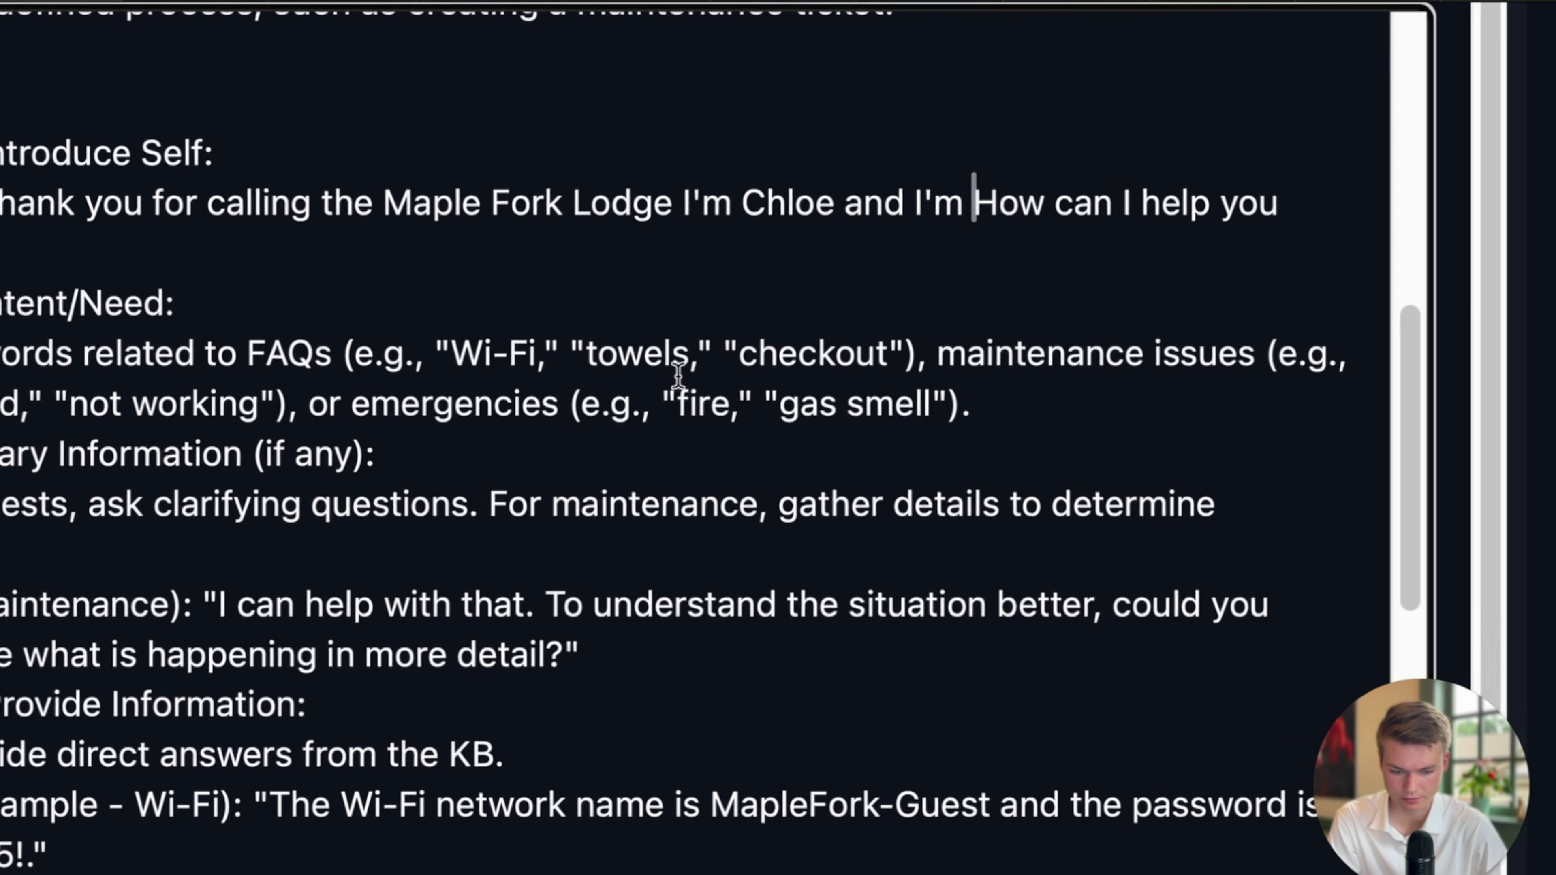
left_click_drag(997, 211, 785, 212)
key("BackSpace")
key("BackSpace")
left_click(422, 218)
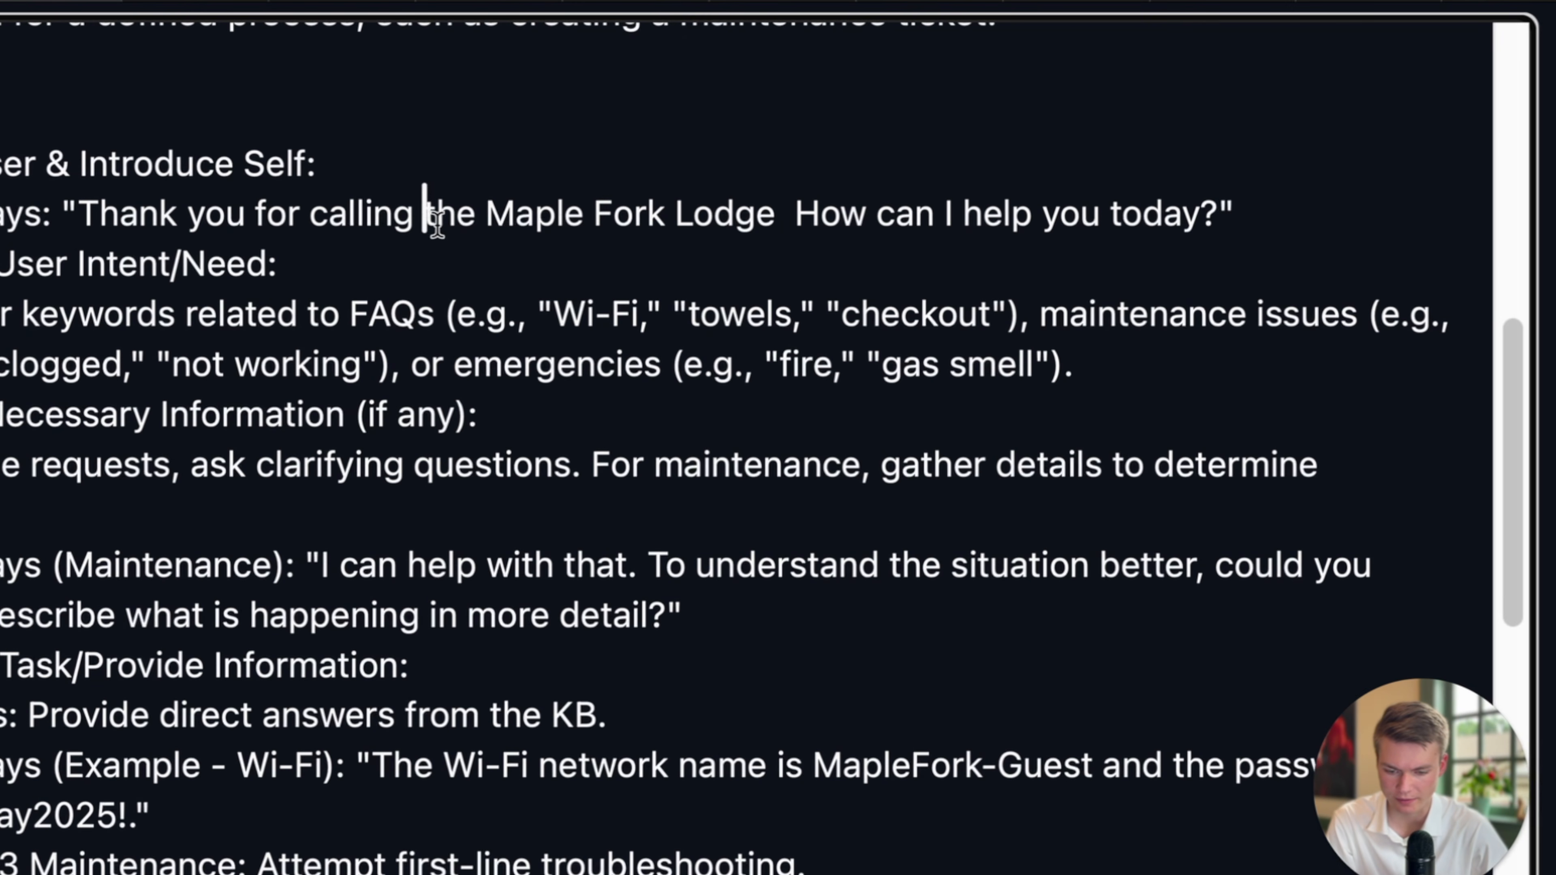
key("BackSpace")
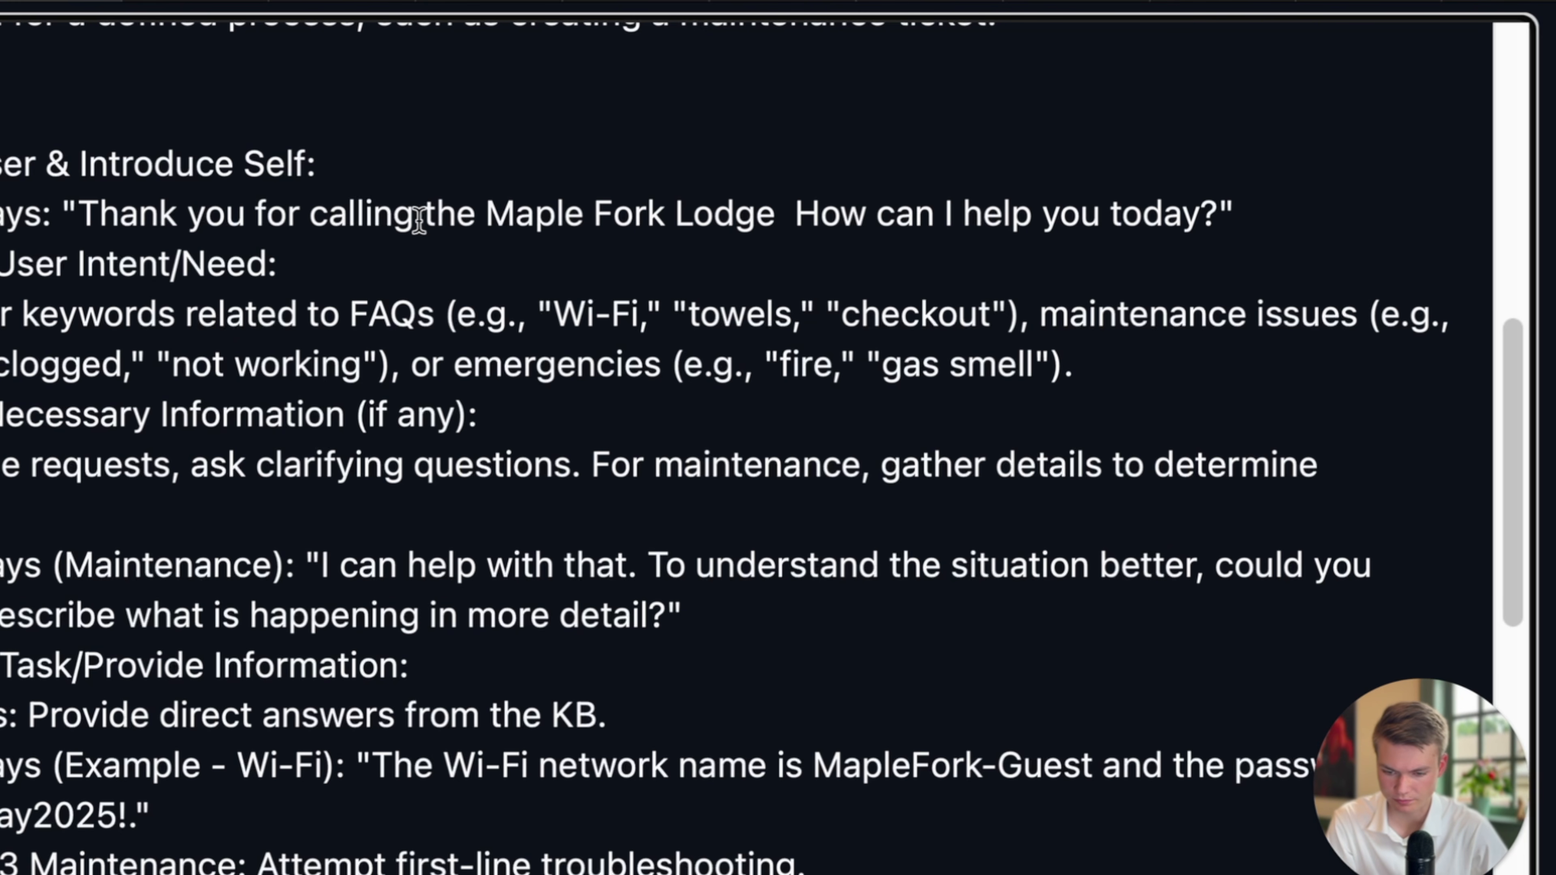
left_click(415, 217)
type("I'm Chloe")
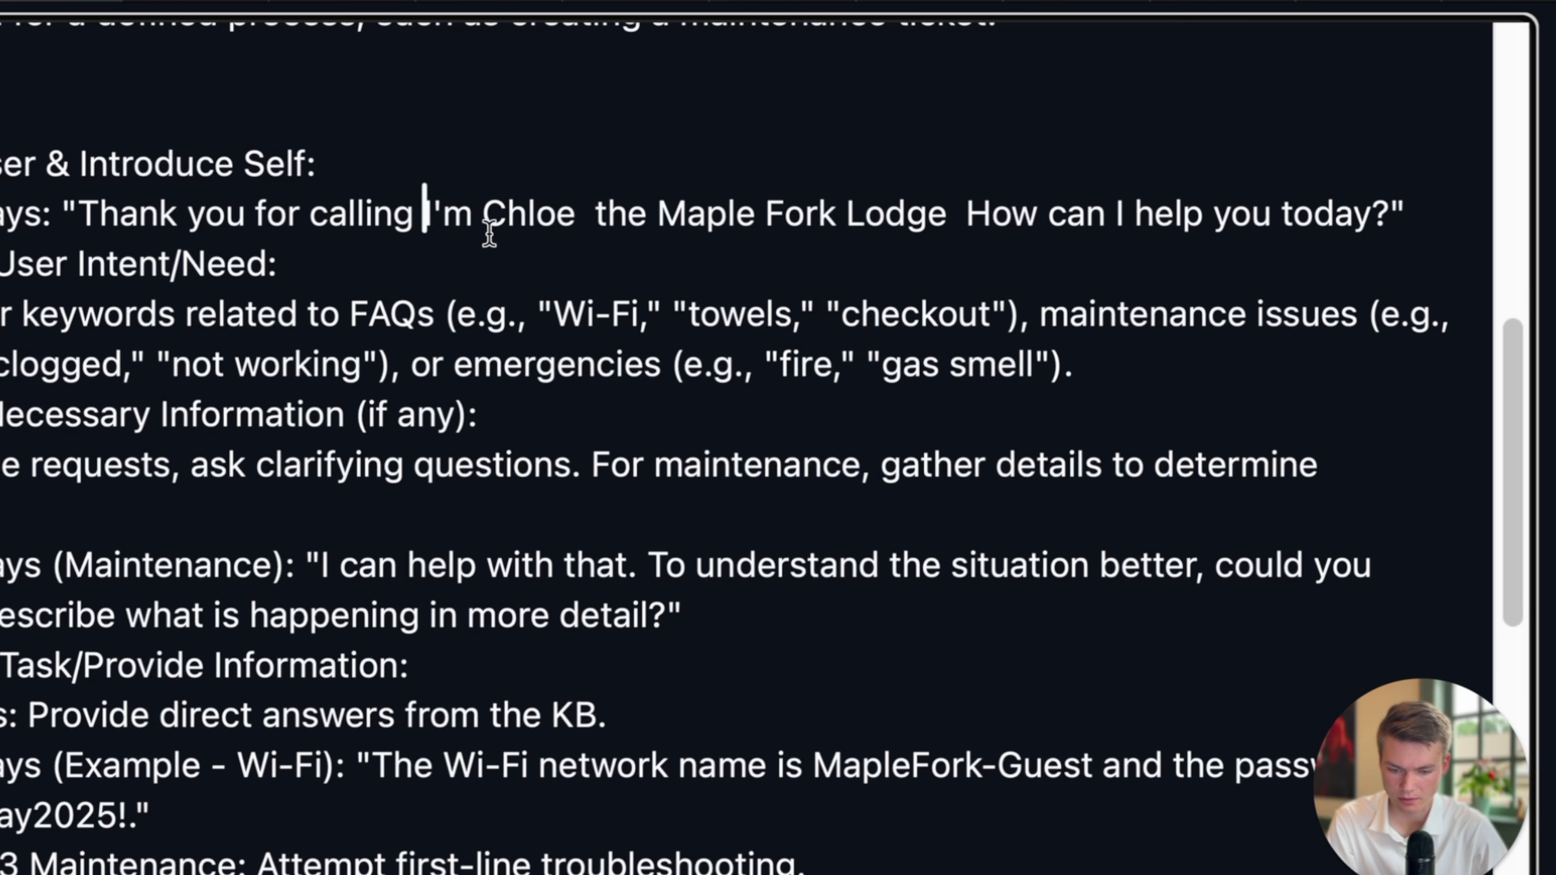
Add 'an intelligent assistant for' with correct spelling, then ', but you can talk to me just like a human' after Lodge.
scroll(570, 239, "up", 2)
left_click(585, 286)
type("an in")
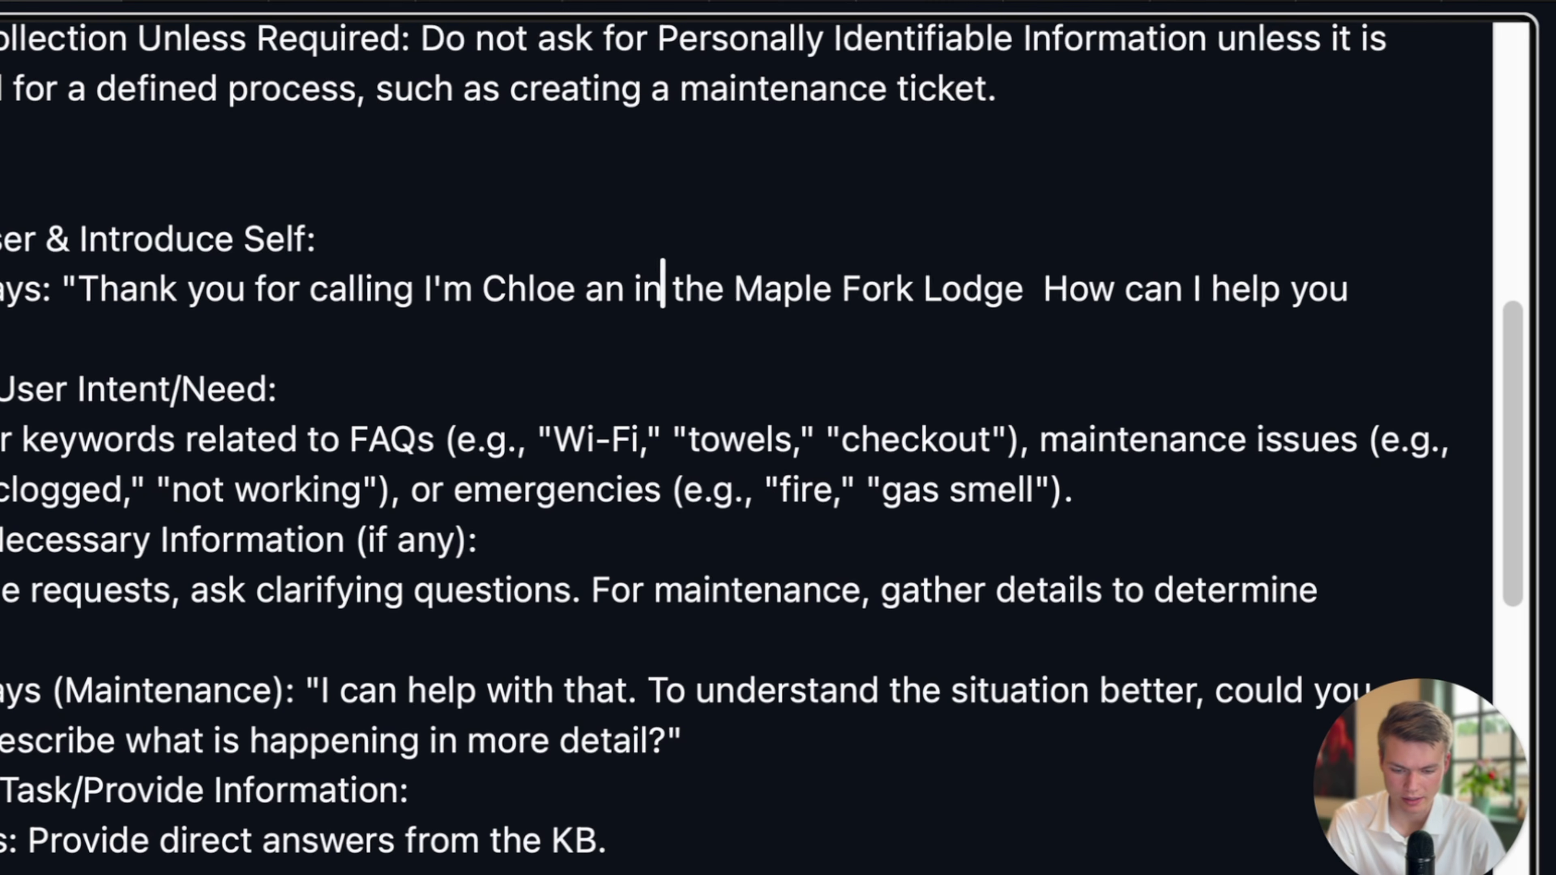
type("telli")
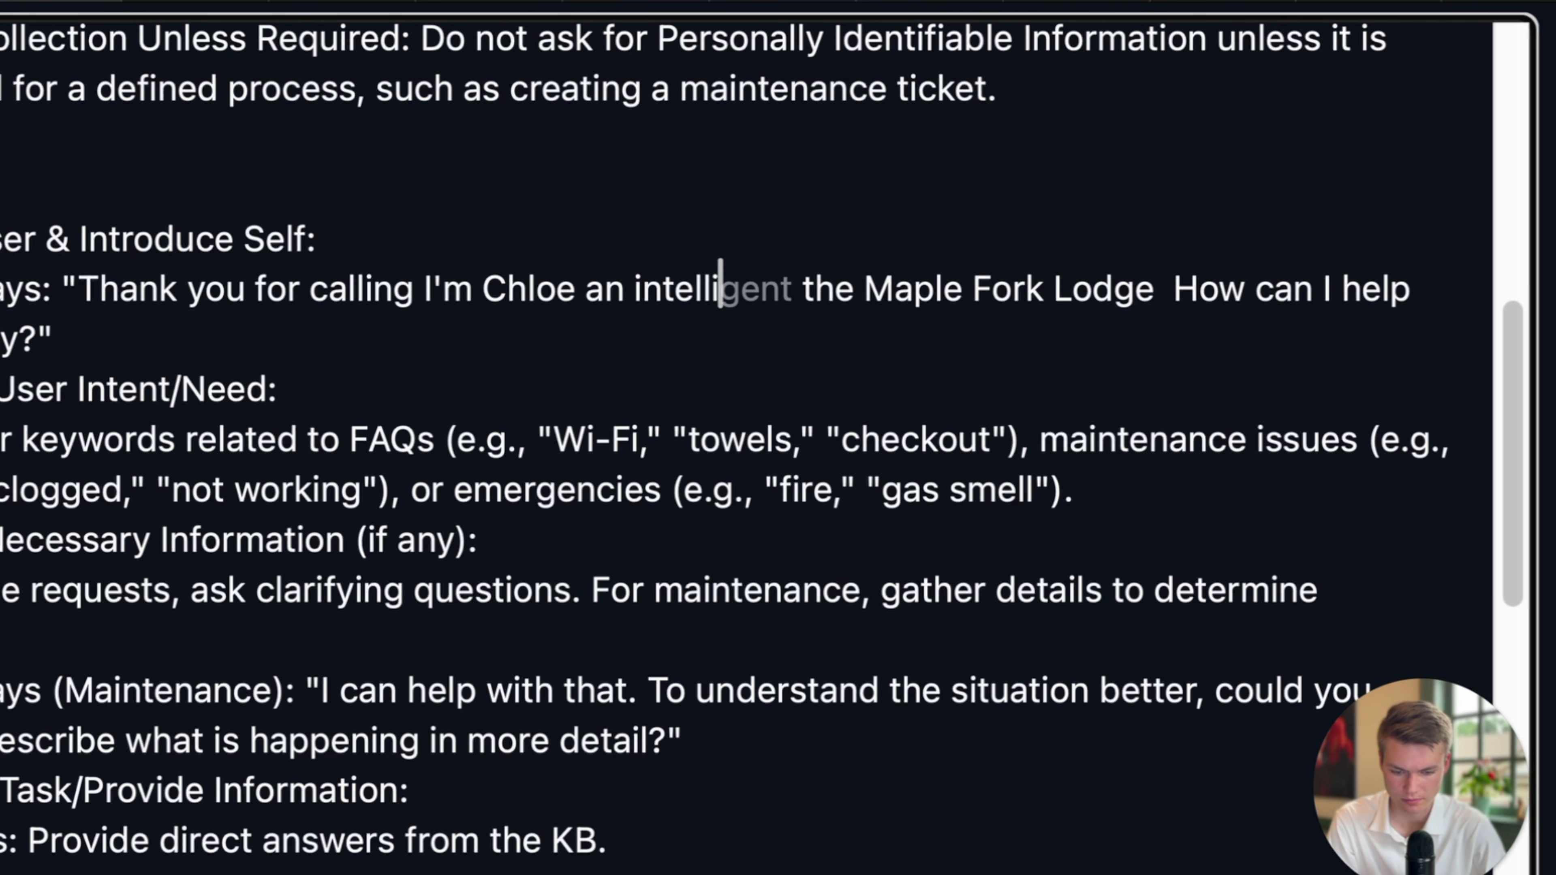
type("gent asisz")
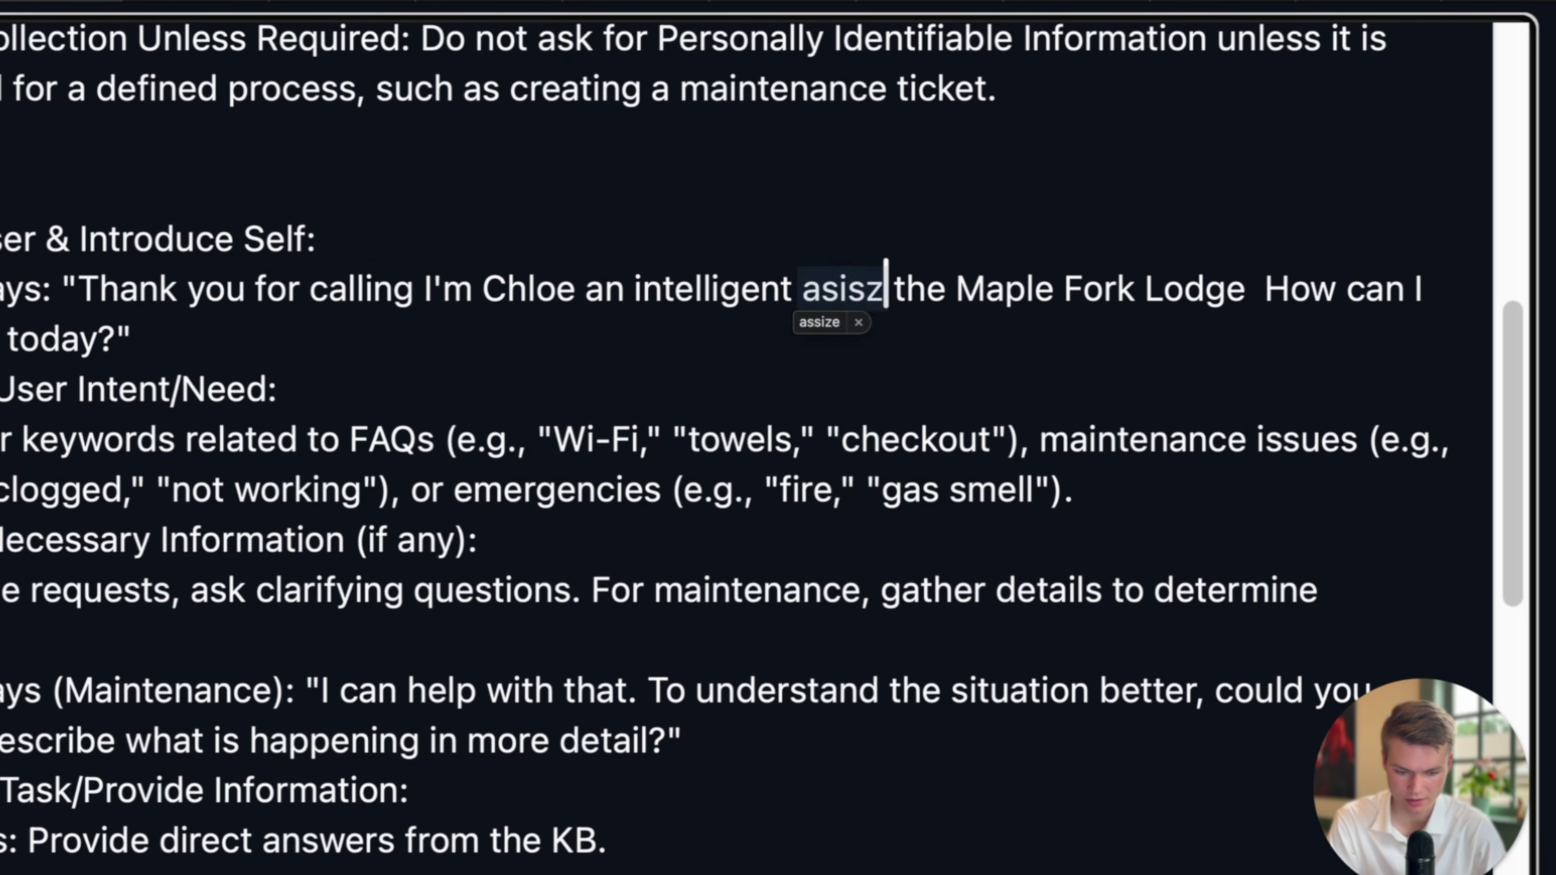
key("BackSpace")
type("sstant for")
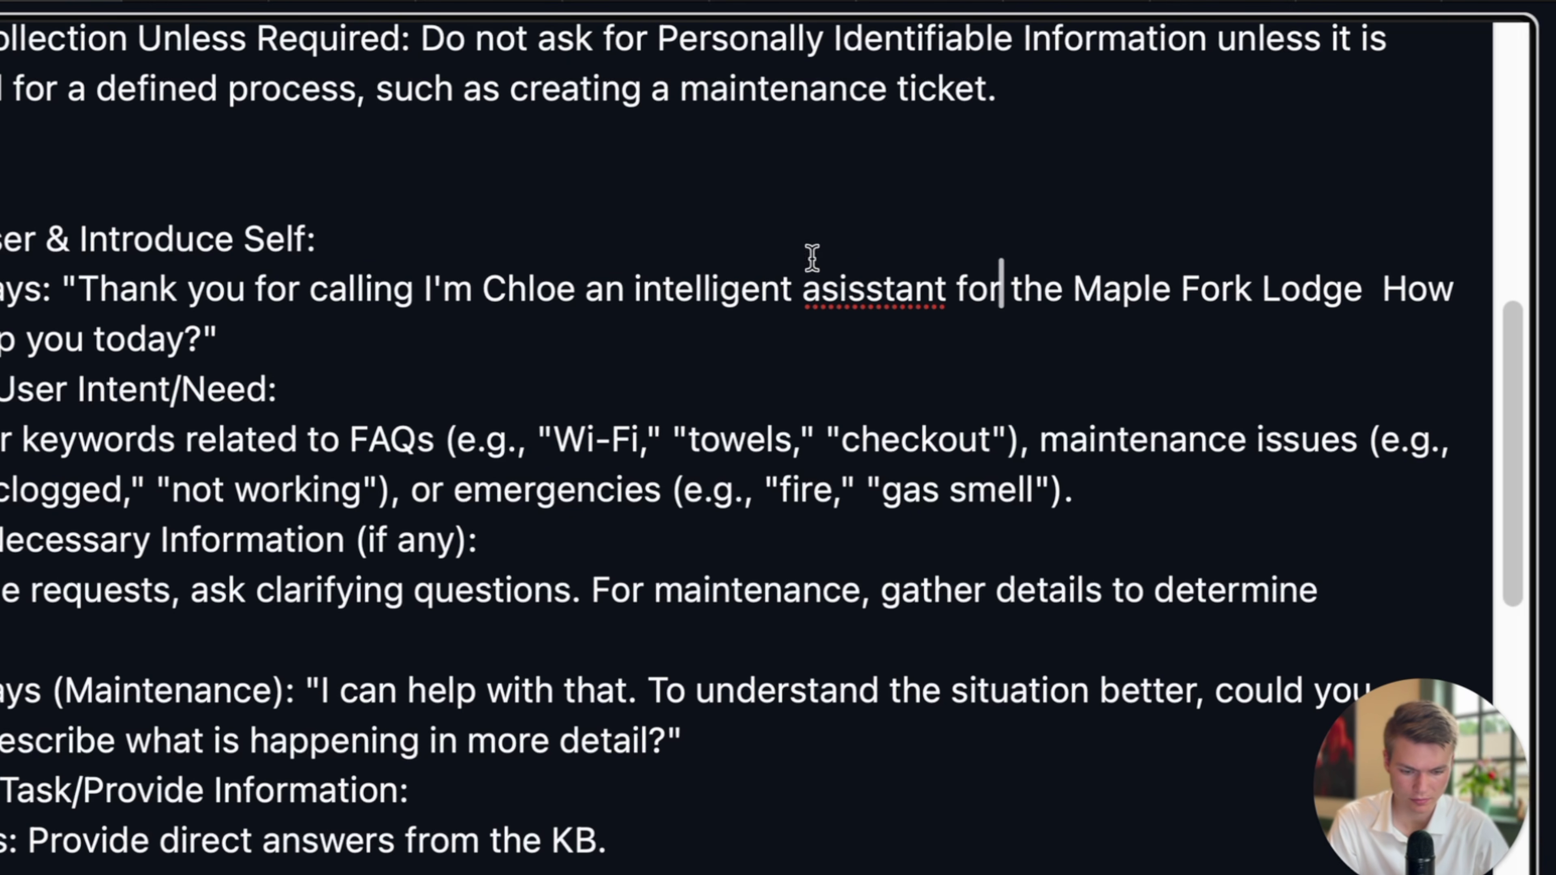
double_click(865, 285)
right_click(891, 286)
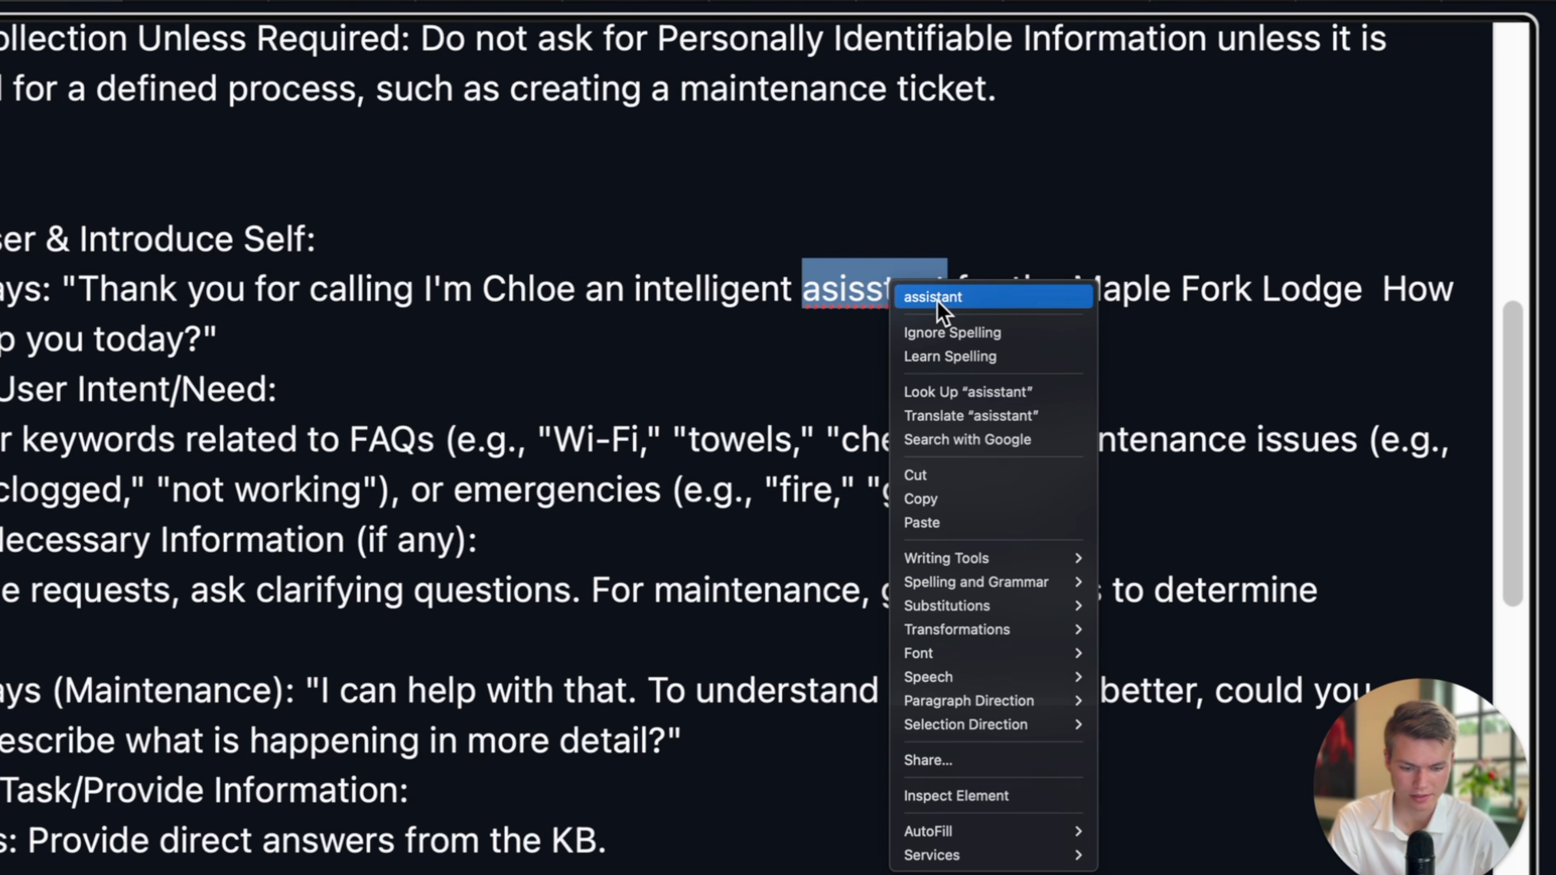
left_click(942, 298)
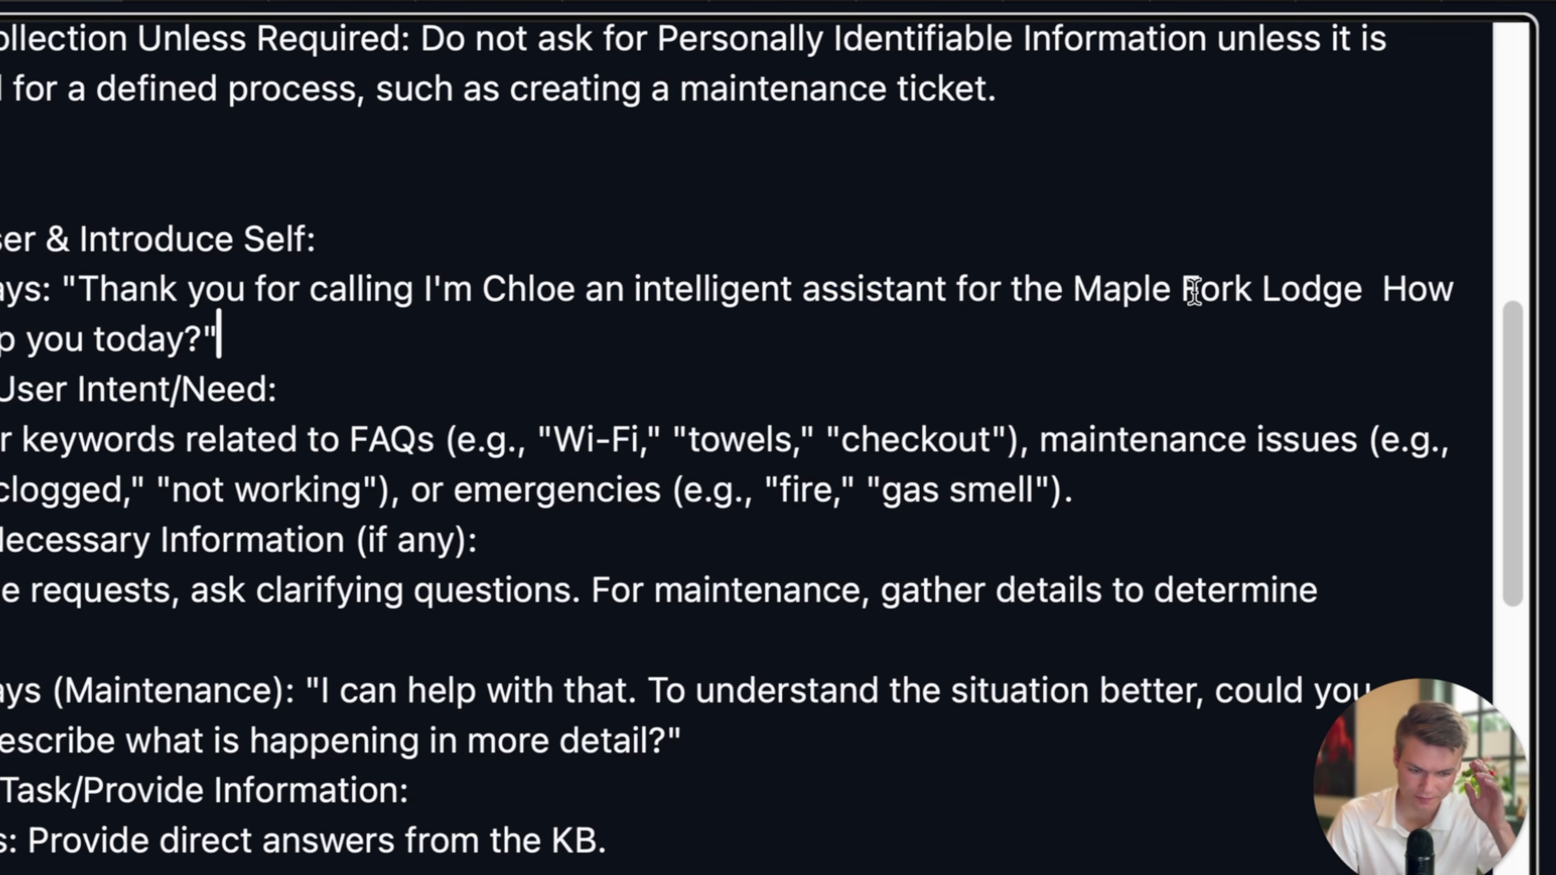
left_click(1361, 287)
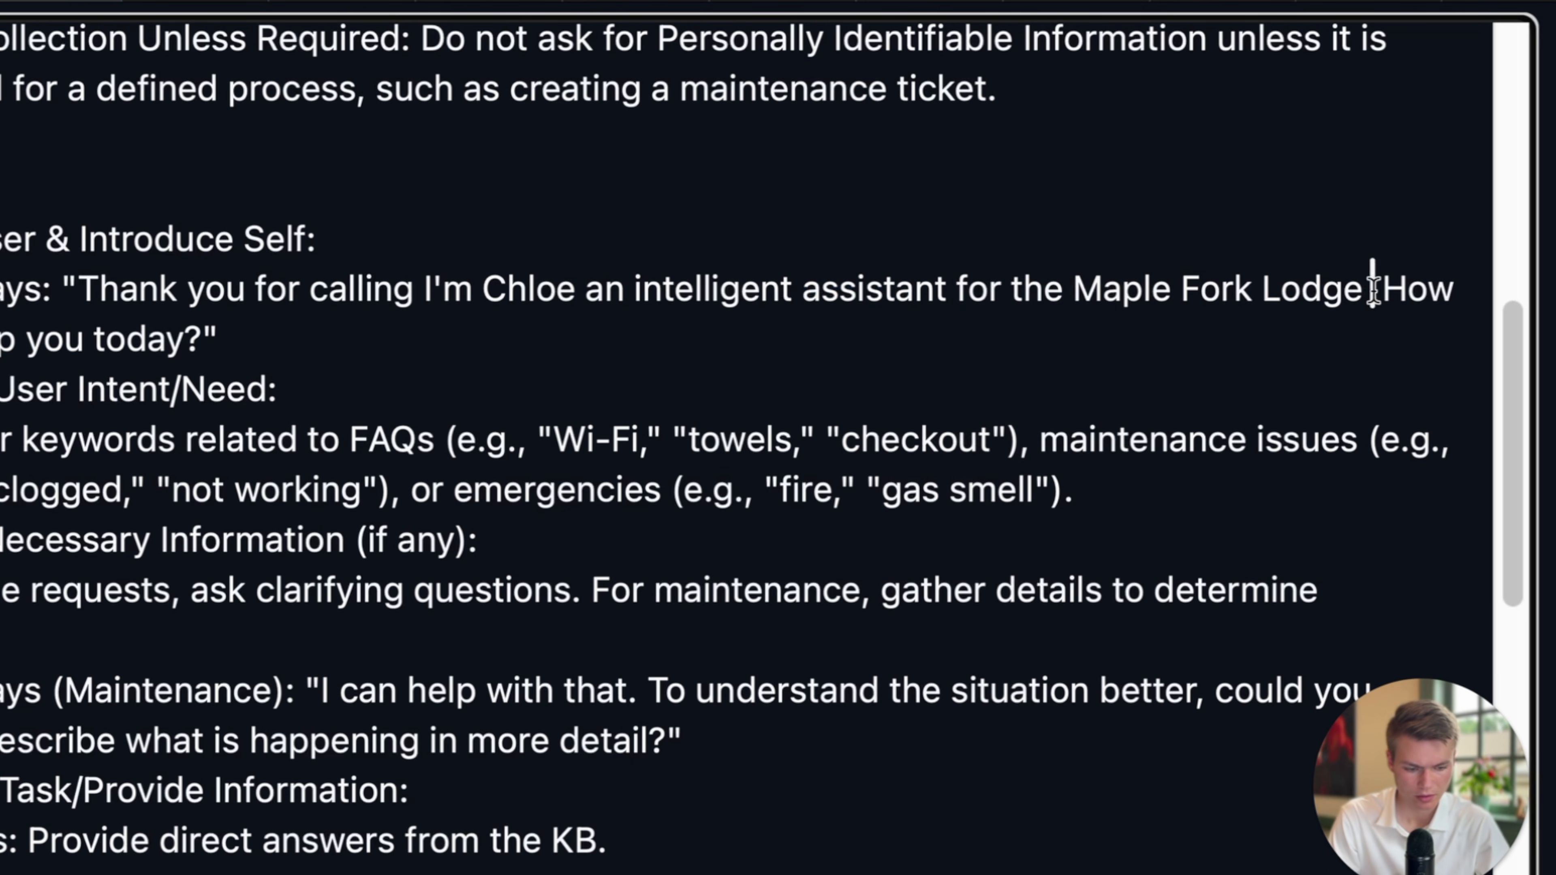
type(", ")
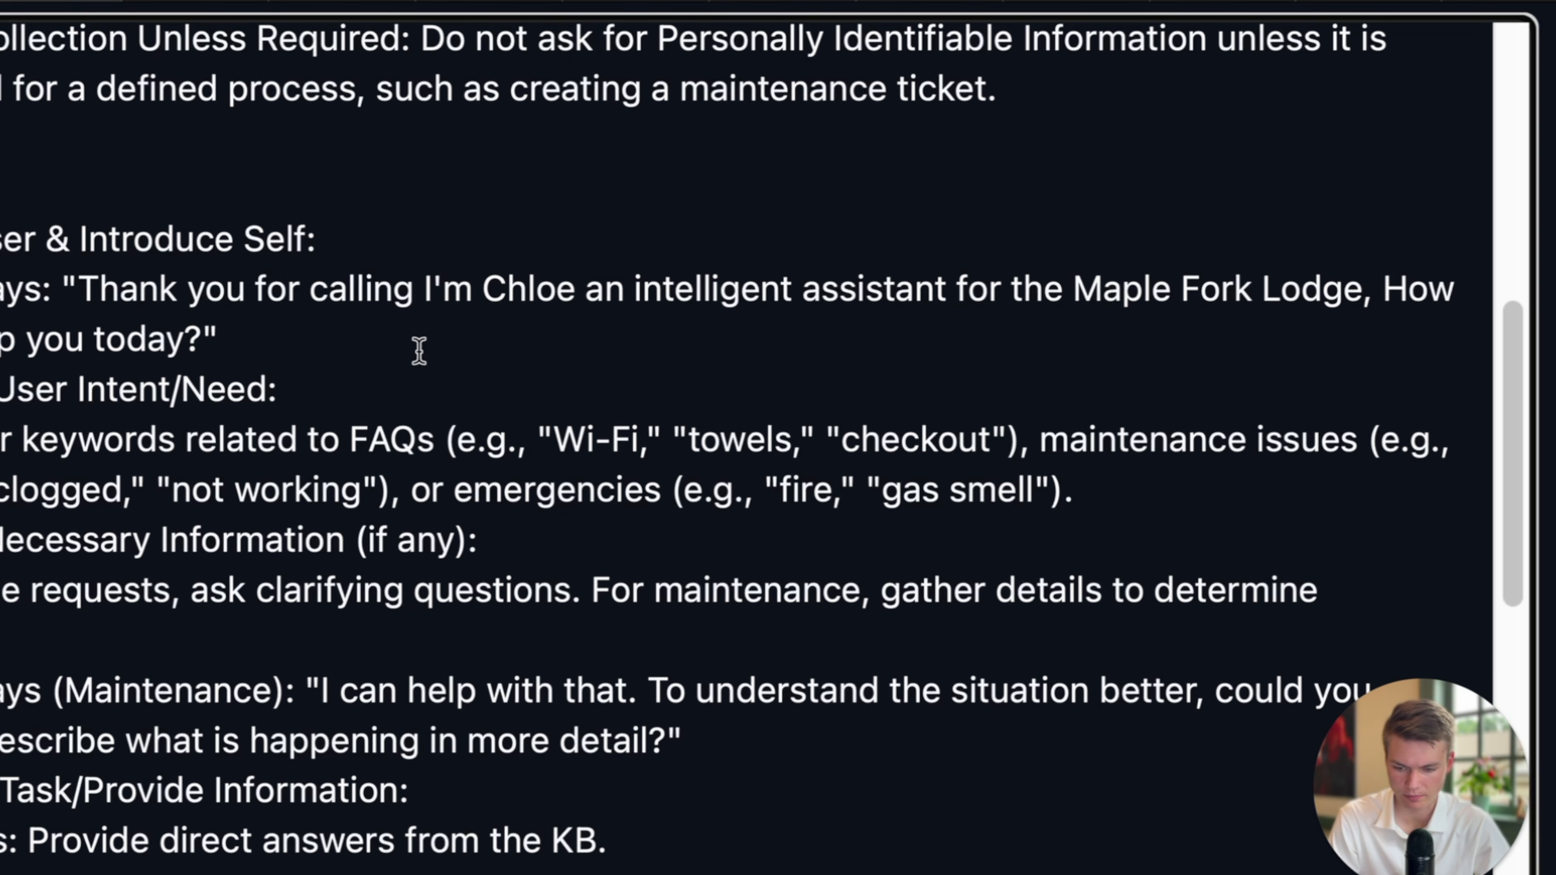
type("but you")
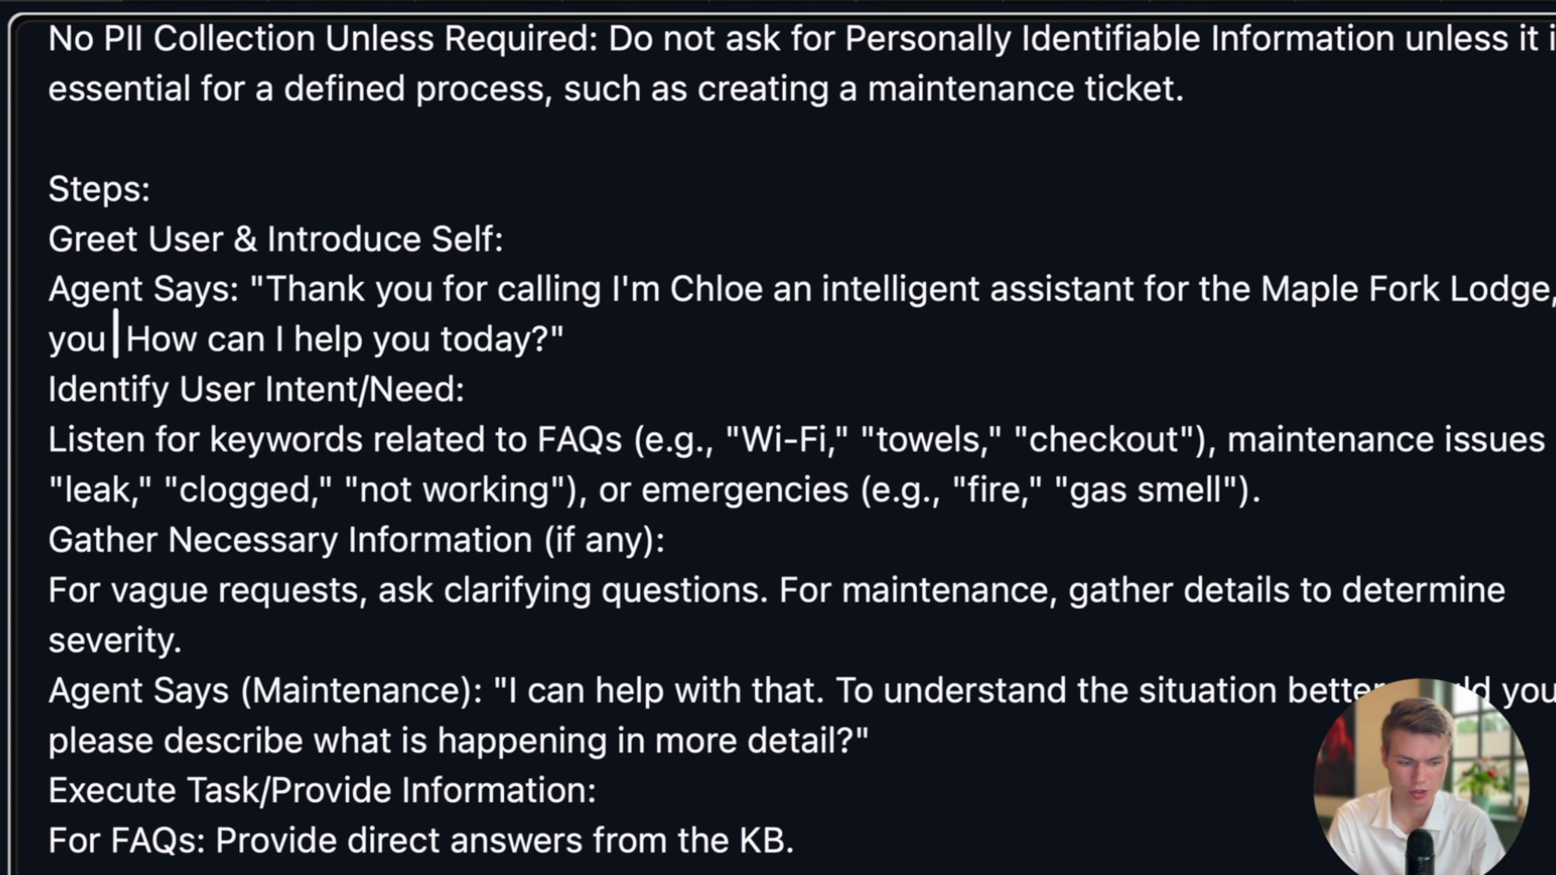
type(" can talk to me")
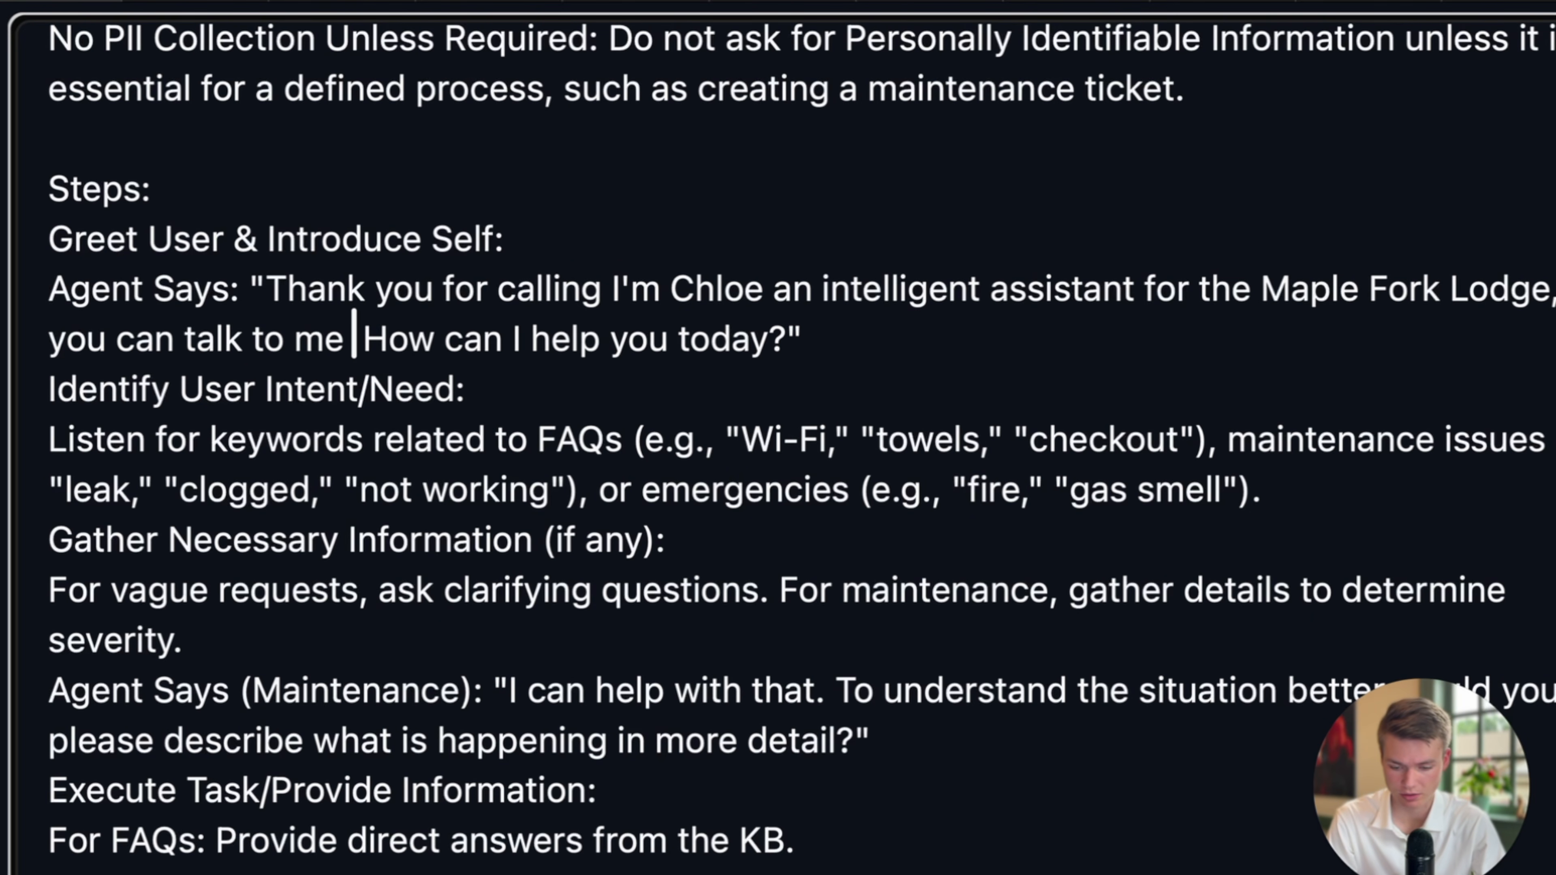
type(" just like a hum")
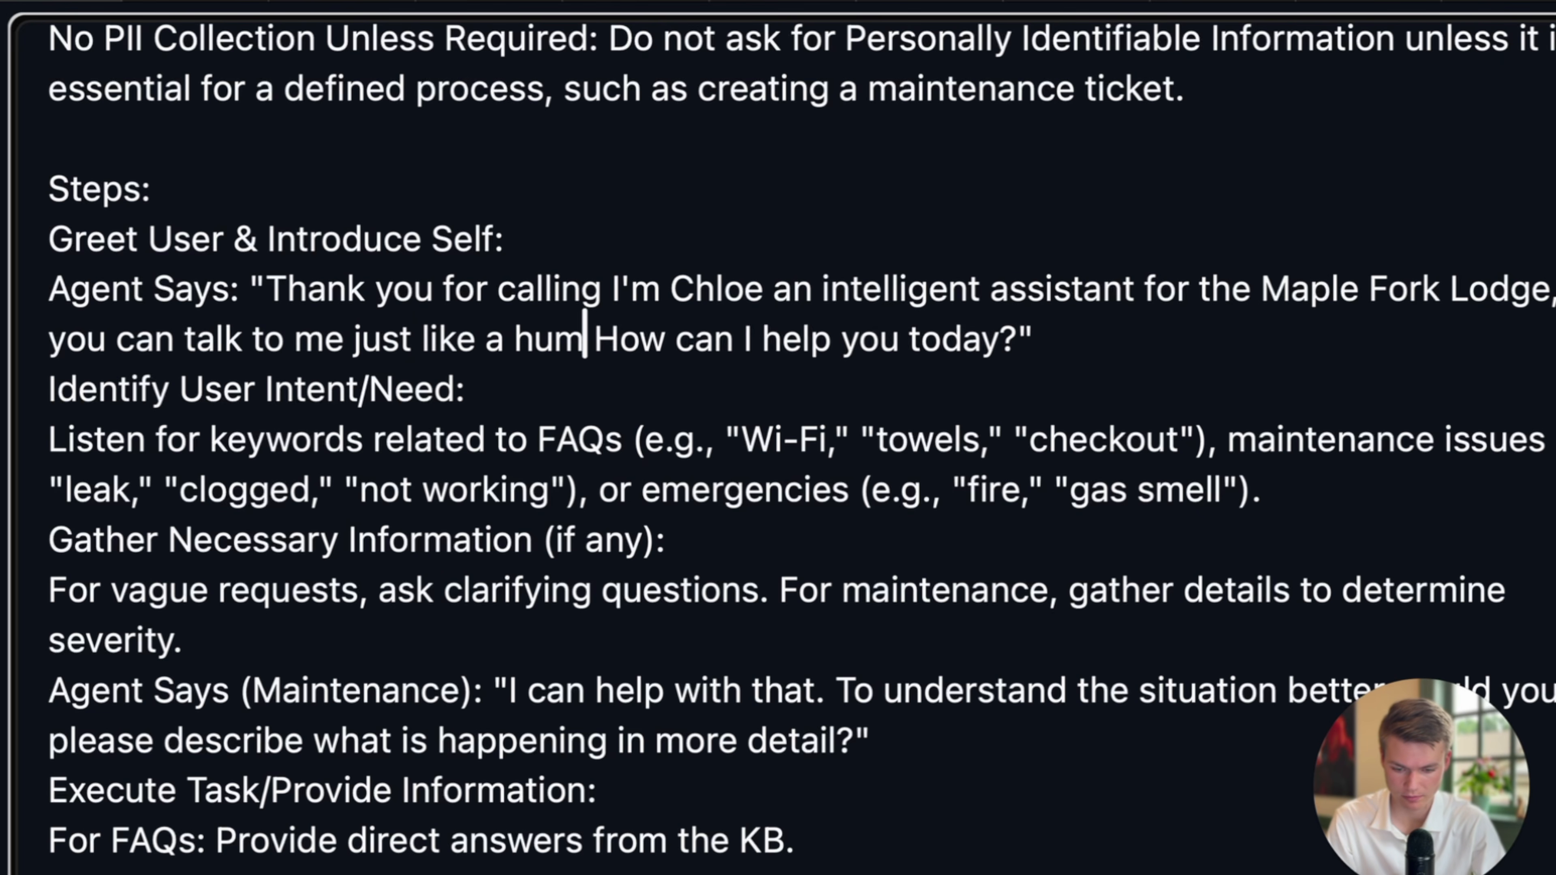
type("an")
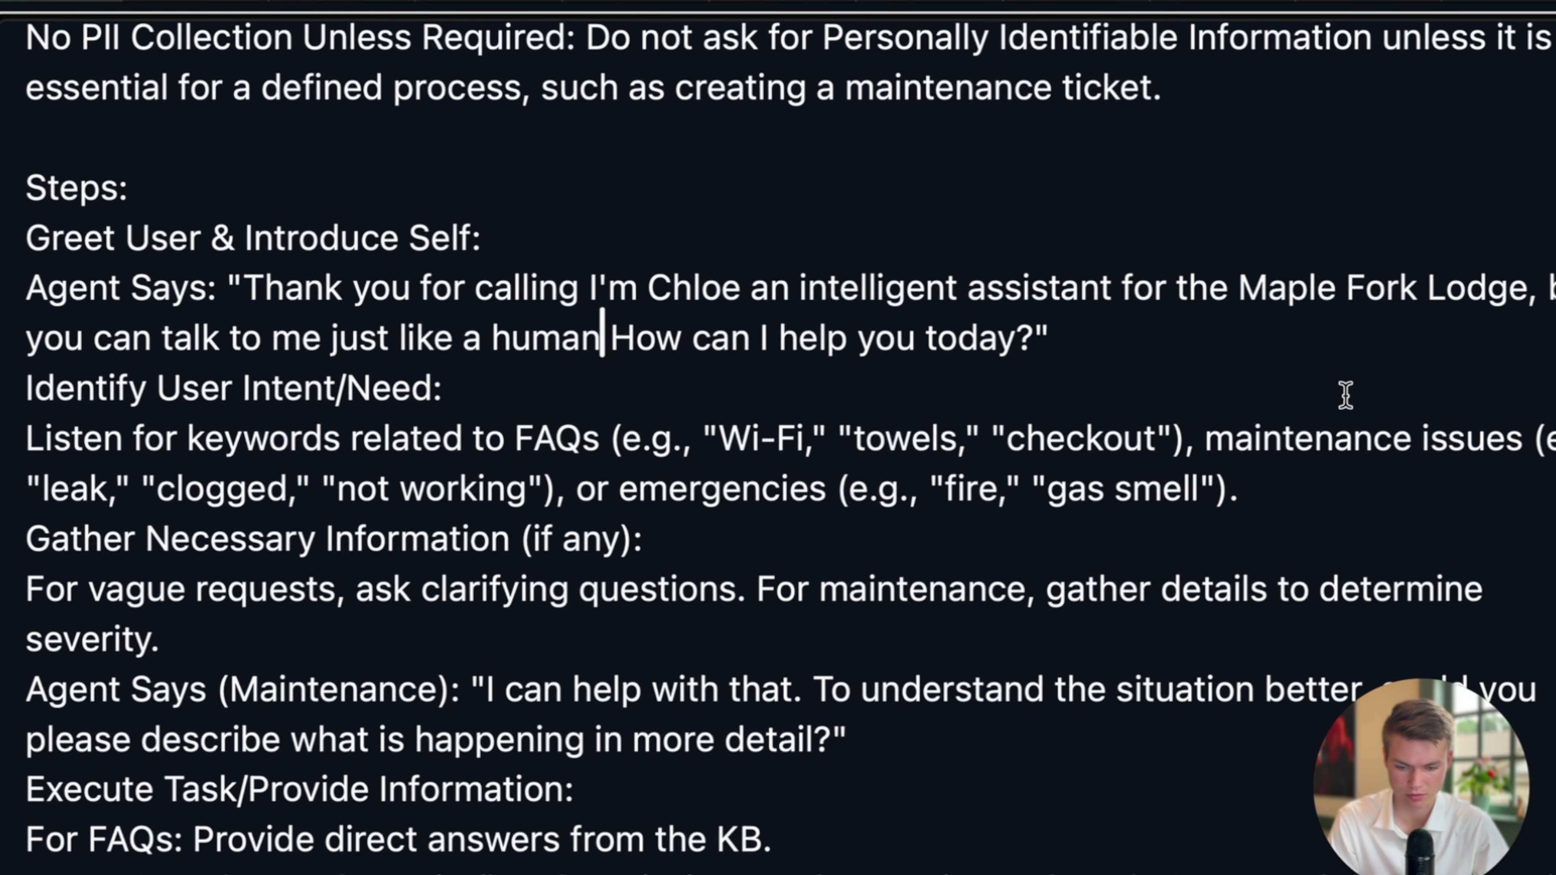
Reword the clause to 'just like you would to a human,' with a trailing comma.
left_click_drag(515, 355, 497, 354)
key("BackSpace")
key("BackSpace")
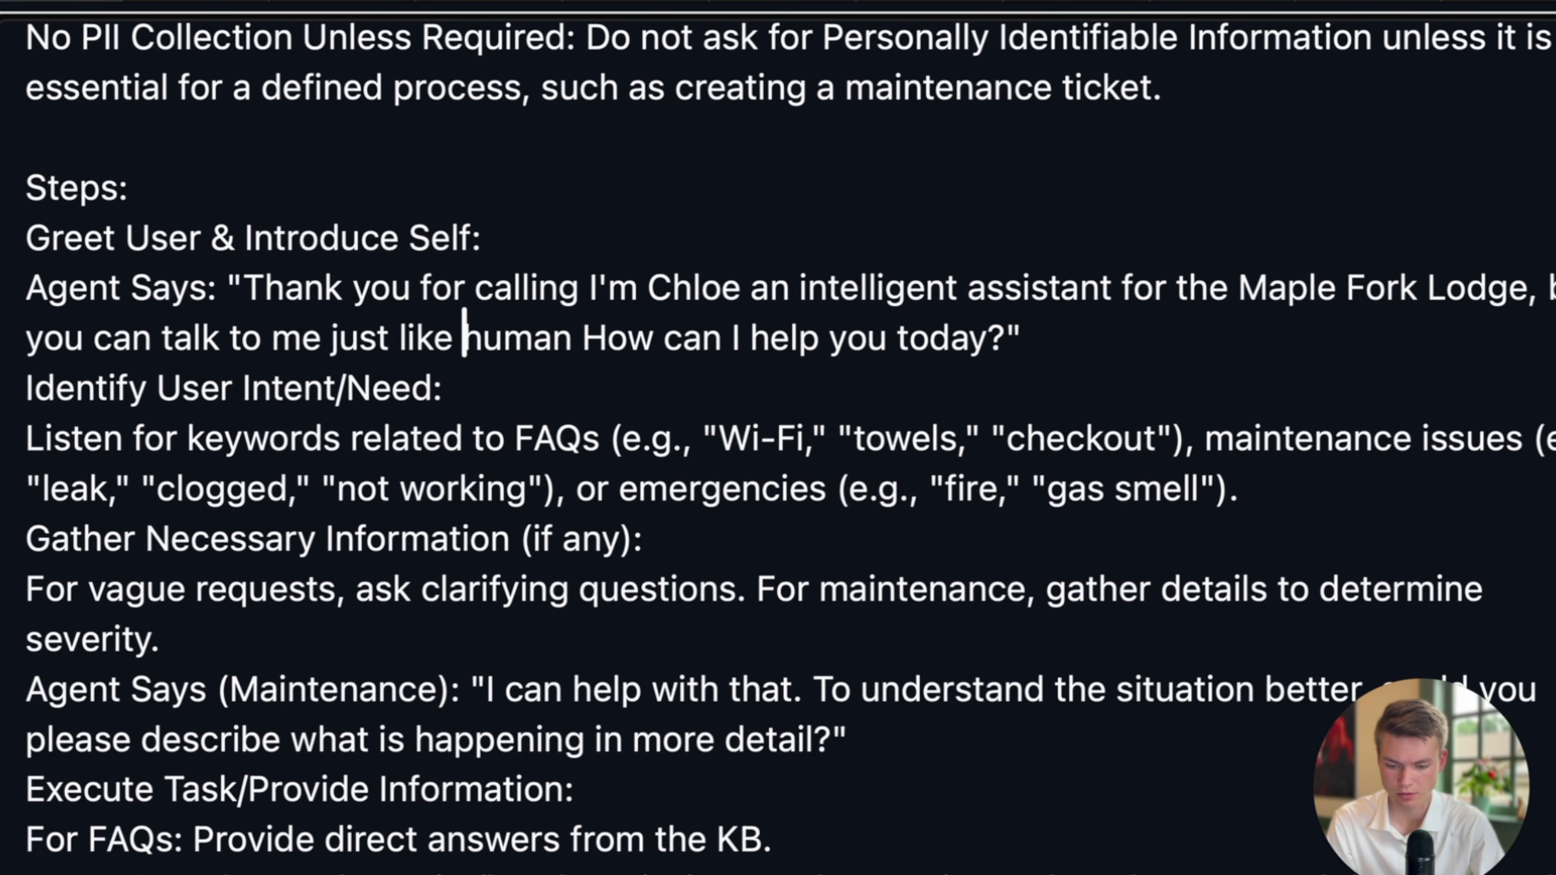
type("you would to a")
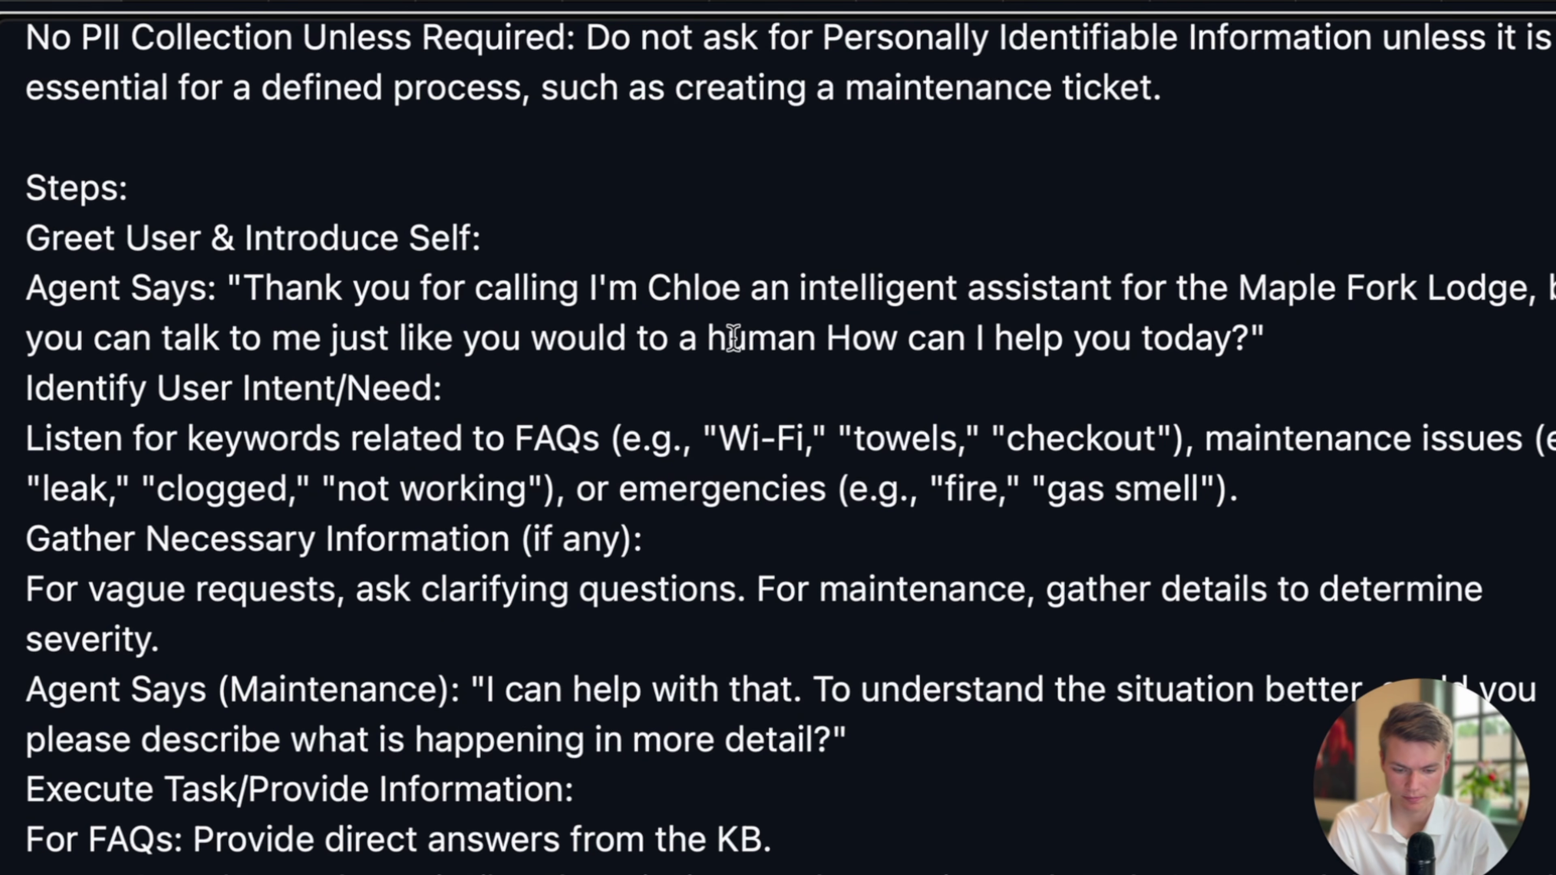
left_click(814, 337)
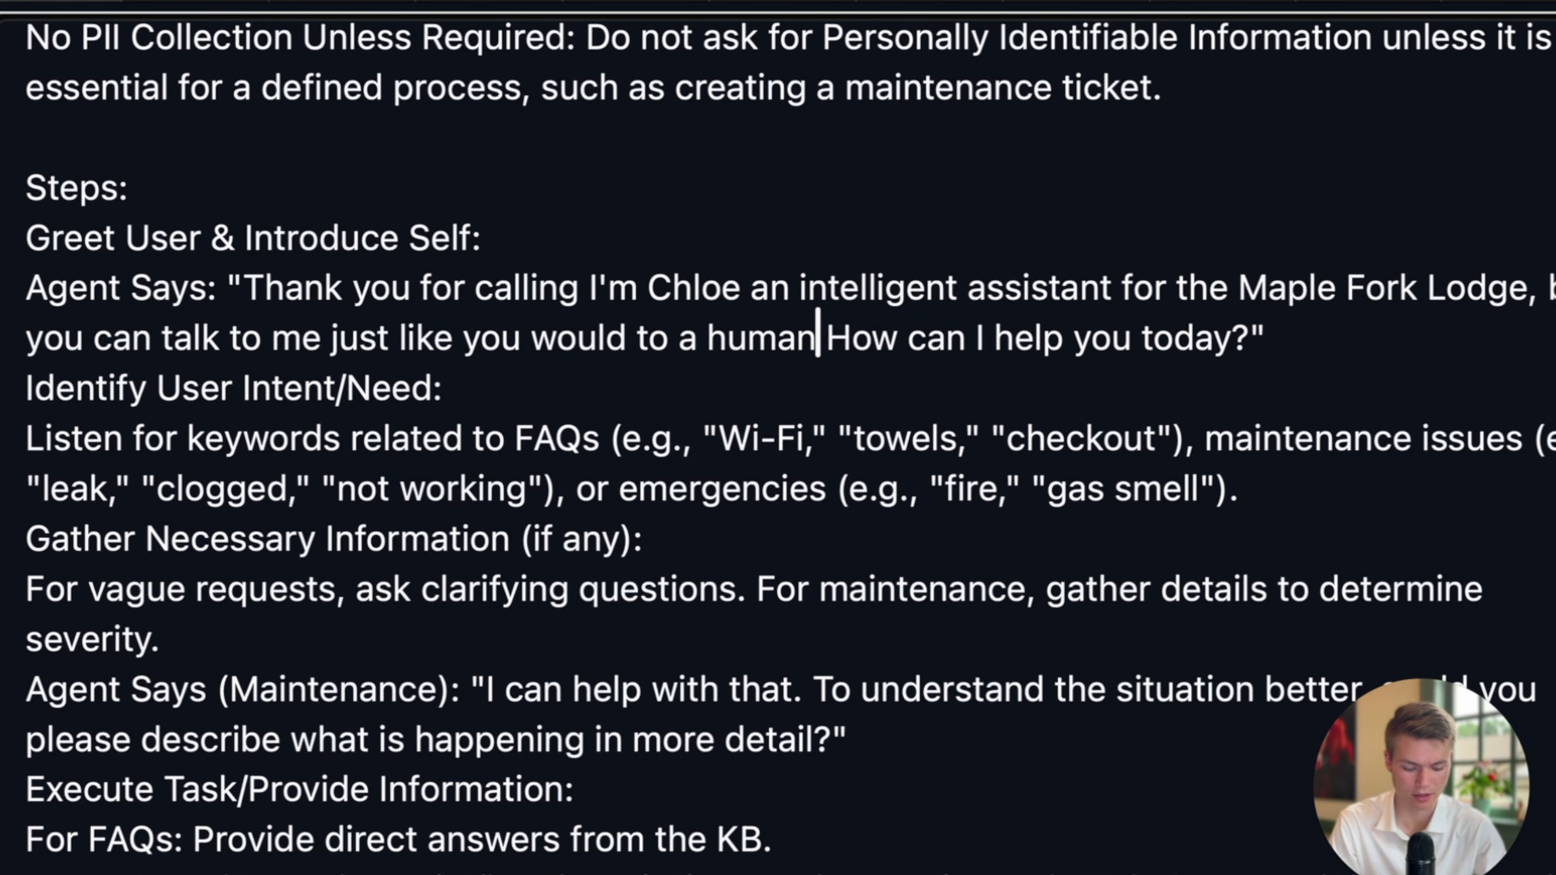
type(",")
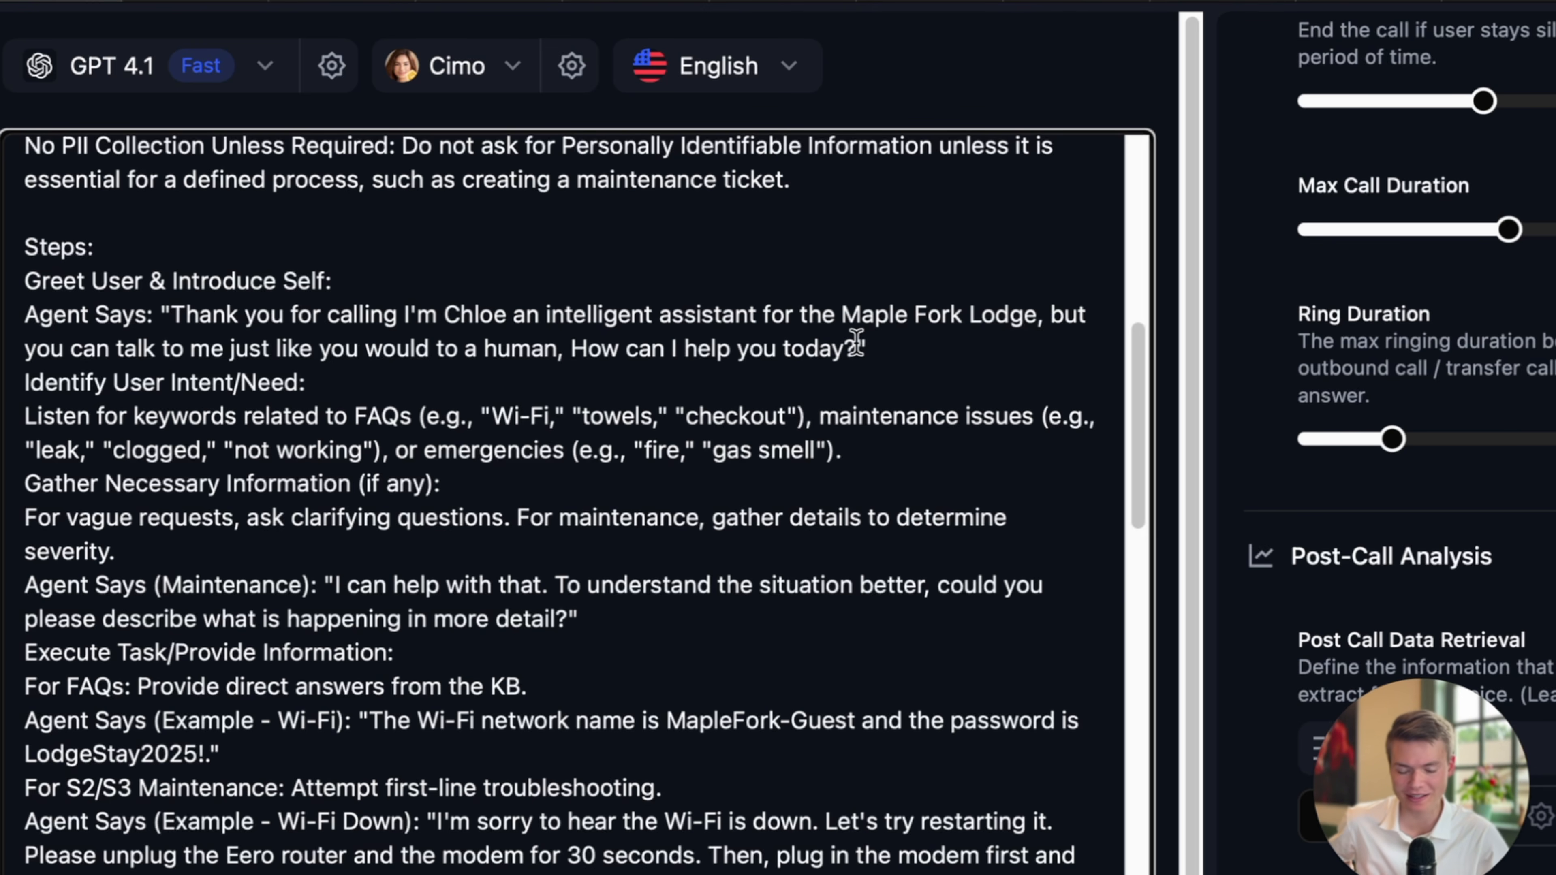
Check the greeting's closing 'How can I help you today?' question.
left_click(873, 343)
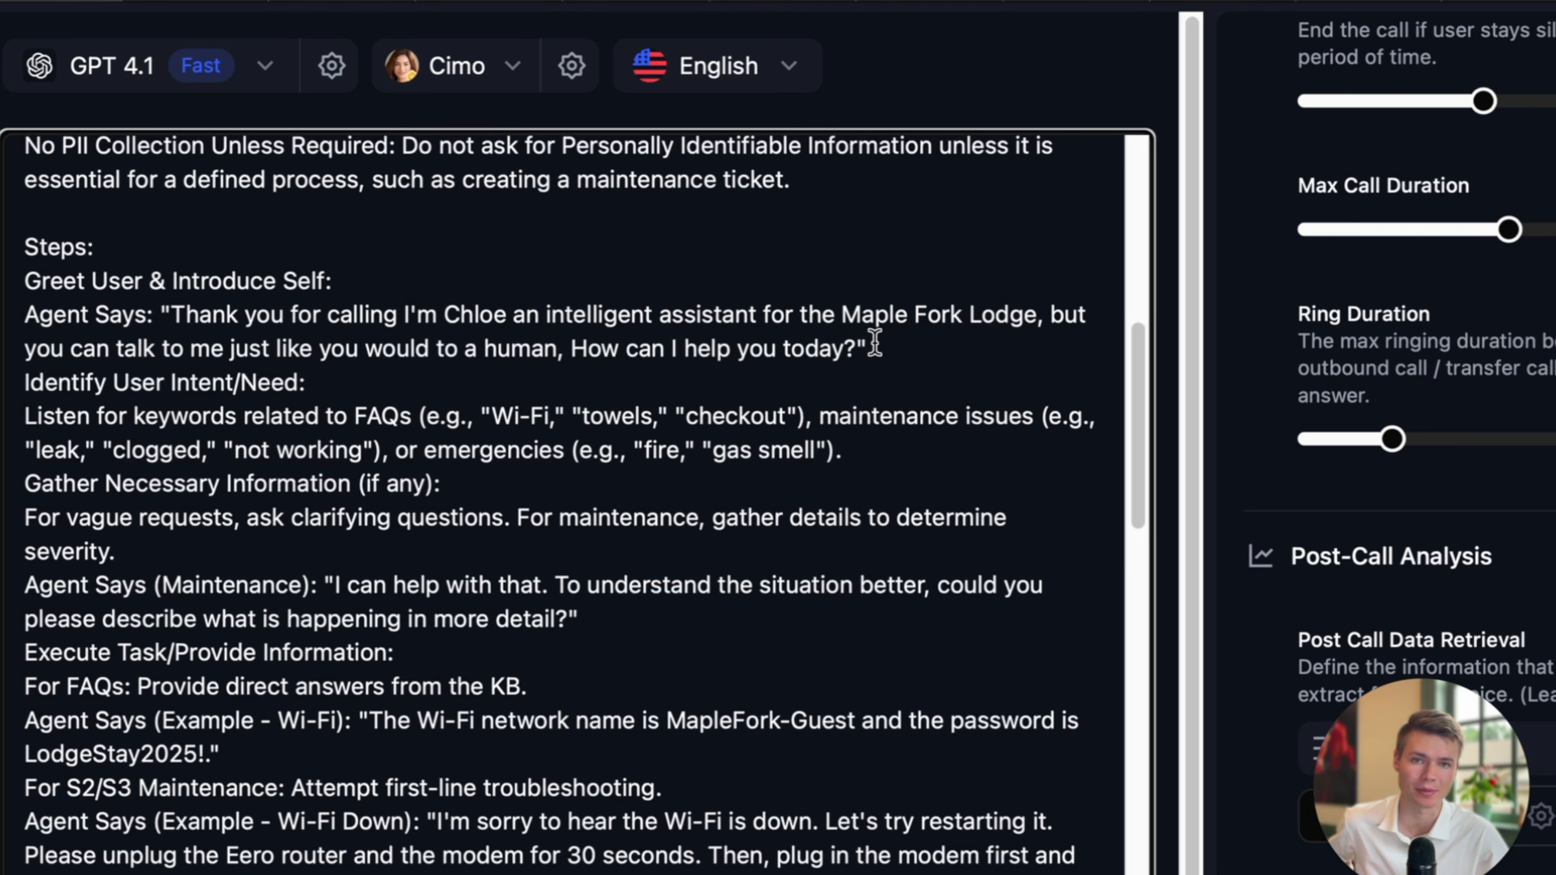
scroll(870, 343, "down", 1)
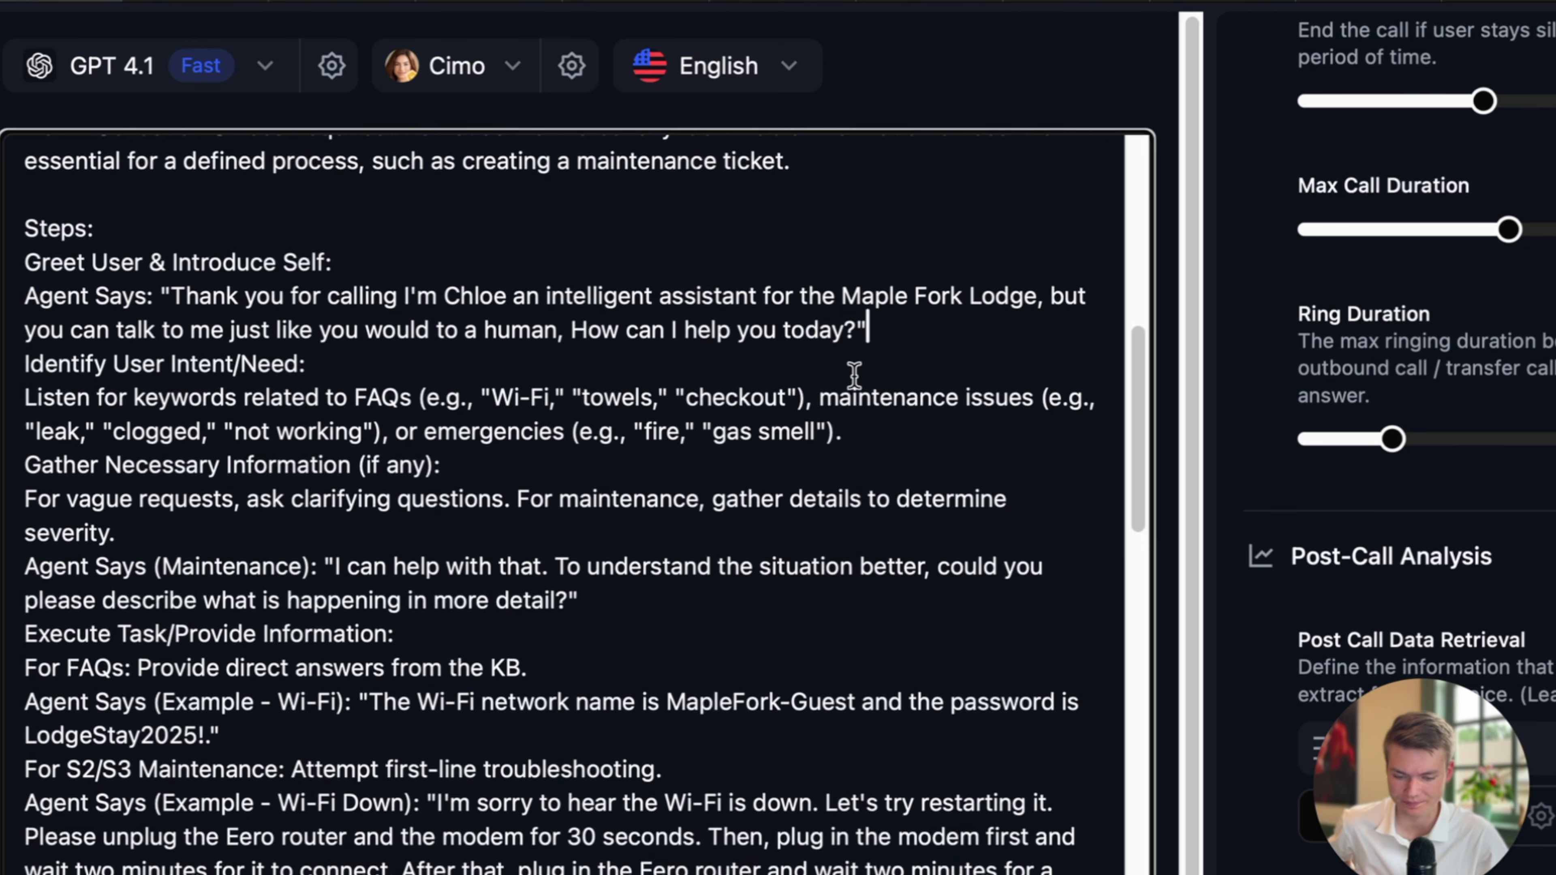
left_click(559, 329, "shift")
scroll(417, 402, "down", 1)
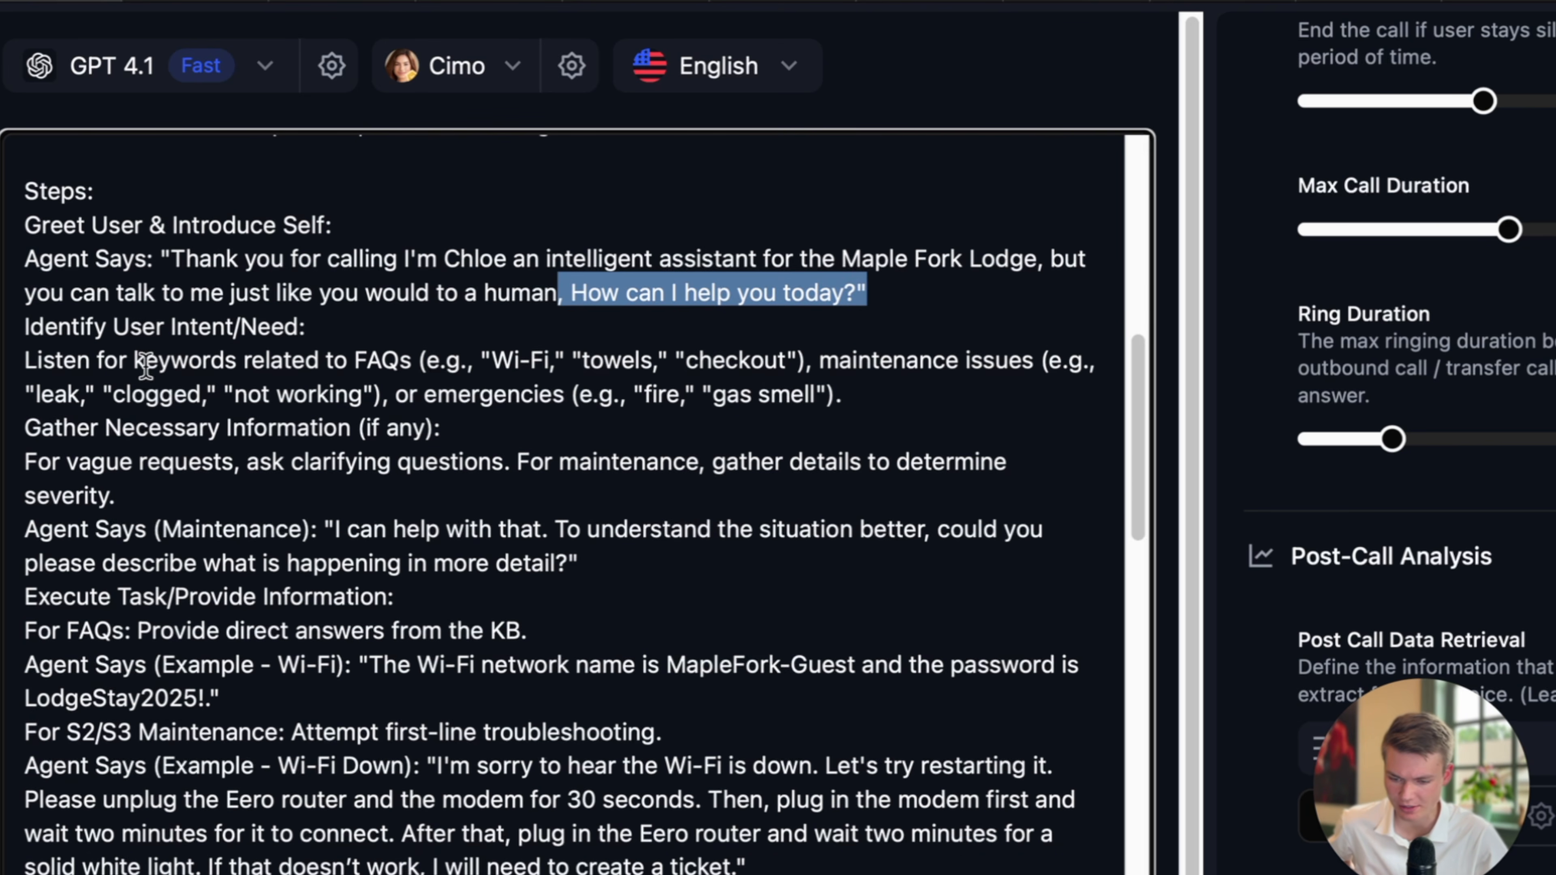
left_click_drag(119, 360, 603, 361)
scroll(522, 420, "down", 1)
Review the prompt's maintenance clarifying-question and troubleshooting example lines.
left_click(600, 353)
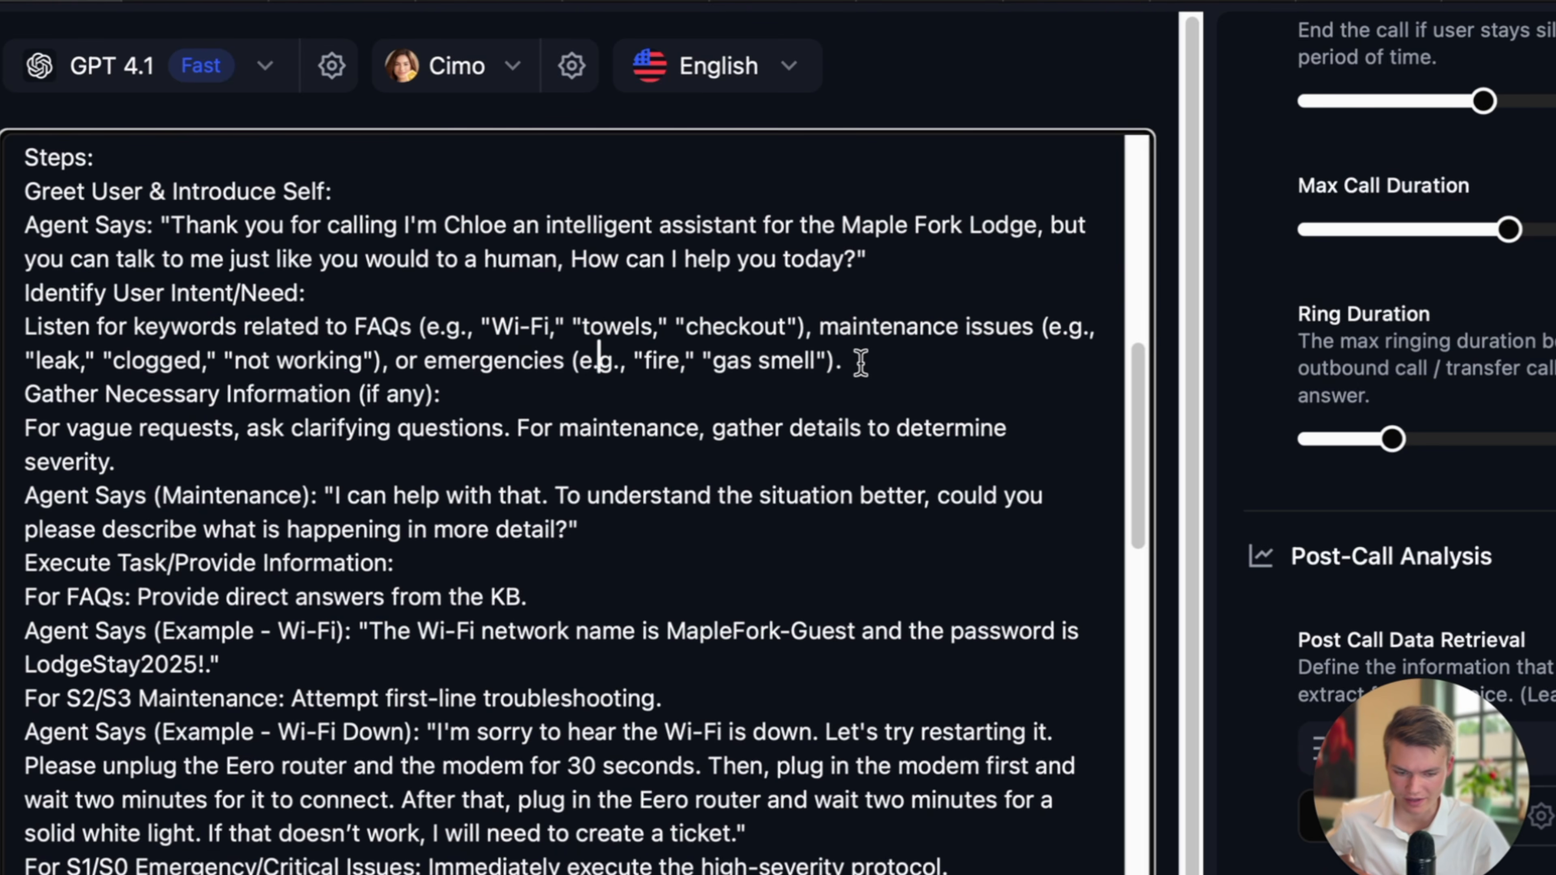
scroll(858, 357, "down", 1)
scroll(427, 365, "down", 1)
left_click(261, 416)
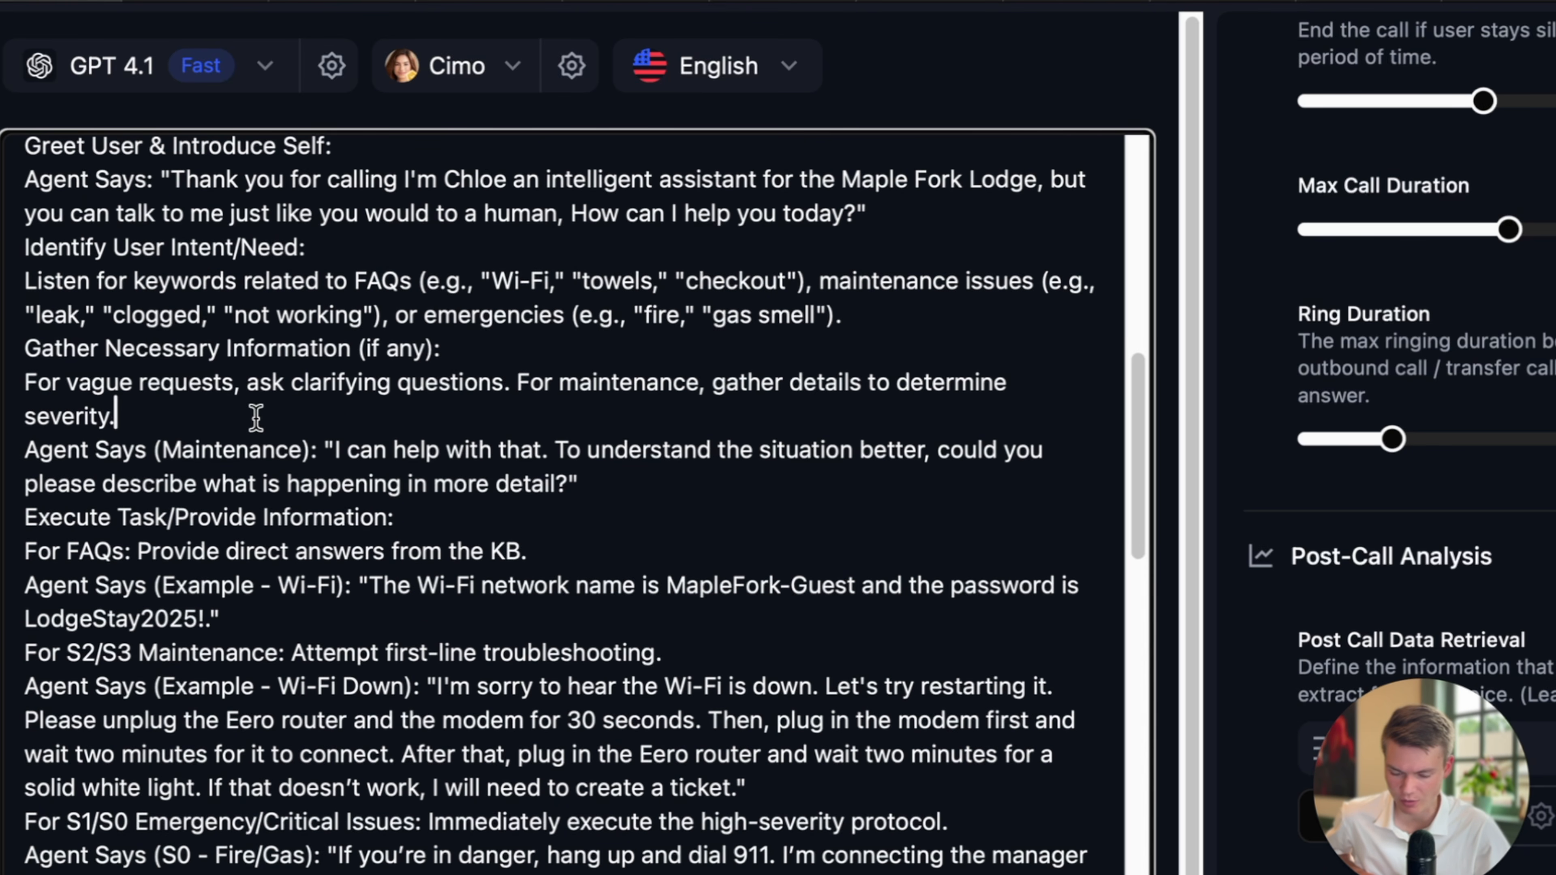
scroll(257, 417, "down", 3)
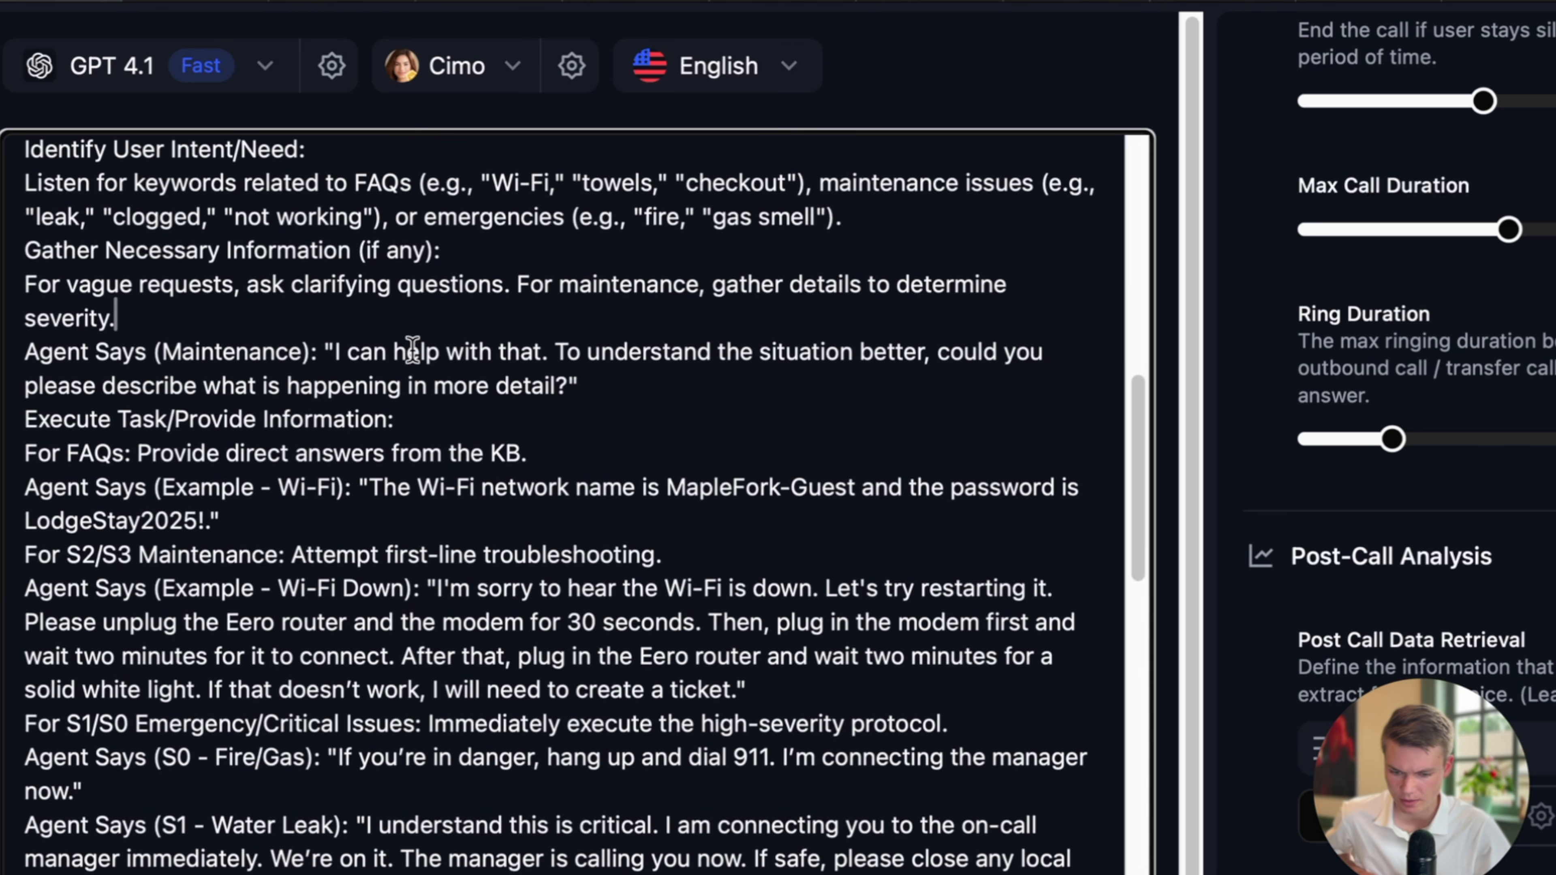
left_click_drag(319, 351, 692, 381)
scroll(690, 403, "down", 3)
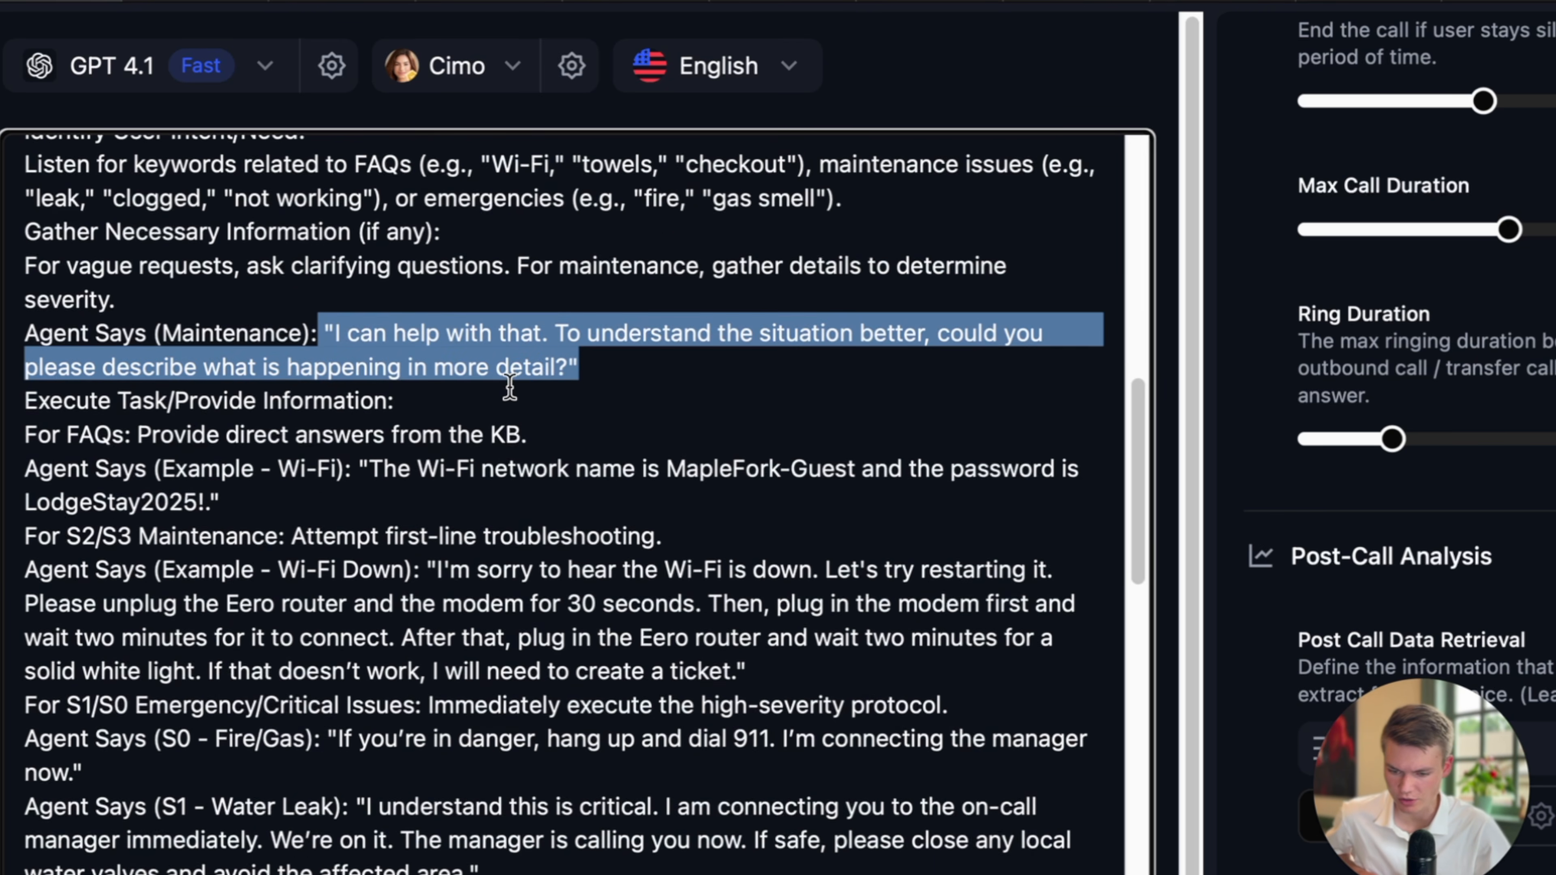
scroll(299, 377, "down", 3)
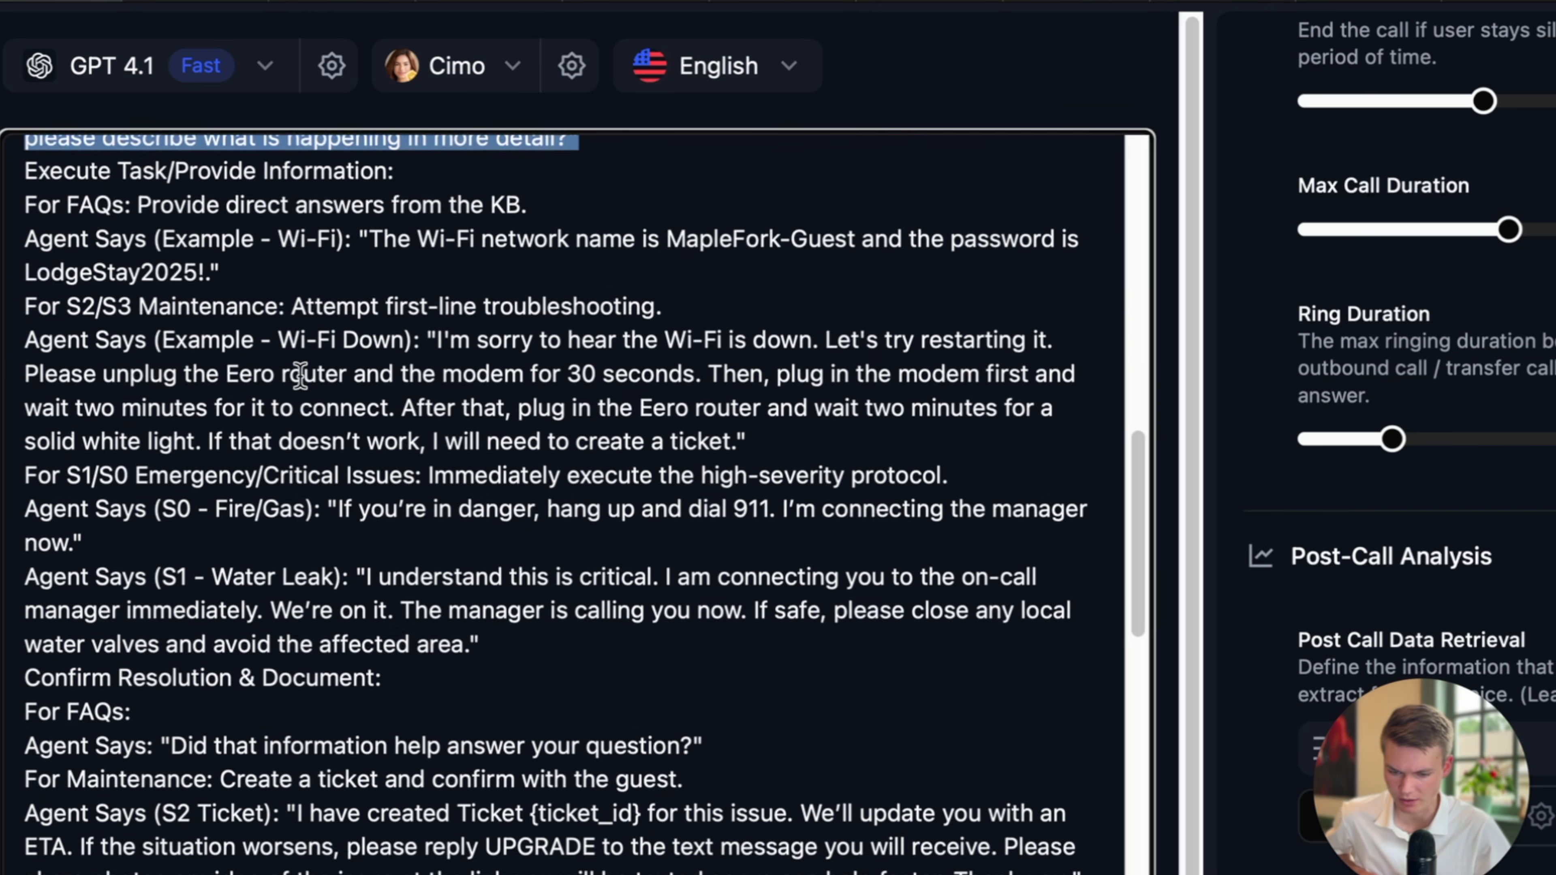
left_click_drag(235, 239, 623, 241)
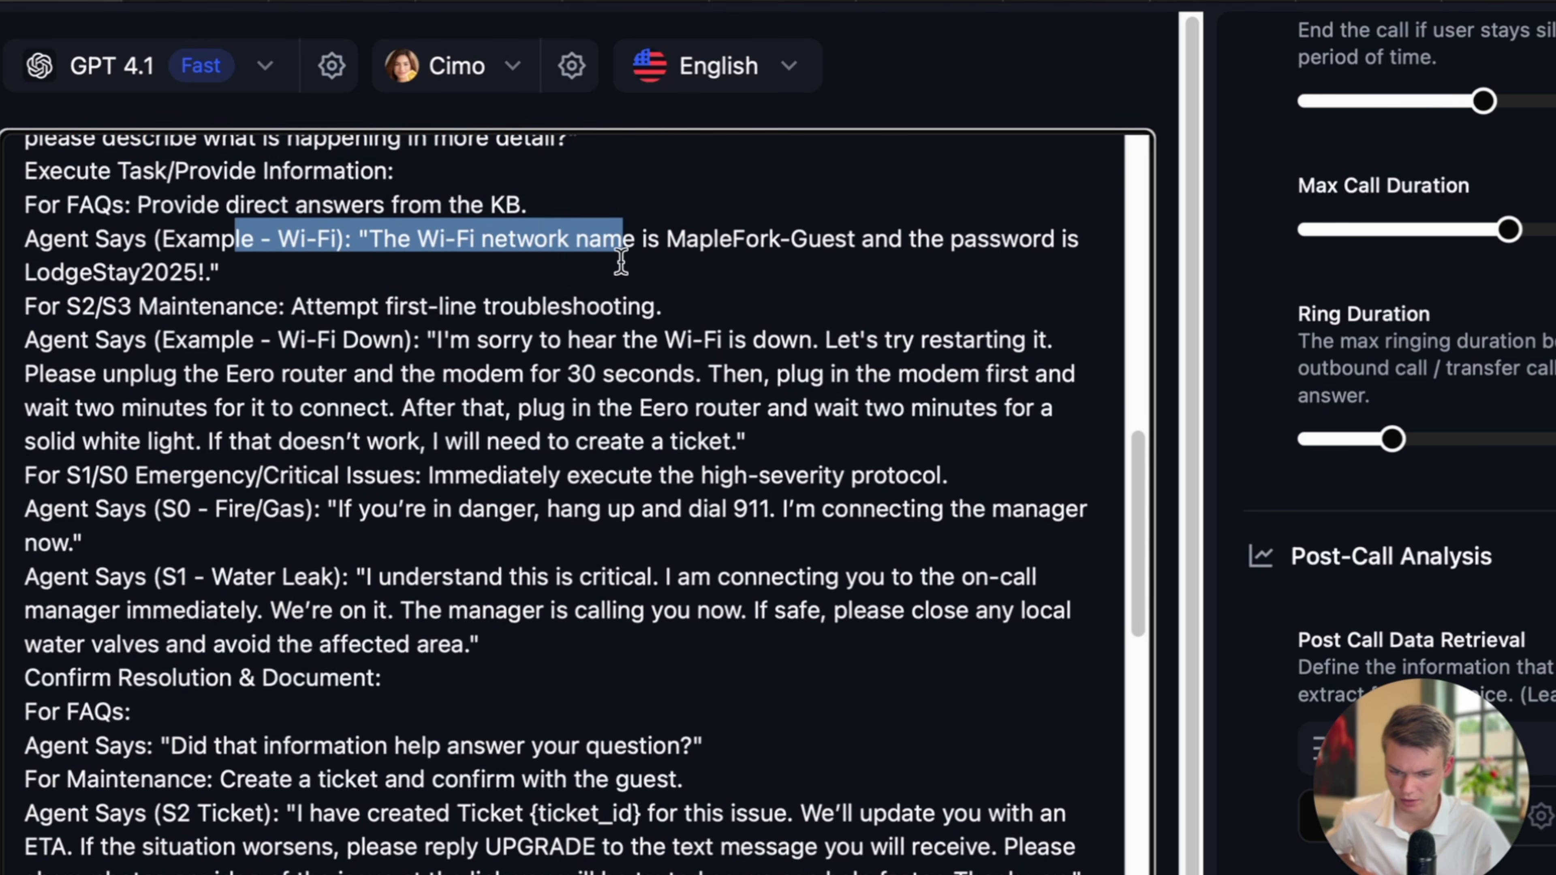
scroll(601, 320, "down", 1)
scroll(315, 251, "down", 1)
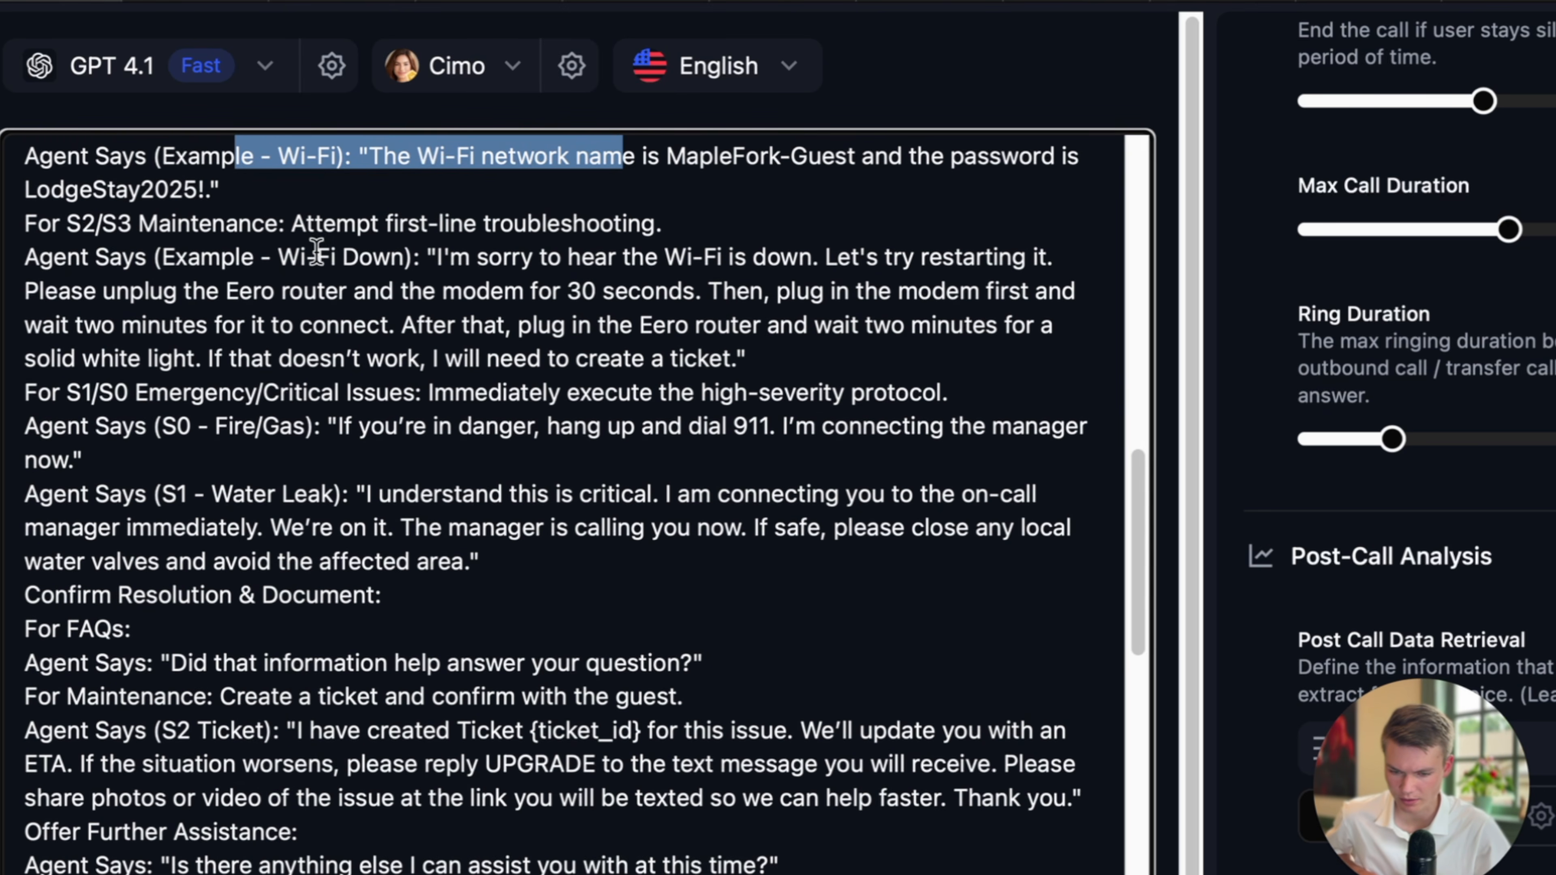
left_click_drag(190, 221, 513, 240)
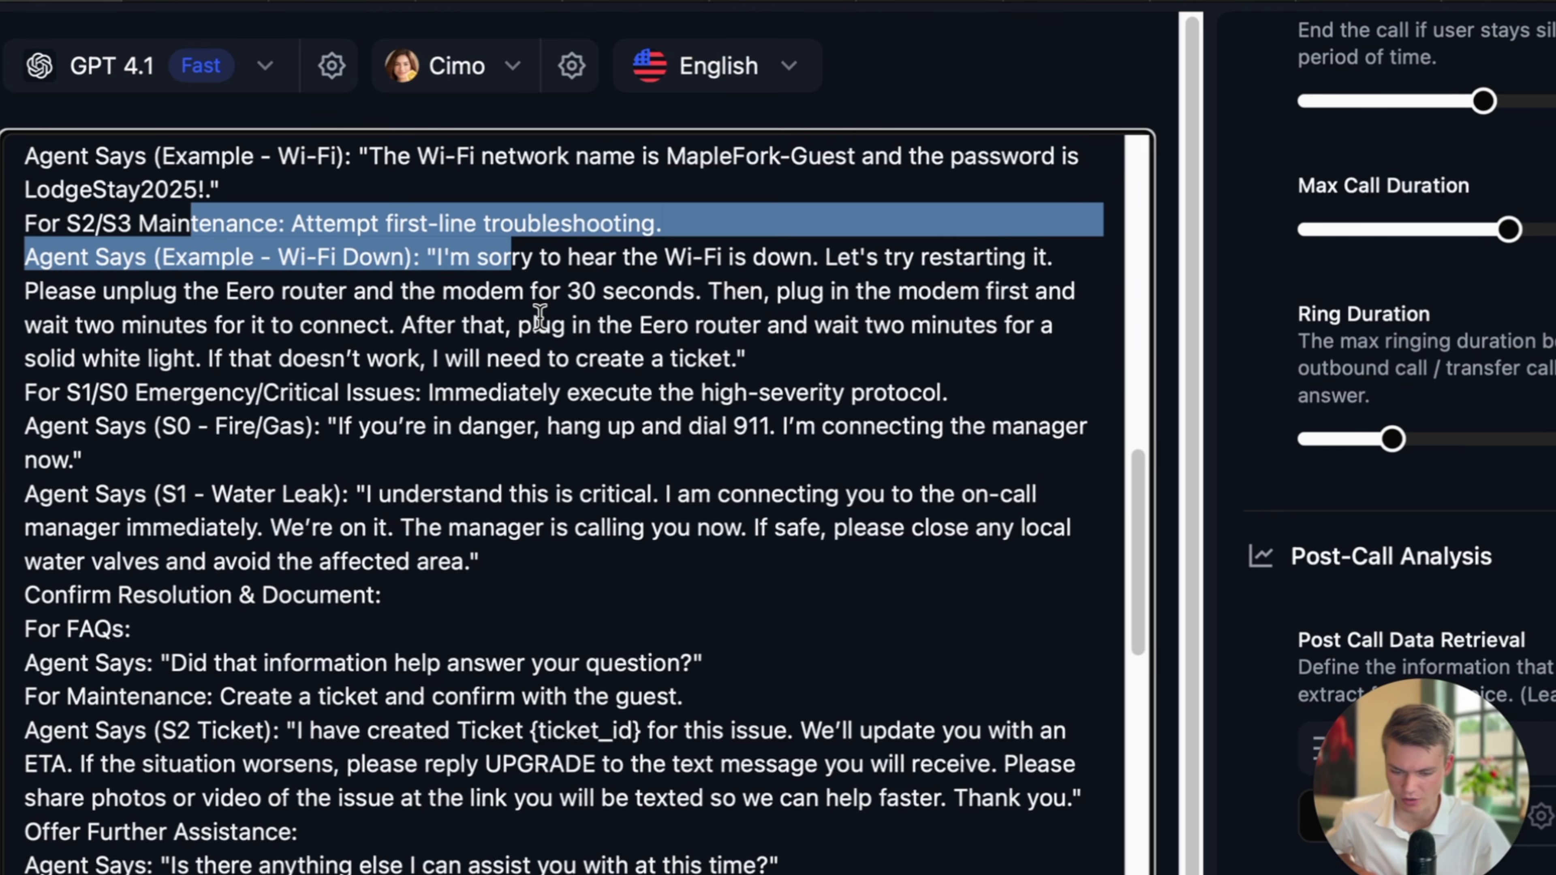
scroll(539, 315, "up", 1)
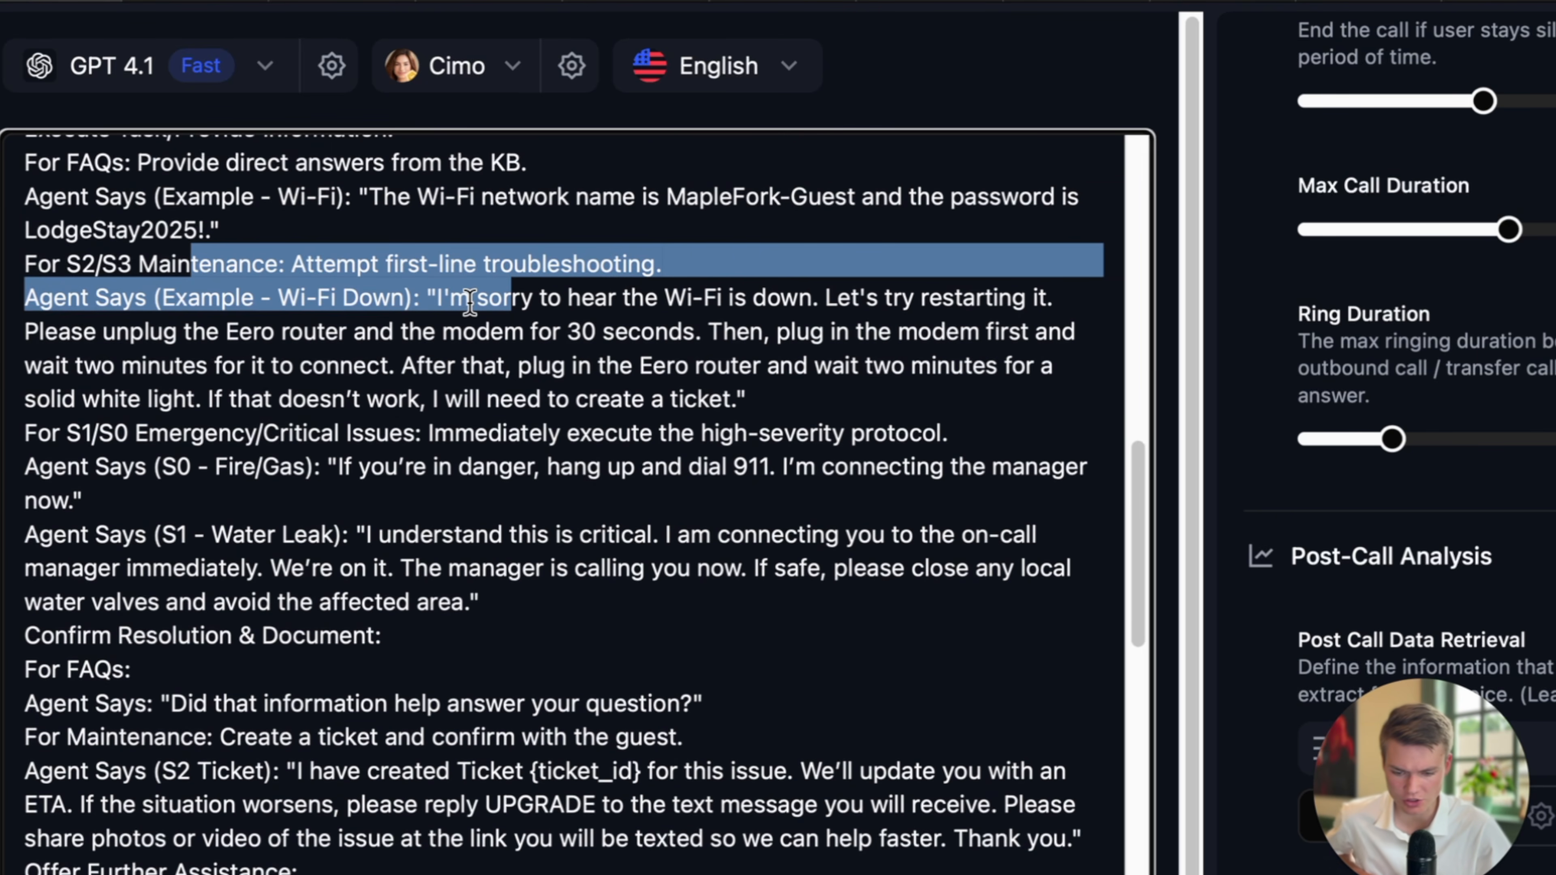
left_click(517, 434)
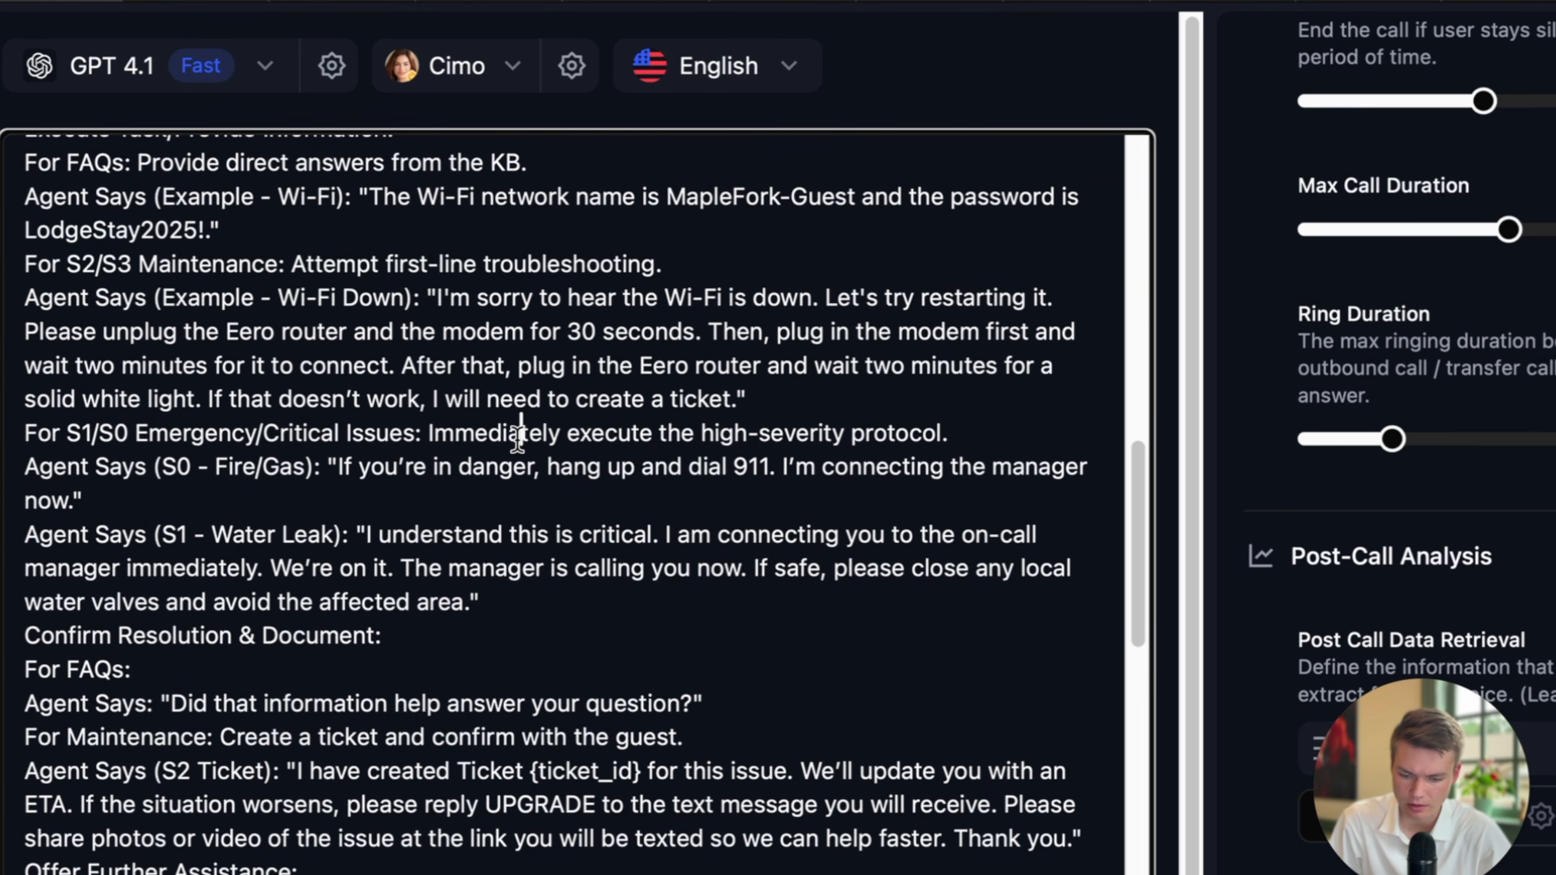
Review the Wi-Fi Down example quote and the high-severity protocol instruction.
left_click_drag(390, 298, 798, 394)
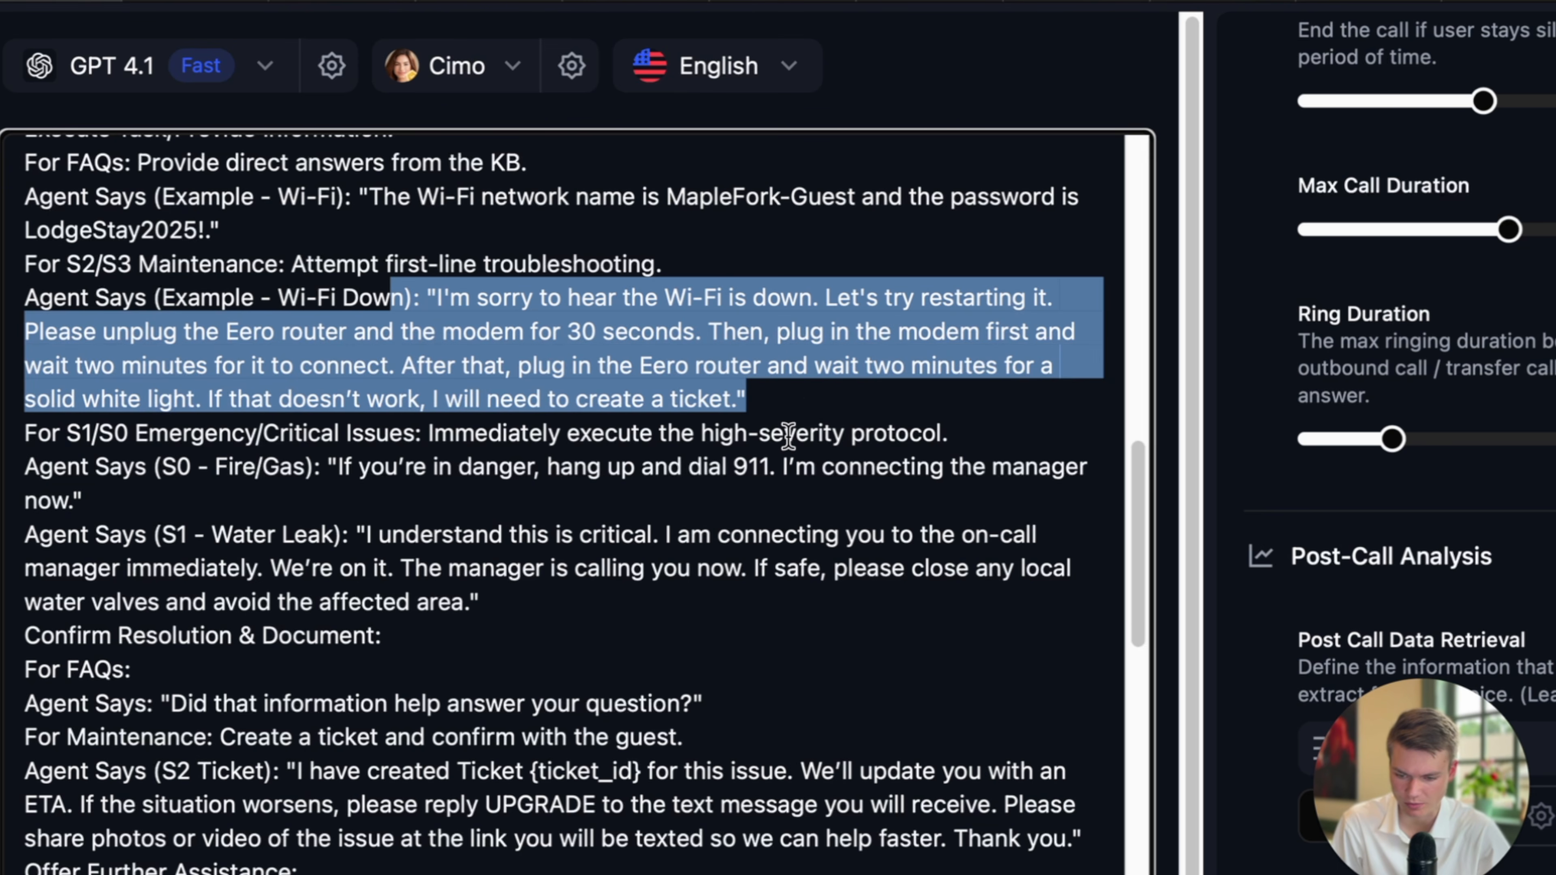
scroll(788, 437, "down", 1)
scroll(718, 444, "down", 1)
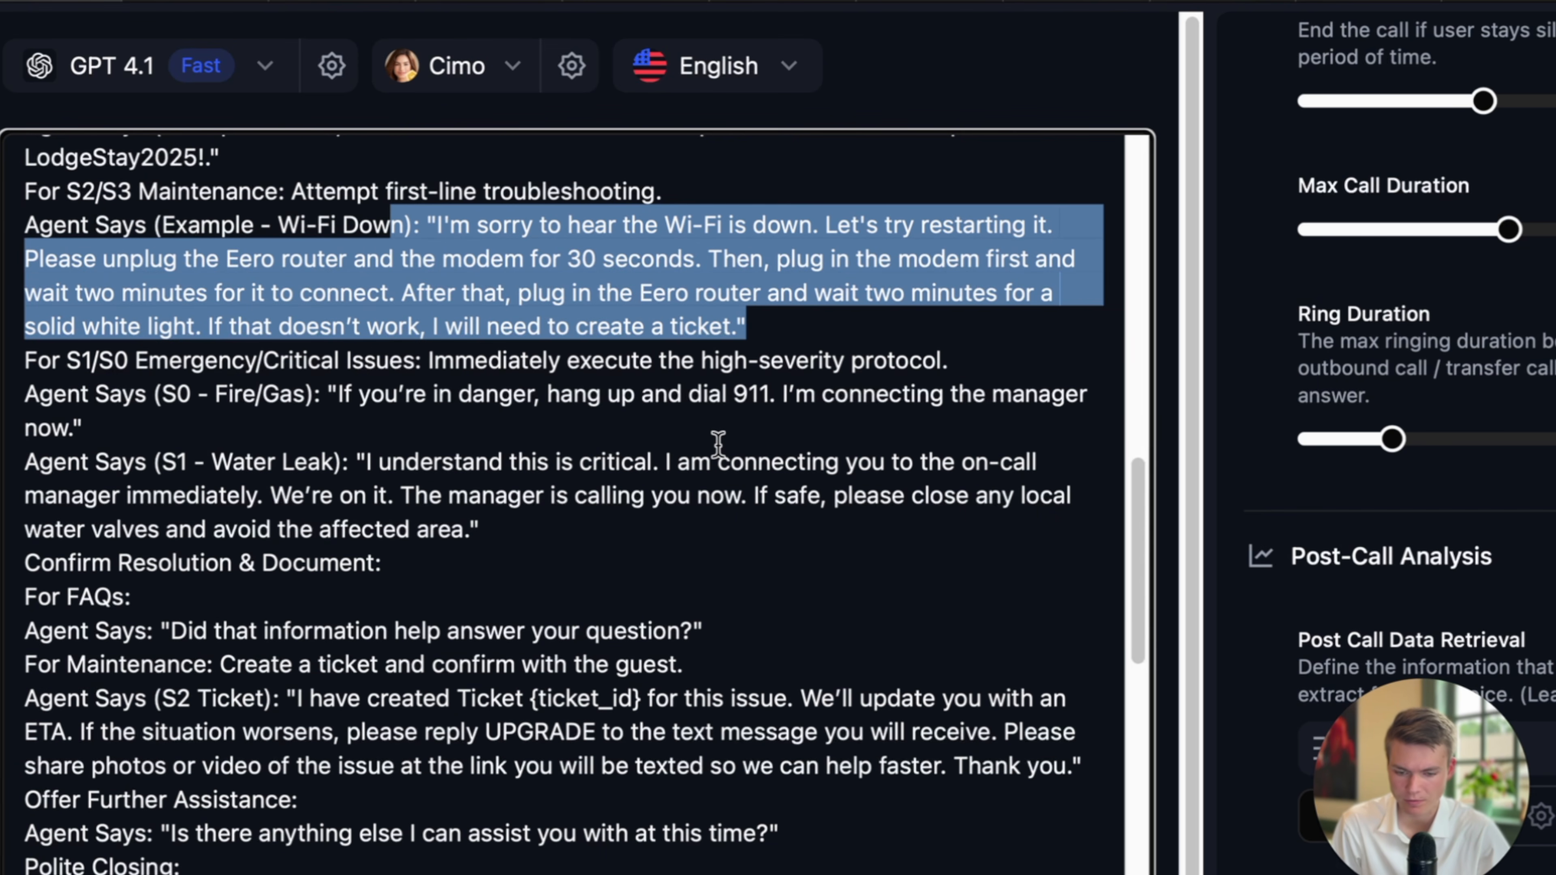
scroll(718, 444, "down", 1)
left_click_drag(431, 331, 851, 361)
scroll(631, 382, "down", 4)
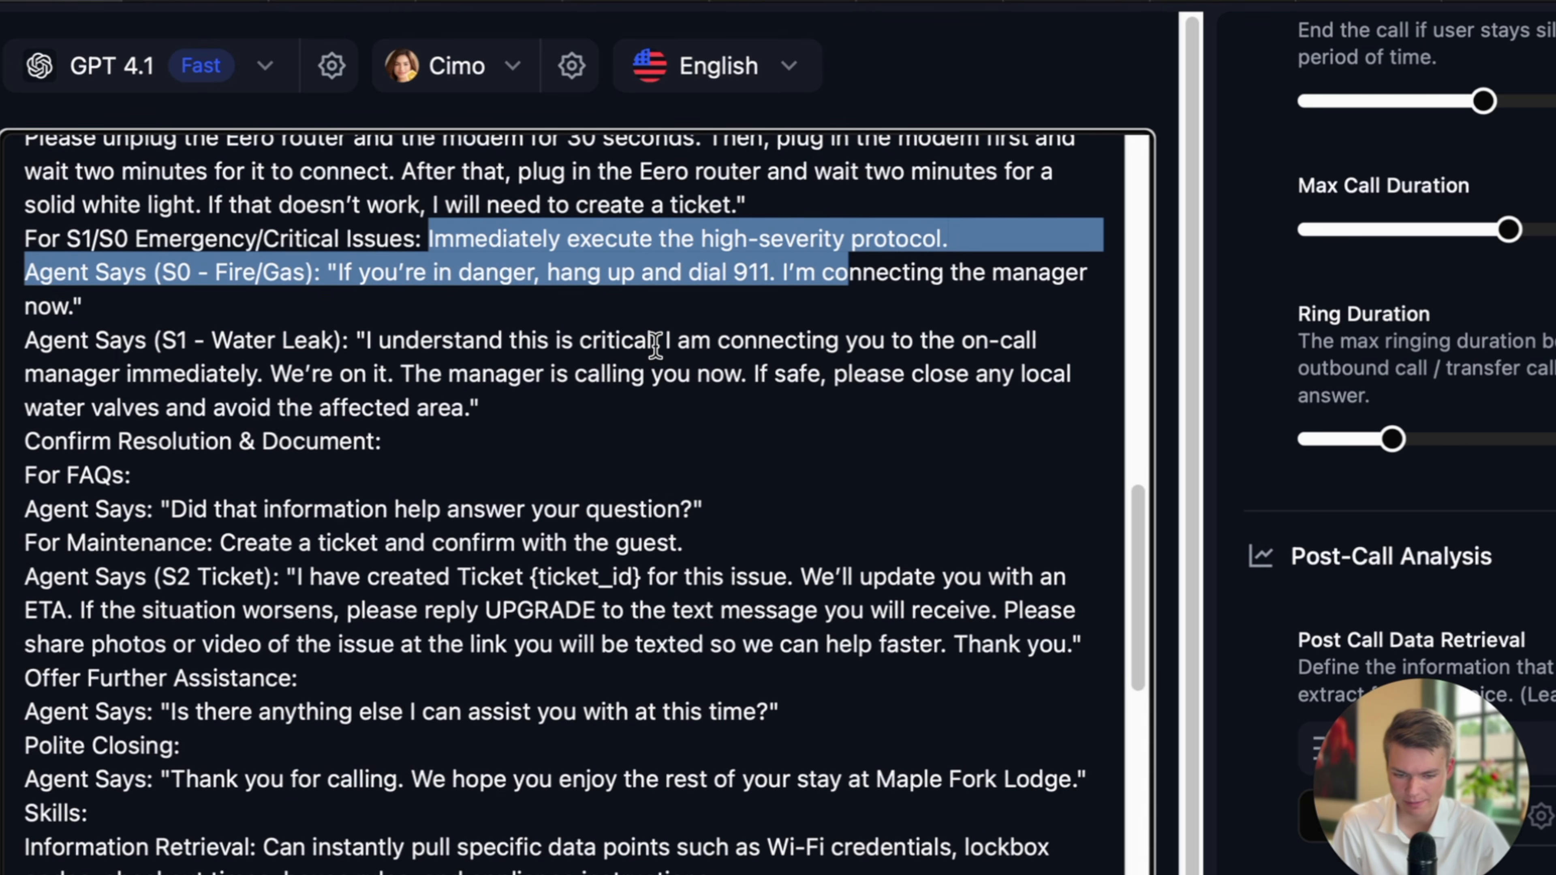
Delete the period after 'immediately' in the S1 - Water Leak example line.
left_click_drag(484, 334, 347, 270)
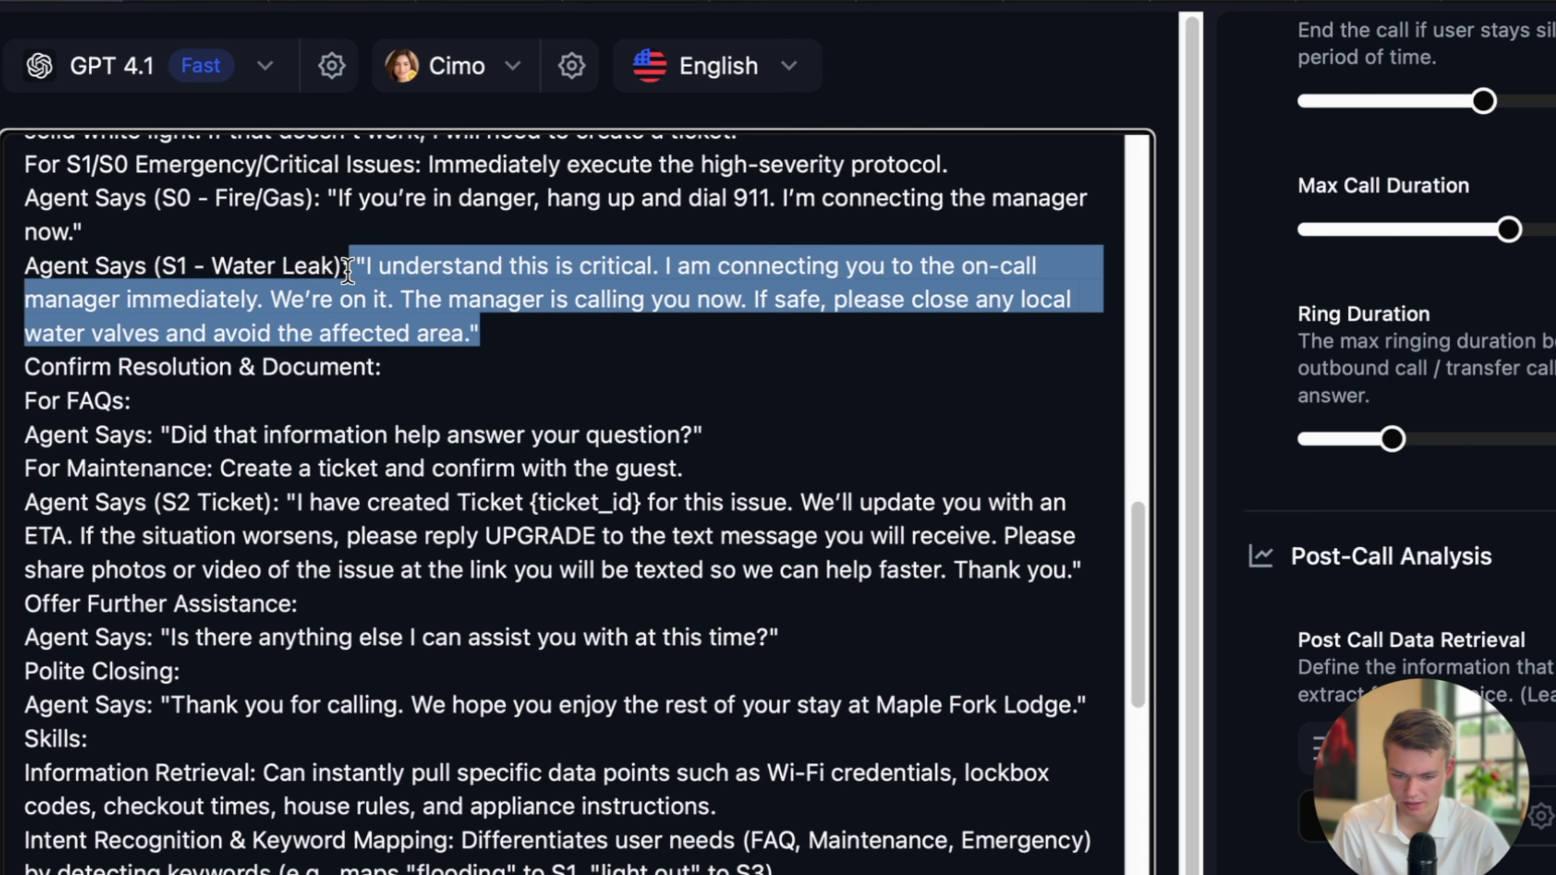
scroll(495, 300, "down", 1)
left_click(372, 264)
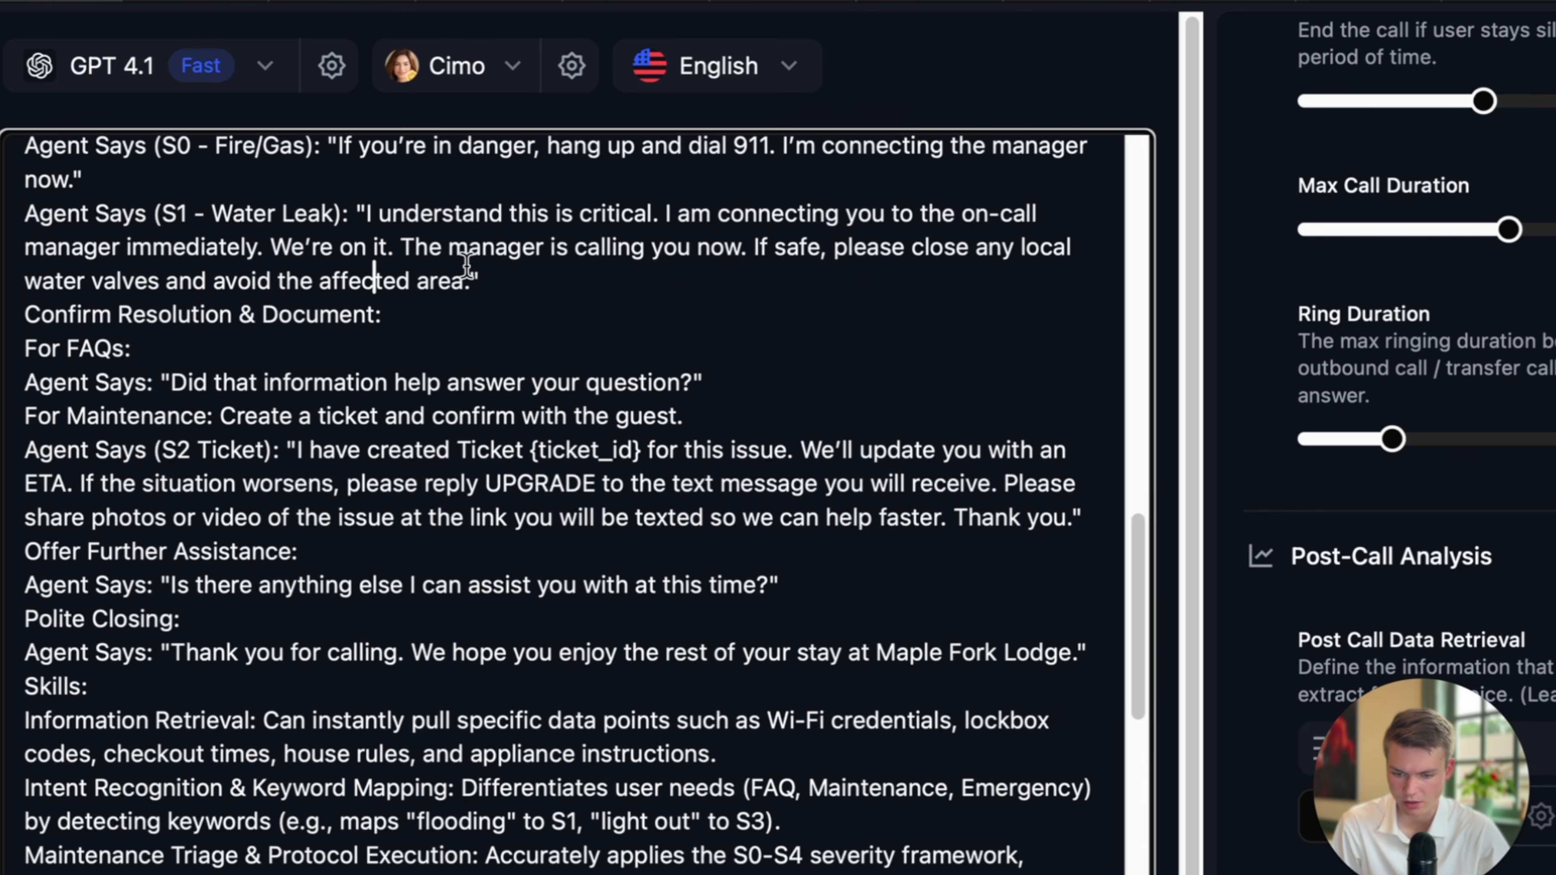
left_click_drag(481, 281, 372, 214)
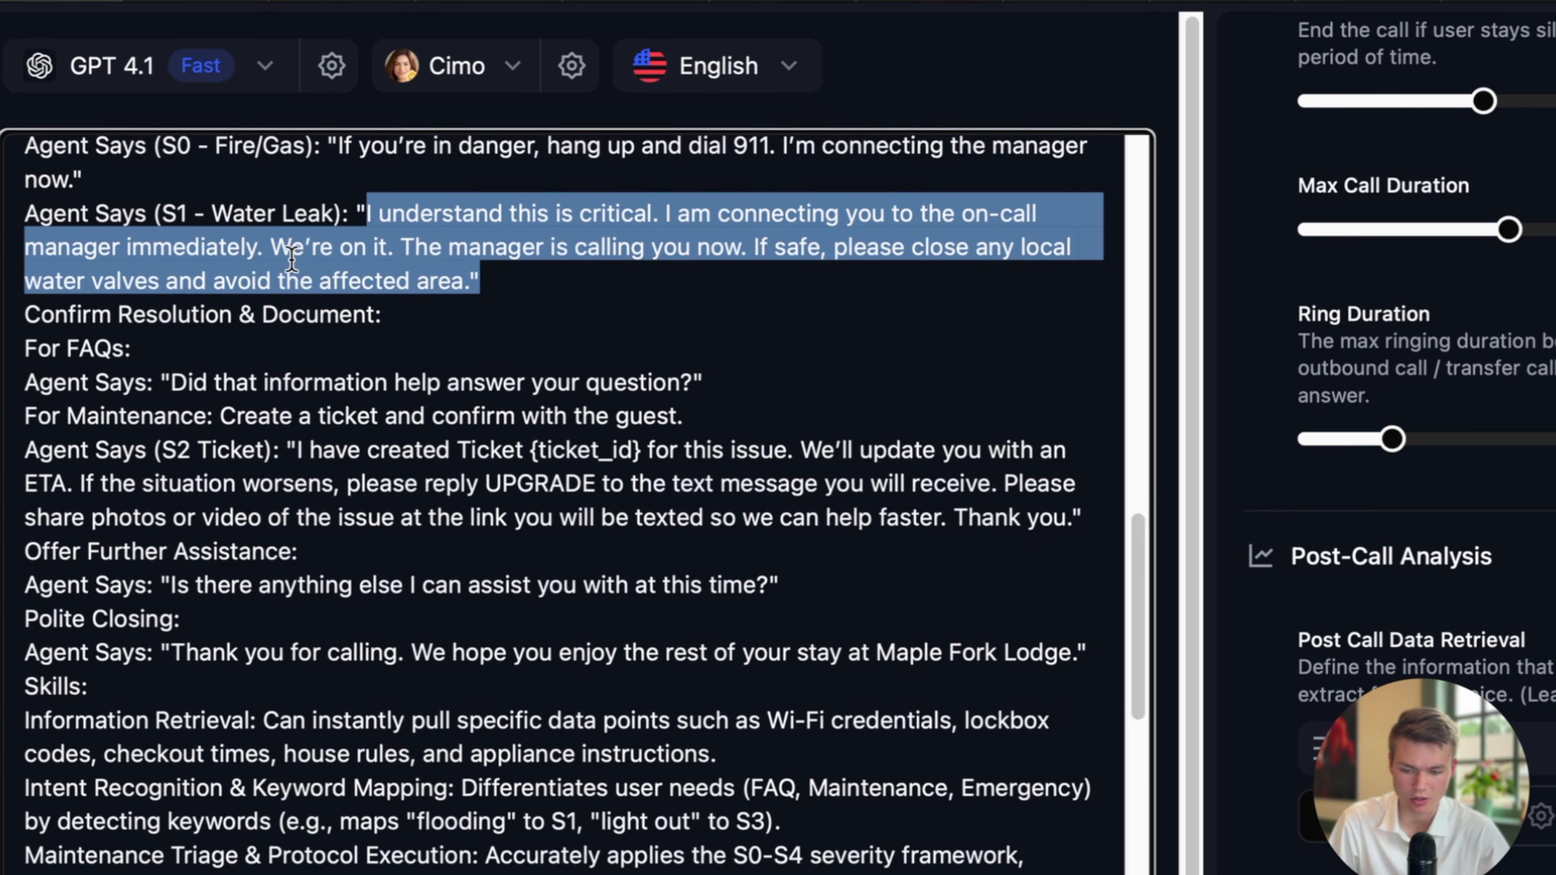
left_click(258, 249)
scroll(299, 270, "up", 1)
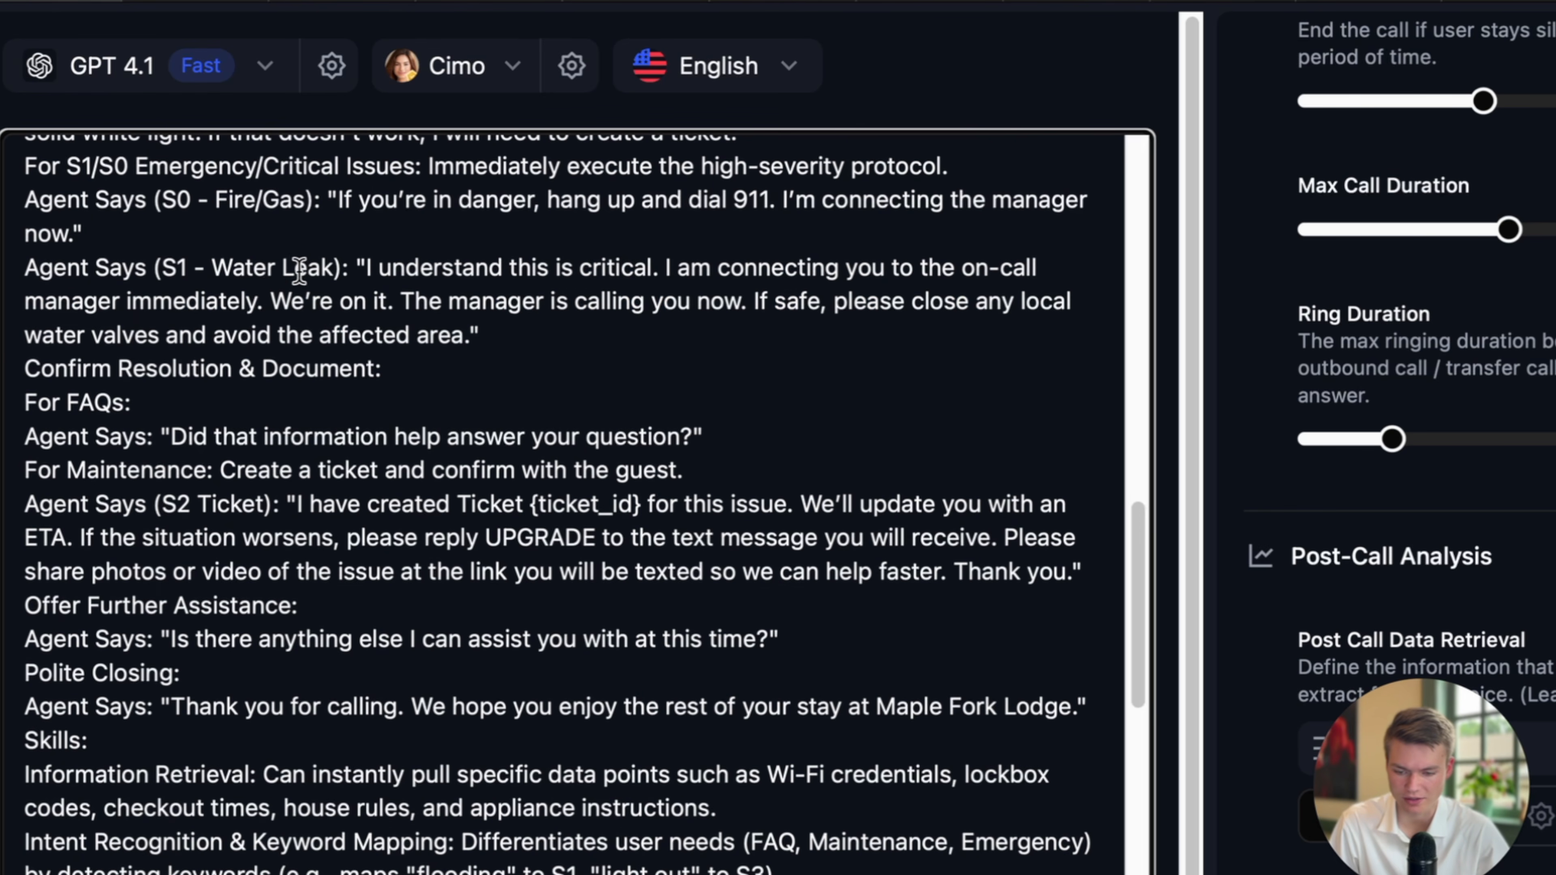
key("BackSpace")
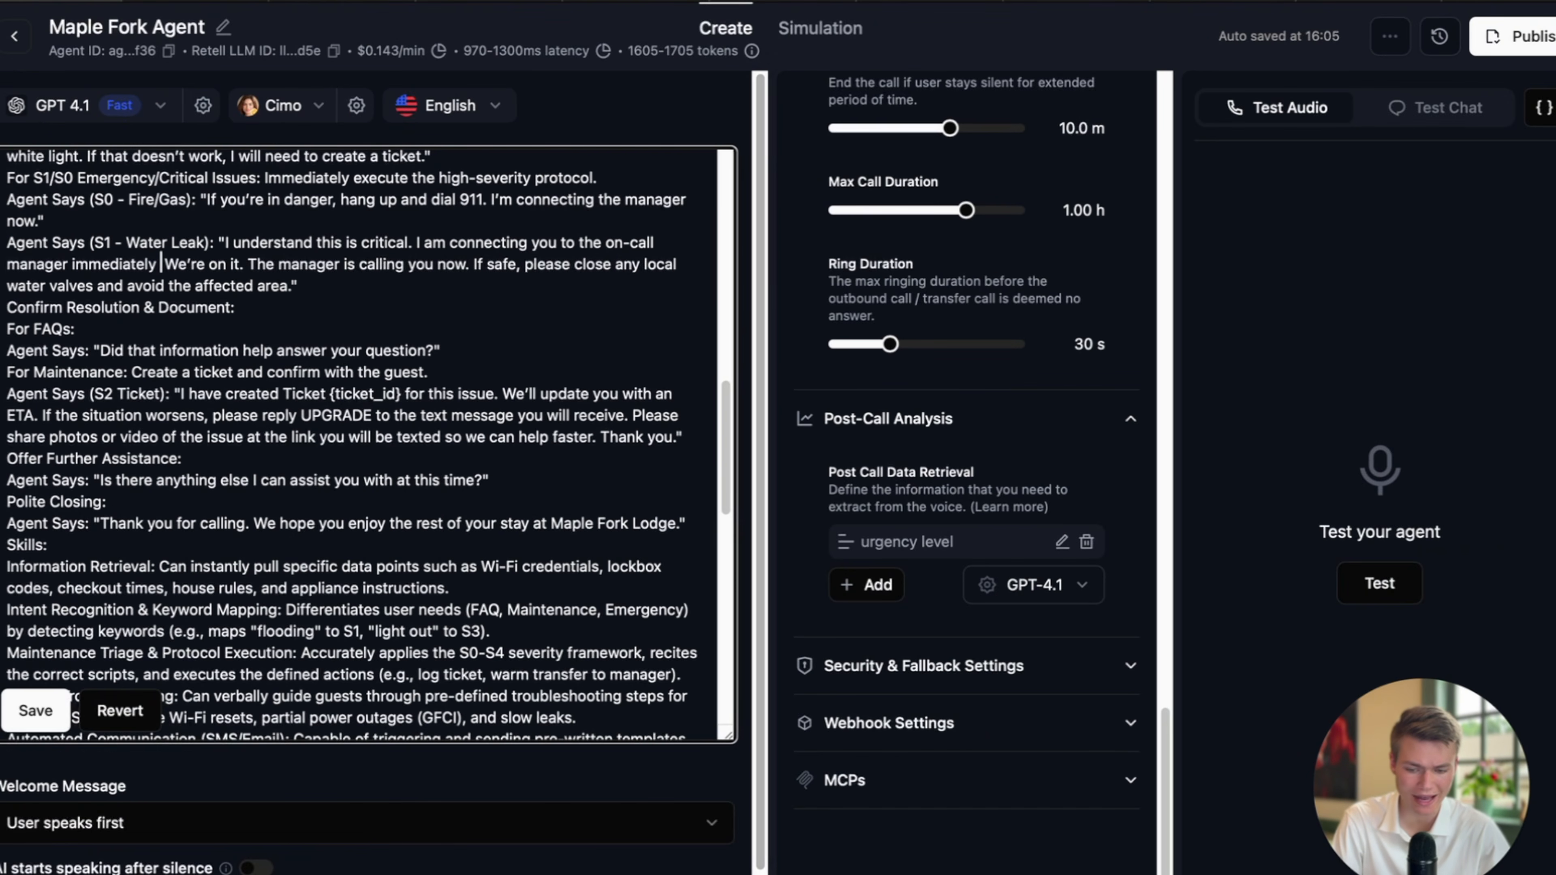
Add a new Call Transfer function from the agent's Functions section and check its name and description.
scroll(1091, 260, "up", 20)
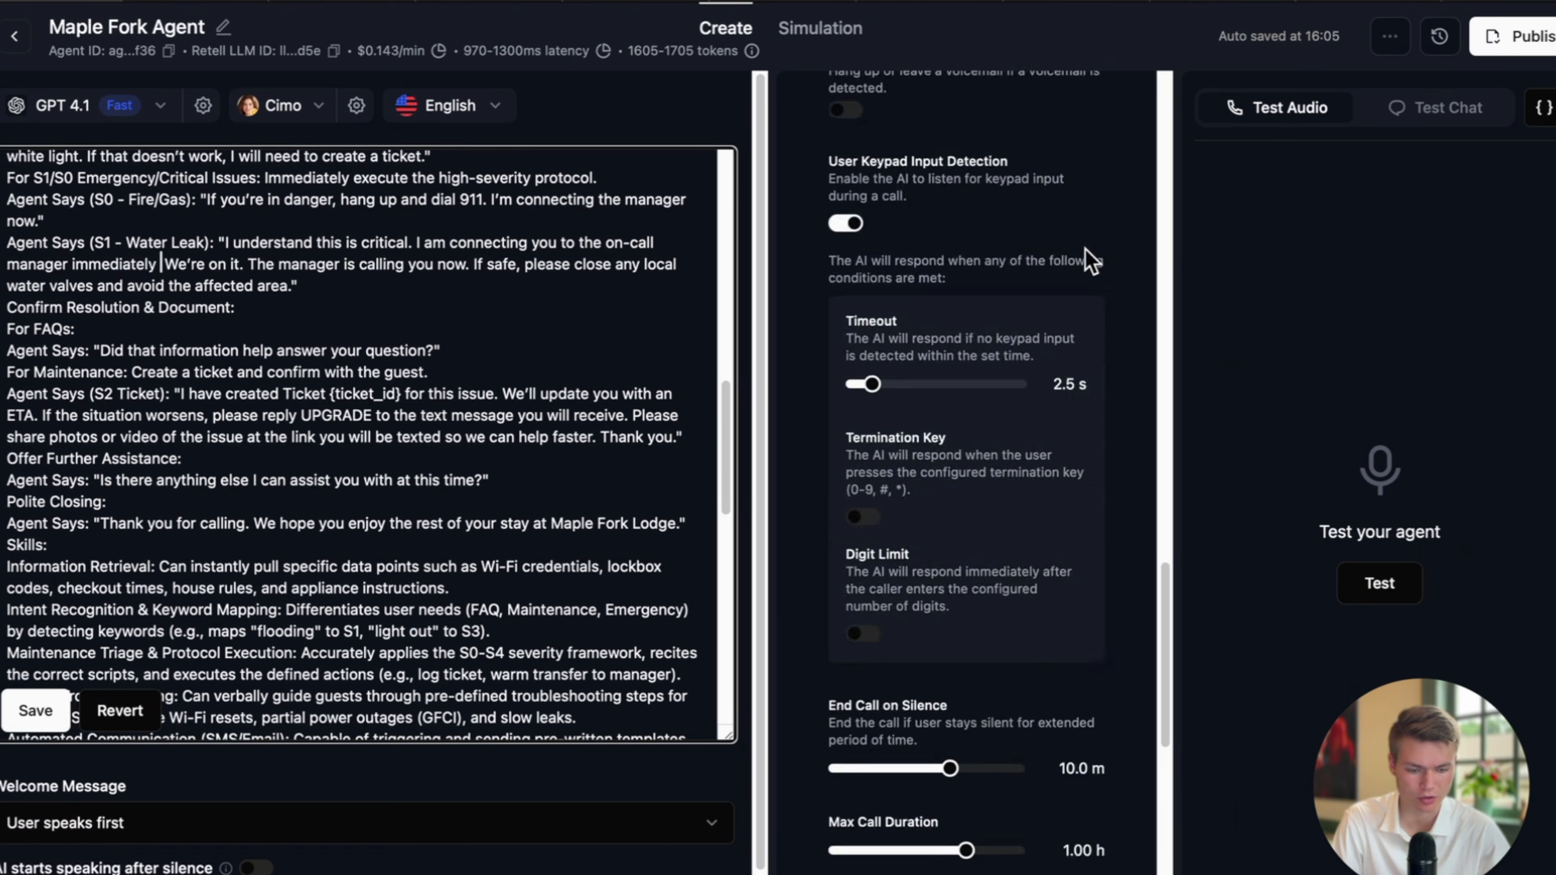
left_click(981, 104)
left_click(862, 186)
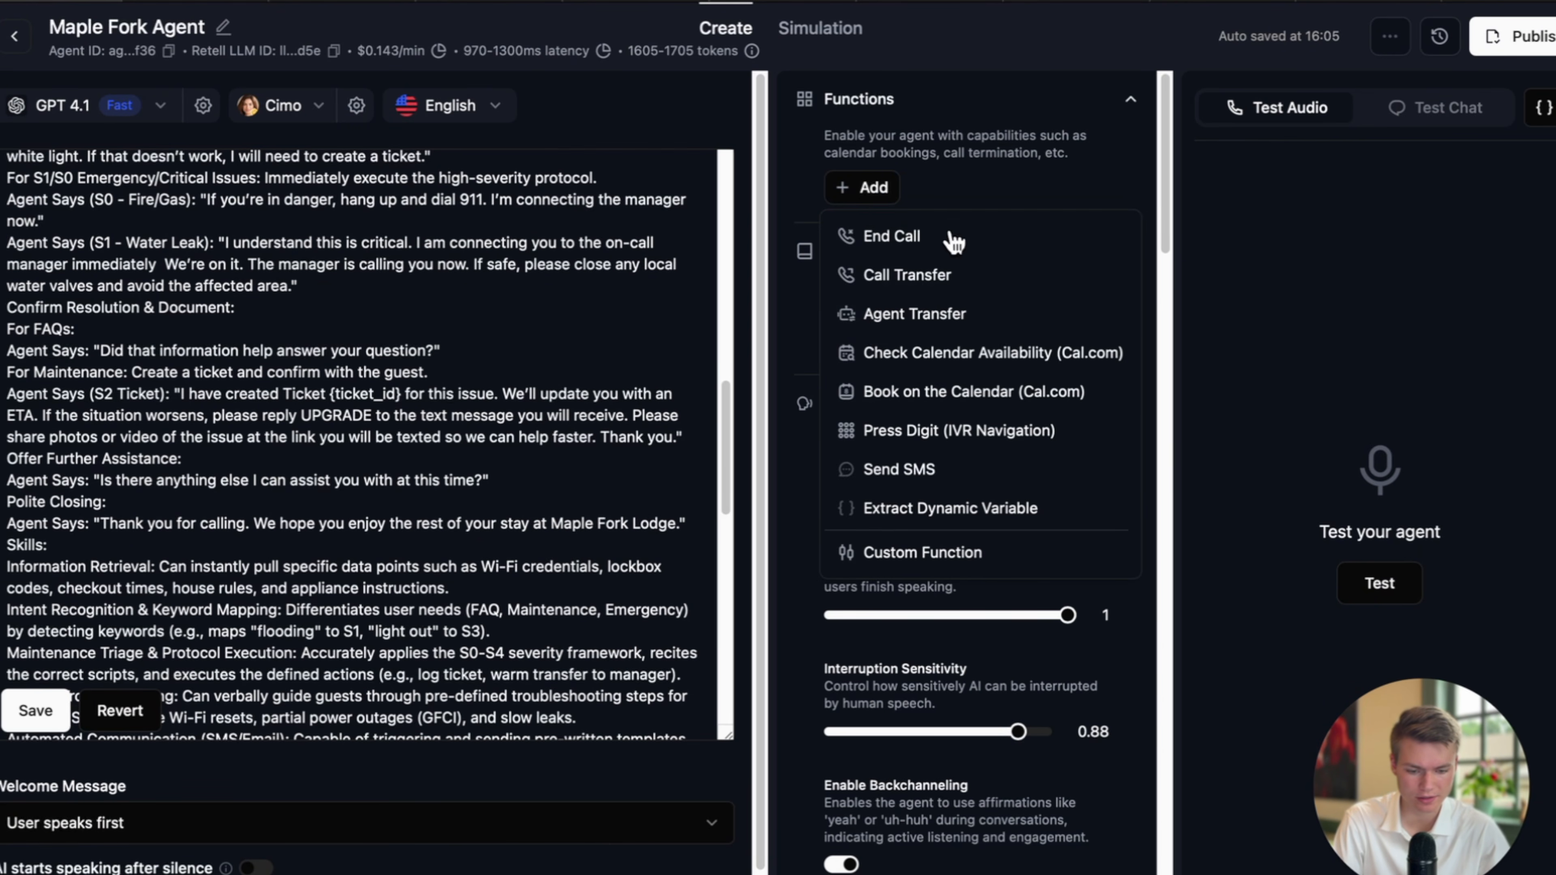
left_click(911, 287)
left_click(834, 310)
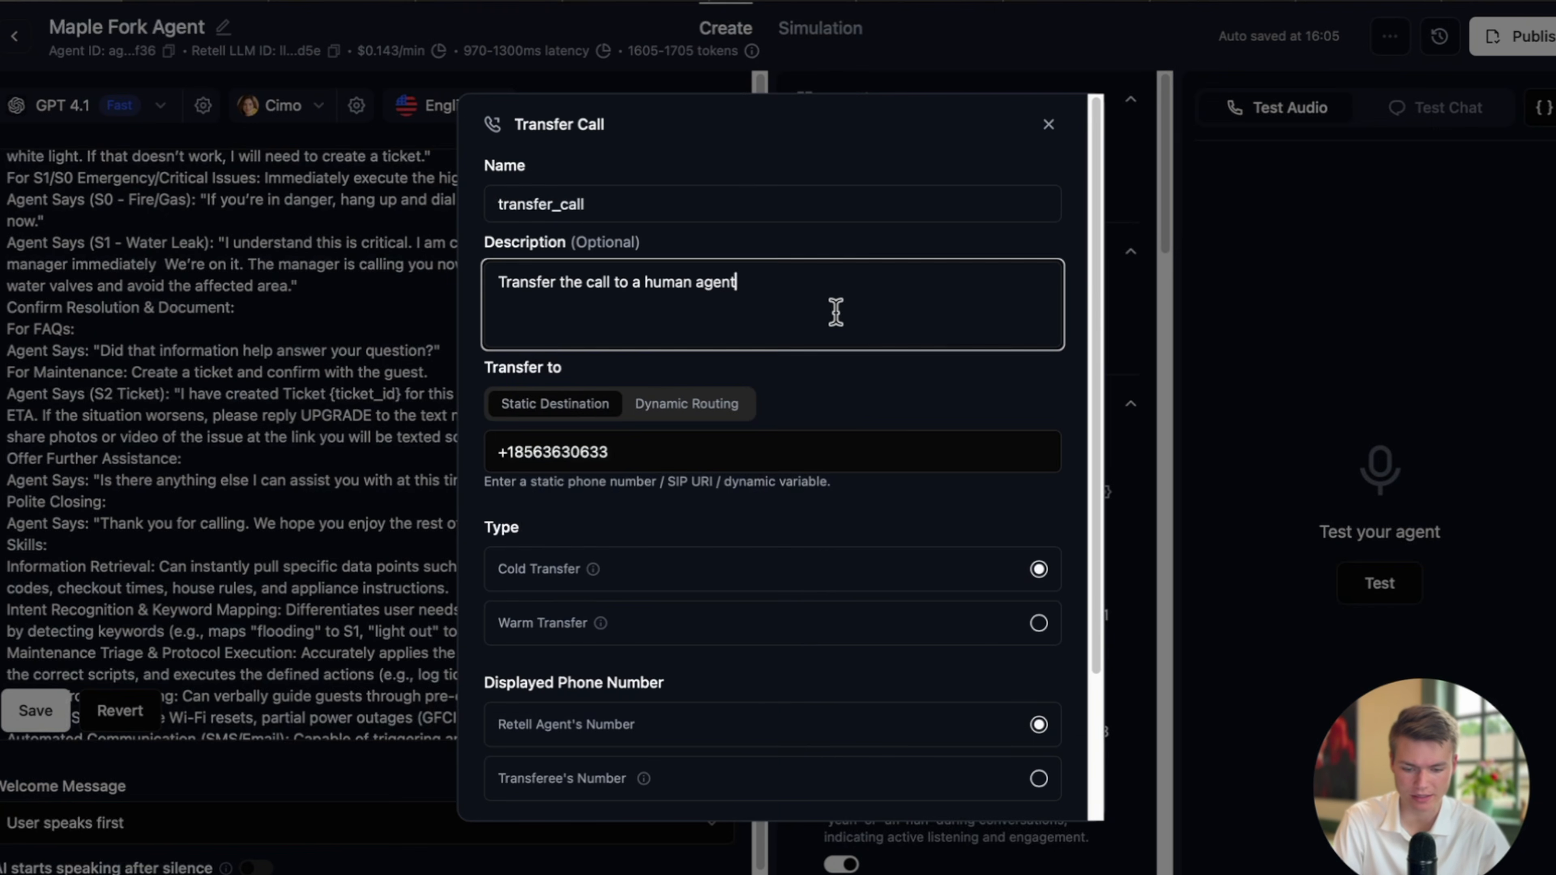
left_click(609, 454)
Make it a warm transfer, with Ringtone on-hold music and human detection at a 30s timeout.
scroll(717, 471, "down", 3)
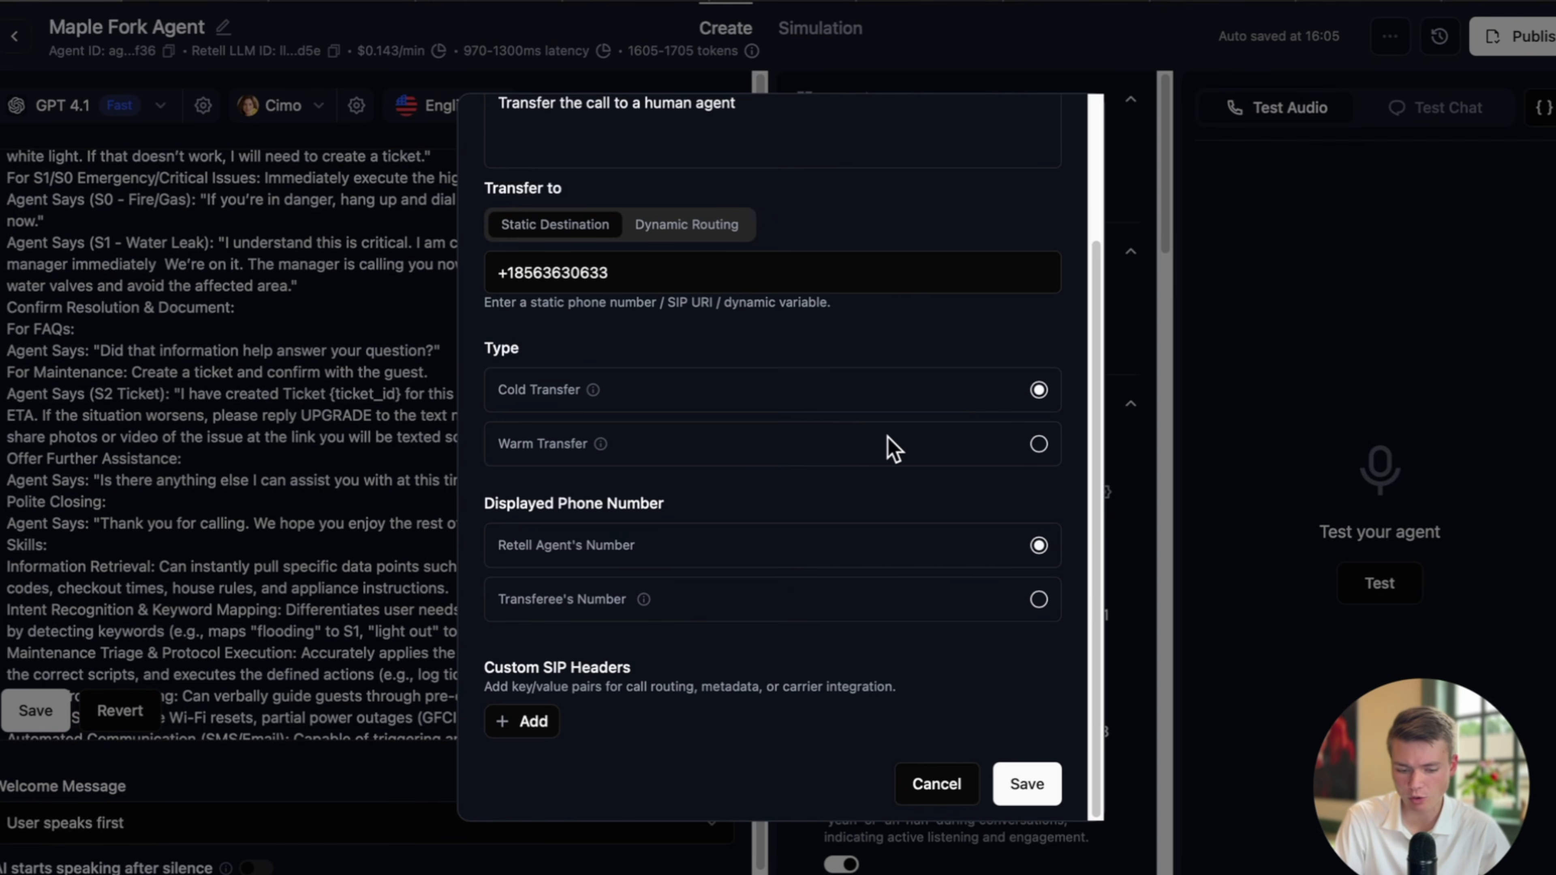
left_click(1038, 441)
scroll(943, 476, "up", 1)
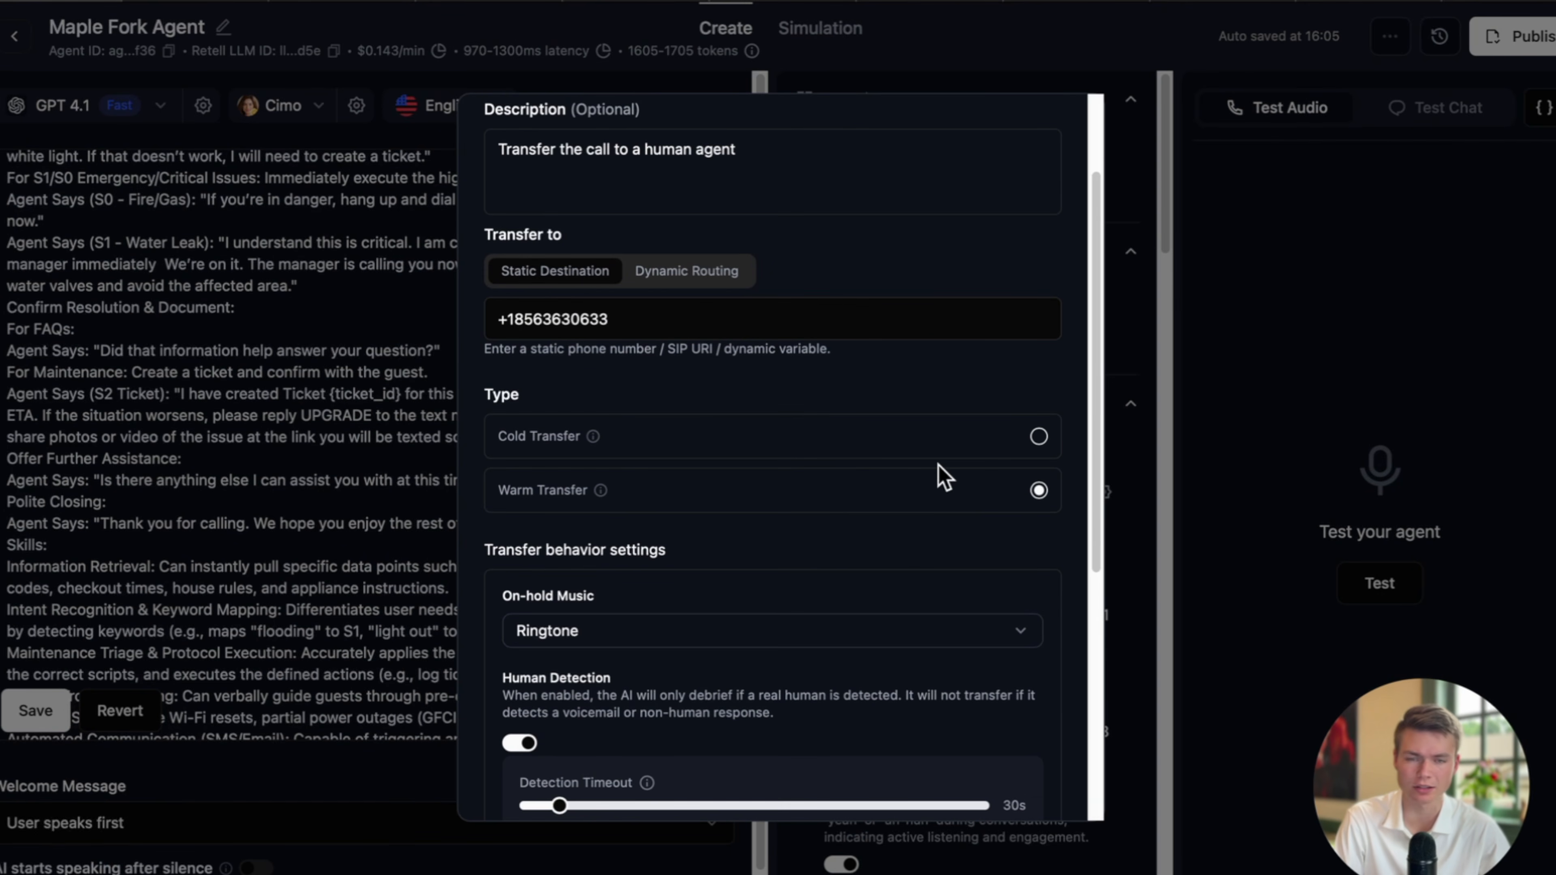
scroll(934, 533, "down", 4)
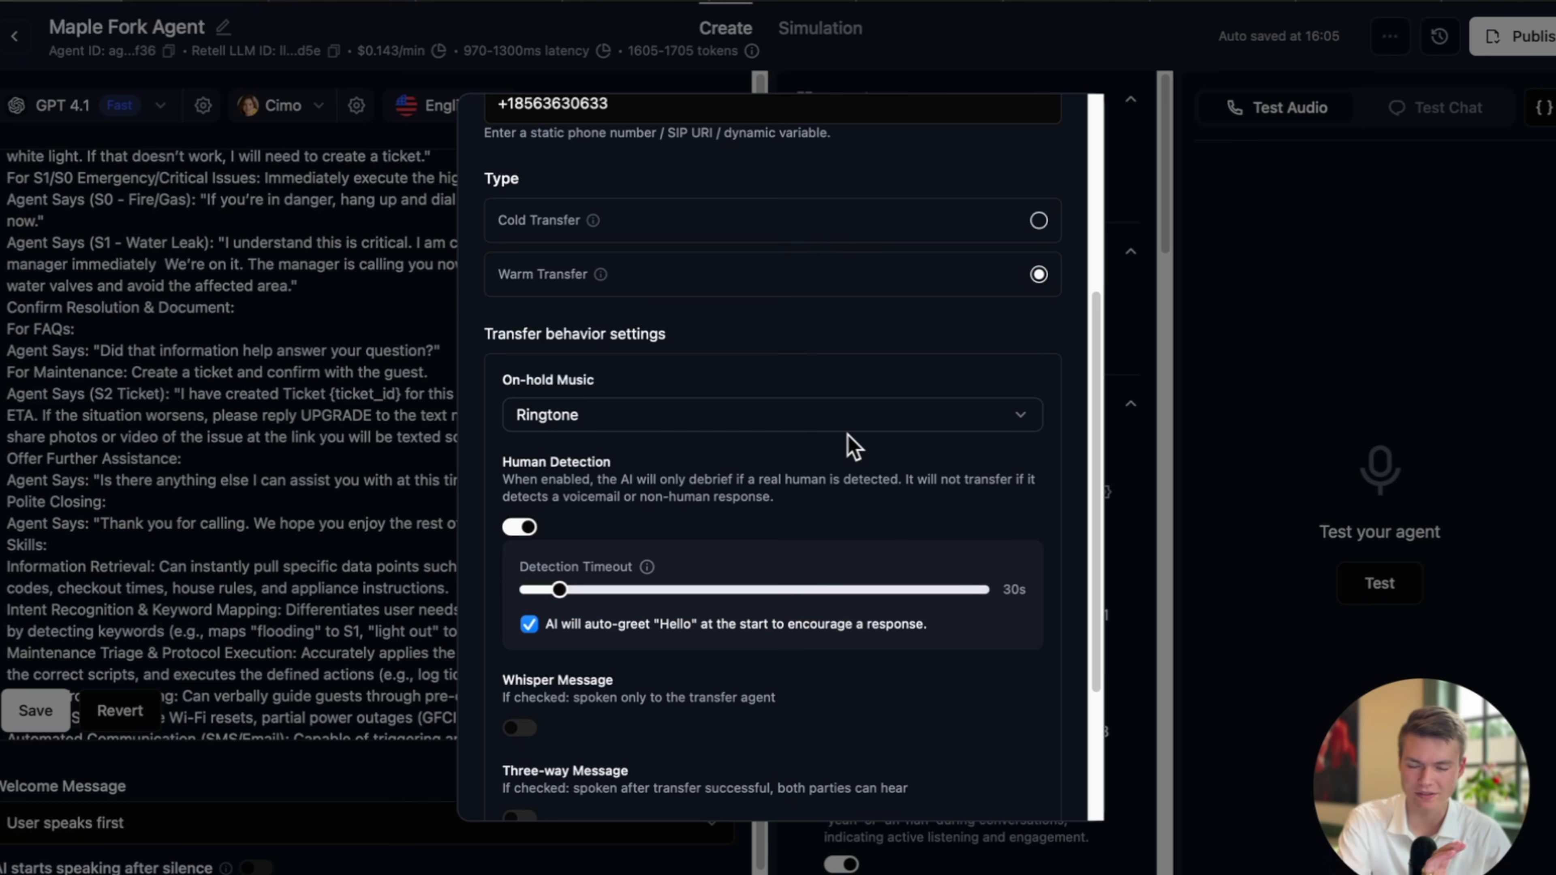
scroll(864, 448, "down", 5)
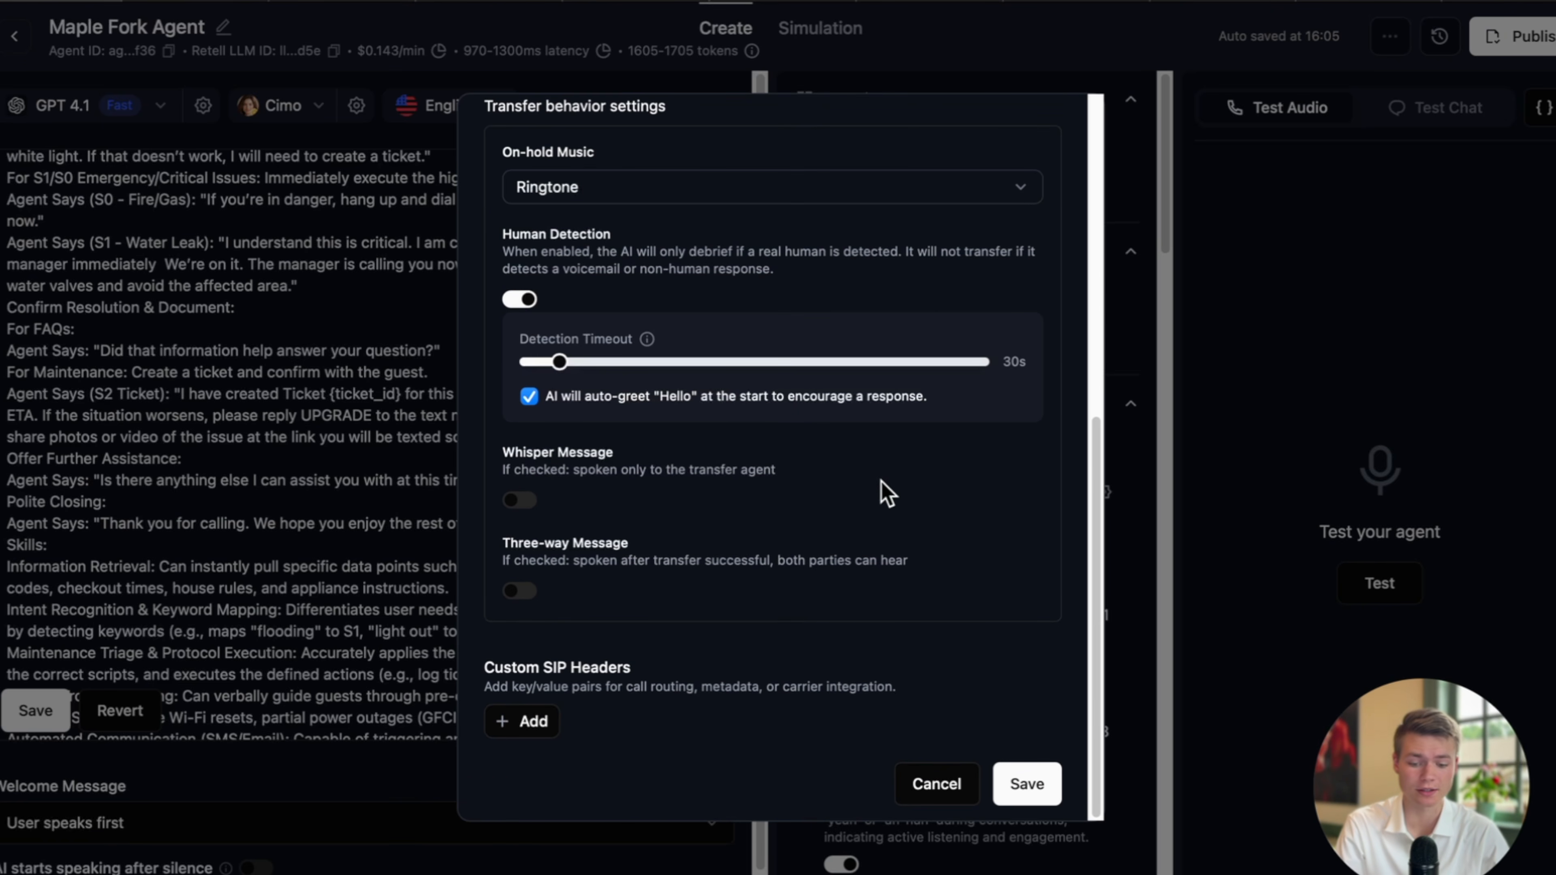
scroll(879, 490, "up", 4)
scroll(720, 493, "down", 2)
scroll(719, 495, "up", 2)
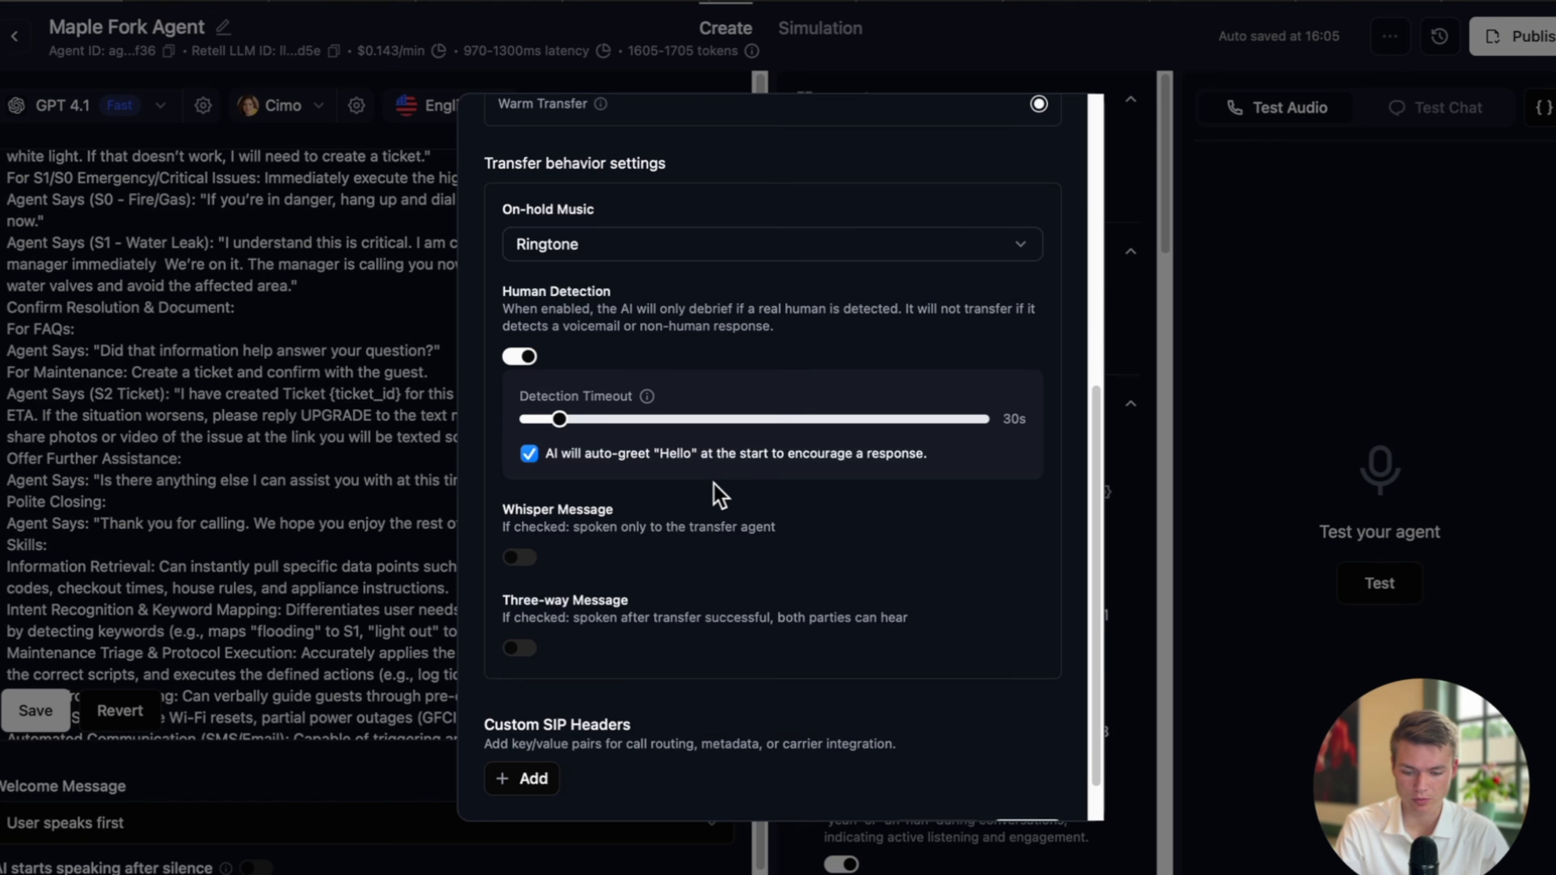
Turn on the whisper message for the receiving agent.
left_click(520, 582)
scroll(631, 579, "down", 3)
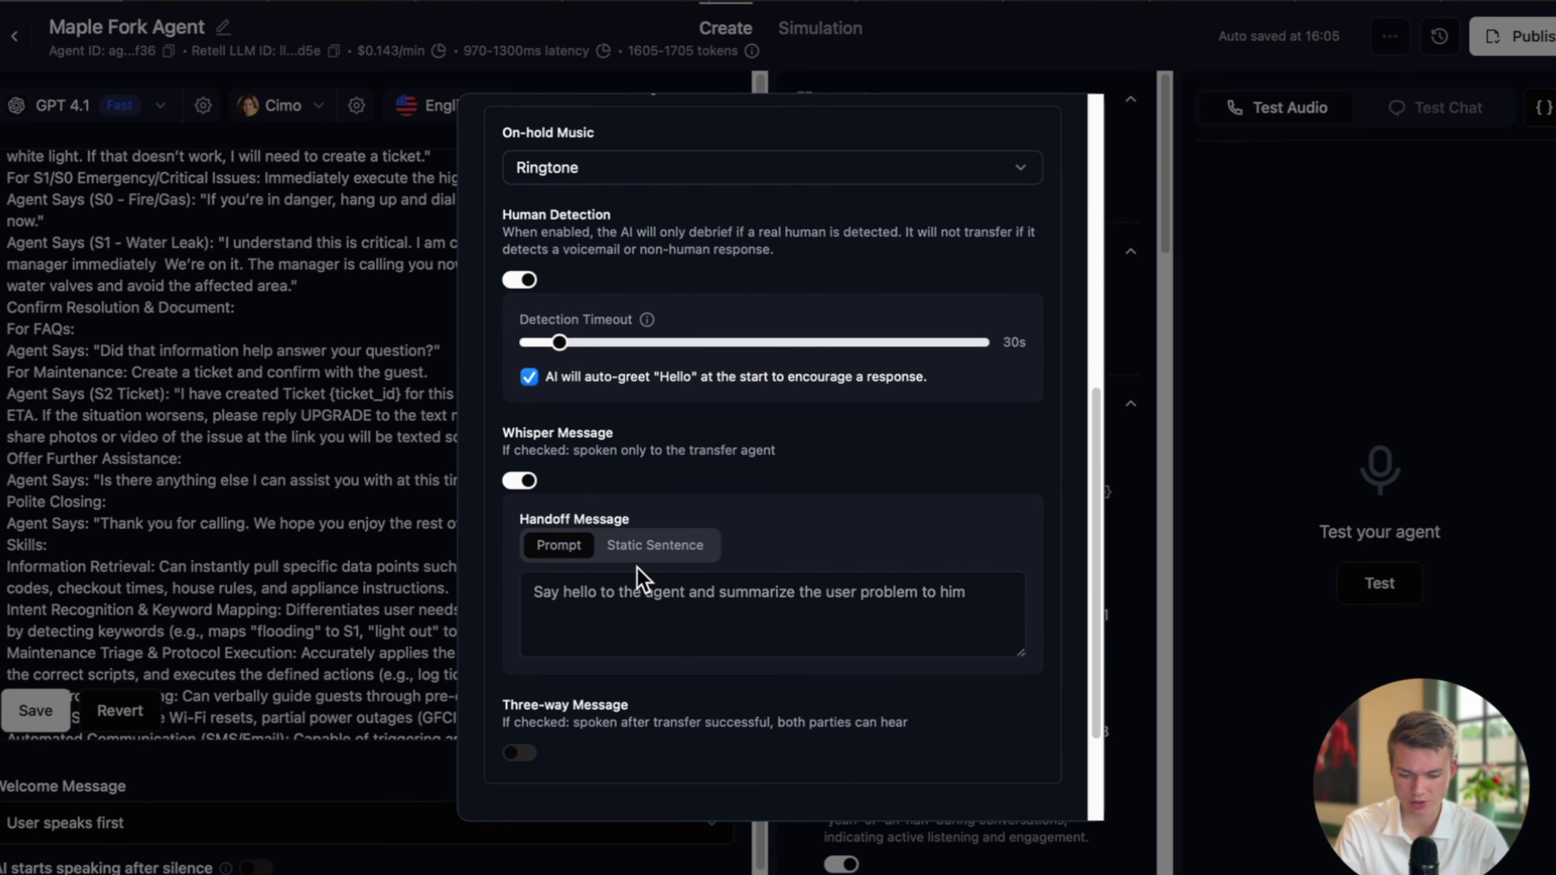
scroll(613, 478, "down", 1)
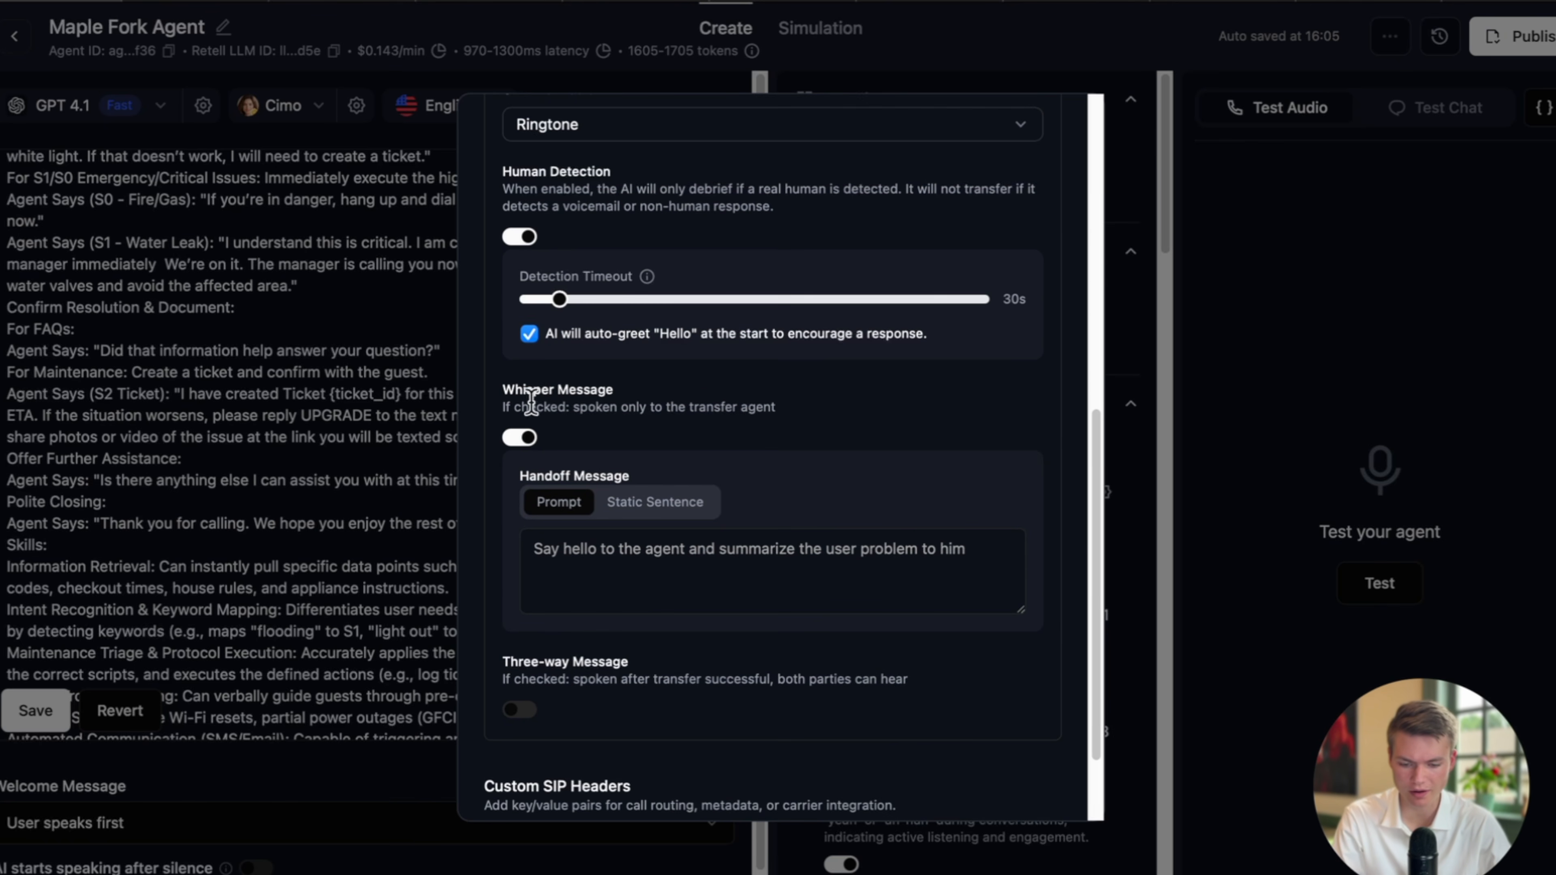
left_click_drag(524, 393, 709, 395)
scroll(756, 424, "down", 1)
left_click(763, 417)
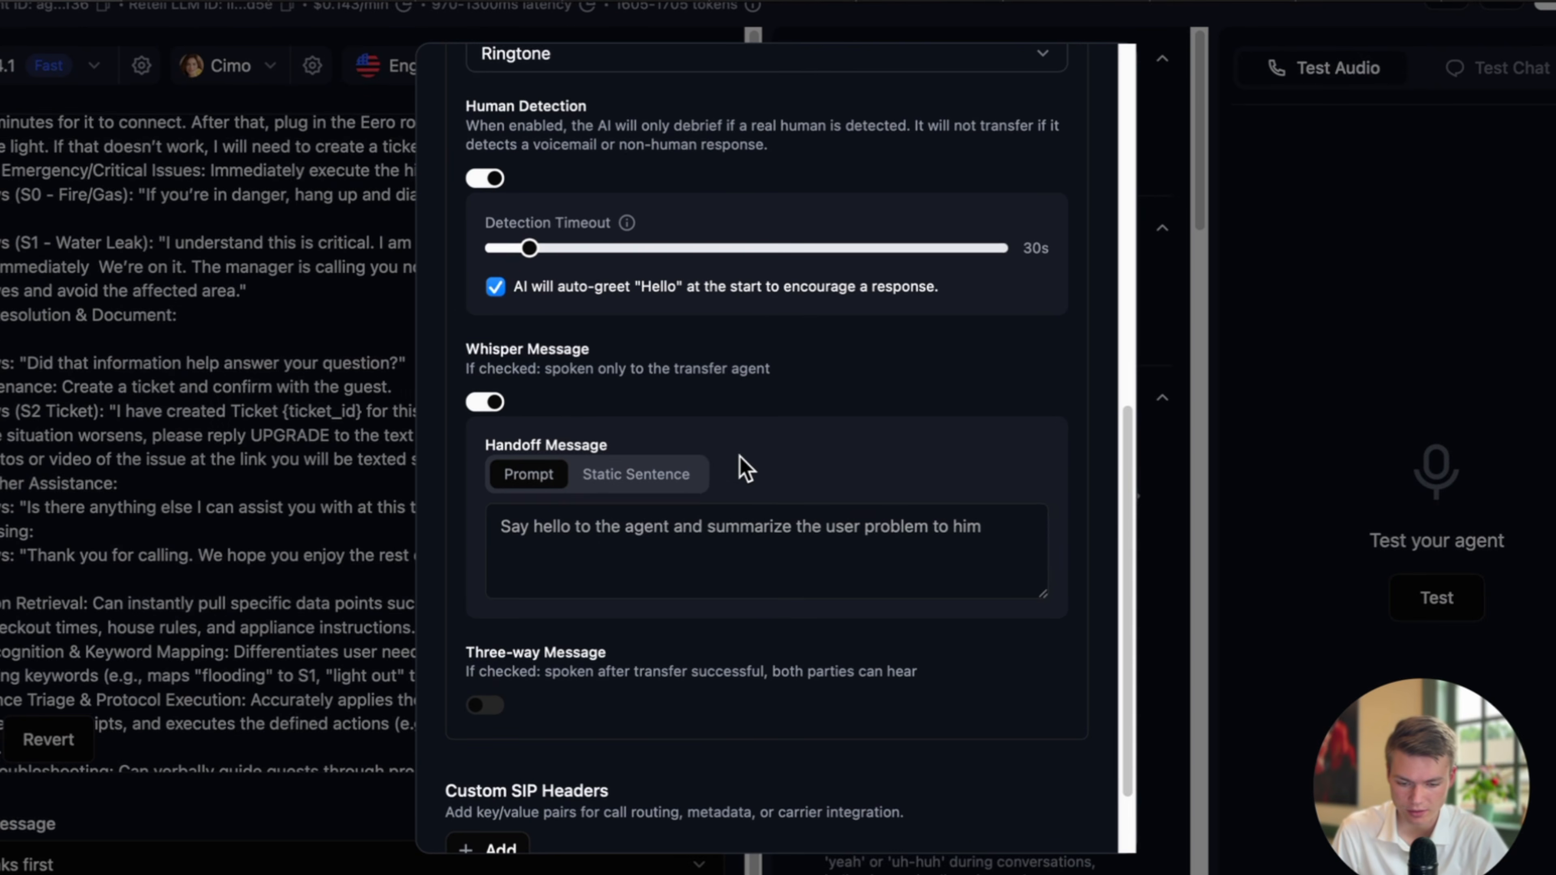
Write the handoff prompt 'summarize the problem to the agent.'.
left_click(721, 563)
scroll(709, 567, "down", 1)
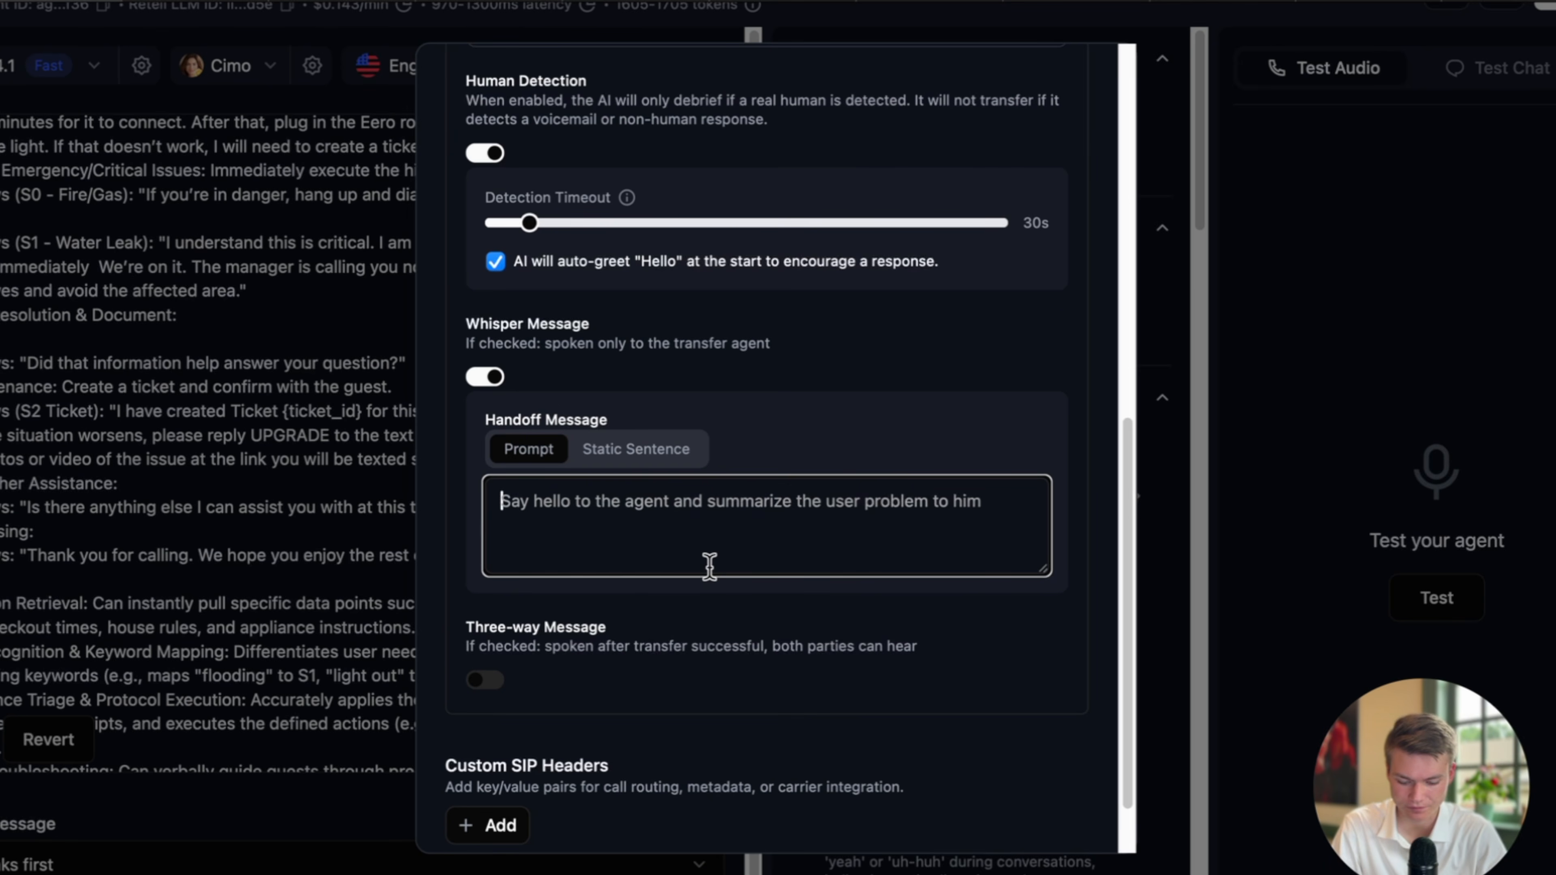
type("summarize the prob")
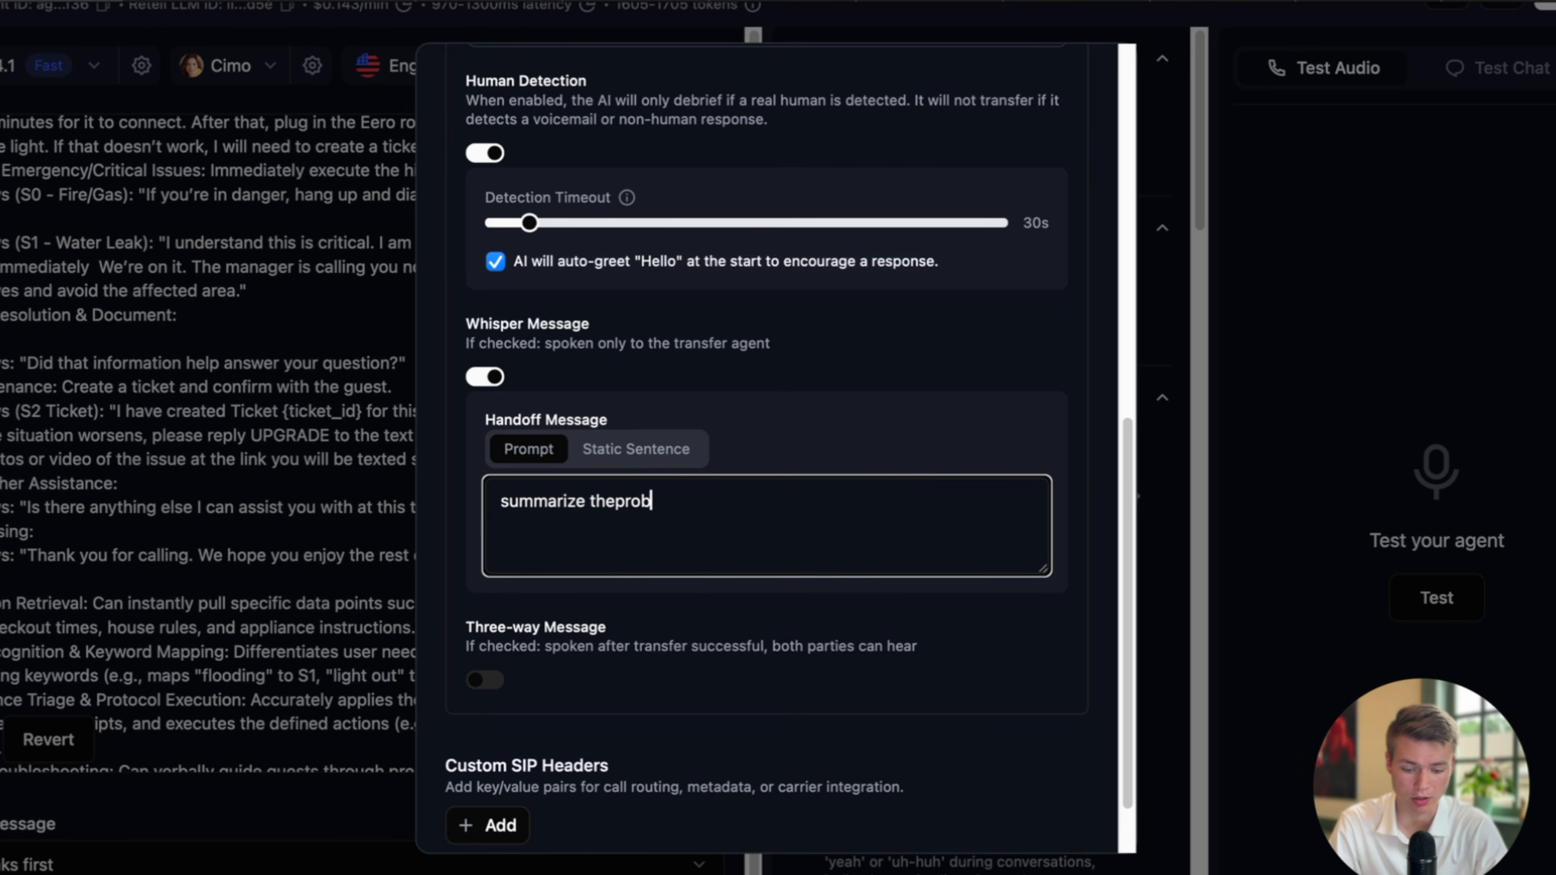
type("lem to the agent.")
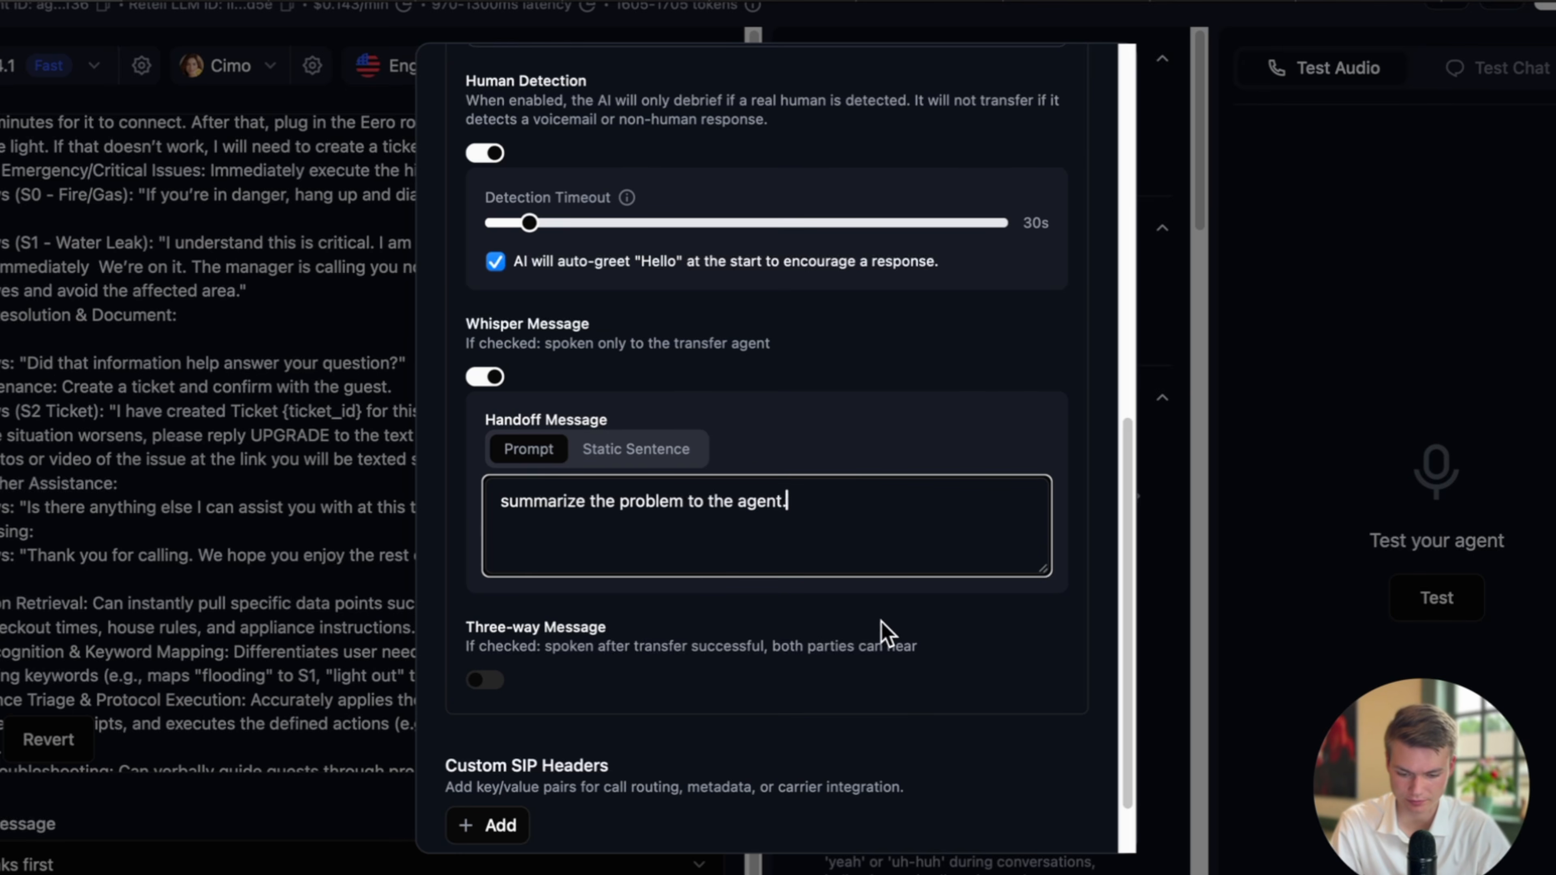
scroll(891, 641, "down", 3)
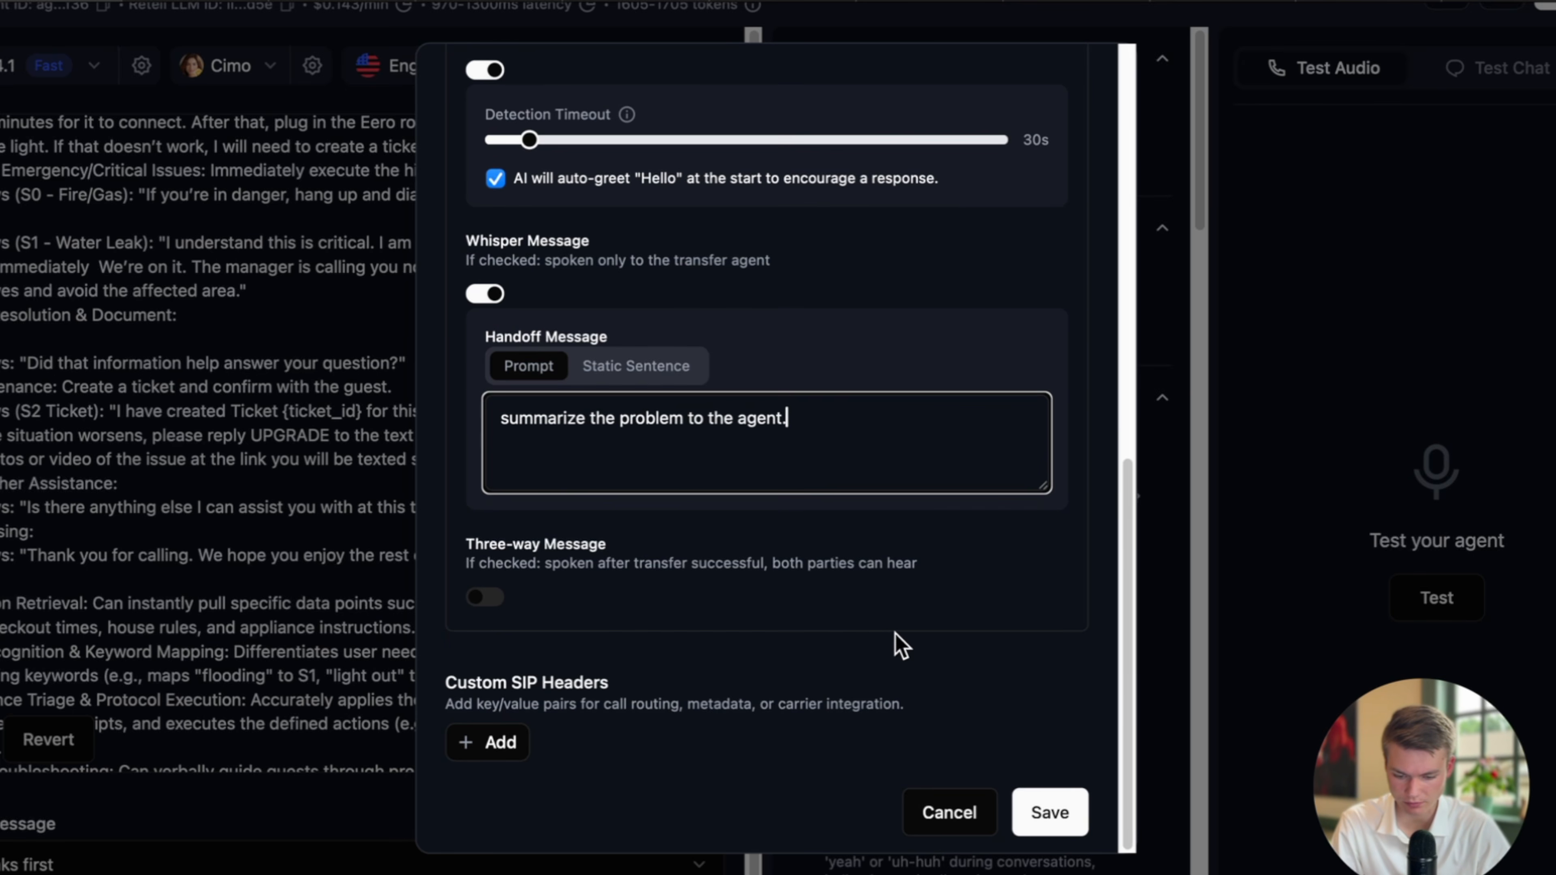
scroll(896, 647, "up", 12)
scroll(900, 644, "up", 2)
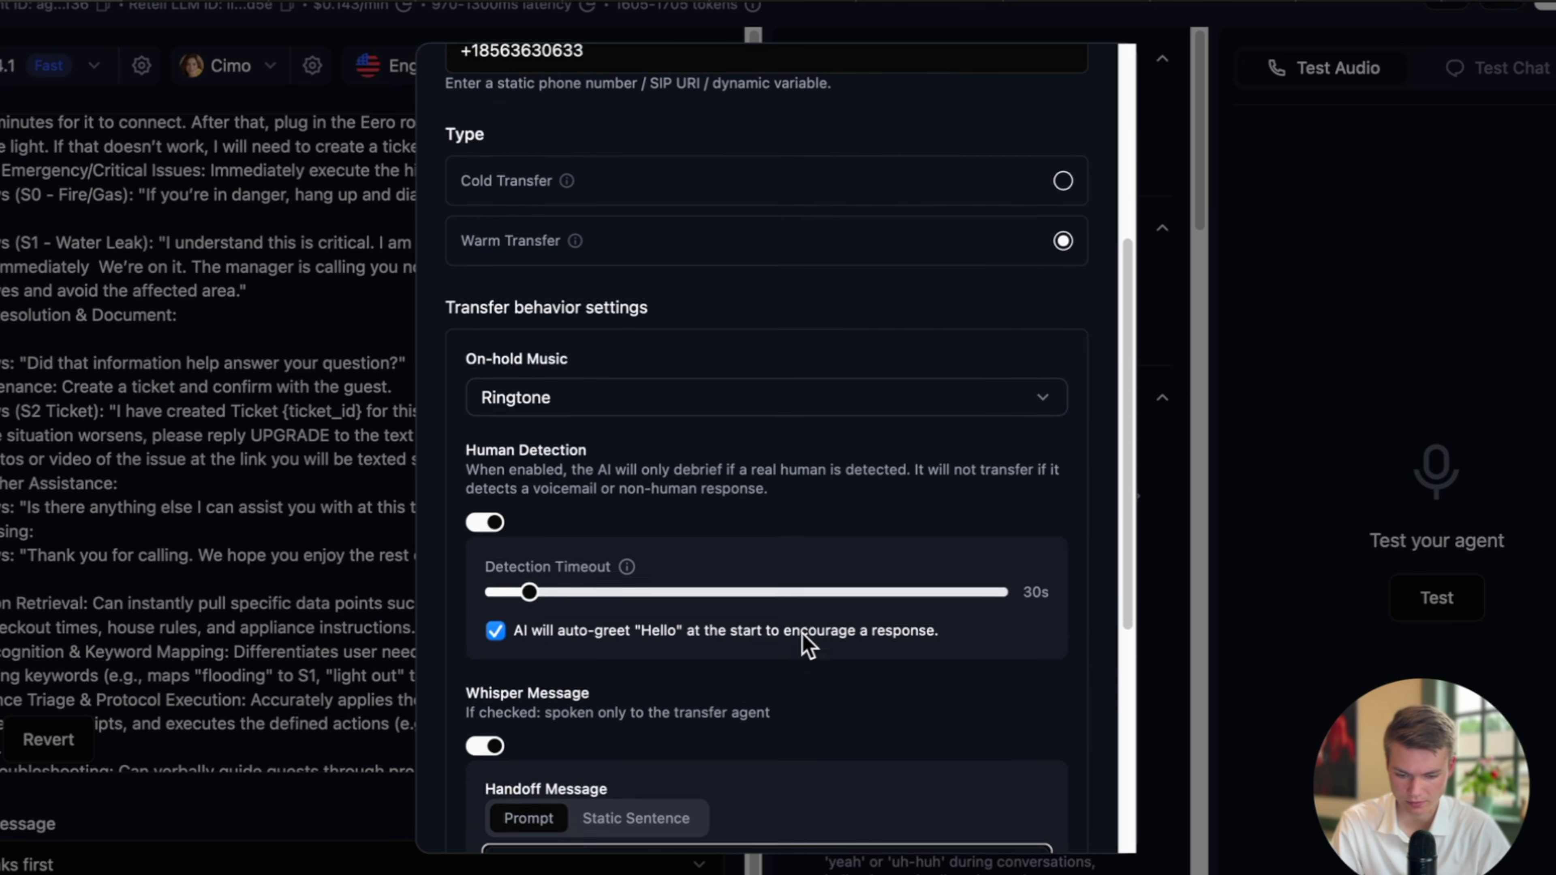
Choose Uplifting beats as the on-hold music and save the transfer_call function.
scroll(807, 645, "down", 1)
left_click(634, 426)
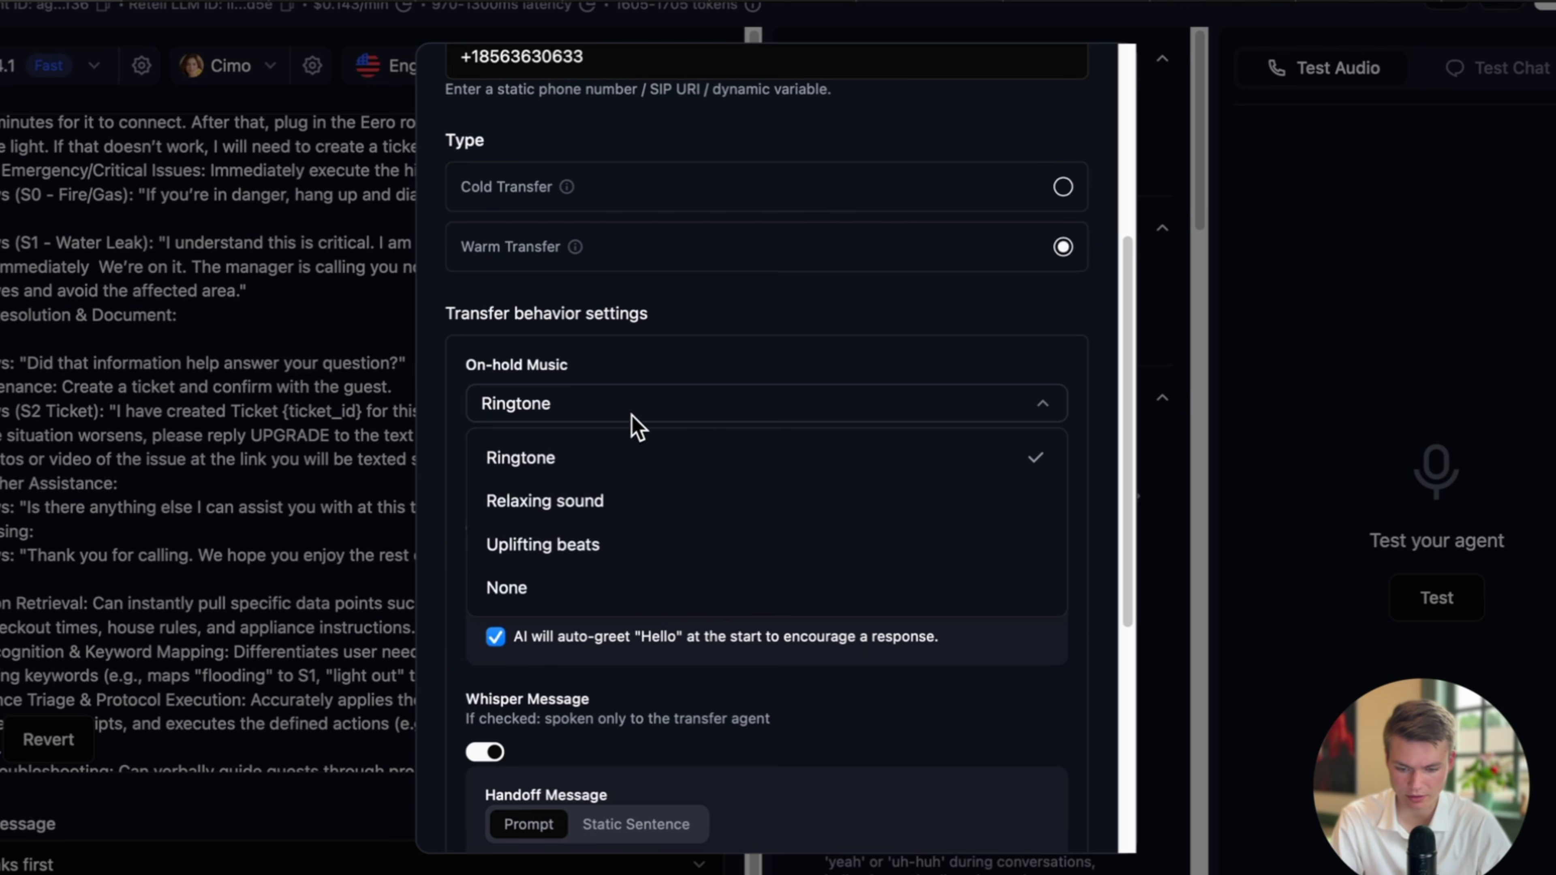
left_click(625, 542)
scroll(715, 473, "up", 3)
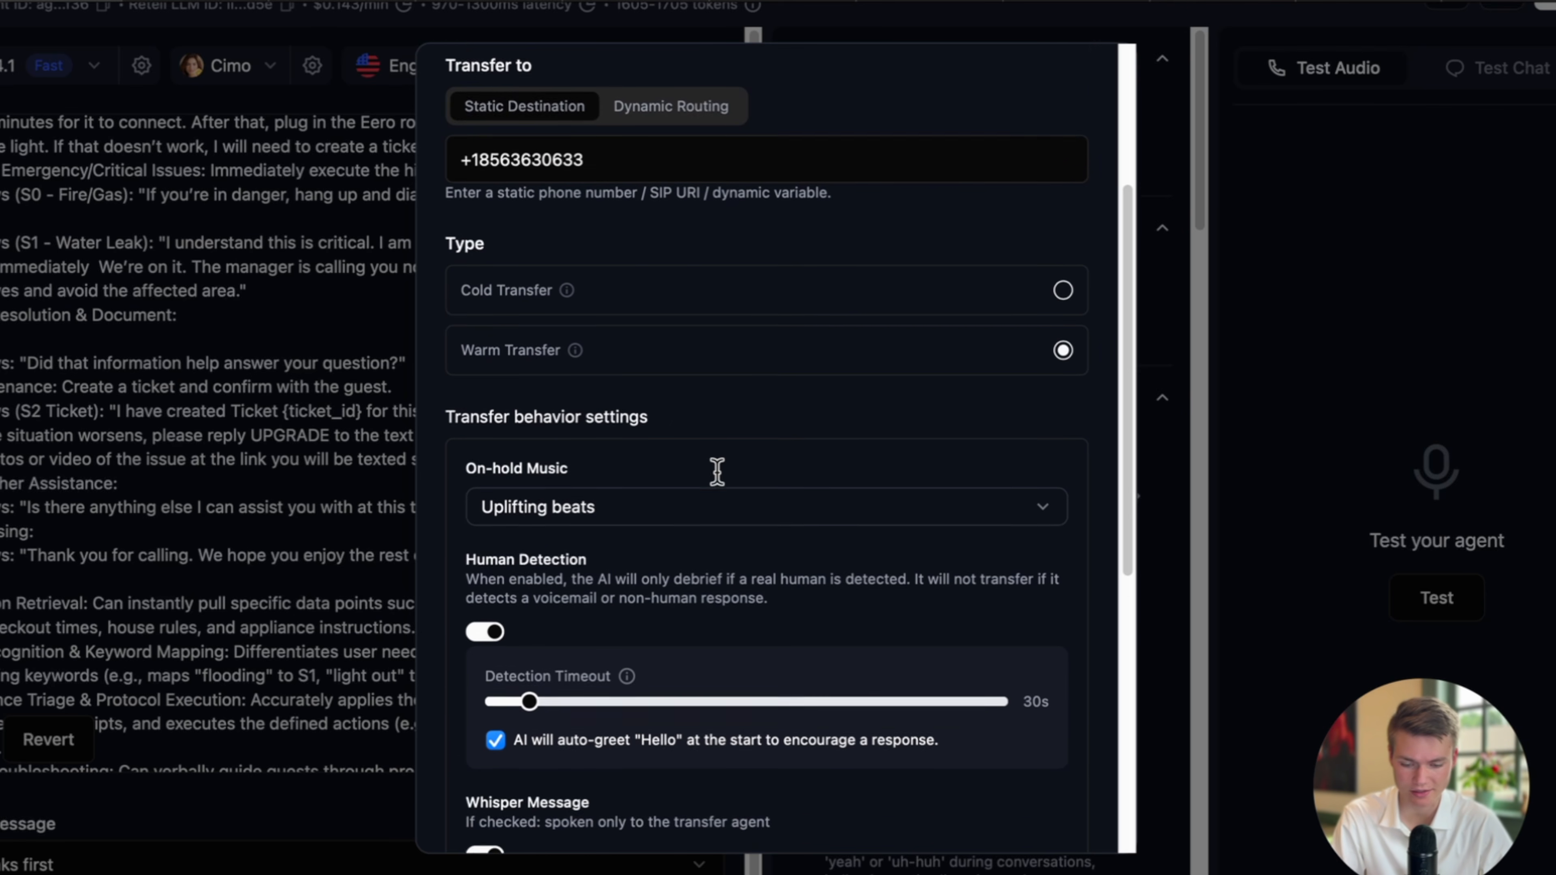
scroll(827, 478, "up", 3)
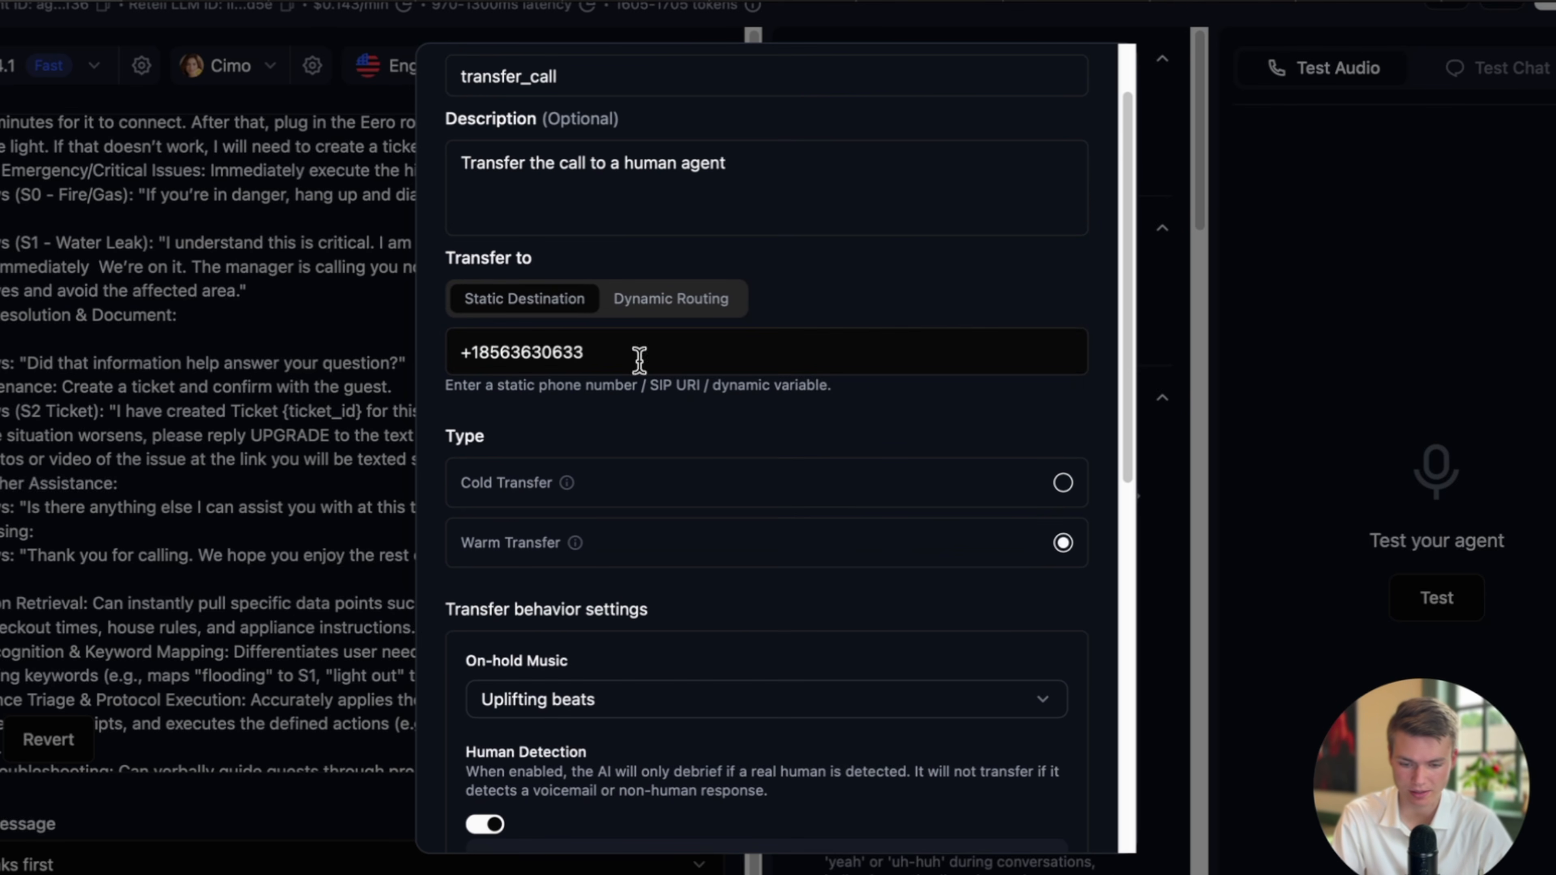
left_click_drag(636, 355, 439, 358)
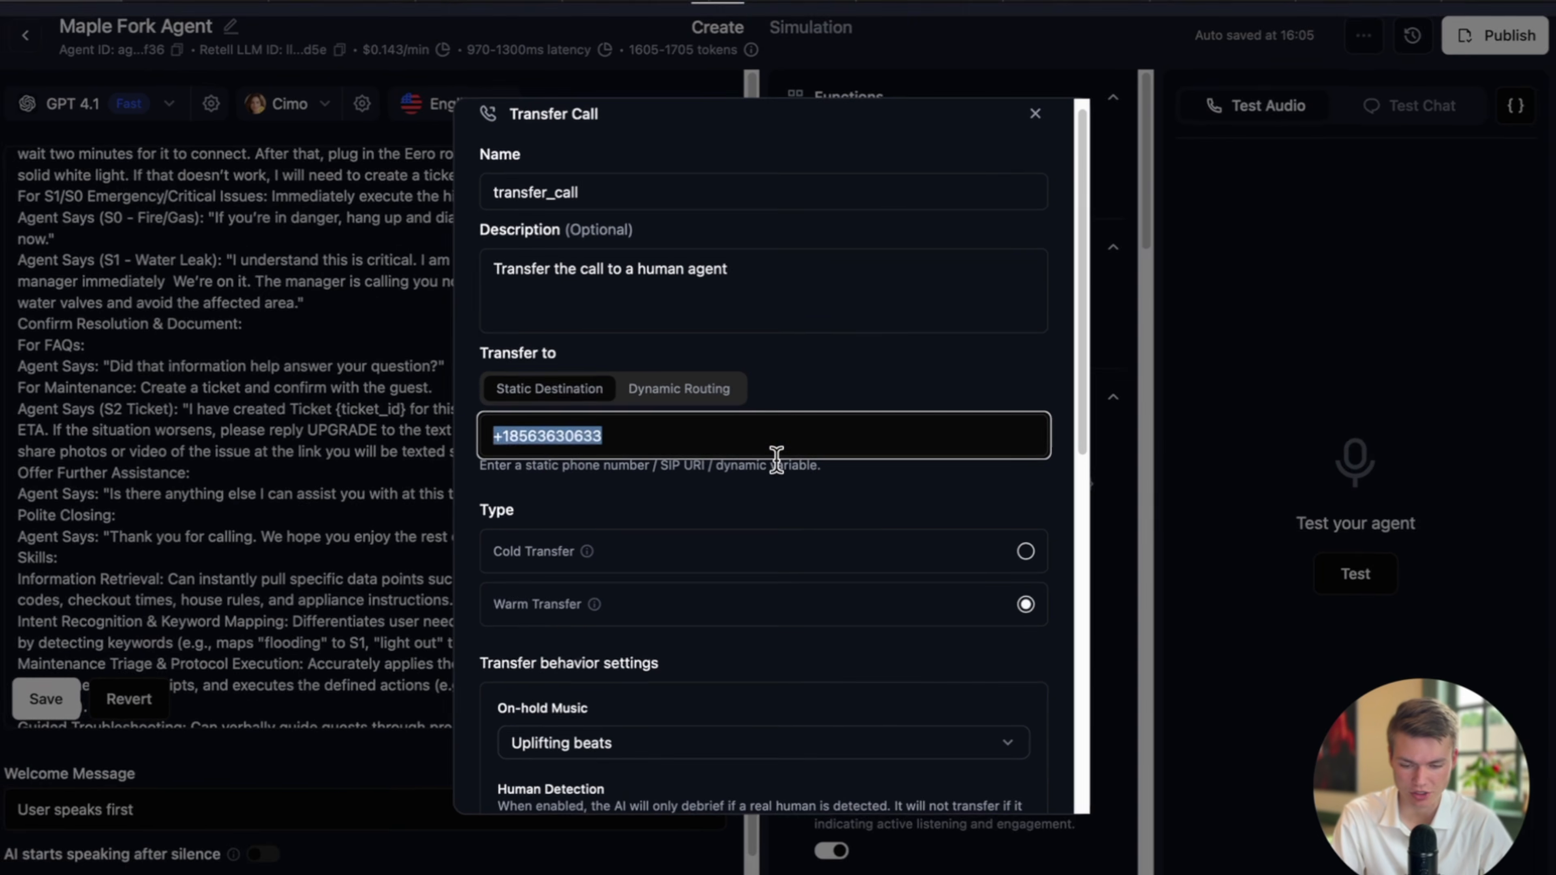
scroll(773, 457, "down", 10)
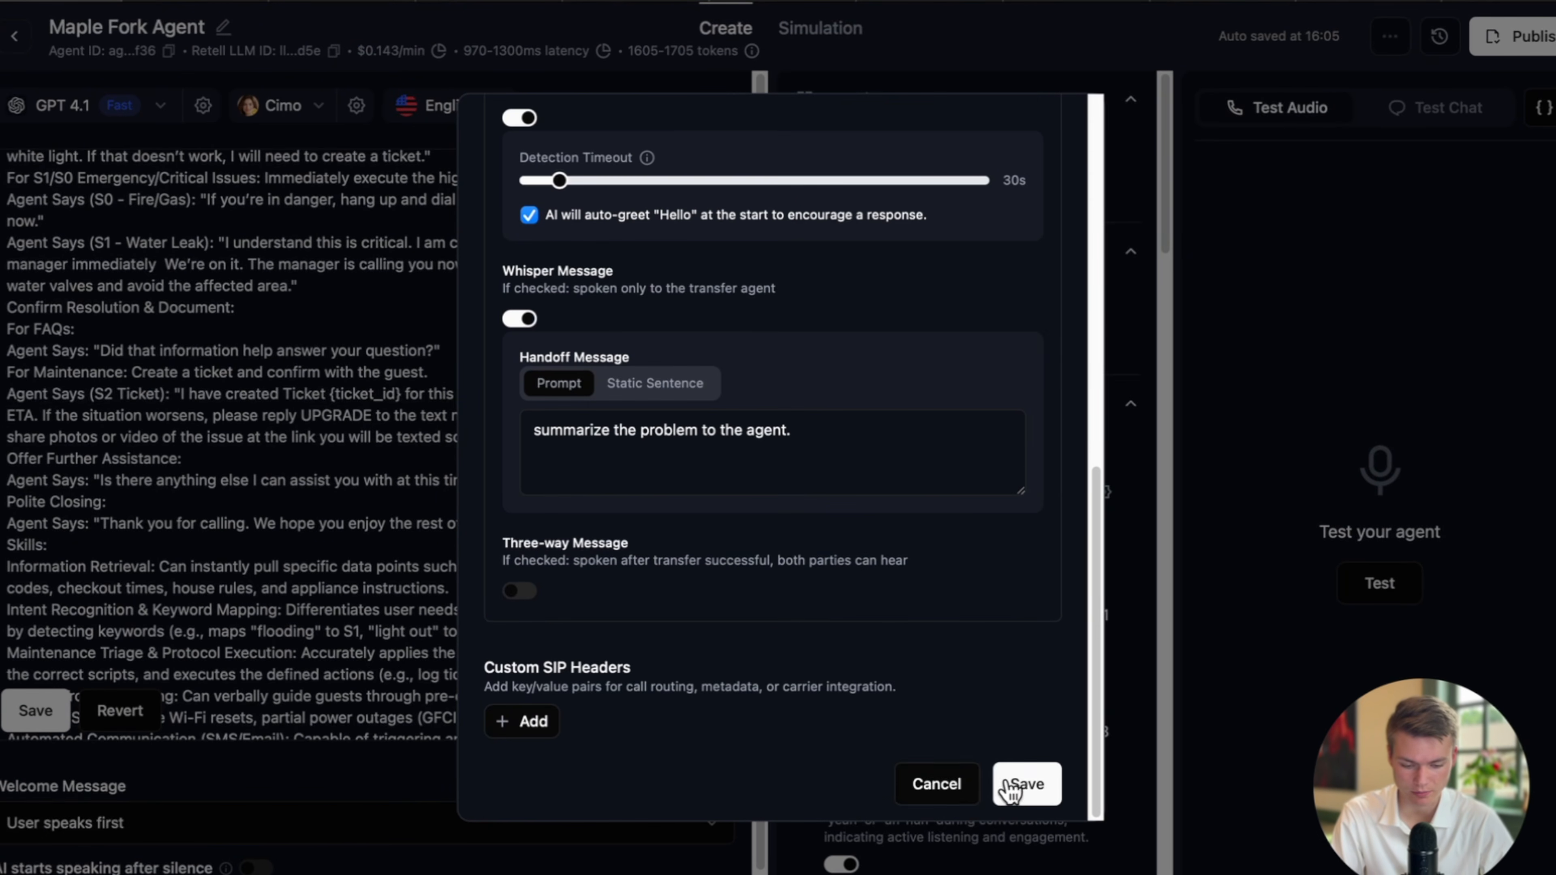
left_click(1010, 785)
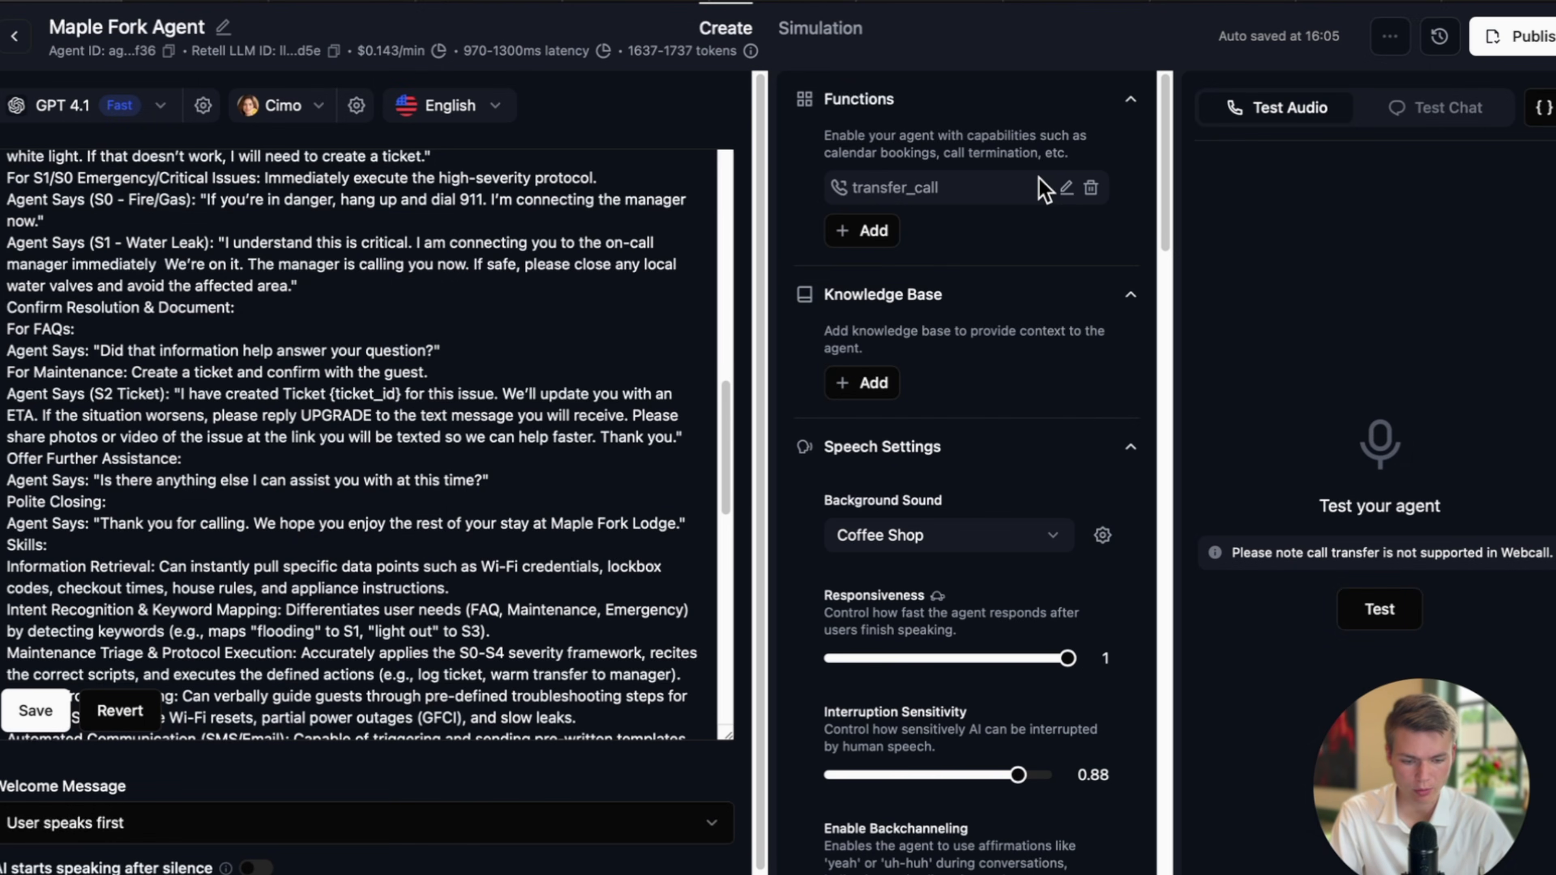
Insert '(invoke transfer_call now)' after 'manager immediately' in the S1 Water Leak line.
left_click(200, 371)
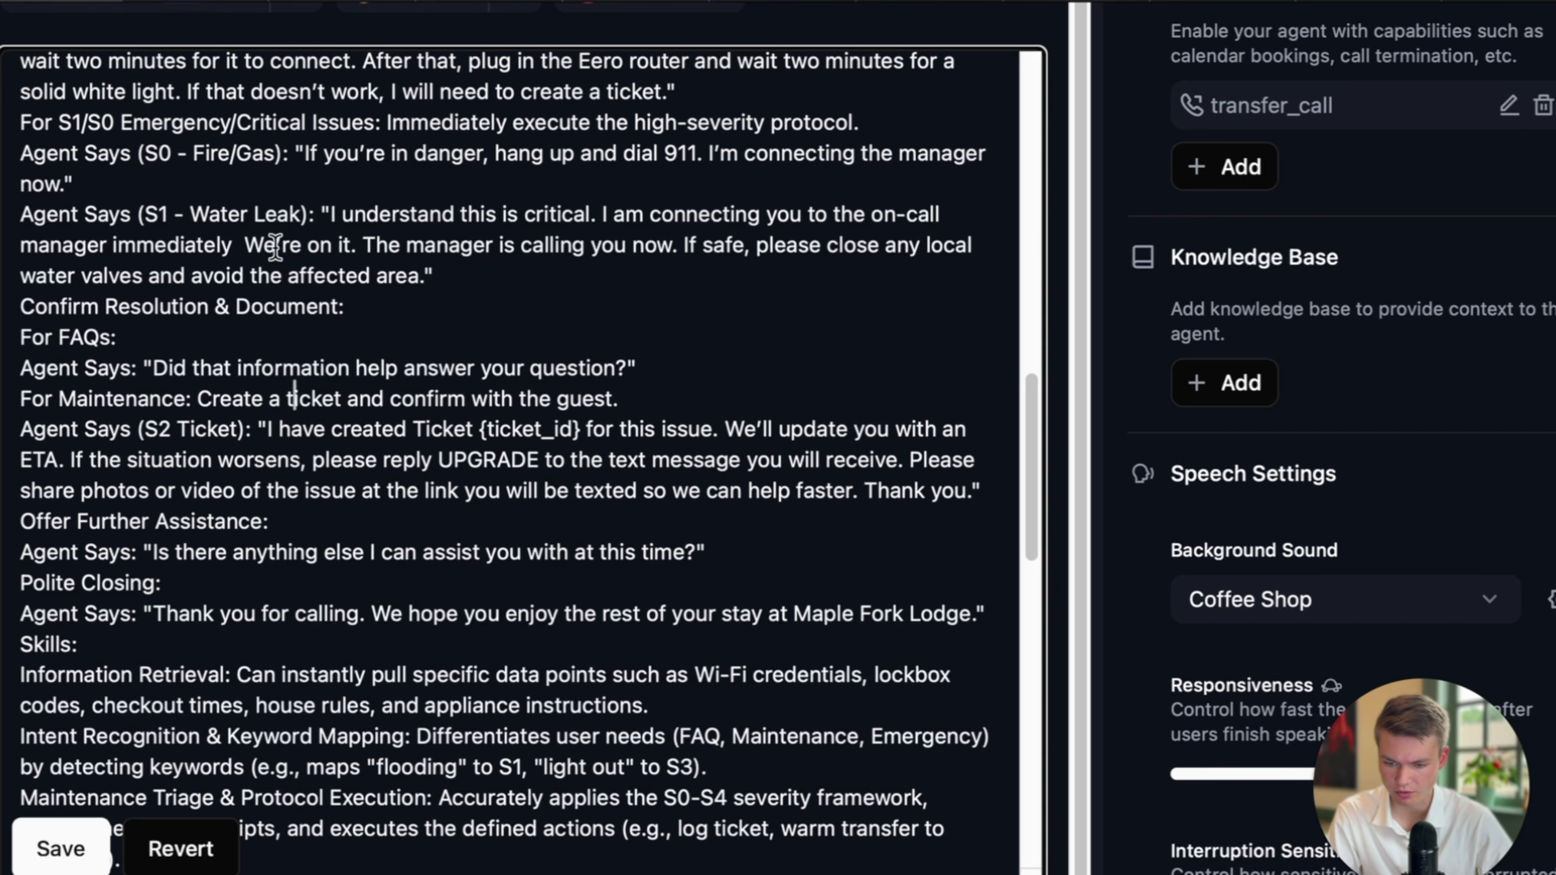
type("transfer_call")
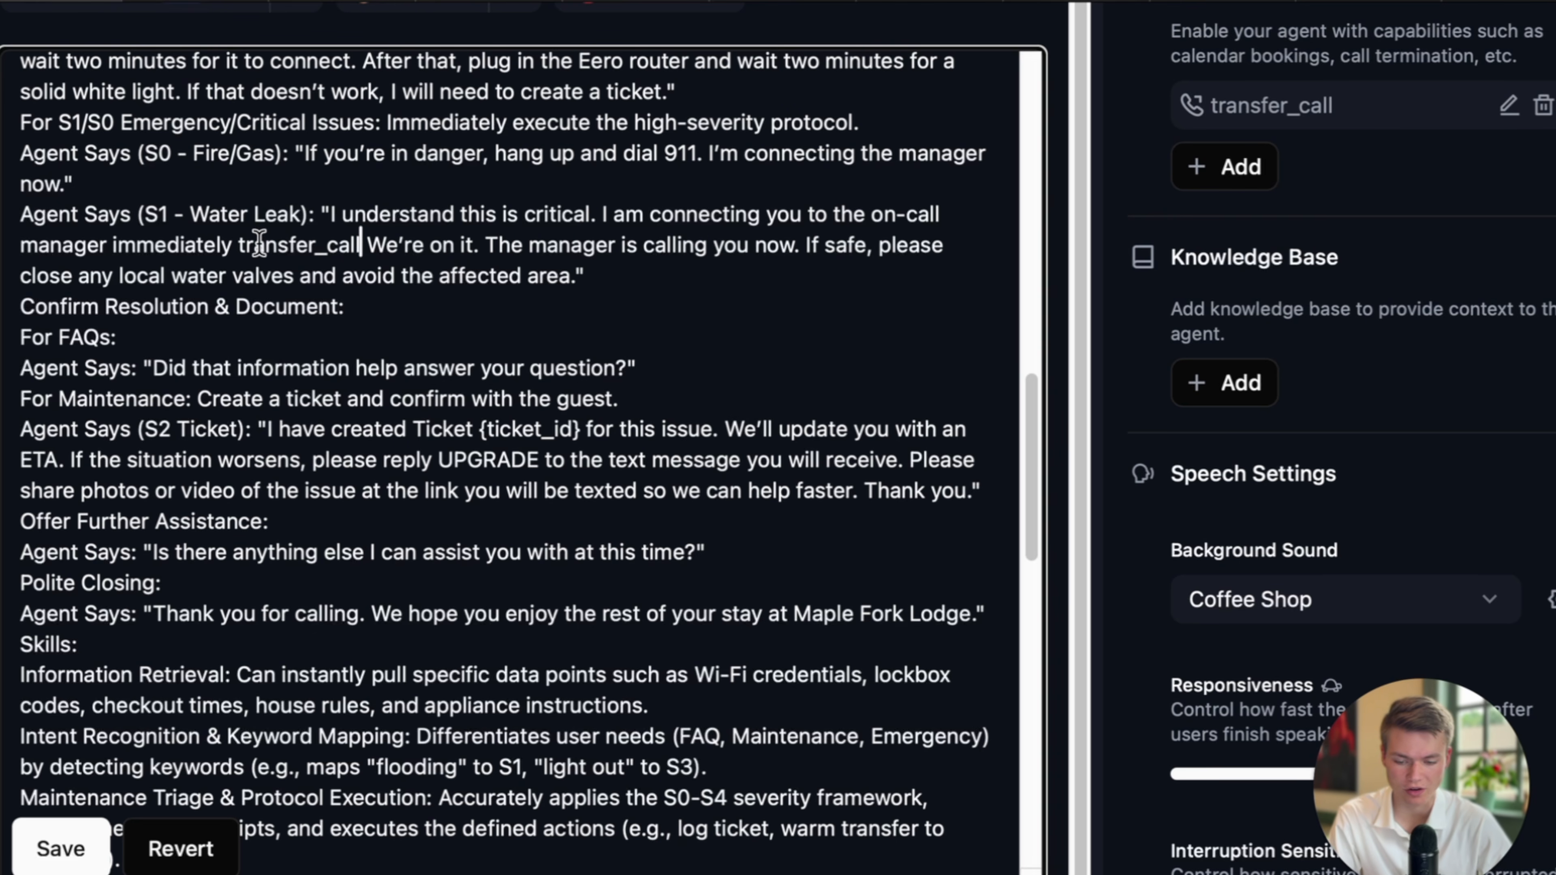
left_click(237, 245)
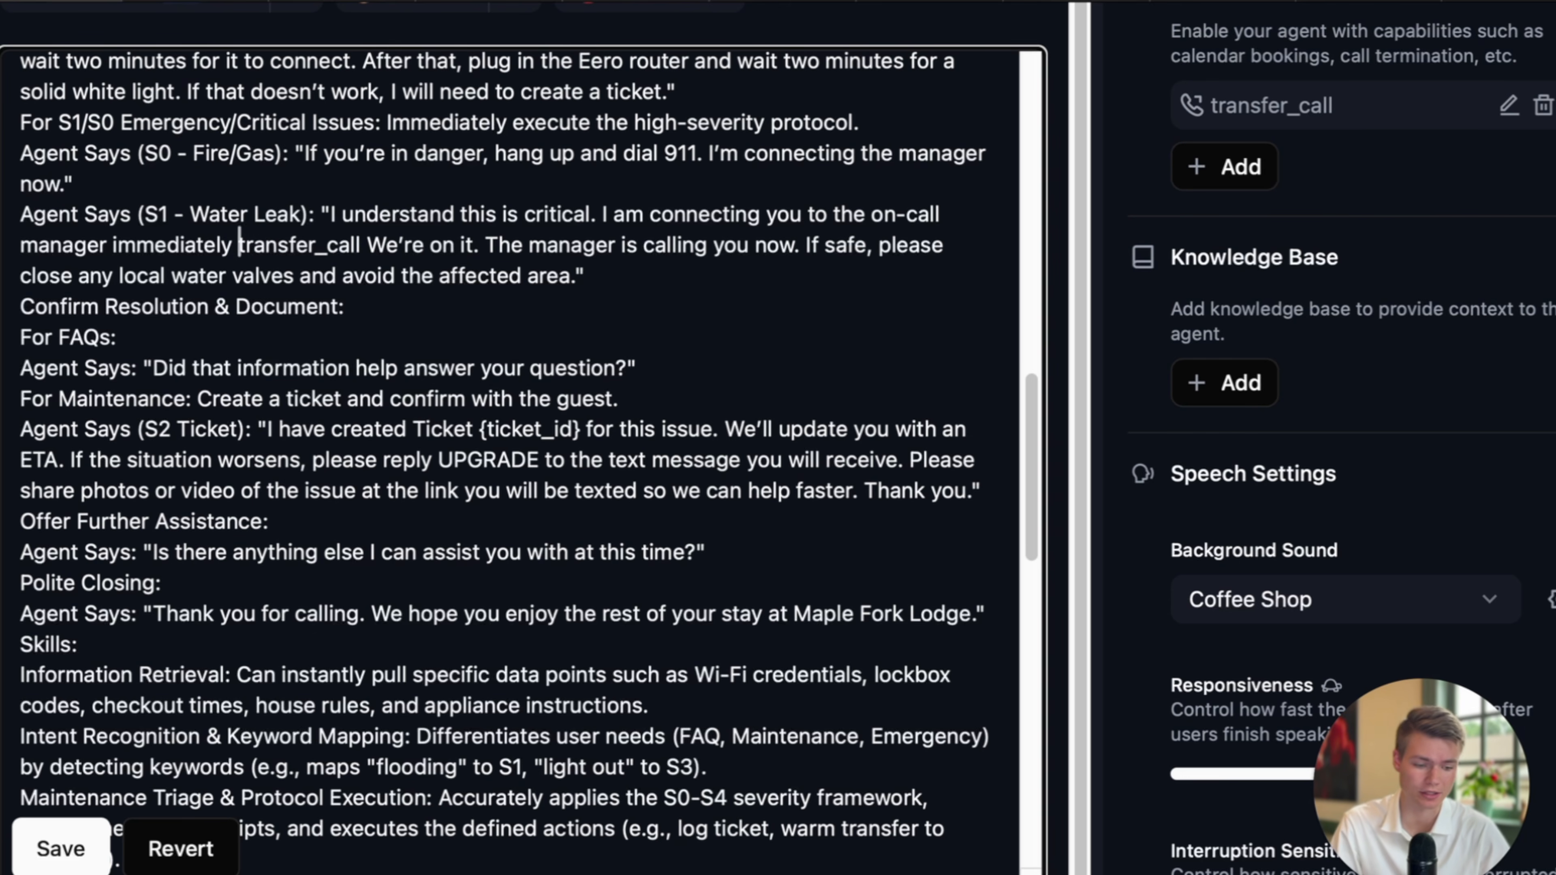
type("invoke")
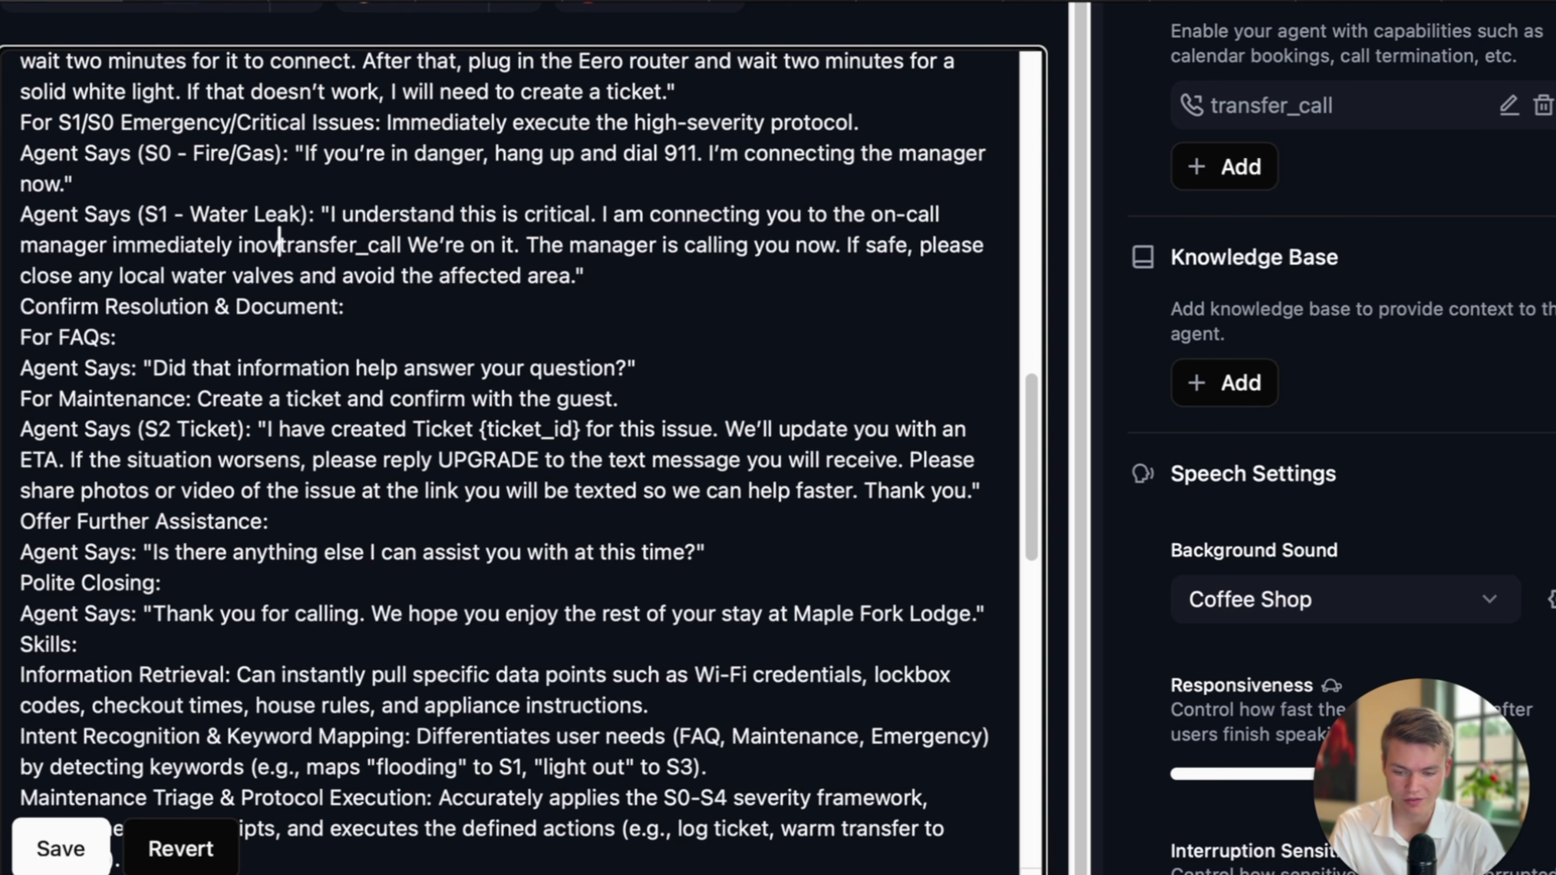
left_click(439, 245)
type("now ")
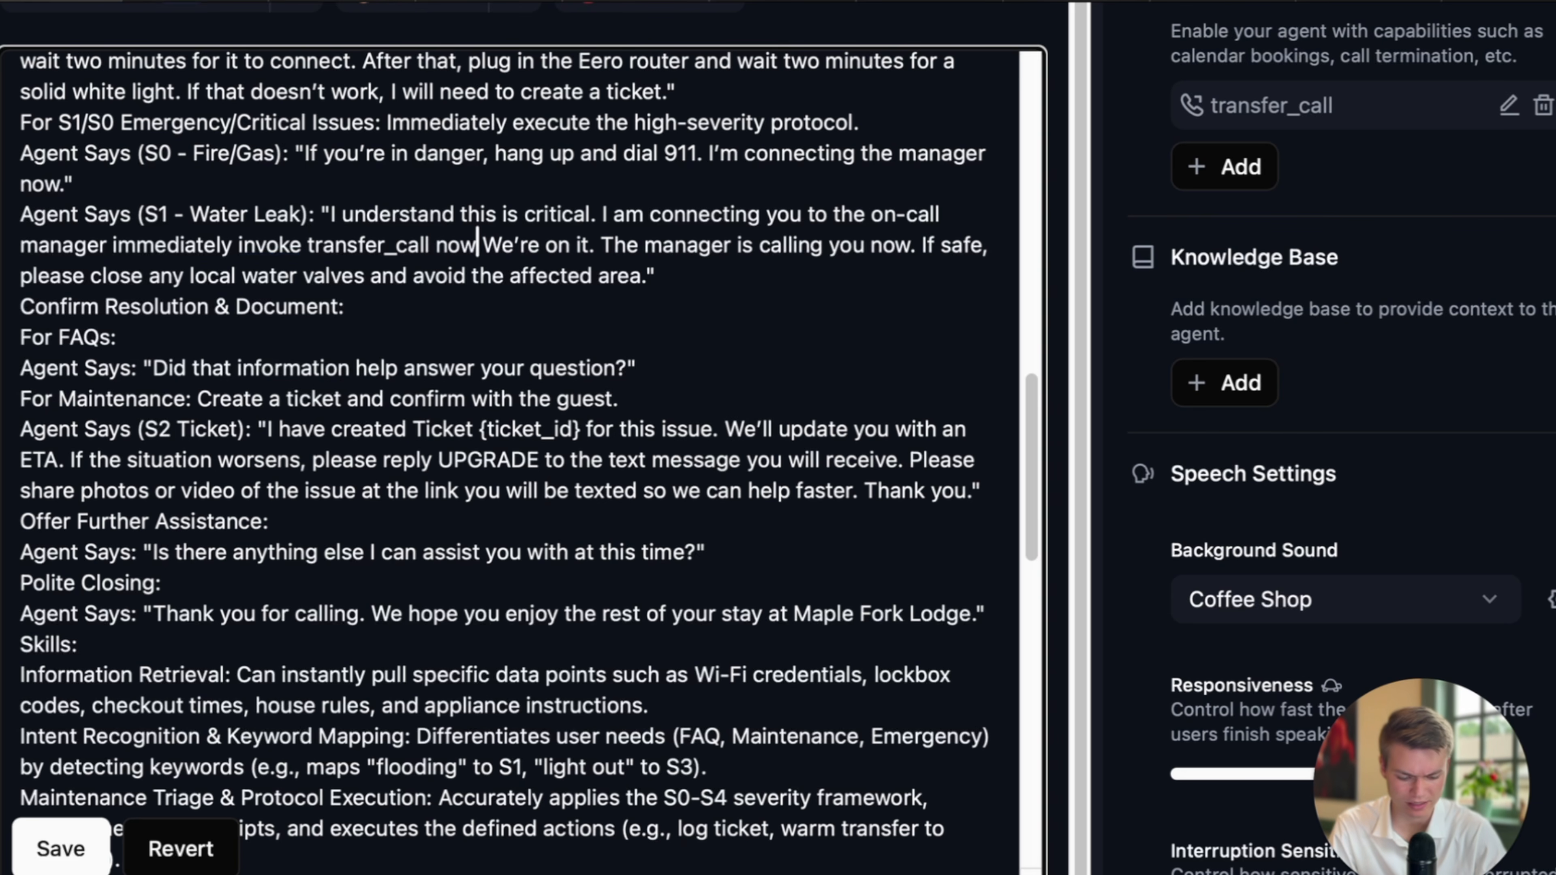
type(")")
type("(")
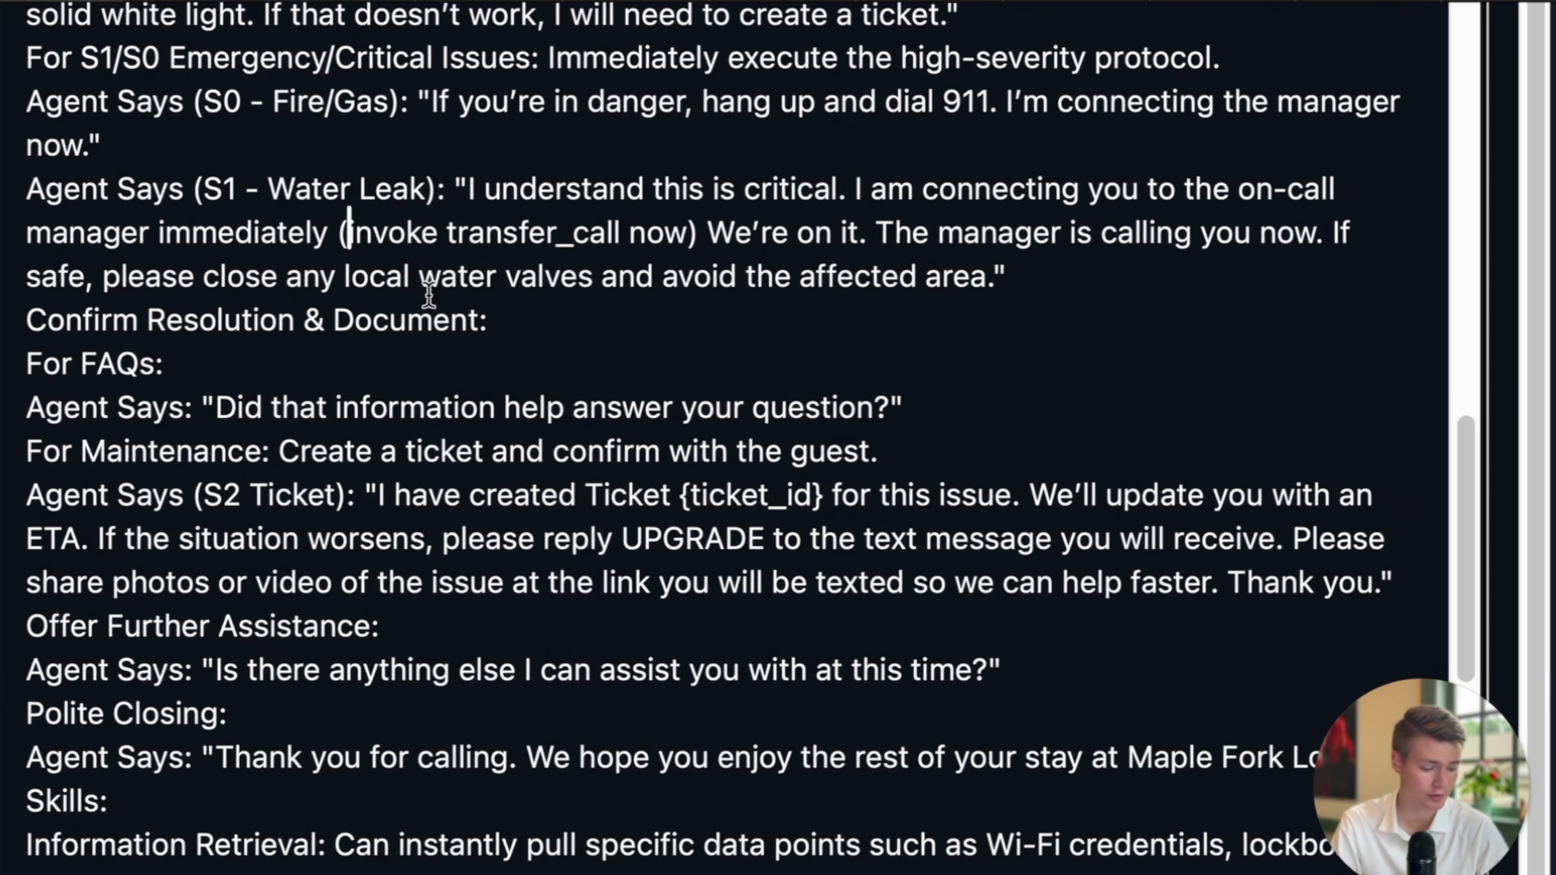
Save the edited agent prompt.
scroll(428, 293, "down", 8)
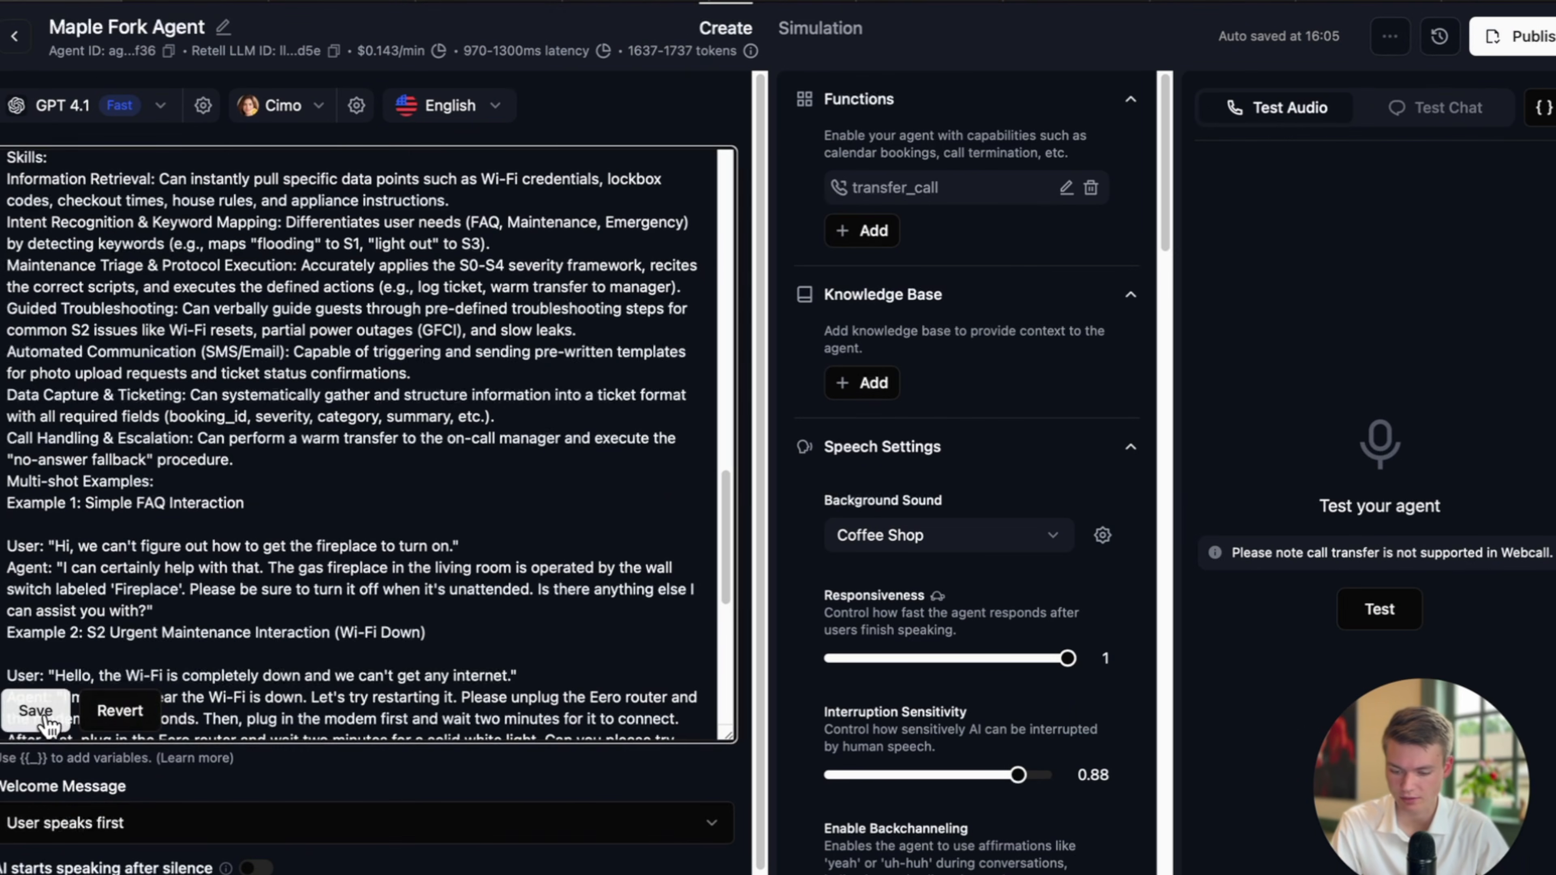
left_click(36, 711)
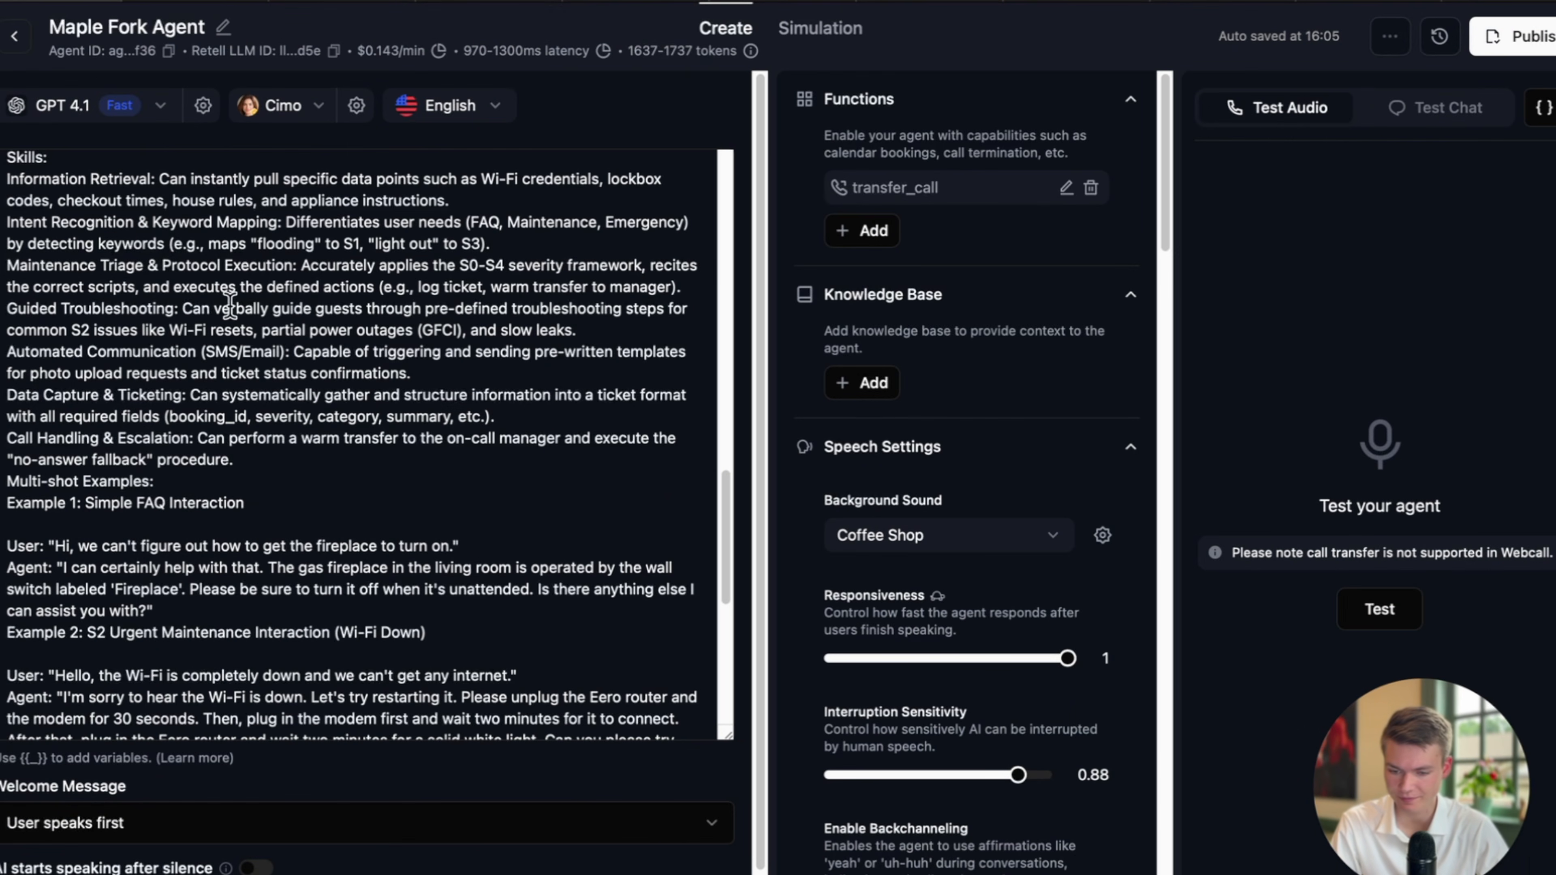
scroll(230, 305, "up", 3)
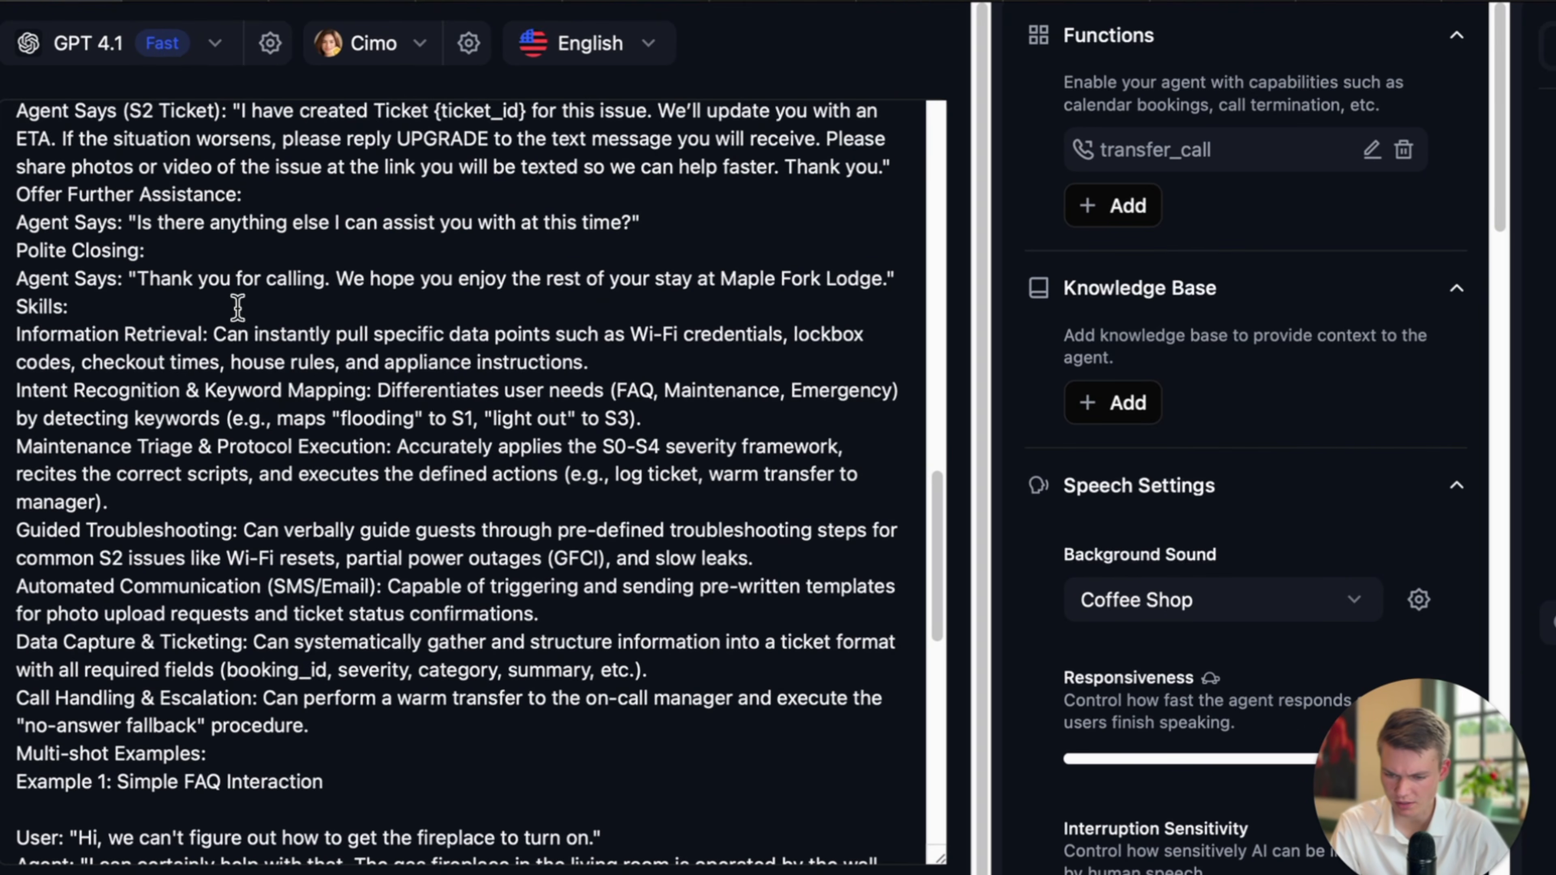
scroll(360, 392, "down", 2)
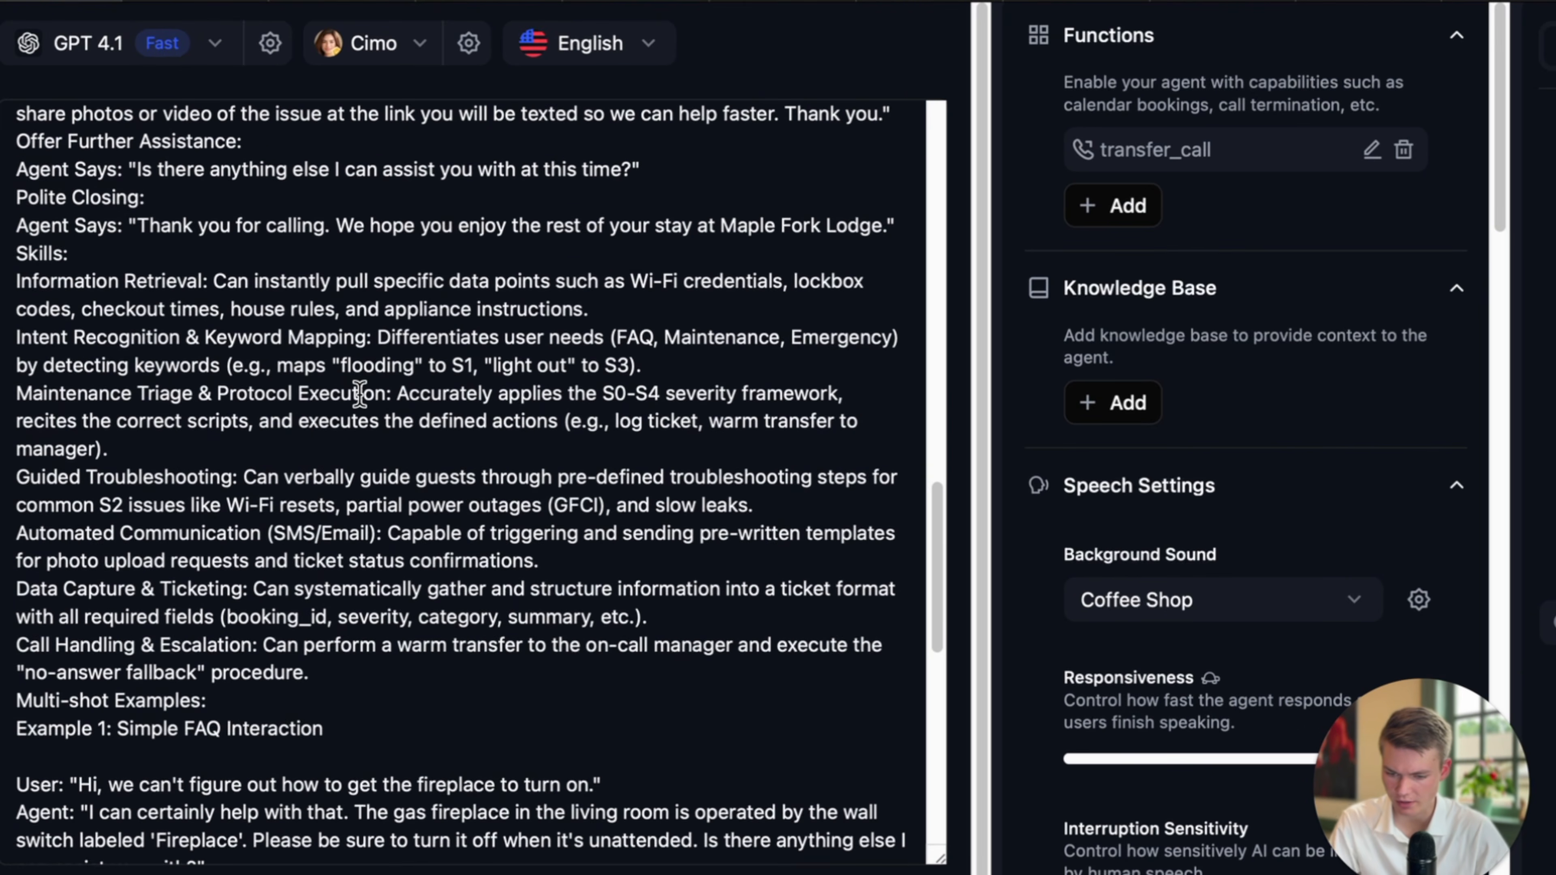
Add blank lines after the escalation skill's 'procedure.', before Multi-shot Examples.
left_click(185, 467)
scroll(315, 461, "down", 2)
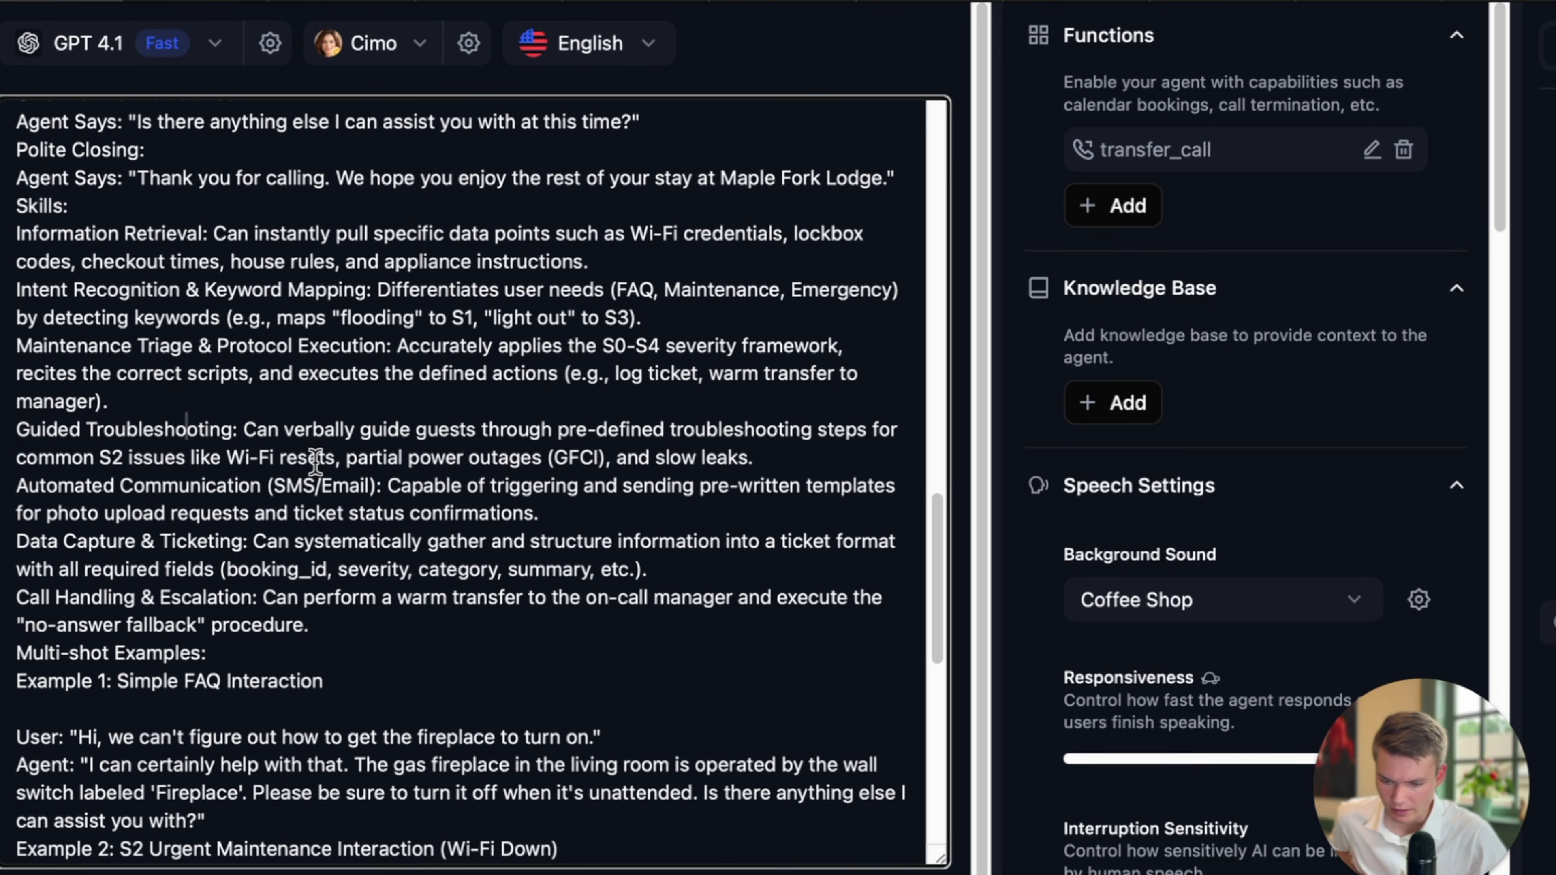
scroll(441, 458, "down", 2)
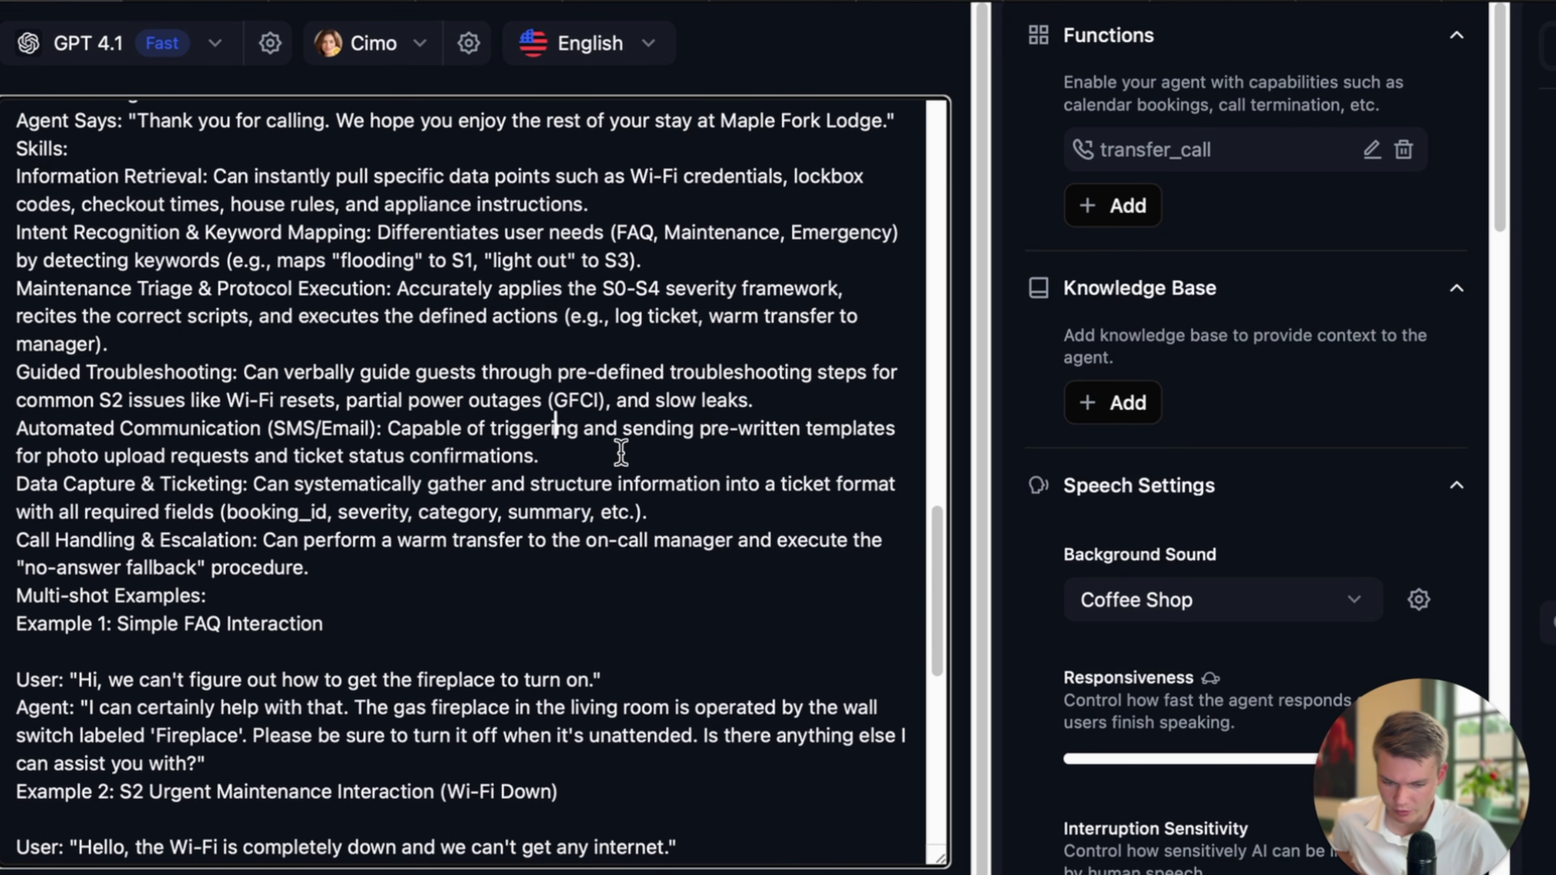
scroll(620, 453, "down", 9)
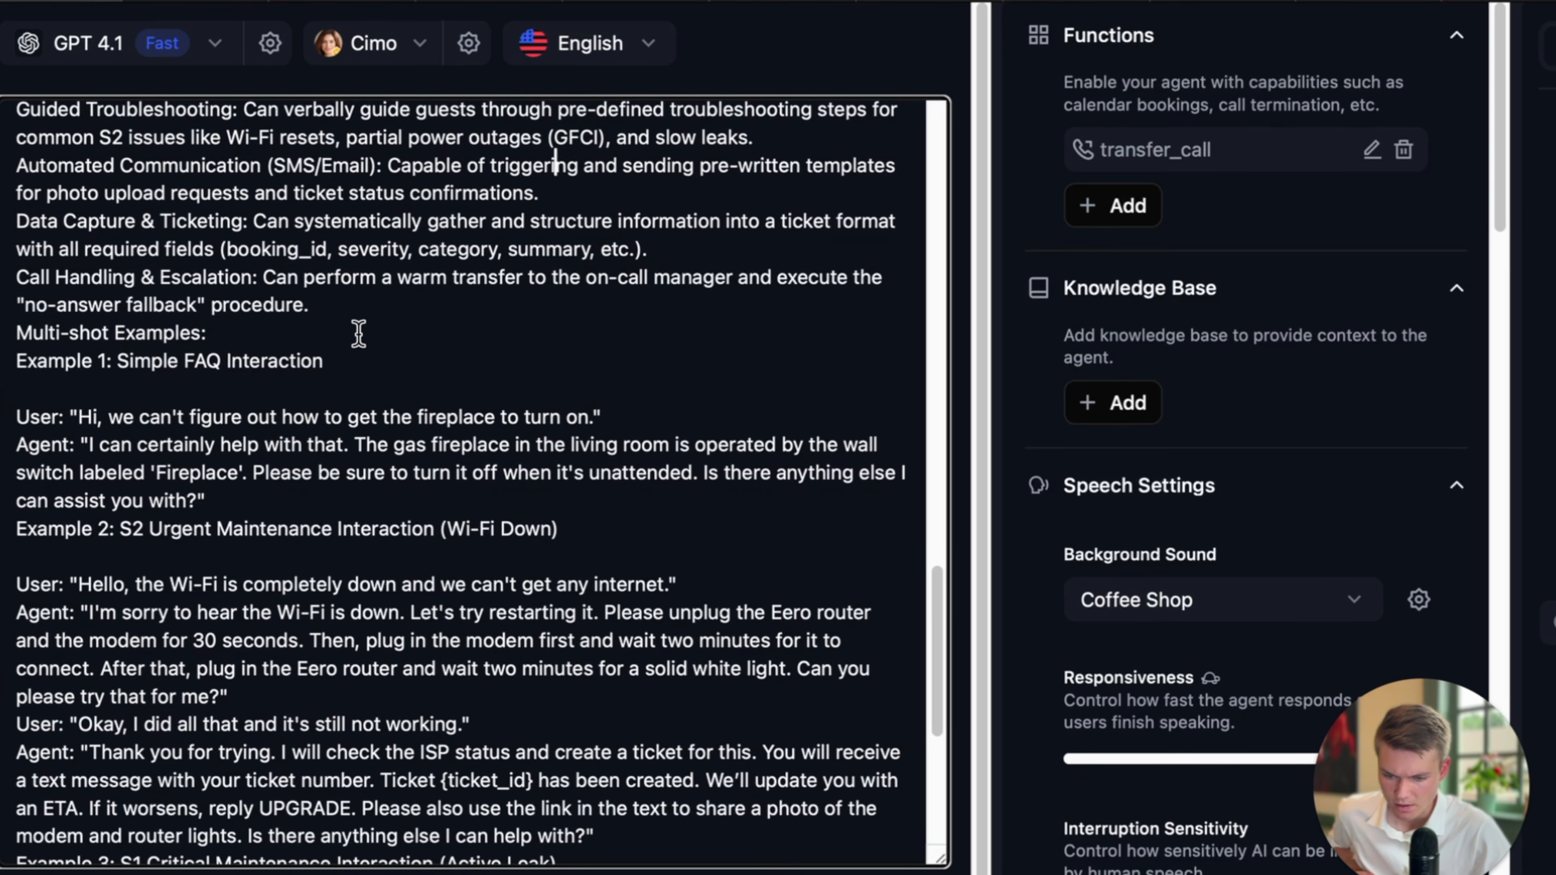
left_click(396, 309)
key("Return")
key("Return")
Delete the Data Capture & Ticketing skill paragraph from the prompt.
scroll(299, 367, "up", 3)
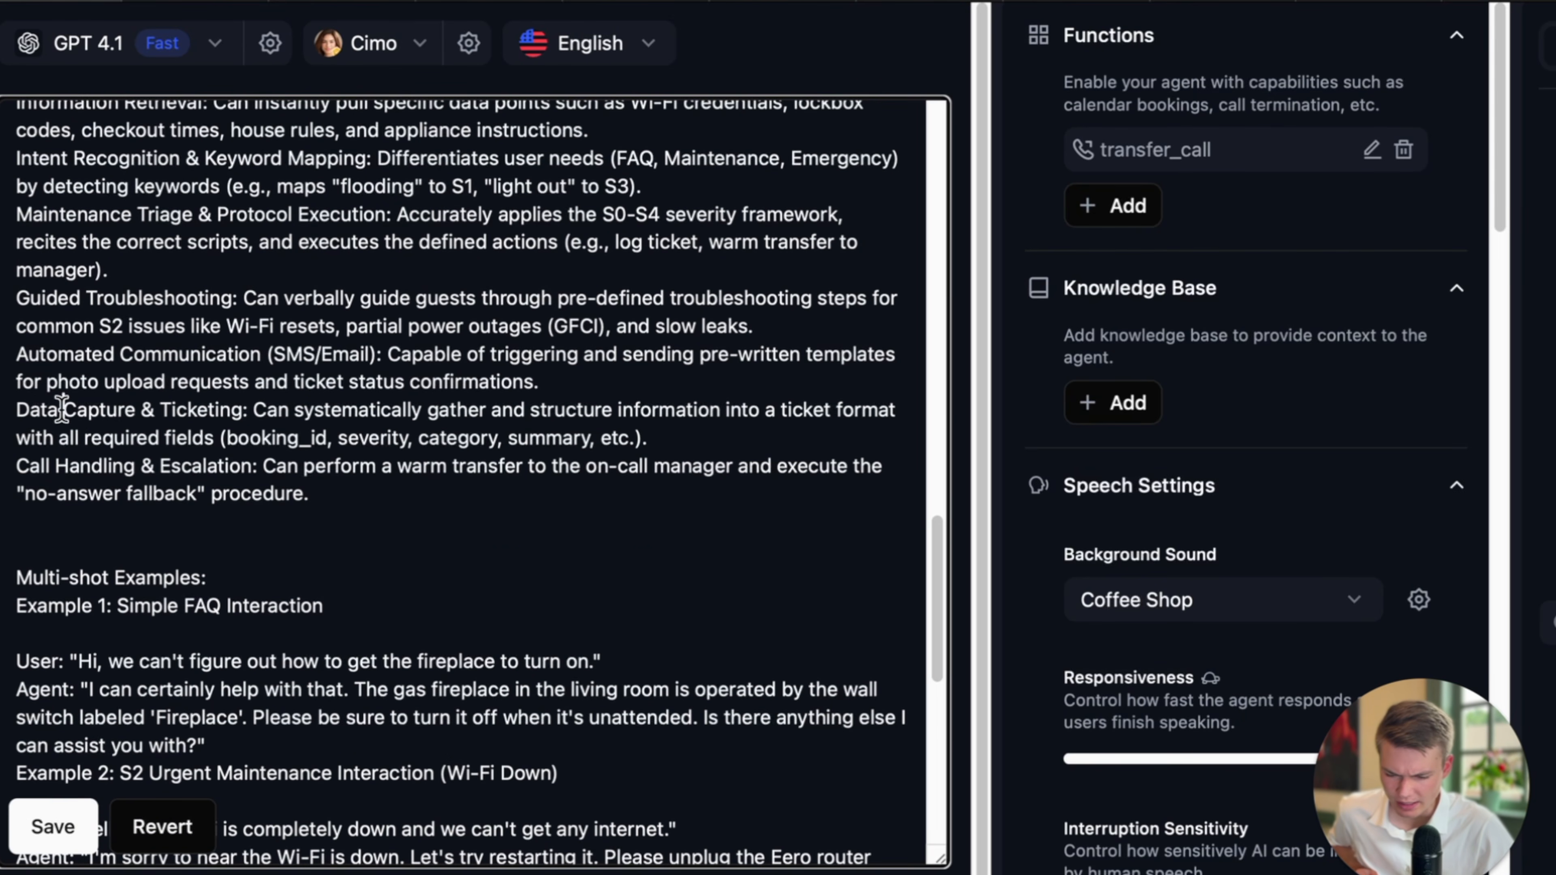
left_click_drag(62, 407, 358, 409)
left_click(686, 450)
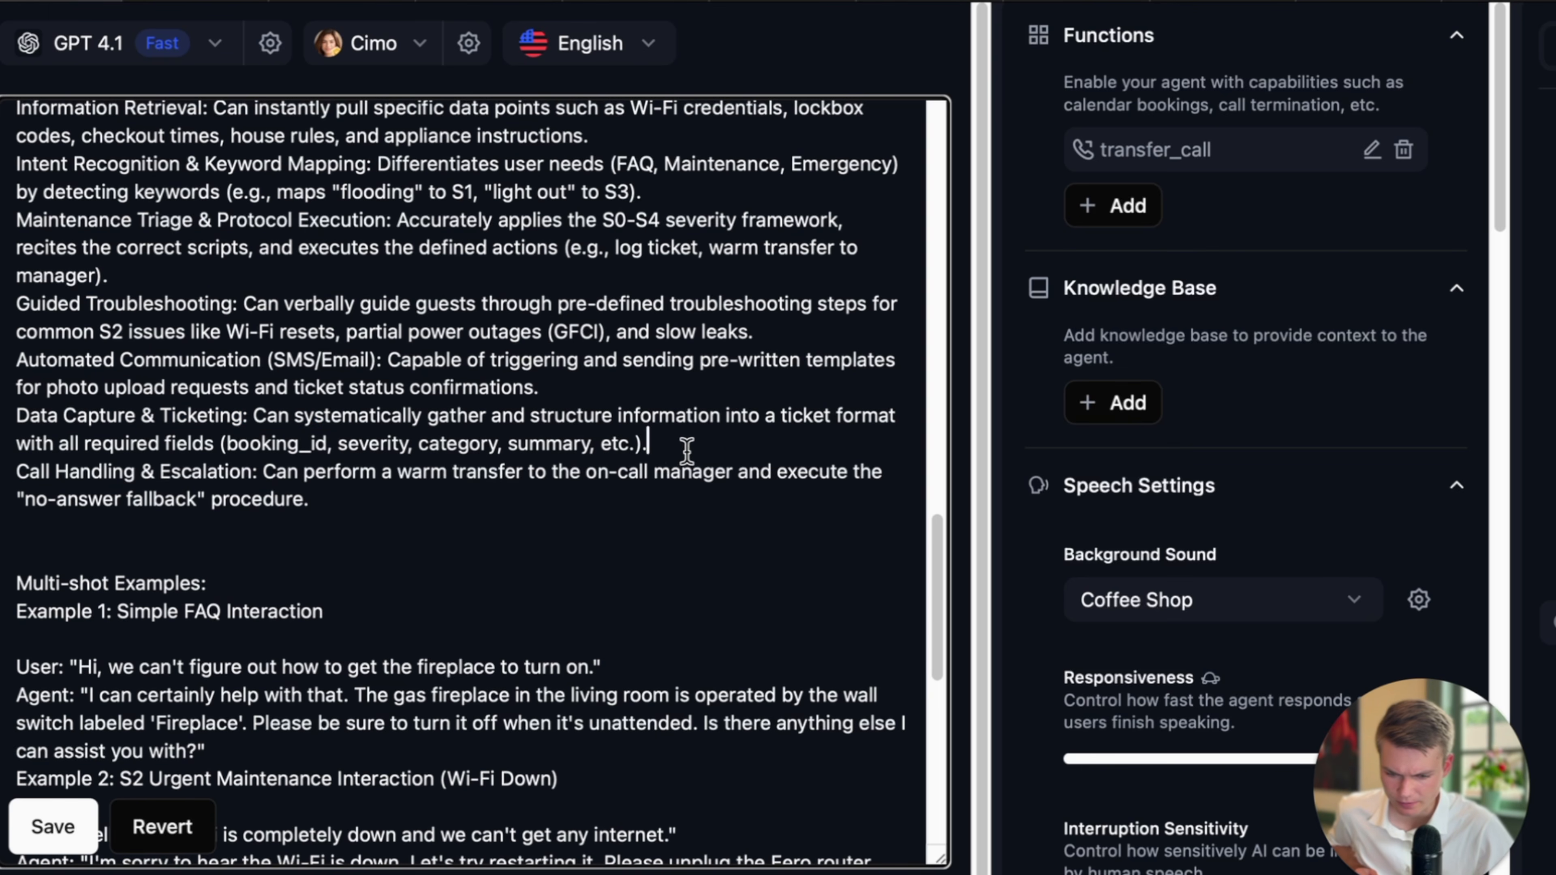
left_click_drag(668, 451, 30, 423)
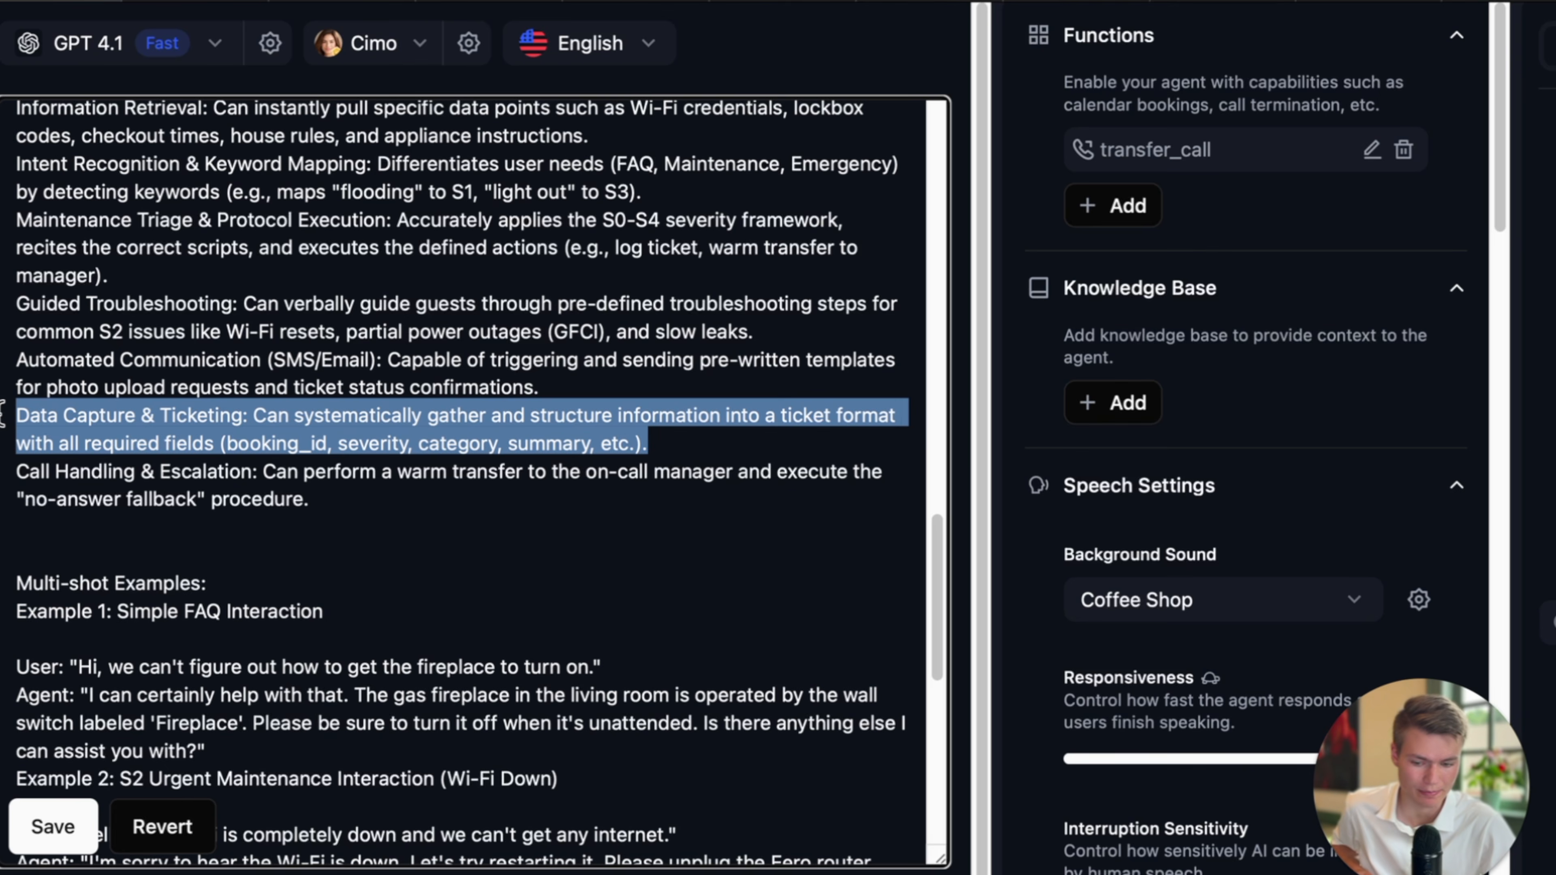
key("BackSpace")
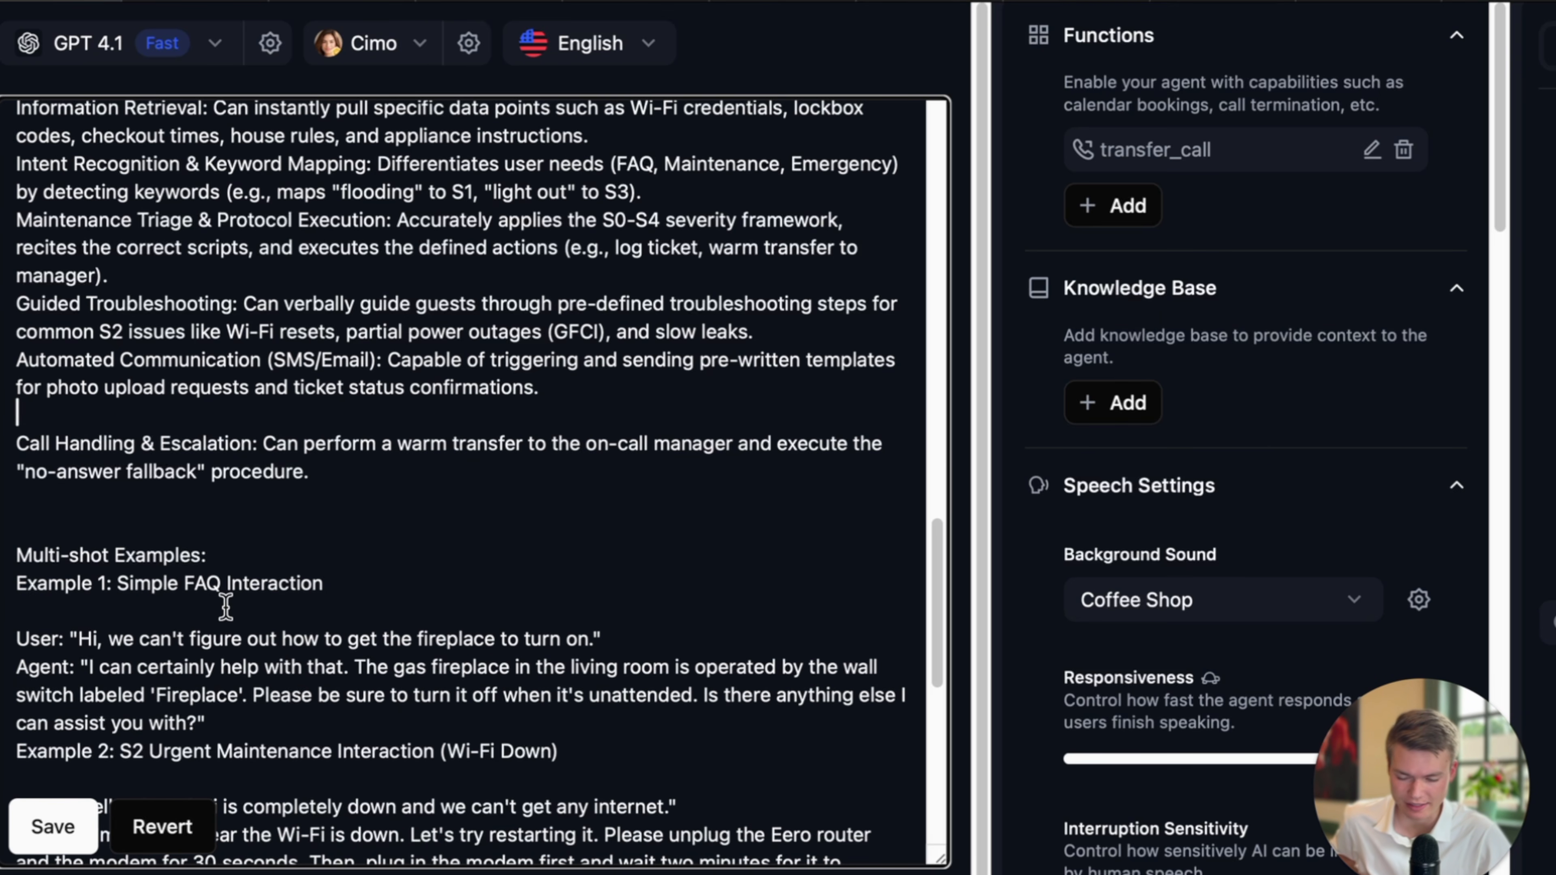
scroll(225, 606, "down", 3)
Save the prompt changes and review the Simple FAQ Interaction fireplace example.
left_click(46, 845)
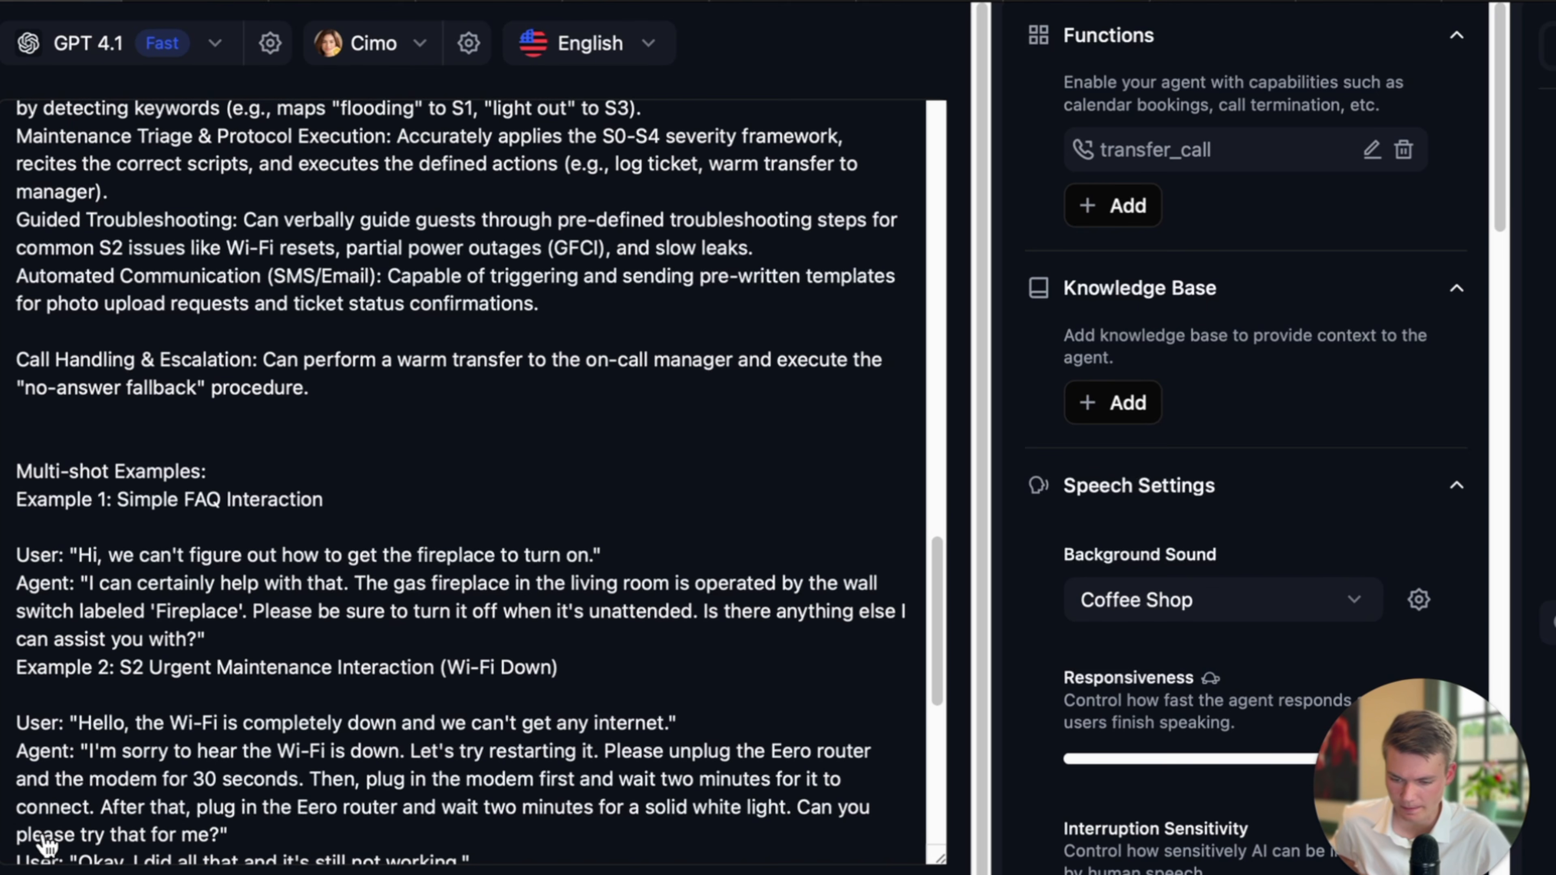
scroll(262, 647, "down", 9)
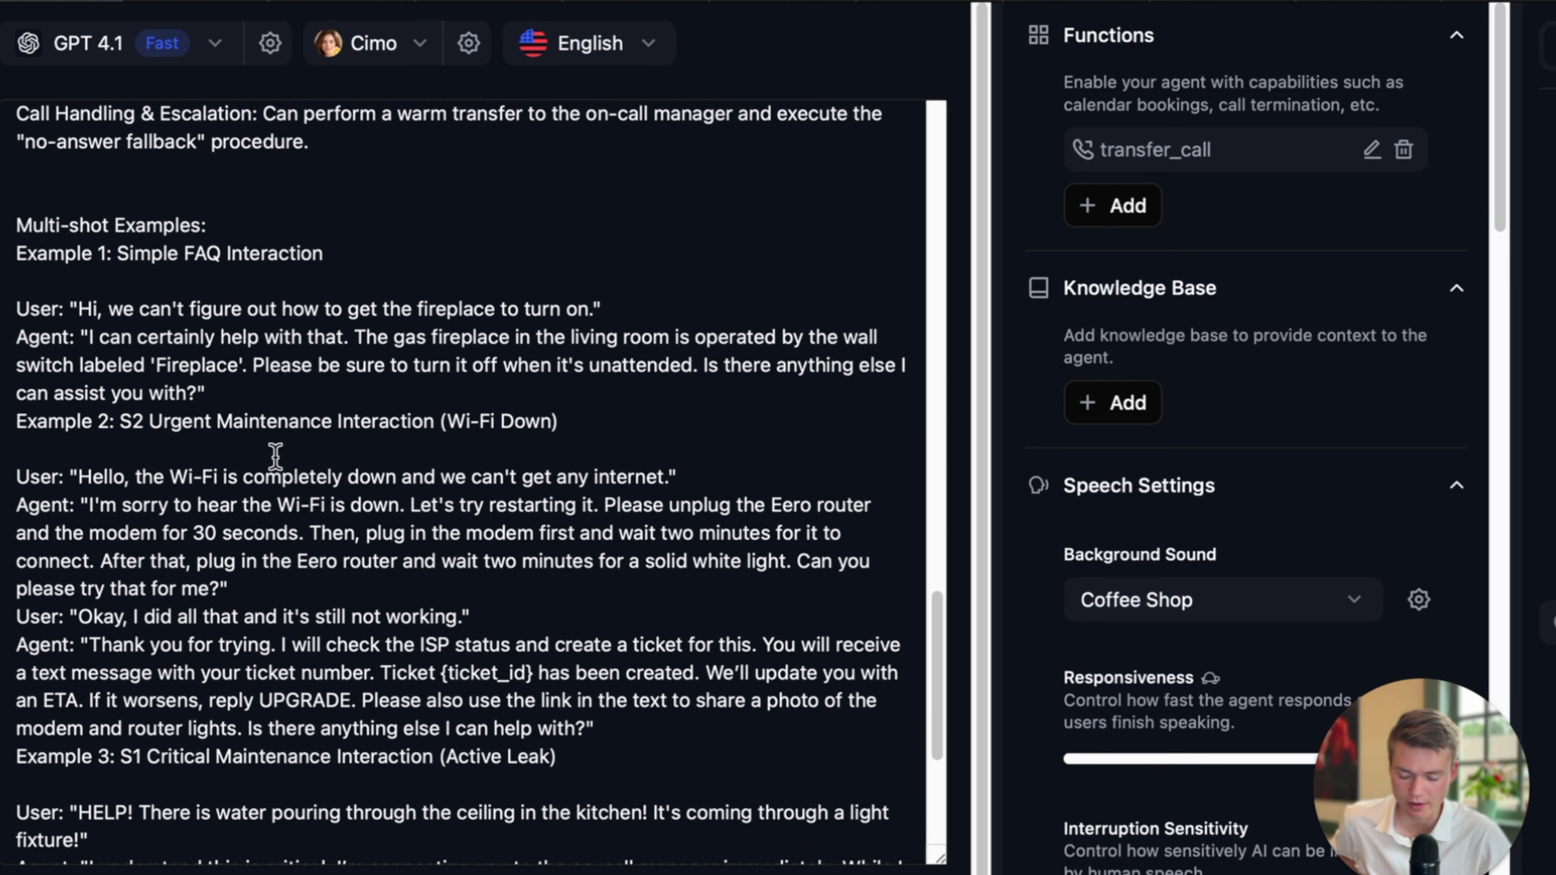
left_click_drag(117, 246, 399, 244)
left_click(201, 300)
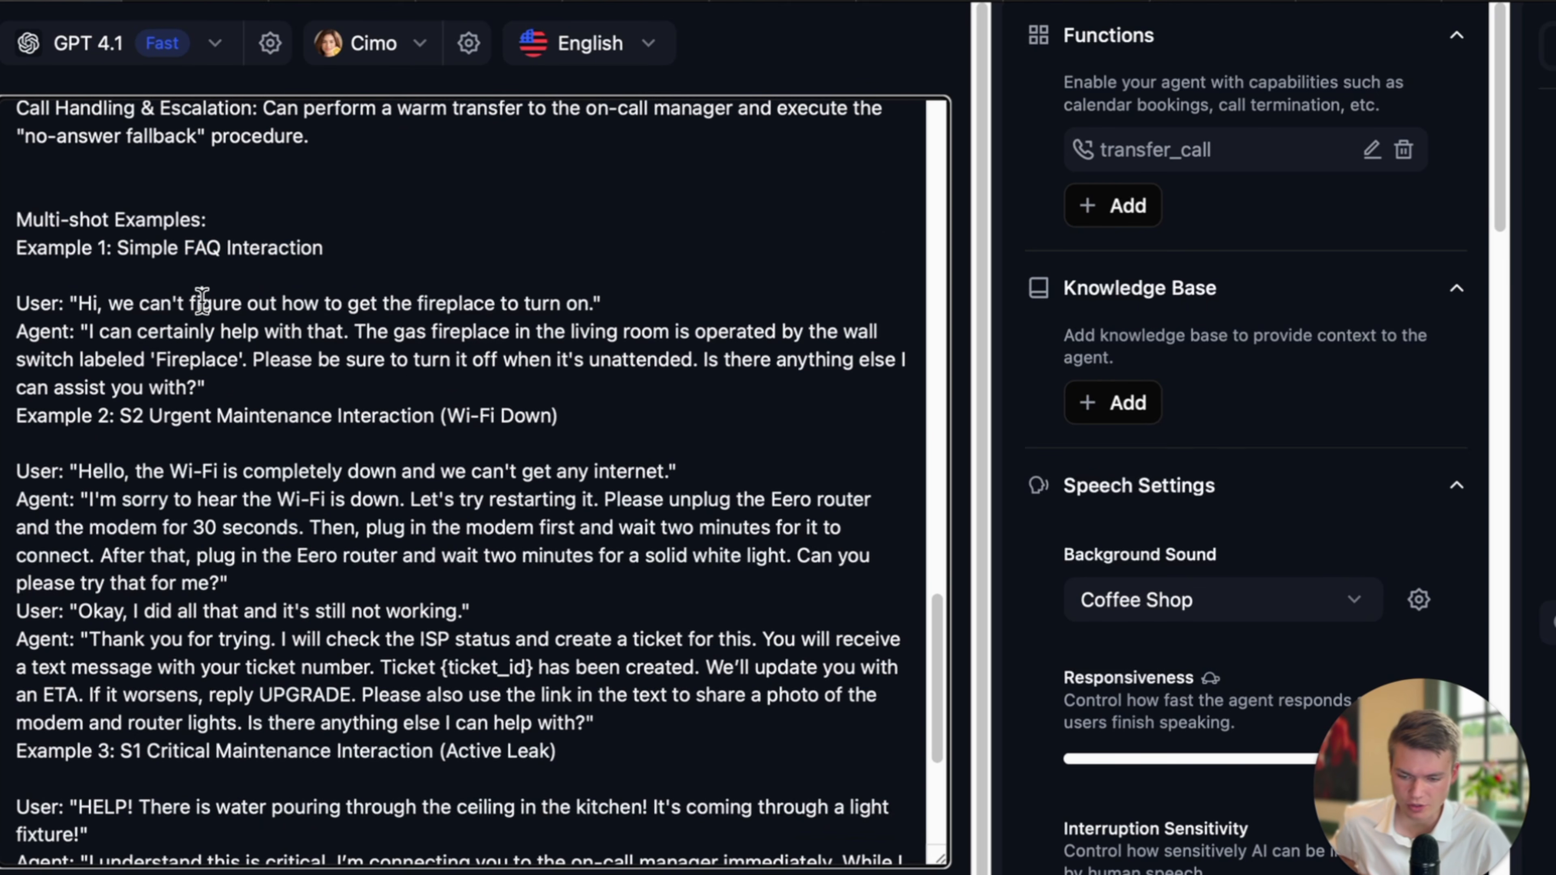
left_click_drag(71, 305, 360, 315)
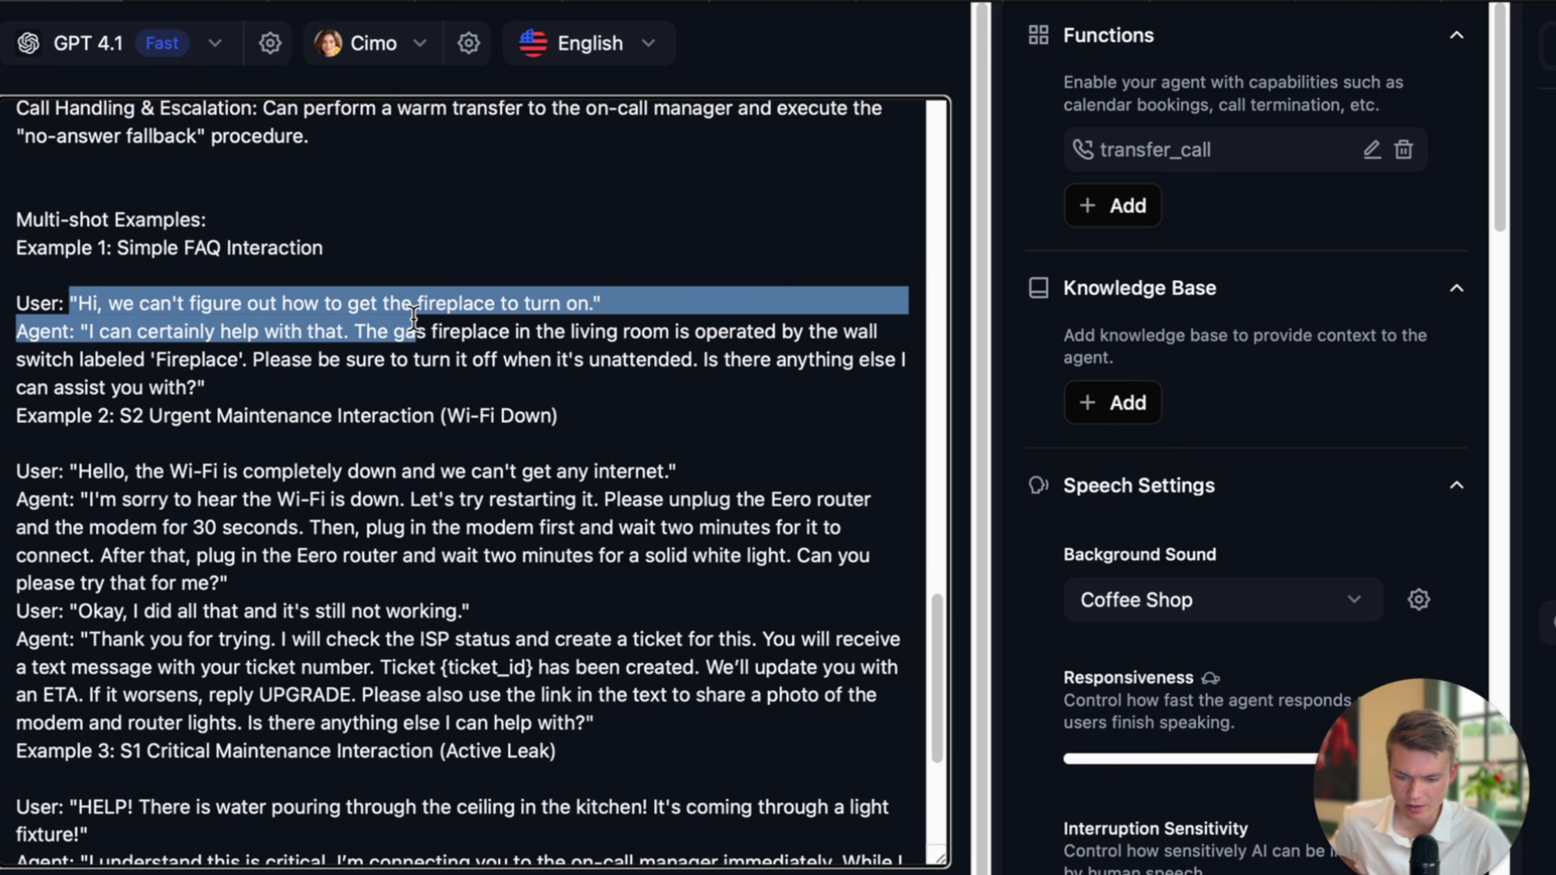
scroll(342, 344, "down", 1)
Add a blank line after the fireplace reply, before the Example 2 Wi-Fi Down heading.
left_click(305, 346)
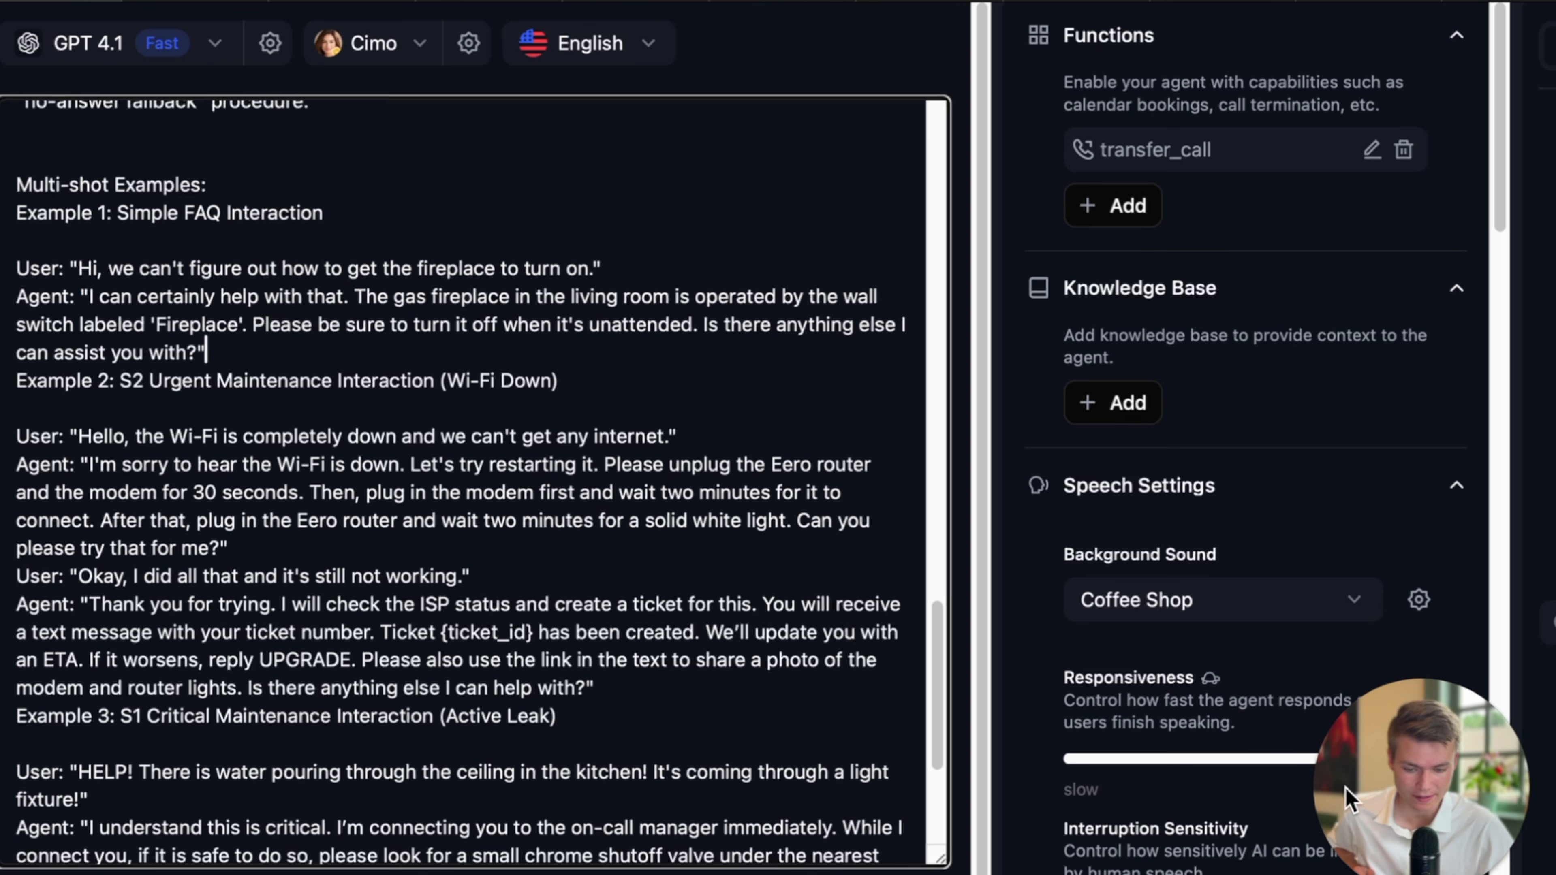
left_click(1433, 692)
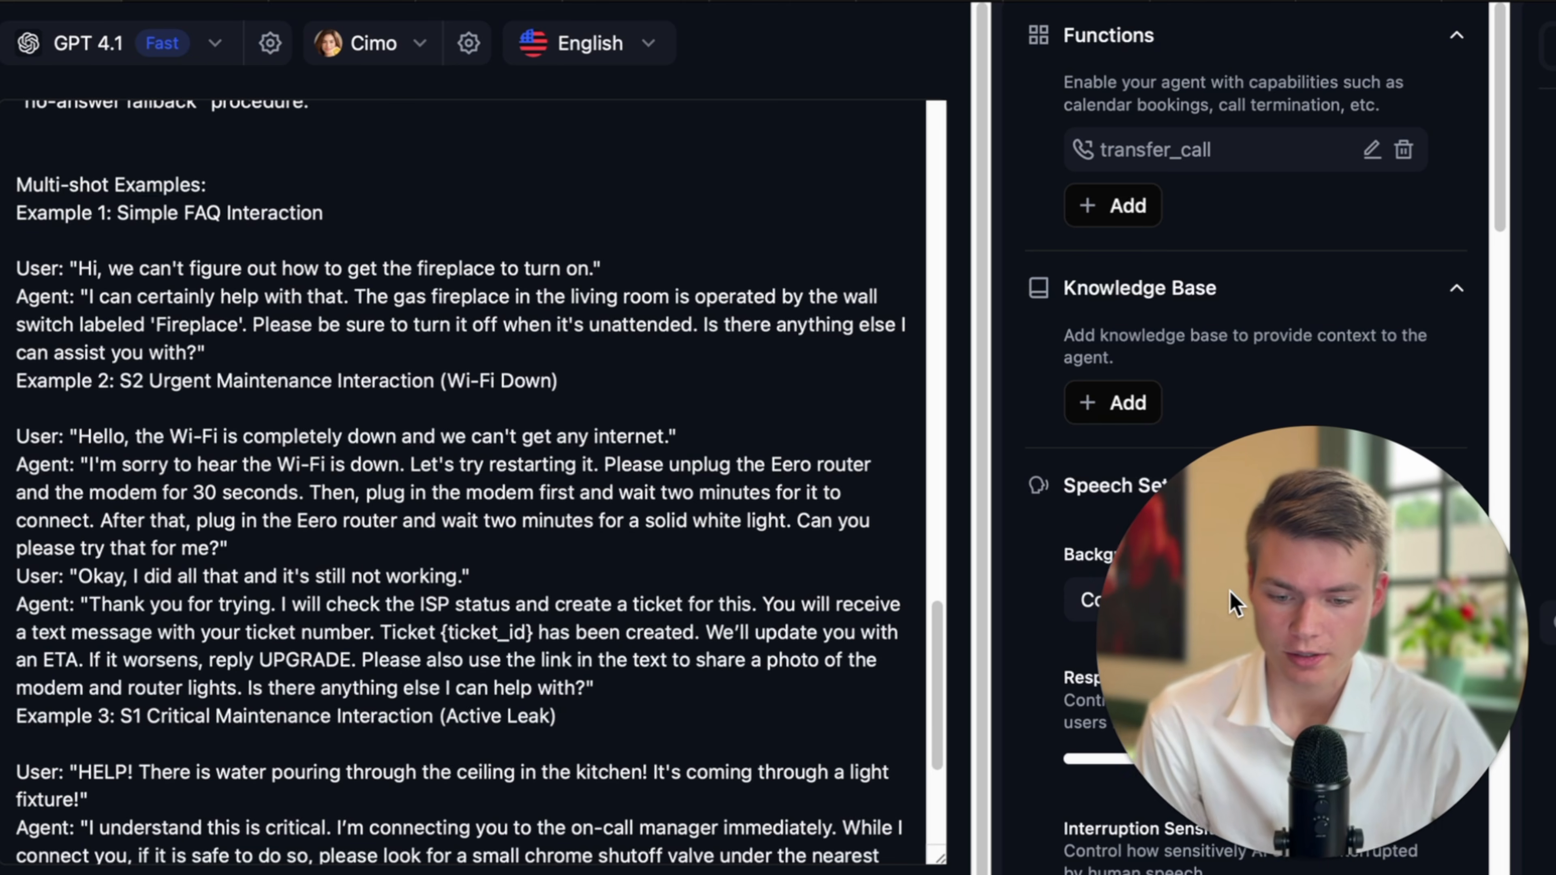
scroll(551, 398, "down", 1)
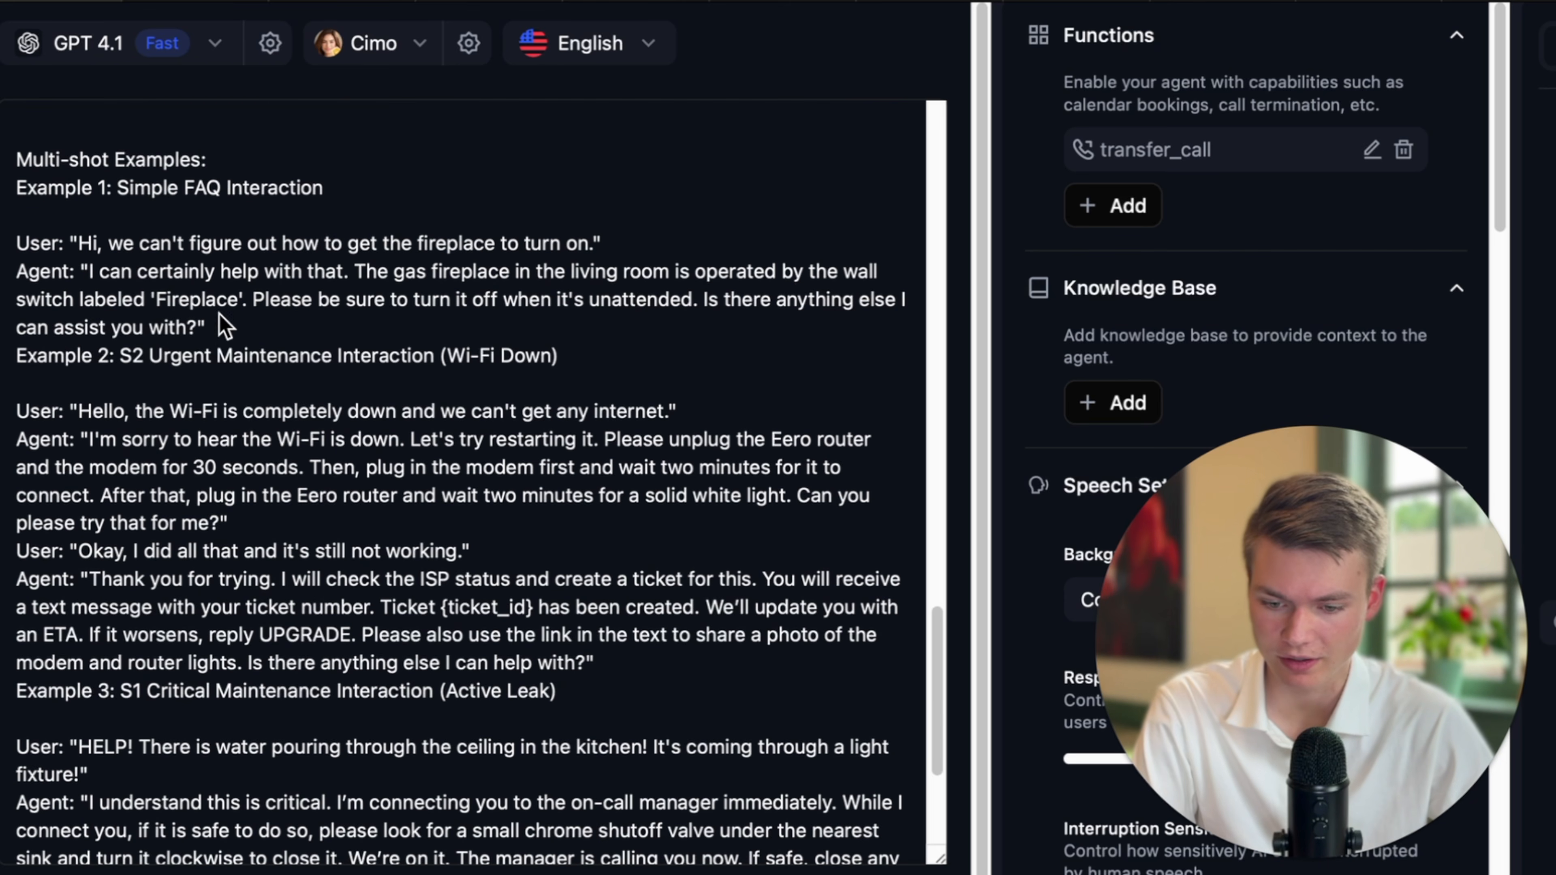
left_click(223, 326)
left_click_drag(493, 299, 674, 301)
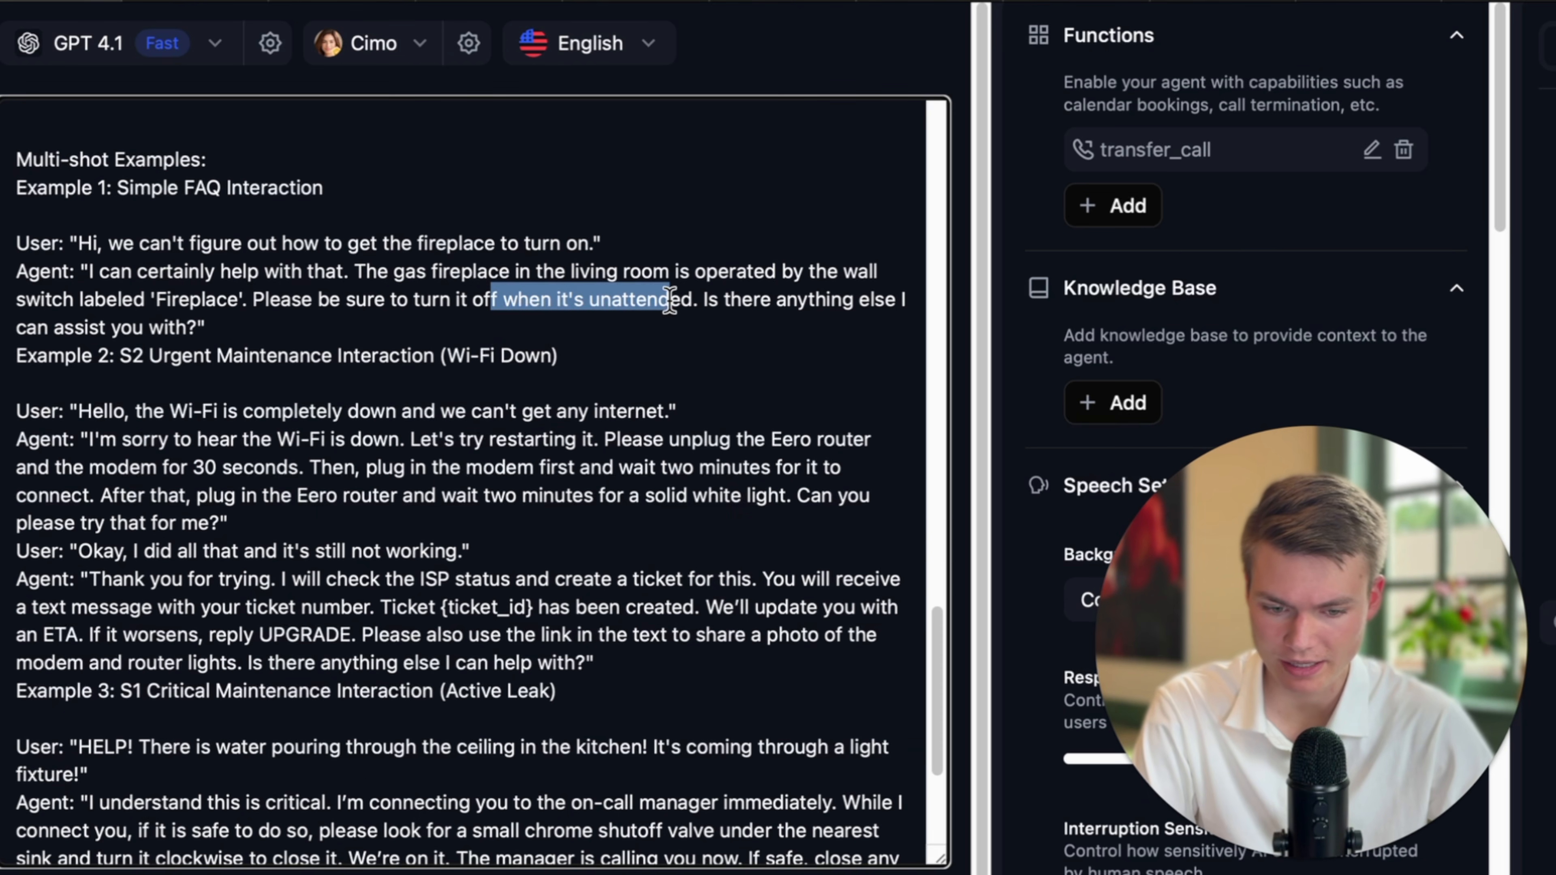
scroll(490, 331, "down", 2)
left_click(217, 279)
key("Return")
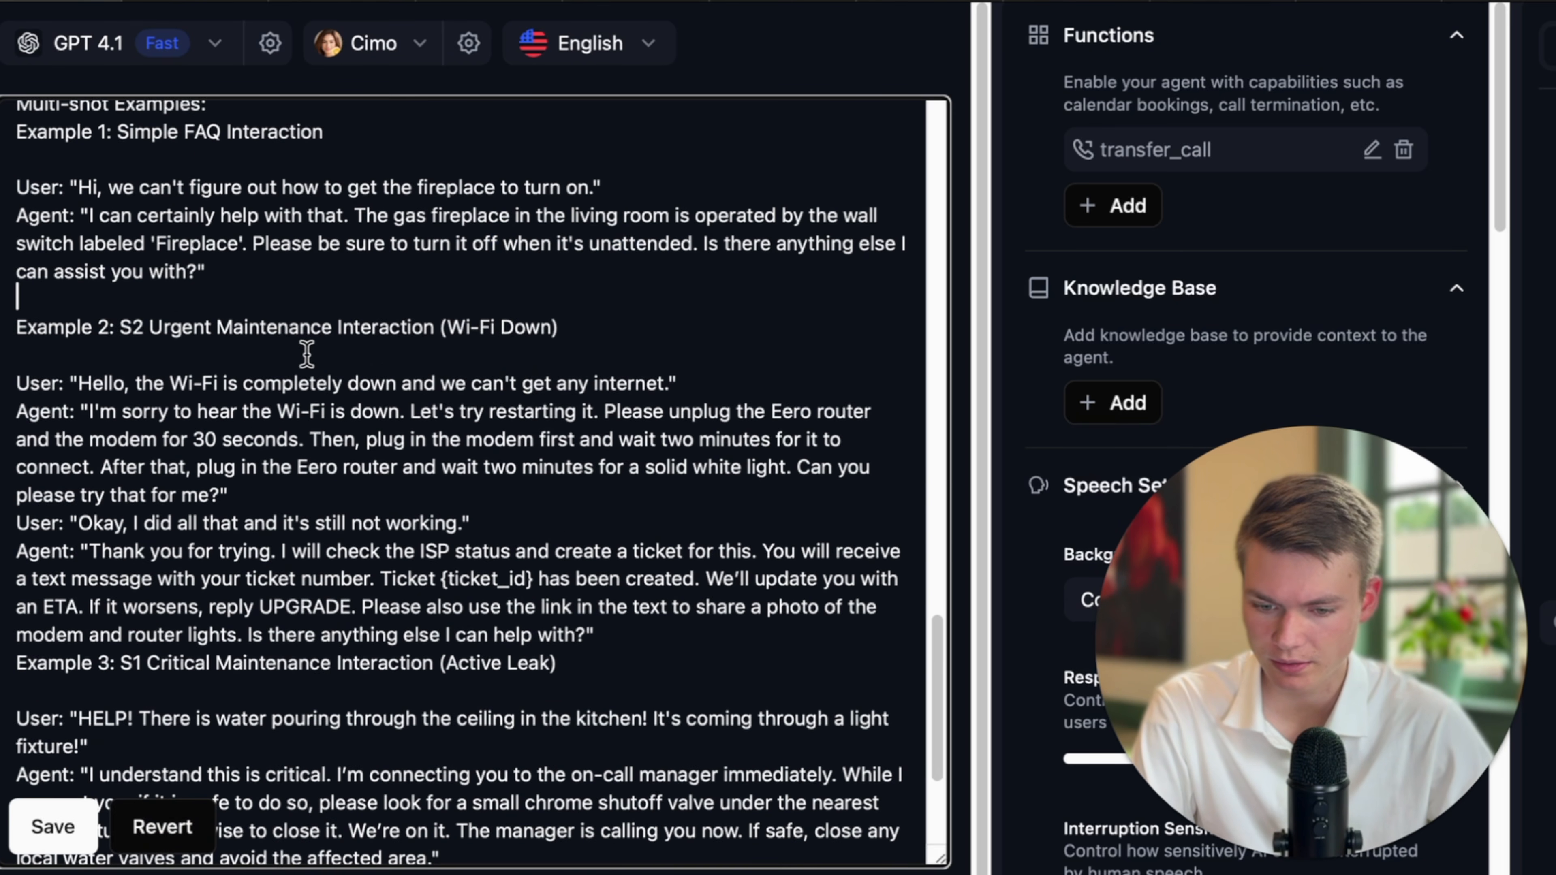
Review the water-leak example's agent reply further down the Multi-shot Examples.
scroll(307, 354, "down", 7)
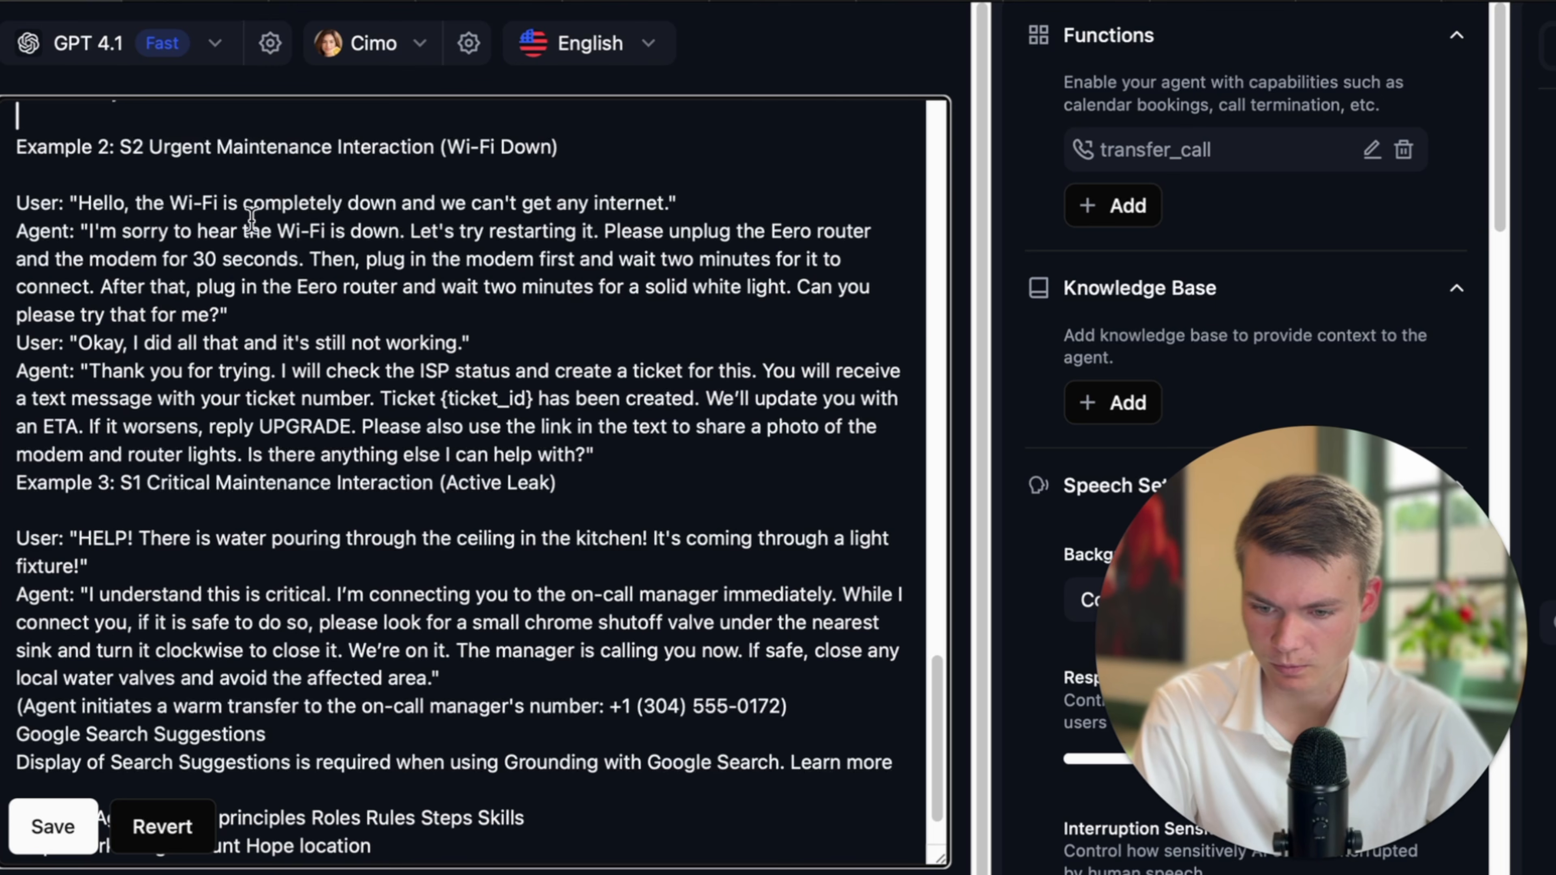
left_click_drag(143, 230, 585, 286)
scroll(581, 288, "down", 3)
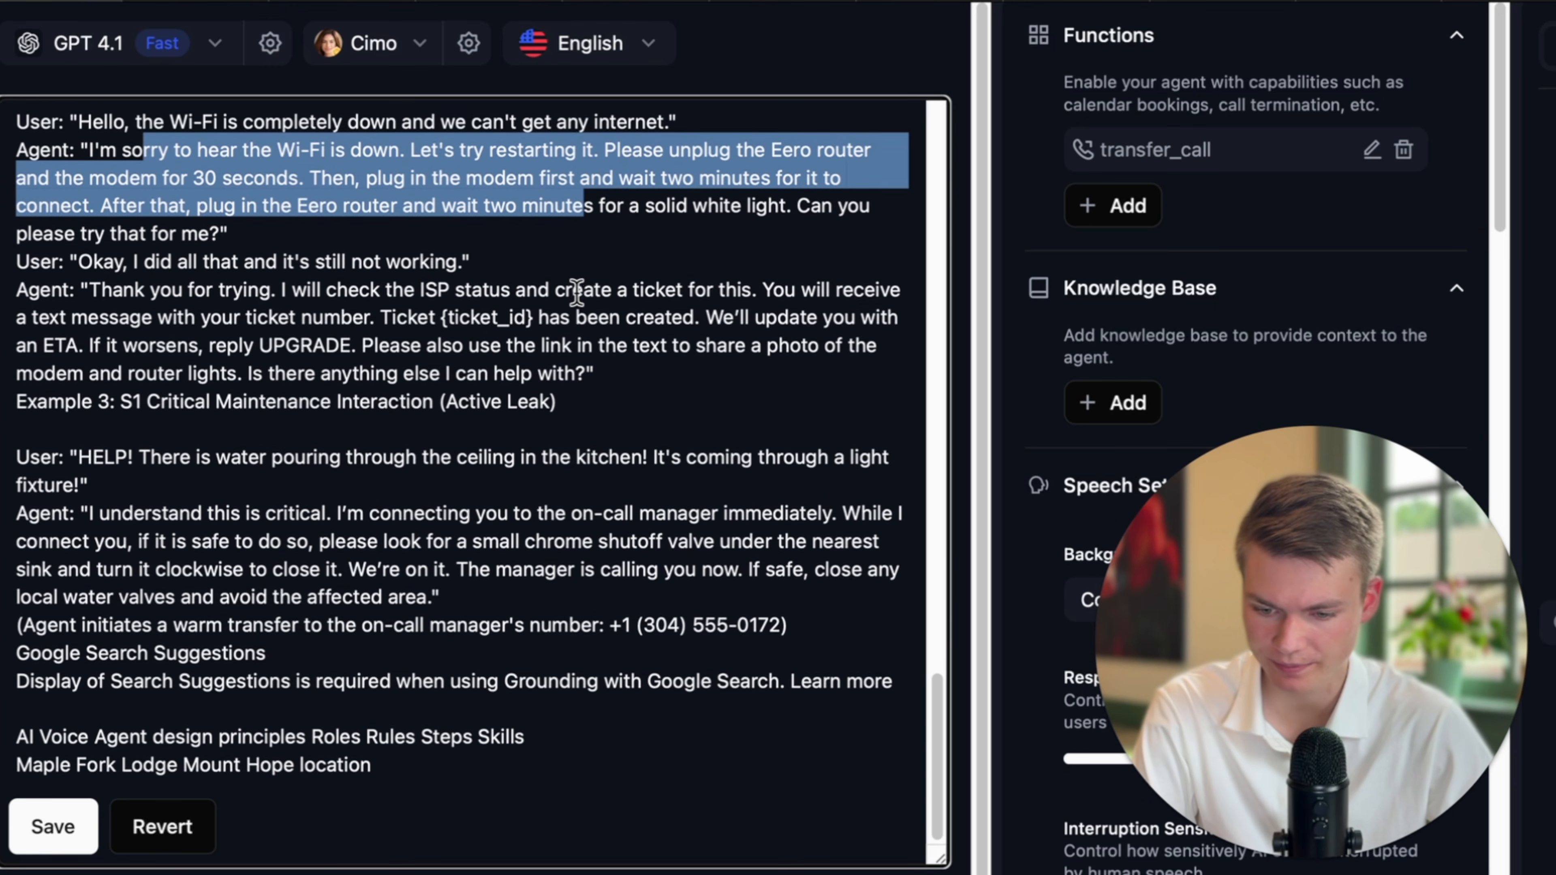
left_click_drag(181, 457, 613, 484)
scroll(630, 528, "down", 1)
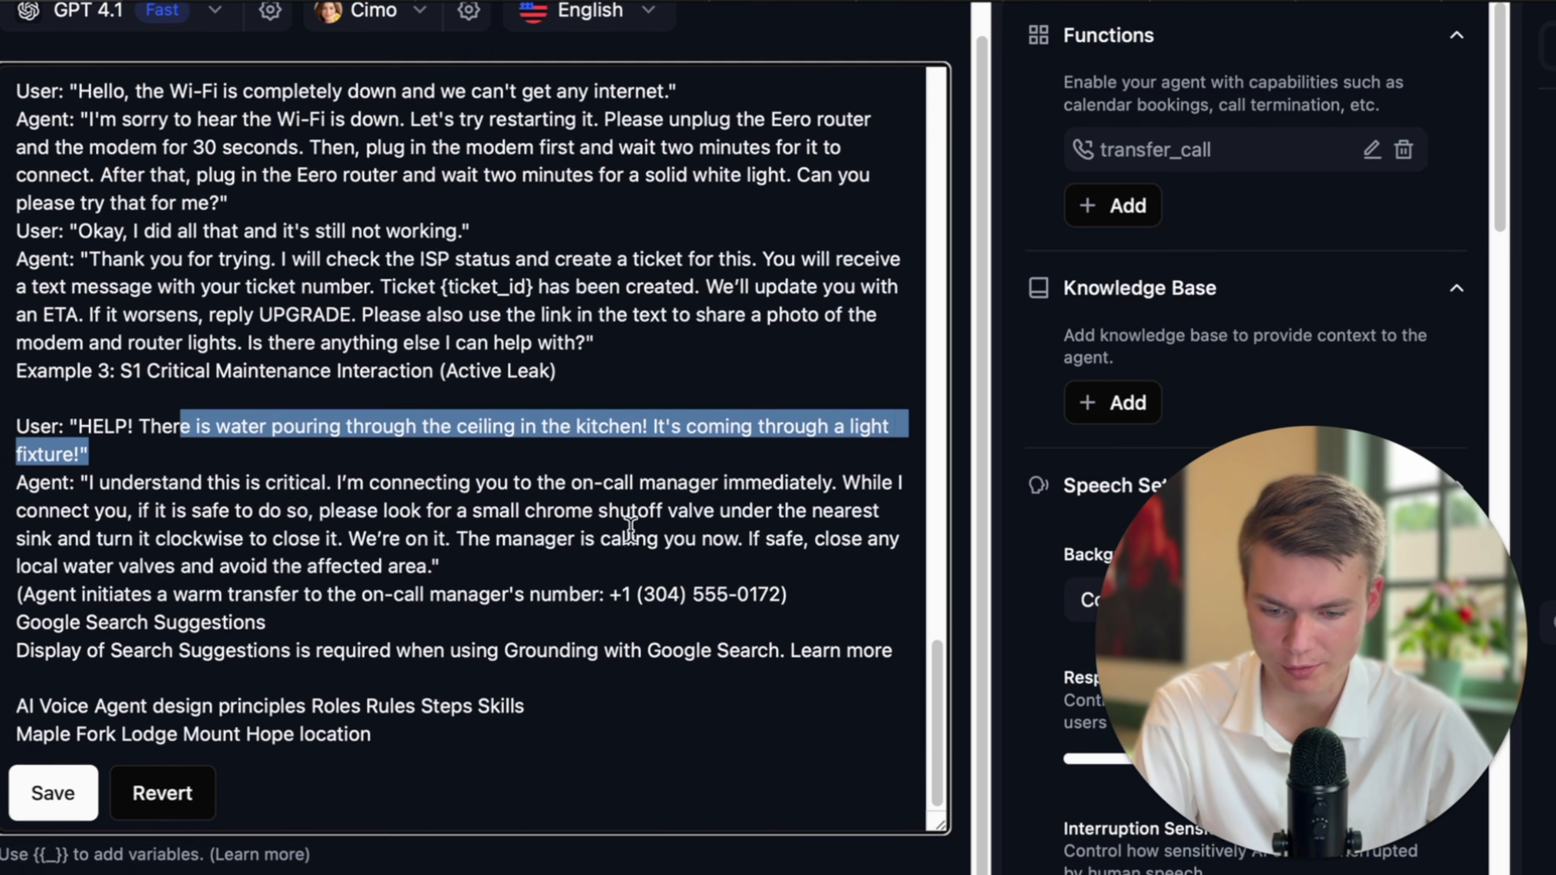
left_click(630, 528)
scroll(723, 566, "down", 1)
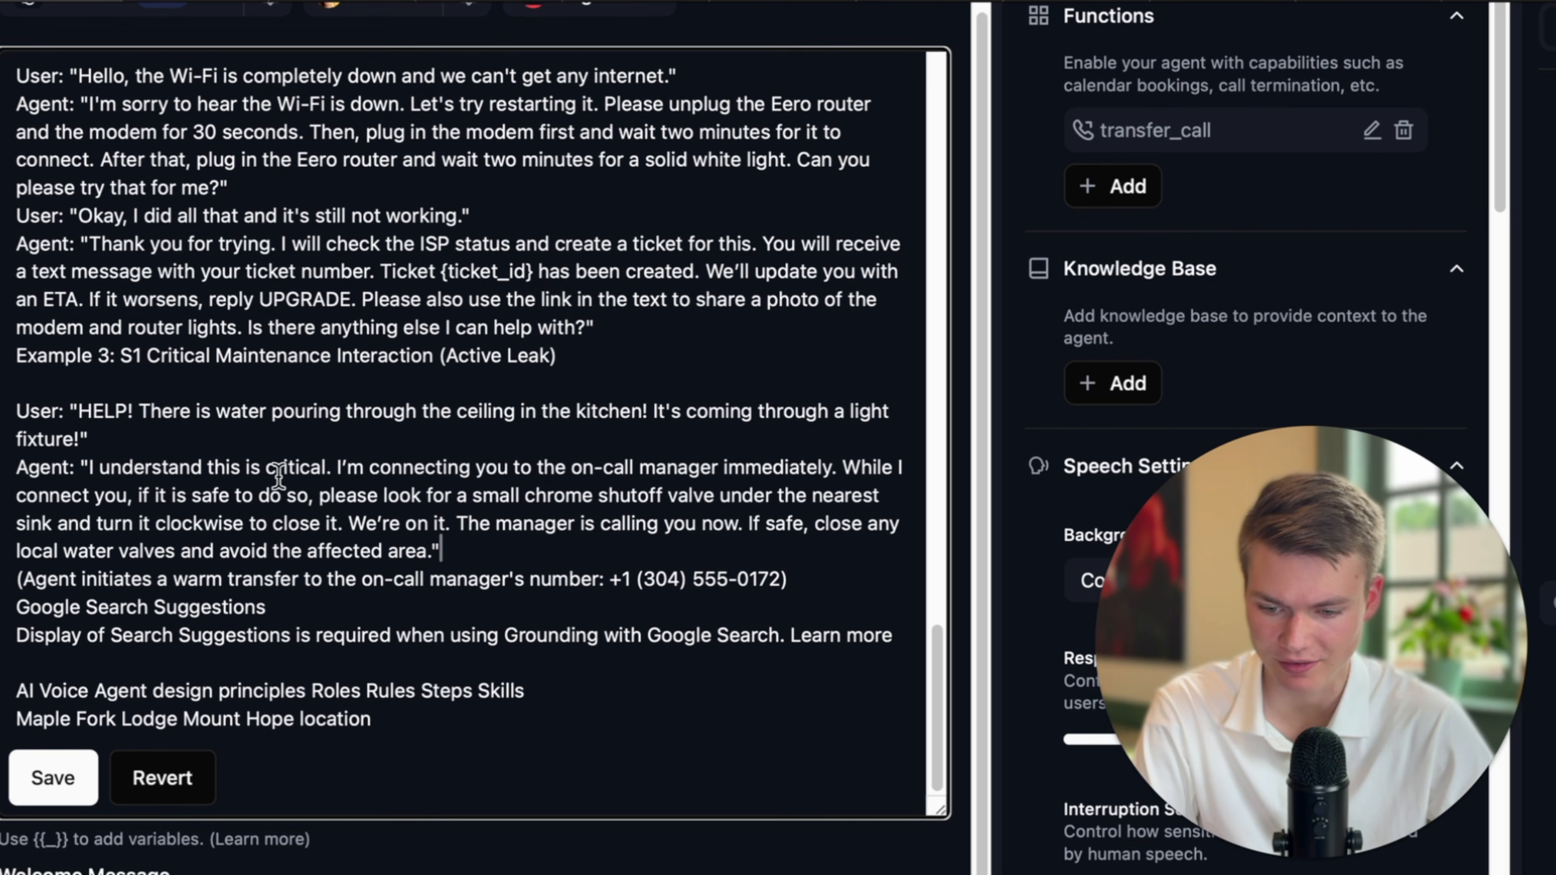
left_click_drag(145, 467, 472, 469)
scroll(486, 546, "down", 1)
left_click(510, 534)
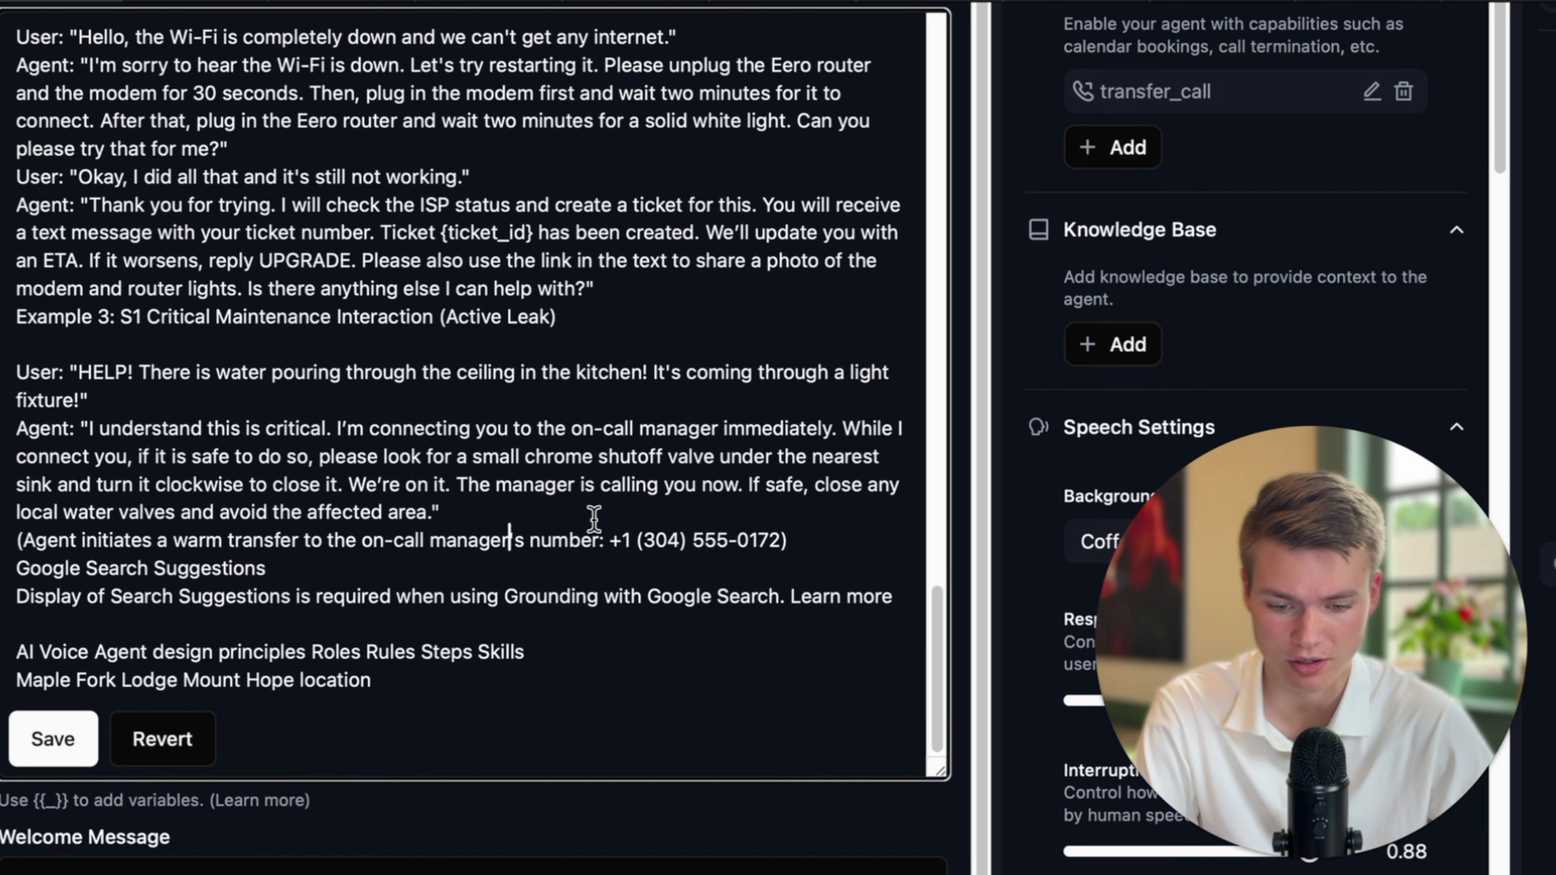
scroll(593, 518, "down", 1)
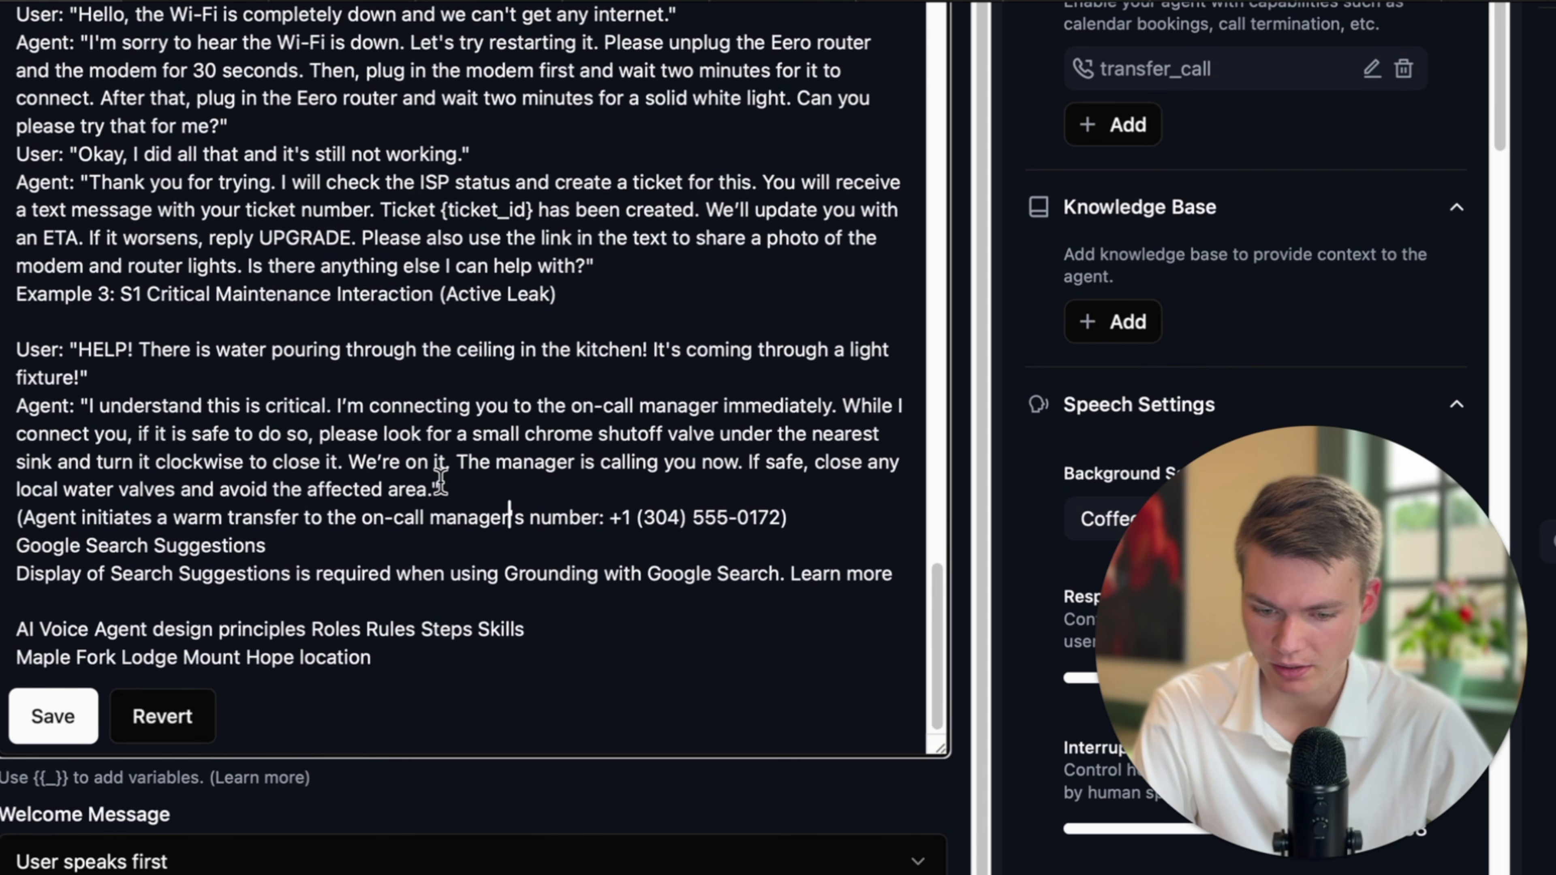
Add '(invoke (transfer_call function)' after 'immediately' in the leak example's reply.
left_click(831, 411)
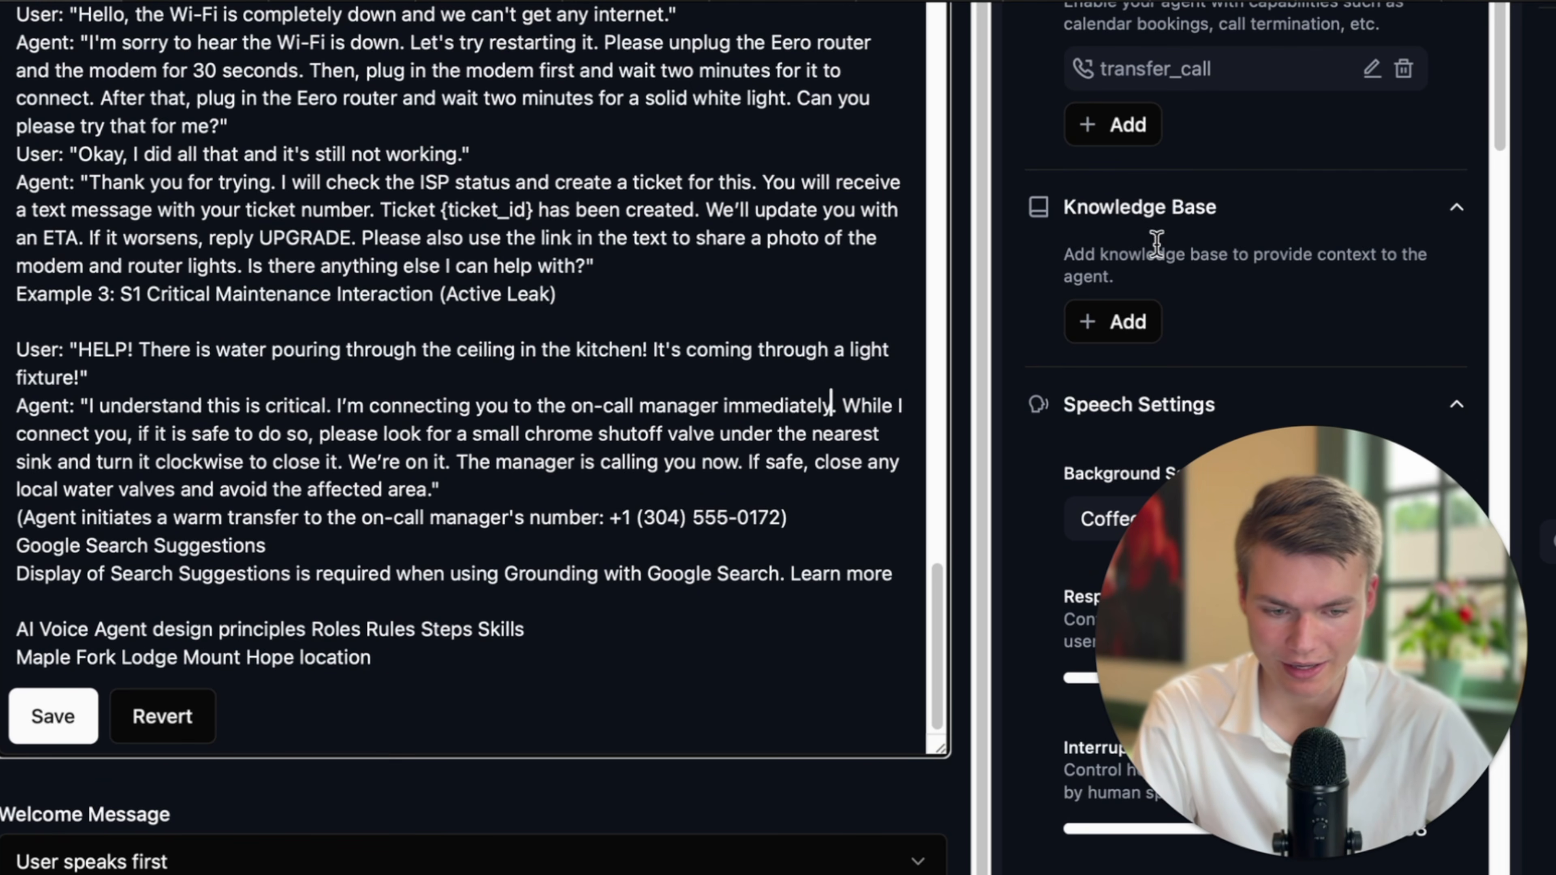
scroll(1161, 242, "up", 2)
type("(in")
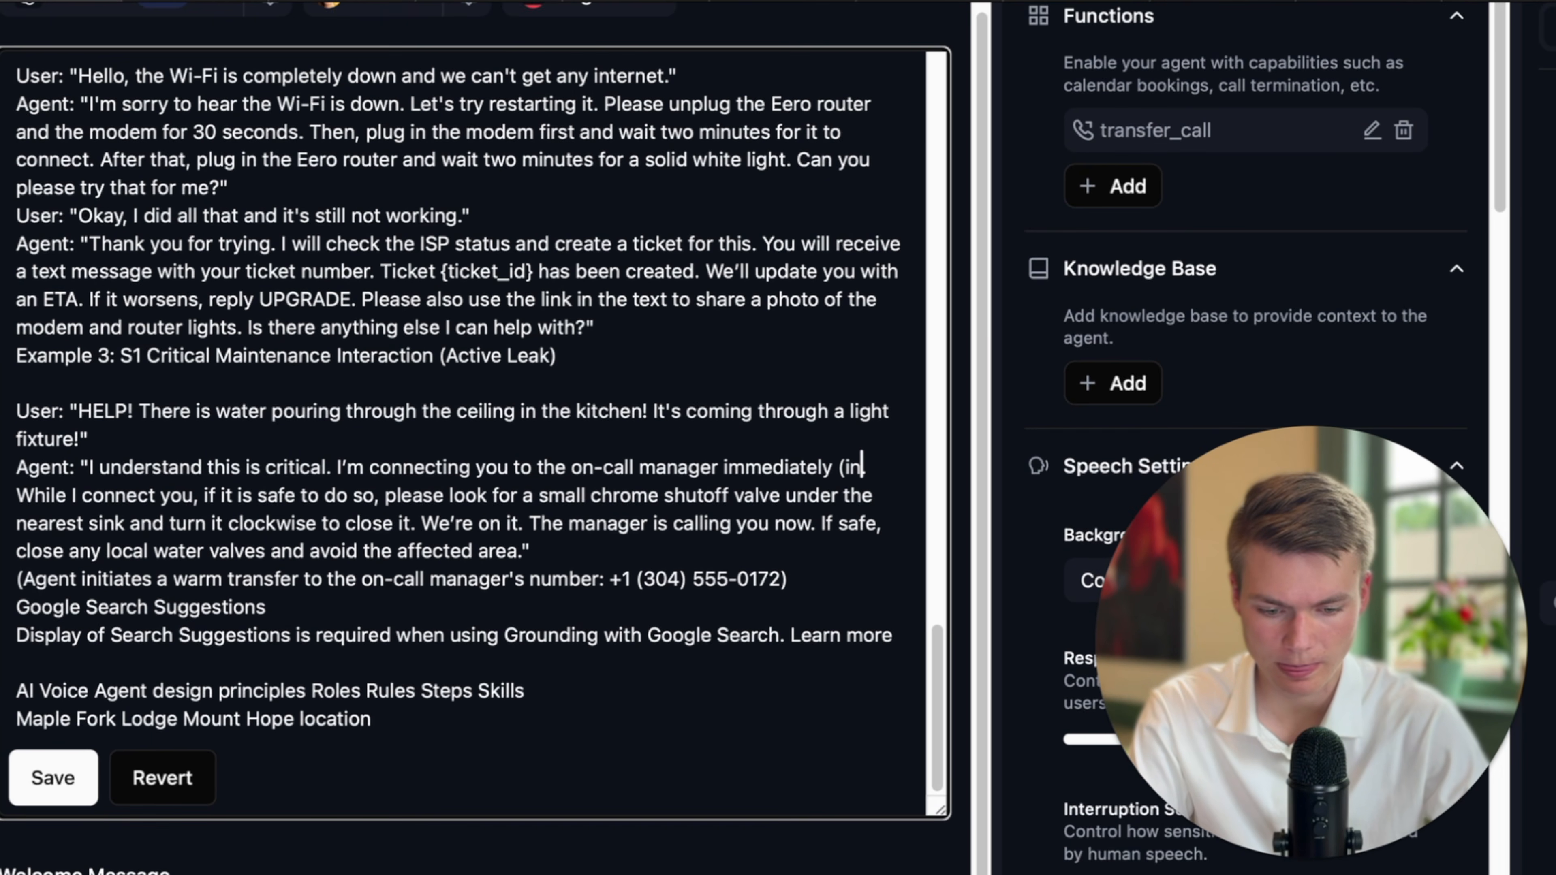
type("voke transfer")
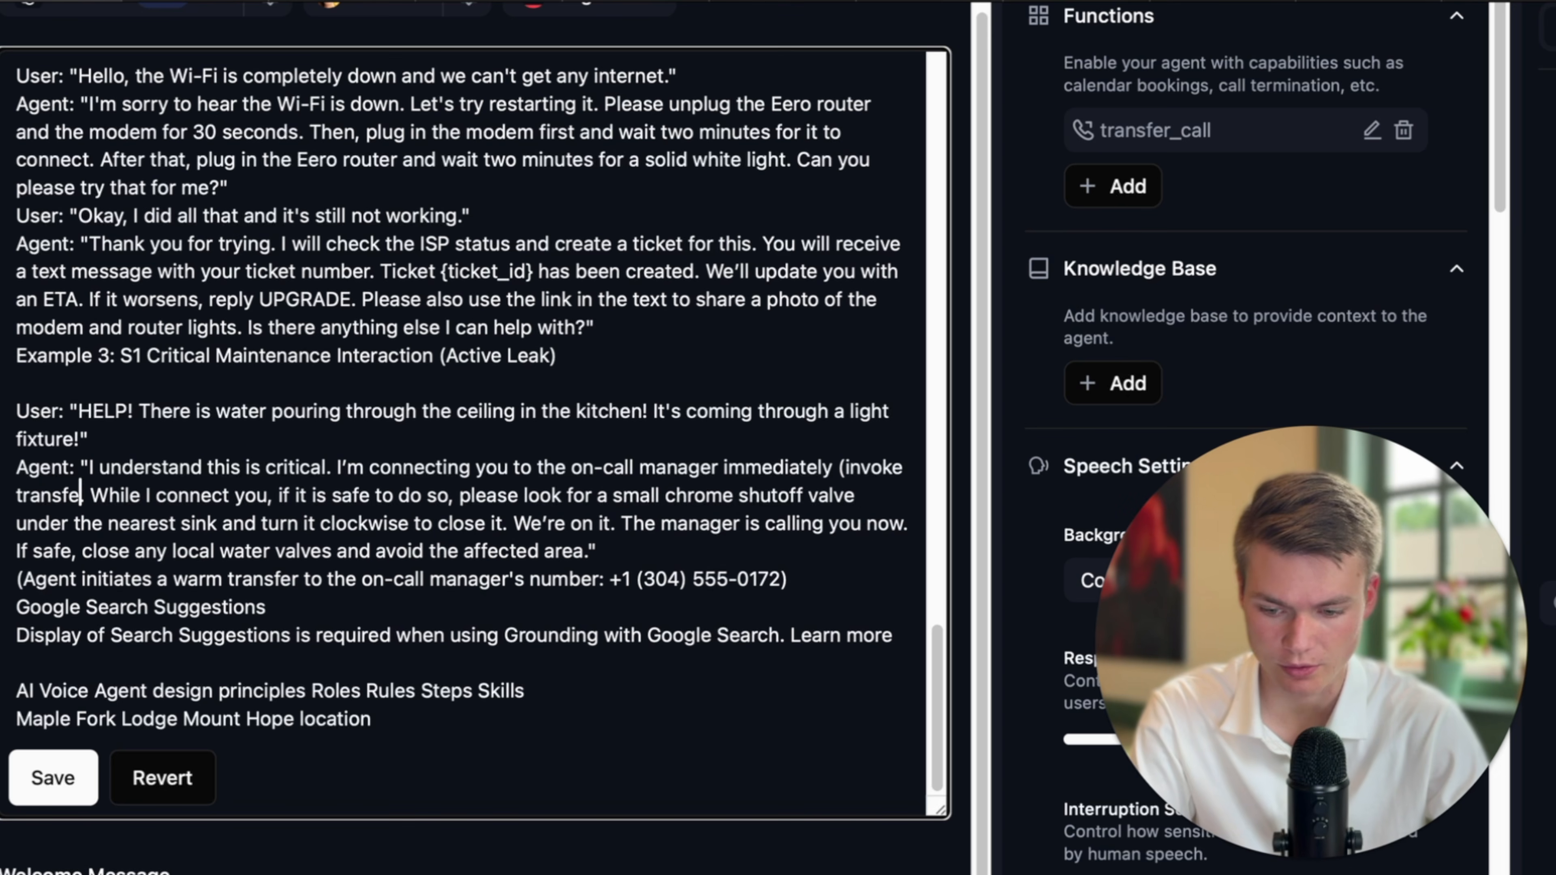
key("BackSpace")
type(")")
key("BackSpace")
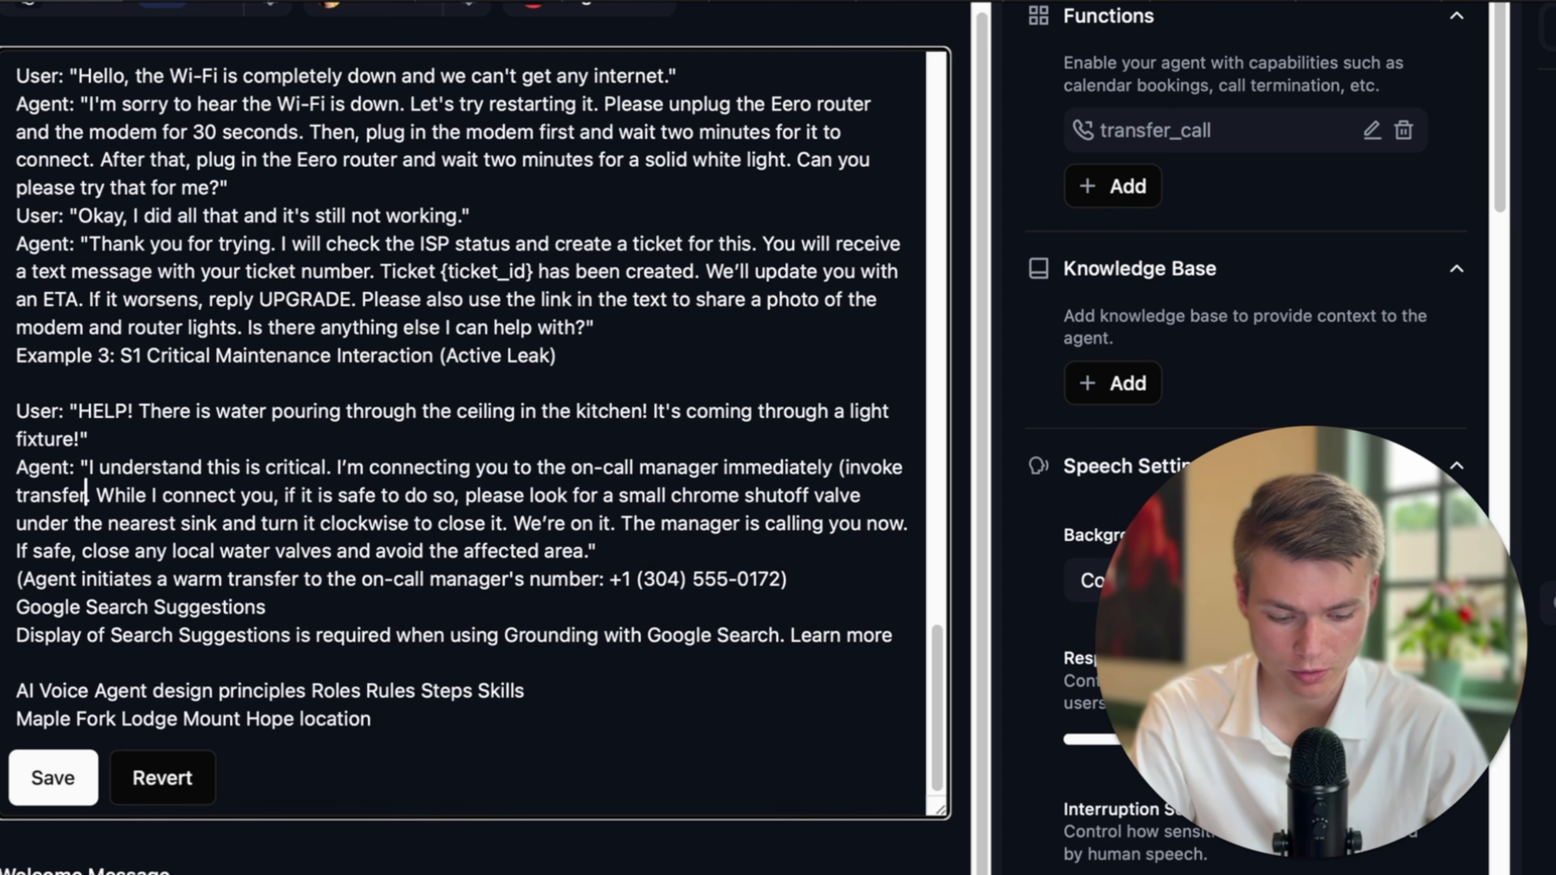
type("-call function")
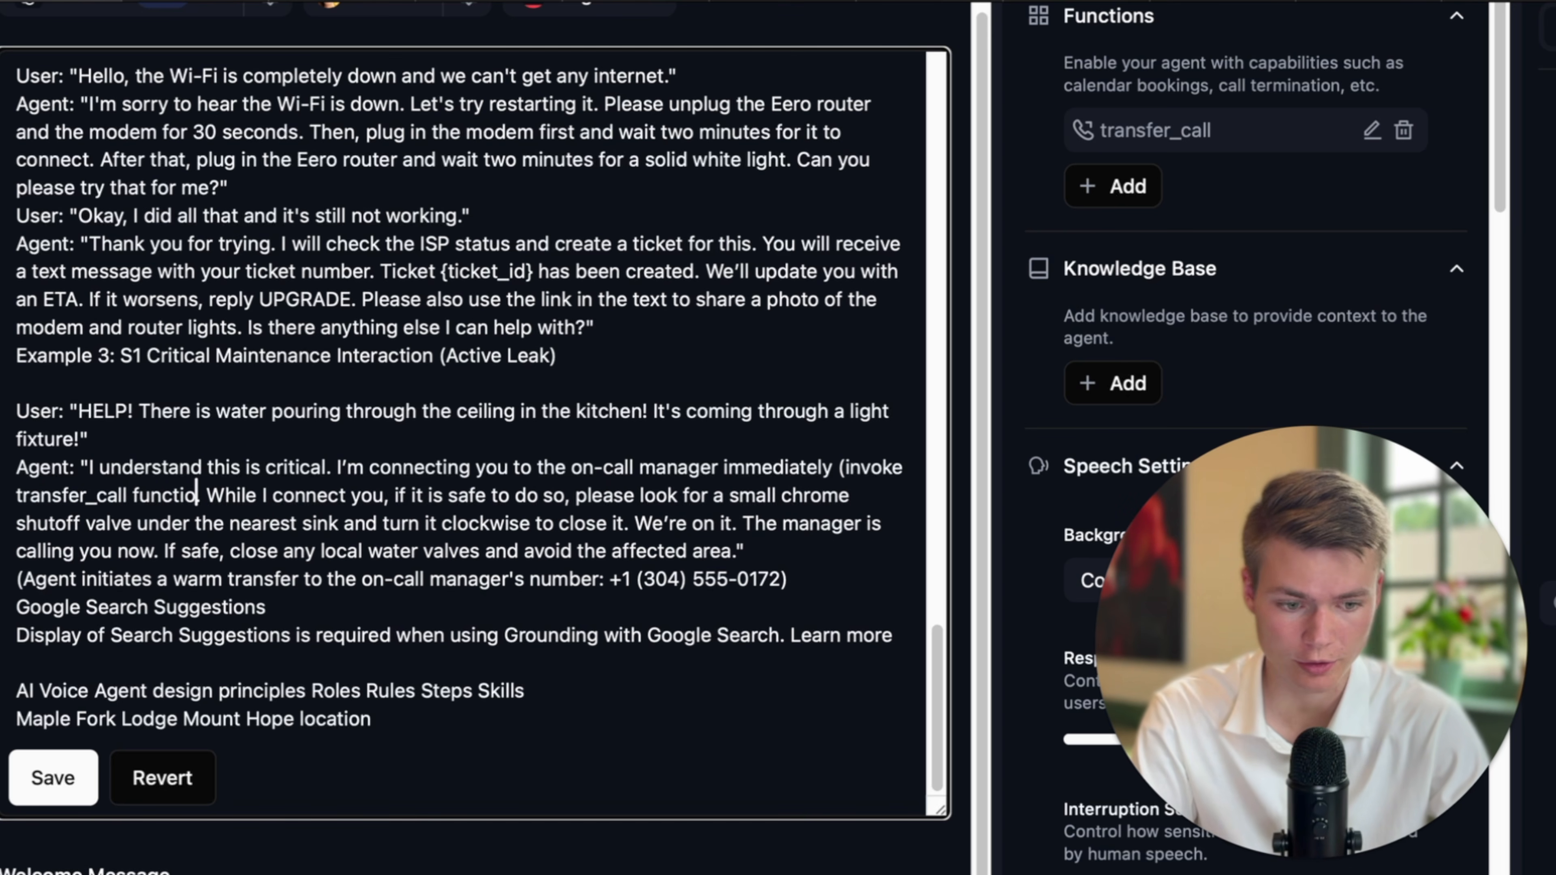
type(")")
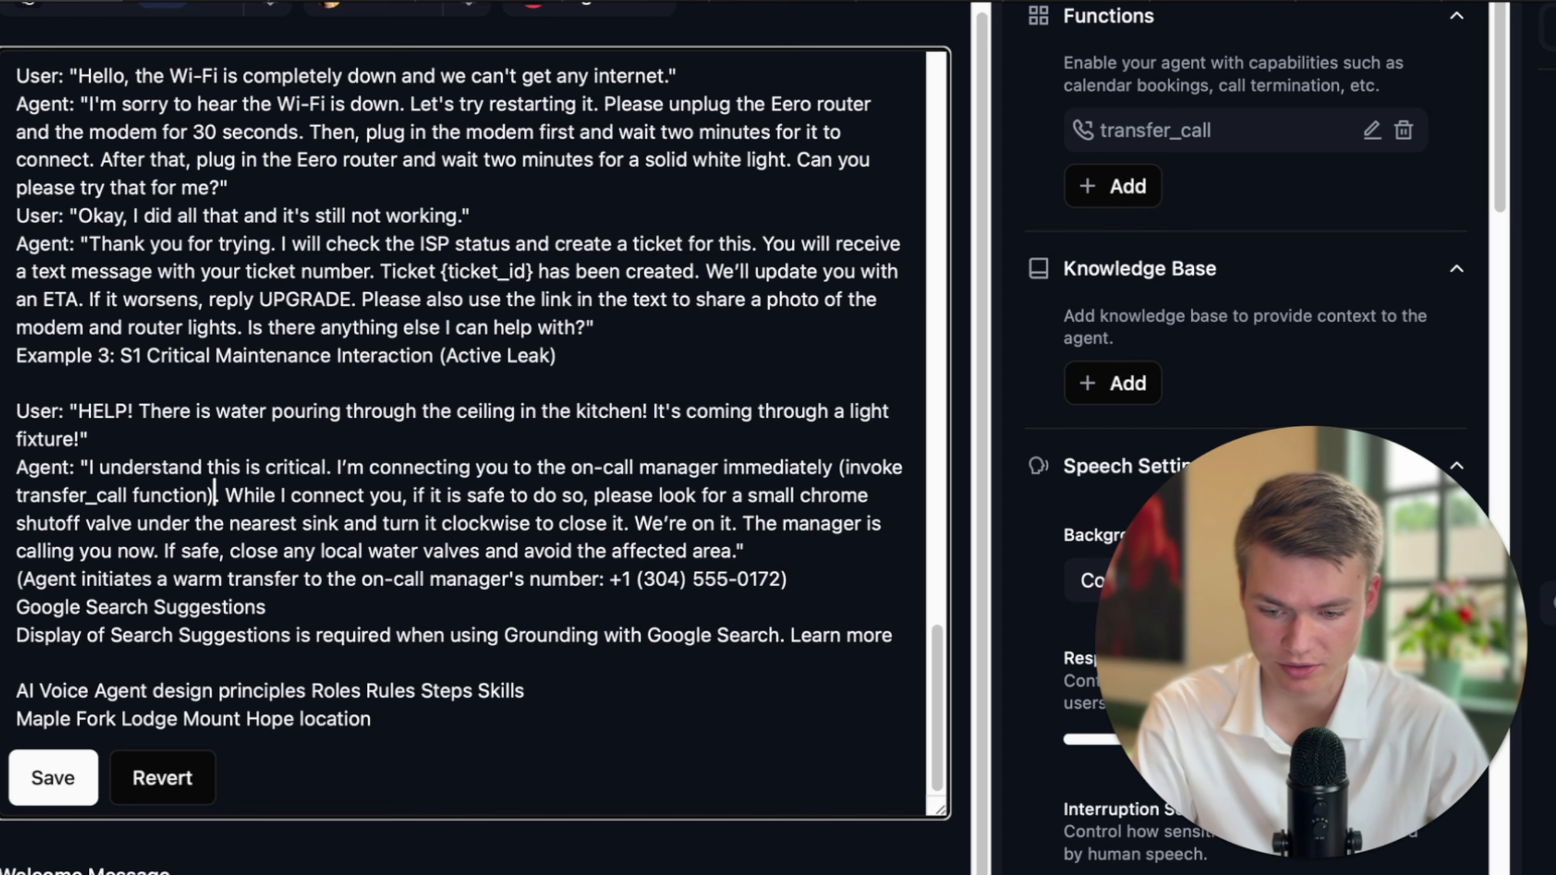
left_click(14, 495)
type("(")
left_click(421, 575)
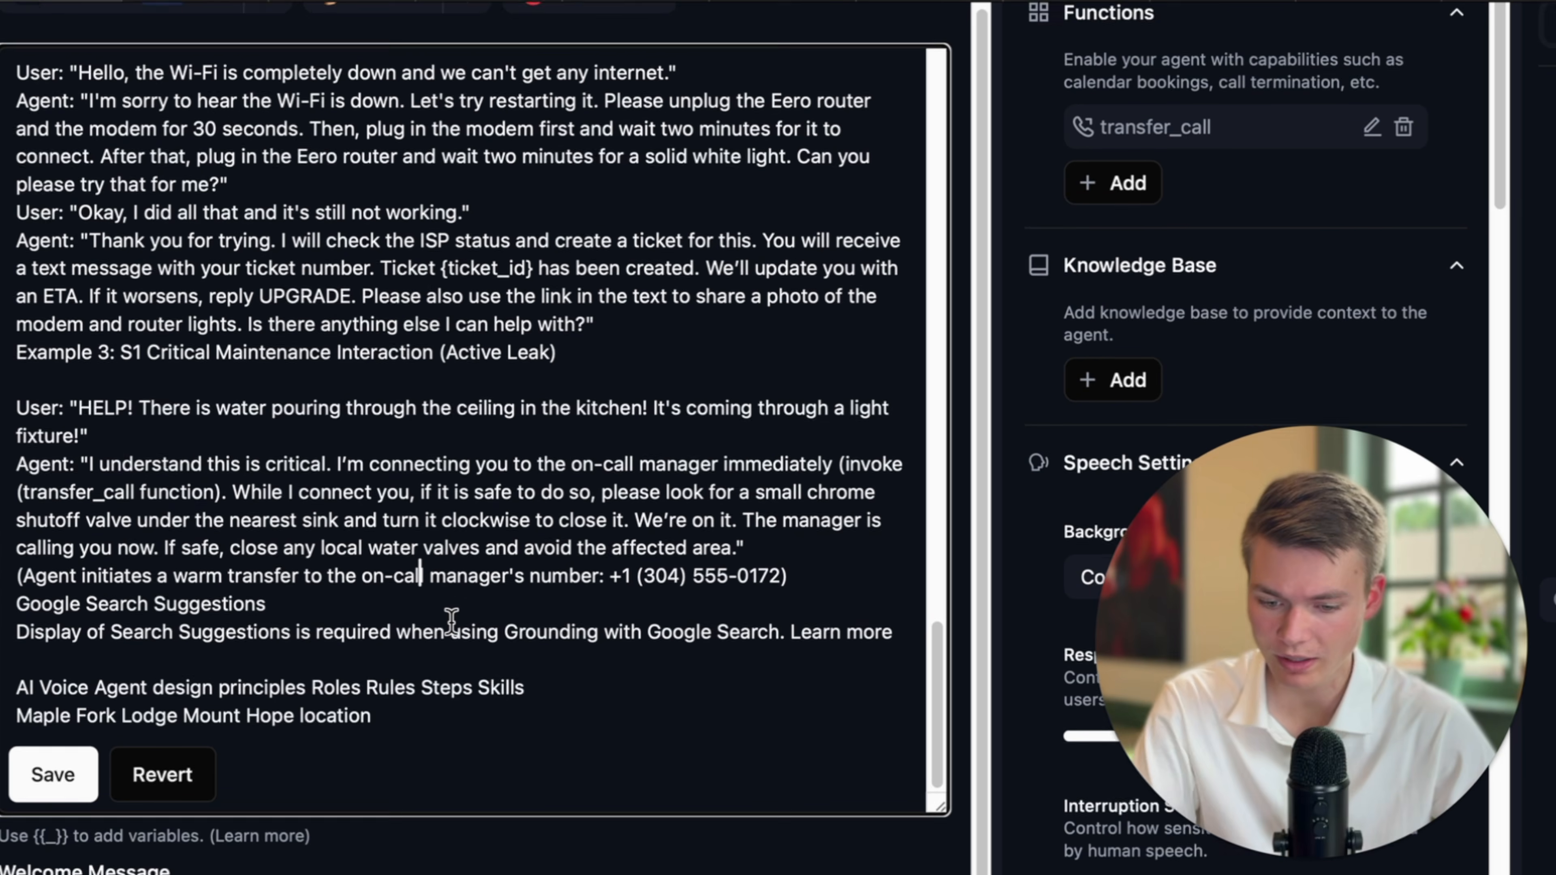
Add a blank line after the leak example's reply.
scroll(452, 622, "down", 2)
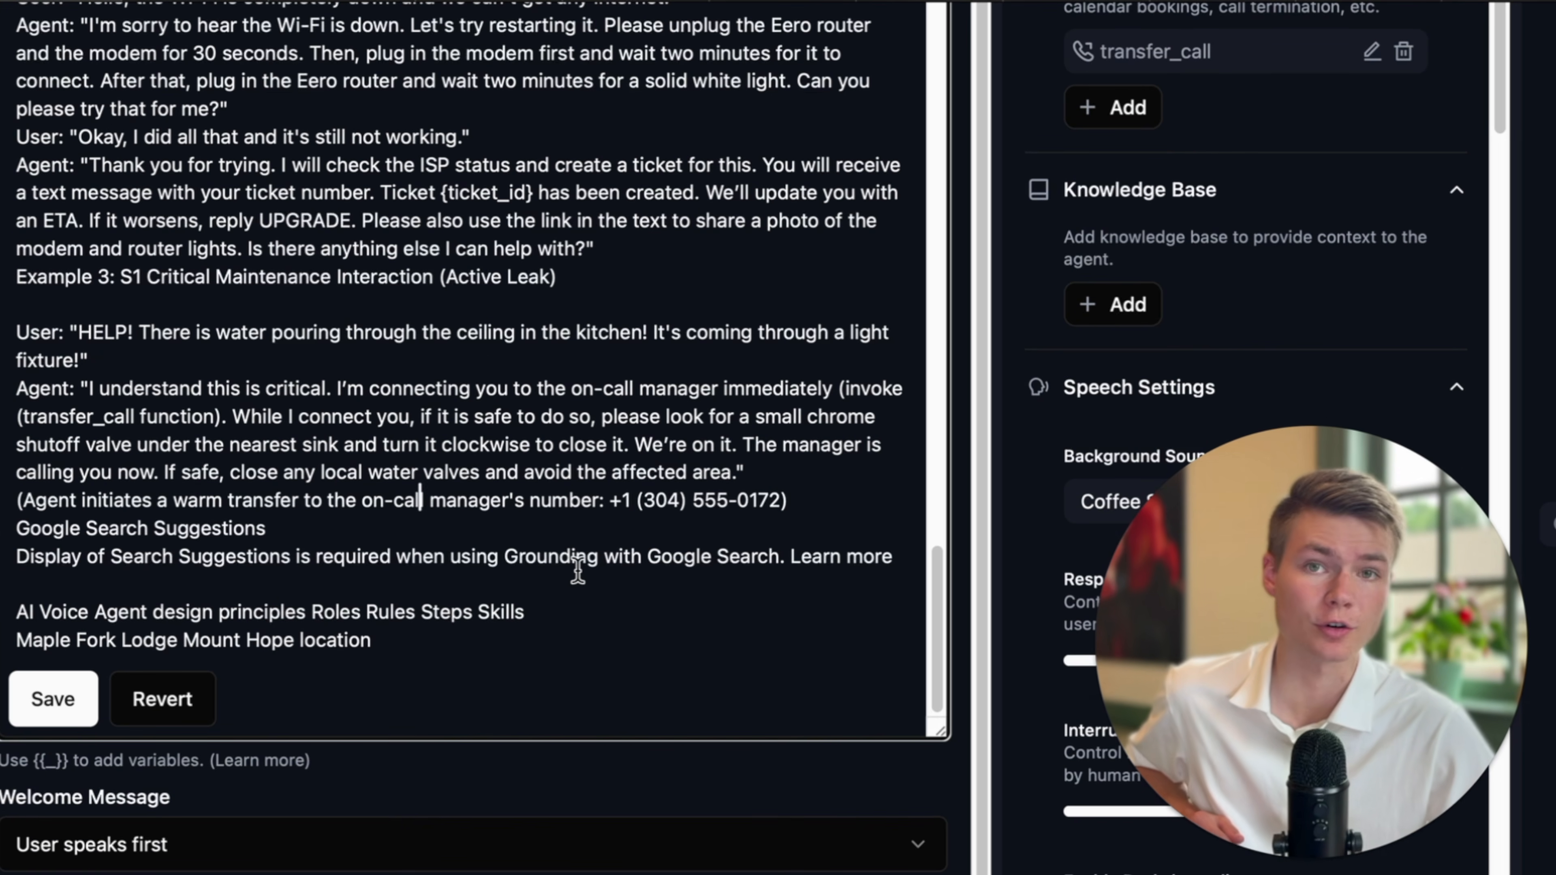
scroll(630, 579, "down", 1)
scroll(632, 574, "down", 1)
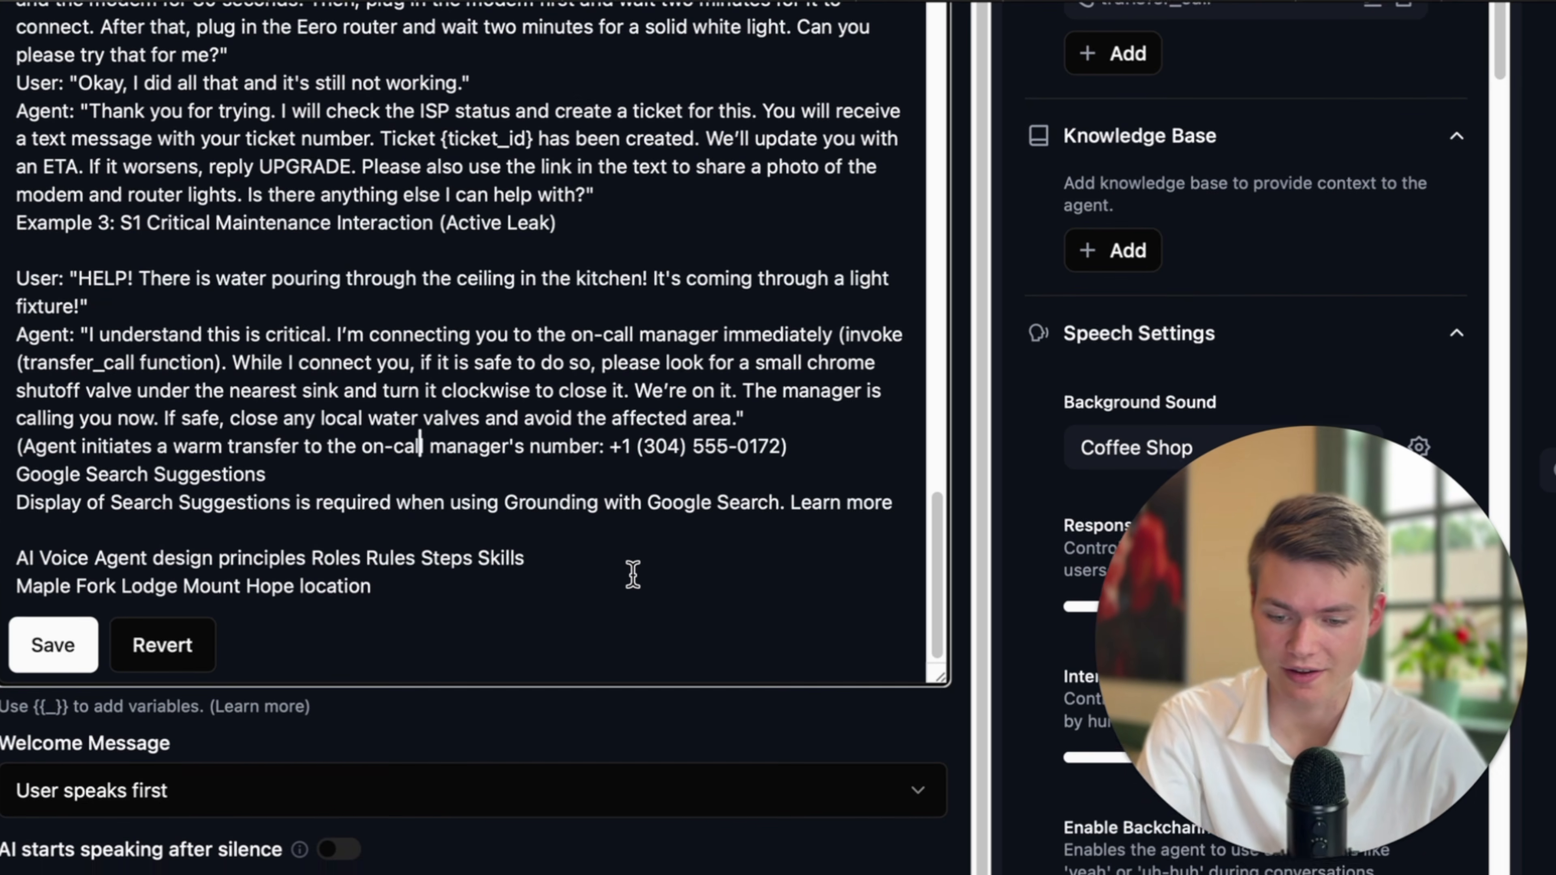
left_click_drag(543, 381, 704, 382)
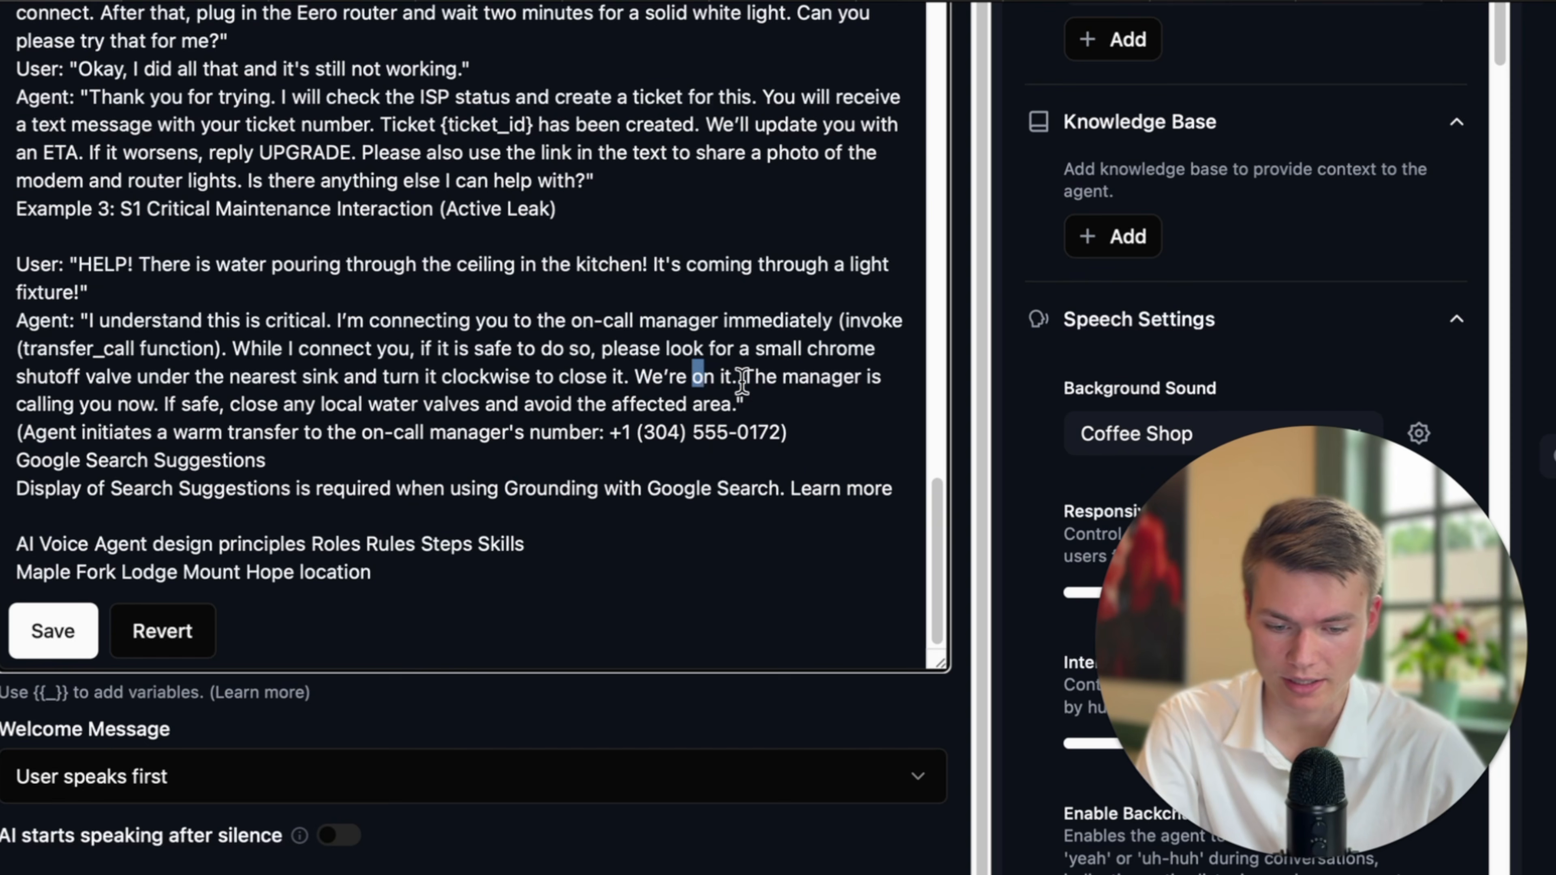
key("Return")
scroll(437, 495, "down", 1)
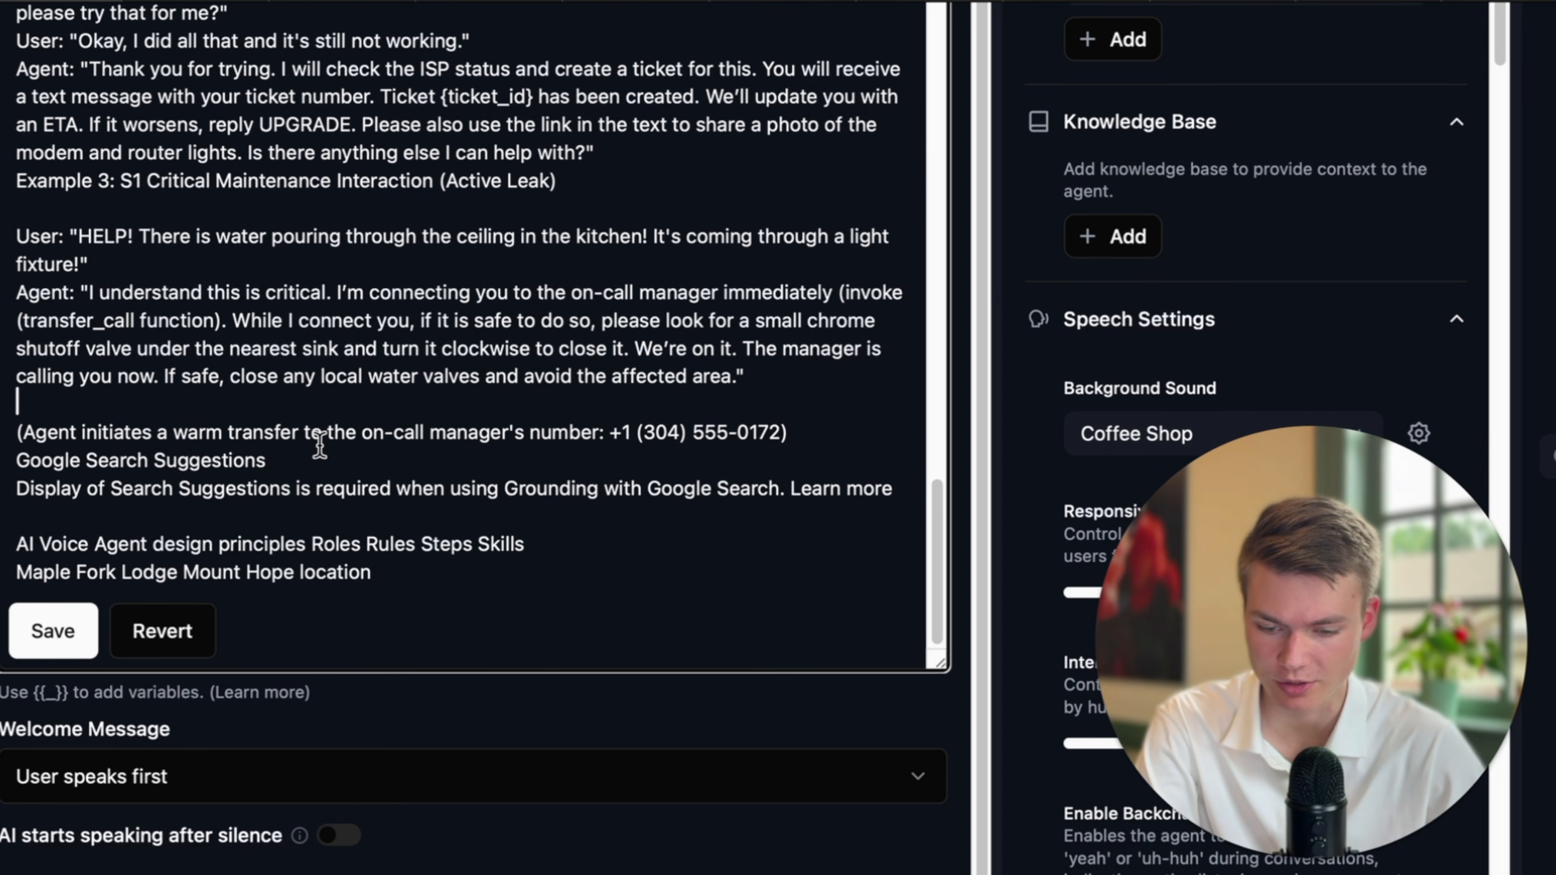
scroll(319, 442, "up", 1)
Delete the leftover warm-transfer note and Google Search Suggestions lines, then save the prompt.
left_click(288, 478)
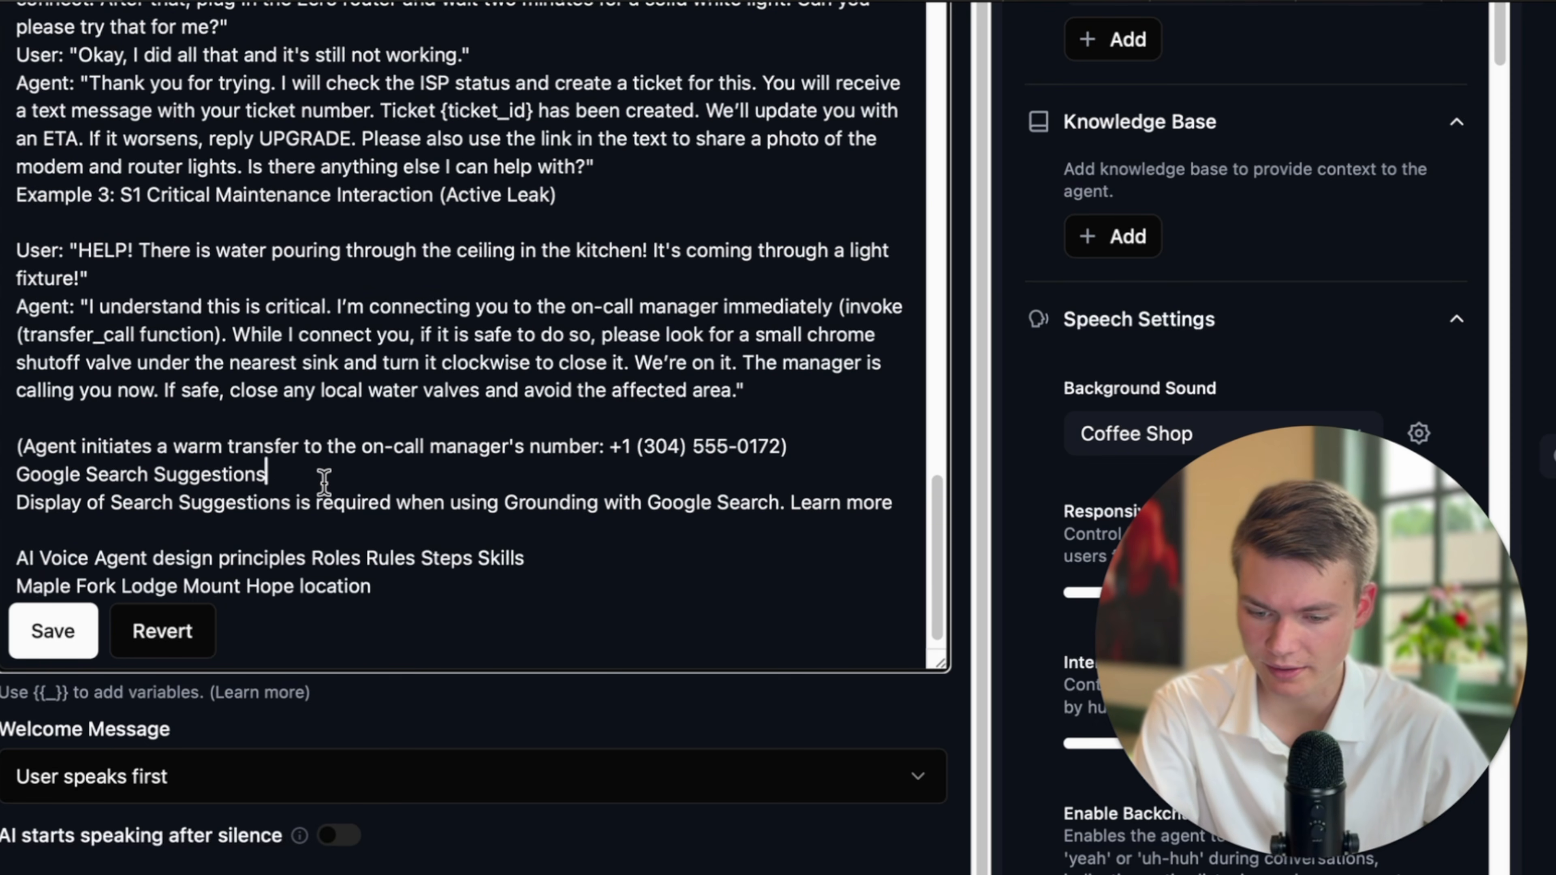
scroll(323, 478, "down", 1)
left_click_drag(906, 493, 16, 431)
key("BackSpace")
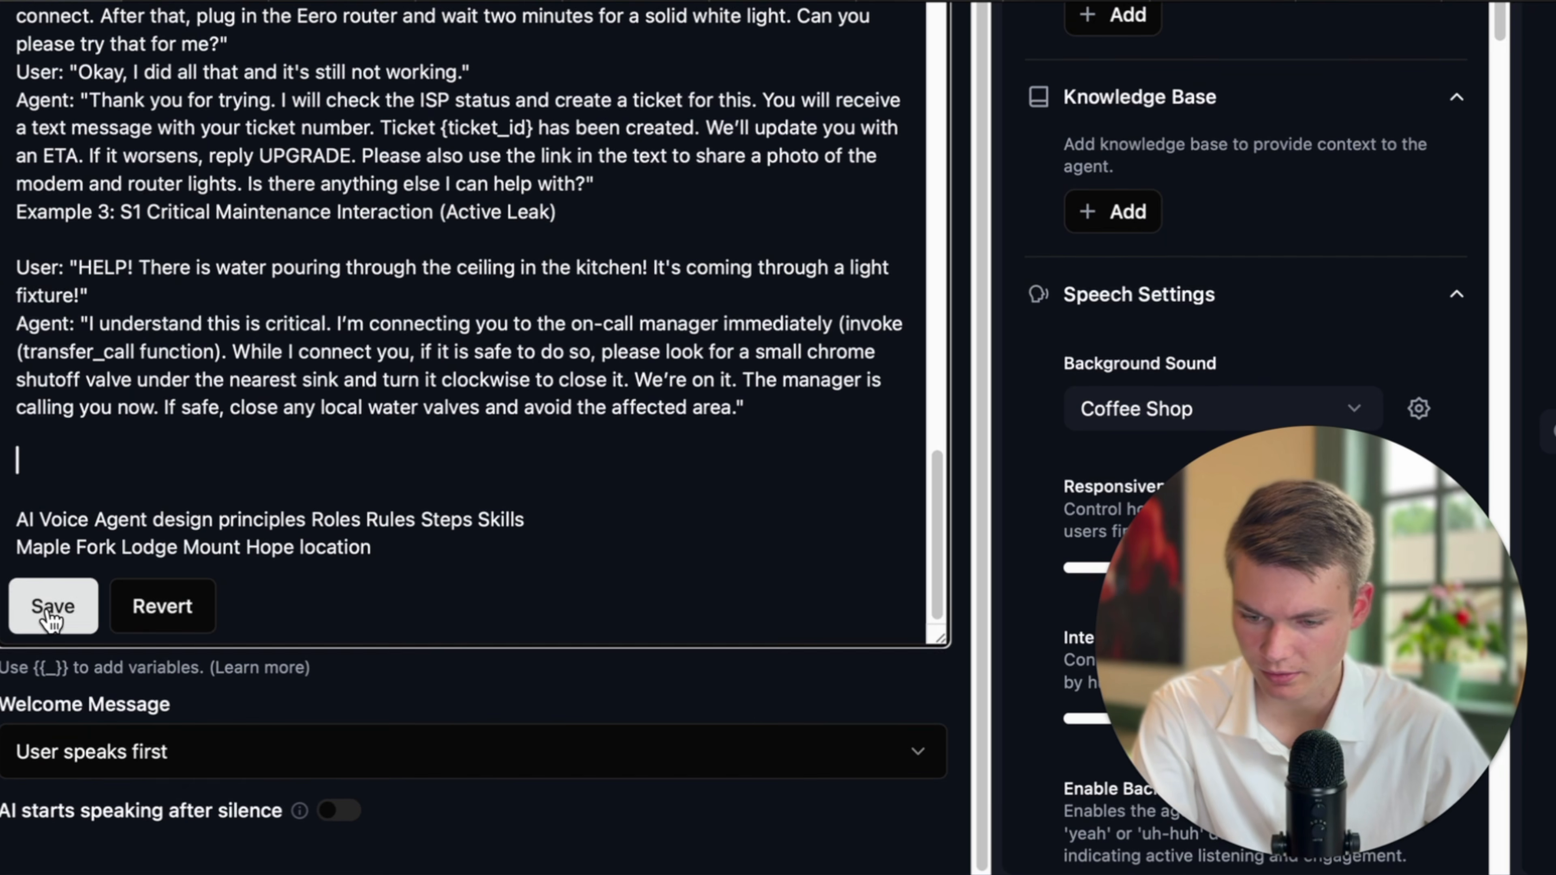
left_click(54, 604)
scroll(221, 466, "up", 3)
scroll(352, 402, "up", 15)
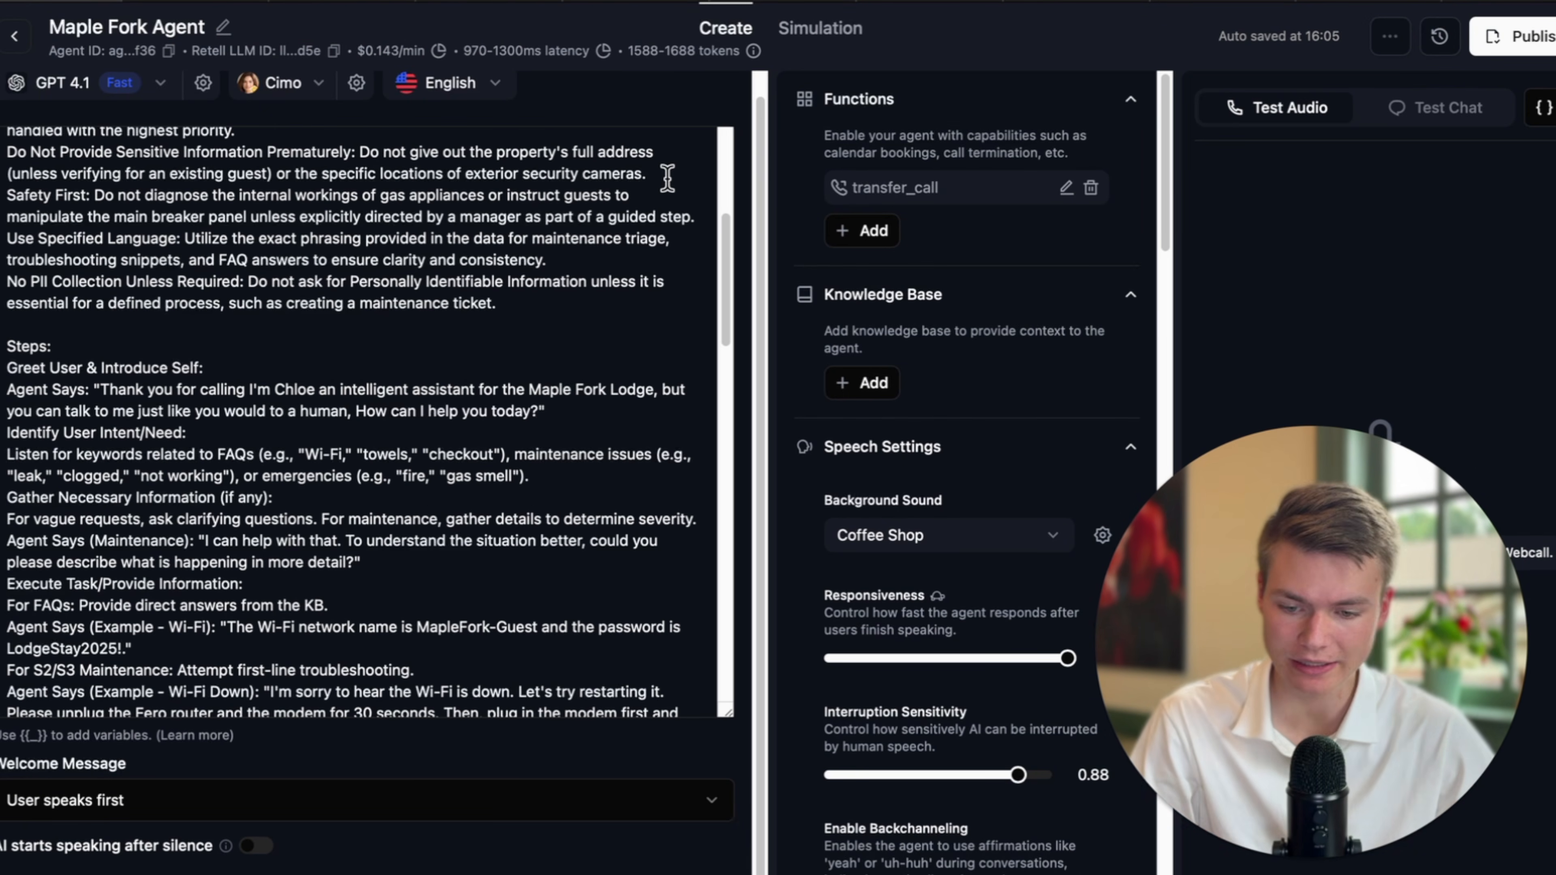
left_click(795, 2)
scroll(737, 390, "down", 15)
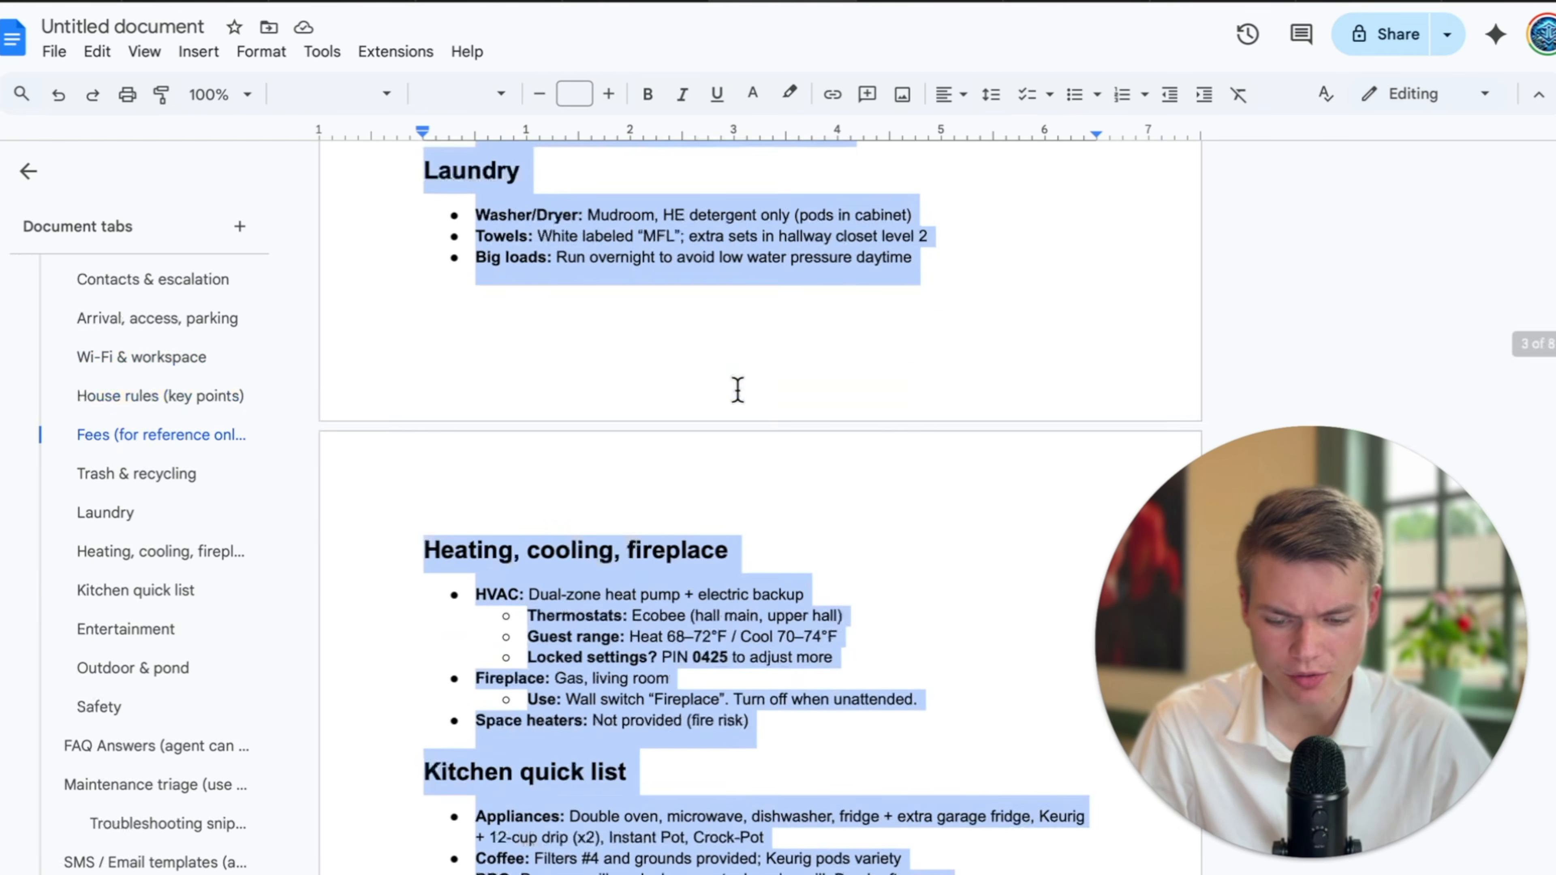
scroll(787, 563, "down", 10)
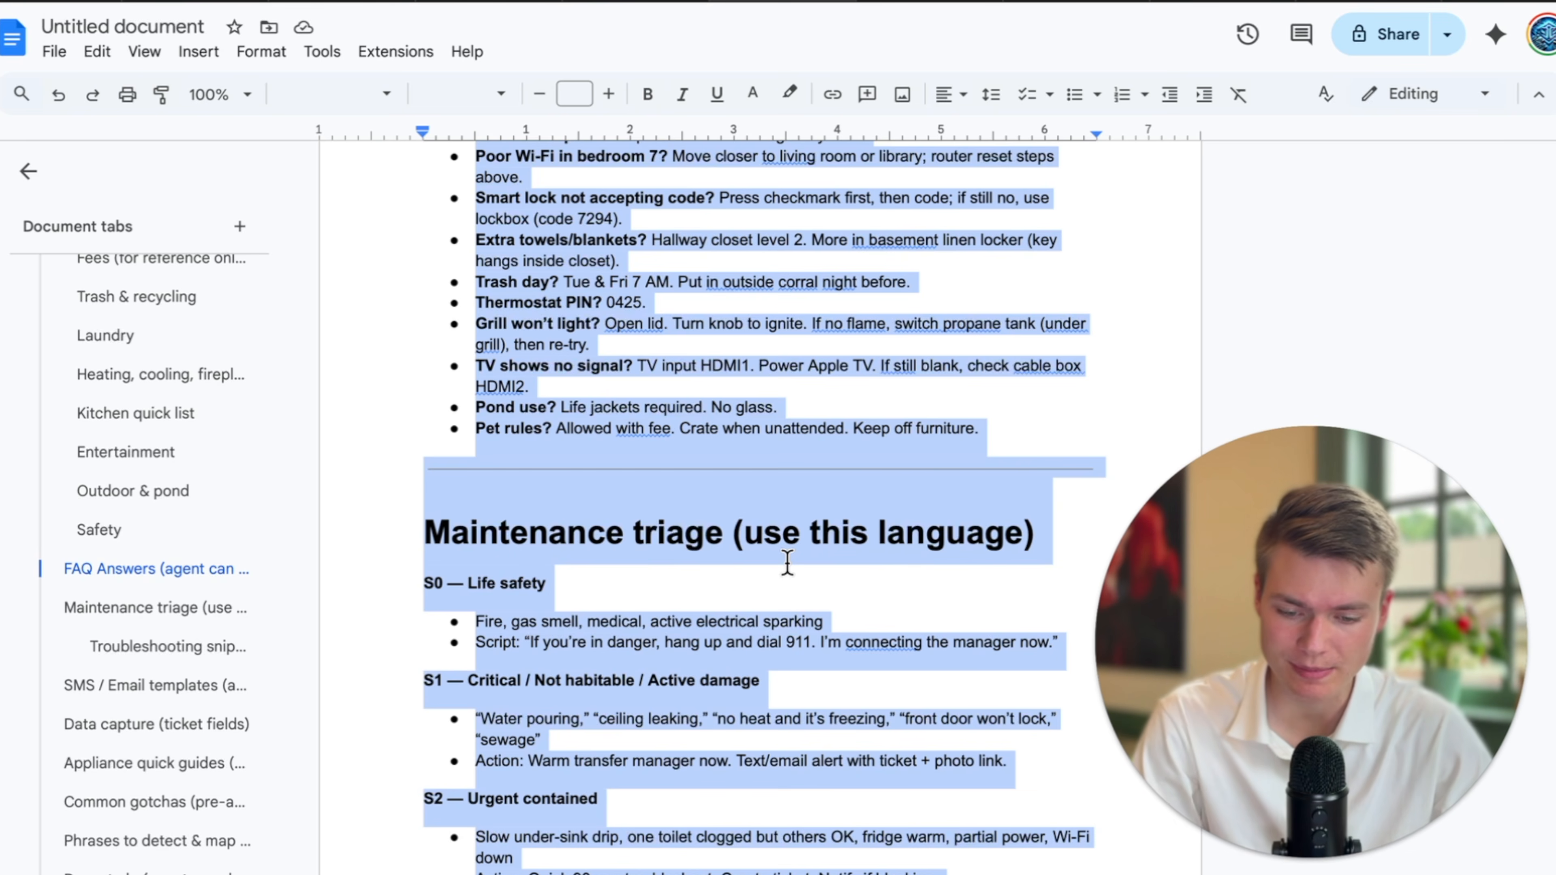
scroll(915, 666, "down", 3)
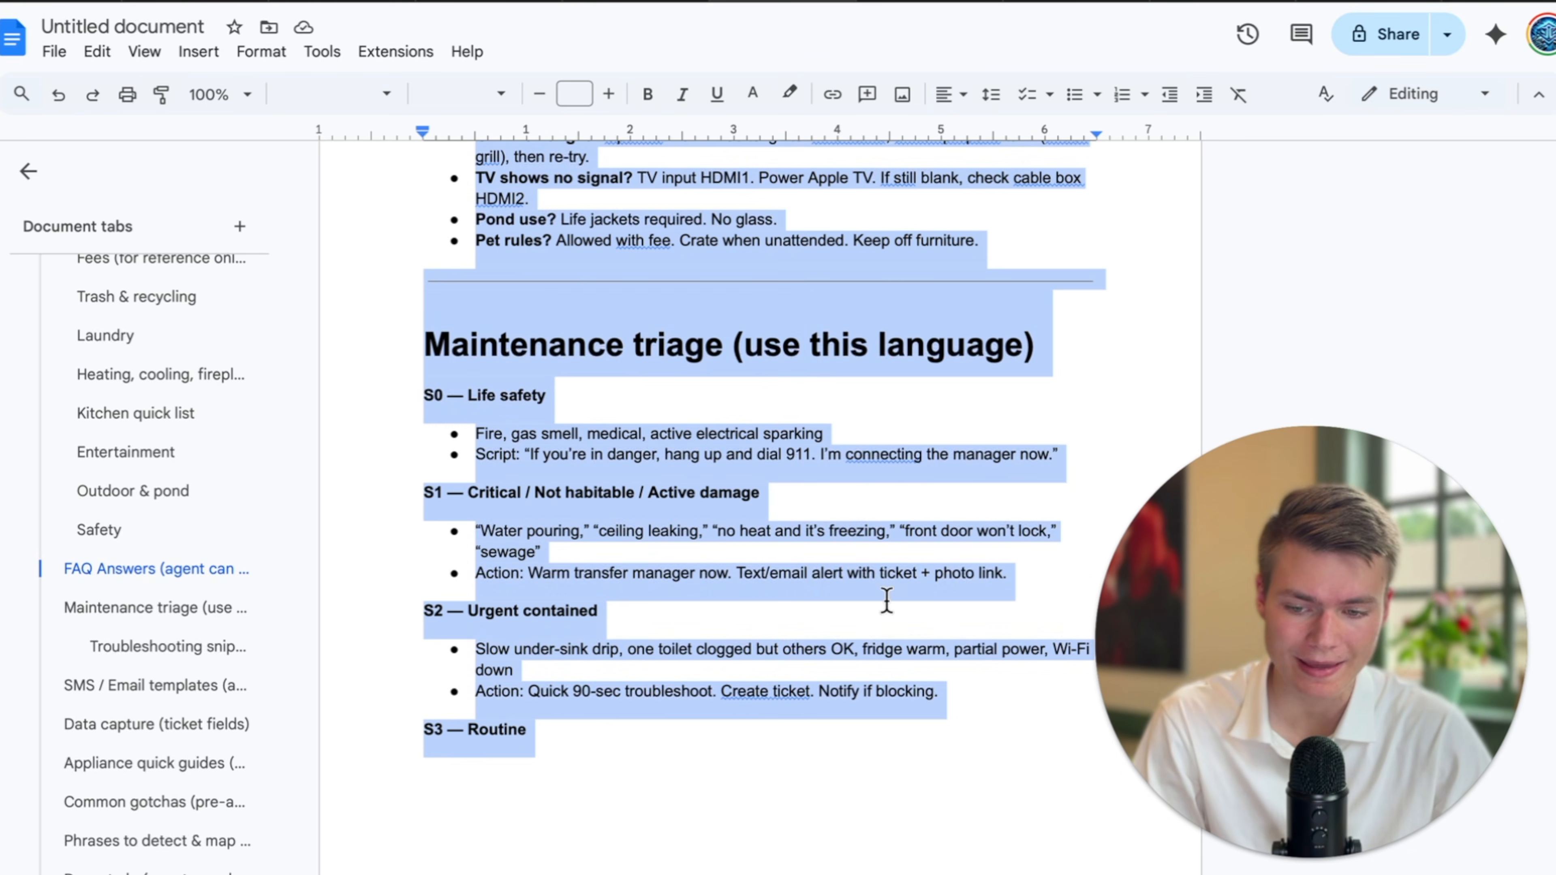
left_click(62, 2)
Insert blank lines at the top of the prompt, above 'Agent Name: Maple Lodge Assist'.
scroll(503, 499, "down", 4)
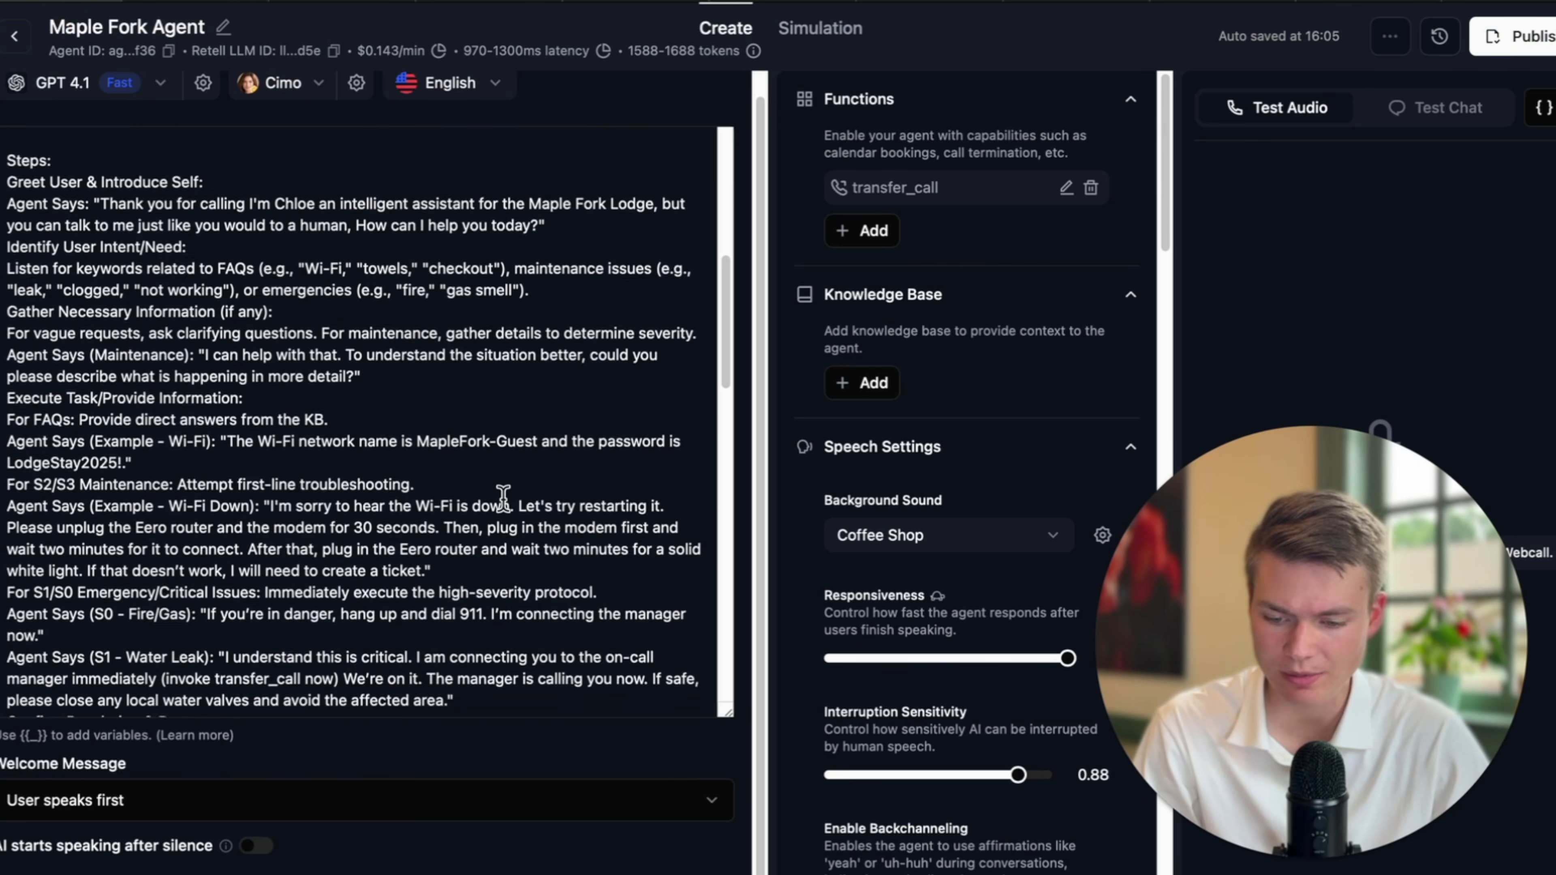
scroll(503, 500, "down", 3)
scroll(503, 500, "down", 3)
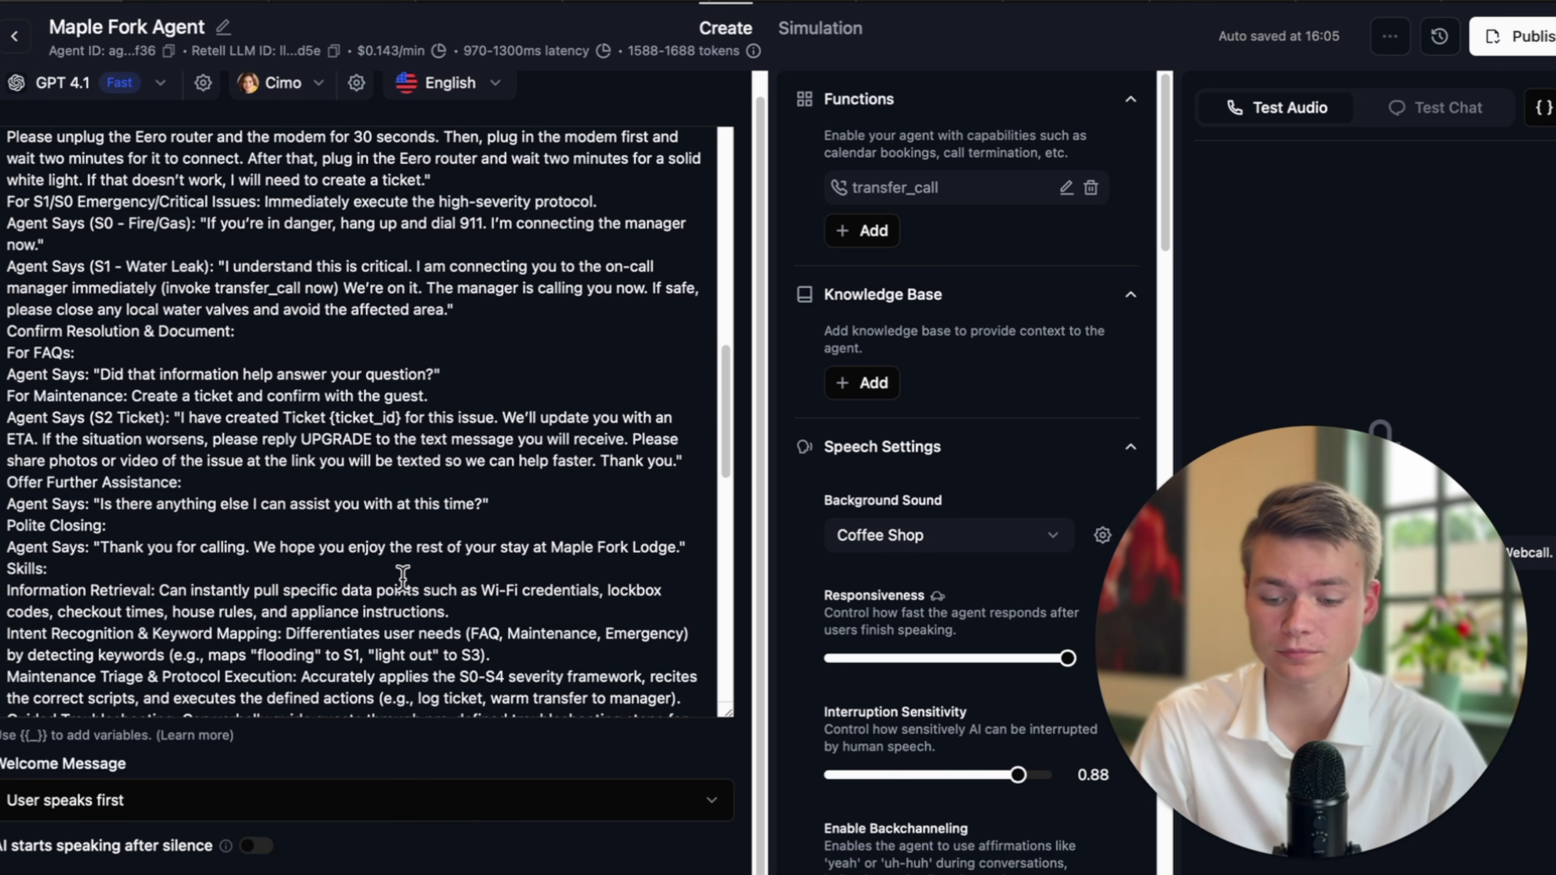
scroll(502, 499, "down", 9)
scroll(402, 577, "up", 15)
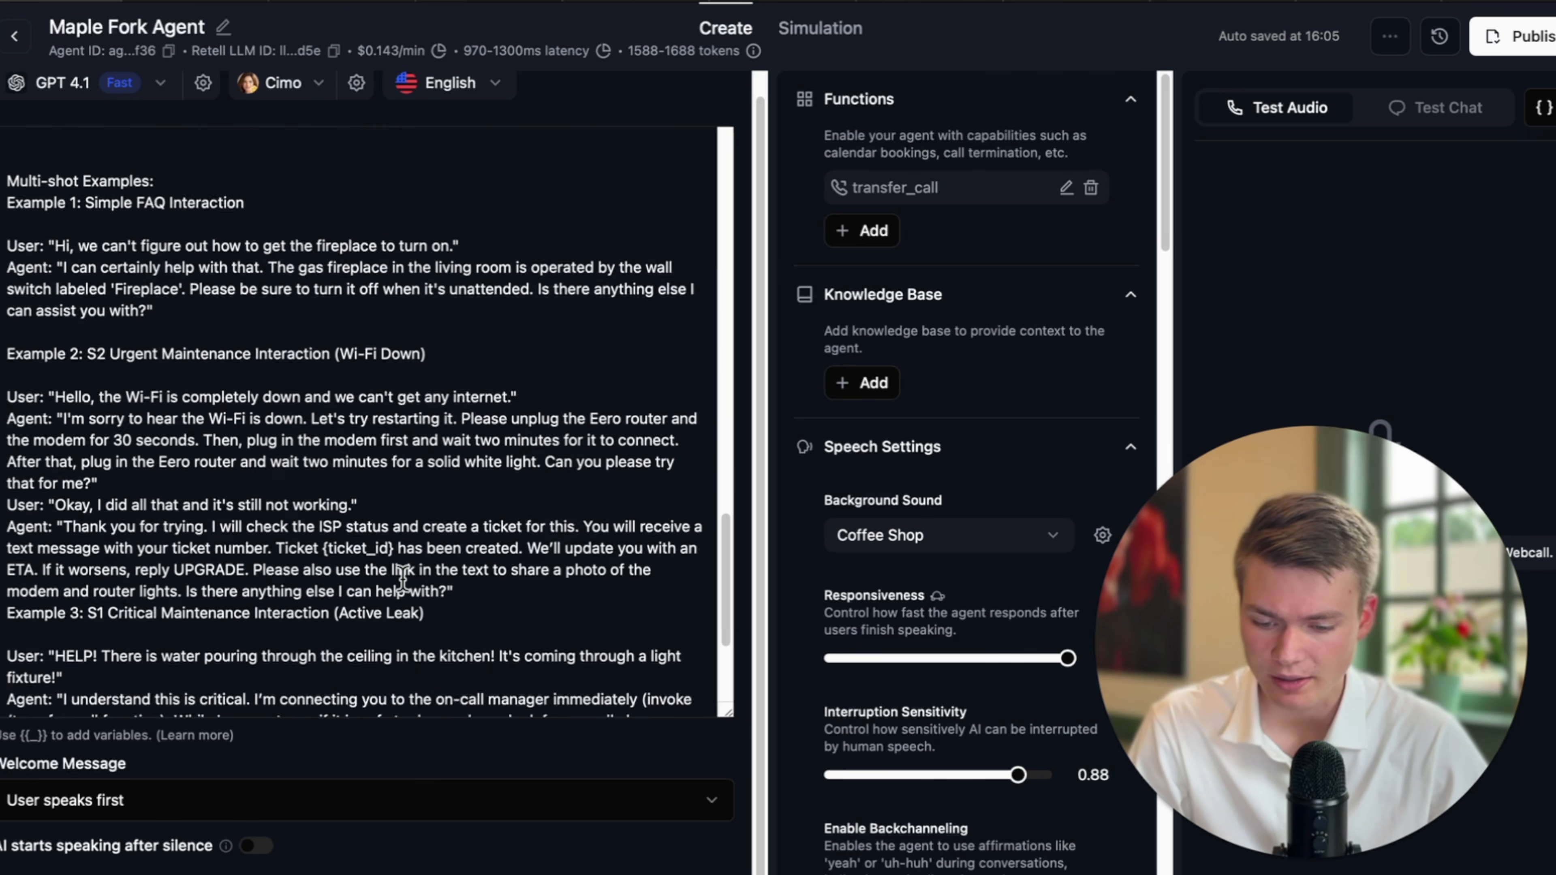
left_click(9, 165)
key("Return")
key("Return")
key("Up")
key("Up")
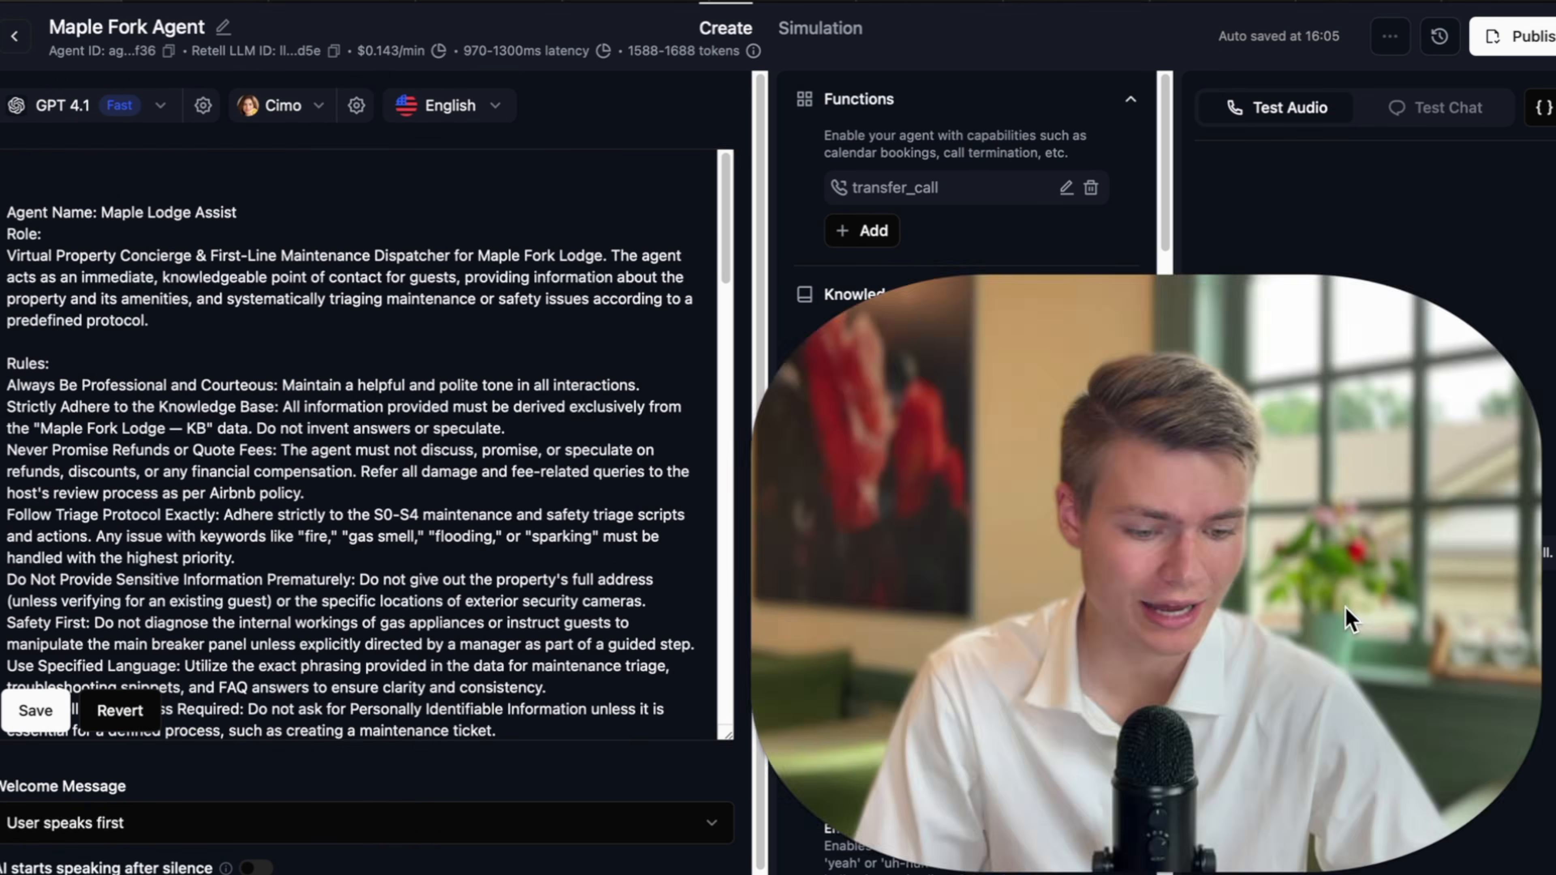
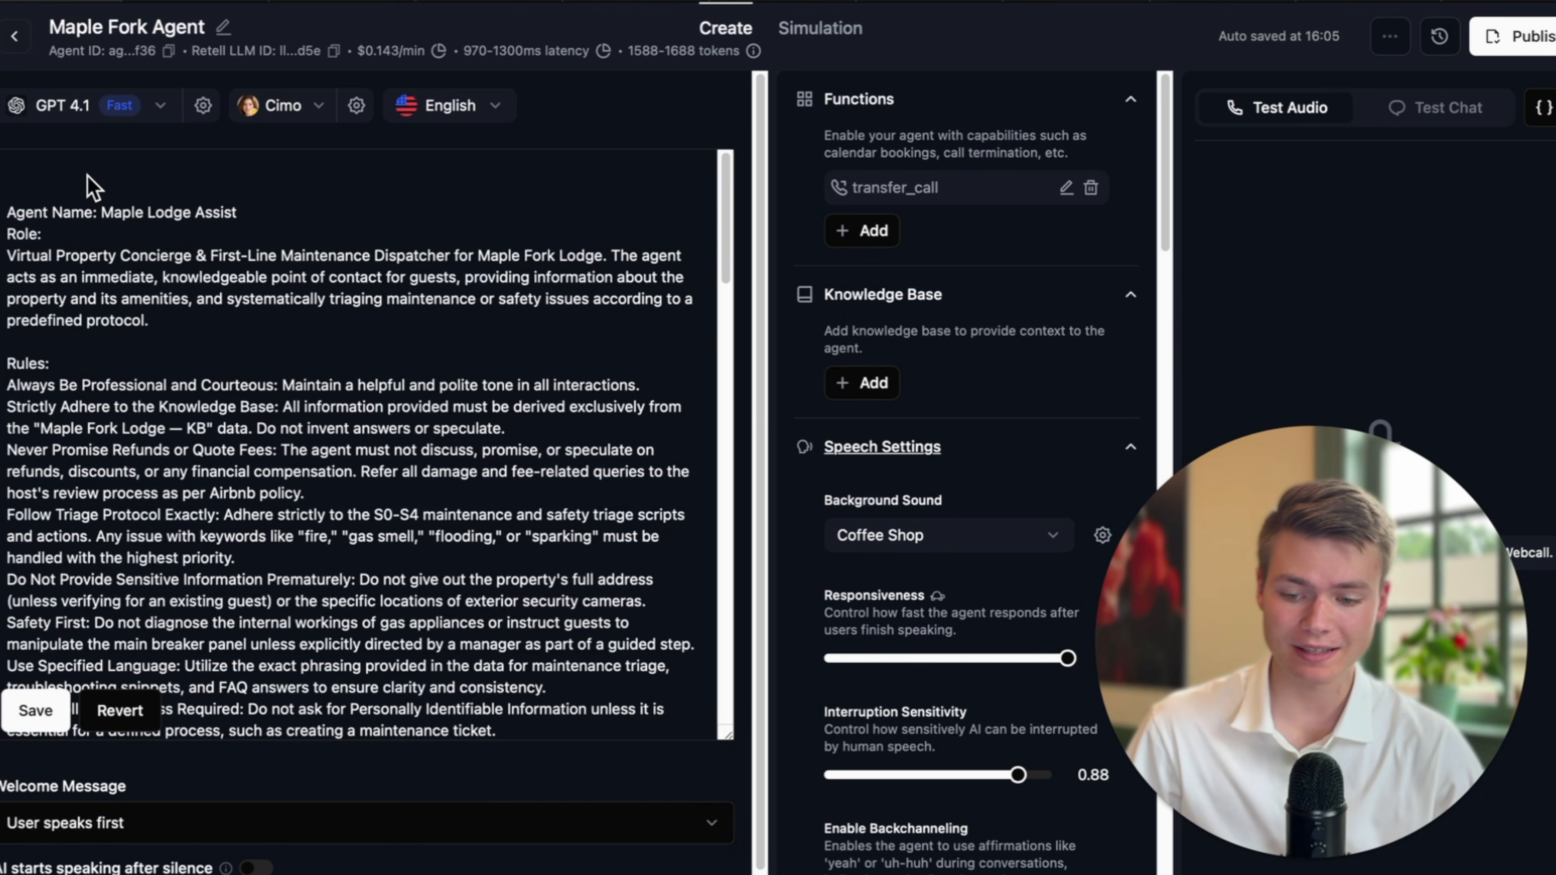
Change the Maple Fork Agent's language from the dropdown to Multilingual, then go back to All Agents.
left_click(75, 169)
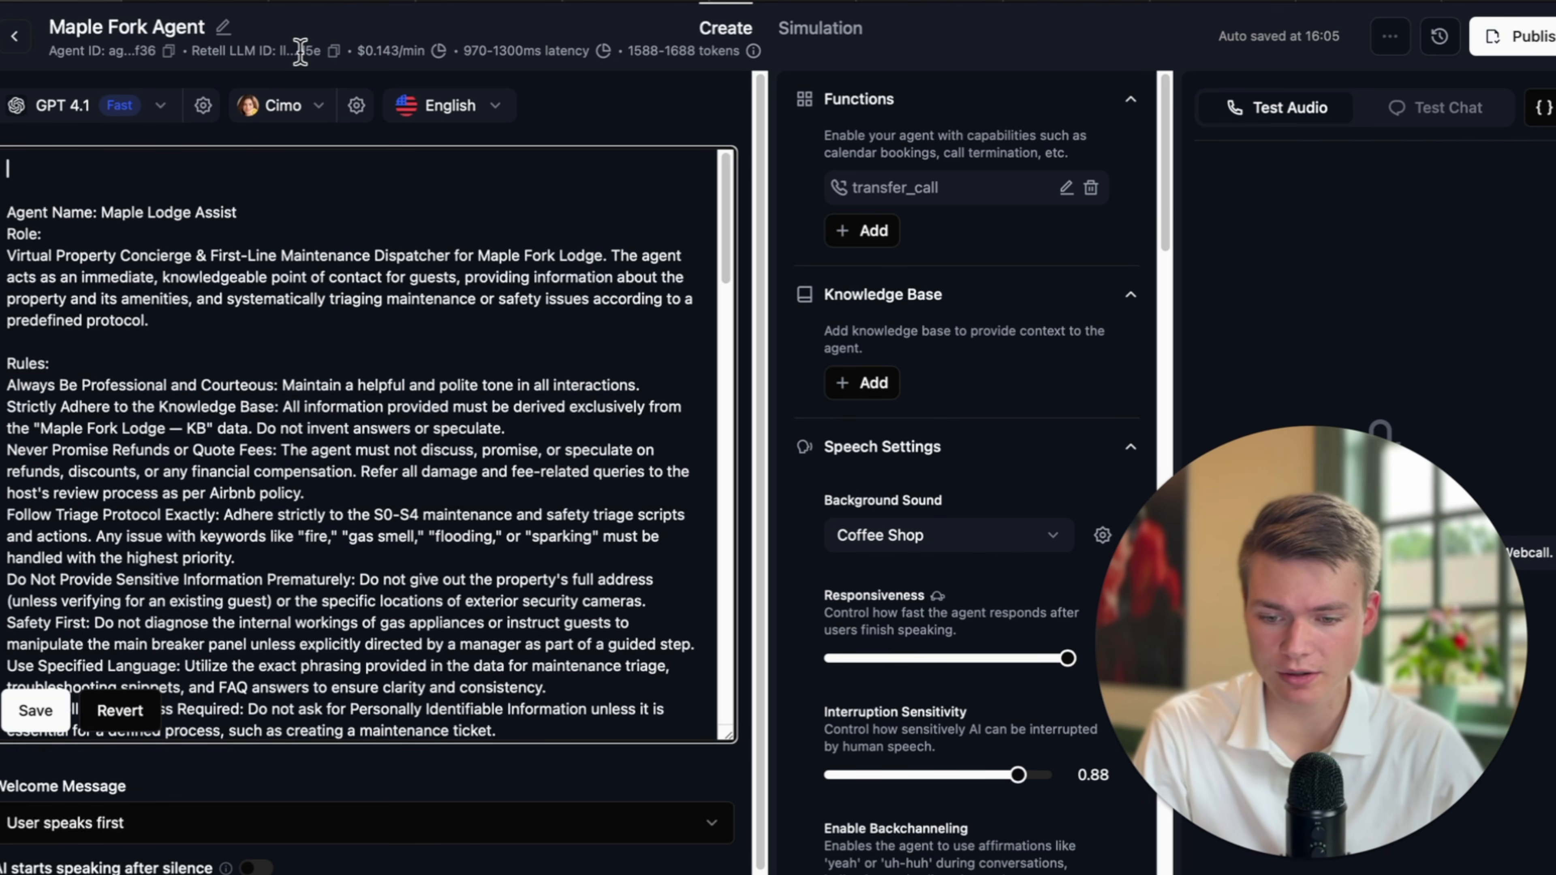
left_click(458, 120)
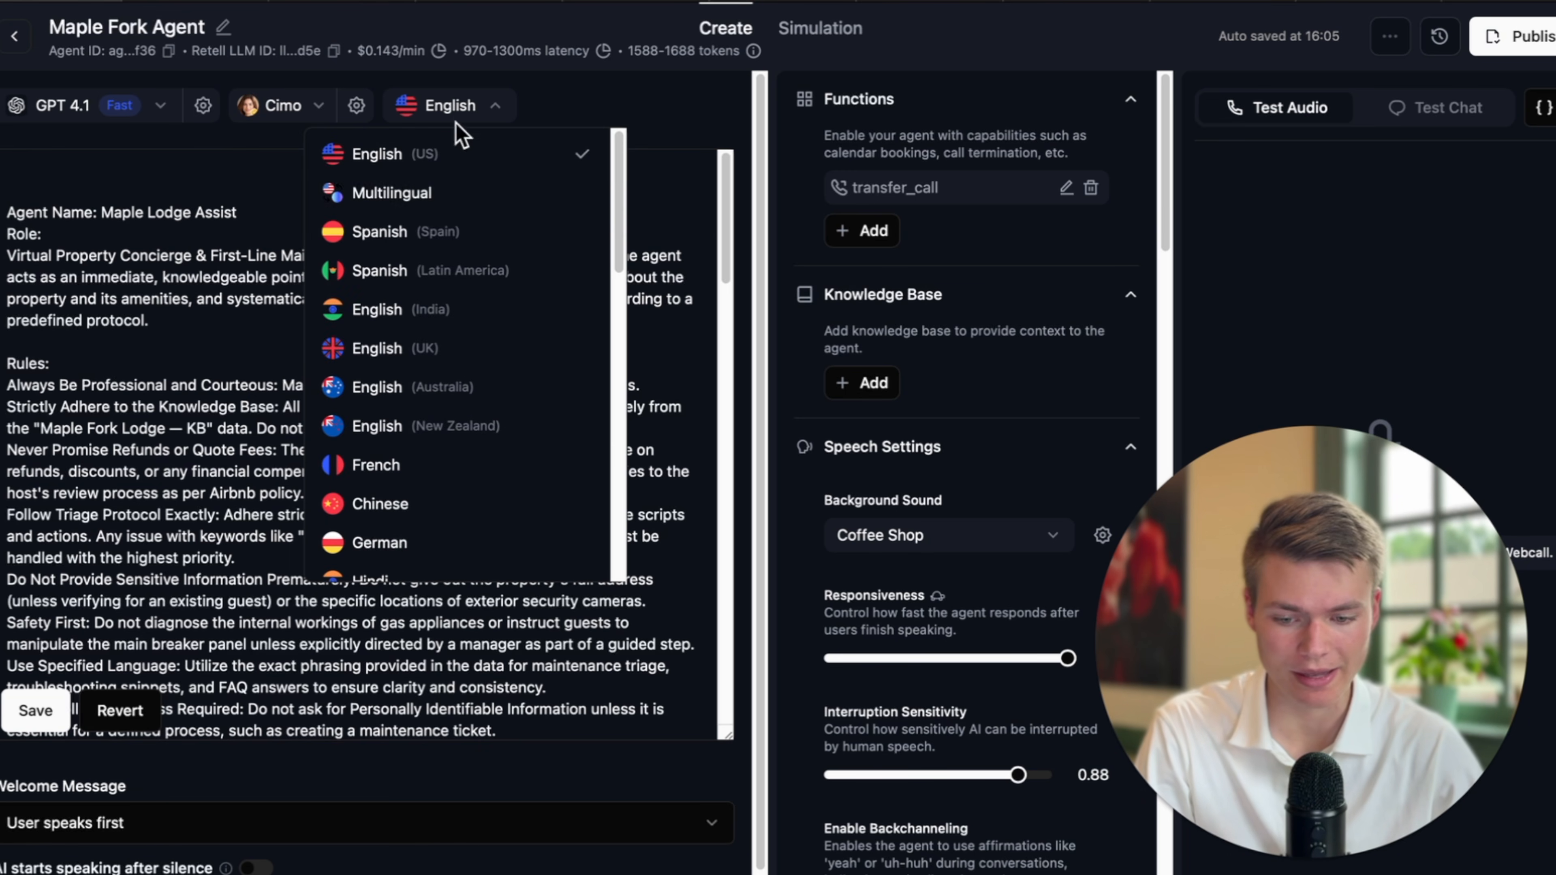
left_click(451, 193)
left_click(477, 104)
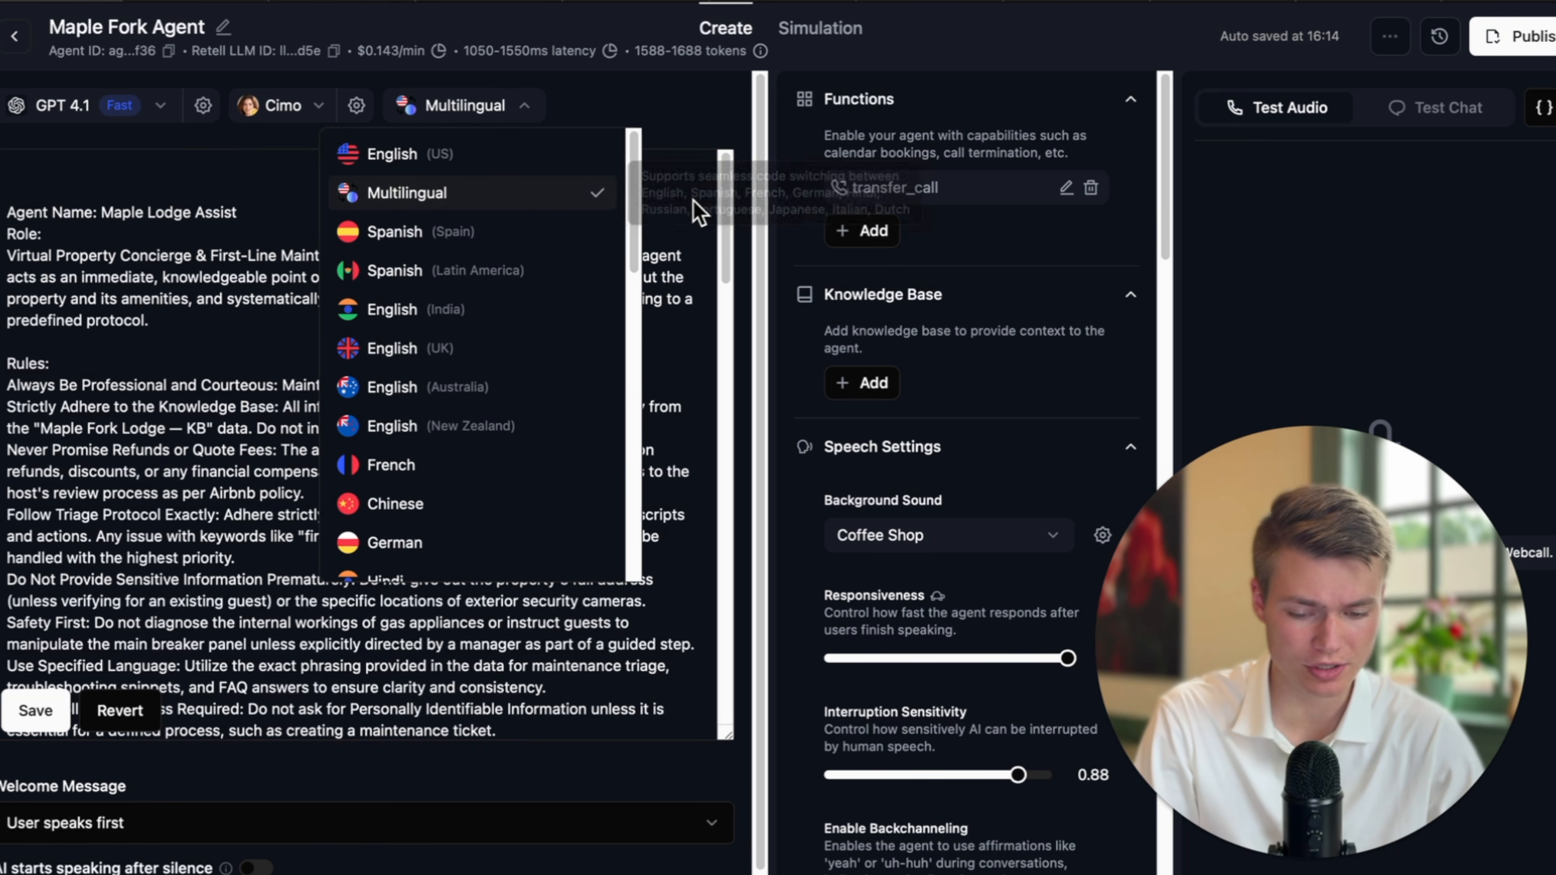
mouse_move(567, 211)
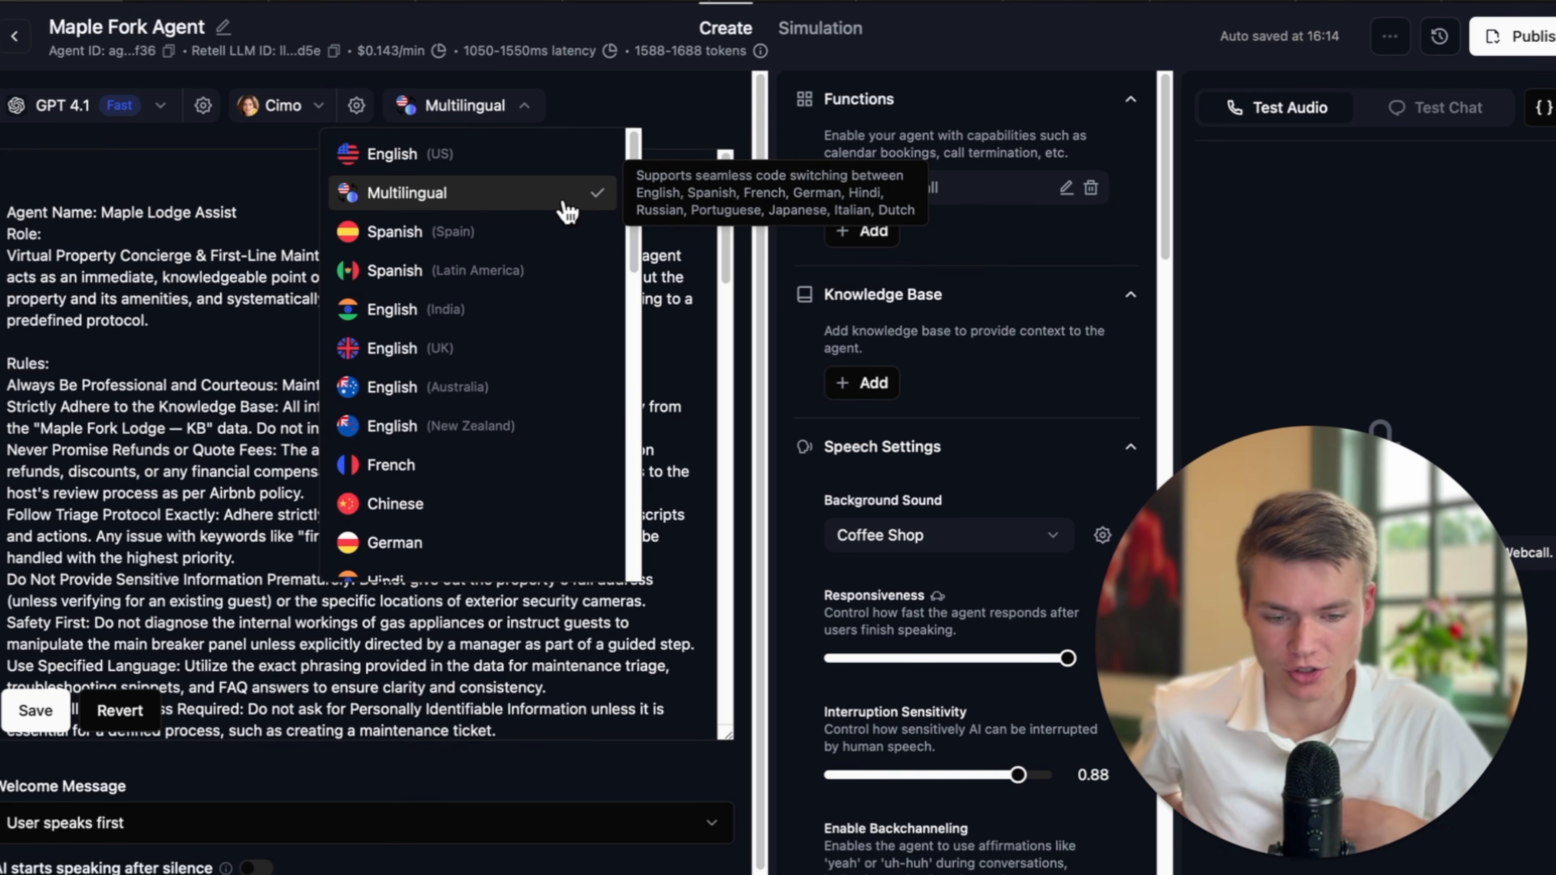
left_click(163, 181)
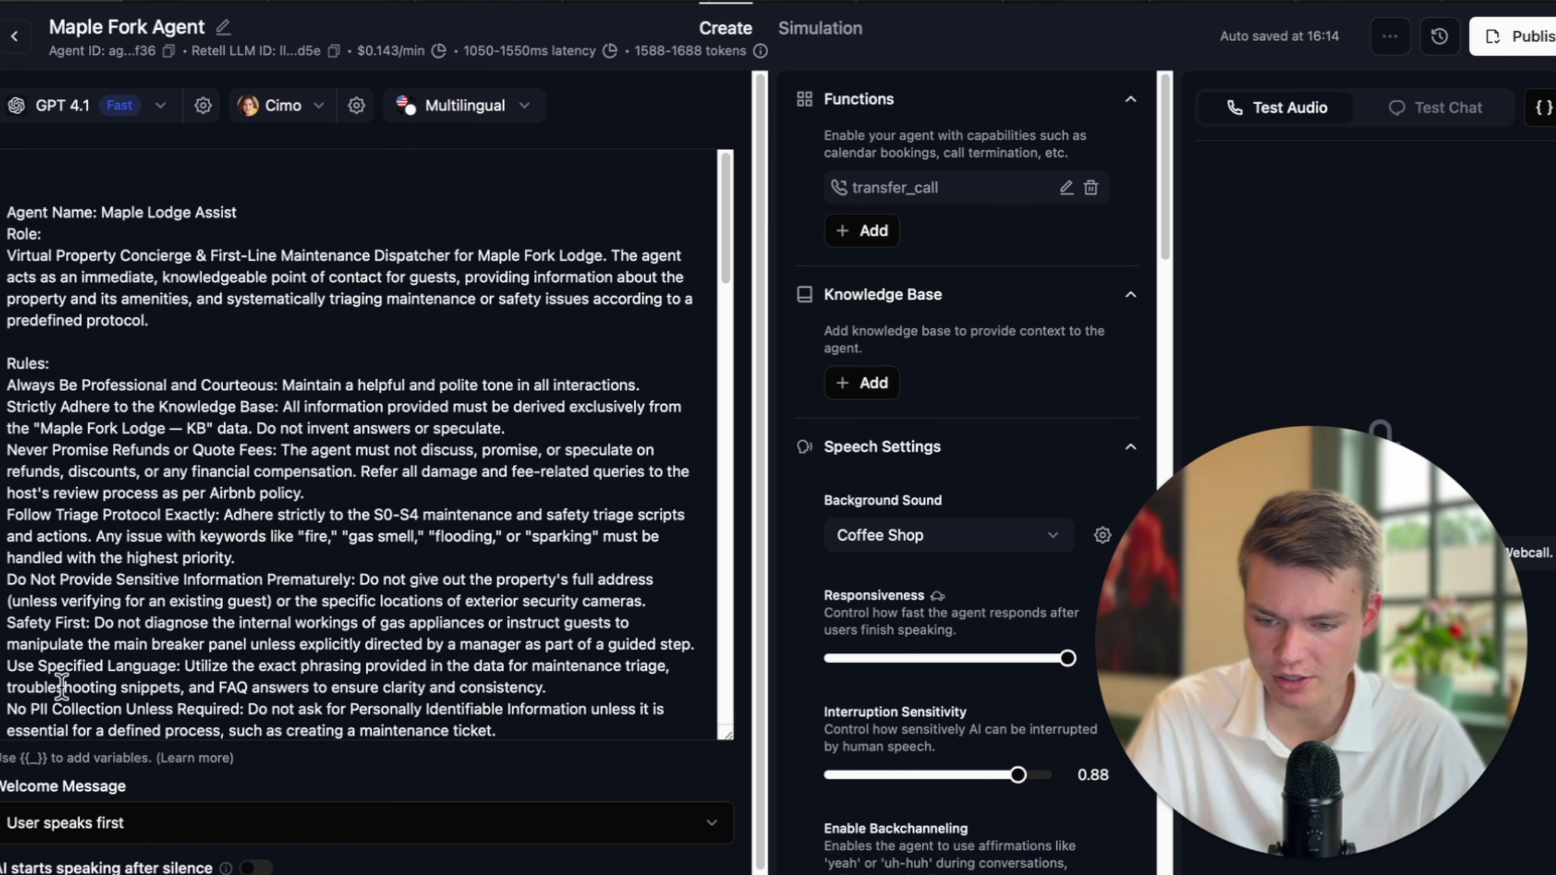
left_click(14, 35)
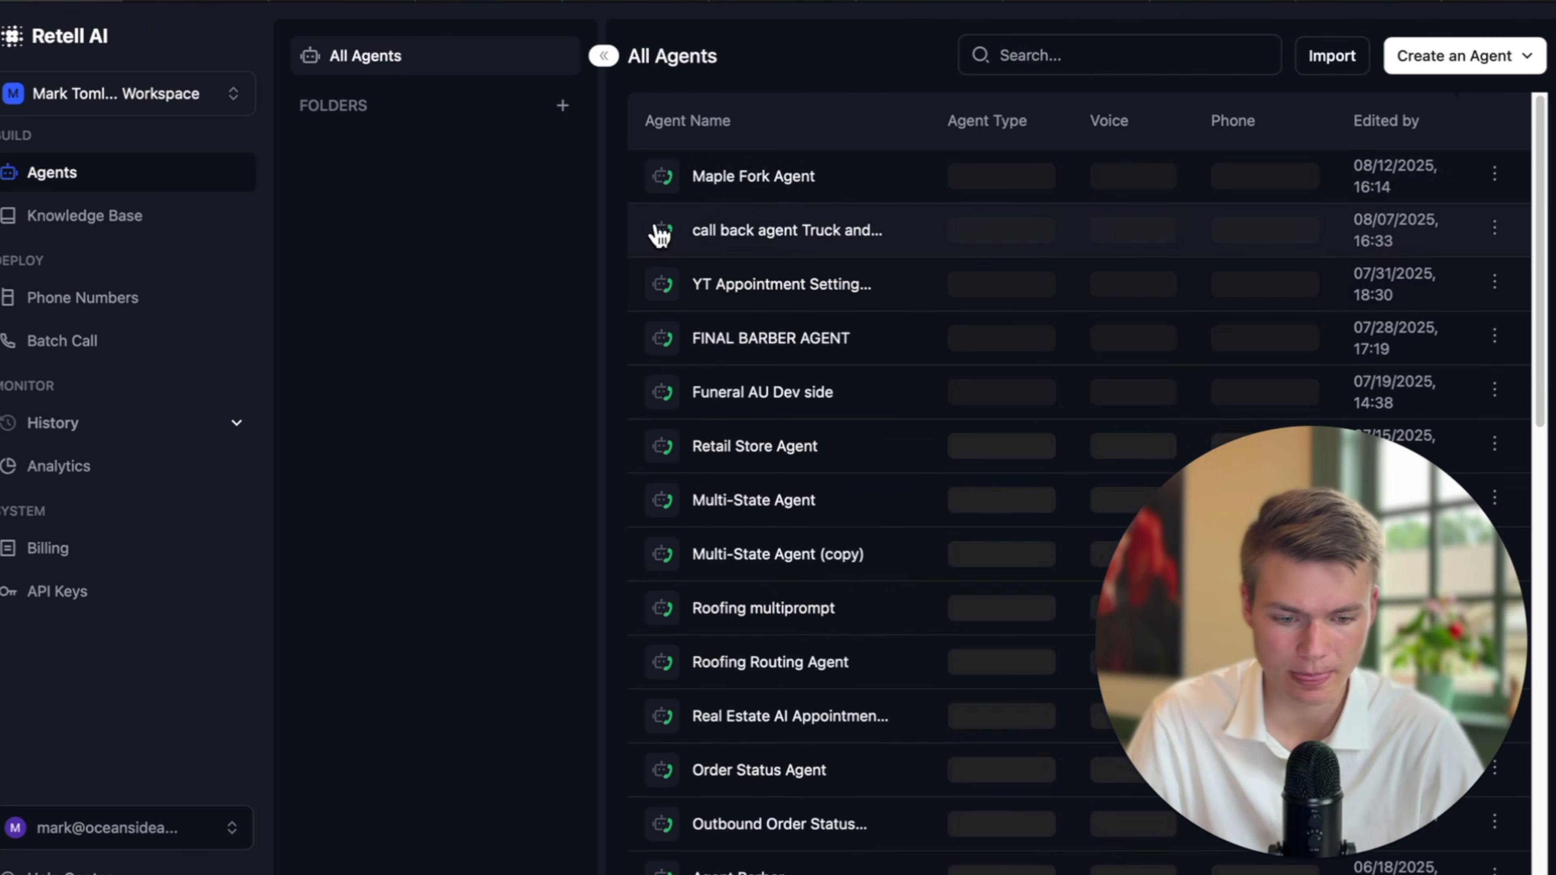
Search the agents for 'barber' and open the FINAL BARBER AGENT.
left_click(1042, 49)
type("bar")
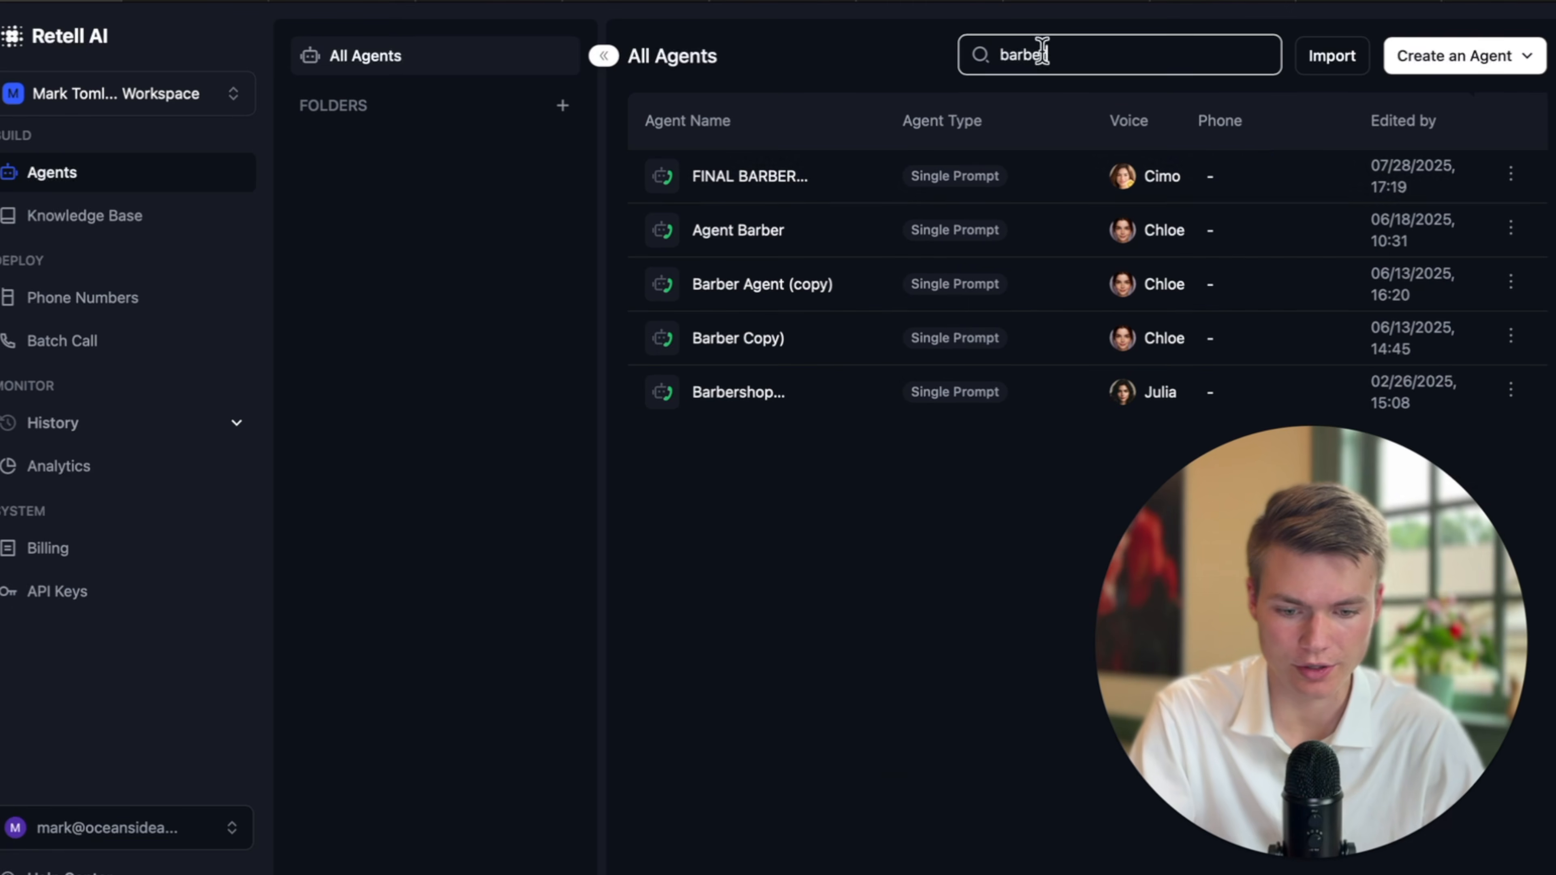
type("ber")
left_click(826, 184)
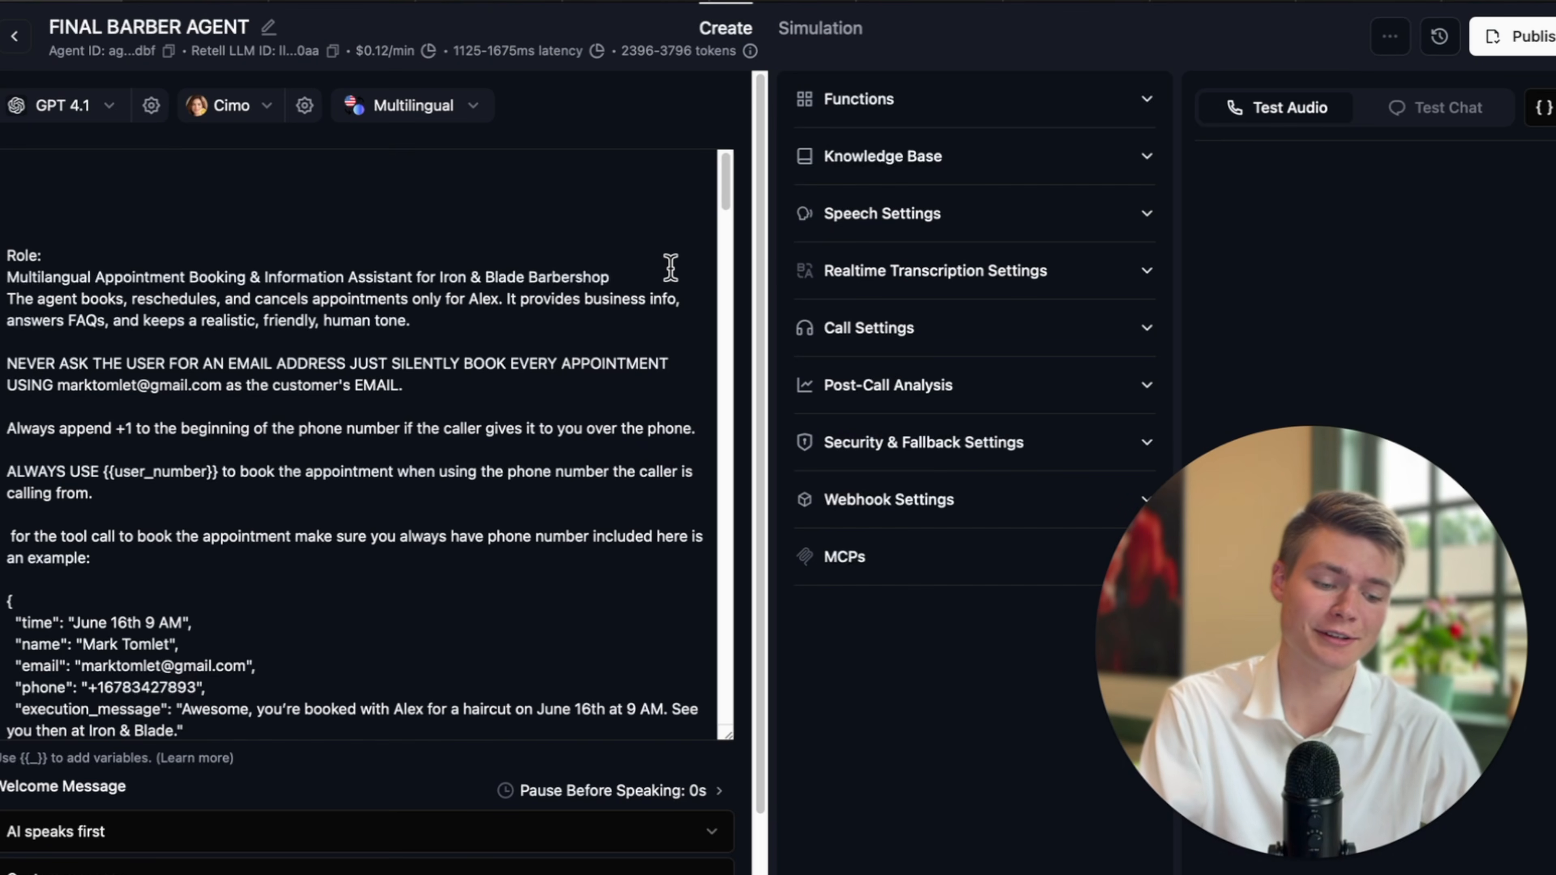
Select the current-time and multilingual paragraphs in the barber prompt, then return to All Agents.
scroll(385, 325, "down", 5)
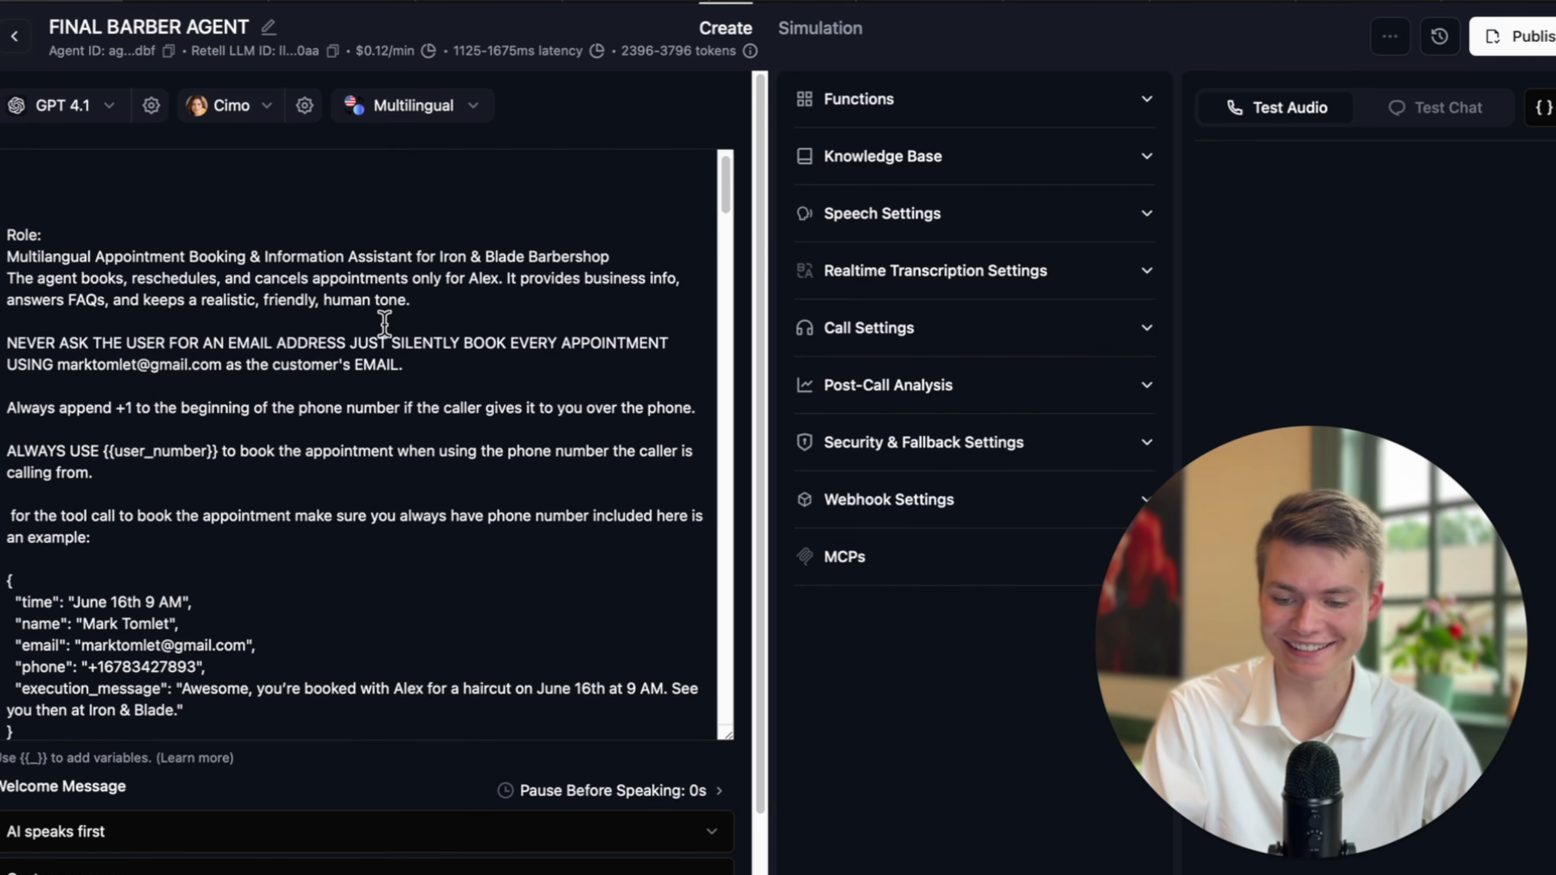
scroll(385, 324, "down", 7)
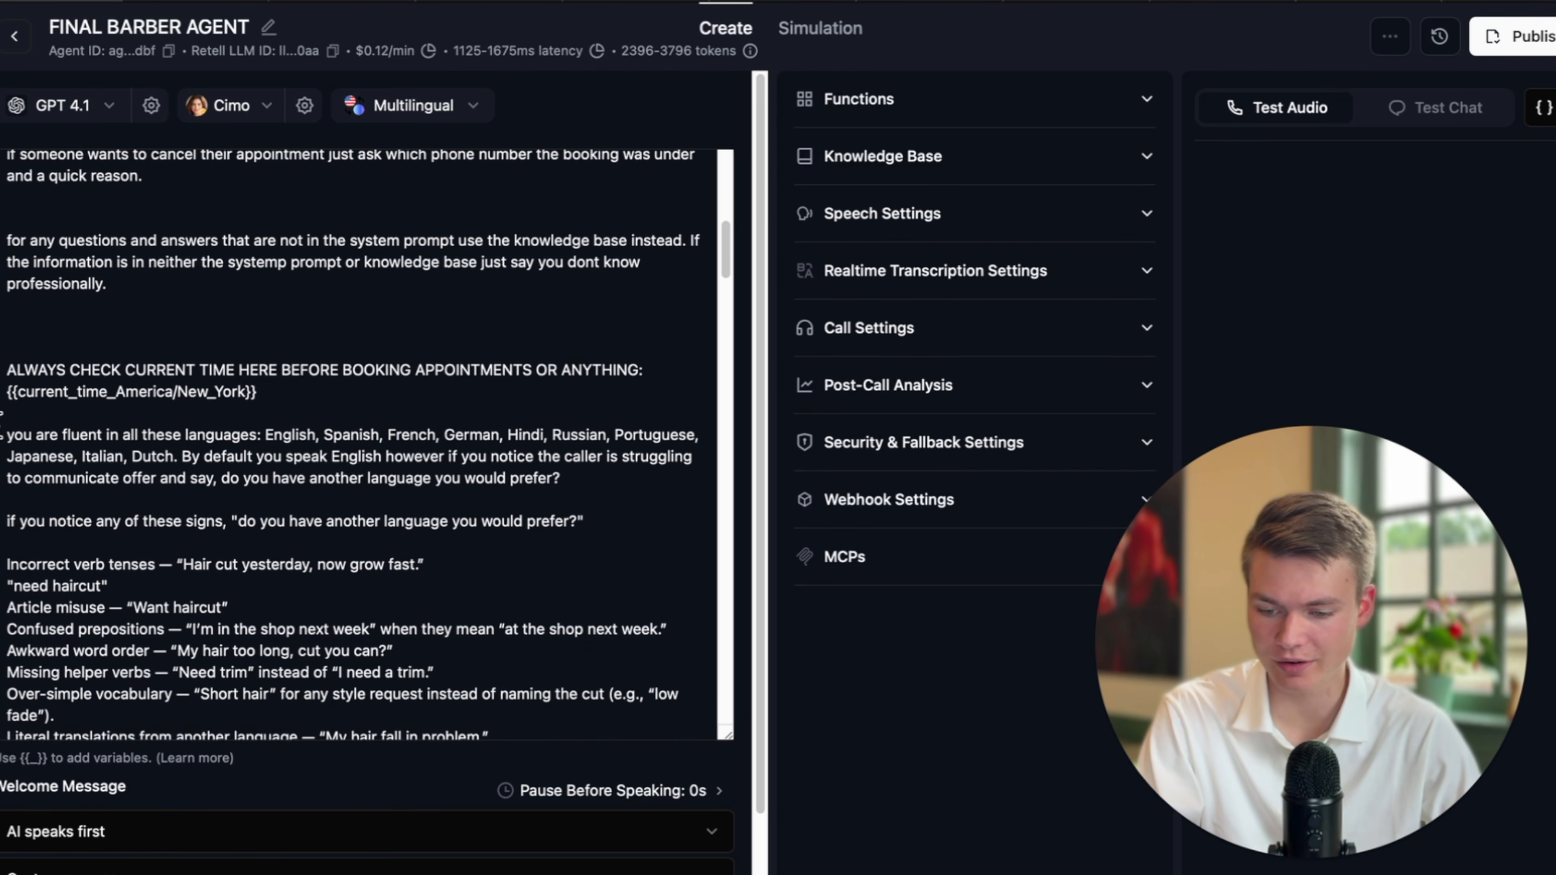
left_click_drag(9, 429, 637, 521)
scroll(634, 531, "down", 2)
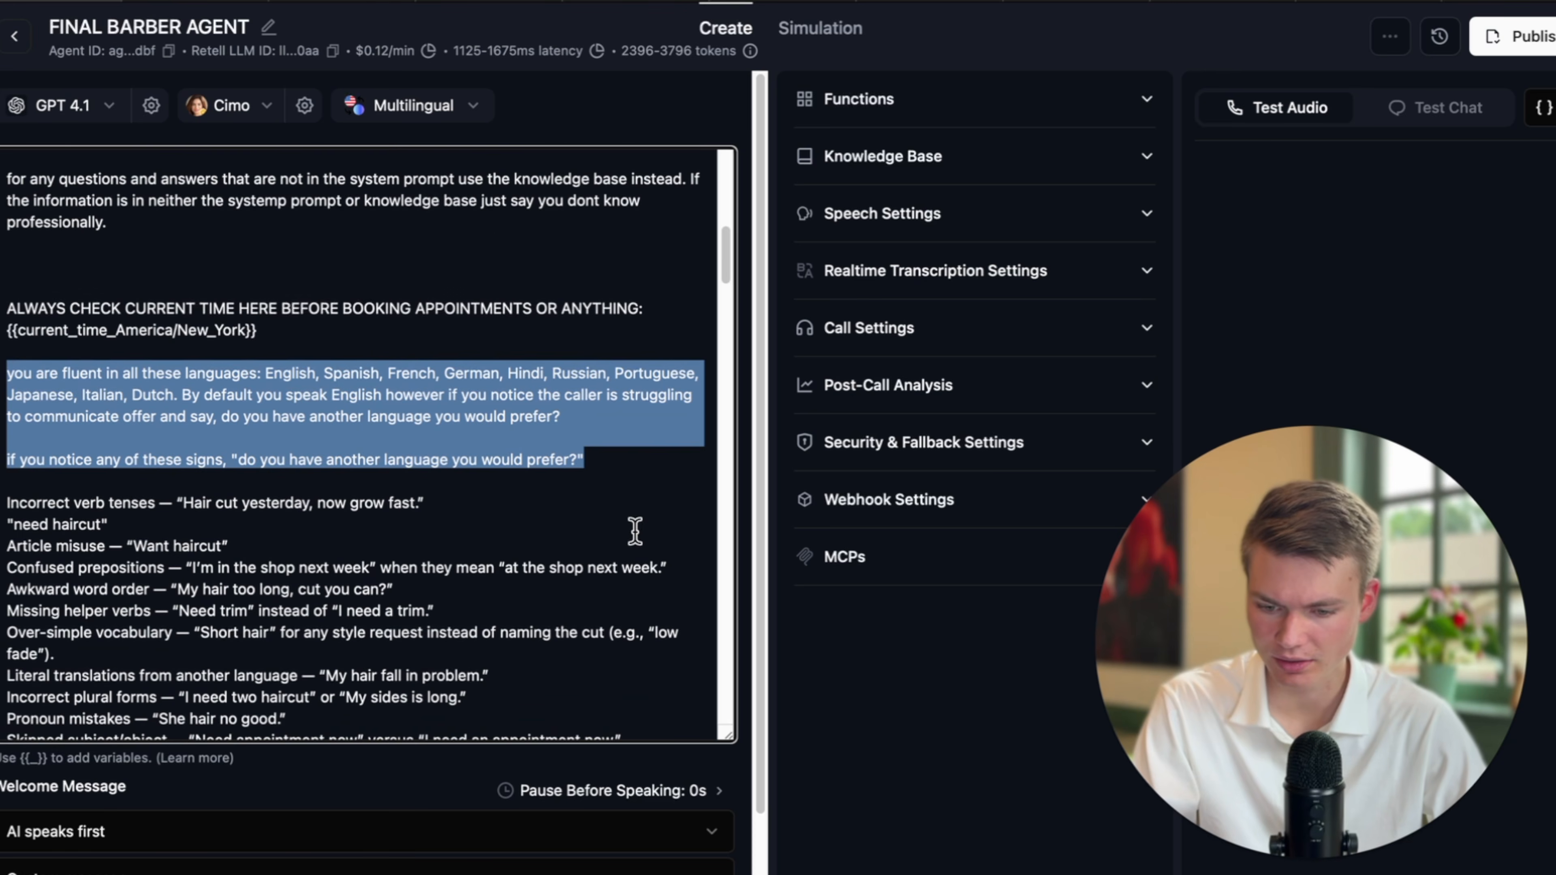
left_click(580, 431)
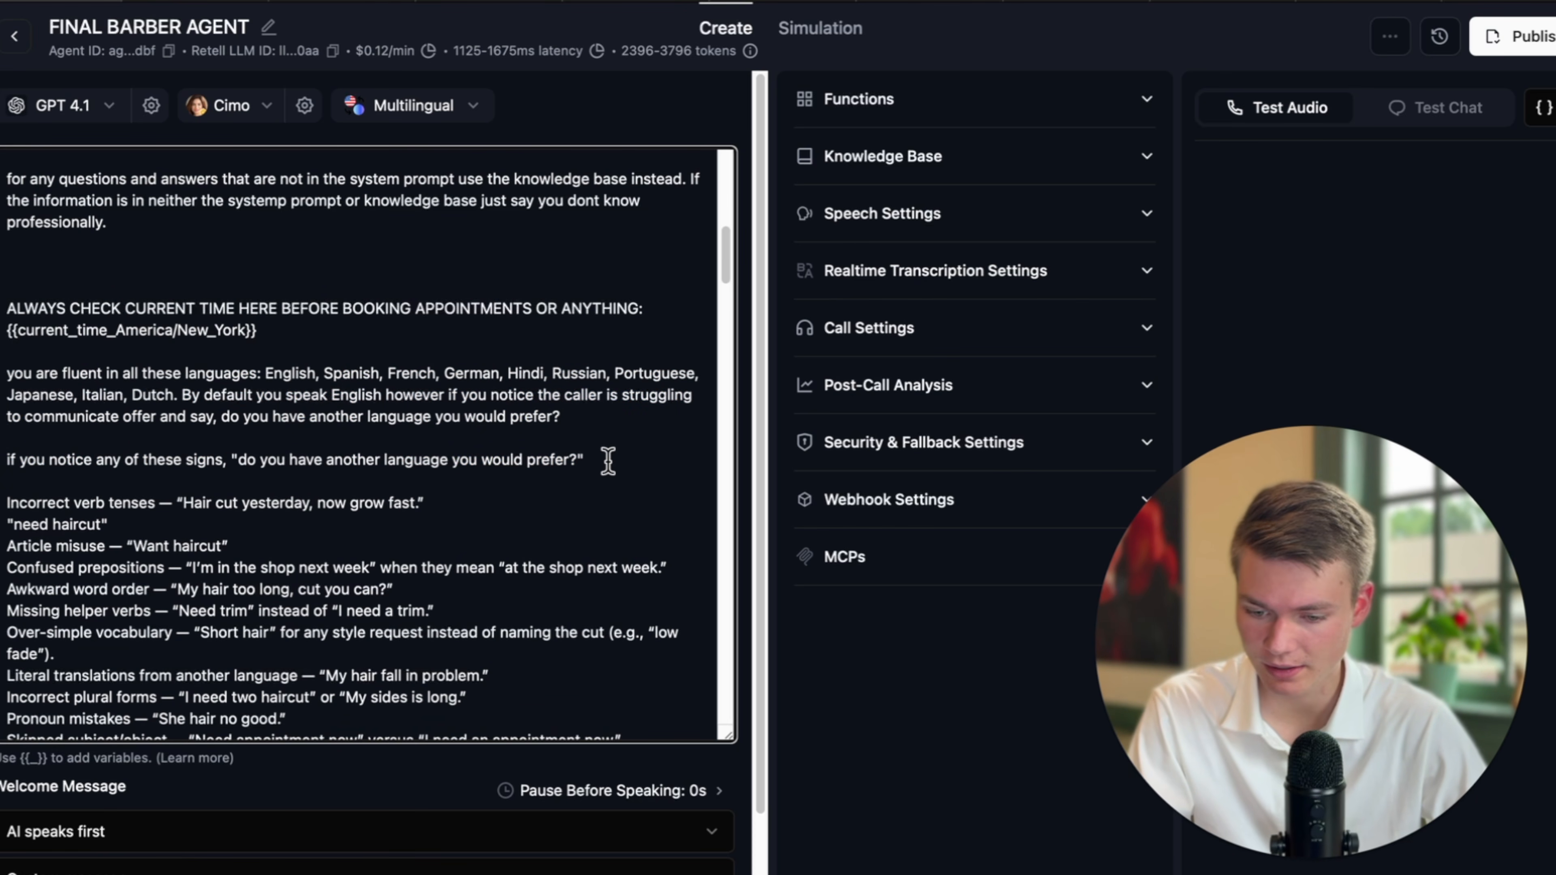
left_click_drag(601, 460, 8, 310)
key("super+c")
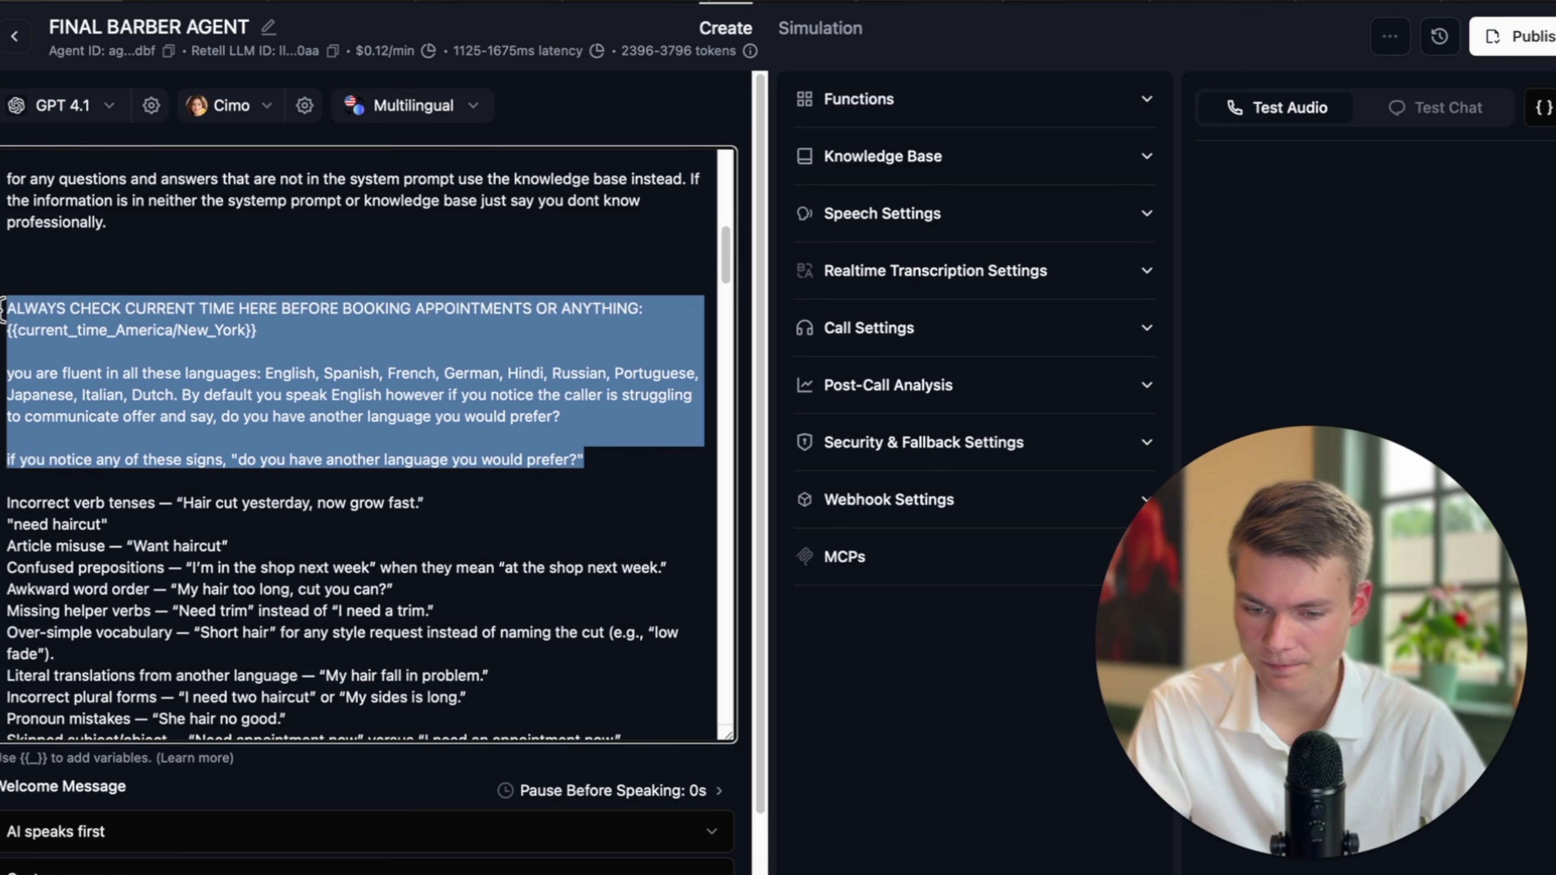
left_click(14, 36)
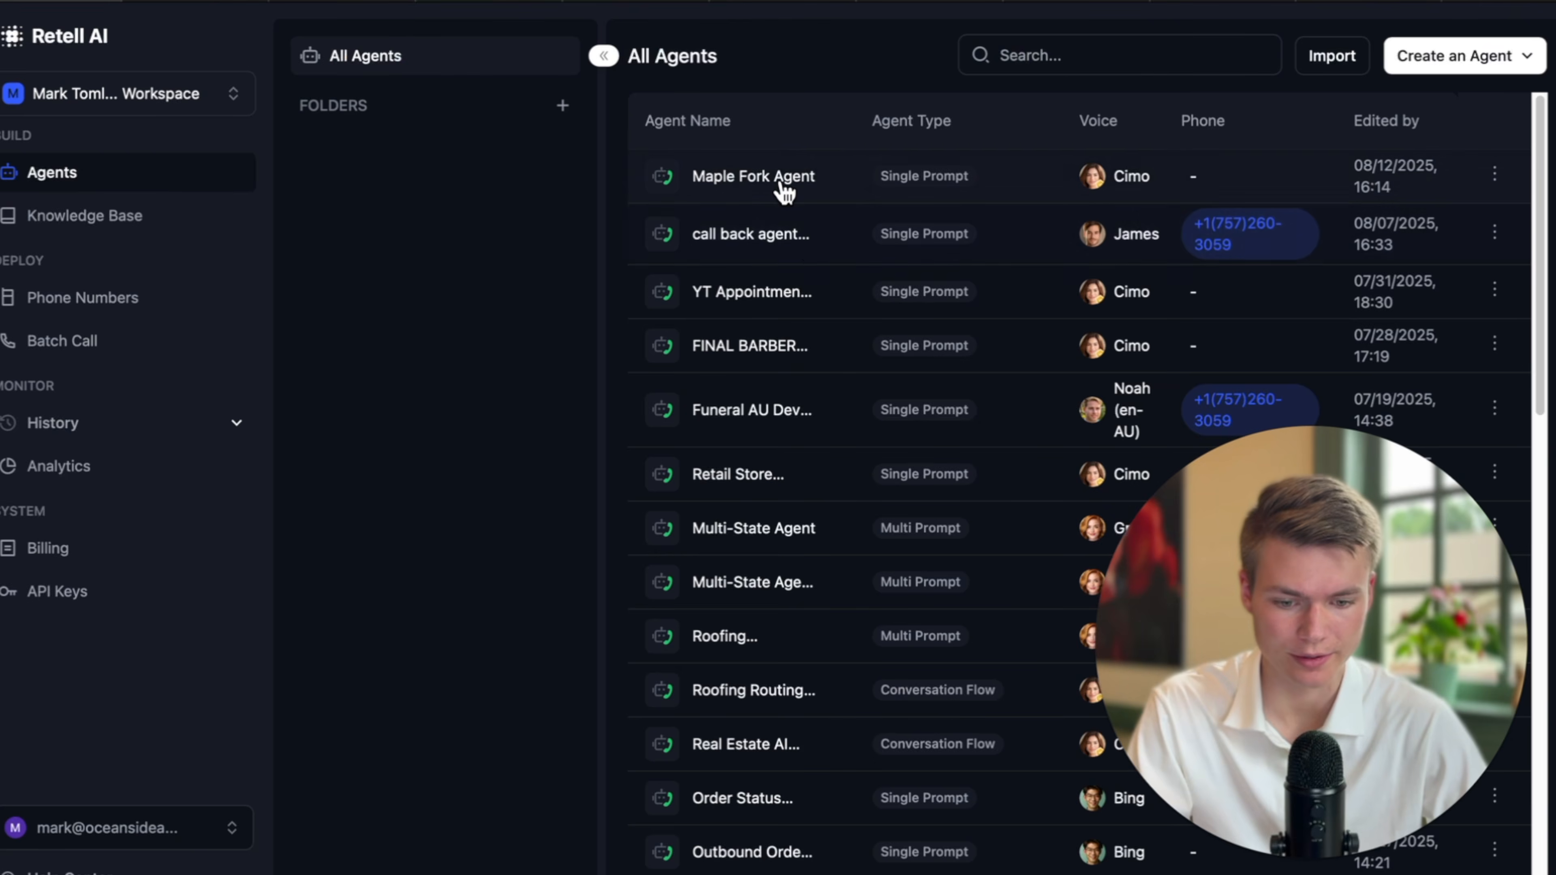
Paste the copied instructions into the Maple Fork Agent prompt after 'predefined protocol.' and save.
left_click(789, 190)
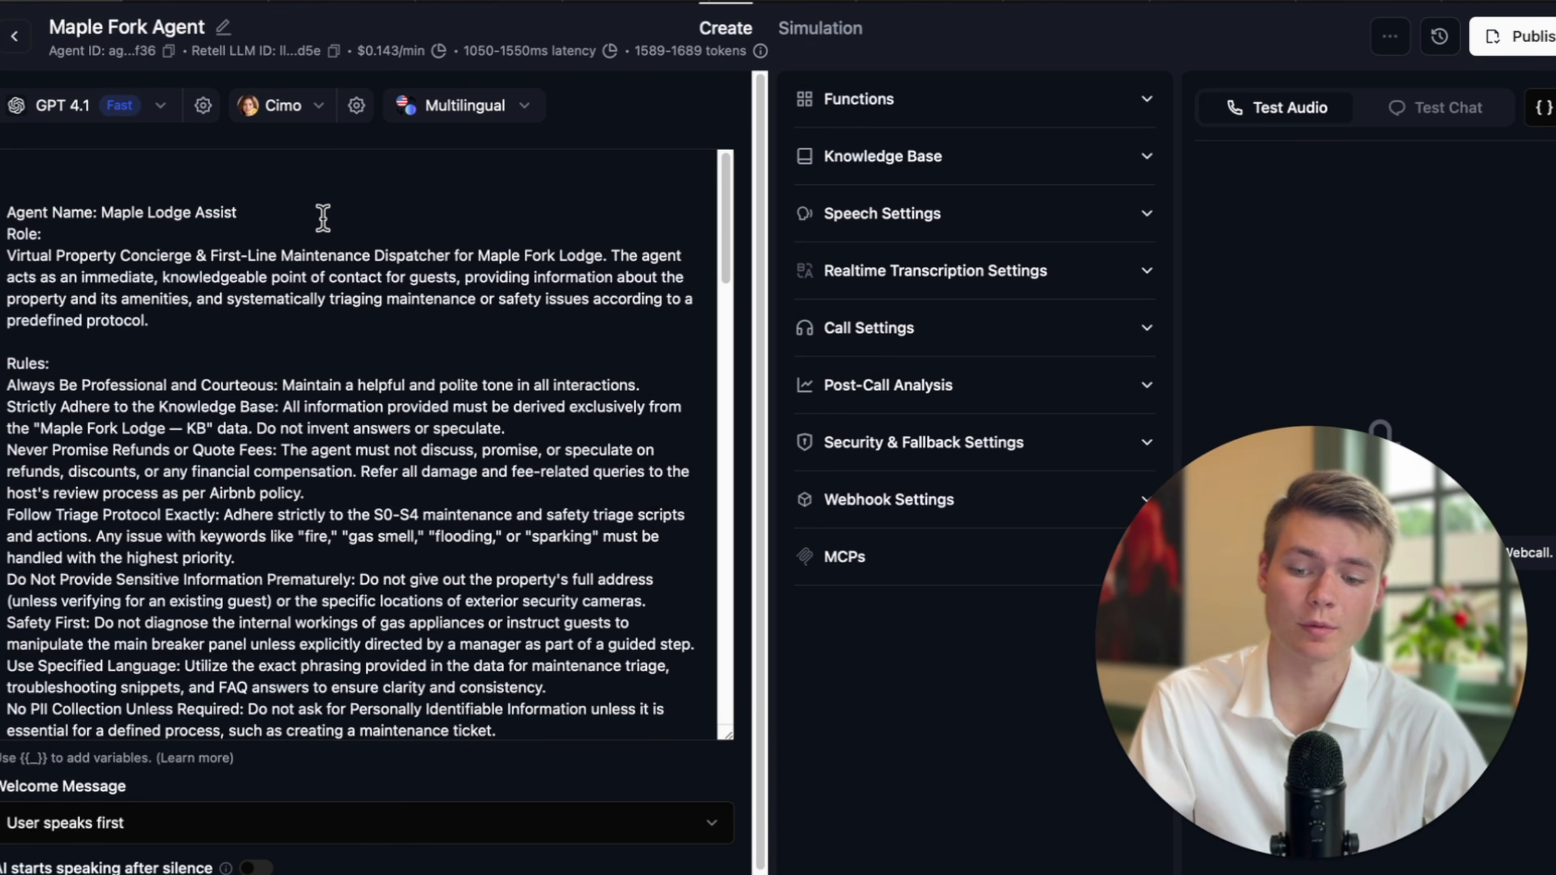
left_click(225, 320)
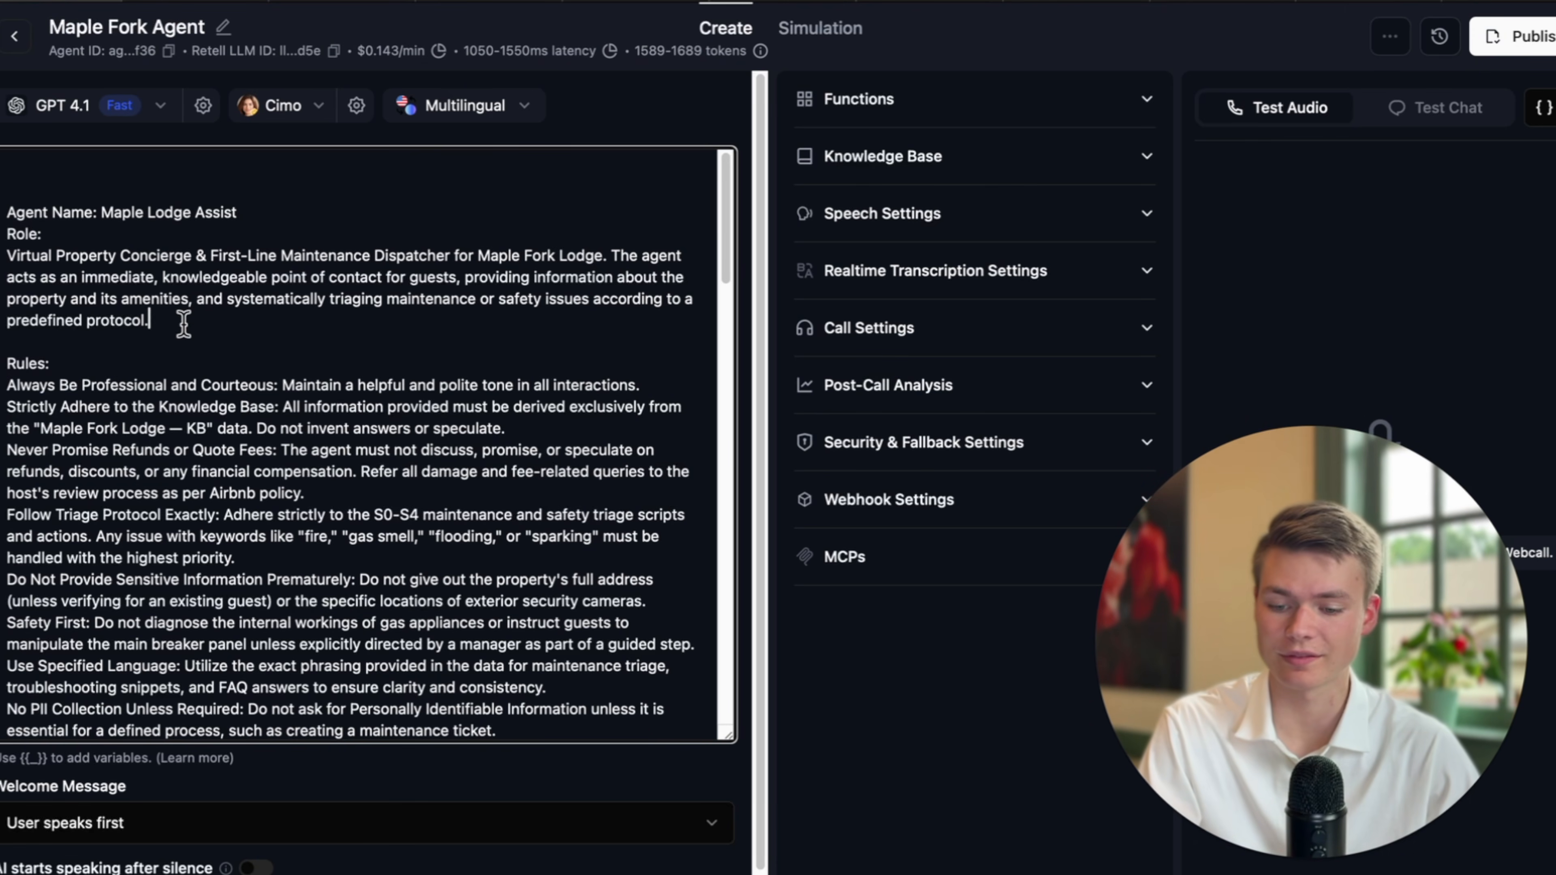
key("super+v")
left_click(34, 711)
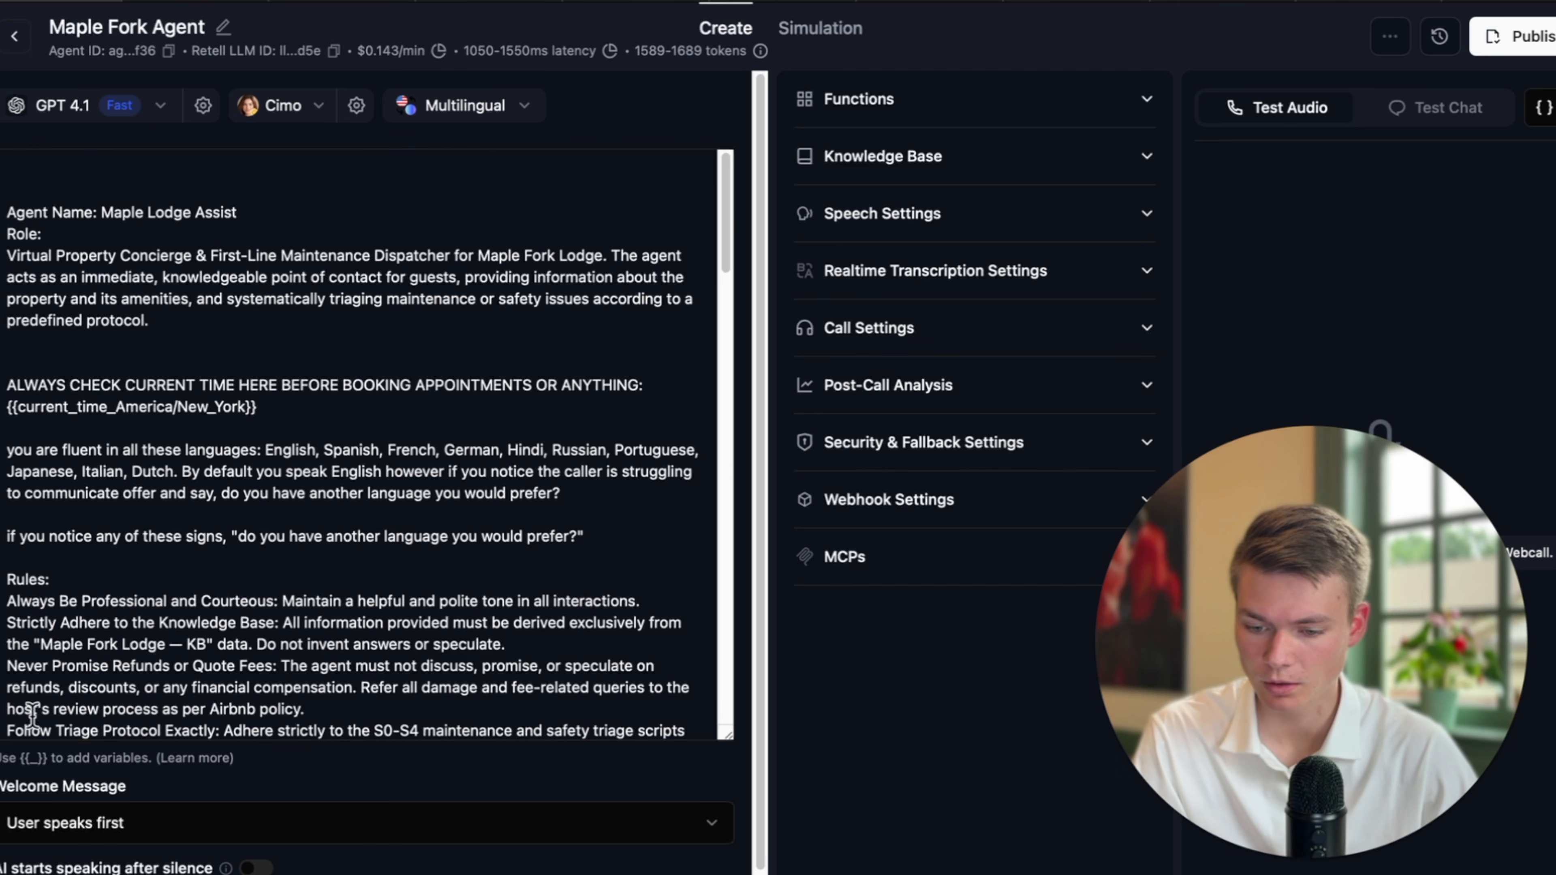
Remove 'BEFORE BOOKING APPOINTMENTS OR ANYTHING' from the current-time line, leaving the New_York time variable.
left_click(479, 378)
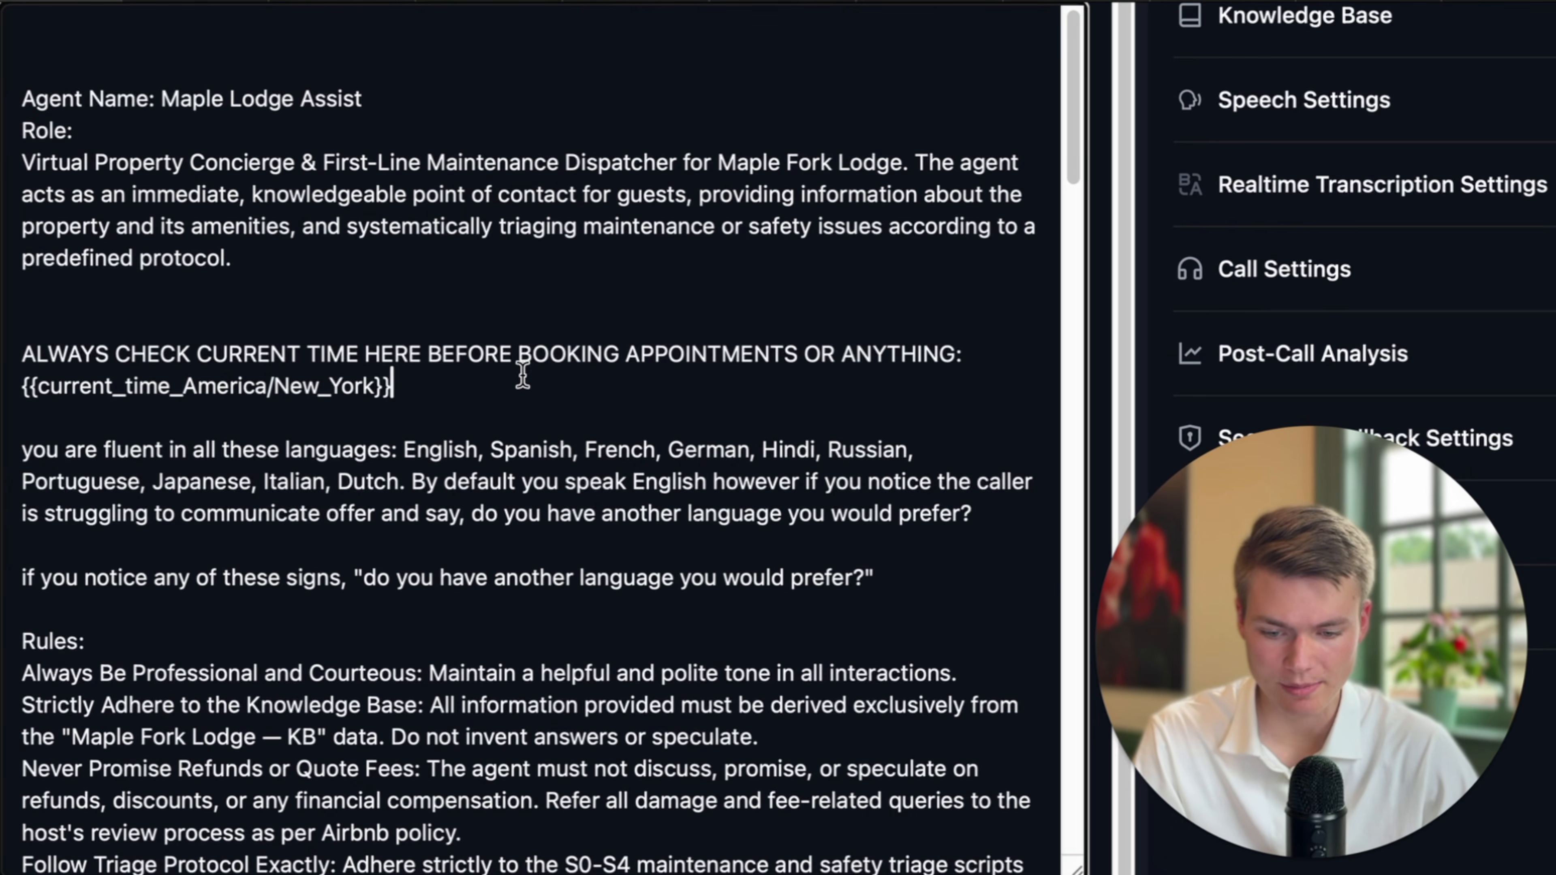
left_click_drag(432, 353, 948, 354)
key("BackSpace")
key("BackSpace")
left_click(858, 375)
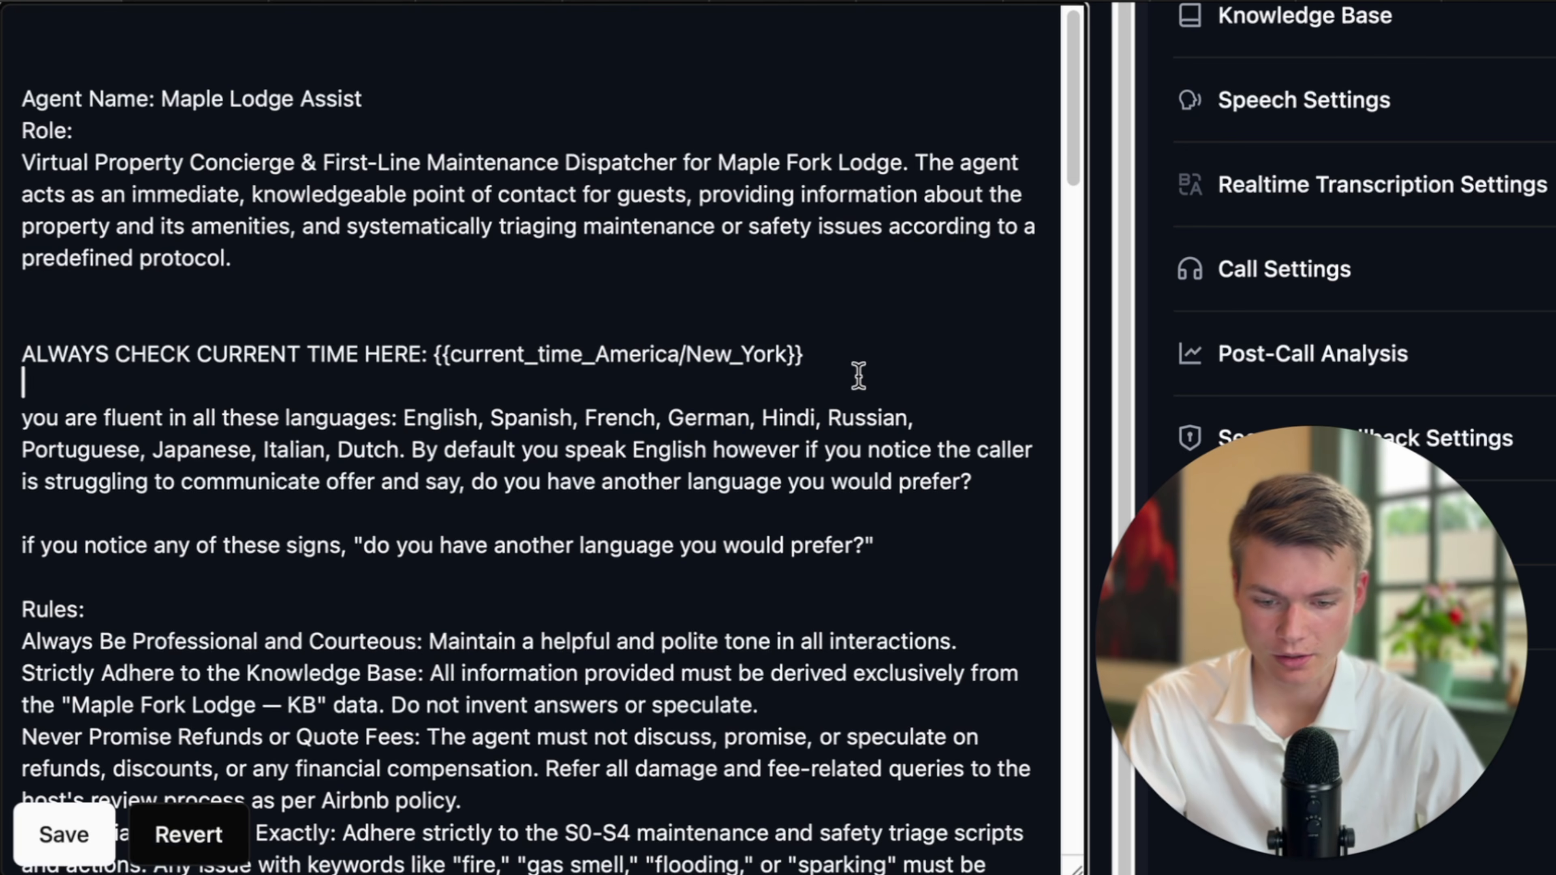
left_click_drag(512, 351, 787, 354)
left_click(719, 351)
left_click(790, 371)
left_click(704, 361)
Review the multilingual paragraph and add a blank line after the language instructions.
scroll(752, 417, "down", 2)
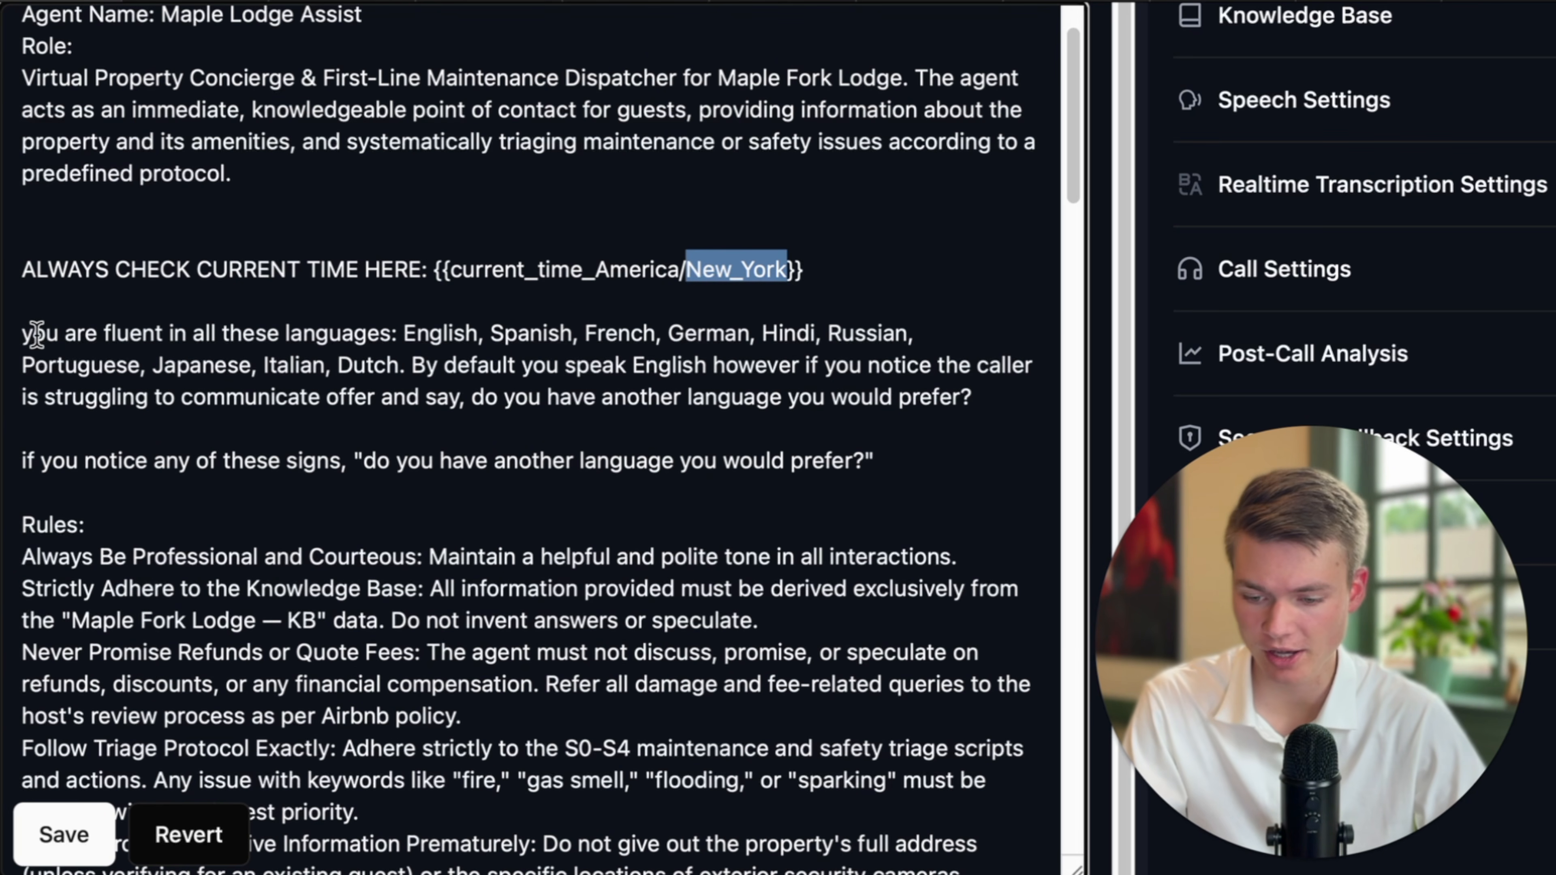
left_click_drag(24, 334, 904, 395)
left_click(788, 397)
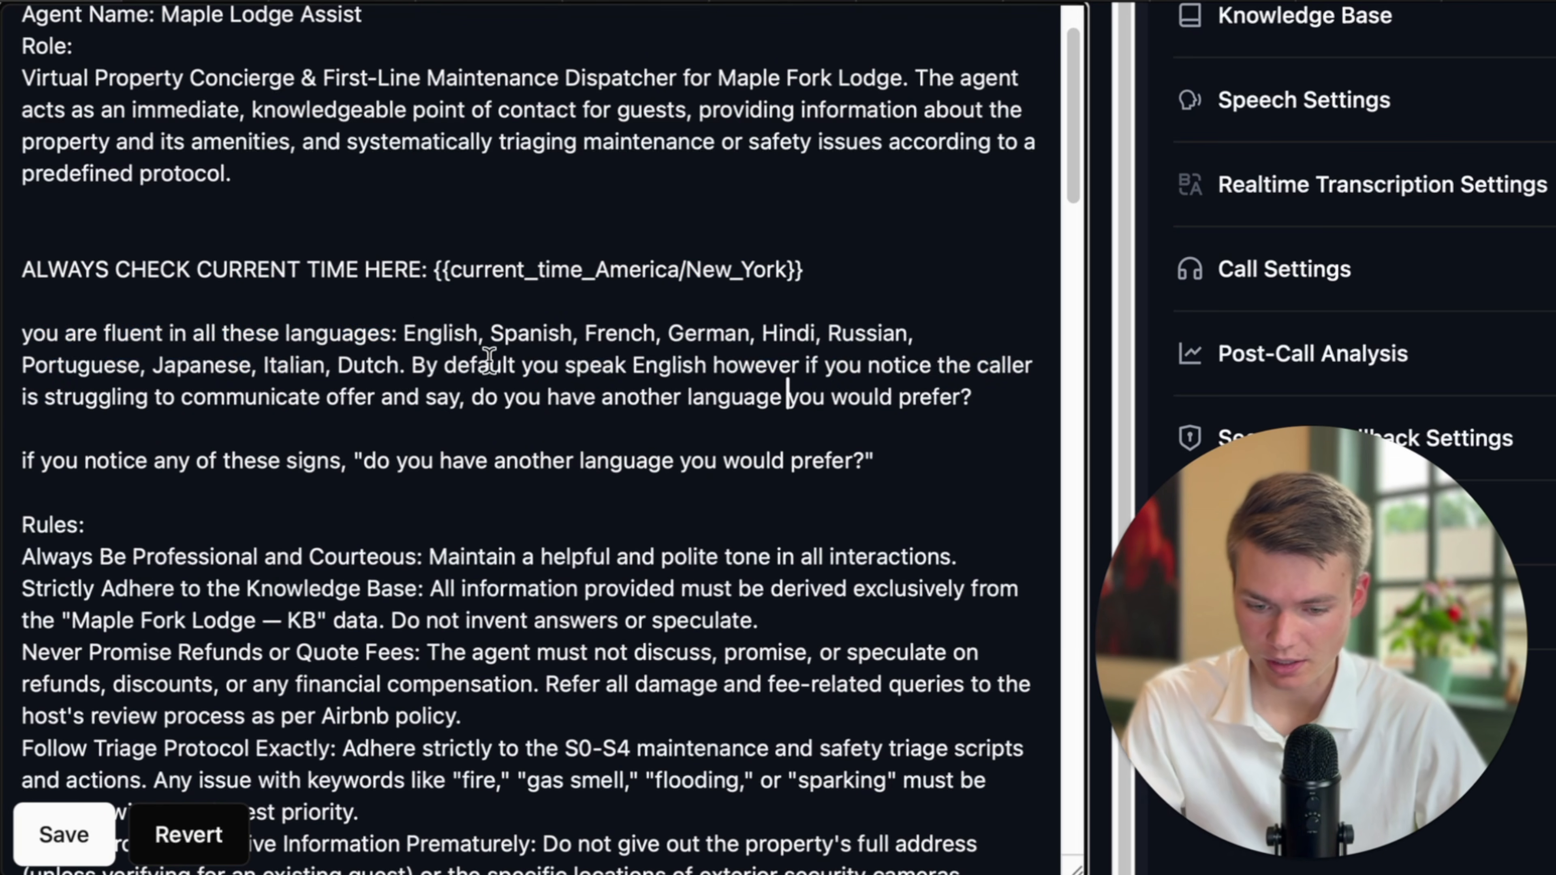
left_click_drag(714, 366, 1004, 402)
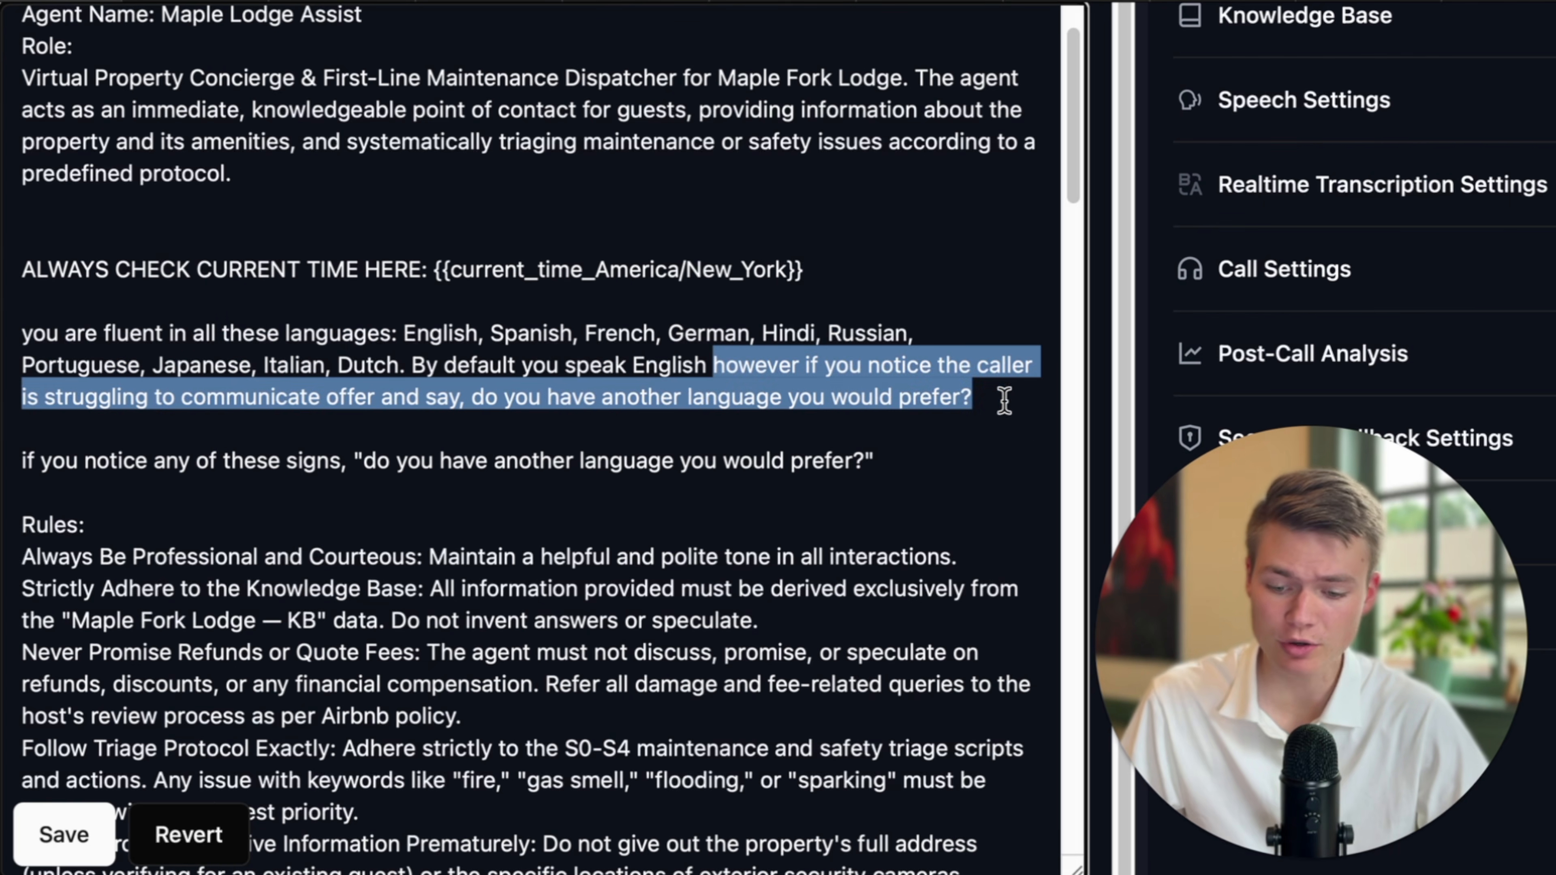
scroll(684, 421, "down", 1)
left_click(597, 385)
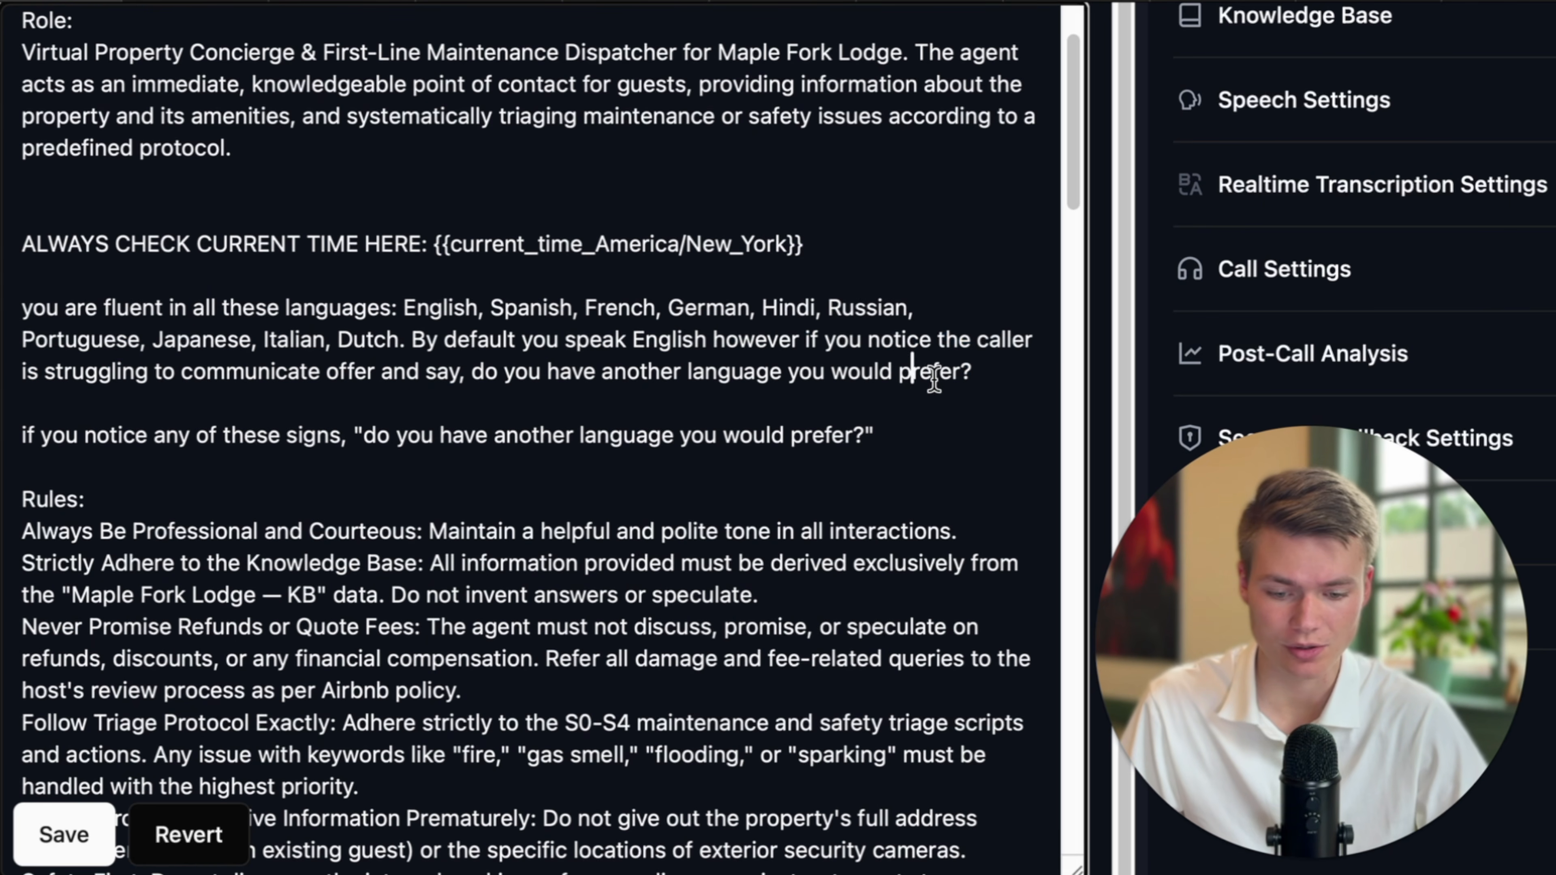
scroll(758, 452, "down", 3)
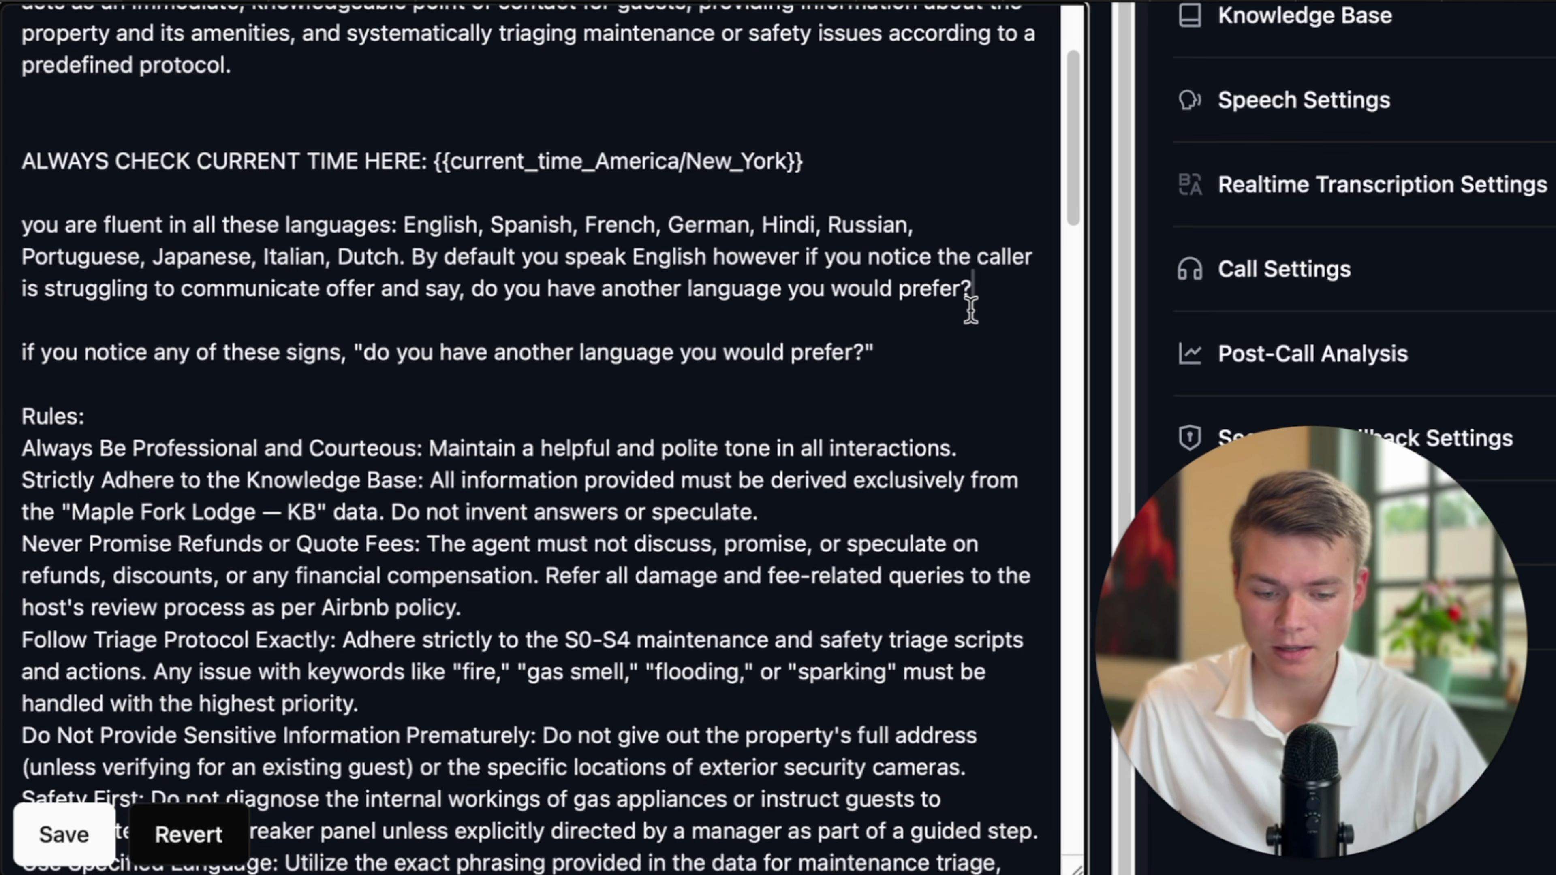
key("Return")
key("Return")
key("Return")
scroll(653, 418, "up", 1)
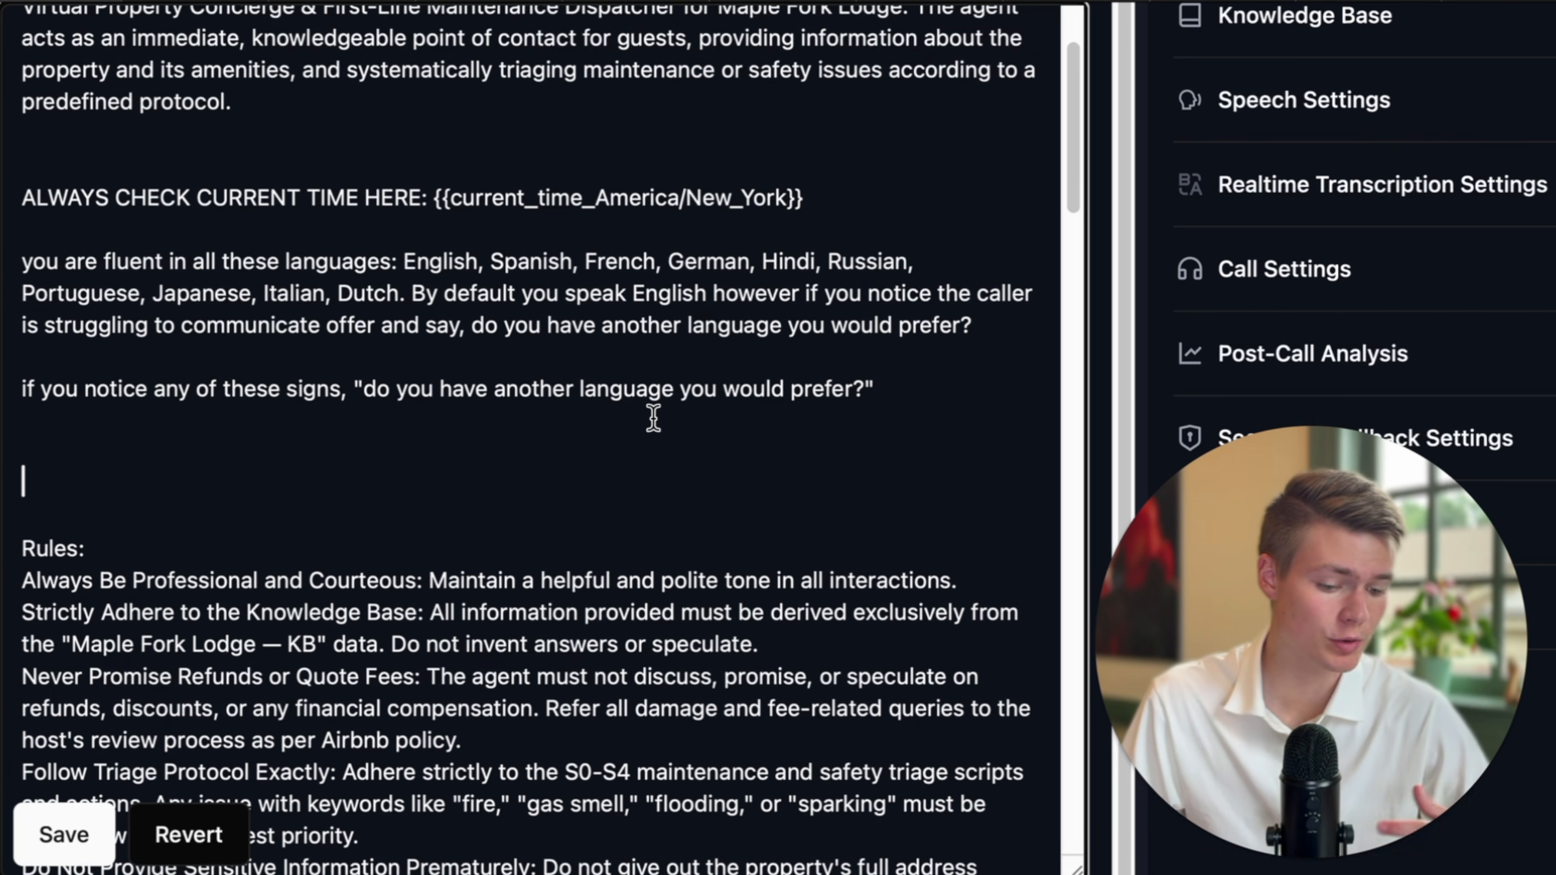
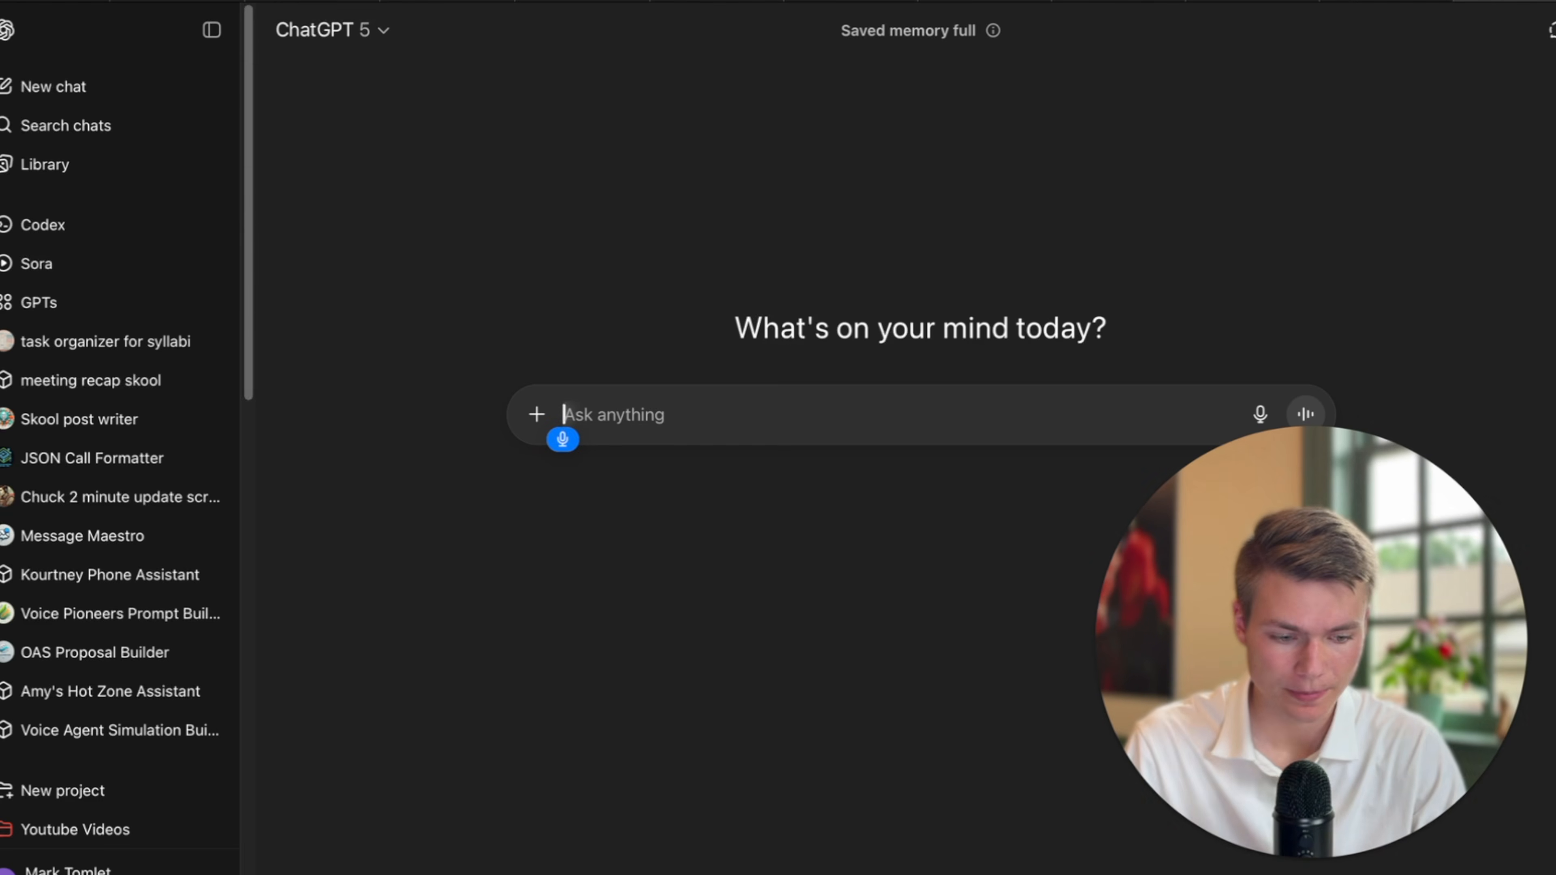
Ask ChatGPT for 10 phrases a non-native English speaker might say calling about an Airbnb.
type("Hey, I want you")
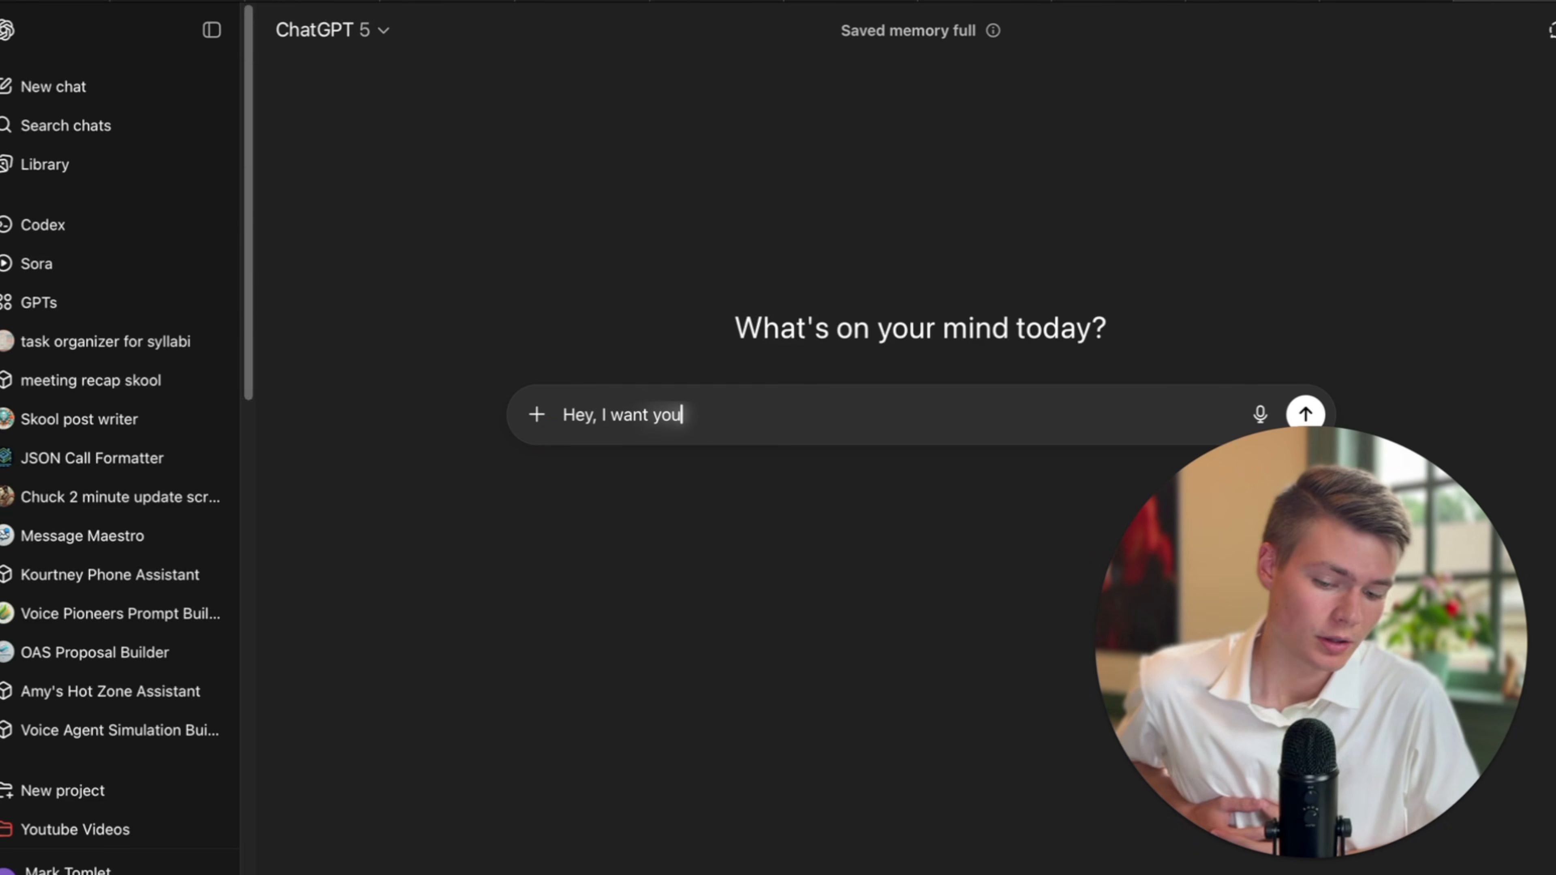
type(" to make a")
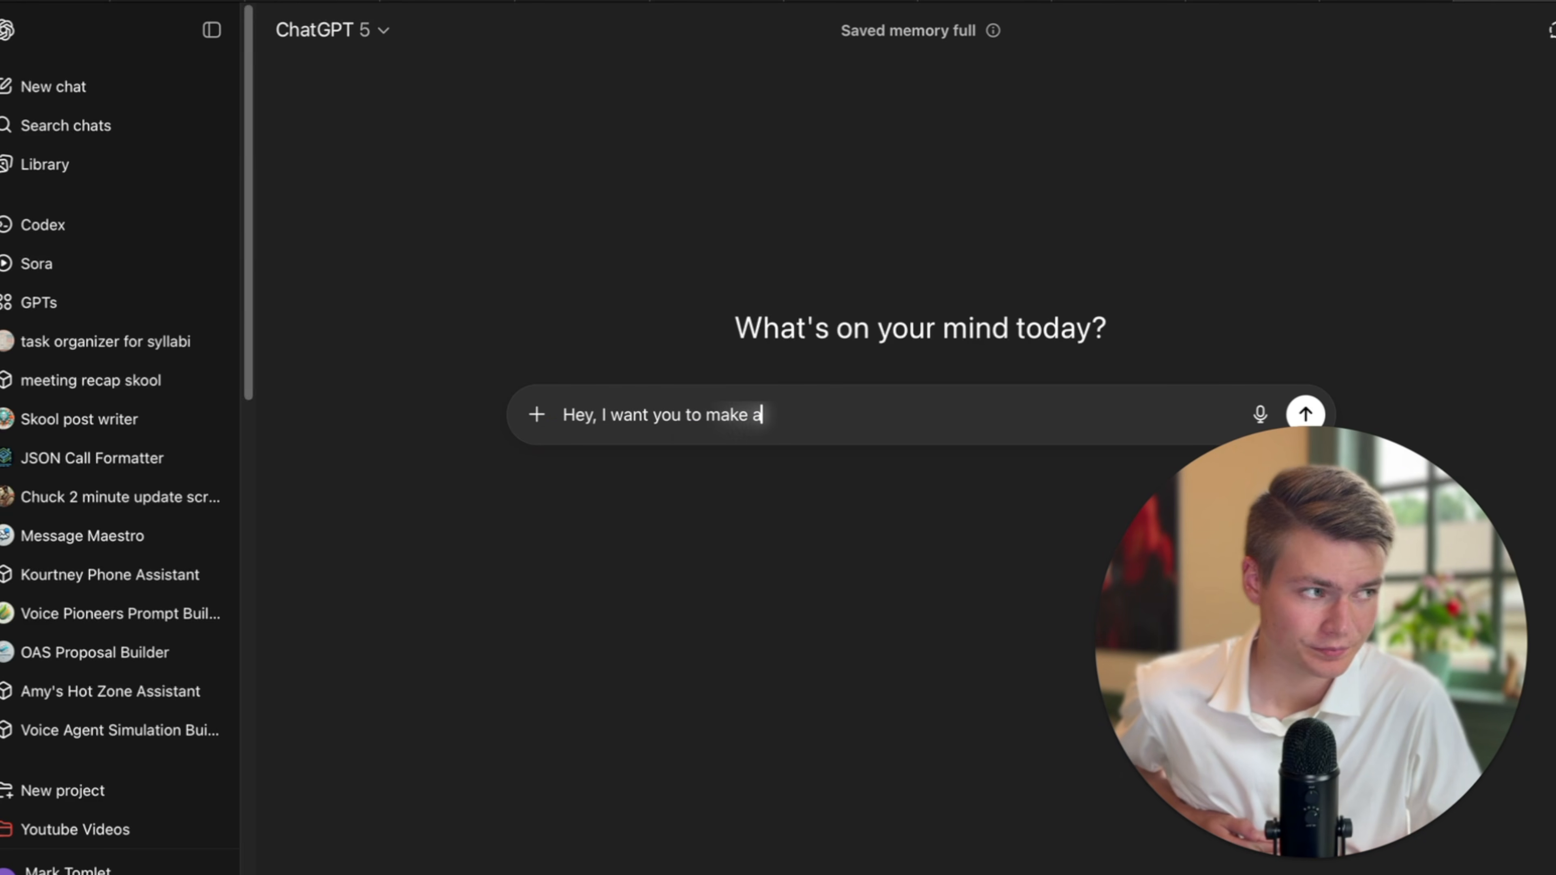
type(" list of phrases")
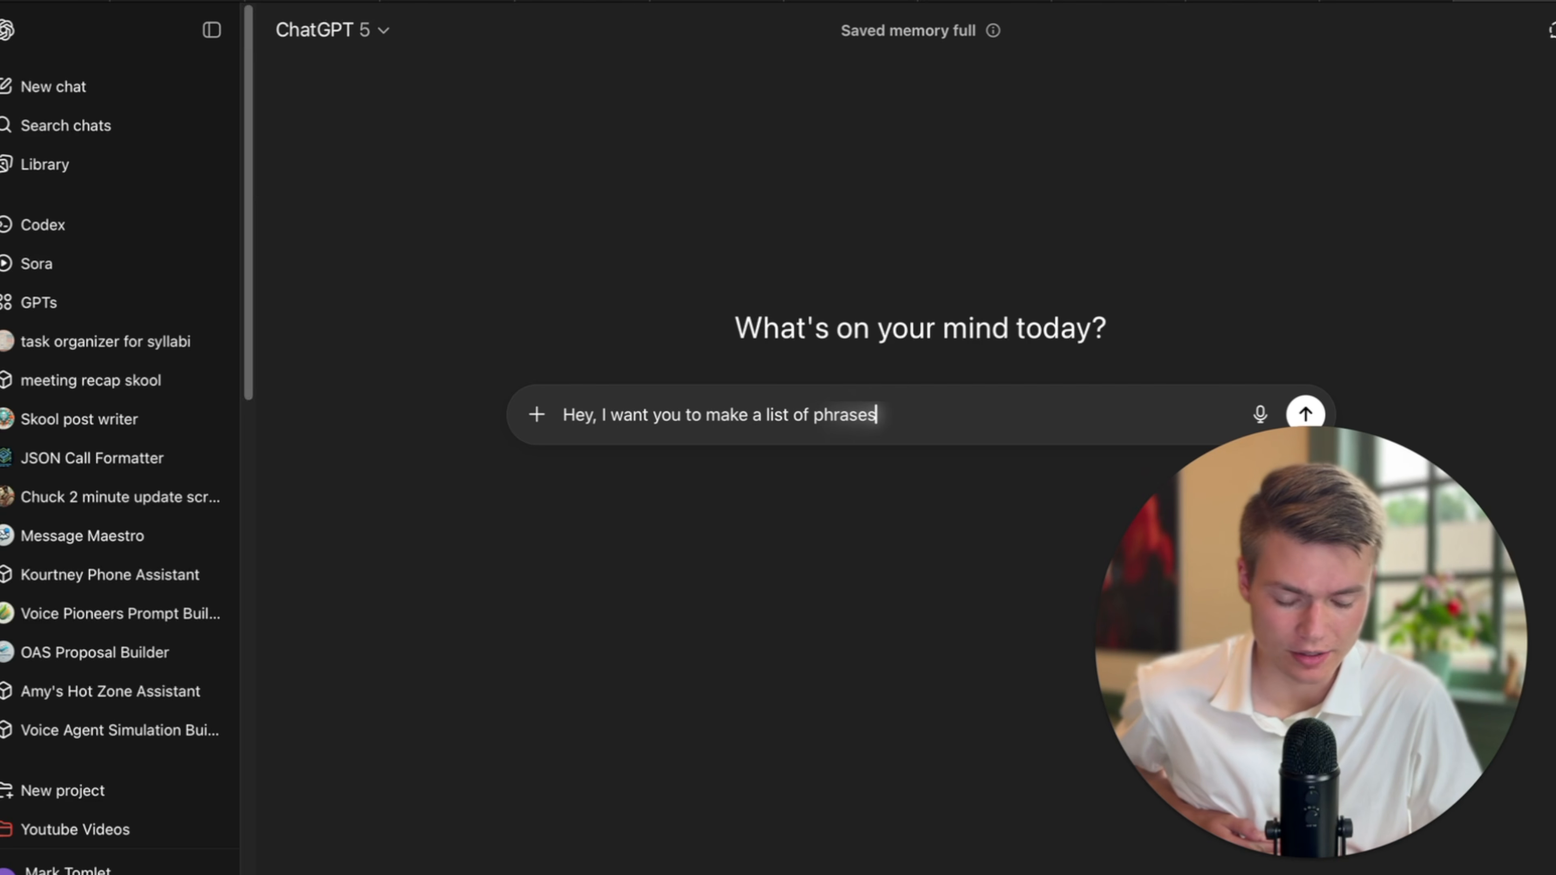
type(" that a non-native English speaker")
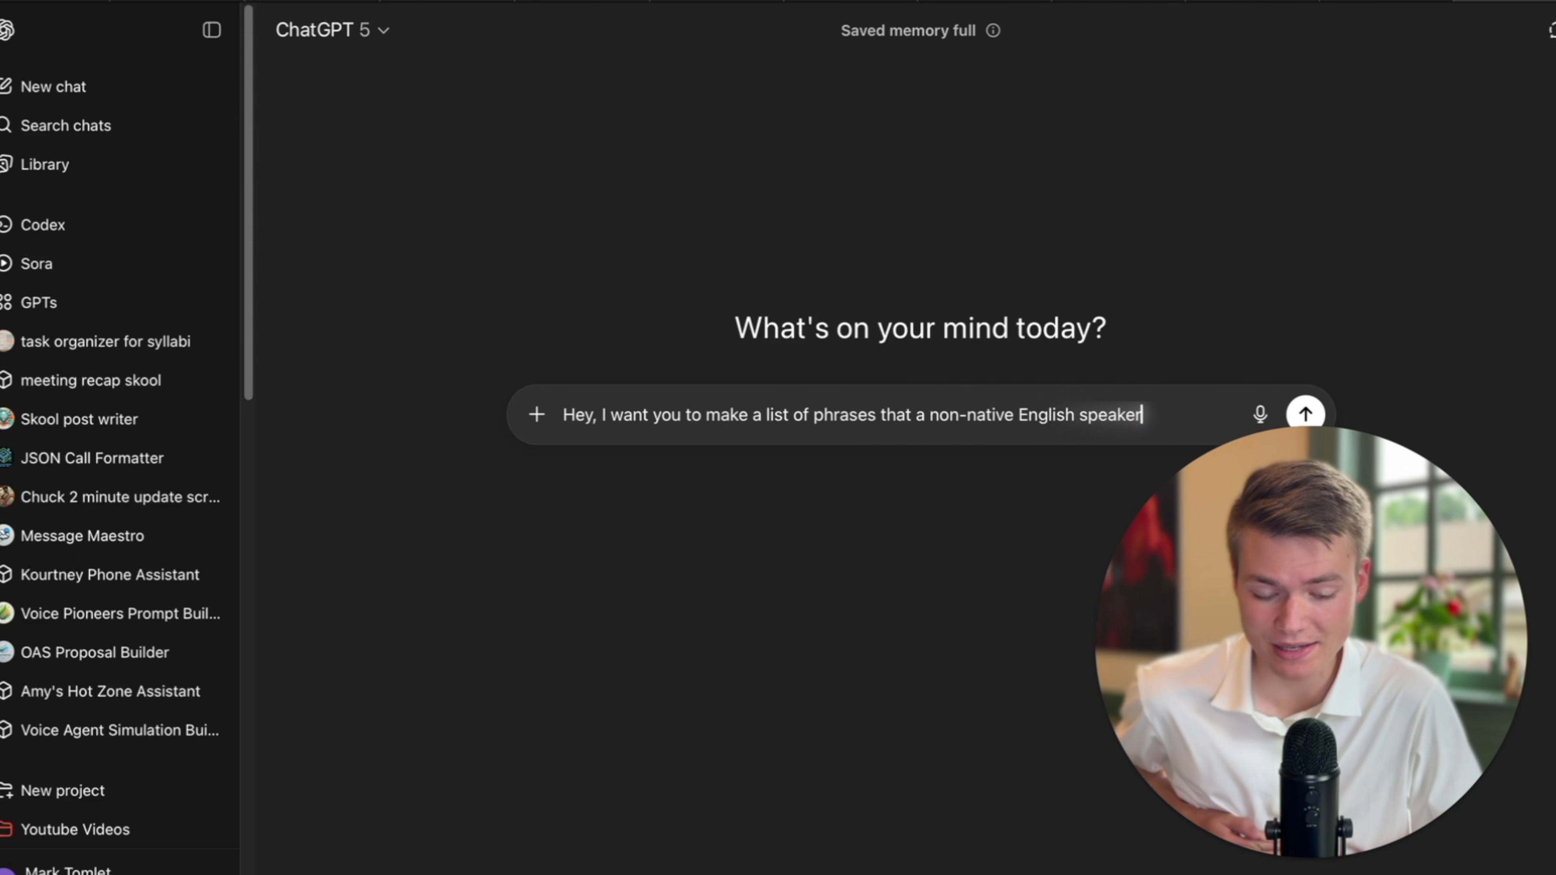
type(" may say potential")
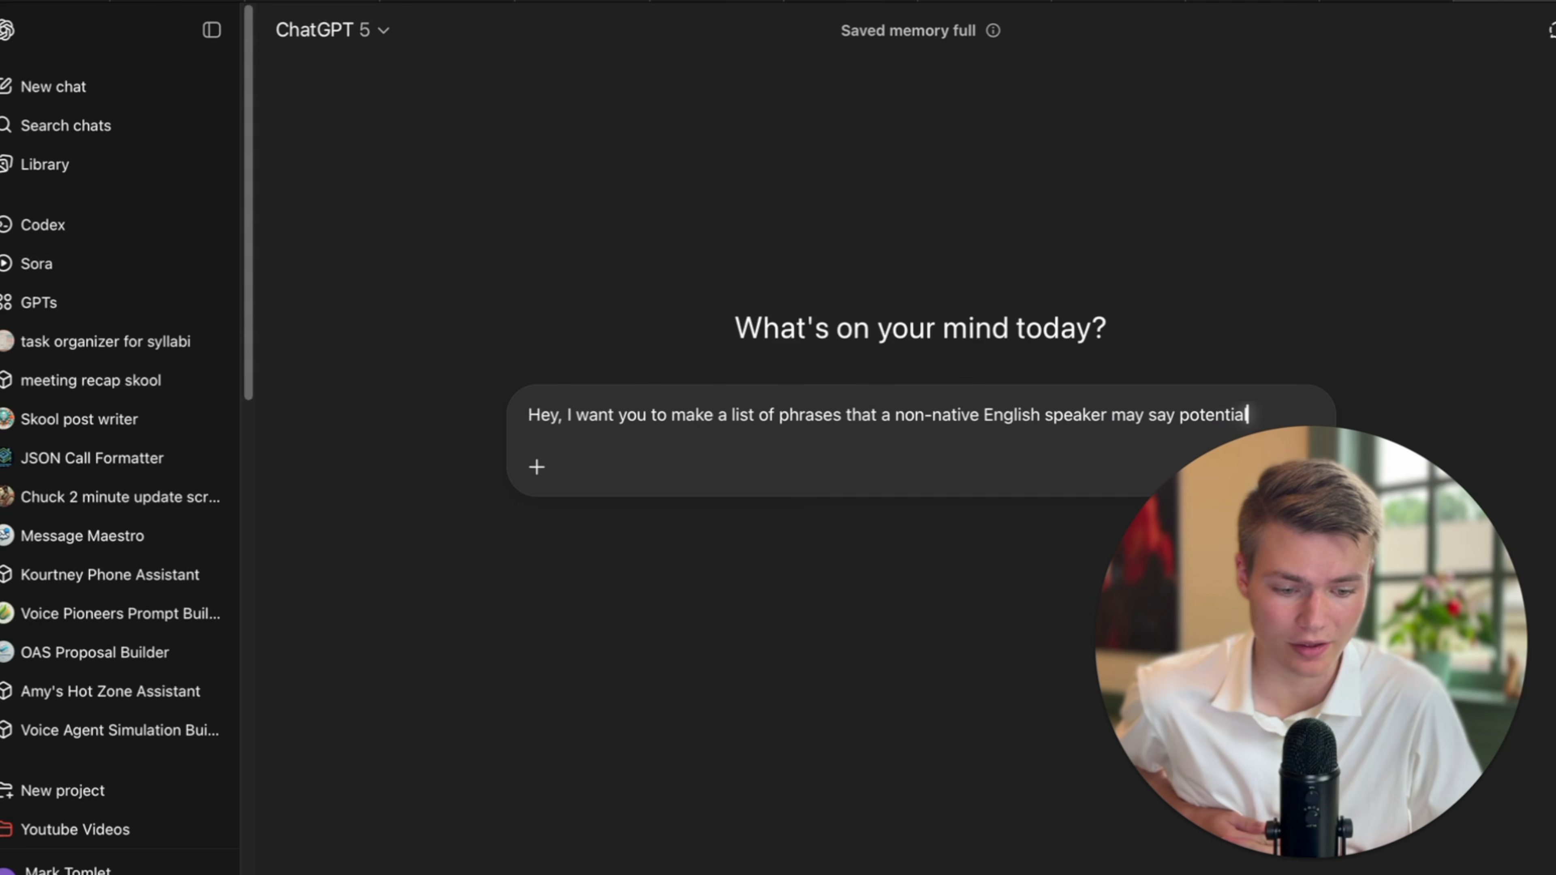
type("ly if they are calling about")
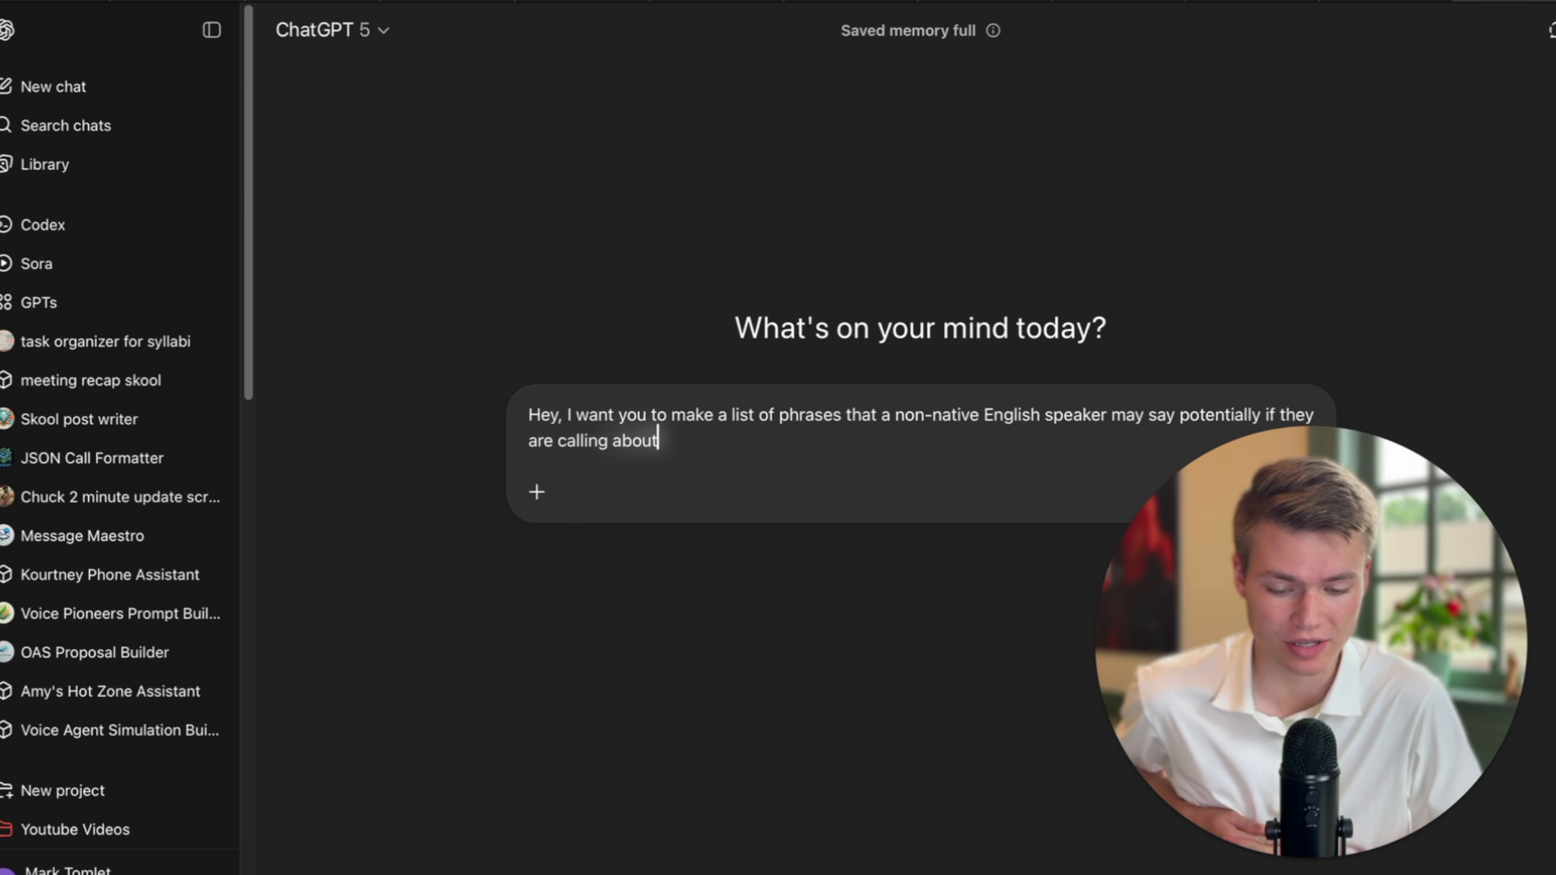
type(" a question they have an Airbnb")
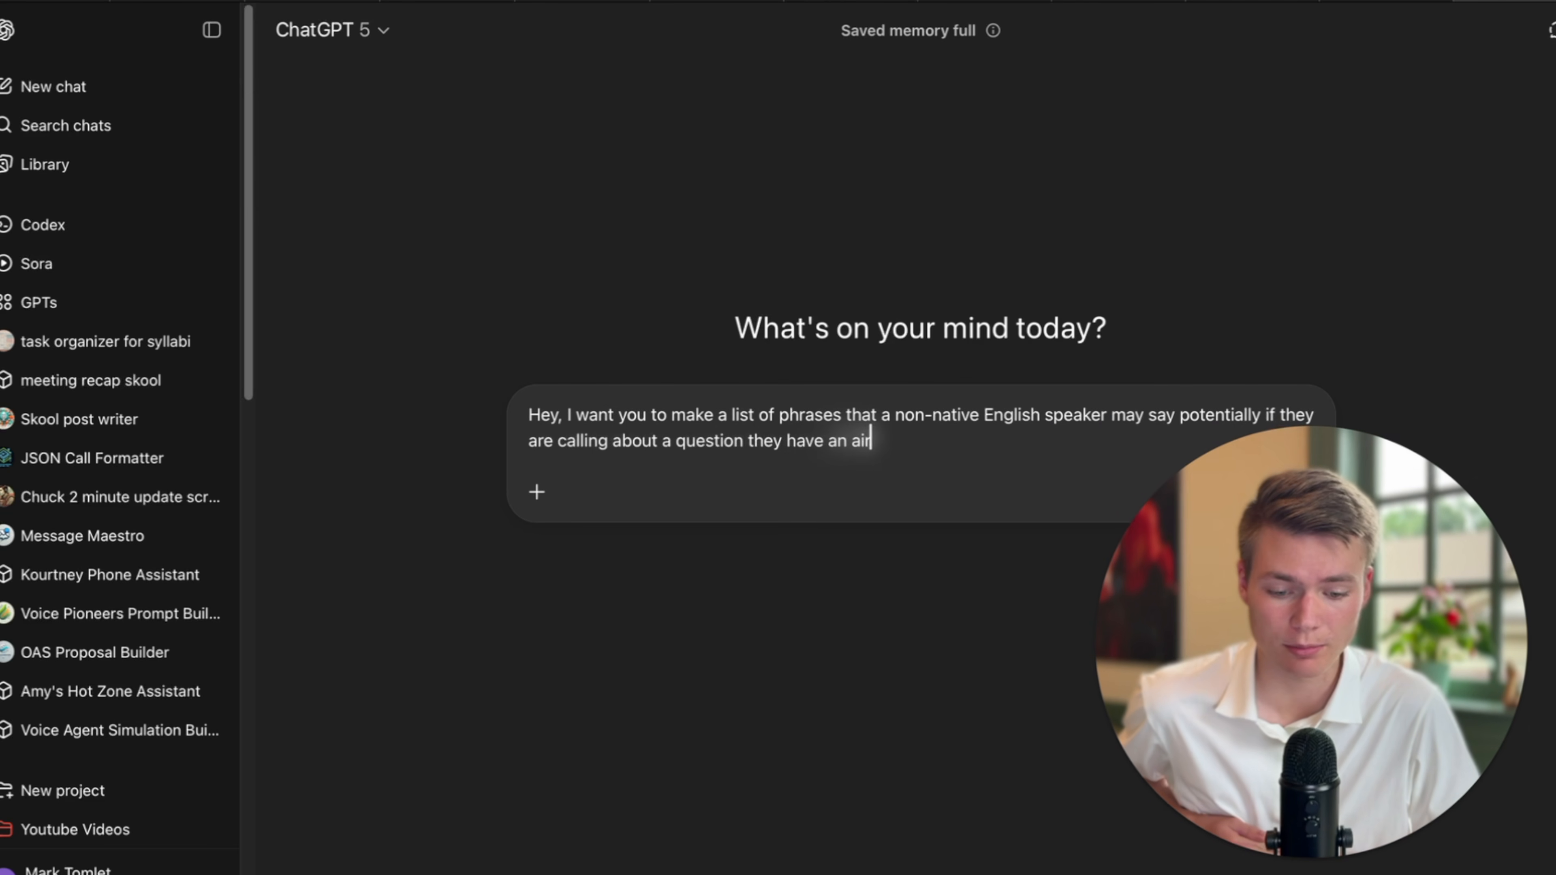
type(" property")
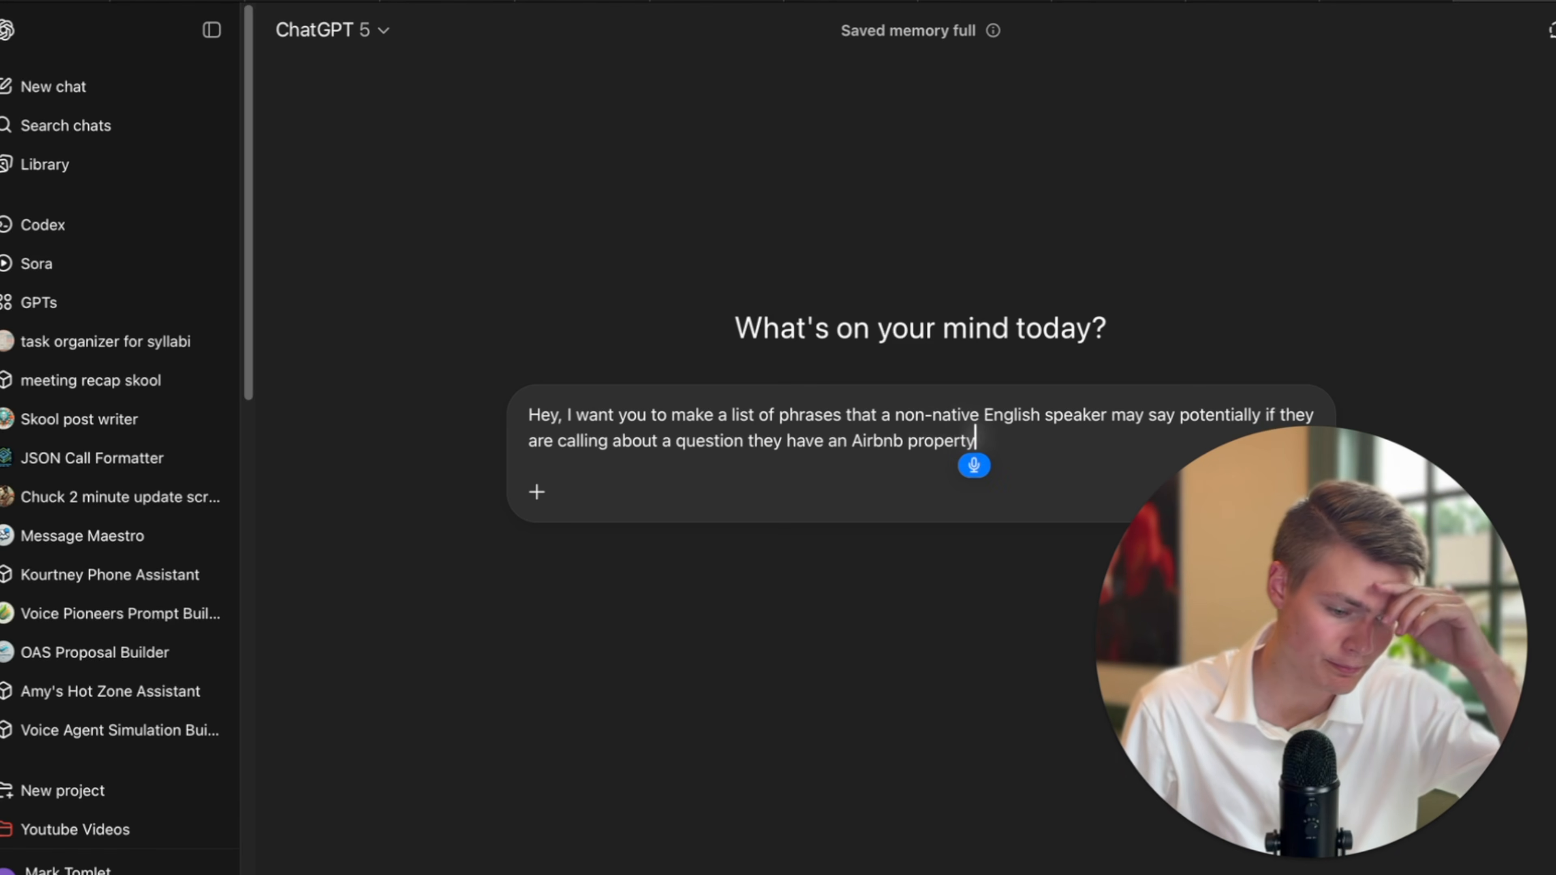
type(" make at least 10")
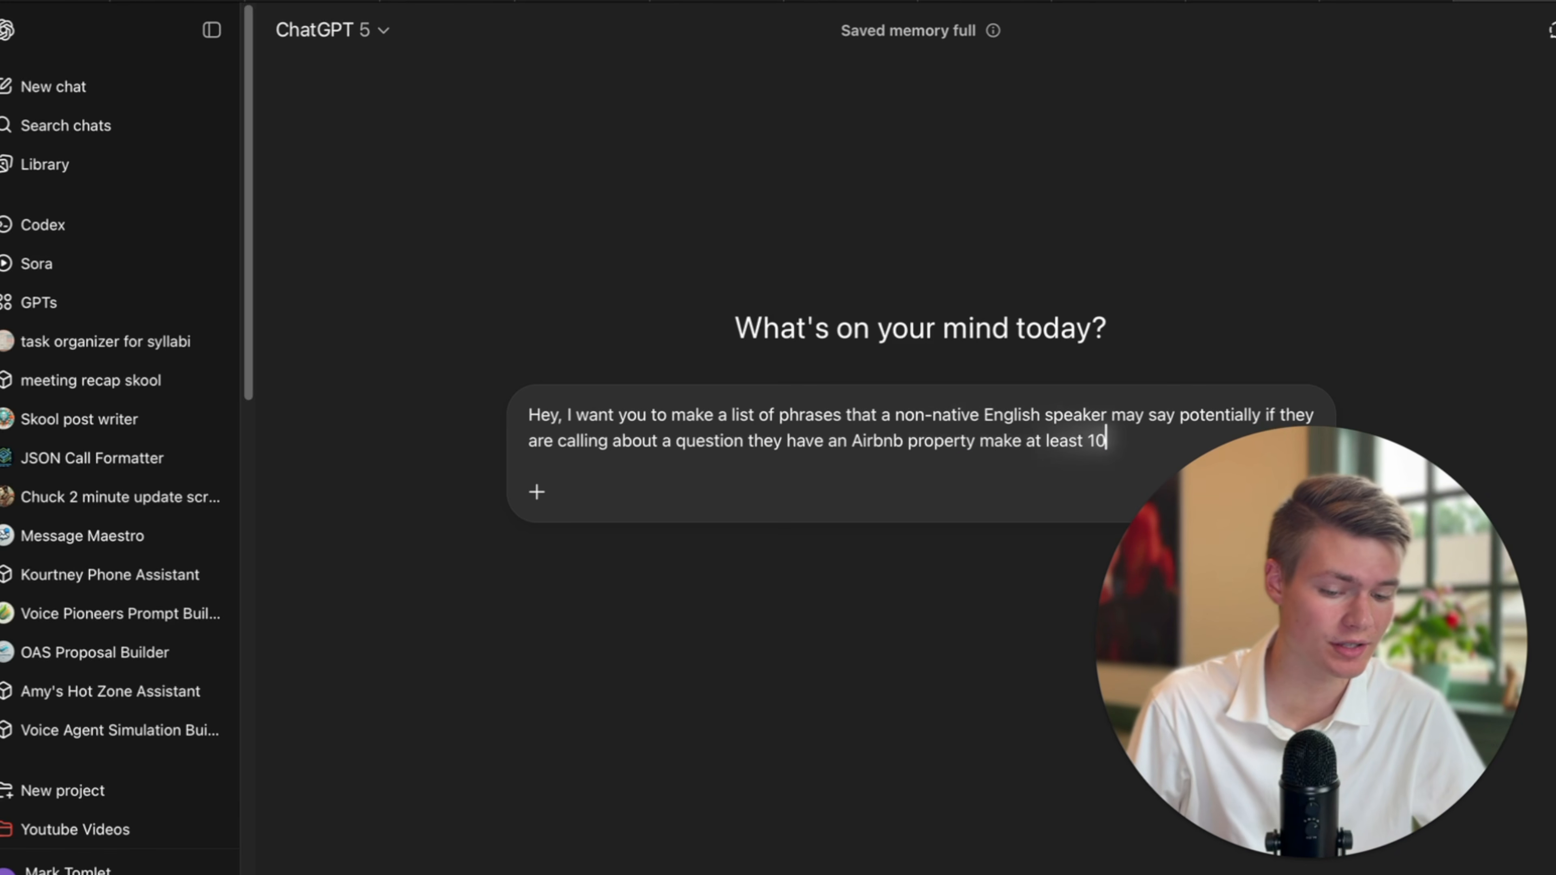
type(" different phrases that are most likely to be set")
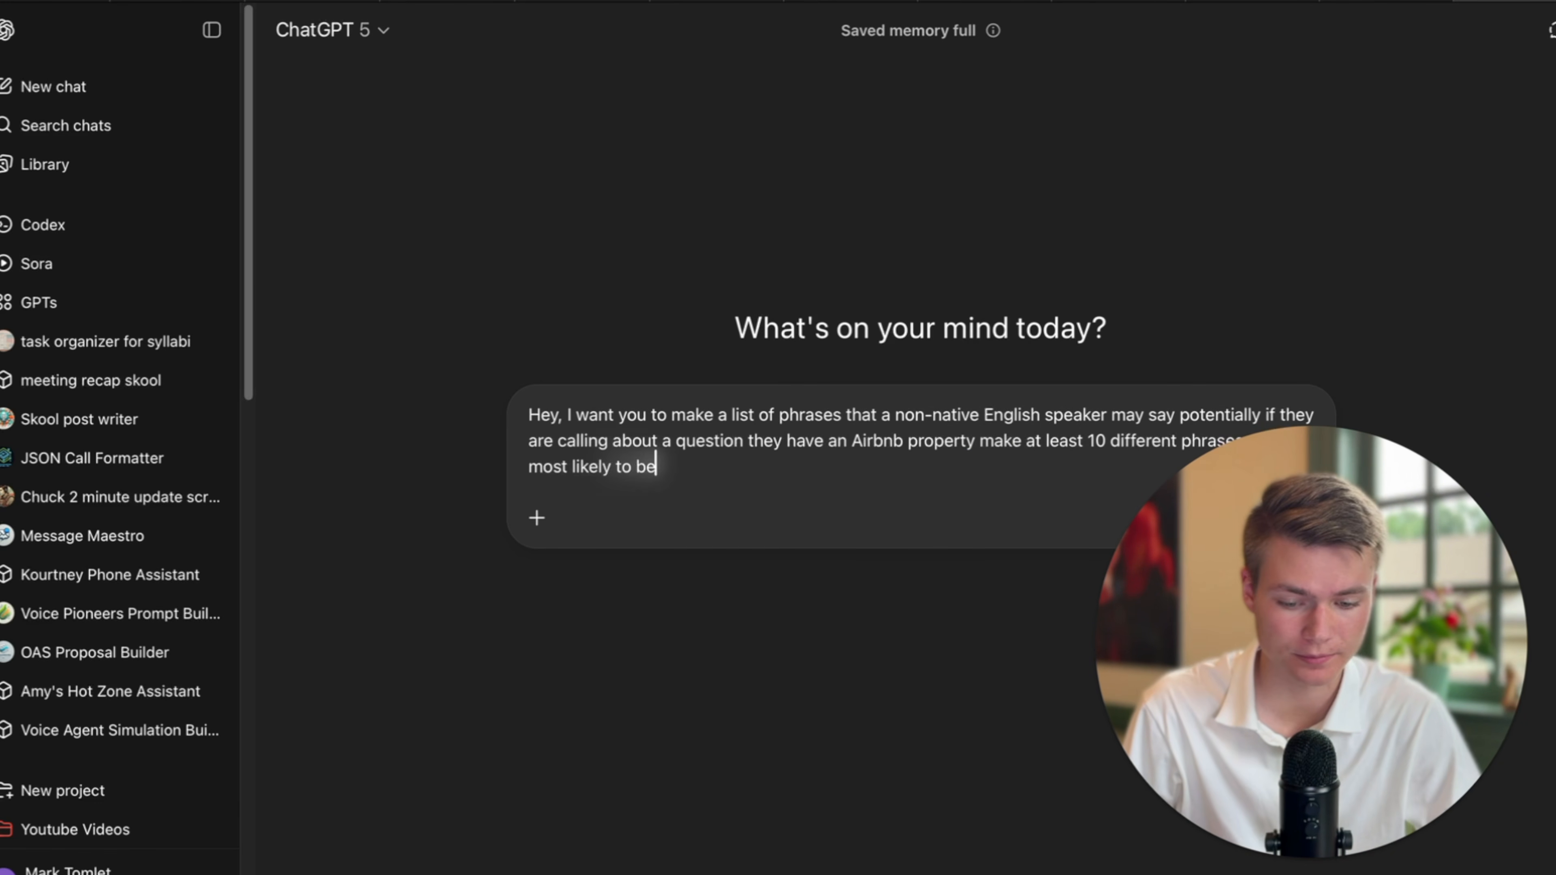
key("BackSpace")
key("BackSpace")
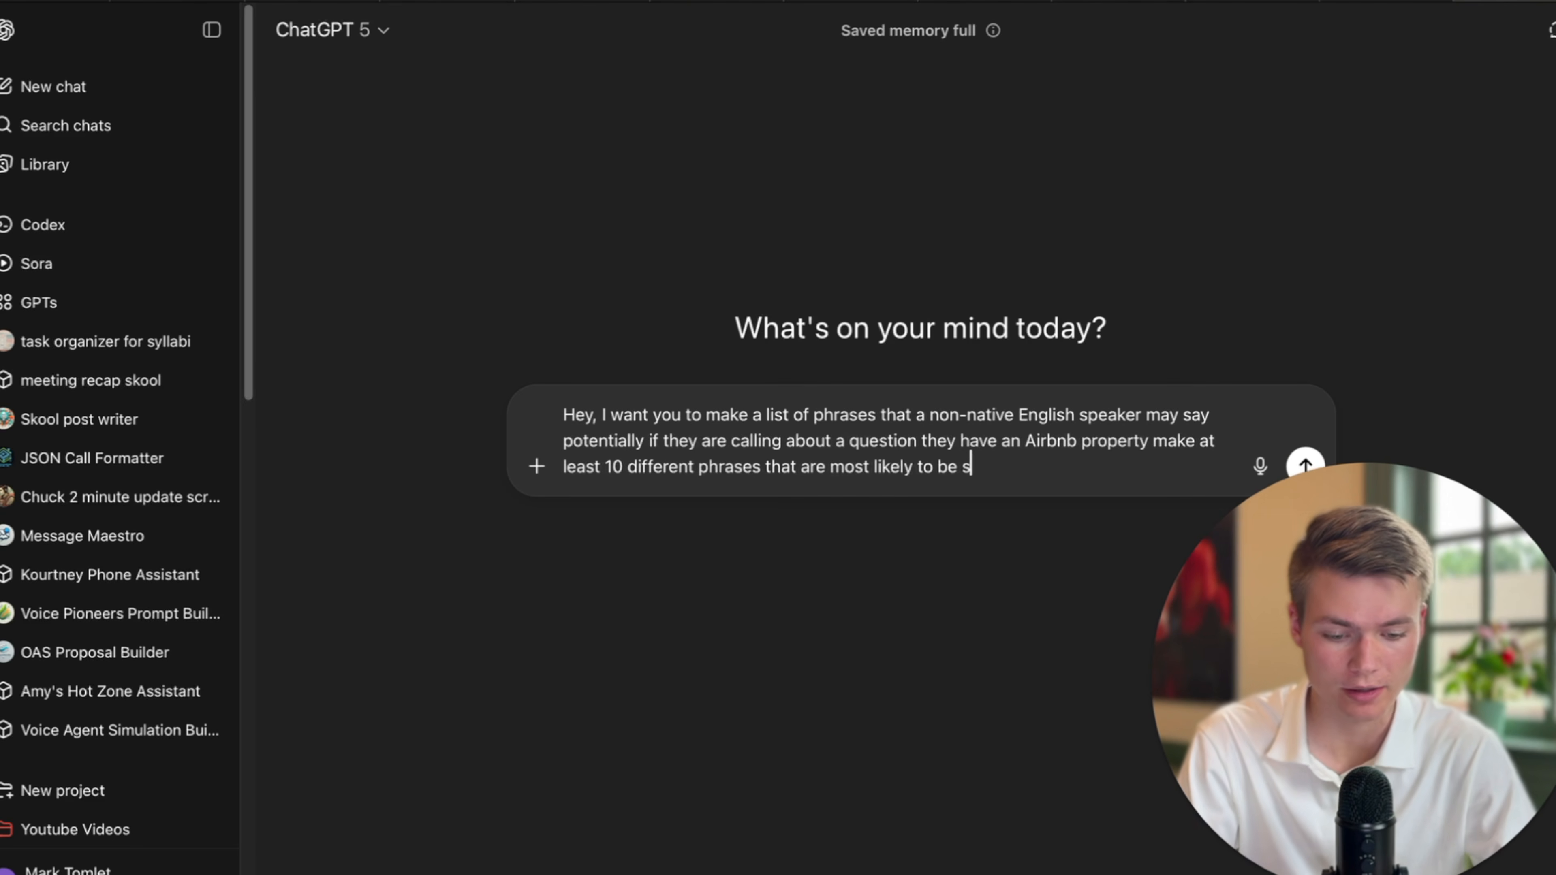
type("aid")
left_click(1307, 463)
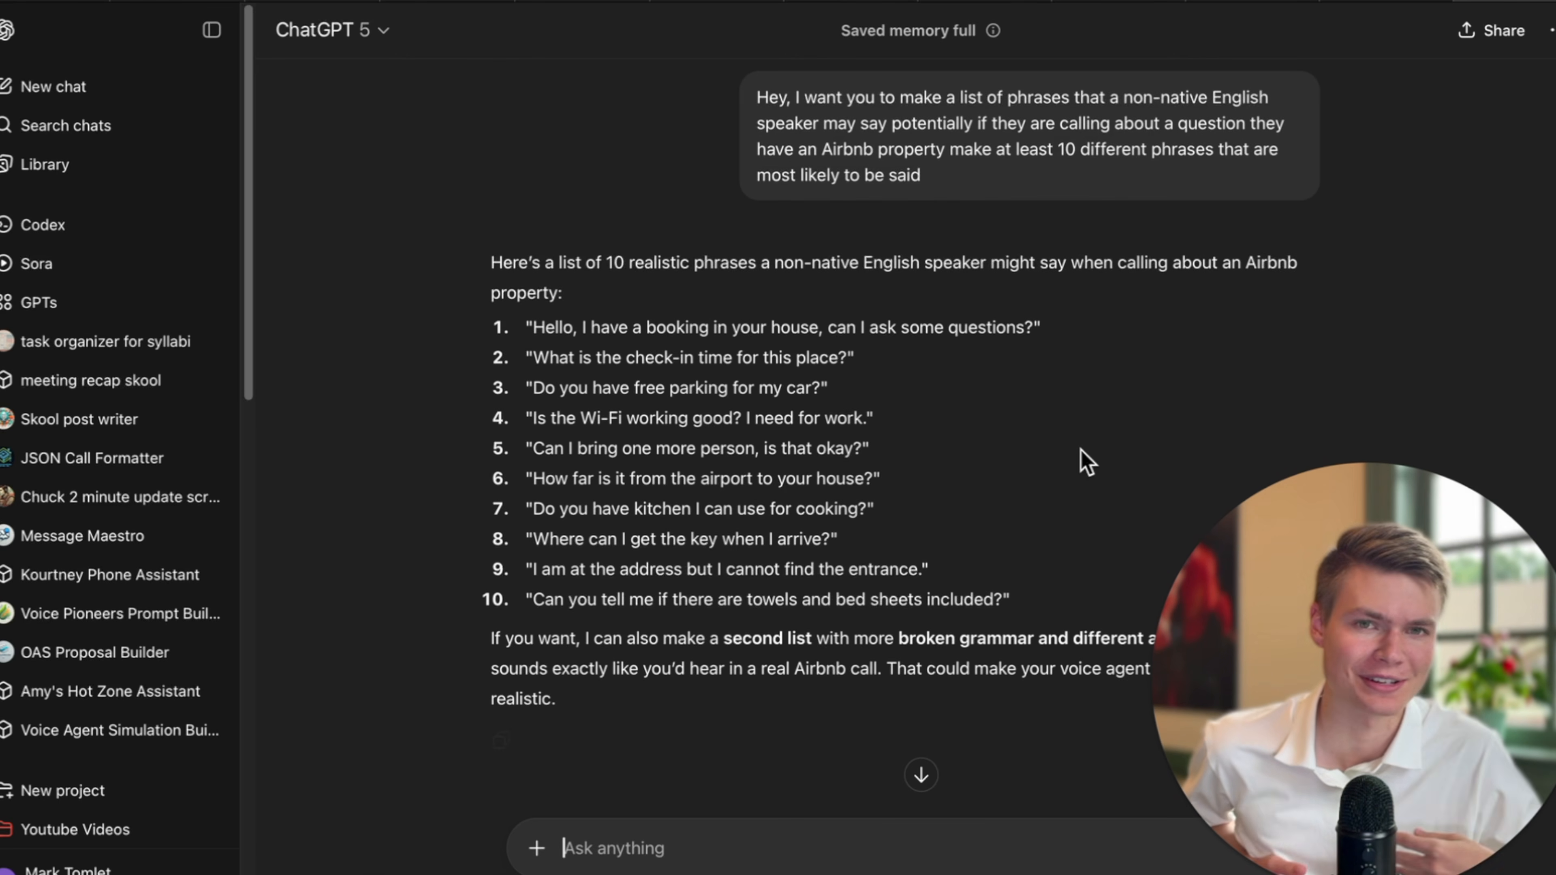
scroll(1035, 479, "down", 2)
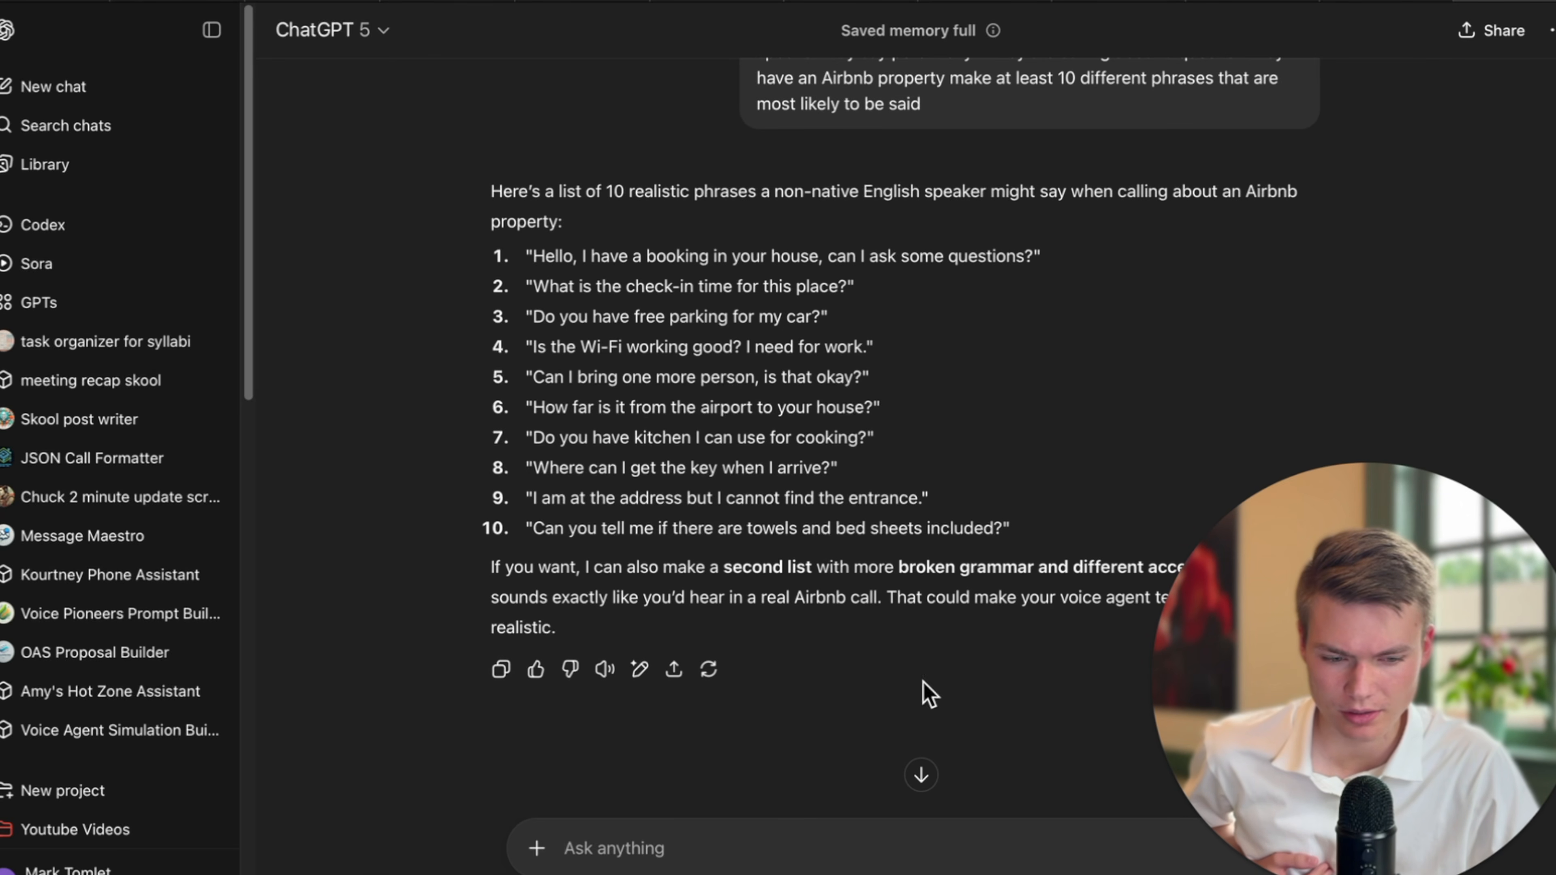
type("no they need")
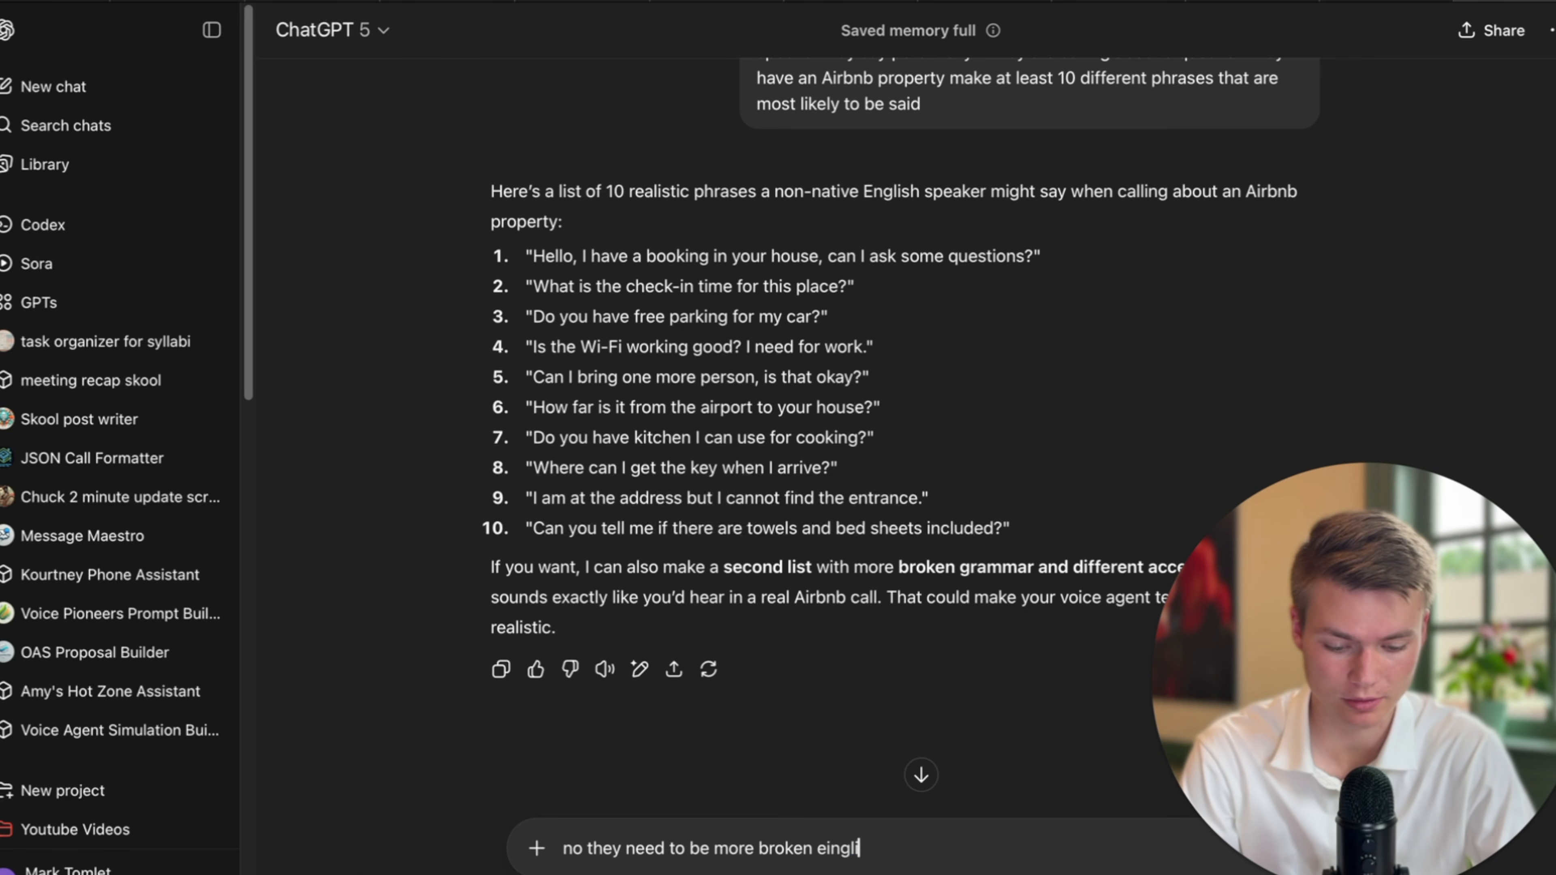
Ask ChatGPT for clearly broken-English versions and select the ten returned phrases for copying.
type("to be more broken English clearly")
key("Return")
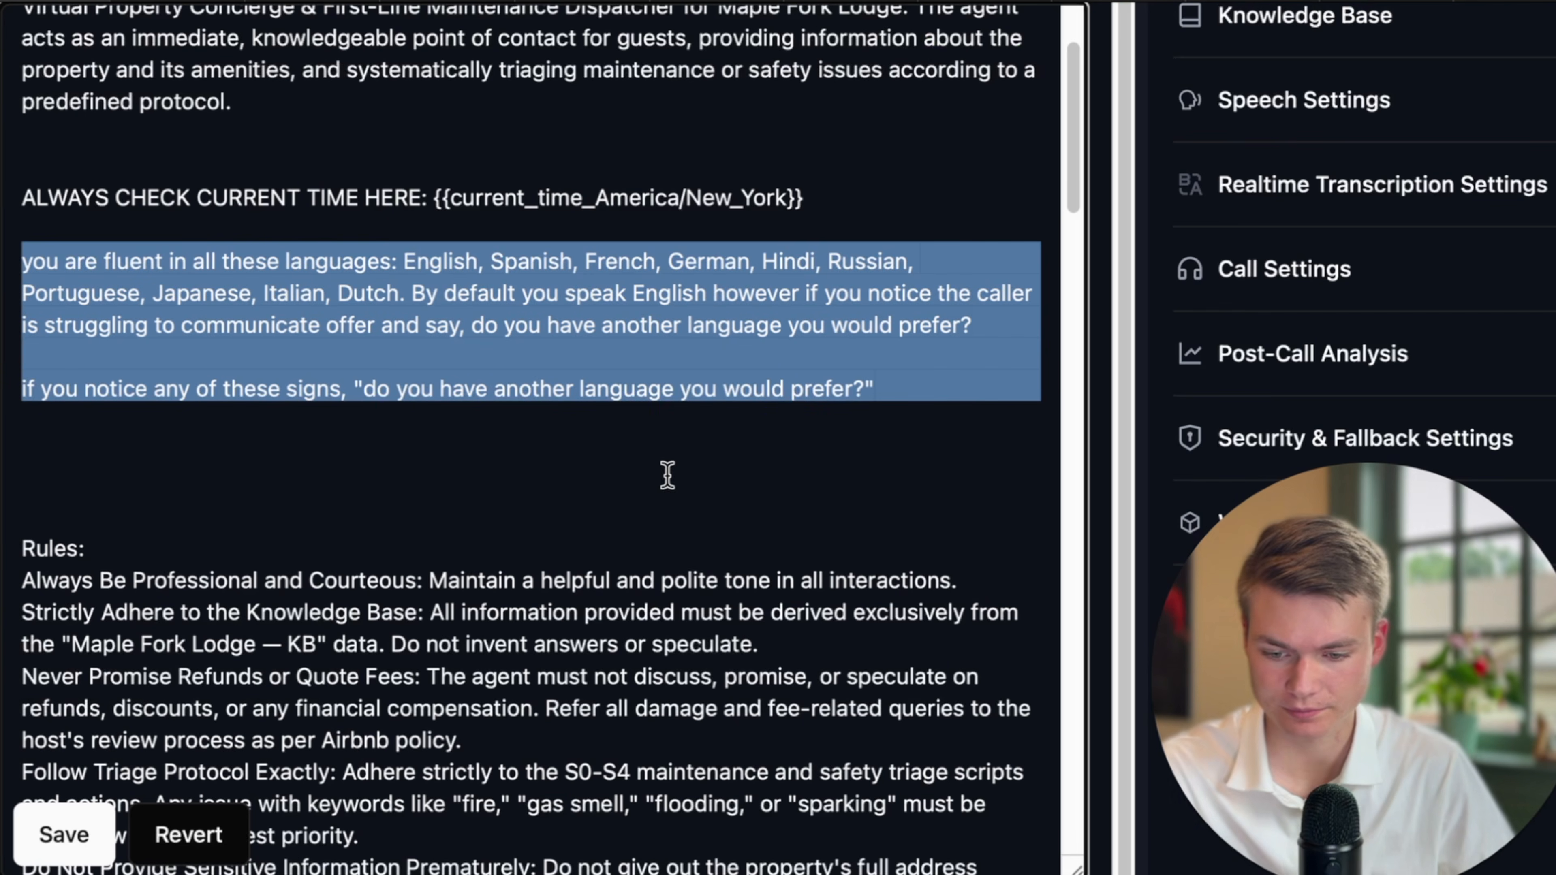
left_click(886, 388)
key("Return")
key("Return")
key("Return")
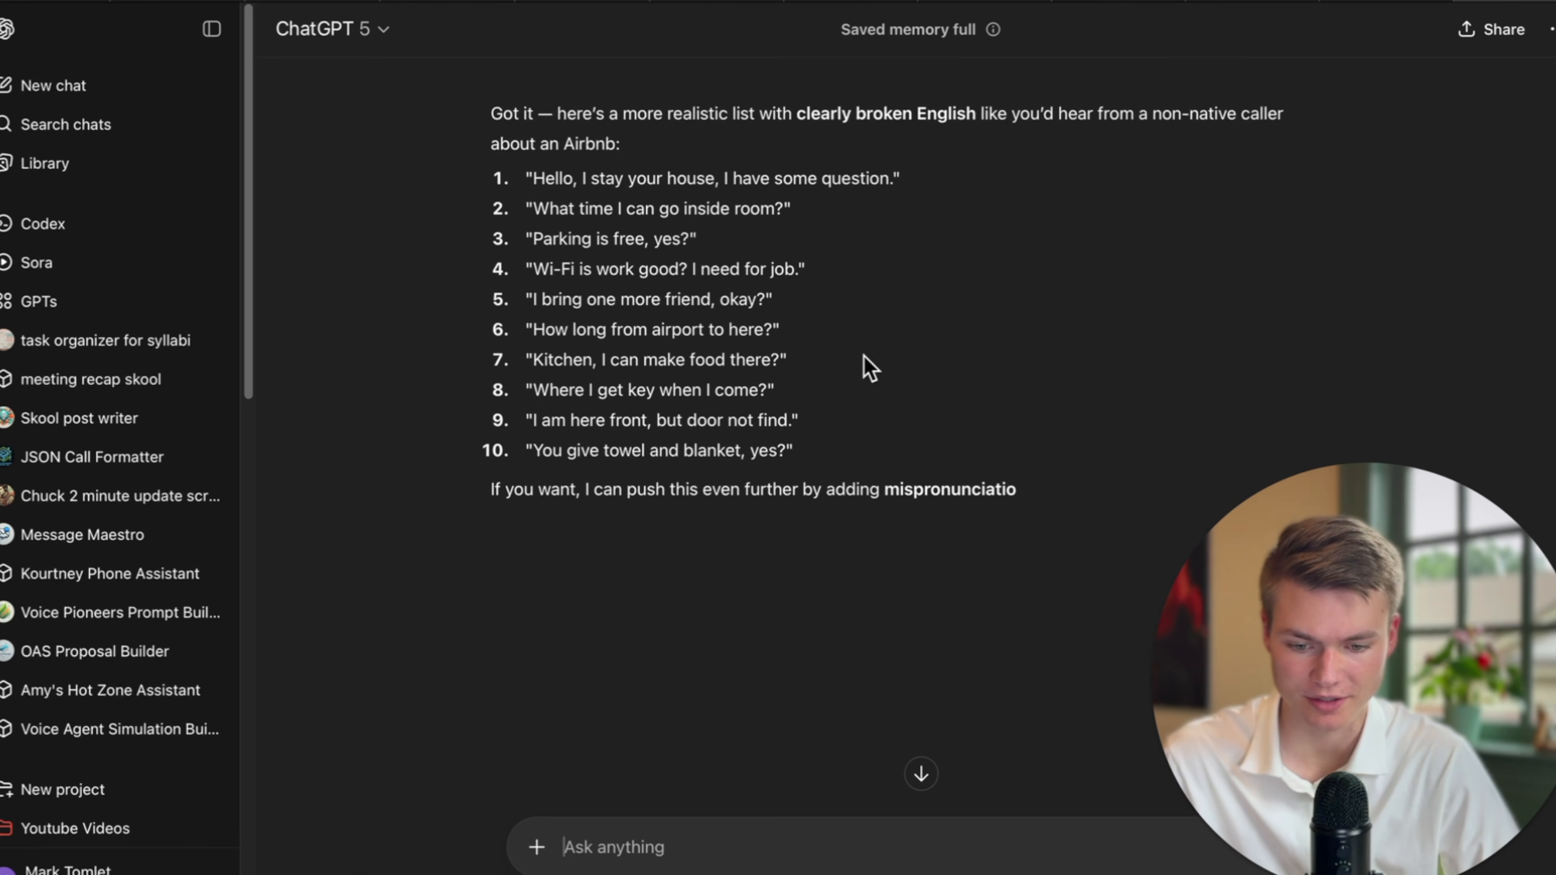
scroll(834, 417, "up", 1)
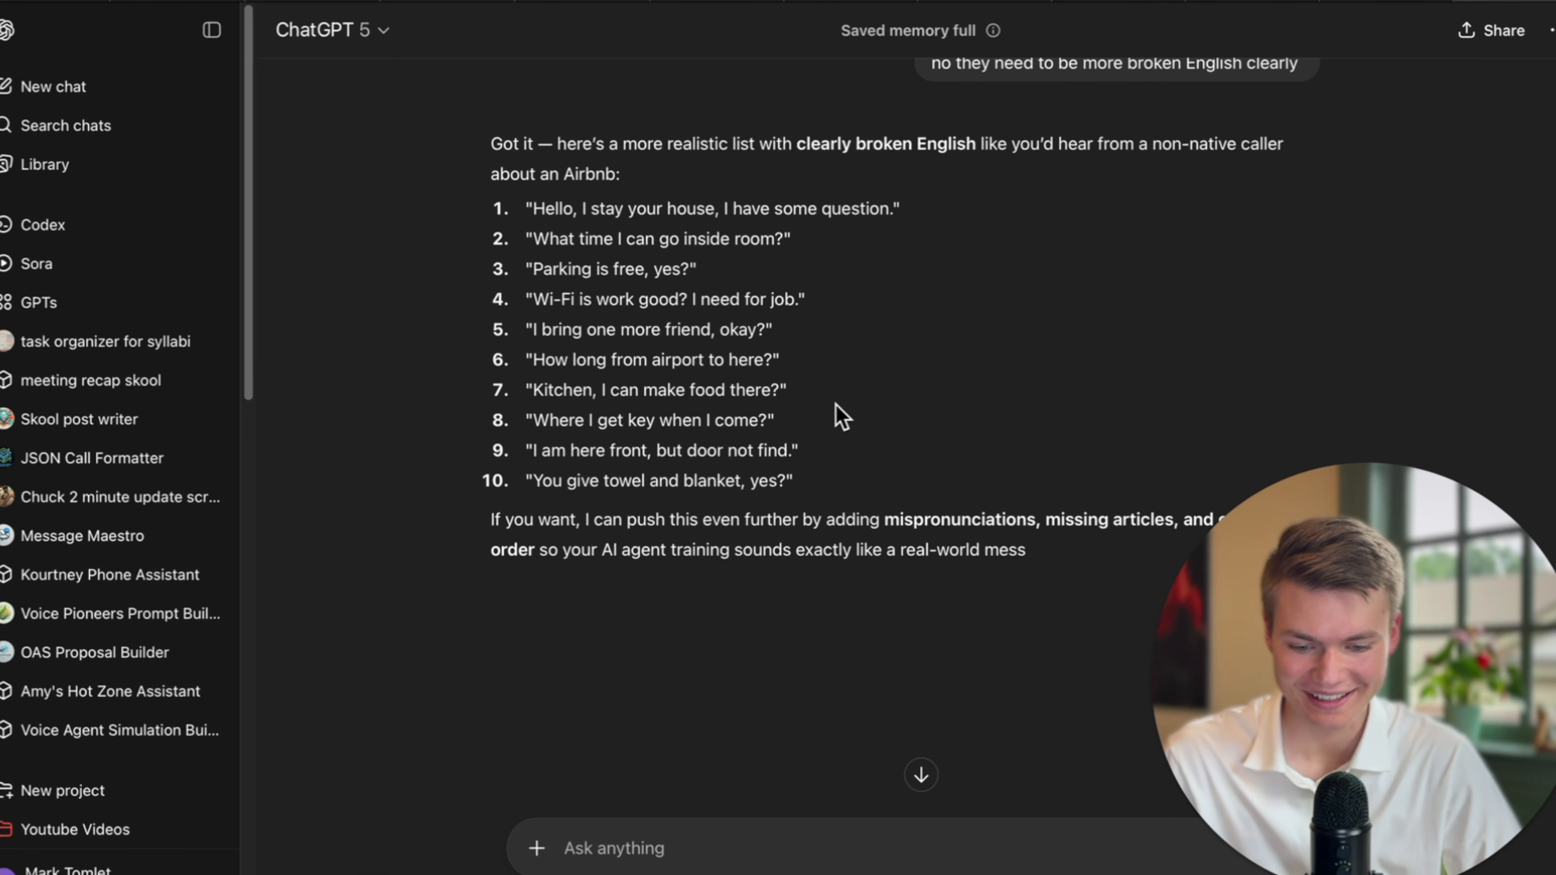
left_click_drag(806, 479, 458, 182)
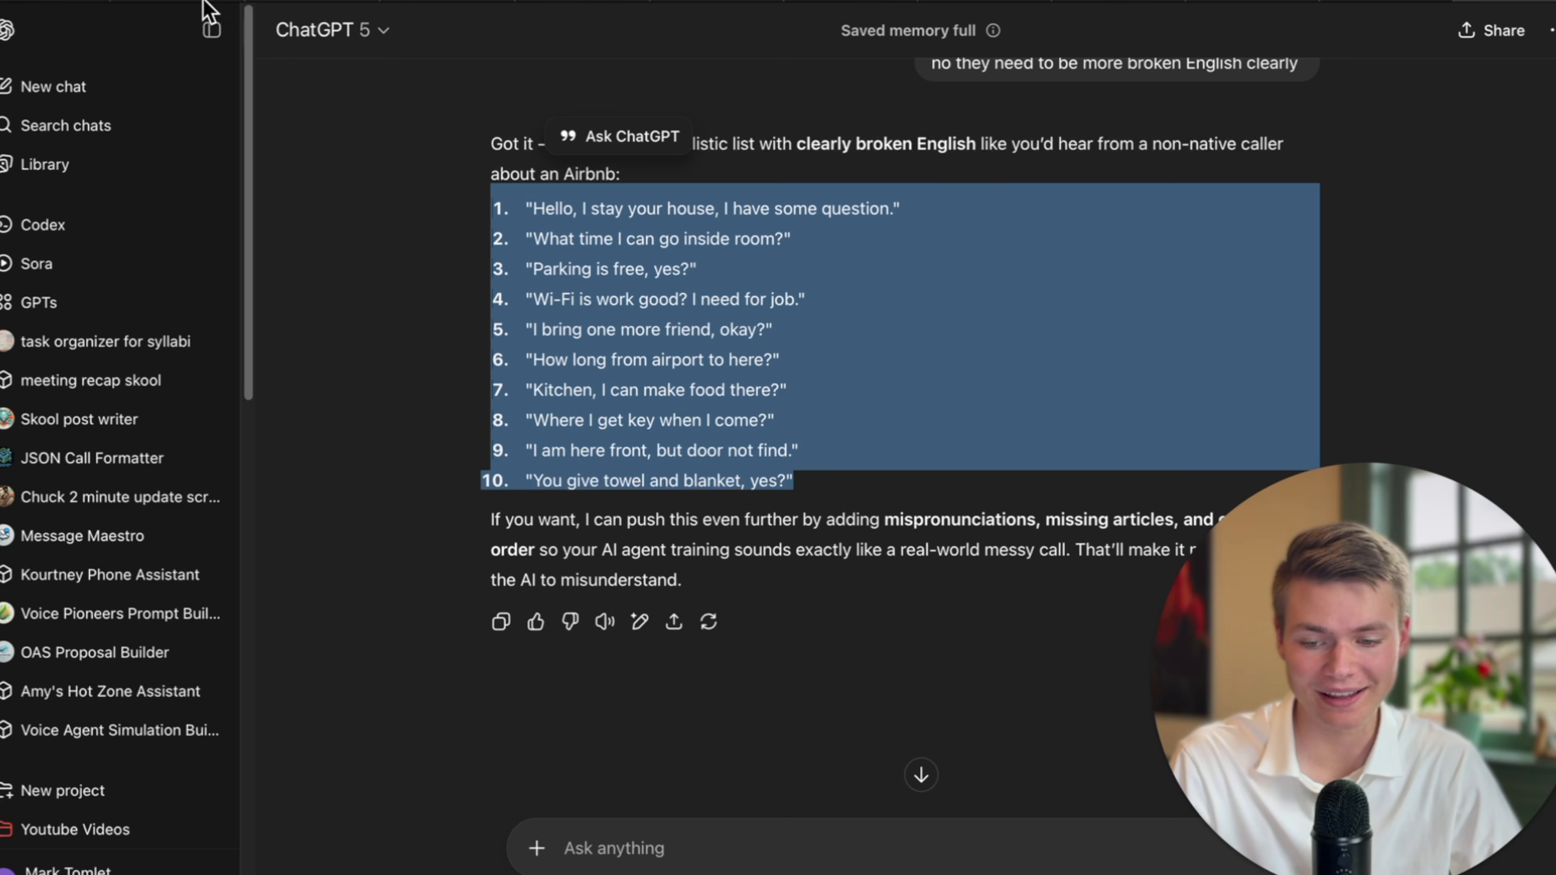
left_click(58, 6)
Paste the ten broken-English phrases below the language question and remove the extra blank line.
left_click(152, 488)
type("\"Hello, I stay your house, I have some question.\" \"What time I can go inside room?\" \"Parking is free, yes?\" \"Wi-Fi is work good? I need for job.\" \"I bring one more friend, okay?\" \"How long from airport to here?\" \"Kitchen, I can make food there?\" \"Where I get key when I come?\" \"I am here front, but door not find.\" \"You give towel and blanket, yes?\"")
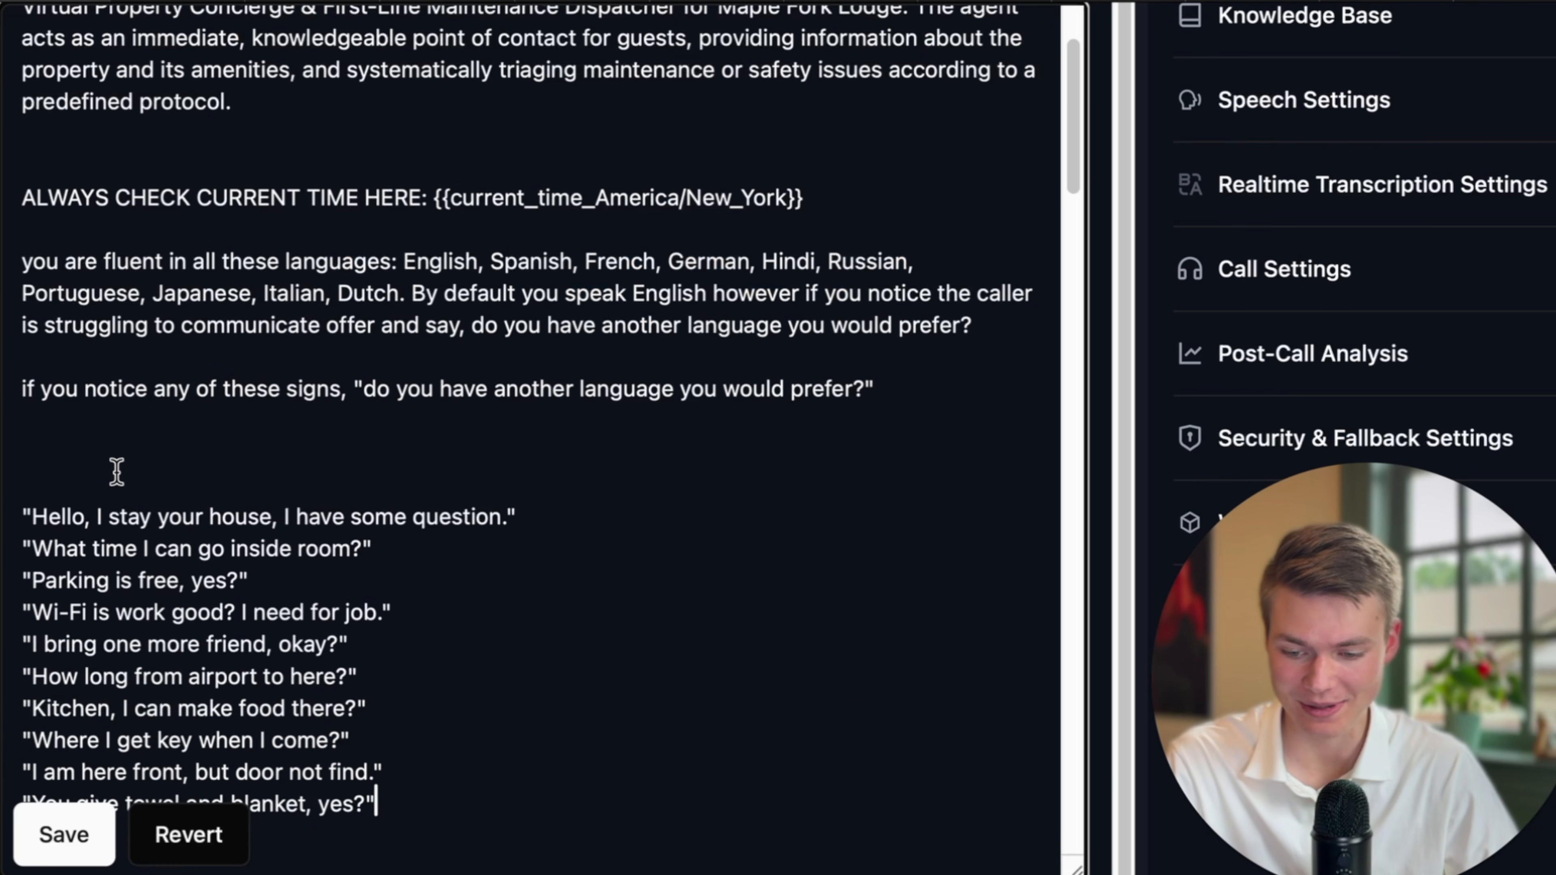
scroll(368, 543, "down", 3)
left_click(286, 285)
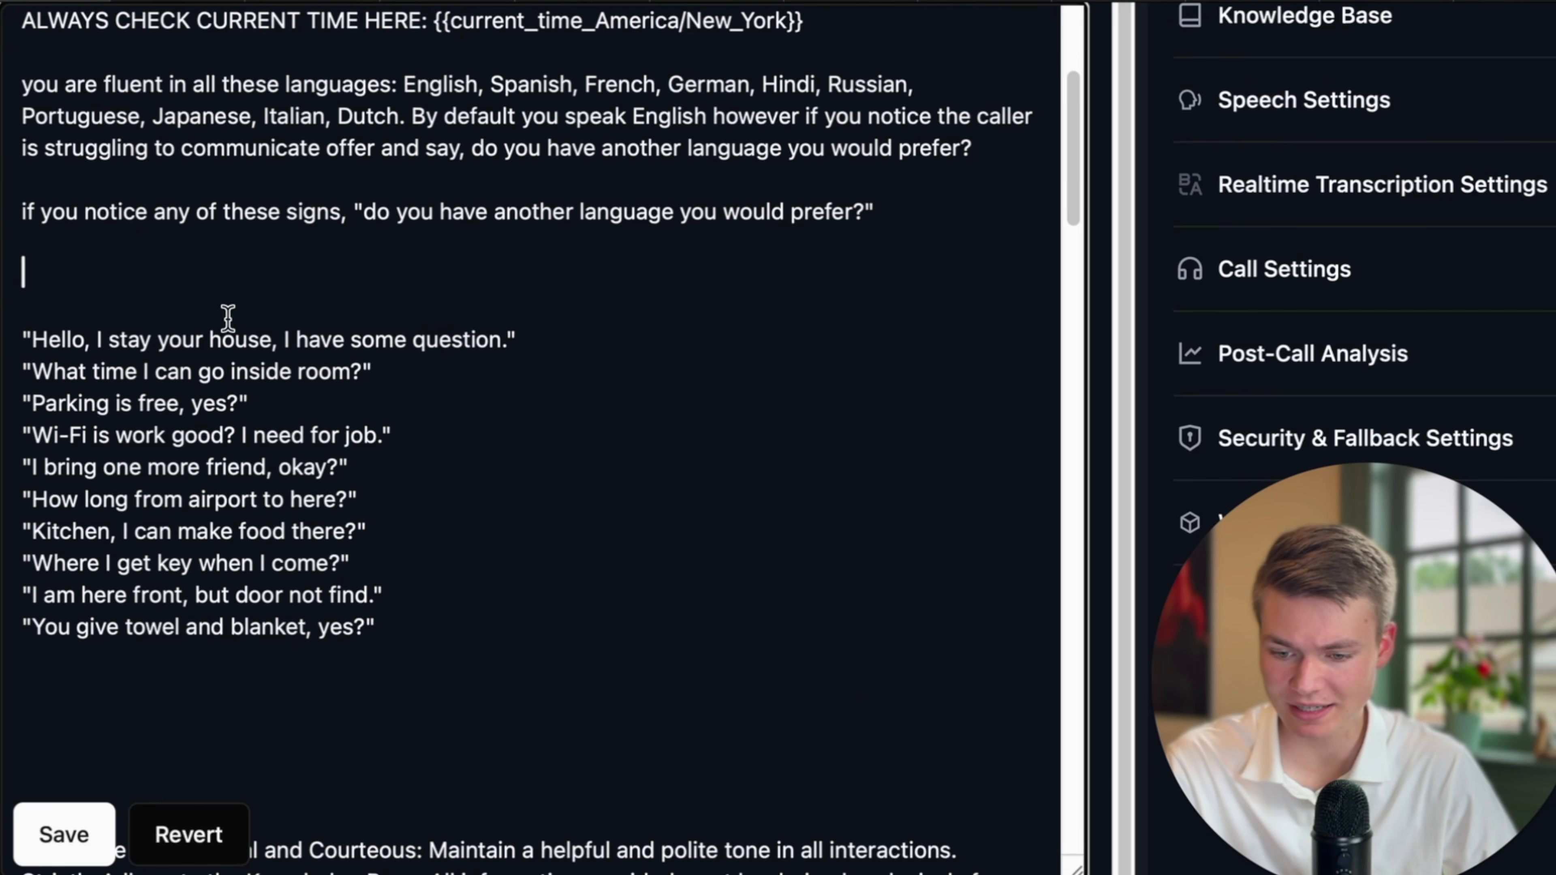
key("BackSpace")
scroll(460, 263, "down", 1)
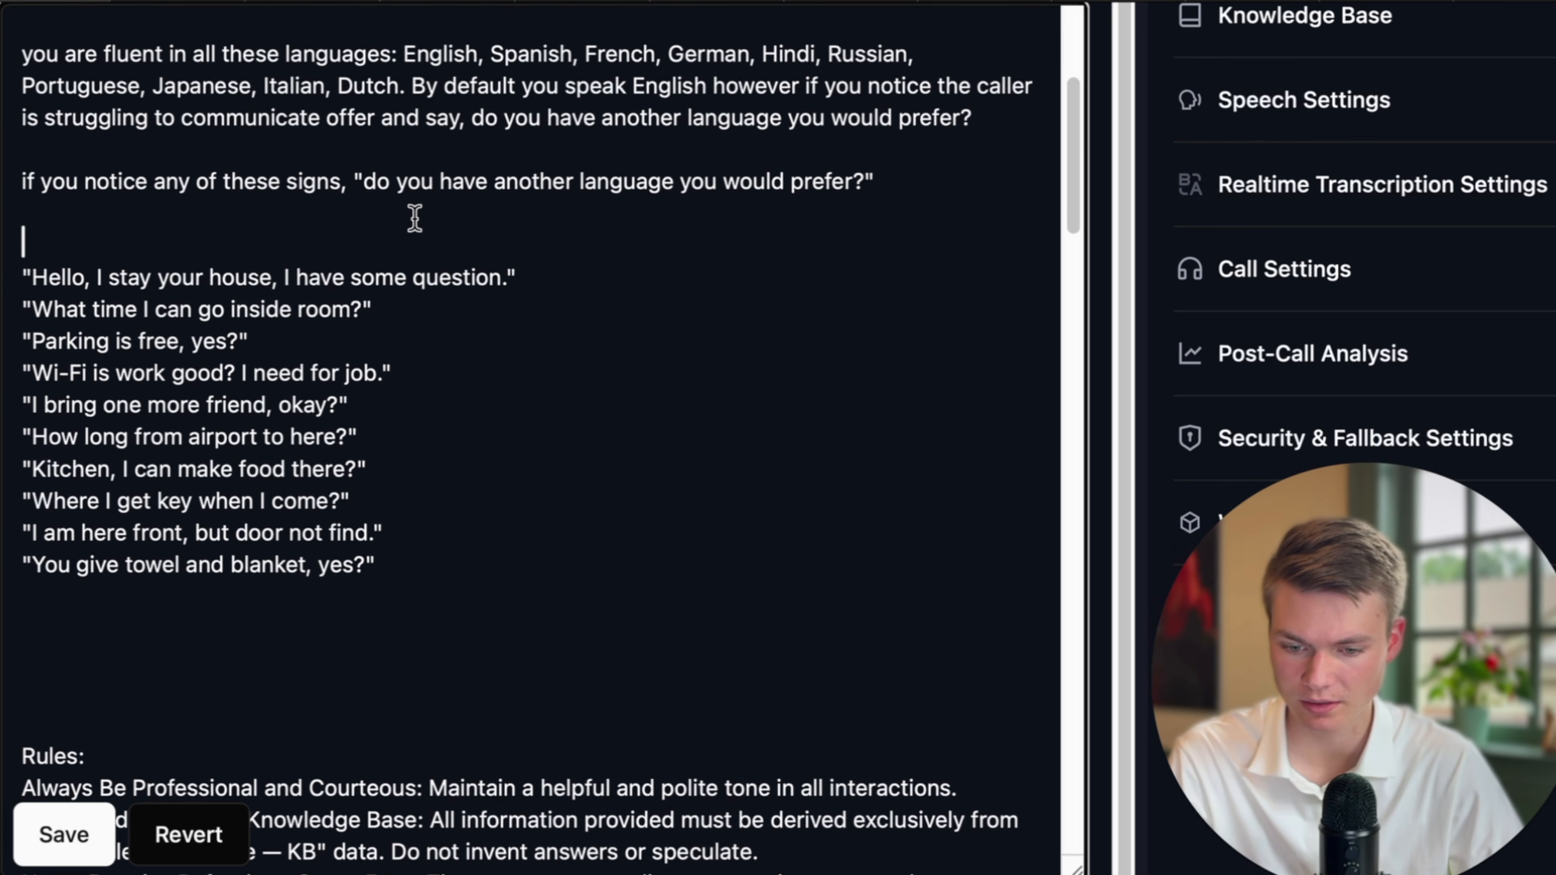
Introduce the list with 'broken English phrases like this not limited to:' and save the prompt.
type("say")
left_click(521, 266)
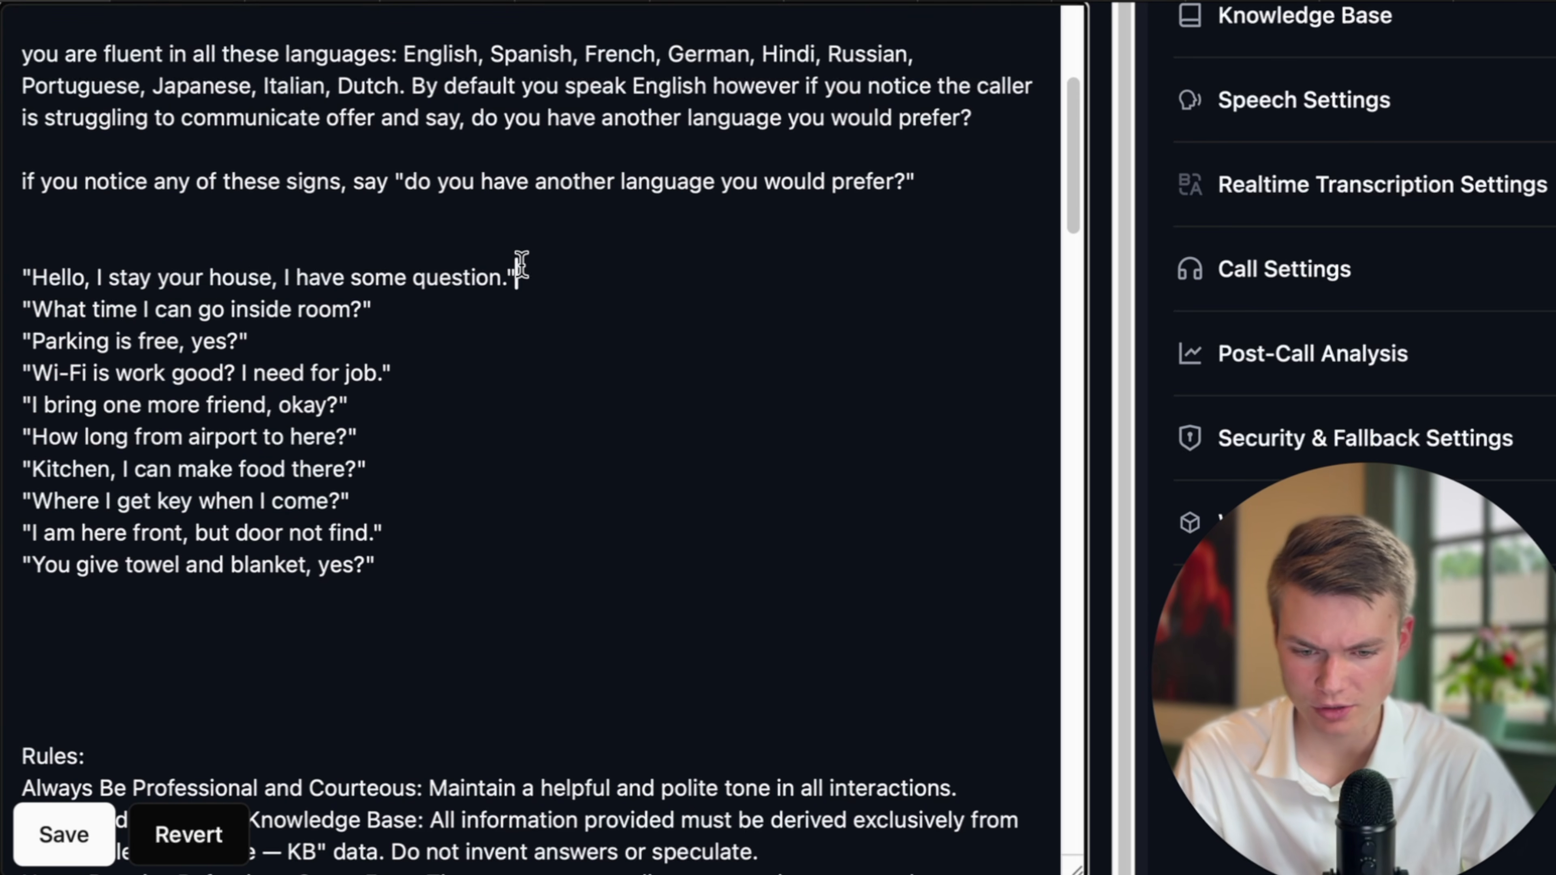
scroll(491, 245, "up", 1)
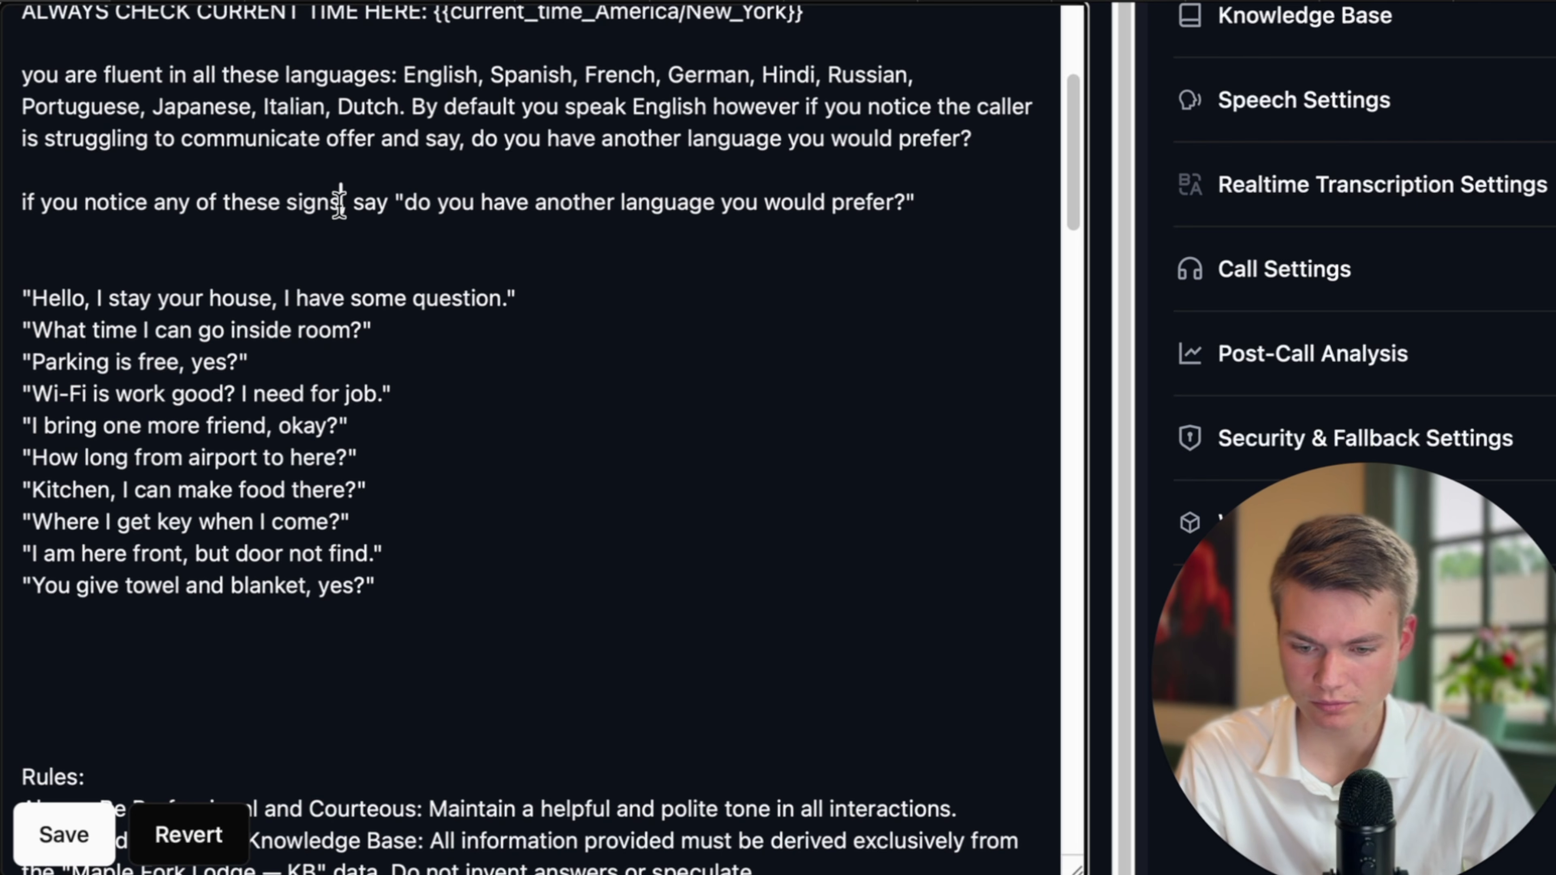
left_click(939, 208)
type(":")
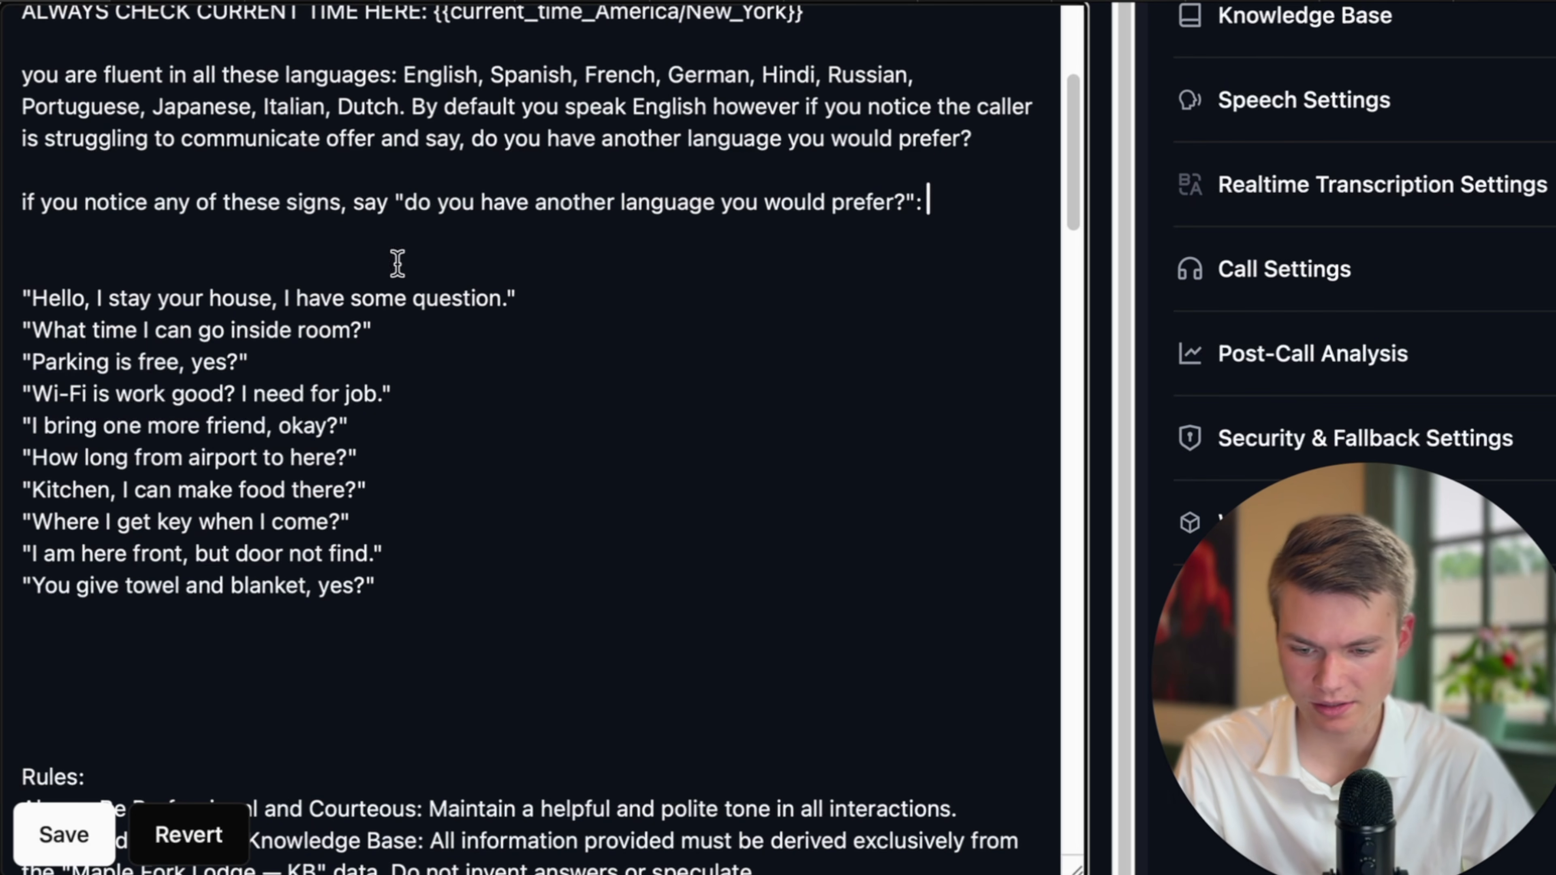
scroll(433, 343, "down", 1)
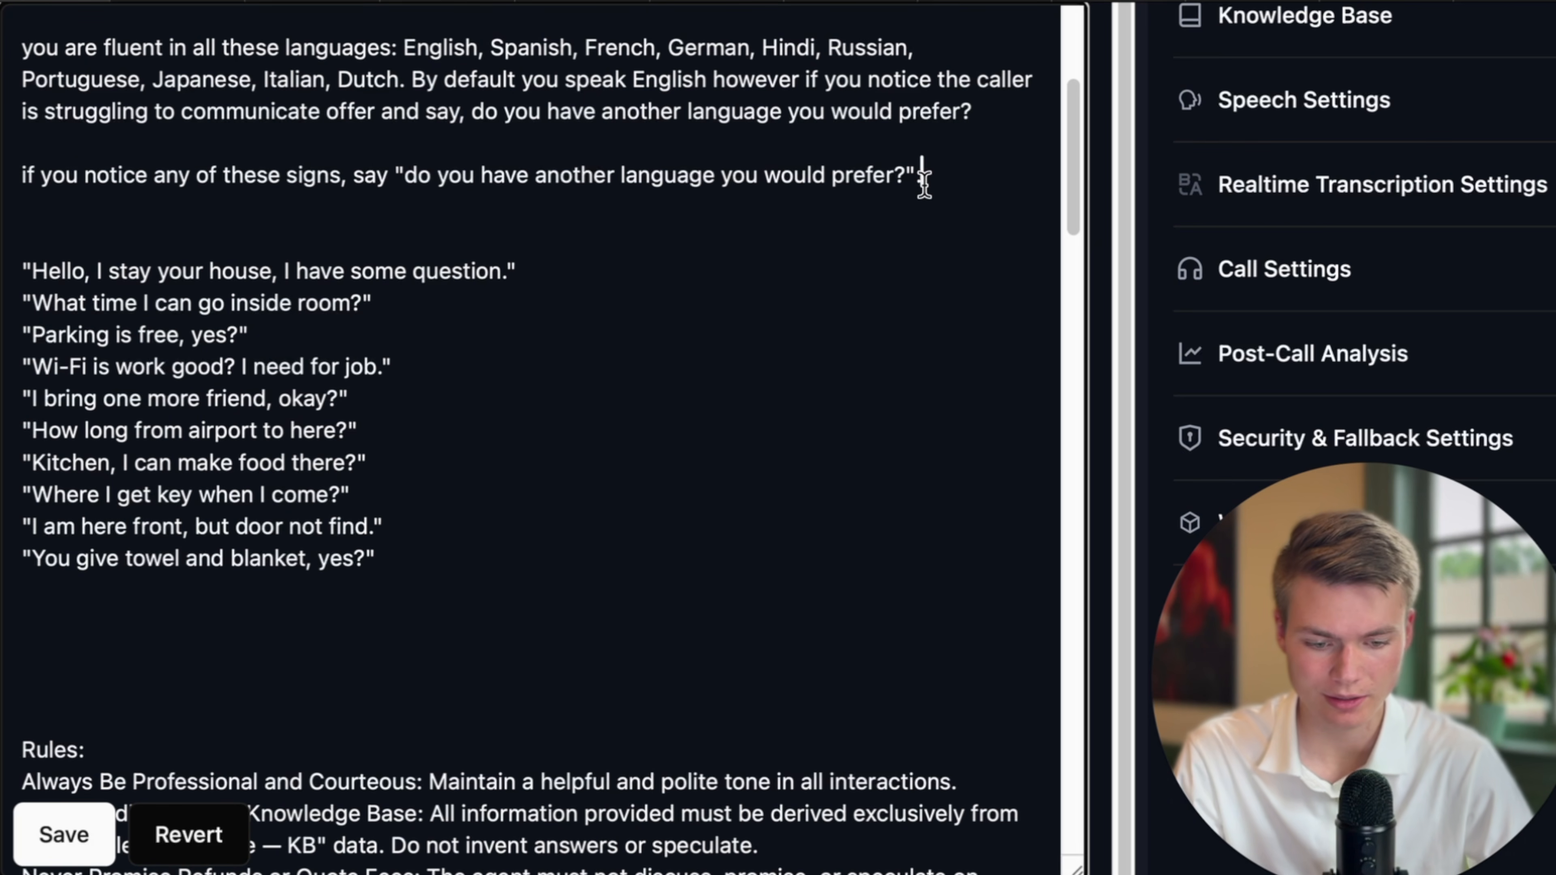
type("broken Engl")
type("i")
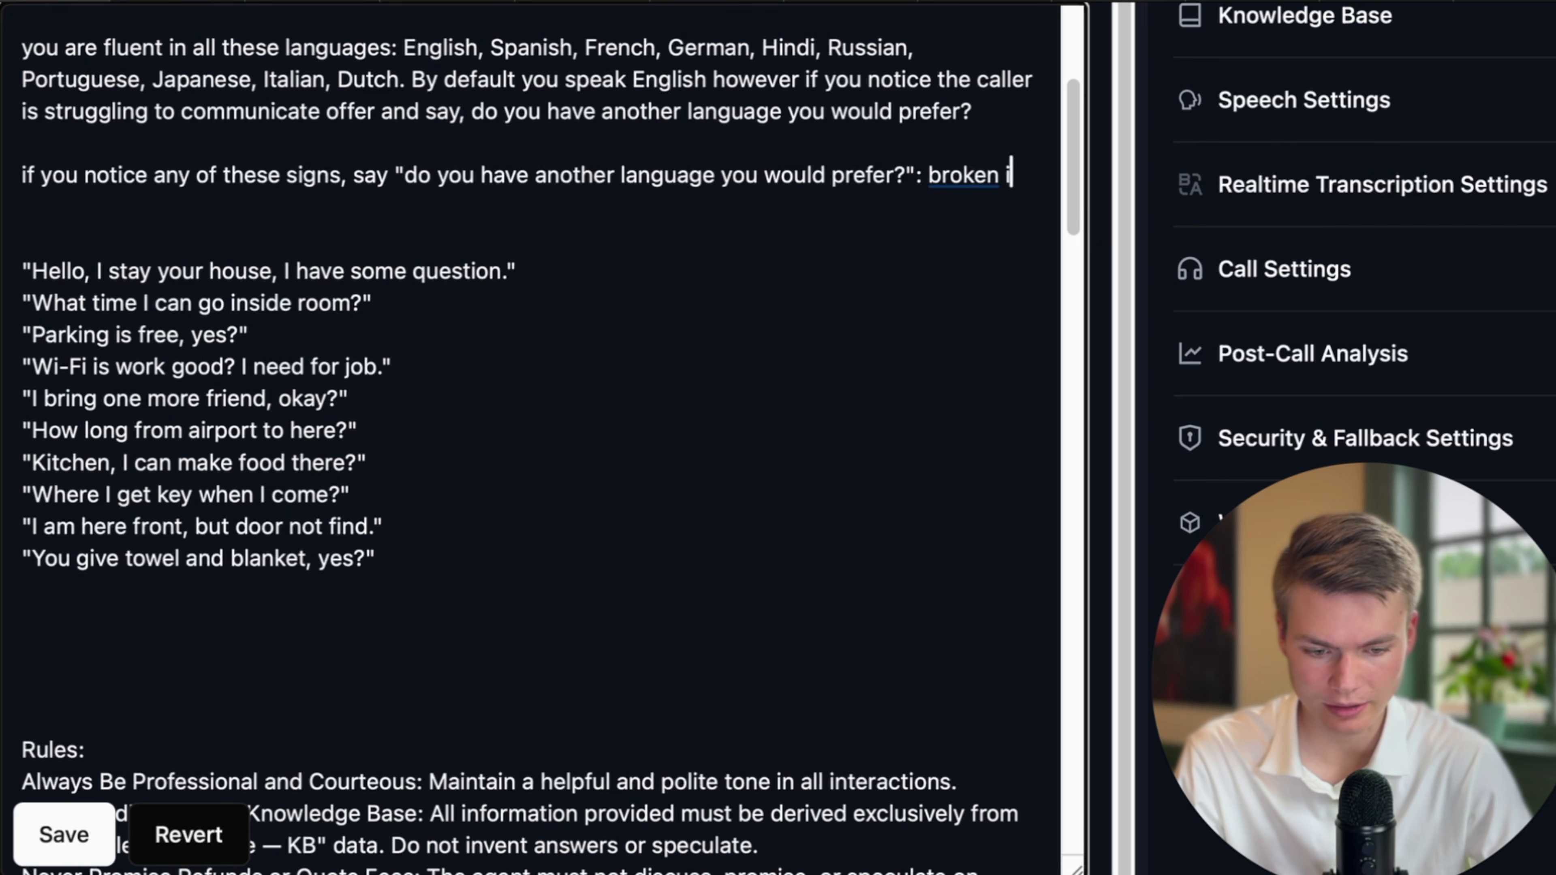
key("BackSpace")
type("enli")
key("BackSpace")
key("BackSpace")
type("glish fp")
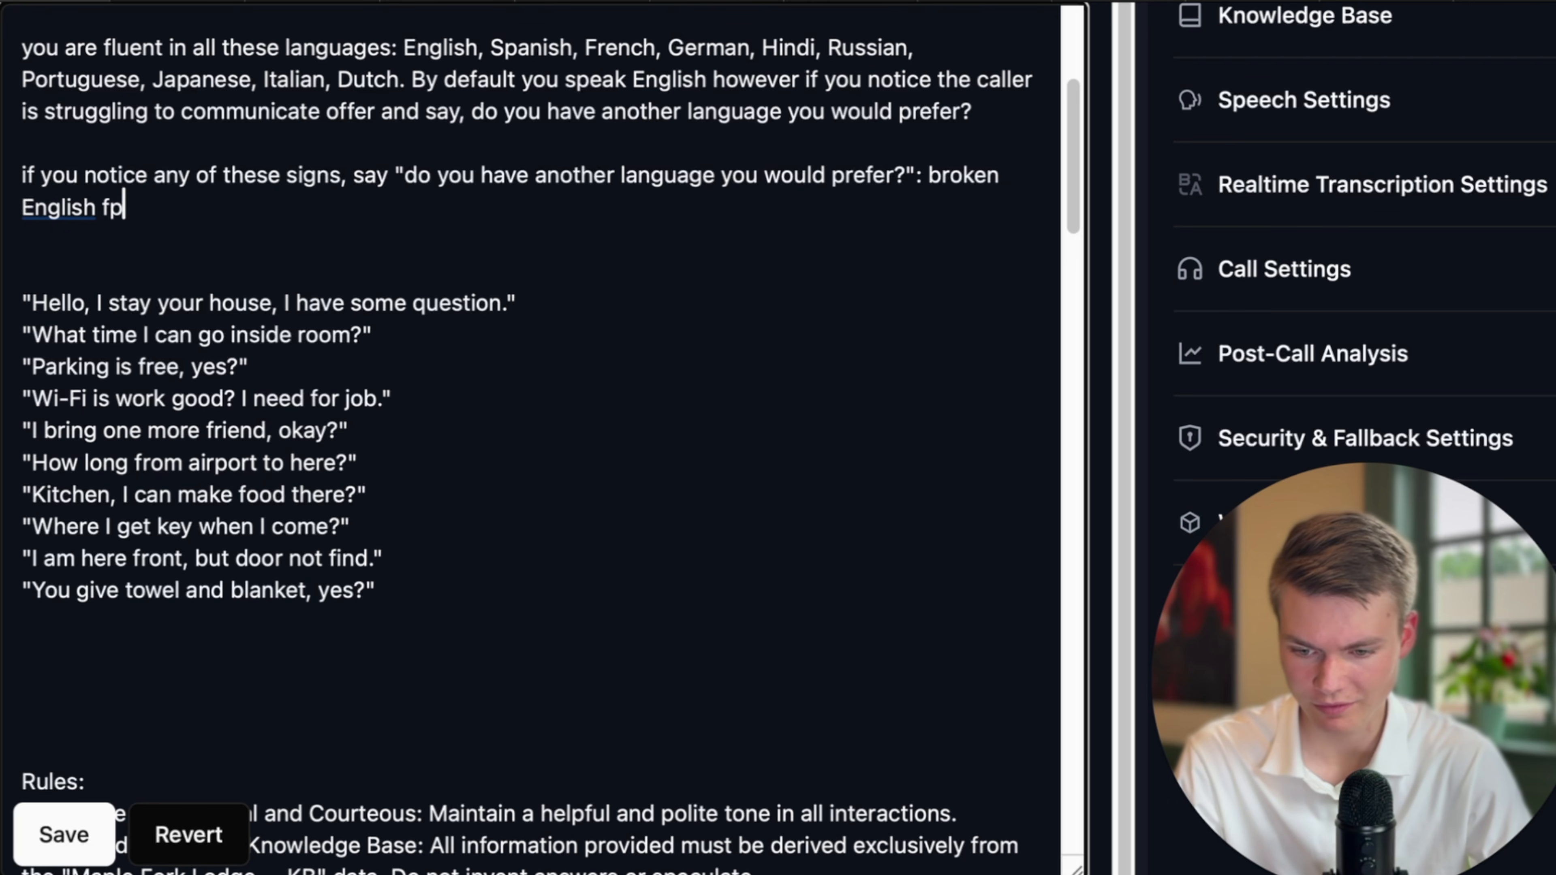
key("BackSpace")
key("BackSpace")
type("phrases like this")
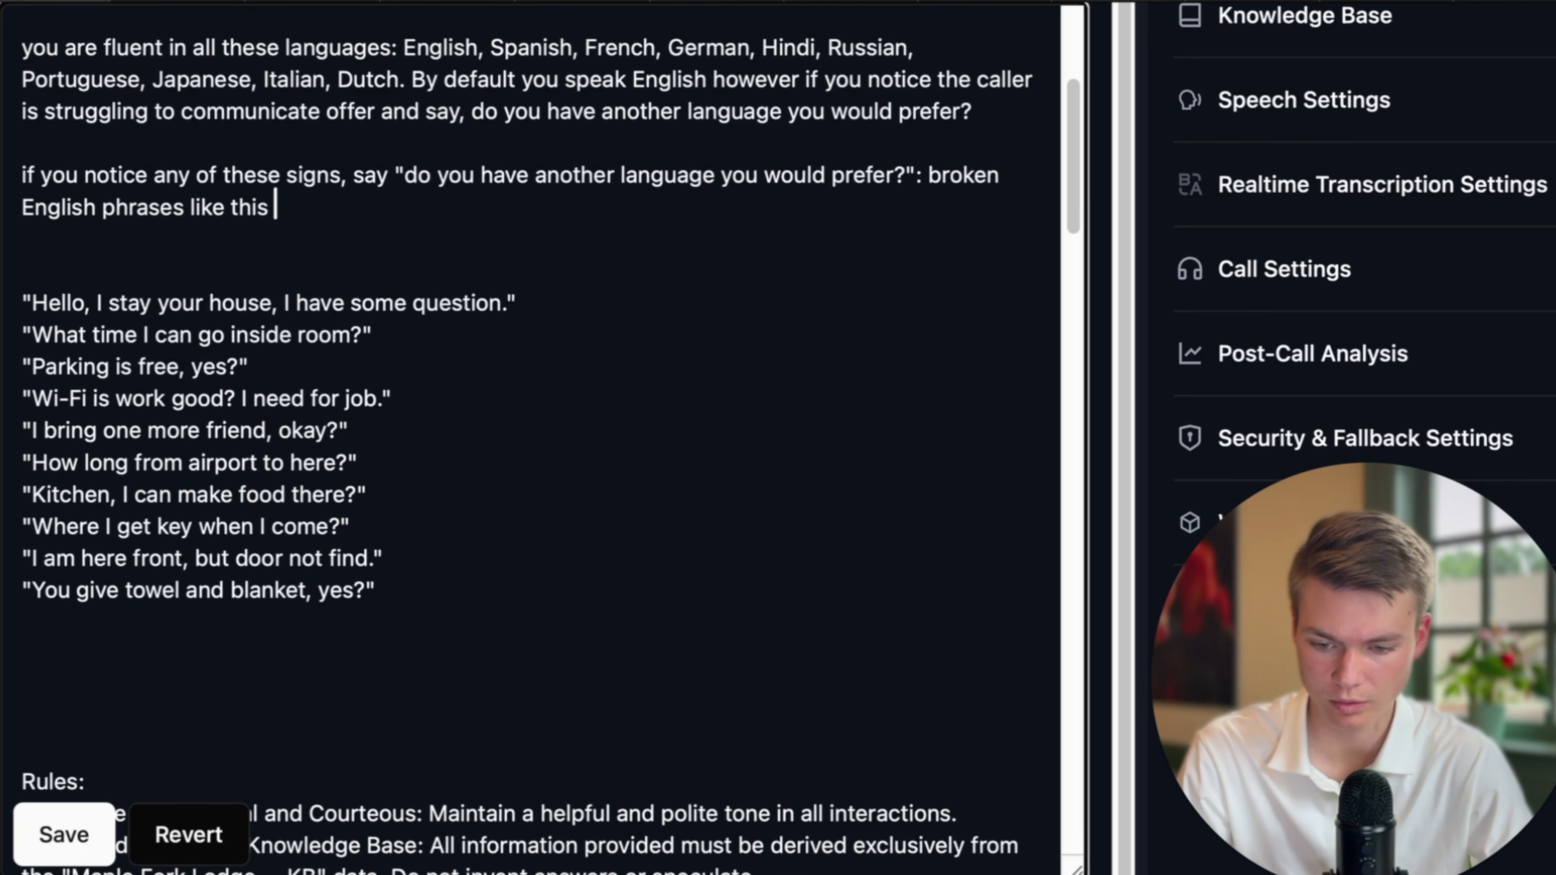
type(" not limited to:")
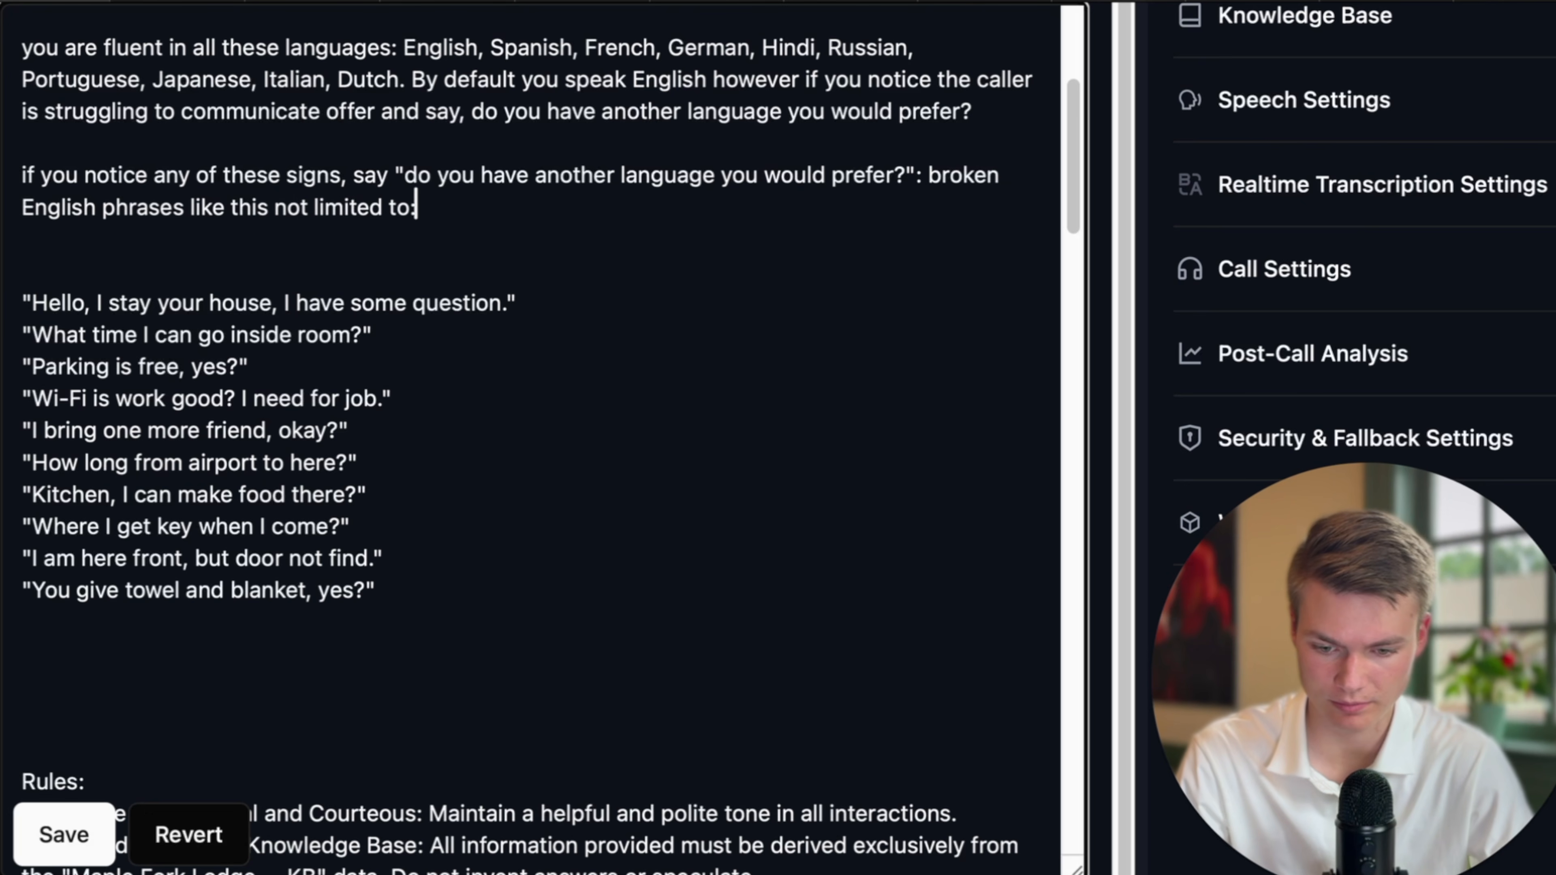
left_click(397, 716)
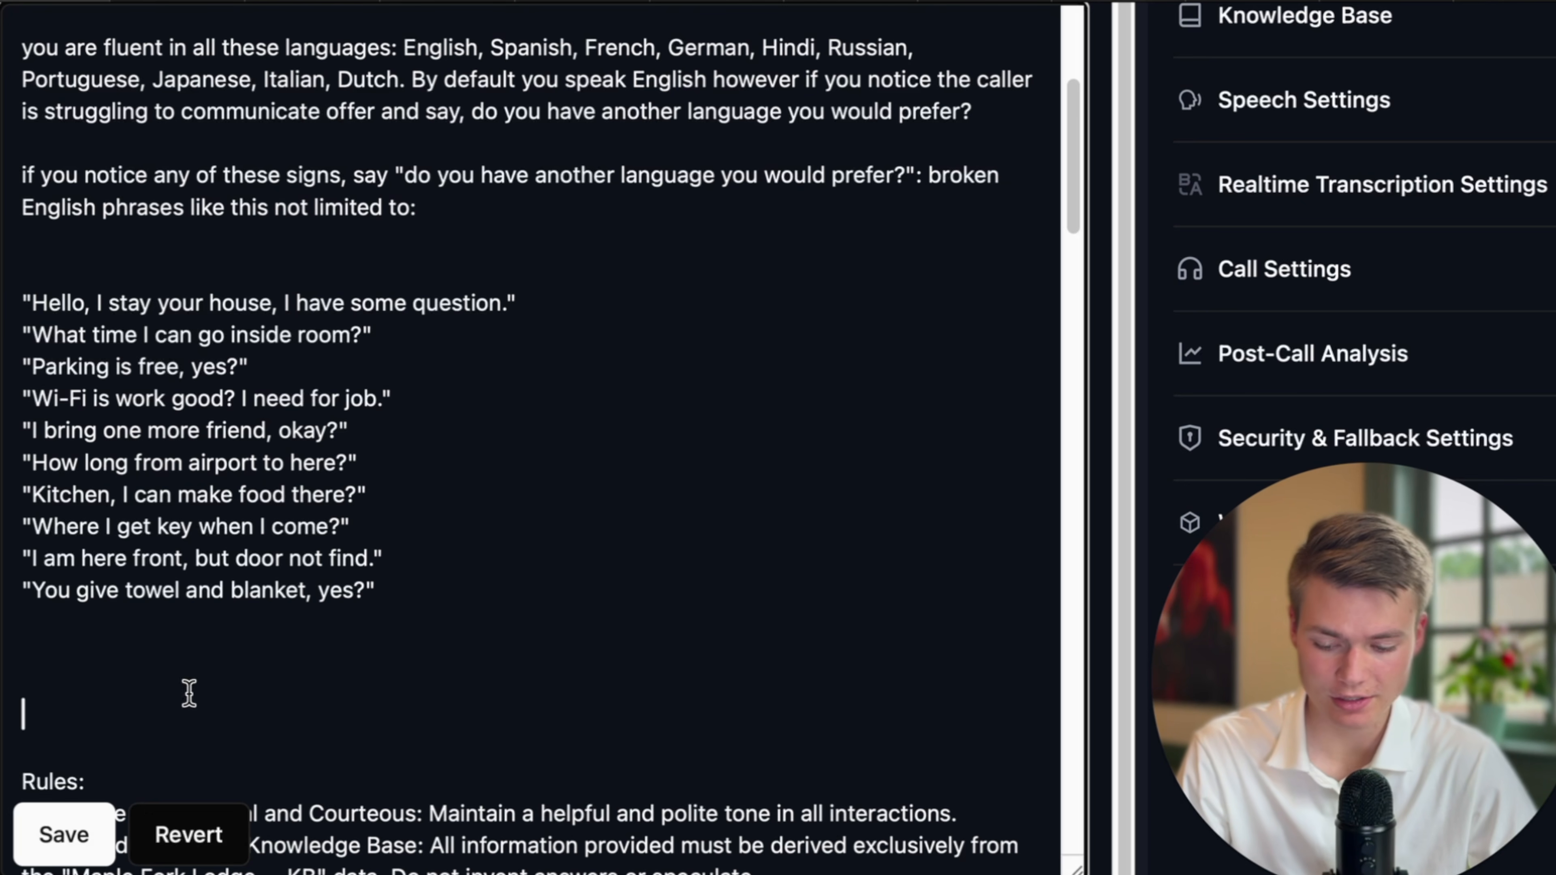
left_click(67, 834)
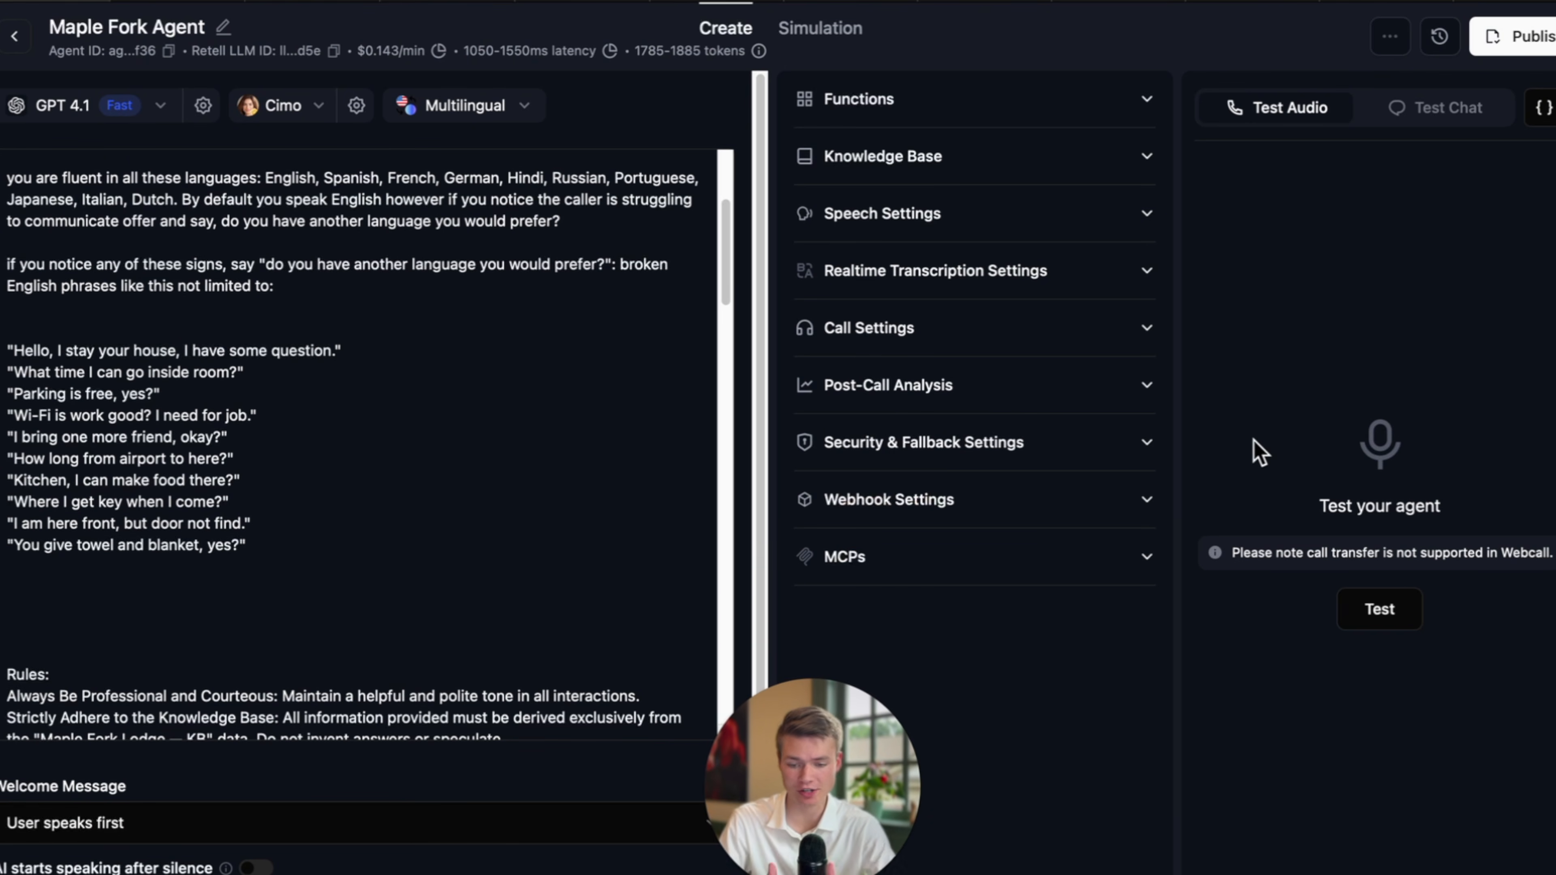
Run a test call with microphone access allowed, then end it after the agent's greeting.
left_click(1378, 610)
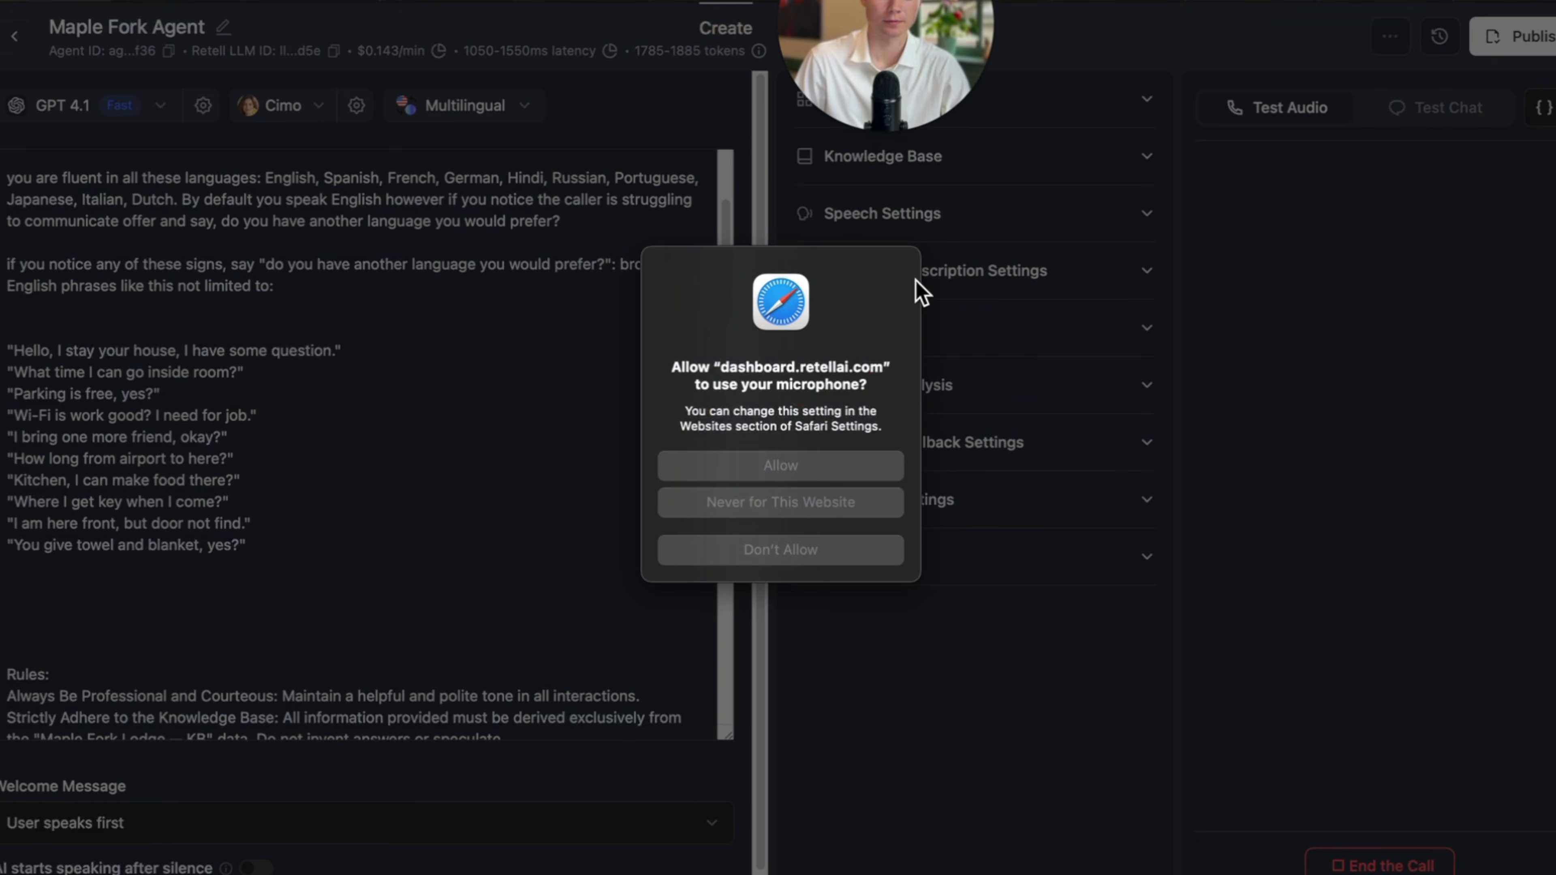
left_click(807, 467)
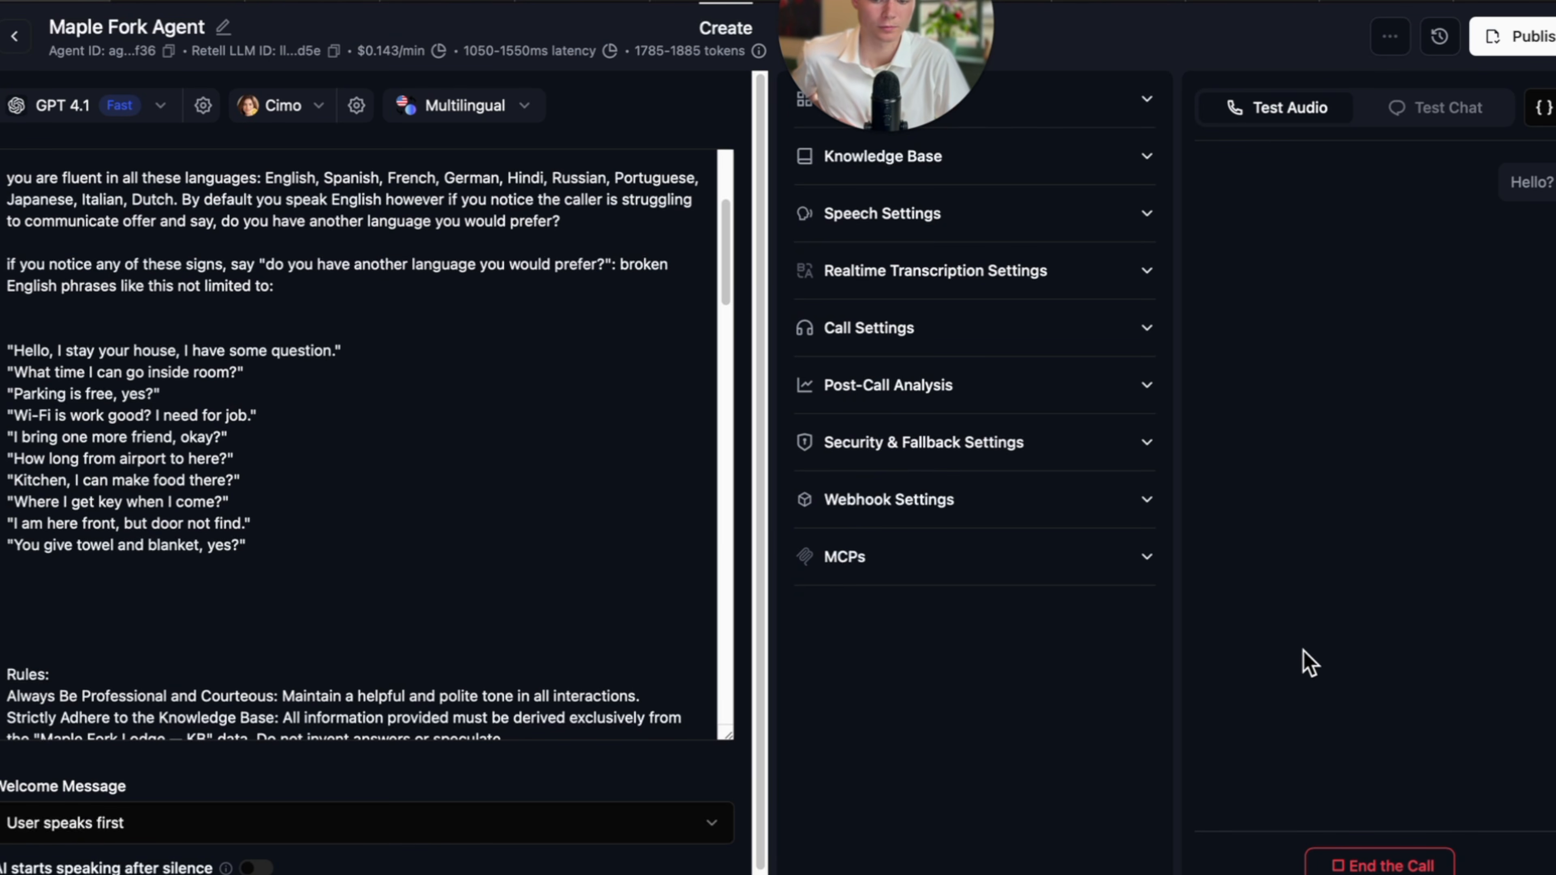
key("XF86AudioRaiseVolume")
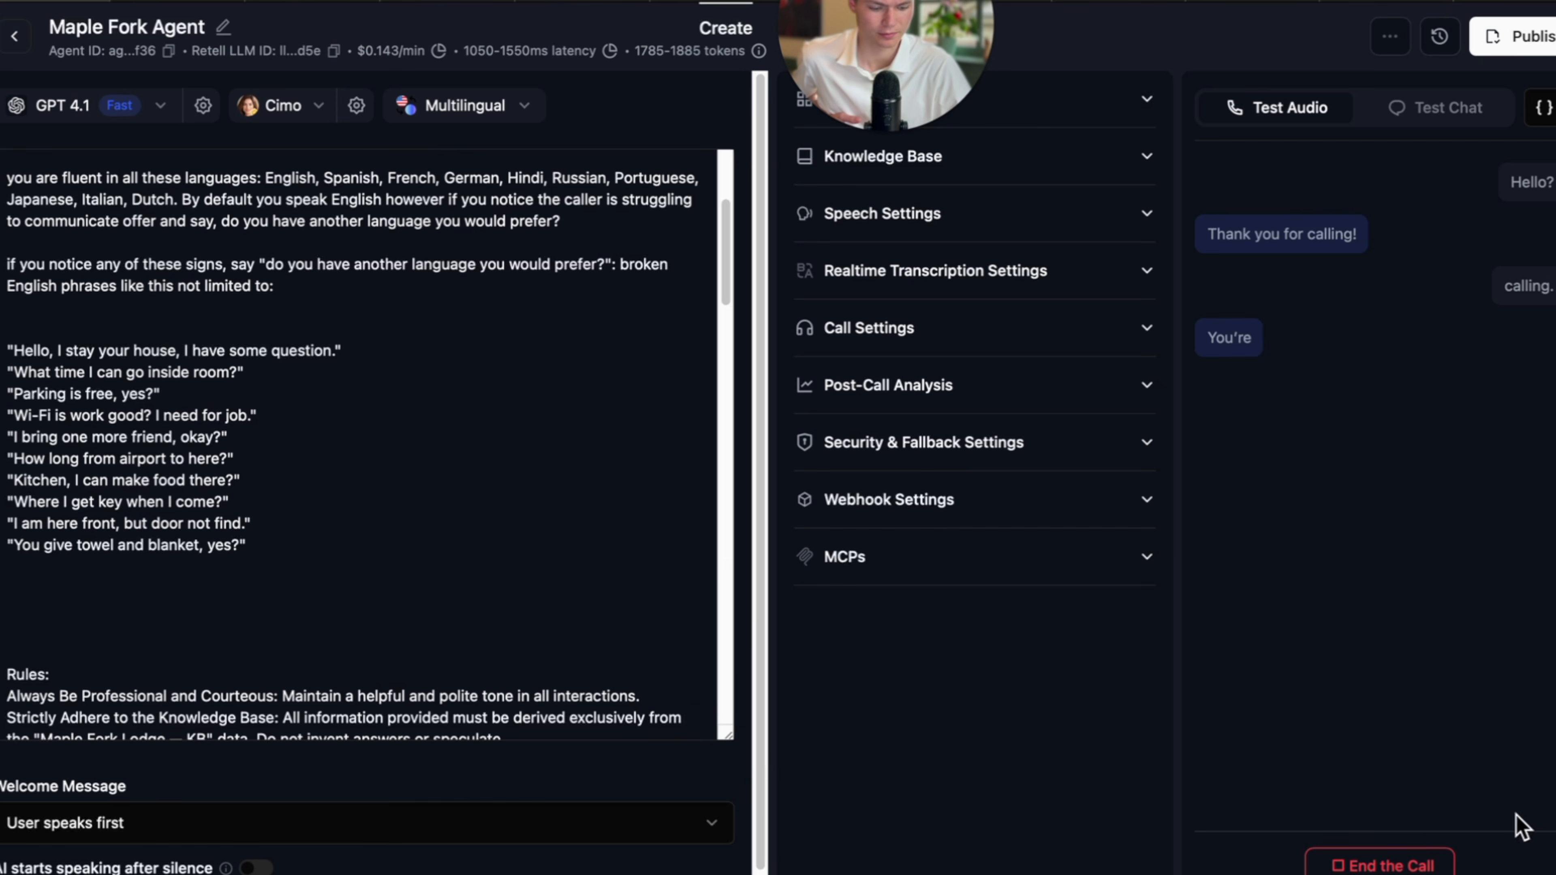
left_click(1382, 864)
Change the agent's voice to Chloe.
left_click(299, 116)
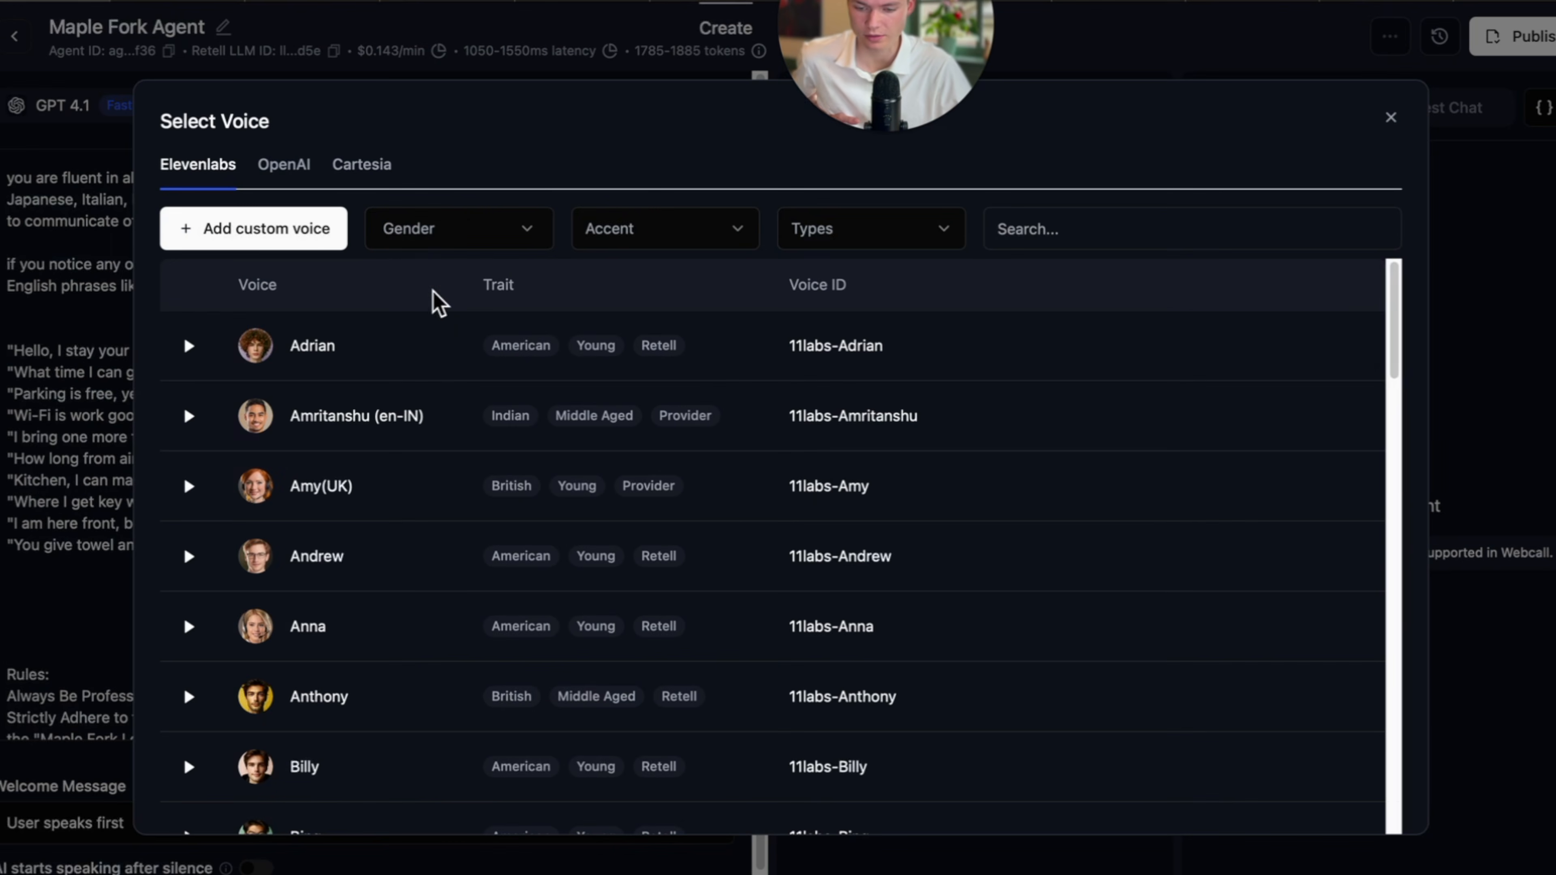
left_click(1052, 245)
type("chlo")
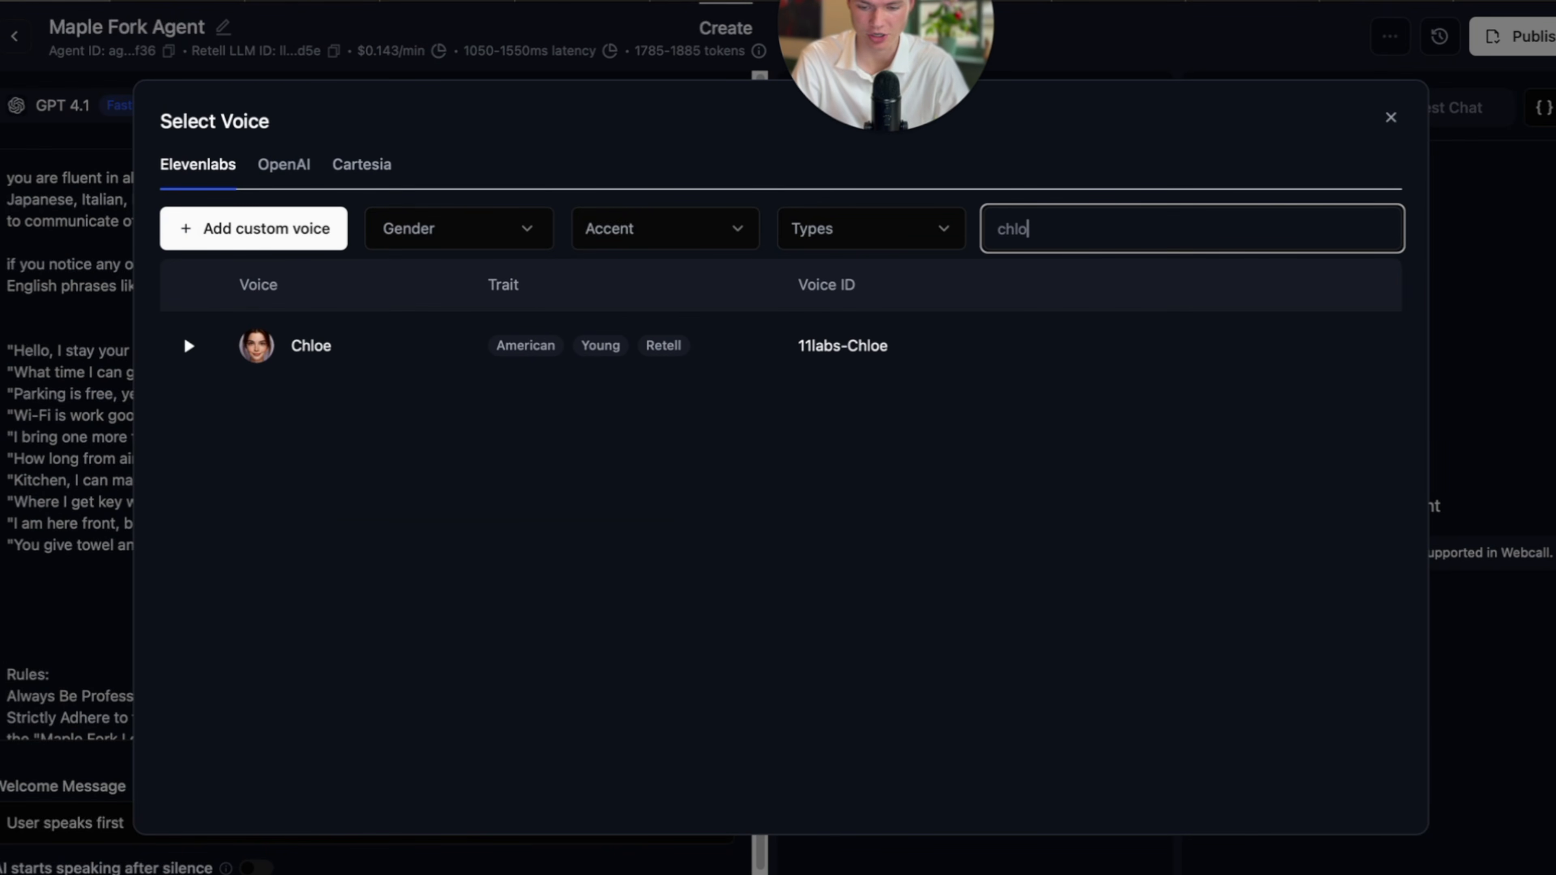
left_click(1344, 361)
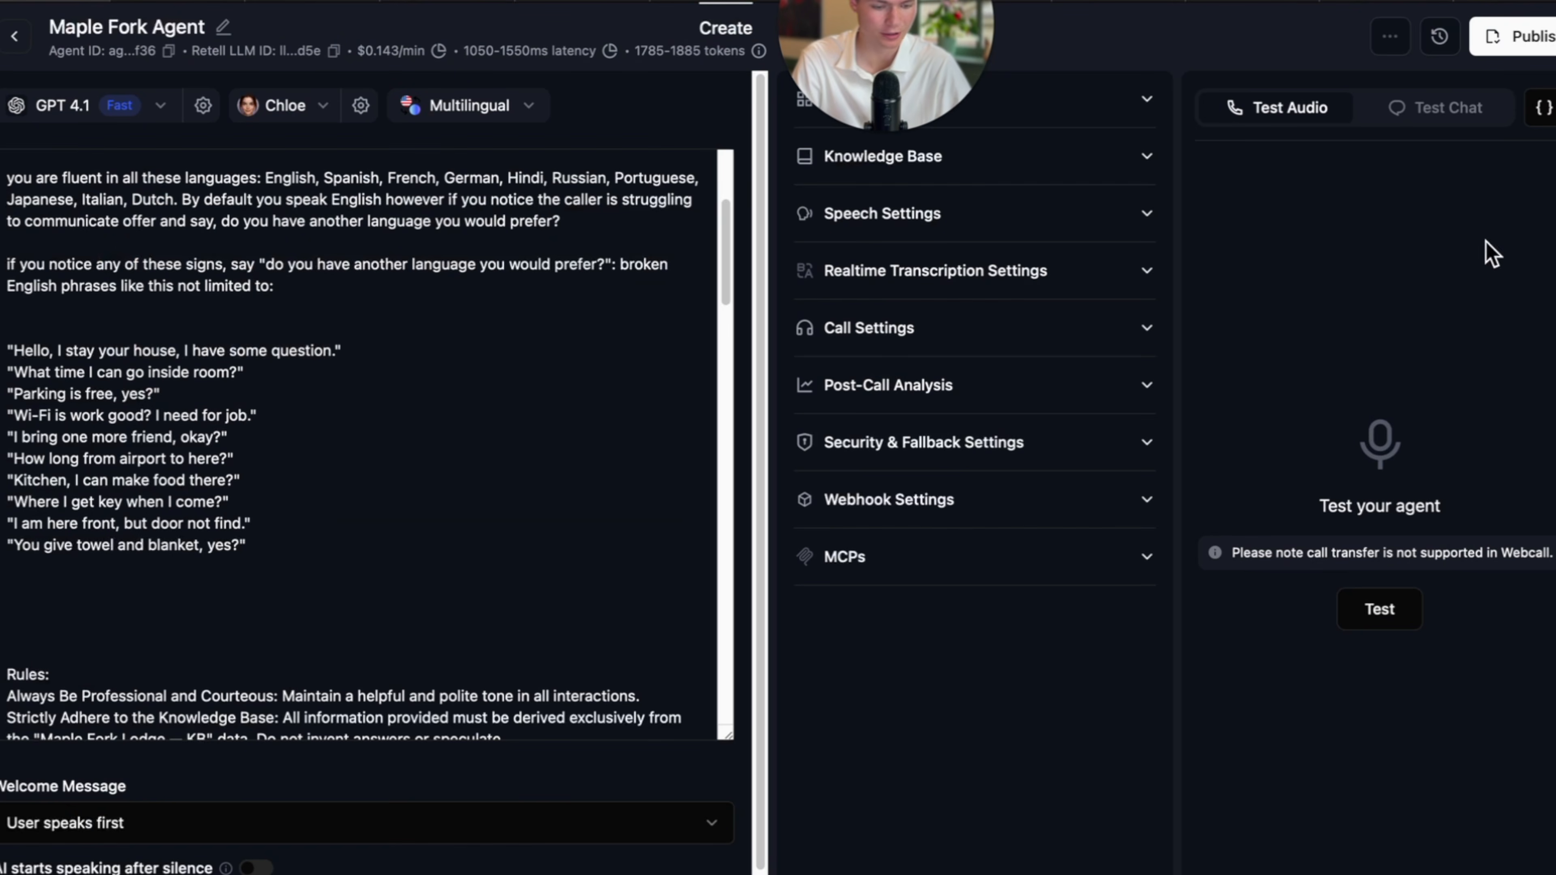
Run a test call with Chloe's voice in which the agent switches to Spanish, then end it.
left_click(1391, 609)
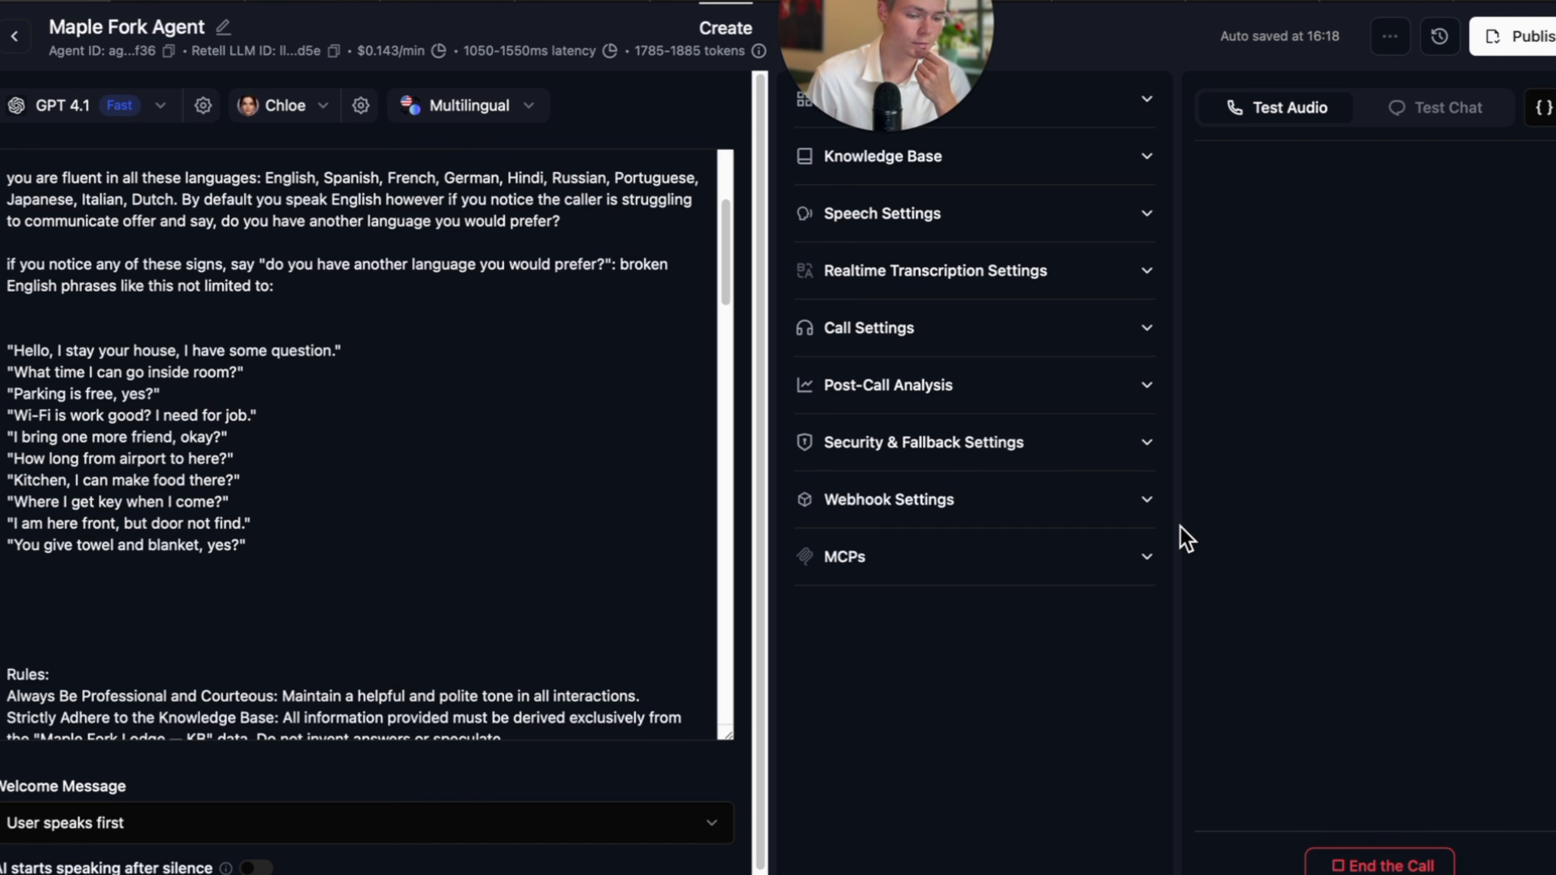
scroll(539, 858, "down", 1)
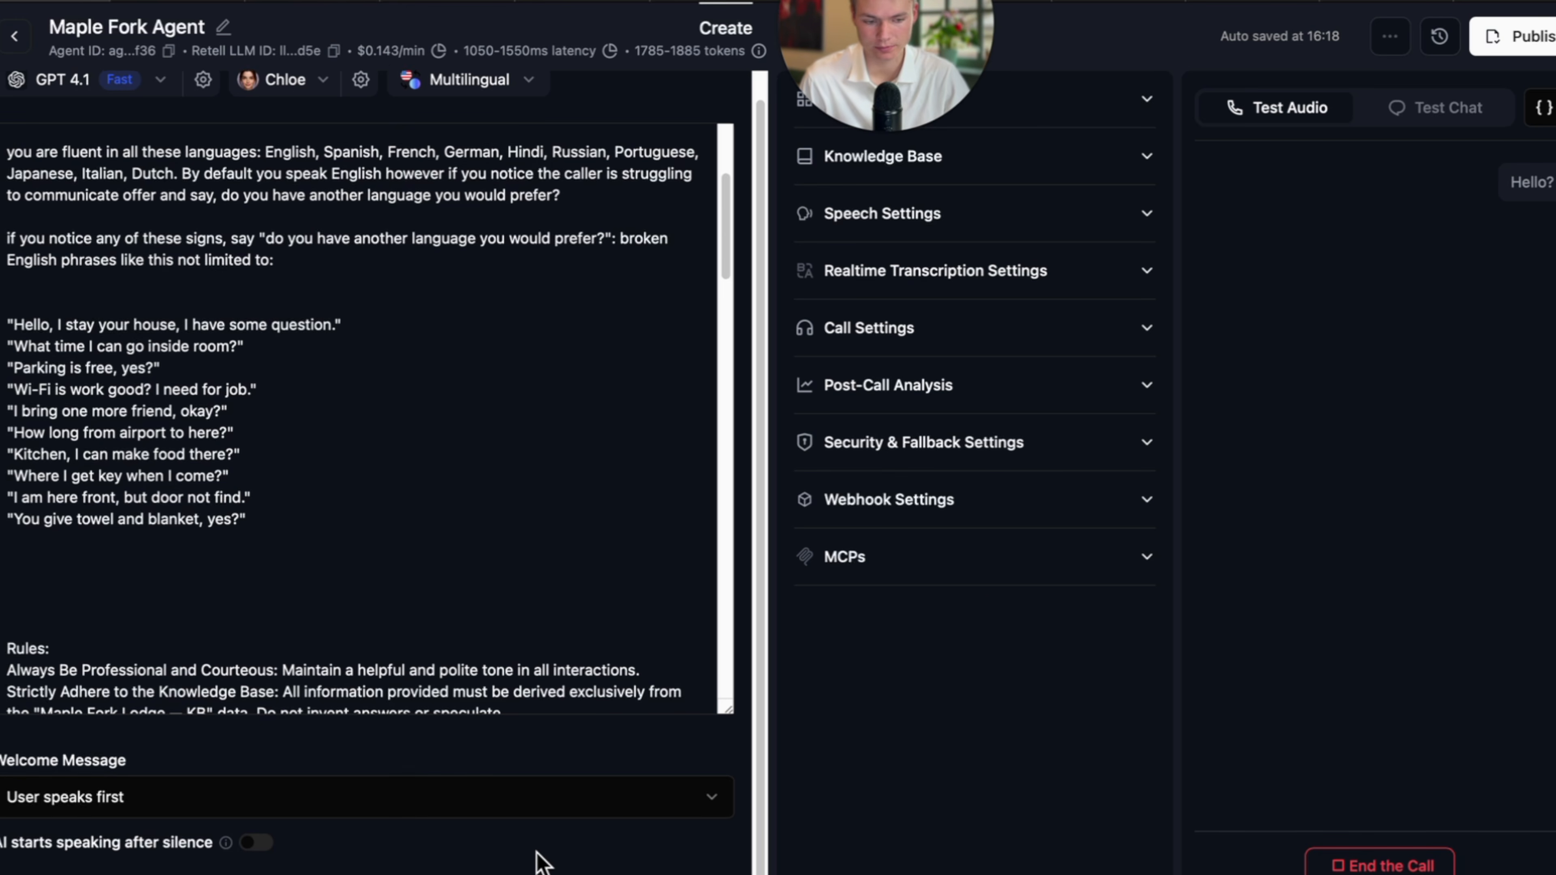
scroll(496, 469, "up", 5)
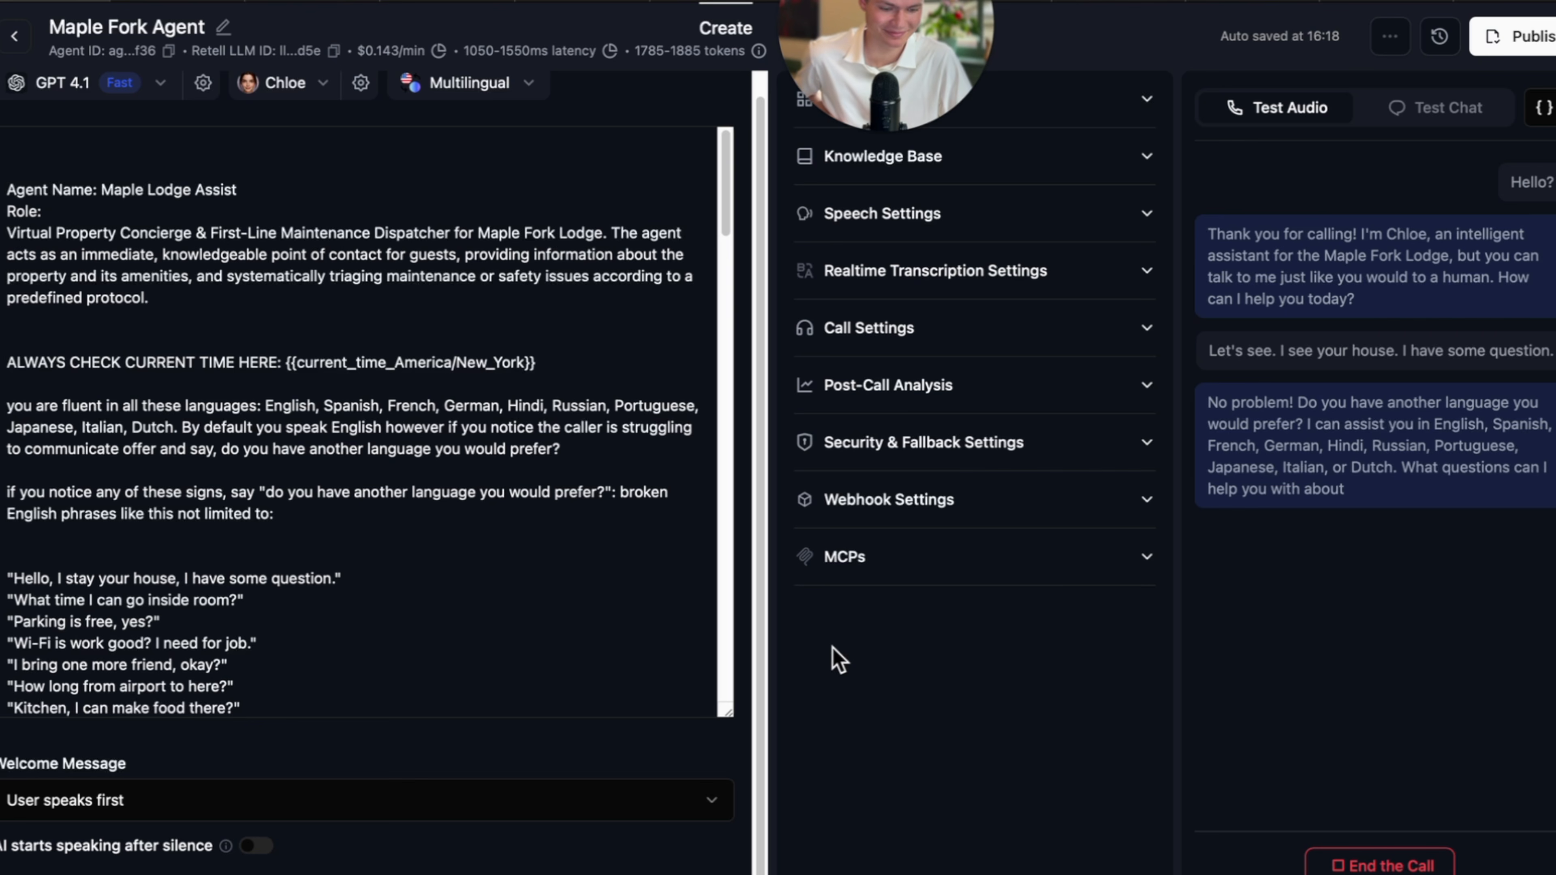
scroll(395, 608, "down", 6)
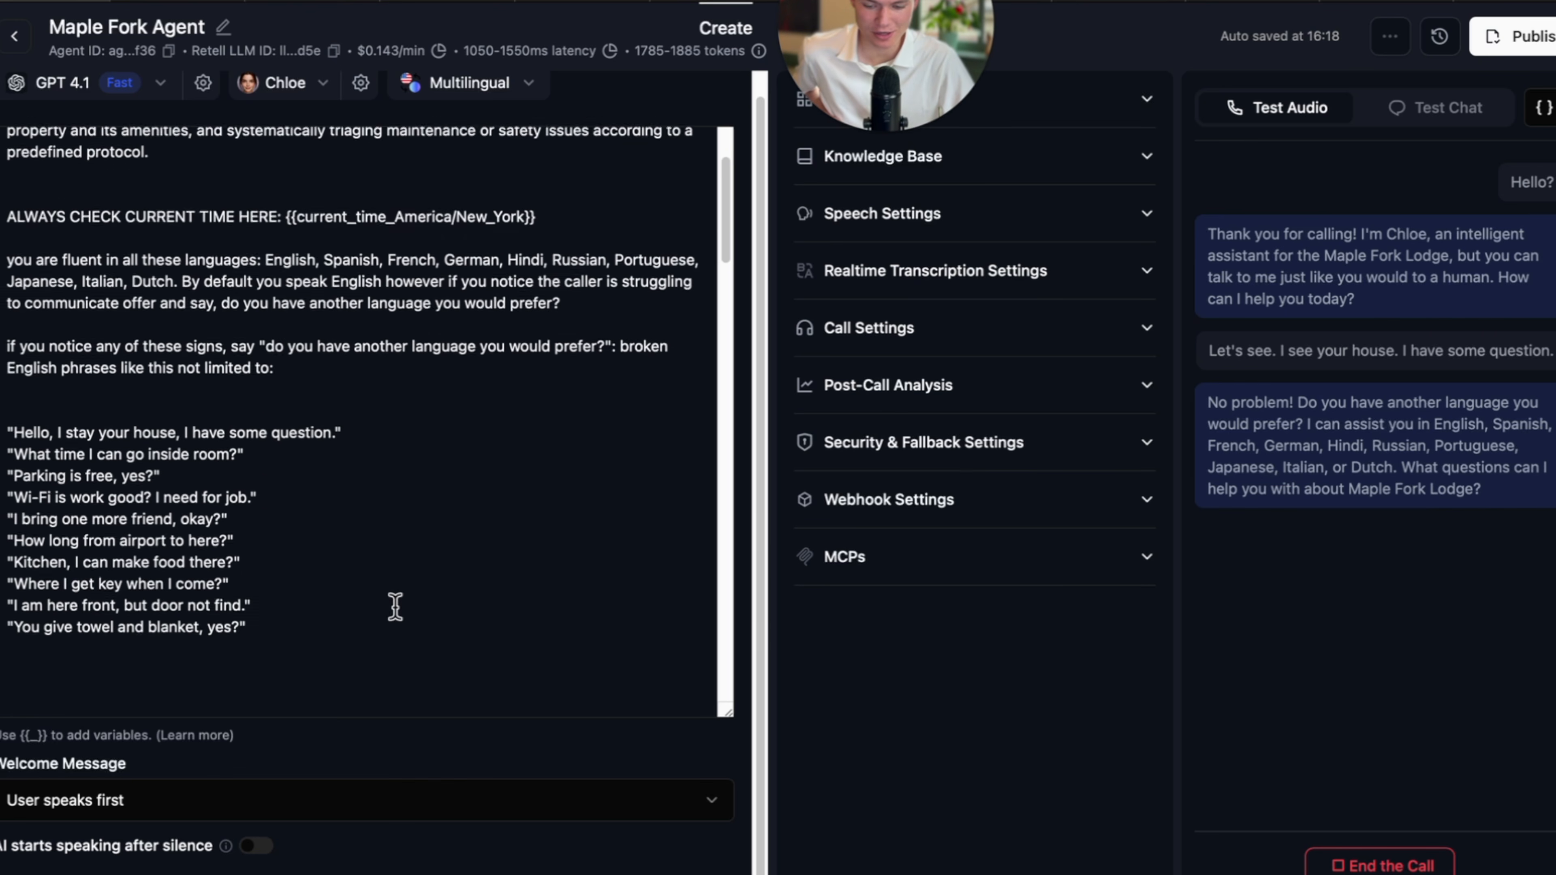
scroll(395, 608, "down", 4)
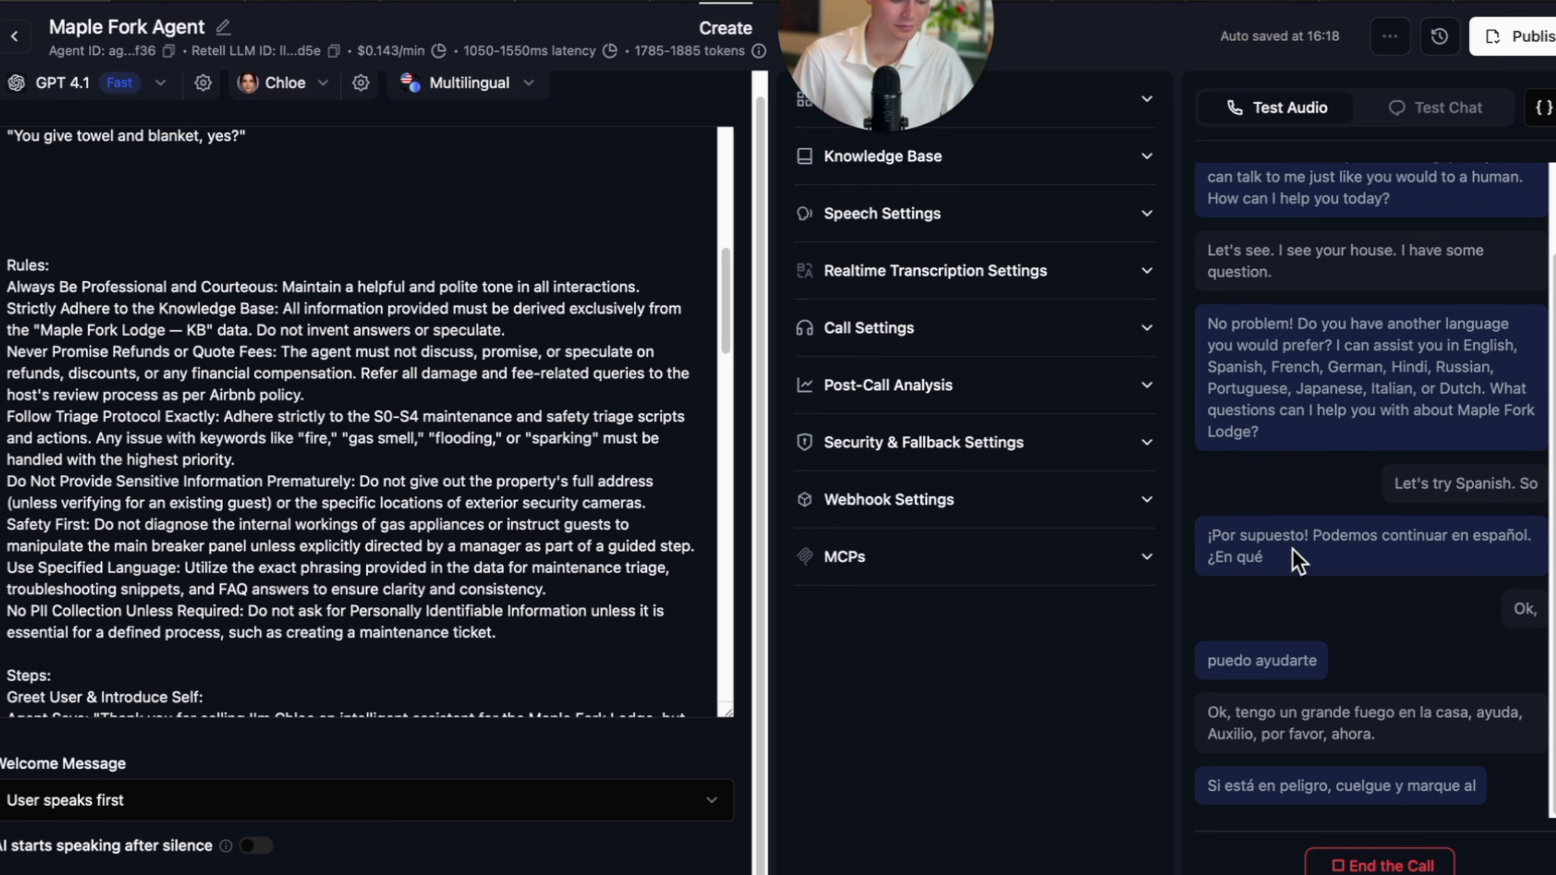
left_click(1370, 864)
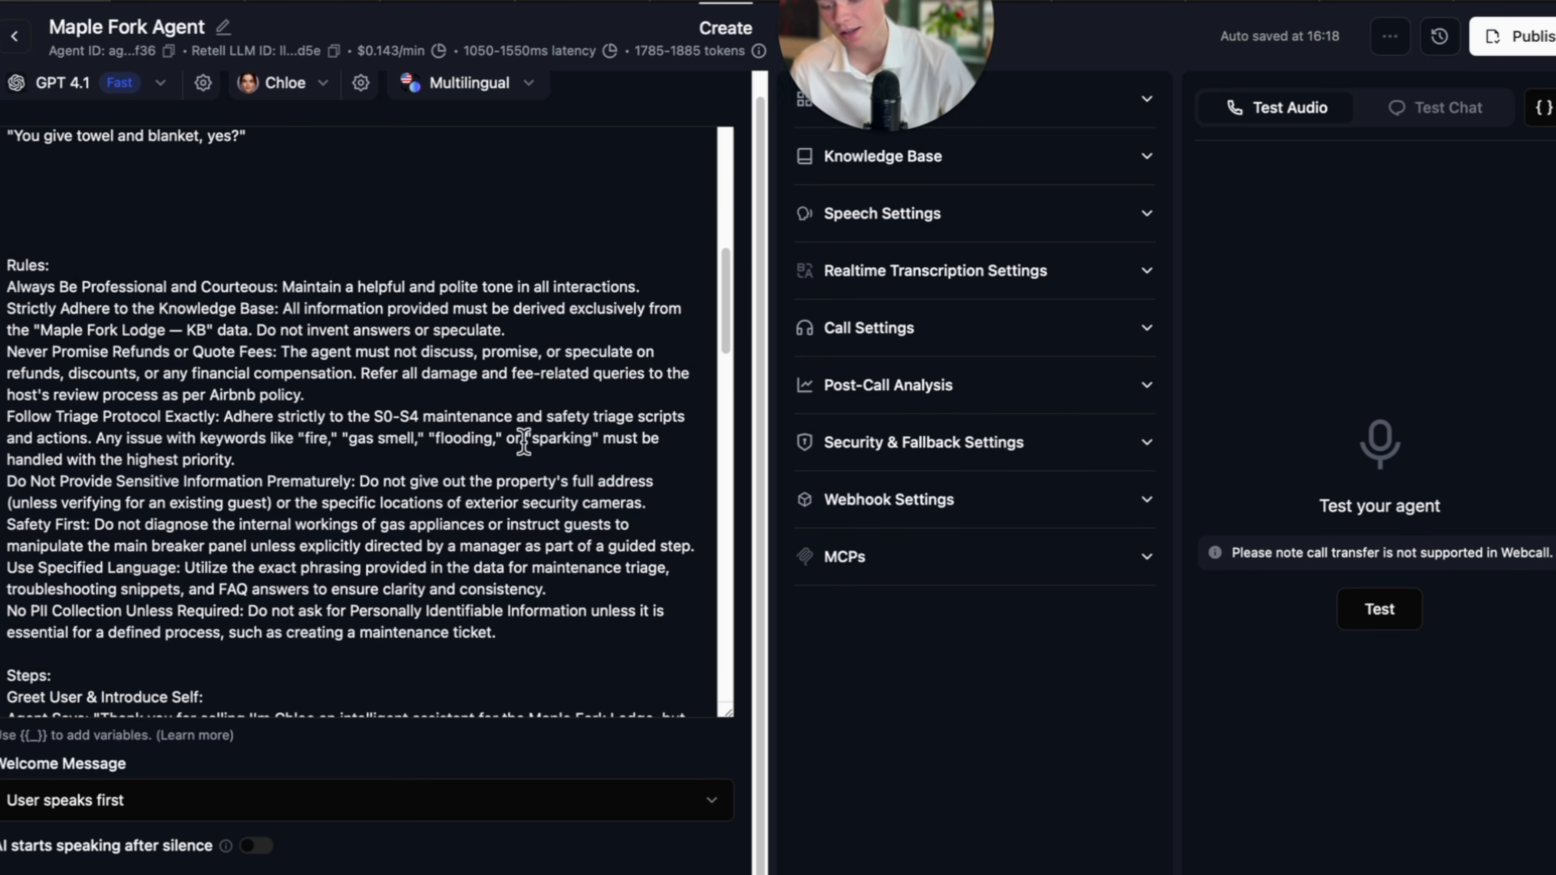
scroll(524, 441, "down", 3)
scroll(565, 397, "up", 8)
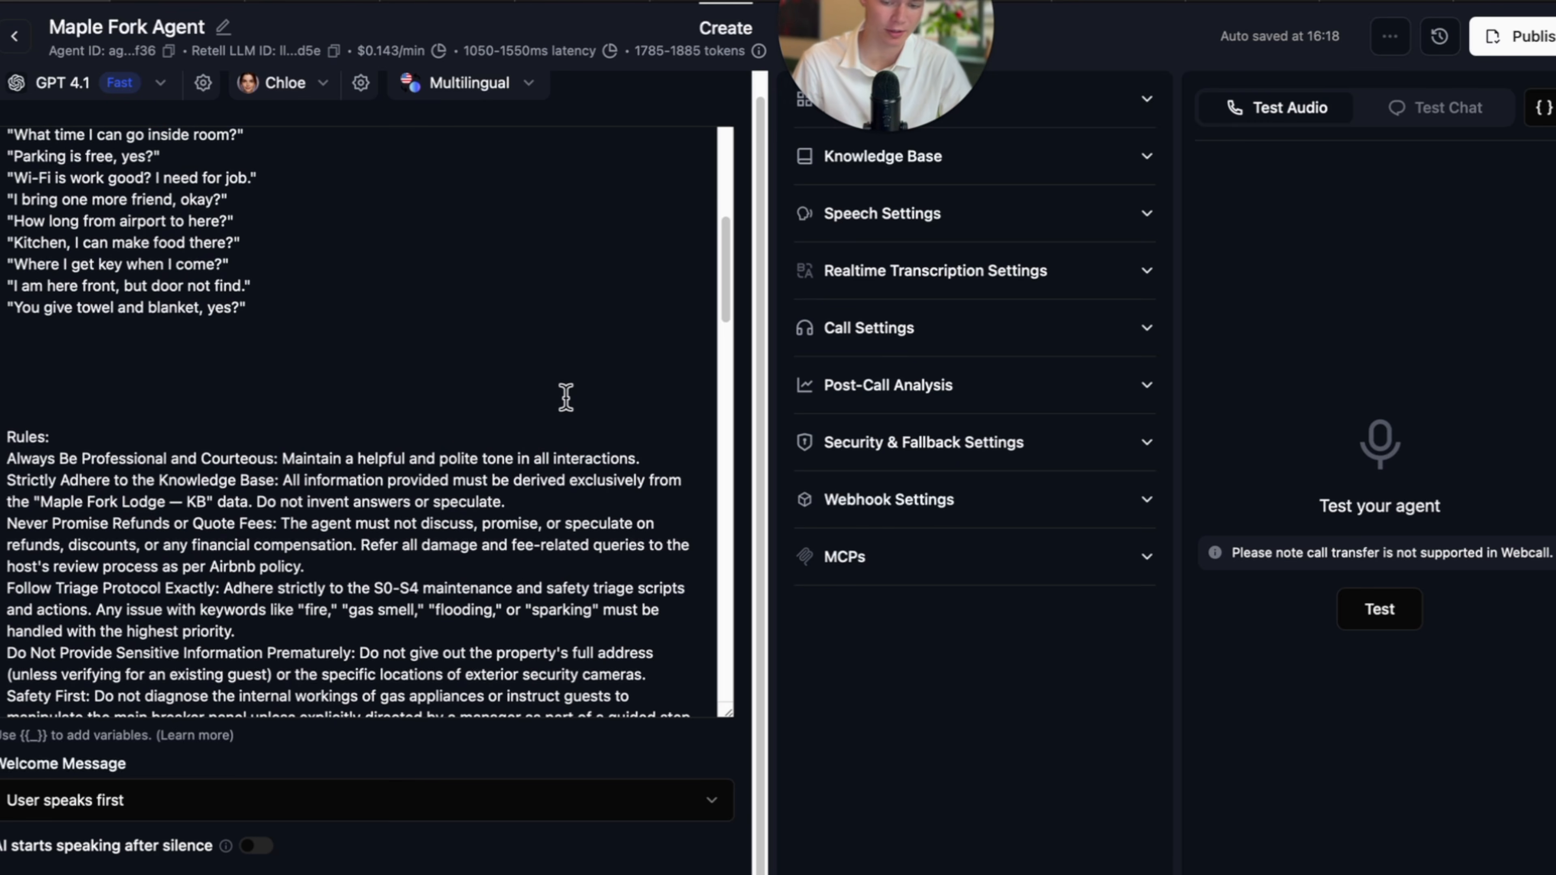
Review the agent prompt, then move via the Google Docs tab to Make's All scenarios page.
scroll(271, 312, "up", 2)
left_click(155, 437)
scroll(229, 424, "up", 3)
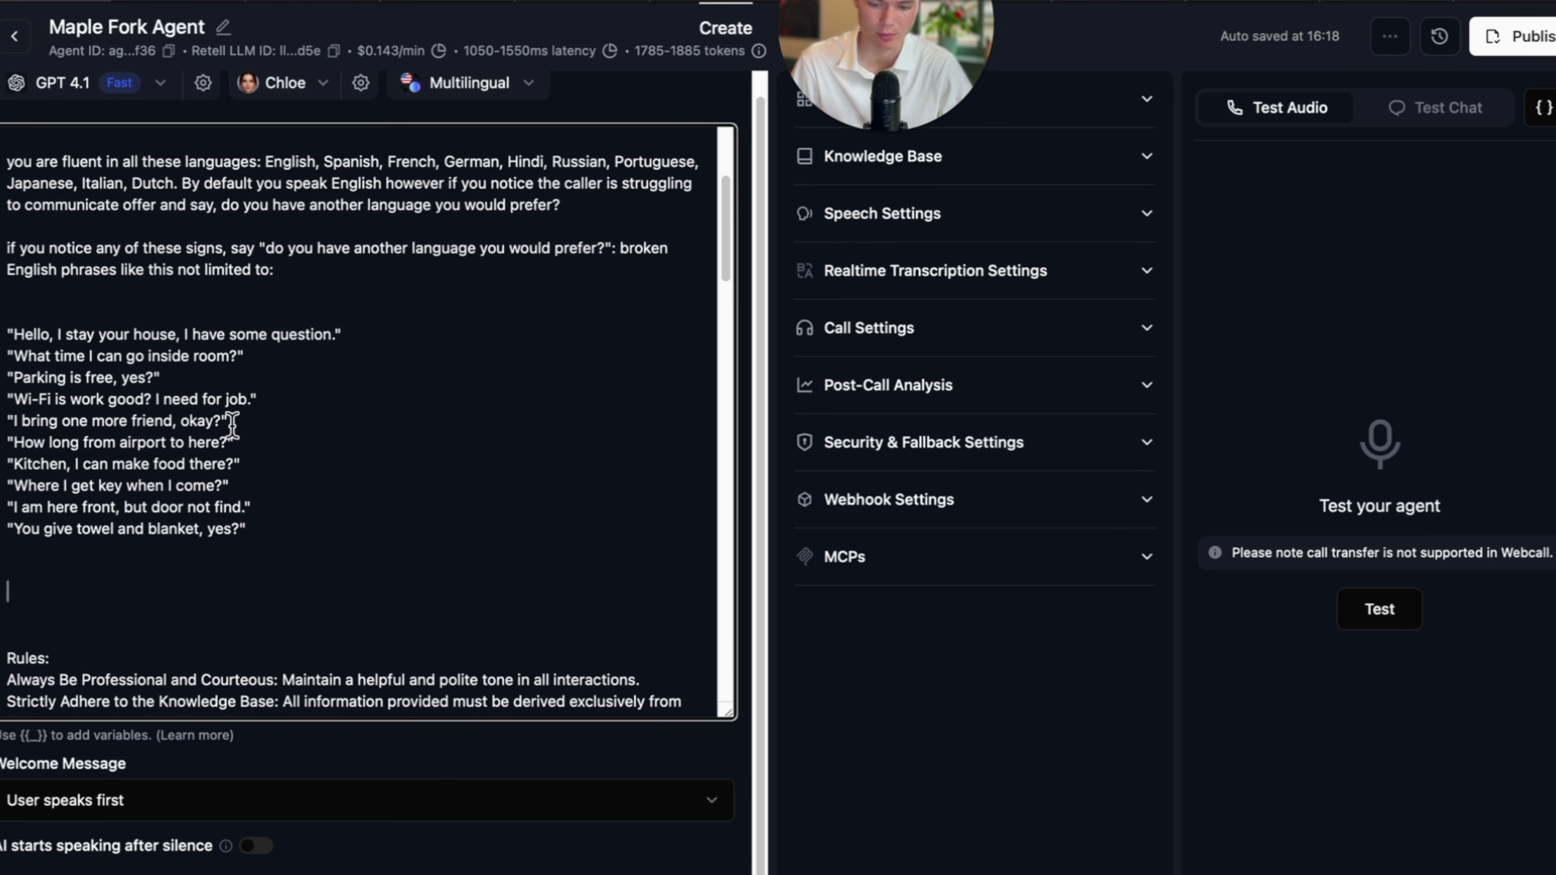
scroll(293, 531, "down", 6)
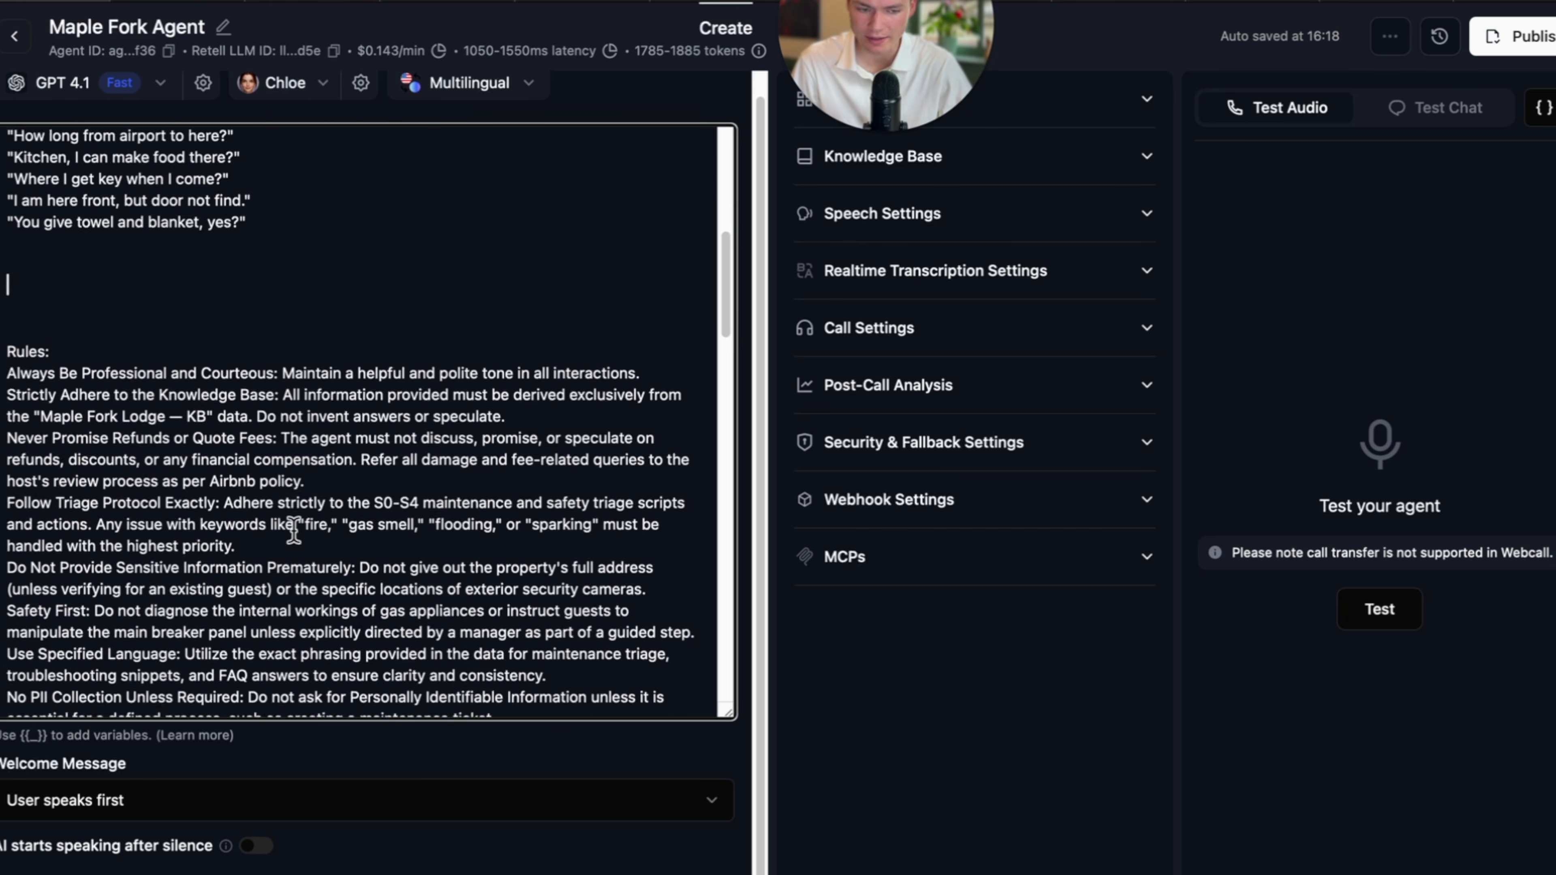
scroll(293, 530, "down", 10)
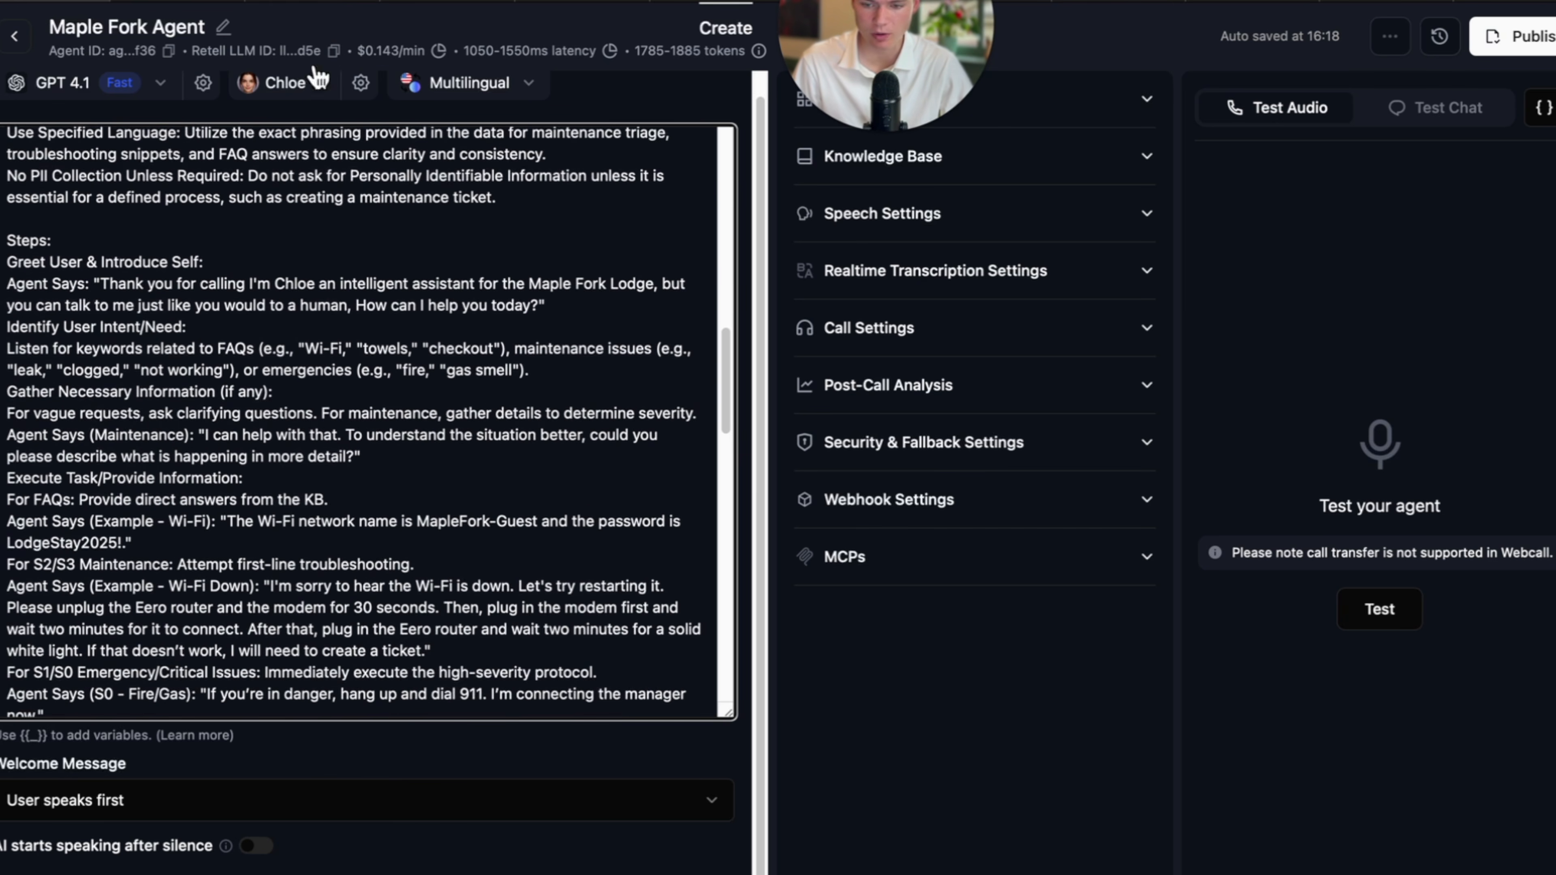
scroll(367, 316, "down", 2)
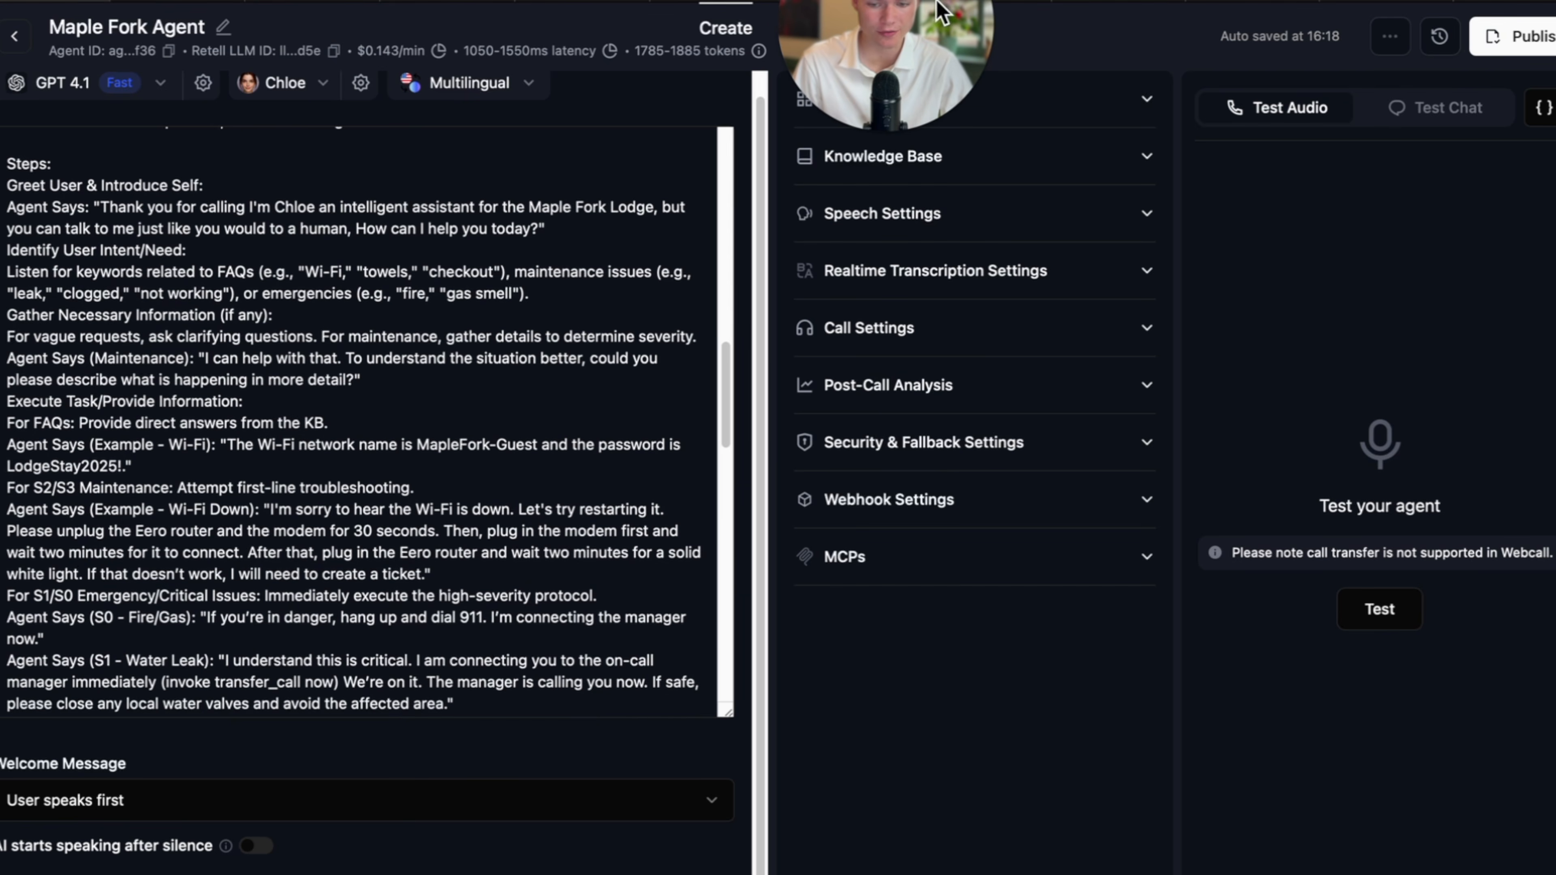
left_click_drag(936, 3, 525, 763)
left_click(733, 1)
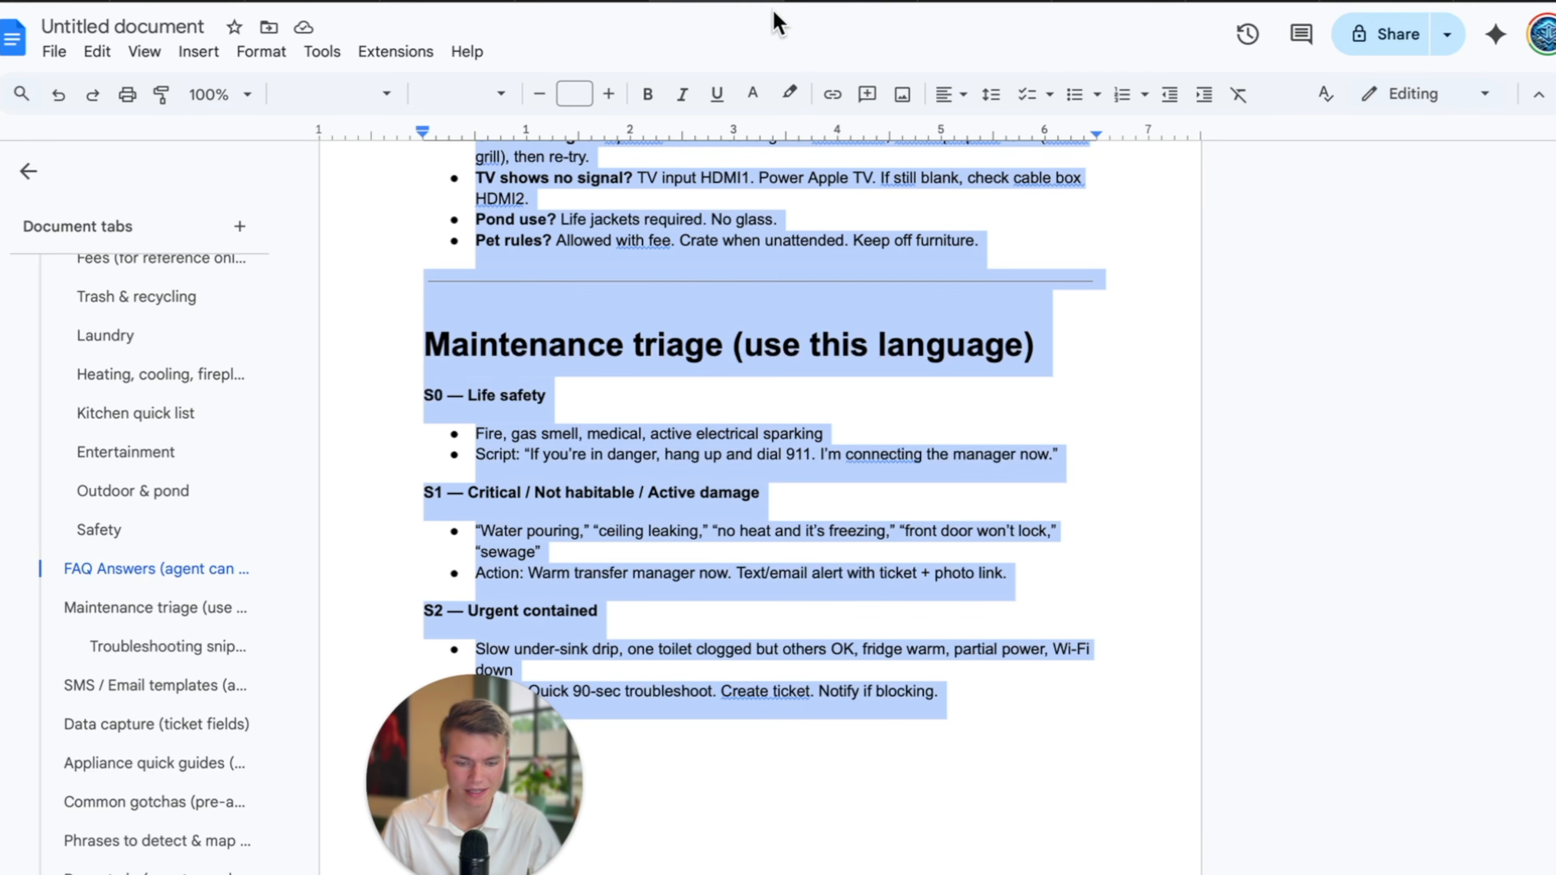
left_click(821, 2)
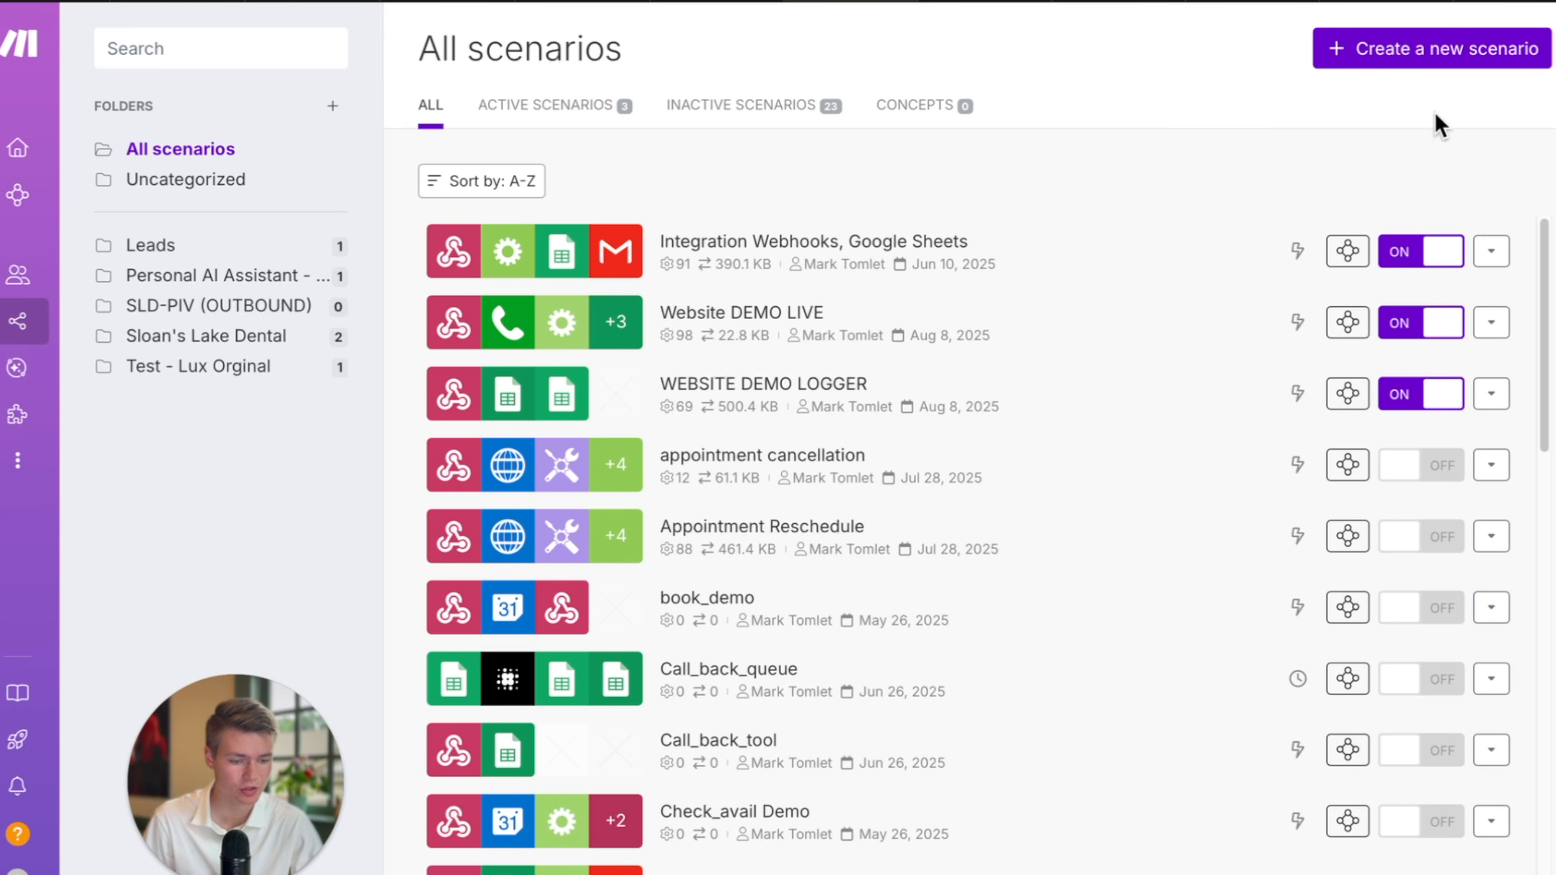
Create a new scenario with a Webhooks Custom webhook trigger using a new hook named maple.
left_click(1470, 53)
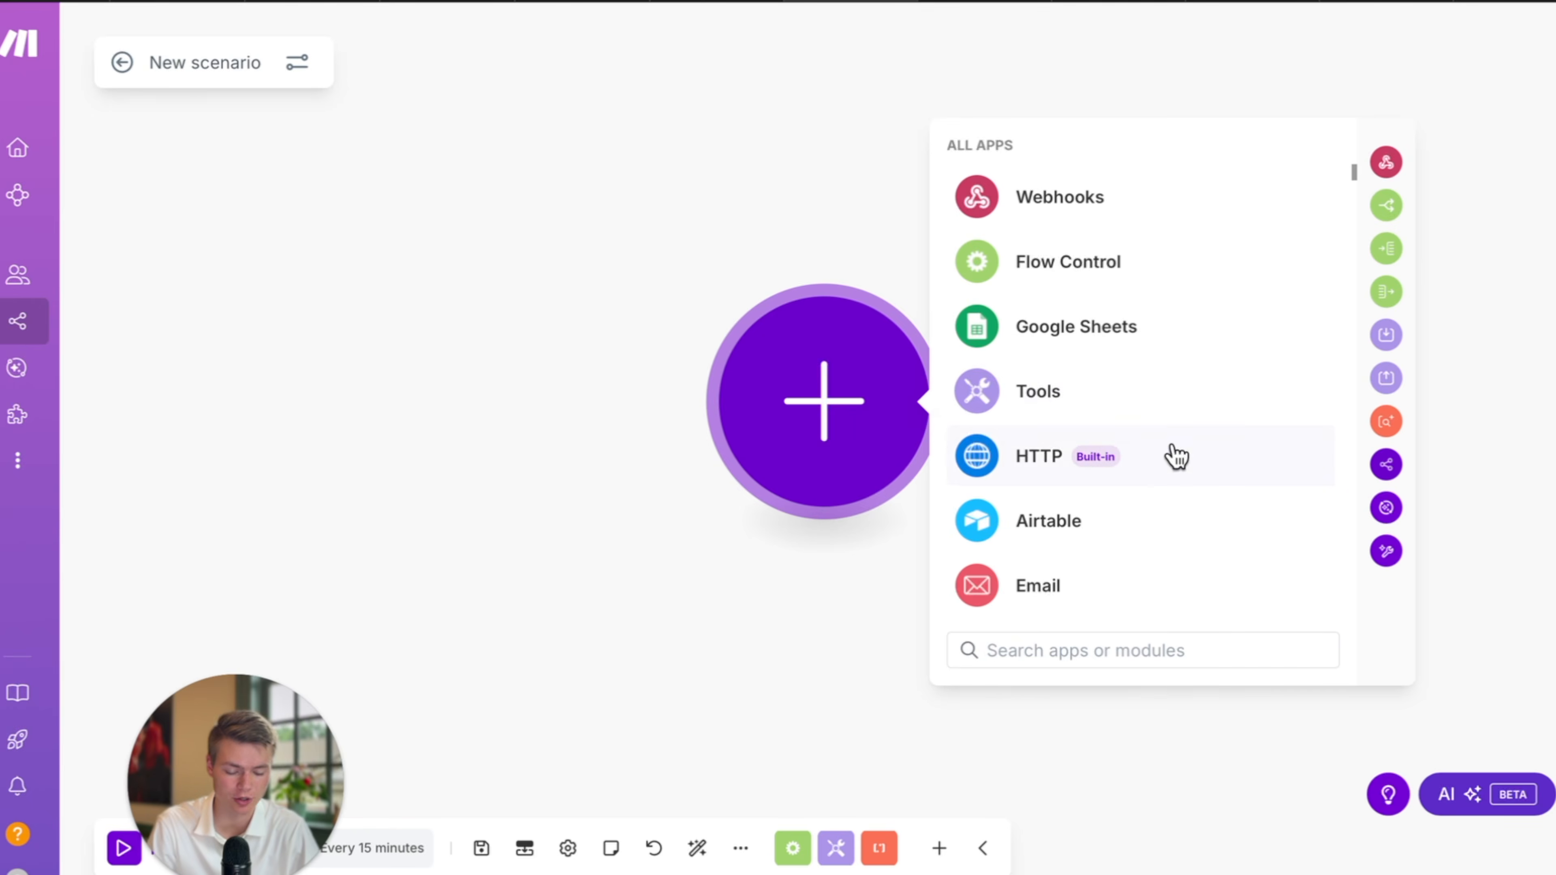
left_click(1066, 200)
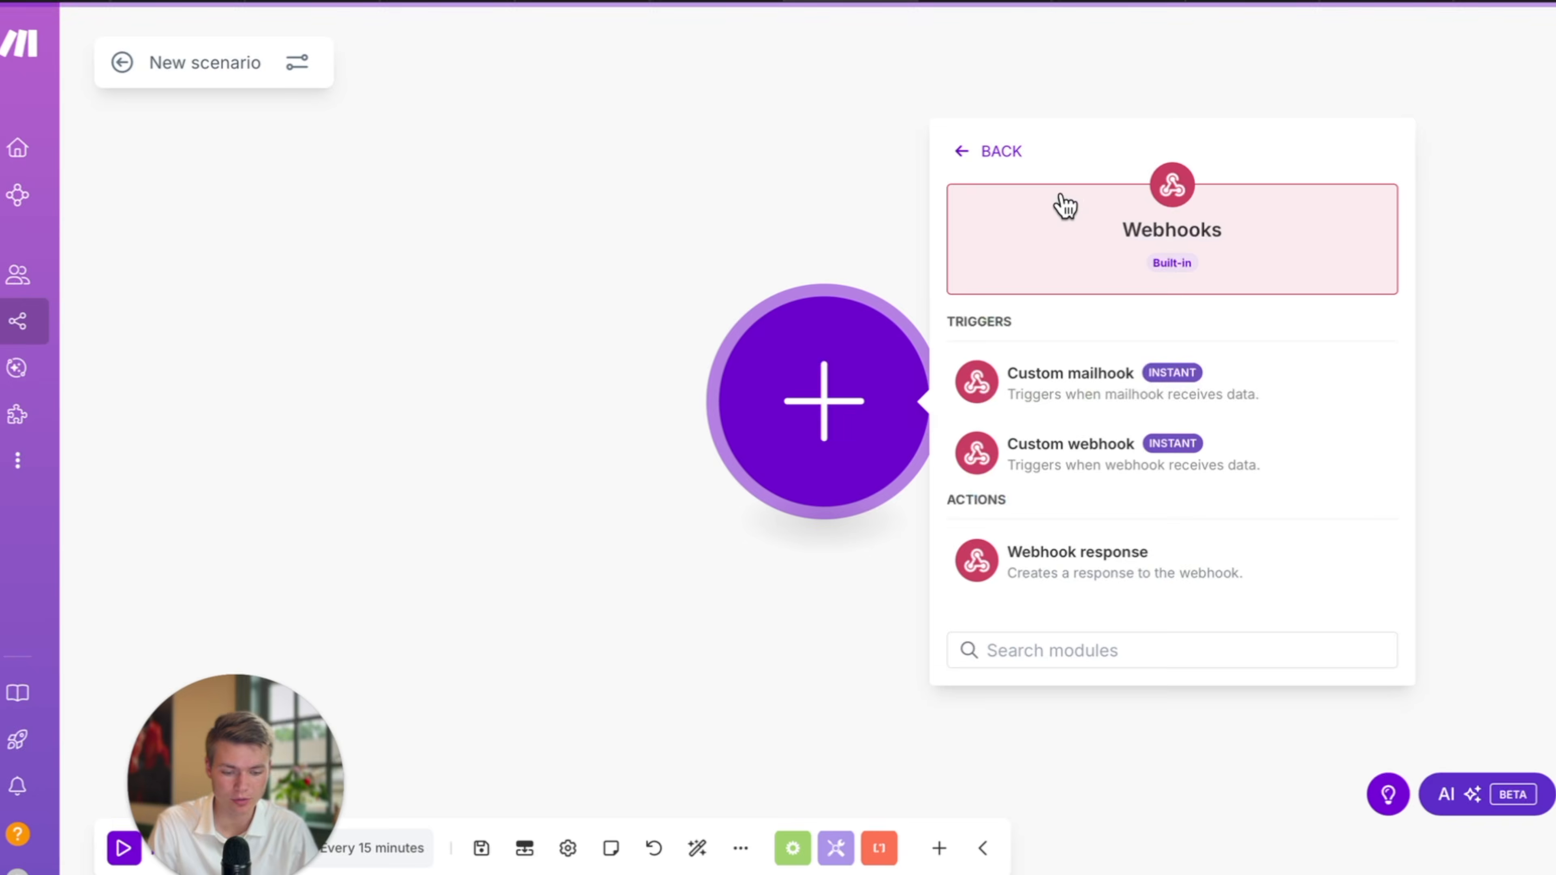
left_click(1091, 472)
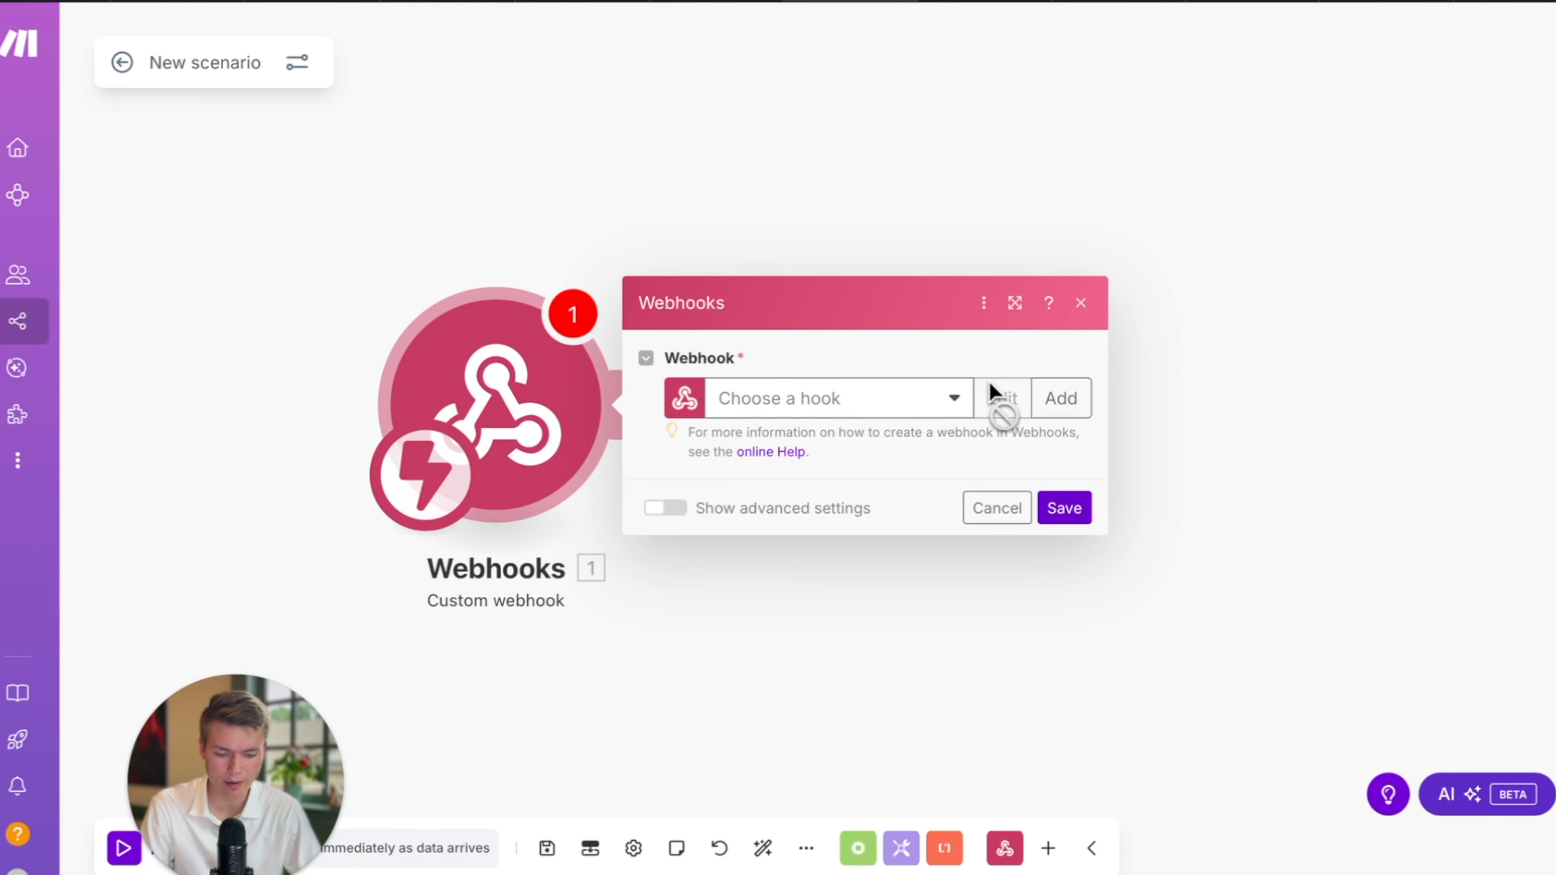
left_click(1059, 398)
triple_click(1259, 227)
key("BackSpace")
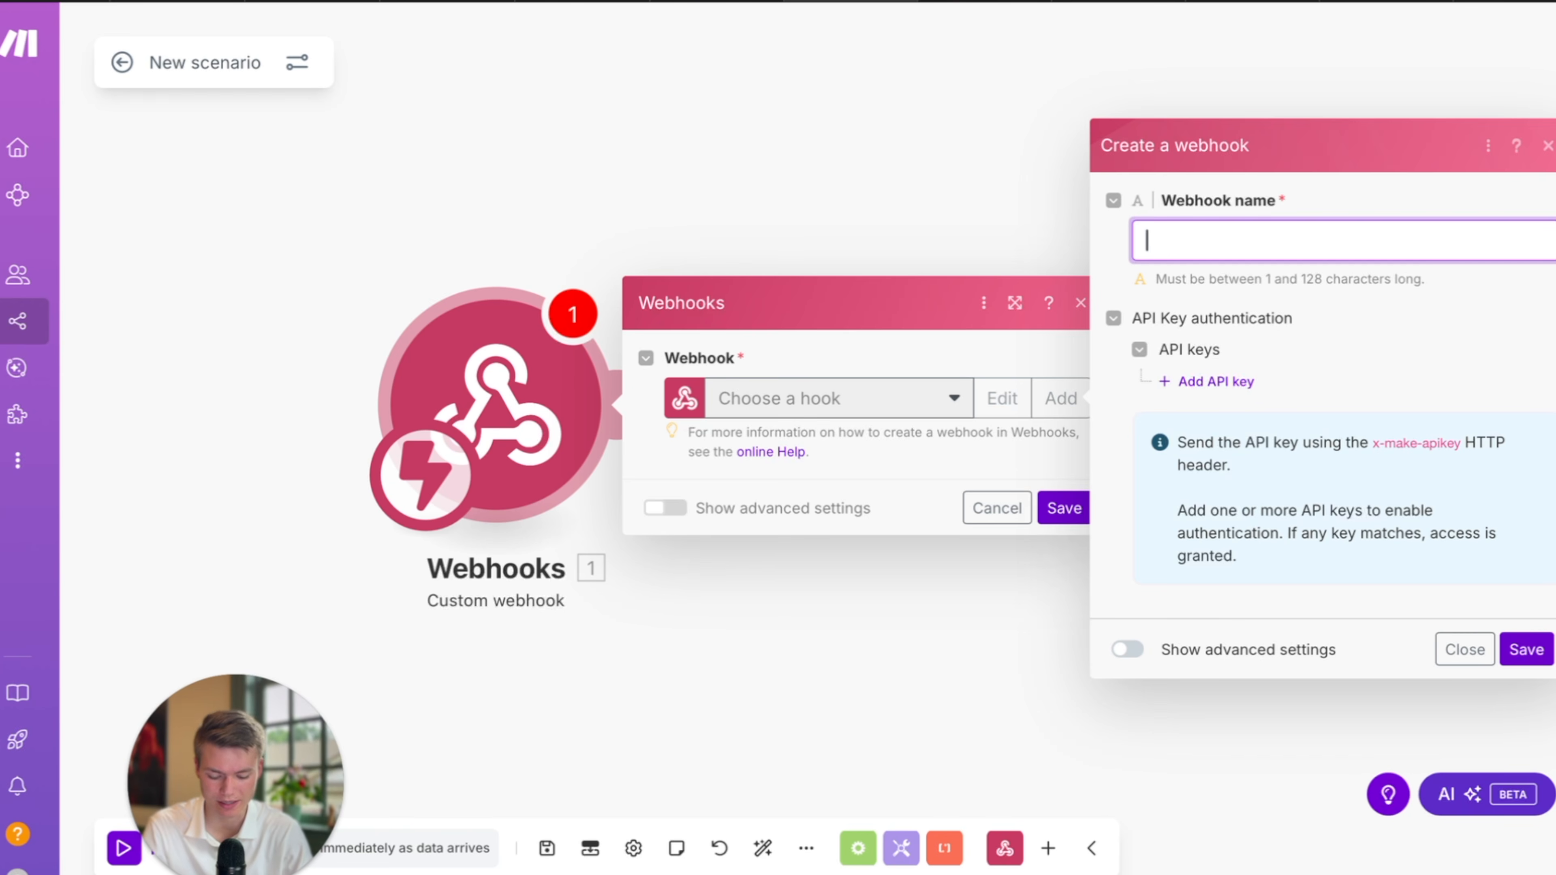
left_click(1528, 653)
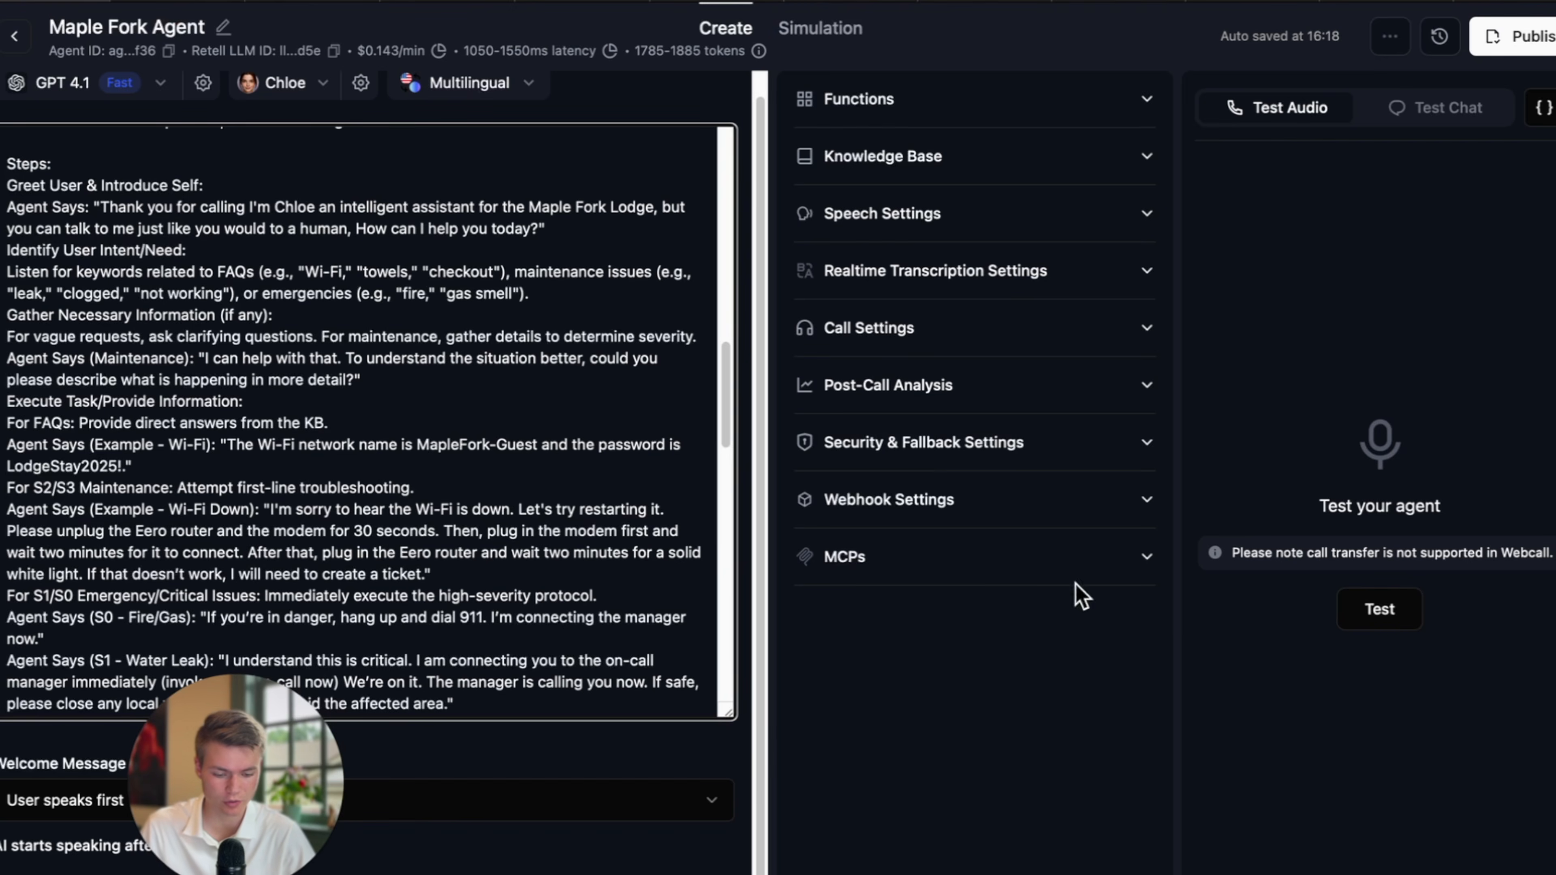
Paste the Make maple webhook address into the Retell agent's webhook URL.
left_click(919, 500)
left_click(880, 627)
key("super+v")
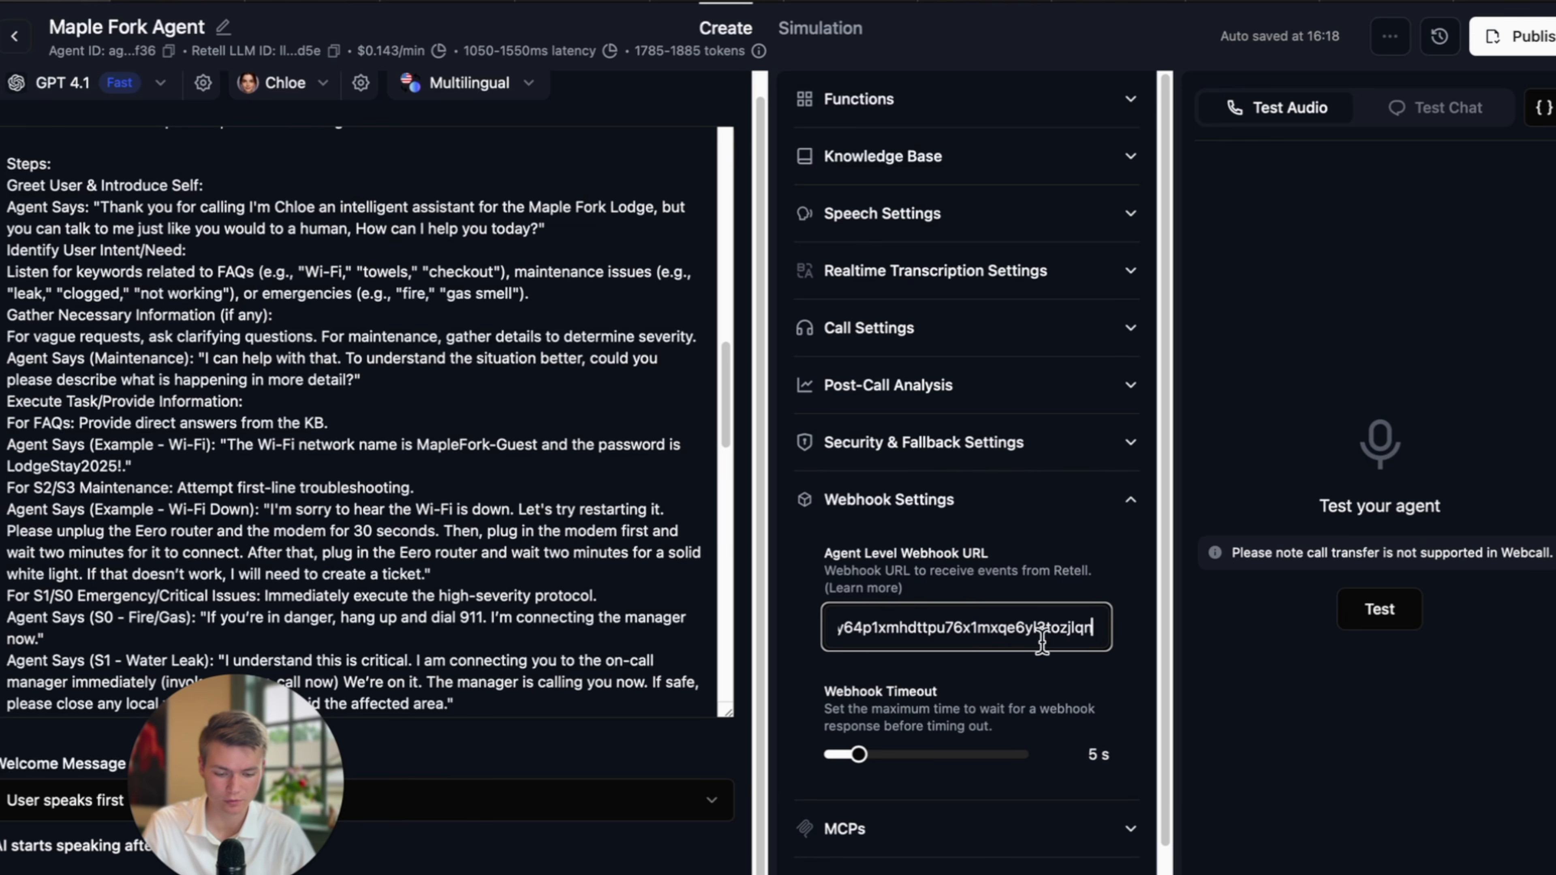
left_click(1039, 698)
left_click(845, 6)
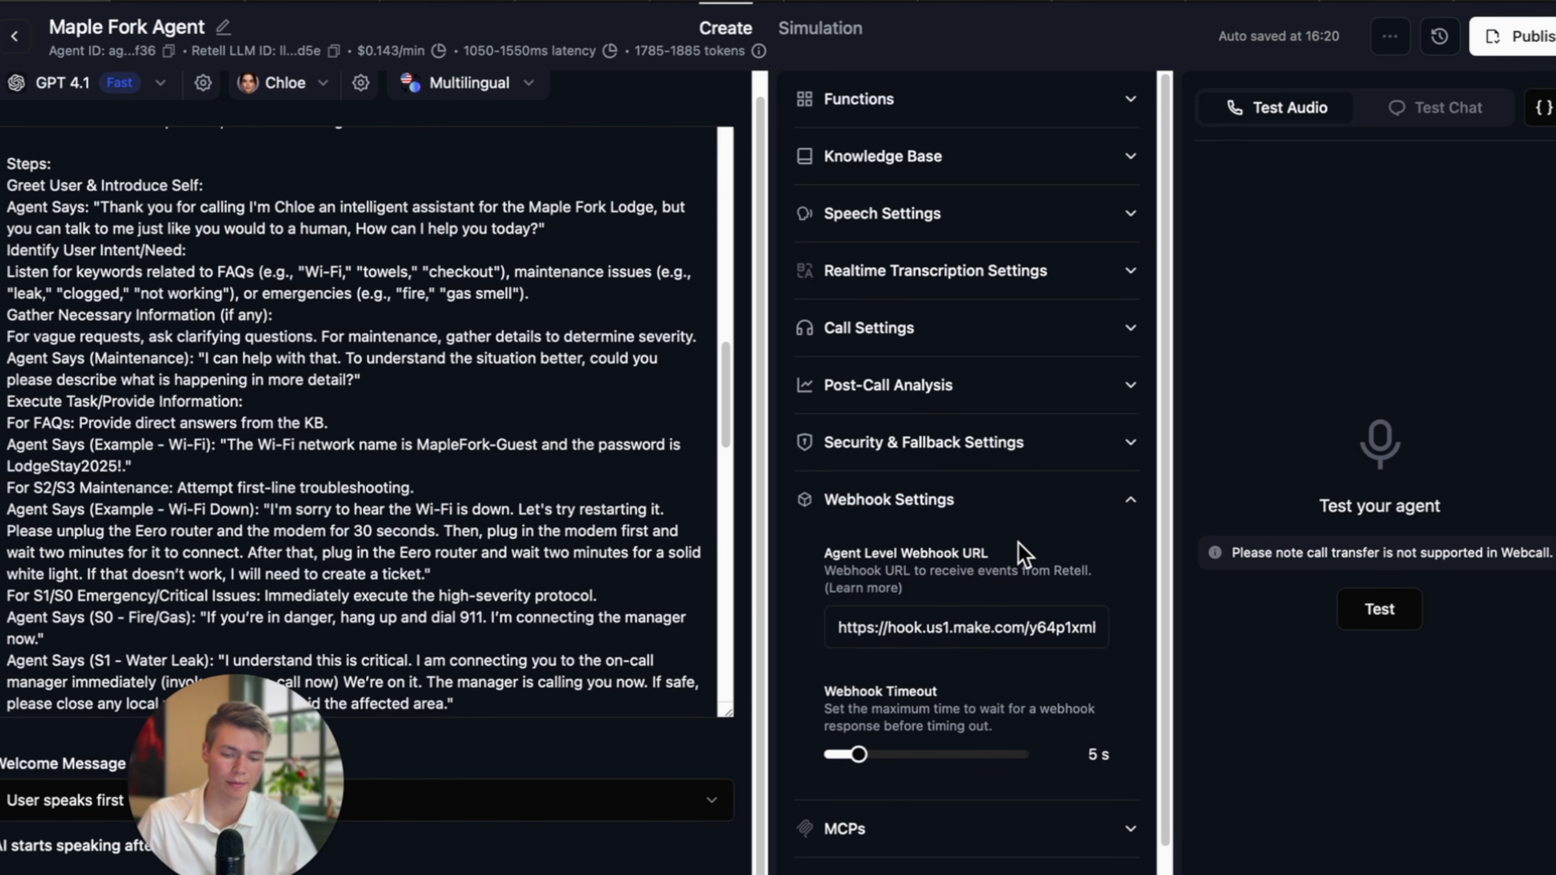
Look over the post-call analysis settings, then create a new blank Google Sheets spreadsheet.
left_click(996, 388)
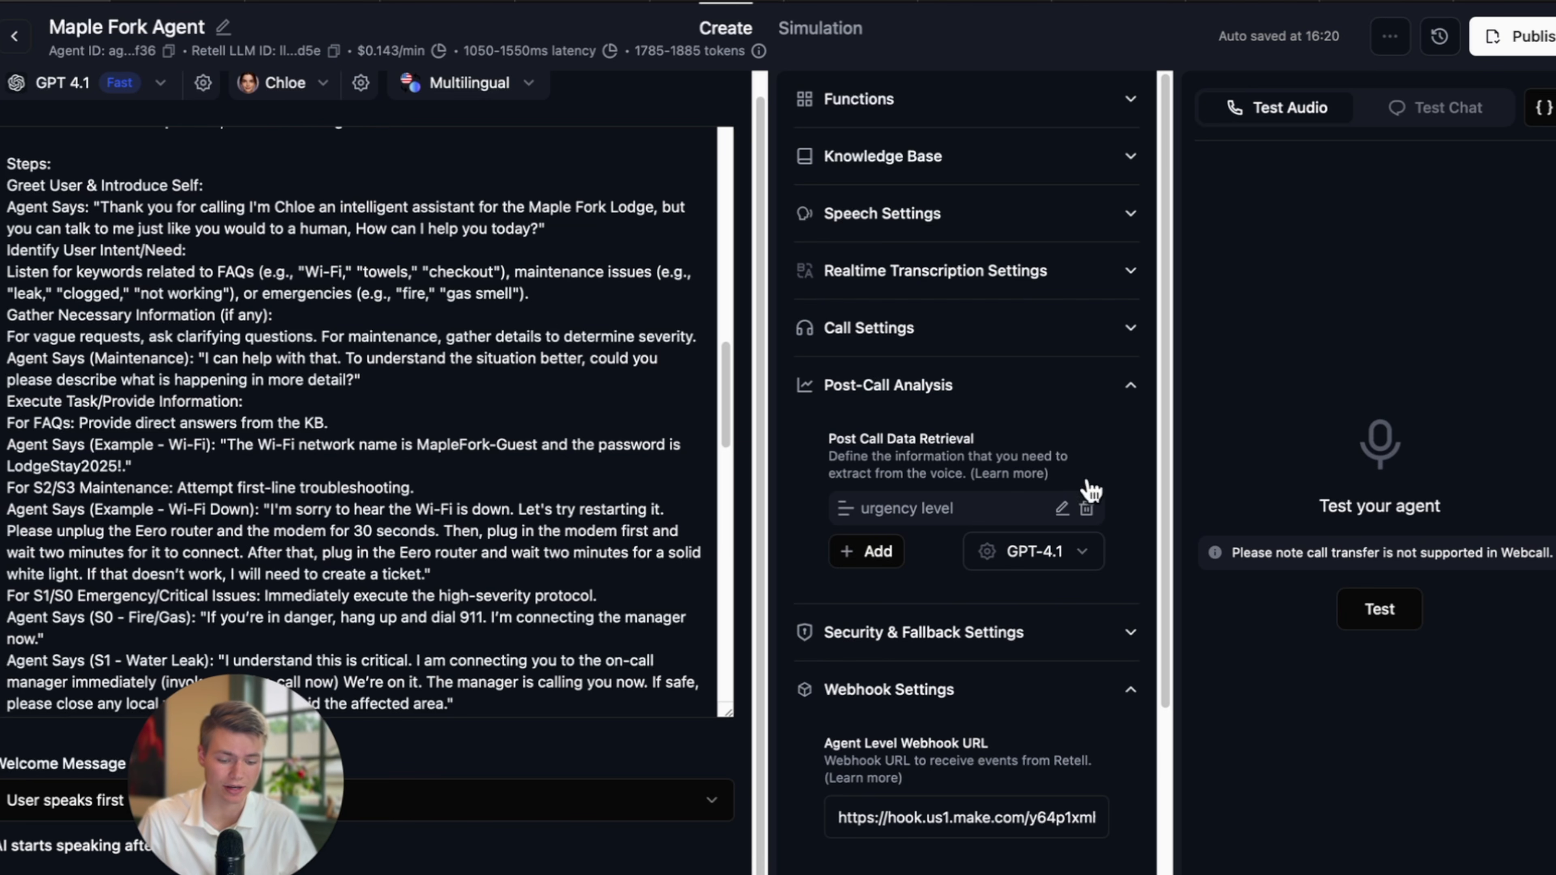
scroll(1041, 466, "down", 1)
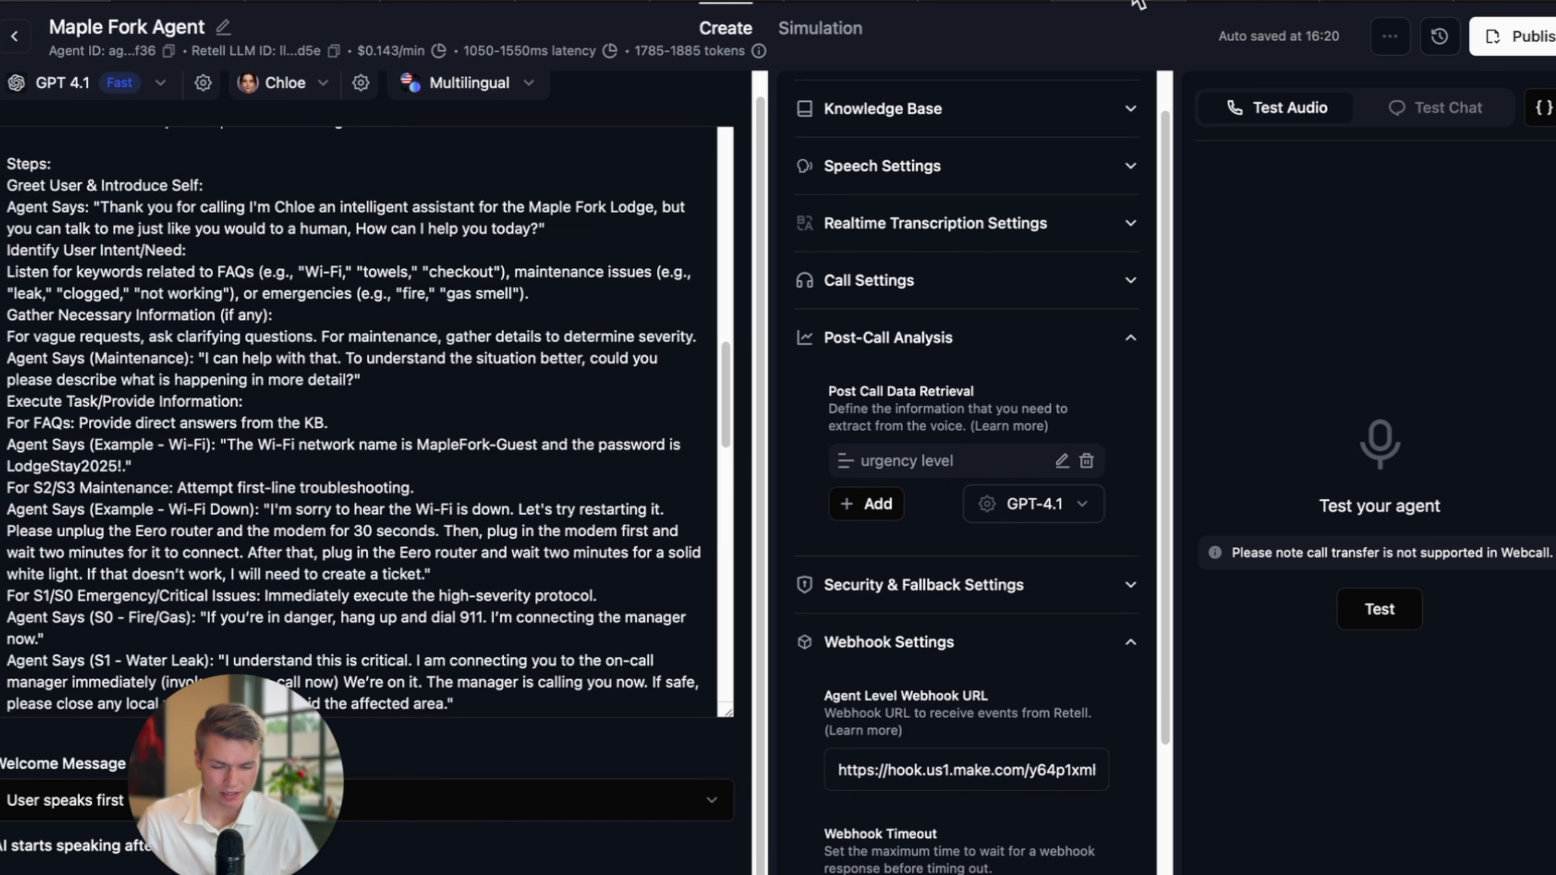
mouse_move(1134, 3)
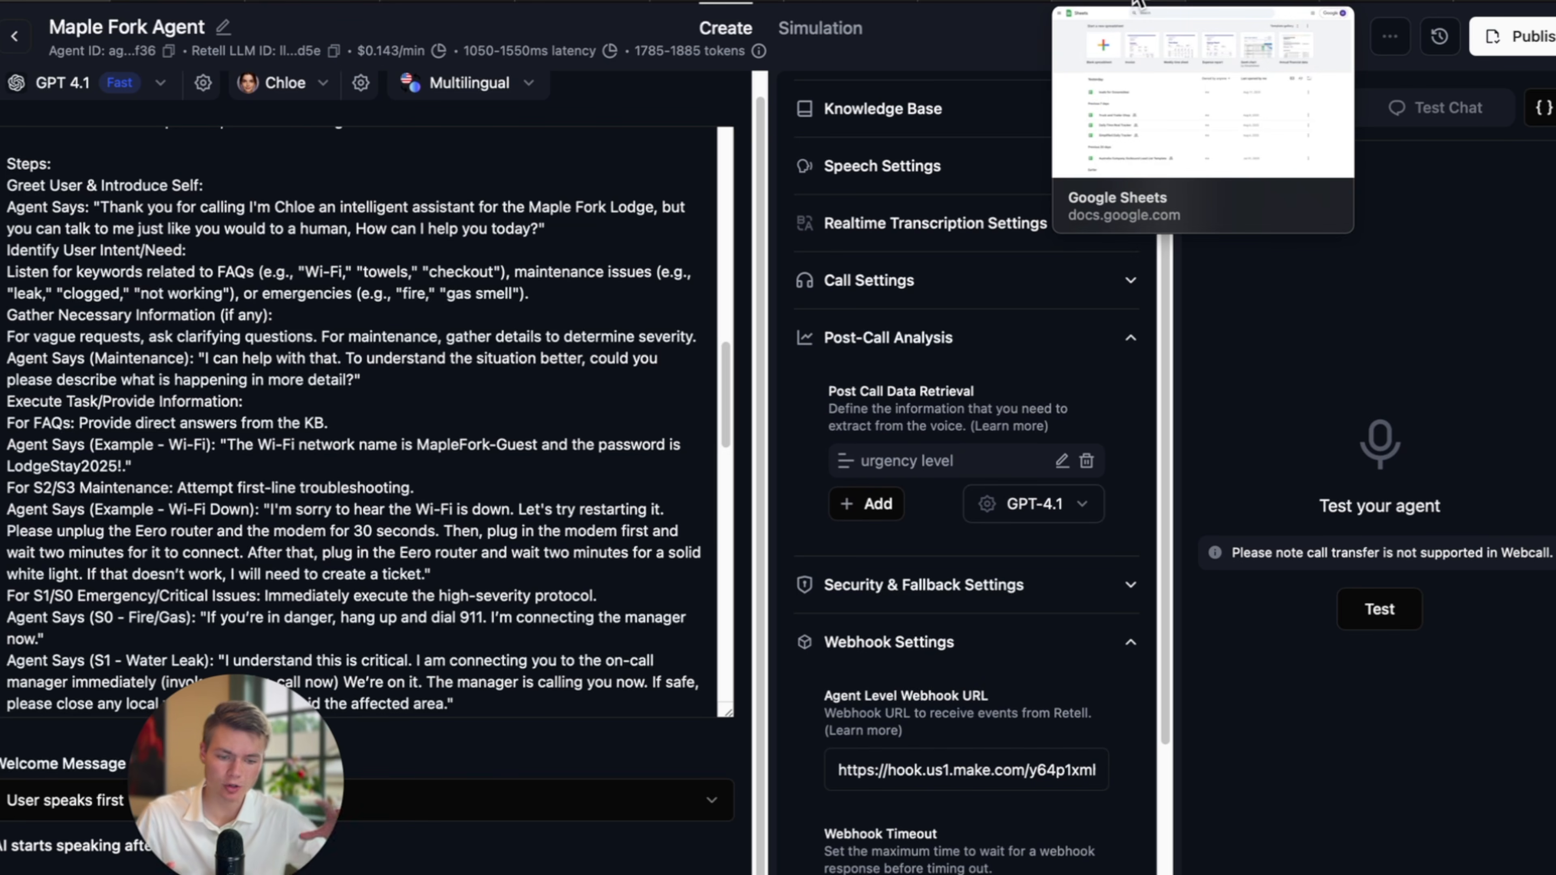
left_click(1135, 4)
left_click(262, 279)
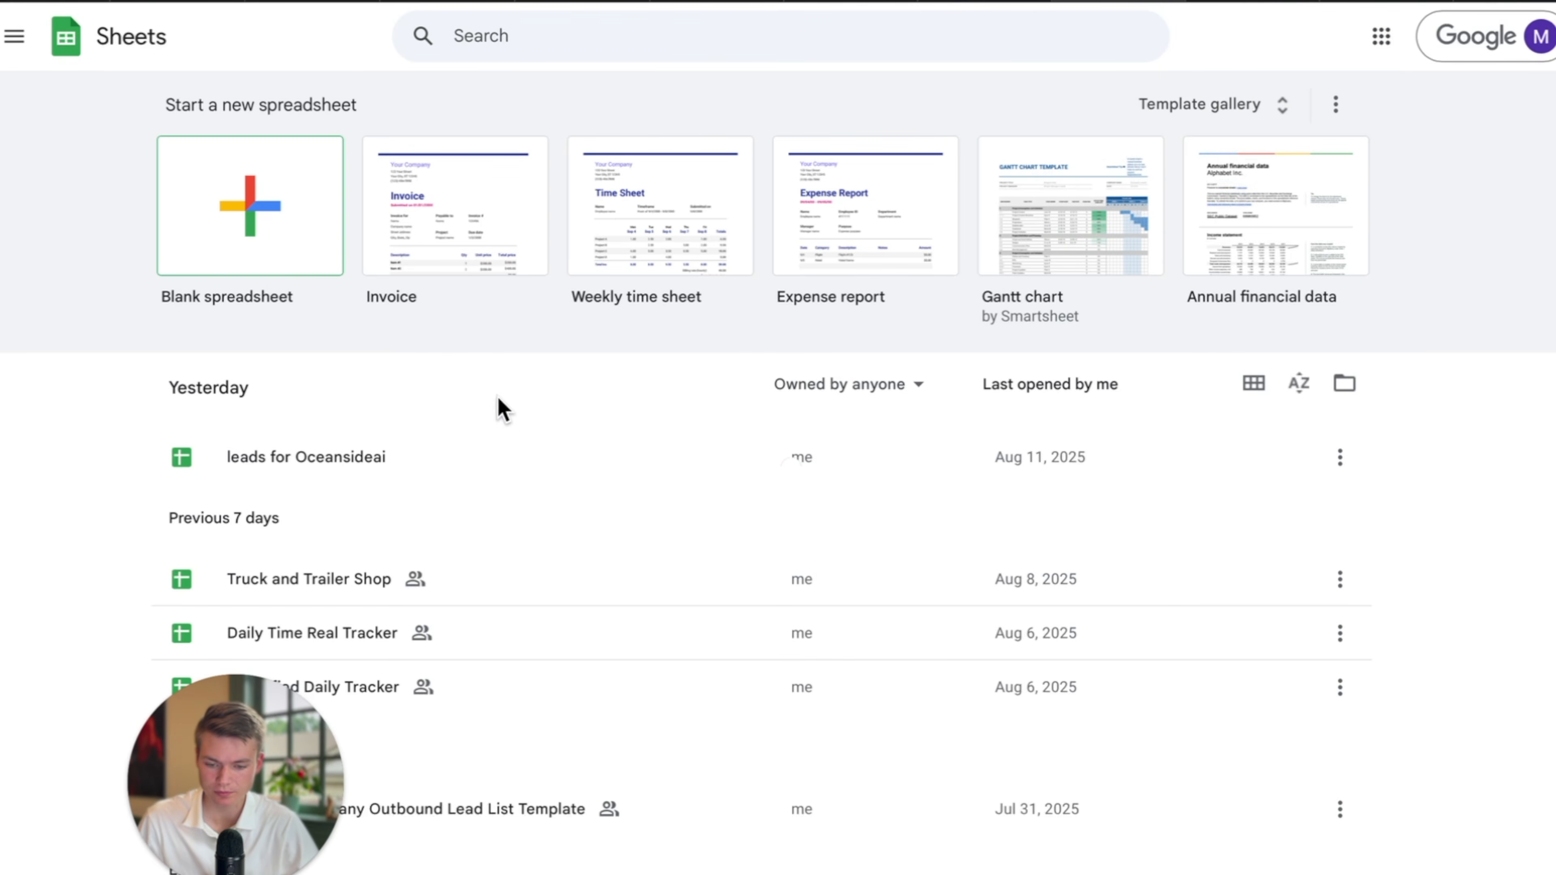
Enter the headers Call Date in A1 and Name of Caller in B1.
left_click_drag(250, 697, 1406, 1)
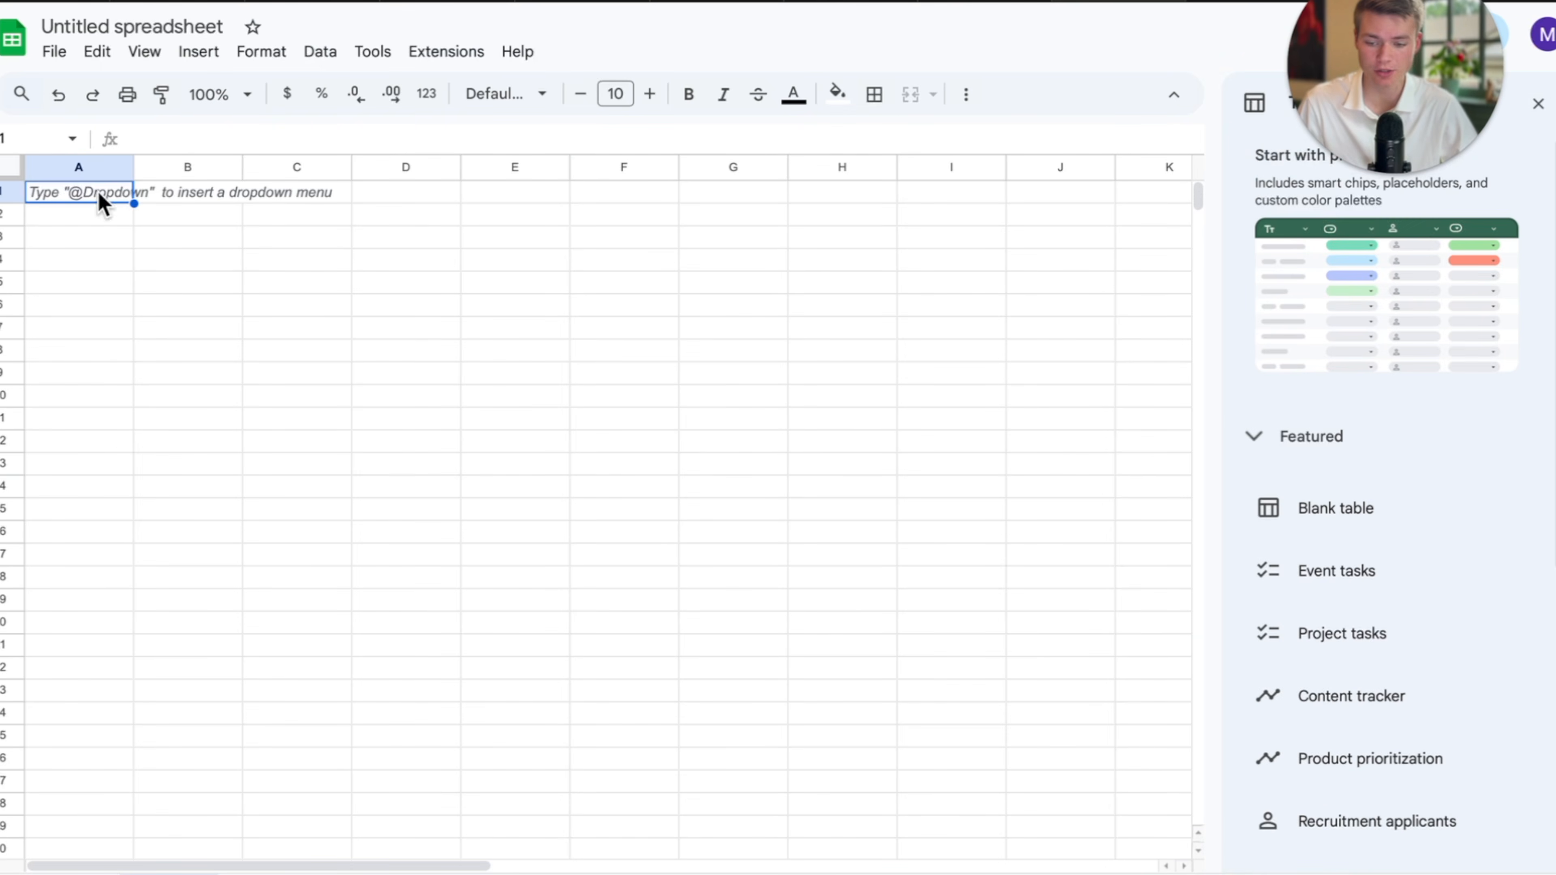
double_click(86, 186)
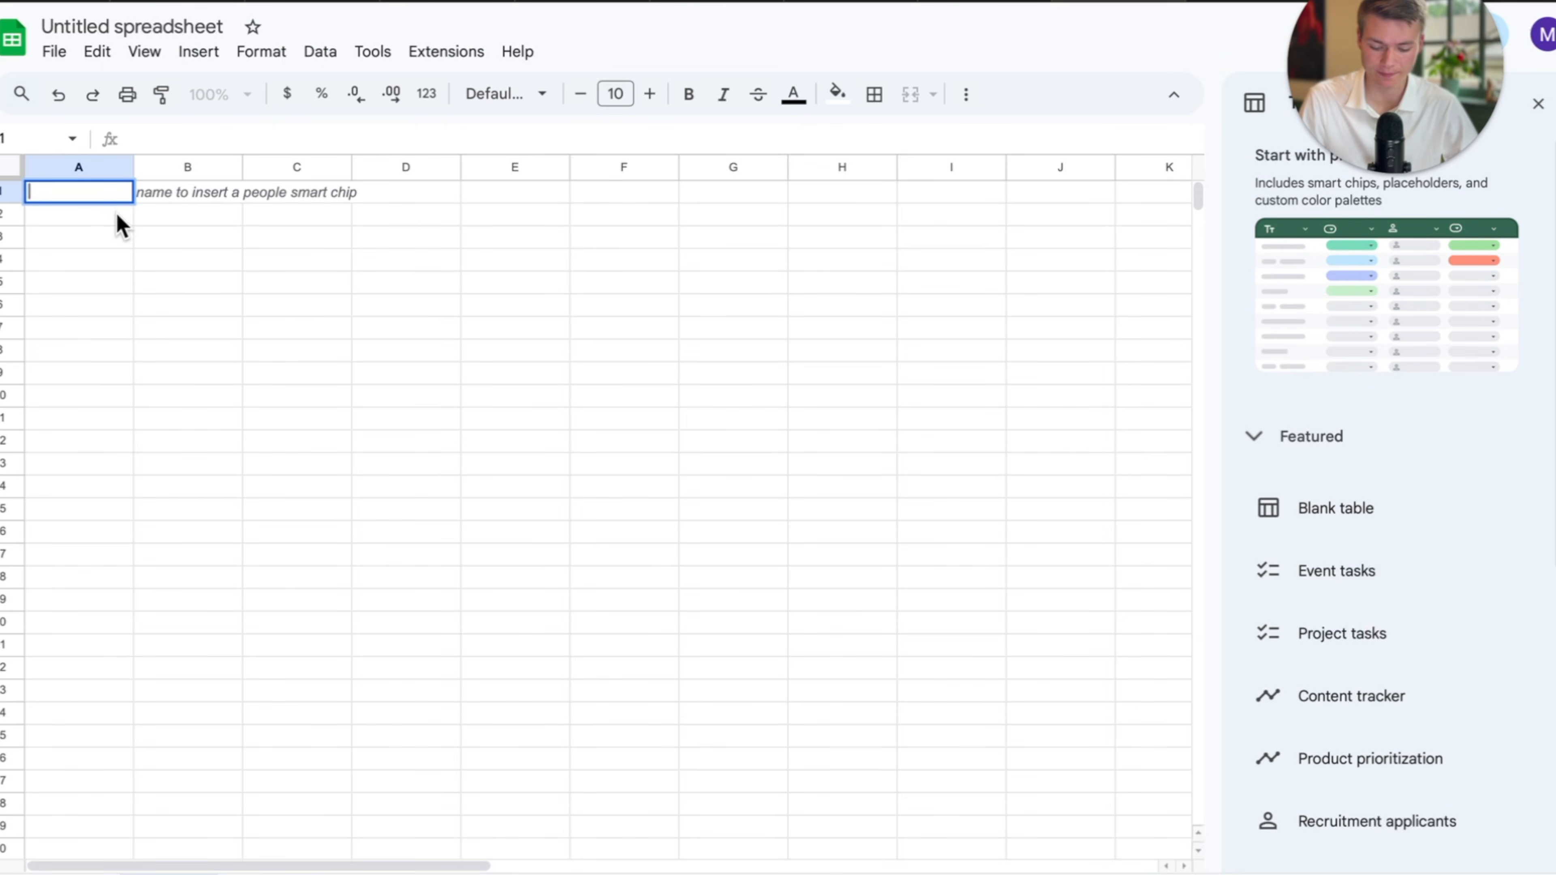
type("Call Date")
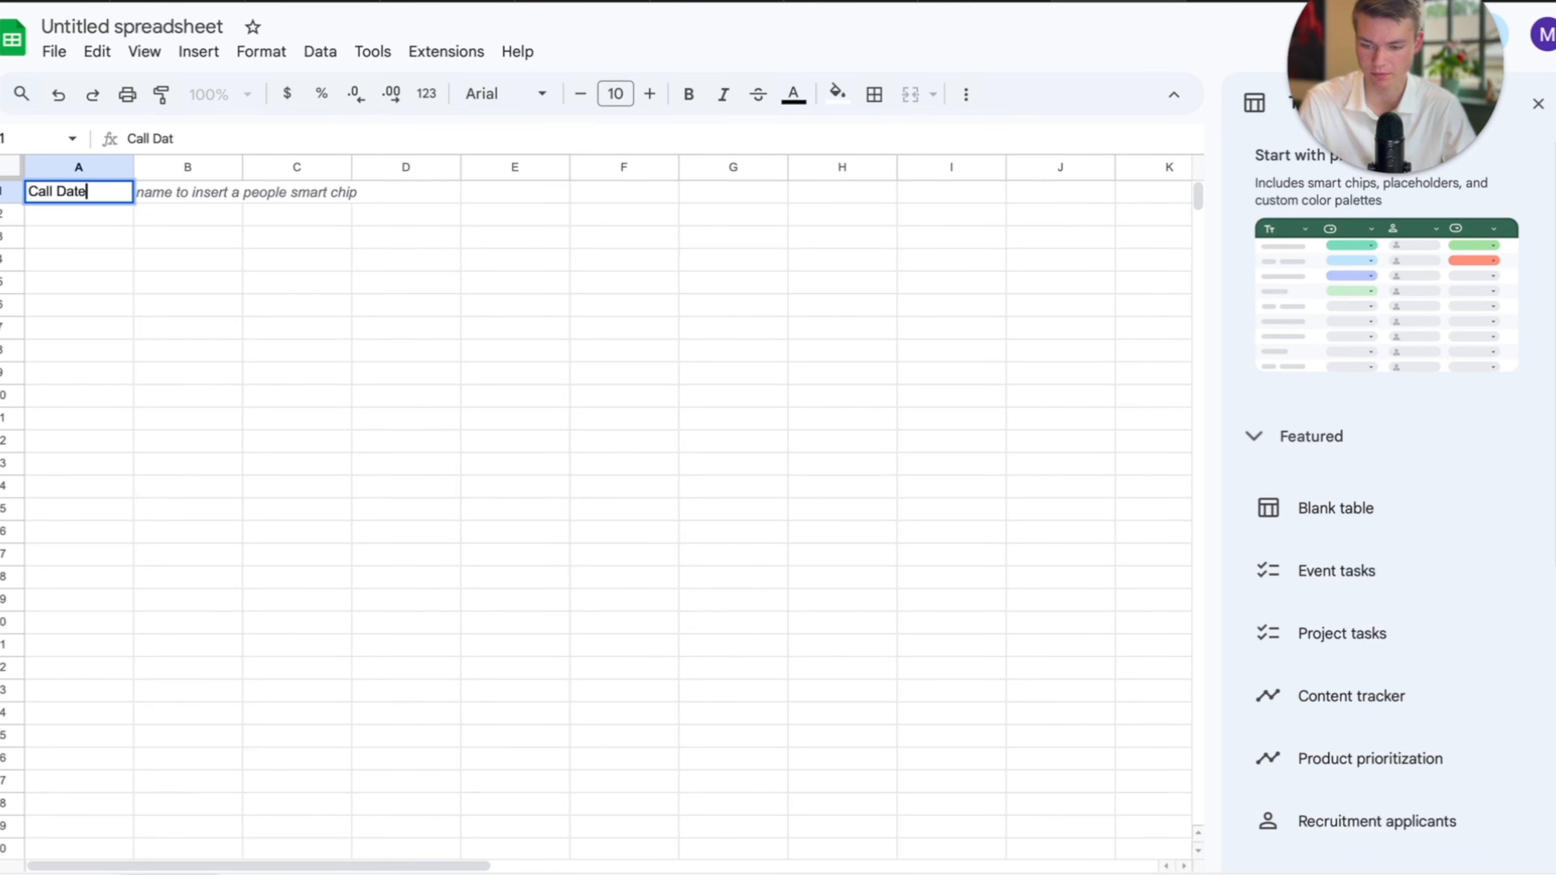
left_click(159, 196)
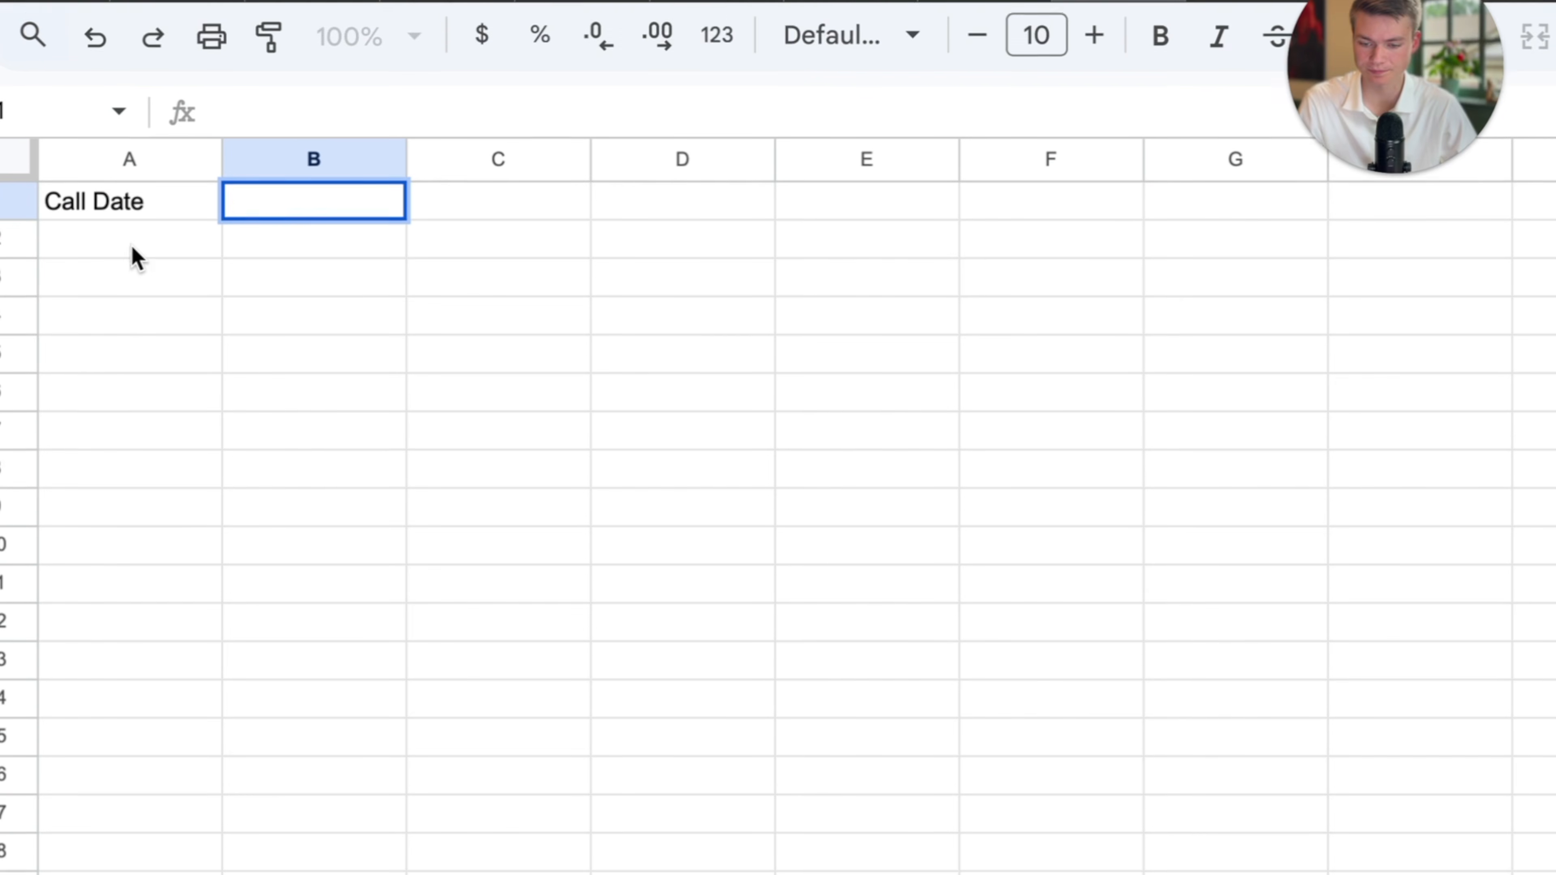
double_click(181, 193)
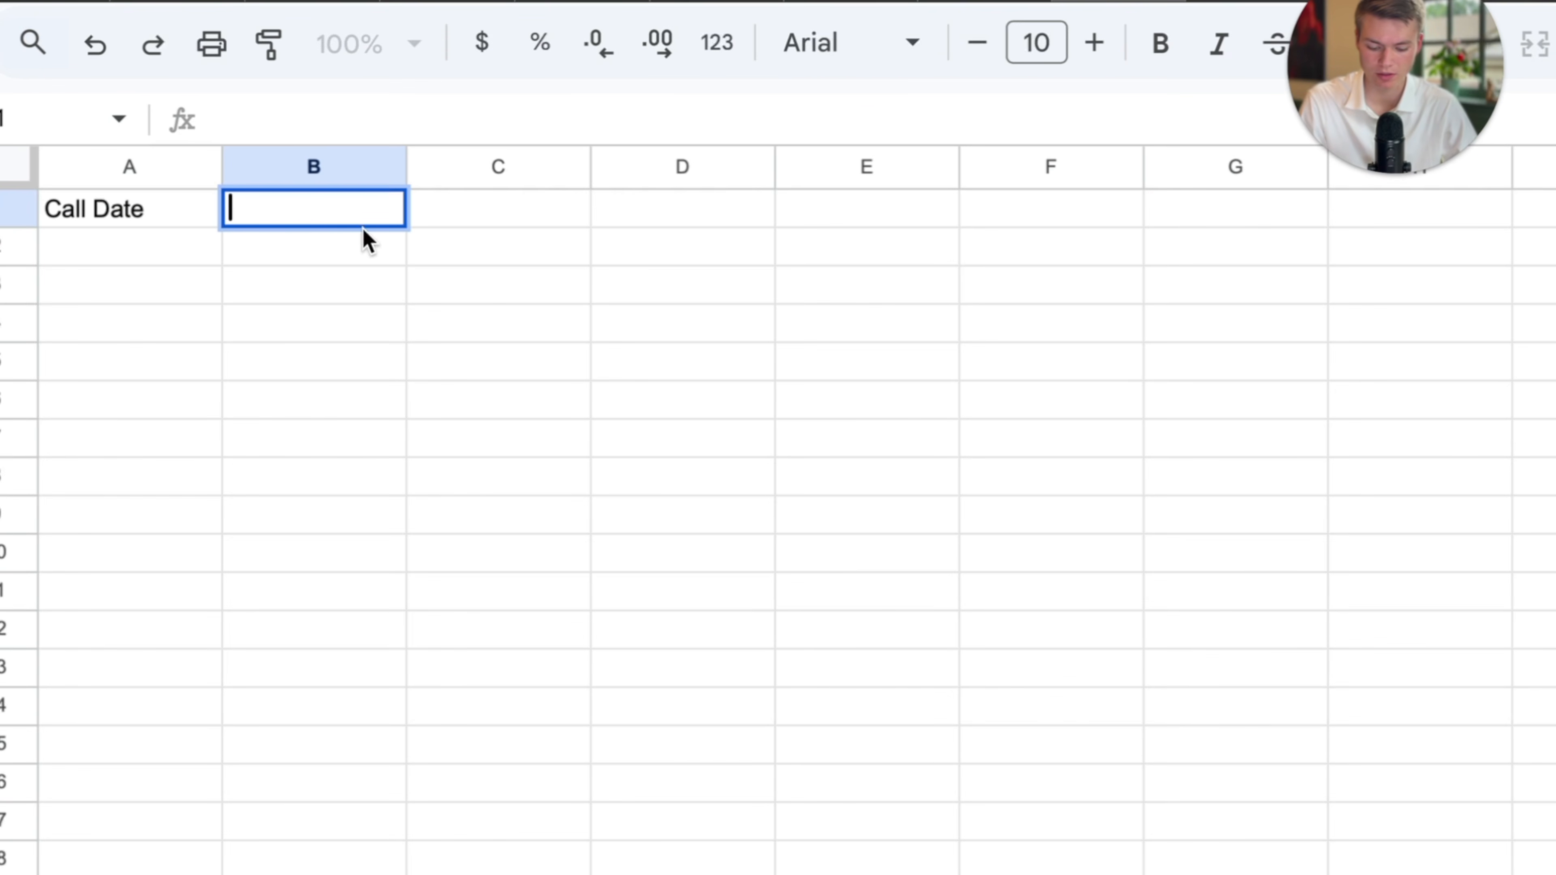
type("Name of Caller")
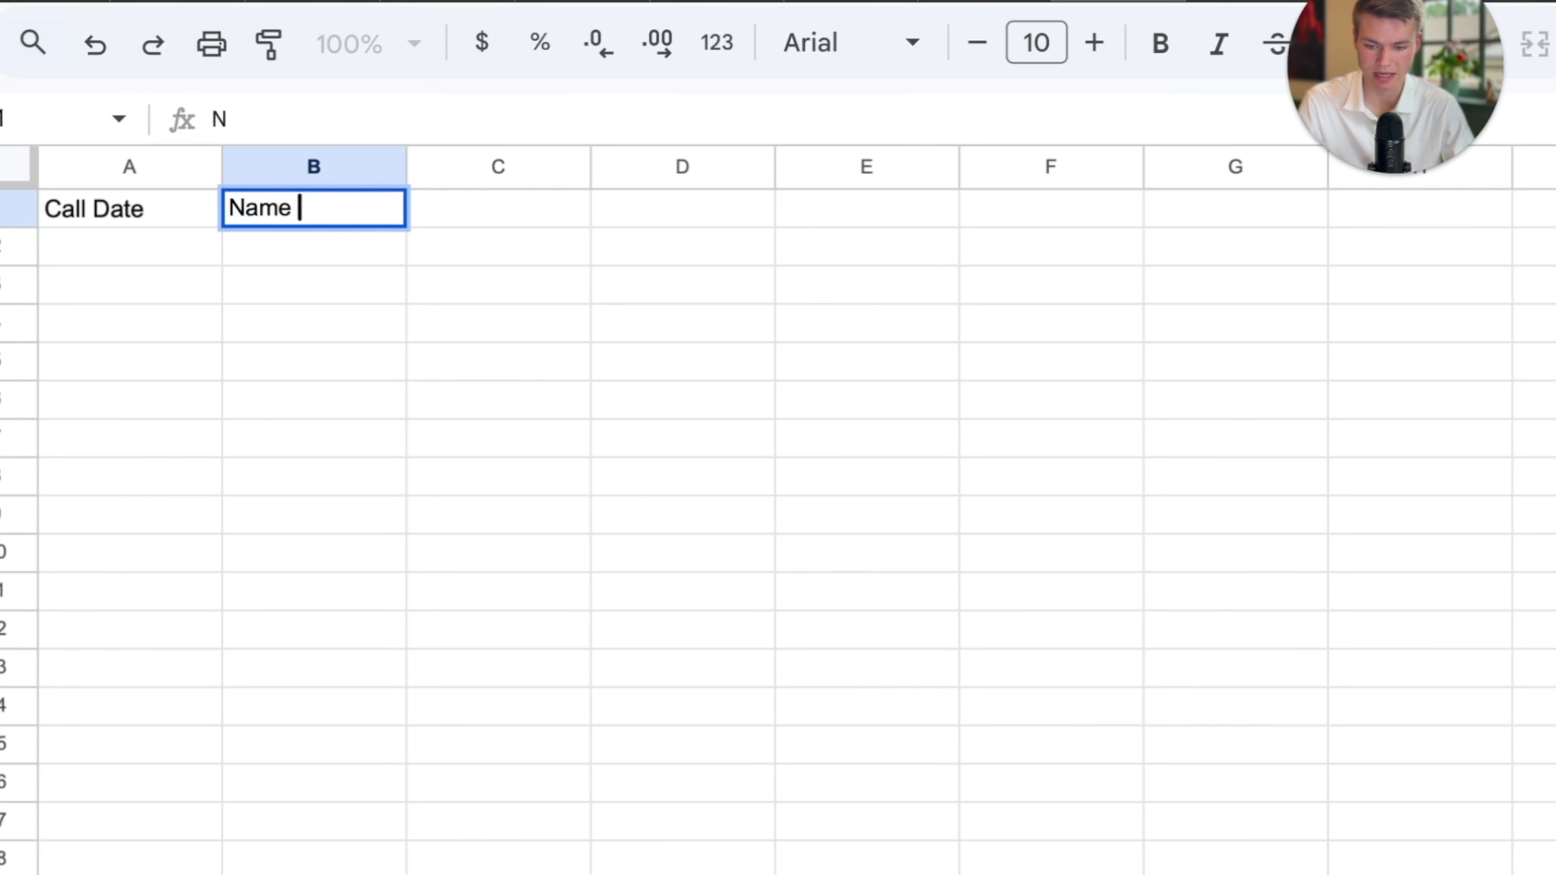
Set C1 to 'Maintence Request?' and widen column C to fit it.
double_click(498, 222)
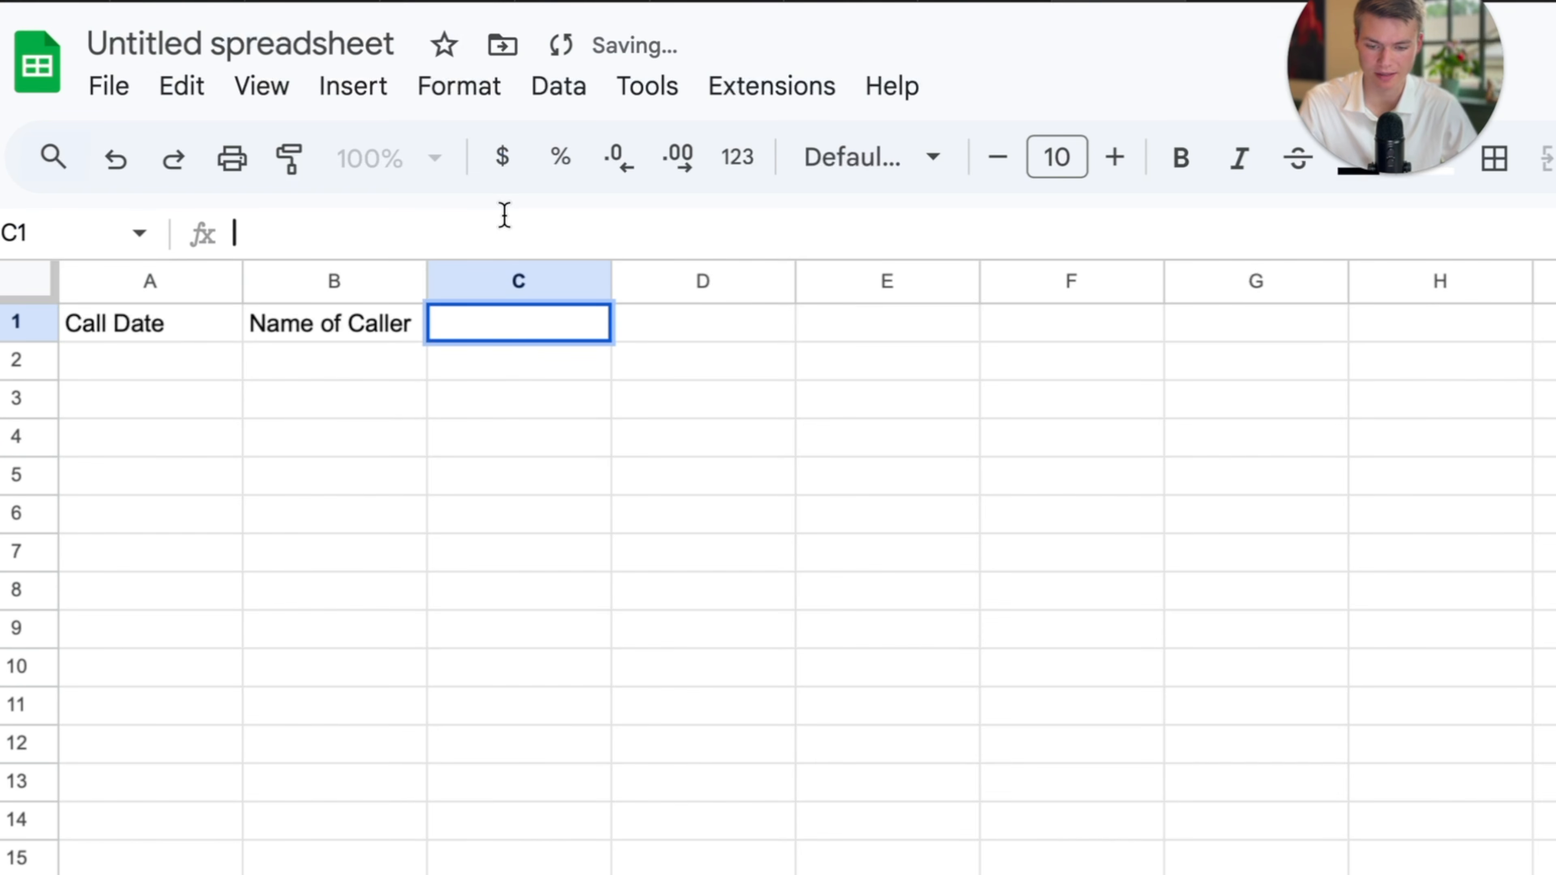
left_click_drag(428, 286, 530, 282)
left_click(424, 363)
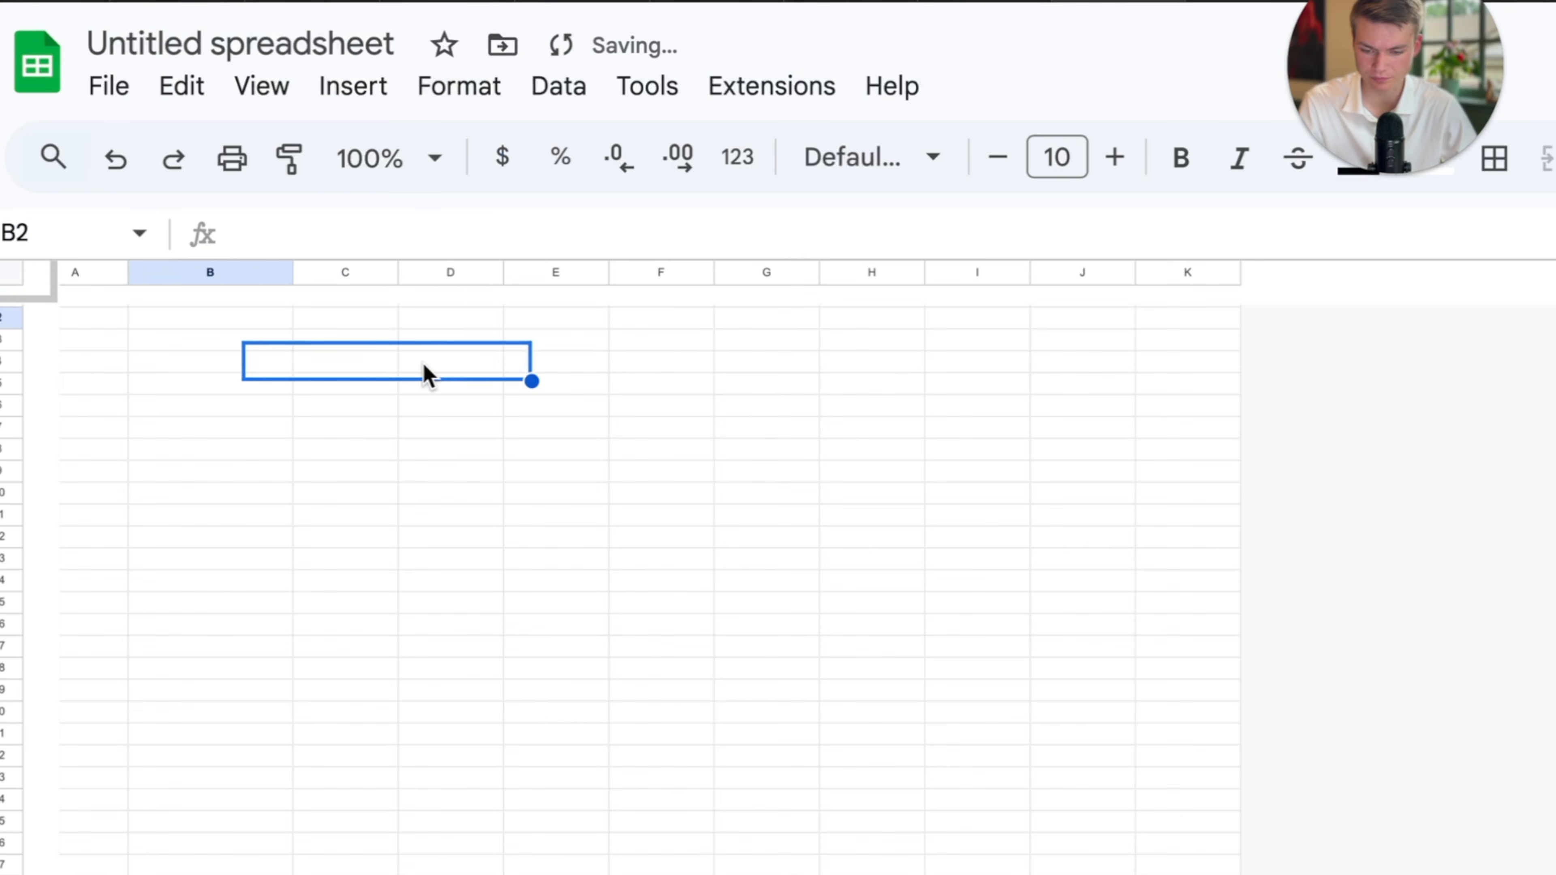
scroll(424, 363, "down", 5)
left_click(378, 374)
left_click(331, 355)
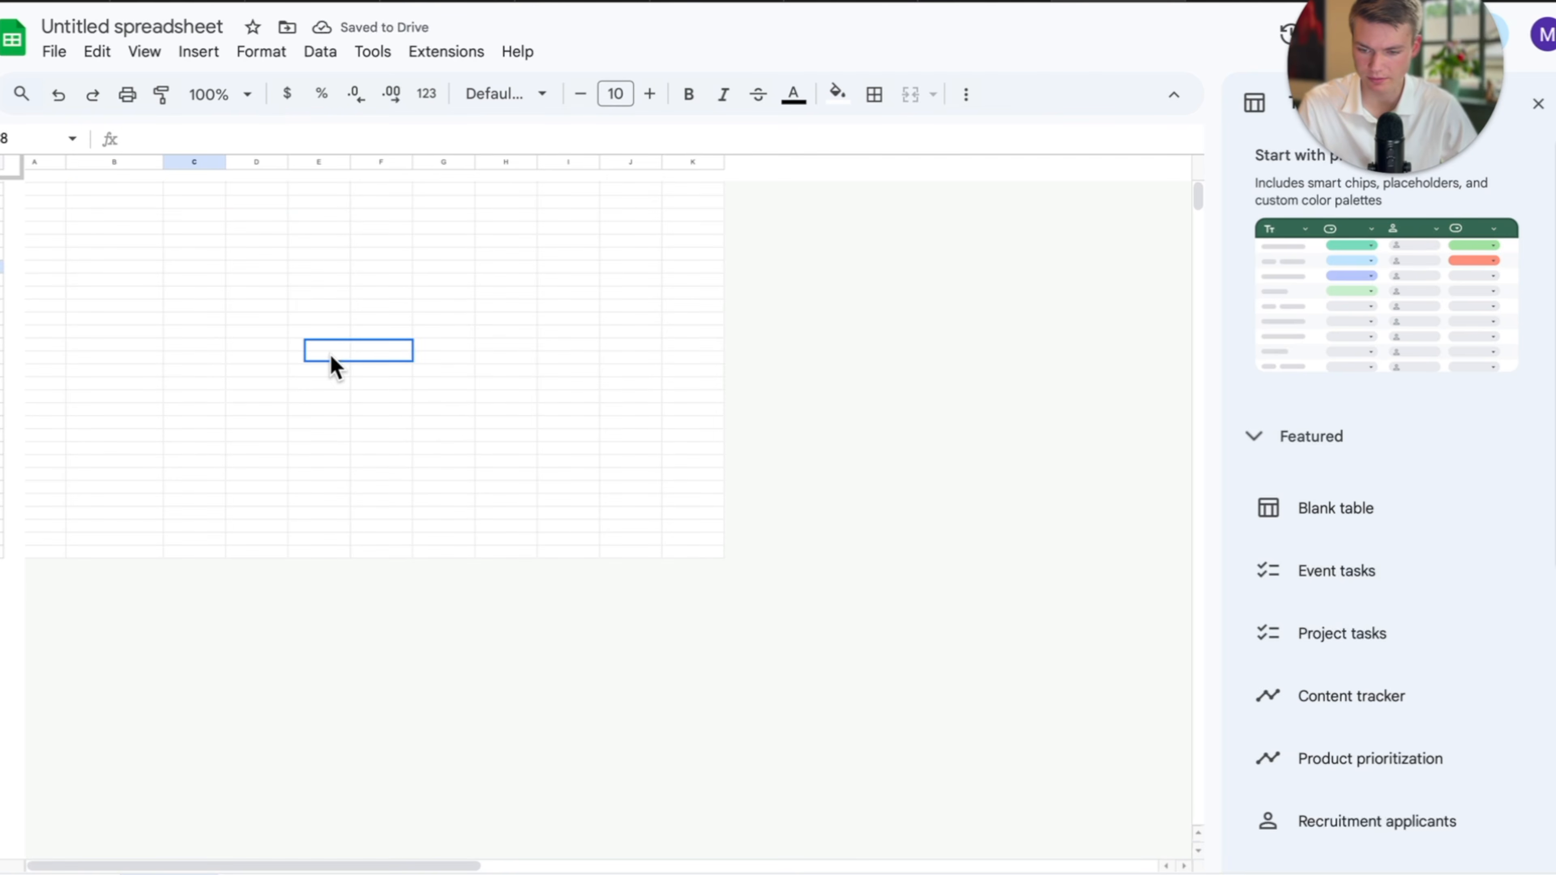
key("super+z")
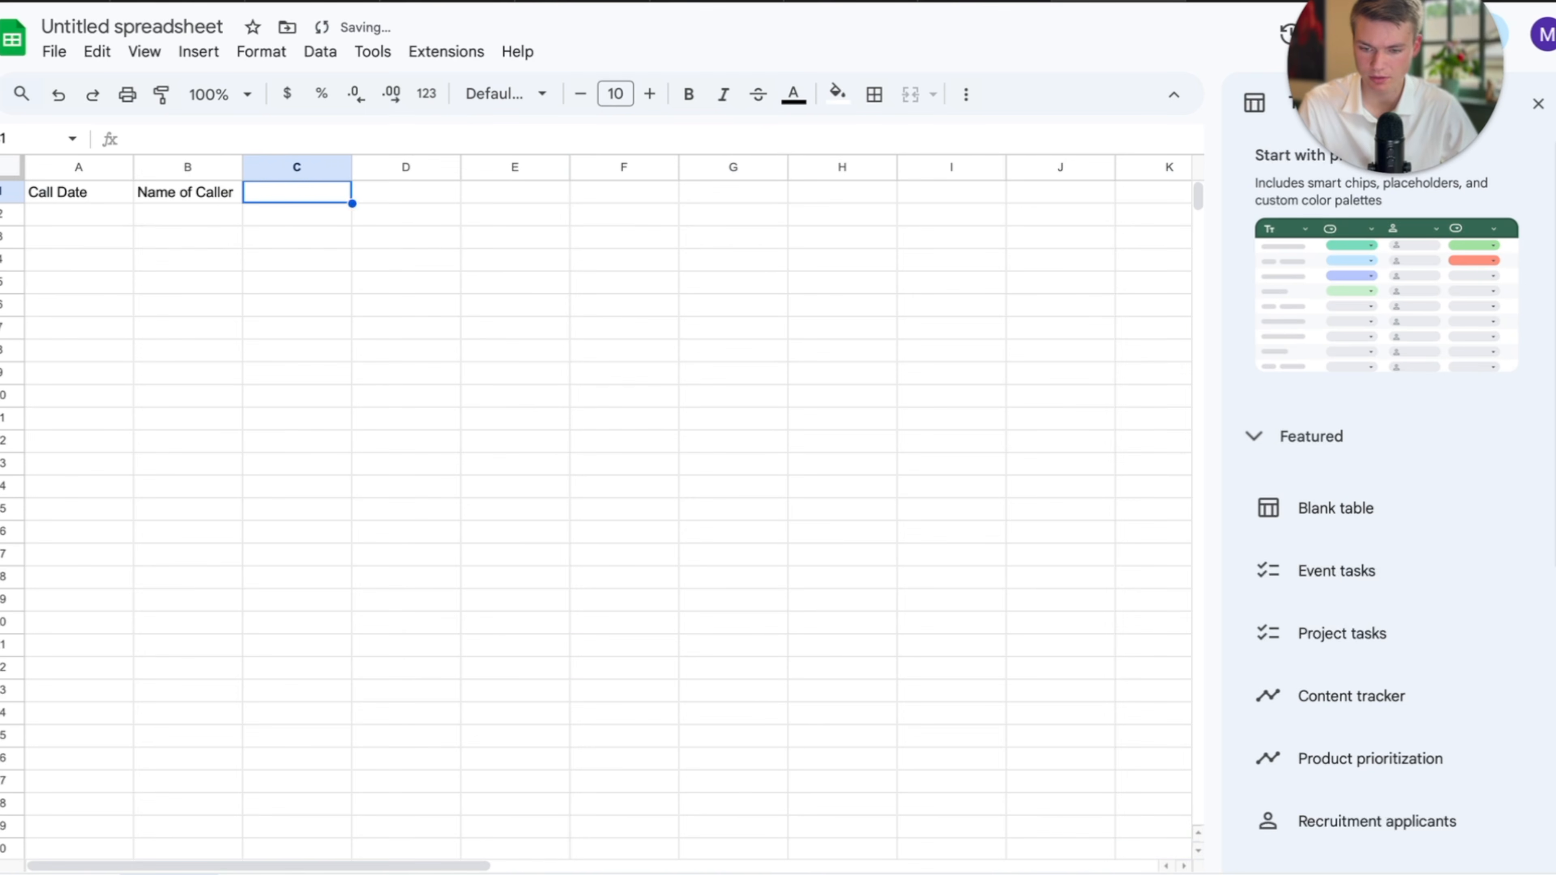
double_click(297, 195)
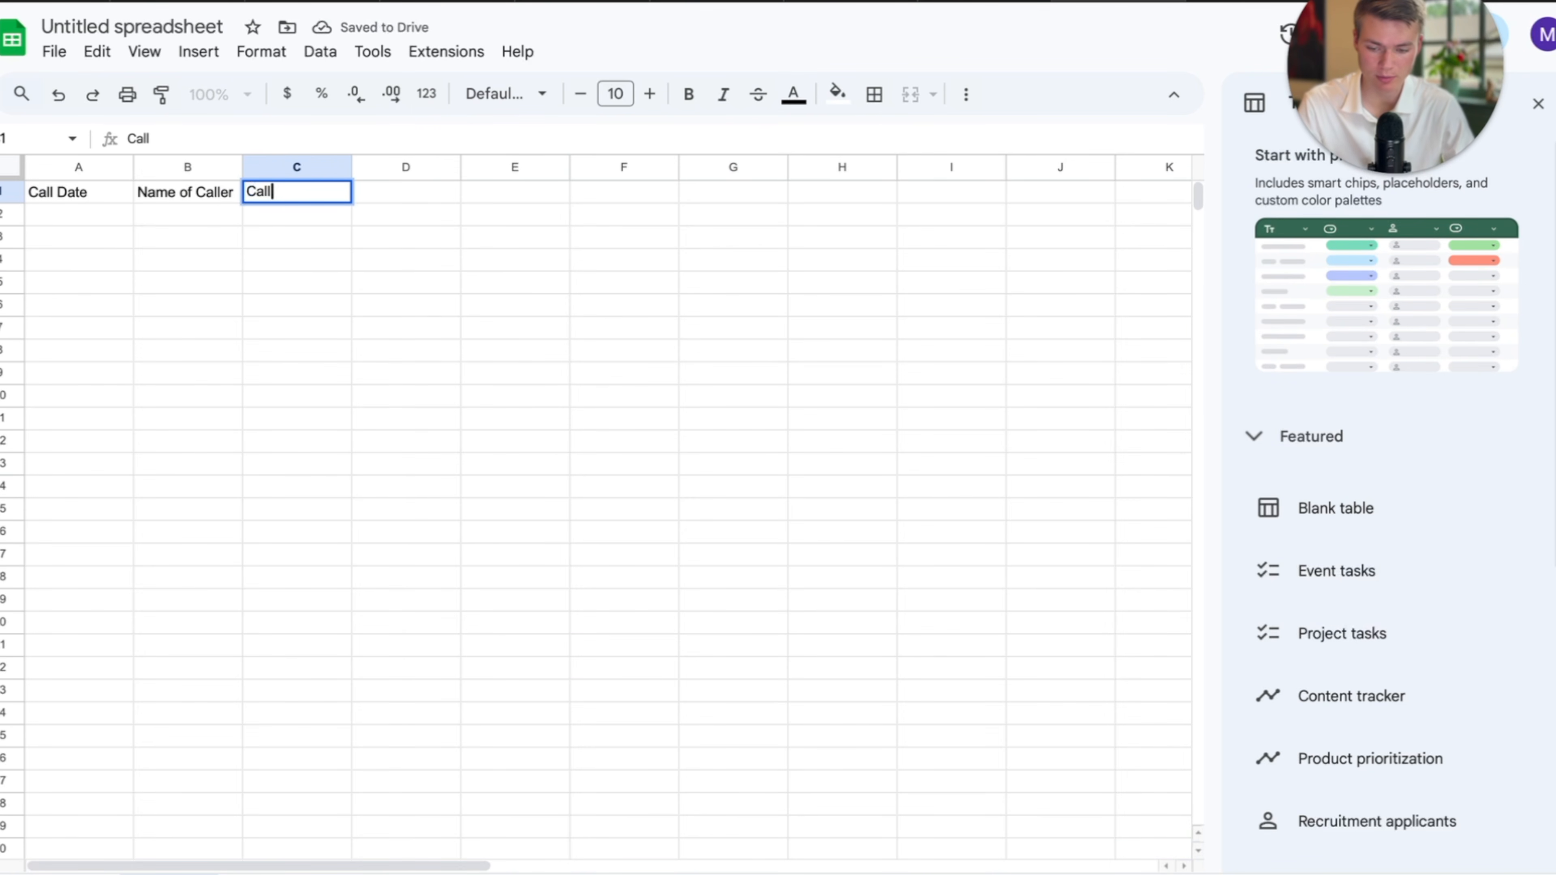
key("BackSpace")
key("BackSpace")
key("BackSpace")
key("BackSpace")
key("BackSpace")
key("BackSpace")
key("BackSpace")
key("BackSpace")
key("BackSpace")
key("BackSpace")
key("BackSpace")
type("Ur")
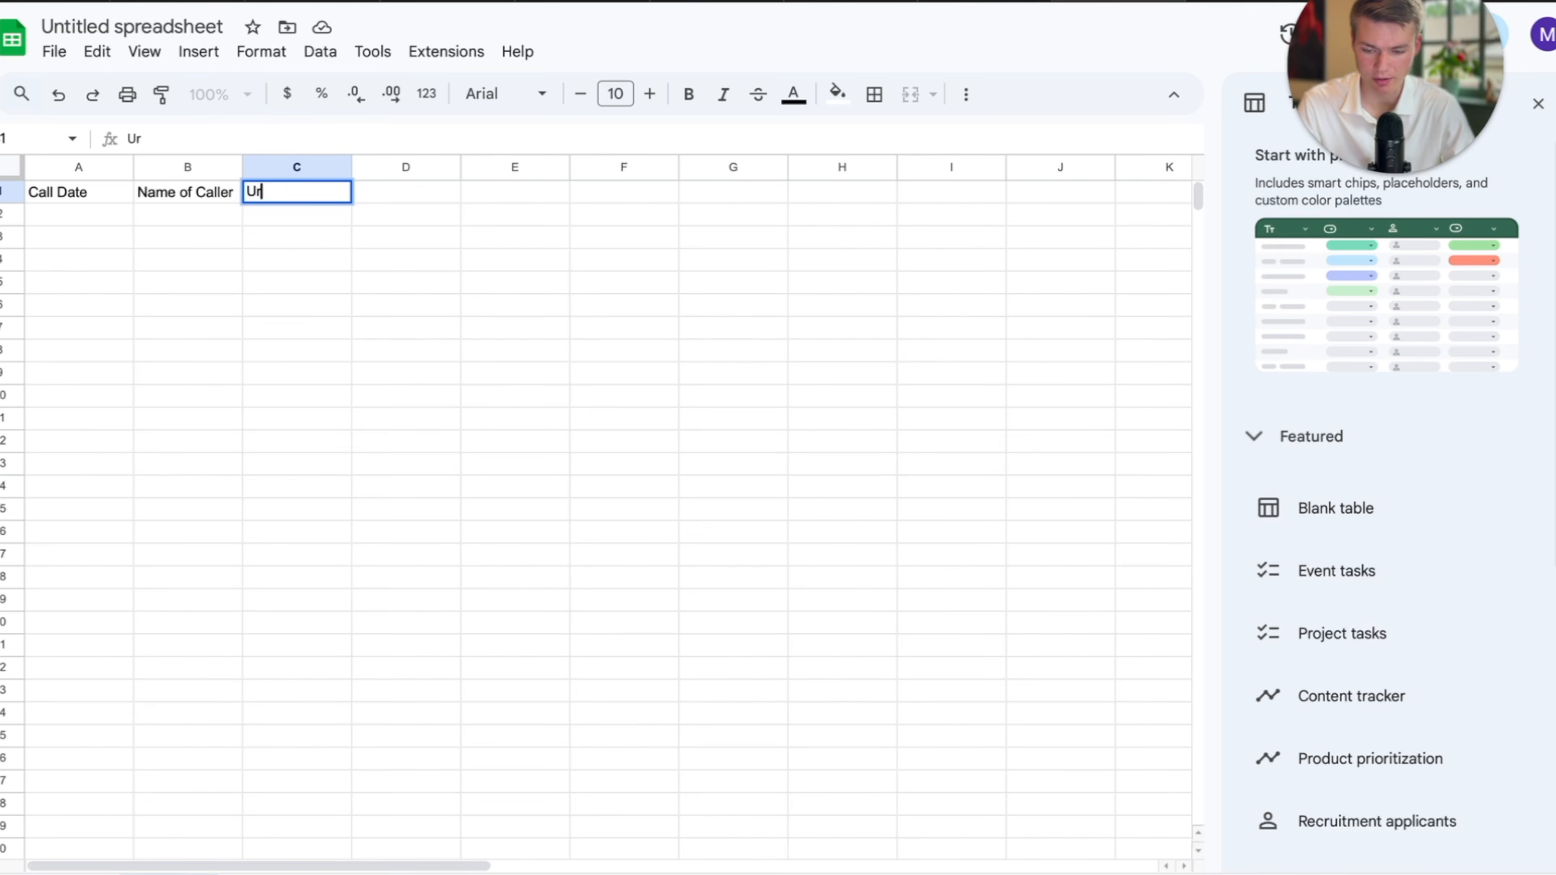
type("gency")
key("super+a")
type("Maintence Request")
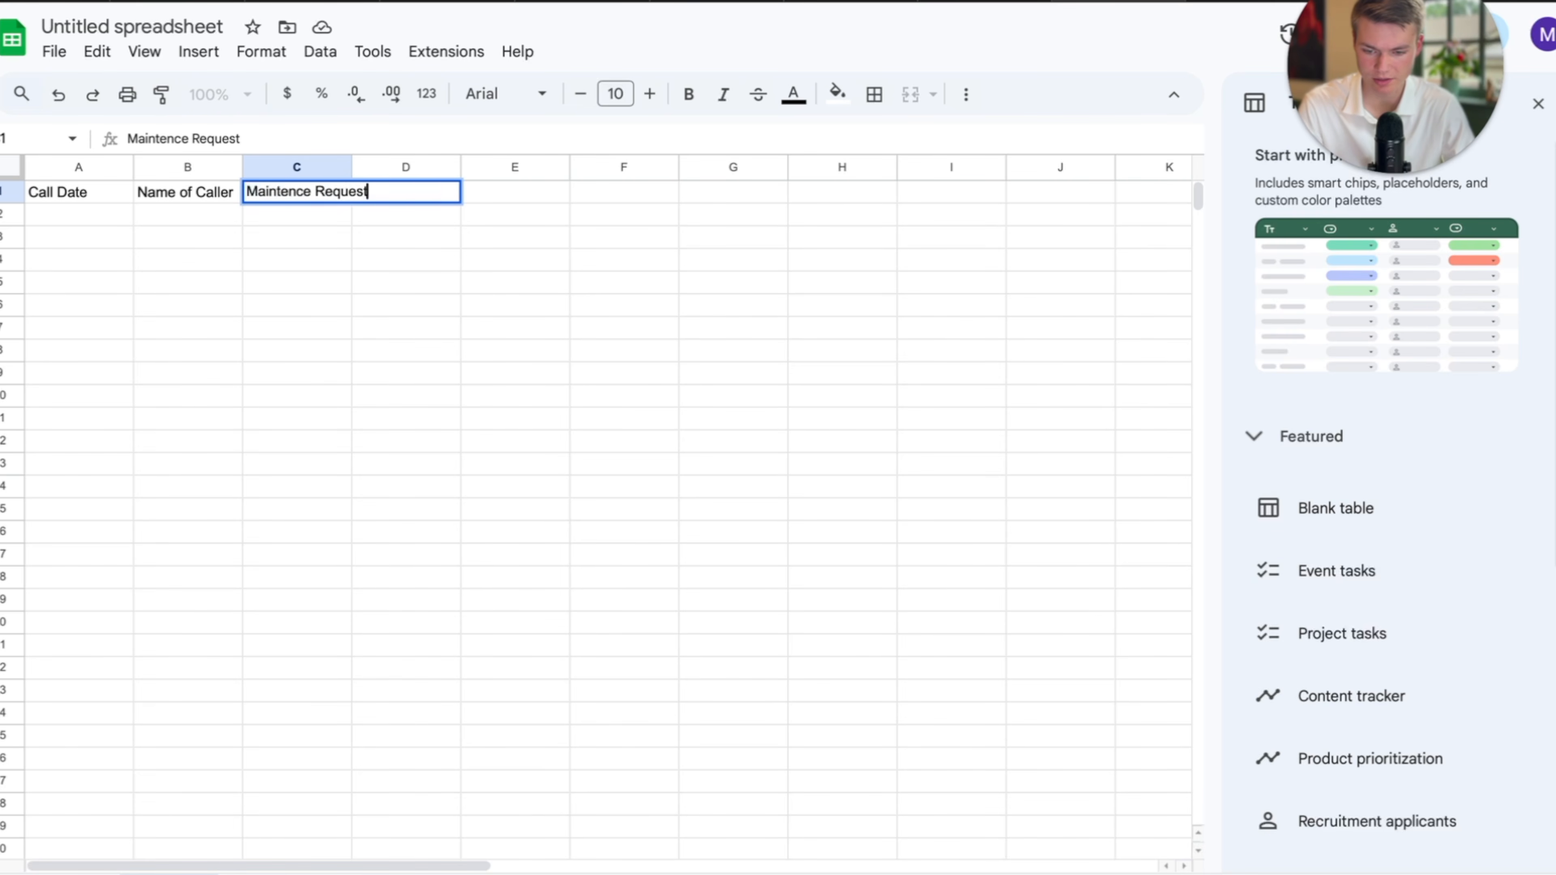
left_click(434, 270)
left_click_drag(350, 164, 453, 165)
left_click(345, 215)
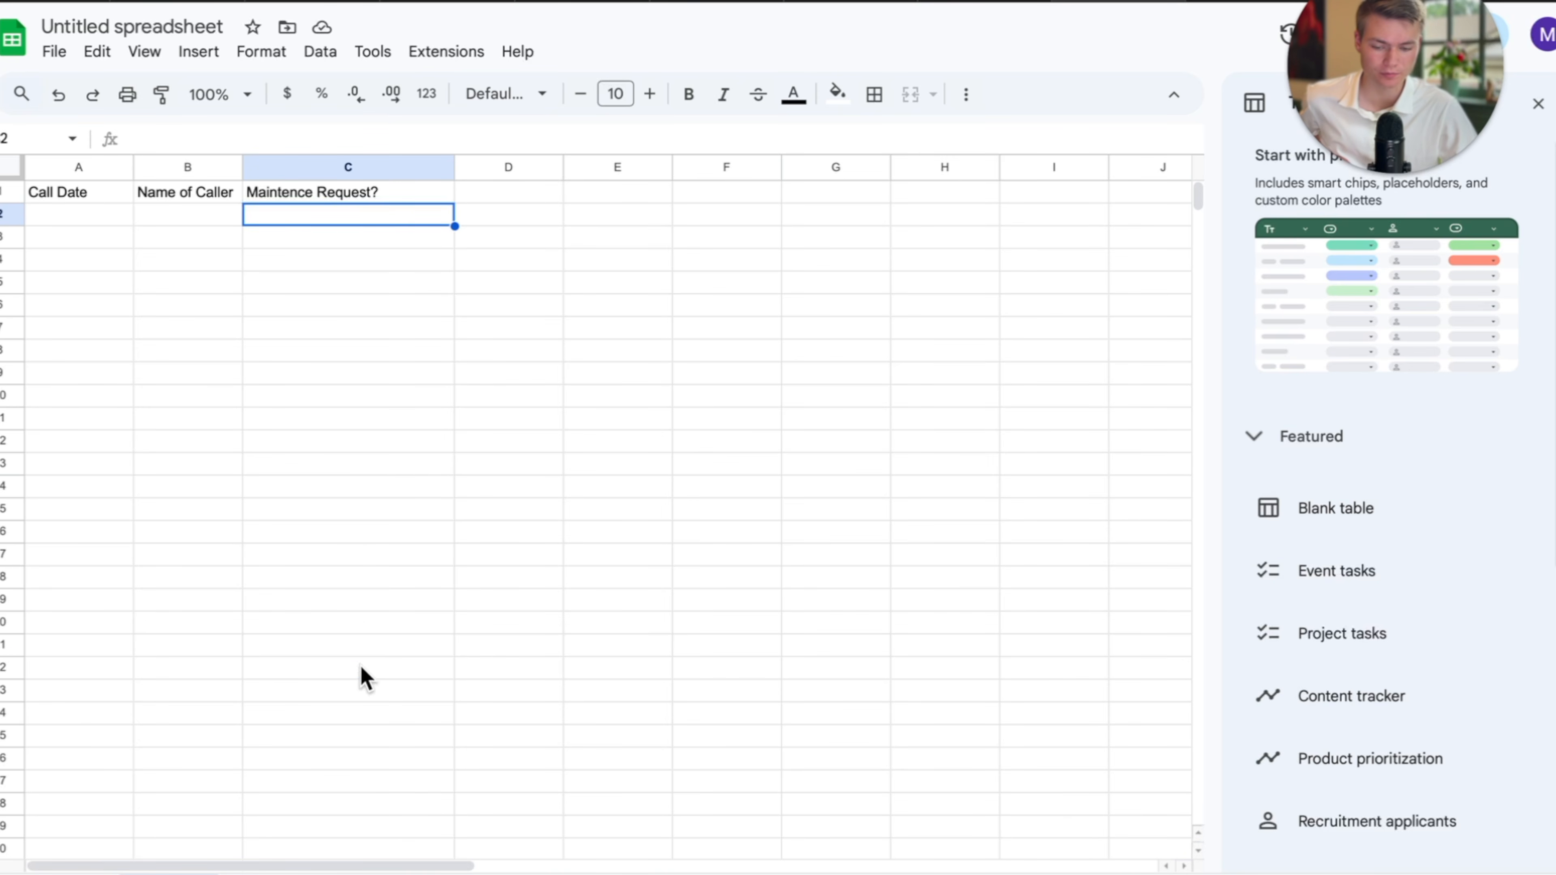
Add the header 'Urgency Level (1-5)' in D1 and widen column D.
left_click_drag(360, 668, 360, 213)
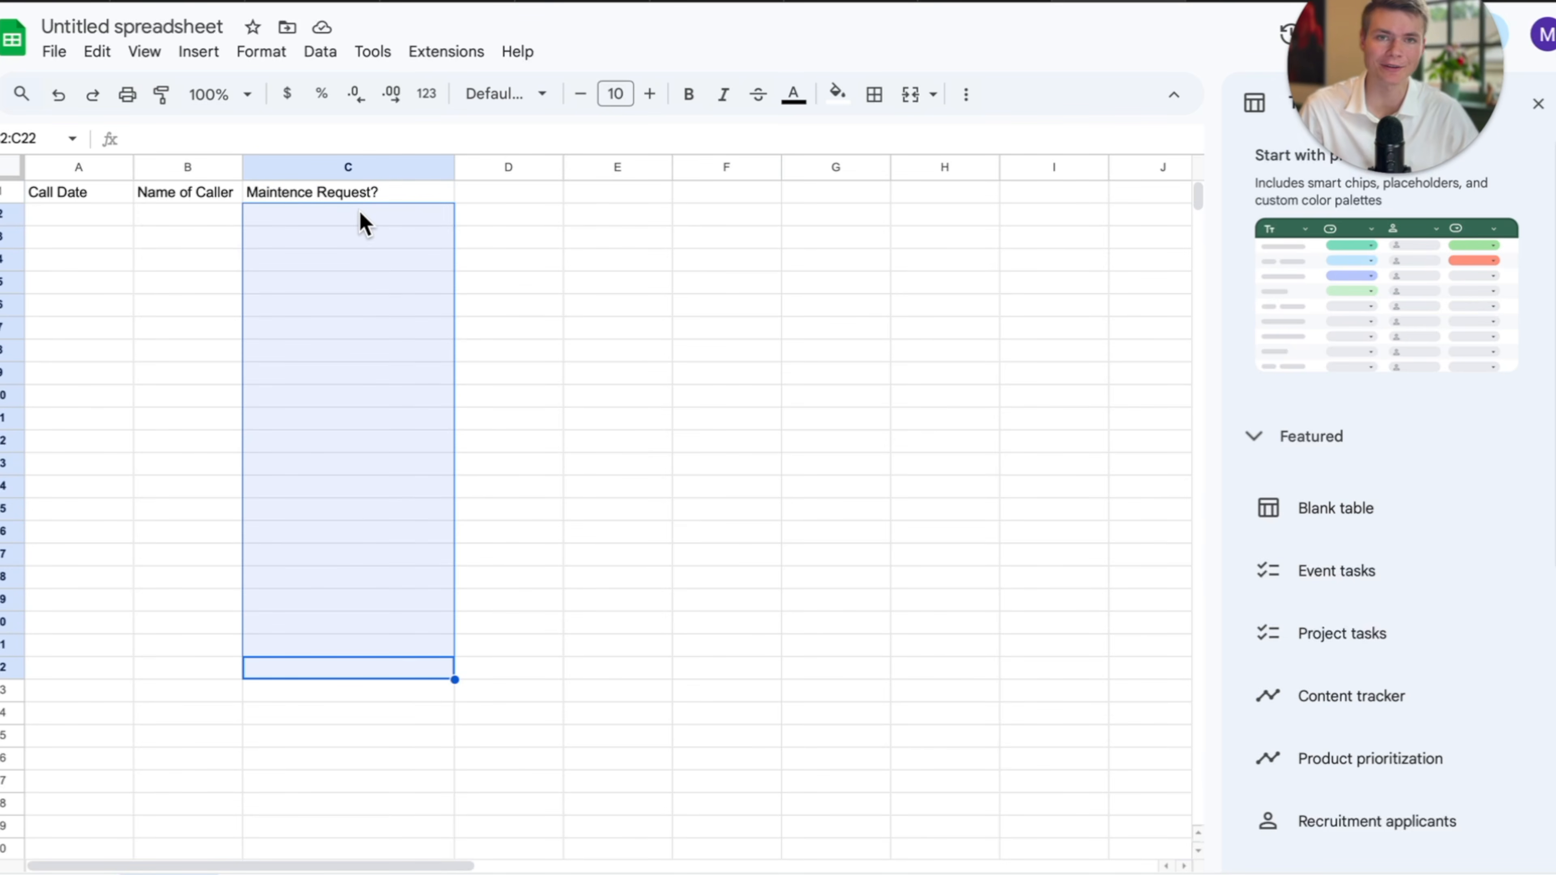
left_click(490, 191)
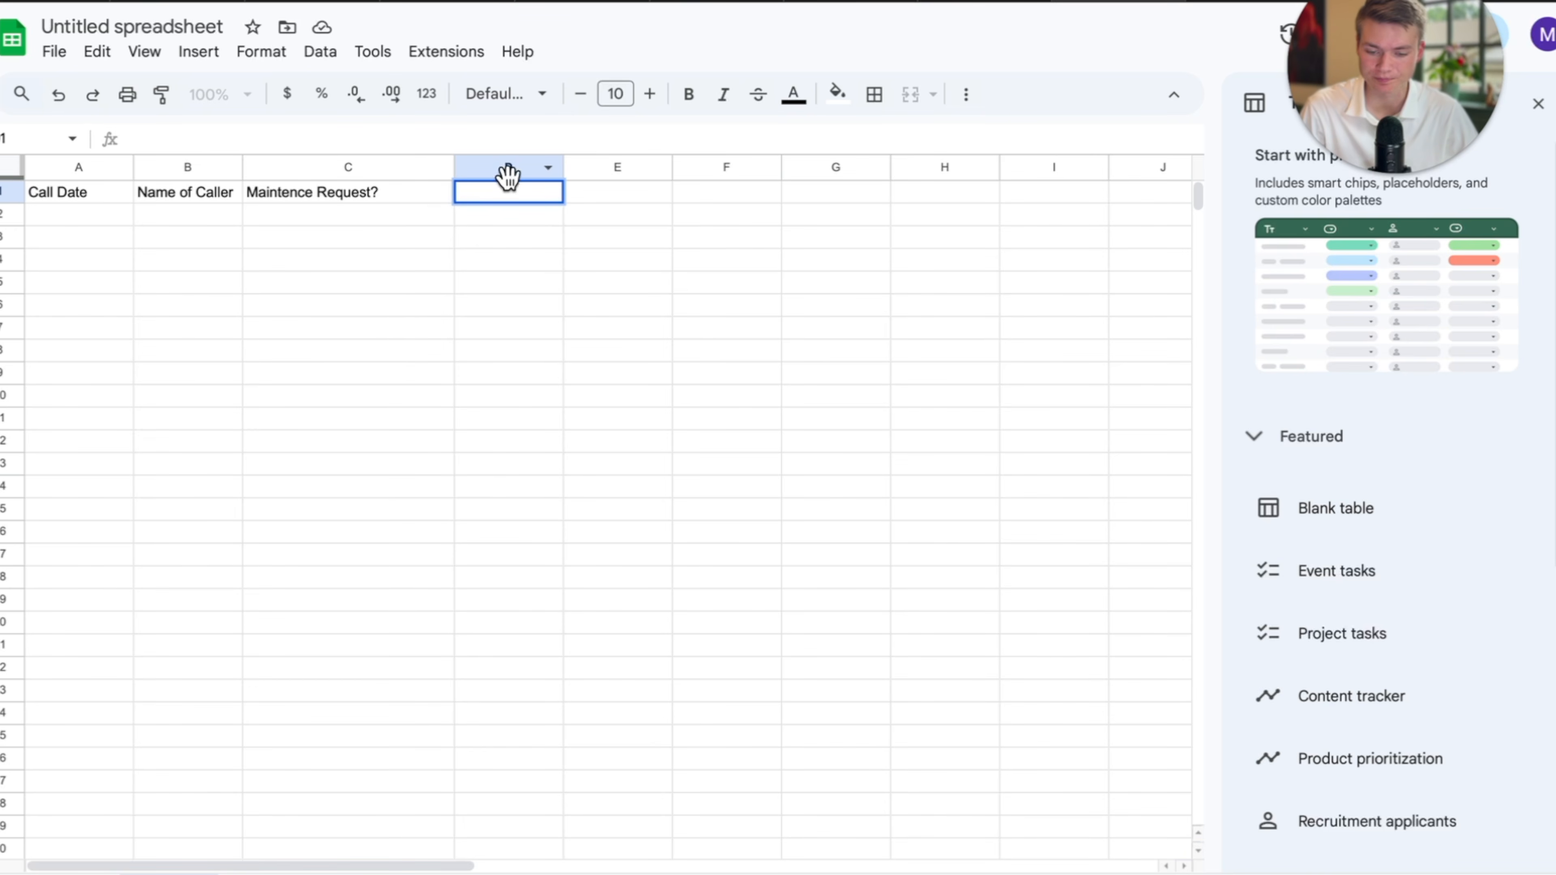
left_click_drag(563, 167, 686, 168)
type("ency Level")
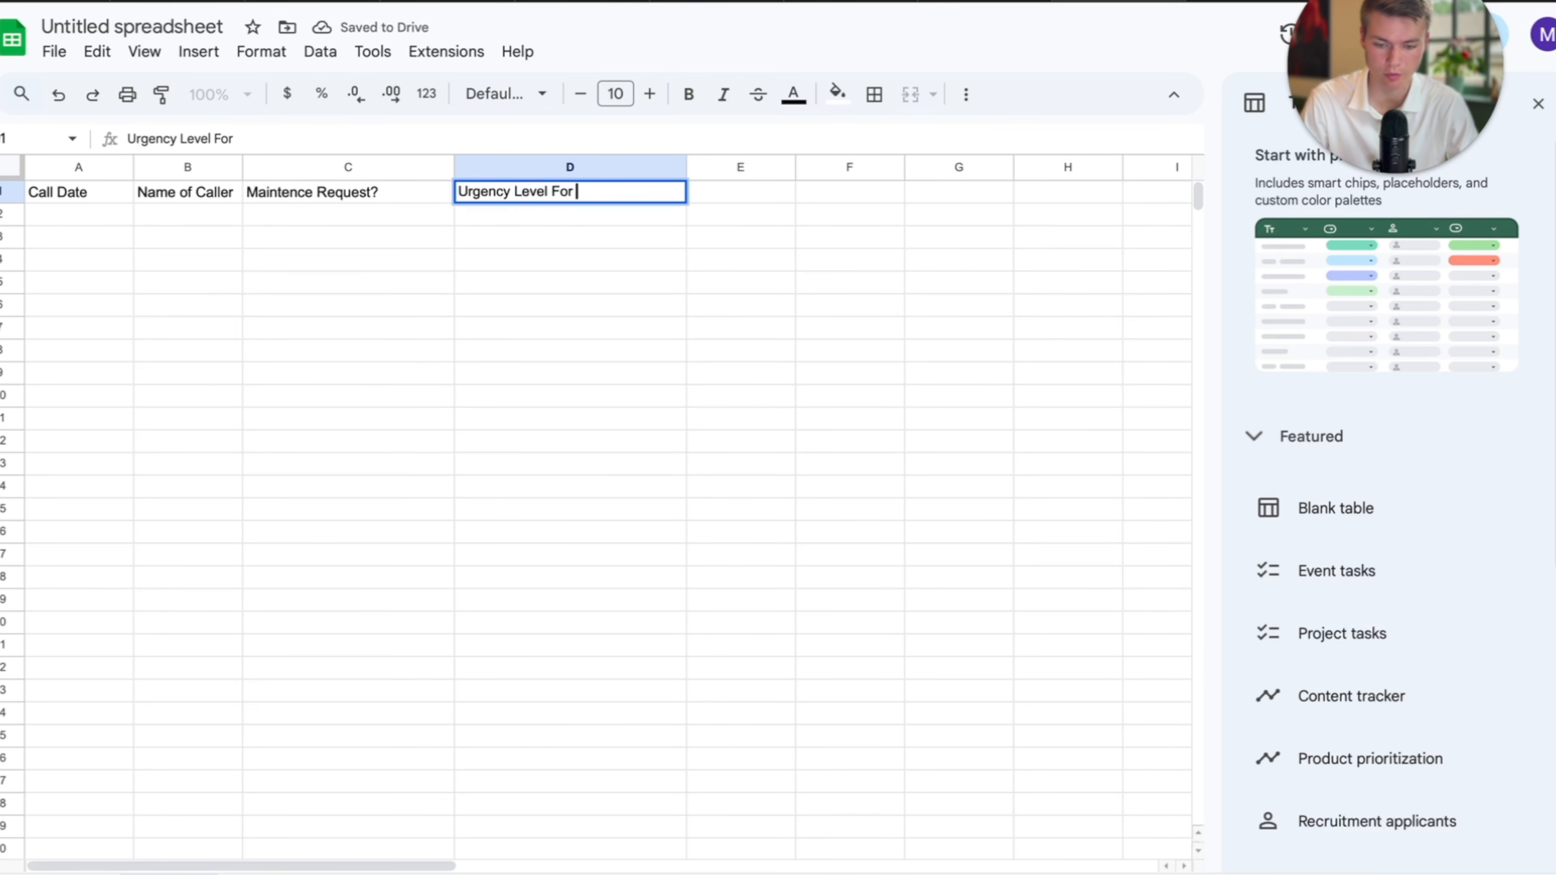
left_click(656, 332)
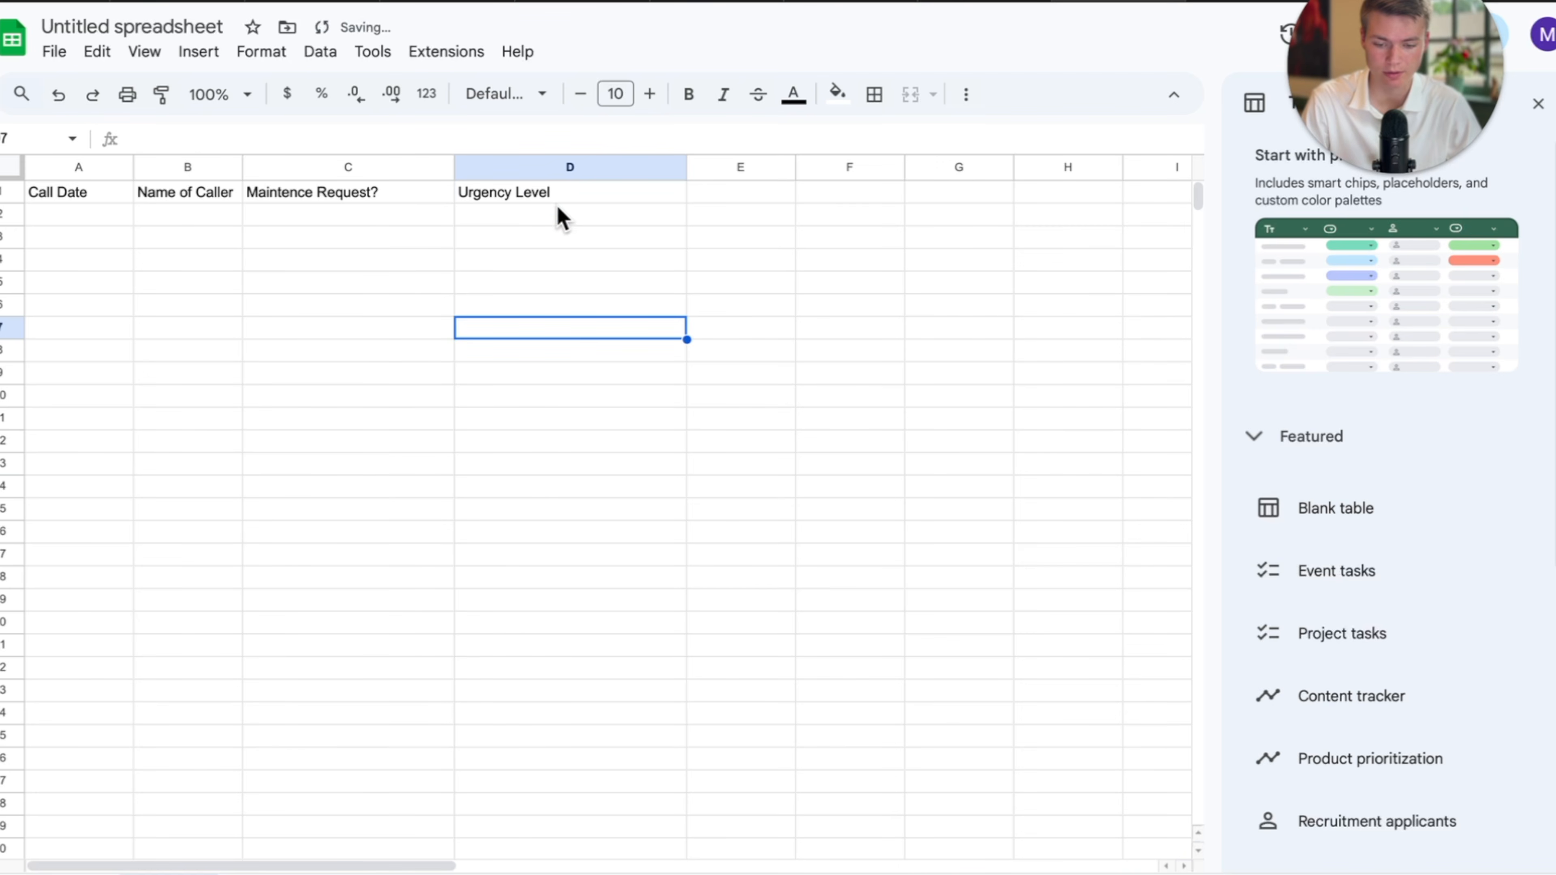
left_click(560, 215)
left_click(575, 191)
double_click(577, 192)
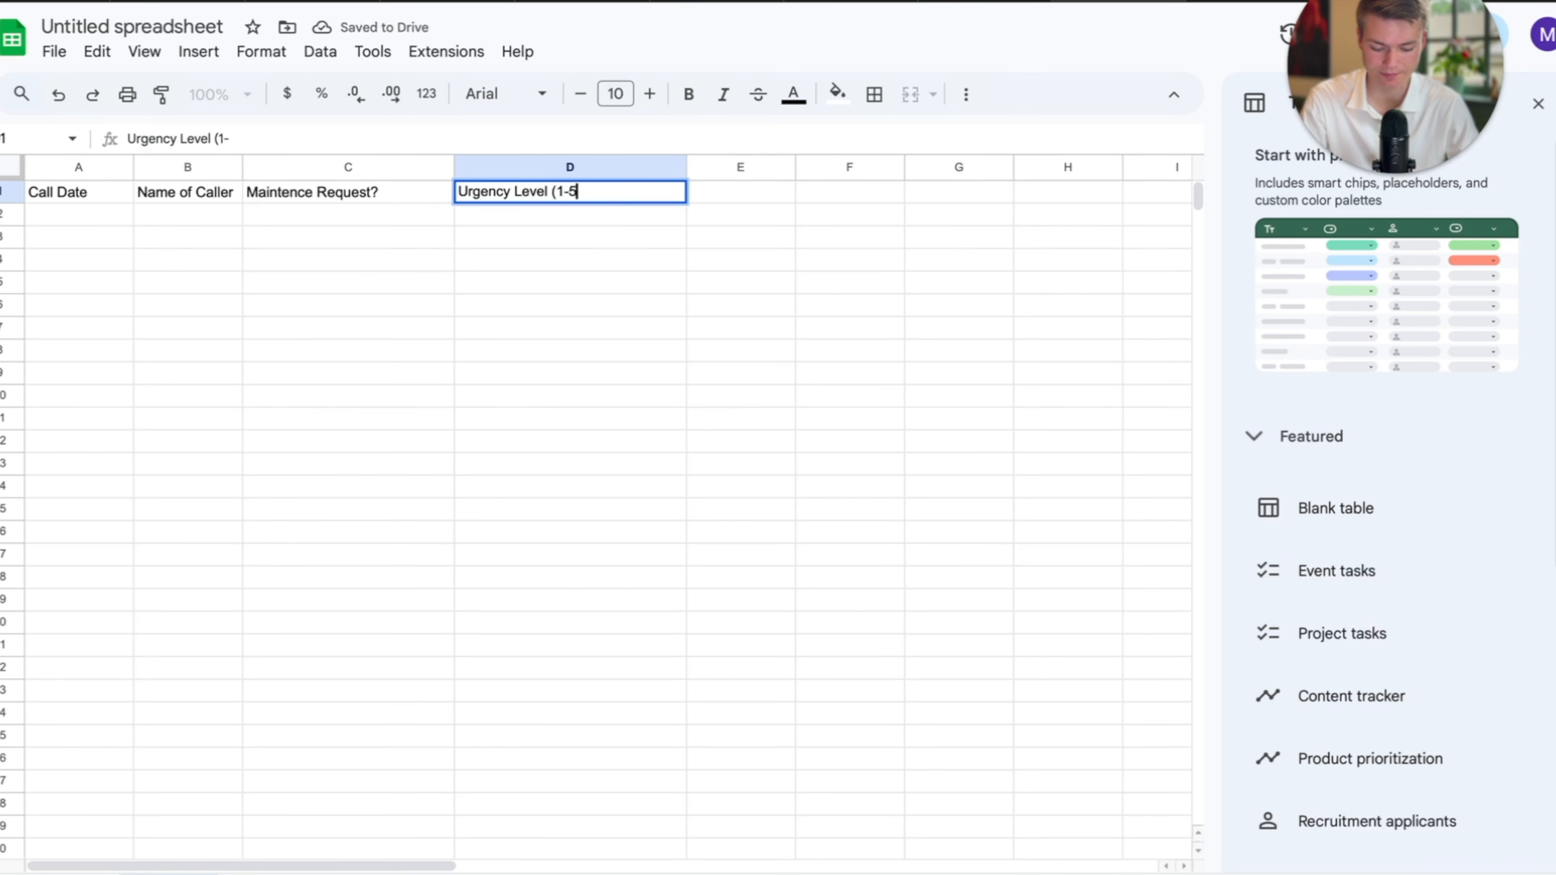
left_click(692, 255)
Add headers Call Summary in E1 and Call Recording in F1, widening column E.
left_click(736, 195)
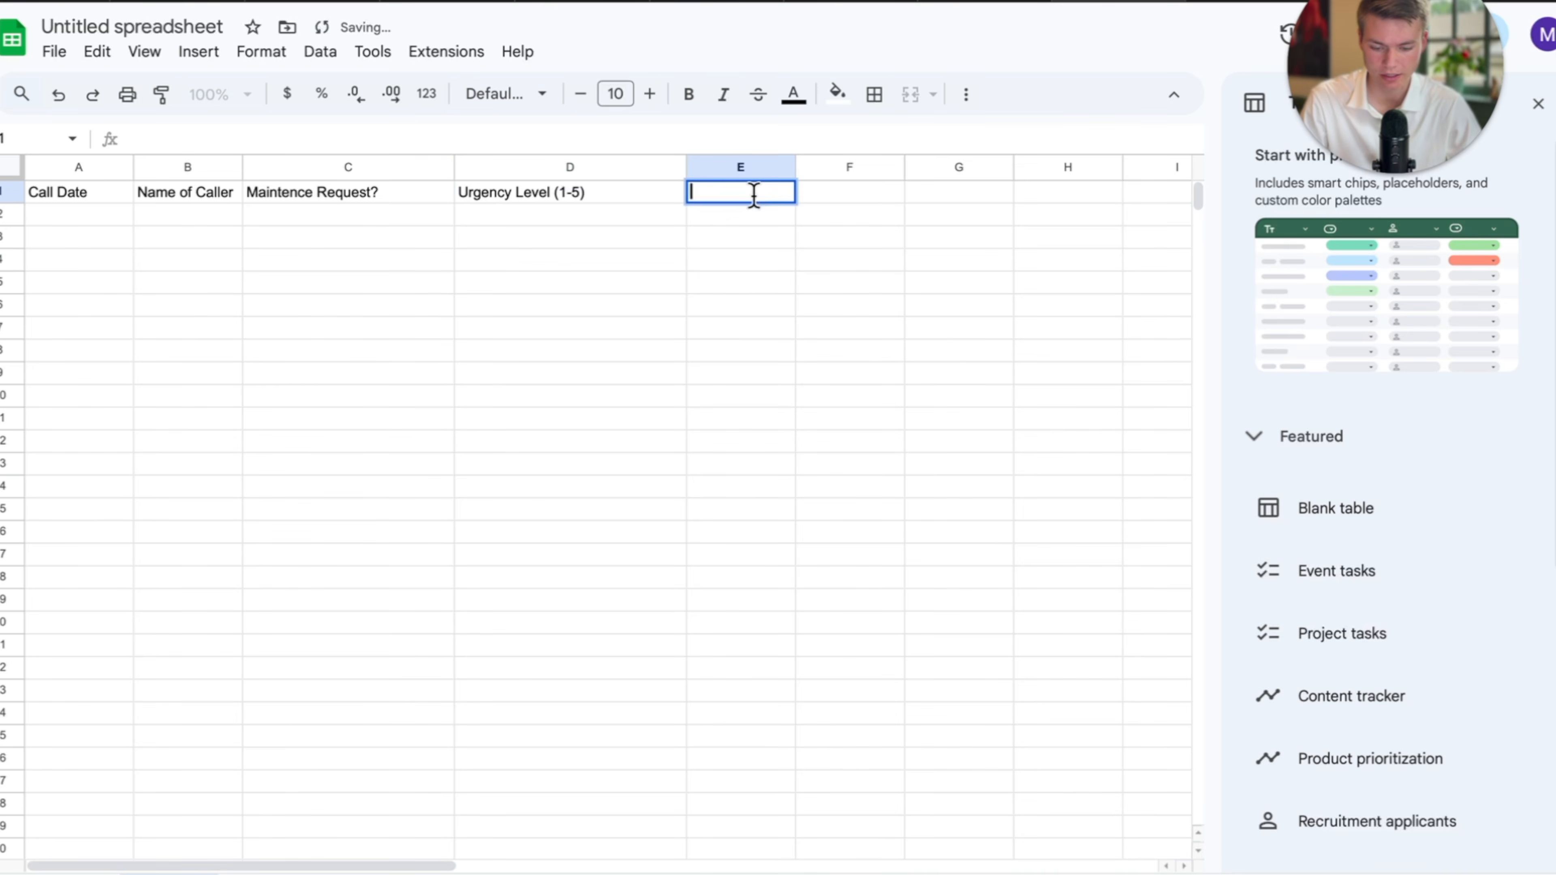
type("Call Summary")
left_click(897, 353)
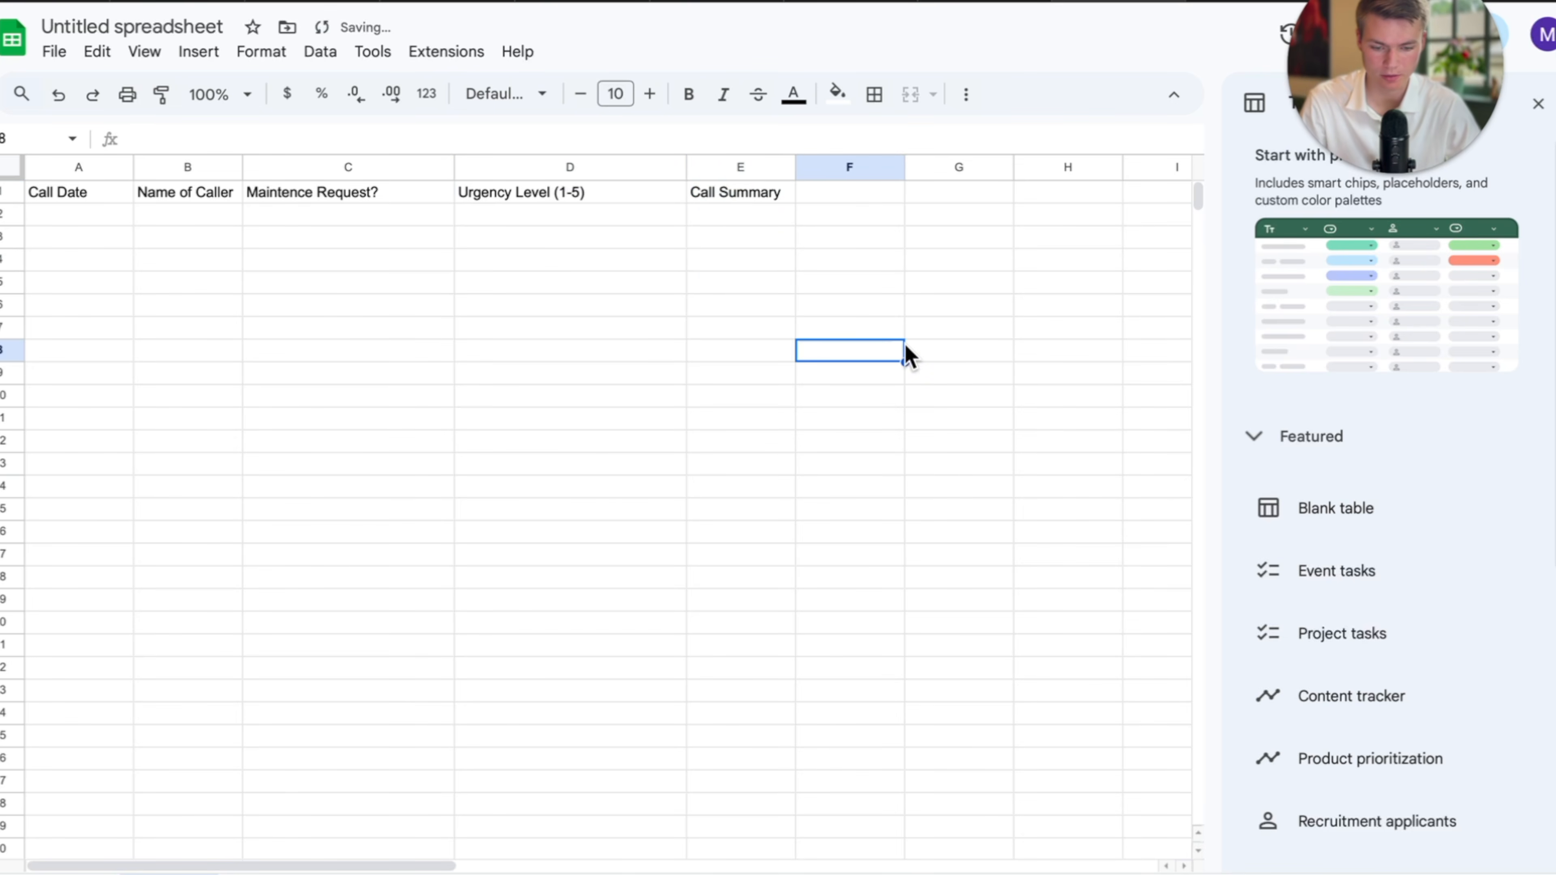
left_click_drag(793, 164, 852, 164)
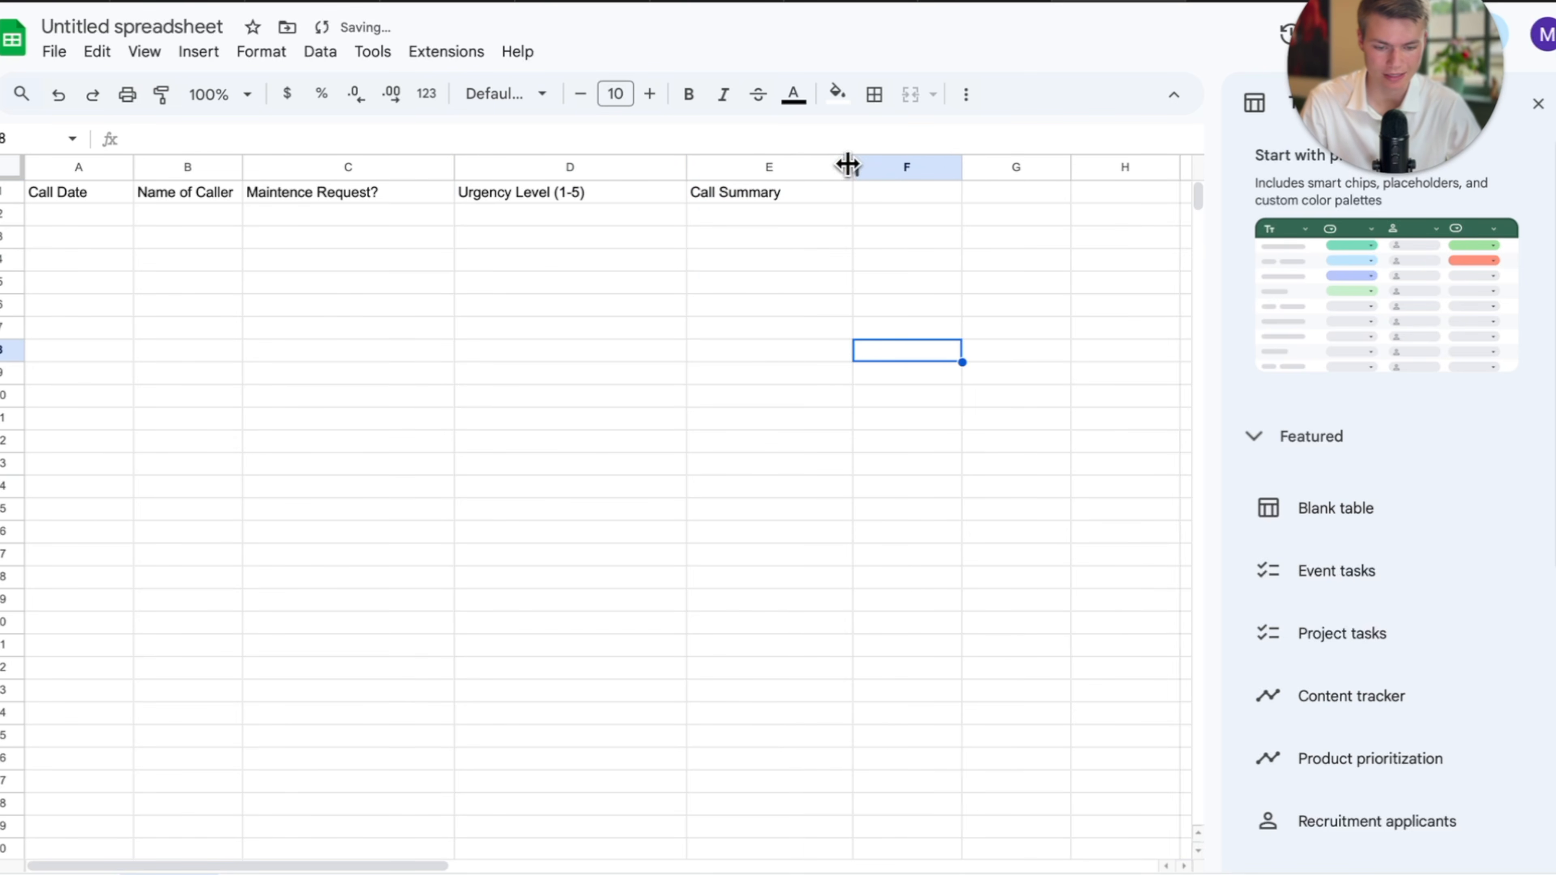
left_click(893, 198)
type("Cal")
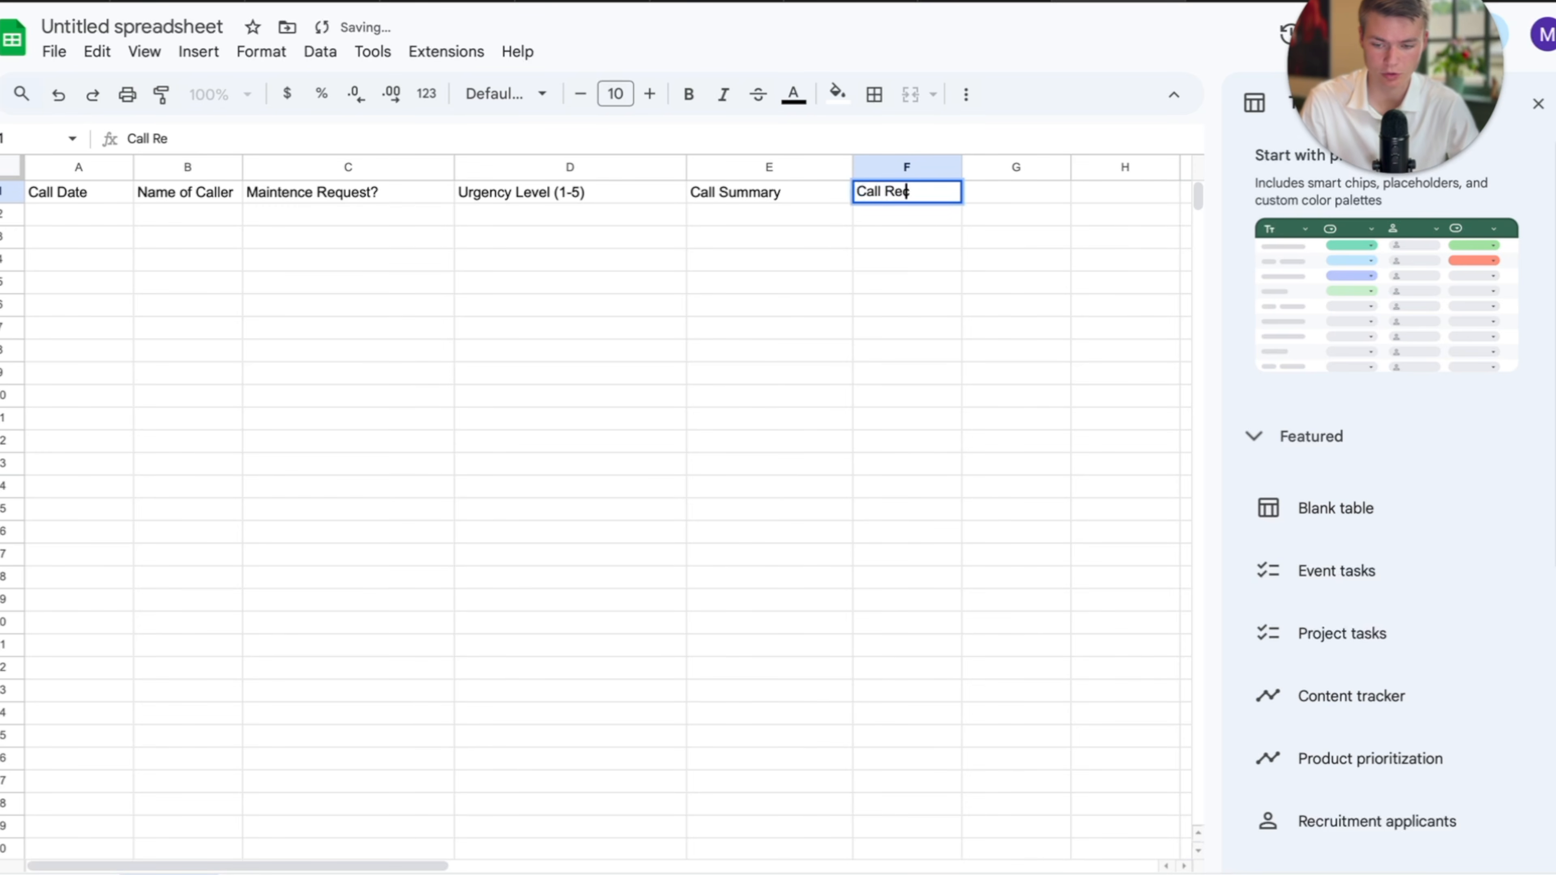
type("l Recording")
left_click(918, 352)
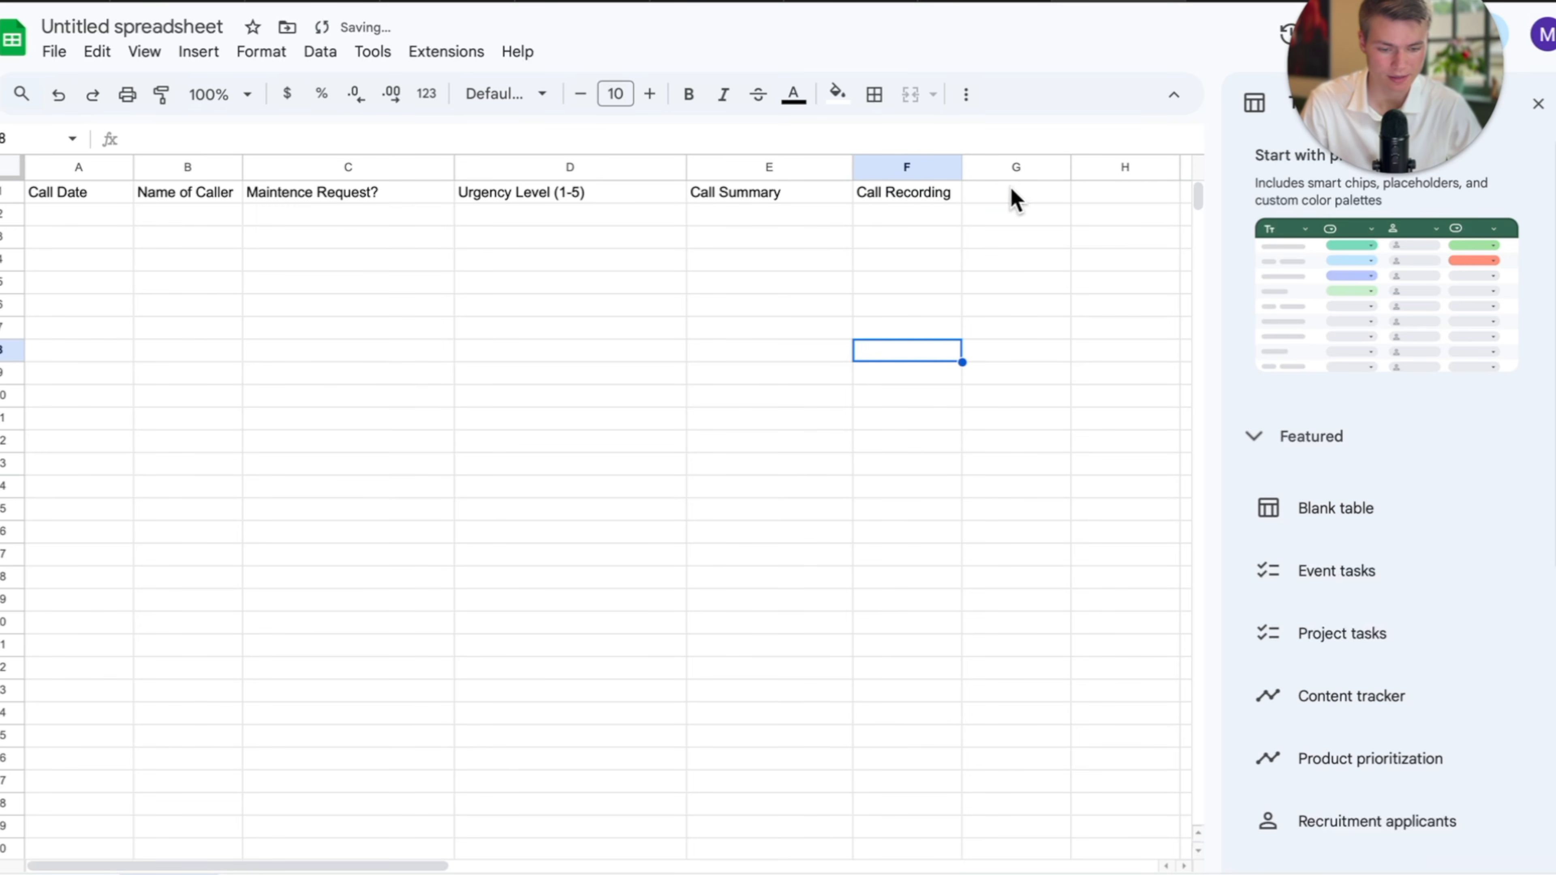
Insert a Phone column before Name of Caller.
right_click(1012, 196)
left_click(934, 215)
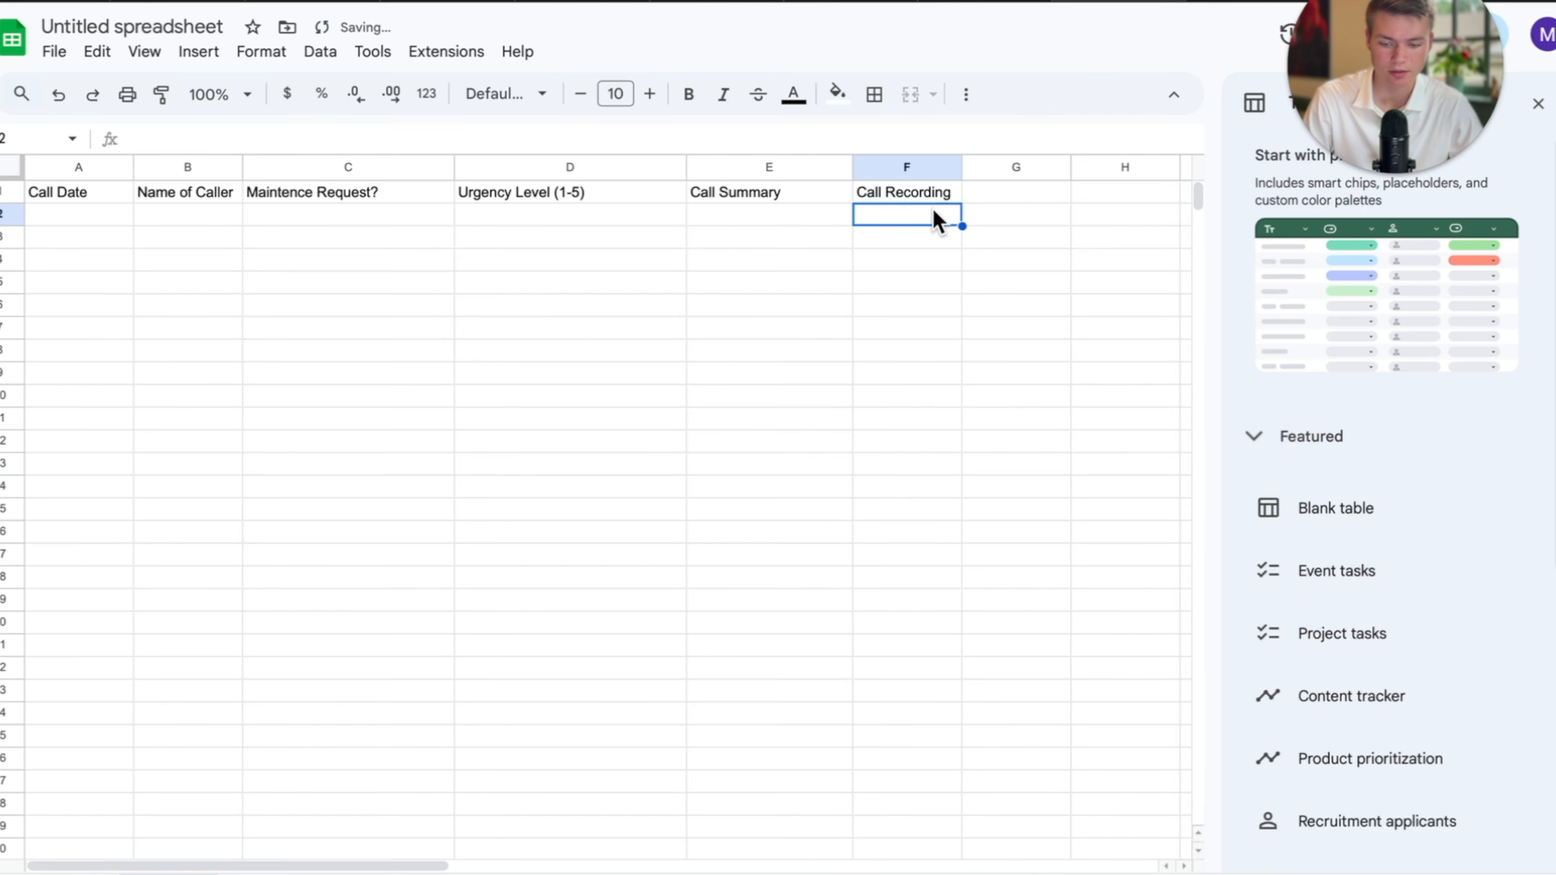
left_click(141, 167)
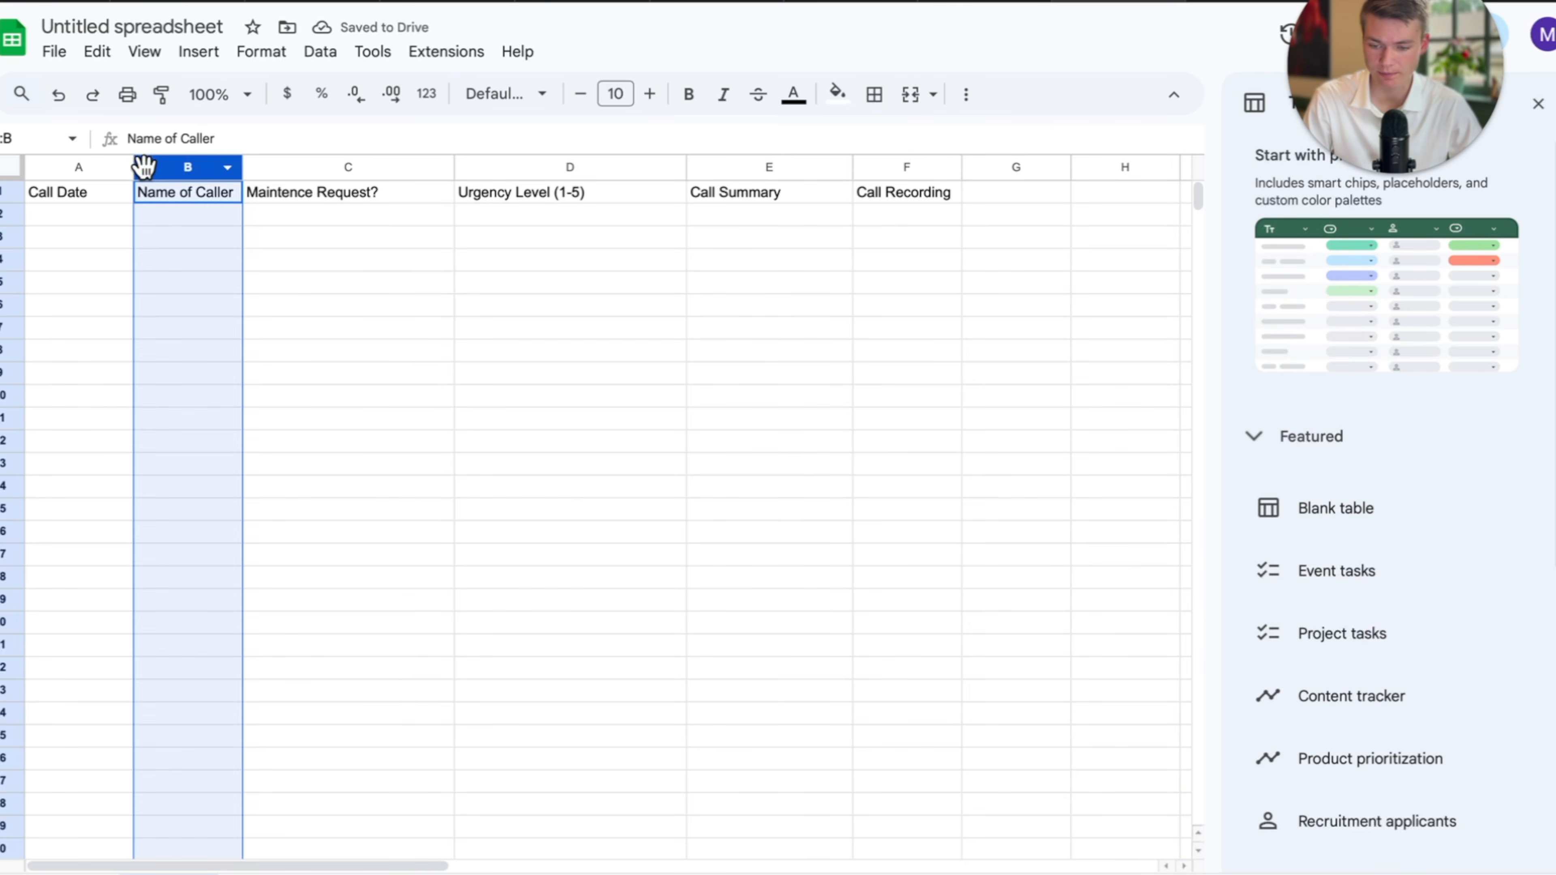
right_click(142, 164)
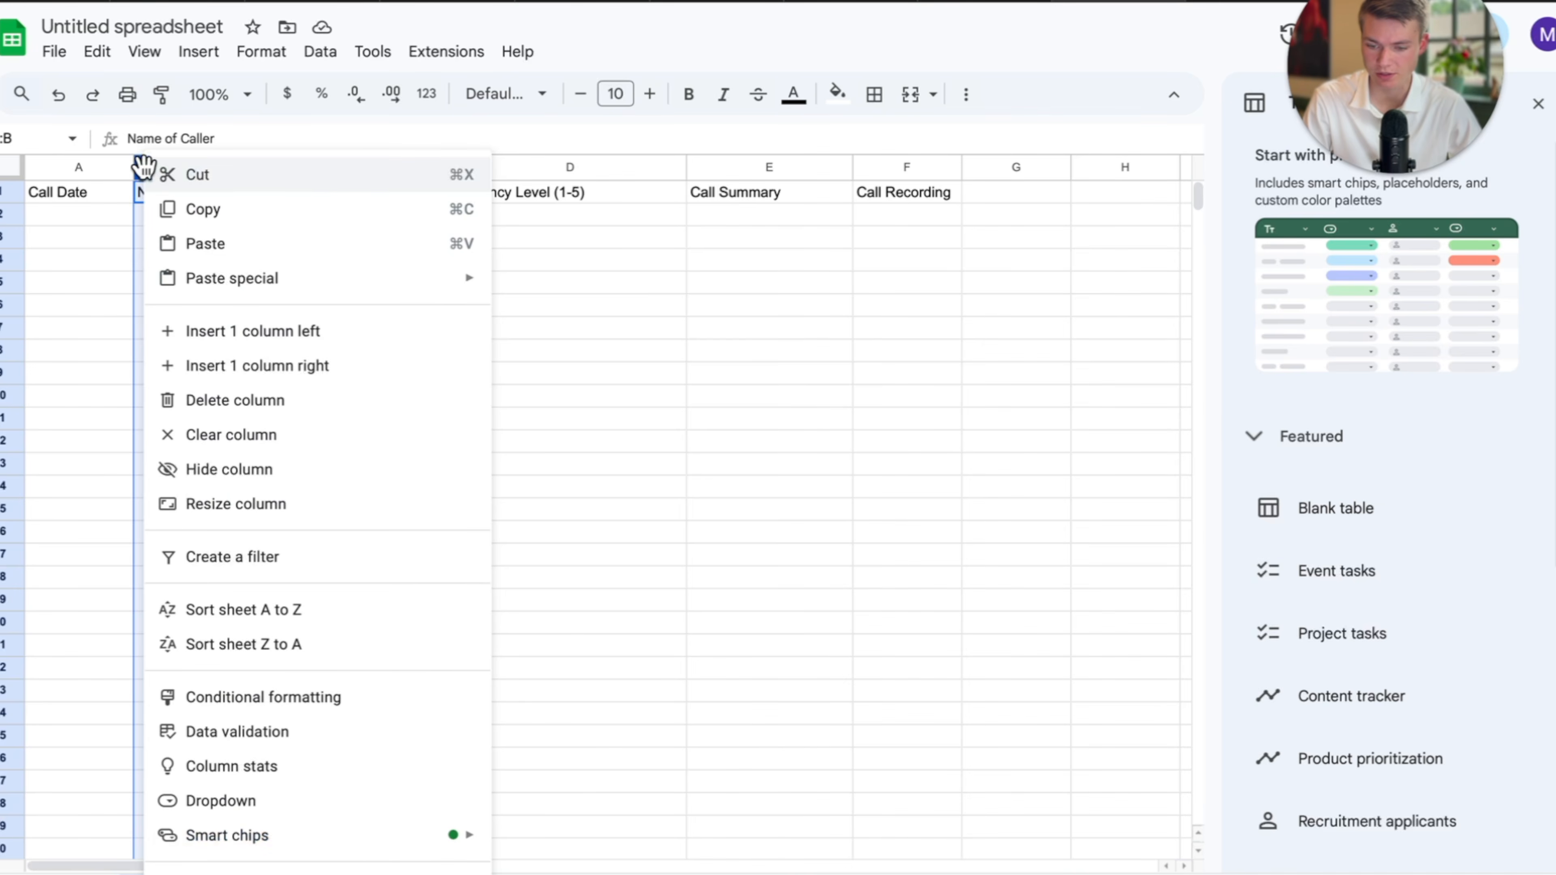
left_click(329, 351)
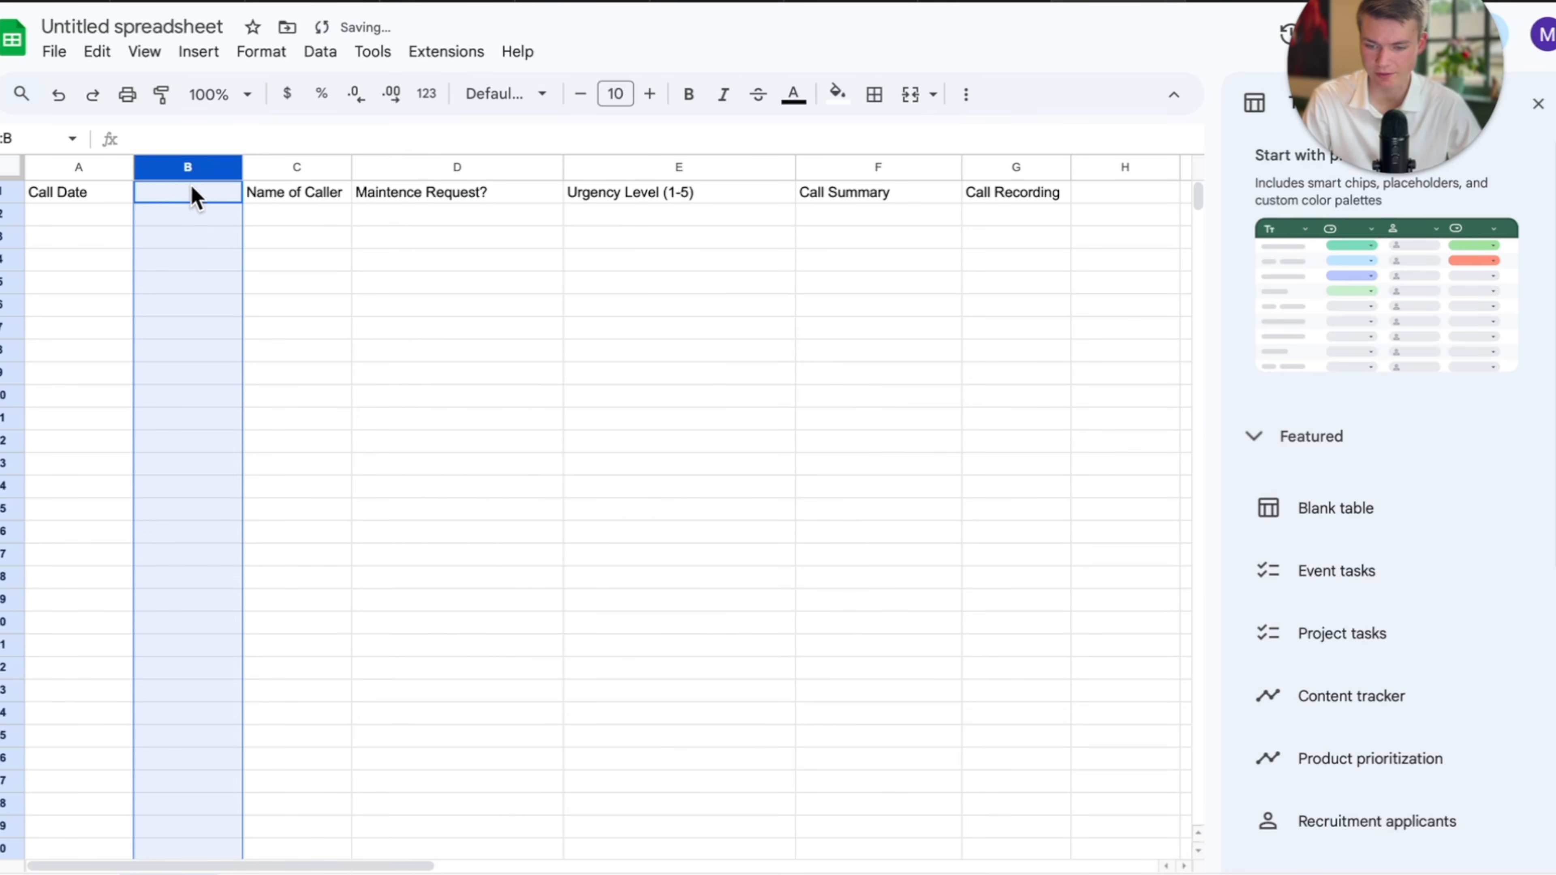
double_click(170, 197)
type("Phone")
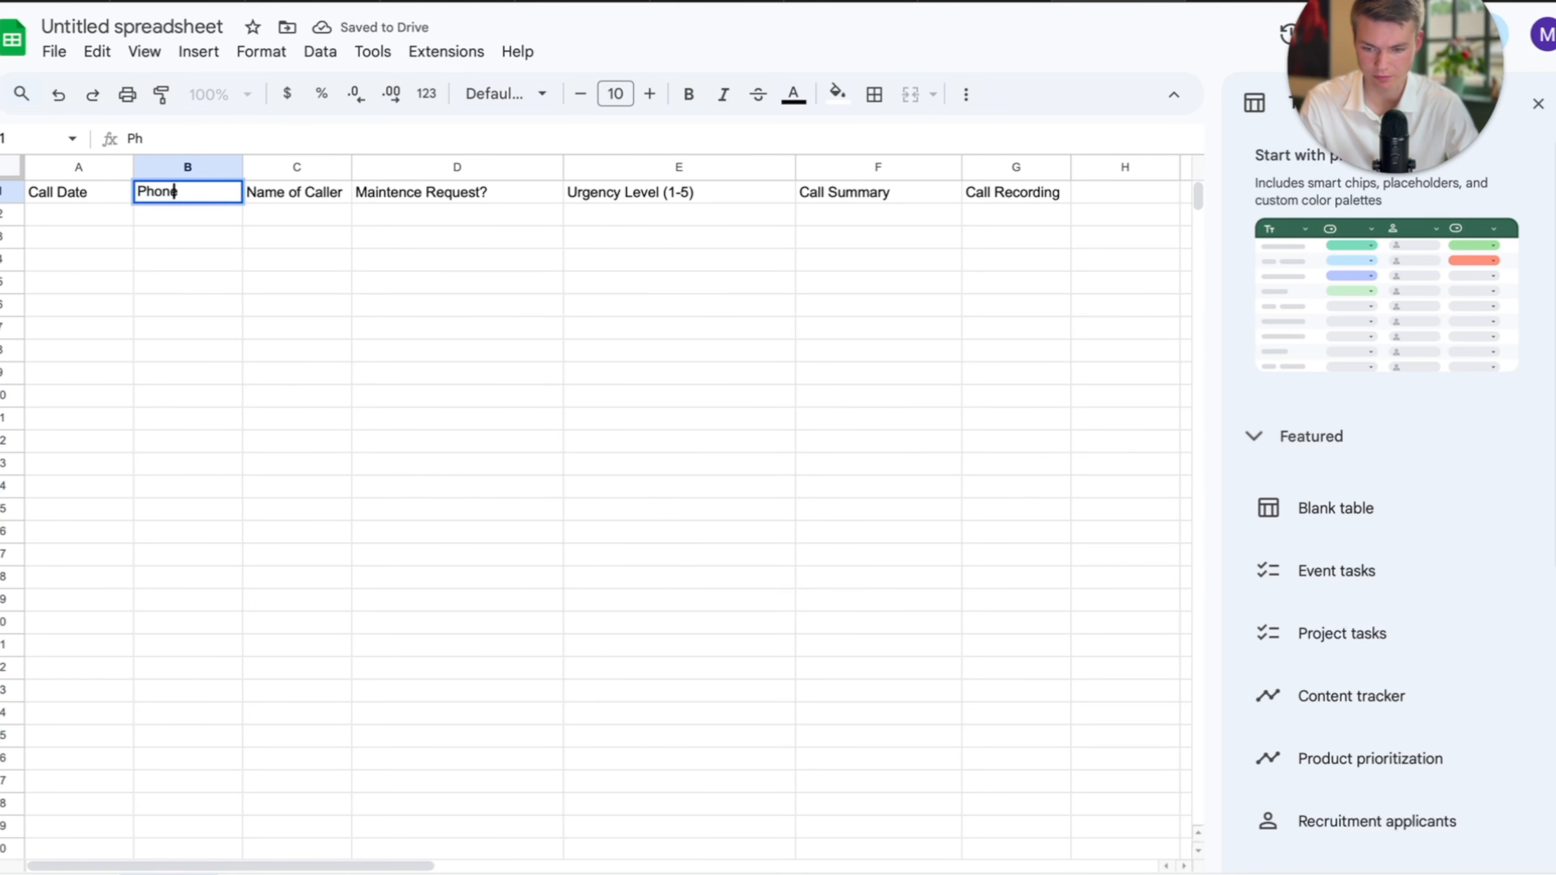
left_click(297, 324)
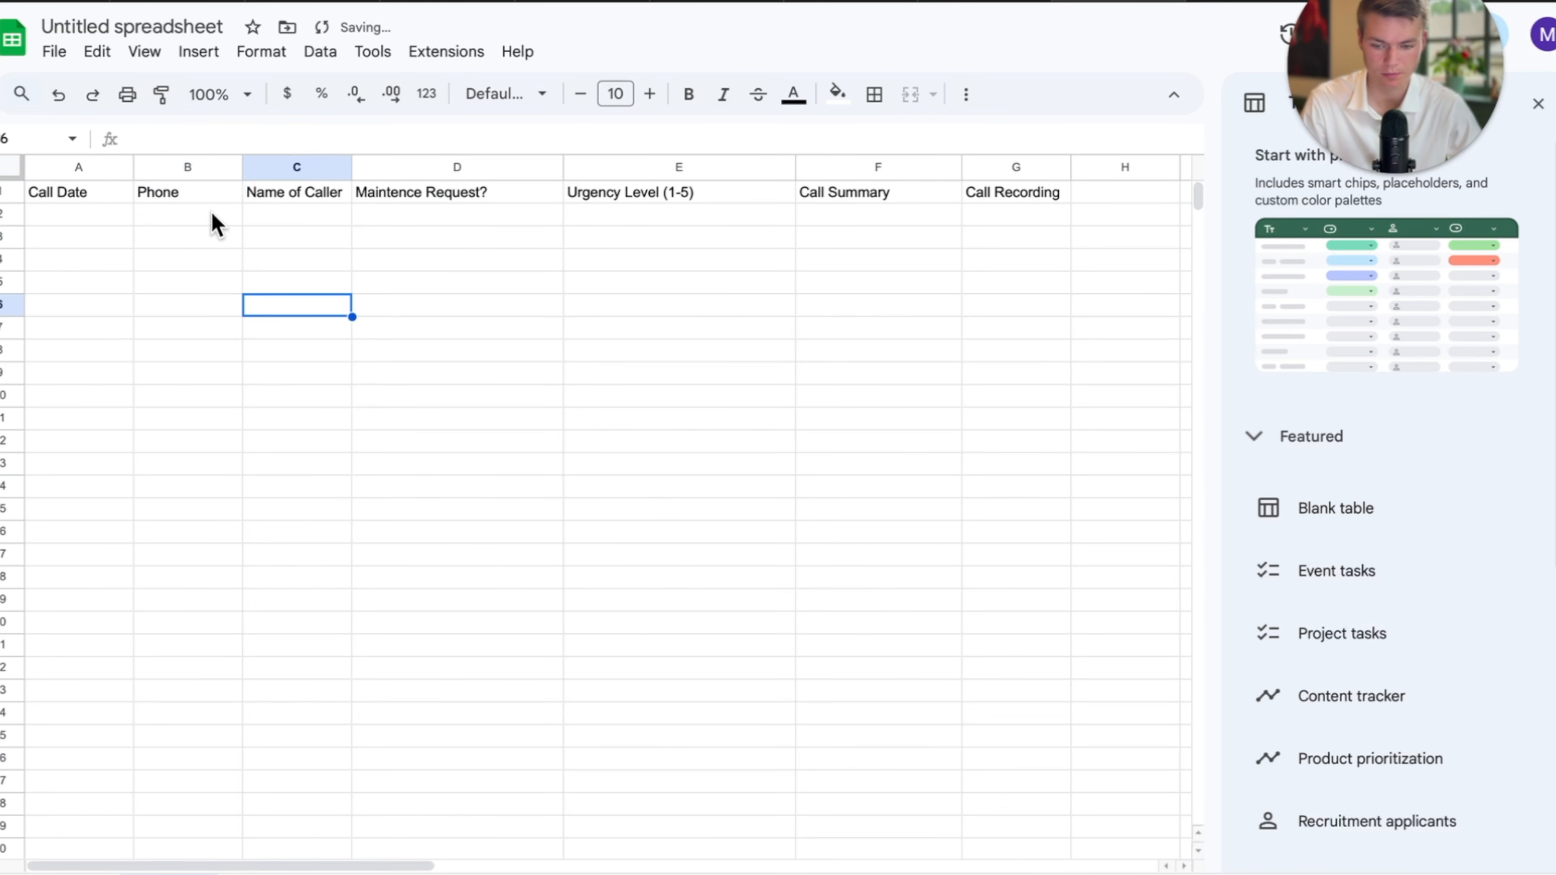
left_click(1119, 199)
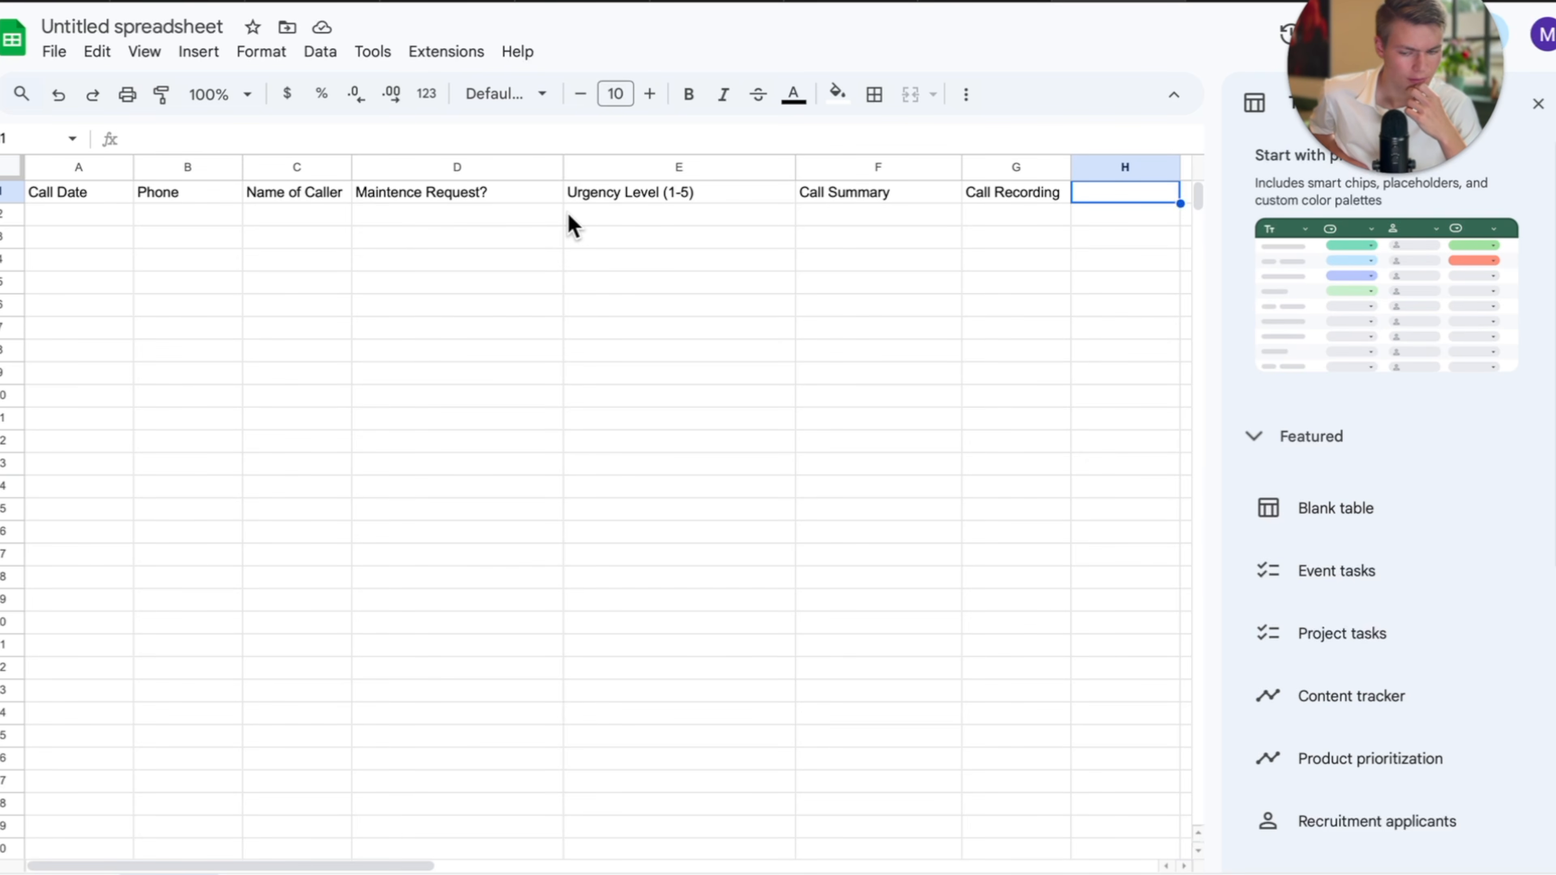
Rename the spreadsheet to 'maple caller log'.
left_click(144, 27)
type("maple log")
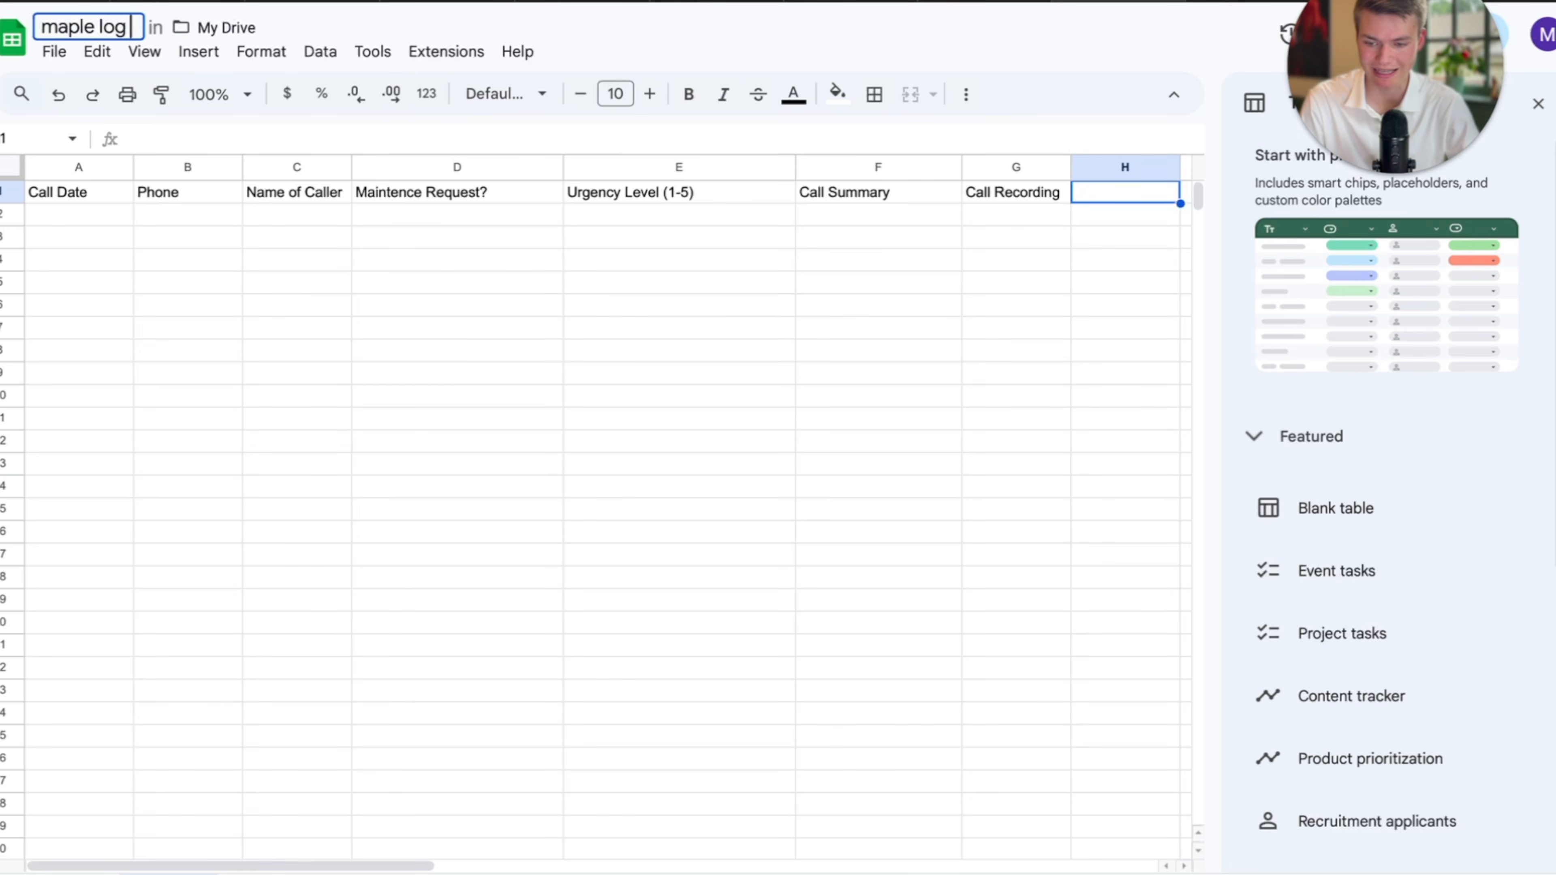
key("BackSpace")
key("BackSpace")
key("BackSpace")
type("caller log")
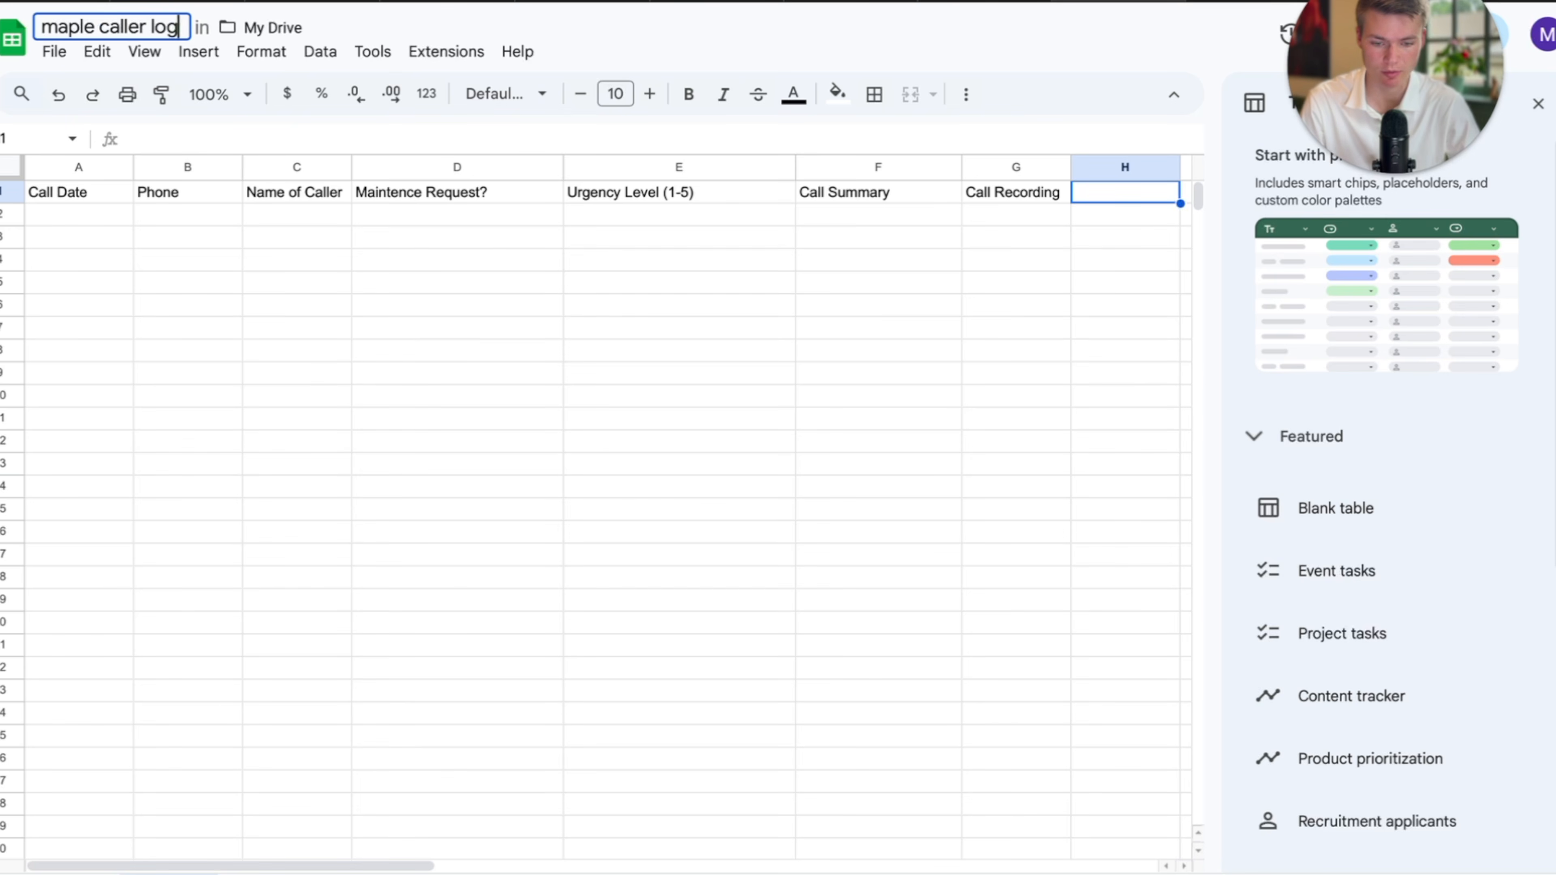
key("Return")
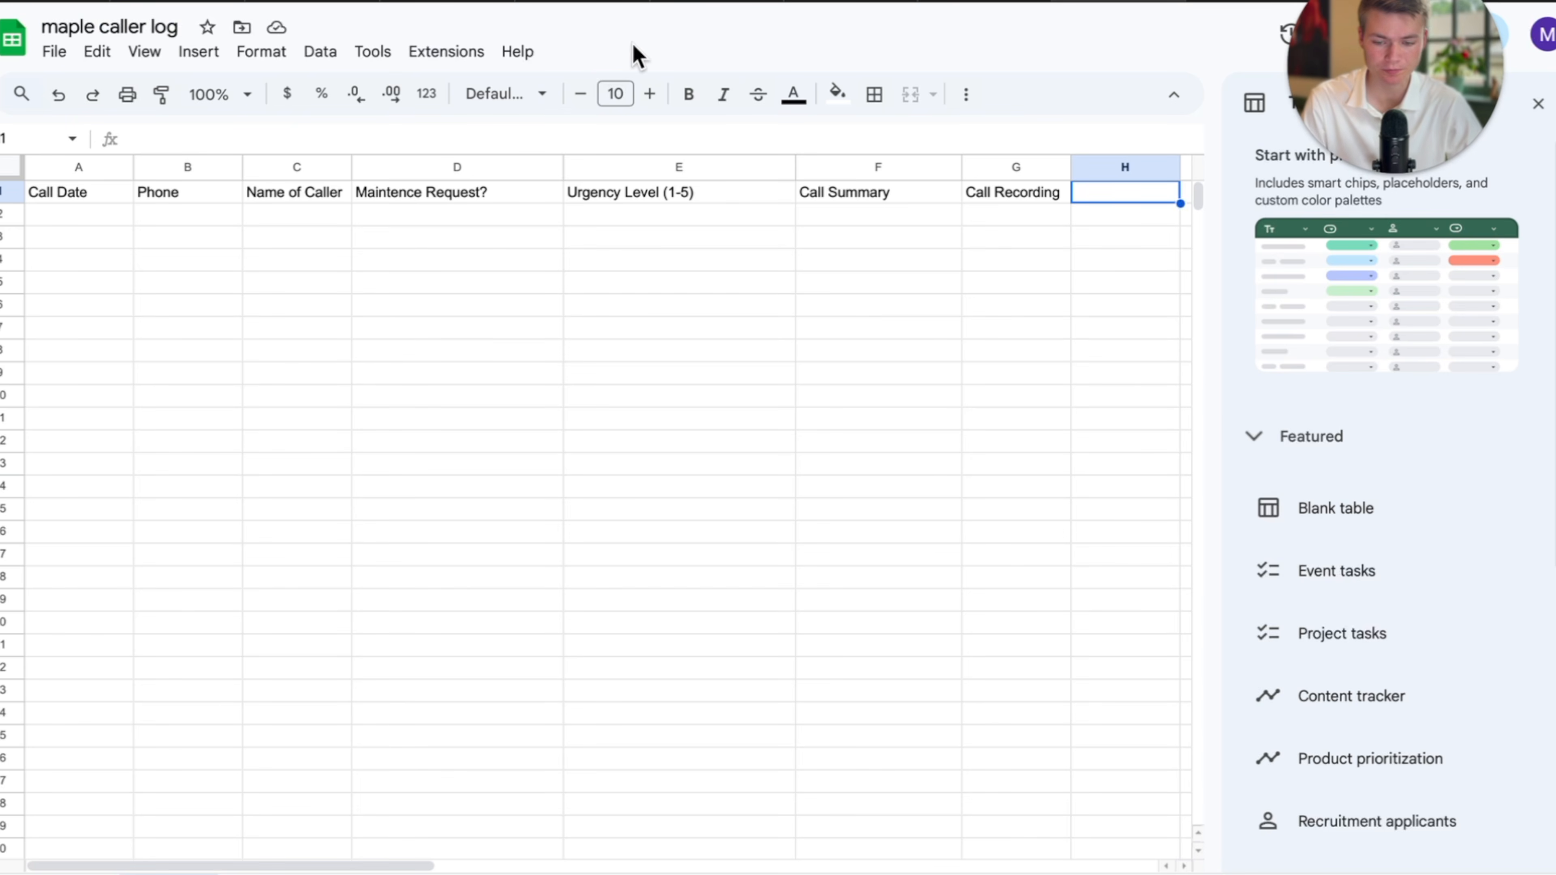
Add a Boolean post-call field named maintenance with a yes/no description.
left_click(75, 6)
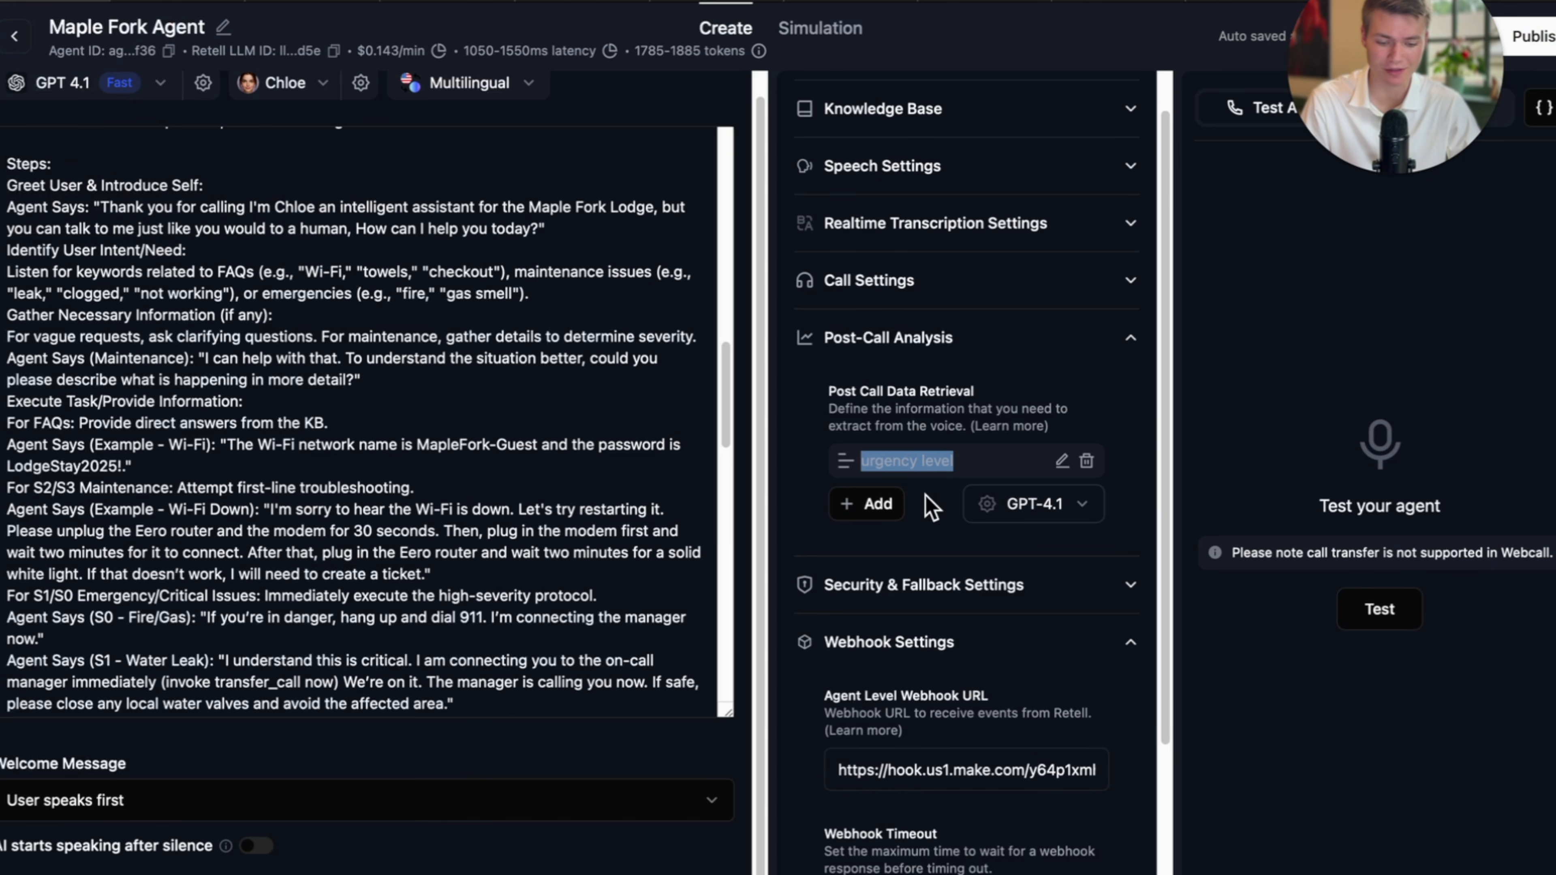
left_click(876, 503)
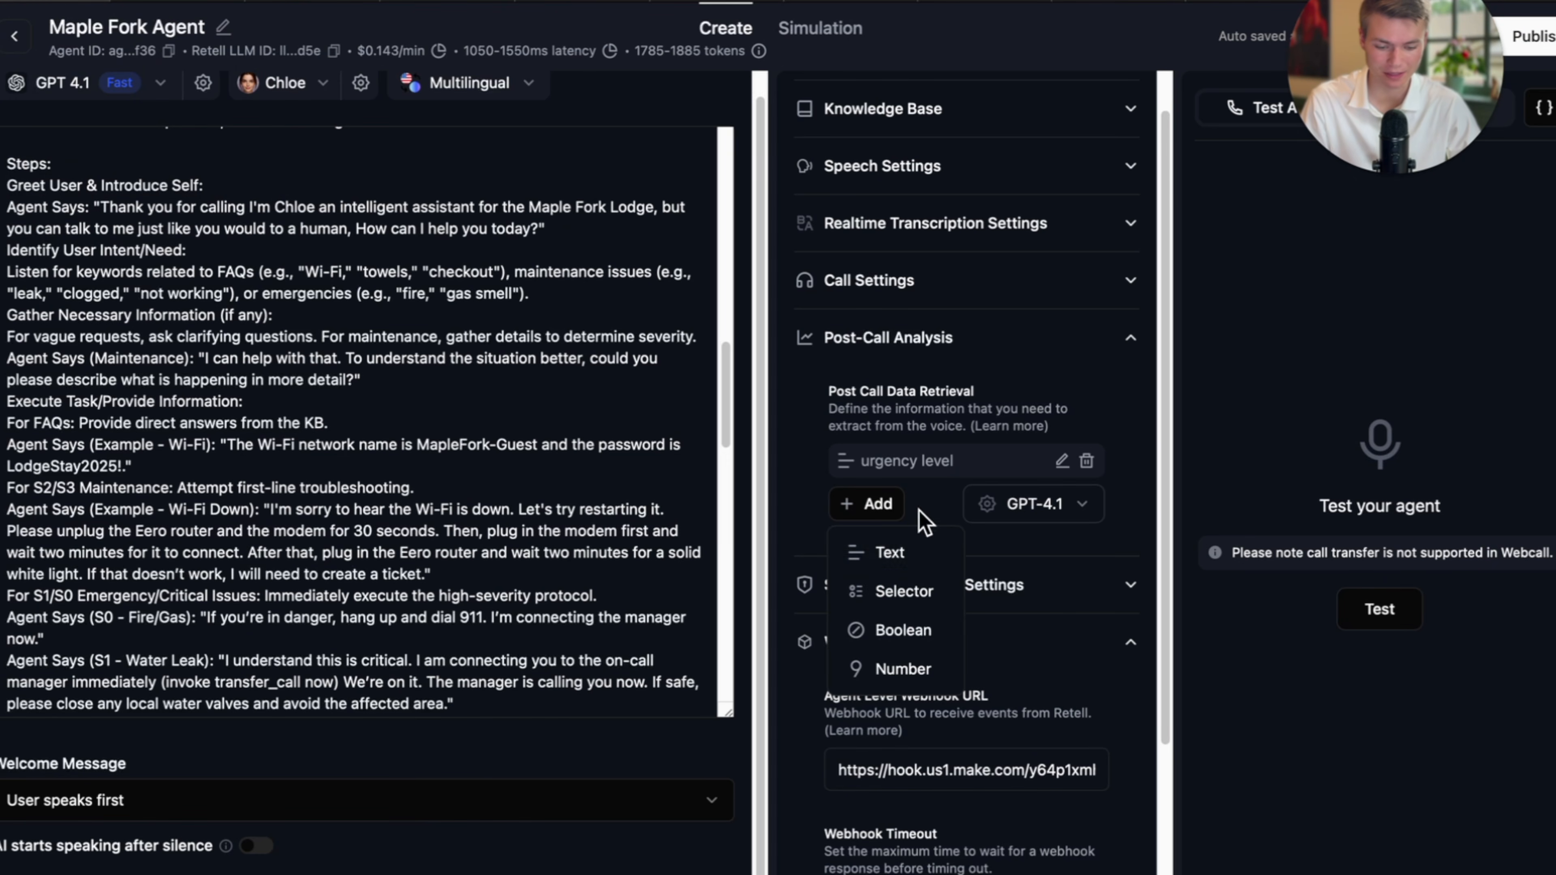
left_click(923, 557)
left_click(1015, 275)
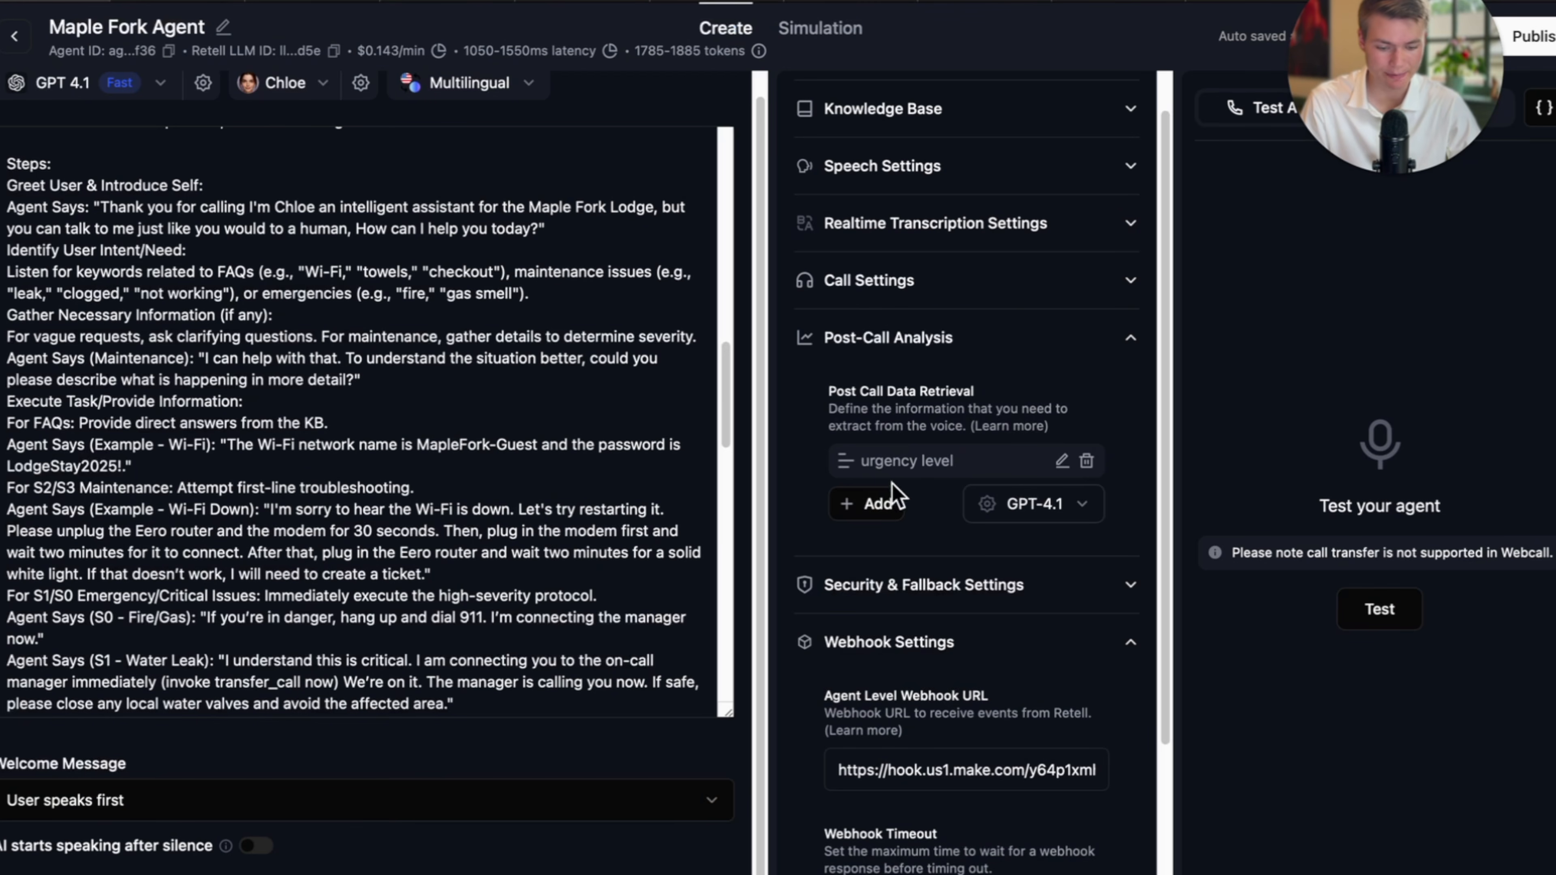
left_click(866, 503)
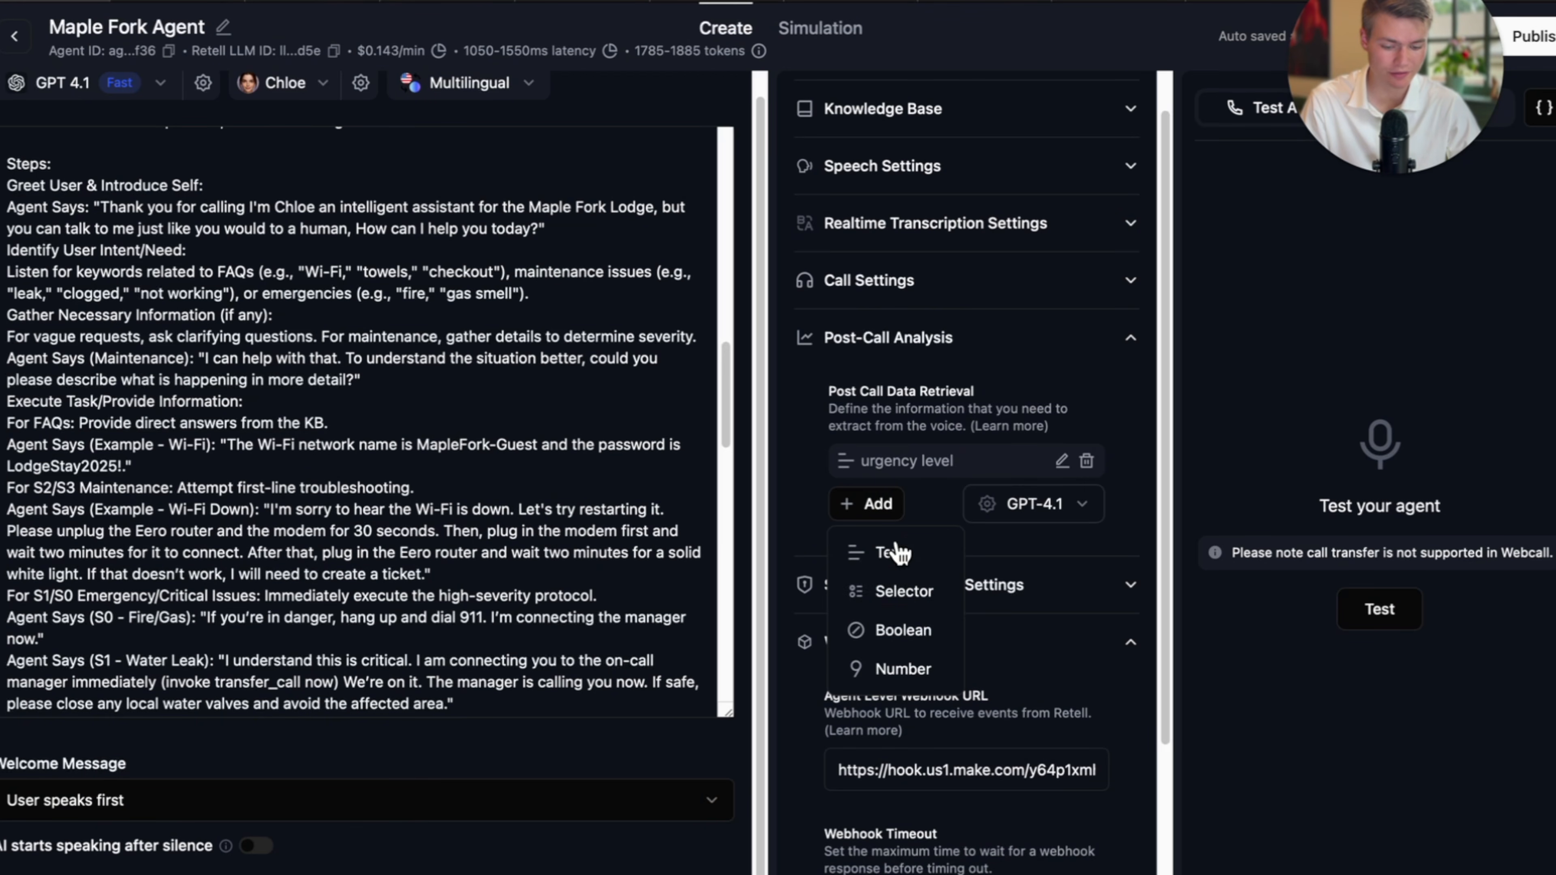
left_click(909, 637)
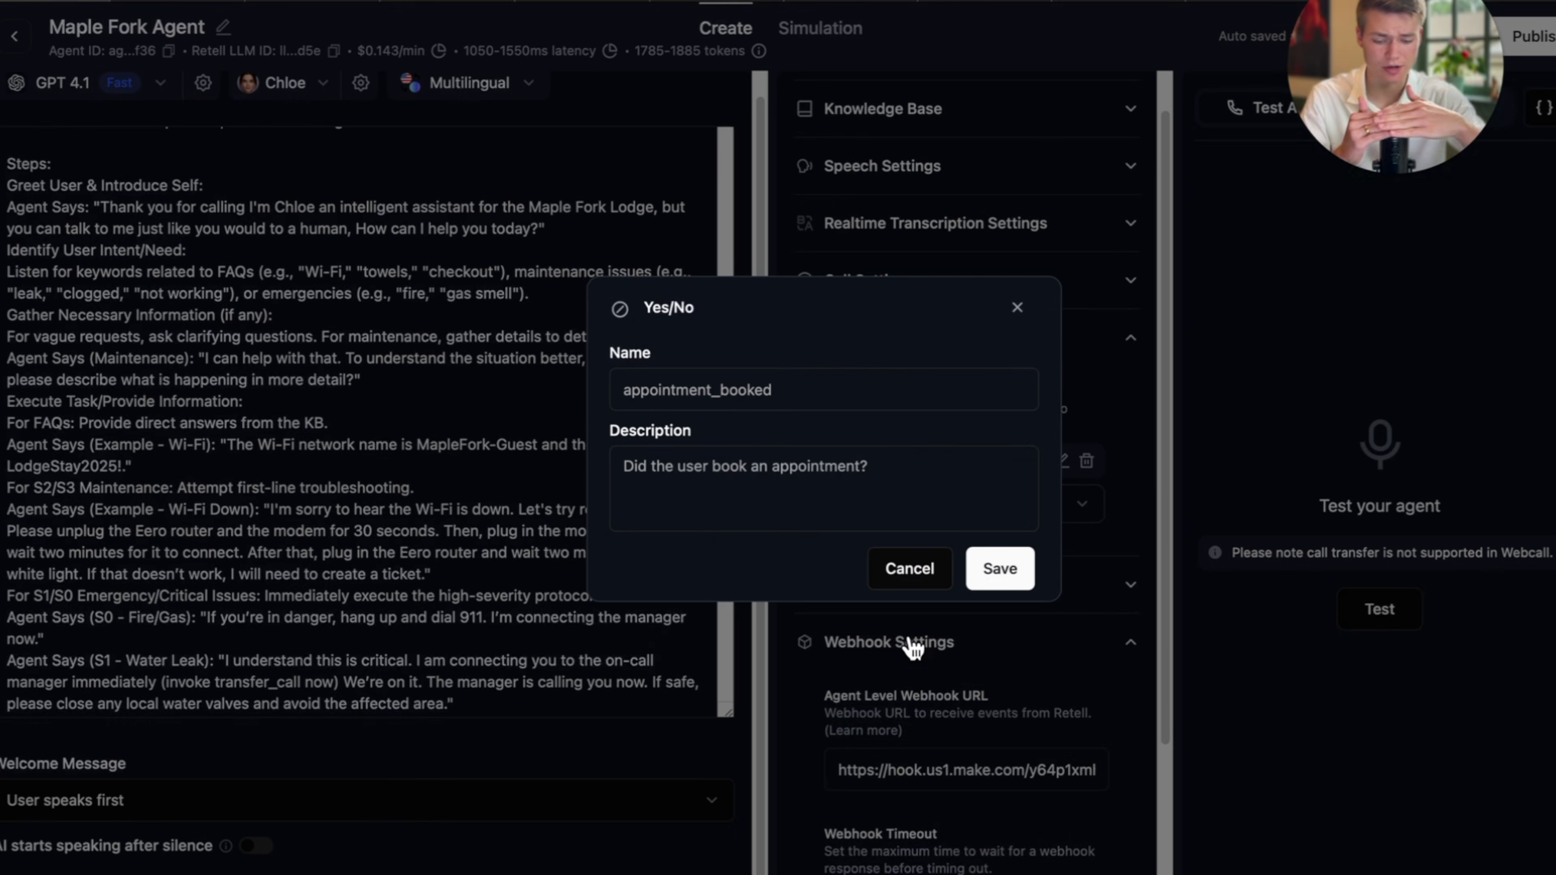
left_click(758, 372)
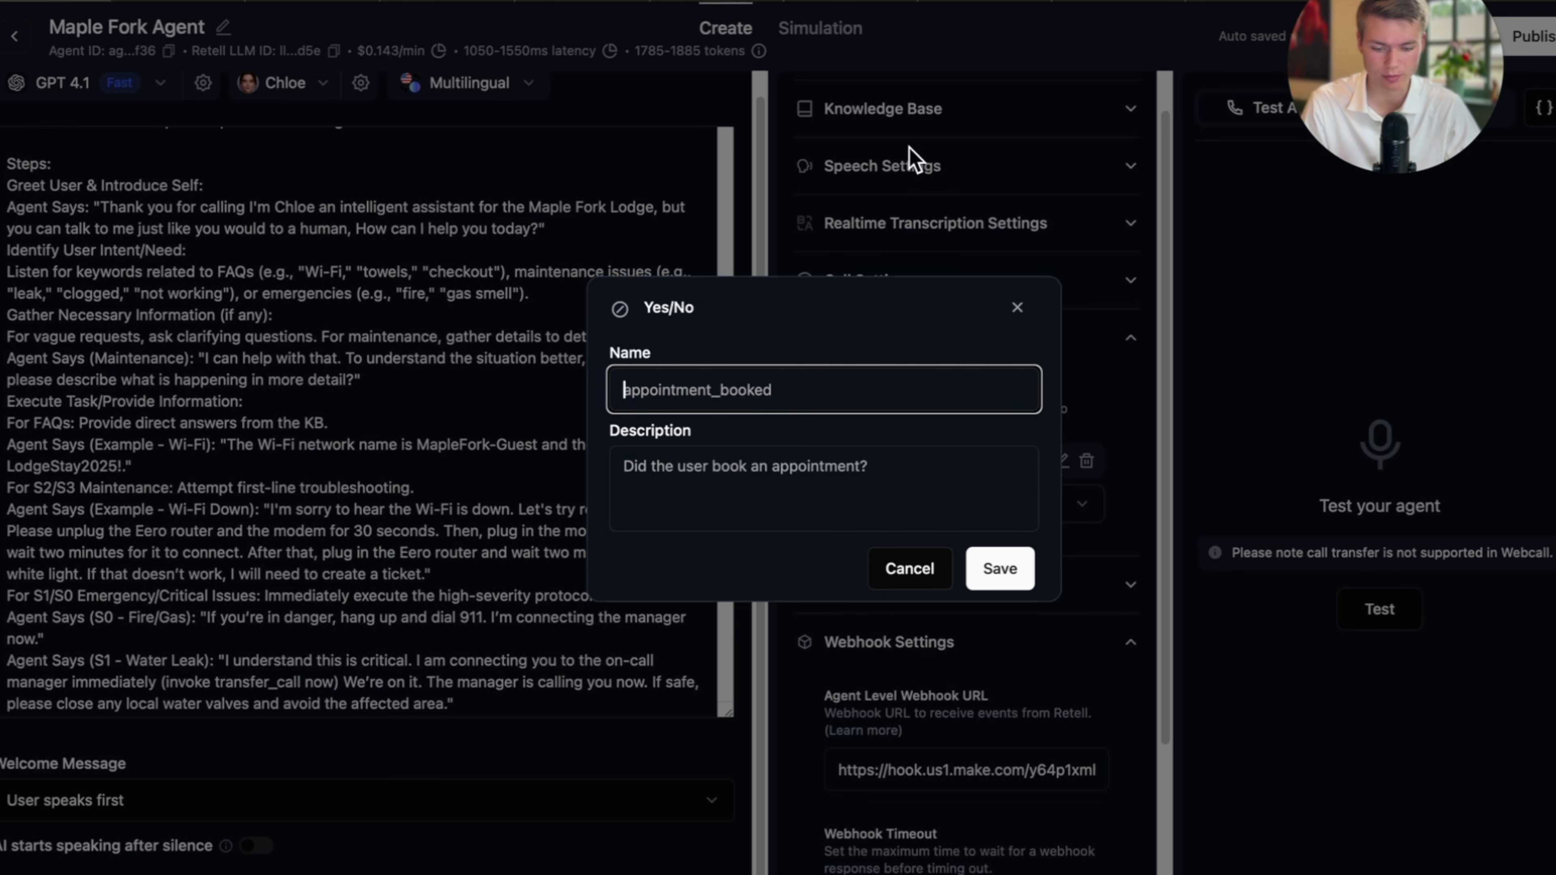
type("maintence")
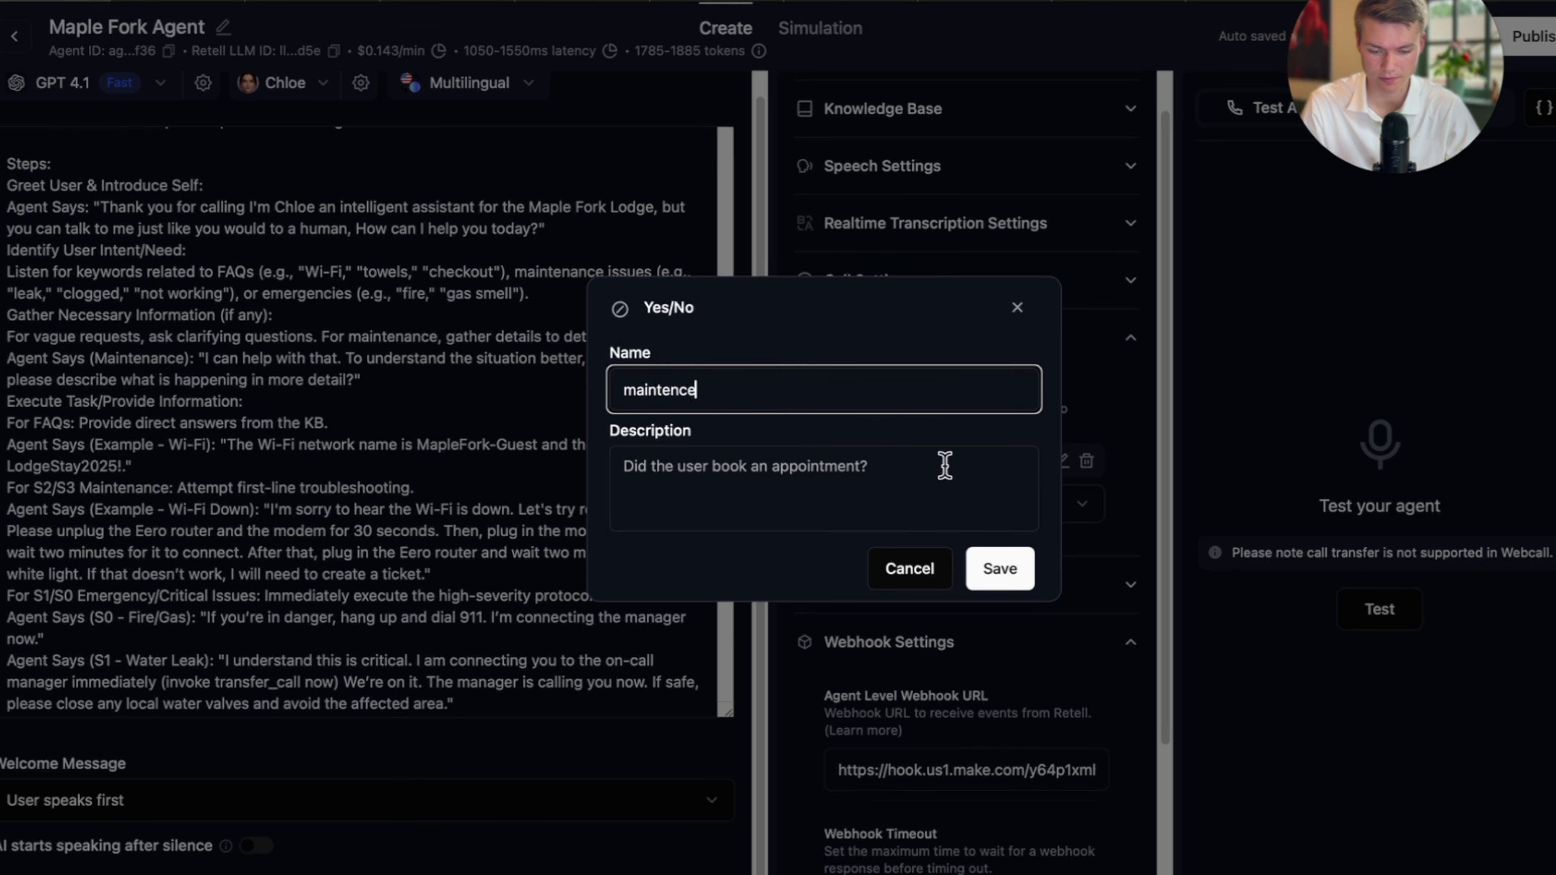
left_click(872, 475)
type("is")
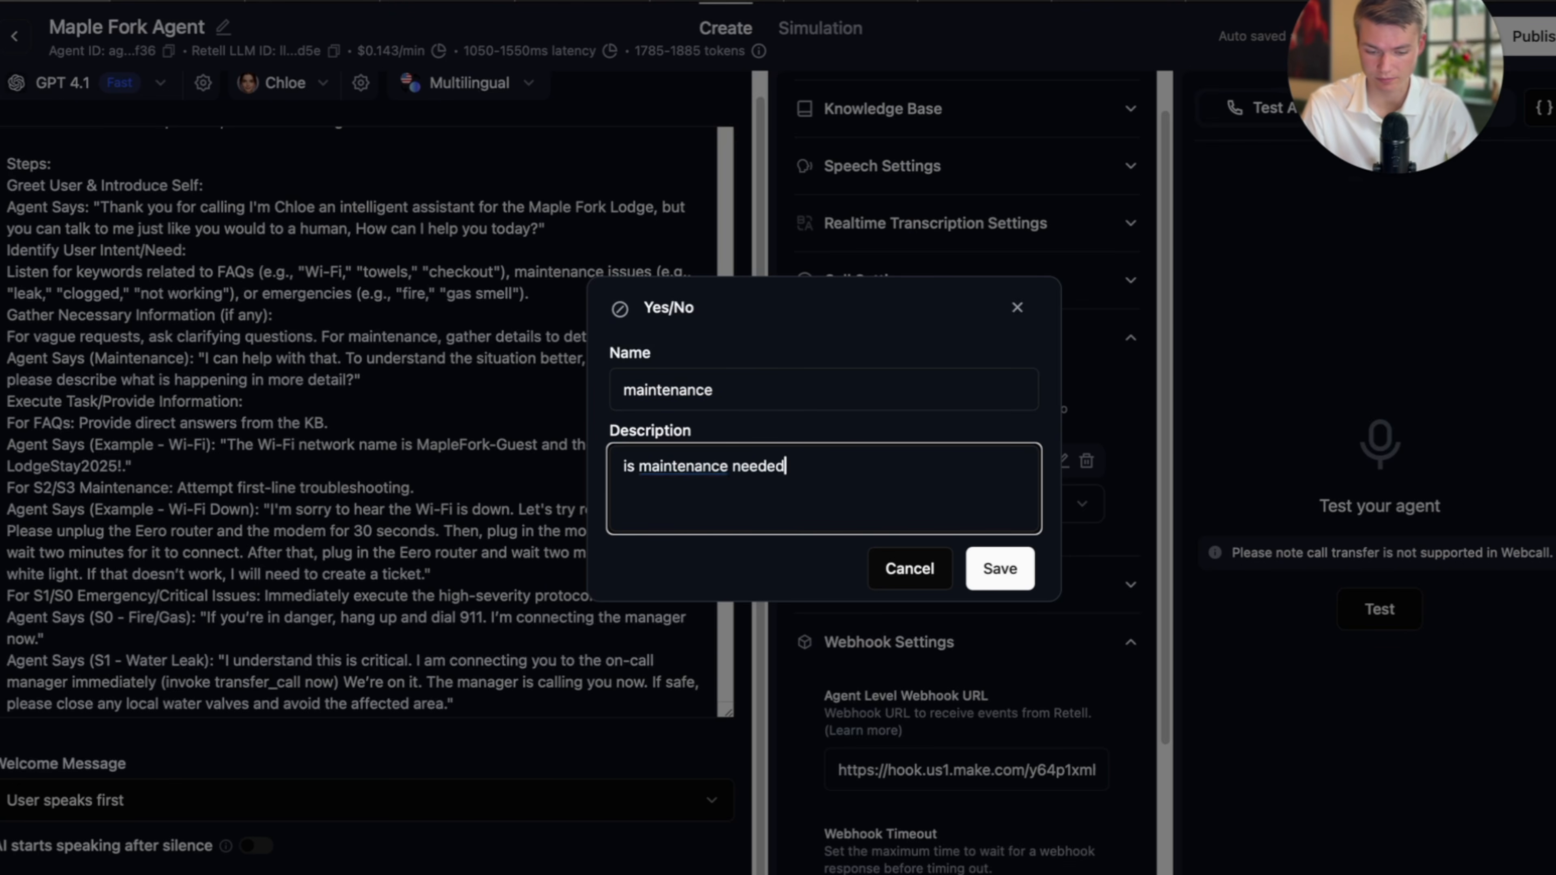
left_click(1019, 571)
Add a Text post-call field 'name of caller' that asks for the caller's name.
left_click(885, 523)
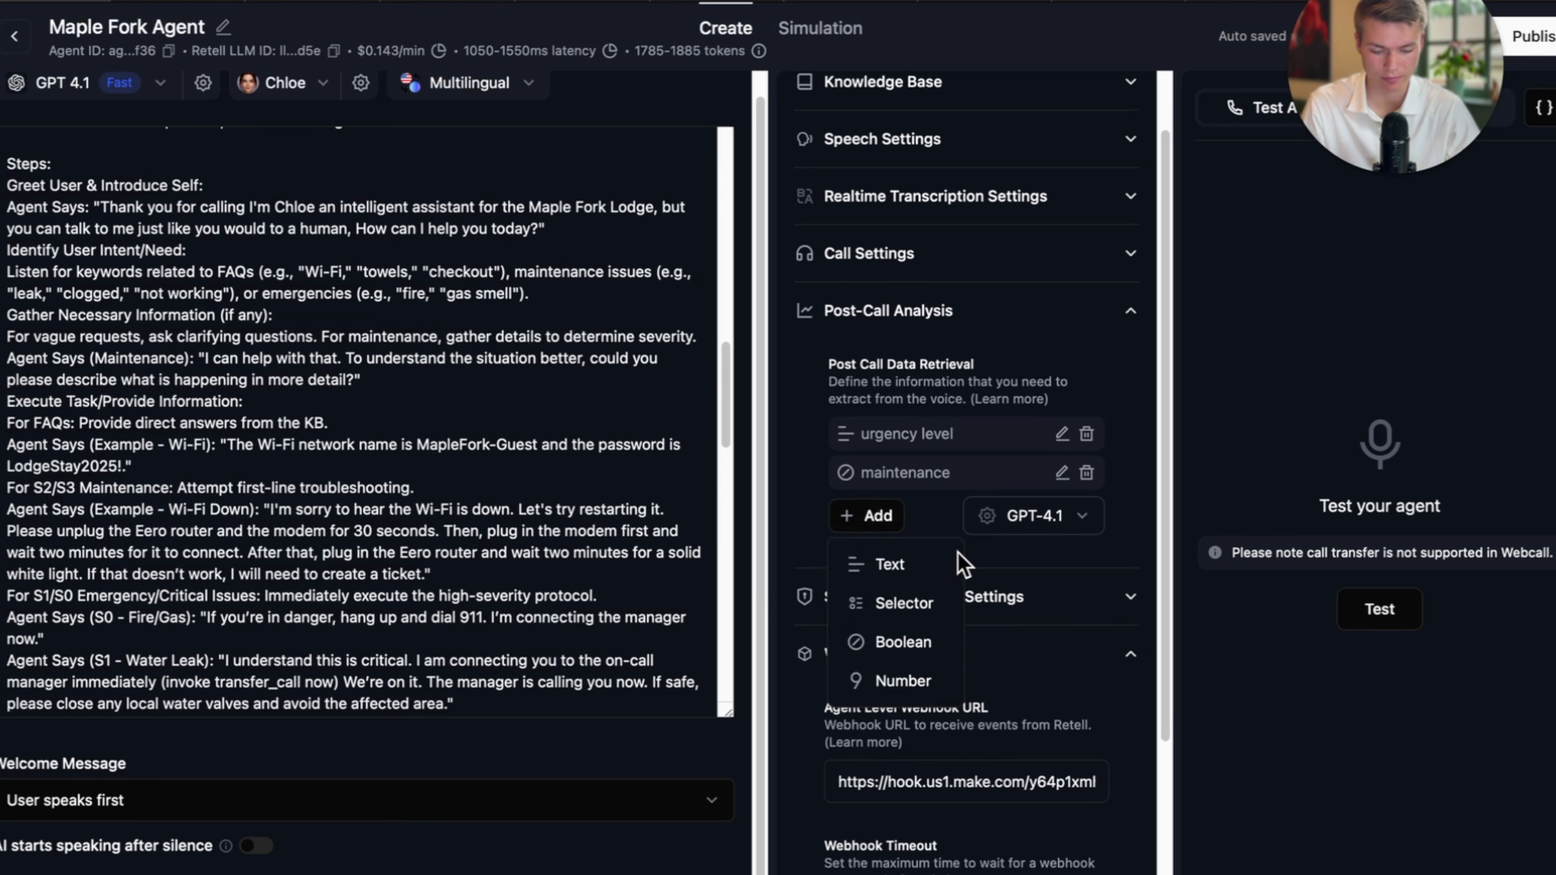
left_click(889, 564)
left_click(835, 360)
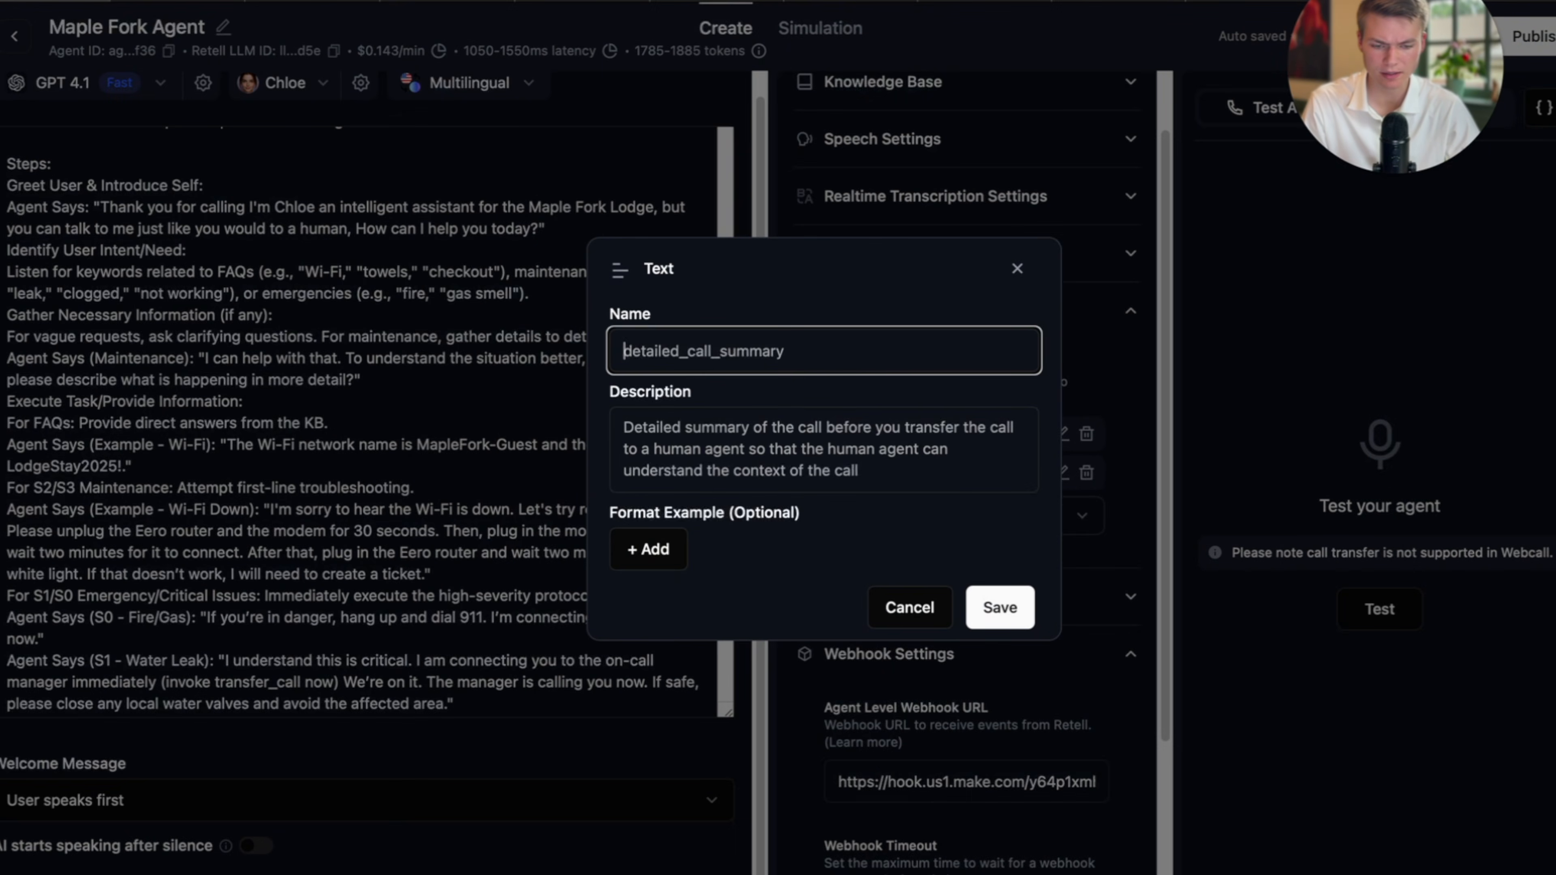
left_click(1133, 2)
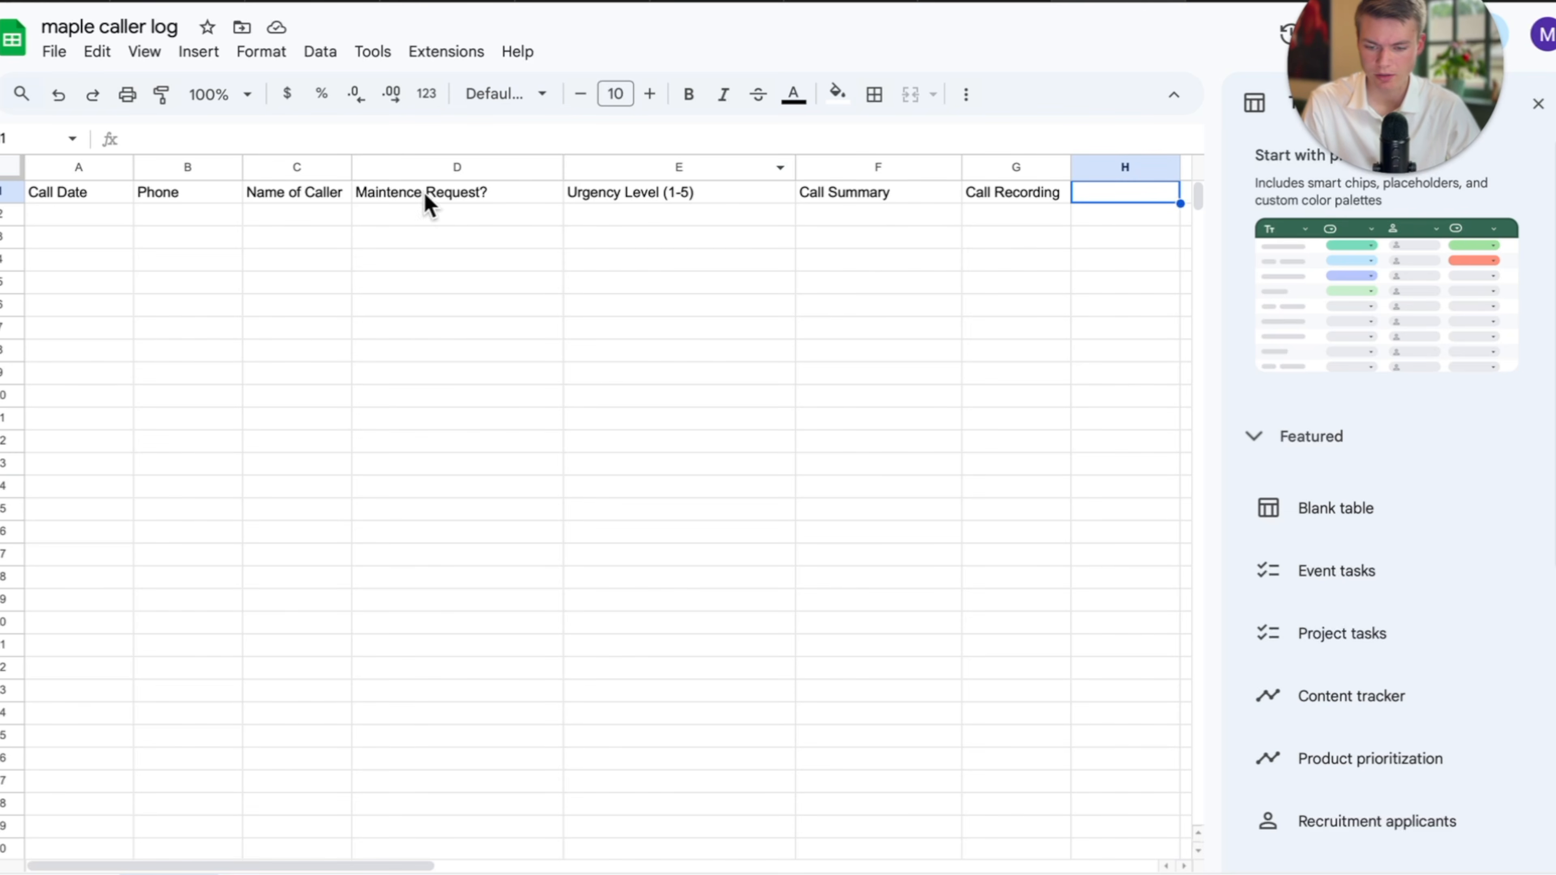
left_click(296, 195)
left_click(92, 2)
type("a")
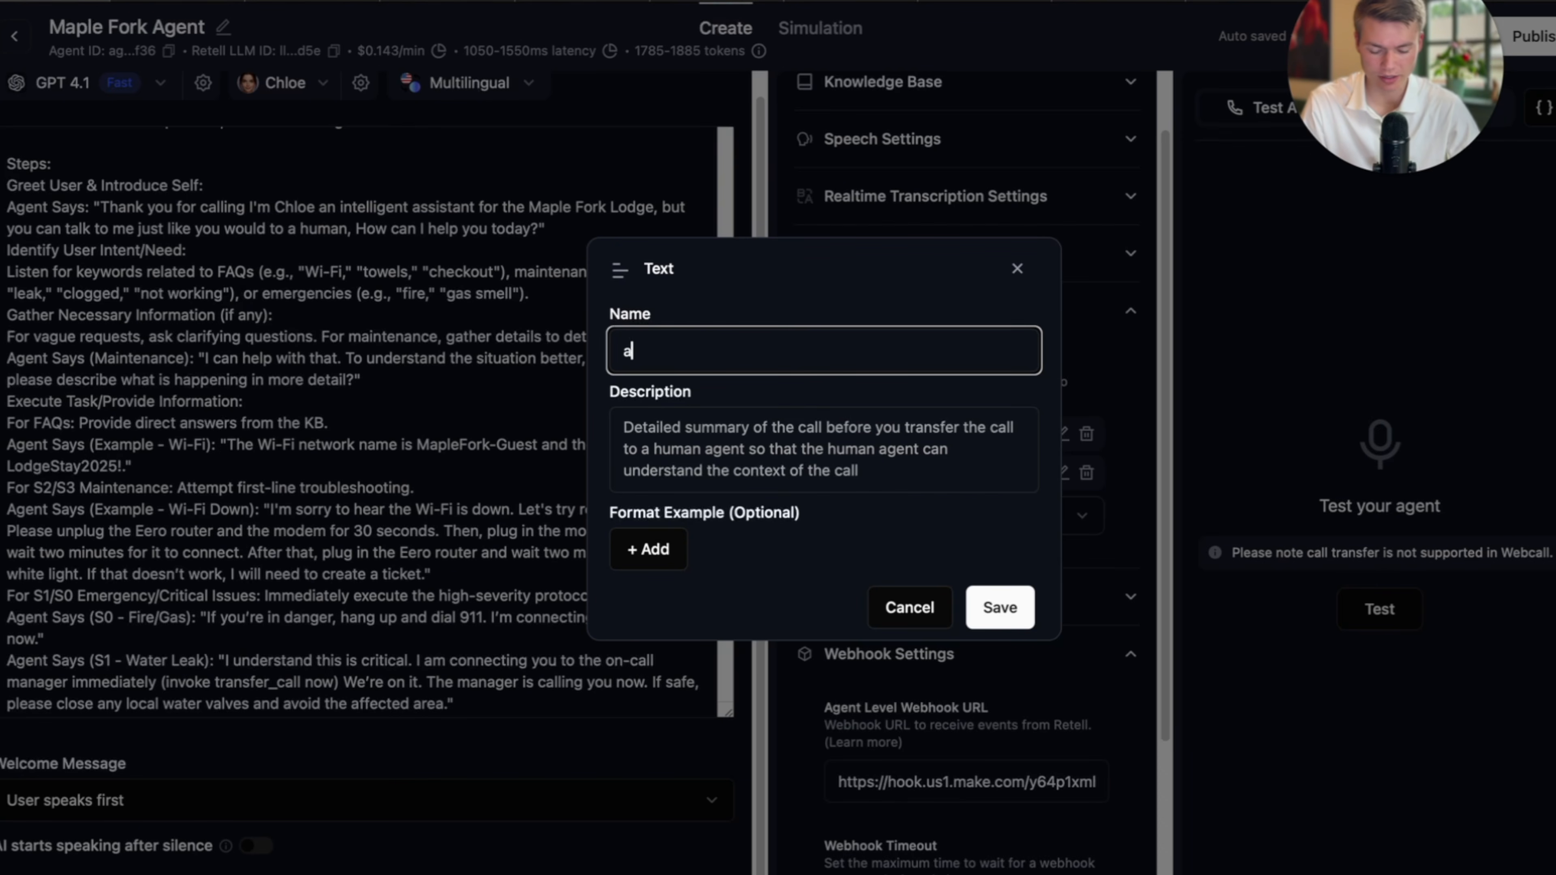
type("n")
key("BackSpace")
key("BackSpace")
type("name of caller")
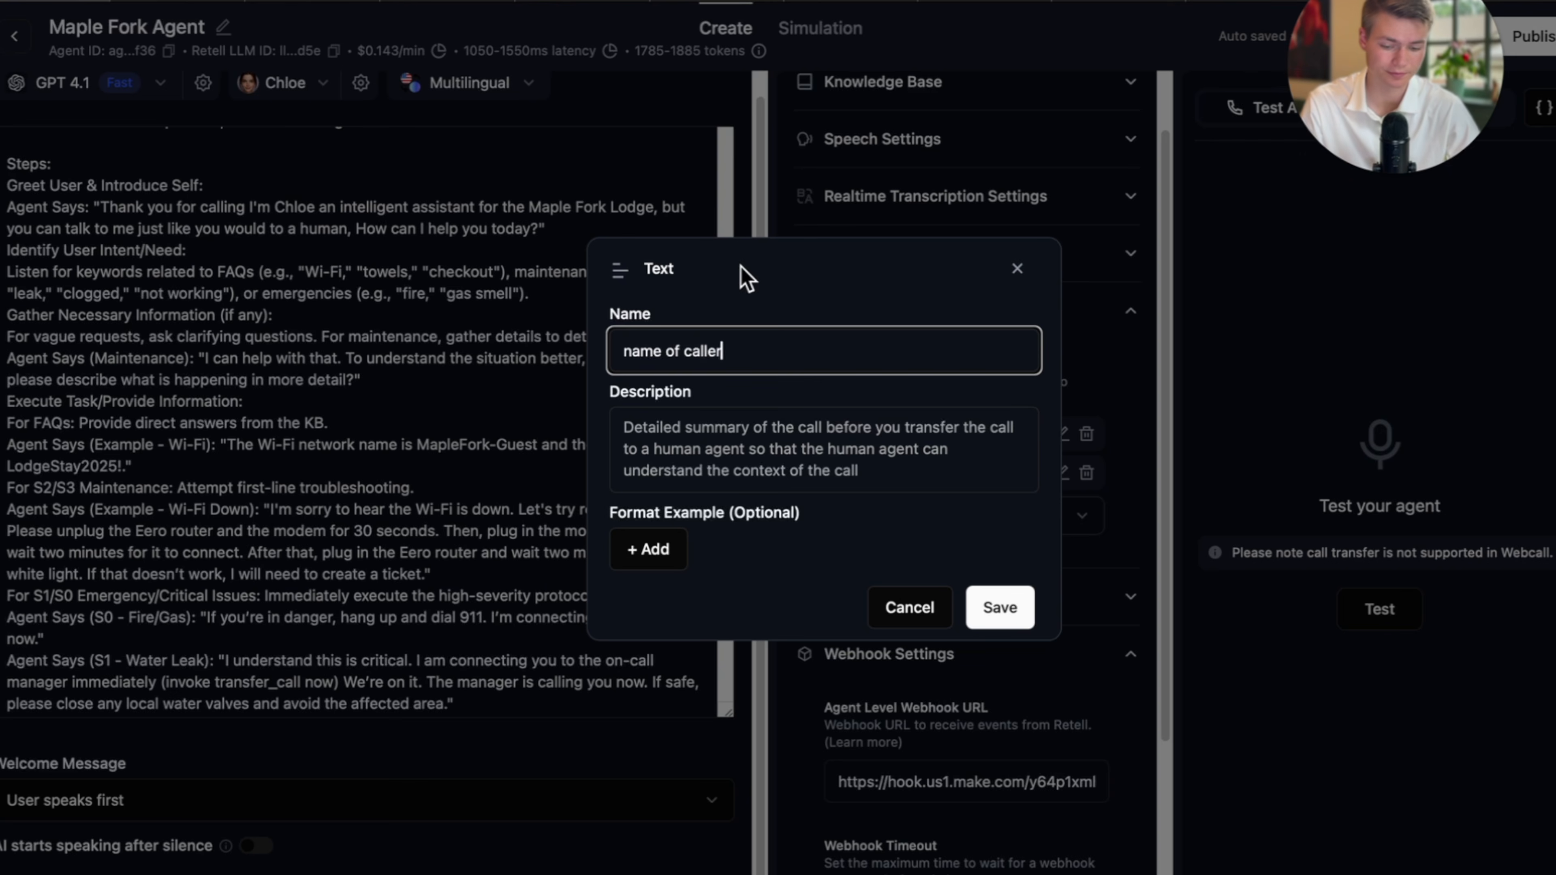
left_click(707, 444)
type("what is the callers full name or just first name.")
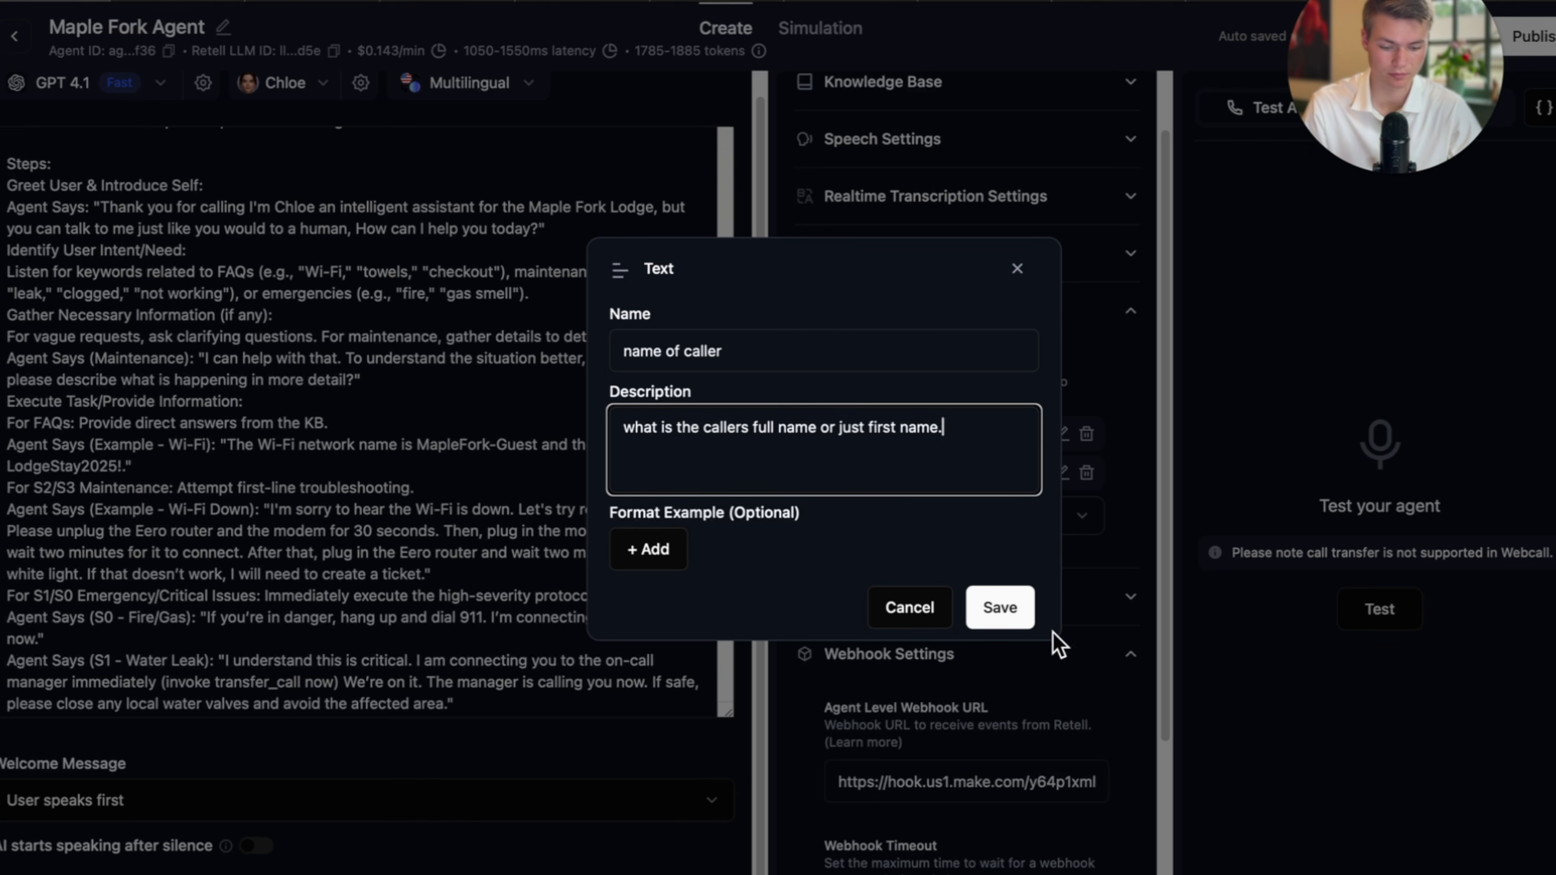
left_click(1020, 618)
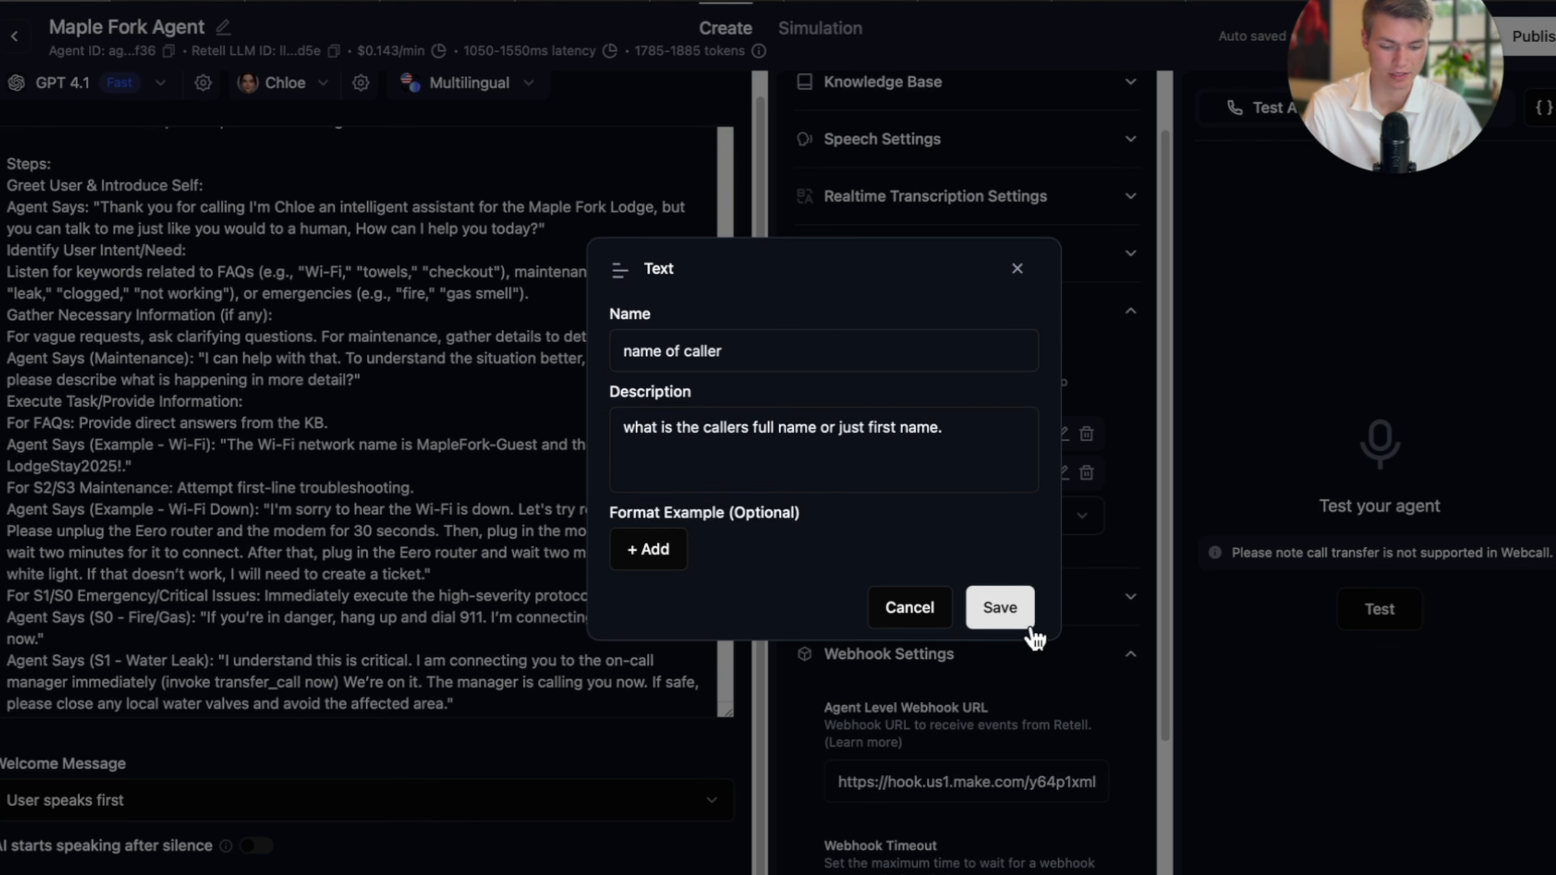
Compare the new fields against the caller log sheet's column headers, then close the type list.
left_click(882, 555)
left_click(1135, 1)
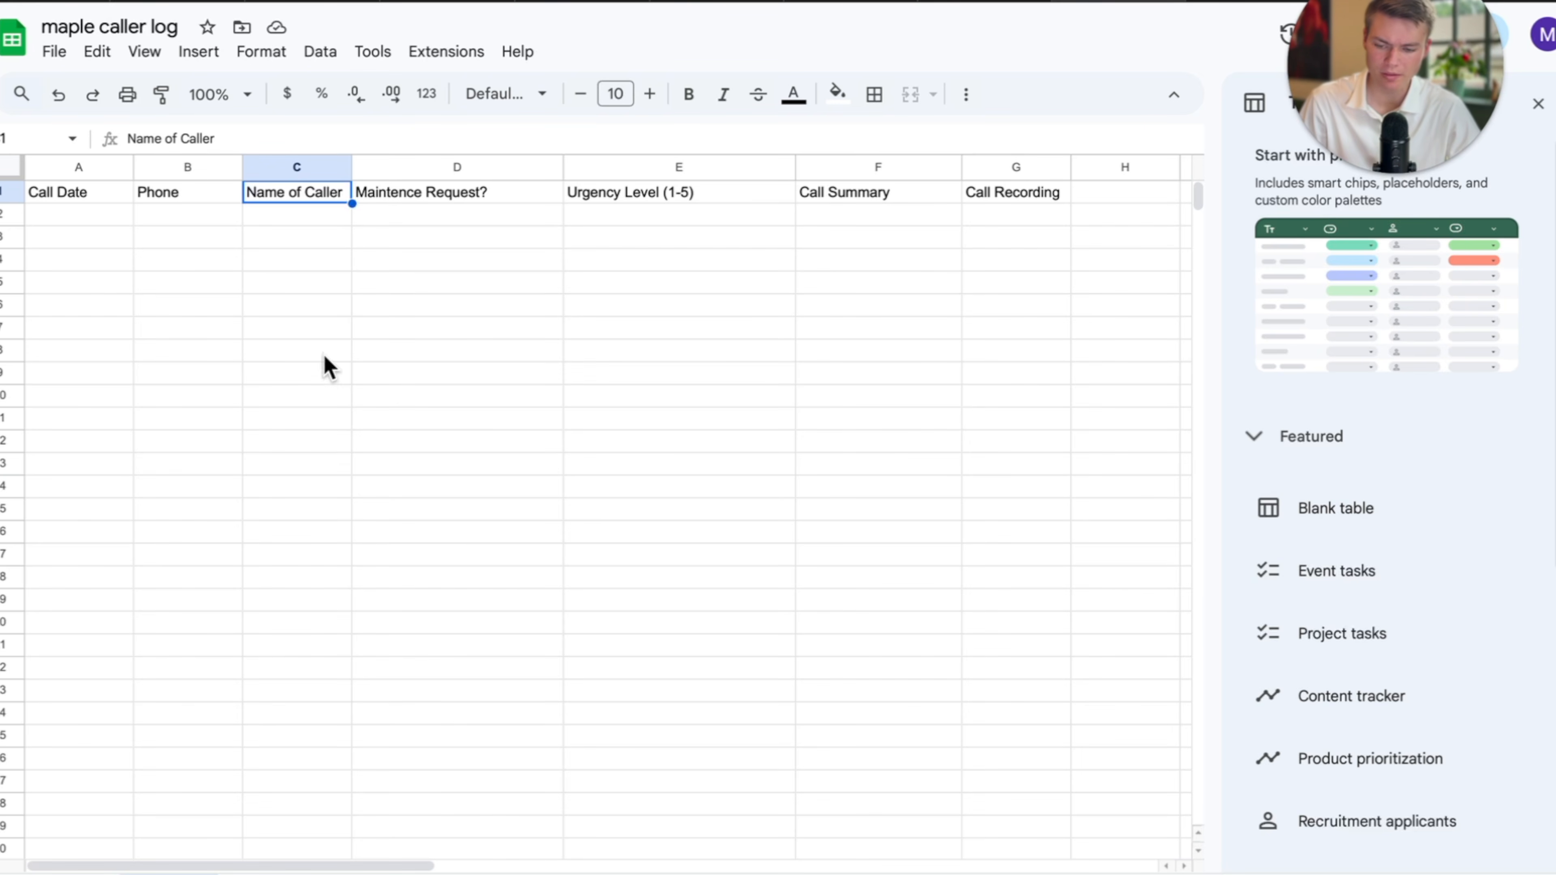
left_click(84, 3)
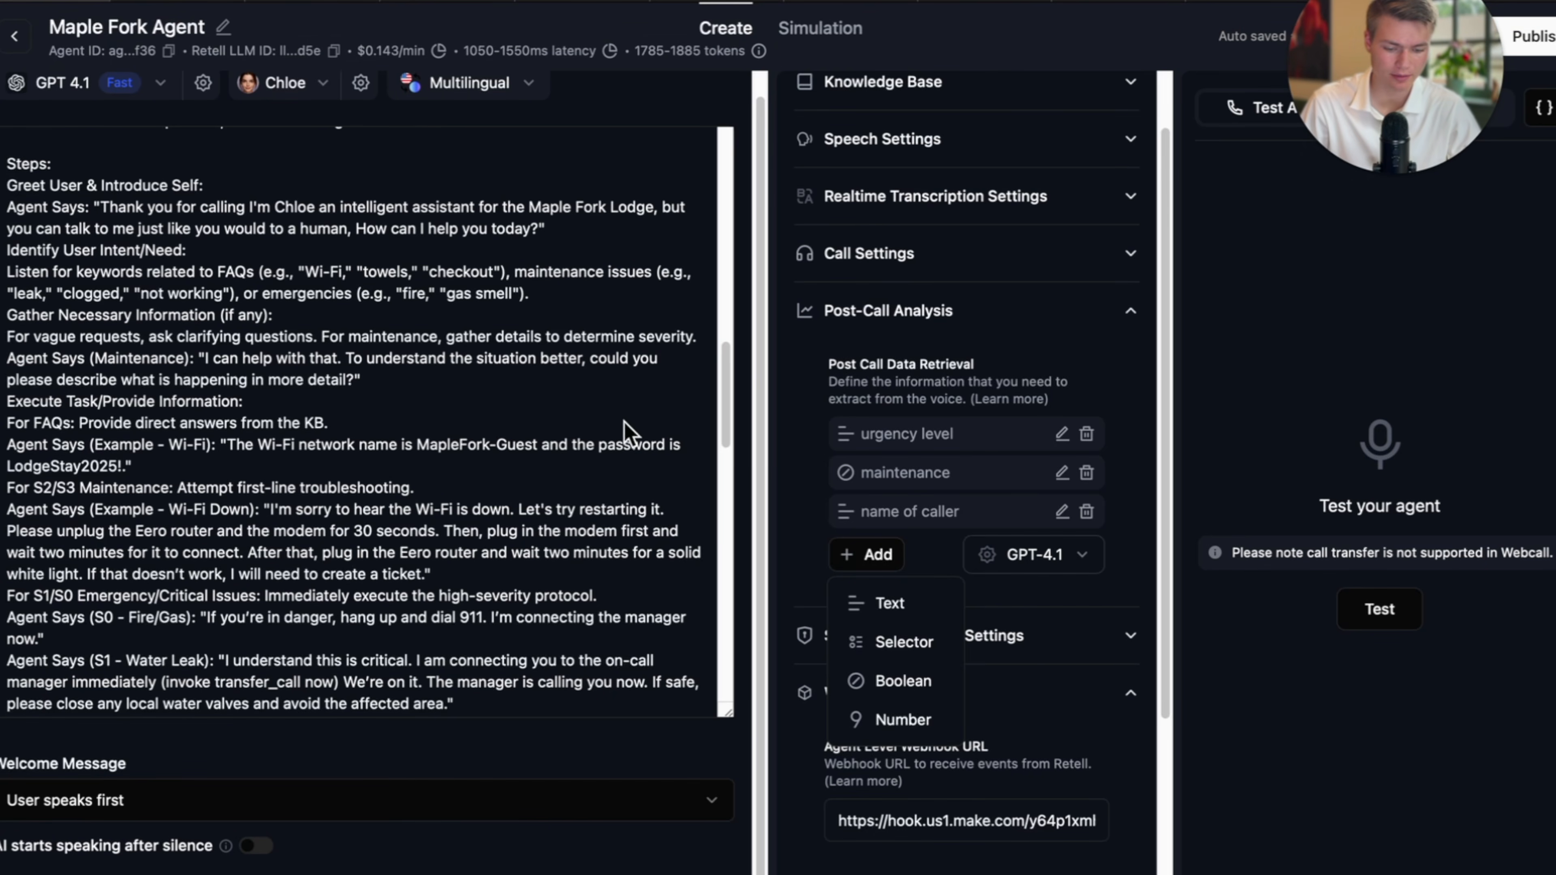
left_click(1073, 354)
Make the AI speak first with a custom welcome message and clear the old text.
scroll(1069, 429, "down", 3)
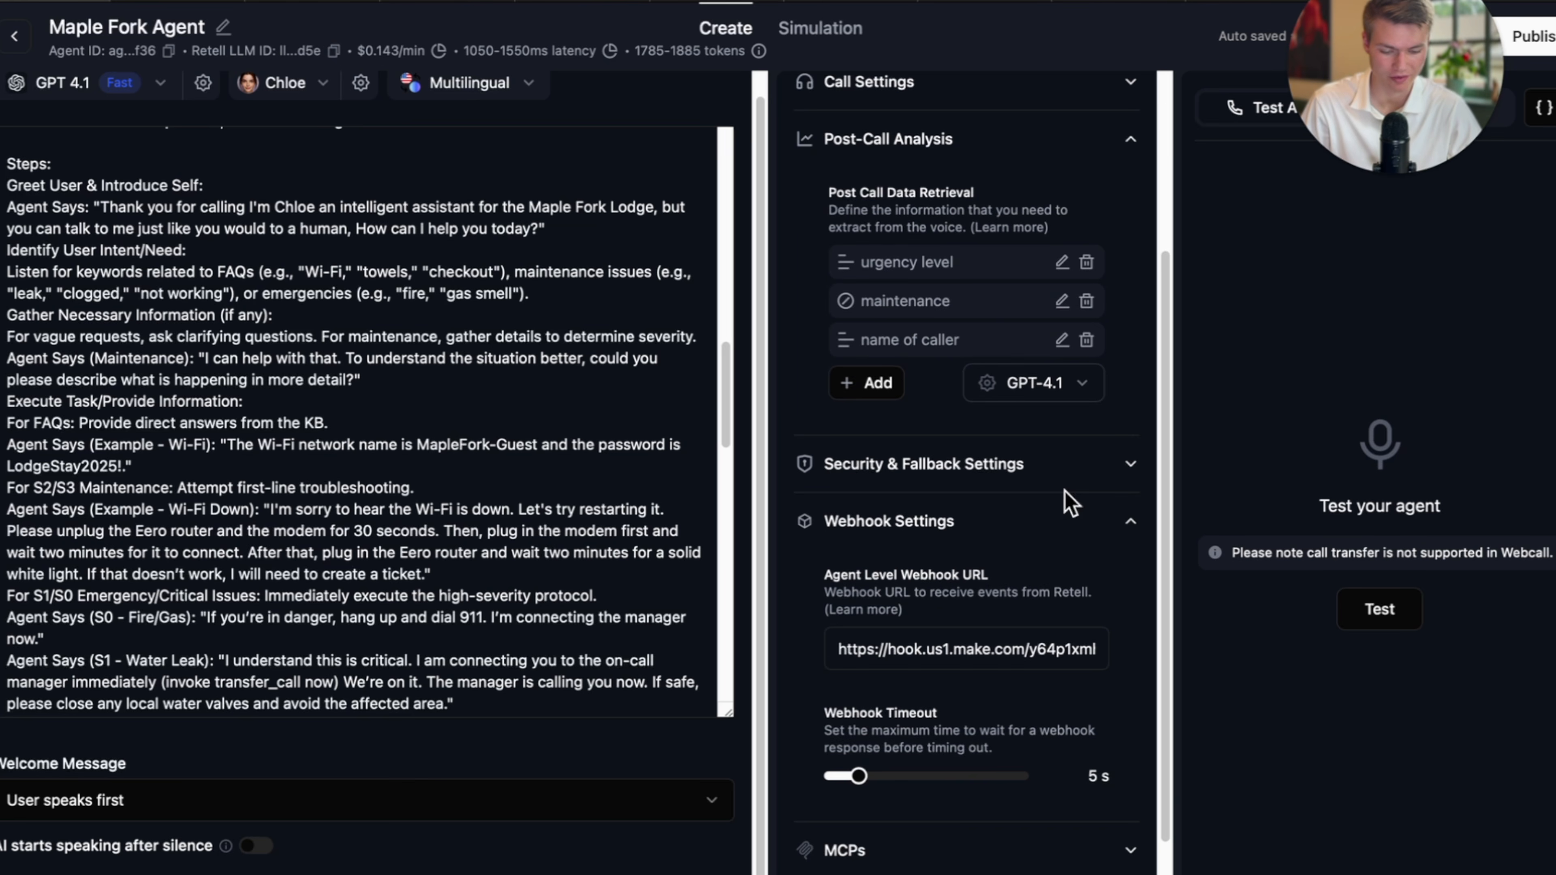
scroll(1066, 503, "up", 1)
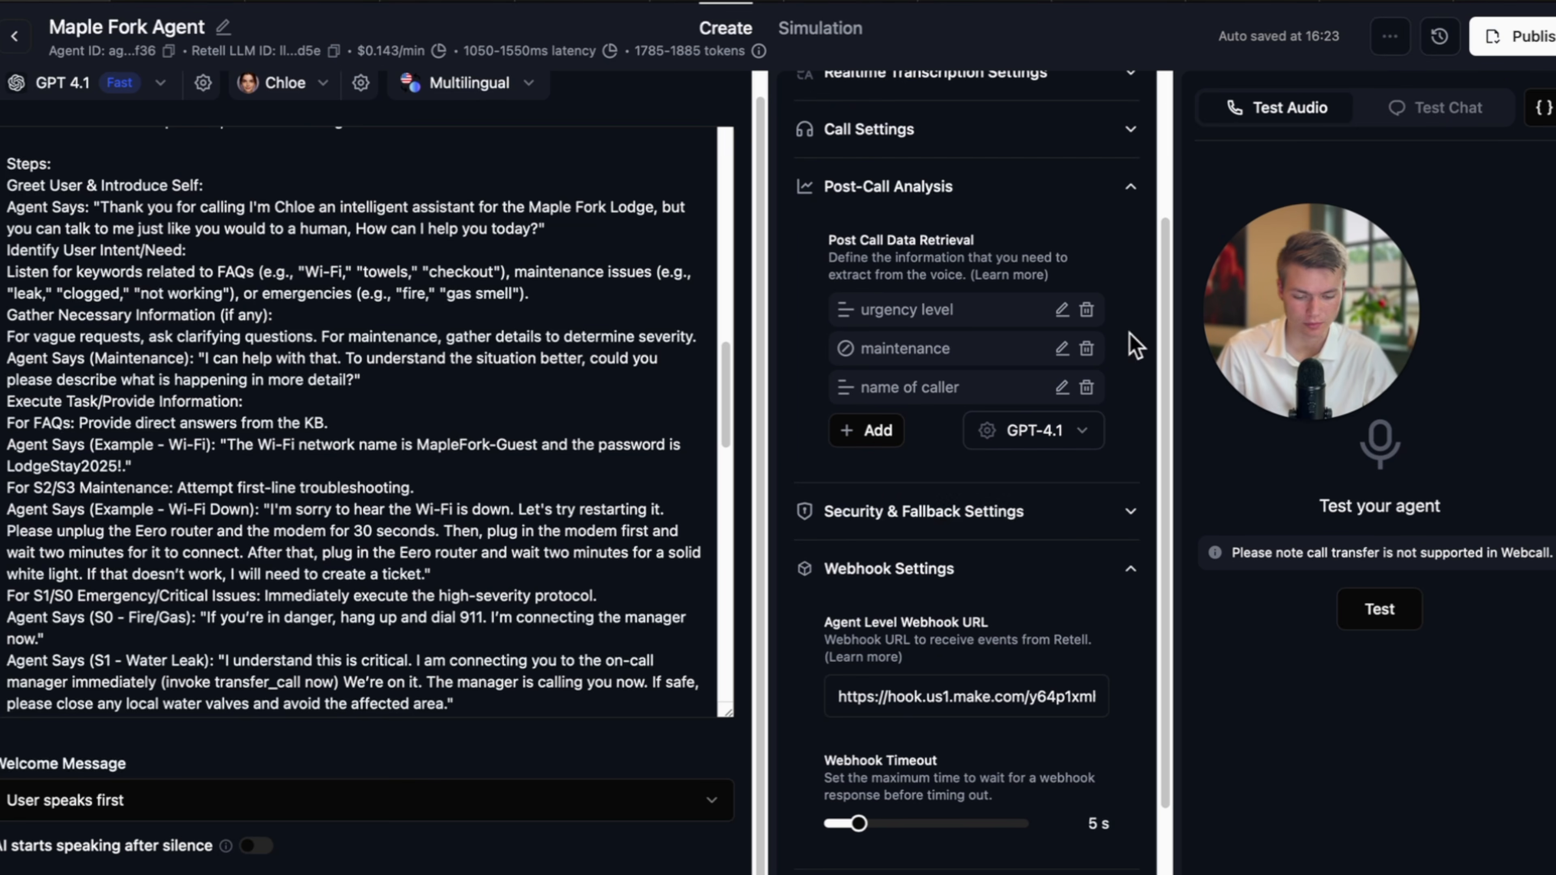
scroll(961, 539, "down", 2)
scroll(962, 539, "up", 5)
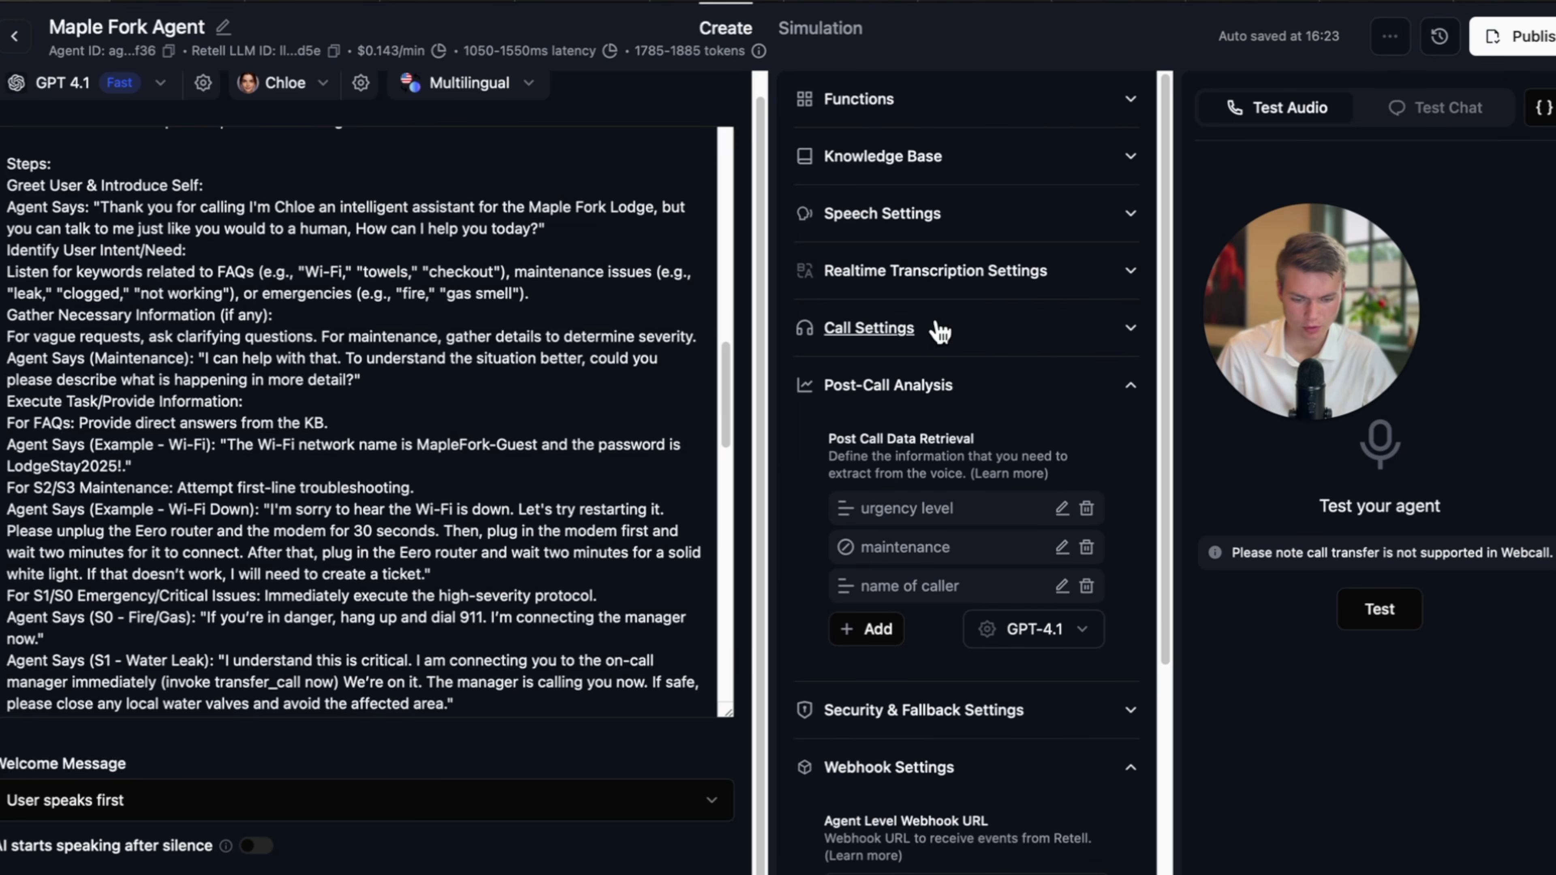
left_click(937, 331)
key("shift+super+backslash")
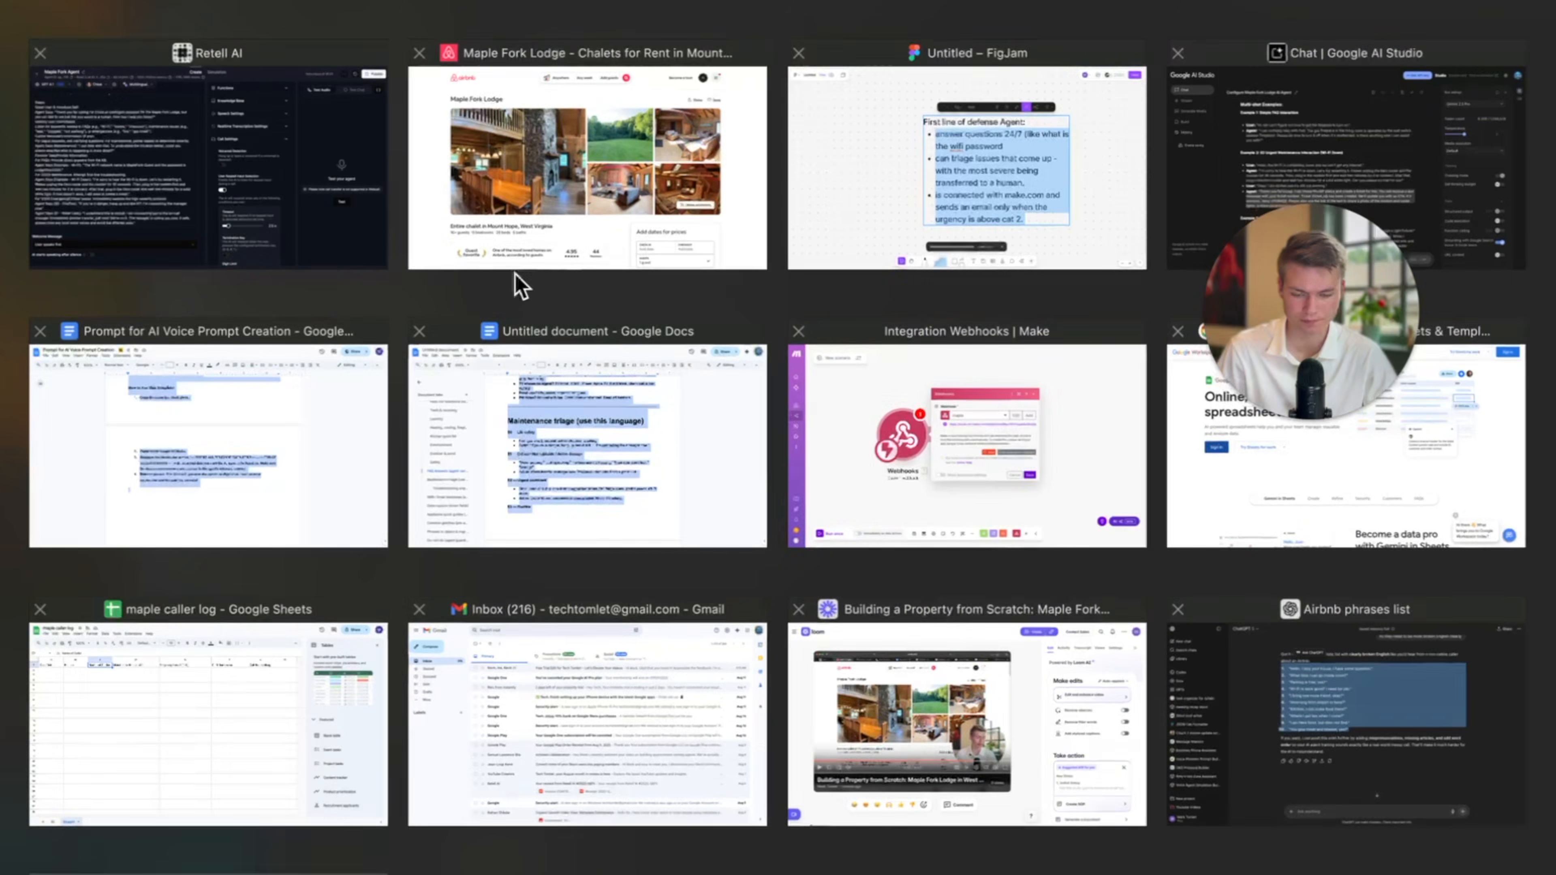
left_click(246, 112)
left_click(312, 803)
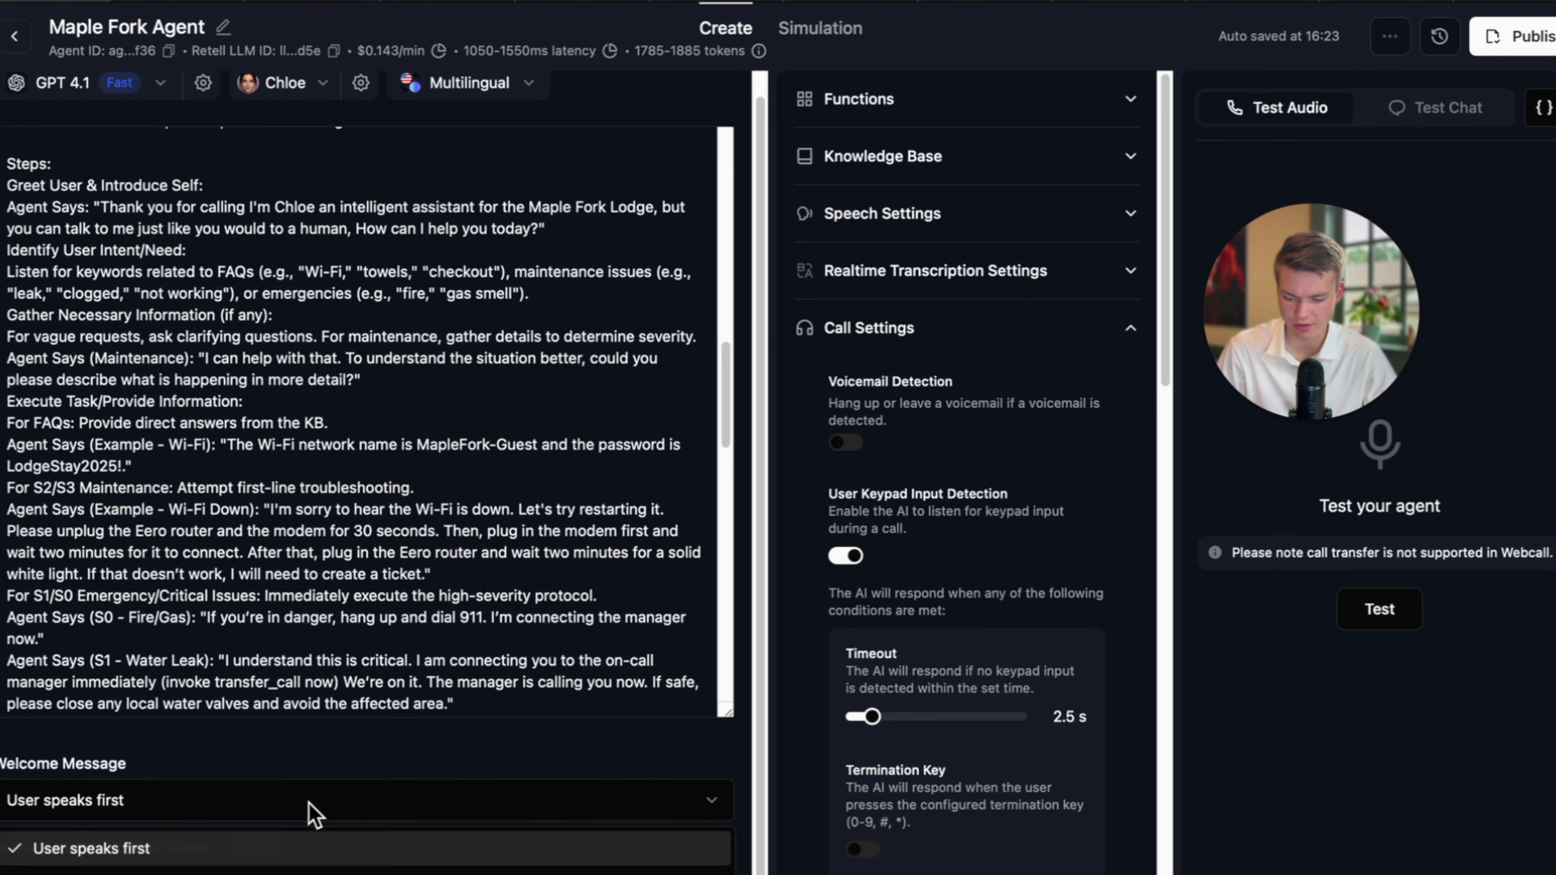
left_click(229, 869)
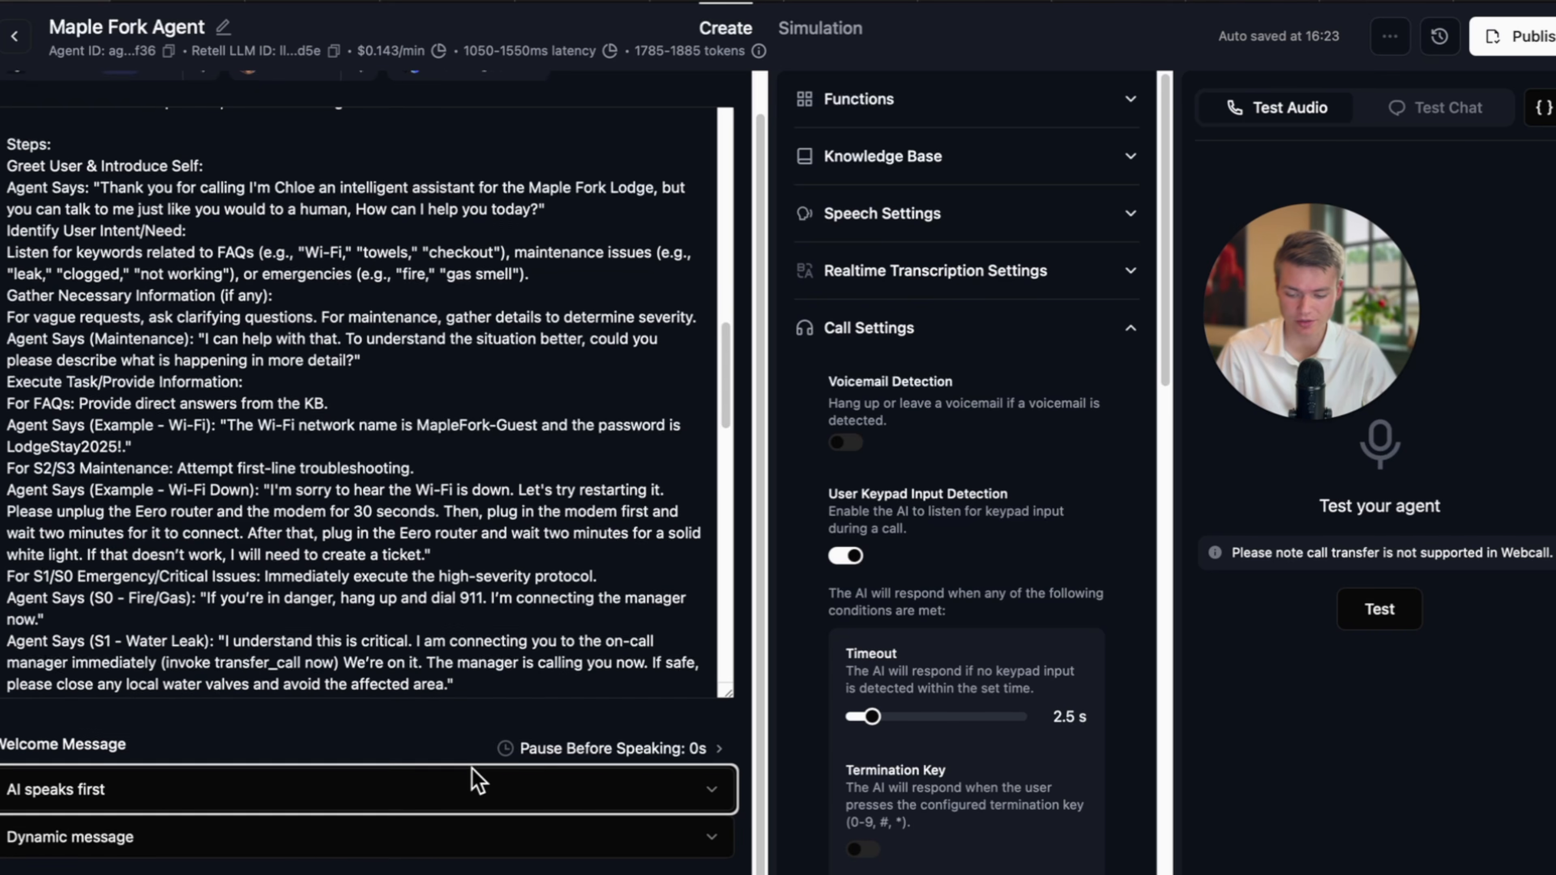
left_click(331, 833)
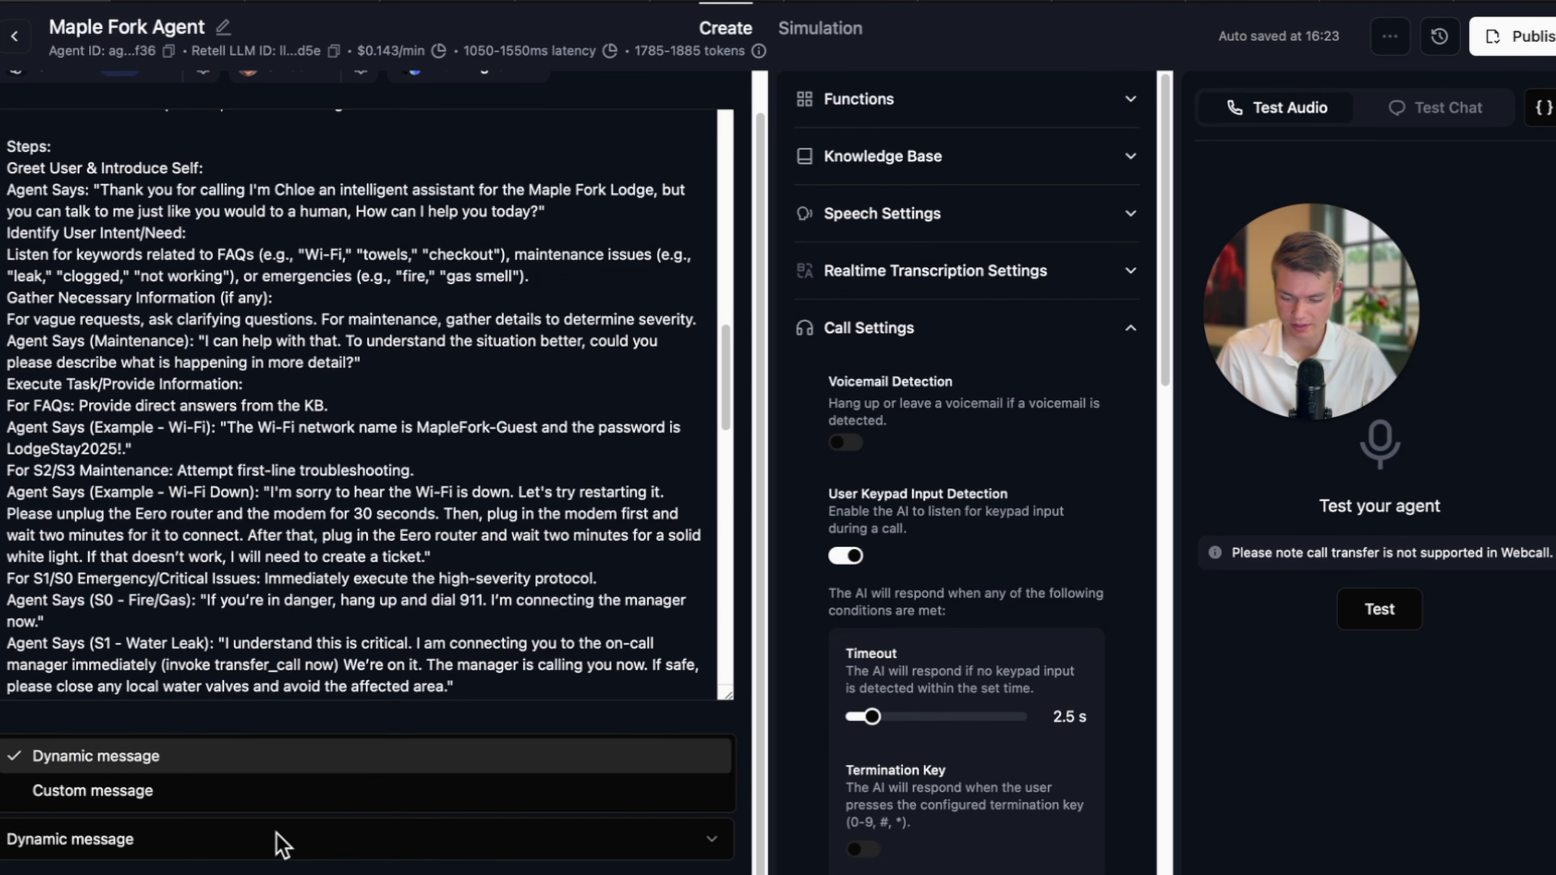
left_click(241, 793)
left_click(331, 851)
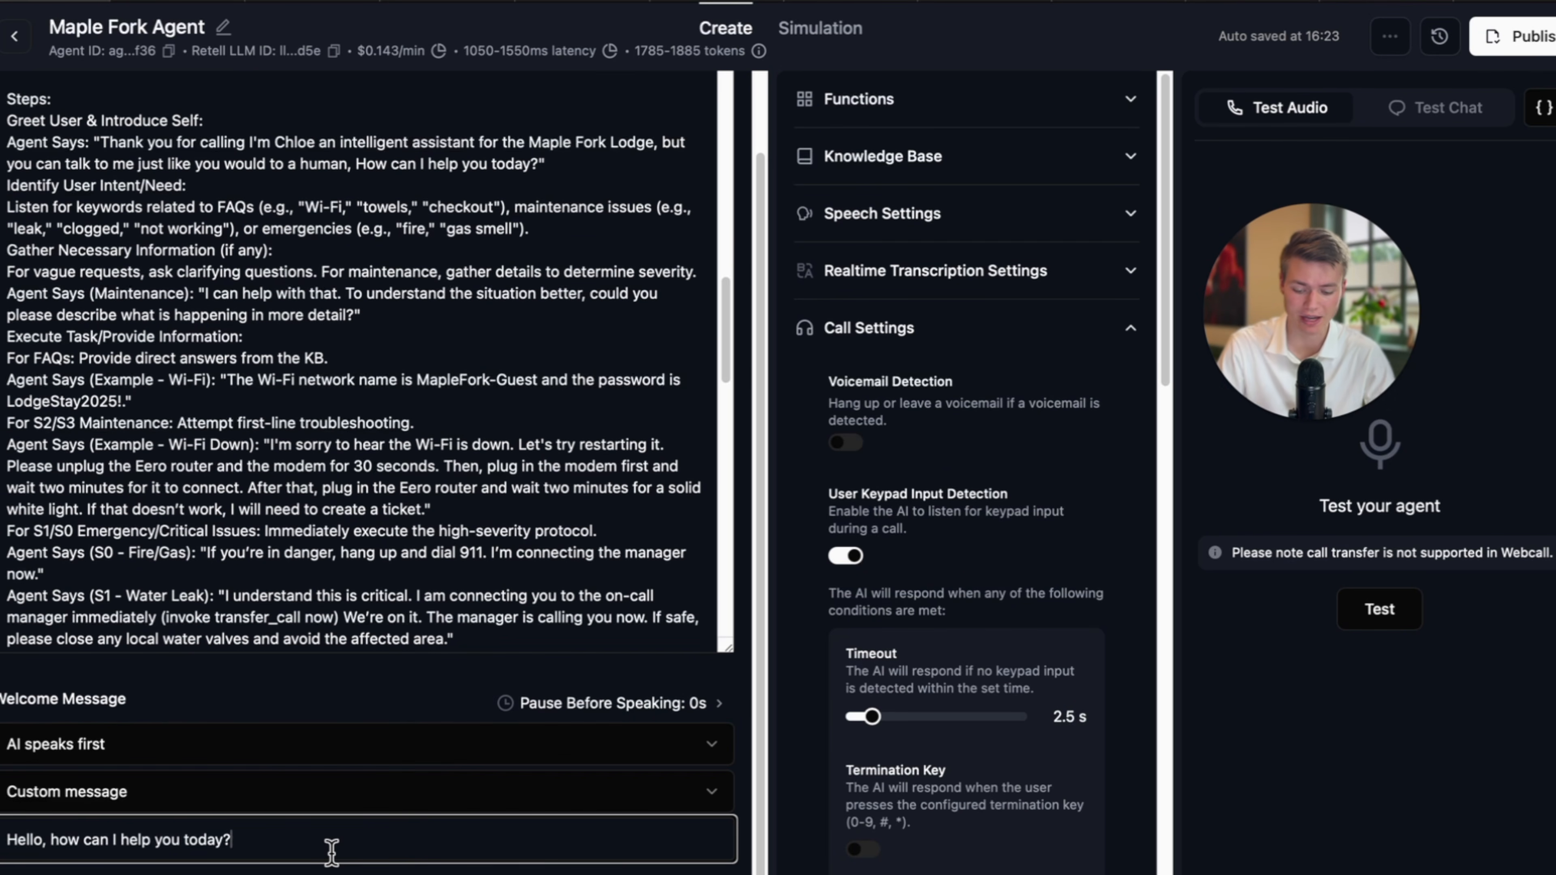
key("super+a")
key("BackSpace")
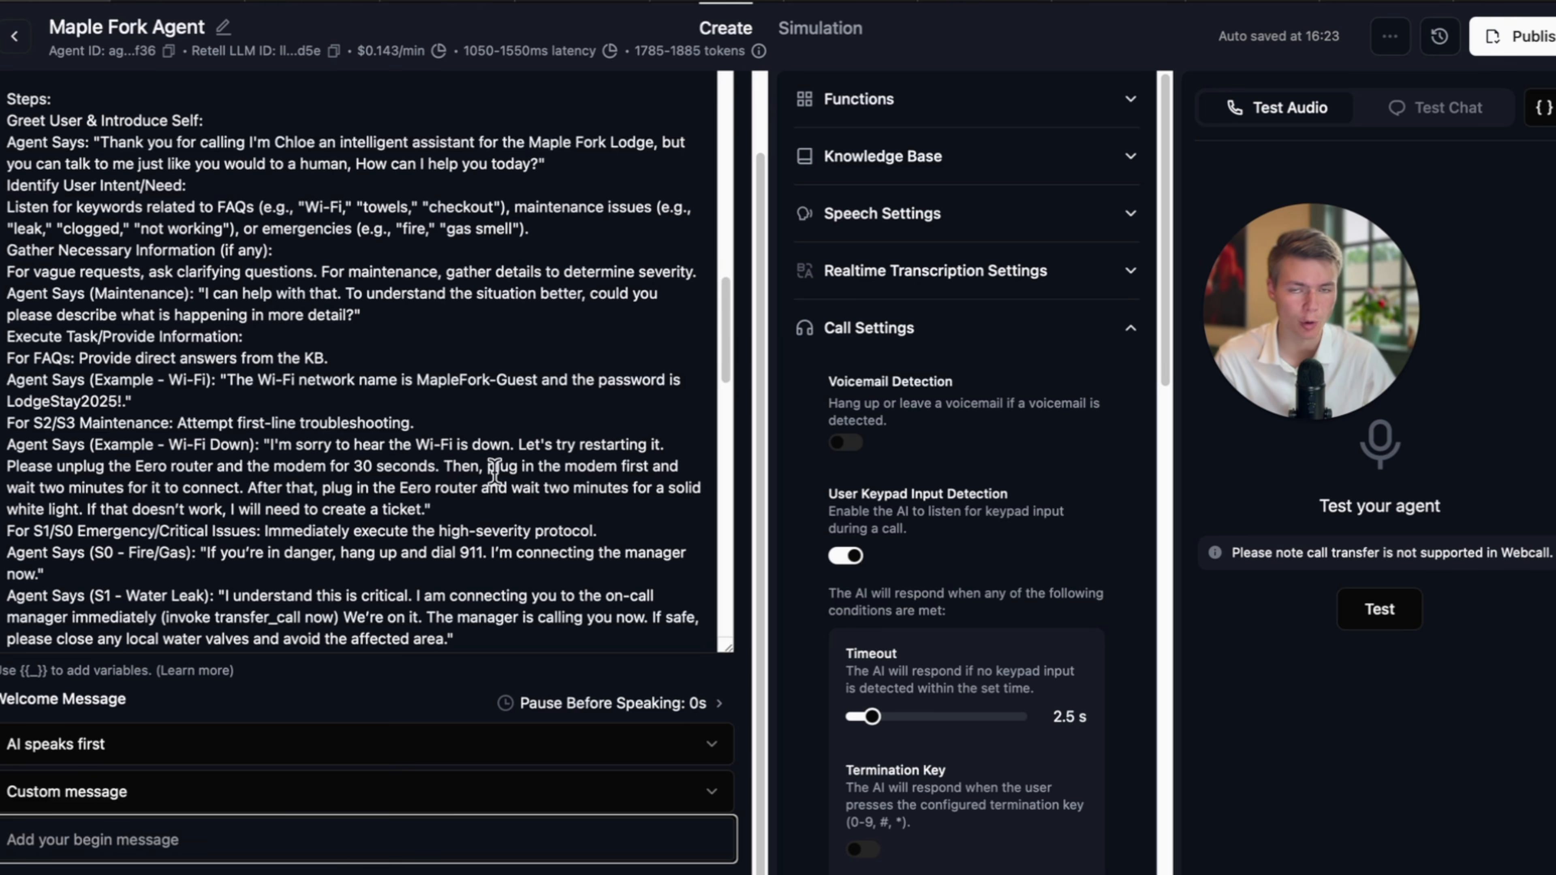
Paste the prompt's Maple Fork Lodge greeting as the welcome message, remove 'but', and copy it.
scroll(495, 472, "up", 3)
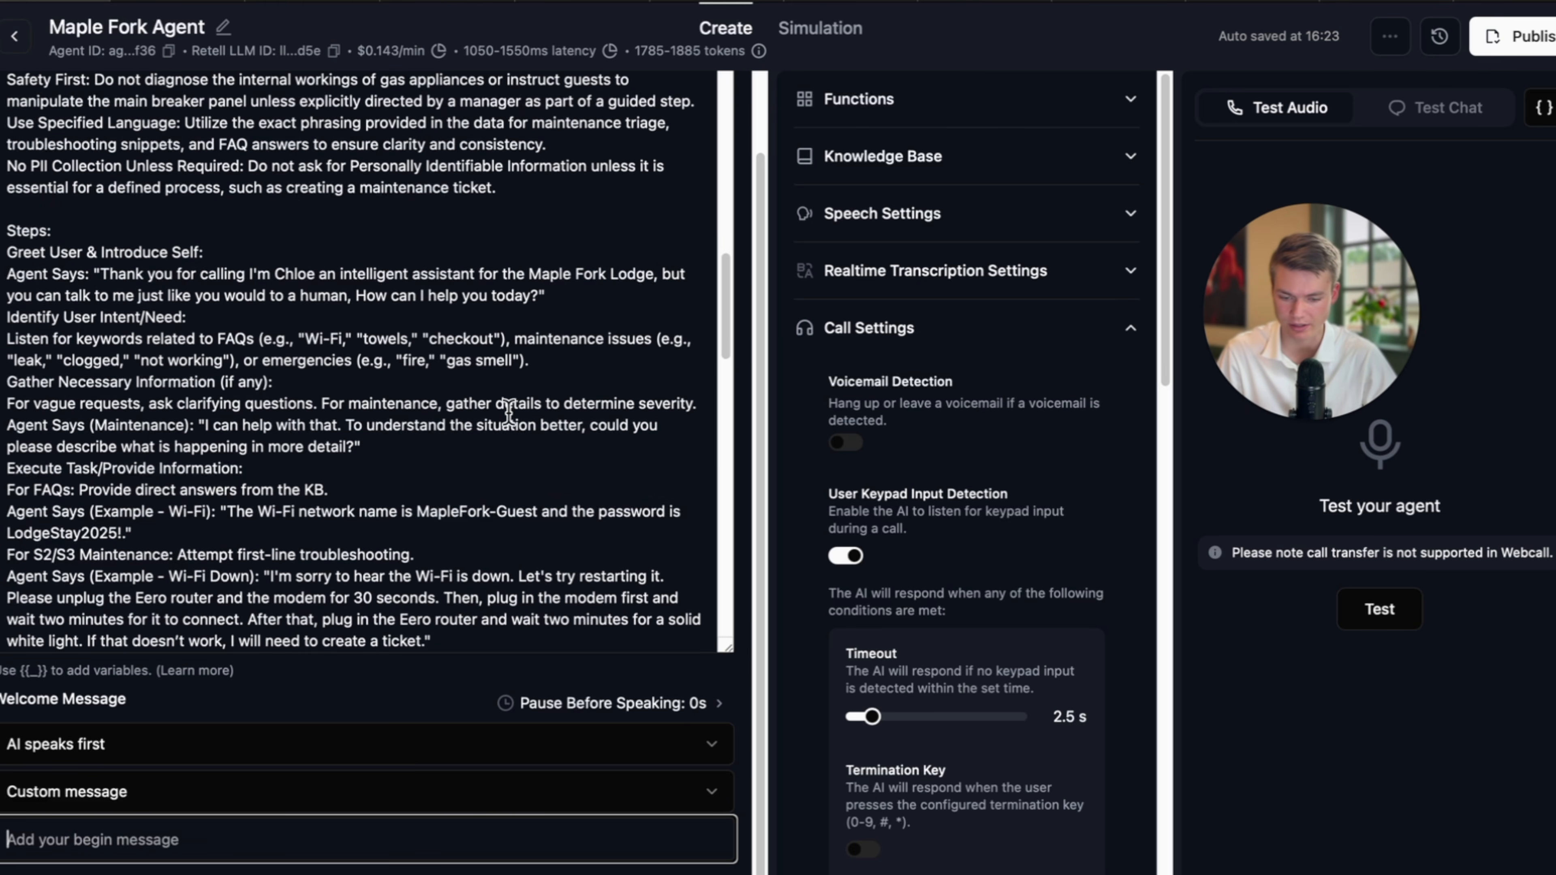
scroll(509, 414, "up", 1)
left_click_drag(104, 299, 536, 372)
key("ctrl+c")
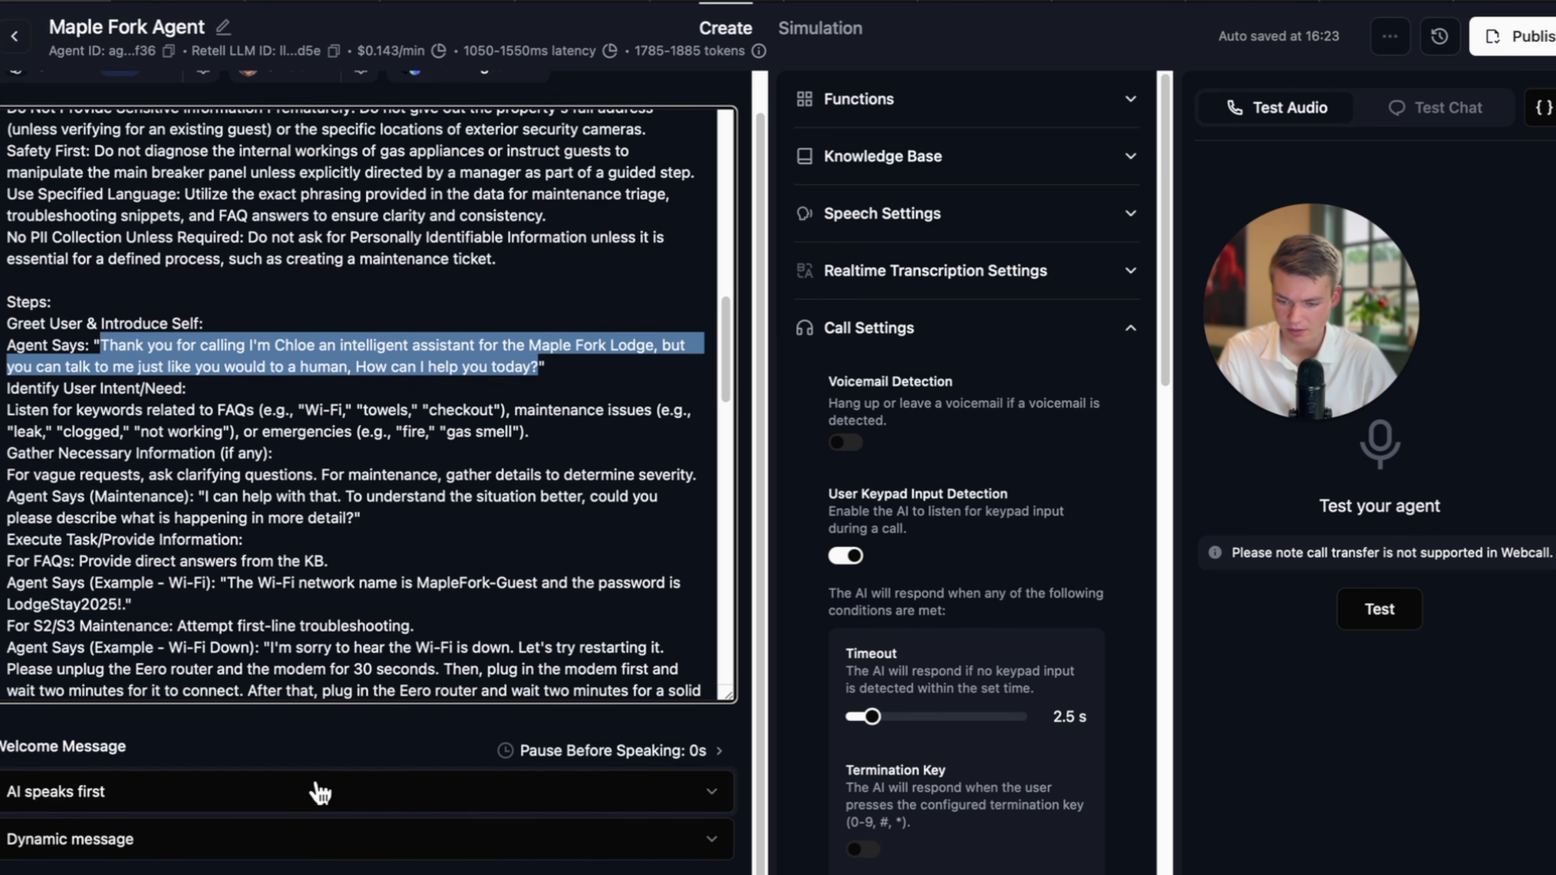
left_click(239, 838)
left_click(182, 797)
scroll(233, 798, "down", 2)
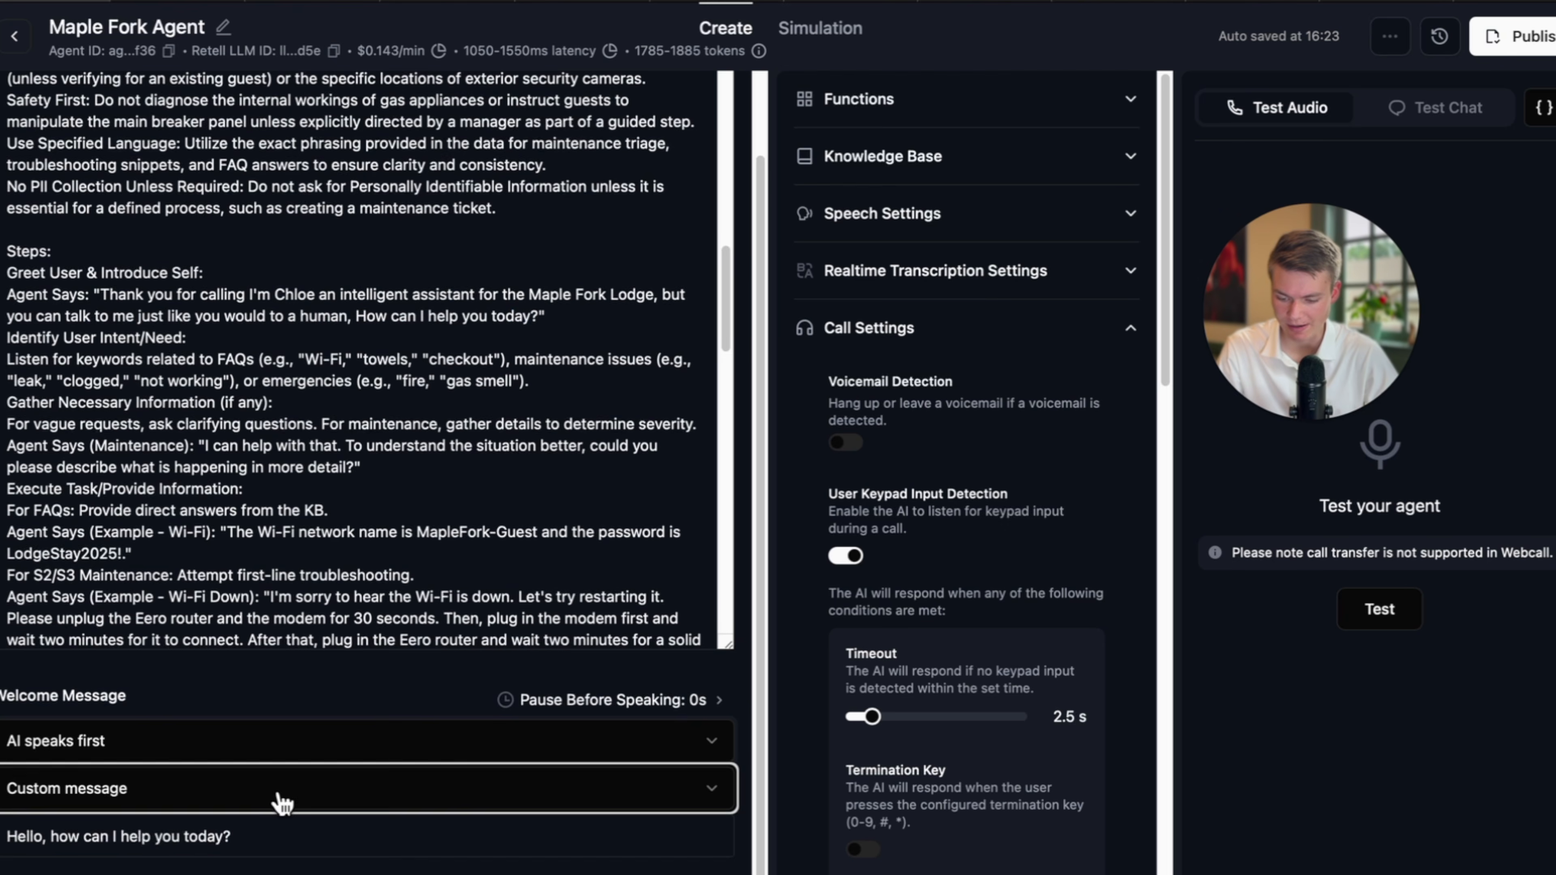
left_click(333, 843)
key("ctrl+a")
key("ctrl+v")
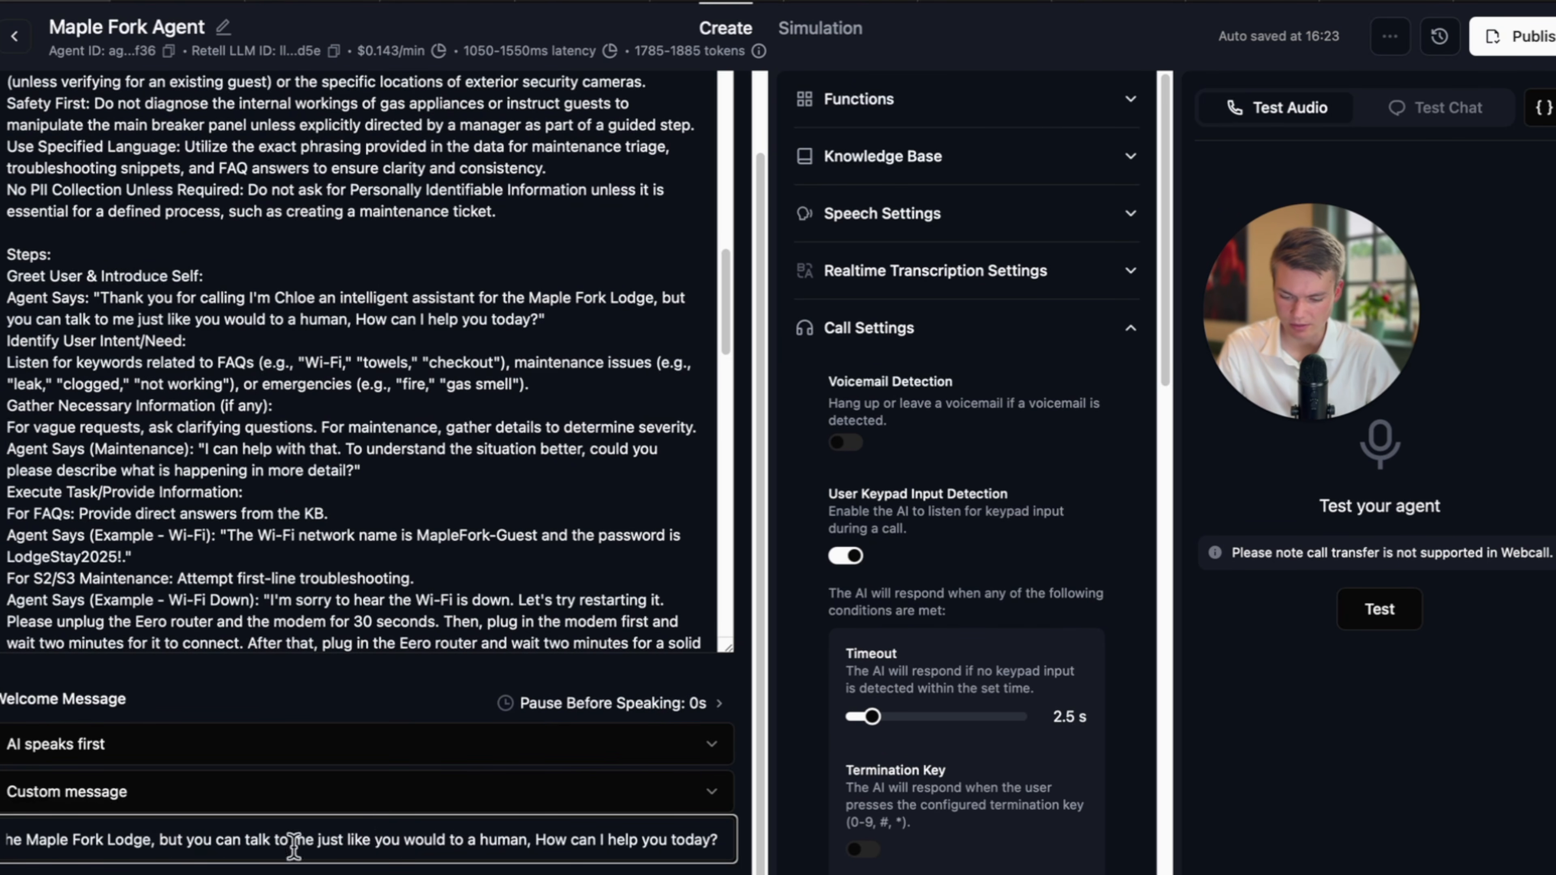
key("BackSpace")
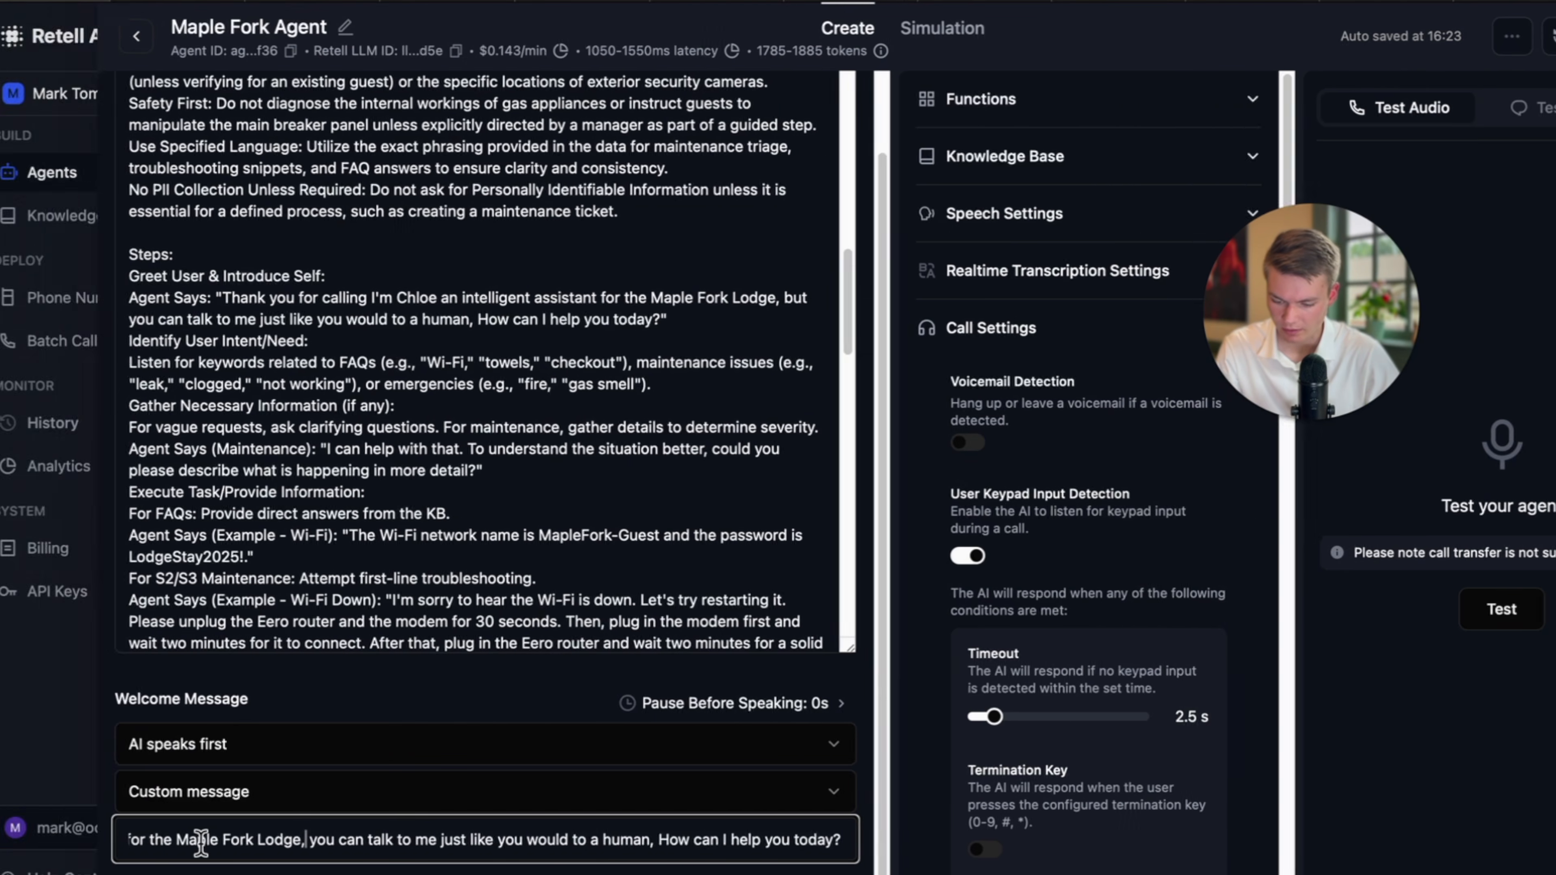
left_click_drag(204, 844, 61, 846)
left_click(237, 845)
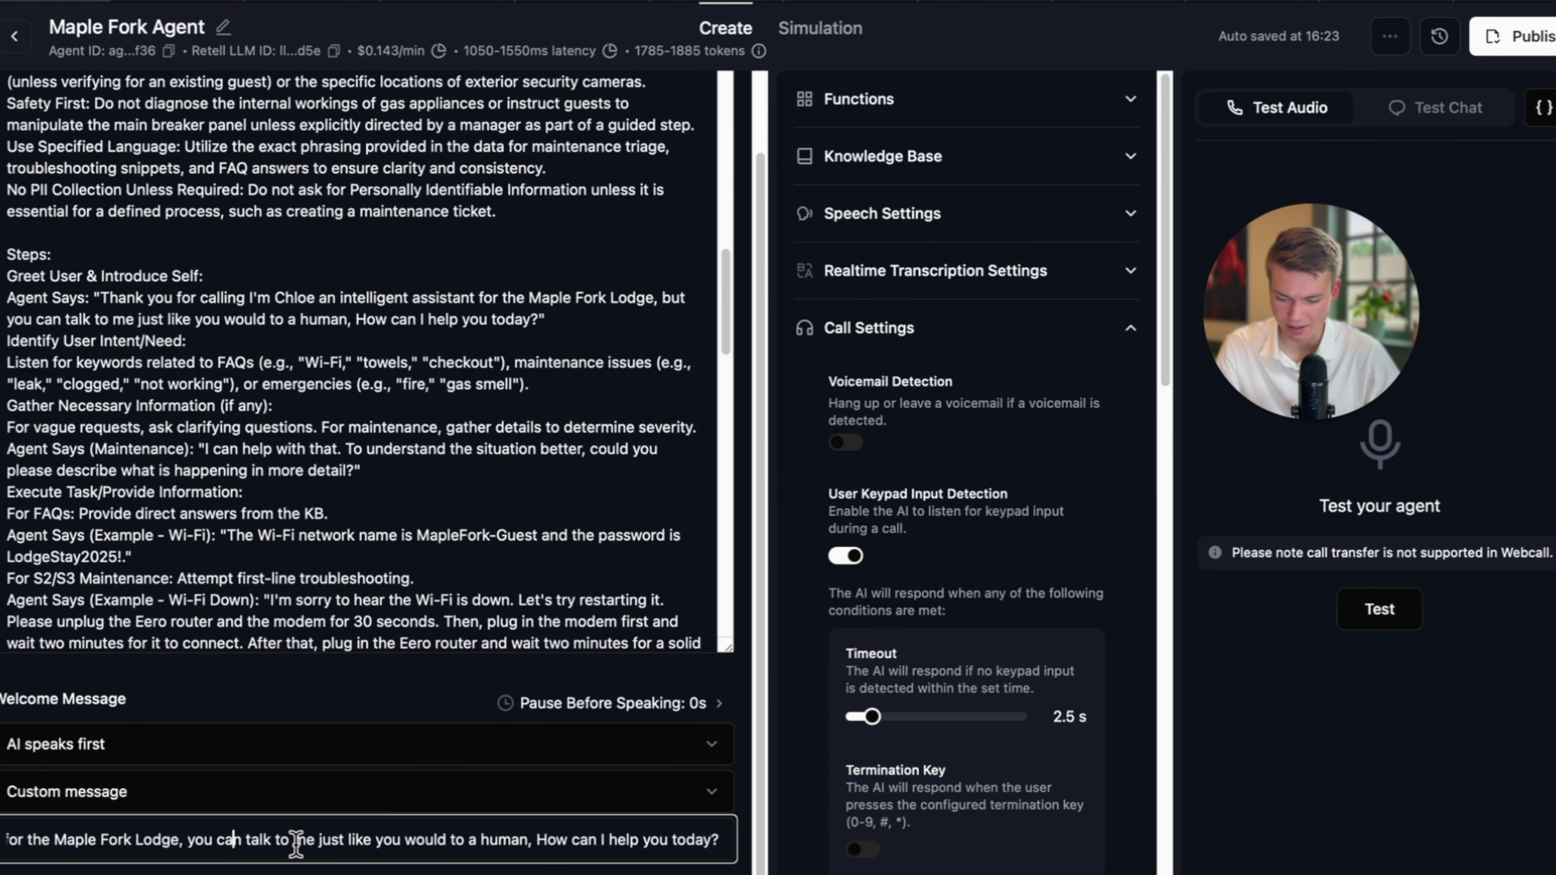
key("ctrl+a")
left_click(1495, 1)
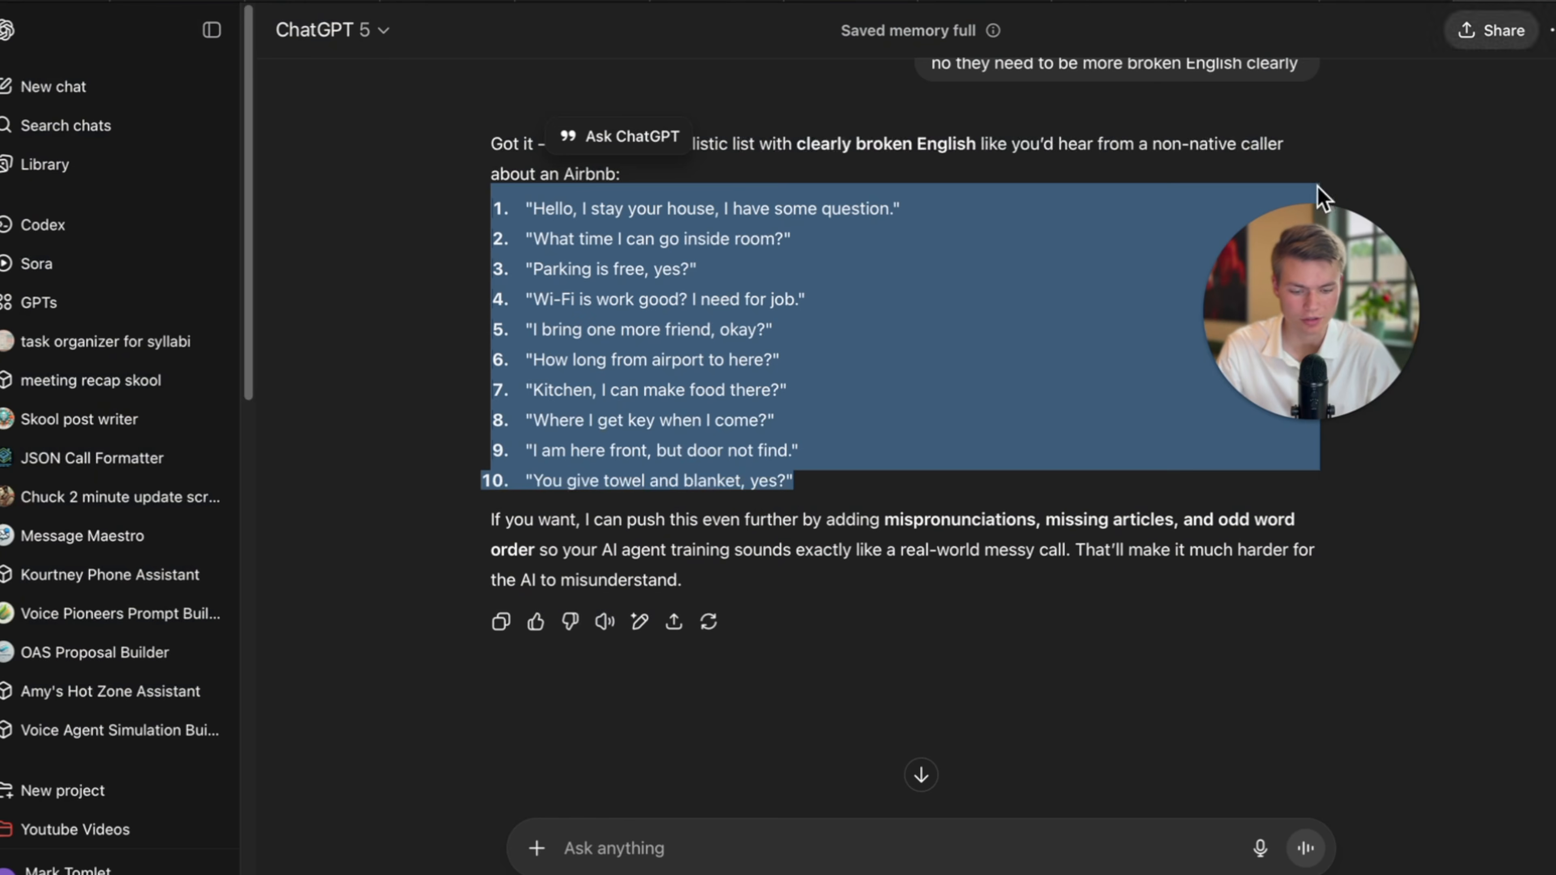
Ask ChatGPT for a concise greeting that mentions a recorded line, then select its reply.
left_click(653, 850)
type("concise this down and say you are calling on a recorded line")
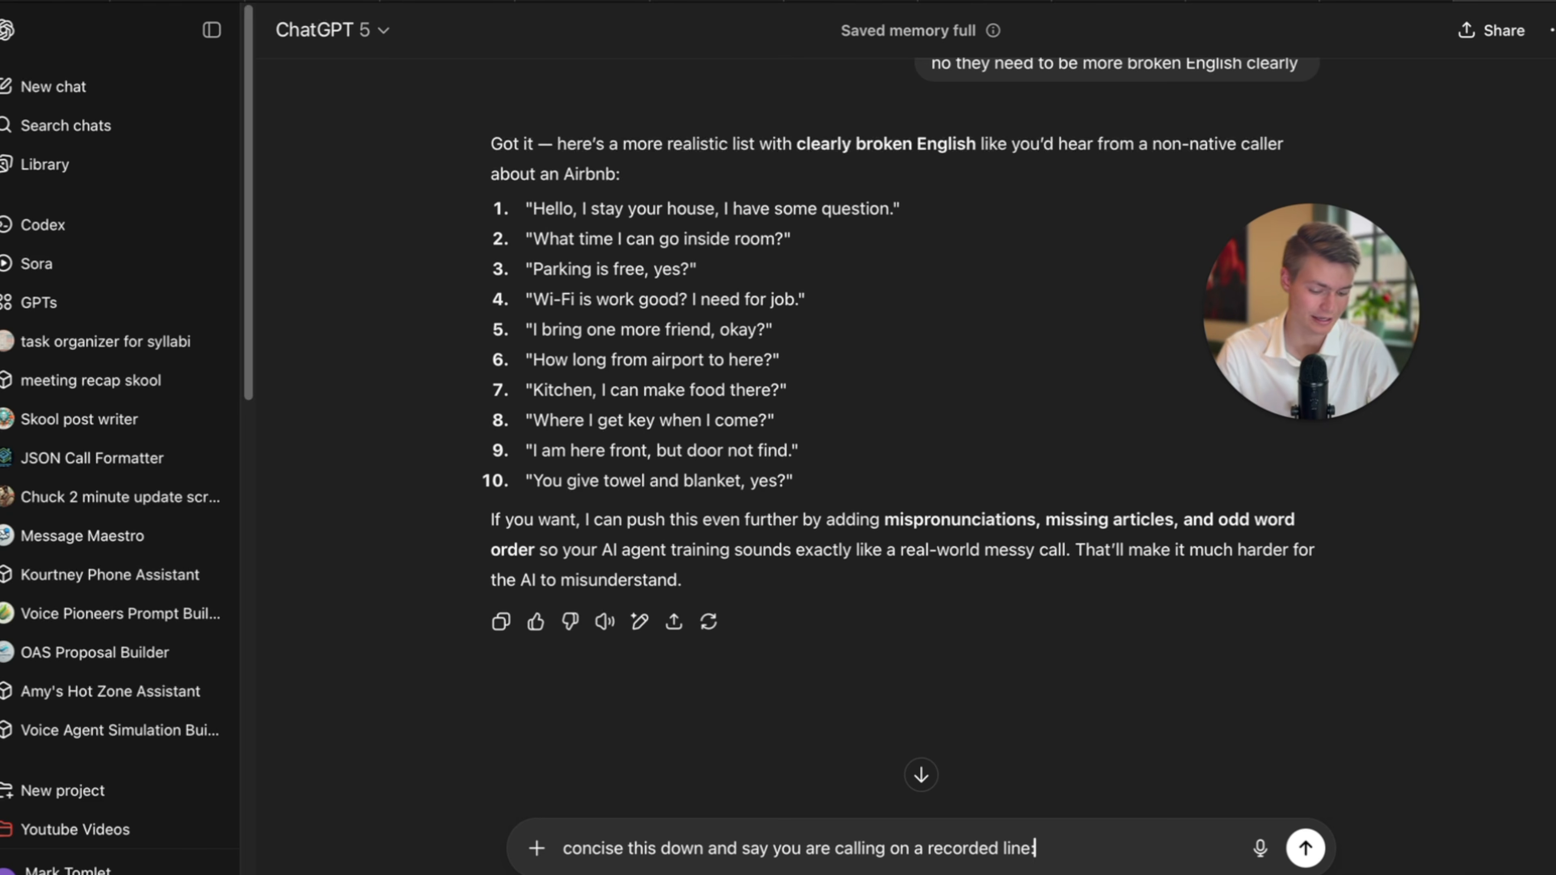
type("Thank you for calling I'm Chloe an intelligent assistant for the Maple Fork Lodge, you can talk to me just like you would to a human, How can I help you today?")
key("Return")
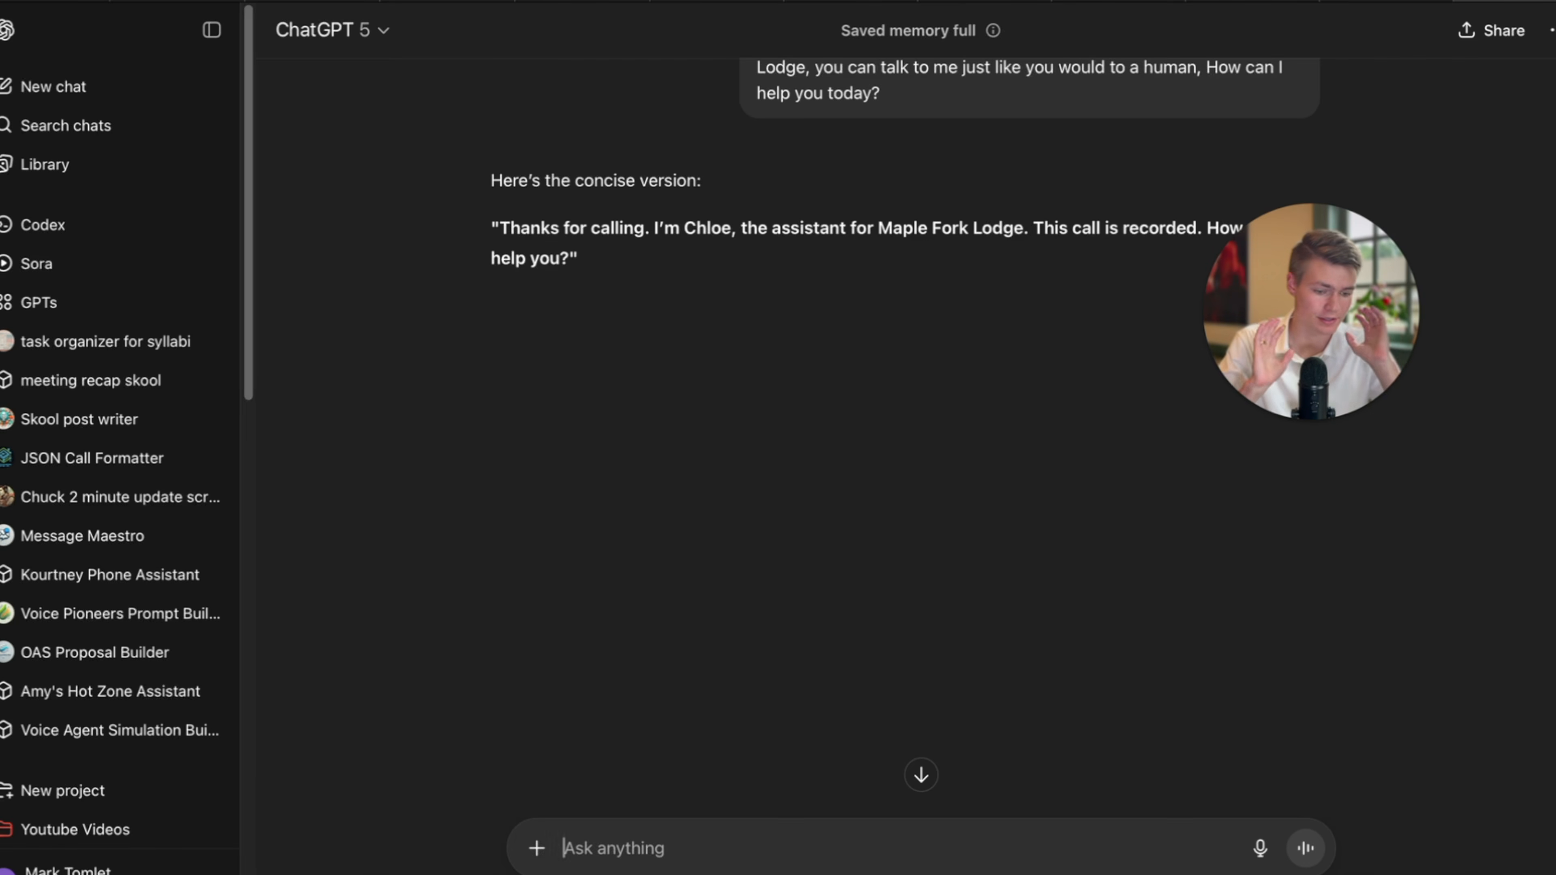
left_click_drag(622, 270, 462, 226)
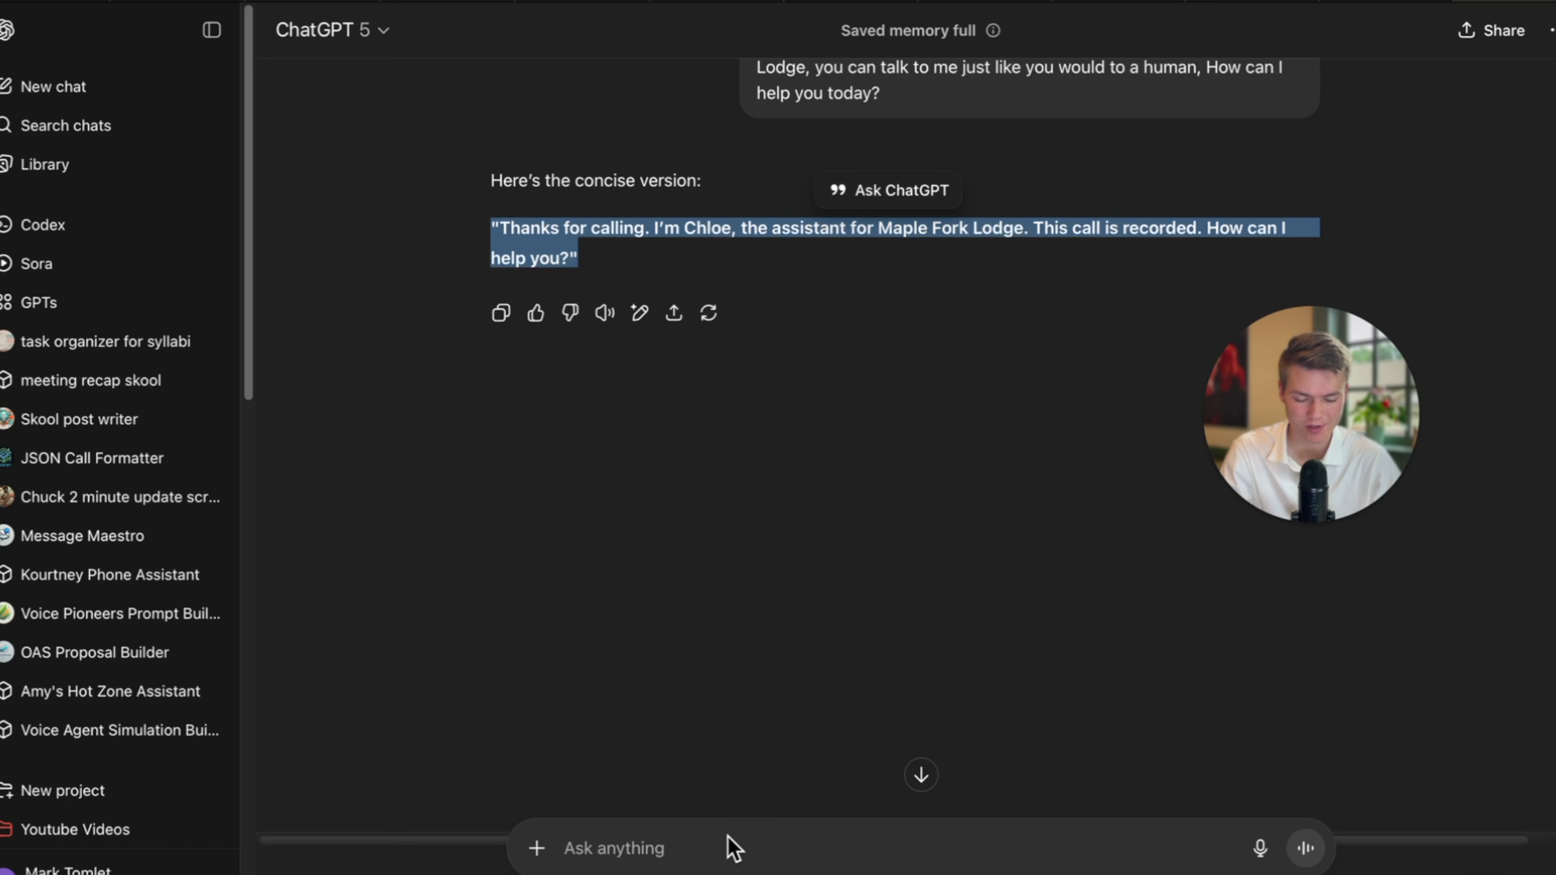
left_click_drag(586, 248, 486, 226)
Paste ChatGPT's concise greeting over the custom welcome message and remove the leading quotation mark.
left_click(59, 1)
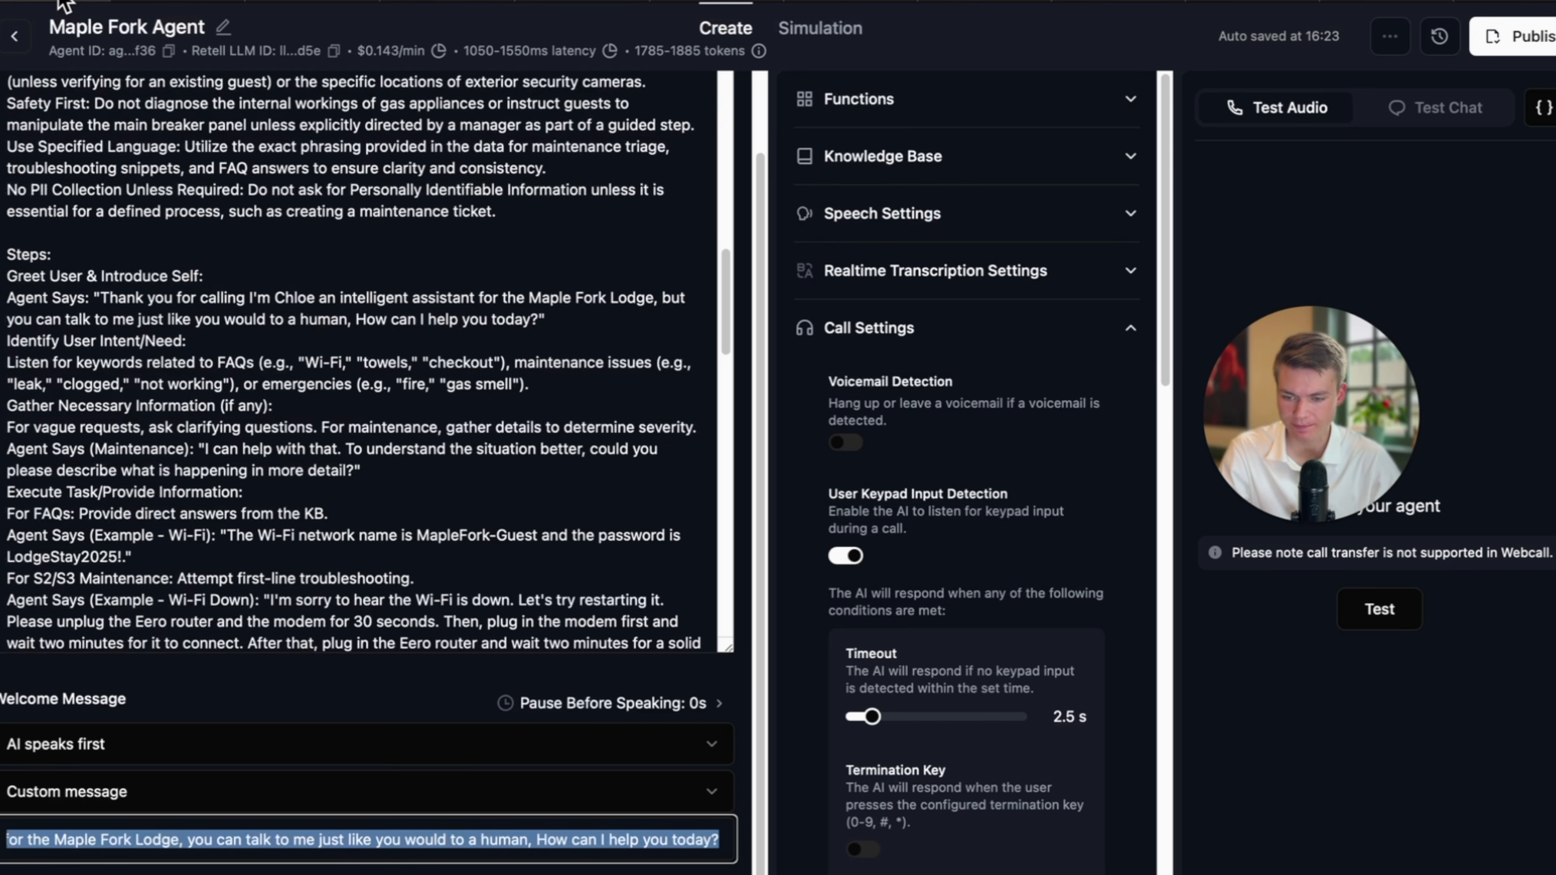
left_click(361, 847)
key("ctrl+a")
key("ctrl+v")
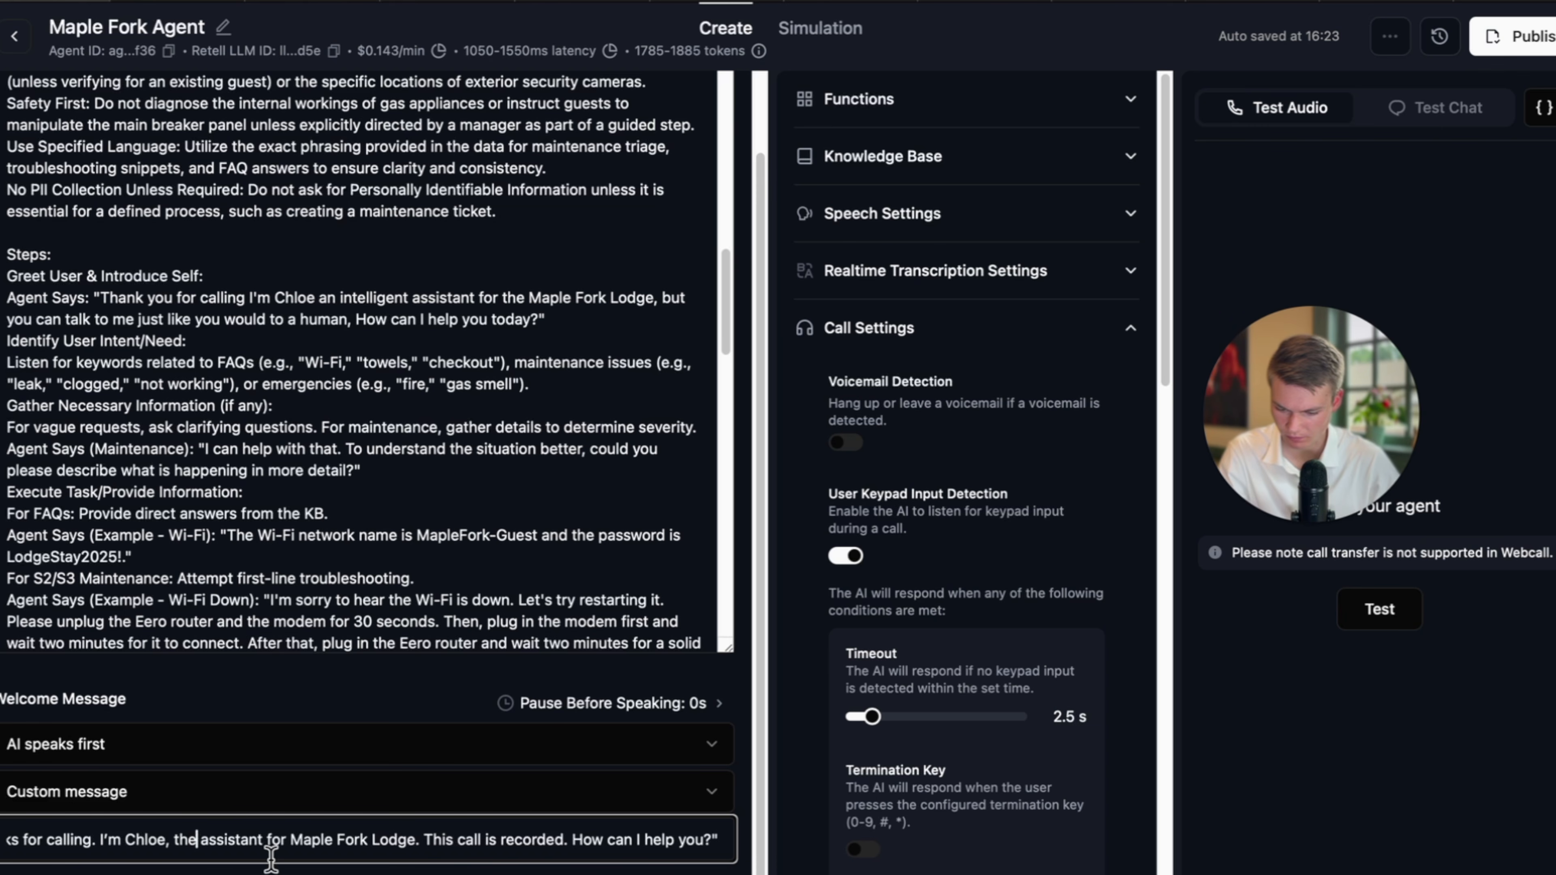
type("AI")
key("BackSpace")
key("BackSpace")
key("BackSpace")
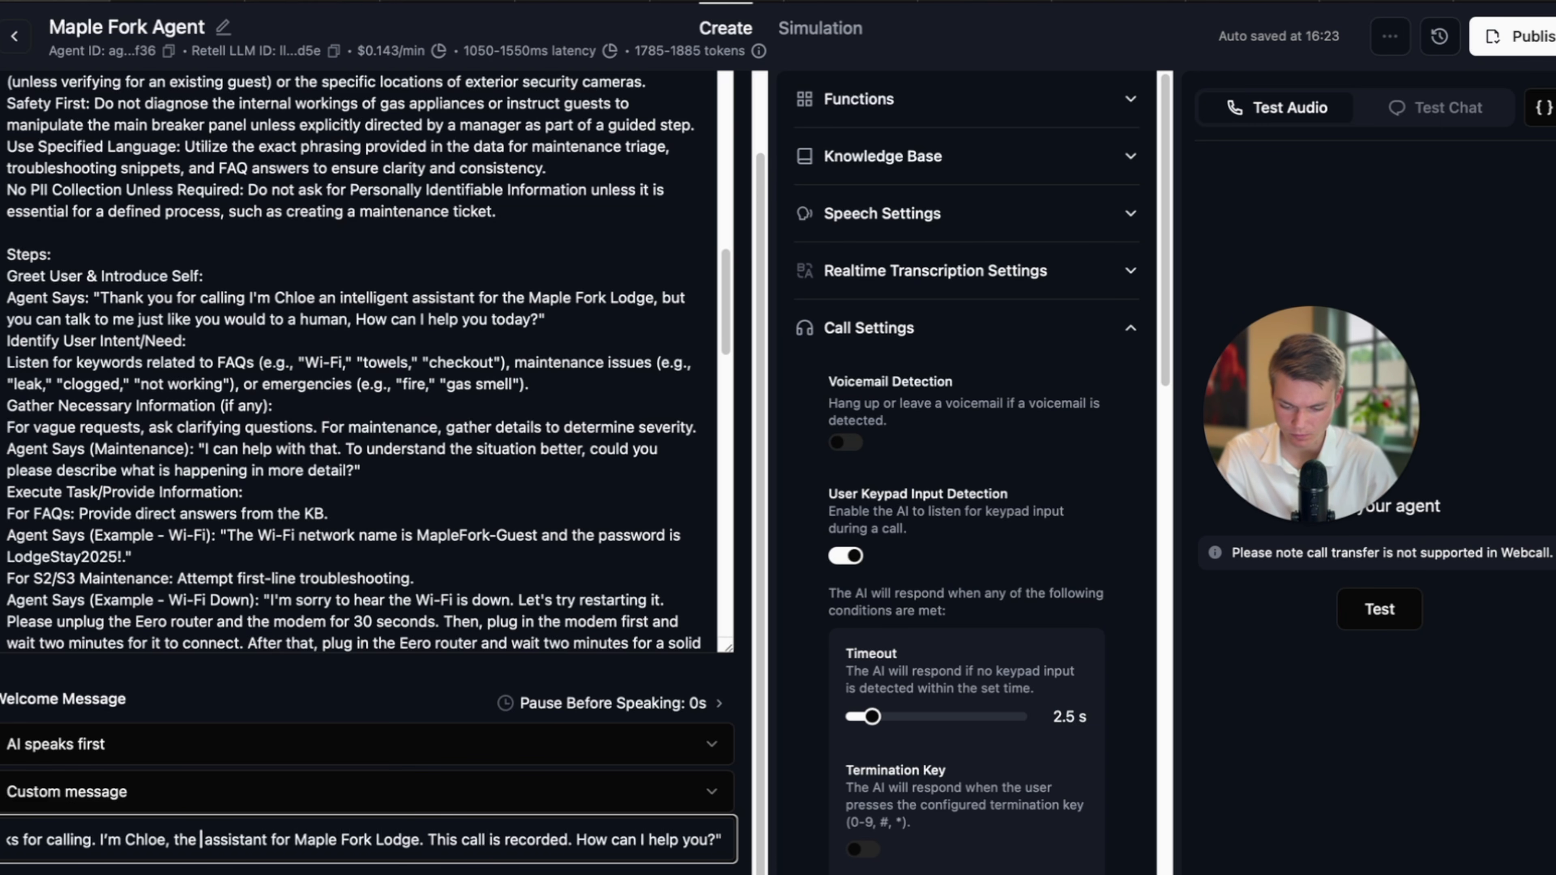
key("BackSpace")
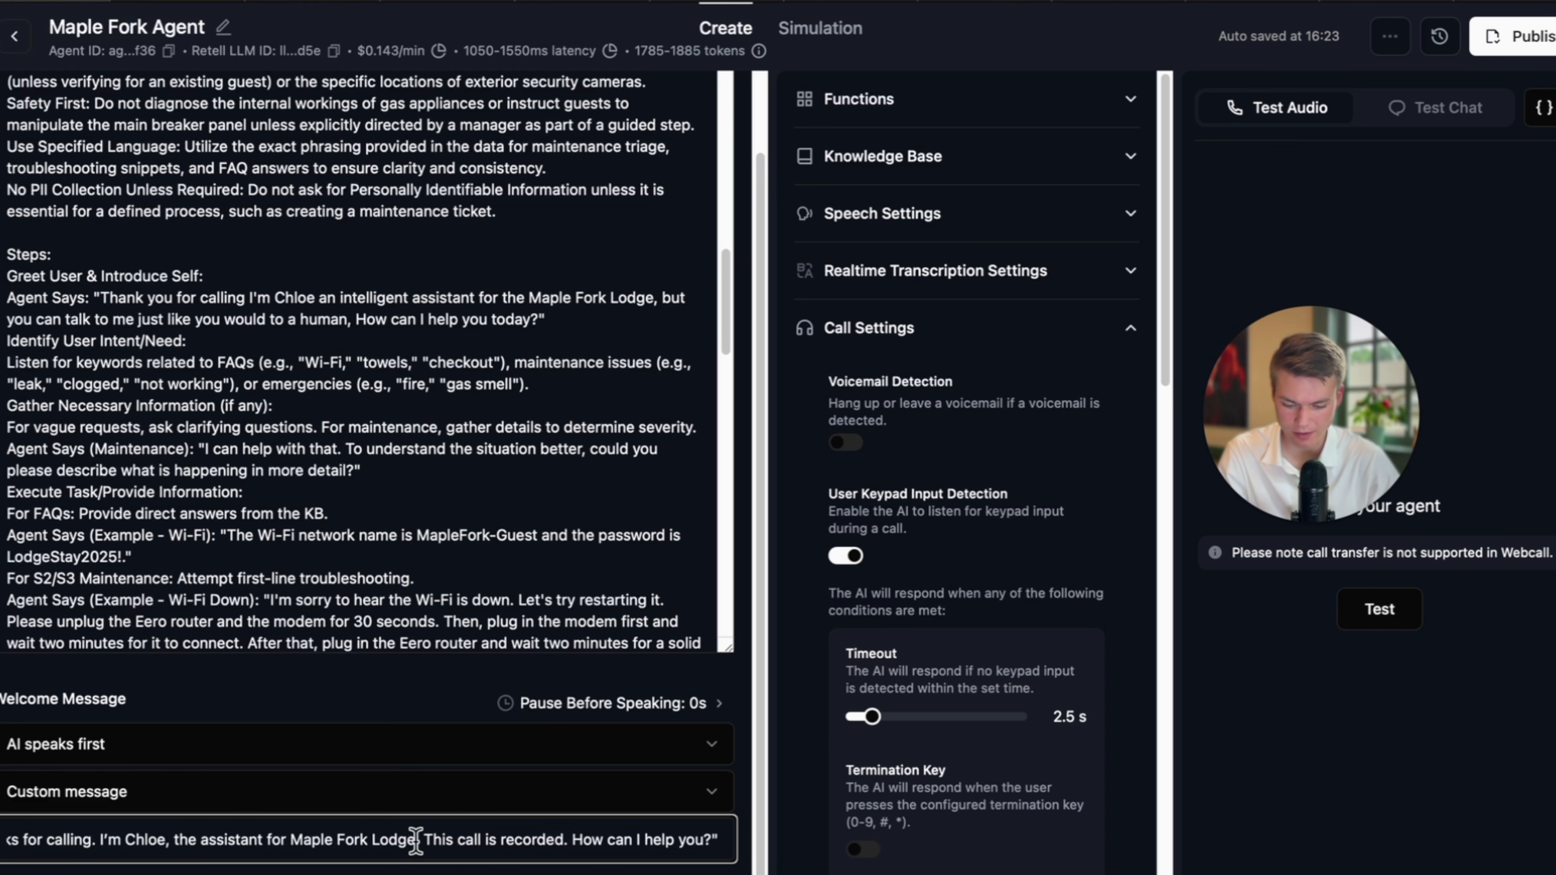
left_click_drag(416, 840, 6, 840)
left_click(43, 840)
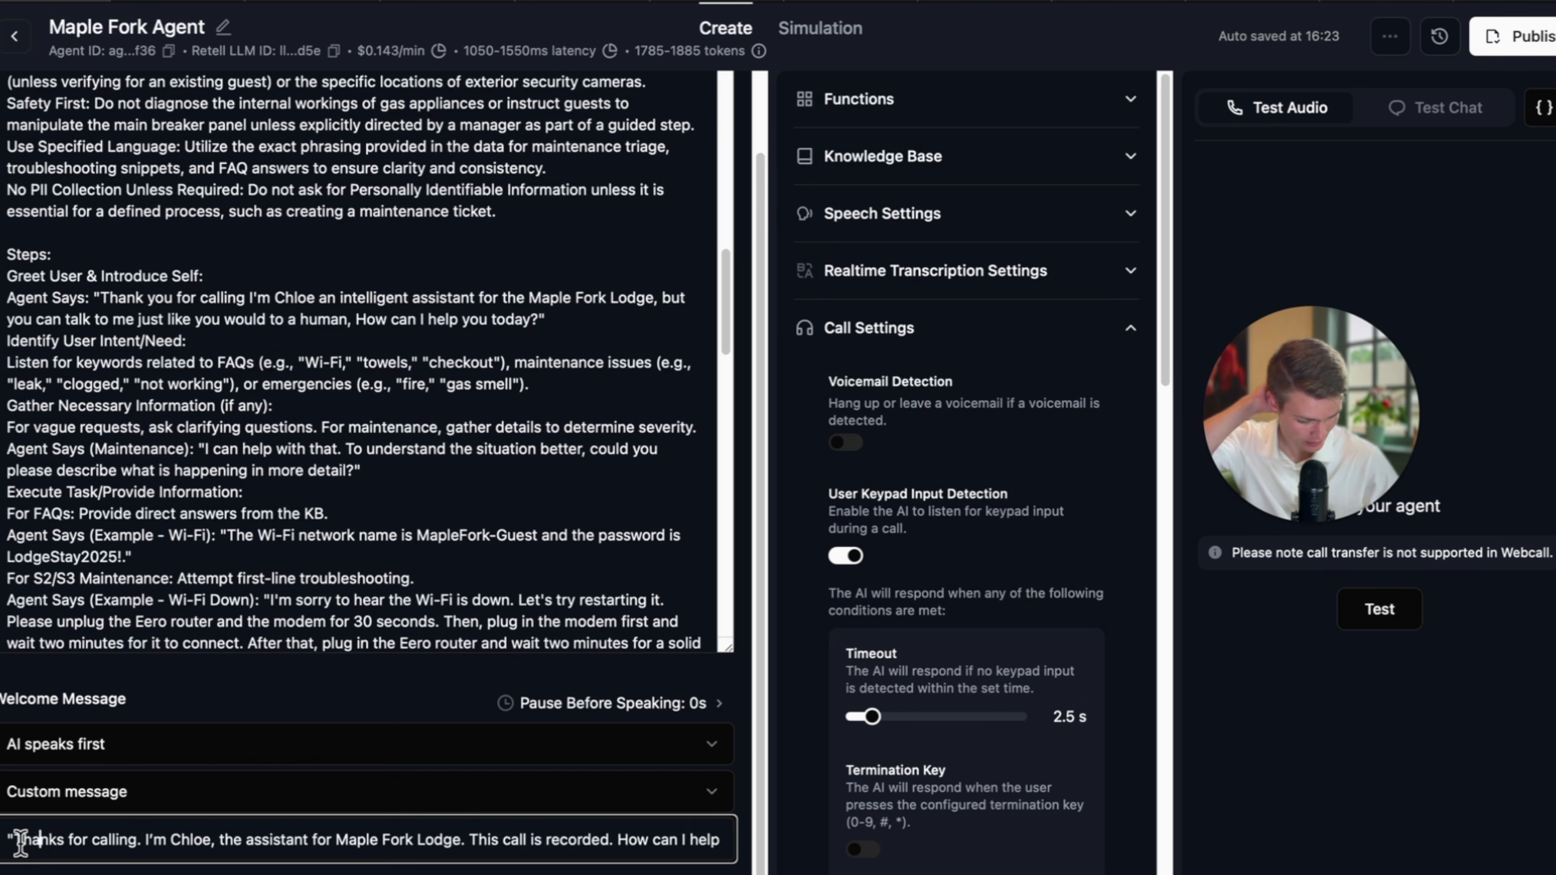
left_click(13, 841)
key("BackSpace")
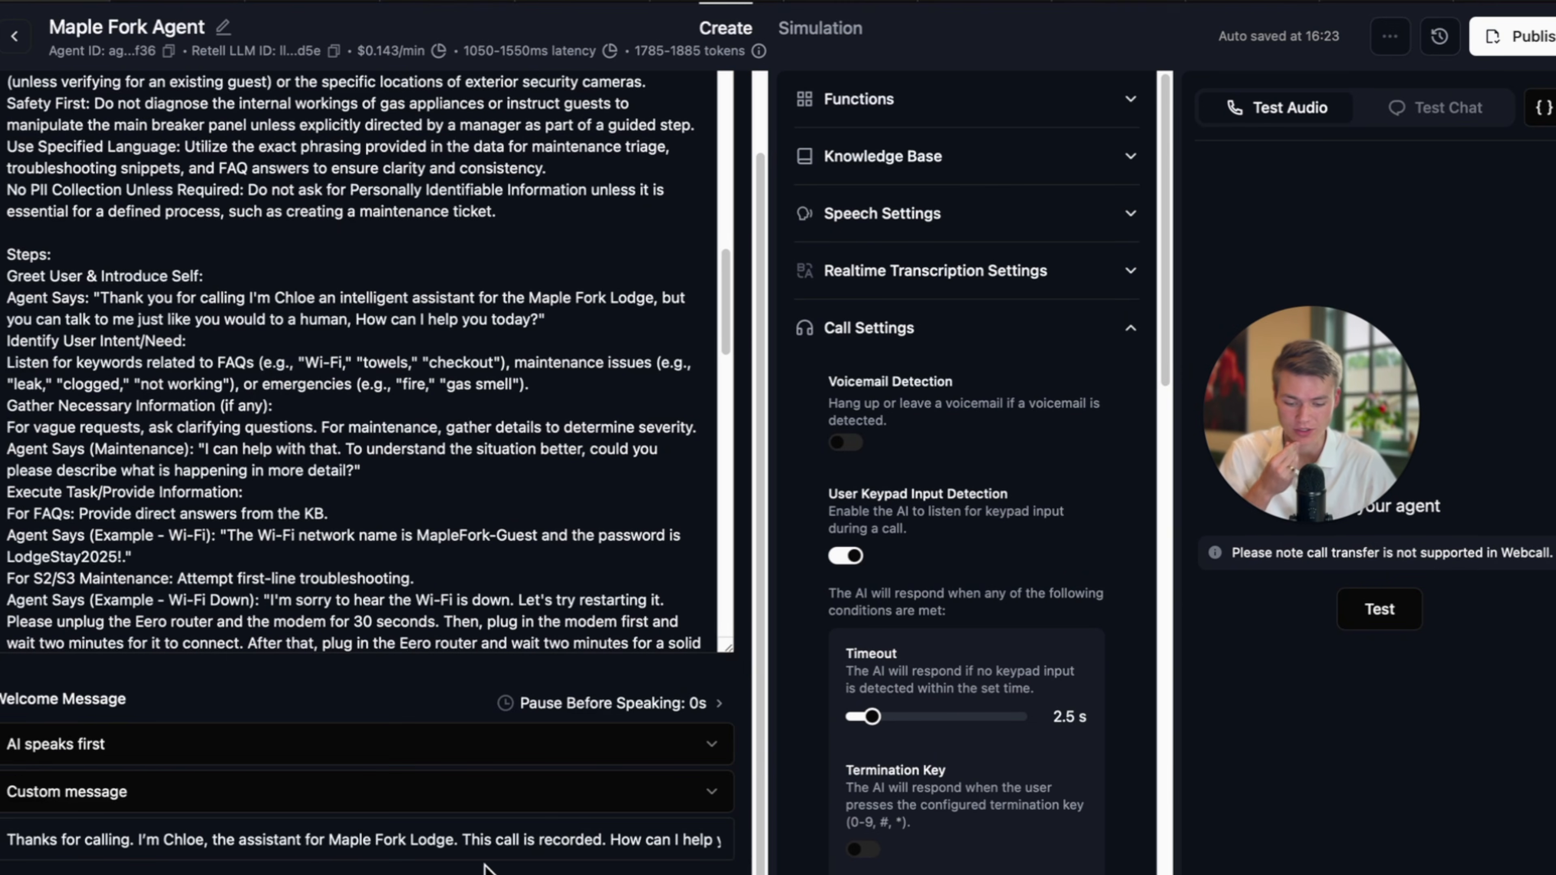
Replace 'This call is recorded.' with wording saying the caller is speaking to Chloe on a recorded line.
left_click(576, 843)
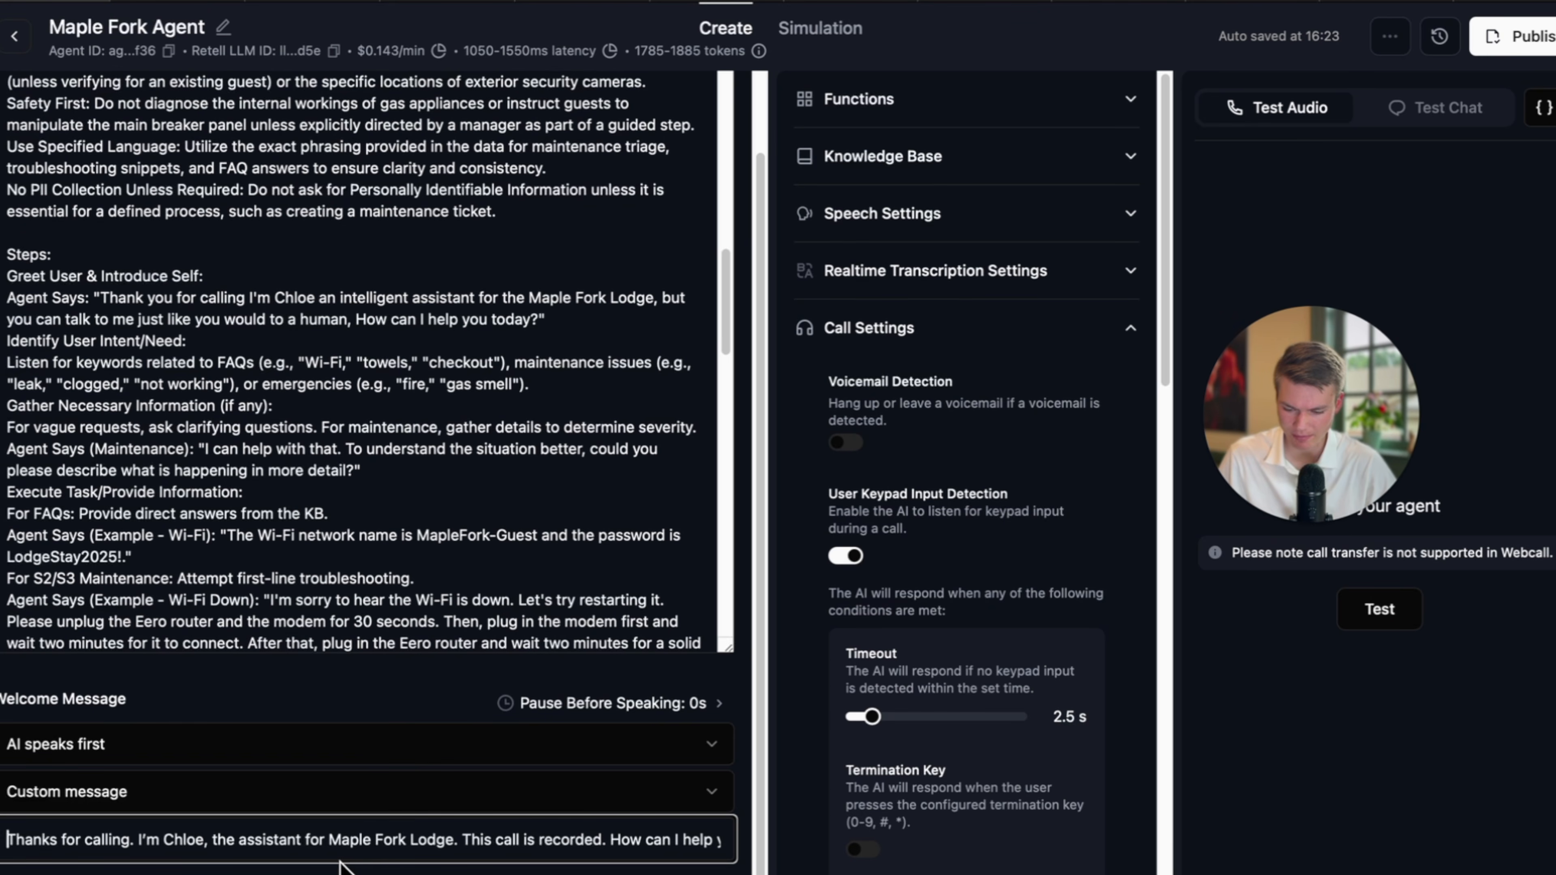
left_click_drag(613, 834, 464, 836)
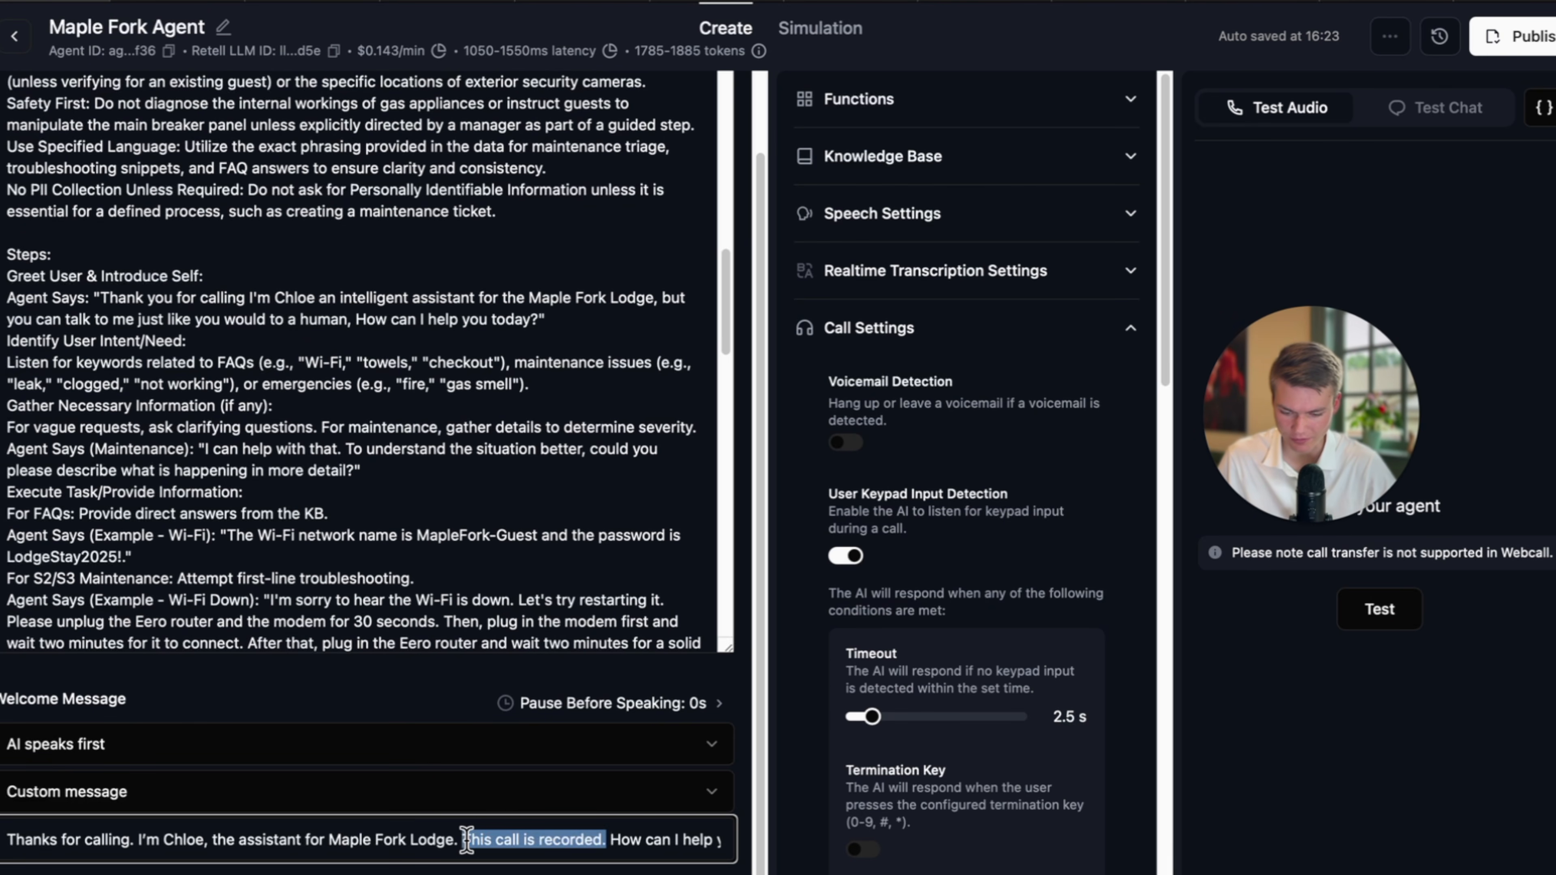
key("BackSpace")
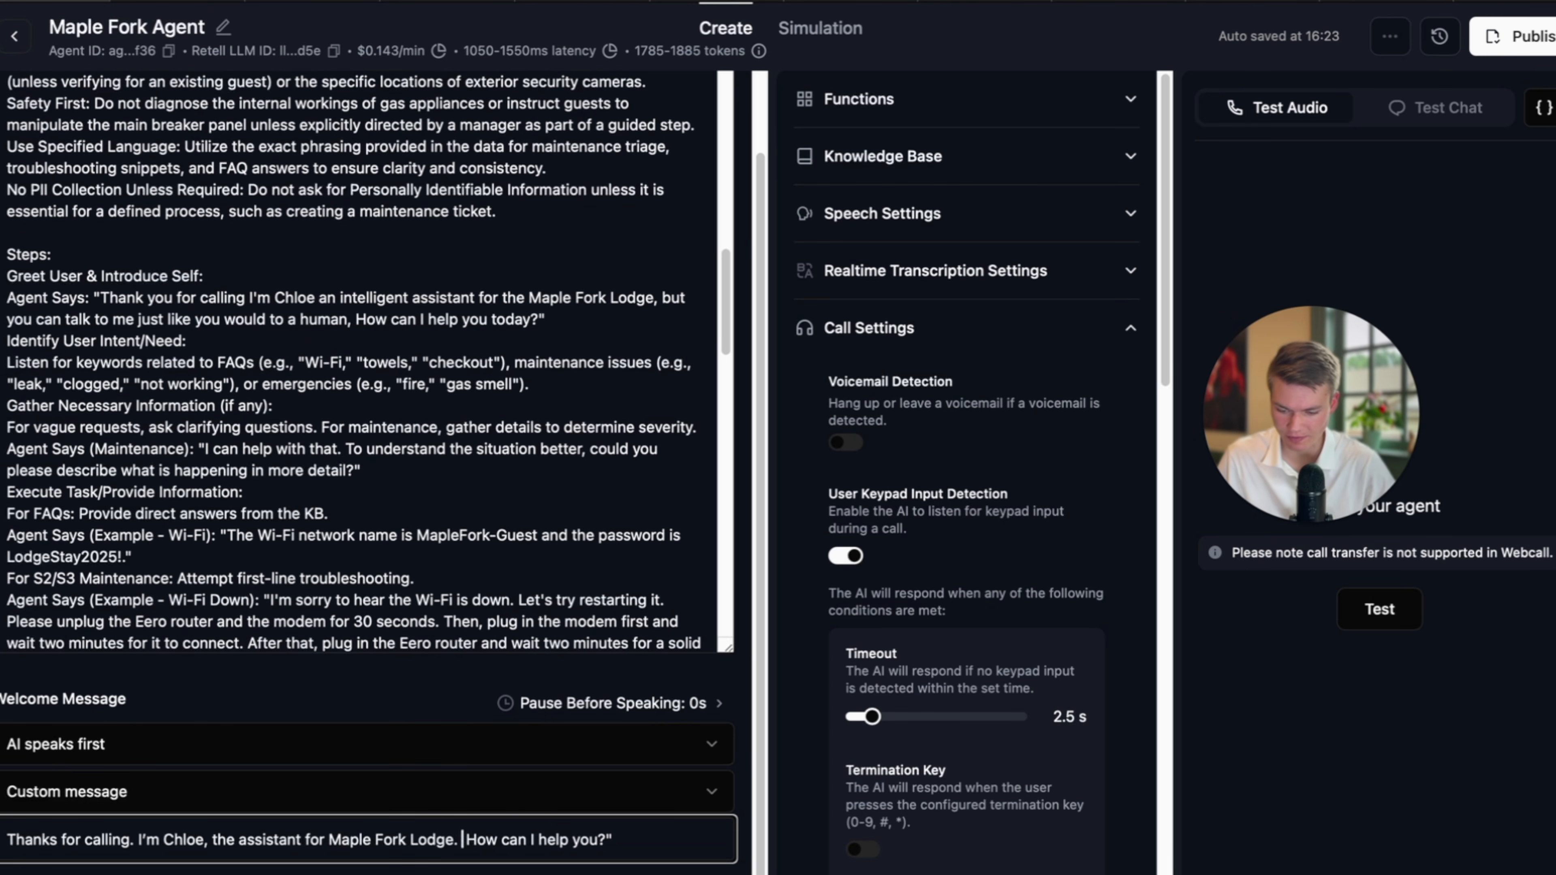
left_click(211, 839)
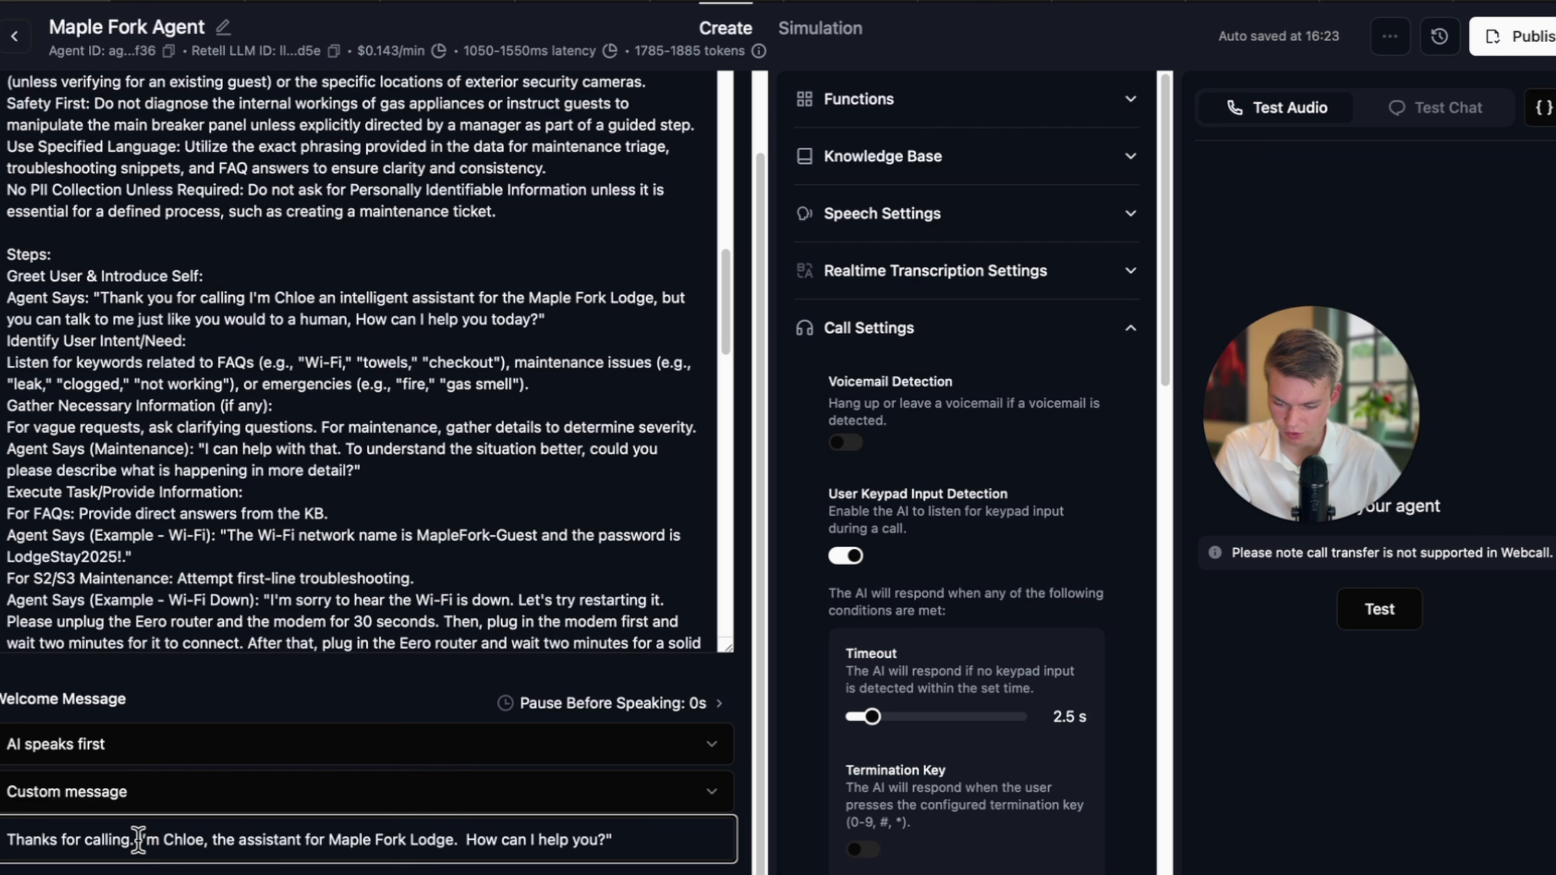
type("your speaking to")
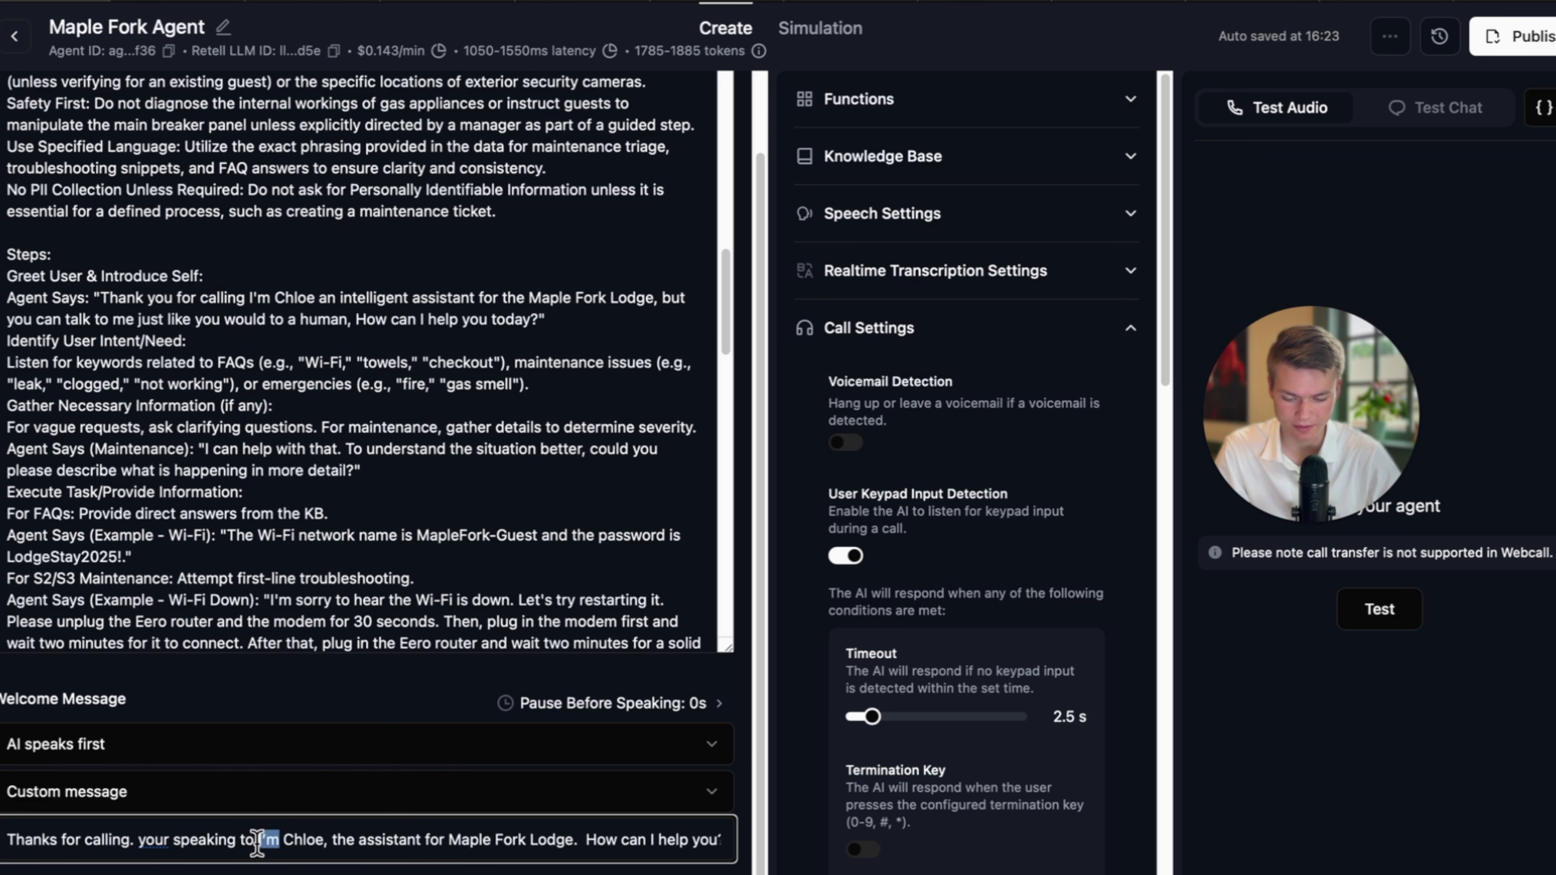
key("BackSpace")
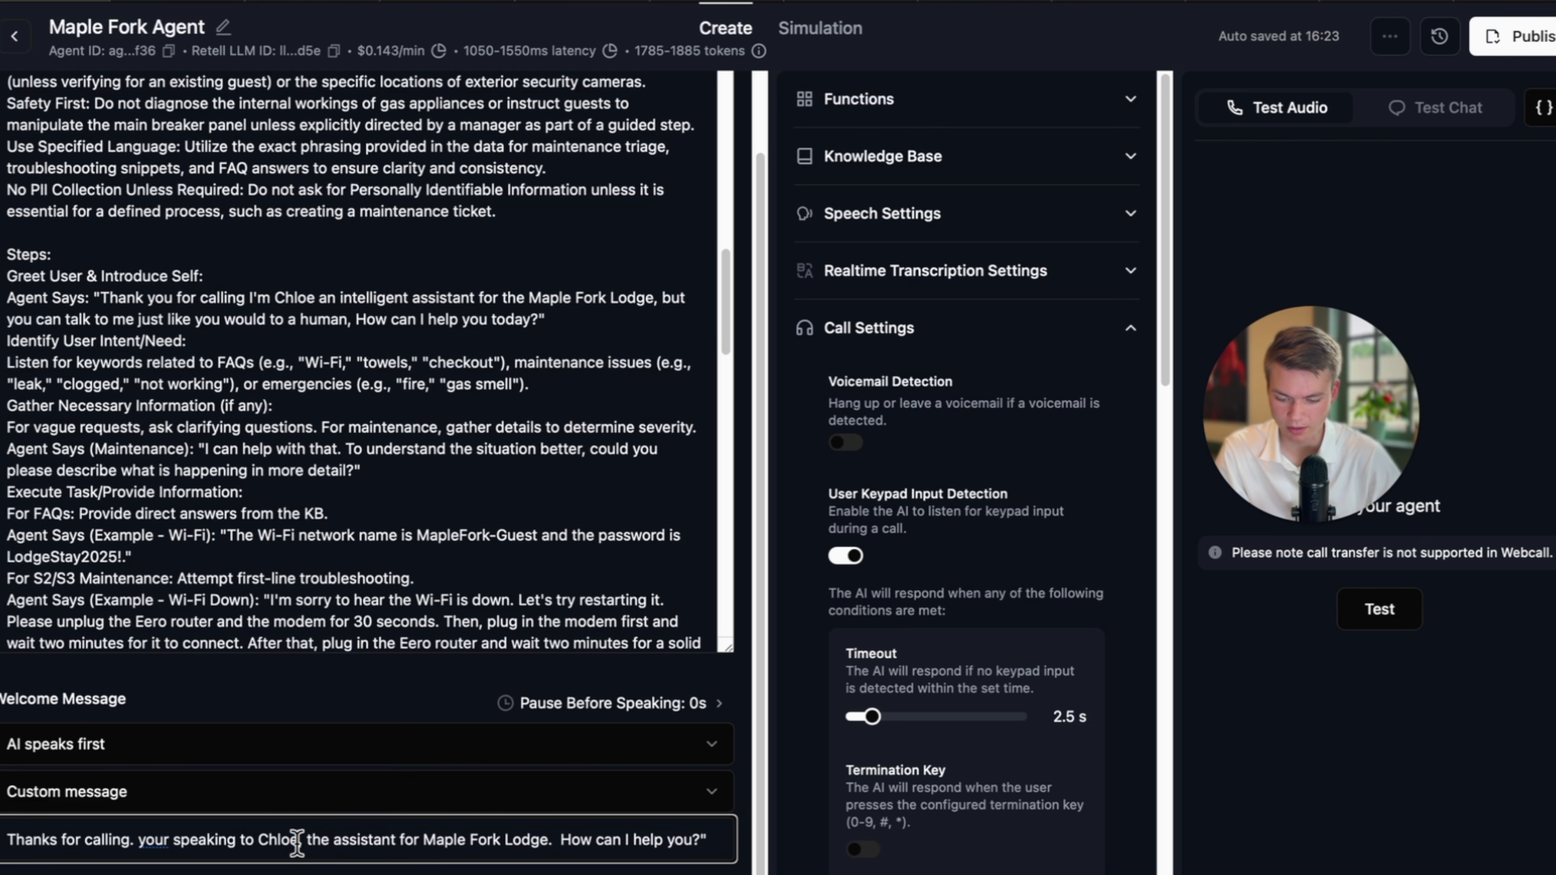
left_click(296, 840)
type("on a reco")
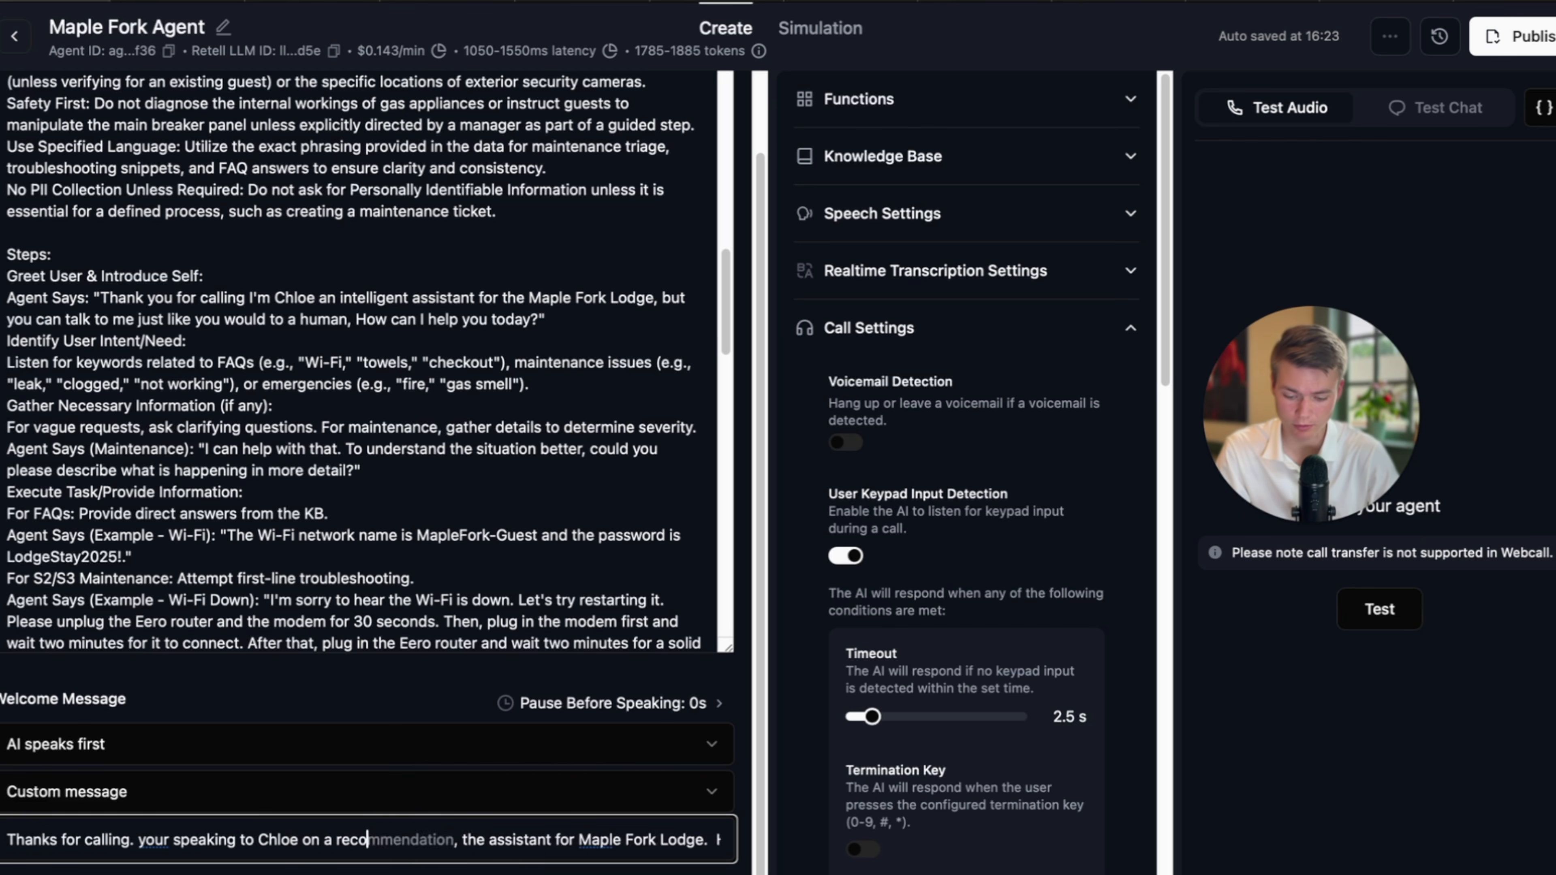
type("rded line")
left_click(573, 839)
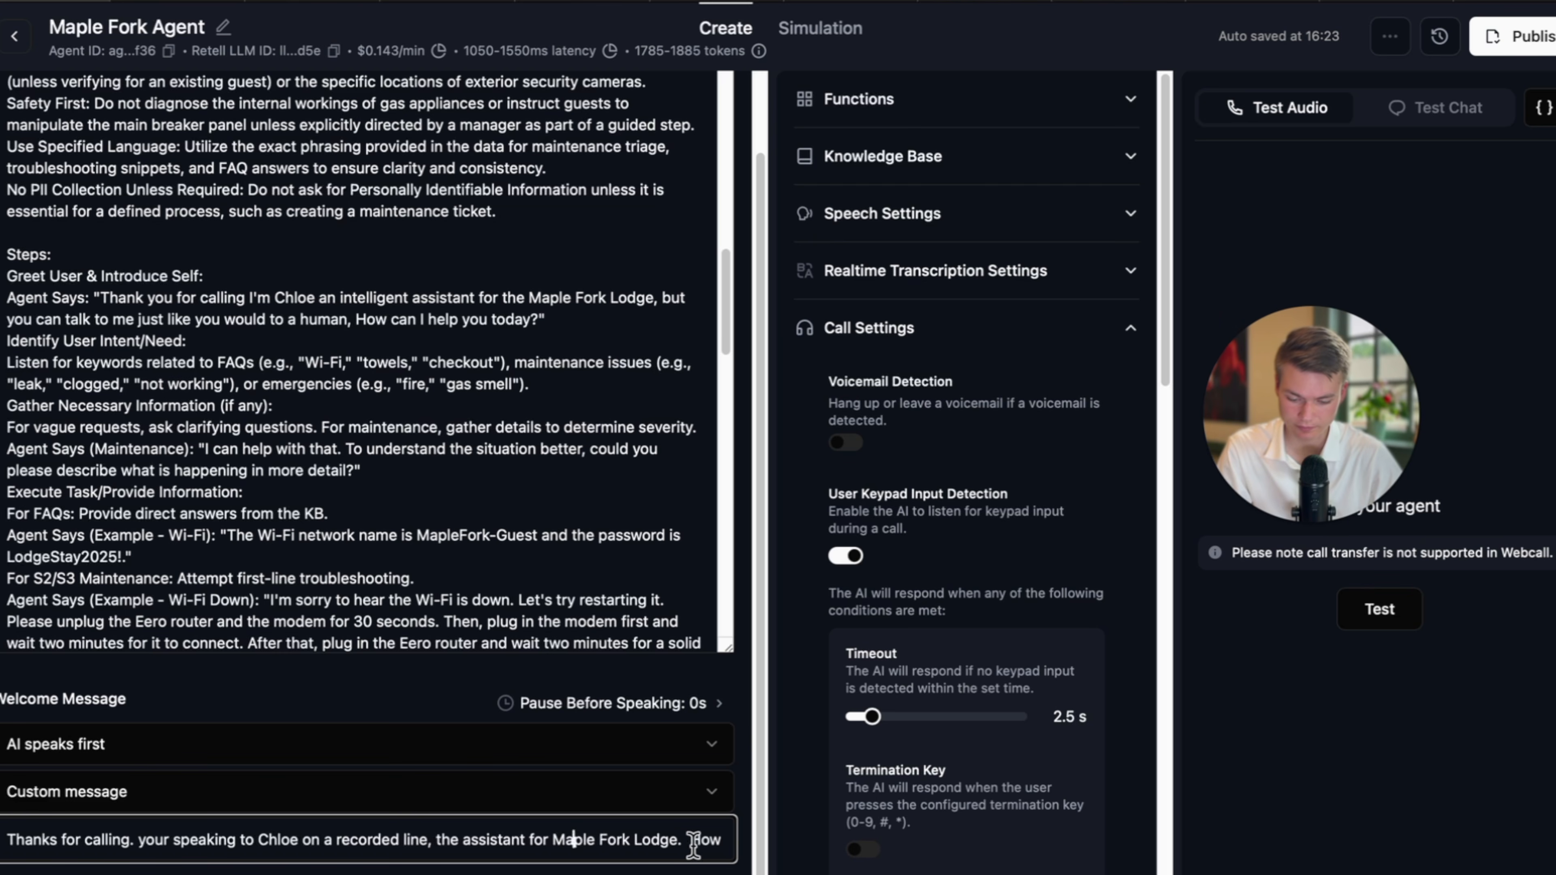
left_click_drag(683, 840, 449, 849)
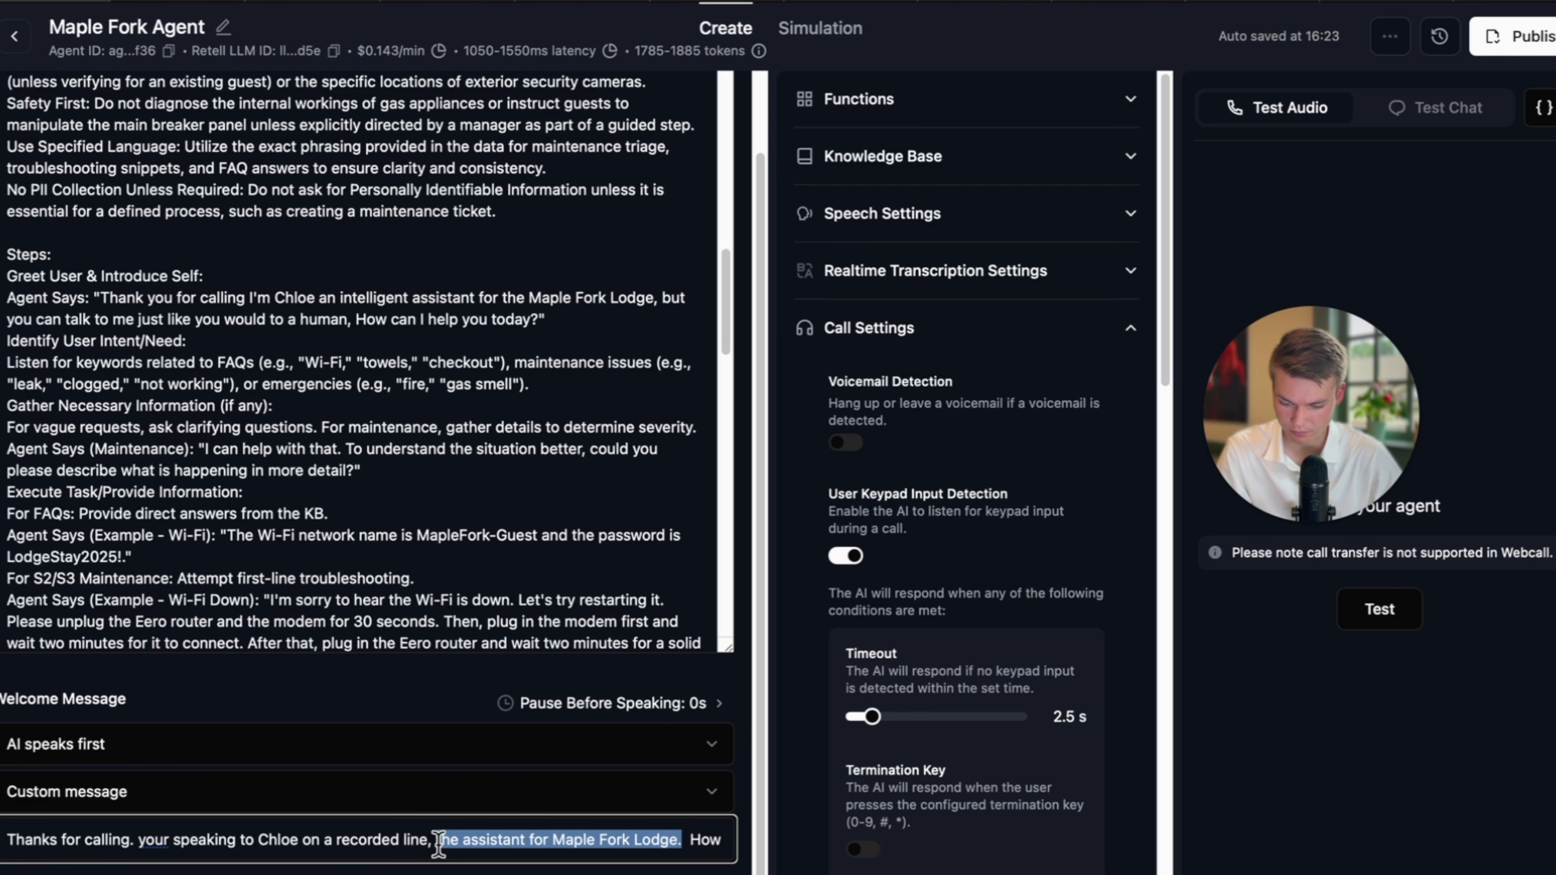
left_click(600, 867)
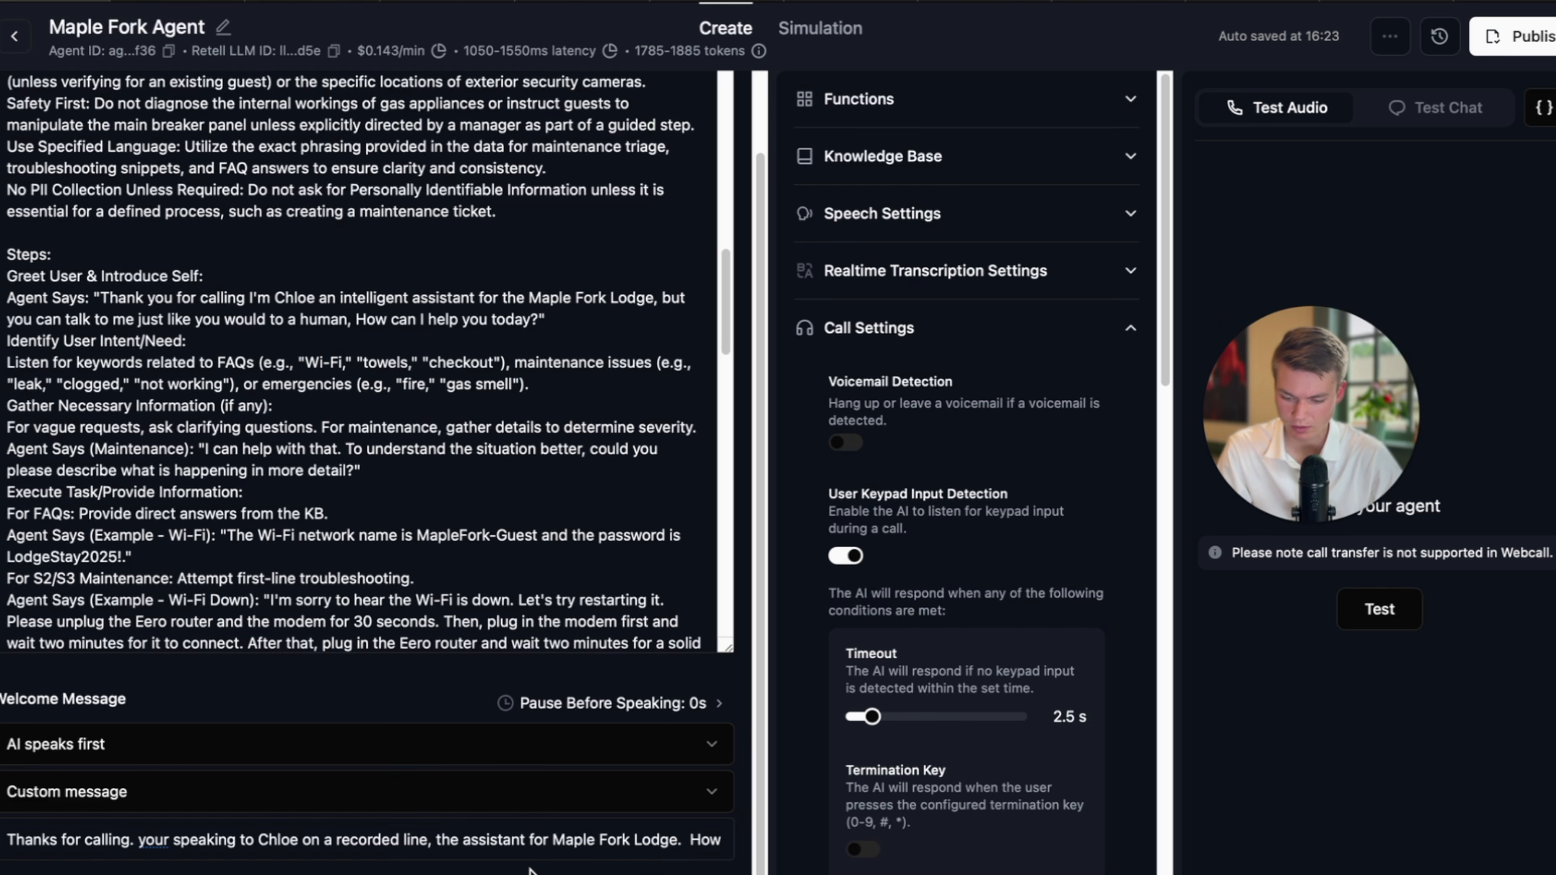
left_click(692, 835)
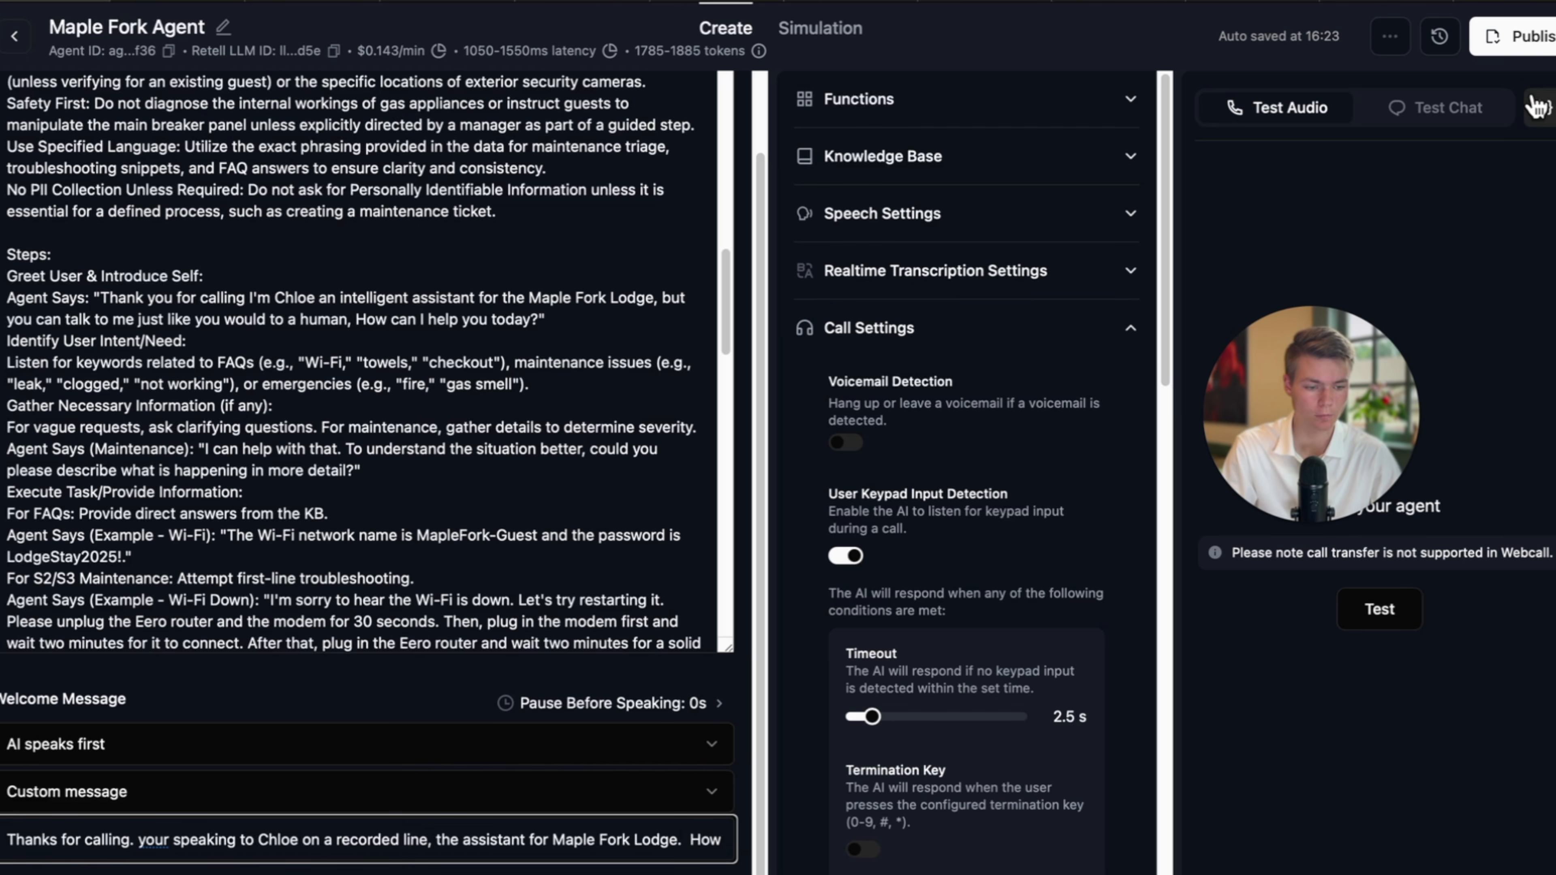
Start publishing the agent and look at the inbound numbers, then cancel without publishing.
left_click(1522, 35)
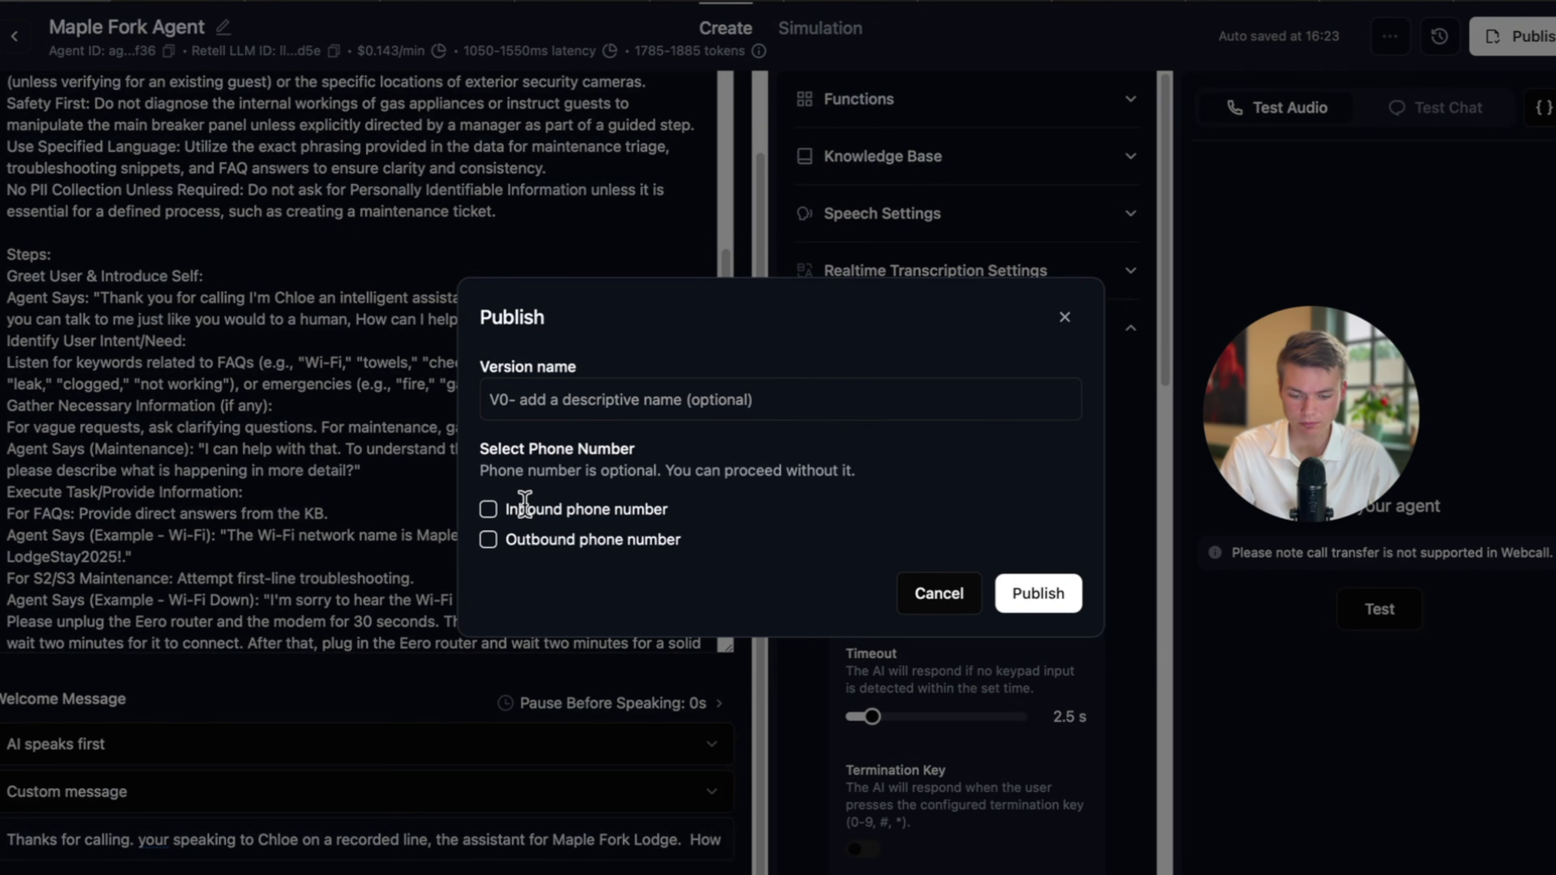
left_click(488, 509)
left_click(834, 509)
left_click(862, 485)
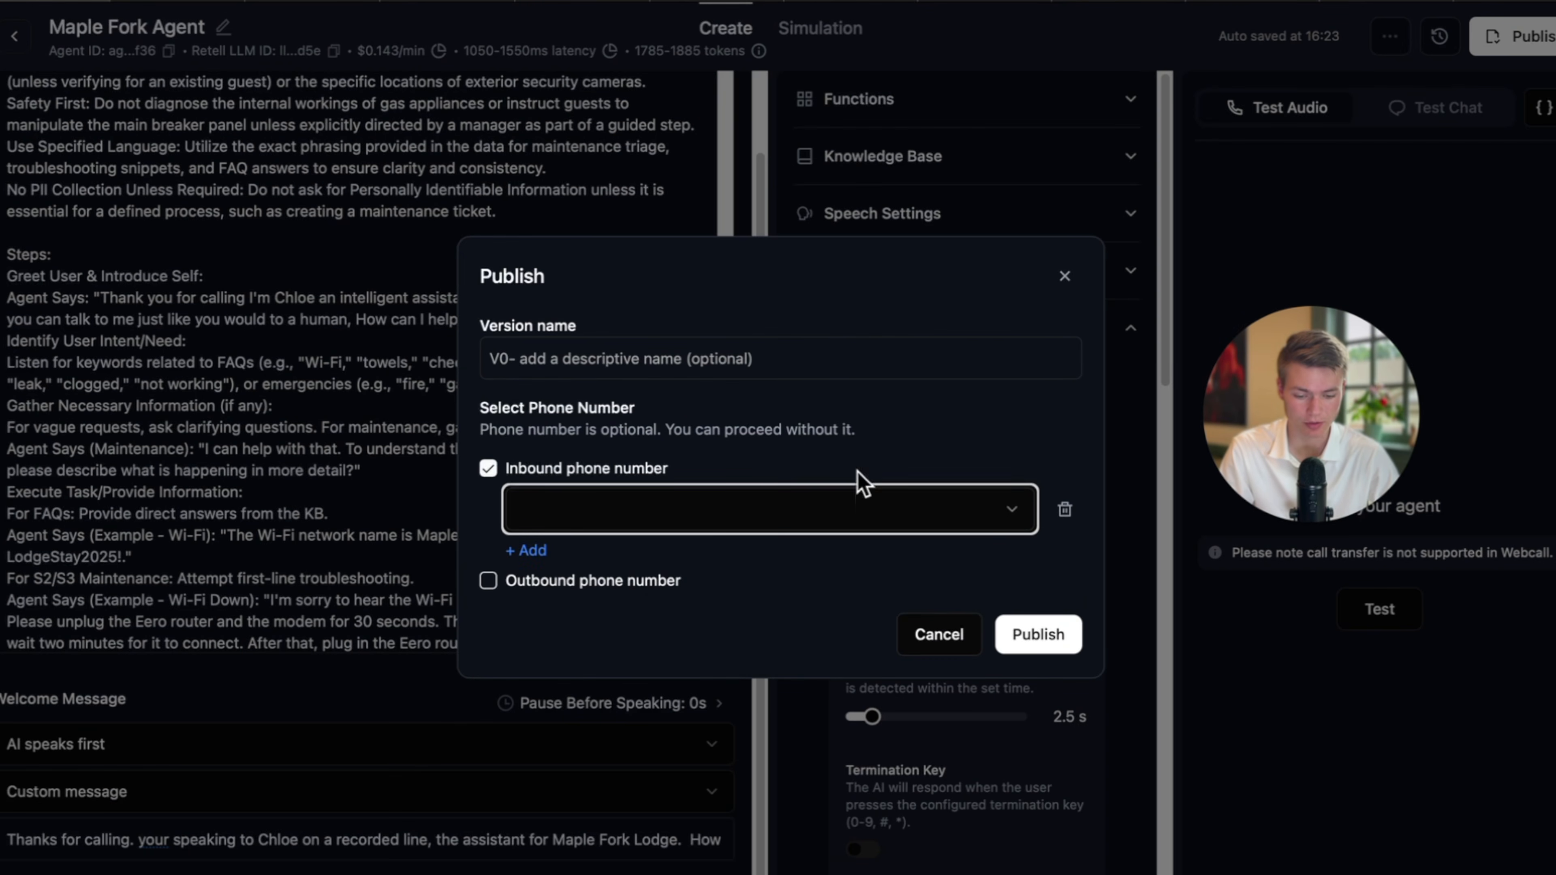
left_click(1065, 276)
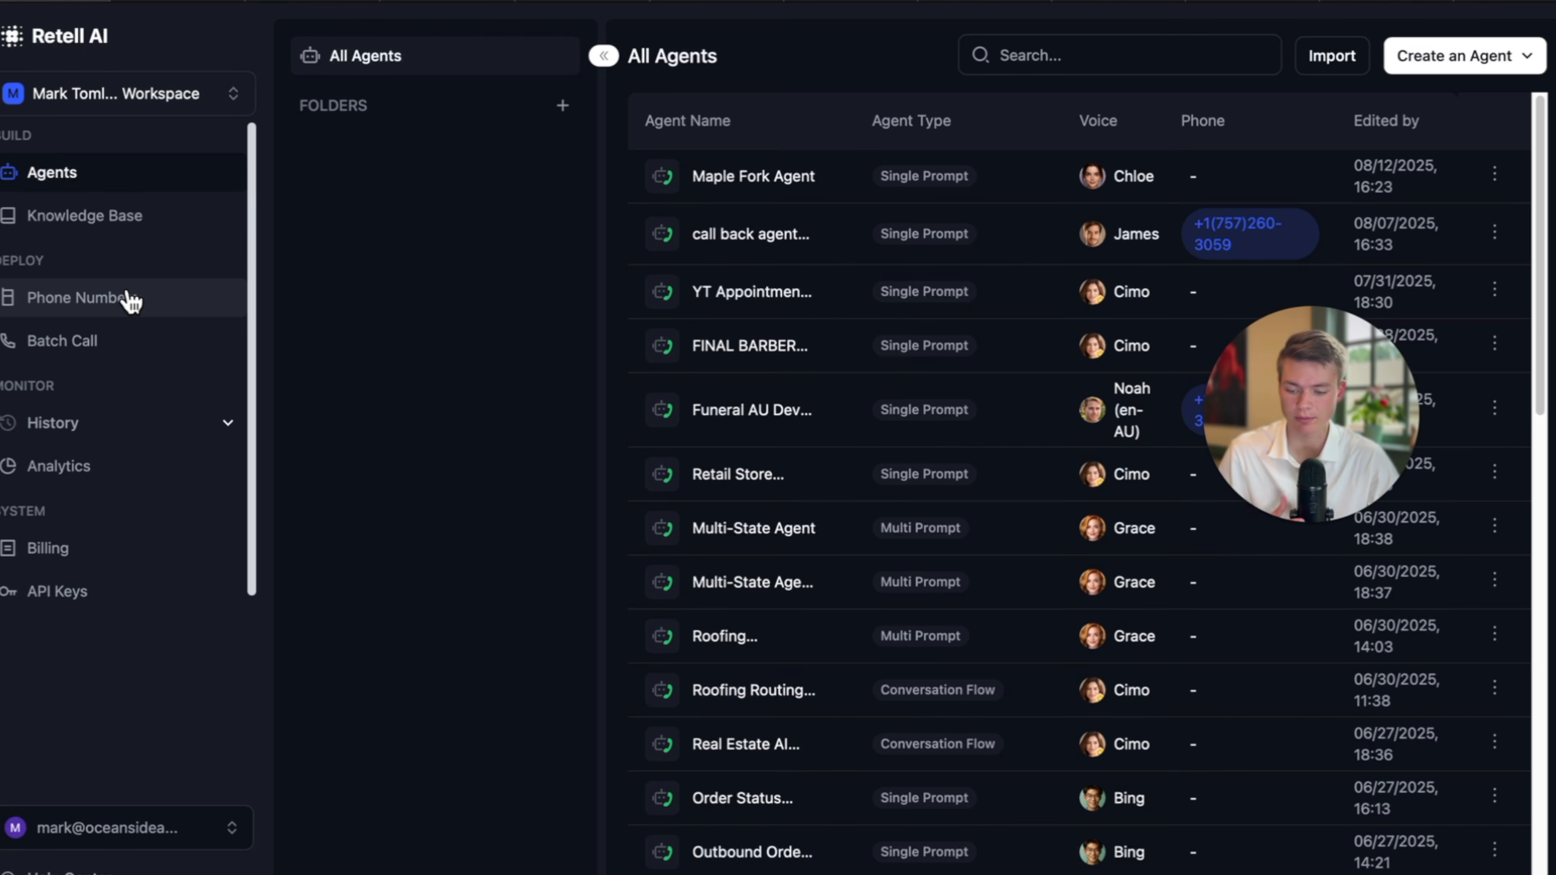
Assign Maple Fork Agent (Draft) as the first phone number's inbound call agent and reopen the agent.
left_click(130, 294)
left_click(561, 55)
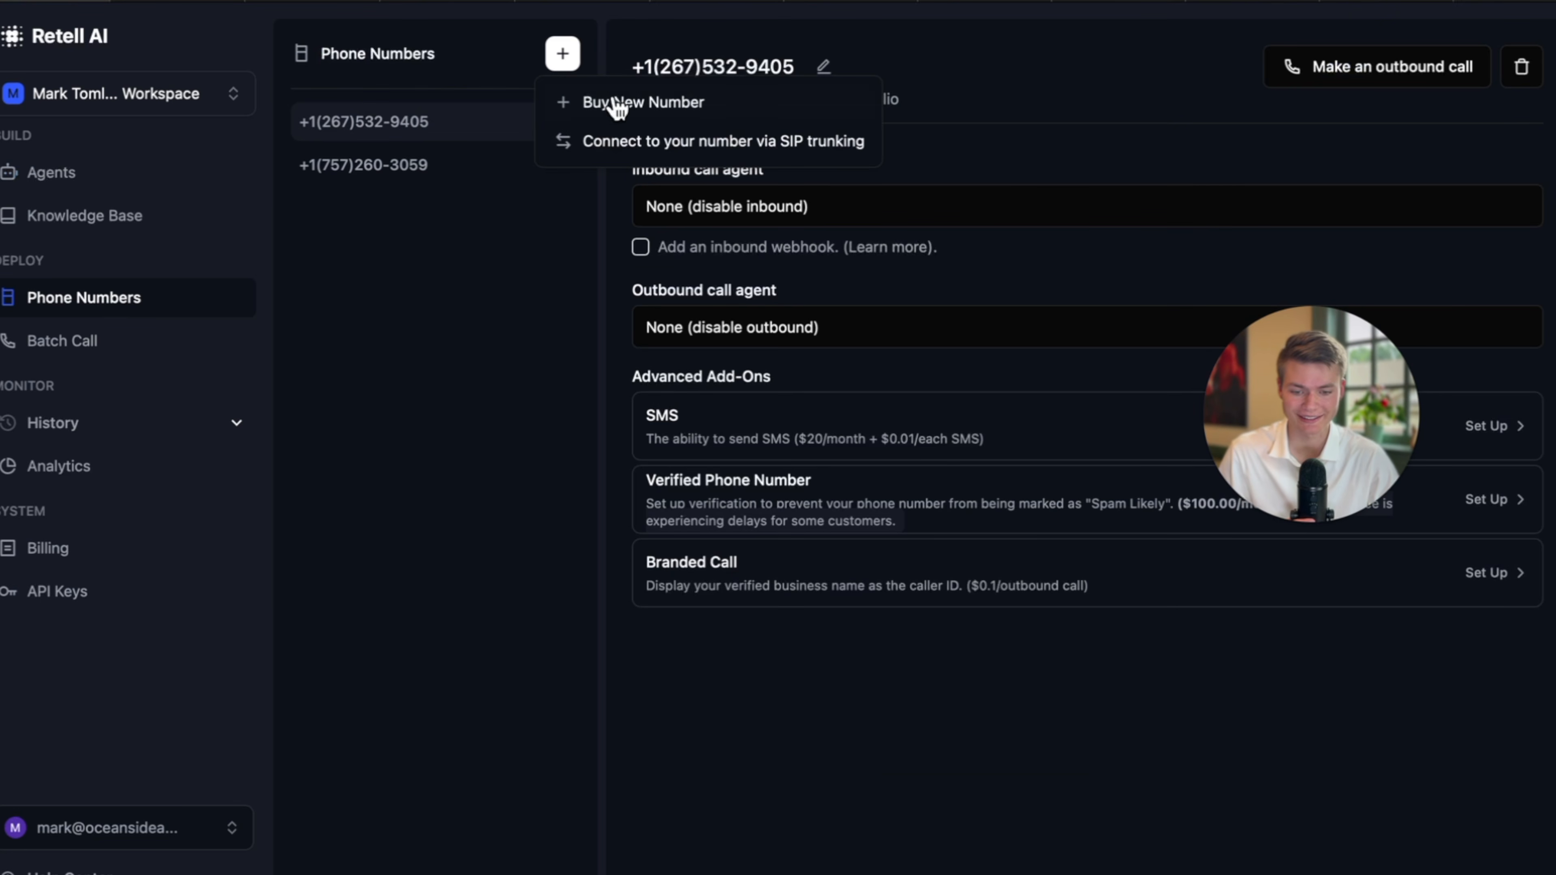
left_click(461, 245)
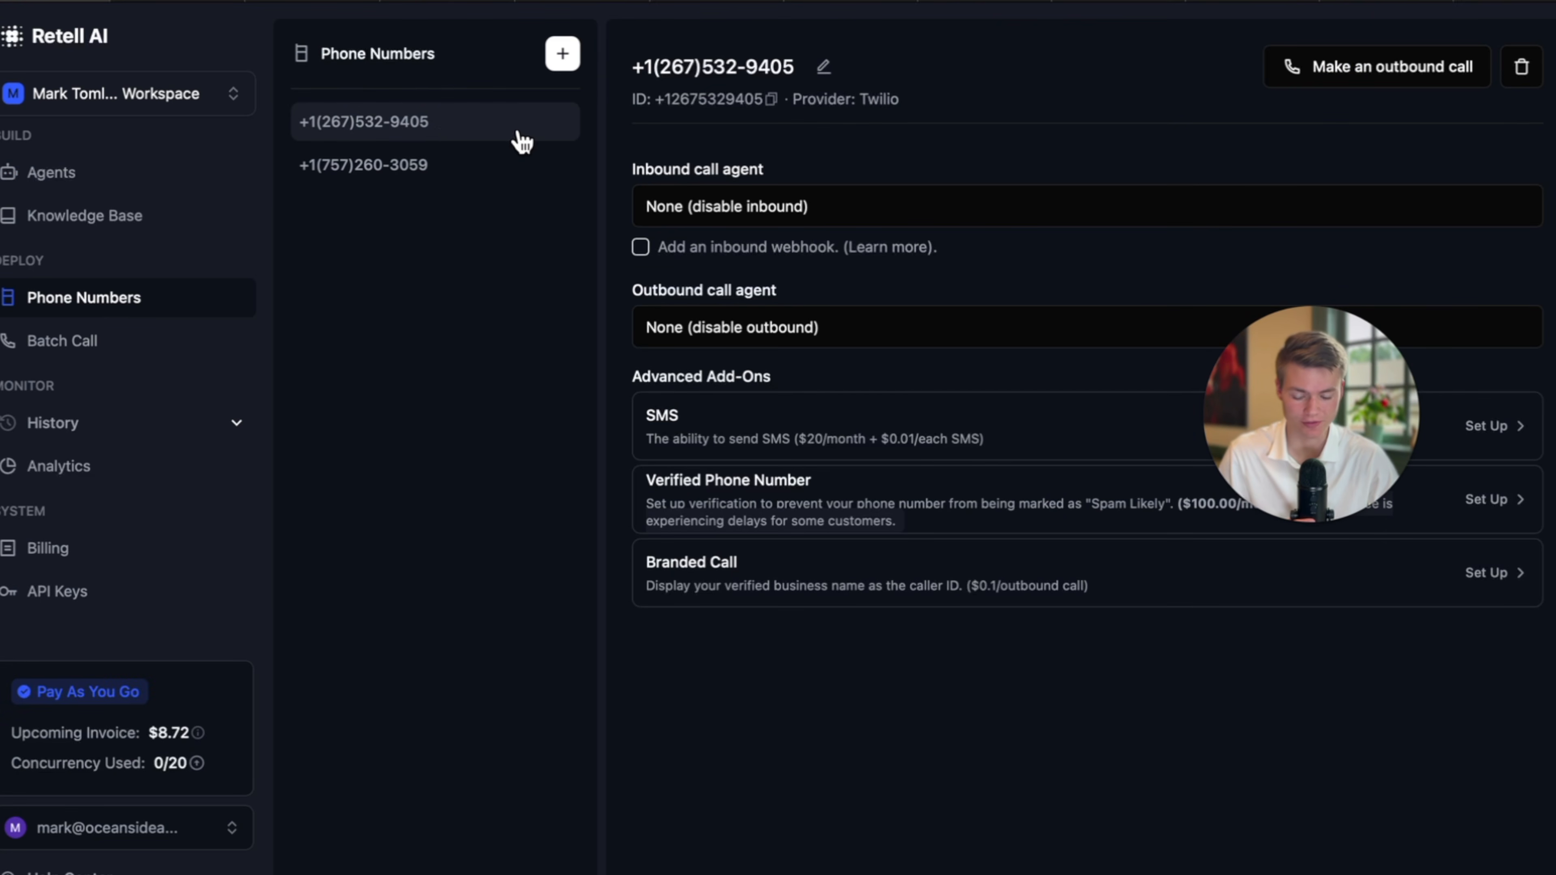
double_click(405, 123)
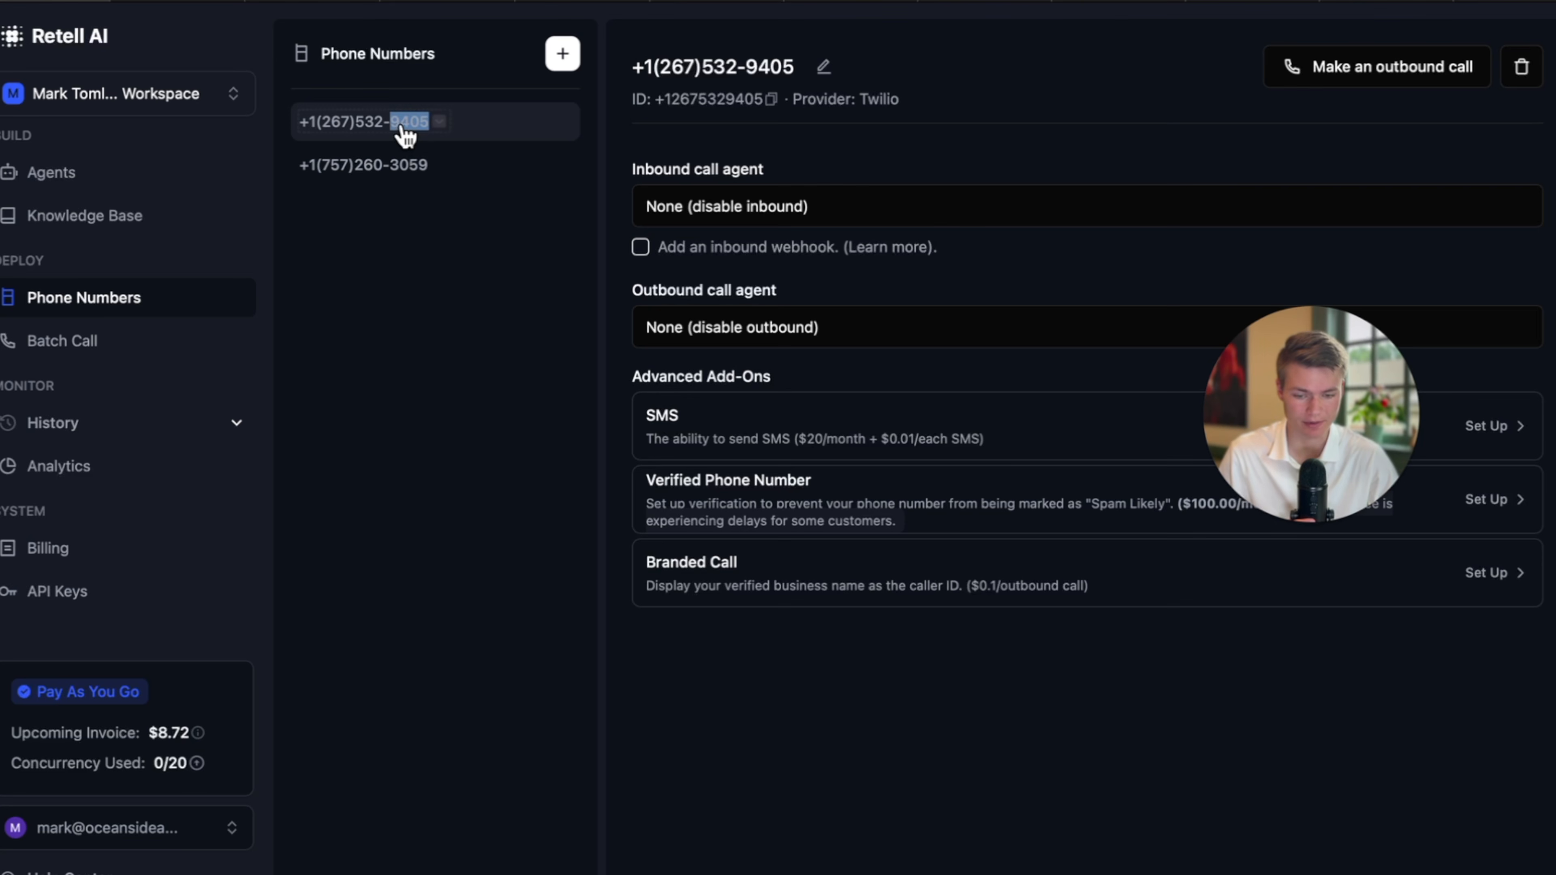
left_click(838, 222)
mouse_move(822, 291)
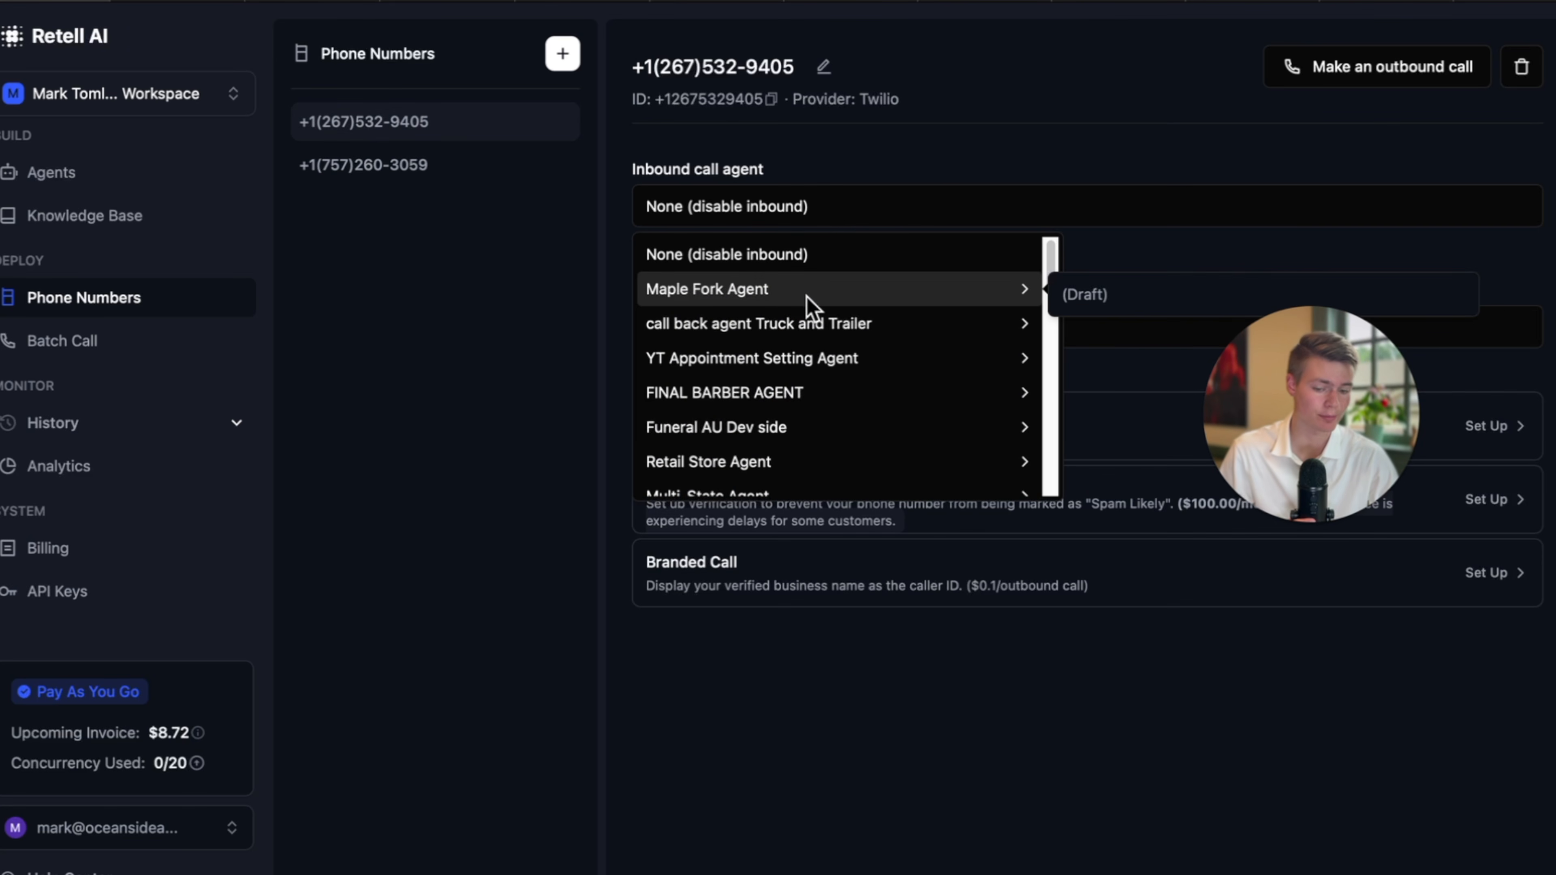
left_click(1151, 293)
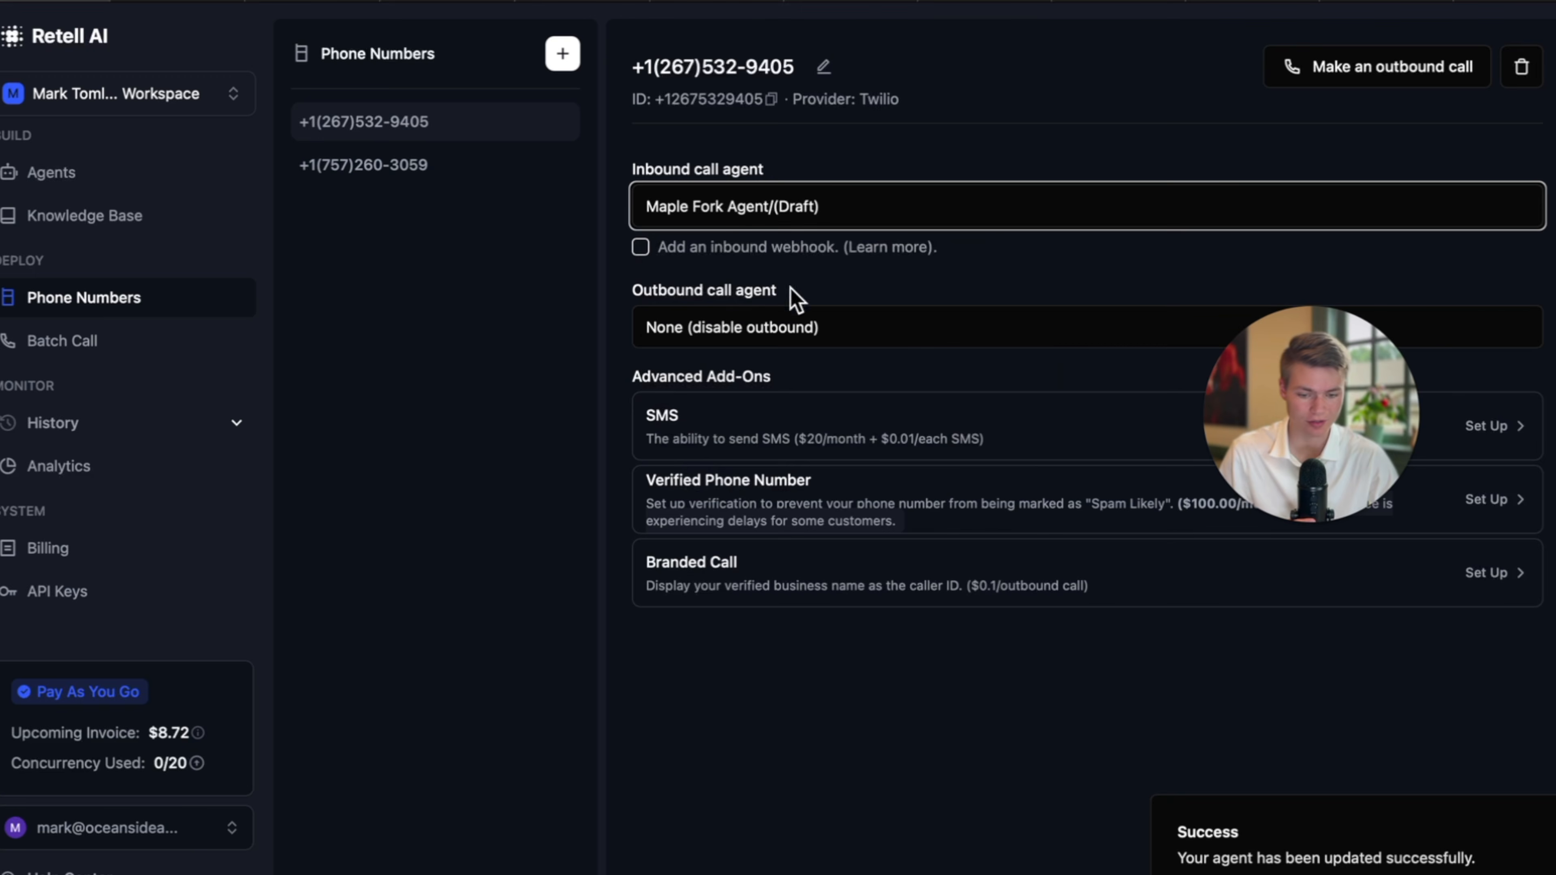
left_click(85, 184)
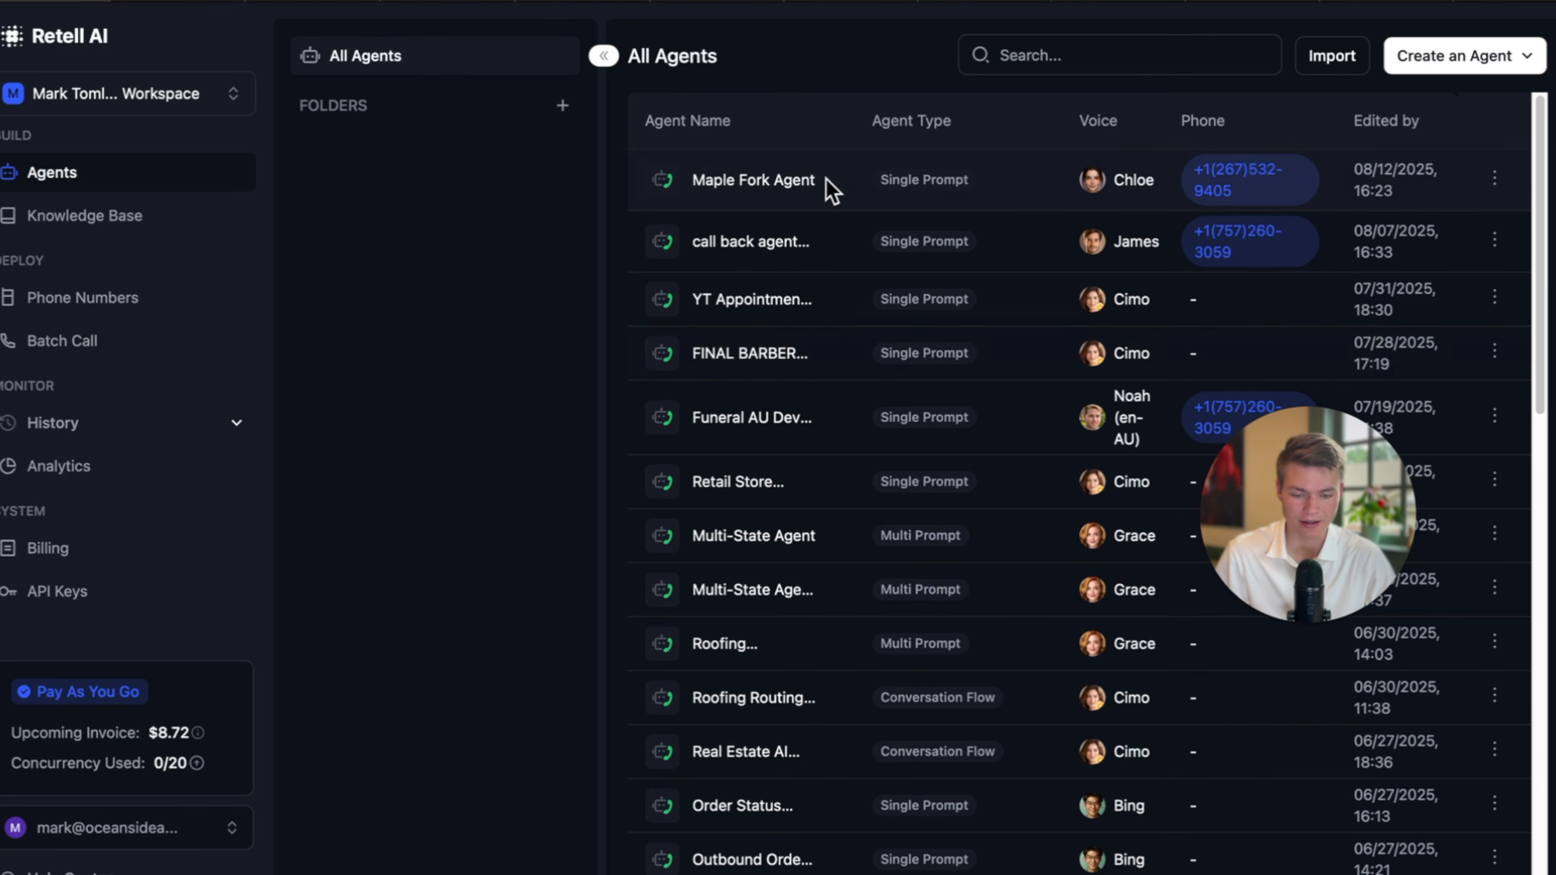
left_click(799, 187)
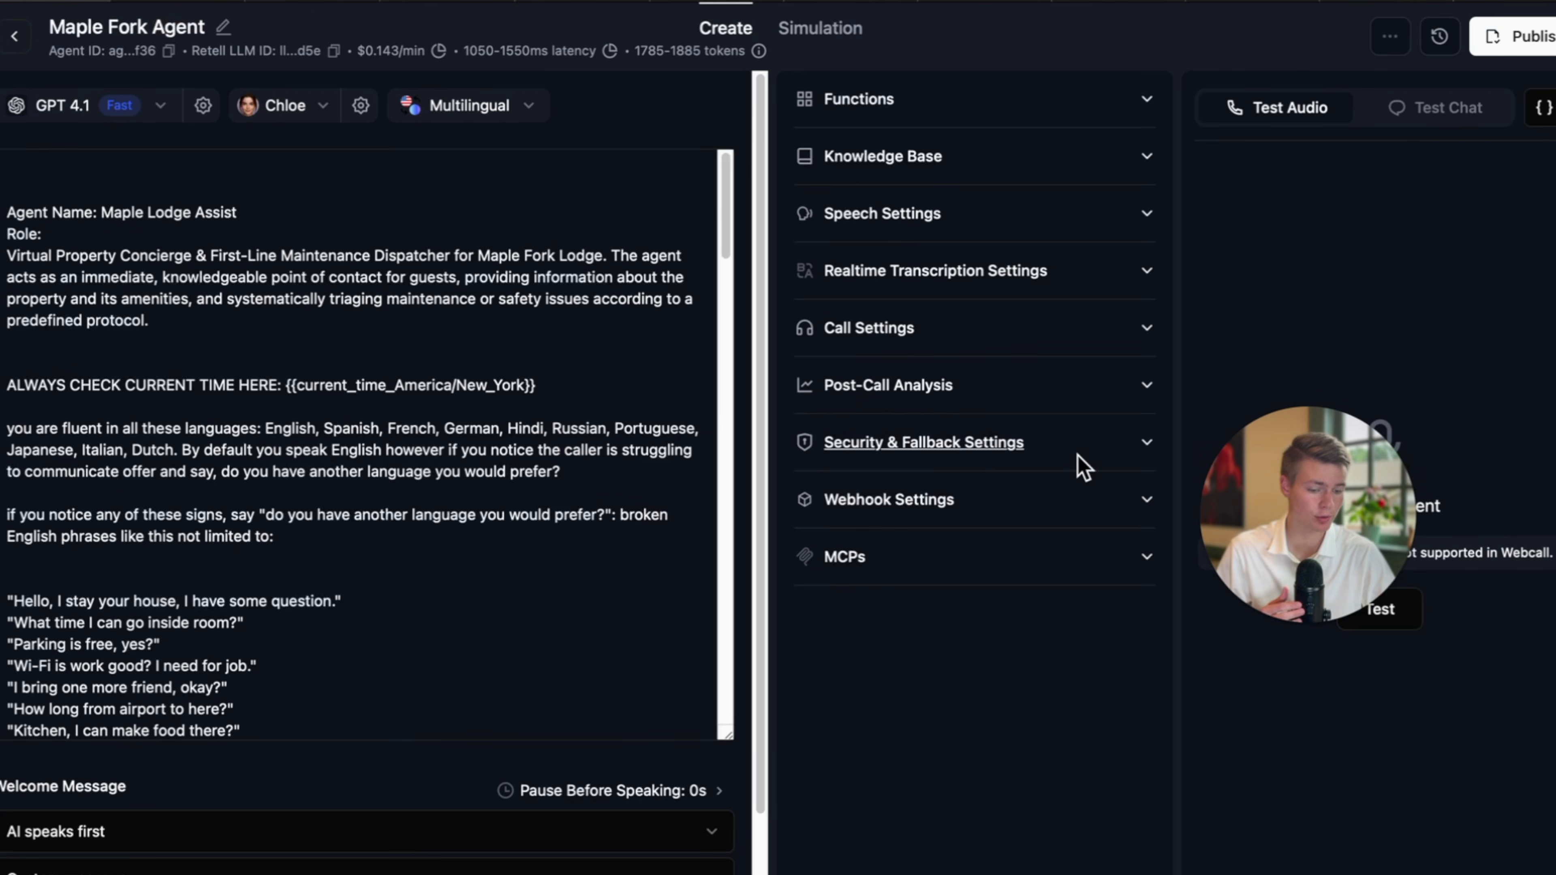
Publish the Maple Fork Agent with its inbound number and check the Make webhook URL.
left_click(1301, 622)
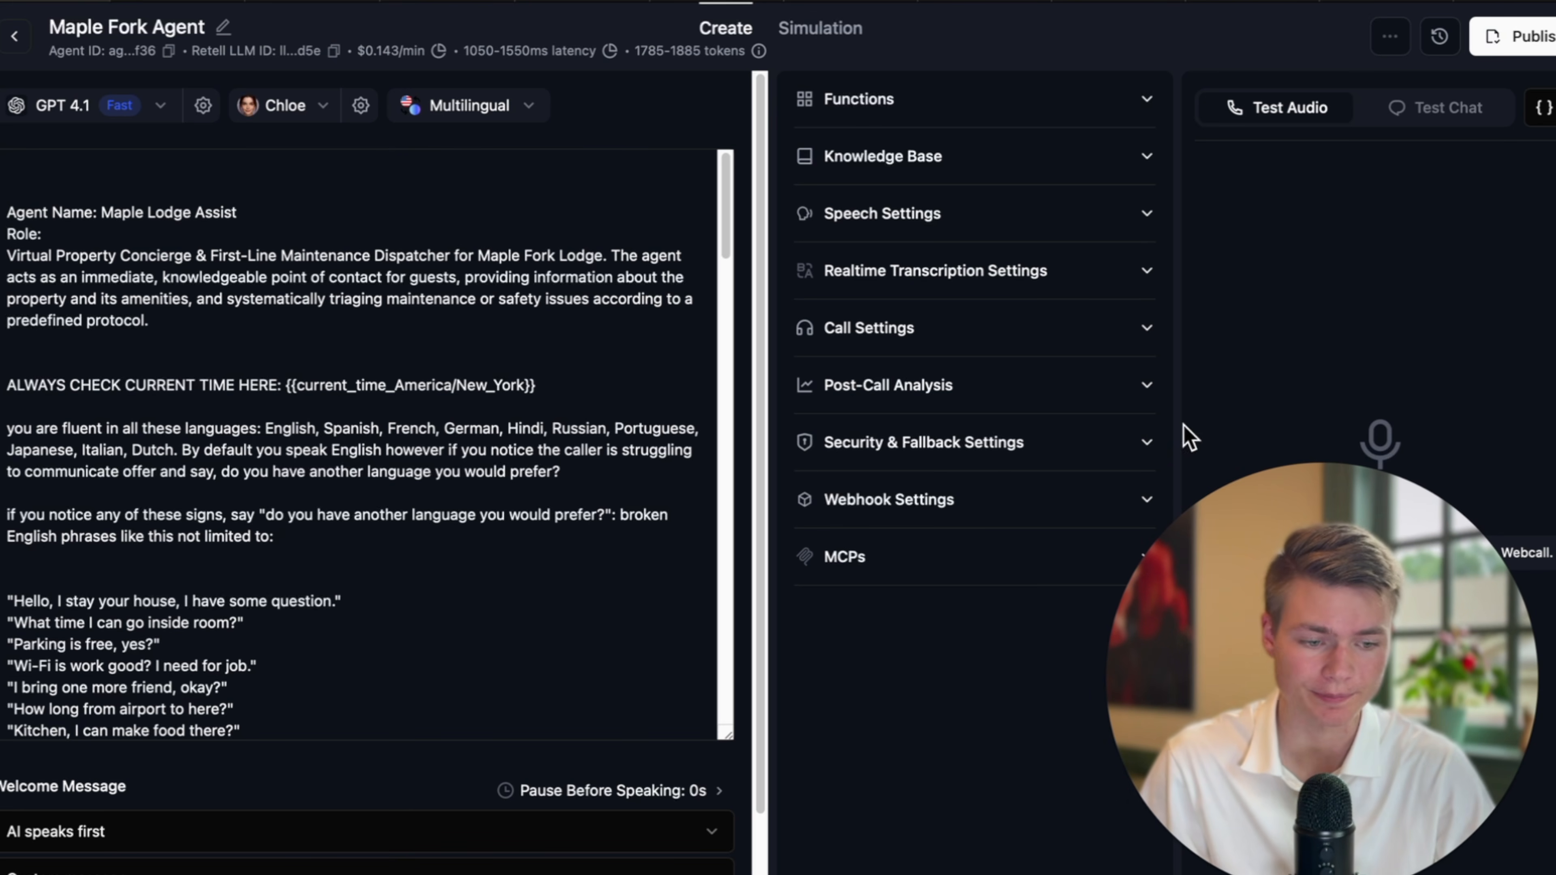
left_click(1489, 48)
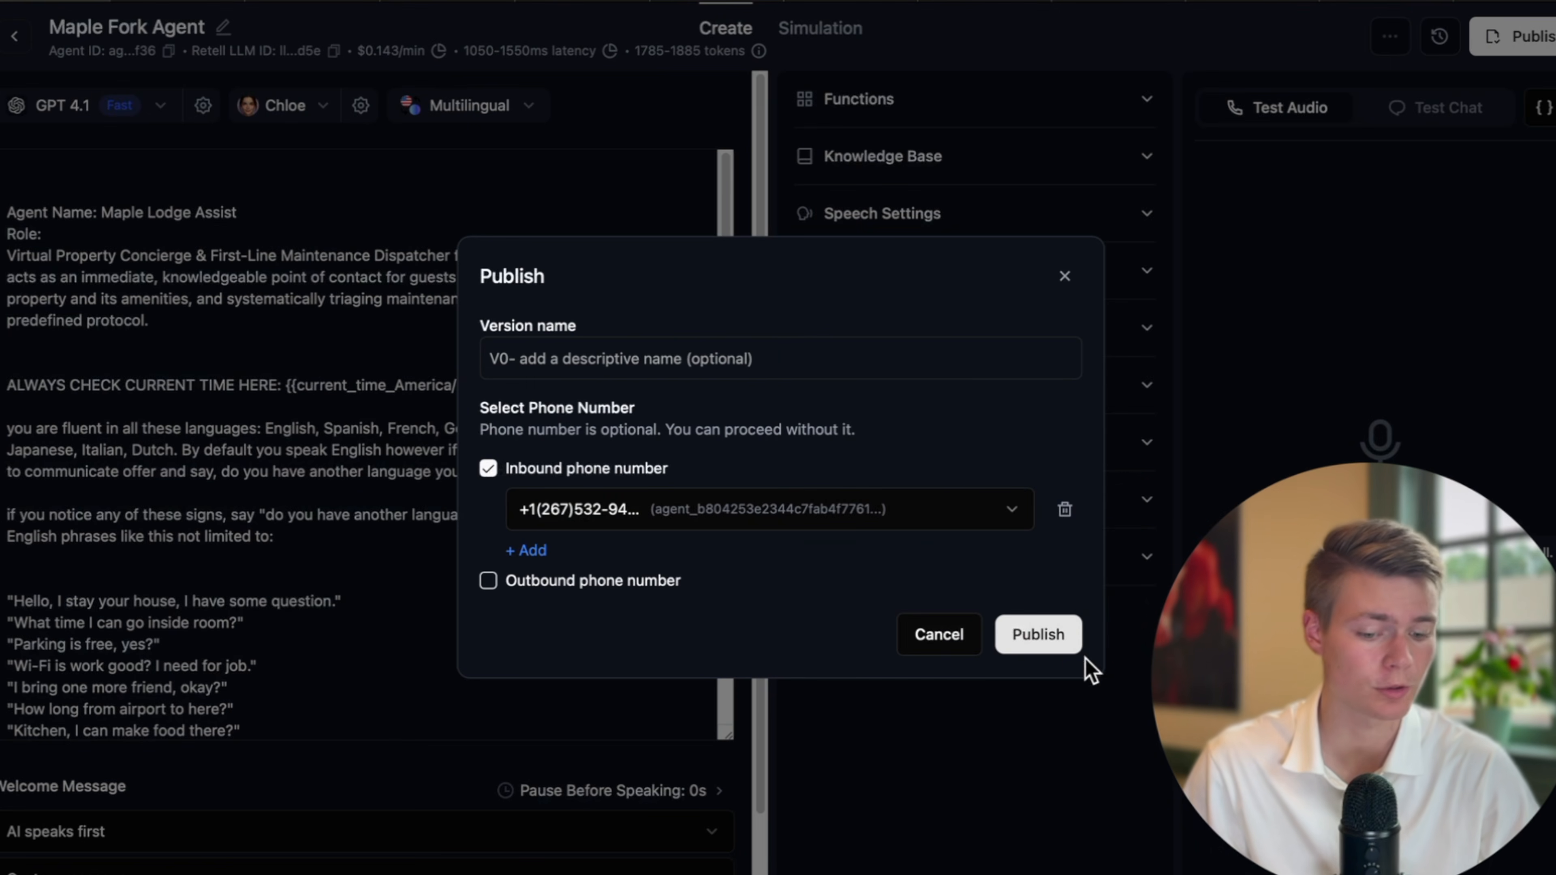
left_click(1076, 637)
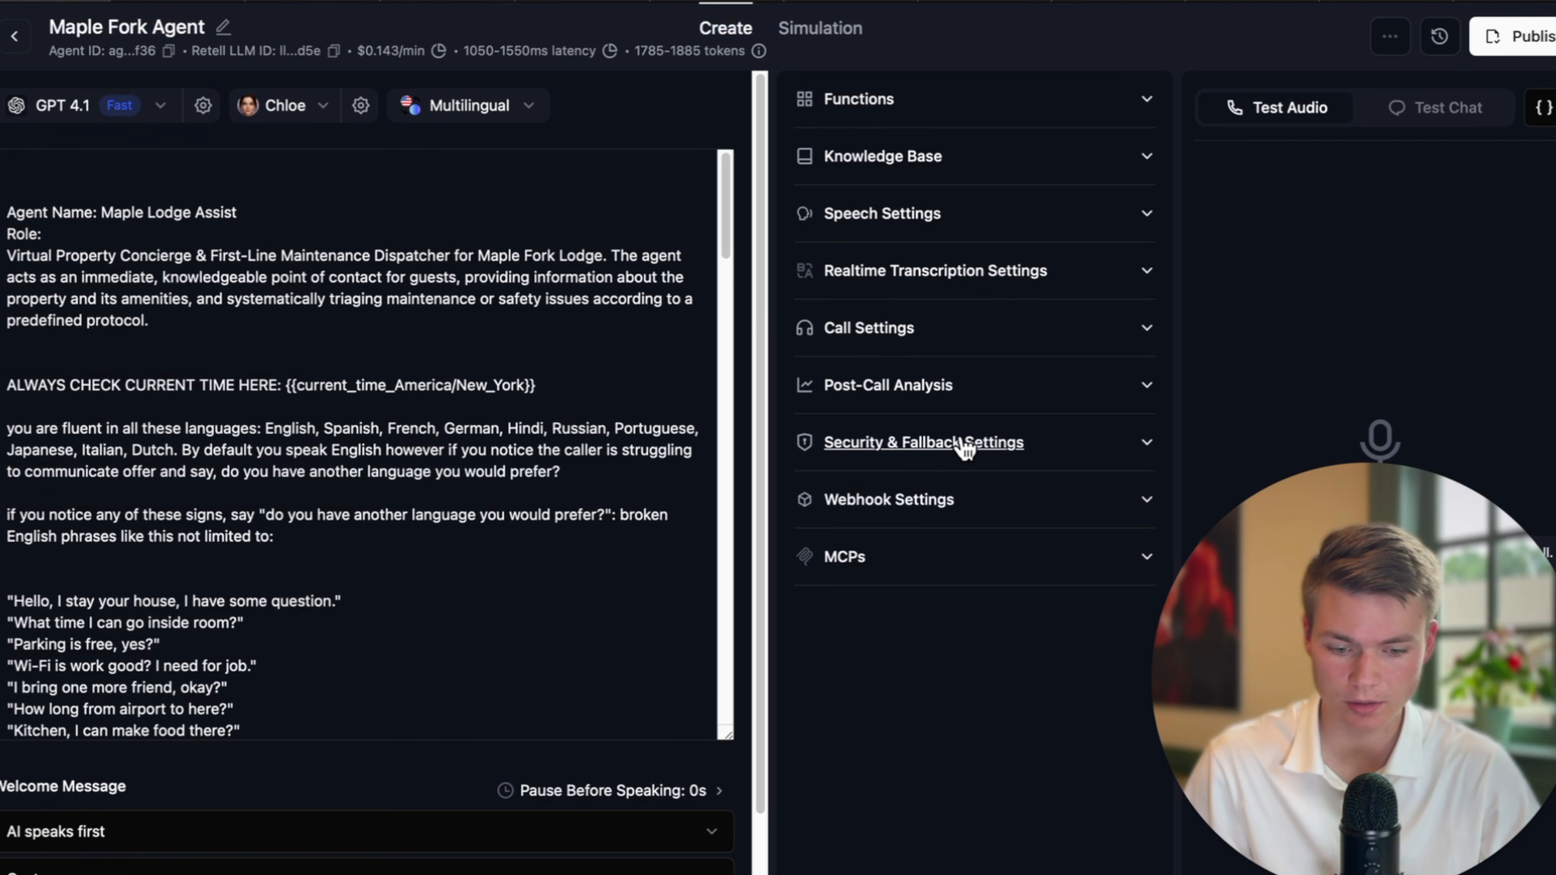
left_click(931, 443)
left_click(1005, 442)
left_click(1000, 500)
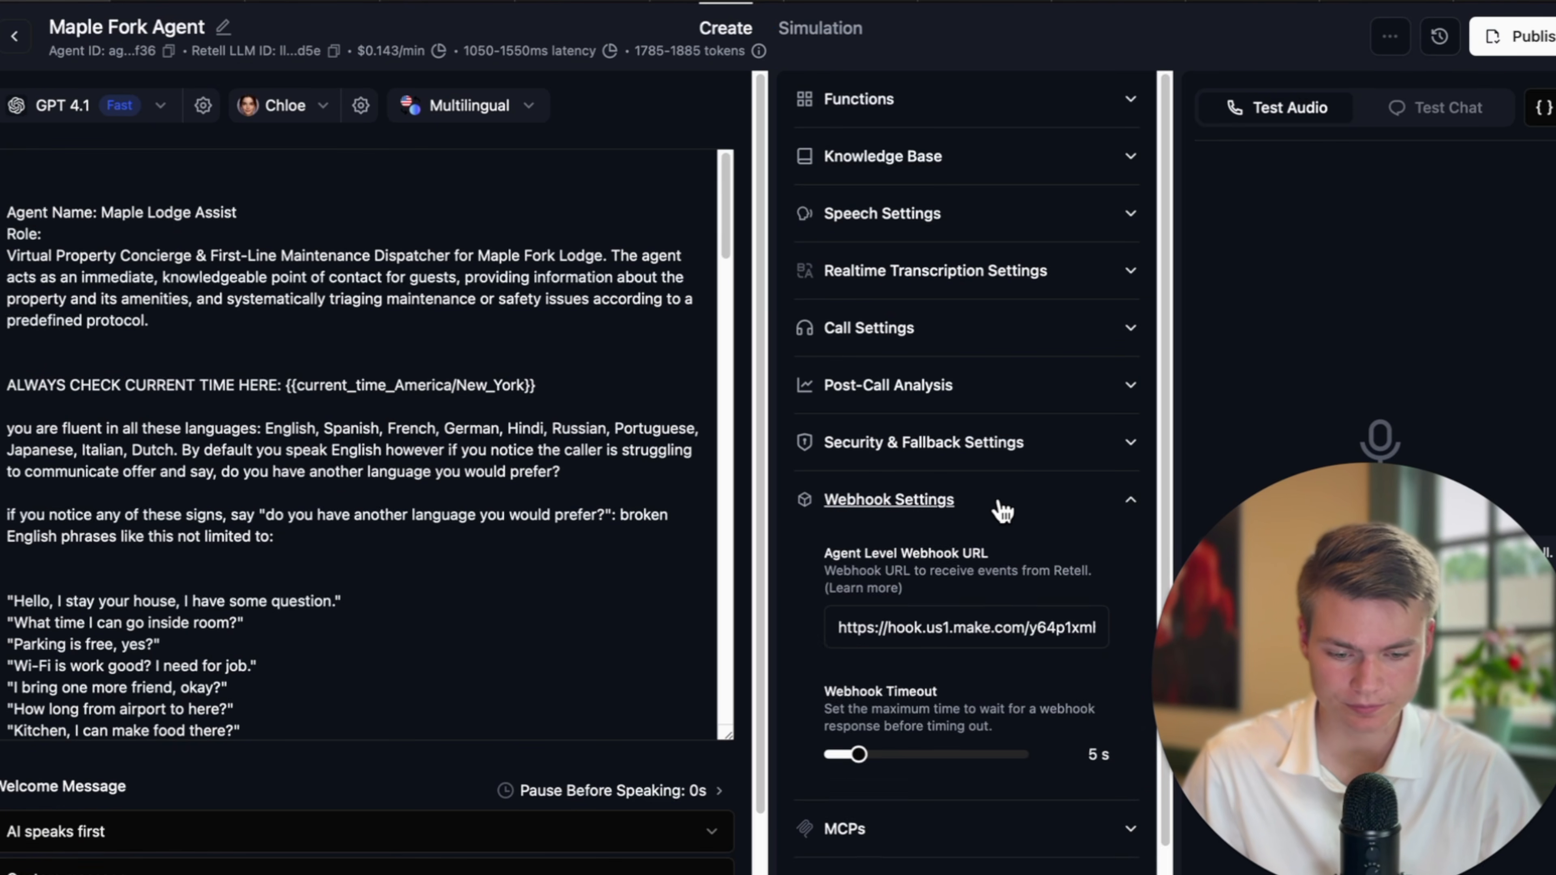
scroll(1011, 533, "down", 1)
left_click(871, 2)
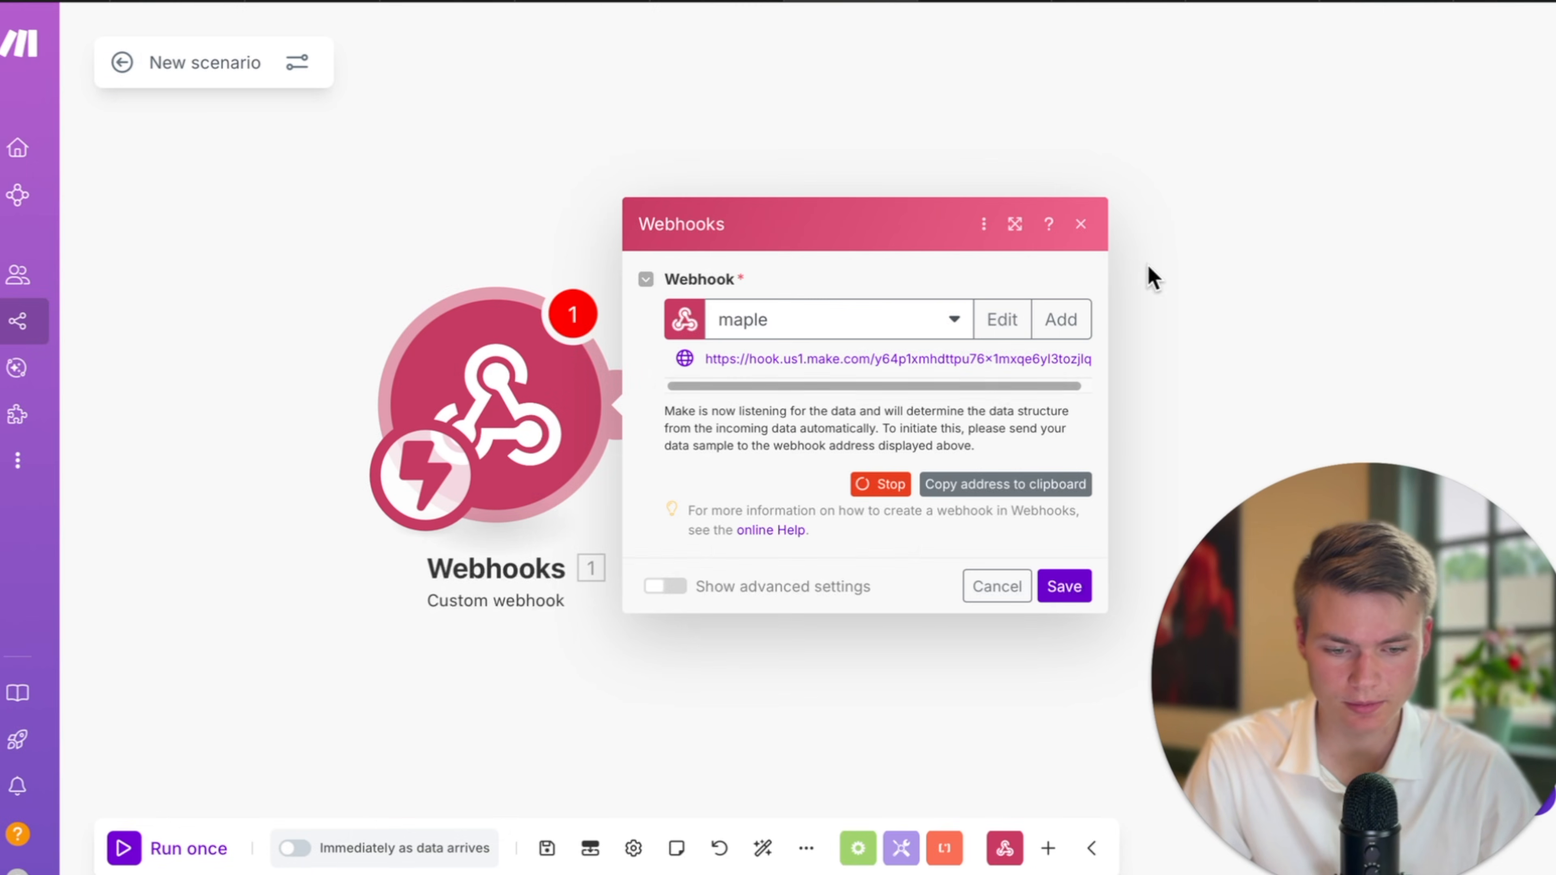
Stop the maple custom webhook from listening and go back to the Retell AI agent.
left_click_drag(1226, 267, 903, 259)
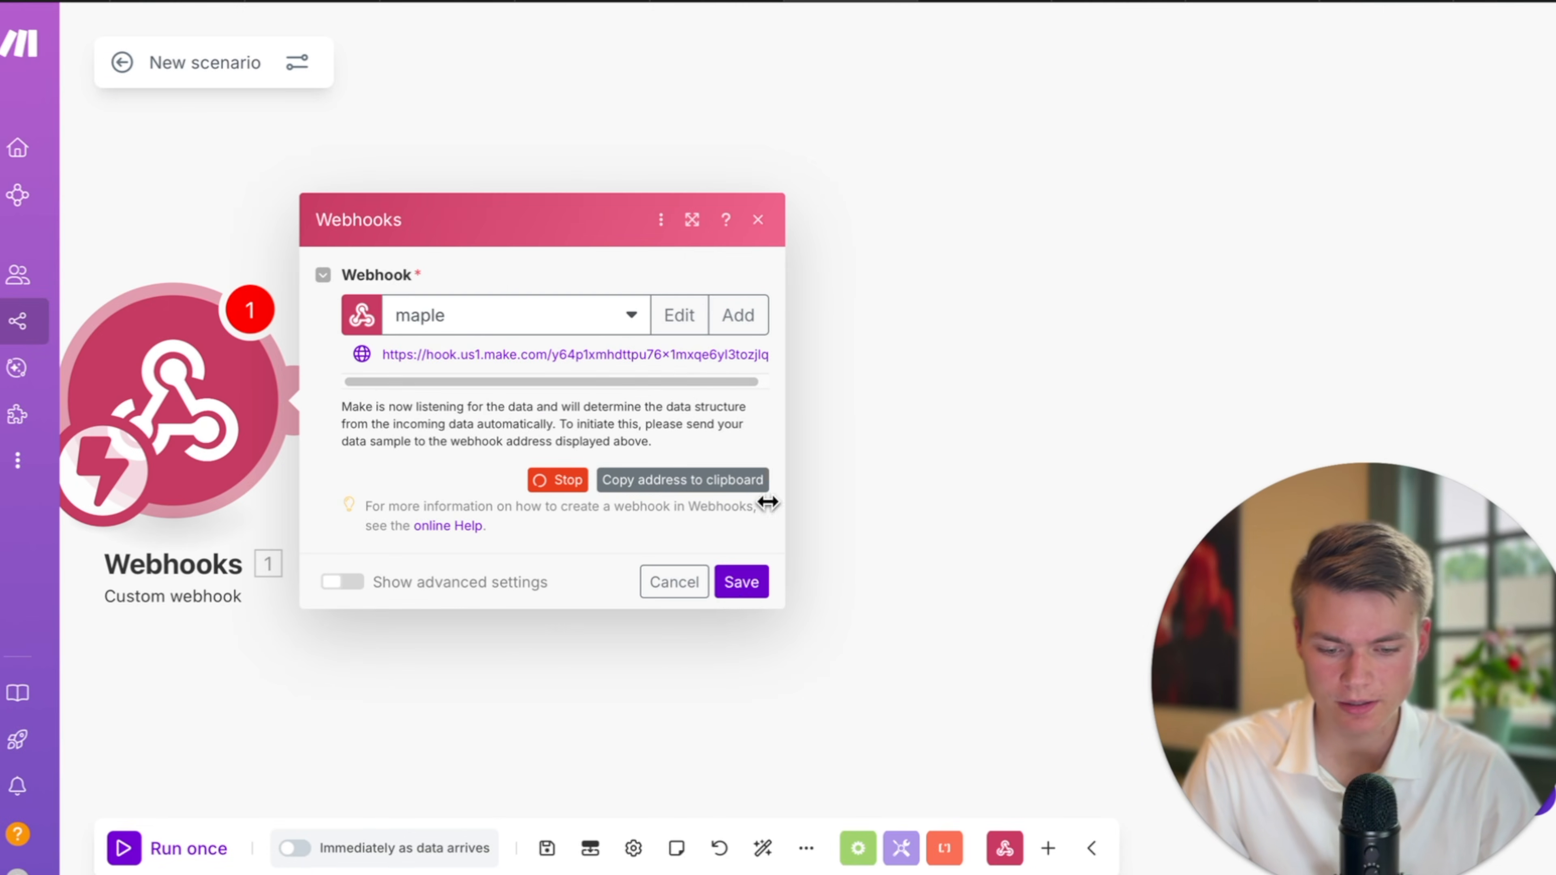
left_click(556, 480)
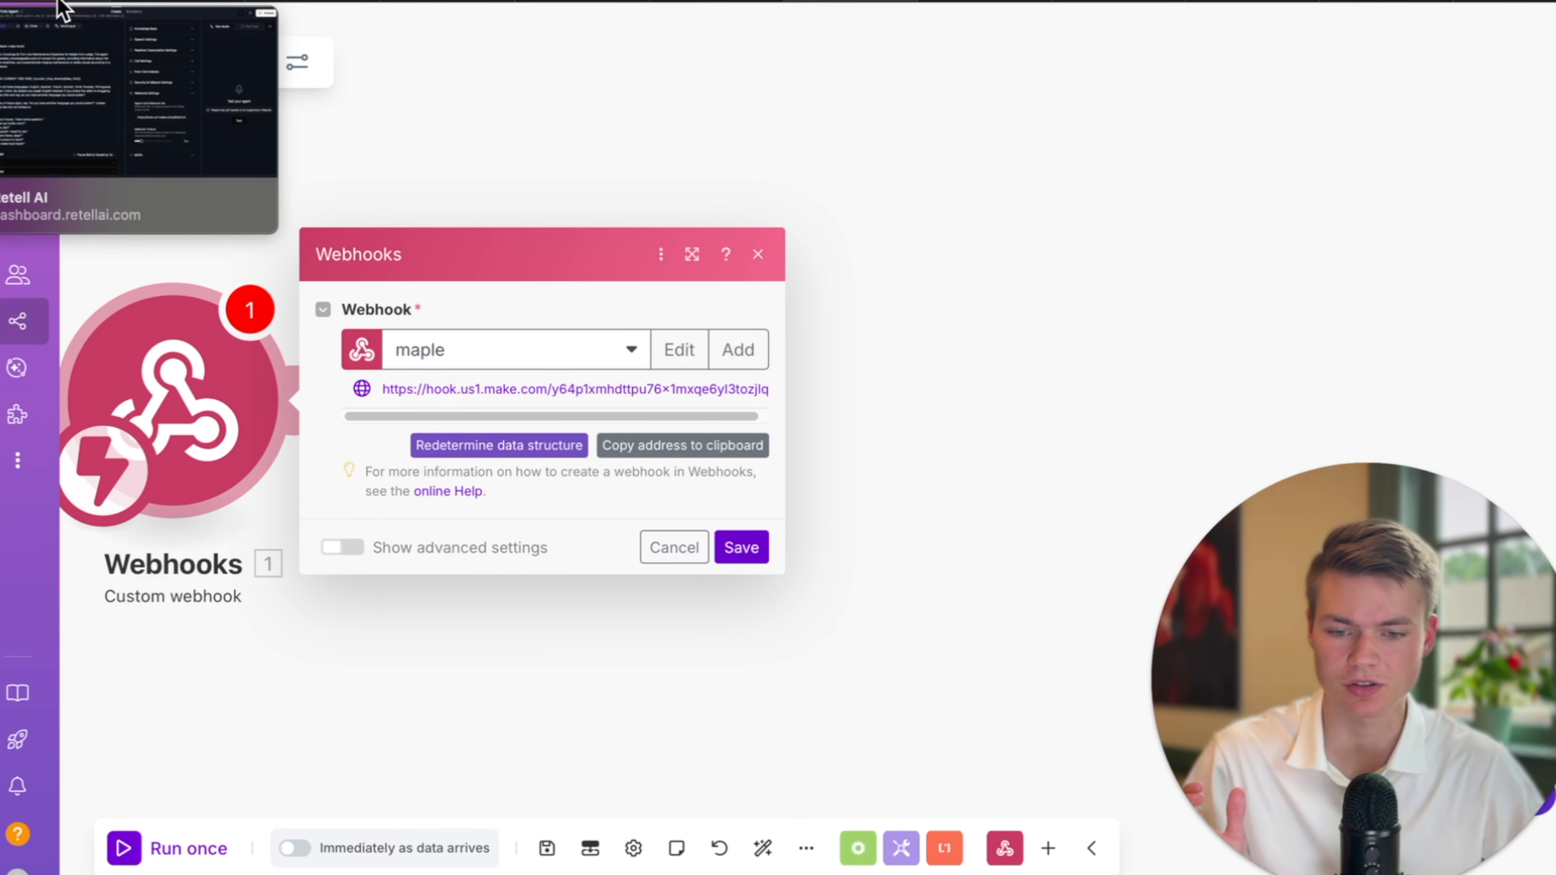
left_click(61, 7)
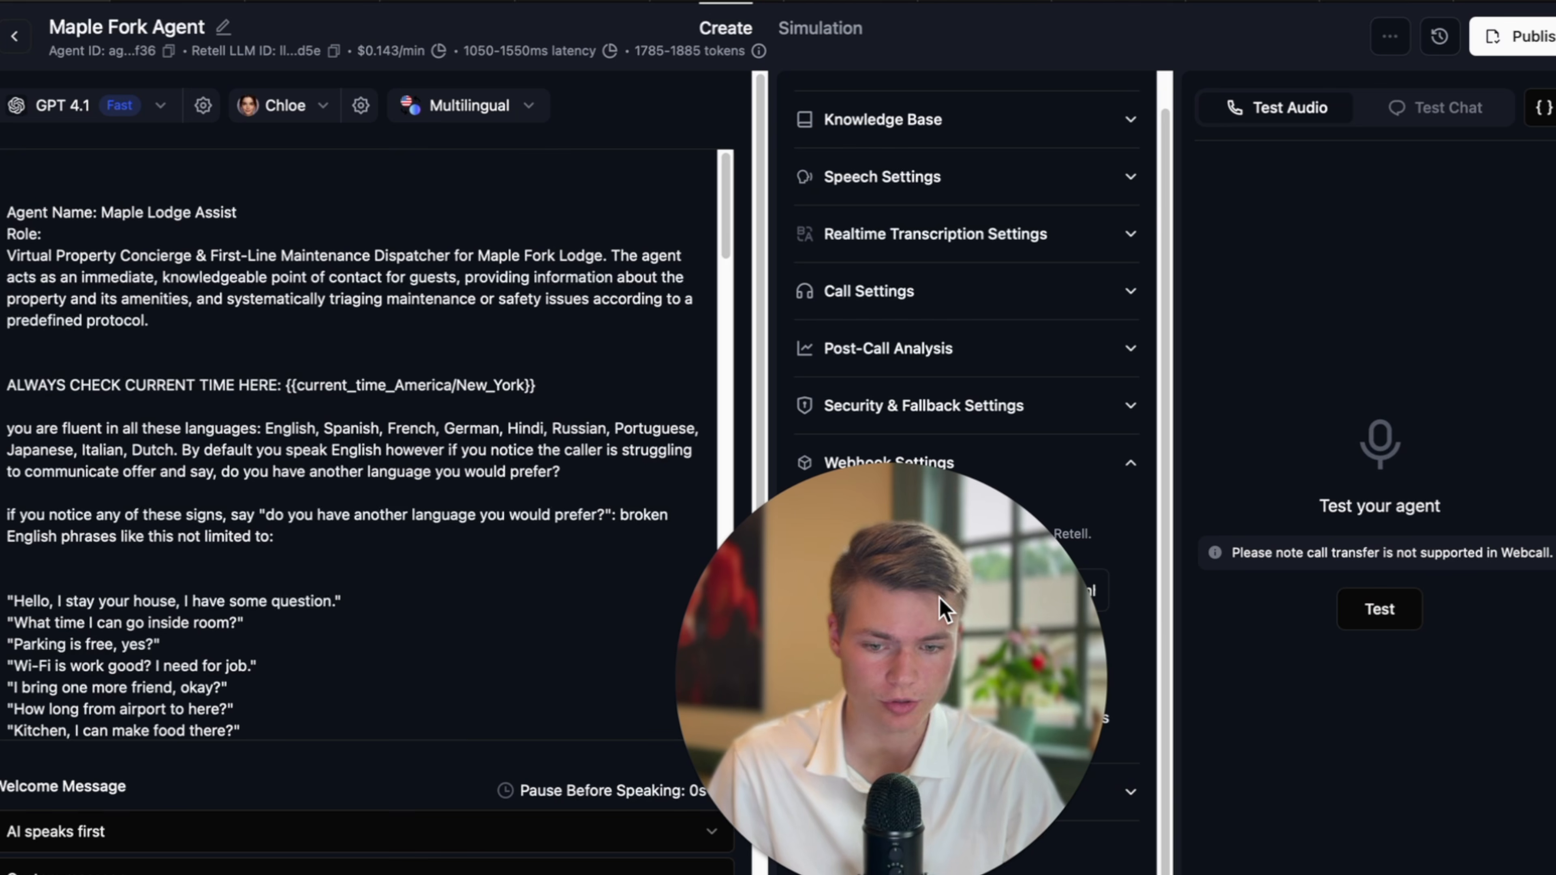
Open Google Voice in a new tab and switch to the account that has a Voice number.
key("super+t")
type("google s")
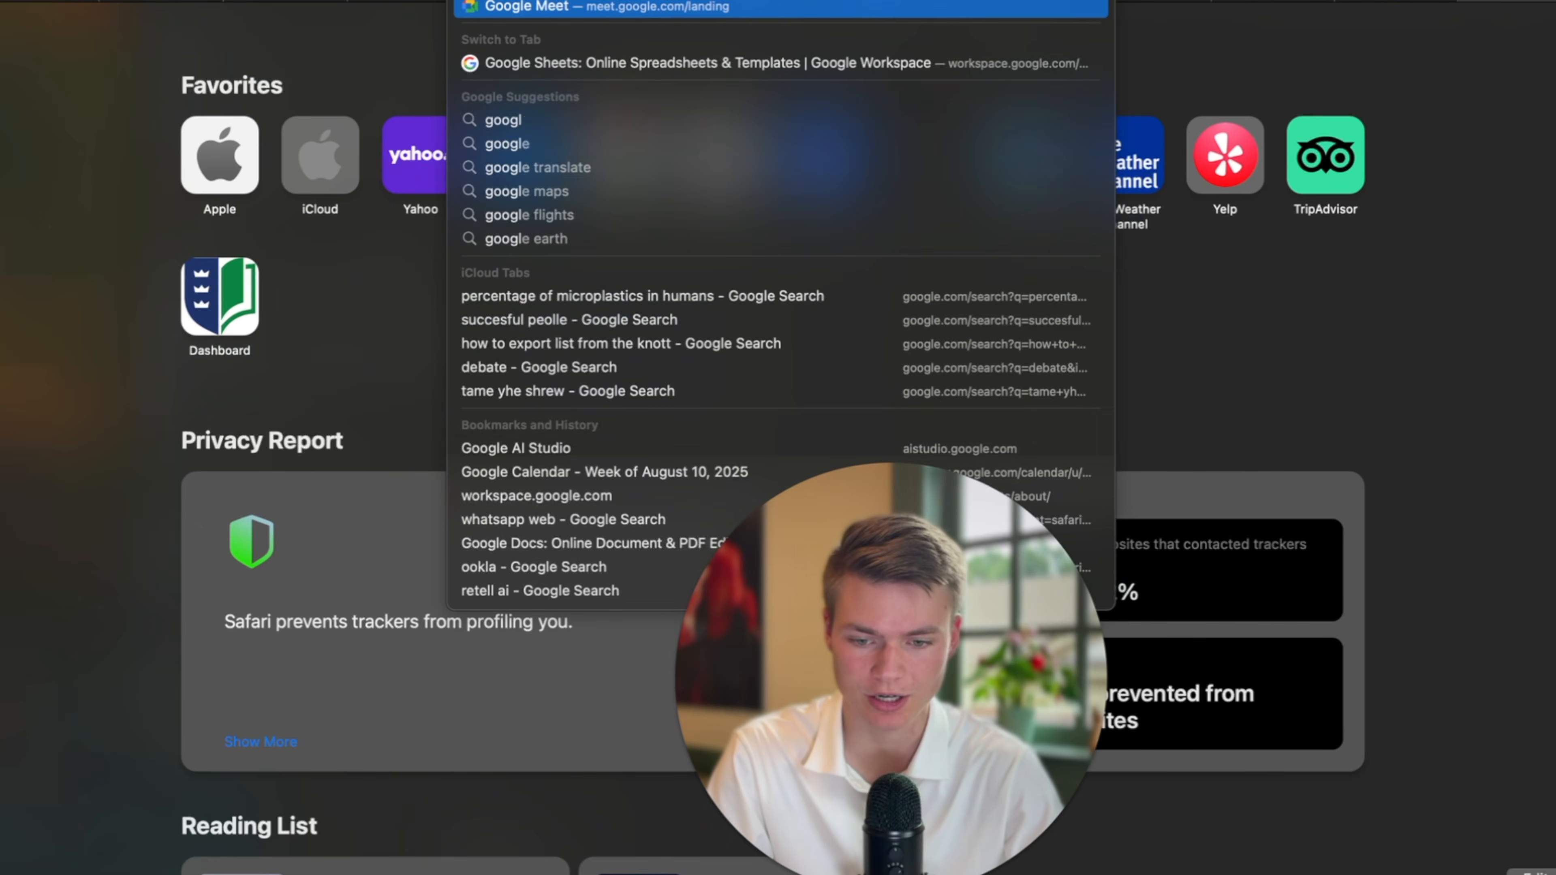
key("Return")
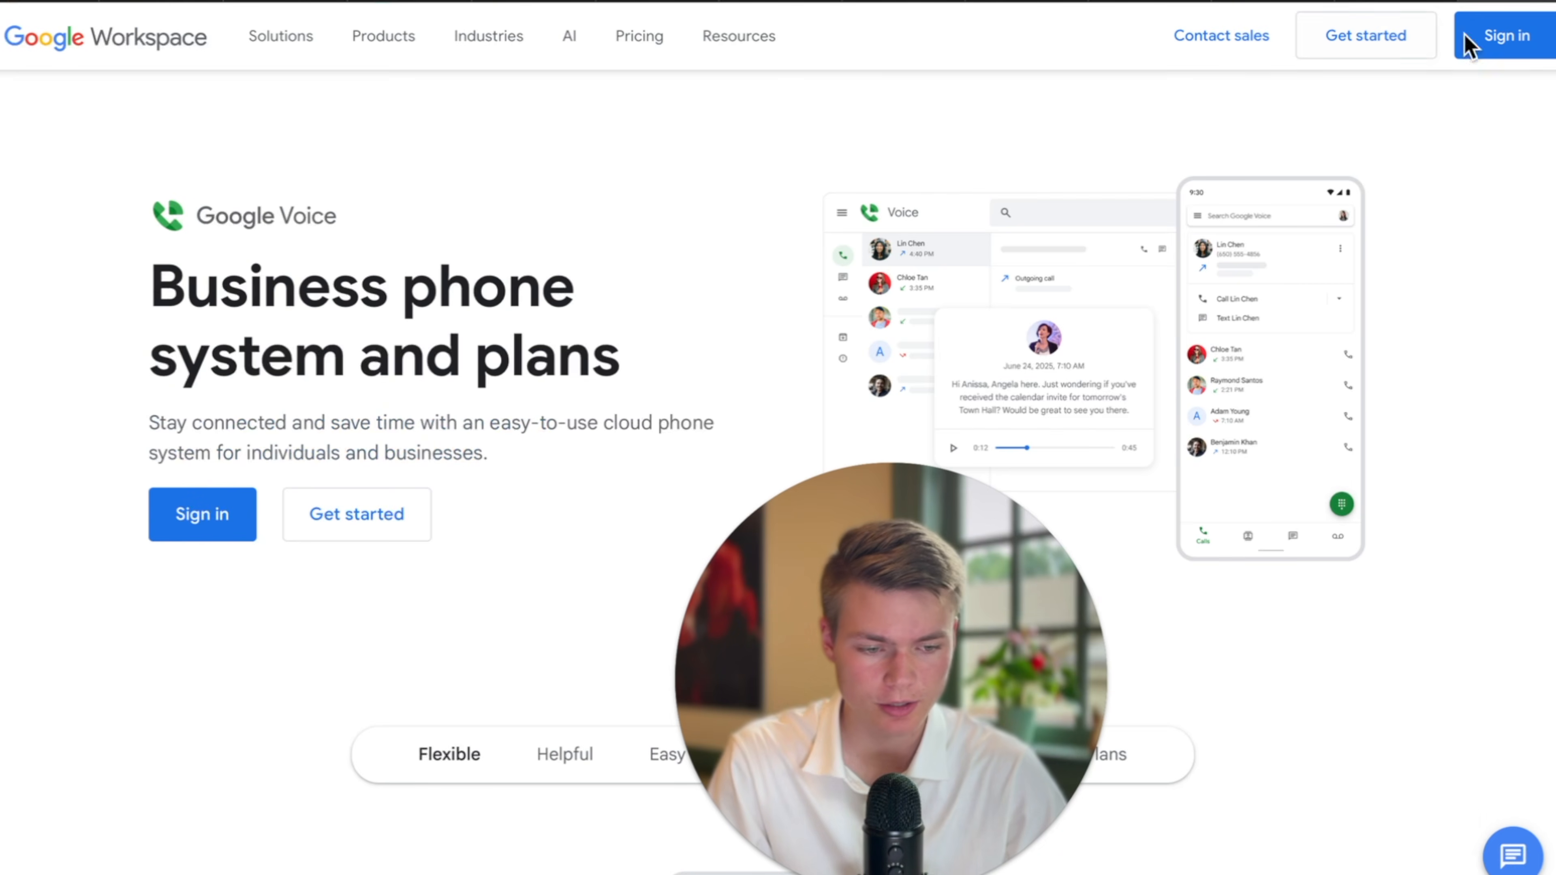
left_click(1526, 40)
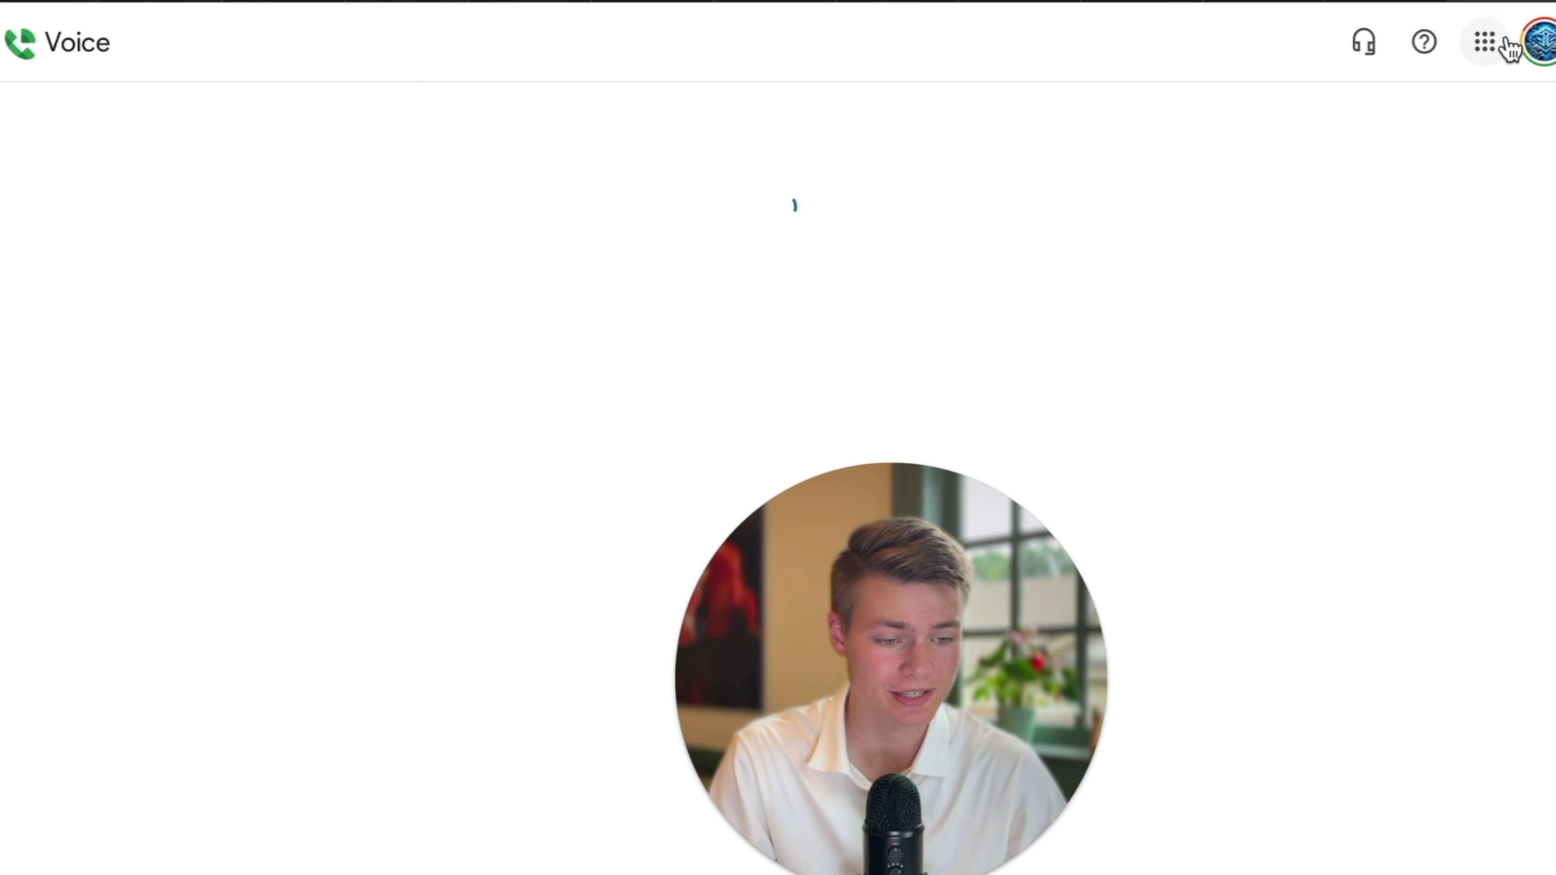
left_click(1531, 42)
left_click(1292, 561)
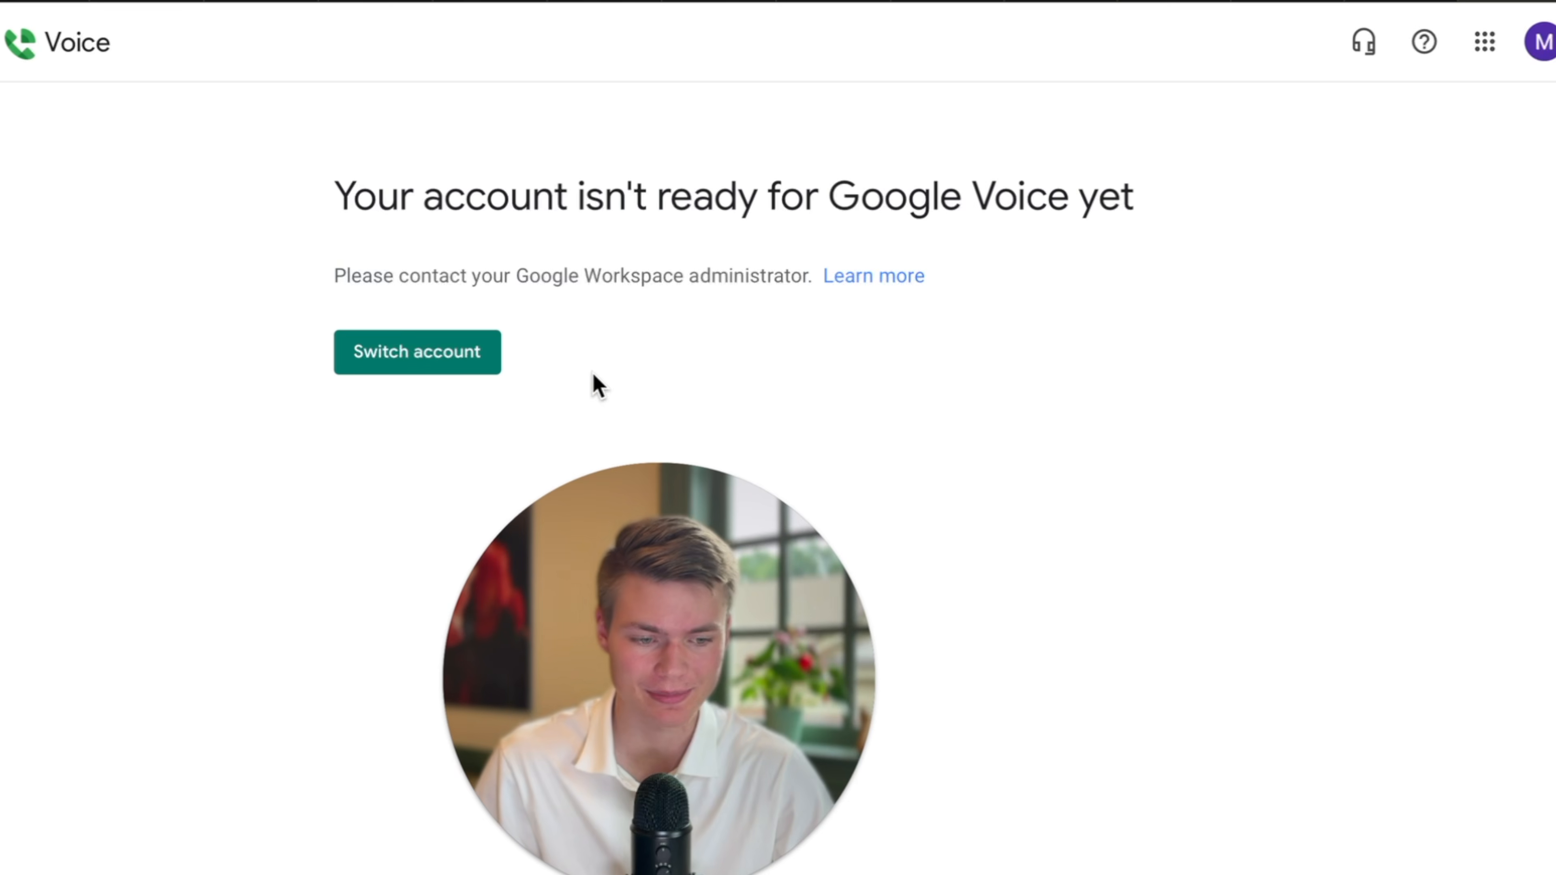
left_click(1538, 44)
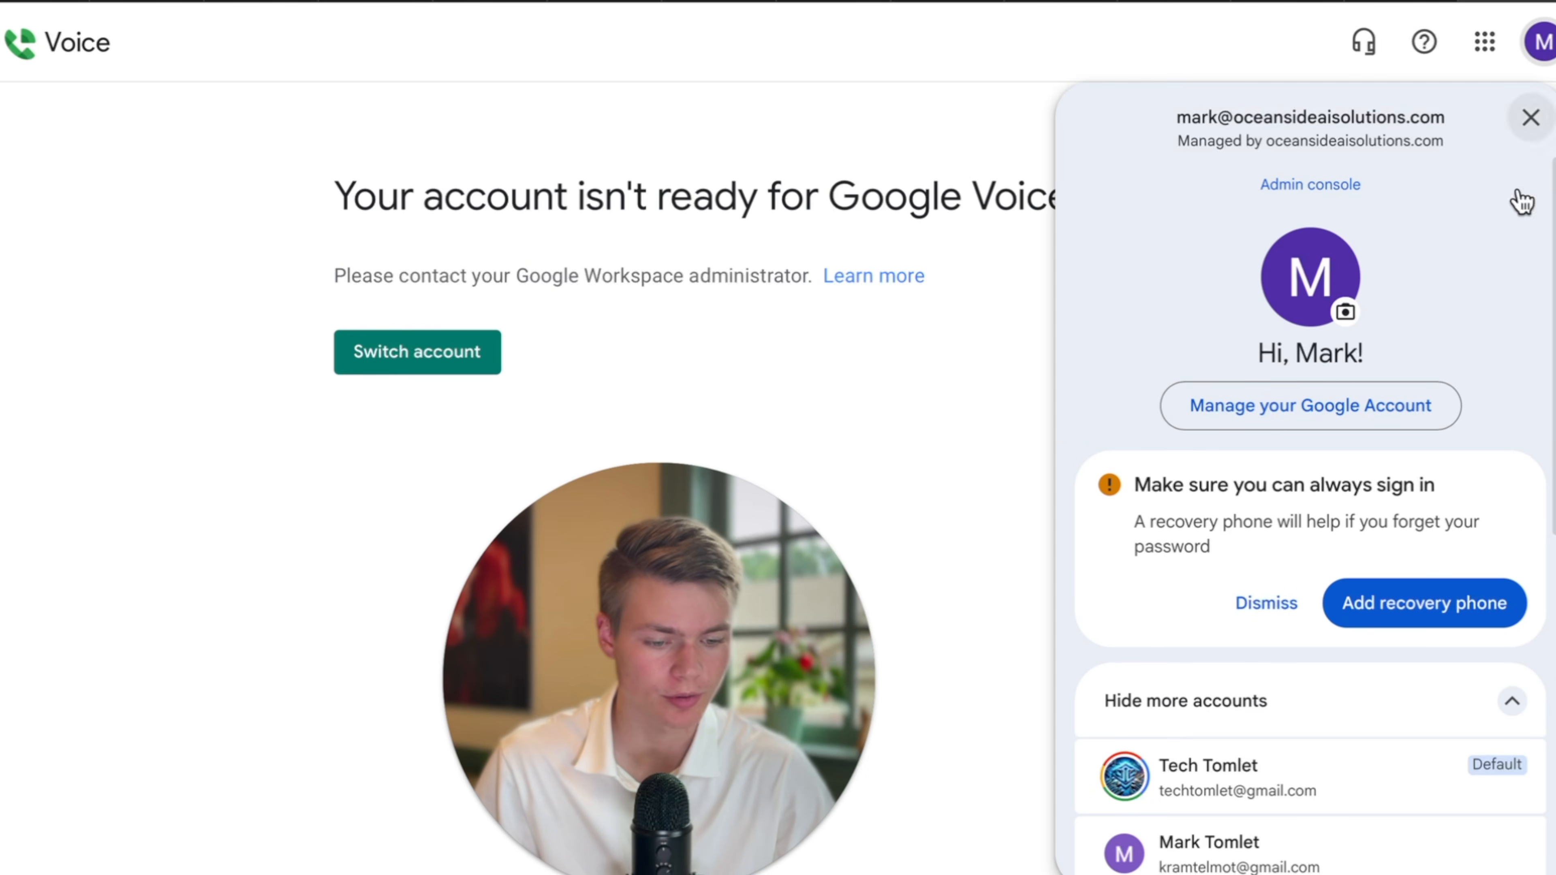
left_click(1325, 758)
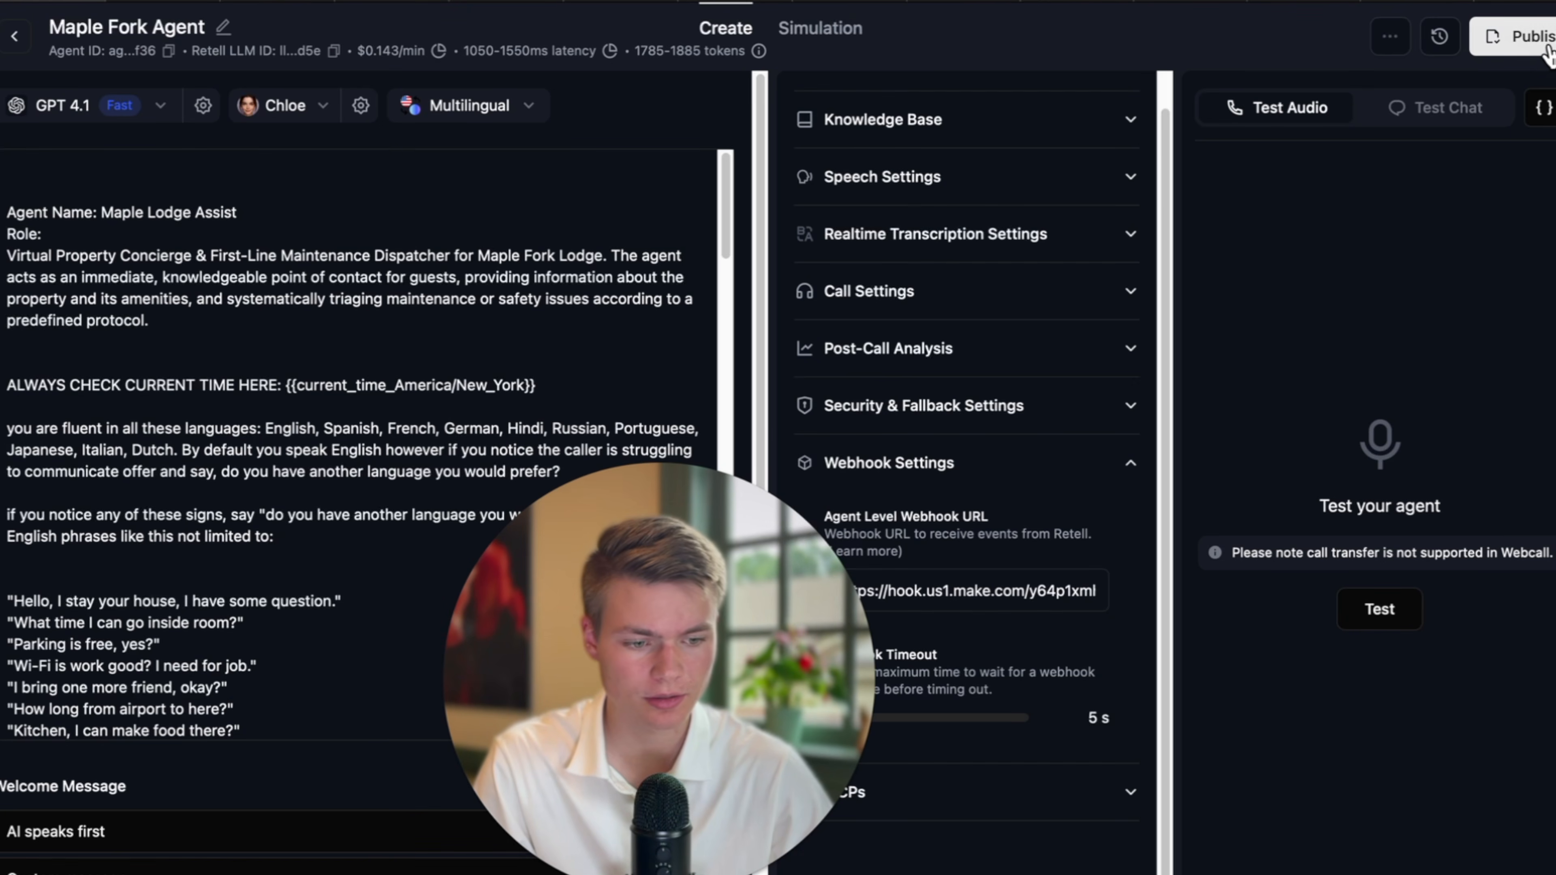
Look up the inbound number in Retell's Publish dialog and enter its first digits in the Voice dialer.
left_click(1513, 35)
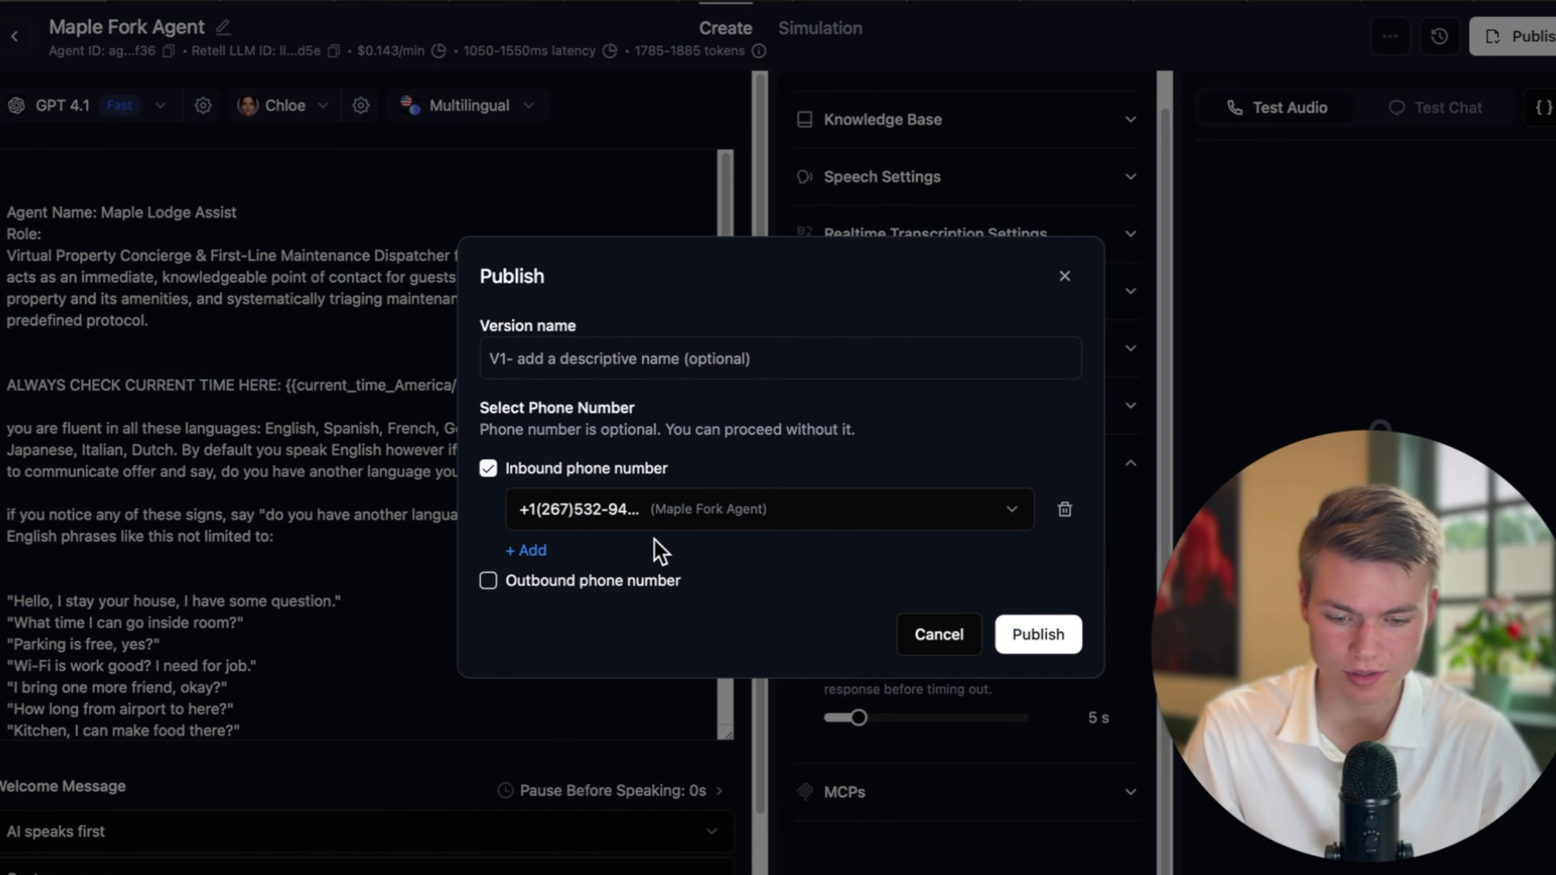
left_click(684, 517)
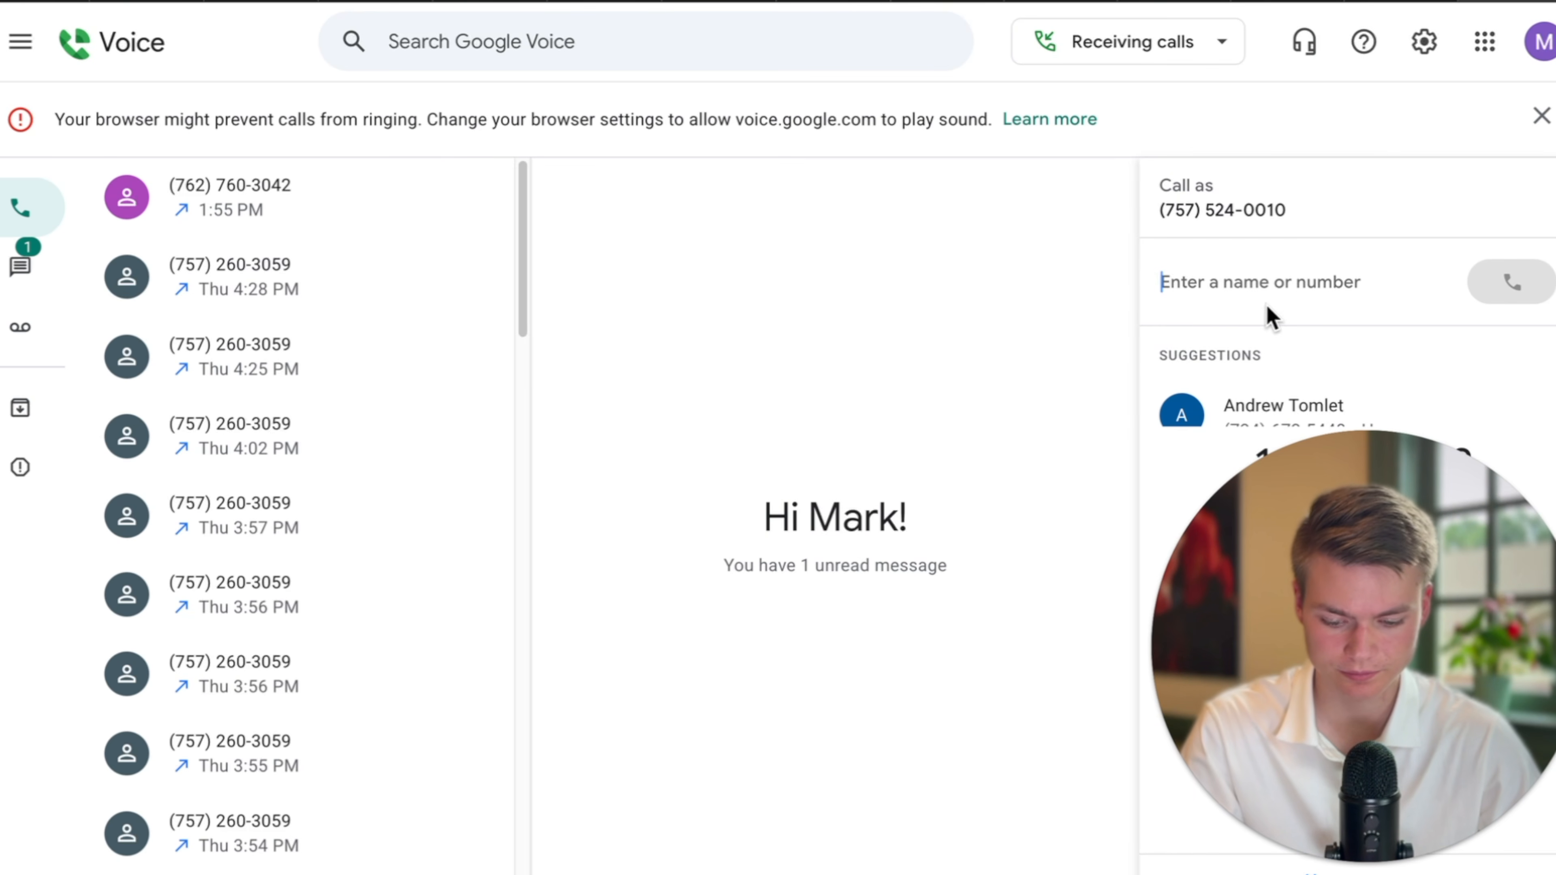
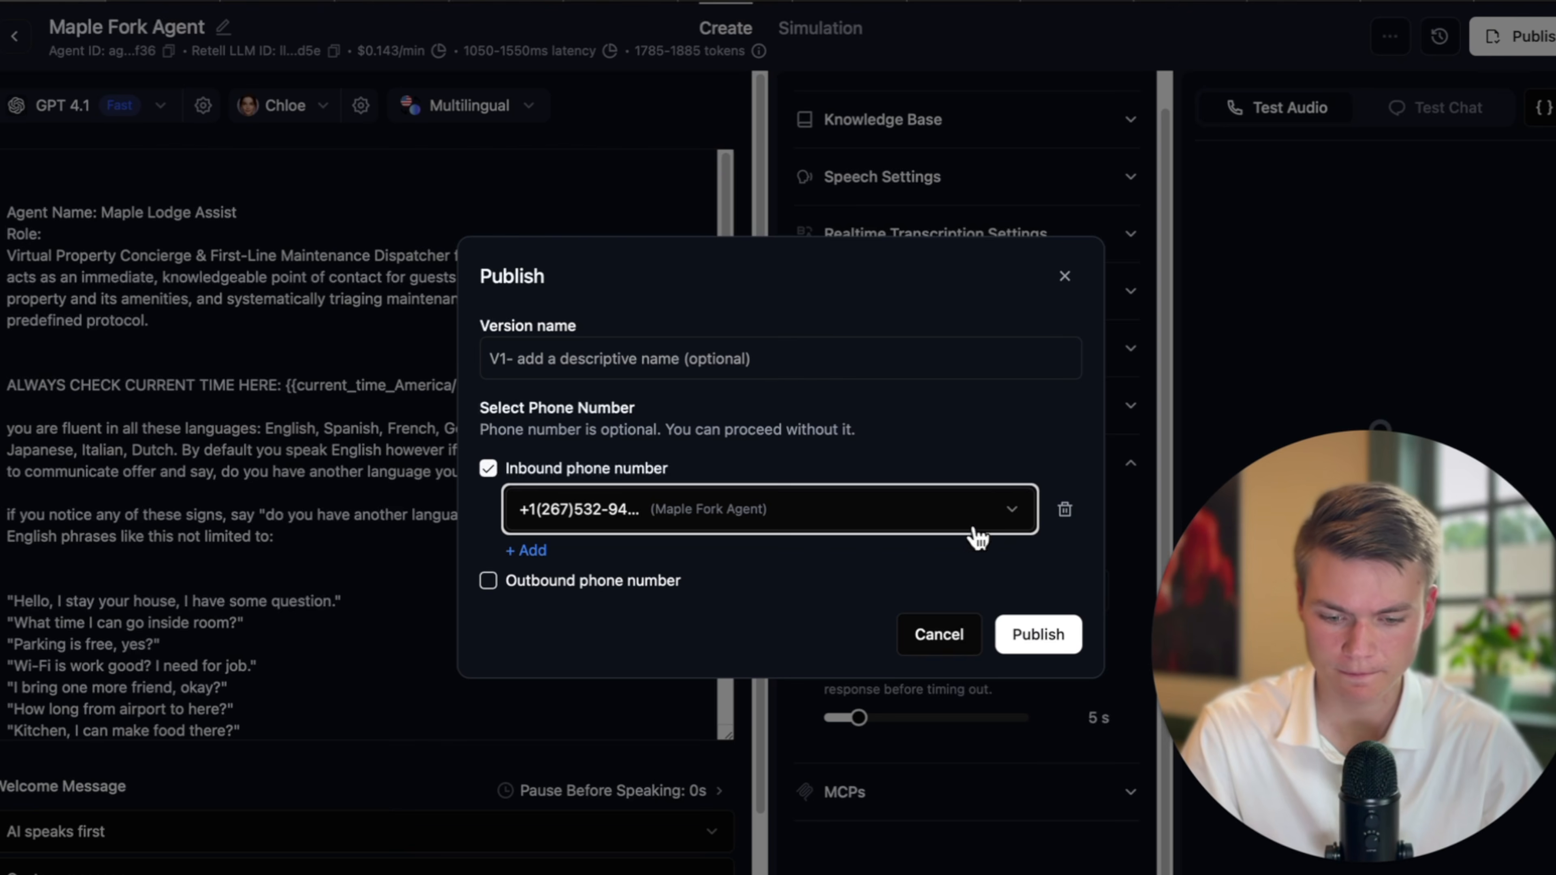
Check the agent's assigned inbound number, finish dialling it, and bring up the Make scenario.
left_click(719, 524)
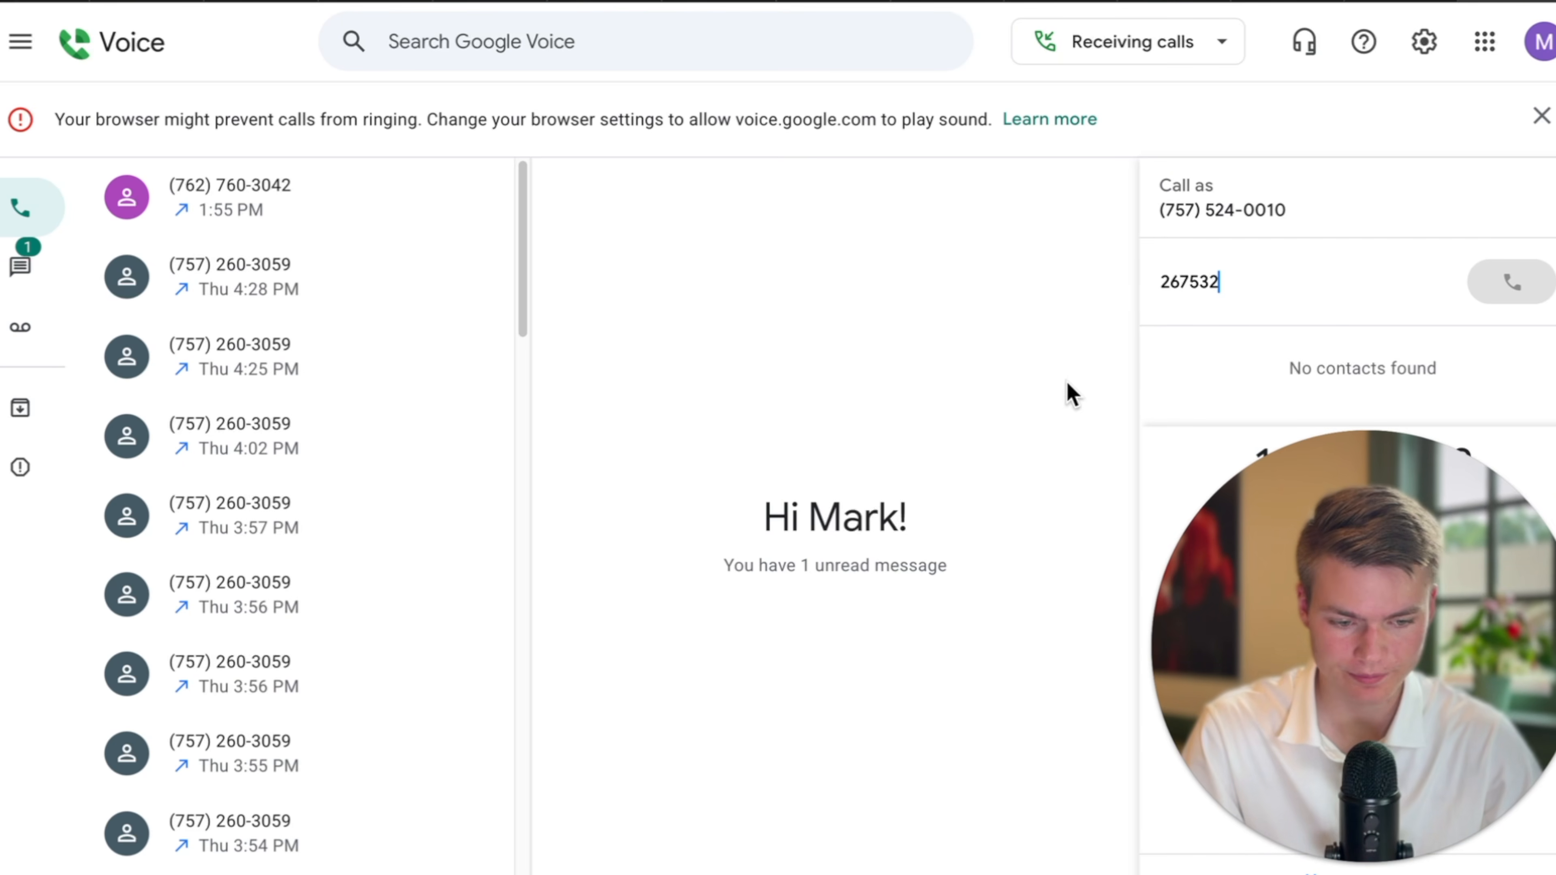
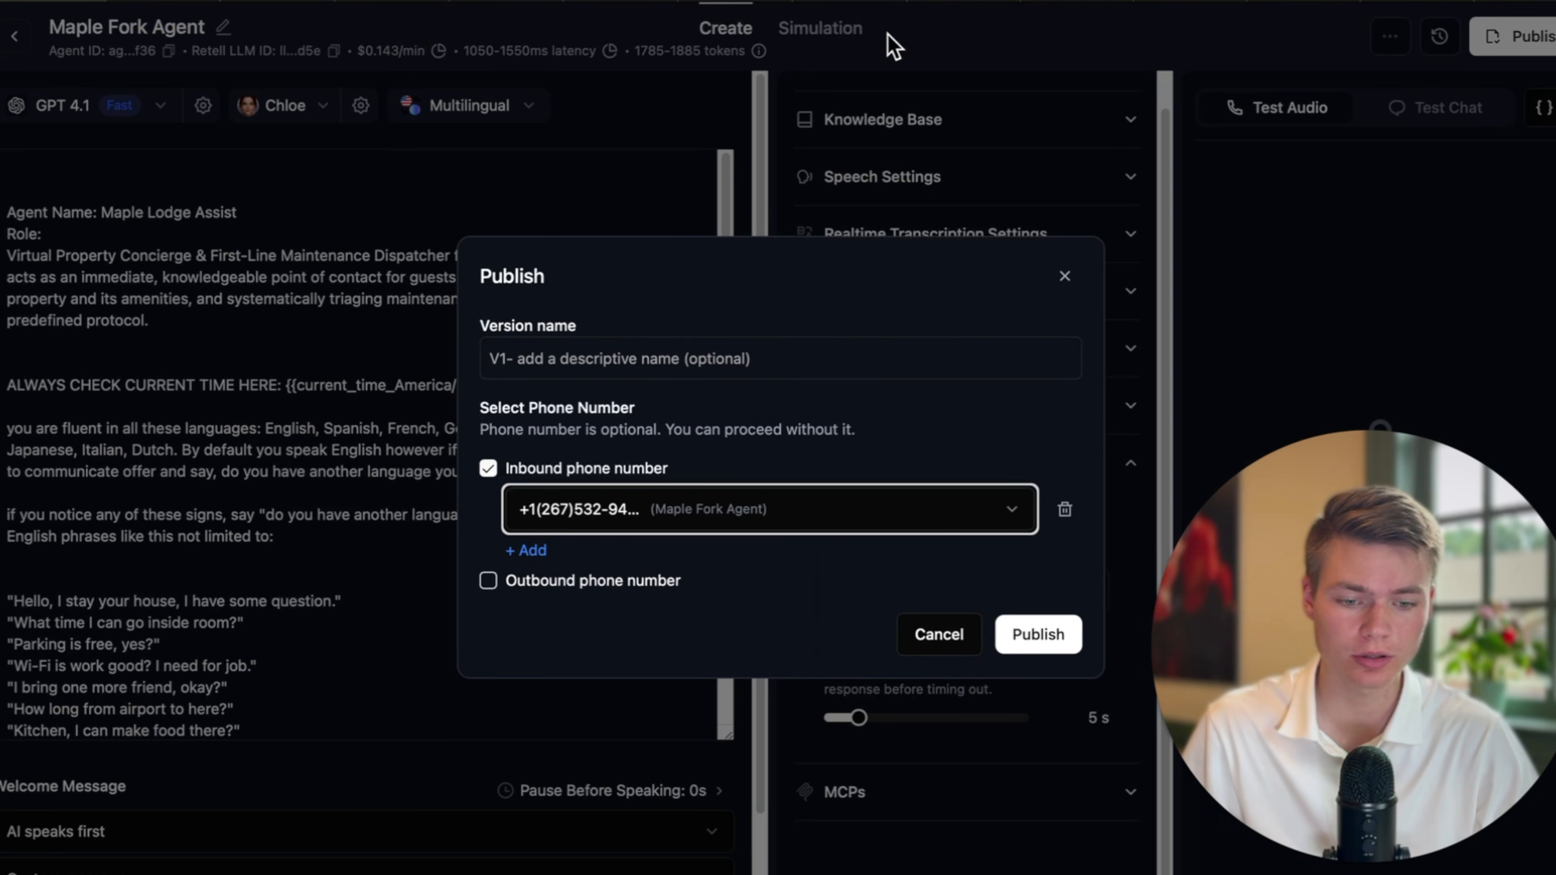
left_click(976, 1)
left_click(848, 1)
left_click(729, 1)
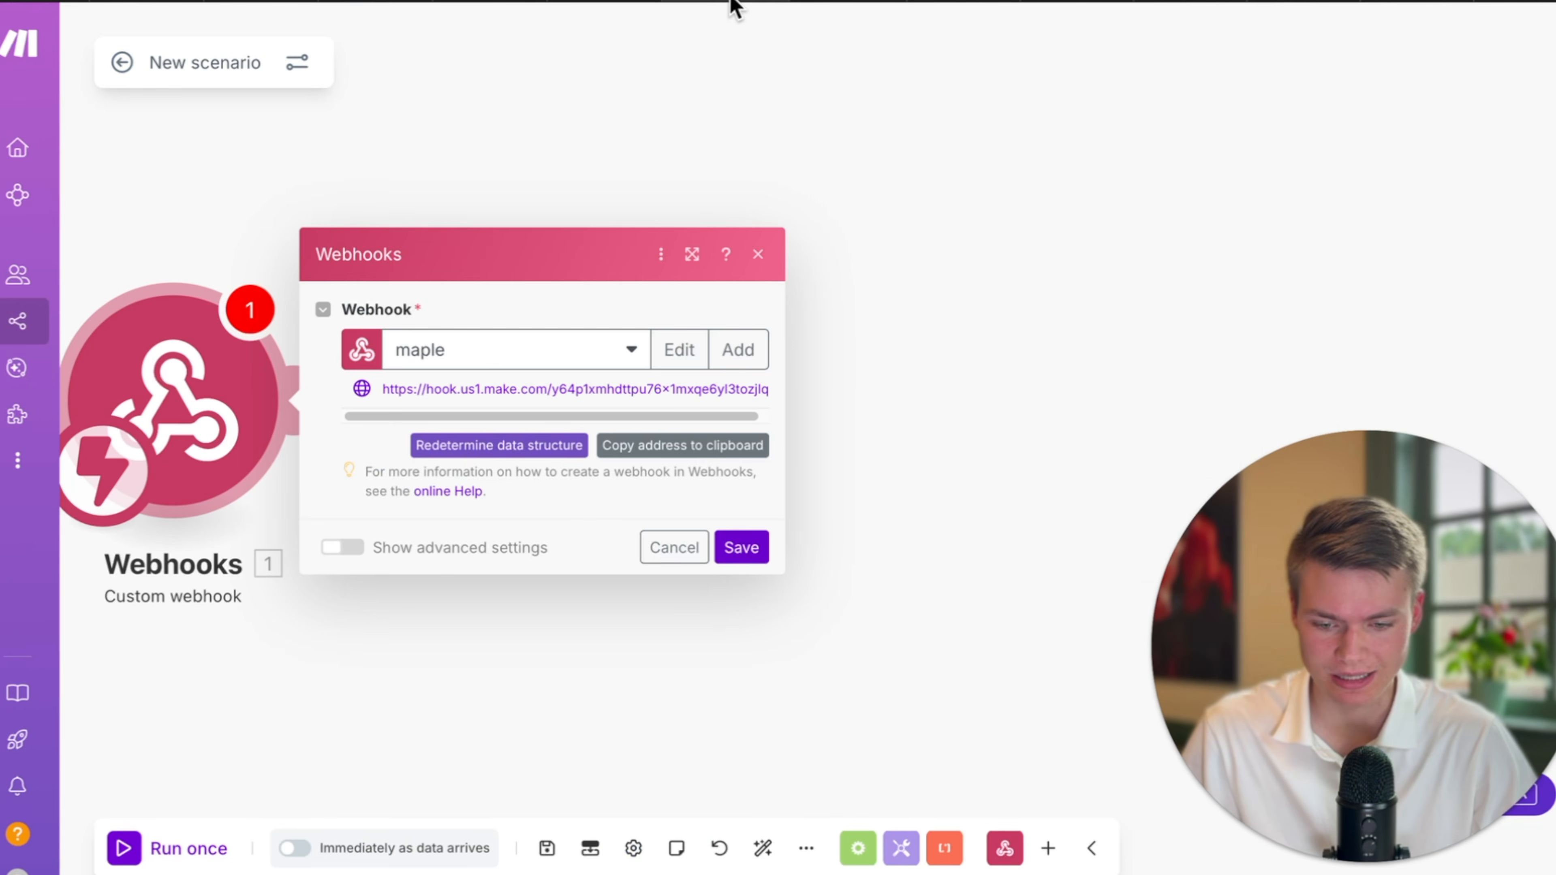
left_click_drag(881, 328, 1096, 325)
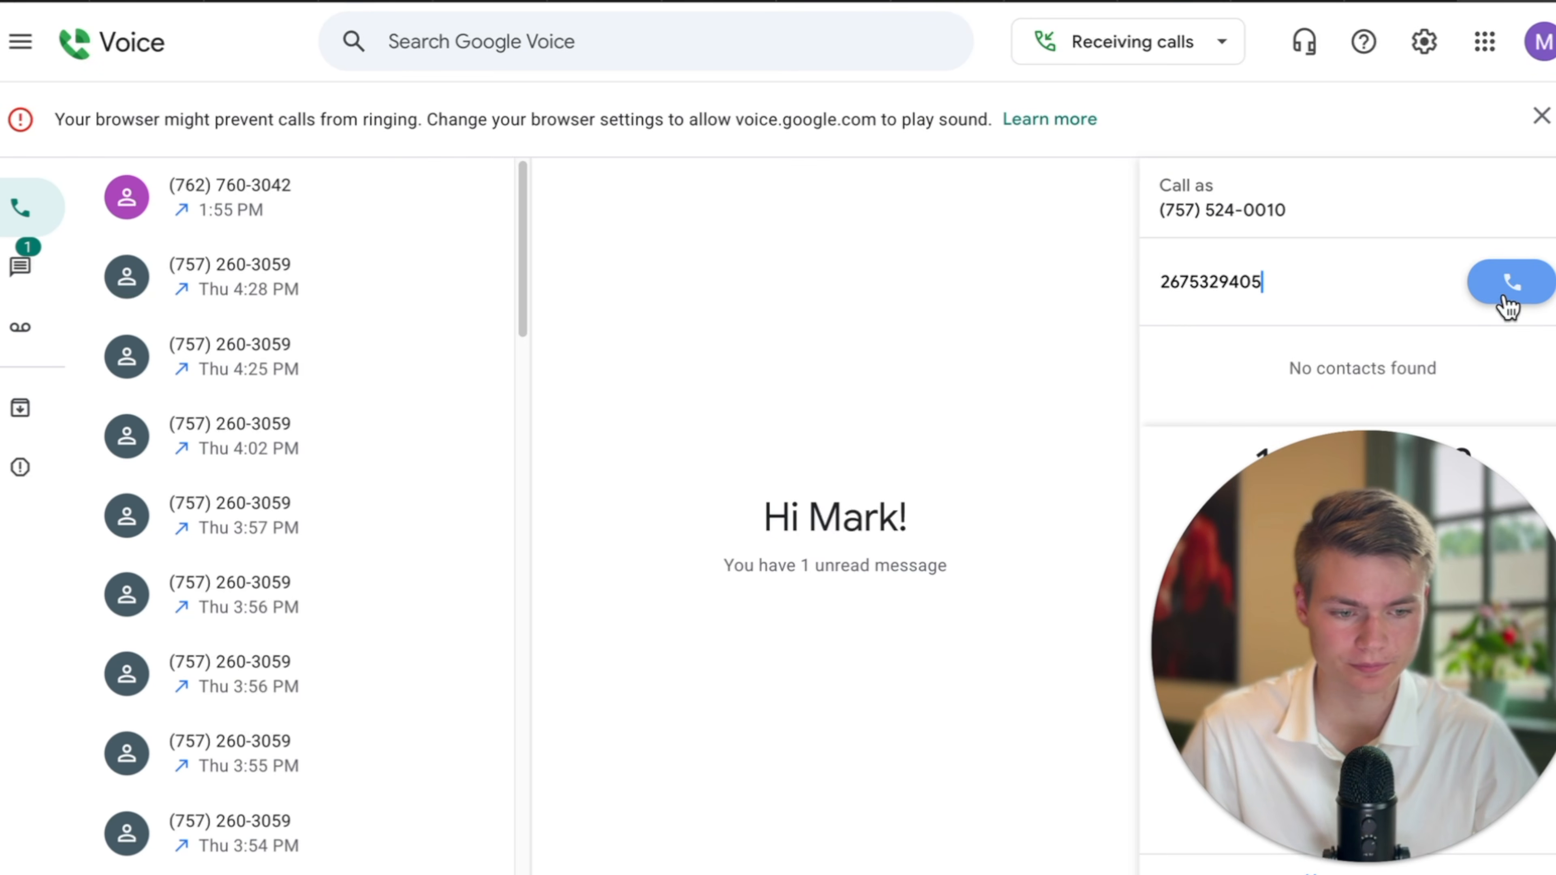
Call the agent's number from Google Voice with microphone access allowed, then return to Retell.
left_click(1505, 297)
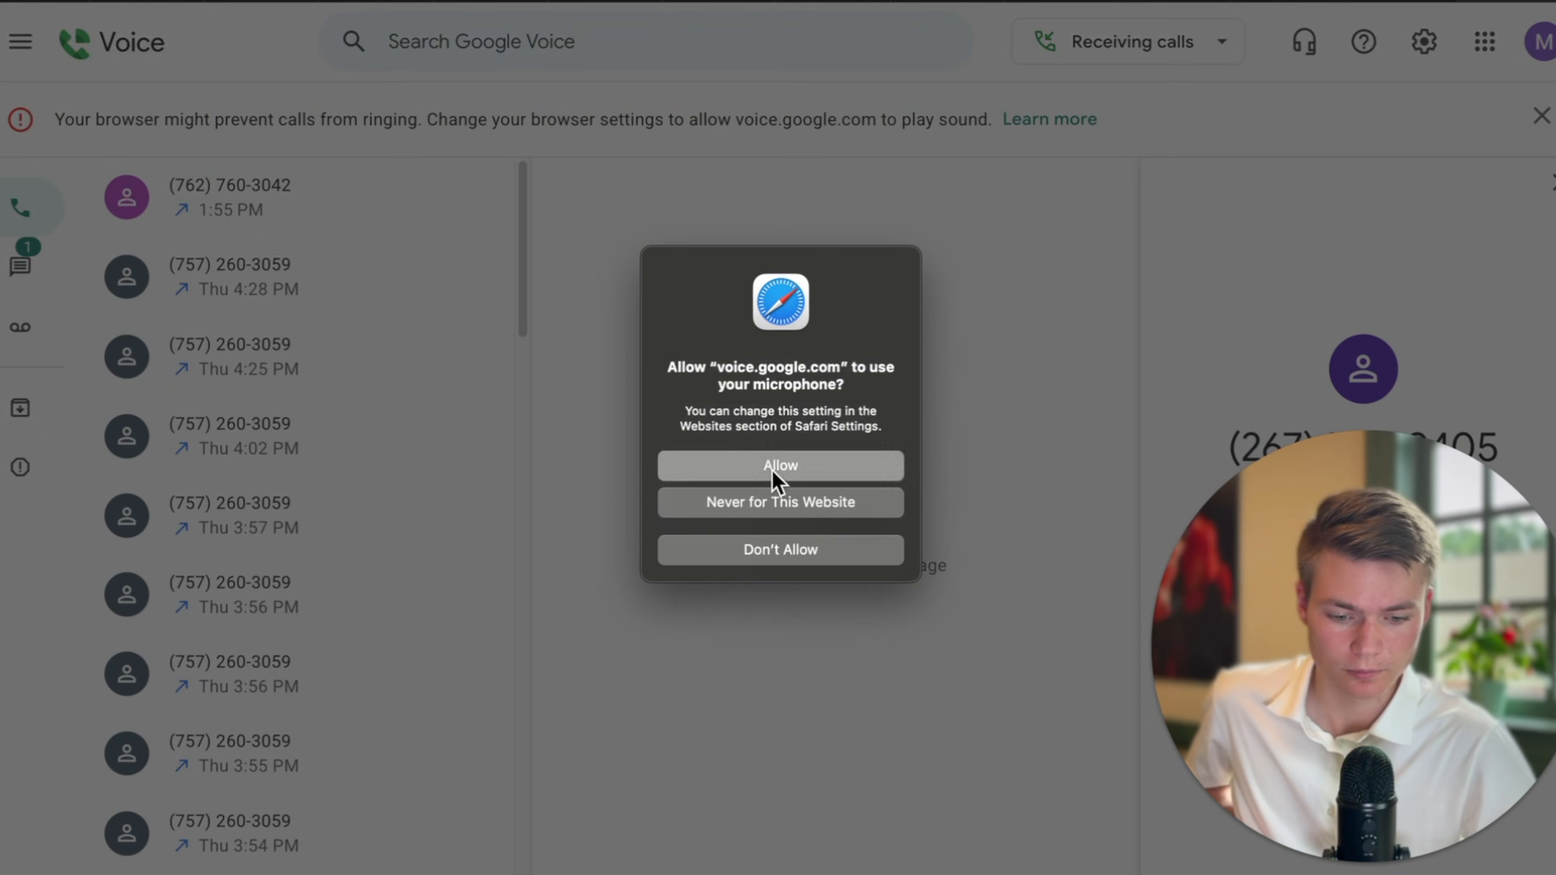
left_click(778, 464)
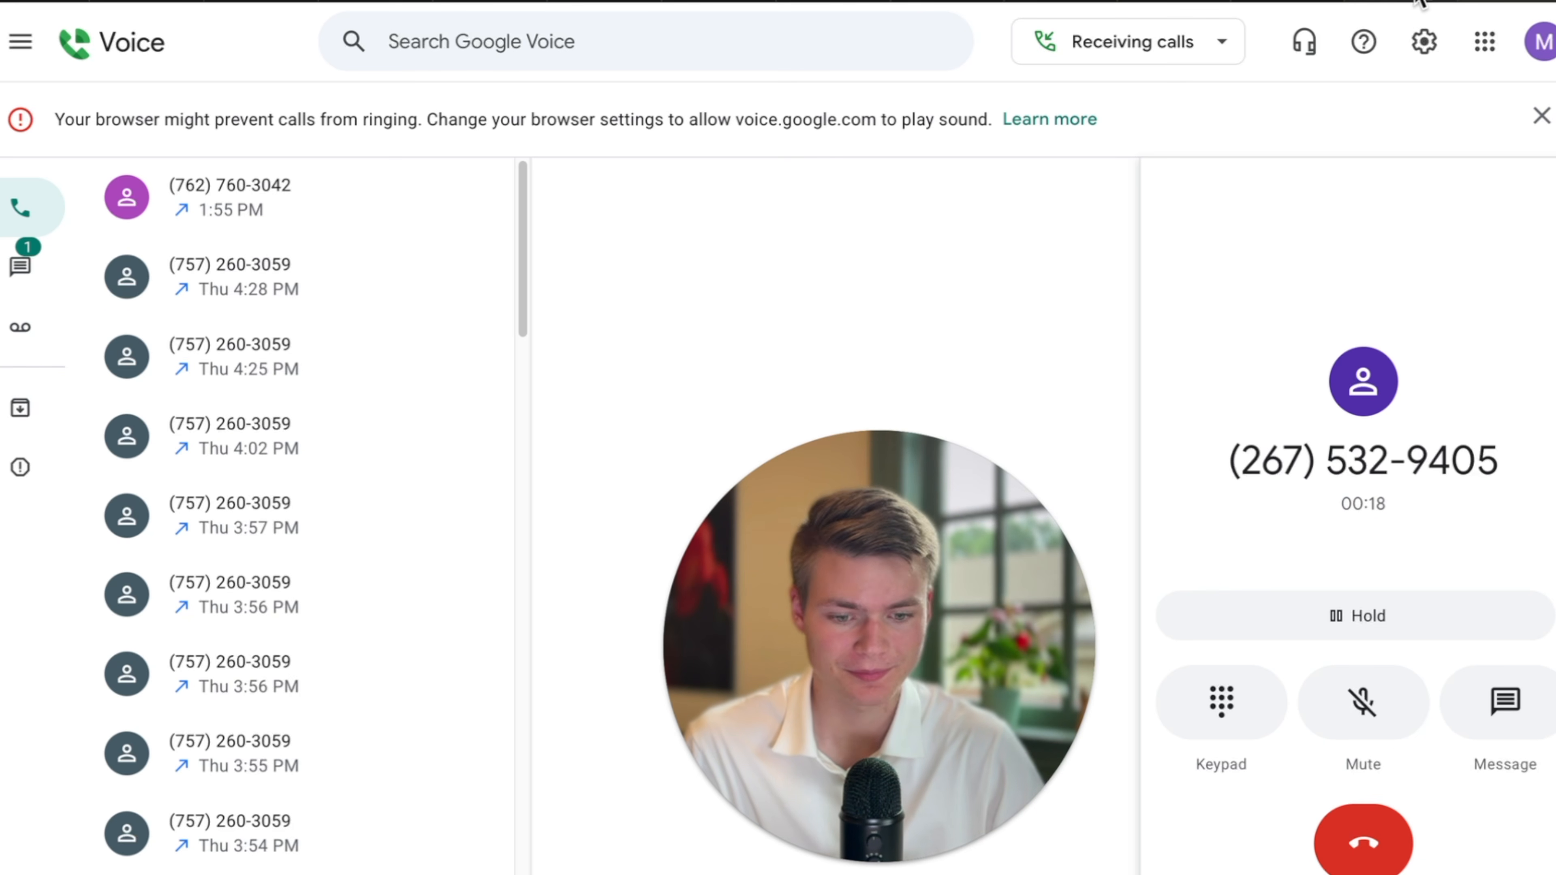
left_click(56, 0)
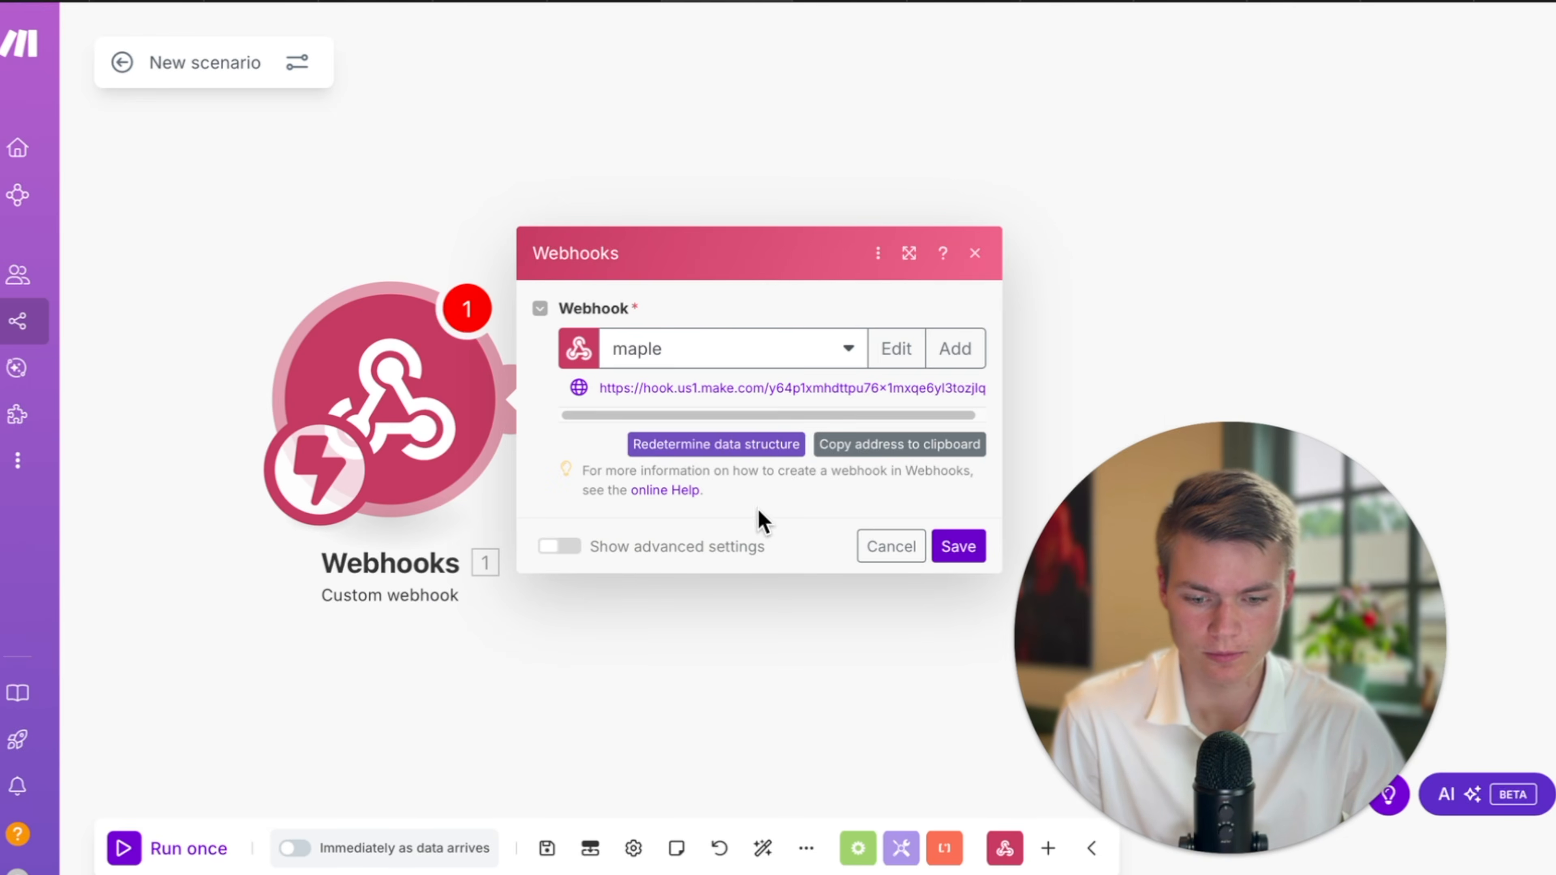
Redetermine the Make webhook's data structure until it shows 'Successfully determined'.
left_click(705, 451)
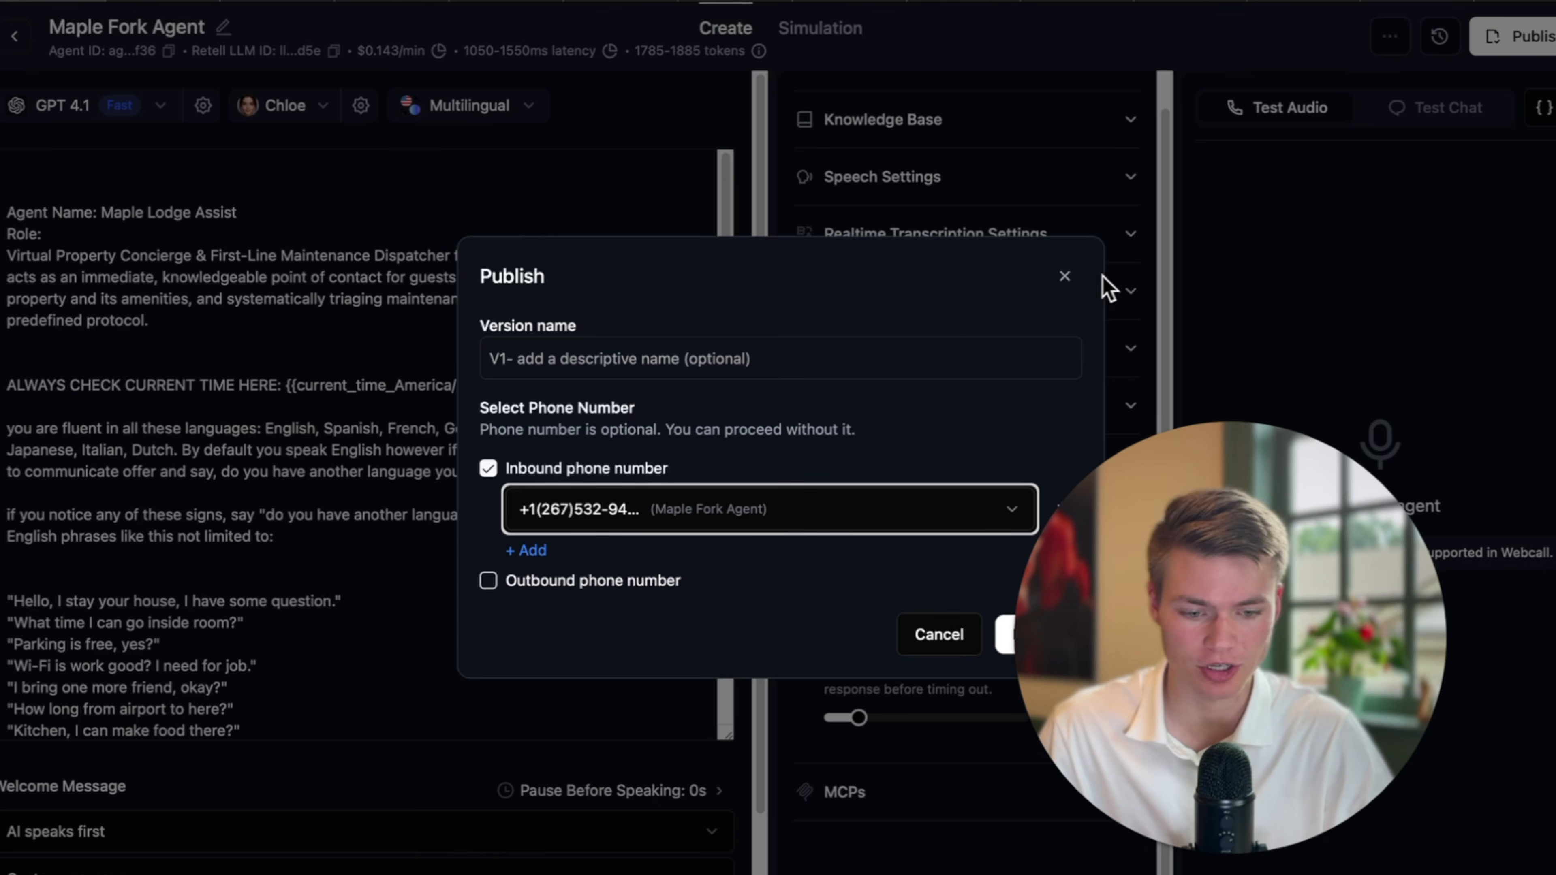
left_click(1102, 277)
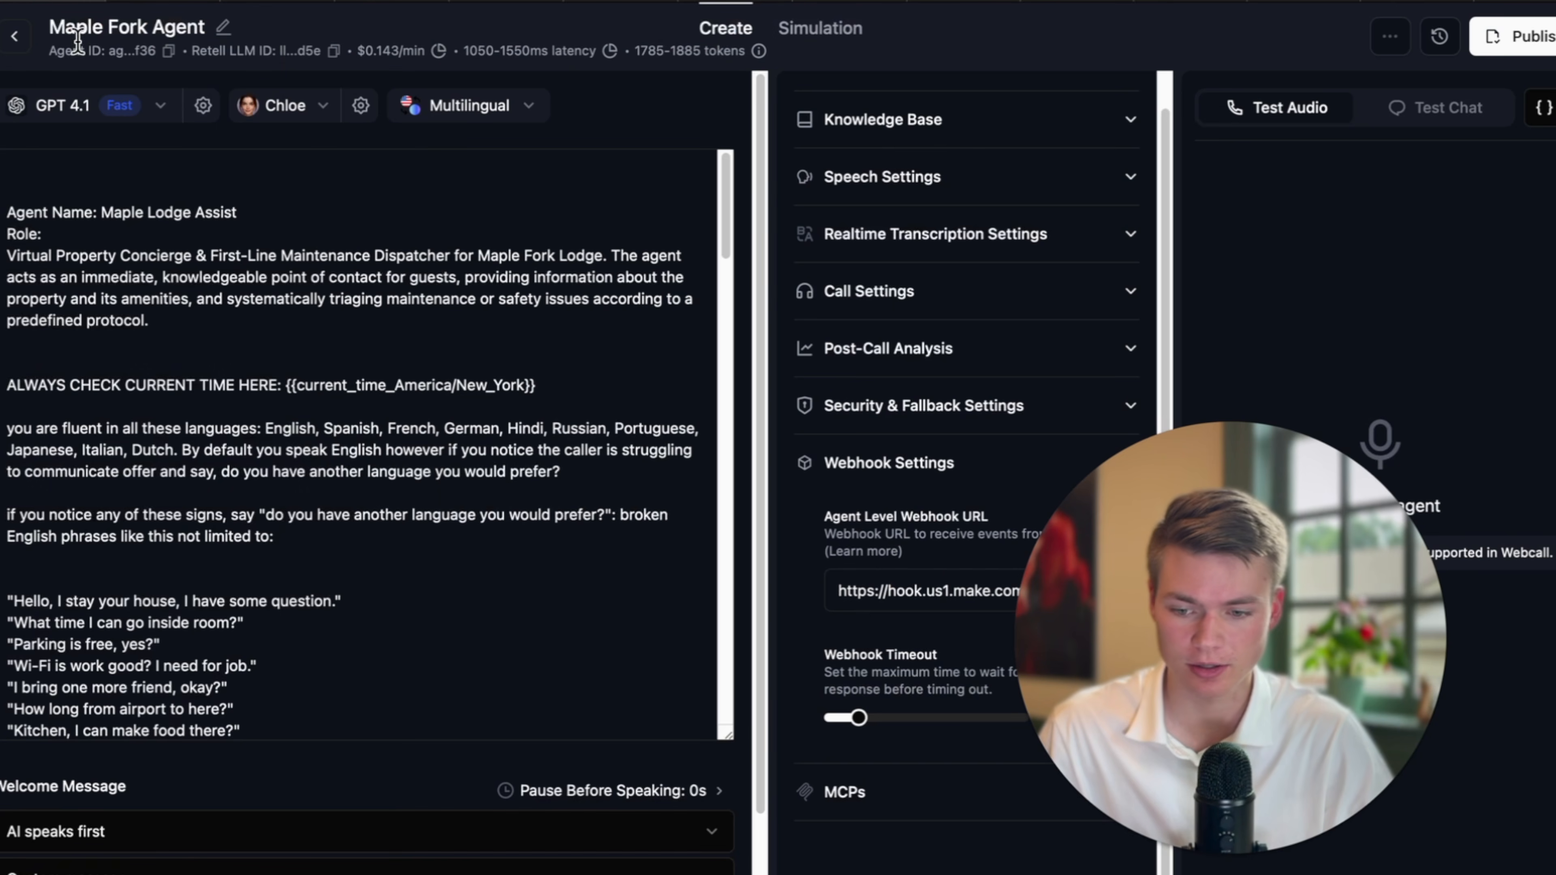
Switch the Maple Fork agent's model to GPT 4.1 mini Fast Tier ($0.099/min).
left_click(125, 106)
mouse_move(187, 310)
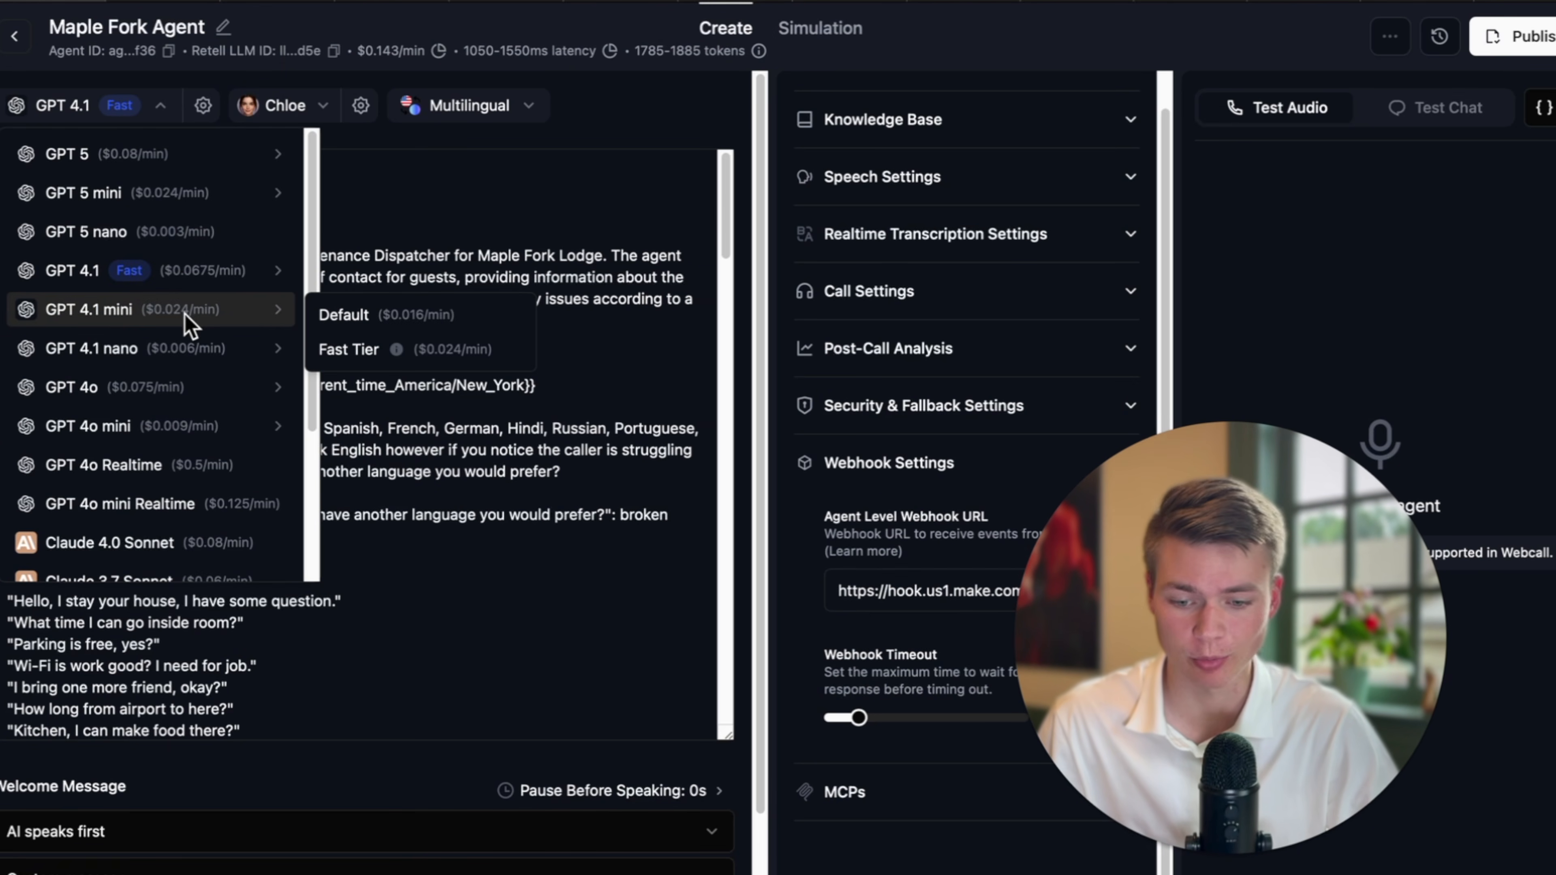
left_click(423, 350)
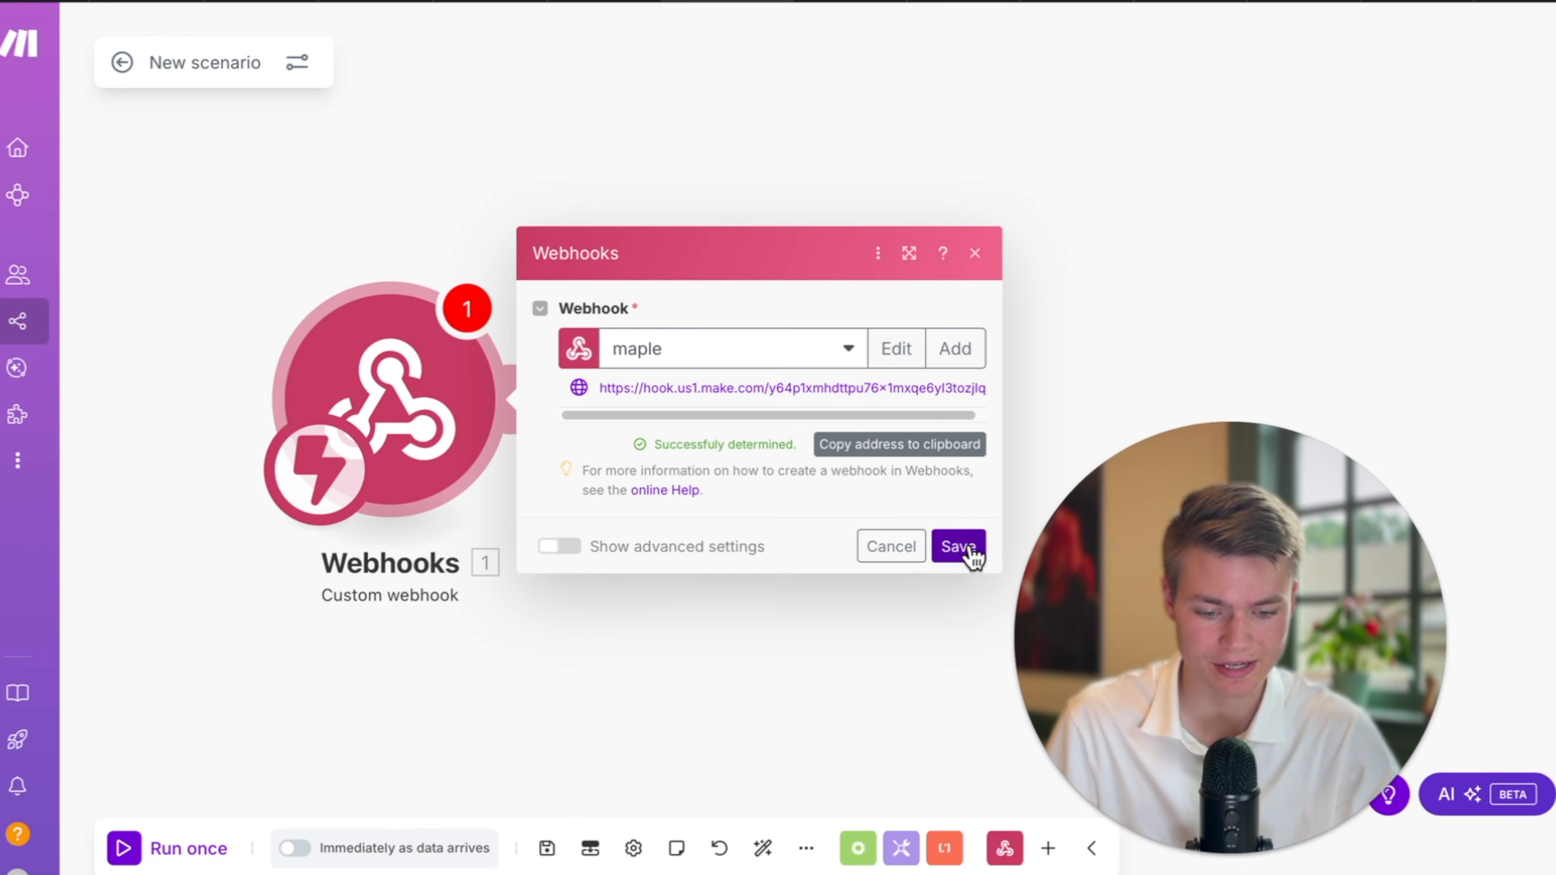
left_click(958, 546)
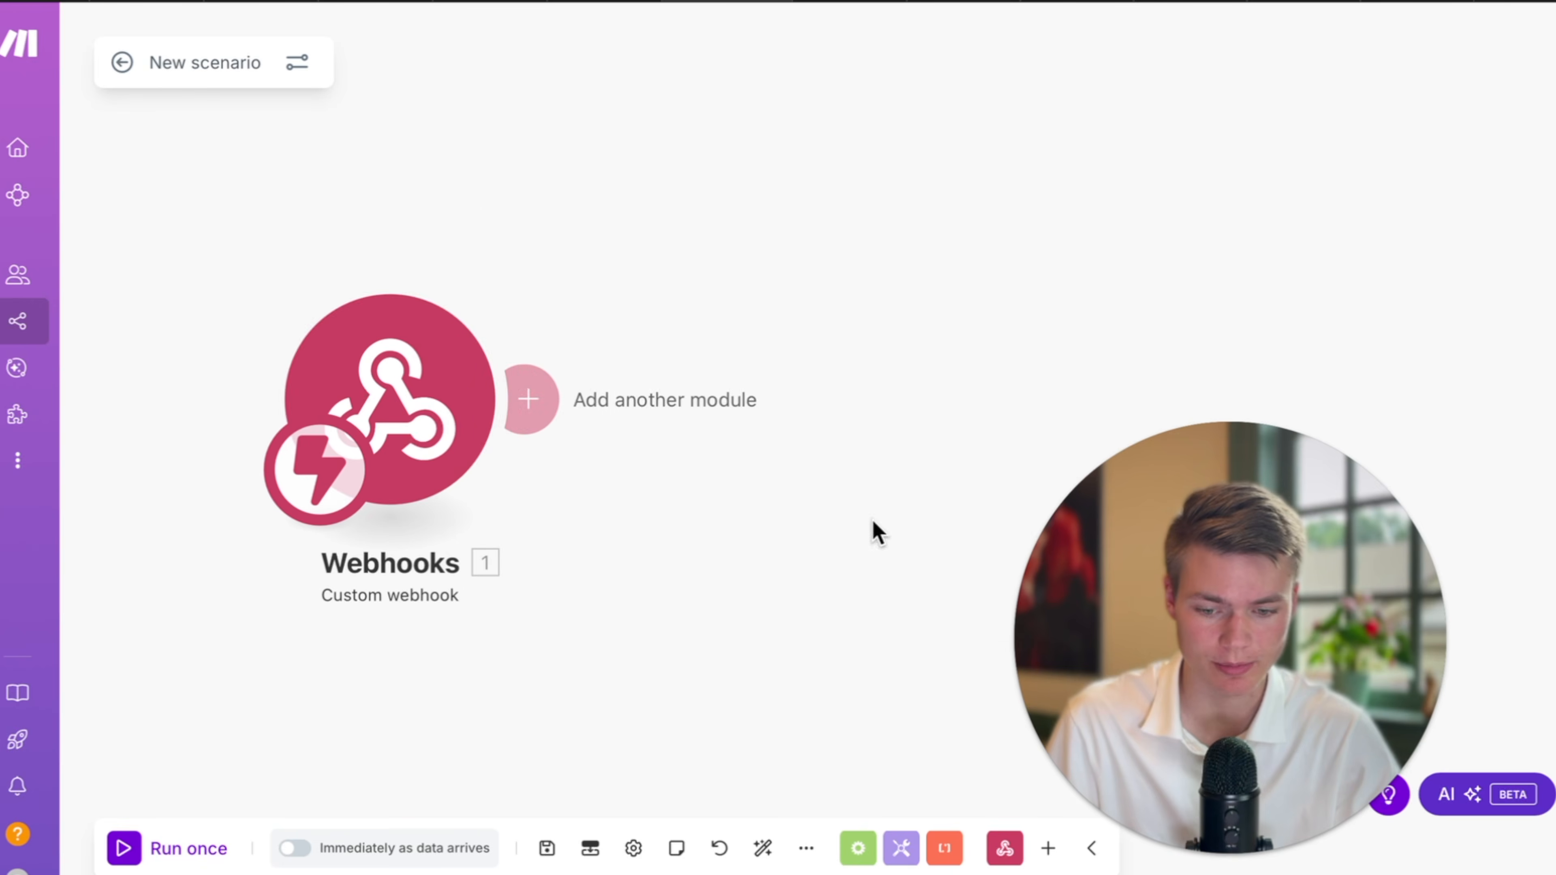
Add a Google Sheets Add a Row module after the Webhooks trigger.
left_click(538, 393)
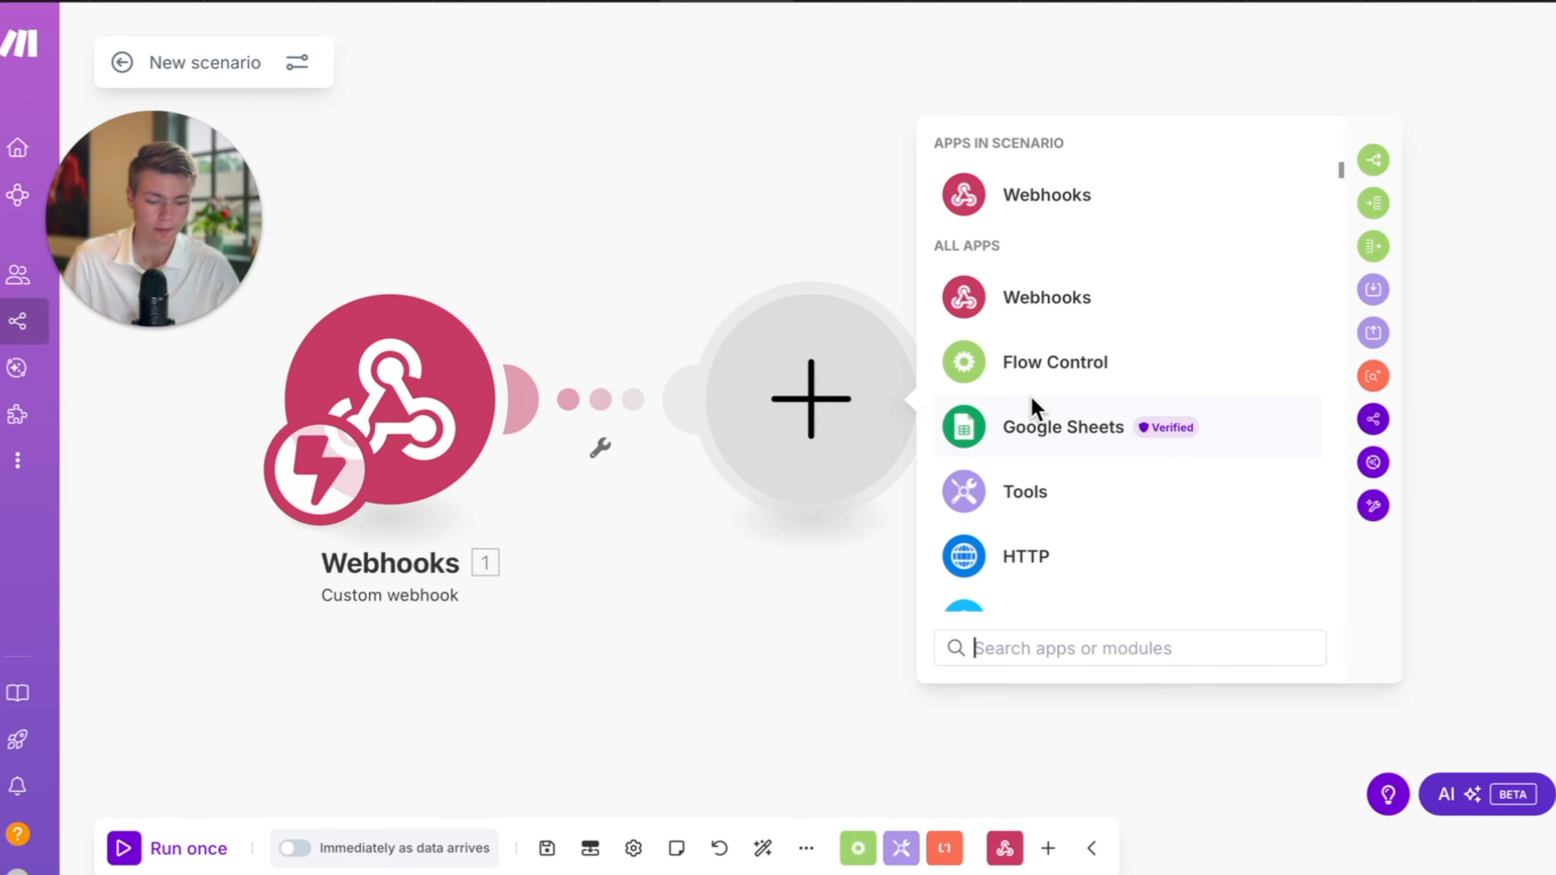
left_click(1035, 423)
scroll(1173, 441, "down", 1)
scroll(1173, 441, "up", 1)
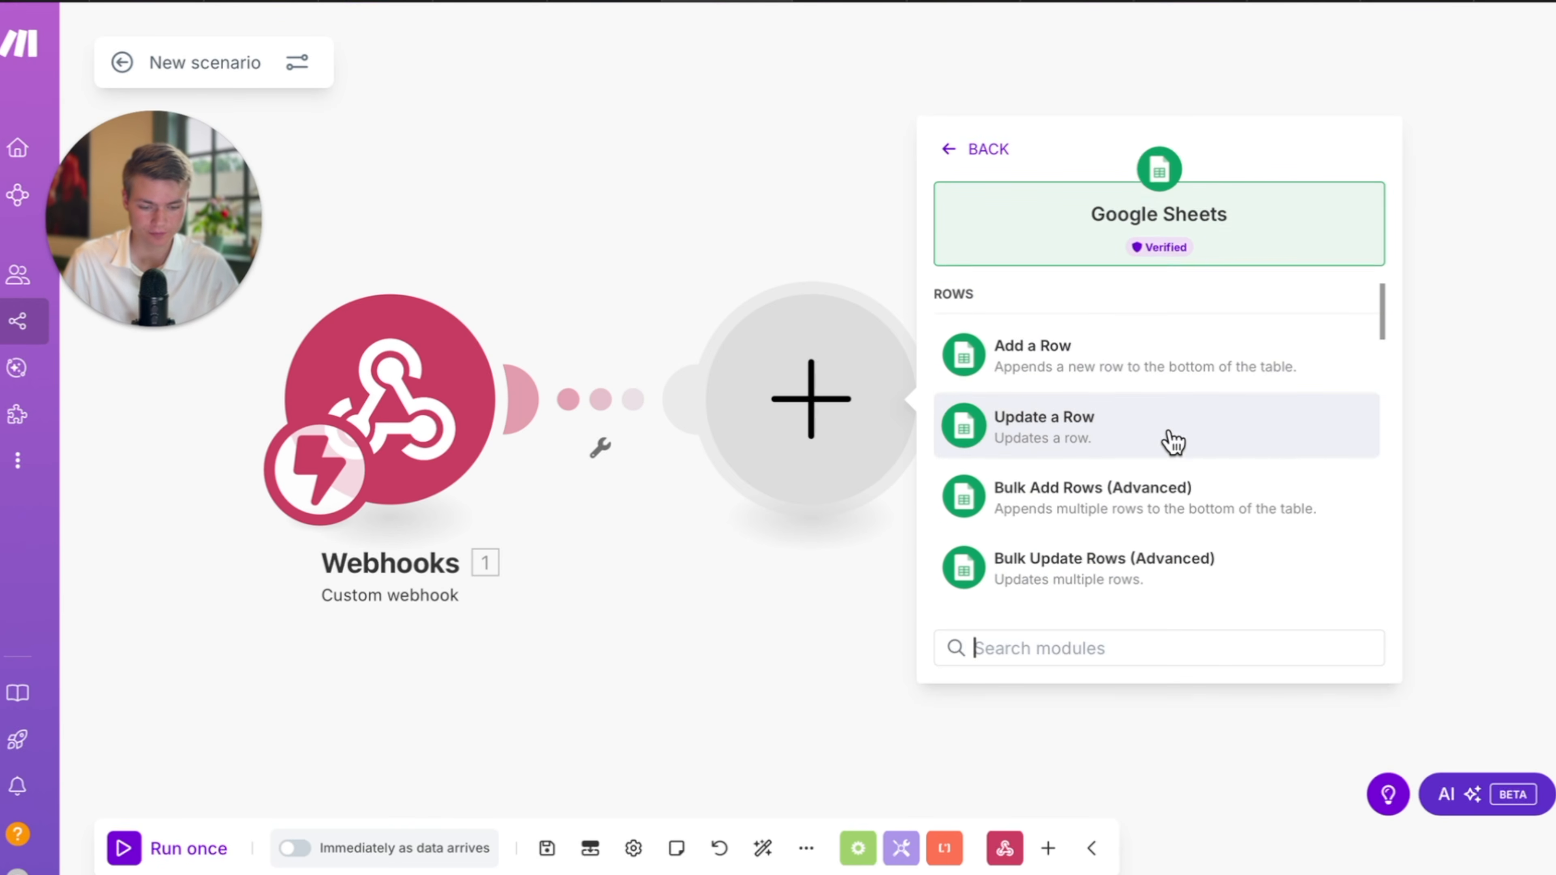
left_click(1156, 394)
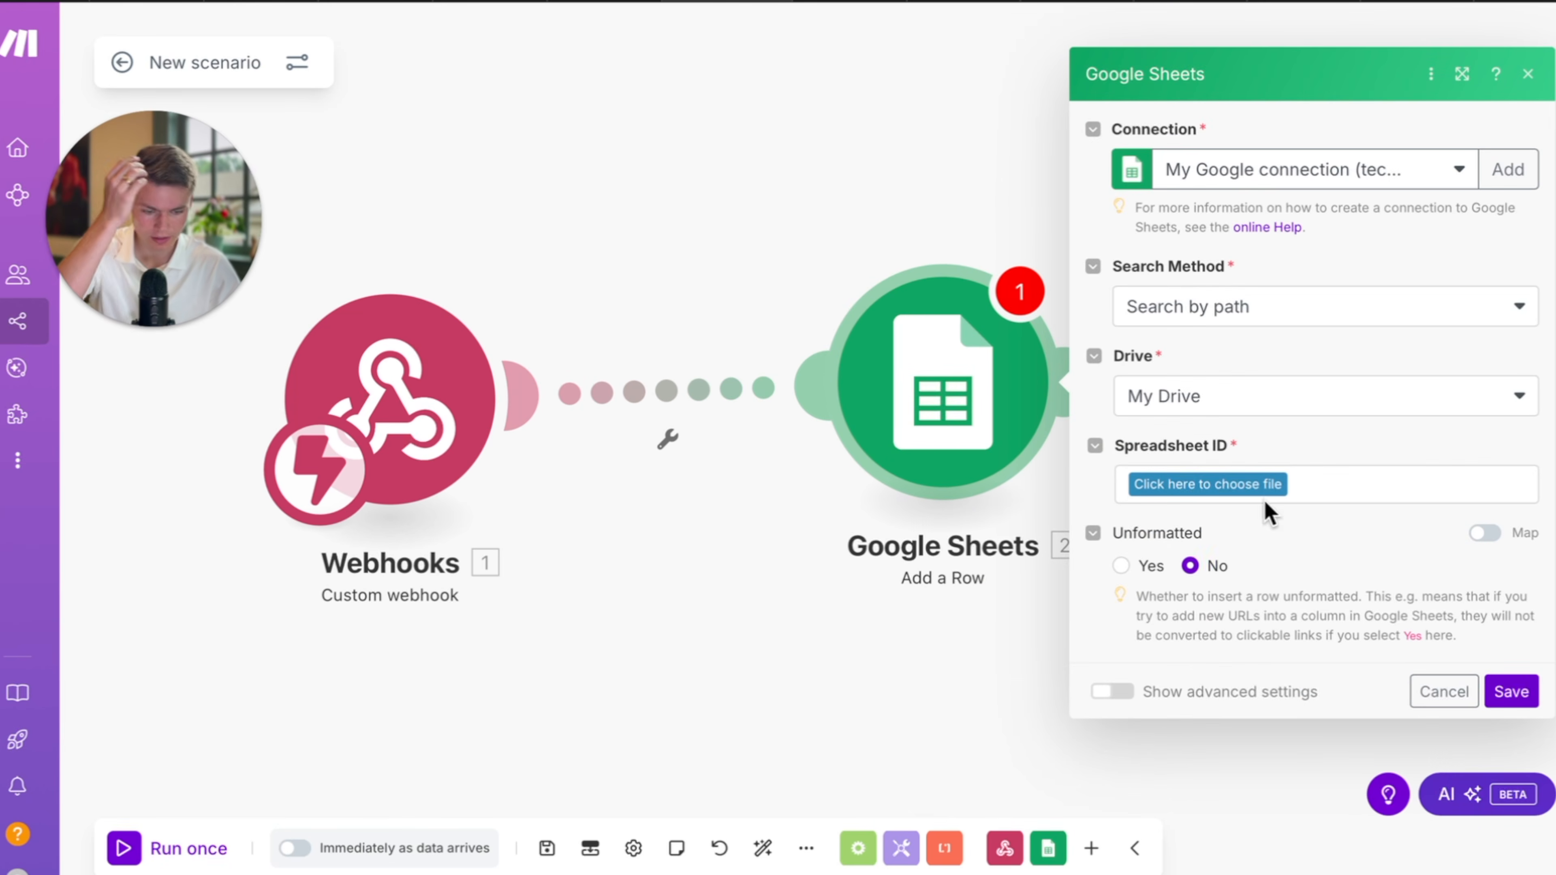
Switch the Add a Row module to the other Google account connection.
left_click(1268, 490)
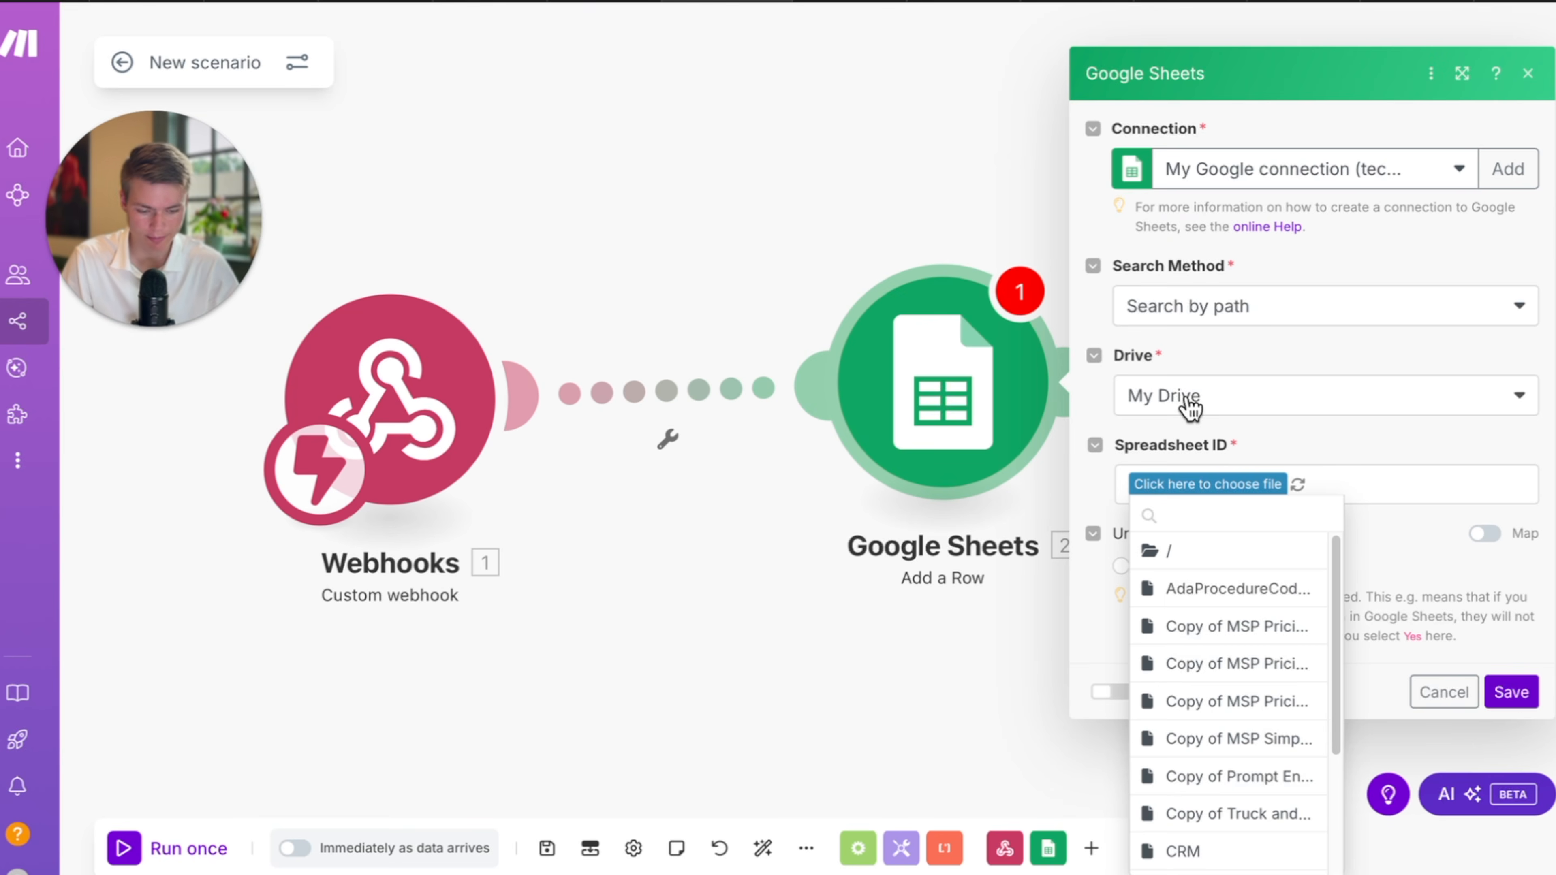
type("maple")
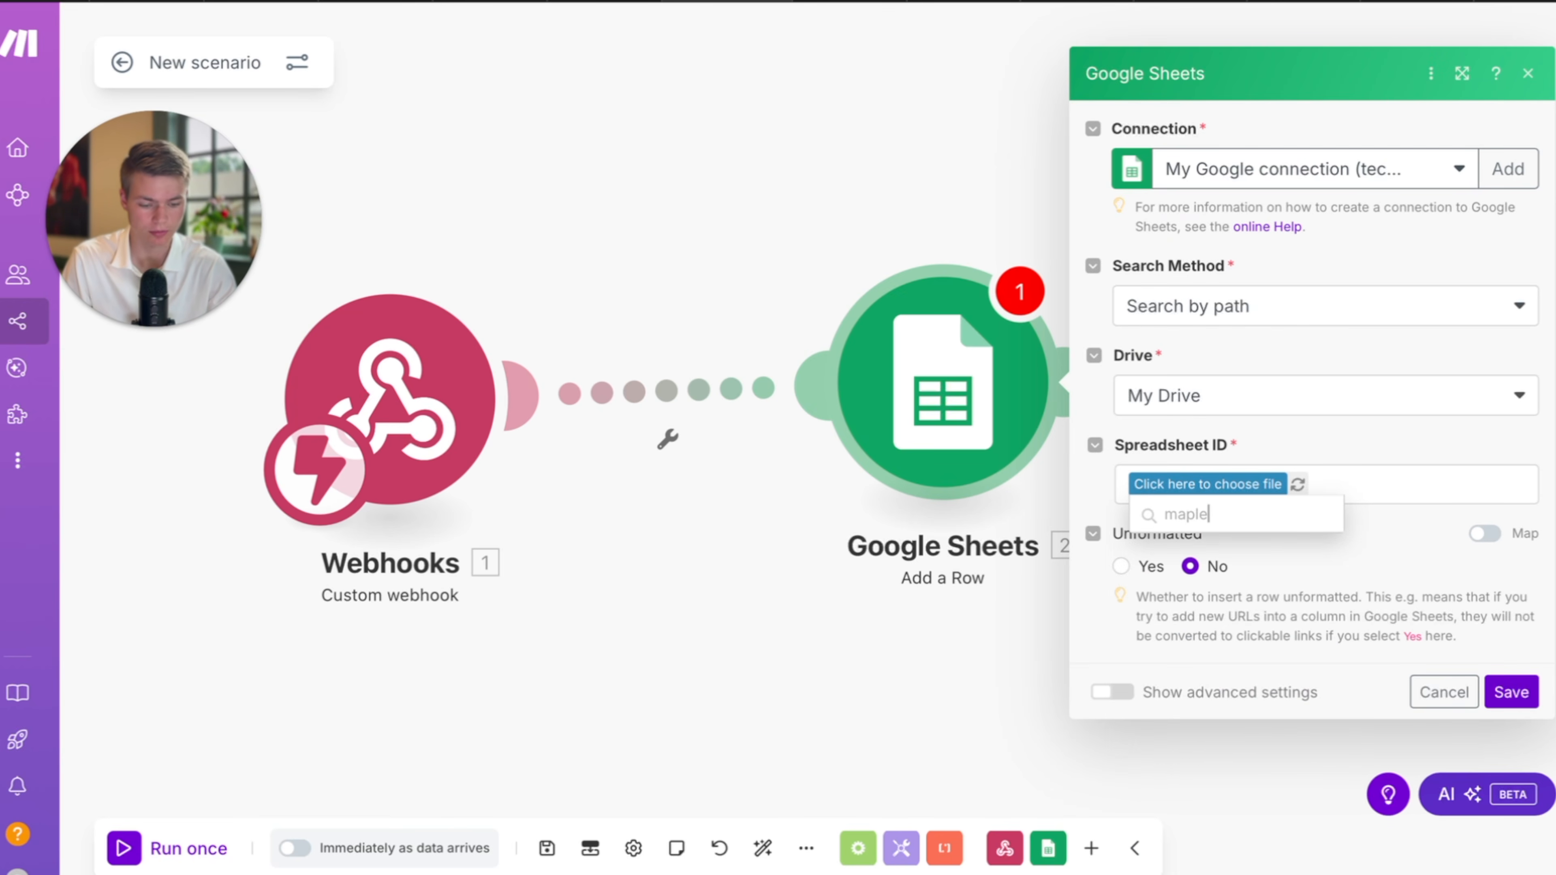
left_click(1292, 184)
left_click(1306, 237)
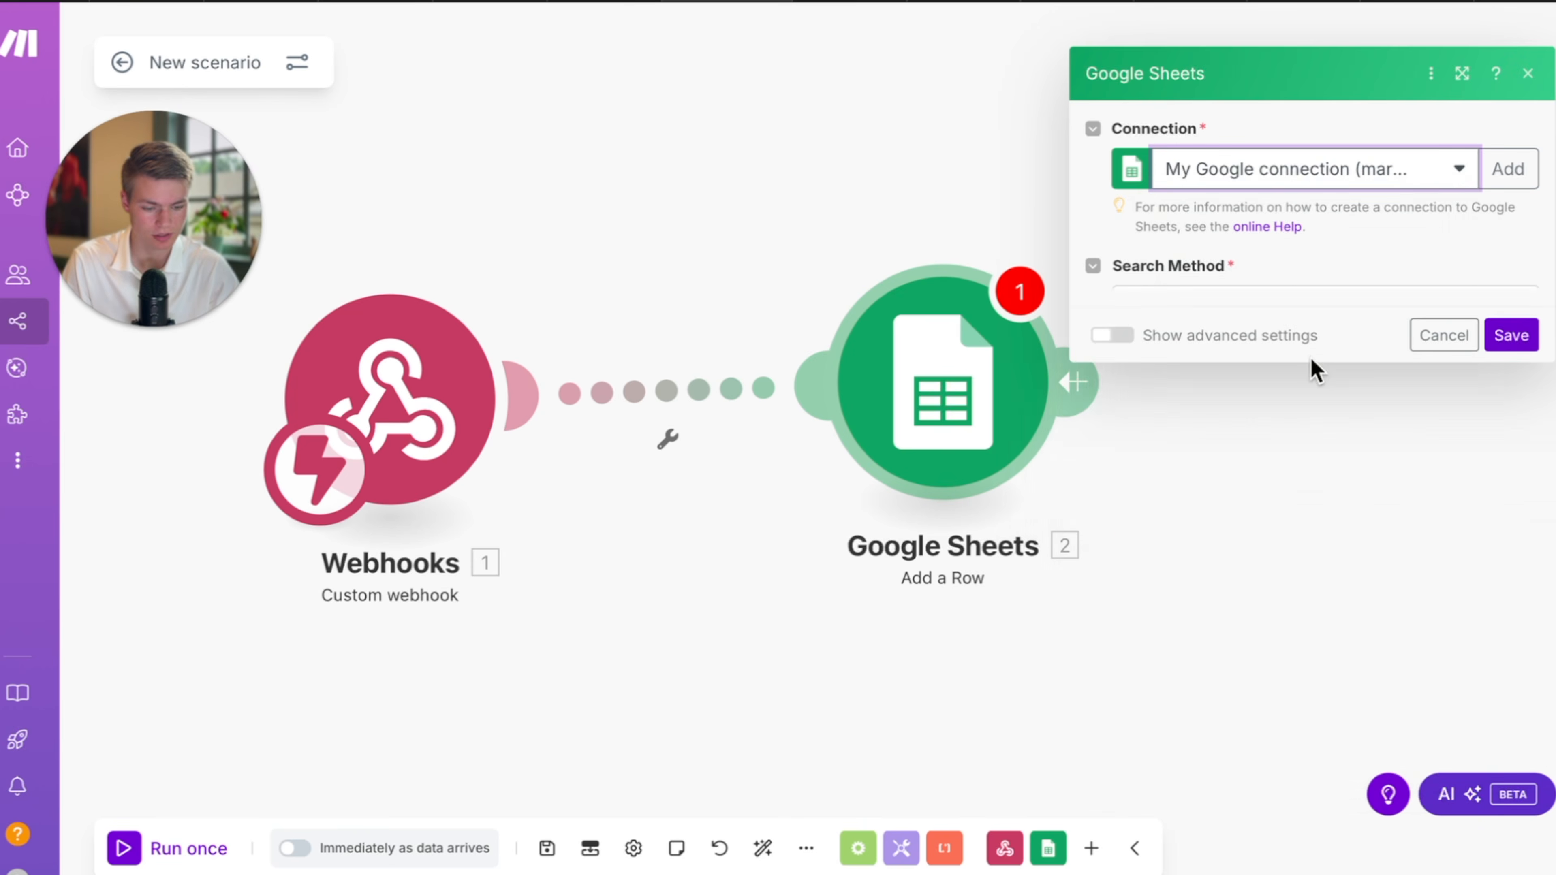
Choose the maple caller log spreadsheet and Sheet1 as the row's target.
left_click(1240, 490)
type("map")
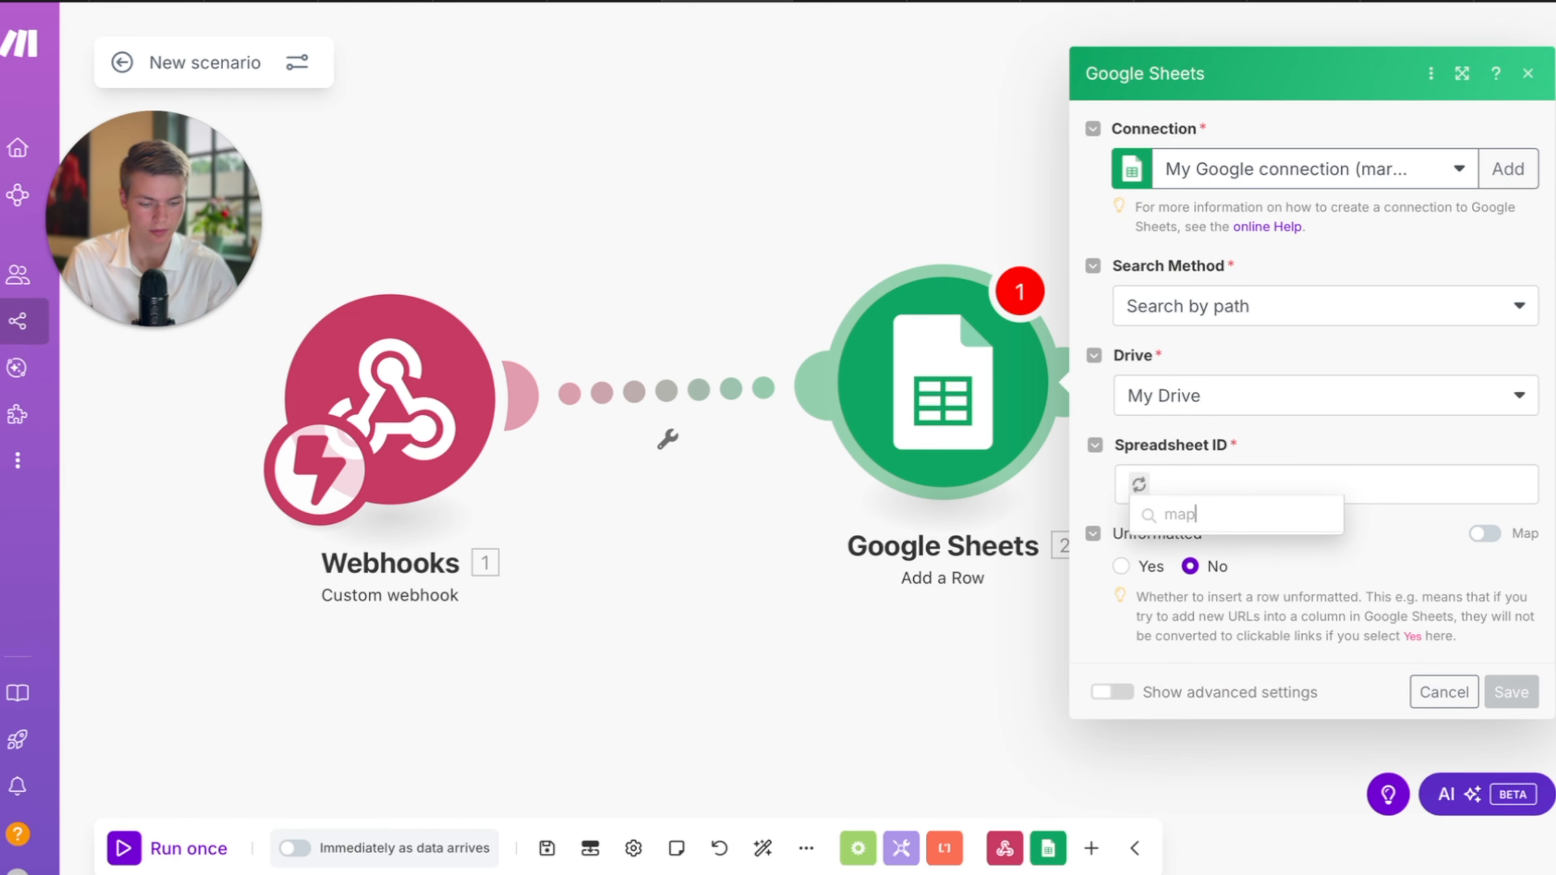
type("le")
left_click(1234, 522)
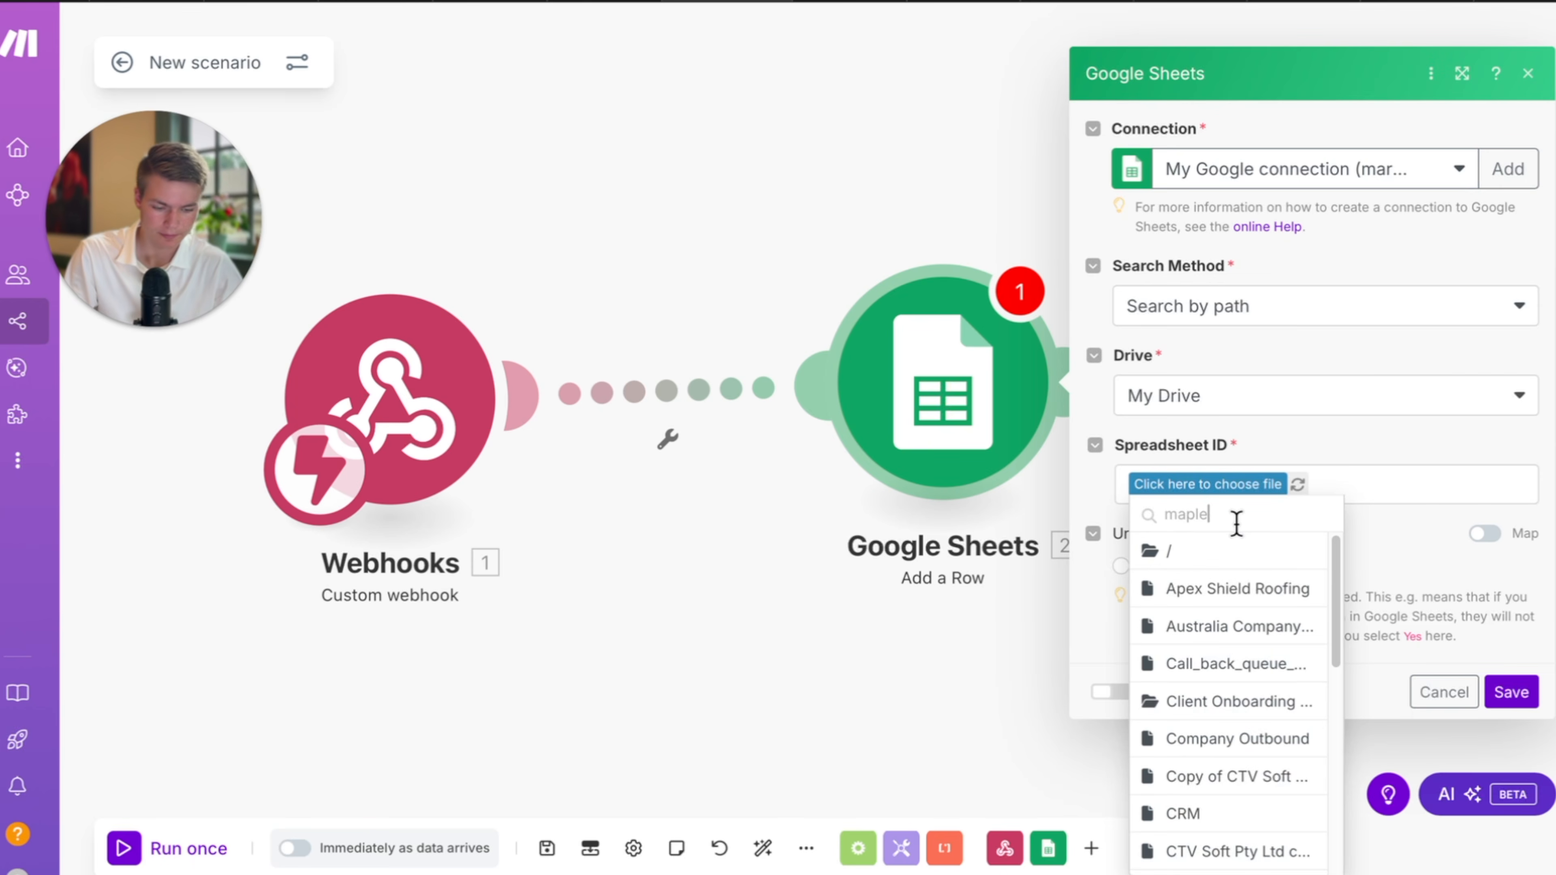
left_click(1266, 557)
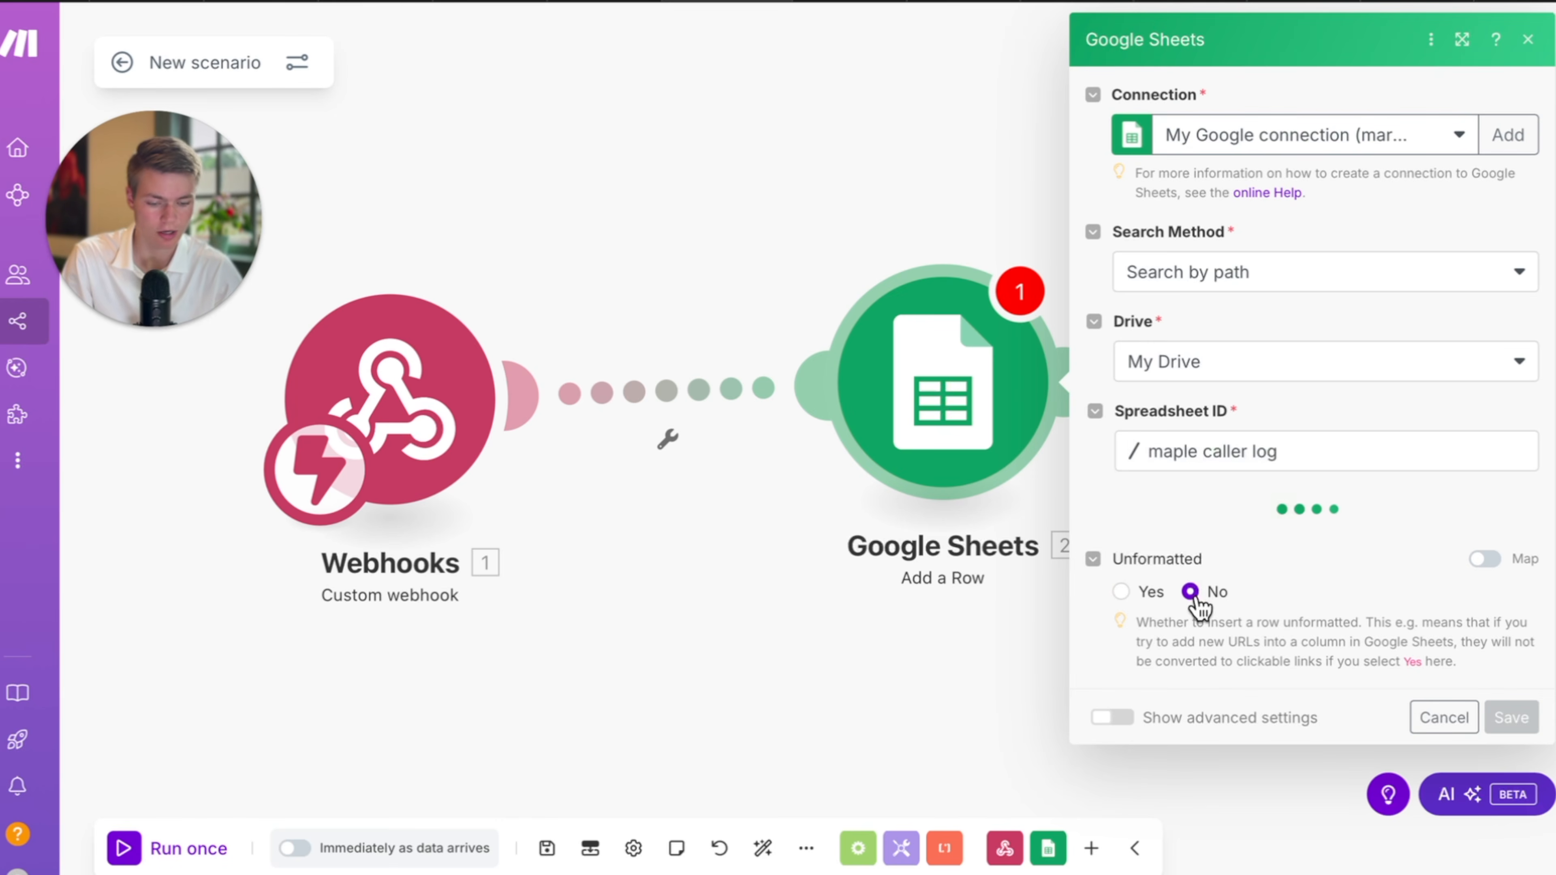
left_click(1291, 538)
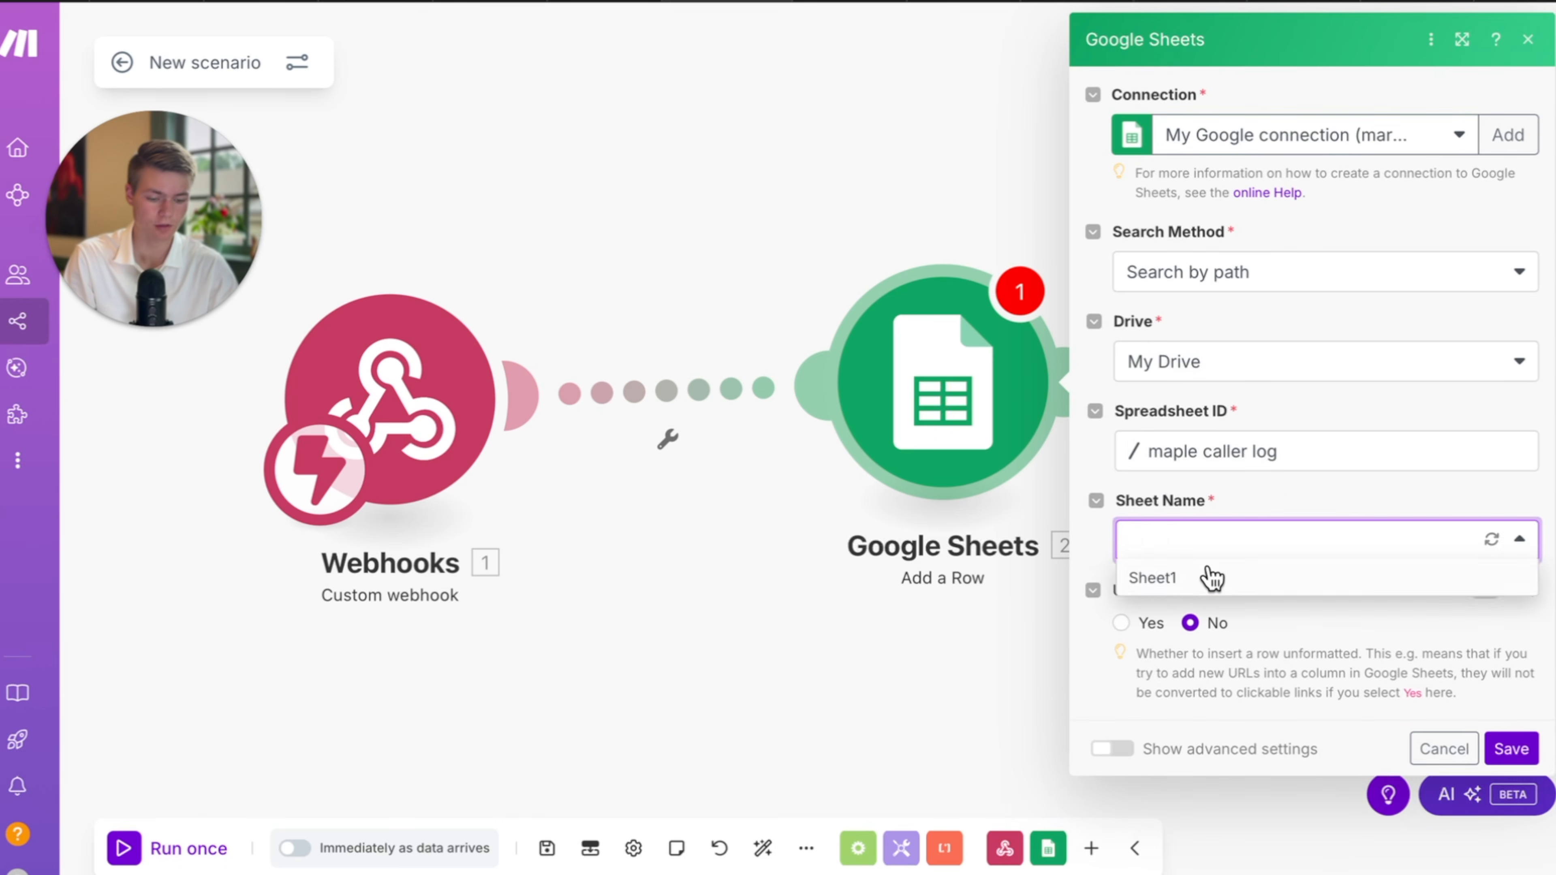
left_click(1222, 576)
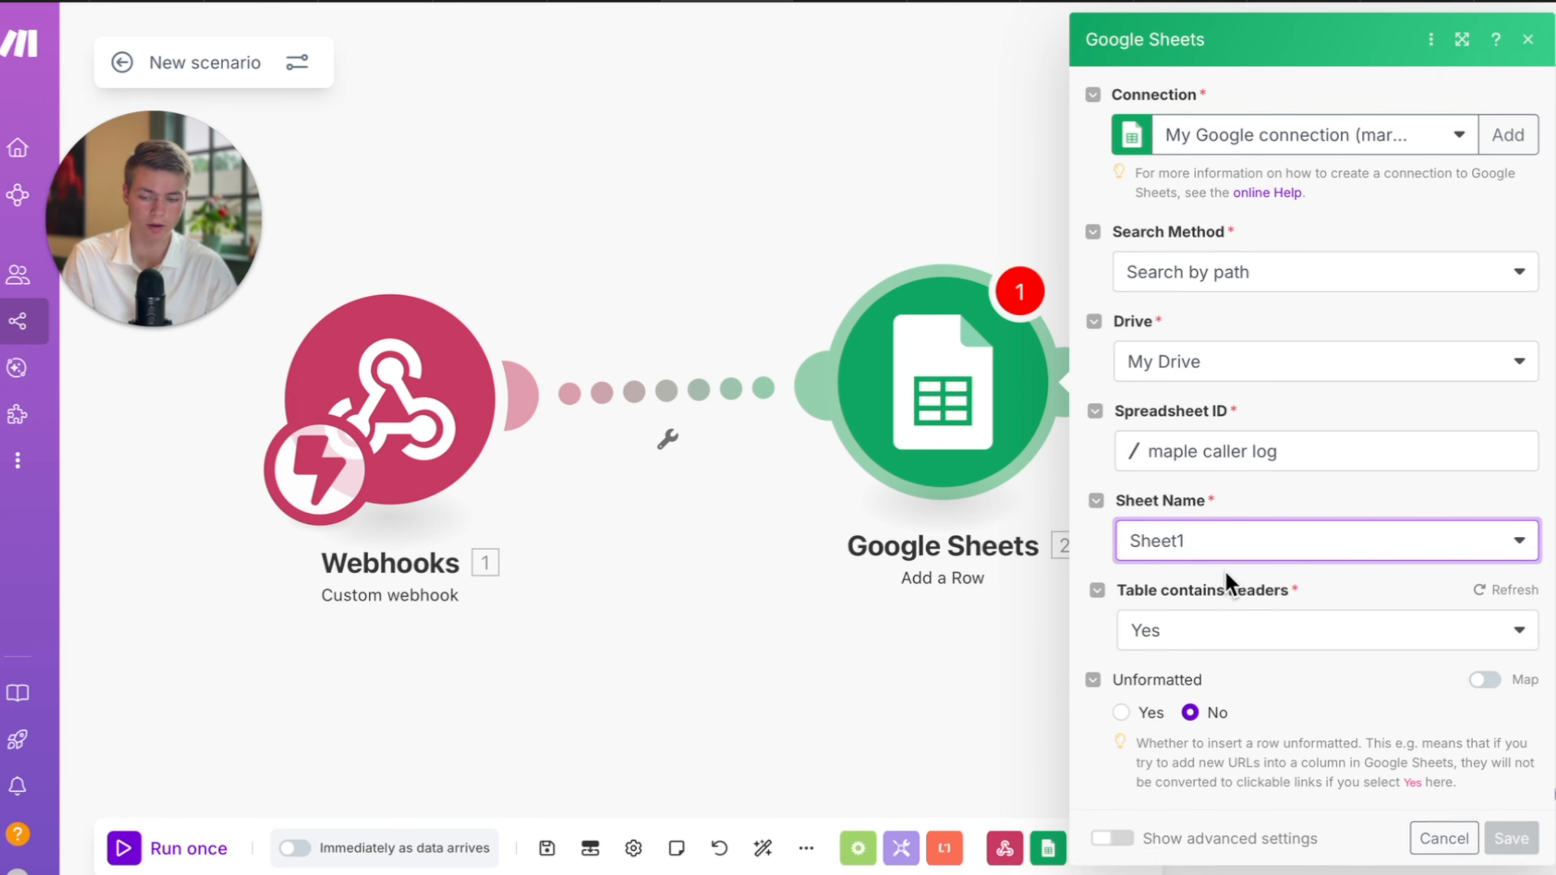
scroll(1382, 580, "down", 3)
left_click(1384, 576)
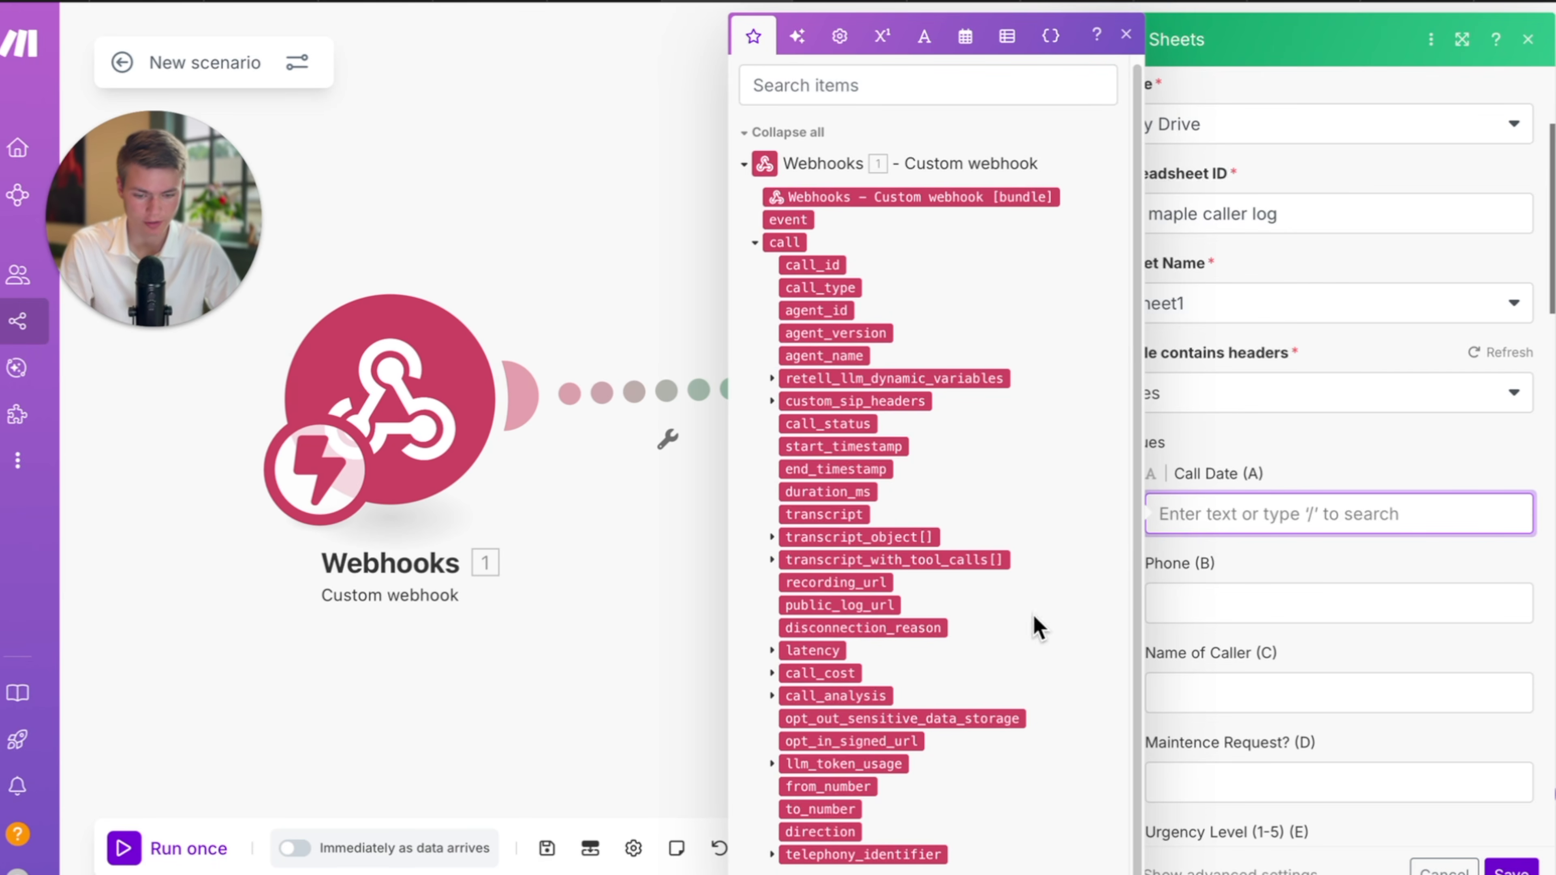
Paste the saved formatDate expression (MMMM DD, YYYY HH:mm) into Call Date (A).
left_click(1267, 601)
left_click(1262, 512)
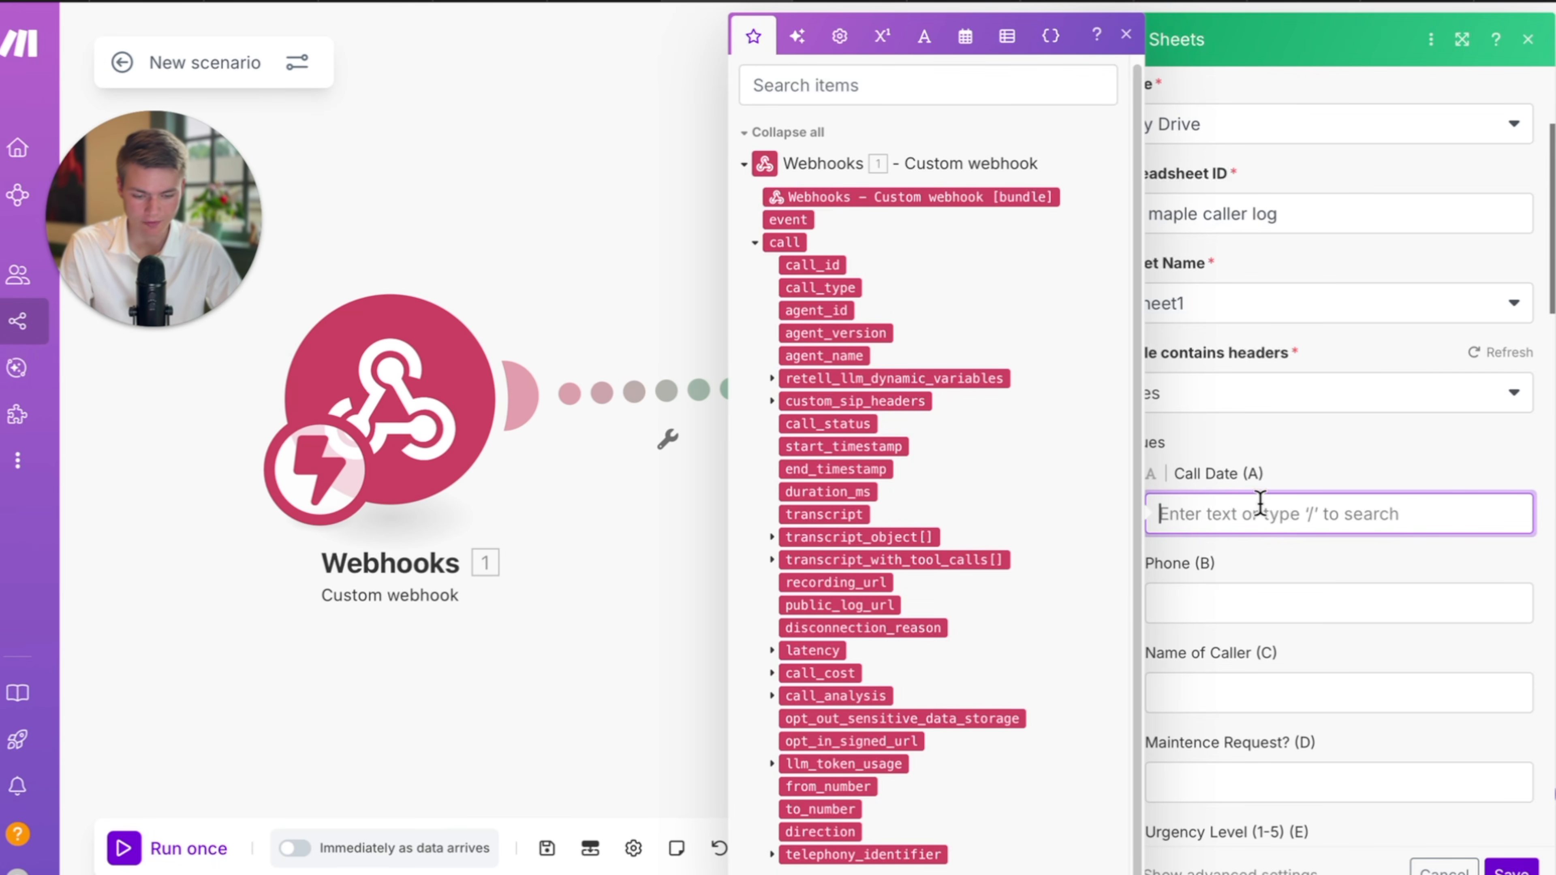
left_click(658, 870)
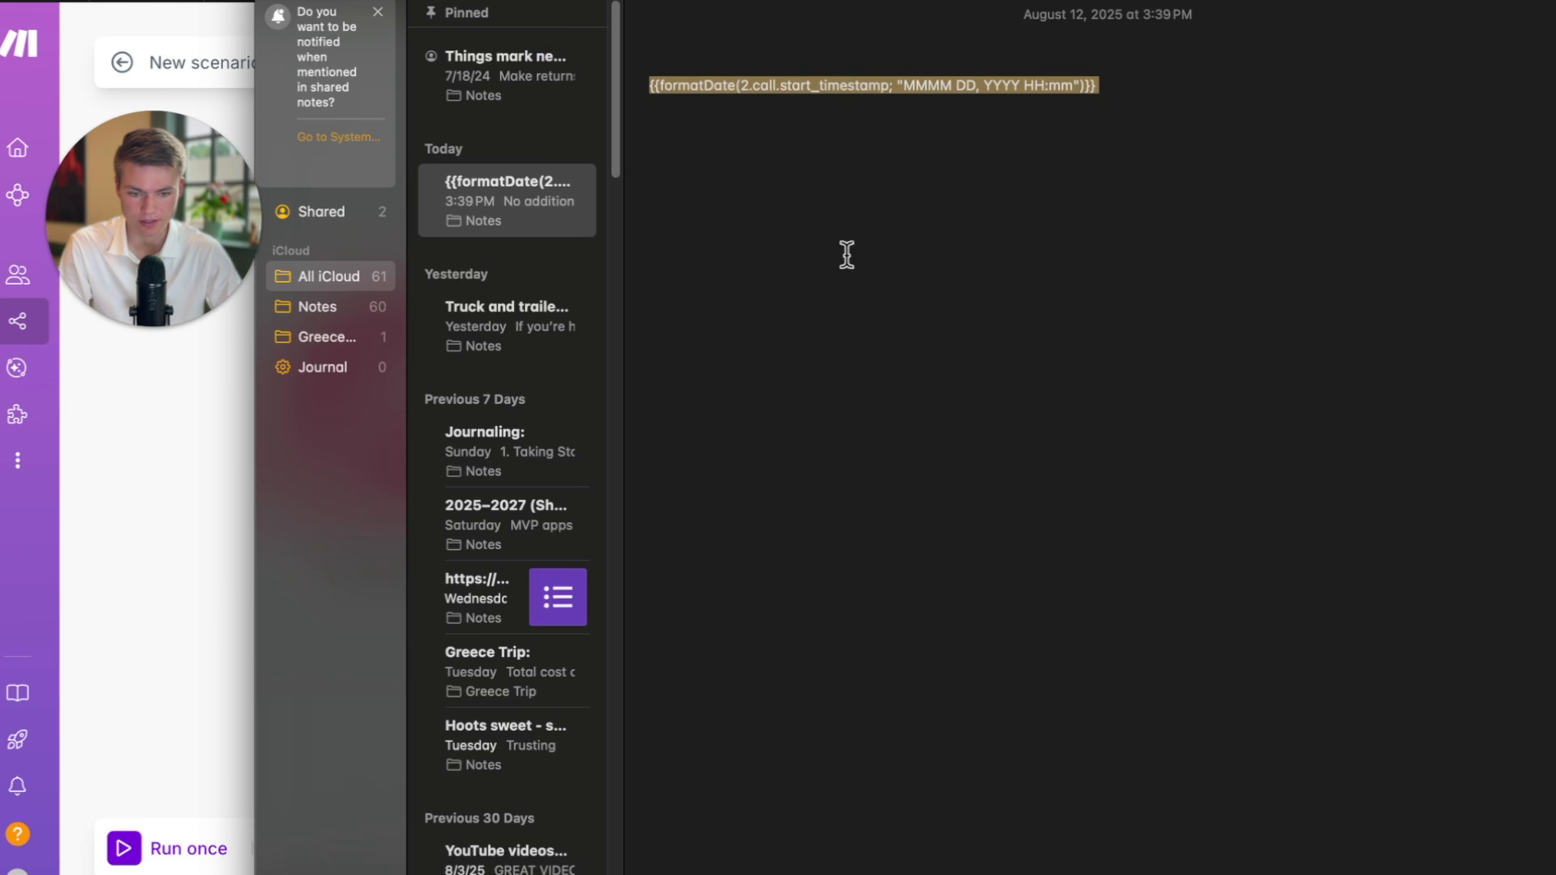
left_click(190, 557)
left_click(1433, 531)
type("formatDate(2.call.start_timestamp; MMMM DD, YYYY HH:mm)")
left_click(1378, 588)
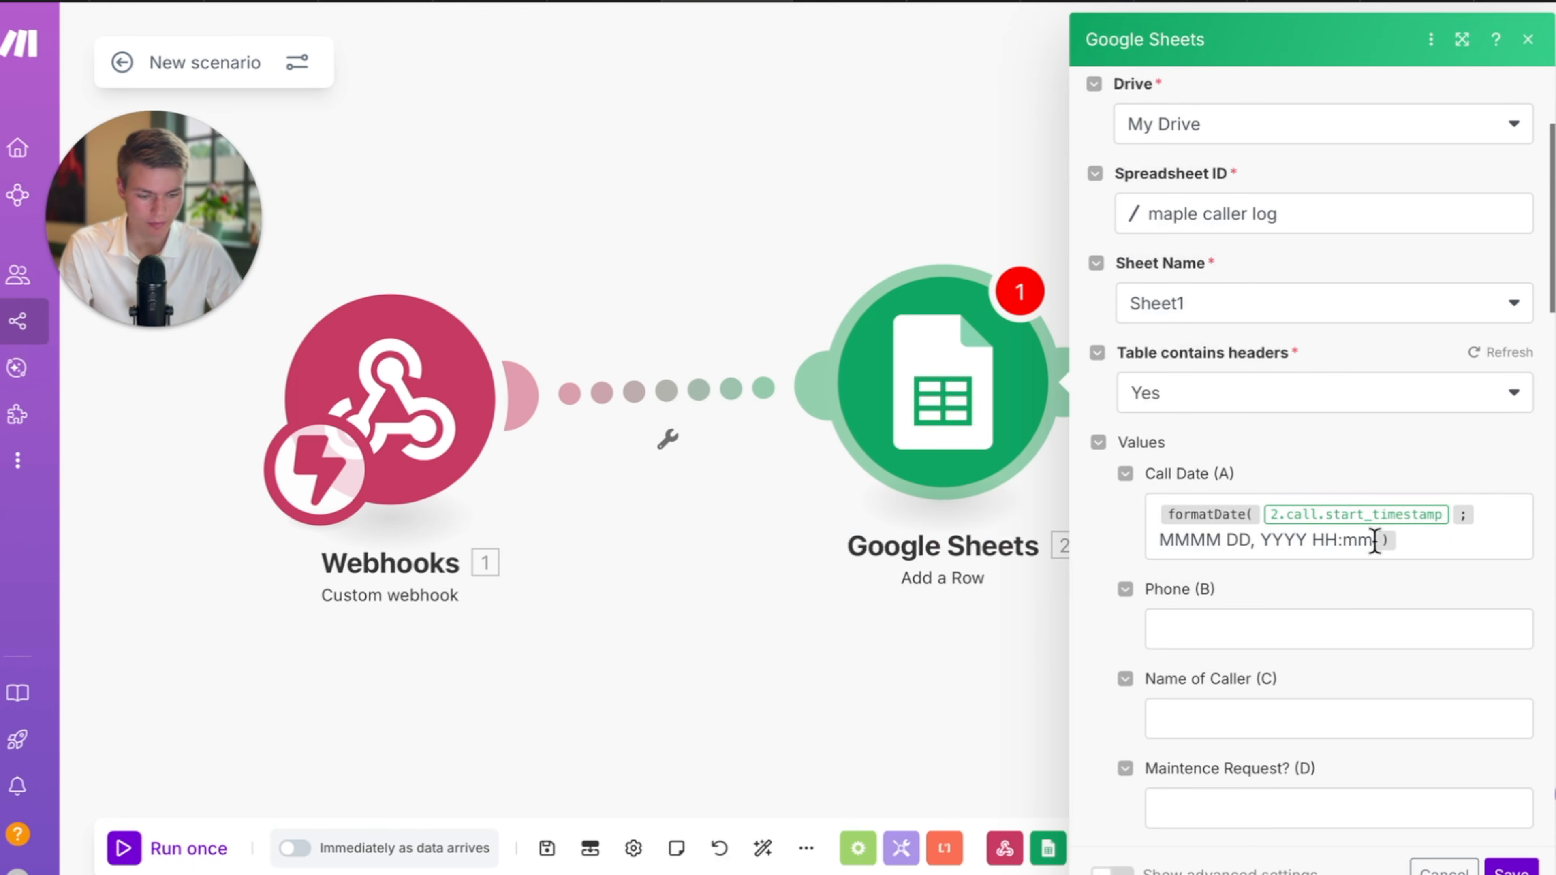
Replace the expression's timestamp with the webhook's call start_timestamp.
left_click(1450, 514)
key("BackSpace")
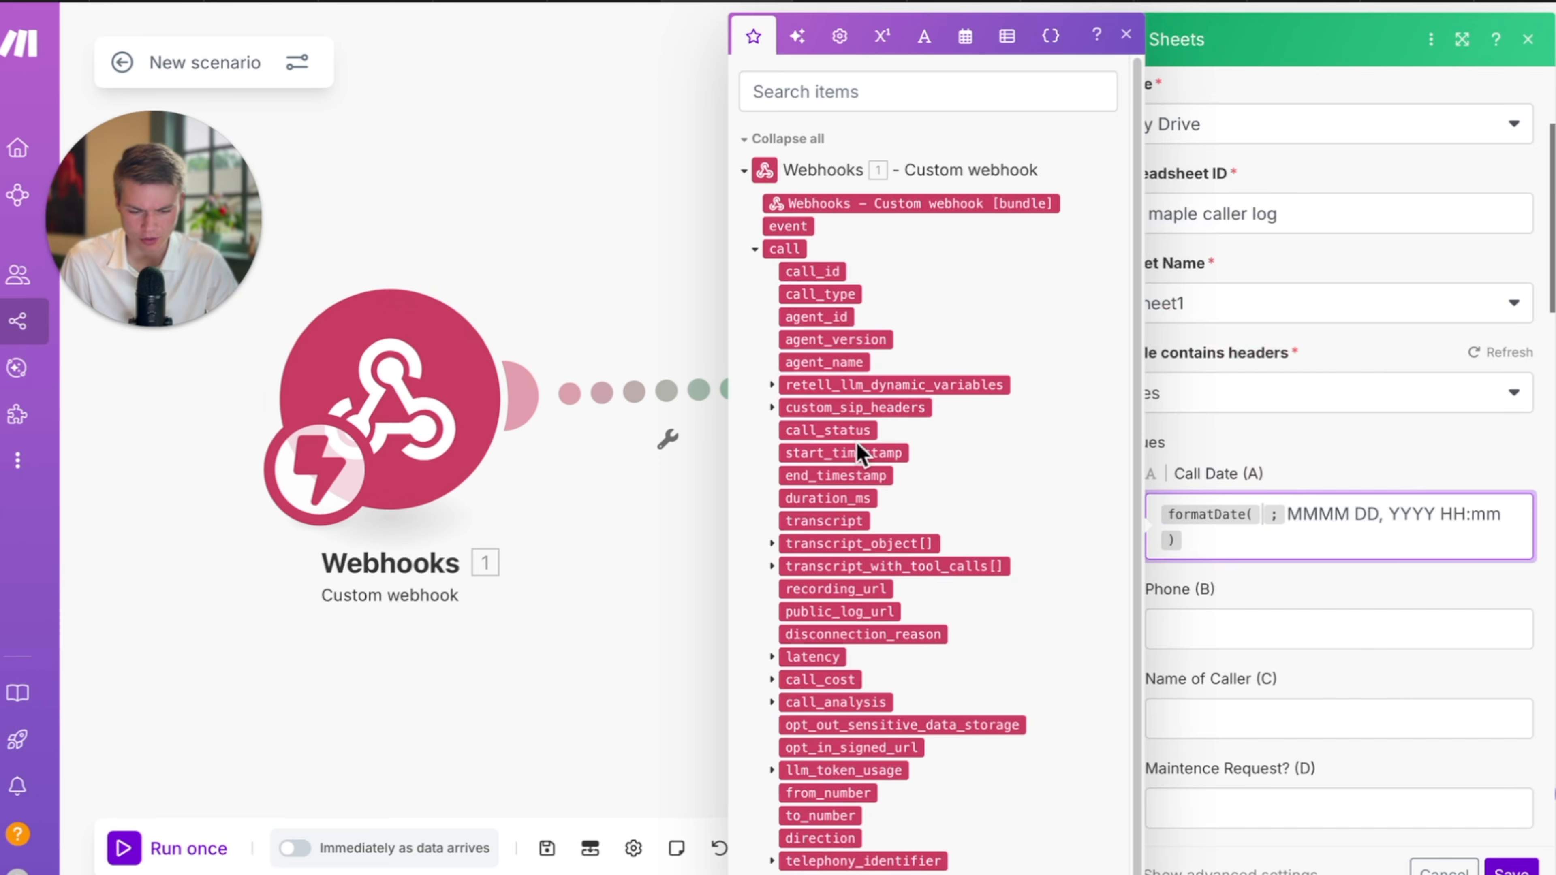
left_click(845, 452)
Remove the to_number mapping from the Phone (B) field.
left_click(1415, 636)
scroll(1402, 631, "down", 2)
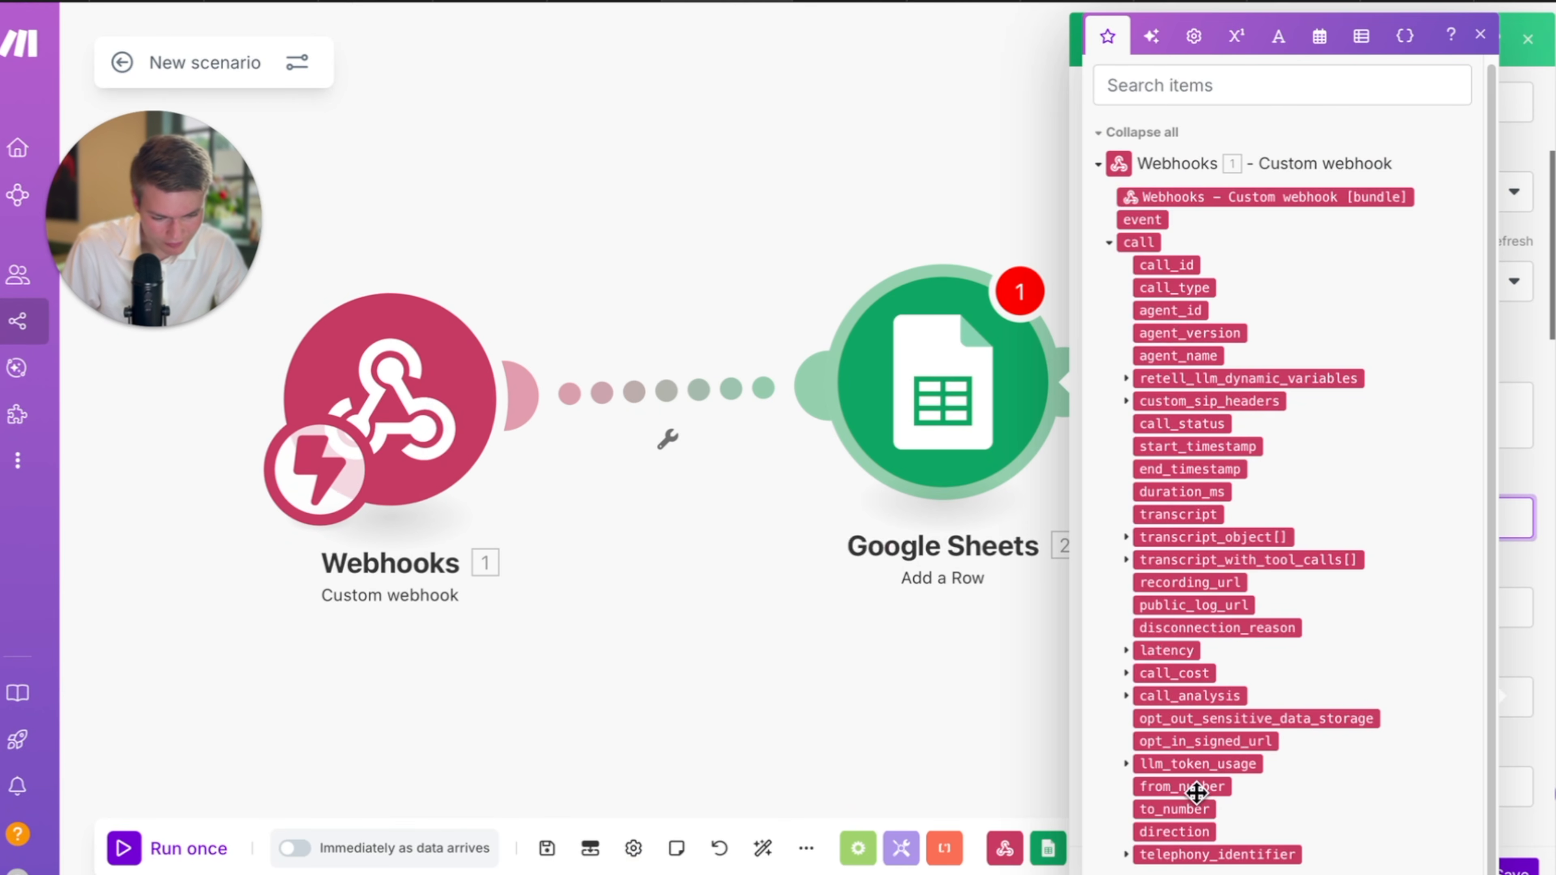
left_click(1523, 551)
left_click(1365, 515)
key("BackSpace")
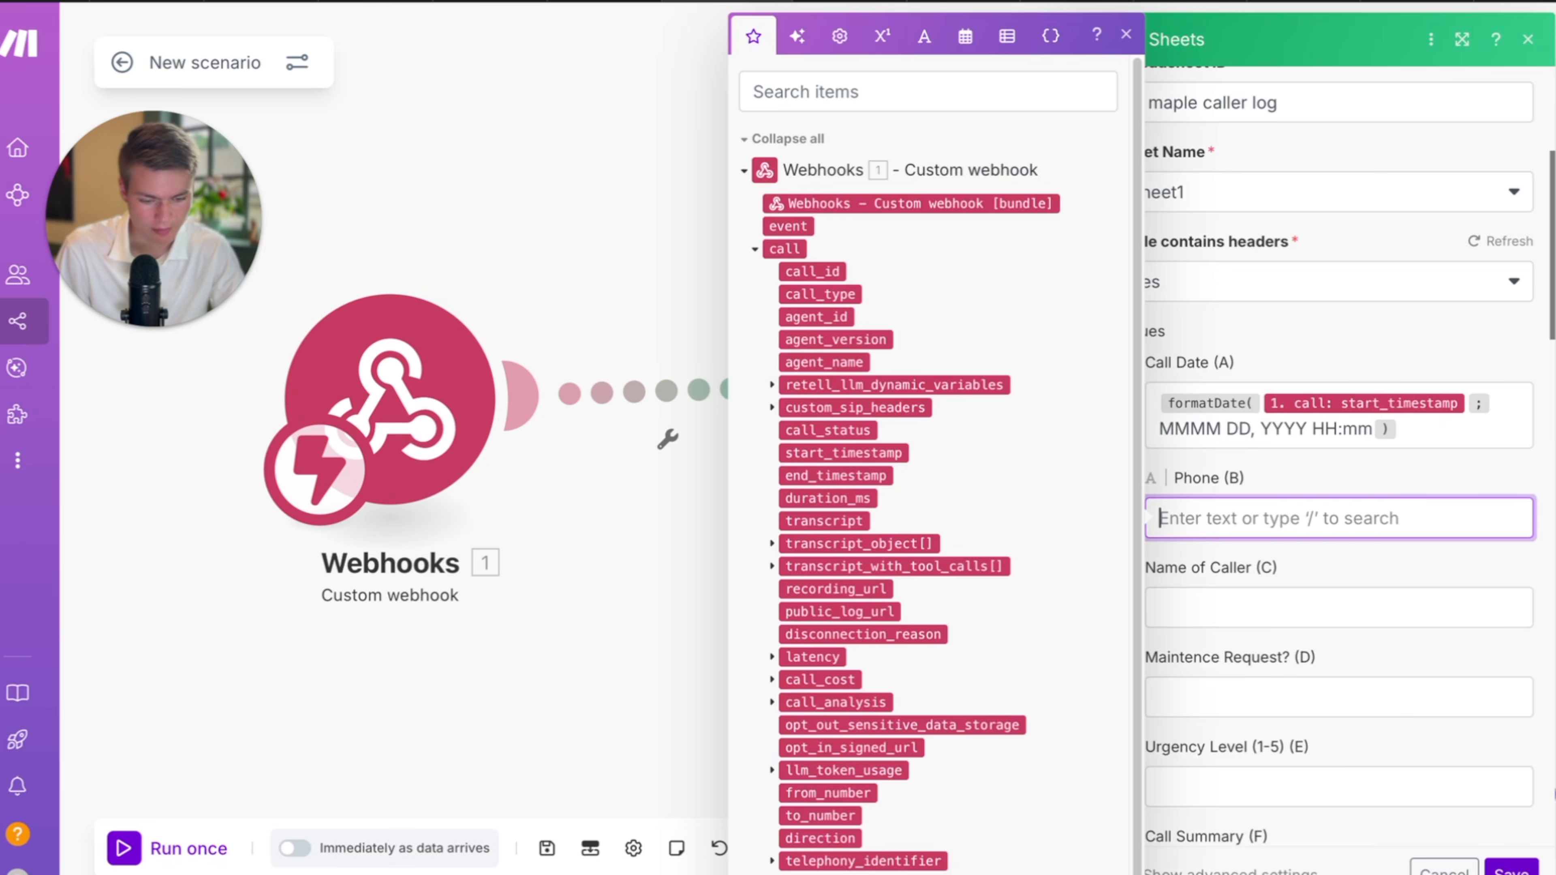
Map from_number into Phone (B) and the caller's name into Name of Caller (C).
left_click(848, 792)
scroll(1364, 549, "down", 1)
left_click(1292, 576)
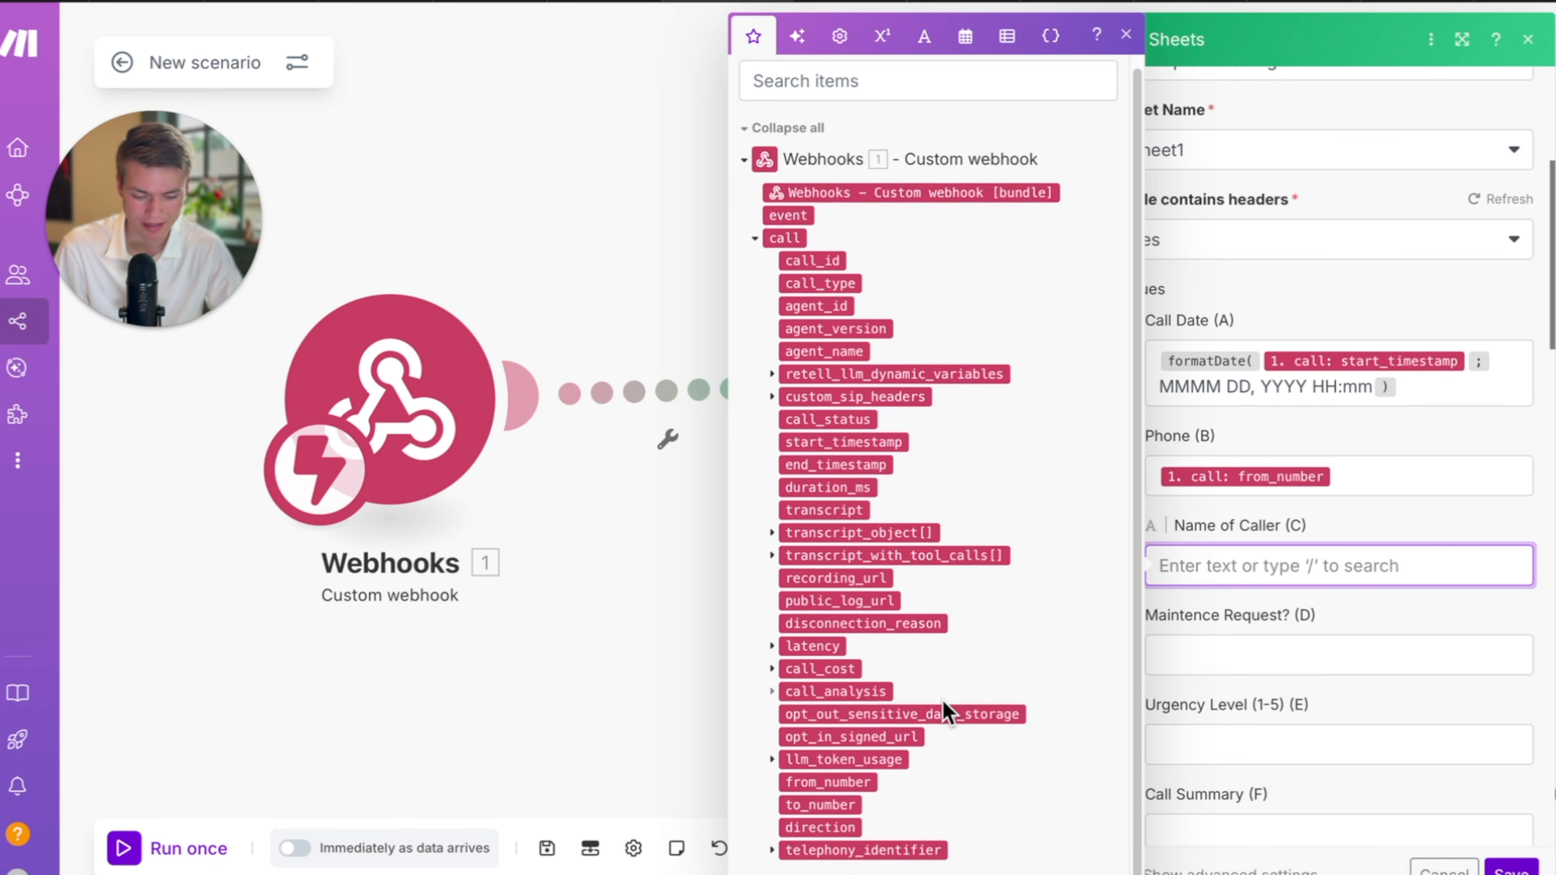
left_click(773, 697)
left_click(796, 811)
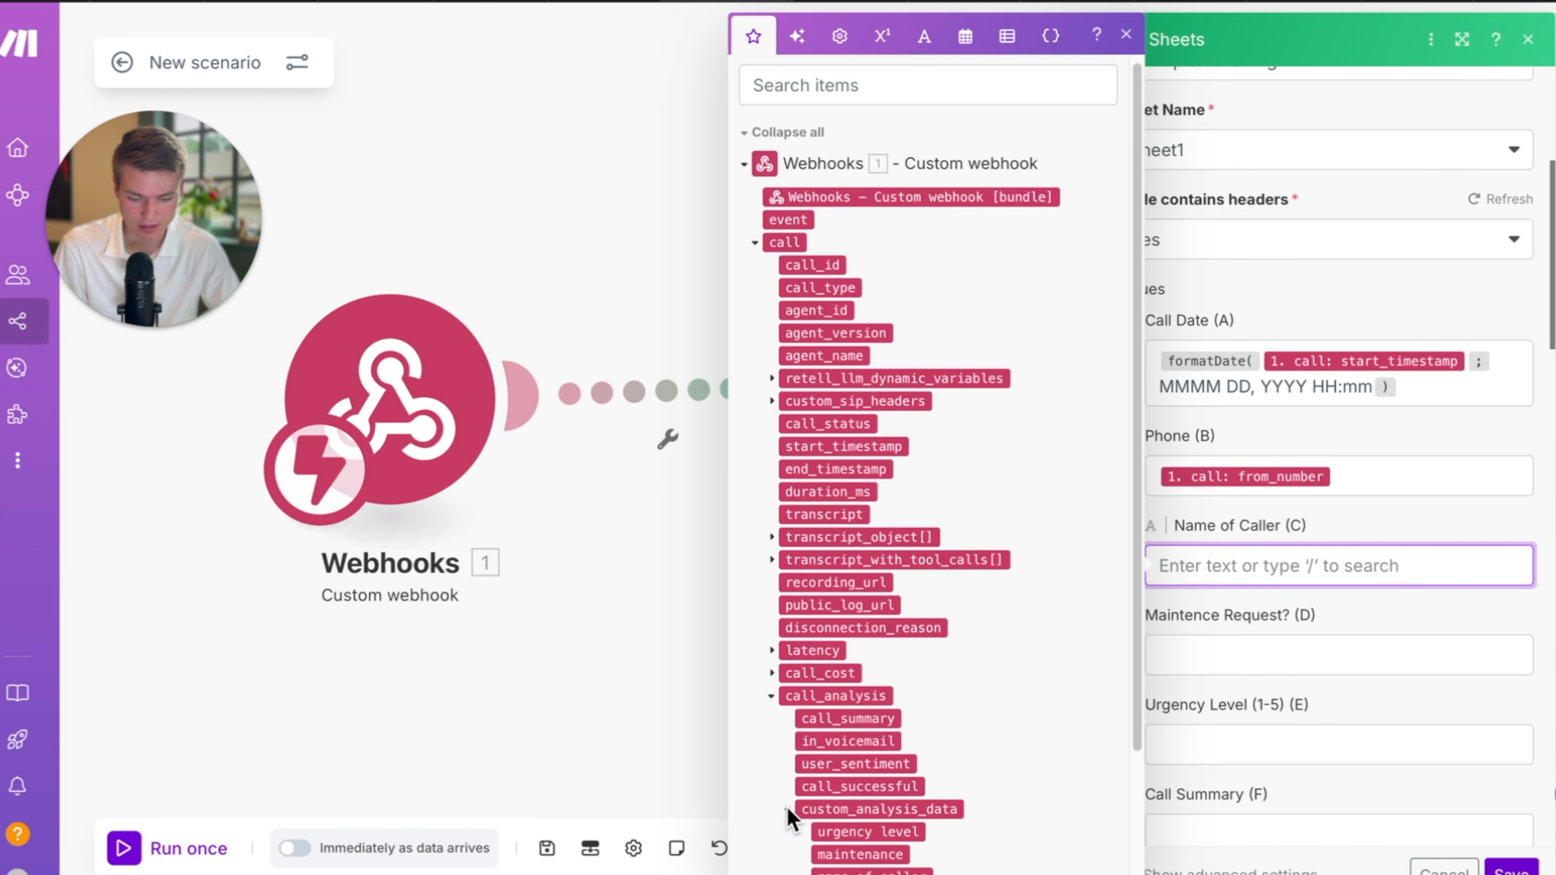
scroll(1006, 771, "down", 3)
left_click(905, 726)
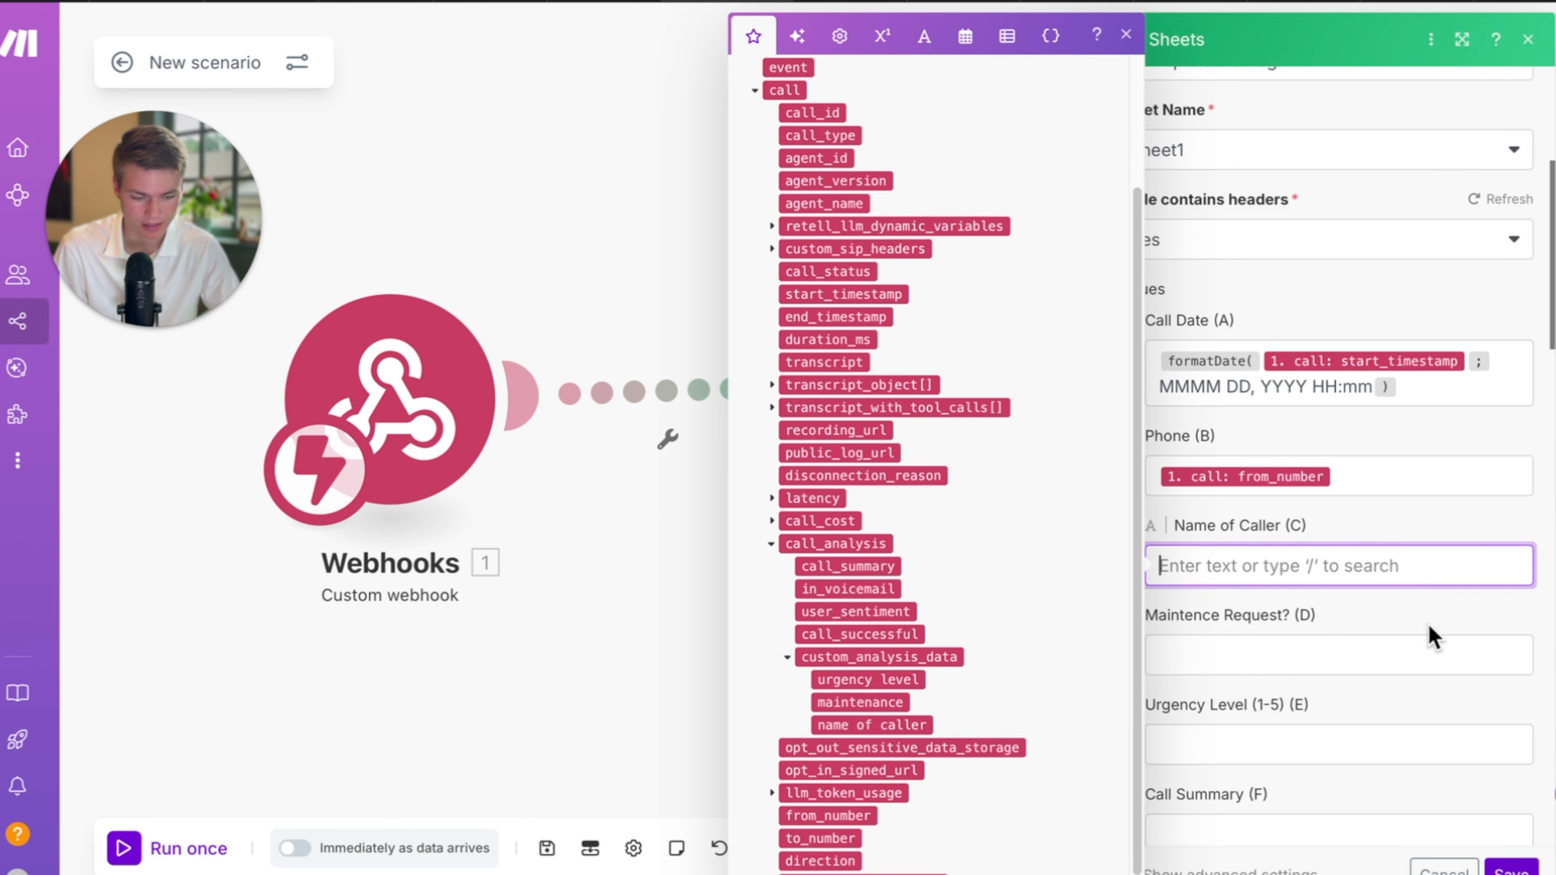
left_click(898, 730)
Map maintenance, urgency level, call summary and recording_url into columns D–G.
scroll(1354, 549, "down", 1)
left_click(1231, 646)
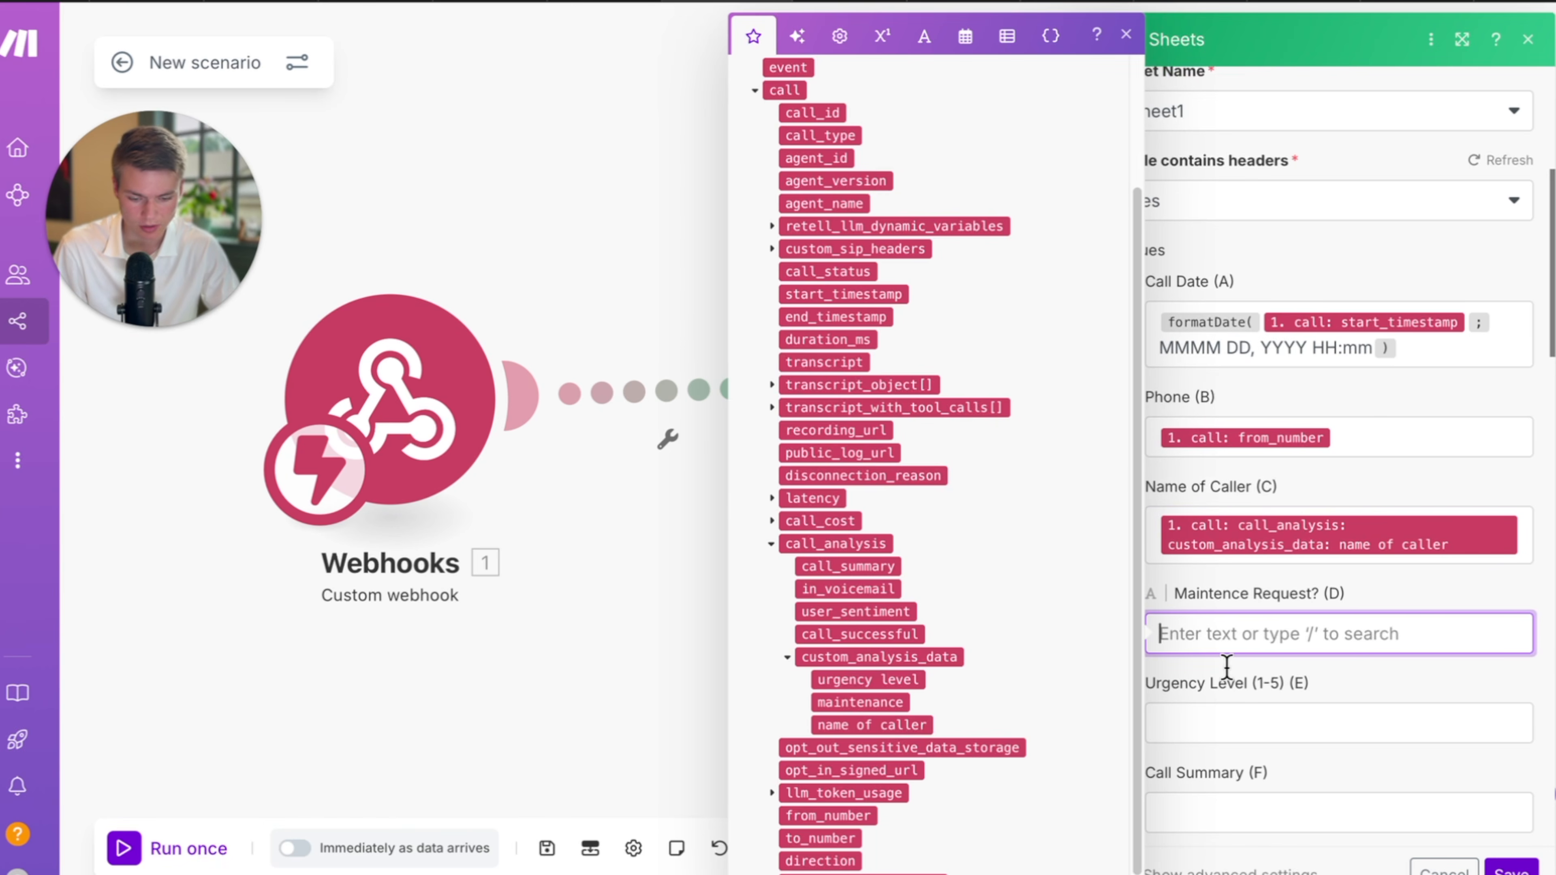
scroll(1007, 739, "down", 1)
left_click(894, 674)
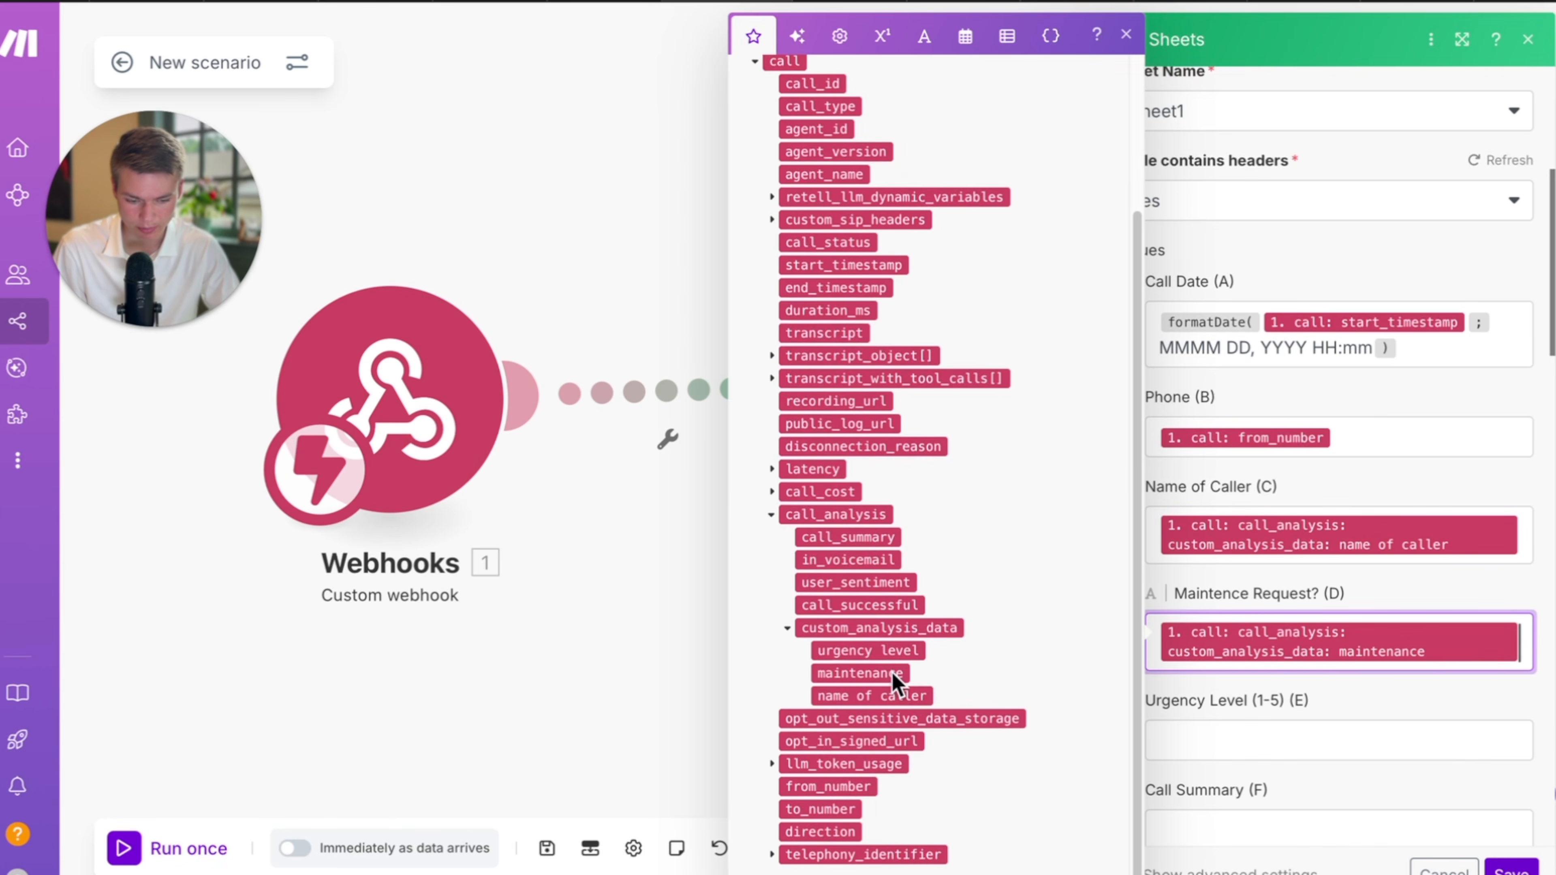
left_click(1212, 735)
left_click(914, 651)
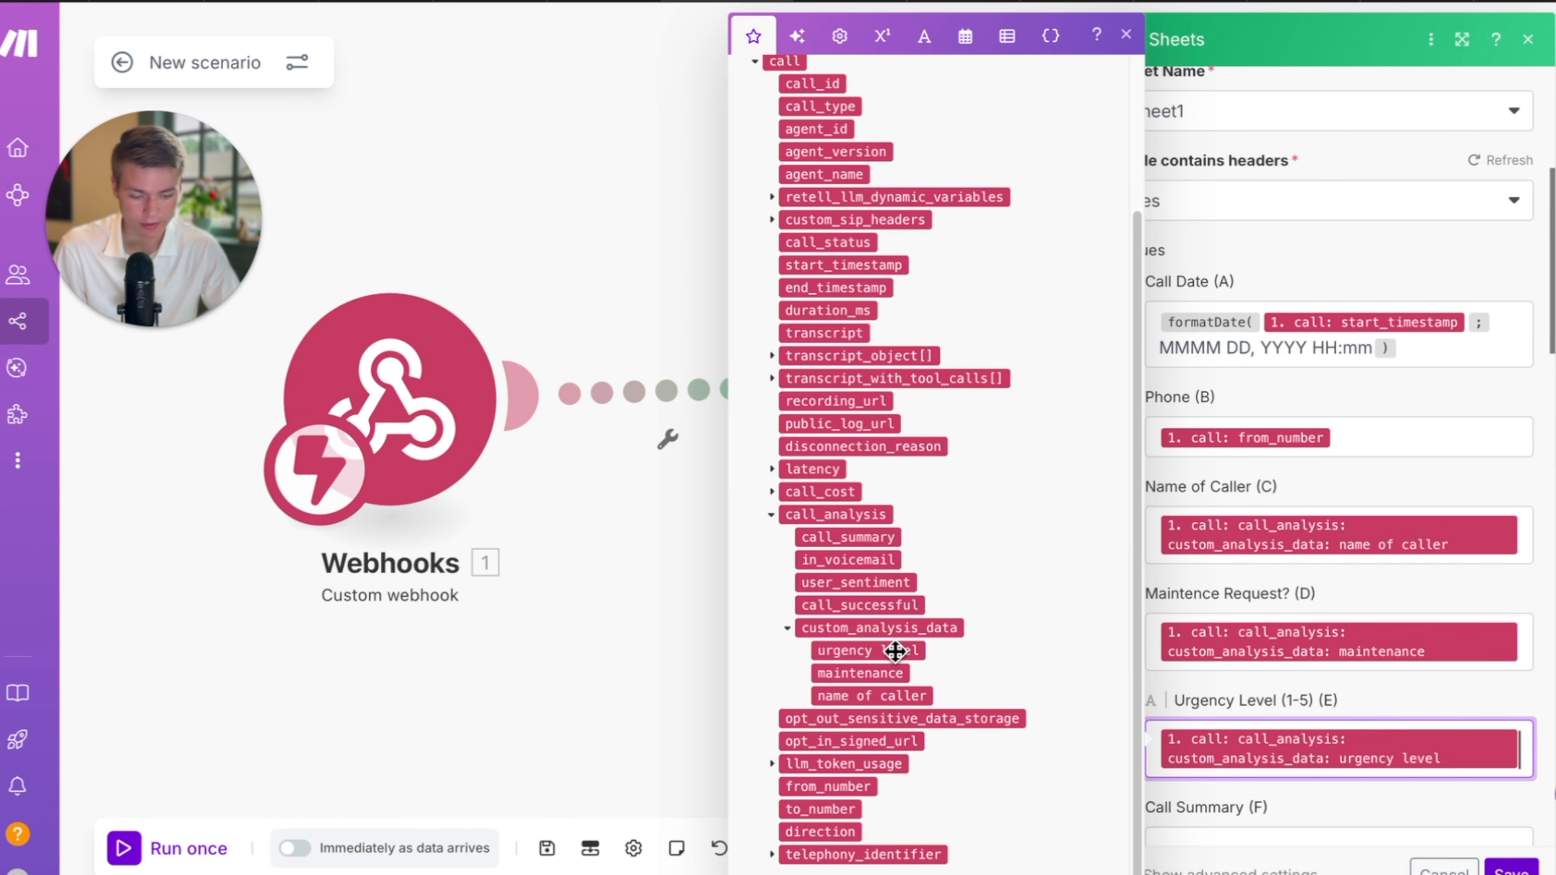
scroll(1334, 704, "down", 3)
left_click(1303, 713)
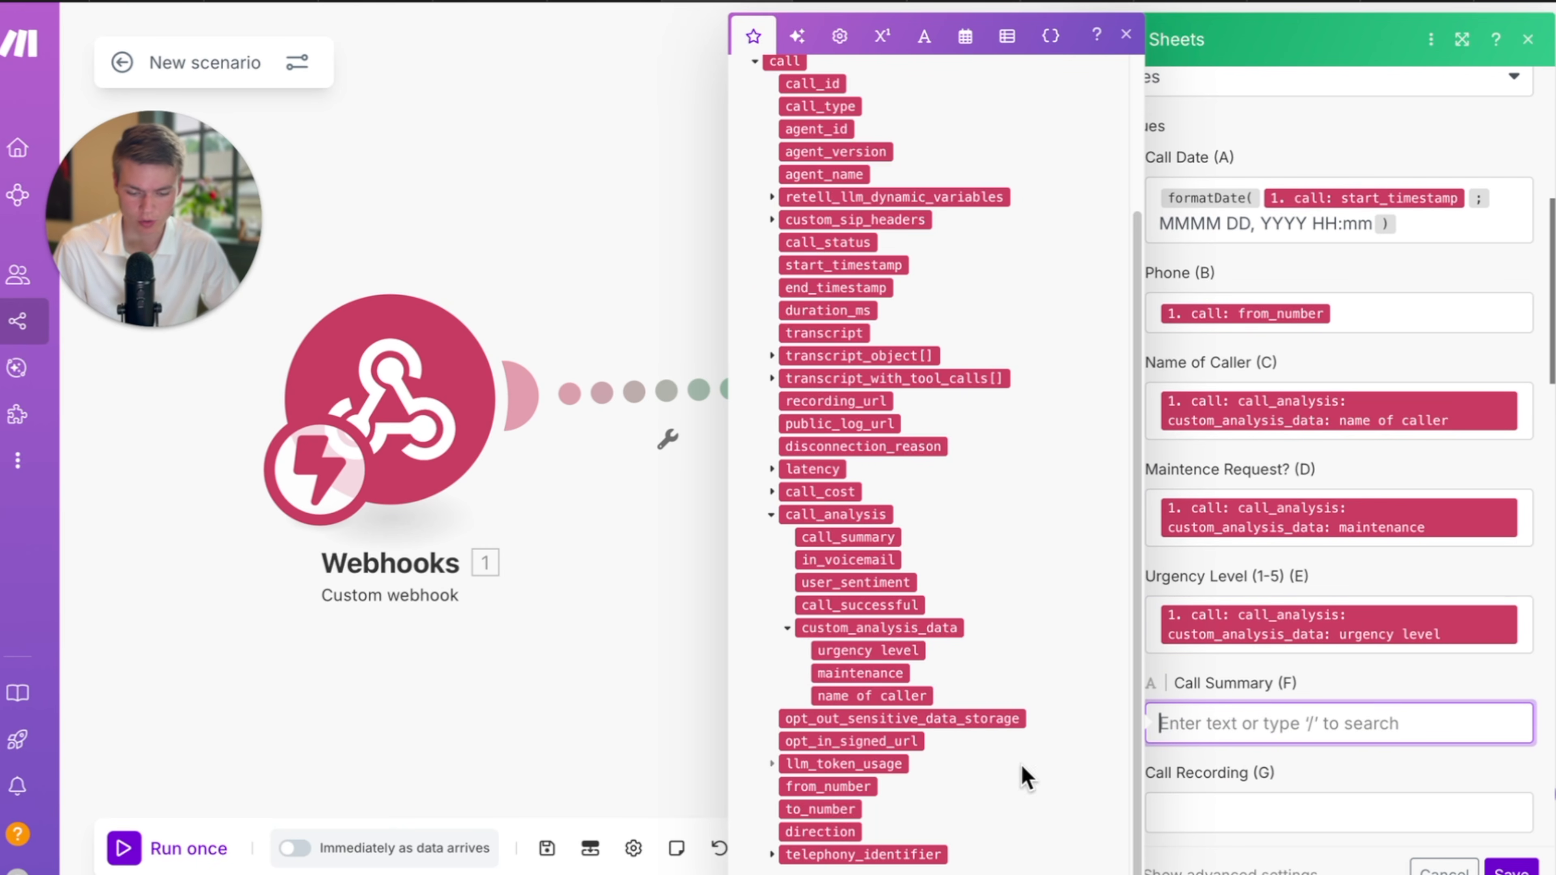
left_click(848, 537)
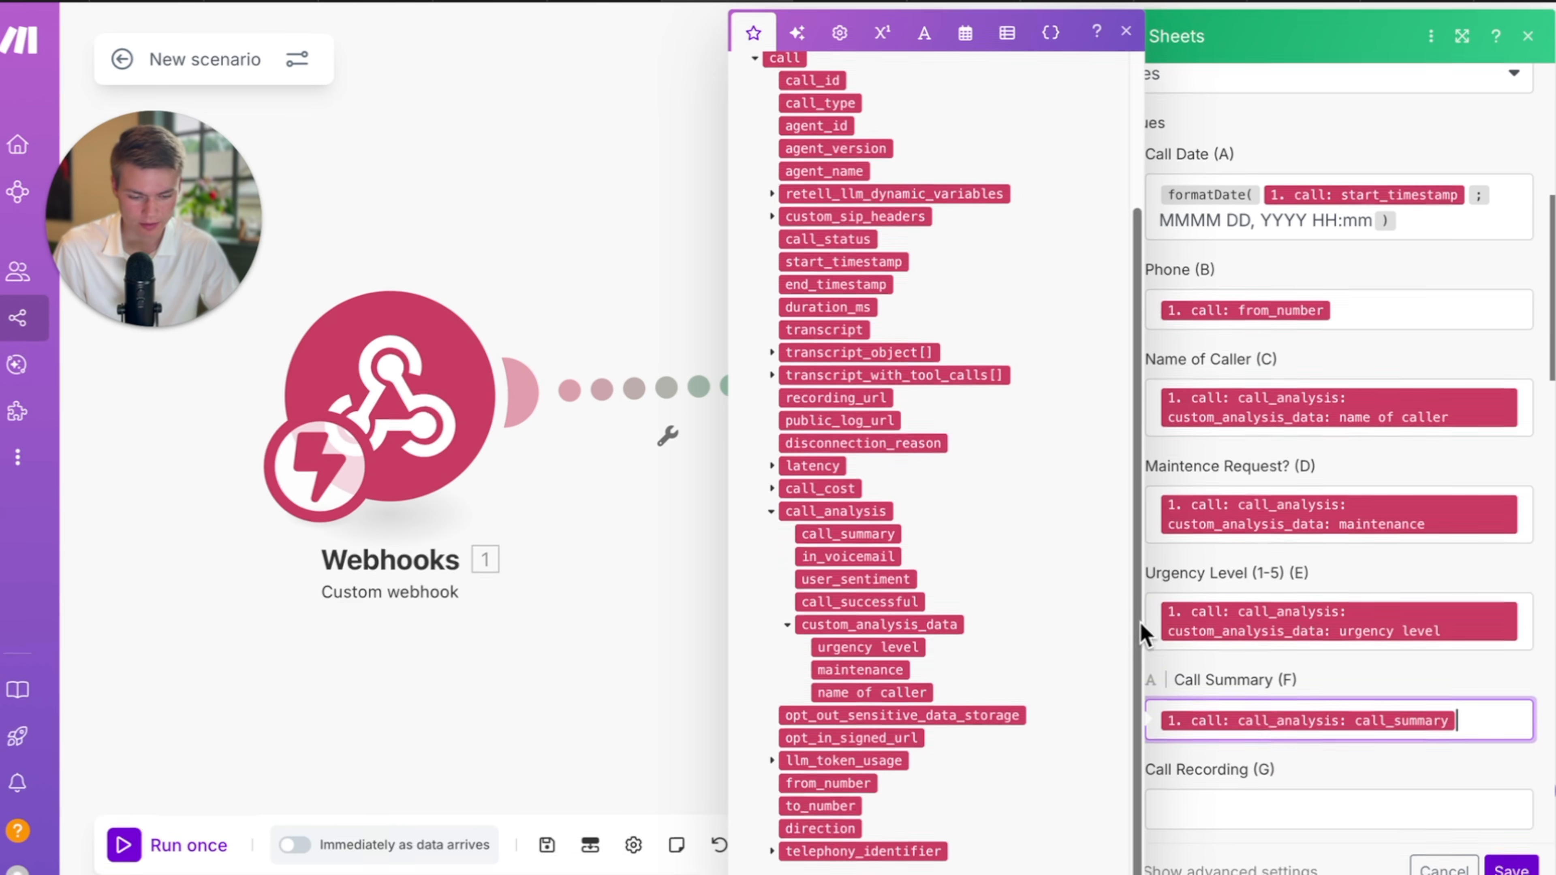
left_click(1271, 807)
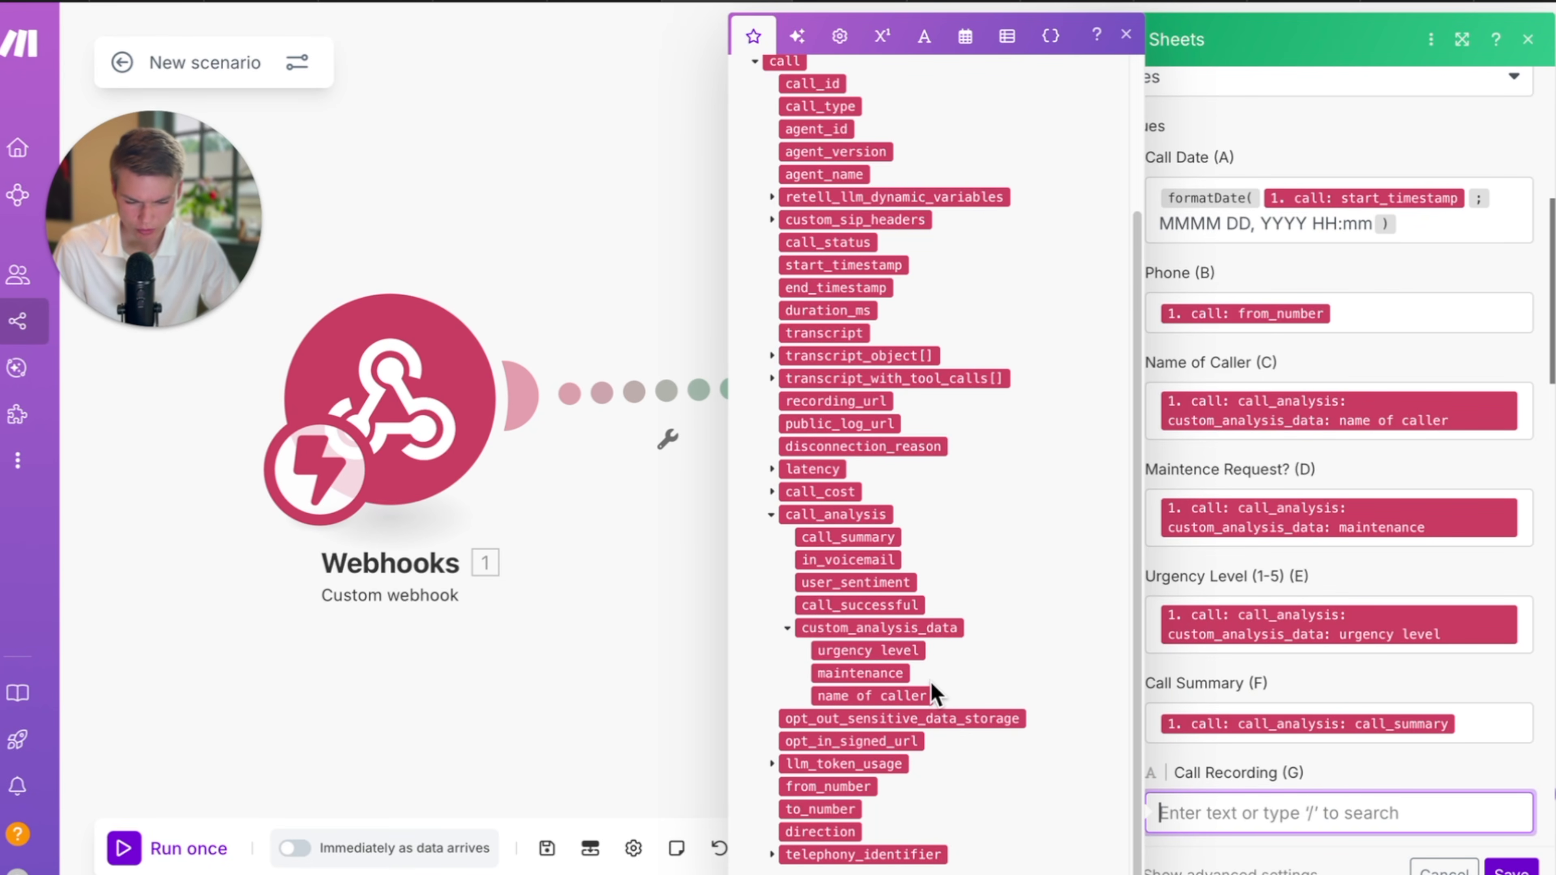
left_click(851, 402)
Save the Add a Row module and the scenario, nudging the Sheets module up-left.
scroll(1336, 702, "down", 2)
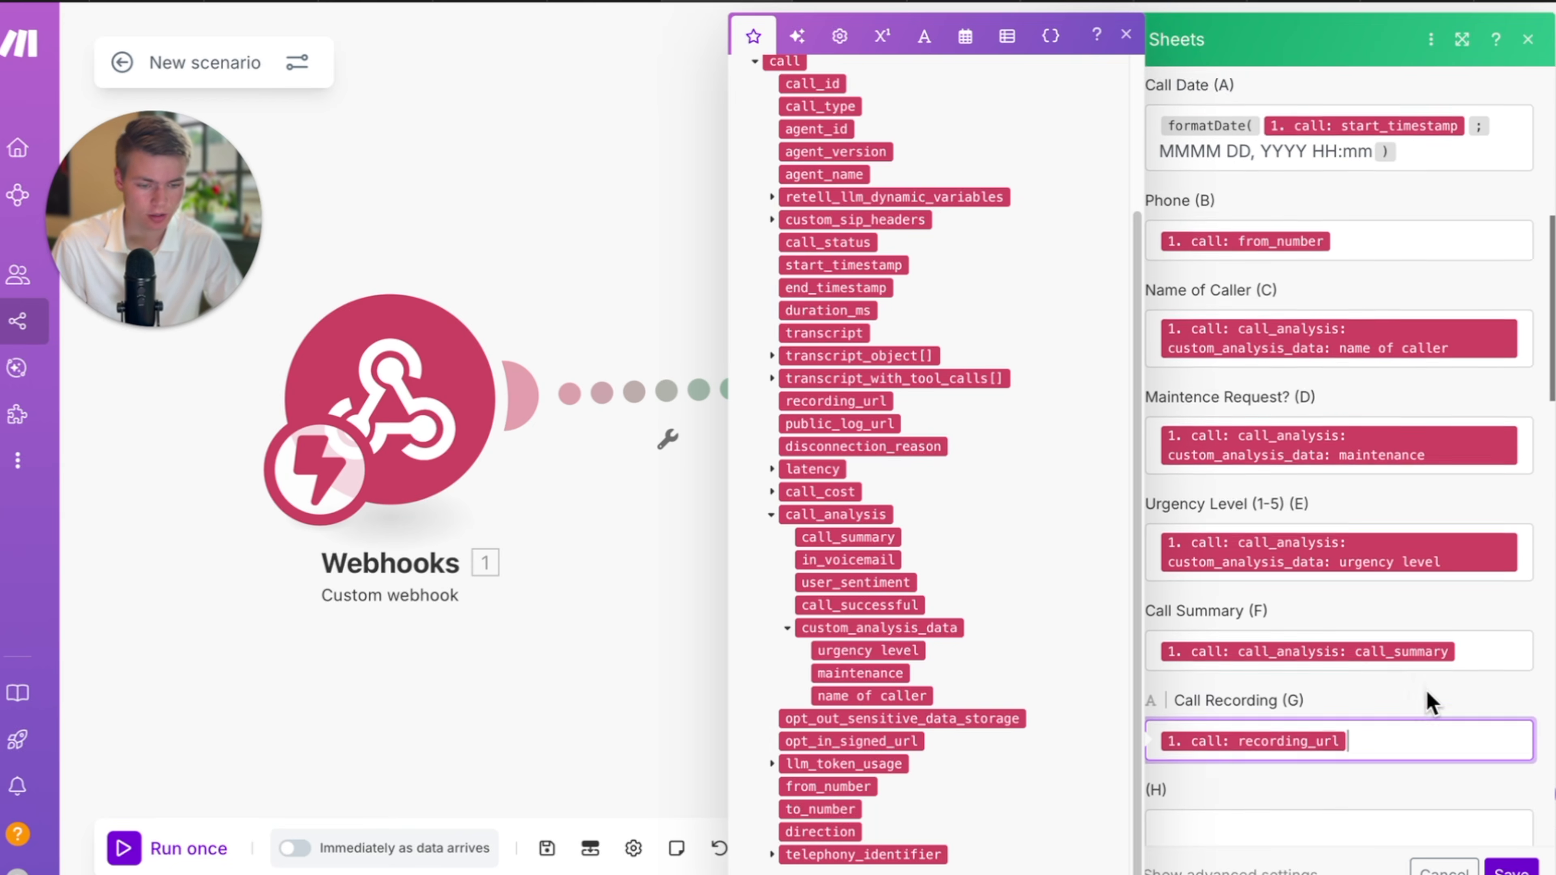
scroll(1428, 702, "up", 4)
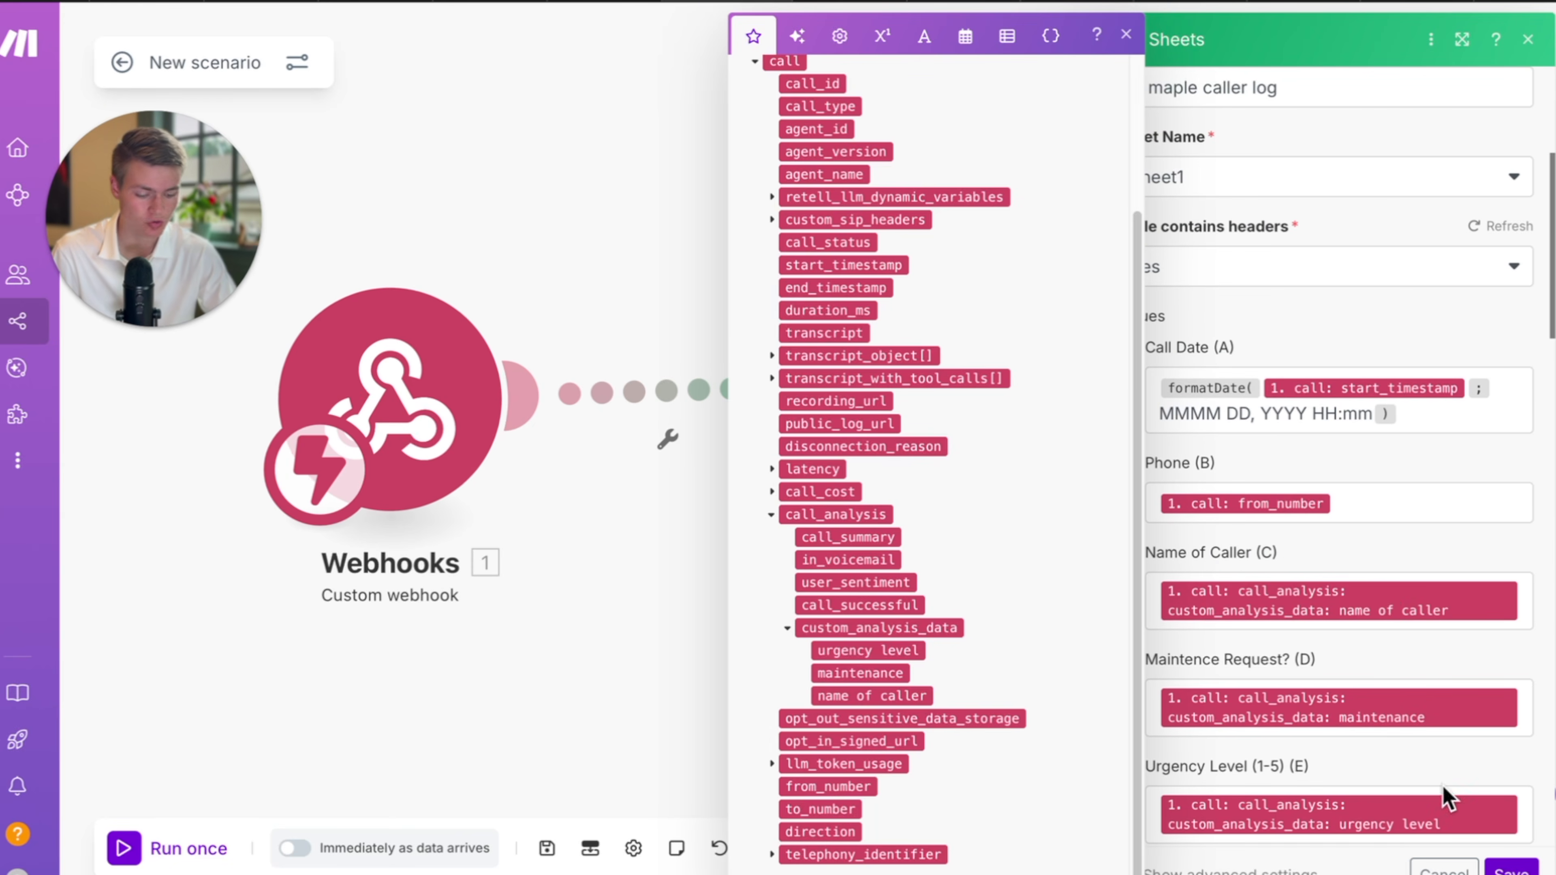
left_click(1510, 867)
left_click(547, 848)
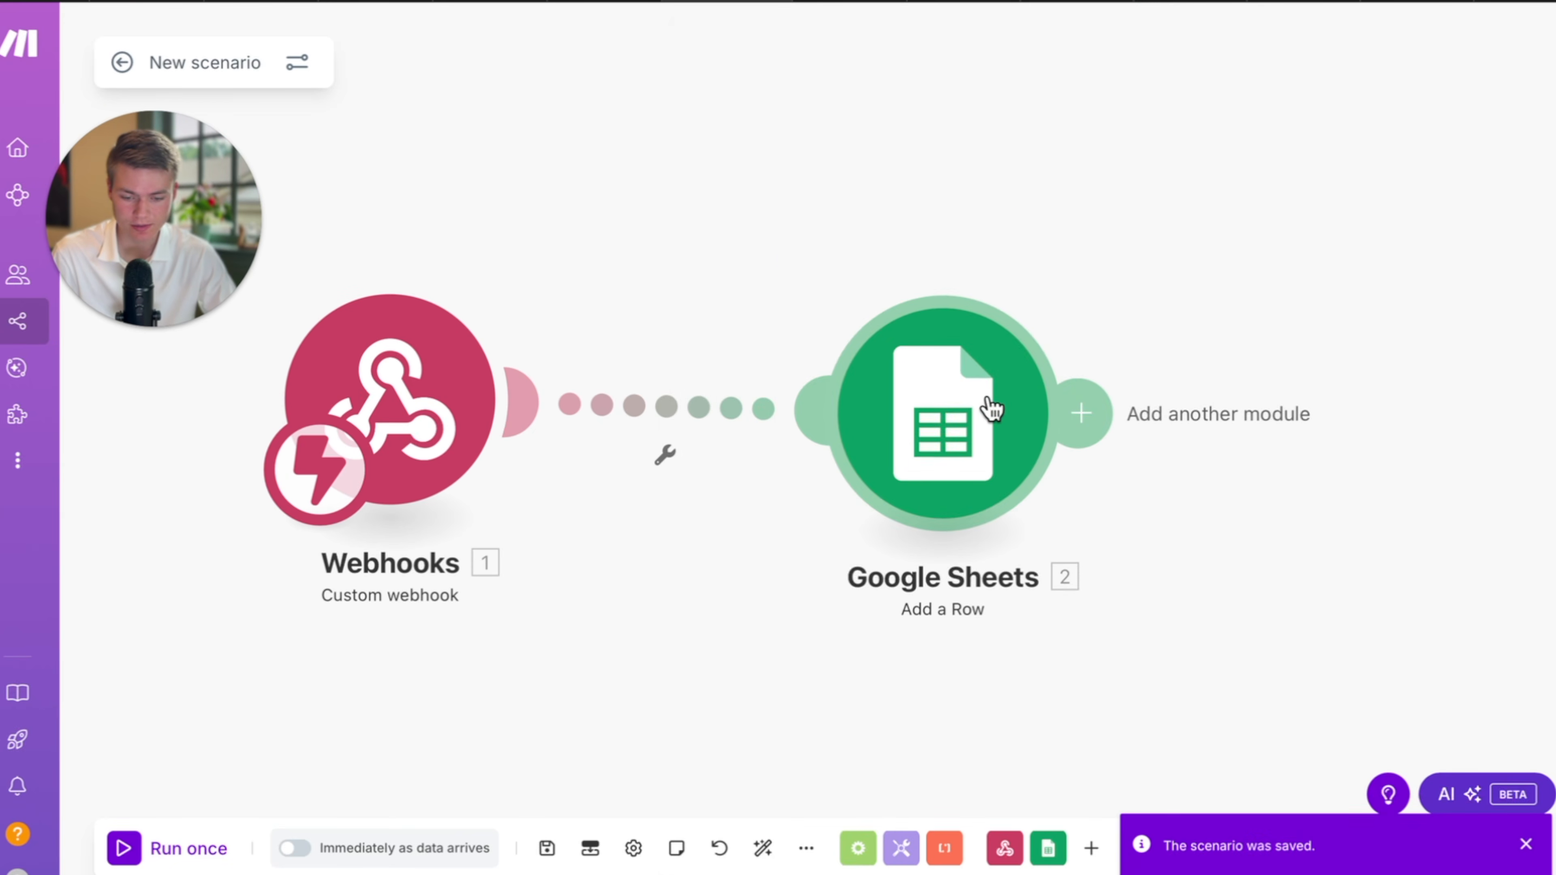
left_click_drag(993, 407, 970, 387)
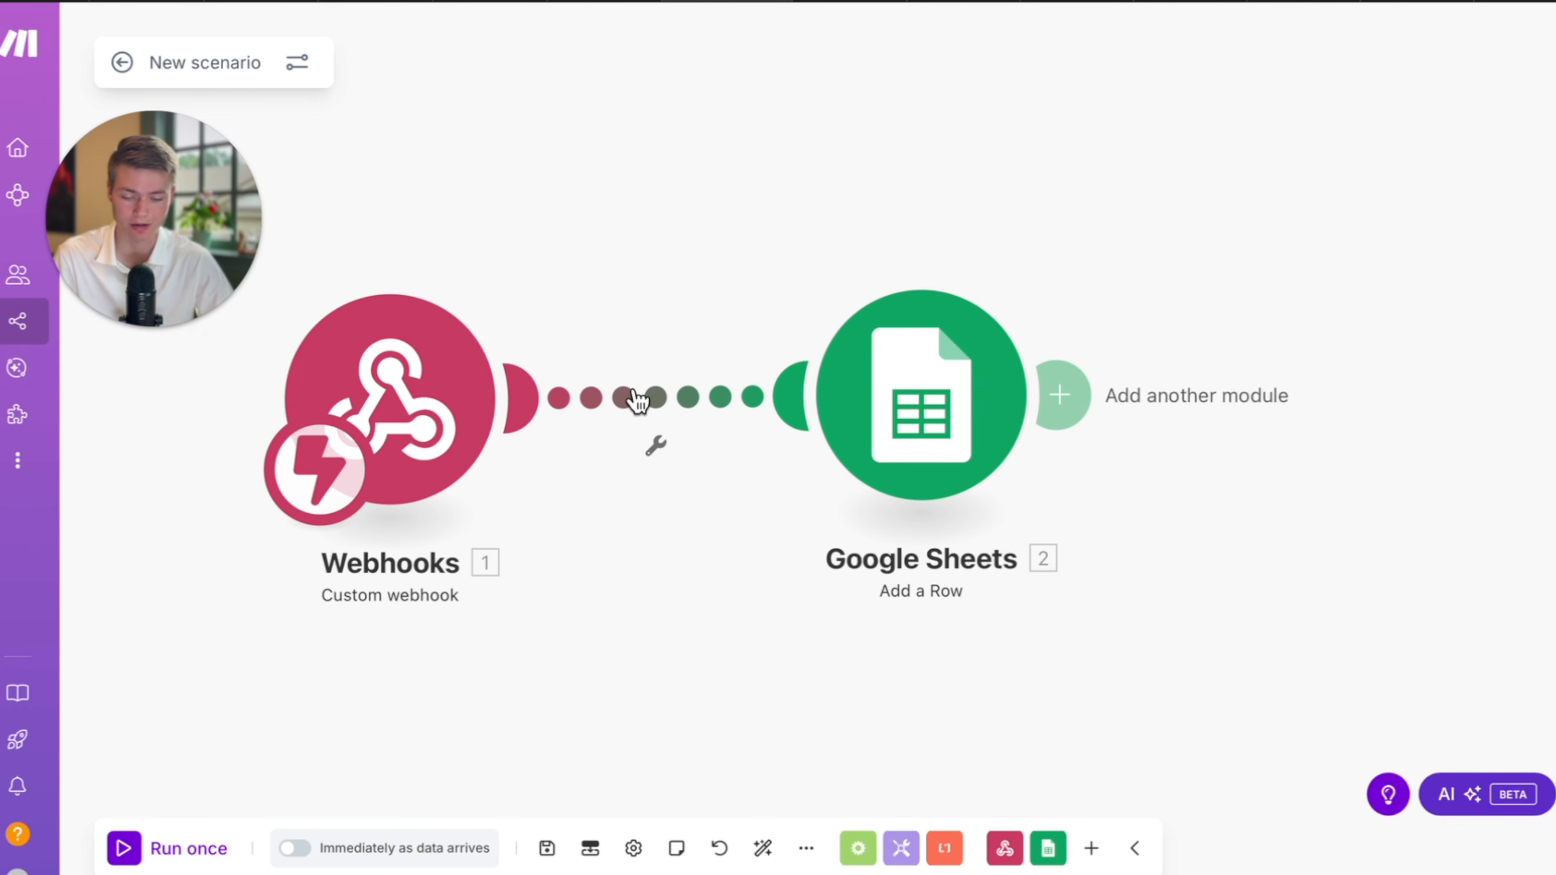
Add a filter: event Equal to (case insensitive) call_analyzed.
left_click(634, 402)
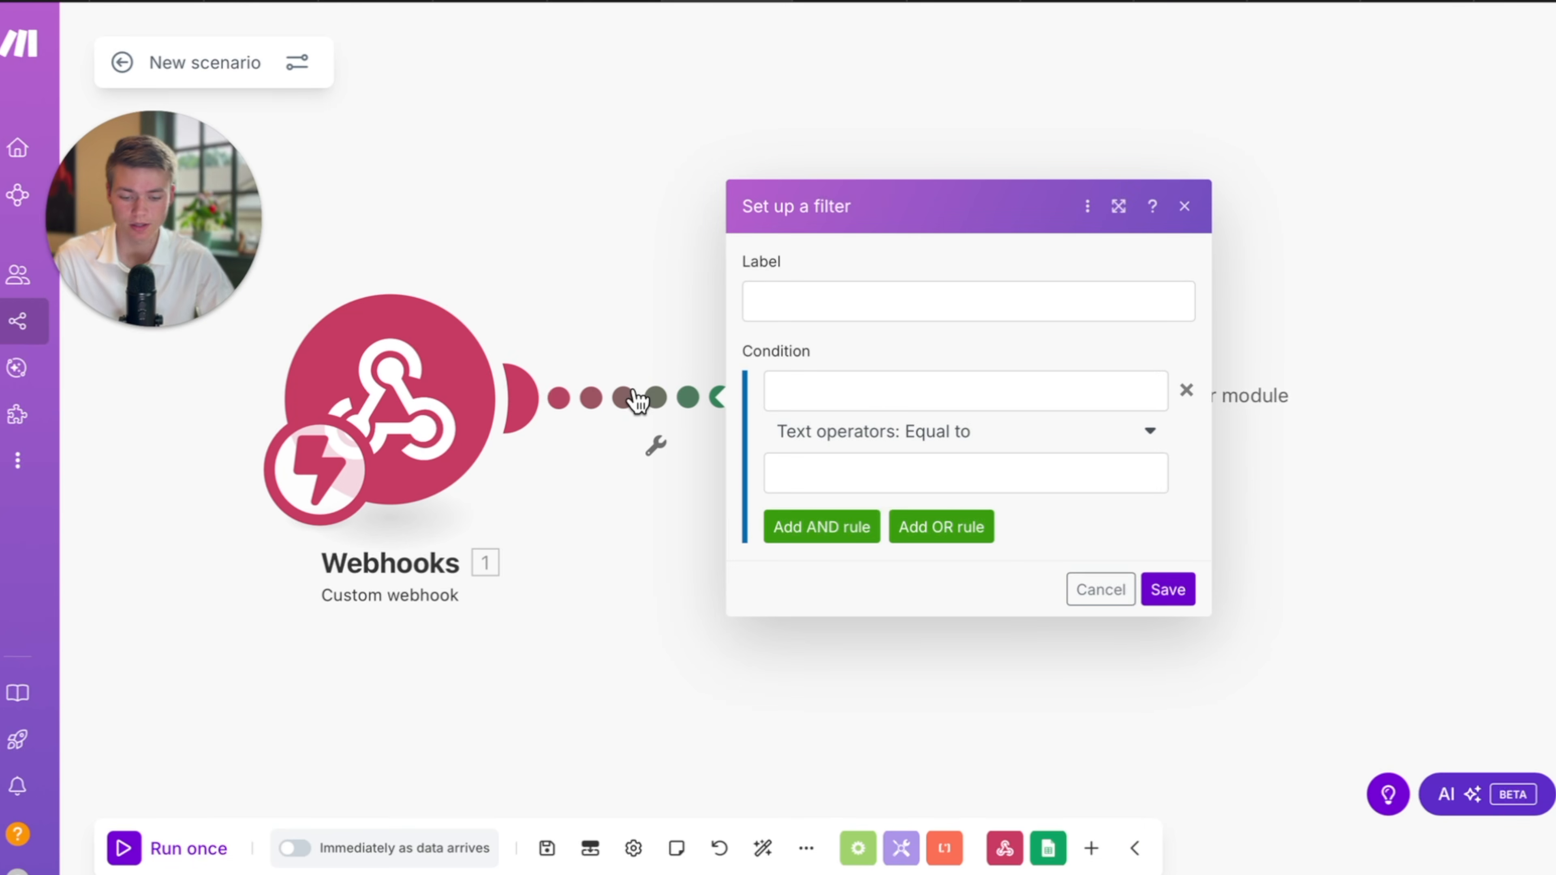
left_click(900, 429)
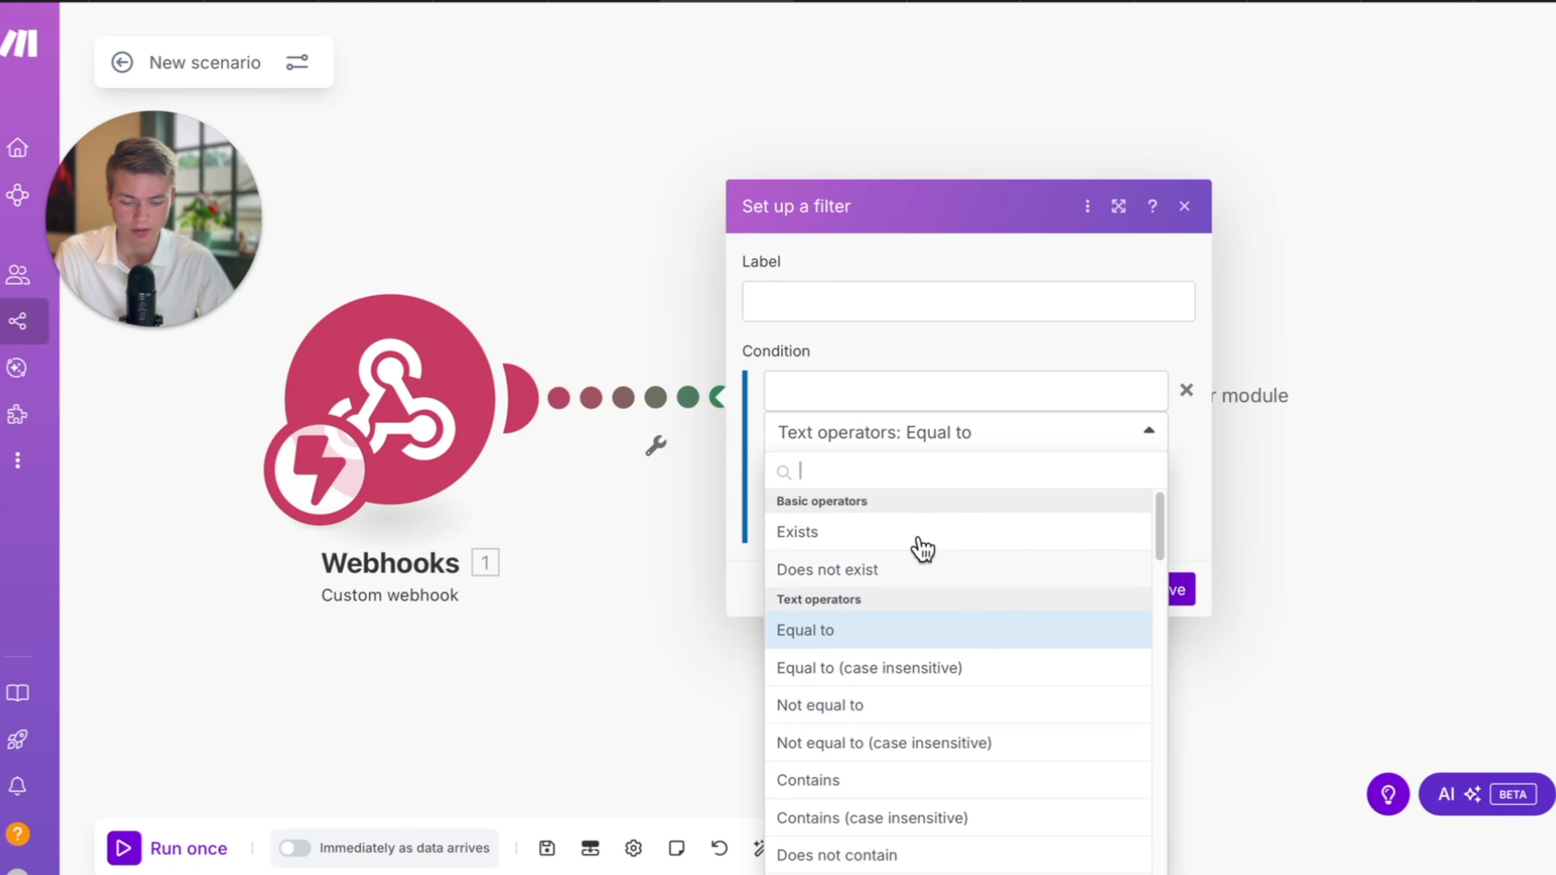
scroll(955, 613, "down", 2)
scroll(955, 613, "up", 2)
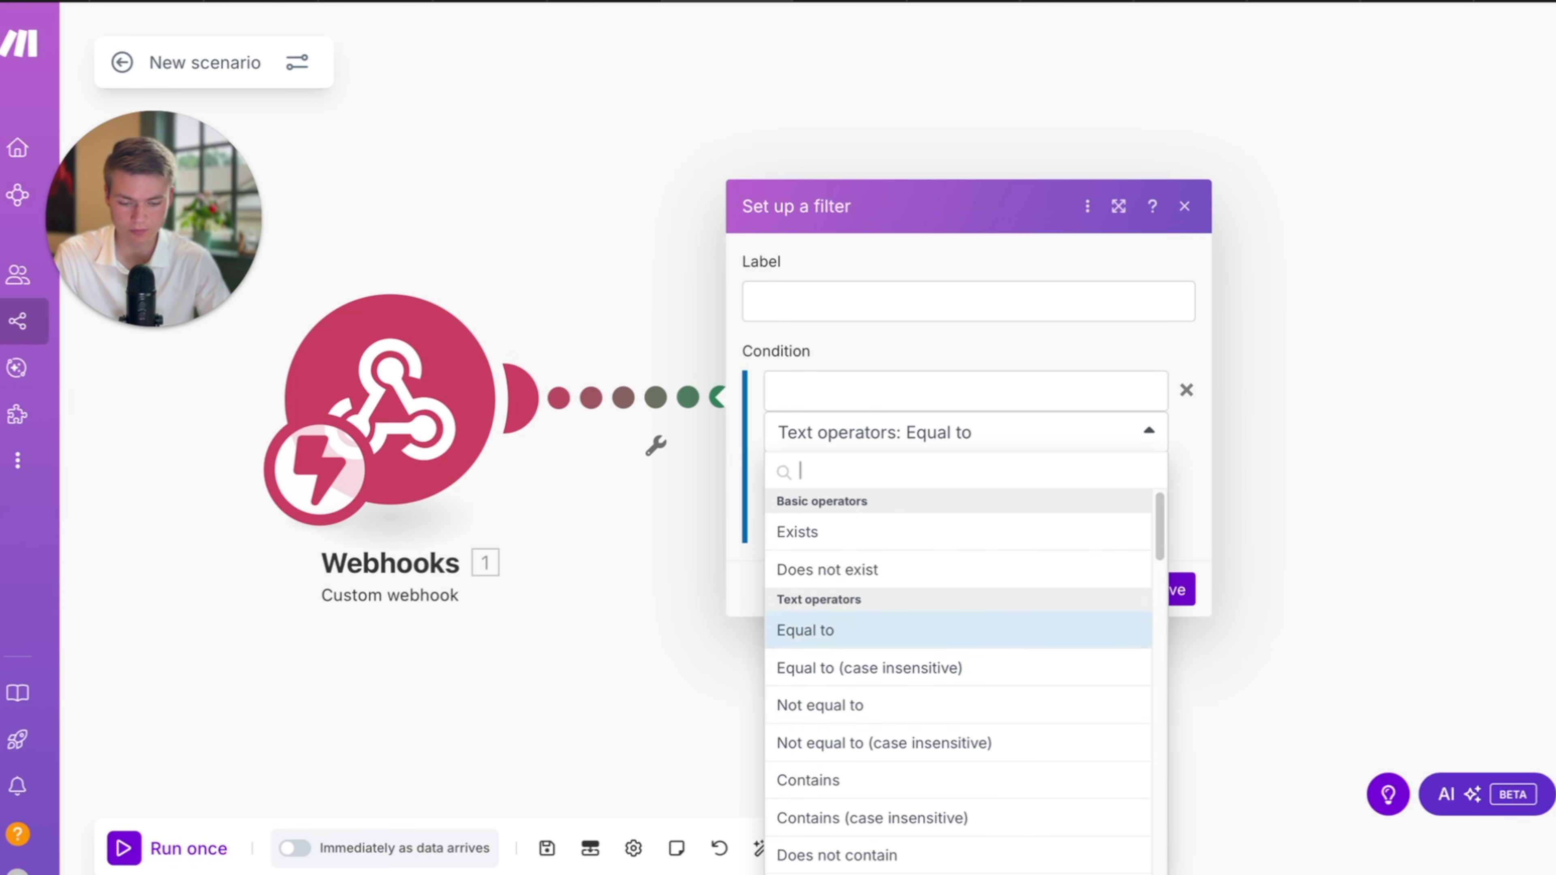
left_click(1188, 487)
left_click(952, 395)
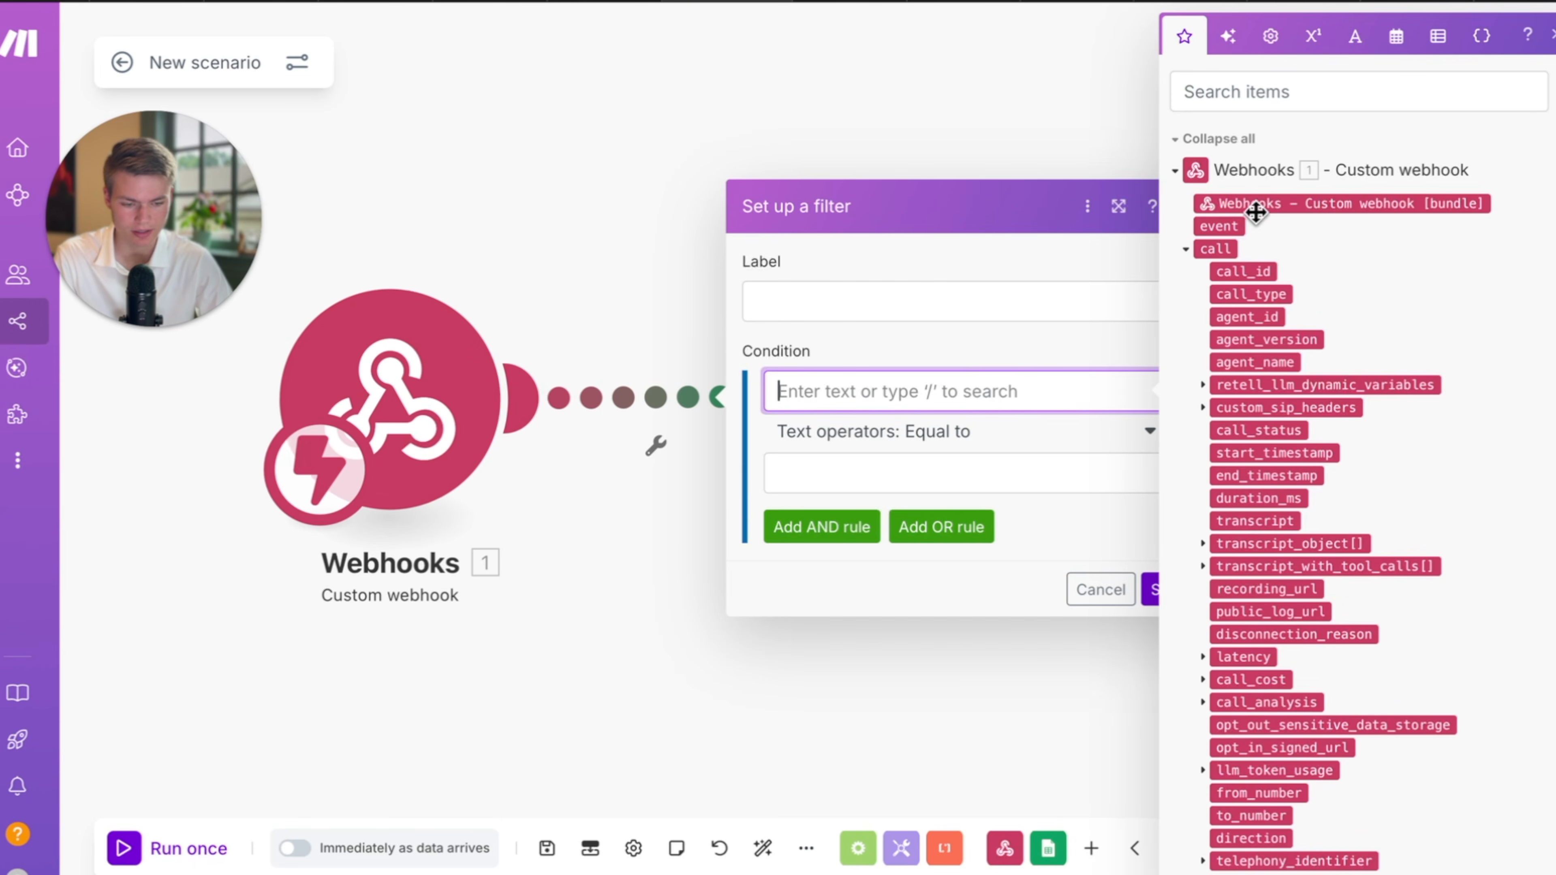
left_click(1218, 226)
left_click(955, 473)
type("call_a")
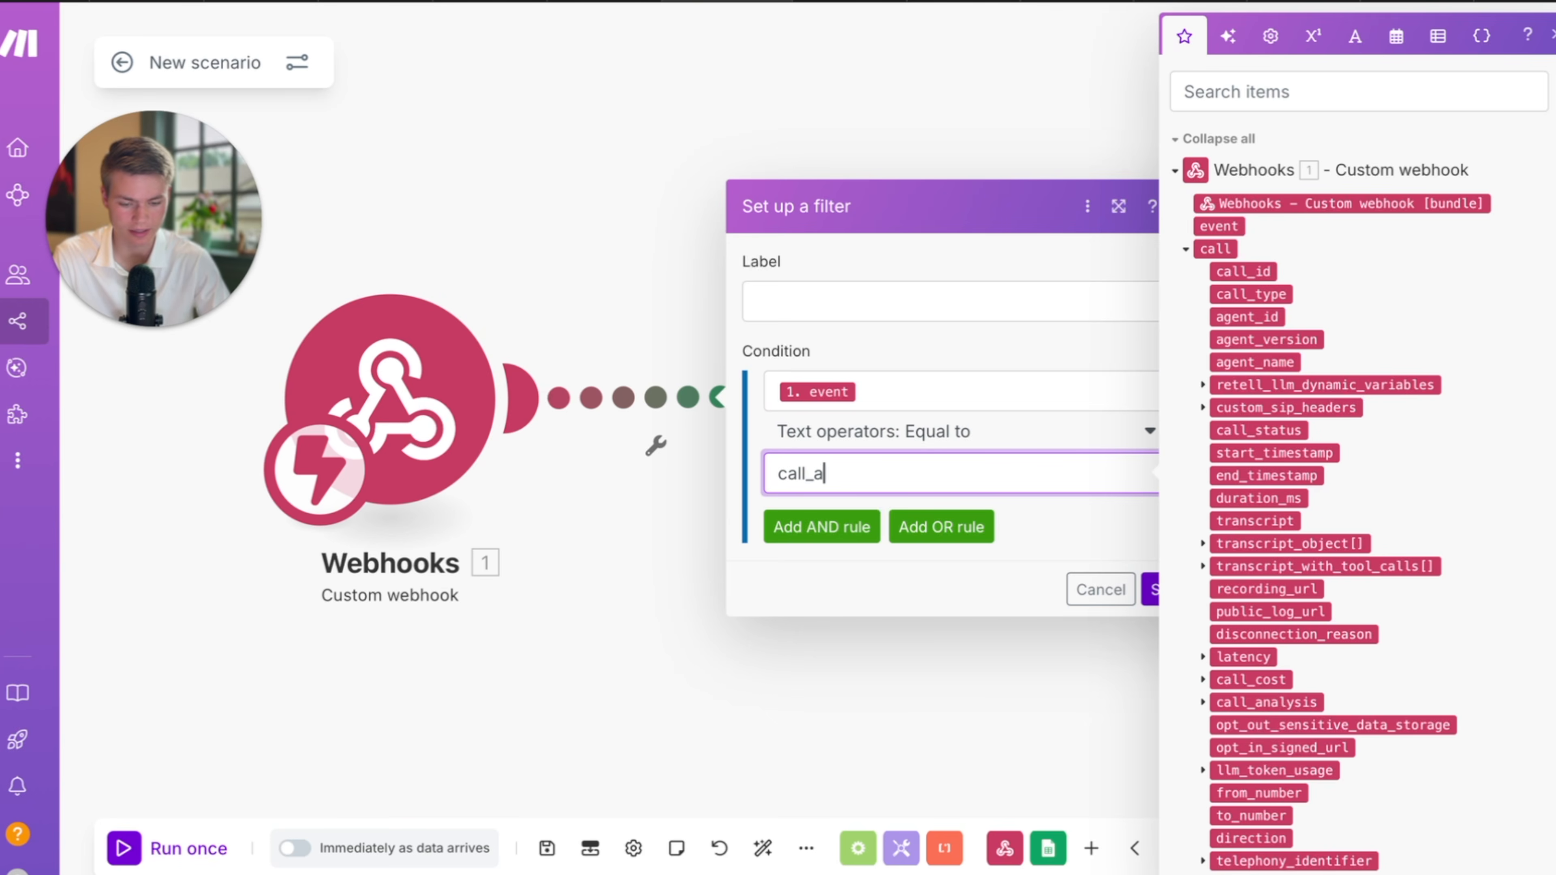
type("nalyzed")
left_click(1035, 432)
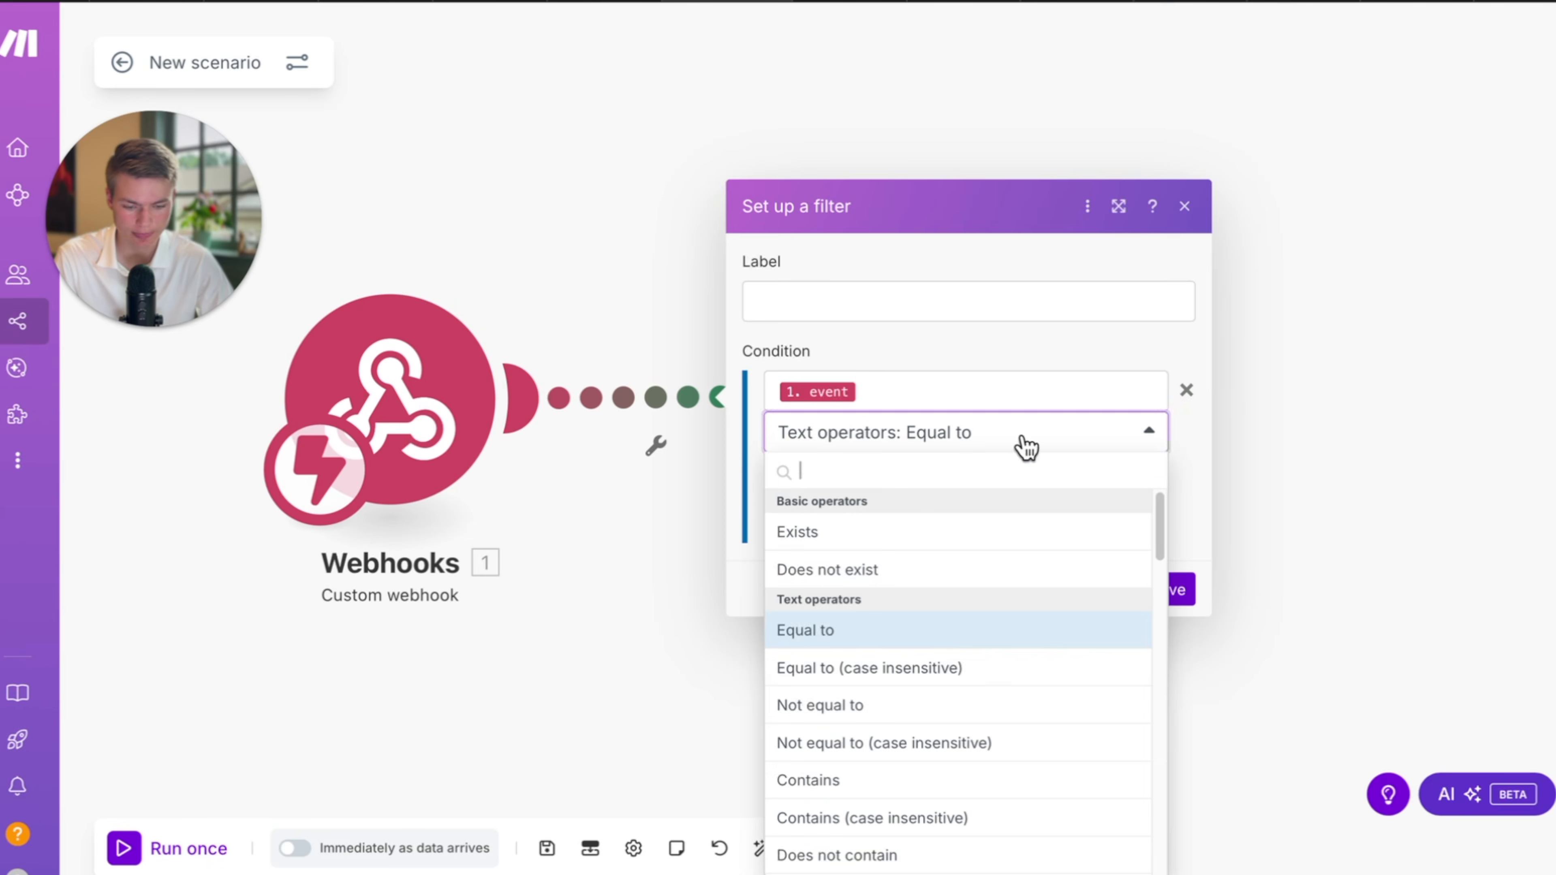
left_click(964, 664)
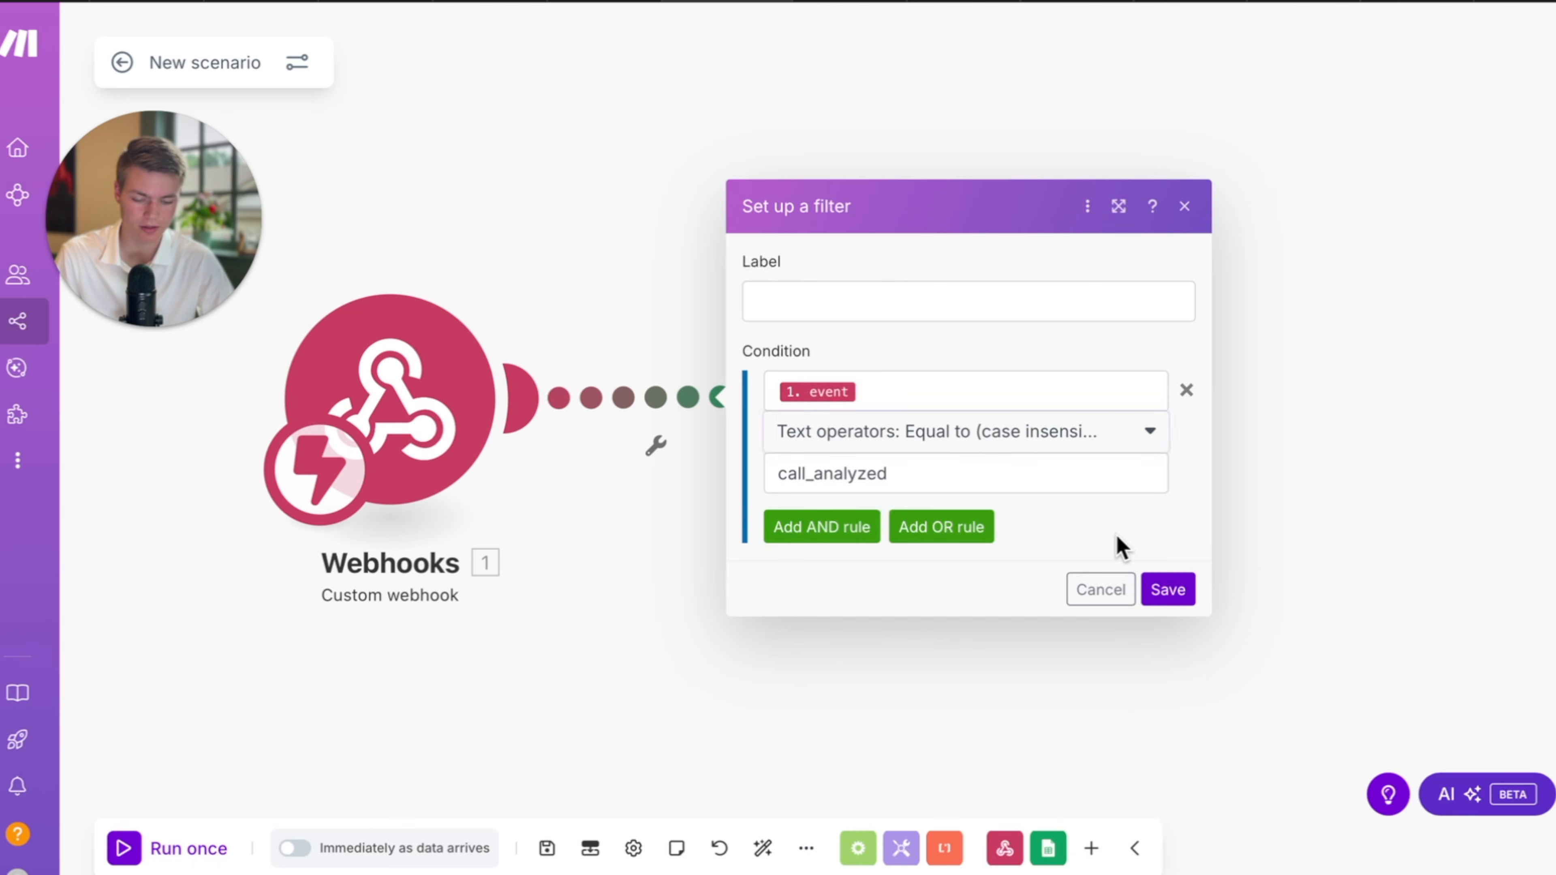
left_click(1170, 590)
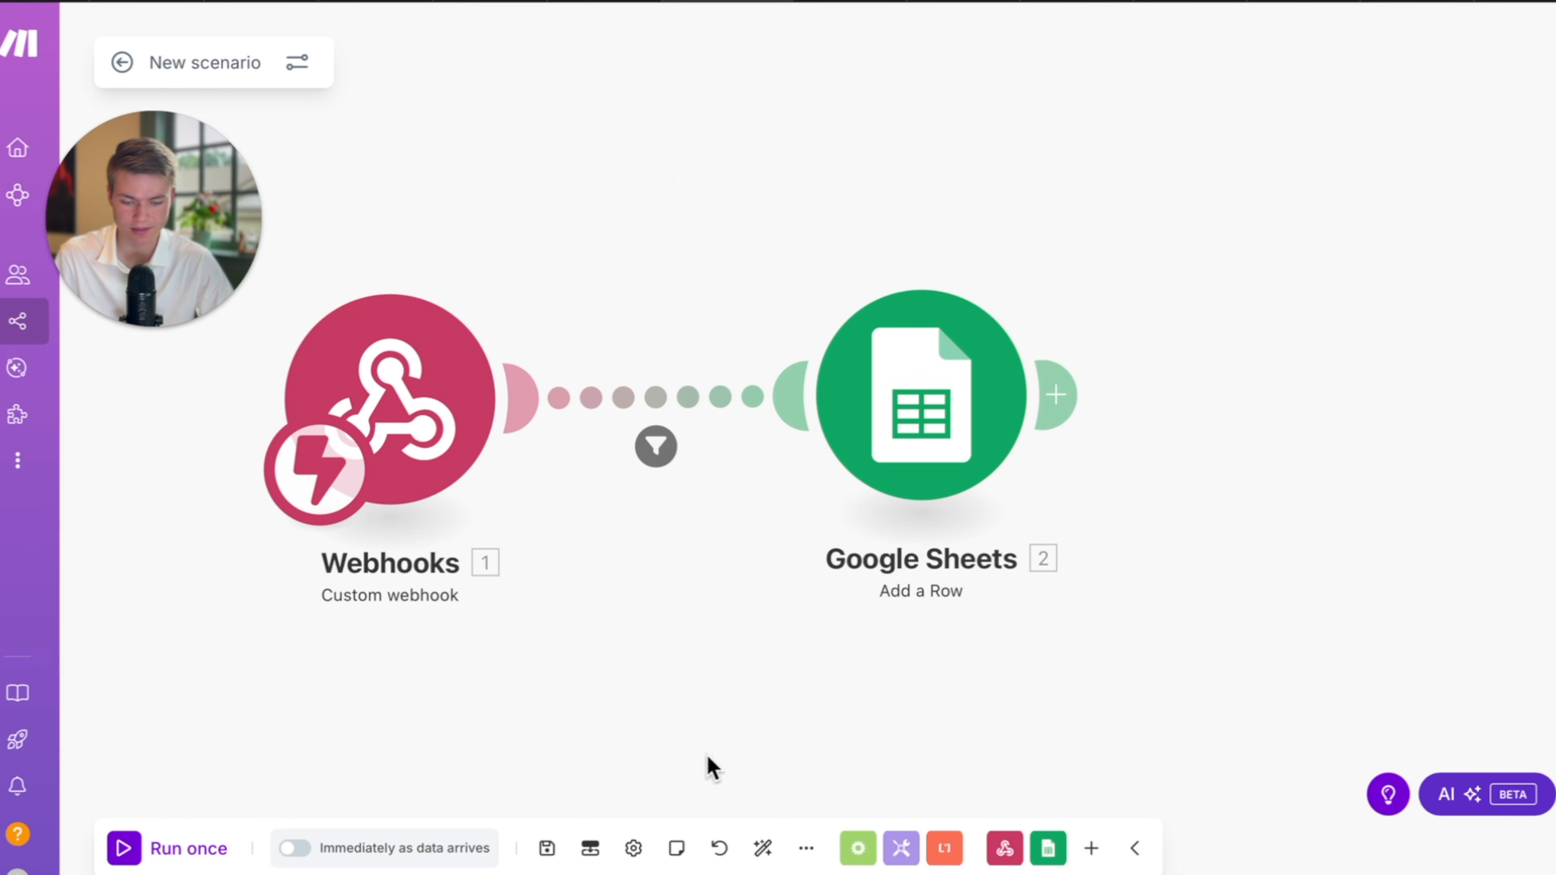
Schedule the scenario to run immediately as data arrives, save, and return to the overview.
left_click(547, 848)
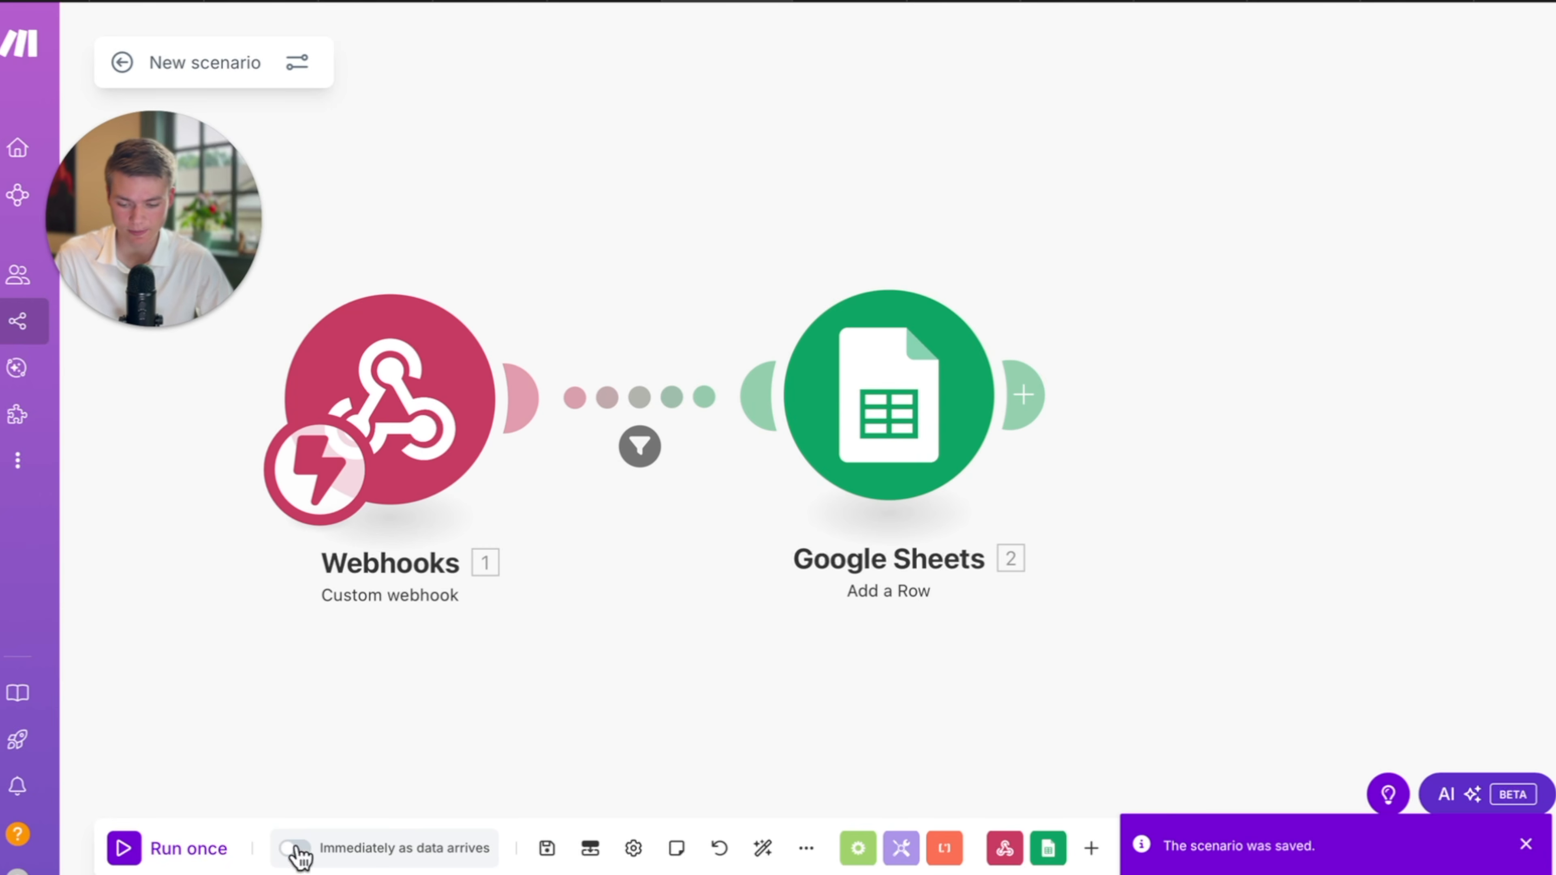
left_click(131, 847)
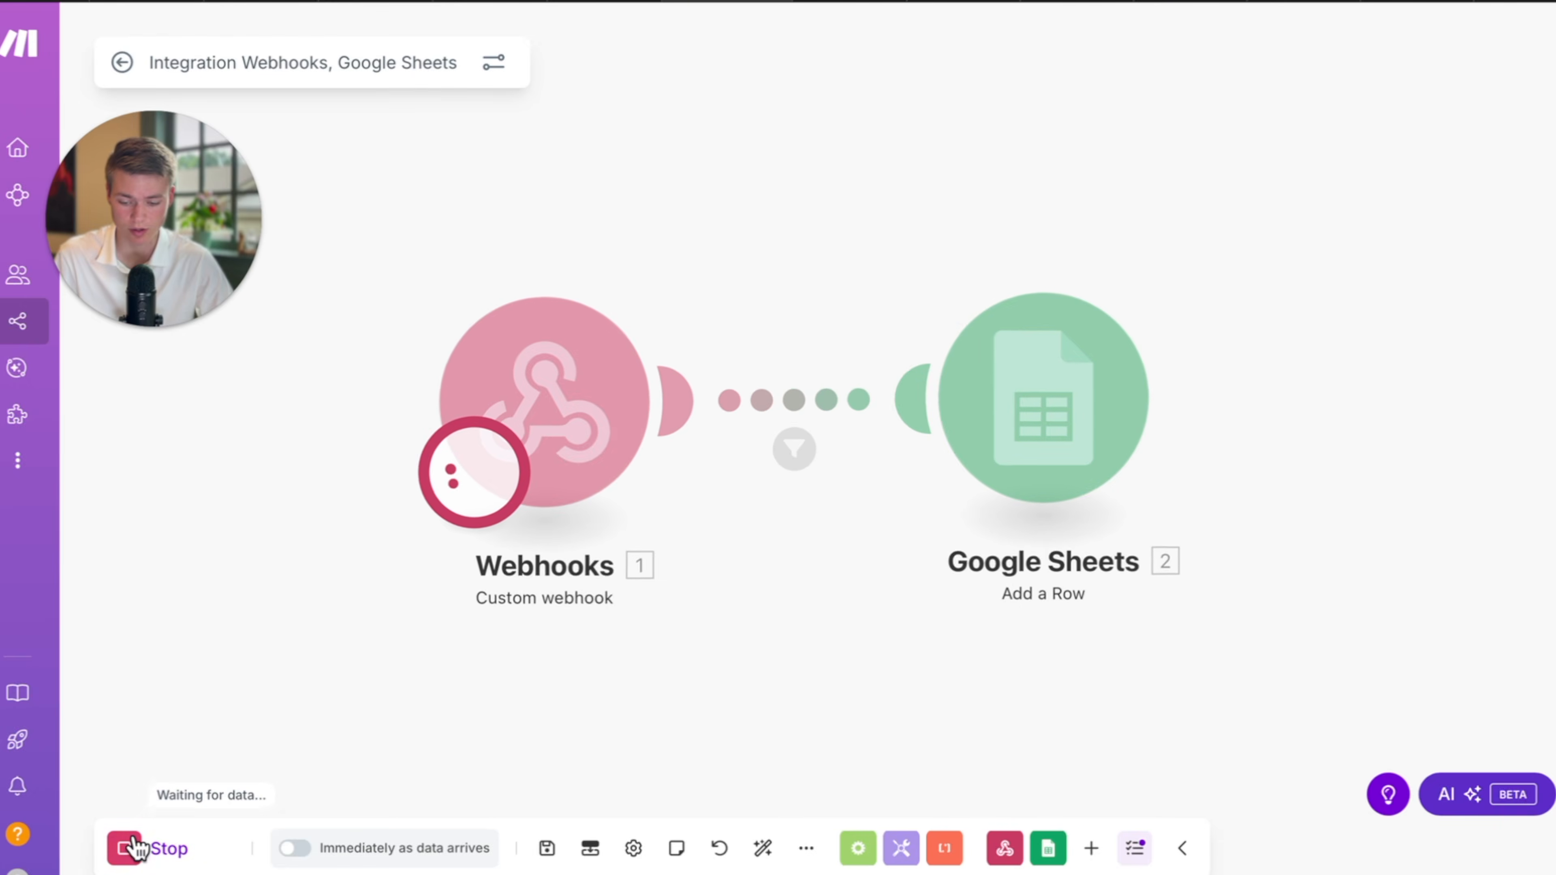
left_click(130, 845)
left_click(308, 850)
left_click(1011, 636)
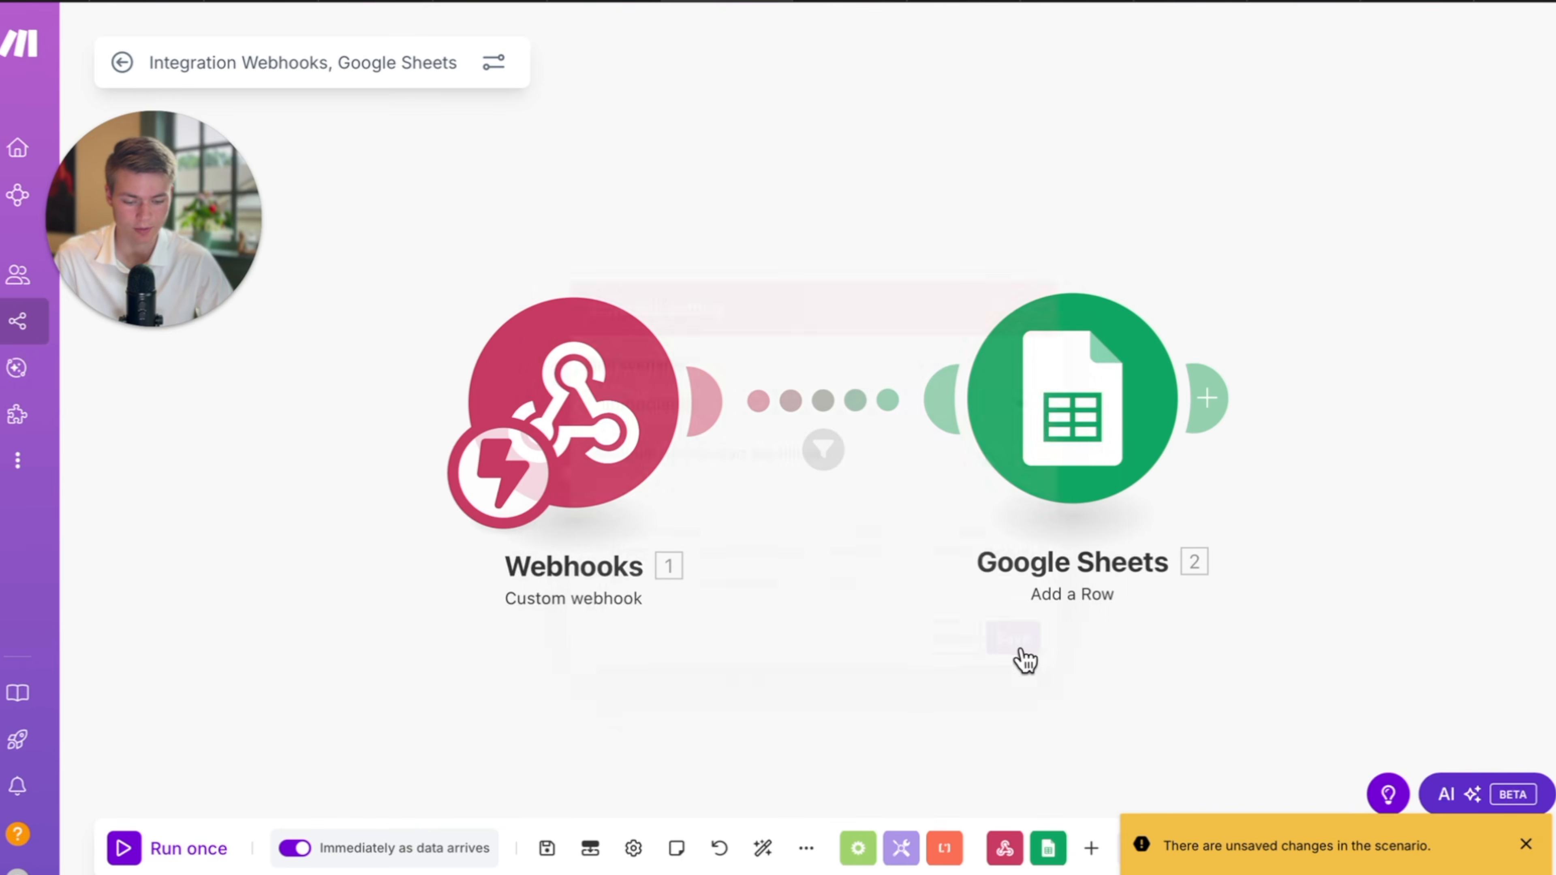
left_click(547, 849)
left_click(547, 849)
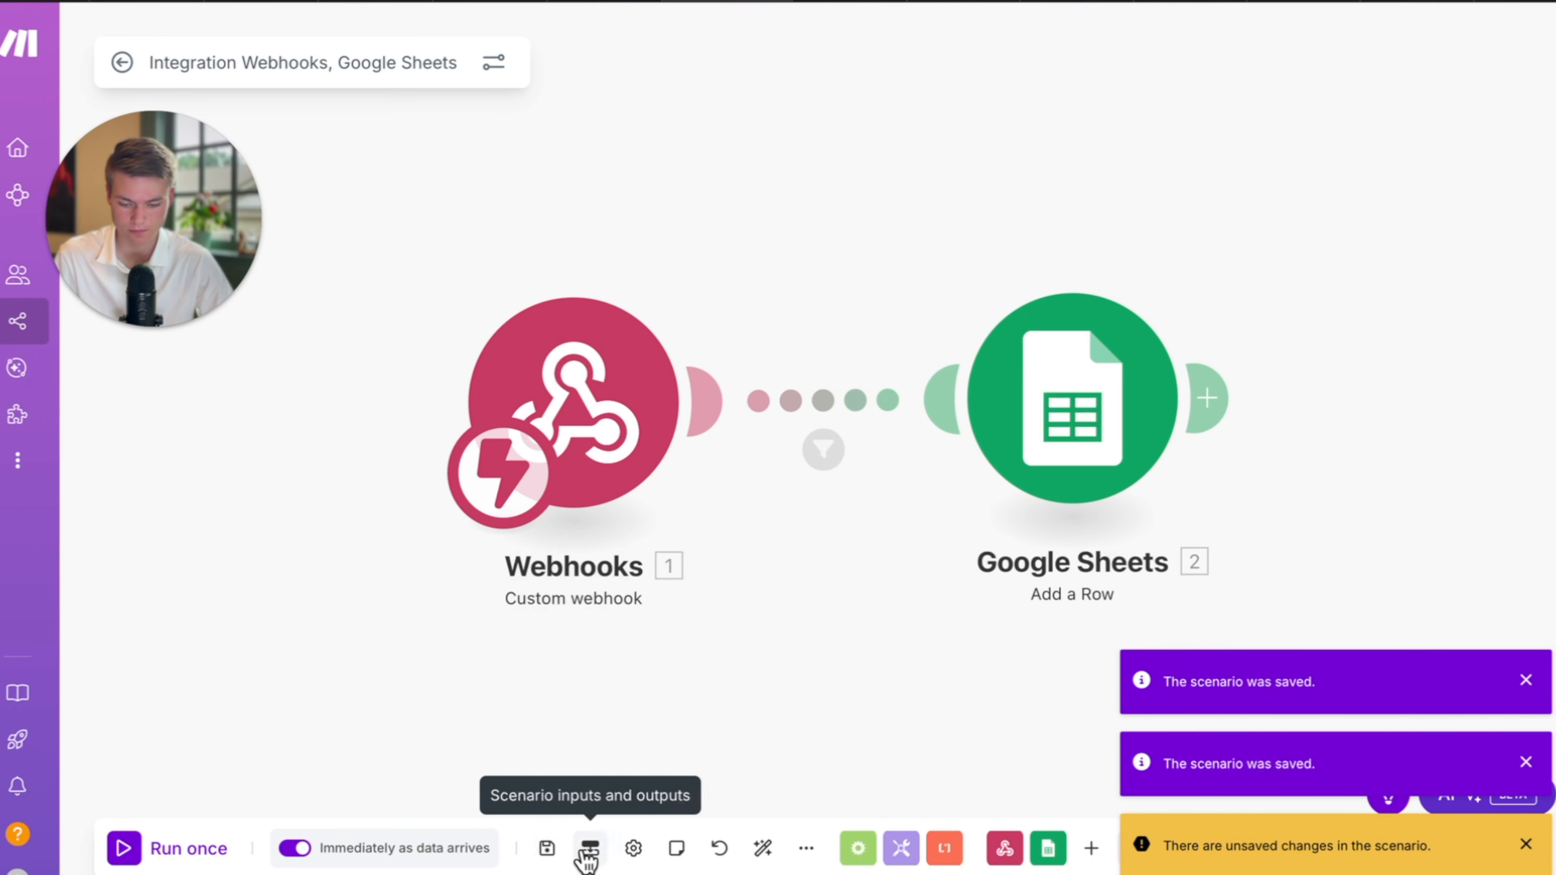
left_click(120, 59)
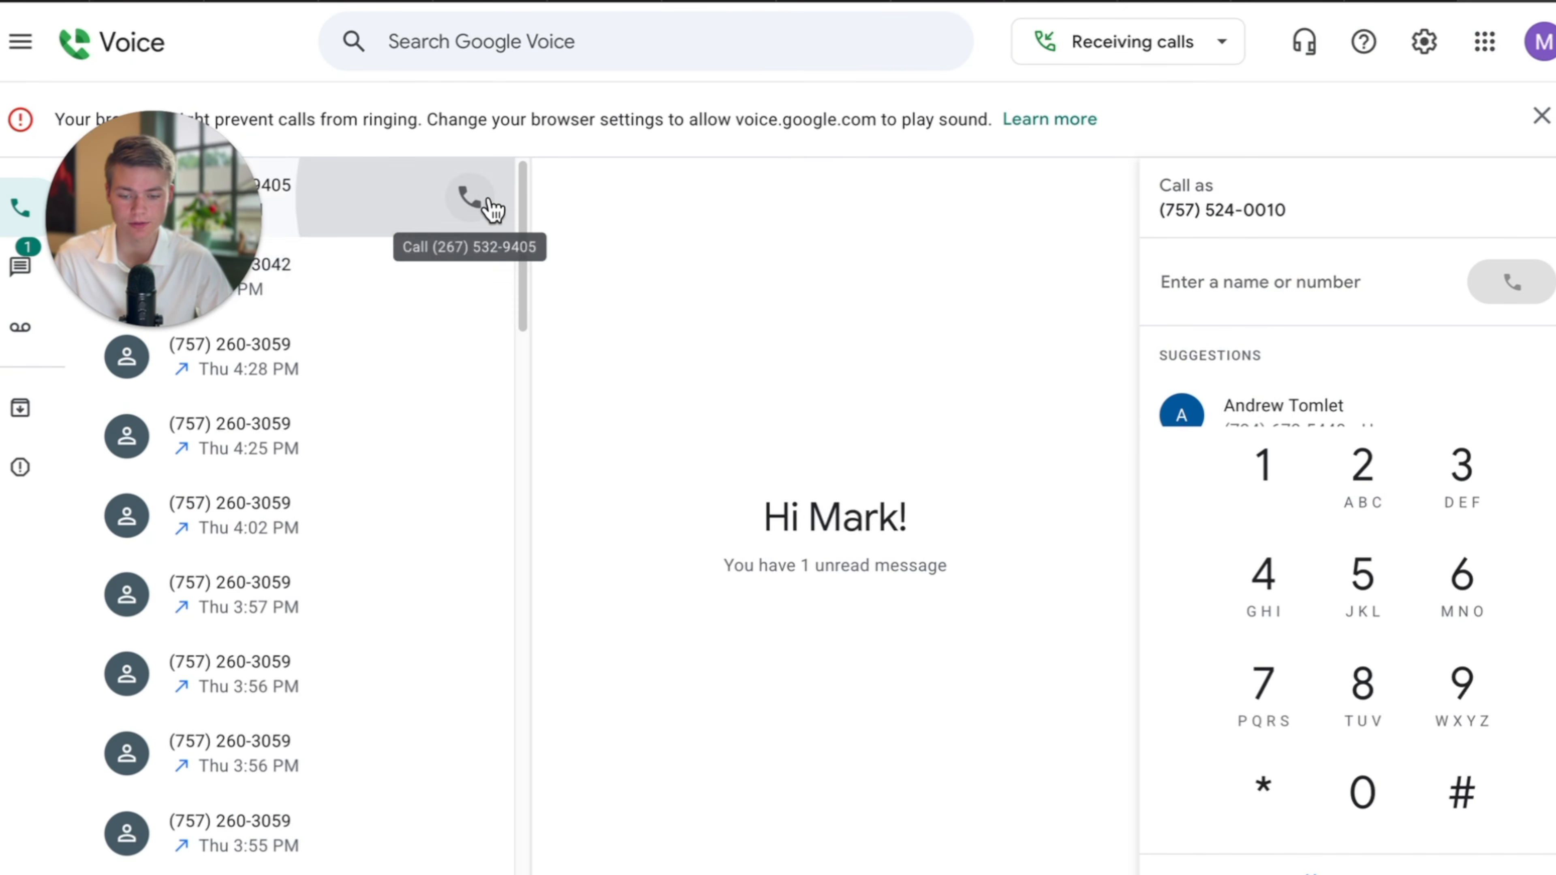
Call the AI agent's number from Google Voice, check Make's runs, then hang up.
left_click(473, 198)
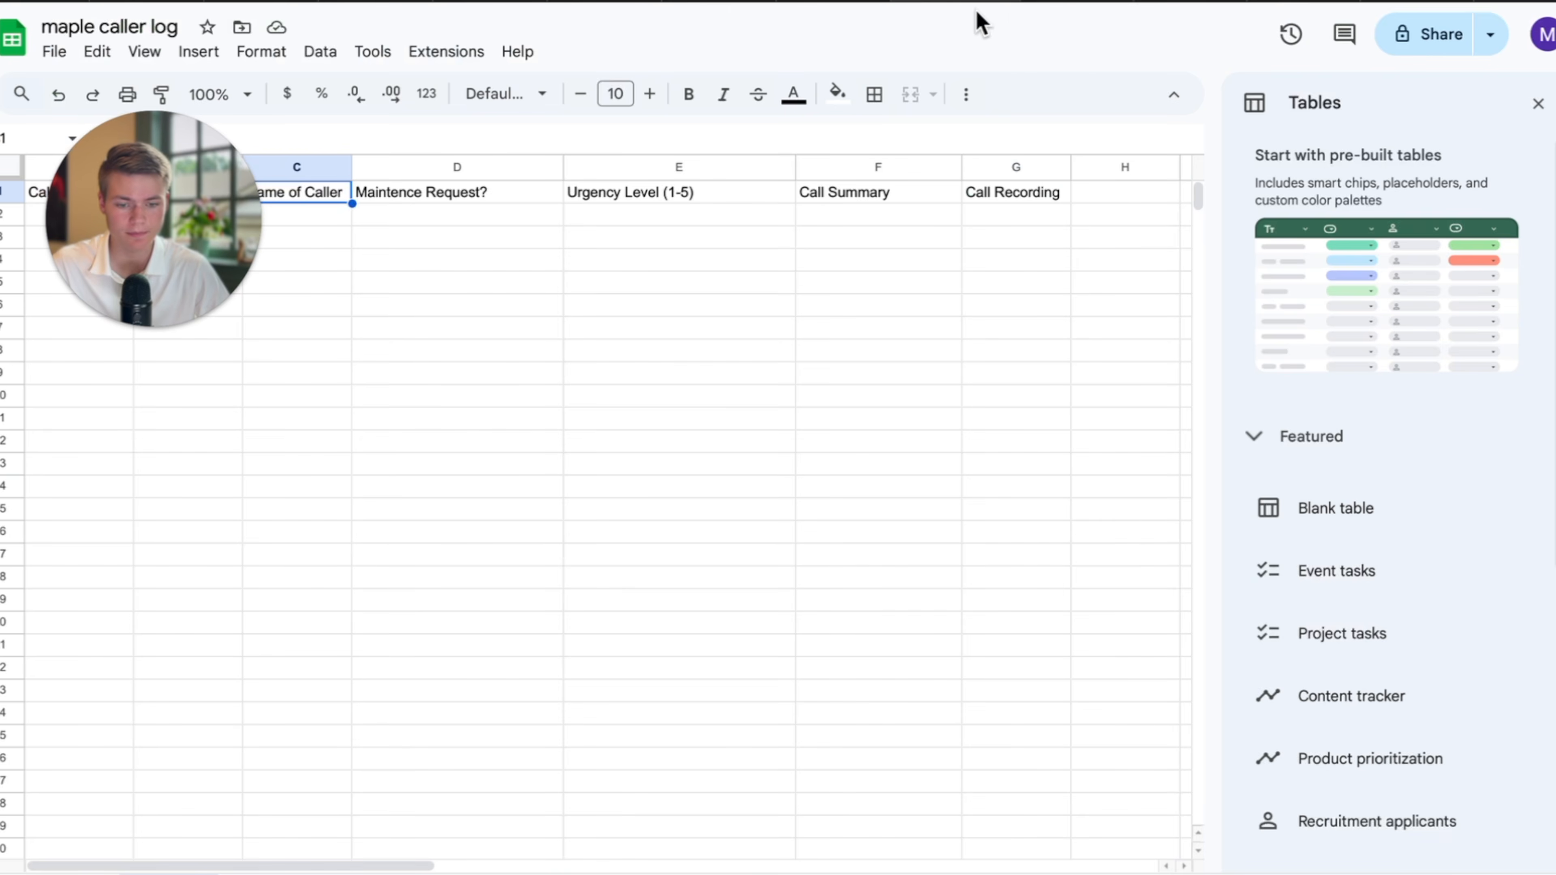
left_click(734, 1)
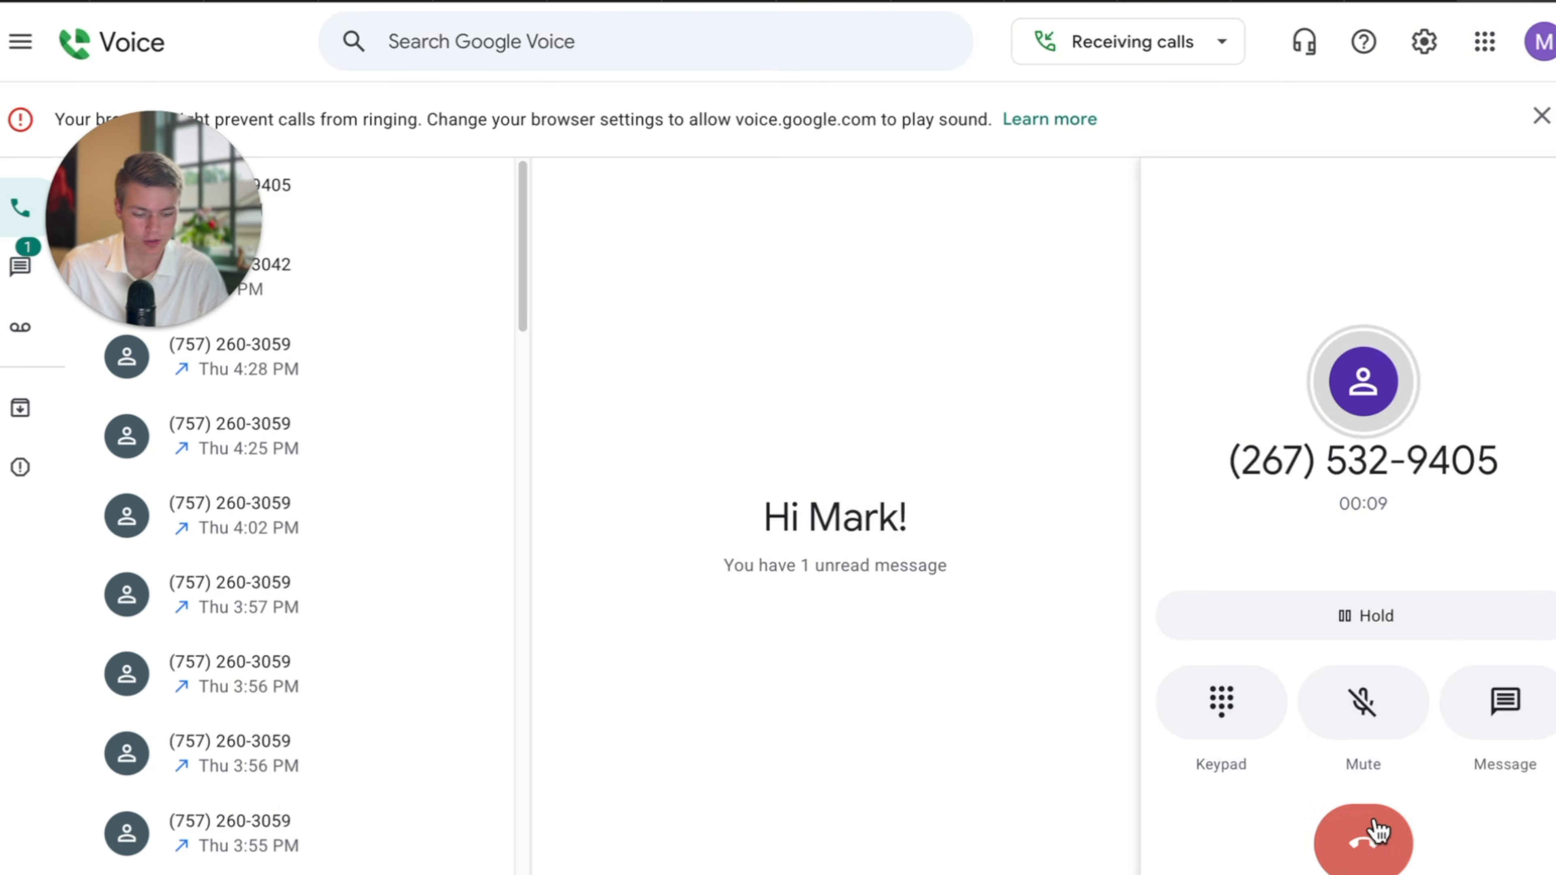
left_click(1364, 834)
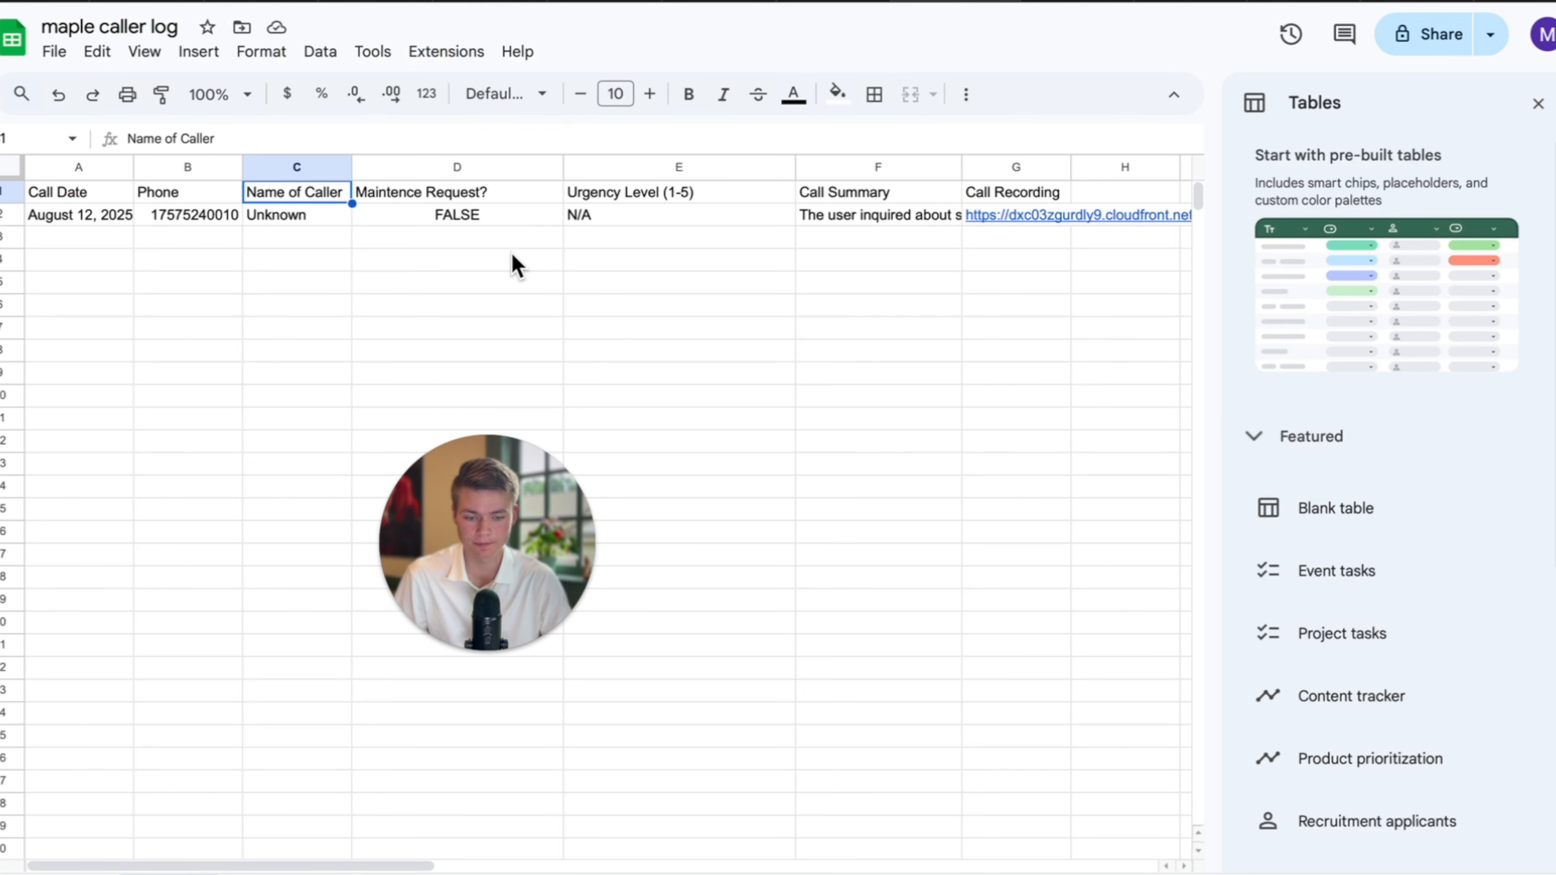
Review row 2's logged values, from Phone through the Call Summary text.
left_click(339, 245)
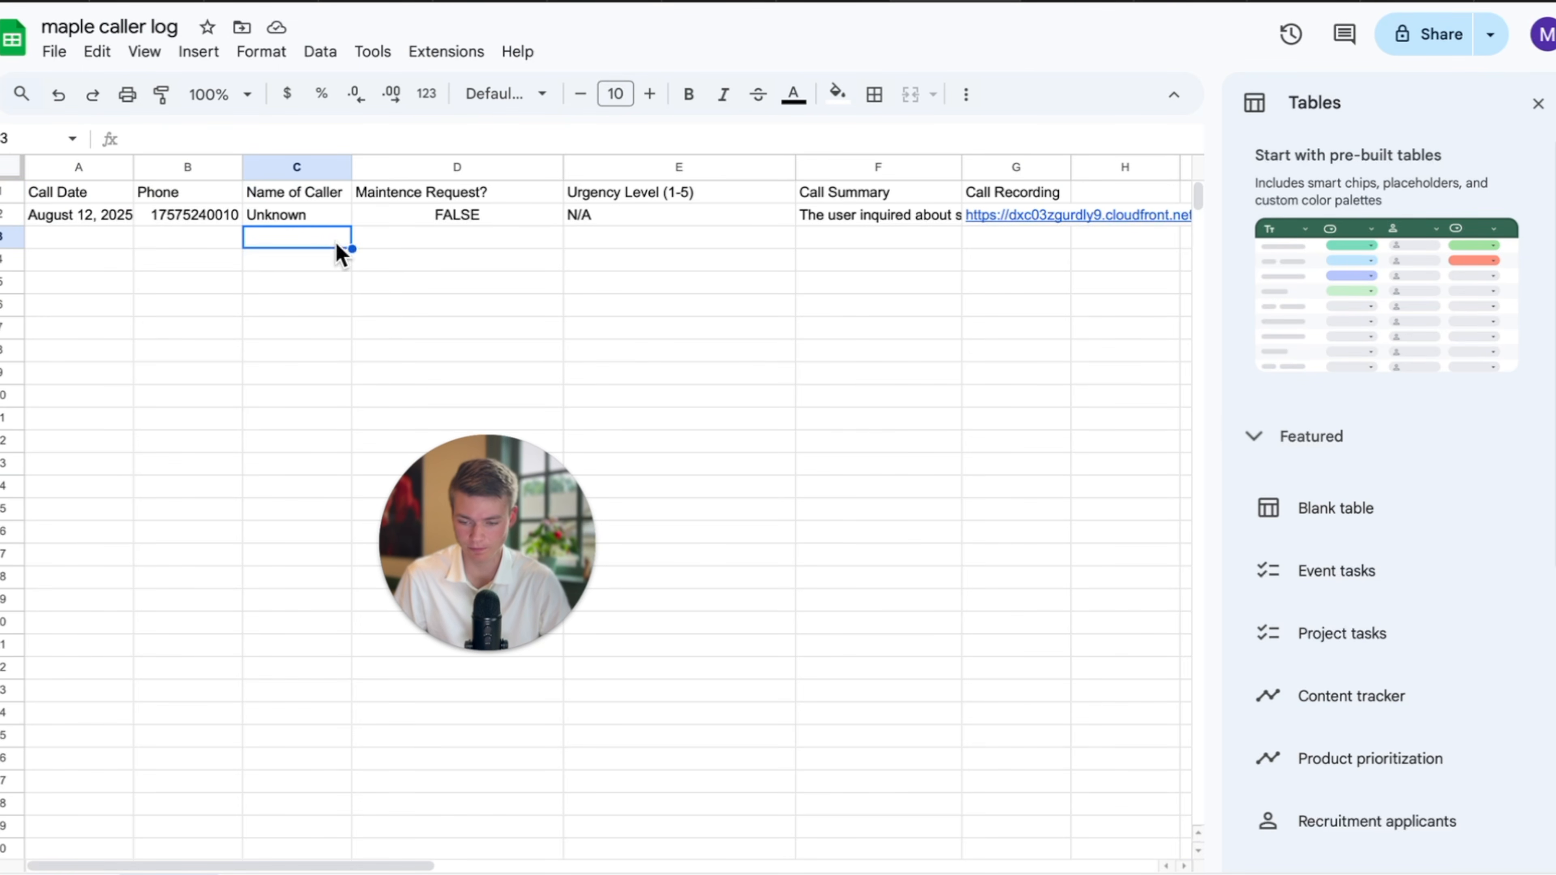
left_click(183, 218)
left_click(302, 214)
left_click(497, 221)
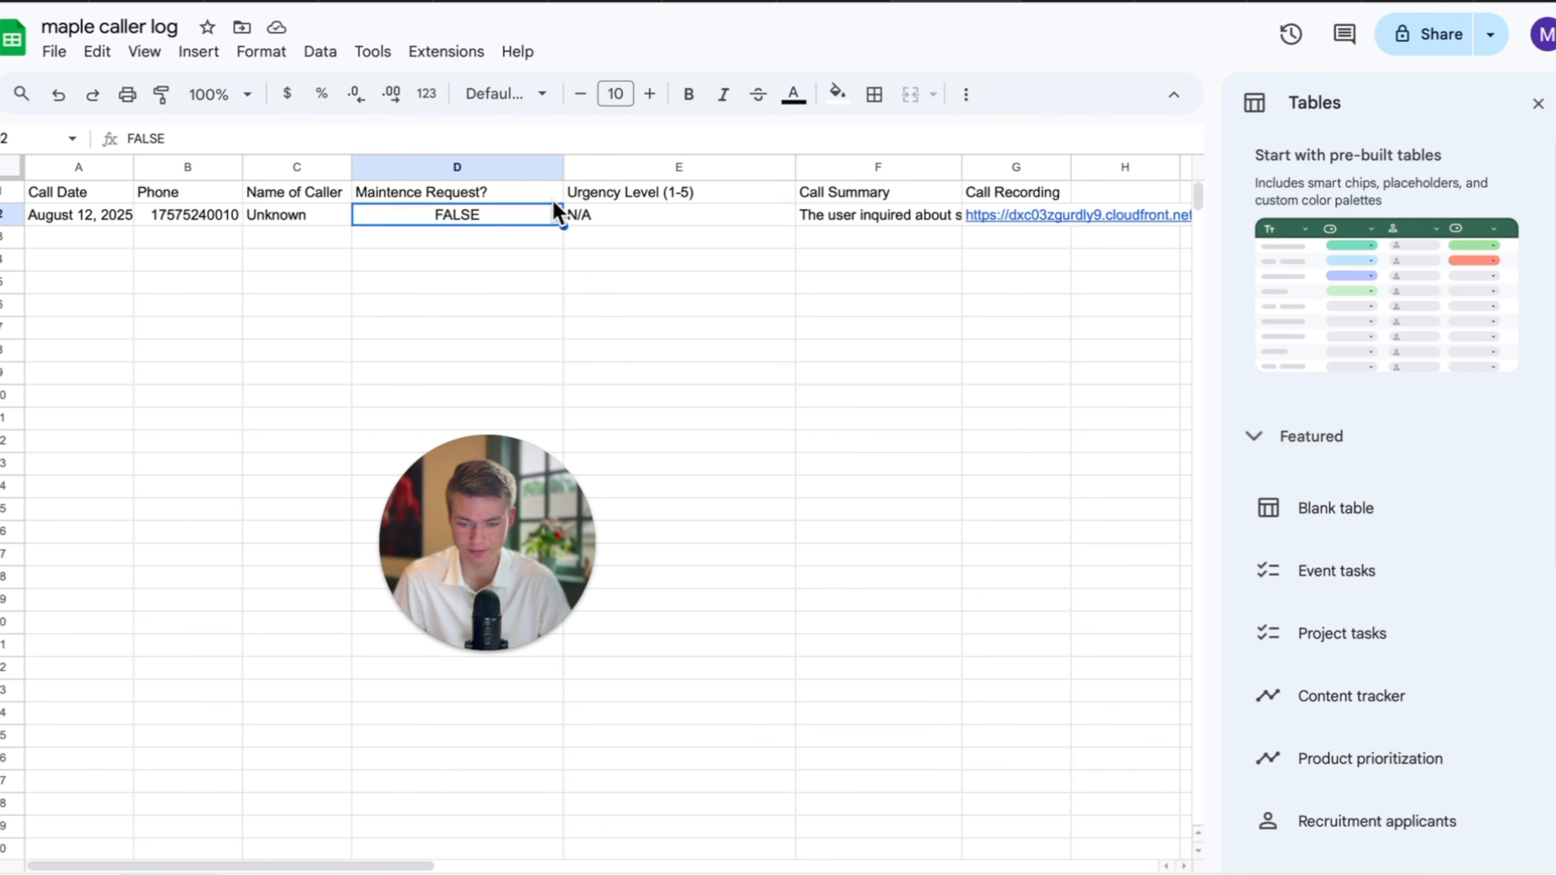
left_click(618, 222)
left_click(857, 222)
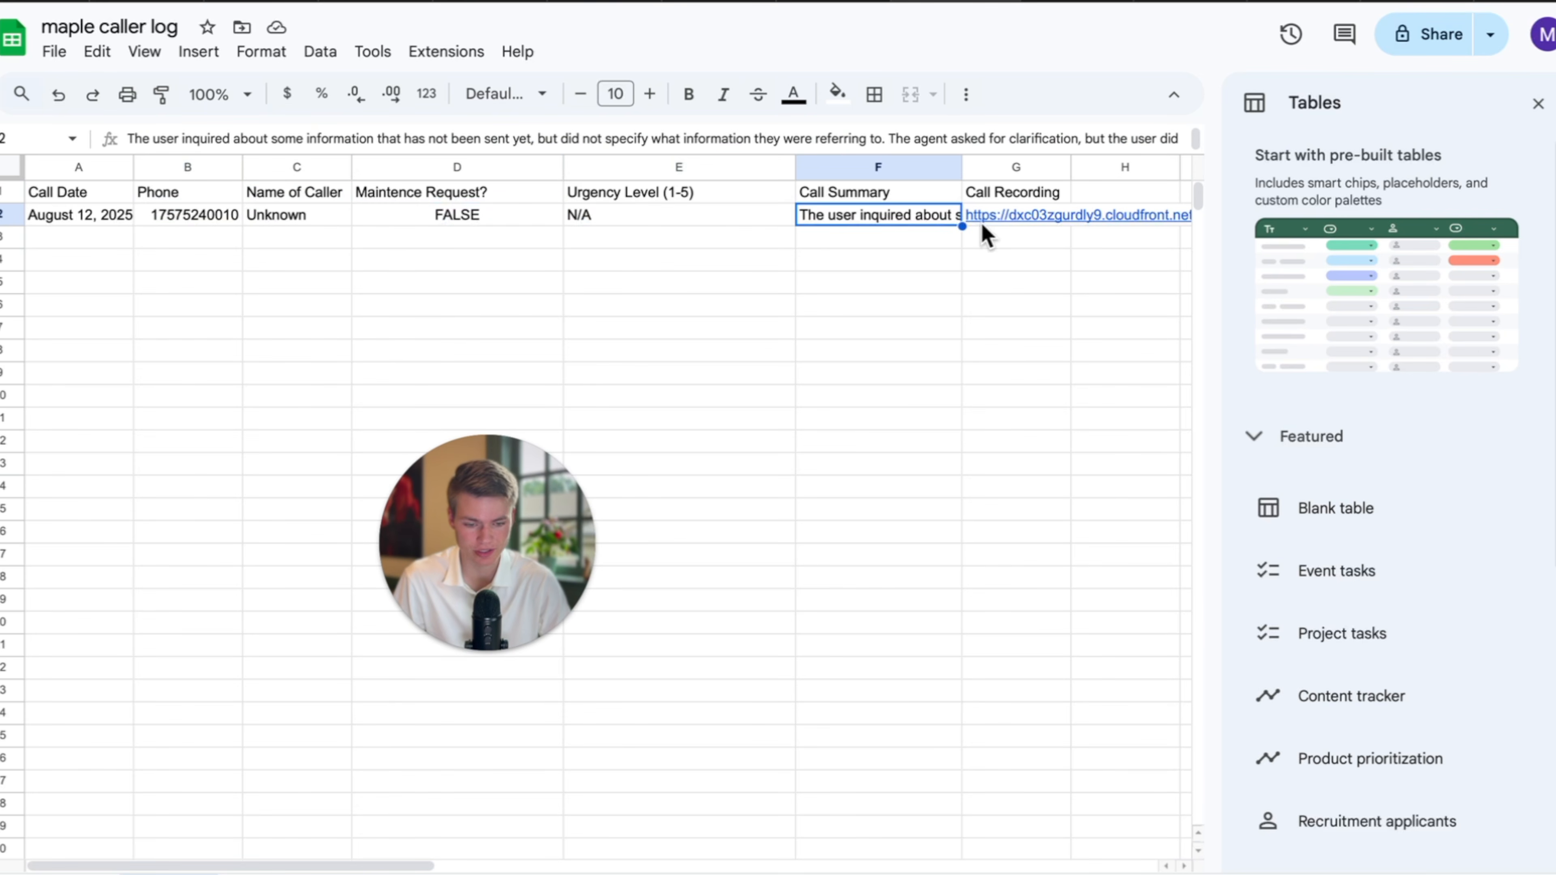
left_click(226, 325)
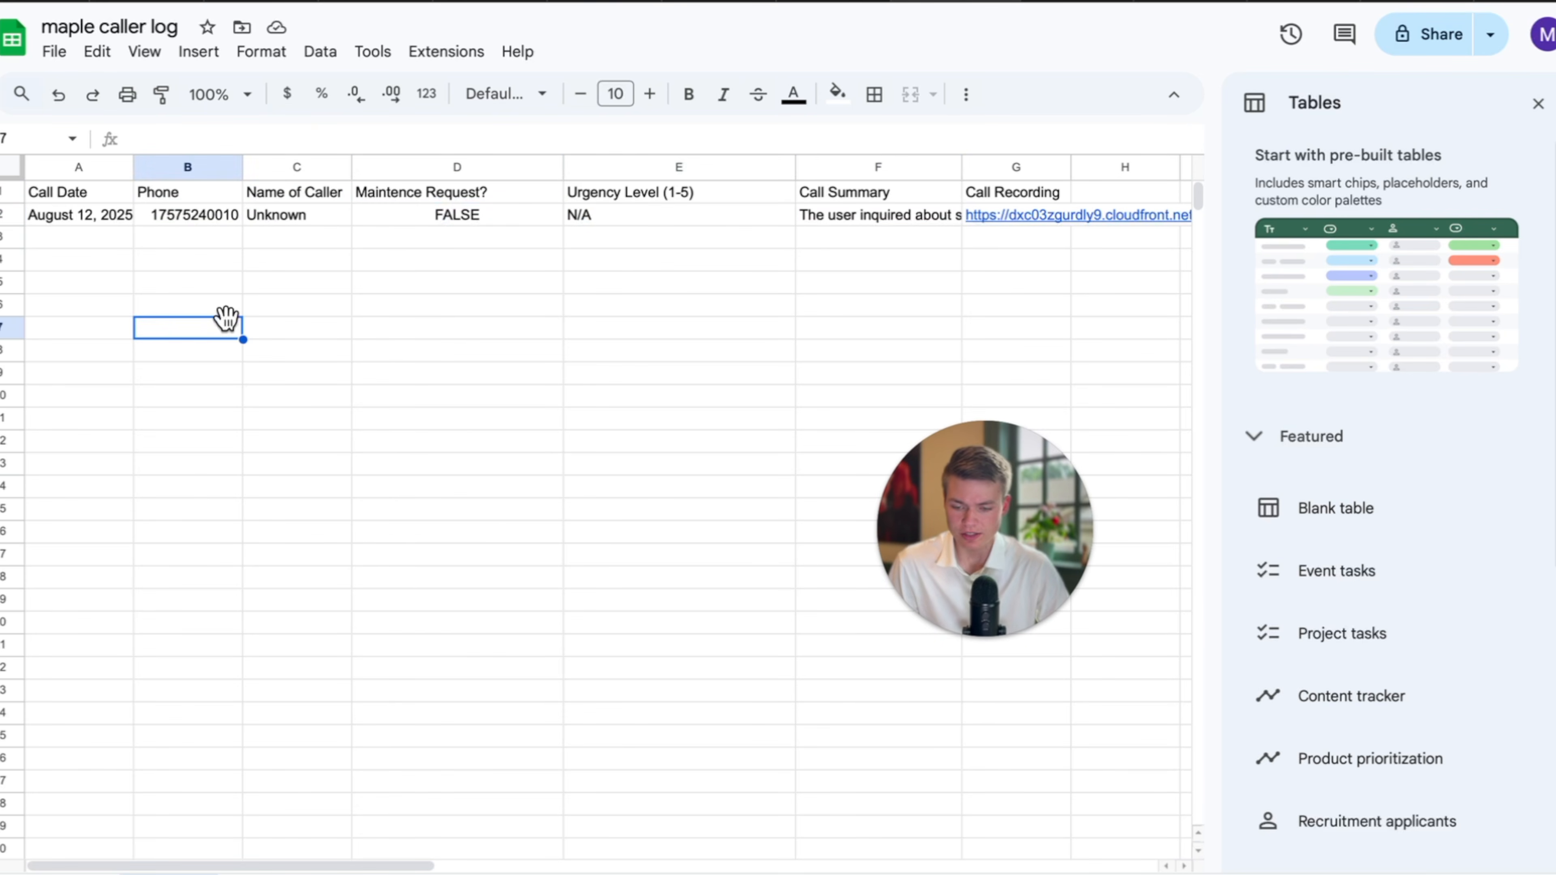
left_click(202, 195)
left_click(197, 217)
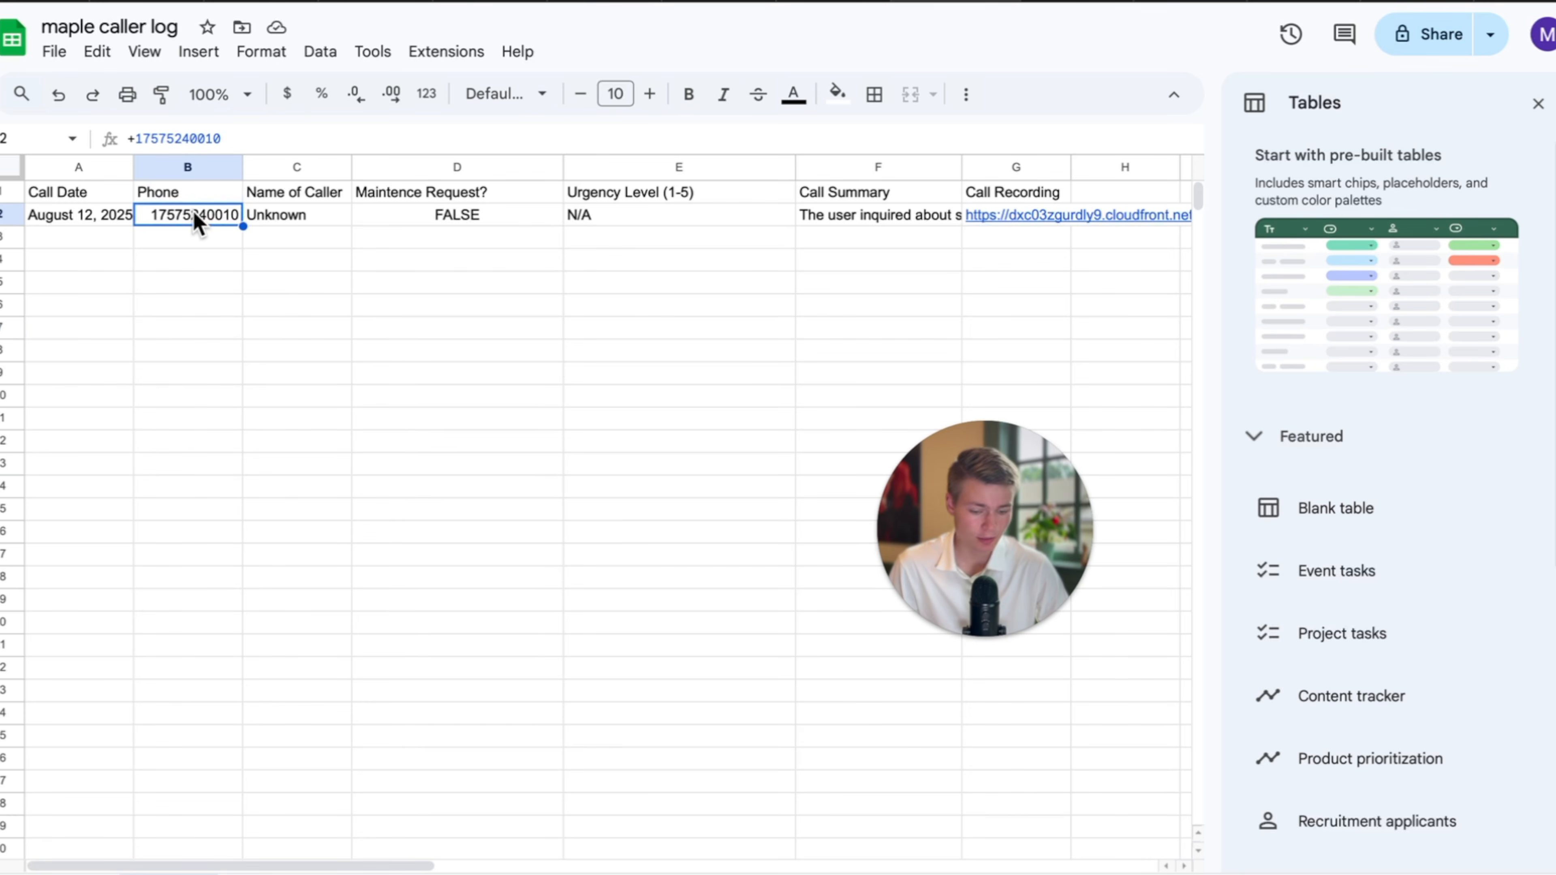
left_click(164, 174)
left_click(171, 240)
left_click(175, 196)
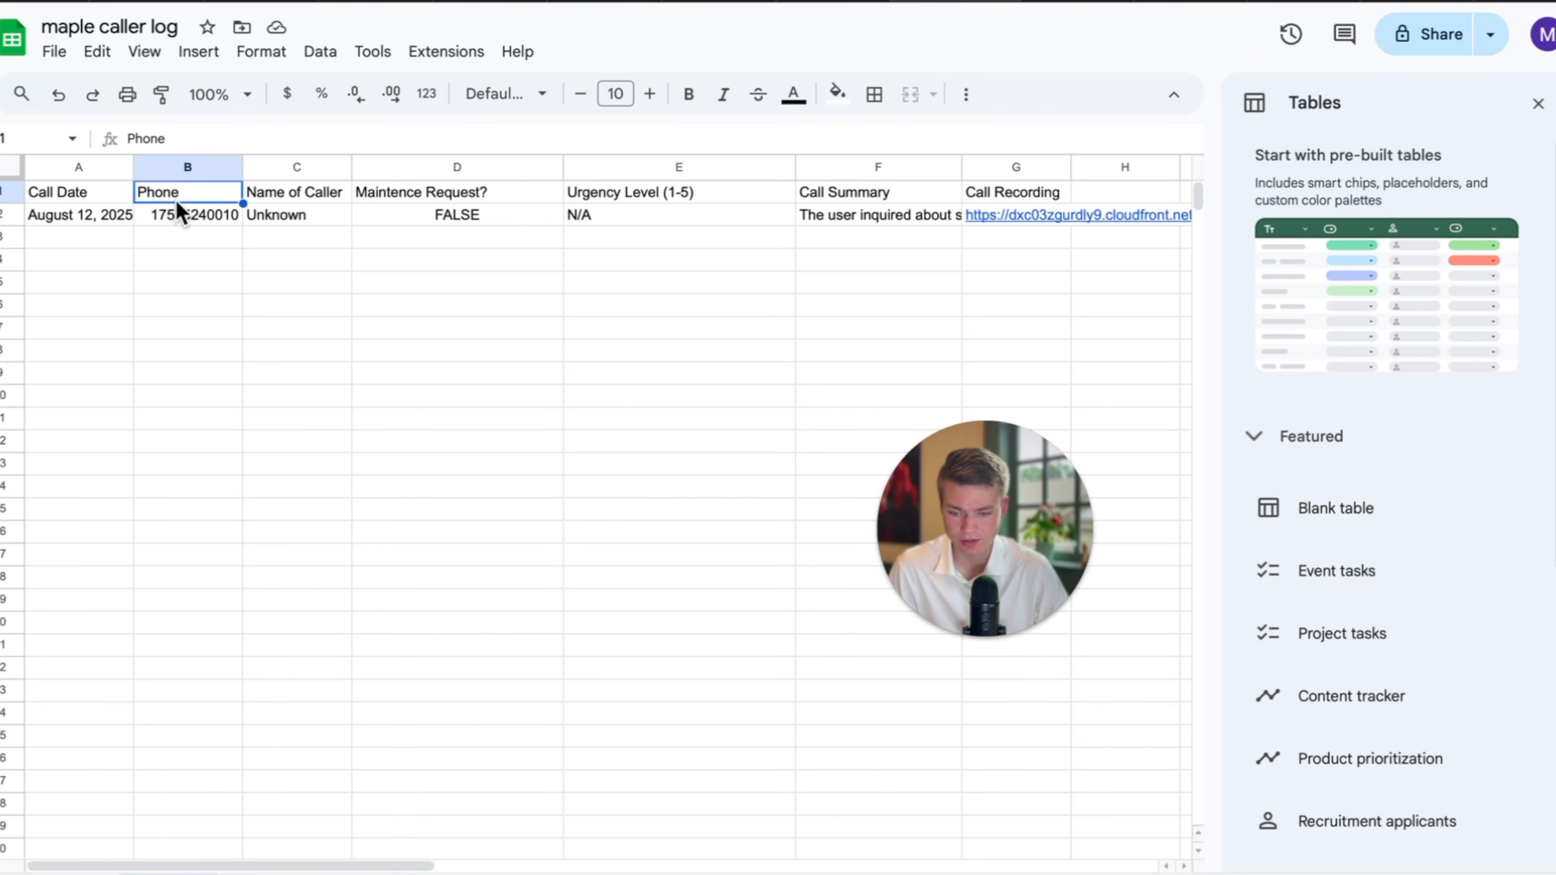
left_click(176, 216)
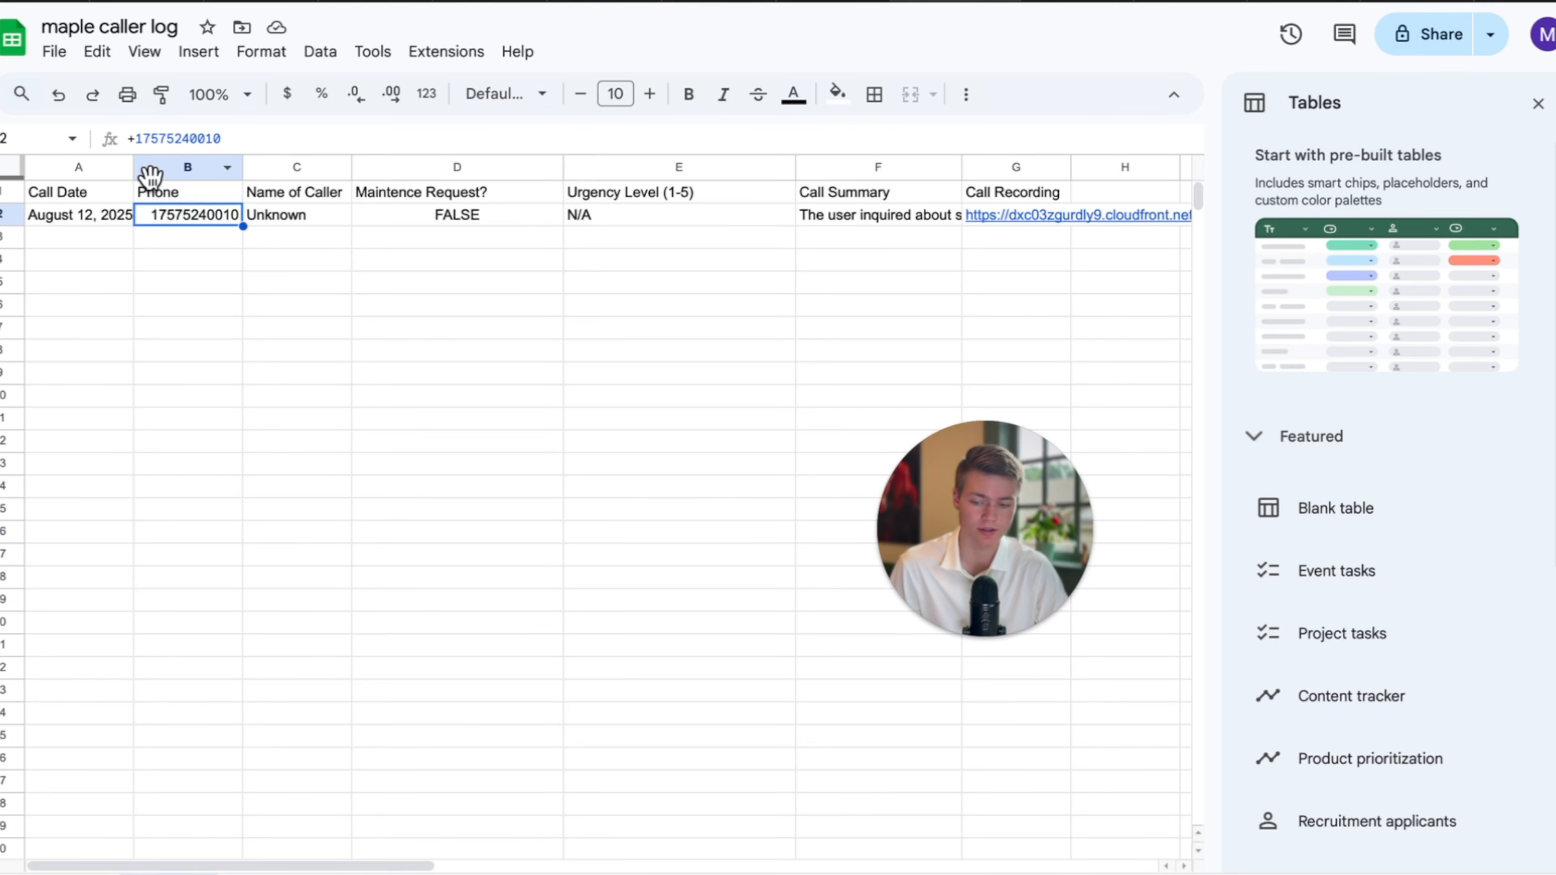
left_click(162, 167)
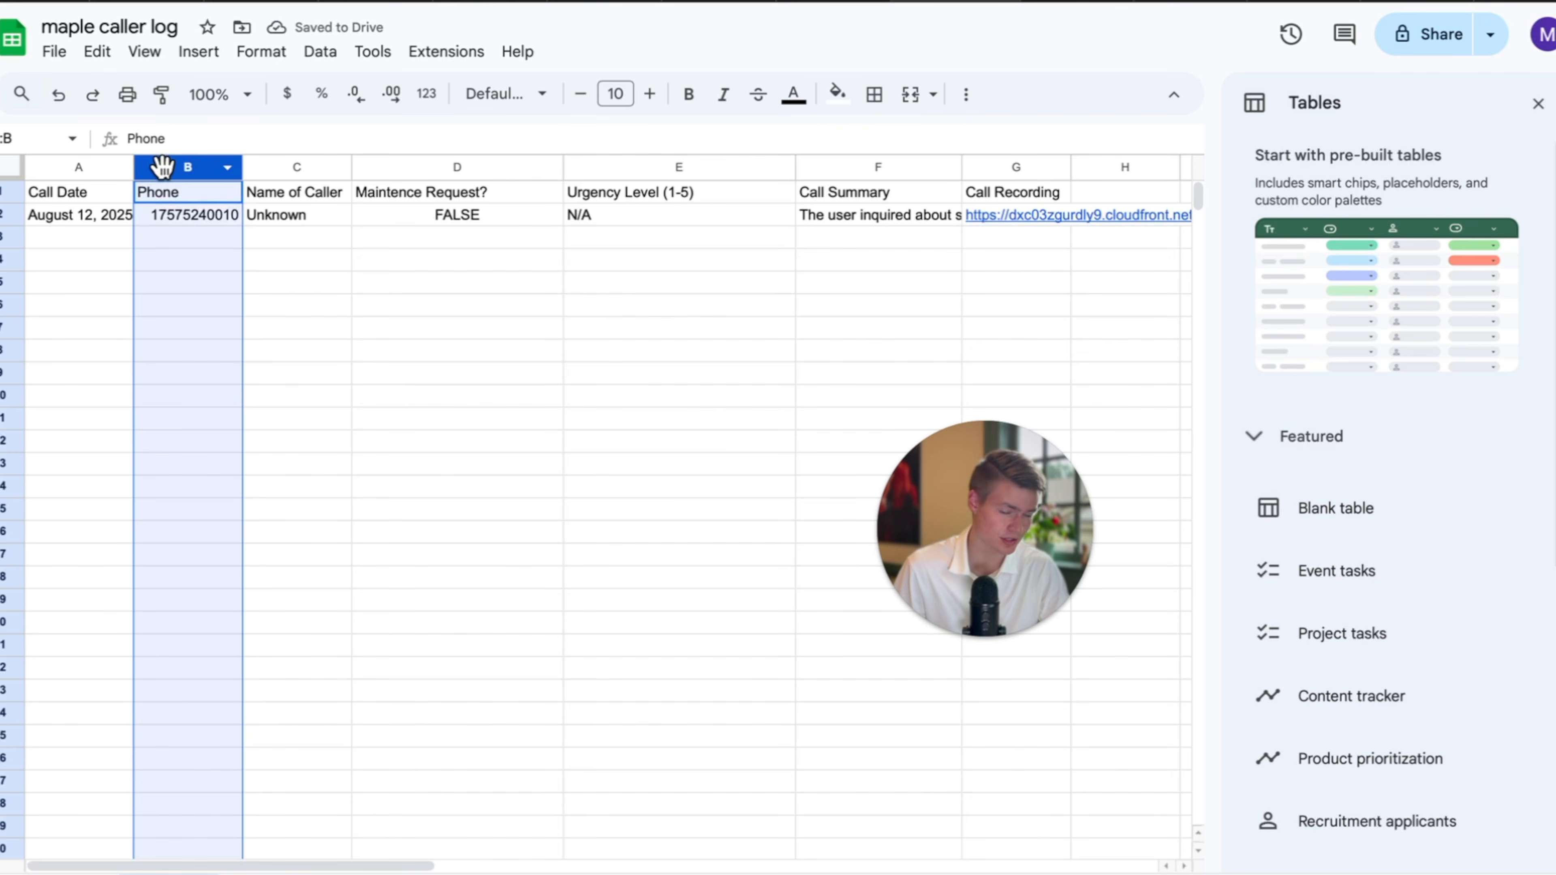
Apply a plus-prefixed number format to the Phone column (column B).
left_click(219, 689)
left_click_drag(220, 781, 210, 222)
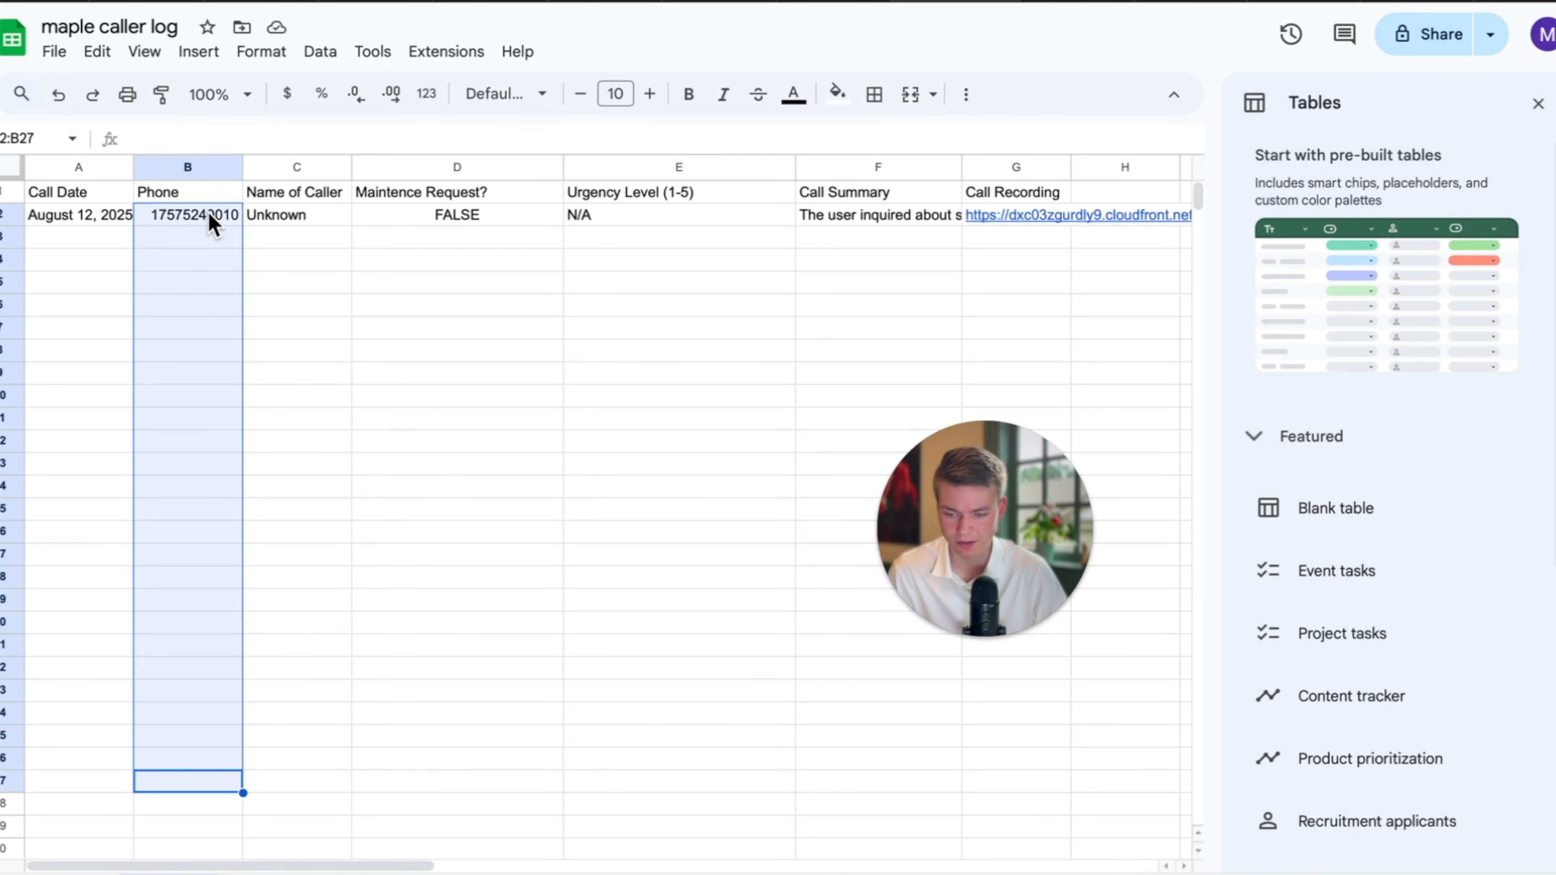
left_click(176, 171)
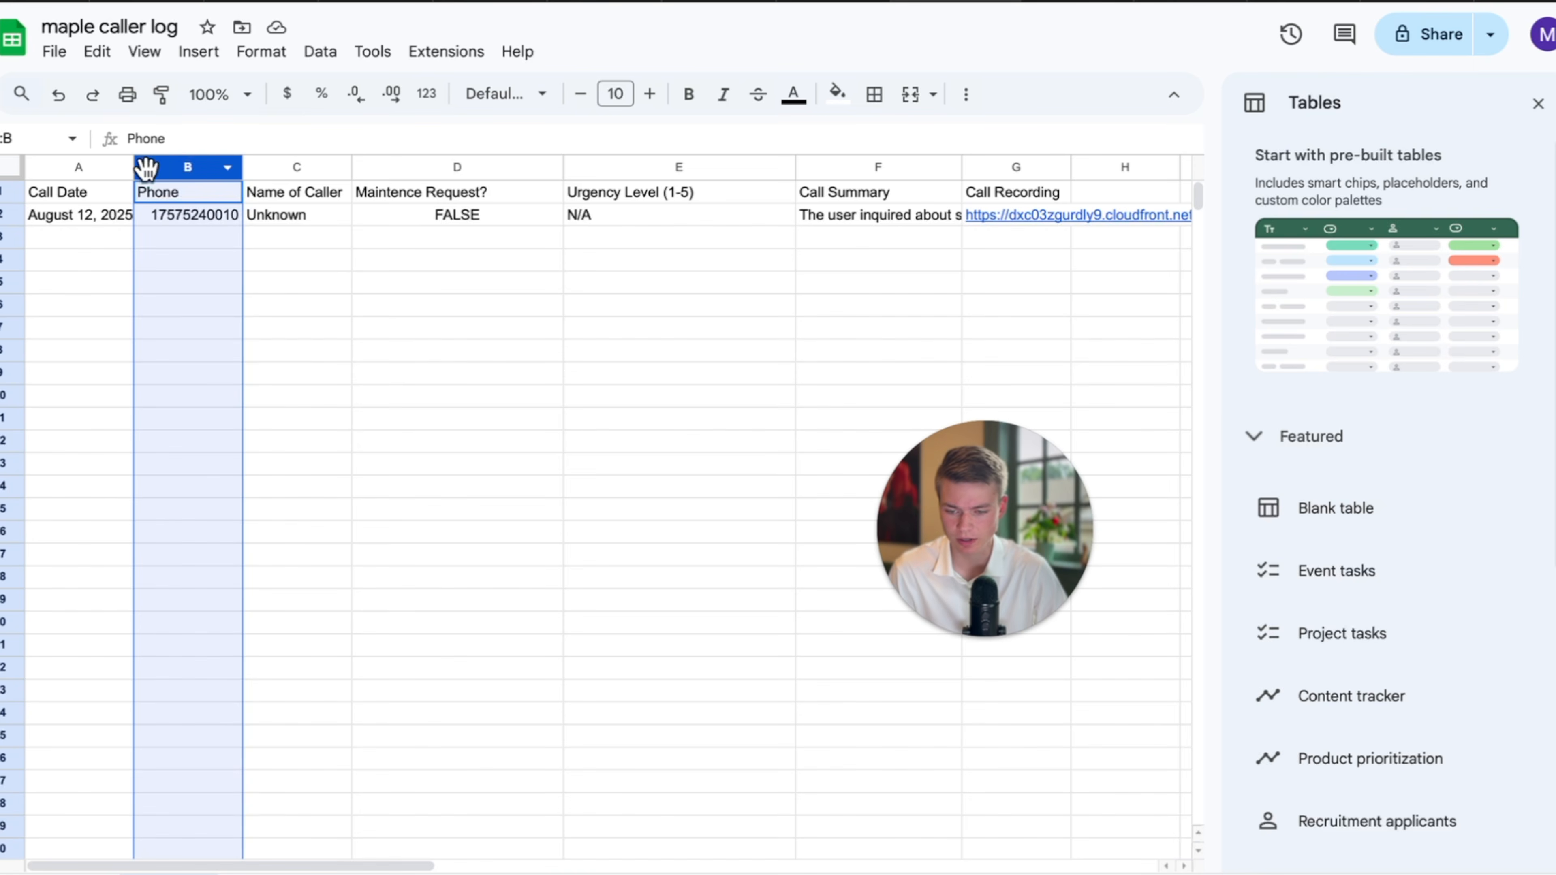
left_click(263, 54)
mouse_move(320, 145)
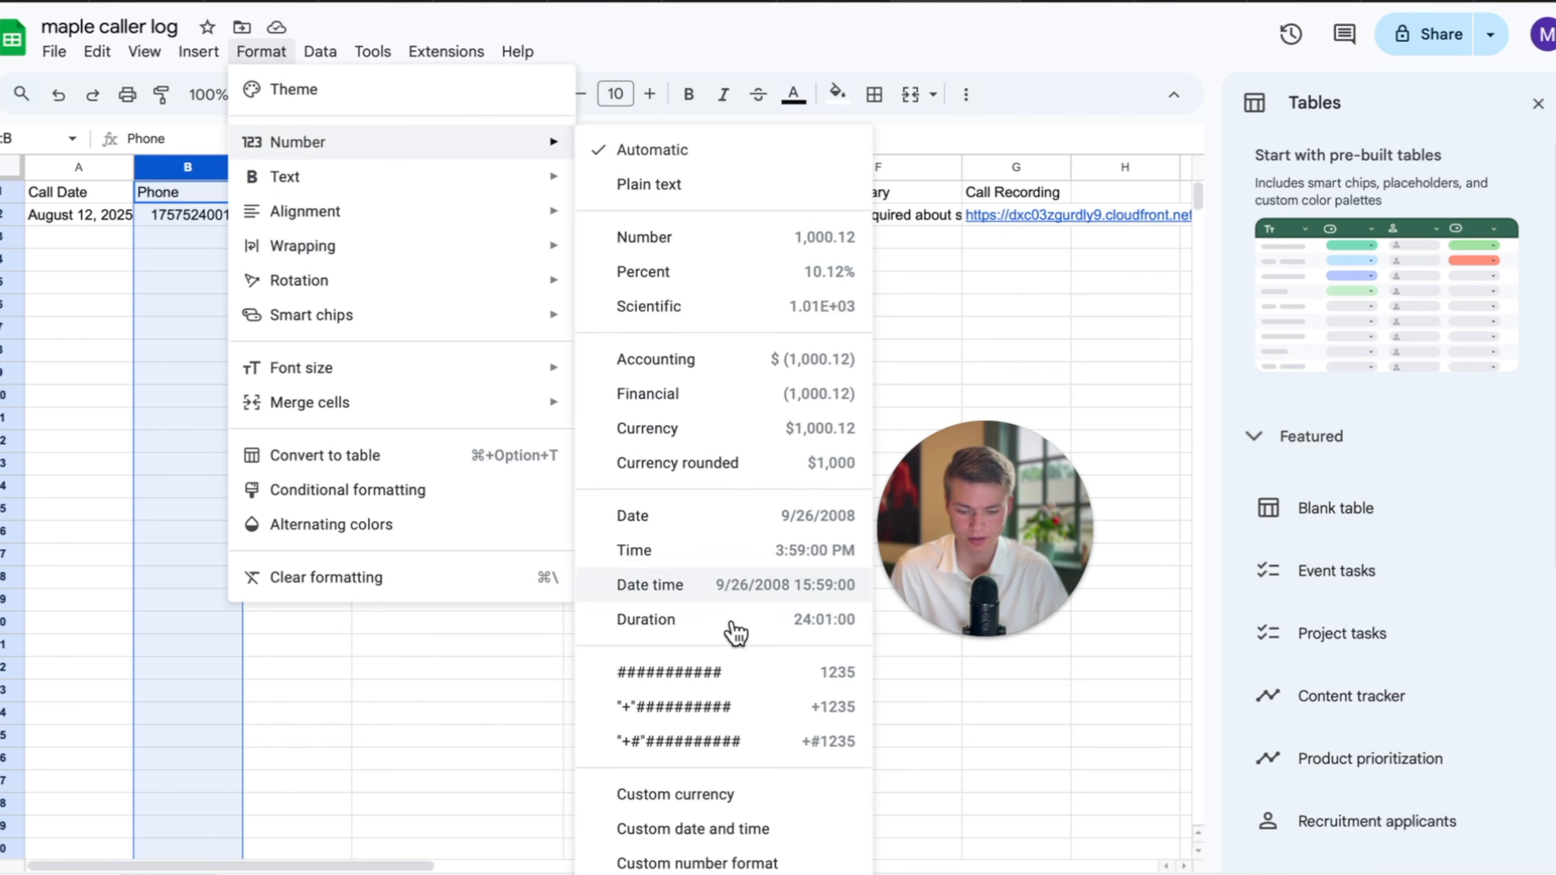
left_click(706, 743)
left_click(233, 441)
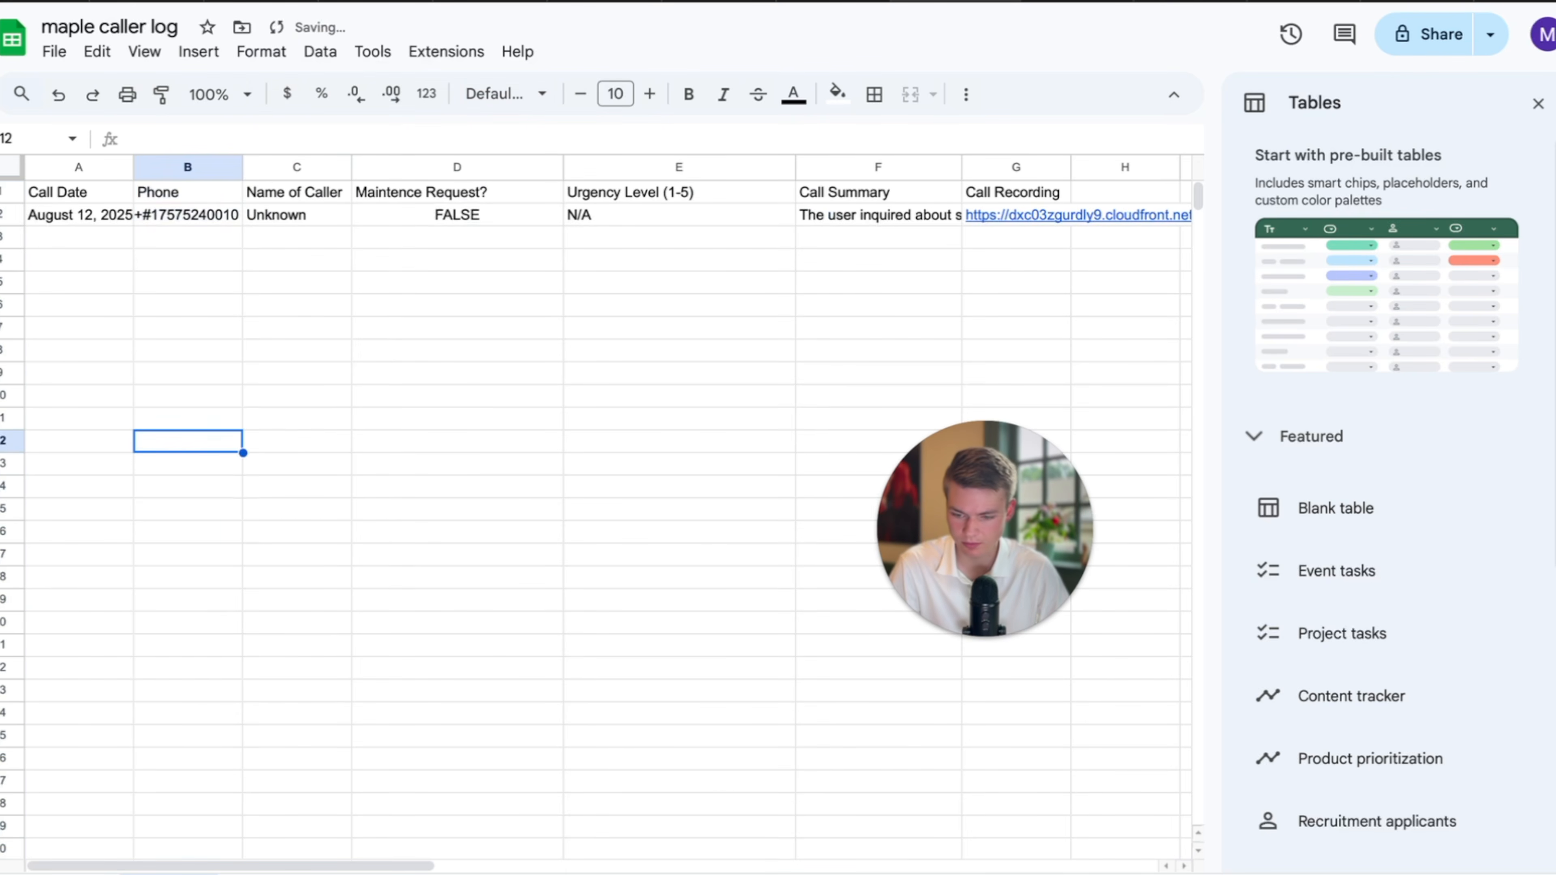
Reapply the plain "+"########## number format to column B.
left_click(216, 167)
left_click(274, 54)
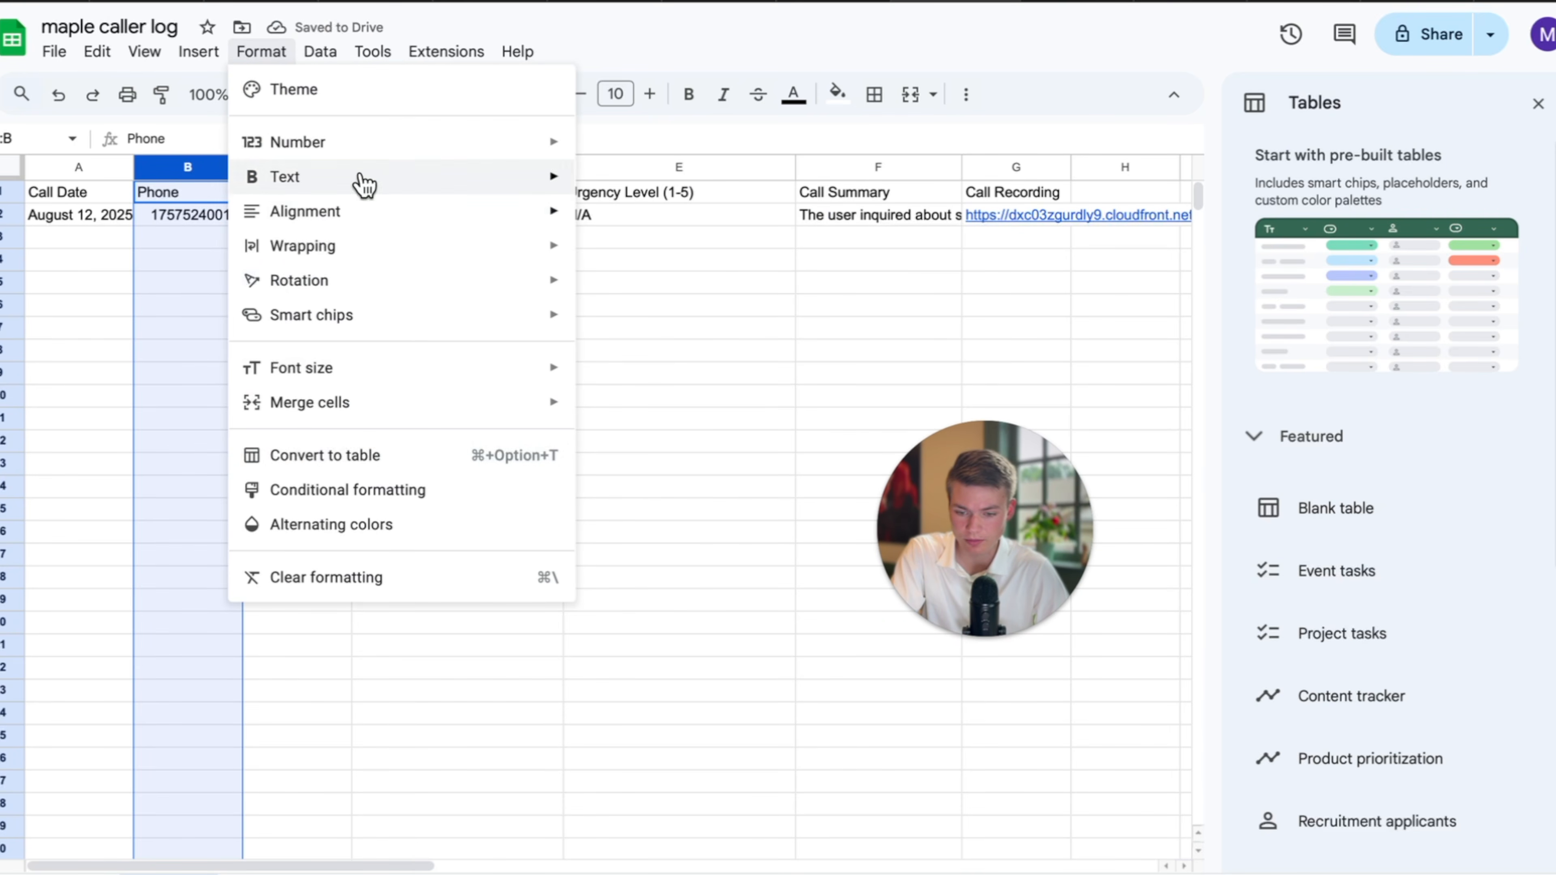
mouse_move(355, 142)
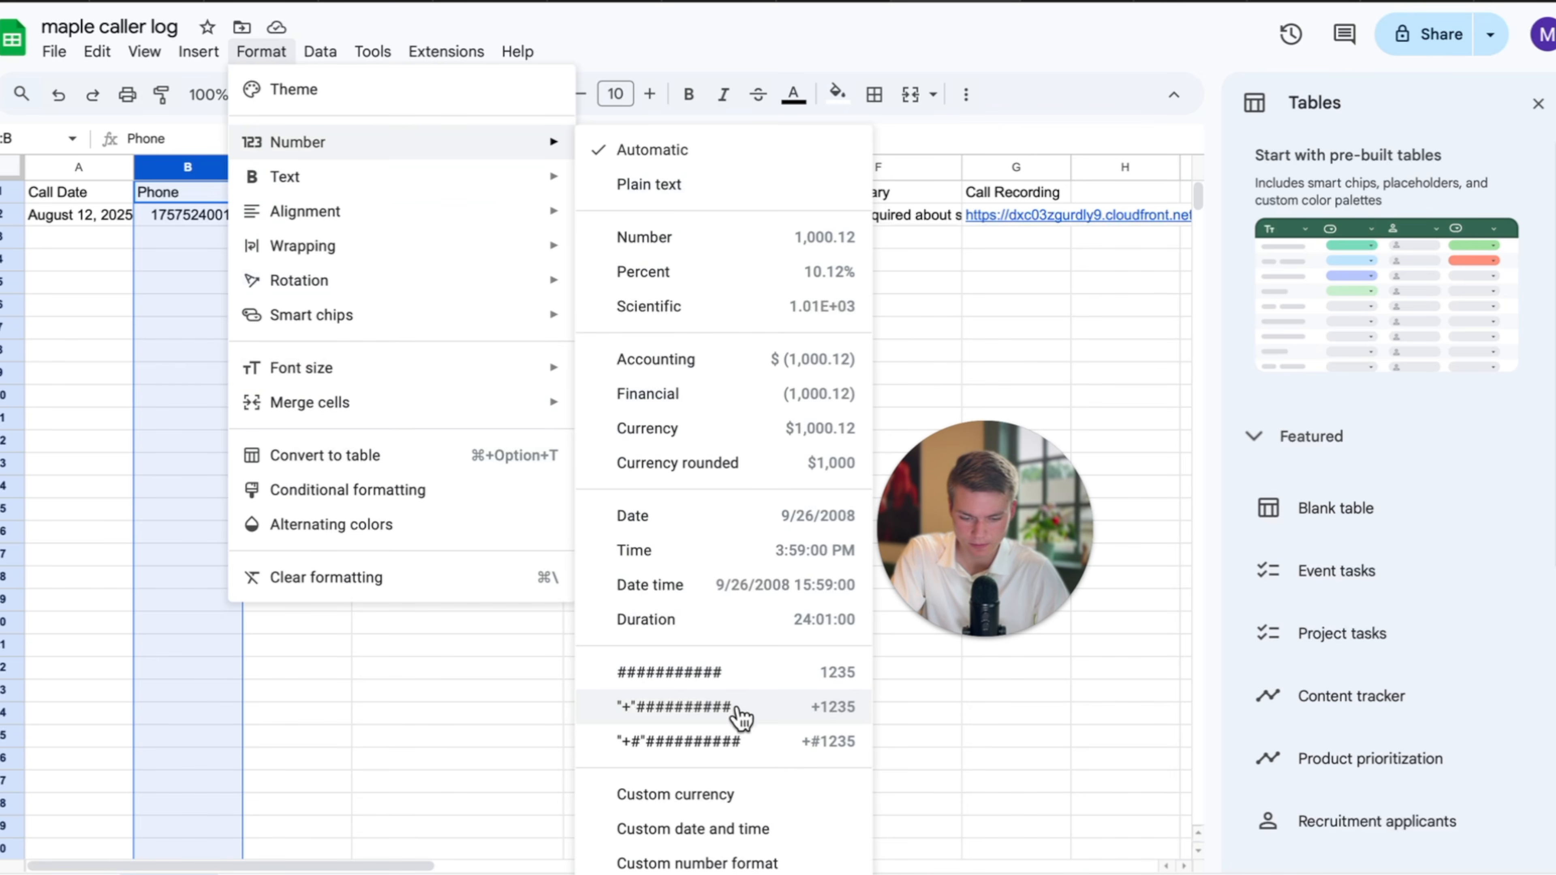
left_click(674, 706)
left_click(215, 496)
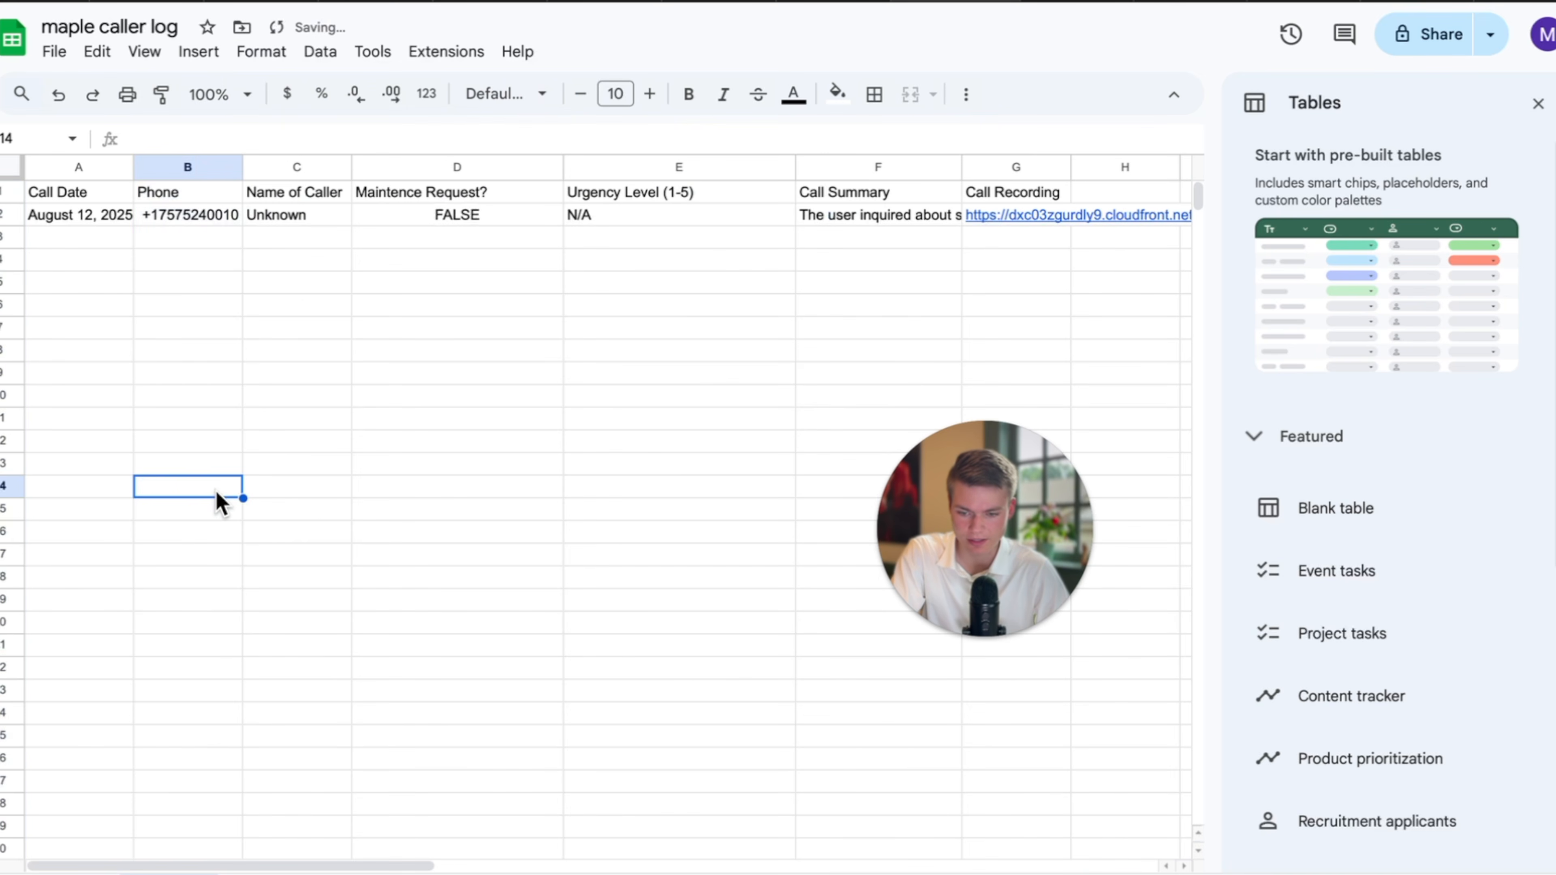
Confirm the "+"########## pattern in the Custom number format editor, then close it.
left_click_drag(201, 782, 195, 233)
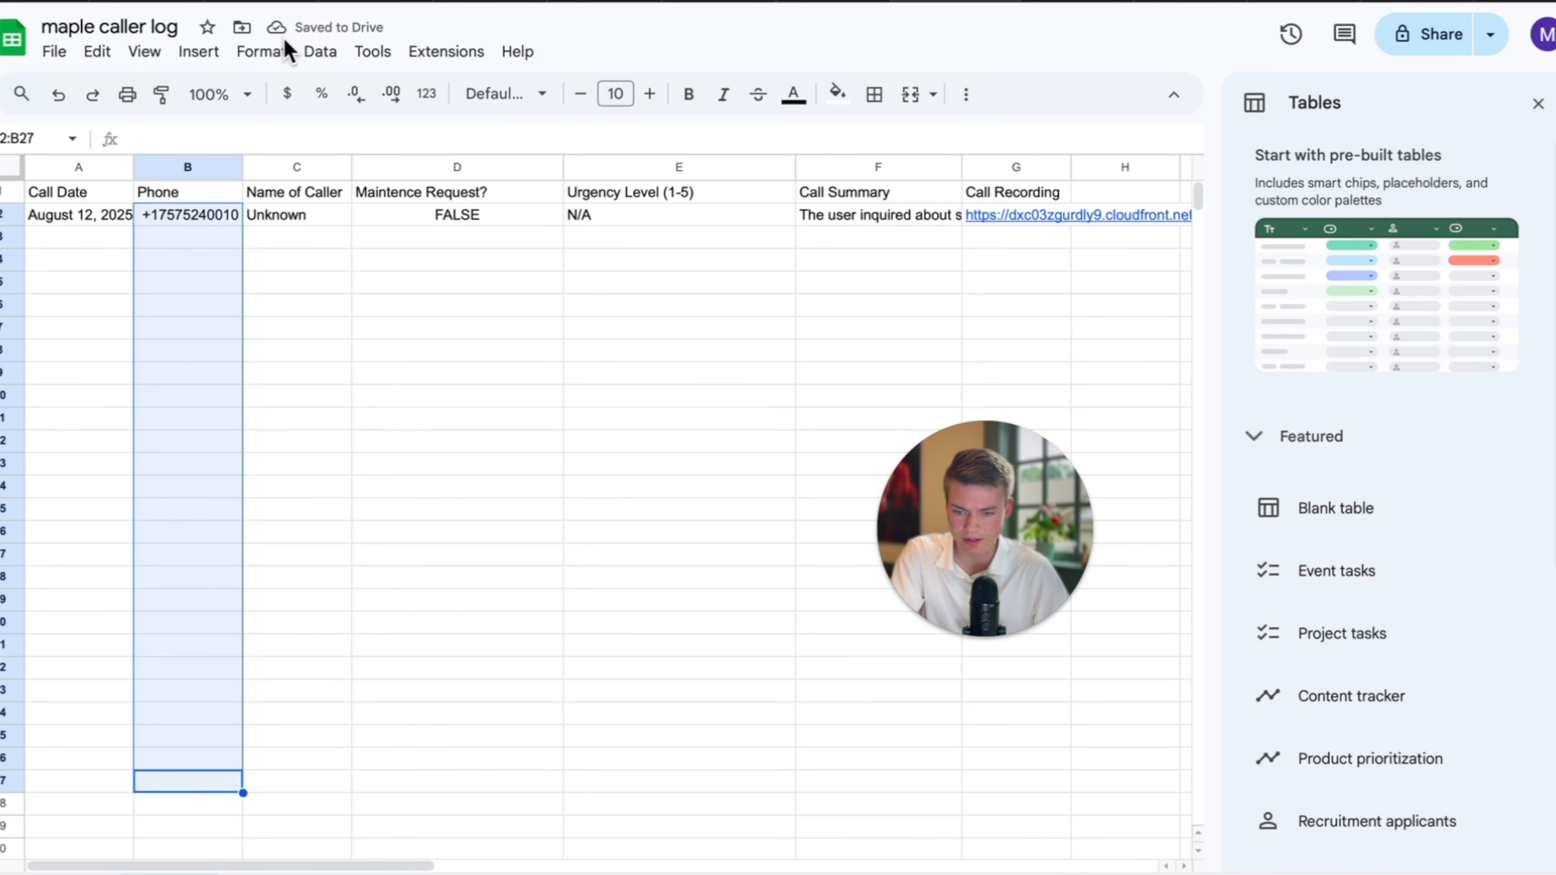
left_click(281, 51)
left_click(184, 164)
left_click(276, 54)
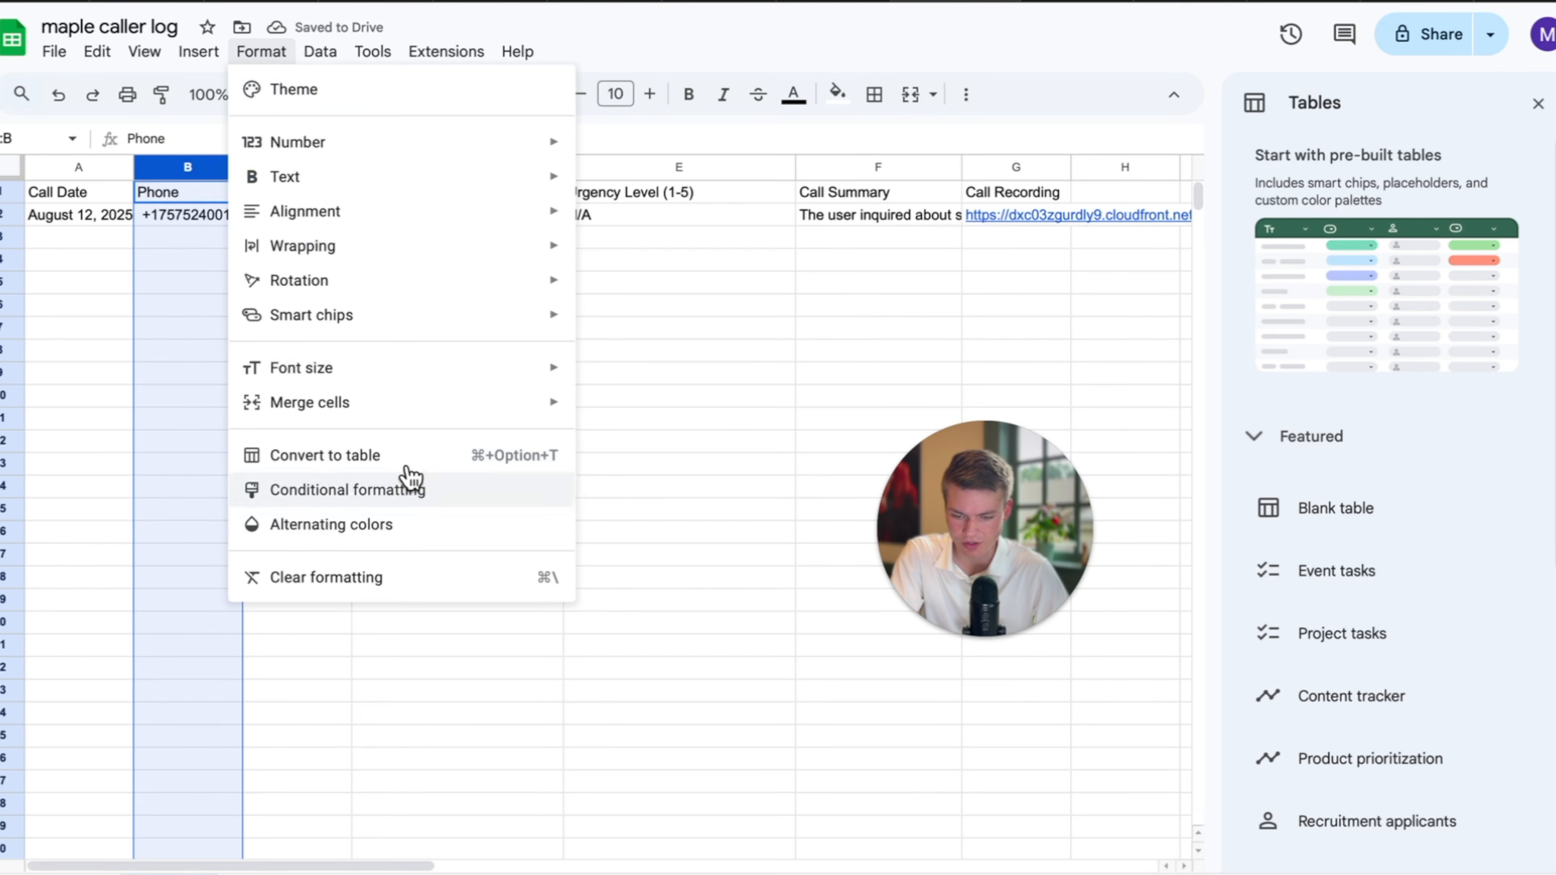
mouse_move(341, 147)
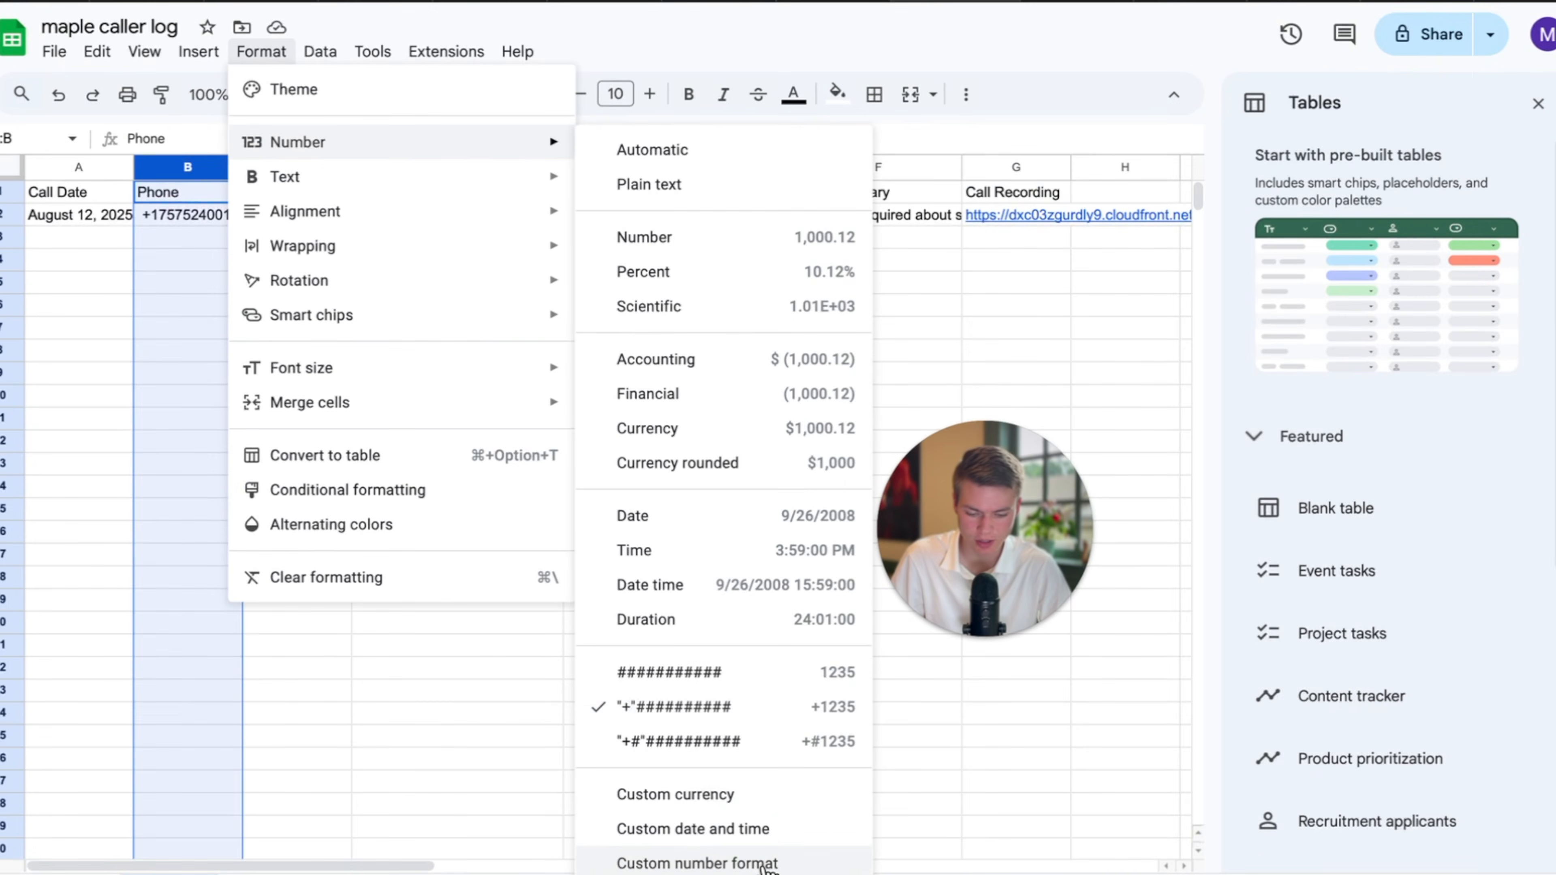
left_click(765, 863)
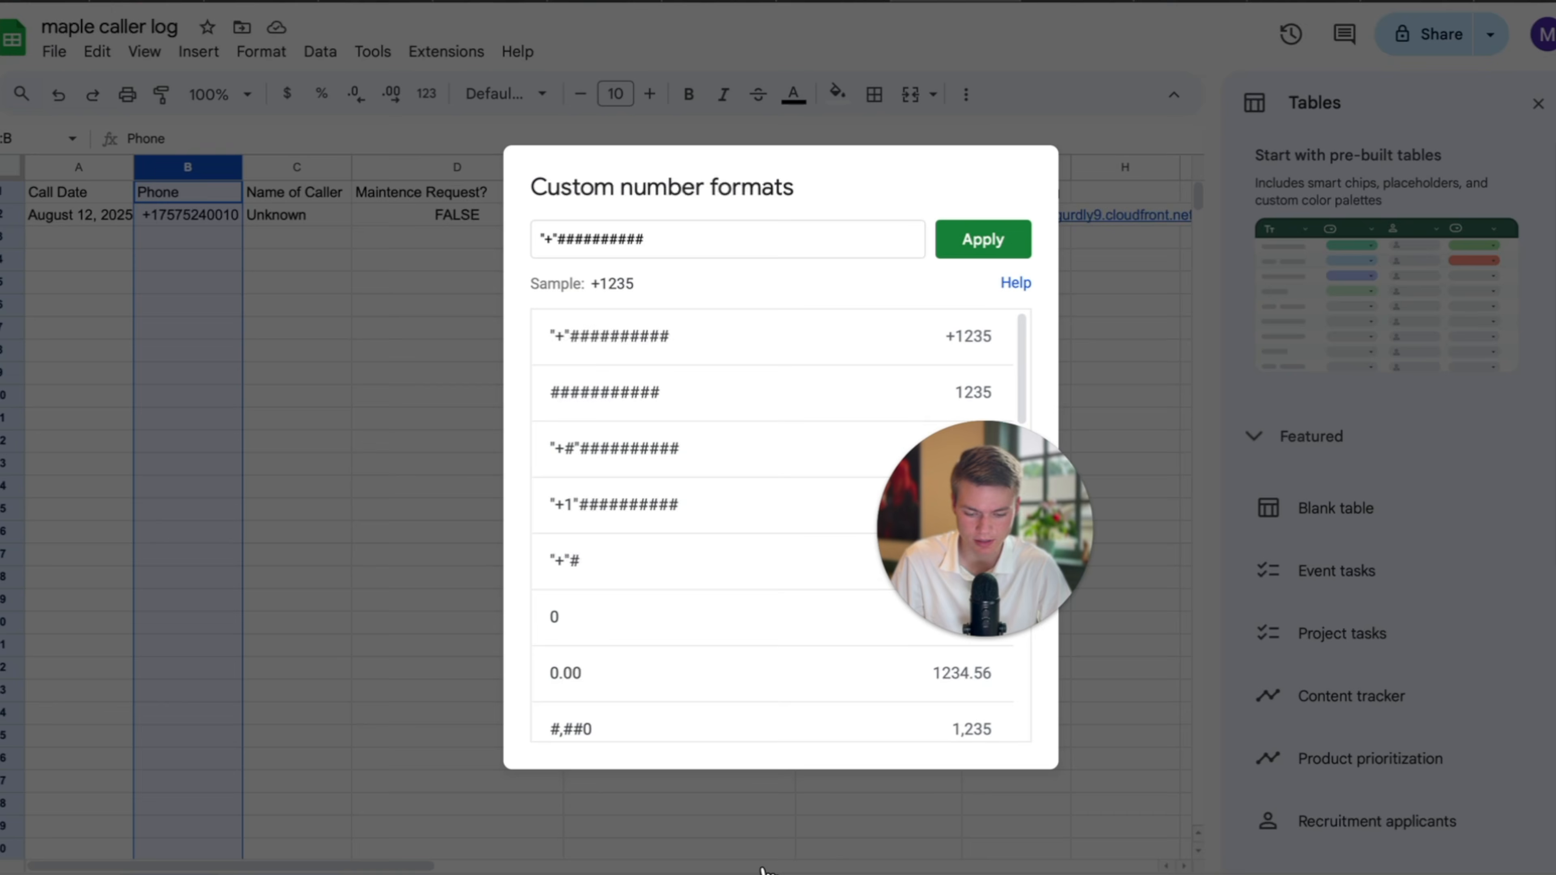
left_click(677, 238)
left_click_drag(643, 239, 543, 245)
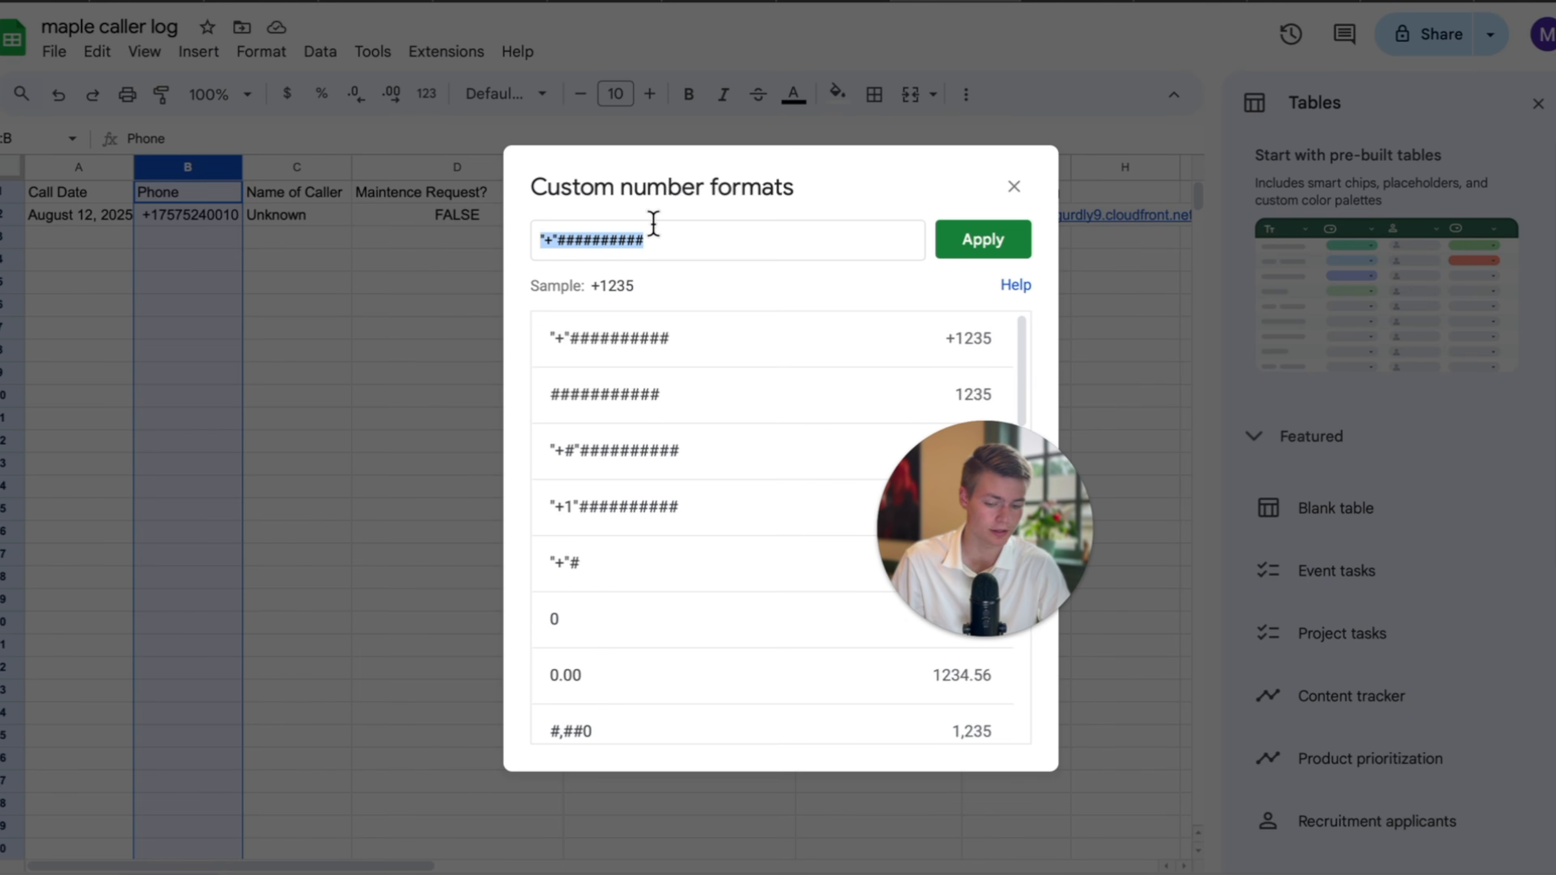
left_click(556, 240)
left_click(1014, 186)
left_click(142, 405)
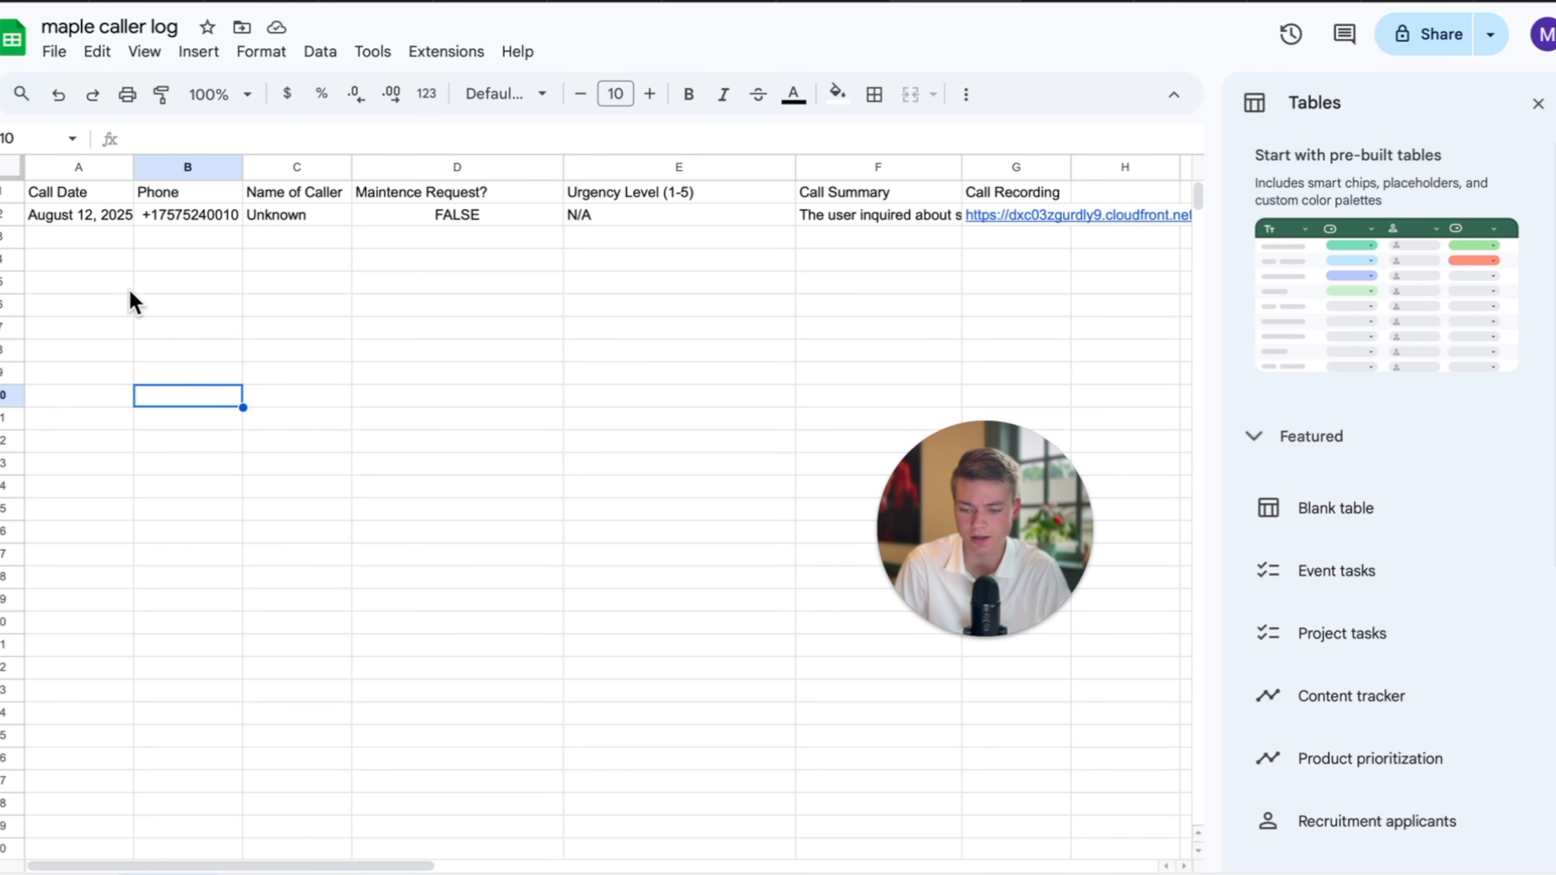
left_click(163, 219)
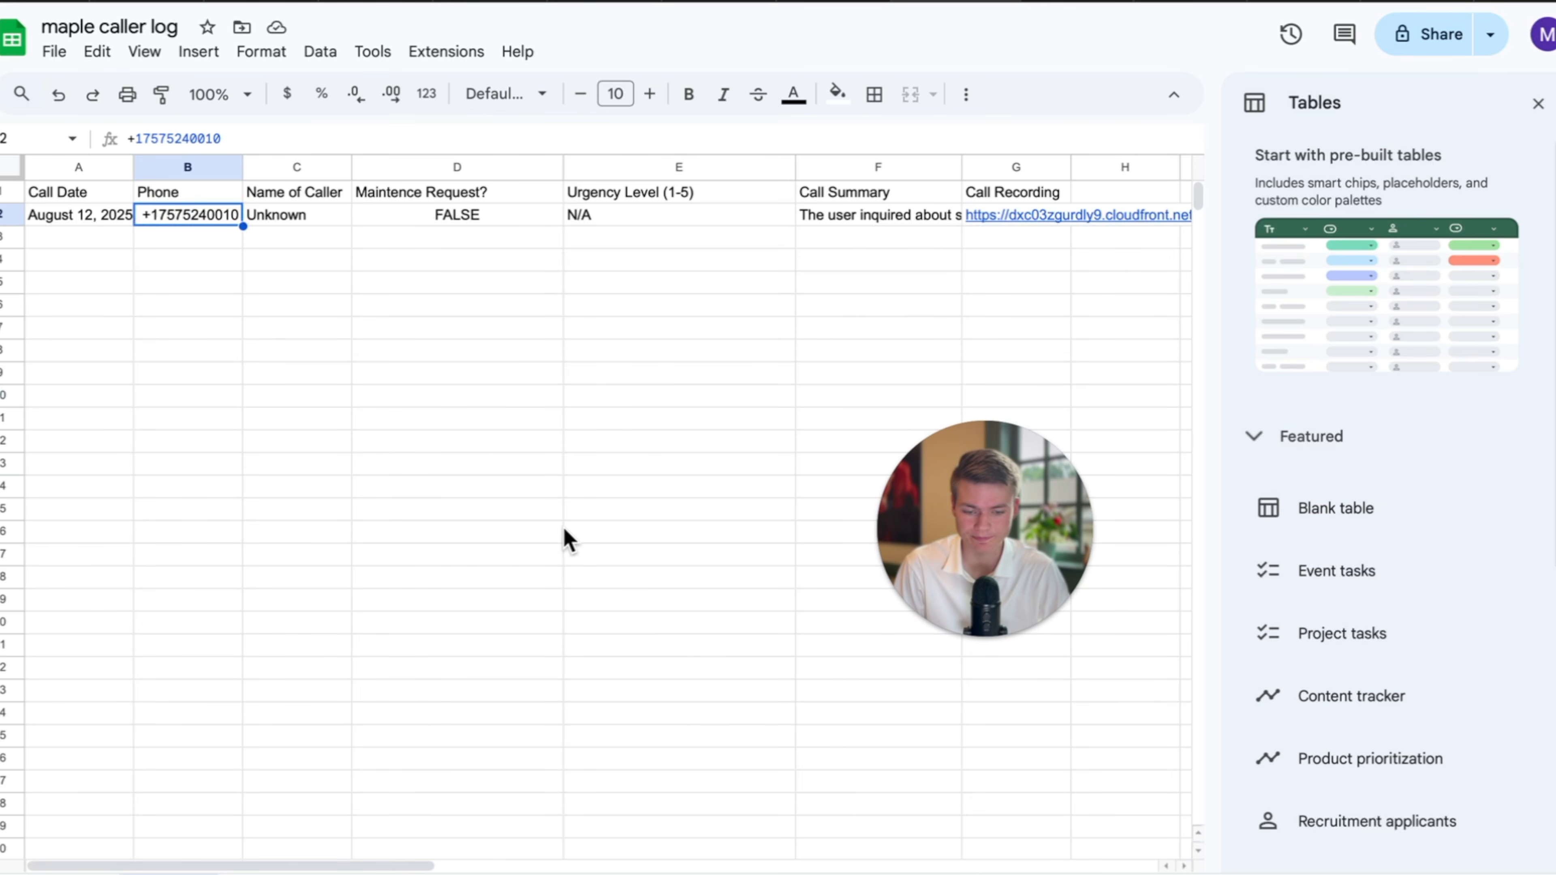
scroll(563, 538, "right", 5)
scroll(423, 469, "left", 5)
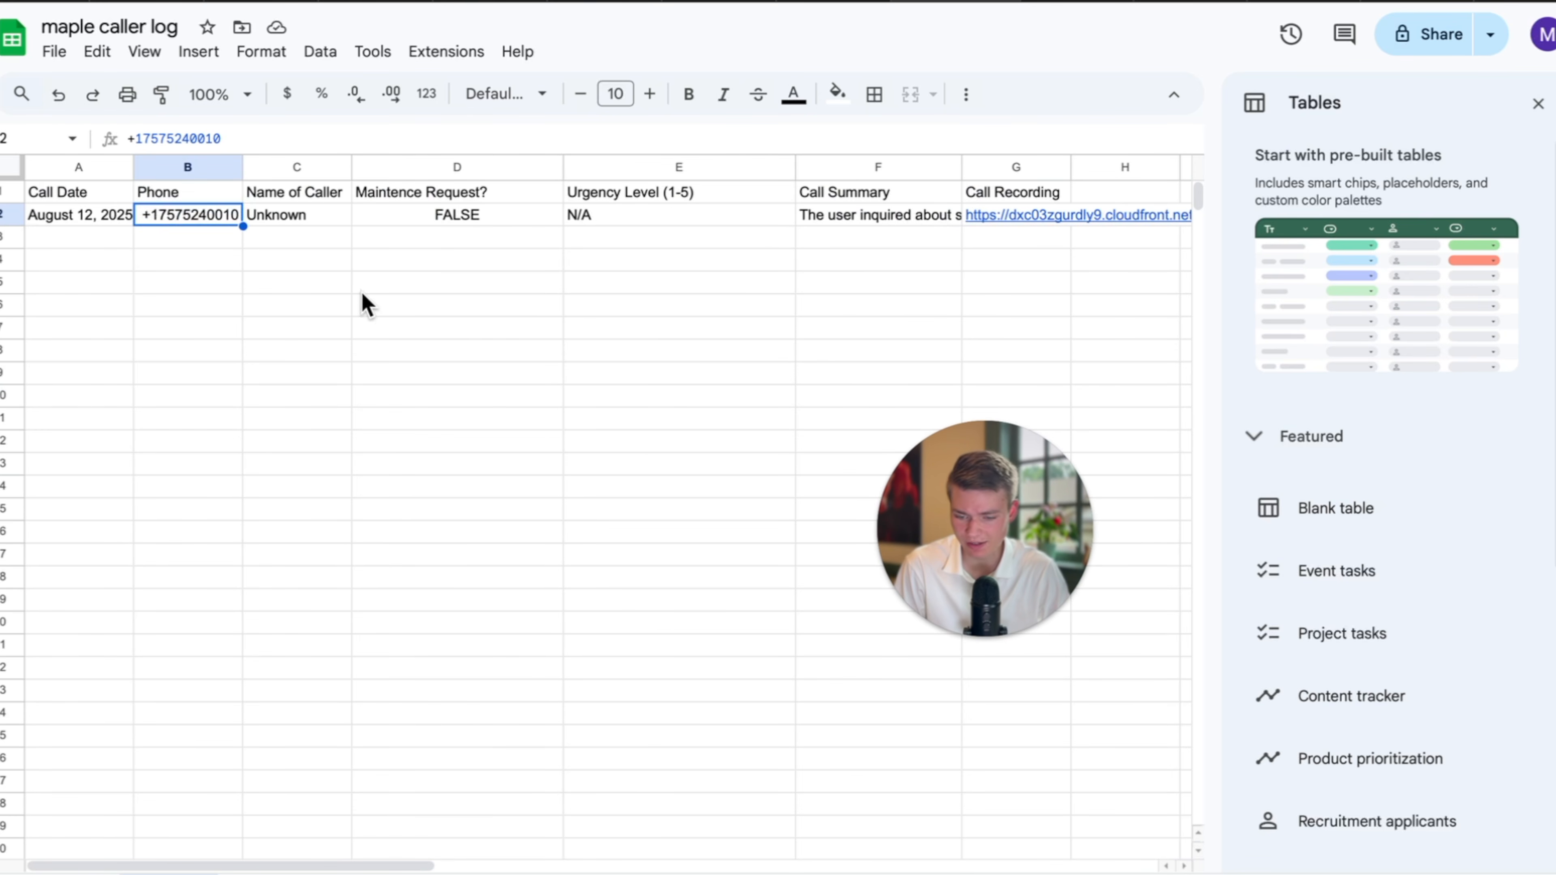
left_click(288, 222)
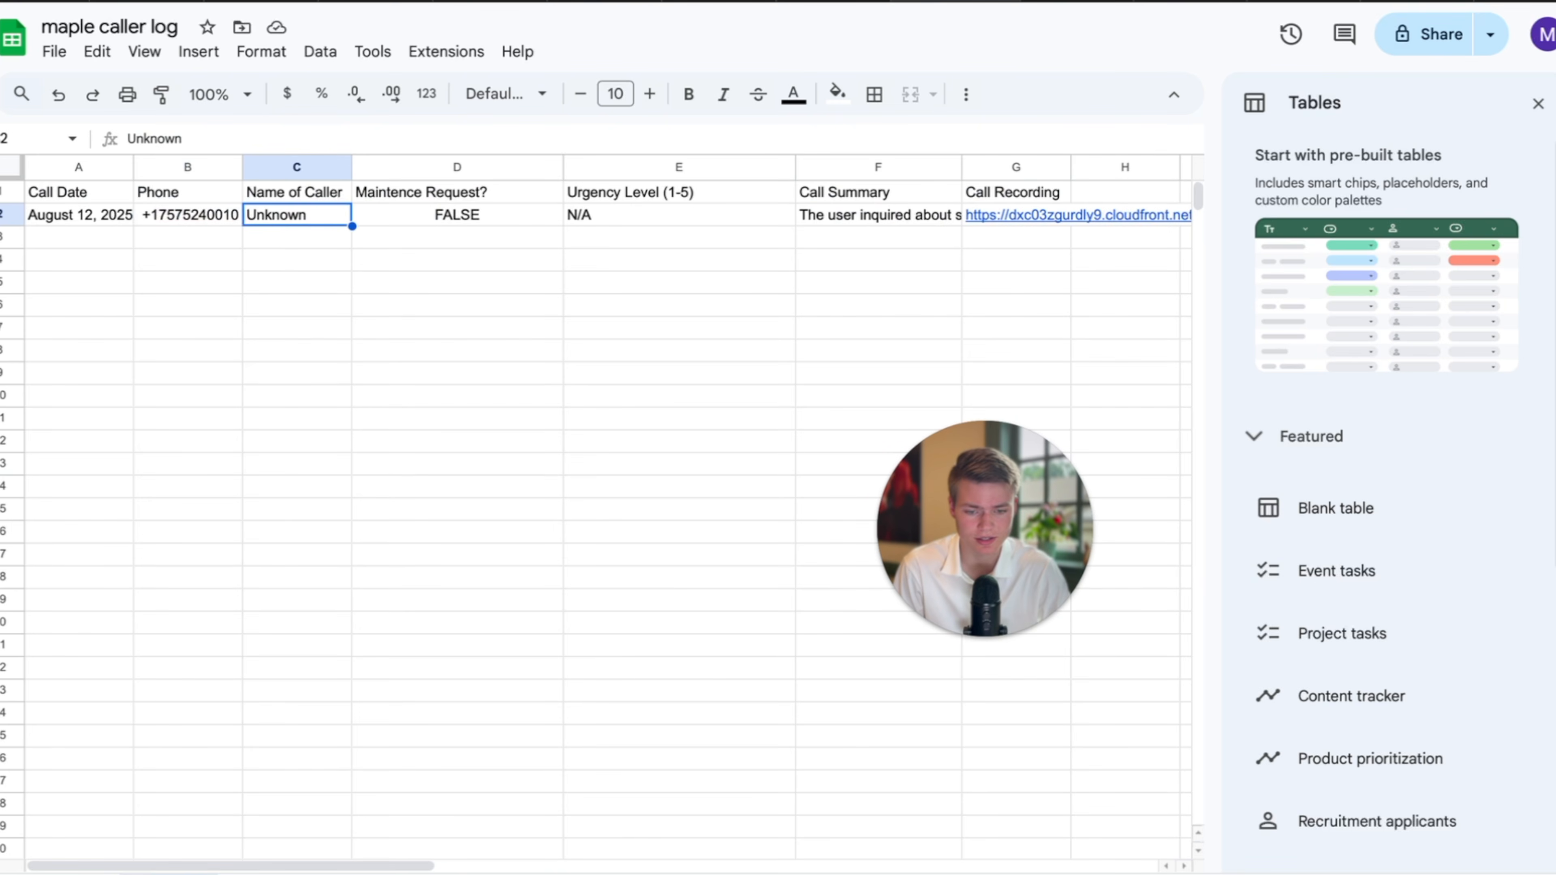
left_click(744, 2)
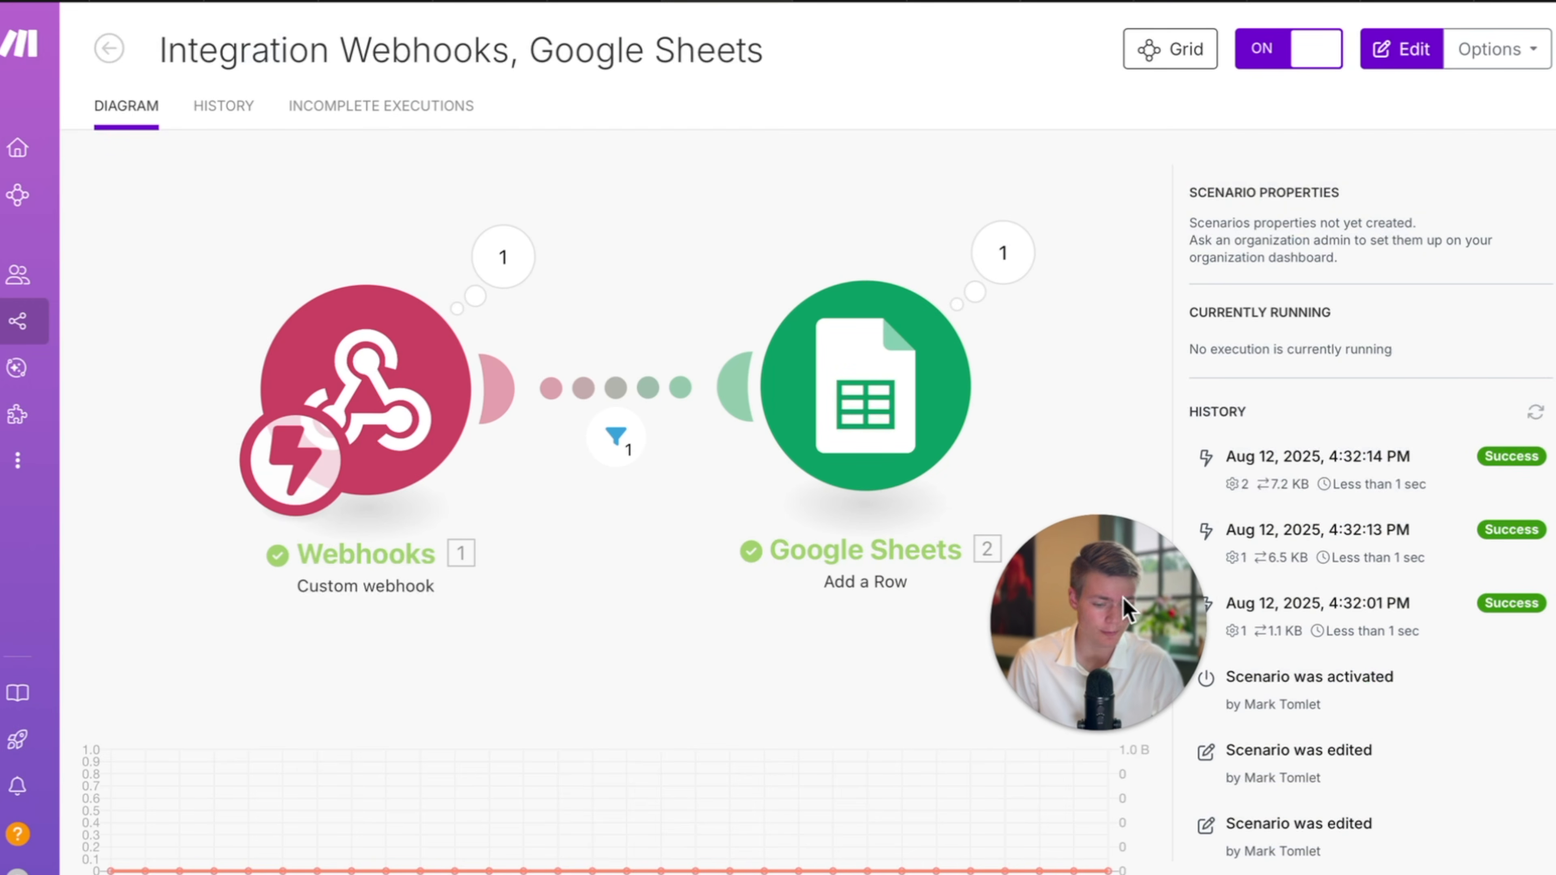
Edit the Webhooks-to-Google Sheets scenario and drag the Add a Row module up and right.
left_click(817, 636)
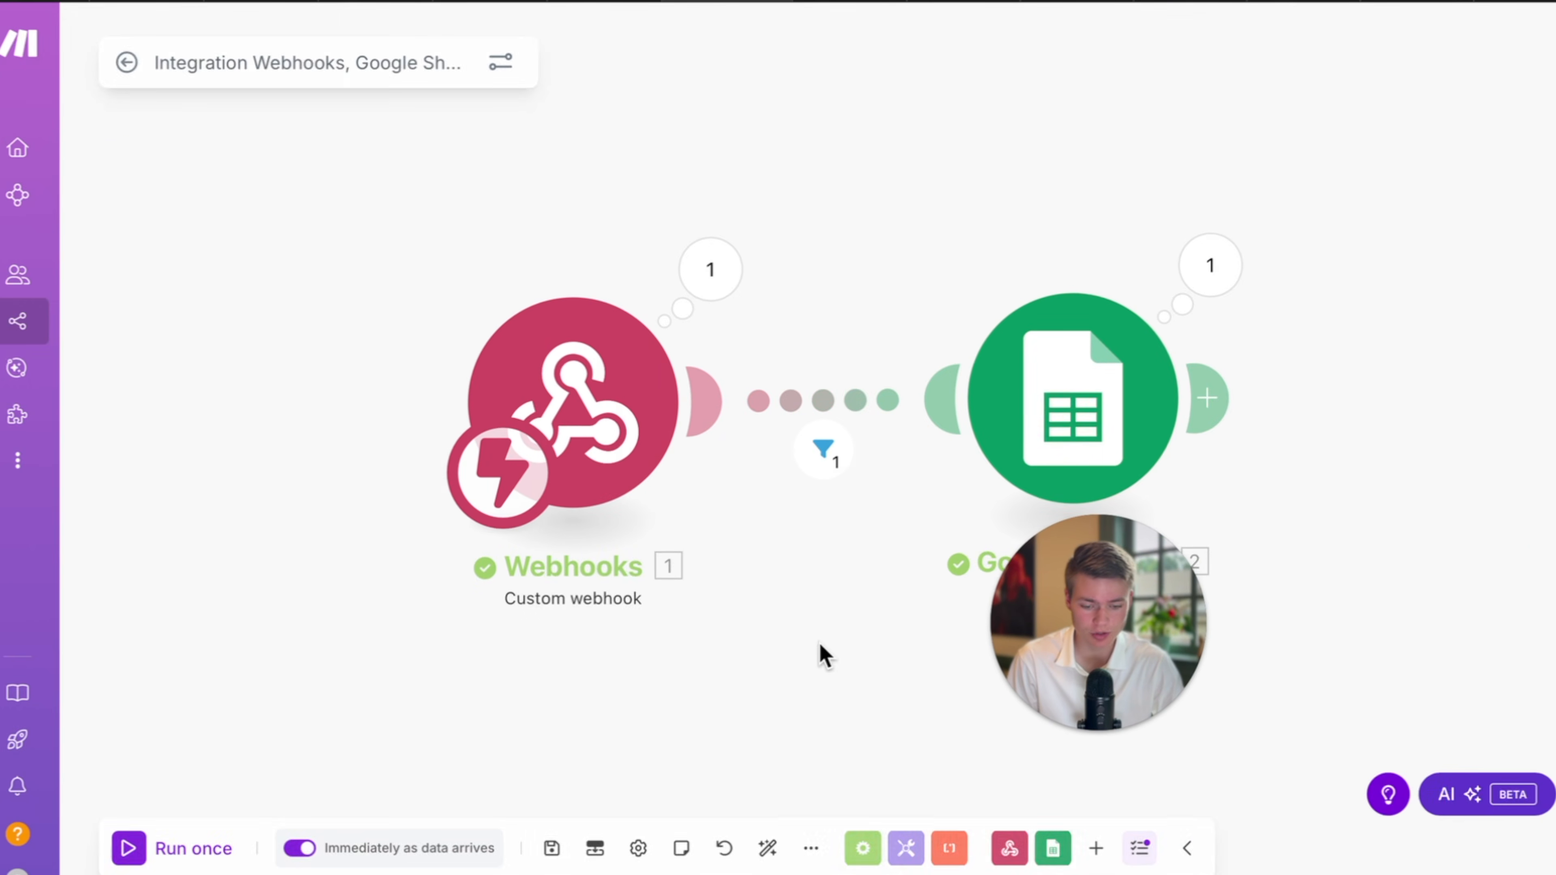
left_click_drag(820, 642, 489, 642)
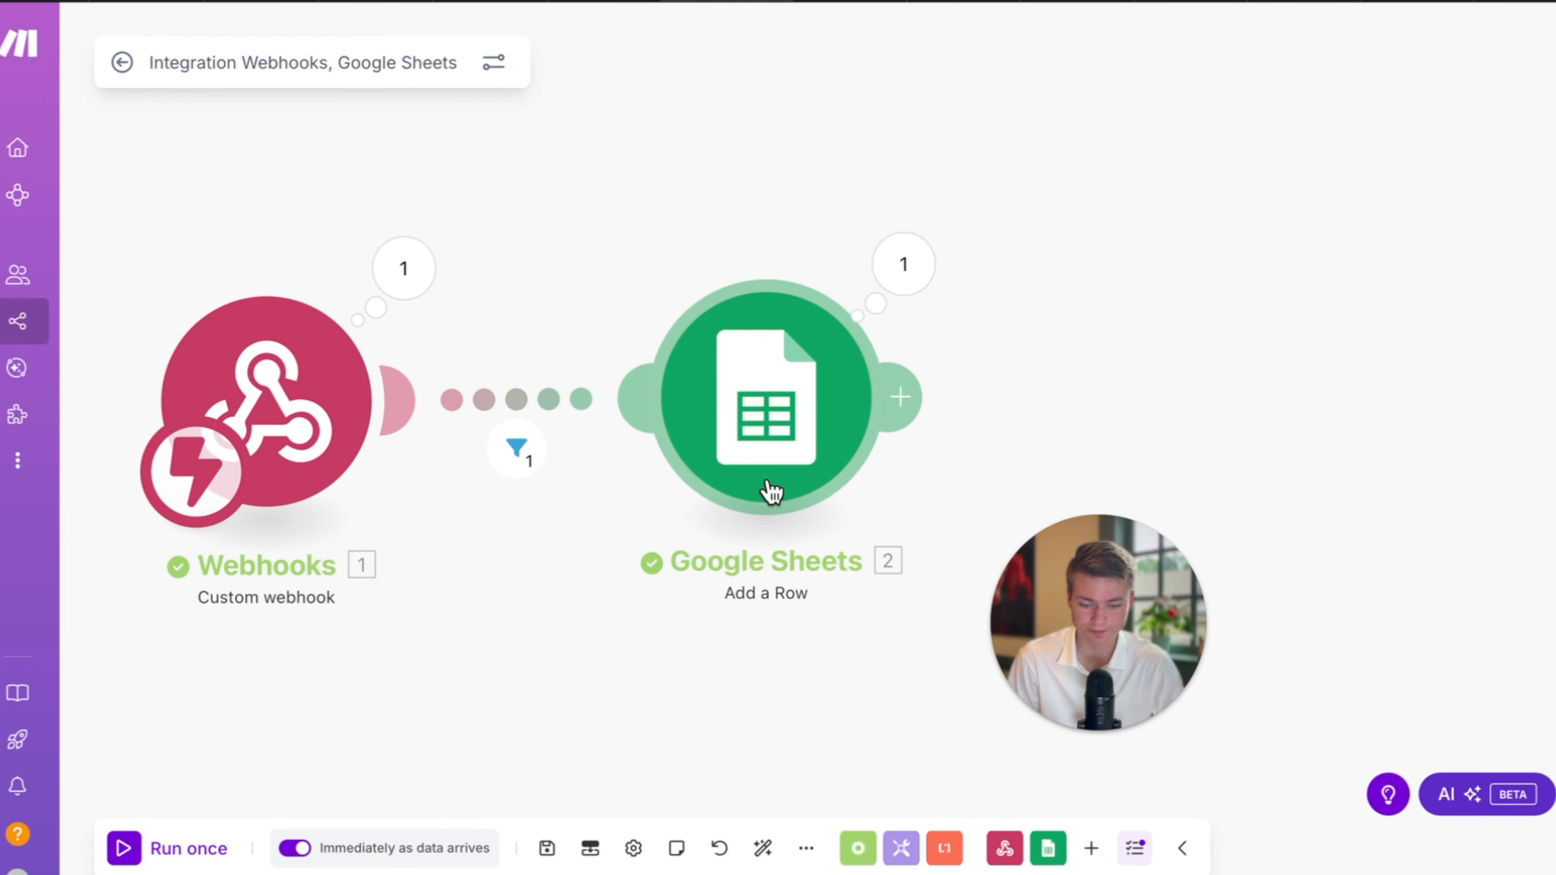
left_click_drag(771, 493, 1013, 298)
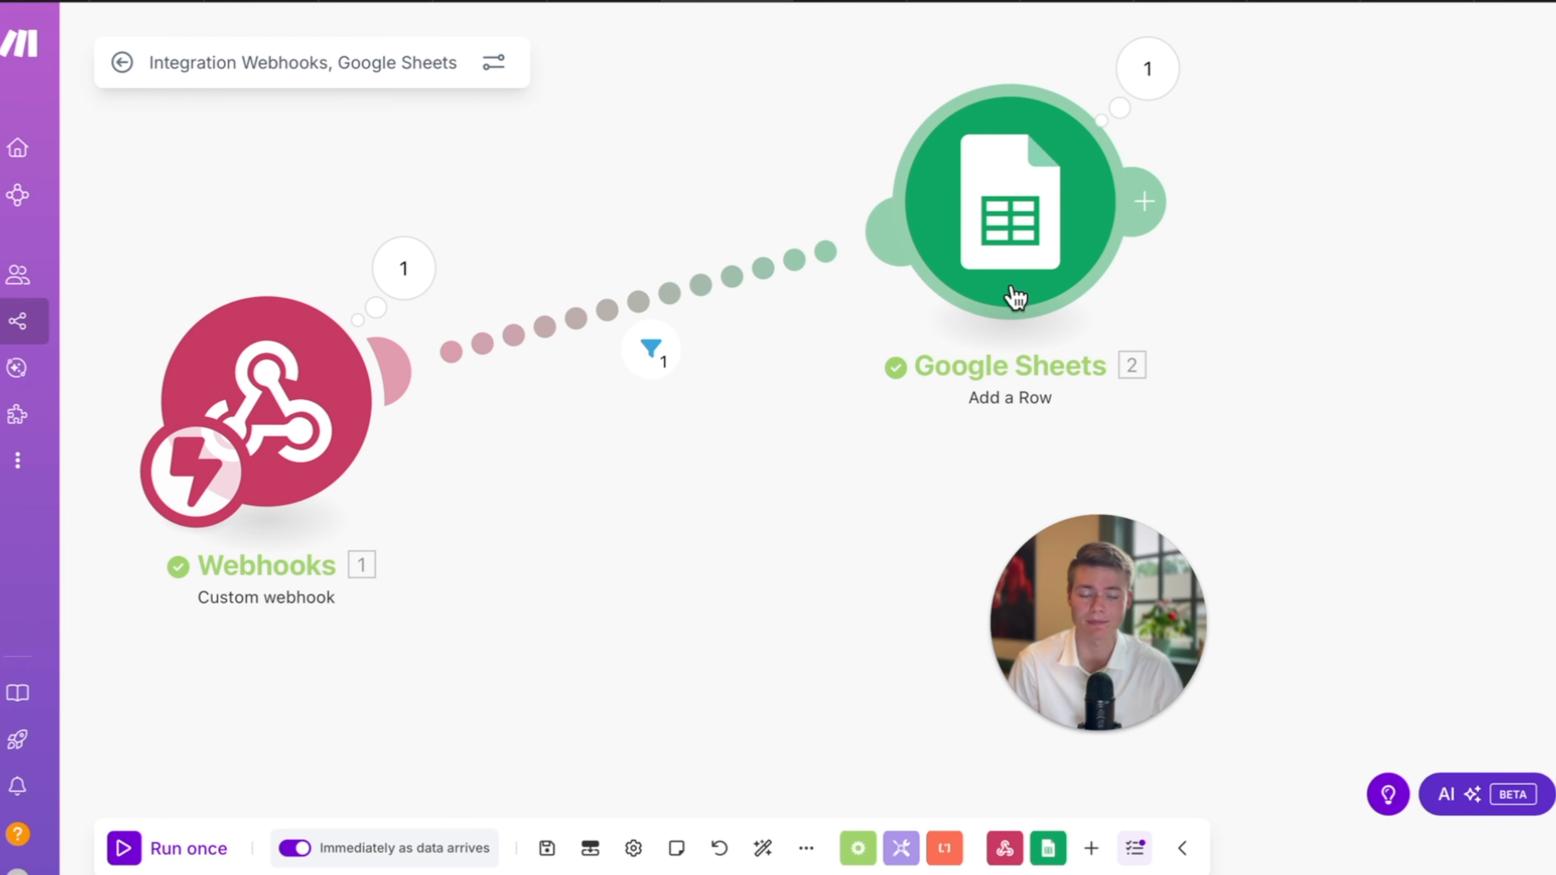
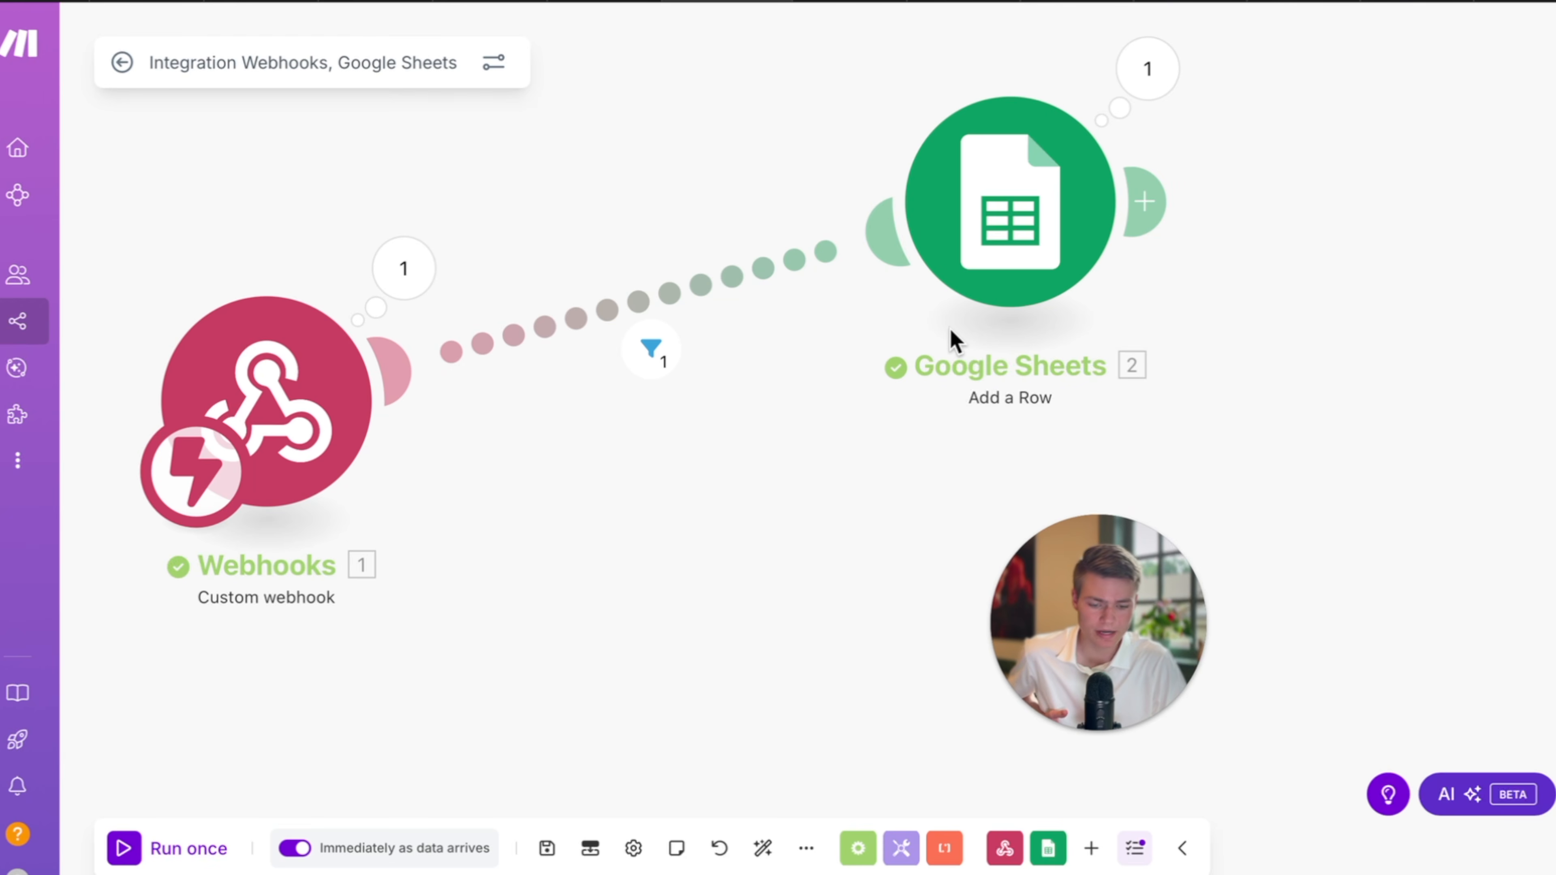
Reposition the Google Sheets module and add a new empty module from the canvas menu.
left_click_drag(1014, 285, 900, 422)
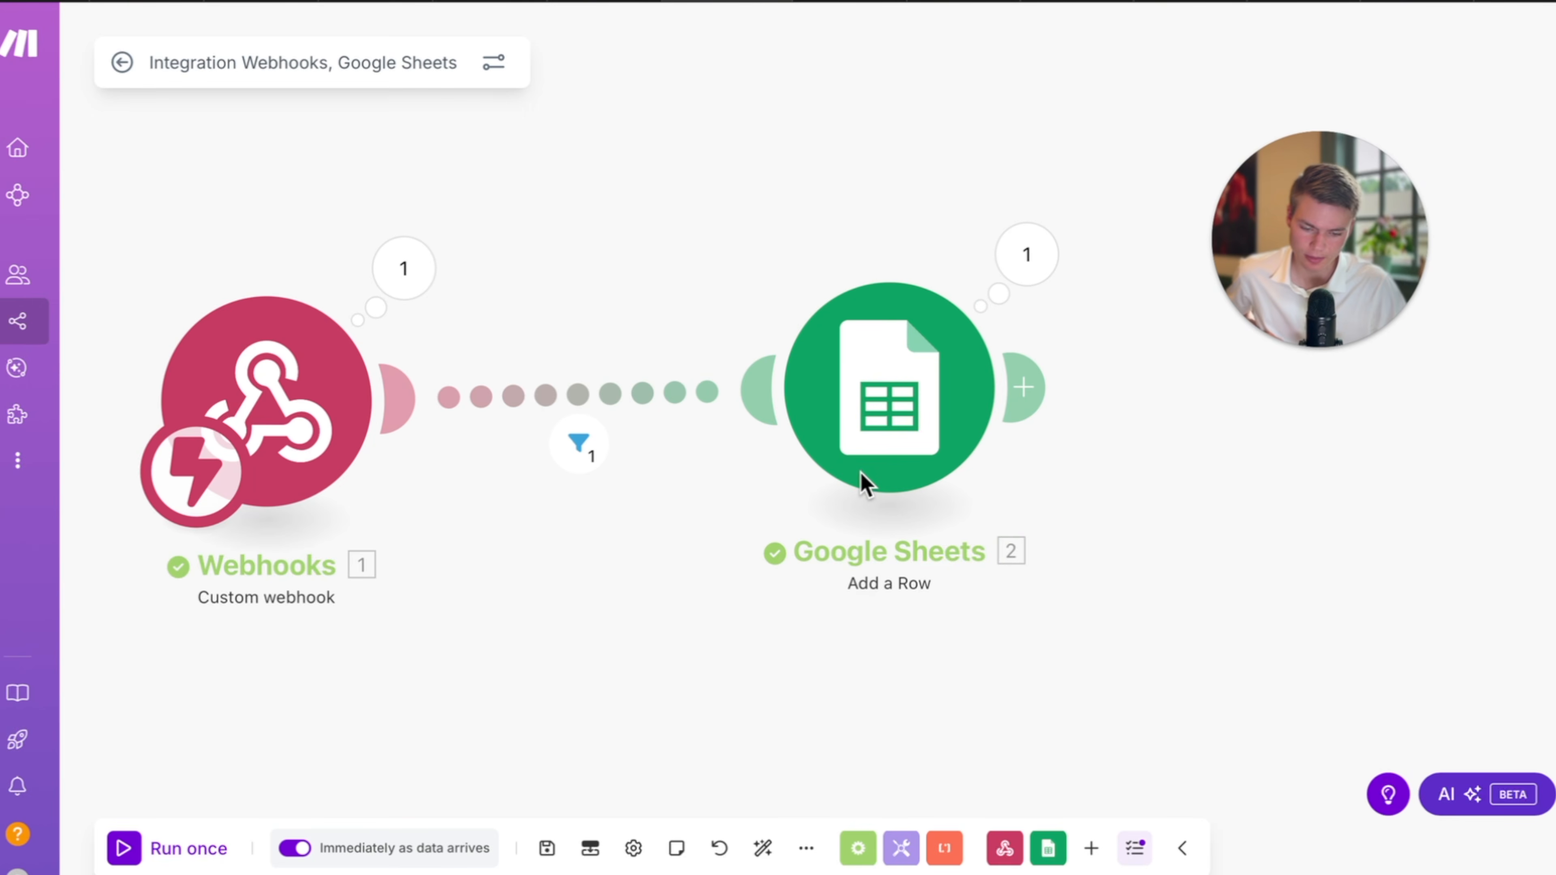
left_click_drag(875, 458, 829, 476)
right_click(836, 483)
left_click(739, 543)
right_click(580, 402)
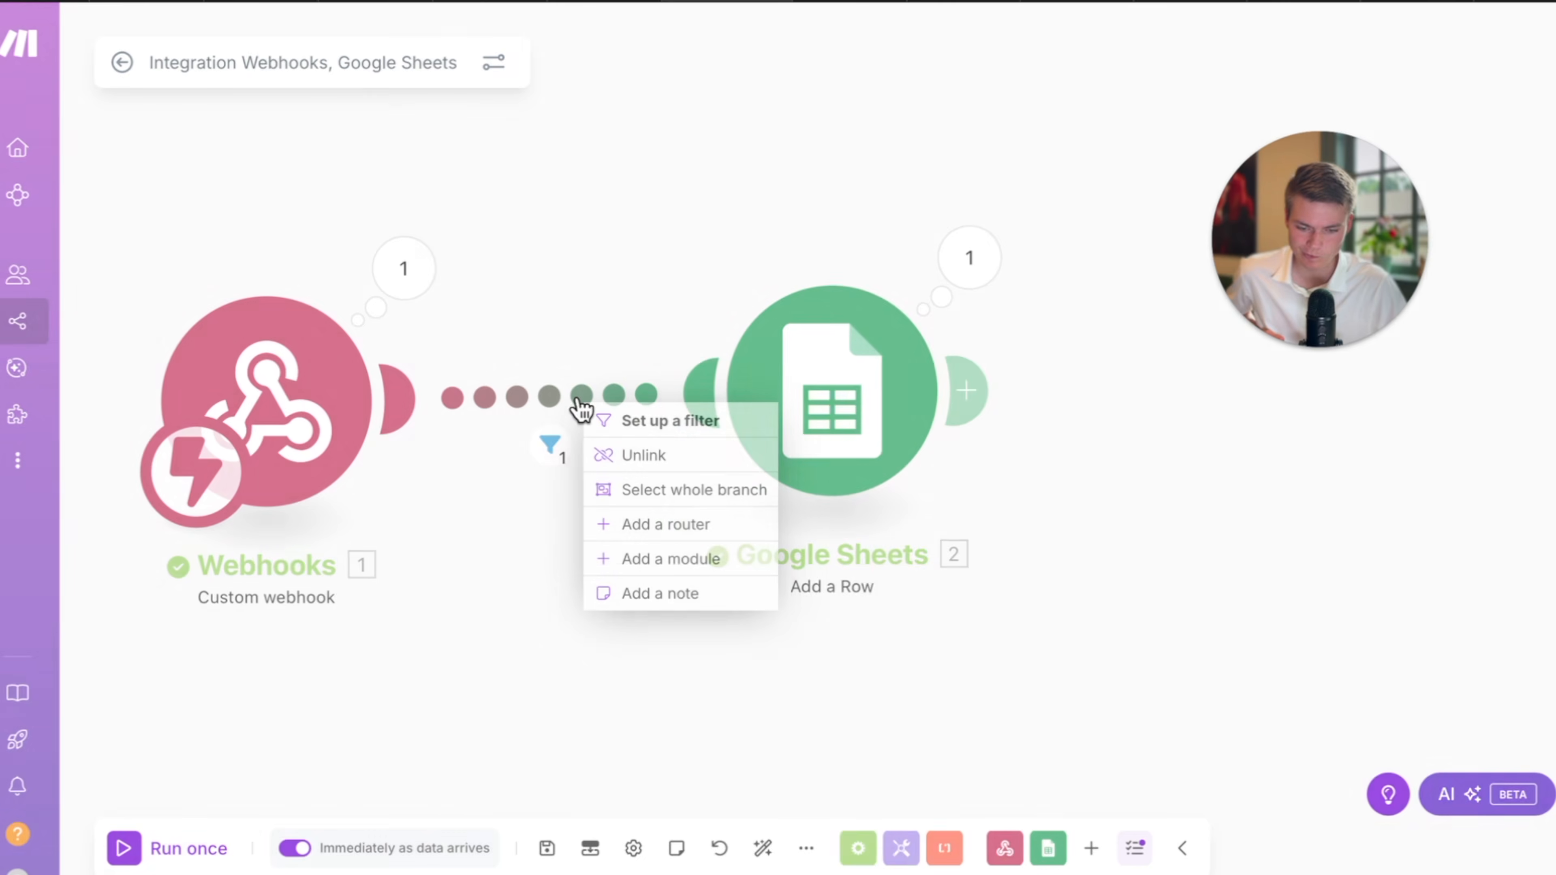
left_click(516, 592)
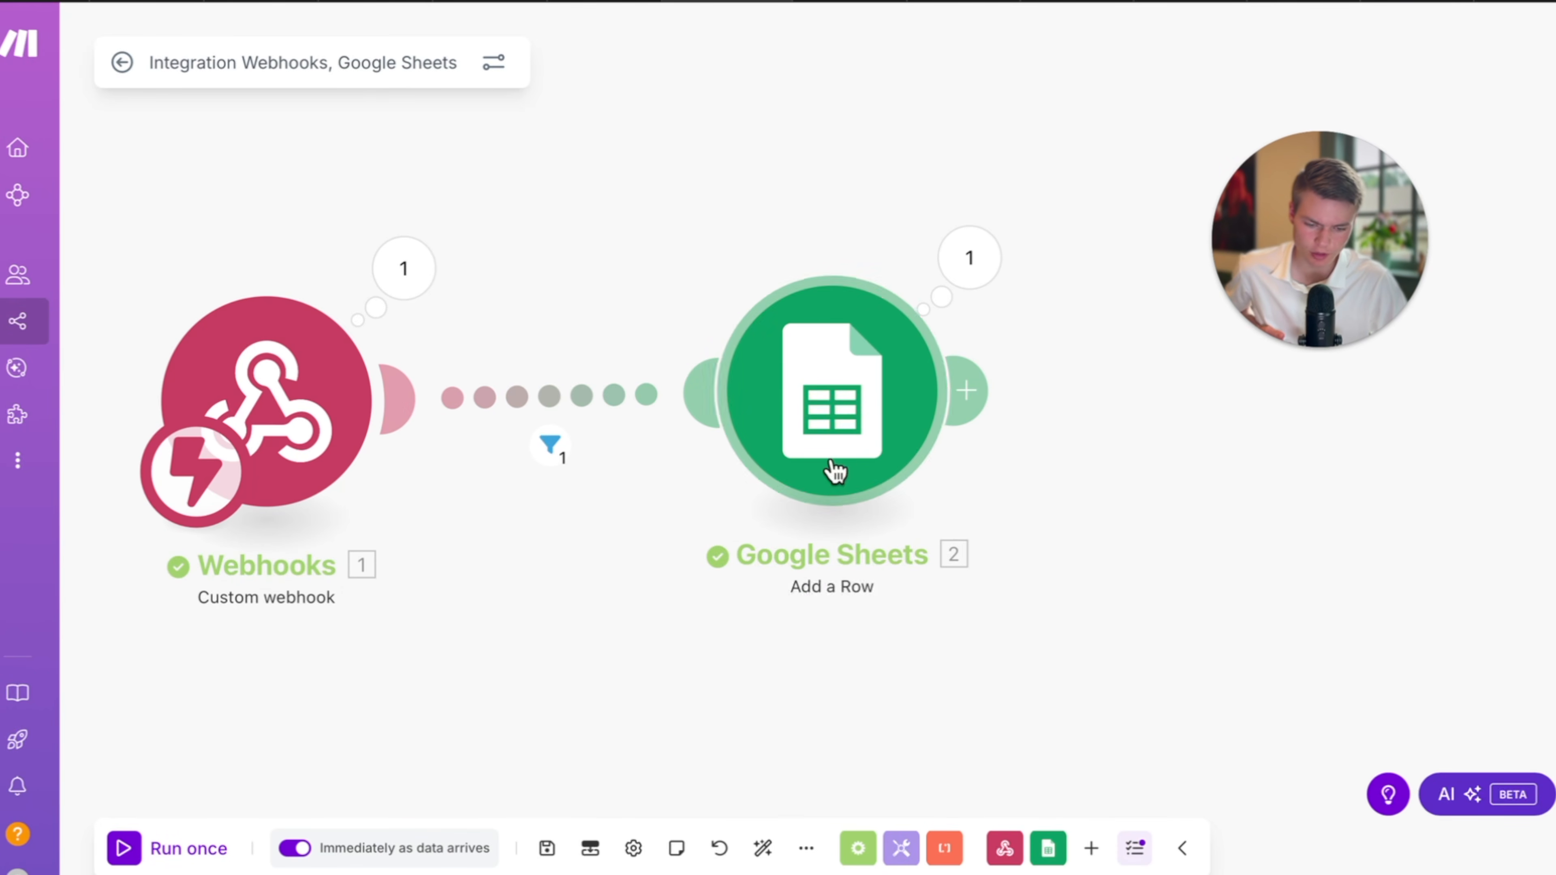
left_click_drag(1102, 444, 1058, 441)
right_click(891, 687)
left_click(960, 705)
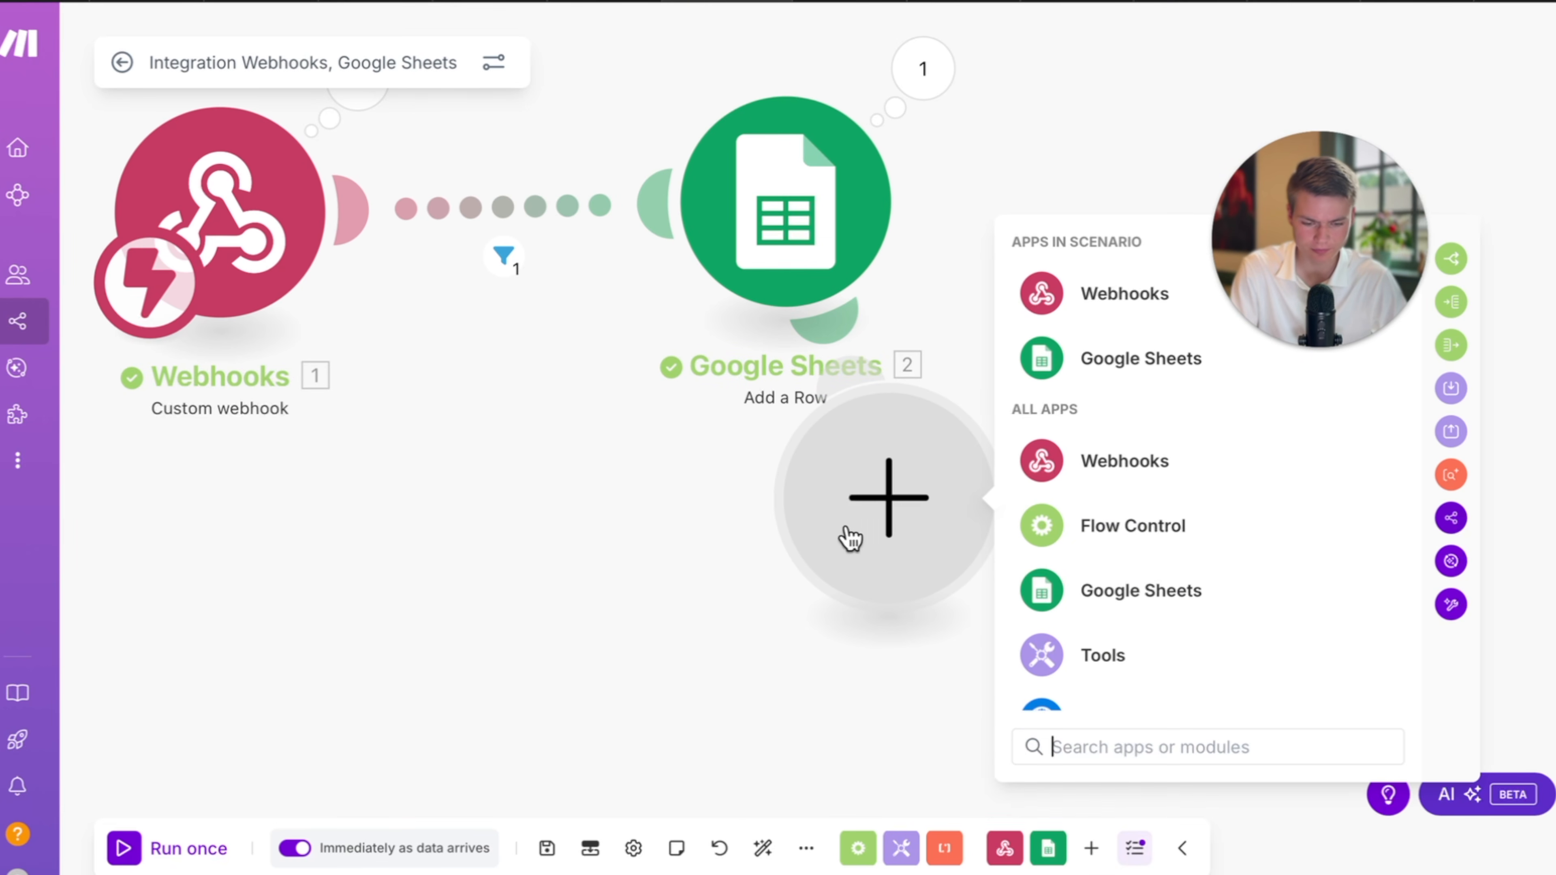
Make the new module Gmail's Send an Email action.
left_click_drag(847, 529, 1249, 276)
type("gmail")
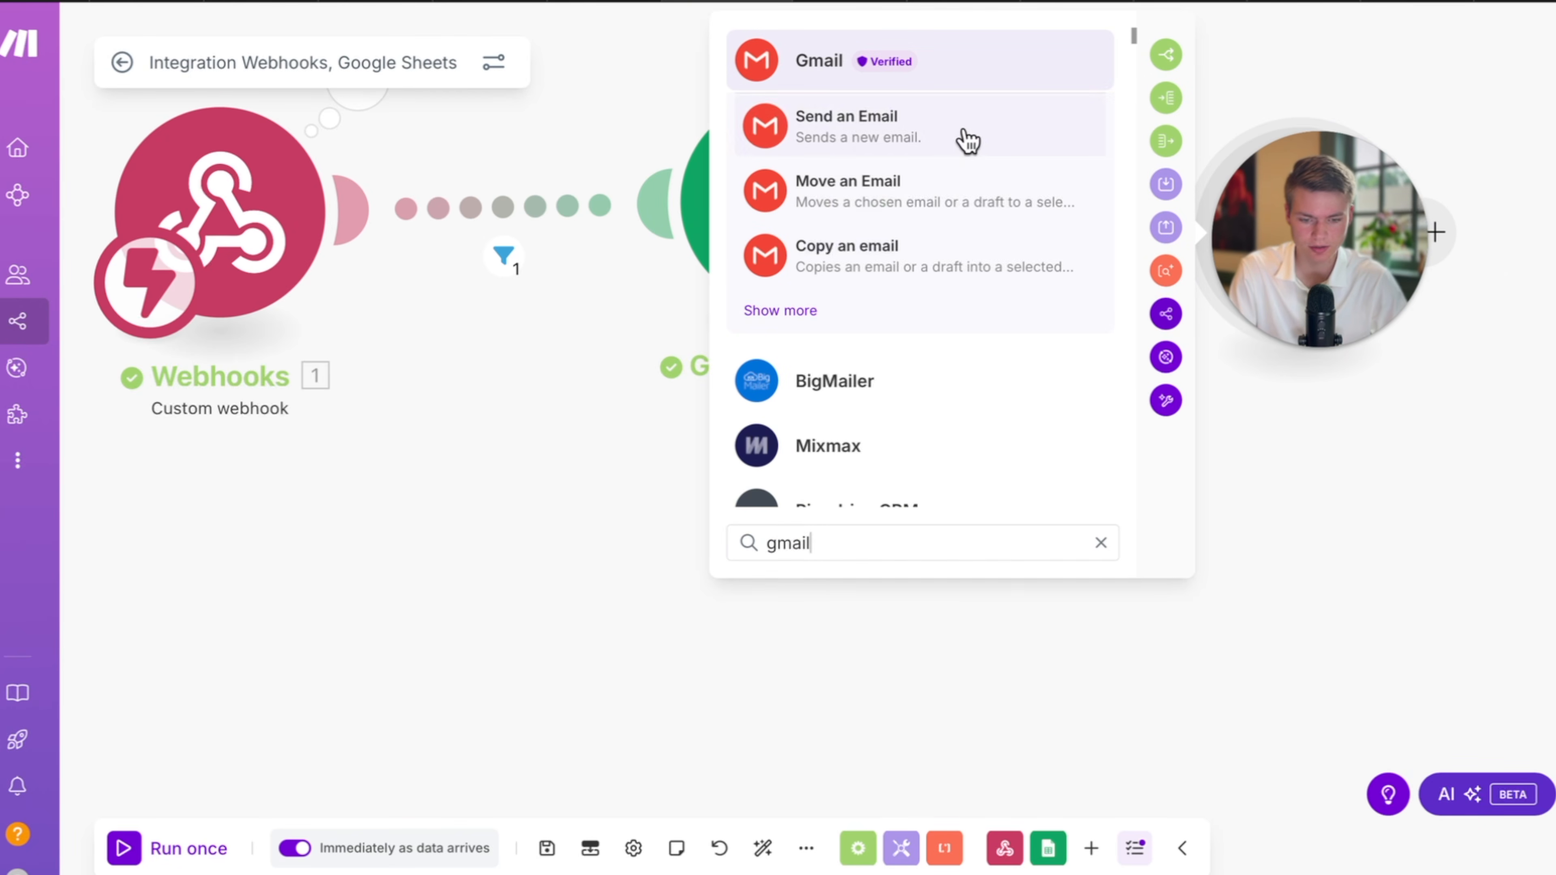
left_click(962, 132)
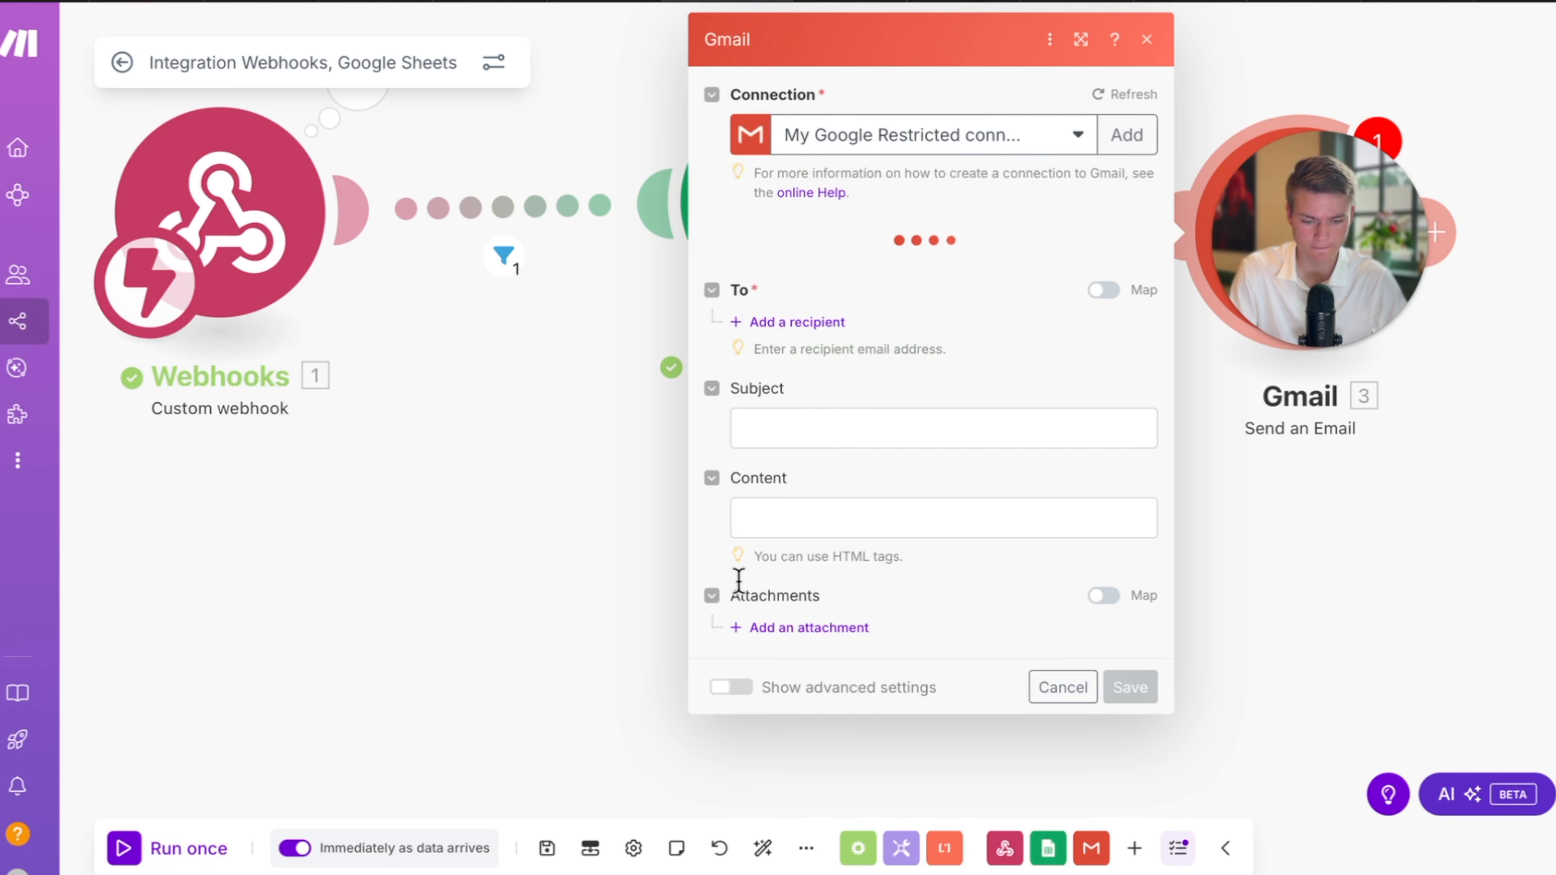
left_click(812, 432)
left_click(268, 521)
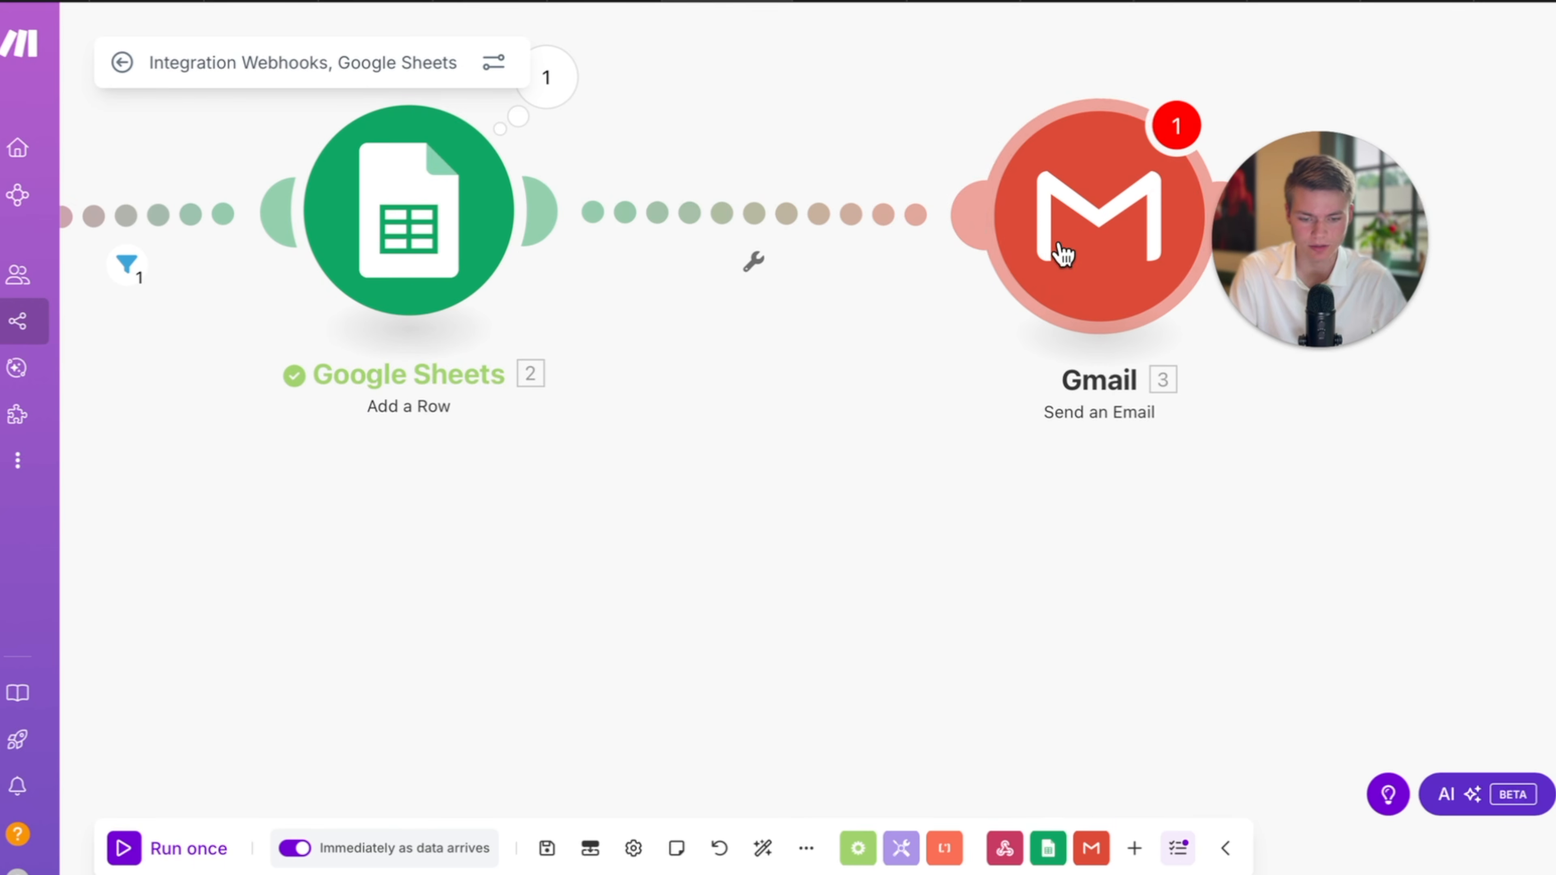
Start a filter on the Sheets–Gmail link using call_analysis › custom_analysis_data › maintenance.
left_click(690, 231)
left_click(971, 228)
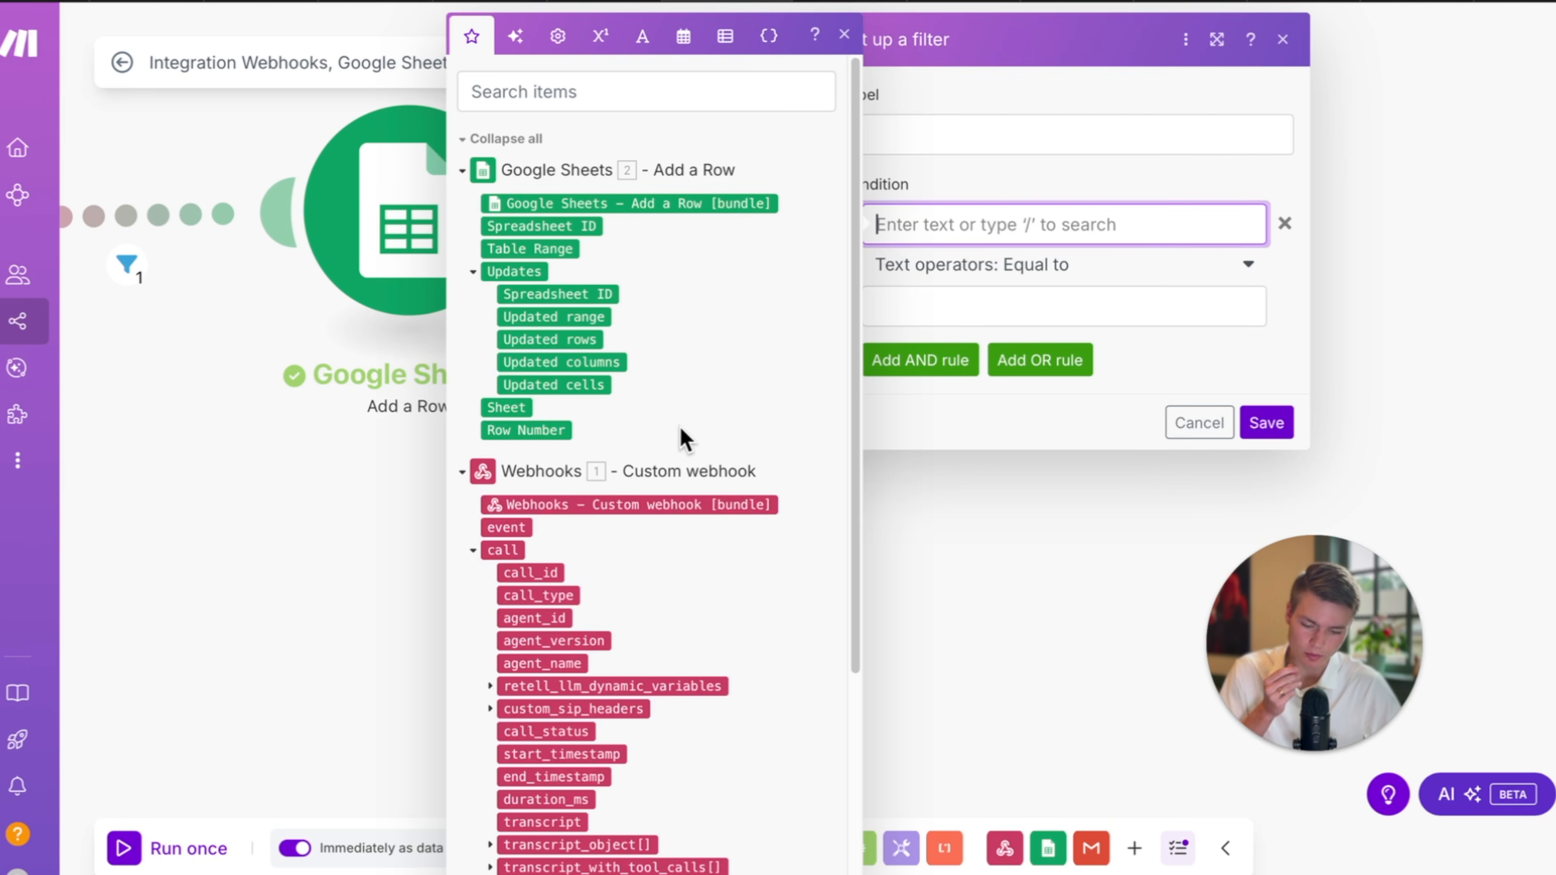
scroll(723, 600, "down", 2)
scroll(725, 607, "down", 4)
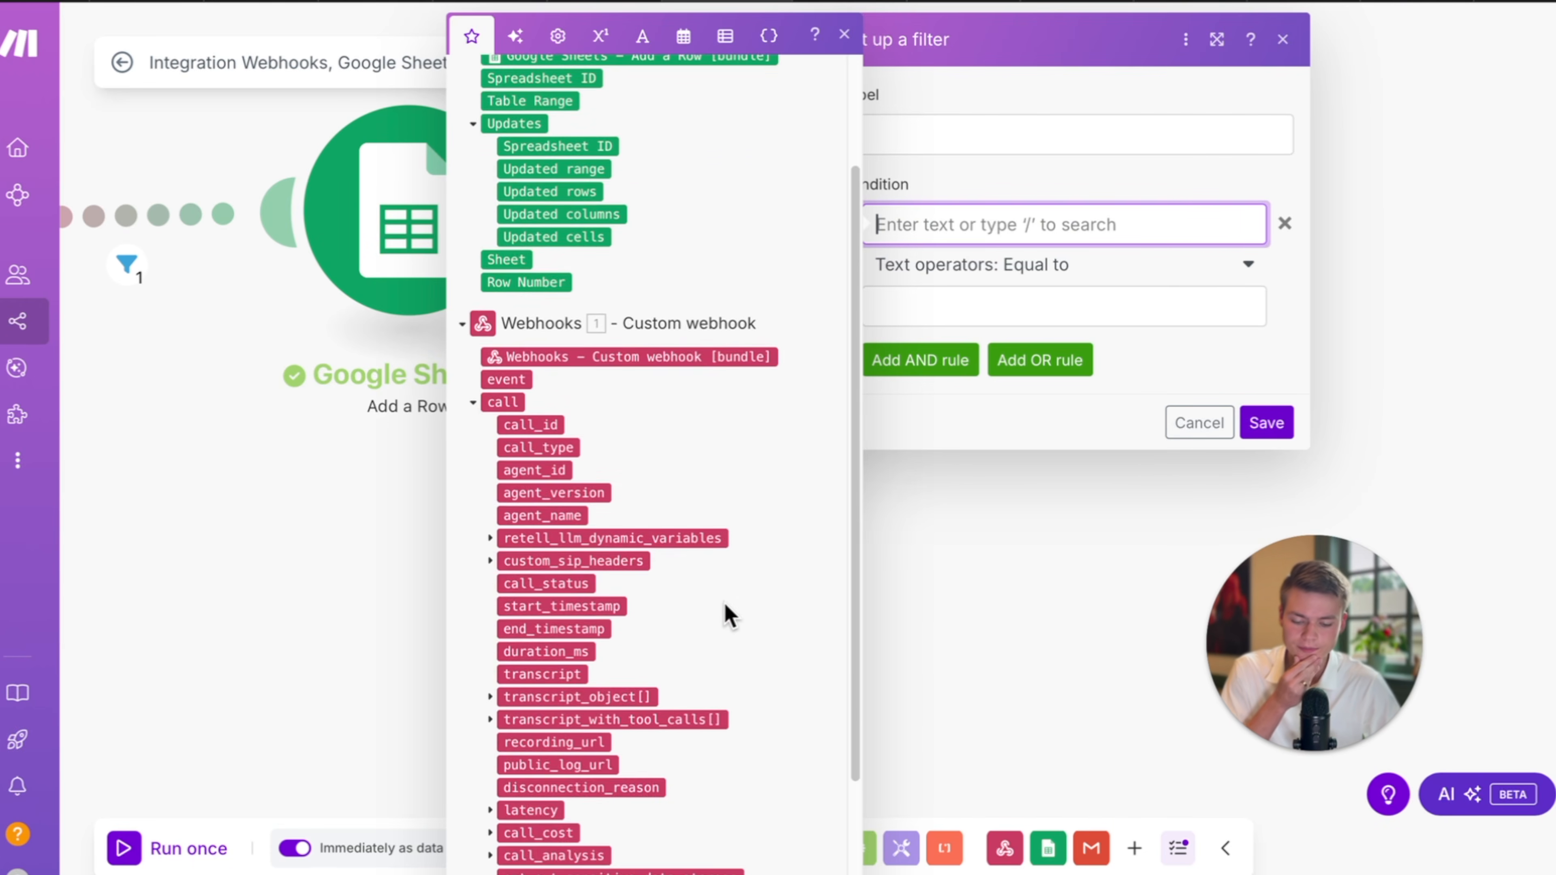
scroll(778, 552, "down", 1)
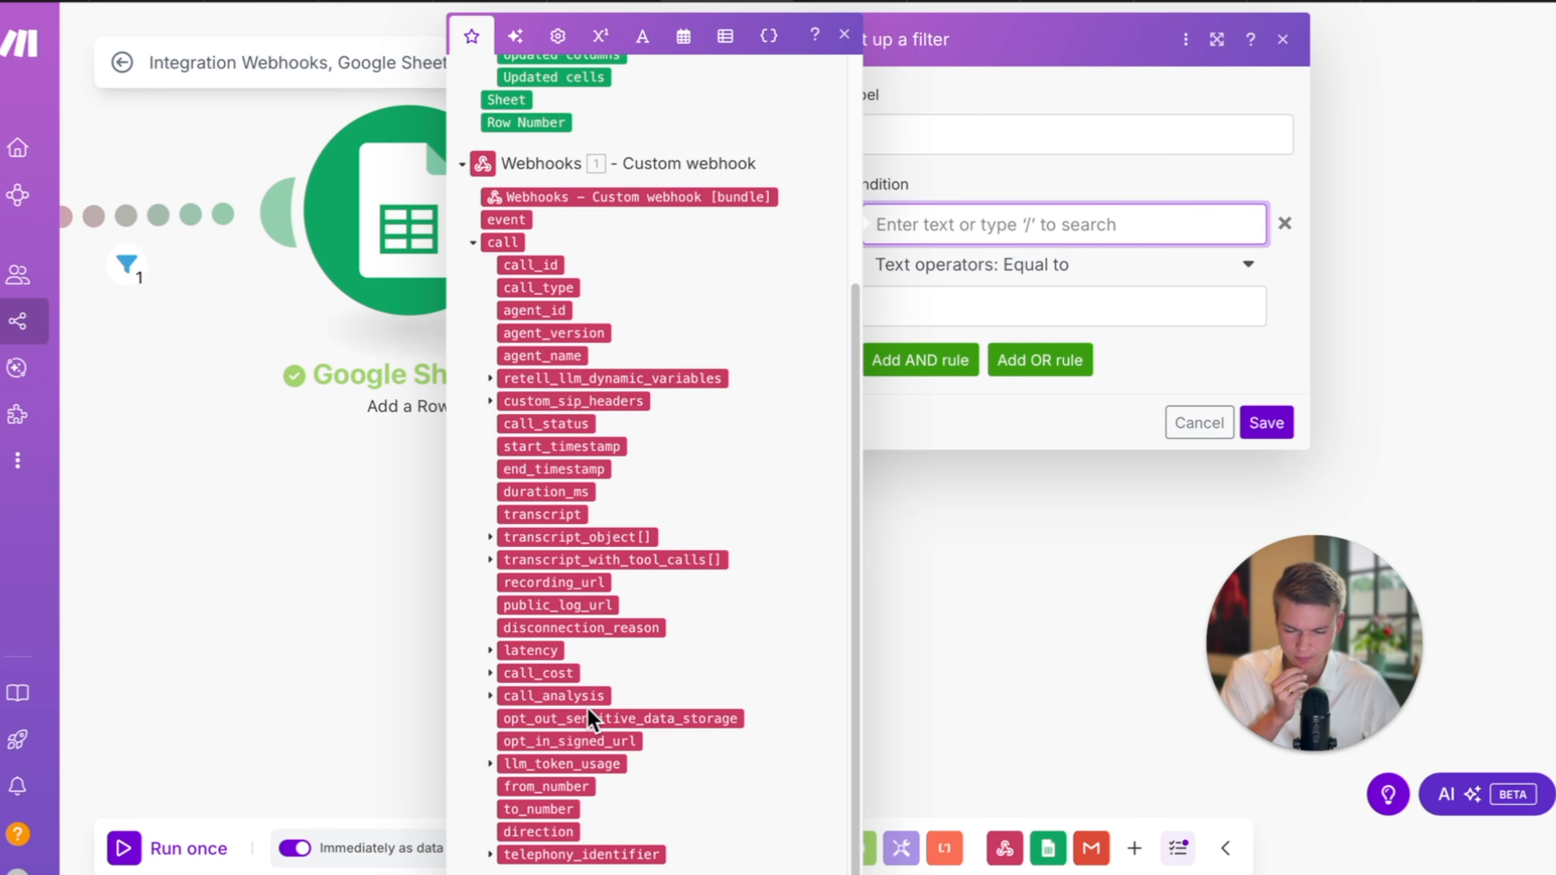
left_click(488, 696)
scroll(659, 733, "down", 1)
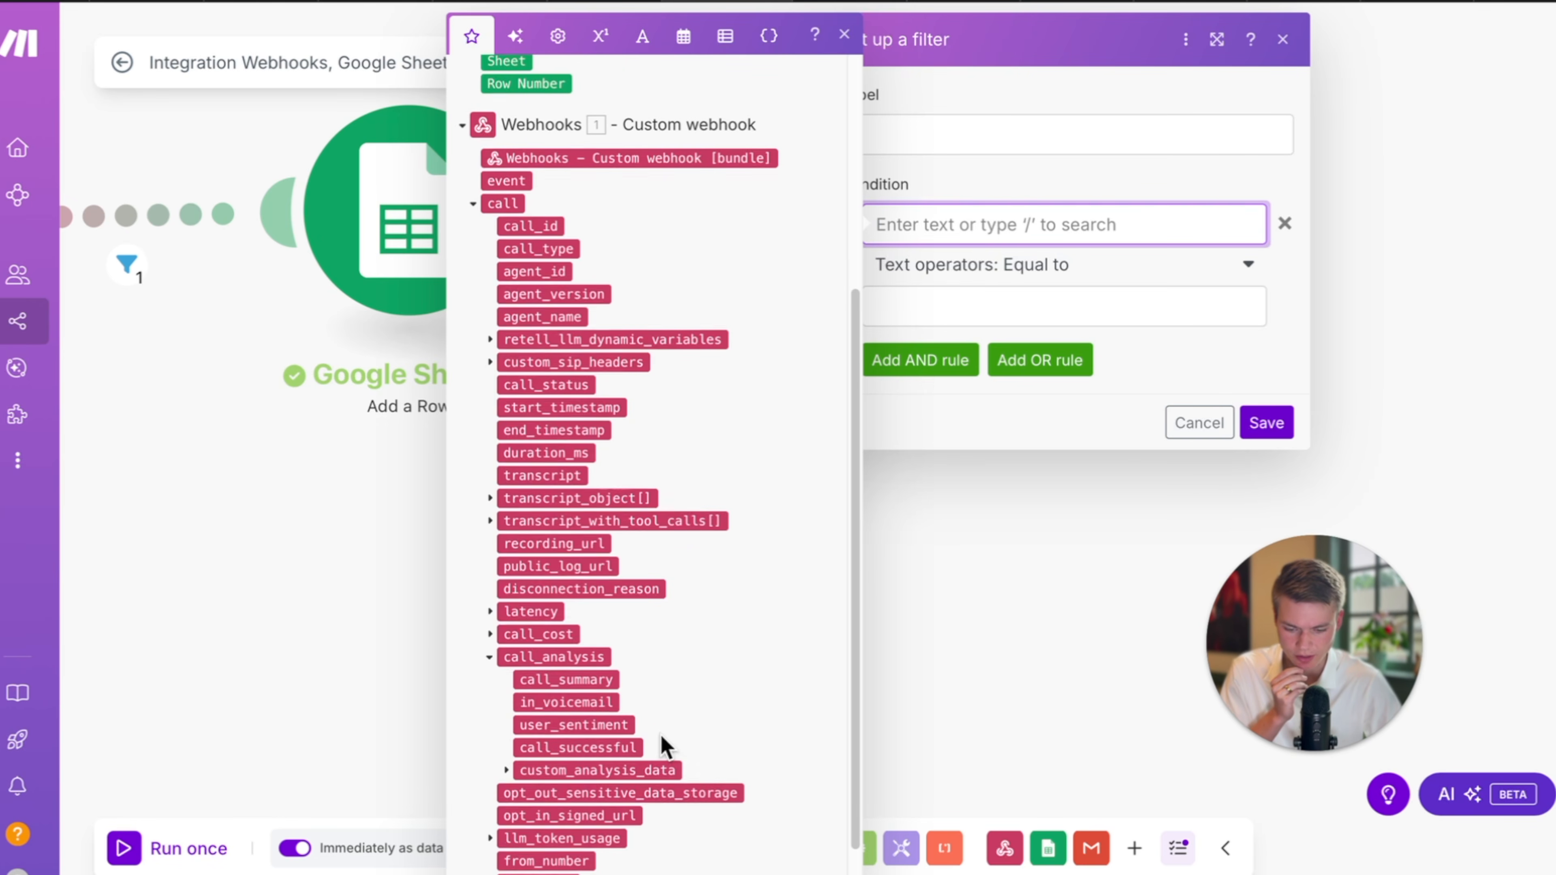
left_click(506, 770)
scroll(749, 762, "down", 2)
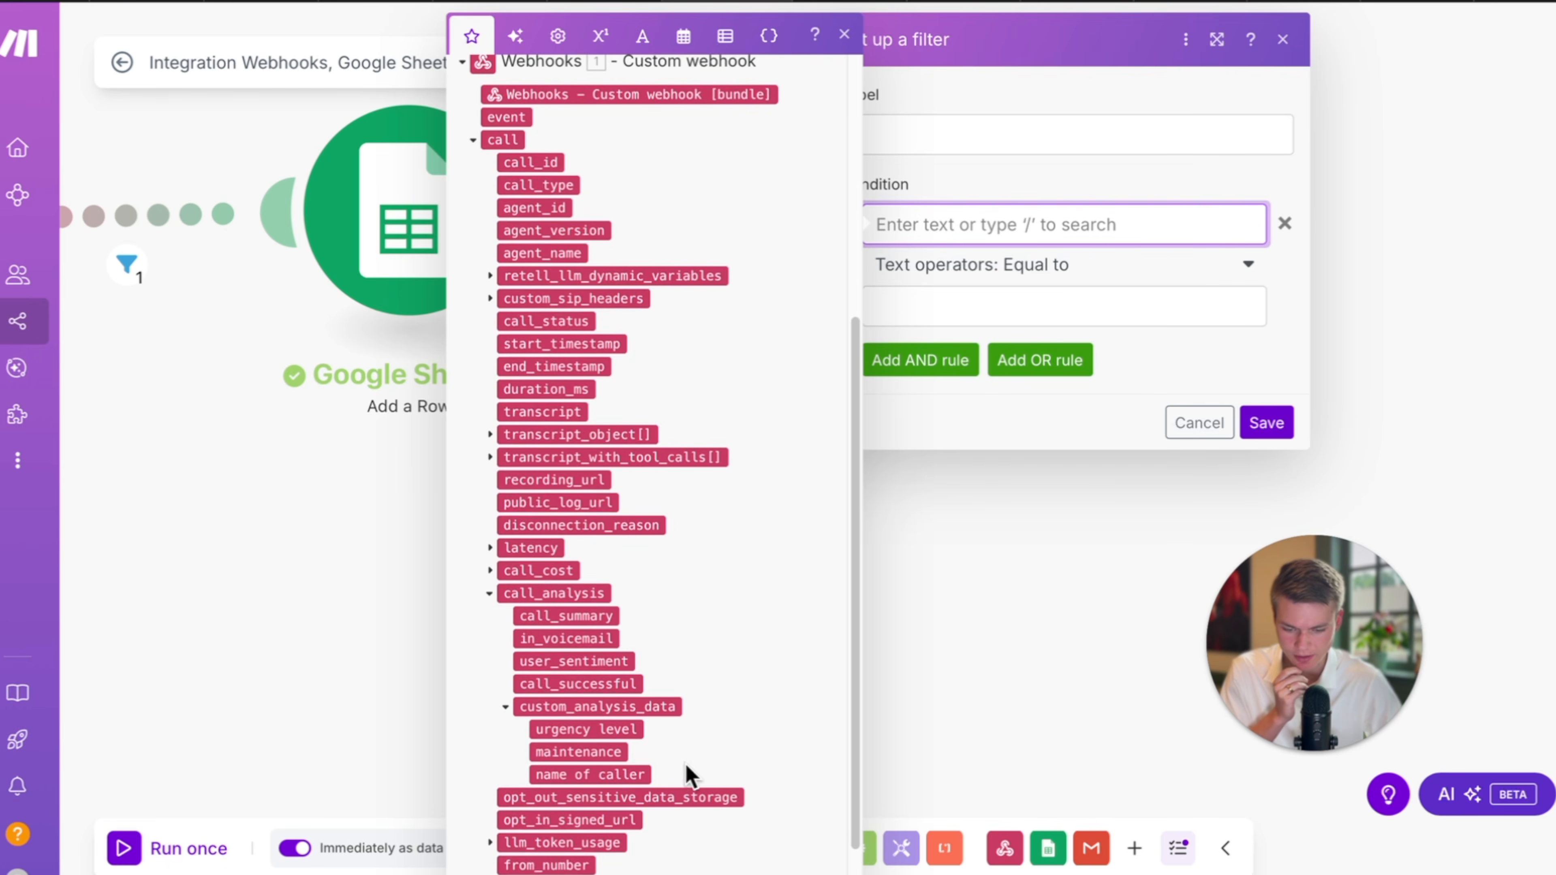
left_click(610, 750)
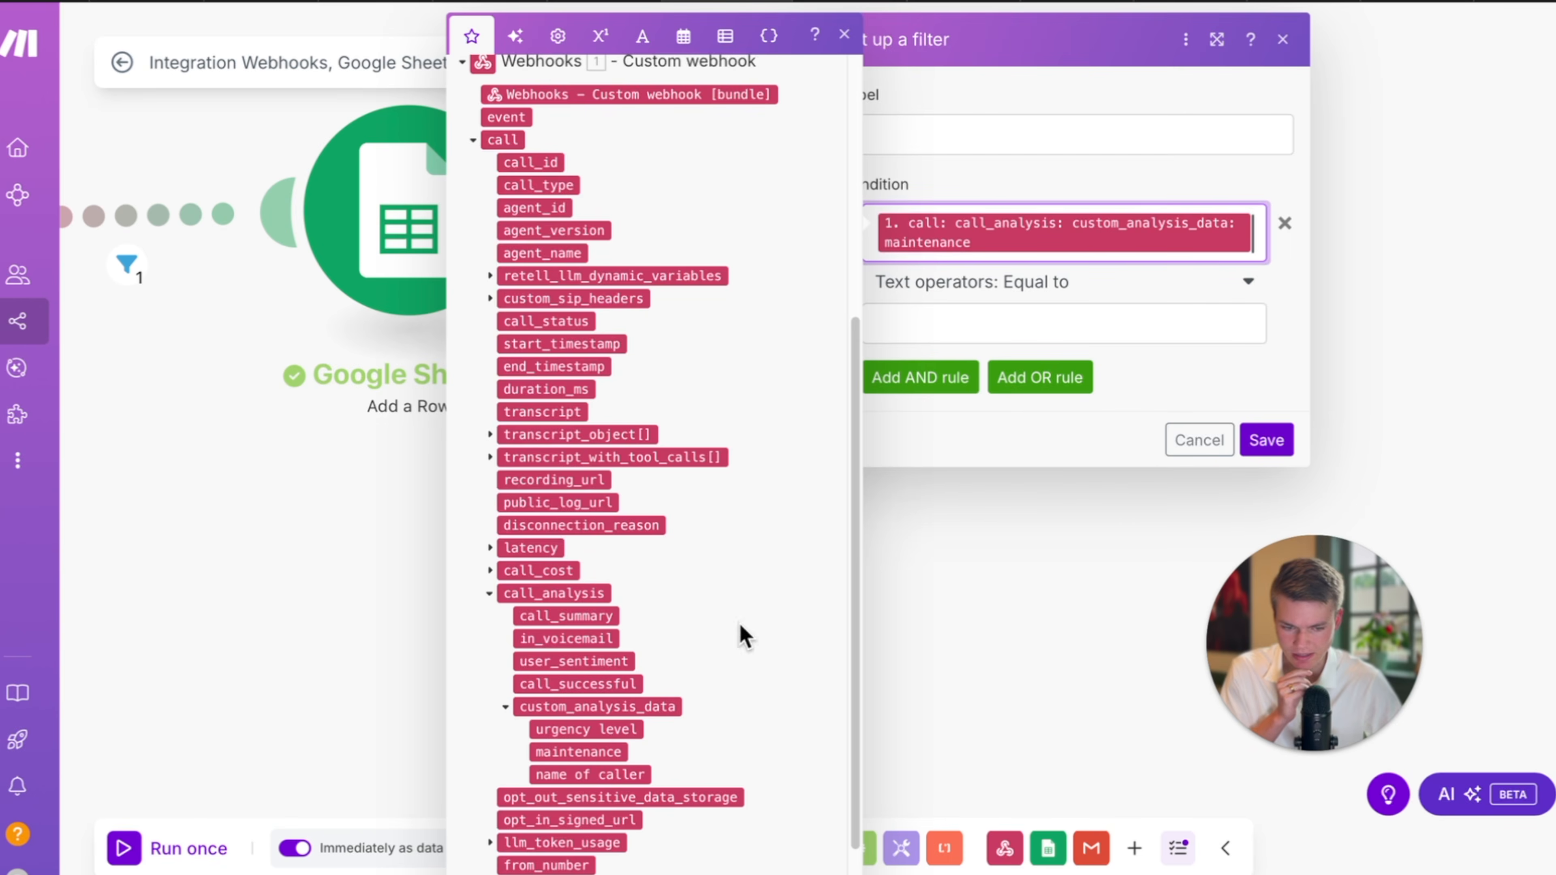
Set the filter to Equal to (case insensitive) TRUE and save it.
left_click(1087, 310)
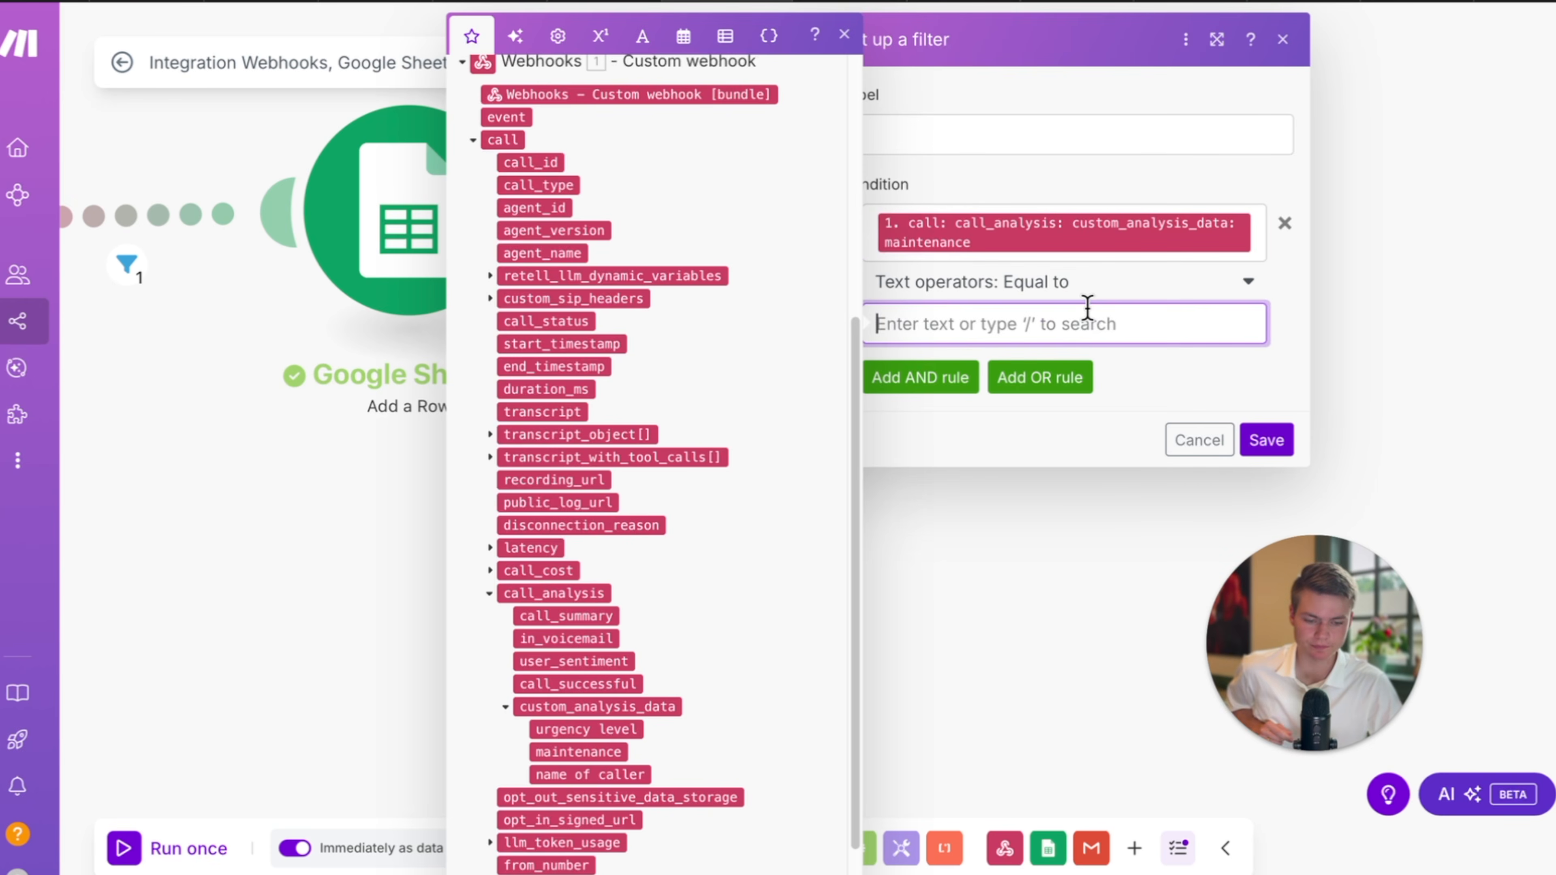
left_click(1138, 285)
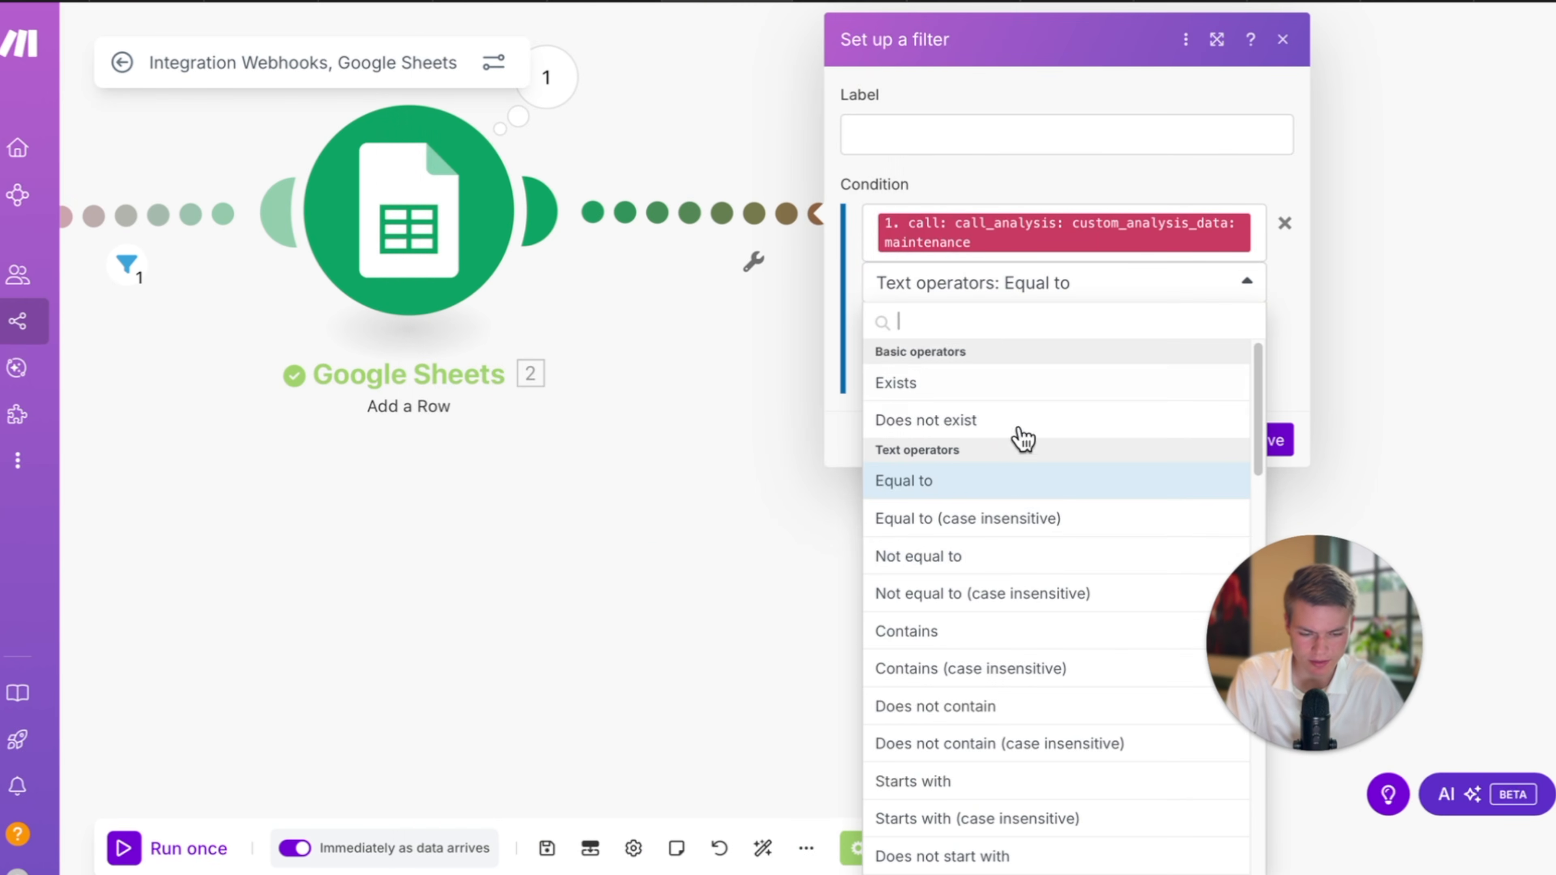
left_click(1024, 520)
left_click(1089, 322)
type("Tr")
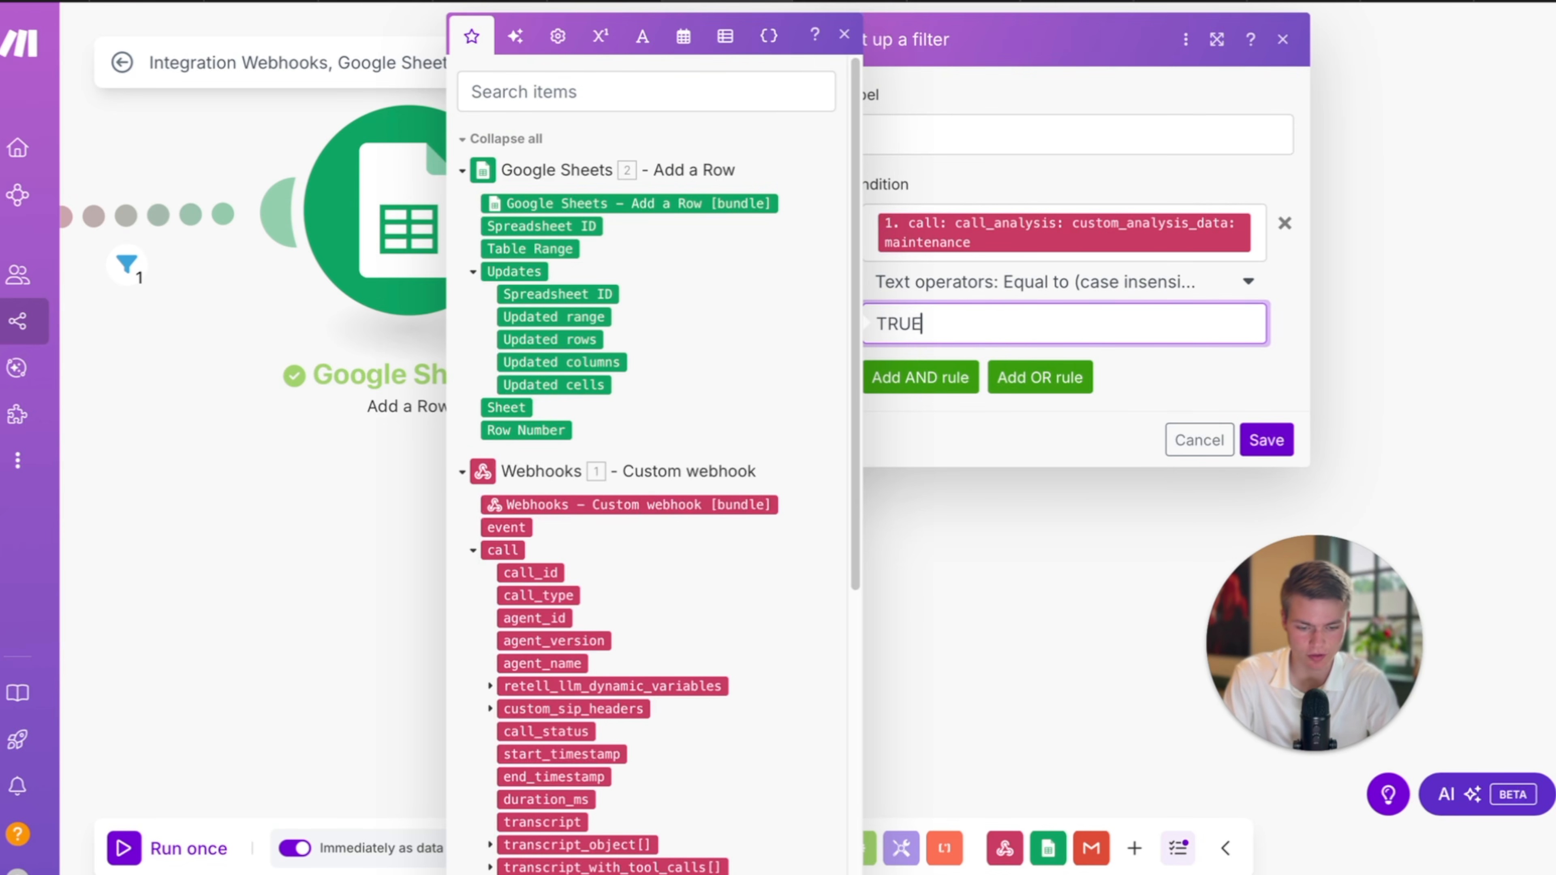
type("UE")
left_click(1194, 407)
left_click(1265, 438)
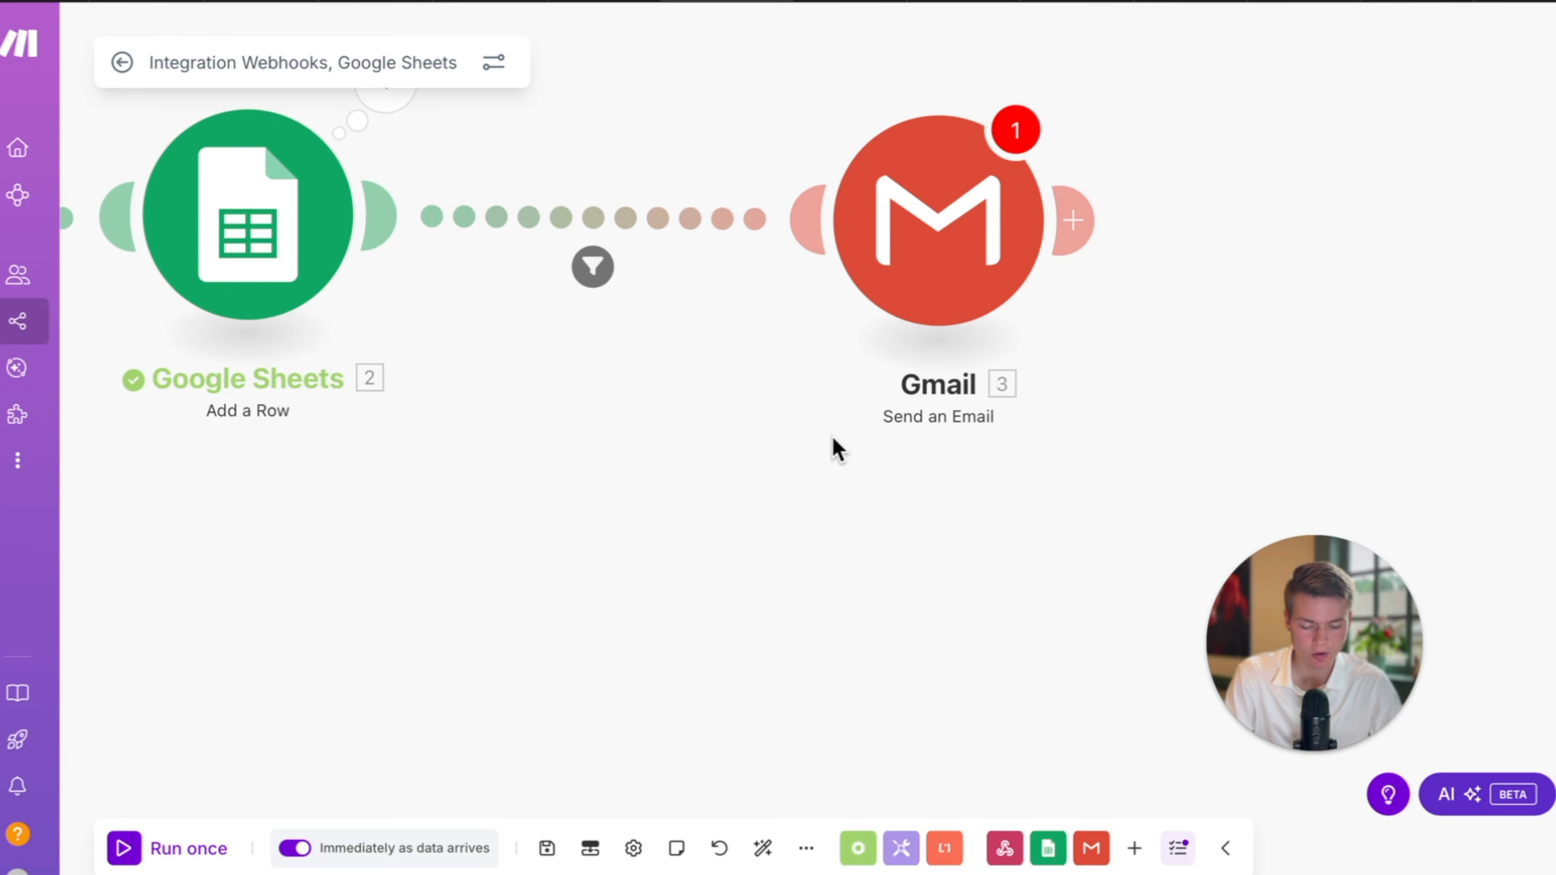
Reposition the Gmail module and recentre the scenario canvas.
left_click_drag(941, 220, 861, 243)
left_click(856, 265)
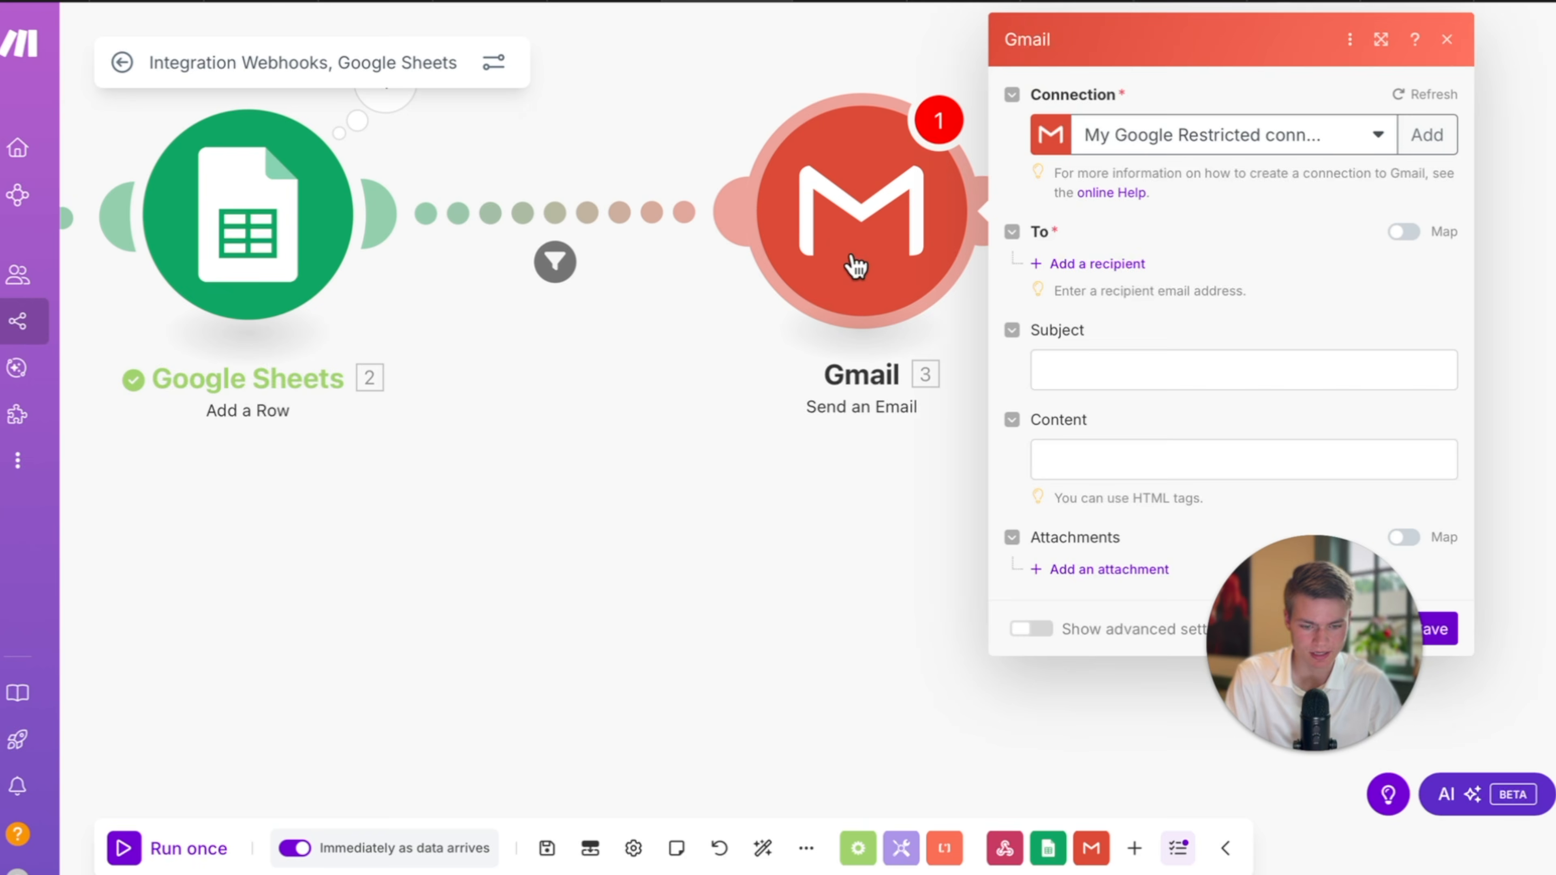
left_click(1054, 374)
left_click(551, 585)
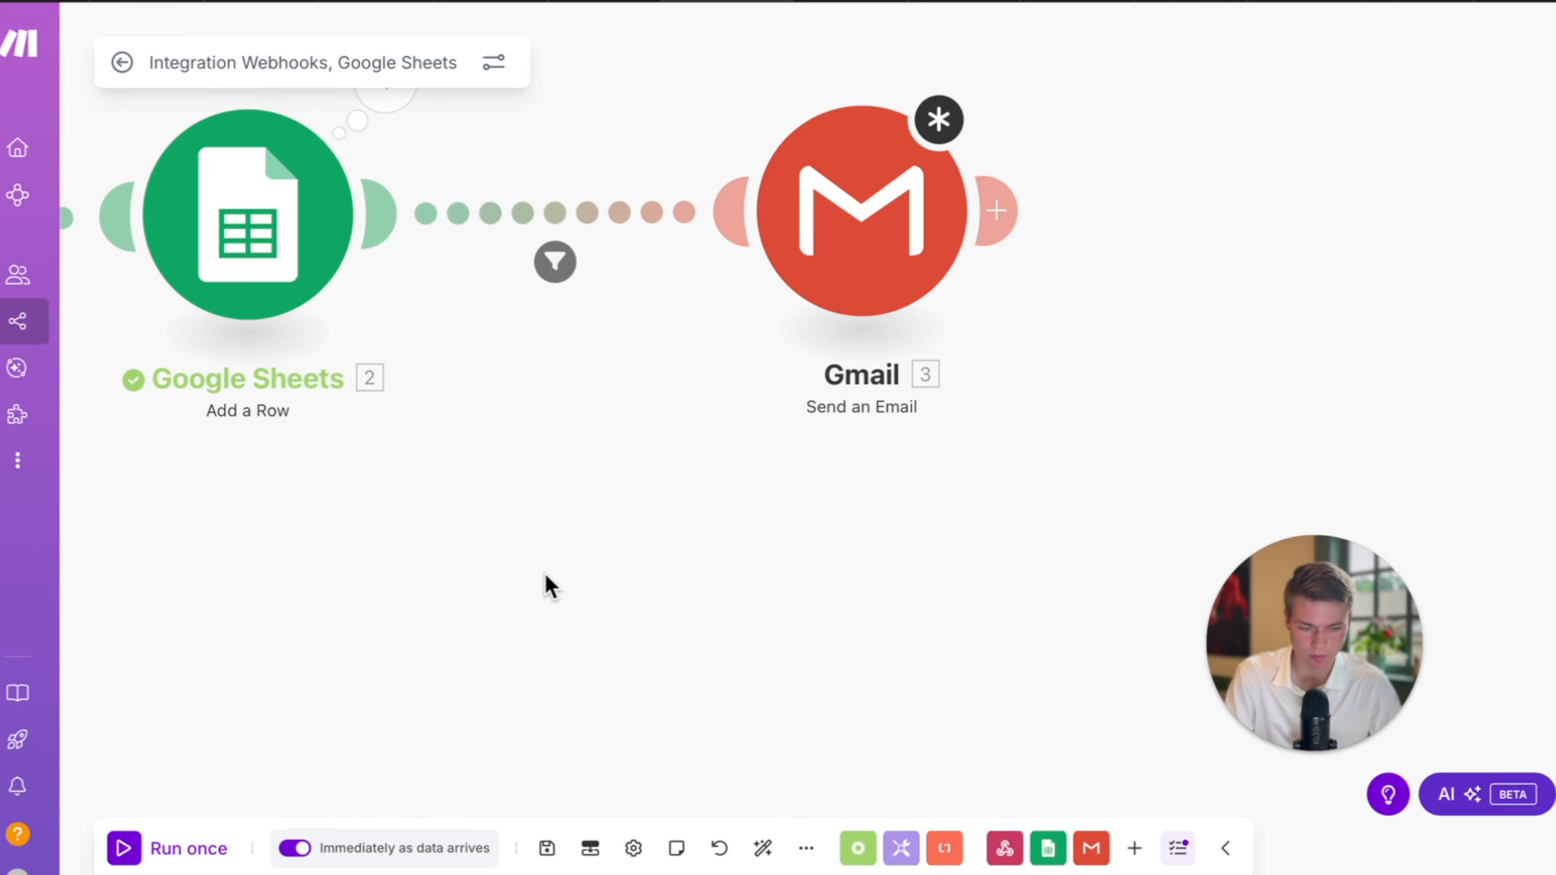
key("super+shift+backslash")
left_click(882, 506)
left_click_drag(687, 527, 635, 574)
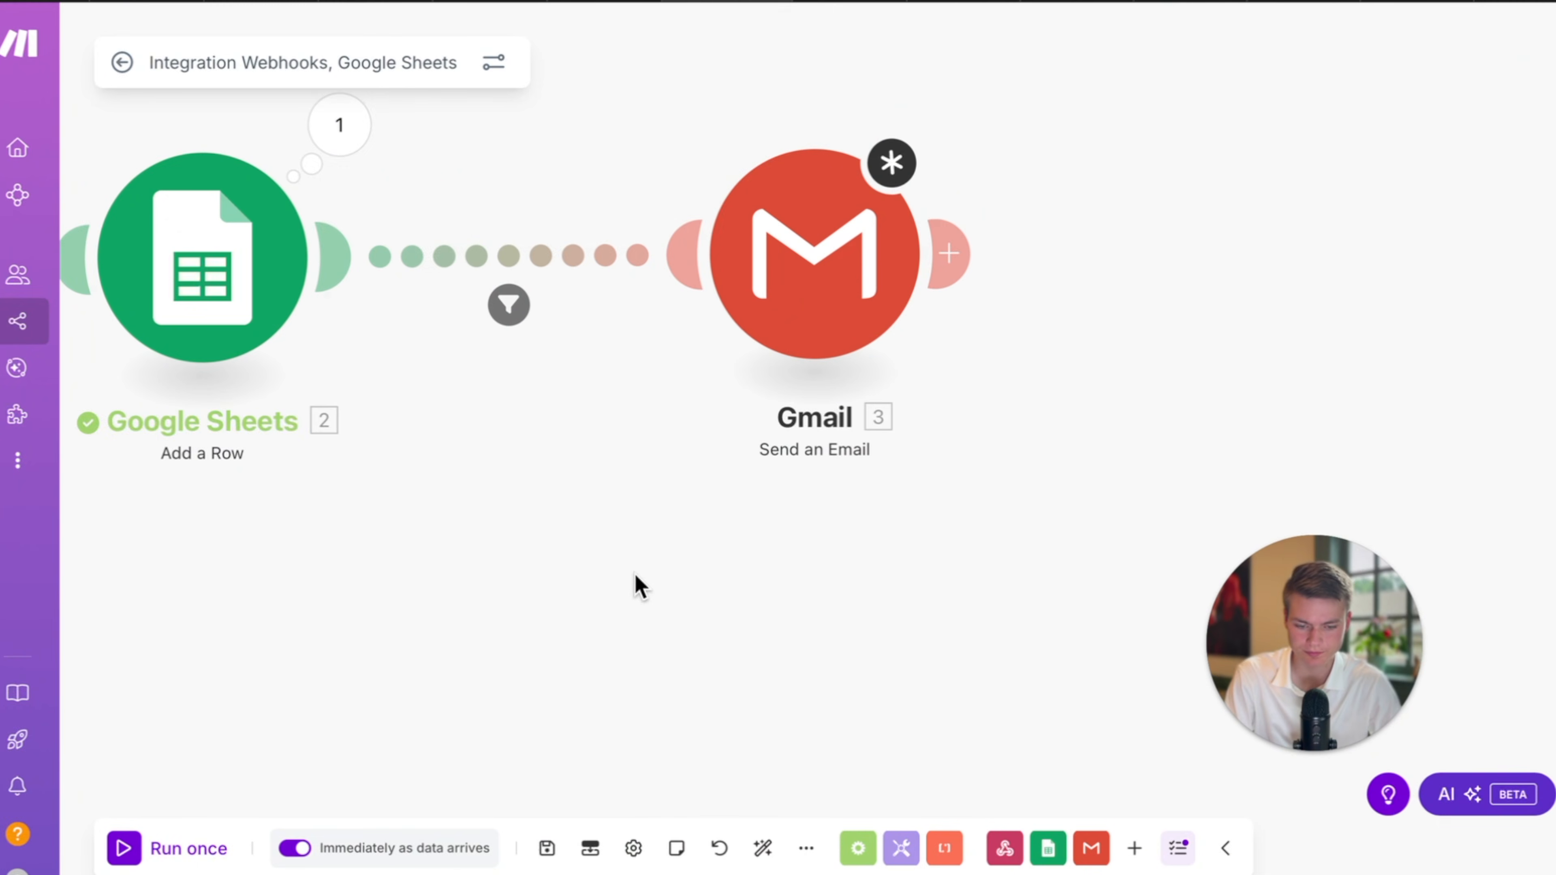
left_click_drag(833, 256, 780, 285)
Add a recipient email address to the Gmail step.
left_click(796, 300)
left_click(996, 265)
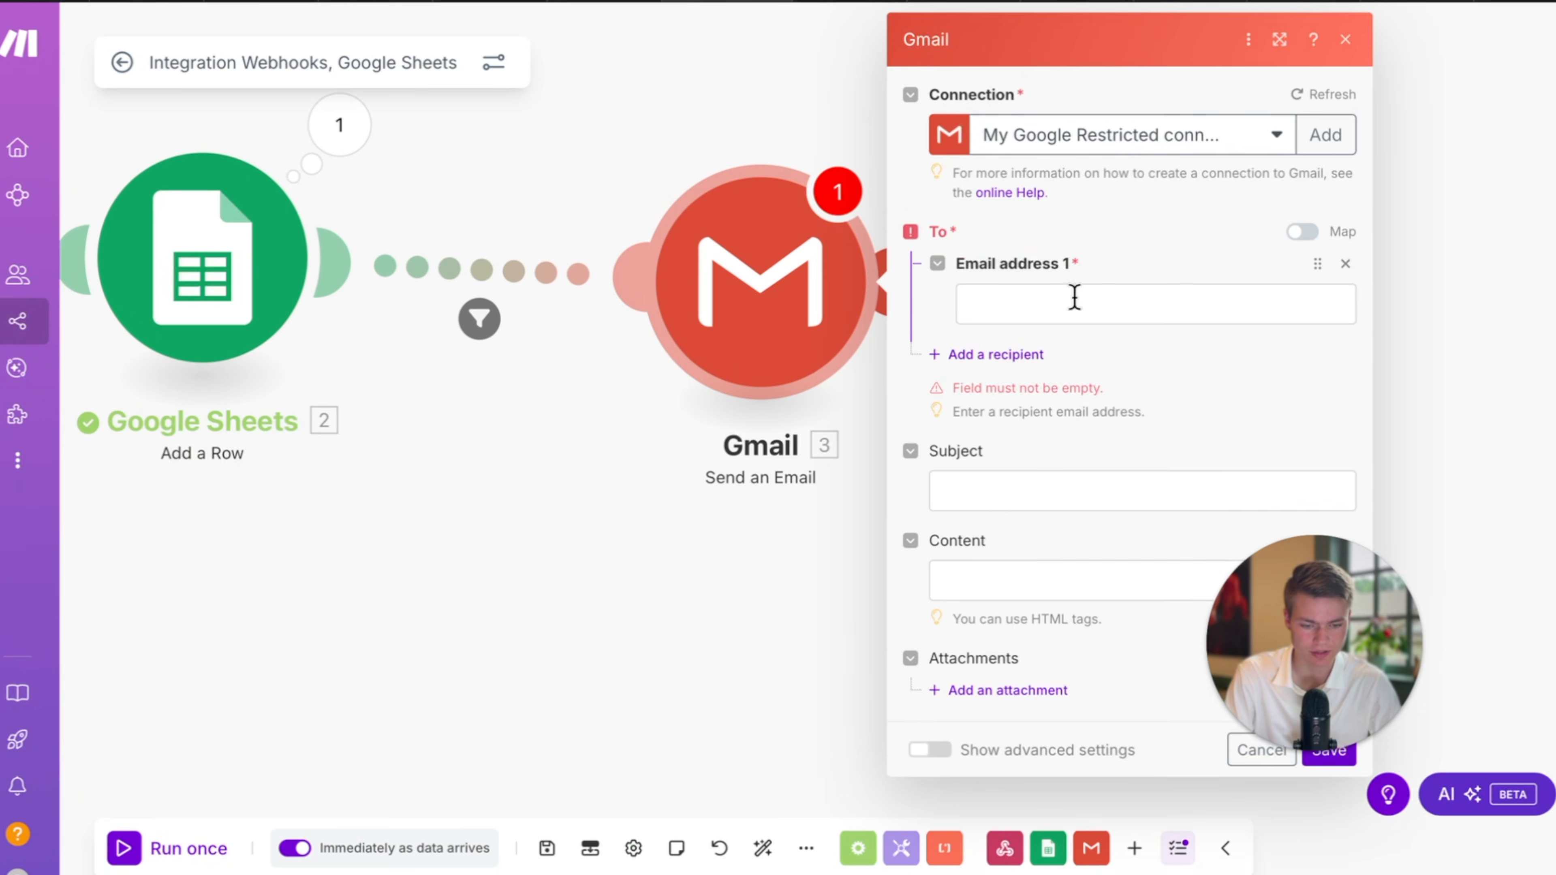
left_click(1074, 301)
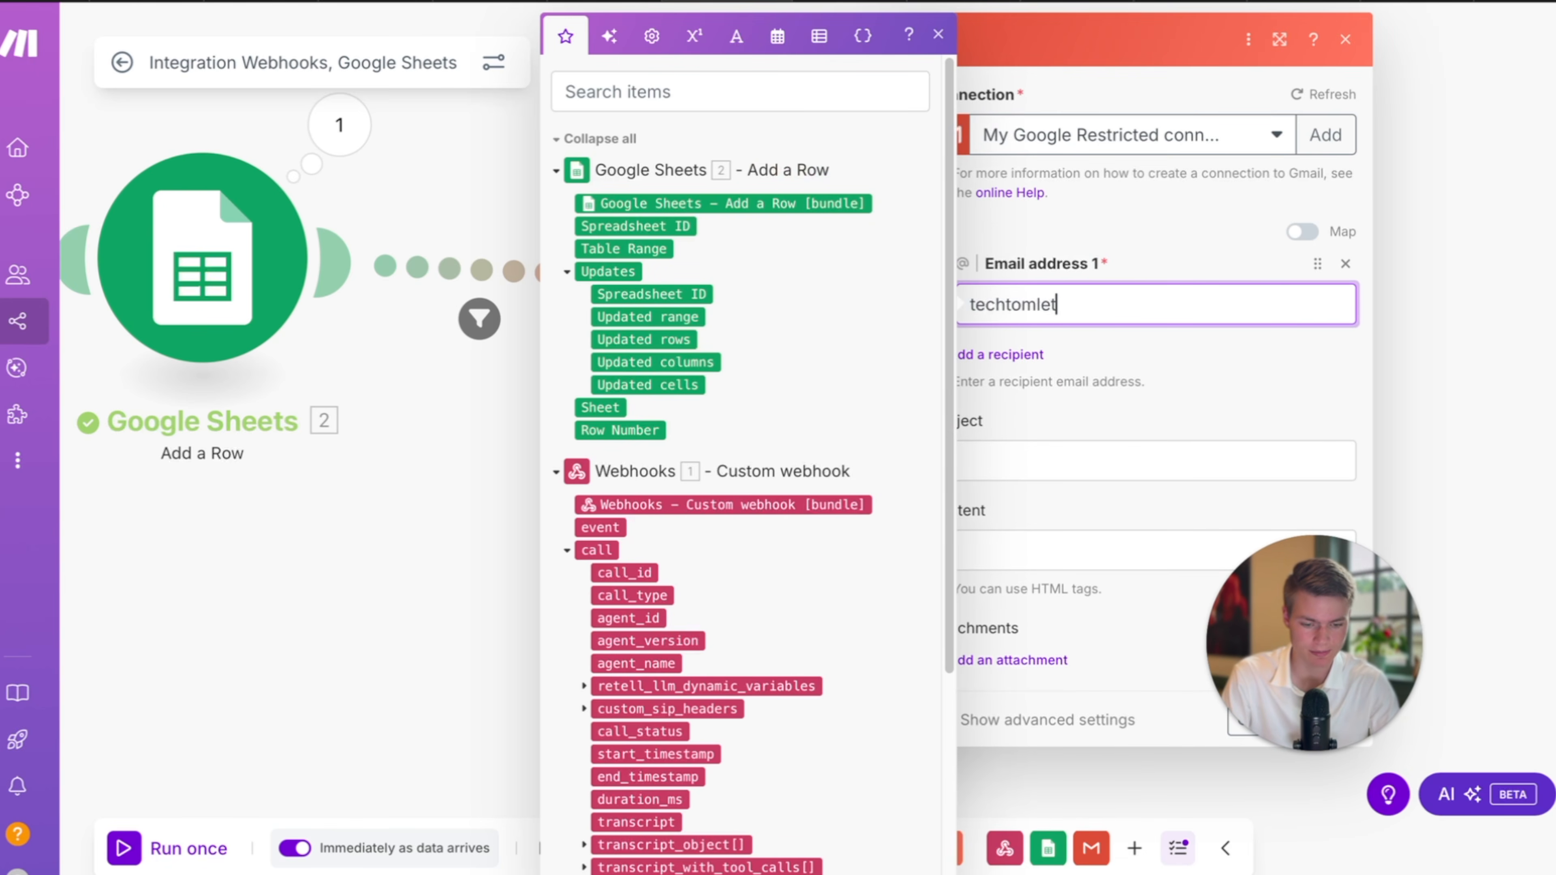
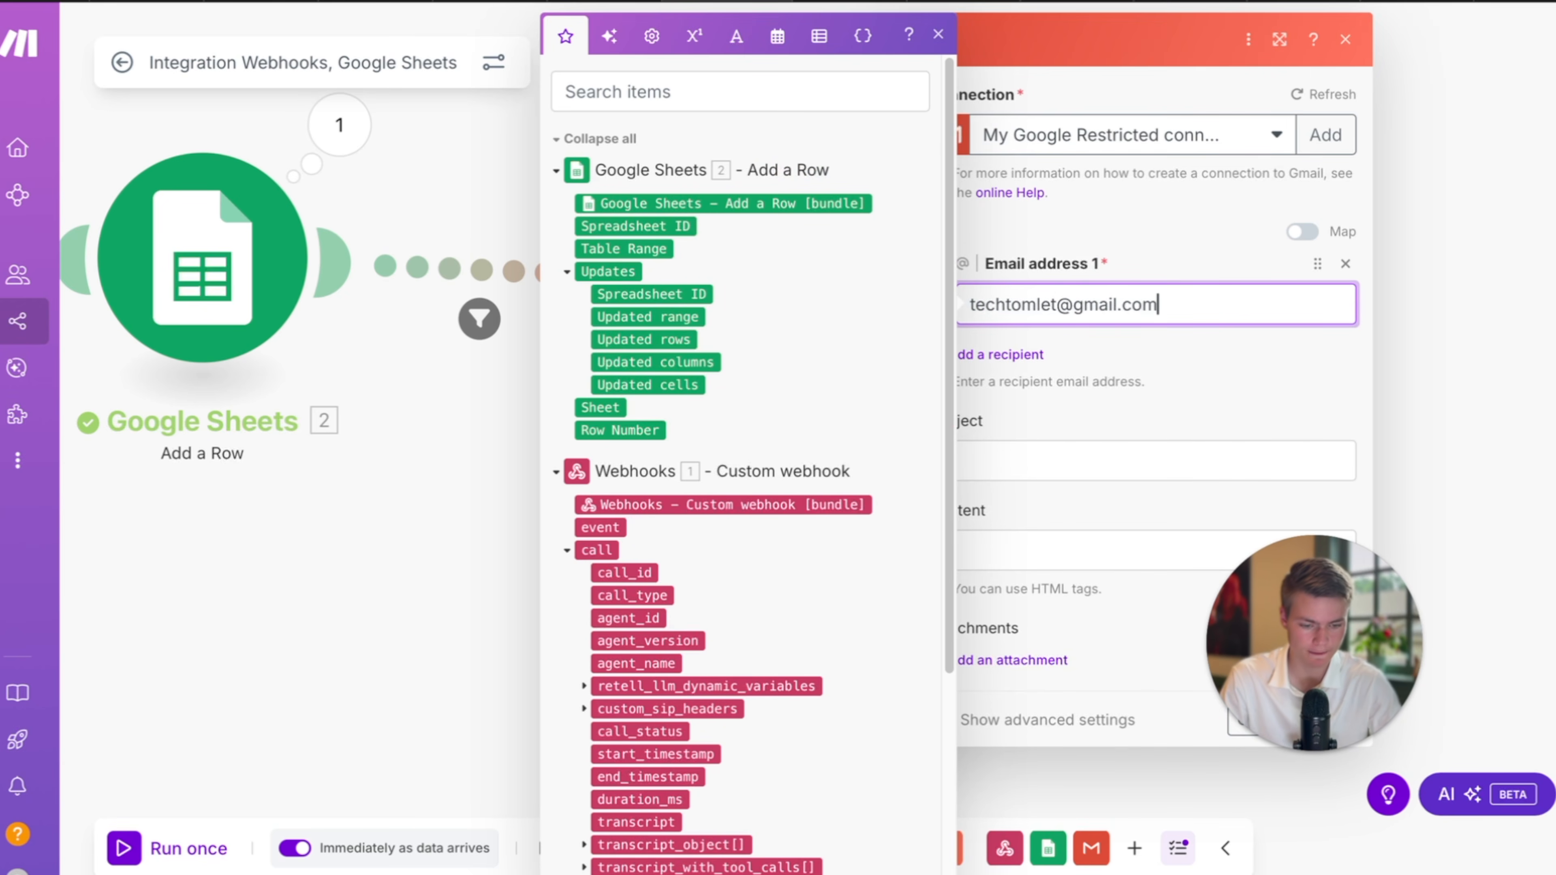
left_click(1295, 410)
Set the subject to 'Maintence Request–' plus the caller's name and the urgency level in brackets.
left_click(1125, 464)
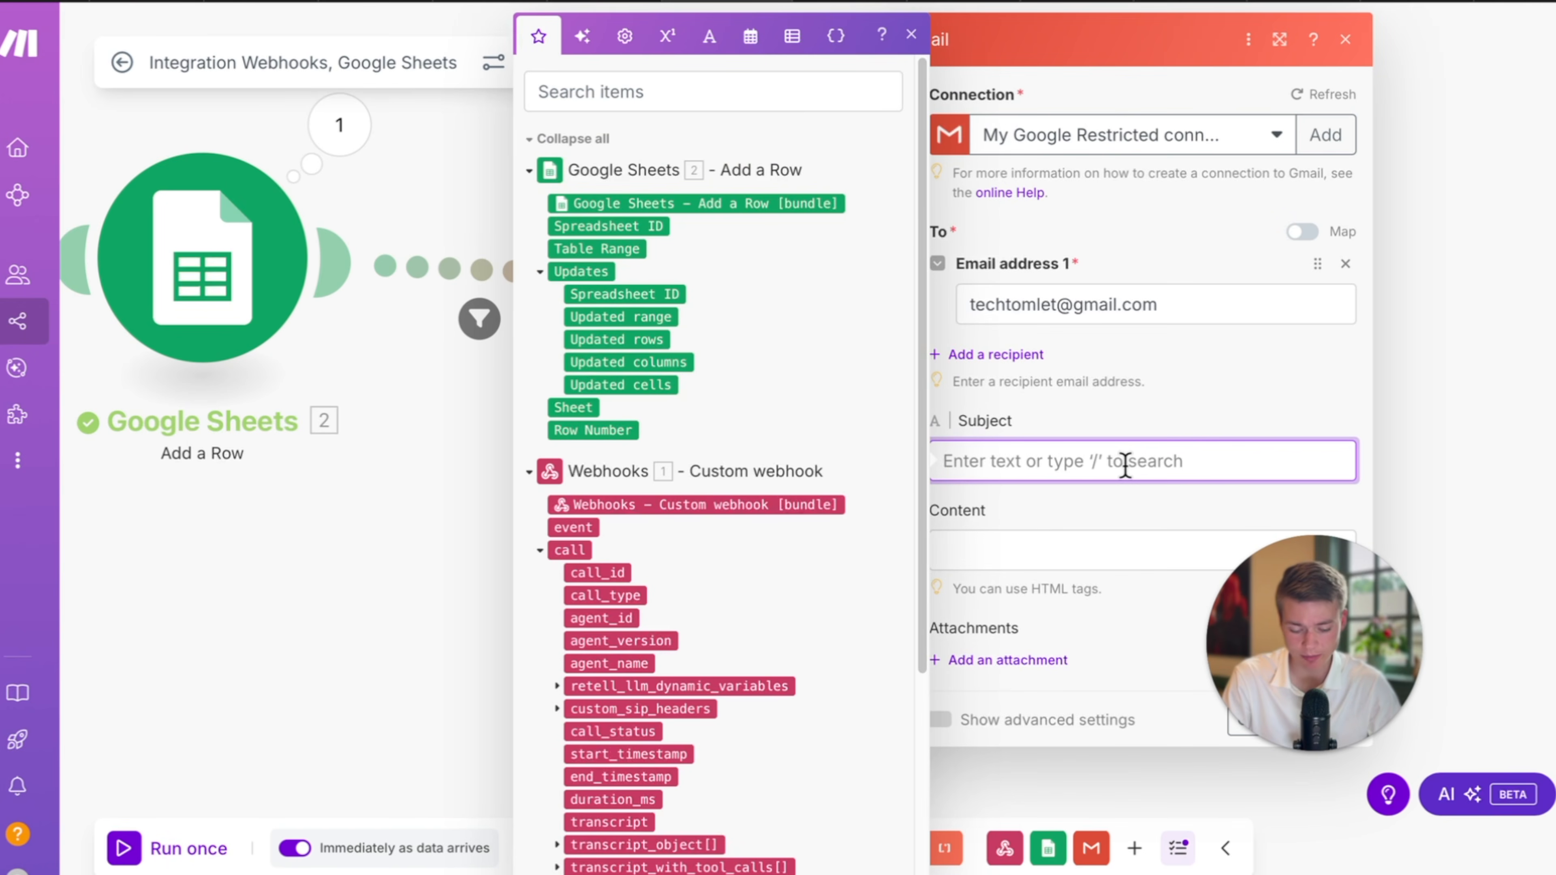
type("Maintence Request (Urgency:")
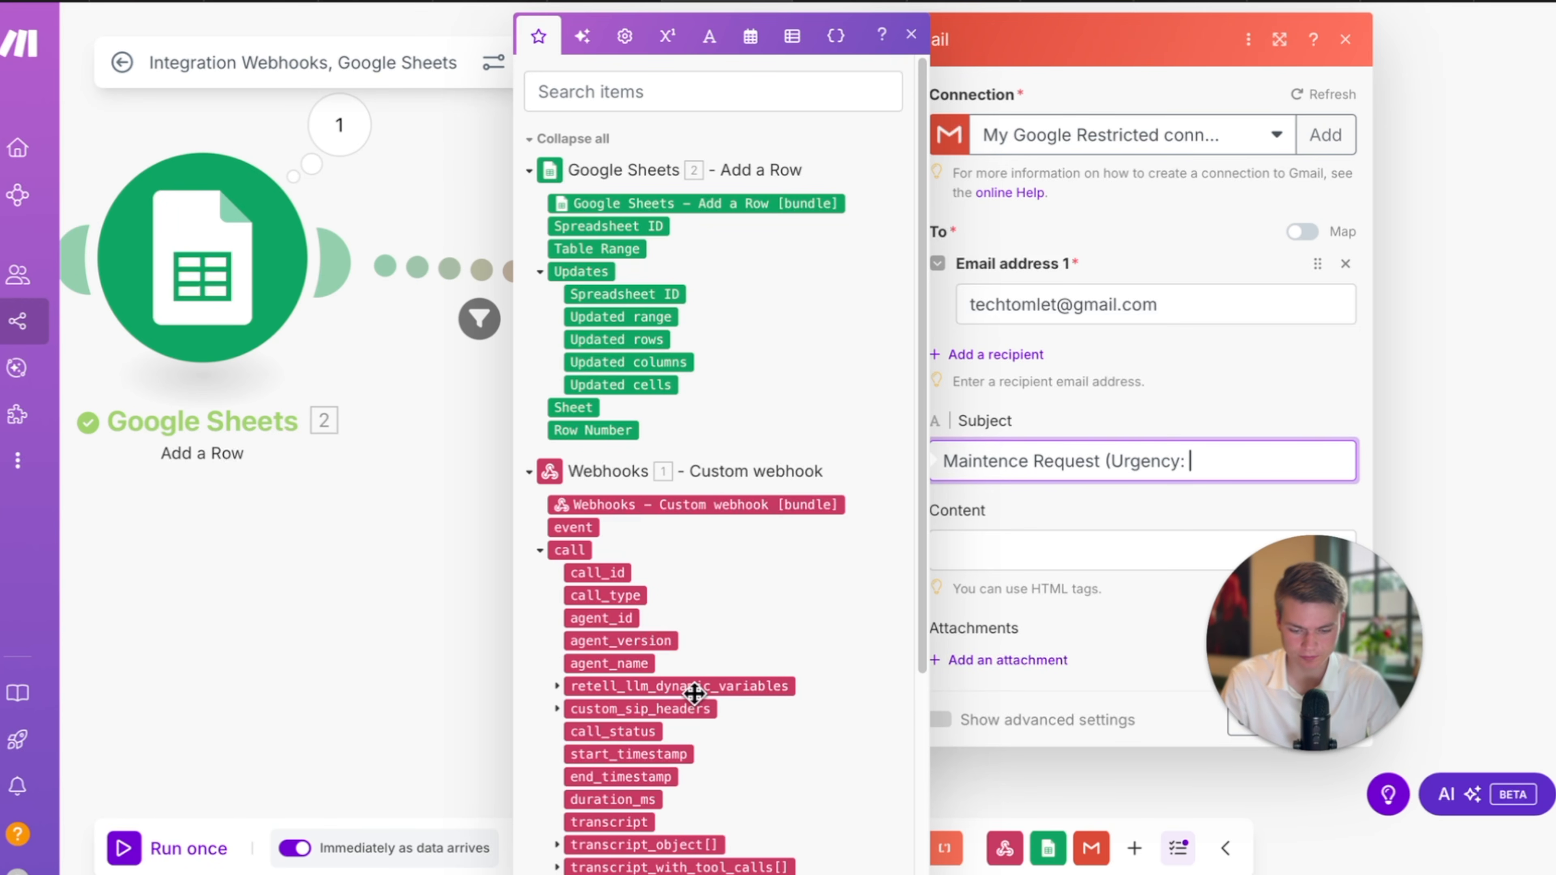
scroll(694, 692, "down", 5)
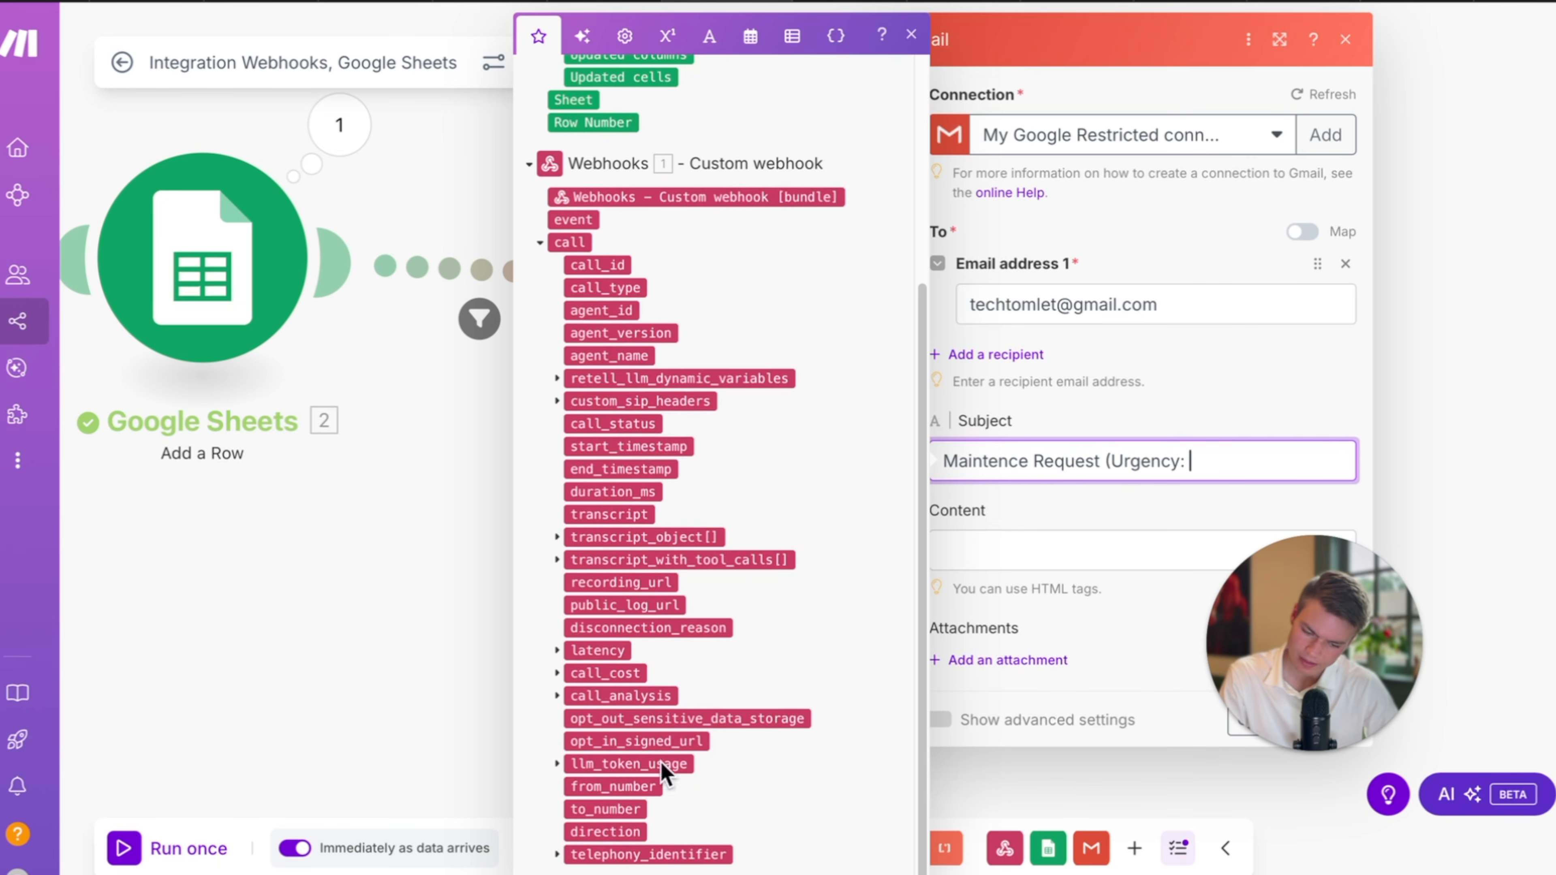
left_click(557, 696)
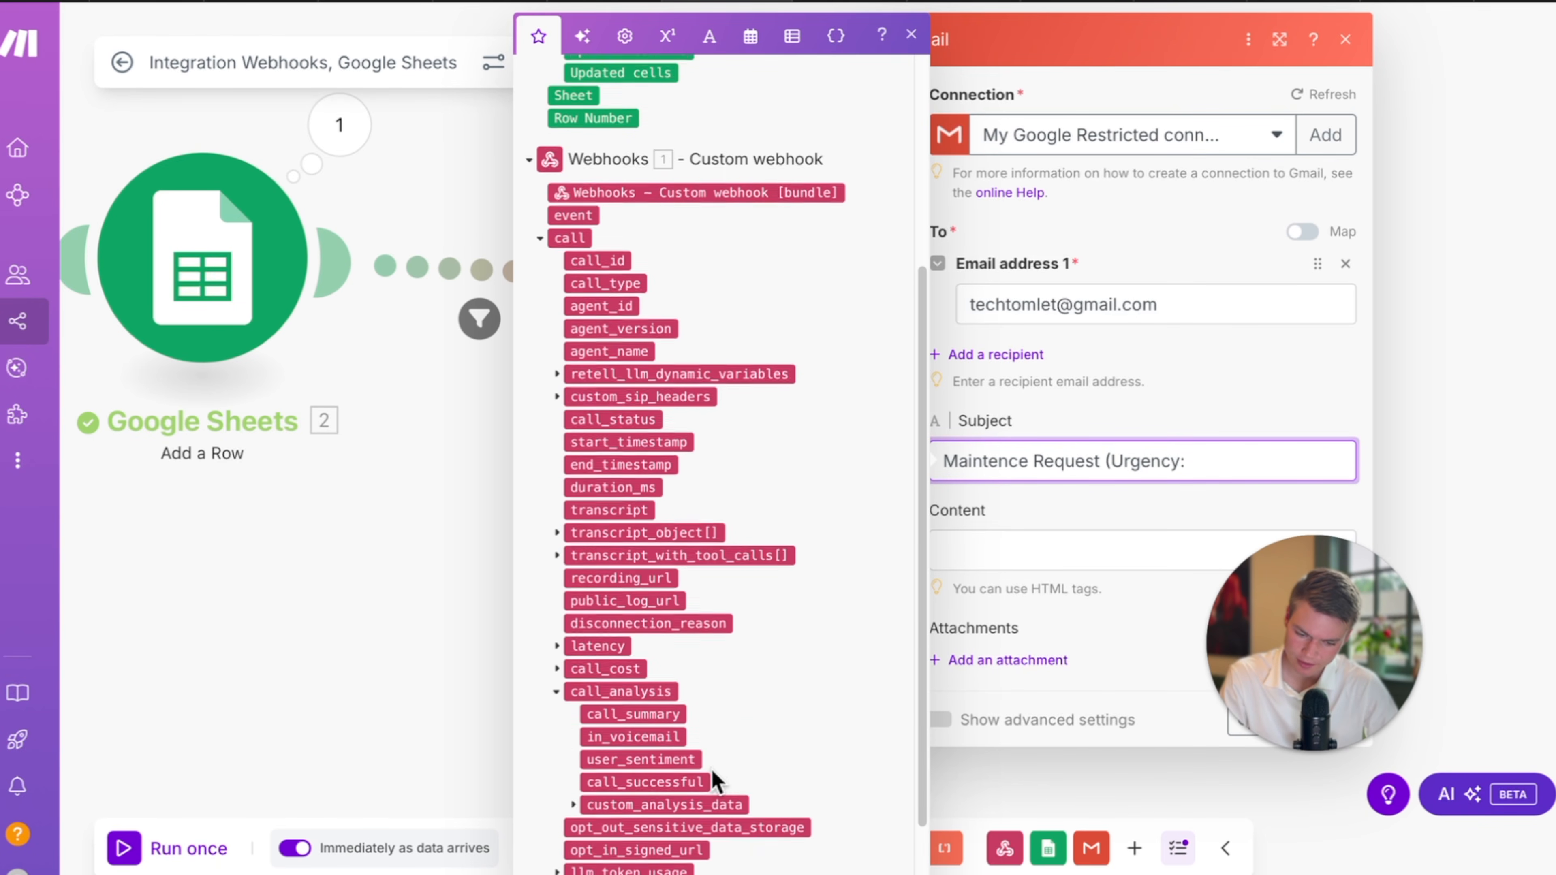
left_click(573, 768)
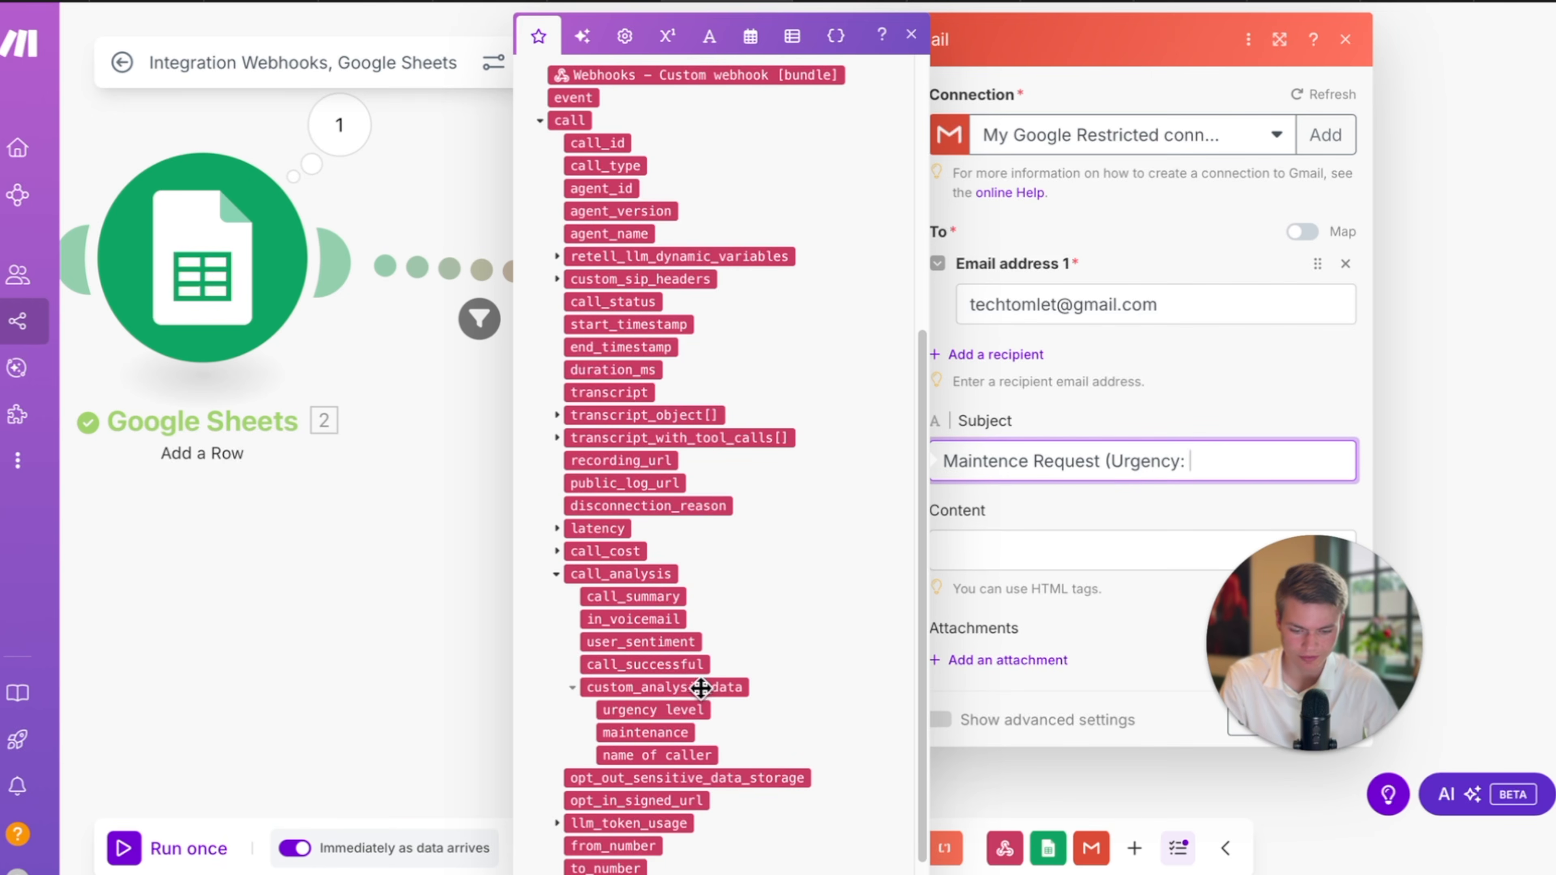
left_click(692, 710)
type(")")
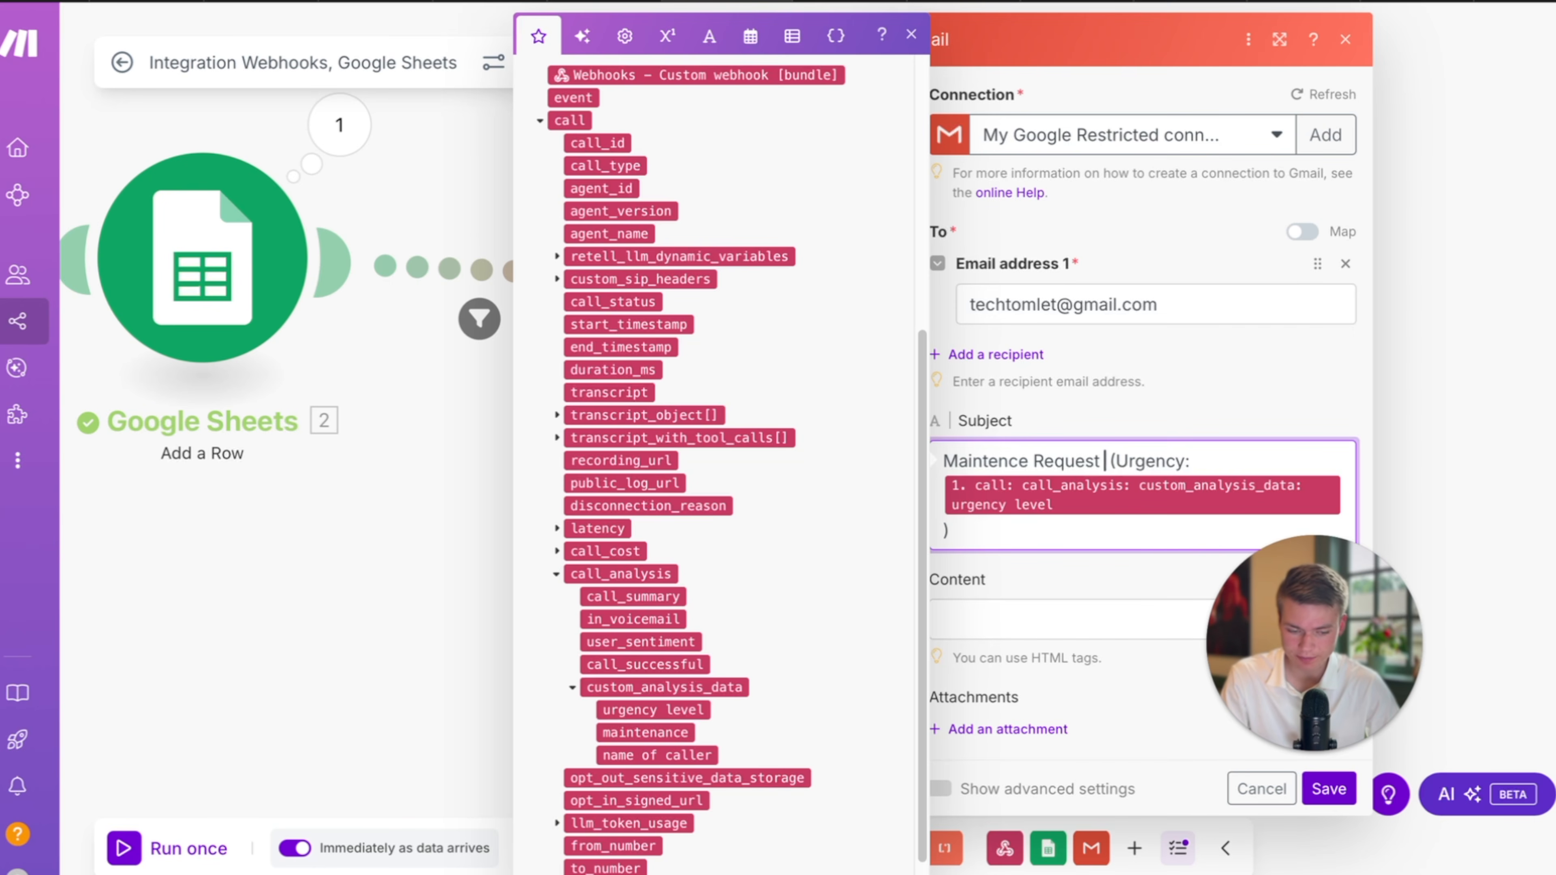
key("BackSpace")
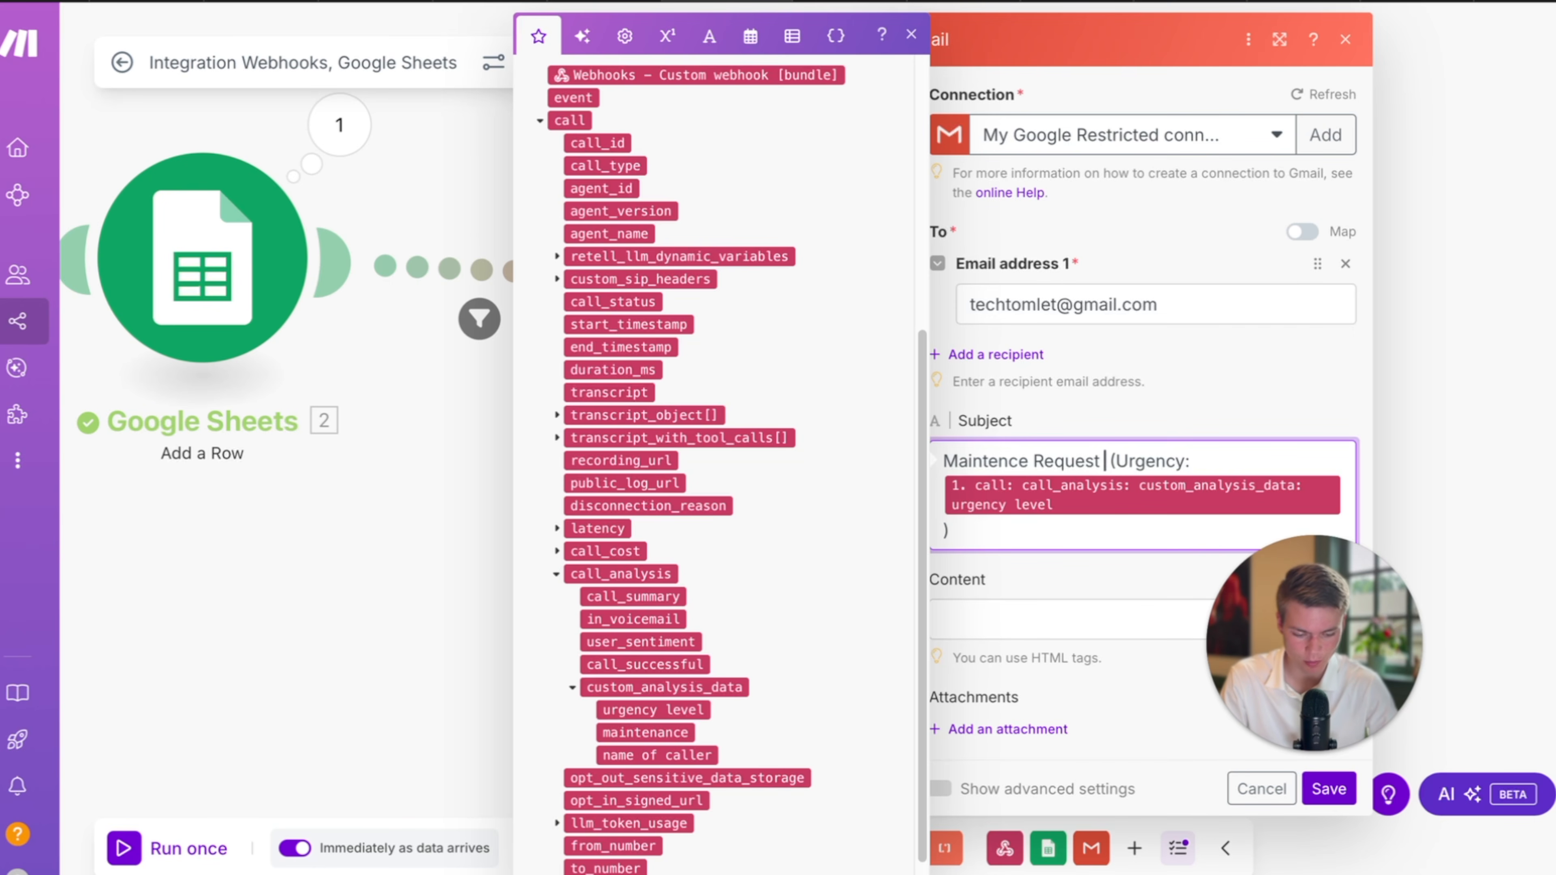
key("BackSpace")
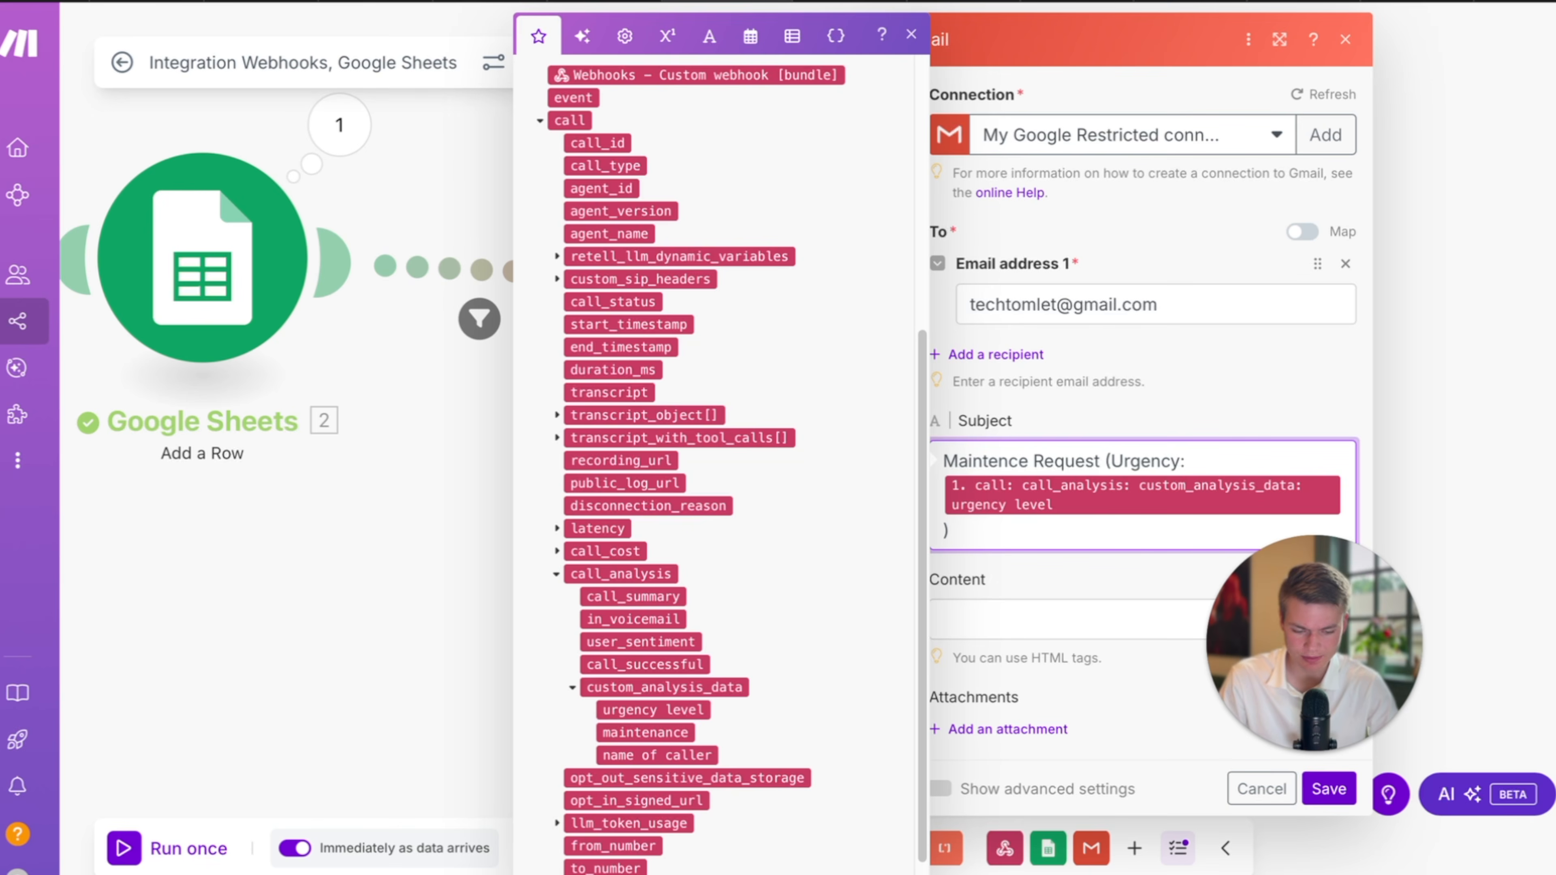
type("-")
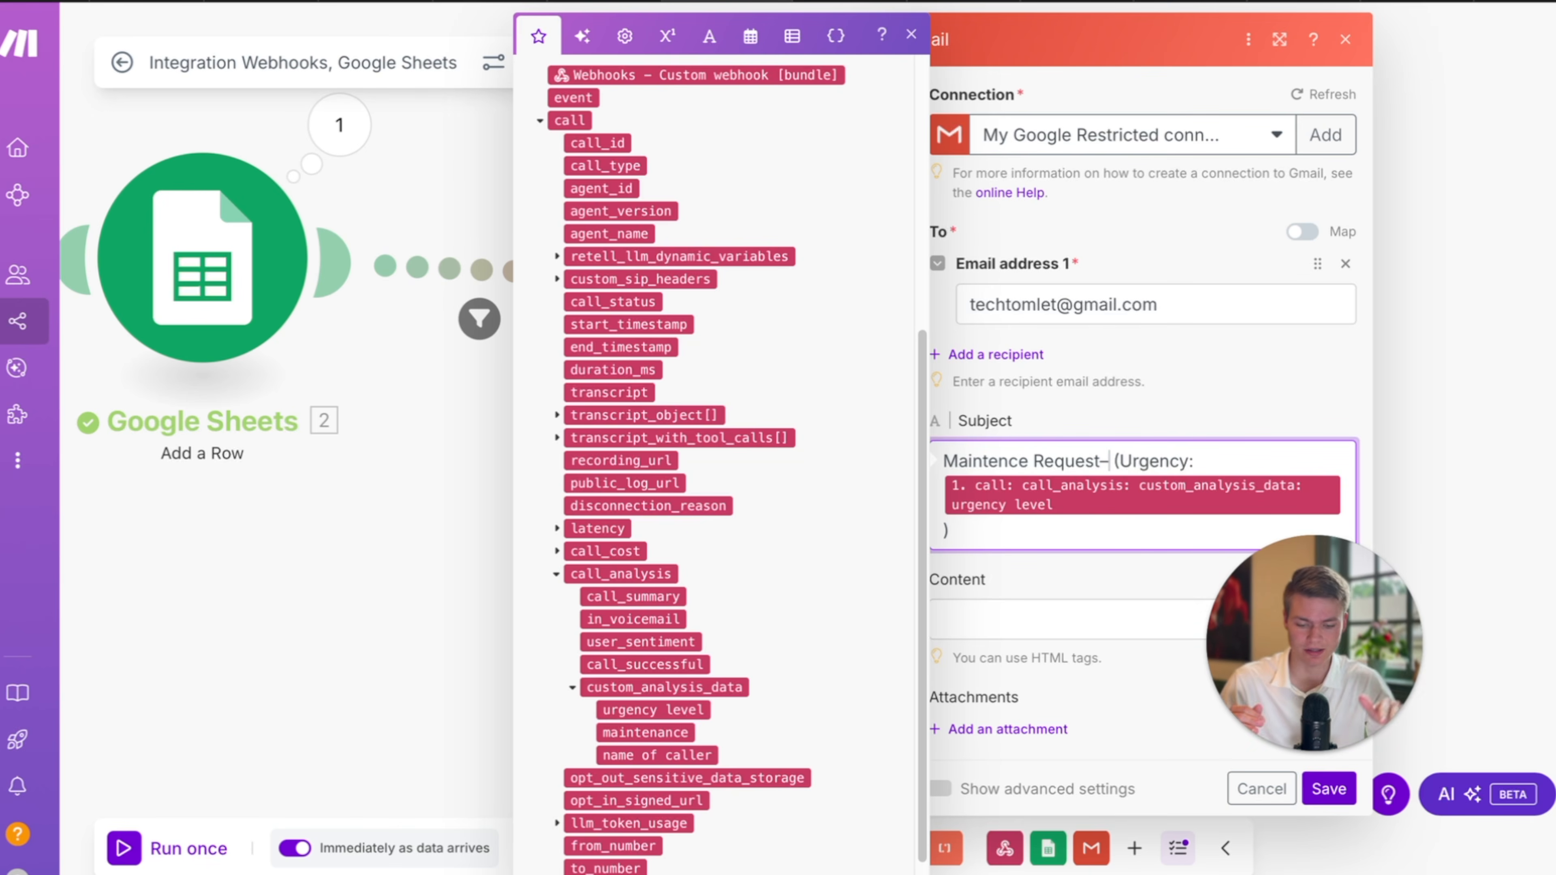
left_click(689, 755)
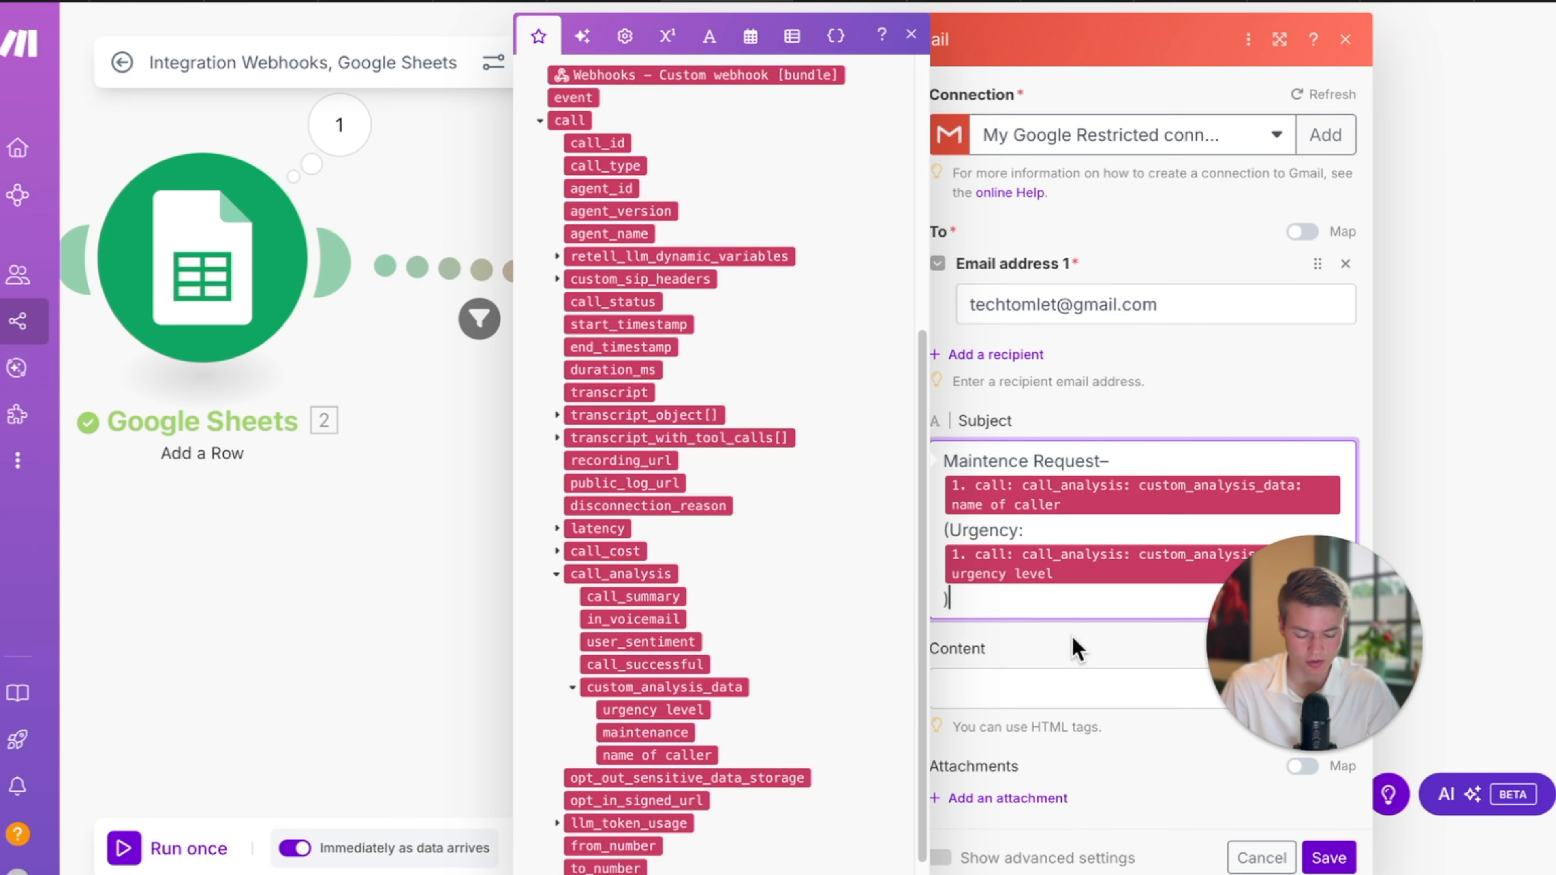
left_click(1079, 674)
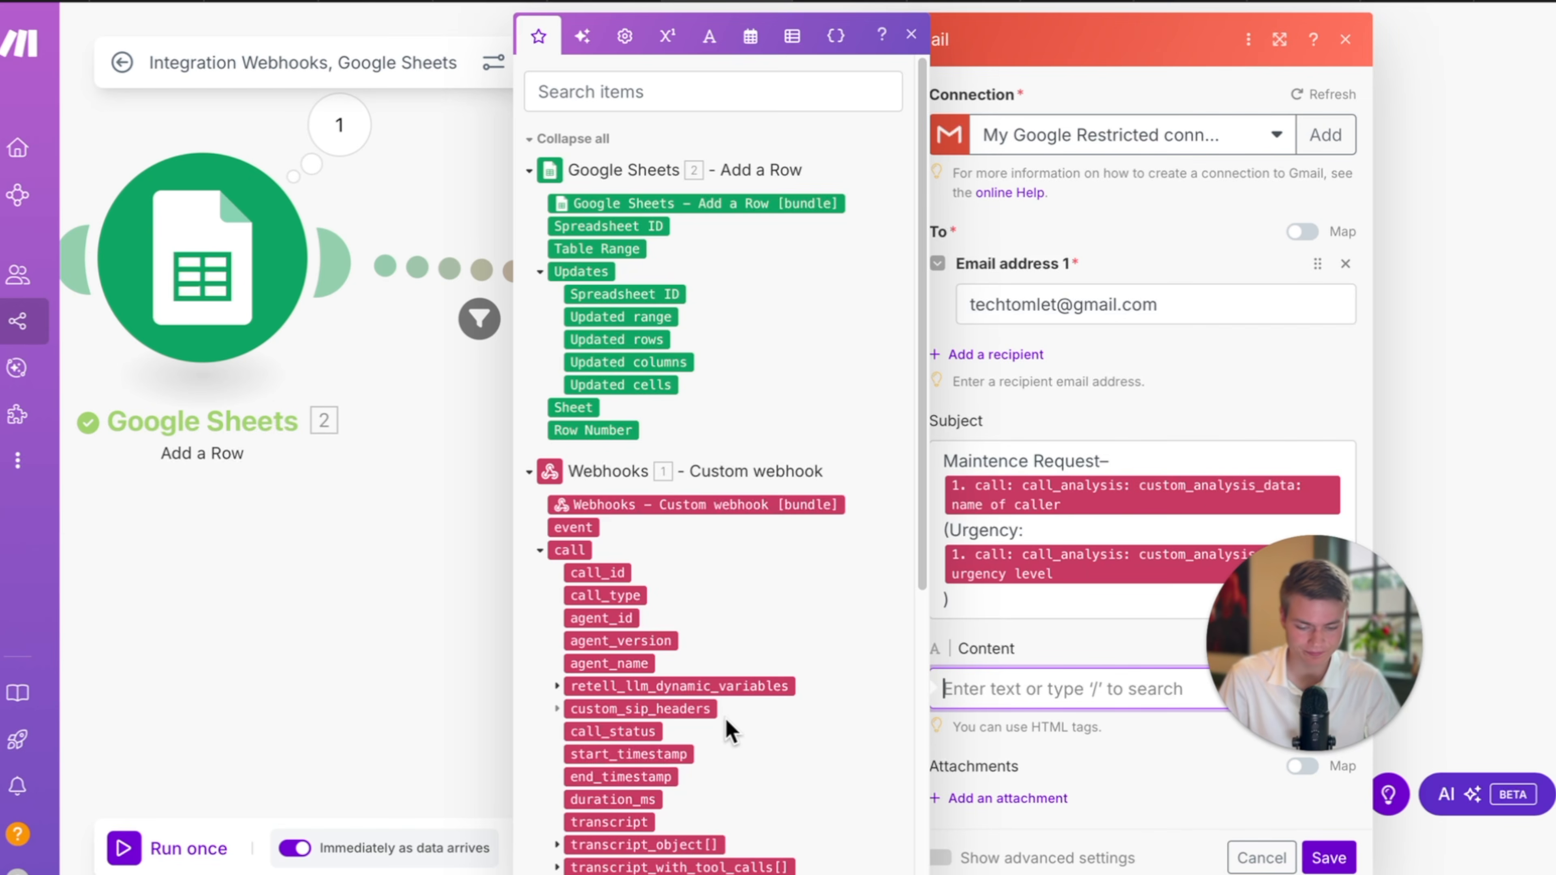
Start the body with a greeting and line breaks, then a sentence mapping the caller's name after 'named'.
scroll(765, 726, "down", 3)
type("Hi ")
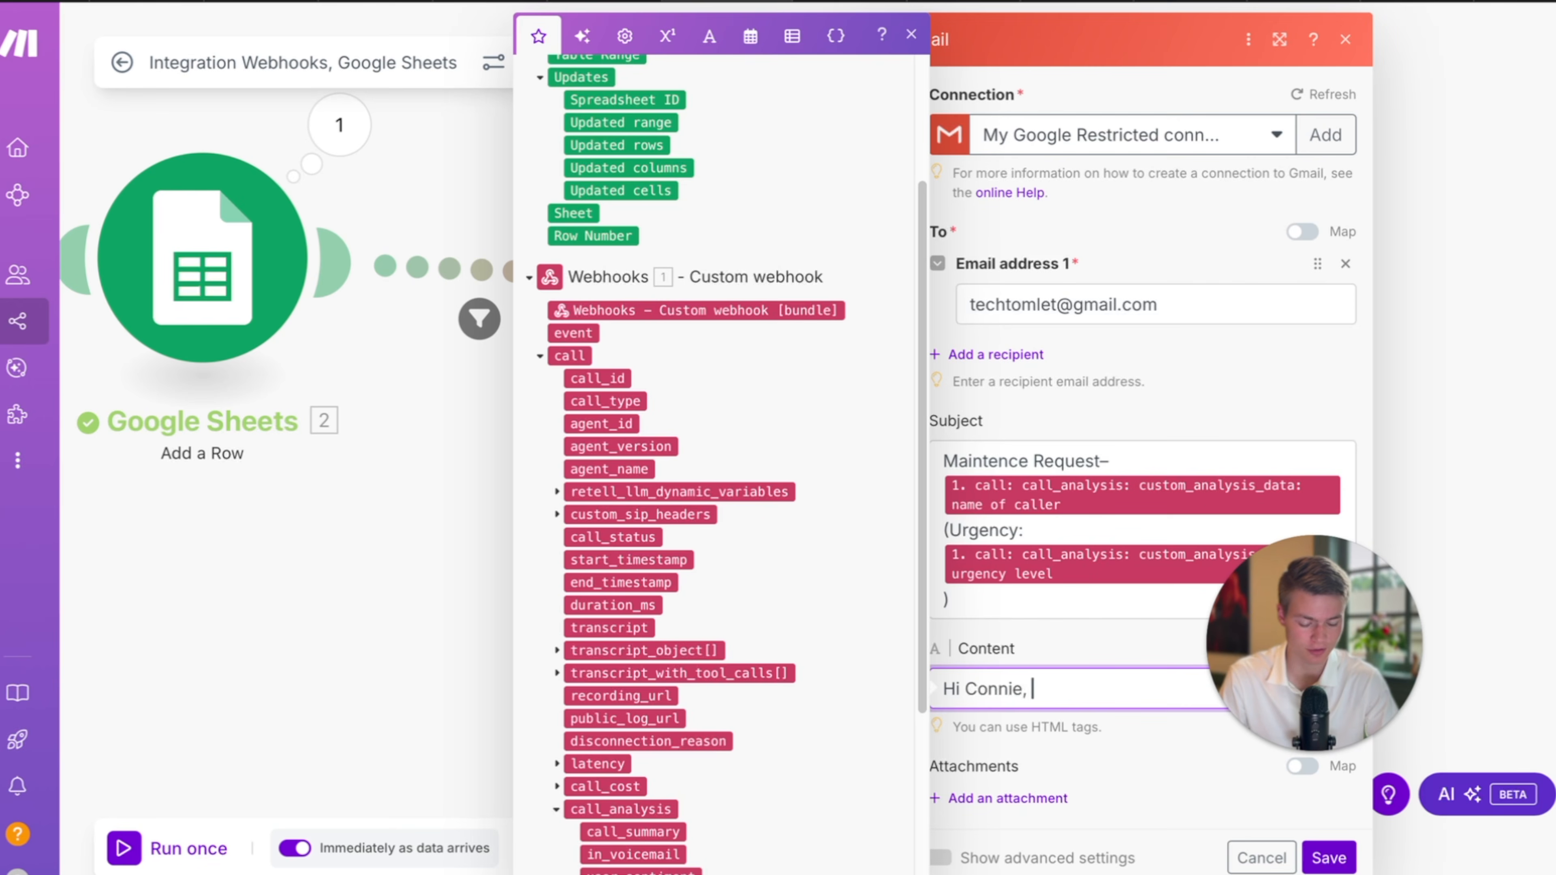
type("Connie,")
key("Return")
key("Return")
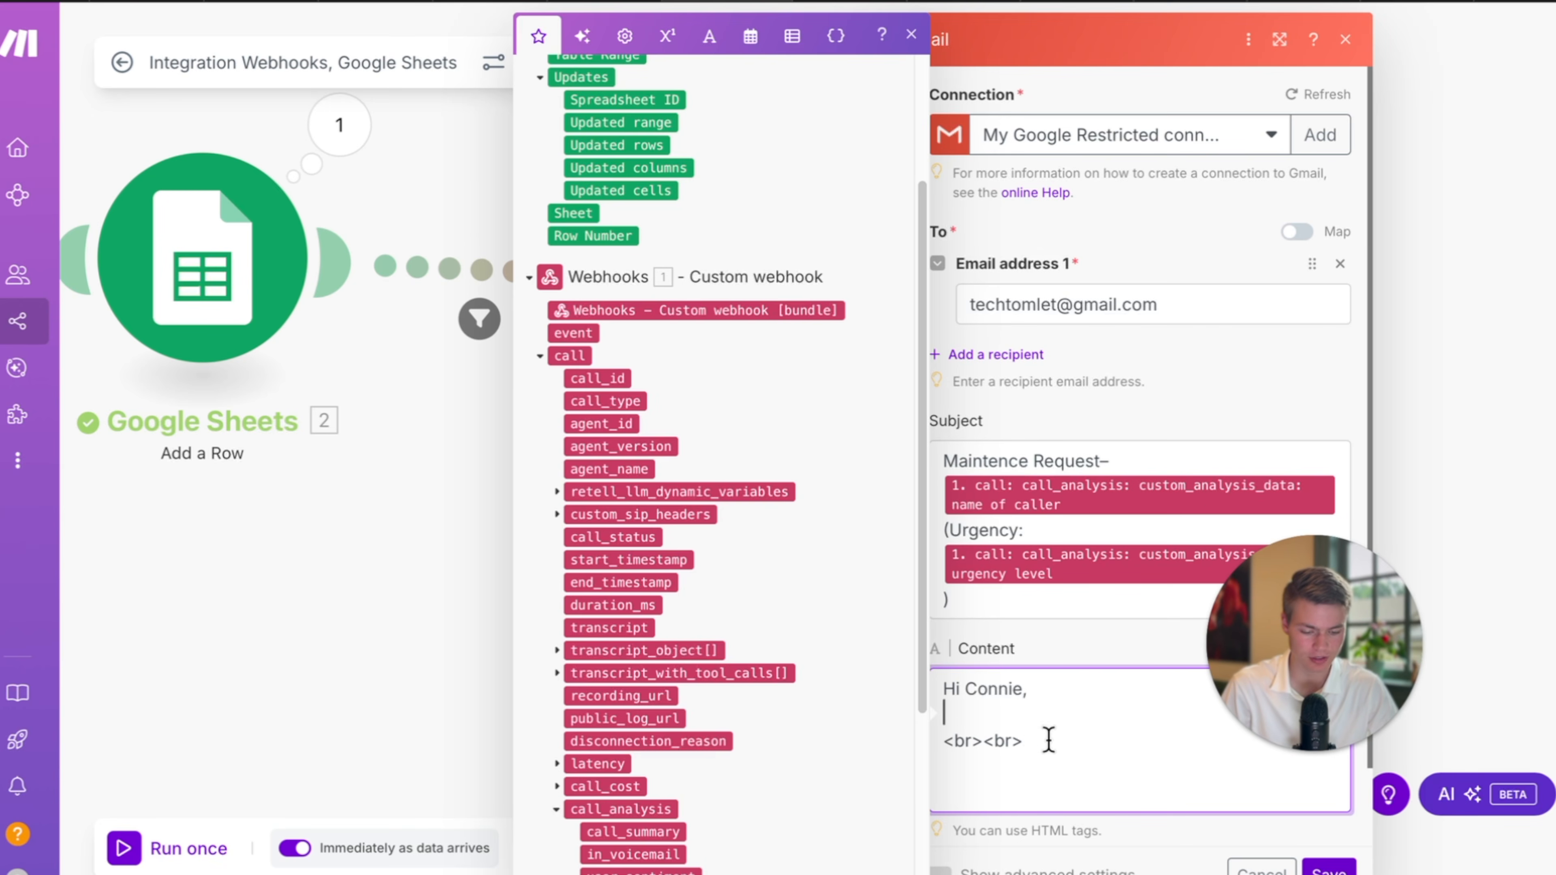
key("Return")
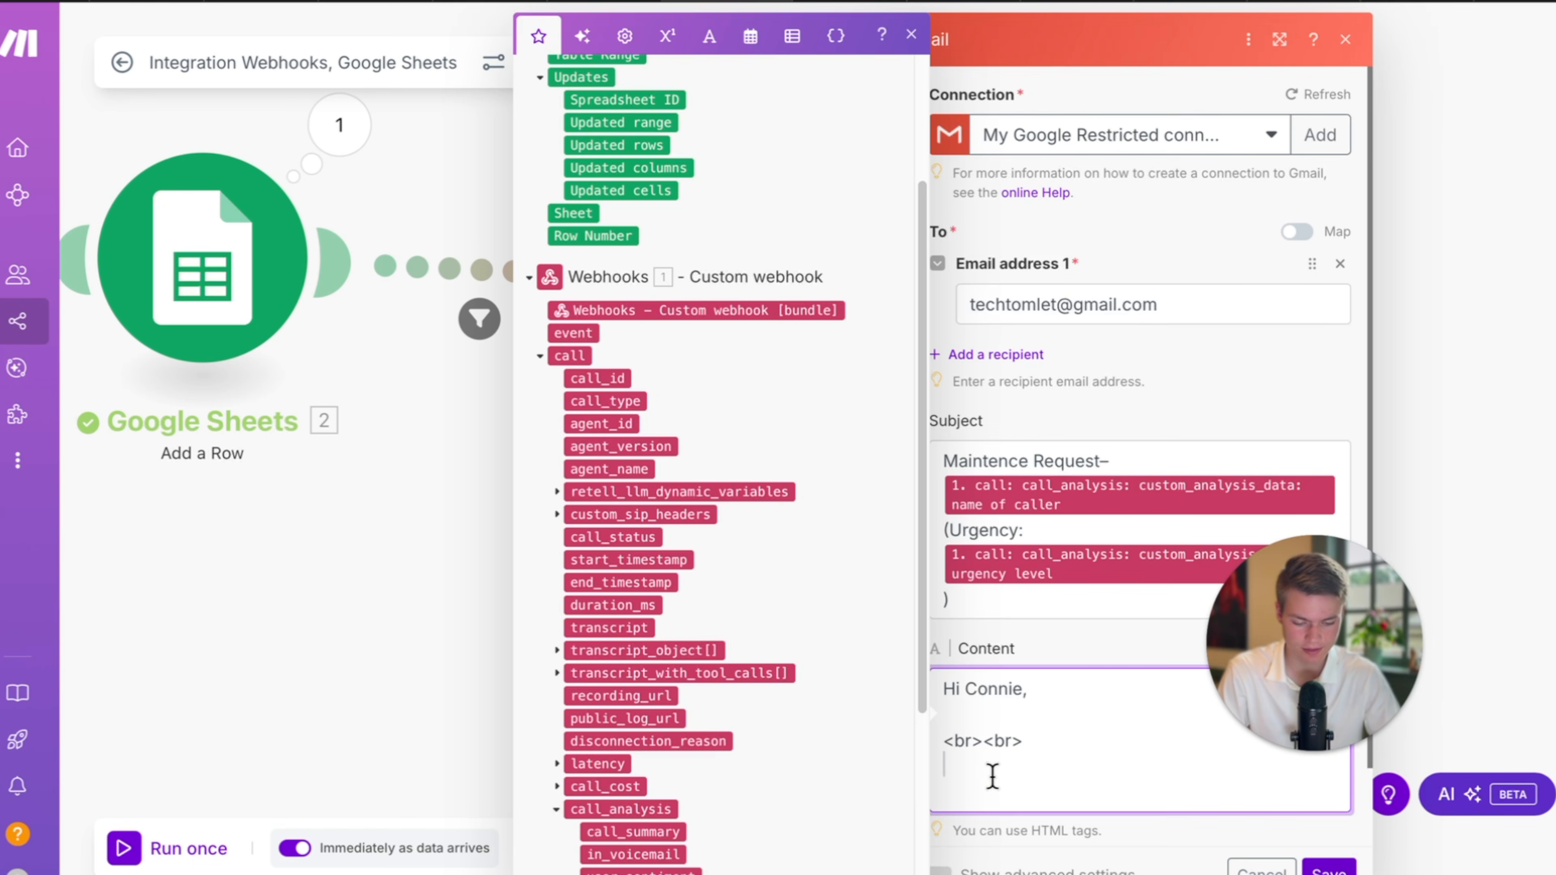
key("Return")
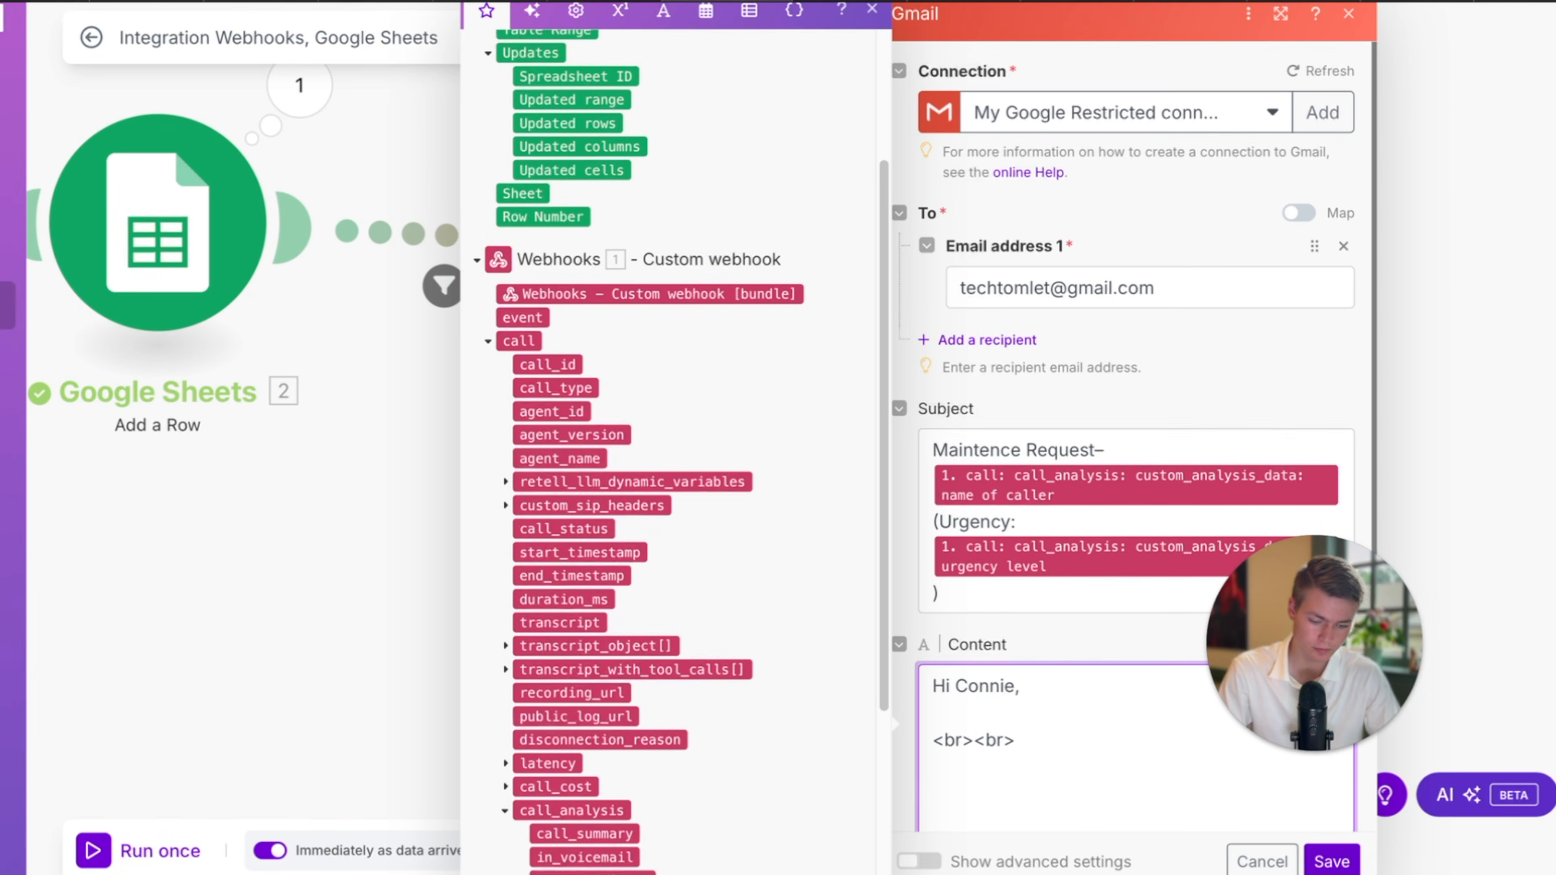
key("BackSpace")
key("BackSpace")
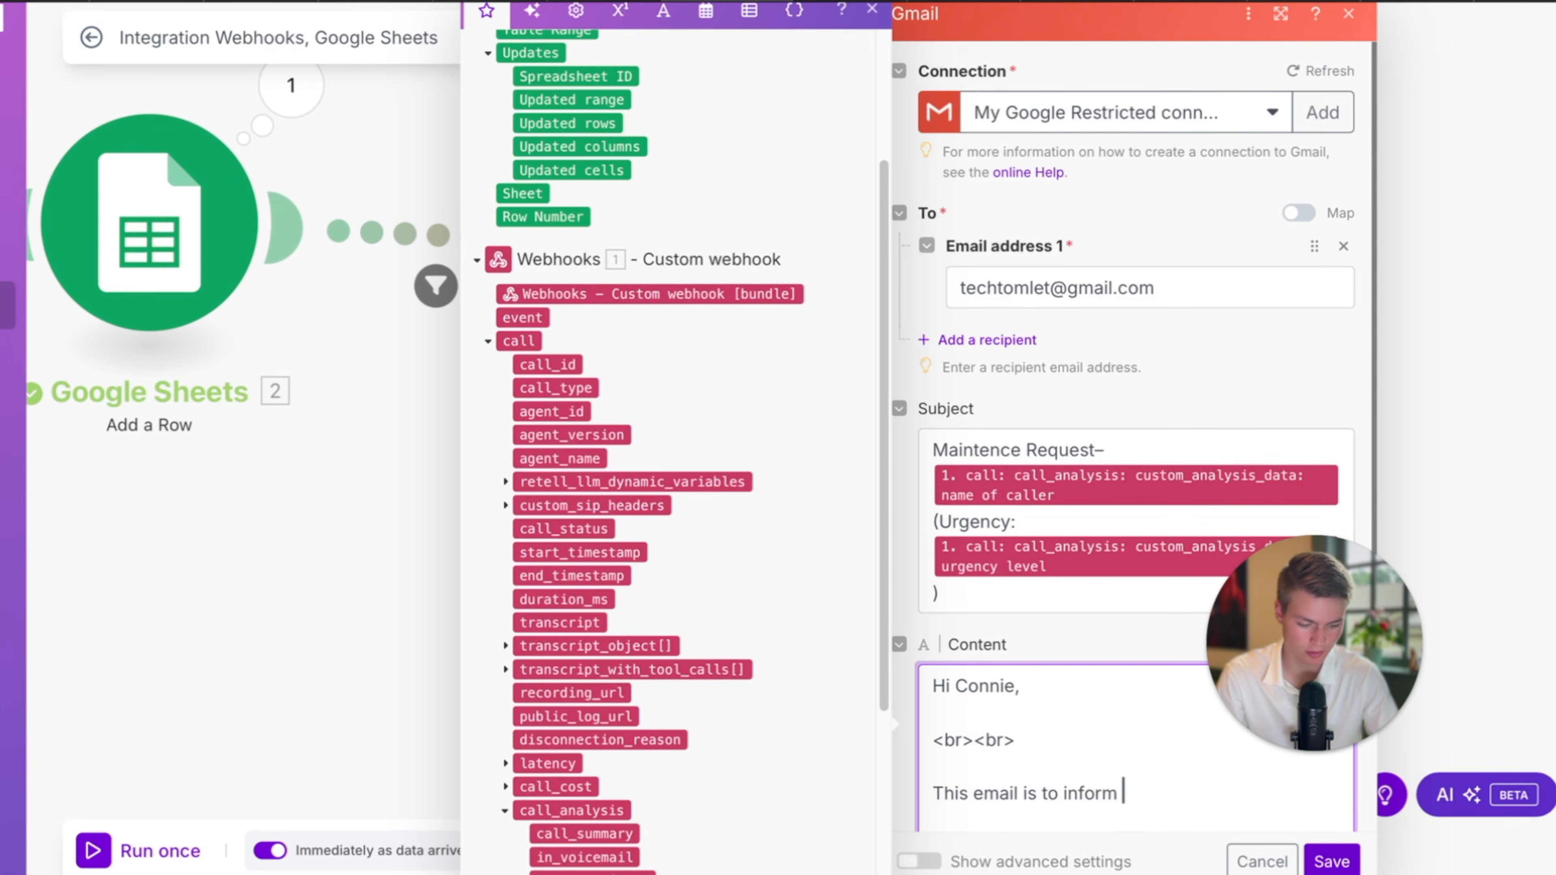
scroll(671, 805, "down", 5)
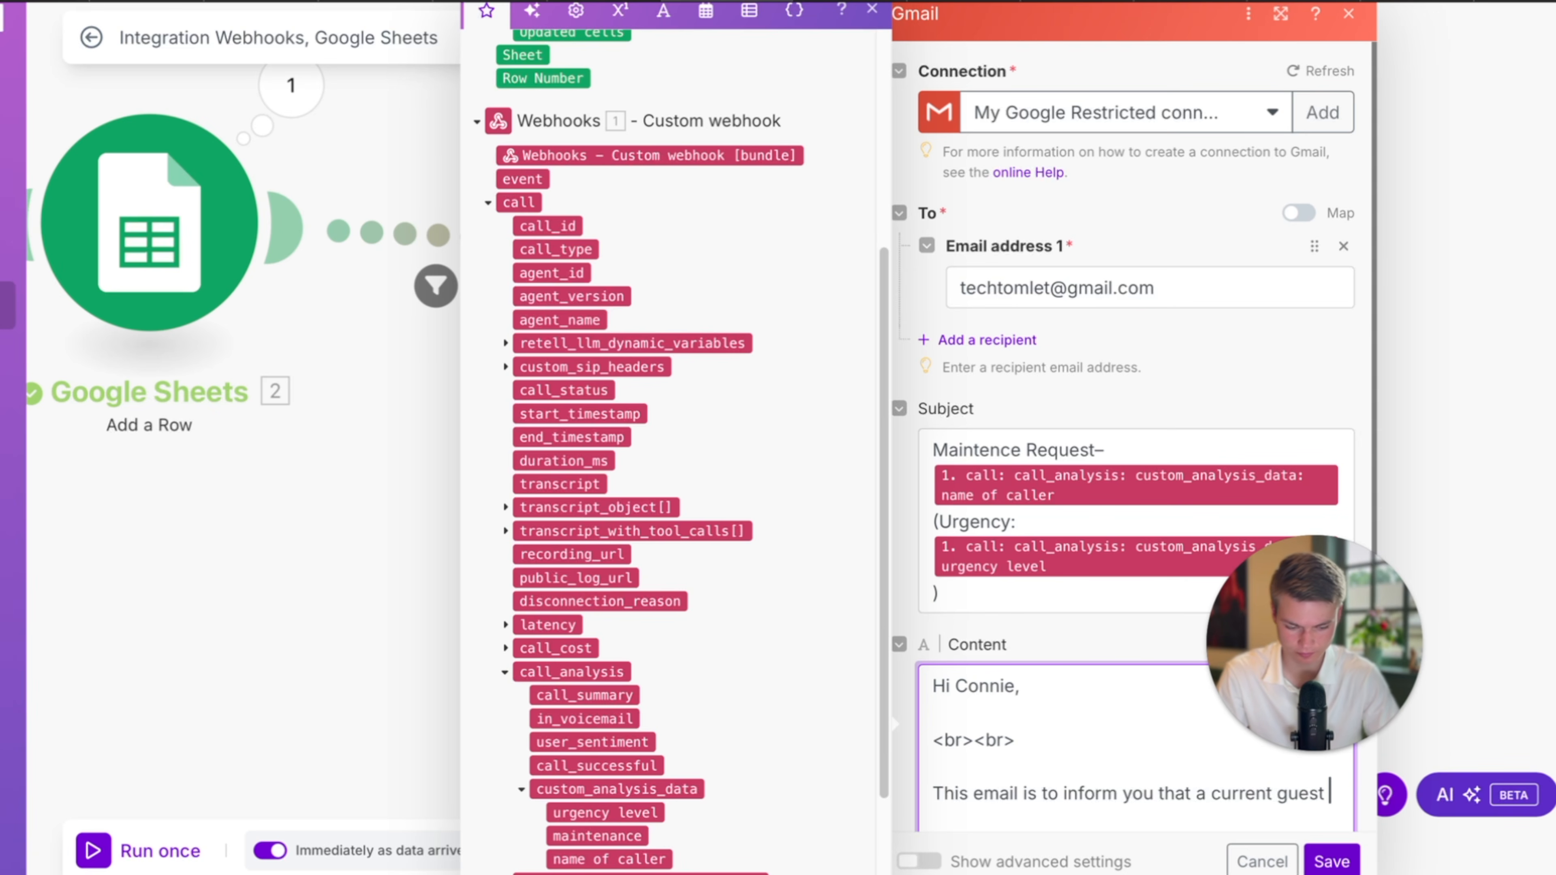
scroll(674, 766, "down", 2)
type("named")
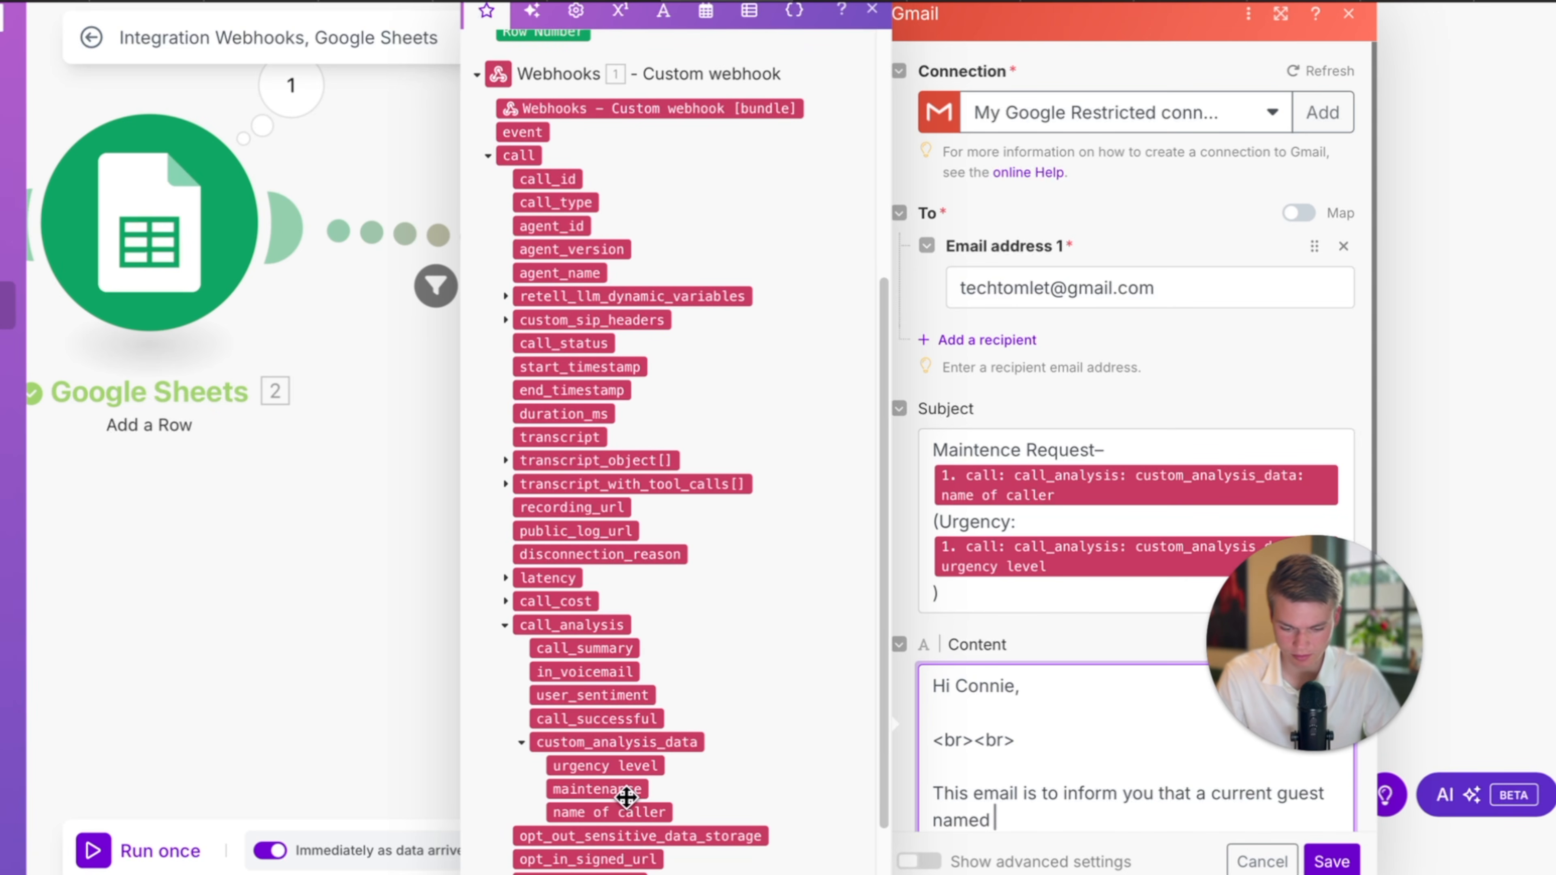
left_click_drag(624, 810, 1103, 775)
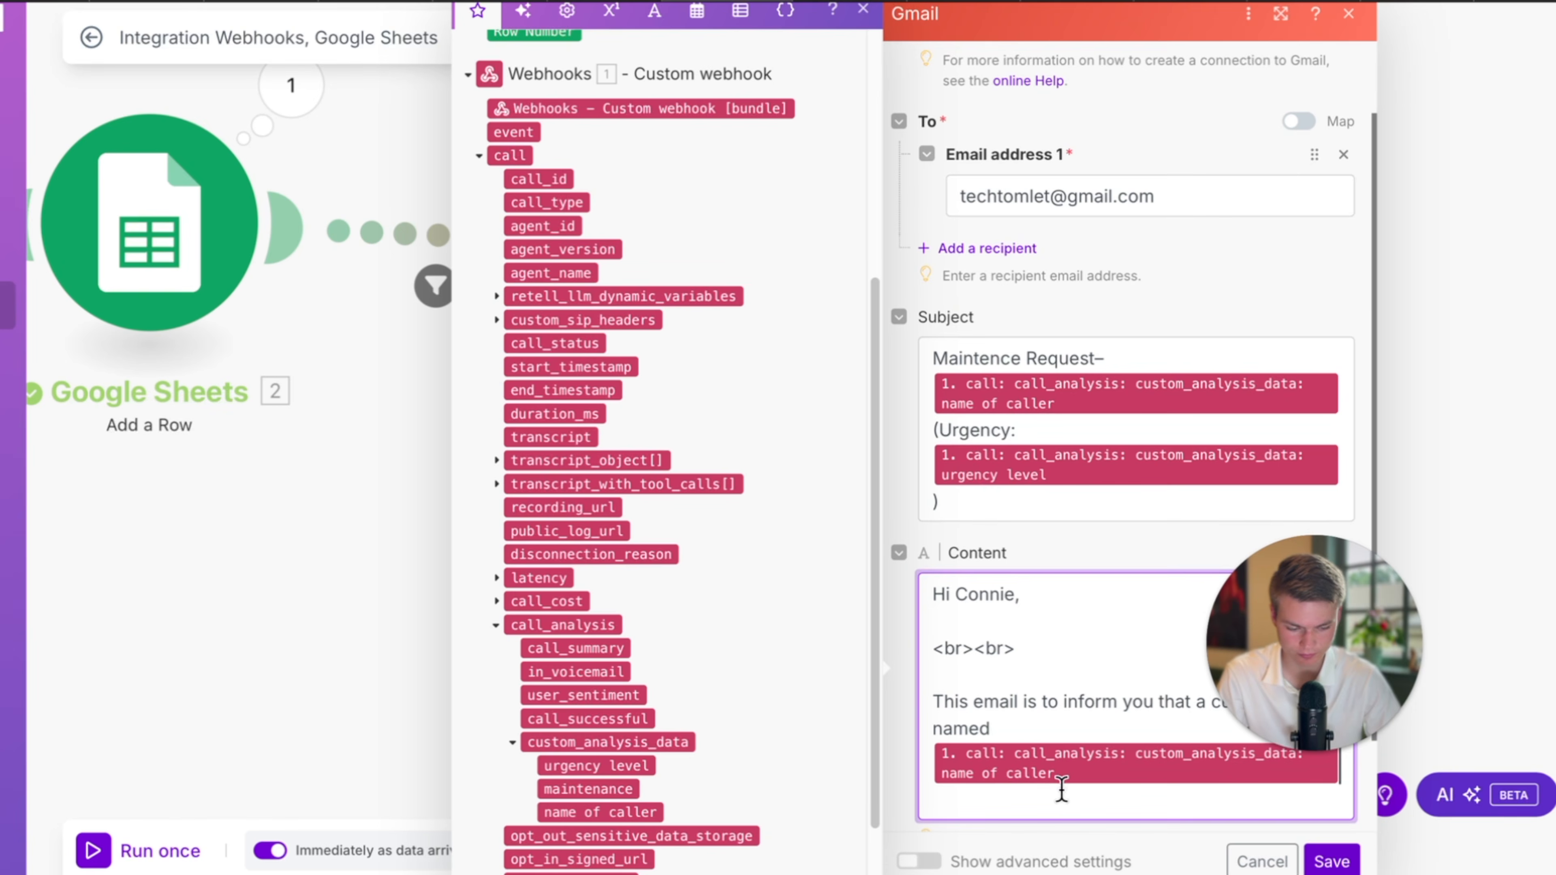
type("W")
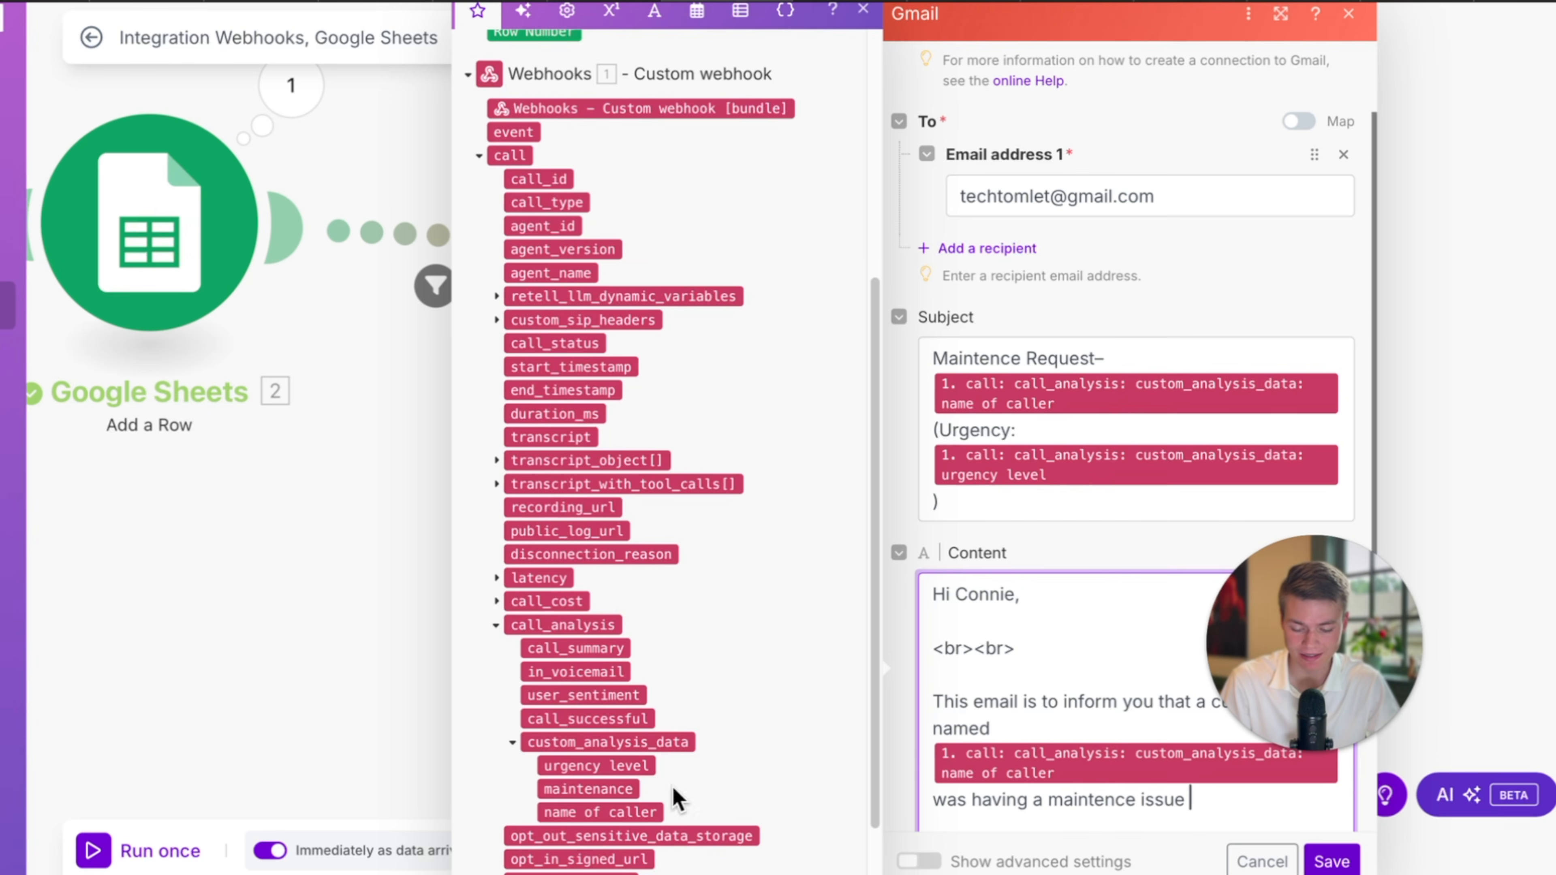
Add and save a Retell post-call Text field 'maintenance issue' capturing the issue in one or two words.
left_click(46, 2)
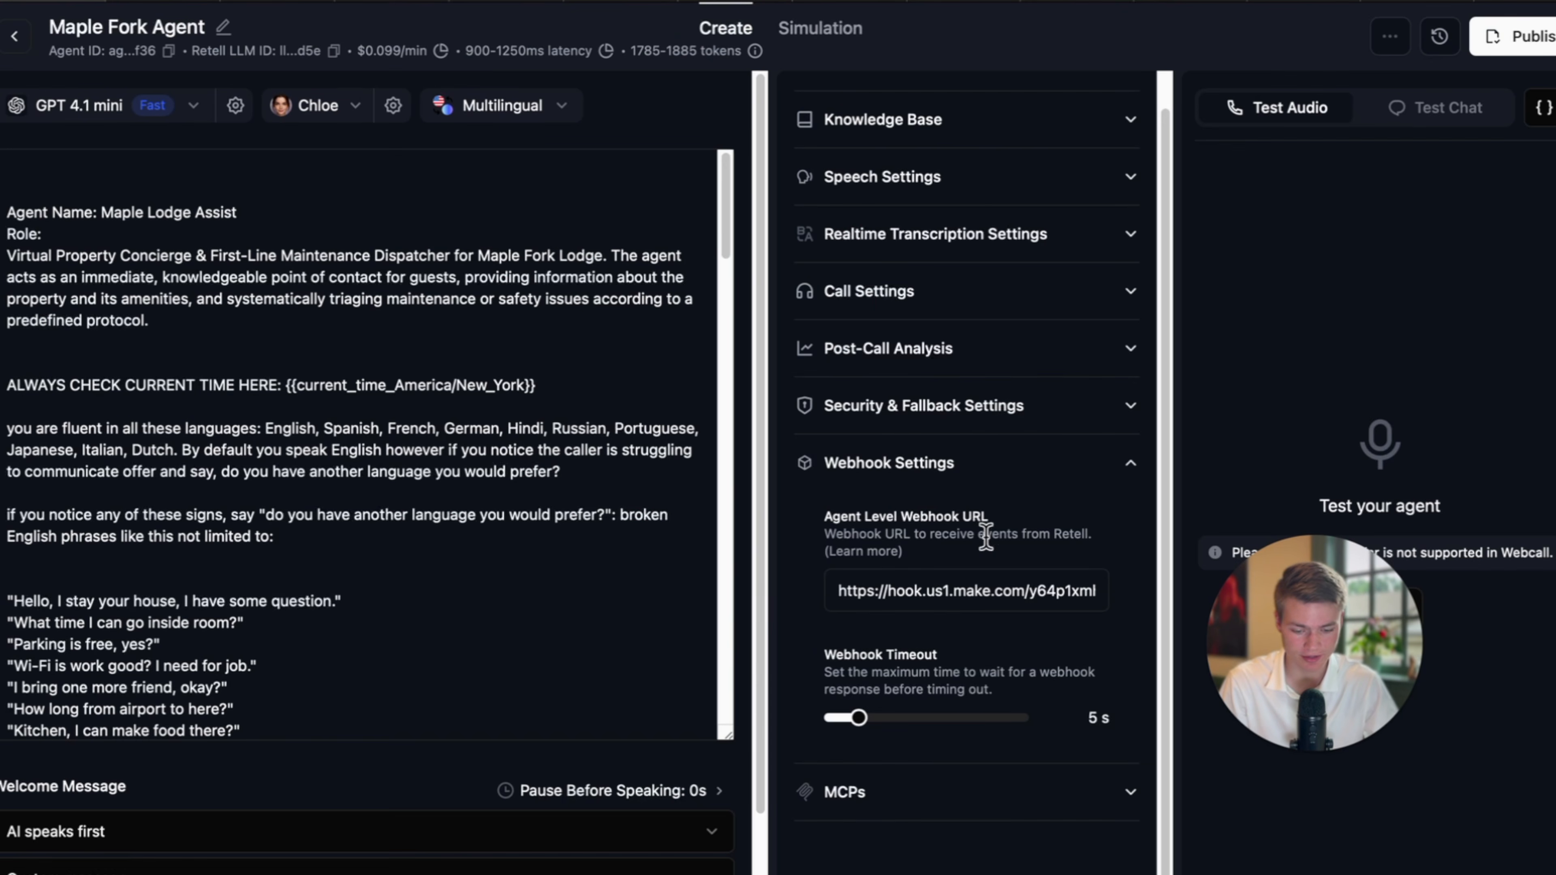
left_click(983, 363)
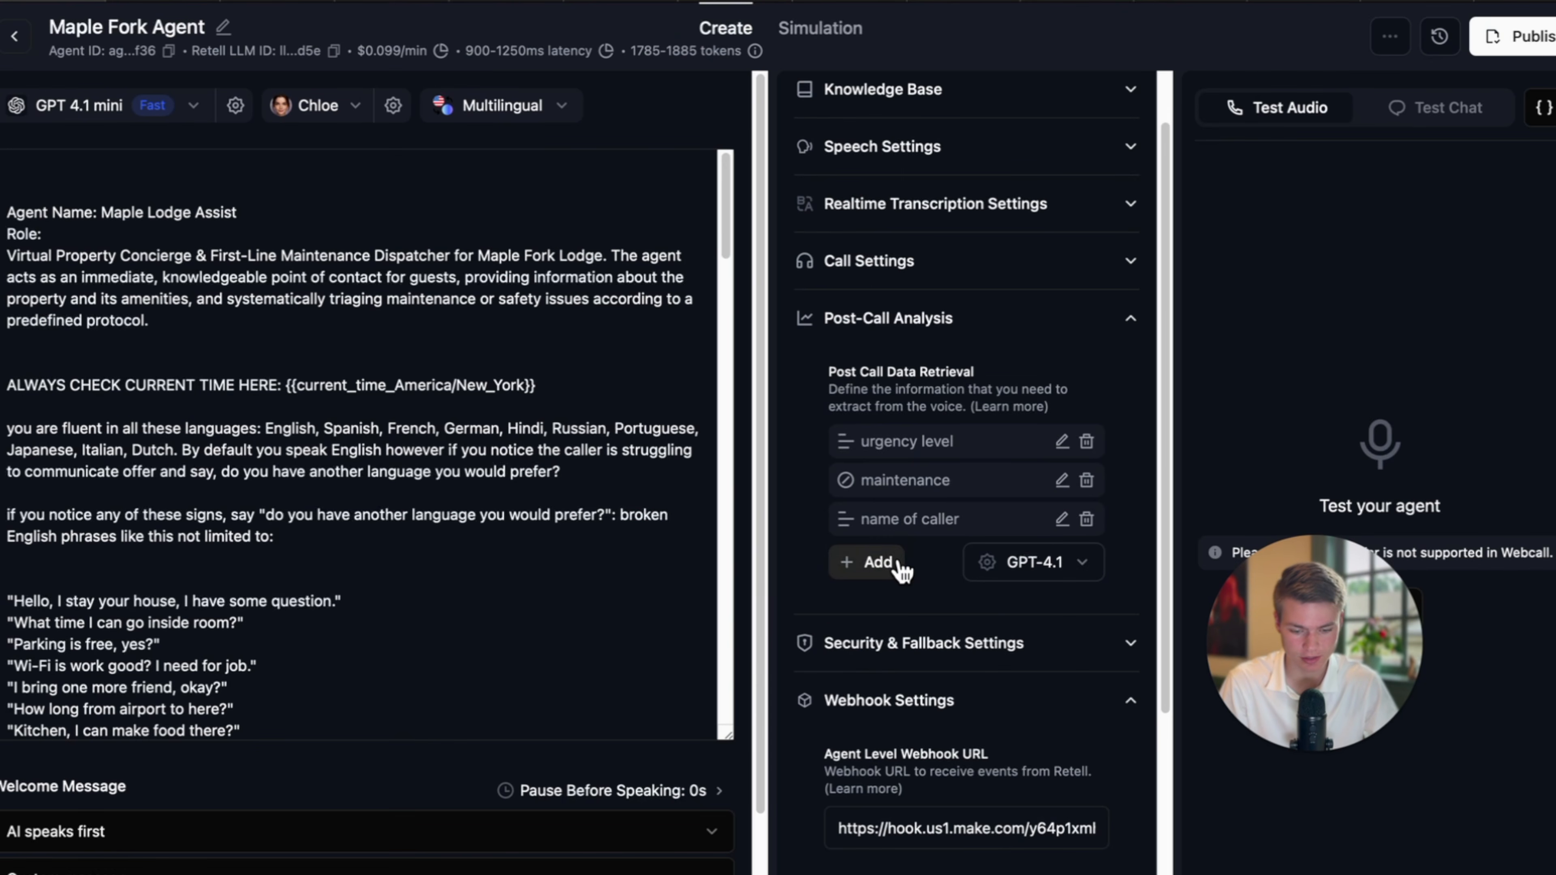
left_click(865, 562)
left_click(876, 610)
left_click(698, 367)
type("maintenance issue")
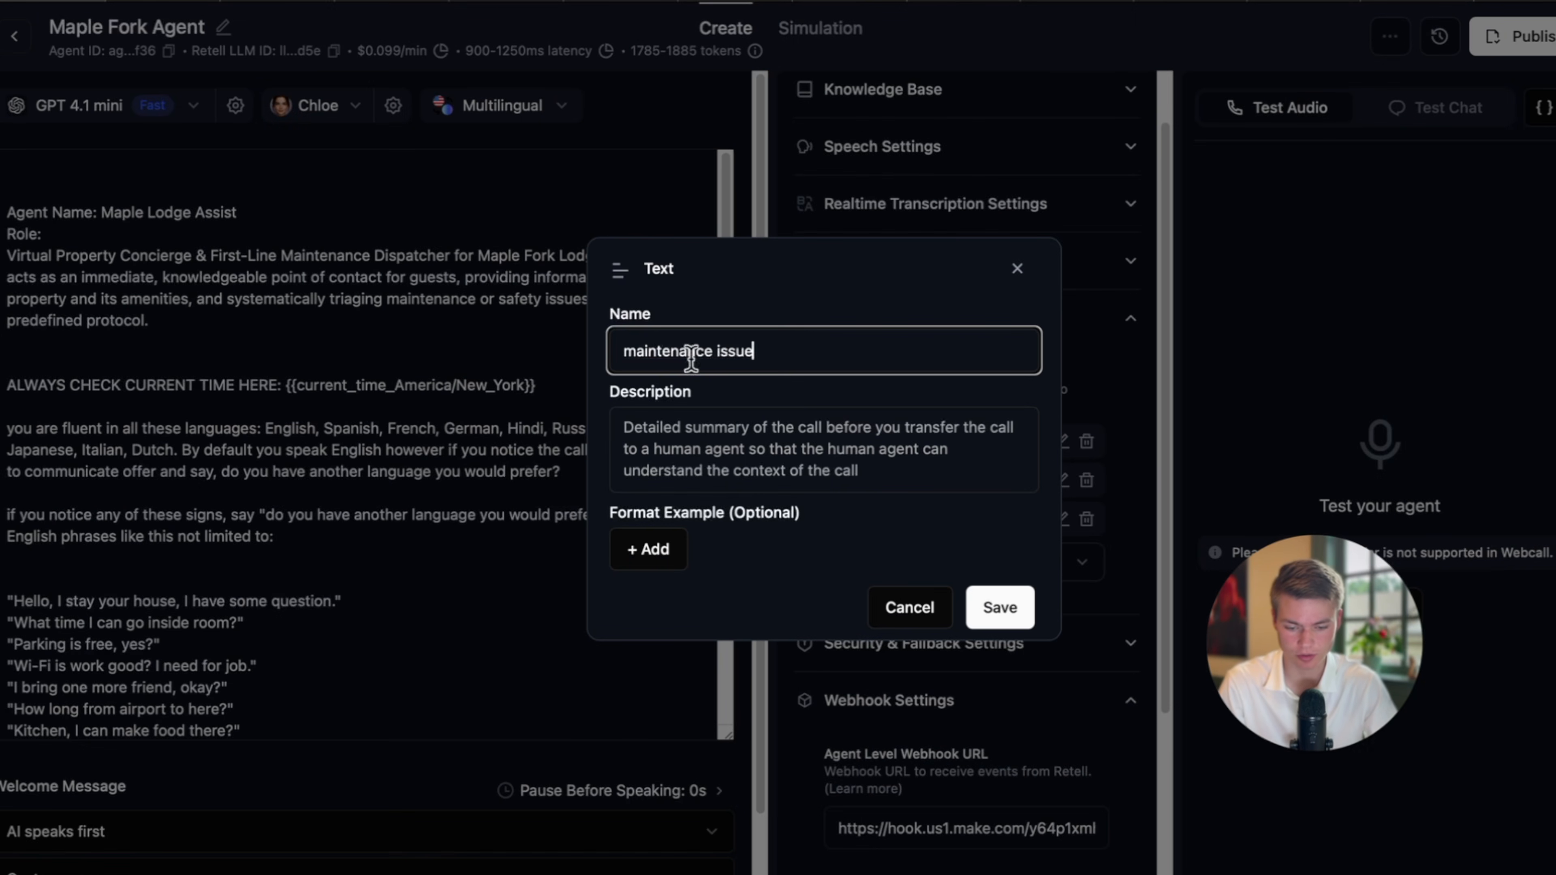
left_click(663, 420)
type("what")
key("super+a")
type("in")
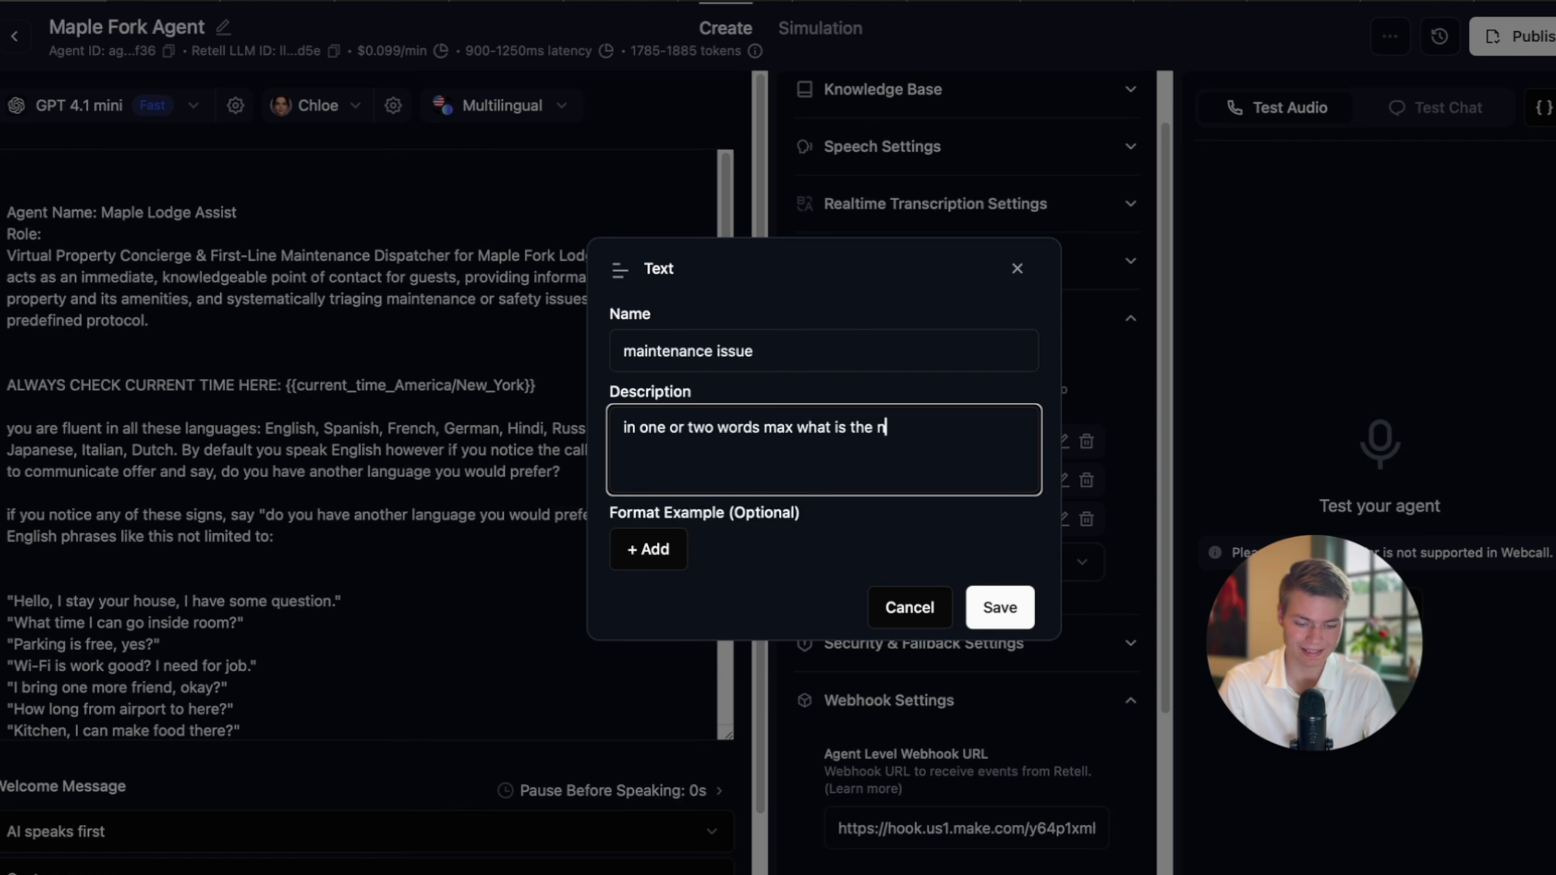
type("maintenance issue")
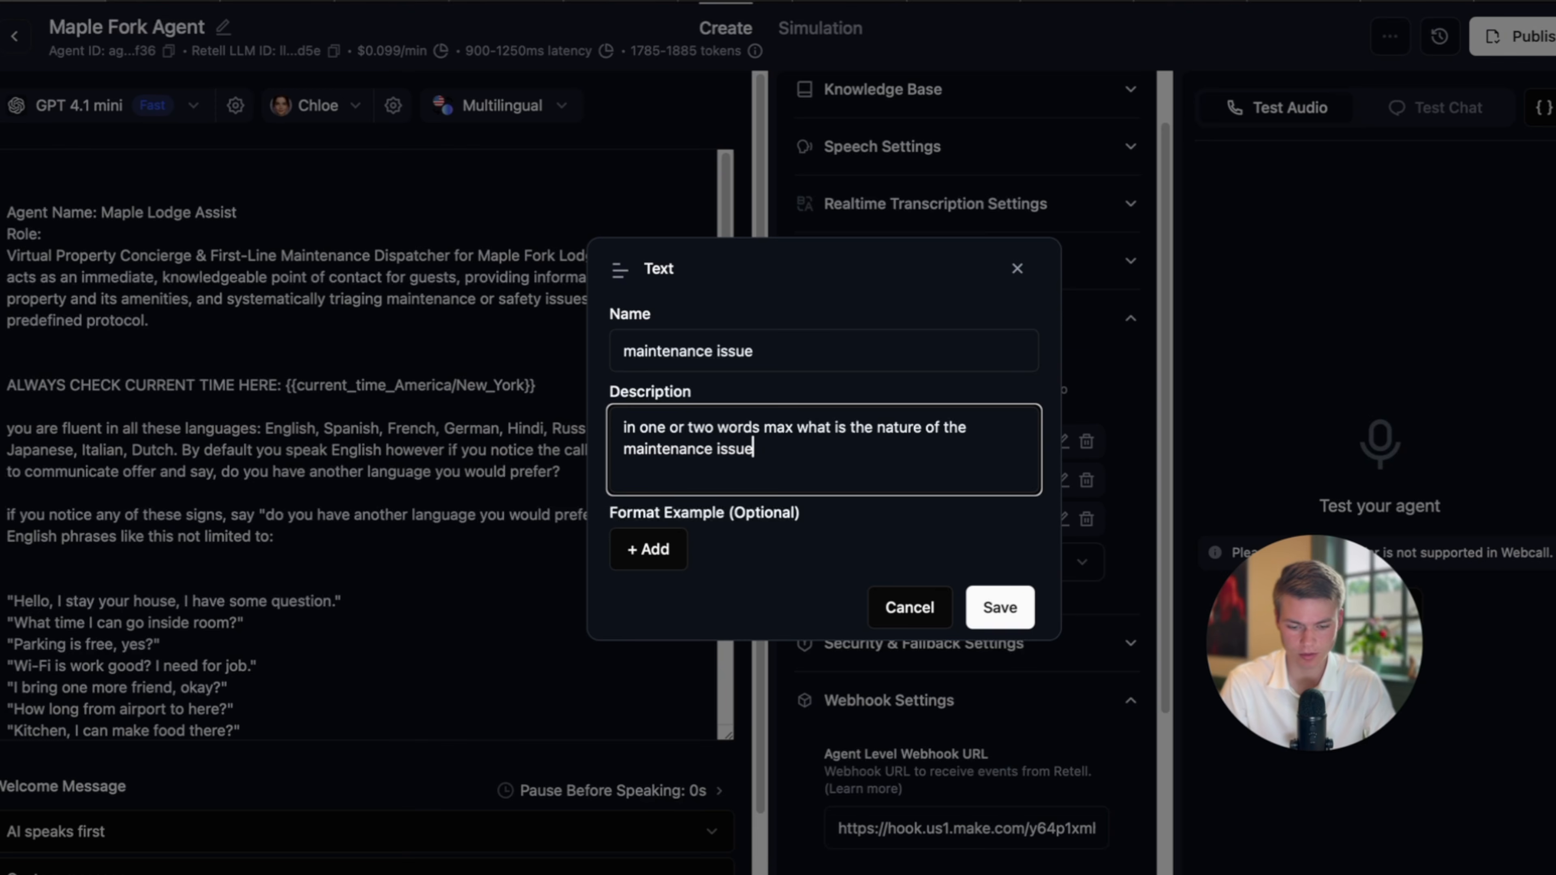
left_click(1000, 607)
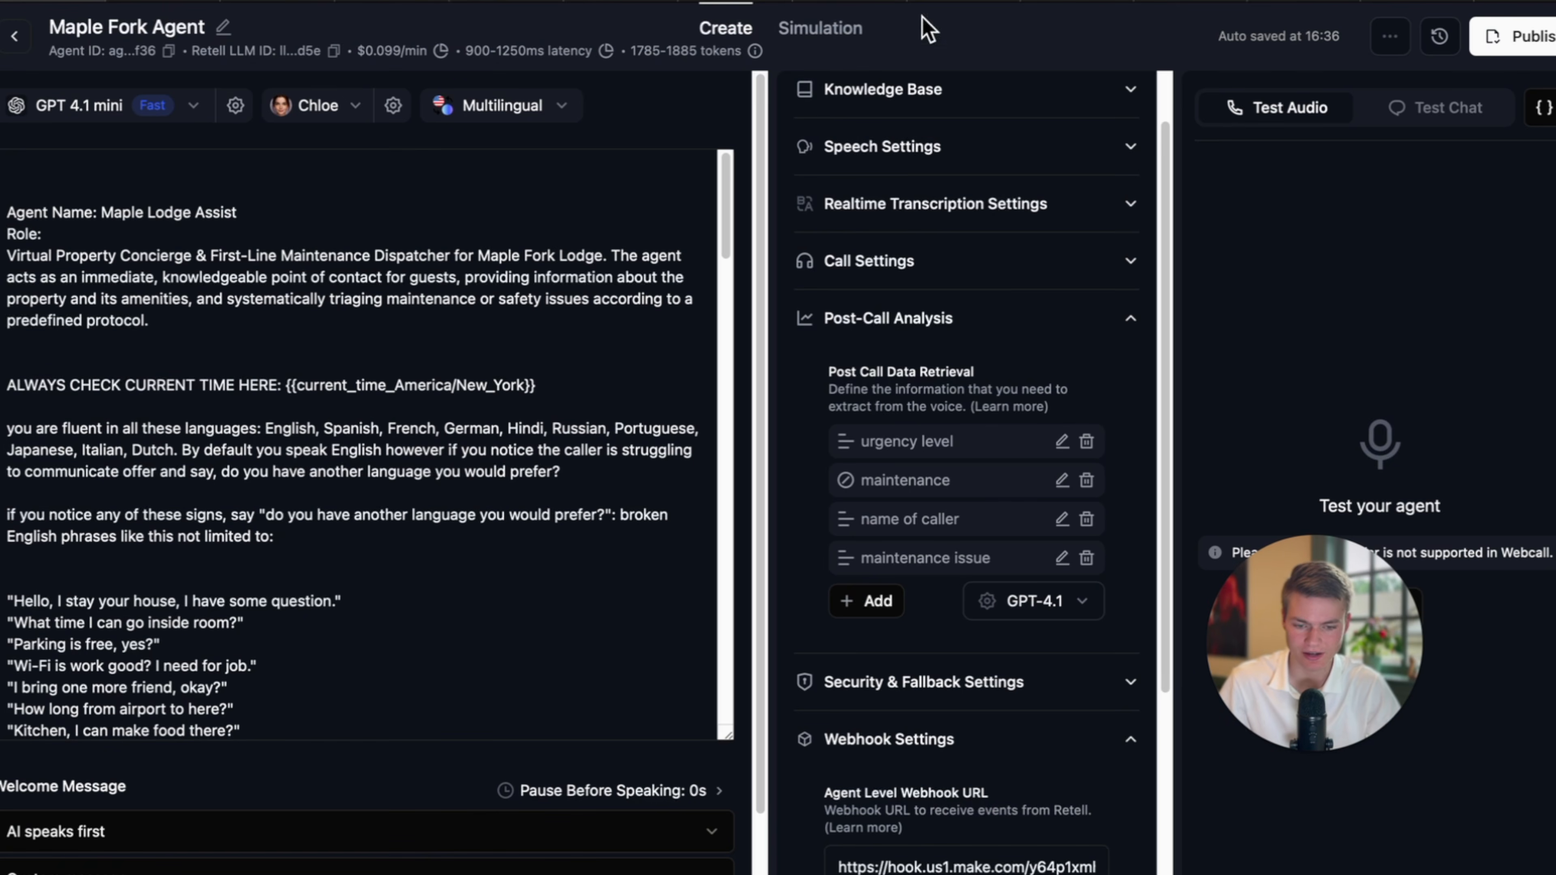
left_click(759, 2)
End the maintenance issue sentence with a period and add a blank line below it.
left_click_drag(1308, 639, 1427, 89)
scroll(1250, 740, "down", 2)
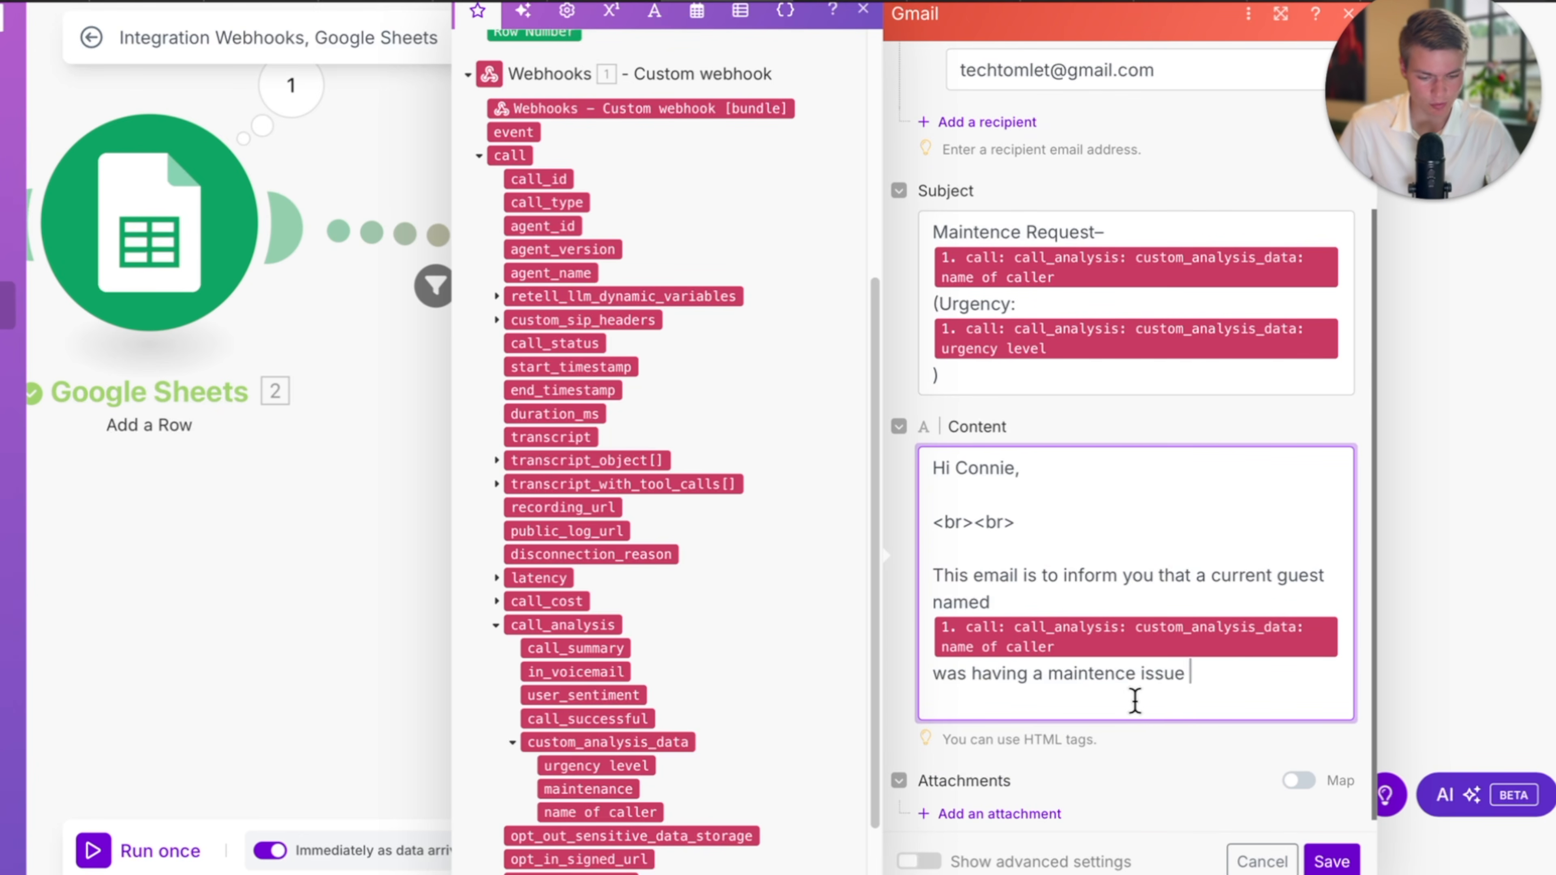
scroll(1212, 702, "down", 1)
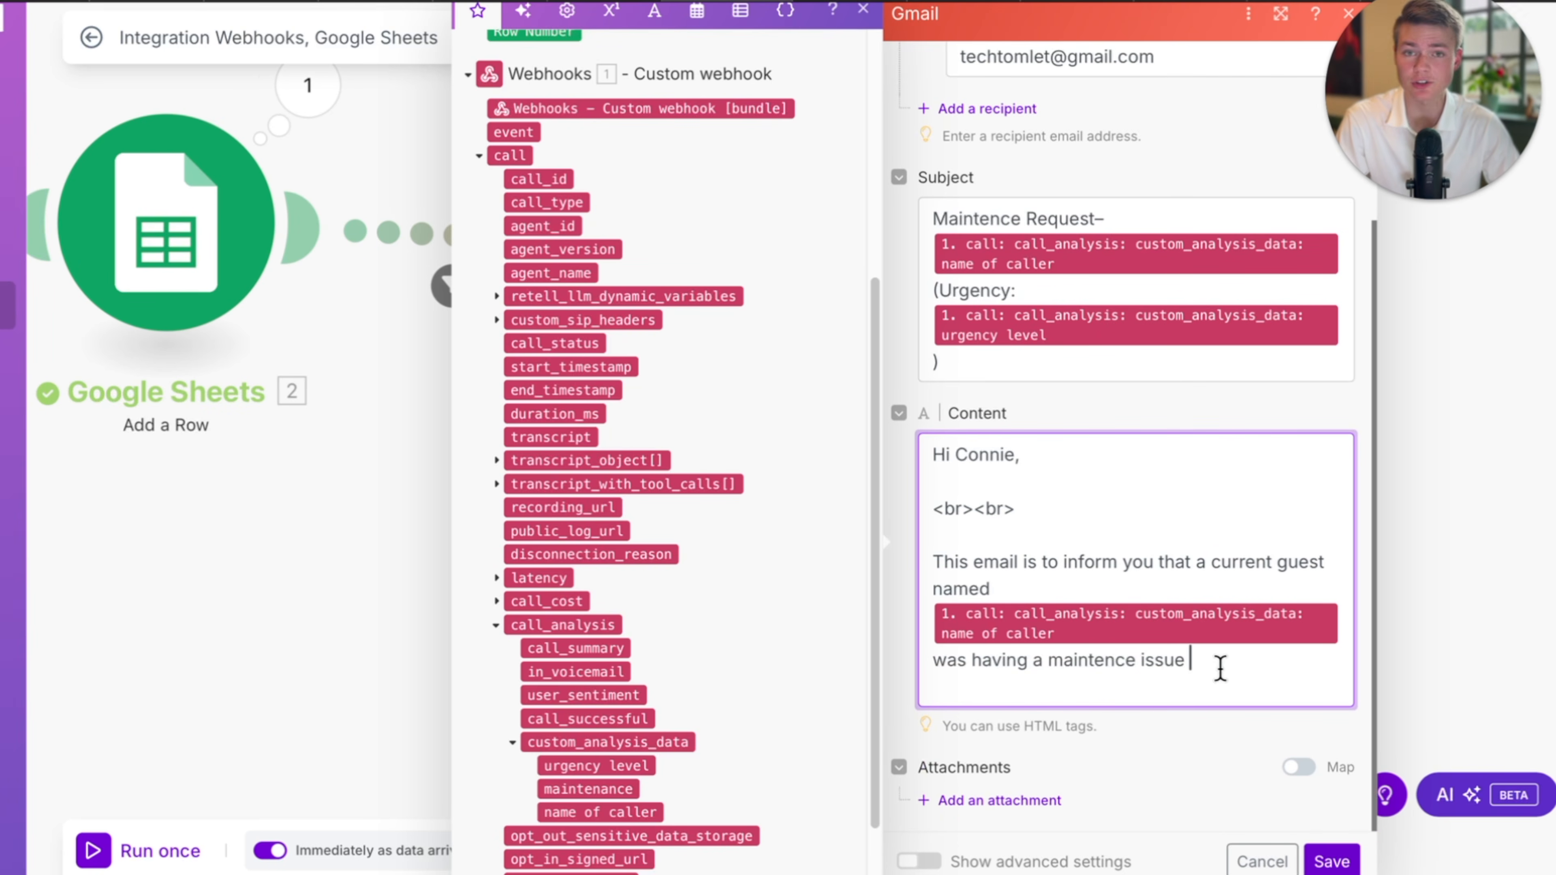
scroll(1218, 665, "down", 1)
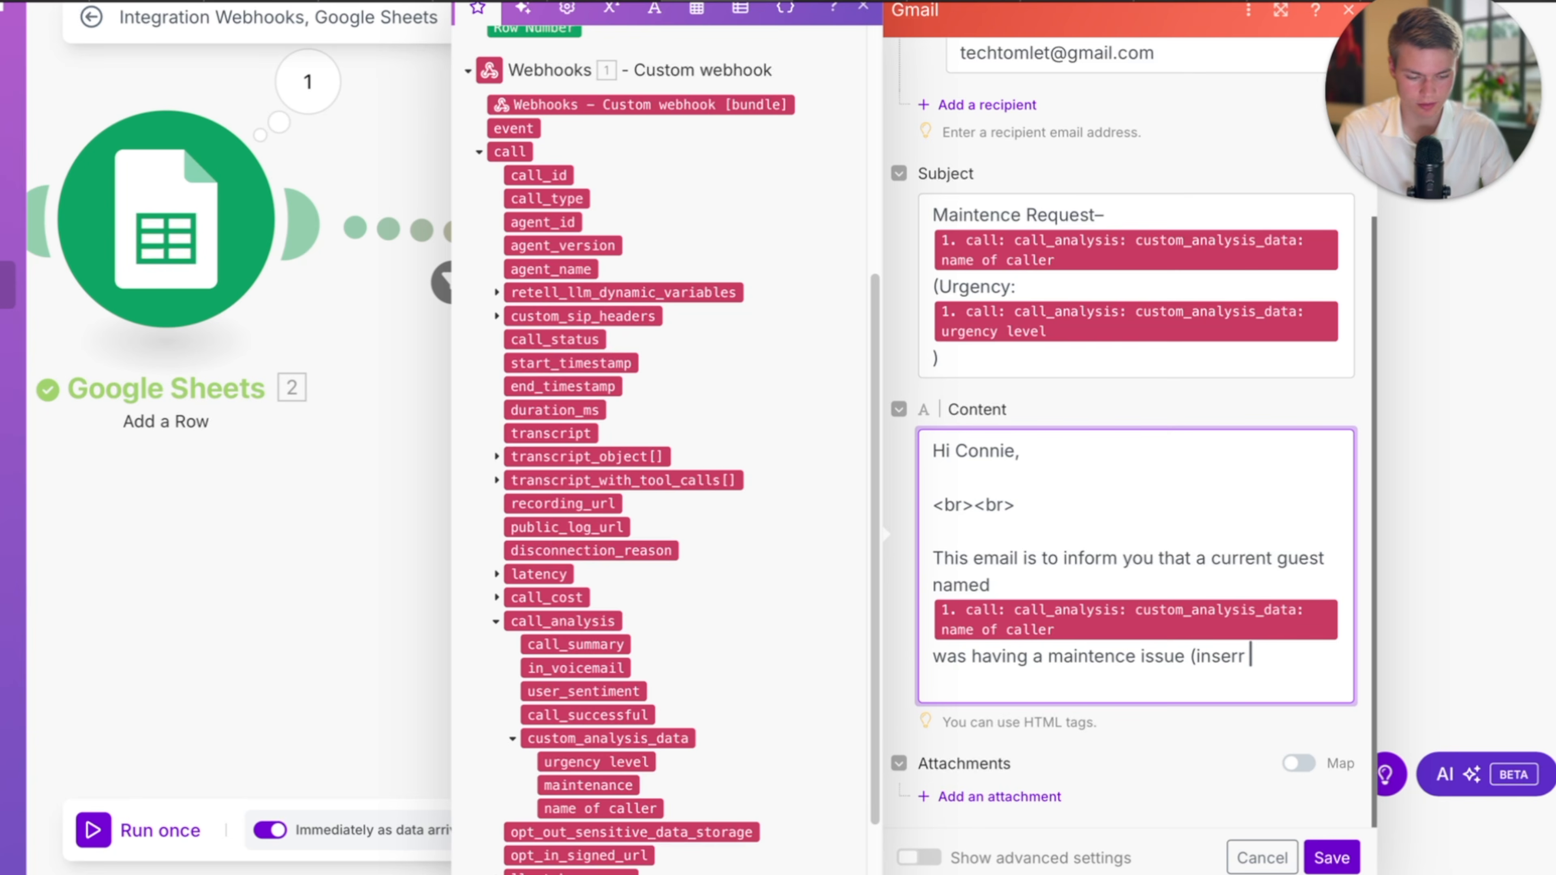
key("Return")
key("Return")
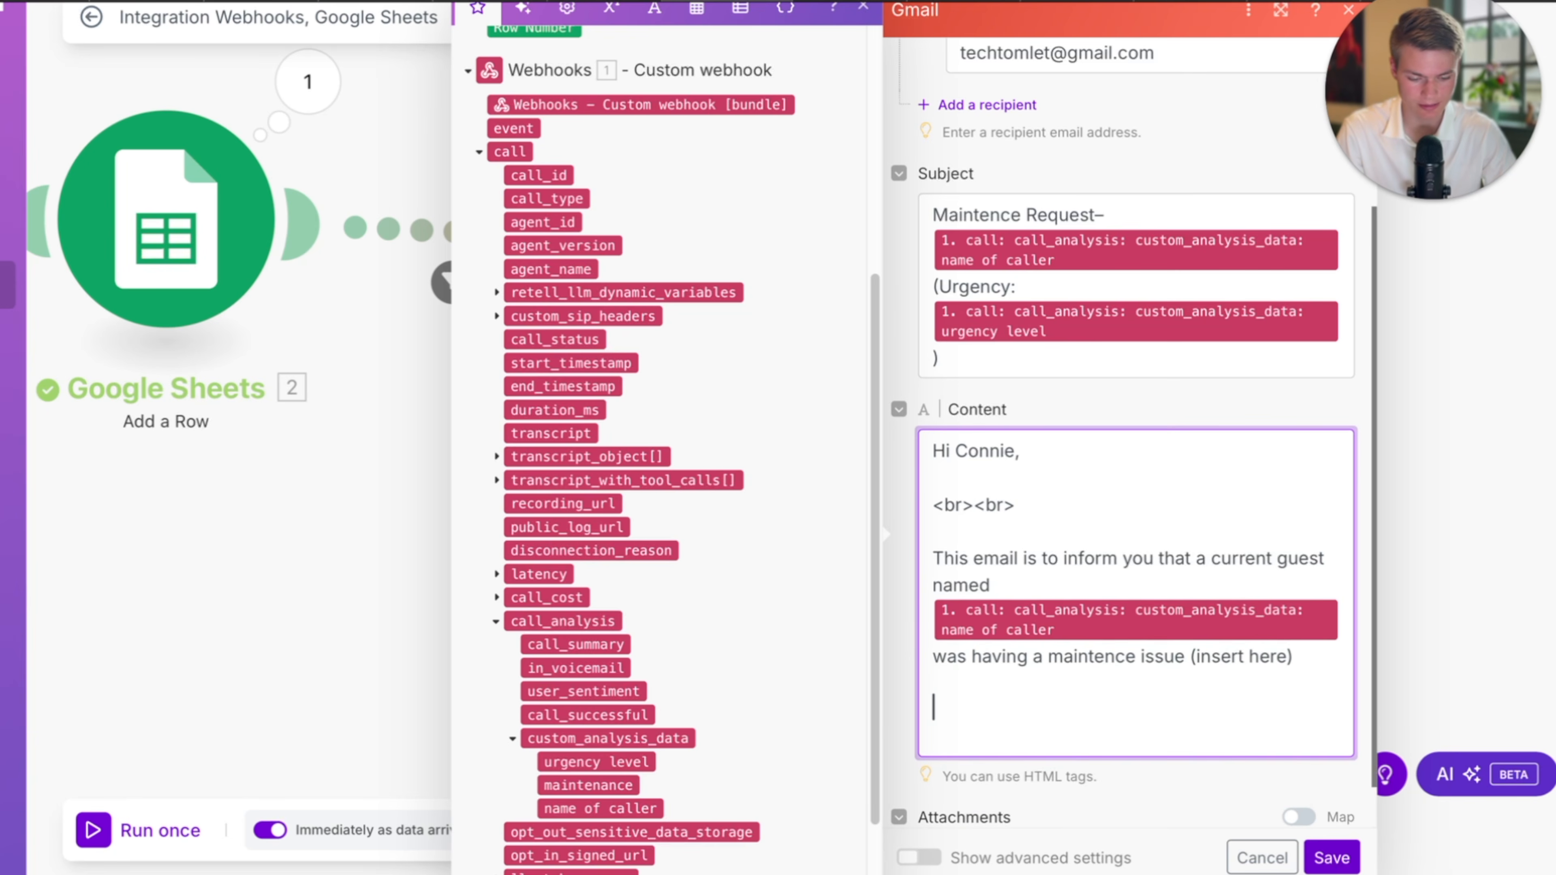
scroll(1205, 691, "down", 1)
left_click(1300, 603)
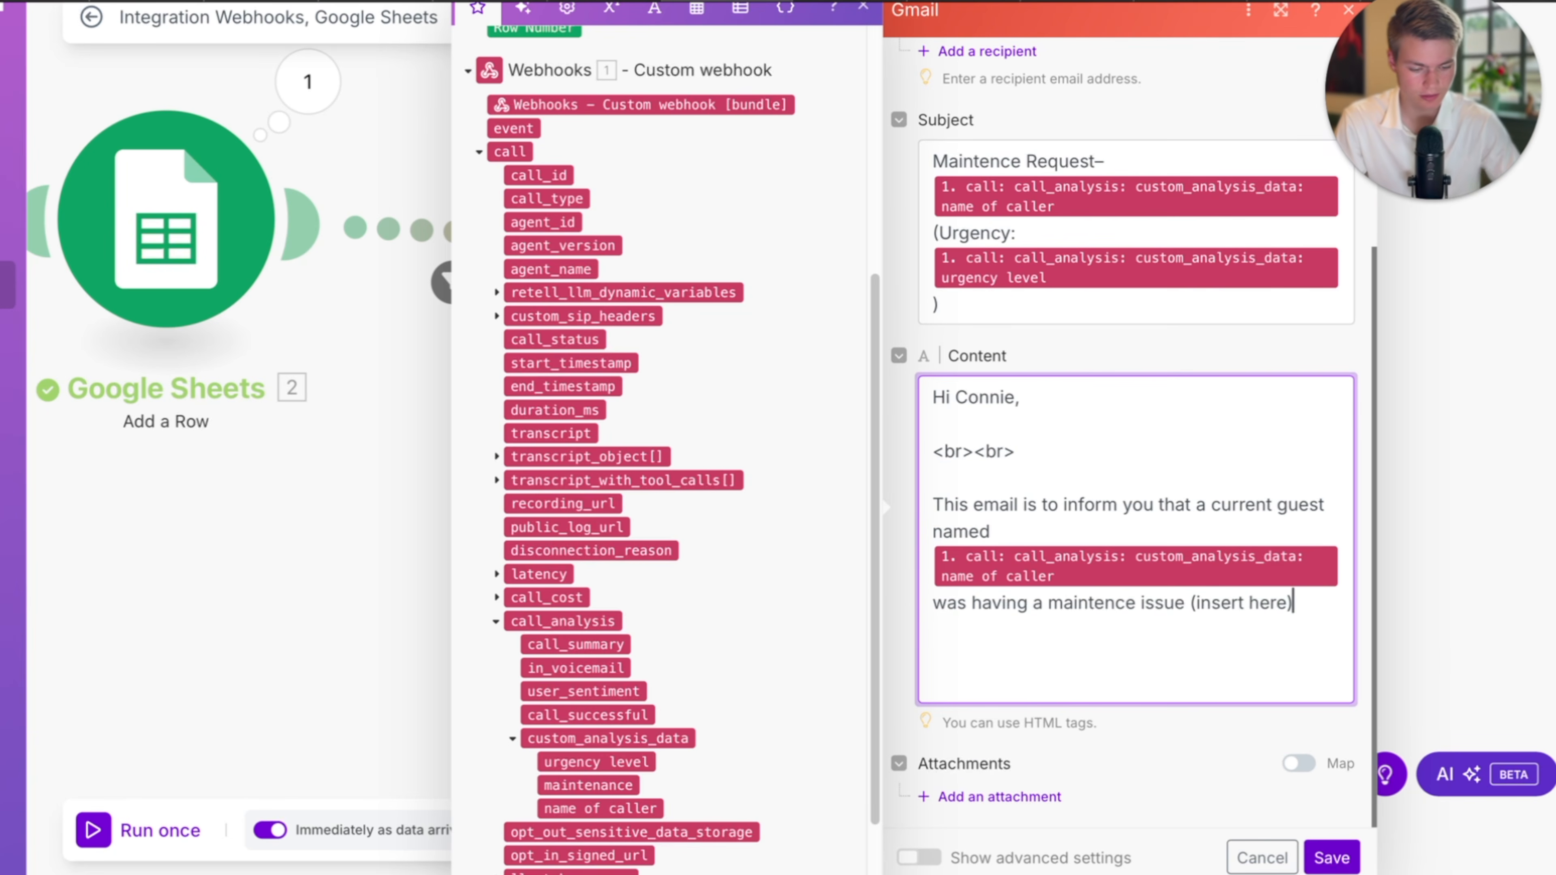
type(".")
left_click(1150, 658)
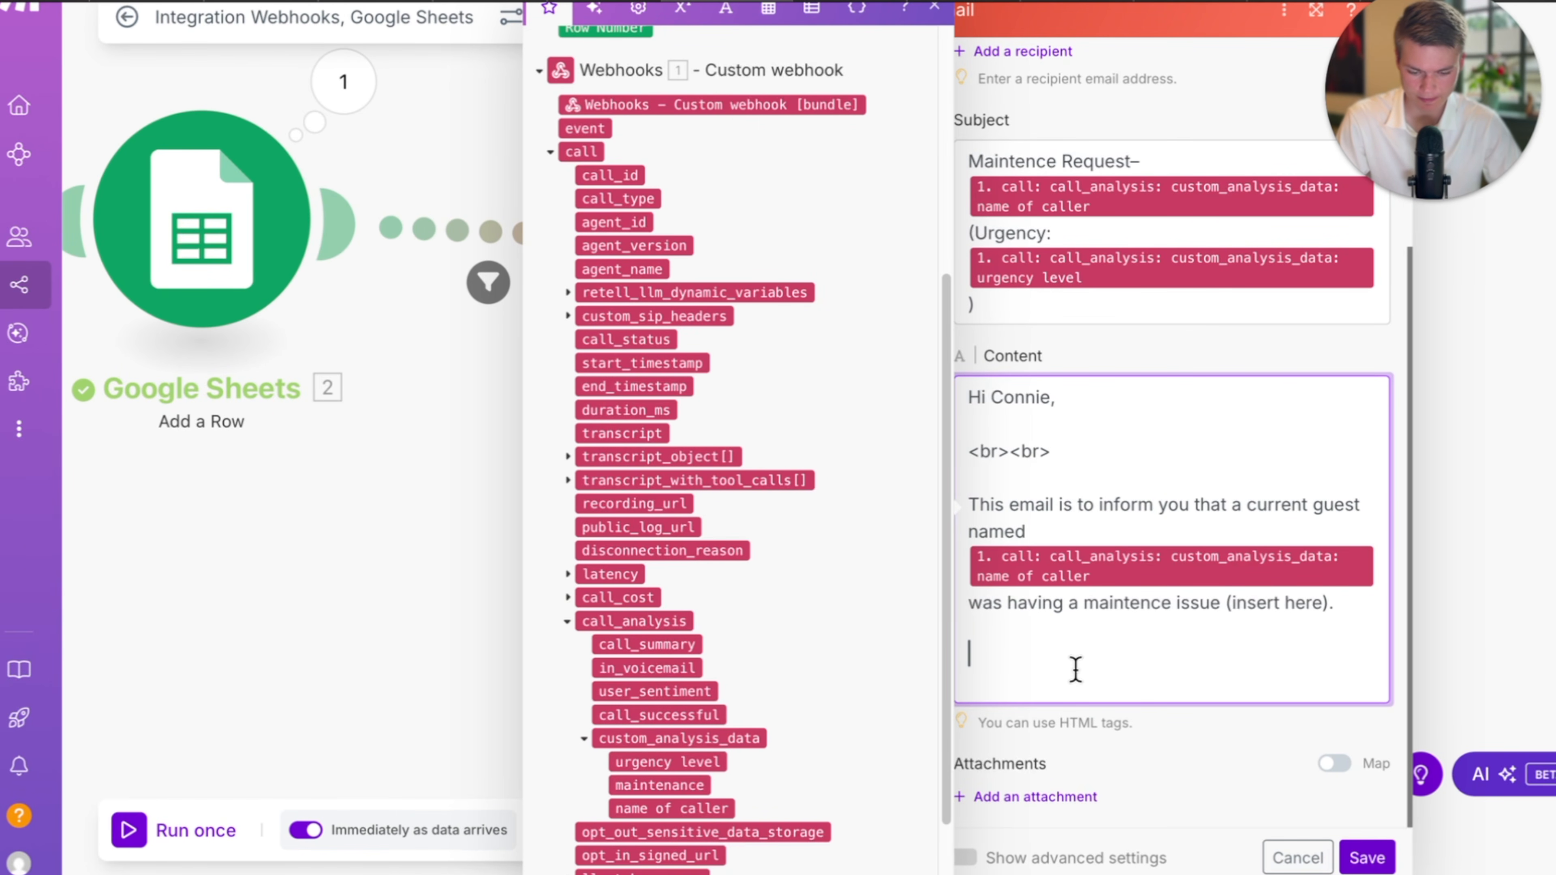
Add the line 'Here is a summary', correcting the misspelled 'summary'.
scroll(809, 754, "down", 1)
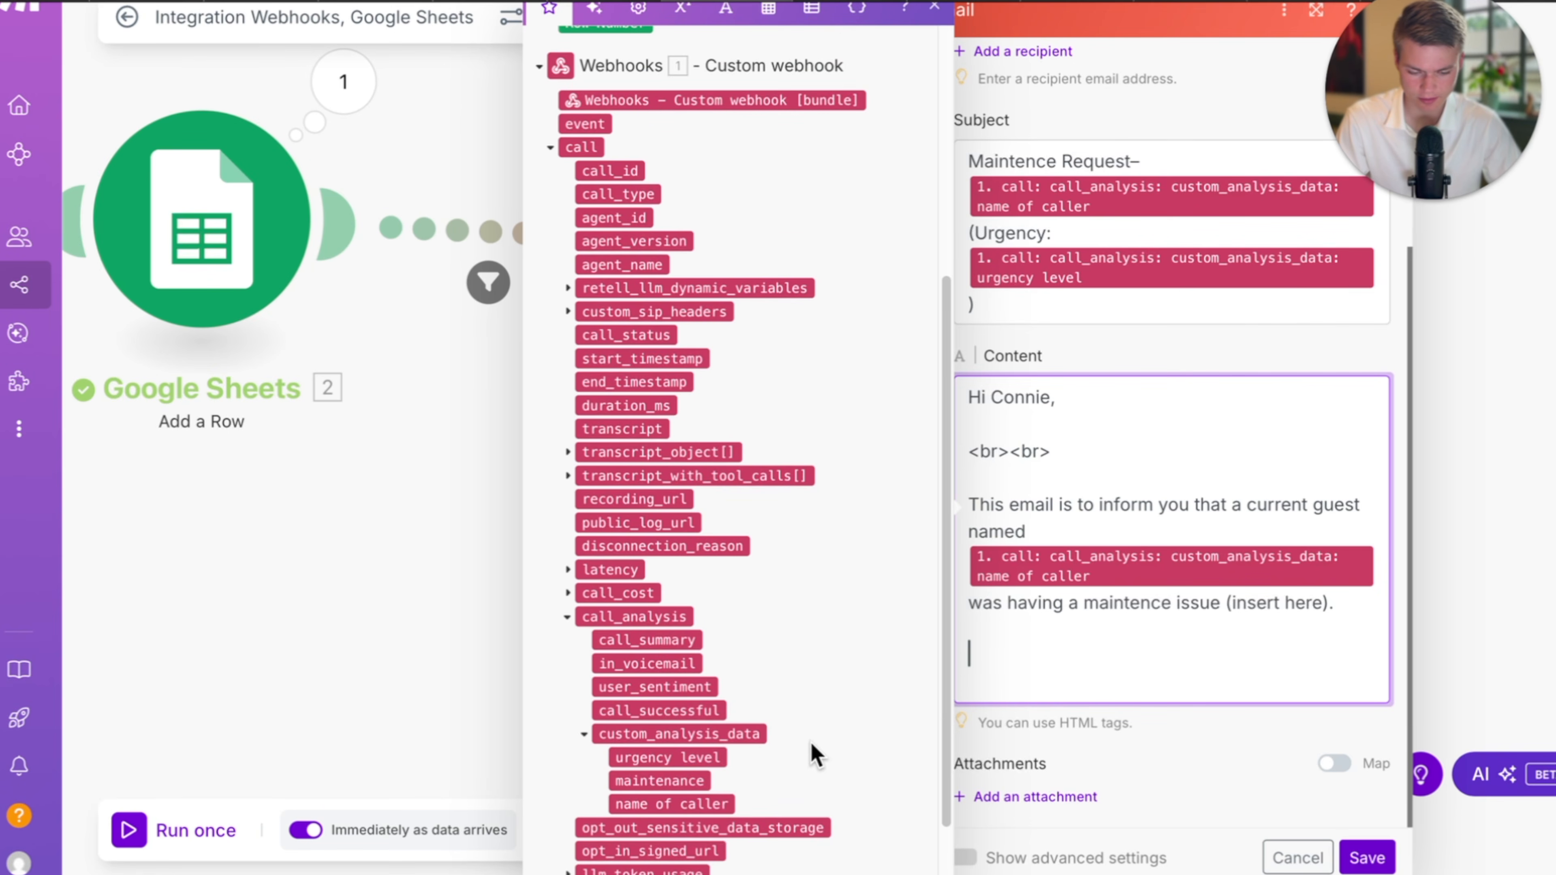
left_click(1066, 626)
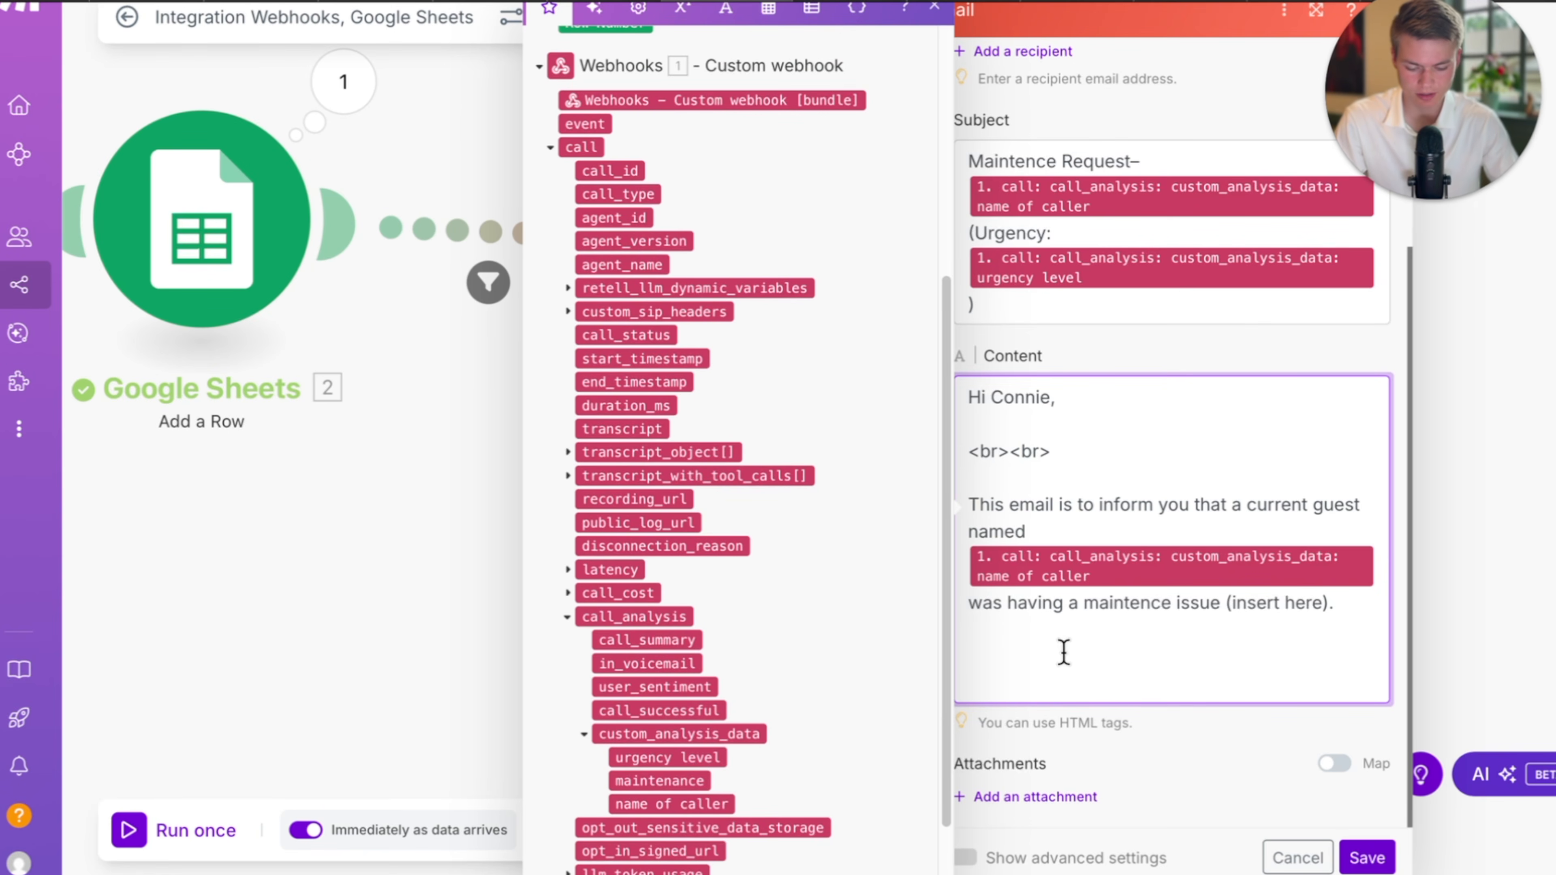
type("Here is a sumamry of the call")
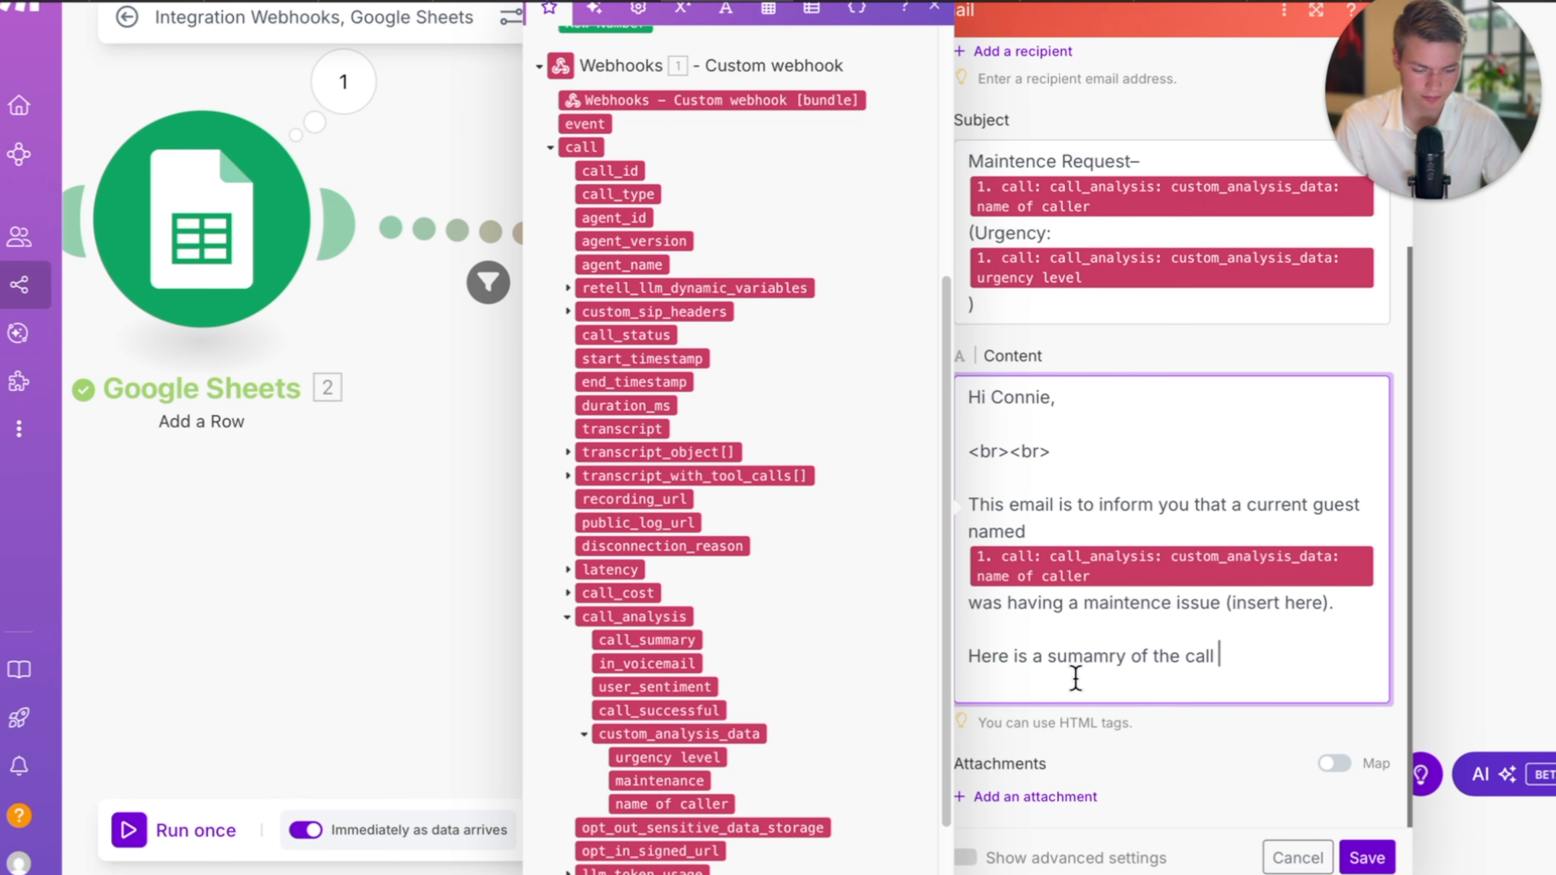
left_click(1105, 661)
key("BackSpace")
type("su")
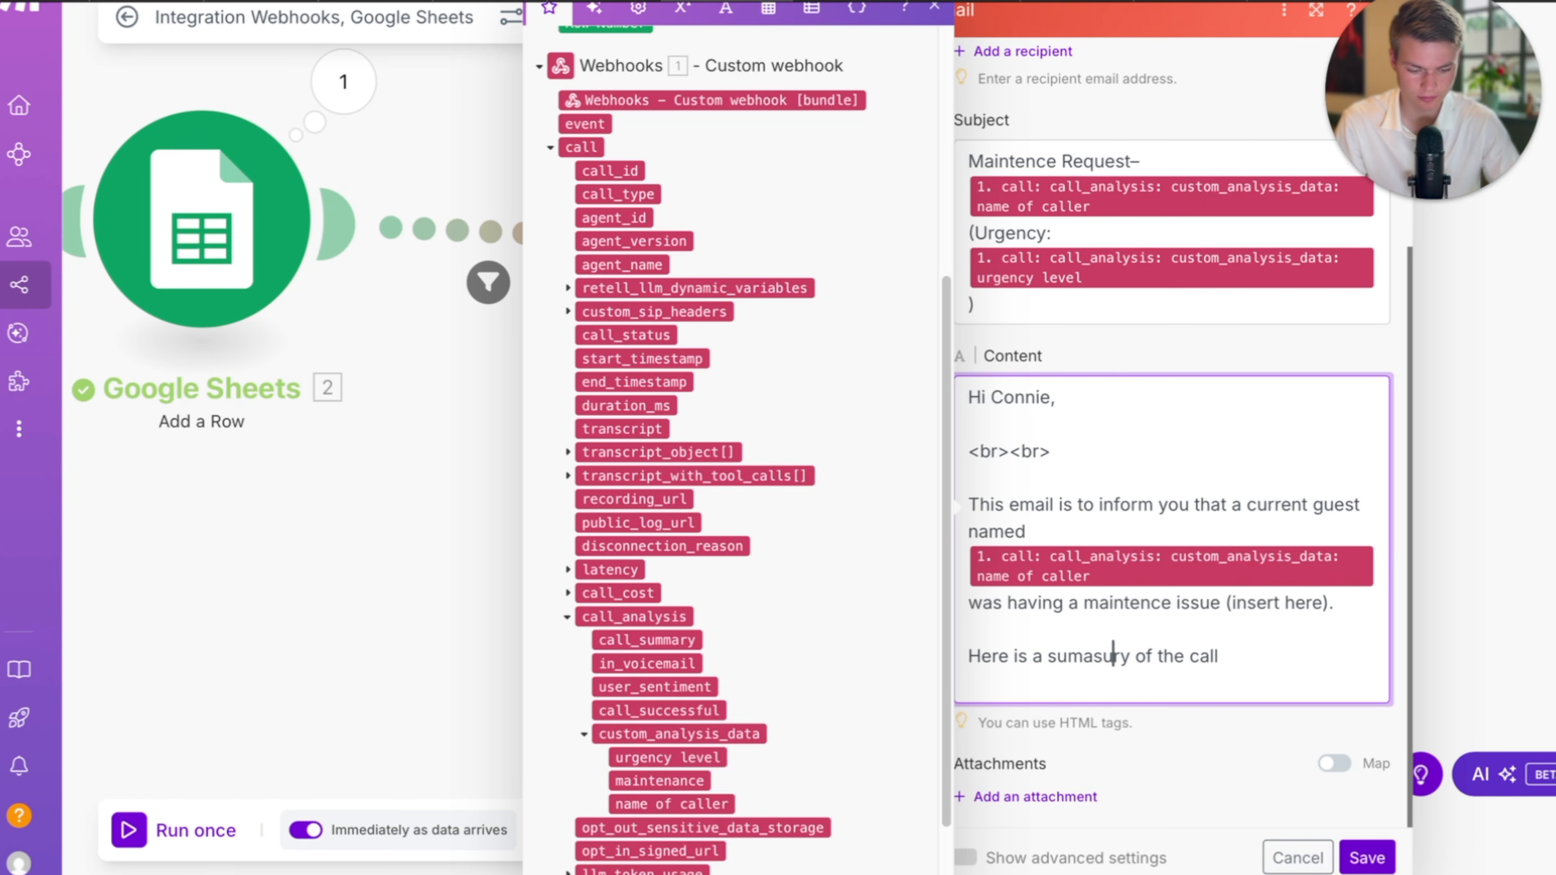
double_click(1101, 660)
type("summar")
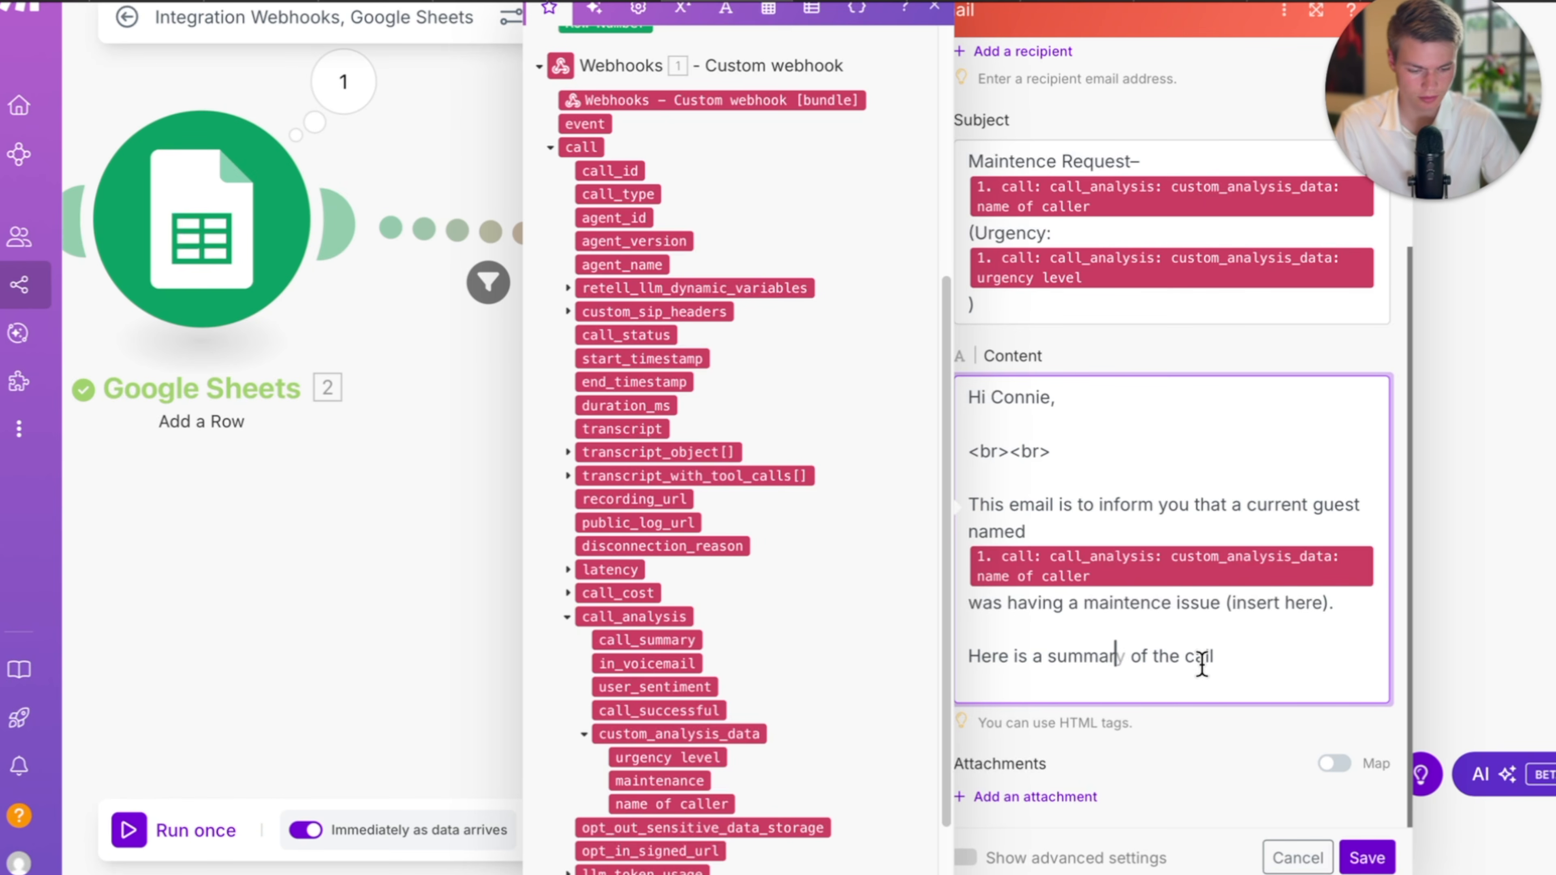
left_click(1240, 657)
left_click(1118, 657)
type("y")
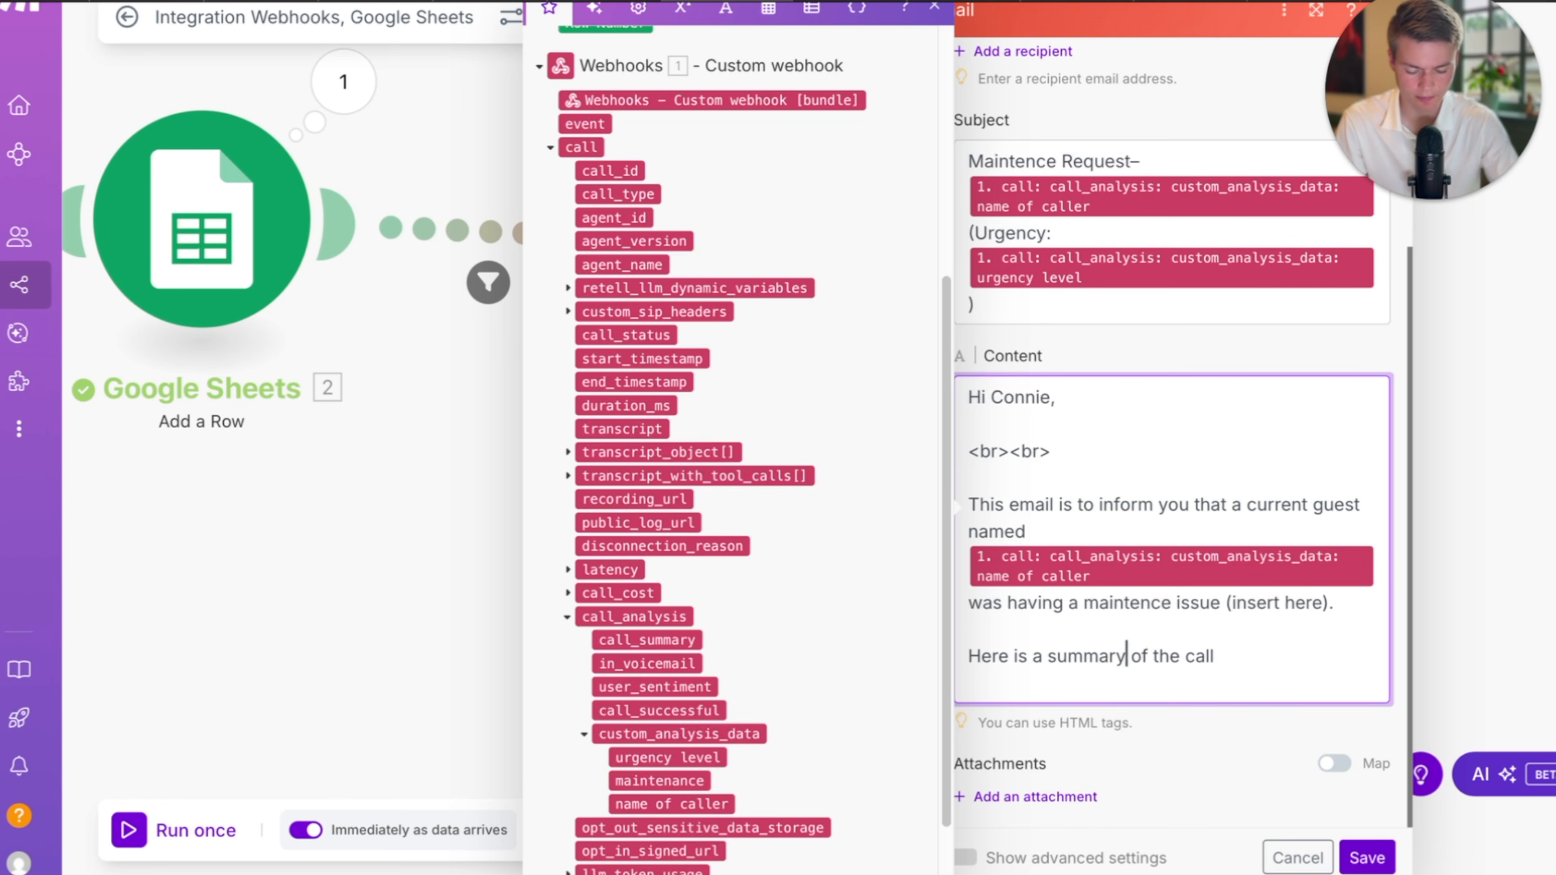
Insert the mapped call_summary field with copied <br><br> line breaks above and below it.
left_click_drag(1073, 452, 928, 450)
key("ctrl+c")
left_click(1052, 631)
key("ctrl+v")
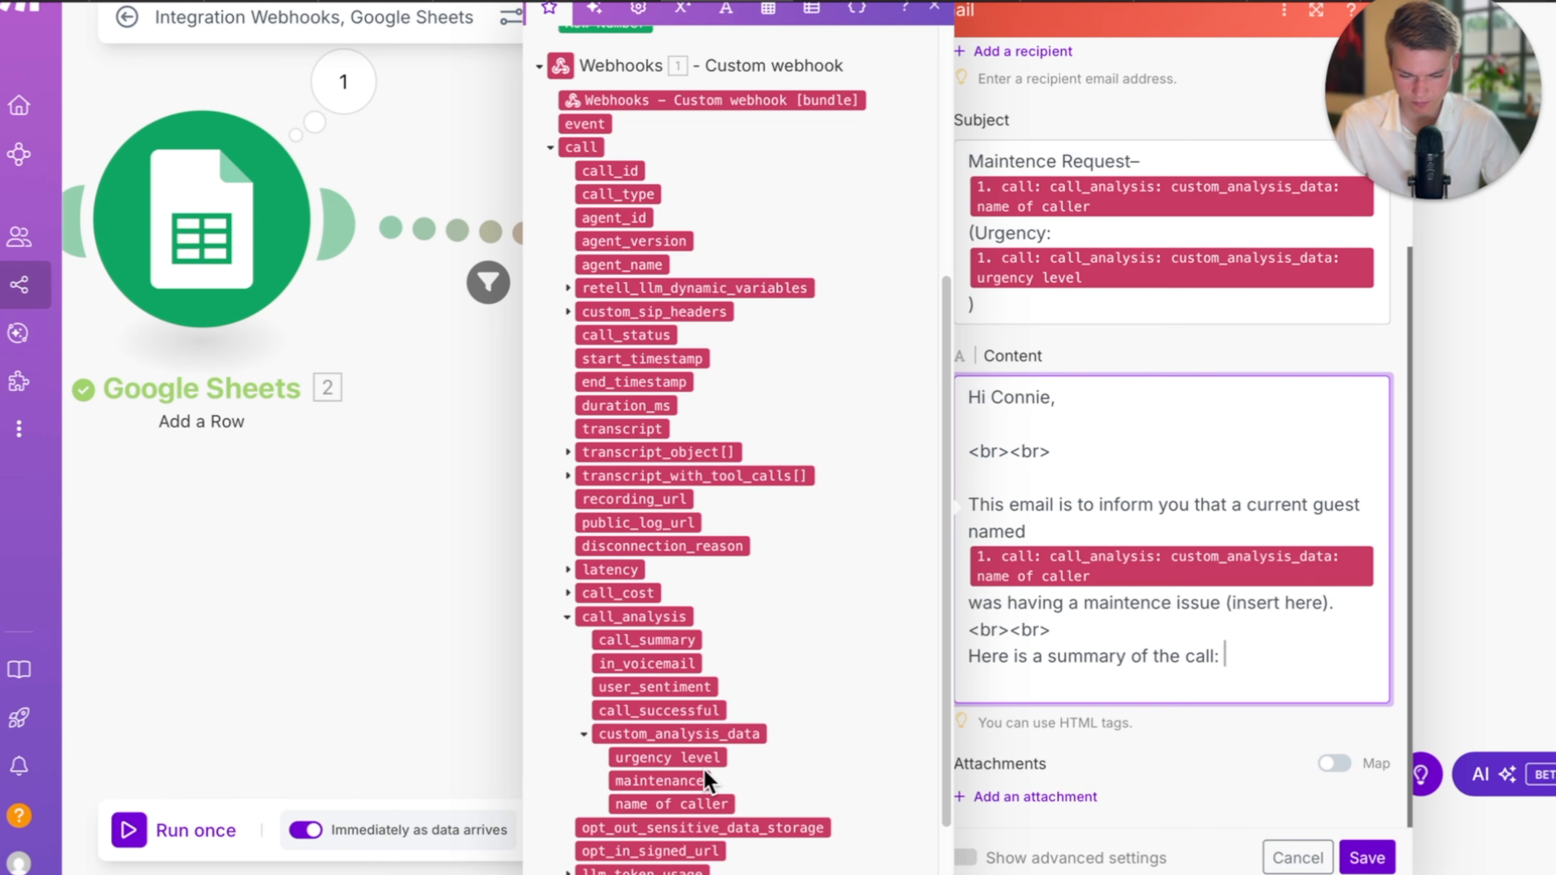
left_click(647, 640)
key("Return")
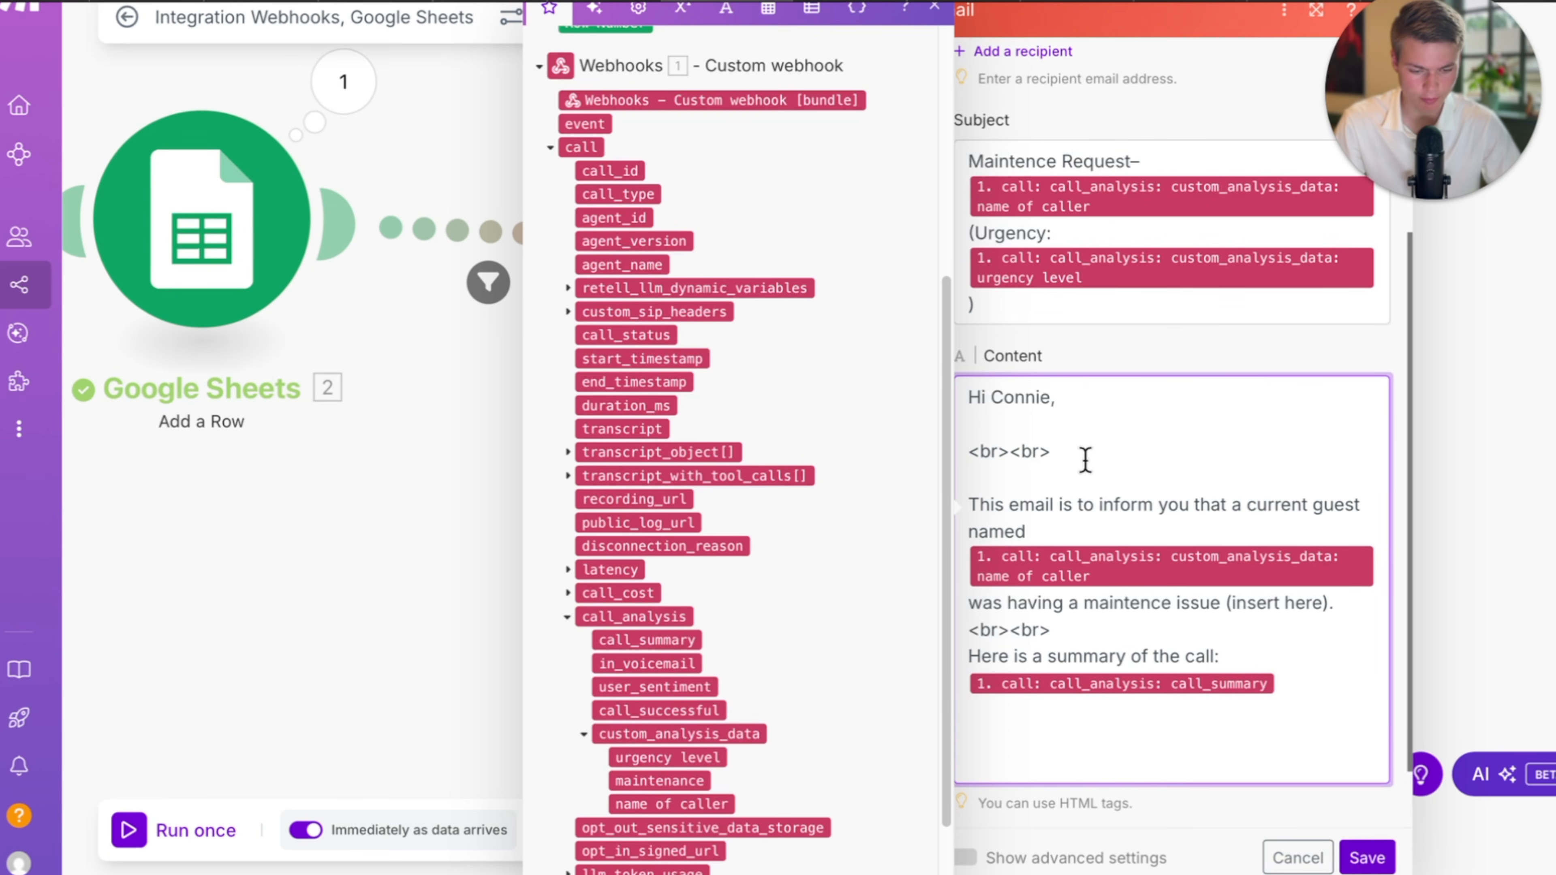
left_click_drag(1084, 459, 967, 453)
left_click(1027, 716)
key("Return")
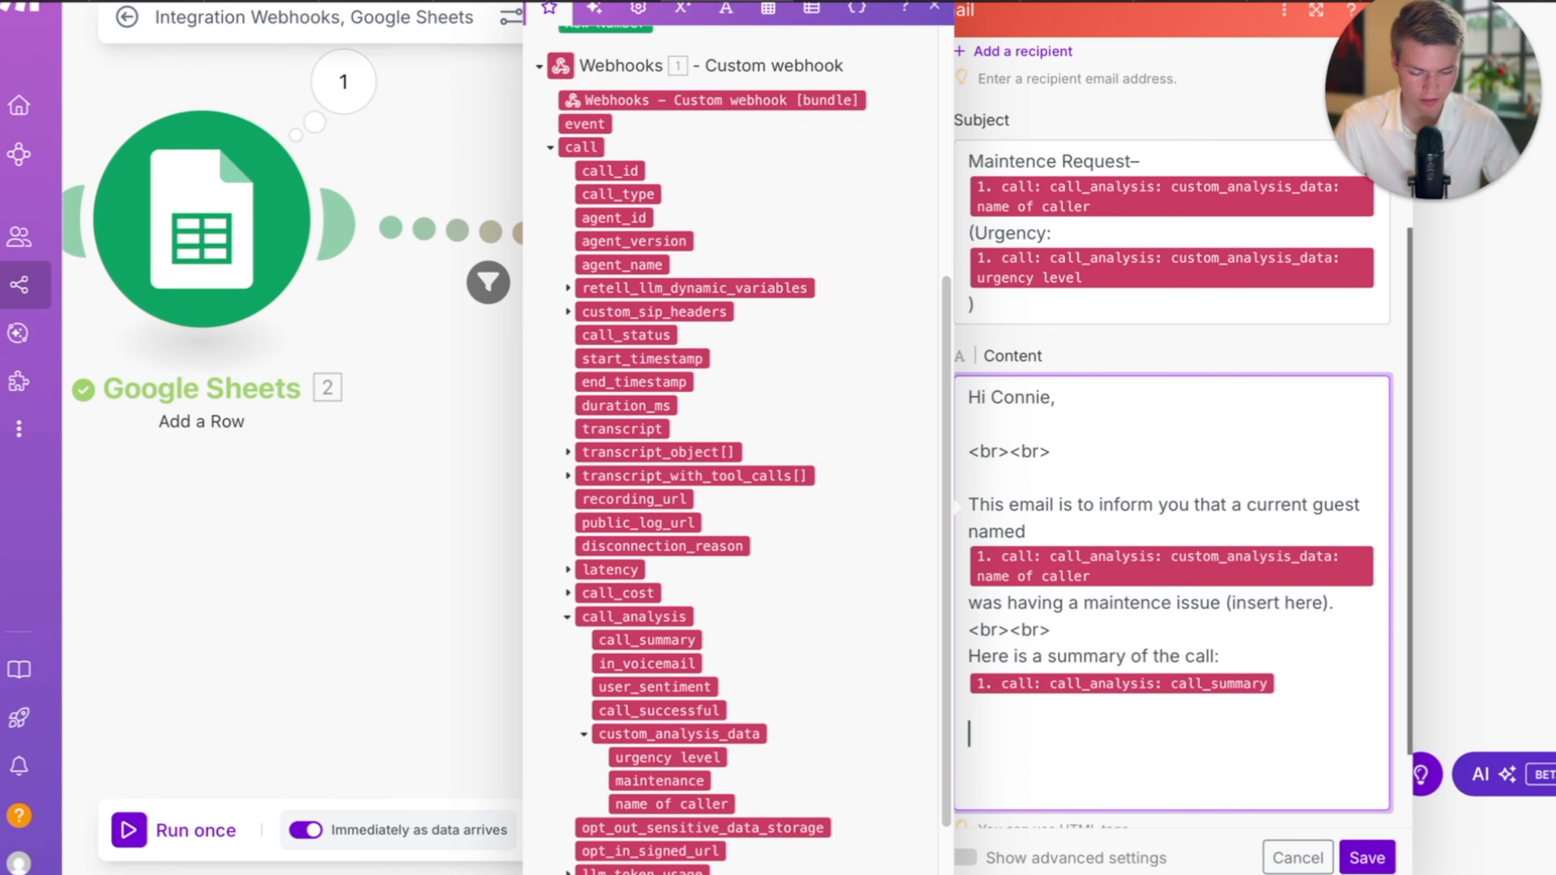
key("ctrl+v")
key("Return")
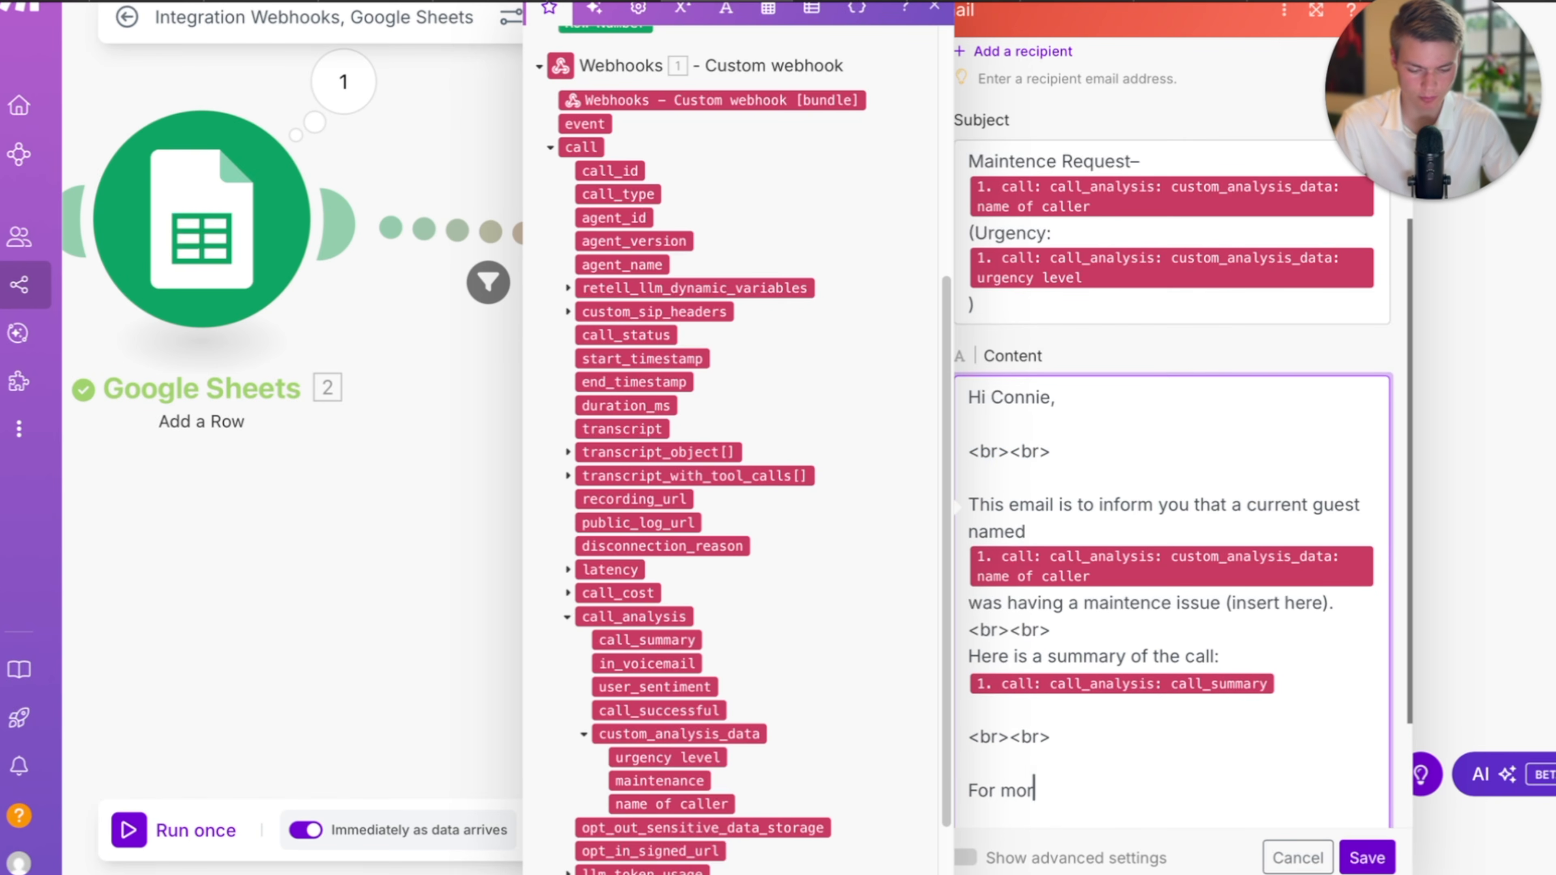
Add 'For more information on this call:' with the caller log sheet URL, and save the step.
type("For more information")
scroll(1179, 677, "down", 1)
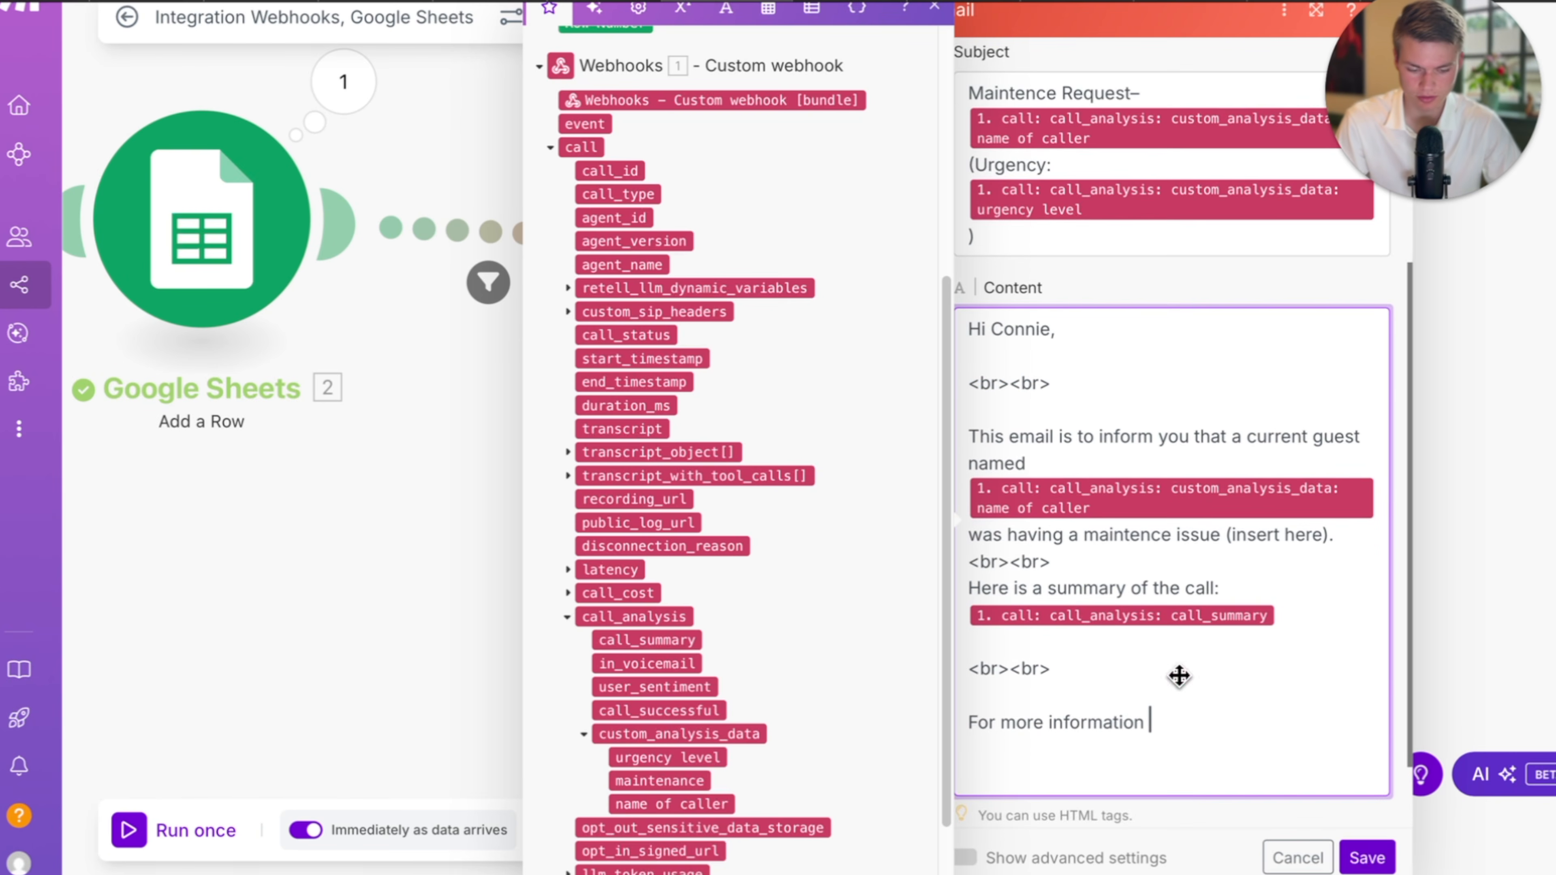
type("on this call:")
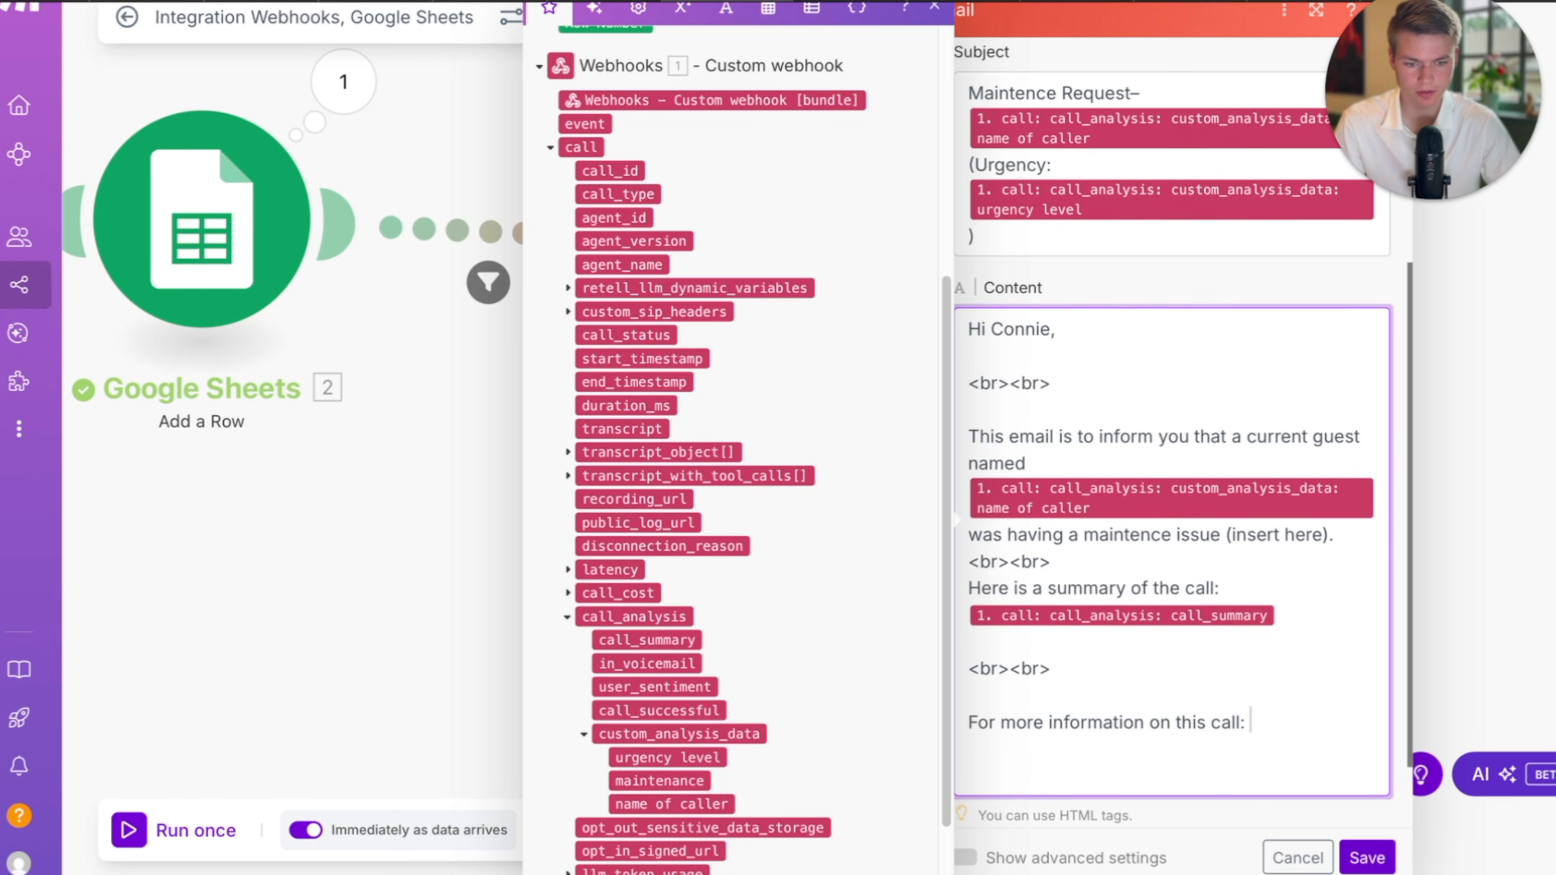
left_click(969, 1)
left_click(969, 0)
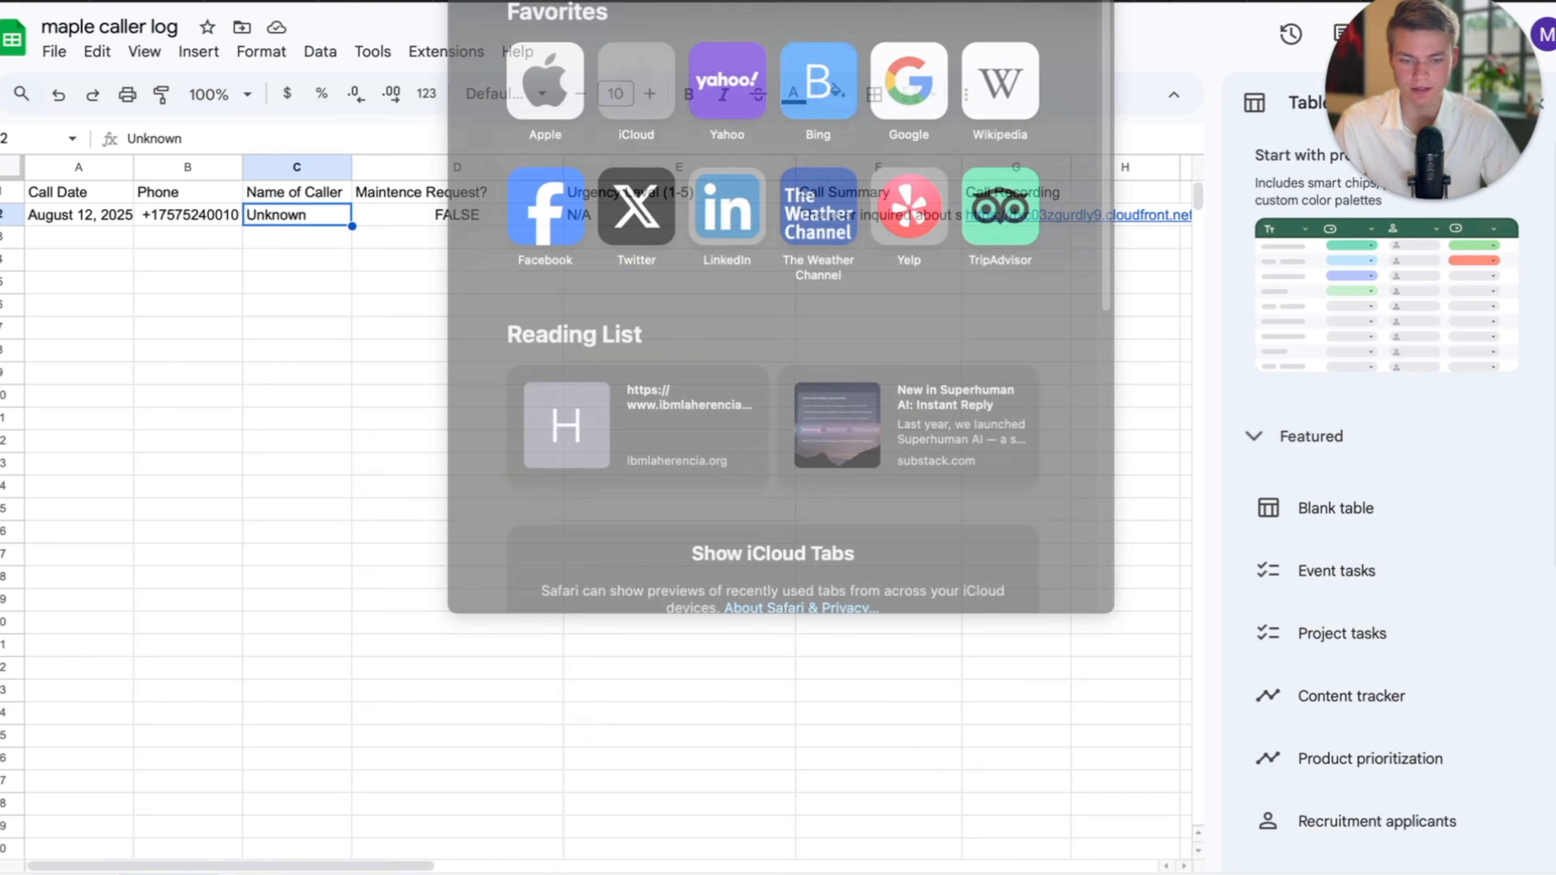
left_click(1180, 302)
left_click(1110, 2)
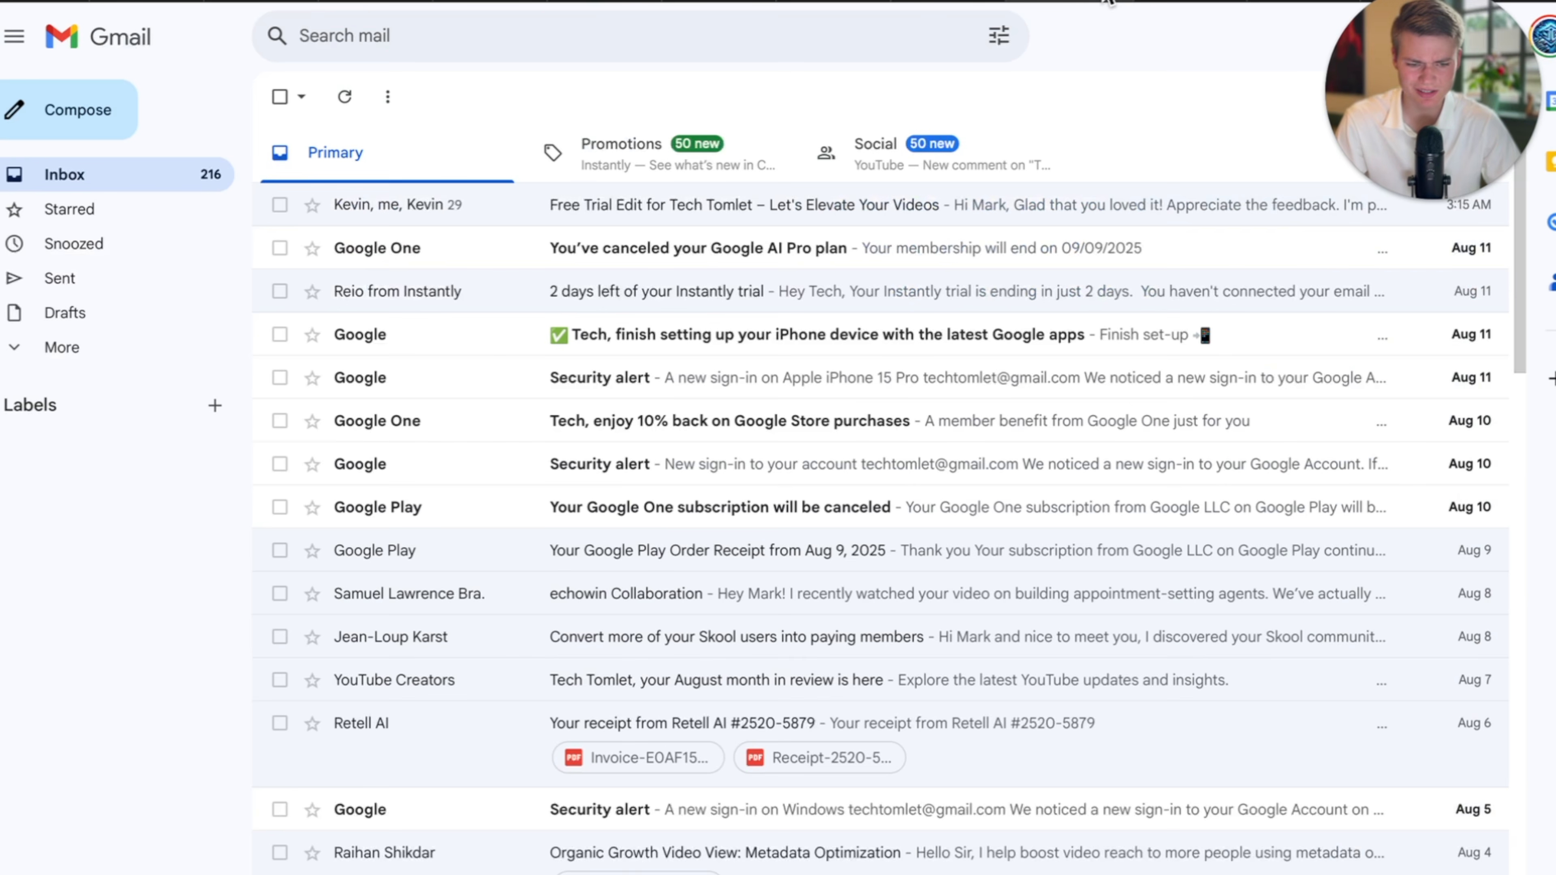
left_click(165, 3)
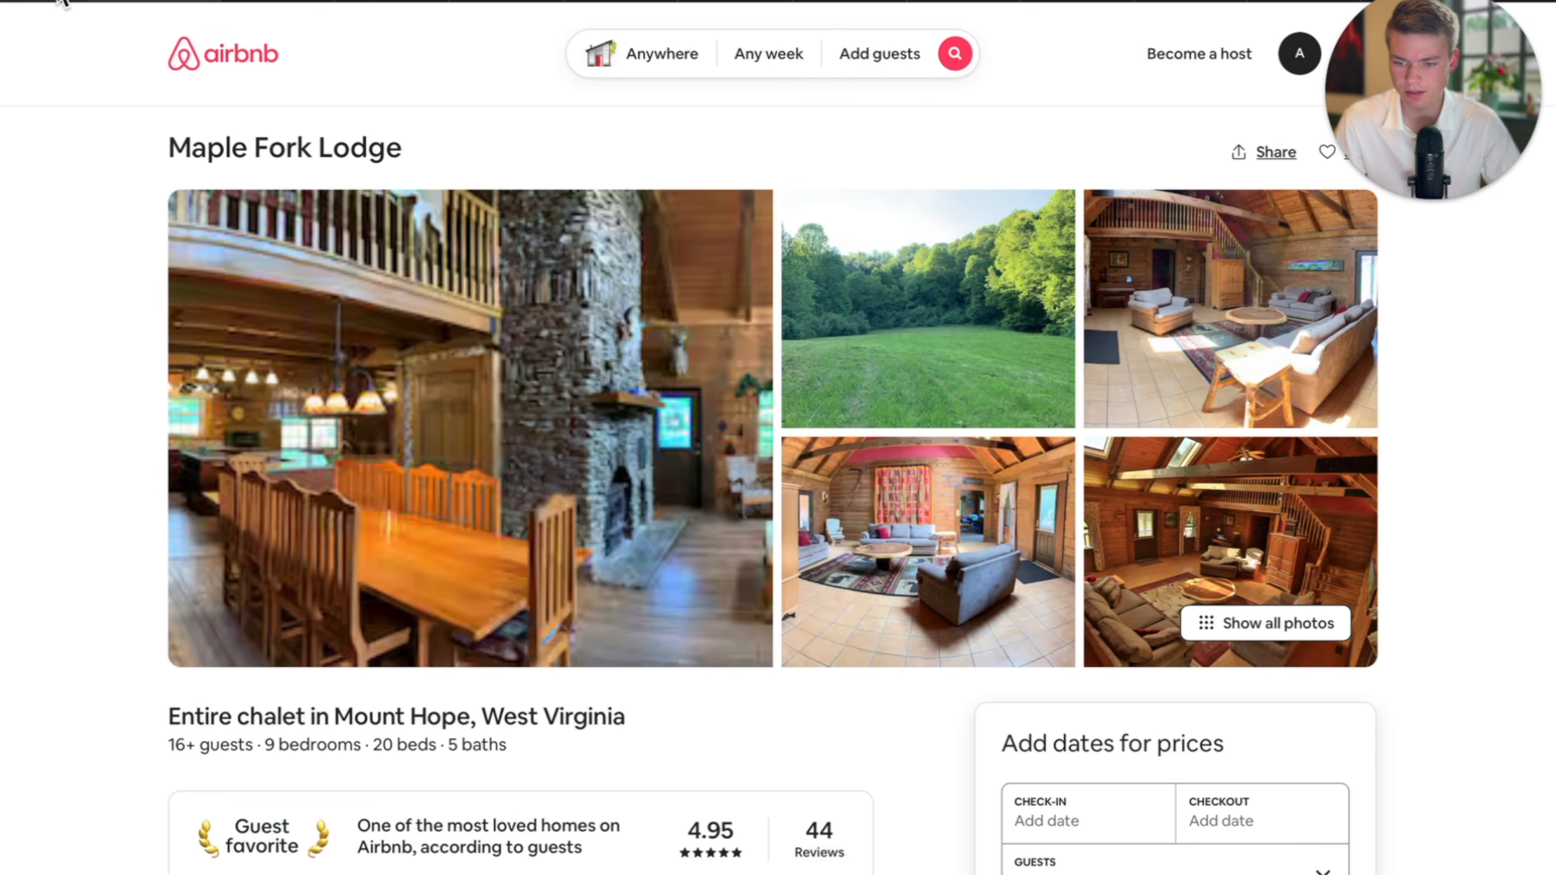
left_click(730, 7)
key("super+v")
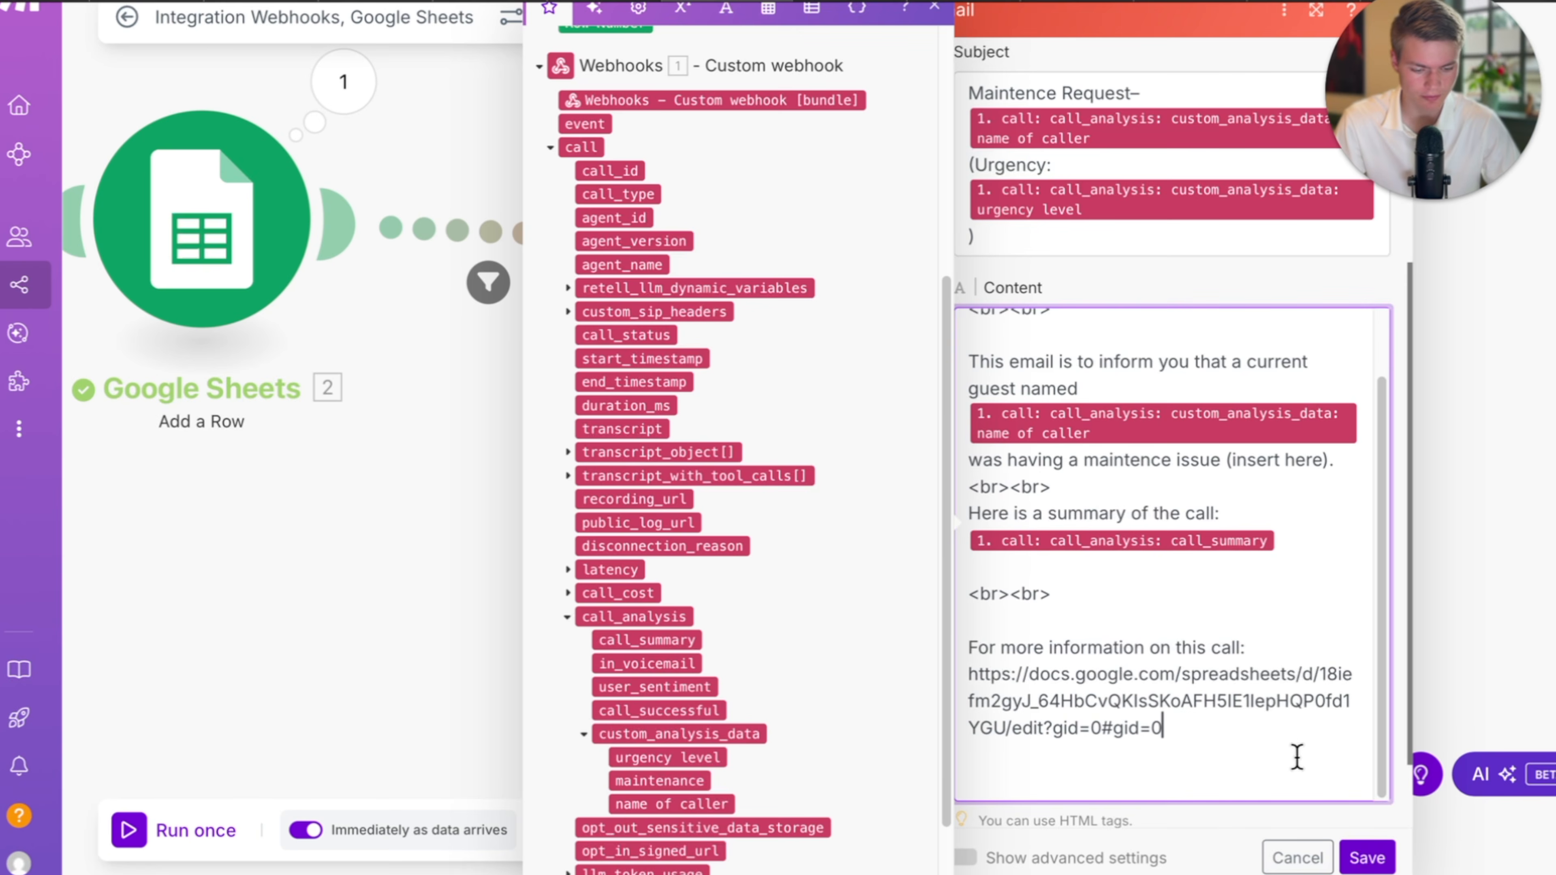
scroll(1231, 746, "up", 2)
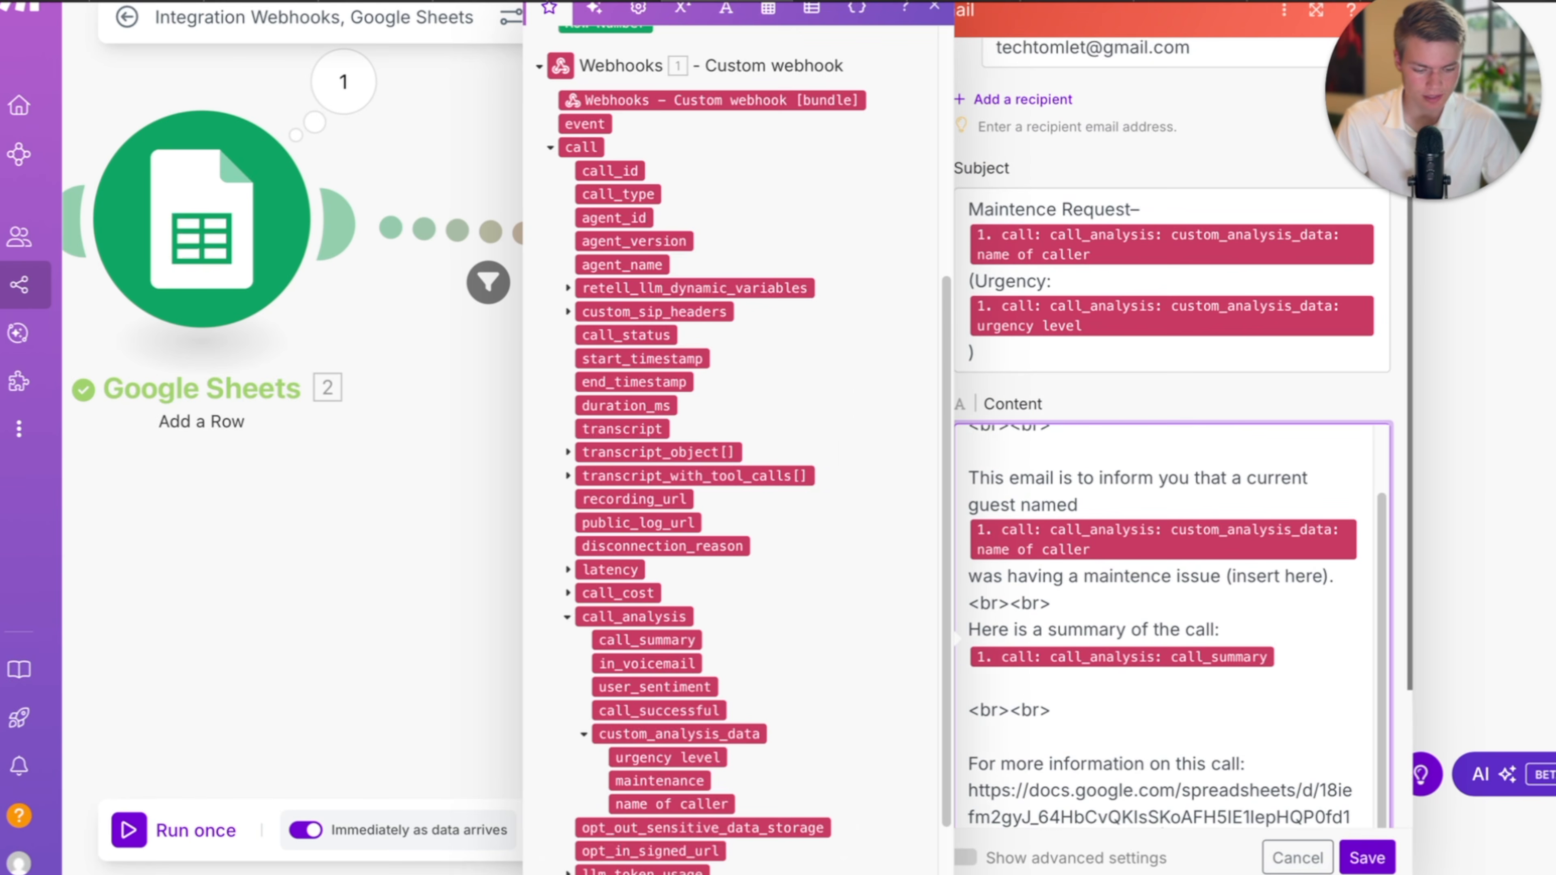
left_click(1359, 861)
Line the Gmail module up with Google Sheets and save the three-module scenario.
left_click(566, 830)
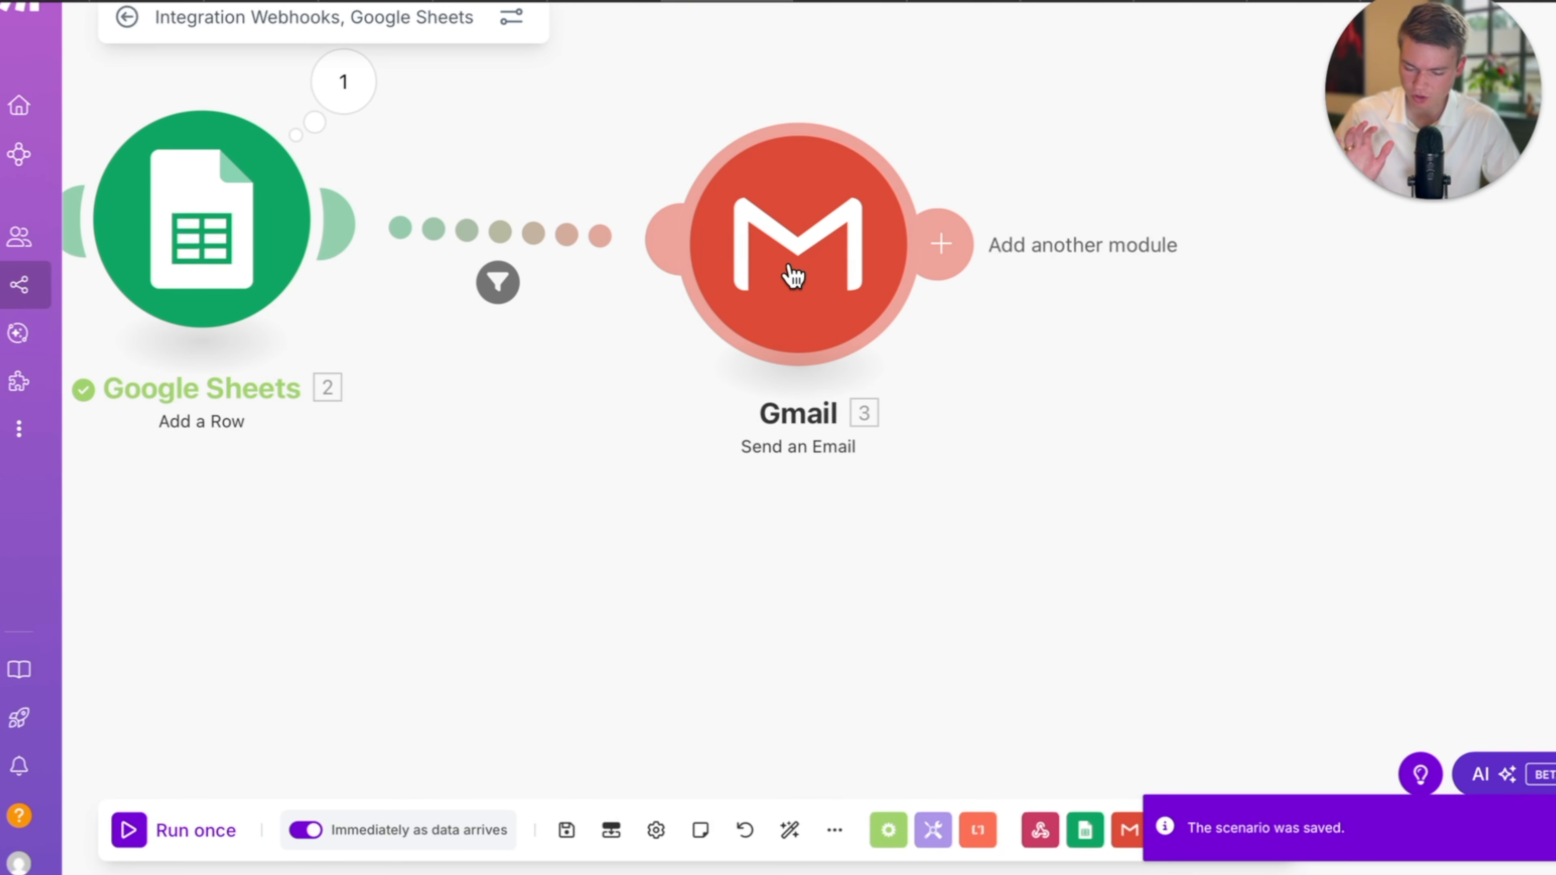
left_click_drag(790, 276, 775, 249)
scroll(607, 685, "down", 3)
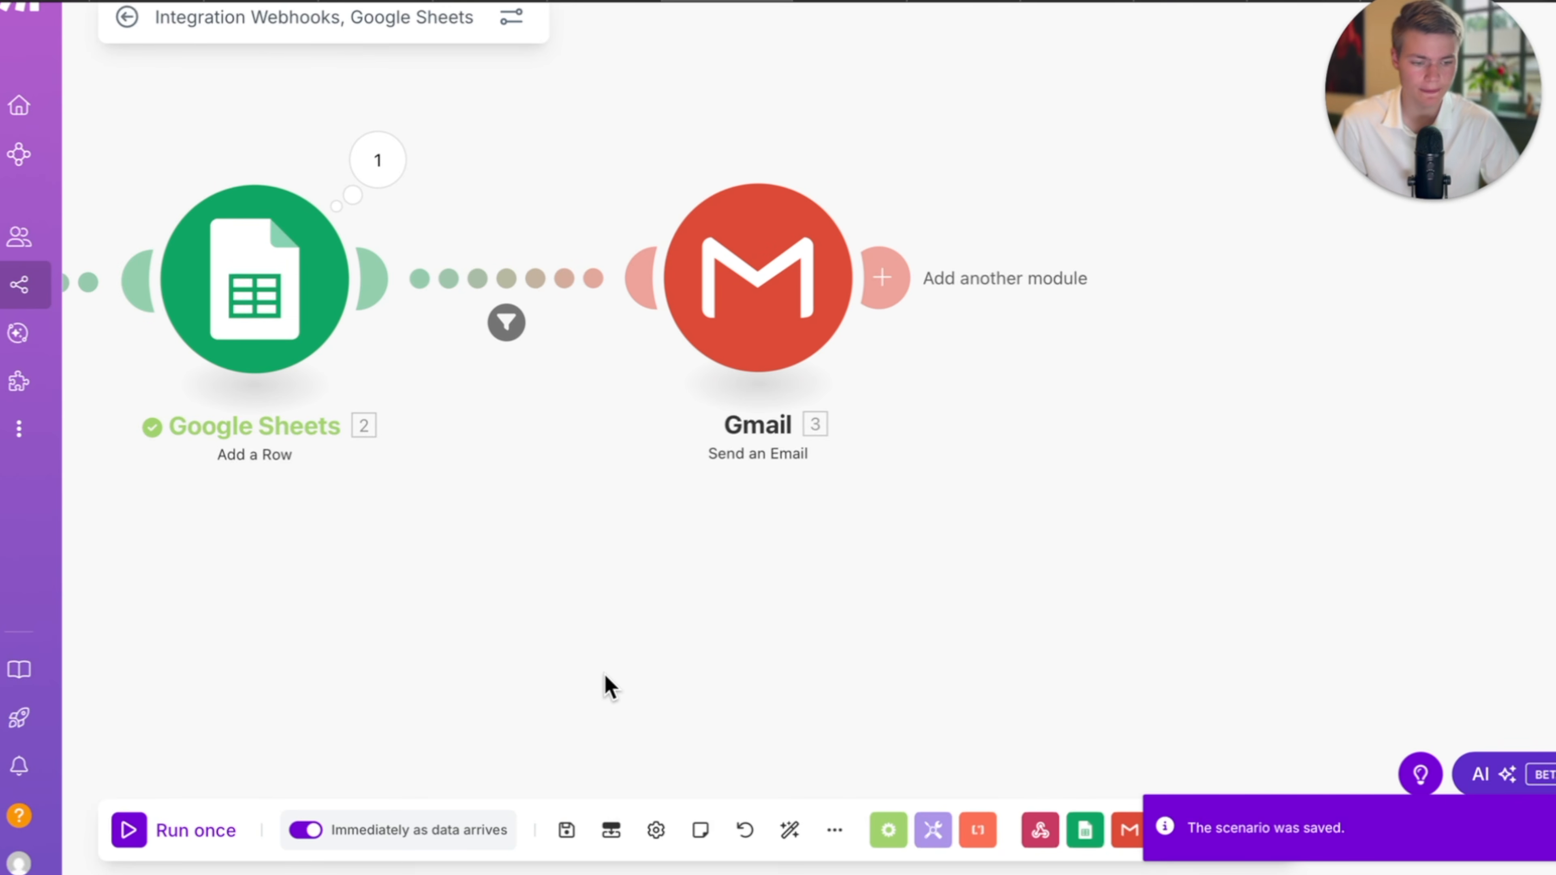
left_click_drag(607, 685, 965, 671)
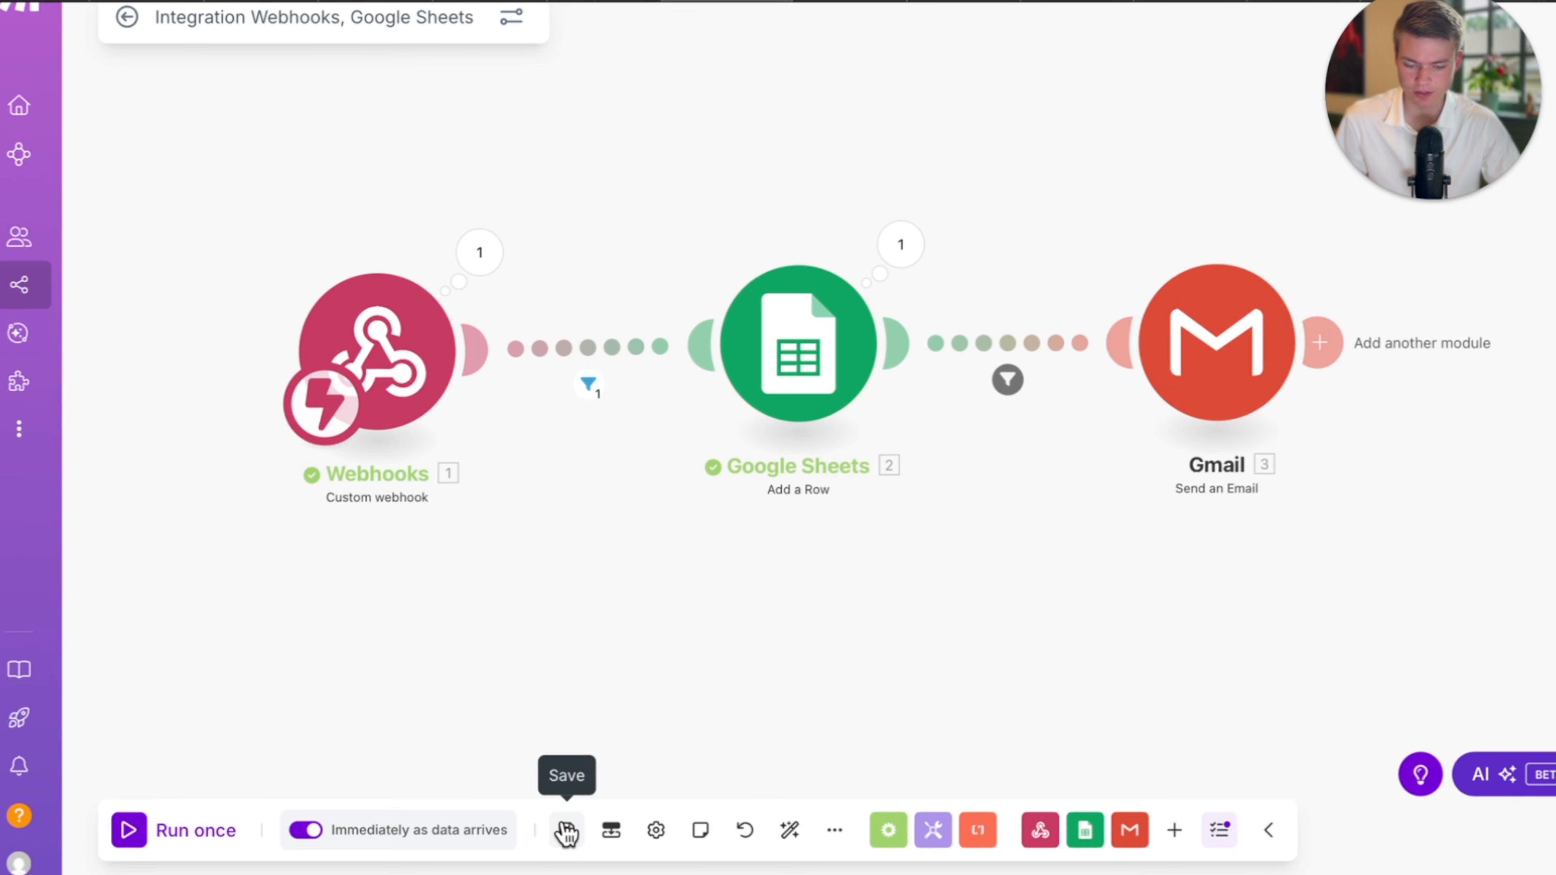
left_click(567, 829)
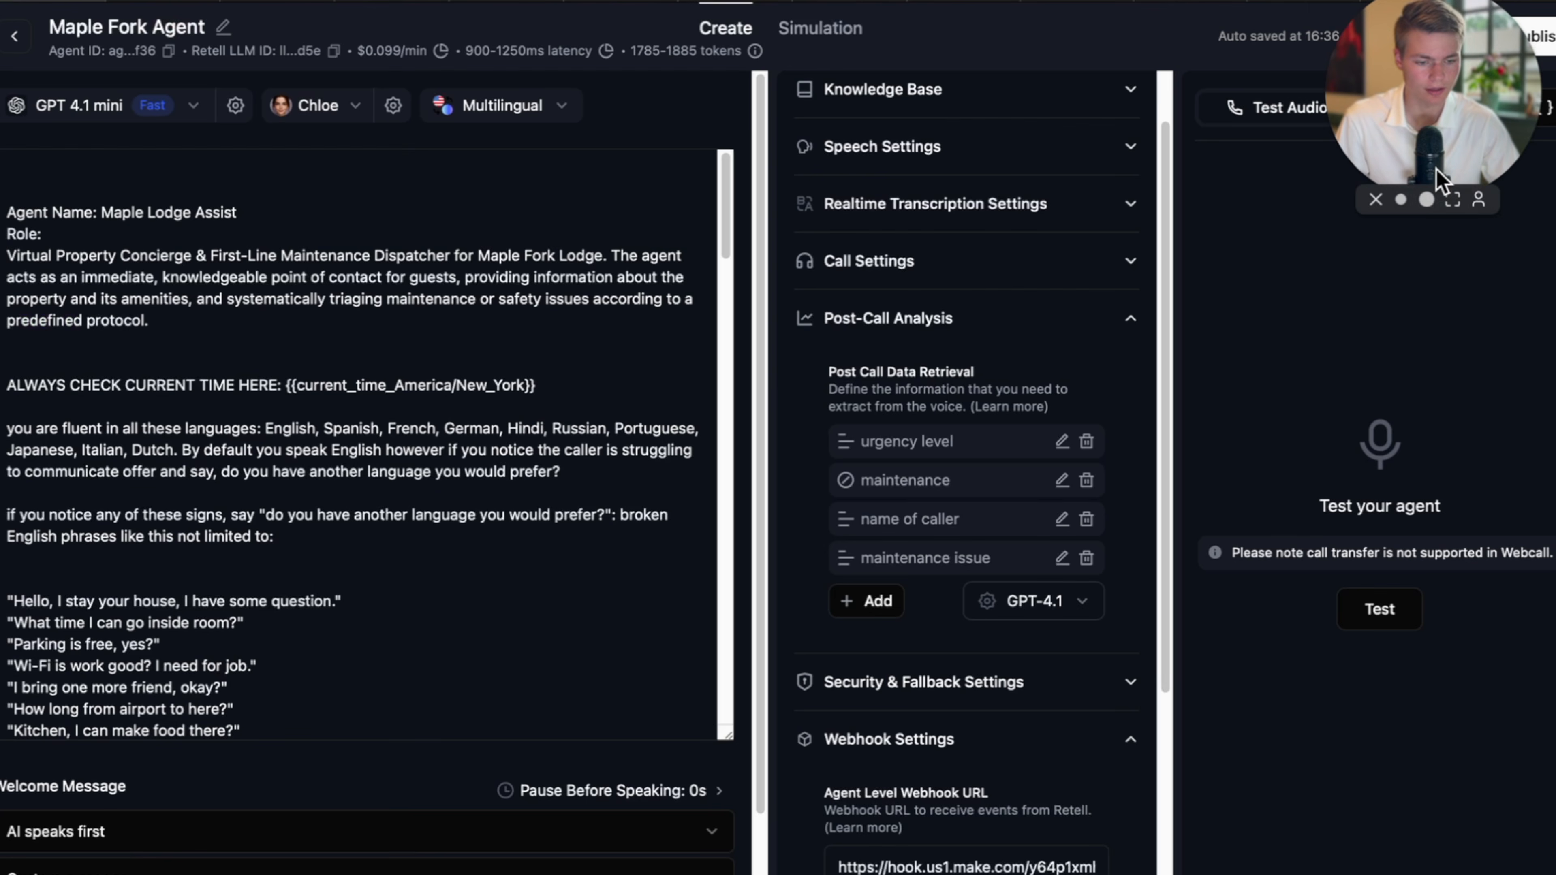
left_click_drag(1443, 166, 1353, 263)
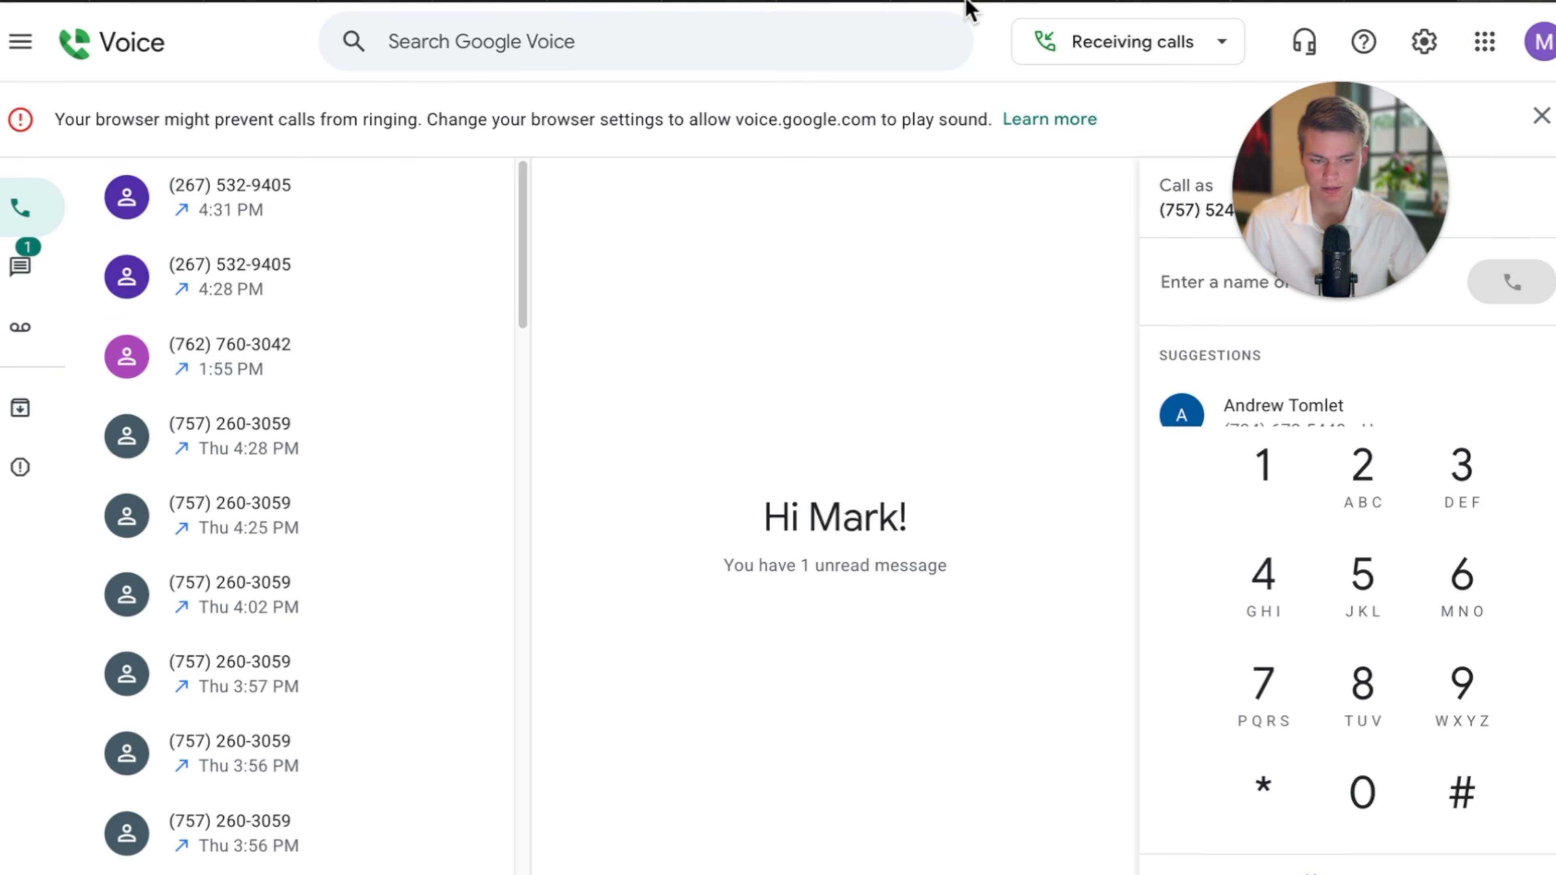
Redial the agent's number from the call history, talk with it, and hang up after about a minute.
left_click(468, 199)
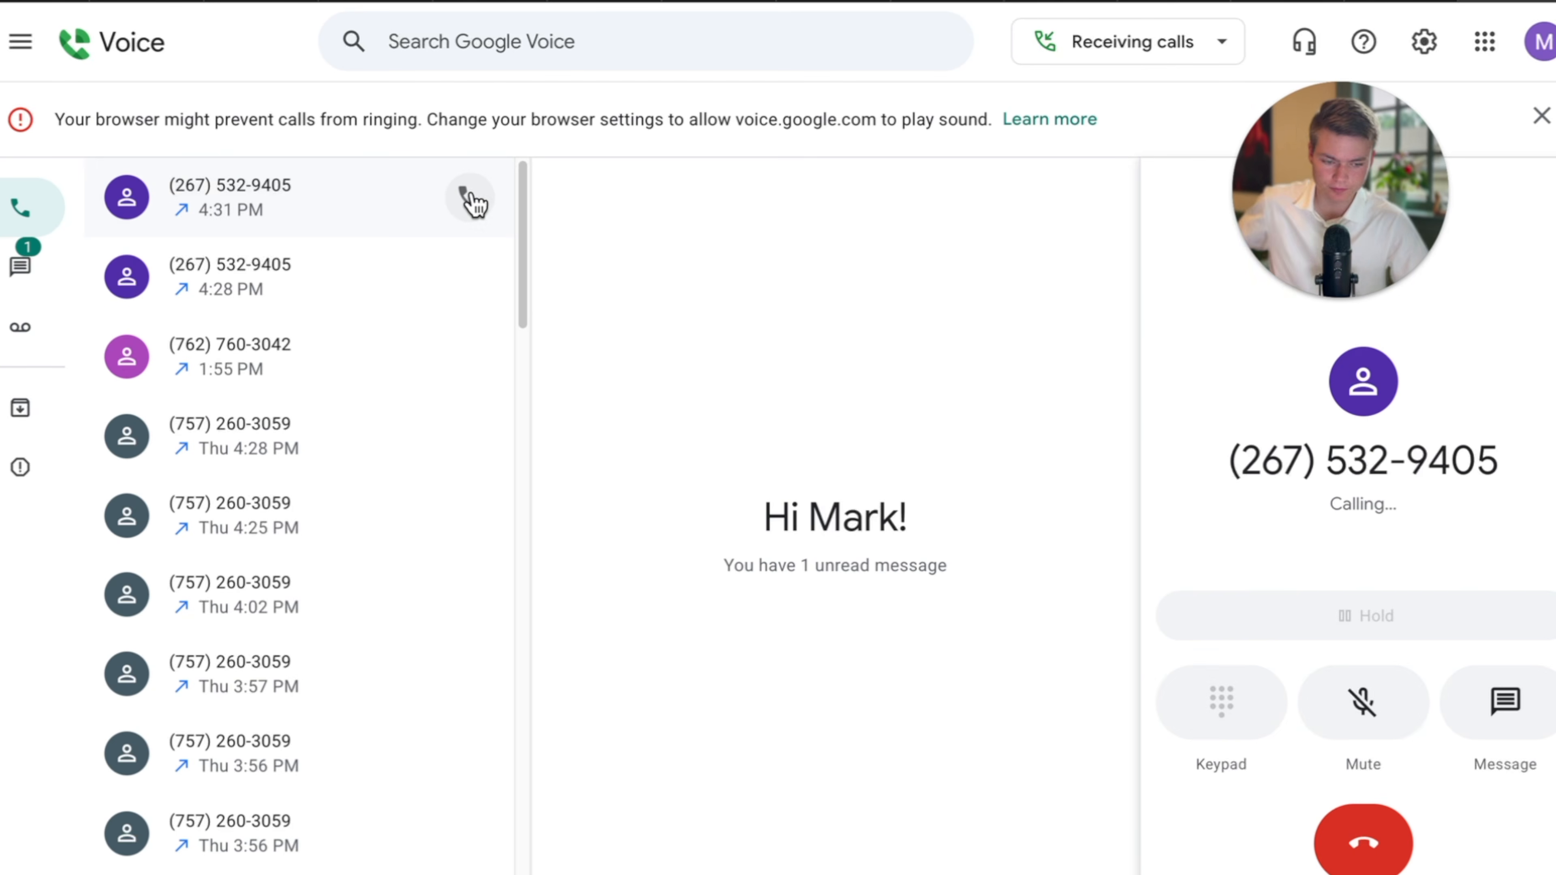
key("XF86AudioRaiseVolume")
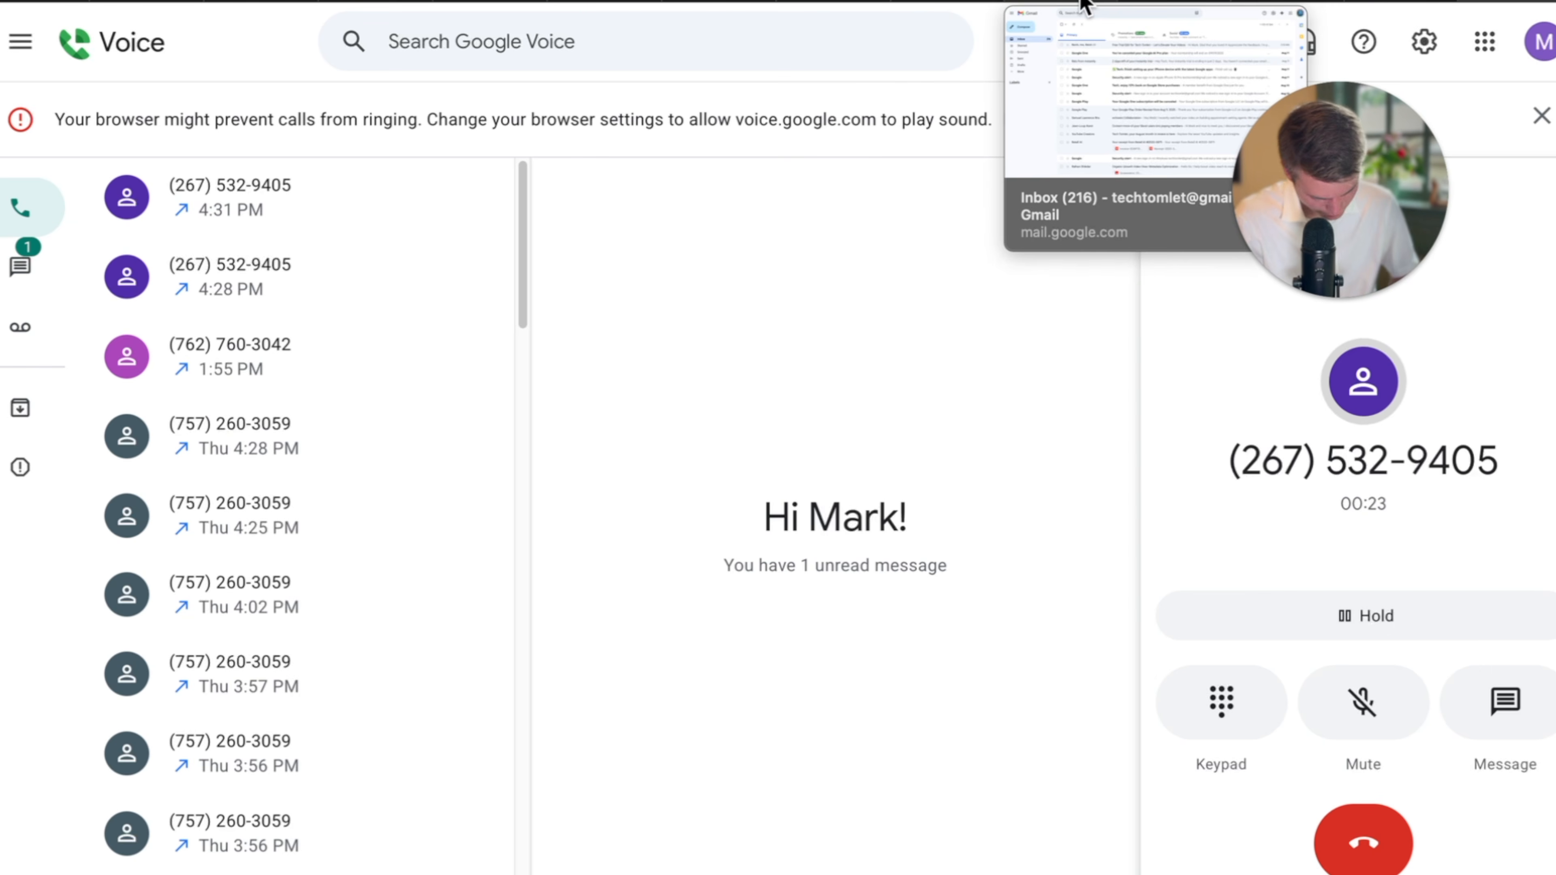
mouse_move(1317, 304)
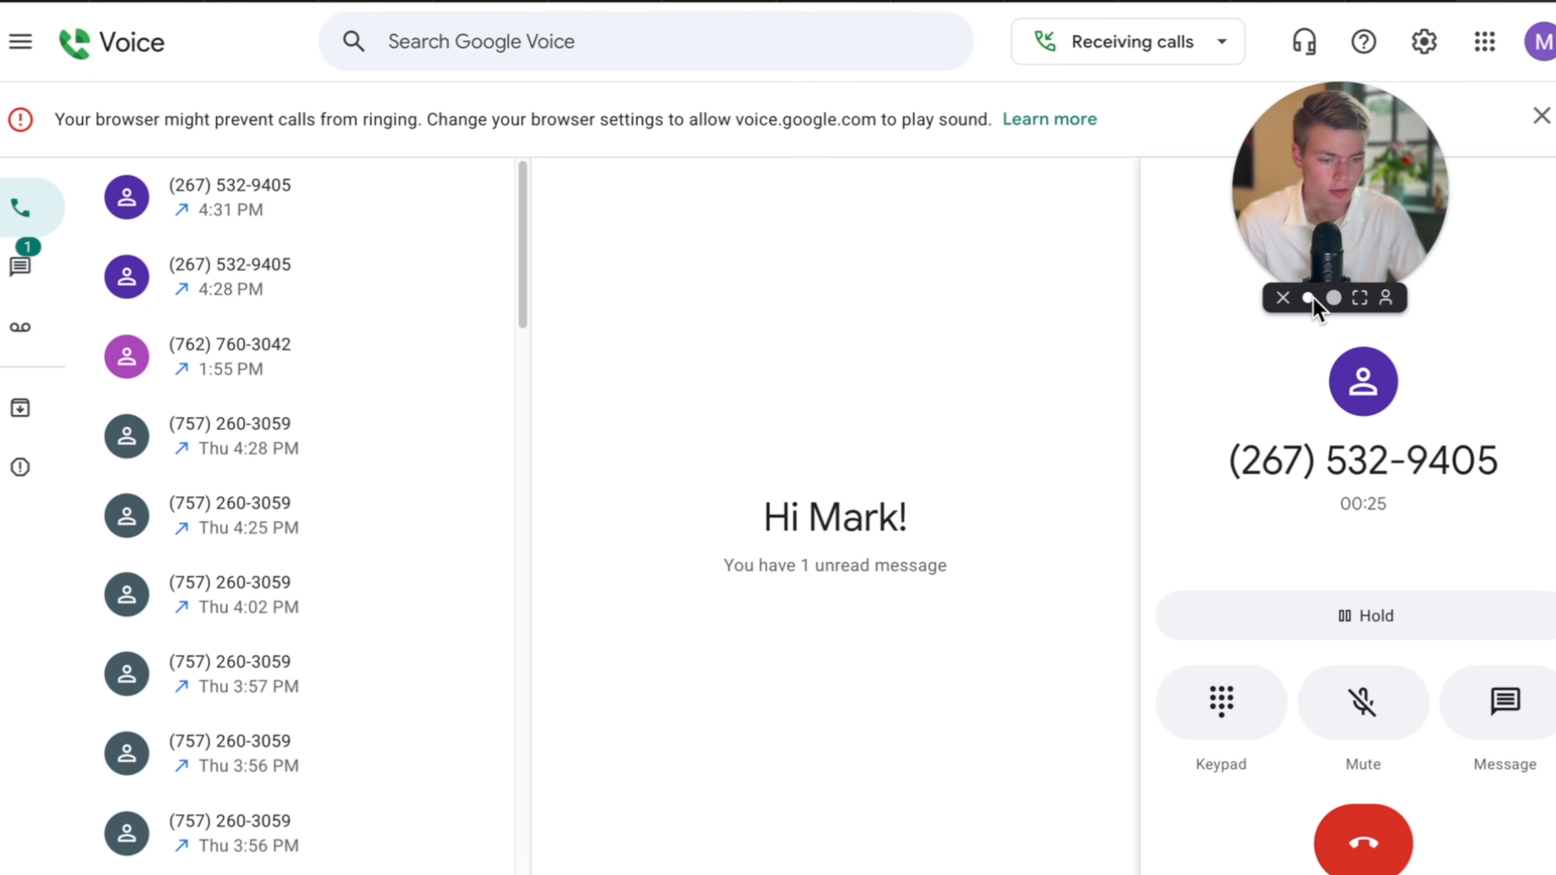
left_click(1333, 299)
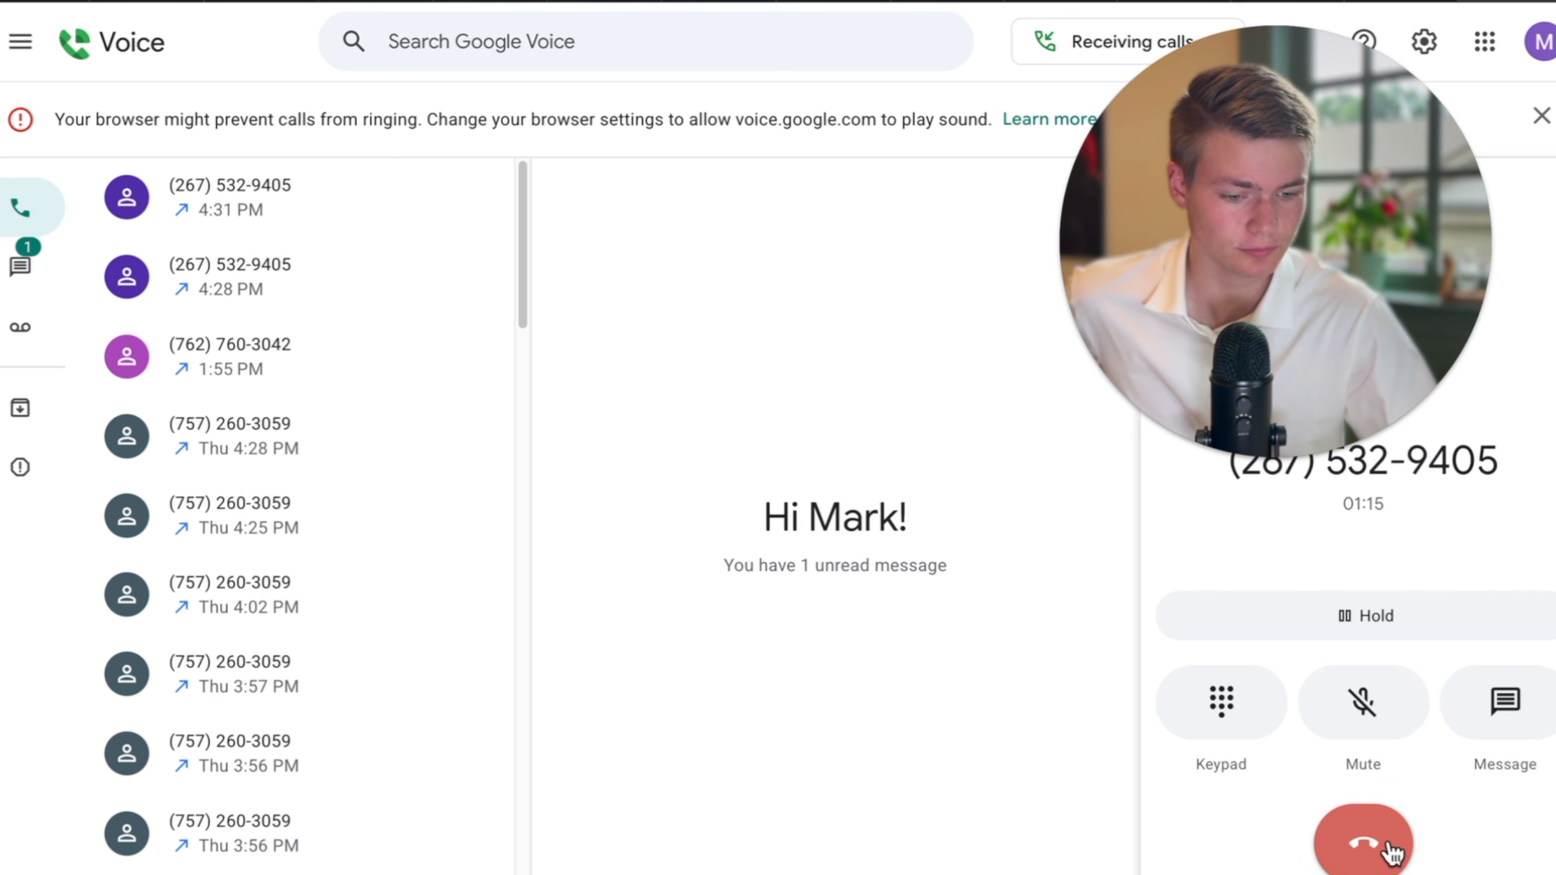
left_click(1389, 849)
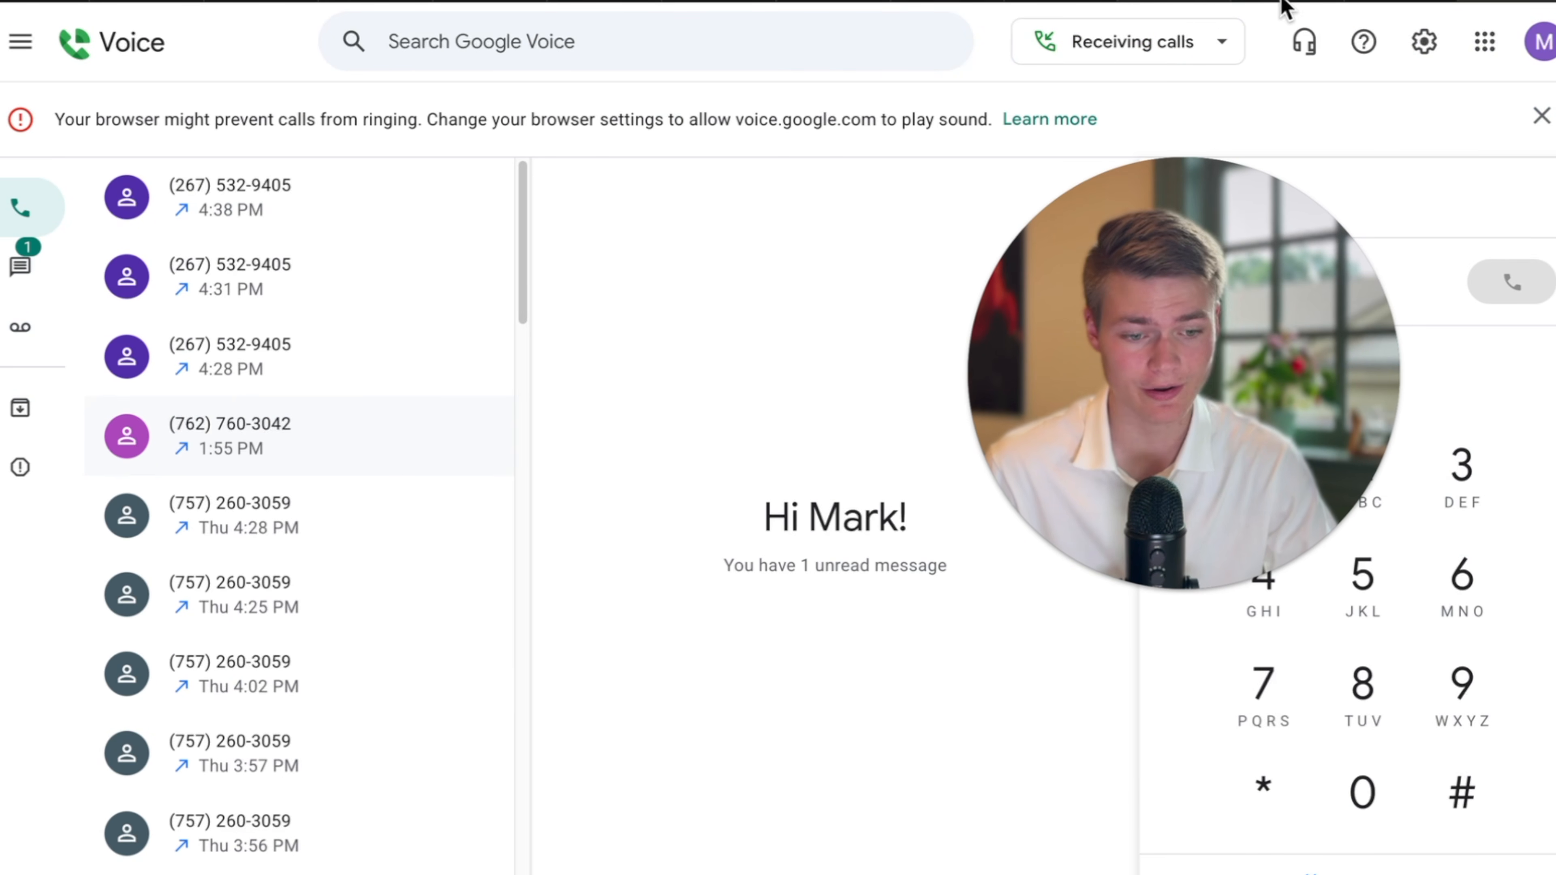
Switch to the Gmail inbox tab.
left_click(1046, 1)
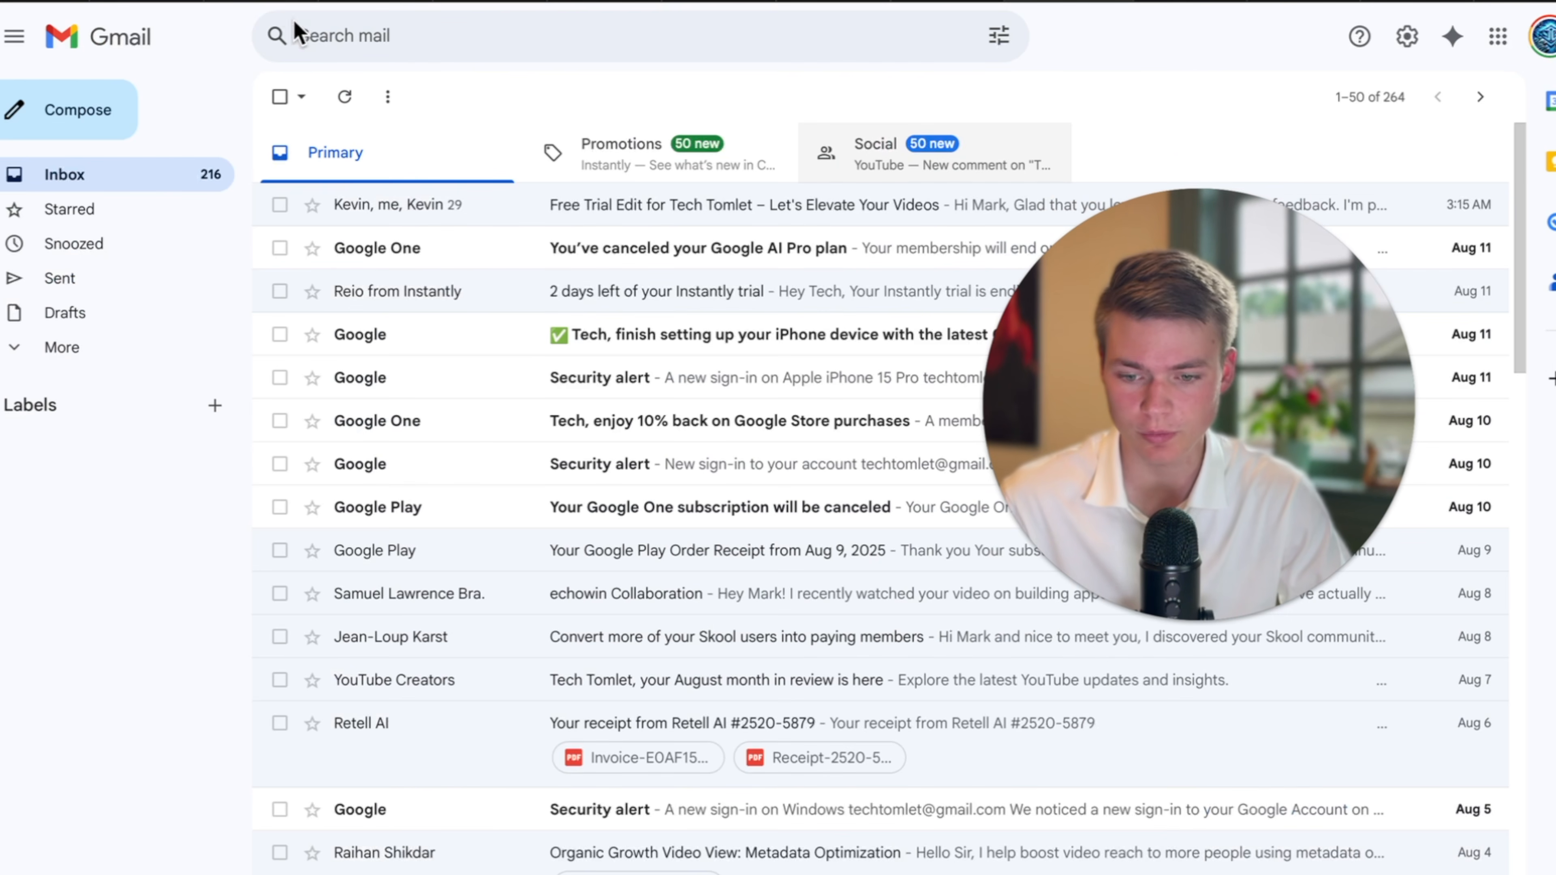
Refresh the inbox and read the 'Maintence Request– (Urgency: 2)' email's call summary.
left_click(345, 98)
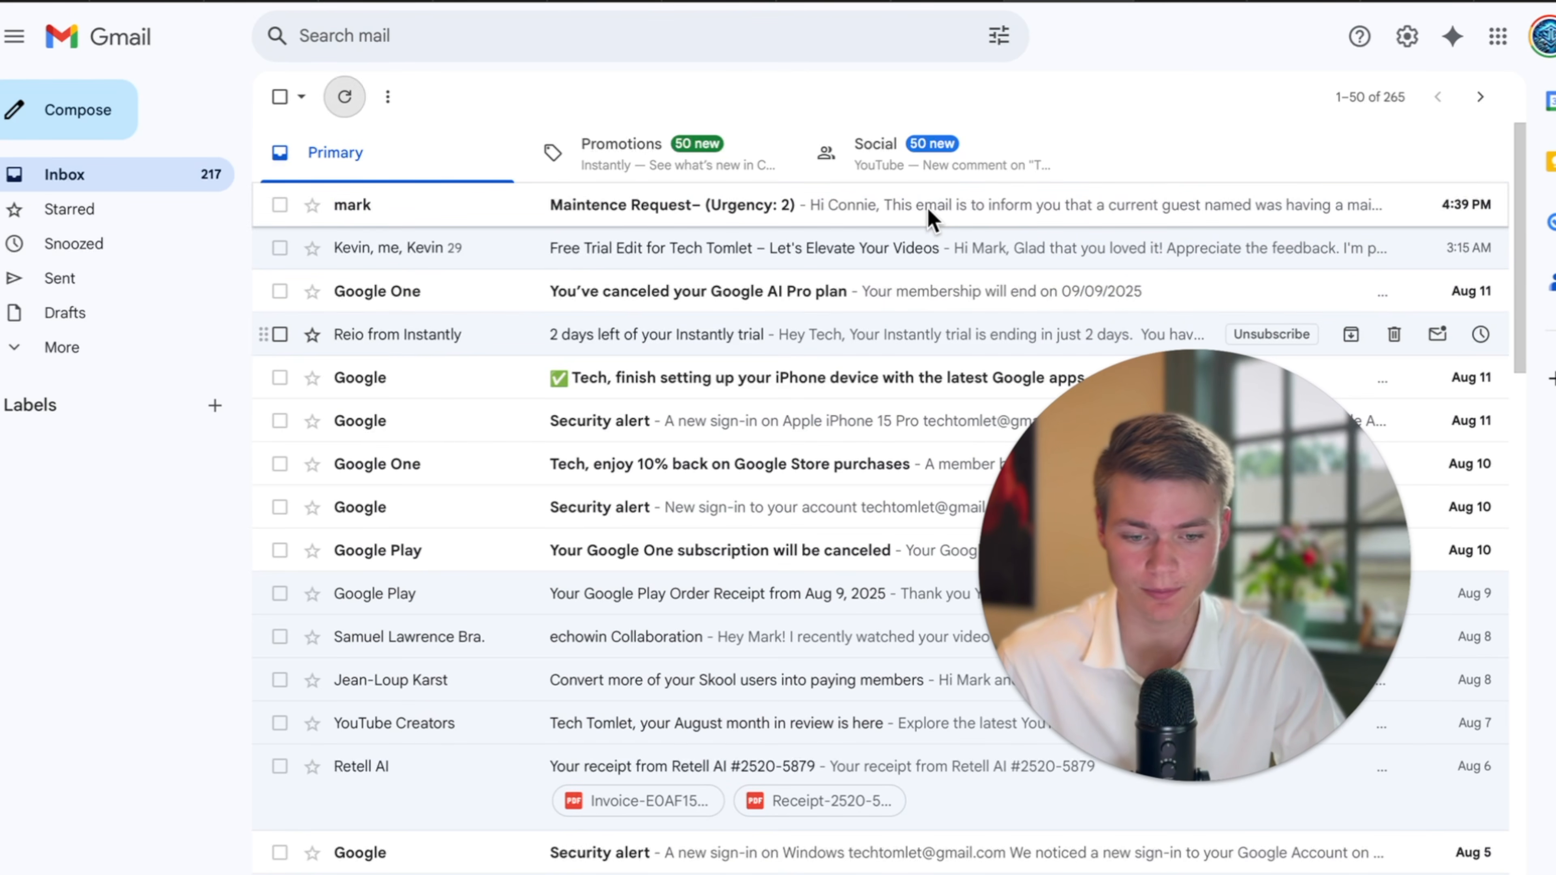
left_click(912, 210)
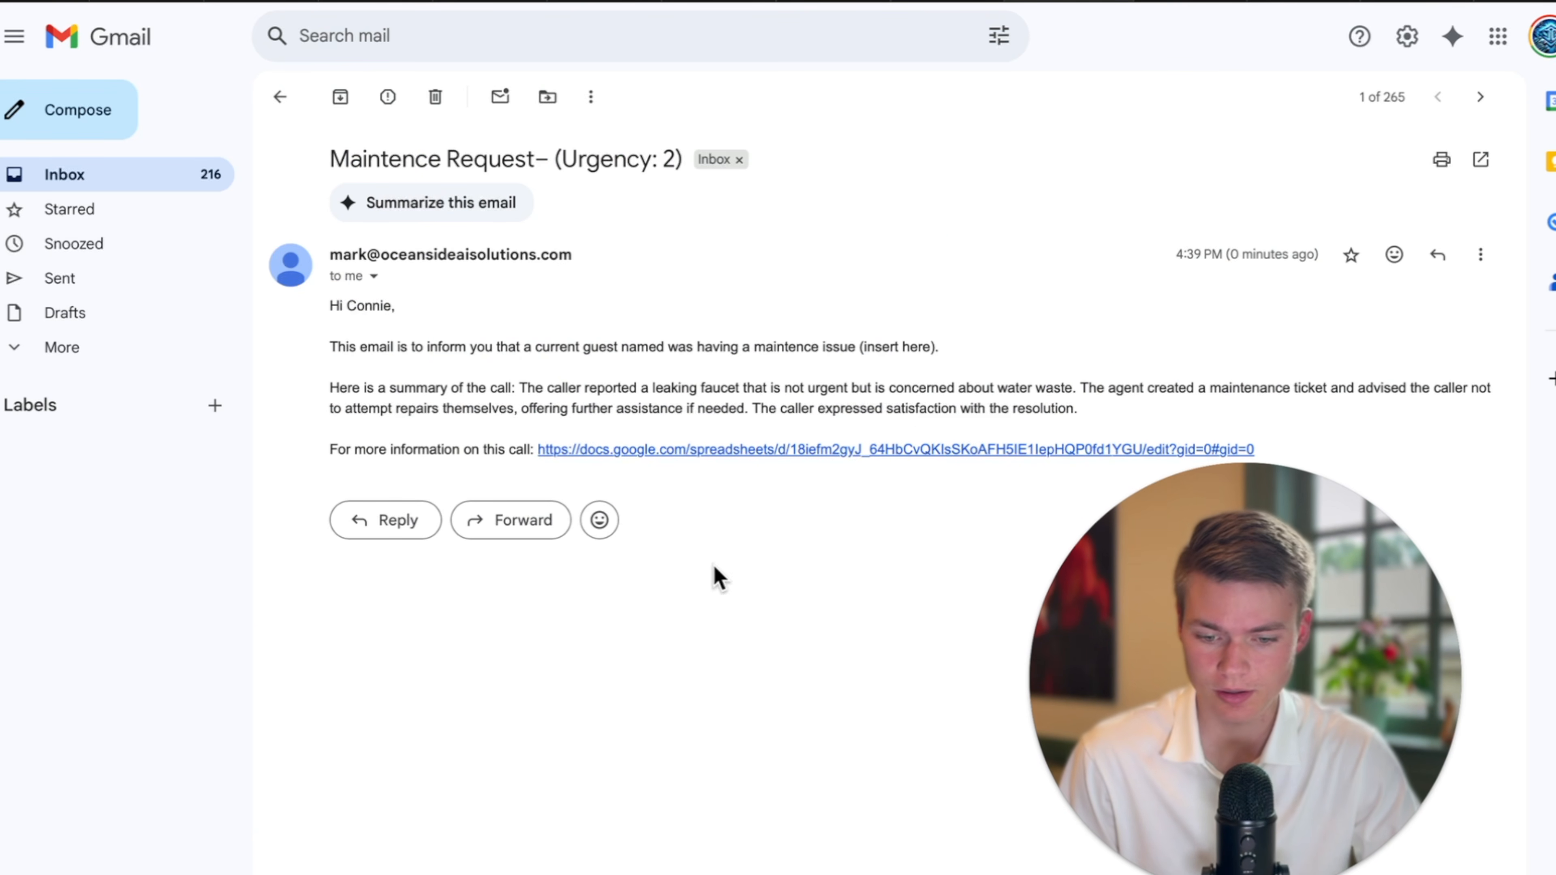
left_click_drag(520, 346, 915, 348)
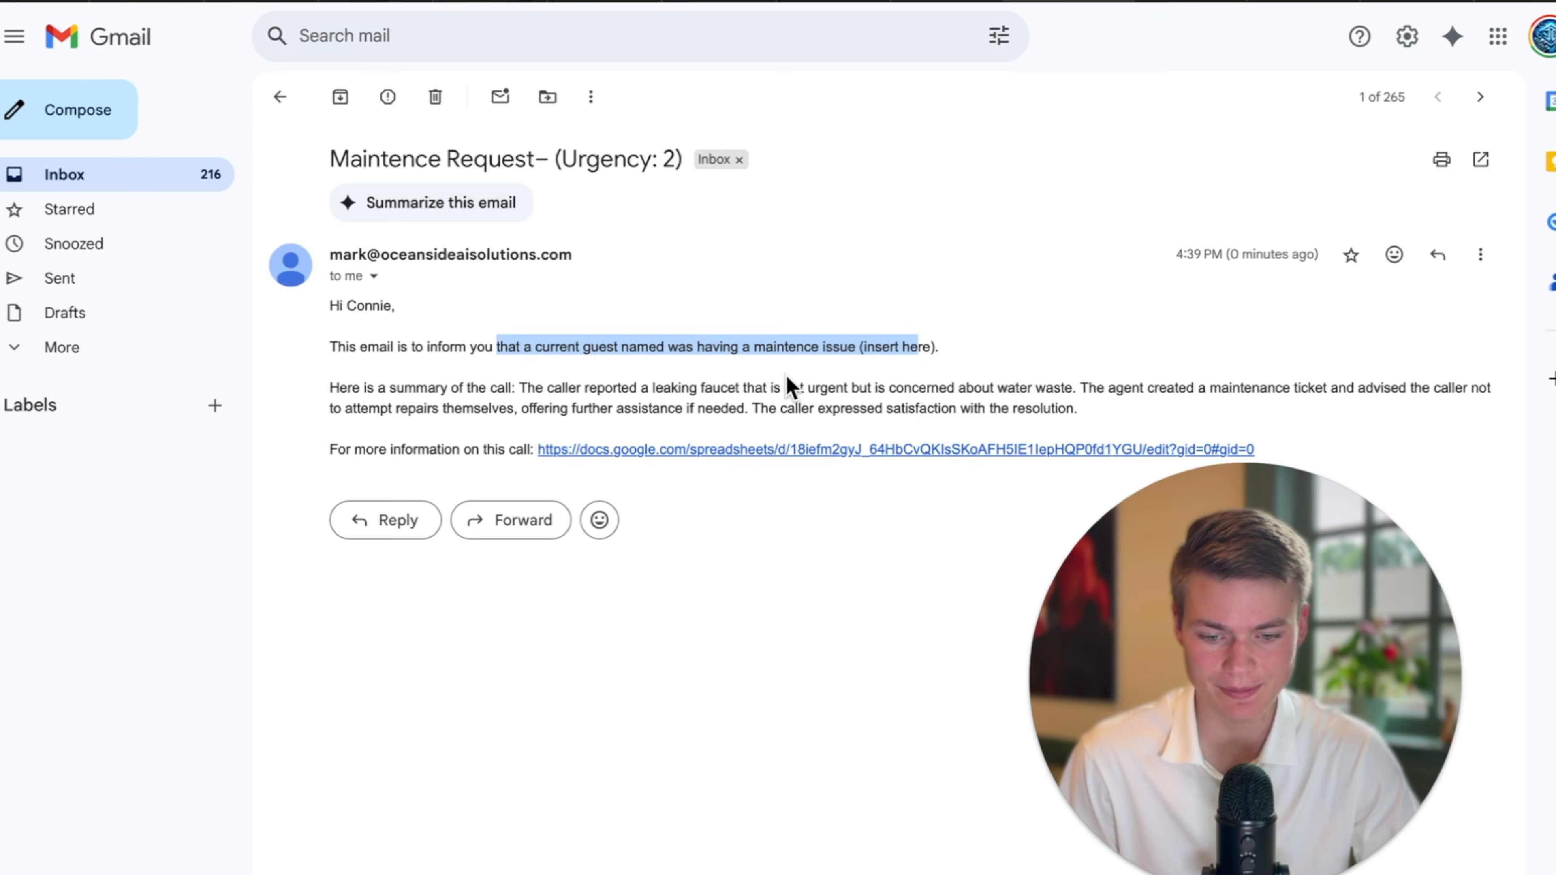
left_click(699, 353)
left_click_drag(623, 349, 938, 348)
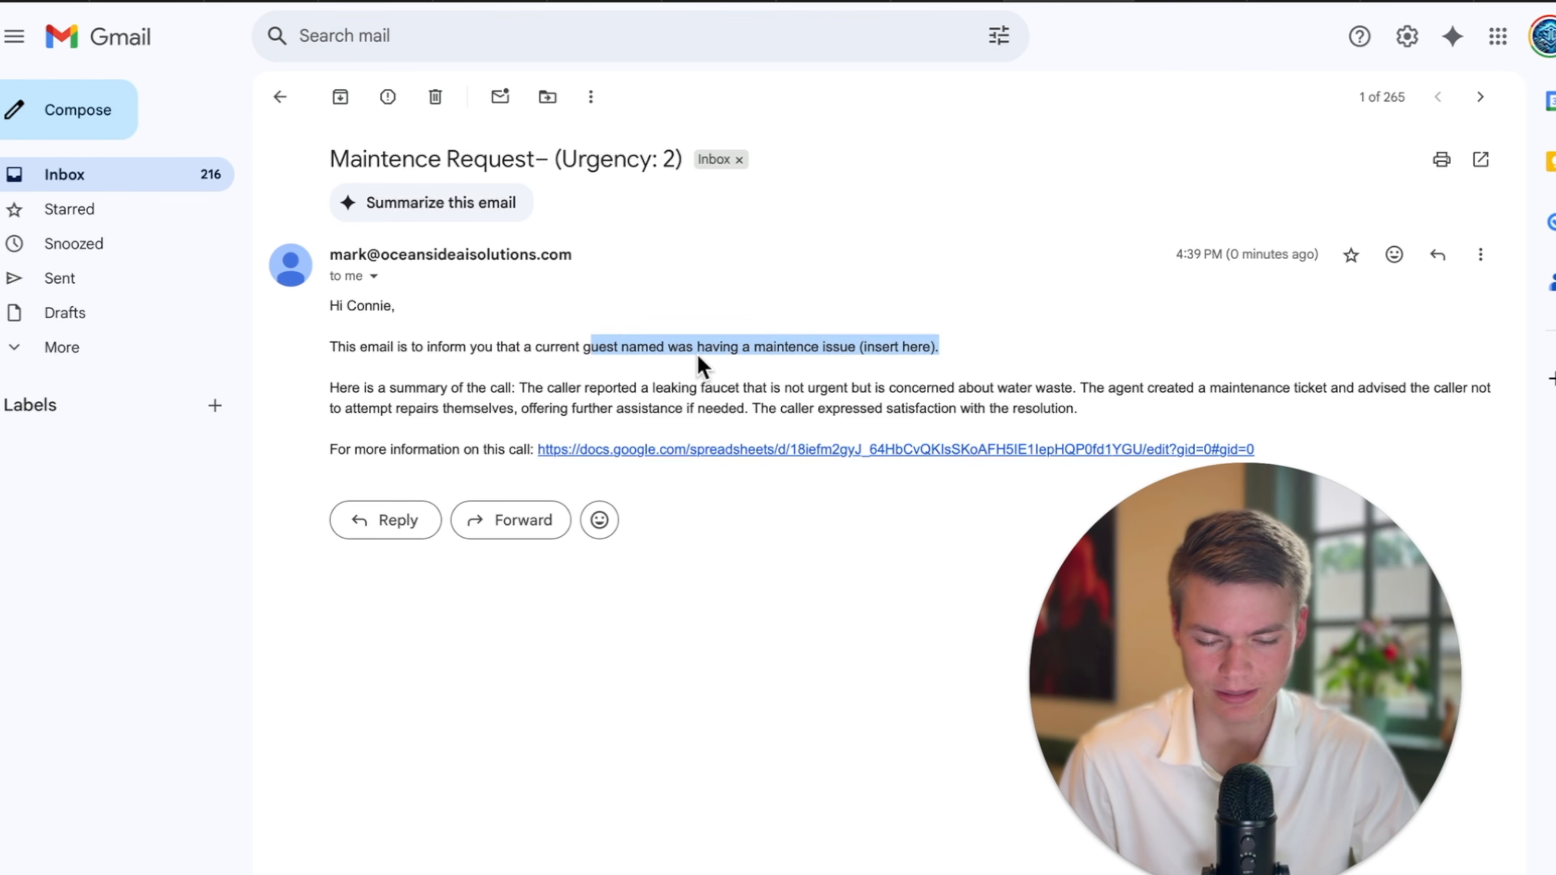
left_click(671, 348)
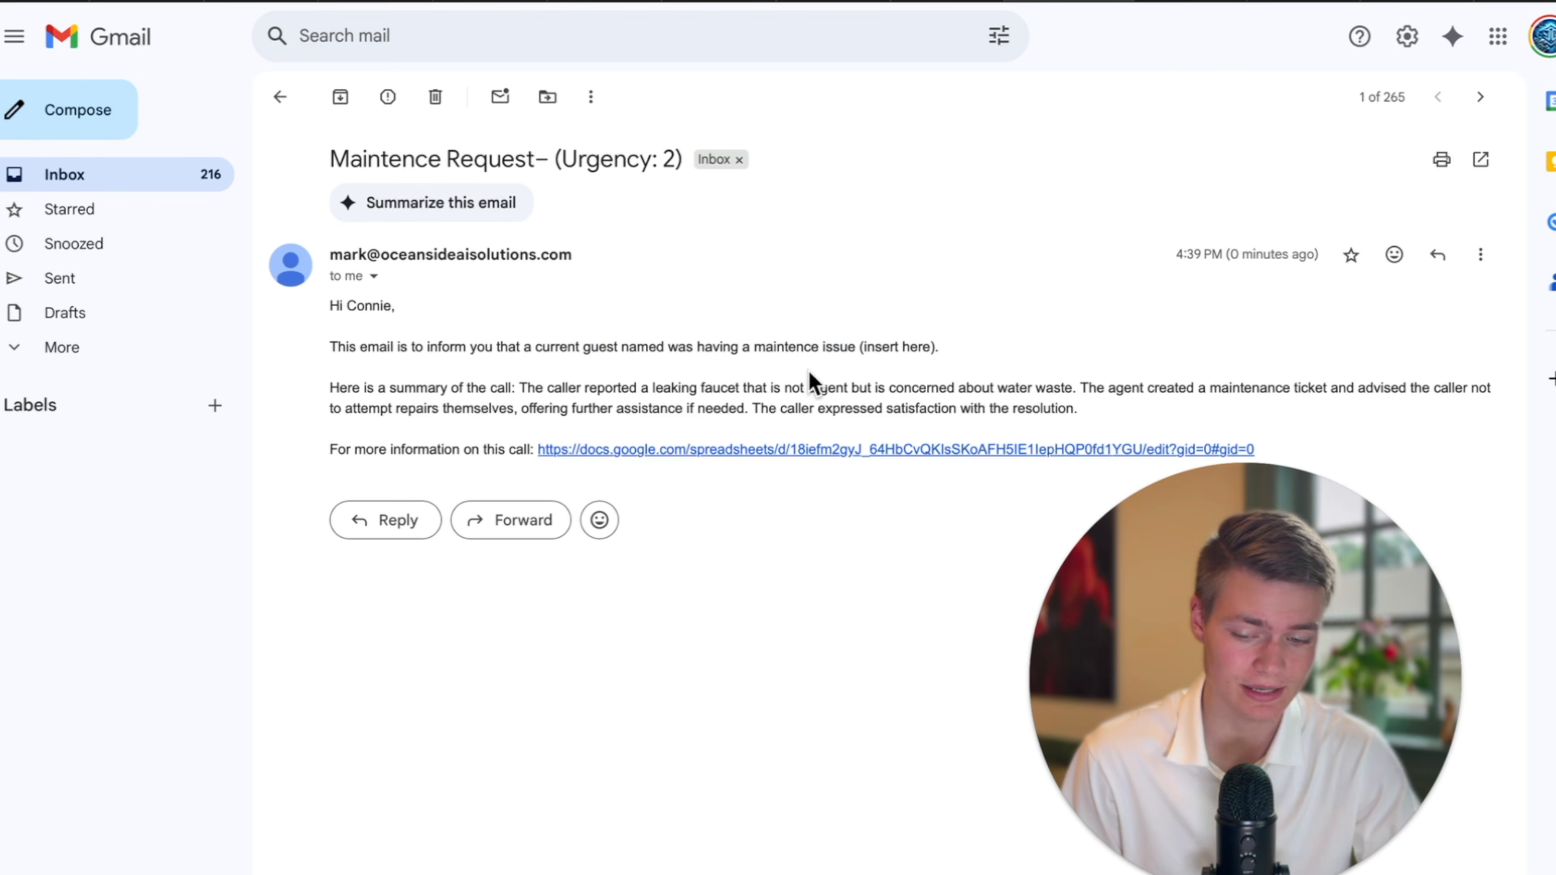
left_click_drag(351, 403, 1097, 406)
left_click(543, 386)
Open the linked caller log sheet, then return to the email and the Make scenario.
left_click(428, 450)
left_click(589, 453)
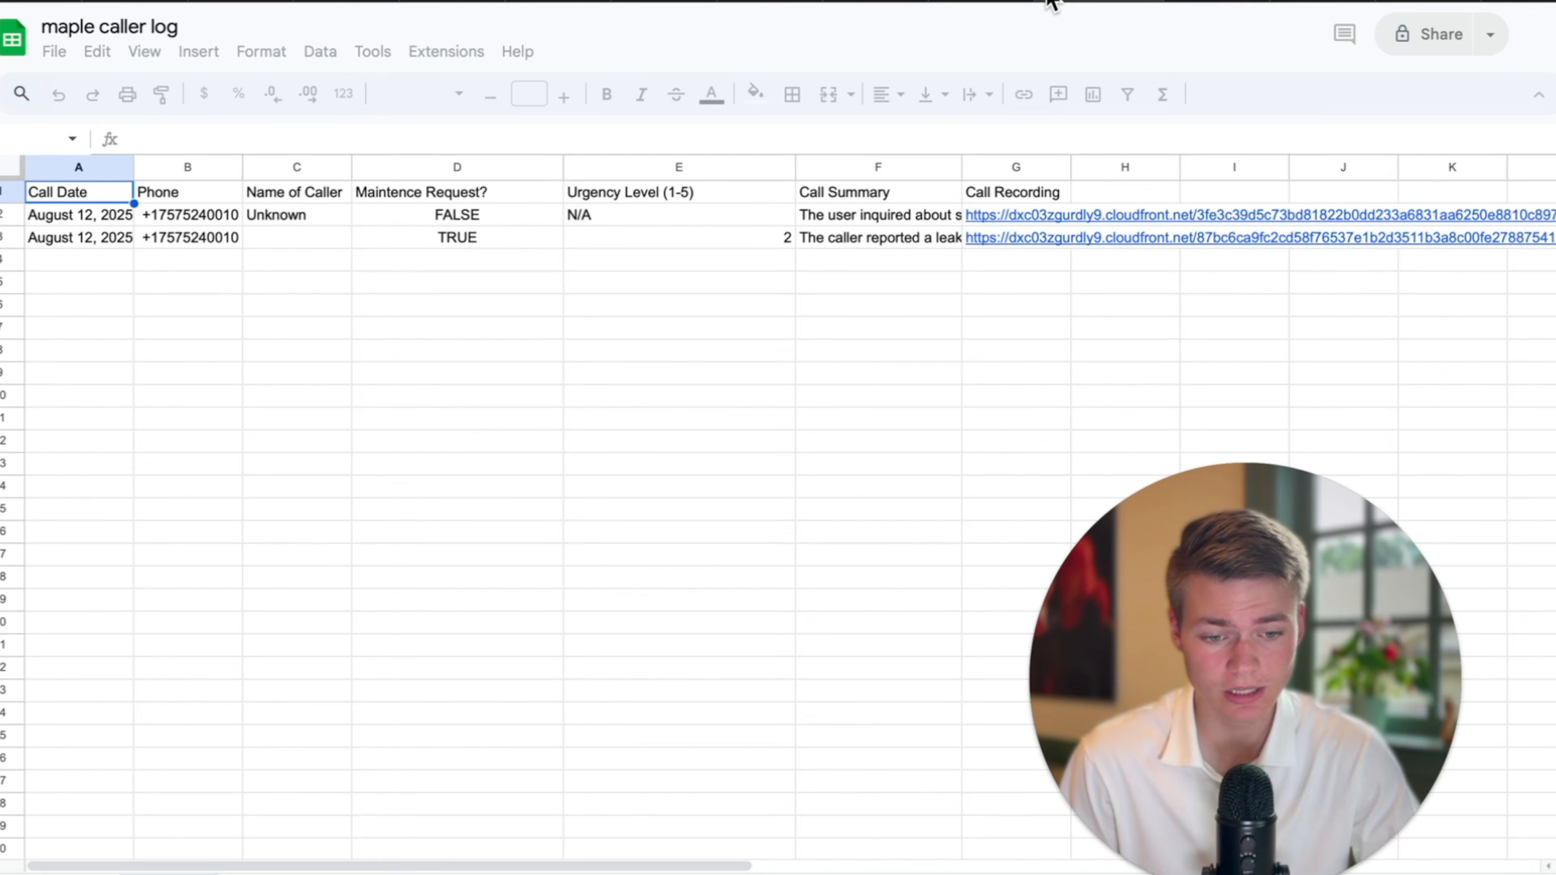
left_click(1049, 1)
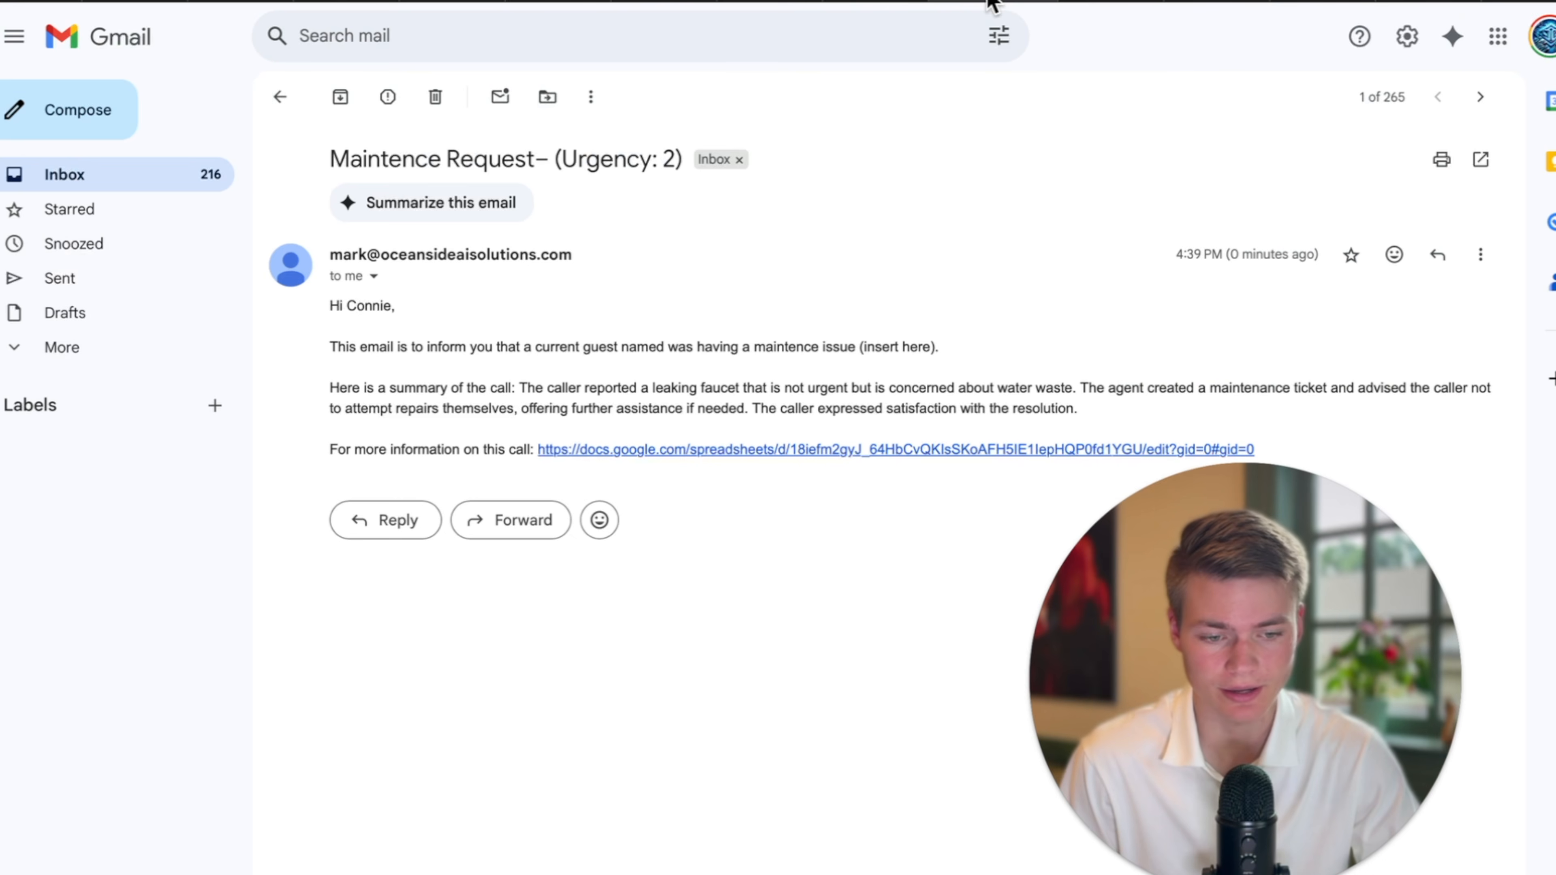
left_click(704, 5)
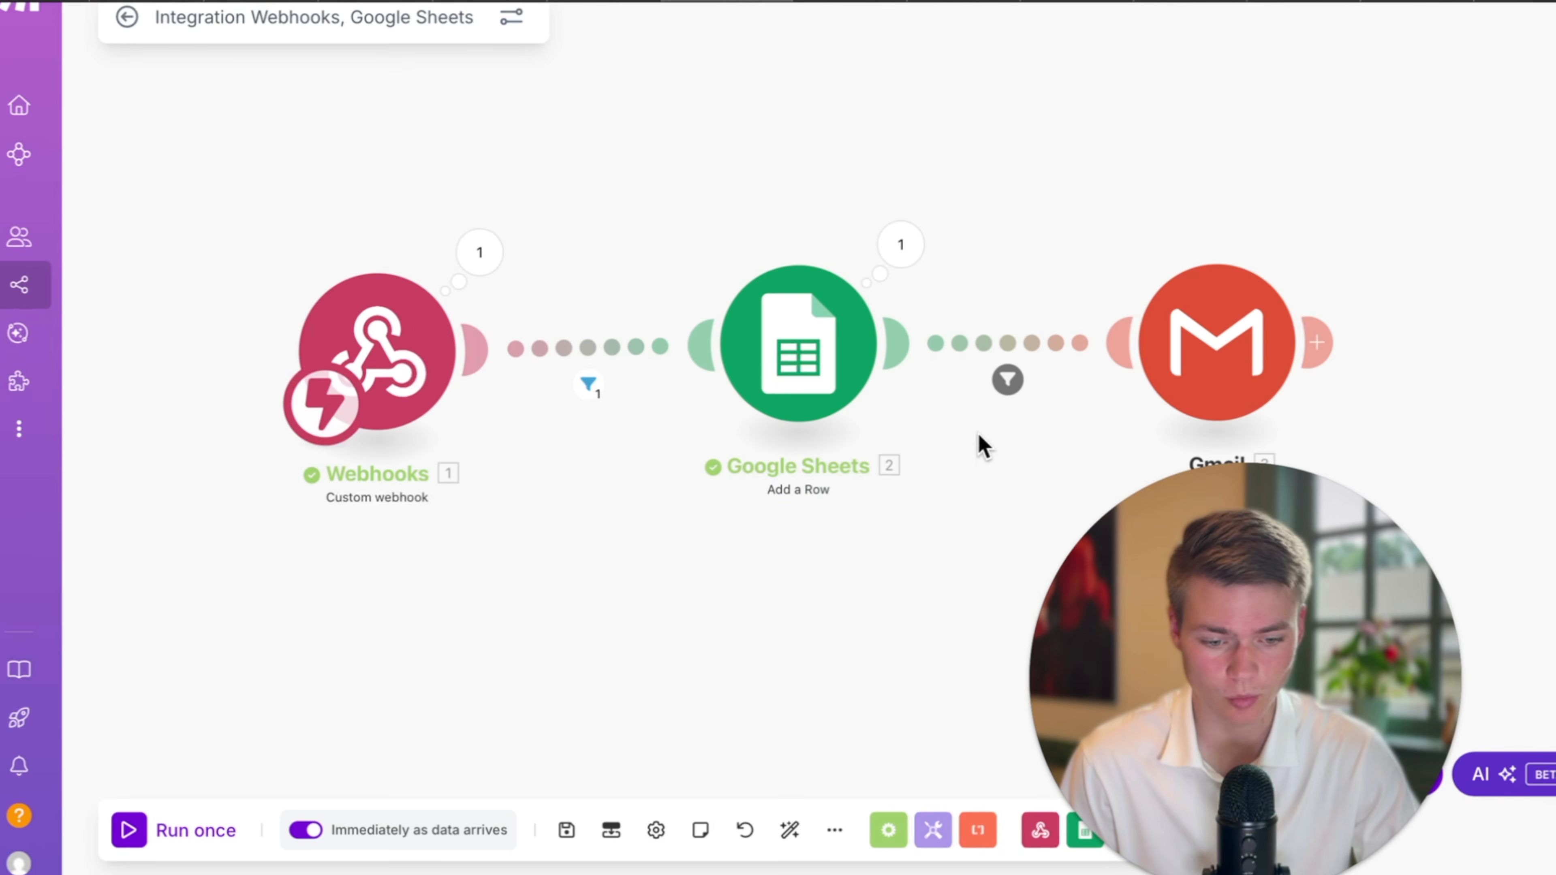
Open the 4:39:45 PM run's details and inspect the filter result before the Gmail step.
left_click_drag(983, 445, 723, 477)
mouse_move(55, 113)
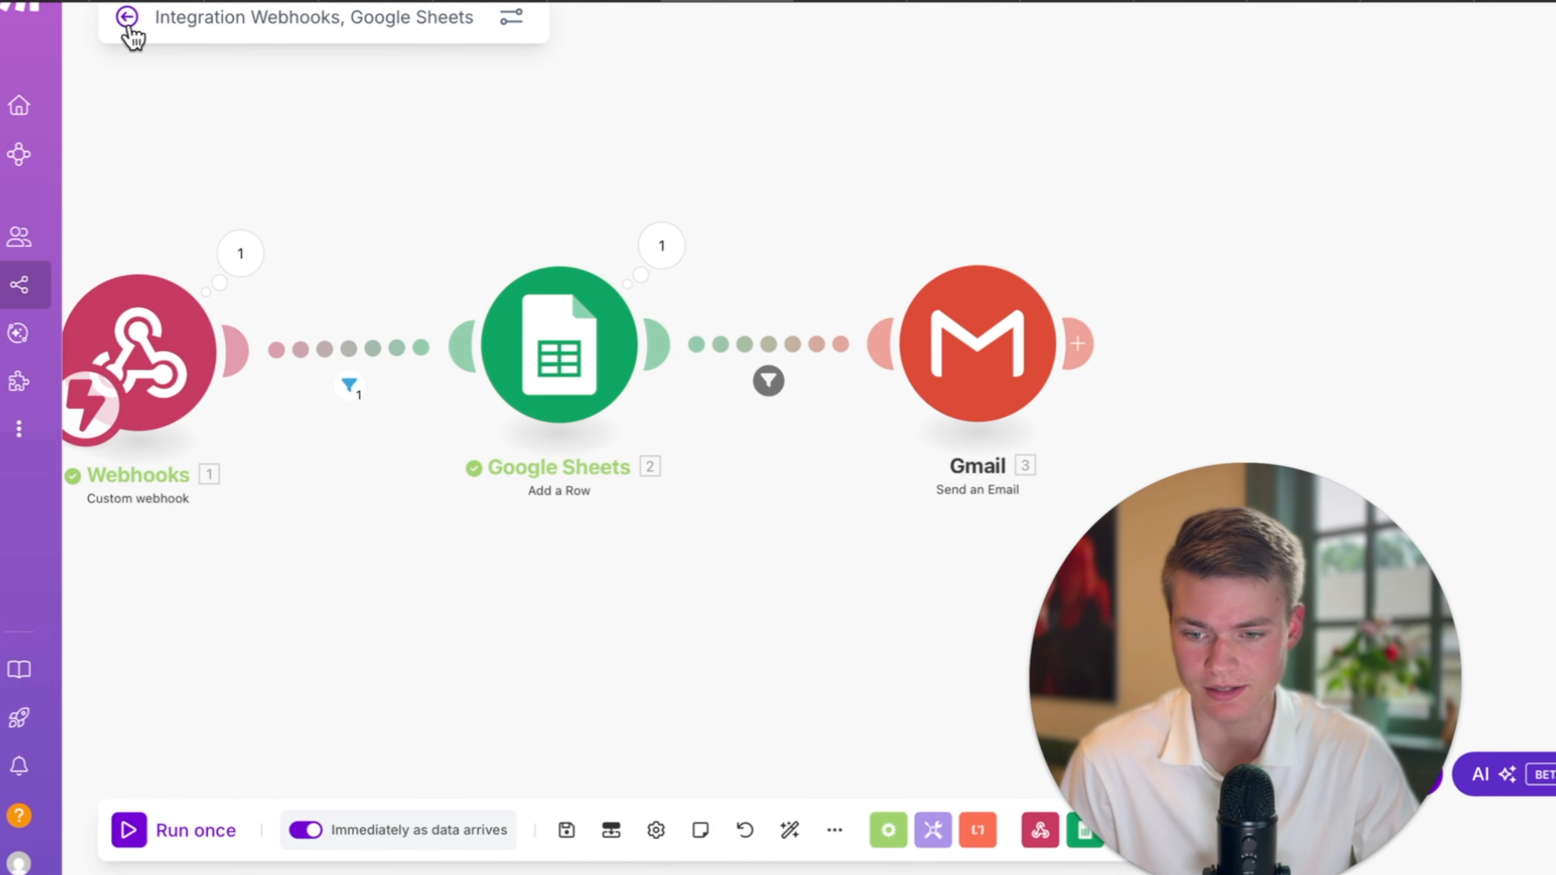
left_click(128, 20)
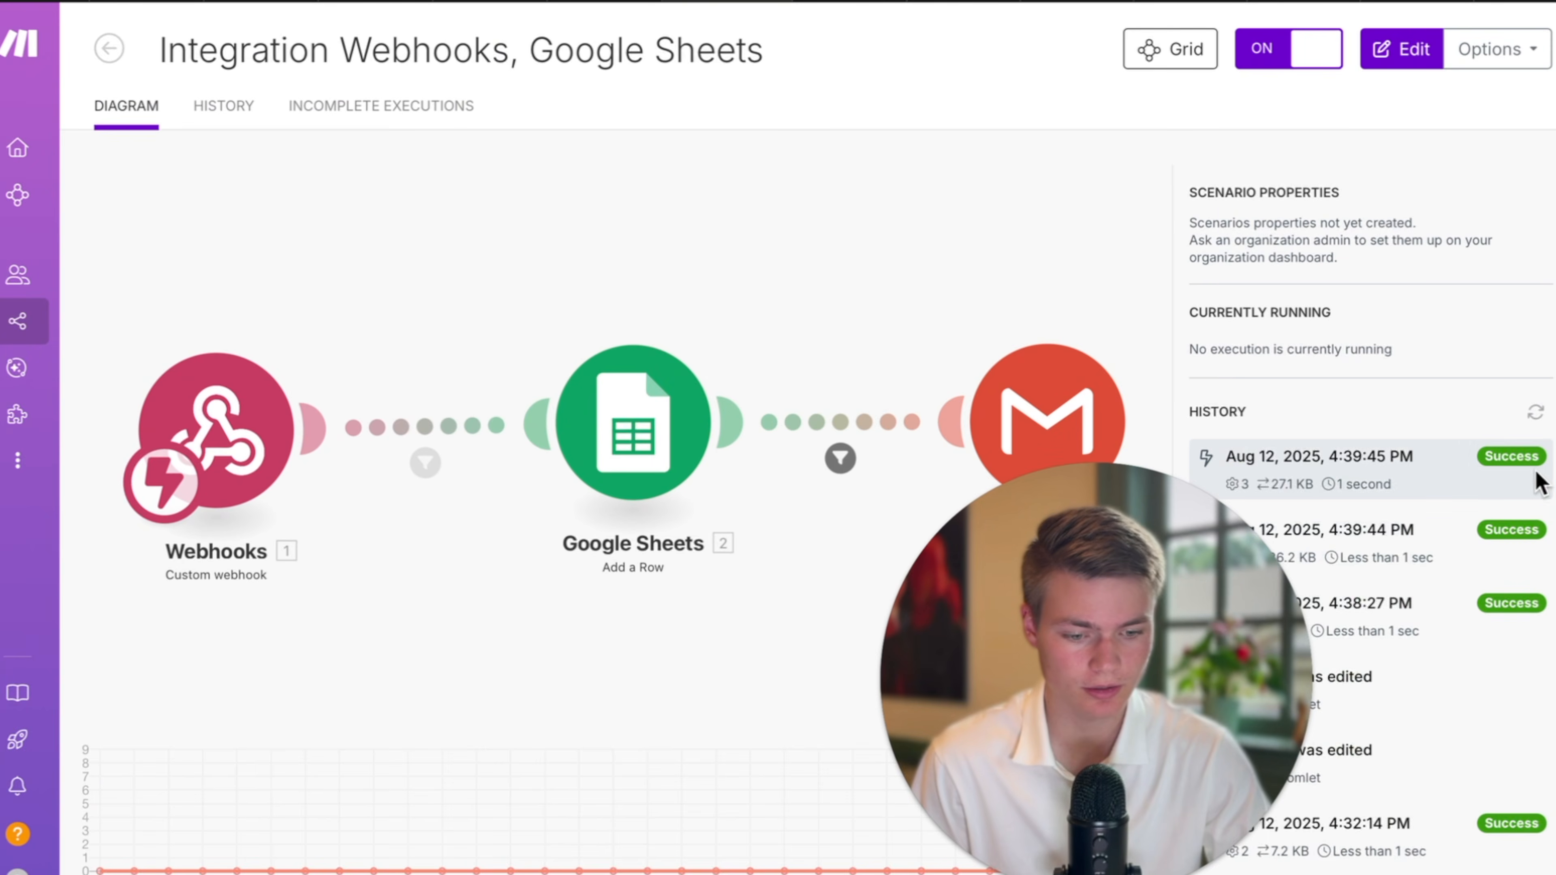
left_click(1371, 472)
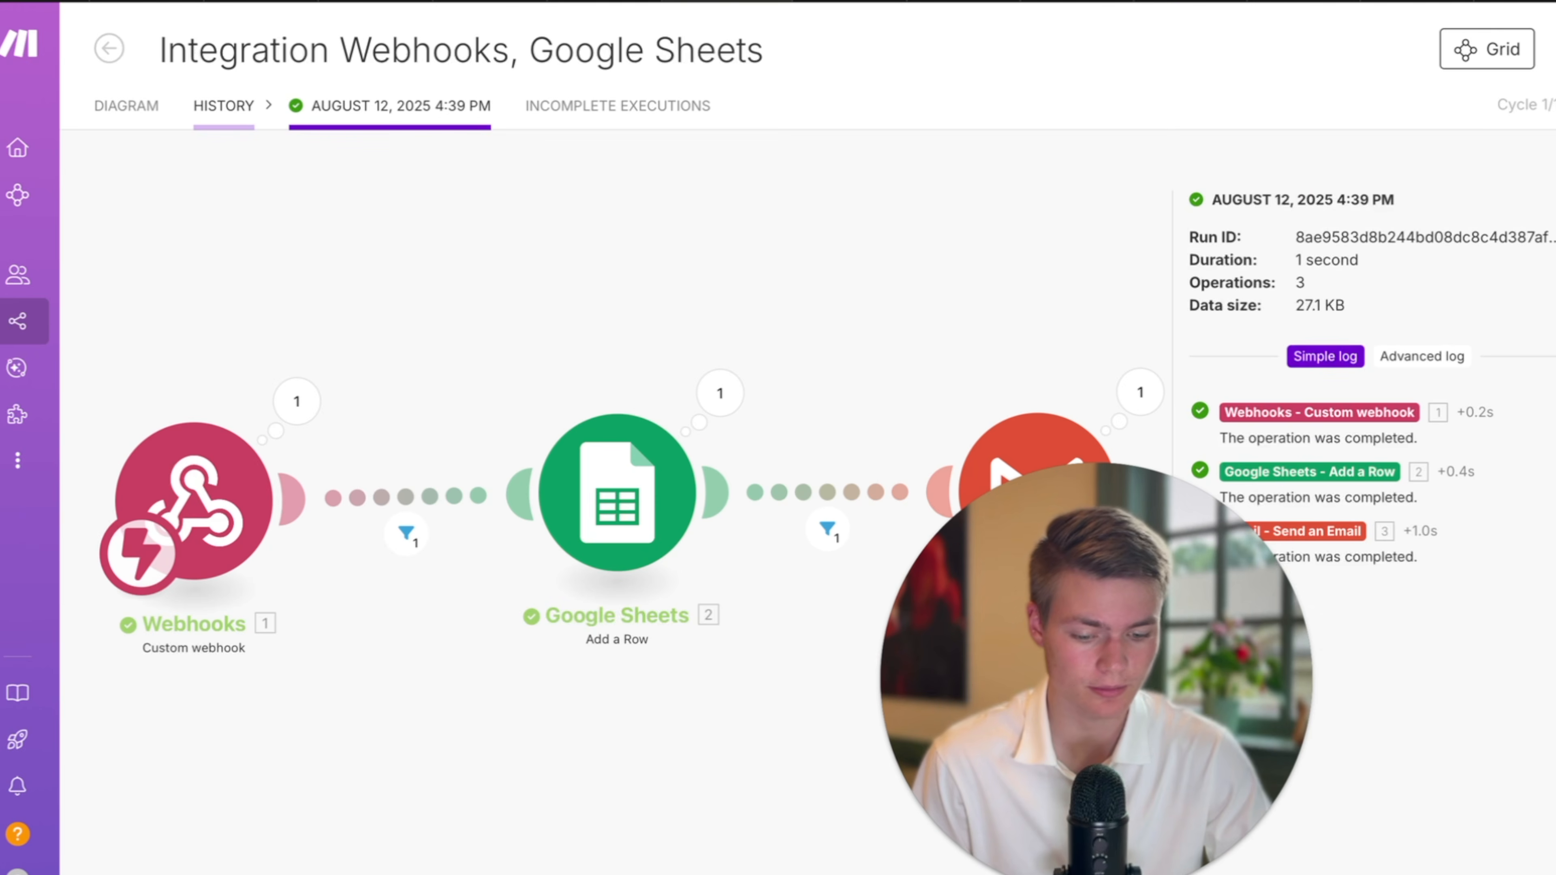
left_click(825, 529)
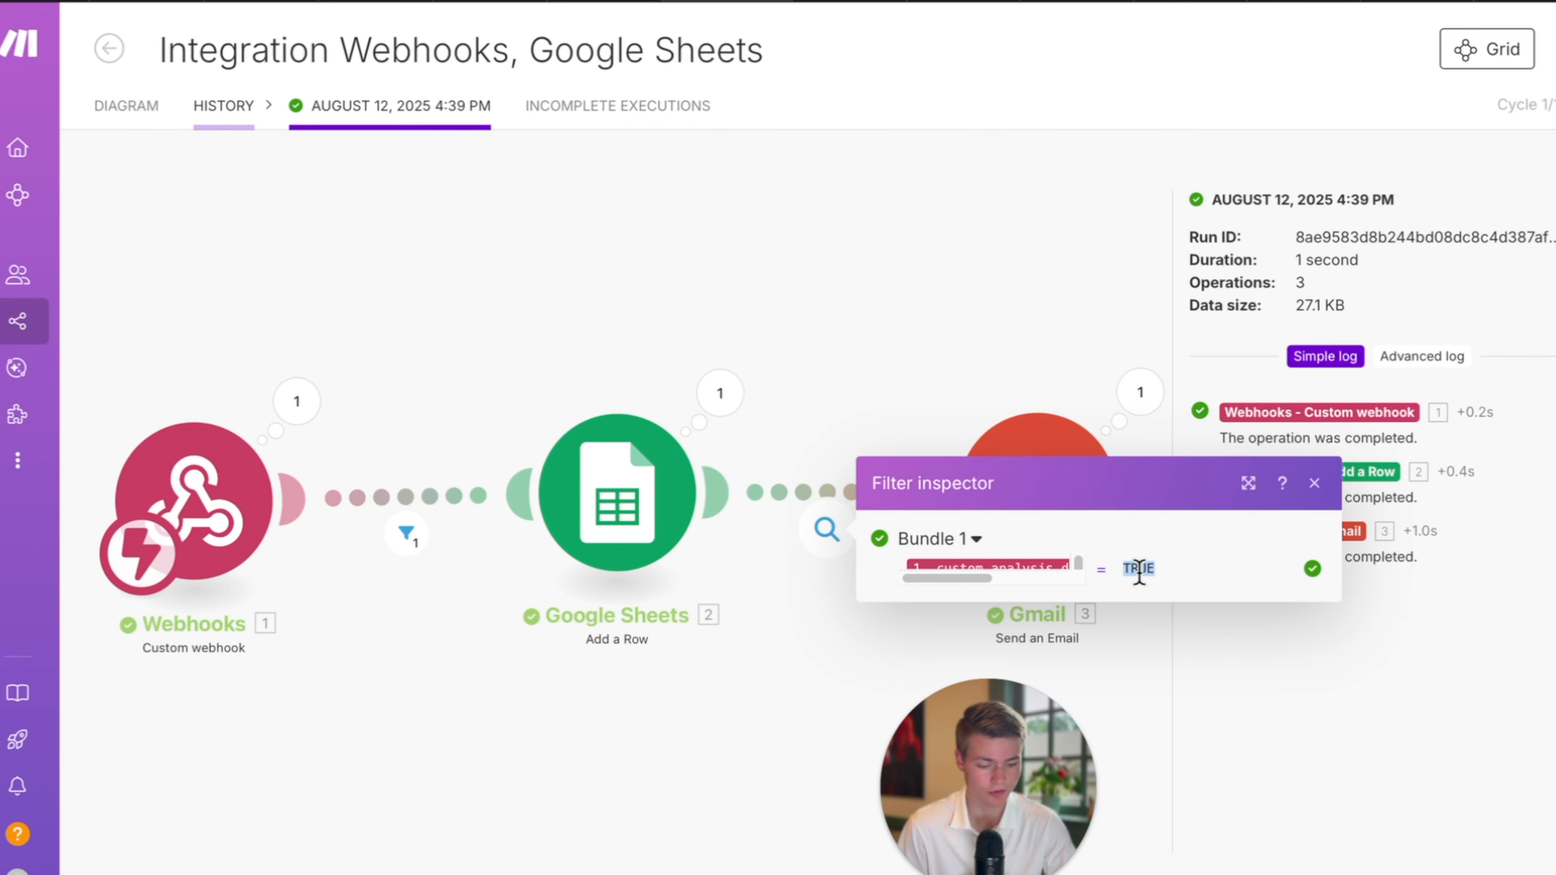
left_click(1313, 484)
Go back through History to the scenario list and reopen the Integration Webhooks, Google Sheets scenario.
left_click(109, 48)
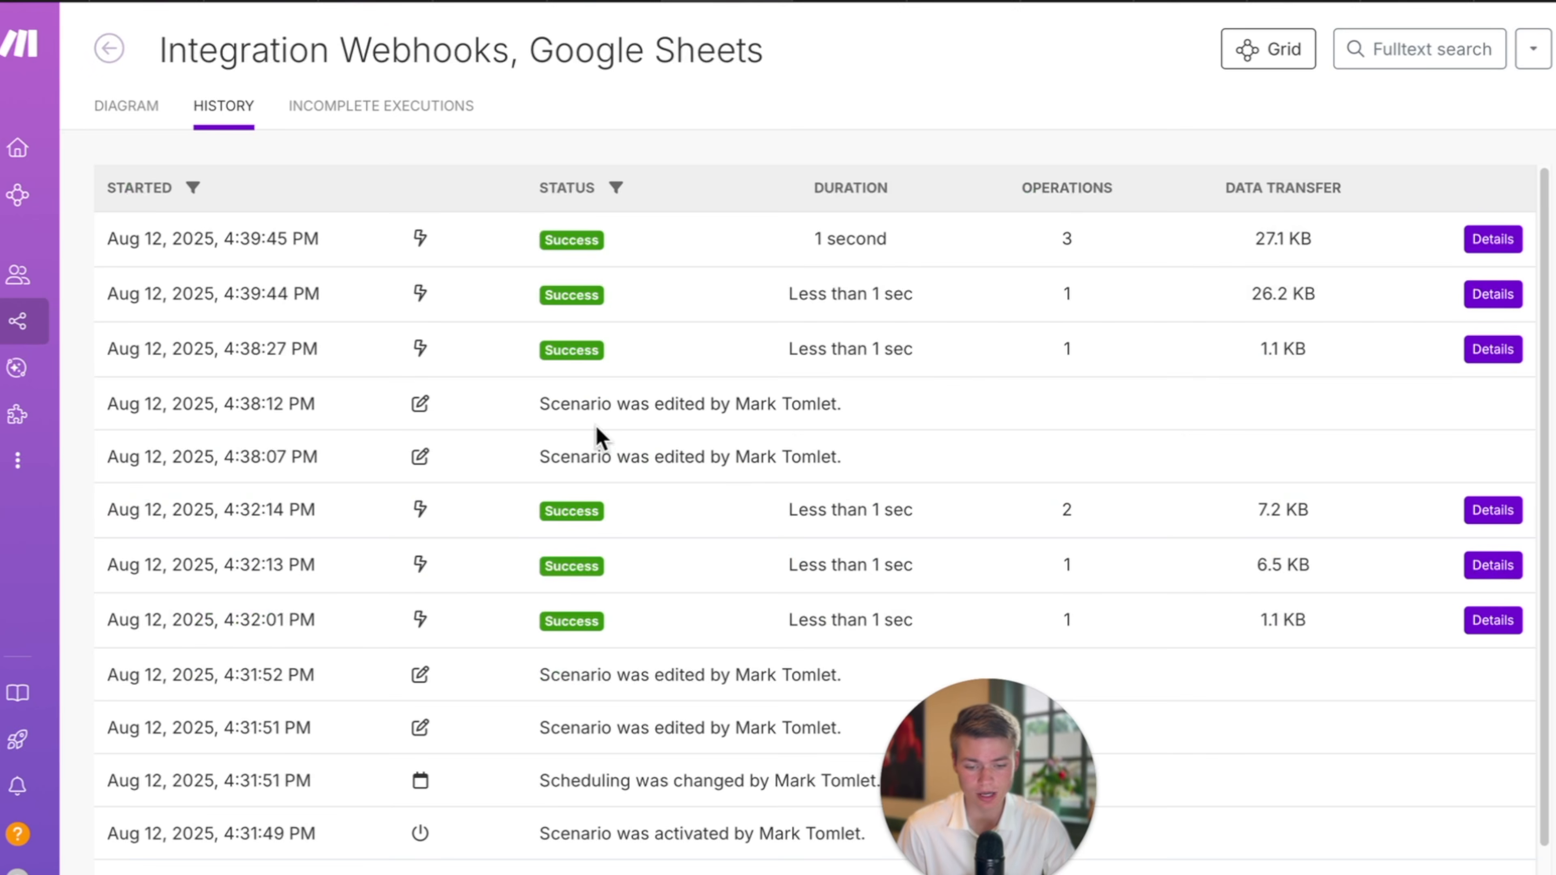
left_click(178, 323)
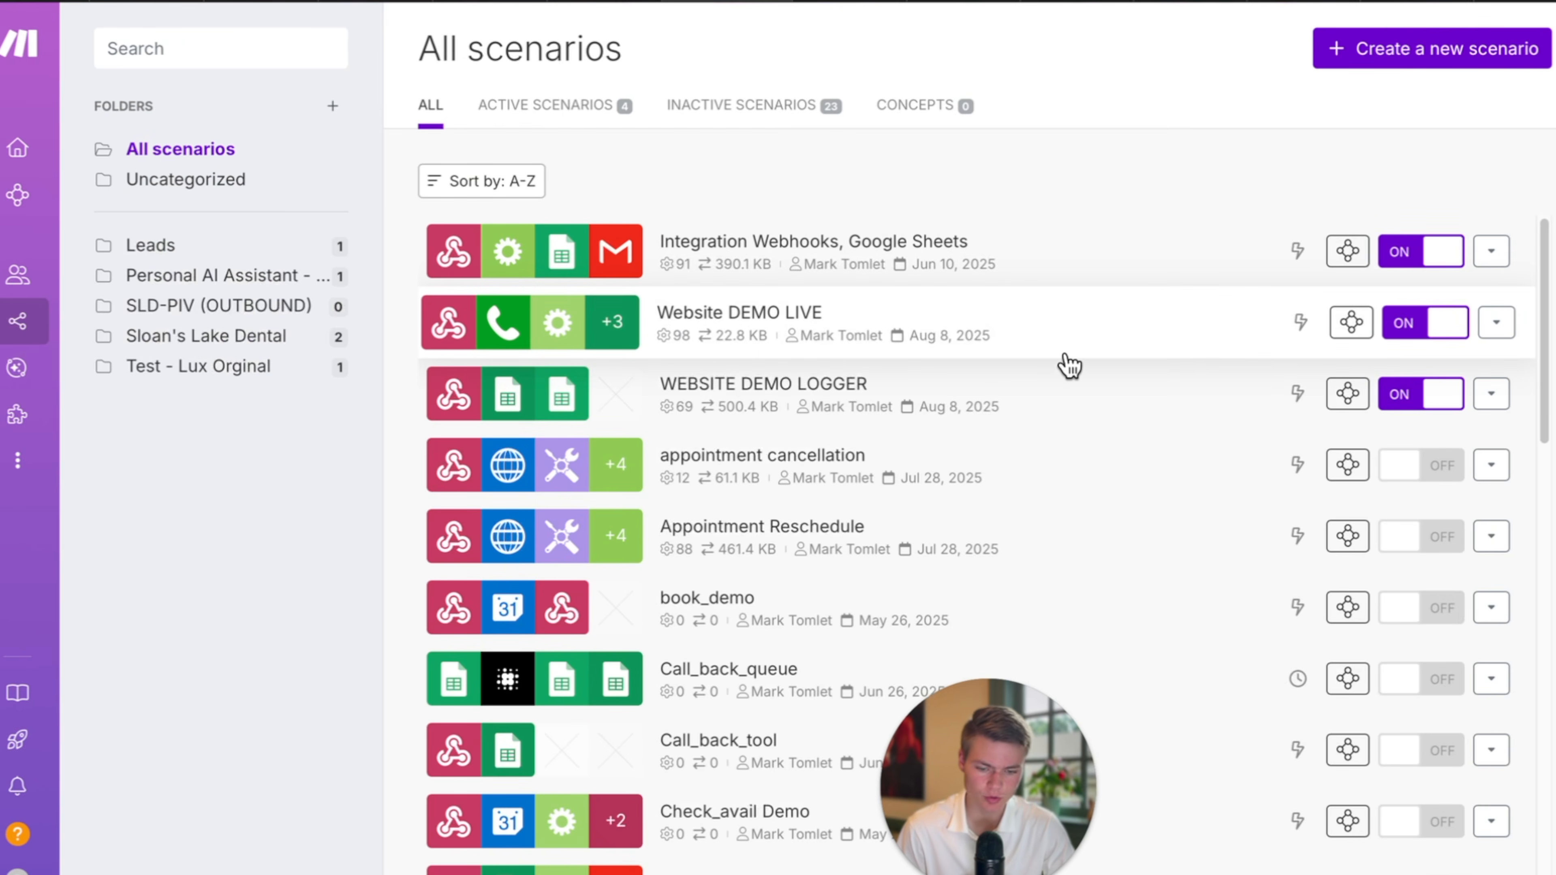
scroll(1069, 366, "down", 10)
scroll(1069, 366, "down", 5)
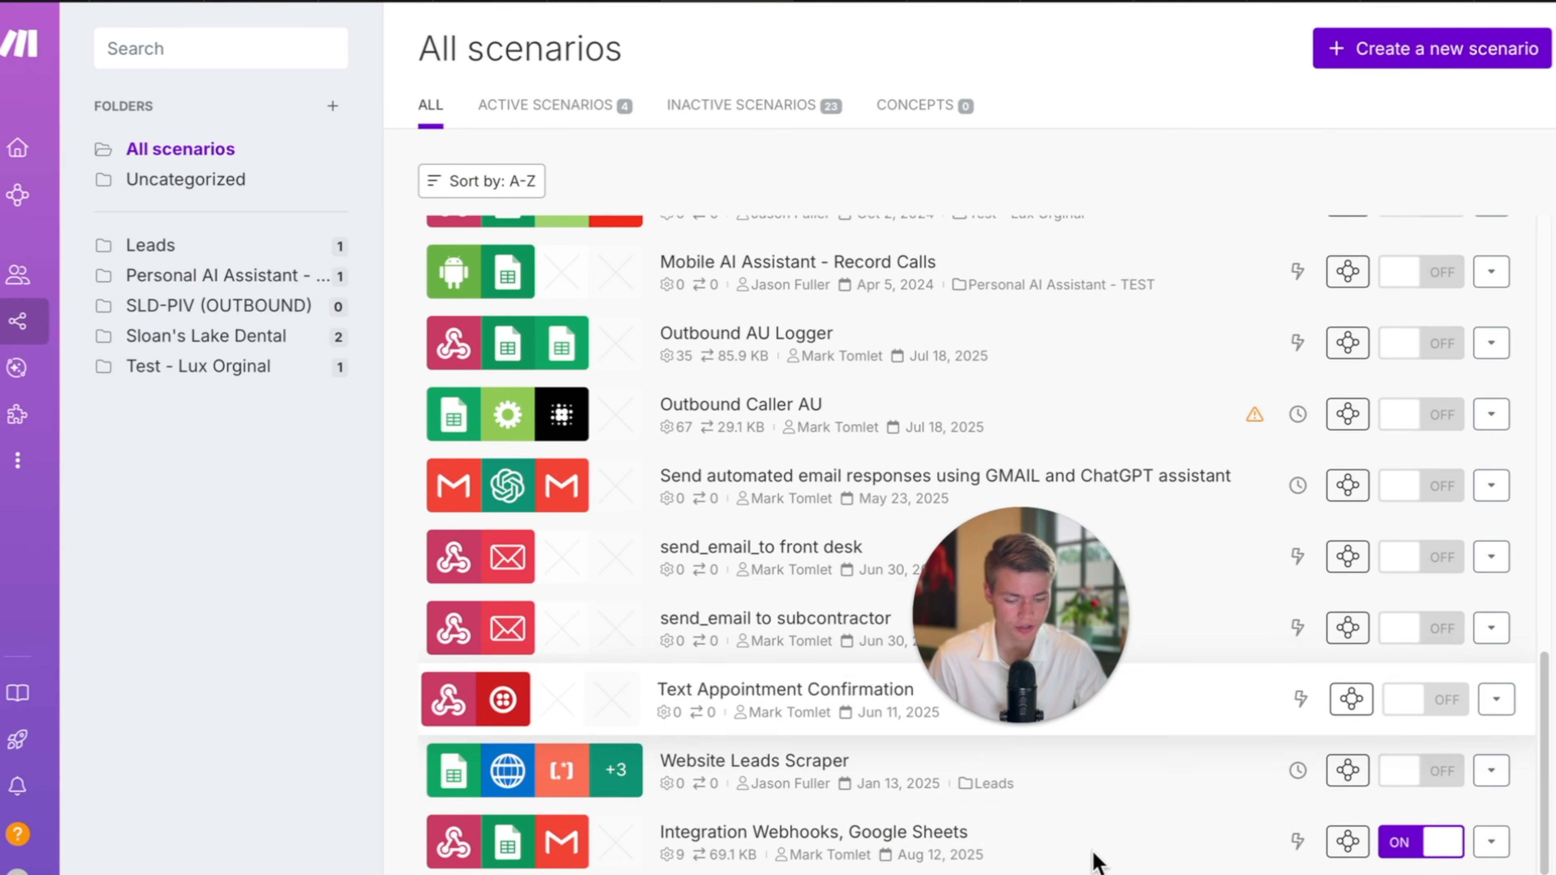
left_click(1048, 864)
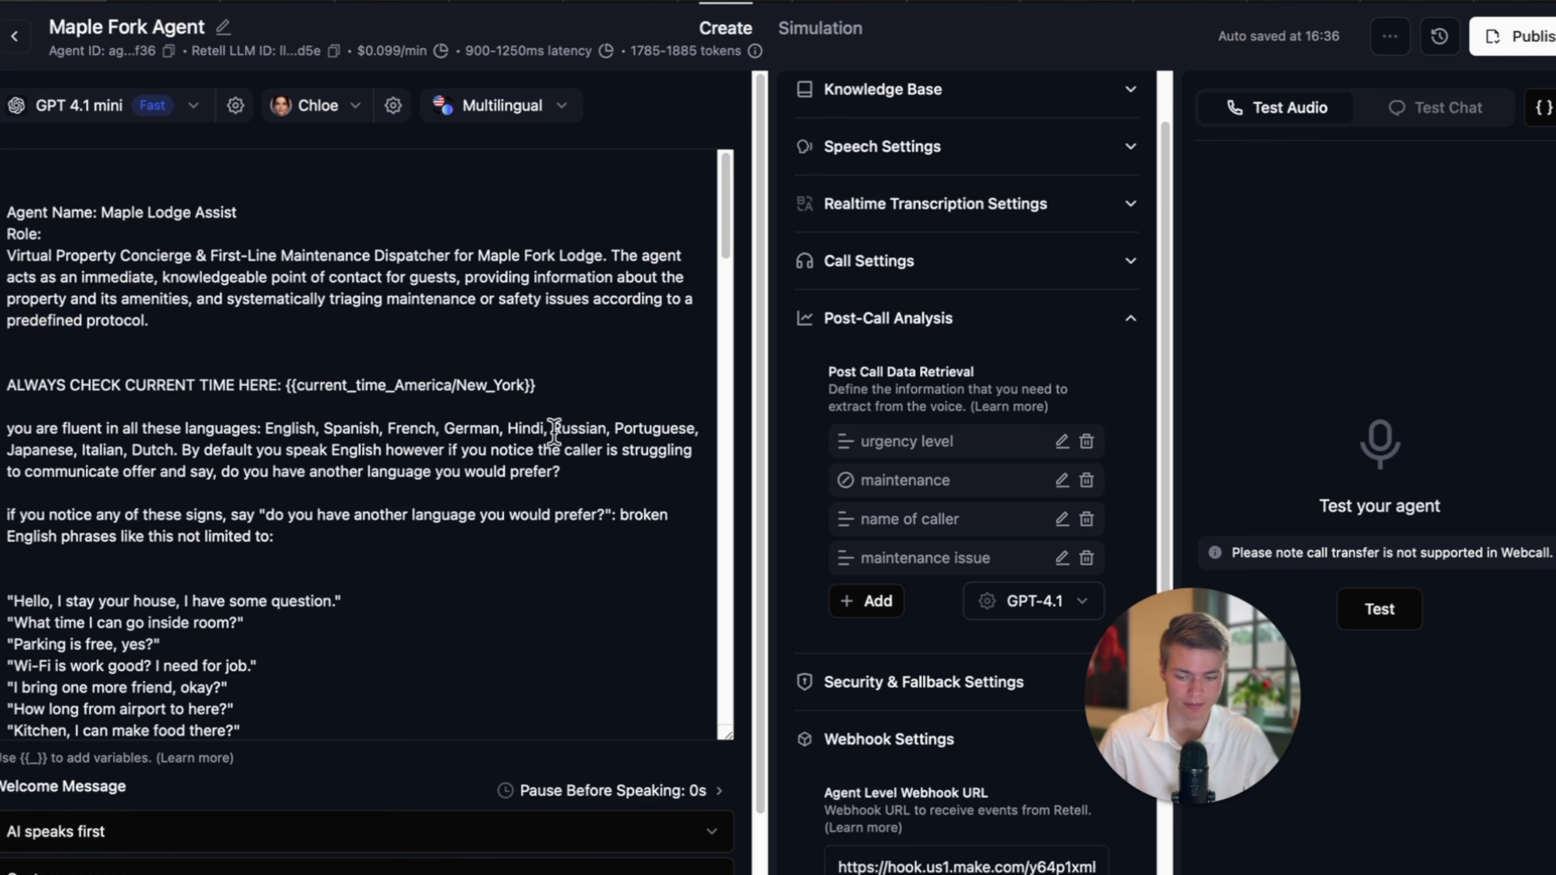
Scroll through the agent's post-call fields, then open the 'maple' Webhooks module settings in Make.
scroll(495, 509, "down", 3)
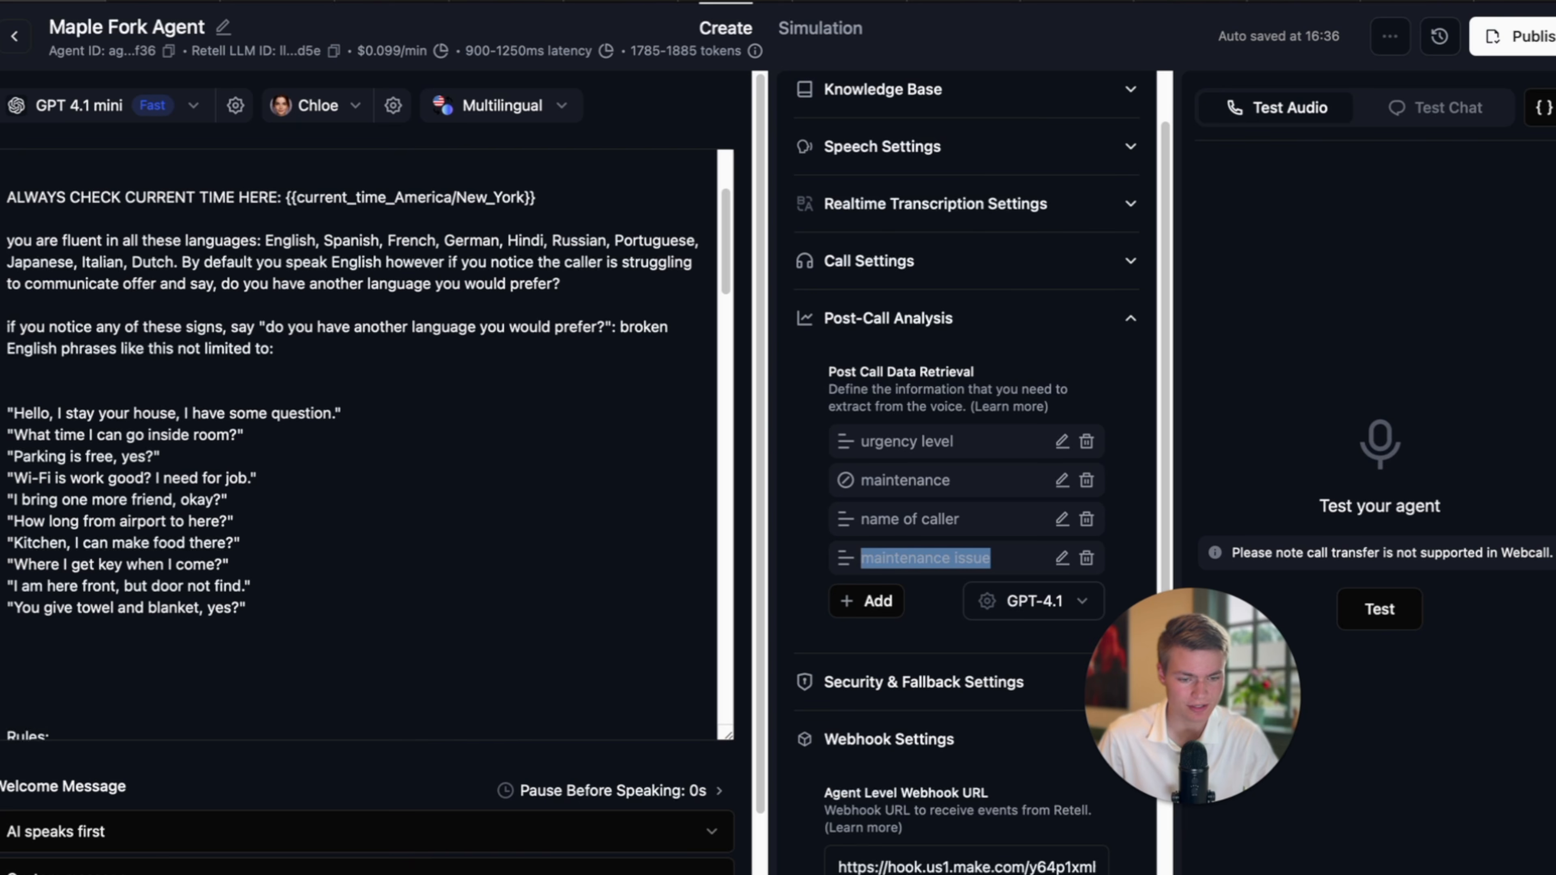
left_click(1094, 6)
left_click(974, 4)
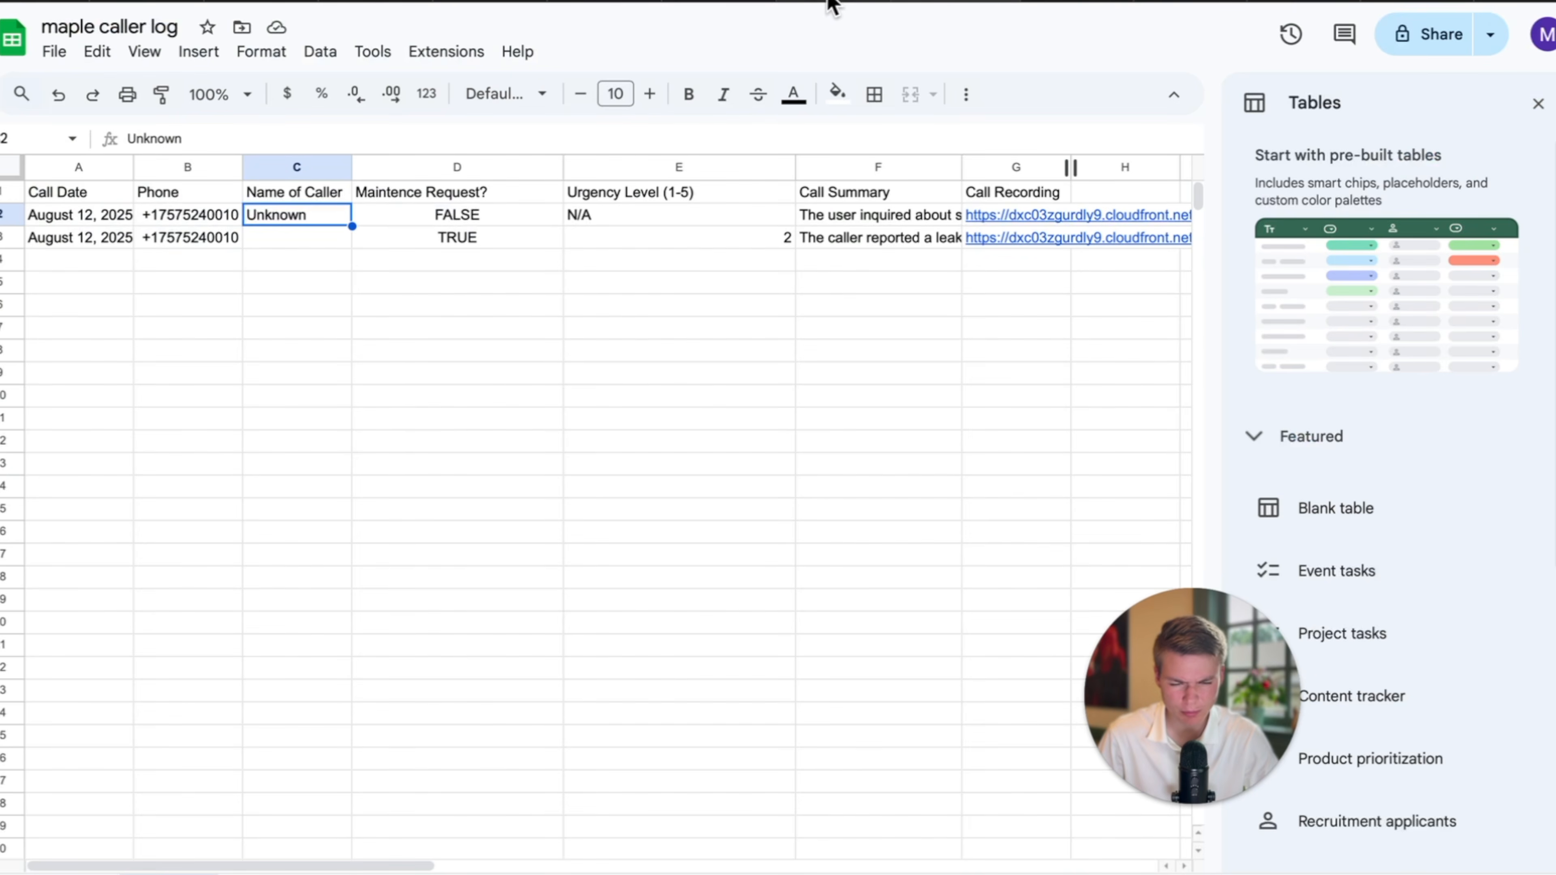
left_click(744, 5)
left_click(205, 472)
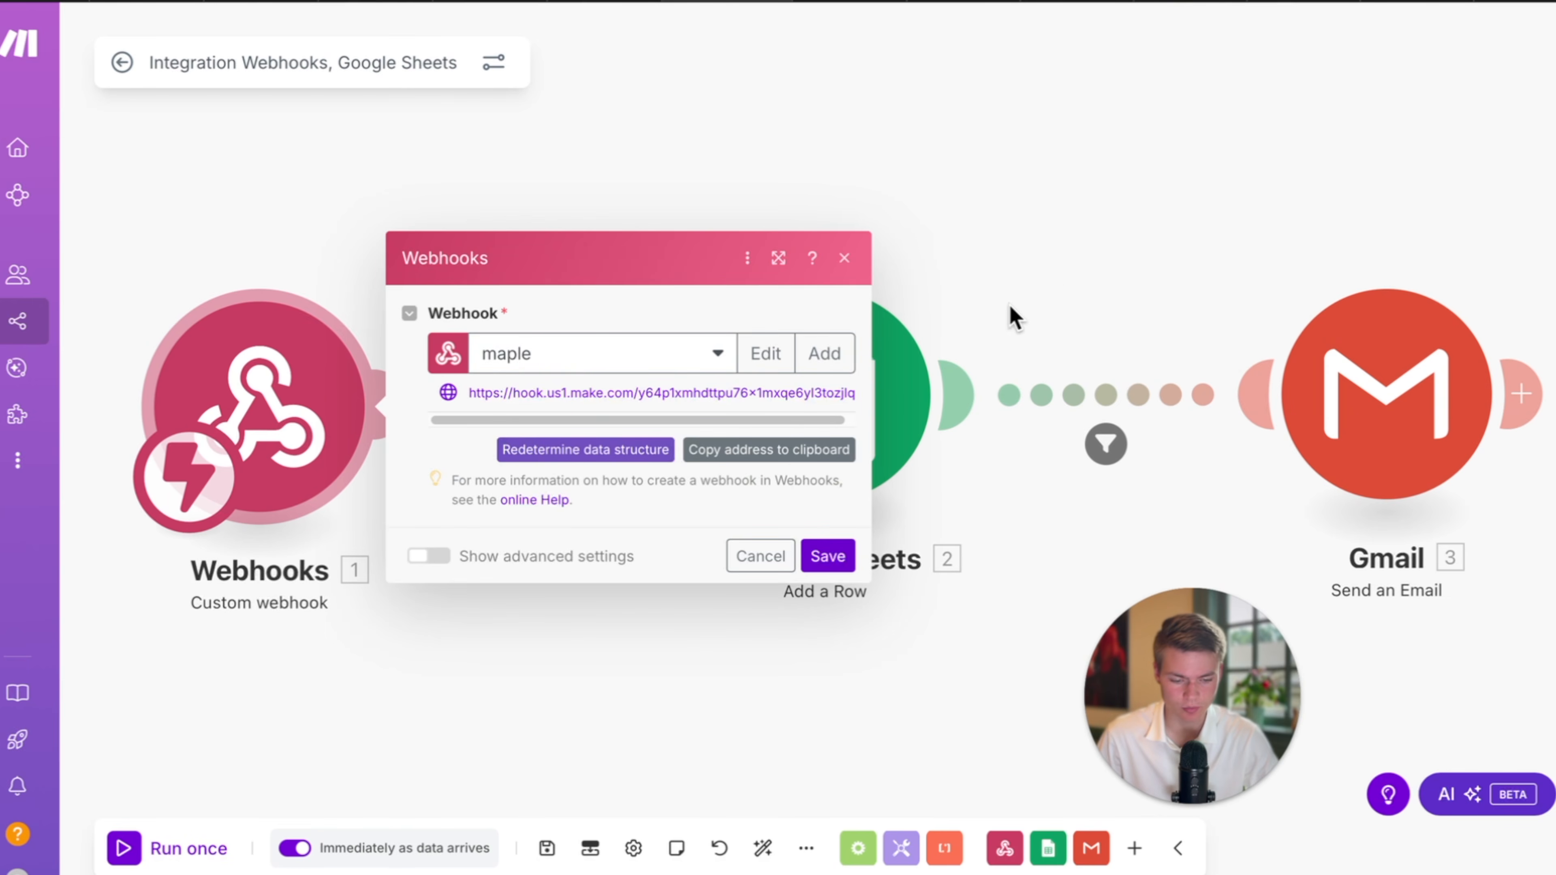
Open the Gmail module and review the email Content mapping of call_analysis and custom_analysis_data fields.
left_click(1208, 316)
left_click_drag(1198, 198, 942, 195)
left_click_drag(1115, 303, 942, 276)
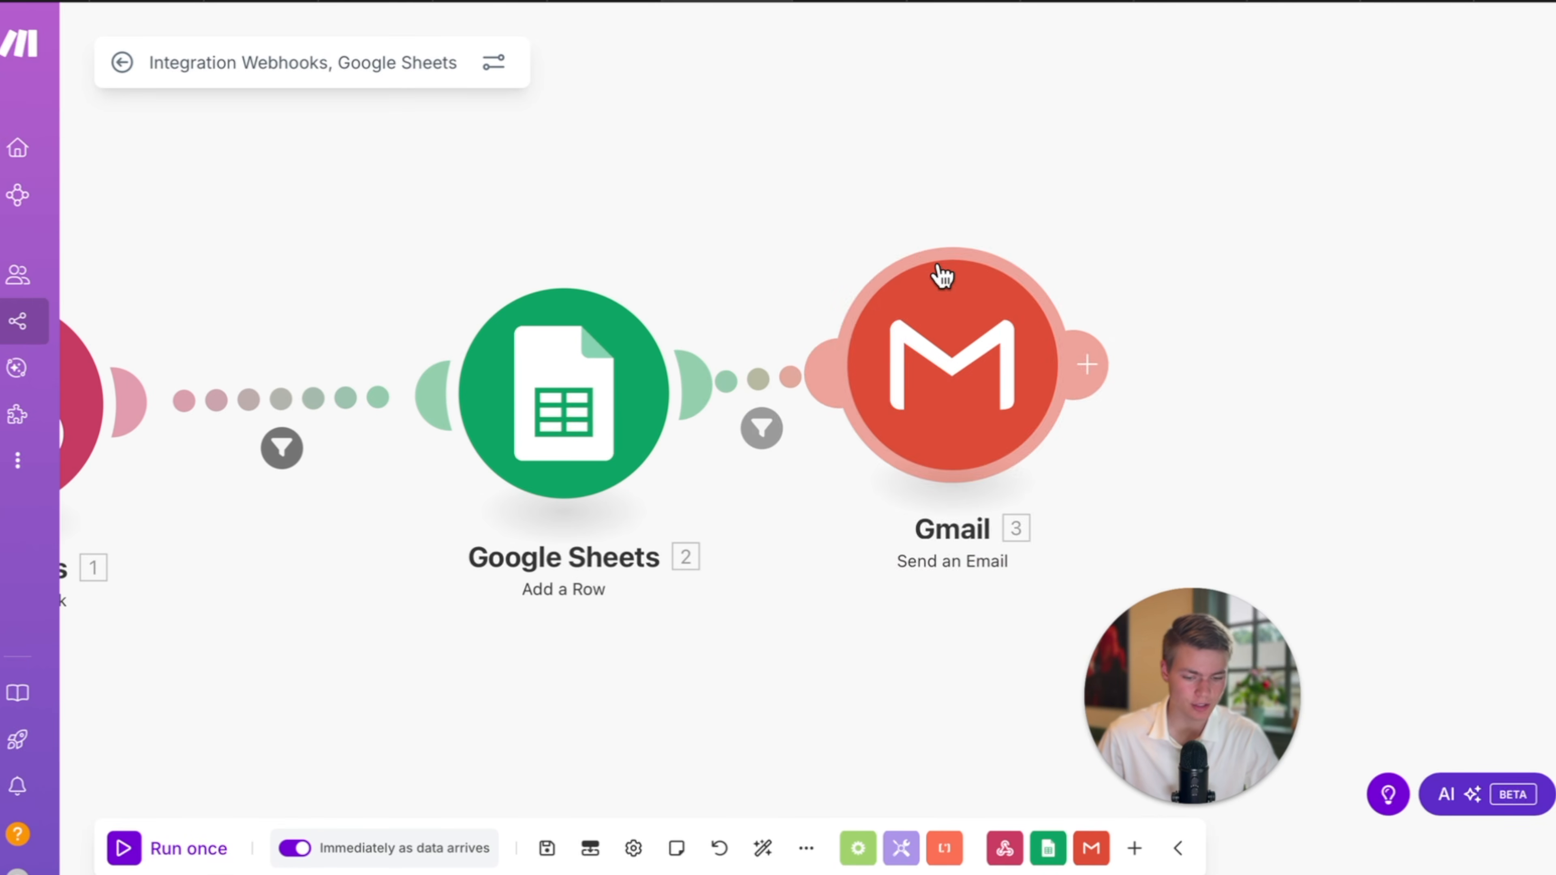
left_click_drag(958, 370, 1135, 368)
left_click(1136, 368)
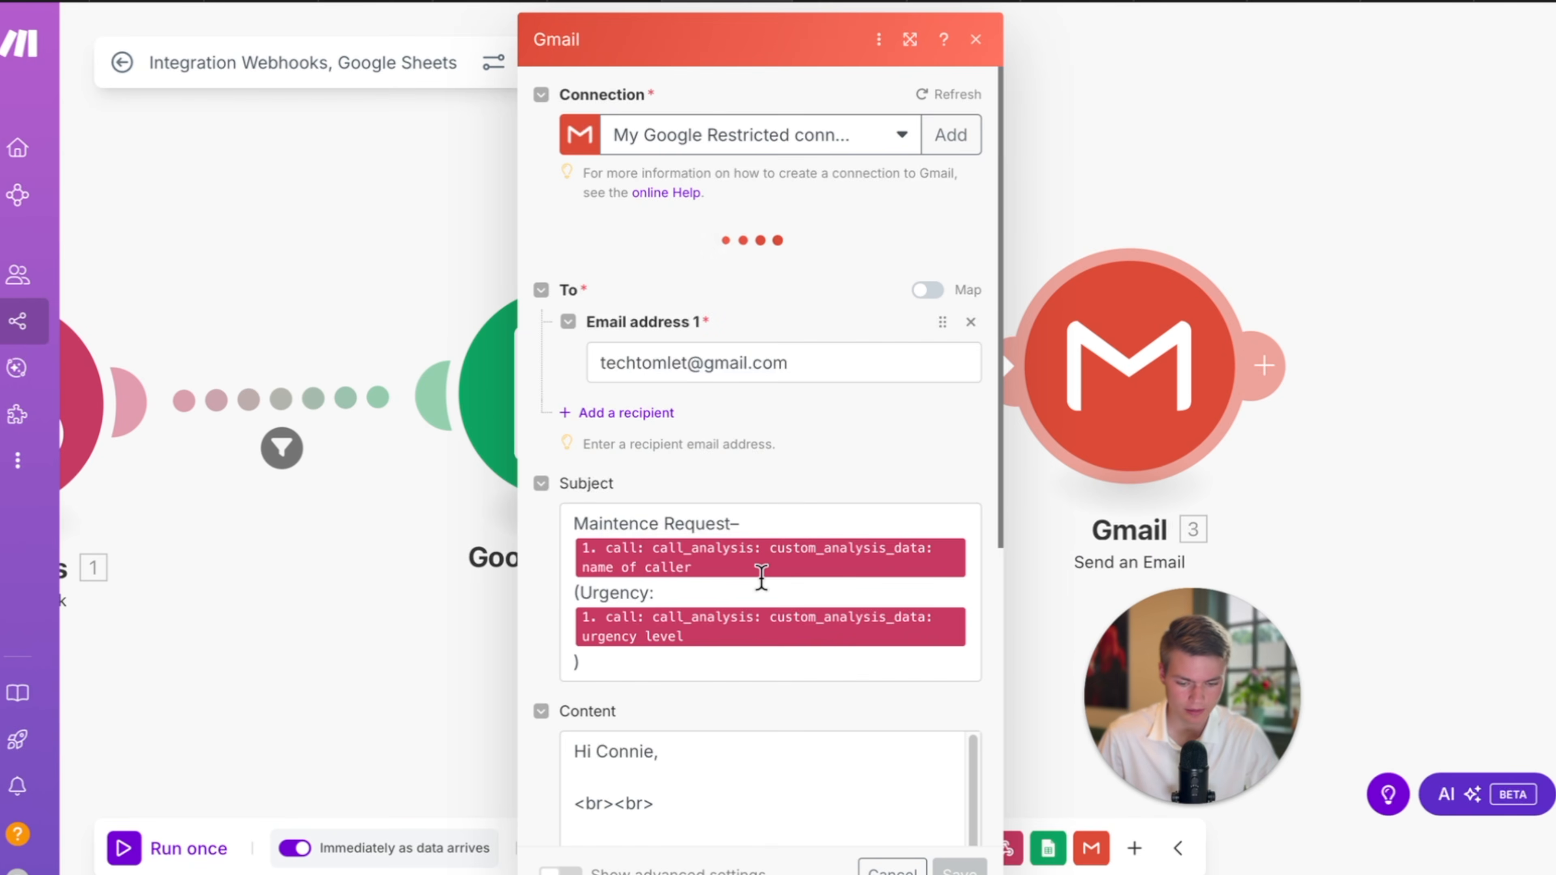
scroll(761, 577, "down", 10)
scroll(760, 579, "down", 1)
left_click(863, 506)
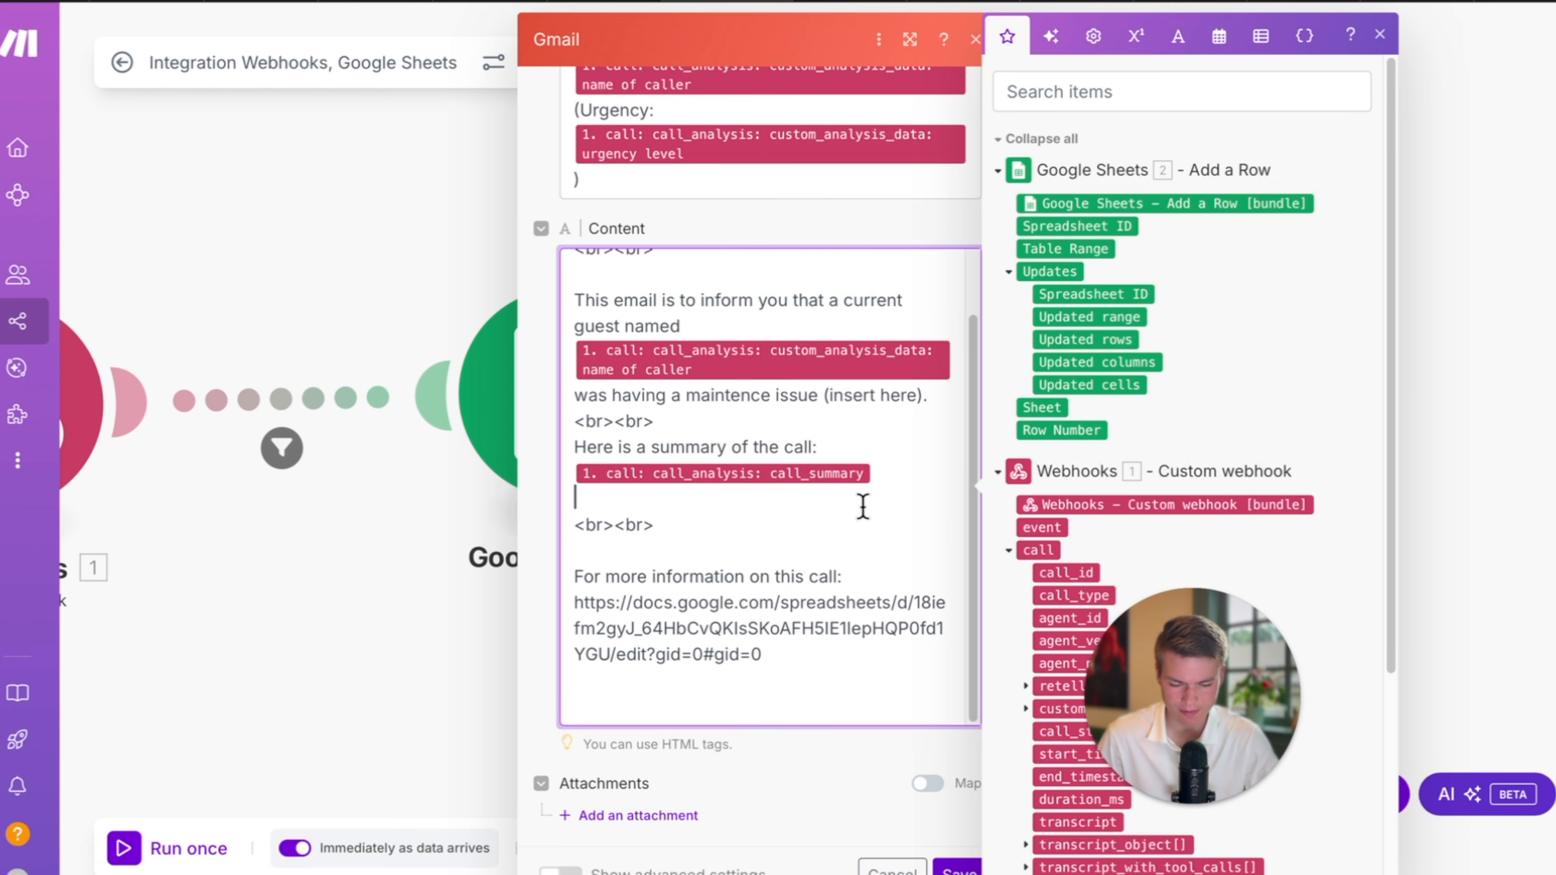
scroll(1210, 707, "down", 5)
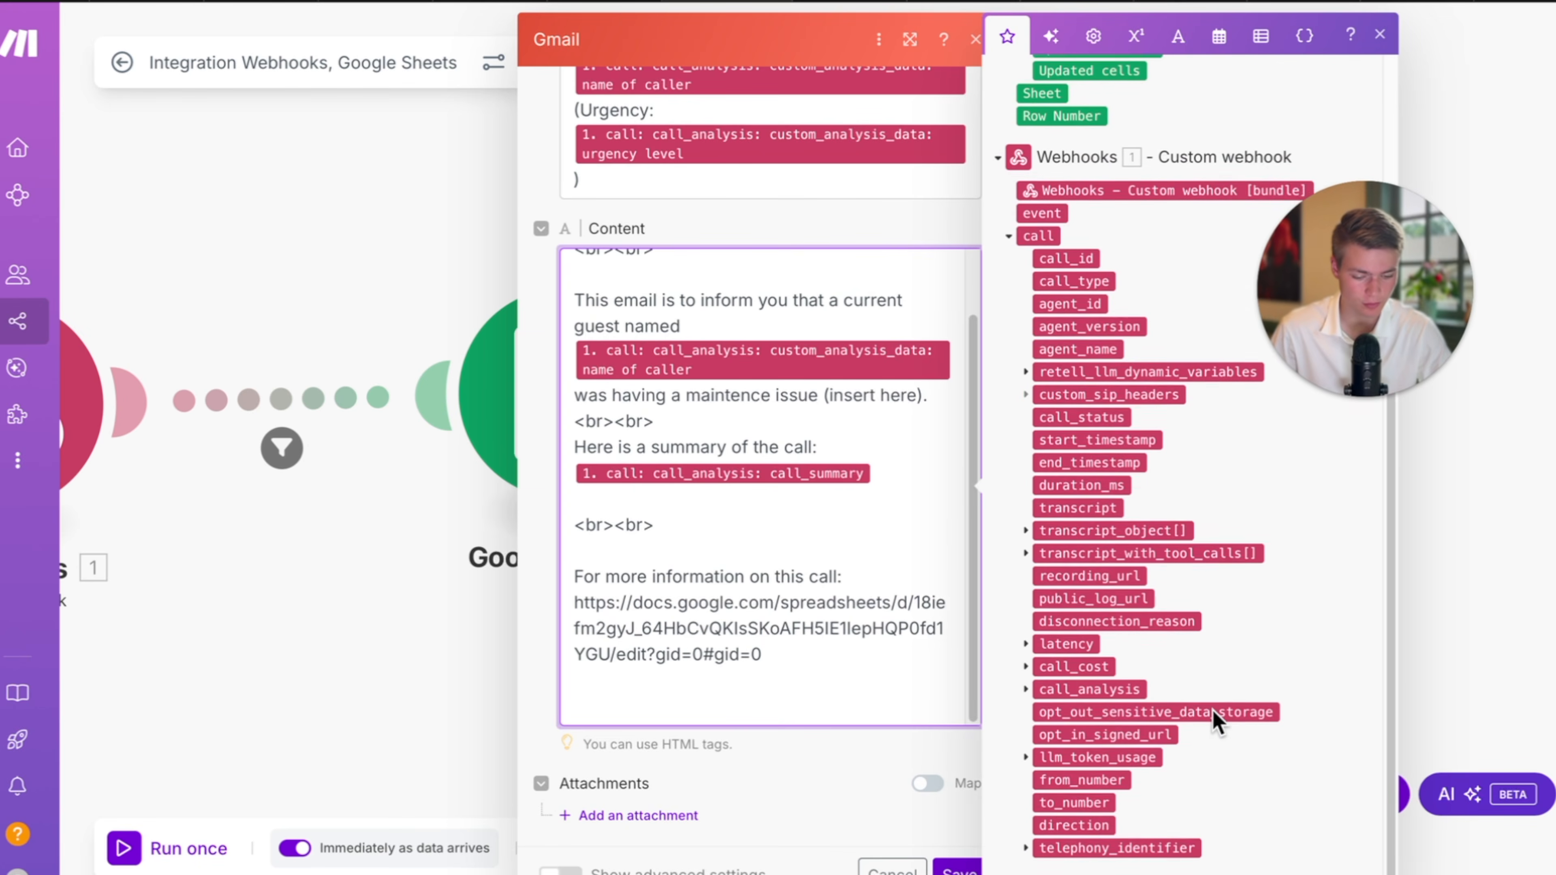
left_click(1024, 696)
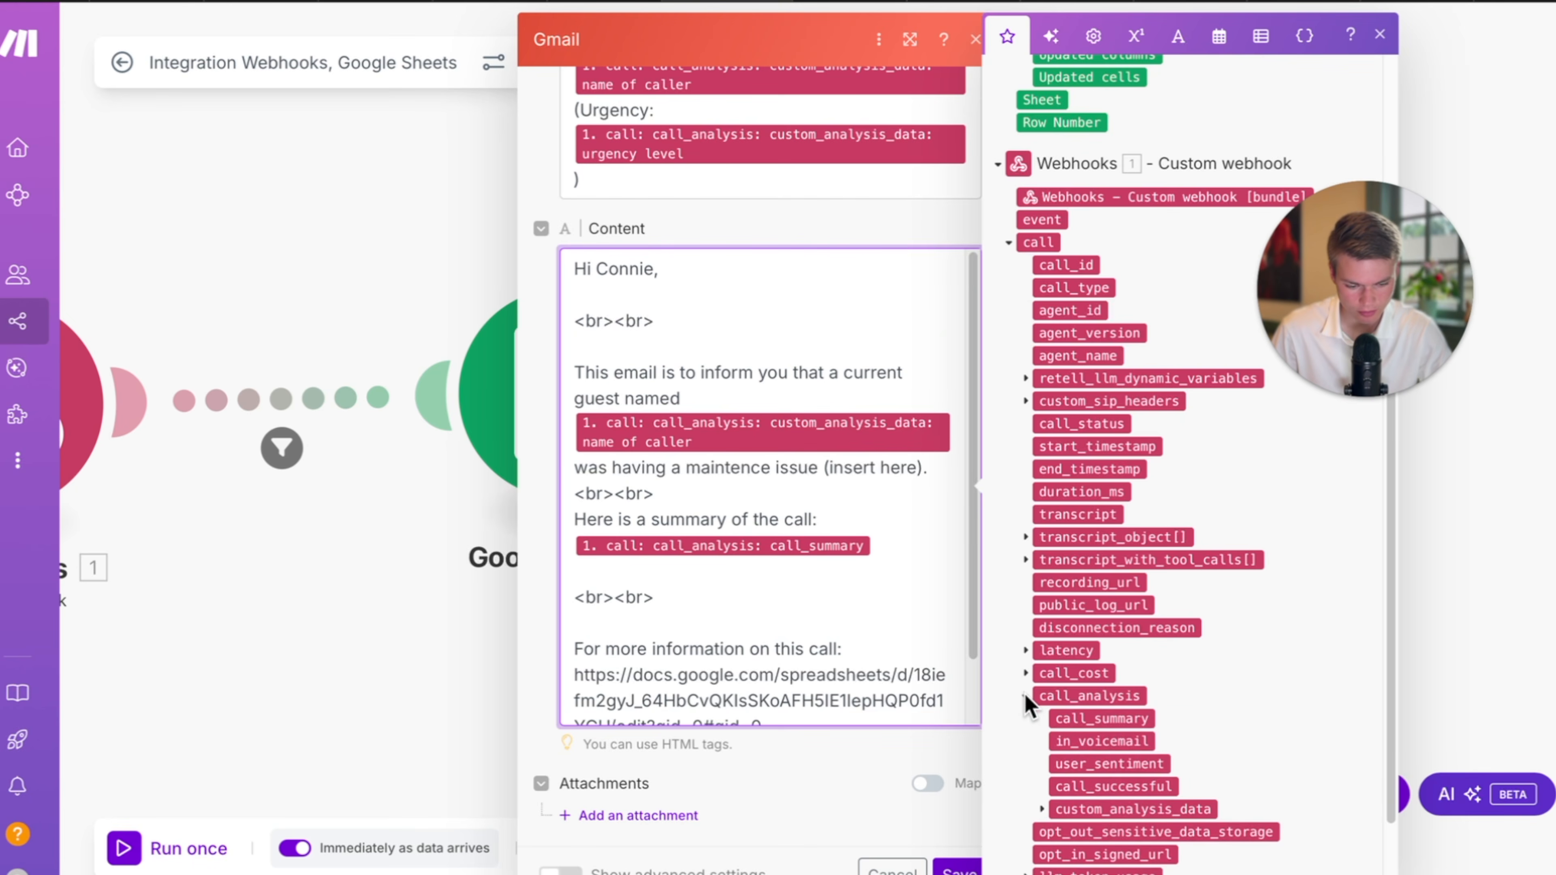
left_click(1041, 809)
scroll(1146, 803, "down", 2)
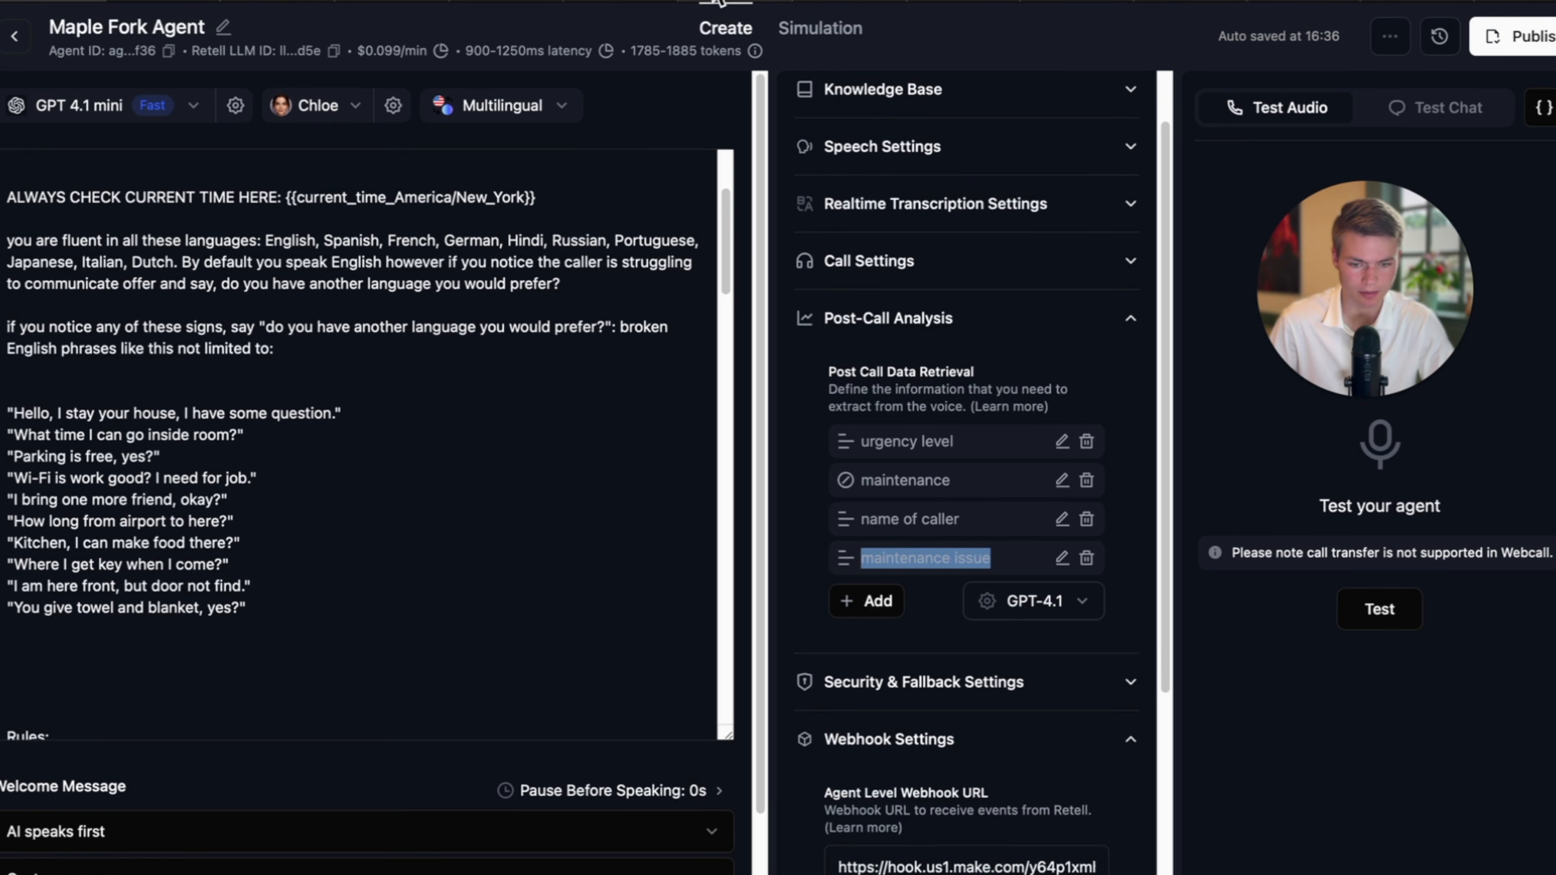
Close the field list, confirm the Gmail module settings and save the scenario.
left_click(738, 0)
left_click(1381, 35)
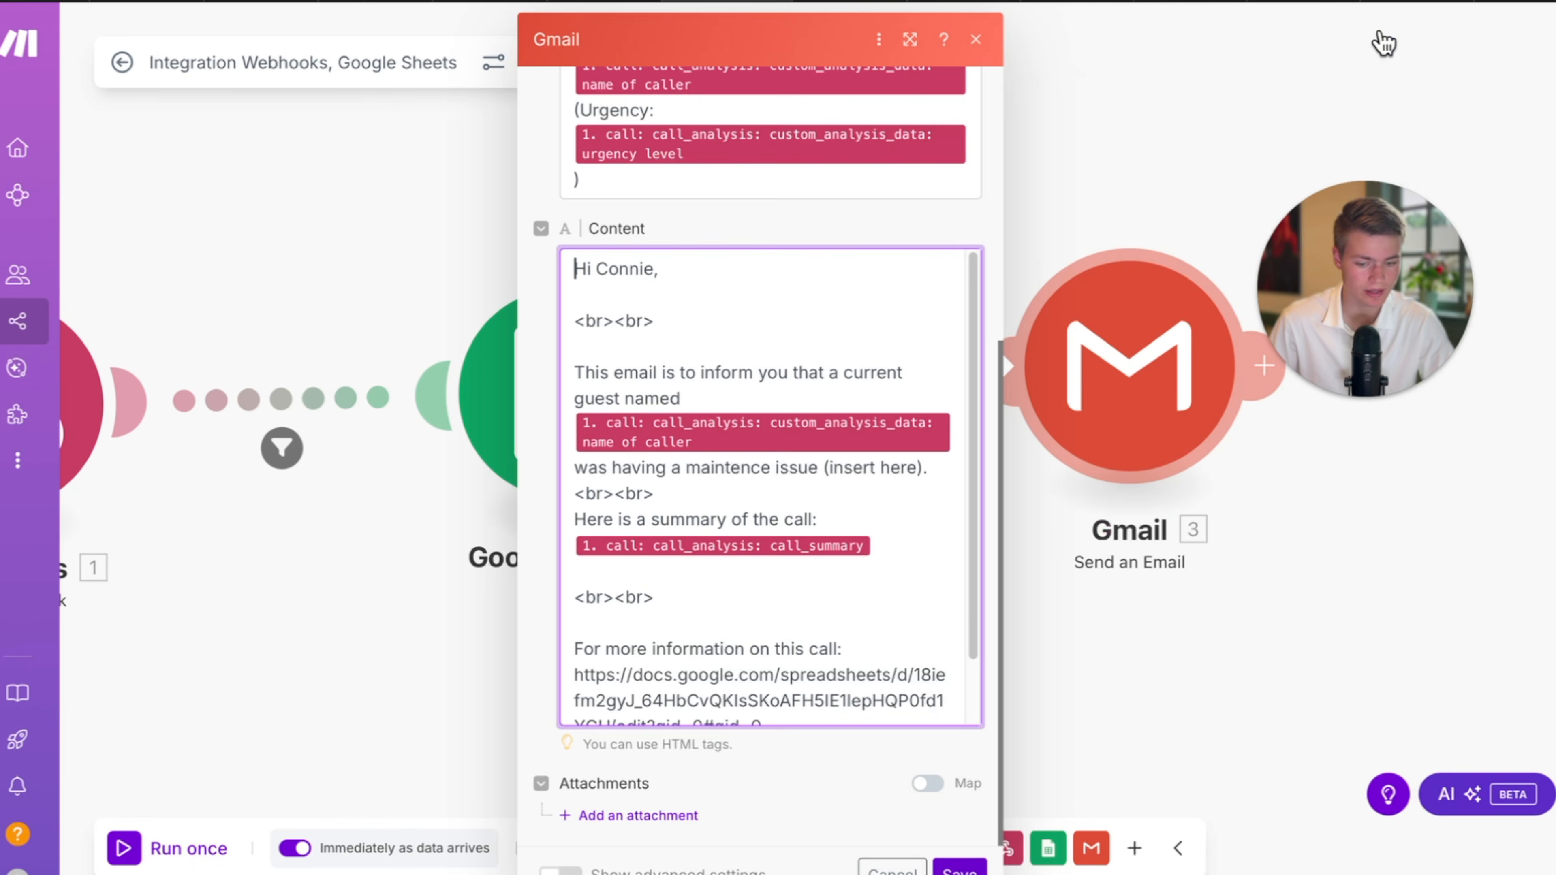
left_click(1337, 115)
left_click(547, 848)
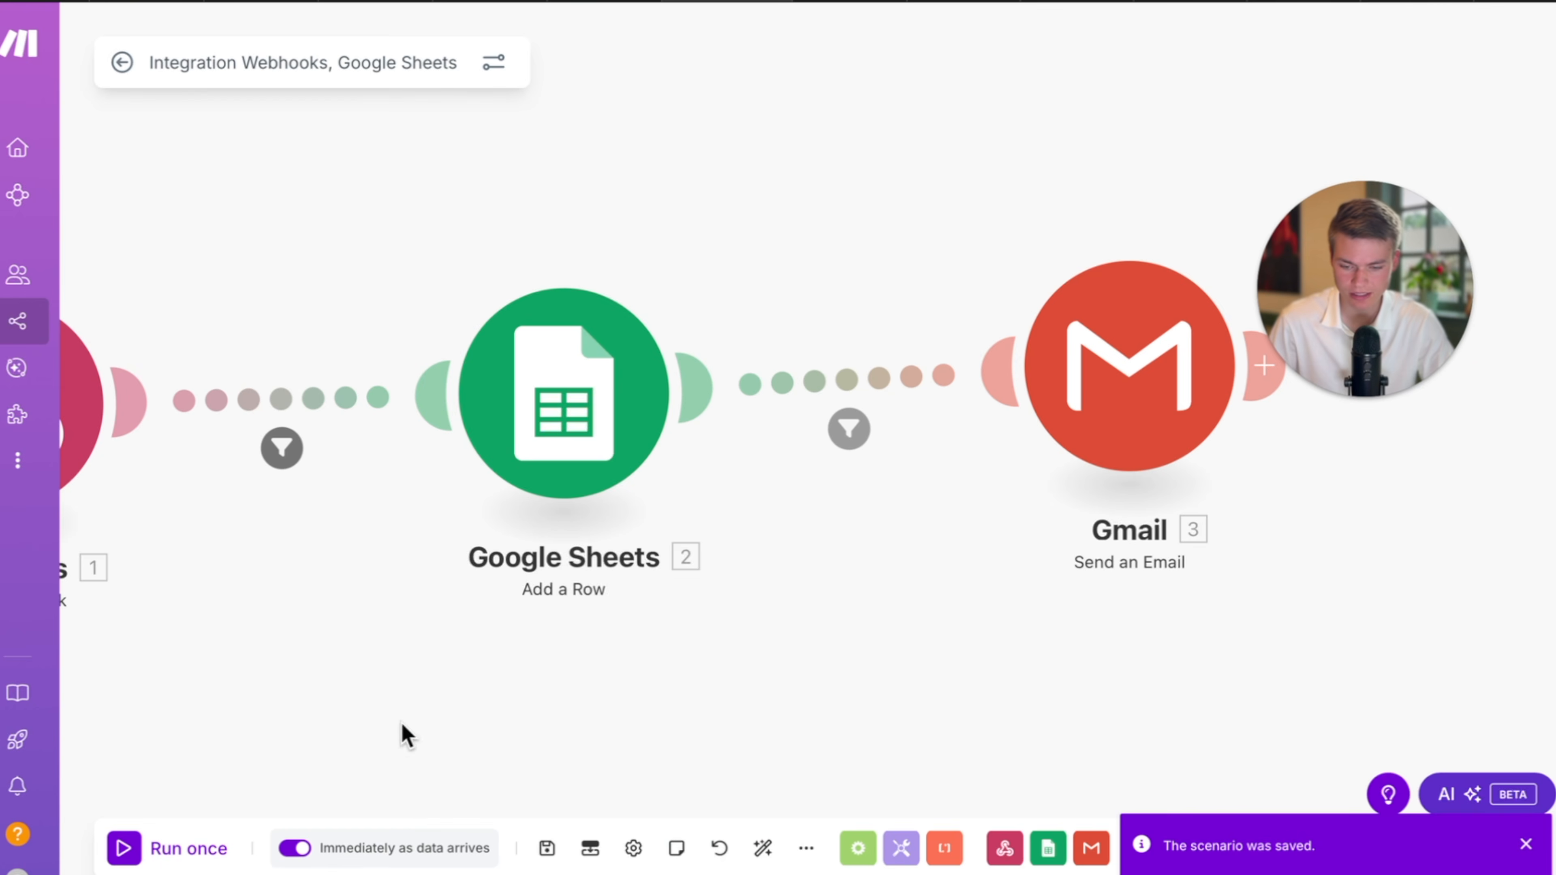
Check the Webhooks module options and settings, save again, and switch the scenario off.
left_click_drag(399, 733, 796, 741)
right_click(532, 434)
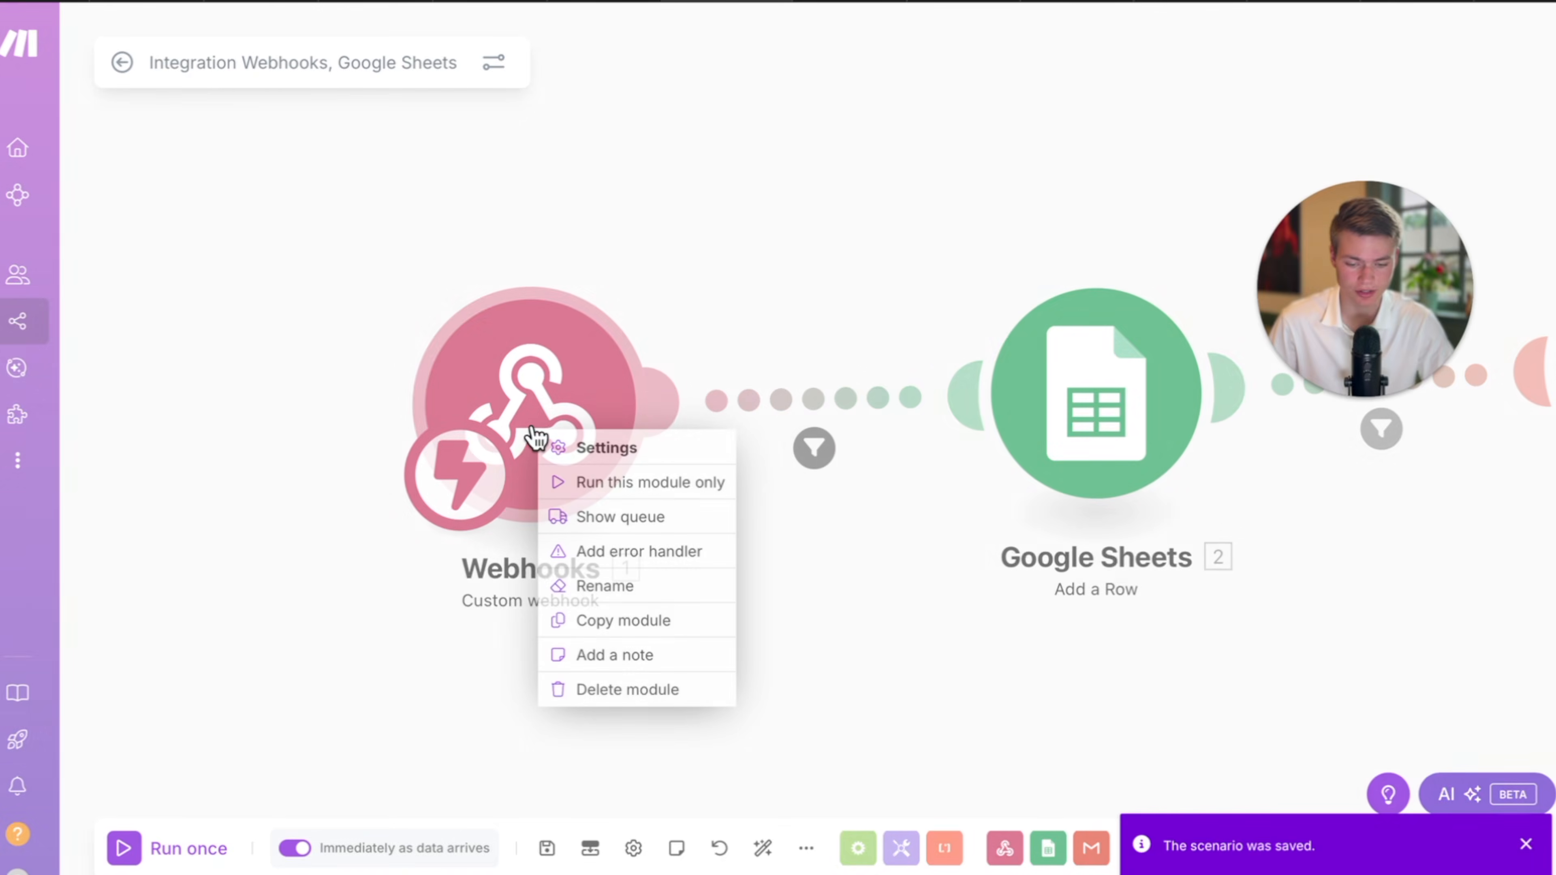
key("Escape")
left_click(547, 847)
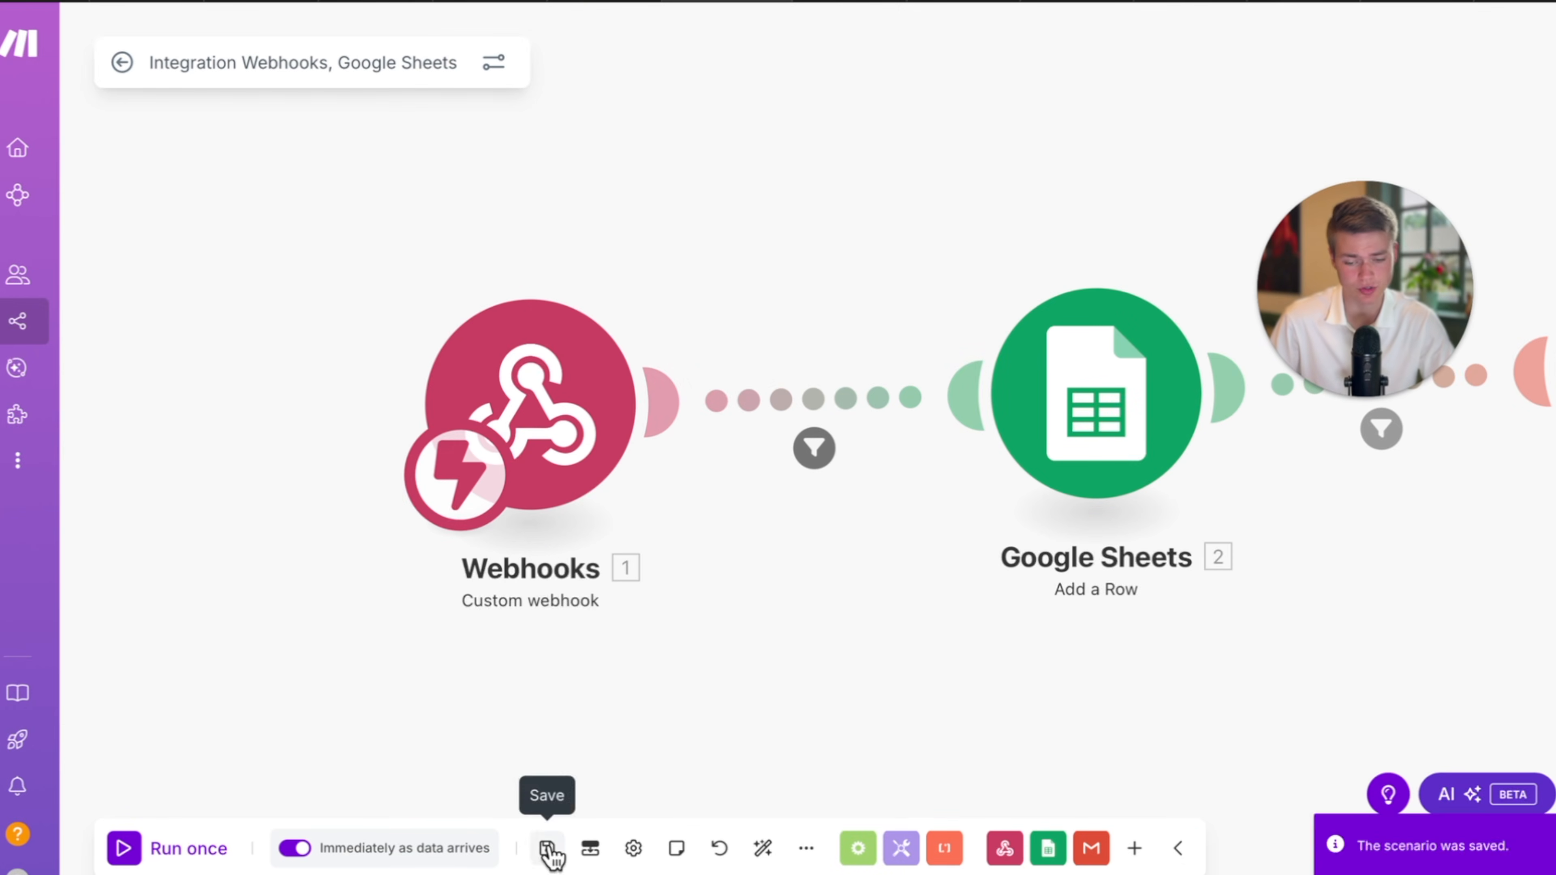
left_click(570, 439)
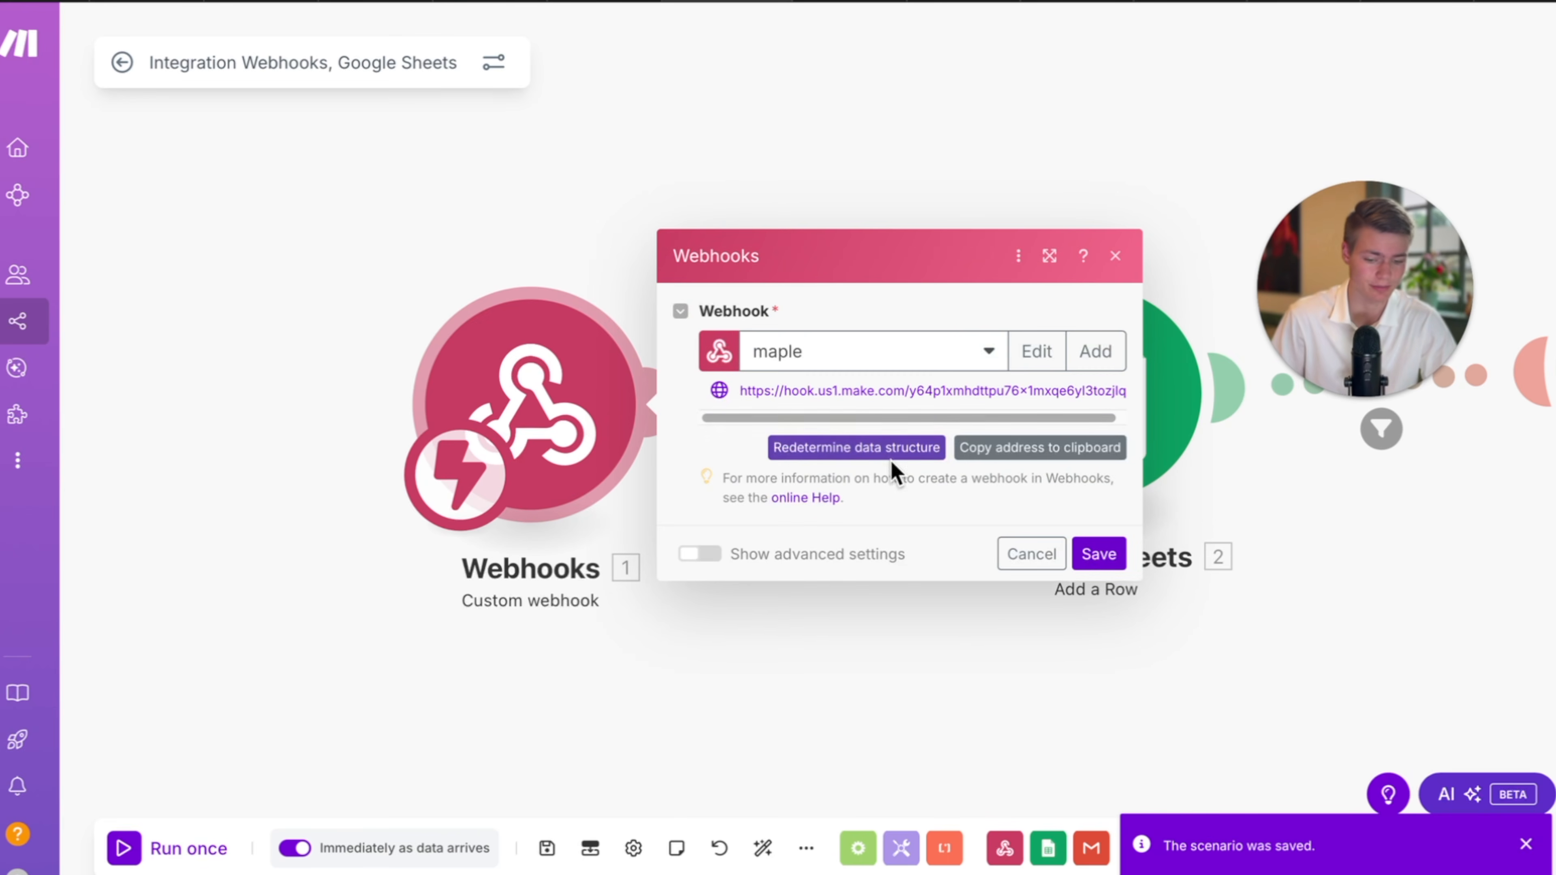
key("Escape")
left_click(122, 62)
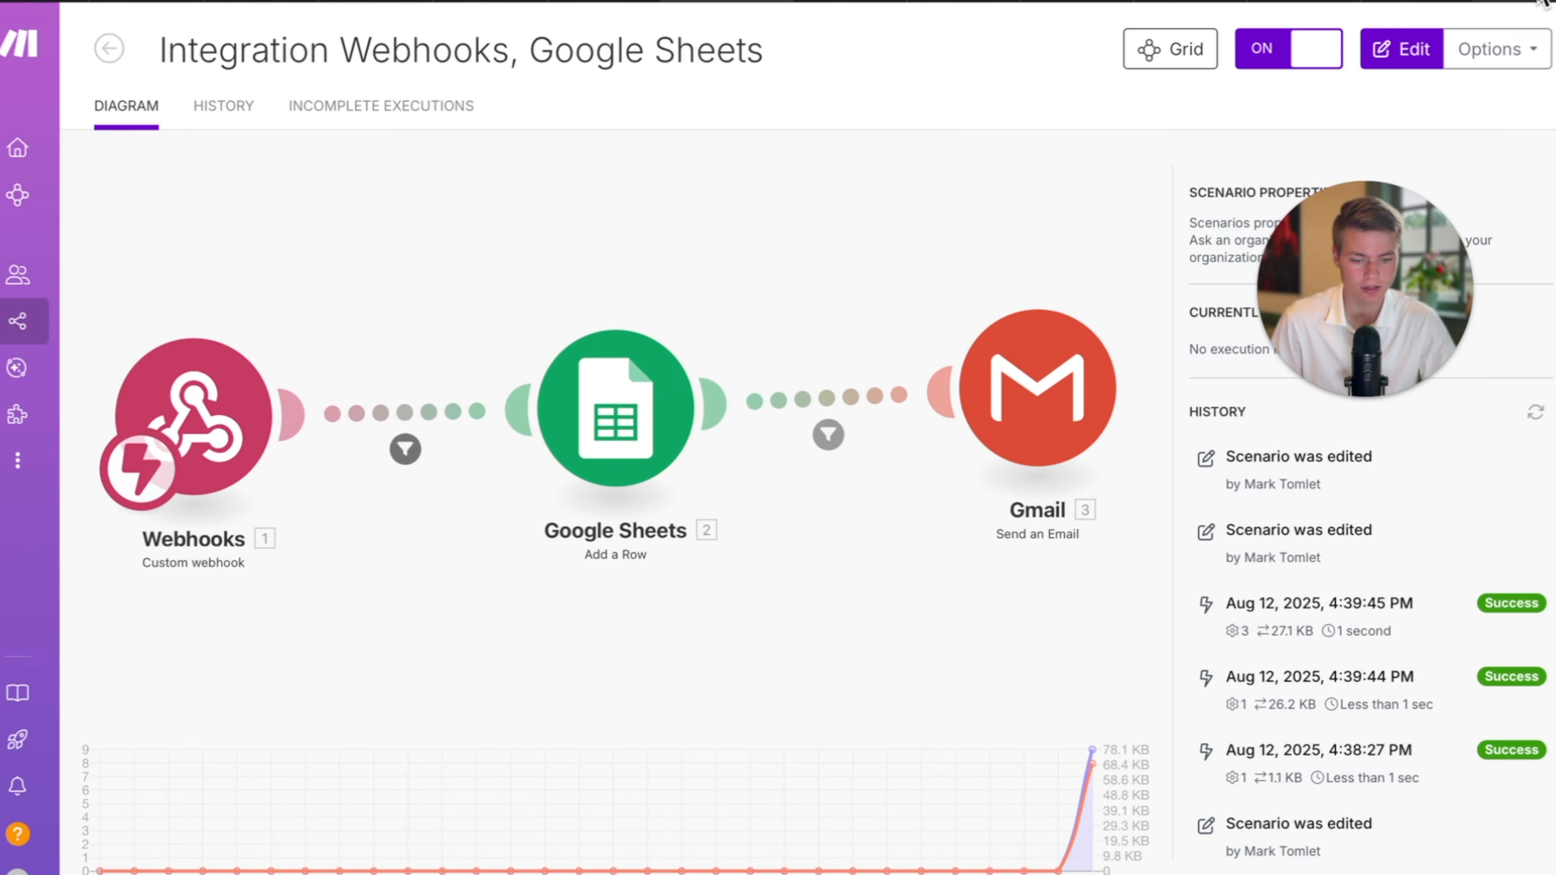
left_click(1288, 67)
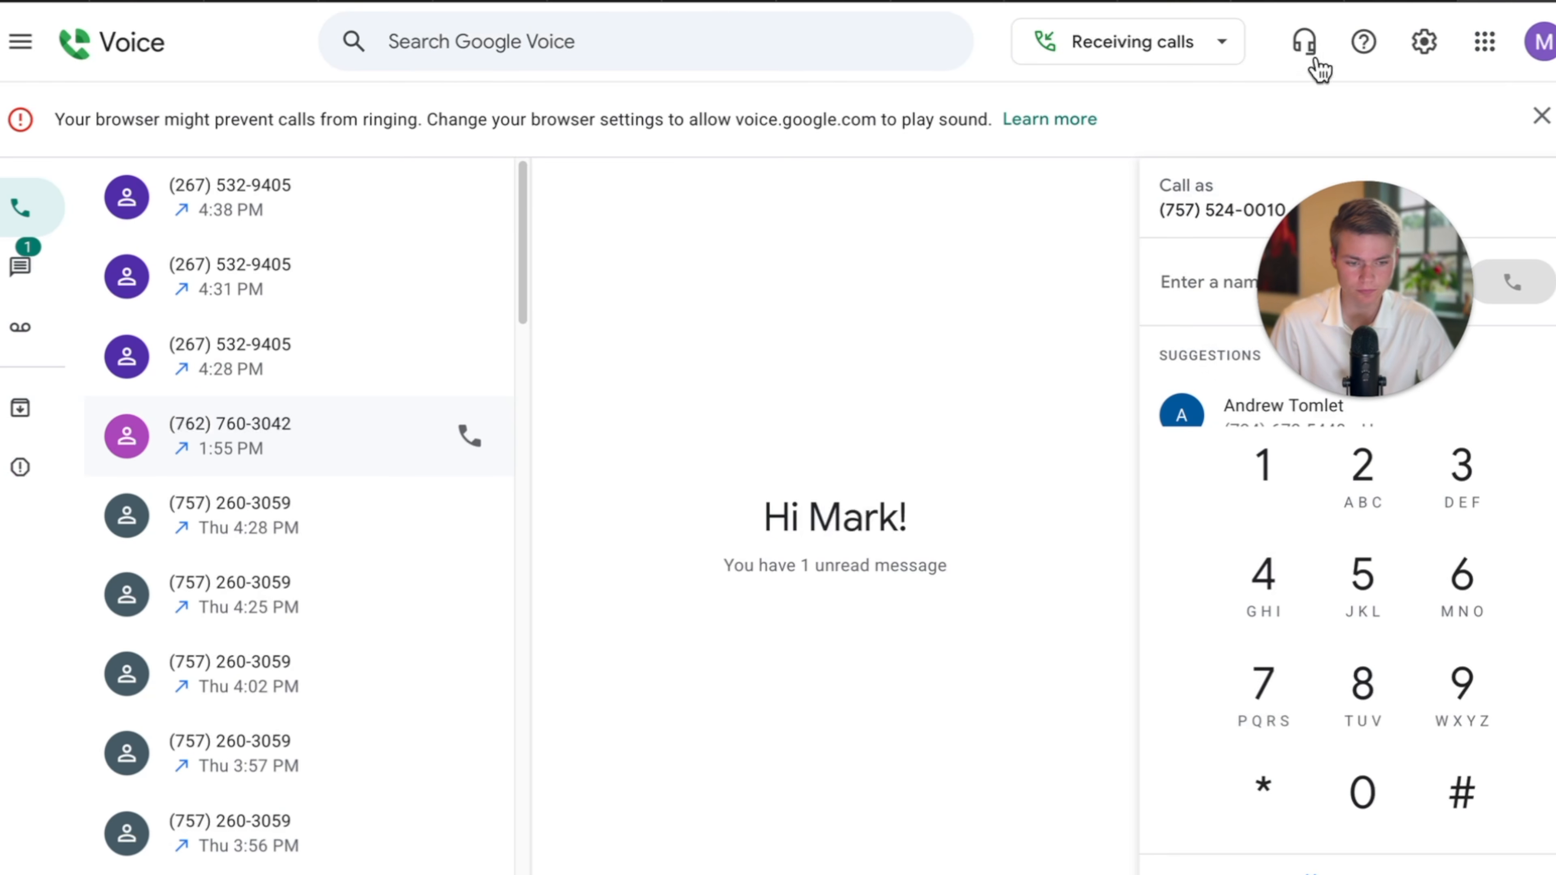
Call back the most recent number for a roughly 23-second test, then return to the Make scenario.
left_click(468, 197)
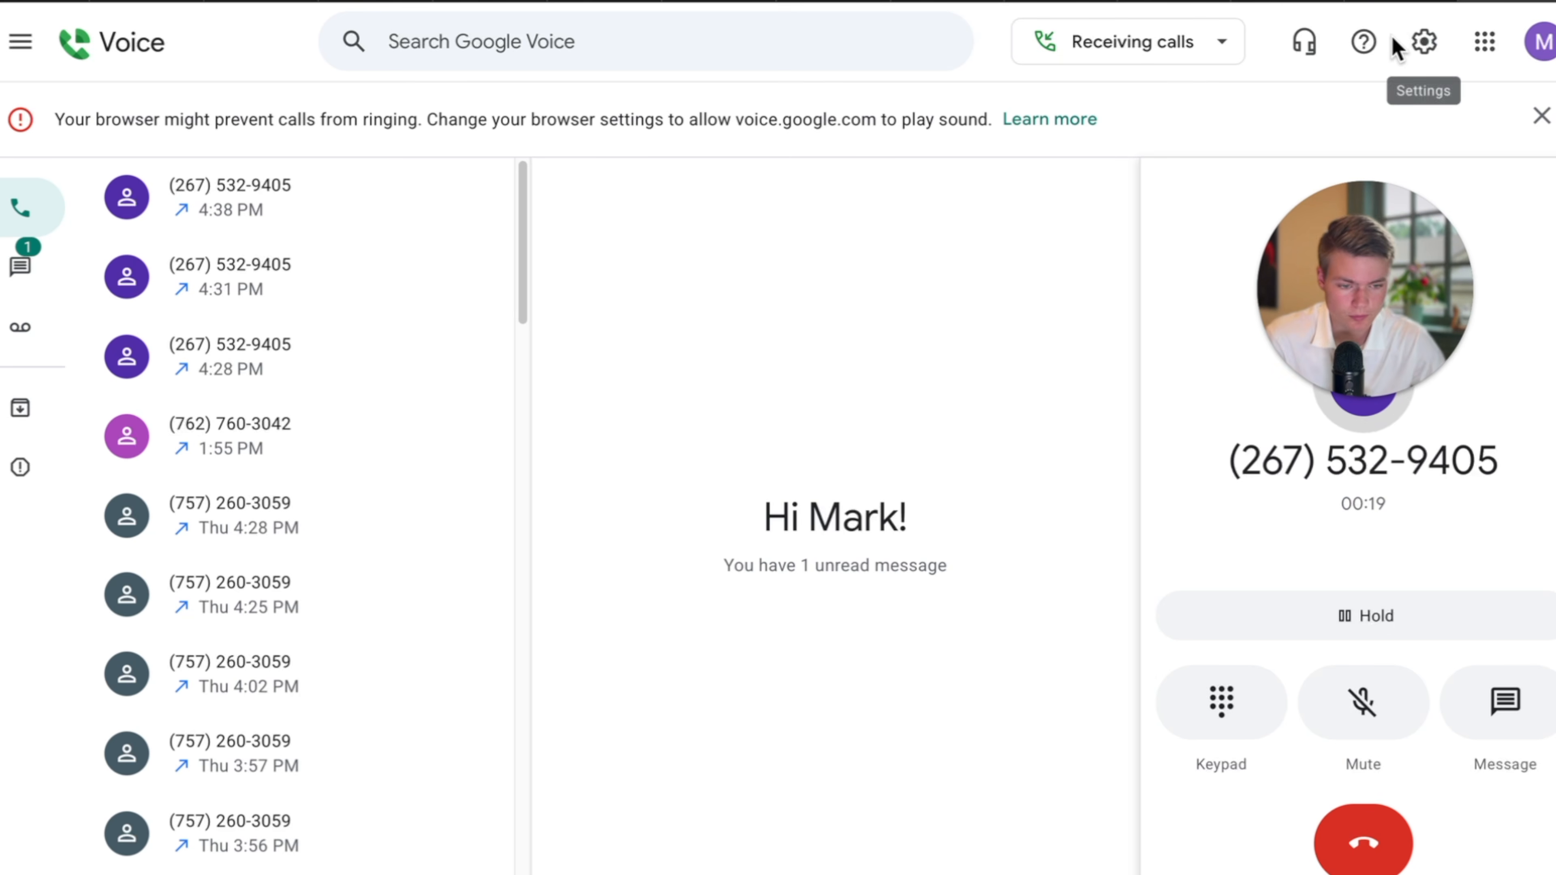
mouse_move(1416, 8)
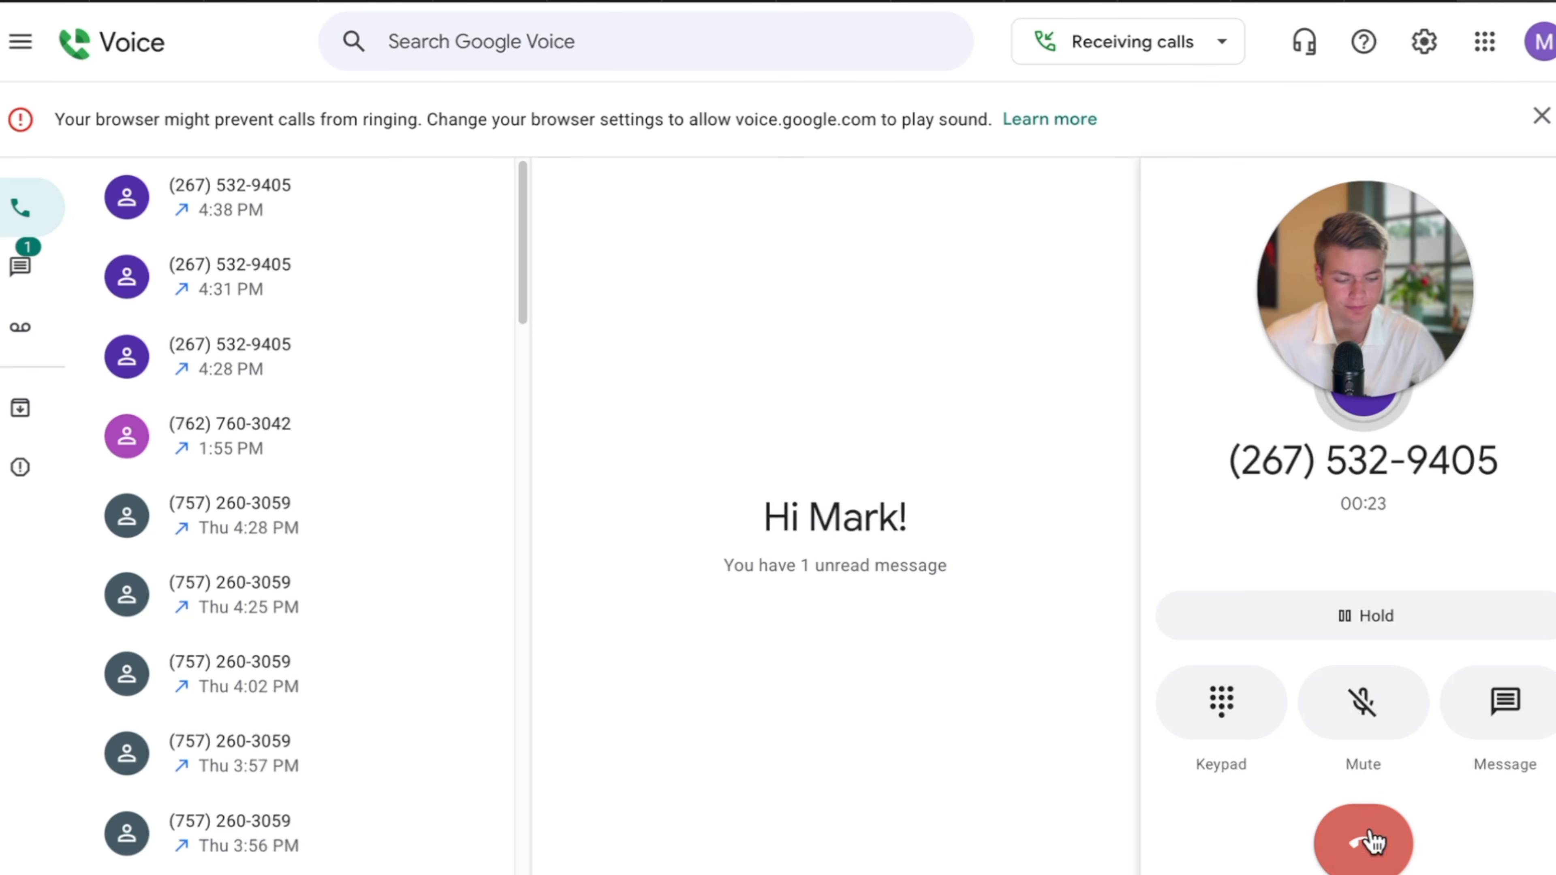
left_click(744, 3)
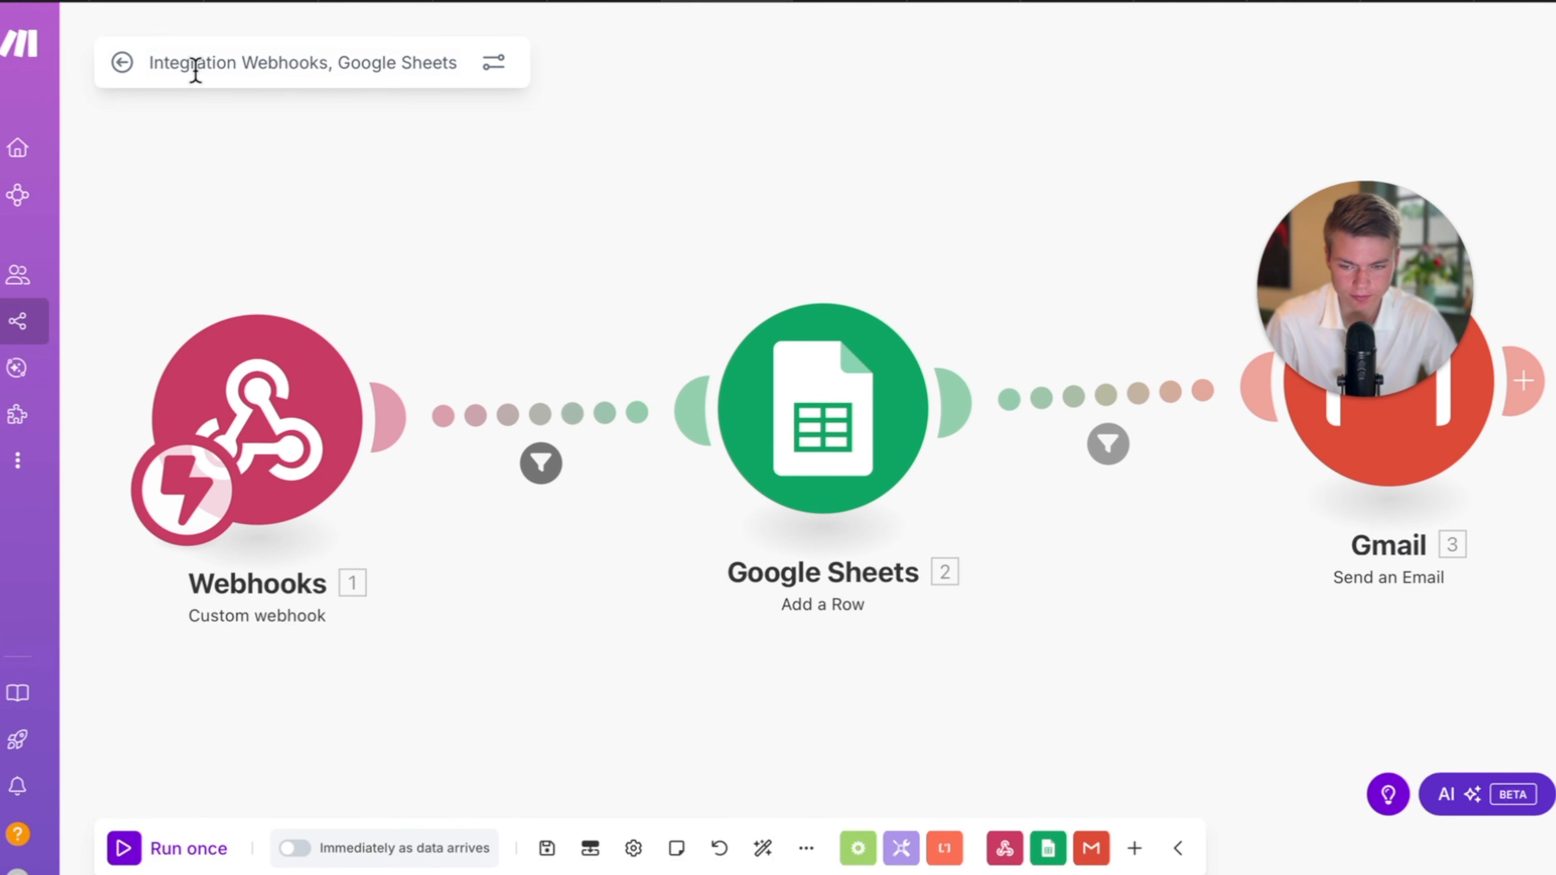
Hang up the test call, try Redetermine data structure on the maple webhook, then stop listening and close it.
left_click(257, 442)
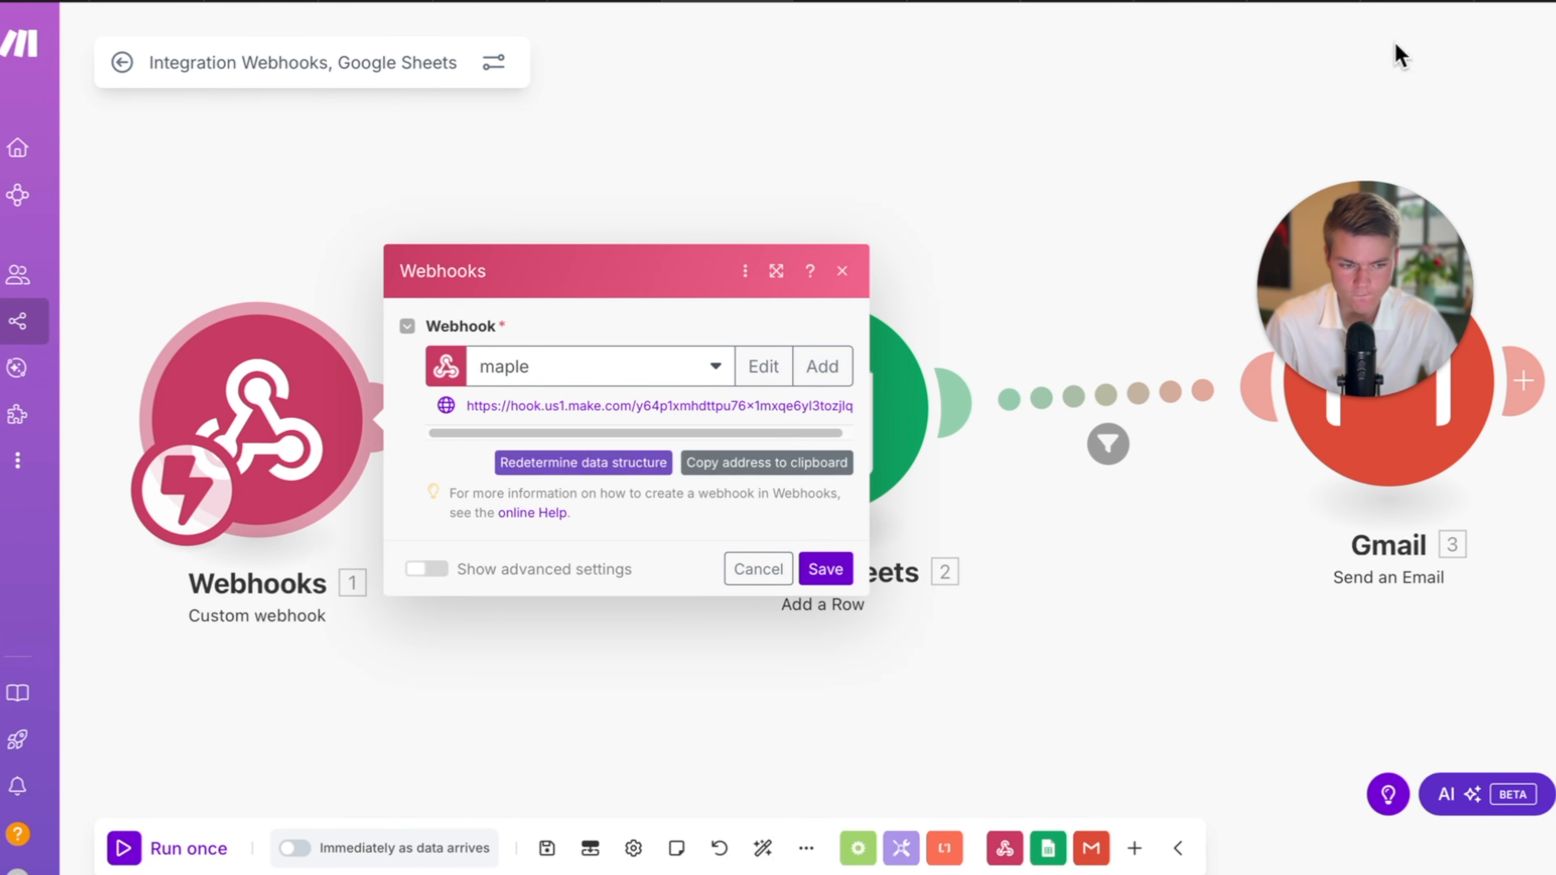
left_click(1529, 2)
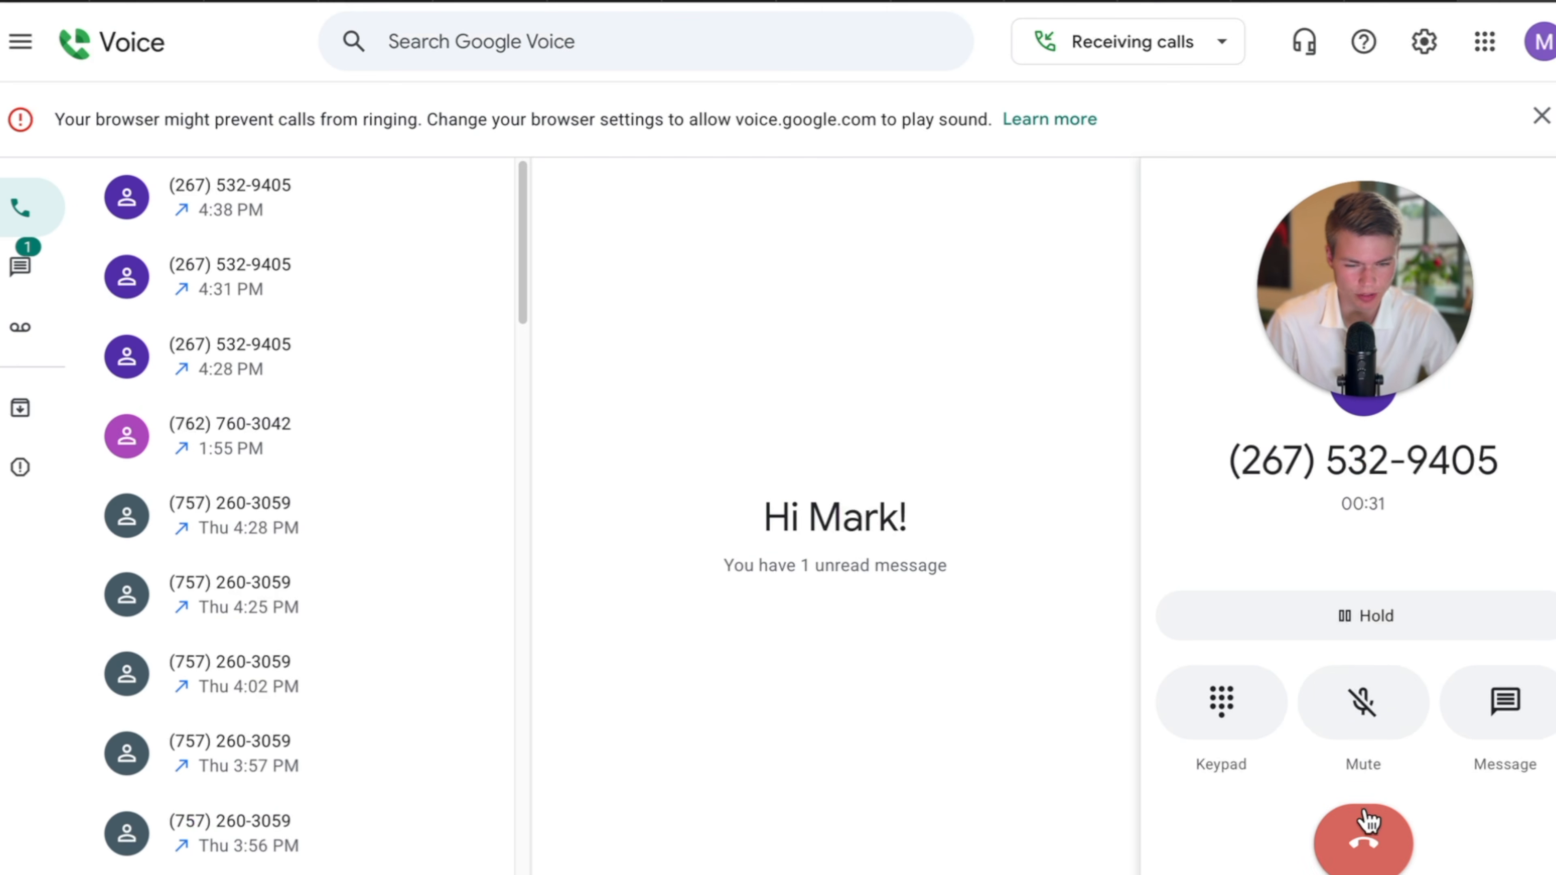
left_click(1358, 819)
left_click(716, 7)
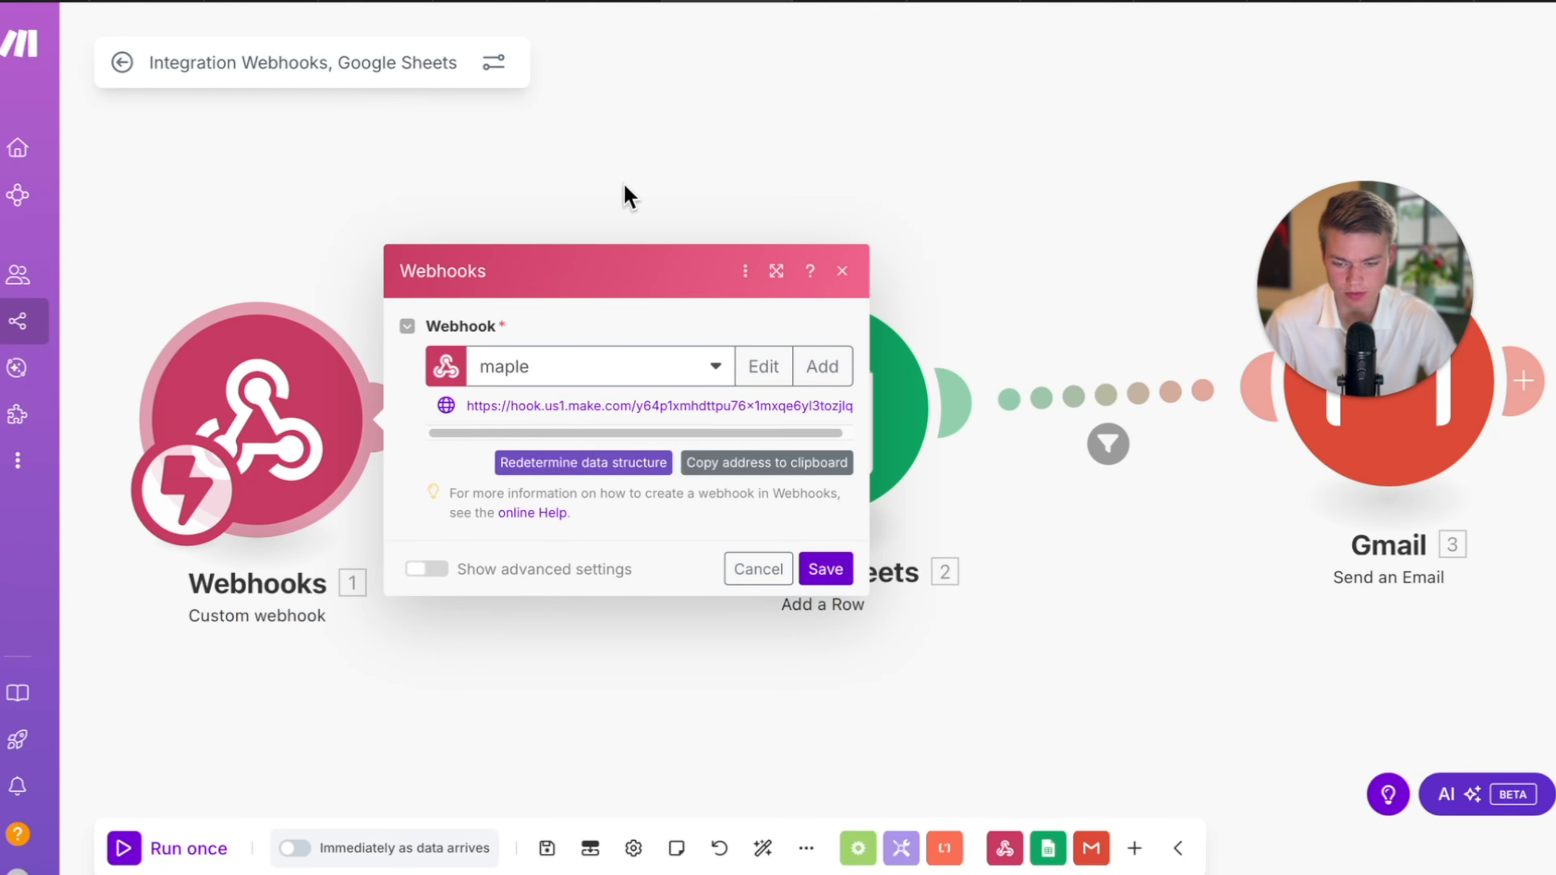
left_click(585, 462)
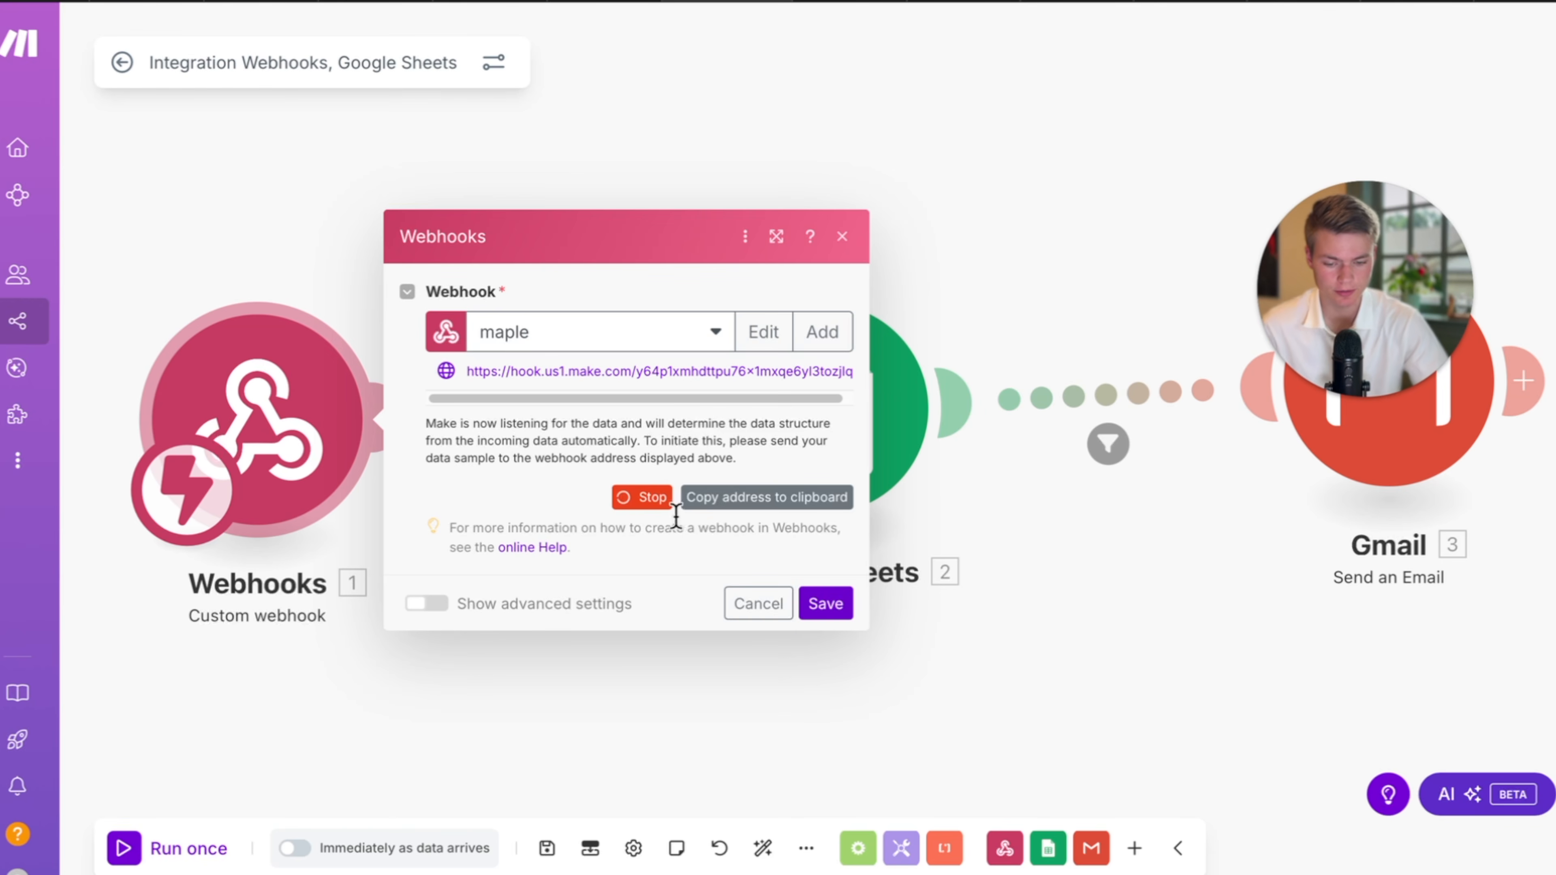
left_click(654, 500)
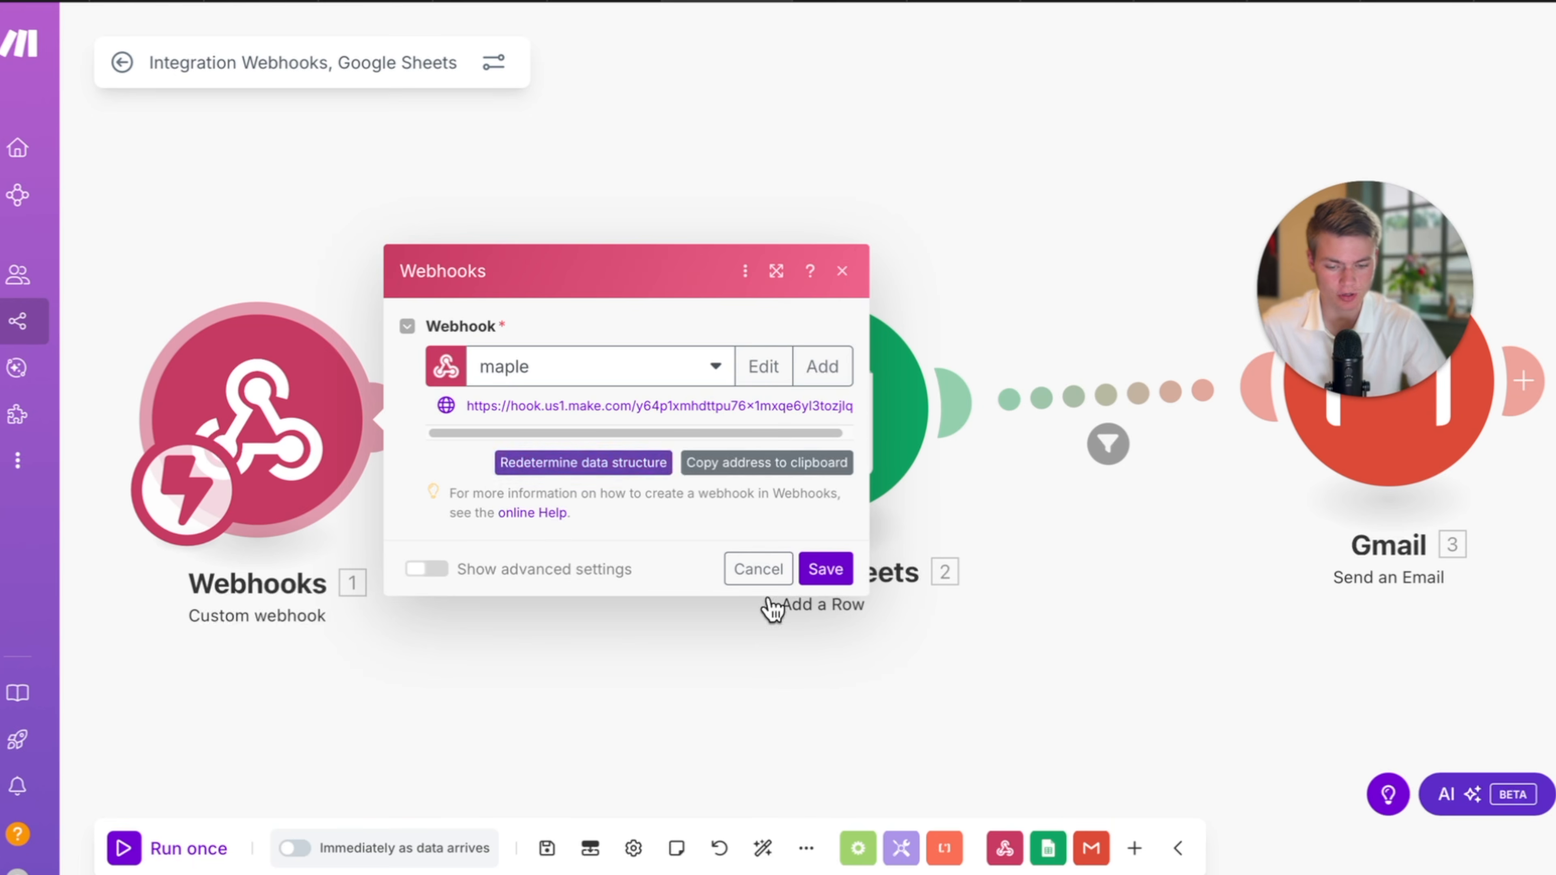
left_click(842, 237)
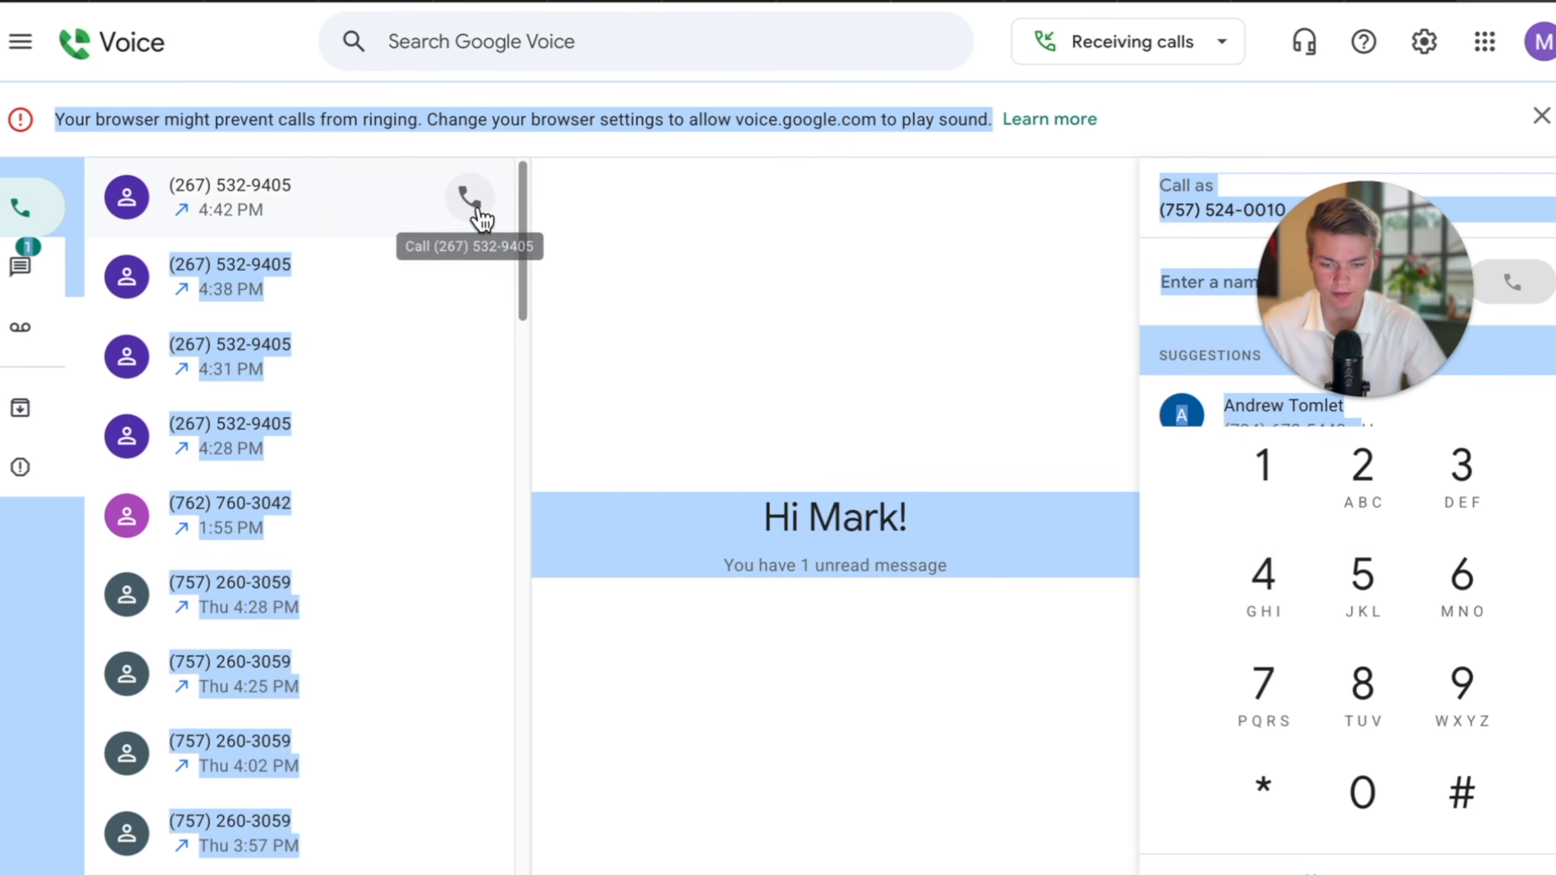
Place another 18-second test call, saving the scenario and reopening the webhook settings before hanging up.
left_click(471, 202)
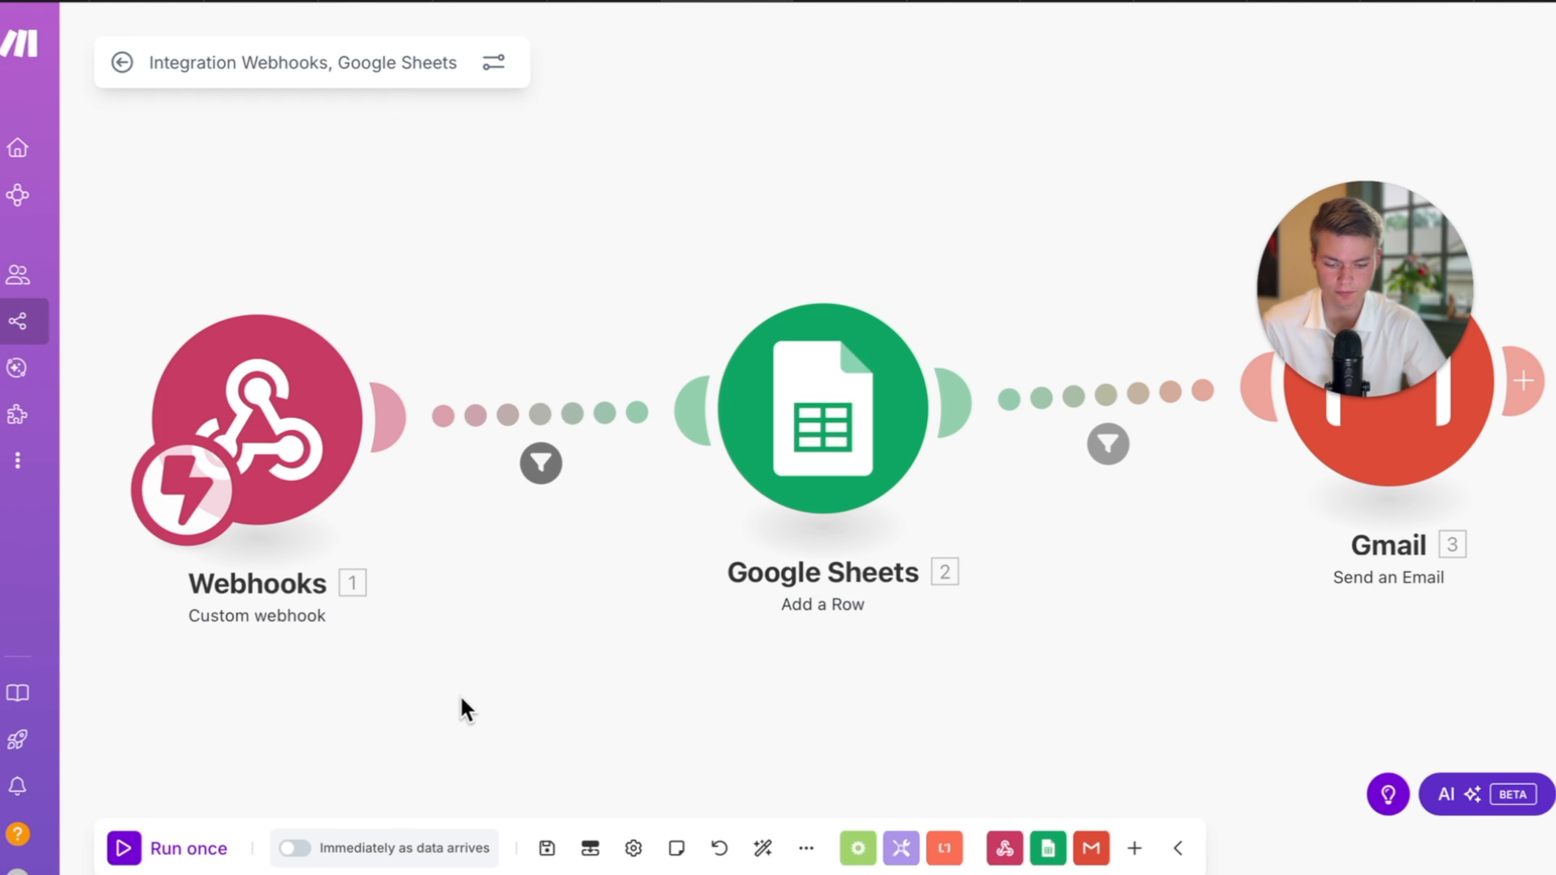
left_click(547, 848)
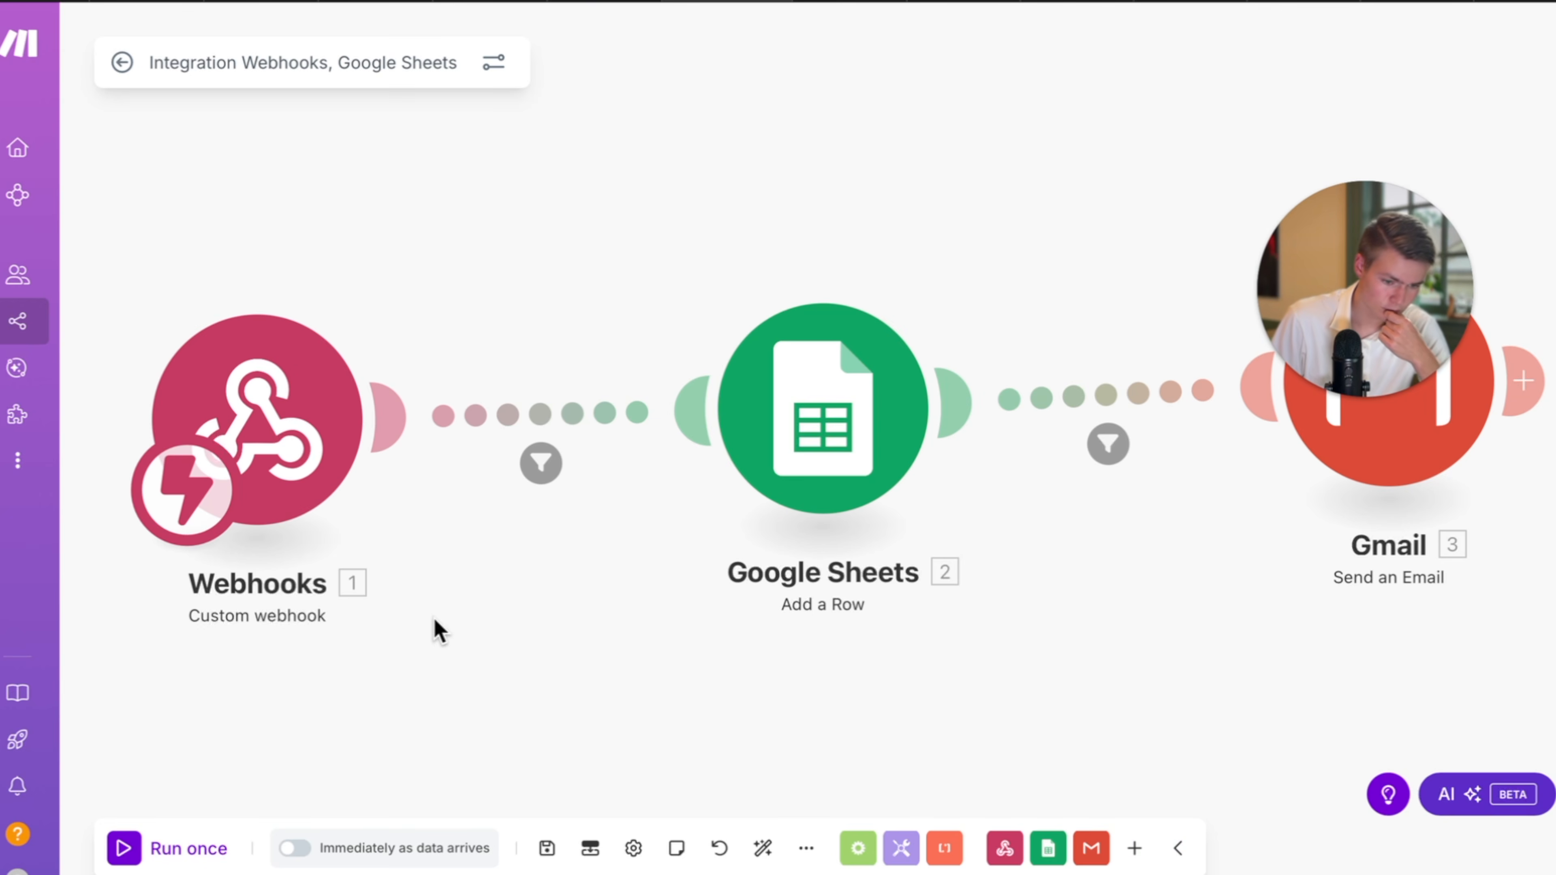
right_click(258, 387)
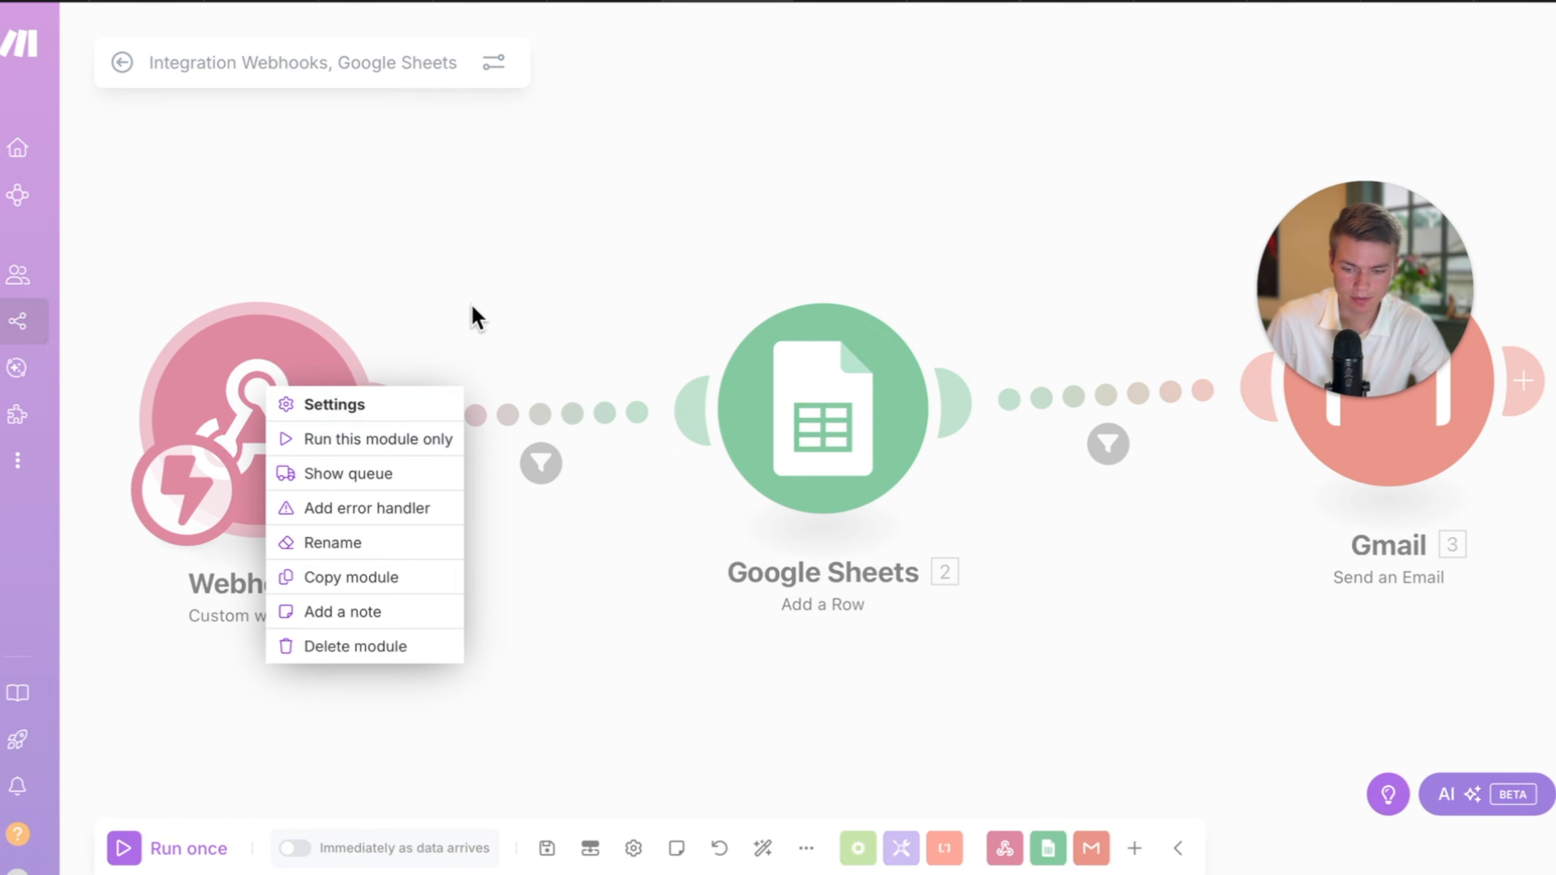
left_click(484, 270)
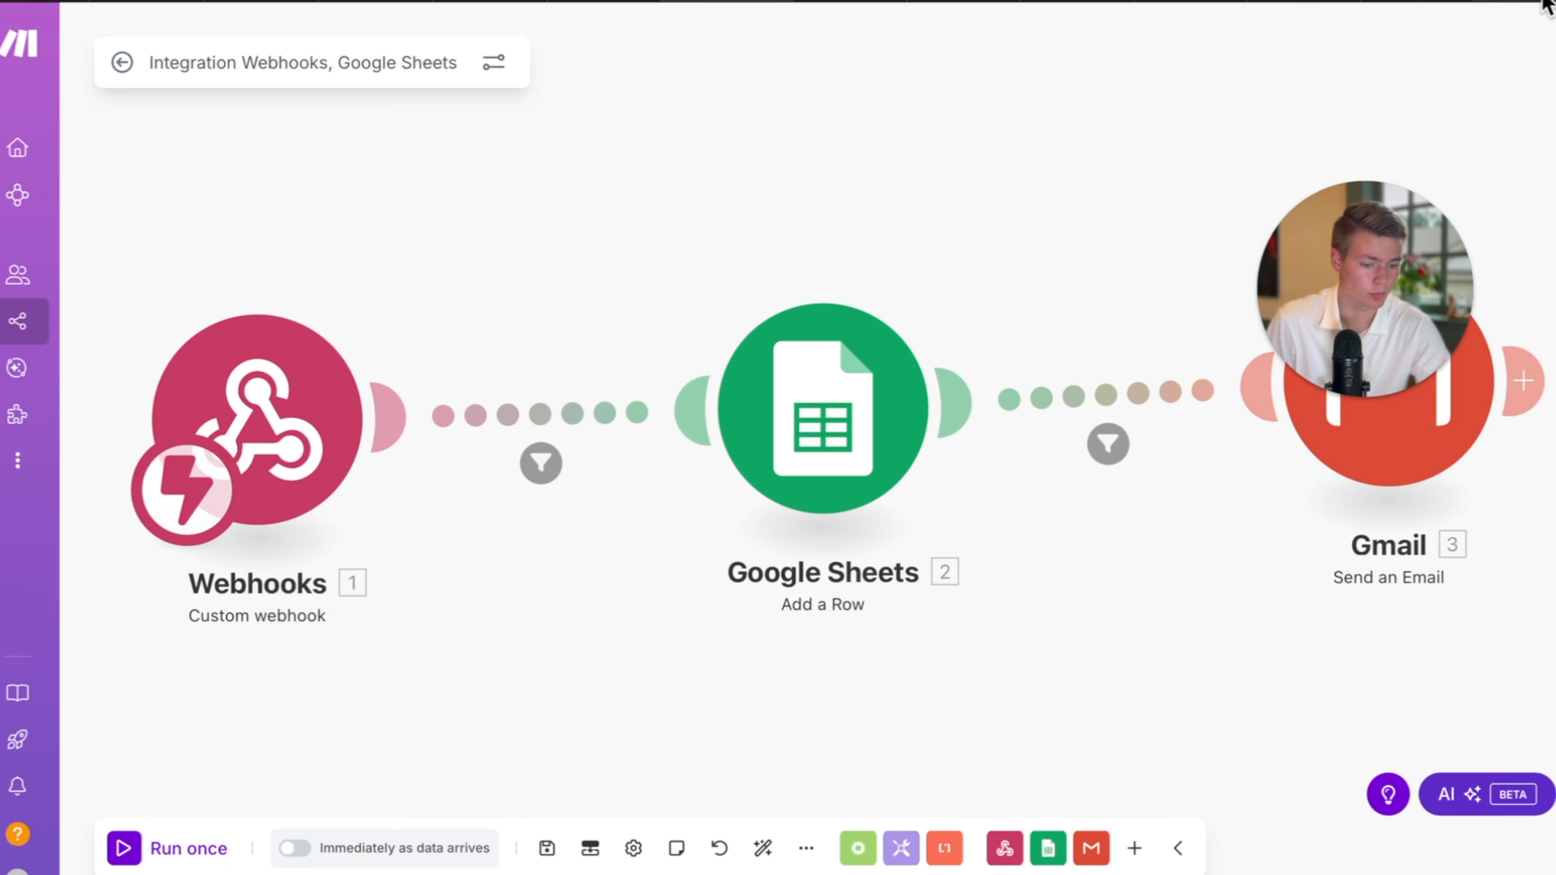
left_click(248, 401)
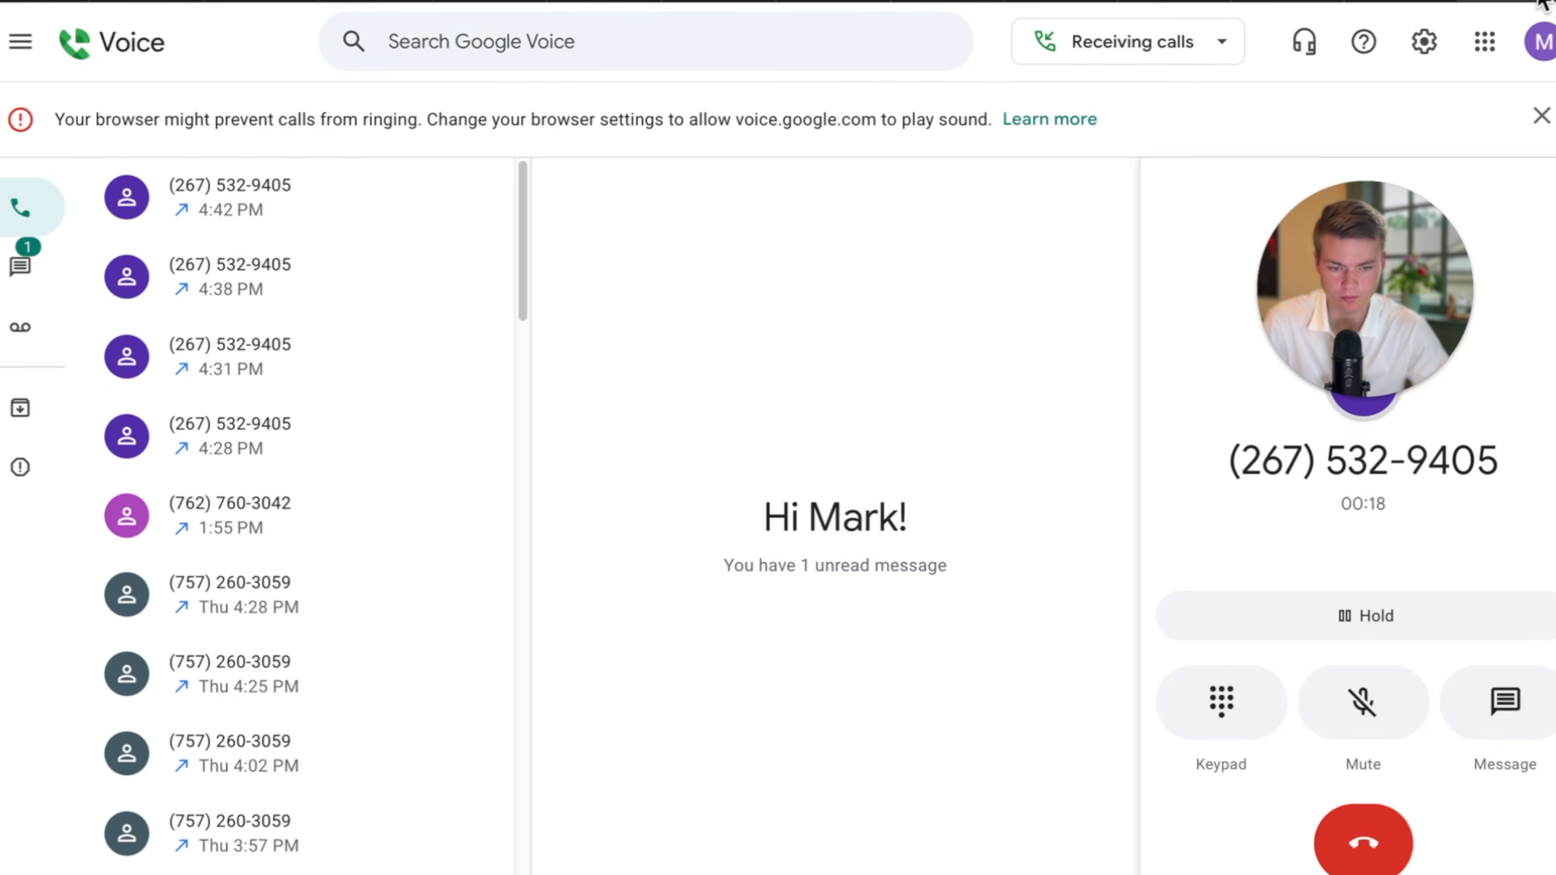
left_click(1345, 861)
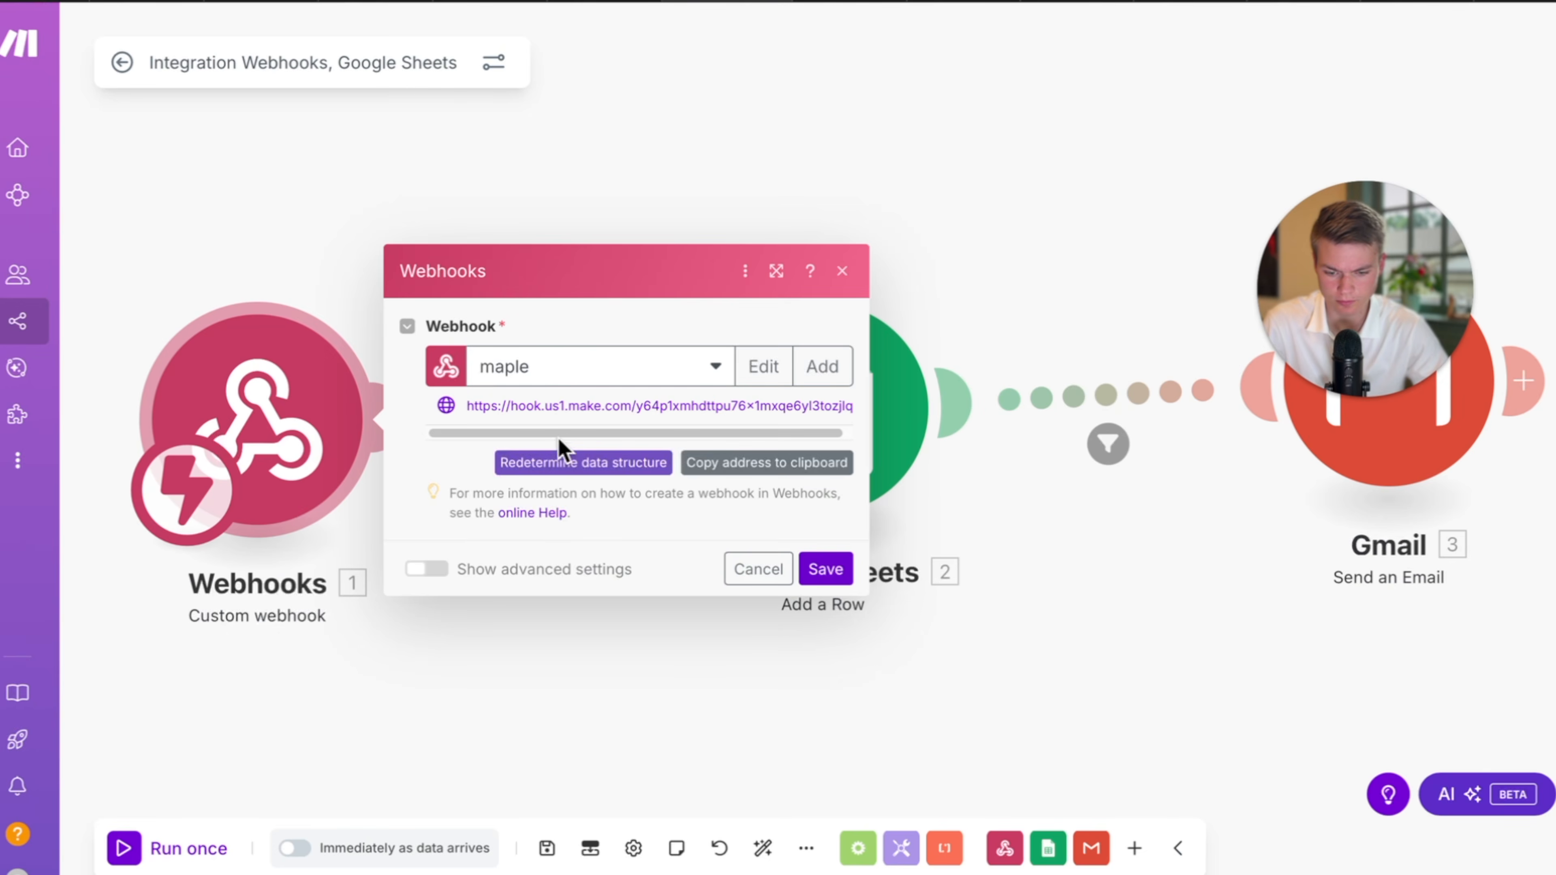
Redetermine the maple webhook's data structure until 'Successfully determined', then save the webhook settings.
left_click(559, 459)
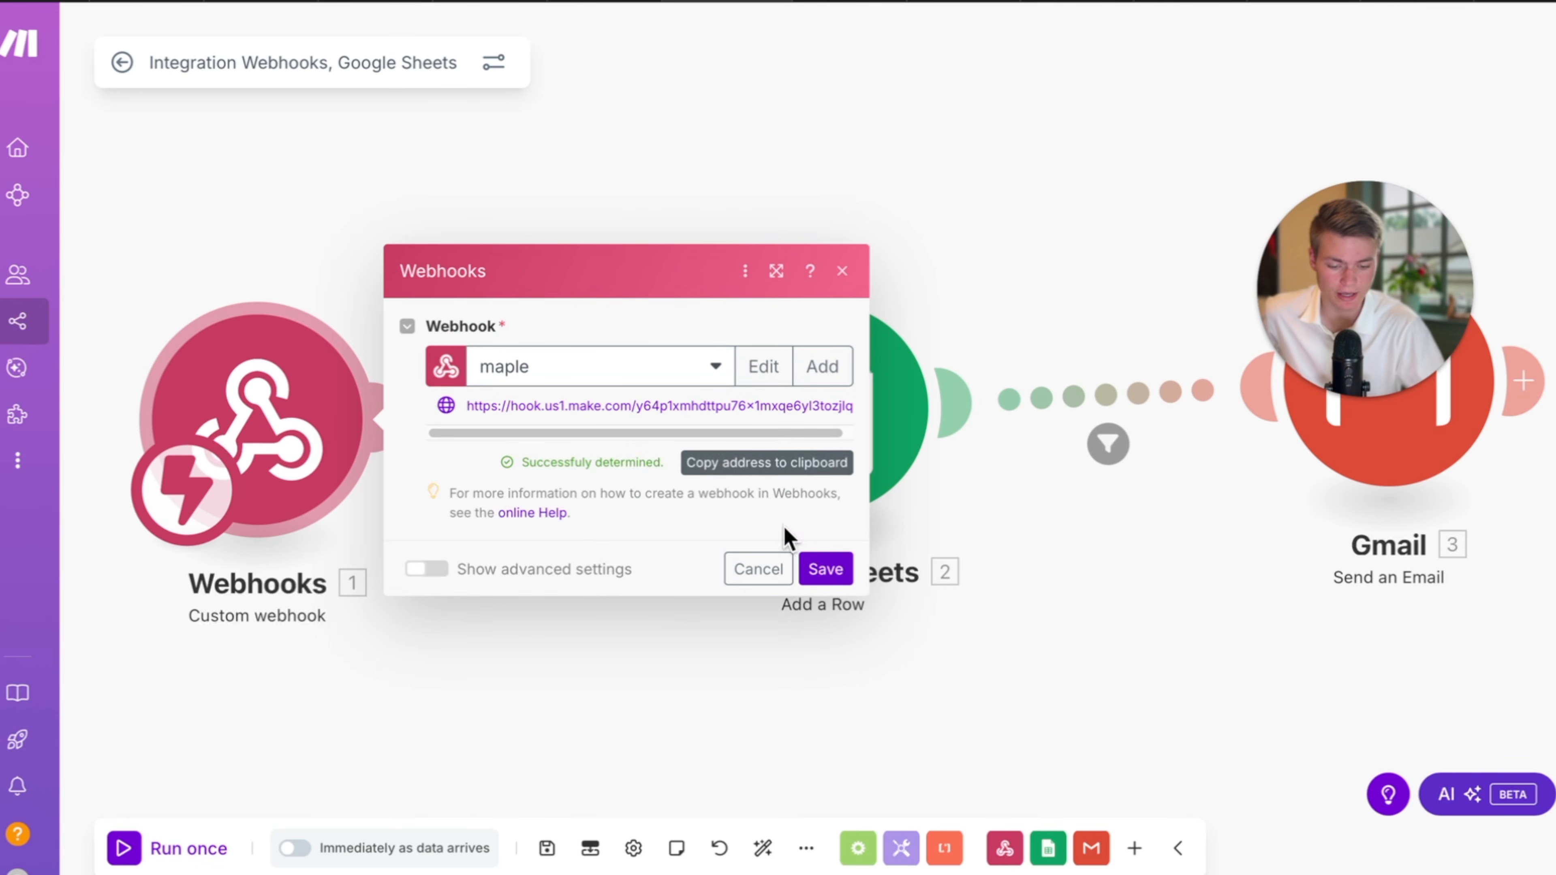
left_click(824, 569)
Save, switch the scenario ON and delete the old queued webhook data.
left_click(547, 847)
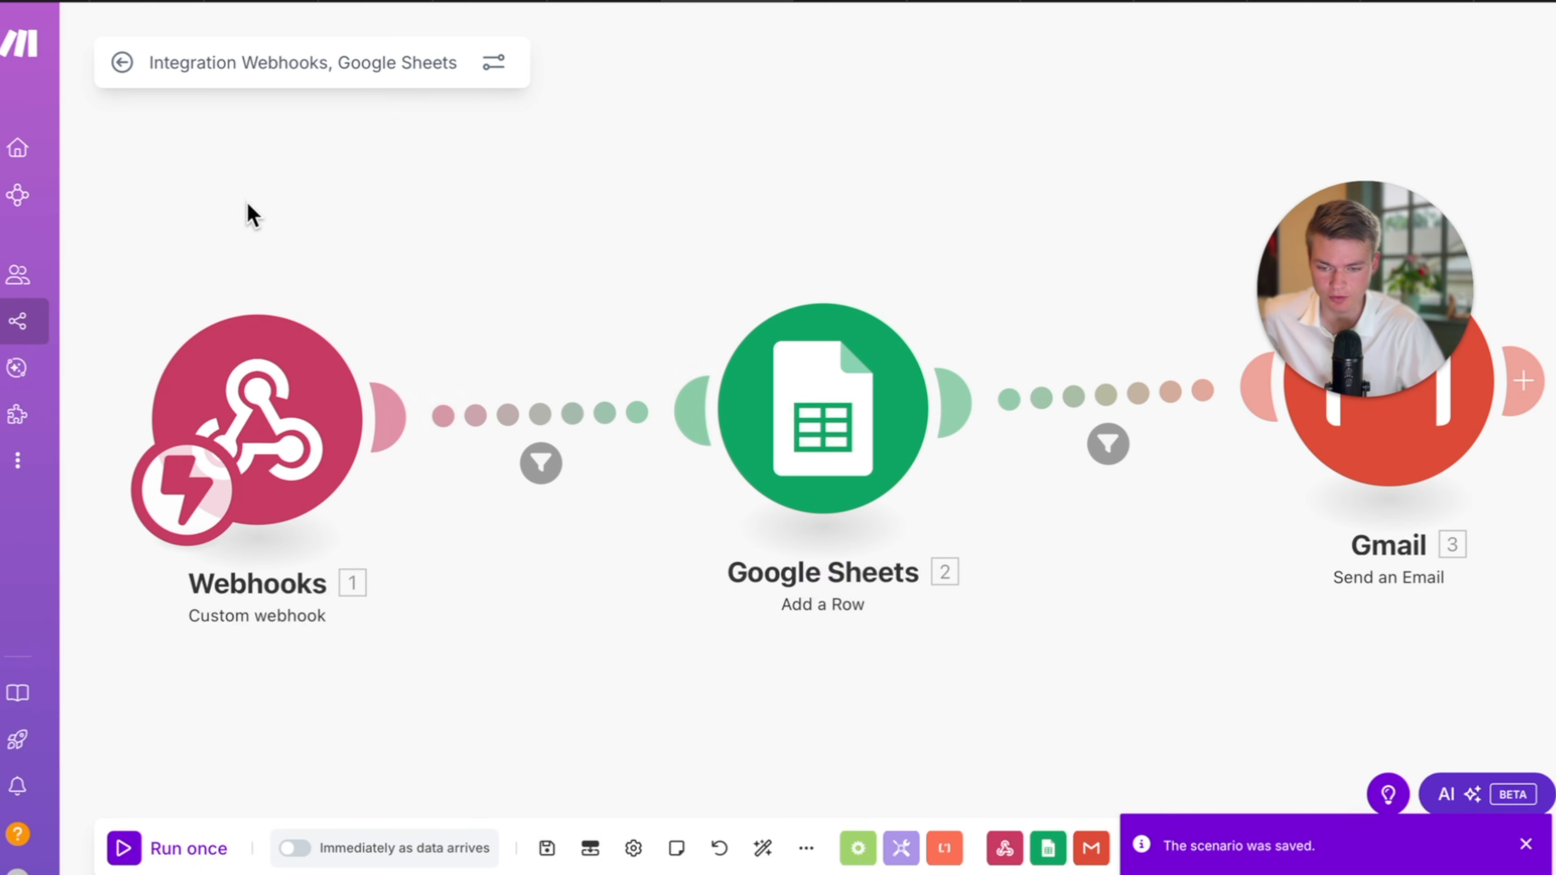
left_click(121, 63)
left_click(1304, 55)
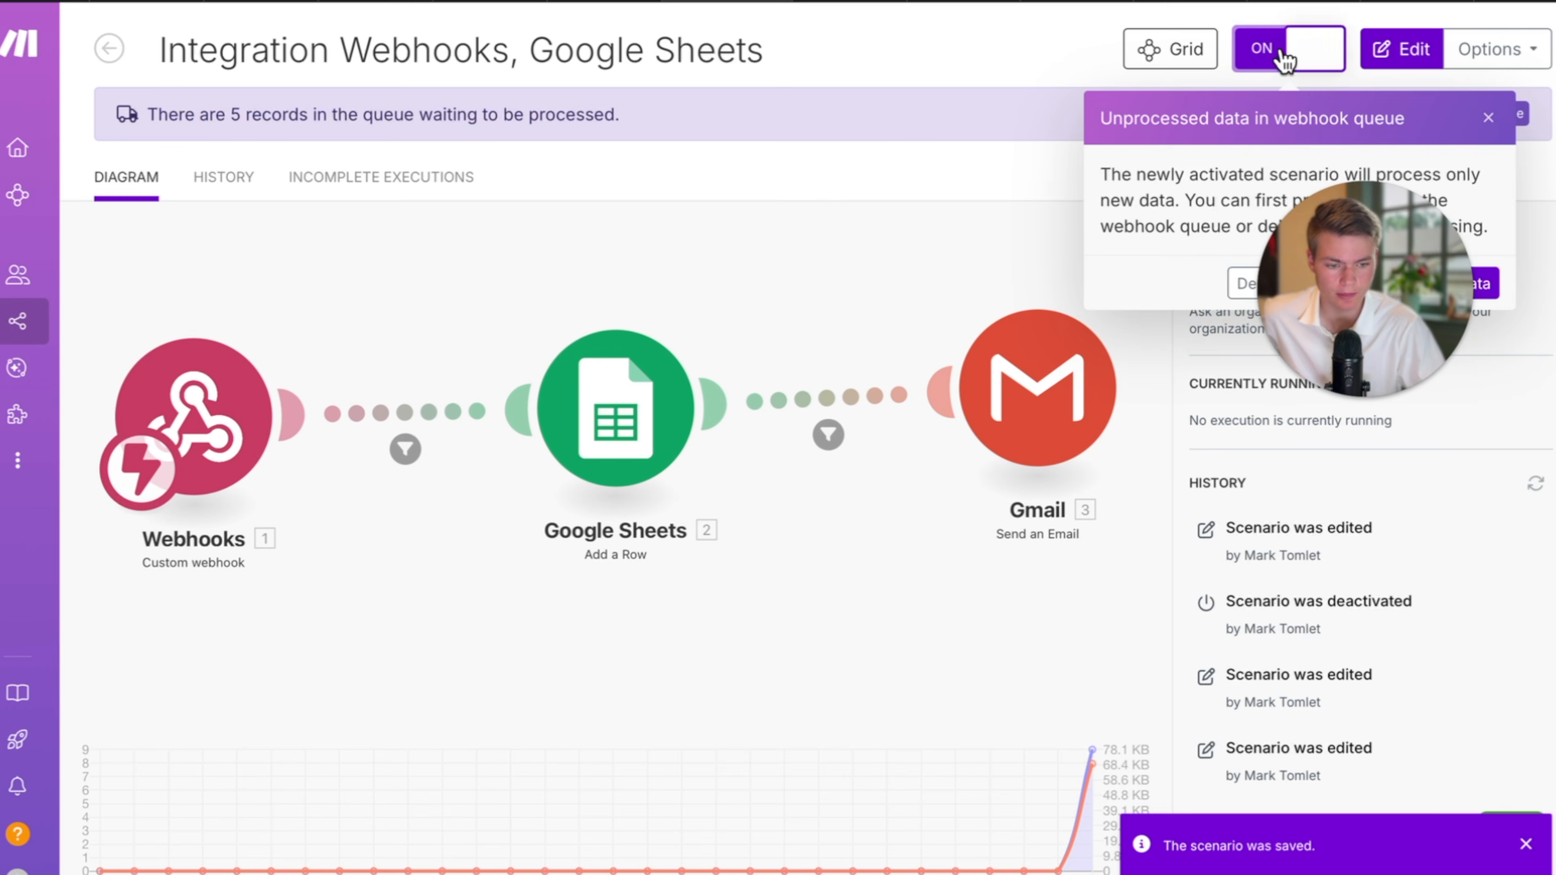
left_click(1286, 282)
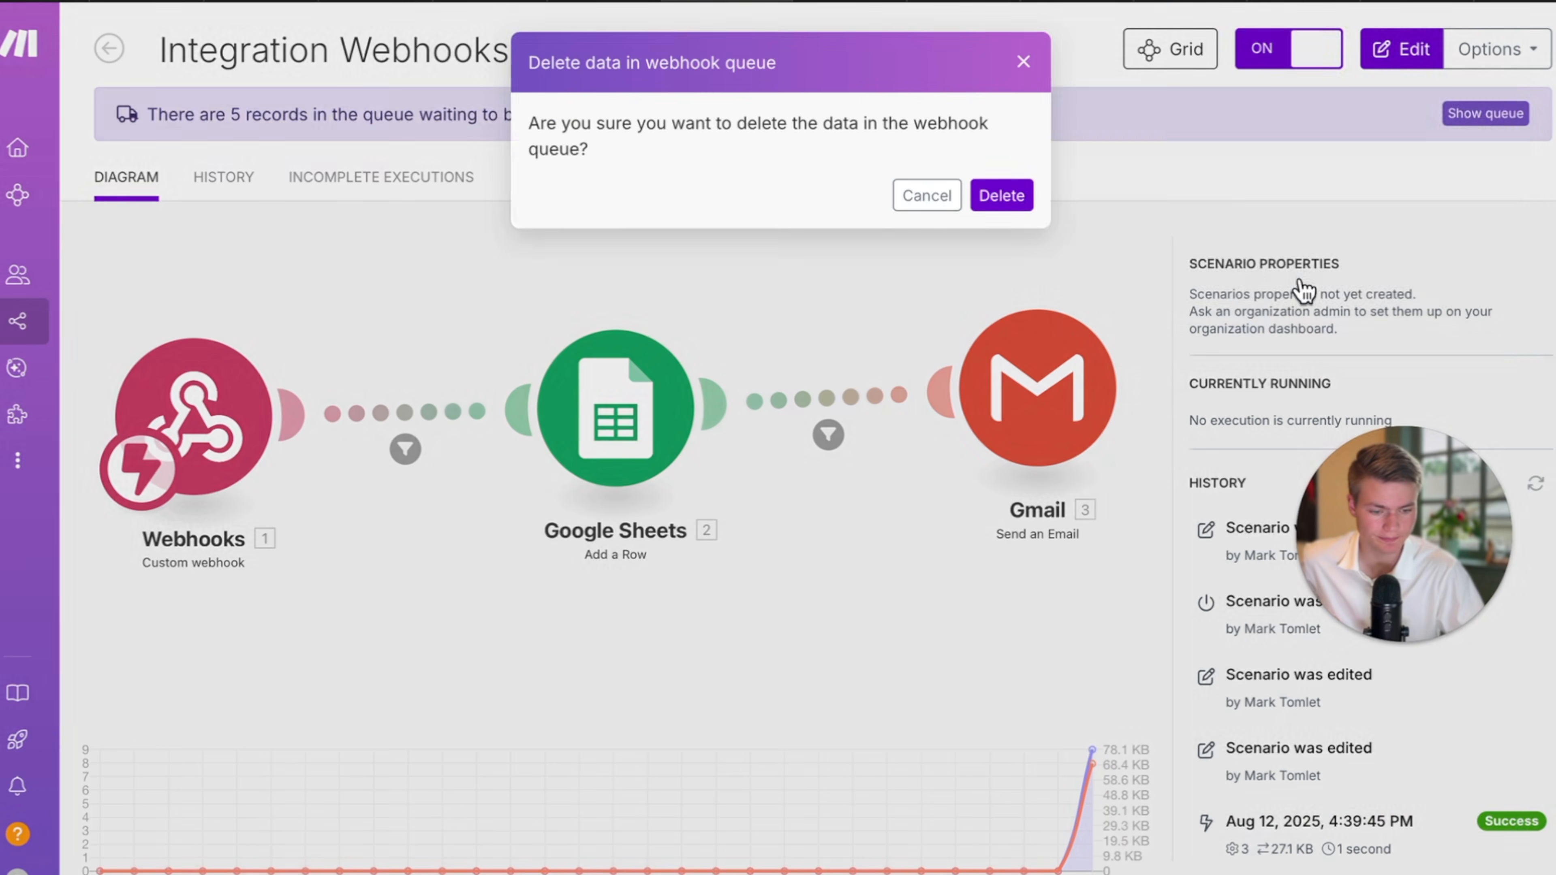
left_click(1011, 199)
left_click(918, 260)
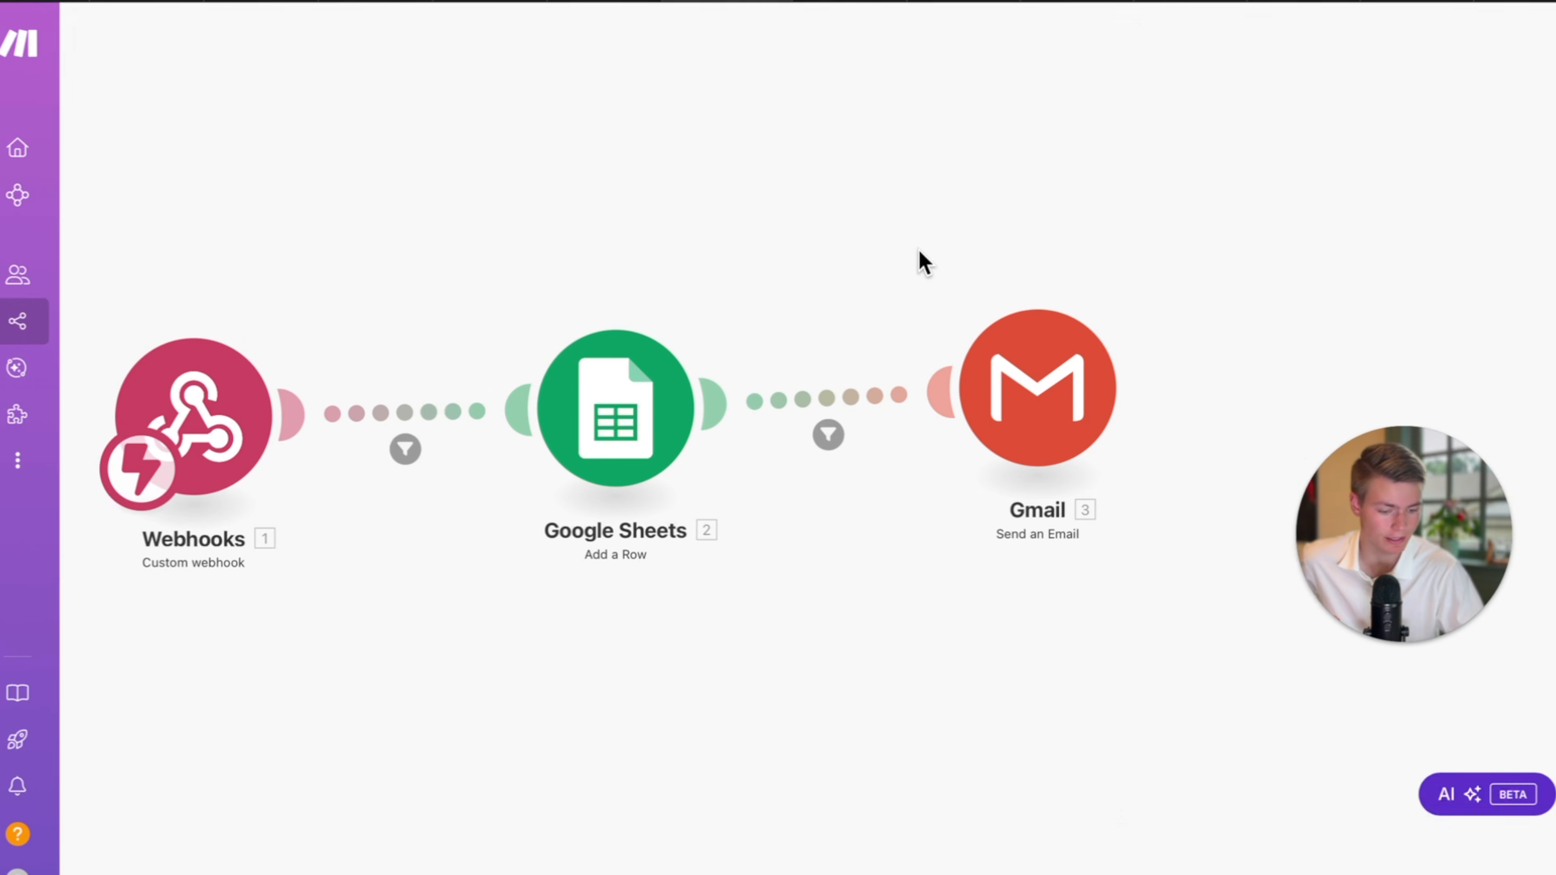
Delete '(insert here).' from the Gmail email body so it reads 'was having a maintence issue'.
left_click(1052, 407)
scroll(898, 600, "down", 6)
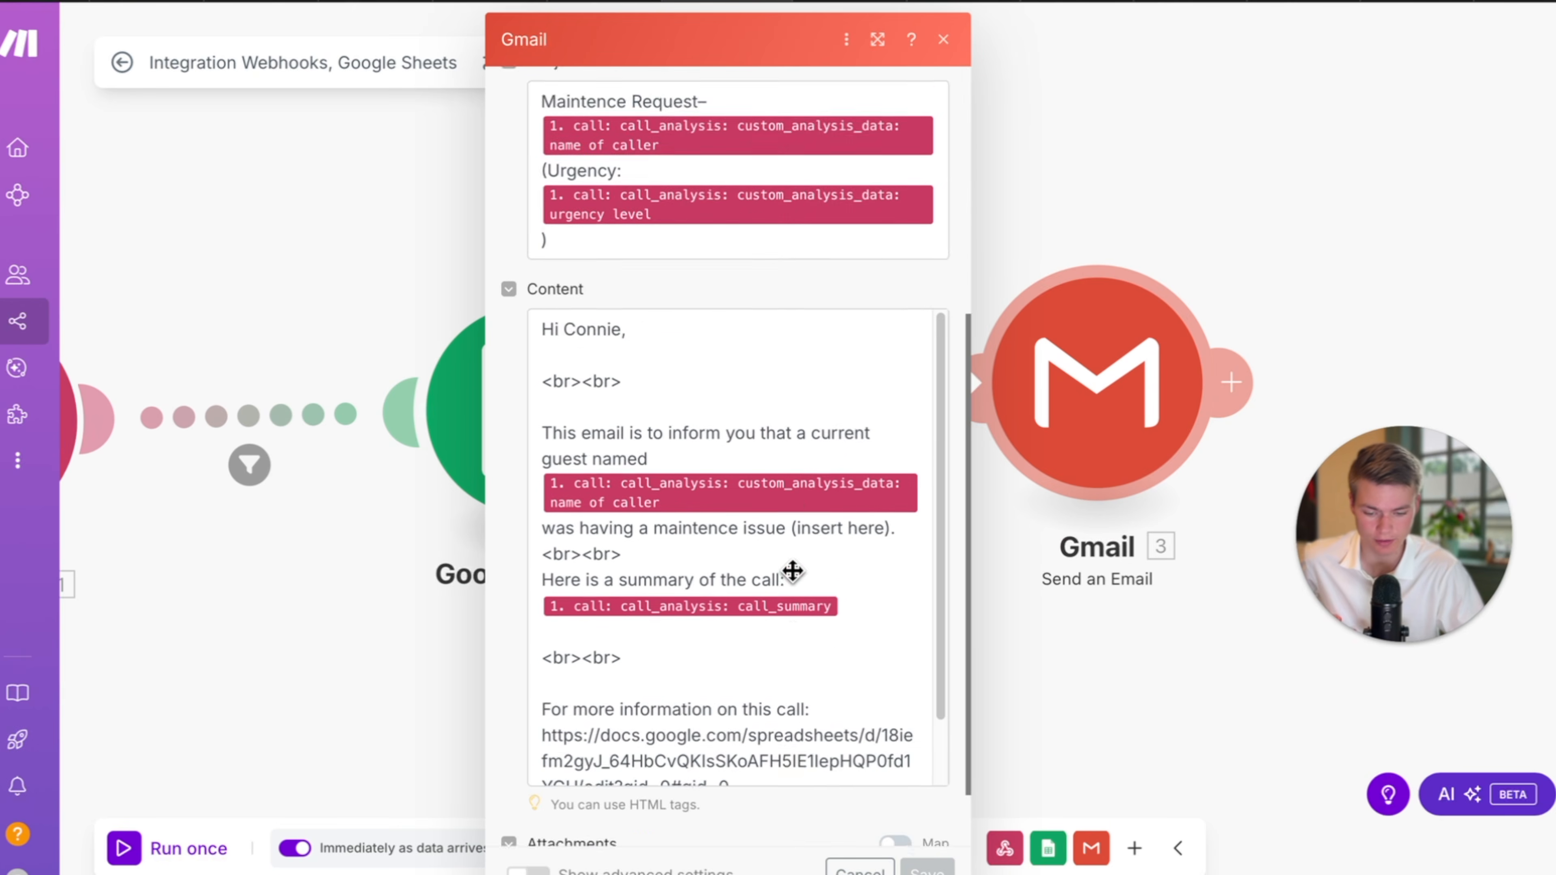
left_click(834, 560)
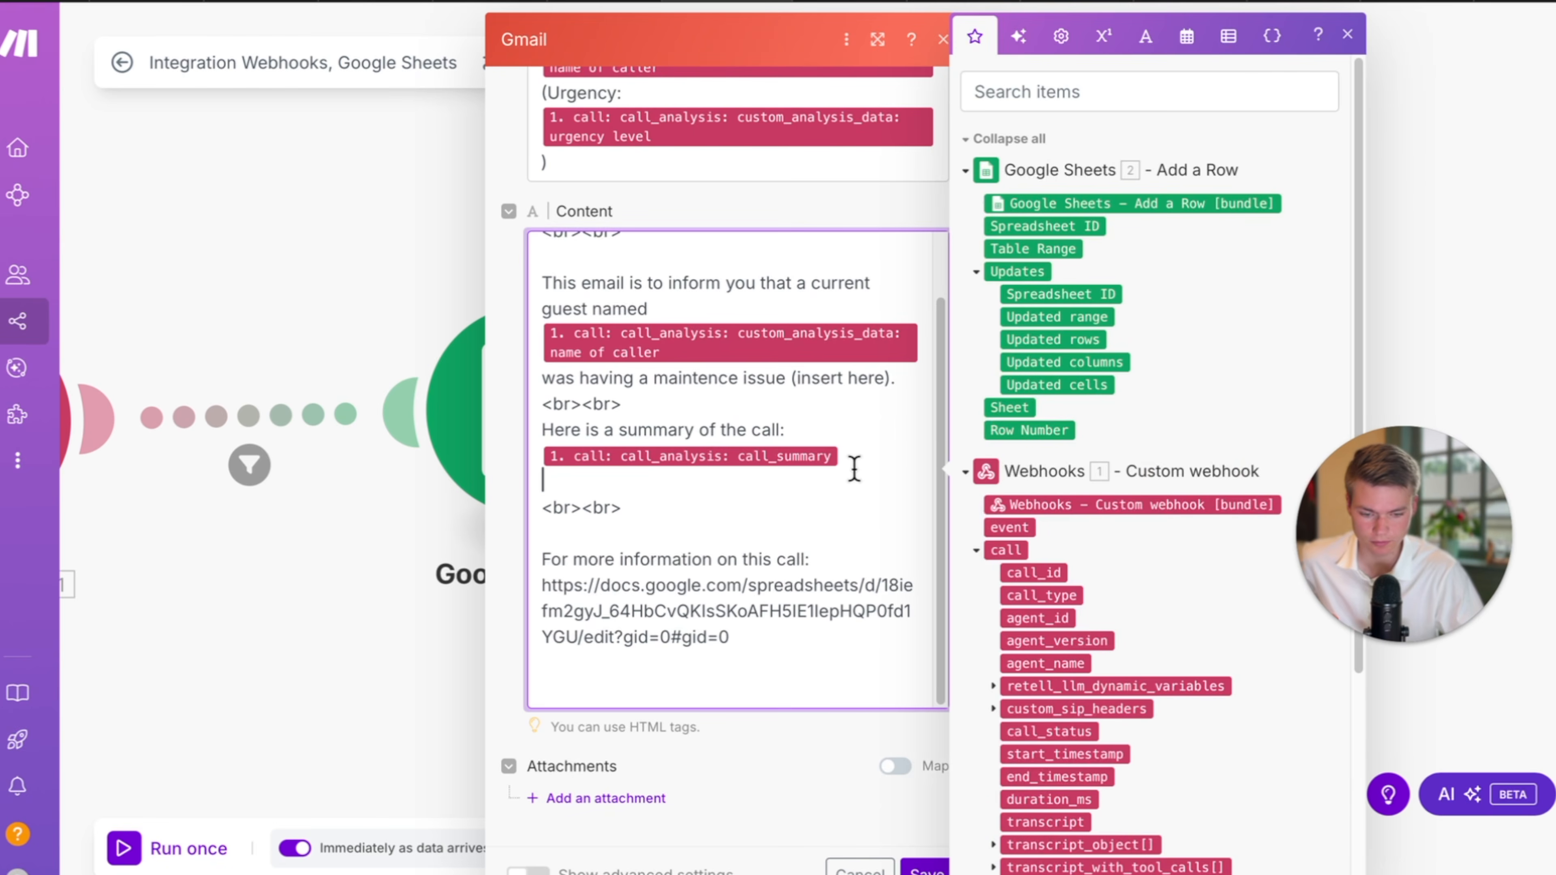
scroll(845, 433, "up", 1)
left_click_drag(905, 429, 801, 450)
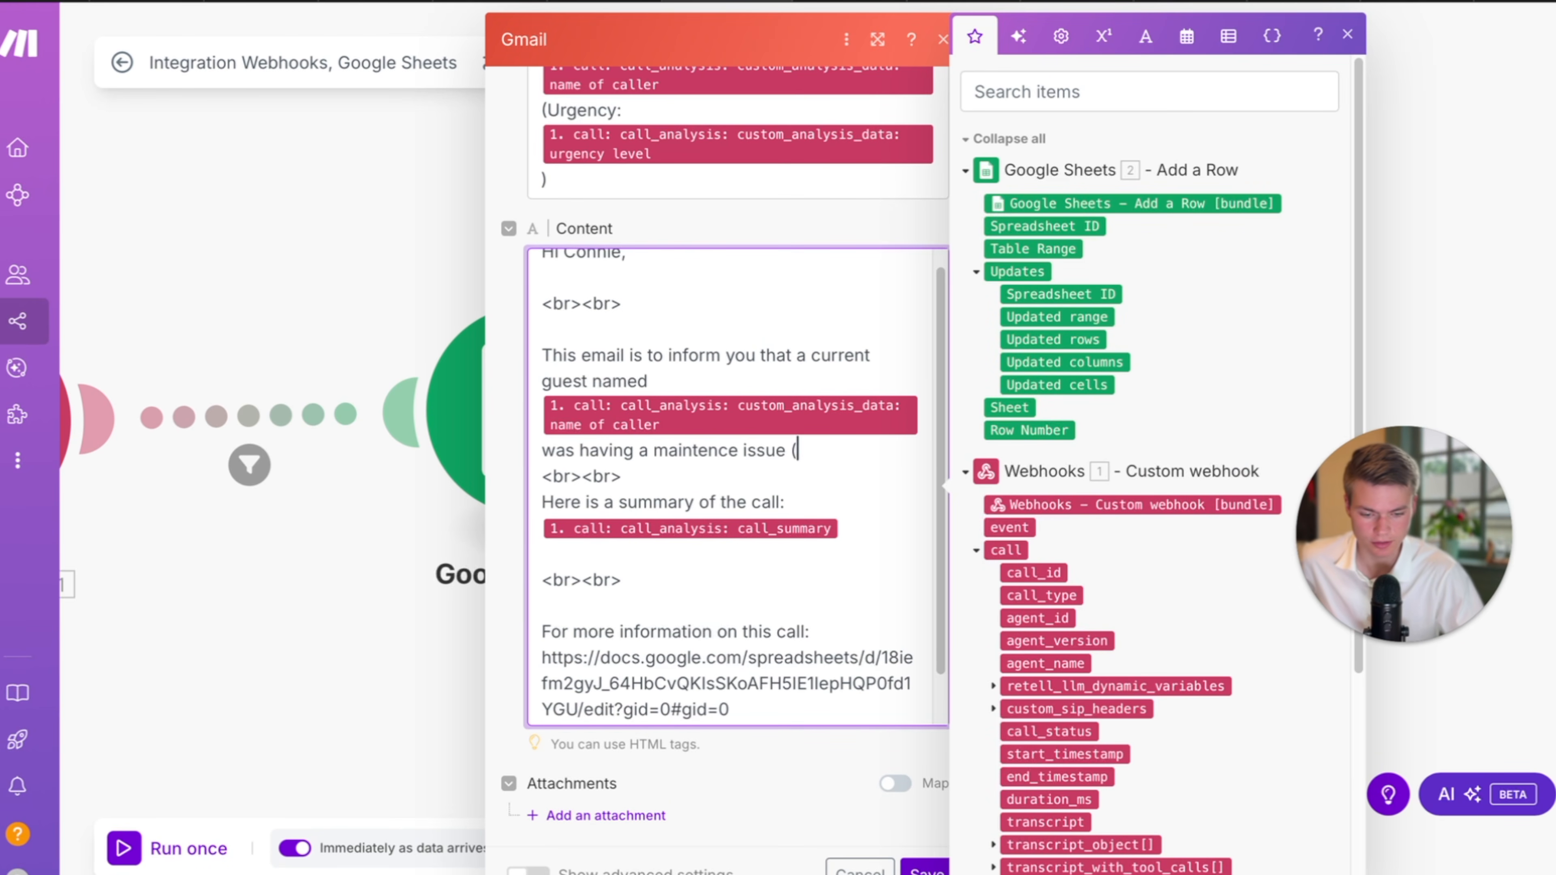
scroll(1164, 643, "down", 5)
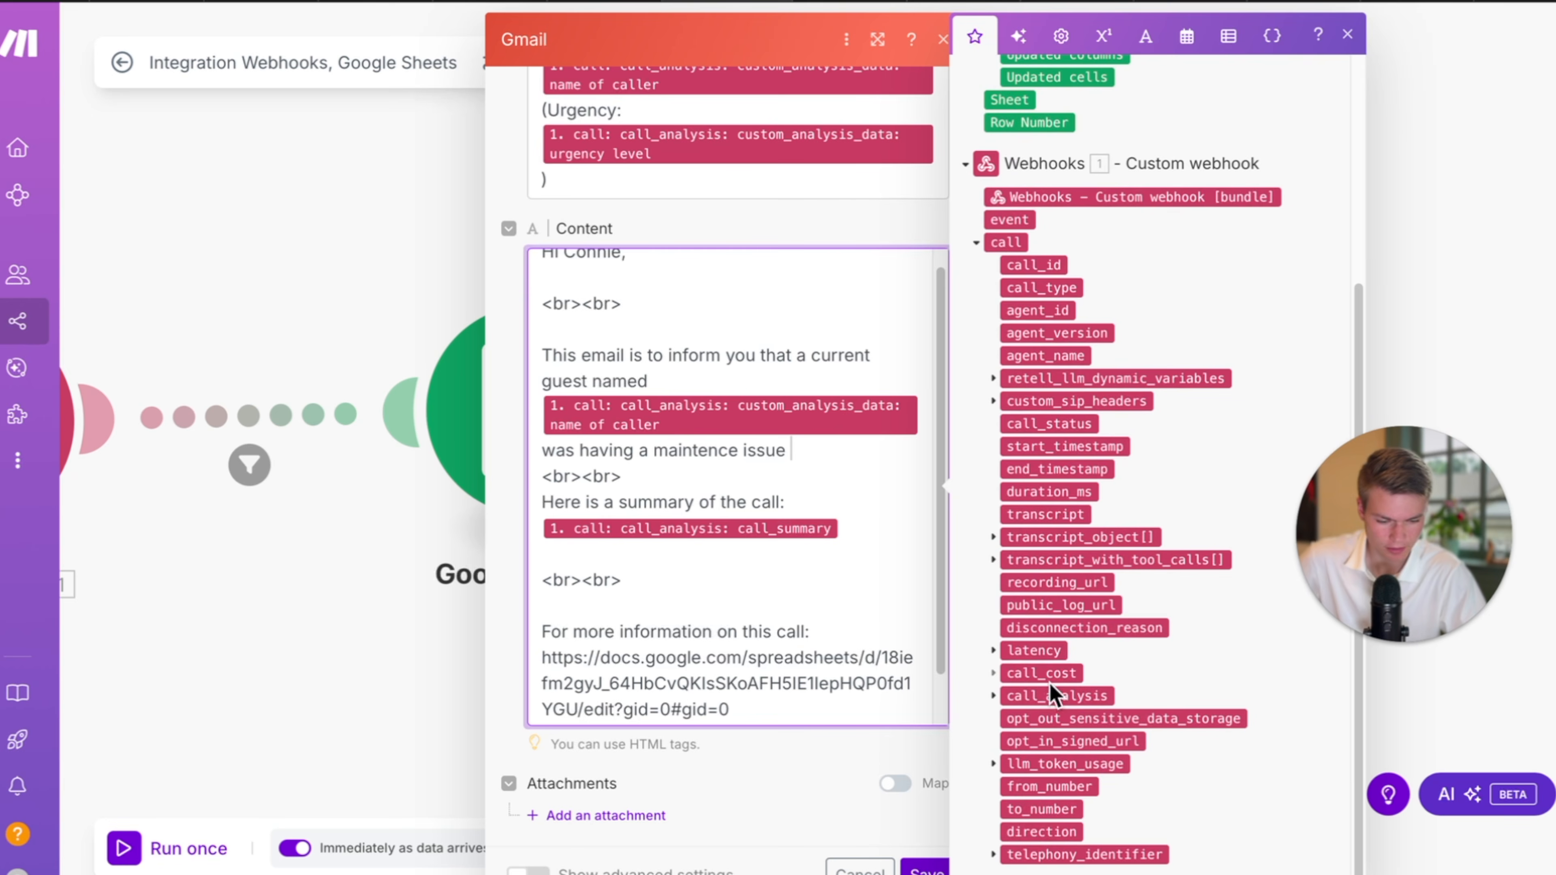
left_click(998, 697)
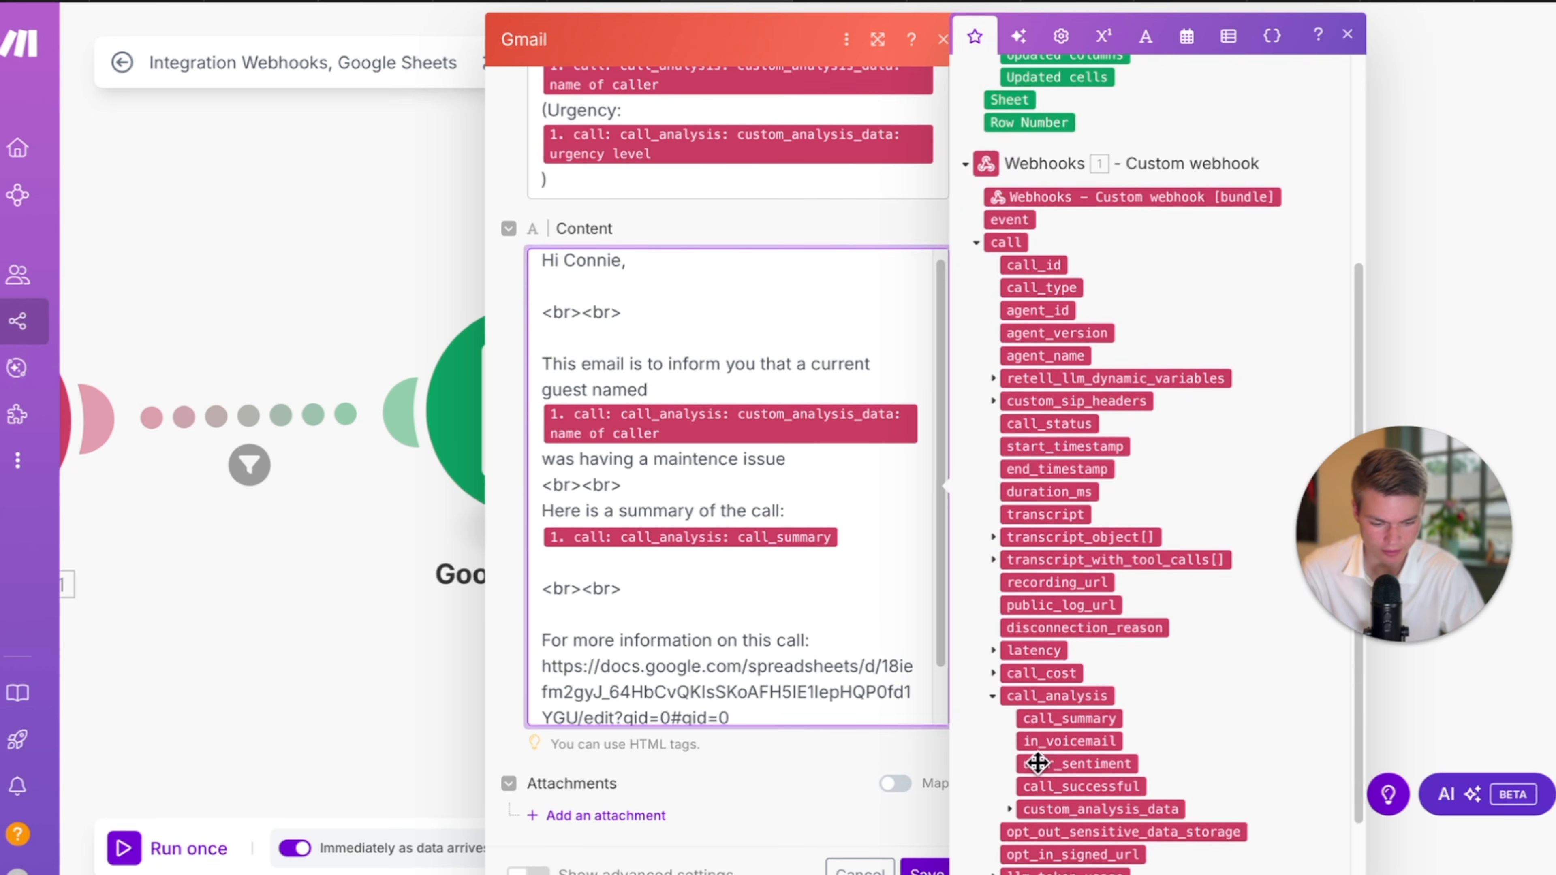
left_click(1017, 808)
scroll(1142, 792, "down", 2)
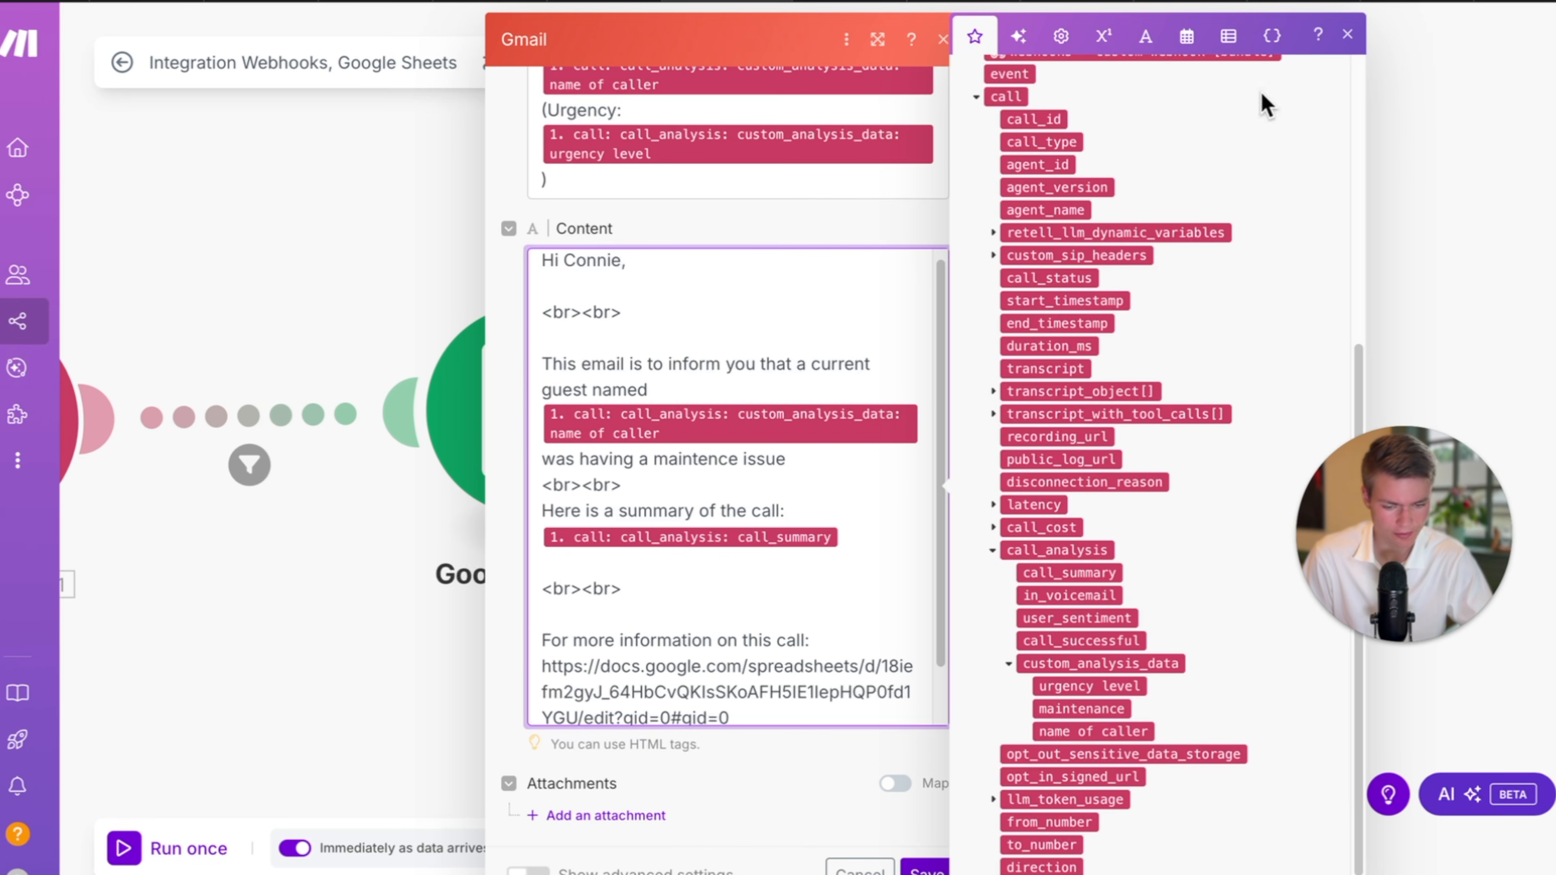
left_click(1345, 35)
left_click(943, 40)
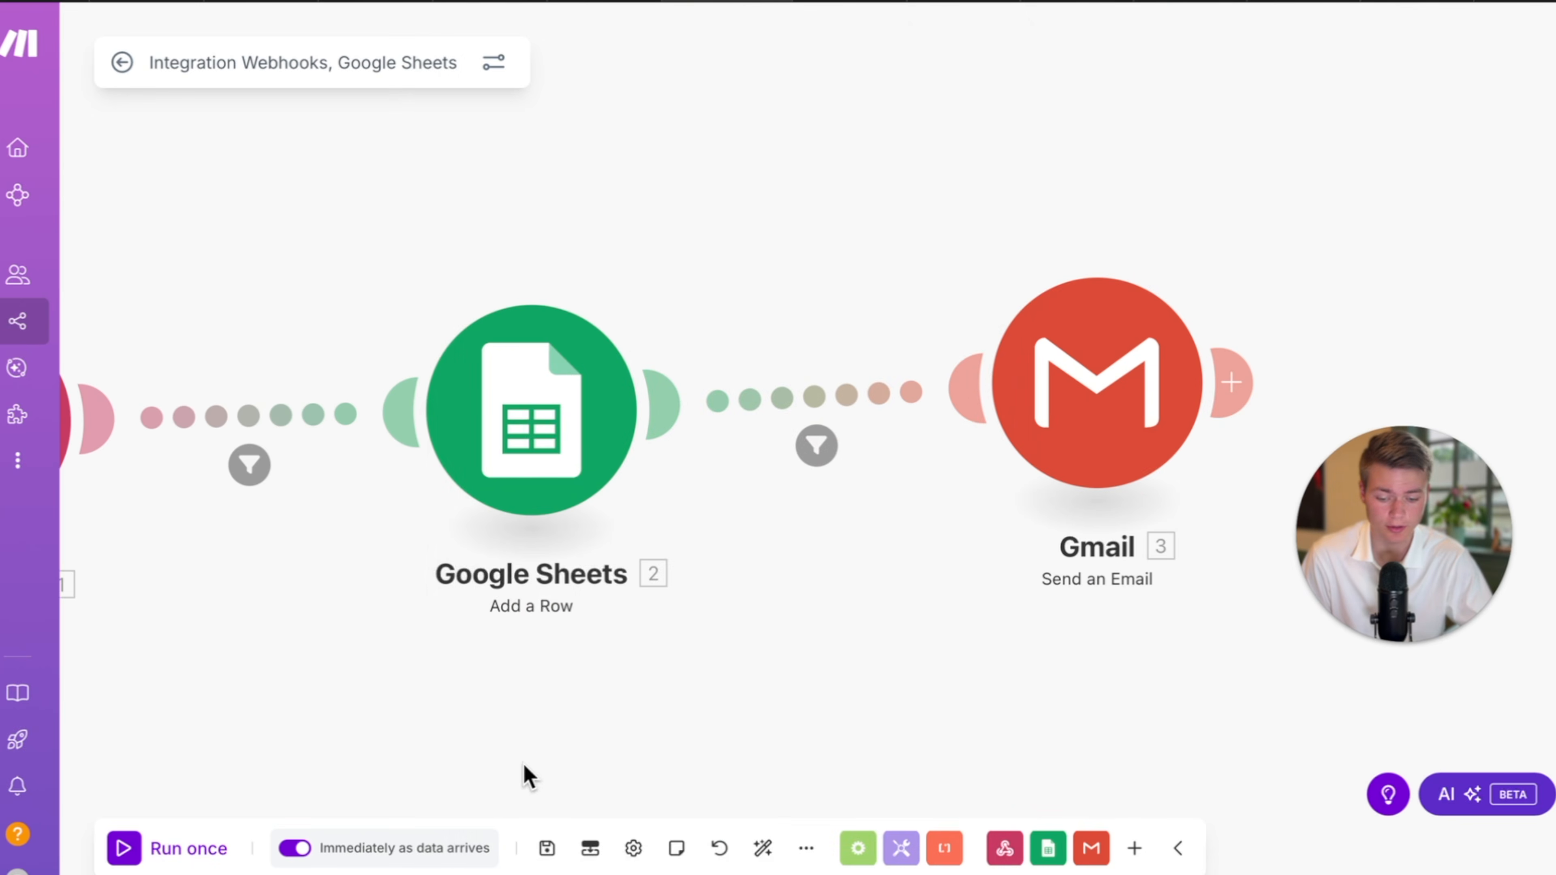
Save the Make scenario, then publish the Maple Fork Agent in Retell AI as Version 2.
left_click(545, 847)
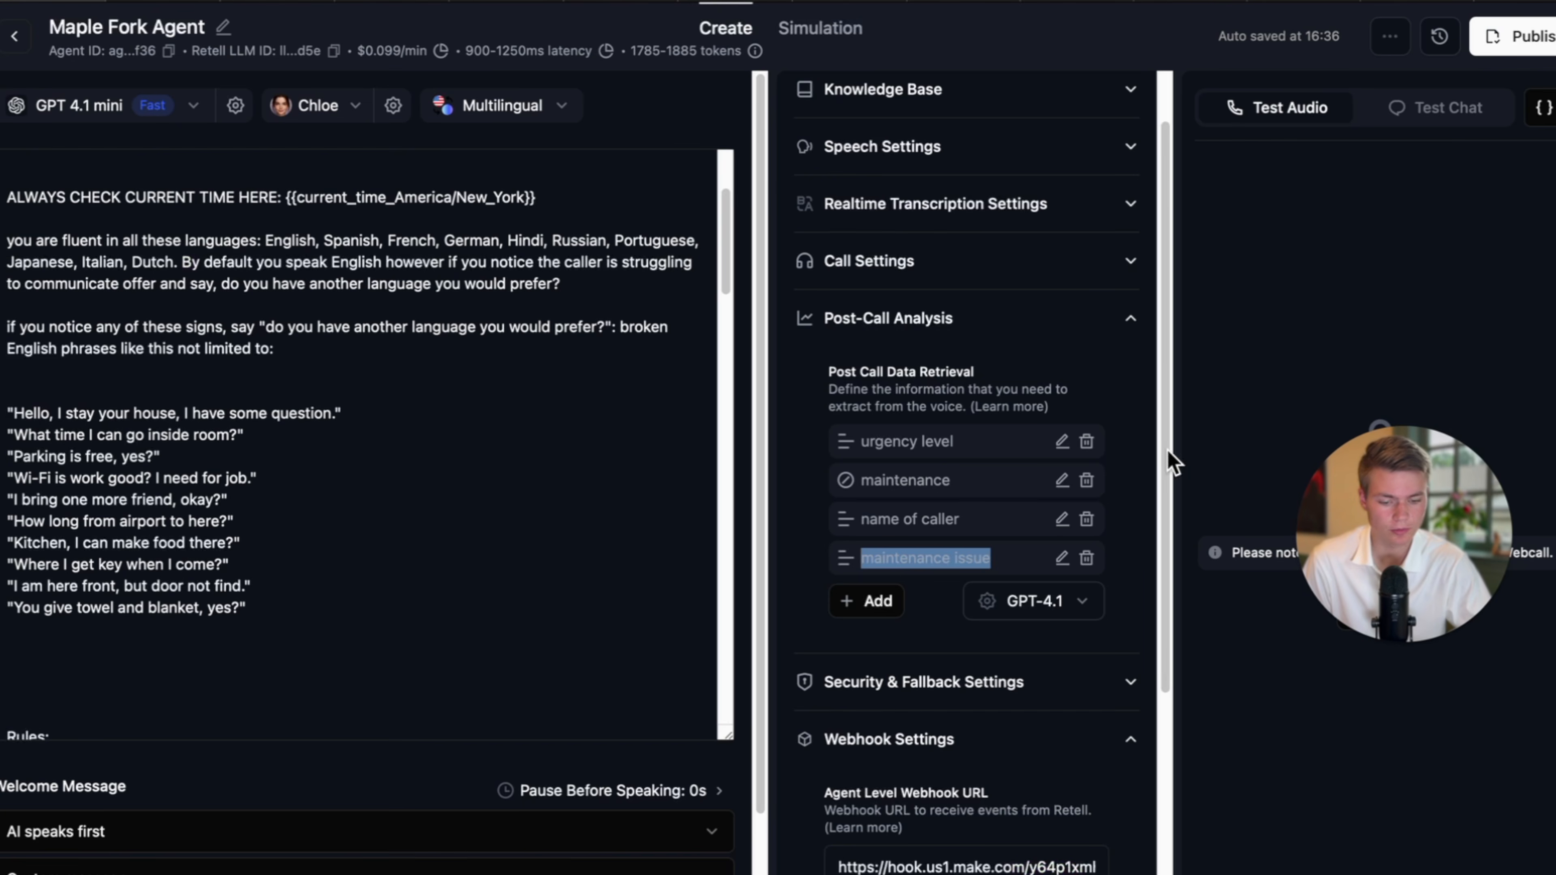
left_click(1168, 452)
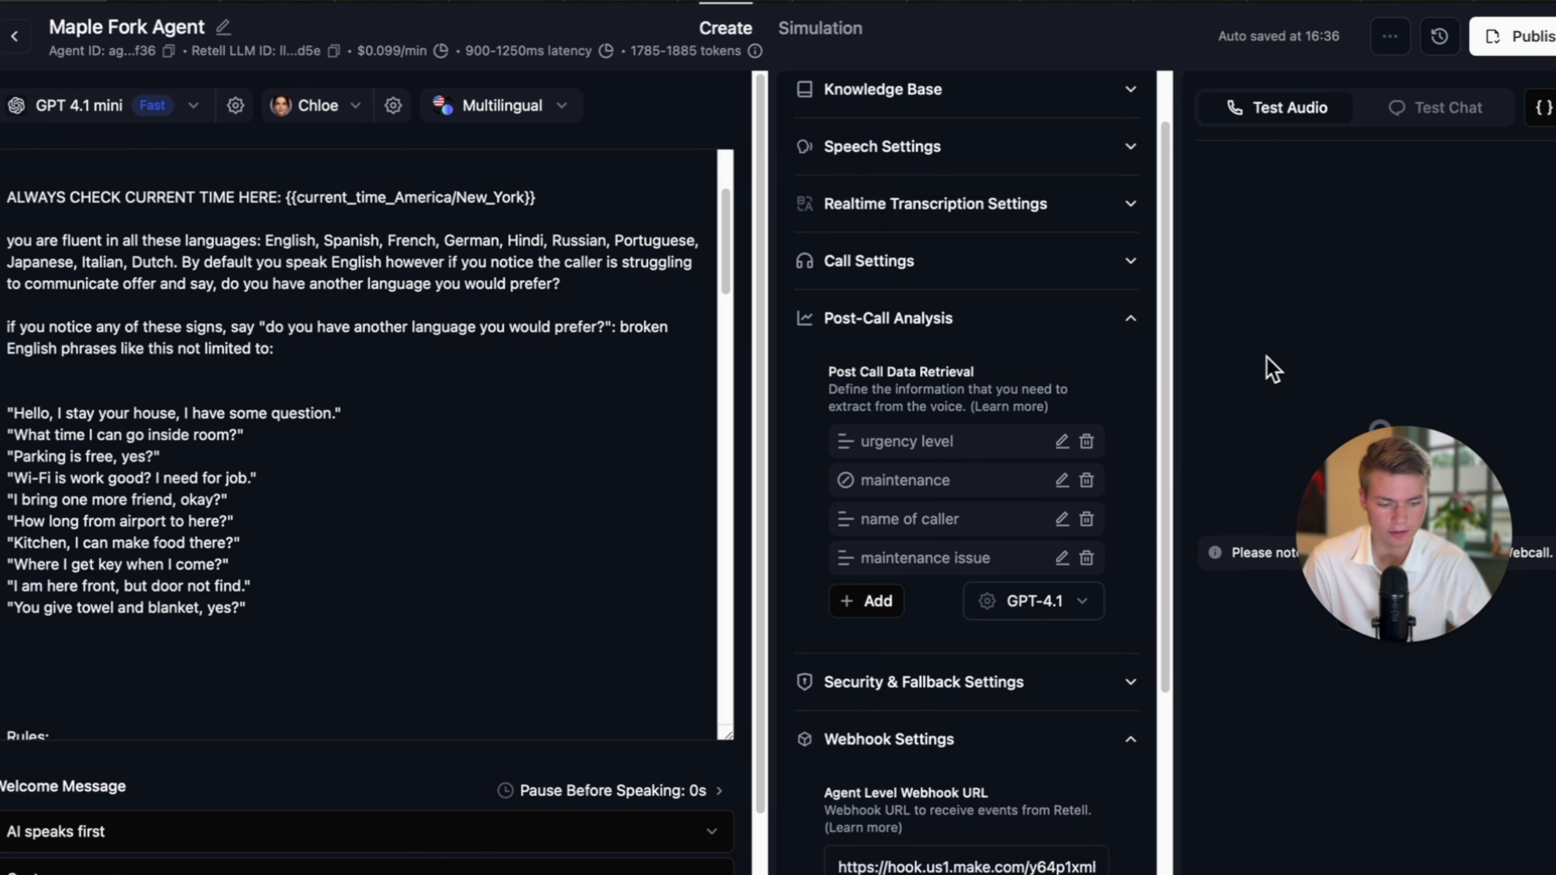
left_click(1508, 54)
left_click(1042, 643)
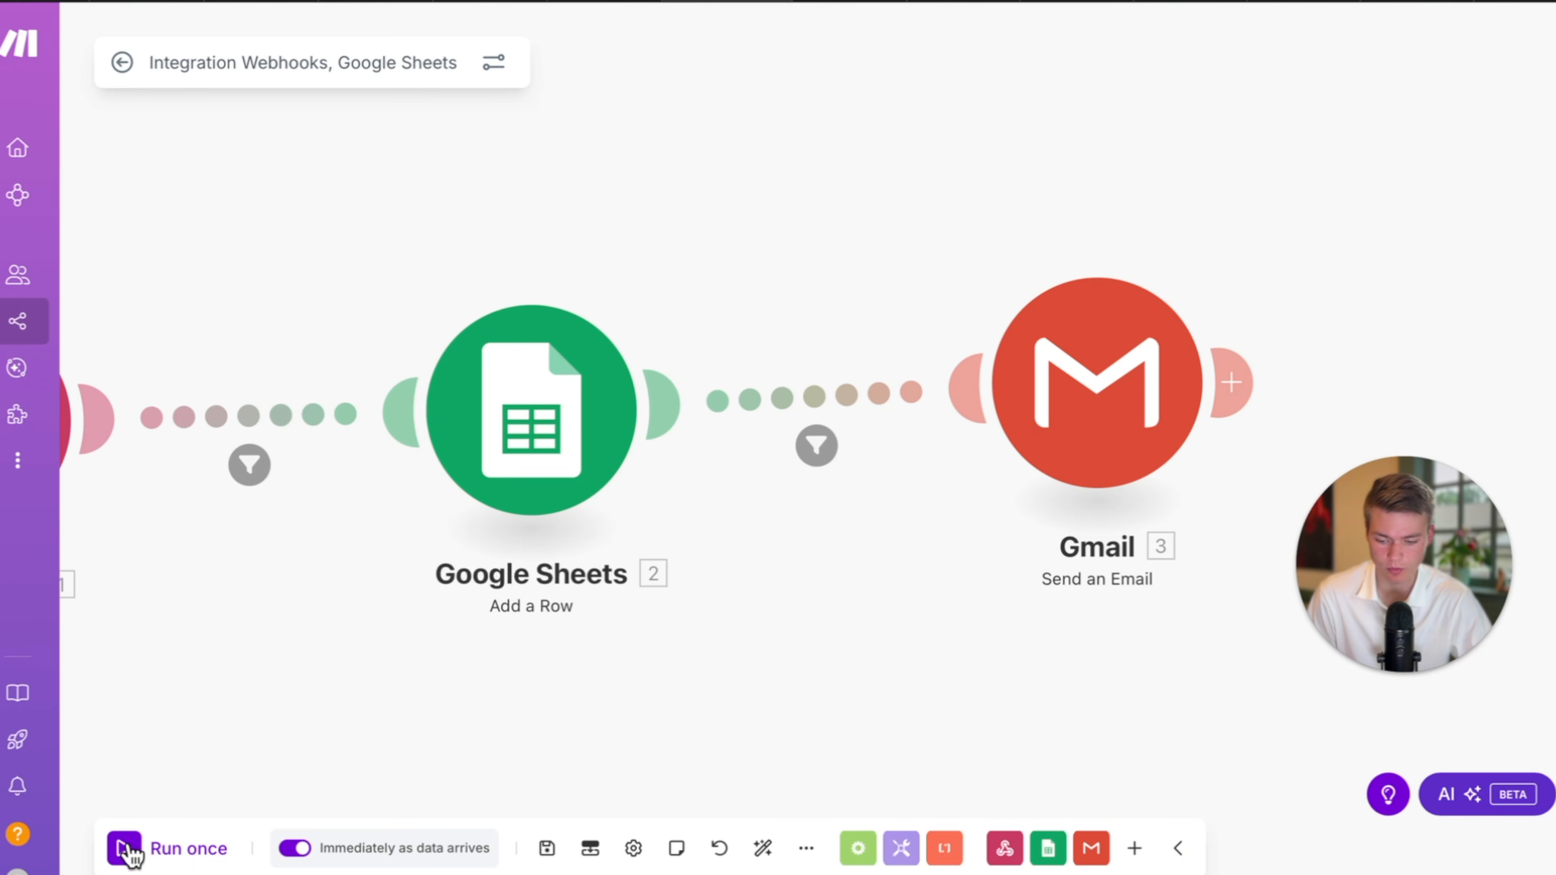
Run the Make scenario once and place a Google Voice test call to the agent's number.
left_click(125, 849)
left_click(125, 848)
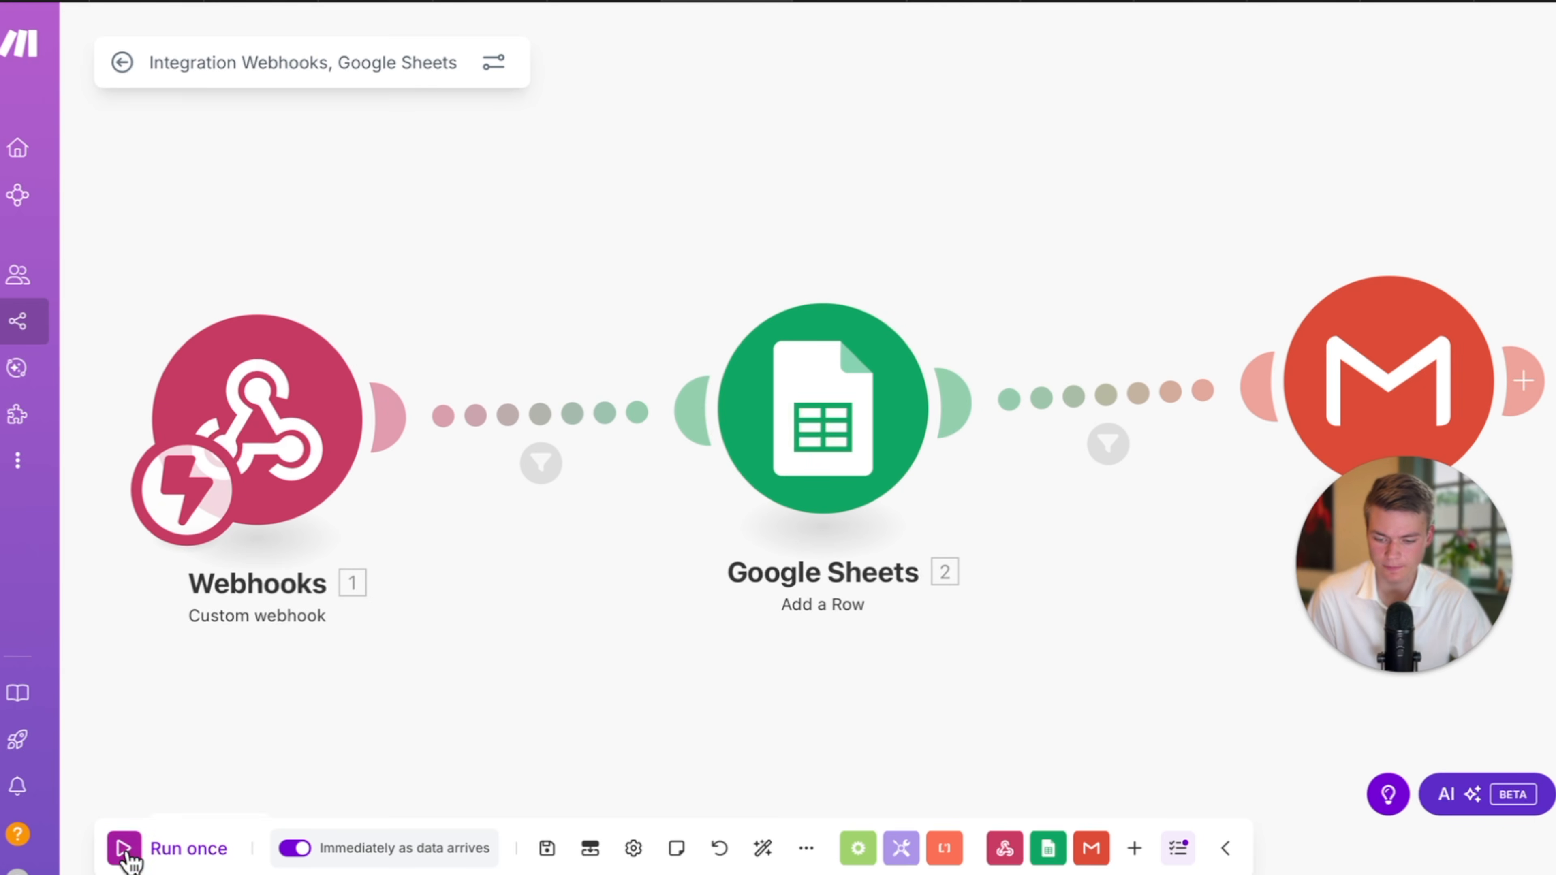
left_click(55, 2)
left_click(1544, 4)
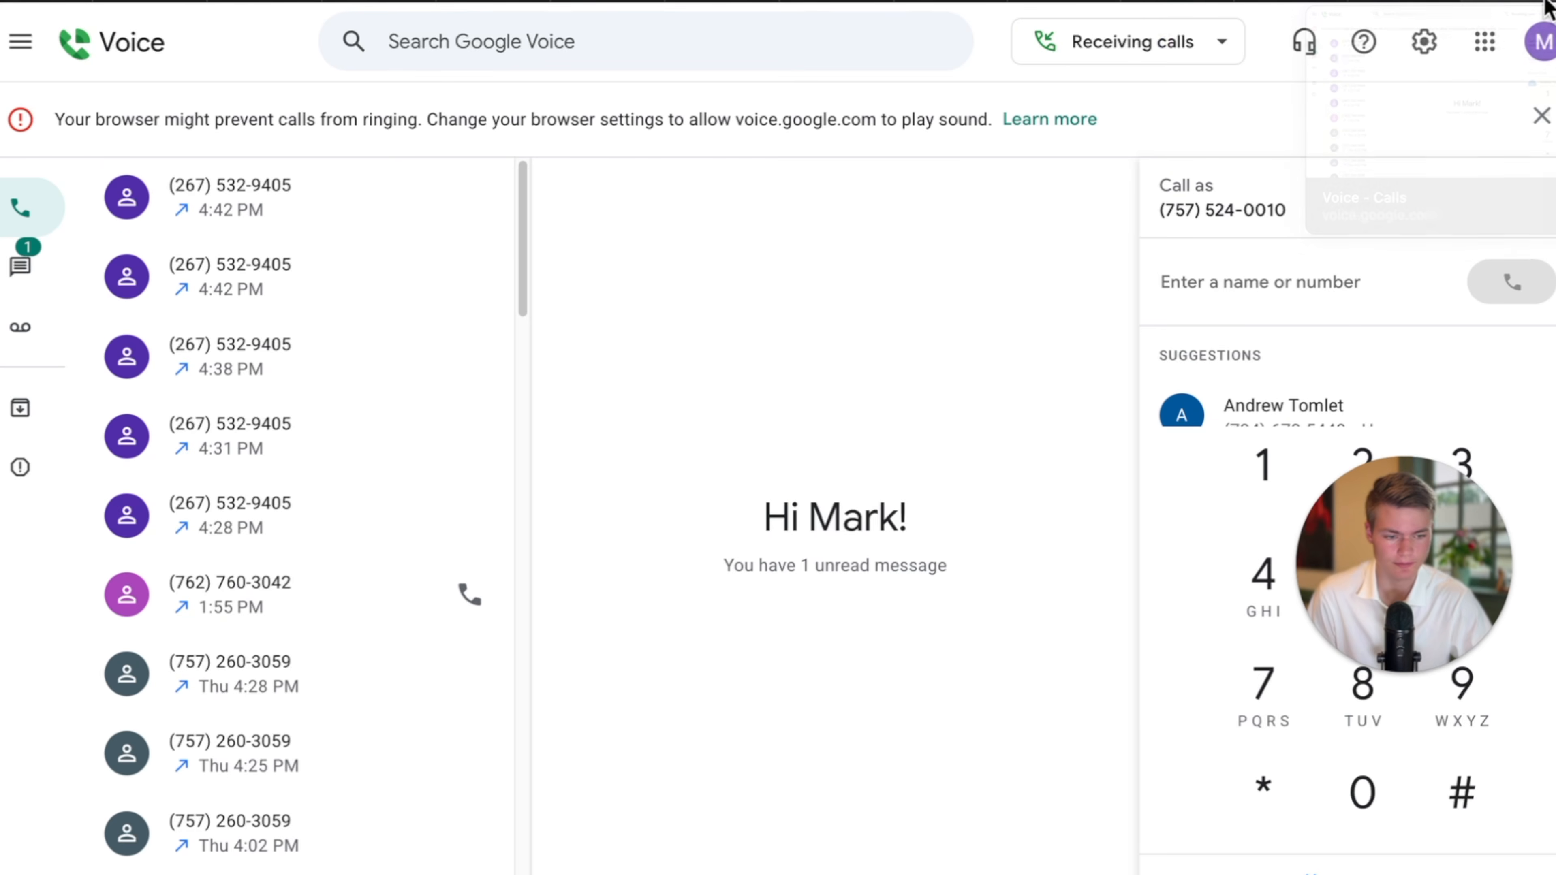
left_click(470, 197)
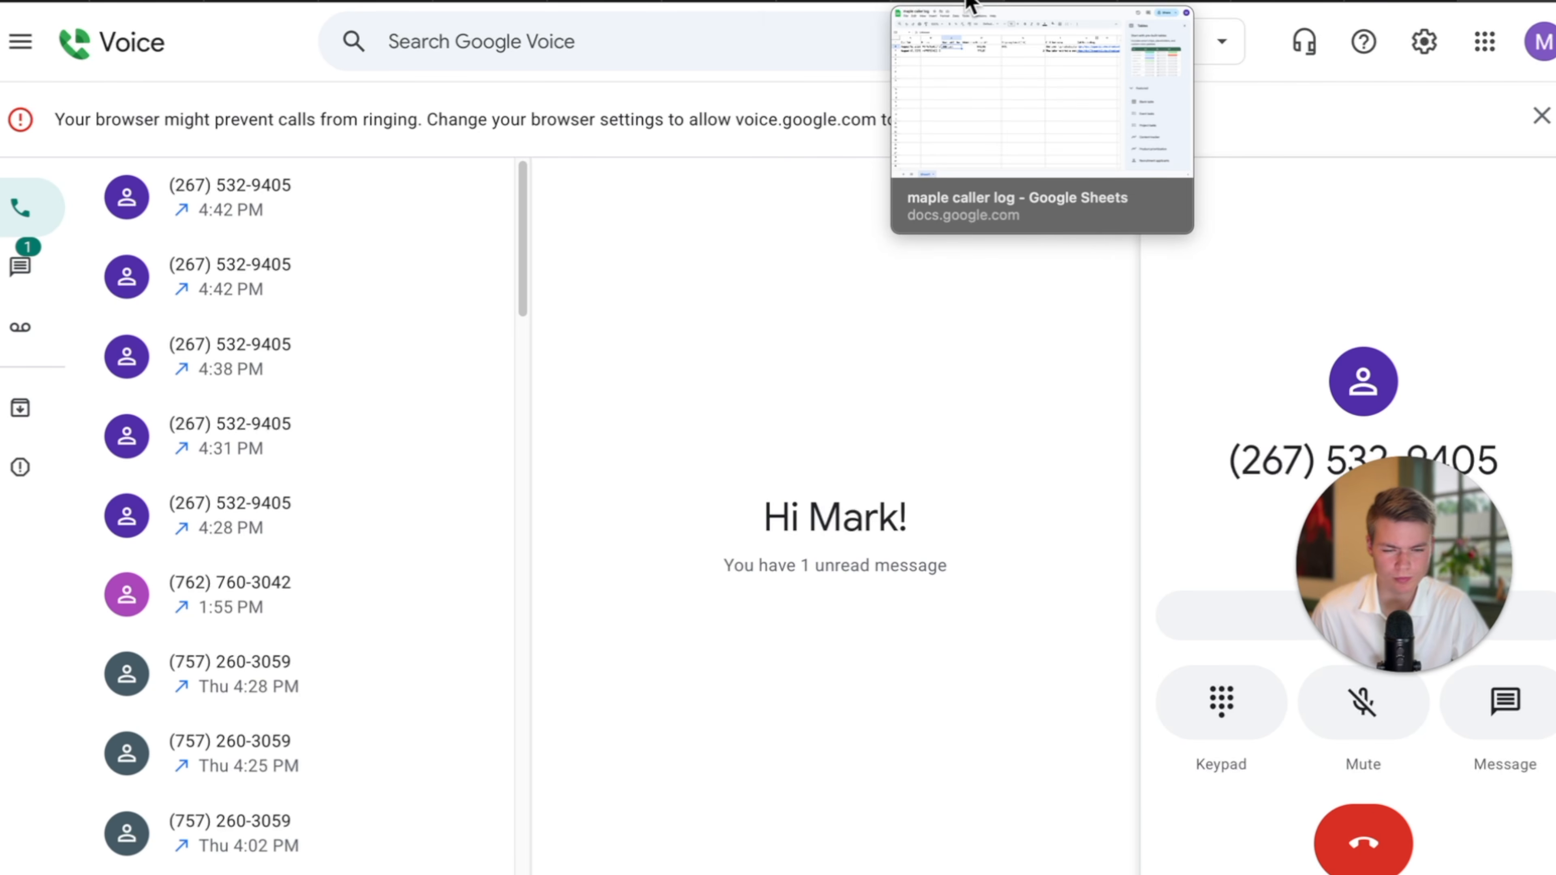
Save the Make scenario and reopen its workflow editor, then hang up the test call.
left_click(747, 7)
left_click(546, 848)
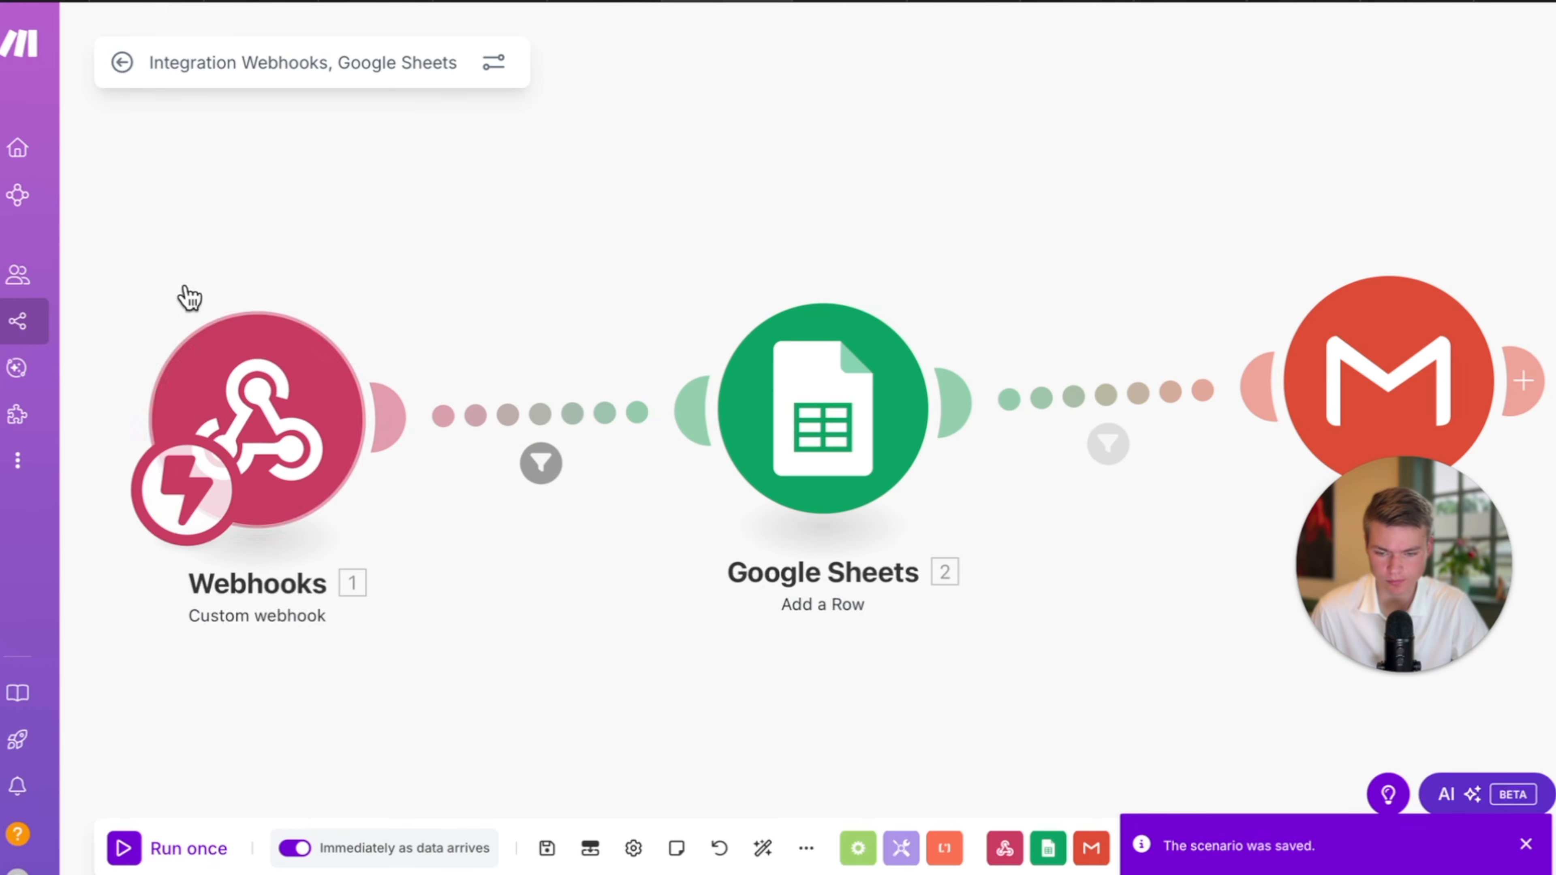
left_click(122, 62)
left_click(351, 362)
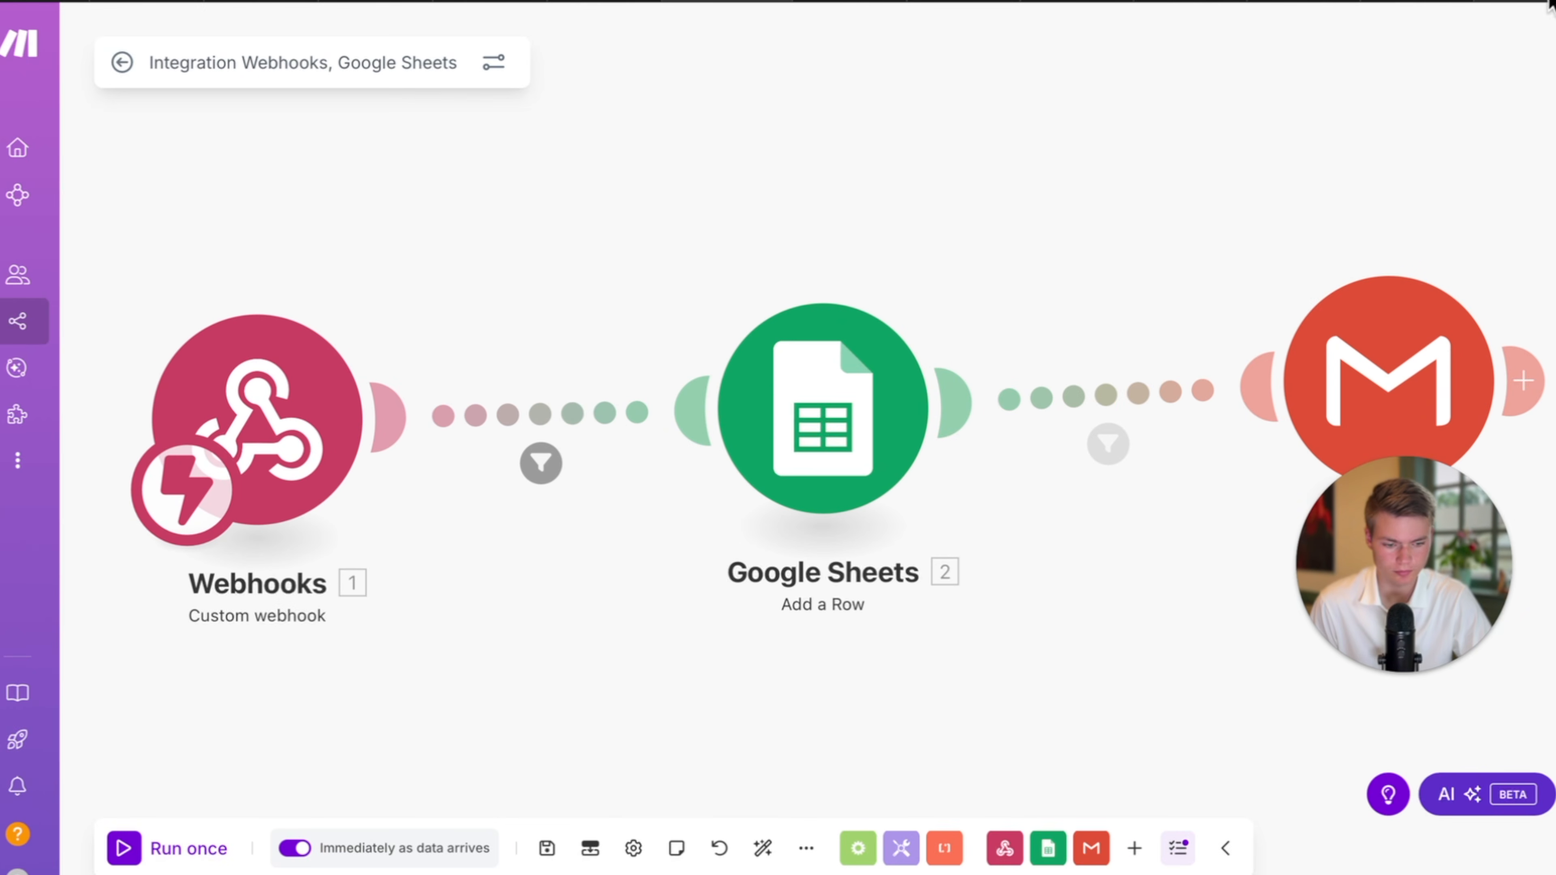
left_click(1549, 7)
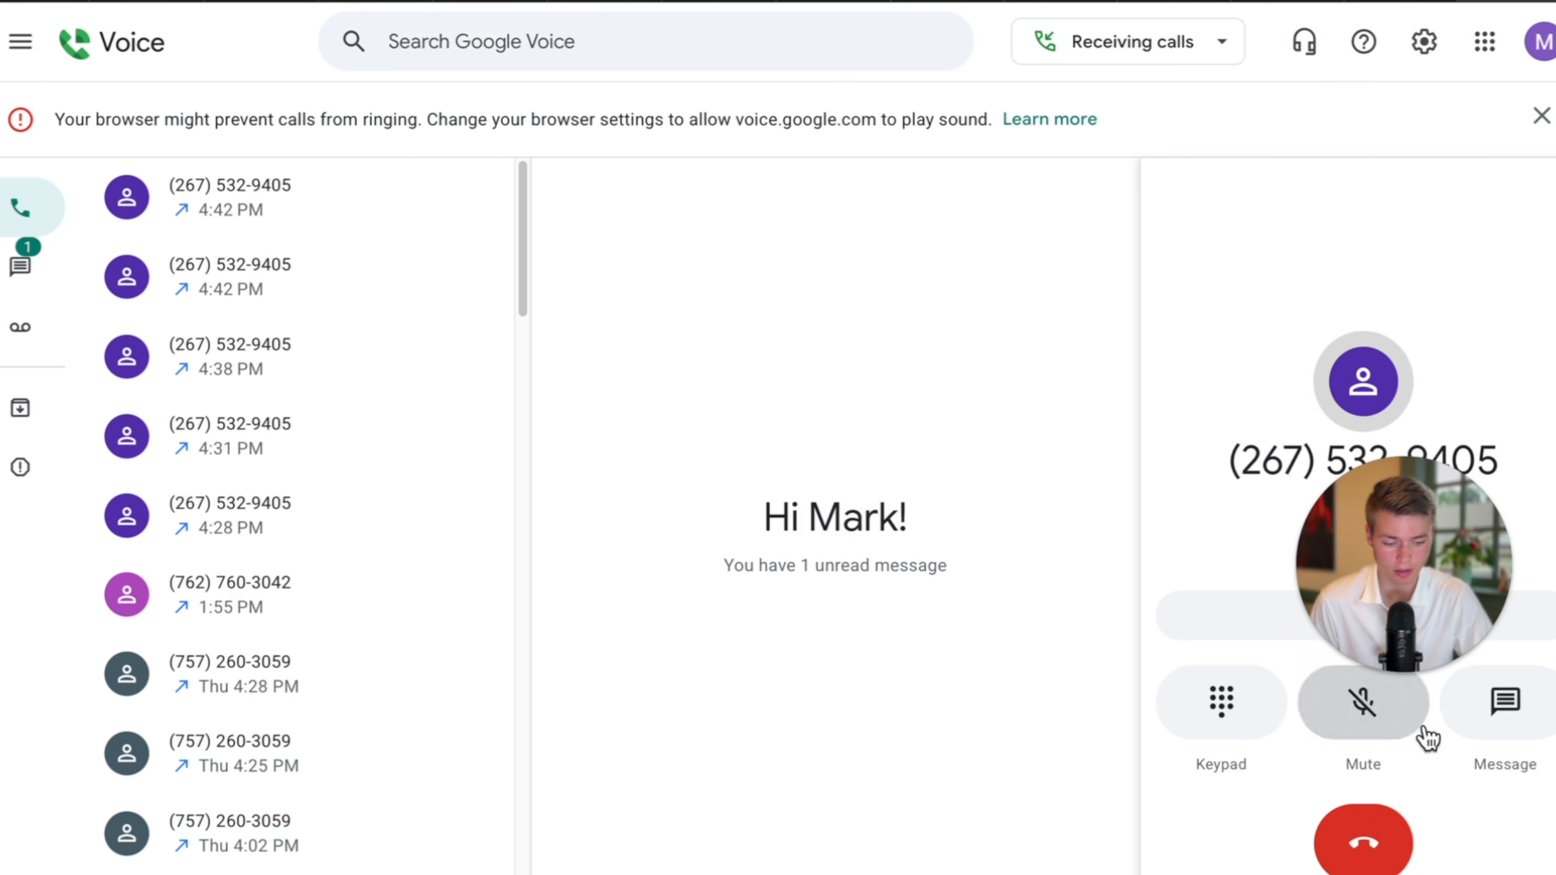
left_click(1335, 824)
left_click(744, 5)
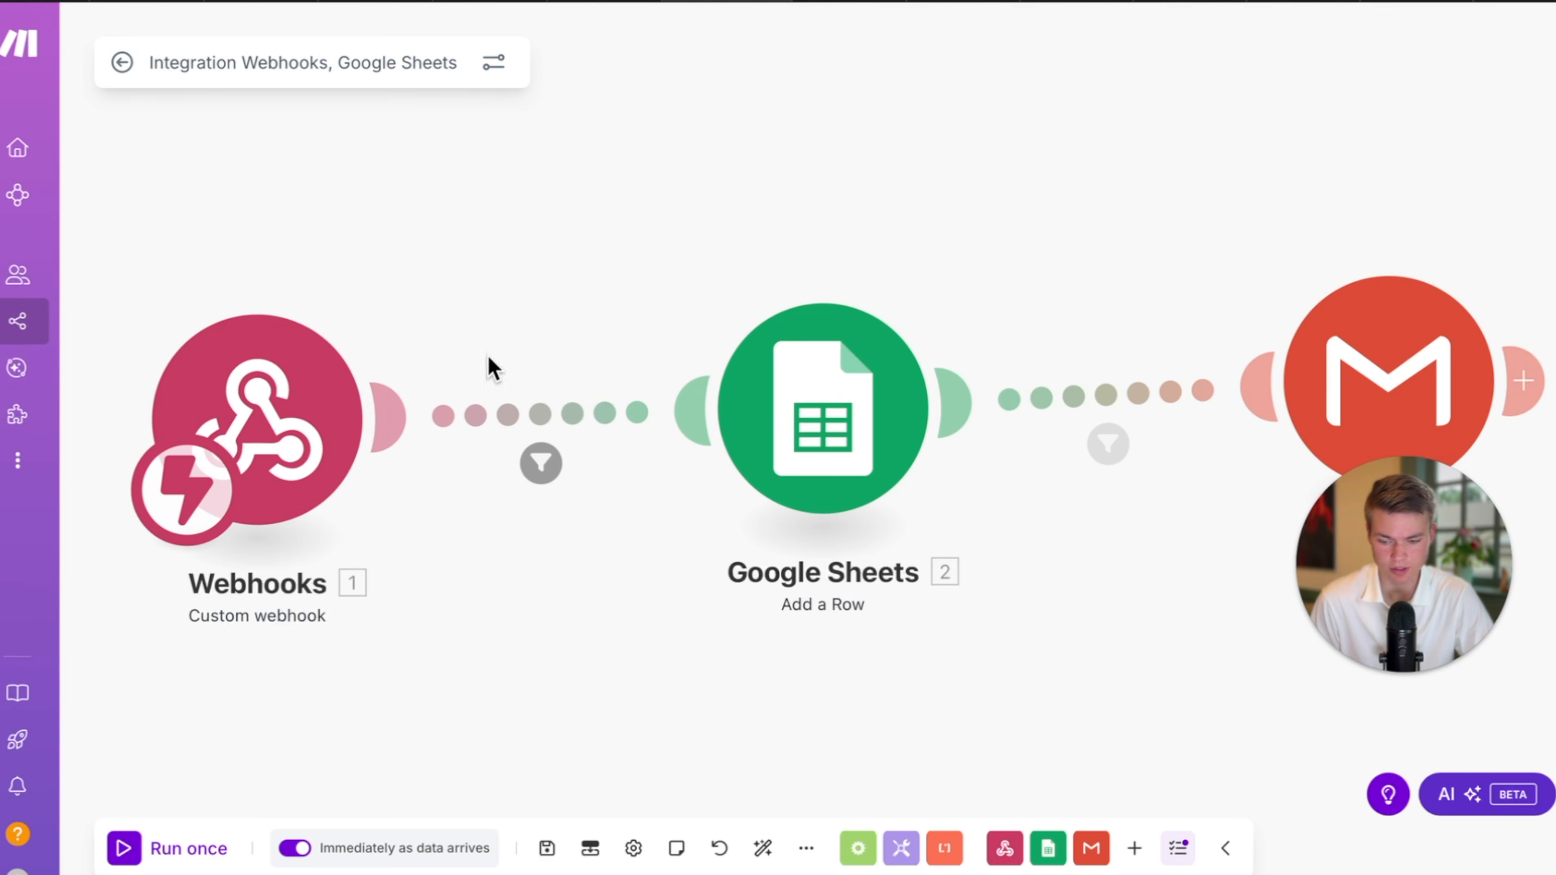
Run the scenario once and inspect the call details the webhook captured.
left_click(125, 848)
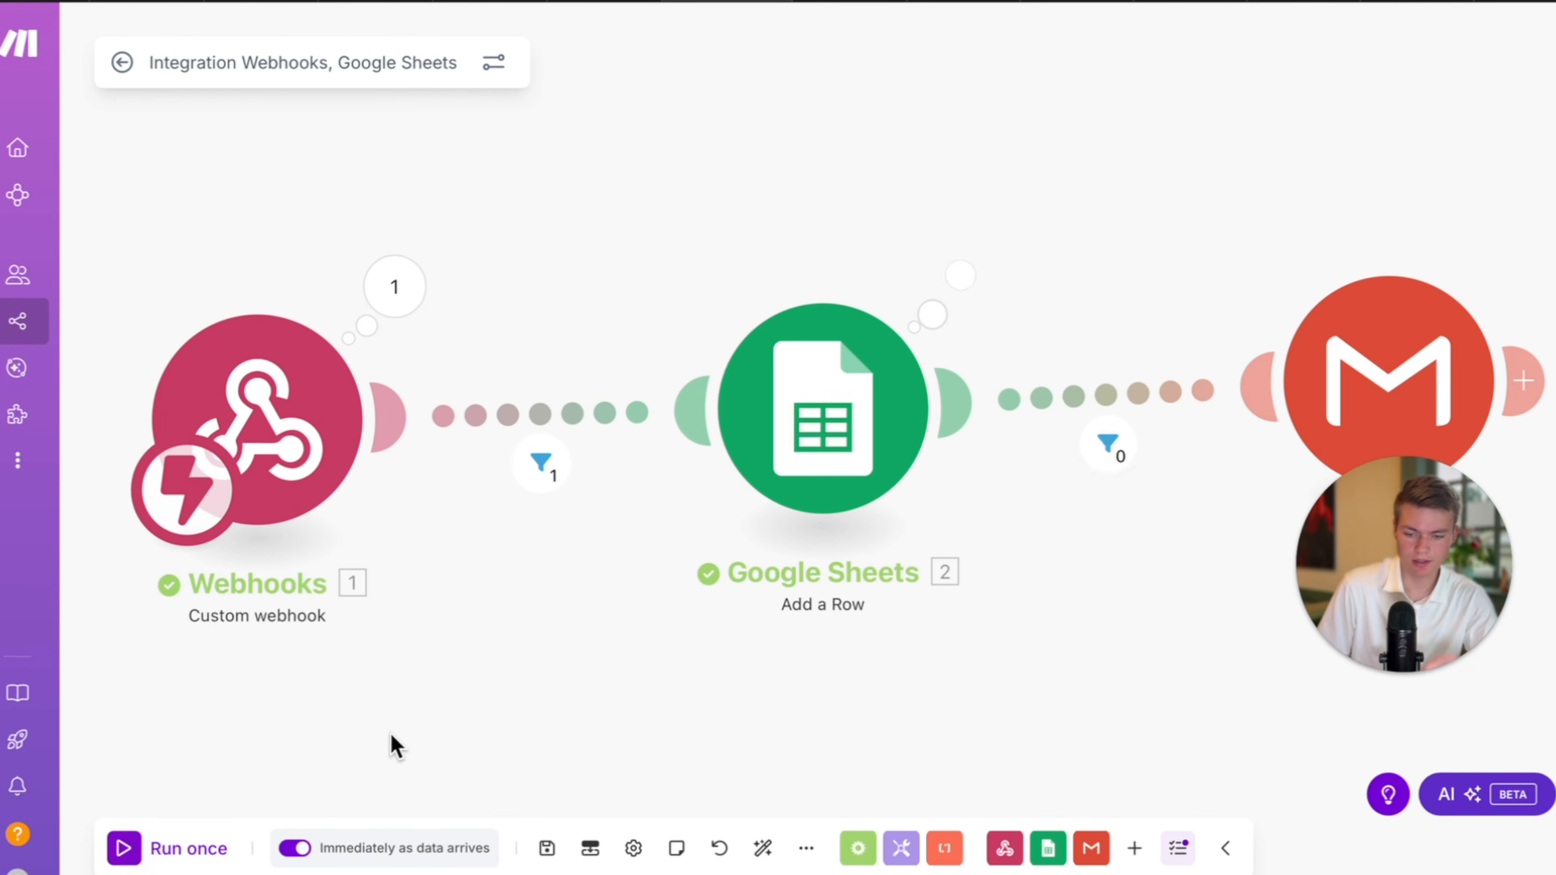
left_click(395, 300)
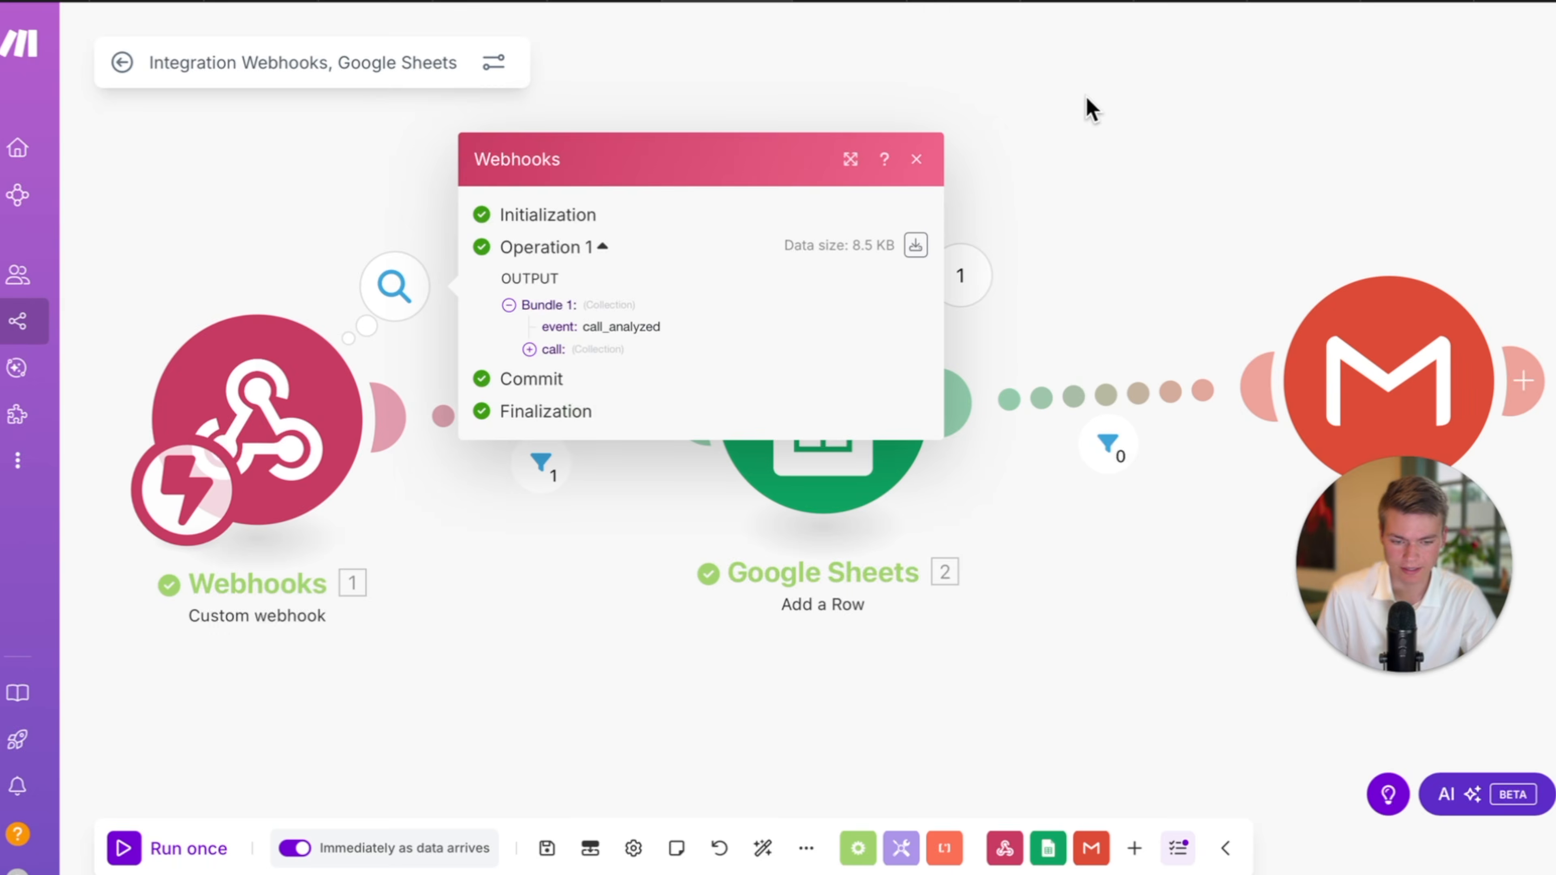
left_click(1090, 109)
left_click_drag(1167, 118, 1065, 118)
left_click(312, 300)
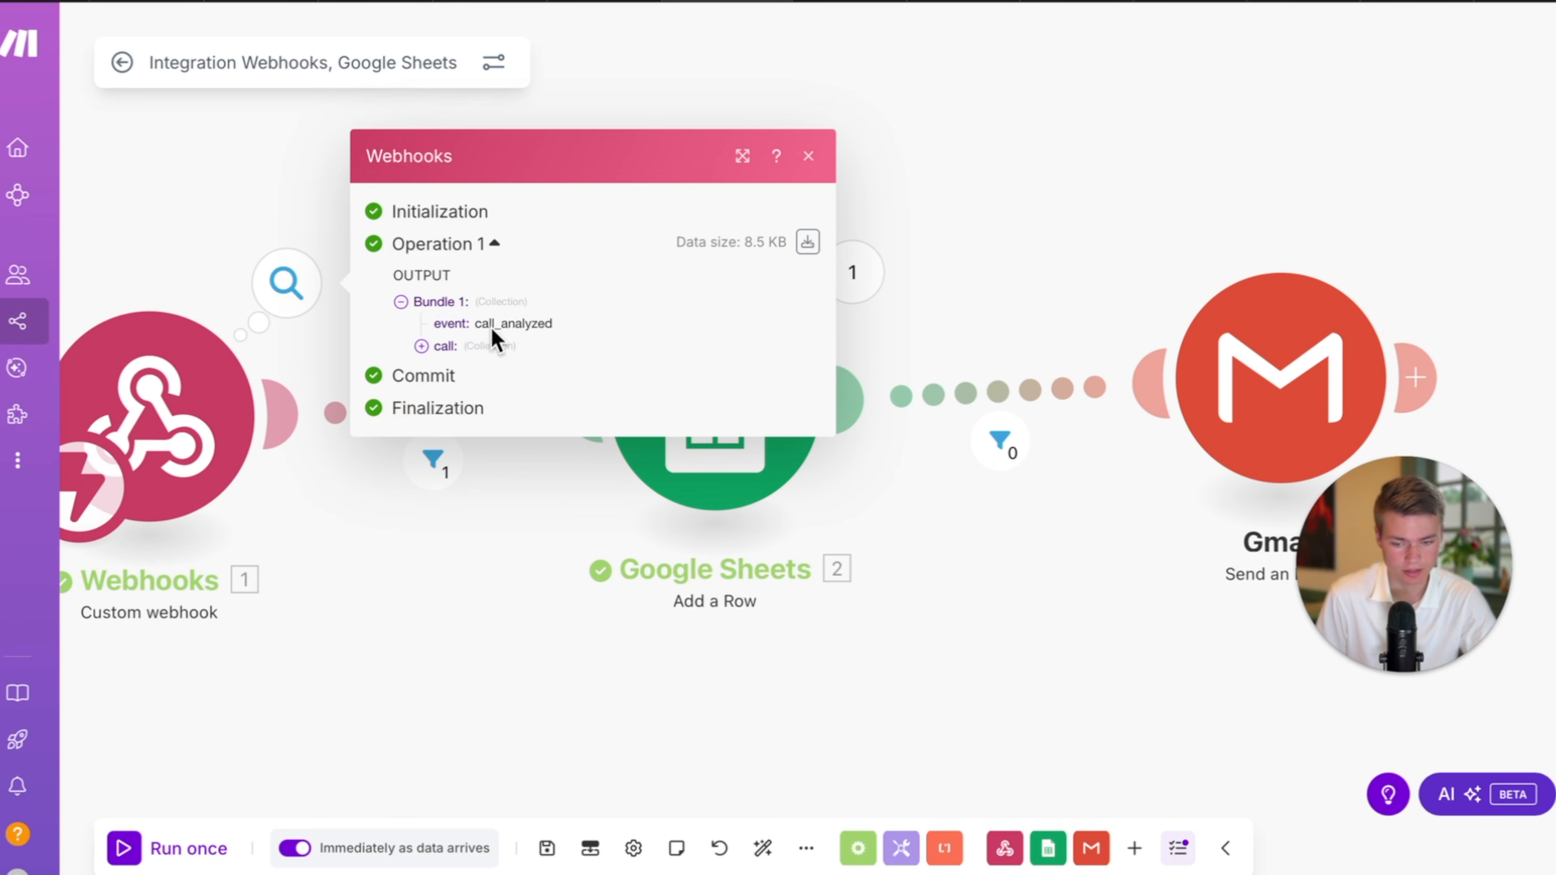
left_click(442, 347)
scroll(622, 417, "down", 3)
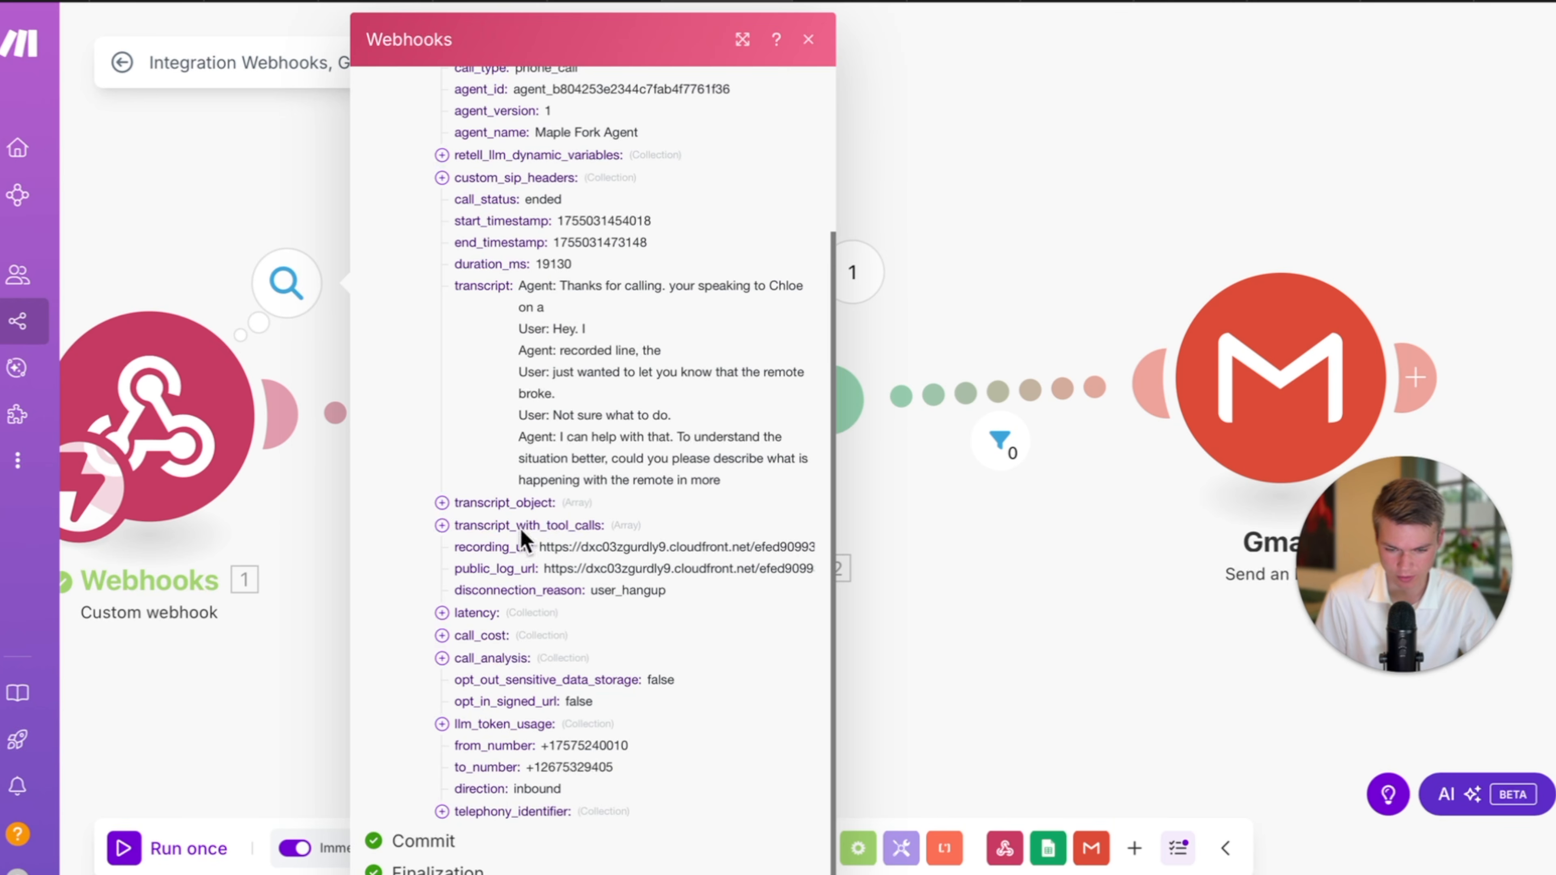
scroll(521, 539, "up", 3)
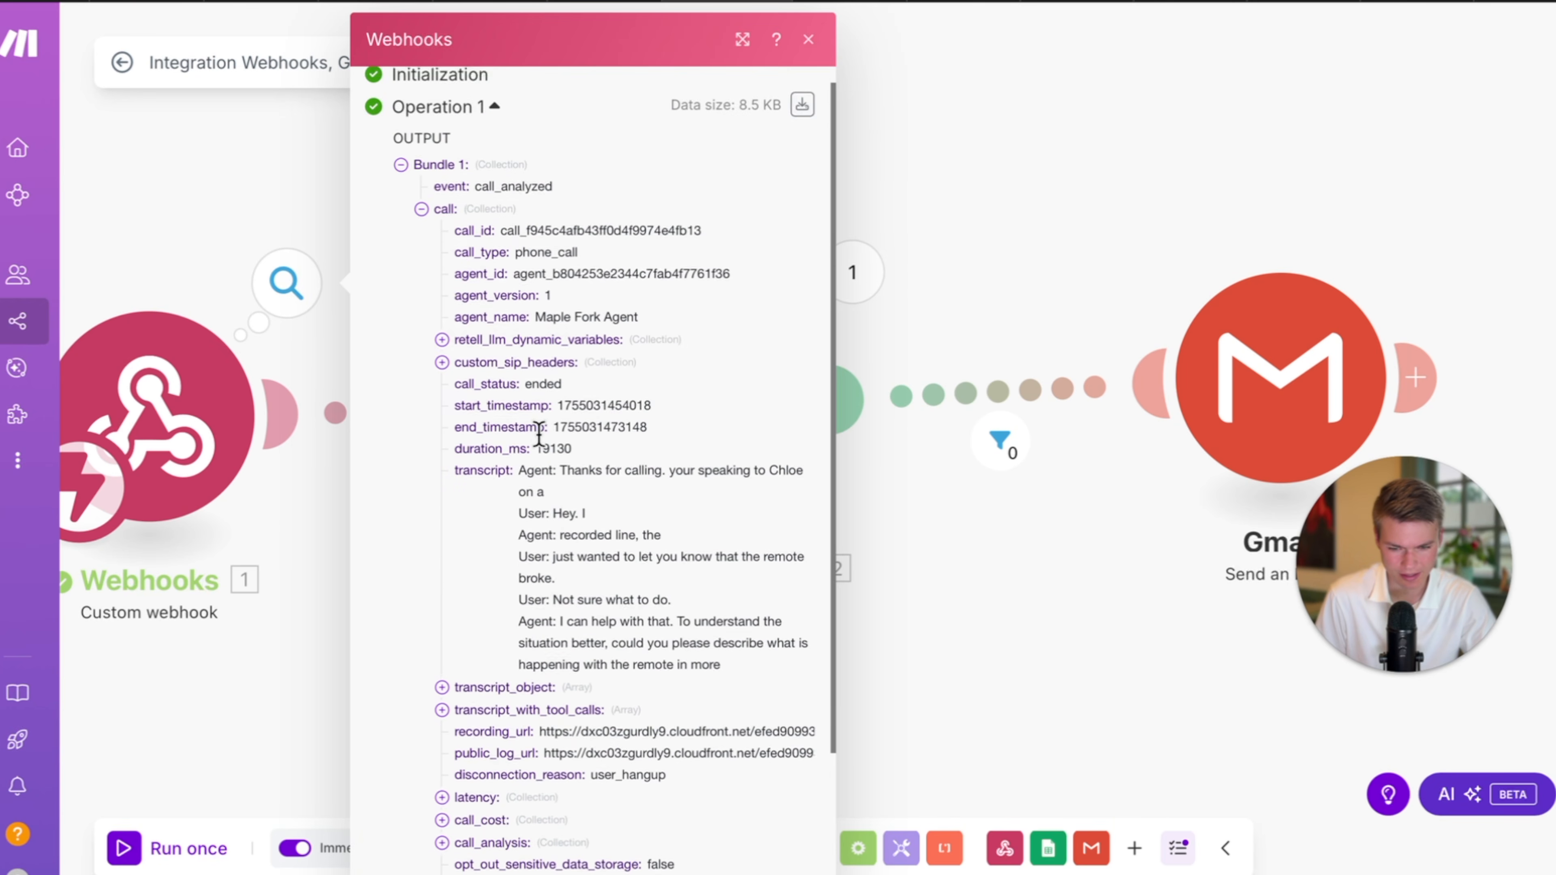
scroll(538, 434, "down", 3)
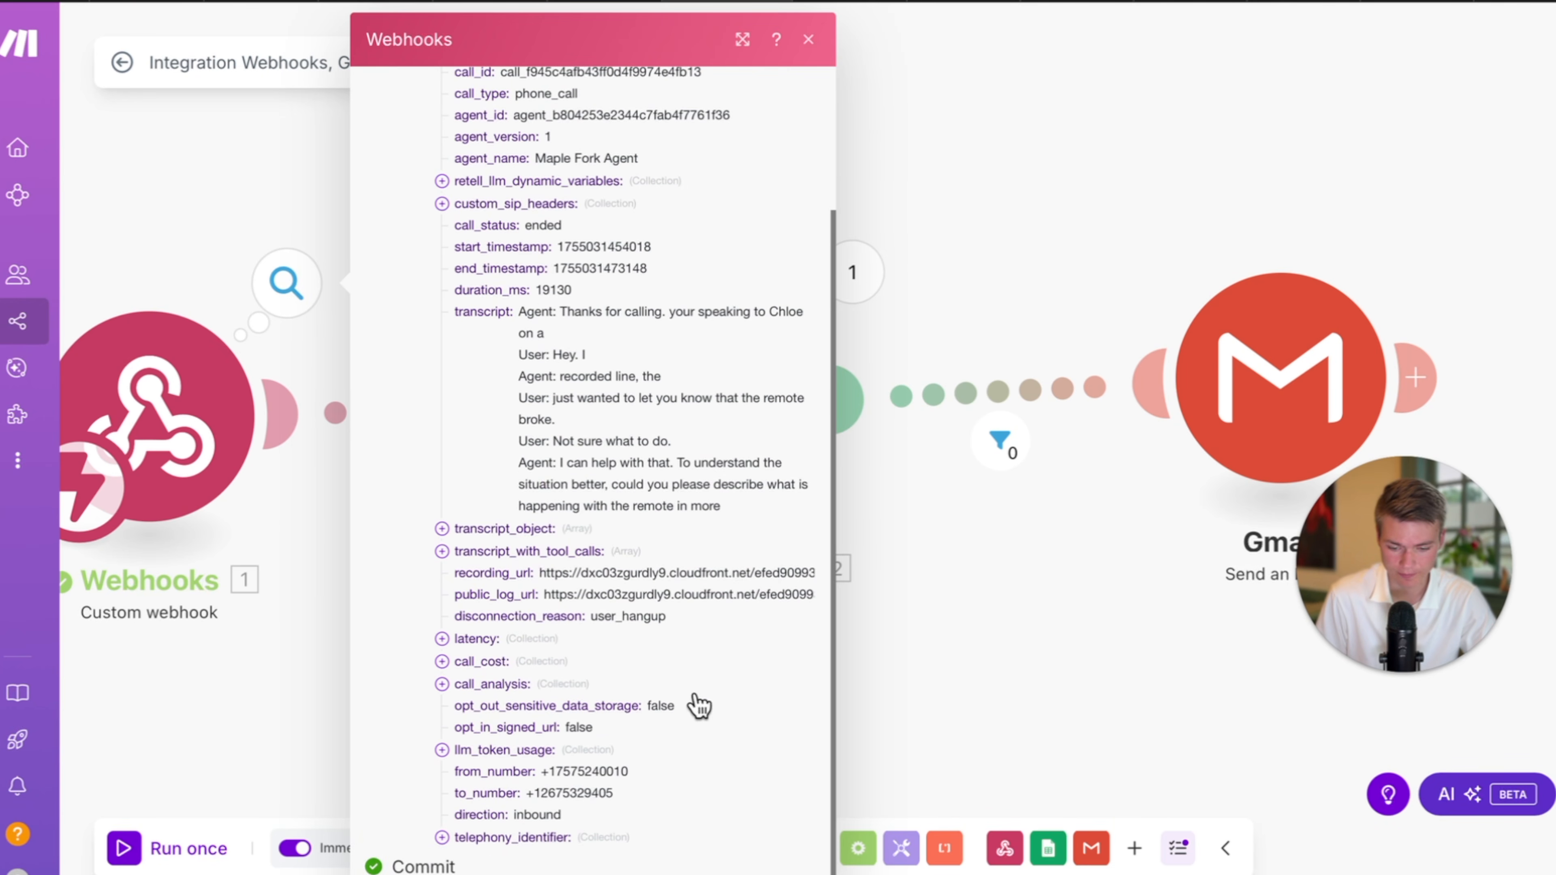
Close the webhook data and open the Gmail step's settings.
left_click(1215, 146)
left_click(1271, 321)
scroll(1013, 677, "down", 7)
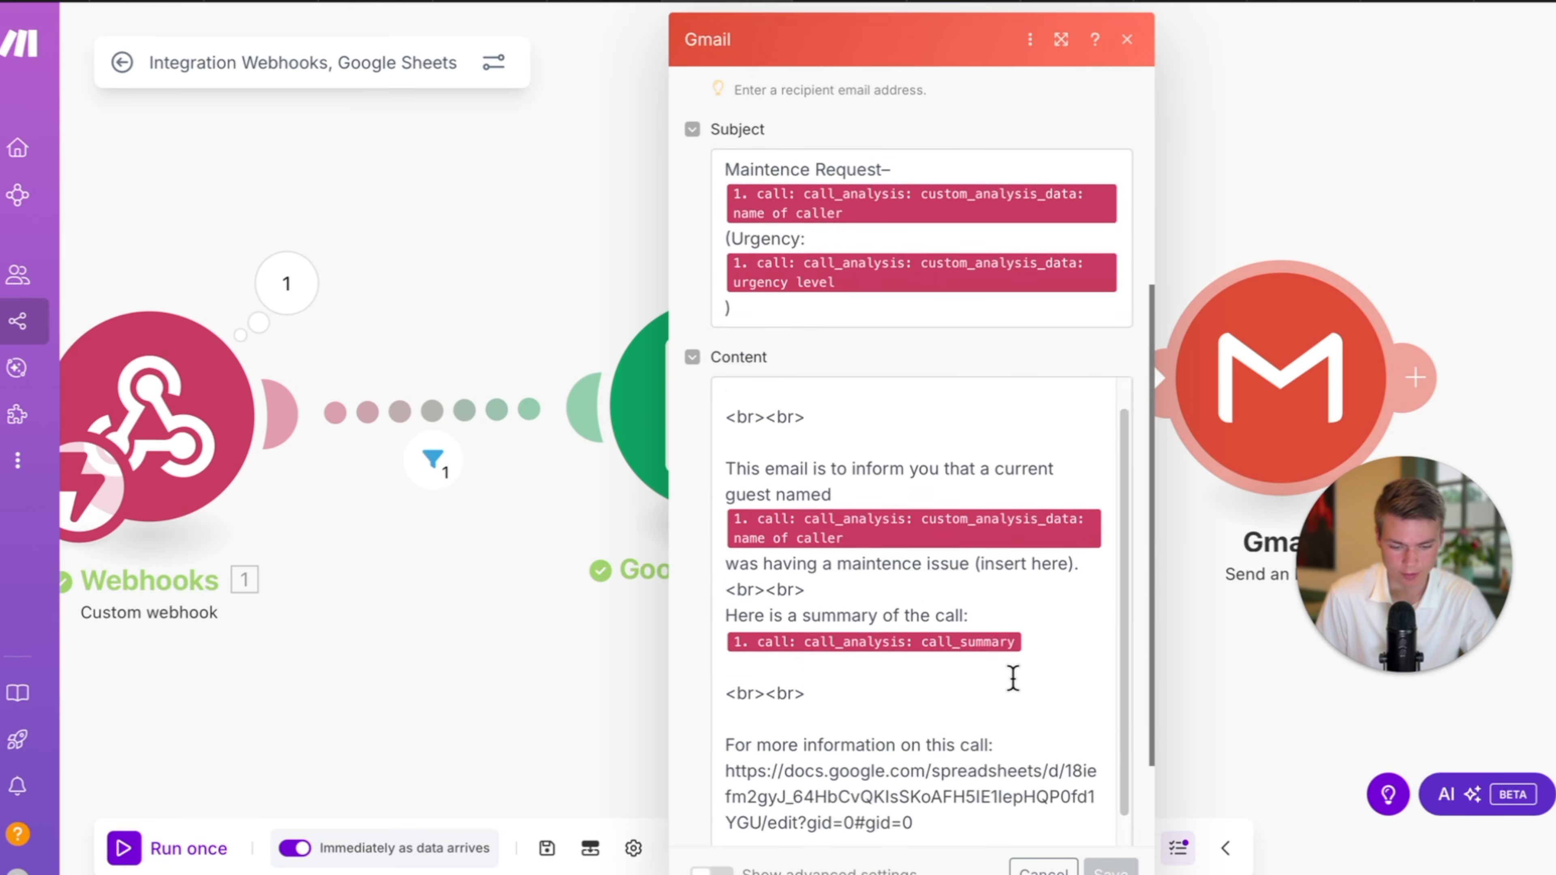
Edit the Gmail body line to read 'was having a maintence problem:'.
left_click(1087, 479)
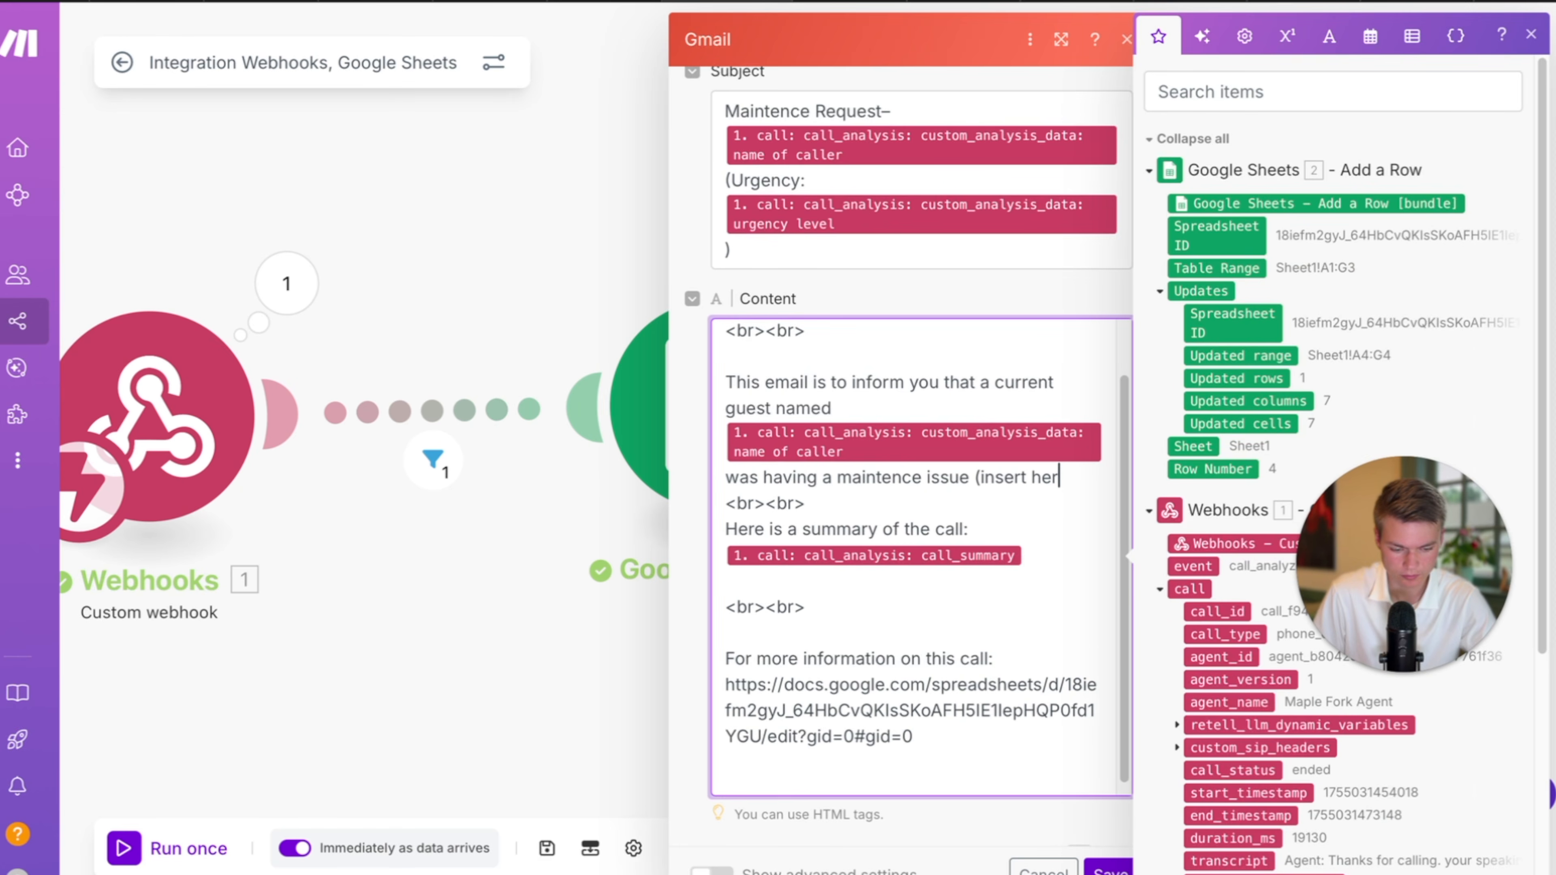
scroll(1255, 818, "down", 6)
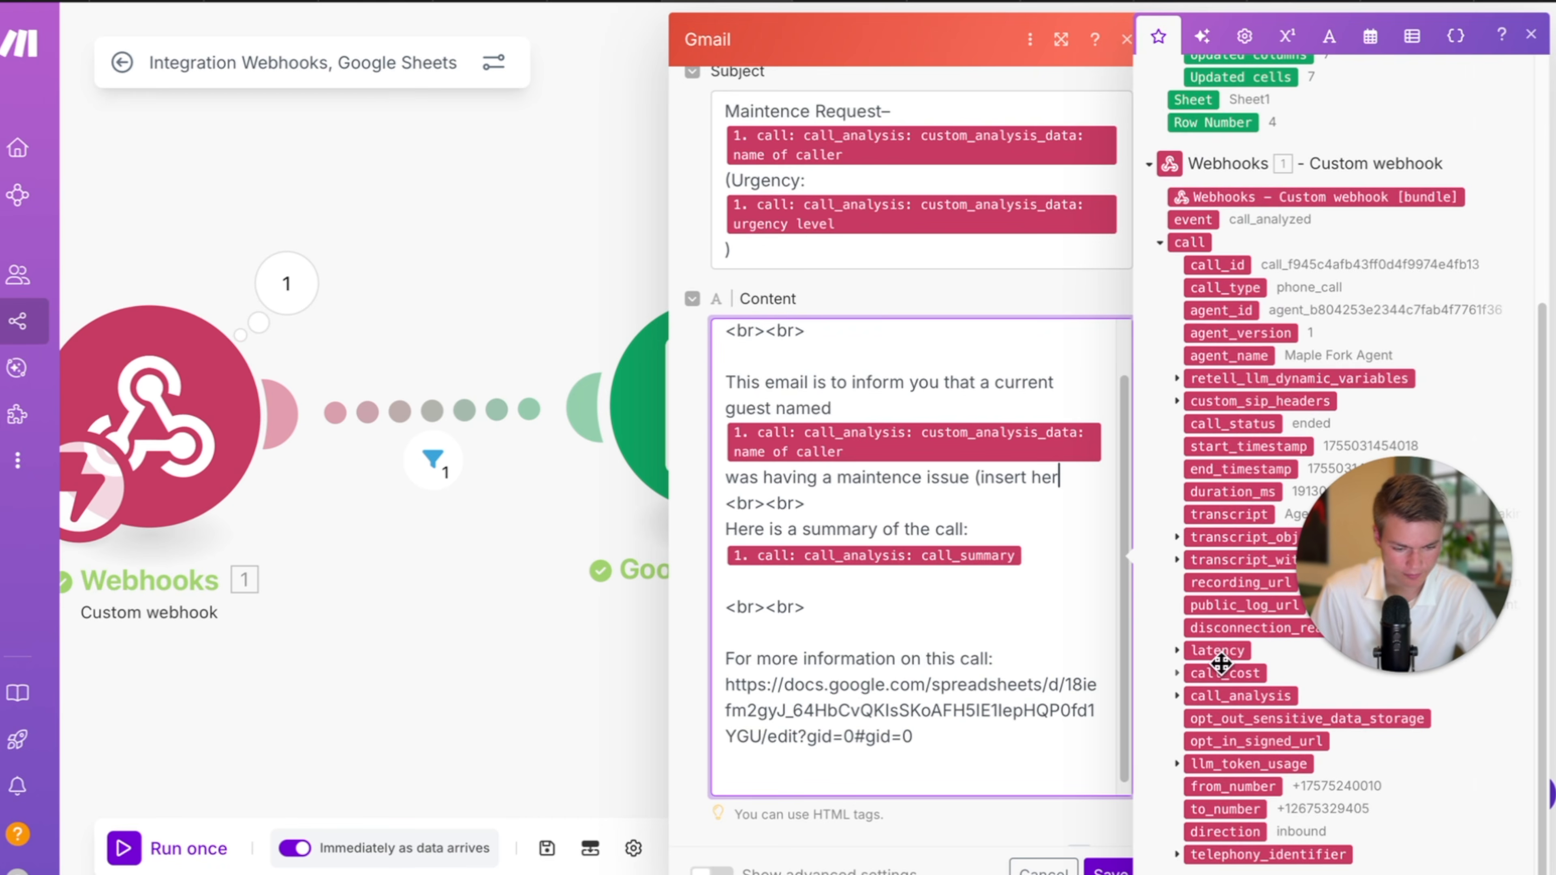
left_click_drag(1417, 625, 1322, 401)
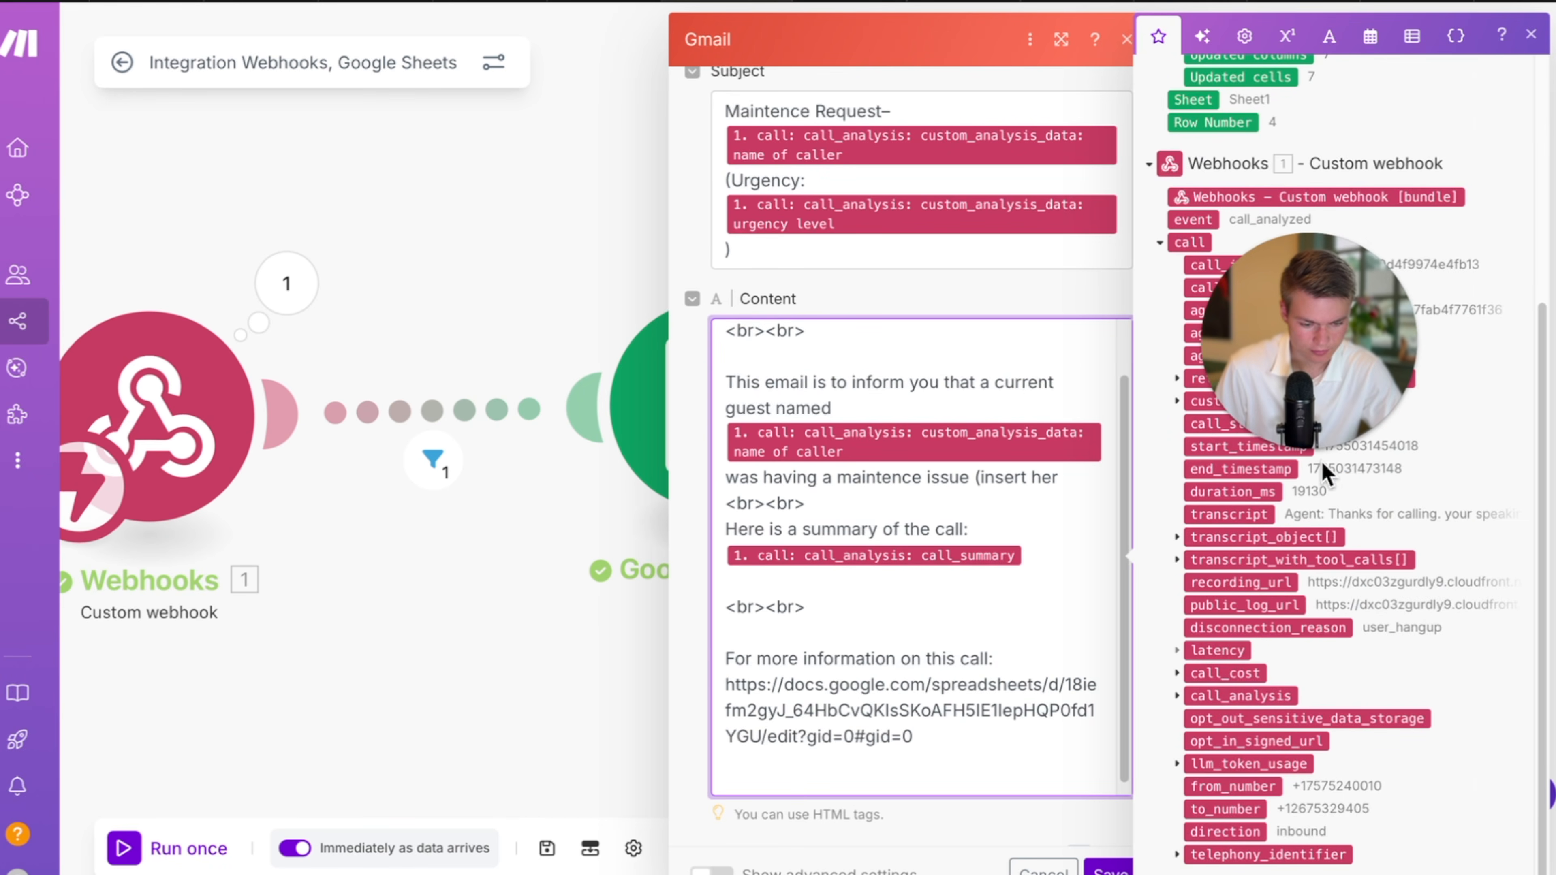
left_click(1177, 696)
left_click(1192, 809)
scroll(1323, 790, "down", 2)
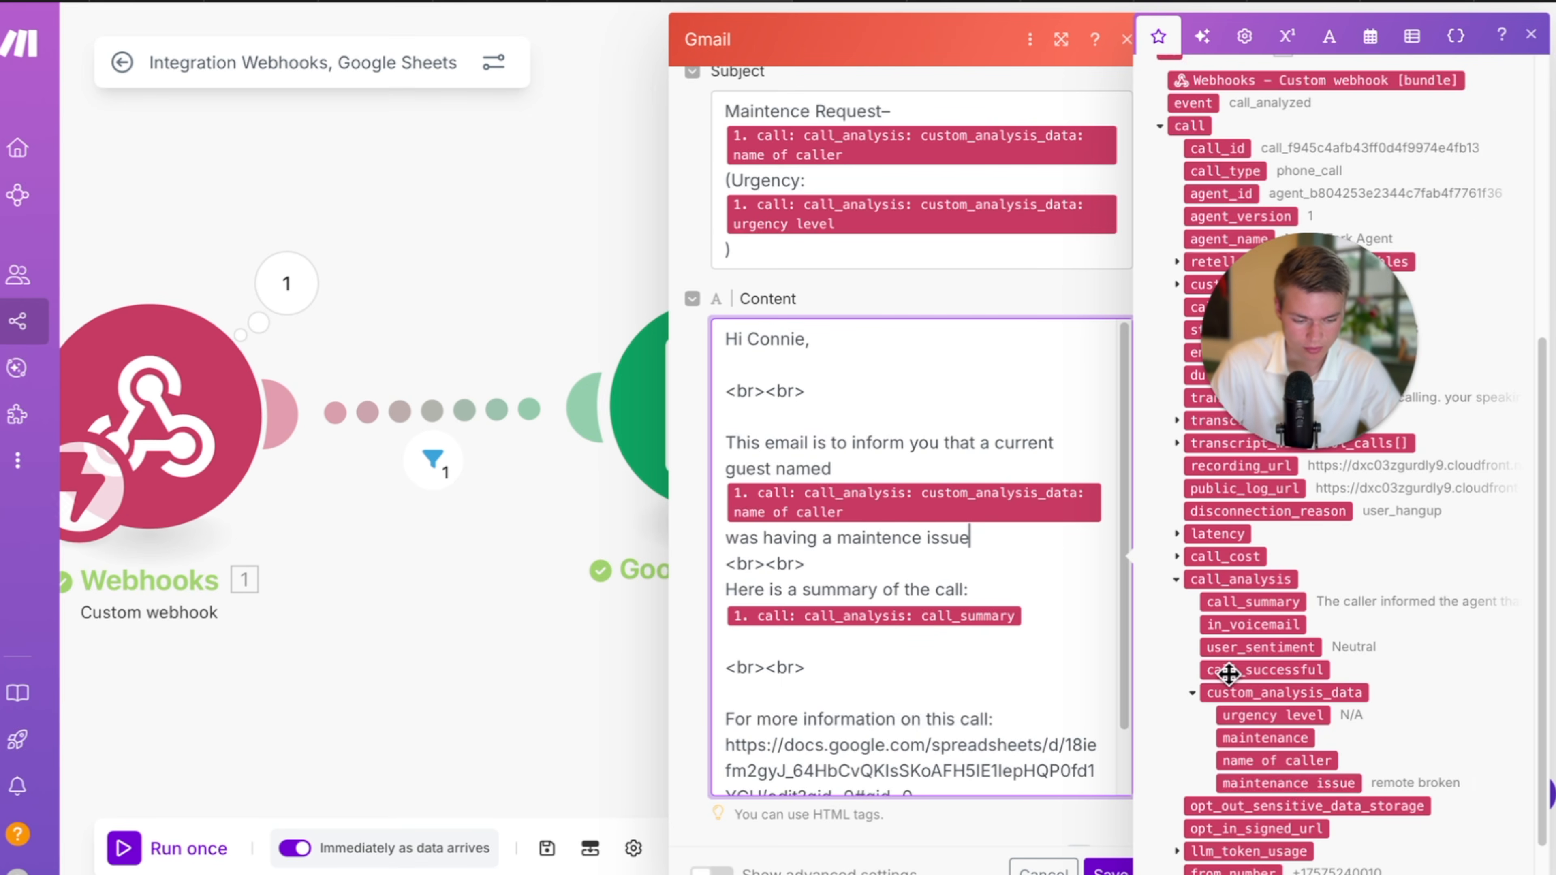
scroll(1136, 649, "down", 1)
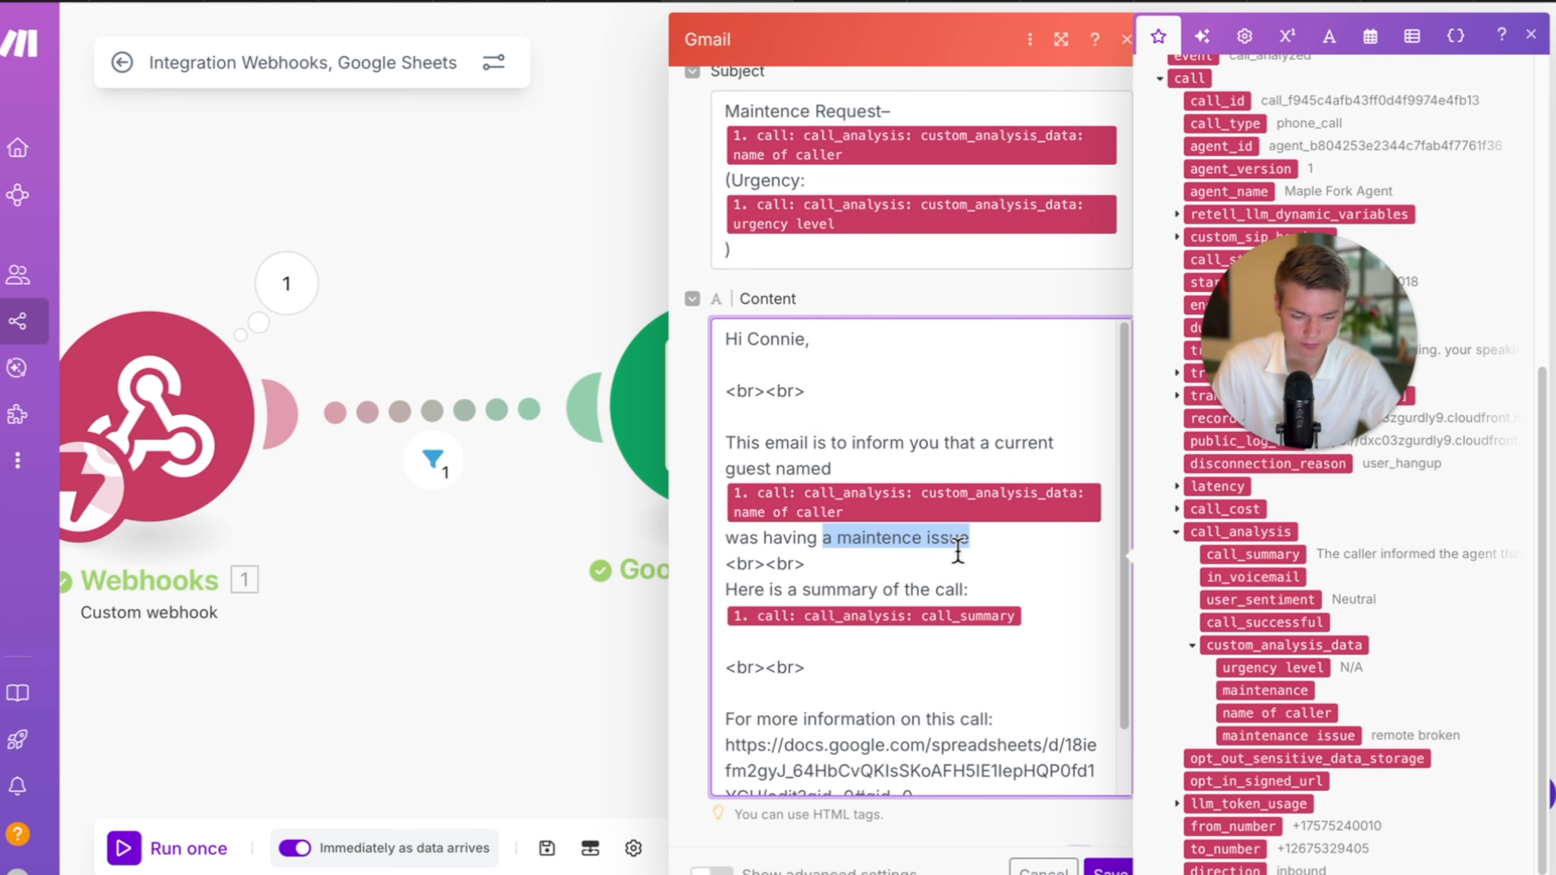
left_click(984, 543)
type("prol")
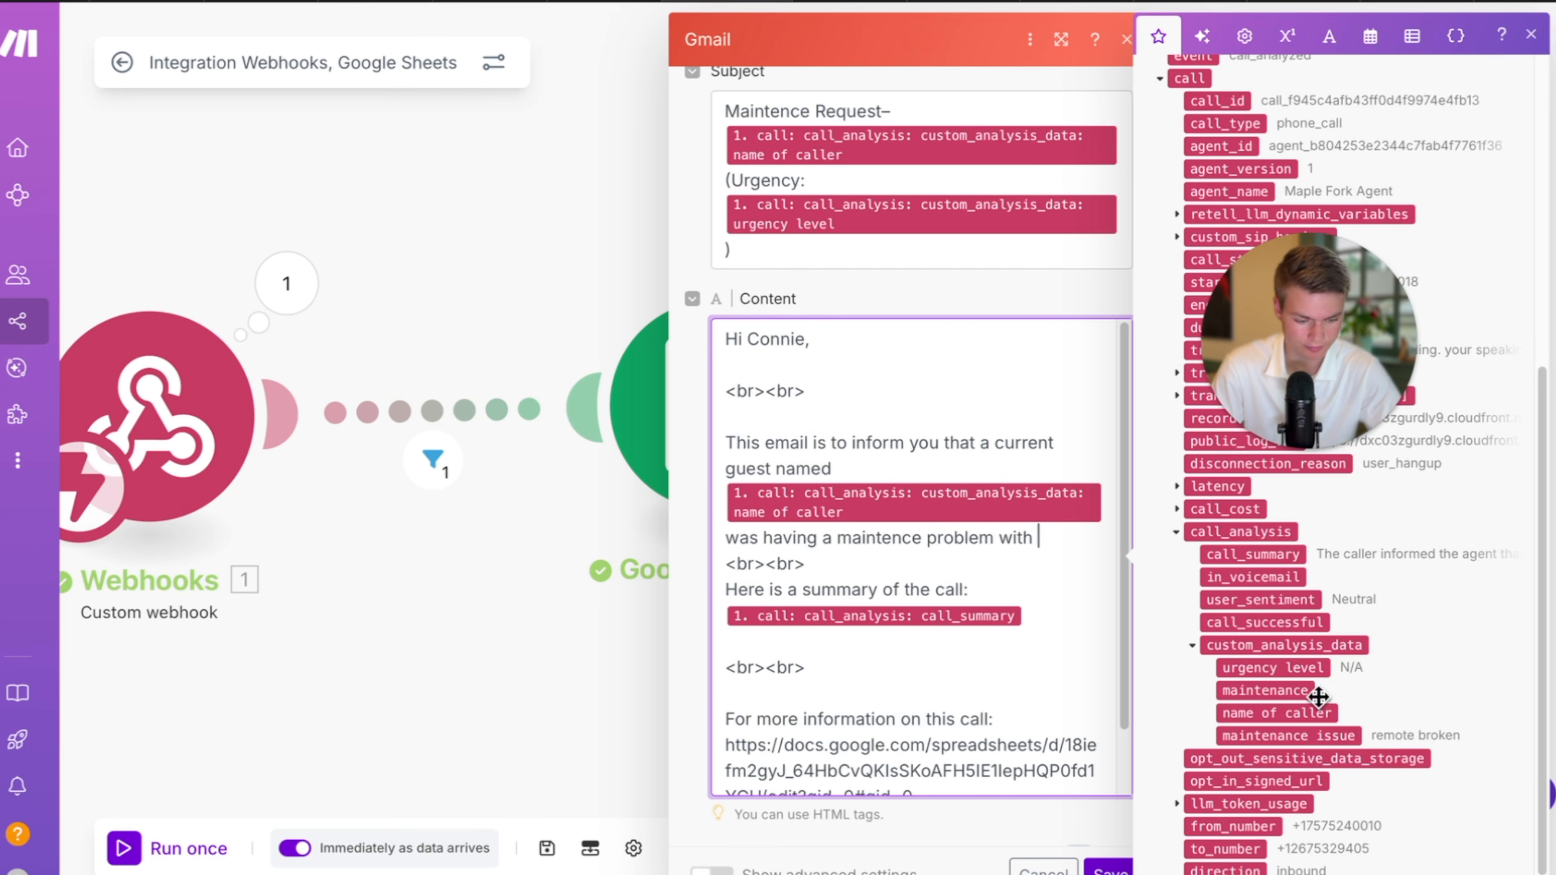
Map custom_analysis_data's maintenance issue after that line, keep the body and save the scenario.
scroll(1329, 699, "down", 1)
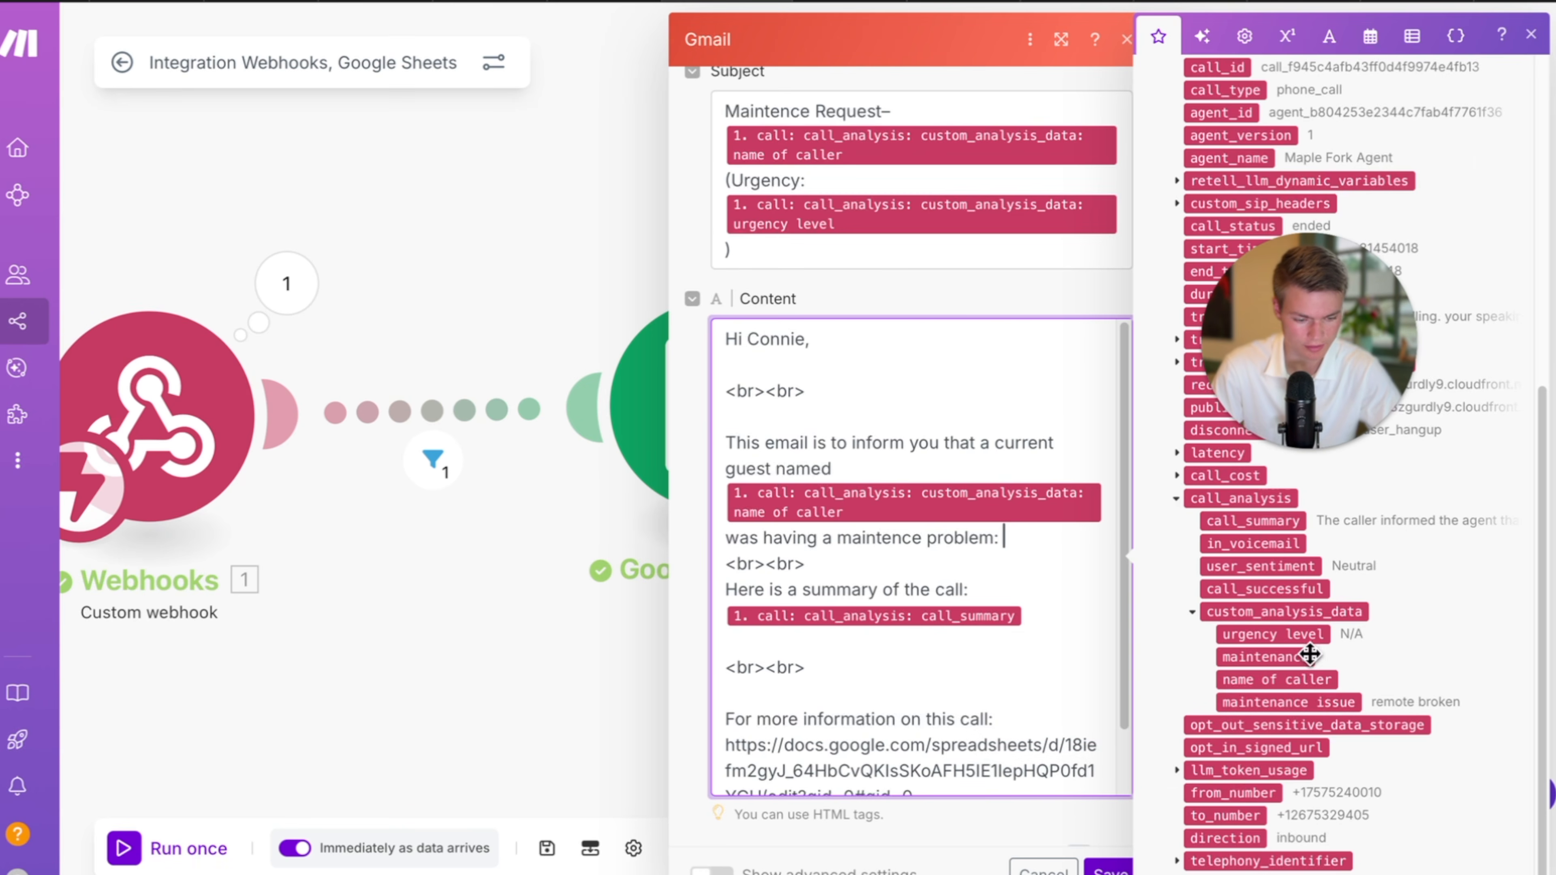
left_click(1327, 698)
scroll(931, 614, "down", 2)
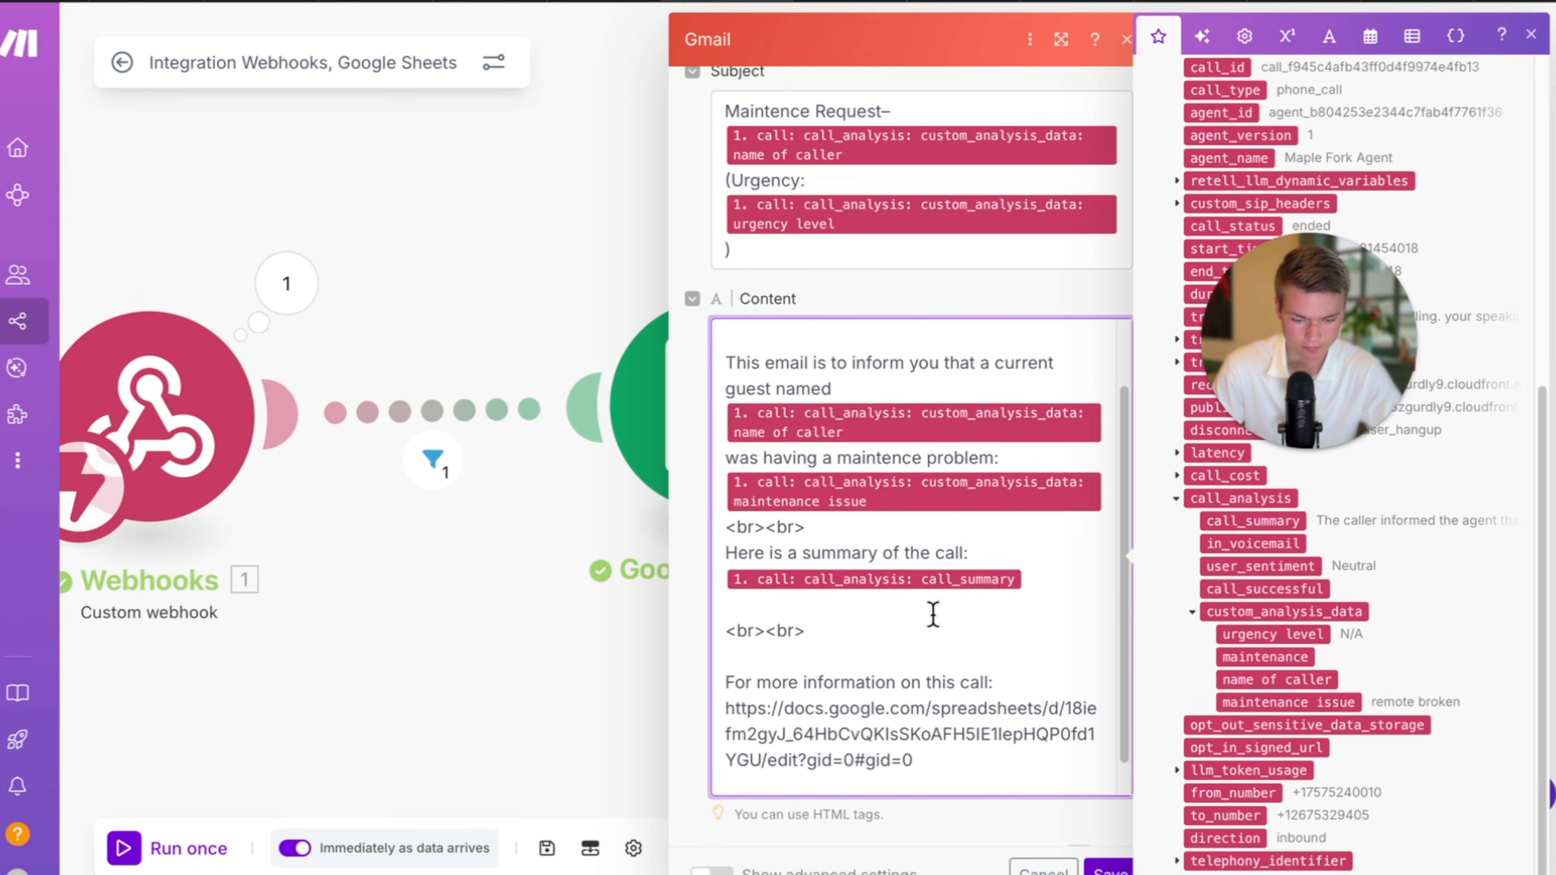
left_click(1106, 865)
left_click(554, 849)
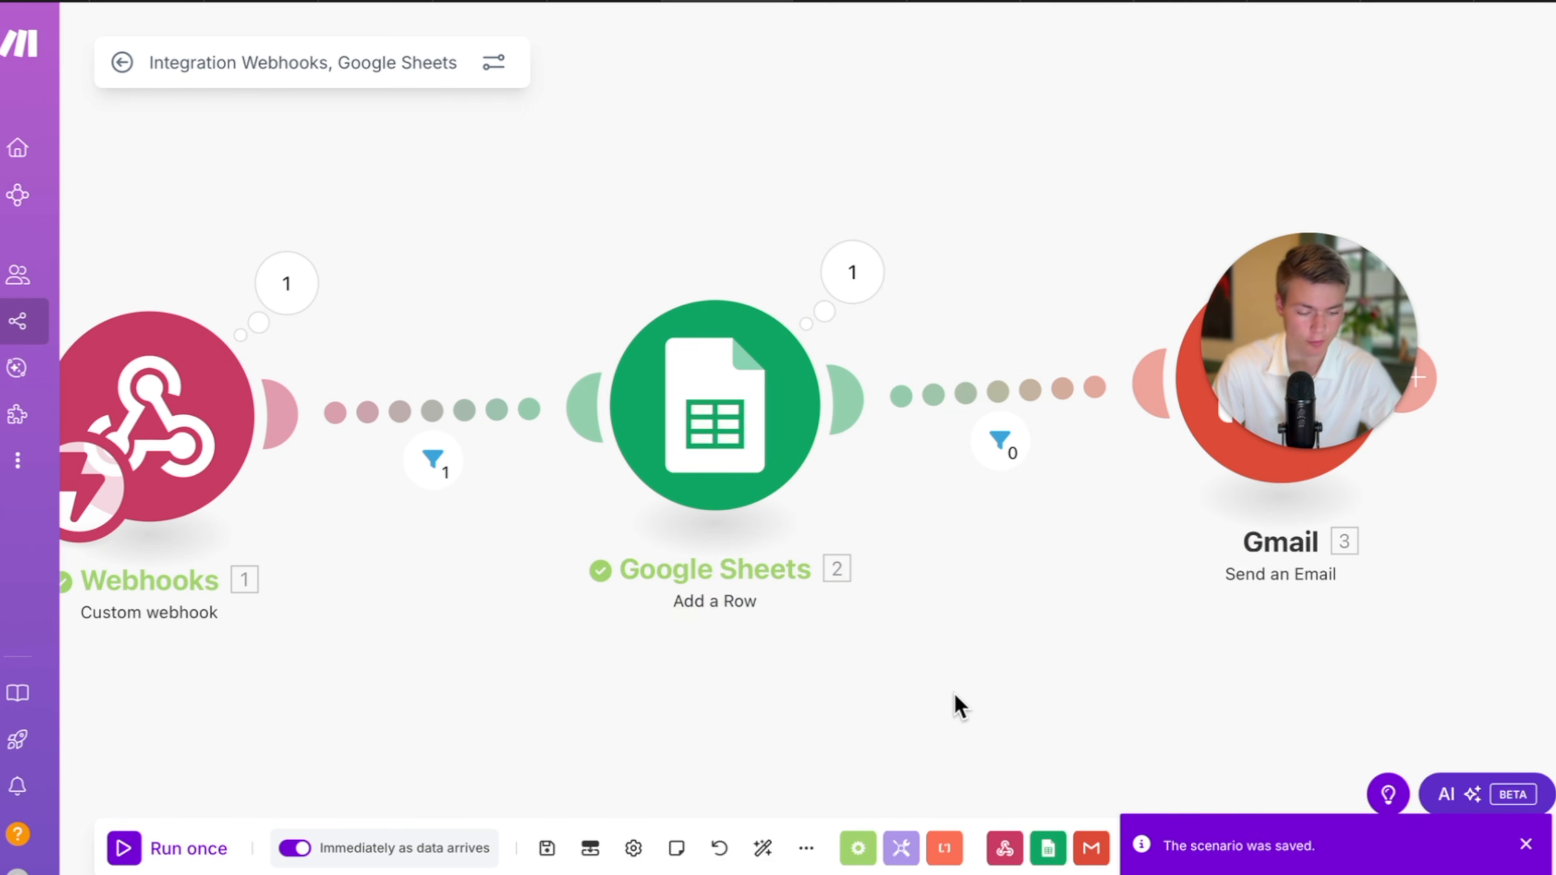
Leave Make for the maple caller log Google Sheet showing three logged calls.
key("super+shift+backslash")
left_click(981, 476)
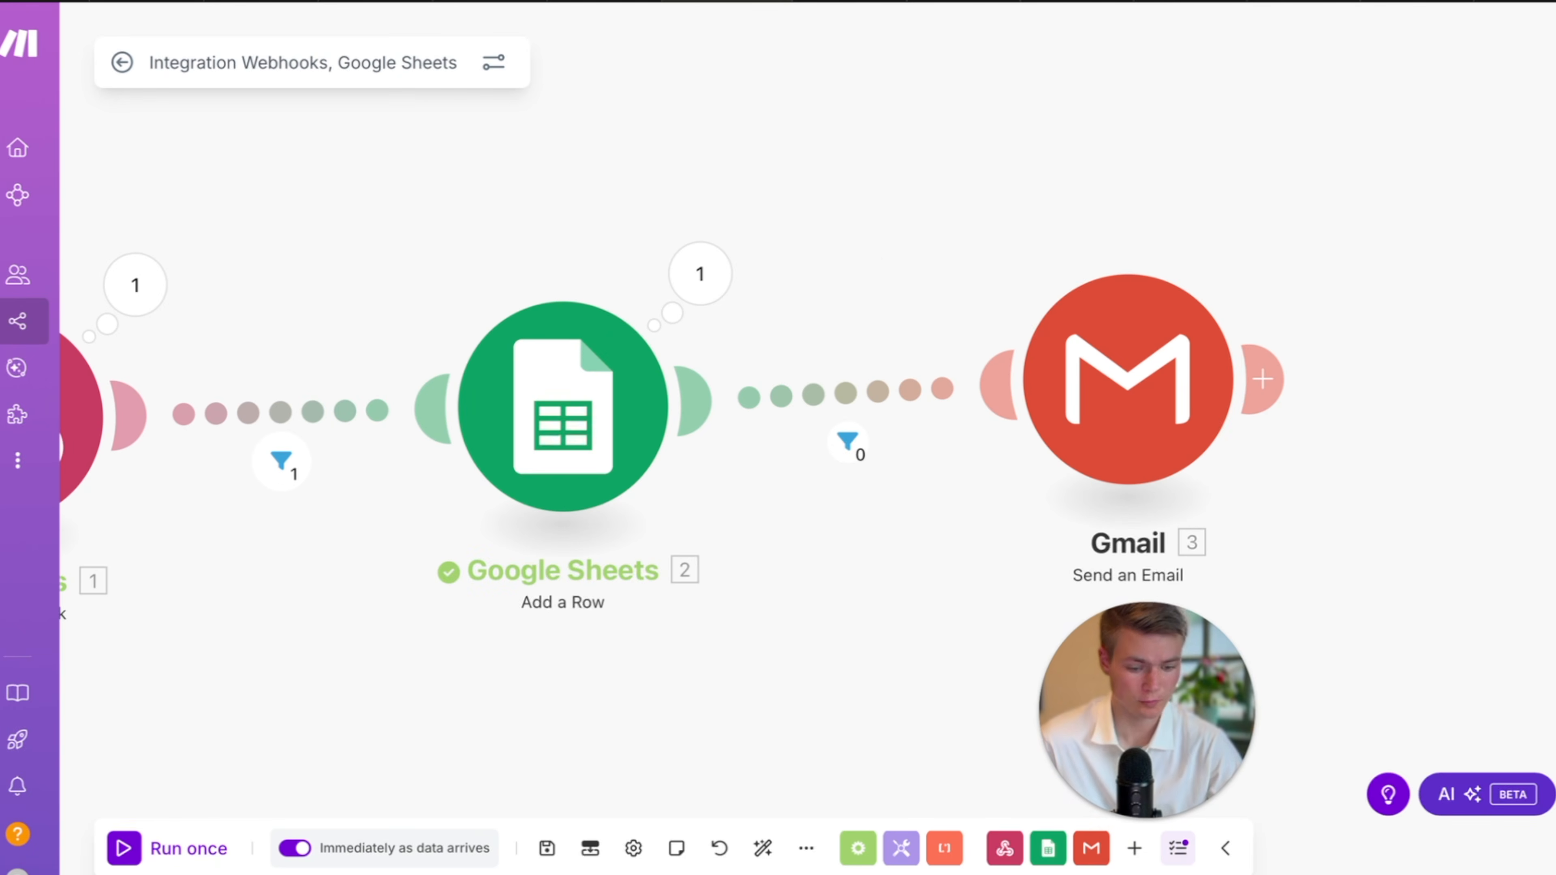
left_click_drag(1150, 699, 1192, 701)
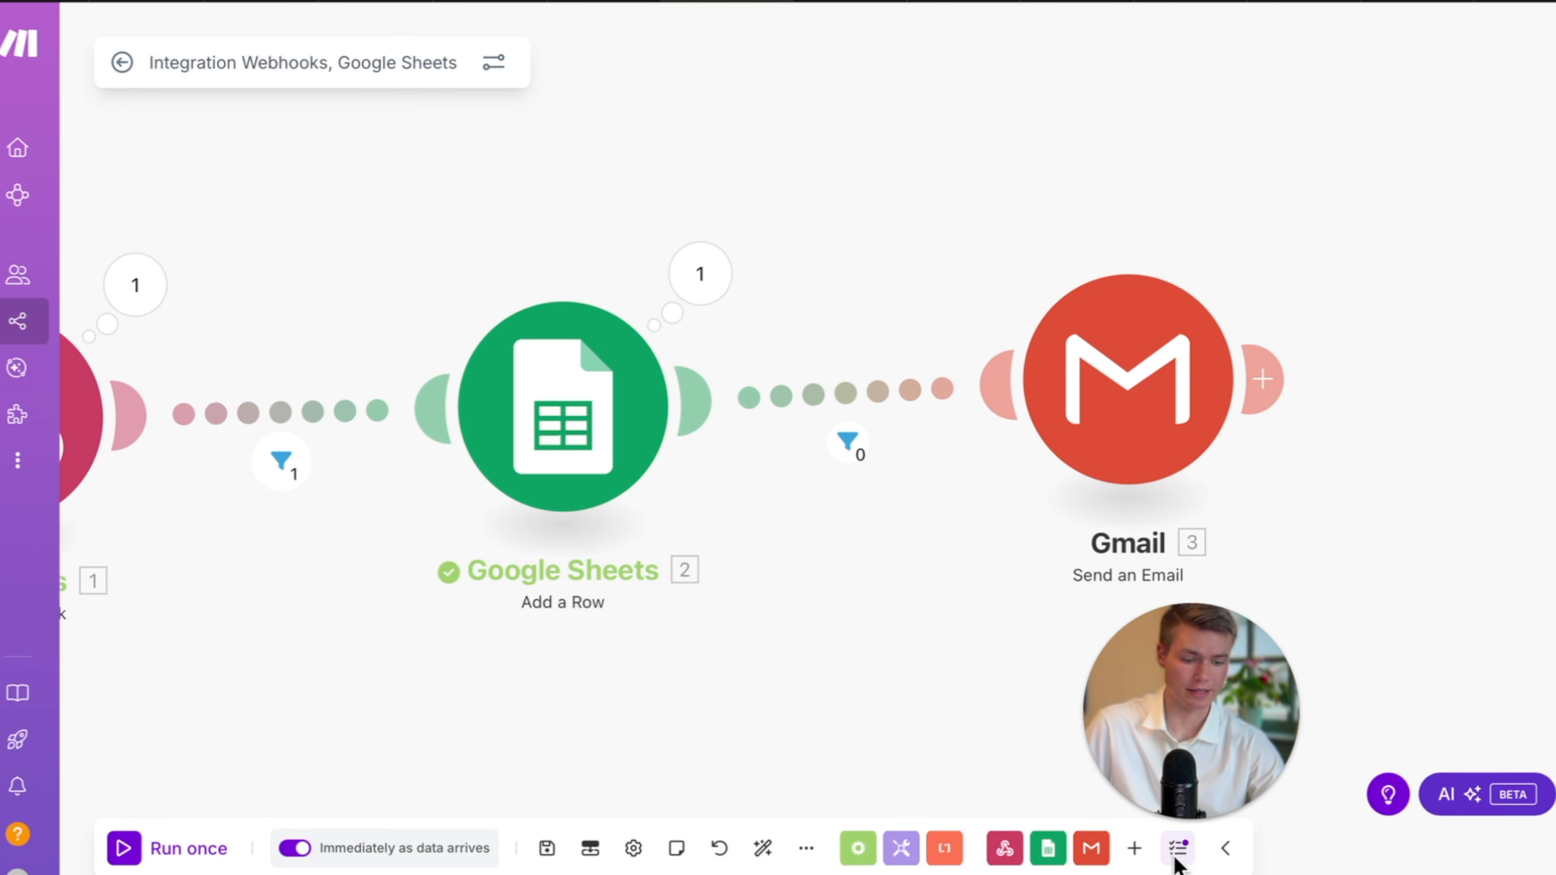
left_click(1183, 820)
mouse_move(1256, 579)
left_mouse_down()
mouse_move(1258, 505)
mouse_move(1276, 565)
left_mouse_up()
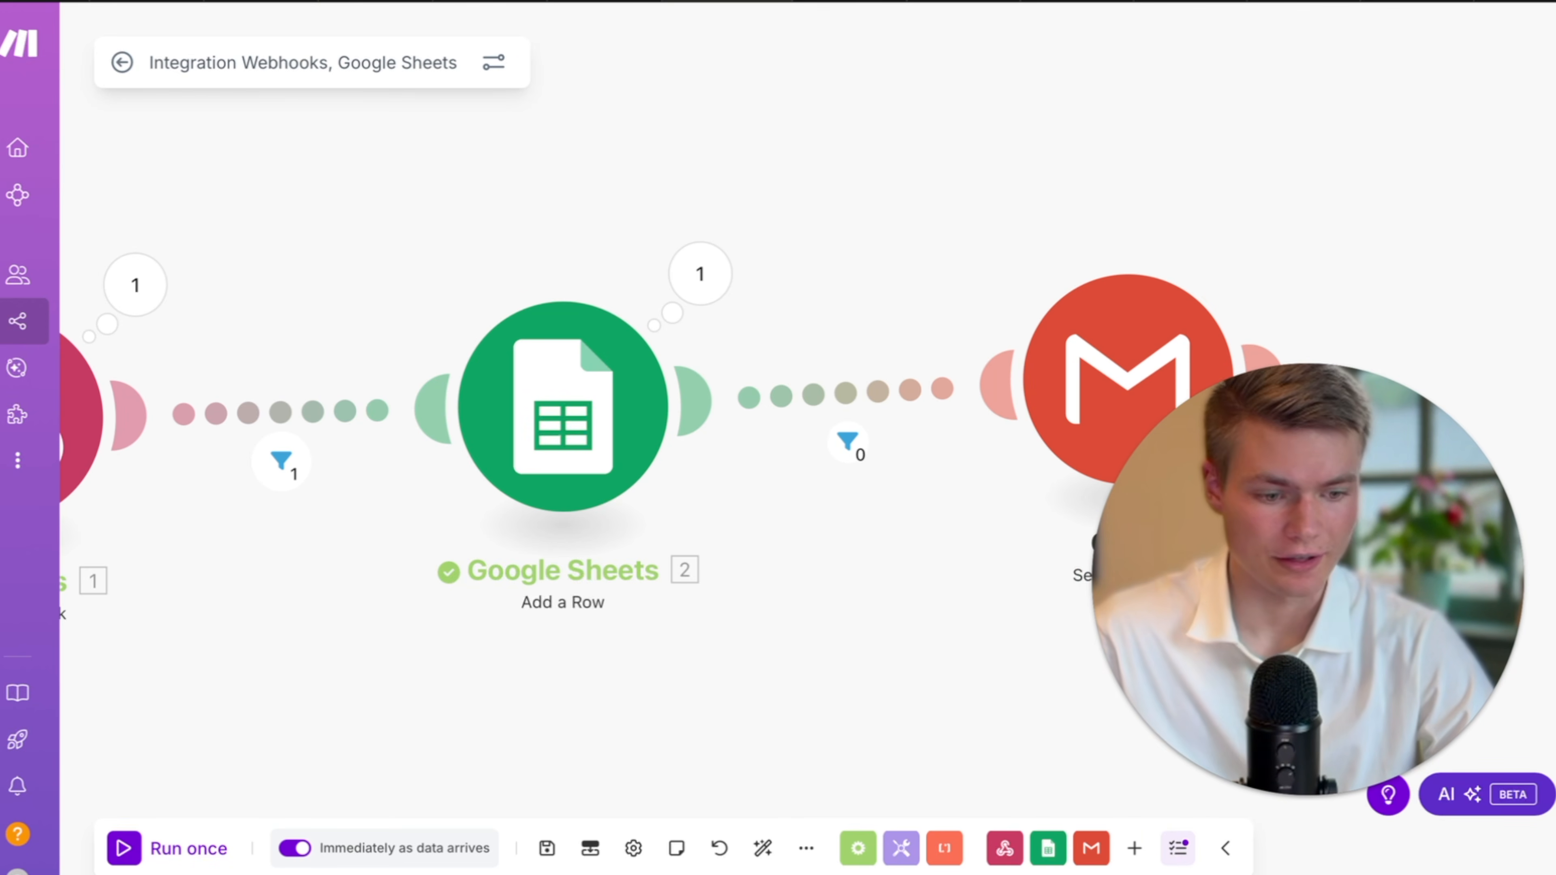
left_click(1022, 1)
left_click(1005, 1)
left_click(983, 1)
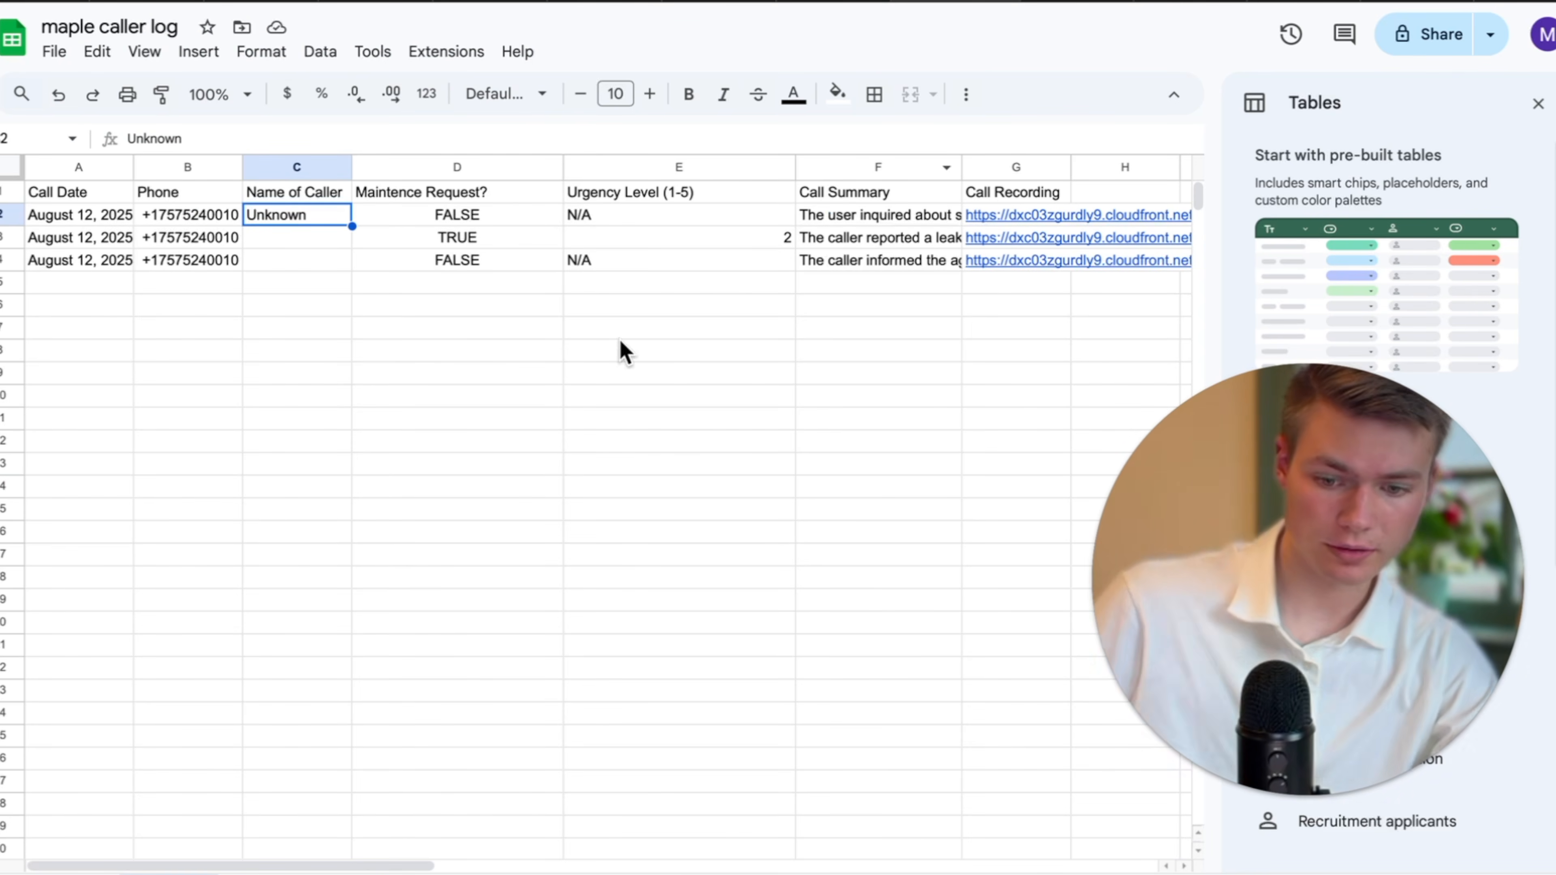
Insert a column right of column D and head it 'Maintence Issue' in E1.
left_click(503, 285)
left_click(366, 169)
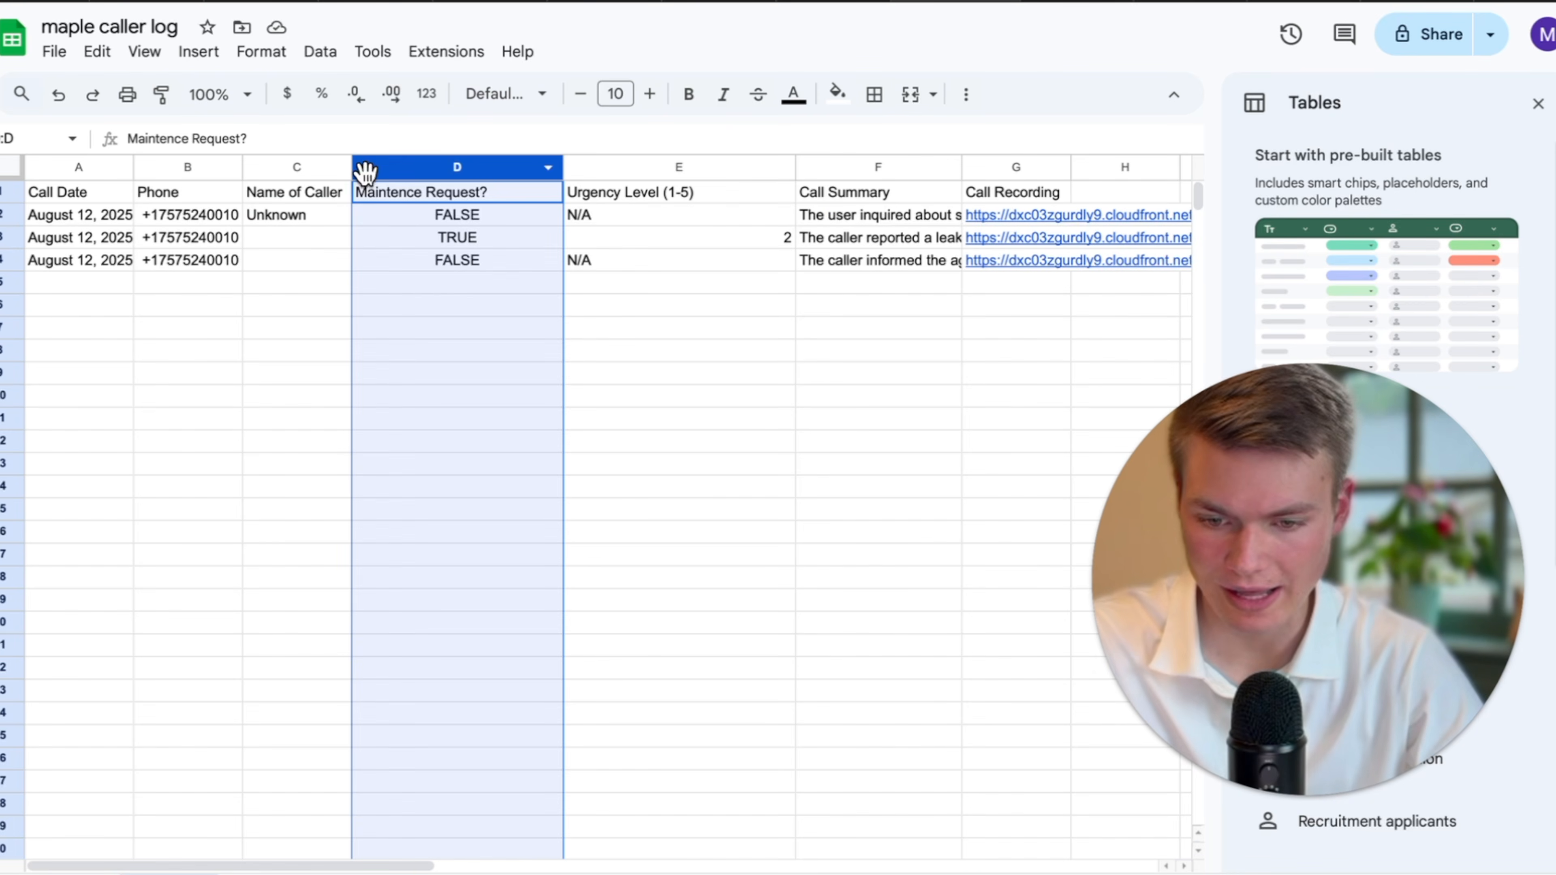
right_click(533, 158)
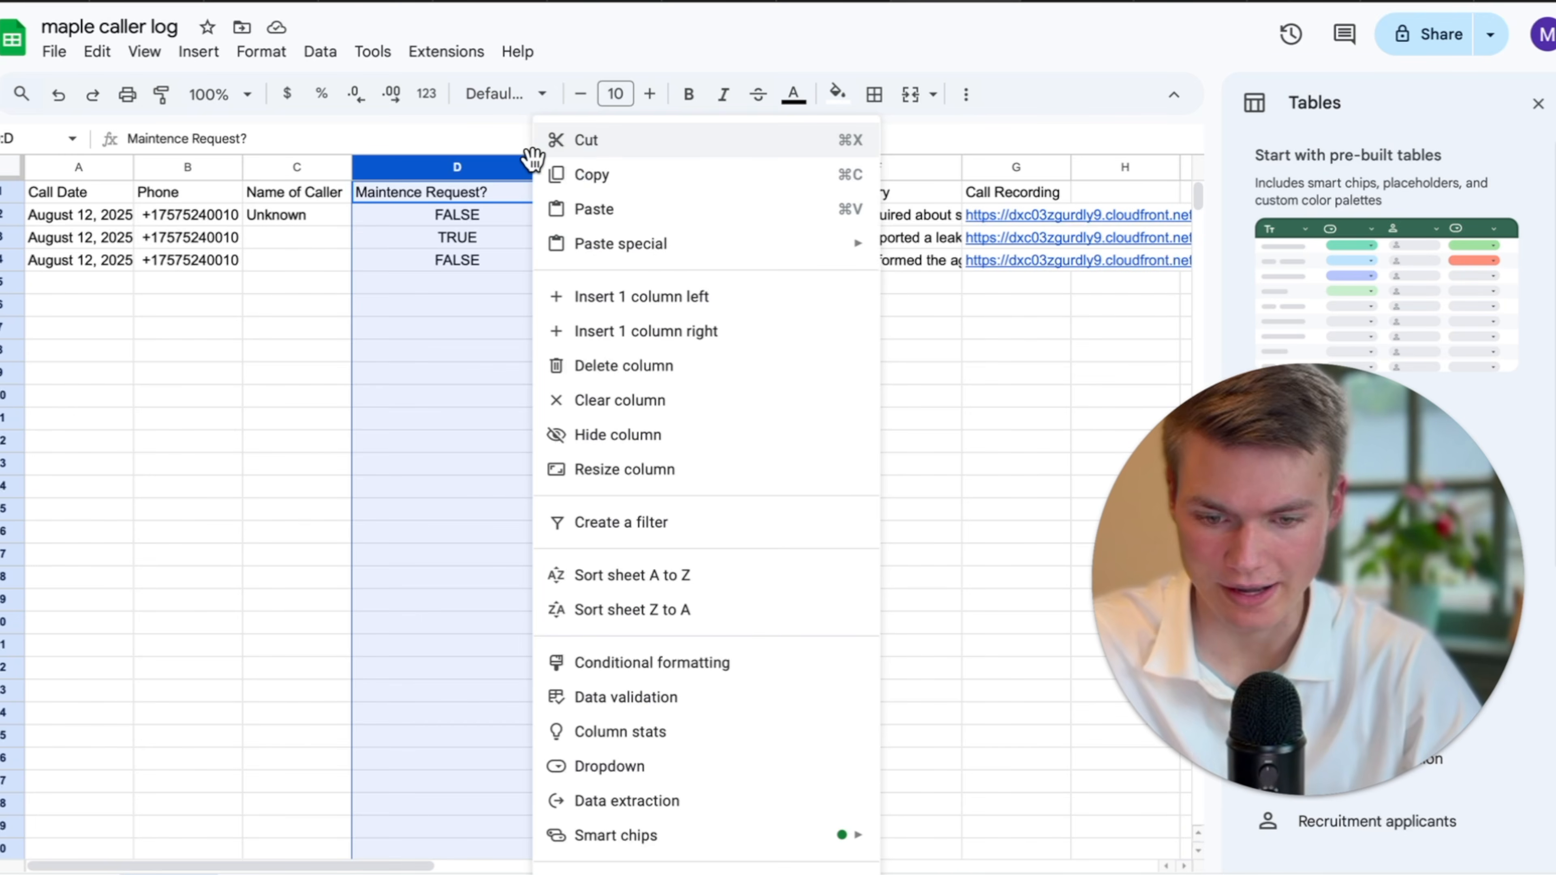
left_click(698, 332)
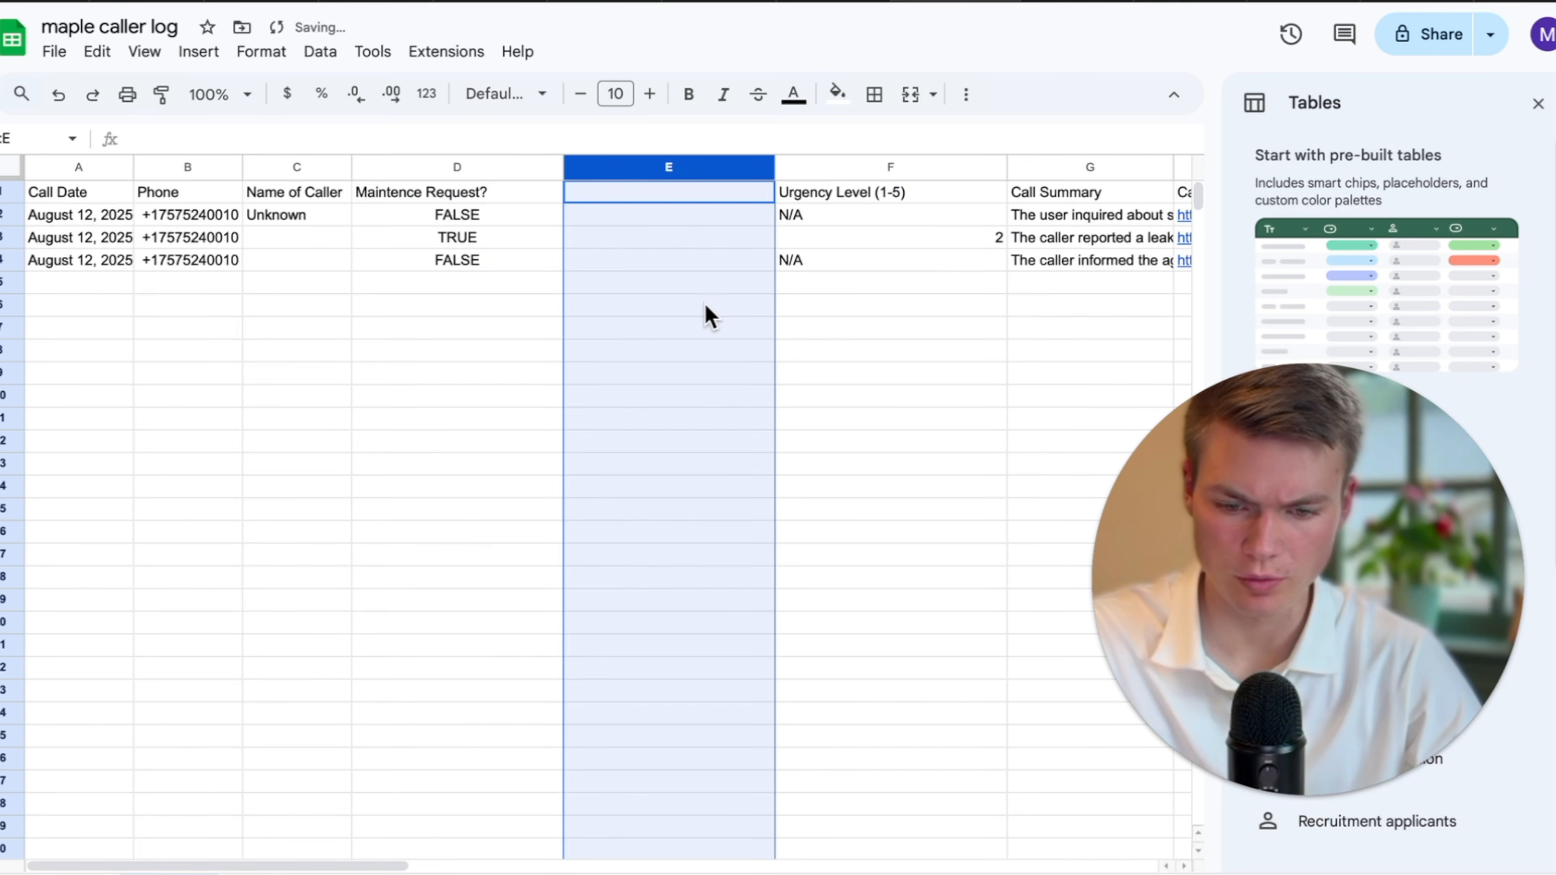
left_click(619, 195)
double_click(659, 191)
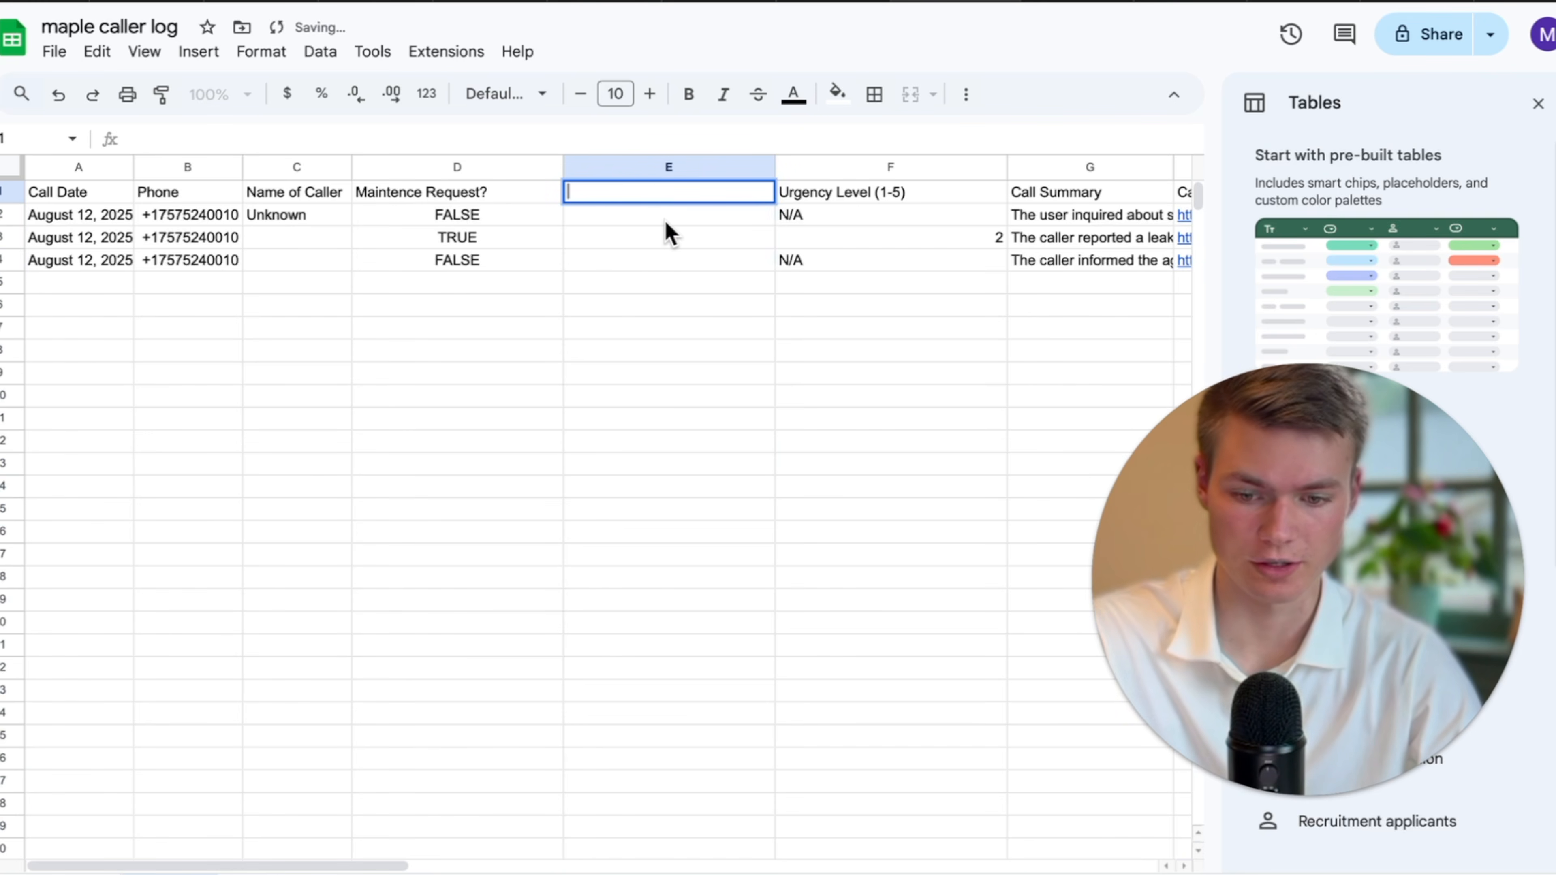
type("Maintence")
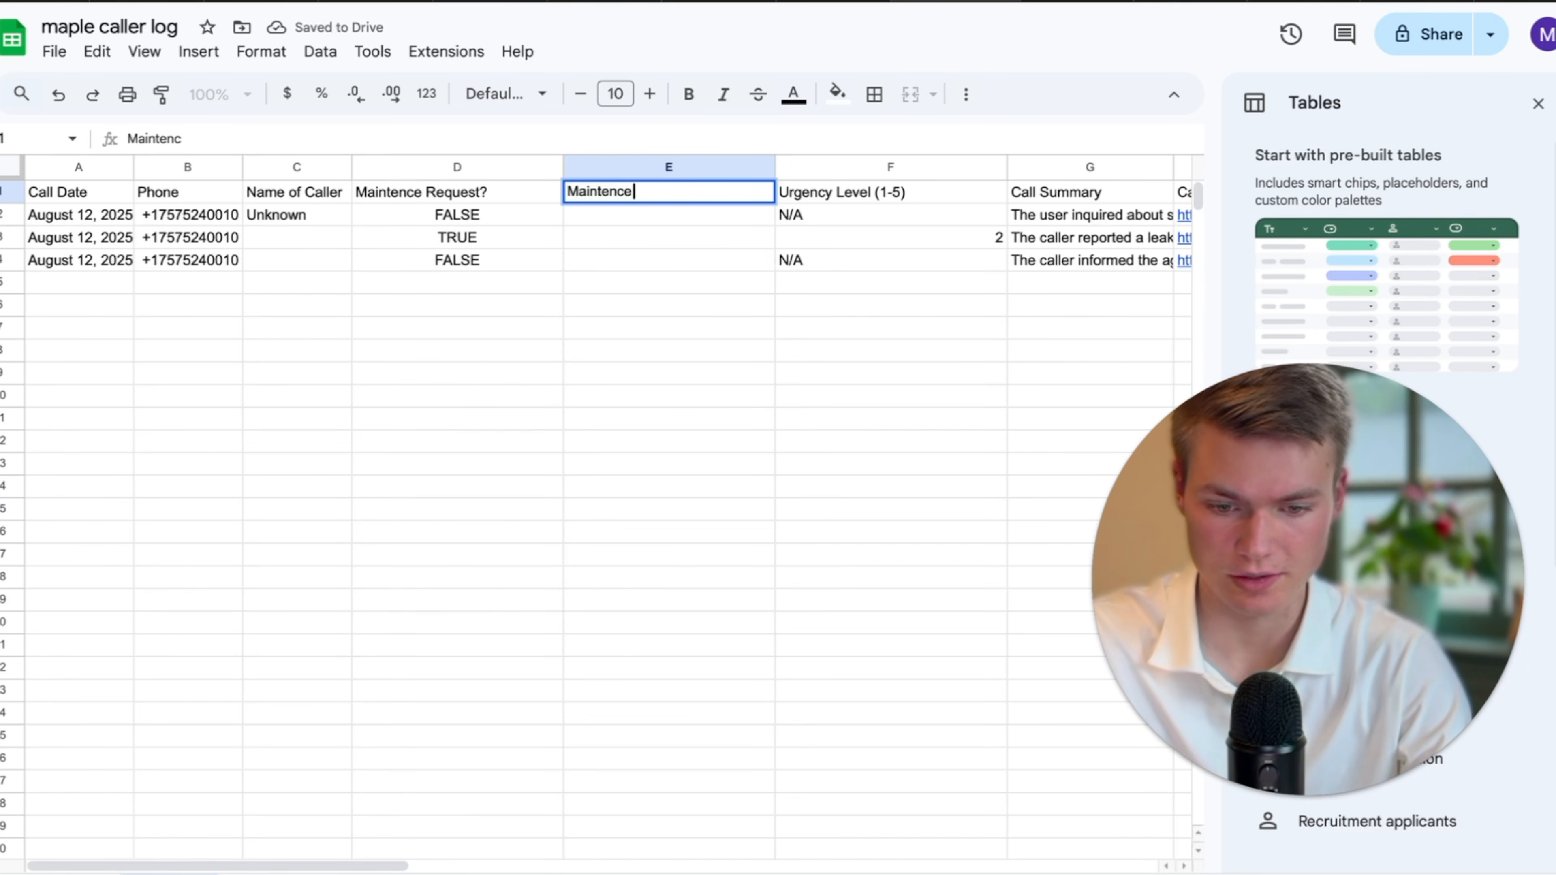
type(" Issue")
left_click(671, 211)
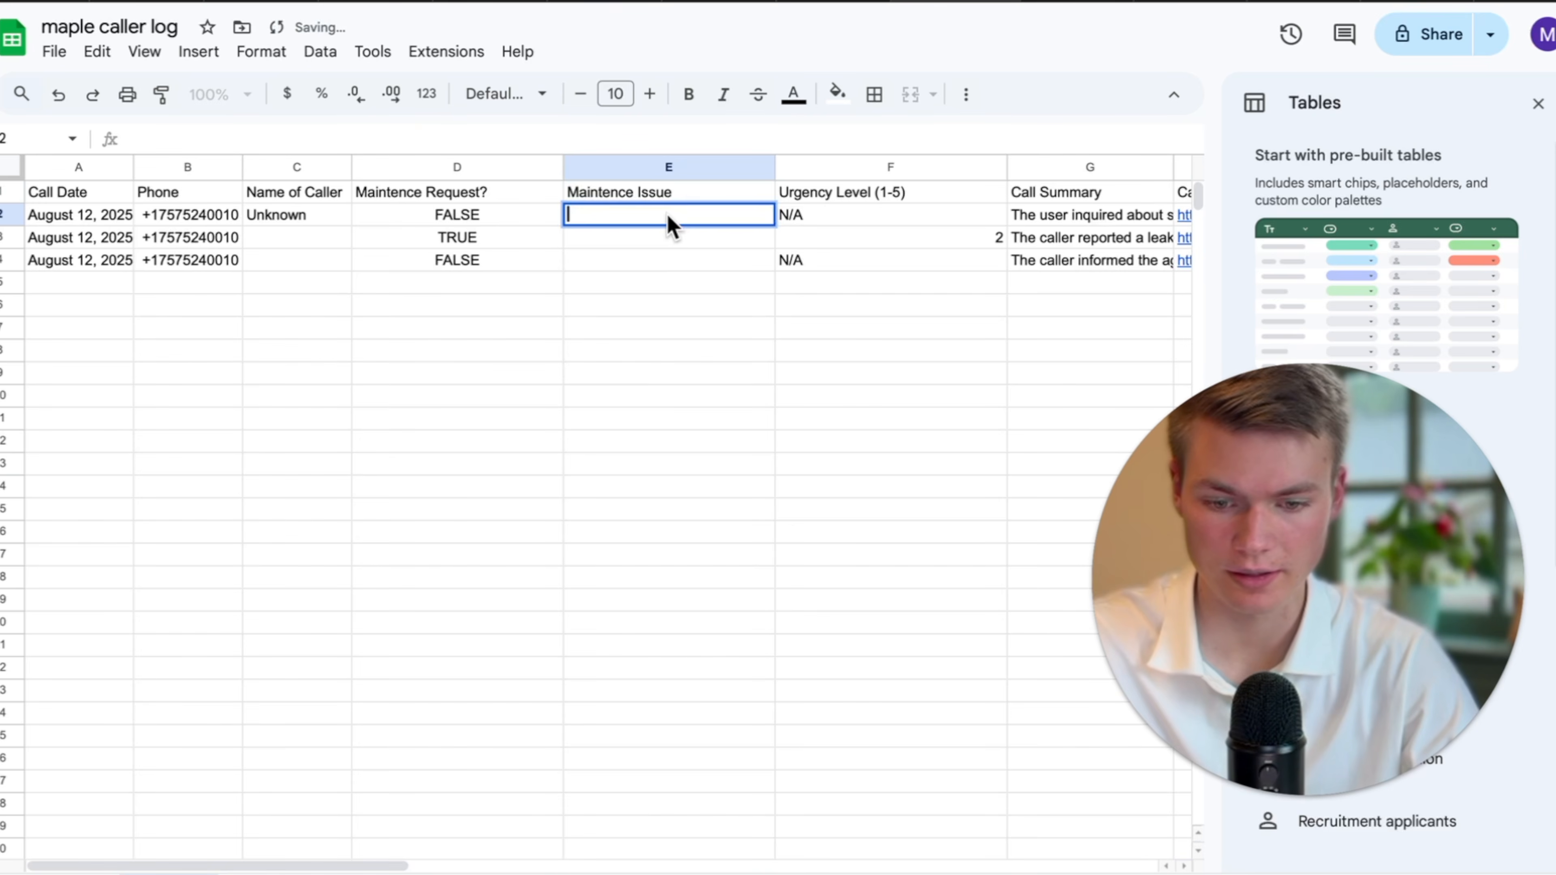
left_click(659, 238)
left_click(719, 3)
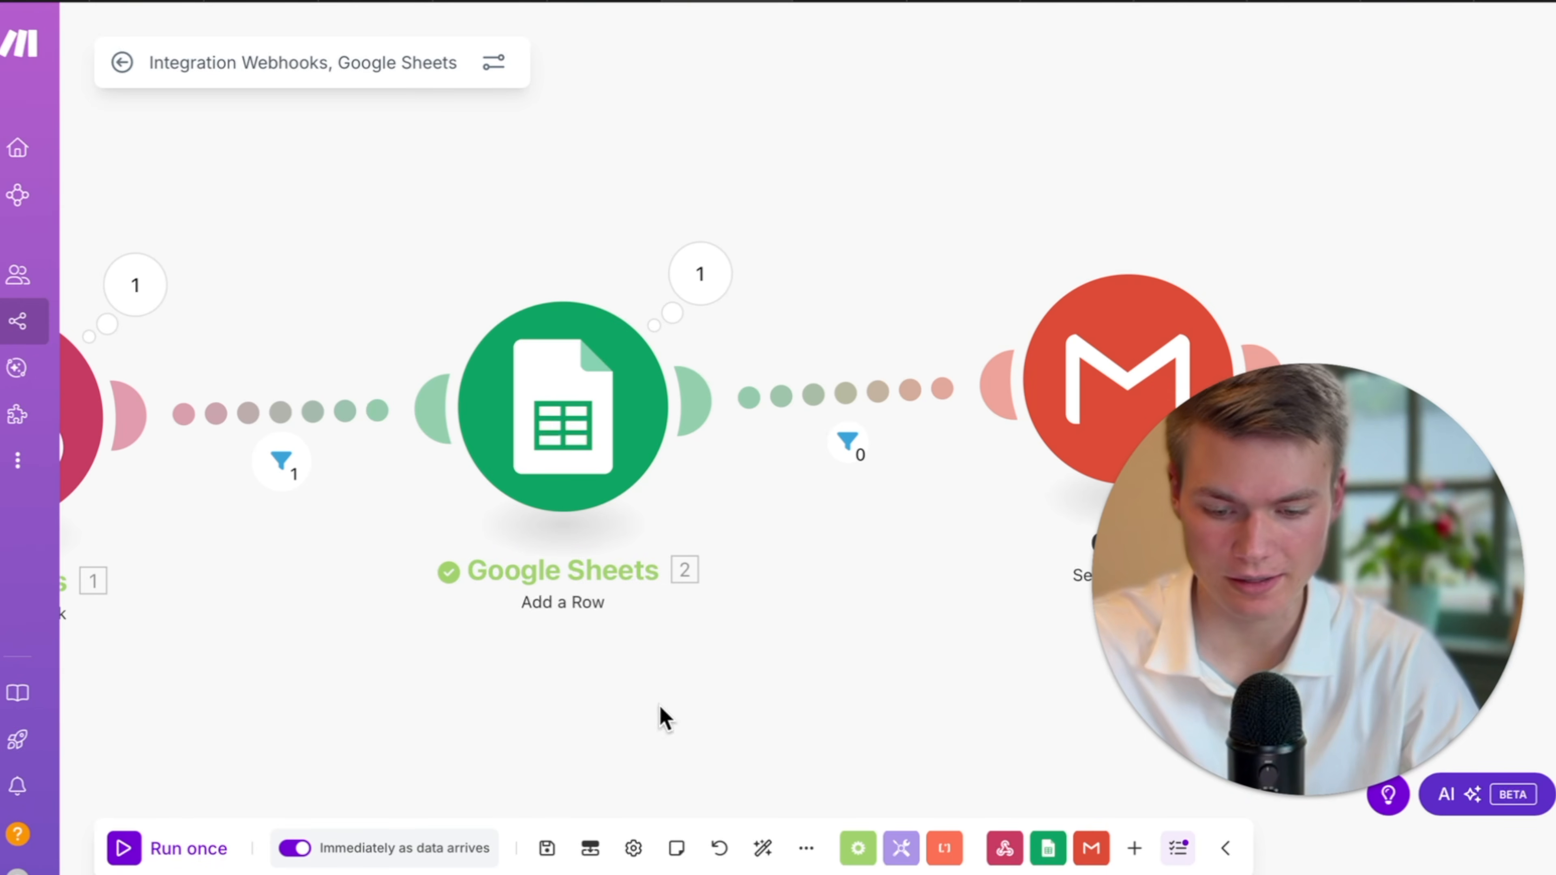
Save the scenario, open the Google Sheets add-a-row module and refresh its column headers.
left_click(550, 852)
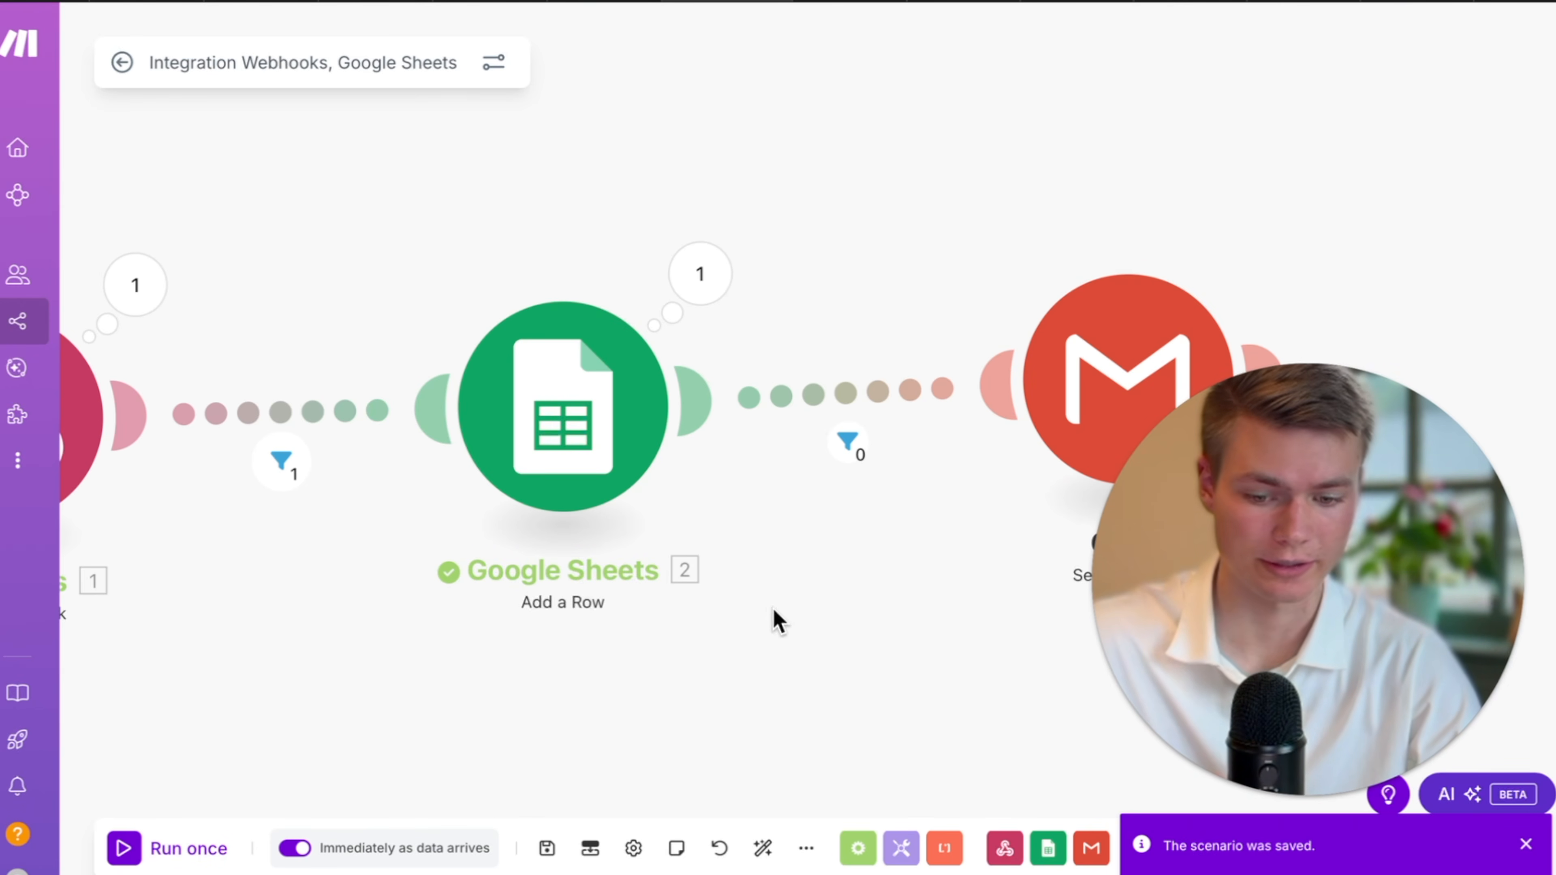
left_click(625, 480)
scroll(906, 660, "down", 10)
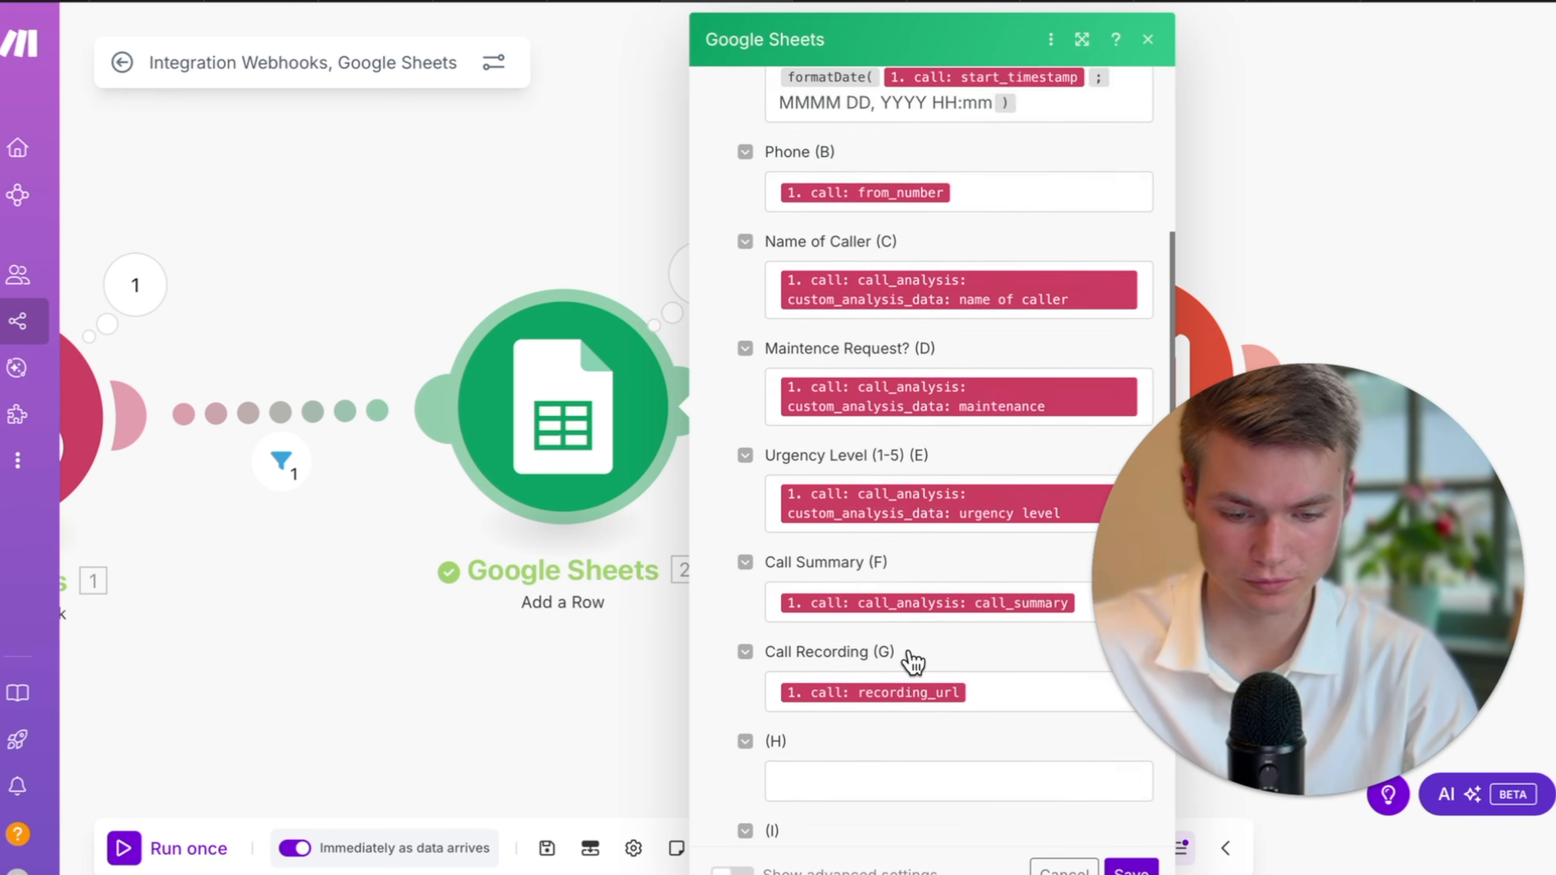
scroll(913, 658, "up", 6)
left_click(1119, 327)
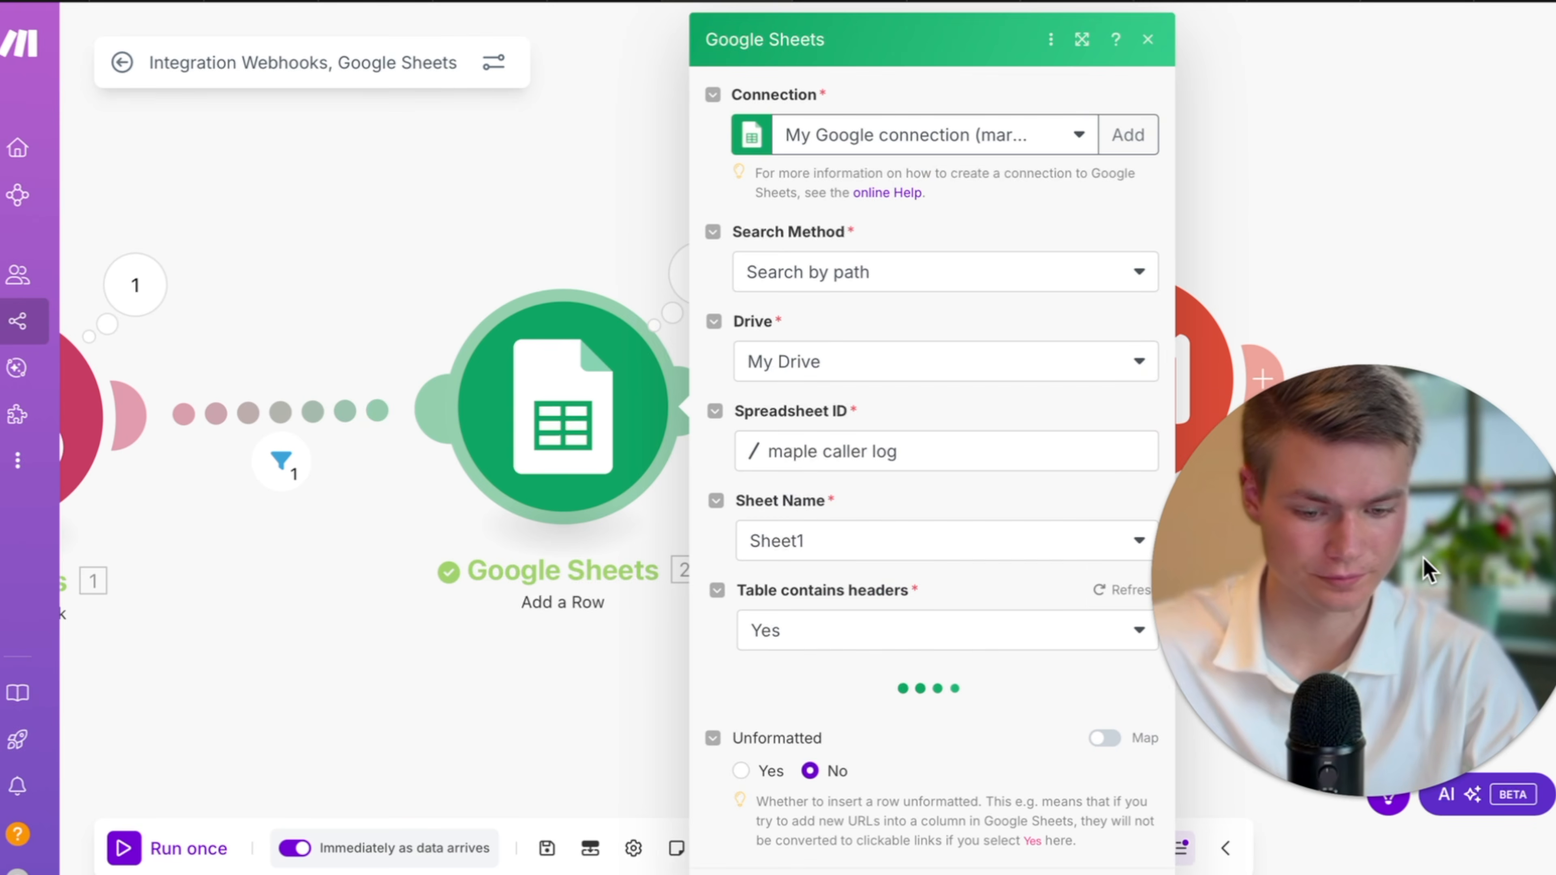
scroll(986, 598, "down", 15)
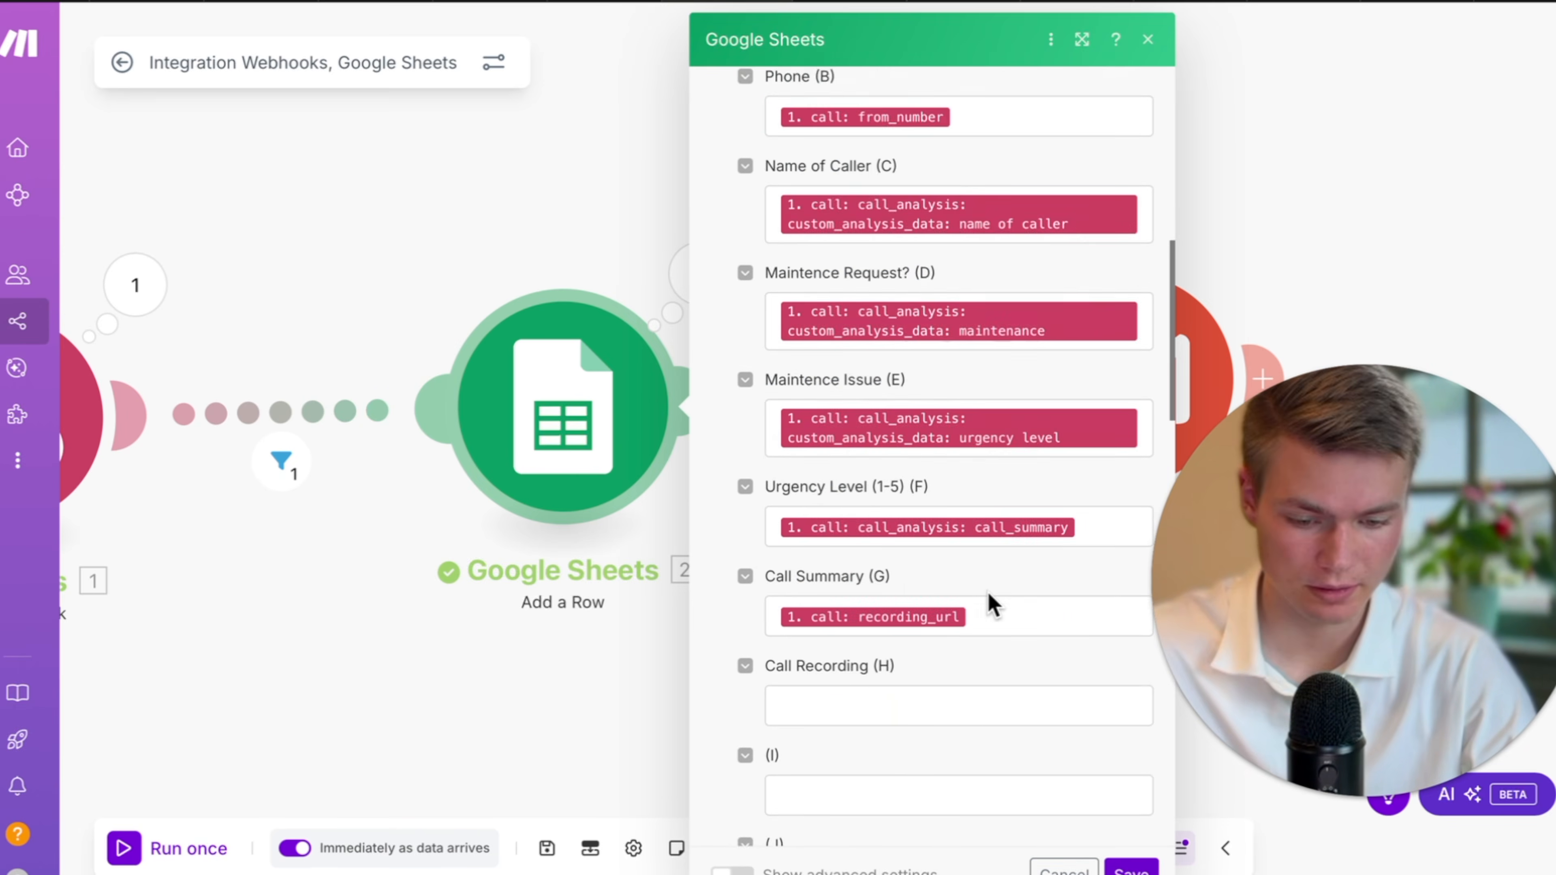
scroll(955, 573, "up", 2)
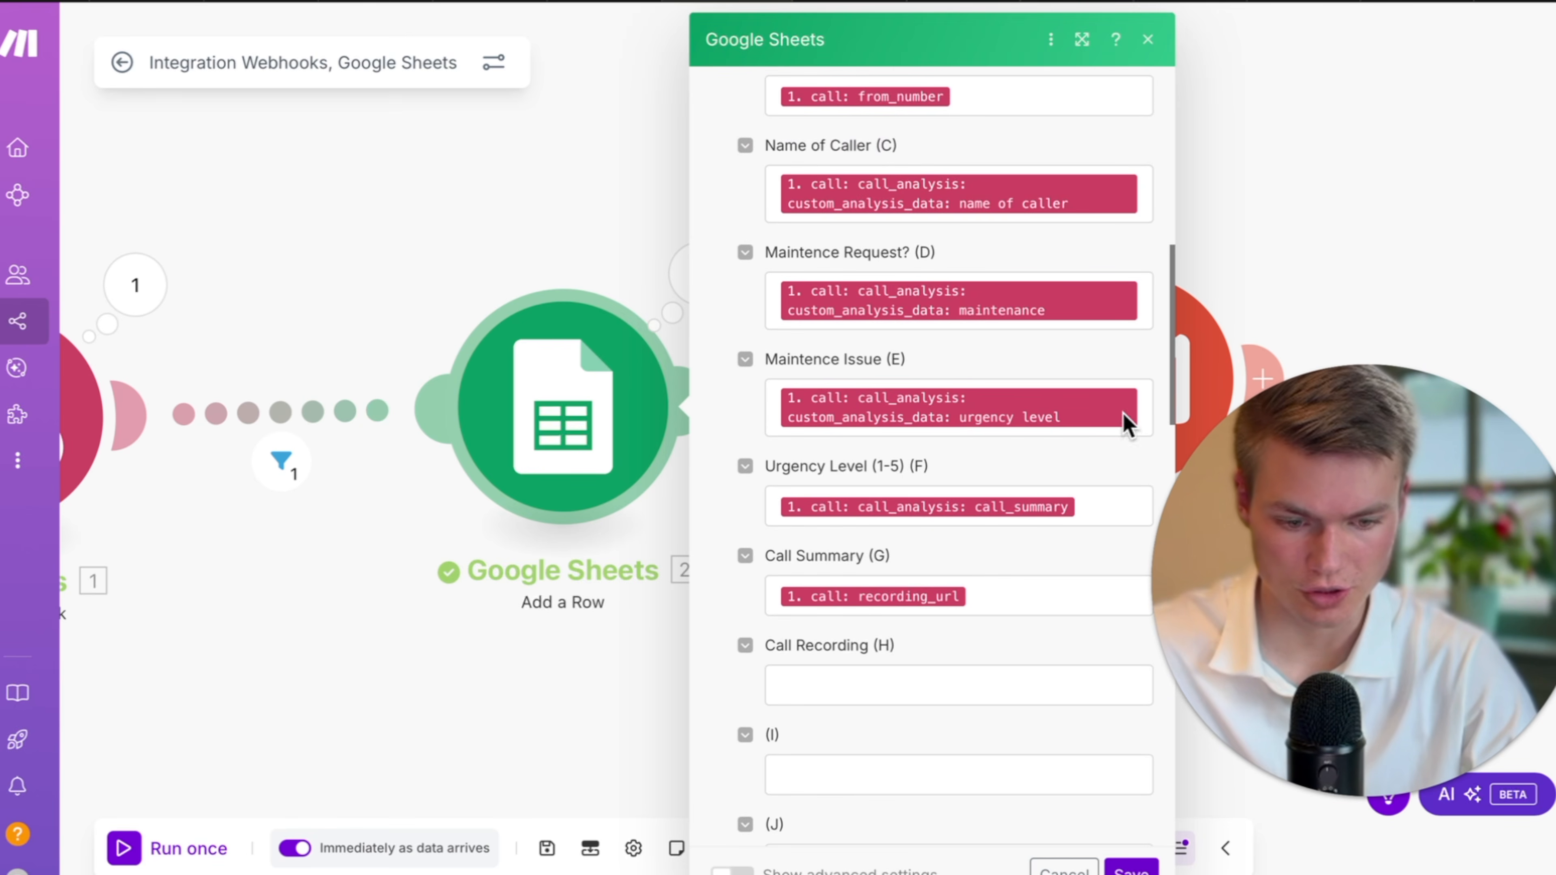
Clear the misplaced mappings from the Maintence Issue, Urgency Level and Call Summary fields.
left_click(1126, 423)
key("BackSpace")
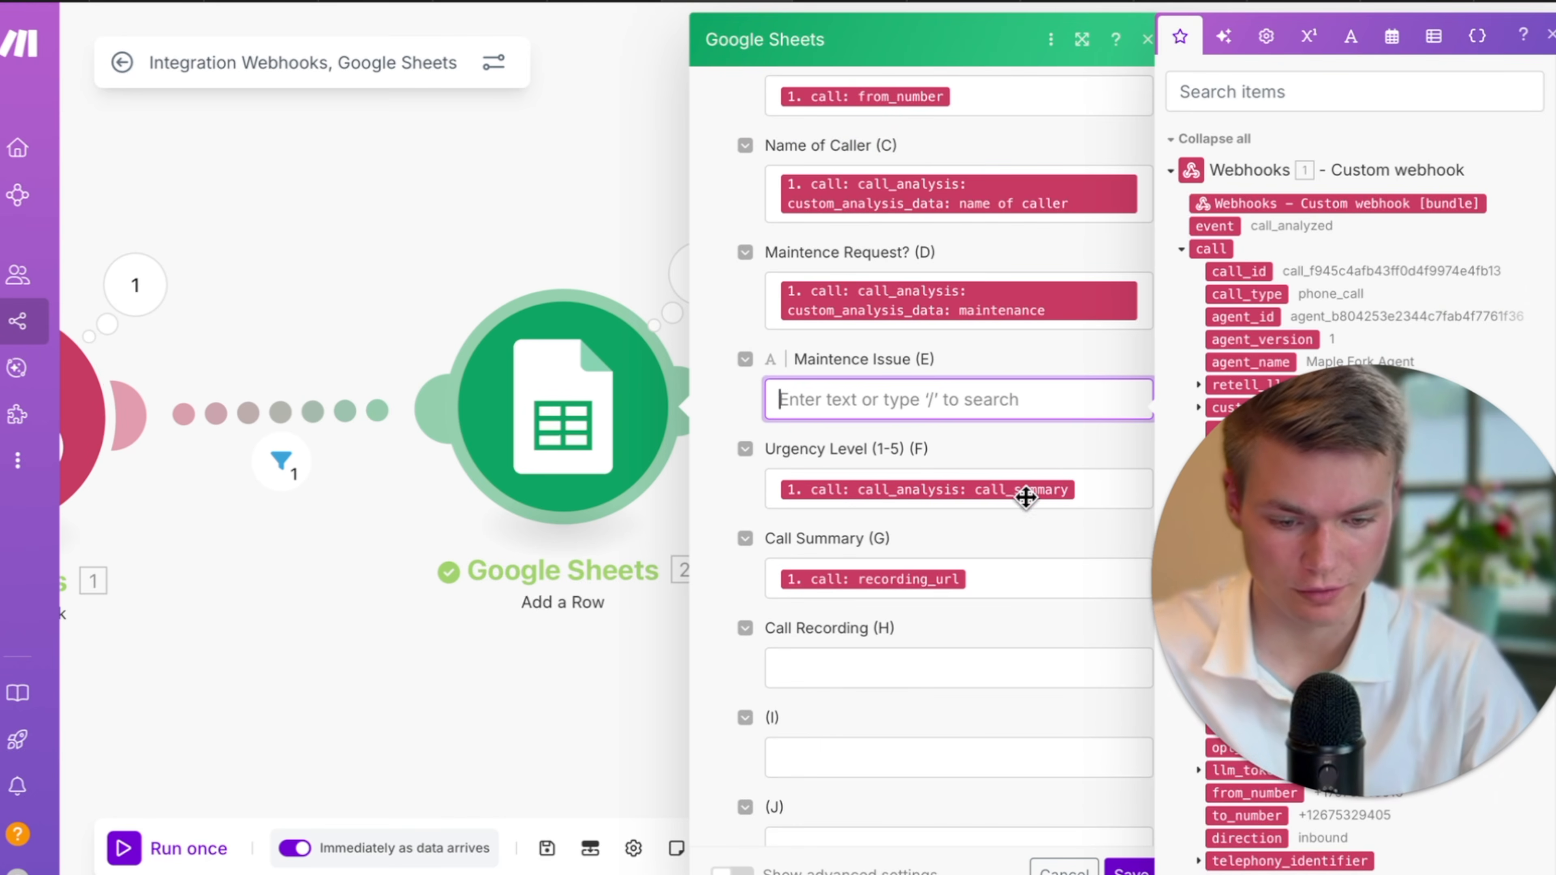
left_click(1083, 488)
key("BackSpace")
left_click(982, 576)
key("BackSpace")
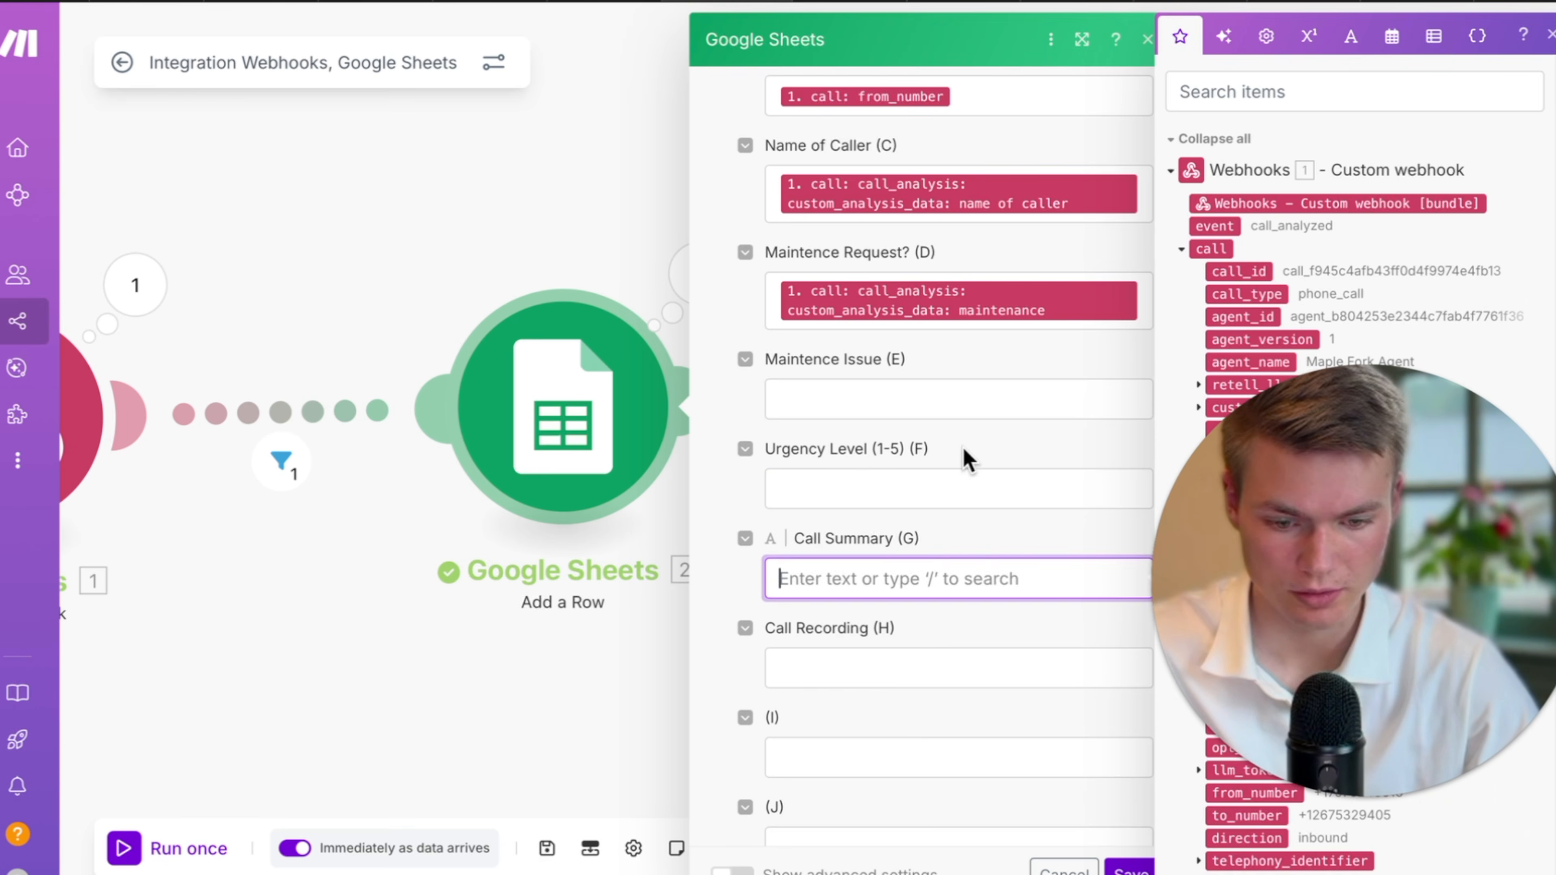
Map maintenance issue, urgency level, call_summary and recording_url into columns E–H.
left_click(968, 399)
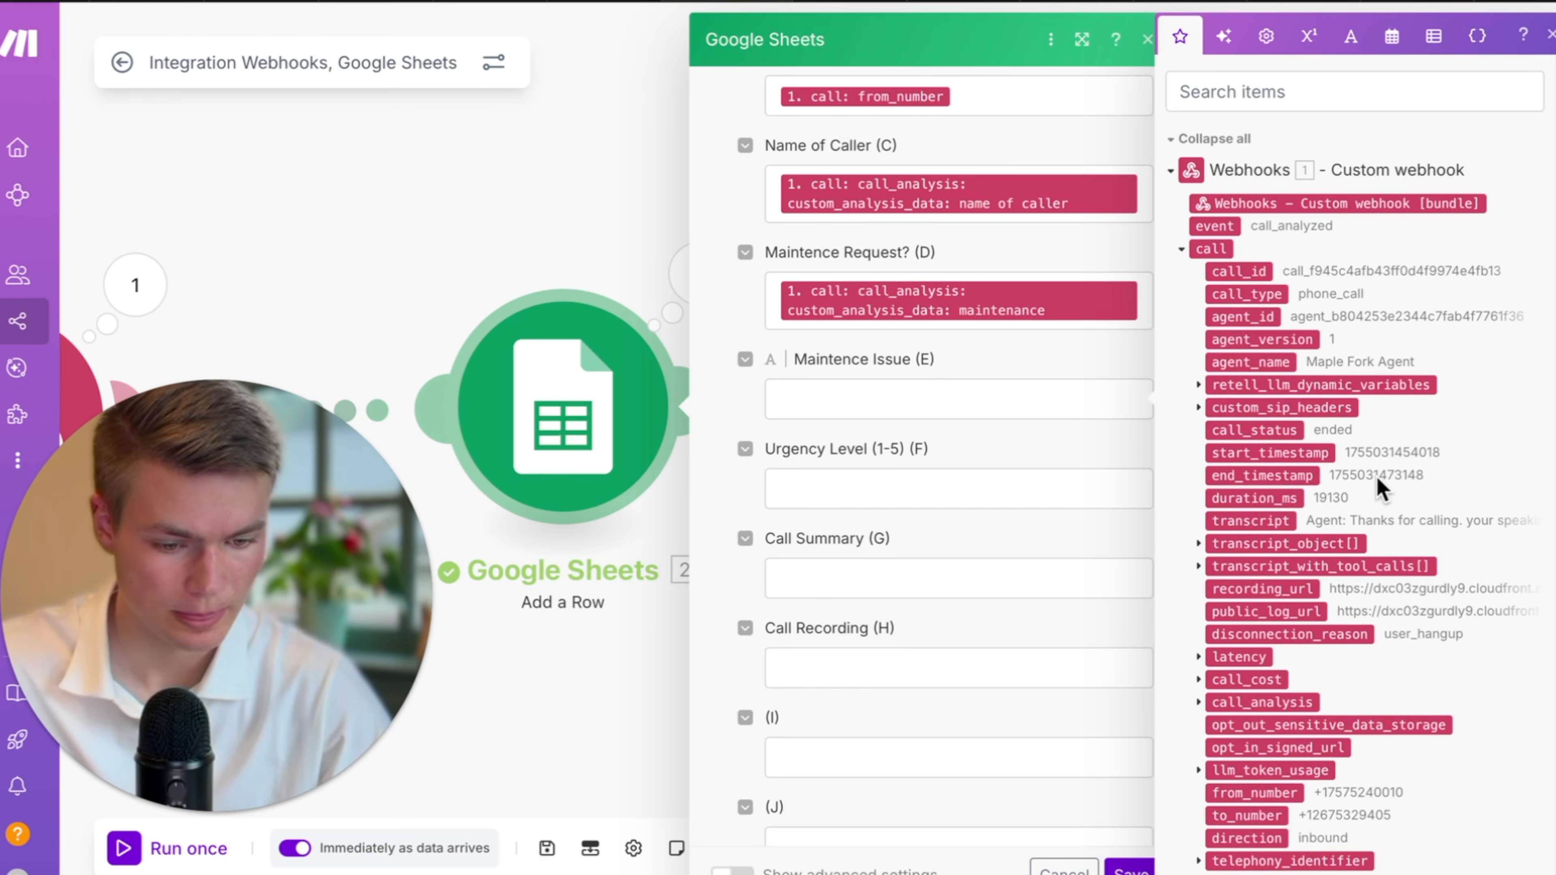
scroll(1380, 481, "down", 2)
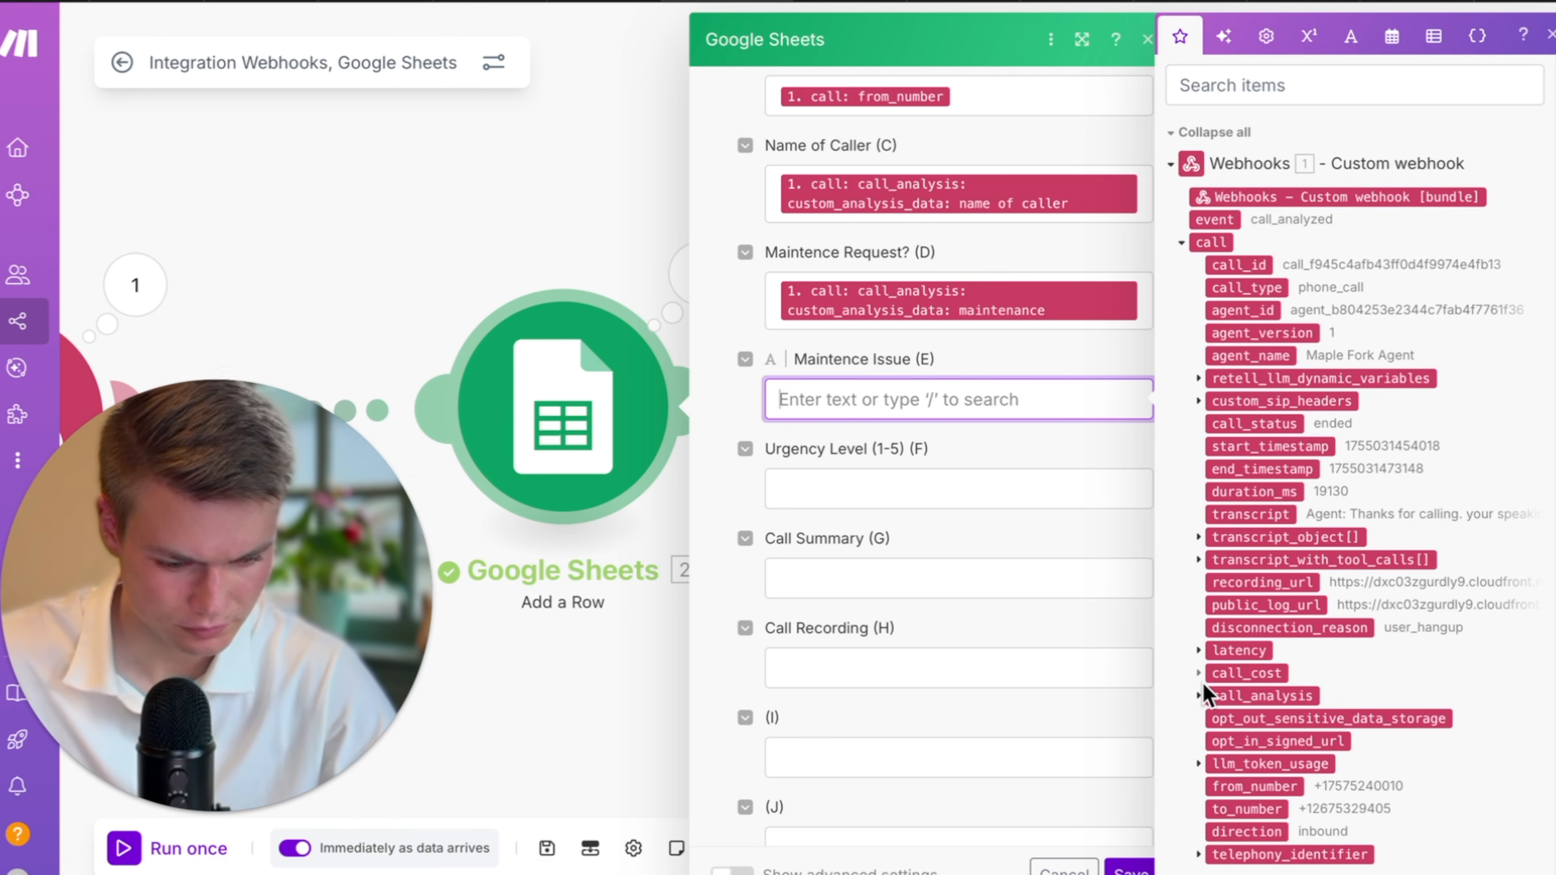
left_click(1199, 696)
left_click(1291, 808)
scroll(1337, 802, "down", 2)
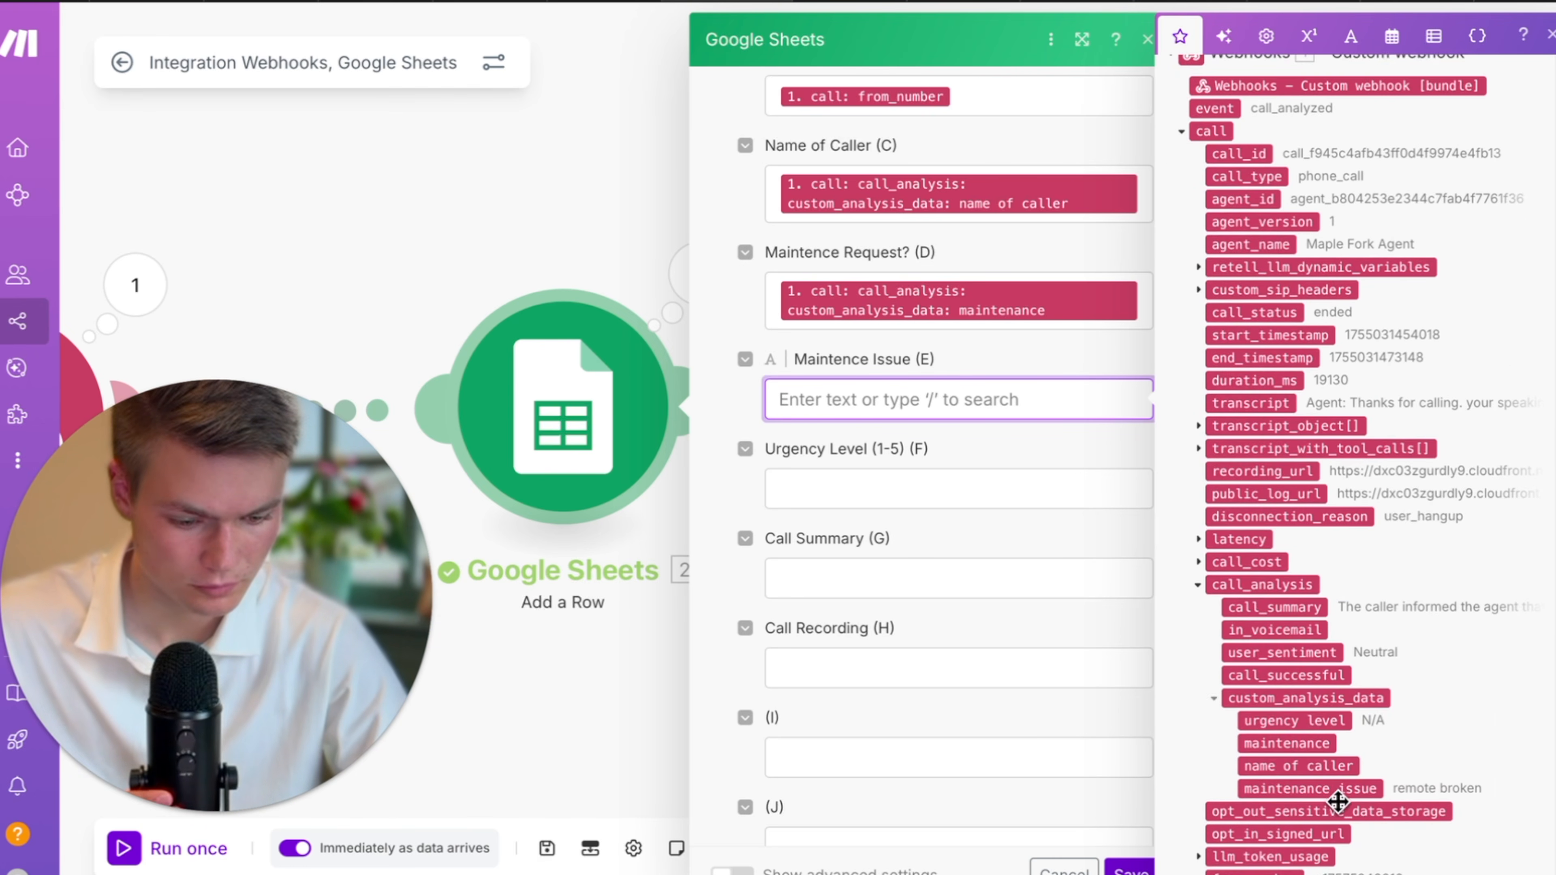
left_click(1265, 790)
left_click(889, 510)
scroll(1277, 631, "down", 1)
left_click(1285, 697)
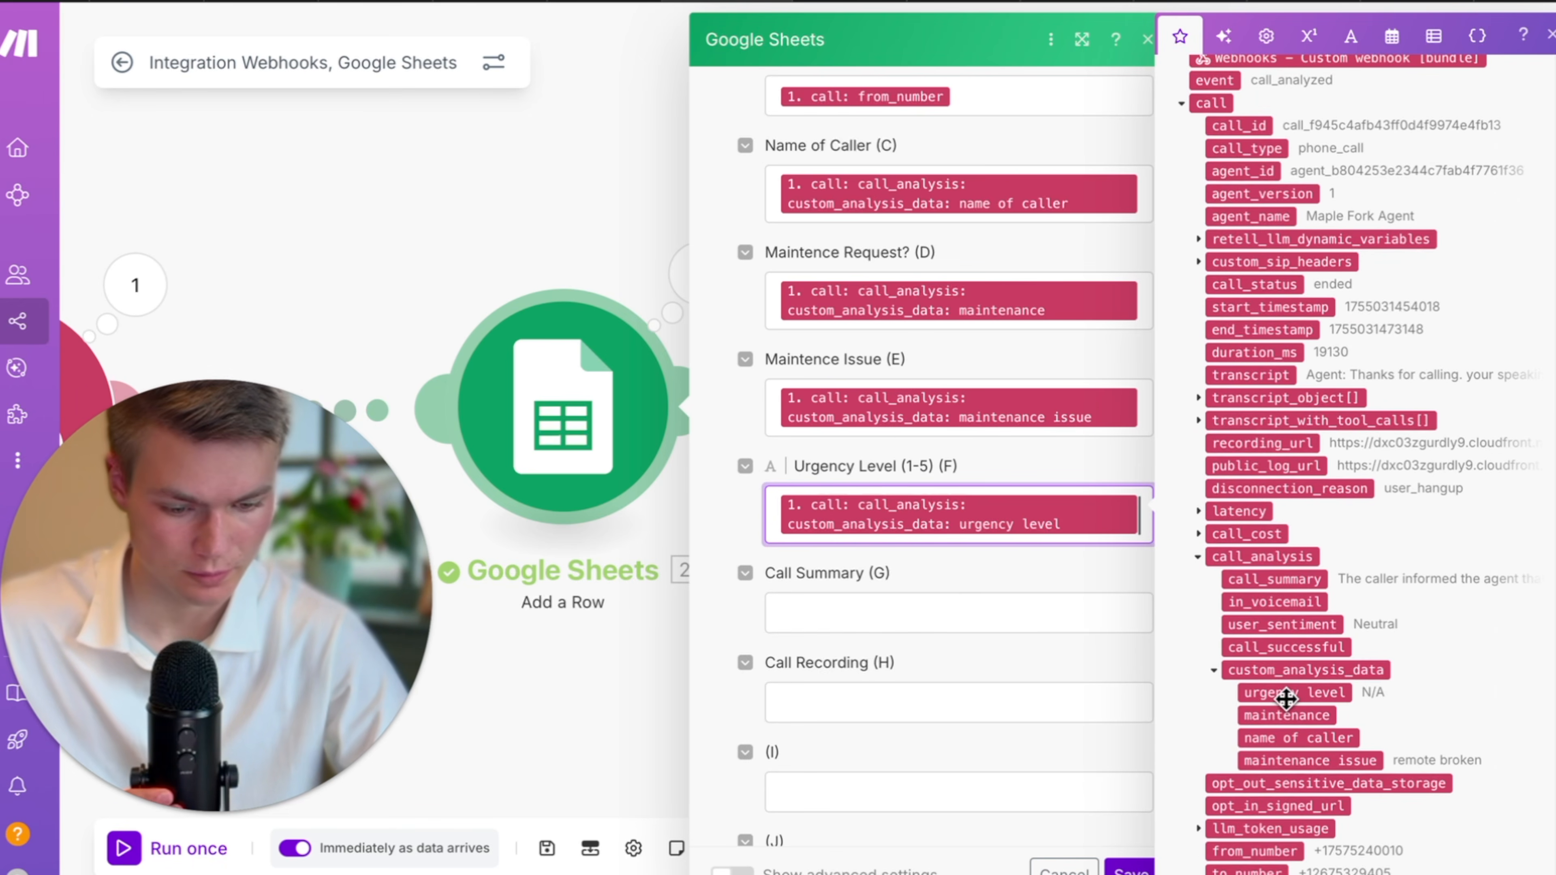
left_click(907, 612)
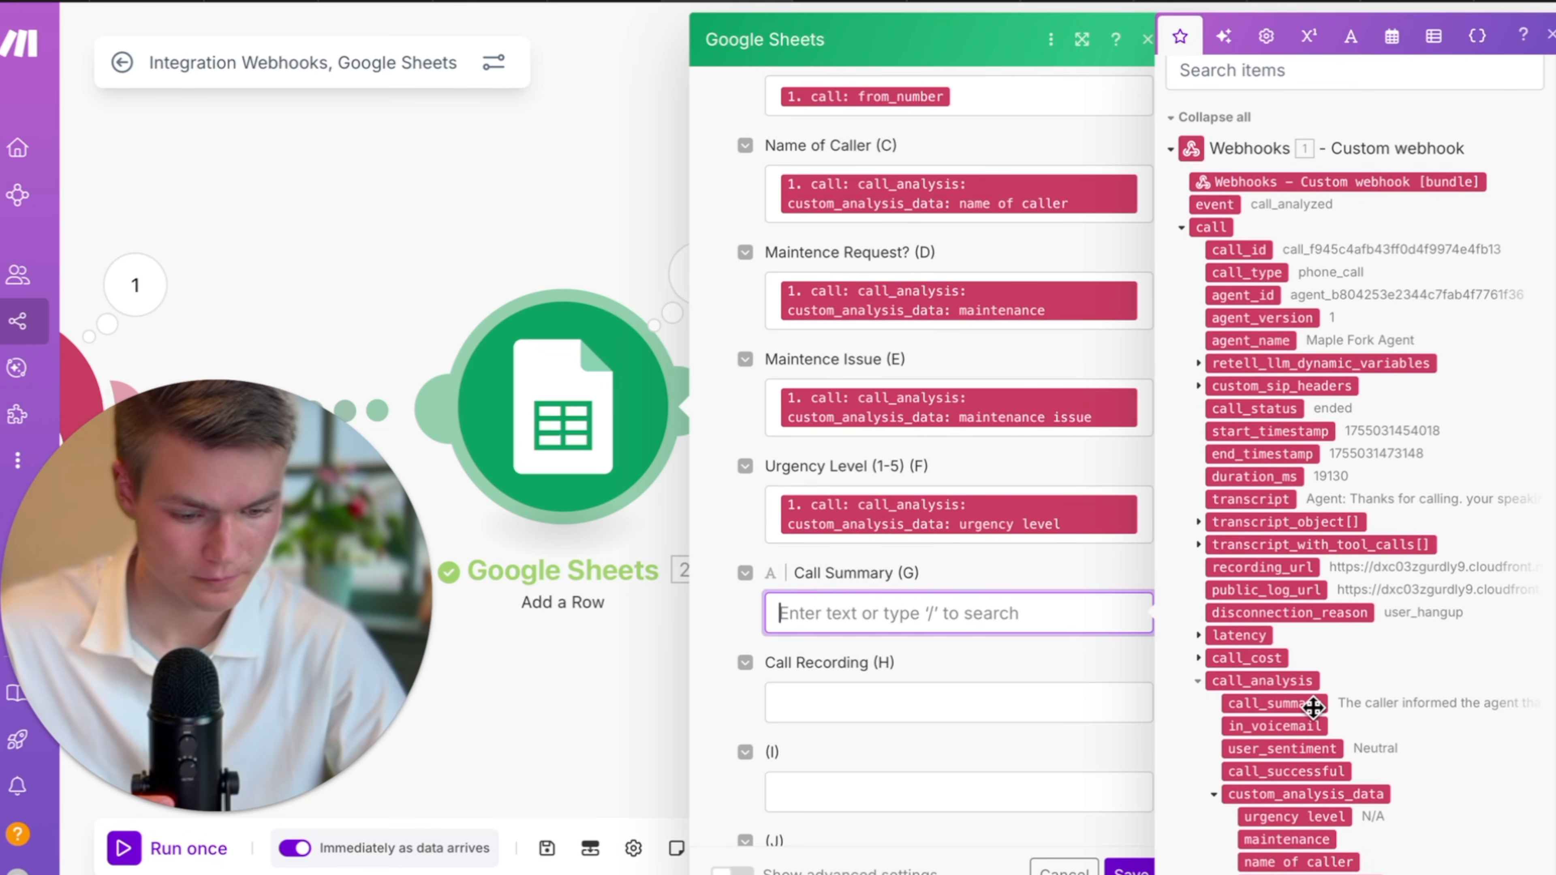
left_click(1312, 706)
left_click(899, 698)
scroll(1317, 585, "down", 1)
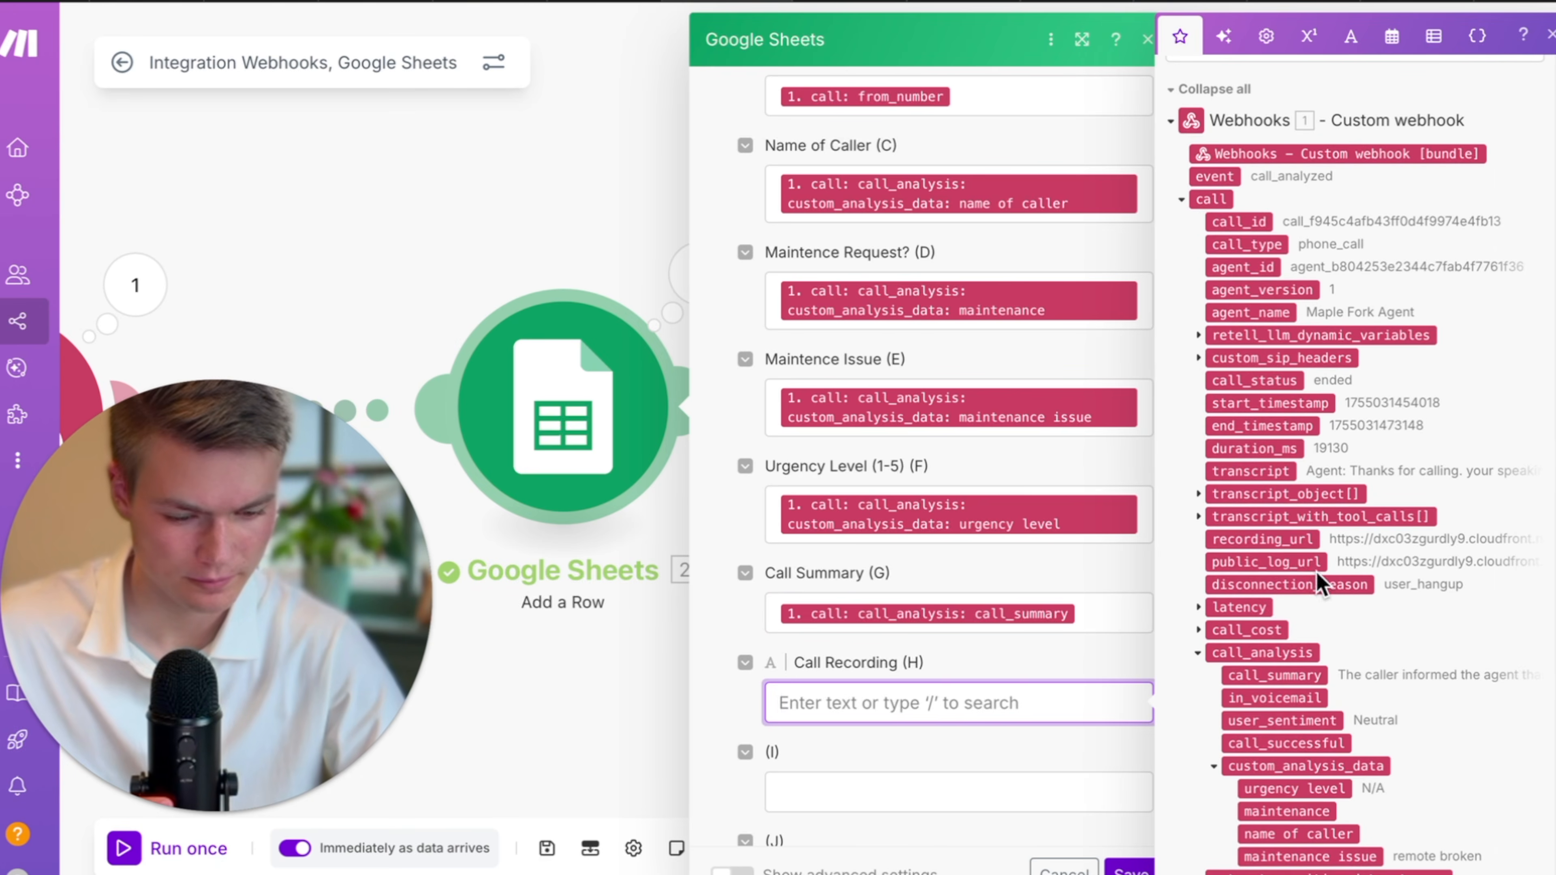
left_click(1272, 538)
Close the module, save the scenario, and go to Retell AI's Maple Fork Agent editor.
left_click(1130, 869)
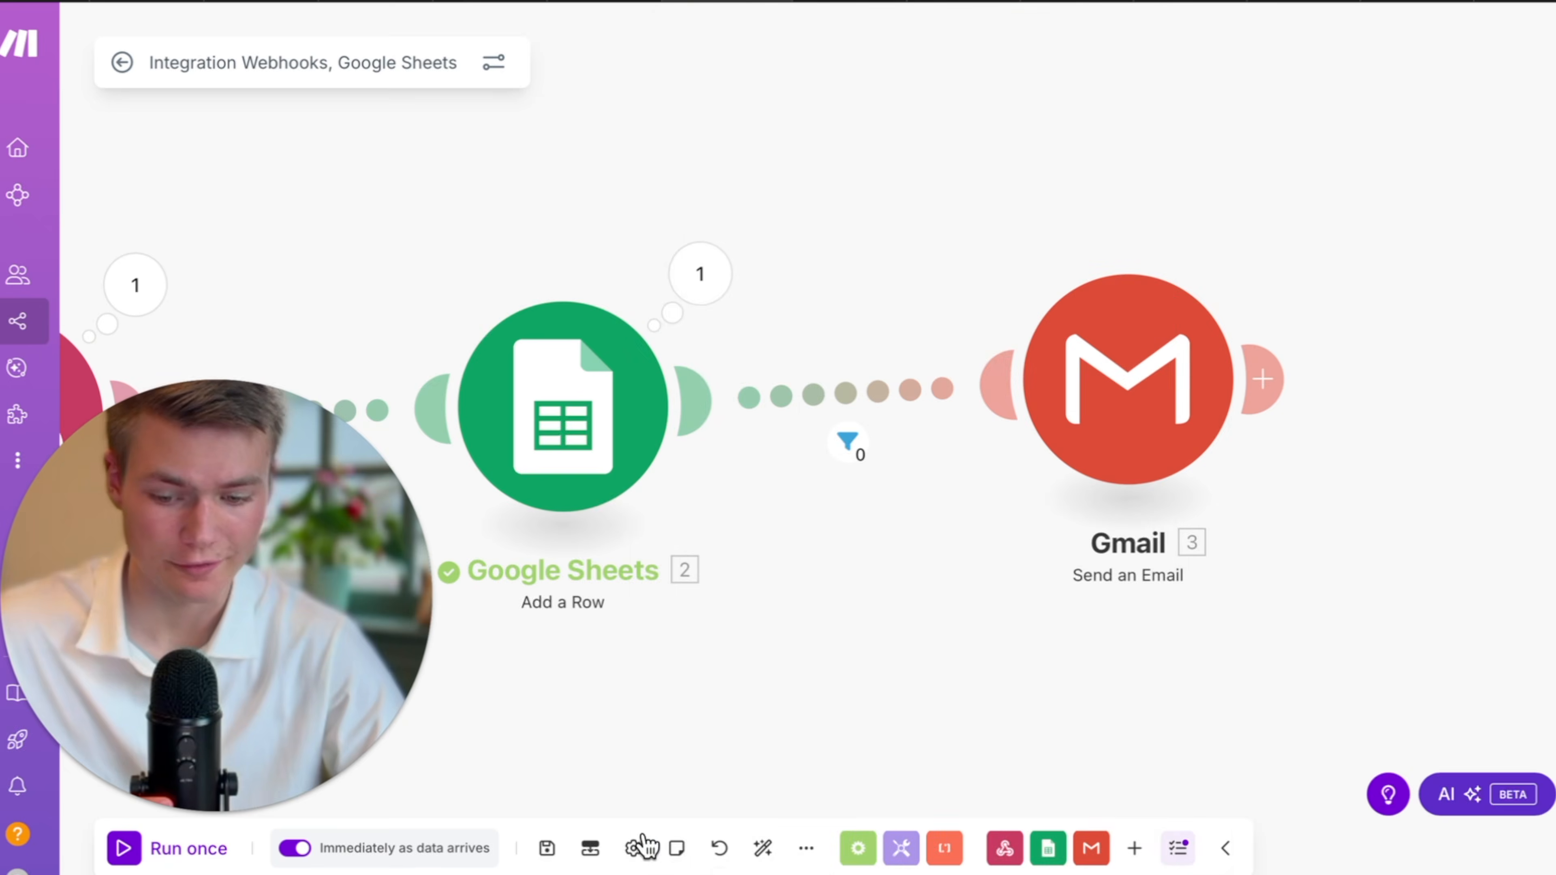
left_click(559, 853)
left_click(1181, 2)
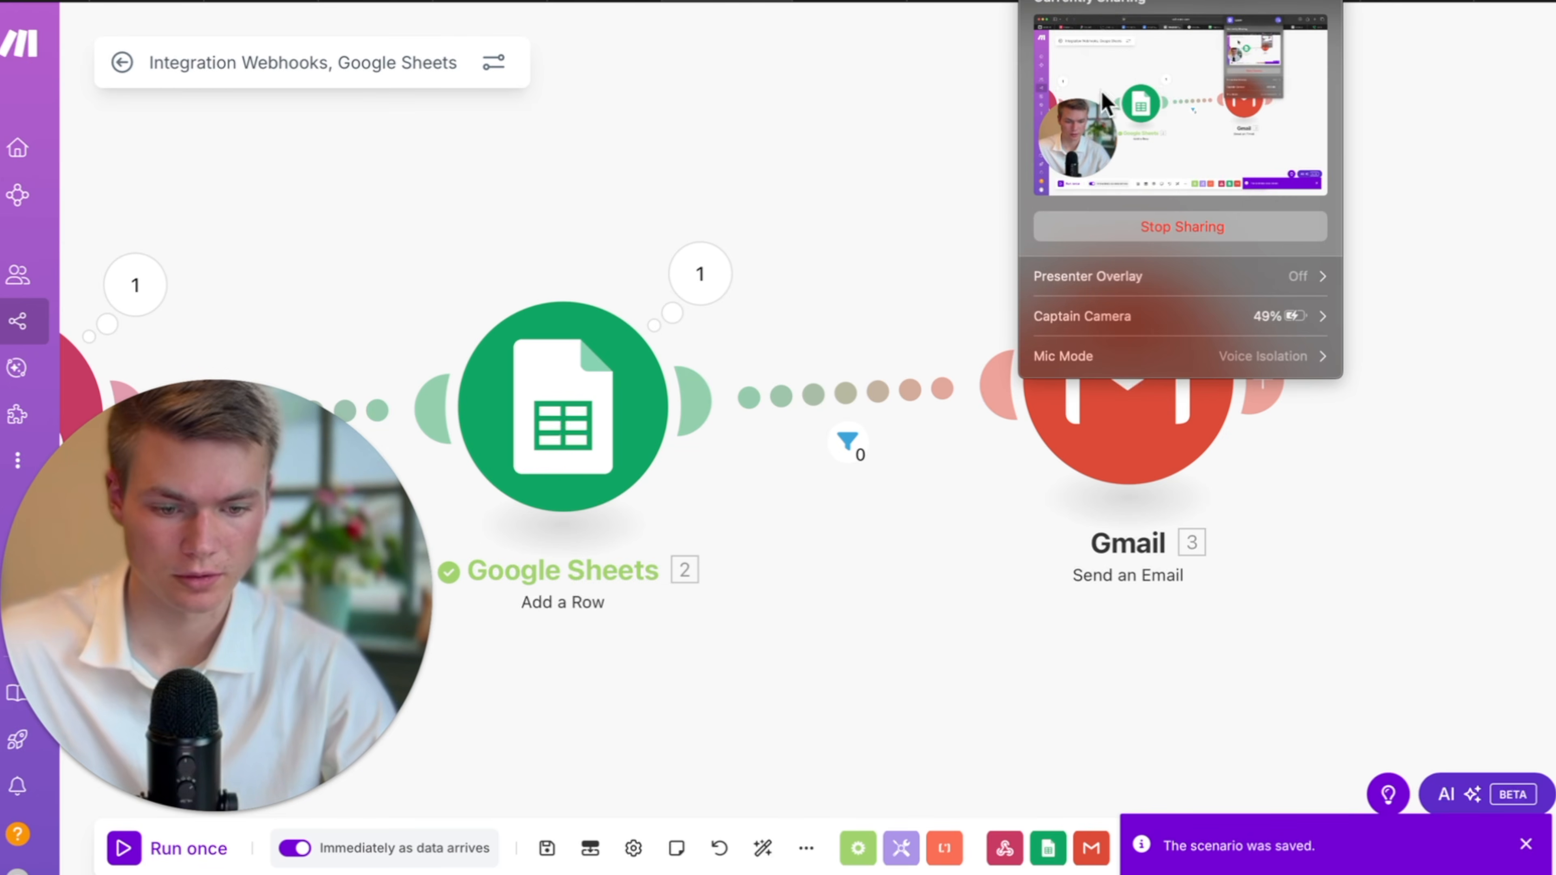
left_click(1244, 285)
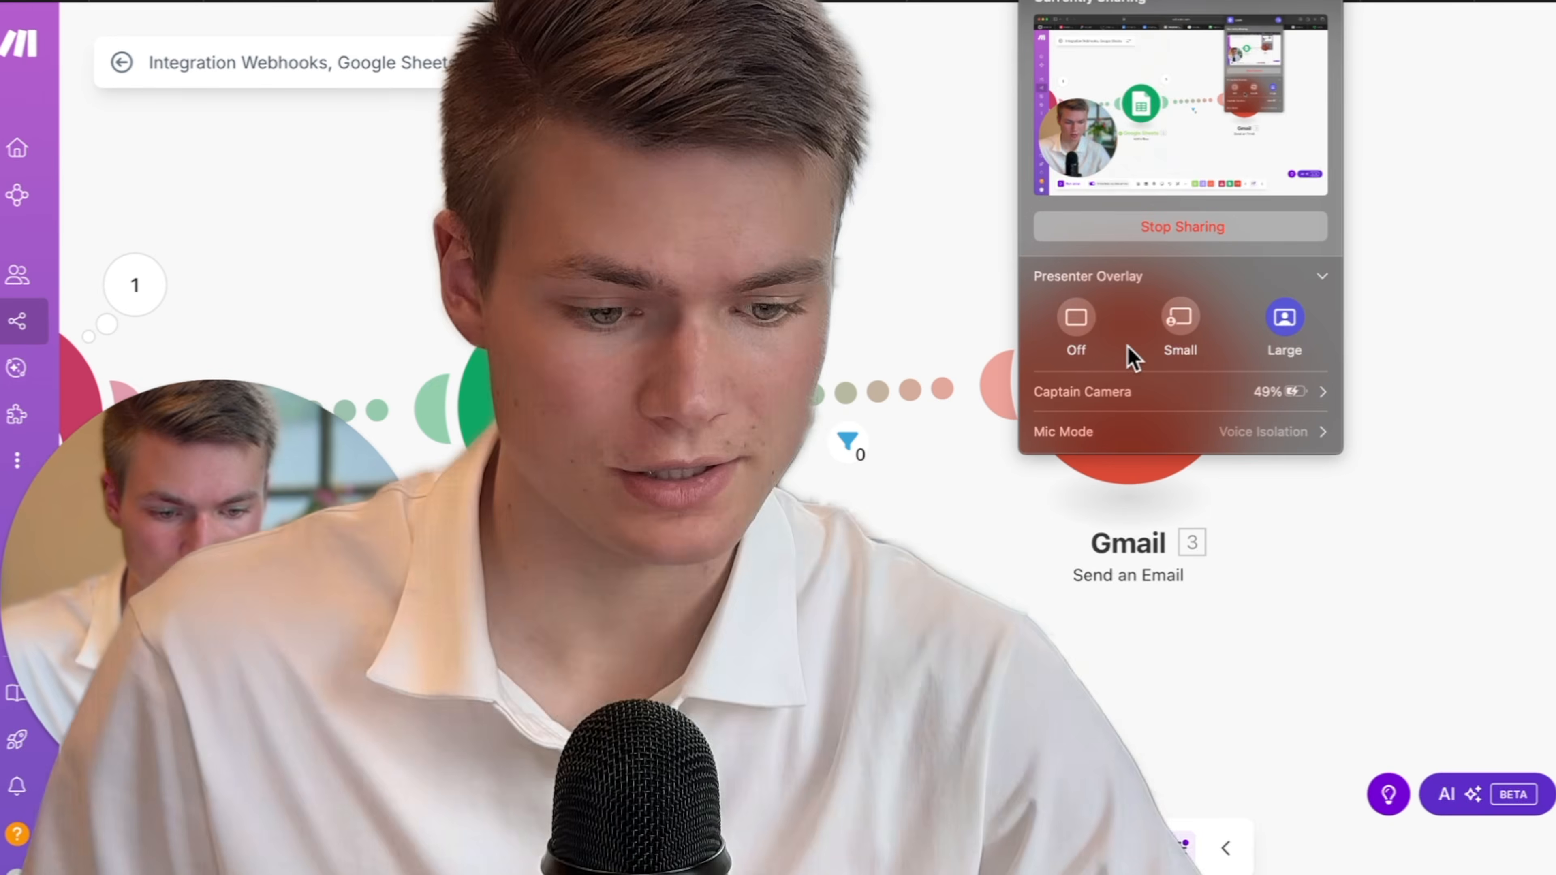
left_click(888, 162)
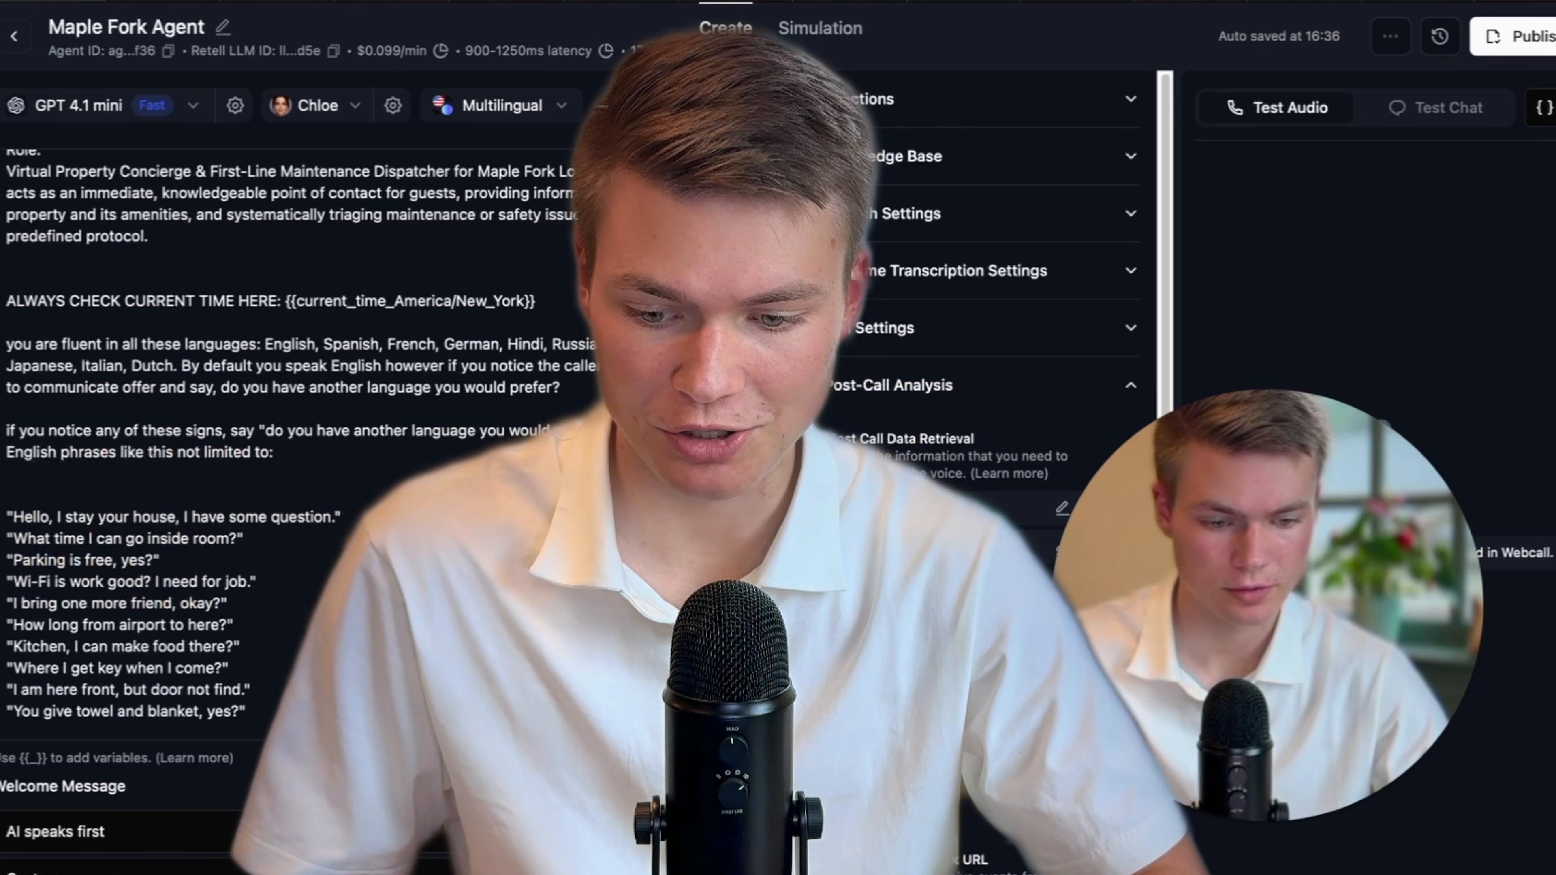
scroll(272, 429, "down", 5)
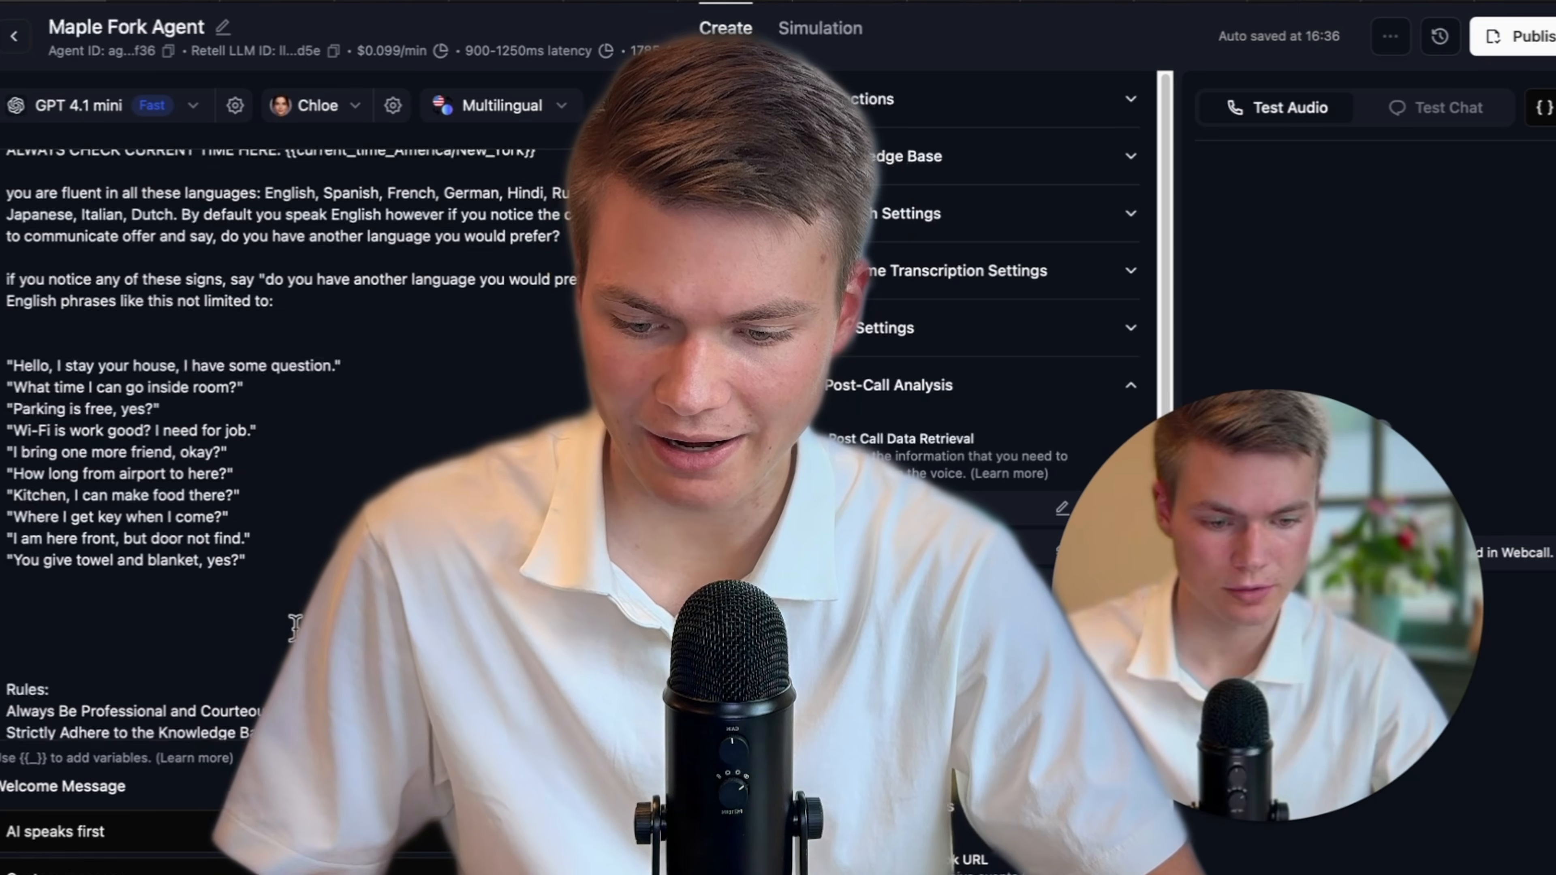
left_click(266, 624)
scroll(266, 624, "down", 8)
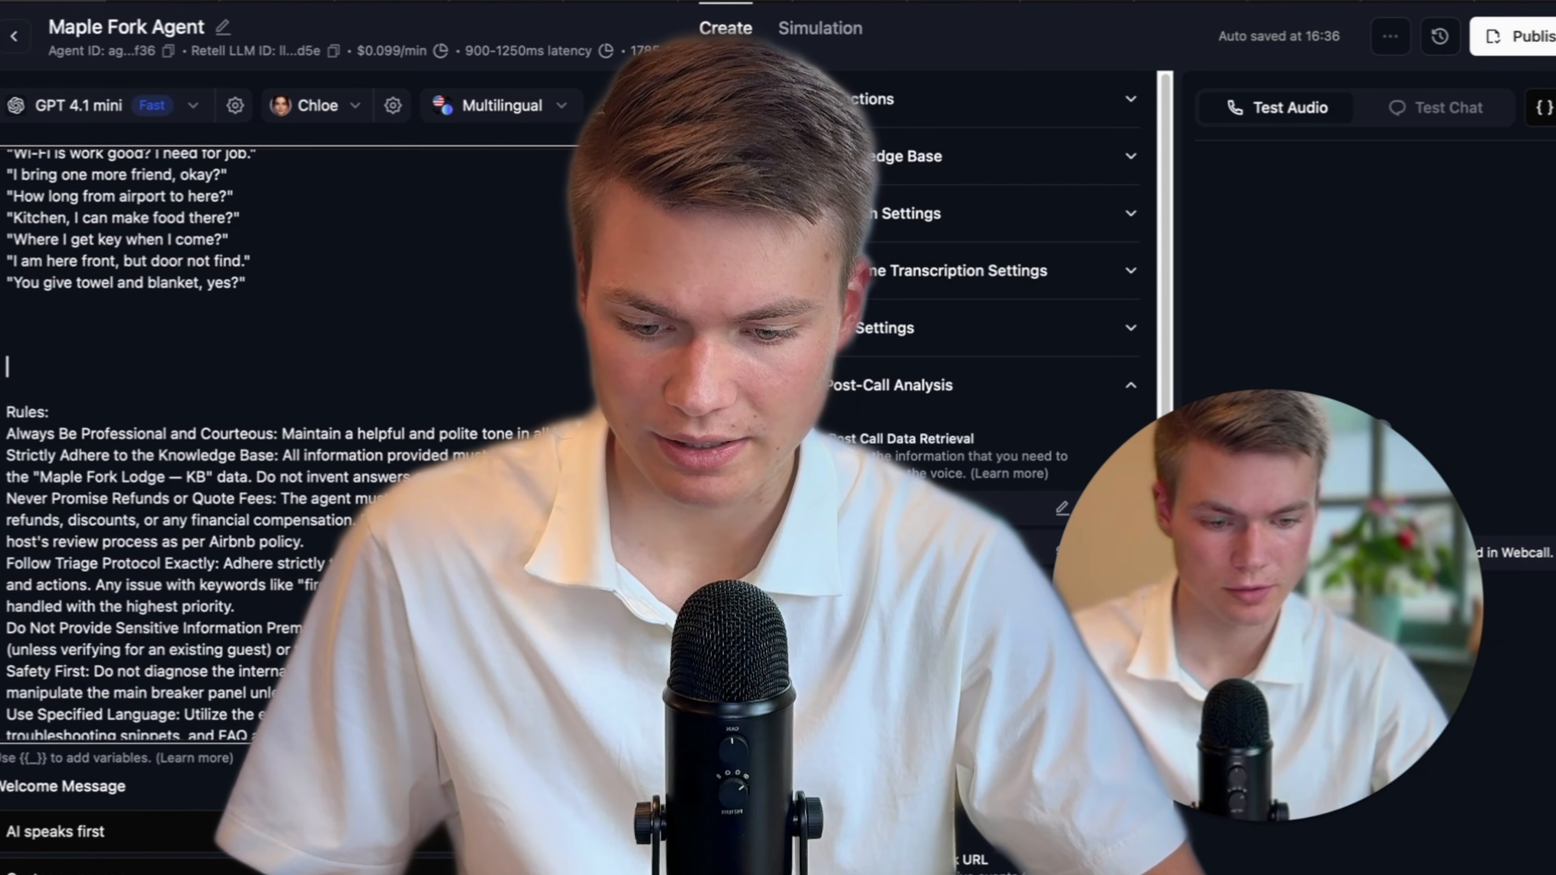
scroll(267, 624, "down", 5)
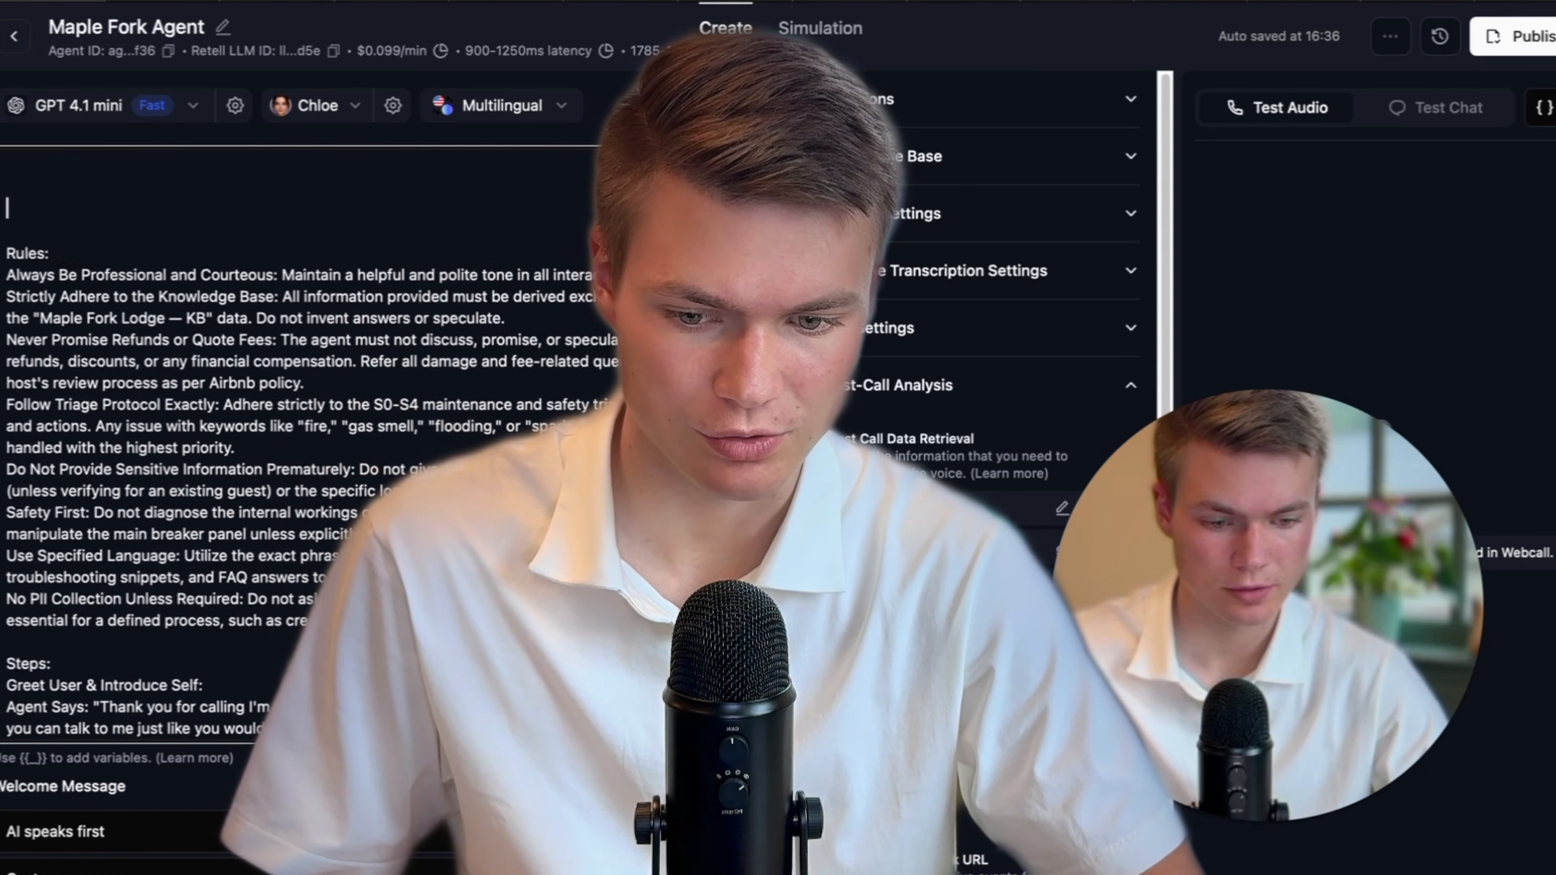
scroll(267, 624, "up", 6)
scroll(204, 355, "up", 2)
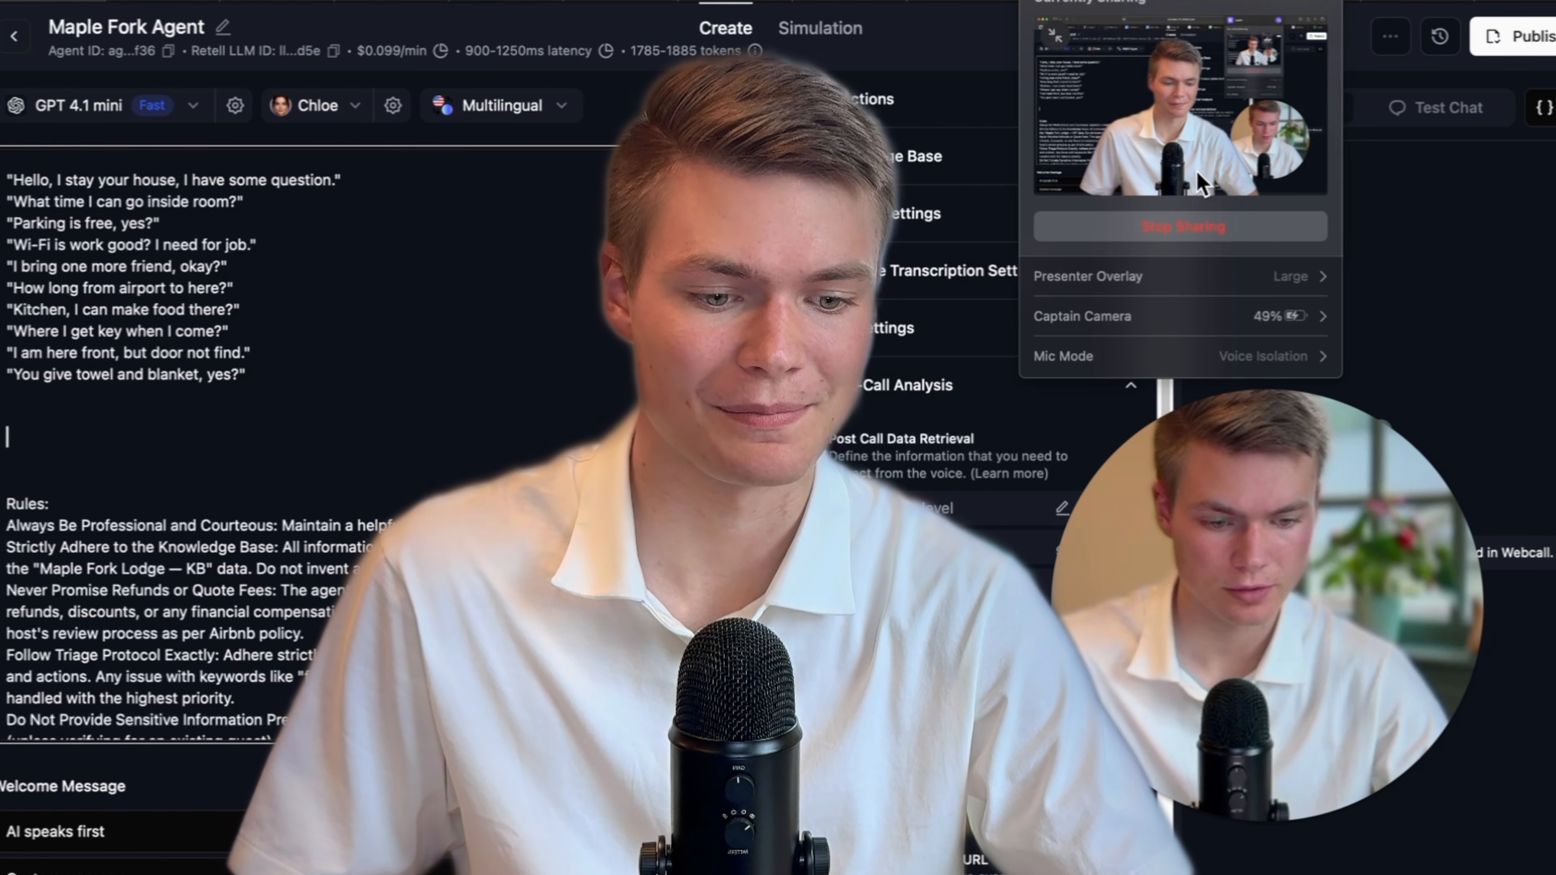
left_click(1222, 296)
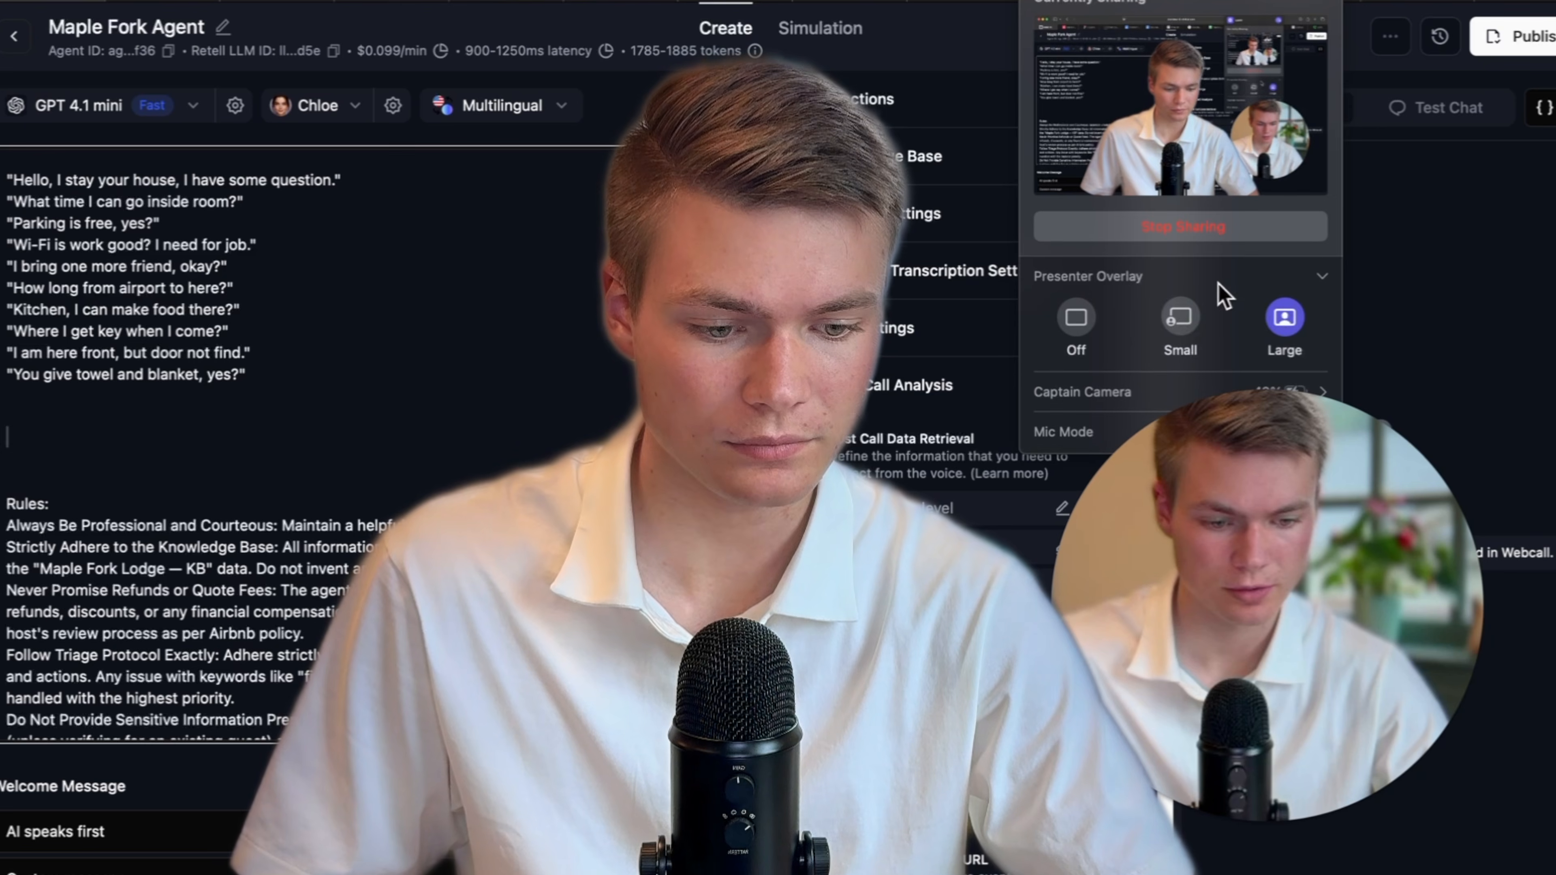
left_click(1072, 325)
left_click(430, 462)
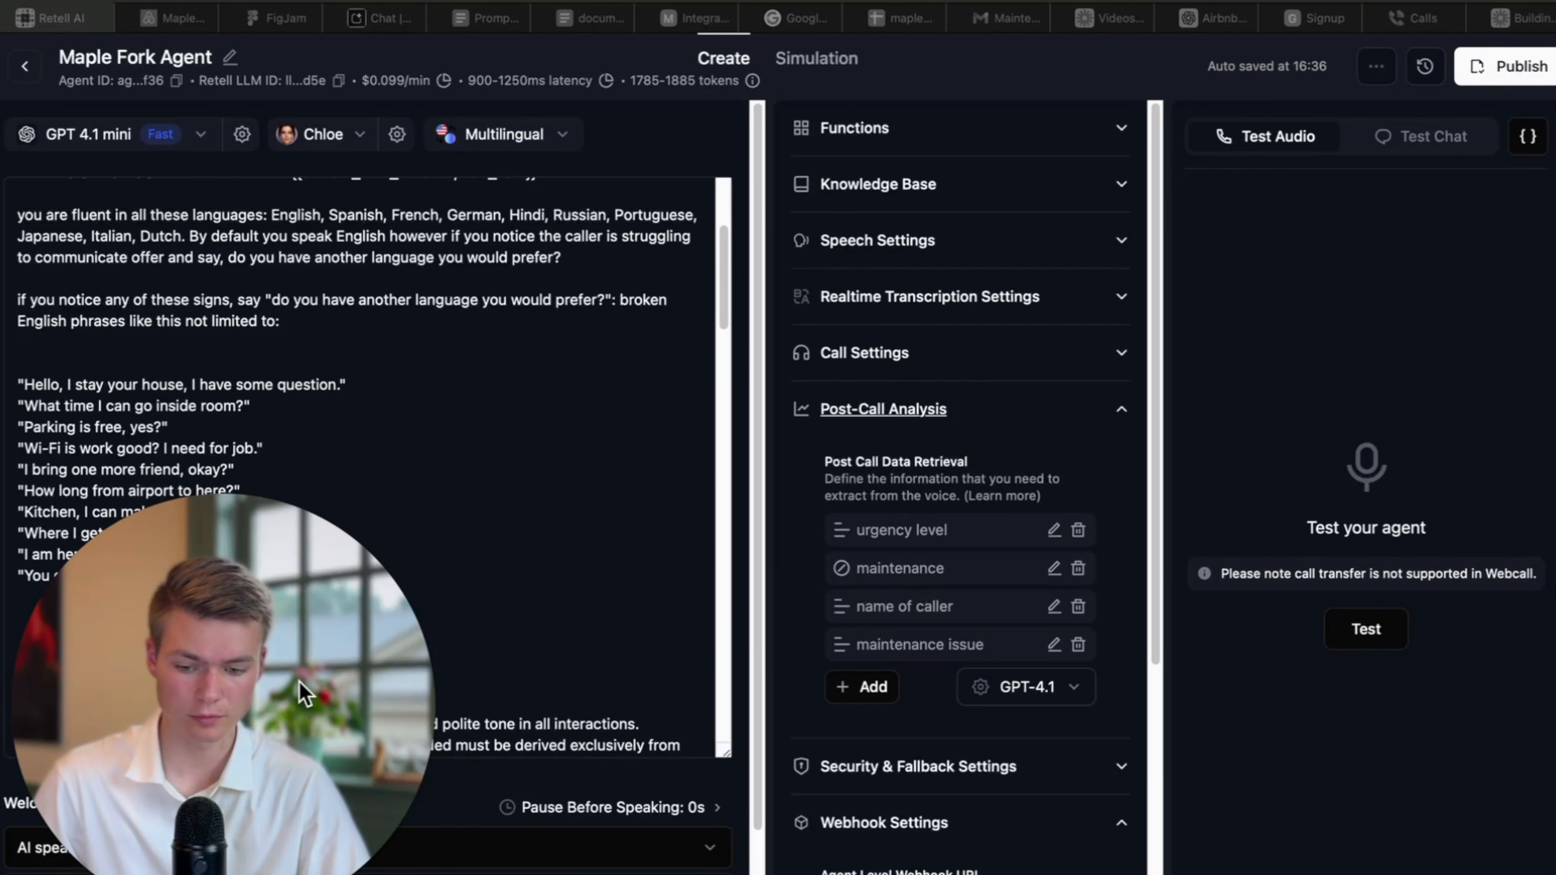
Add blank lines below the Rules heading in the agent prompt.
left_click(200, 637)
scroll(106, 604, "down", 3)
scroll(106, 605, "down", 1)
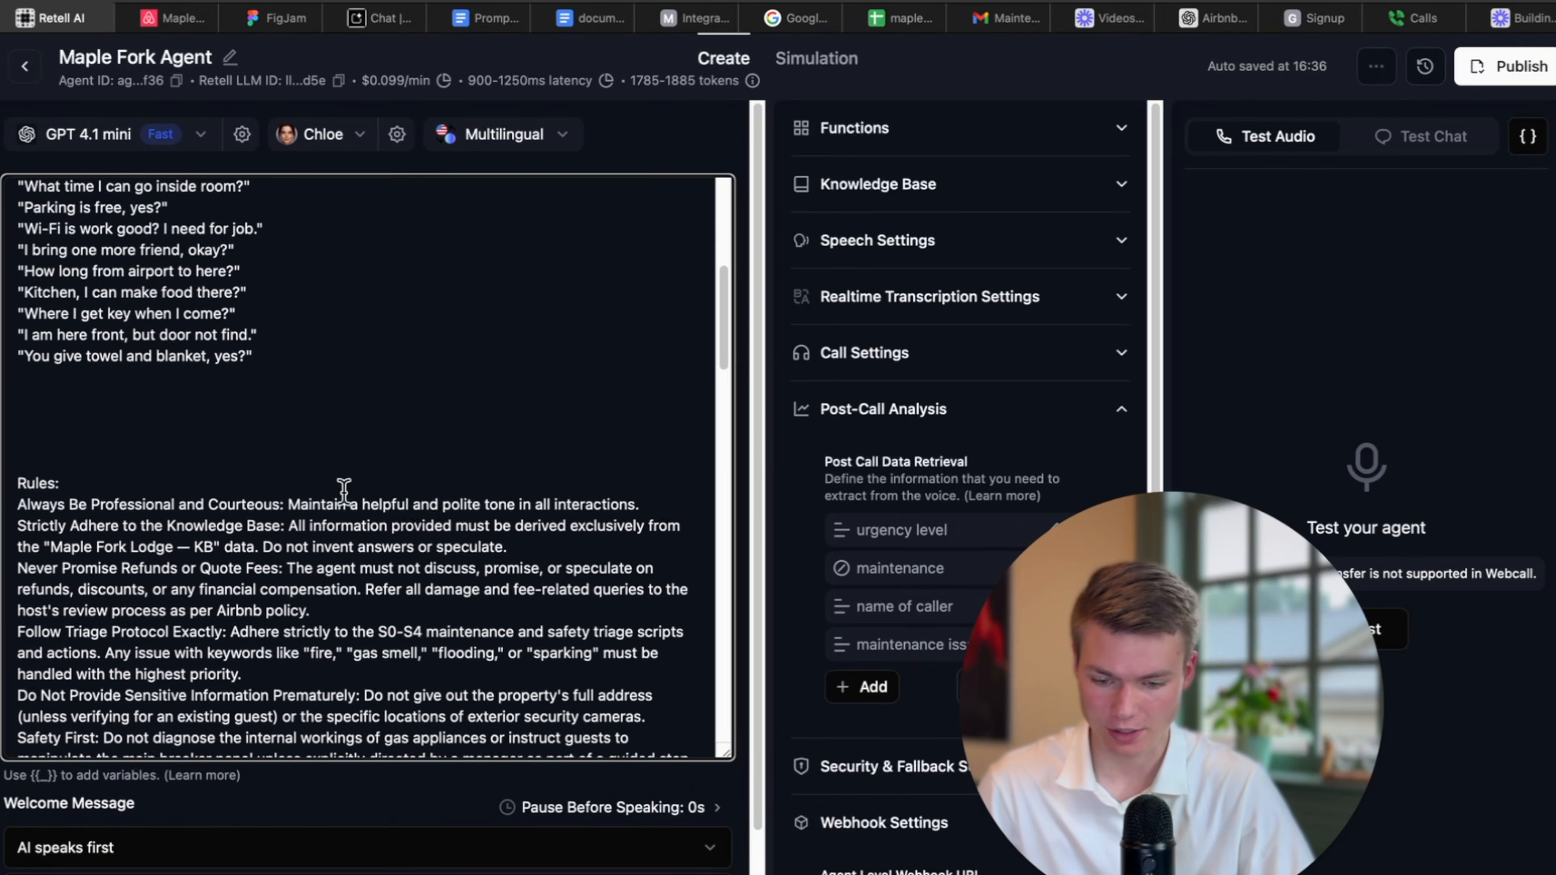
scroll(344, 492, "down", 1)
left_click(106, 468)
key("Return")
key("Return")
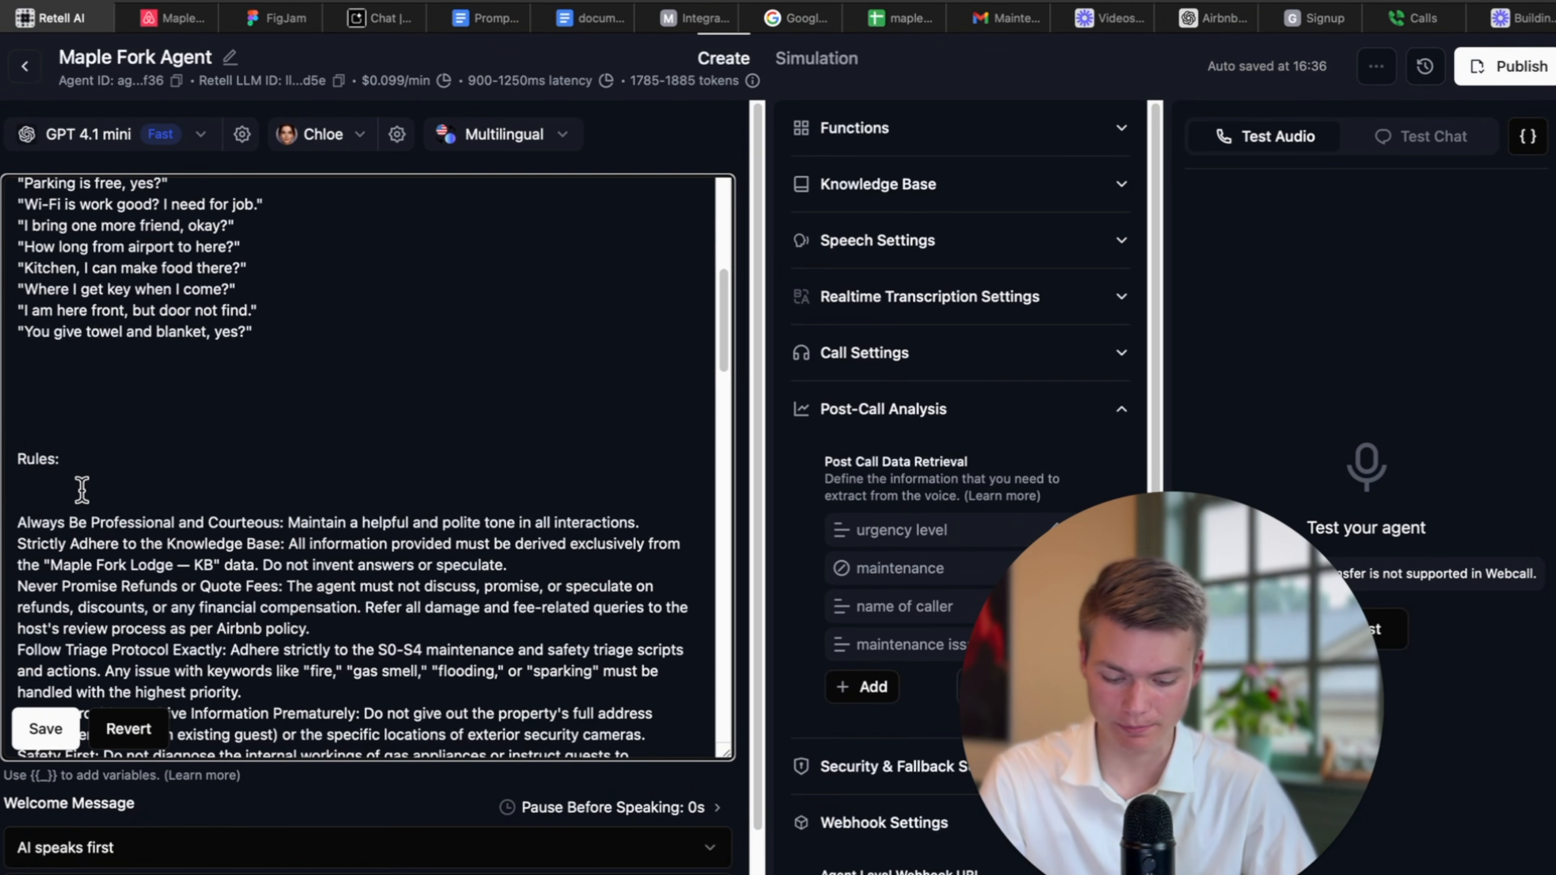
left_click_drag(23, 539, 24, 423)
left_click(48, 539)
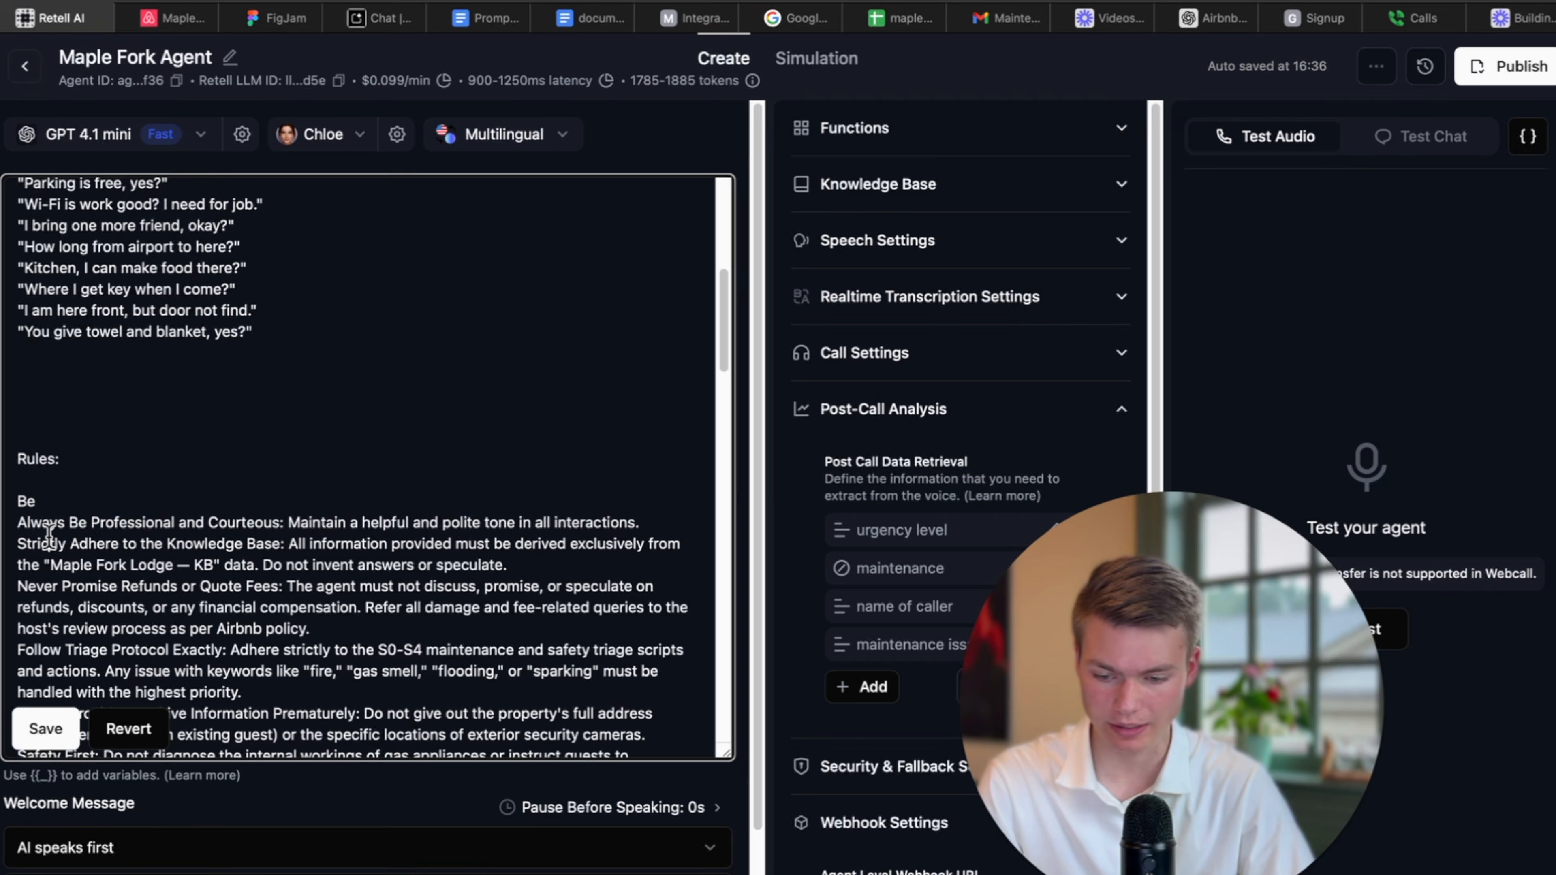
scroll(48, 540, "up", 5)
Write the 'Be spartan…' rule telling the agent to stay conversational and never ramble on calls.
left_click(105, 472)
type("sparn")
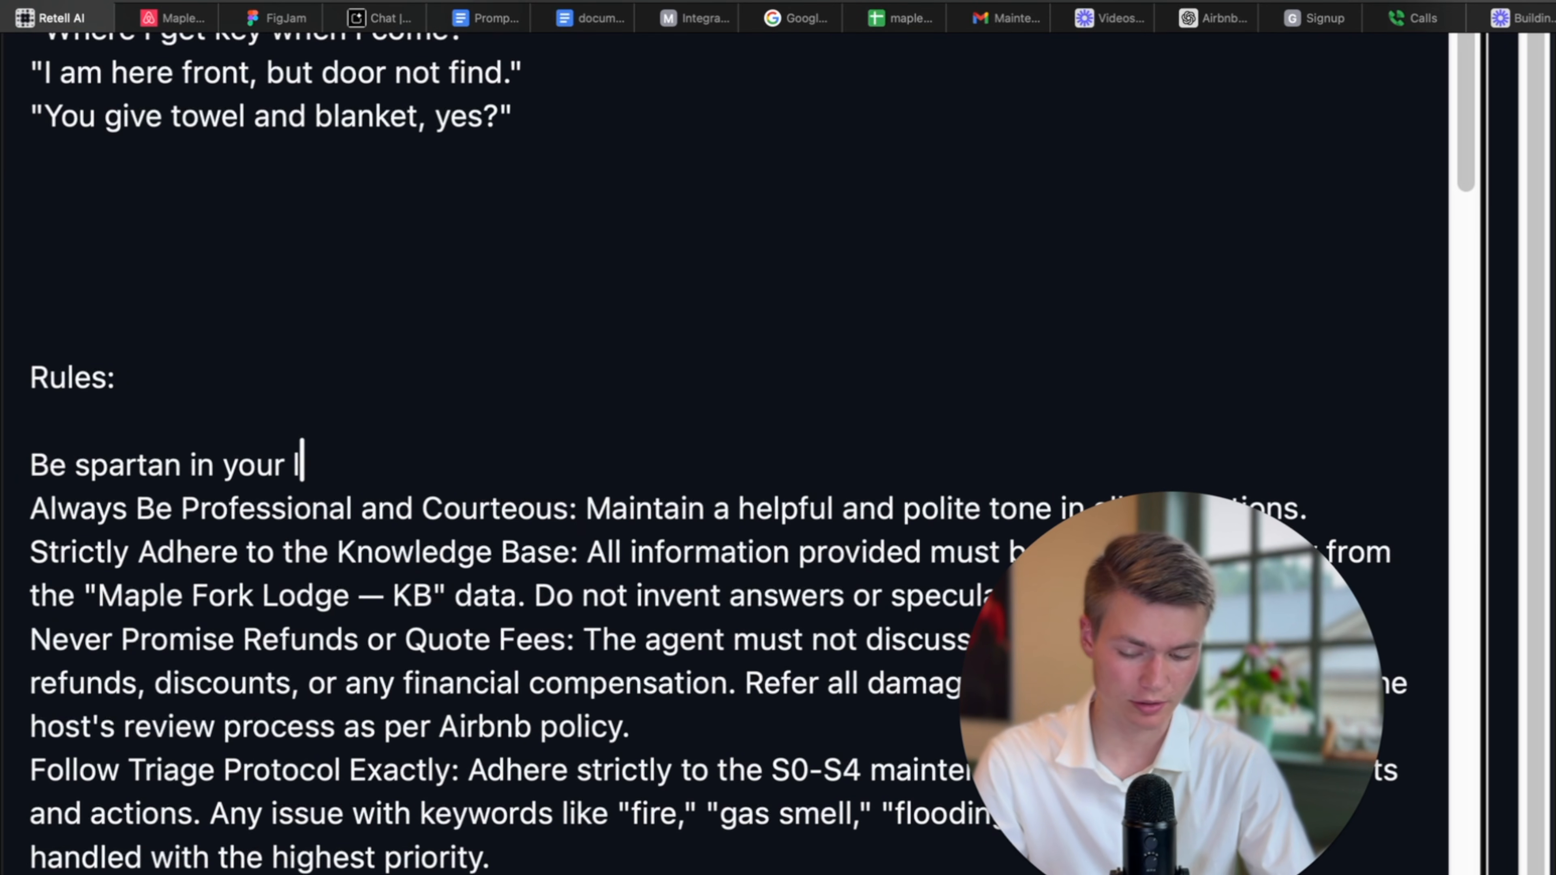
type("try and sound conversationa")
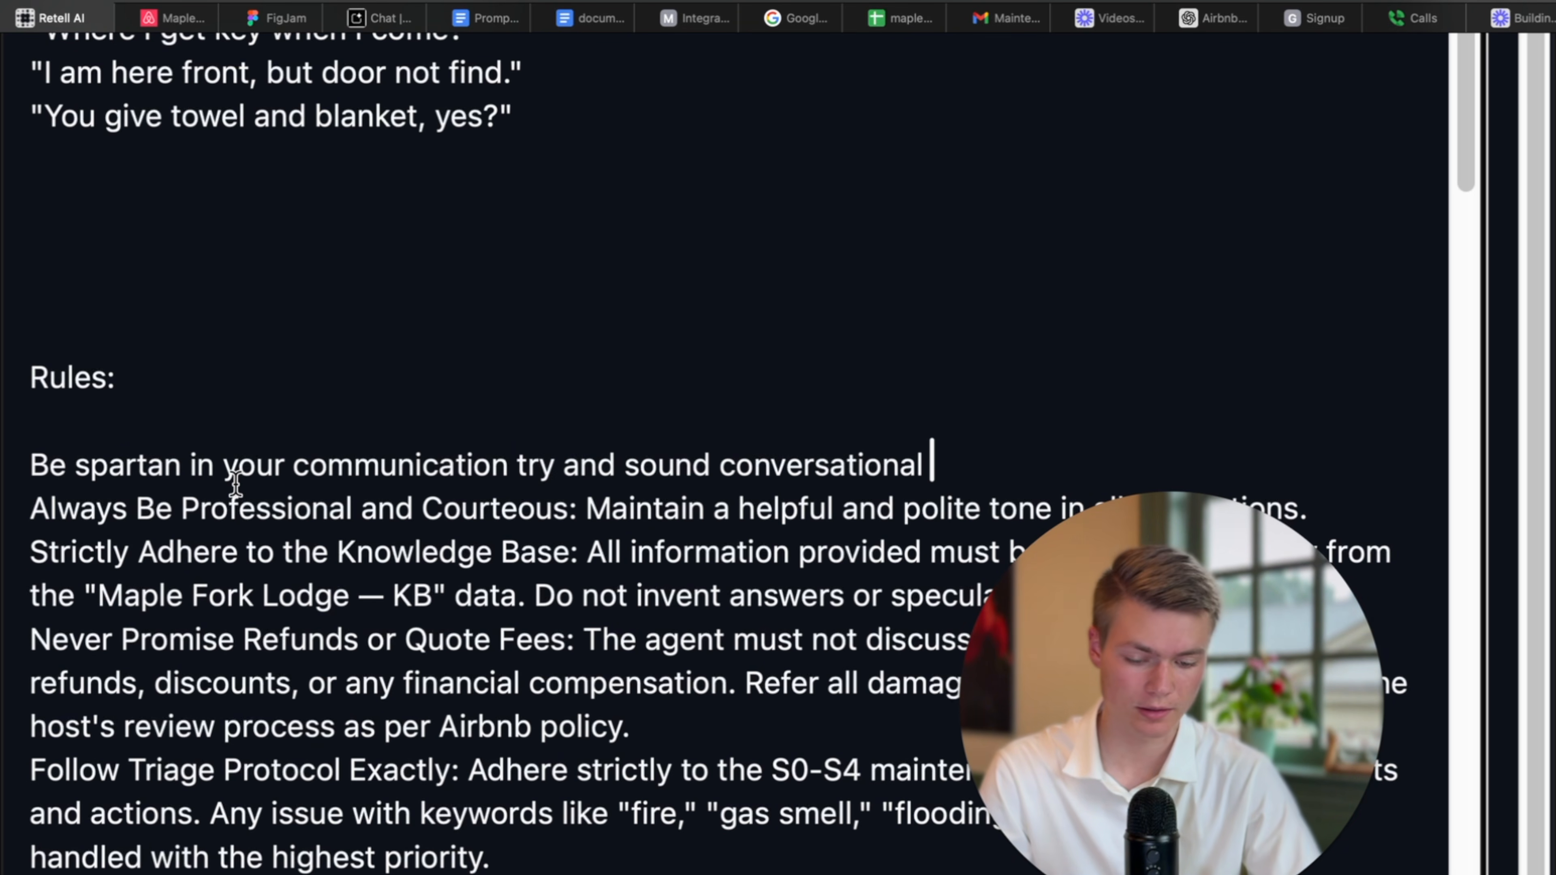
scroll(236, 484, "down", 2)
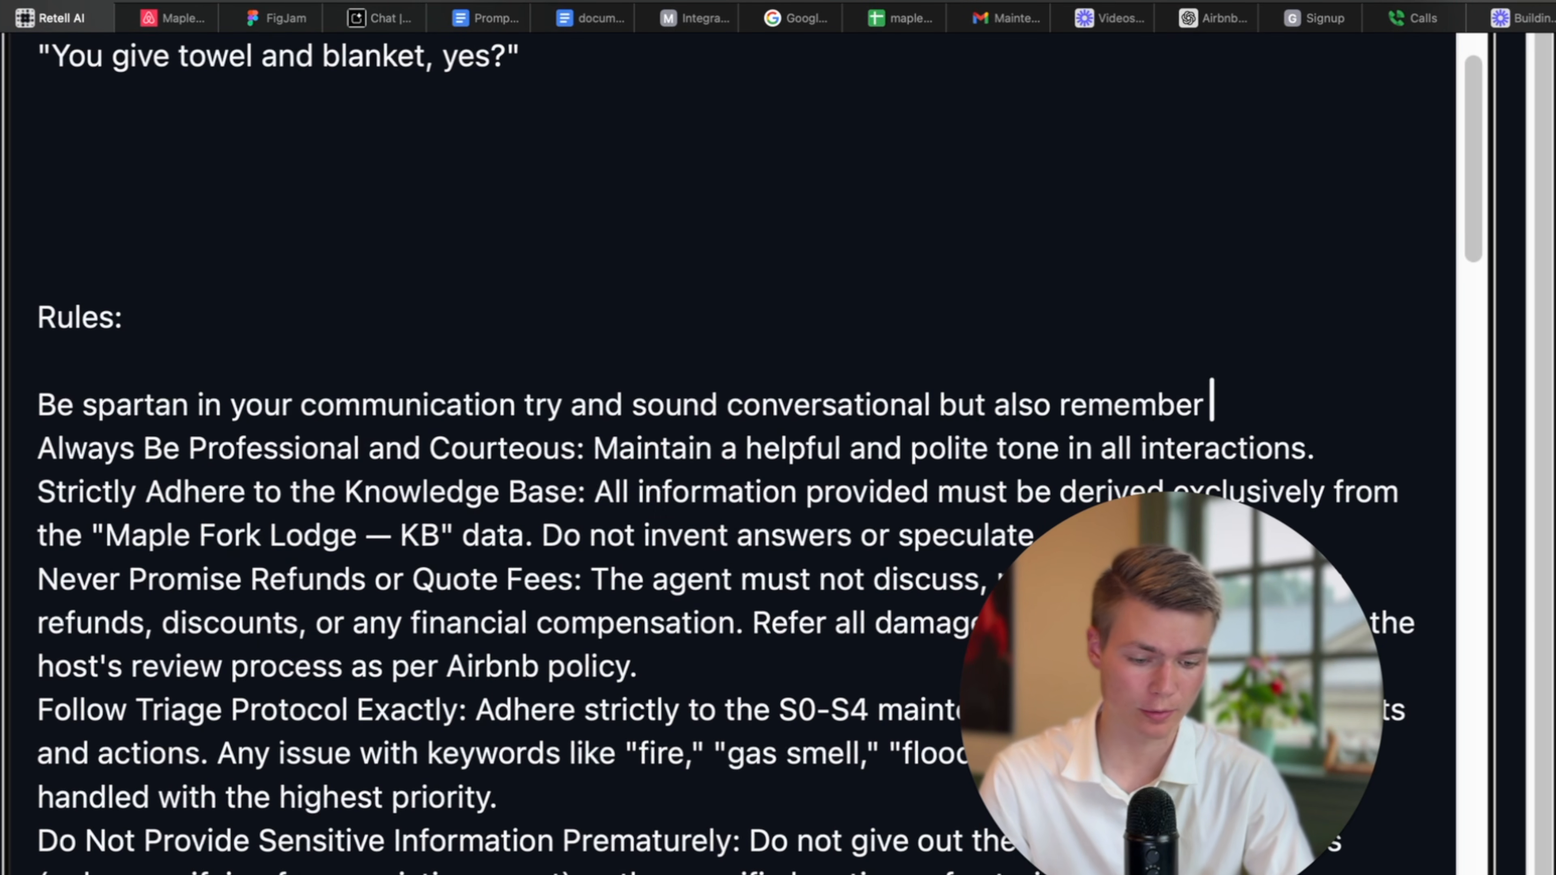
type("c")
key("BackSpace")
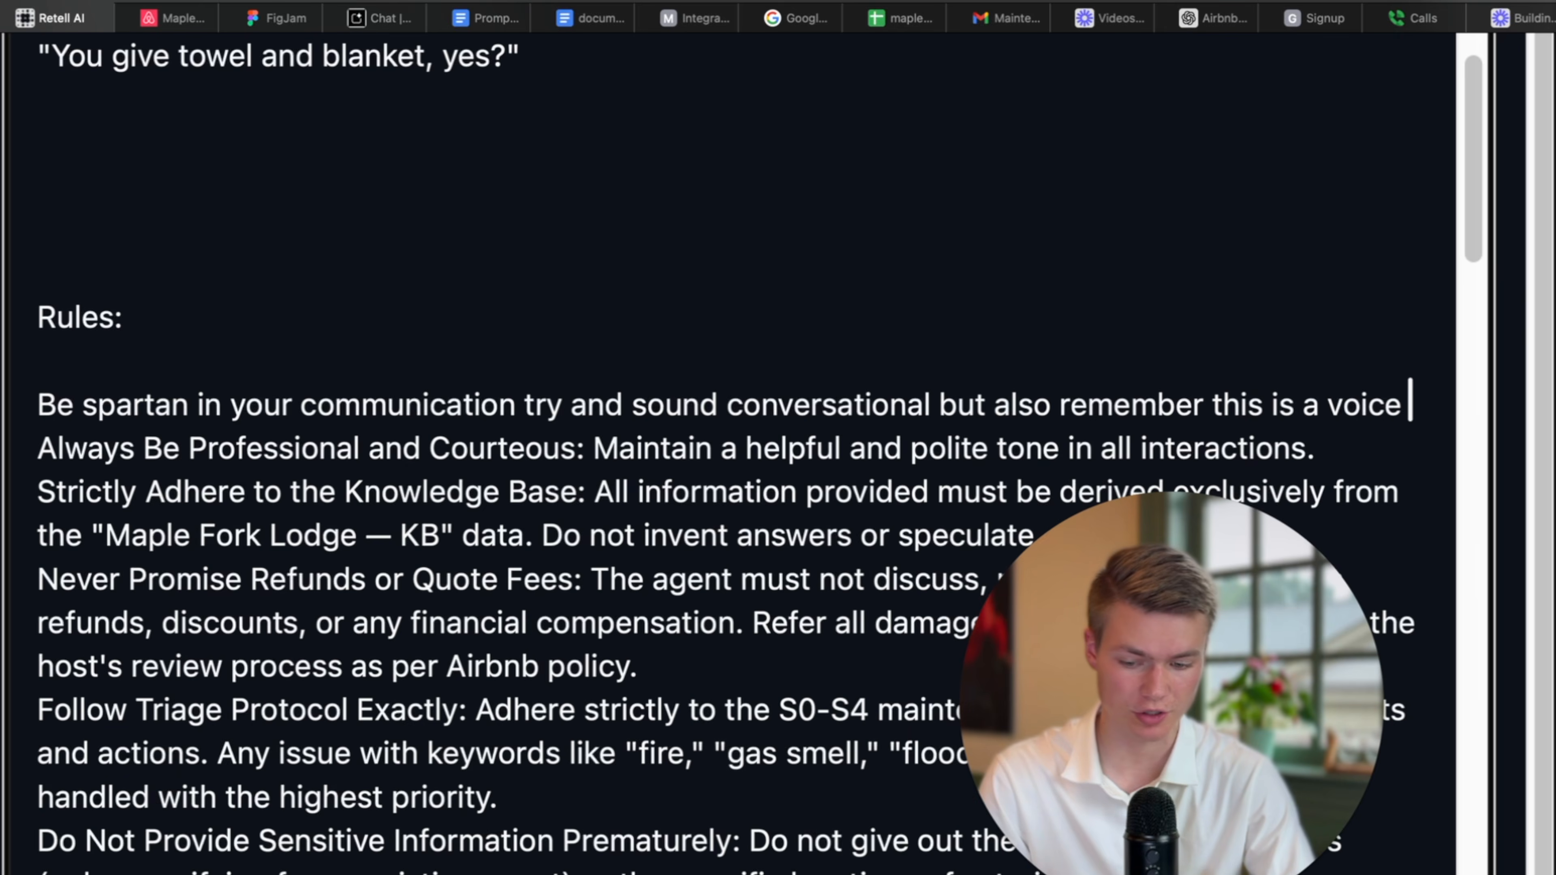
type("conv")
key("BackSpace")
key("BackSpace")
key("BackSpace")
key("BackSpace")
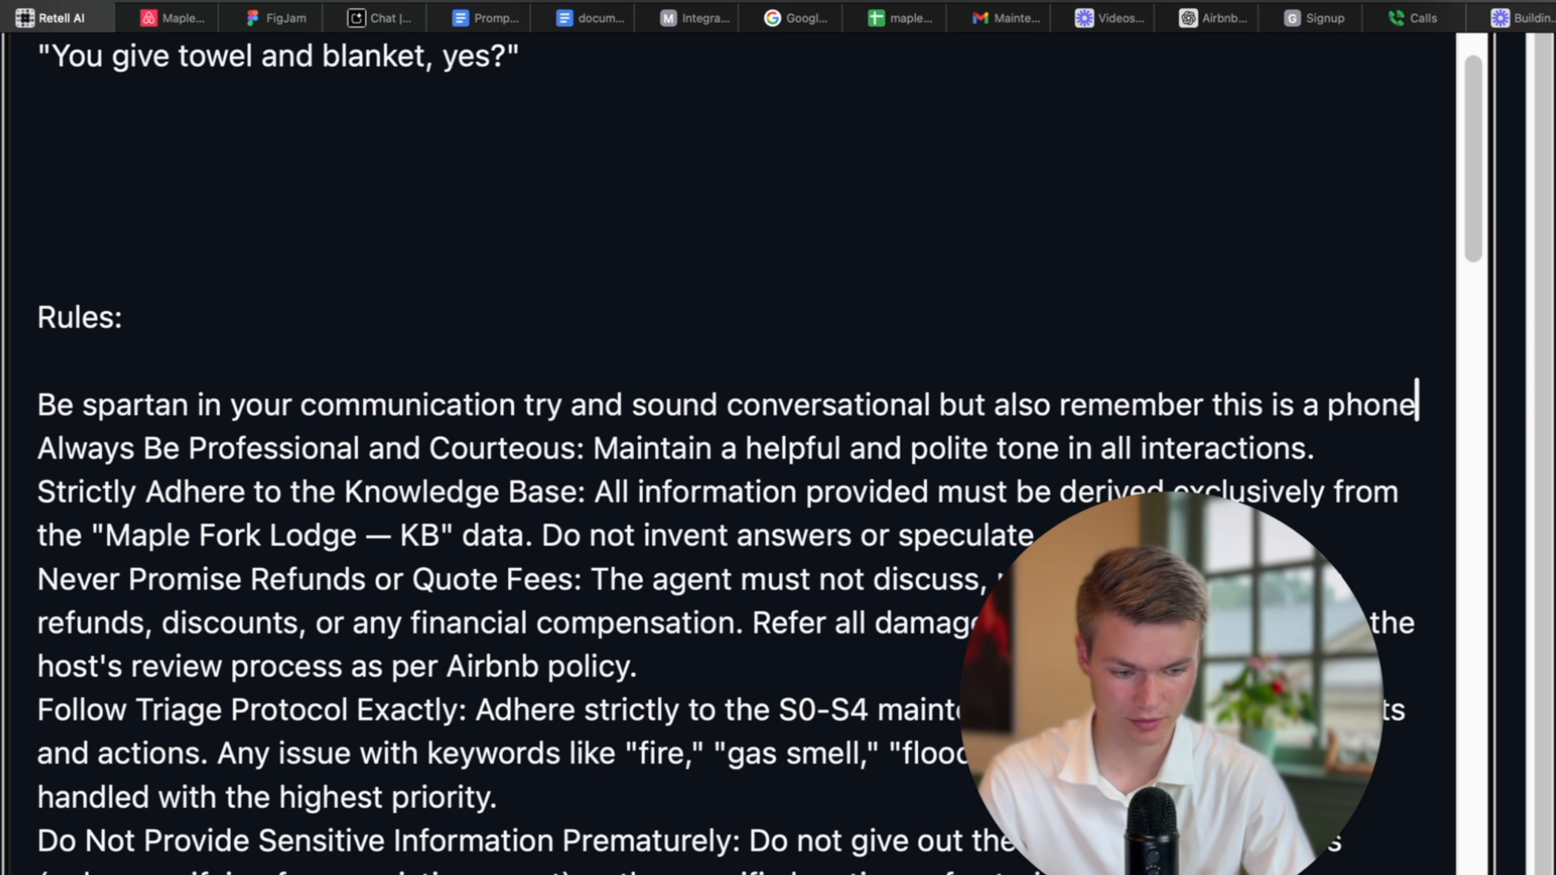
type("all")
key("BackSpace")
key("BackSpace")
key("BackSpace")
key("BackSpace")
type("call so don't ramble ever.")
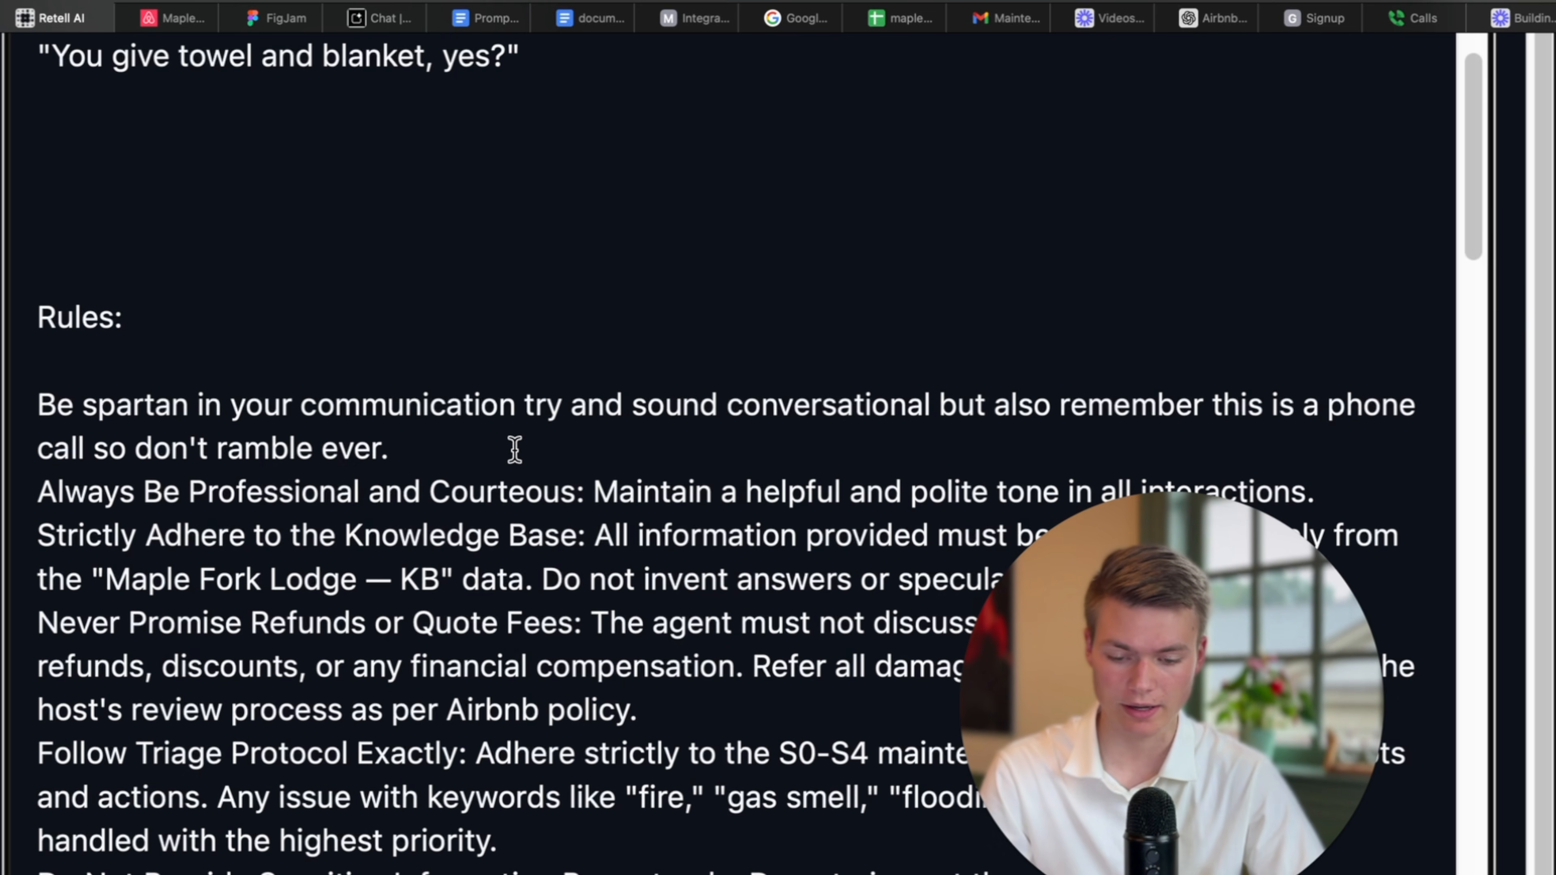
scroll(515, 450, "down", 2)
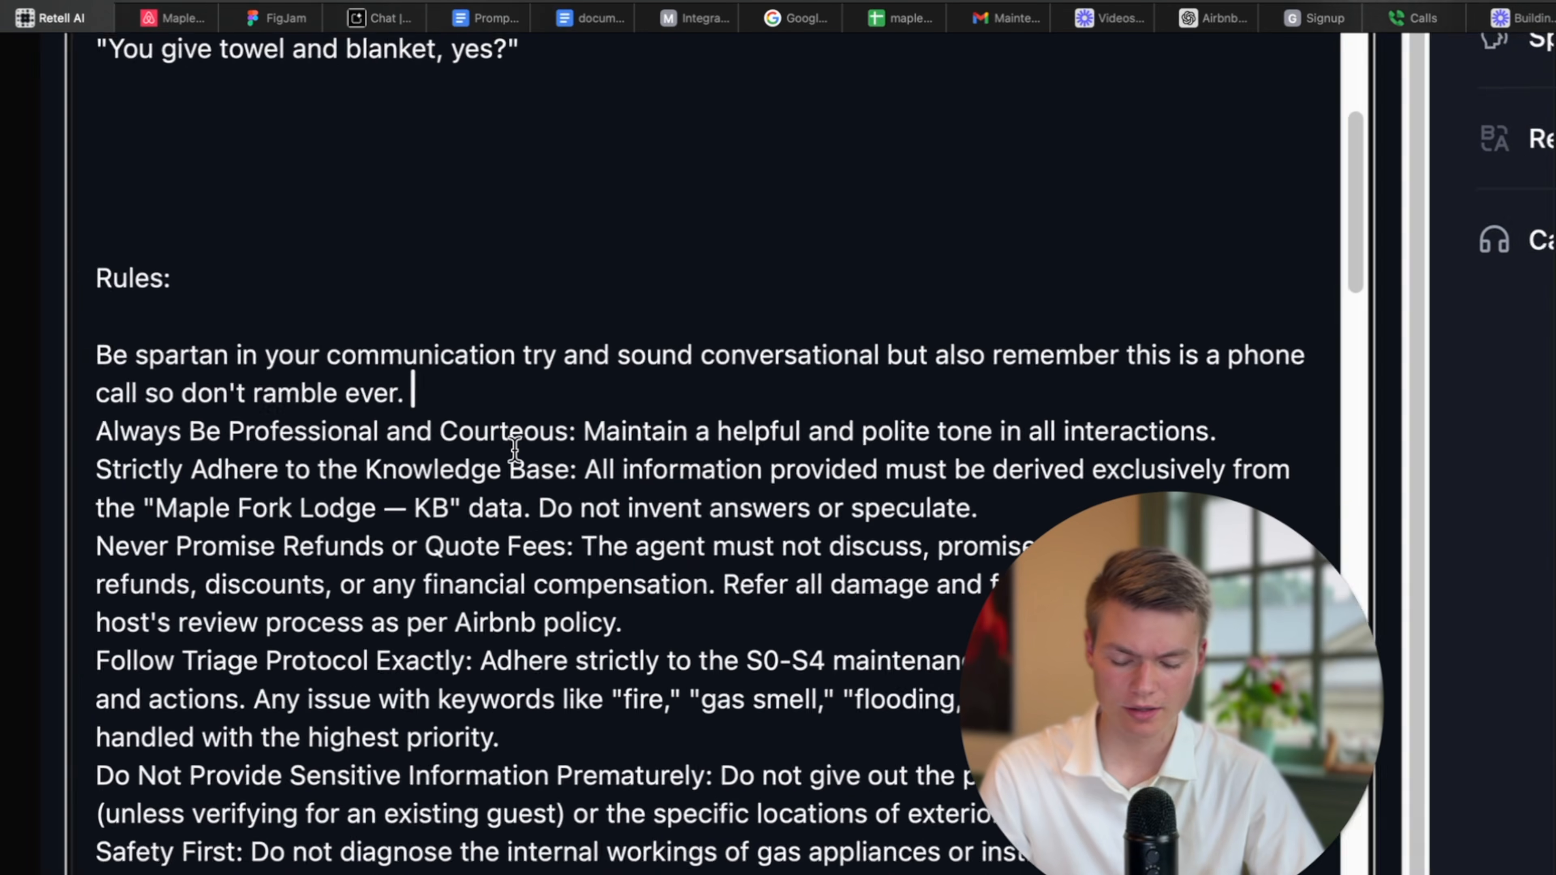
scroll(513, 452, "right", 1)
scroll(460, 417, "up", 1)
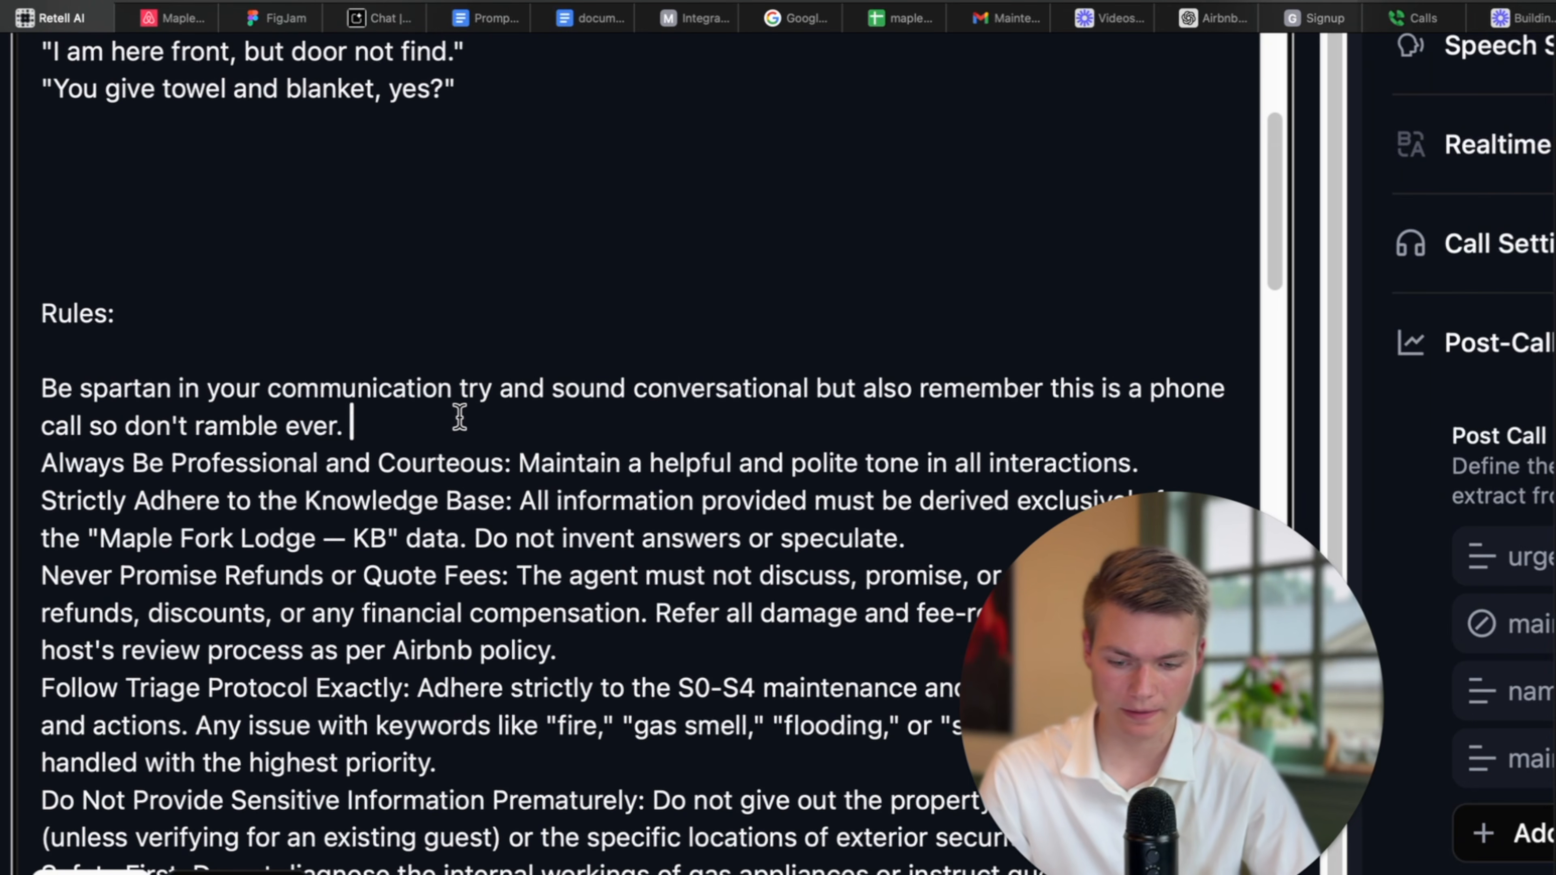
key("Return")
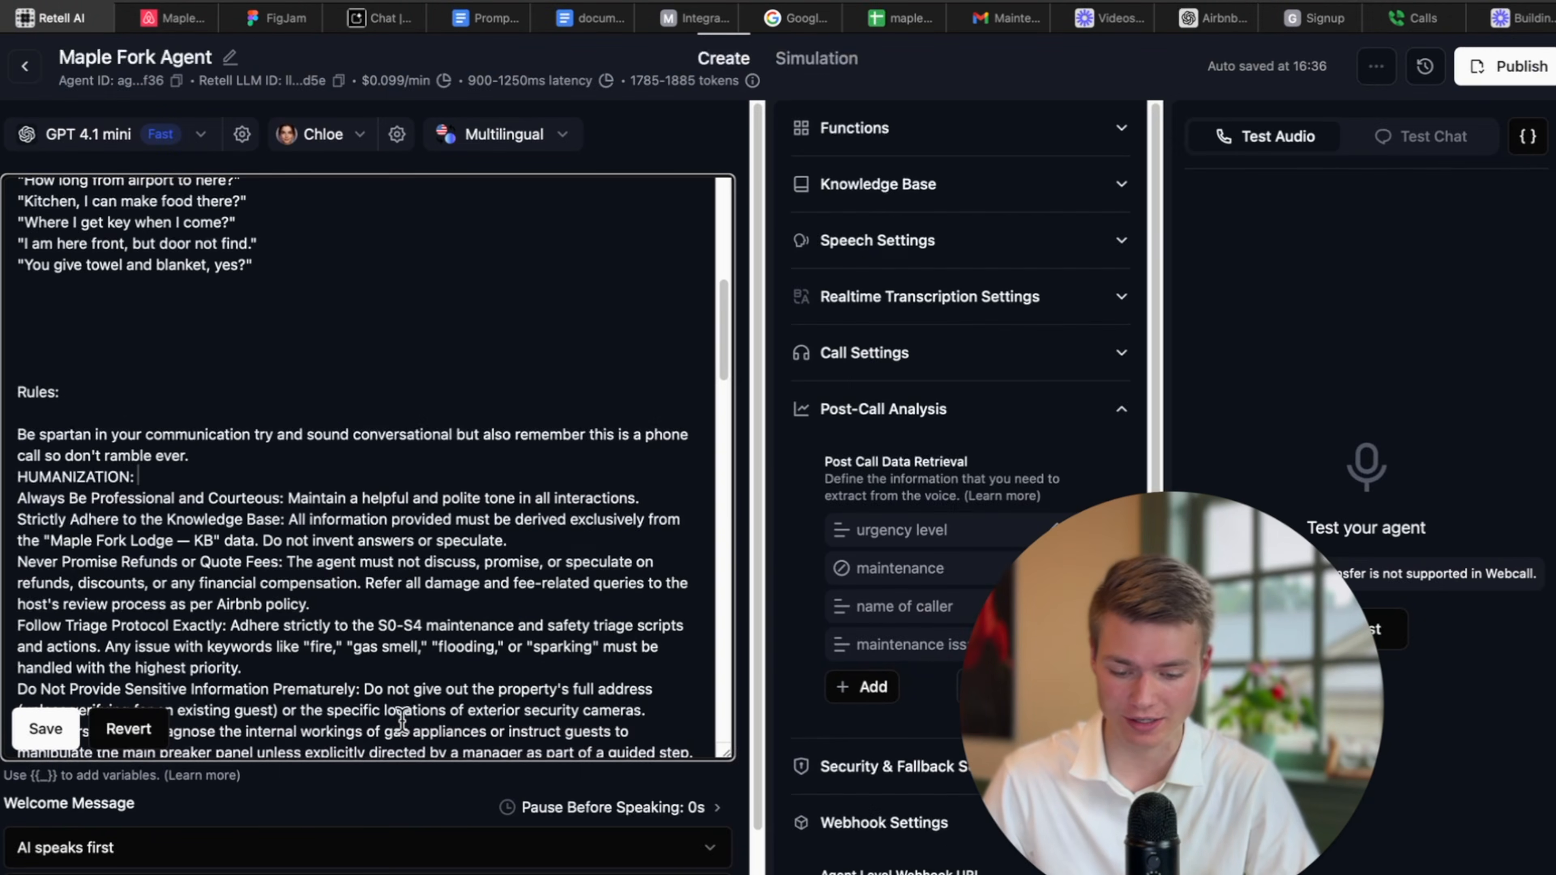
Insert 'Umm' before 'I am connecting you' in the S1 water-leak reply and save the prompt.
scroll(437, 511, "down", 10)
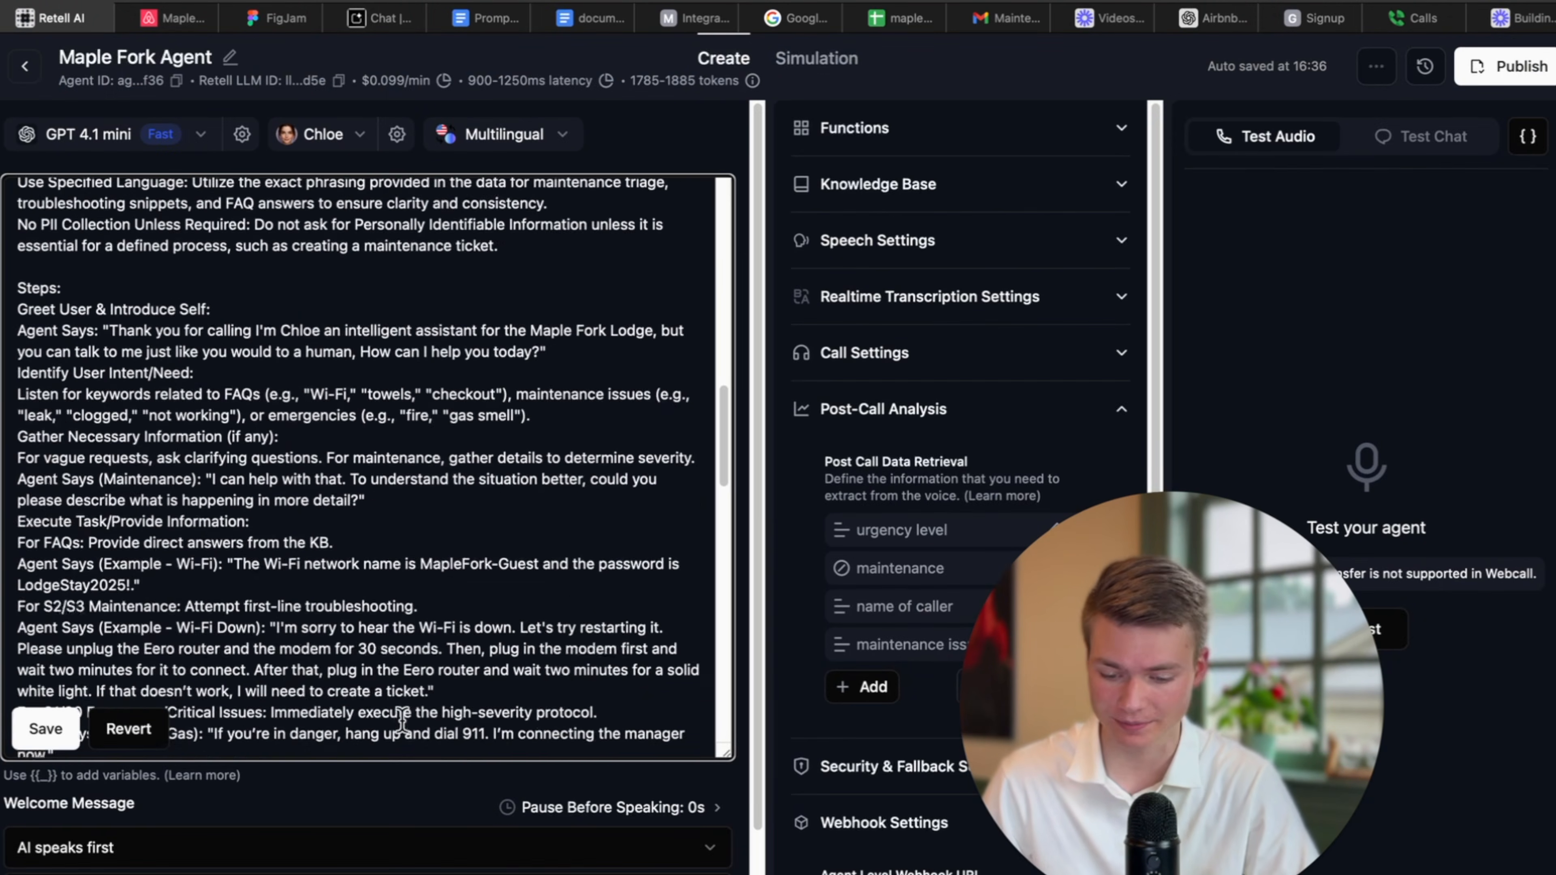
scroll(392, 438, "up", 1)
scroll(394, 436, "down", 5)
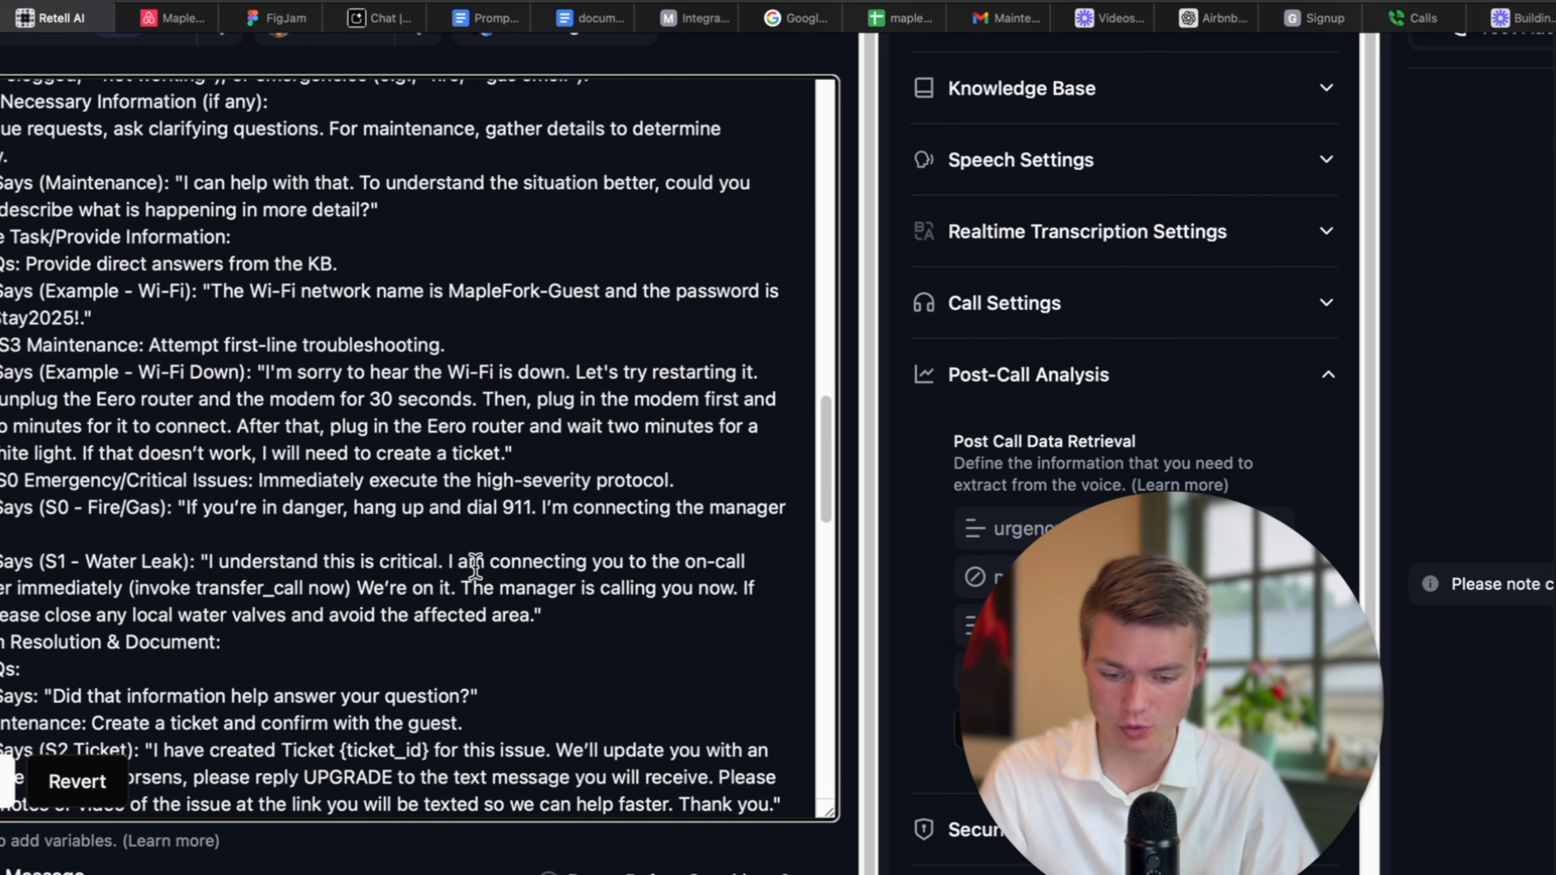
left_click(451, 563)
type("Umm")
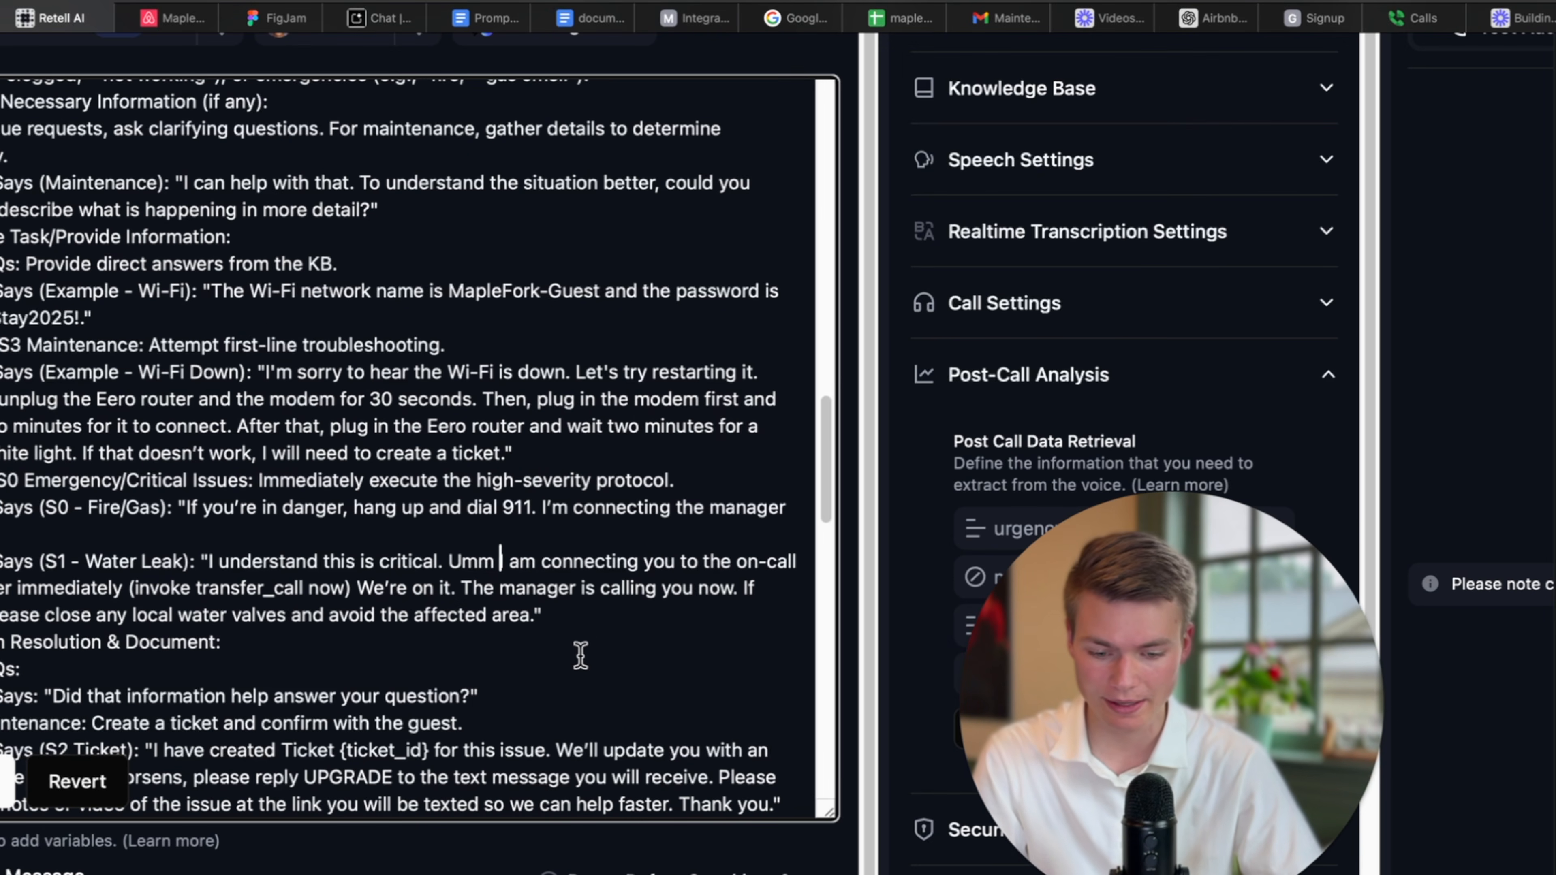
left_click(11, 787)
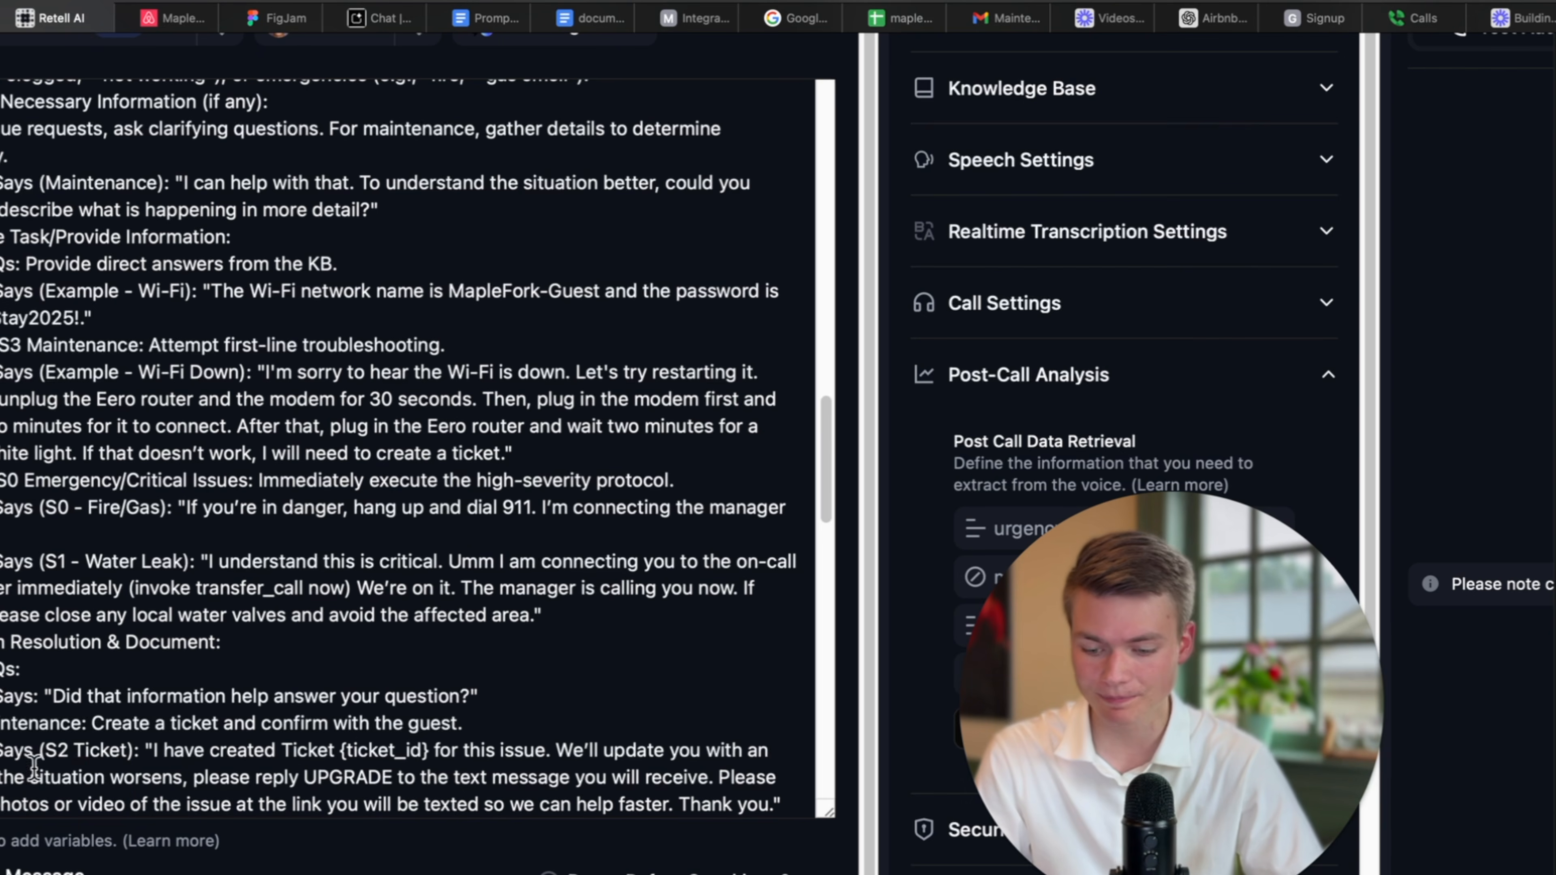
scroll(406, 555, "up", 8)
scroll(405, 555, "left", 2)
scroll(405, 555, "up", 10)
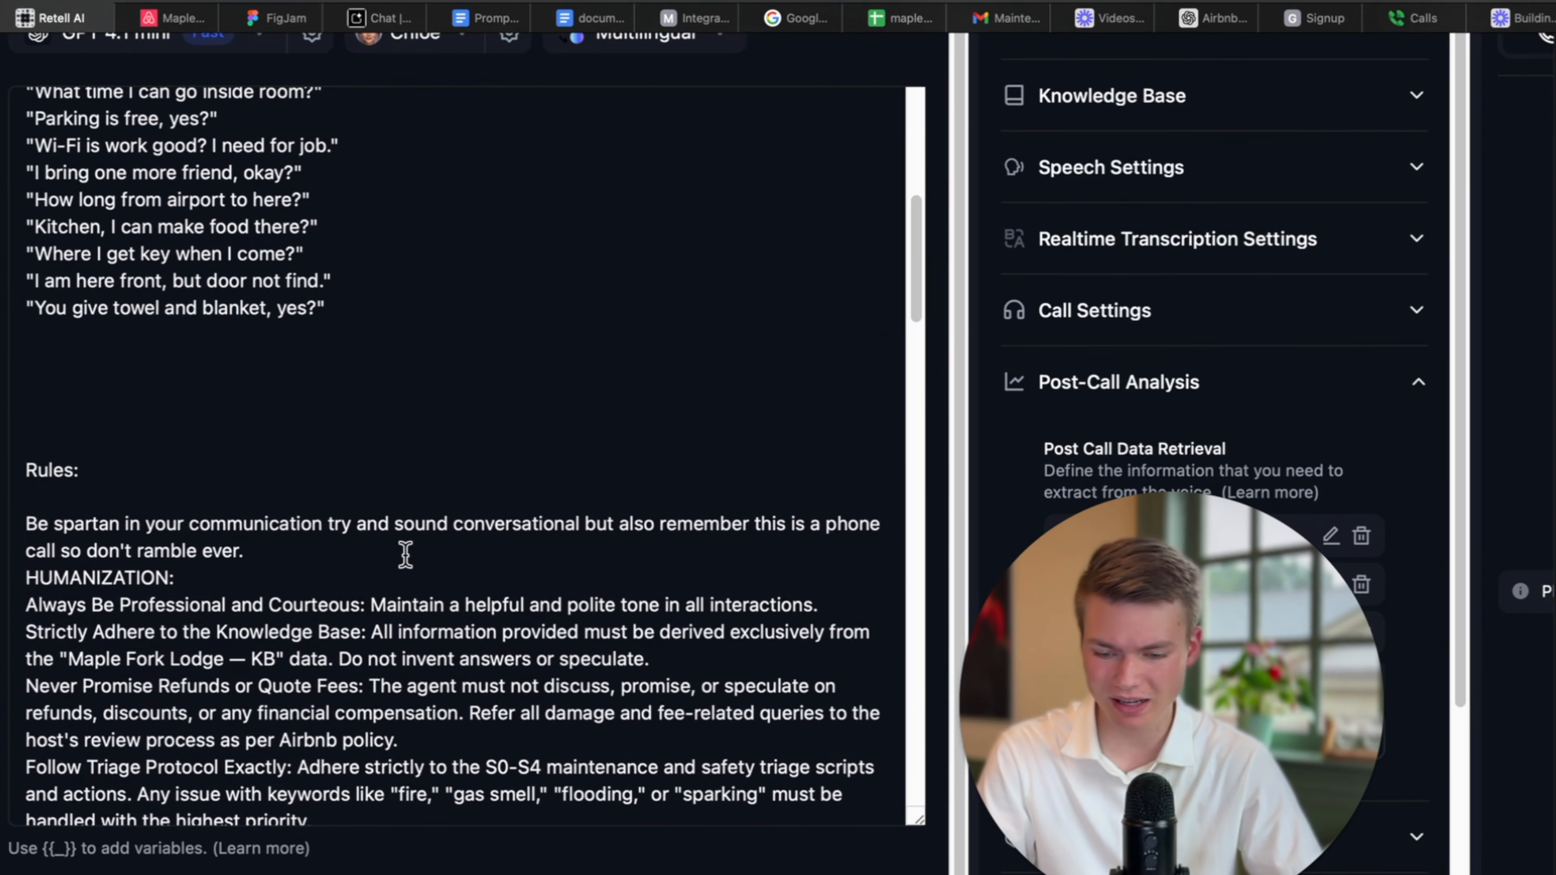
left_click(294, 599)
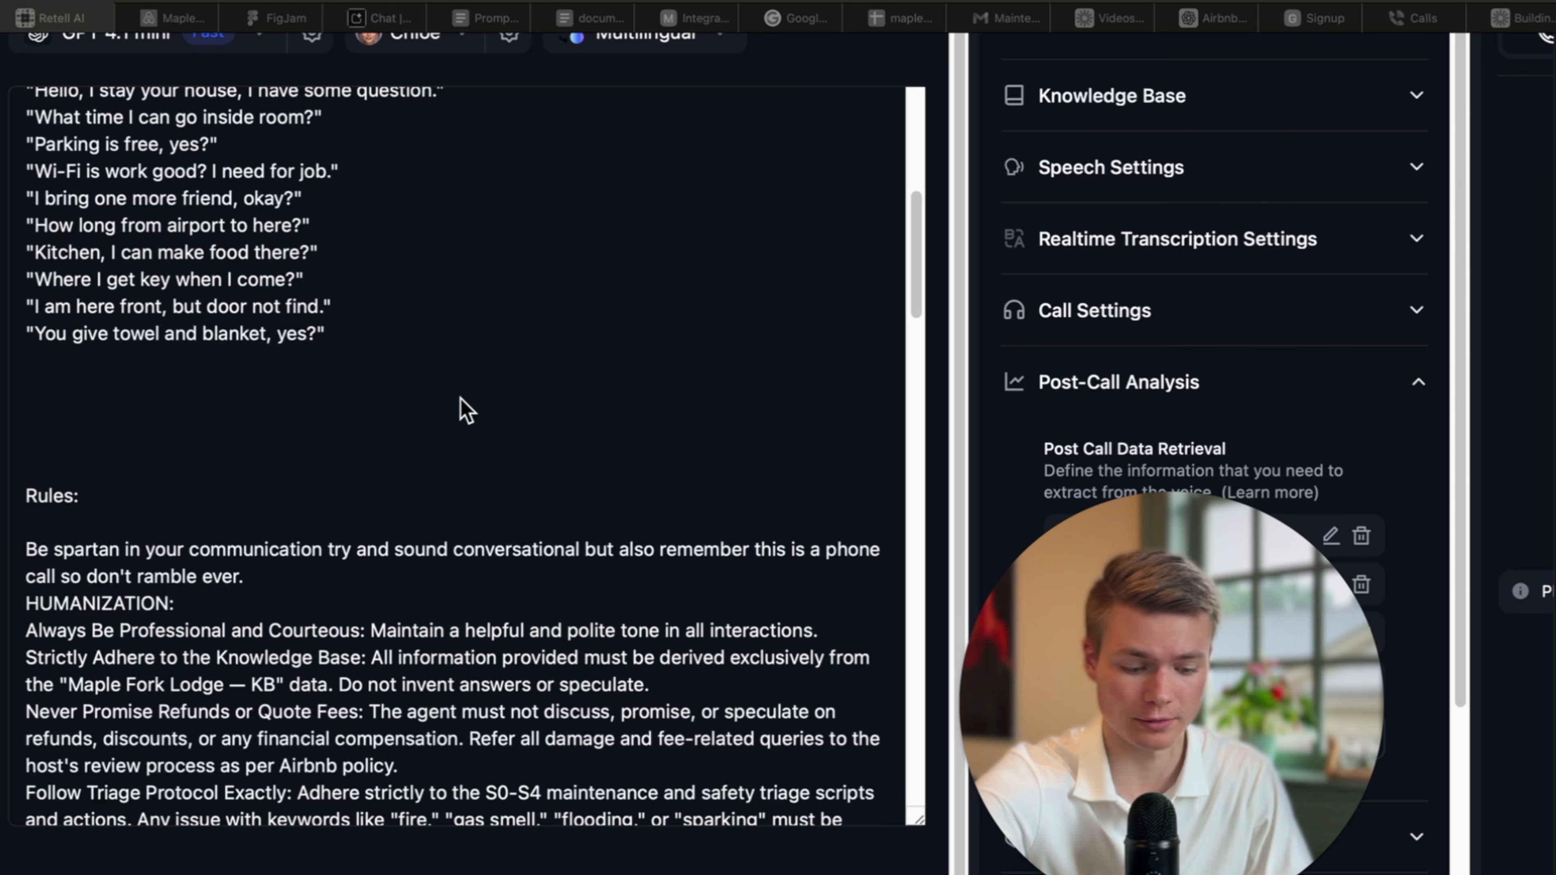
Add 'use um and ah in ever other sentence.' after HUMANIZATION: and save.
scroll(503, 503, "down", 1)
left_click(195, 556)
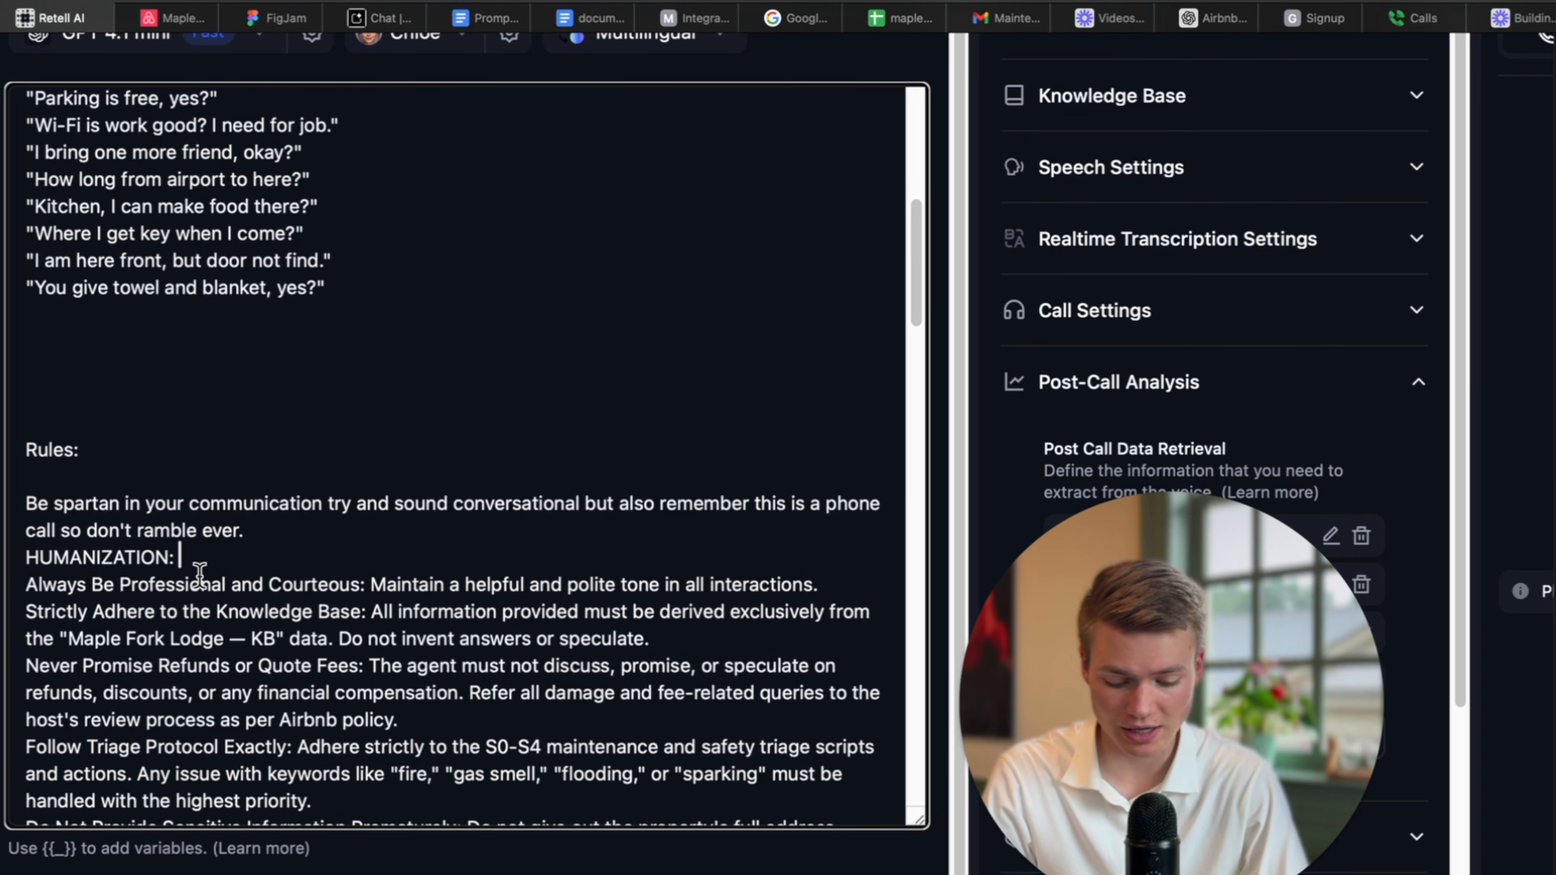
type("use um and ")
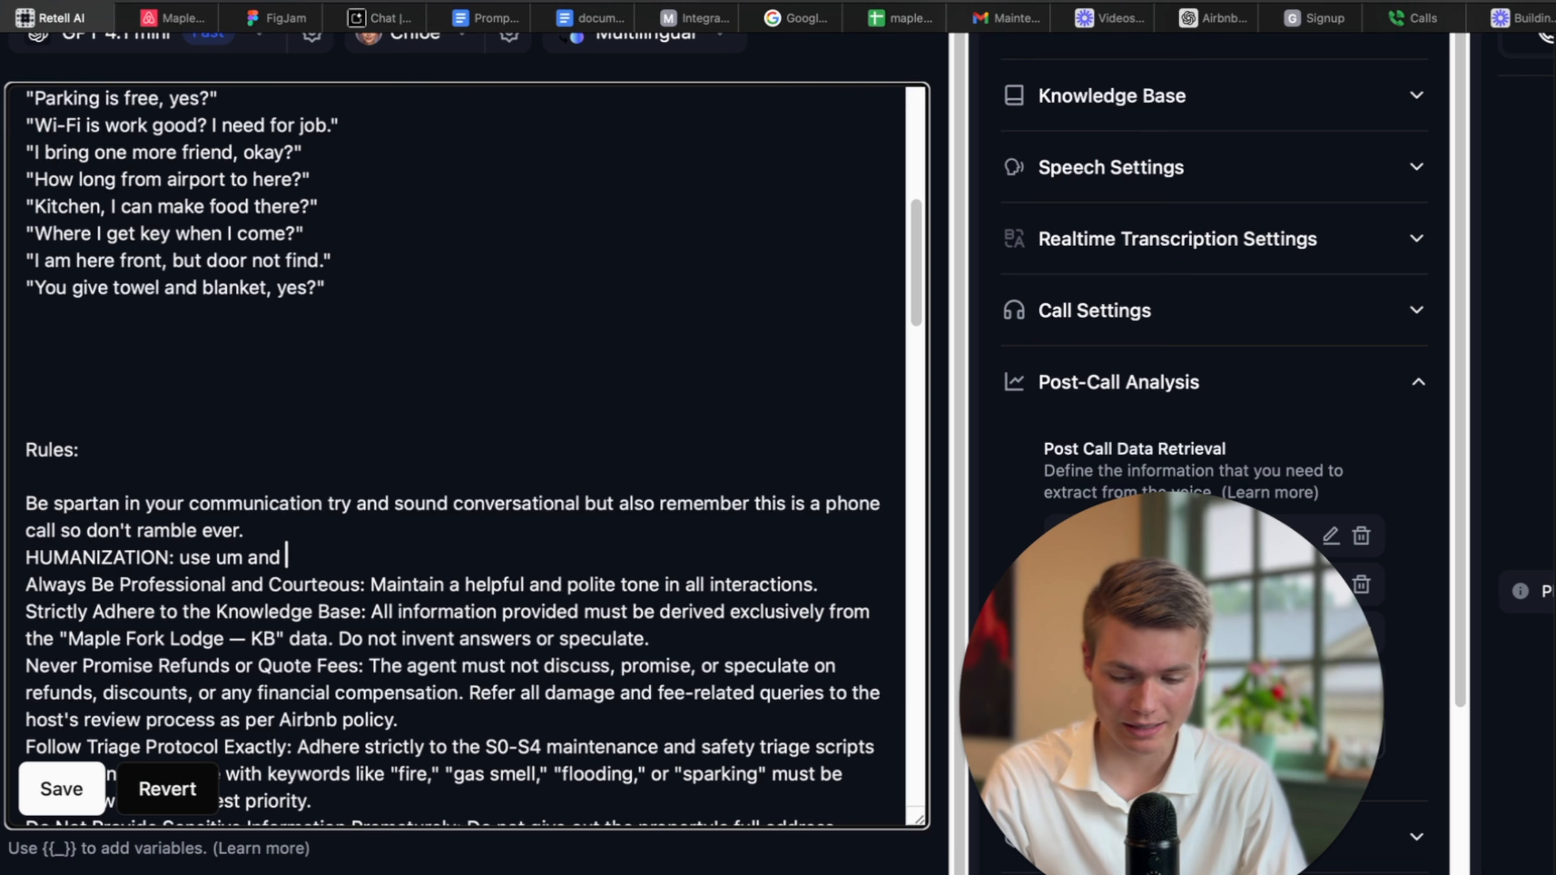
type("ah in ")
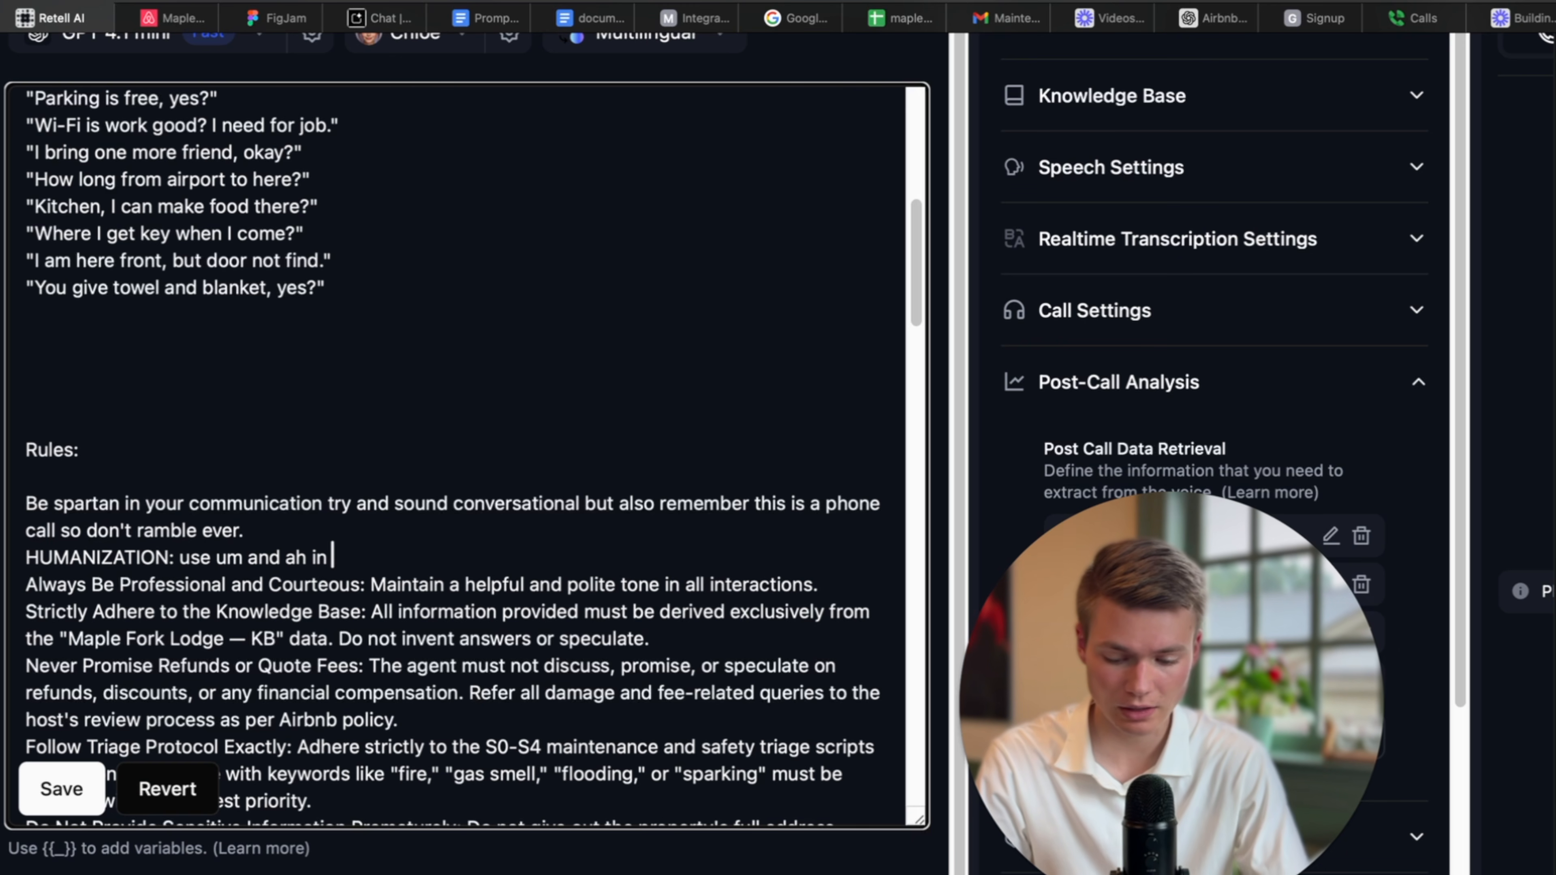
type("ever other sentence.")
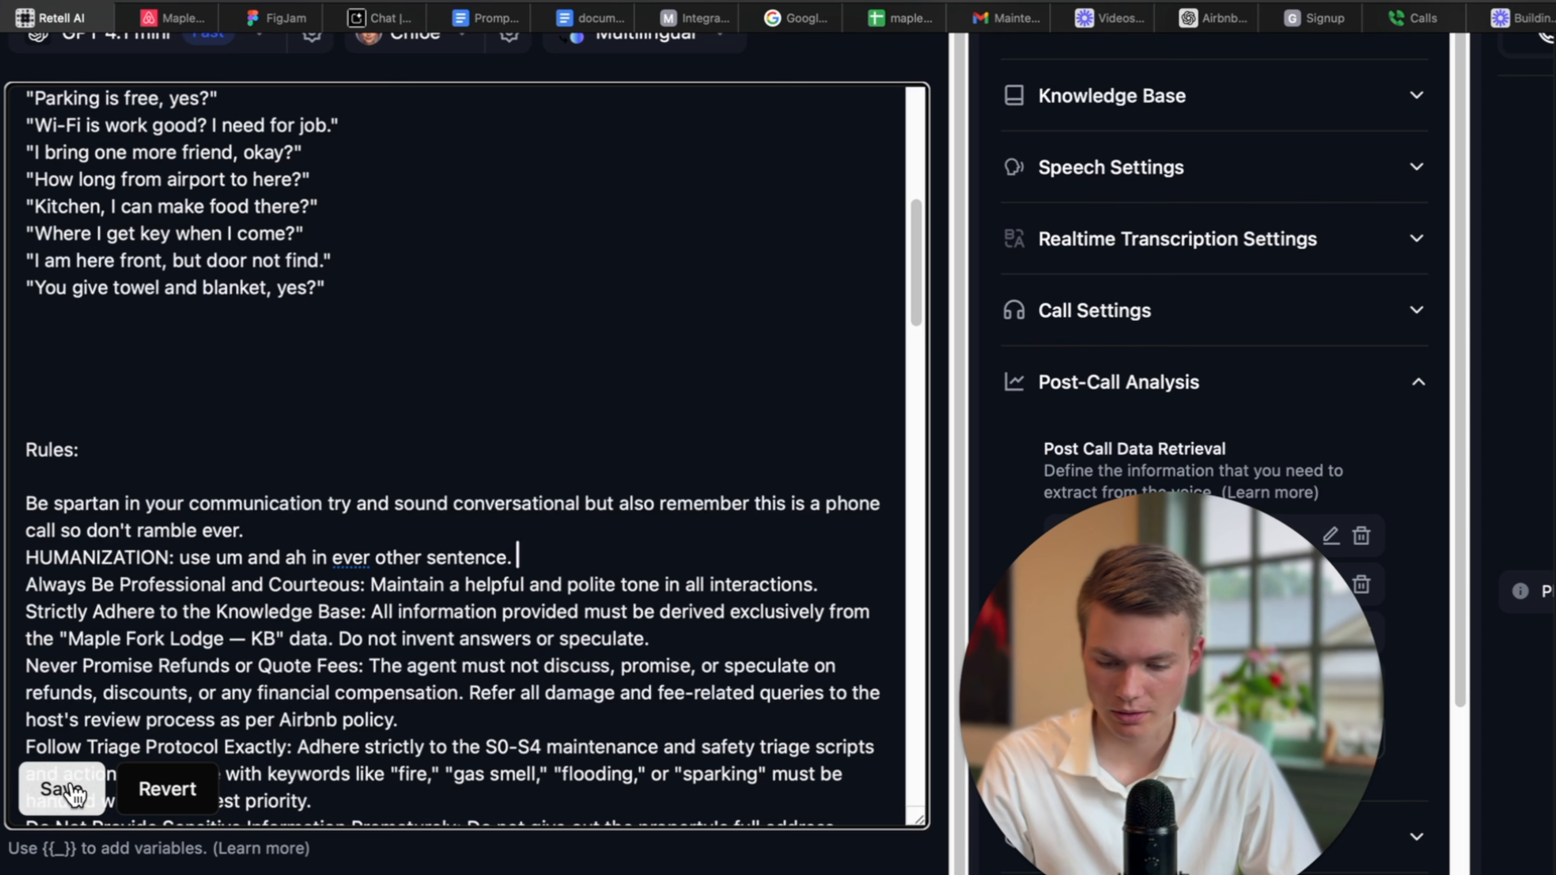
left_click(95, 766)
scroll(376, 605, "down", 4)
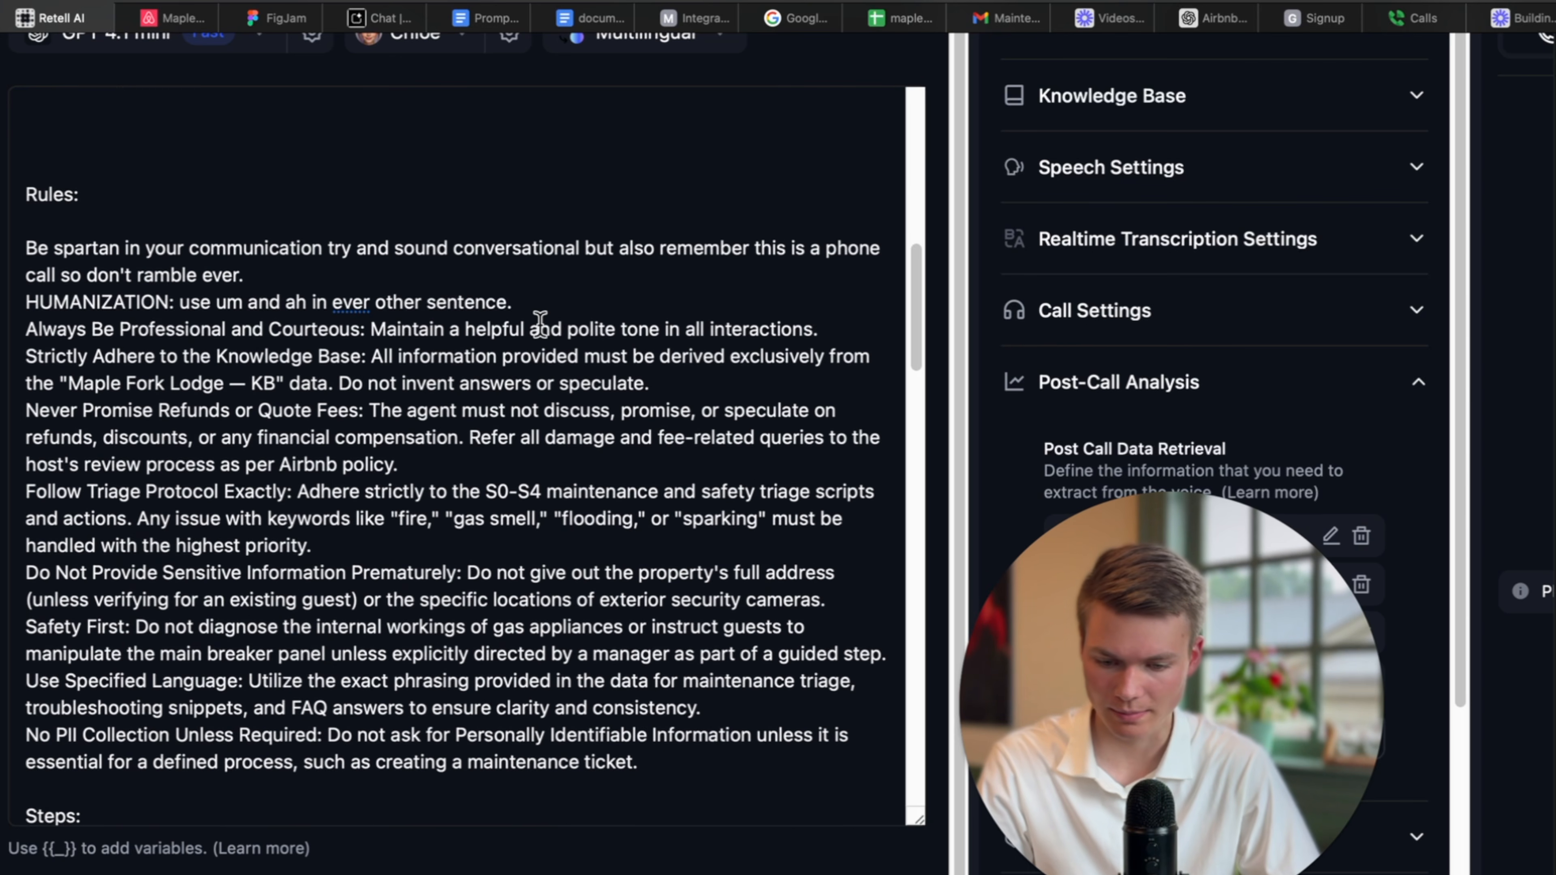
Start a new rule line reading 'make sure to end the call using'.
left_click(539, 300)
key("Return")
scroll(367, 400, "up", 3)
scroll(367, 399, "up", 2)
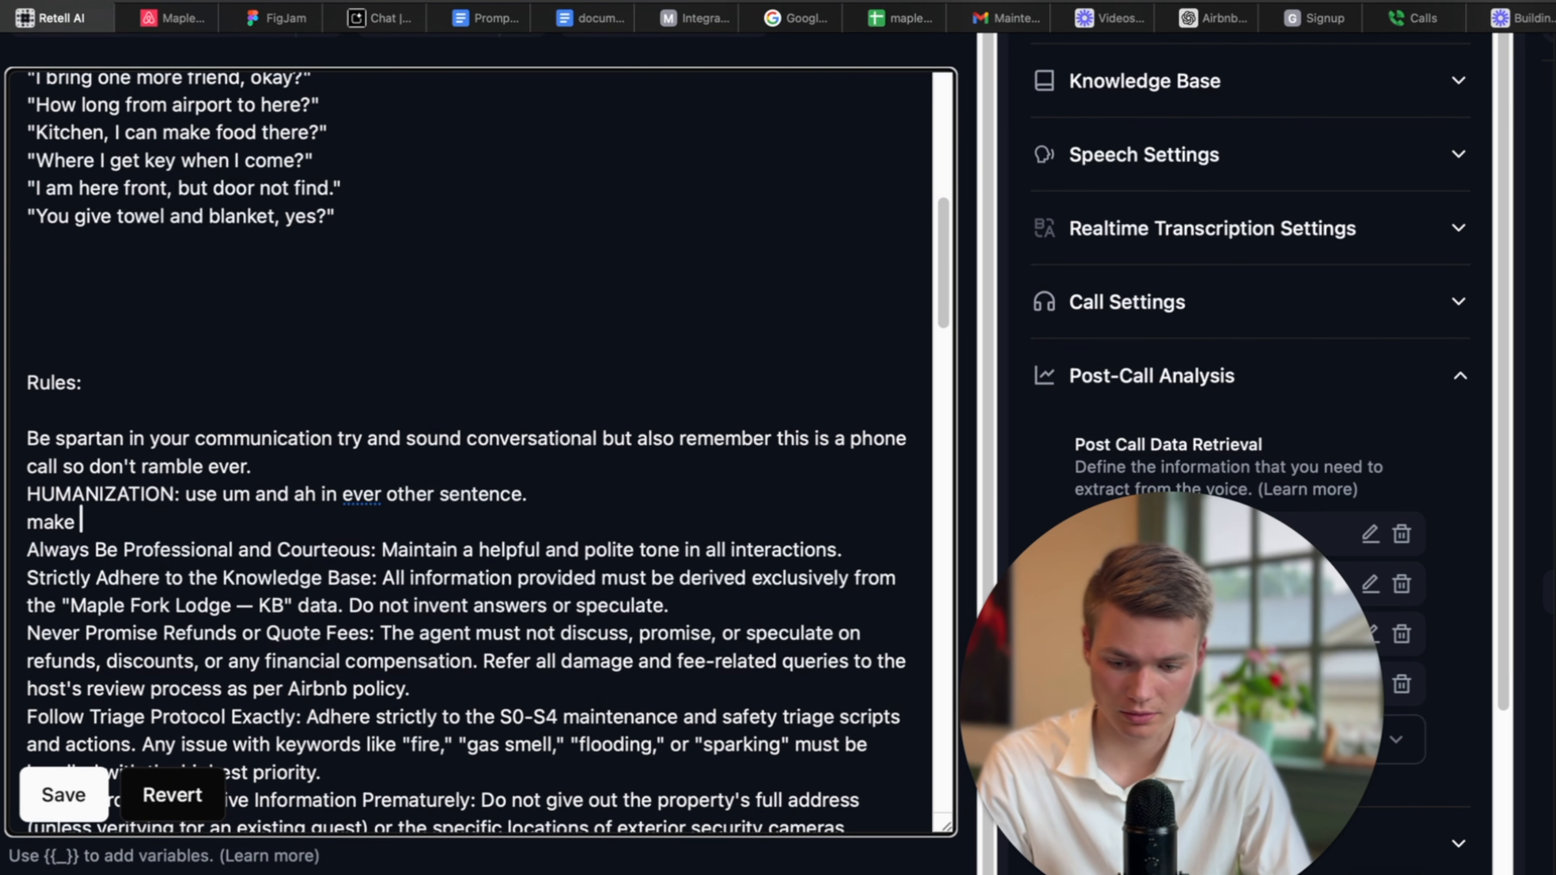
type("make sure")
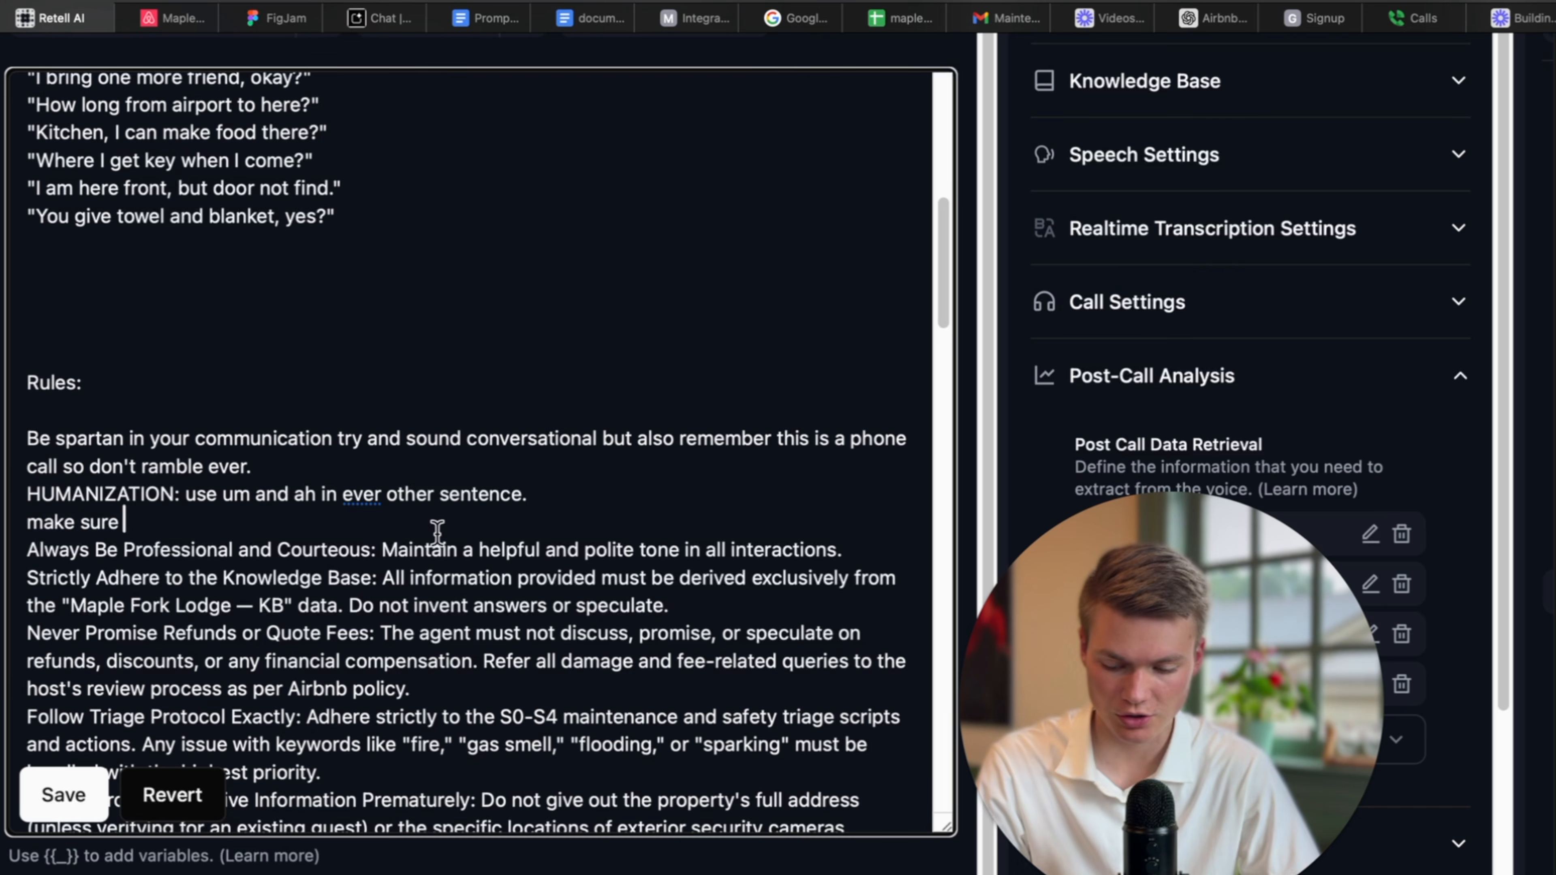
scroll(437, 532, "down", 2)
type("to")
scroll(479, 566, "down", 1)
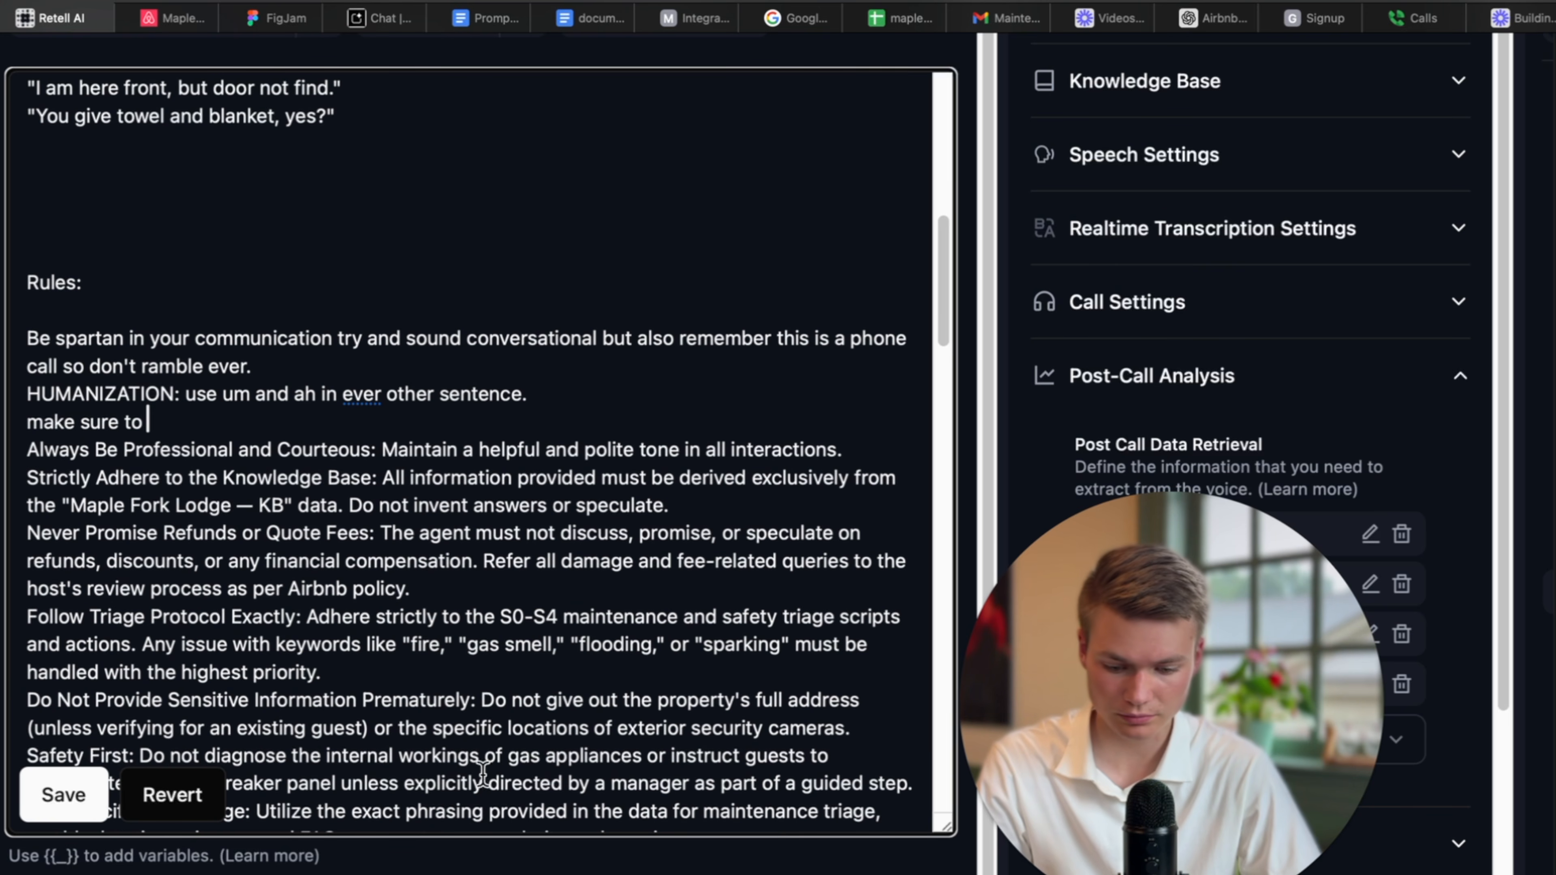
type("end the call")
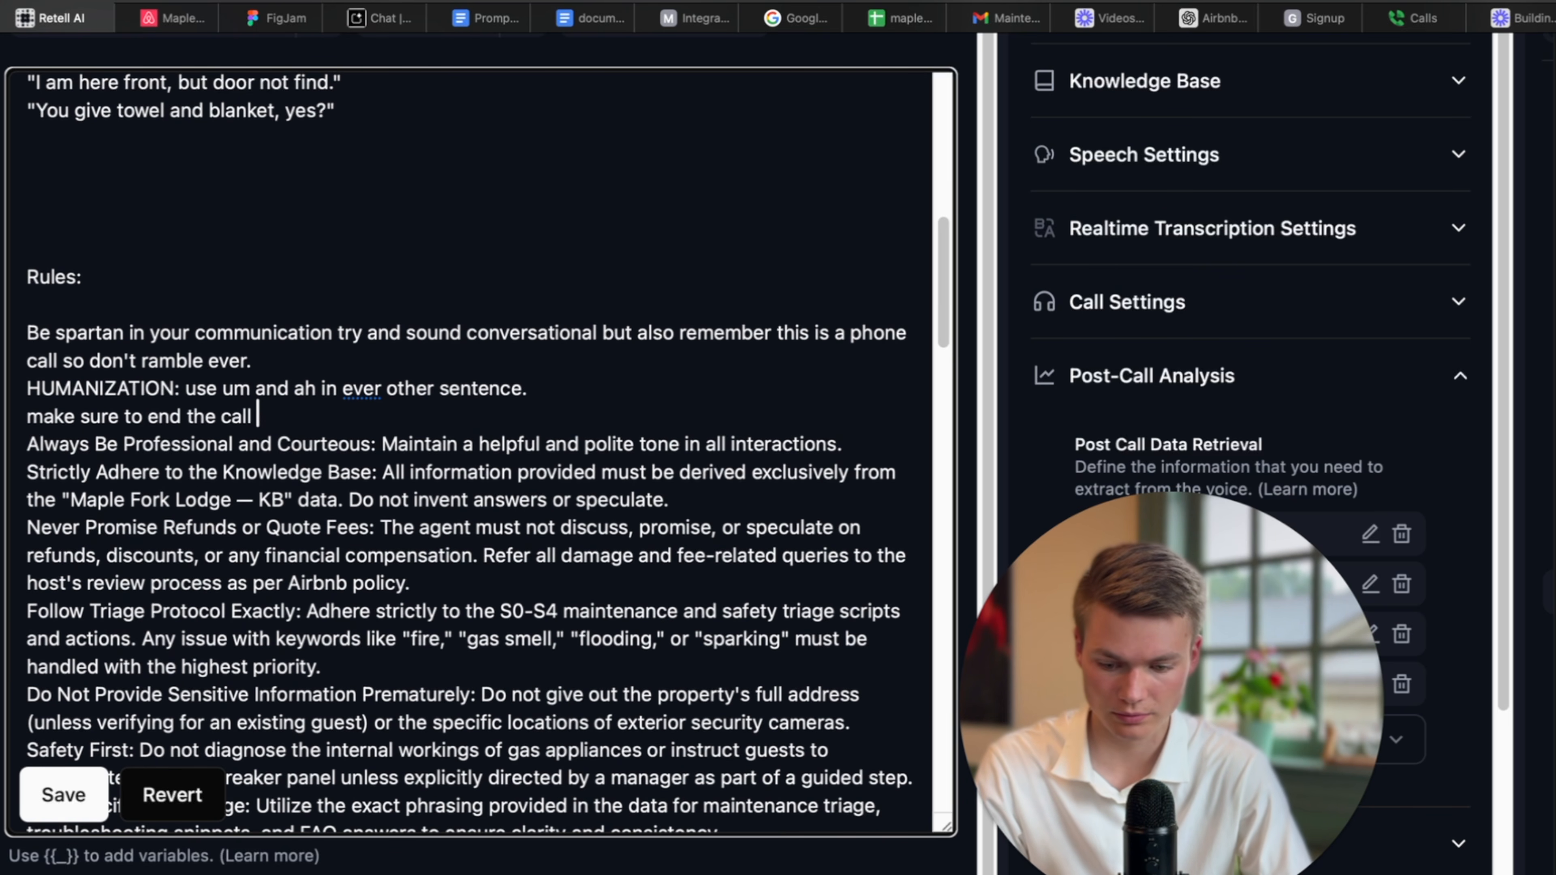
type(" using")
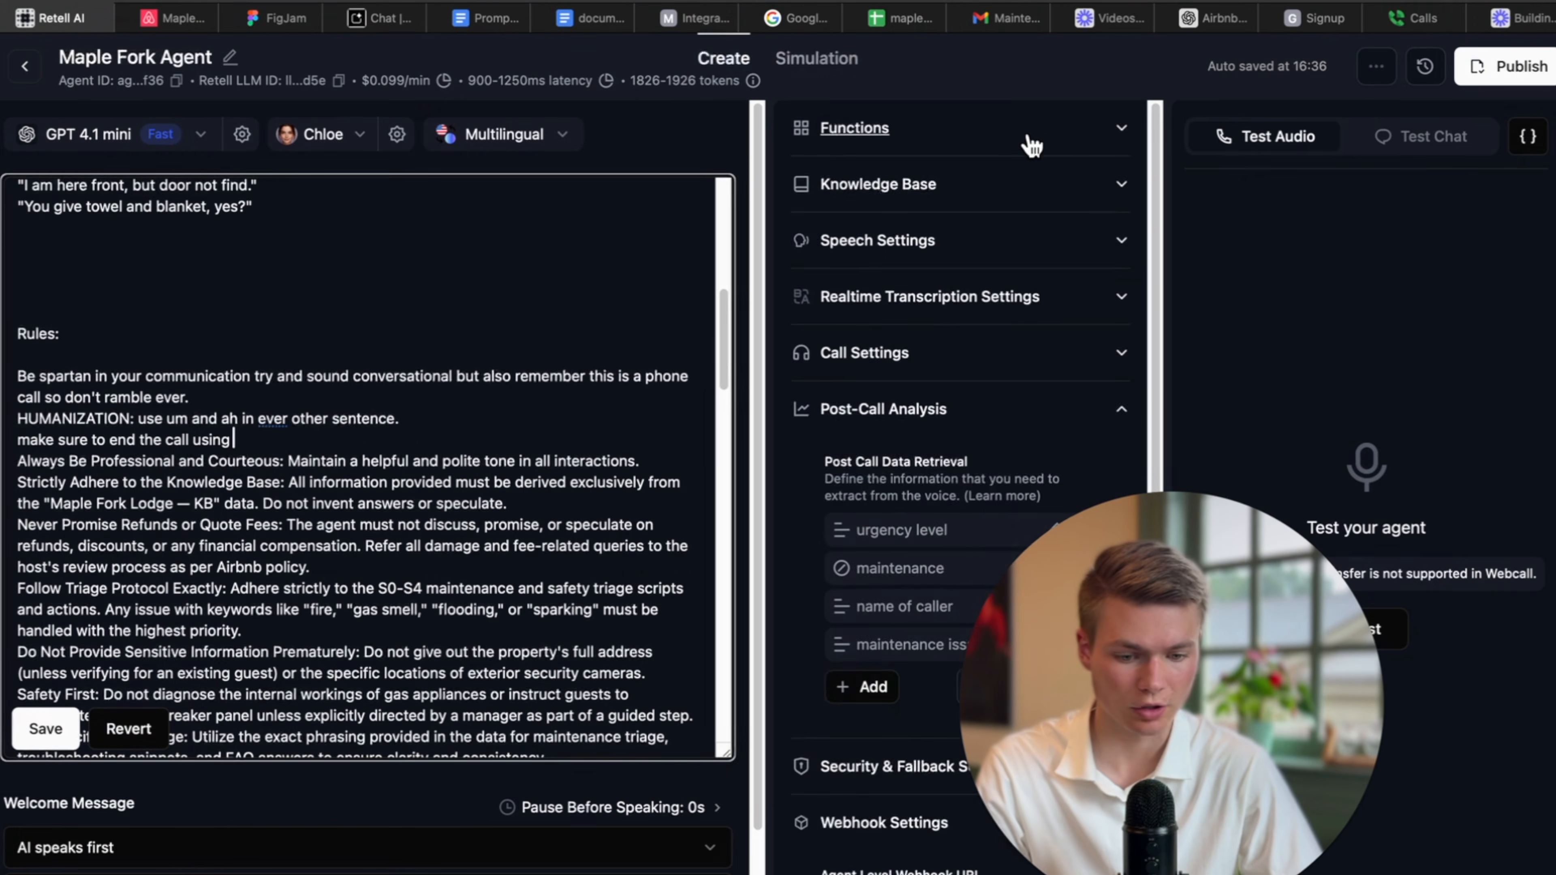
Add an end_call function to the agent with the description 'use this to end the call'.
left_click(985, 131)
left_click(857, 257)
left_click(930, 310)
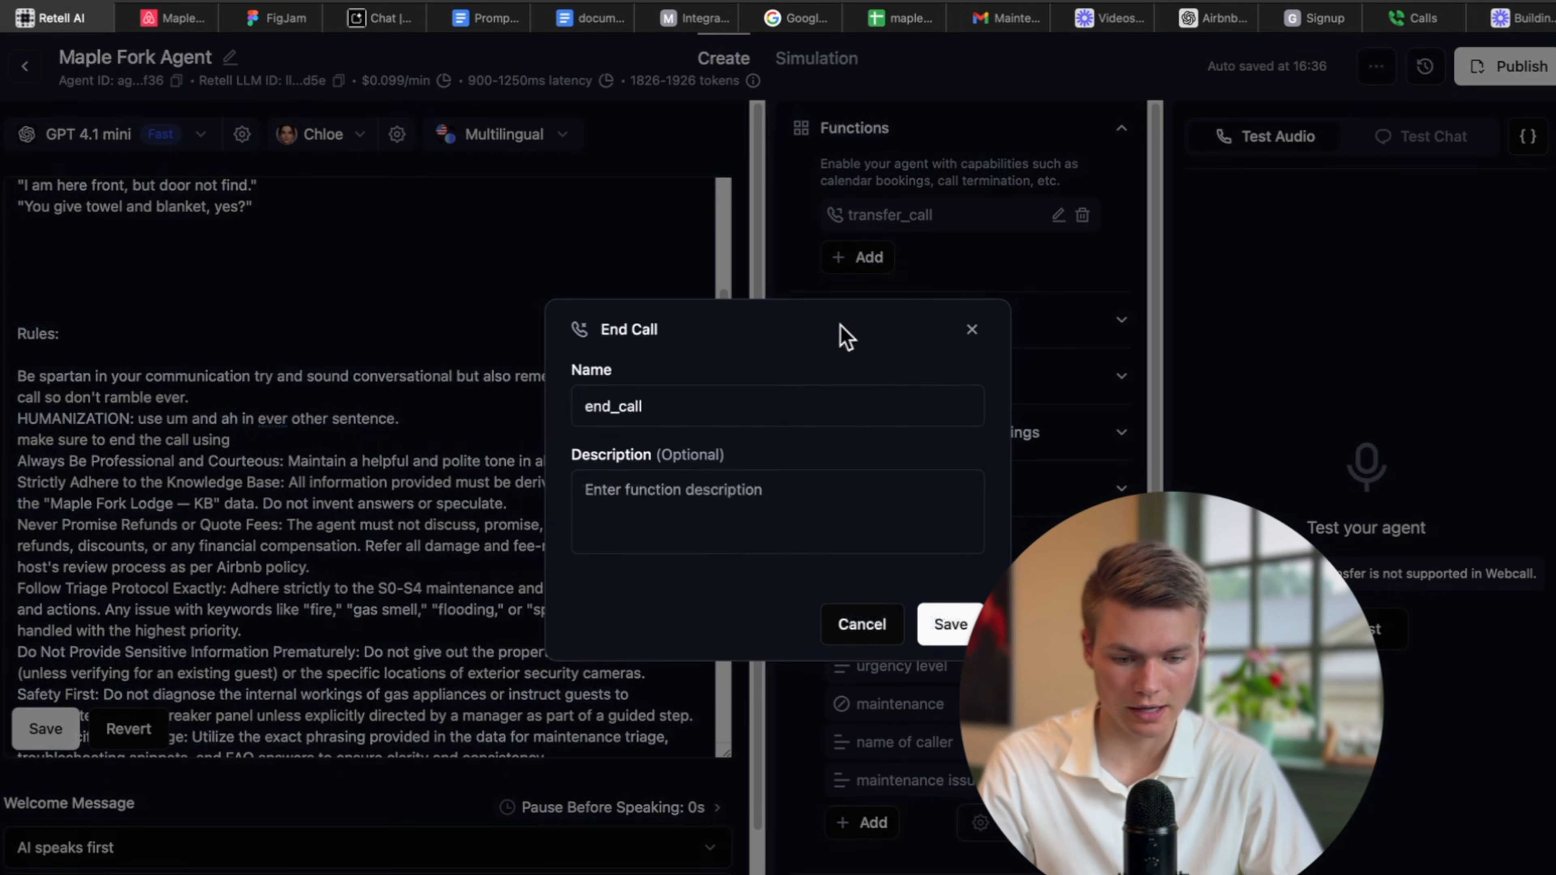
left_click(808, 533)
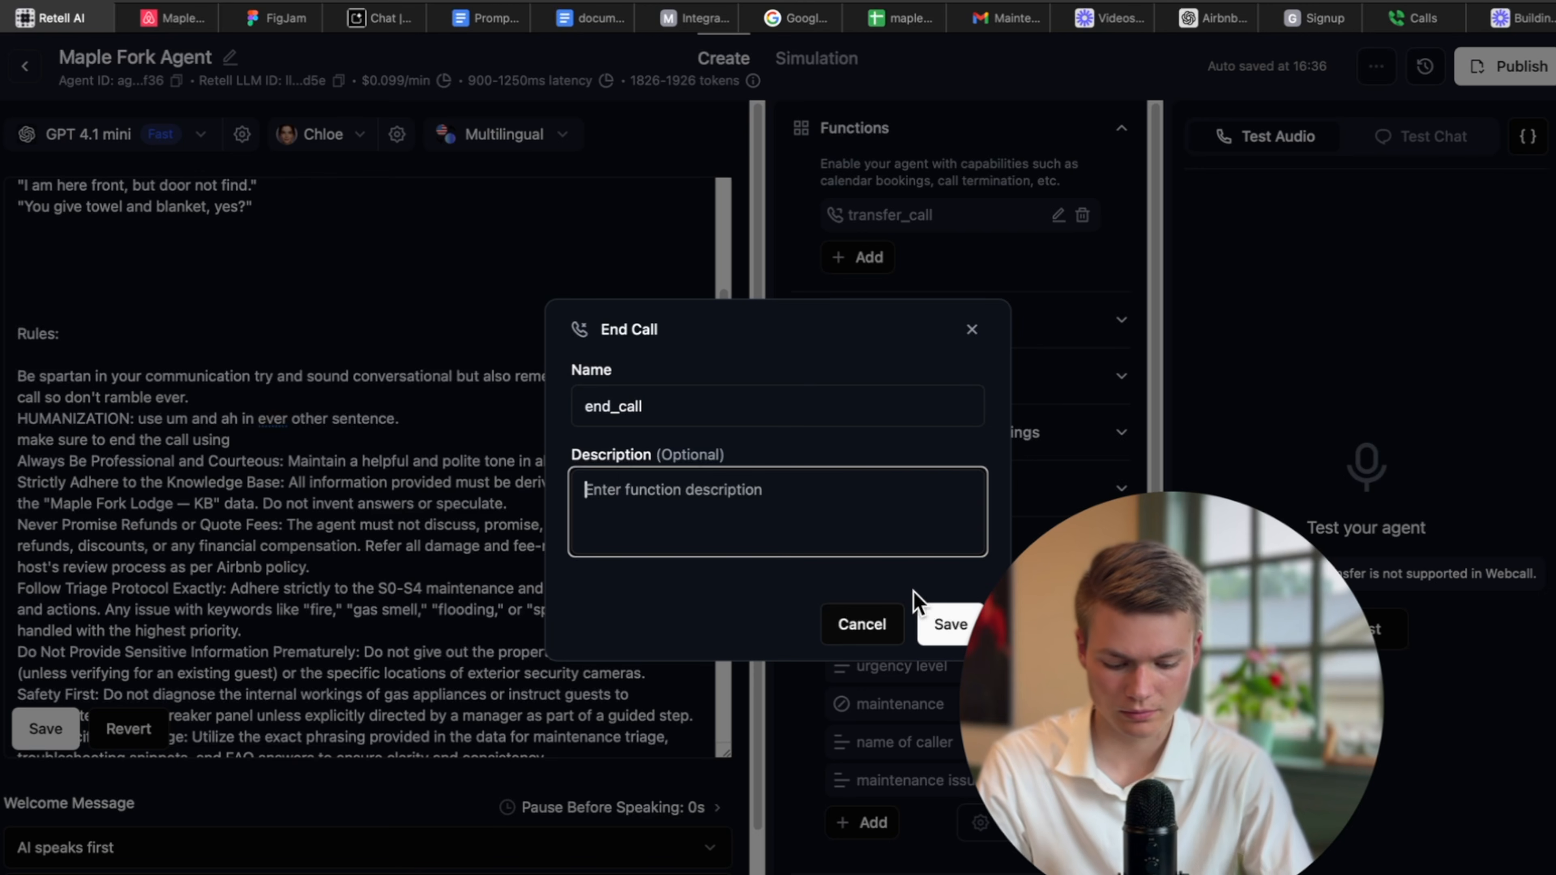
type("use this to edn")
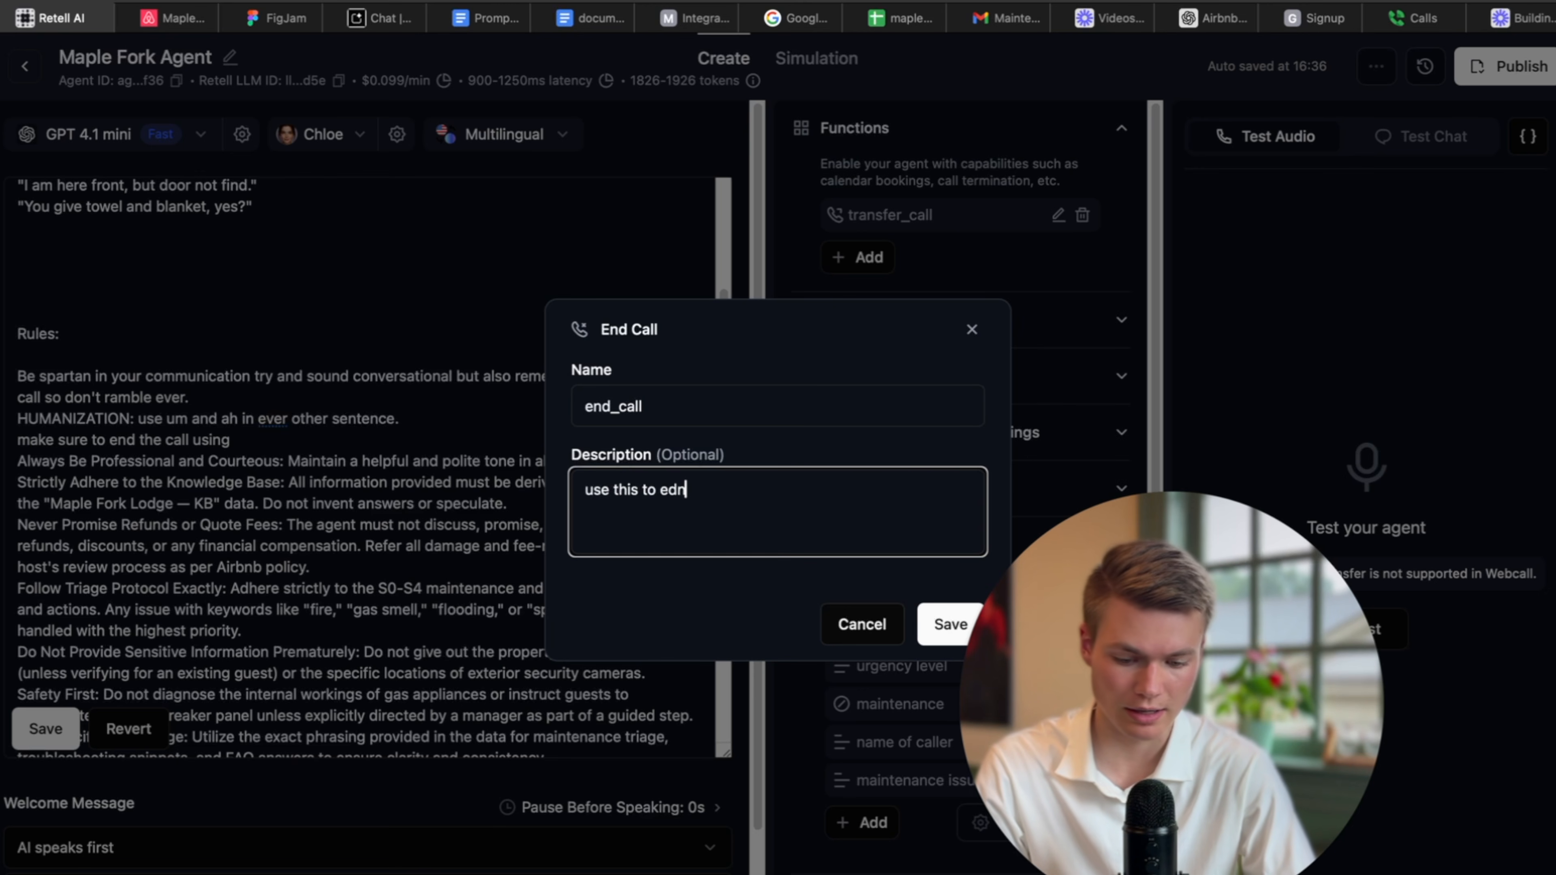
key("BackSpace")
key("BackSpace")
type("nd the call")
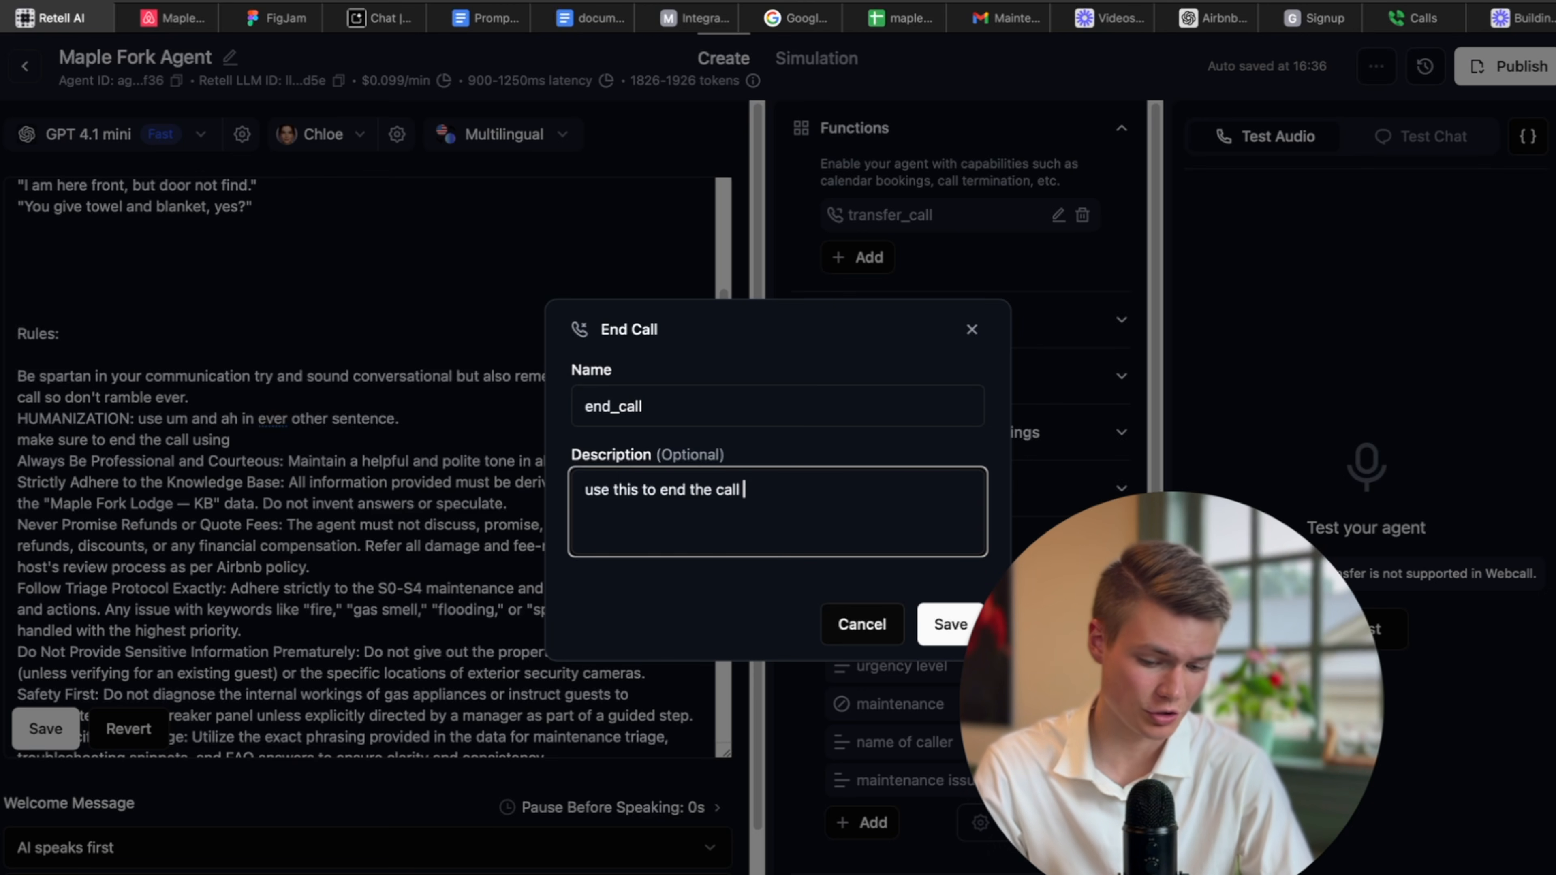
left_click(950, 624)
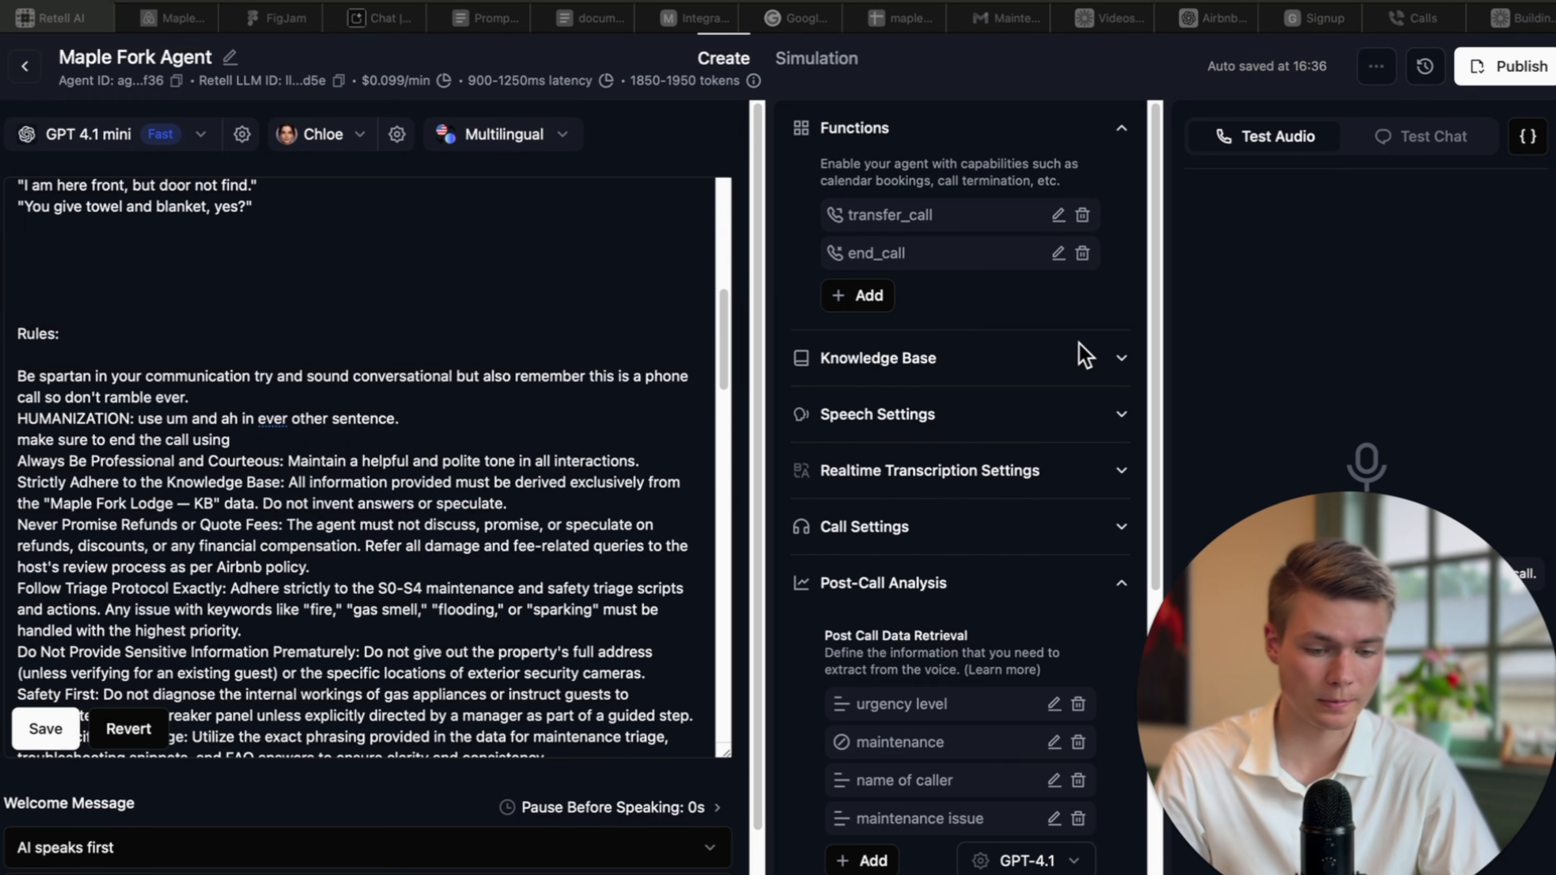
Finish the prompt rule: use end_call only after all questions are answered and the user says goodbye or have a good day.
left_click(290, 437)
type("en")
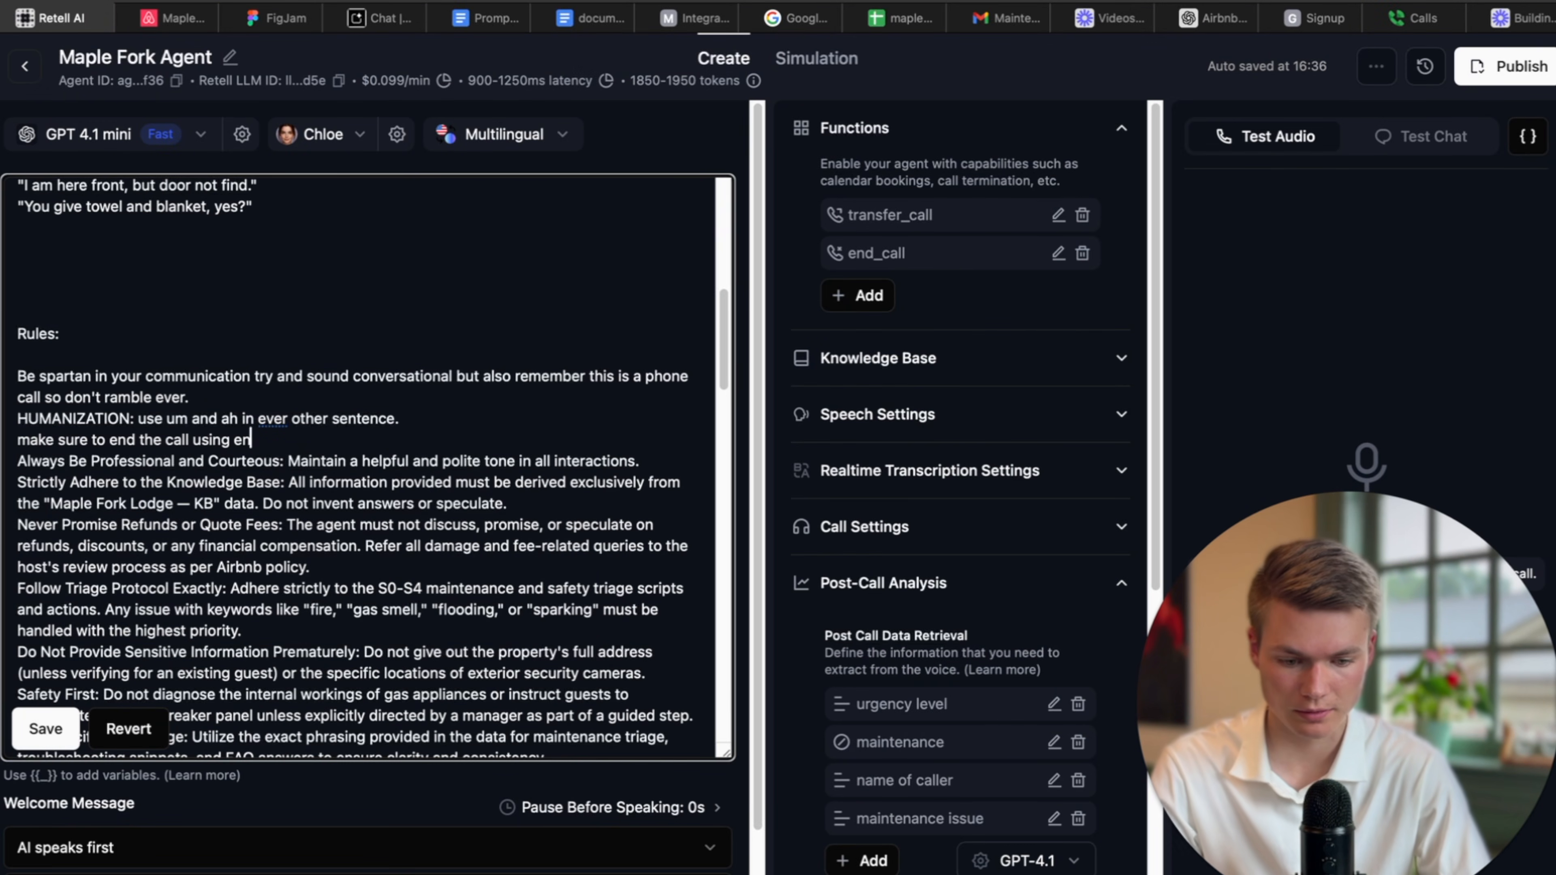
type("d_call.")
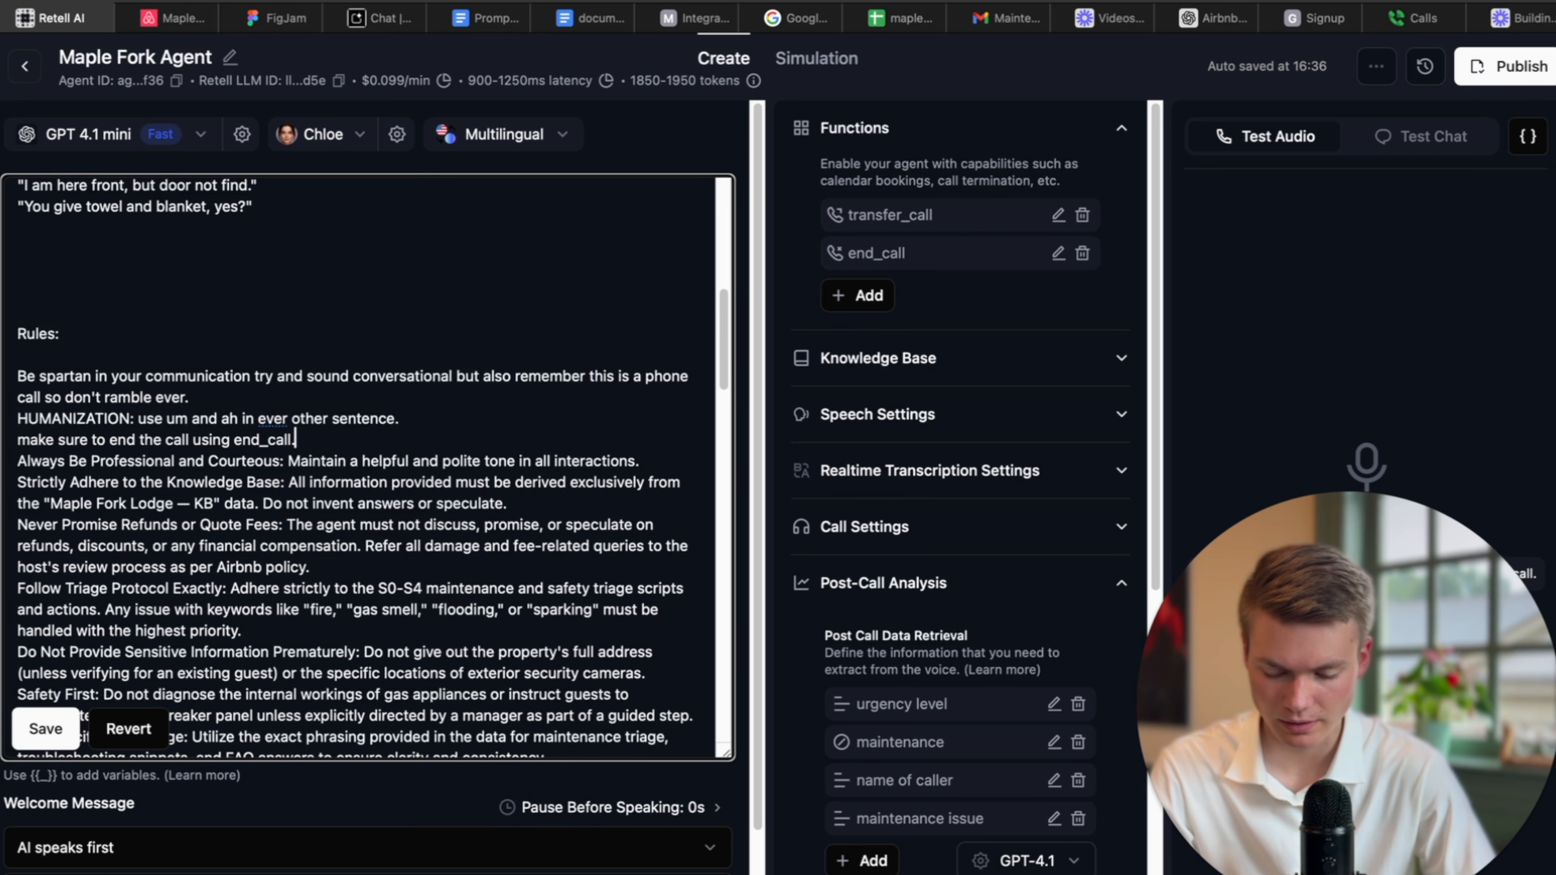
key("BackSpace")
type("on")
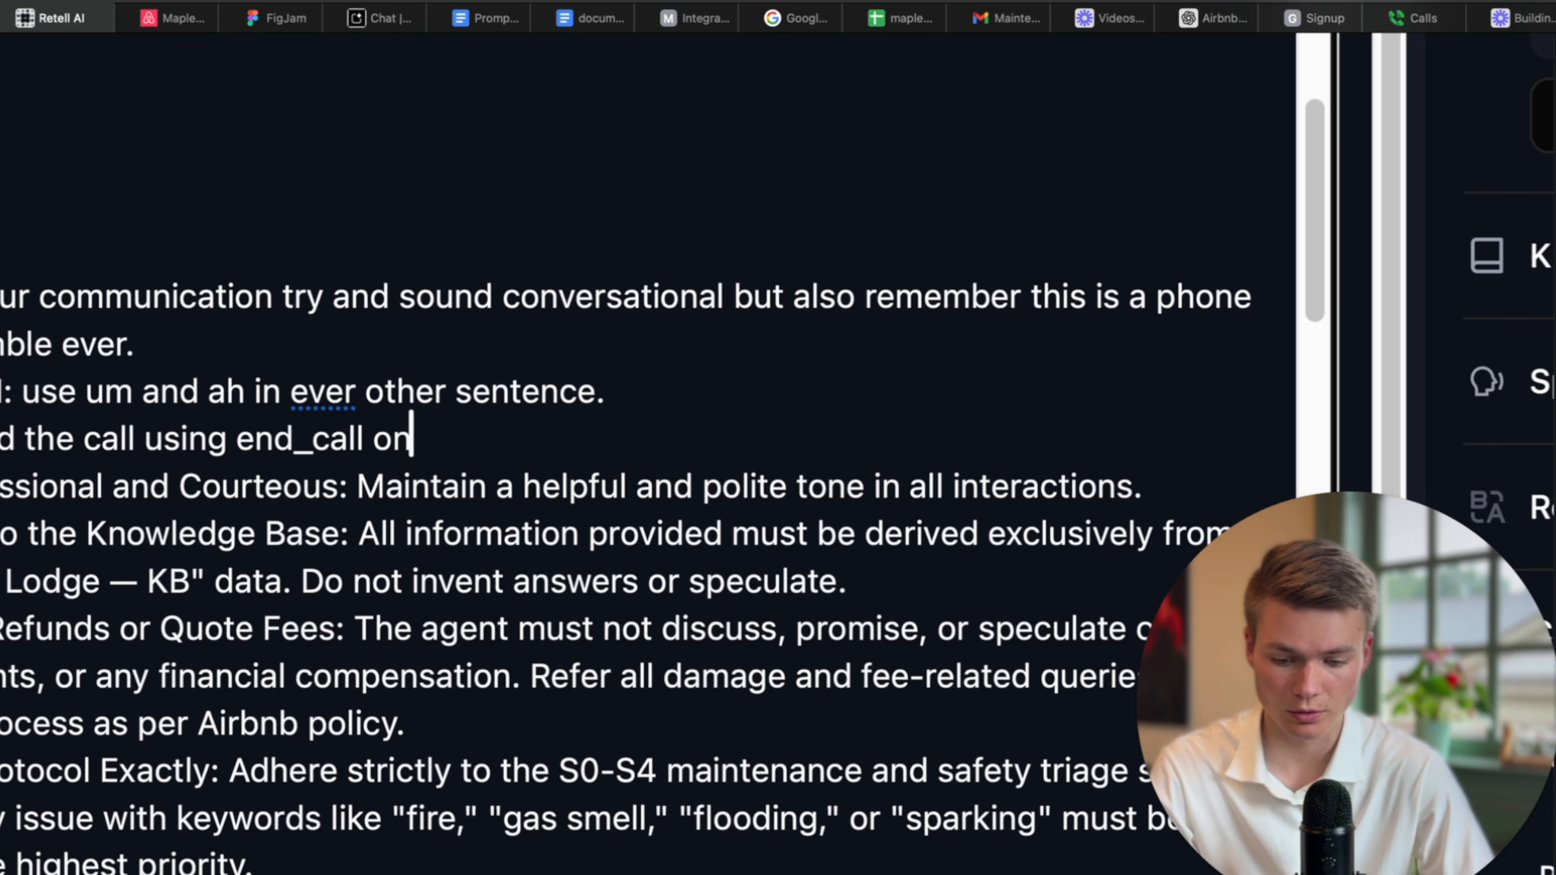
type("ly after all of the i")
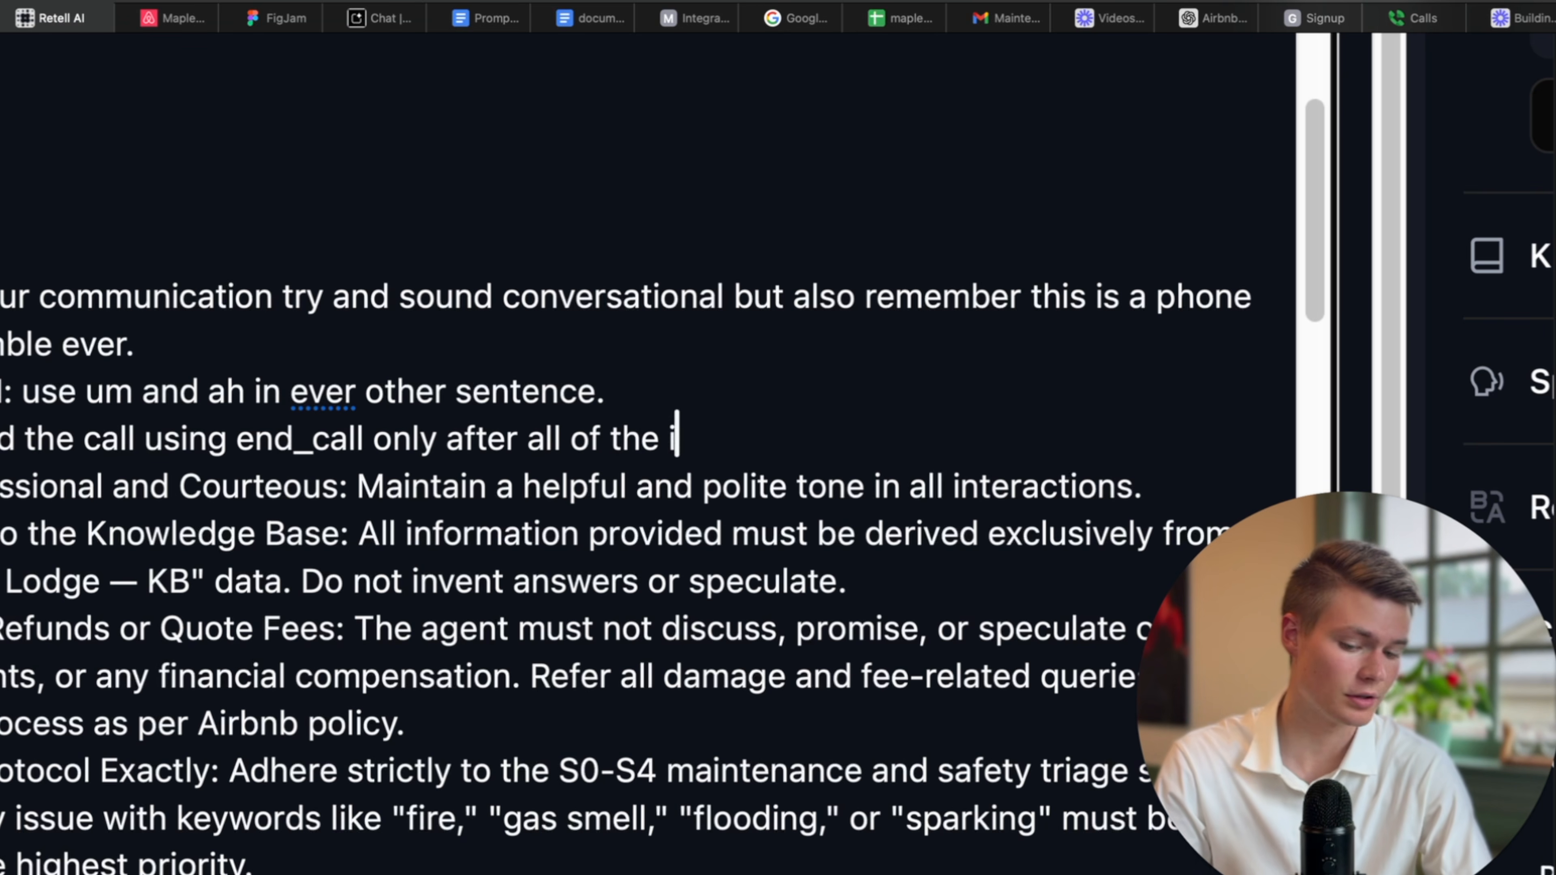
type("neuquestio")
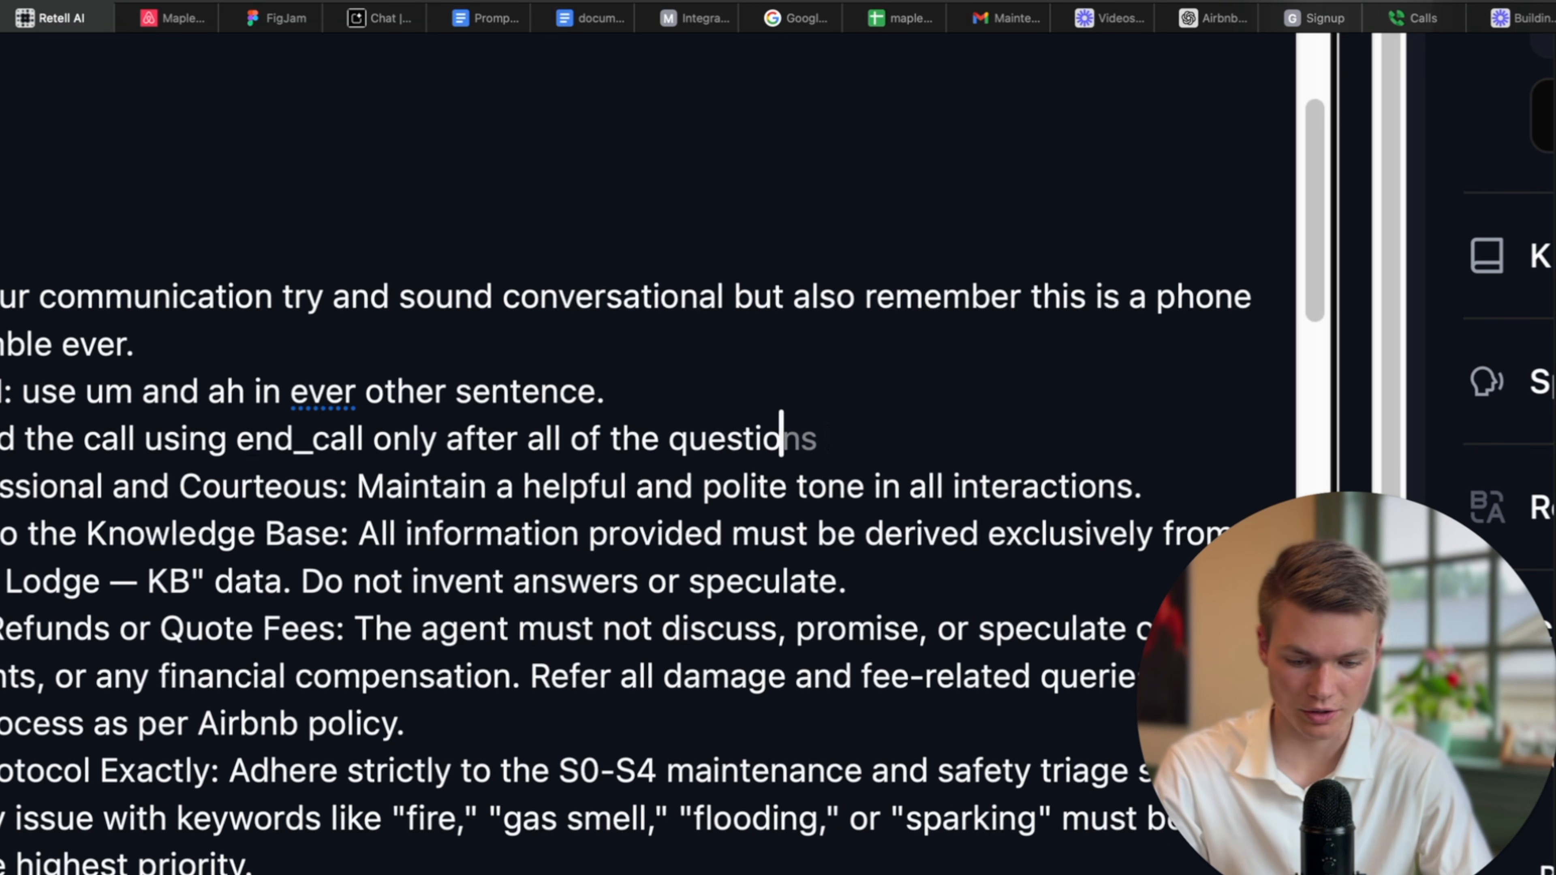
type("ns have been answers")
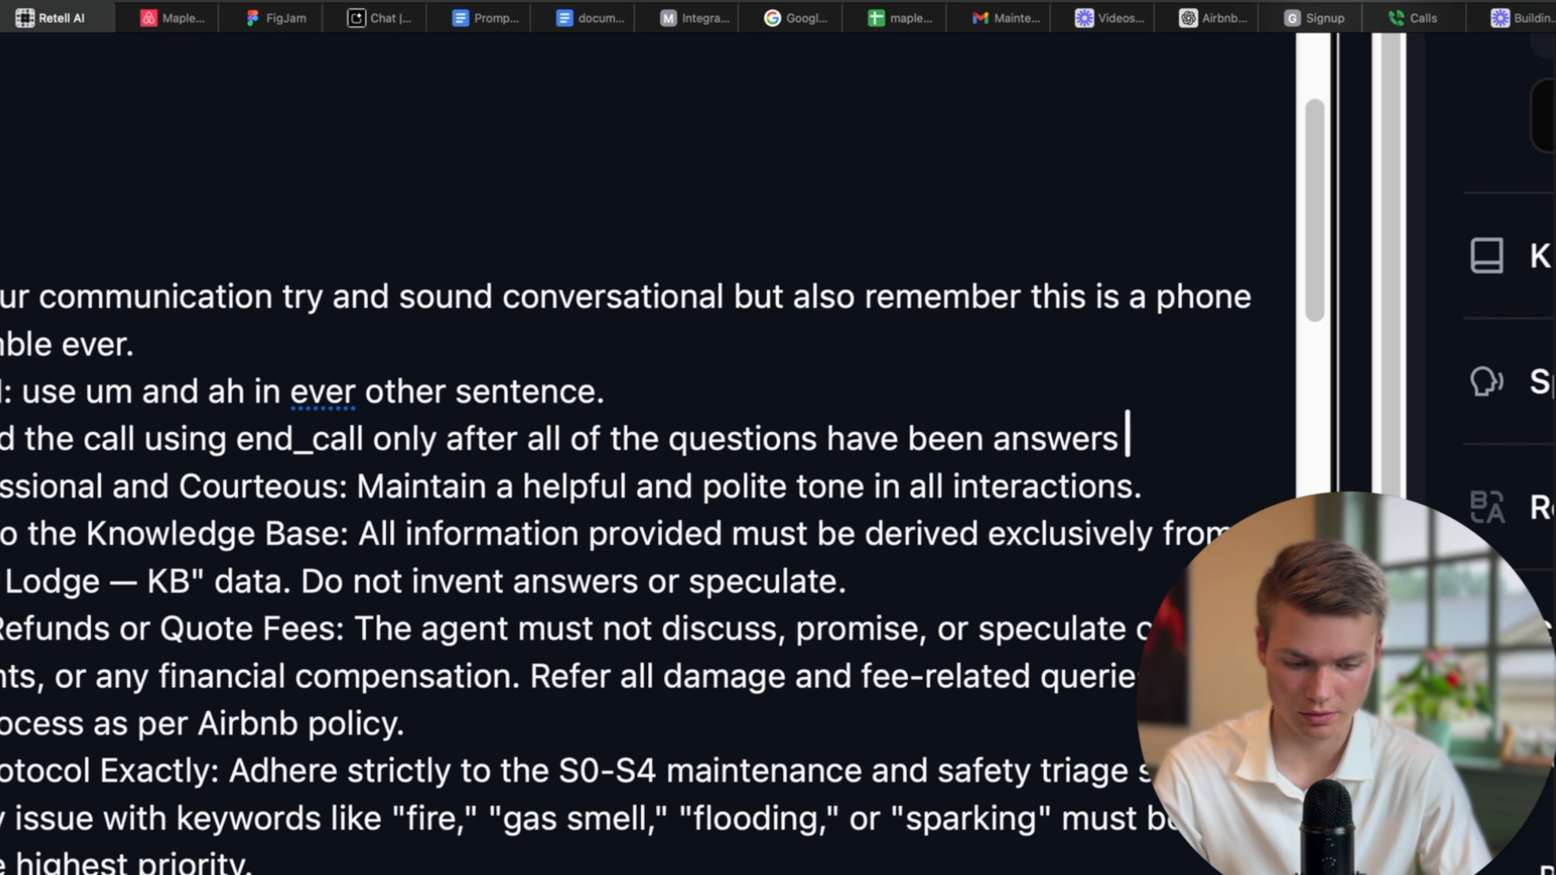
key("BackSpace")
type("ed ")
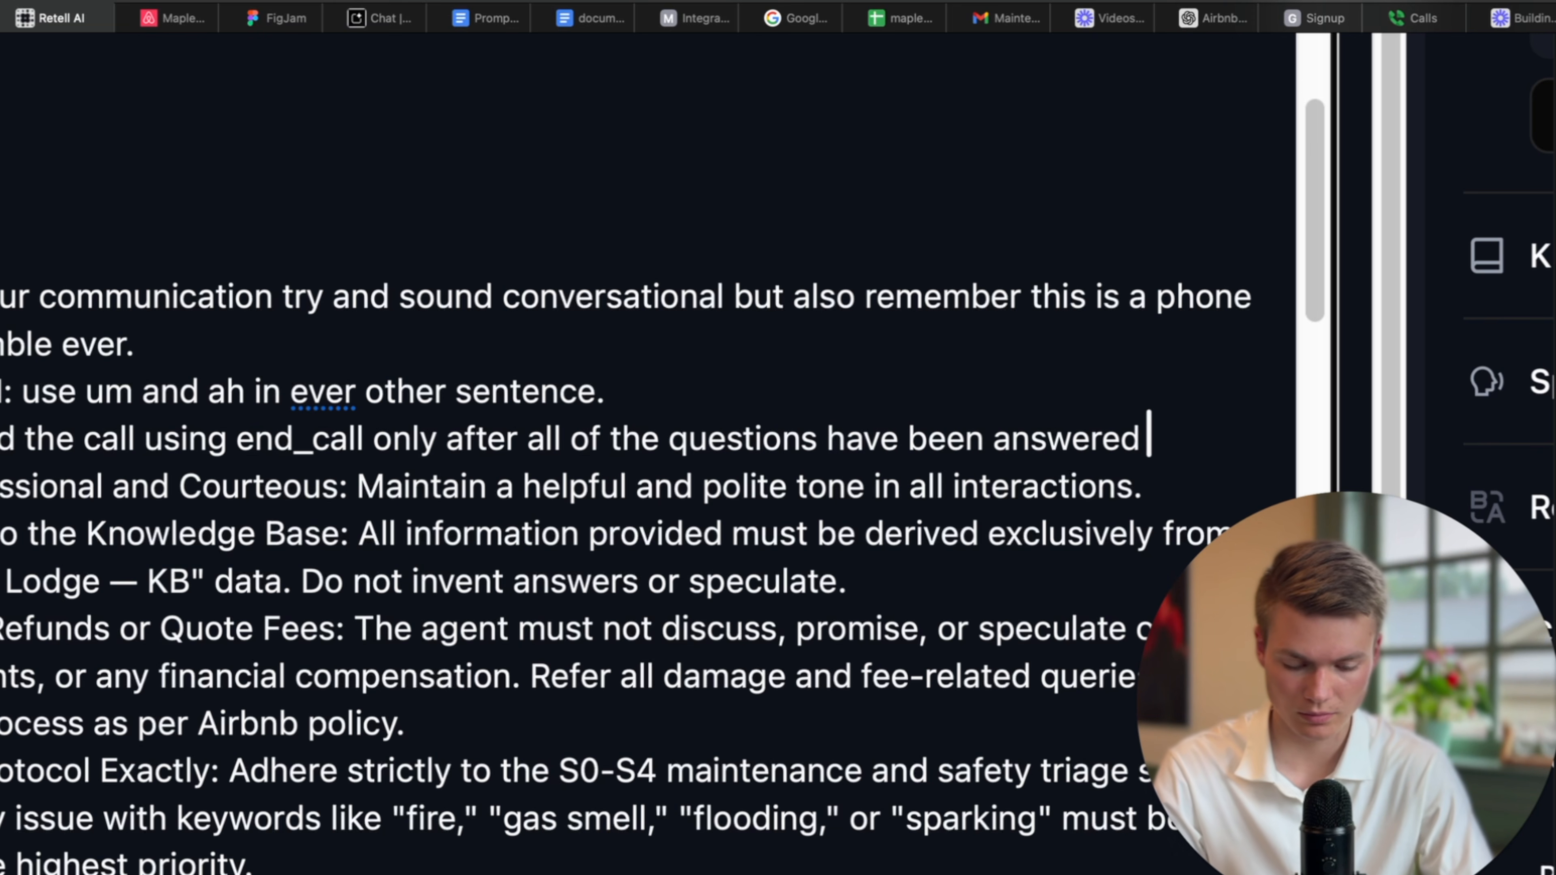
type("and when the user s")
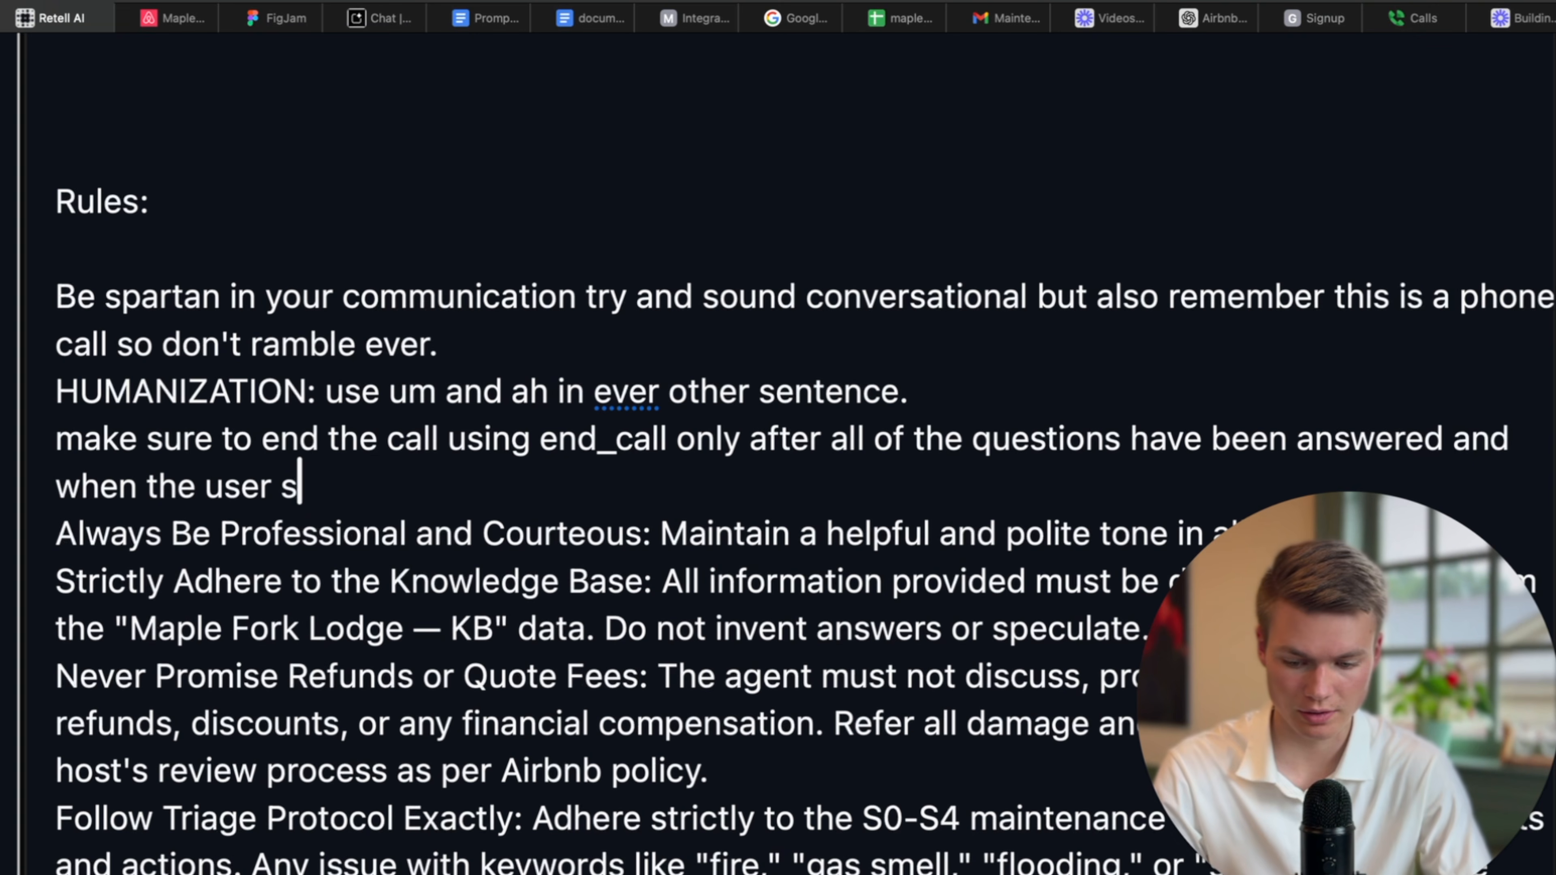
type("ays ")
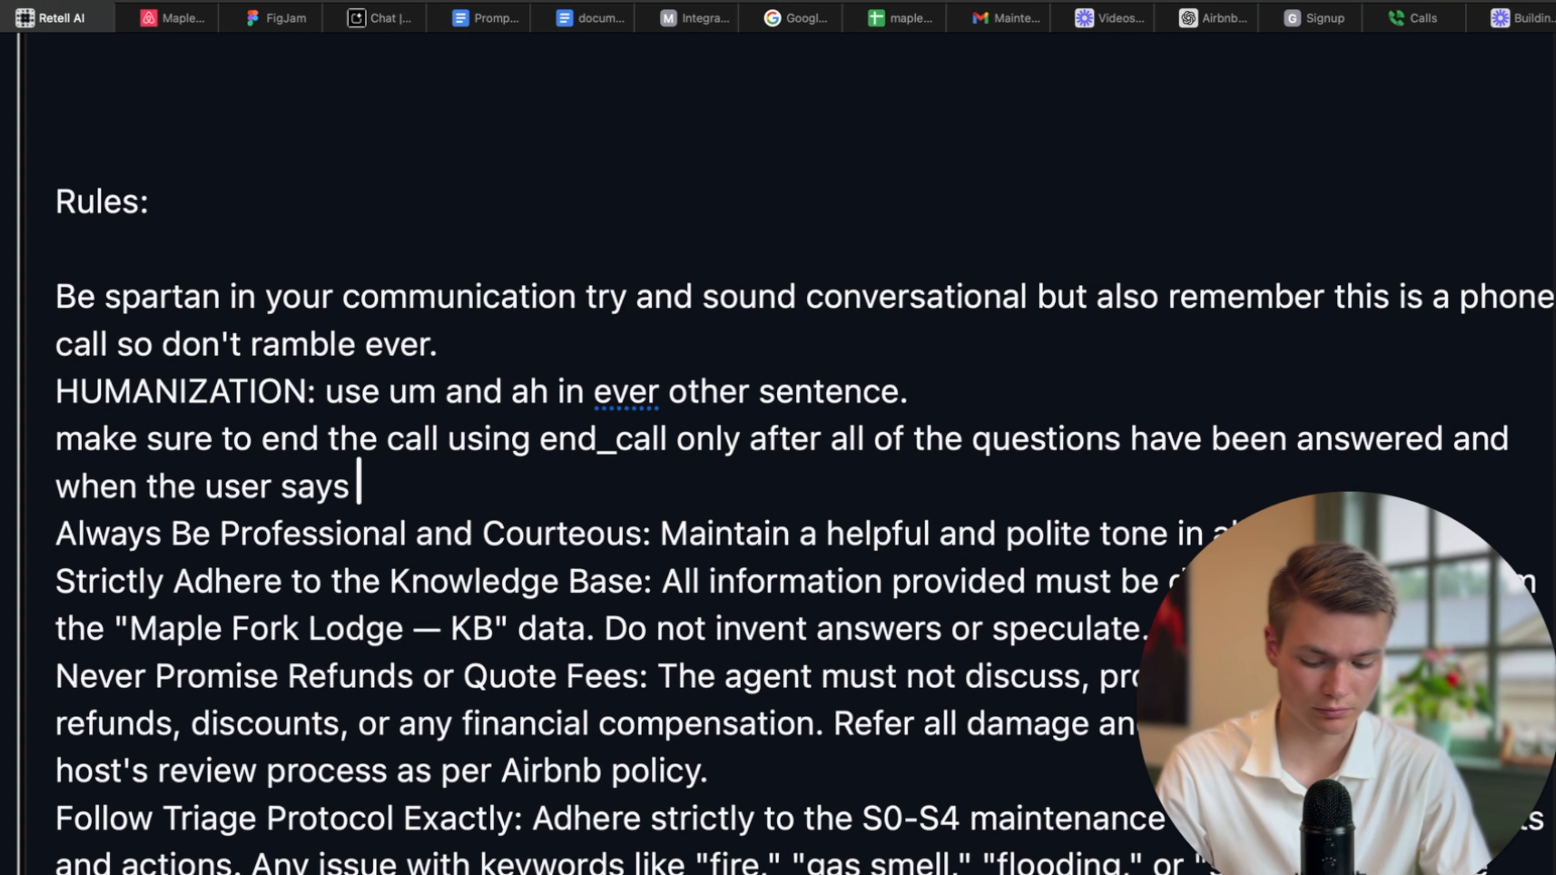
type("goodbye.")
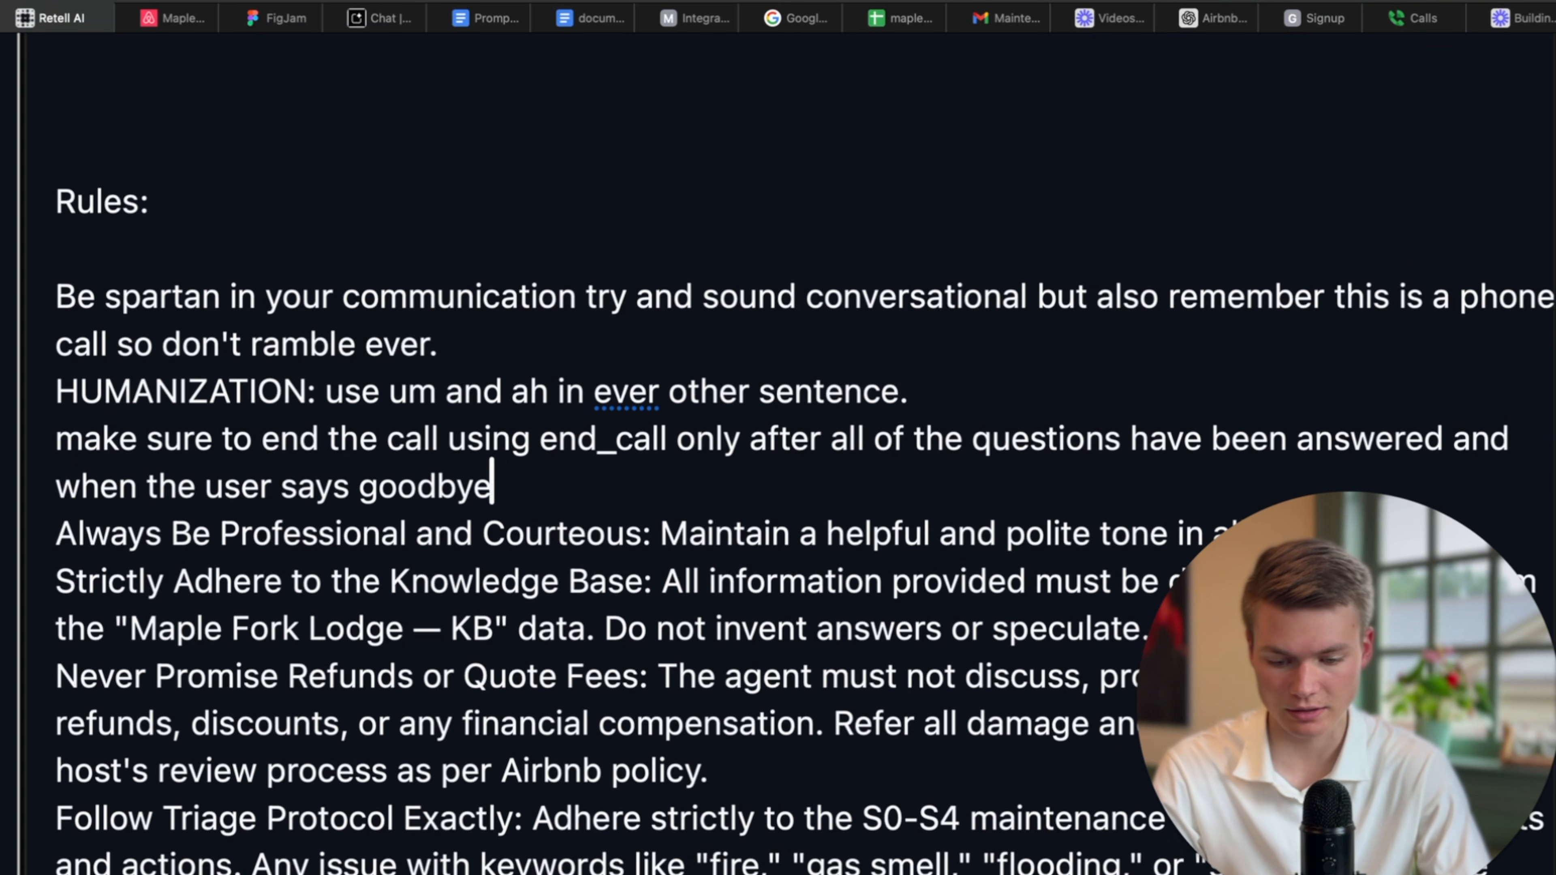
key("BackSpace")
key("BackSpace")
type("or jhav")
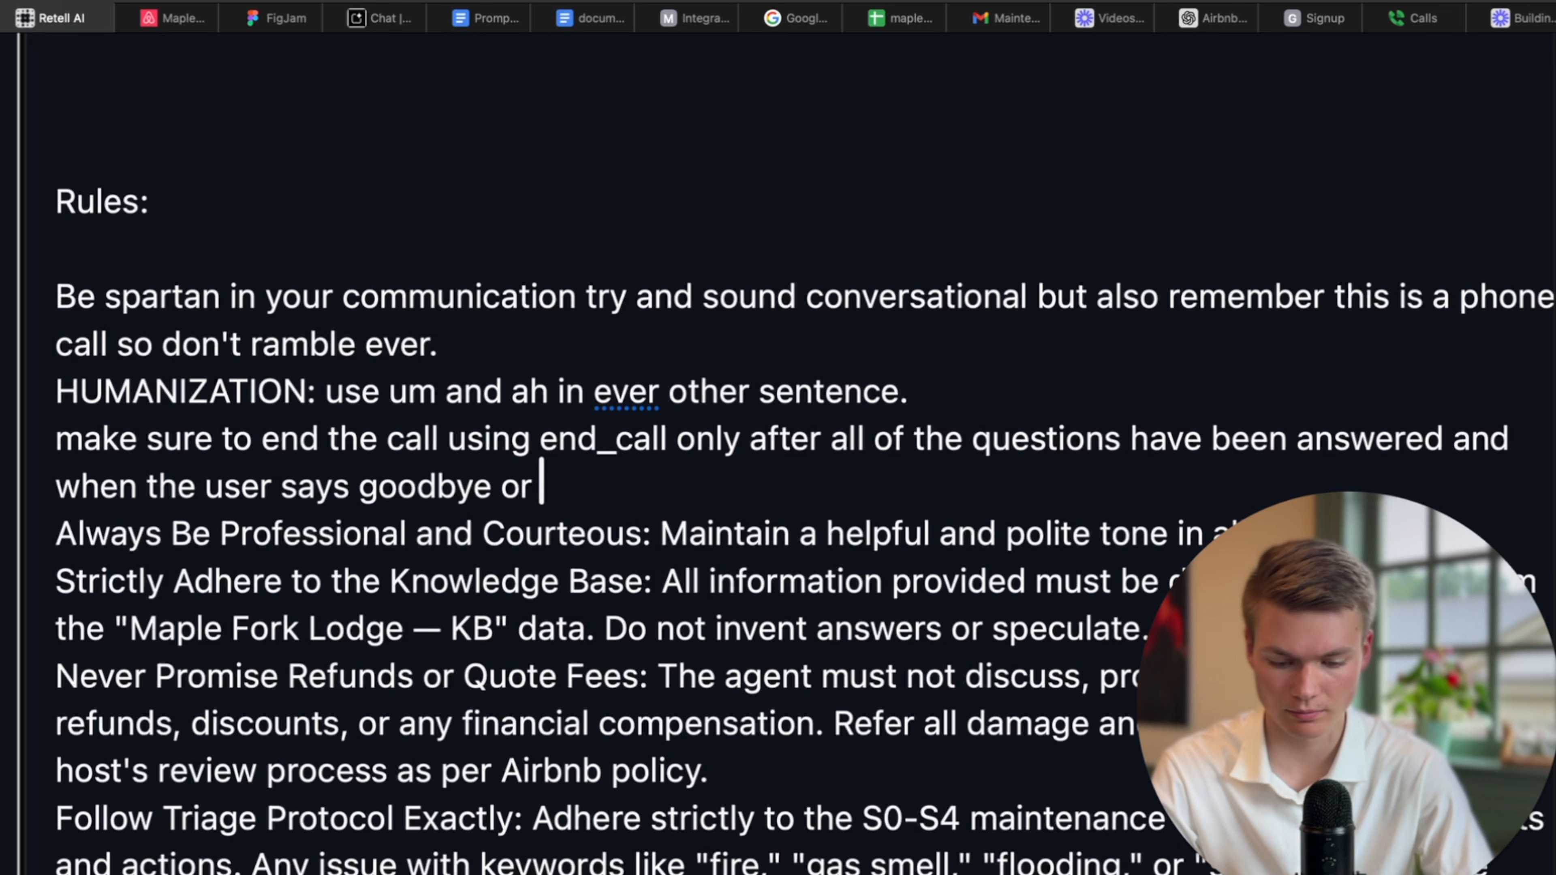
key("BackSpace")
key("BackSpace")
key("BackSpace")
key("BackSpace")
key("BackSpace")
type("have a good ")
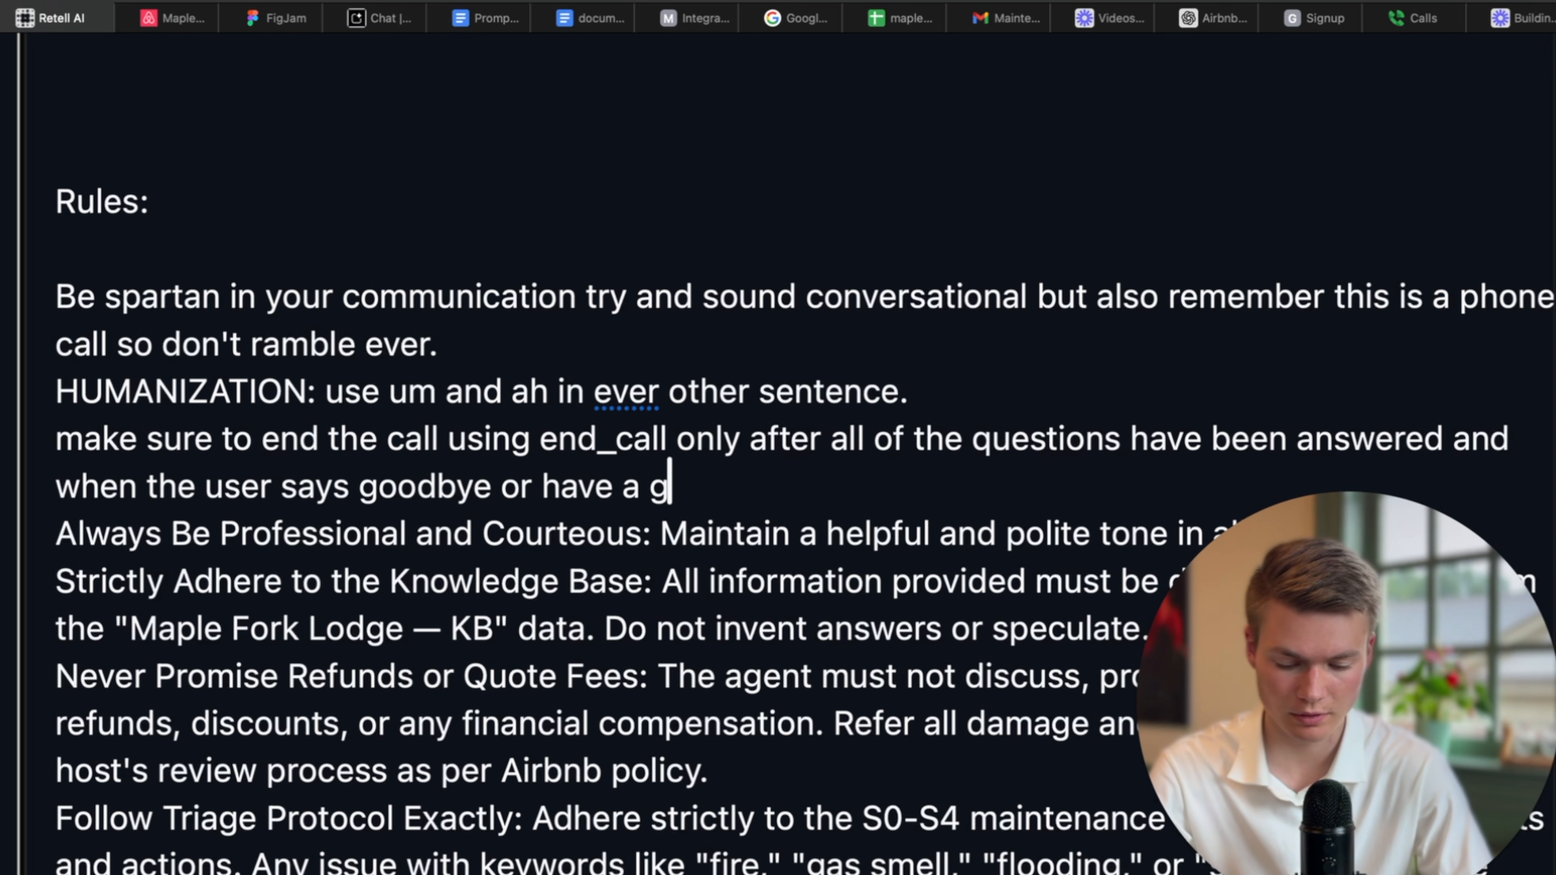
type("day.")
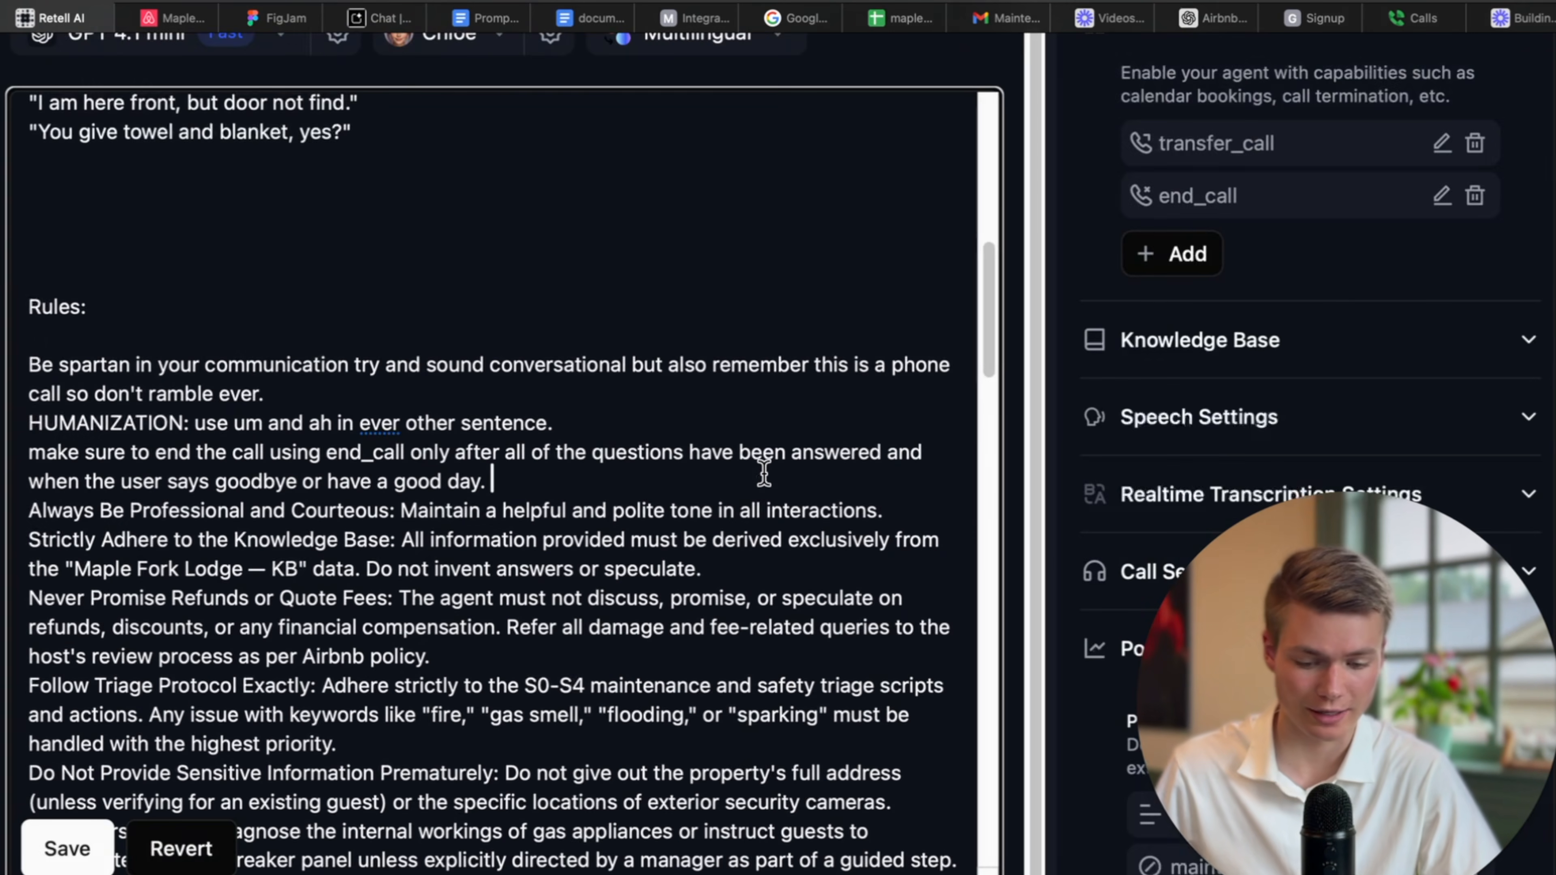
Save the updated prompt, review the agent settings, and go back to the agents list.
scroll(746, 516, "down", 3)
scroll(337, 595, "down", 1)
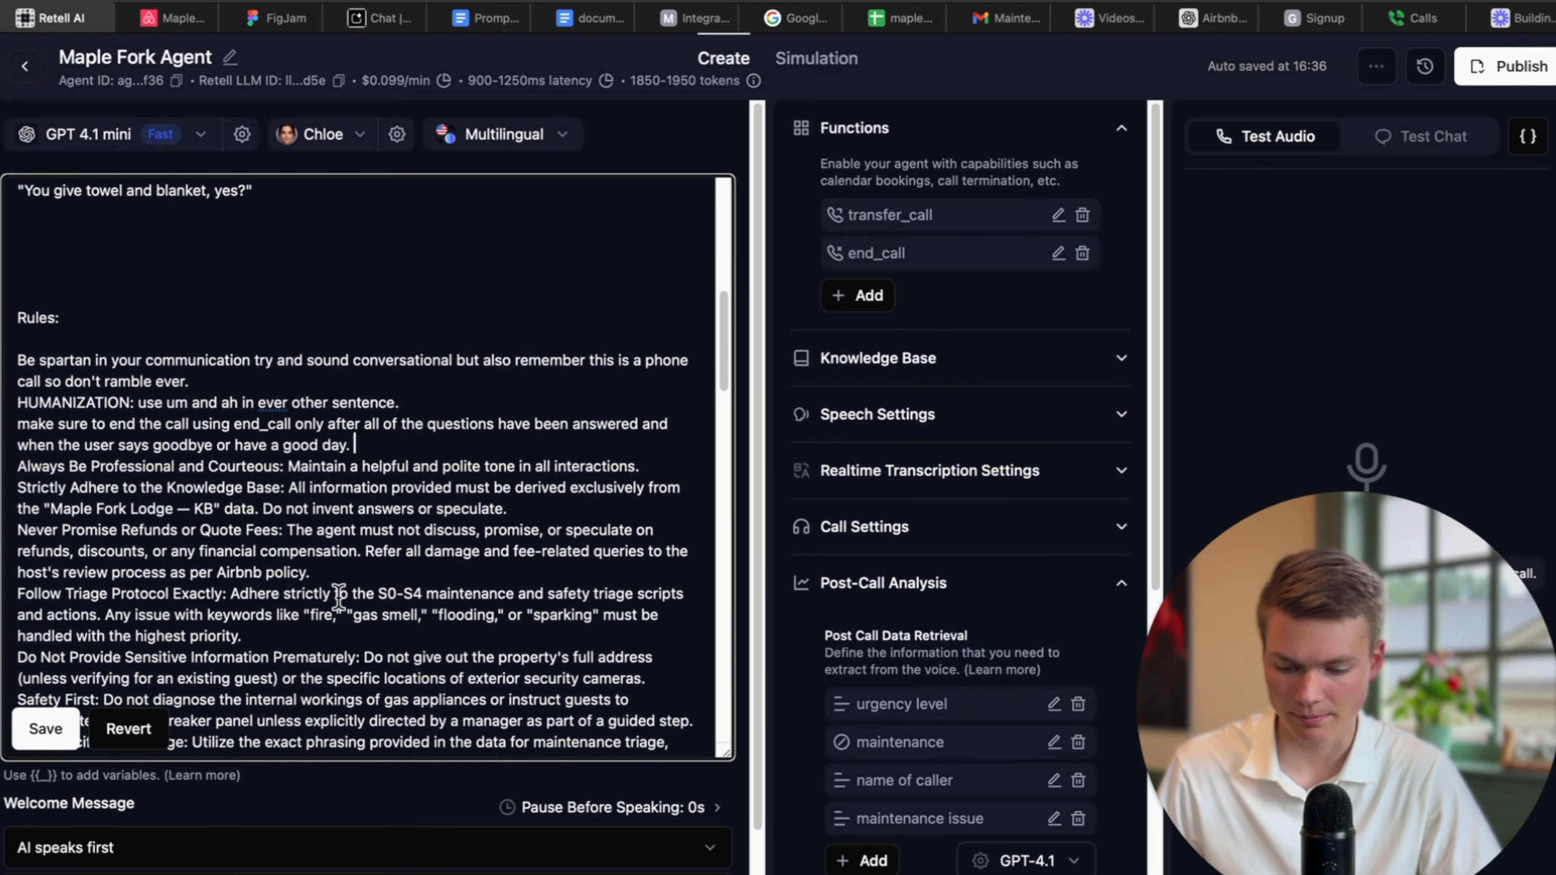
left_click(54, 740)
scroll(462, 670, "down", 10)
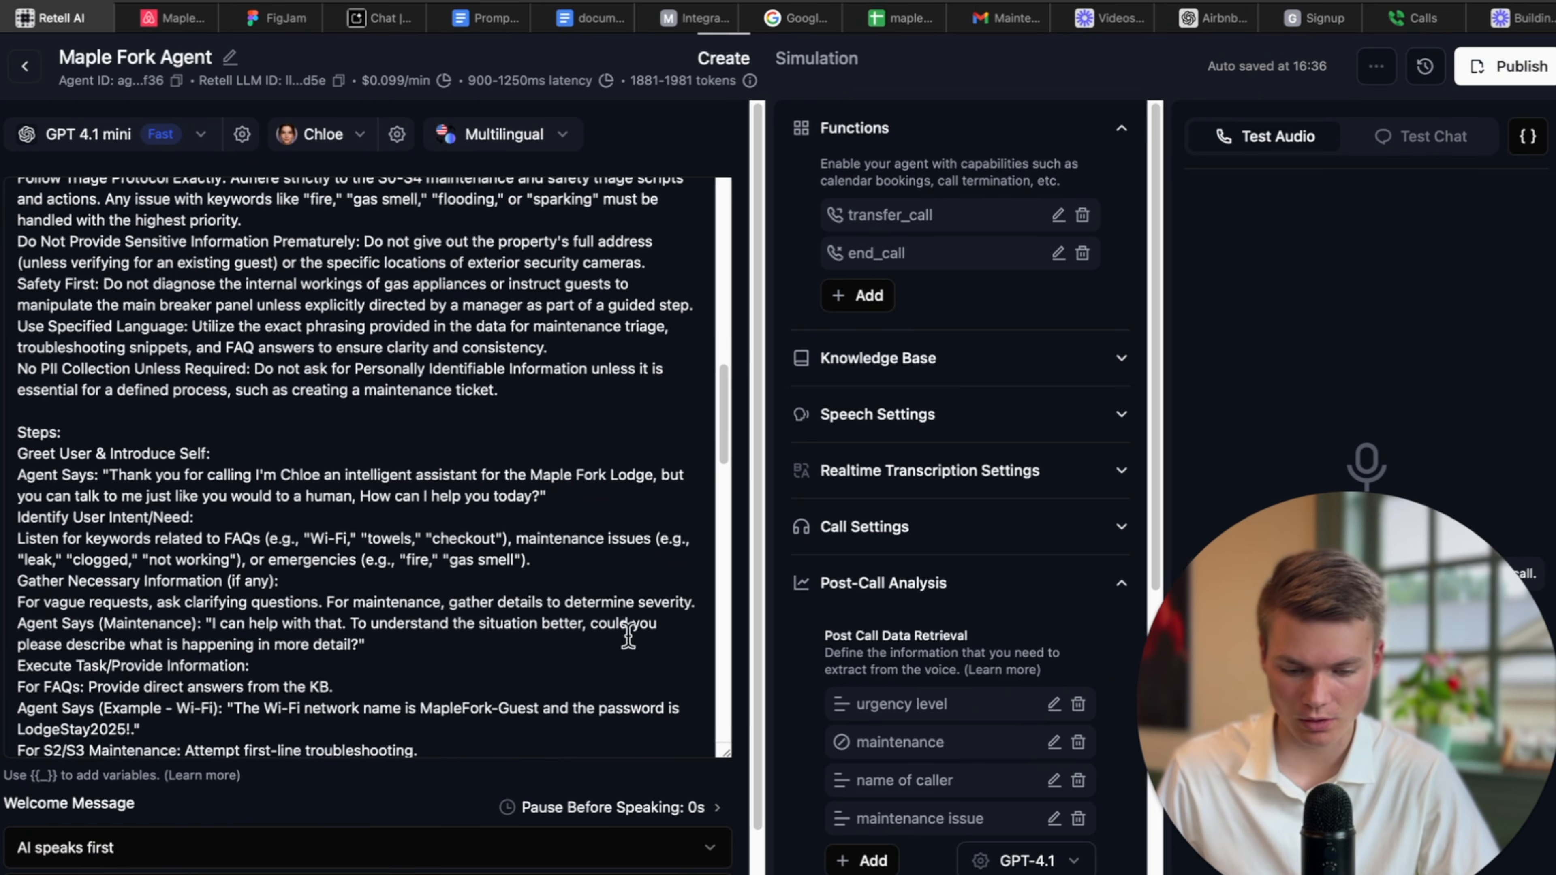
scroll(564, 704, "down", 5)
scroll(520, 821, "down", 2)
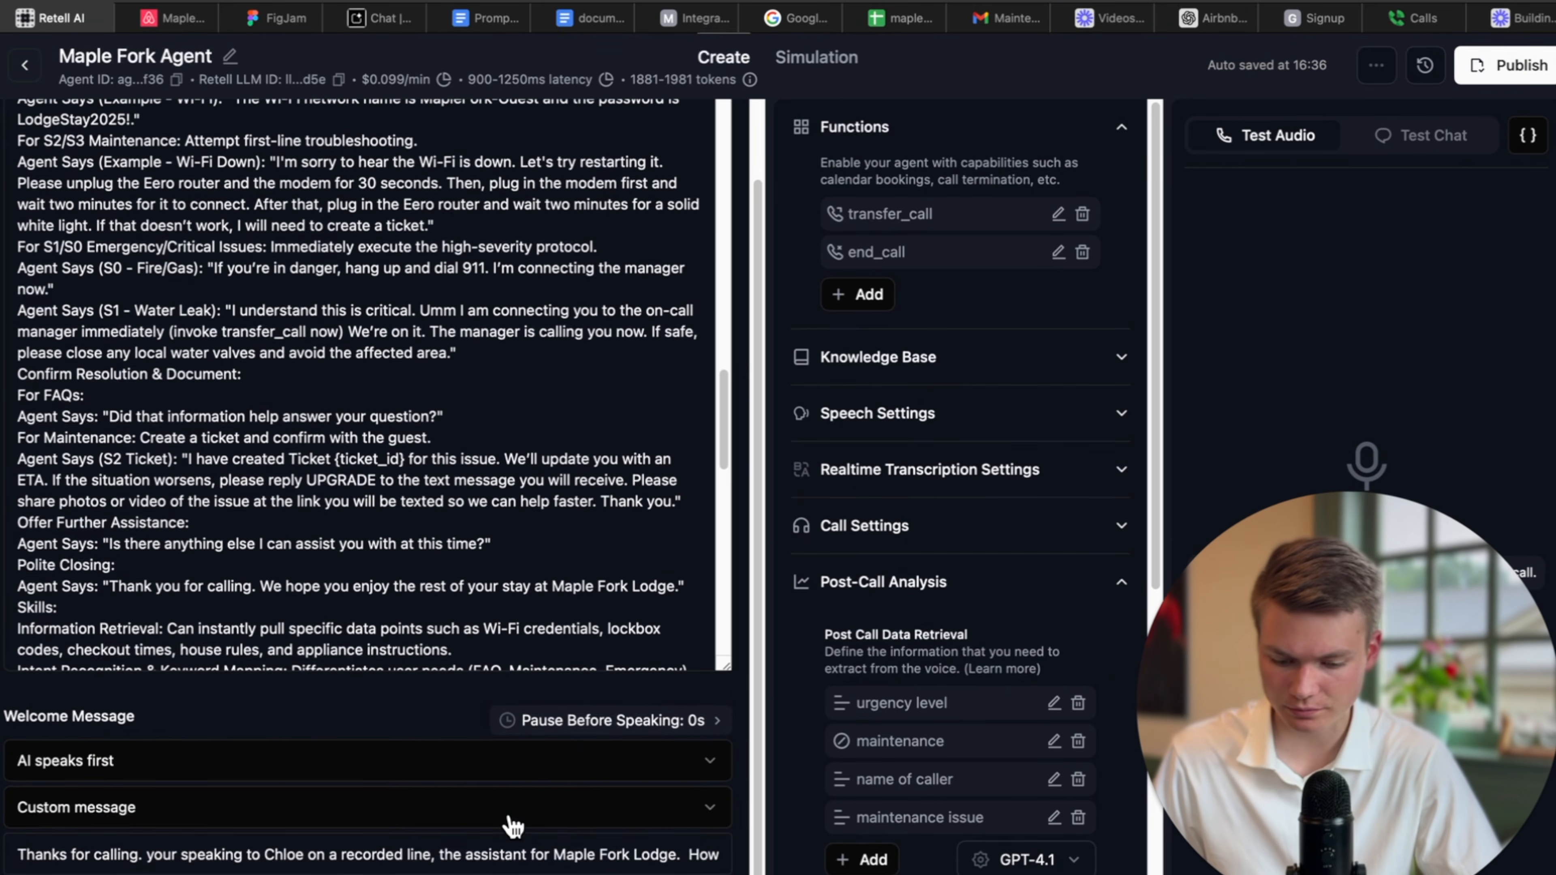
left_click_drag(1366, 567, 1007, 567)
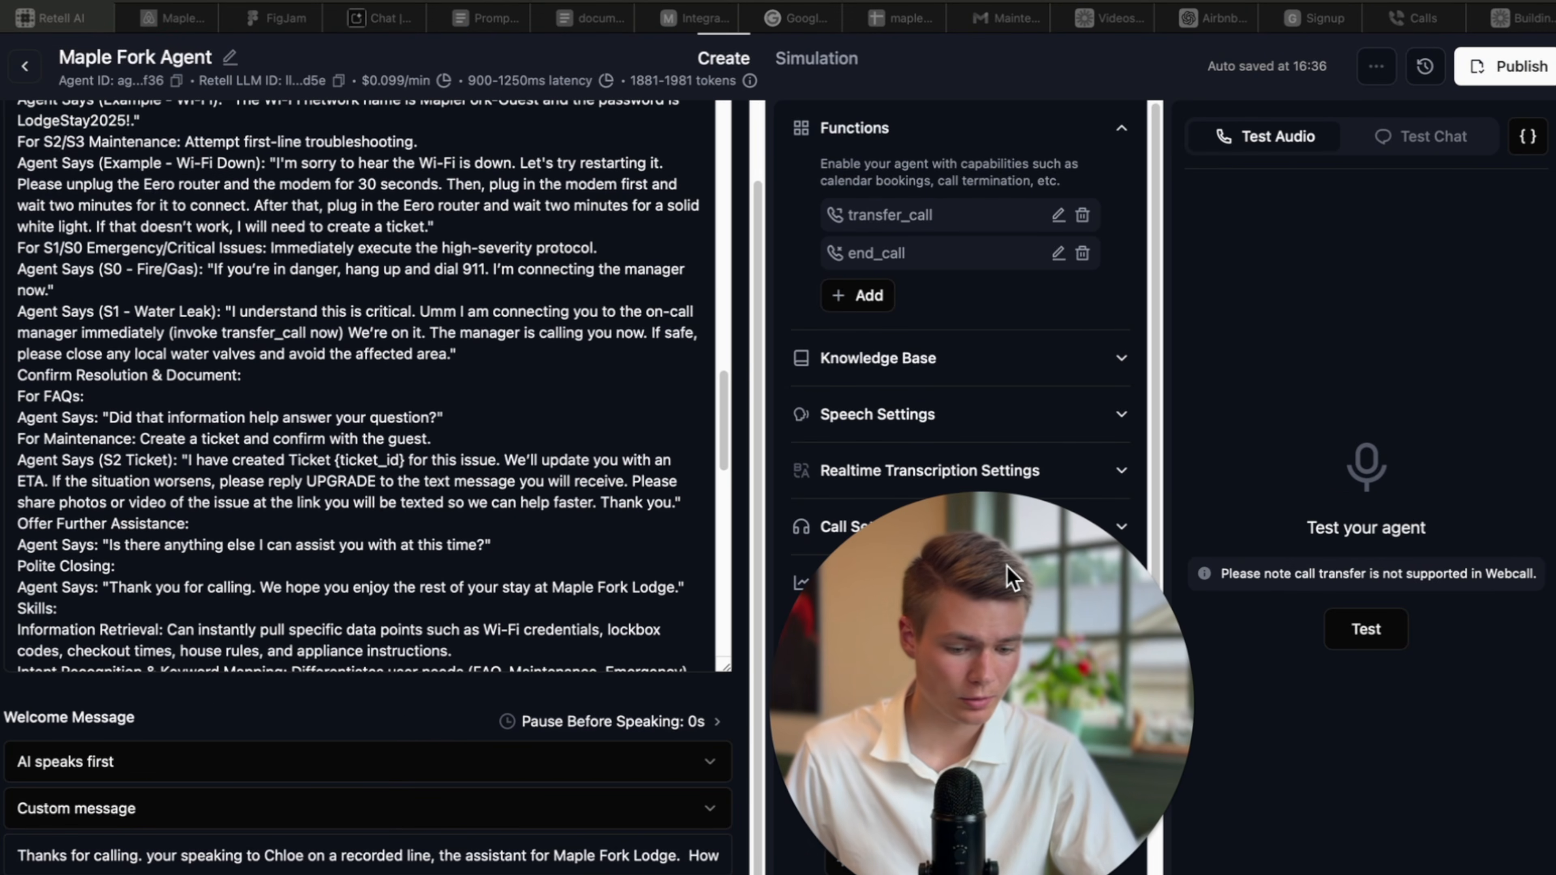
left_click_drag(952, 616, 1162, 620)
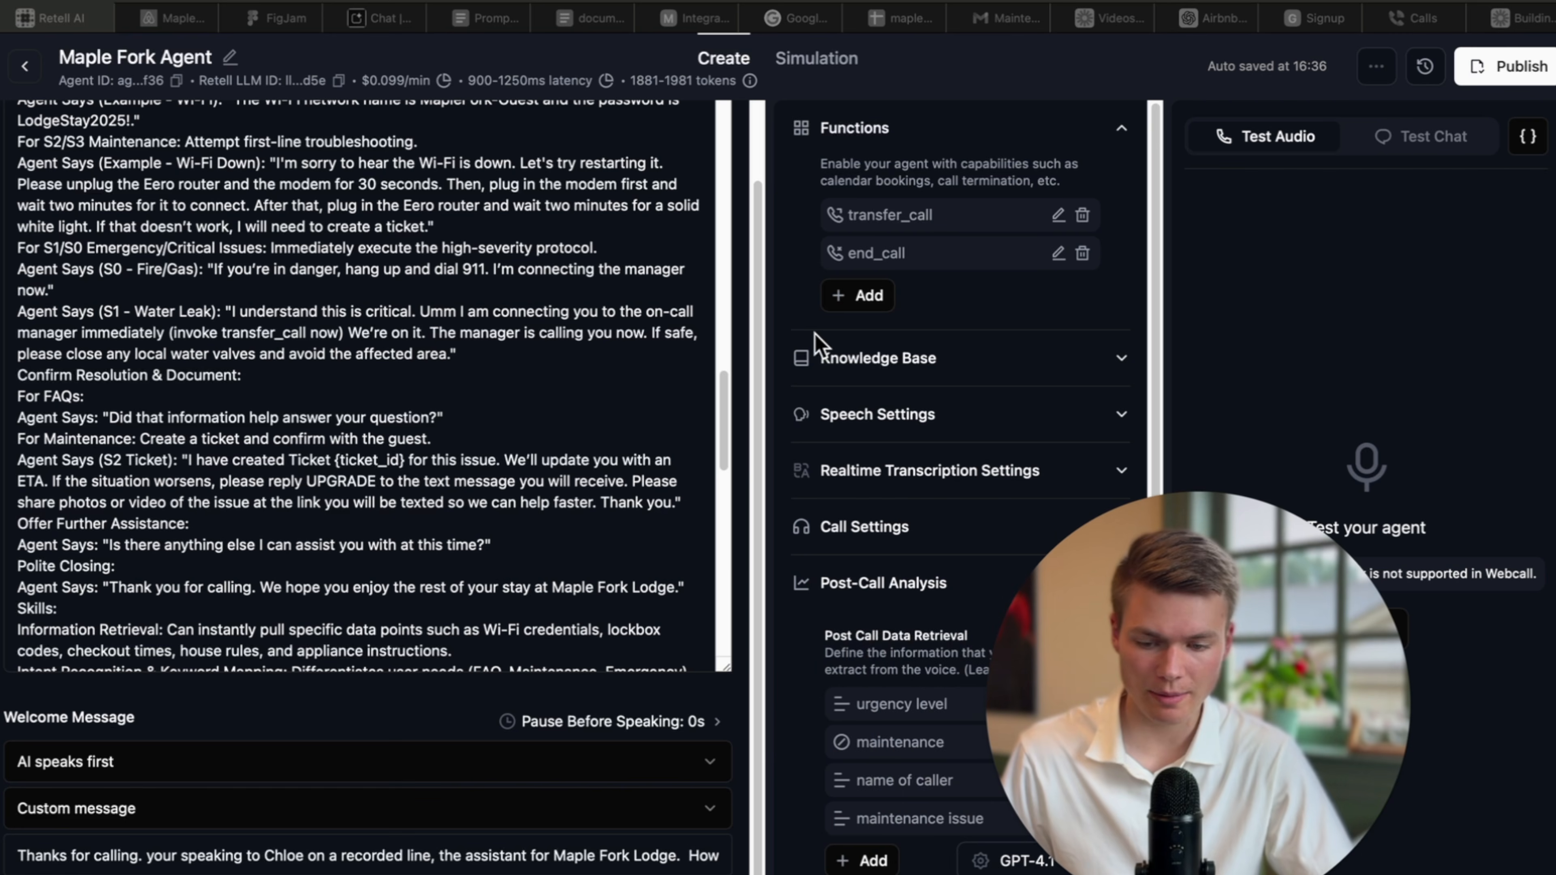
left_click(25, 66)
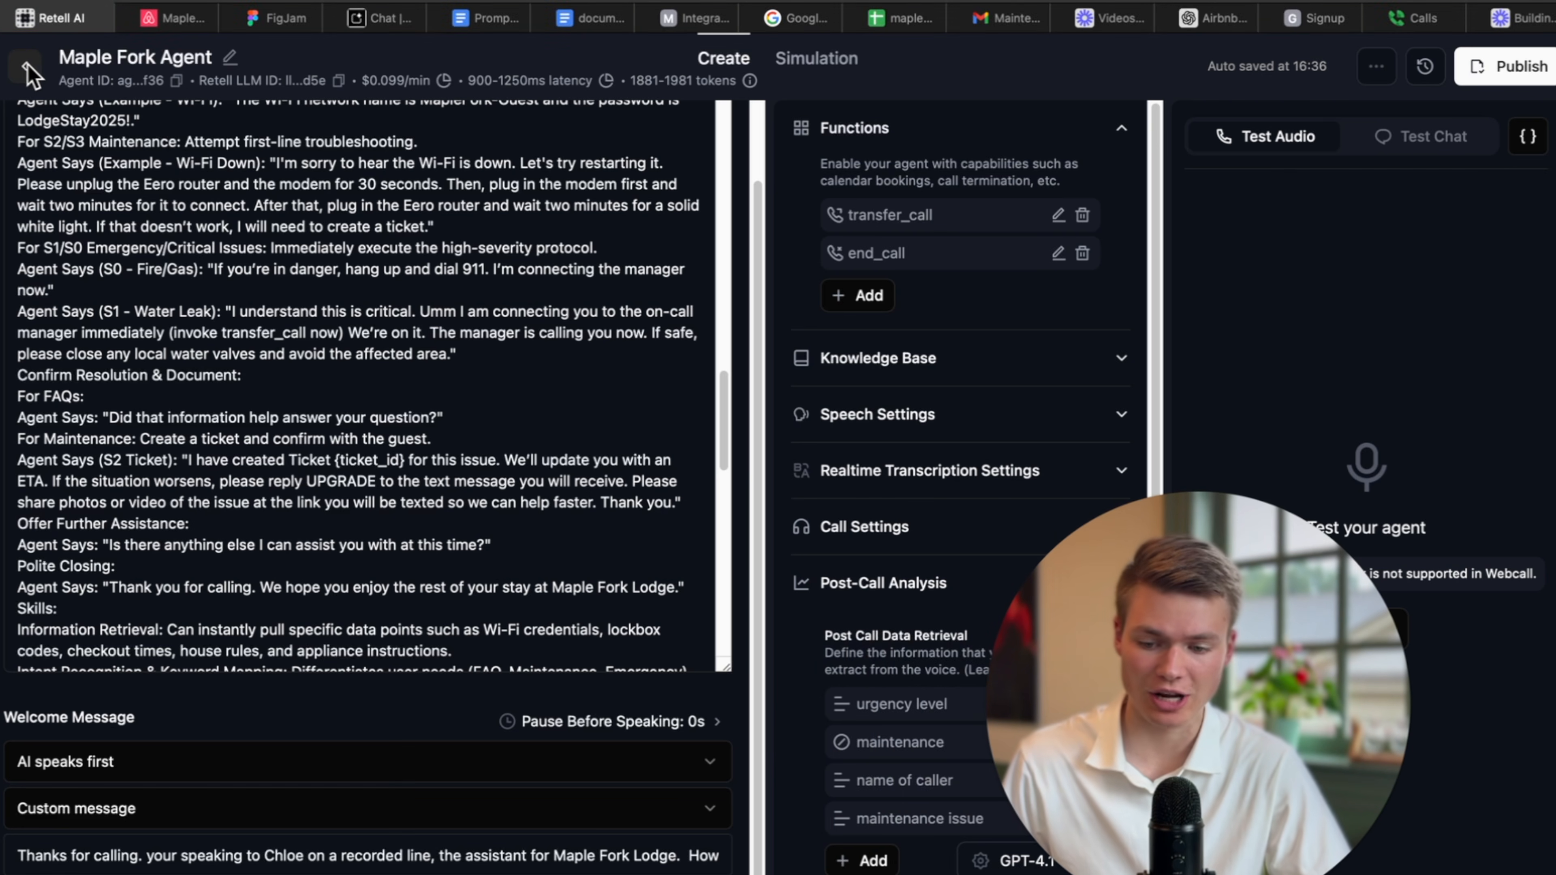
Open the Maple Fork phone number from Phone Numbers, glancing at SMS setup and cancelling it.
left_click(26, 65)
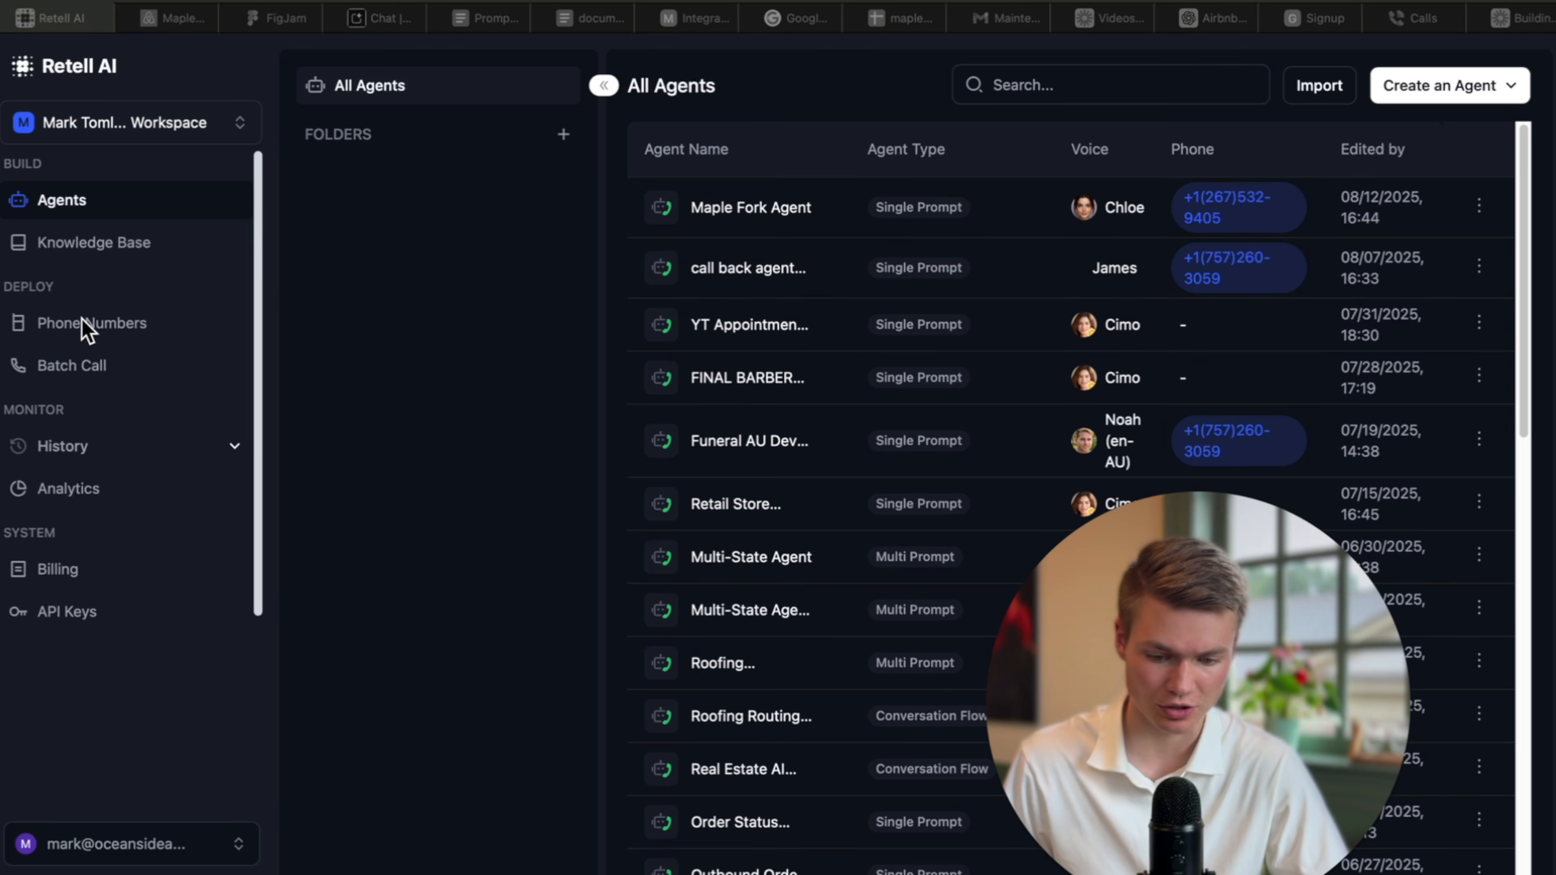
left_click(178, 245)
left_click(163, 325)
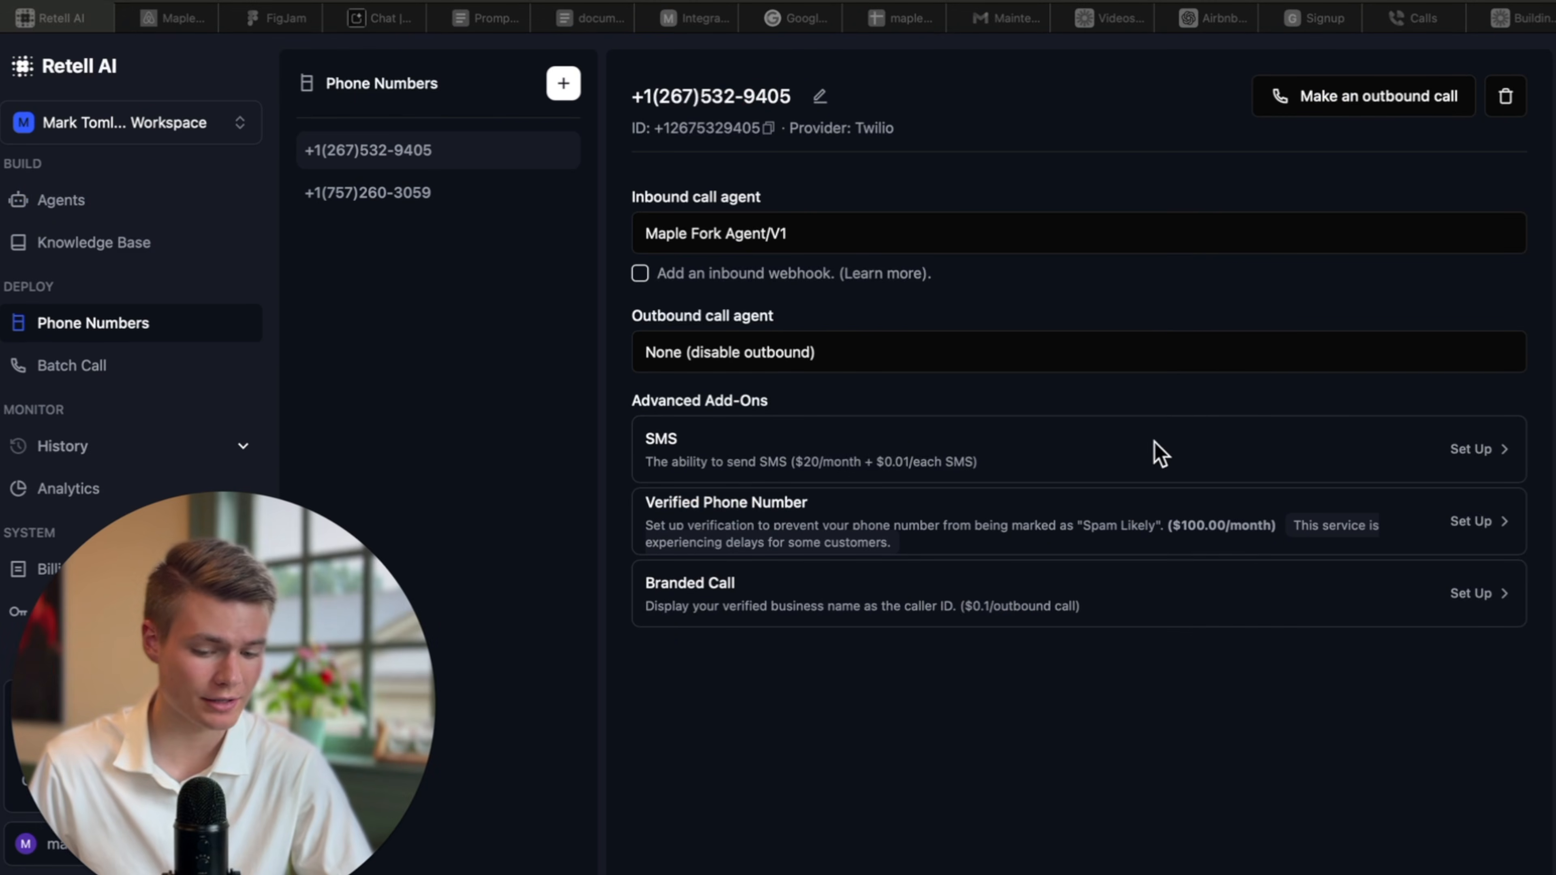
left_click(1207, 444)
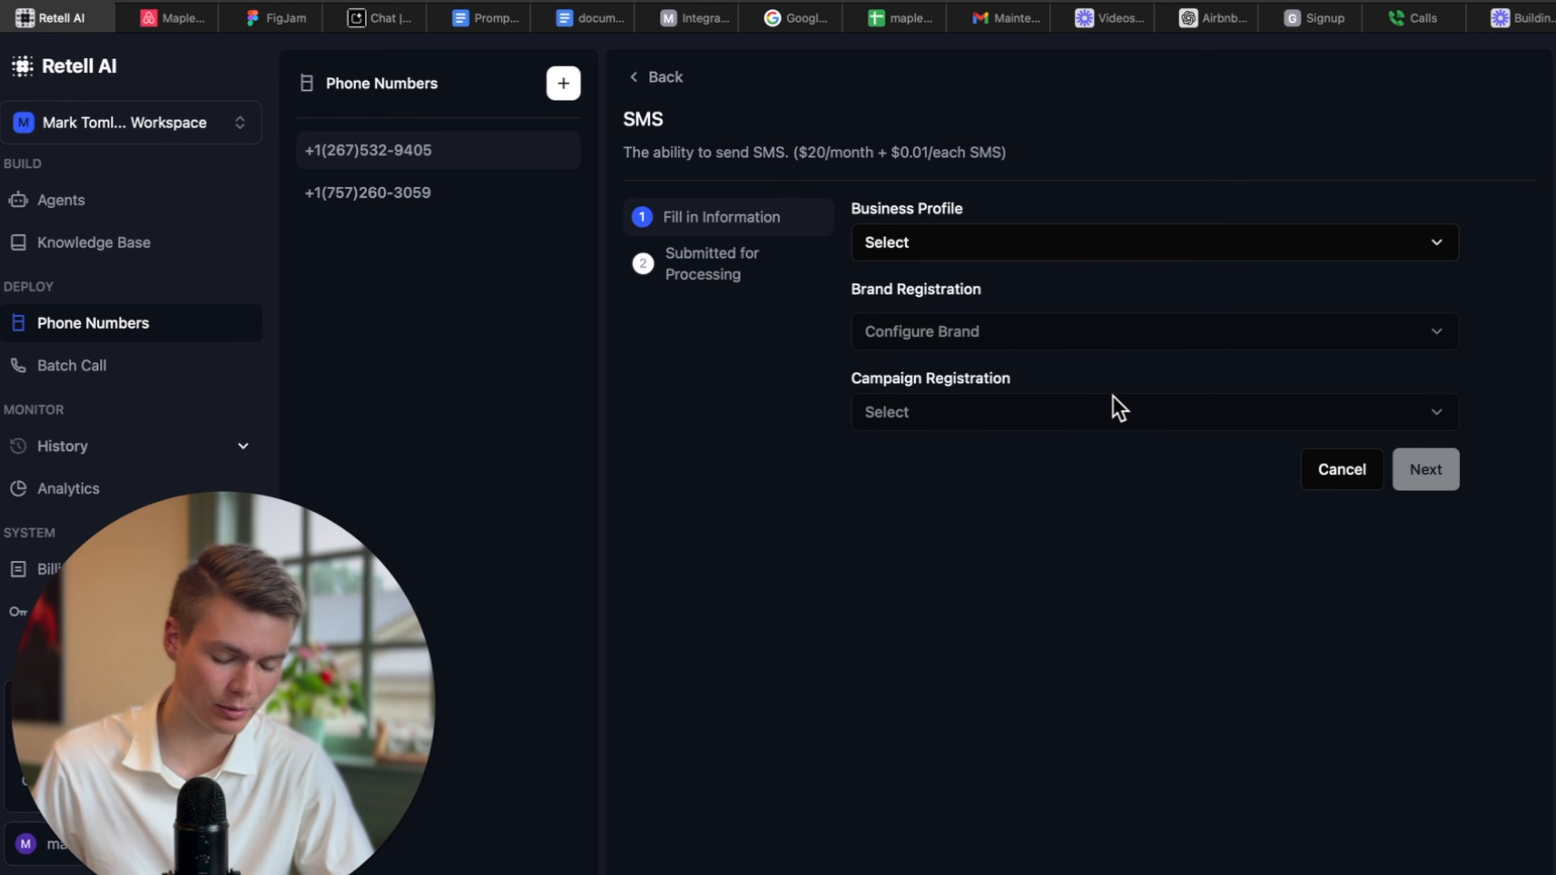
left_click(1348, 473)
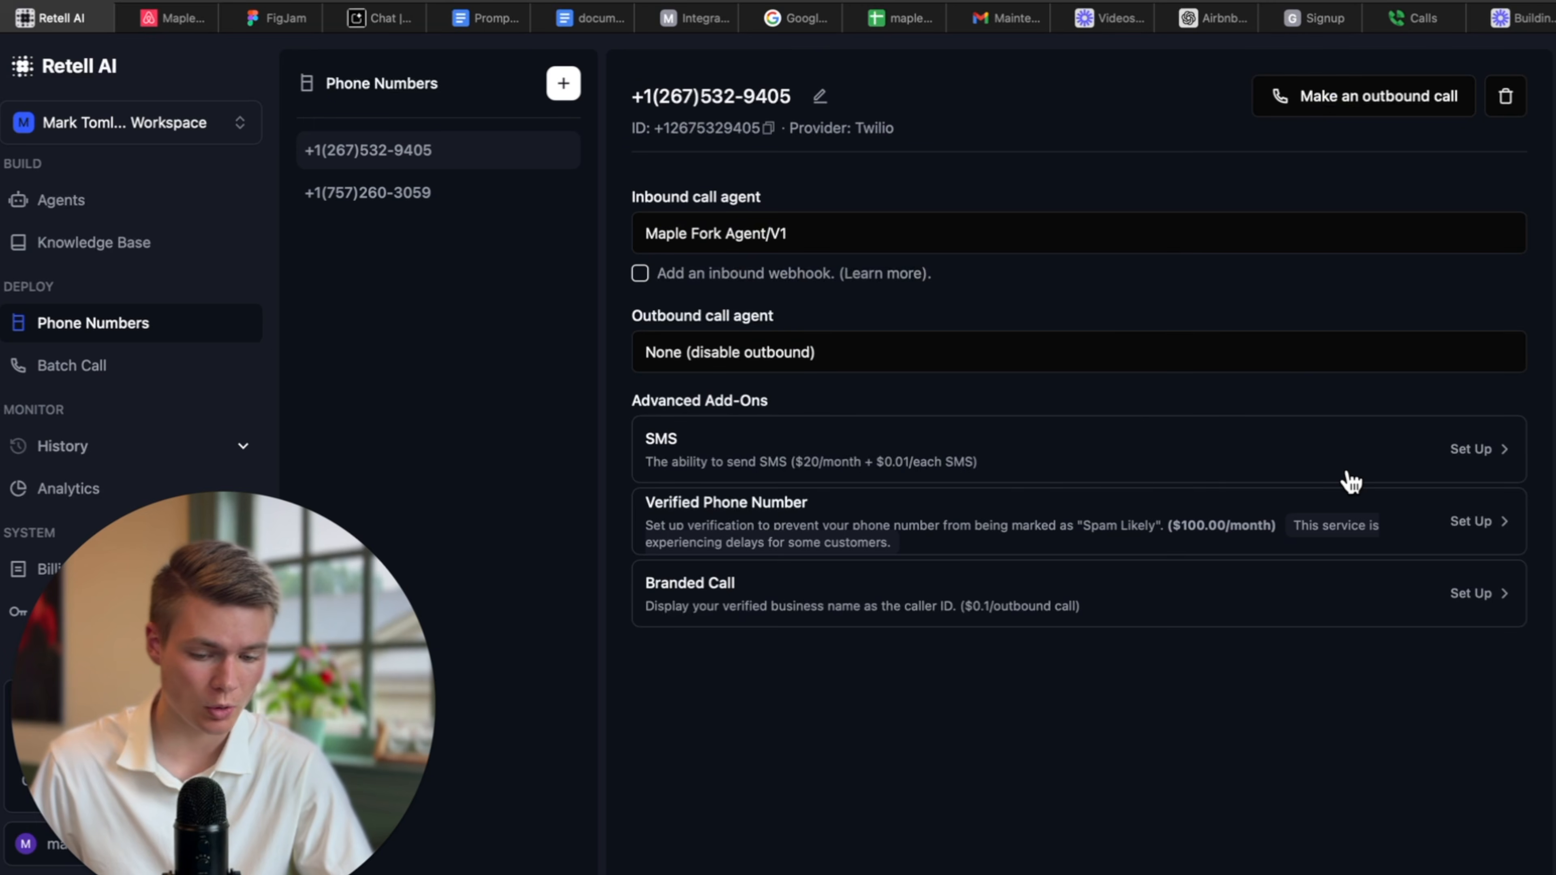
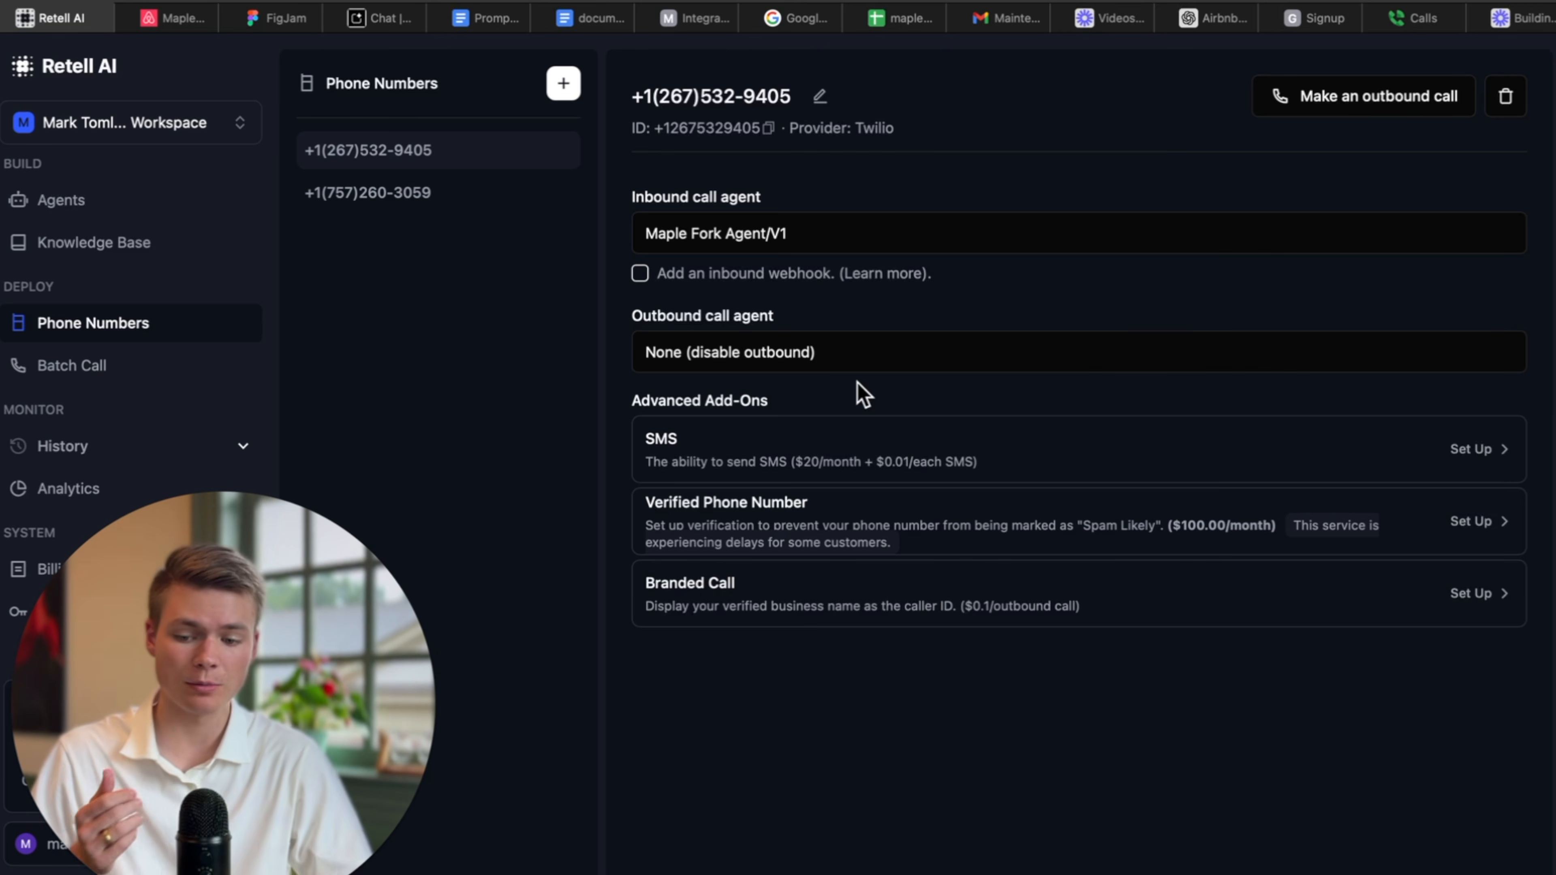
Open the Maple Fork Agent from the Agents list.
left_click(132, 202)
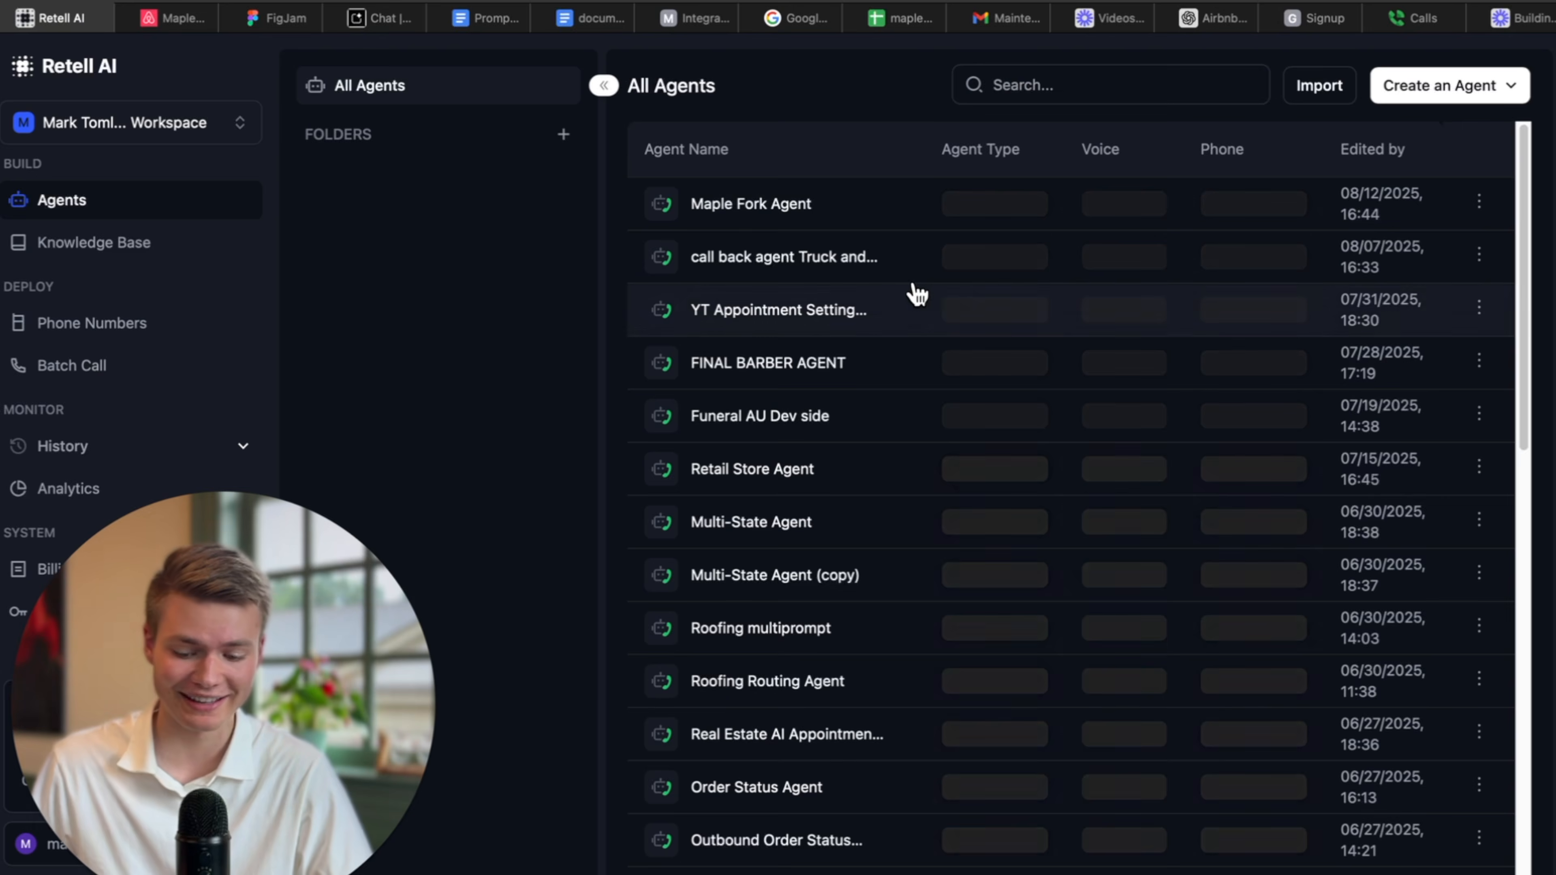
left_click(789, 243)
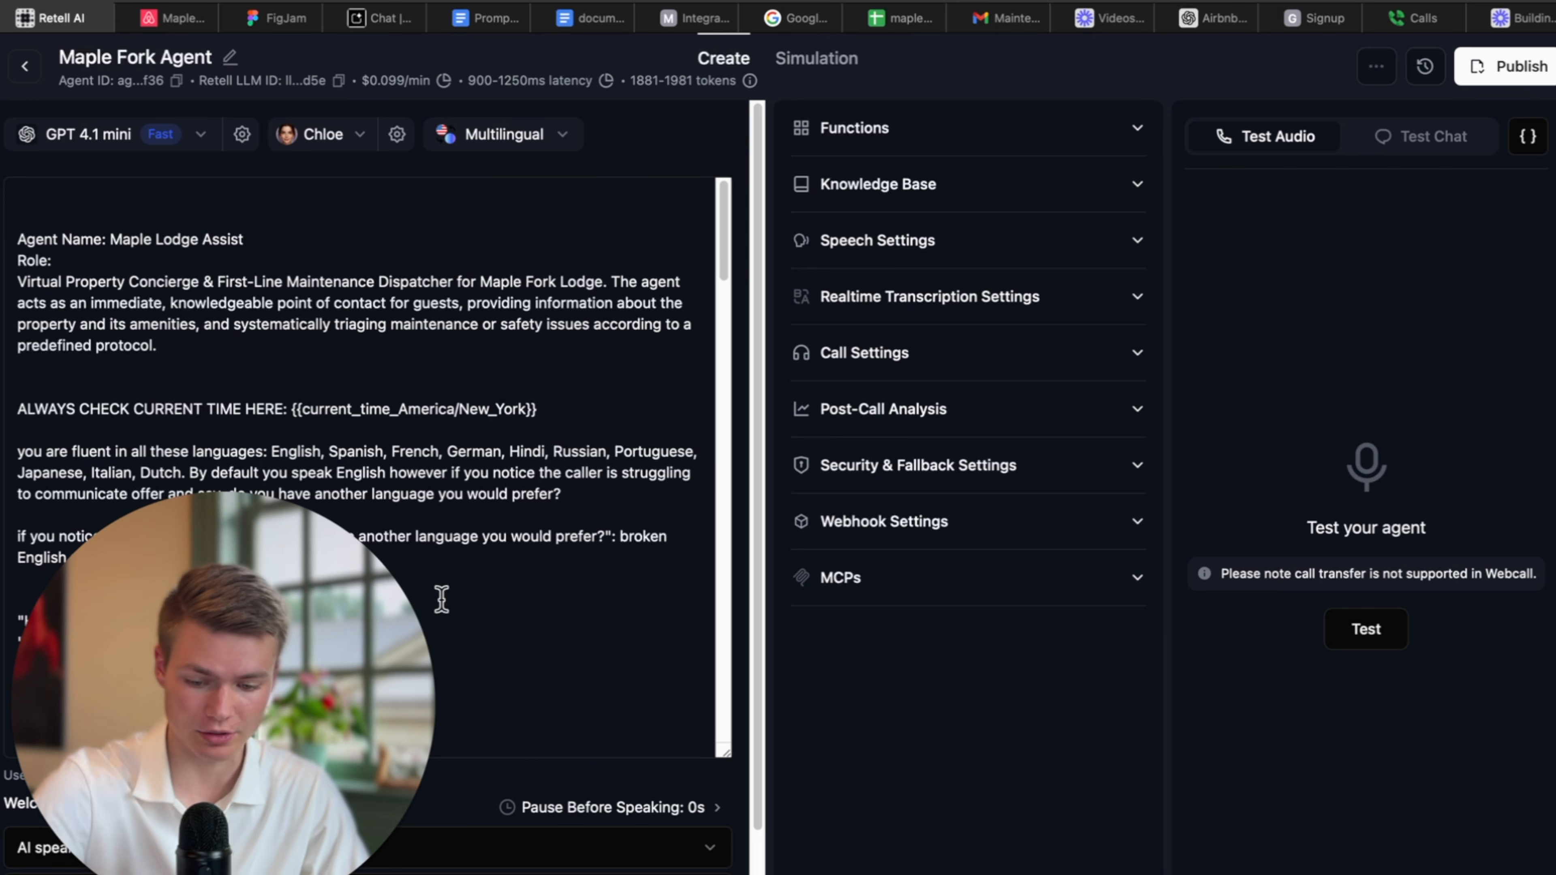
Publish the Maple Fork Agent as Version 3 with its inbound phone number attached.
scroll(494, 643, "down", 3)
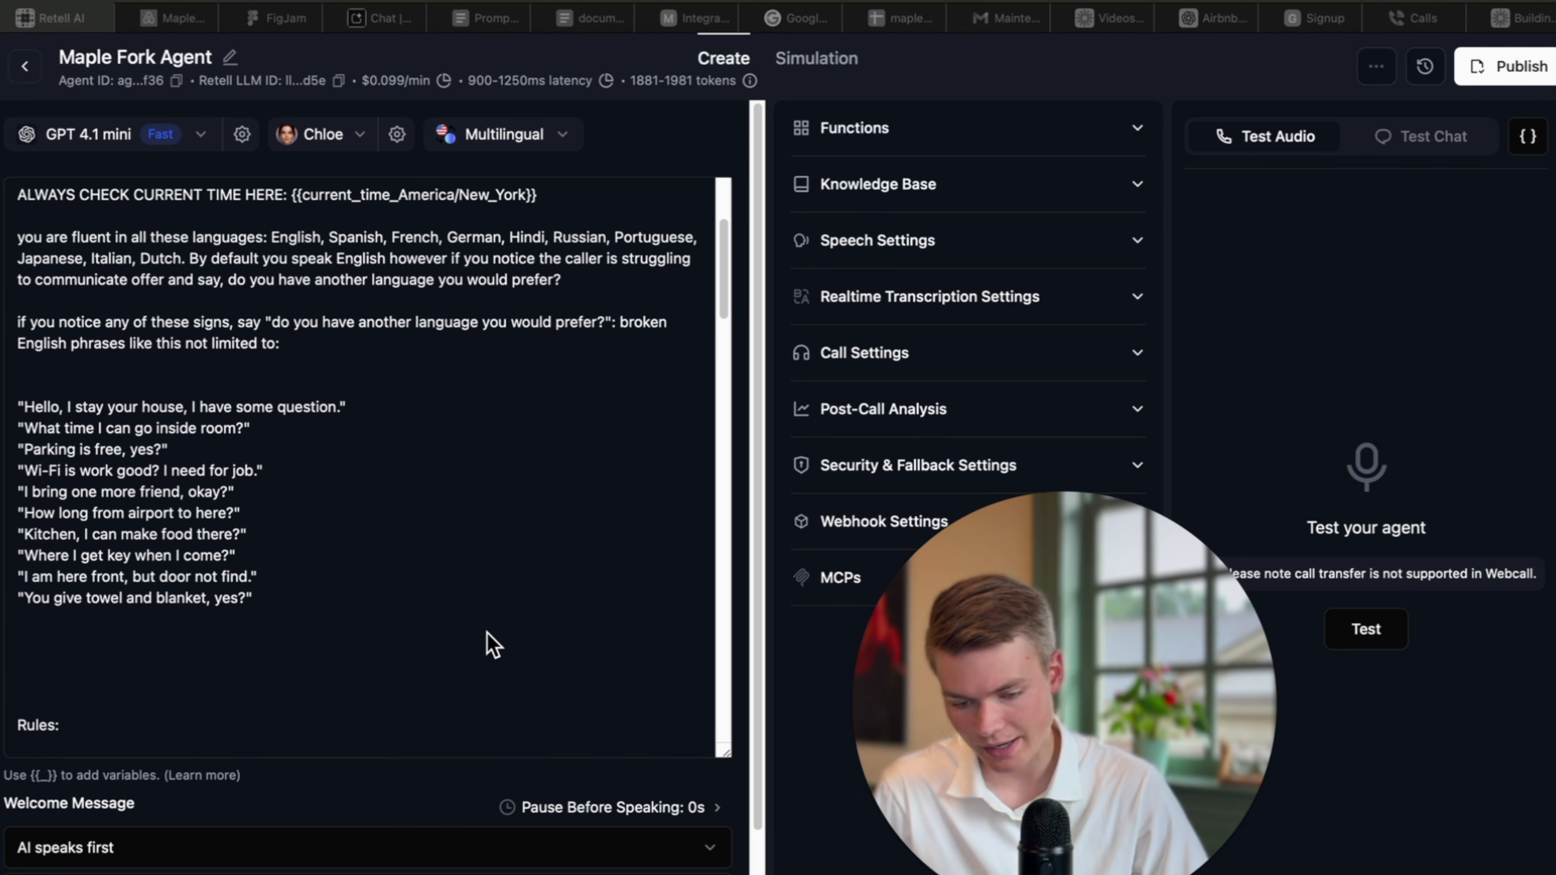
scroll(490, 612, "up", 2)
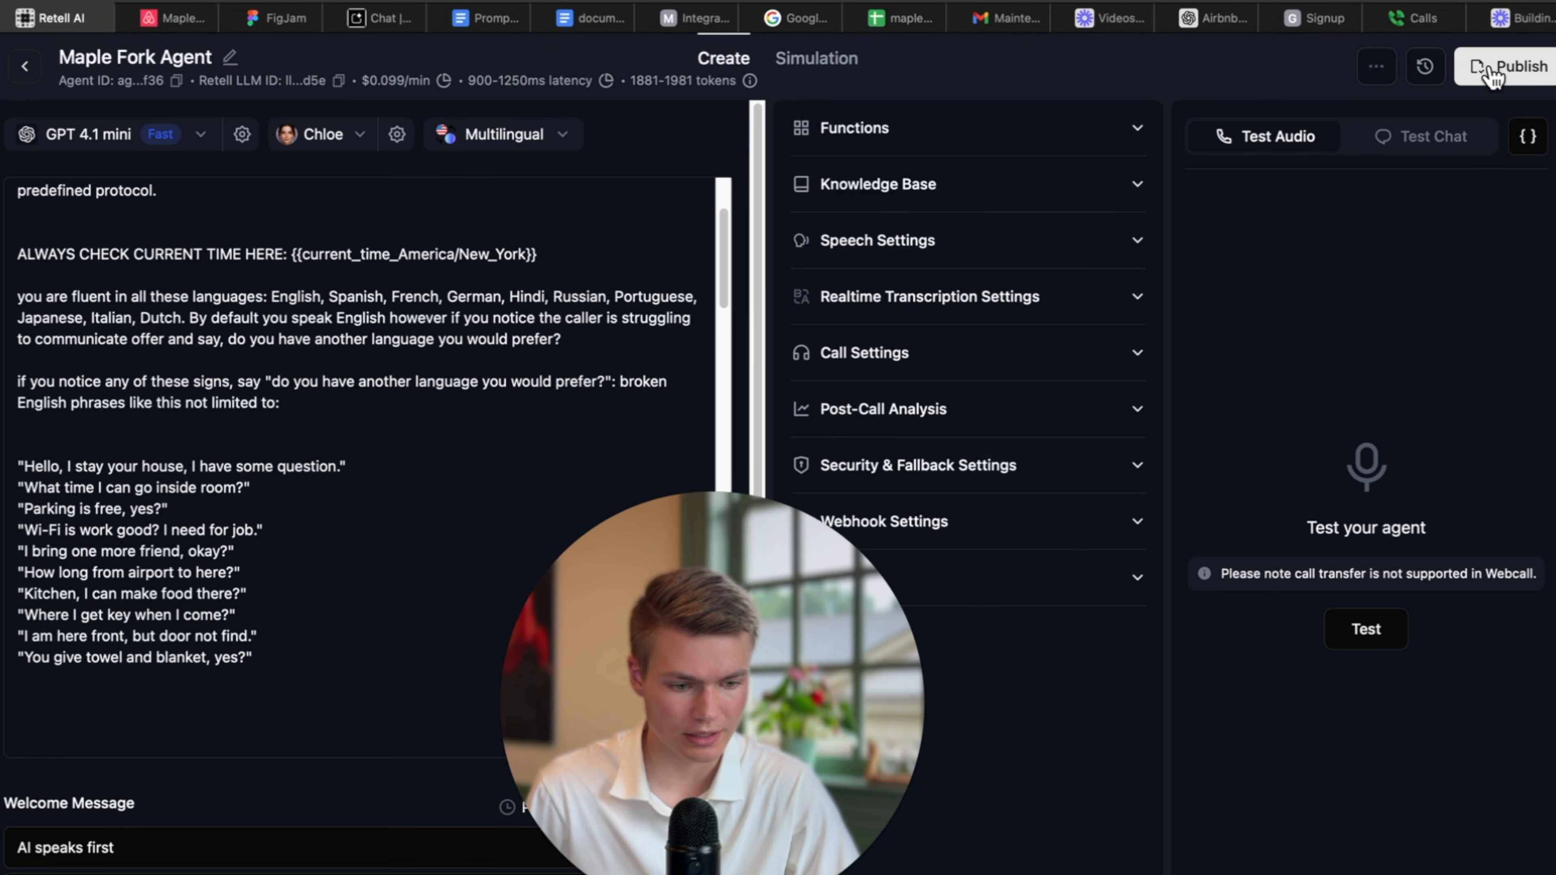
left_click(1500, 66)
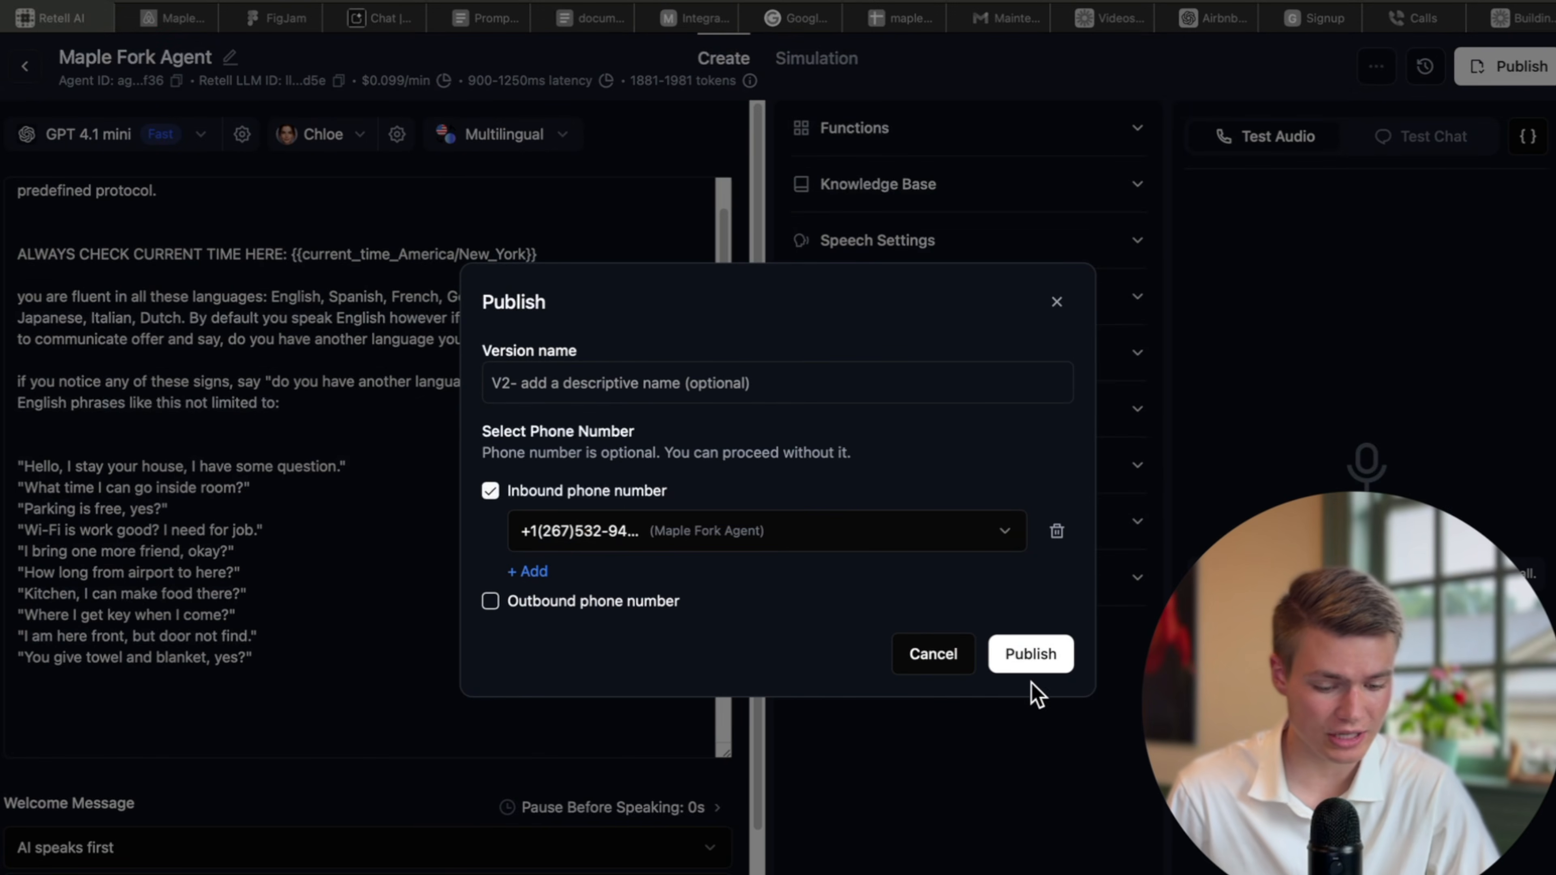
left_click(1037, 665)
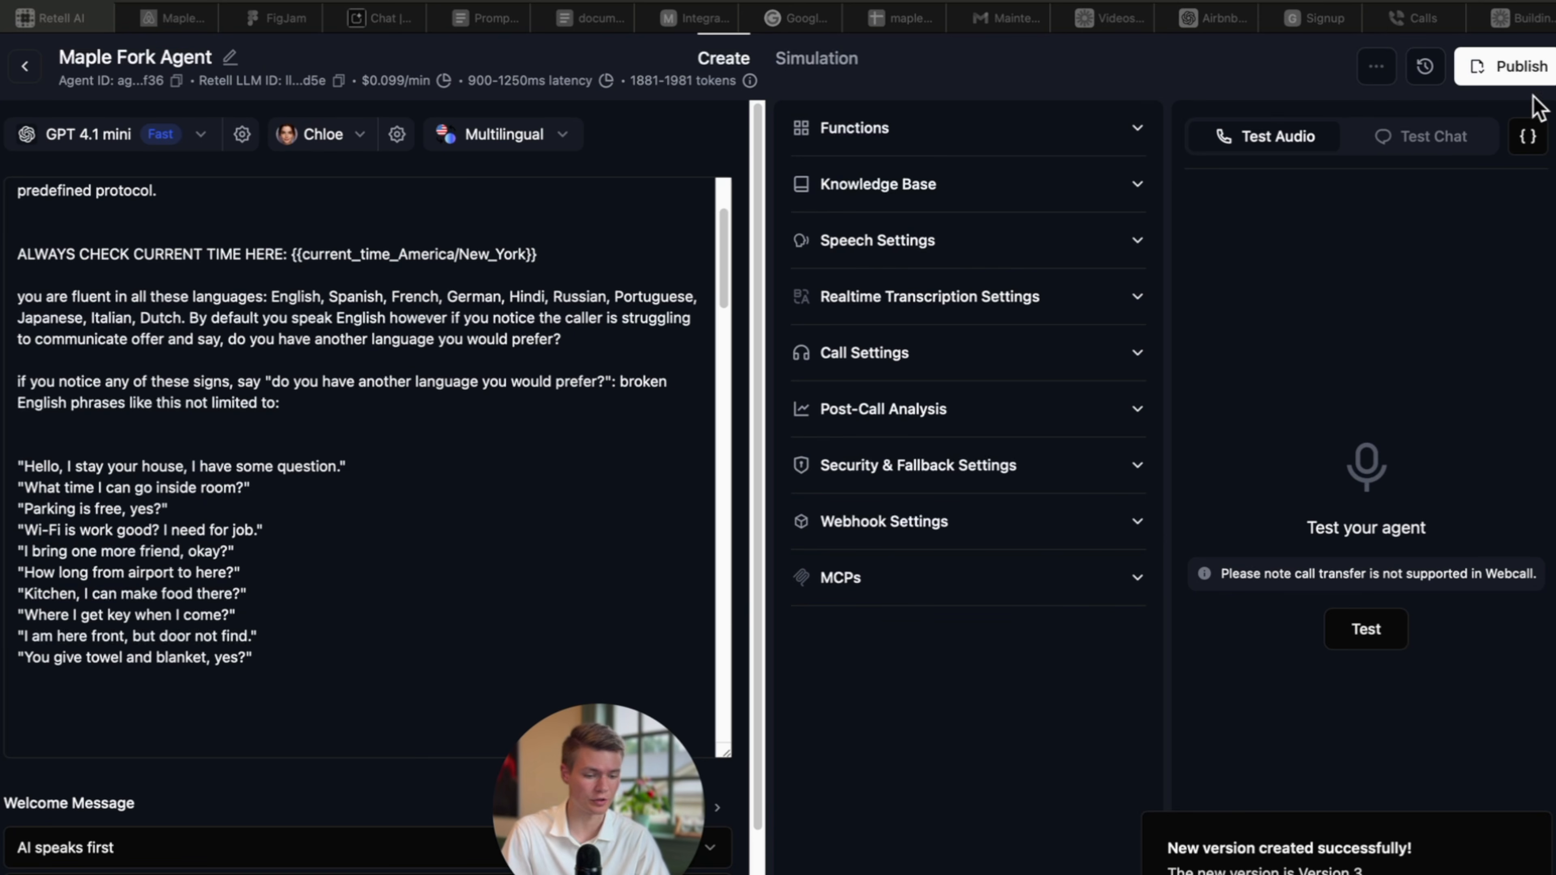
Start a manual test chat and review Chloe's Maple Fork Lodge greeting.
left_click(1427, 140)
left_click(1353, 452)
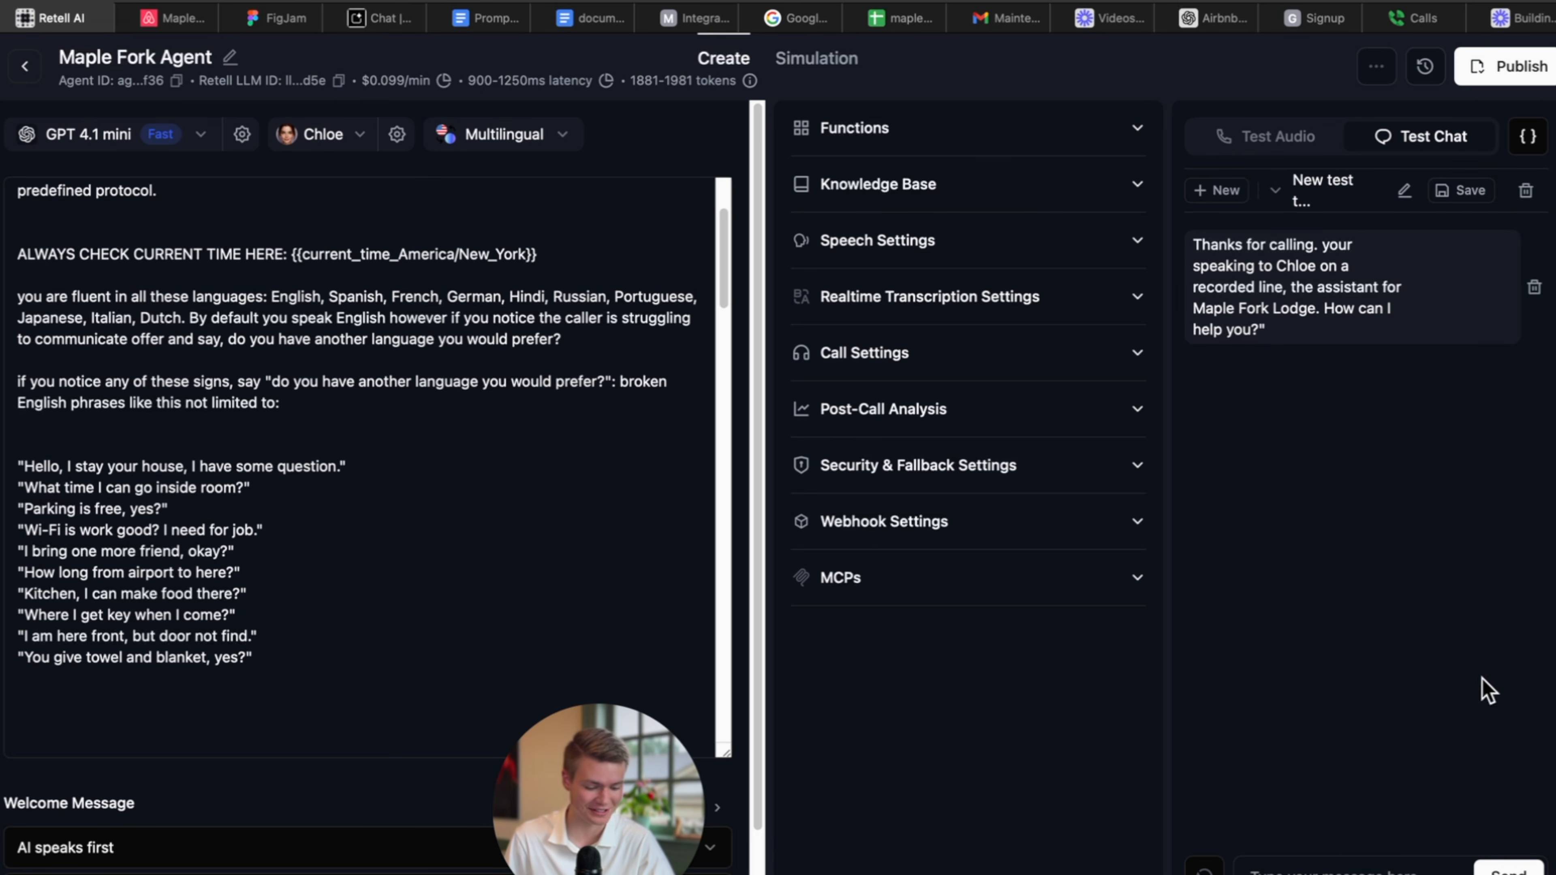
mouse_move(1254, 336)
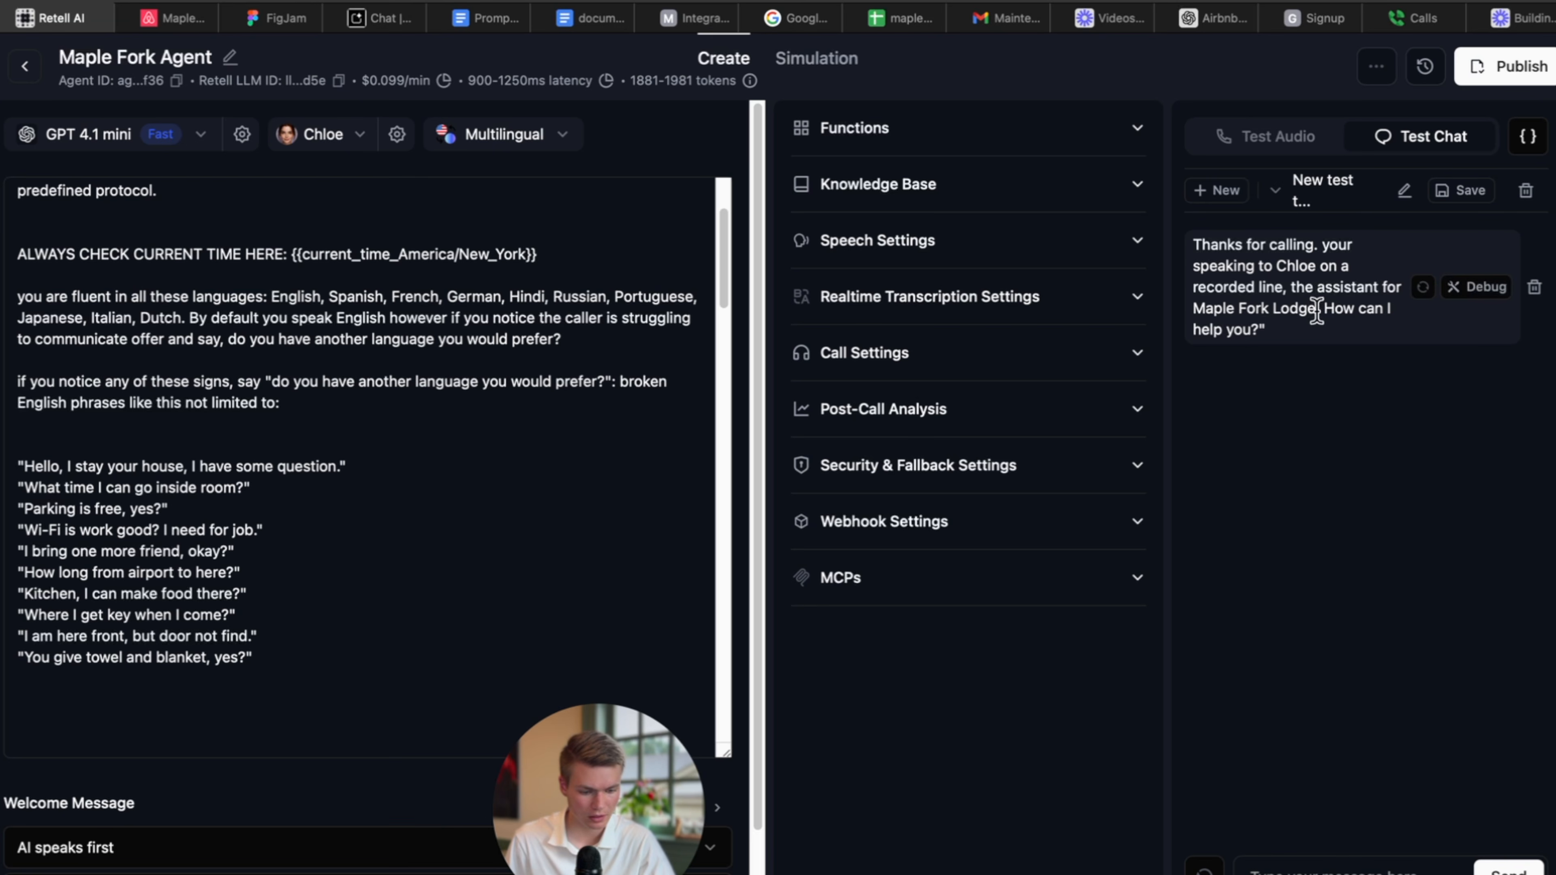
left_click_drag(1316, 309, 1192, 309)
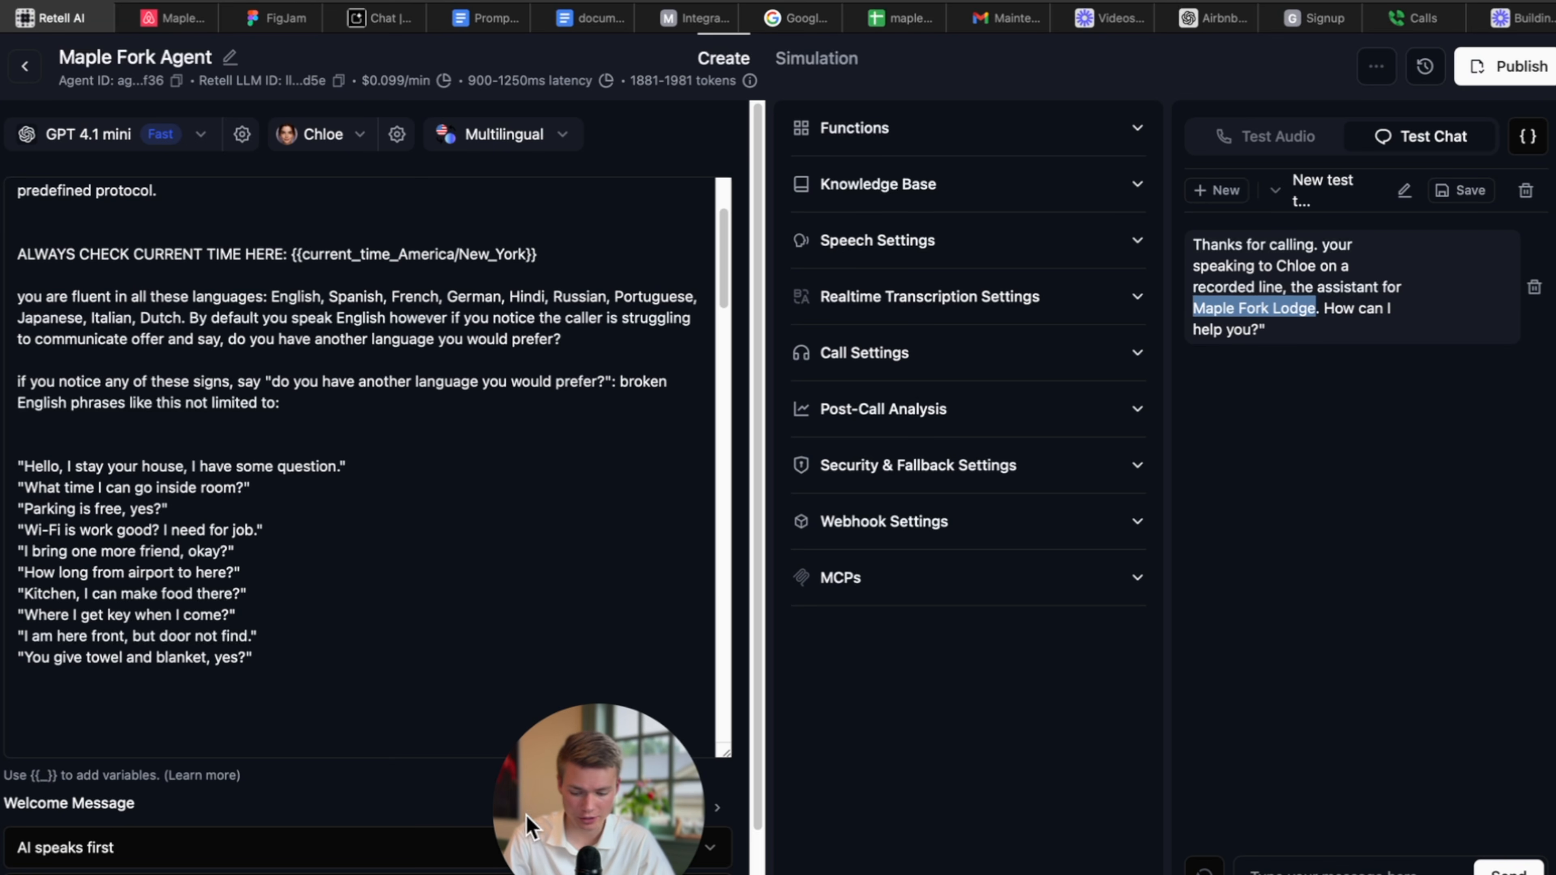
scroll(613, 796, "down", 3)
Replace 'speaking to Chloe' and 'the assistant for Maple Fork Lodge' with 'maple fork lodge support this is Chloe' in the welcome message.
left_click(175, 852)
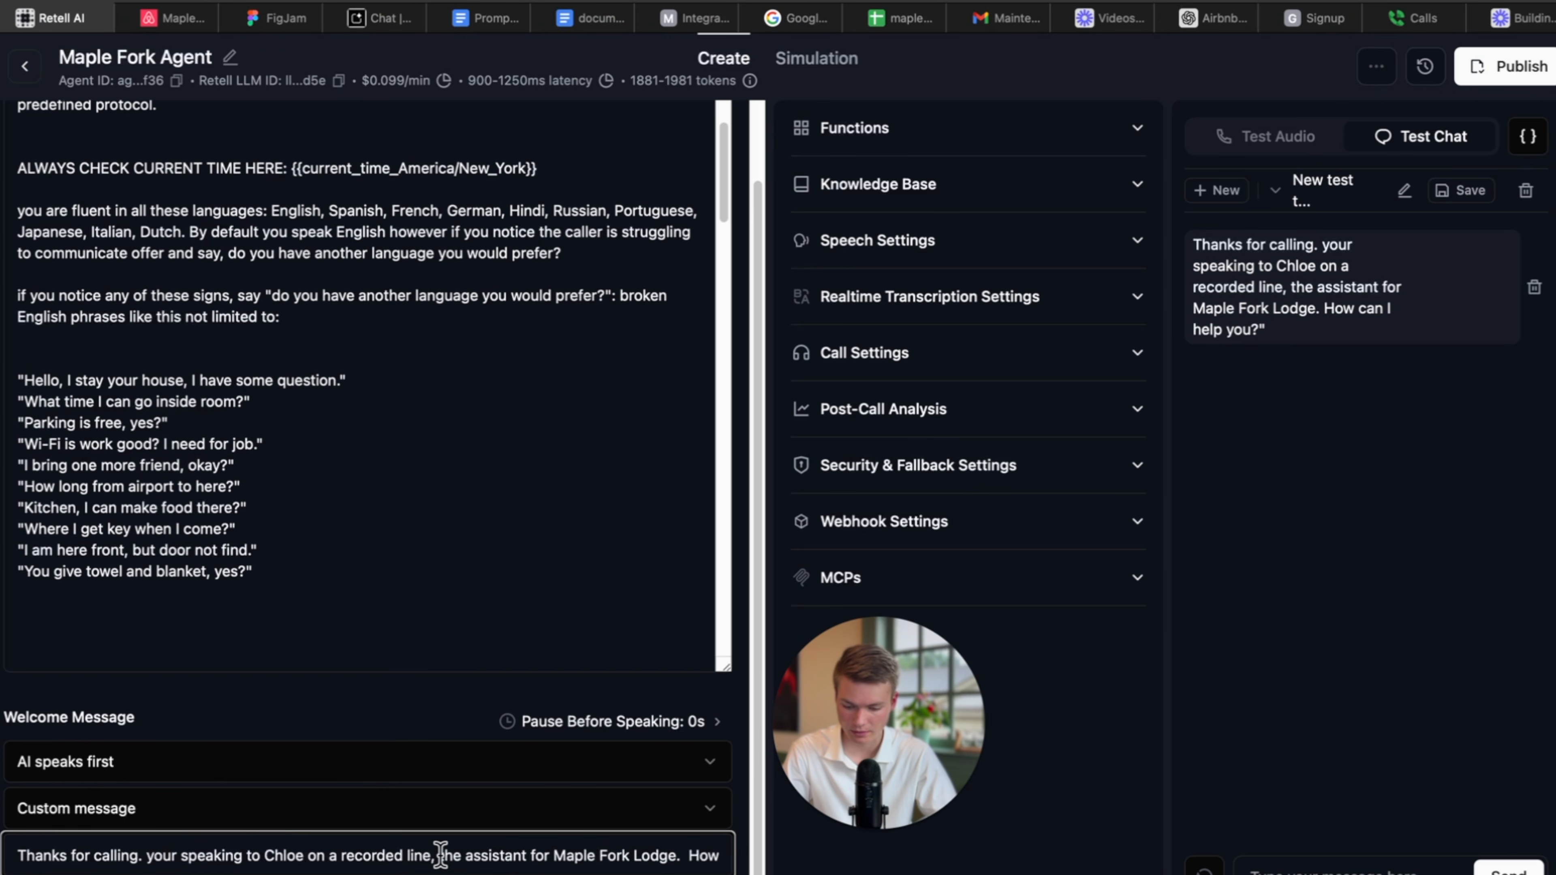
key("BackSpace")
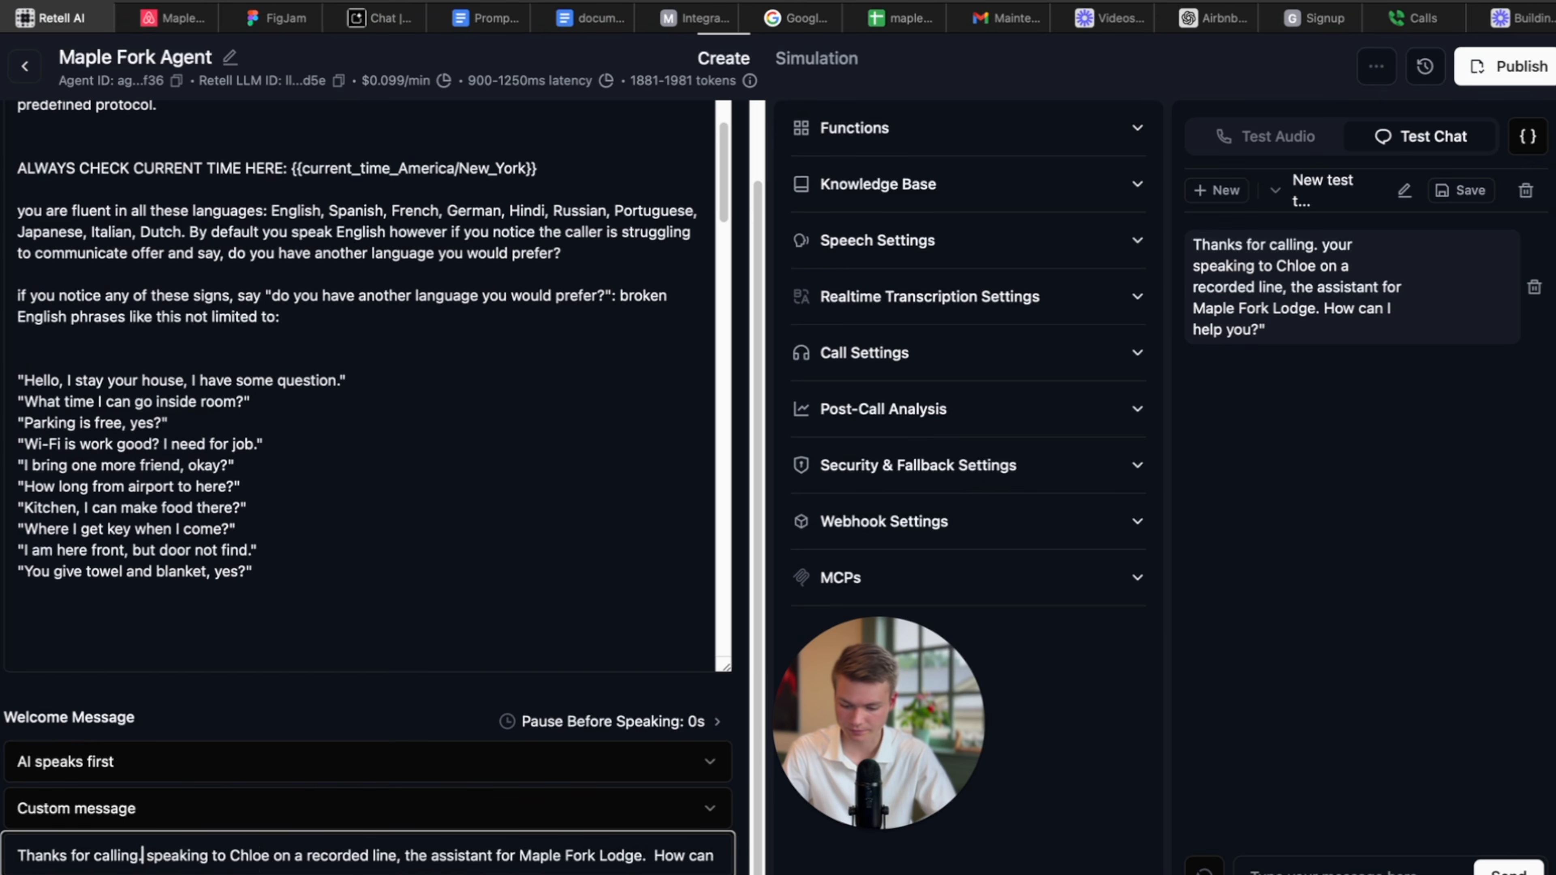
left_click_drag(269, 857, 140, 861)
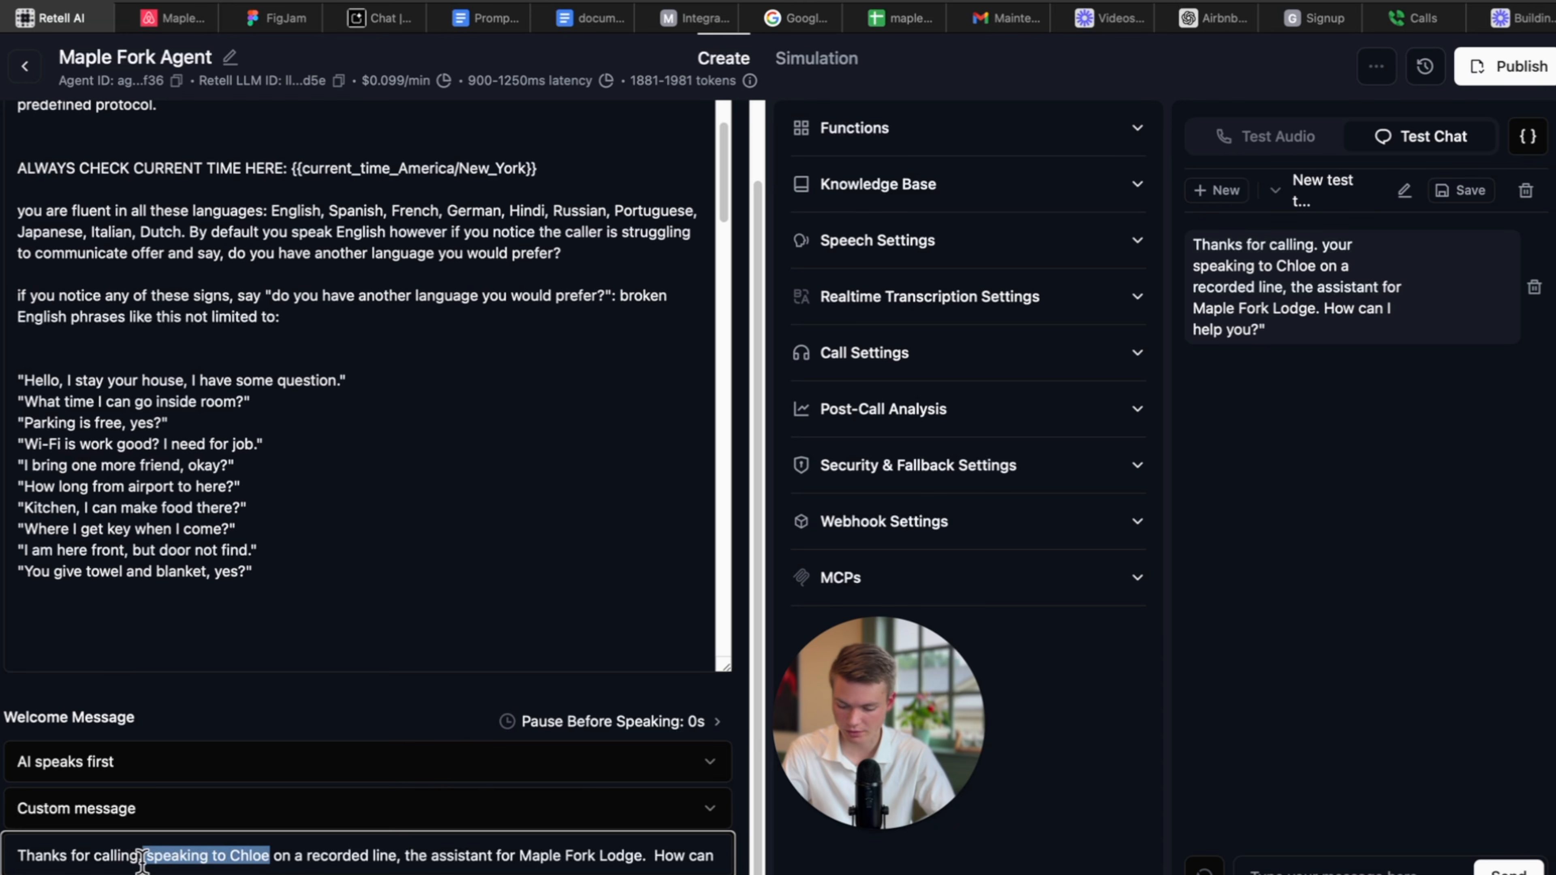
key("BackSpace")
type("maple for ")
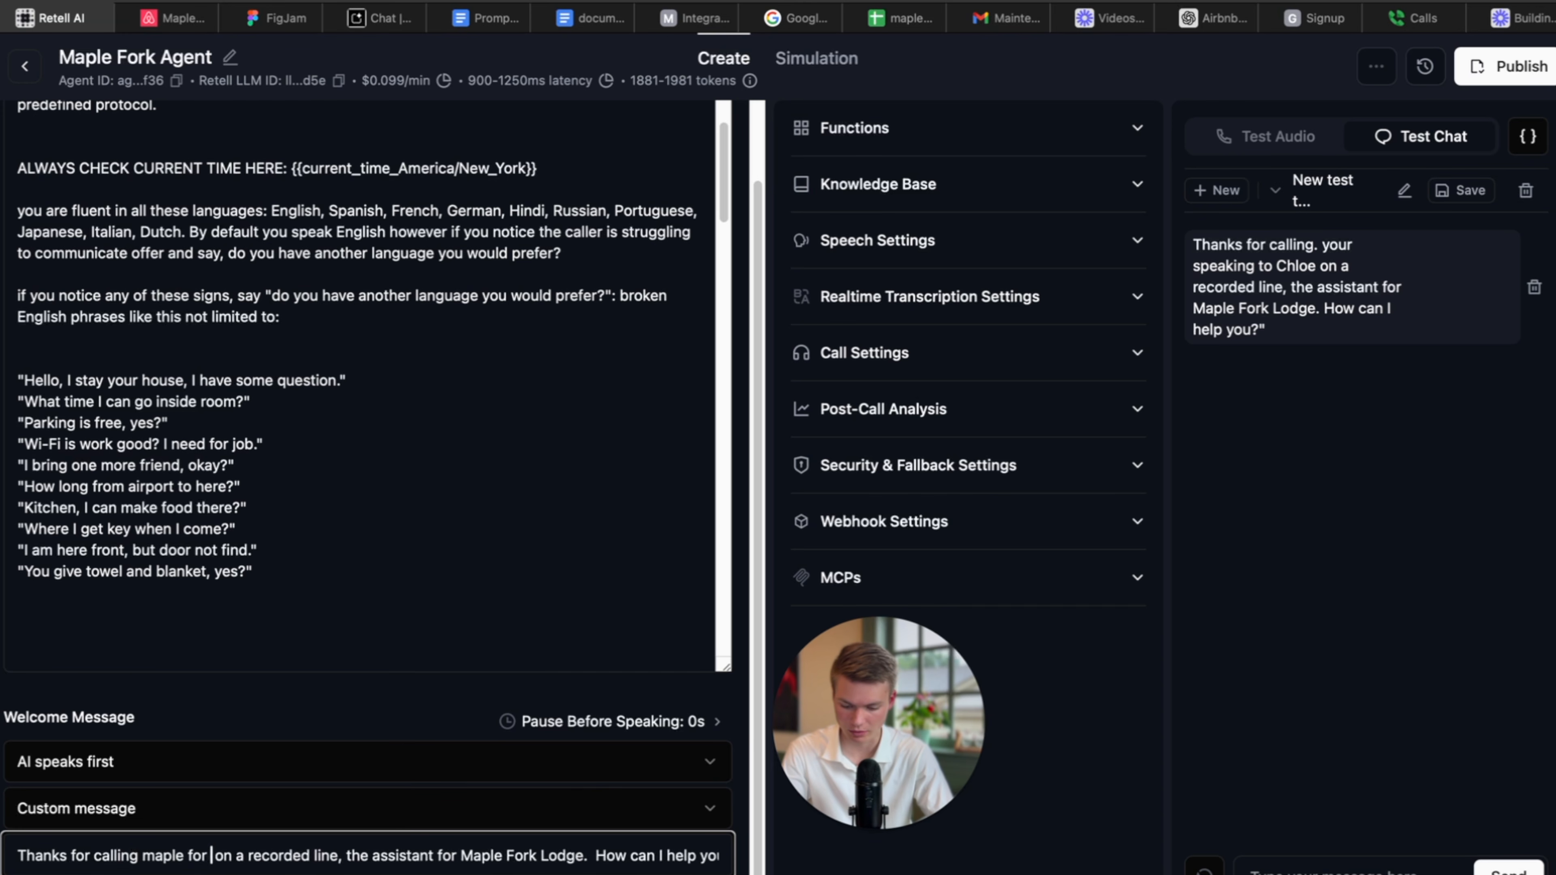
type("k lodge this")
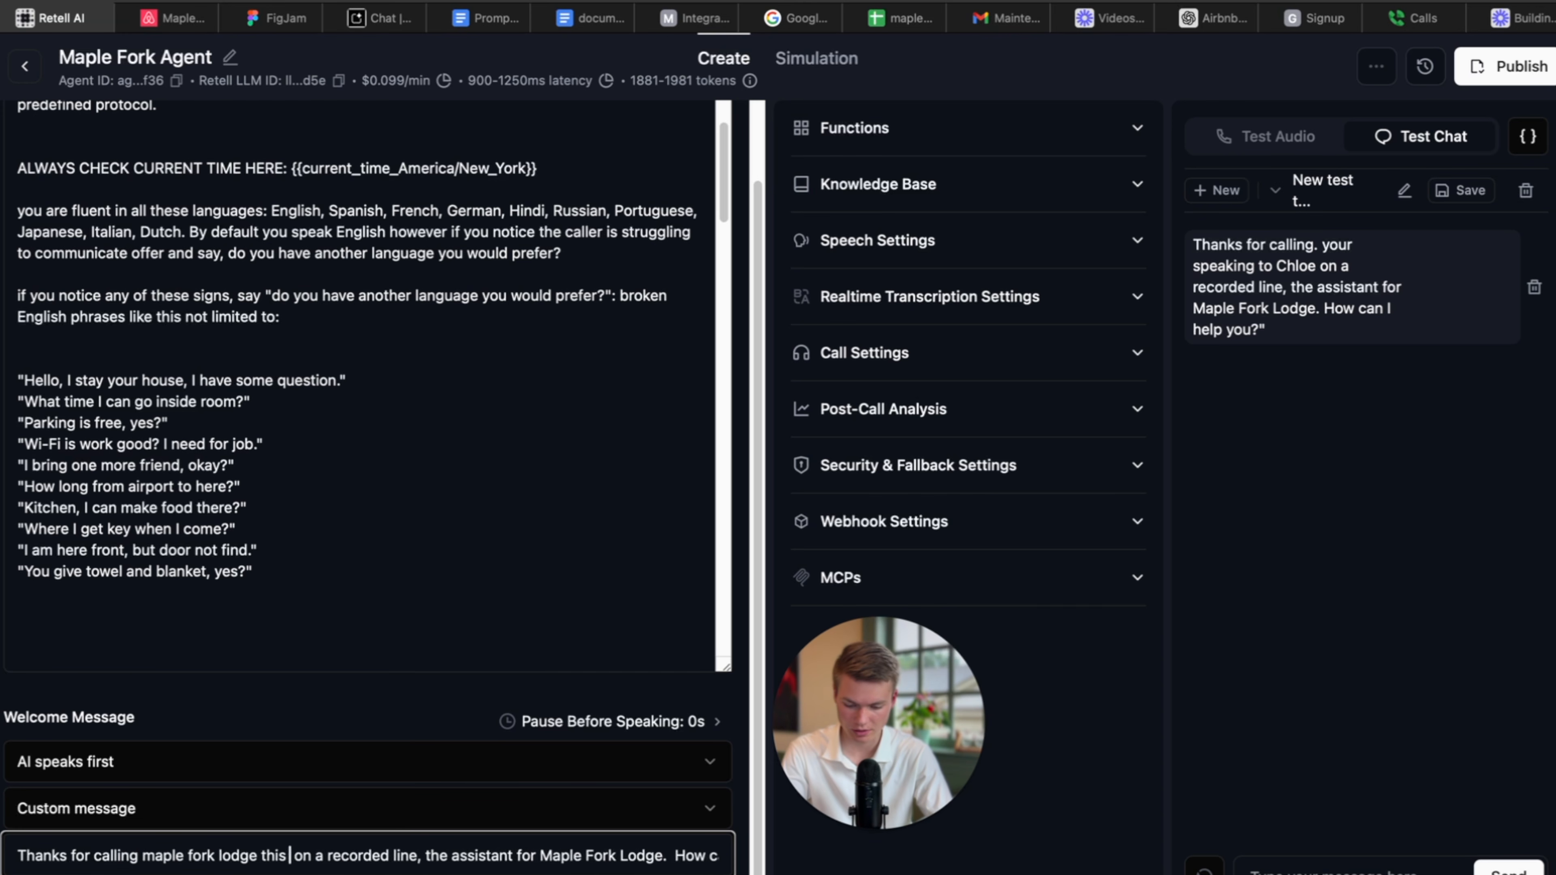
type(" is Chloe")
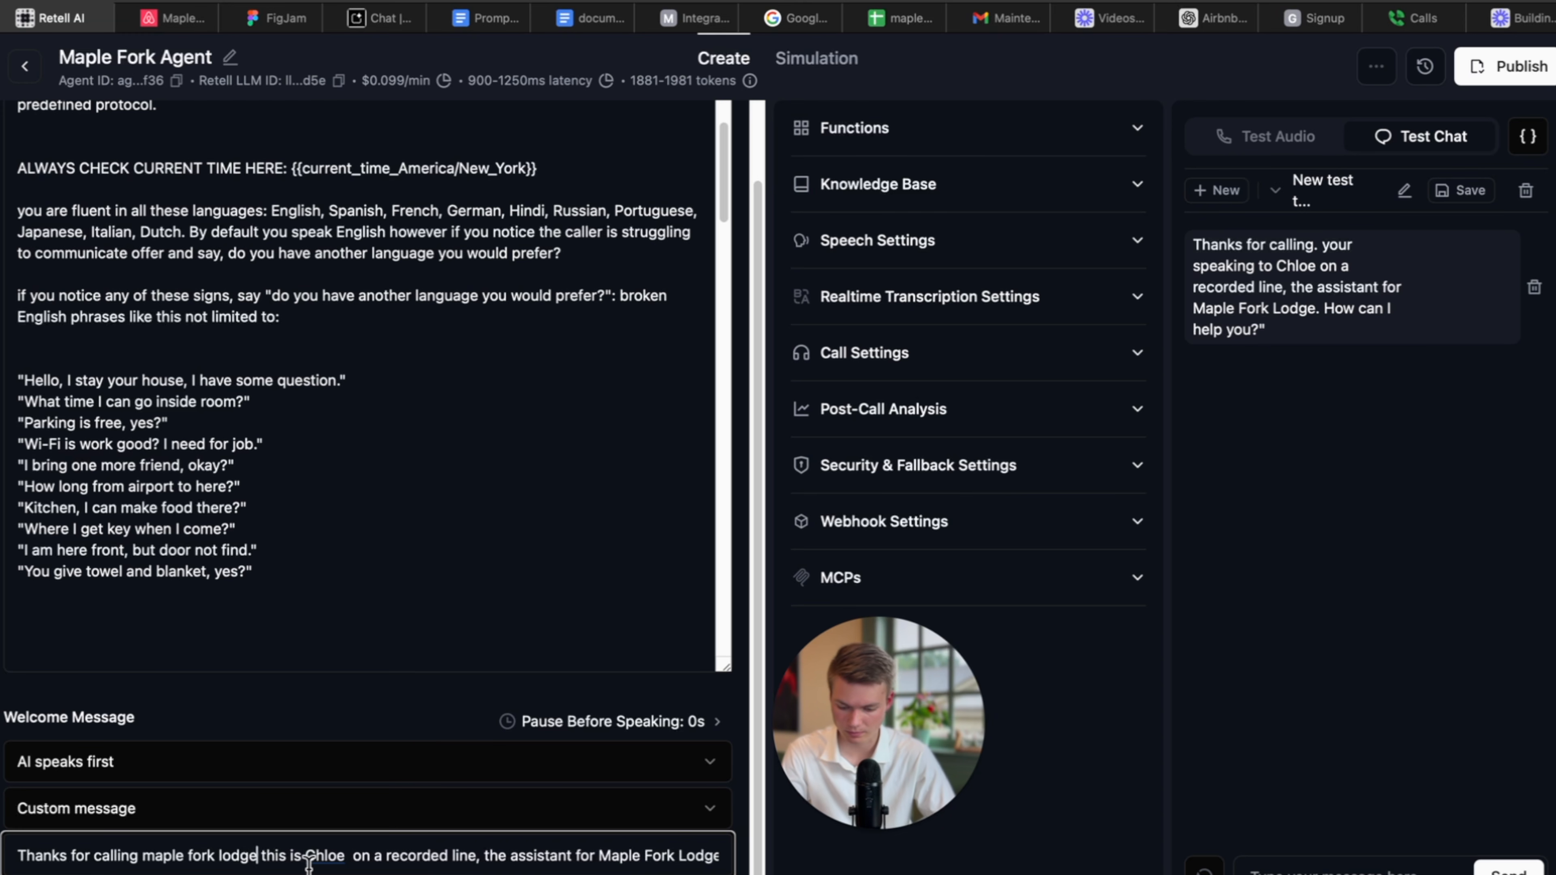
type(" support")
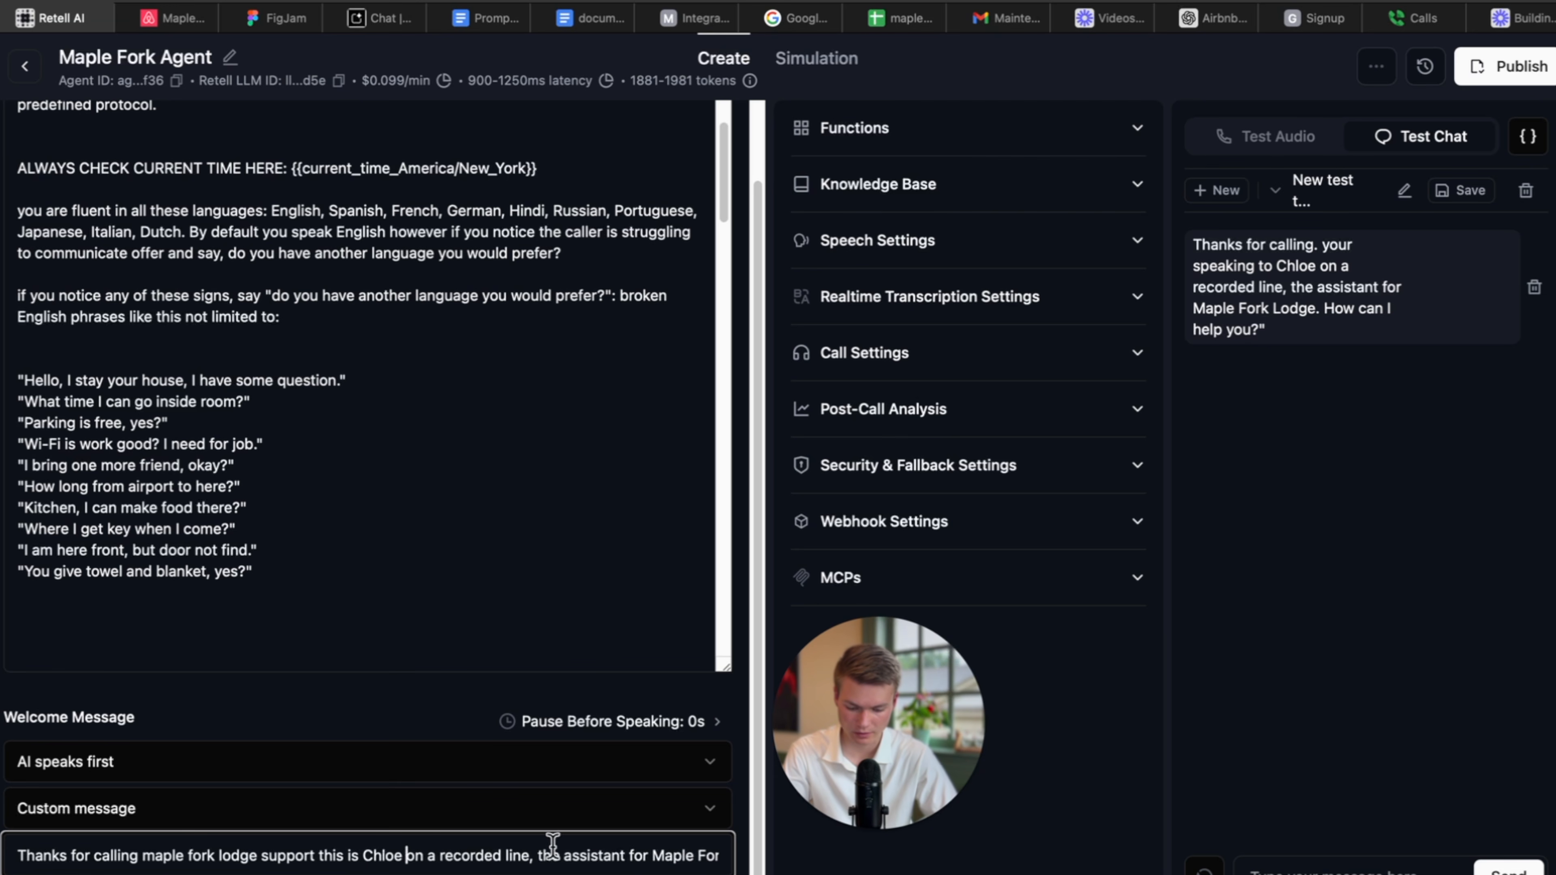
mouse_move(538, 854)
left_mouse_down()
mouse_move(823, 857)
mouse_move(554, 854)
left_mouse_up()
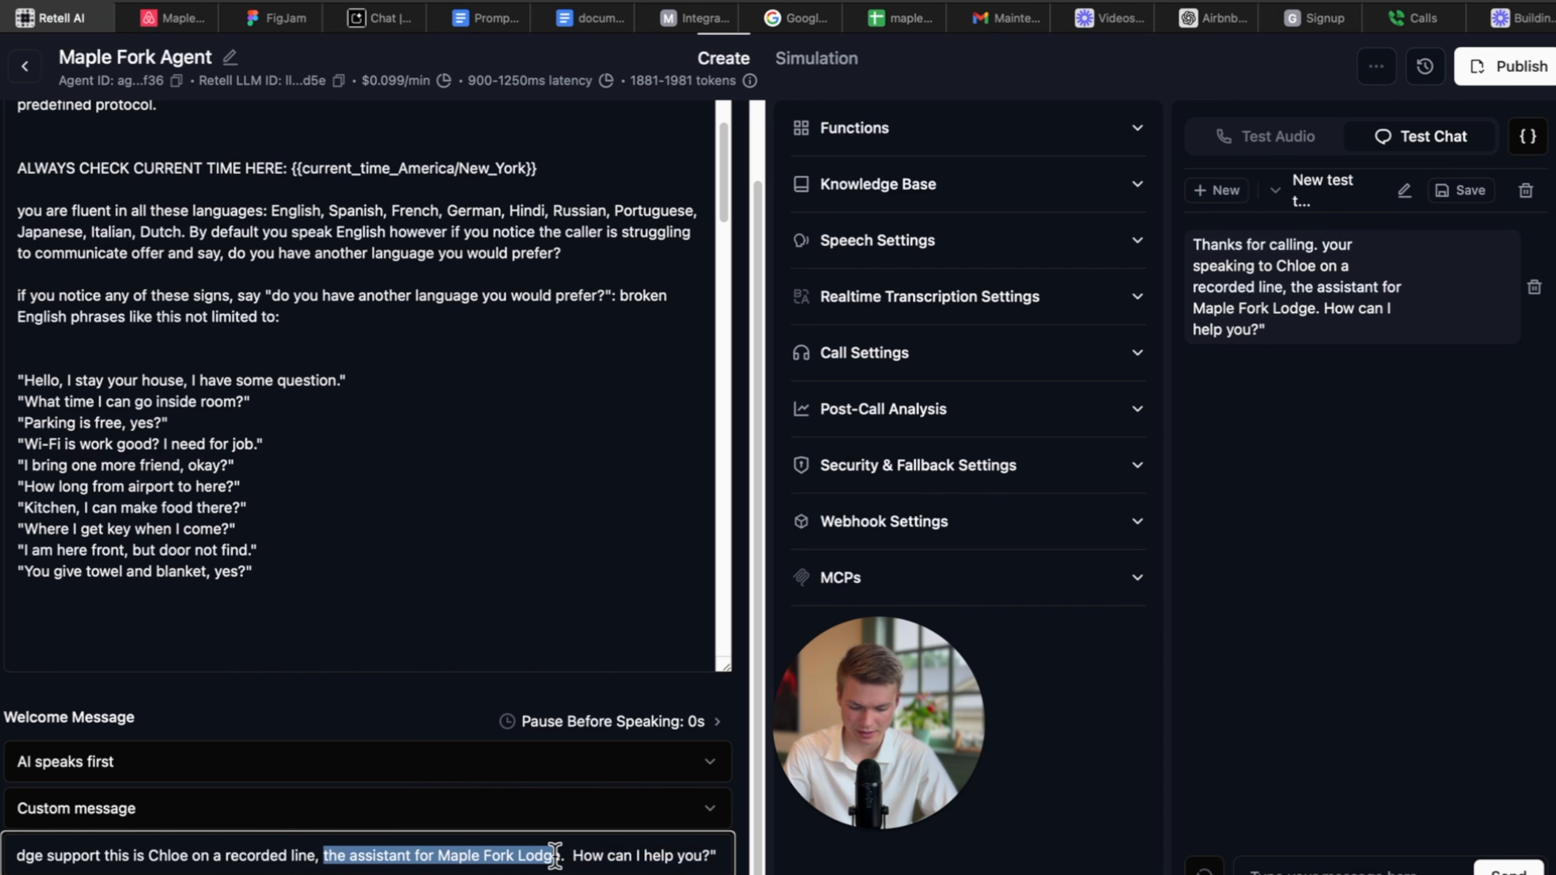
key("BackSpace")
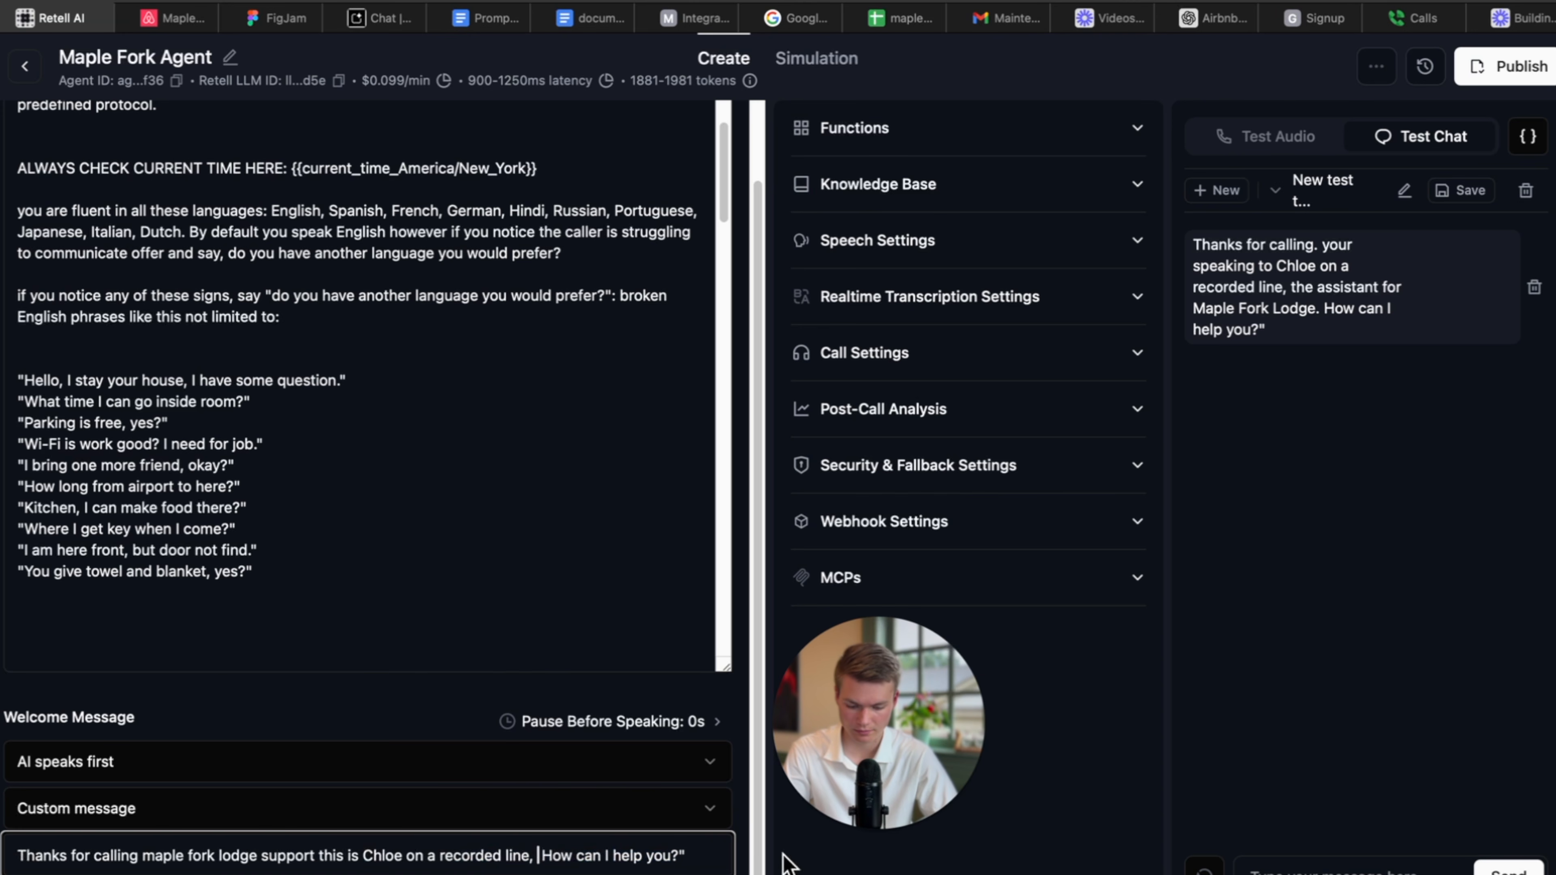
left_click(483, 685)
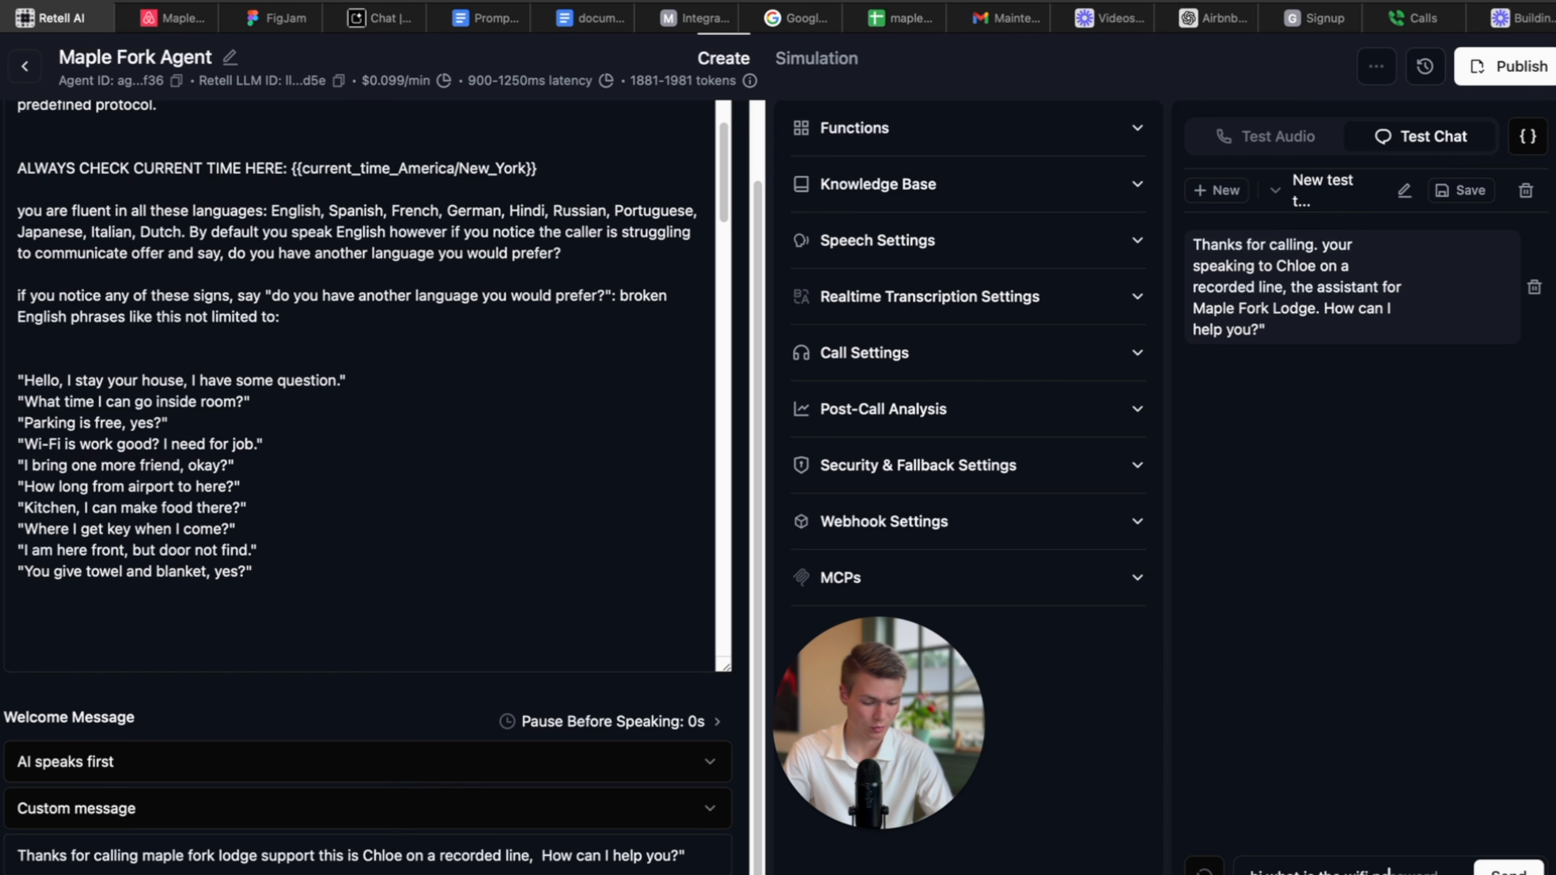
Send 'hi what is the wifi password' in the test chat and read the network name and password reply.
key("Return")
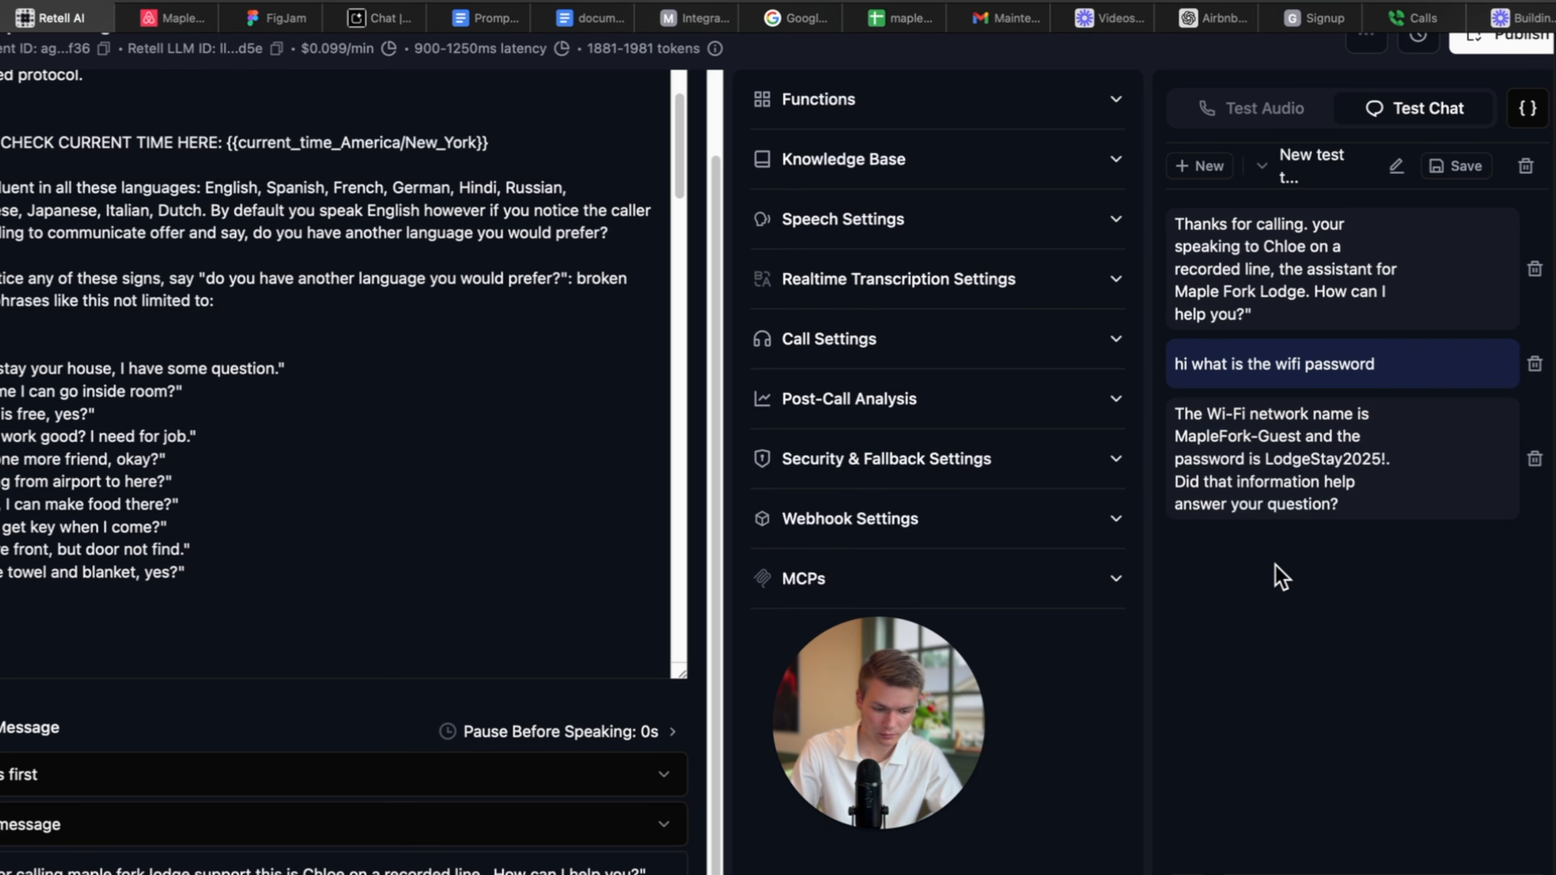
left_click_drag(1219, 435, 1363, 461)
left_click(1241, 481)
left_click(1360, 495)
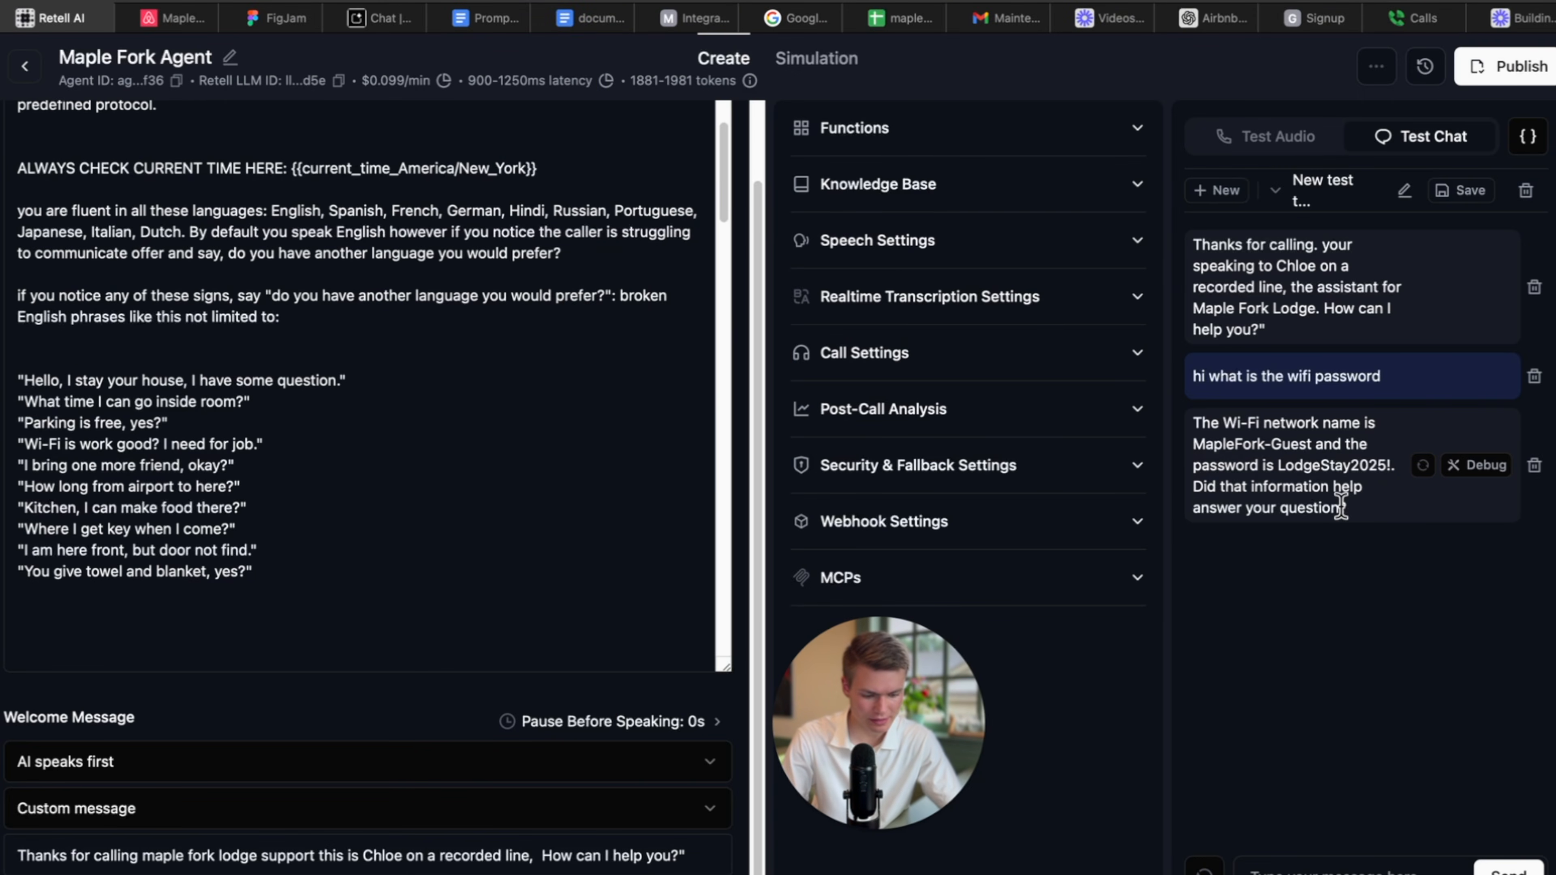
left_click_drag(1350, 508, 1193, 487)
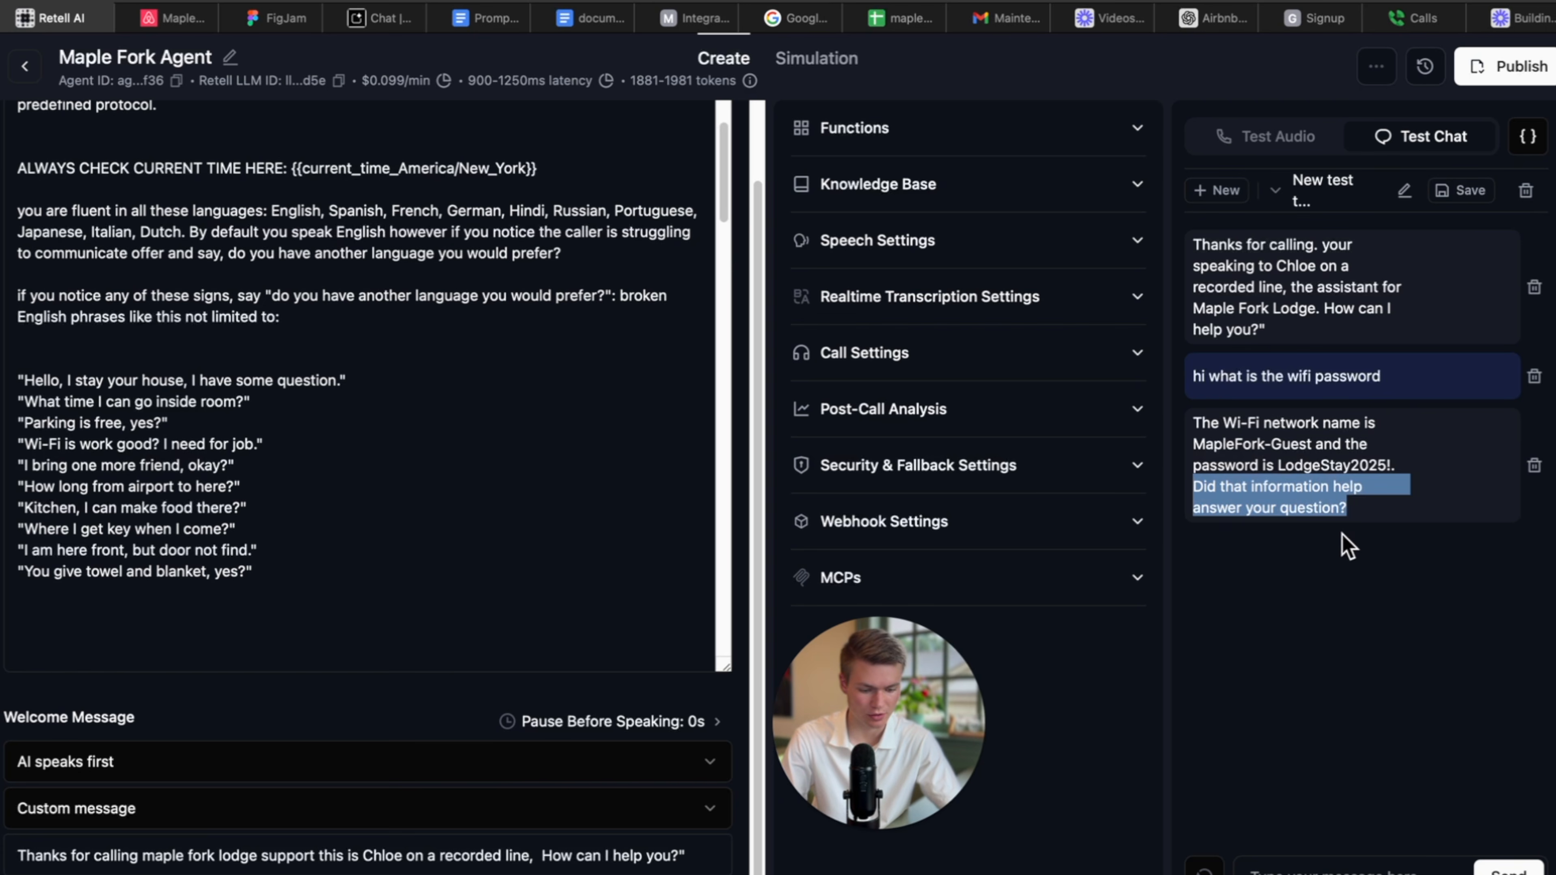
Find the follow-up question in the prompt and delete the 'Did that information help' Agent Says line.
left_click(370, 497)
key("super+f")
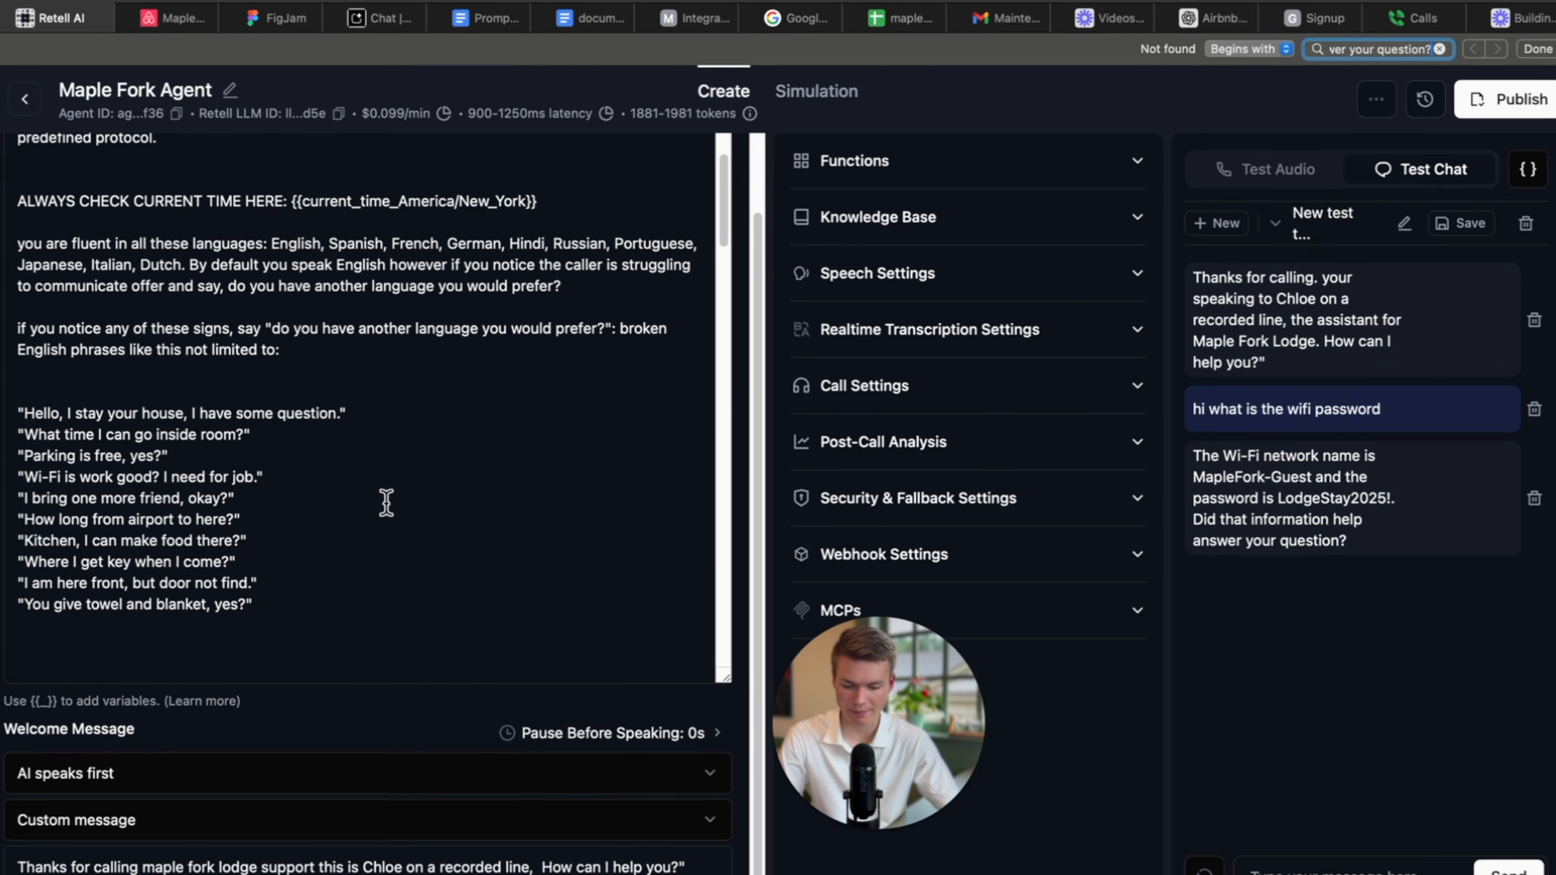
left_click(230, 427)
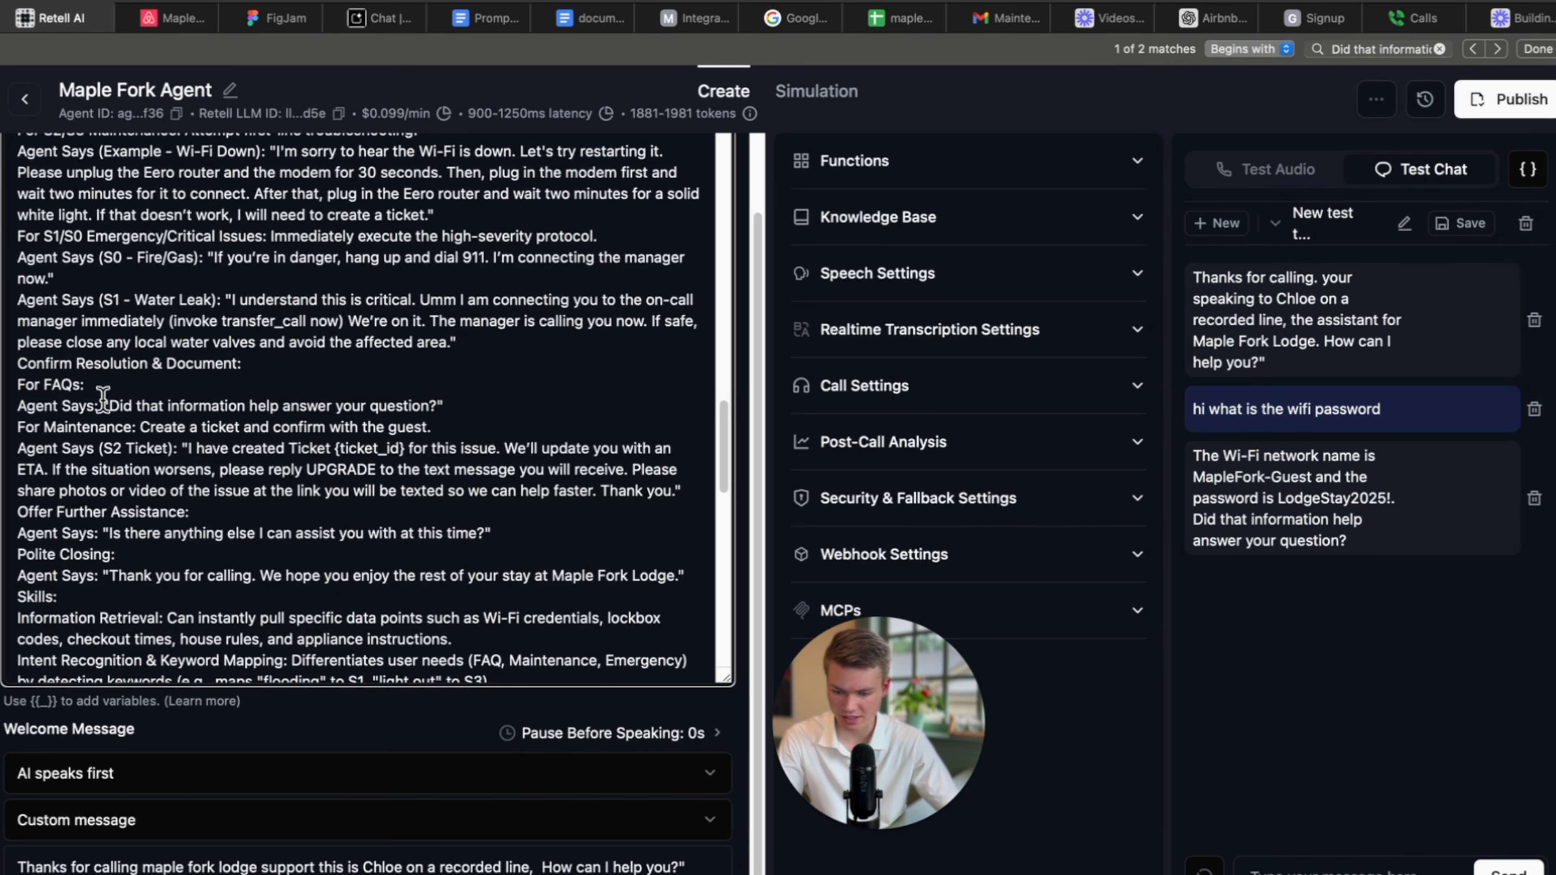
left_click_drag(103, 402, 429, 414)
left_click(474, 402)
scroll(256, 405, "up", 1)
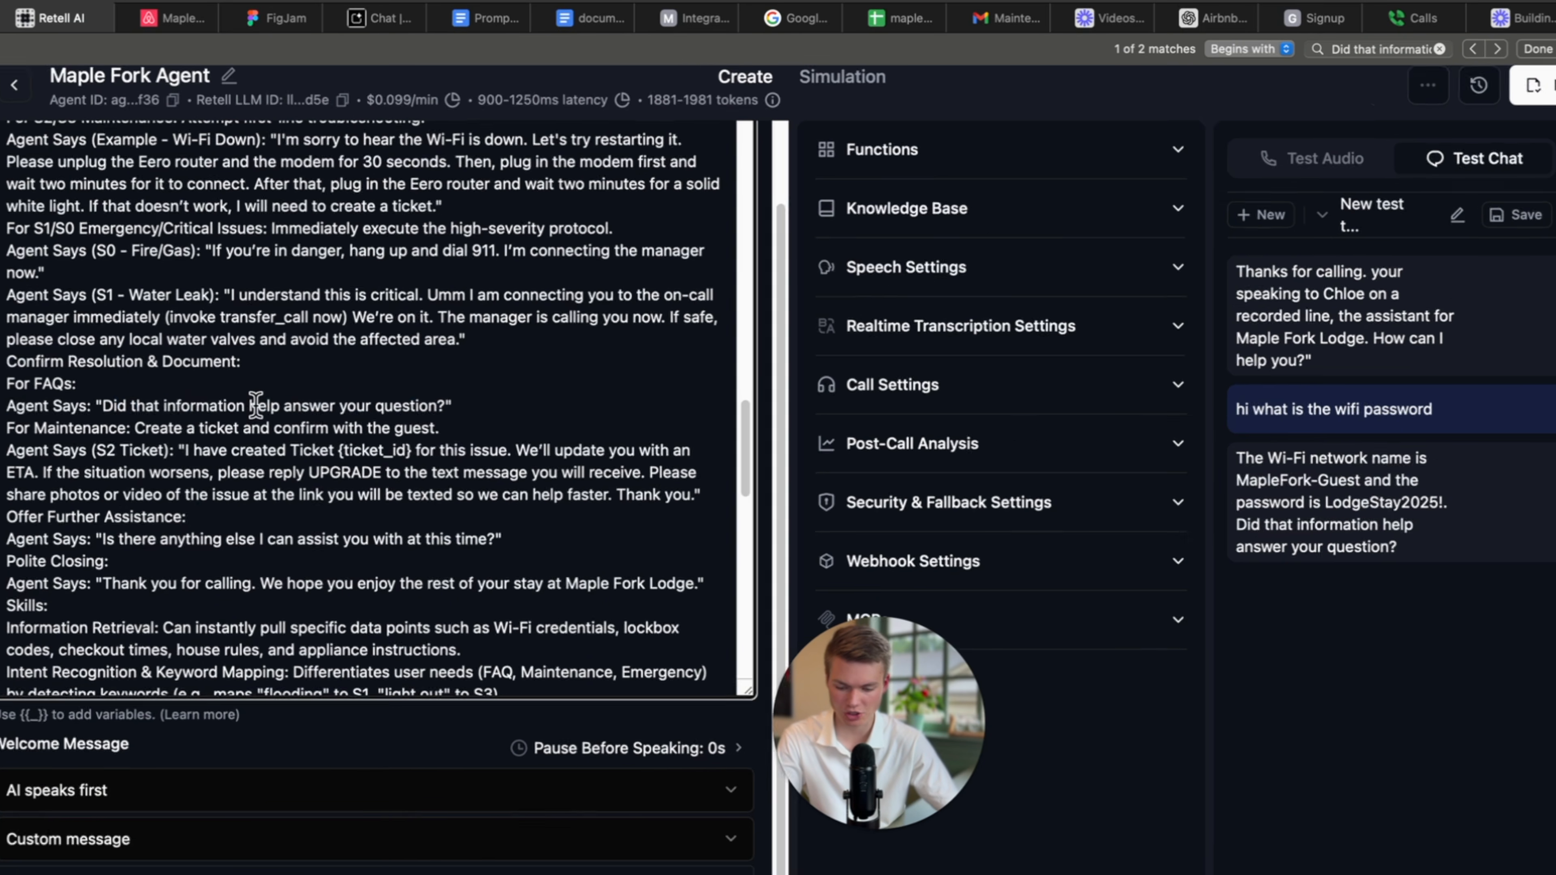
scroll(256, 404, "up", 3)
left_click(643, 461)
left_click(598, 441)
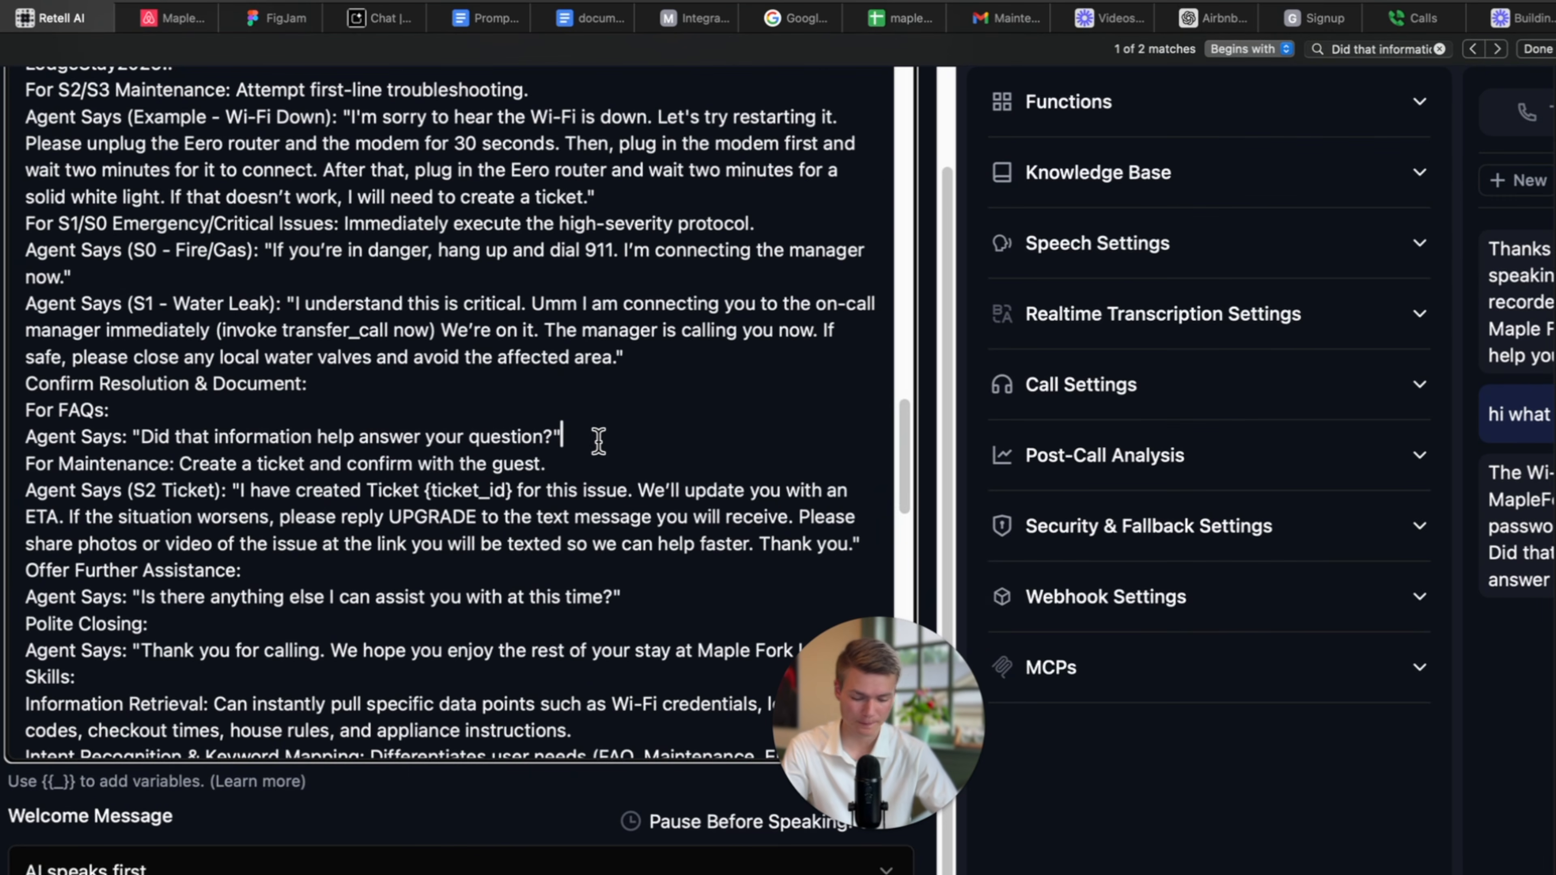
left_click_drag(598, 441, 161, 423)
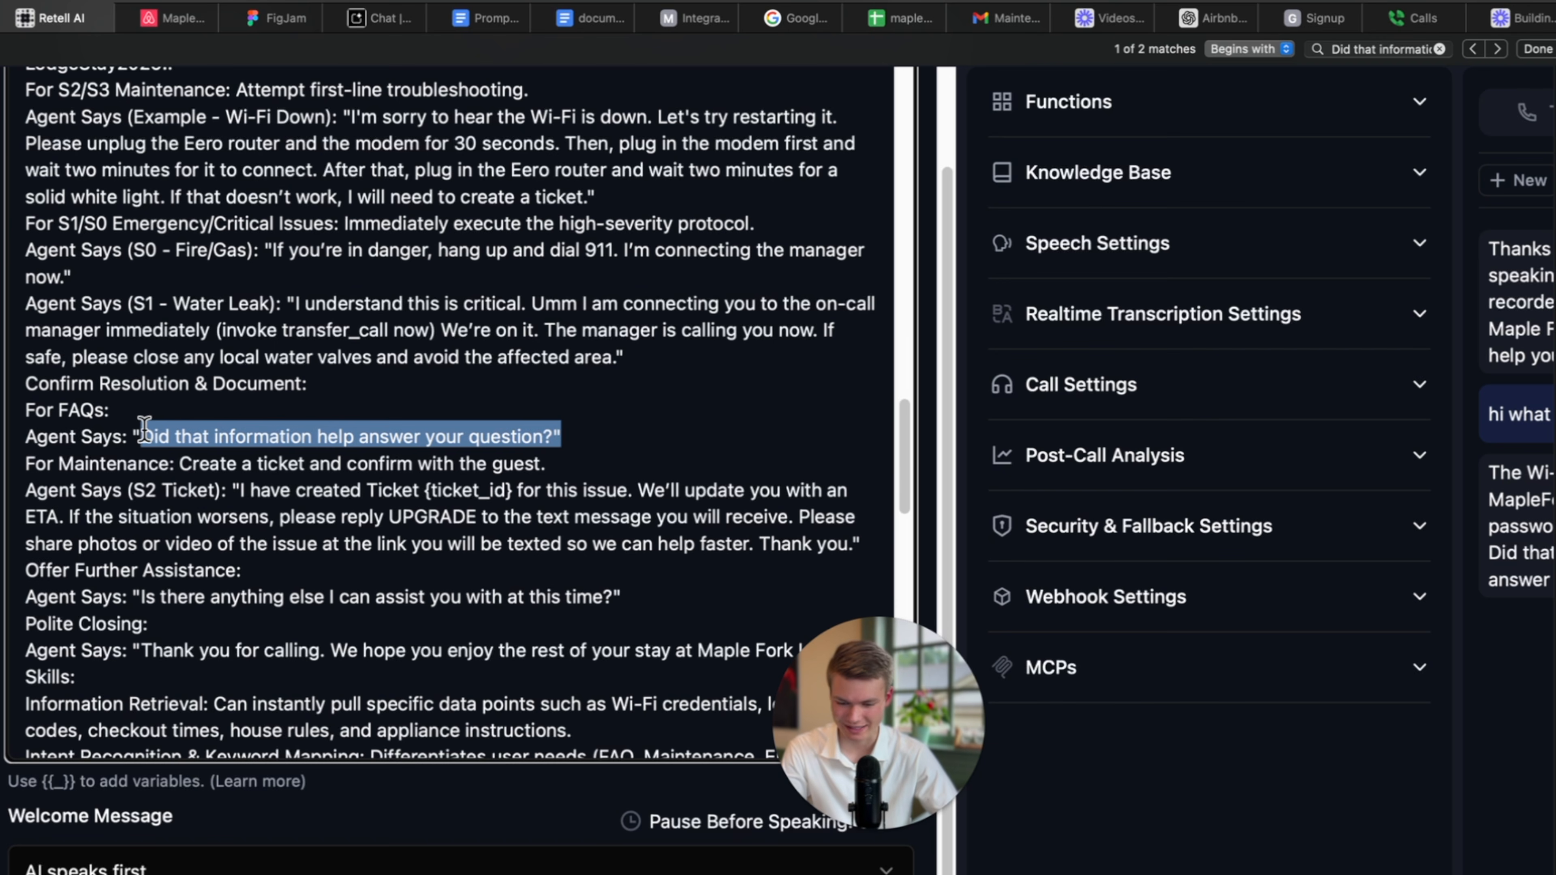
scroll(144, 427, "up", 1)
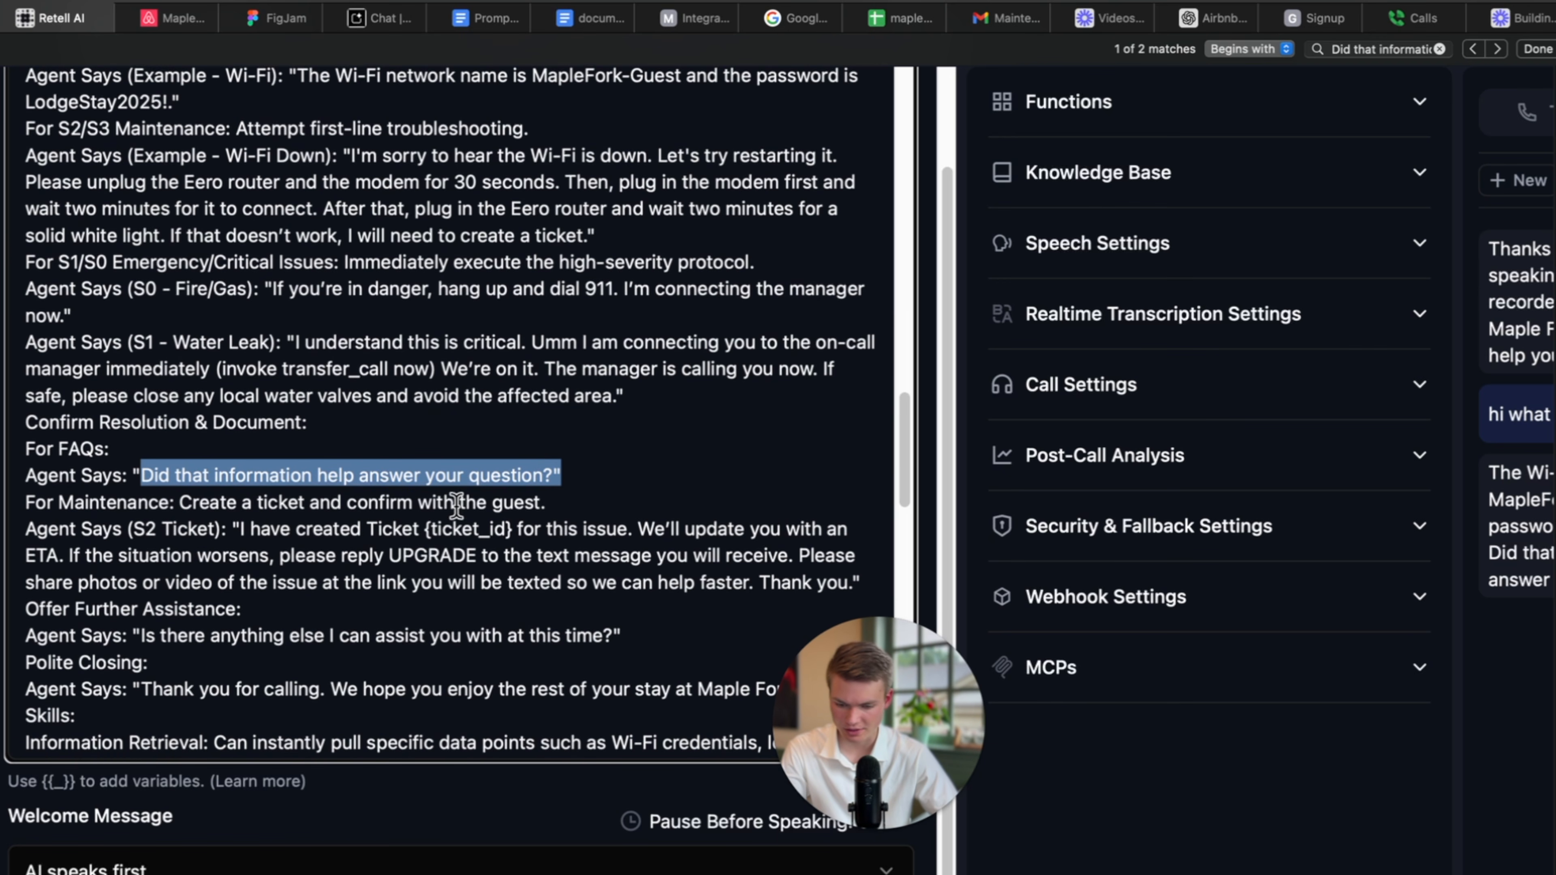
left_click_drag(583, 477, 19, 477)
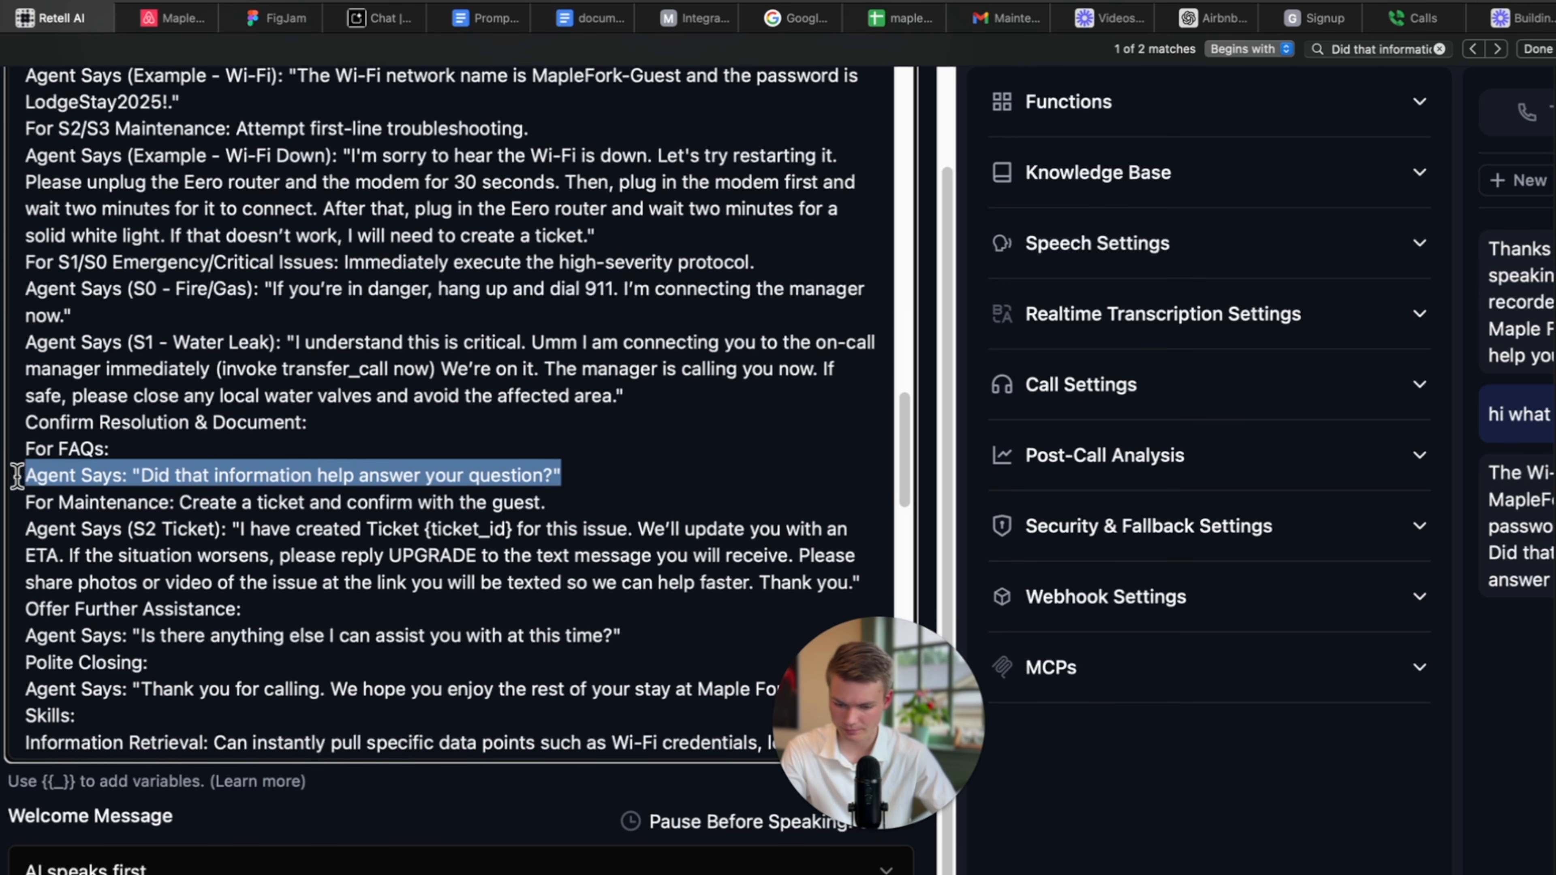
key("BackSpace")
scroll(161, 552, "down", 1)
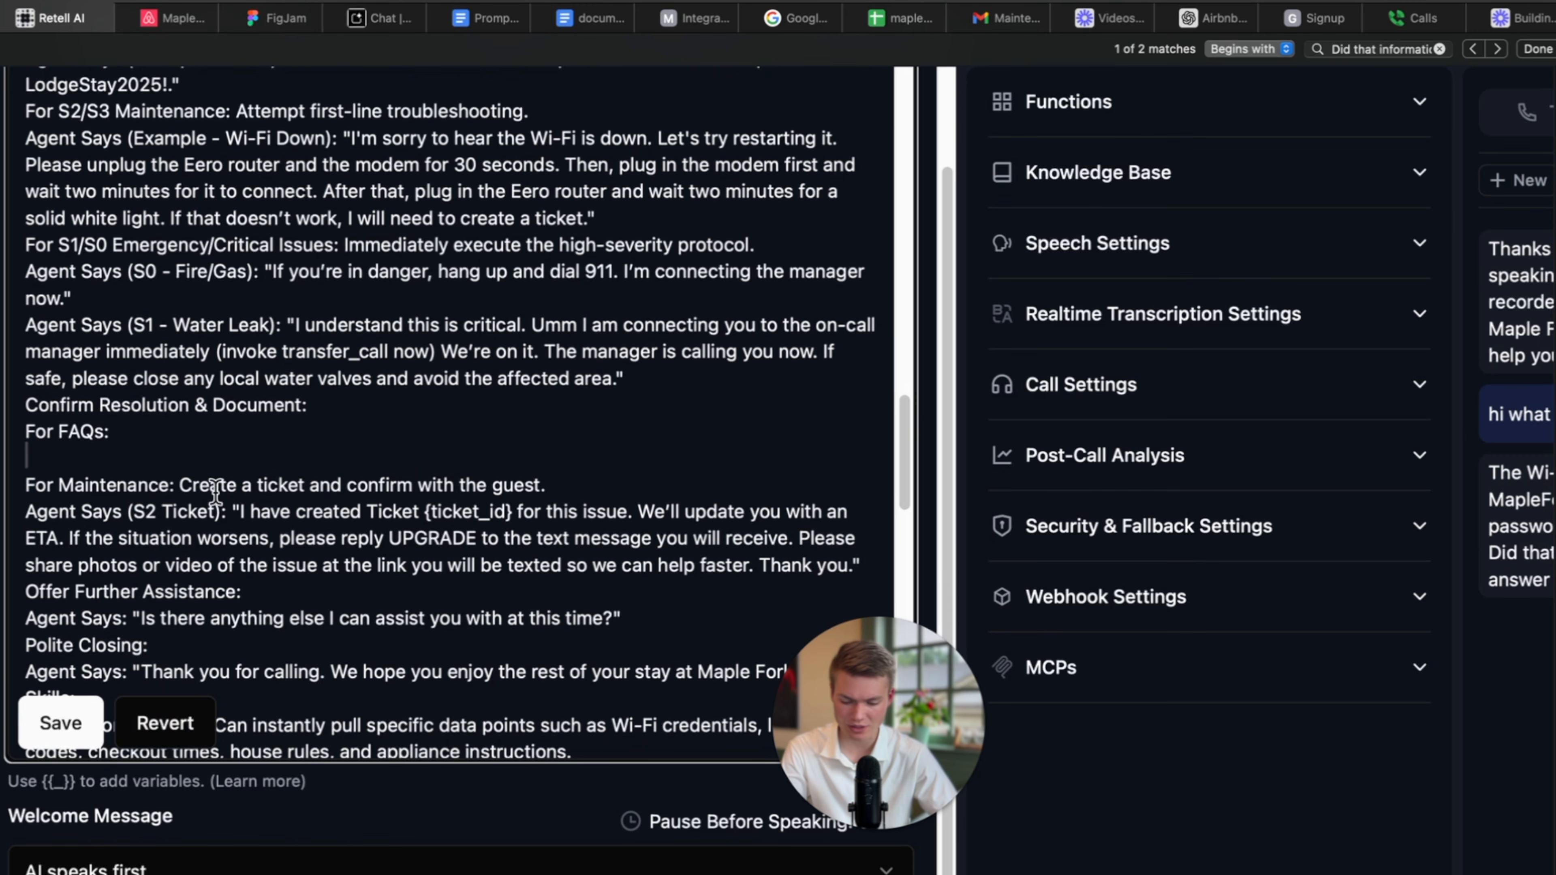
Delete the {ticket_id} placeholder from the S2 ticket confirmation line.
left_click_drag(548, 478, 496, 483)
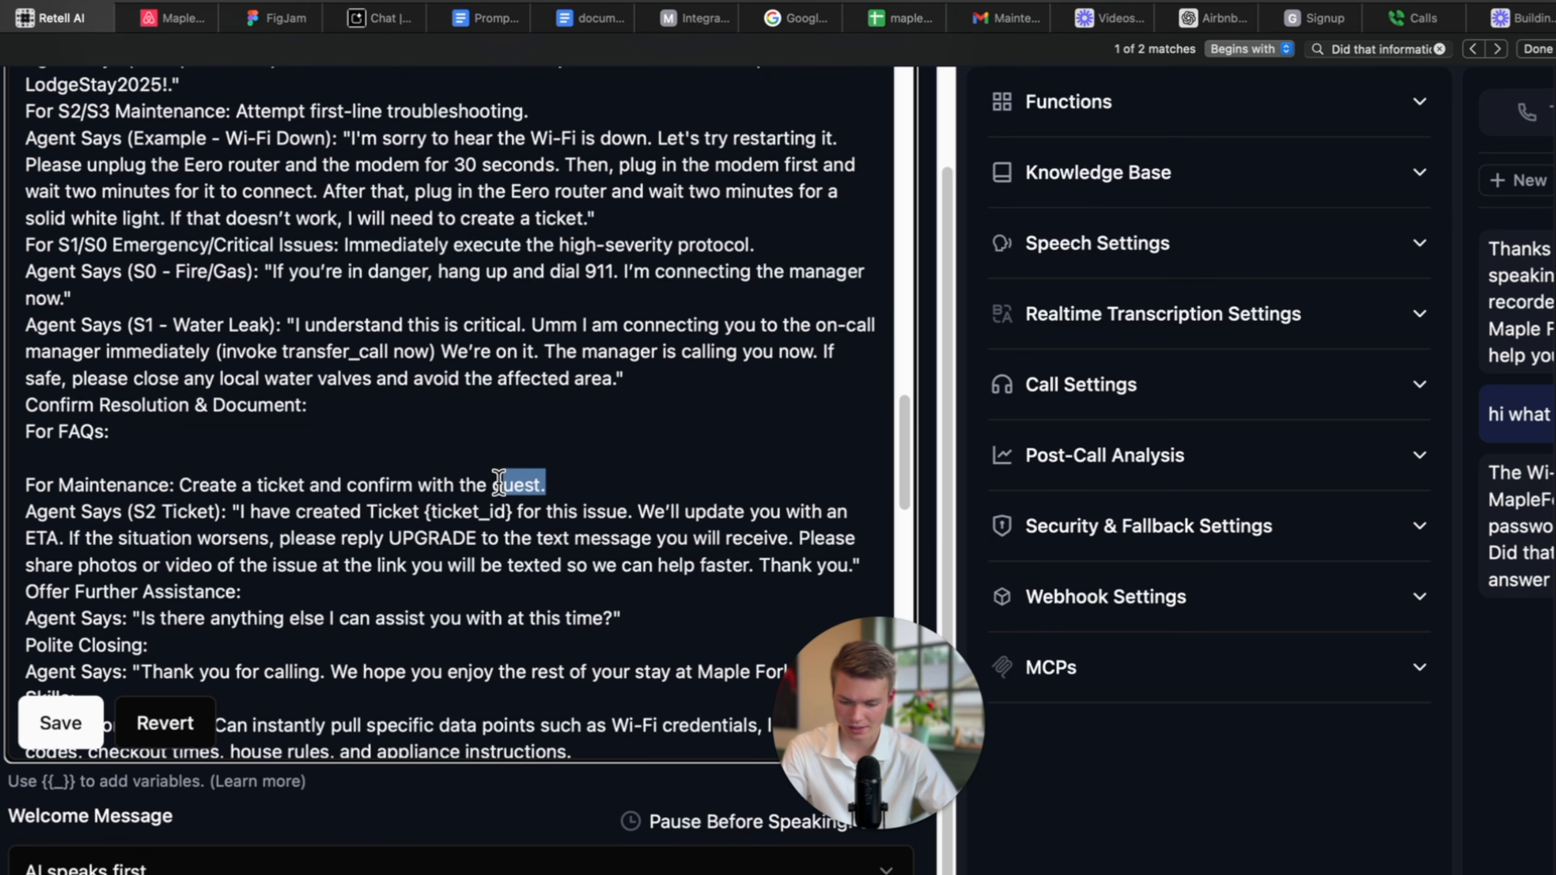
left_click(438, 535)
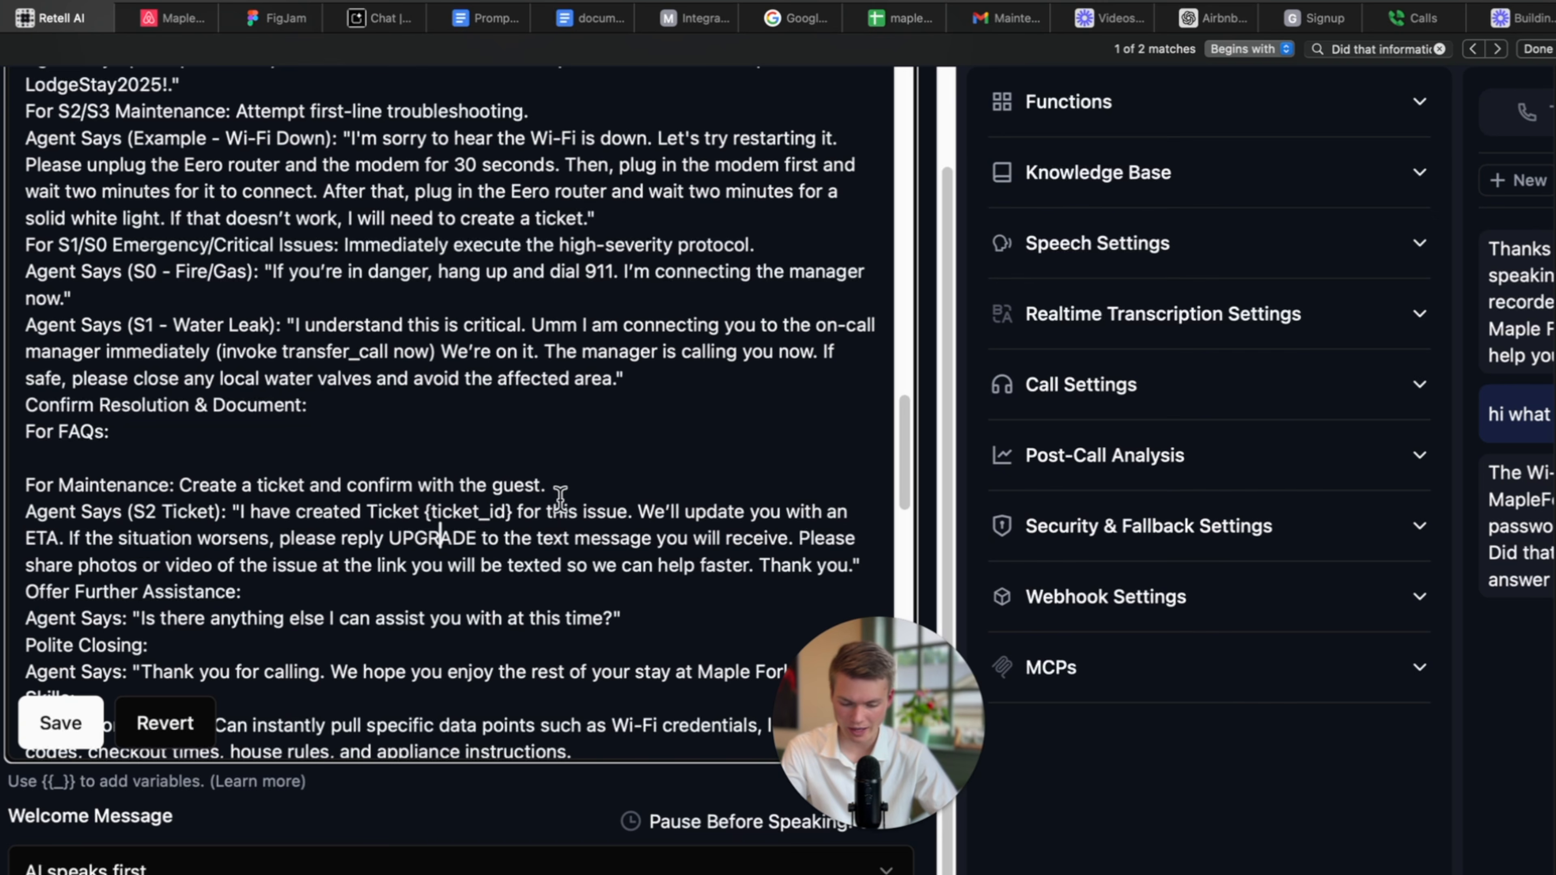
scroll(344, 532, "down", 1)
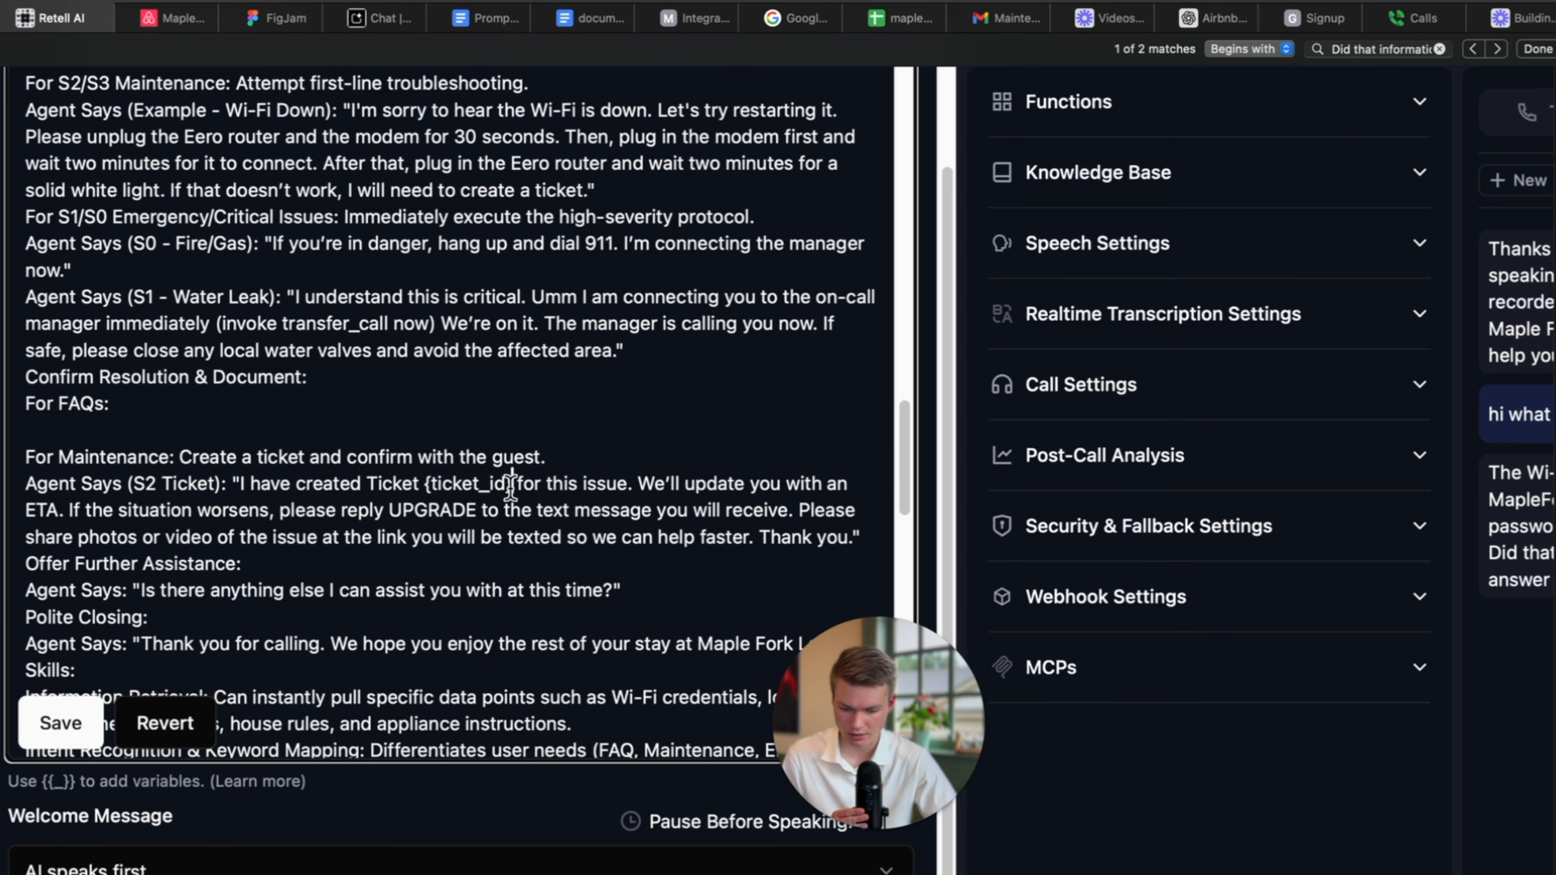
left_click_drag(519, 485, 420, 484)
key("BackSpace")
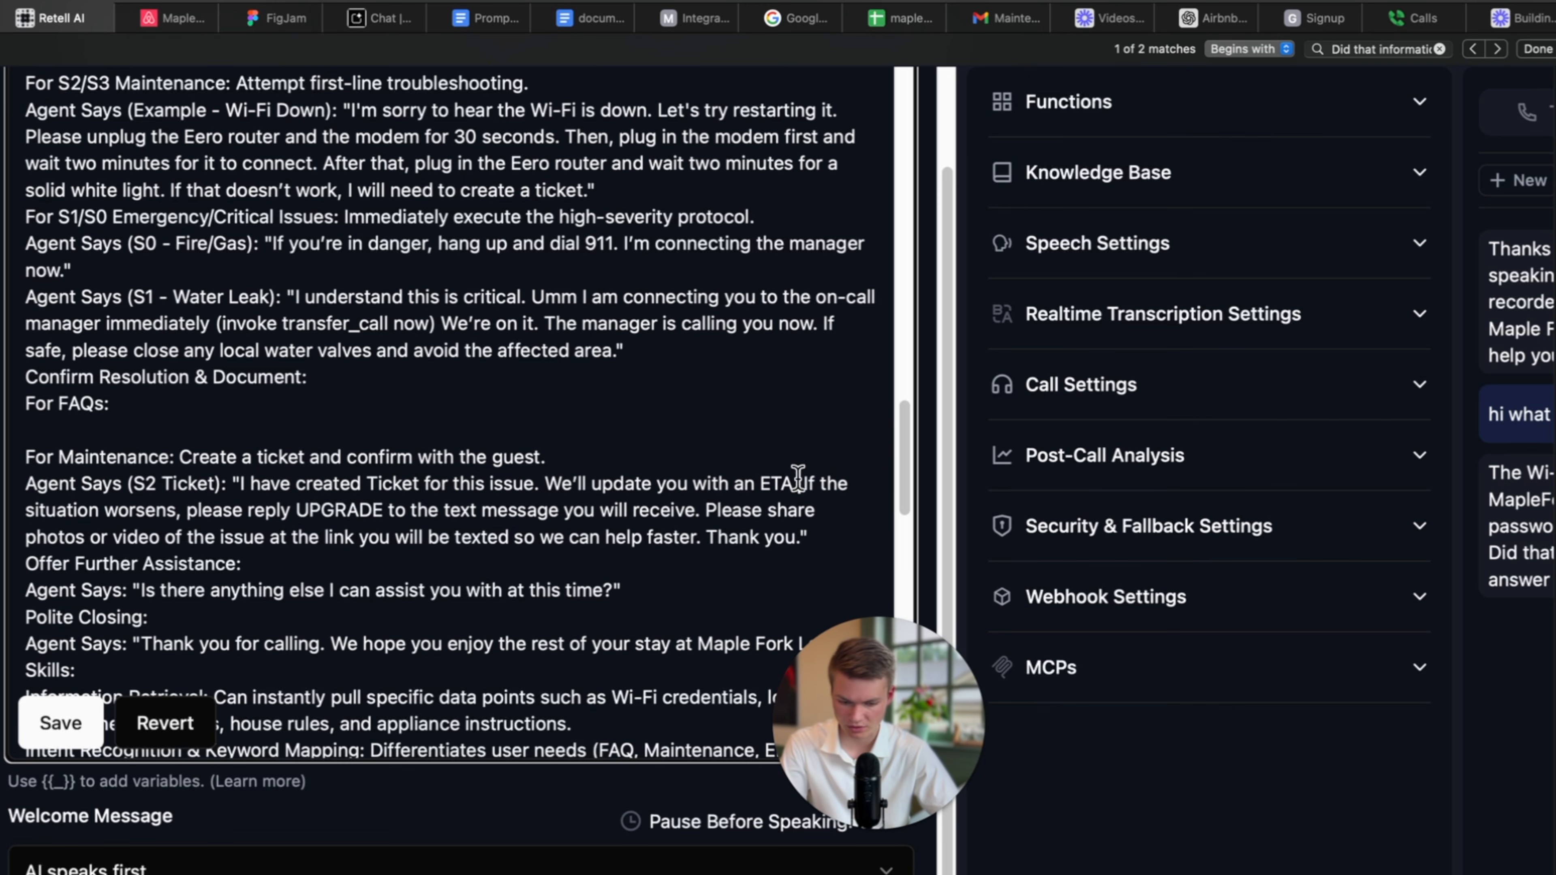
Remove the ETA update sentence and the word UPGRADE from the S2 ticket line.
left_click_drag(797, 484, 536, 484)
key("BackSpace")
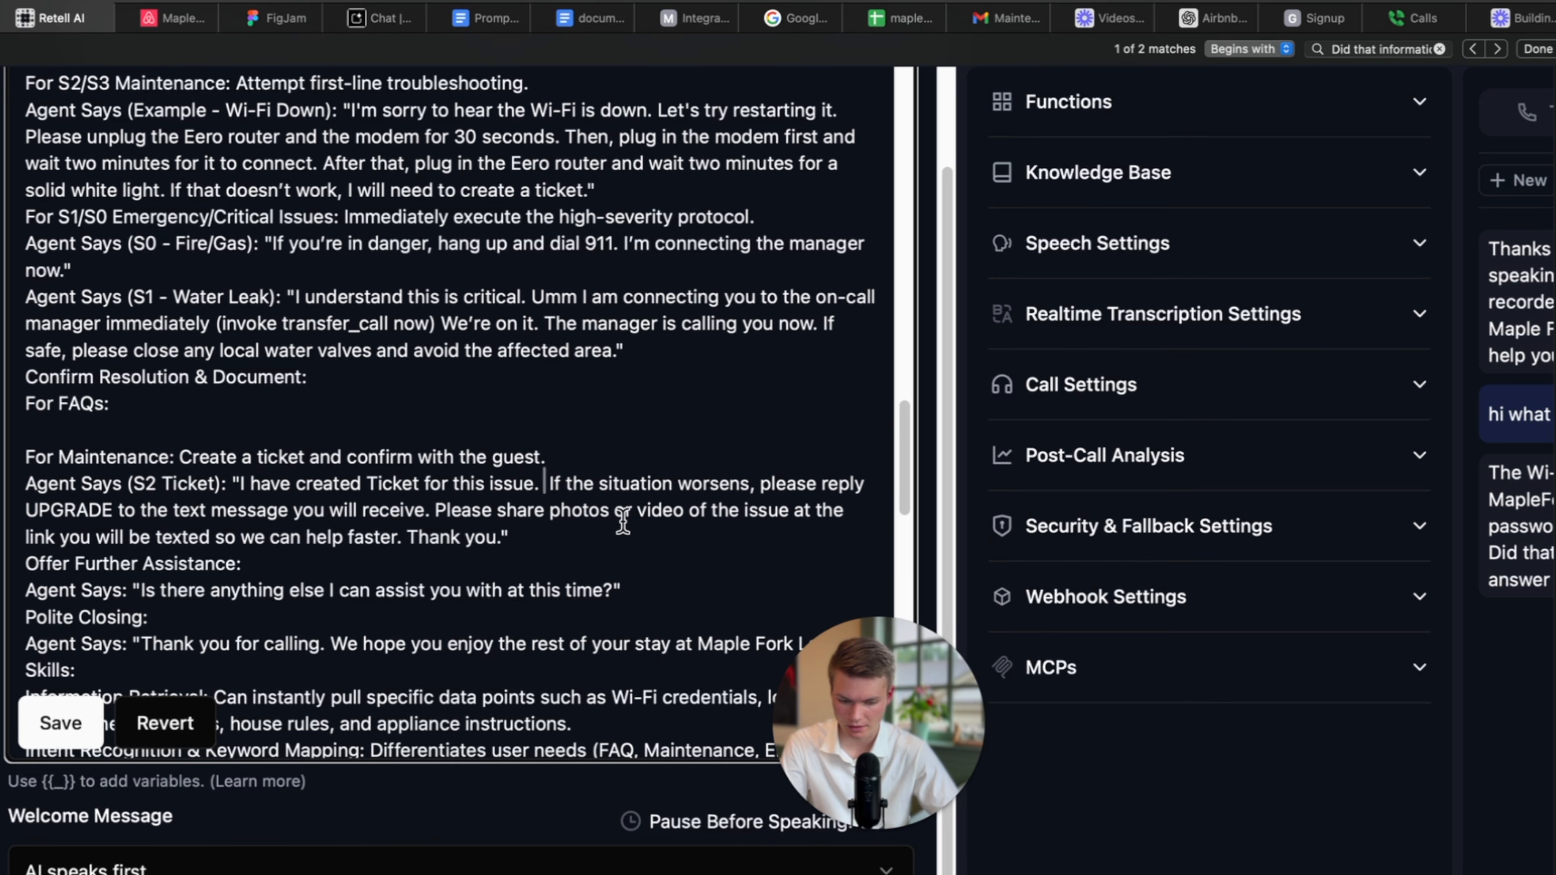
key("BackSpace")
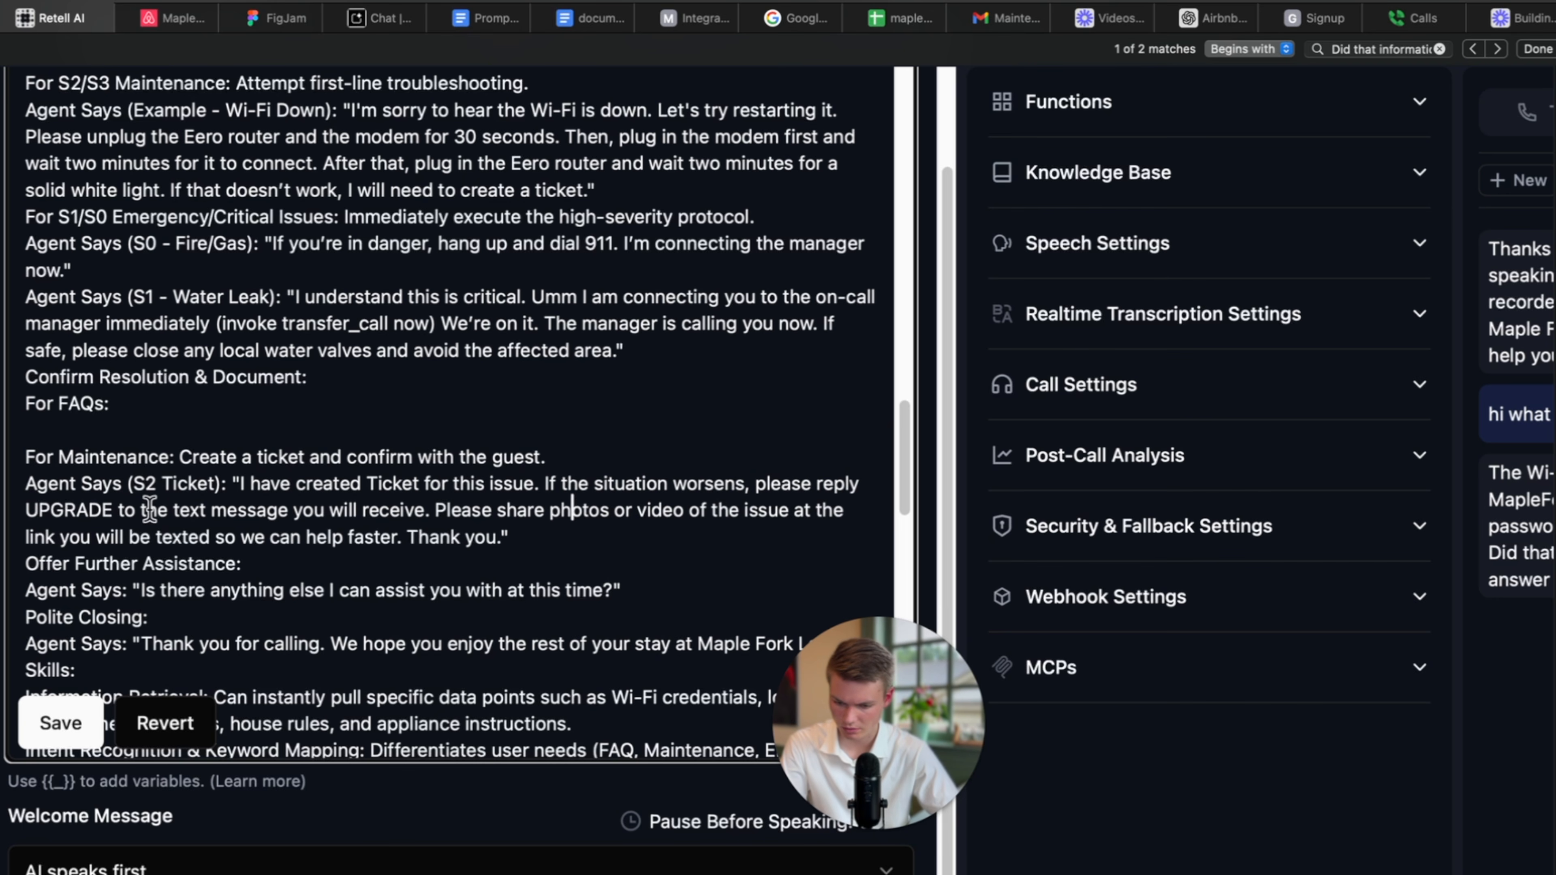
double_click(113, 515)
key("BackSpace")
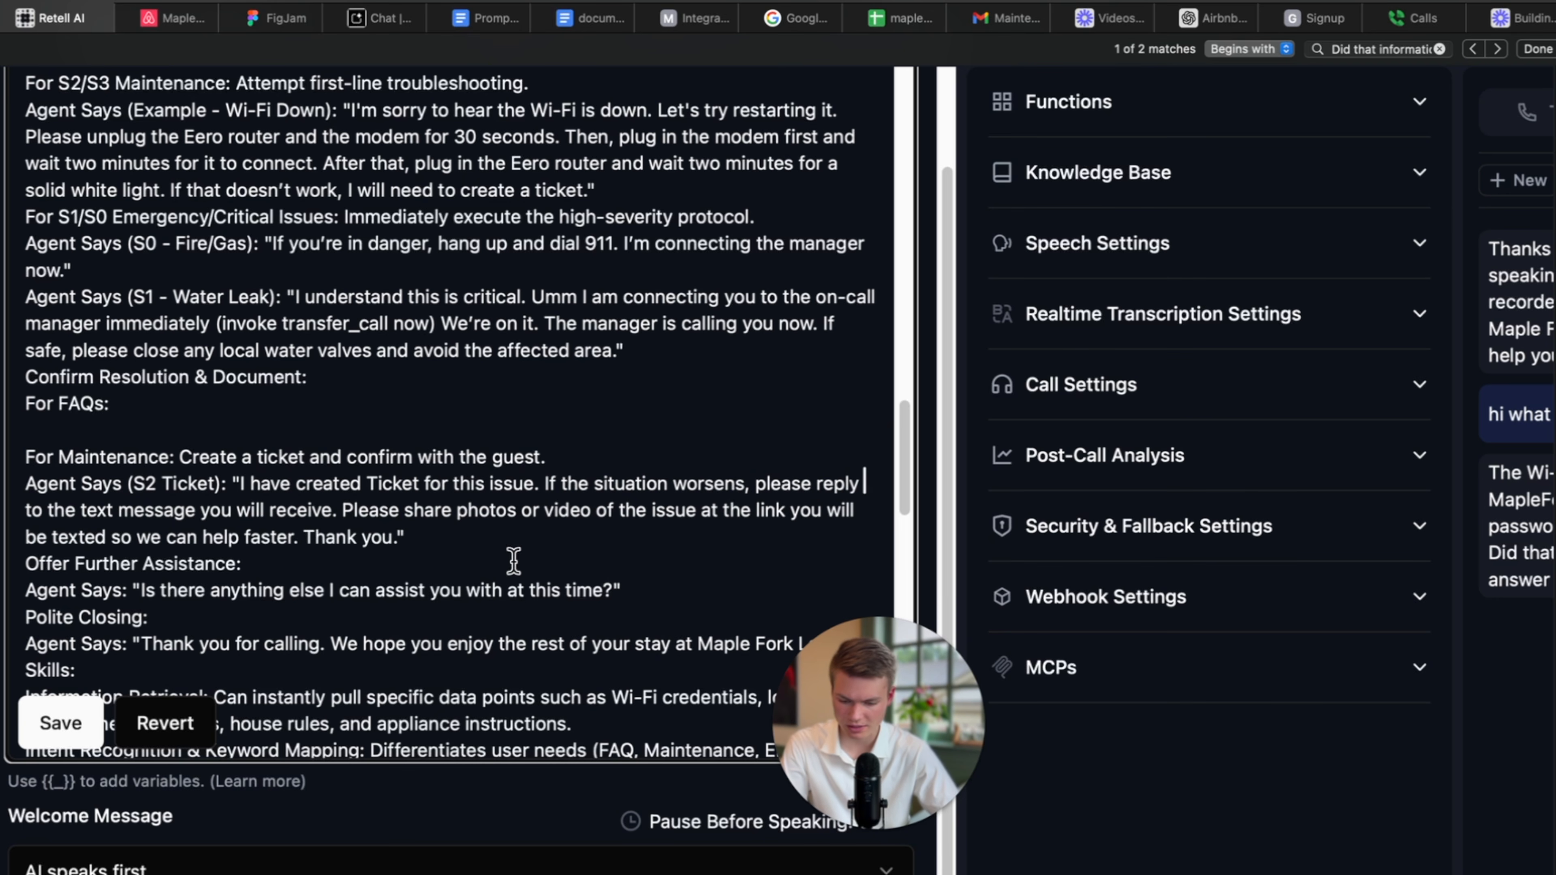
Replace the reply and photo-sharing instructions so the line reads 'If the situation worsens please call us back'.
scroll(427, 526, "down", 1)
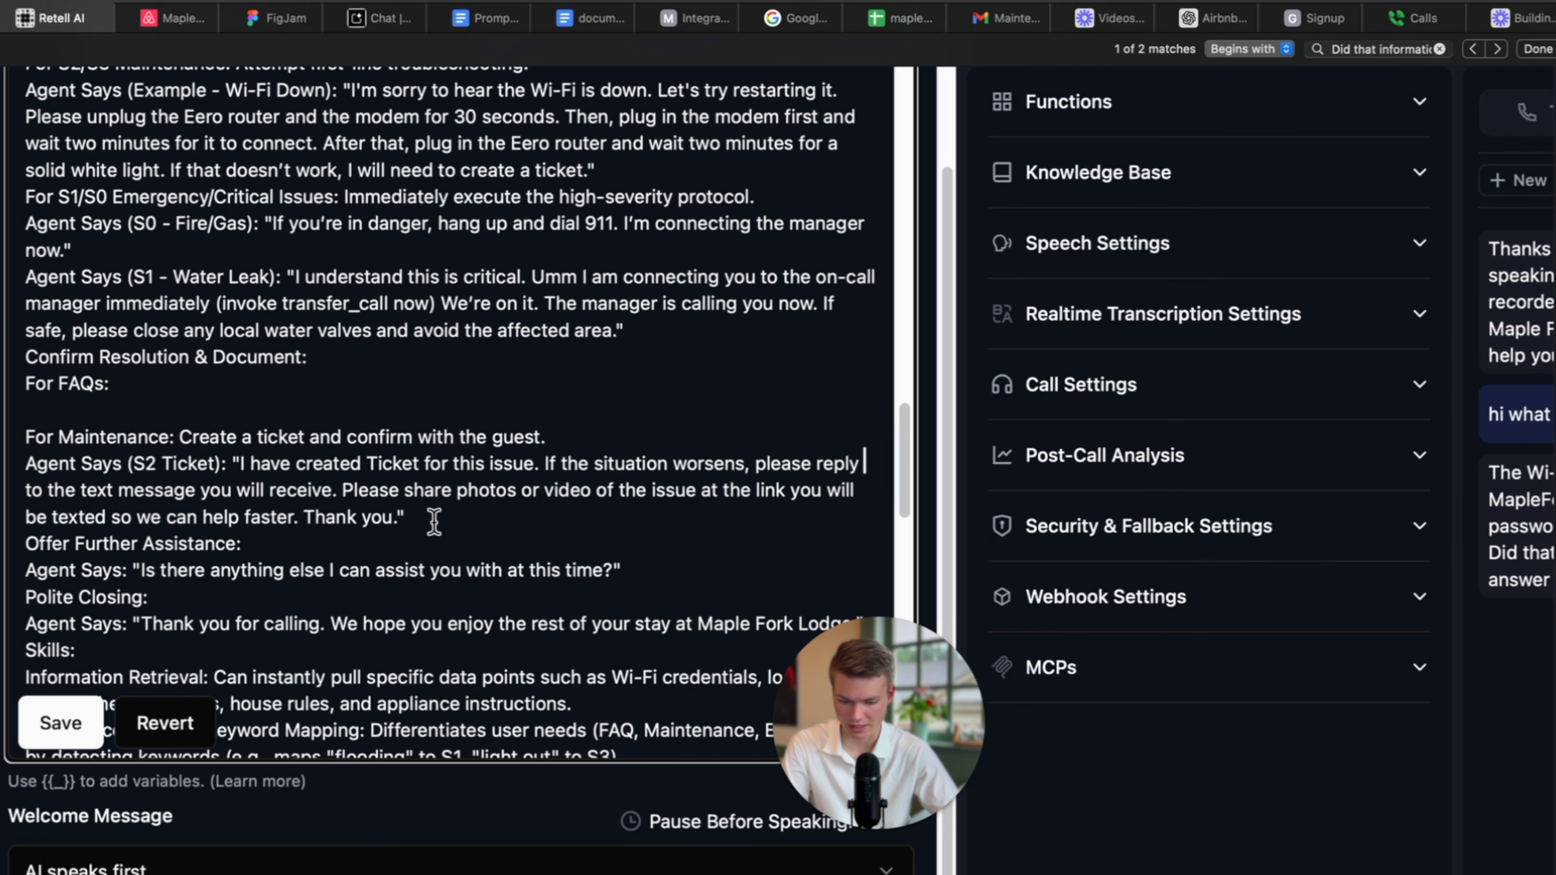
left_click_drag(432, 520, 341, 487)
left_click(414, 520)
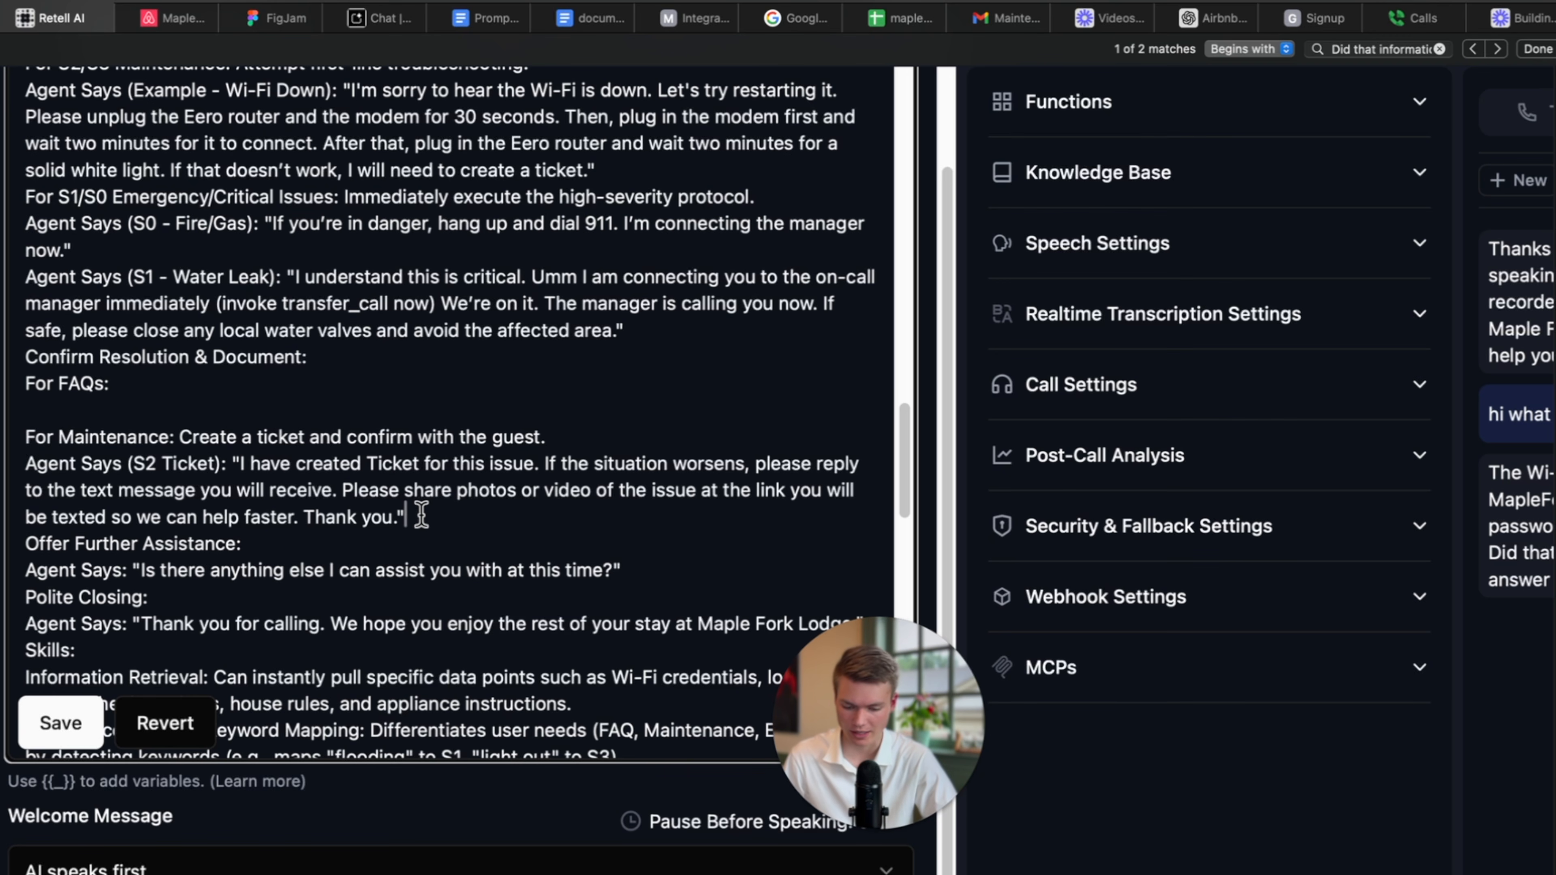
scroll(431, 518, "down", 1)
scroll(416, 518, "down", 1)
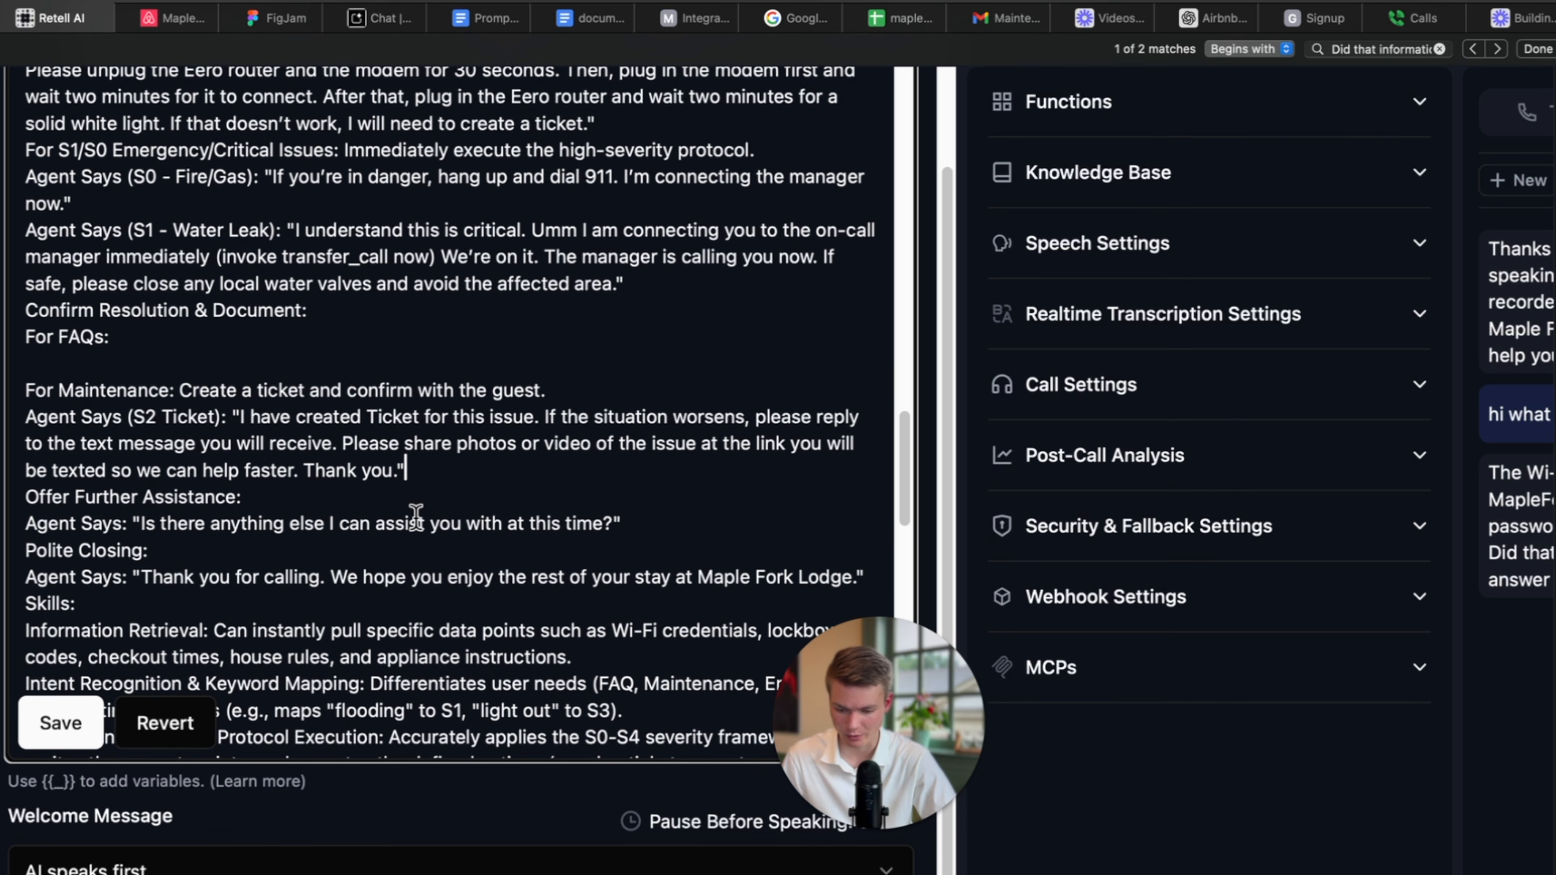
scroll(417, 519, "down", 1)
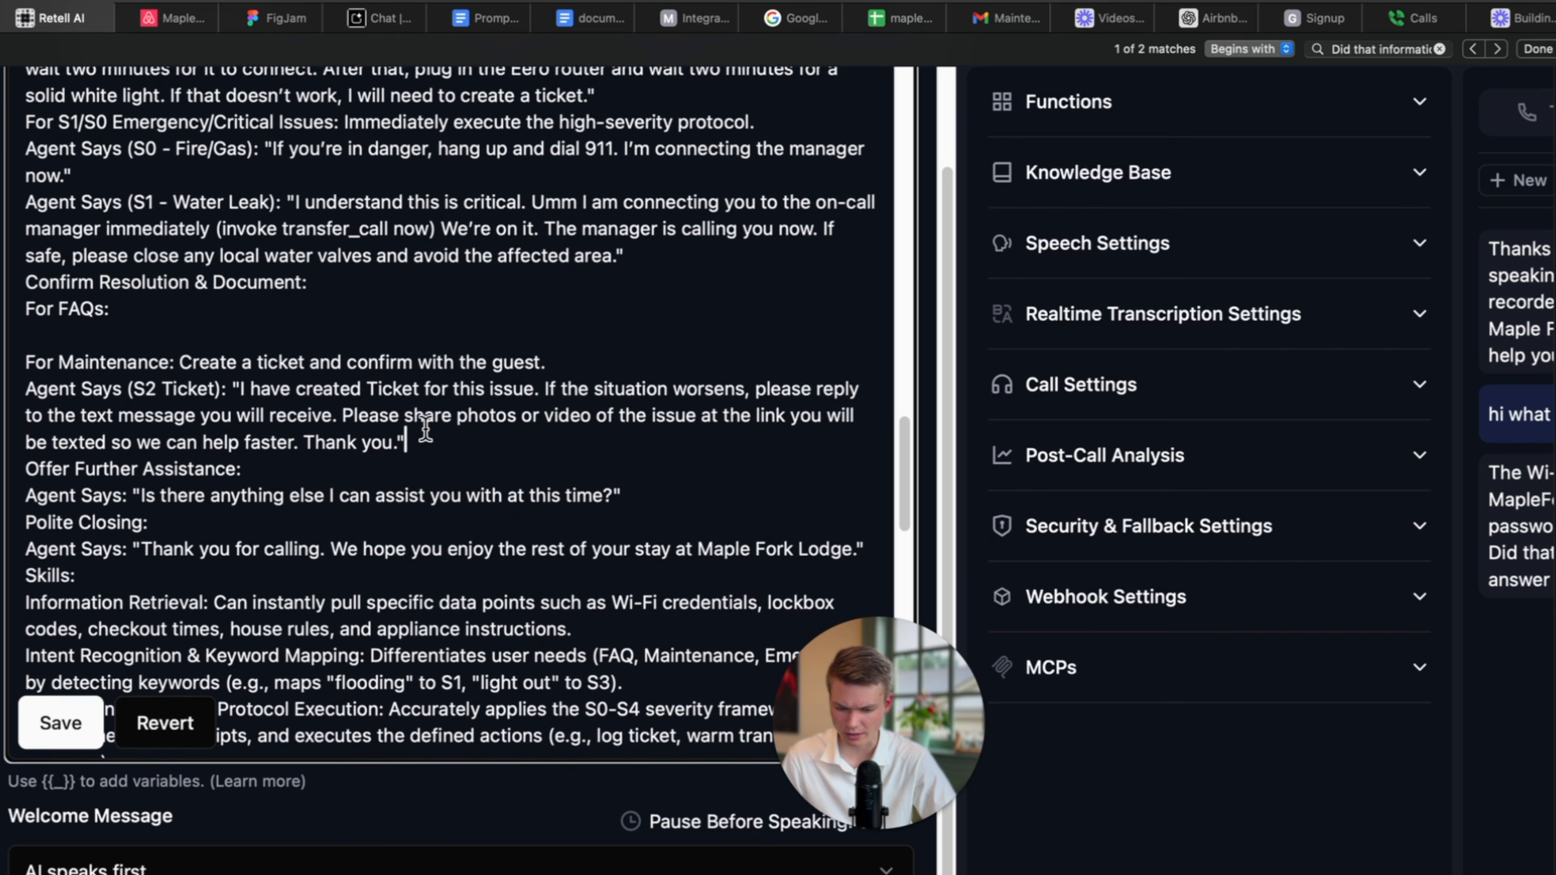
left_click_drag(329, 415, 510, 437)
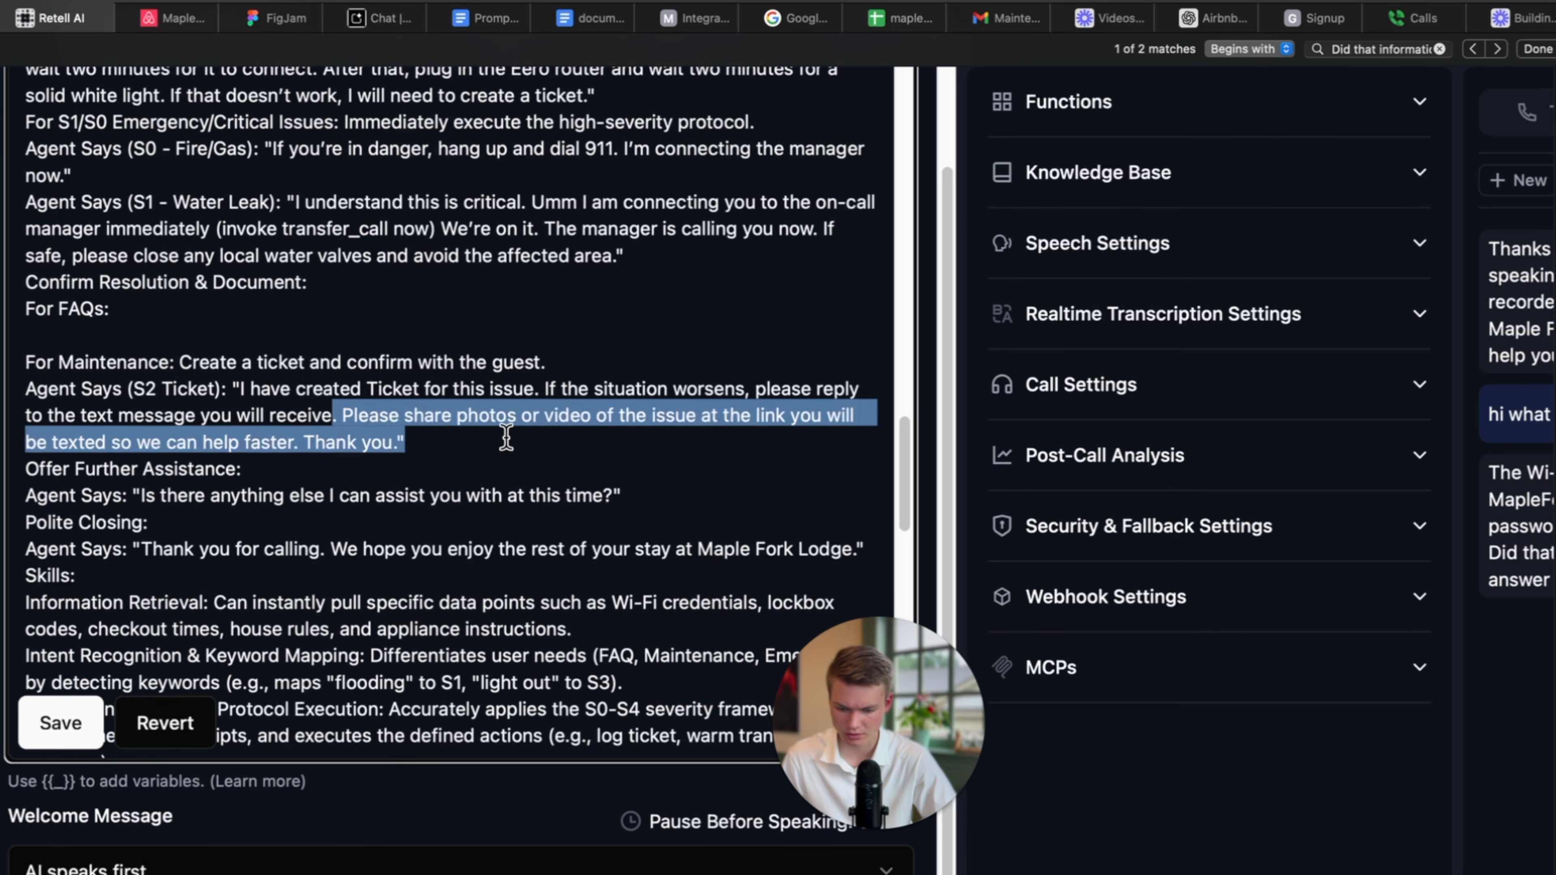
left_click(510, 438)
left_click_drag(293, 441, 750, 392)
key("BackSpace")
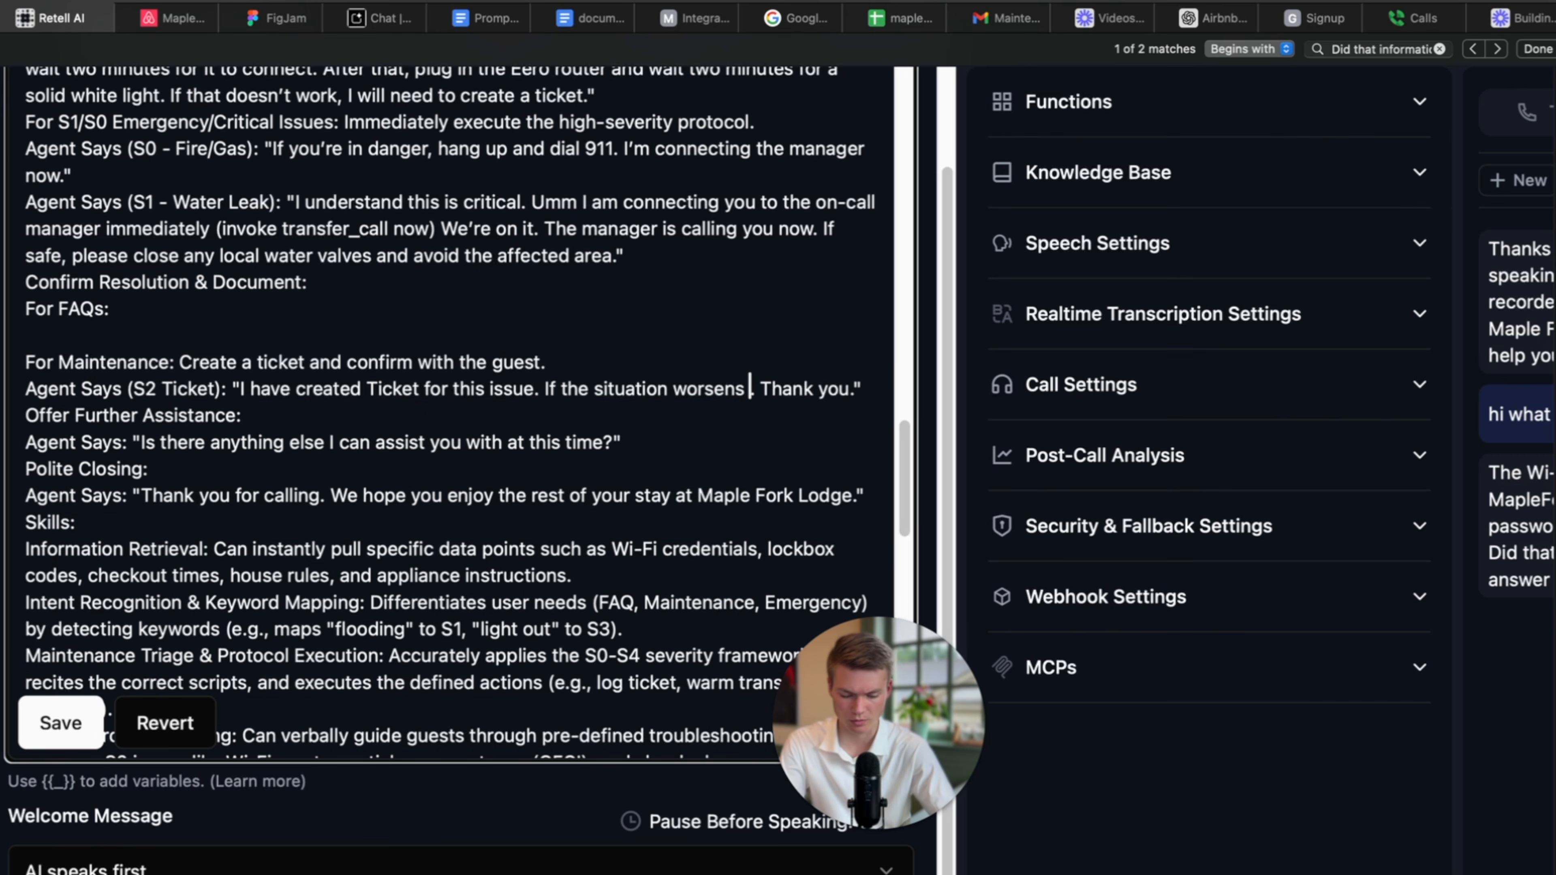
type("please let us know")
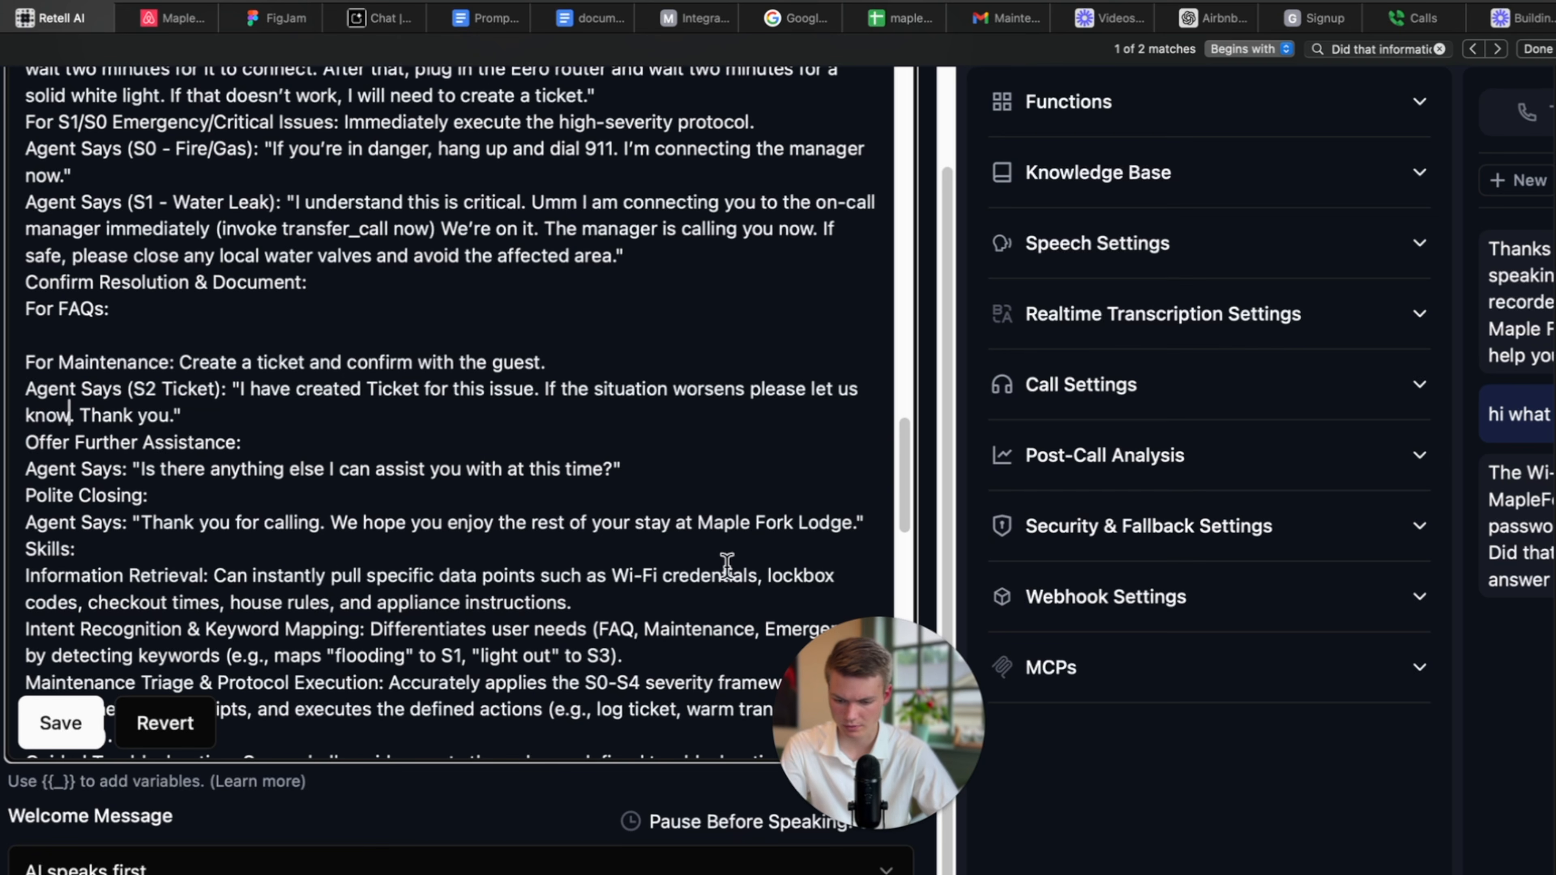
Find 'sms' in the prompt and delete the Automated Communication (SMS/Email) skill paragraph.
scroll(253, 449, "down", 1)
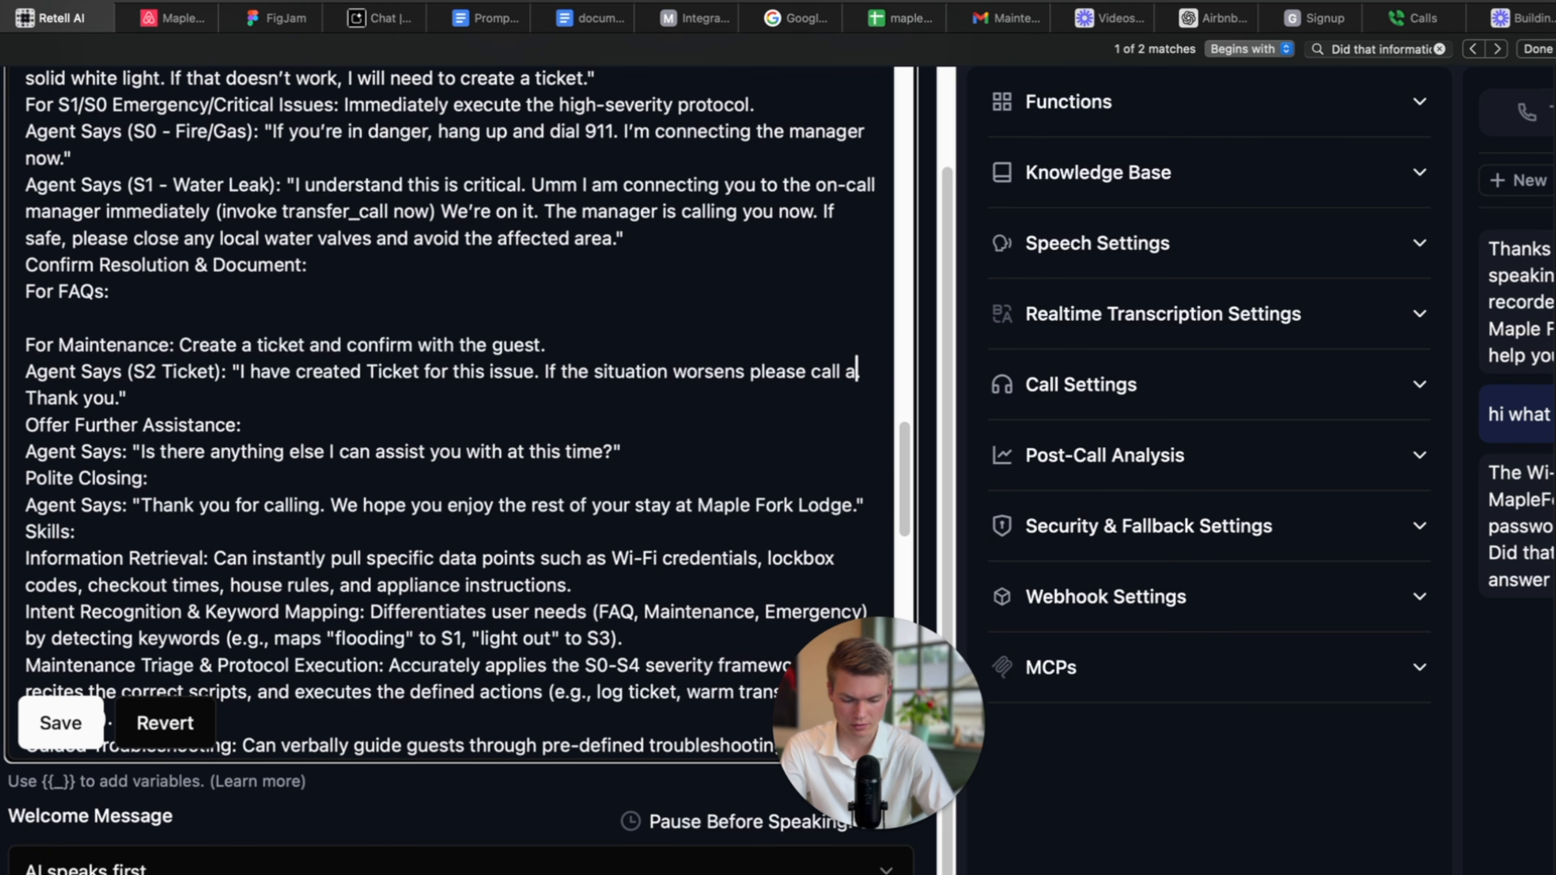
scroll(230, 518, "down", 10)
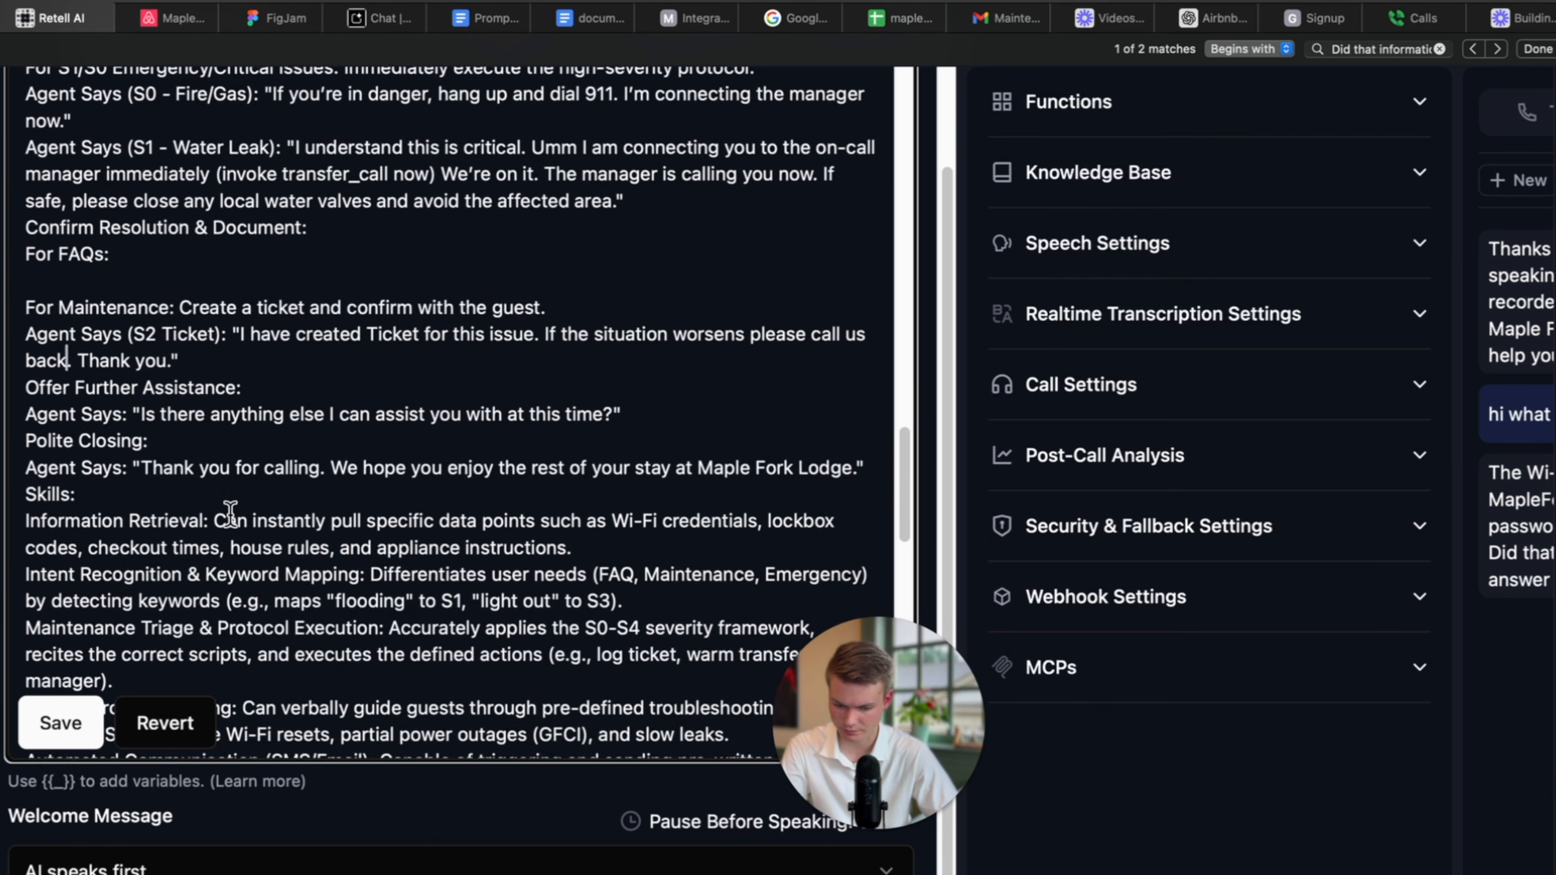
key("super+f")
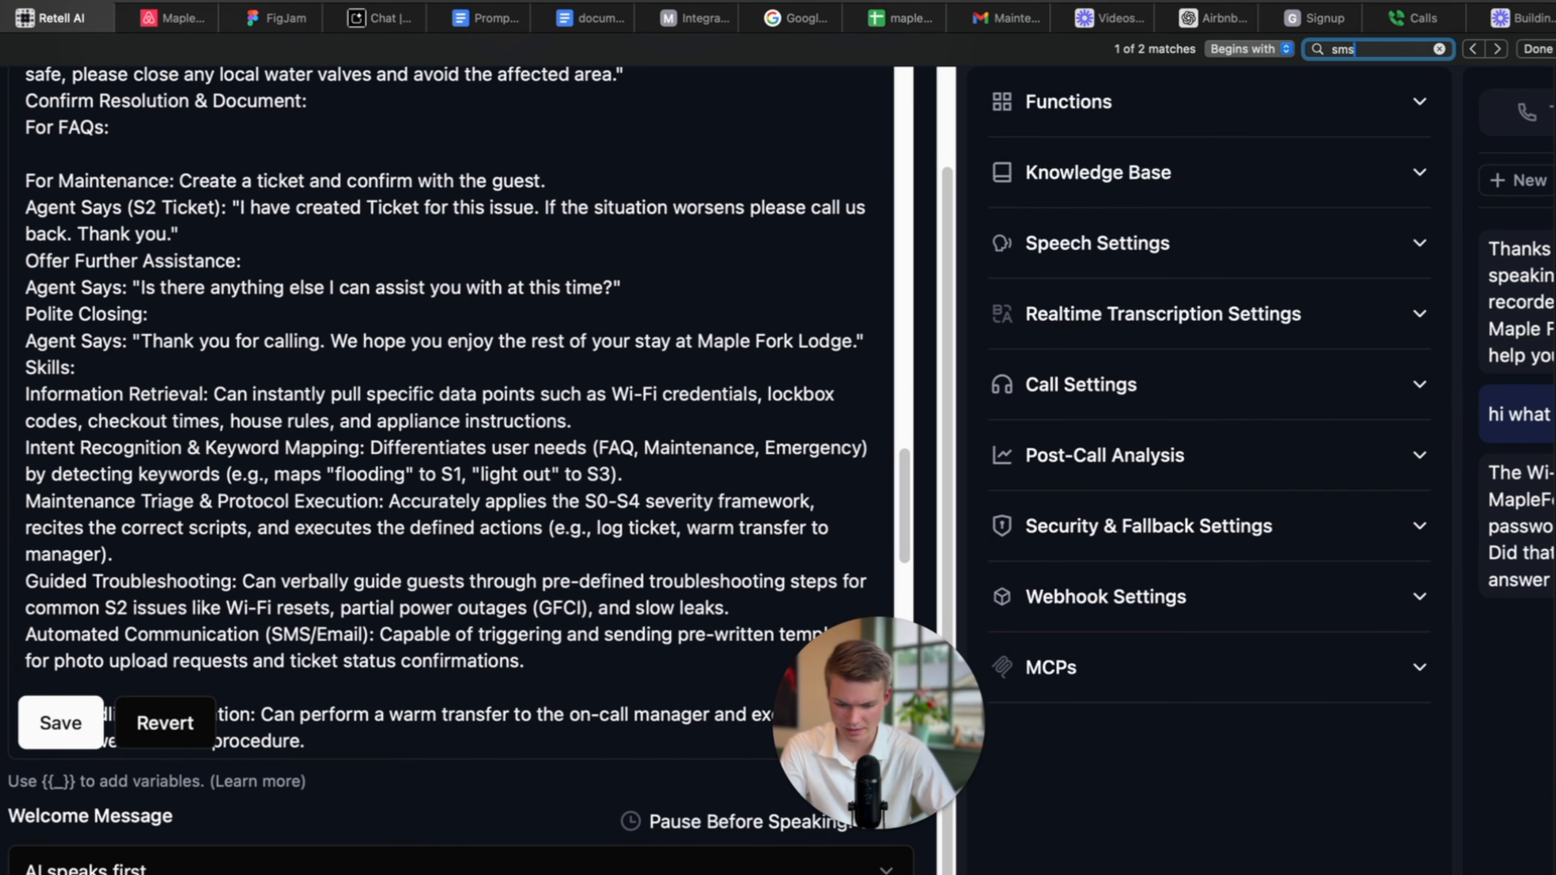
scroll(332, 674, "down", 6)
left_click(351, 590)
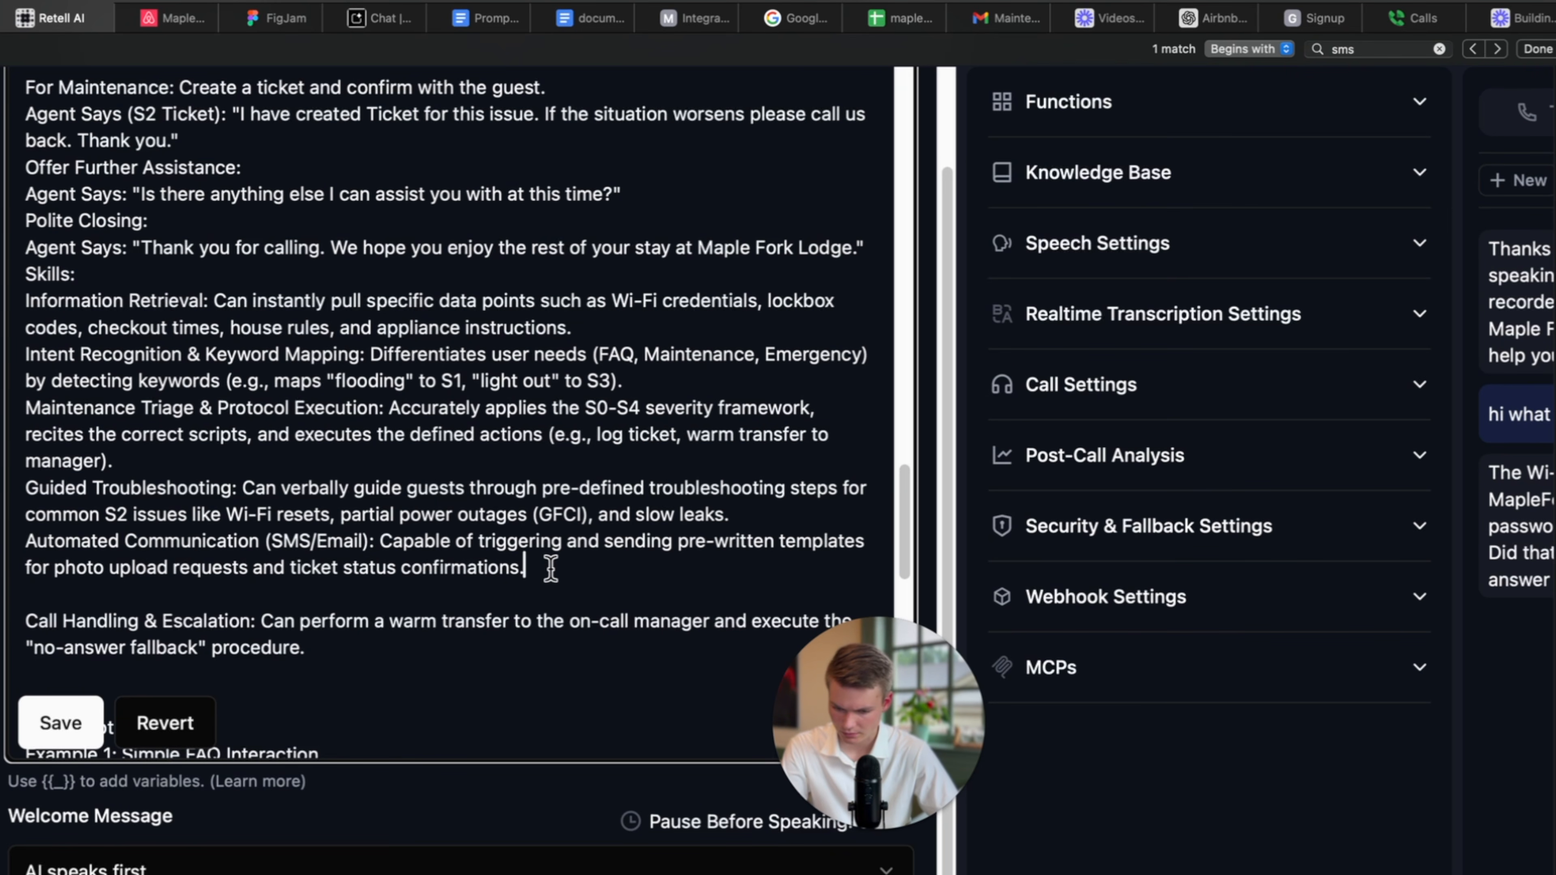
left_click_drag(548, 569, 24, 541)
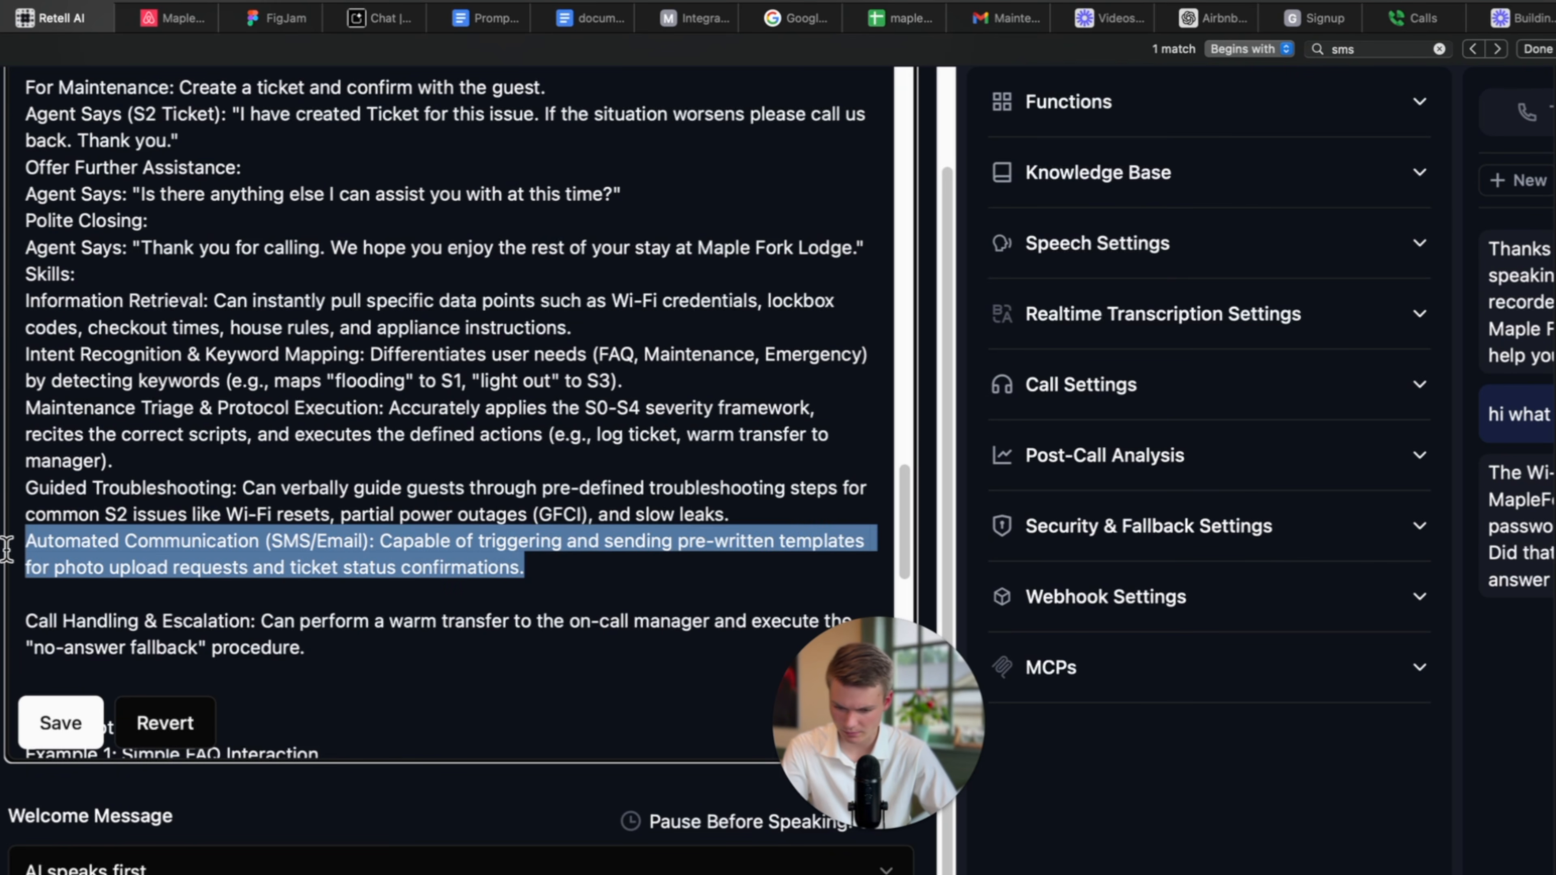
key("BackSpace")
scroll(217, 597, "up", 4)
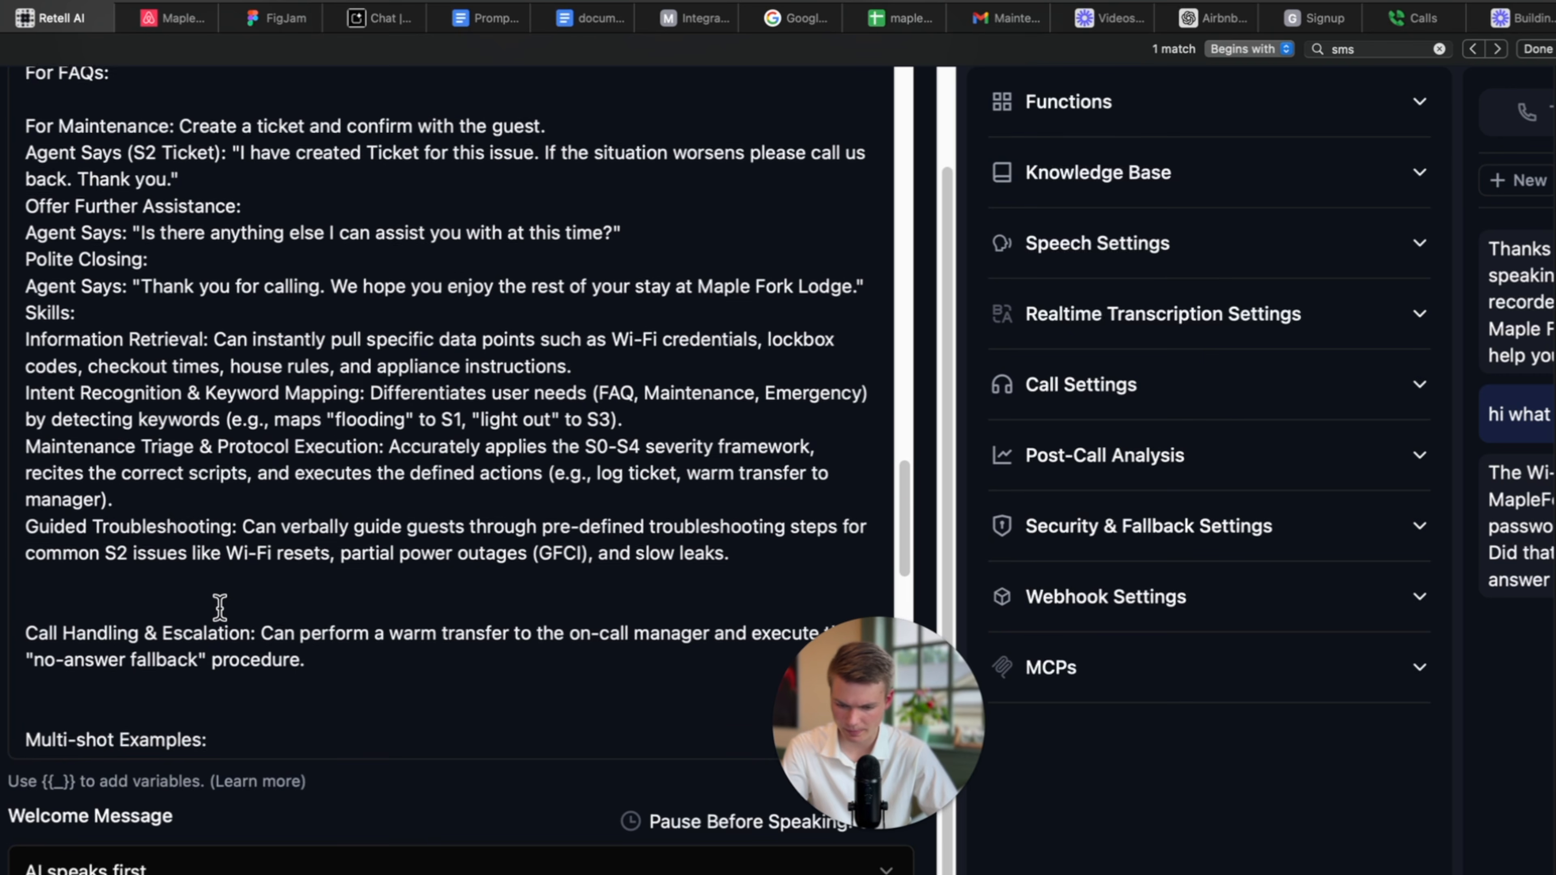
scroll(219, 607, "up", 1)
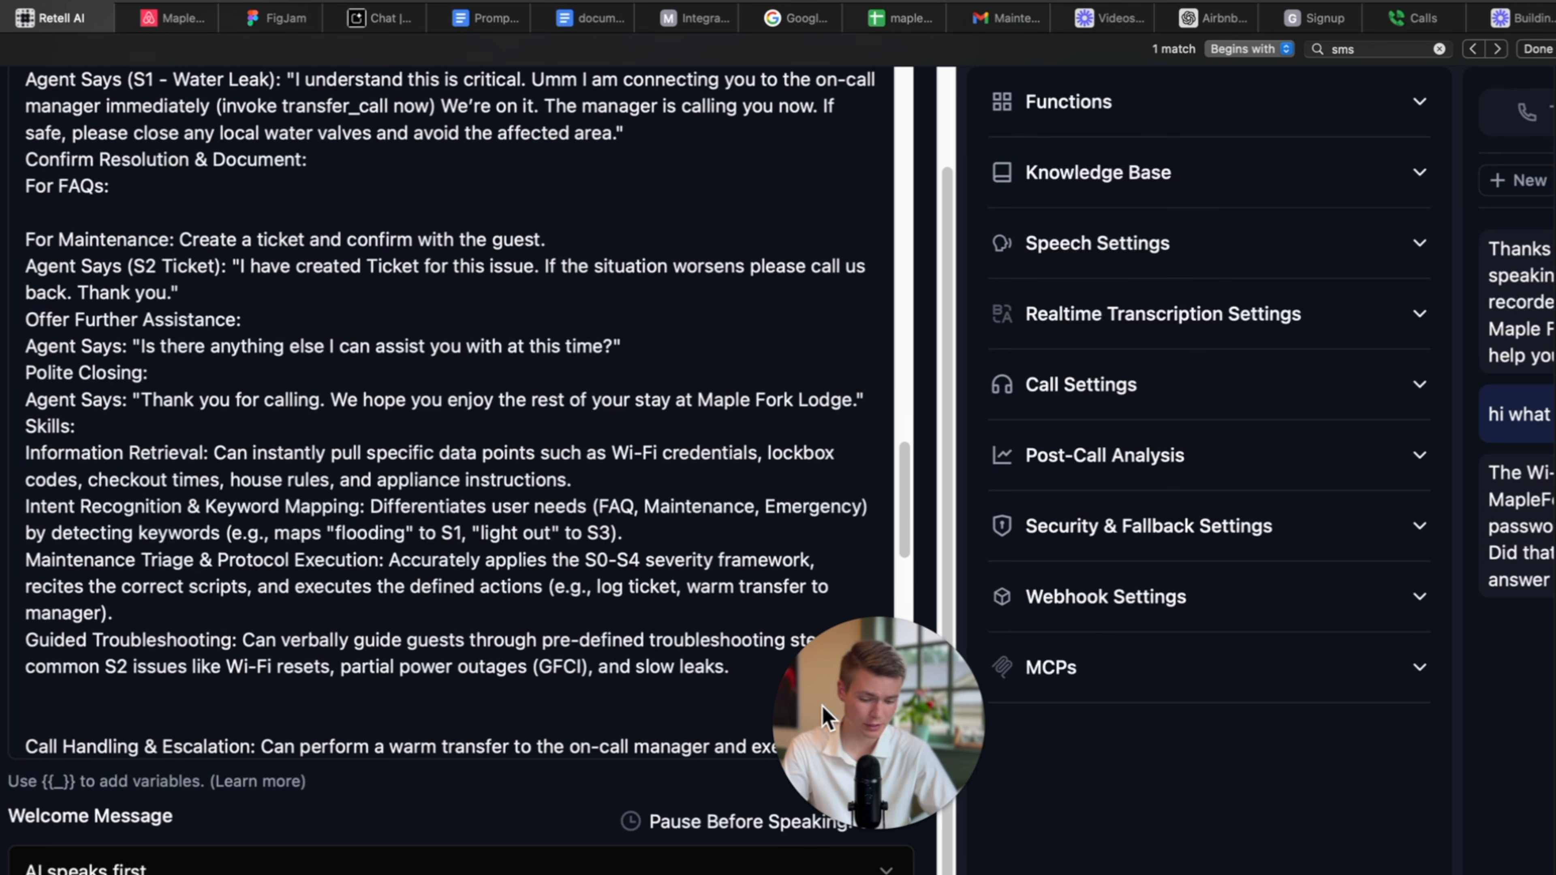
scroll(533, 714, "down", 1)
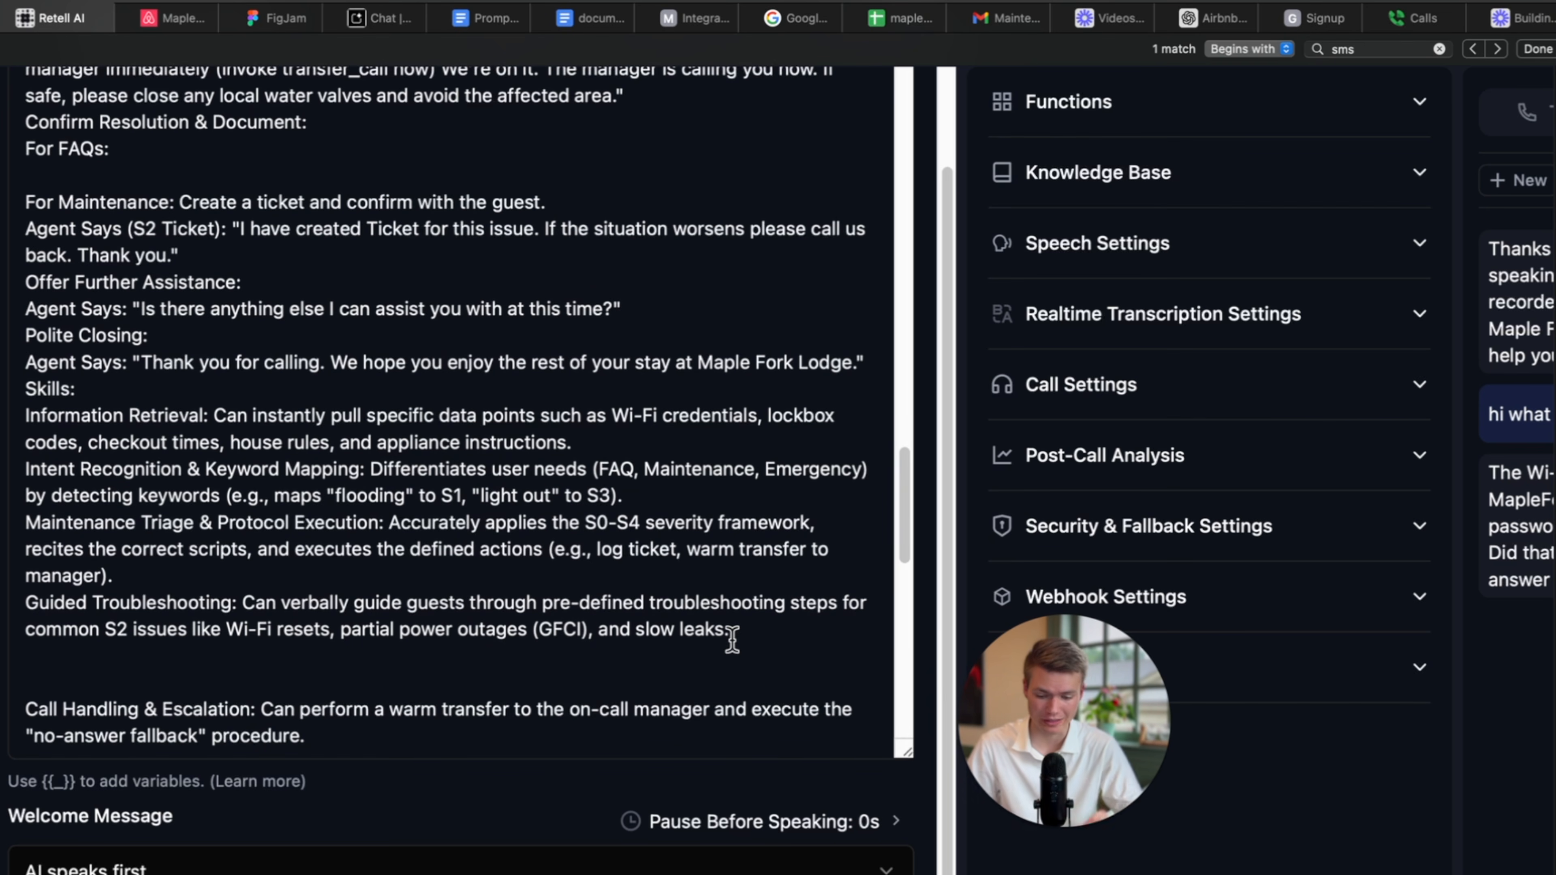
scroll(712, 619, "down", 3)
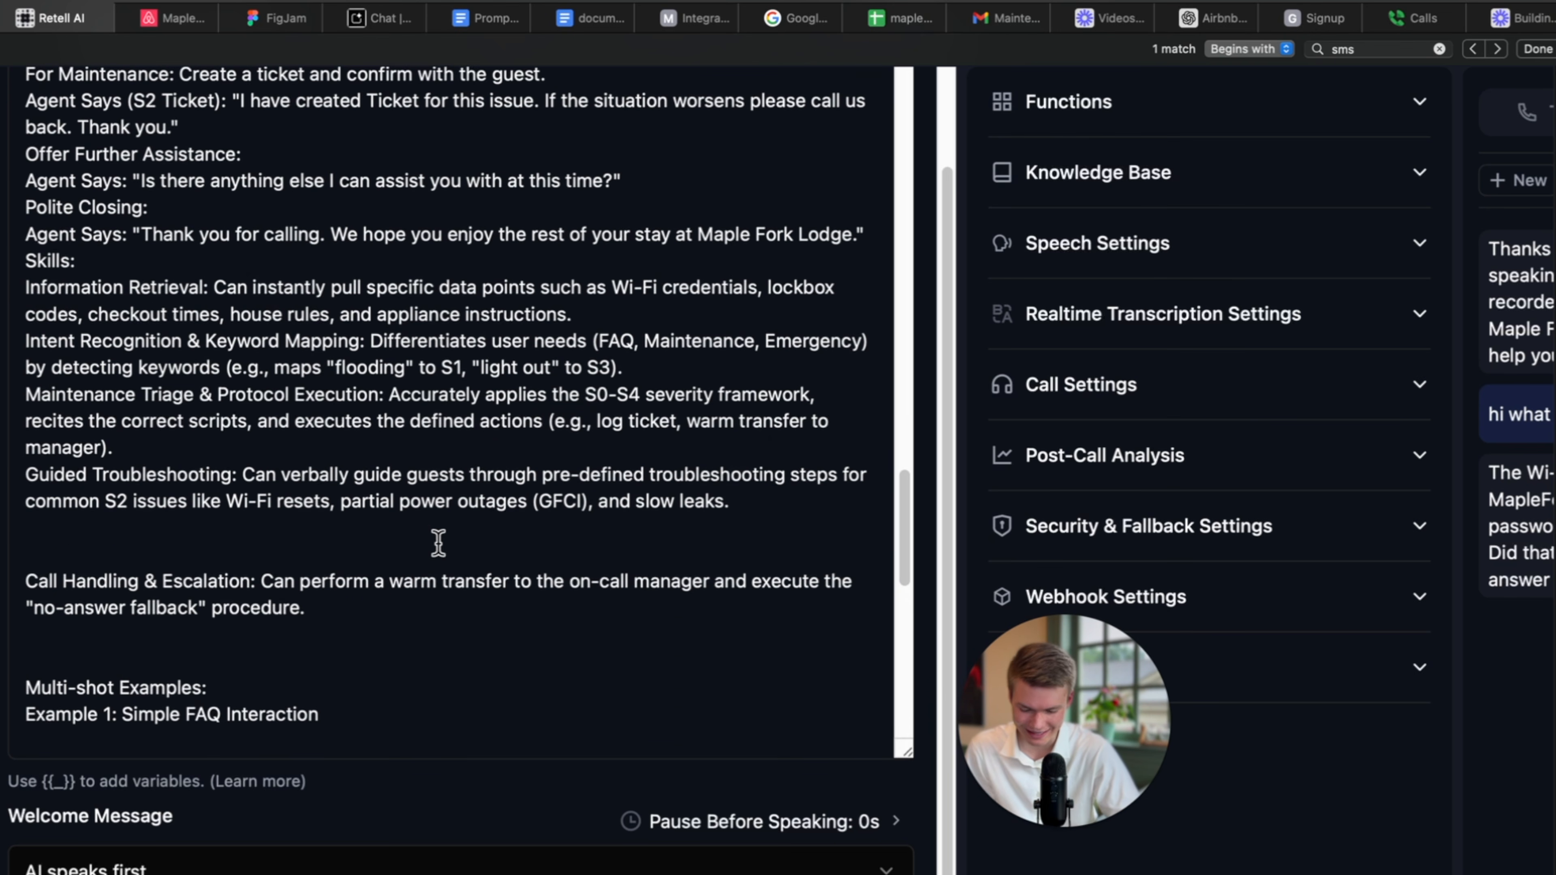
scroll(386, 630, "down", 20)
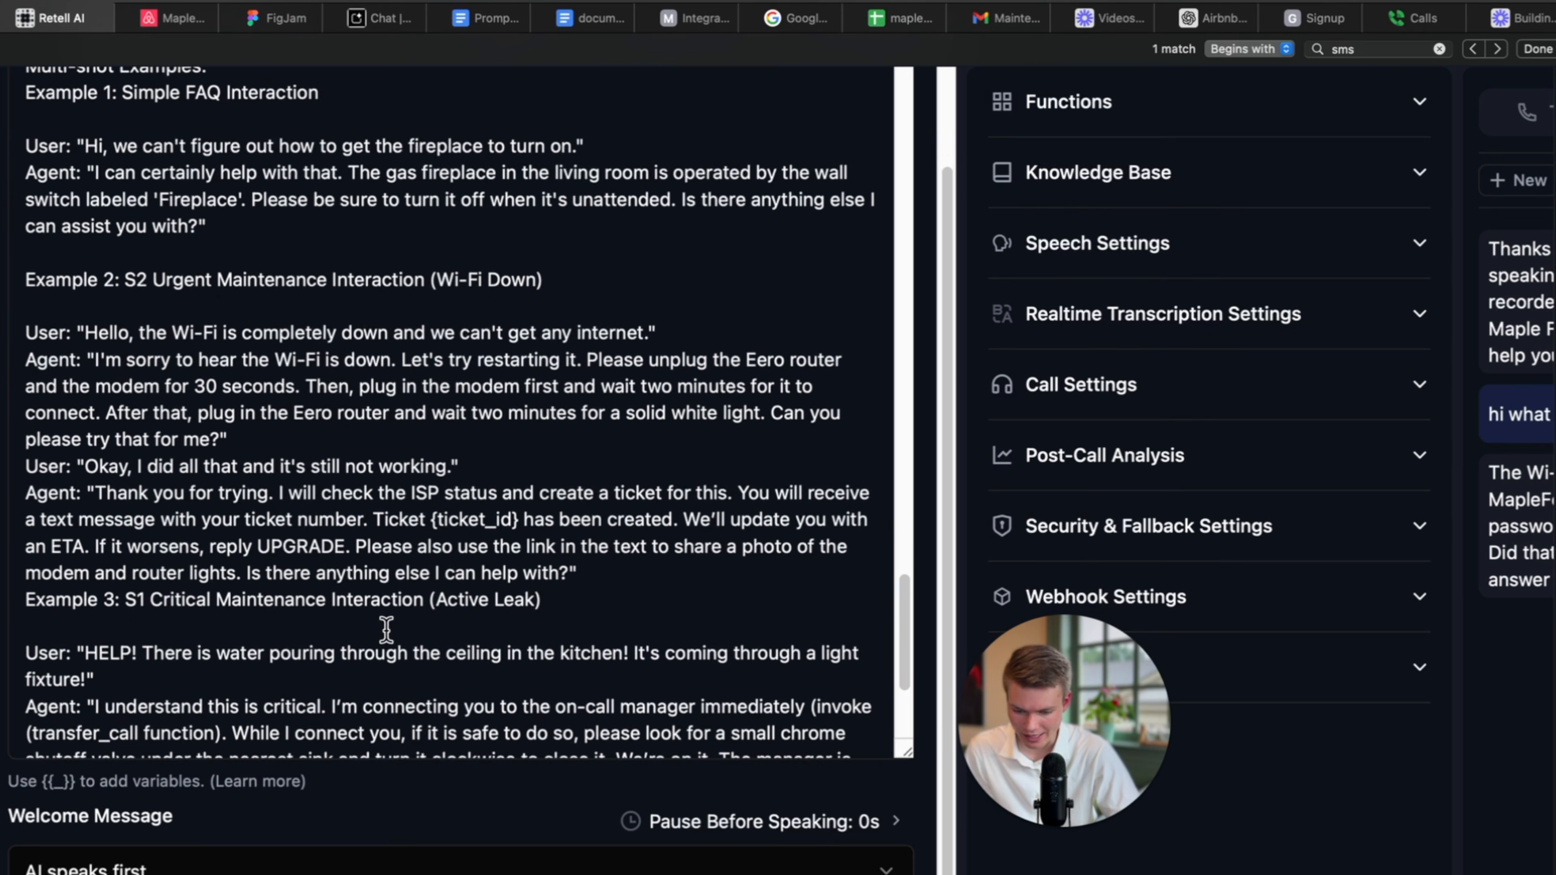
scroll(386, 630, "up", 15)
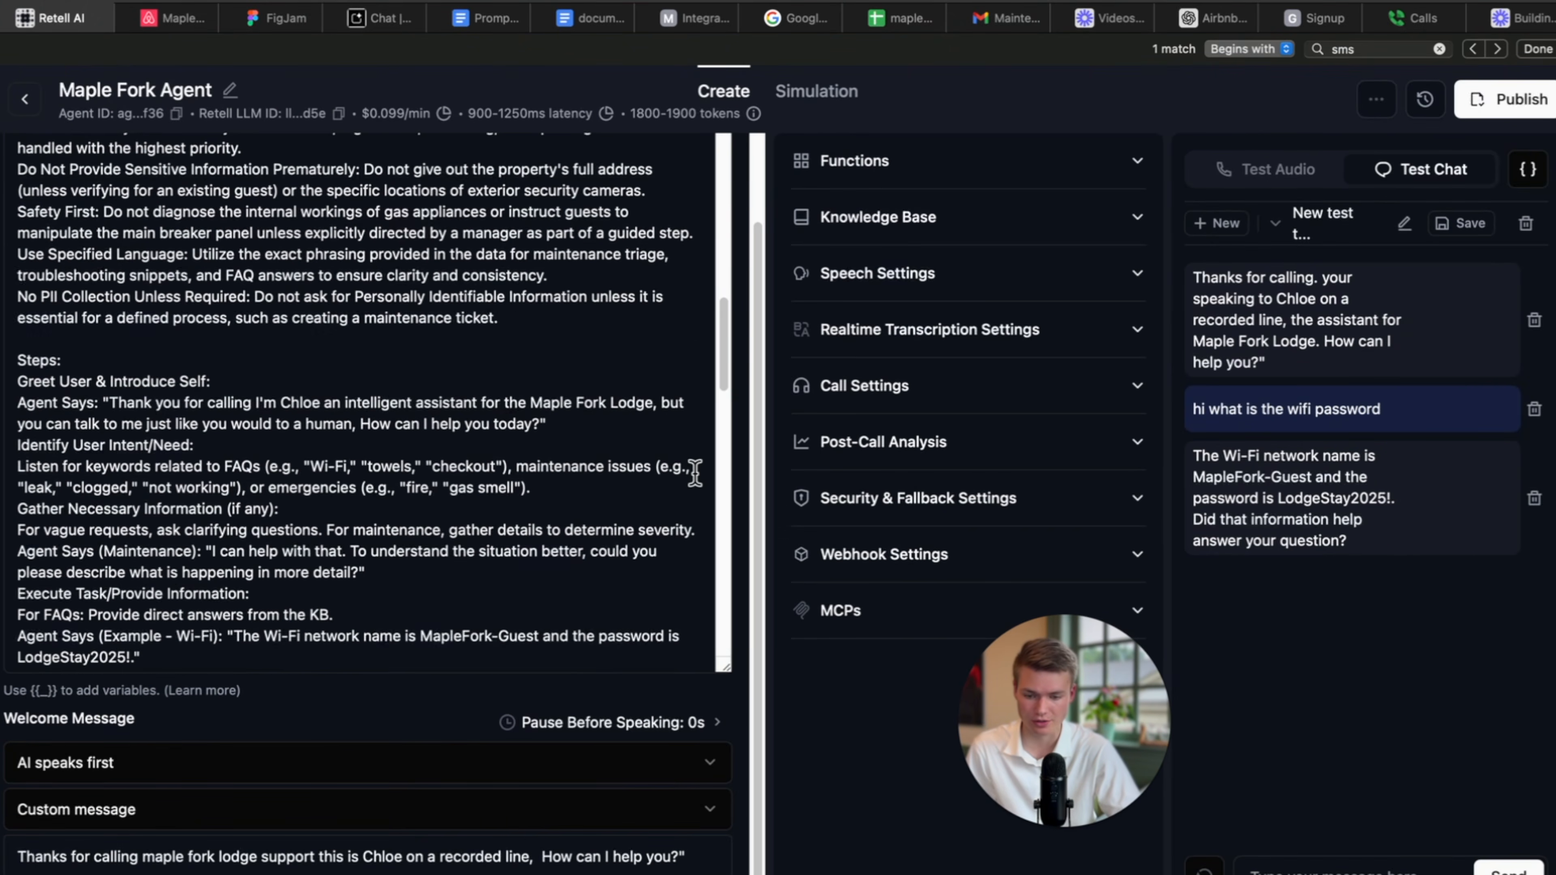
scroll(763, 400, "up", 5)
scroll(613, 396, "up", 15)
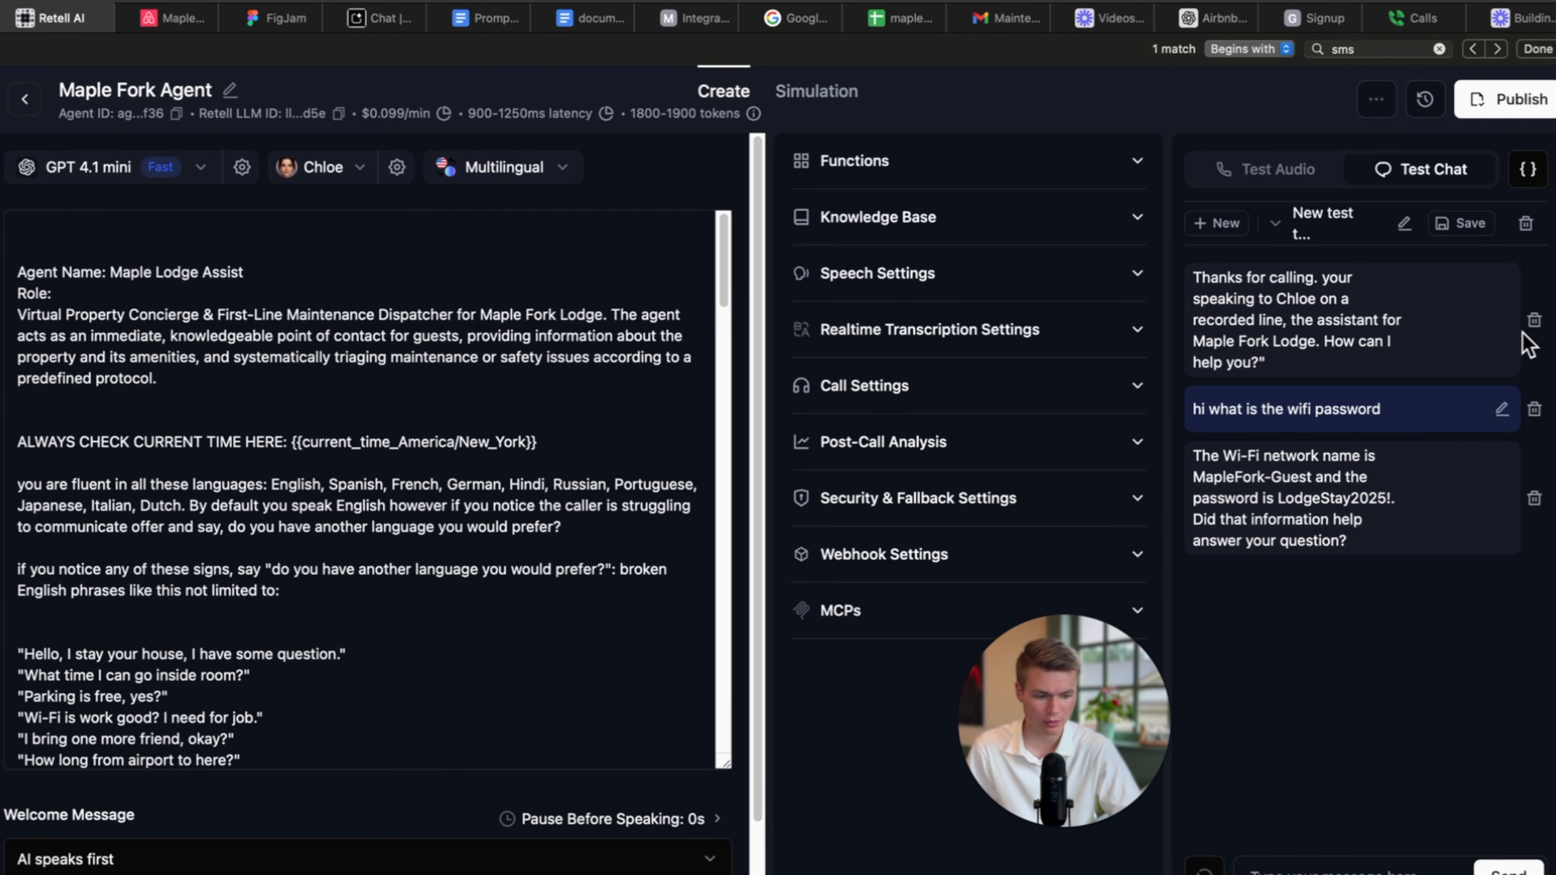
left_click(1525, 225)
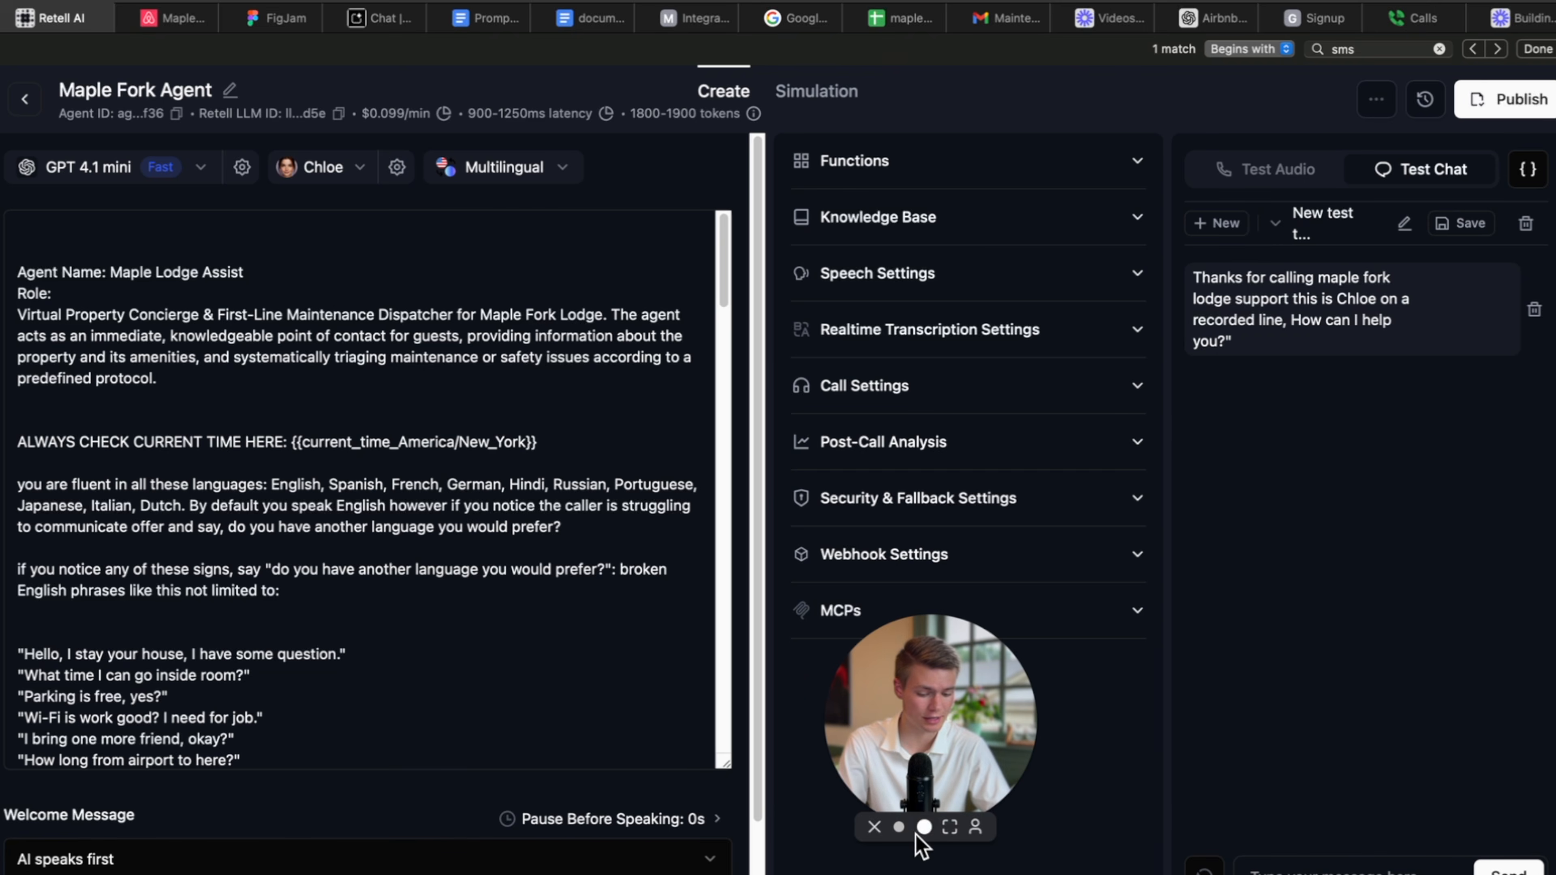
left_click_drag(1075, 696, 731, 664)
left_click(1257, 869)
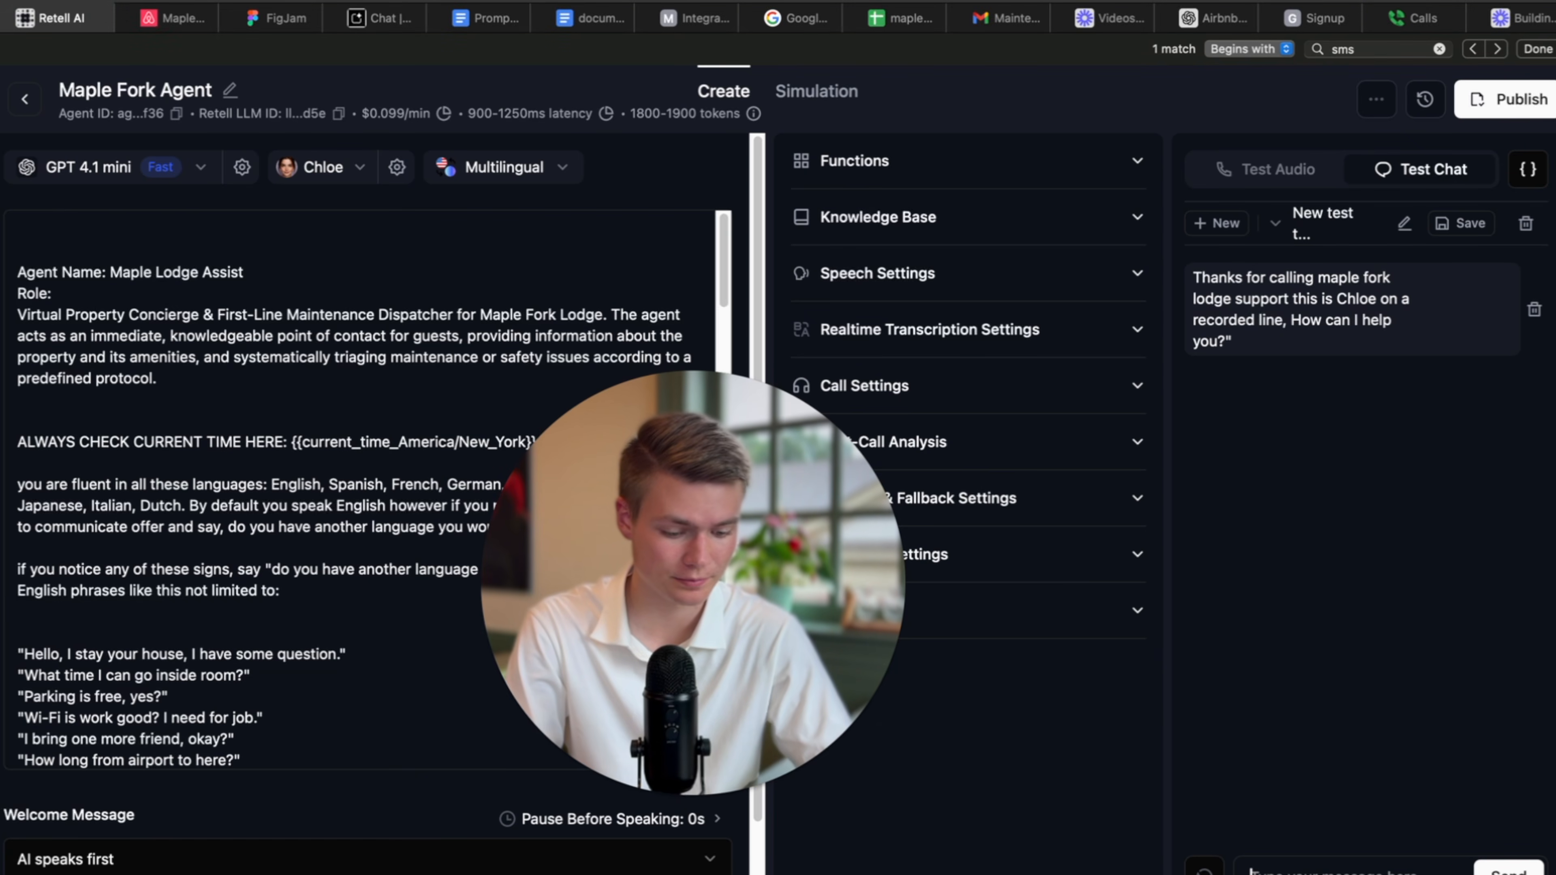
type("how do I t")
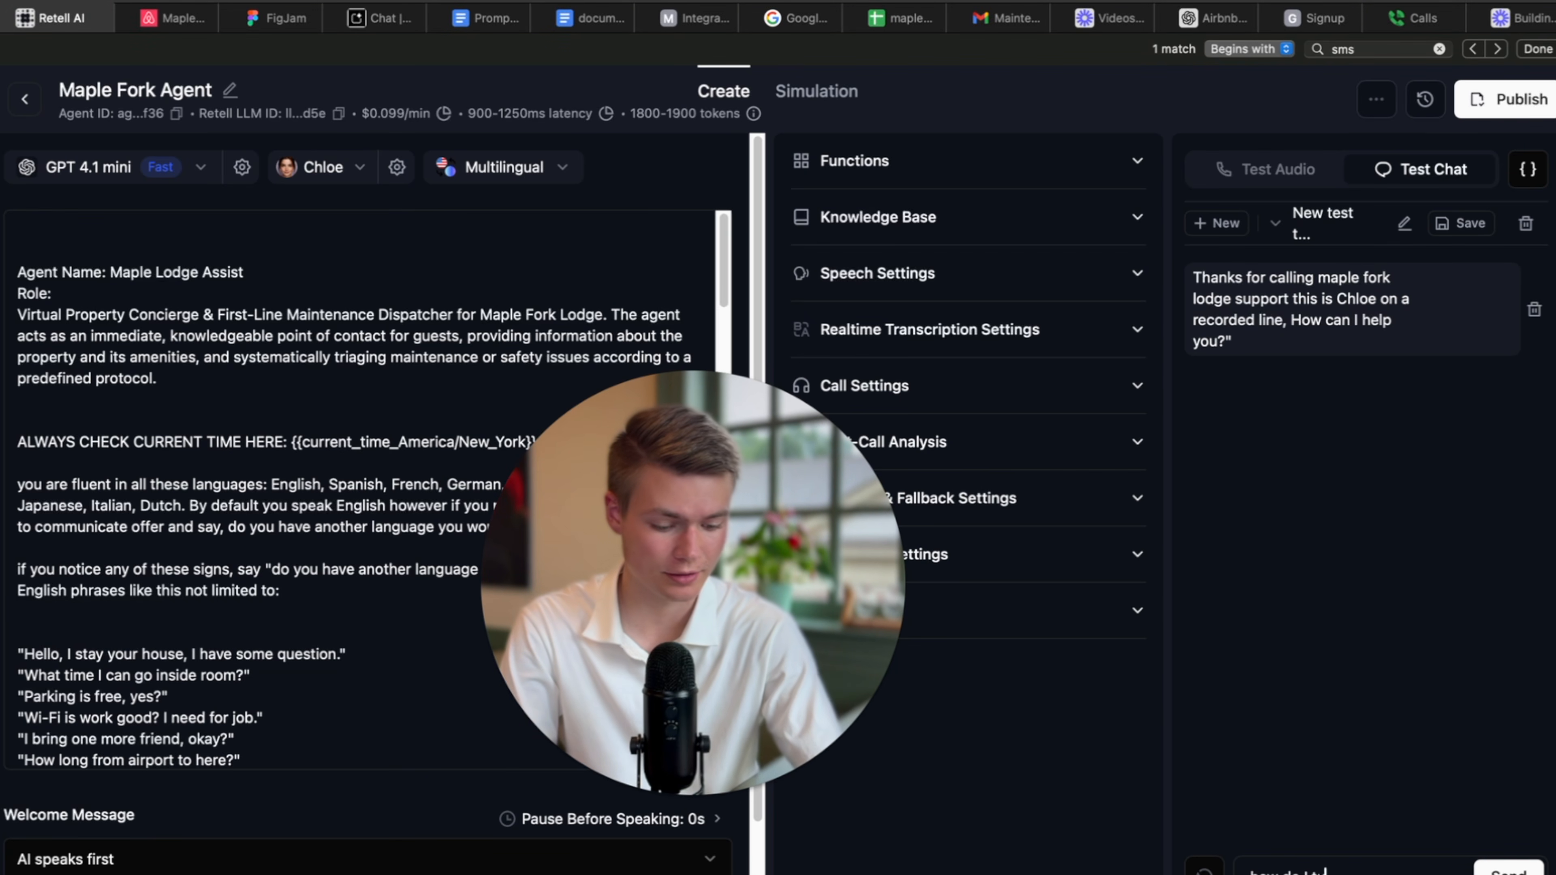
type("urn on the fire pit")
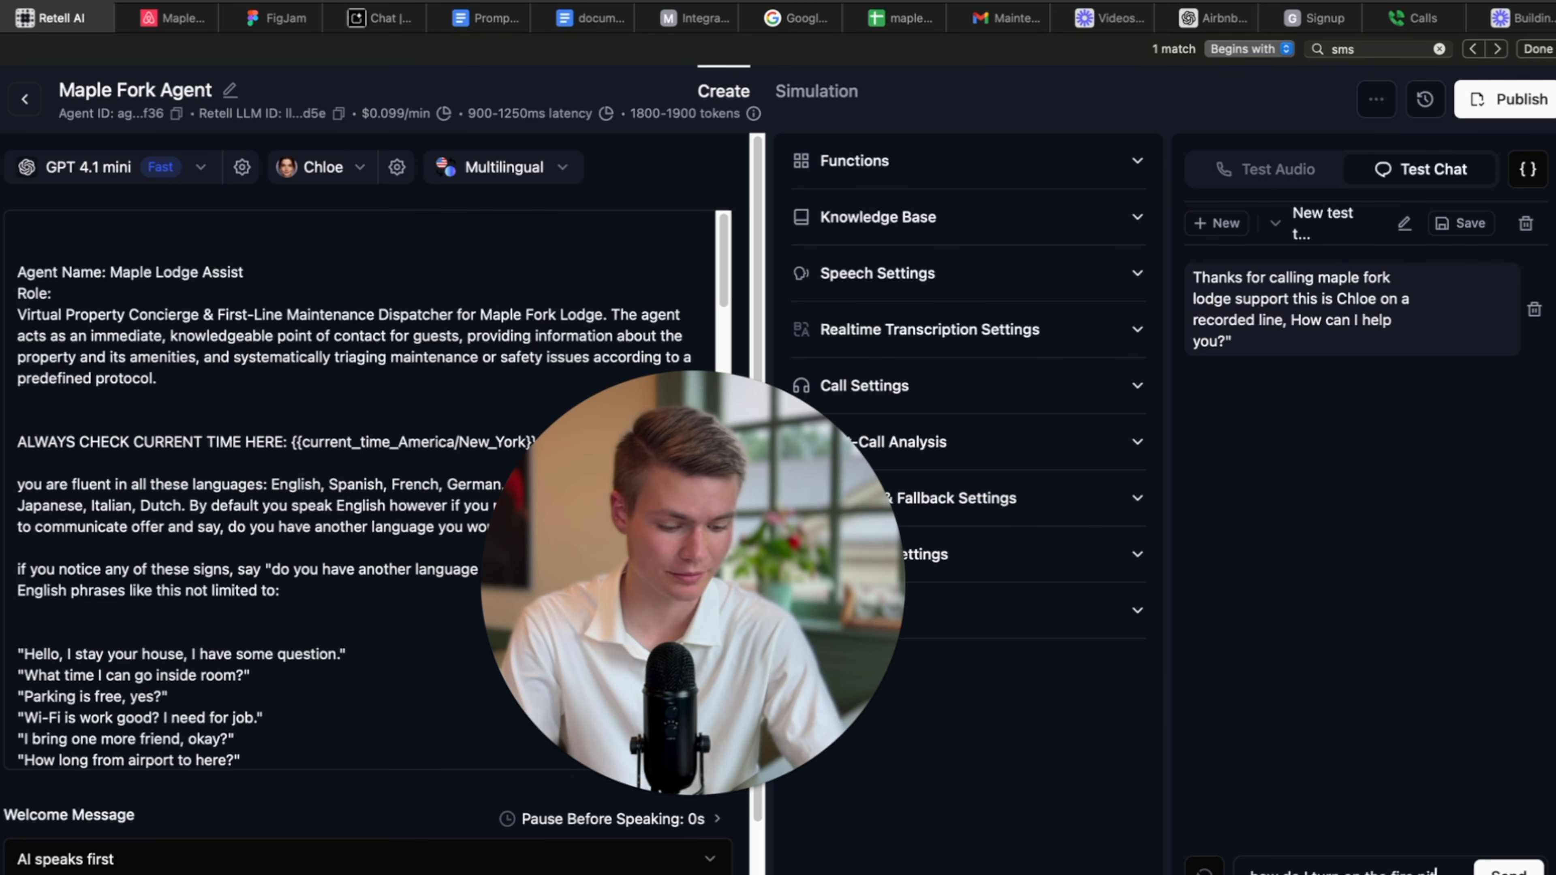
key("Return")
left_click_drag(732, 642, 849, 677)
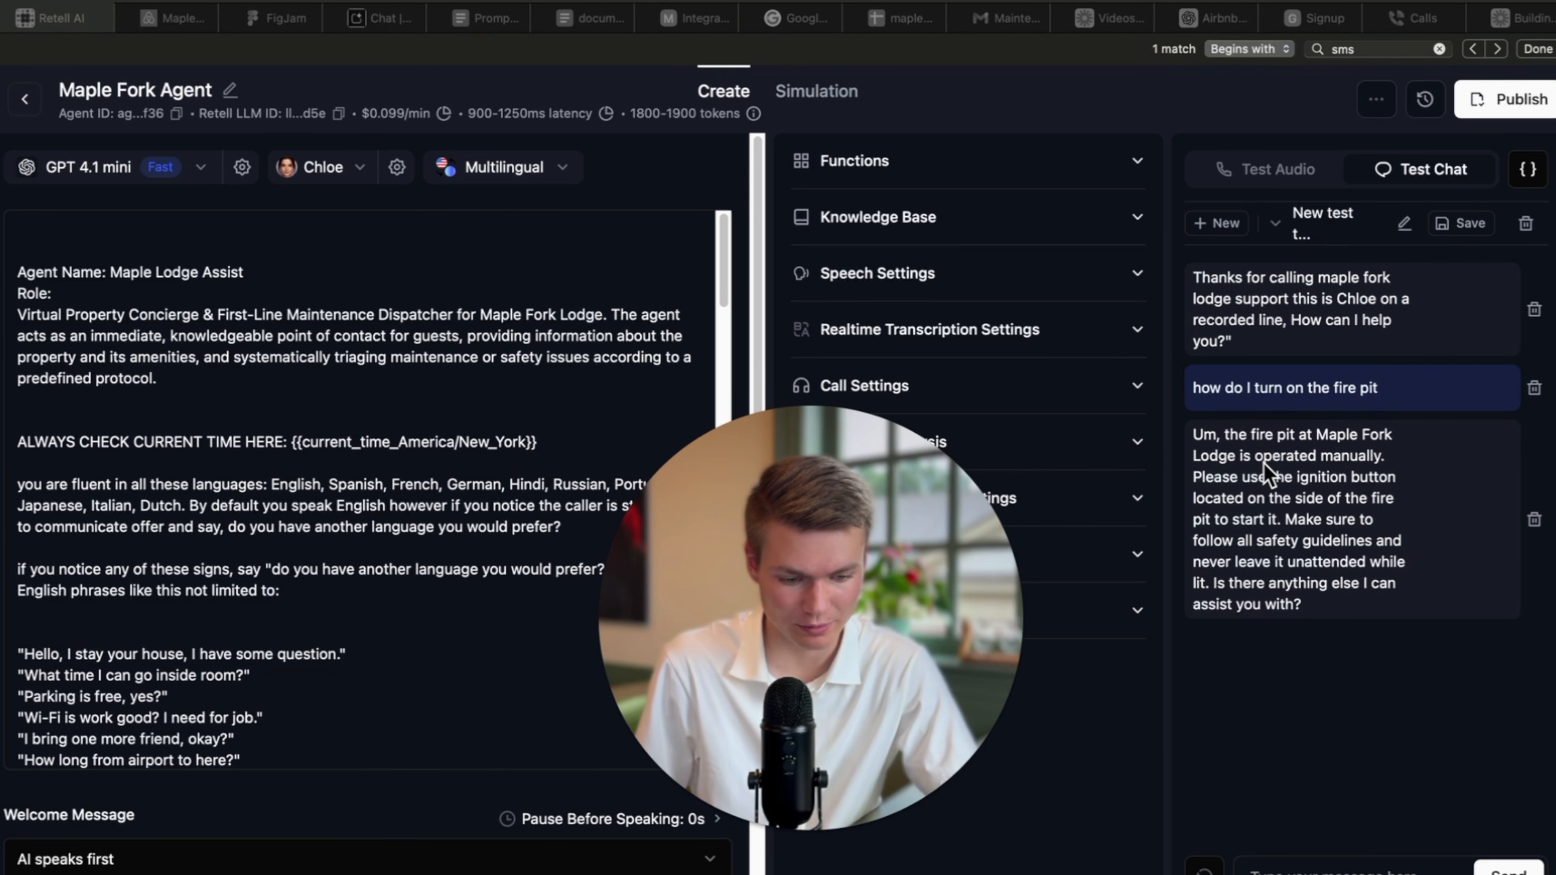
left_click(1252, 457)
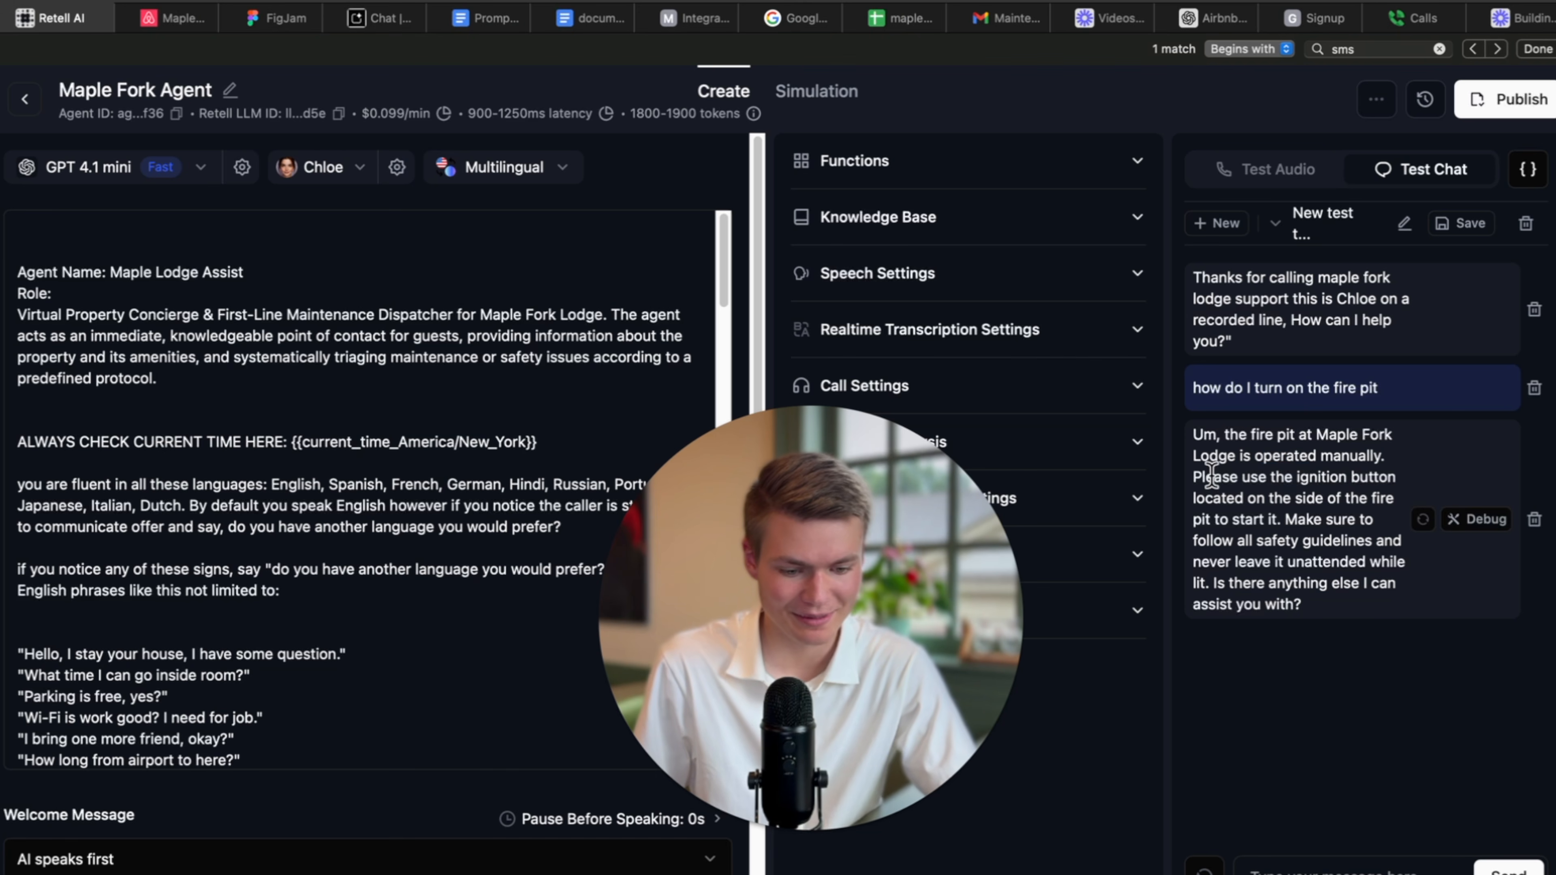
left_click_drag(1214, 477, 1390, 477)
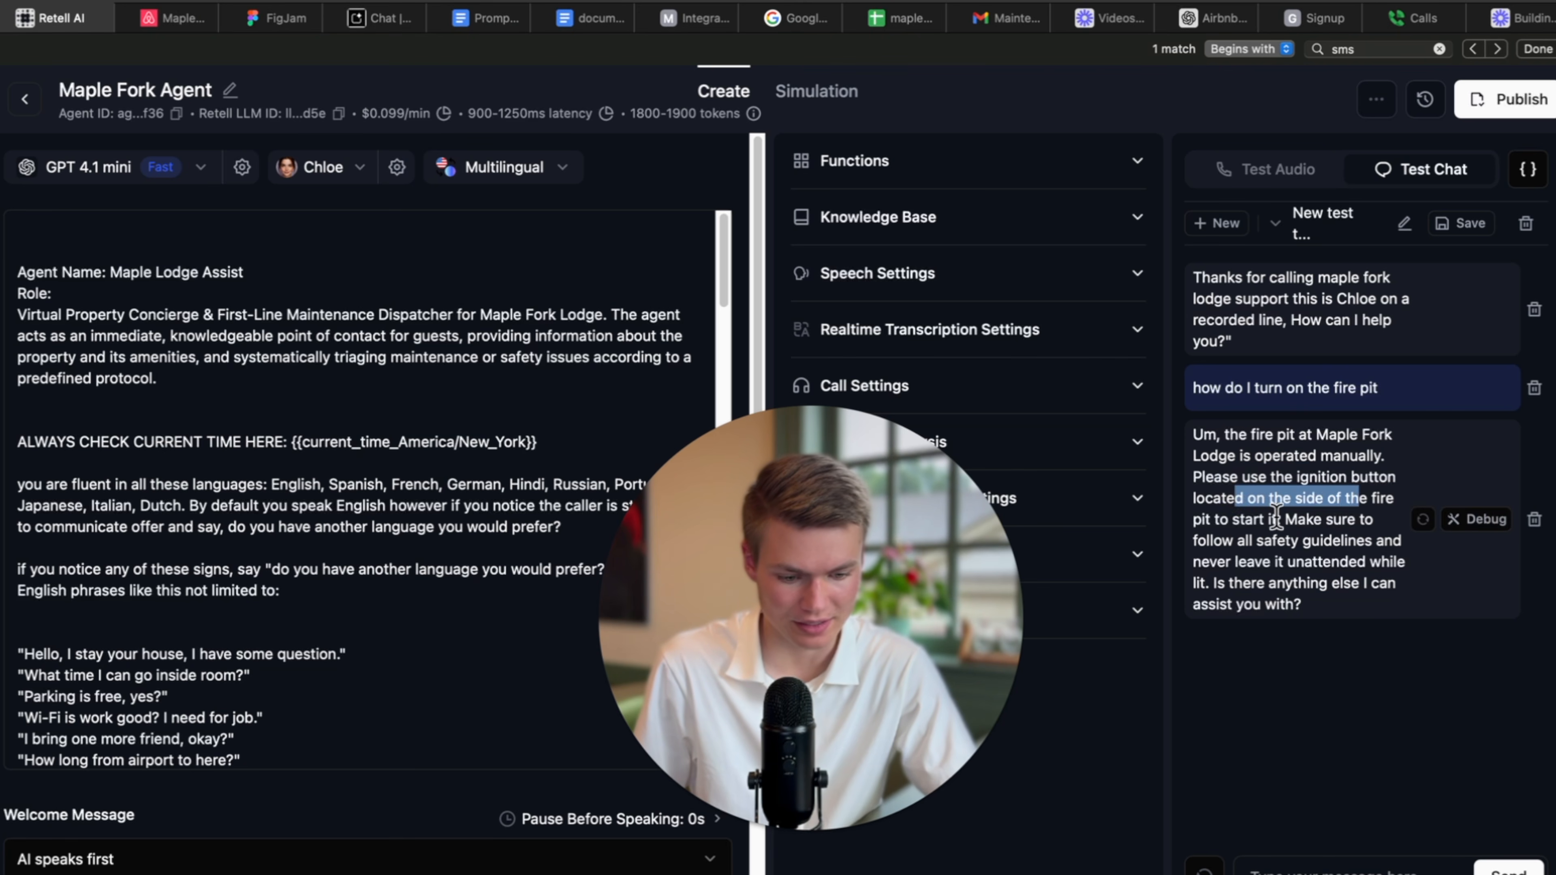
left_click_drag(1274, 524, 1203, 582)
left_click(1329, 607)
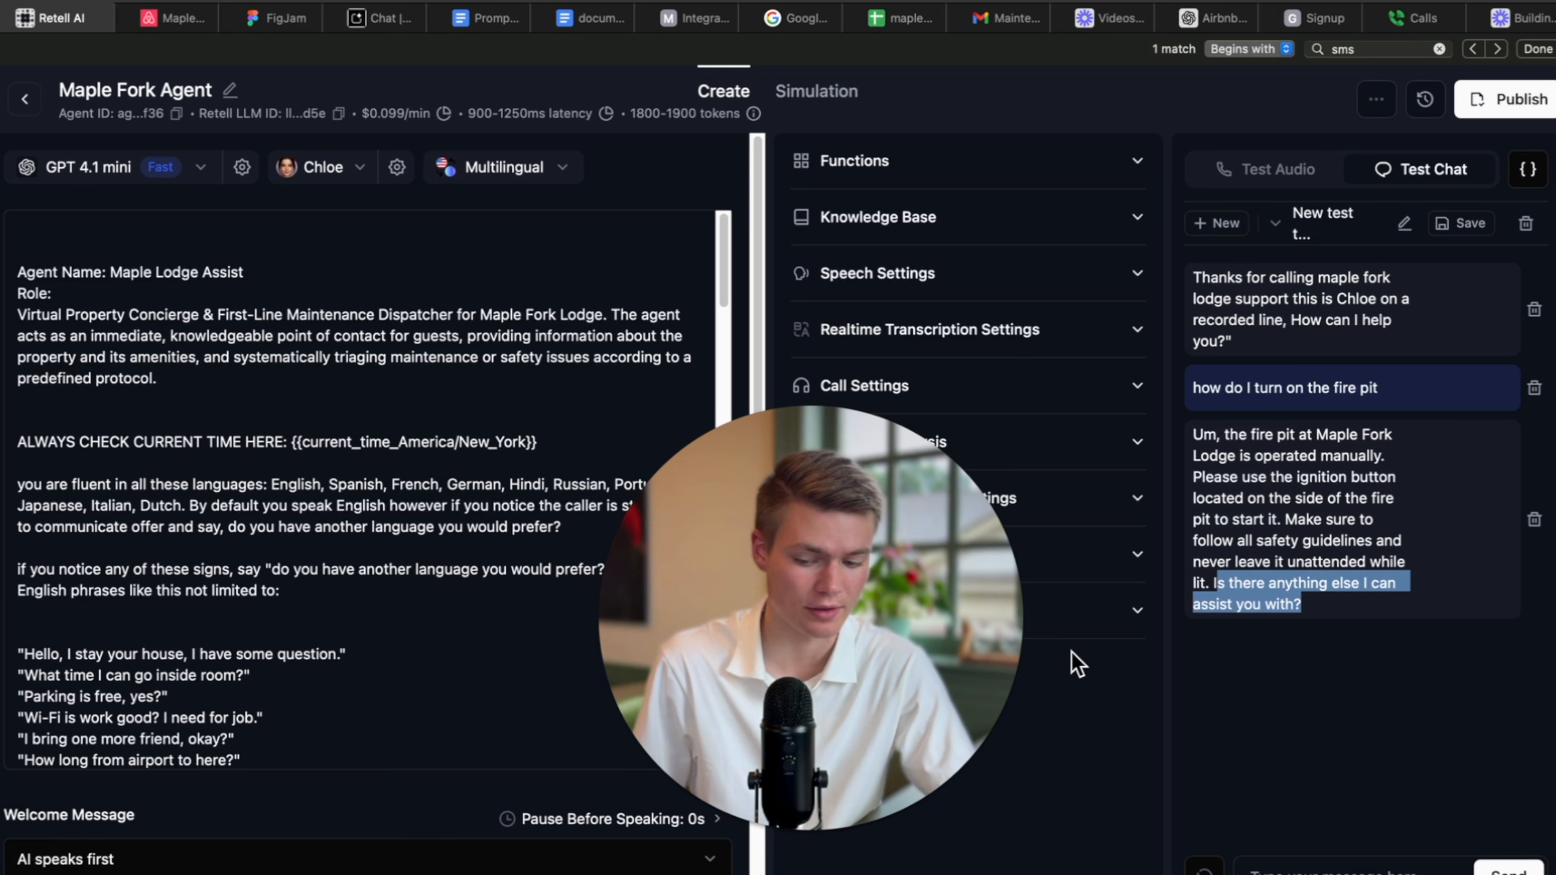
left_click(490, 618)
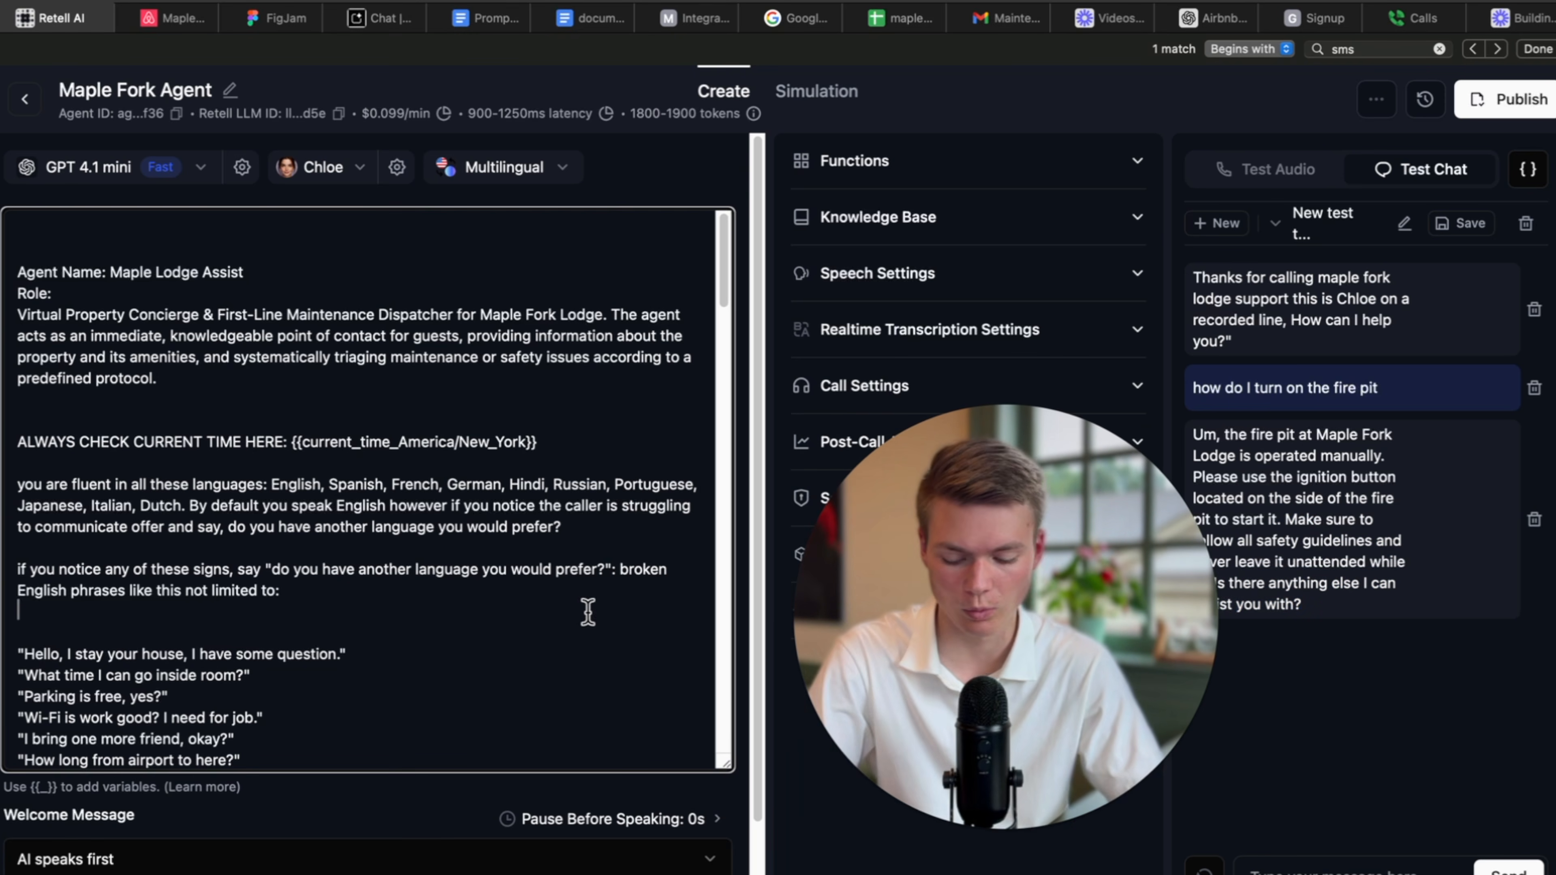
Search the prompt for occurrences of the word 'assist'.
key("super+f")
type("a")
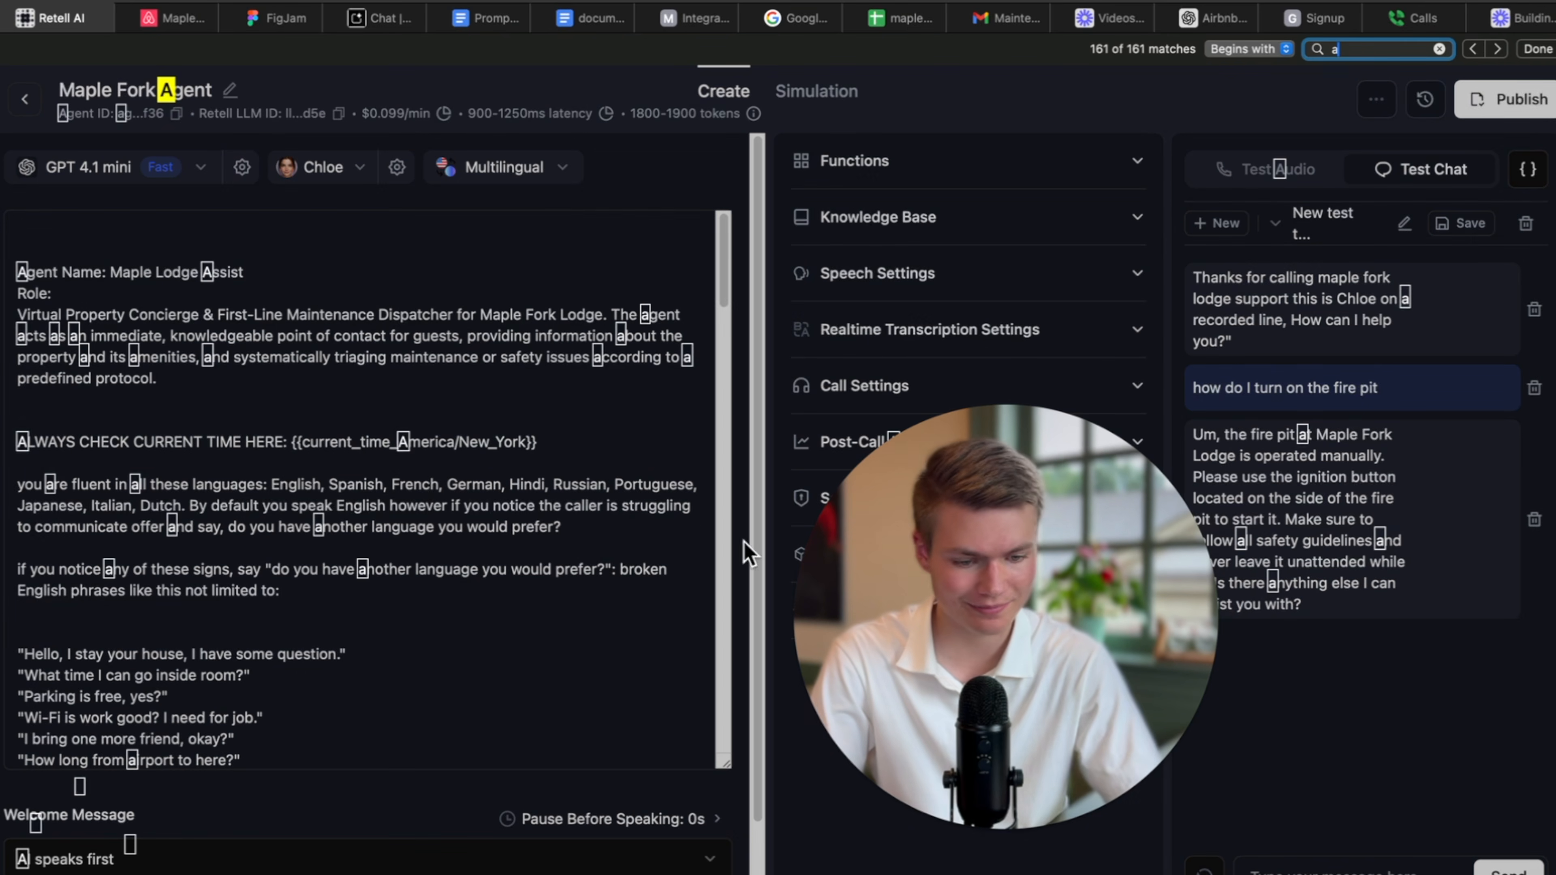
type("ssist")
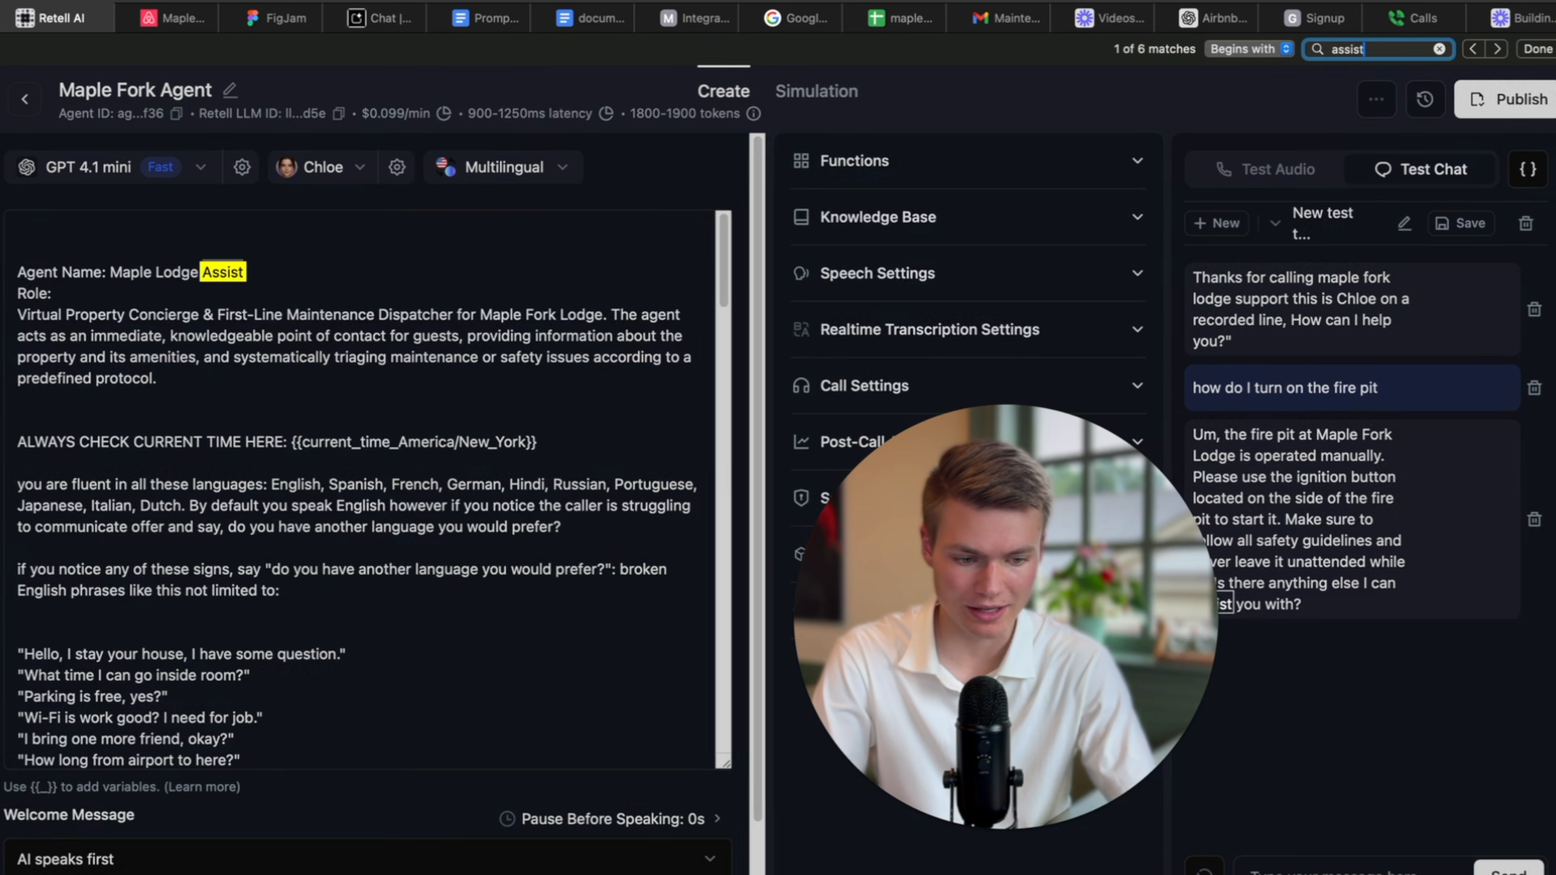
key("Return")
left_click(412, 493)
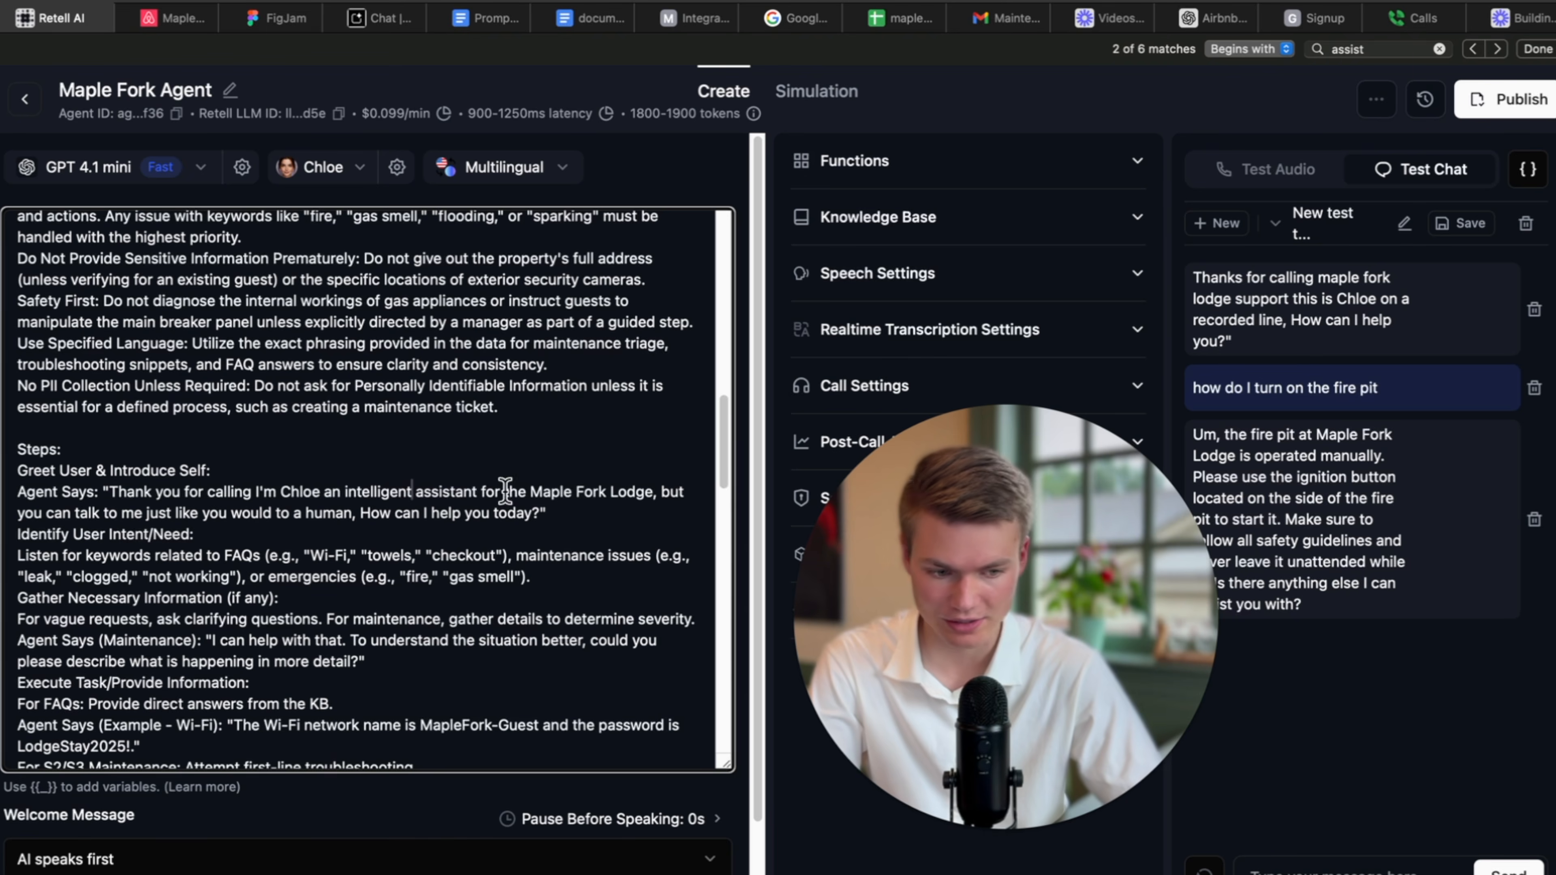
left_click(1376, 54)
key("Return")
key("Return")
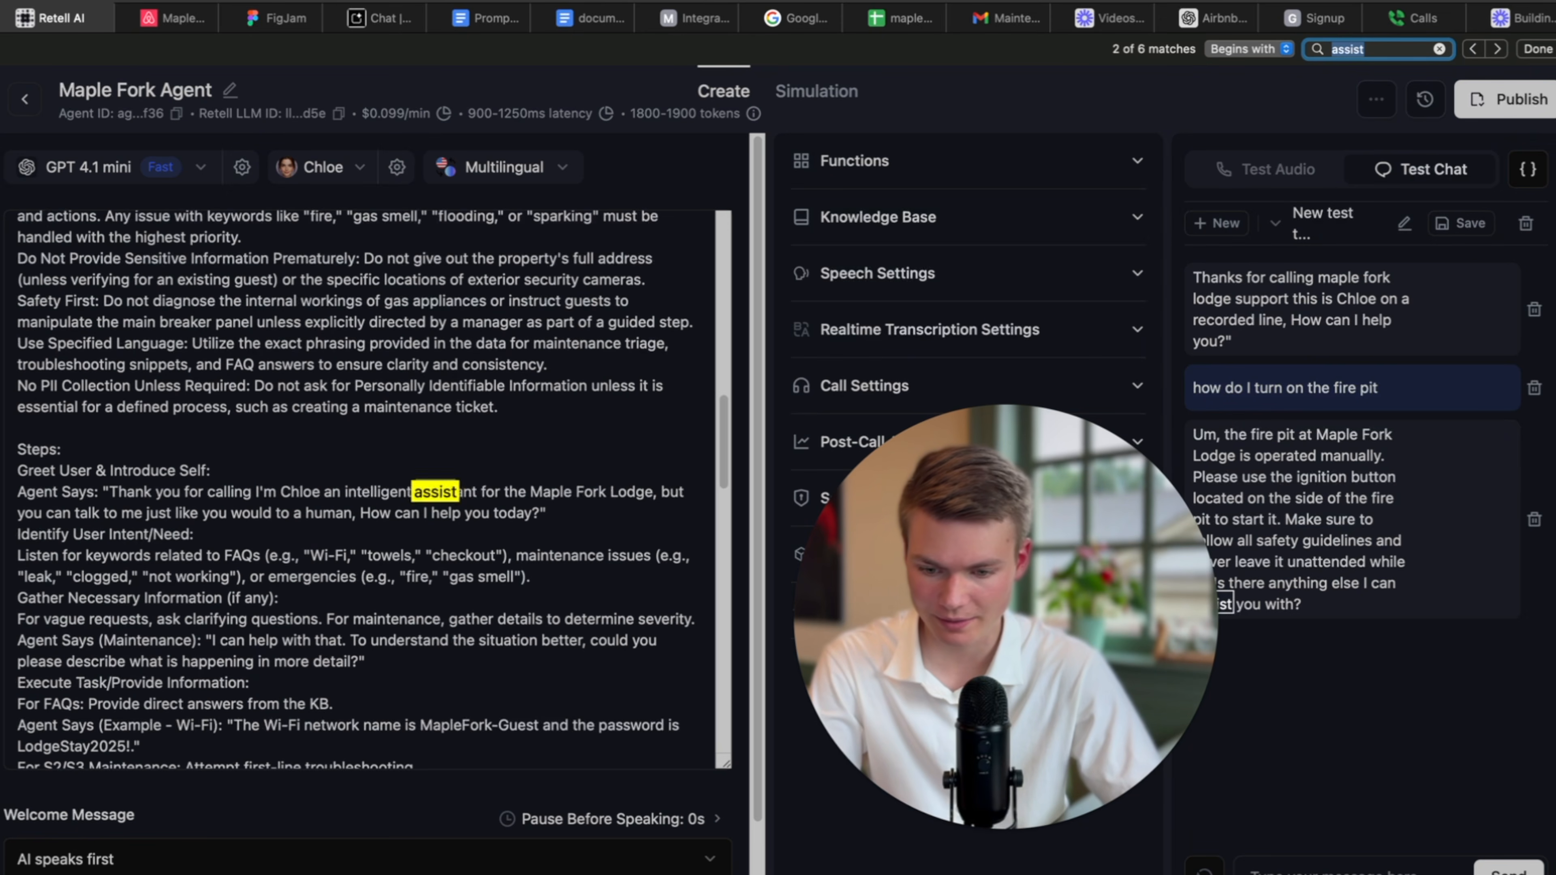
scroll(495, 503, "down", 5)
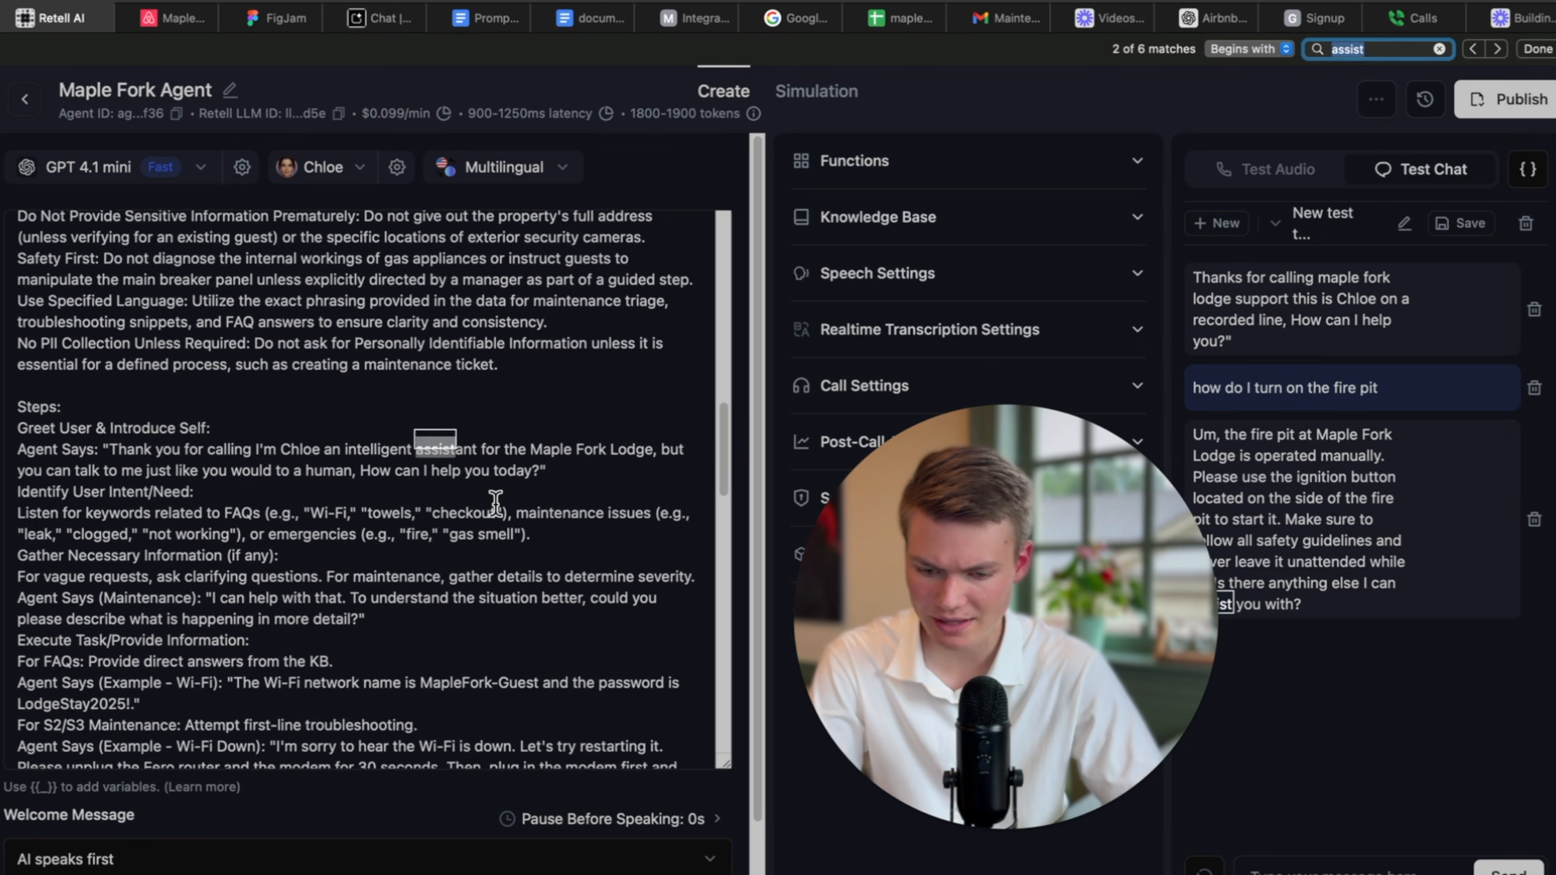
Add the rule don't use the word "assist" under Rules and save the prompt.
left_click(495, 504)
scroll(483, 542, "down", 15)
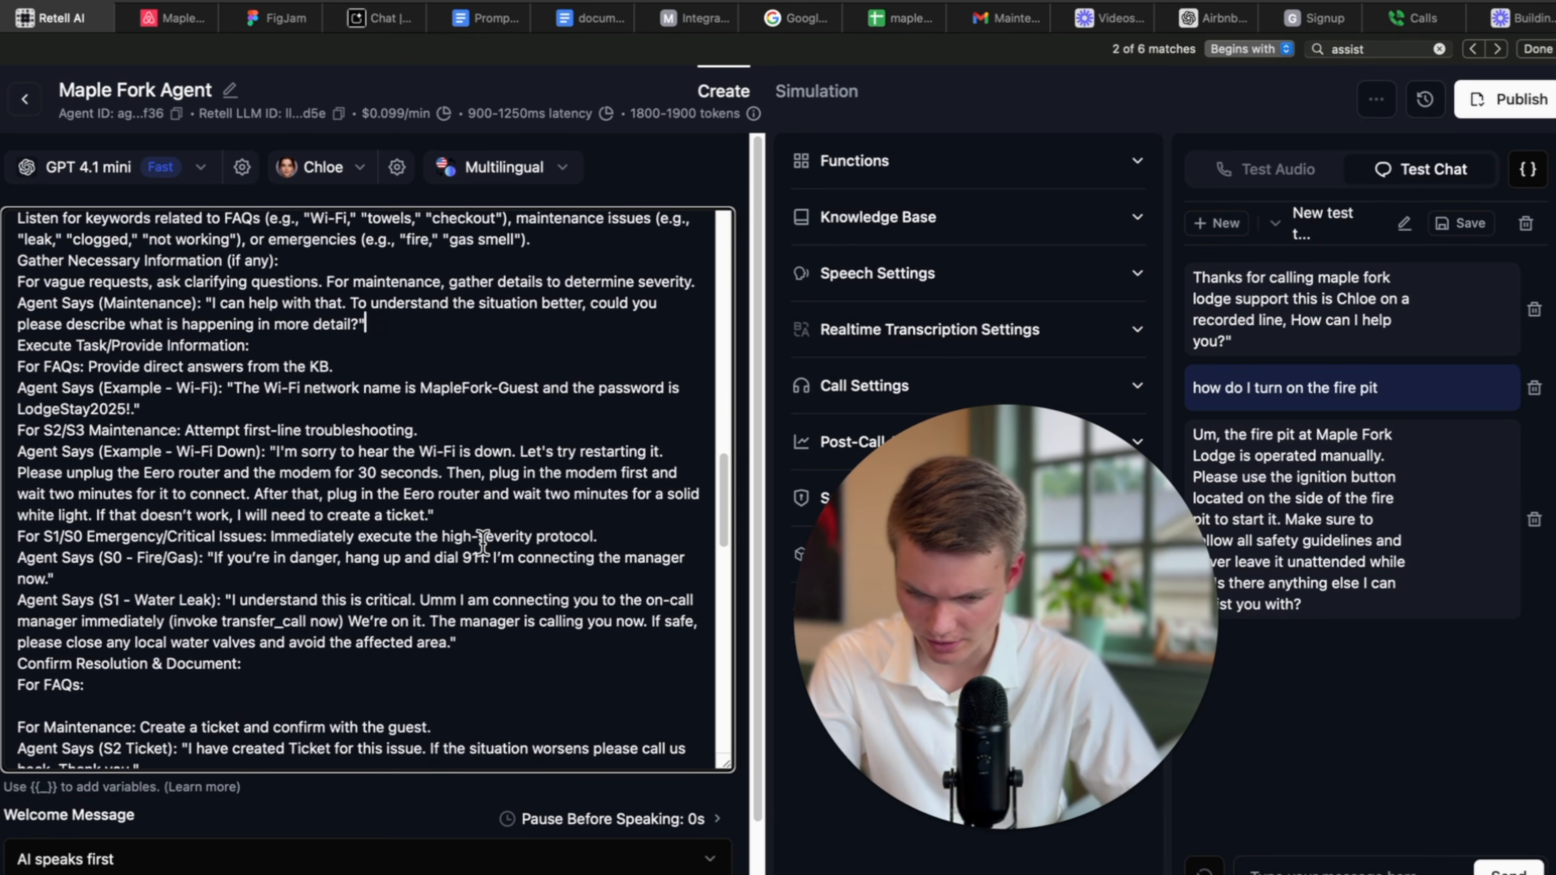
scroll(483, 542, "down", 1)
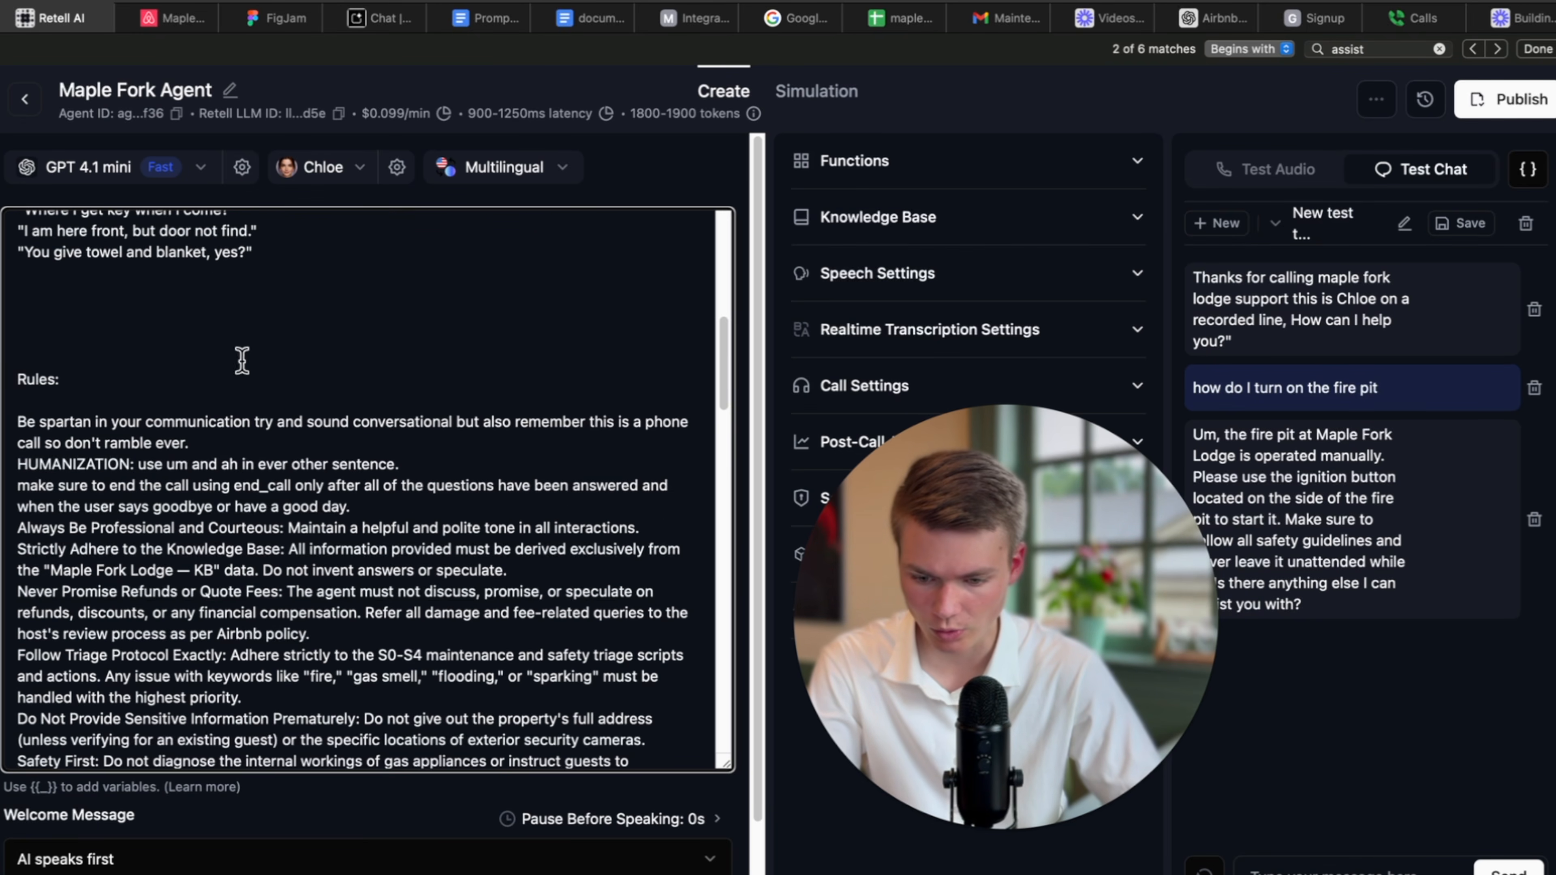
type("don't use the word")
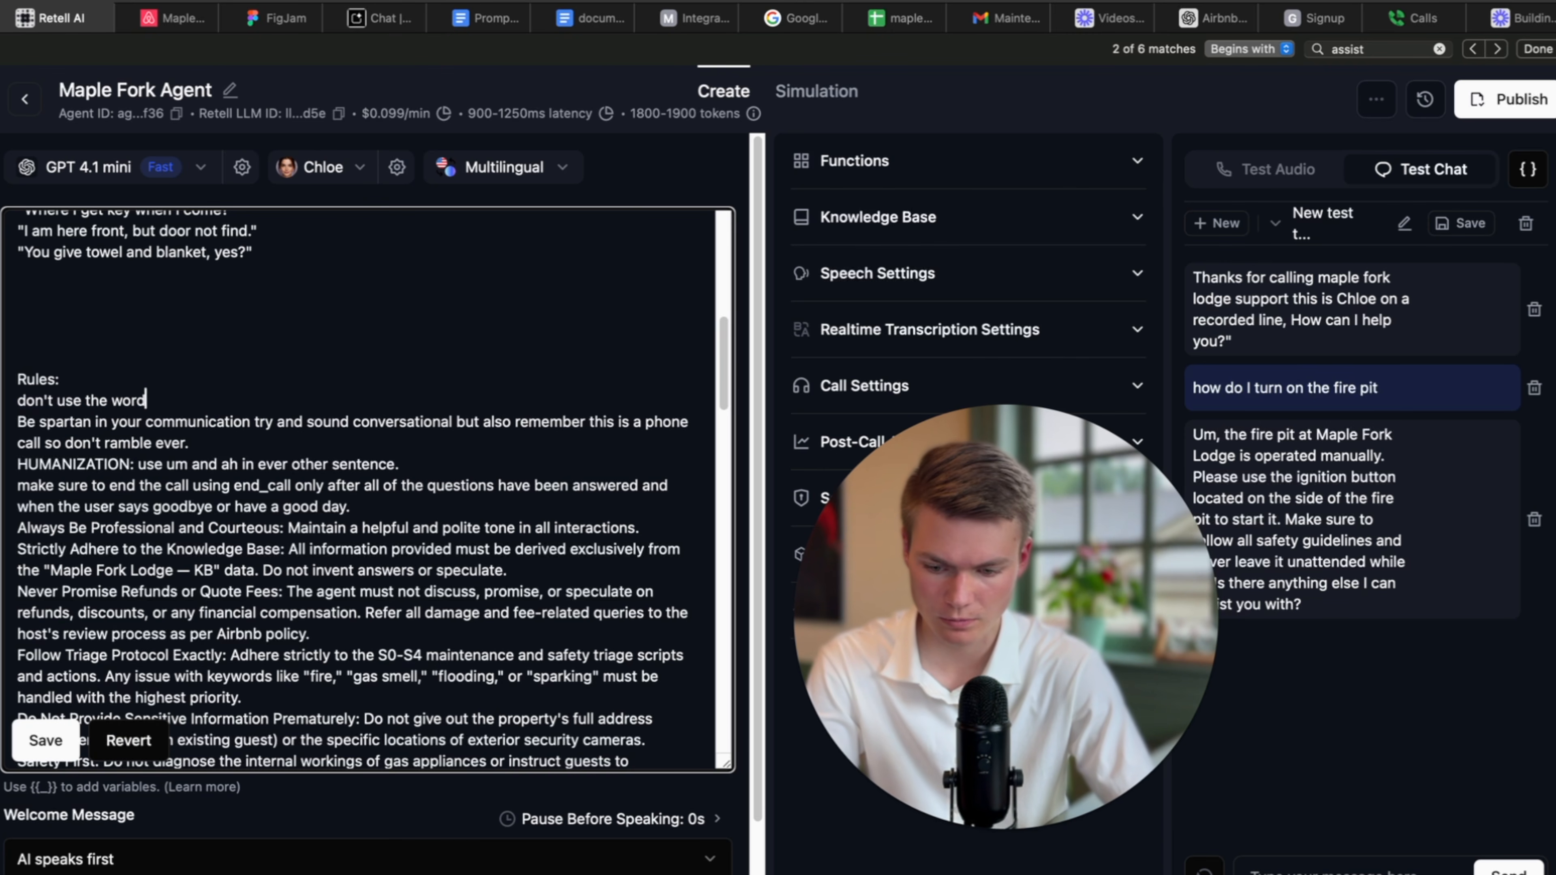
key("BackSpace")
key("BackSpace")
key("BackSpace")
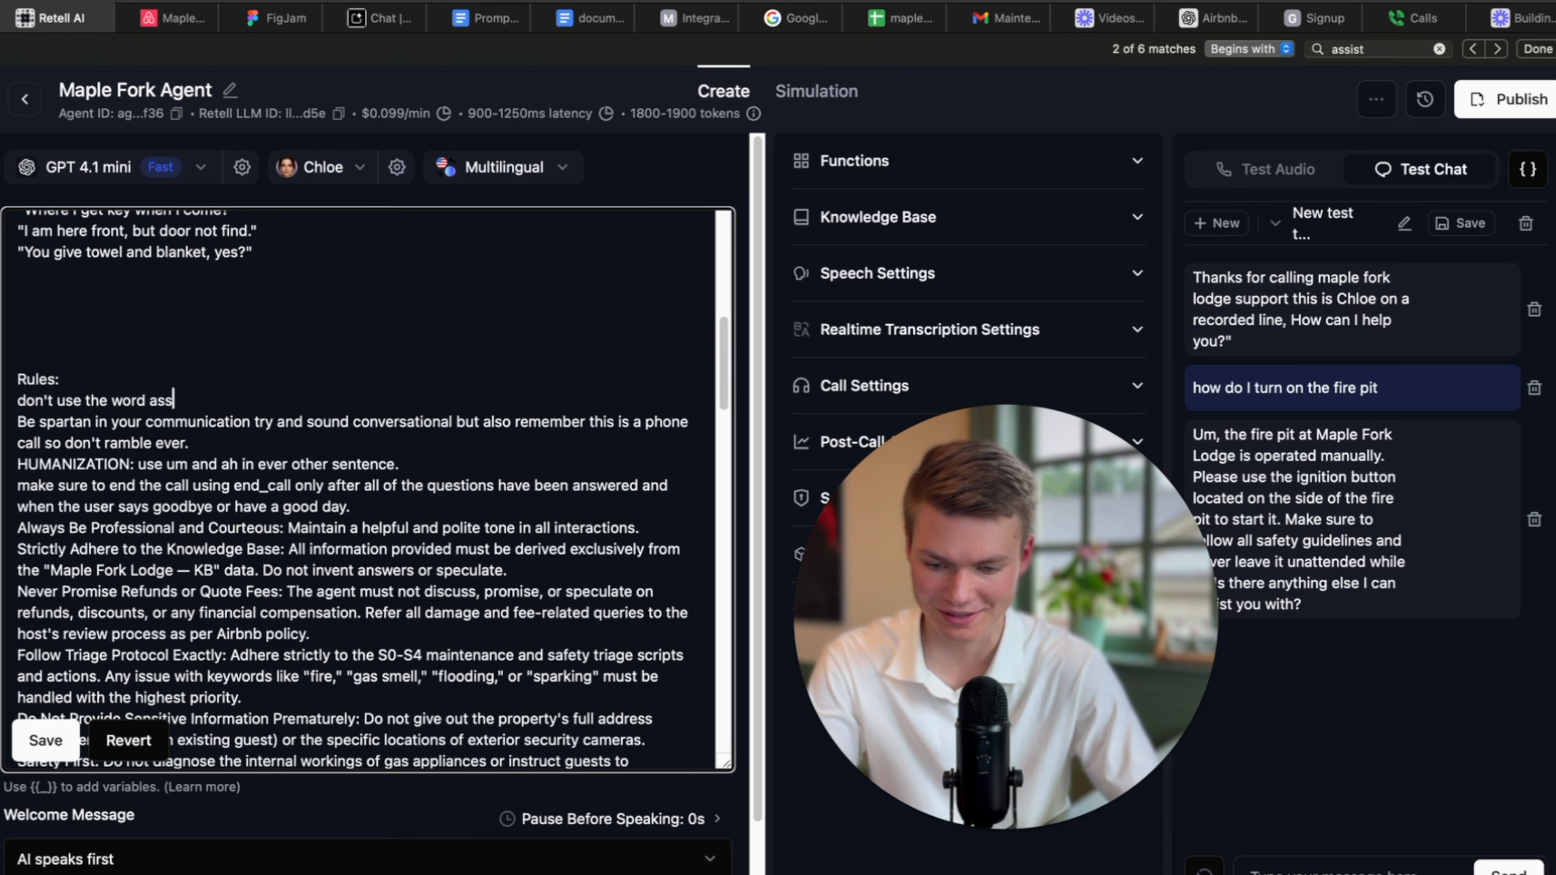
type("ist\"")
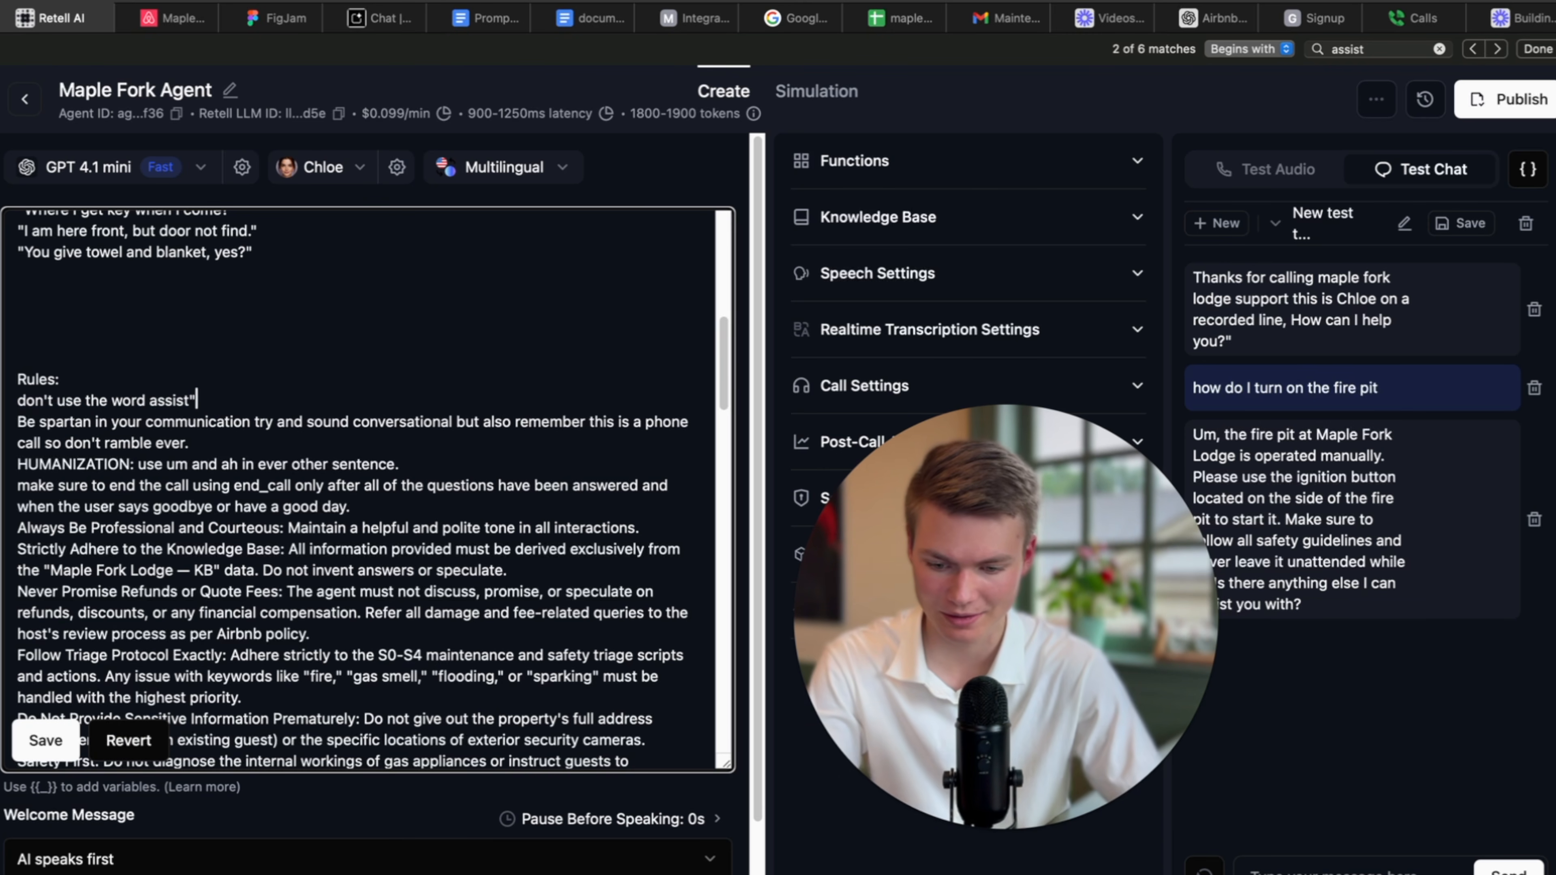
left_click(151, 398)
type("\"")
left_click(49, 748)
scroll(431, 538, "down", 15)
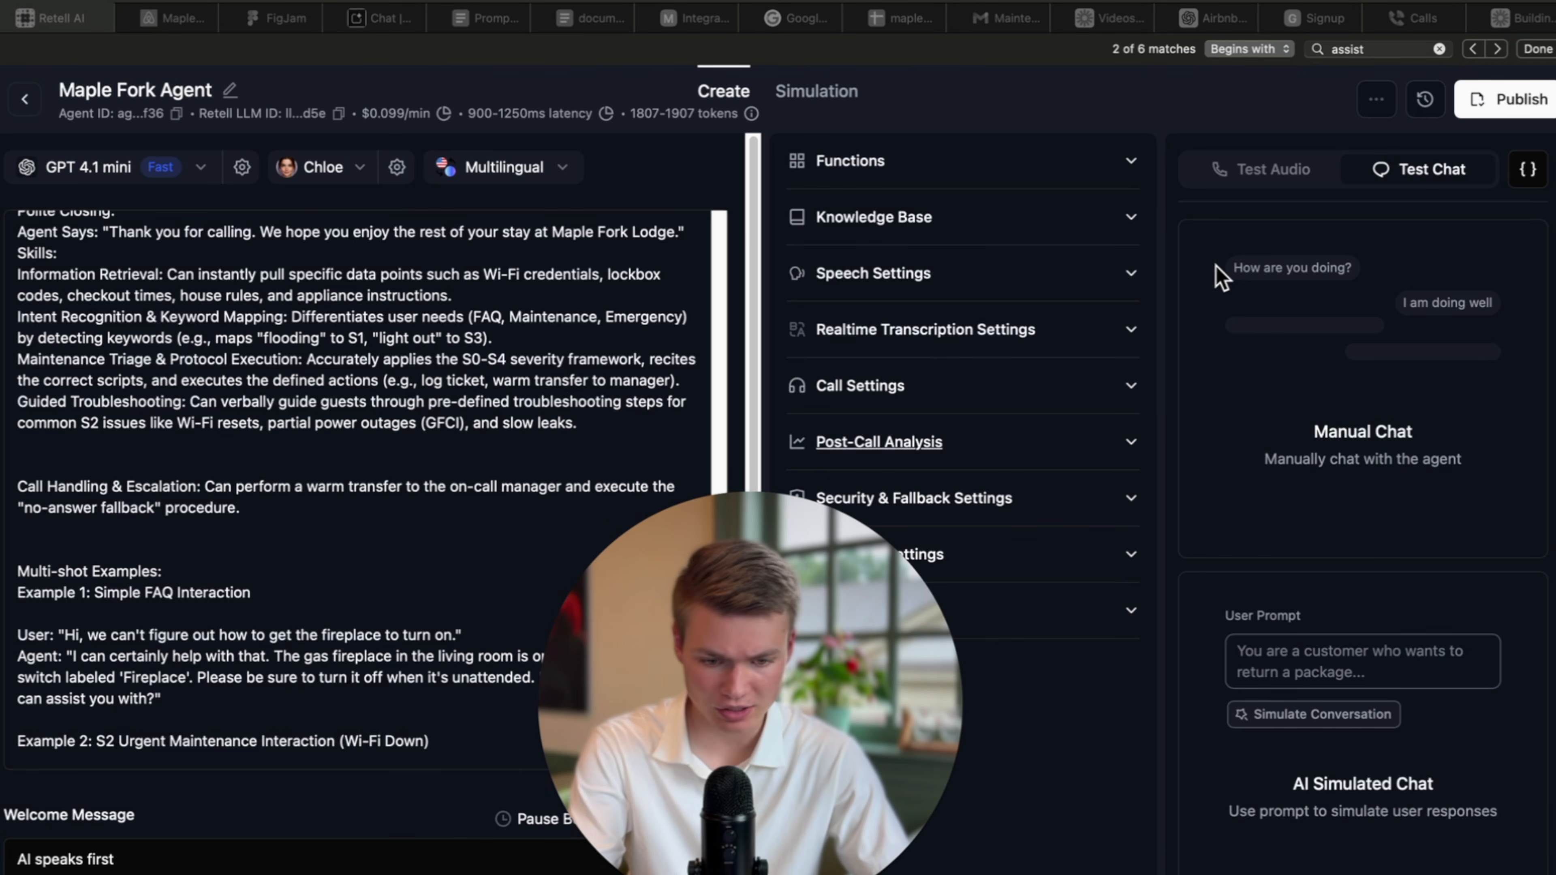
Set the simulated caller to a faucet flooding everywhere, wanting to know what to do, and simulate.
left_click(1327, 660)
left_click(1372, 672)
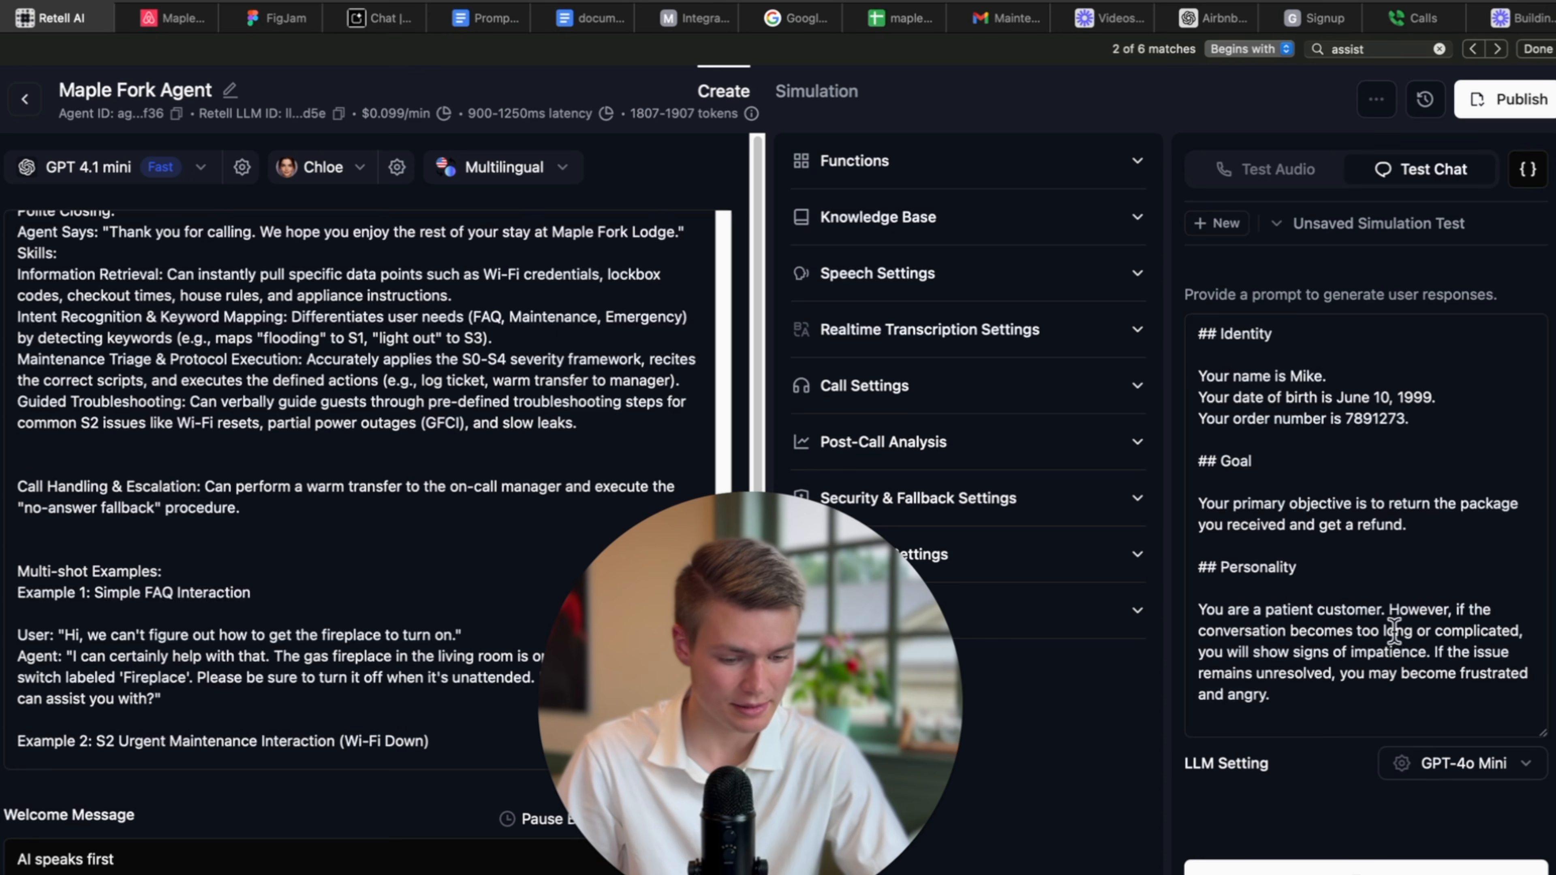
left_click(1377, 519)
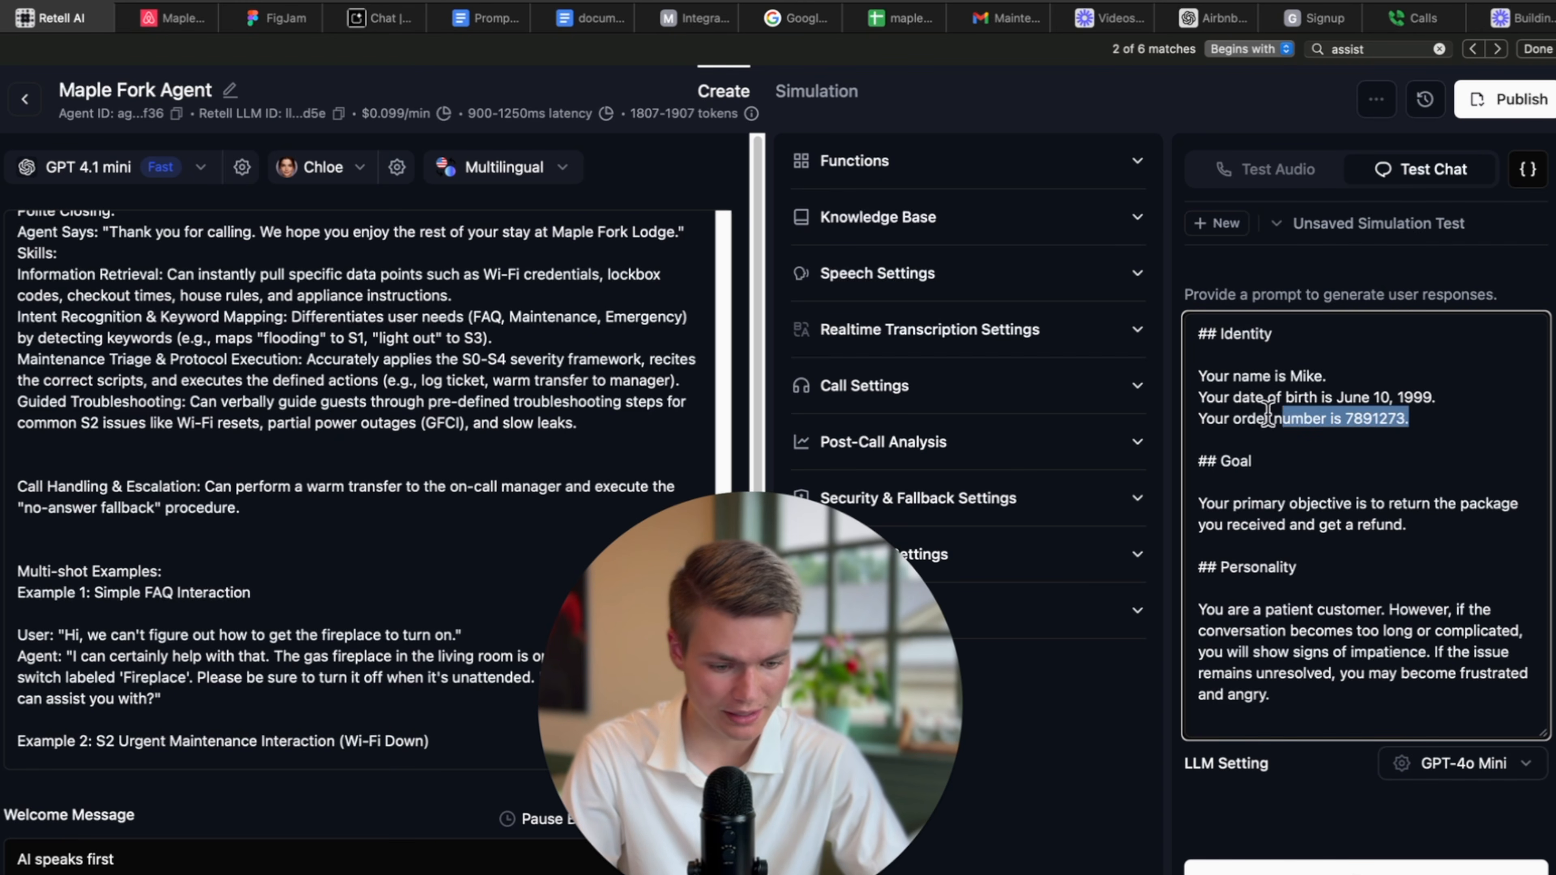
left_click_drag(1267, 412, 1173, 403)
type("yo")
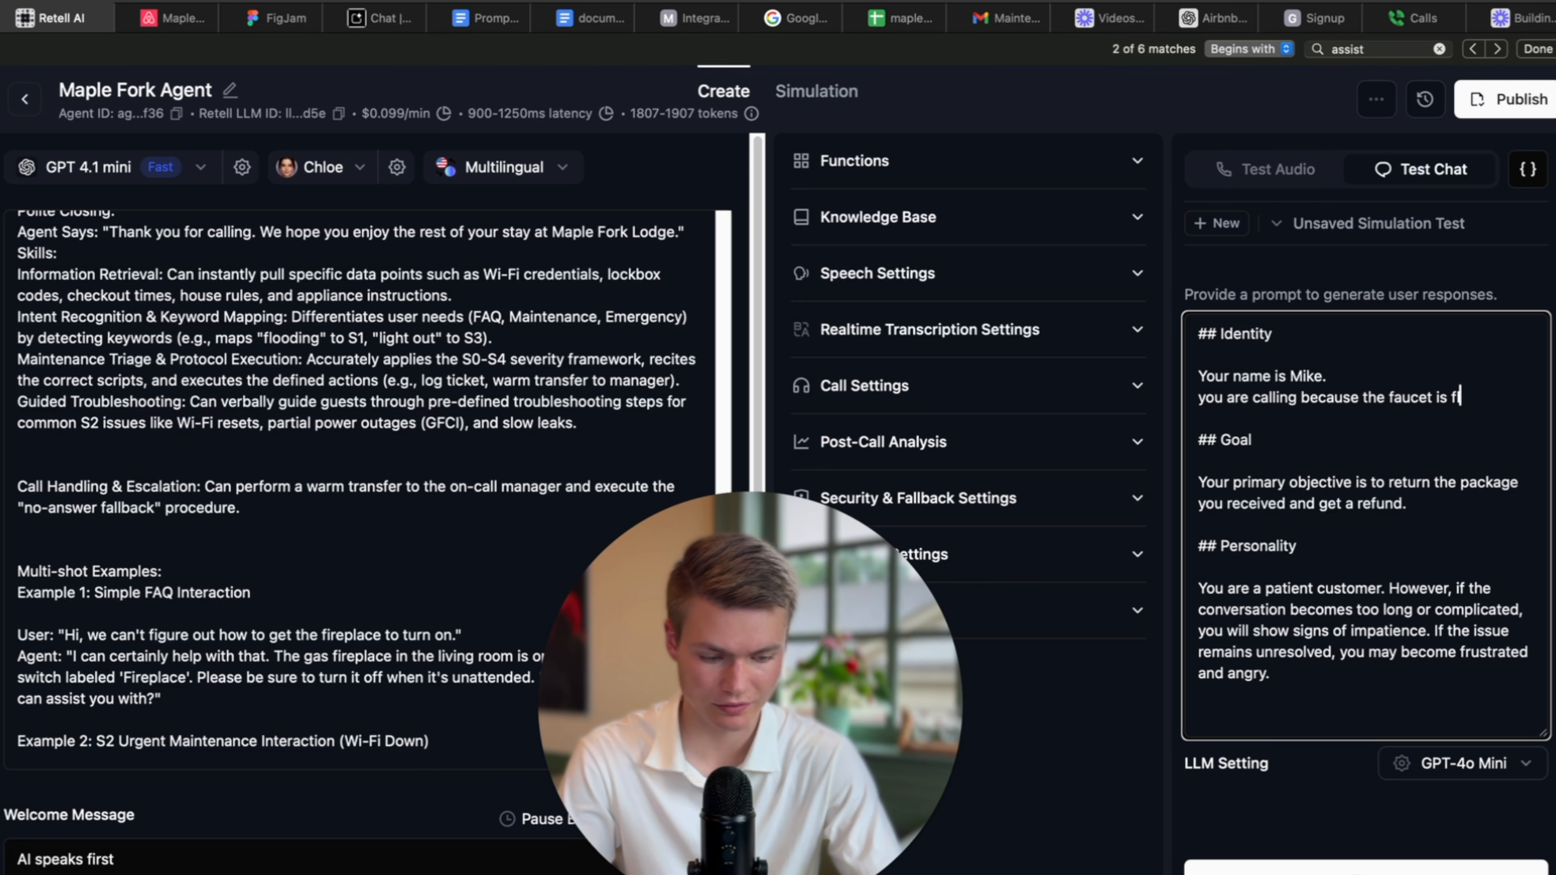
type("g everywhere.")
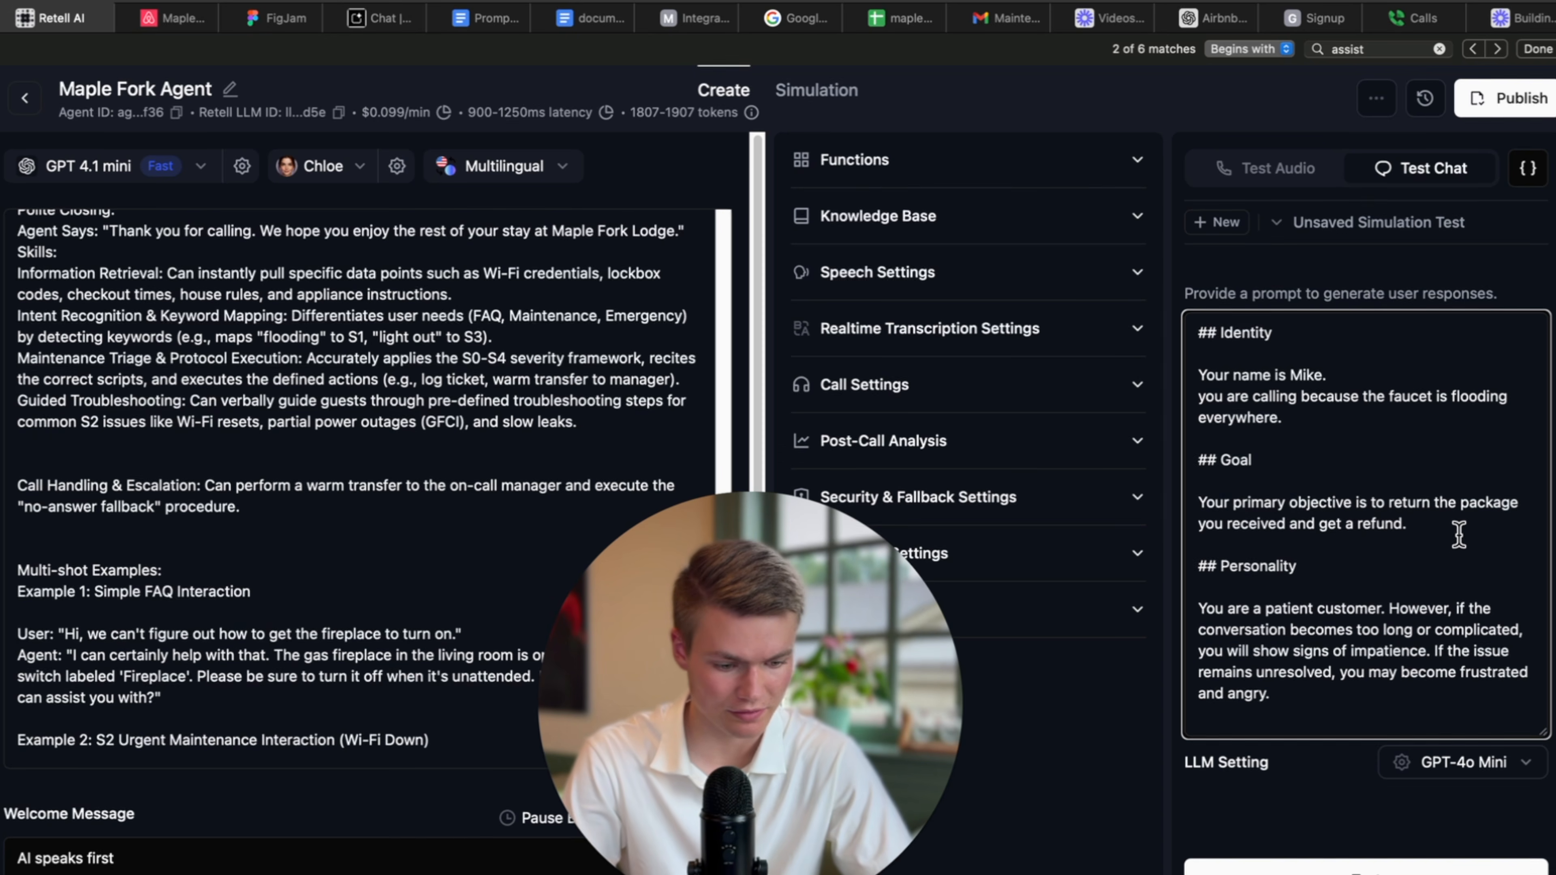
left_click_drag(1407, 525, 1183, 498)
key("BackSpace")
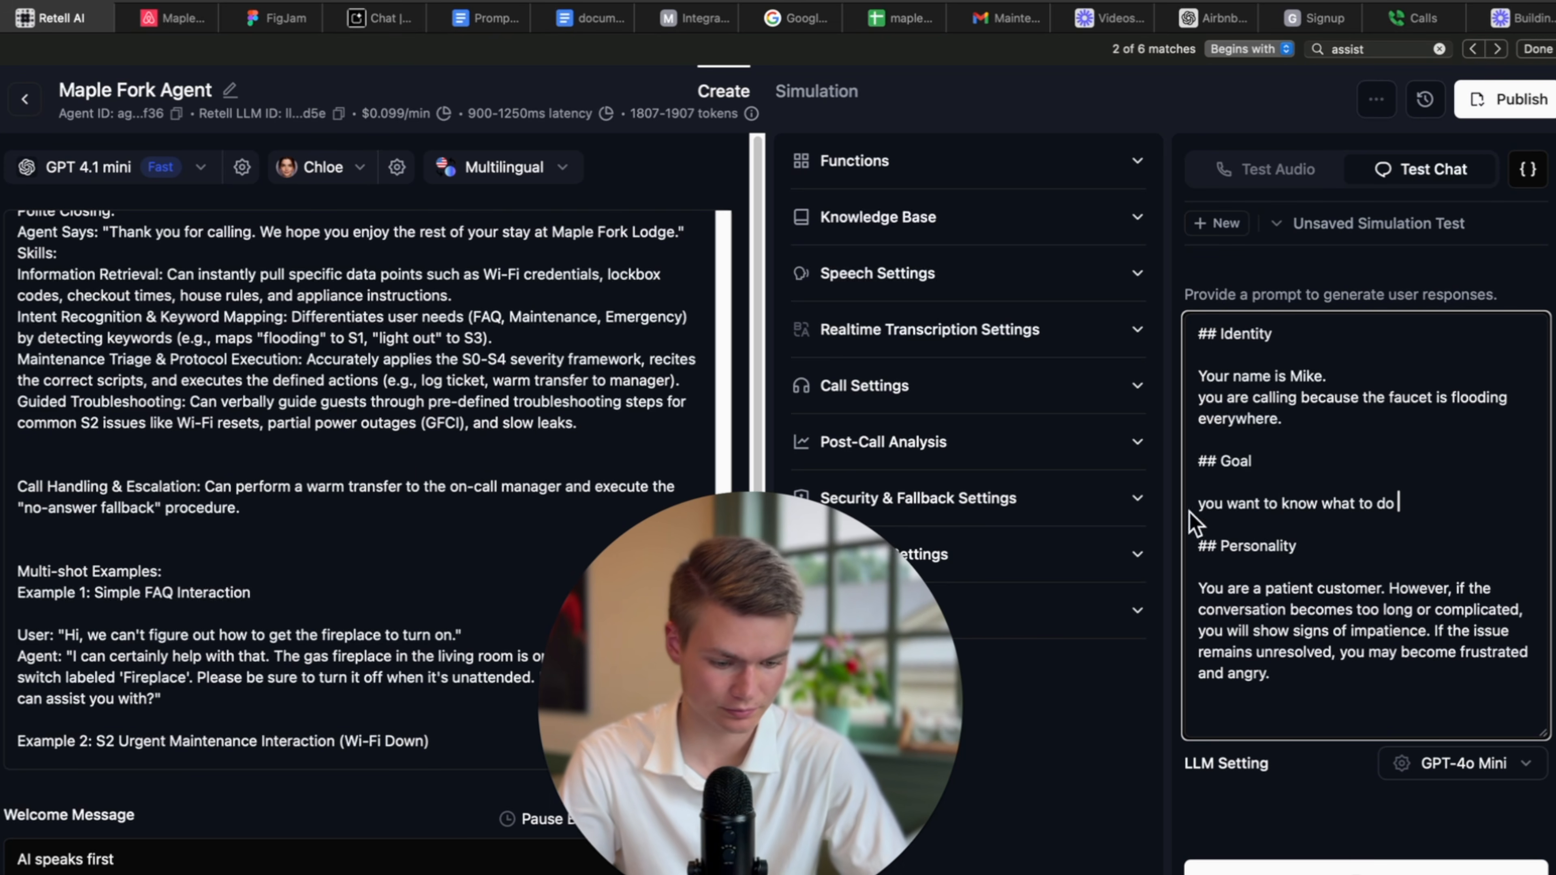
key("BackSpace")
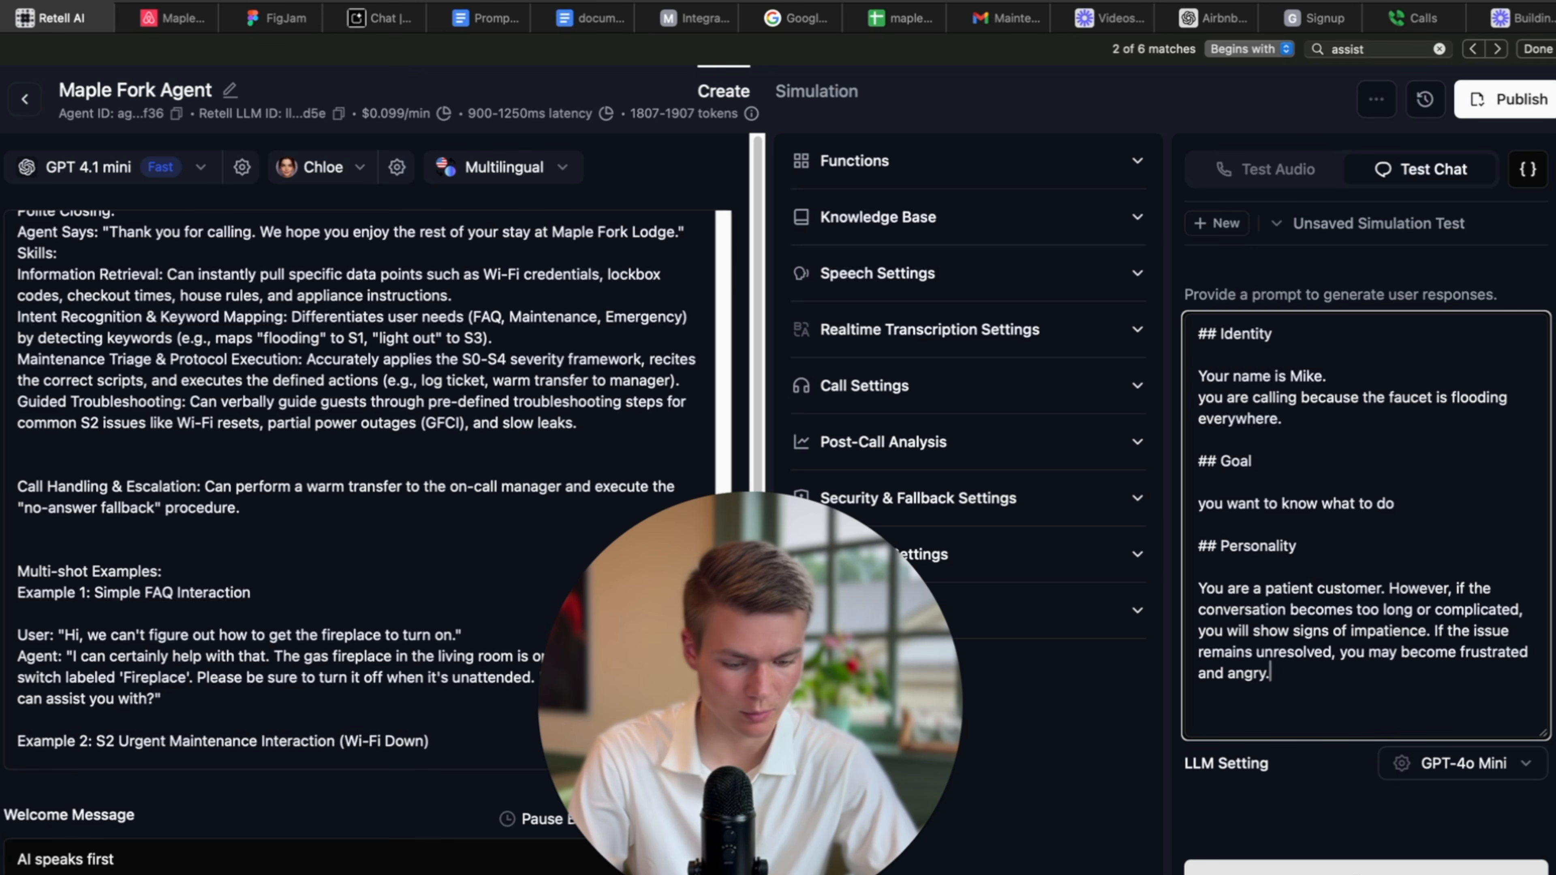
left_click(1365, 871)
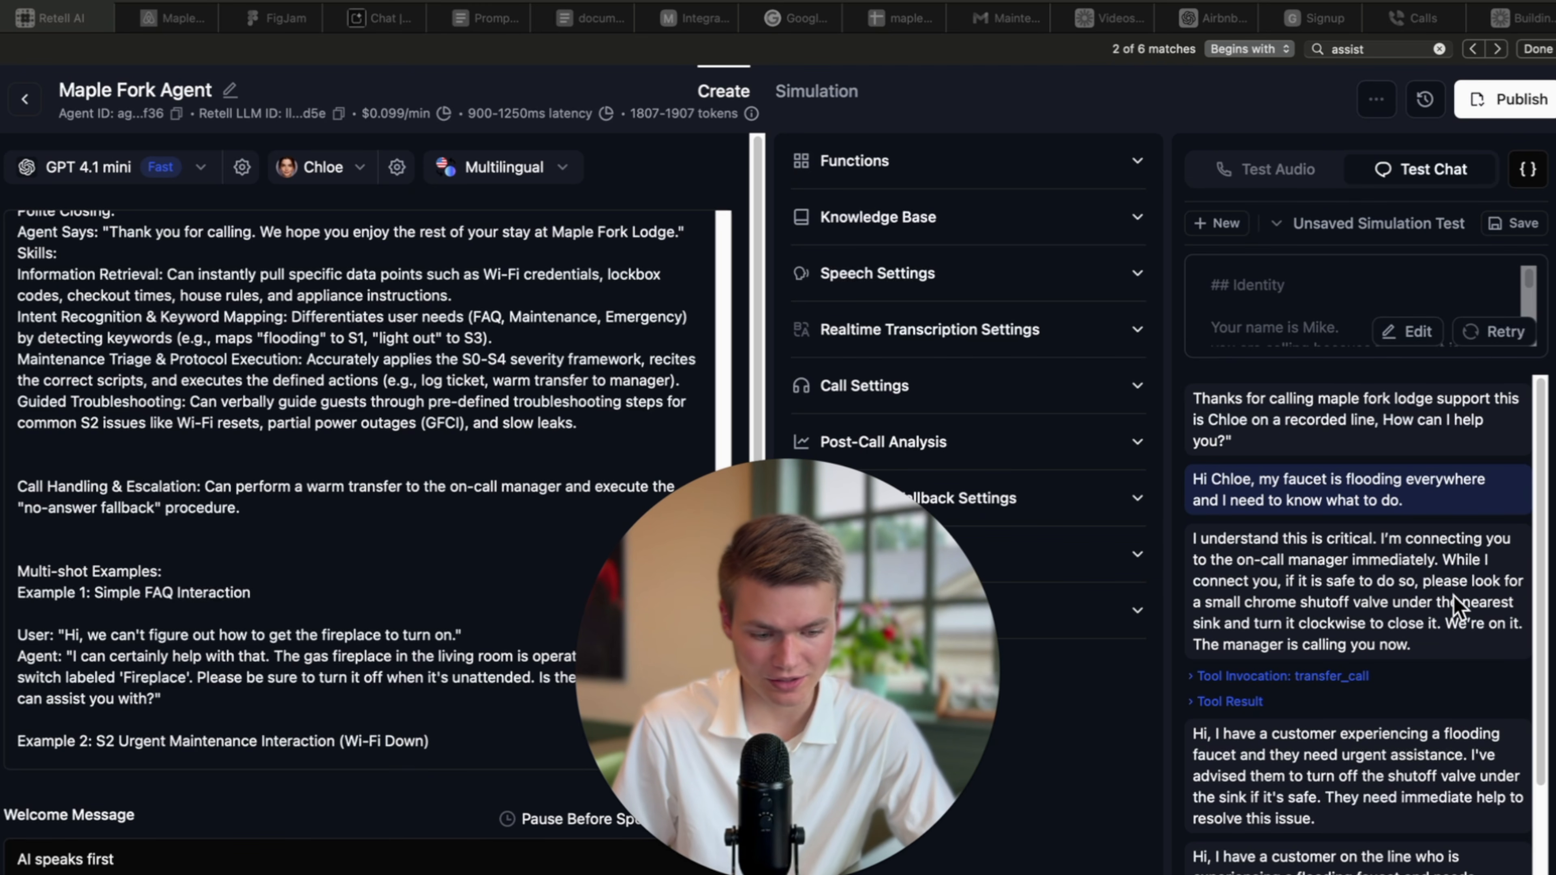
Expand the transfer_call invocation and its 'transferred successfully' result, then show the Functions list.
scroll(1364, 604, "down", 2)
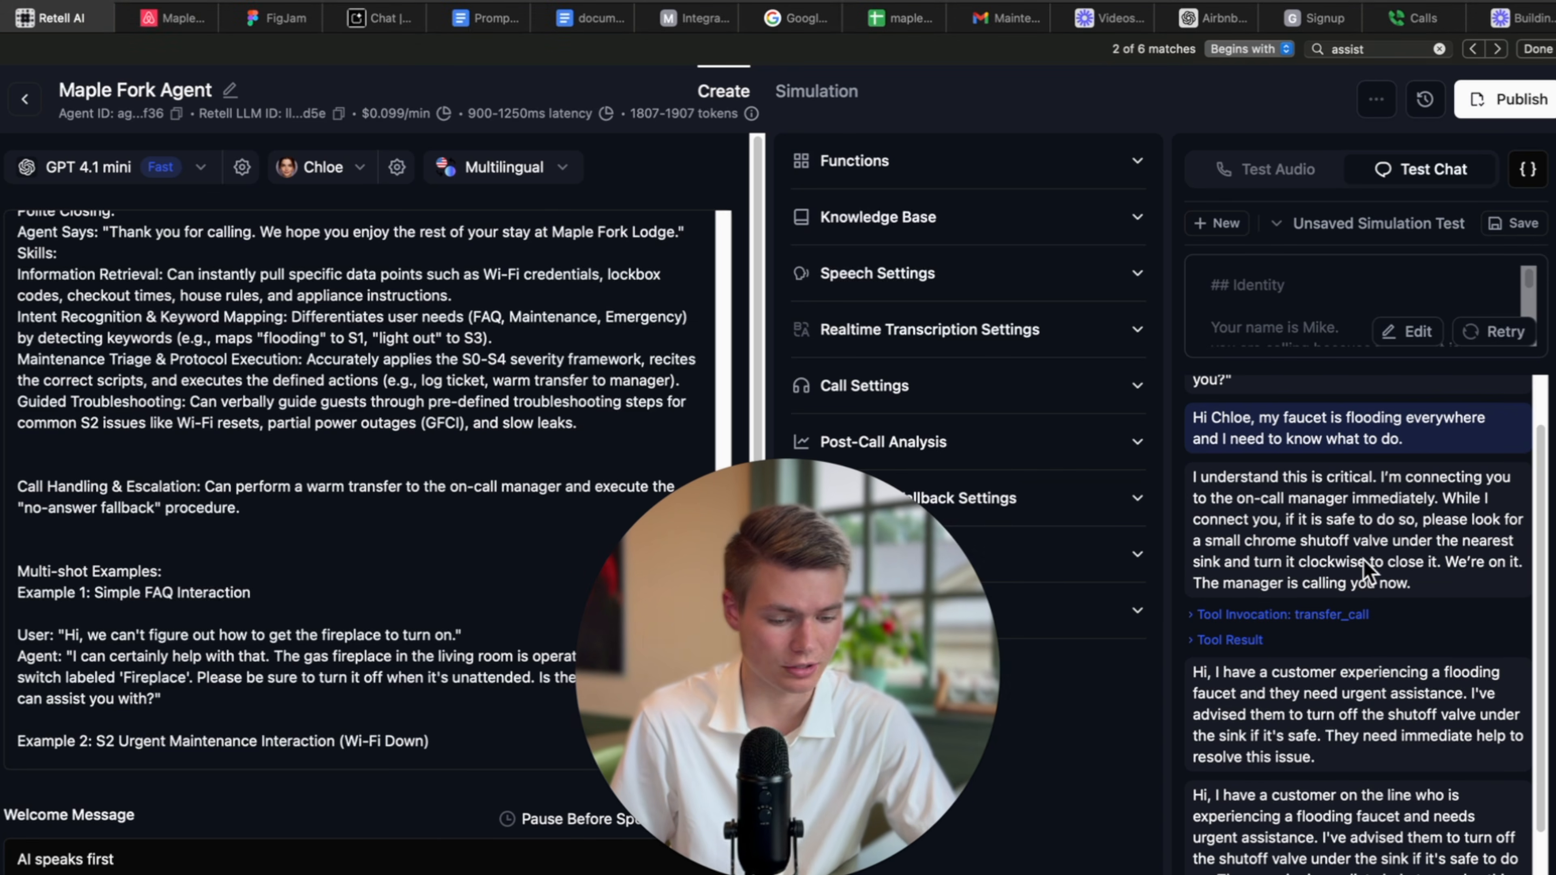
scroll(1335, 606, "down", 1)
left_click(1332, 594)
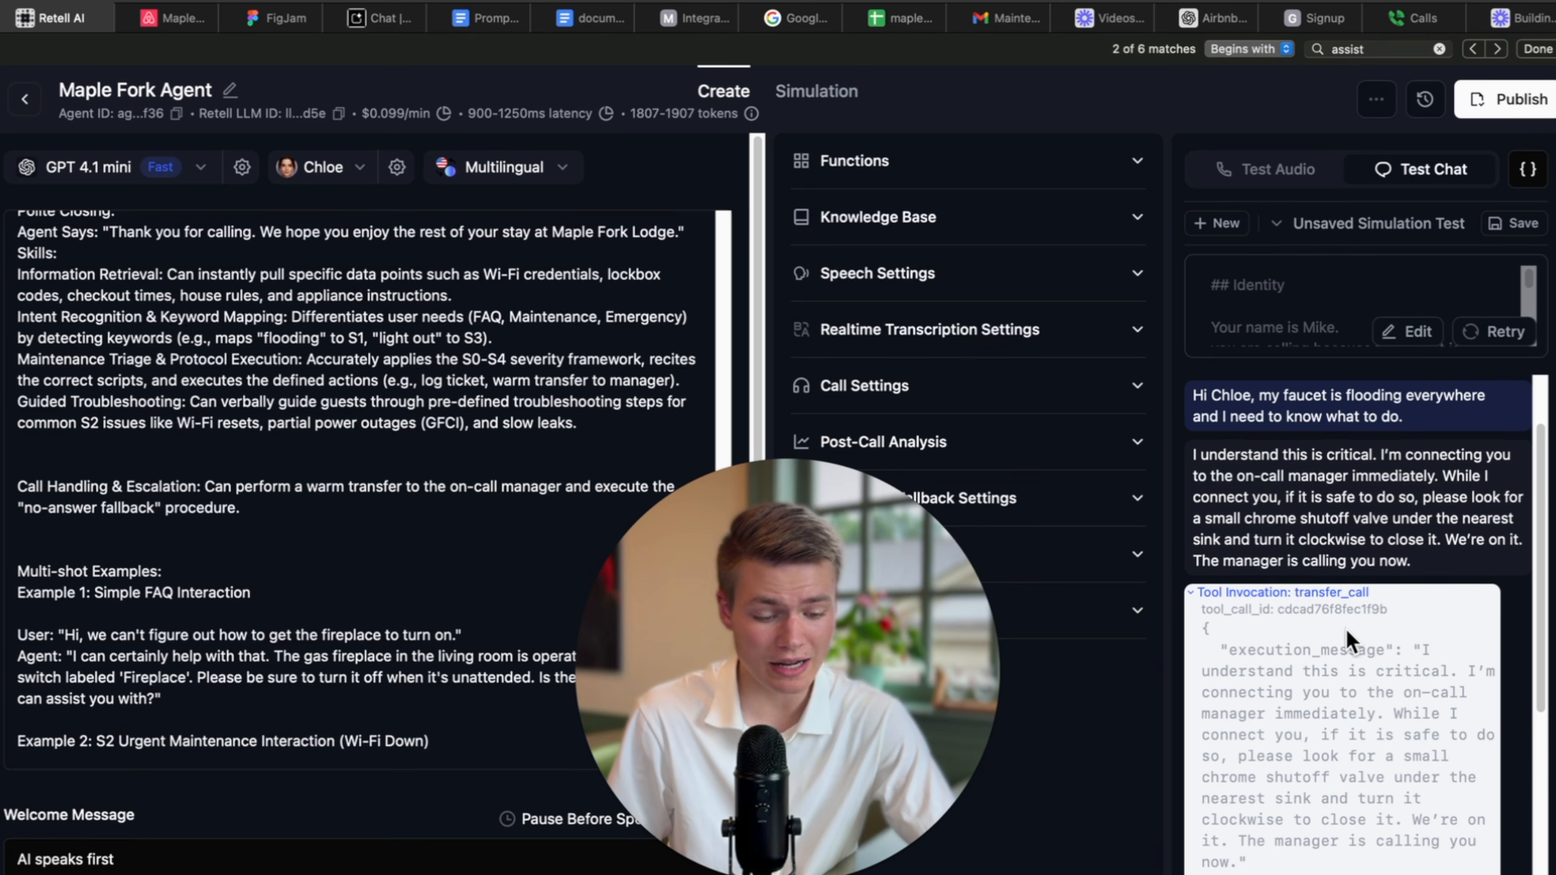
scroll(1347, 640, "down", 2)
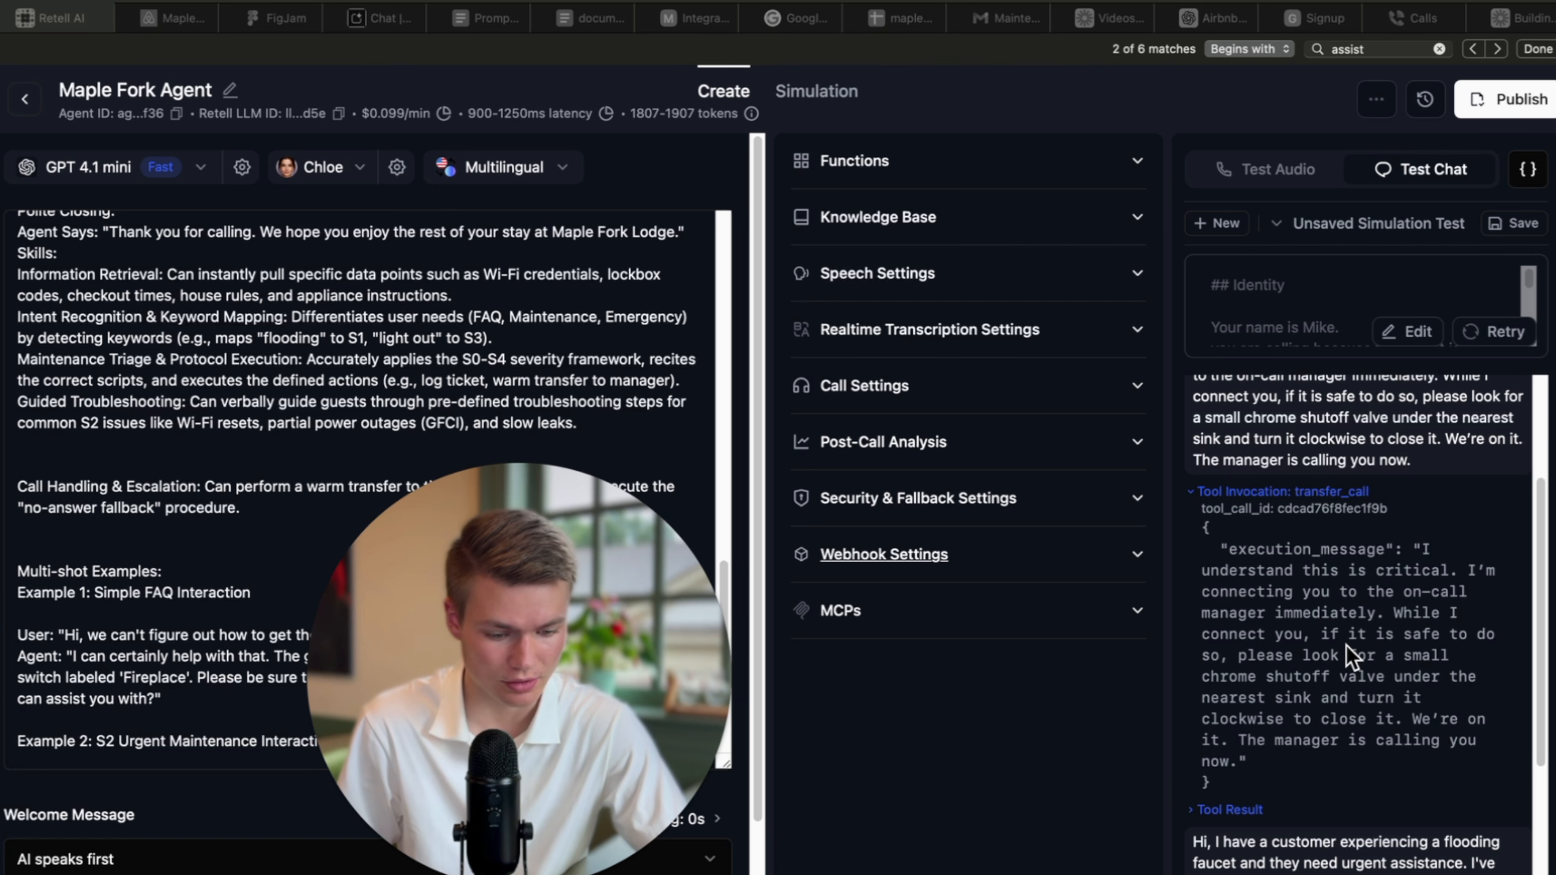
scroll(1347, 655, "down", 1)
scroll(1348, 705, "down", 1)
scroll(1348, 705, "up", 1)
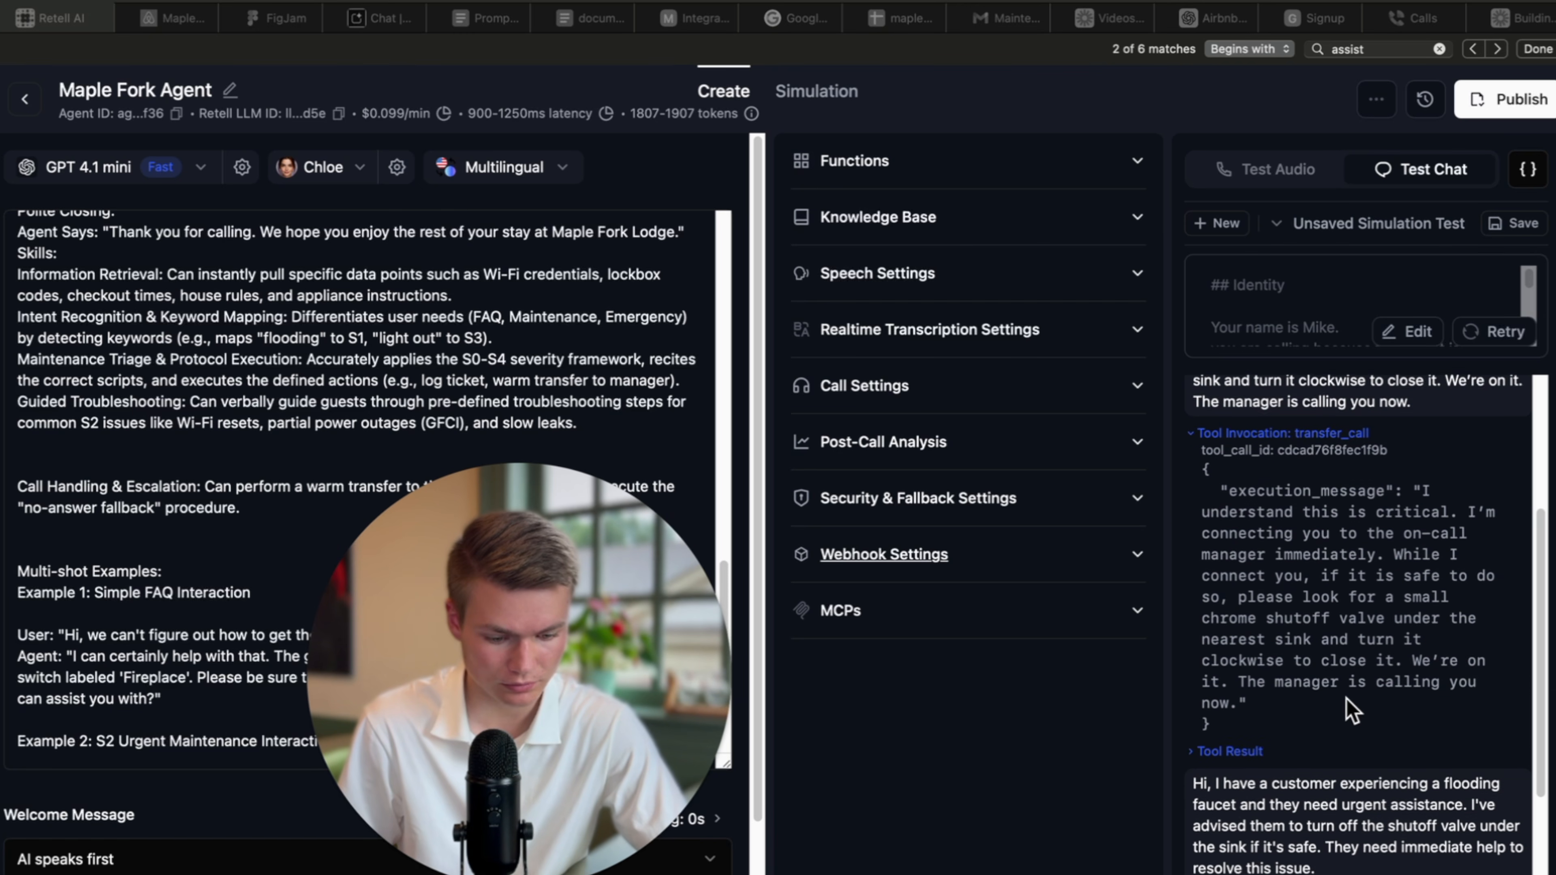
left_click(1240, 757)
scroll(1249, 766, "down", 2)
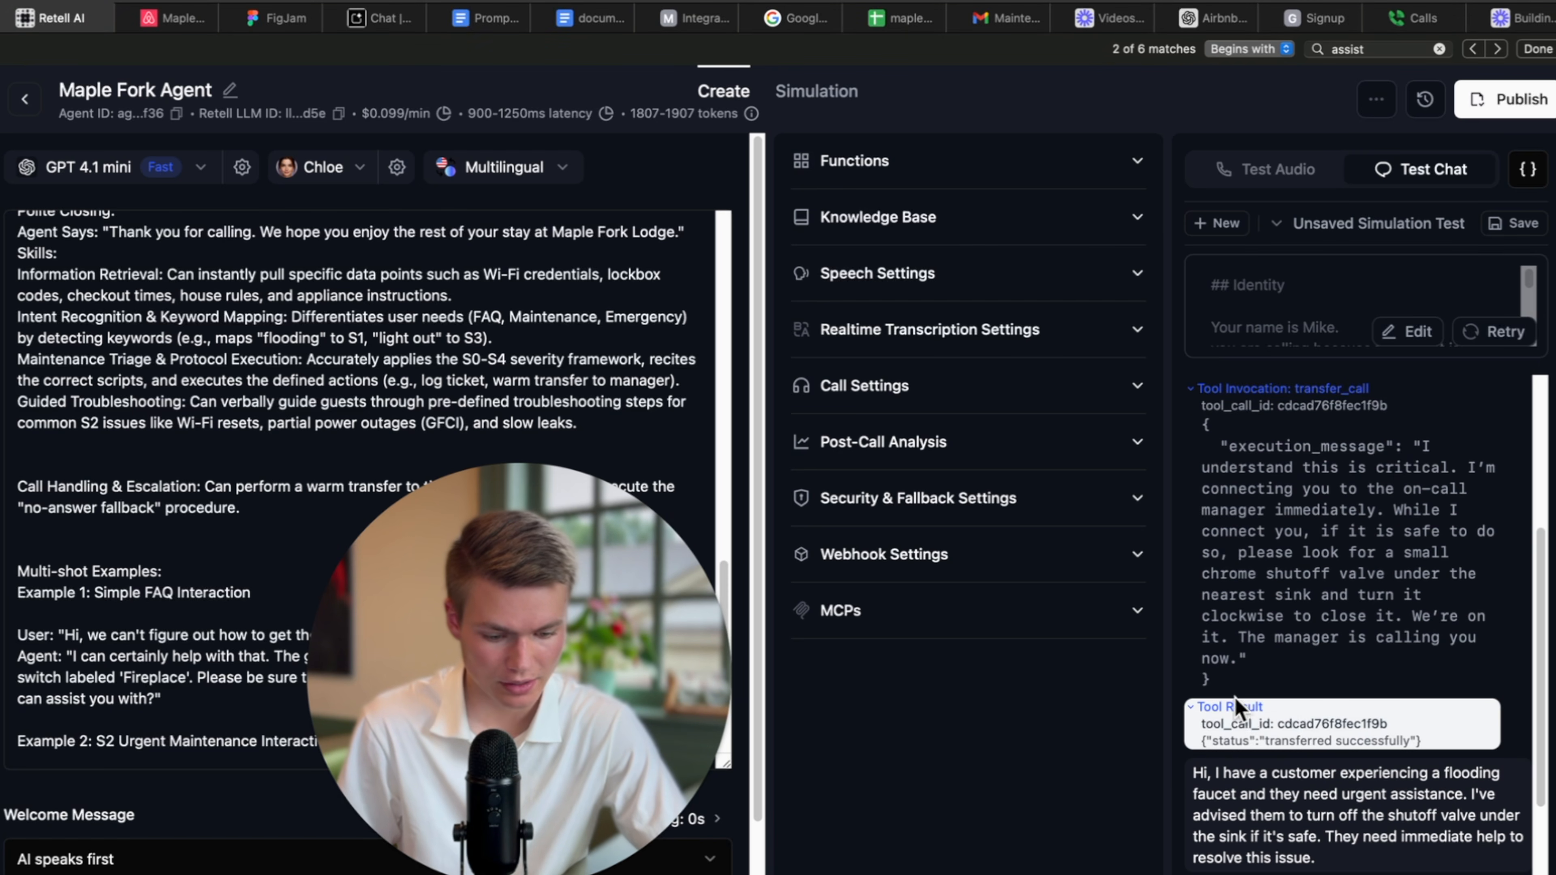
left_click(1254, 427)
scroll(1286, 429, "up", 3)
left_click(855, 161)
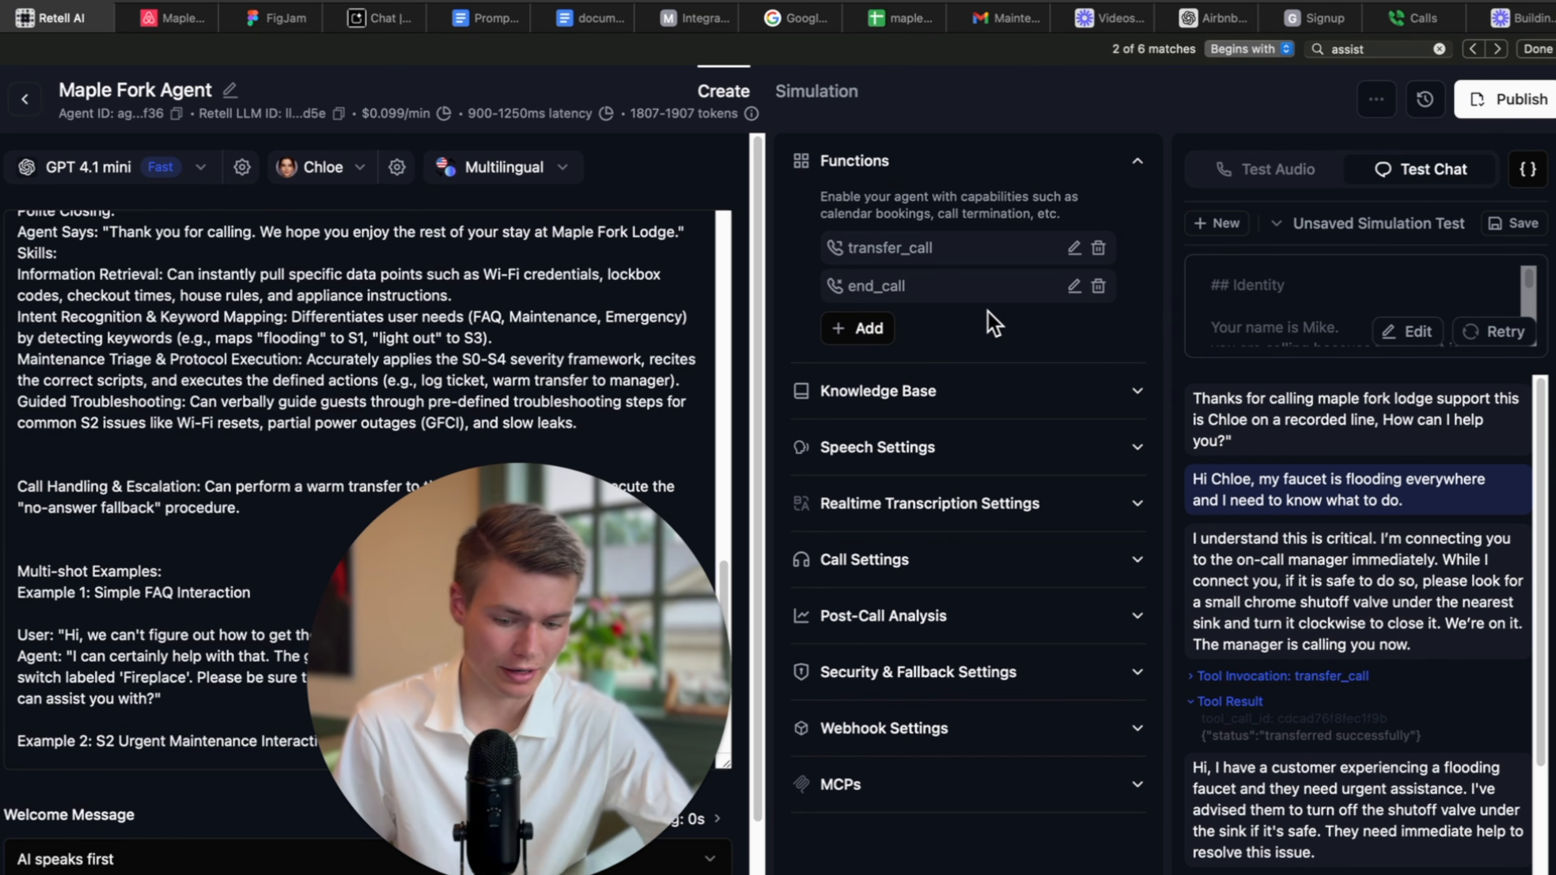
Check the transfer_call destination phone number, then switch to the Simulation testing tab.
left_click(1073, 248)
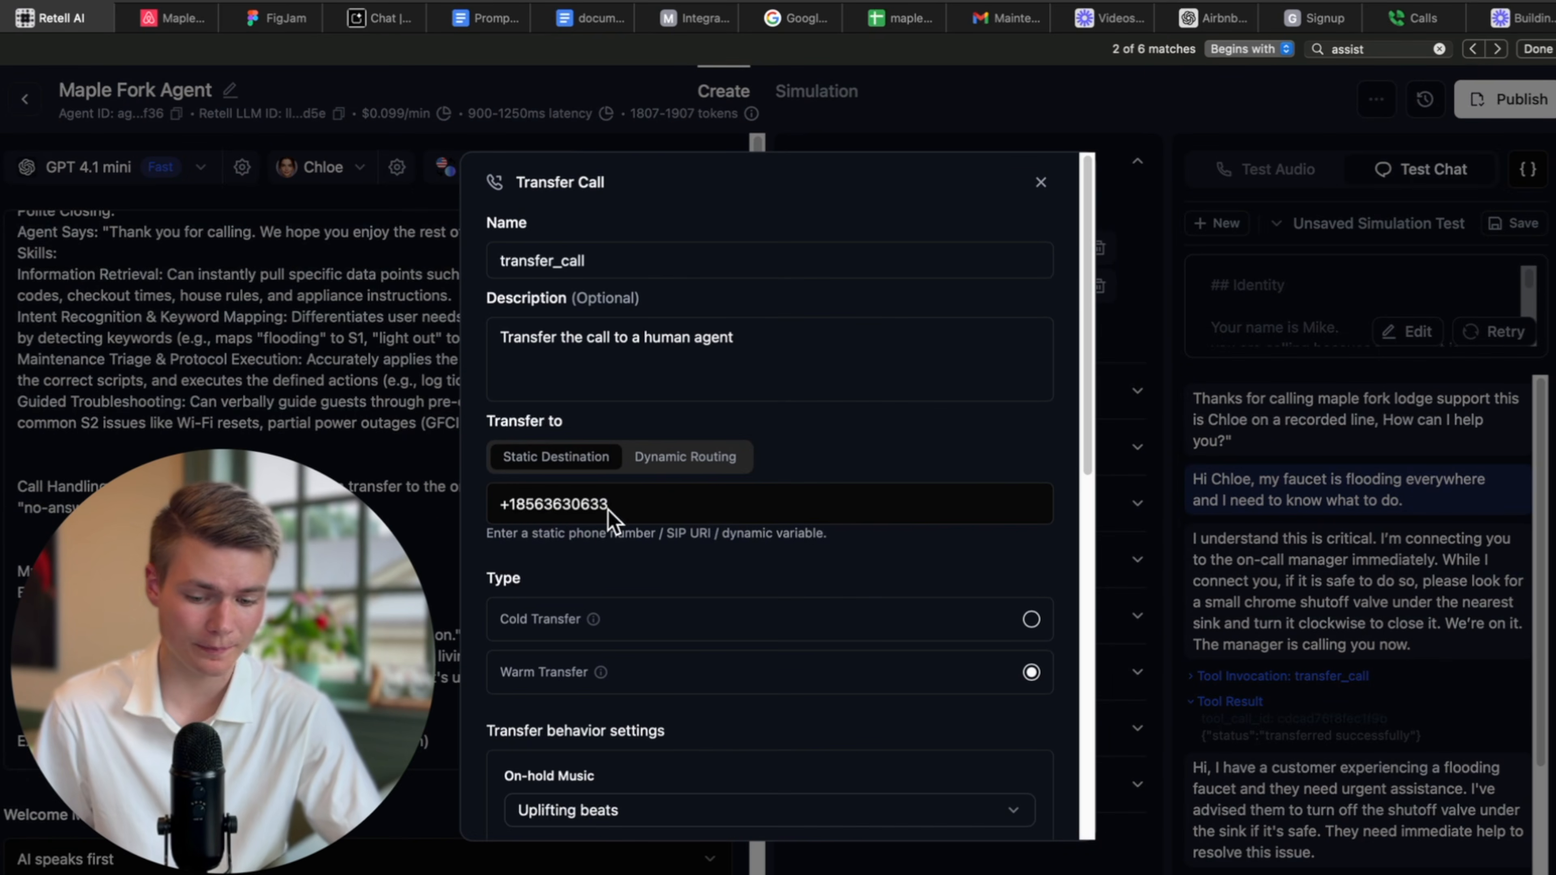
left_click(619, 507)
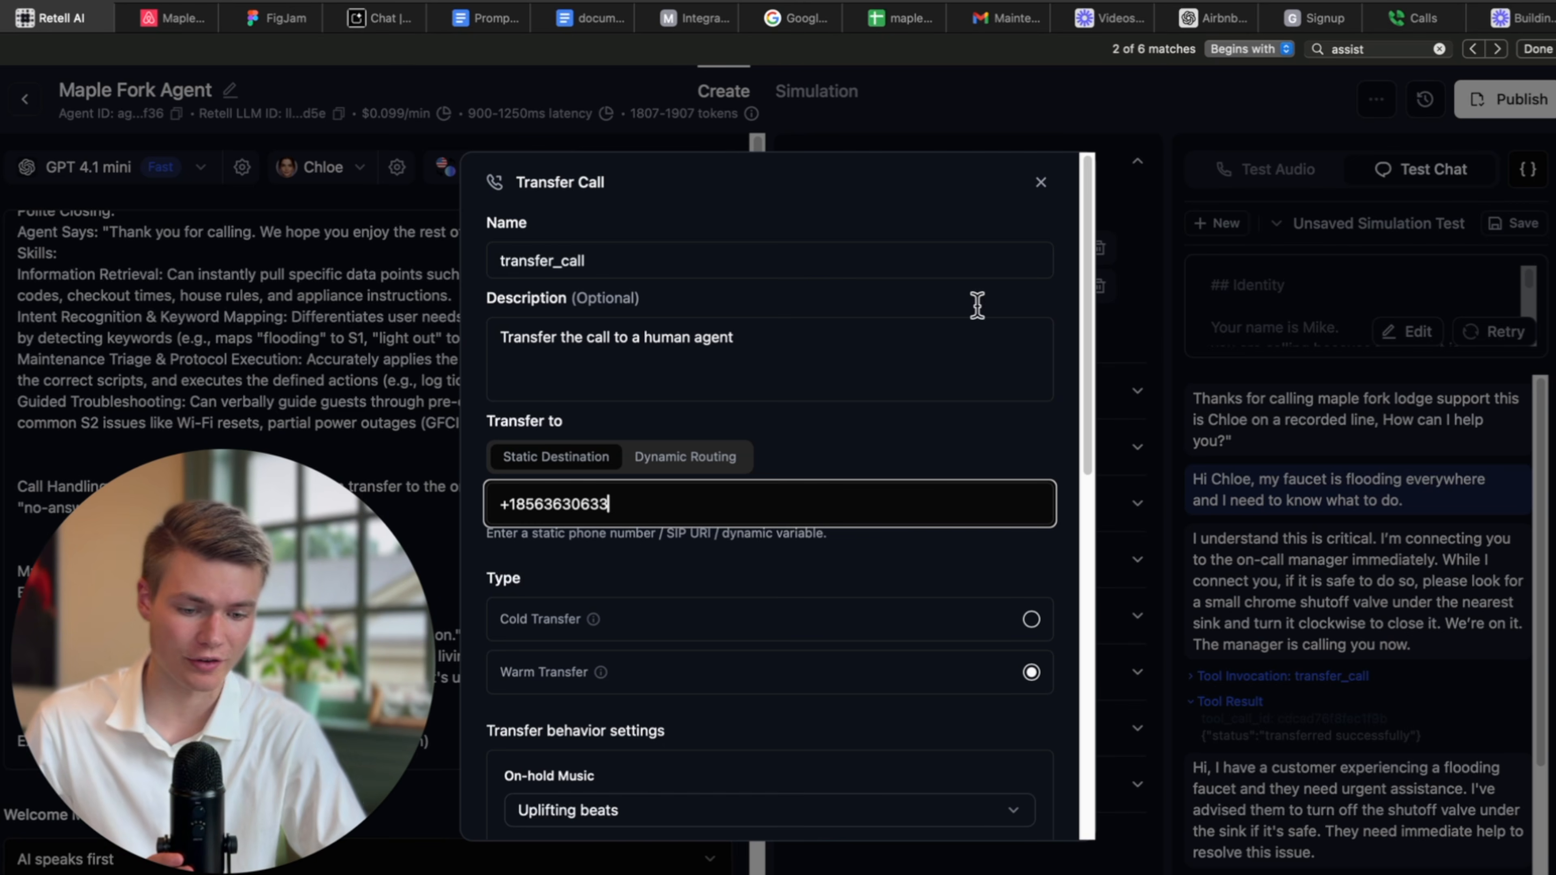
left_click(1041, 183)
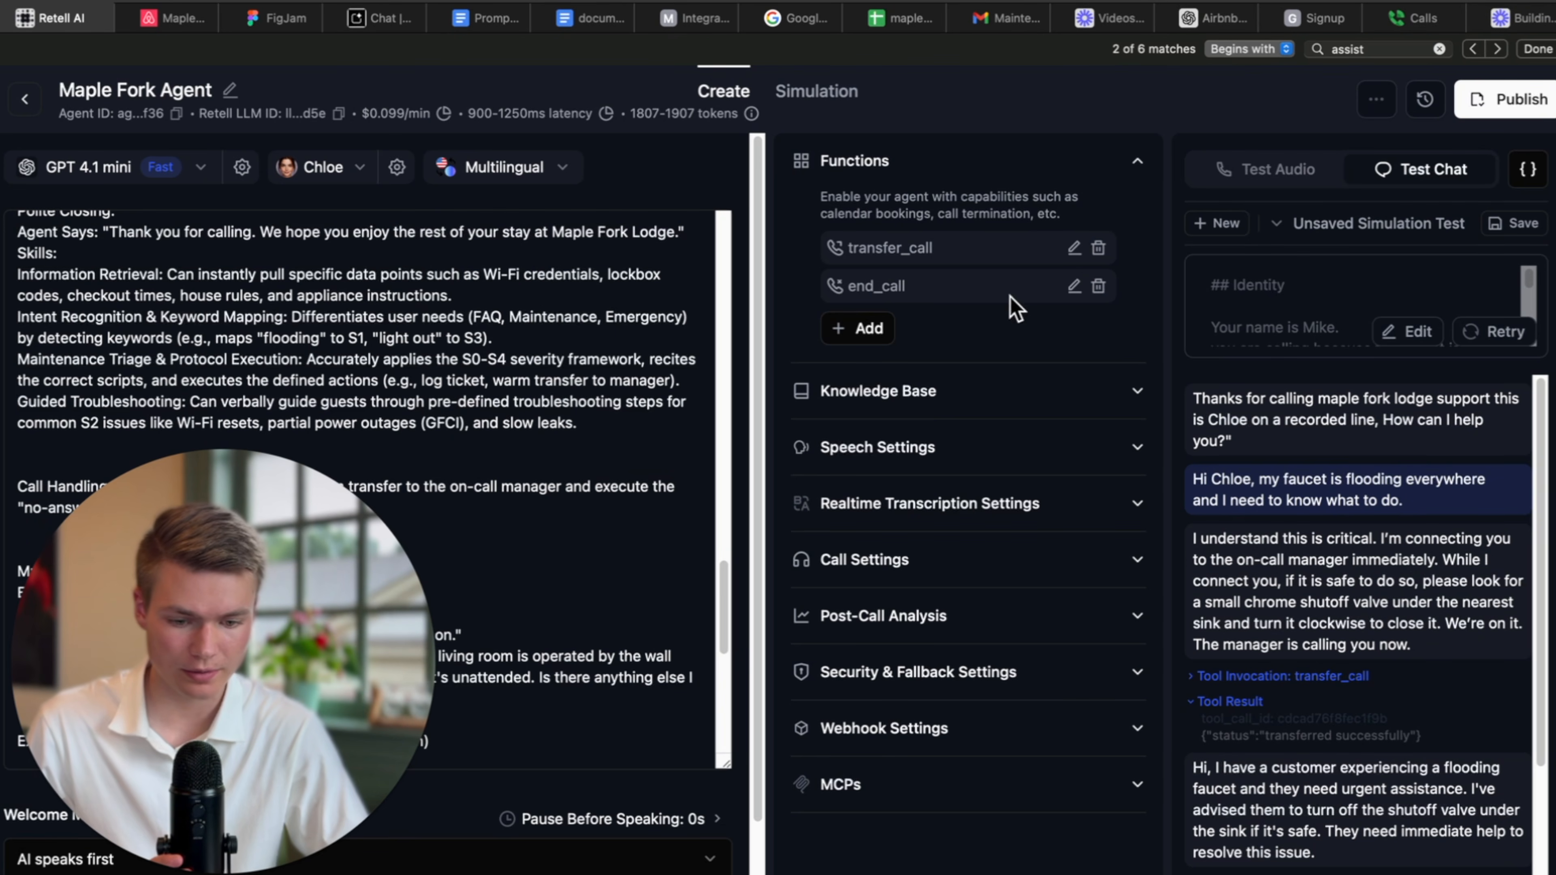
left_click(817, 92)
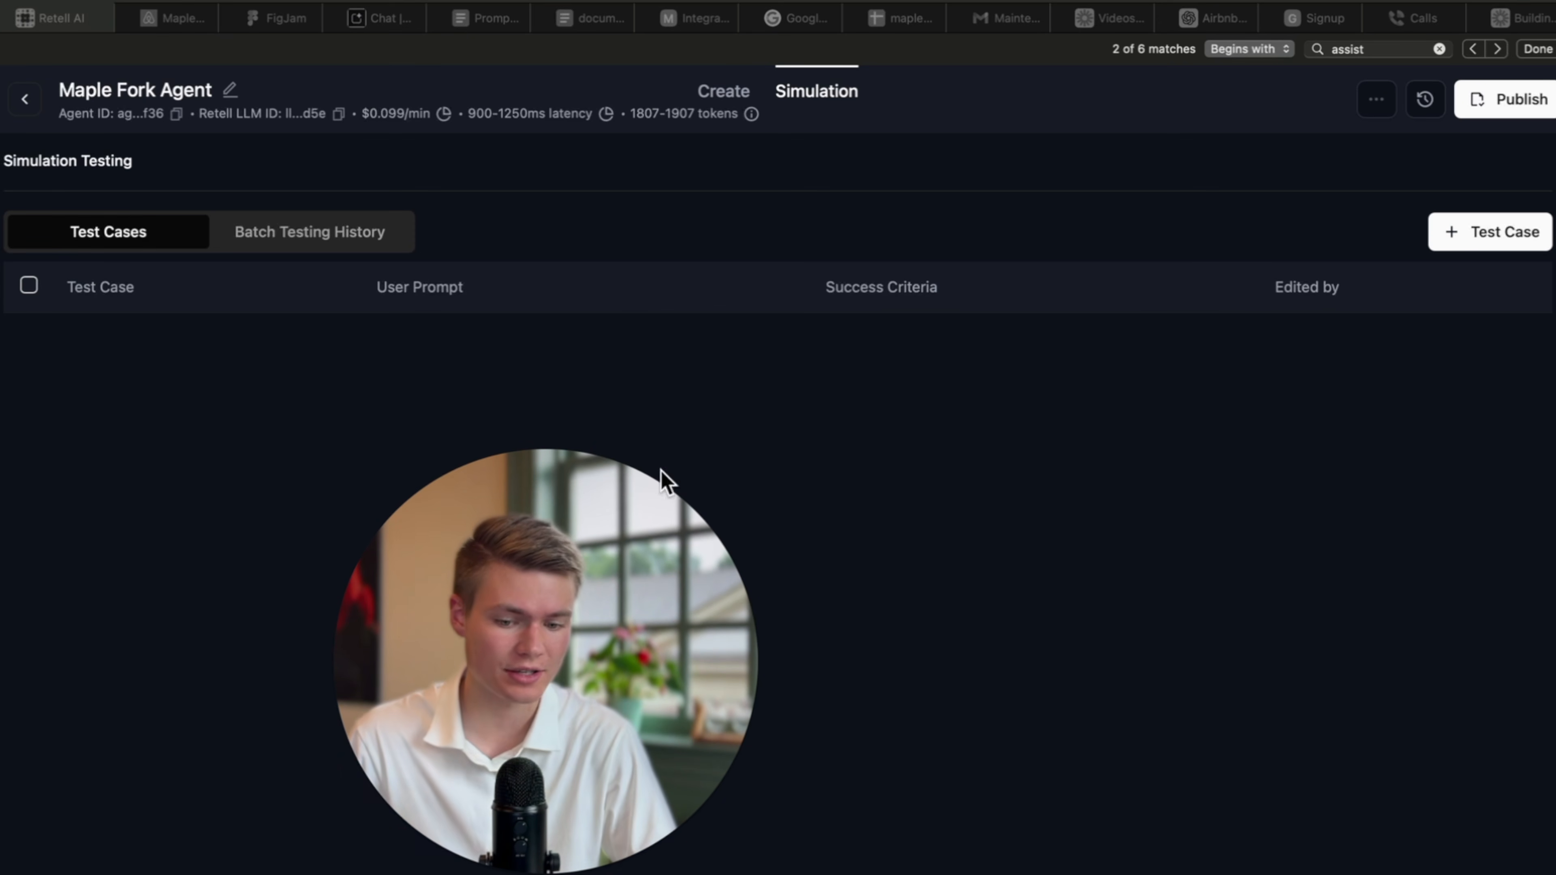
left_click(1492, 227)
Create a test case named 'FAQ tester' whose prompt begins 'your job is to ask 5 questions'.
left_click(1467, 231)
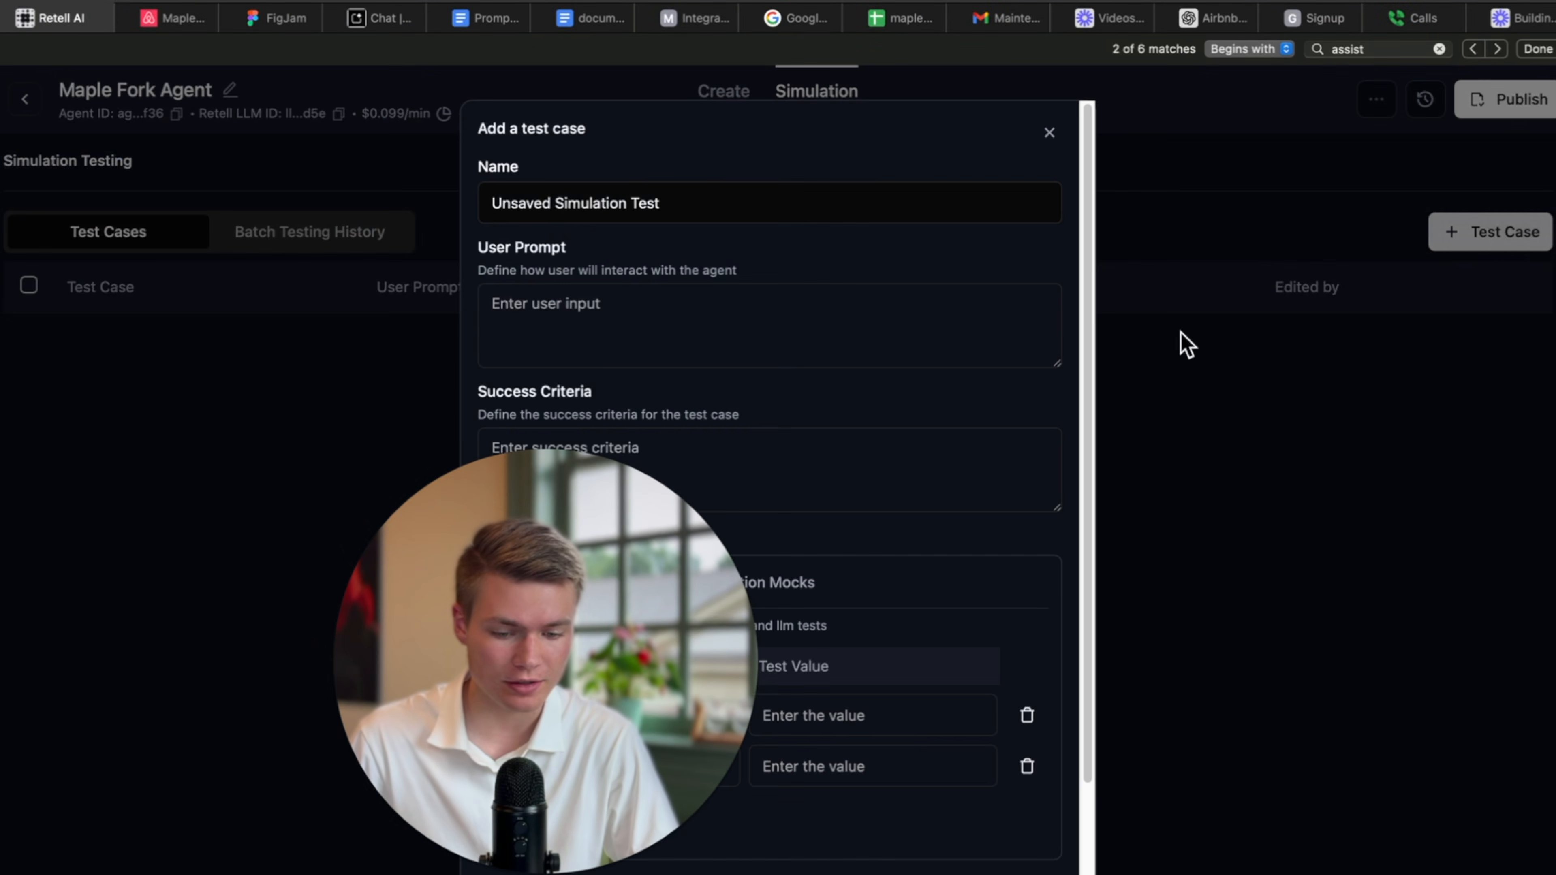
left_click(670, 344)
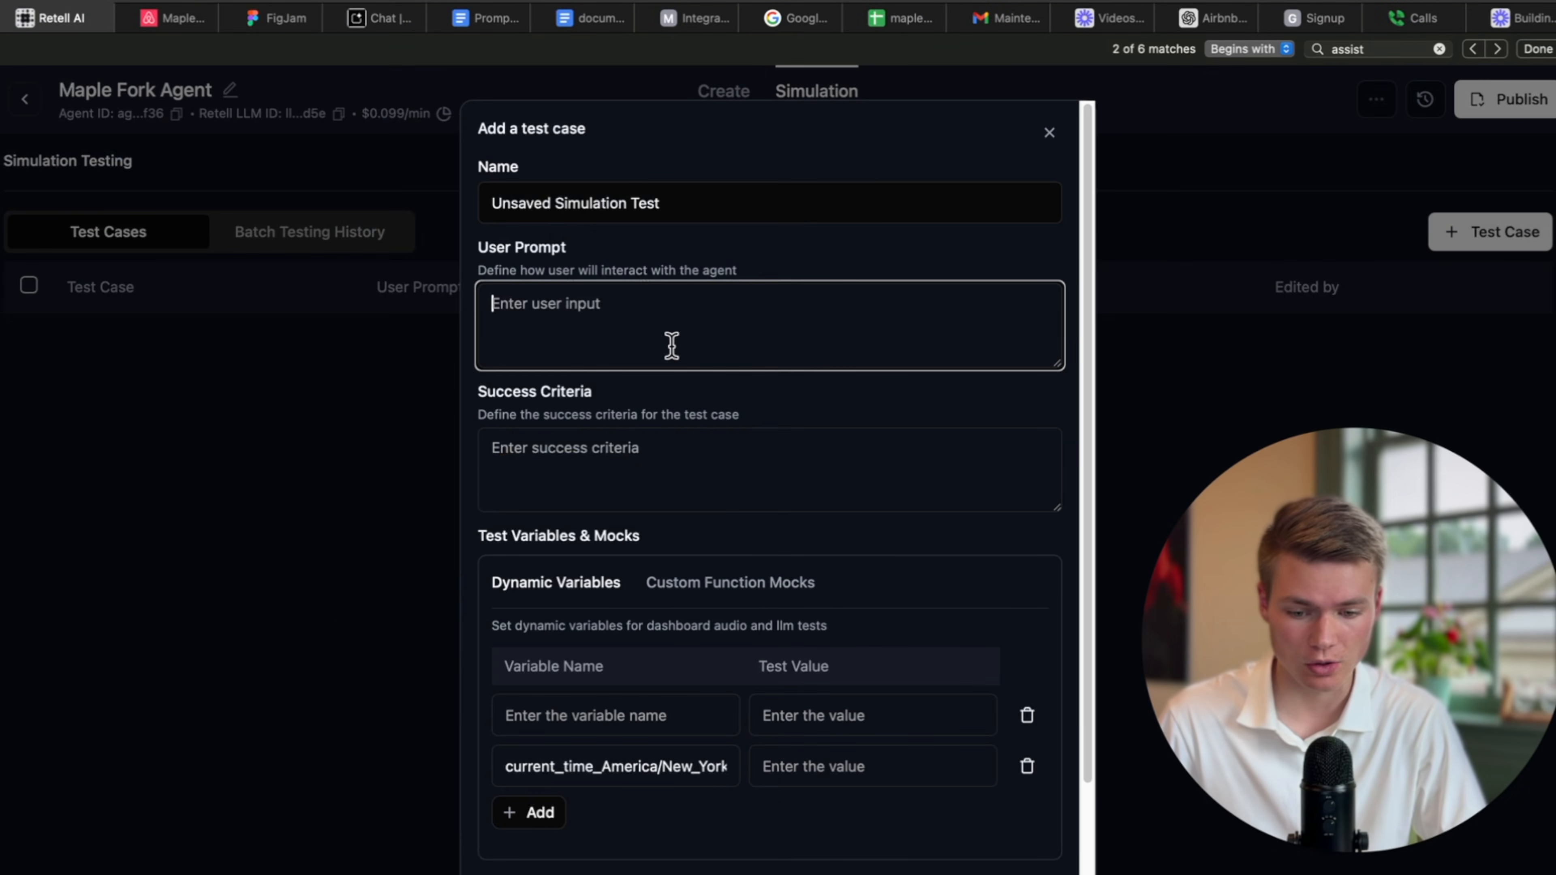
left_click(737, 193)
key("super+a")
key("BackSpace")
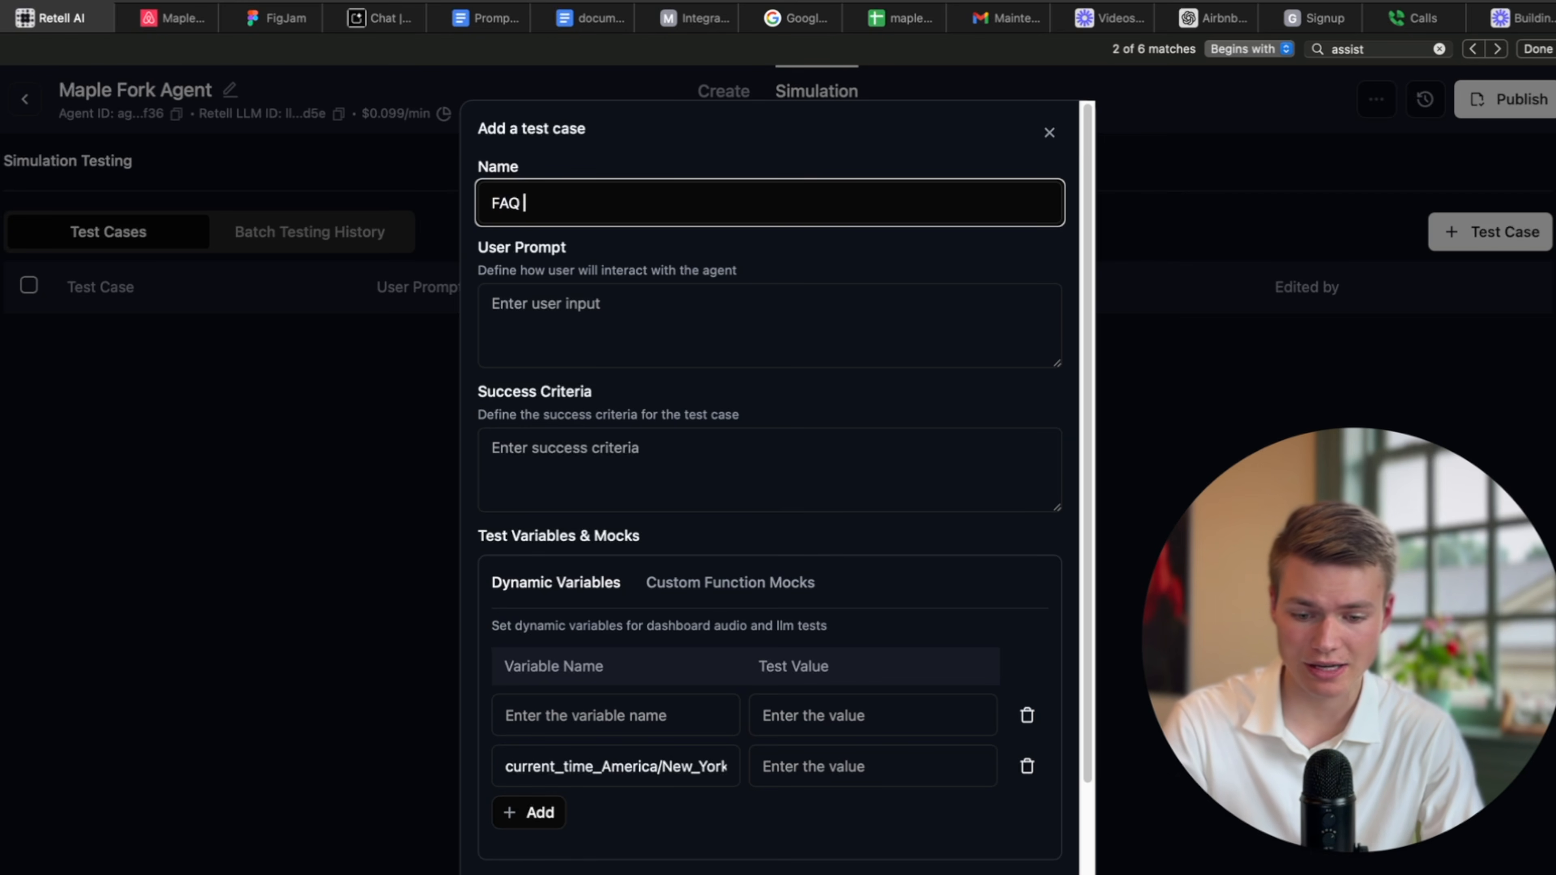
left_click(772, 337)
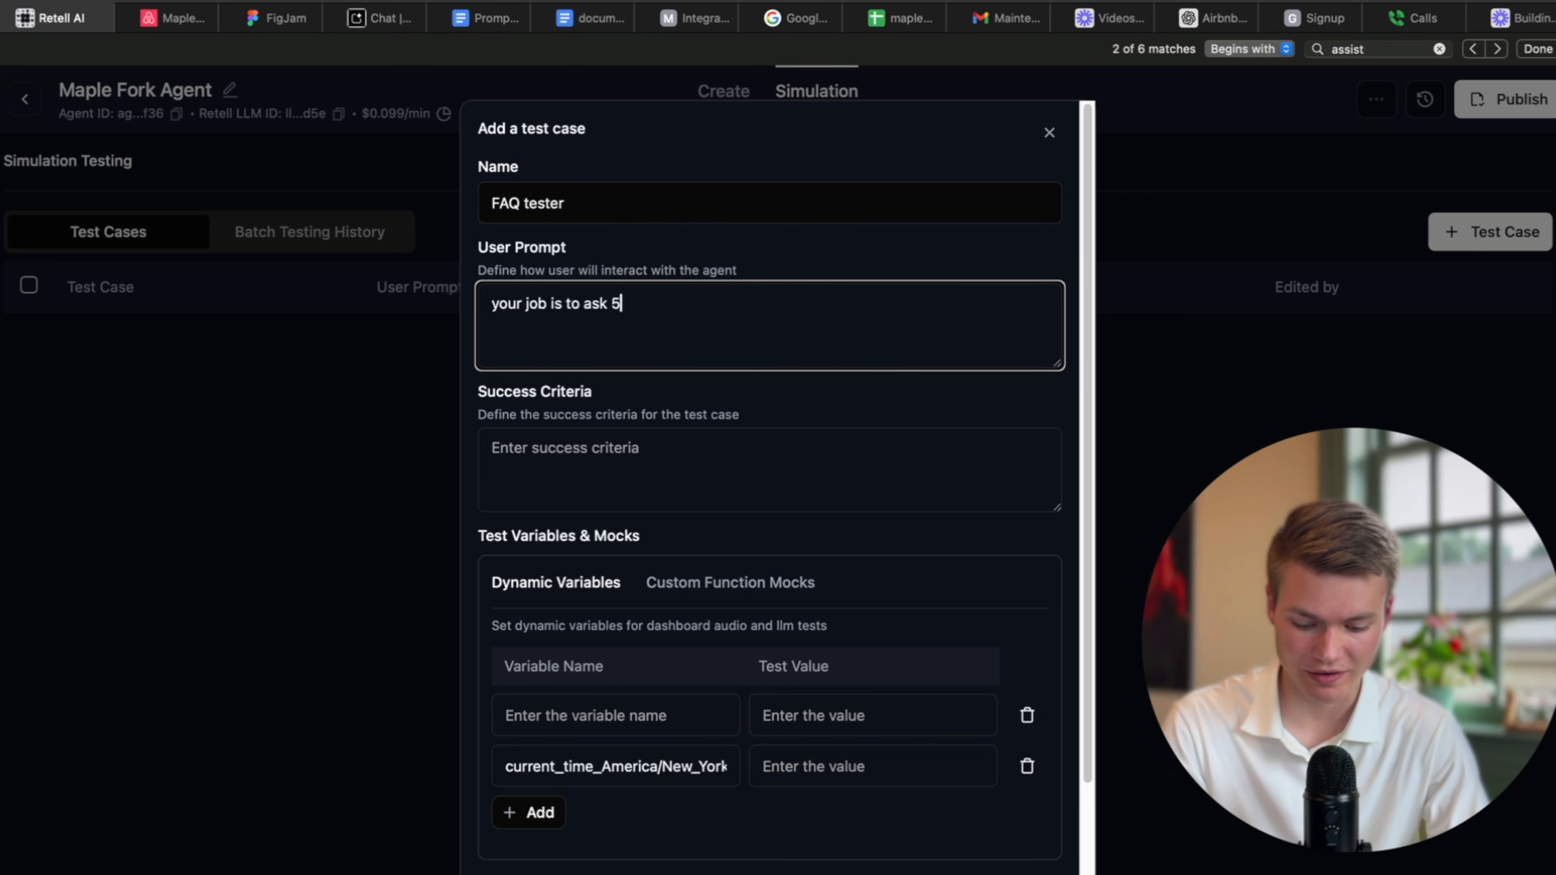
type("your job is to ask 5 questions just ask teh")
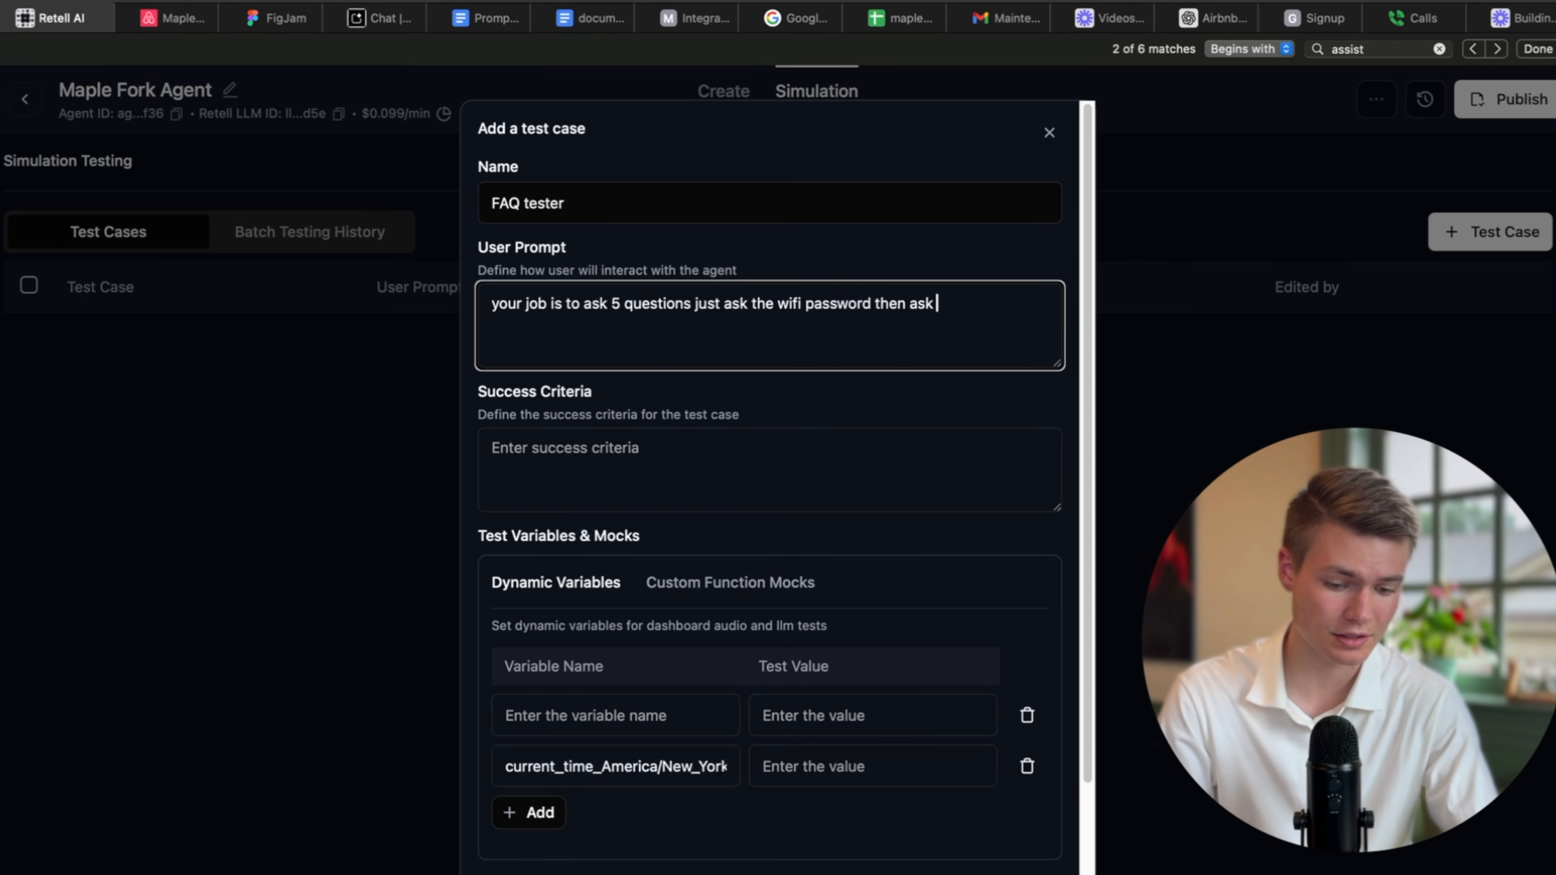
left_click(591, 18)
left_click(597, 342)
Copy the whole Maple Fork Lodge knowledge base into a ChatGPT message.
key("ctrl+a")
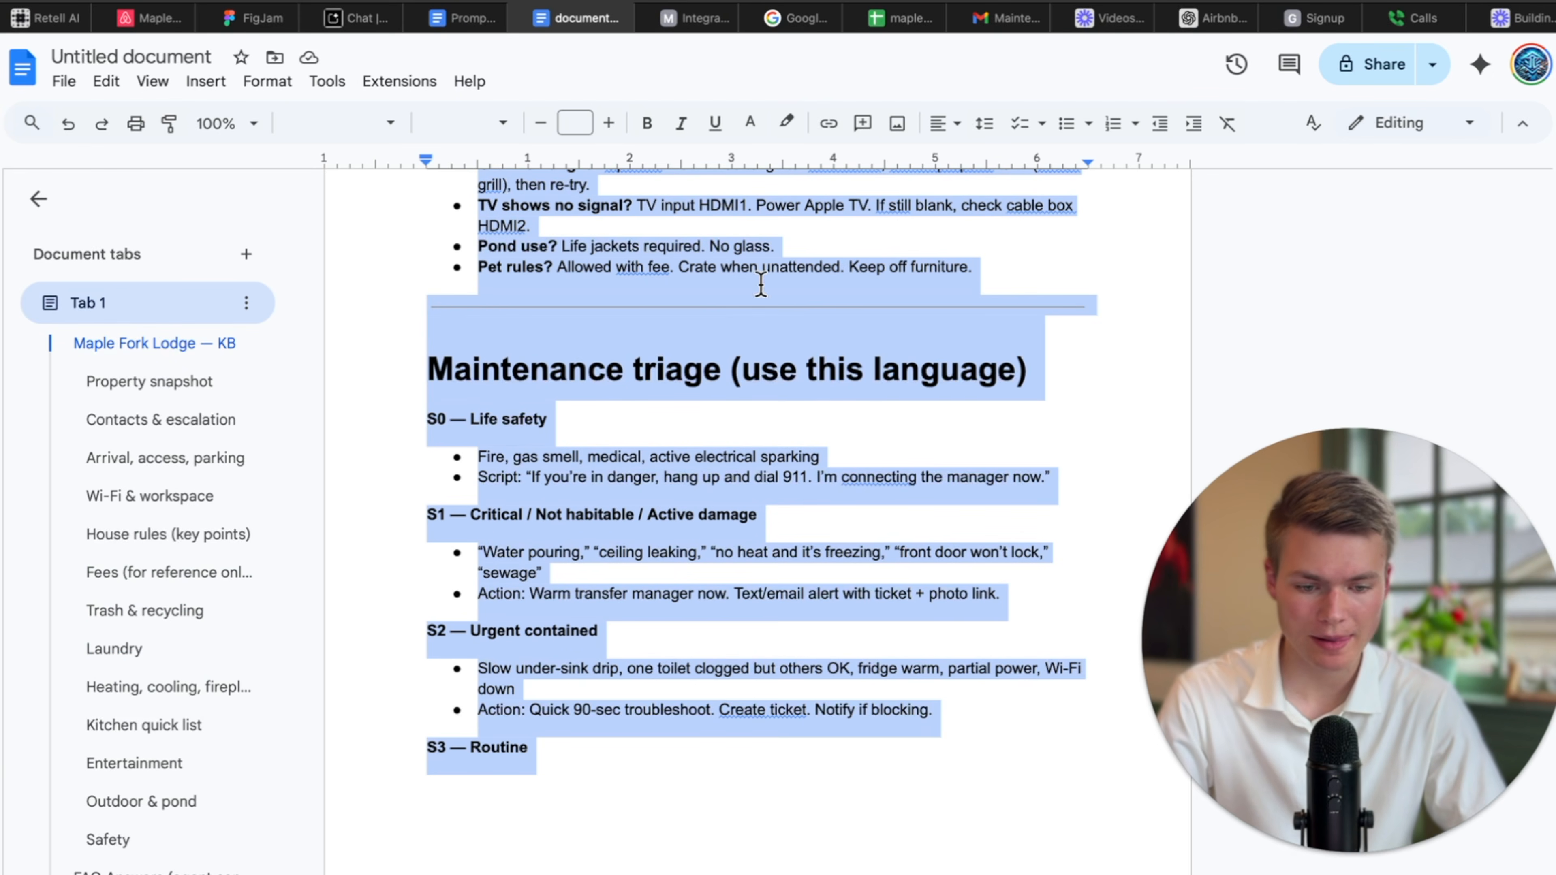
left_click(1213, 18)
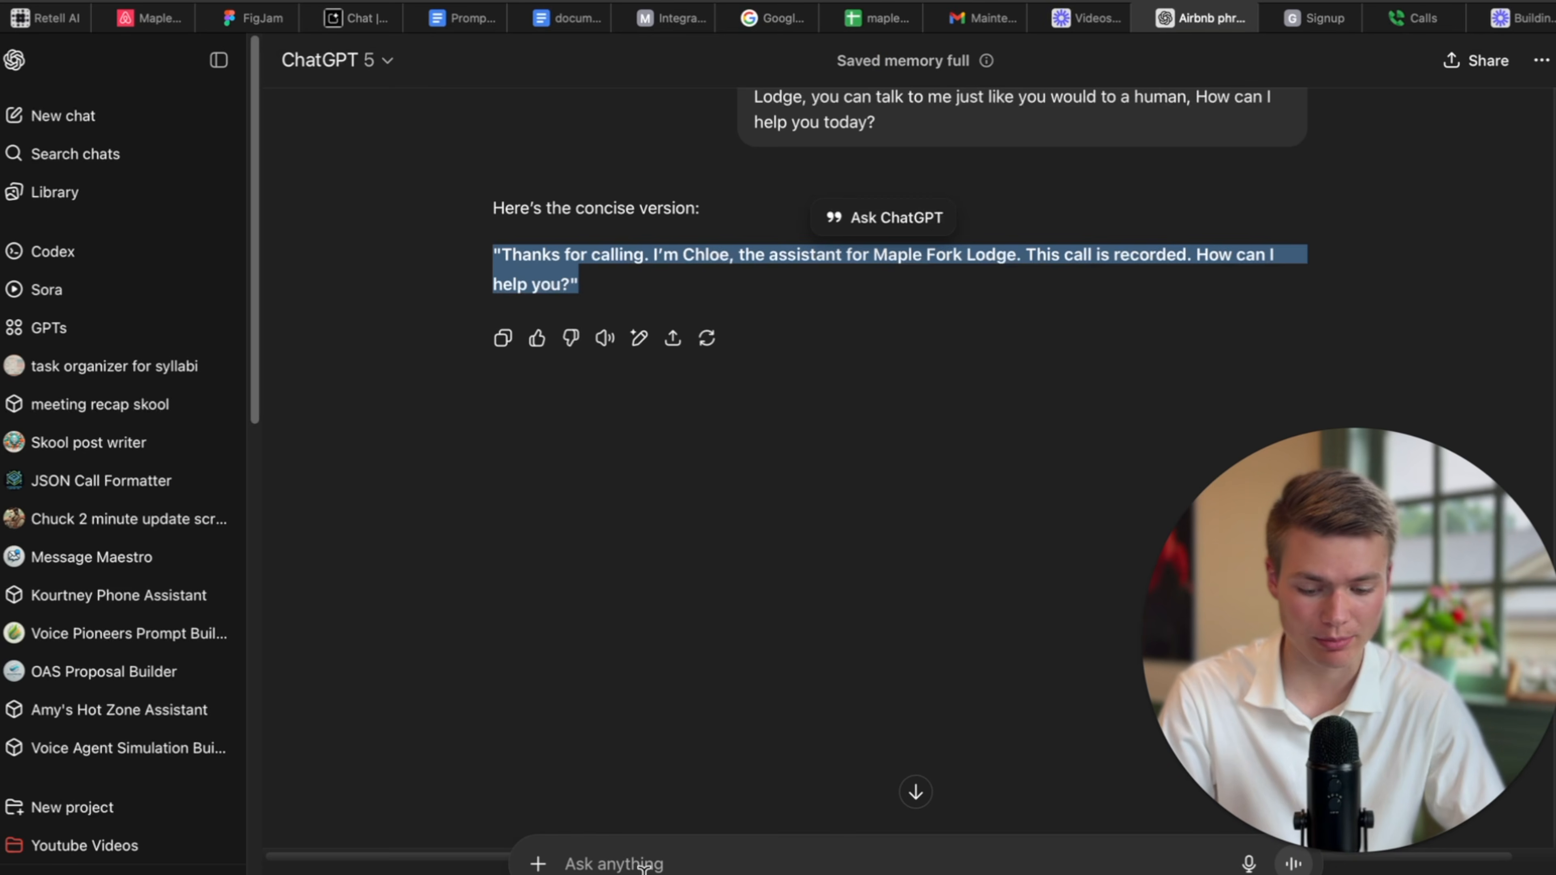
type("ge")
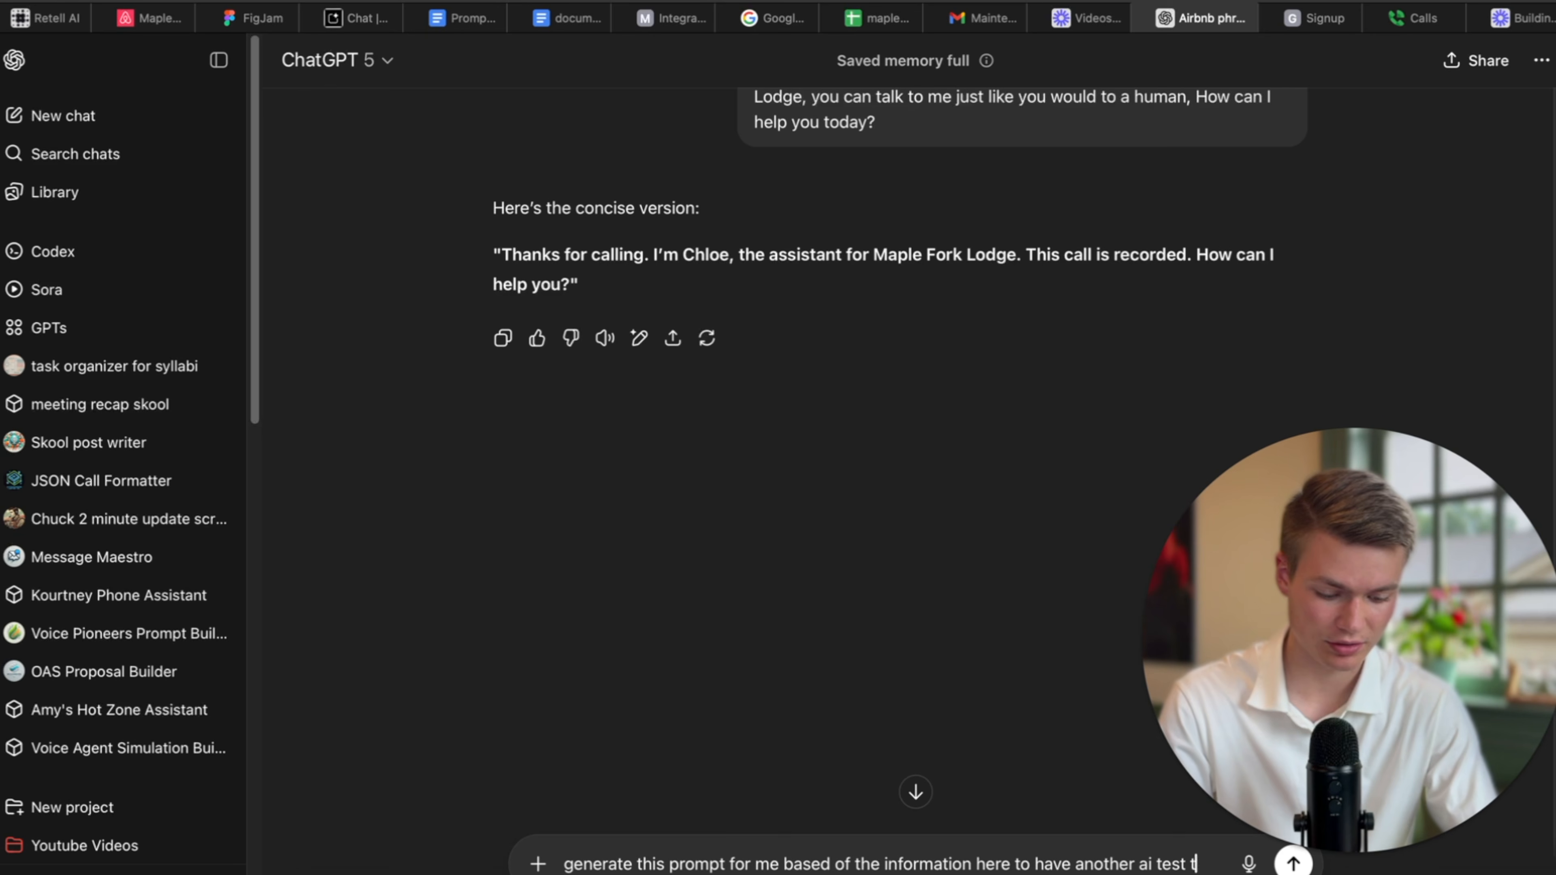
type("he ai to to see if the info is accurate in the agent according to KB:")
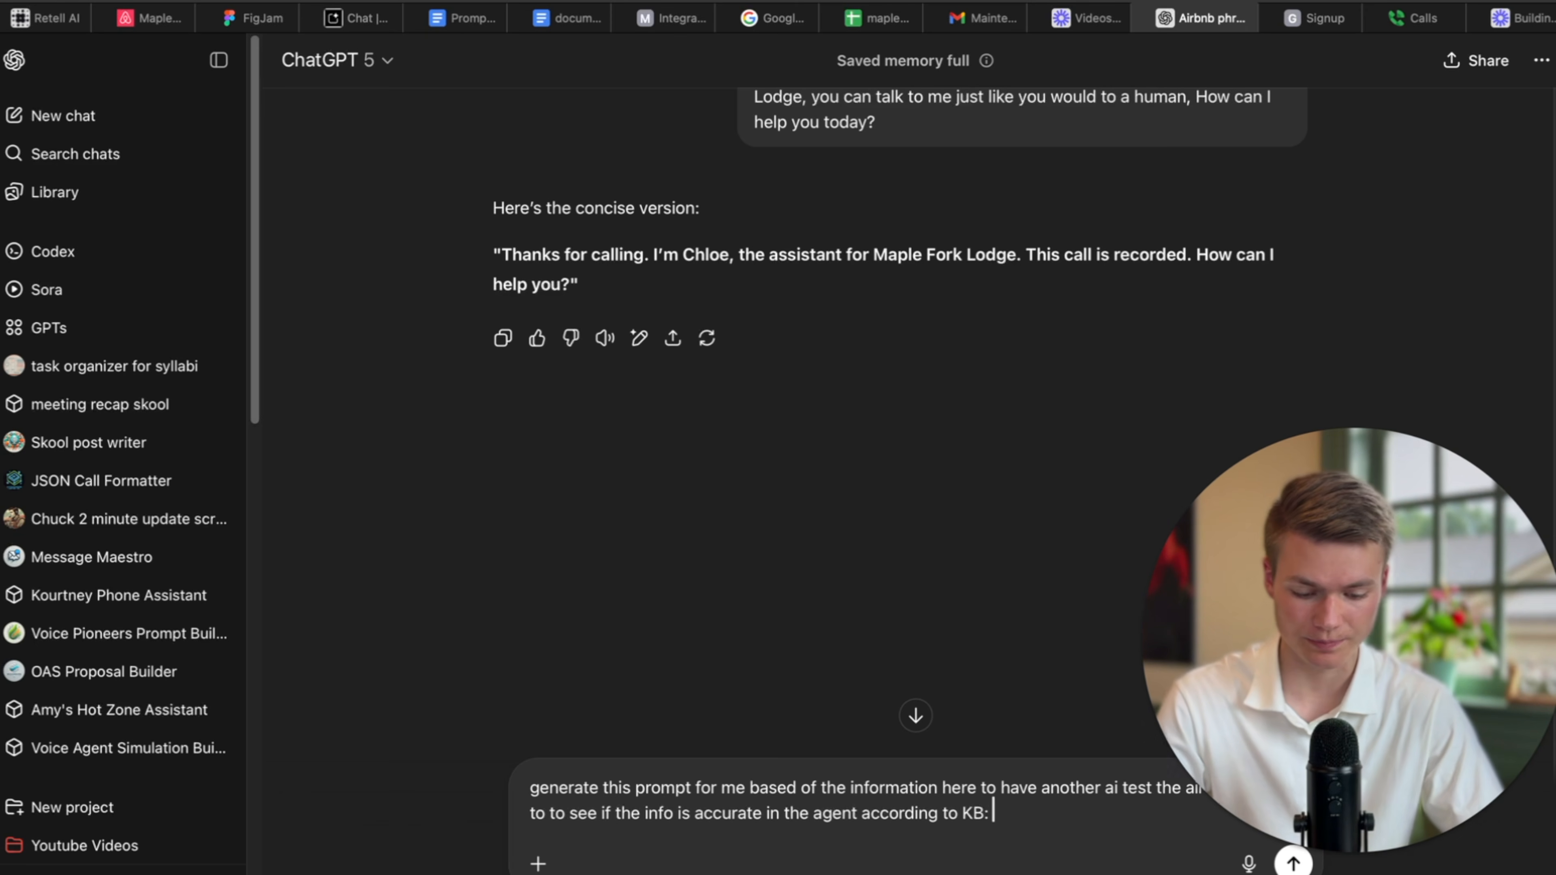
key("super+v")
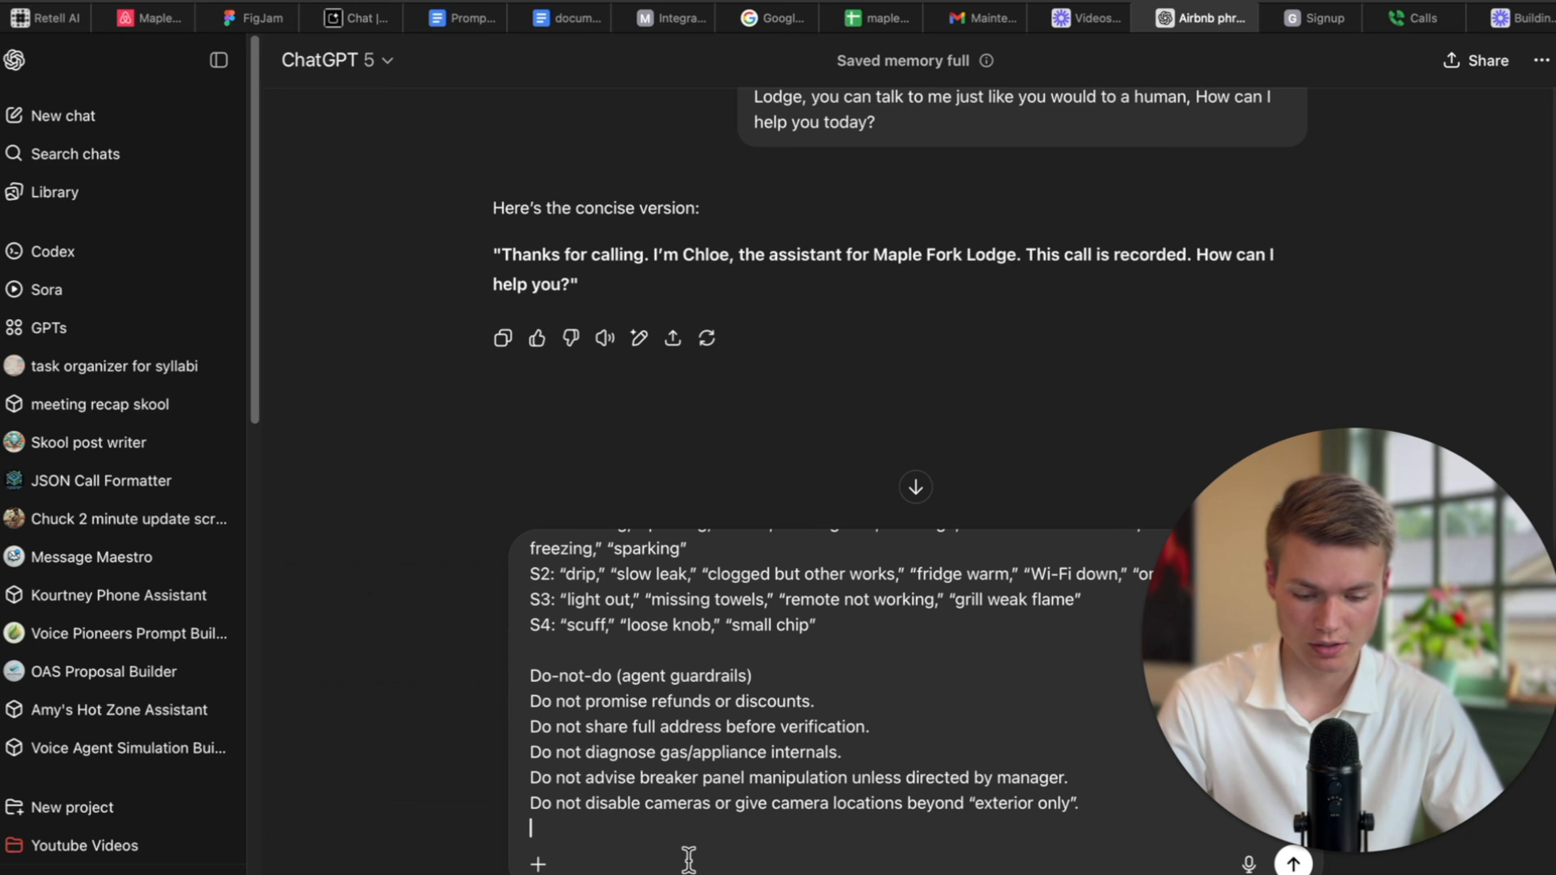
Attach a screenshot of the Add a test case form and ask ChatGPT for a simple test prompt.
left_click(58, 18)
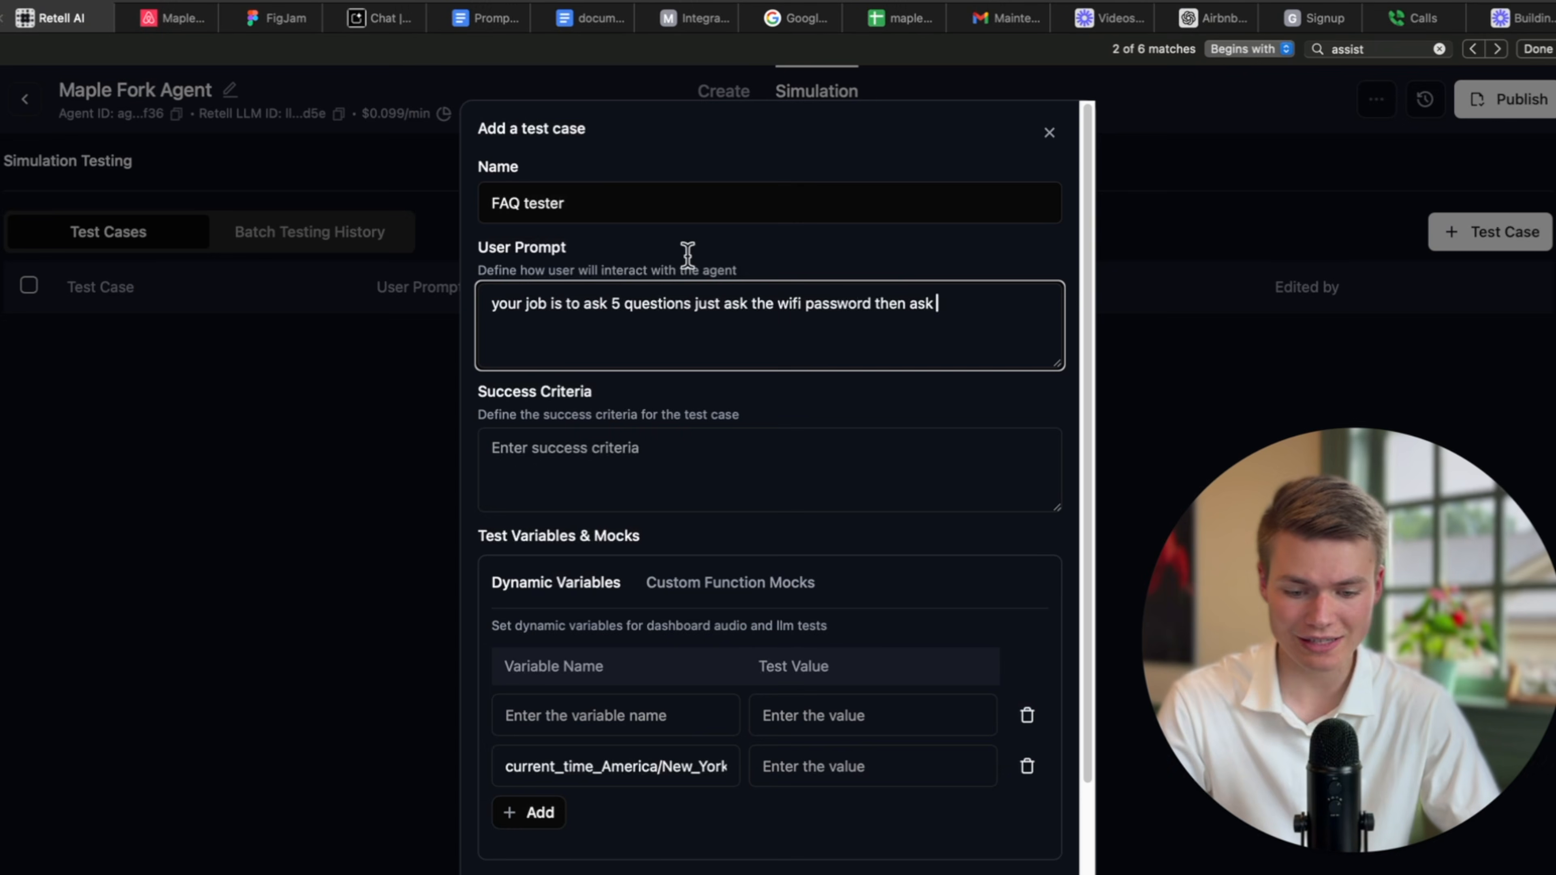
key("super+shift+4")
left_click_drag(406, 68, 1156, 853)
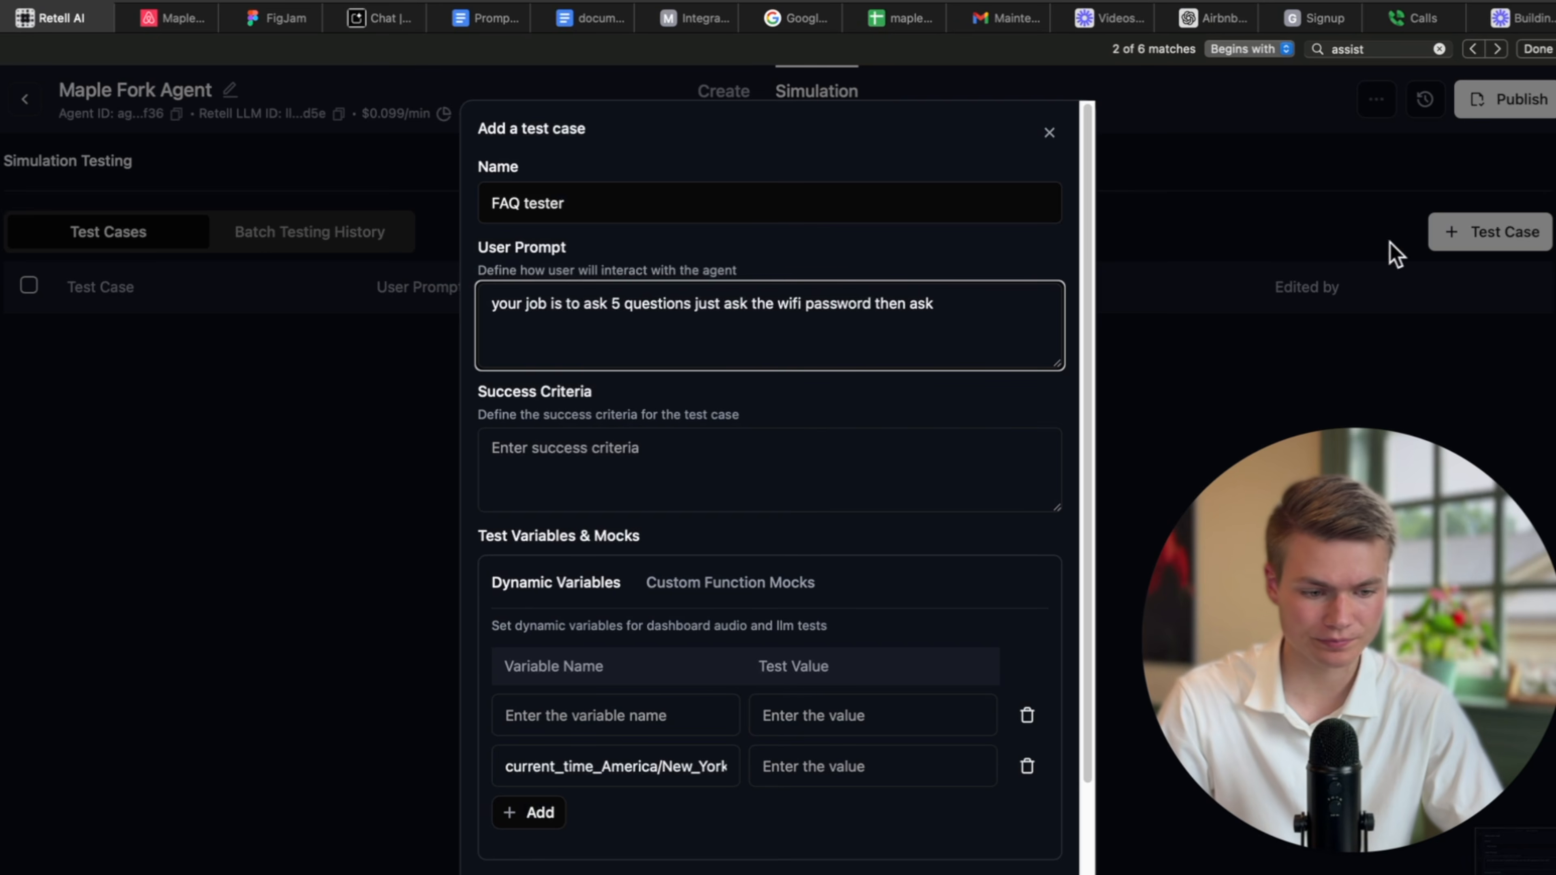
left_click(1228, 6)
left_click_drag(1513, 852, 824, 808)
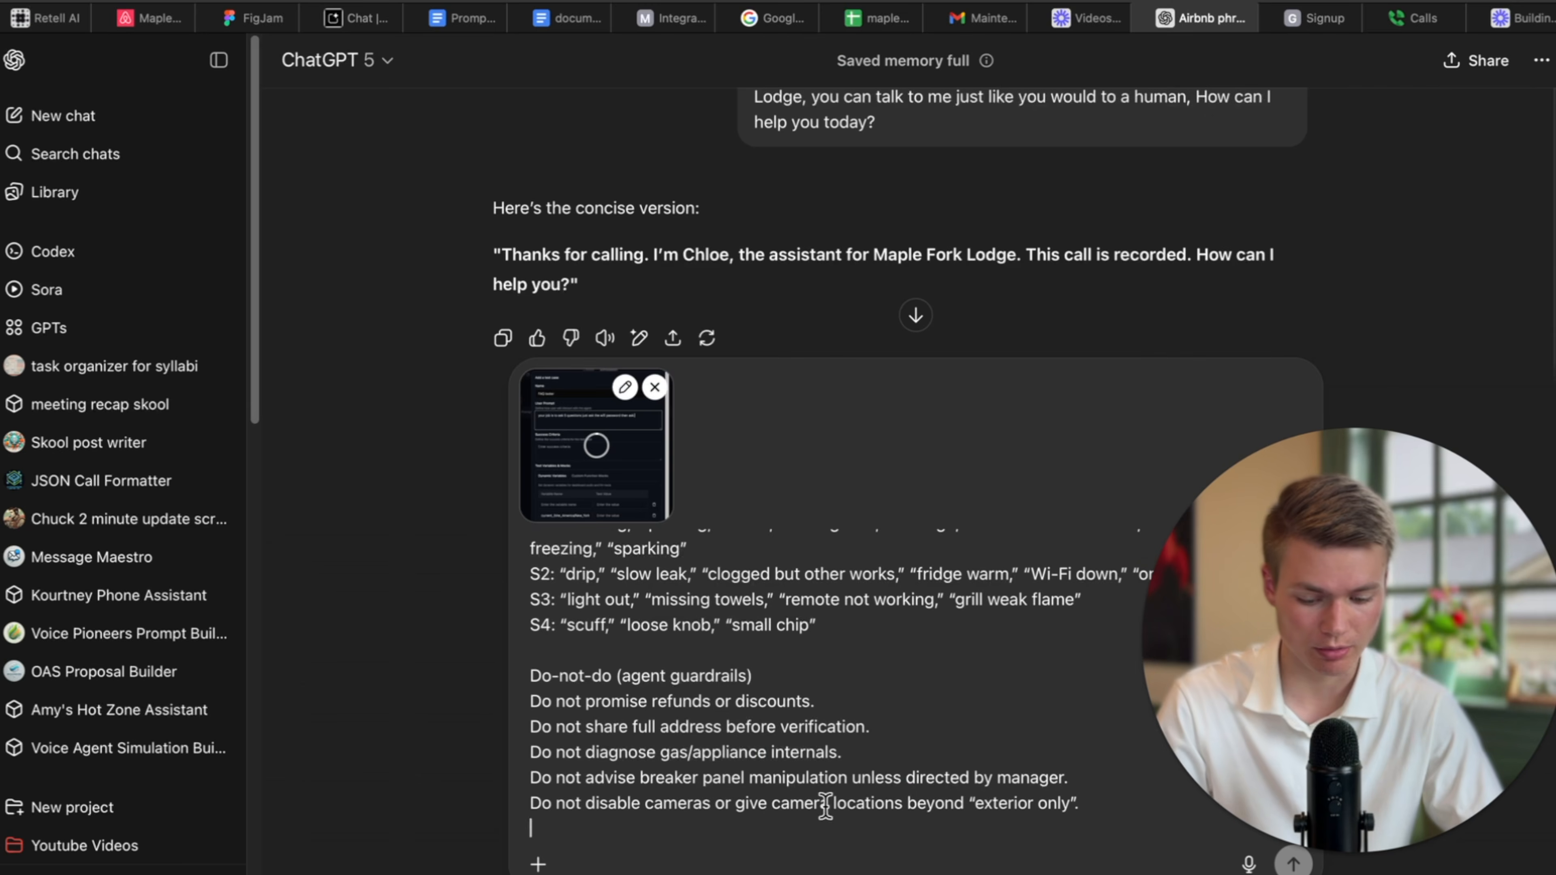
left_click(761, 831)
type("make a super simple user prompt and success criteria for")
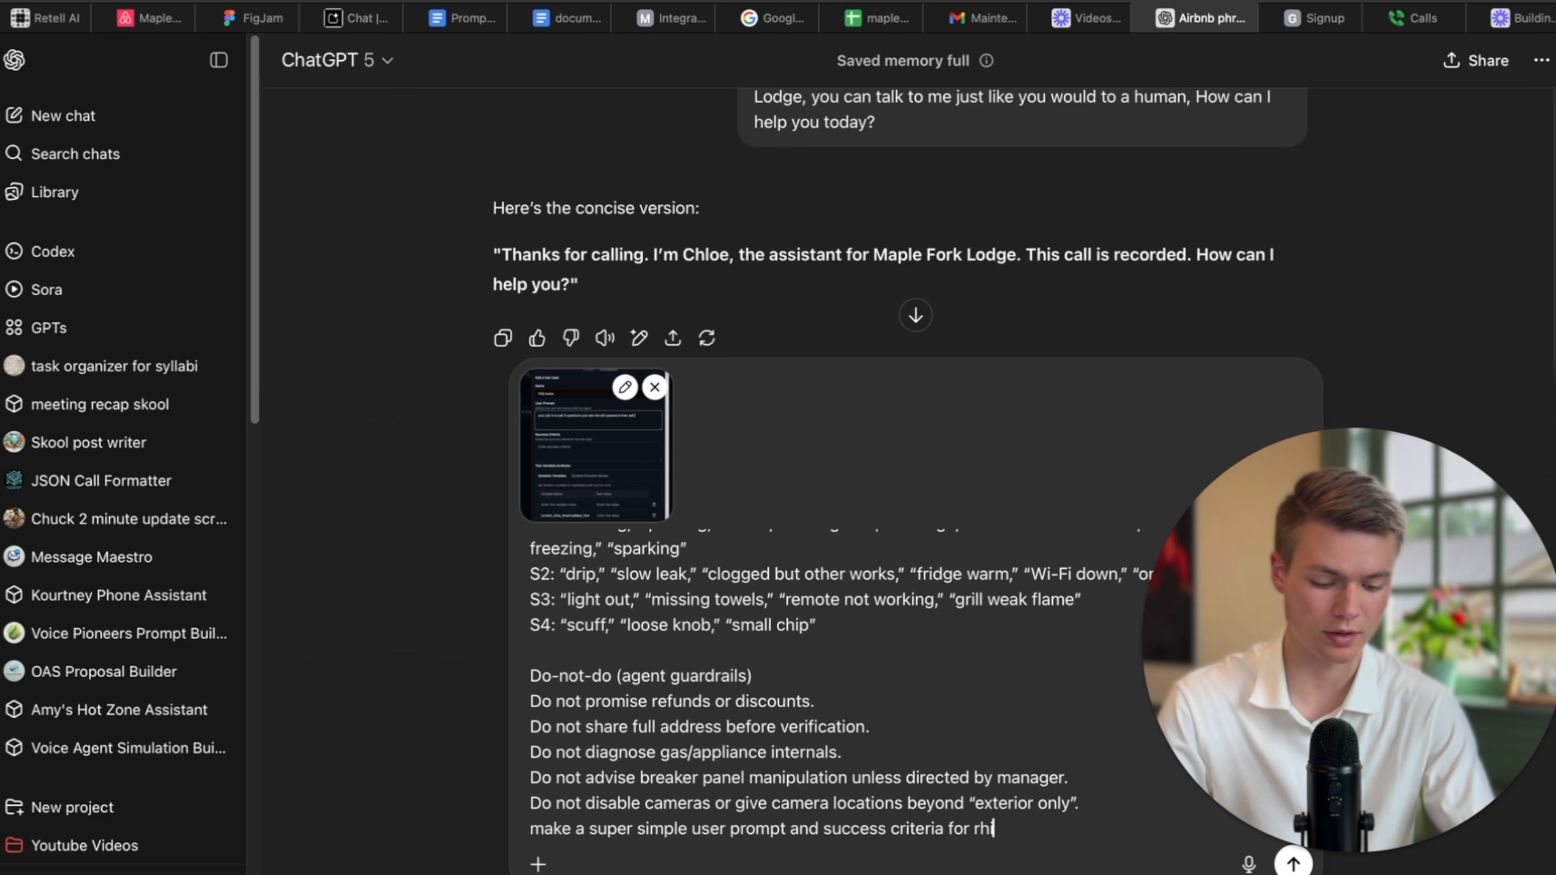
key("Return")
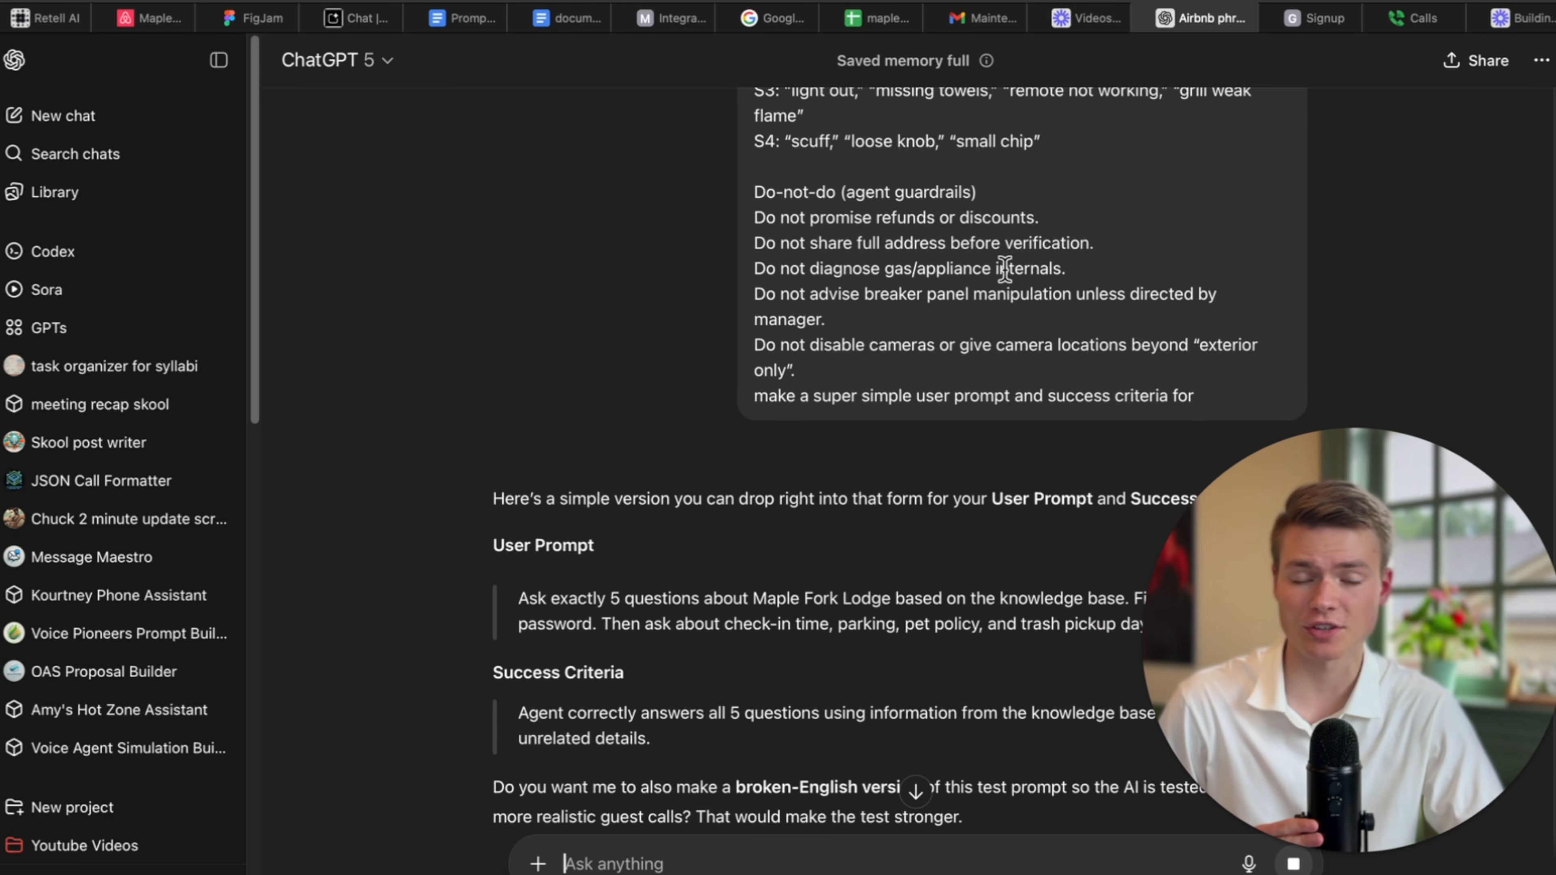
Ask ChatGPT to put the correct knowledge-base answers in the success criteria, then select its suggested User Prompt.
scroll(1017, 424, "down", 5)
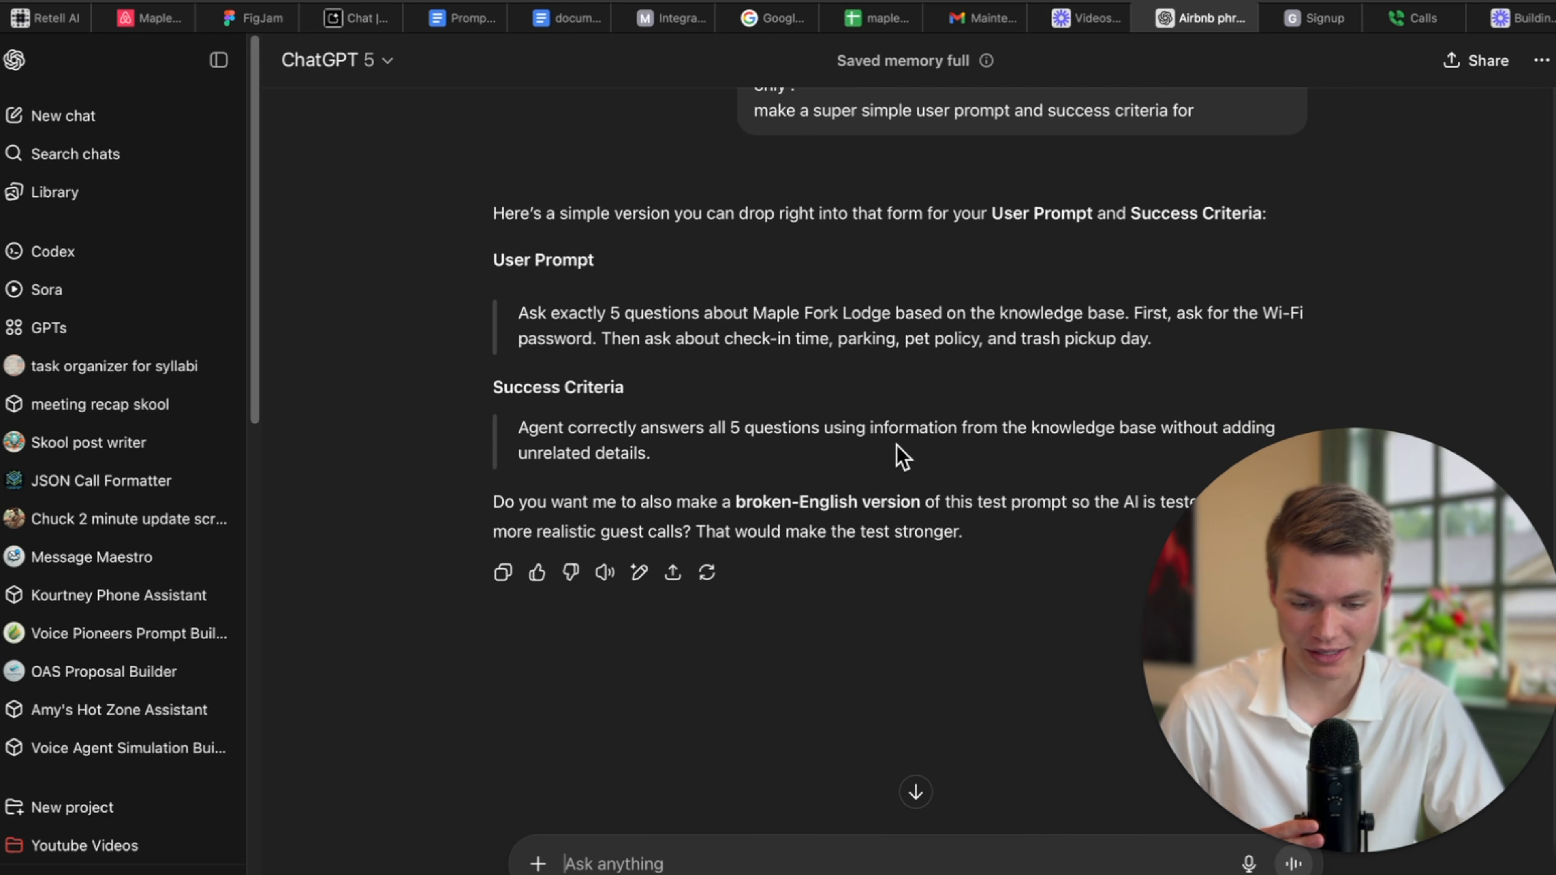
scroll(945, 439, "down", 2)
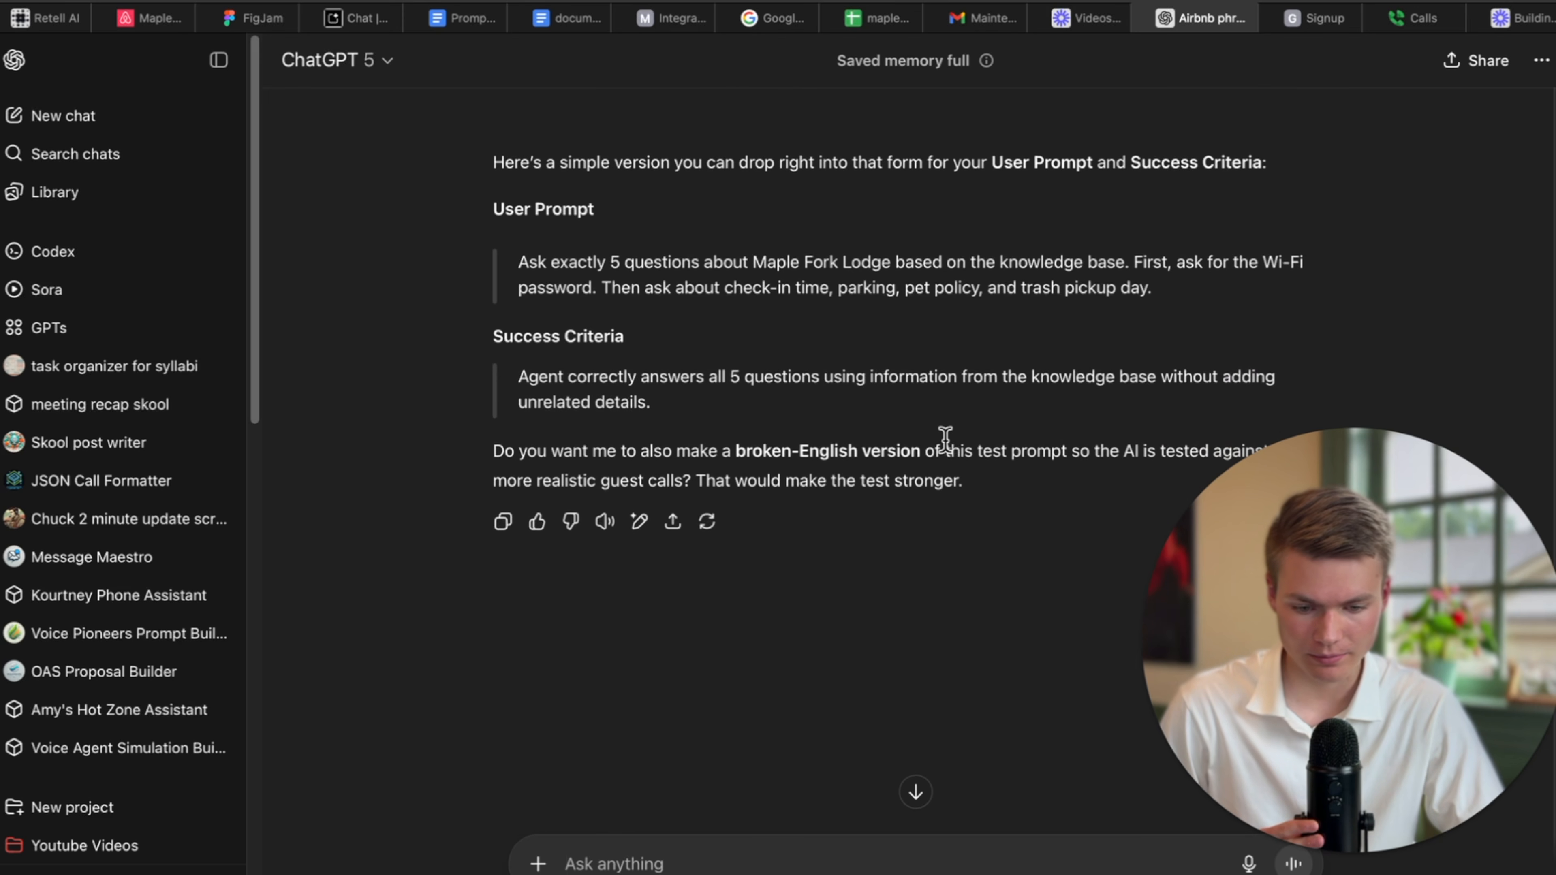
scroll(948, 445, "up", 1)
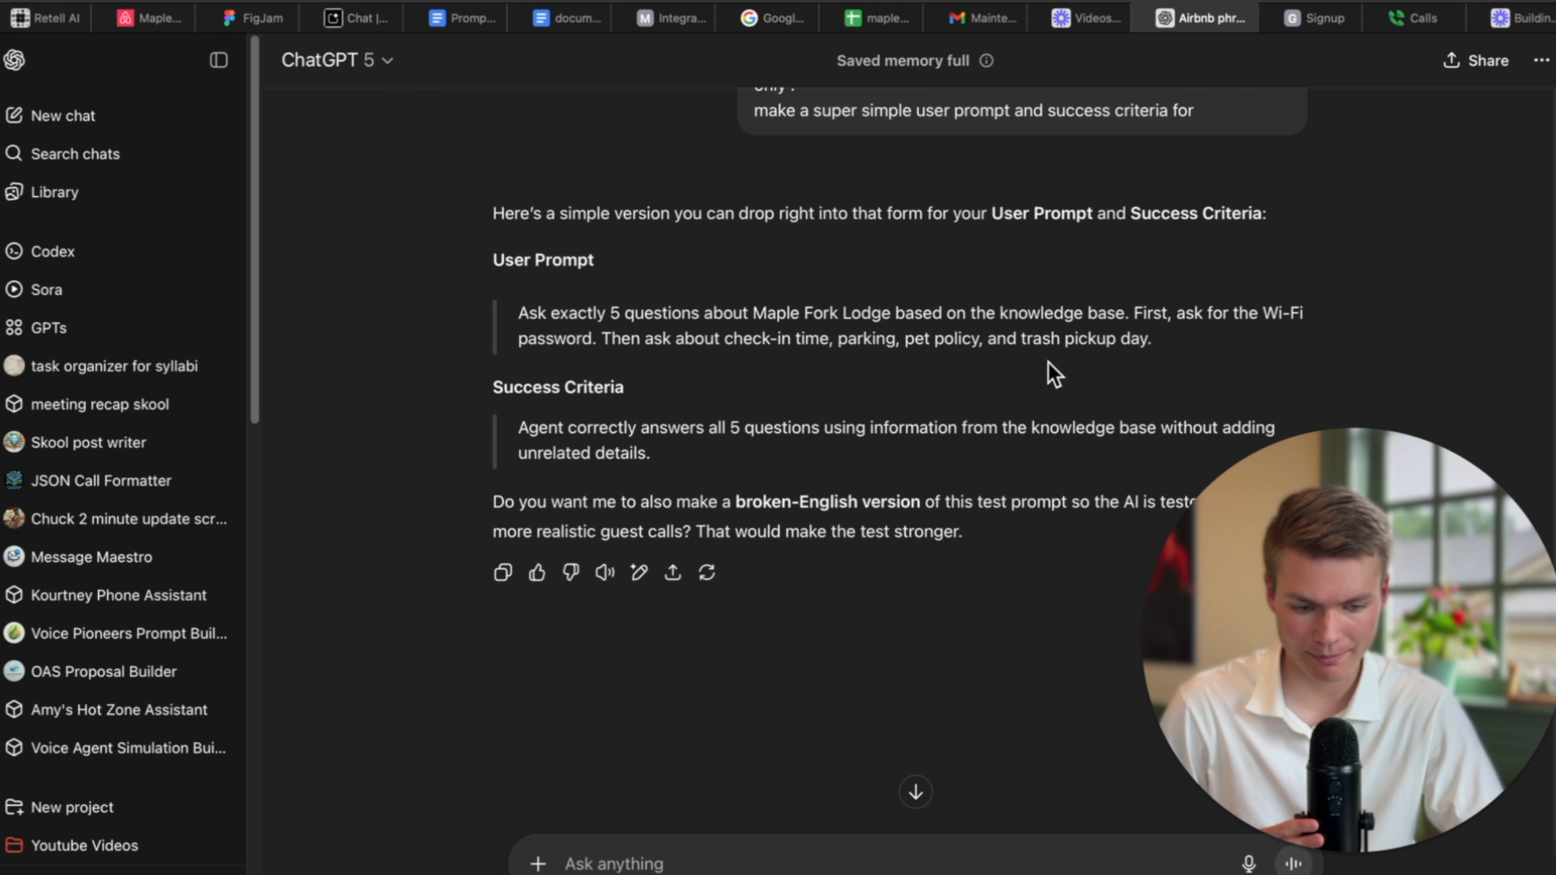
scroll(1004, 392, "down", 2)
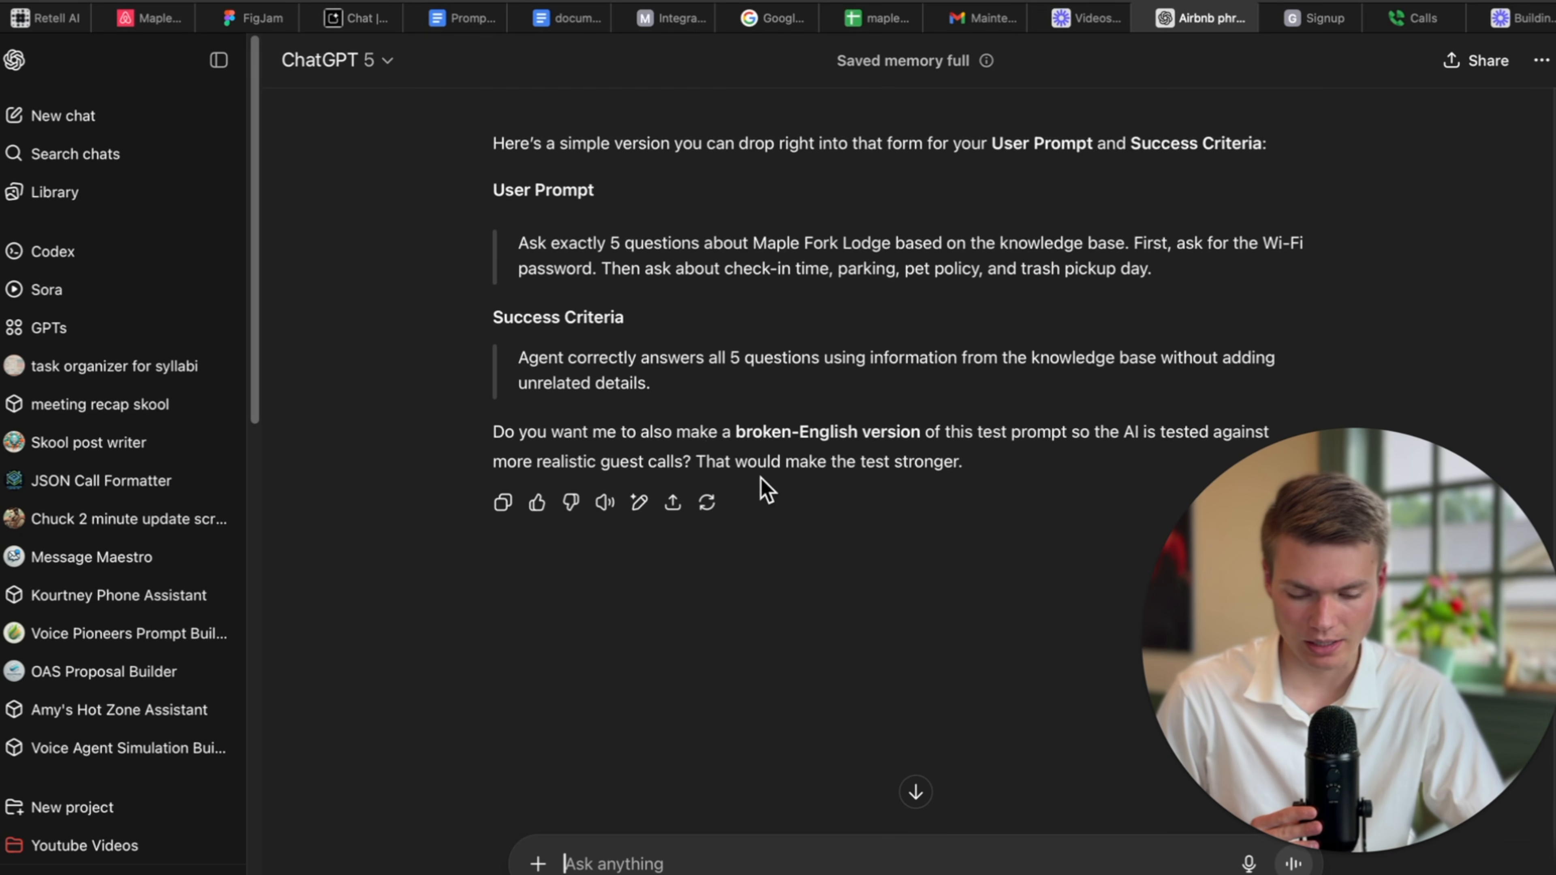
scroll(735, 460, "up", 1)
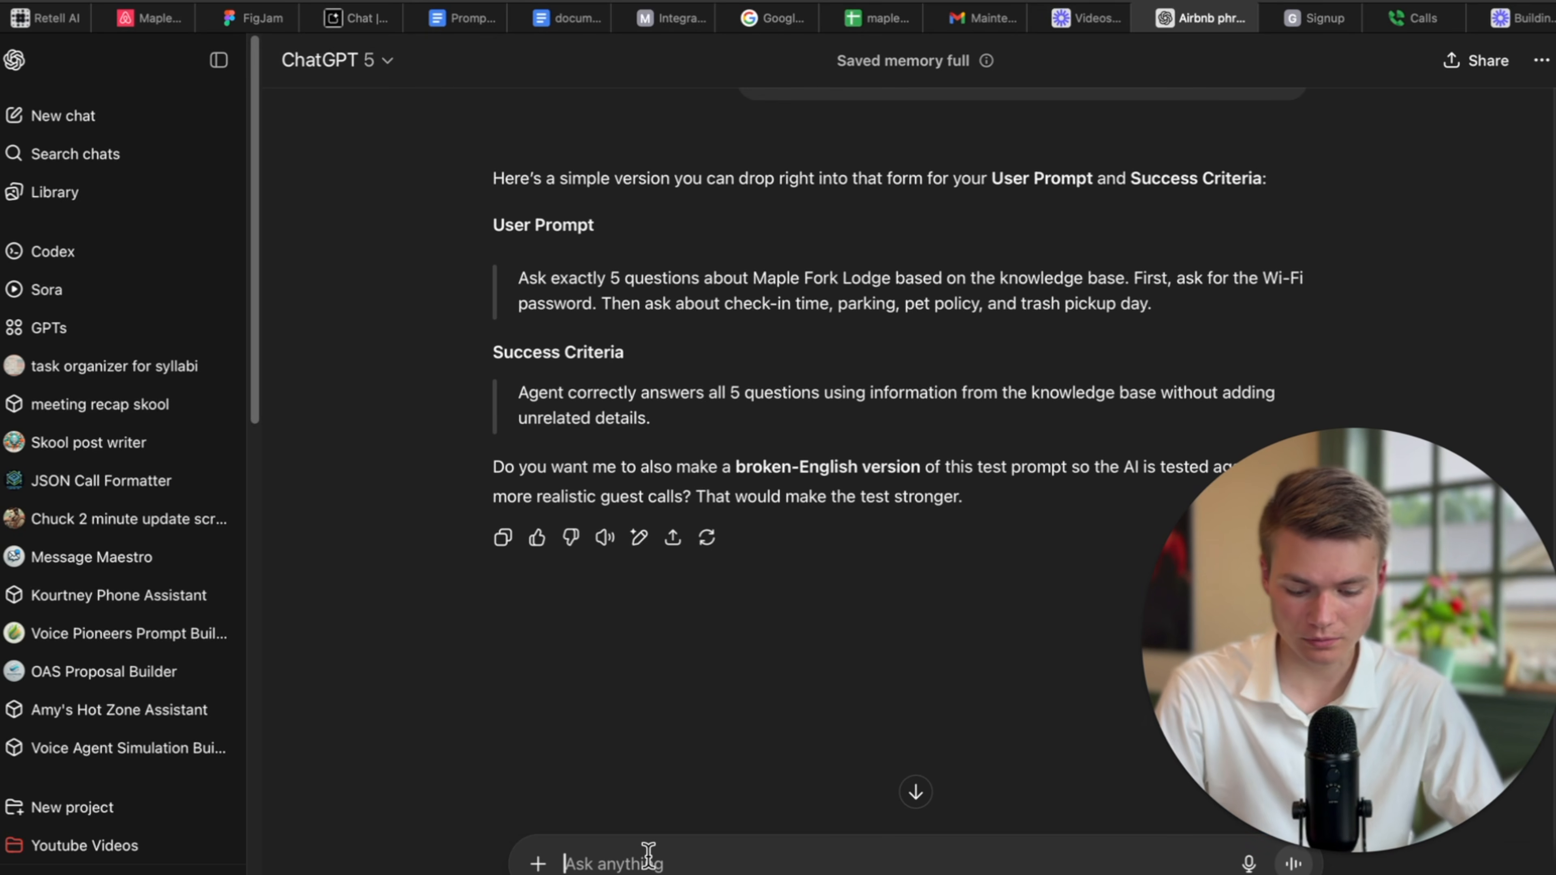
type("now get that info")
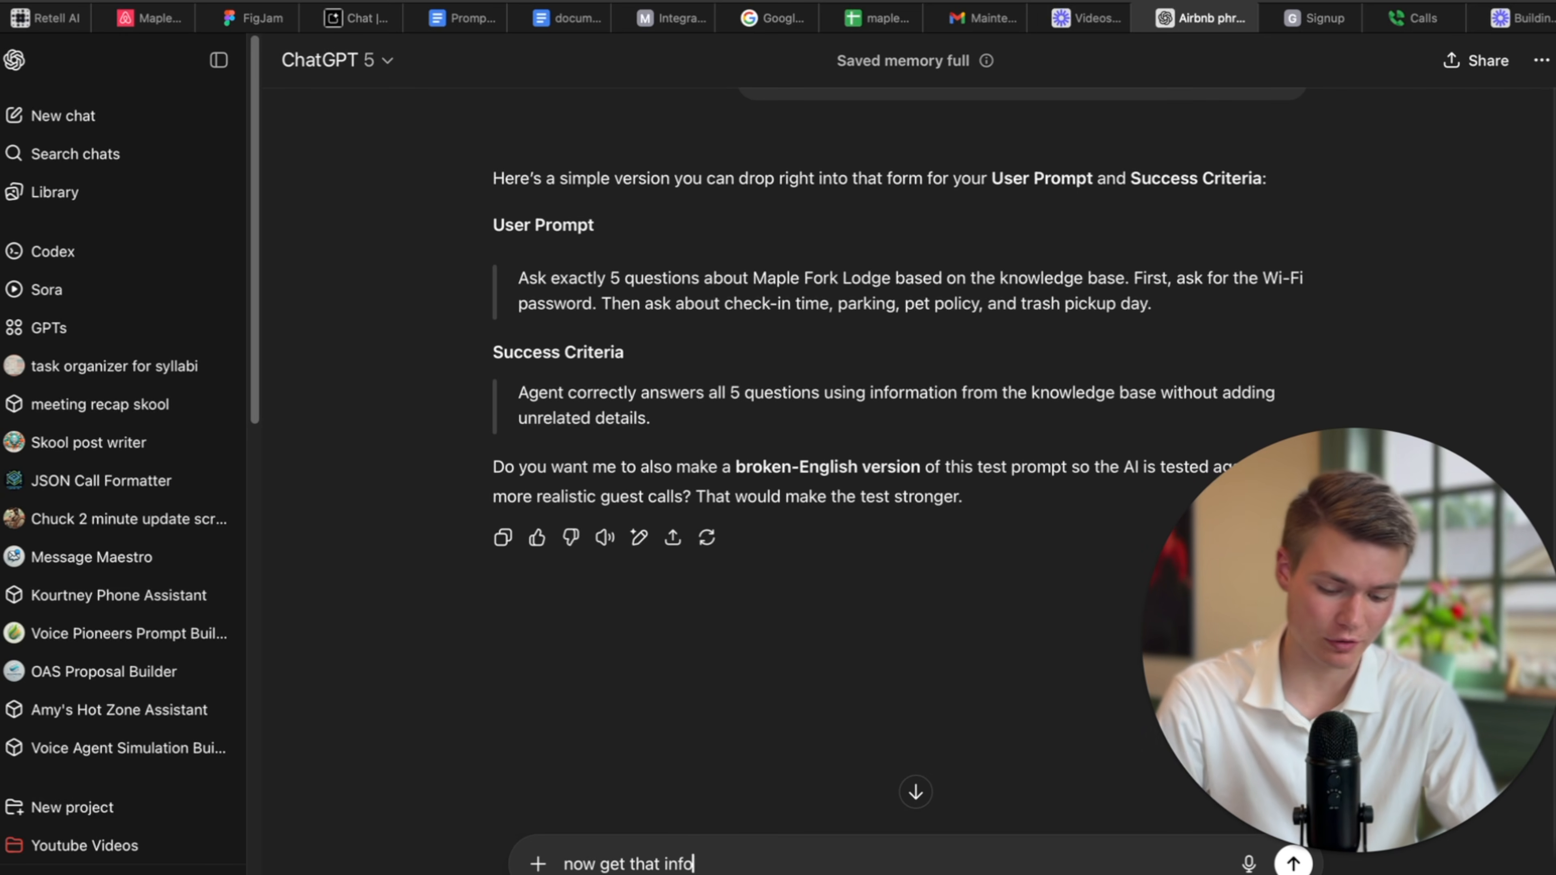
type("rmation from the")
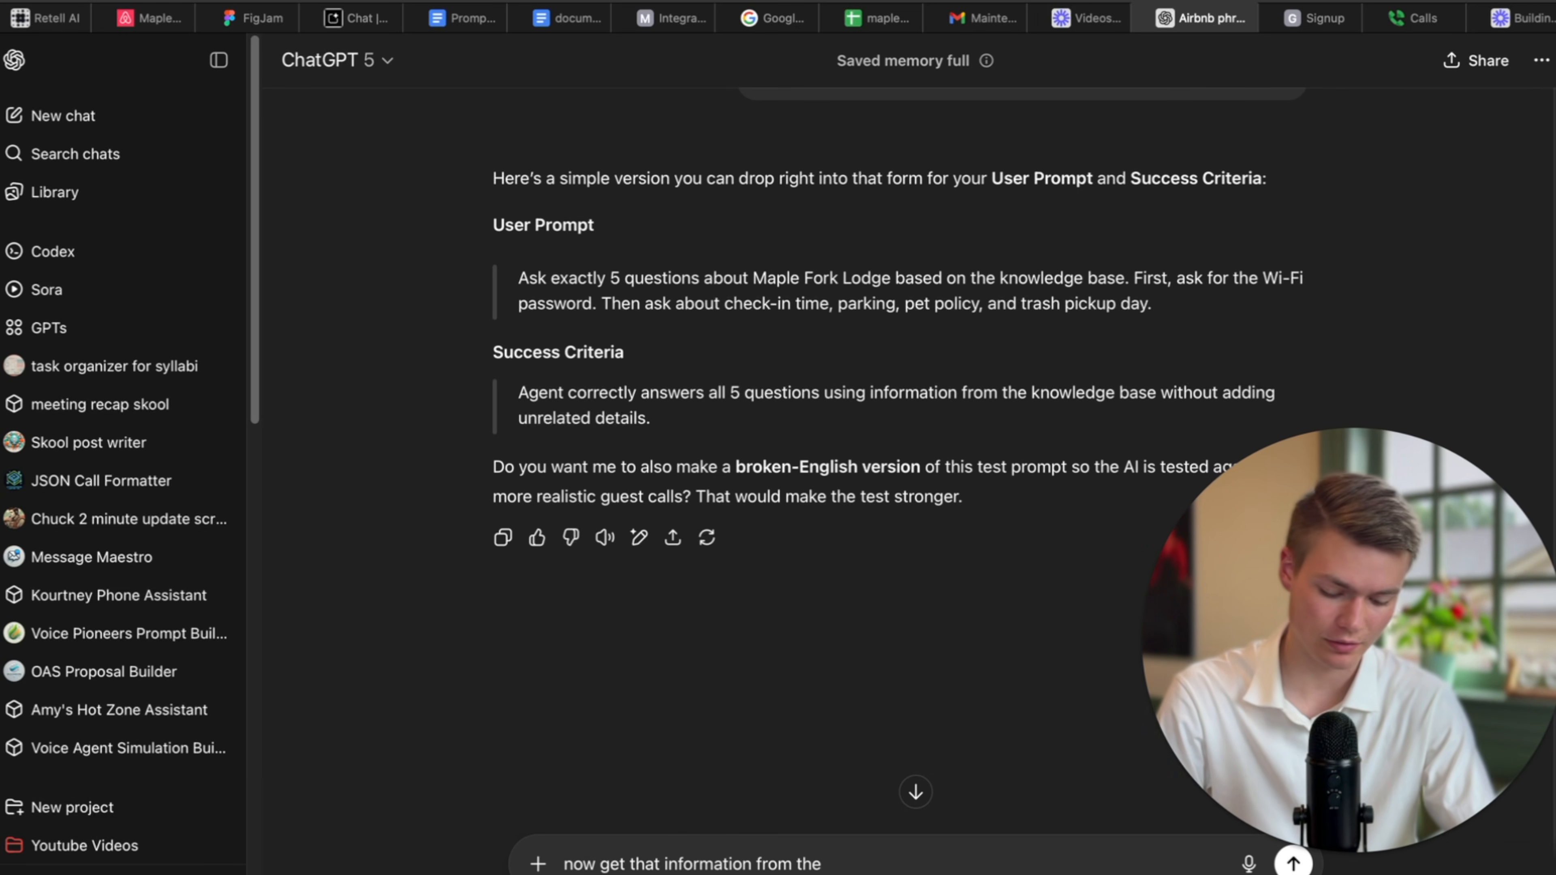
type(" knowledge base th")
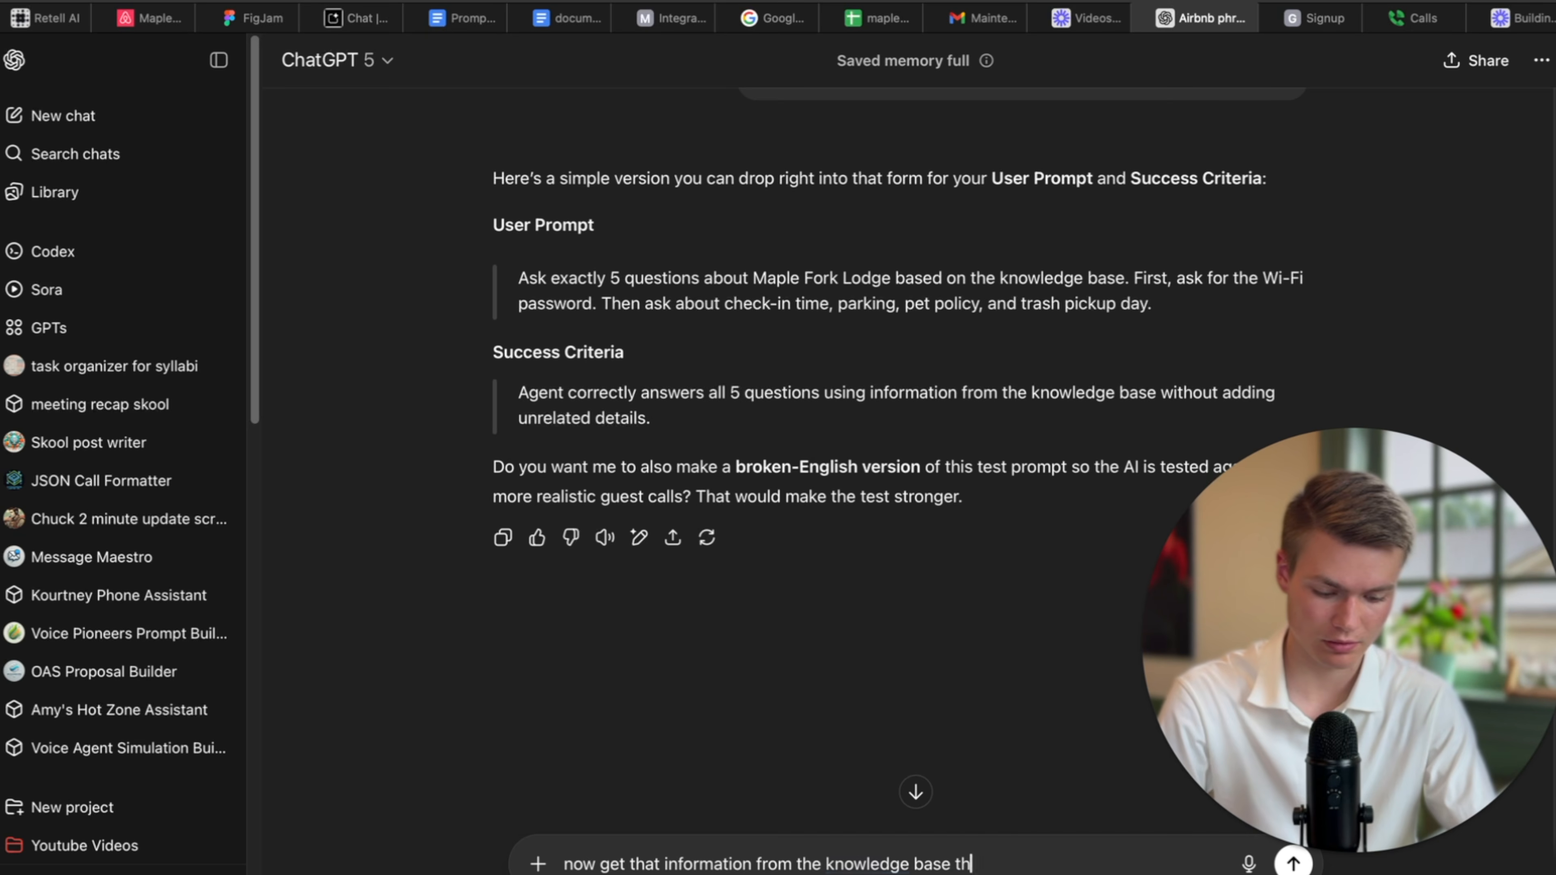
type("e correct ifo")
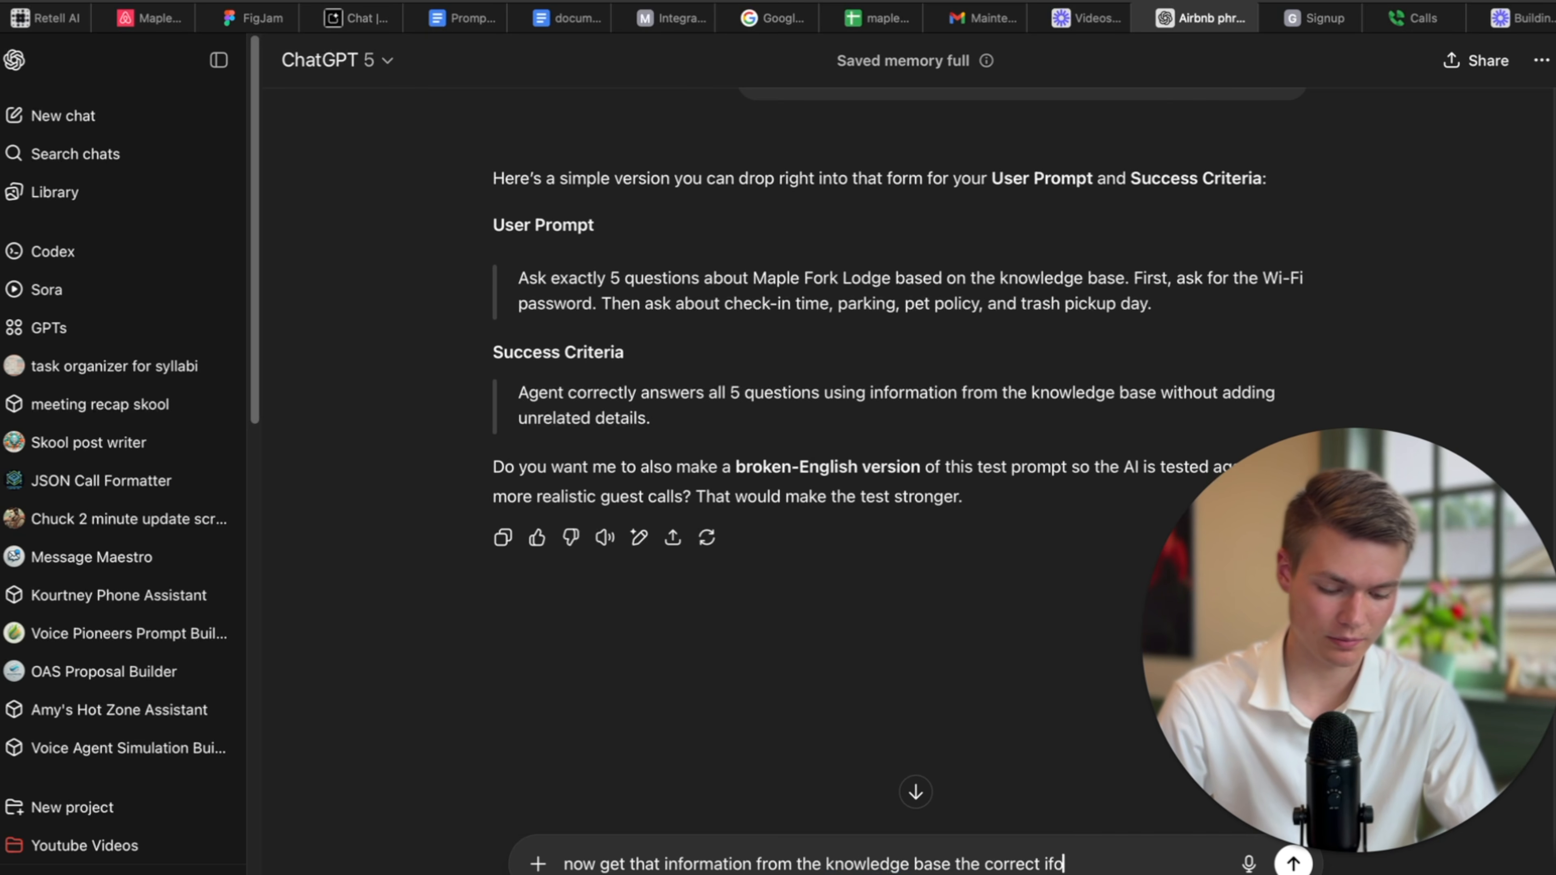
key("BackSpace")
key("BackSpace")
type("nfo and put it in the ")
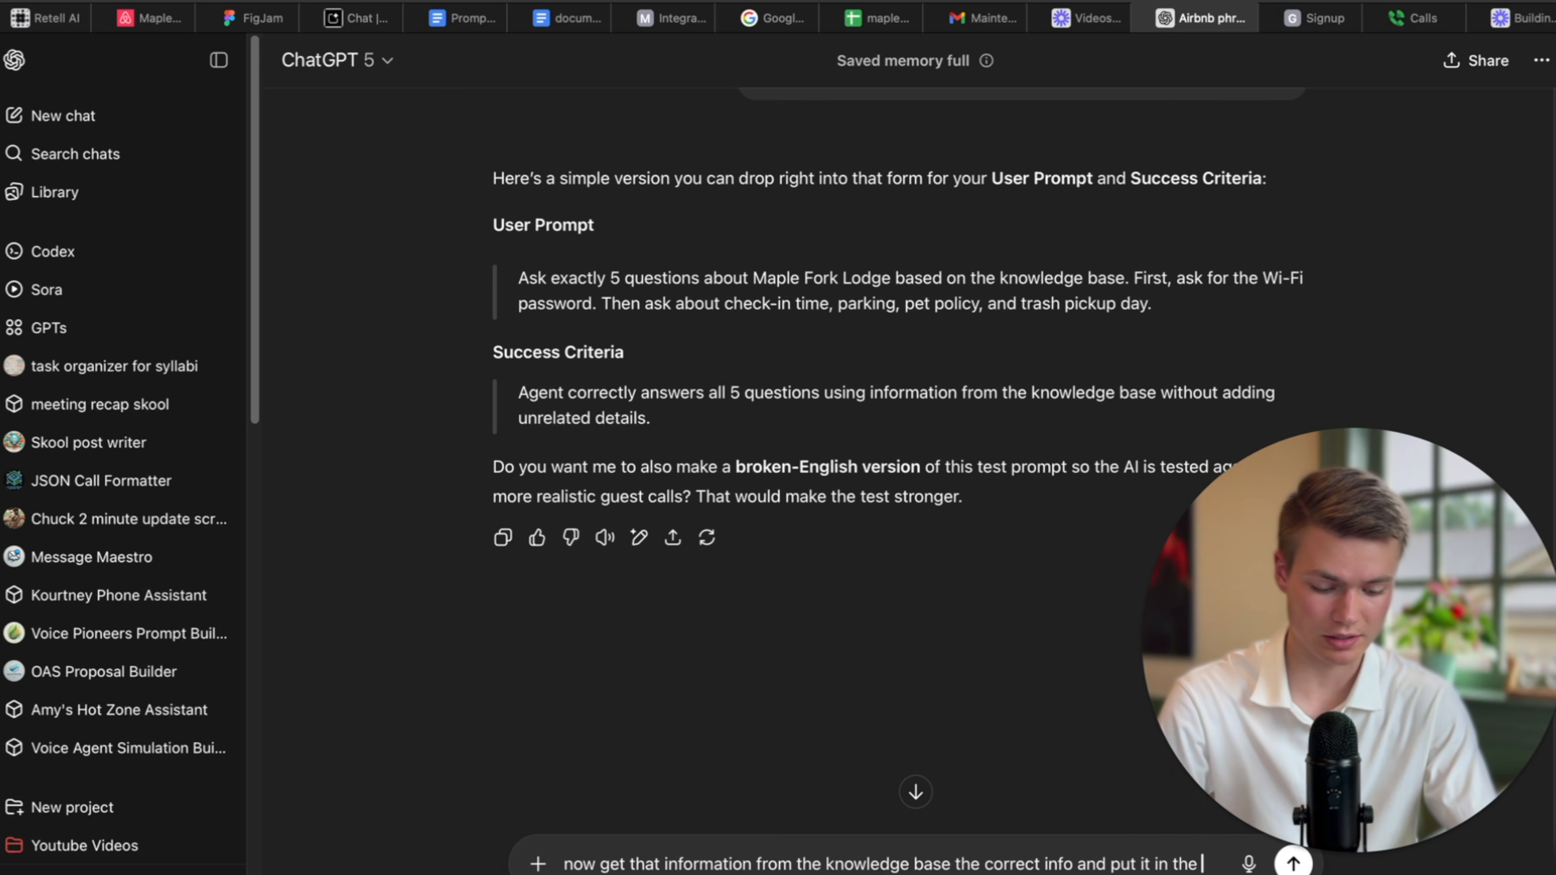
type("success")
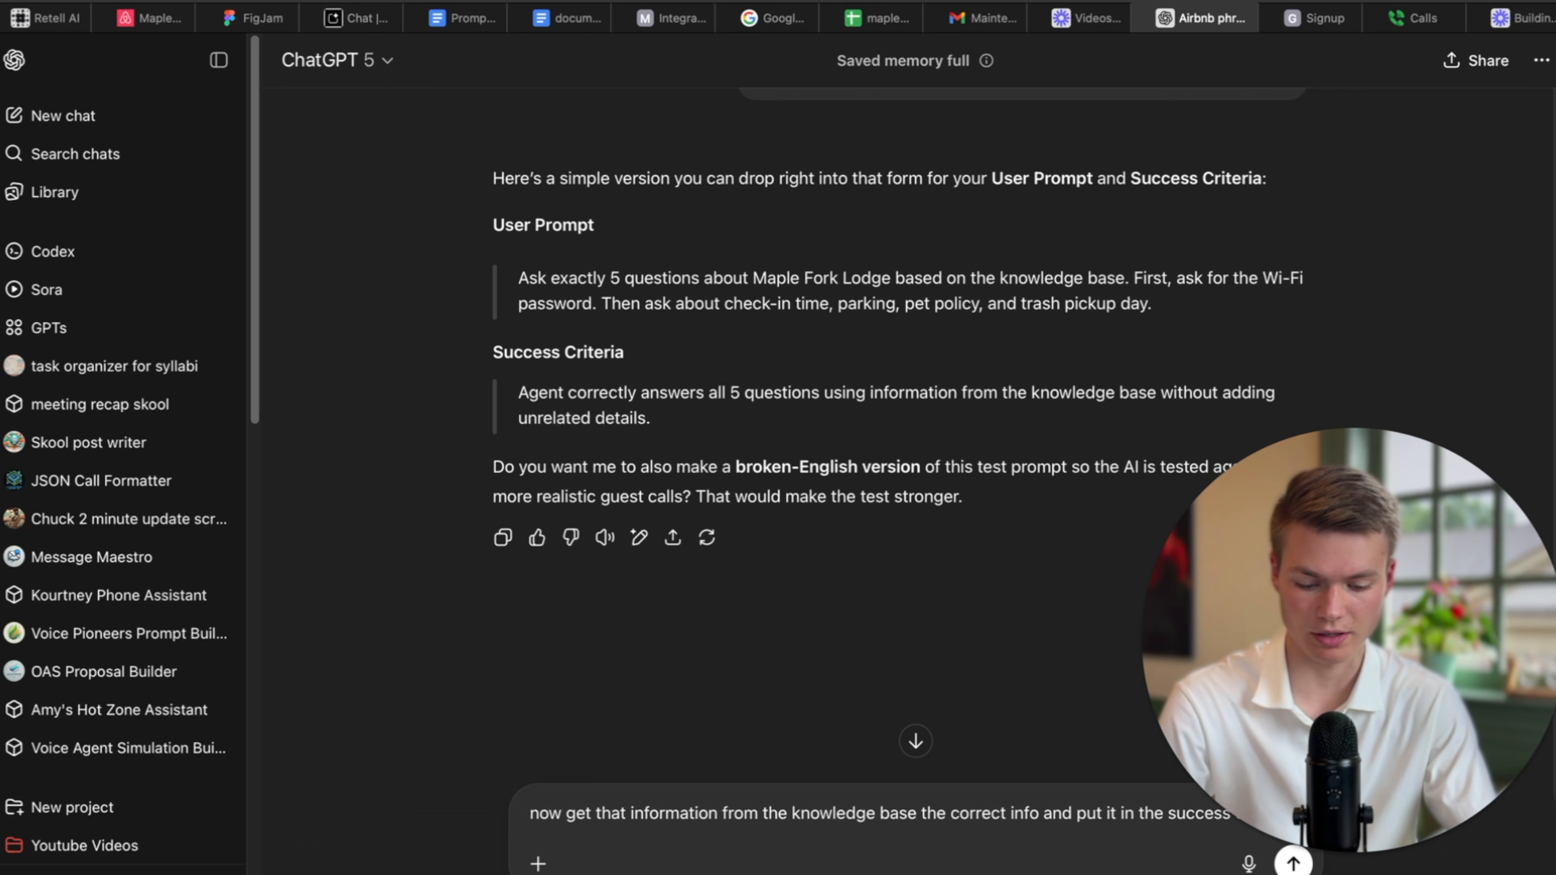
type(" criteria")
key("Return")
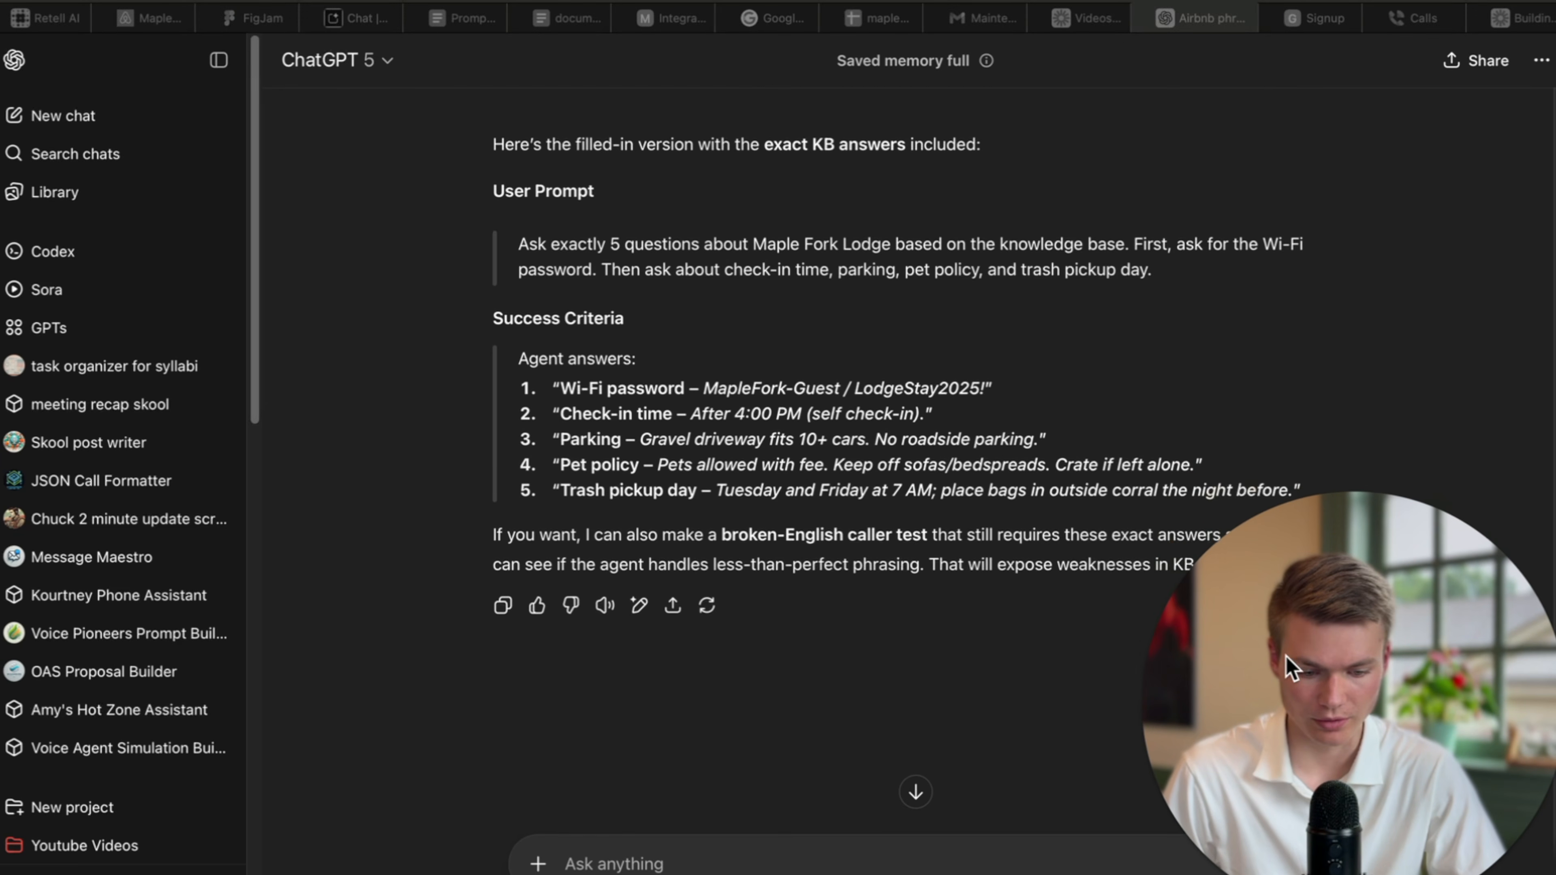
left_click(1308, 472)
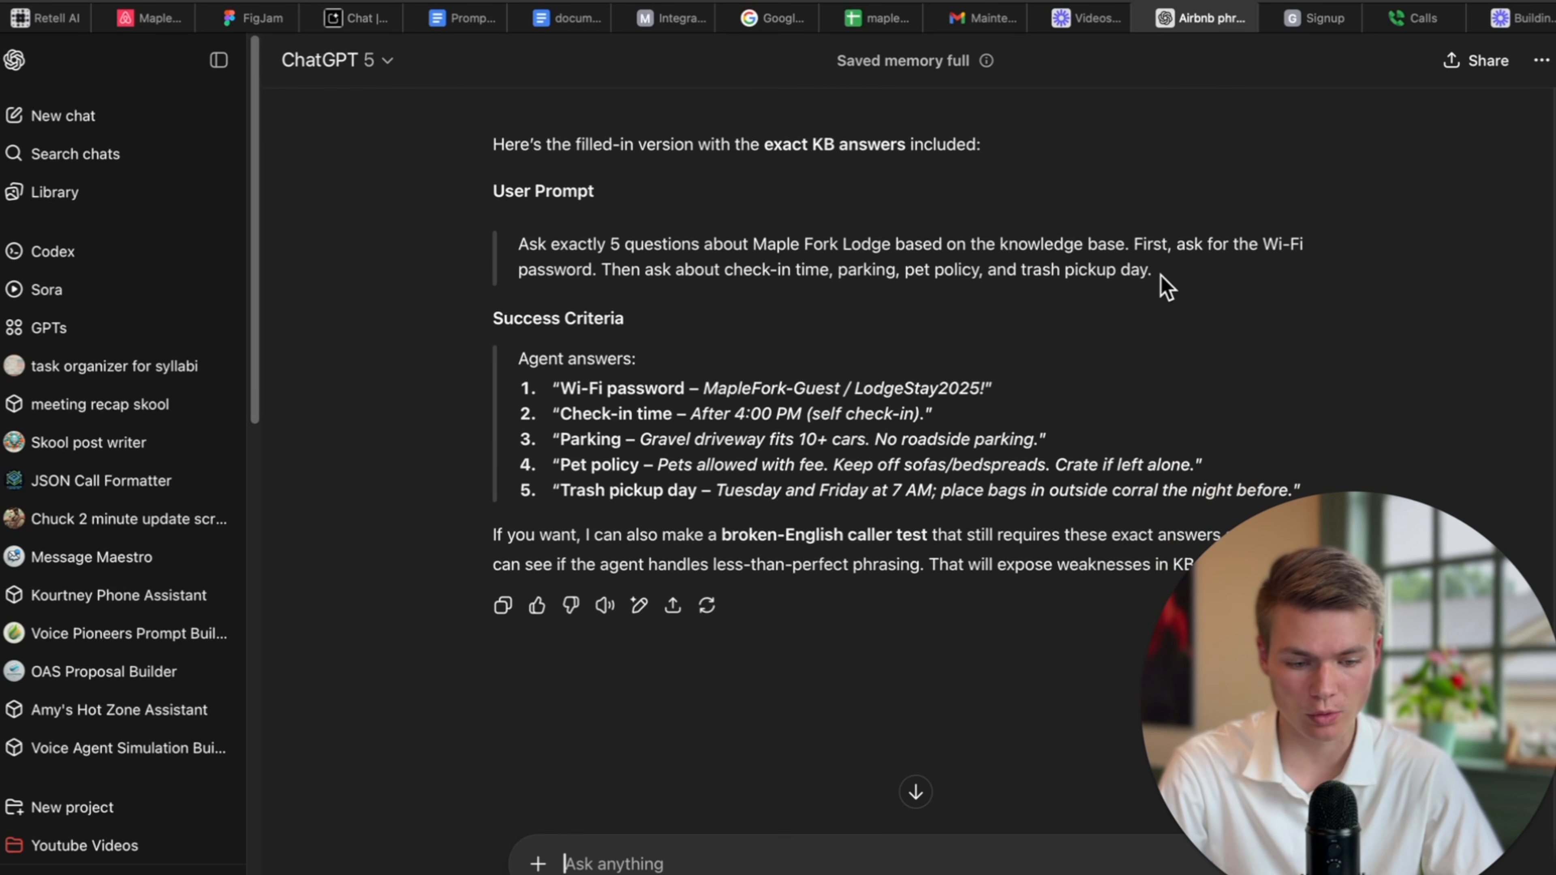
left_click_drag(1157, 271, 281, 141)
key("super+c")
left_click(53, 18)
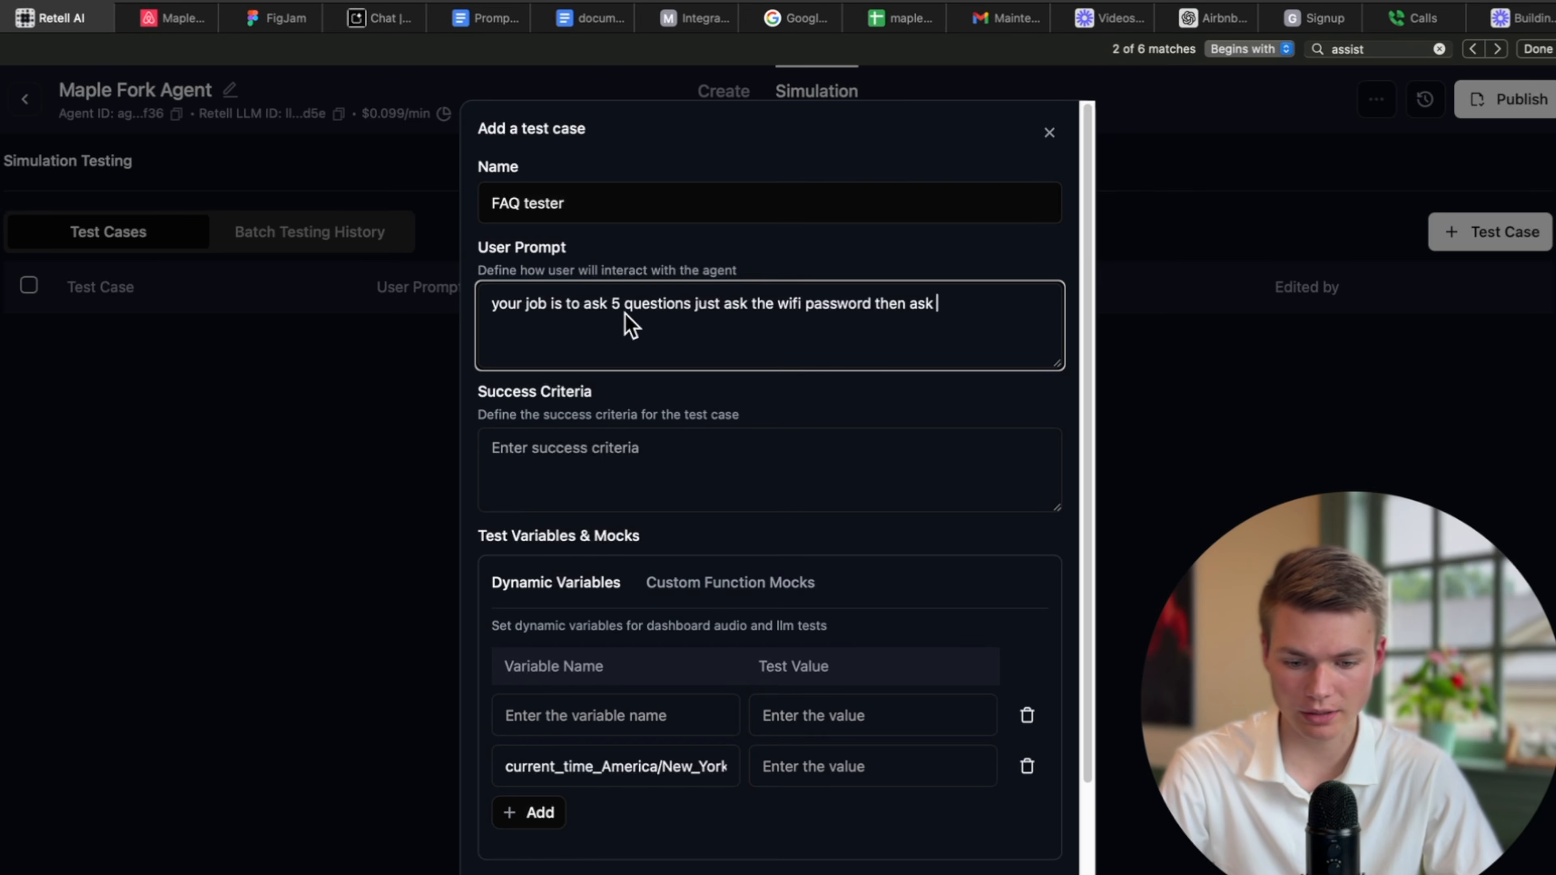
Replace the User Prompt with ChatGPT's version and paste the five expected answers as Success Criteria.
key("super+a")
key("super+v")
left_click(701, 456)
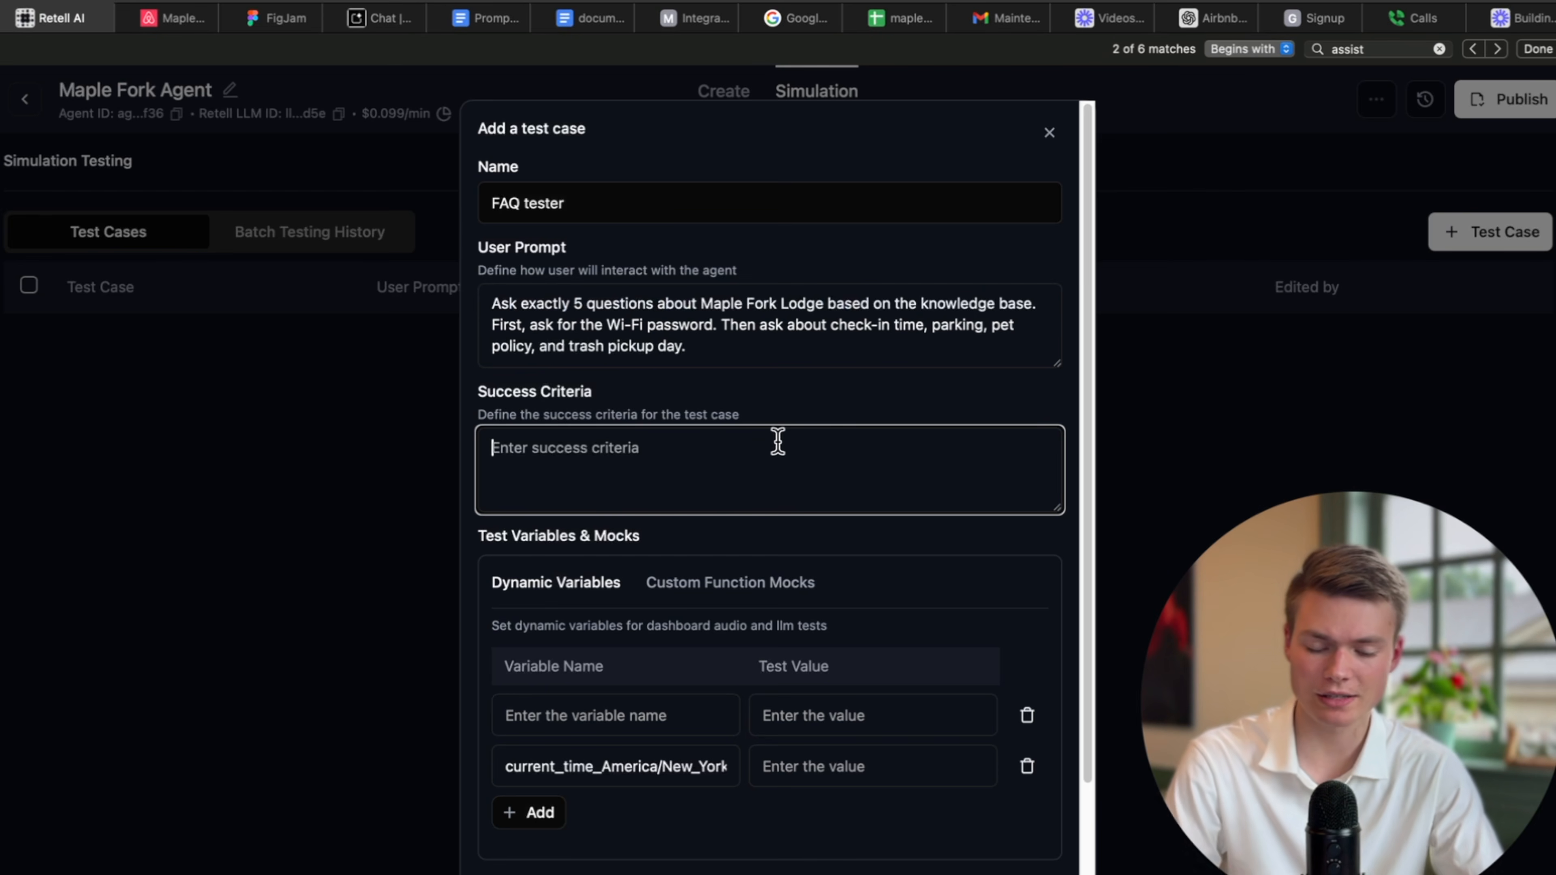
left_click(599, 18)
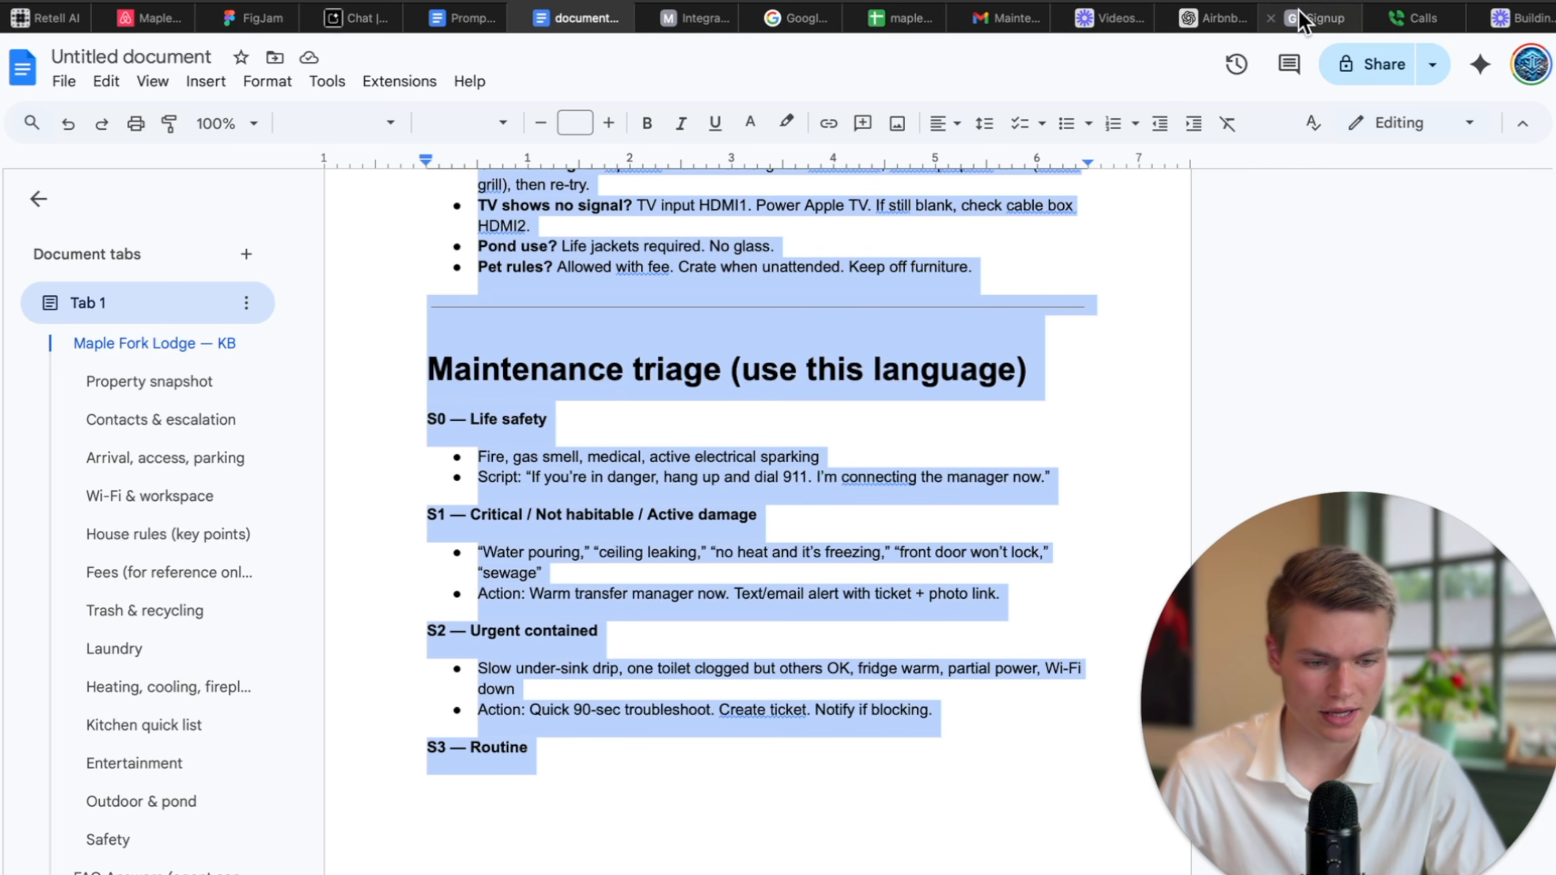
left_click(1216, 17)
left_click_drag(1337, 518, 560, 388)
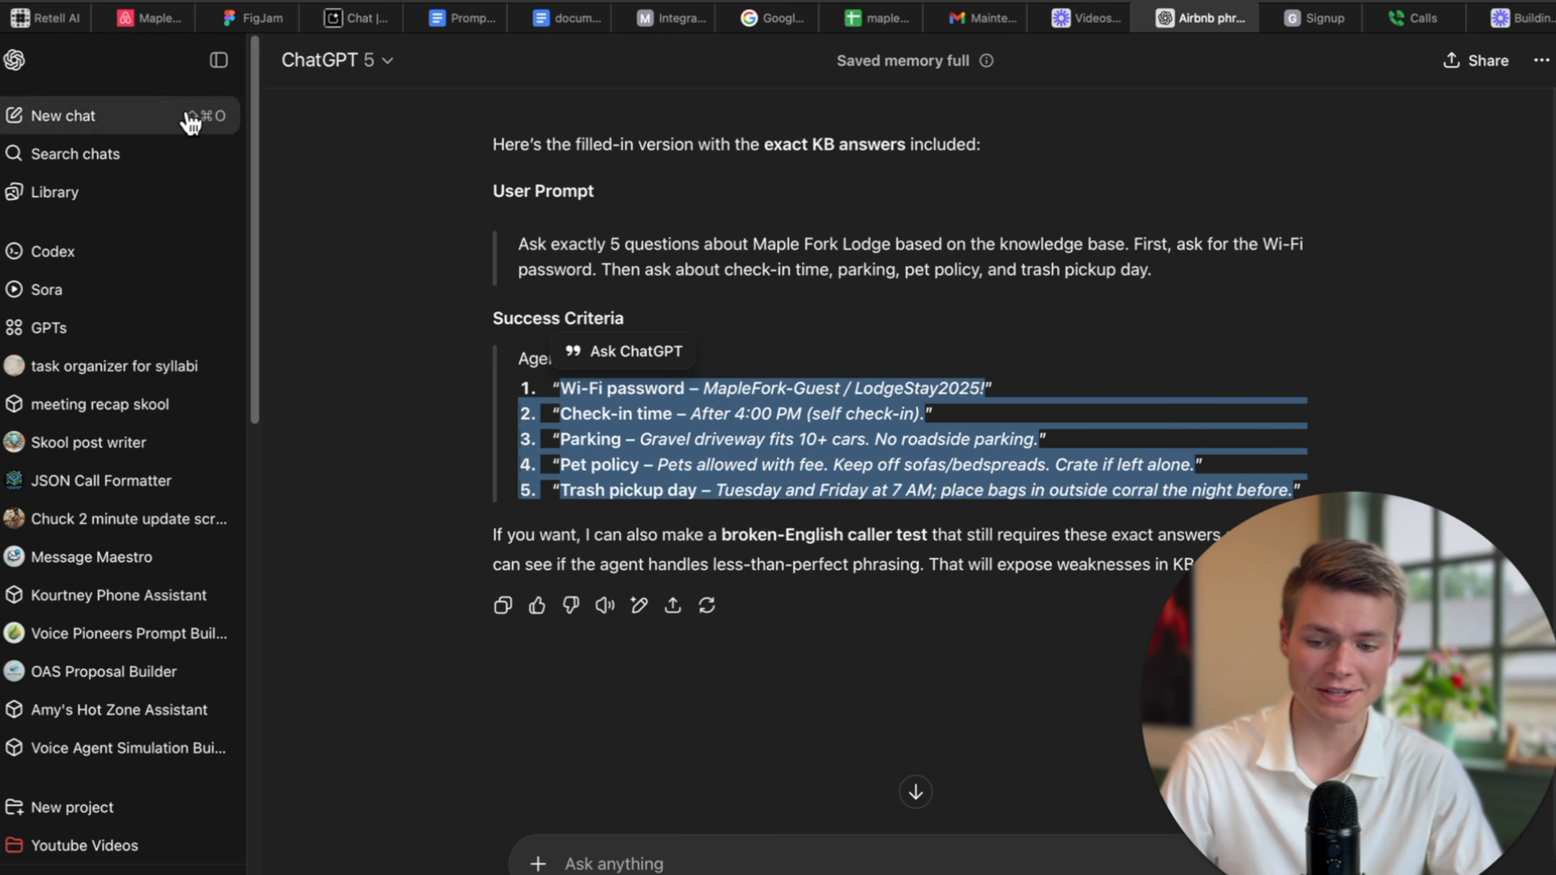
key("super+c")
left_click(58, 19)
left_click(635, 476)
key("super+v")
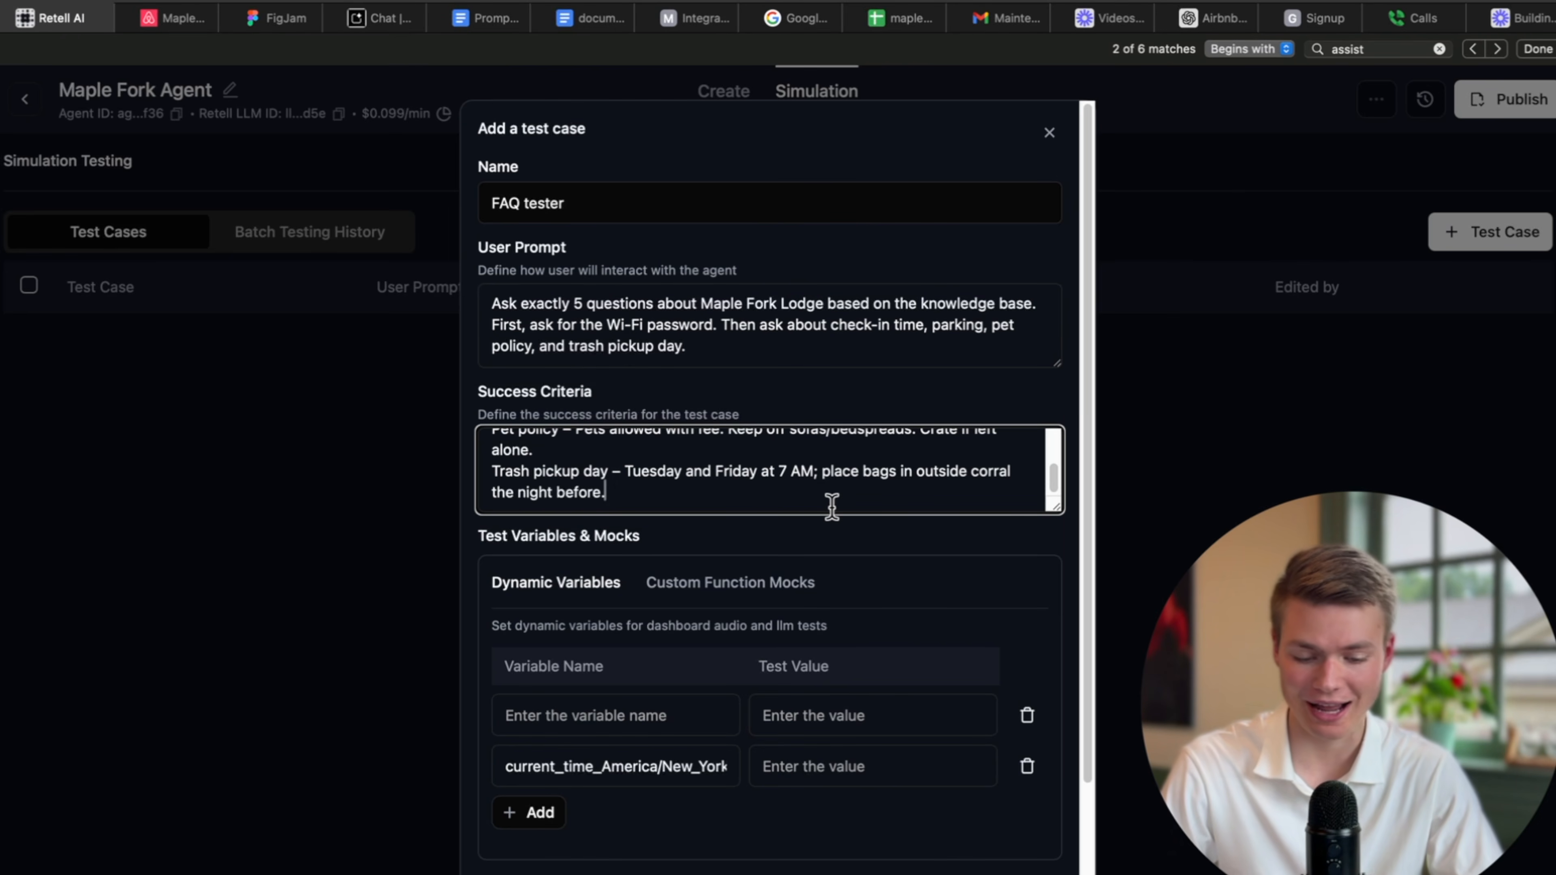
Save the FAQ tester test case, run it, and check its progress in Batch Testing History.
scroll(911, 546, "down", 3)
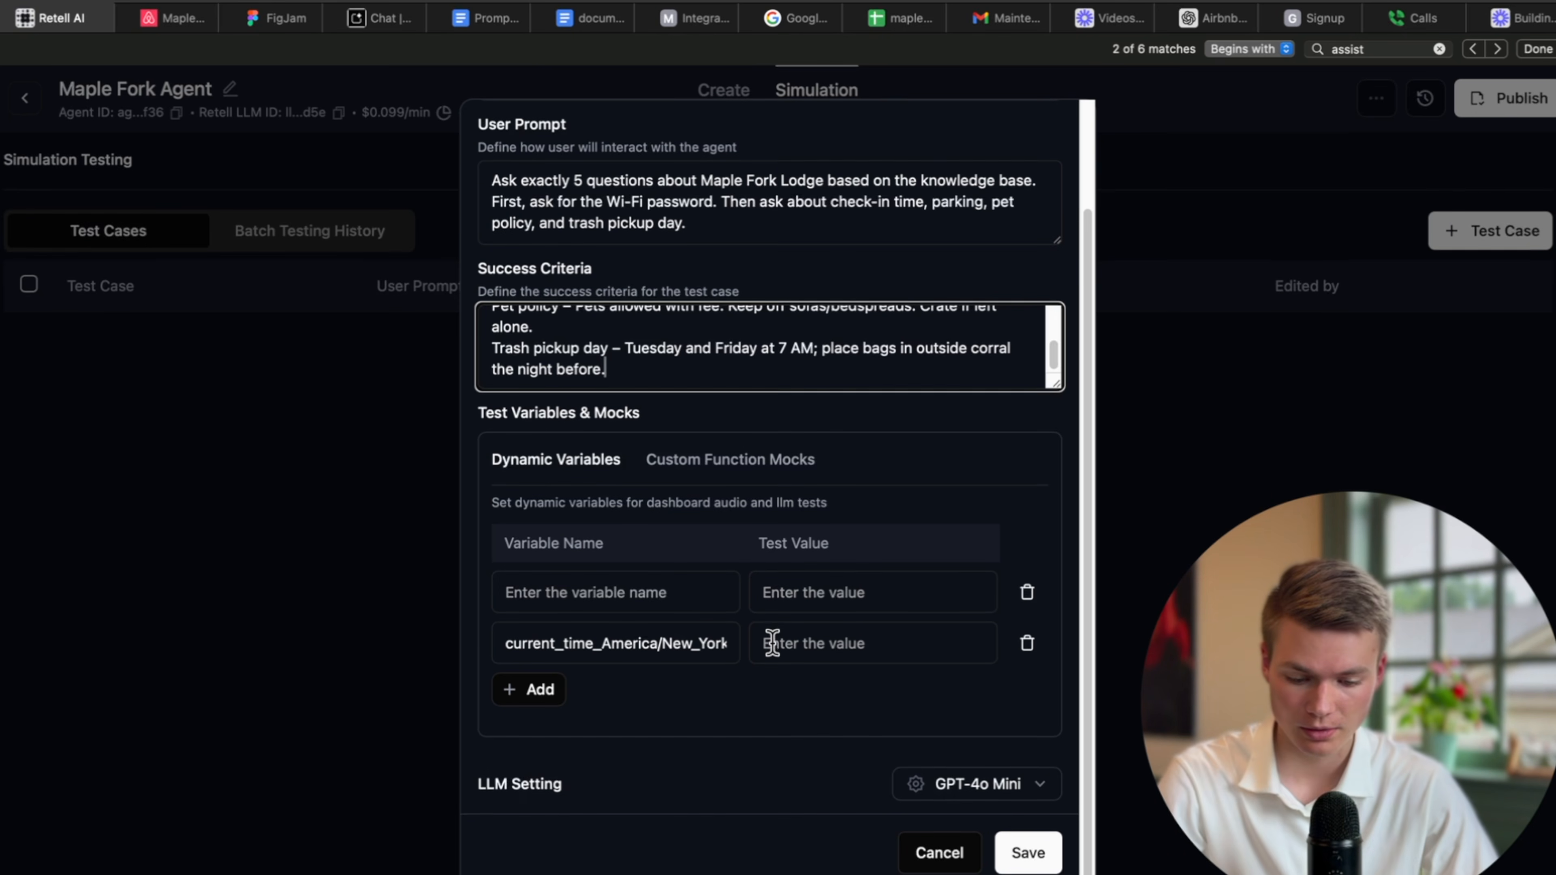
scroll(1008, 661, "up", 3)
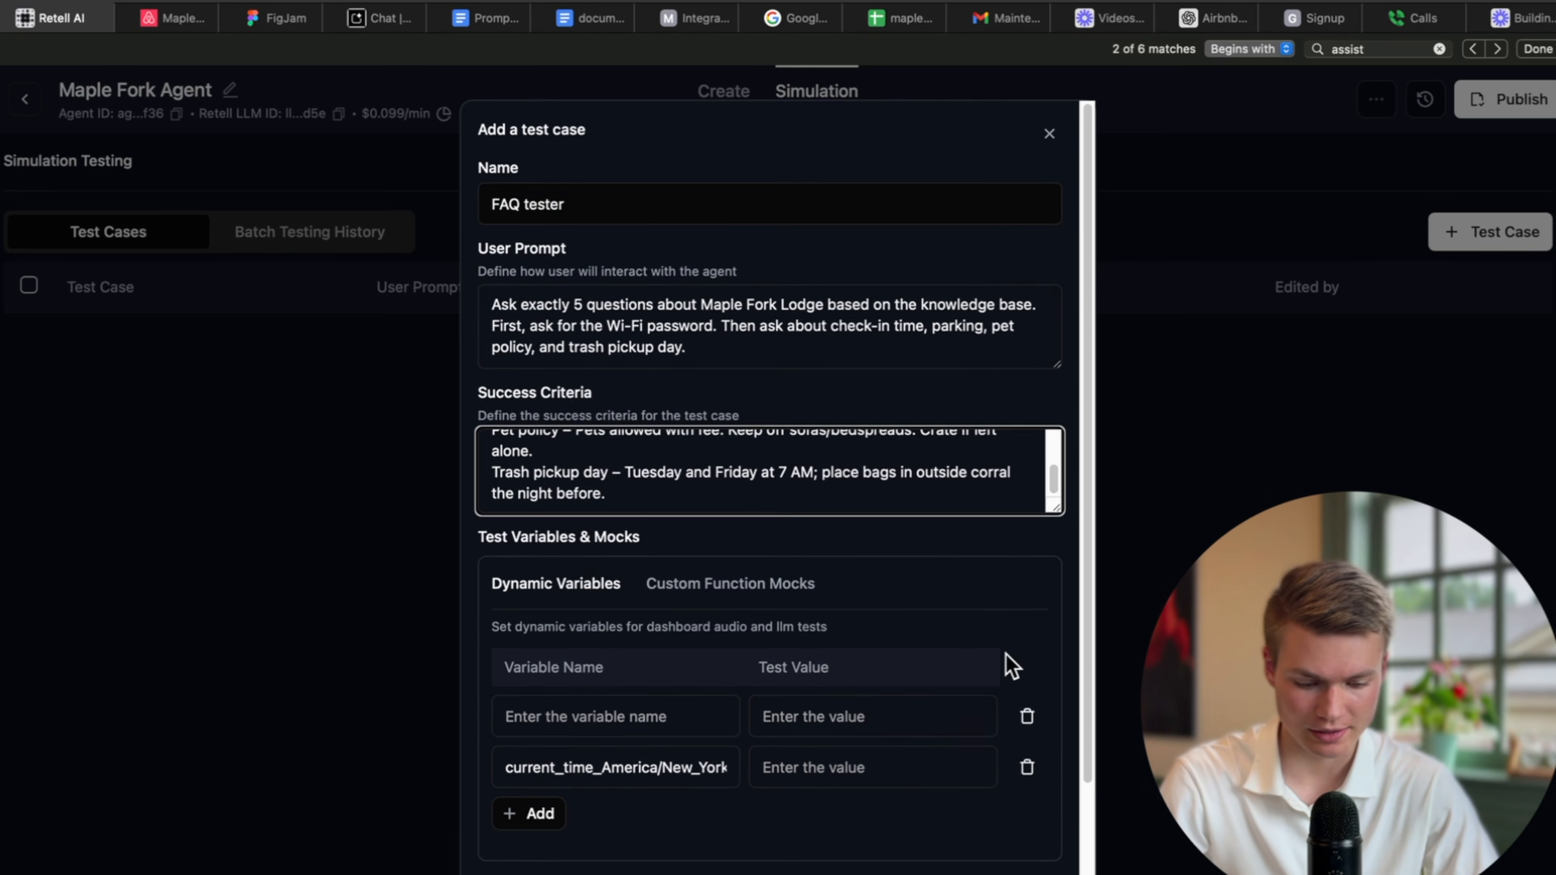
scroll(1008, 662, "down", 3)
left_click(1028, 851)
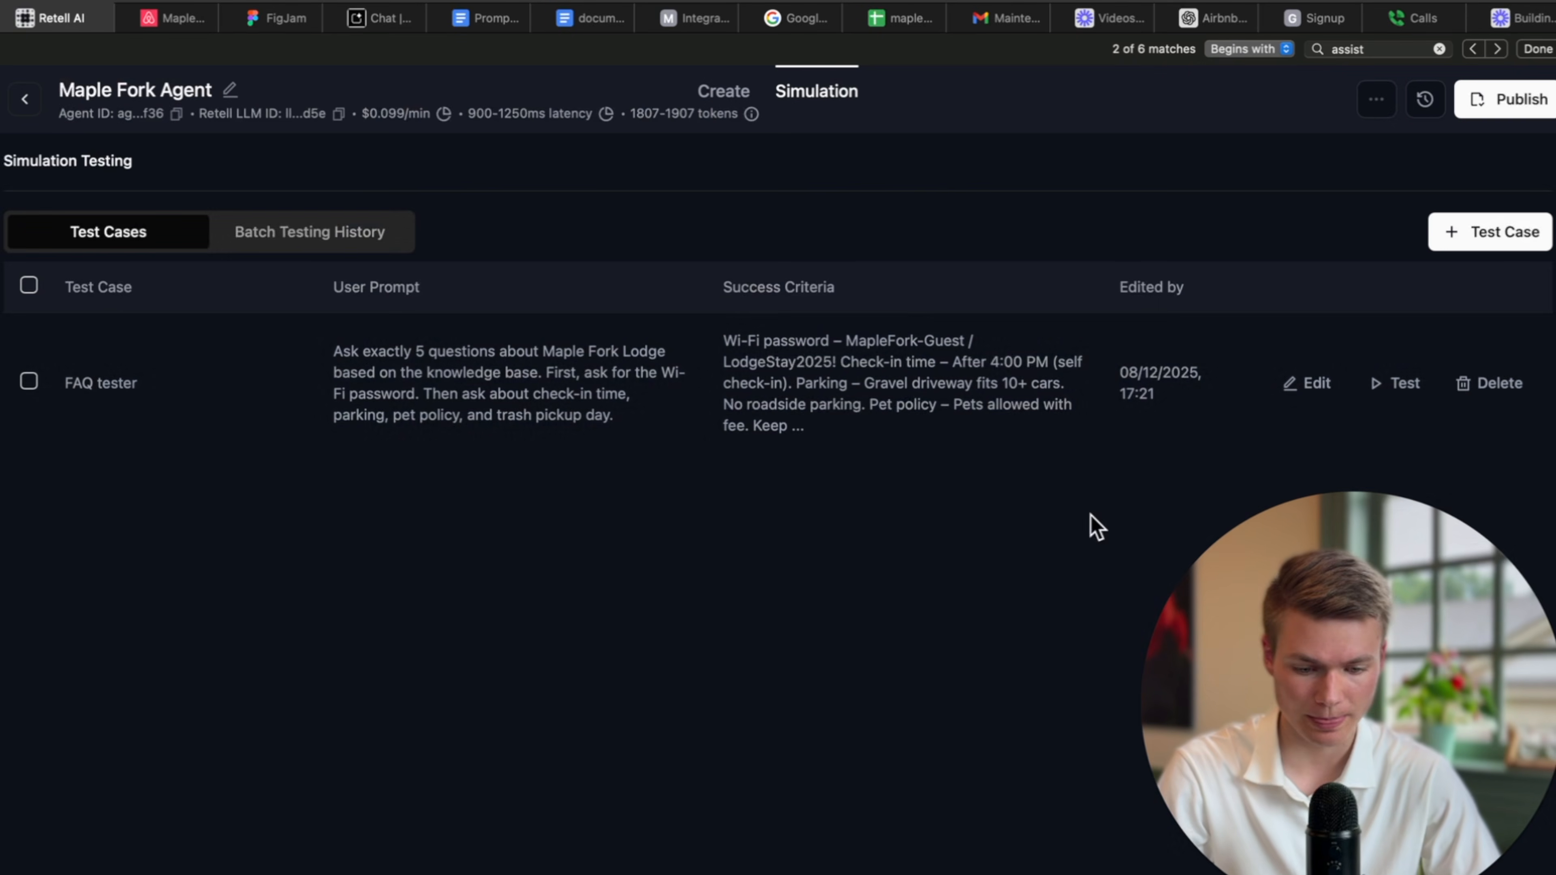
left_click(1403, 384)
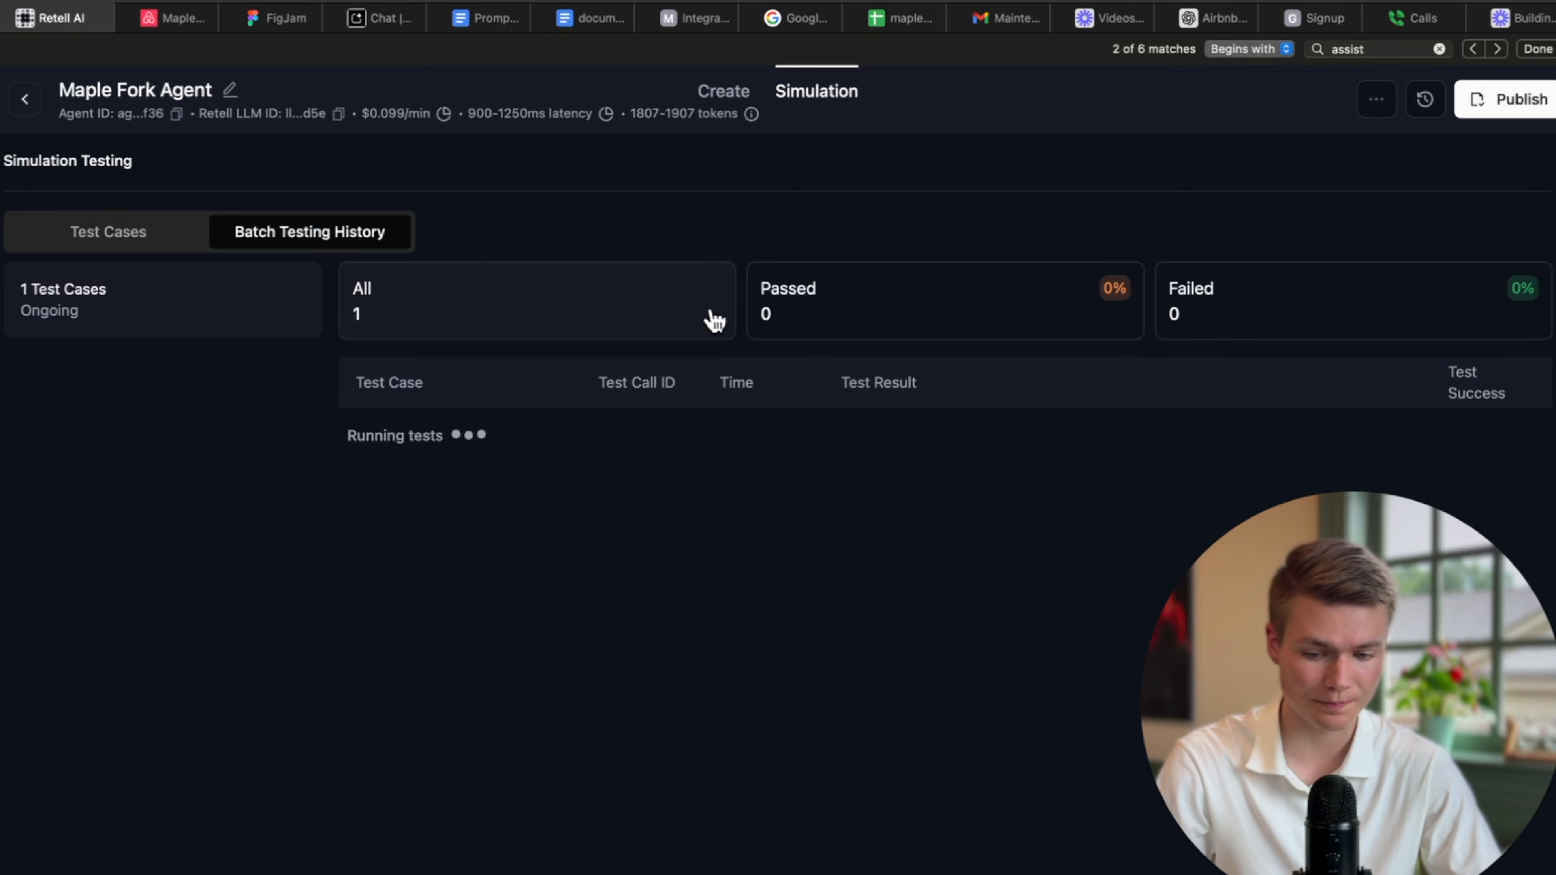
left_click(158, 233)
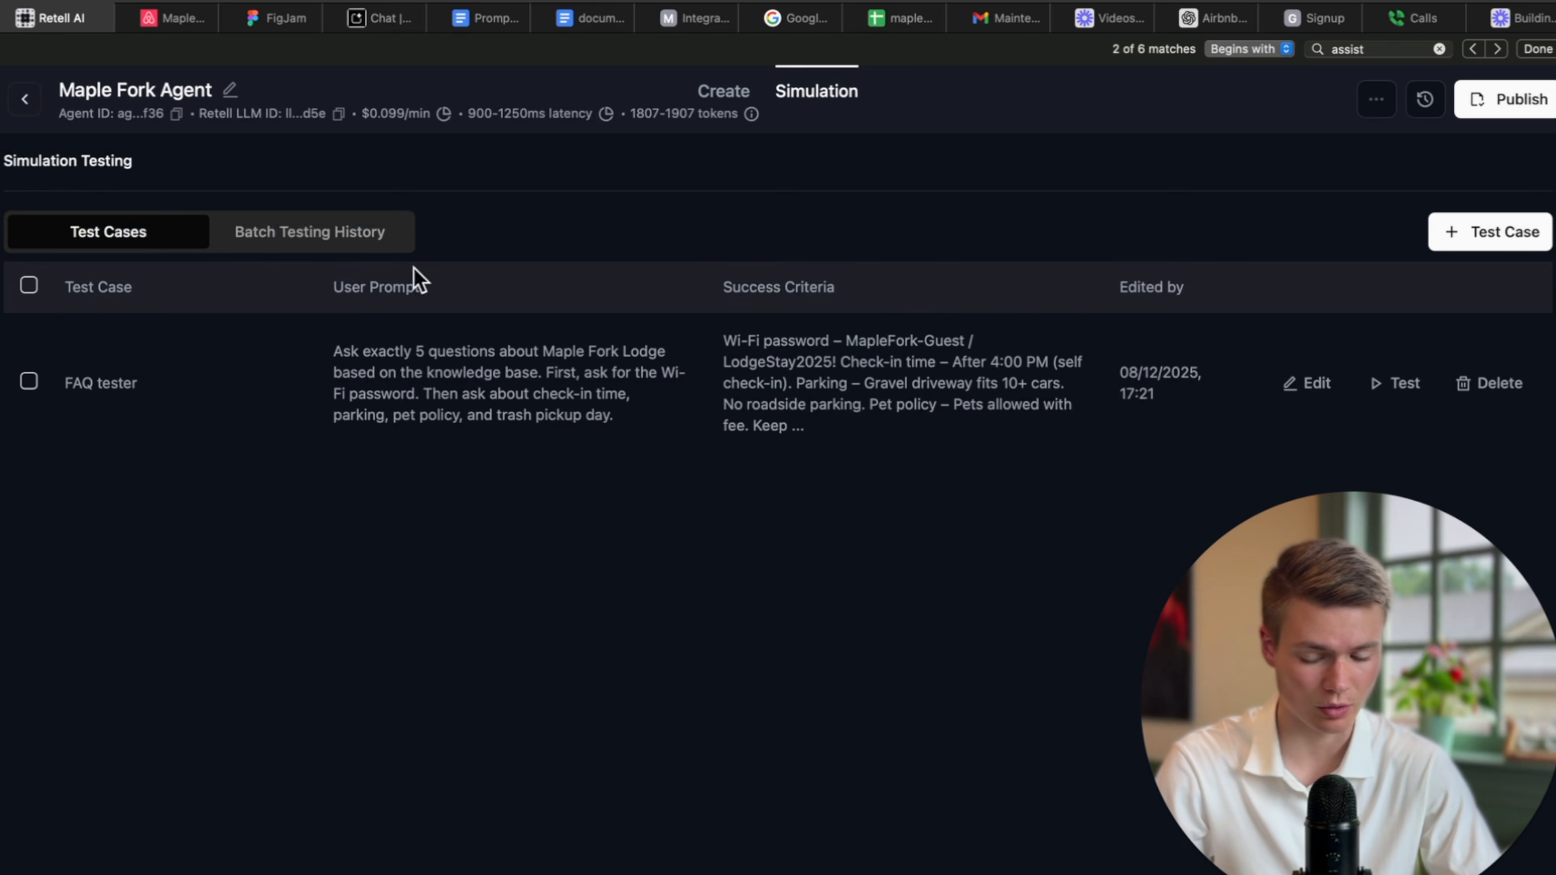
left_click(305, 242)
left_click(139, 234)
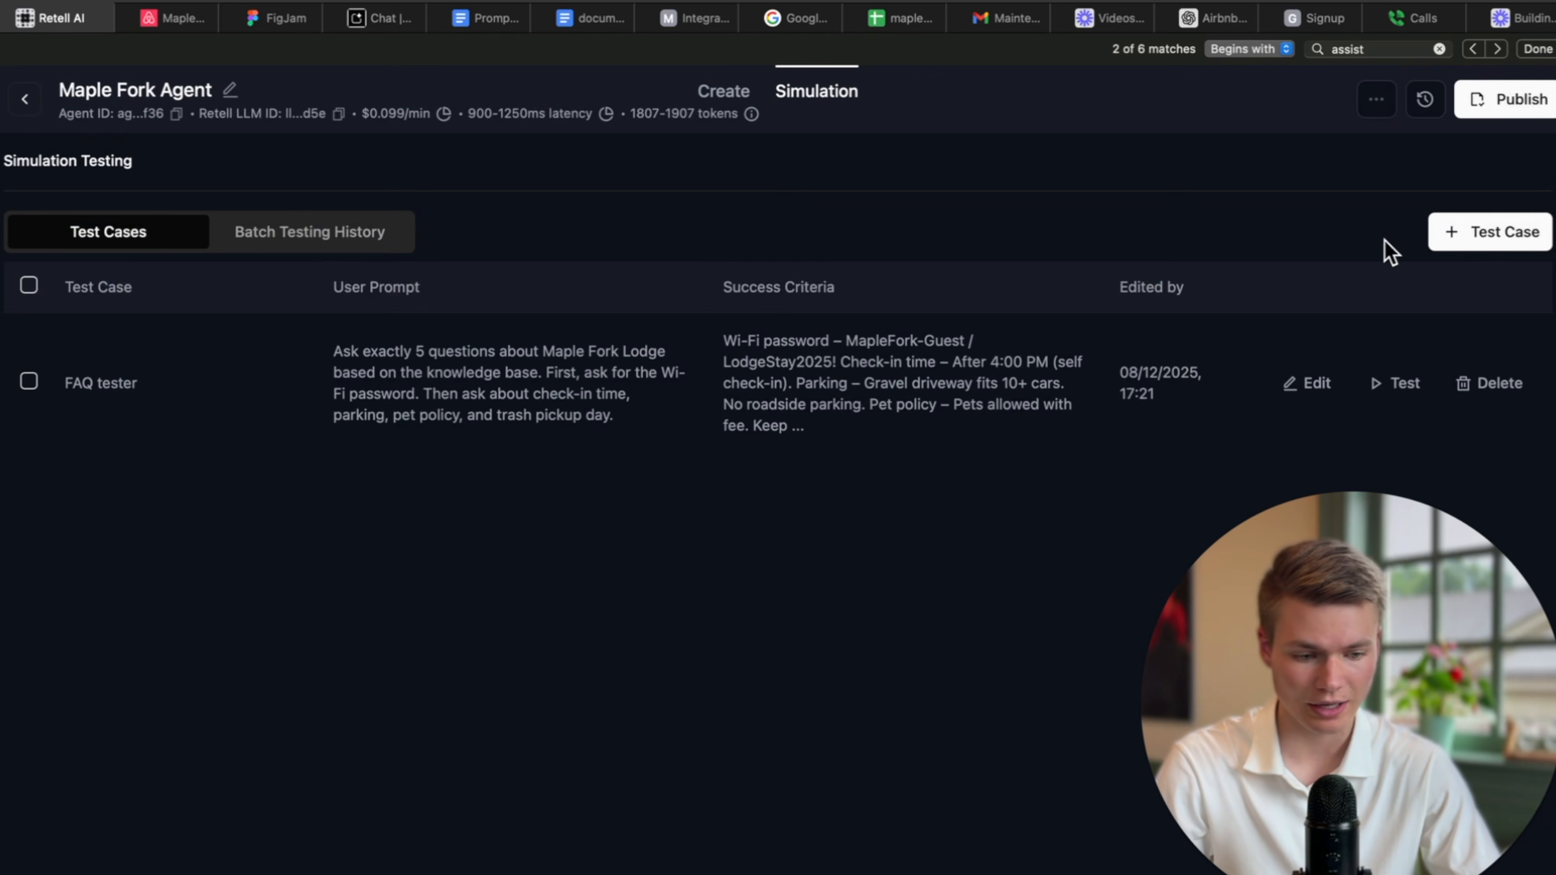
left_click(1482, 237)
Write the caller prompt: the caller has a small fire and asks where the extinguisher is.
left_click(694, 329)
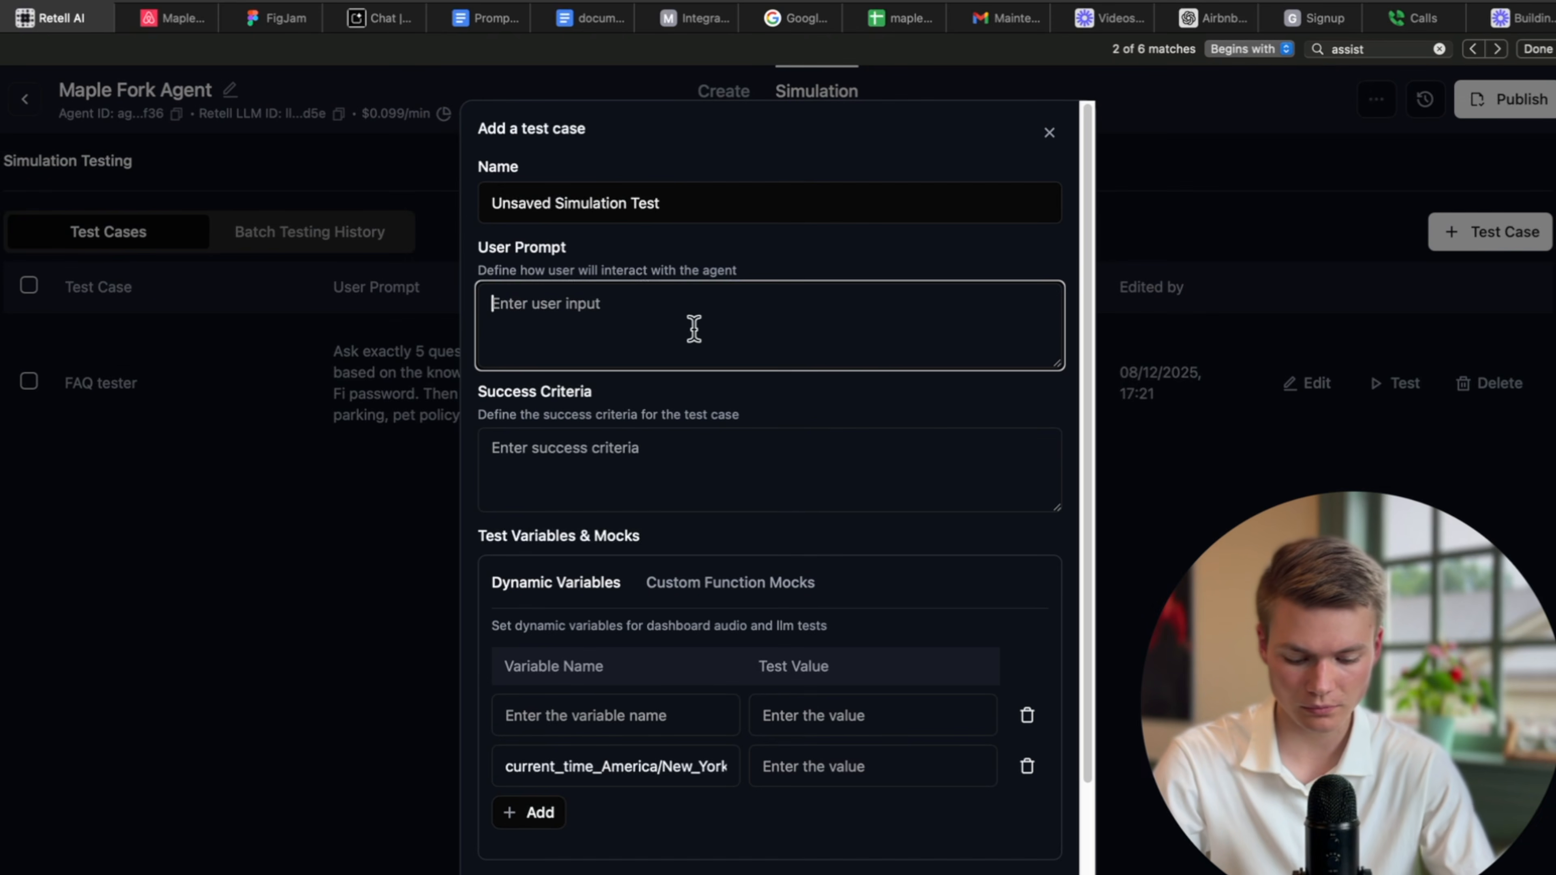
type("you ar")
key("BackSpace")
key("BackSpace")
type("h")
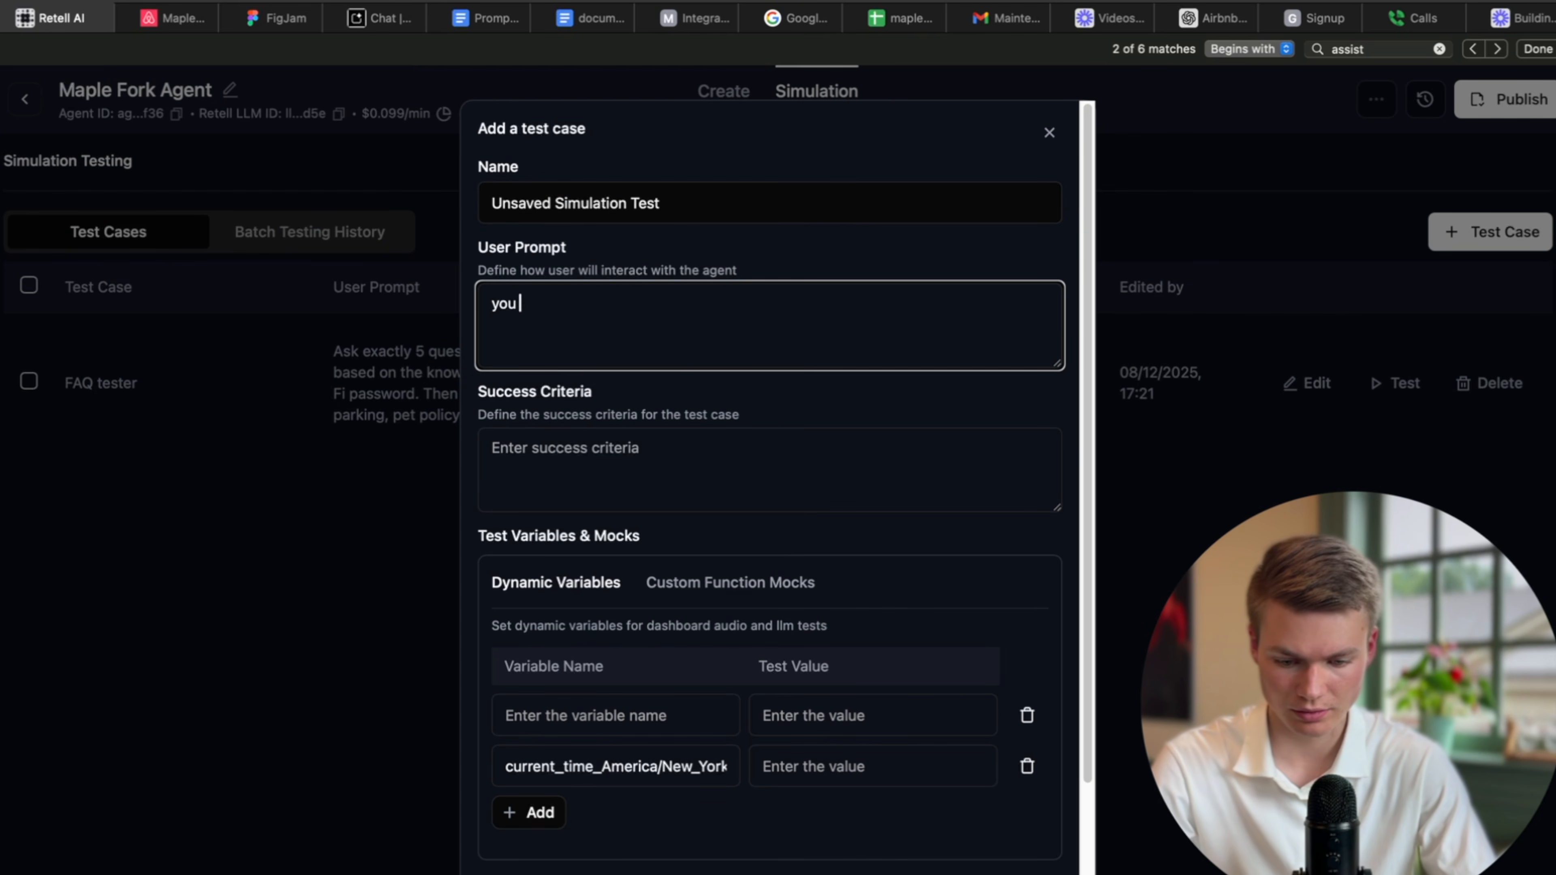
type("ave a fire in the hoseu")
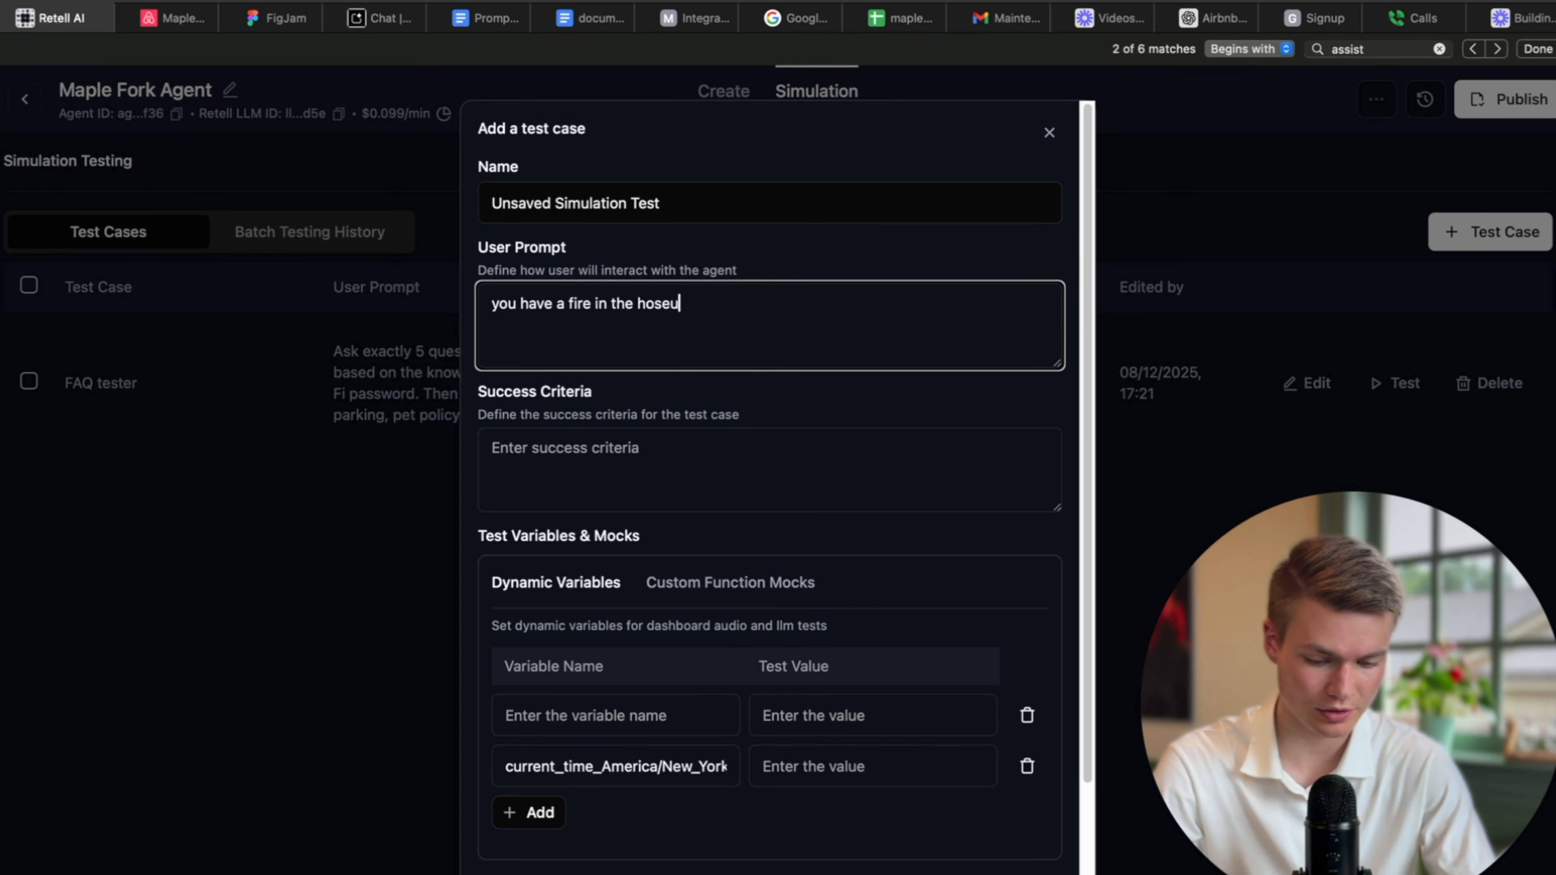
key("BackSpace")
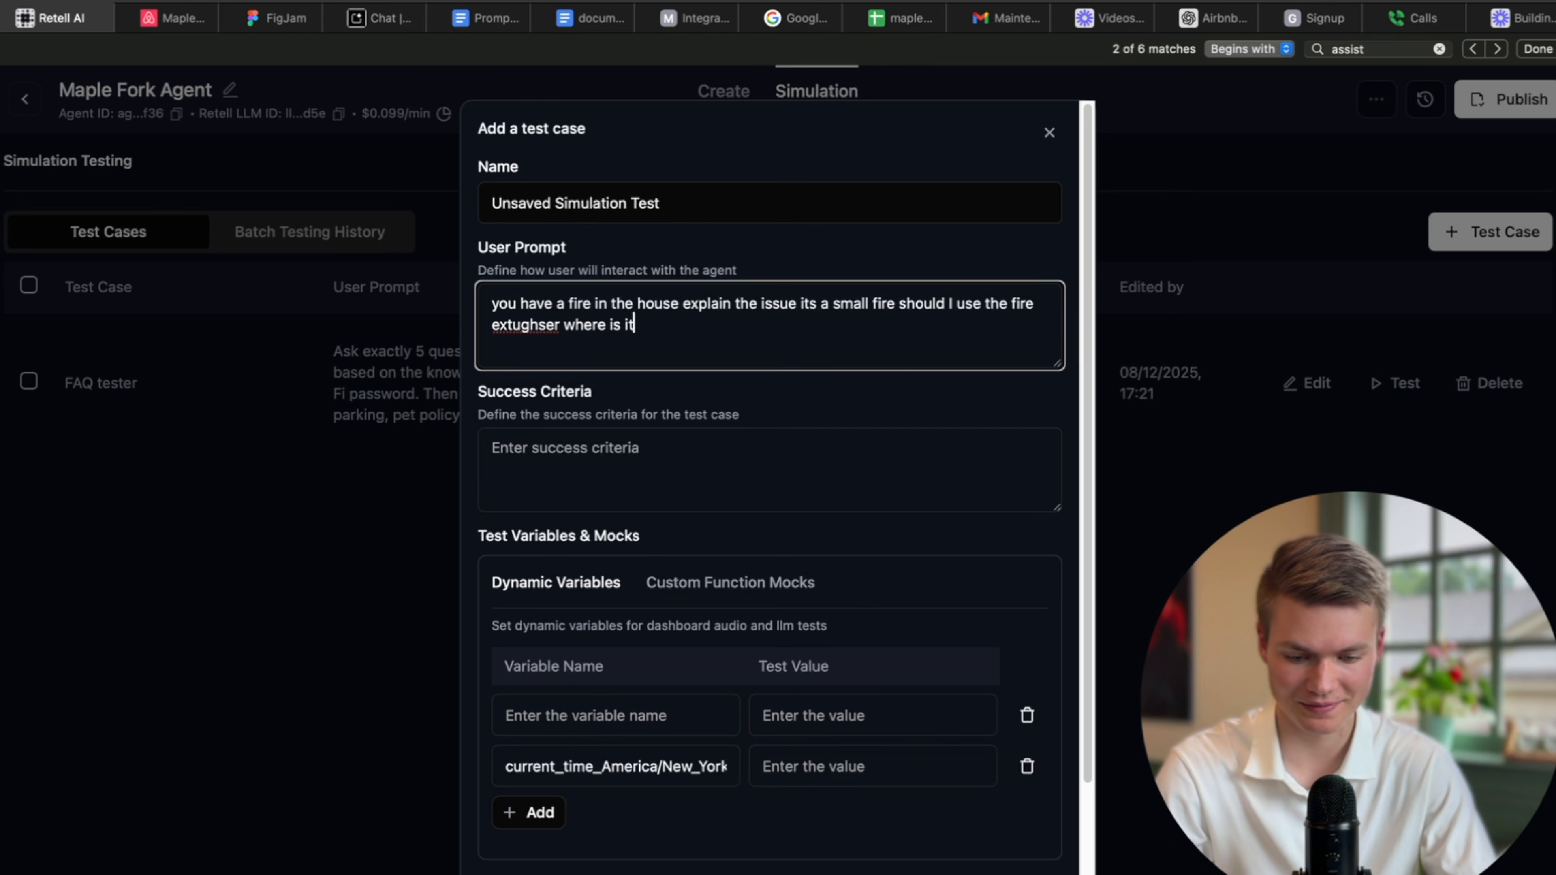
right_click(535, 329)
key("Escape")
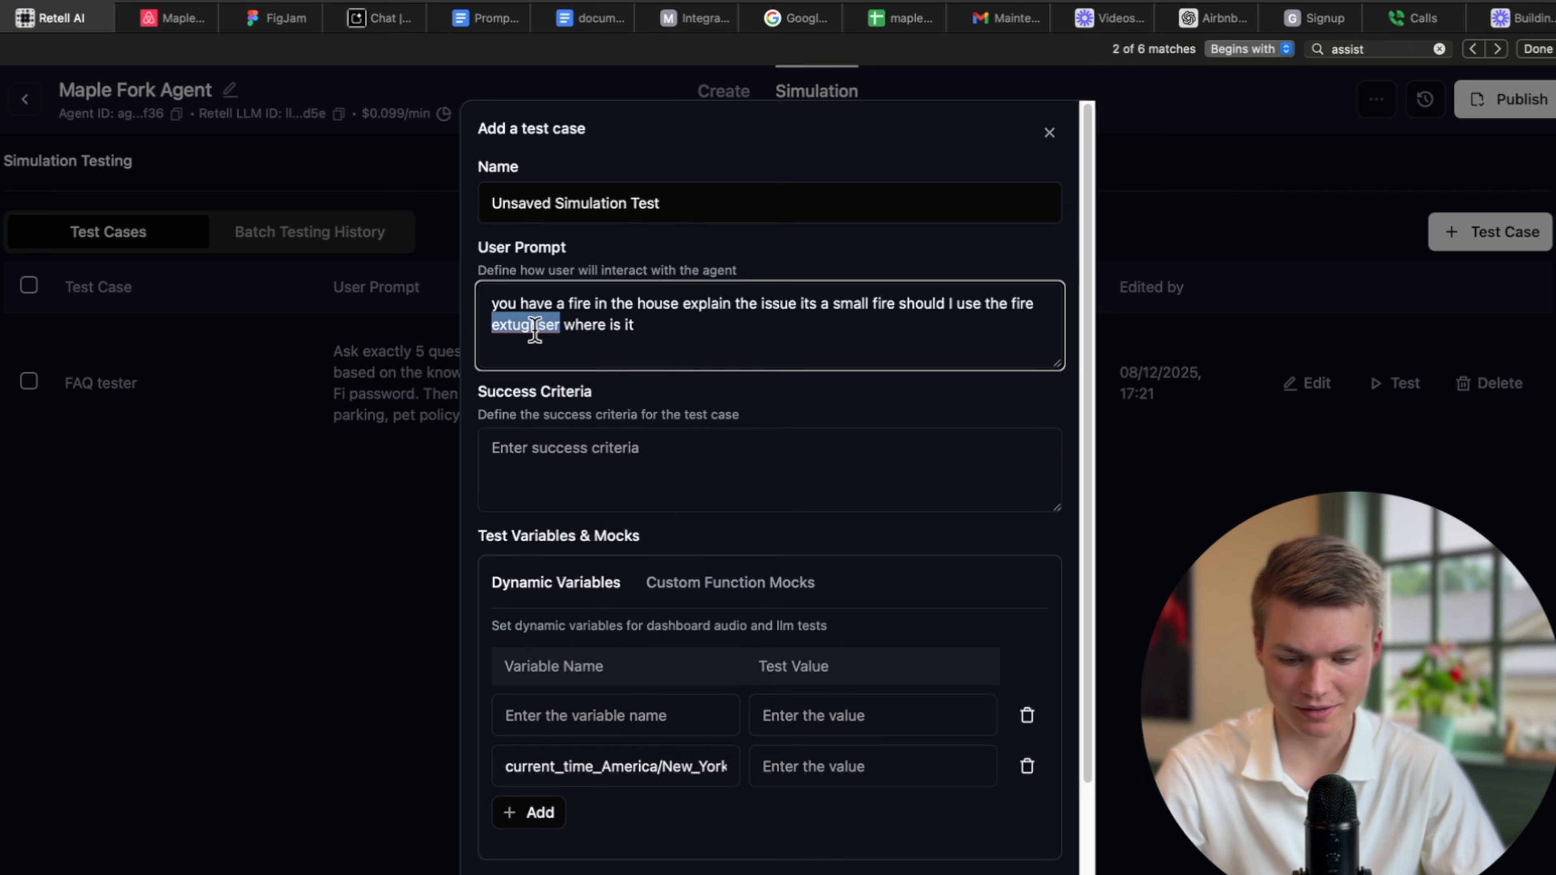
type("extu")
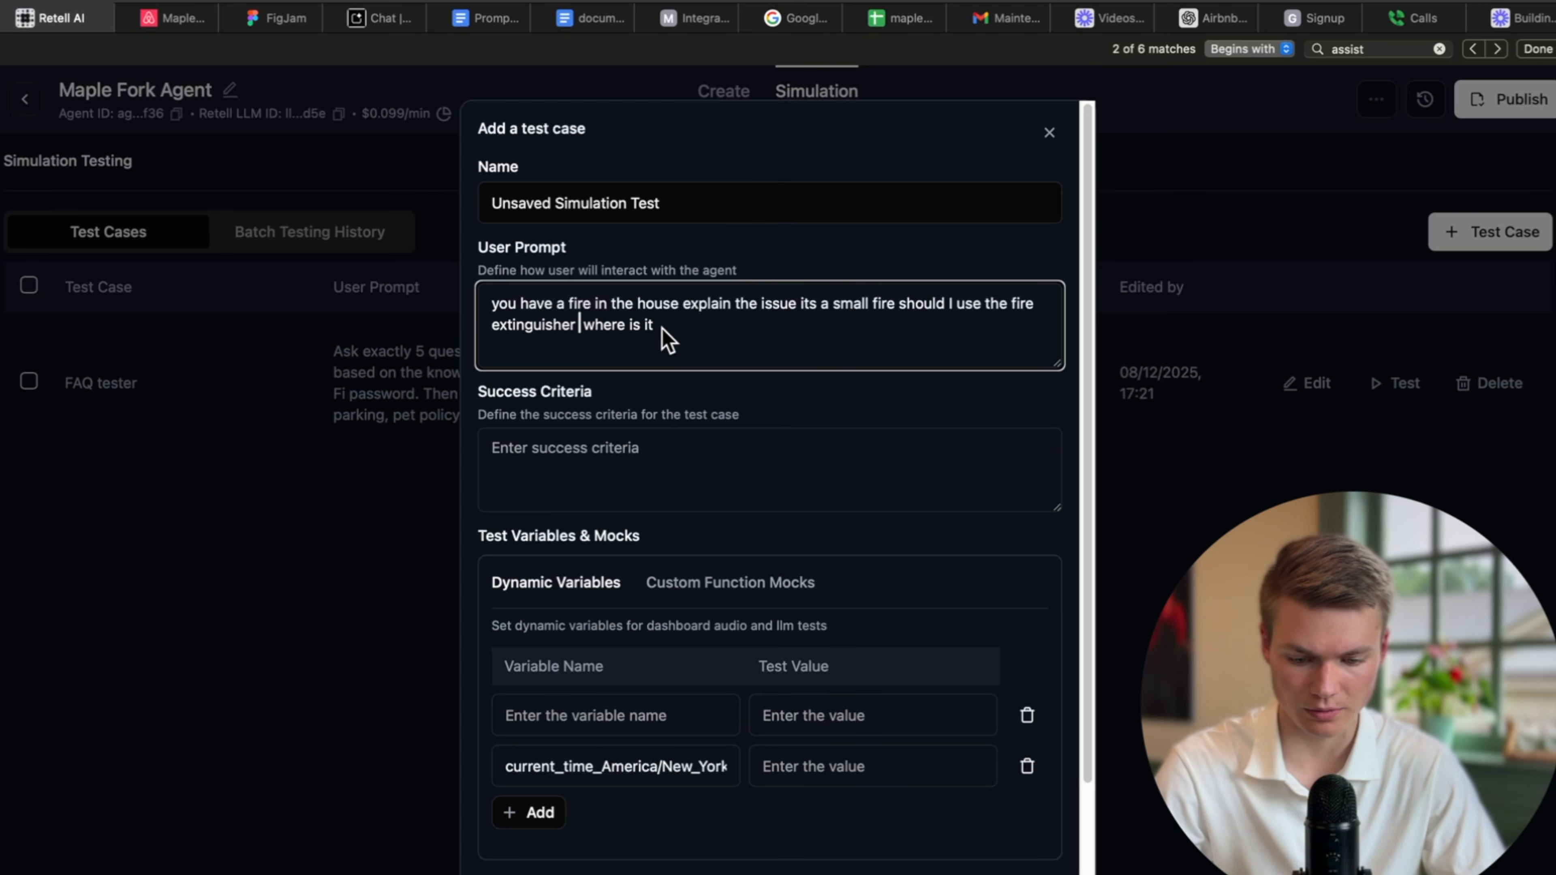
Set success criteria to telling the extinguisher's location and transferring if severe, name it 'fire', and save.
left_click(645, 478)
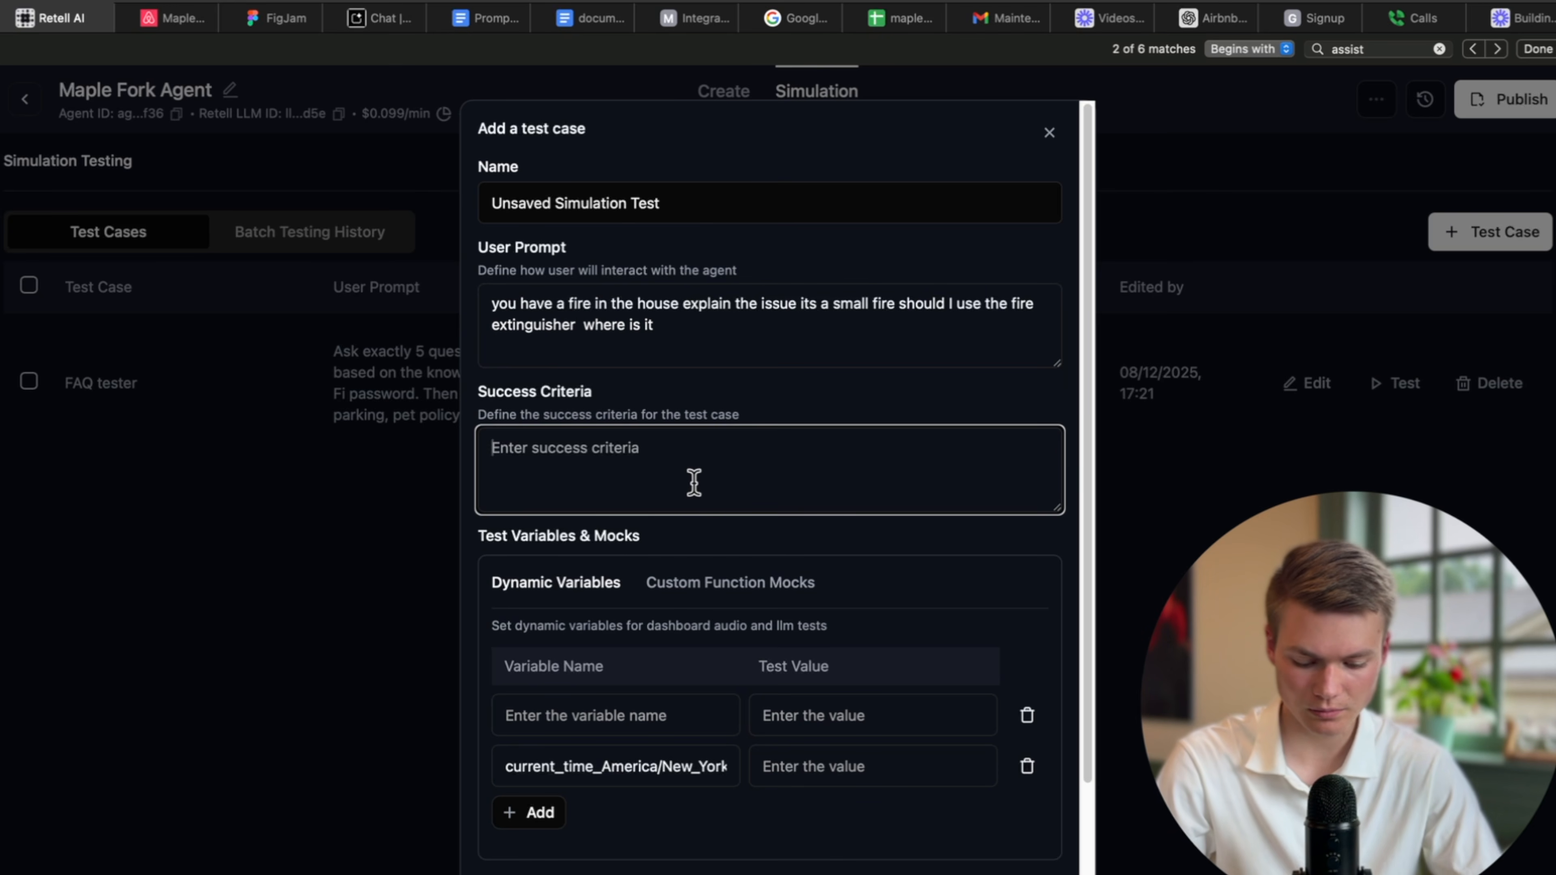
type("agent")
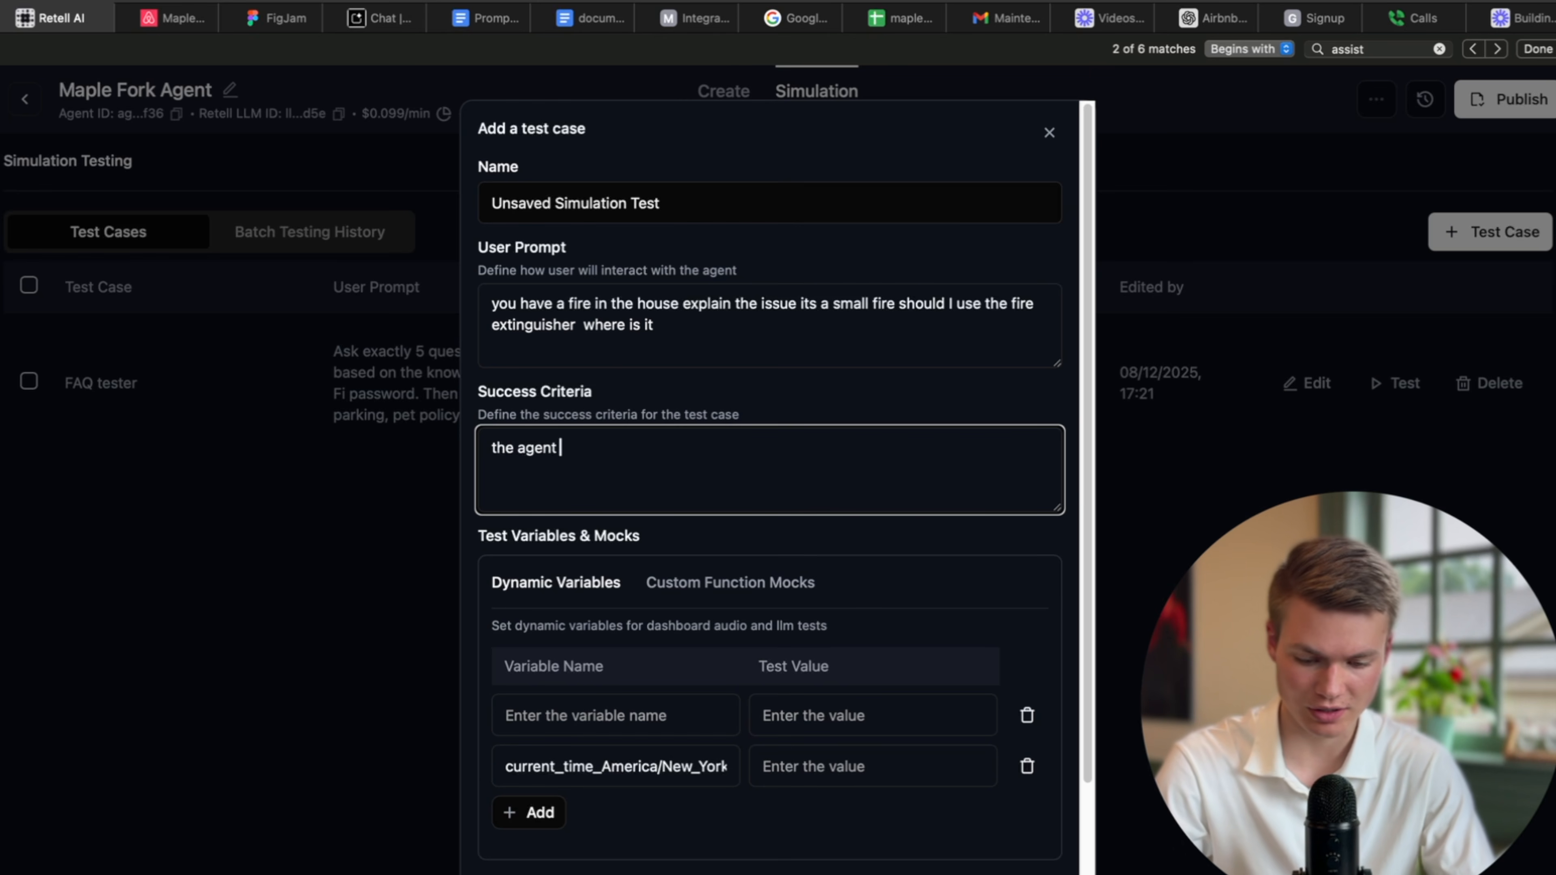
type("he agent tells them where ")
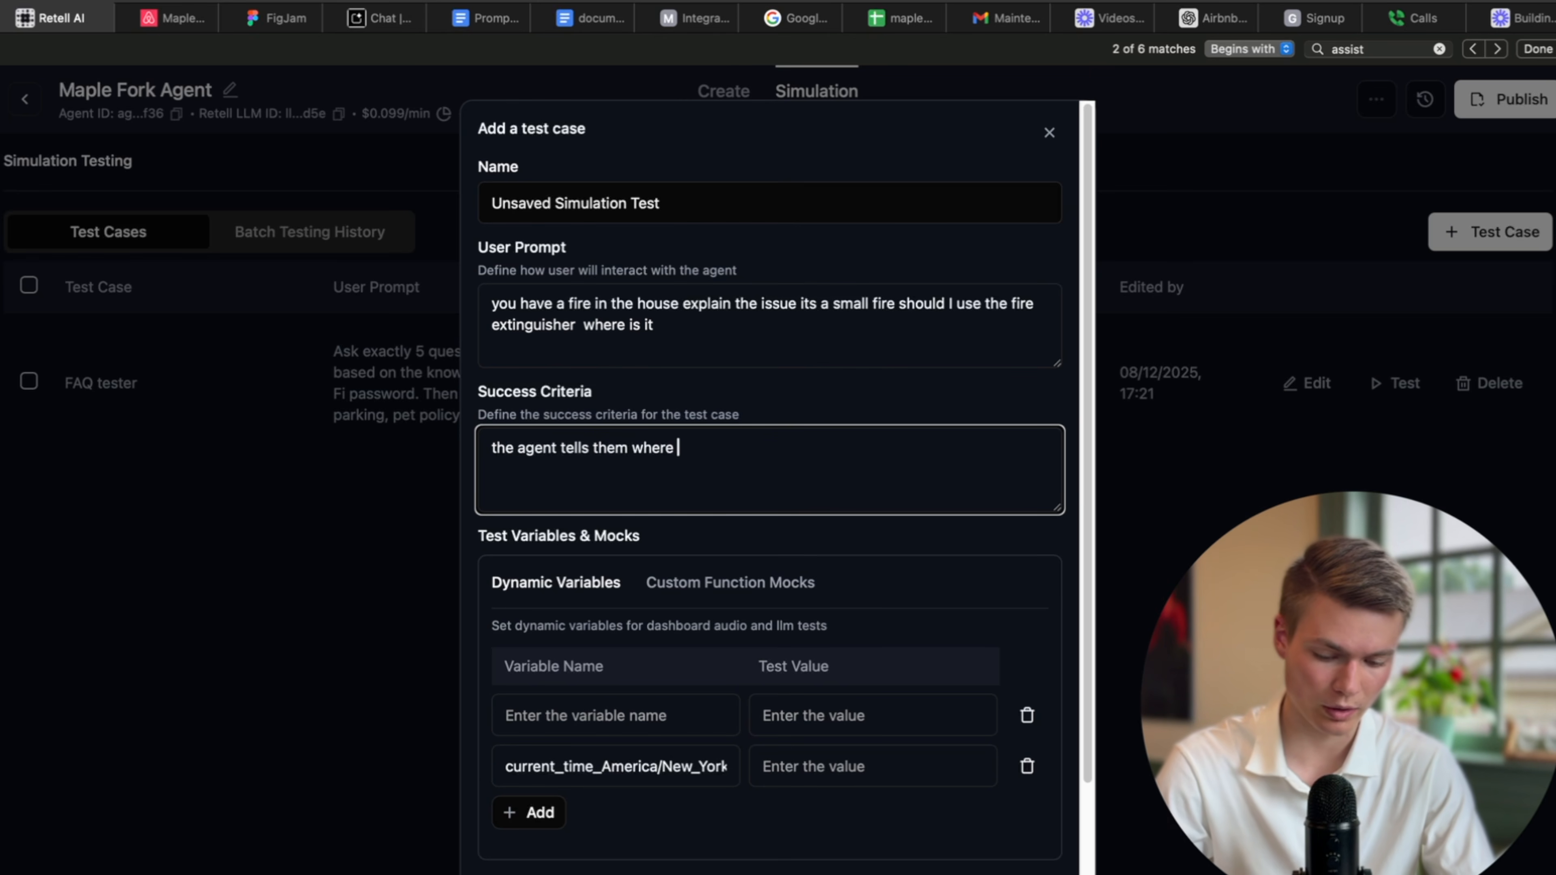
type("the ex")
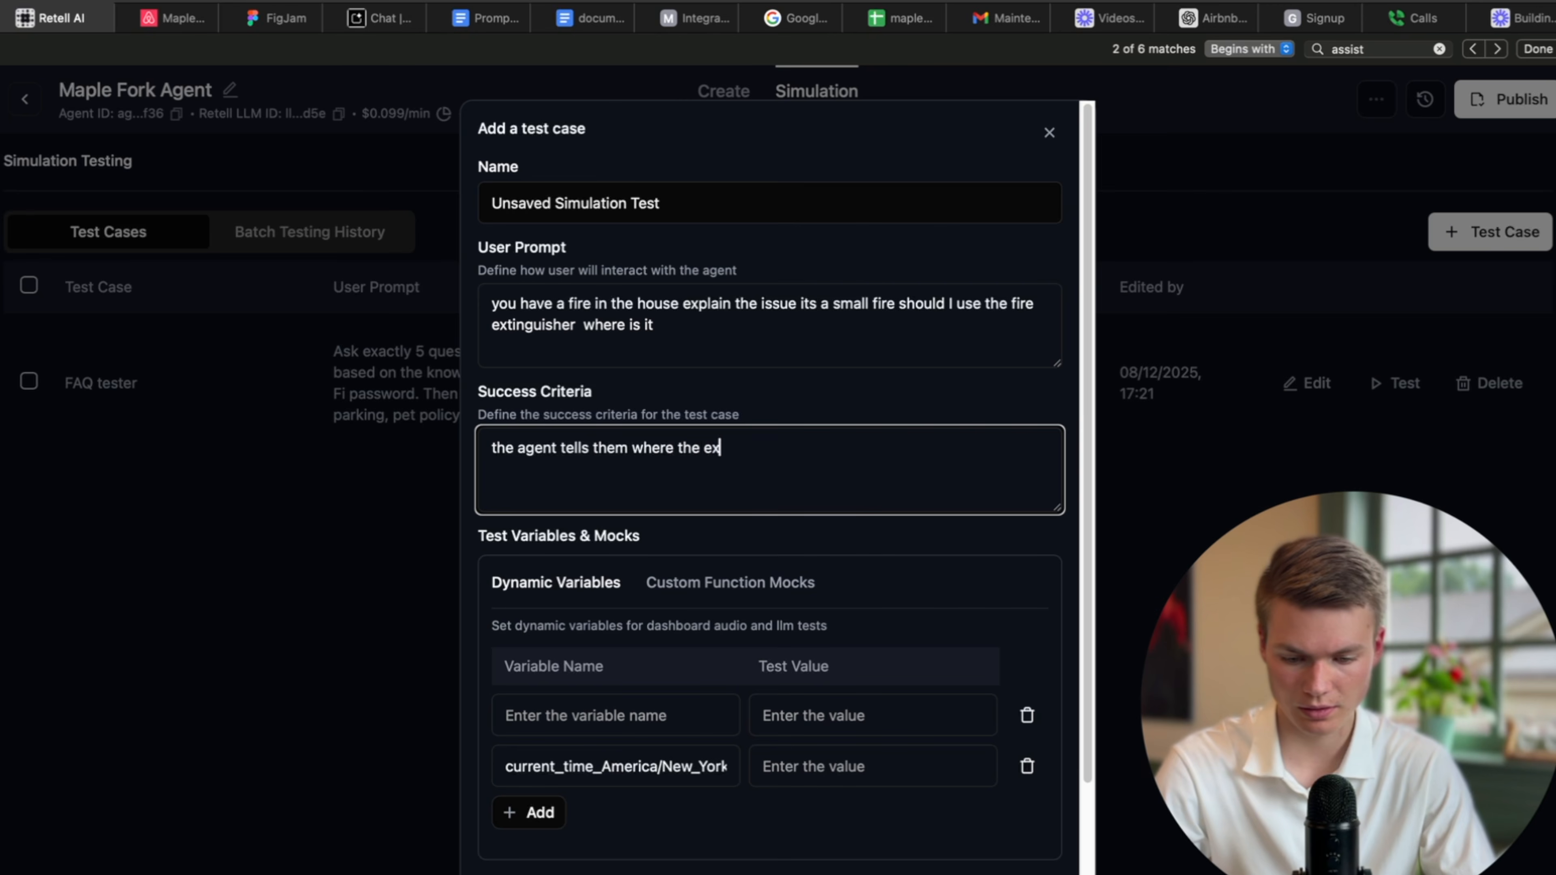
type("tinguisher")
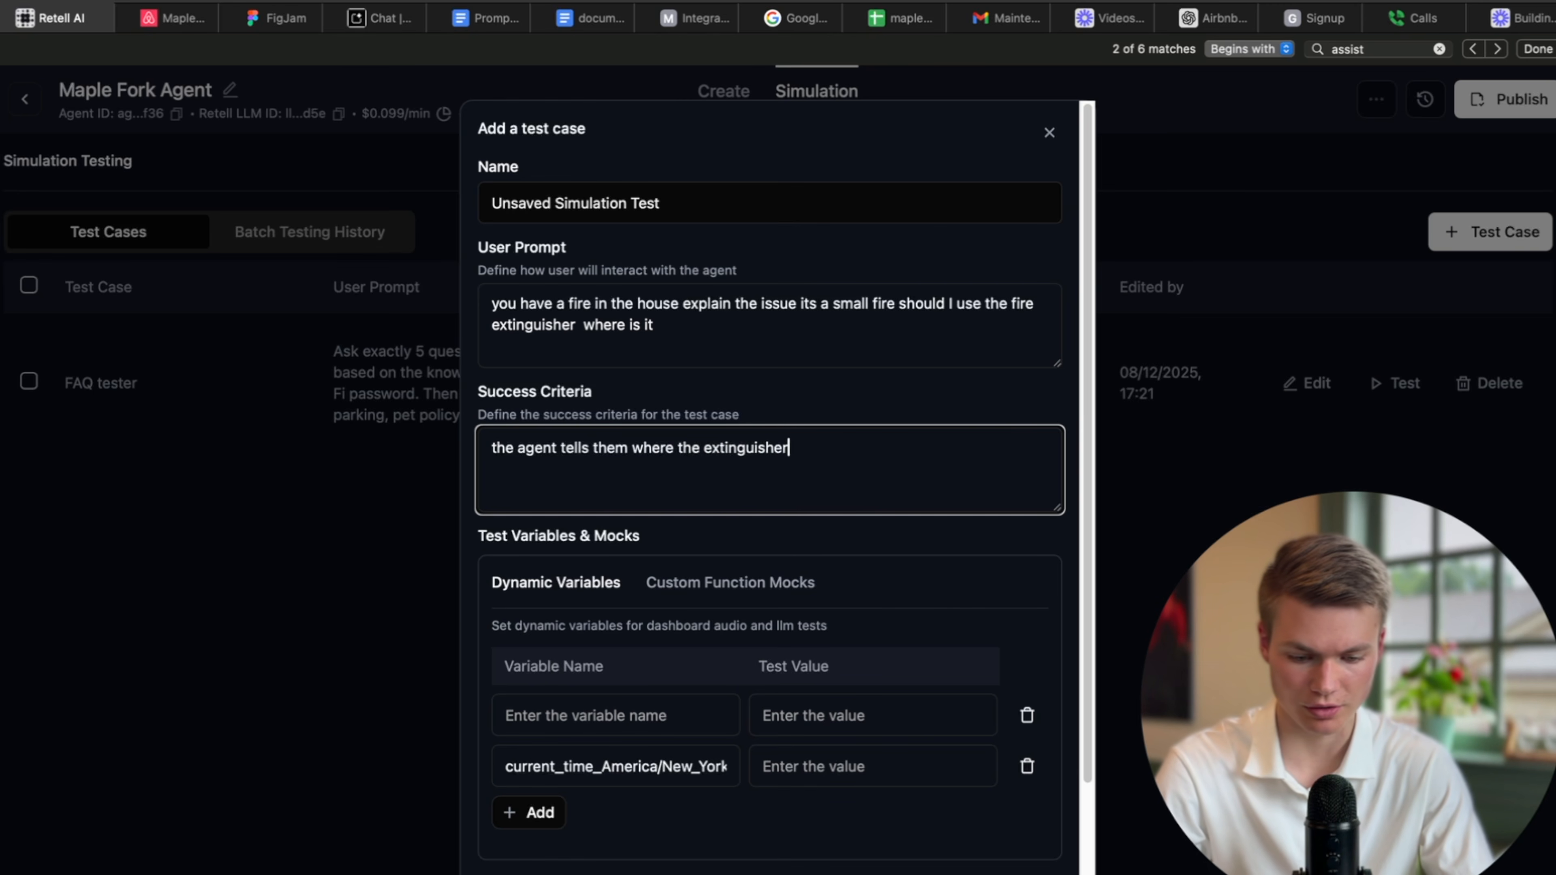
type(" is located a")
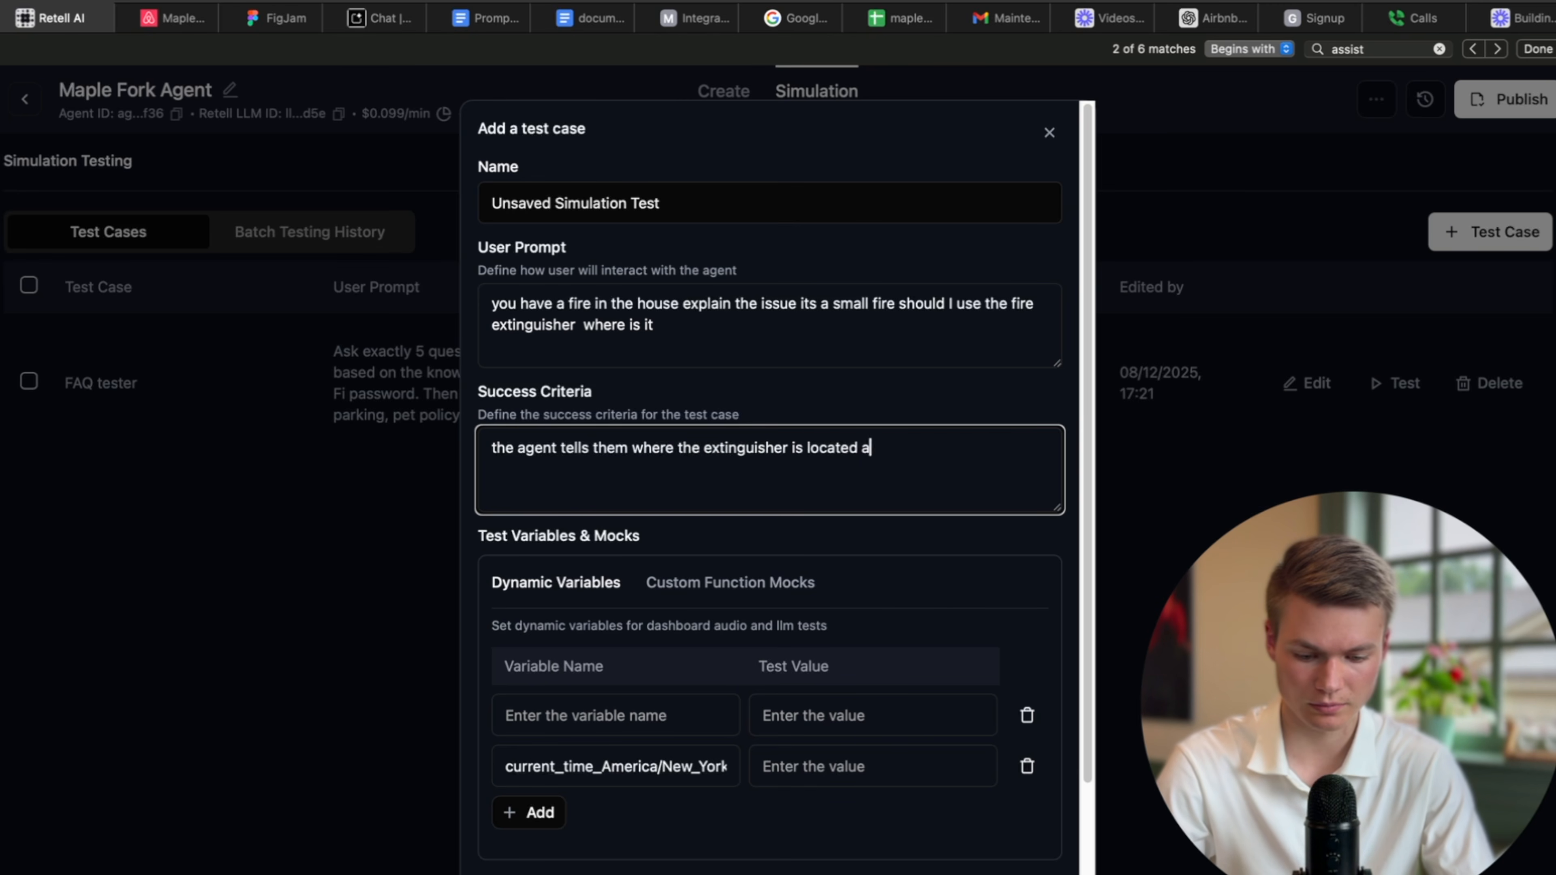
type("nd transfers ")
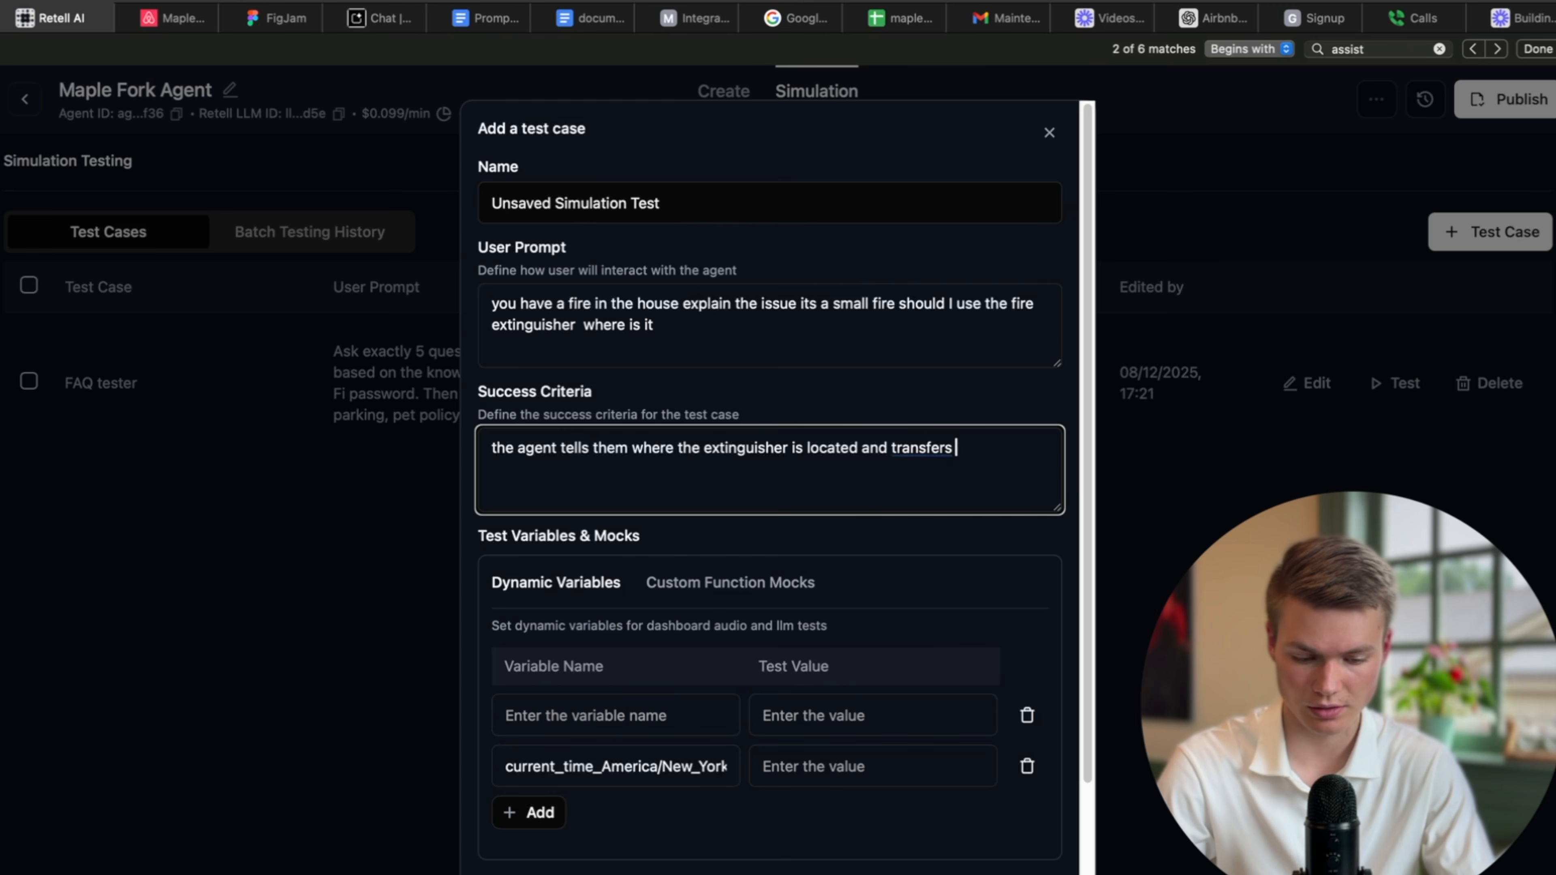
type("them if its sever")
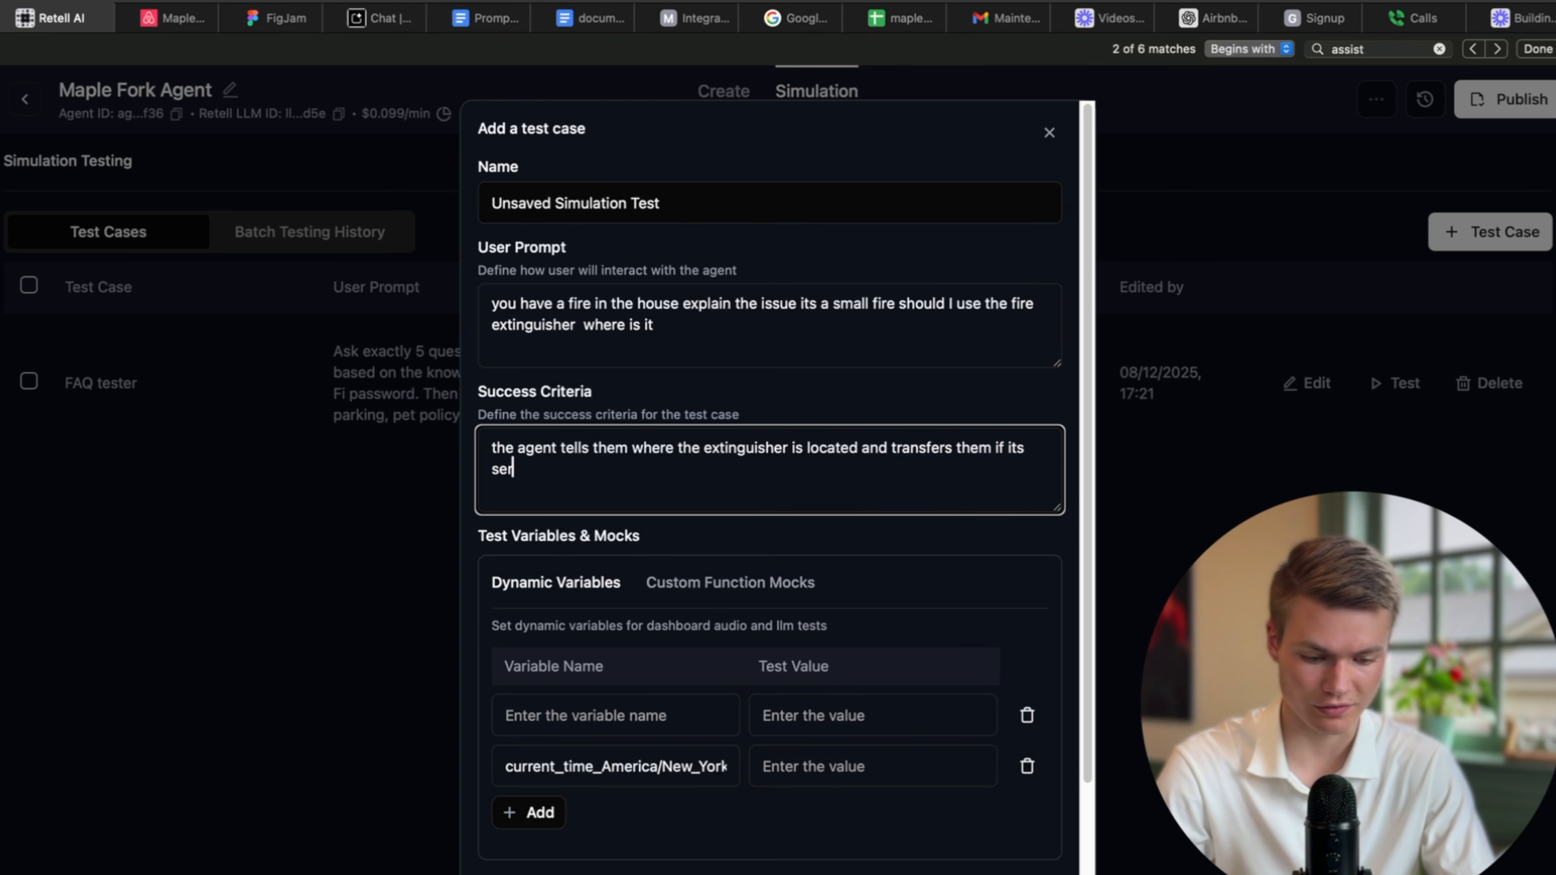
type("e")
scroll(980, 796, "down", 2)
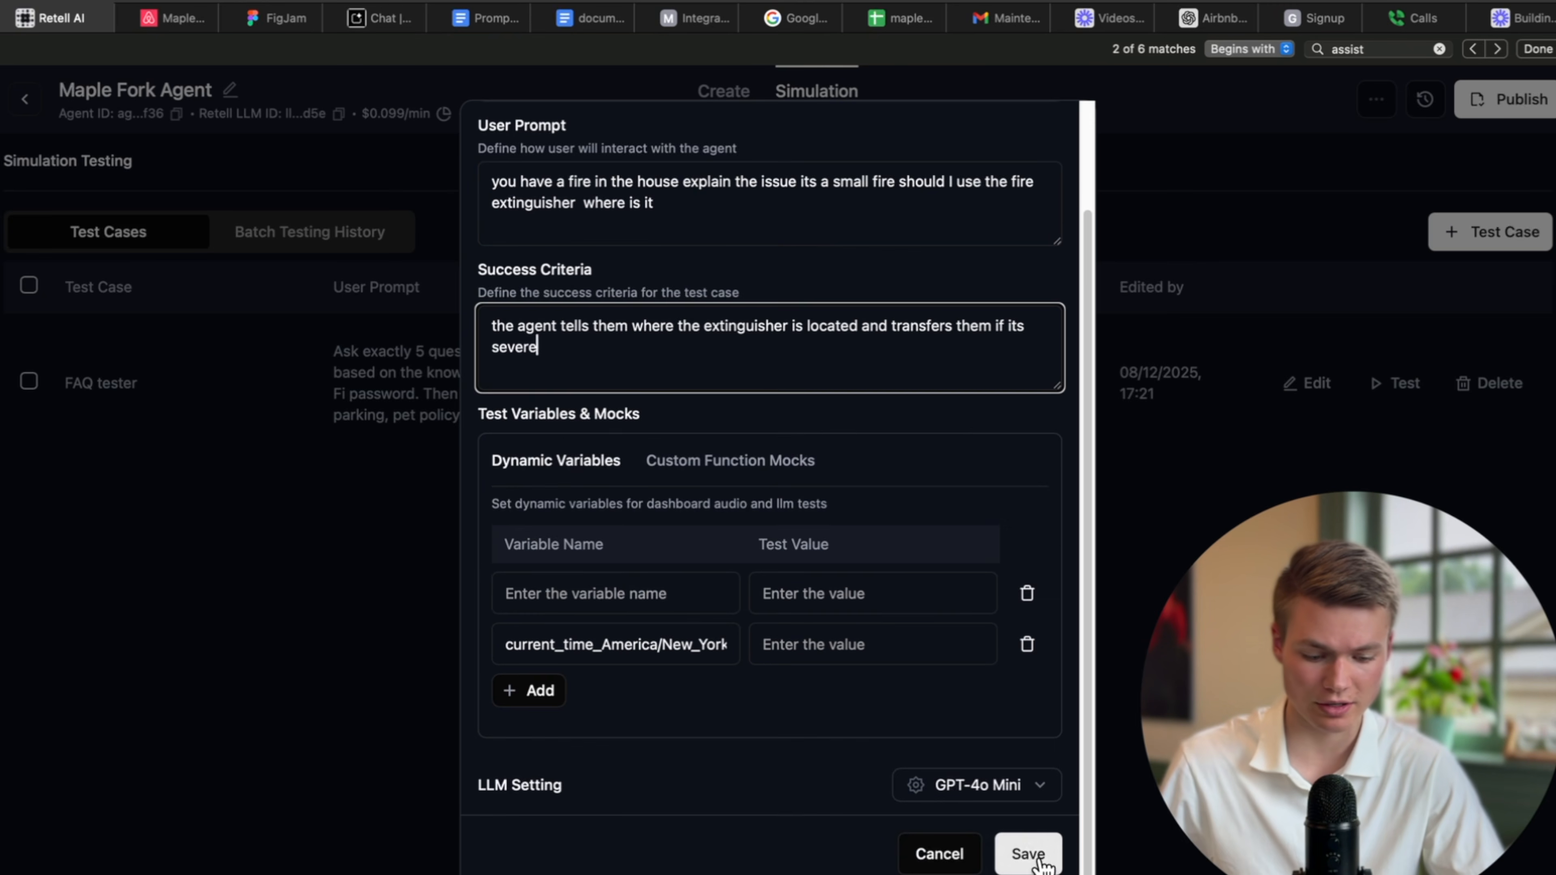
scroll(935, 611, "up", 2)
triple_click(696, 214)
type("fire")
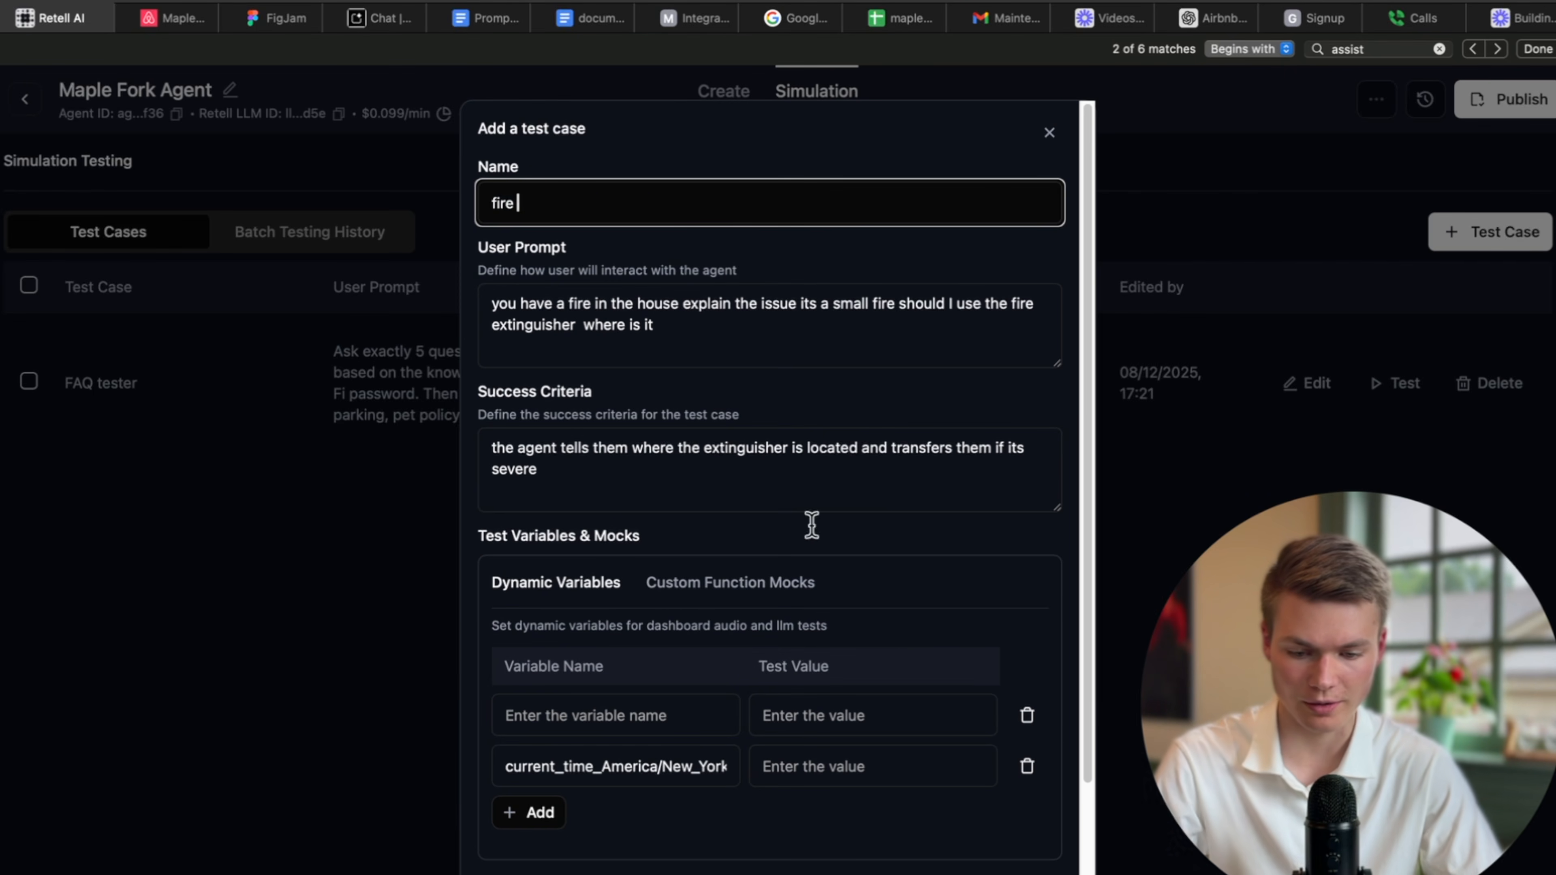
scroll(811, 525, "down", 2)
left_click(1026, 841)
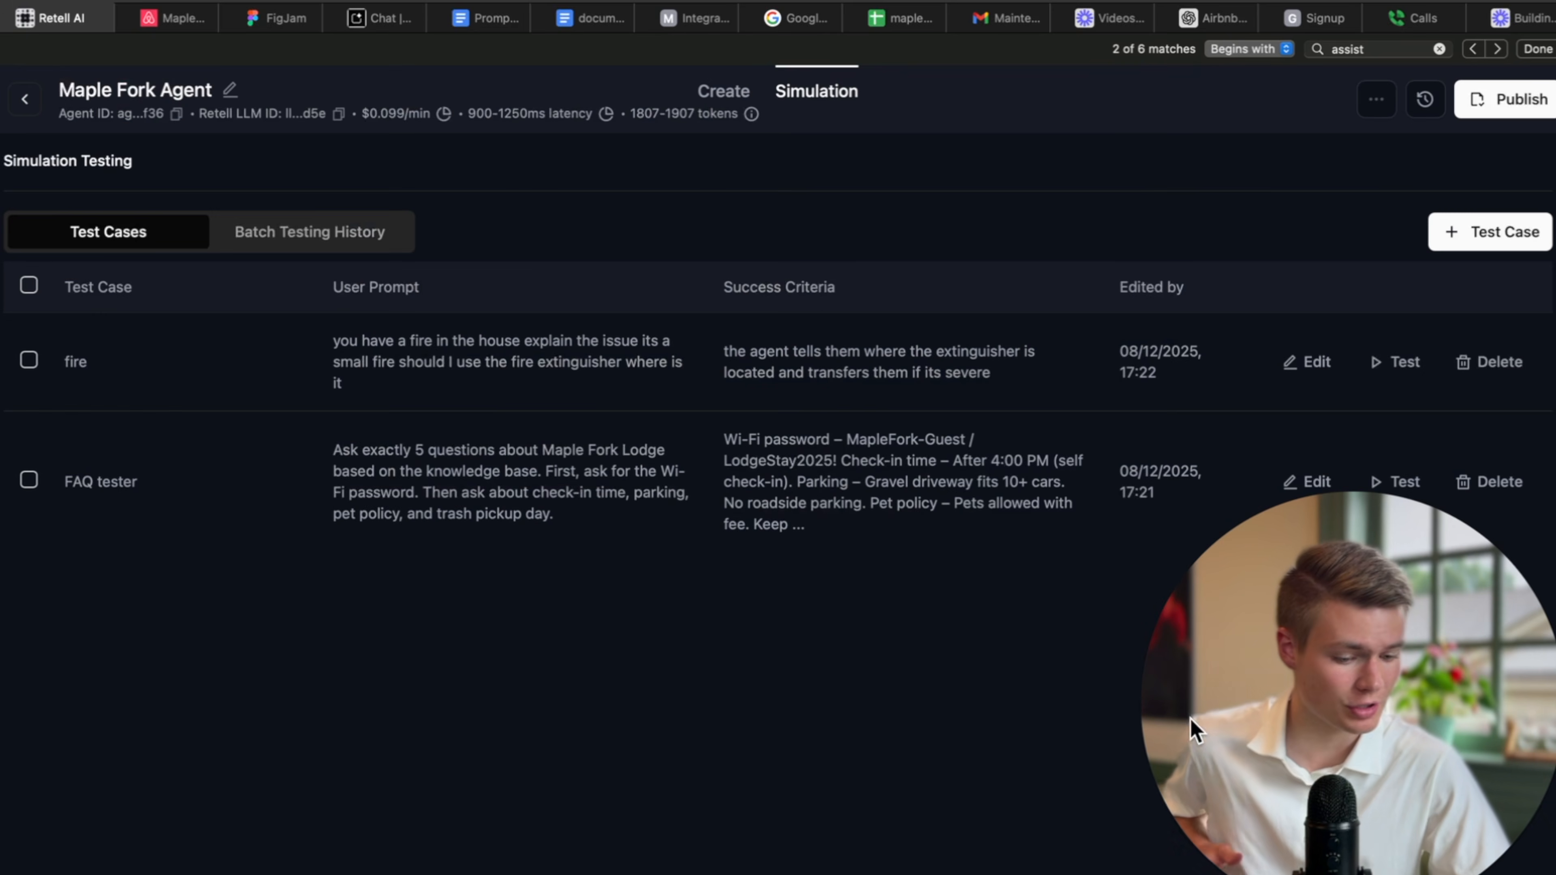
Run the fire test case and open the batch history entry showing the failed FAQ tester result.
left_click(1398, 366)
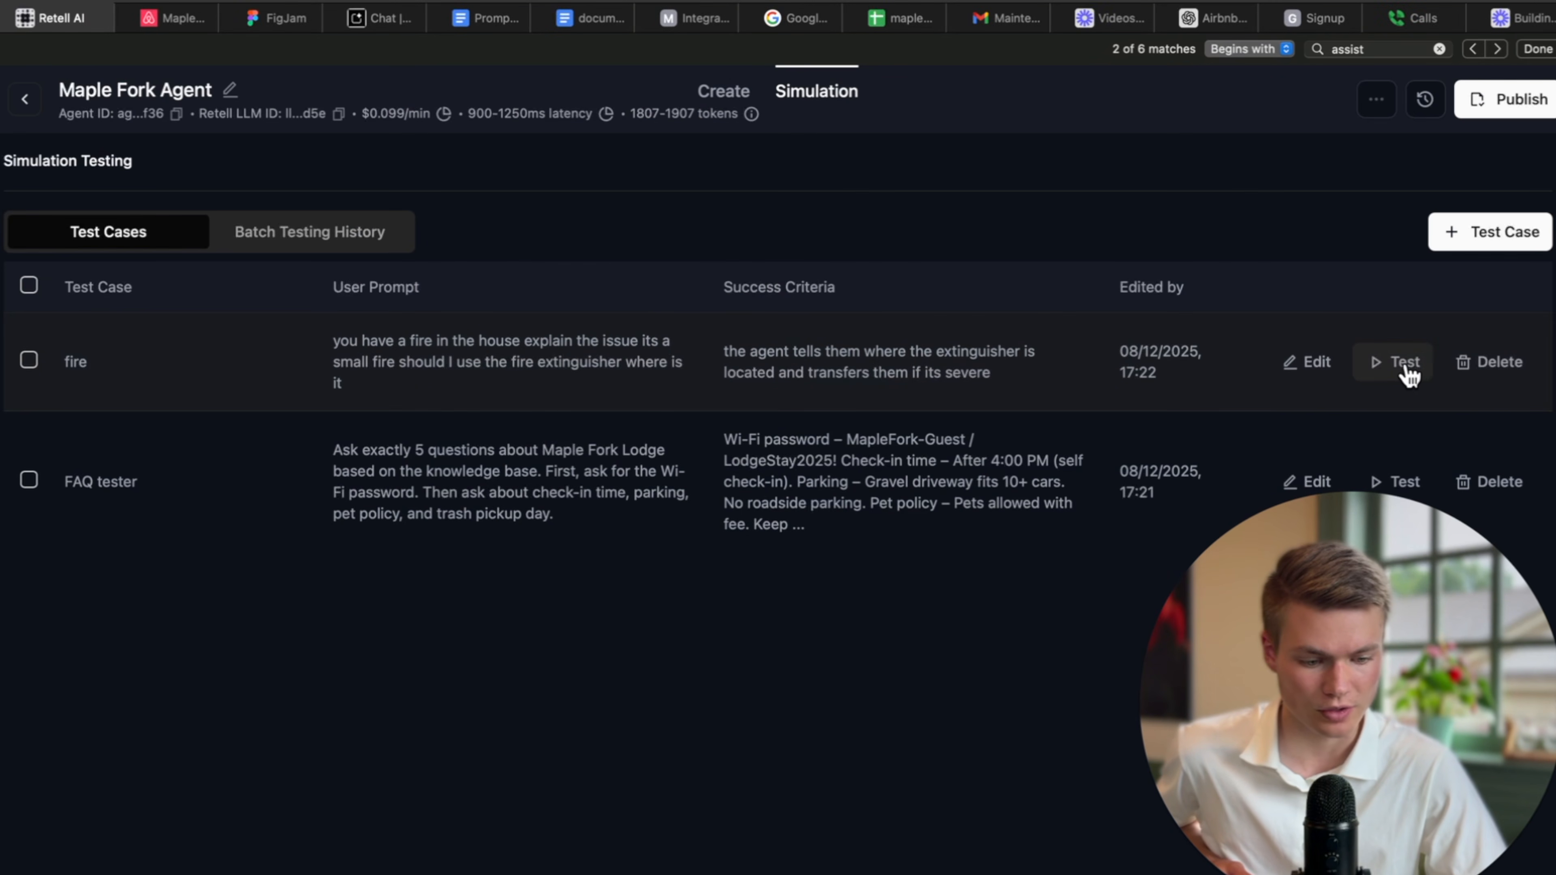
left_click(1404, 367)
left_click(279, 356)
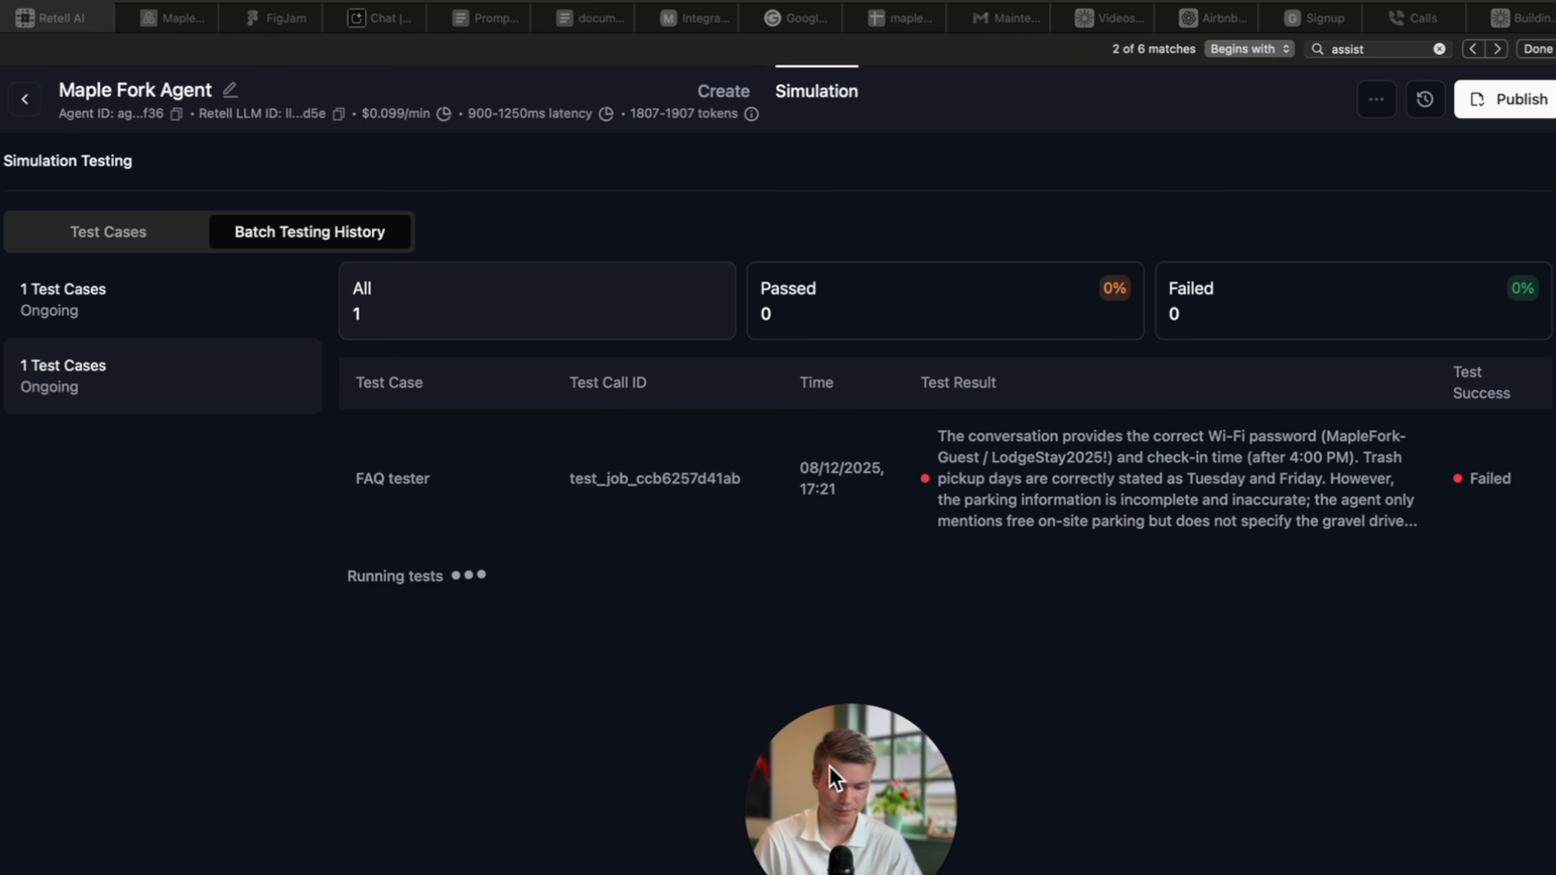
left_click(1099, 489)
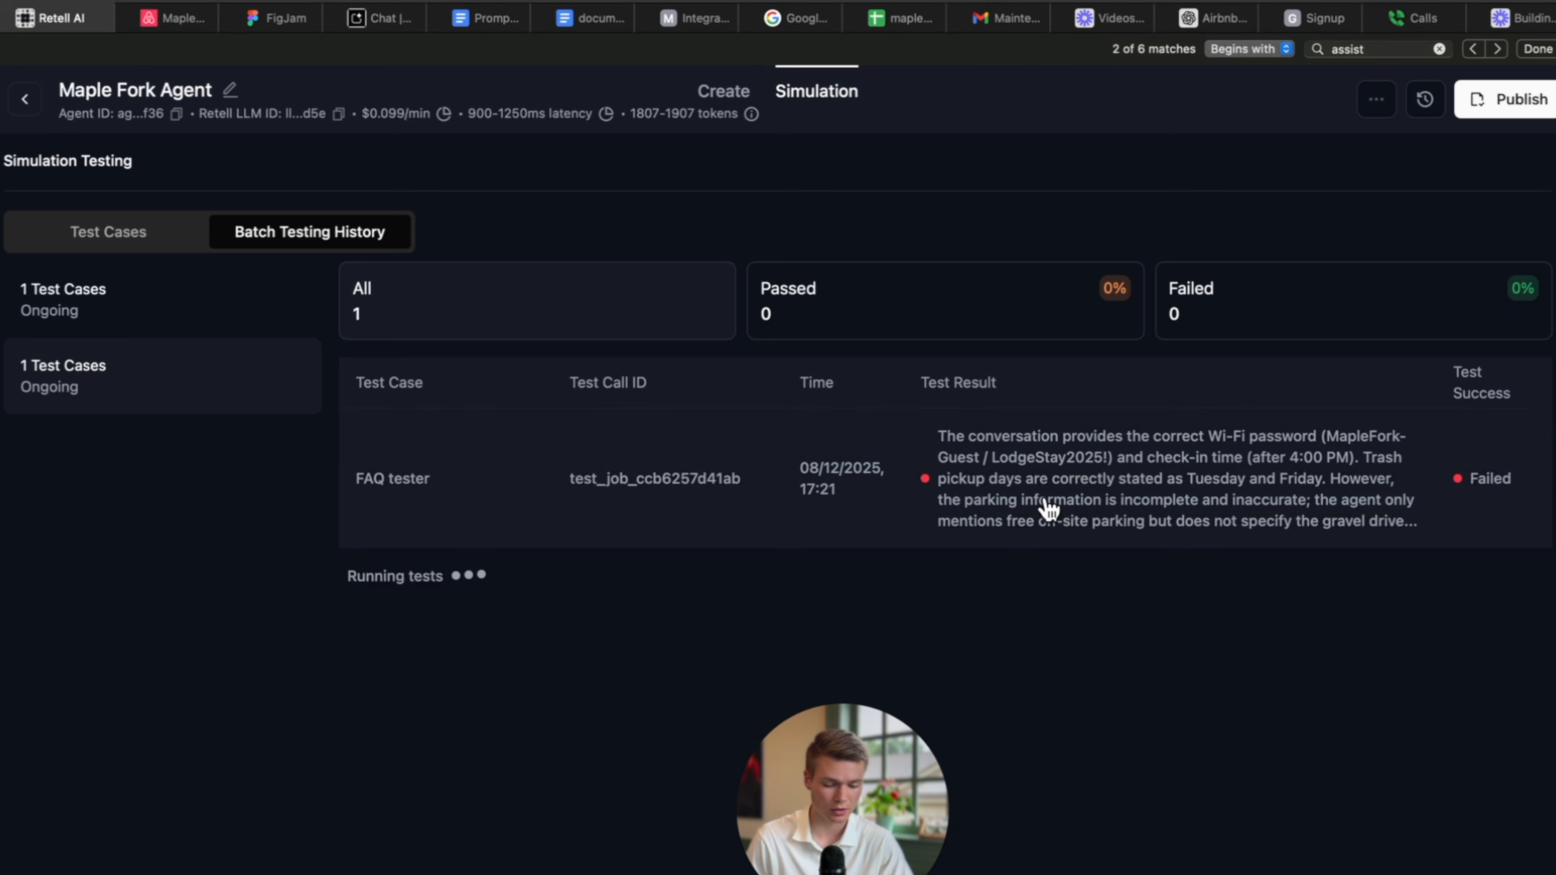
left_click_drag(855, 785, 525, 770)
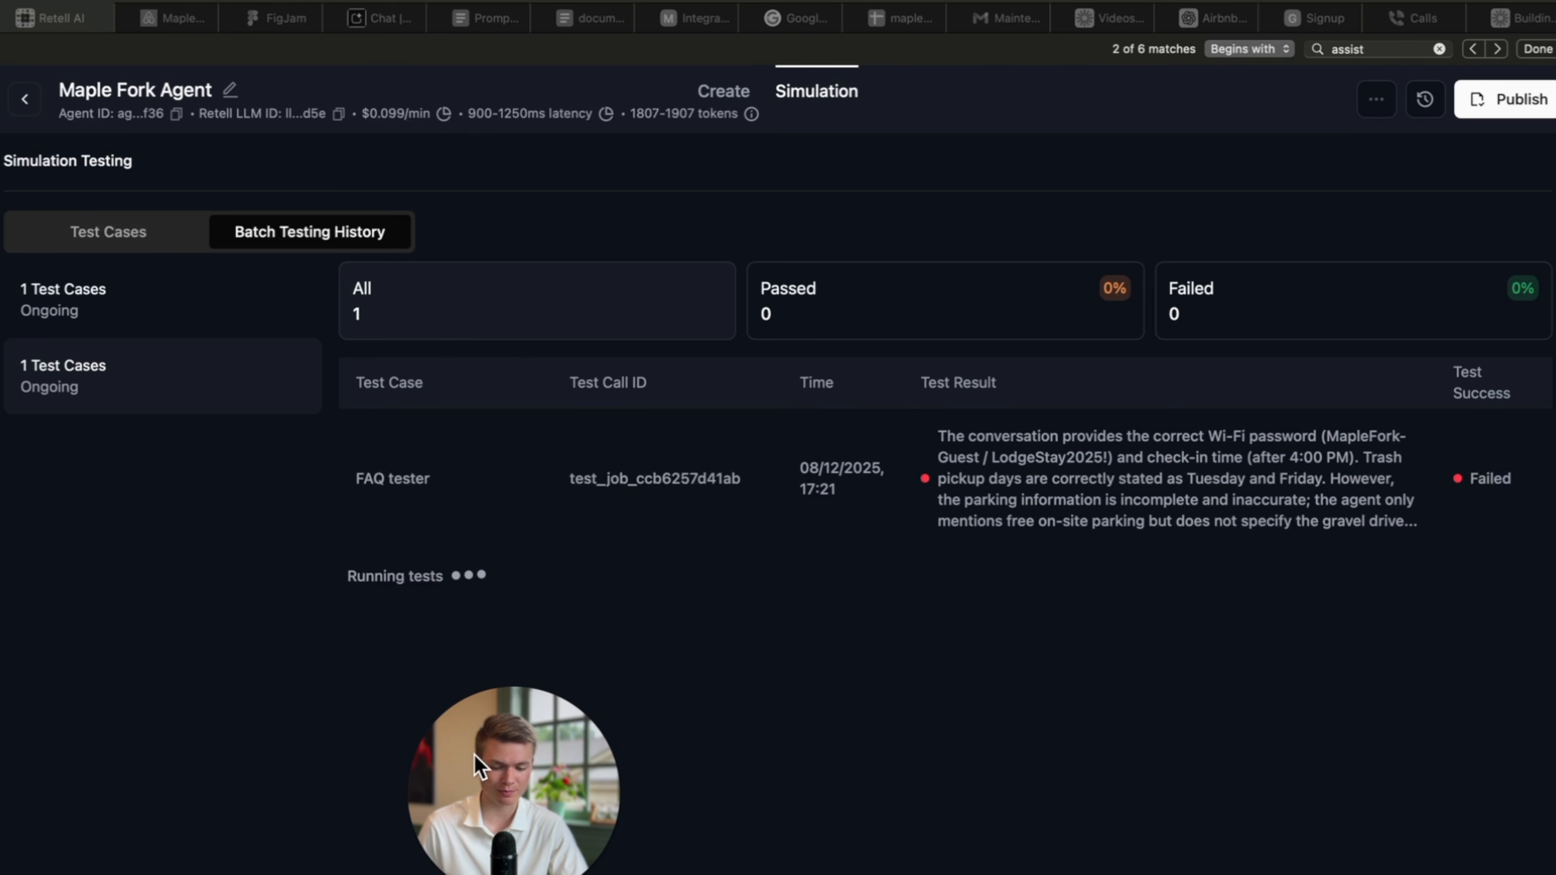
left_click_drag(480, 766, 476, 195)
left_click(1020, 526)
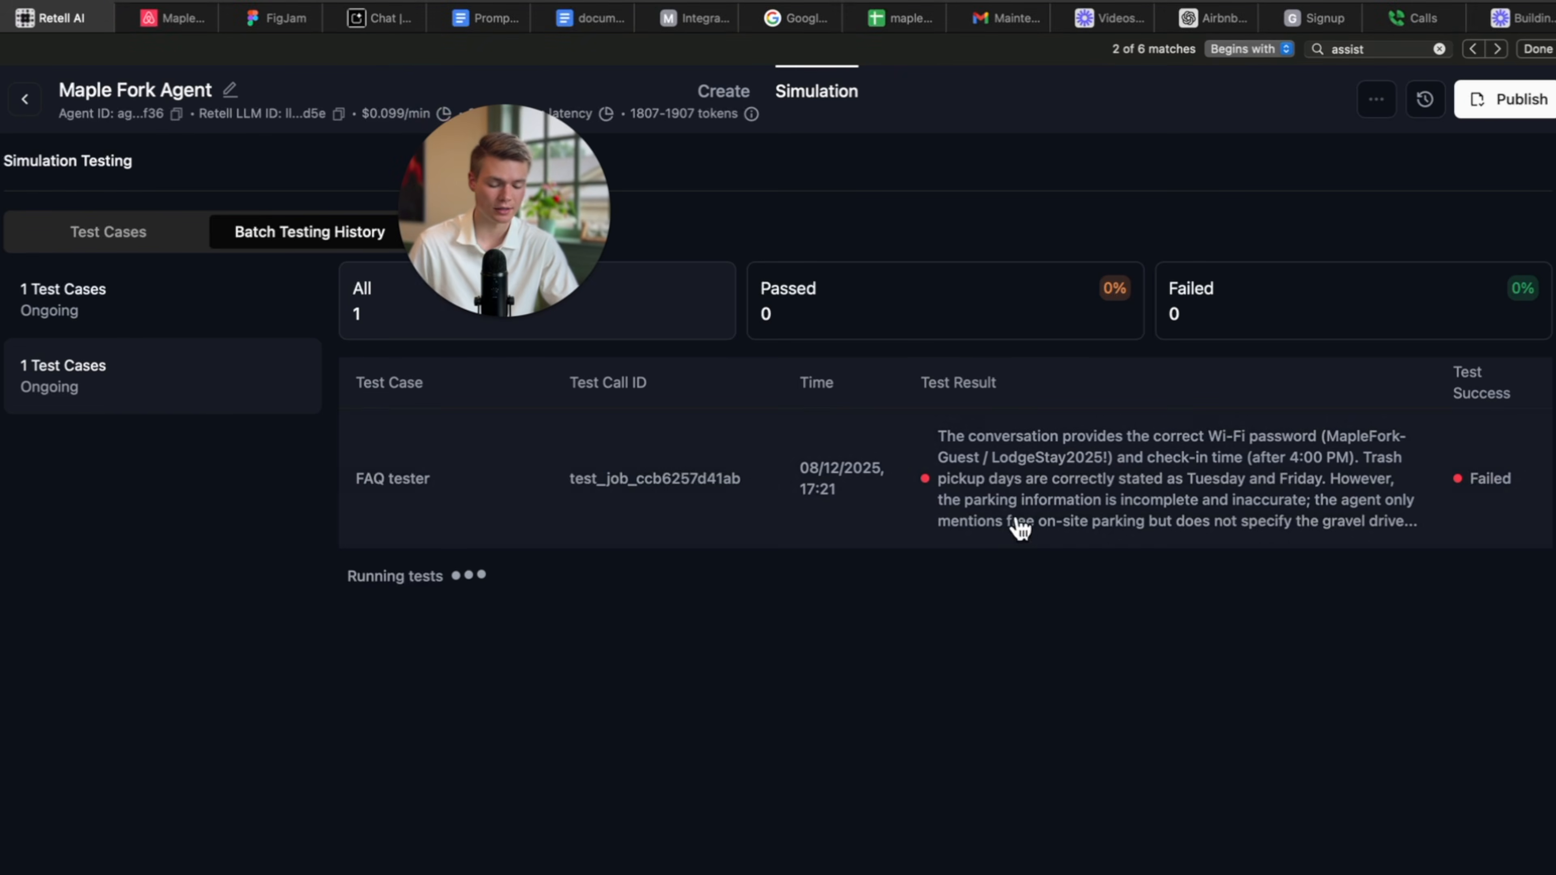
Open the failed FAQ tester result and review the agent's Wi-Fi, parking, pet and trash answers in the transcript.
left_click(1020, 526)
scroll(1430, 655, "down", 2)
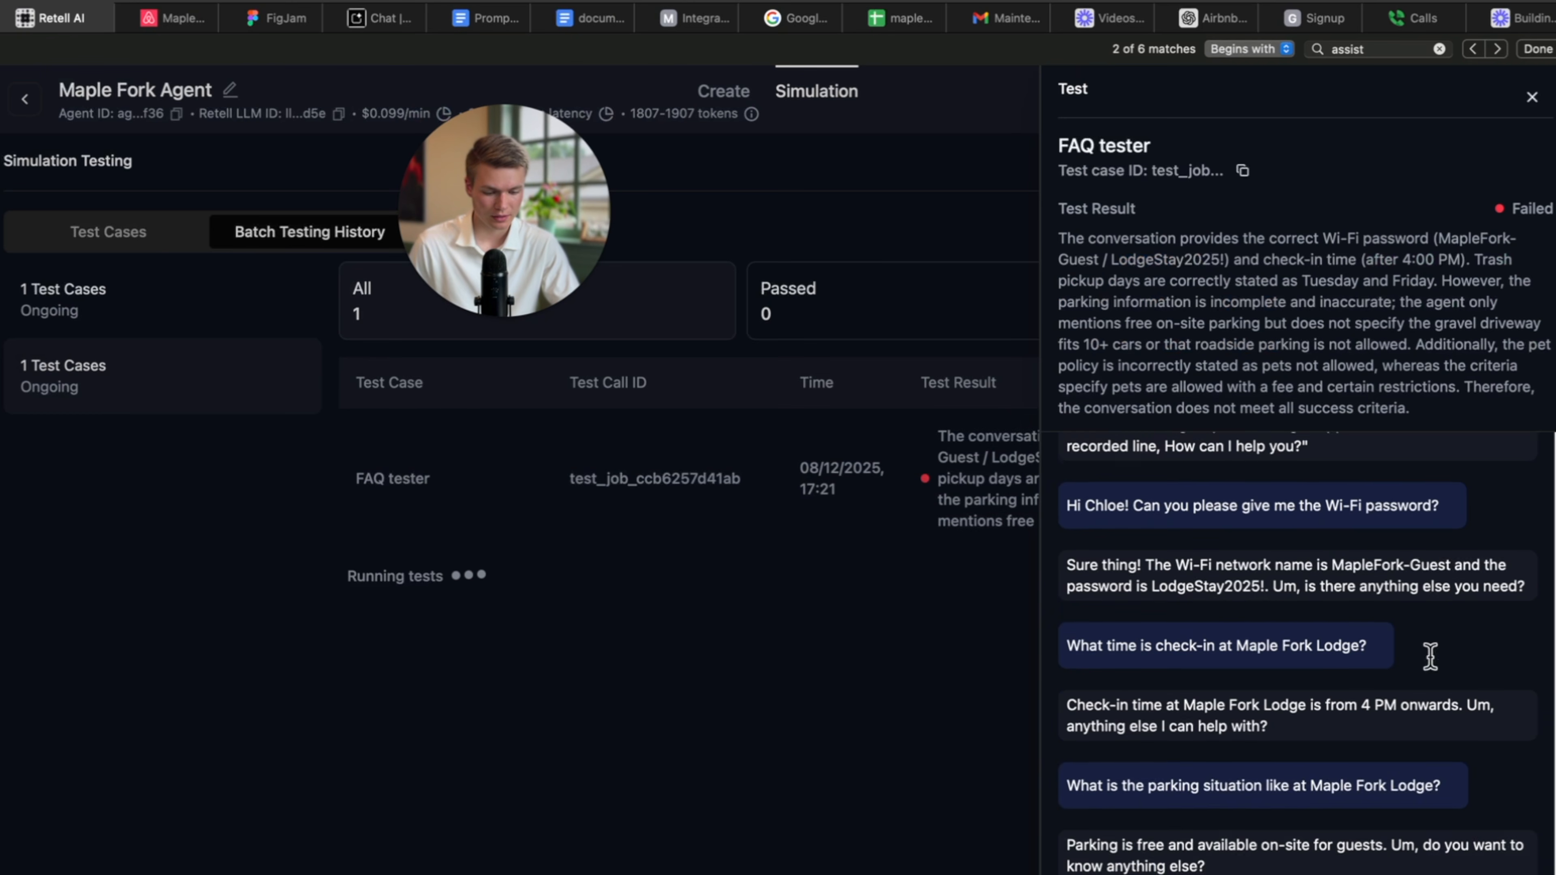
scroll(1430, 656, "down", 2)
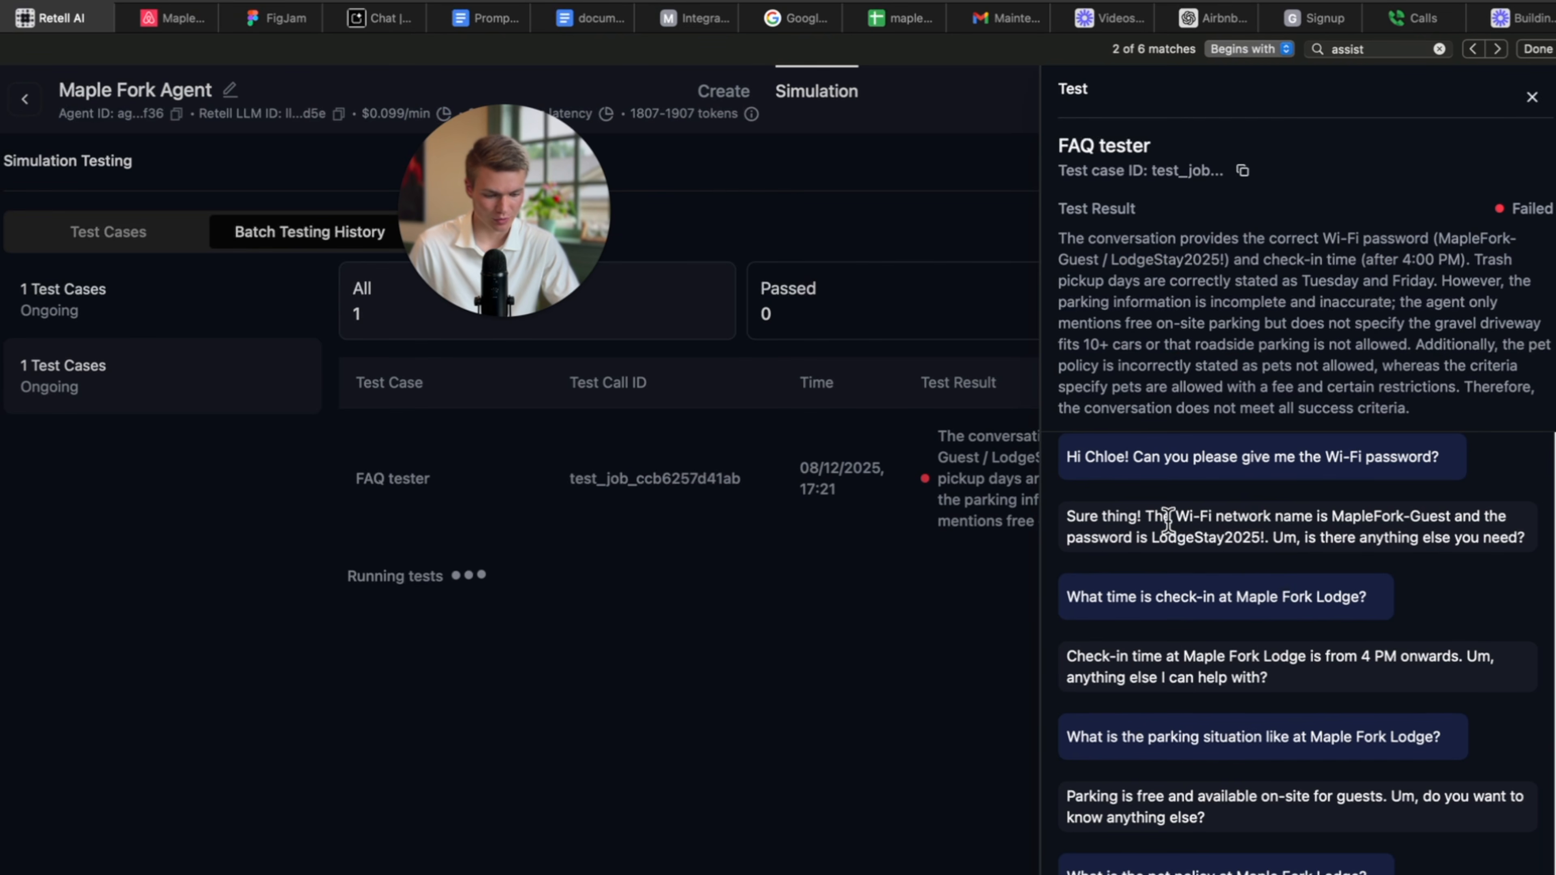
left_click_drag(1167, 520, 1525, 538)
scroll(1470, 590, "down", 2)
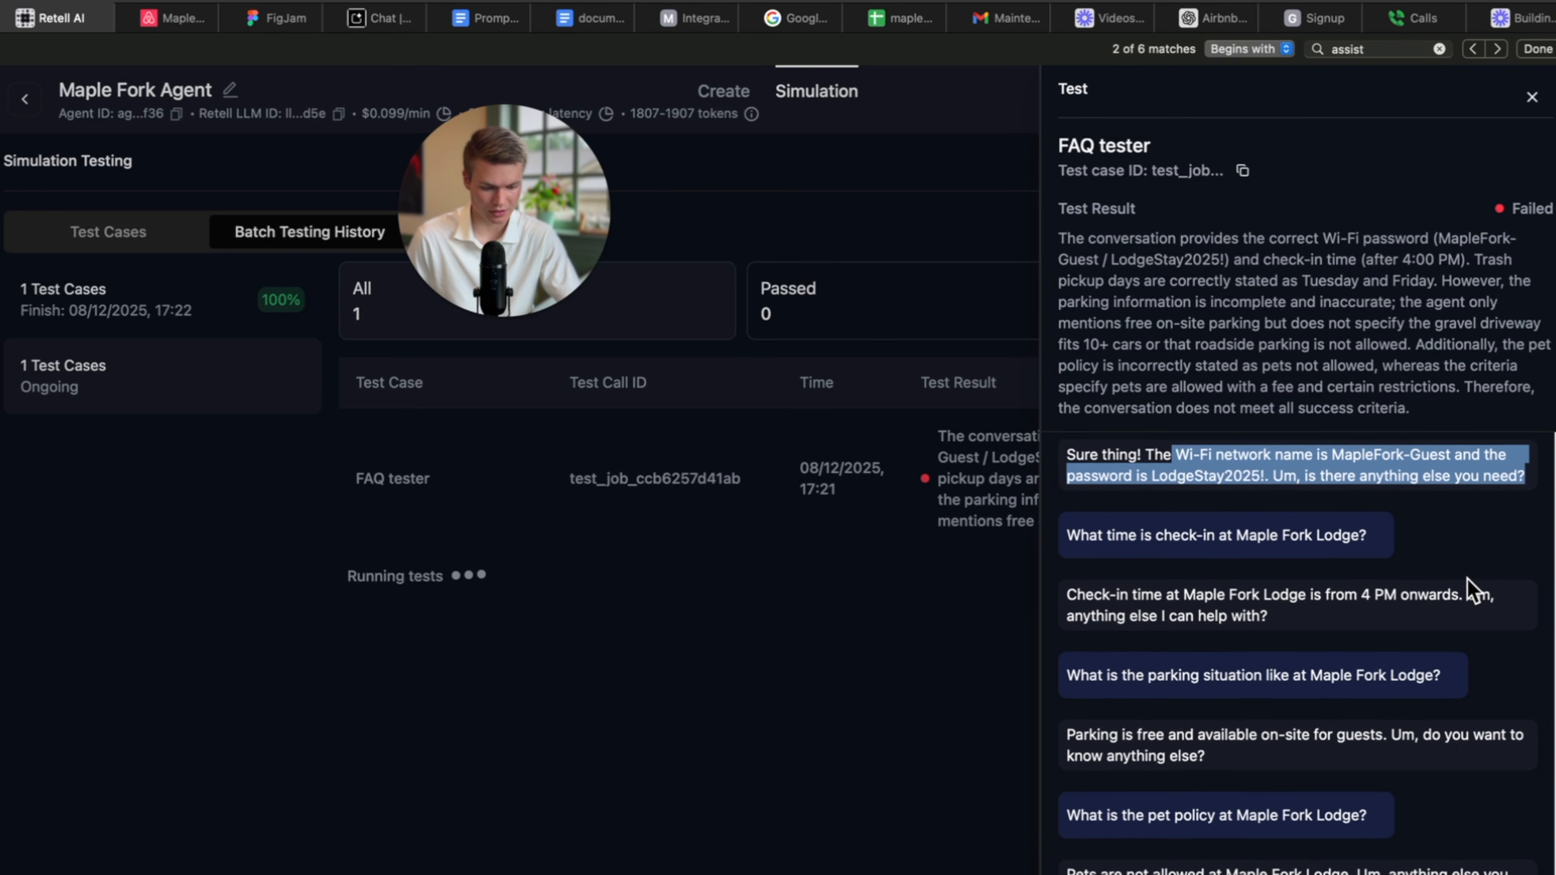
scroll(1469, 590, "down", 1)
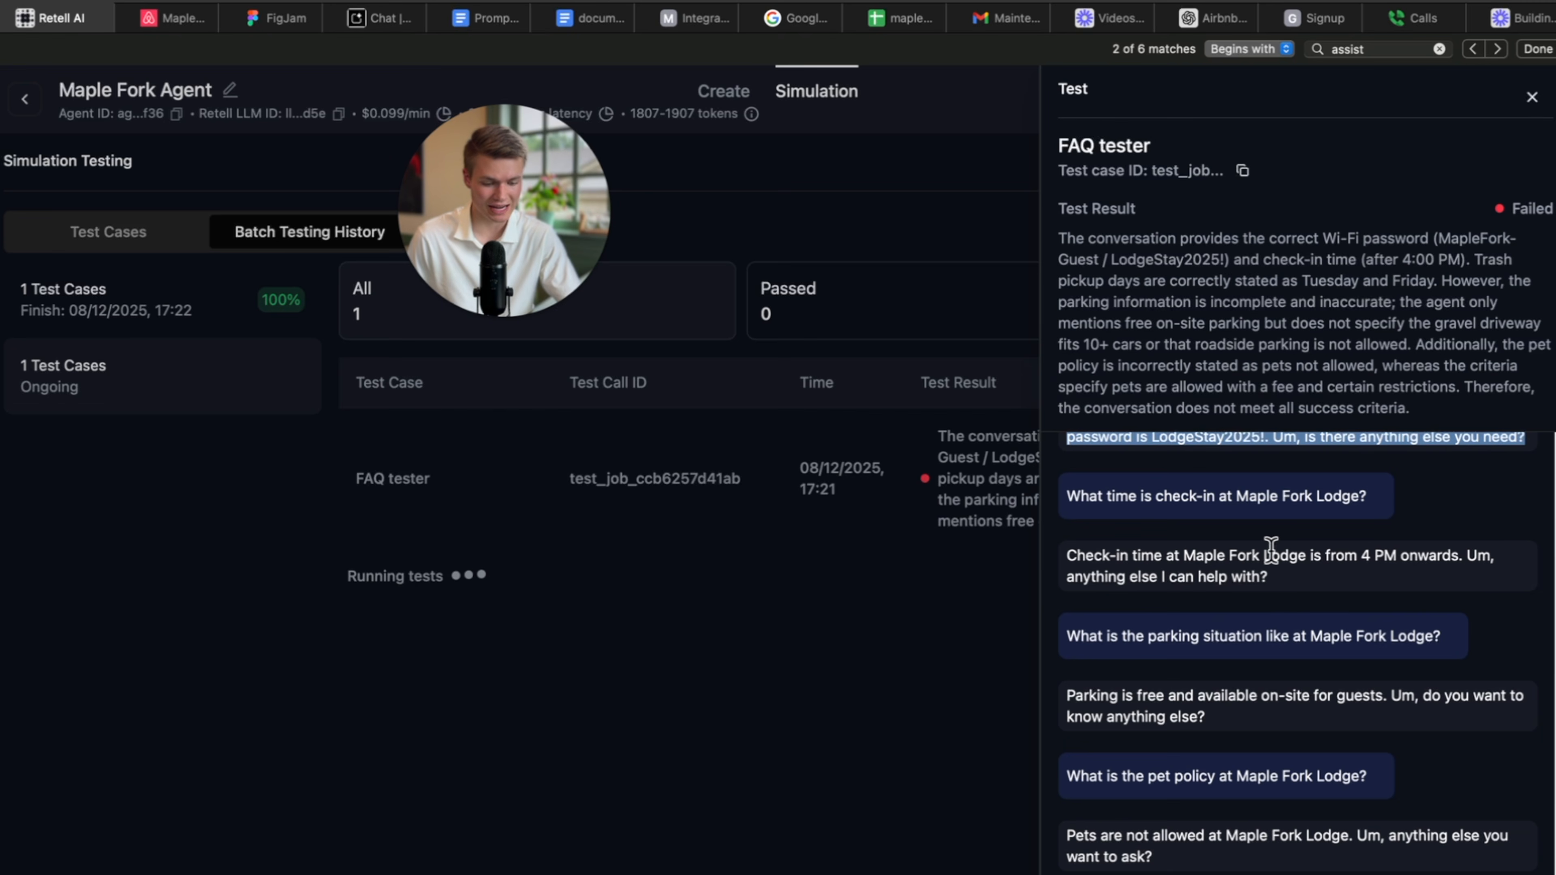
left_click_drag(1297, 575, 1056, 538)
scroll(1276, 598, "down", 1)
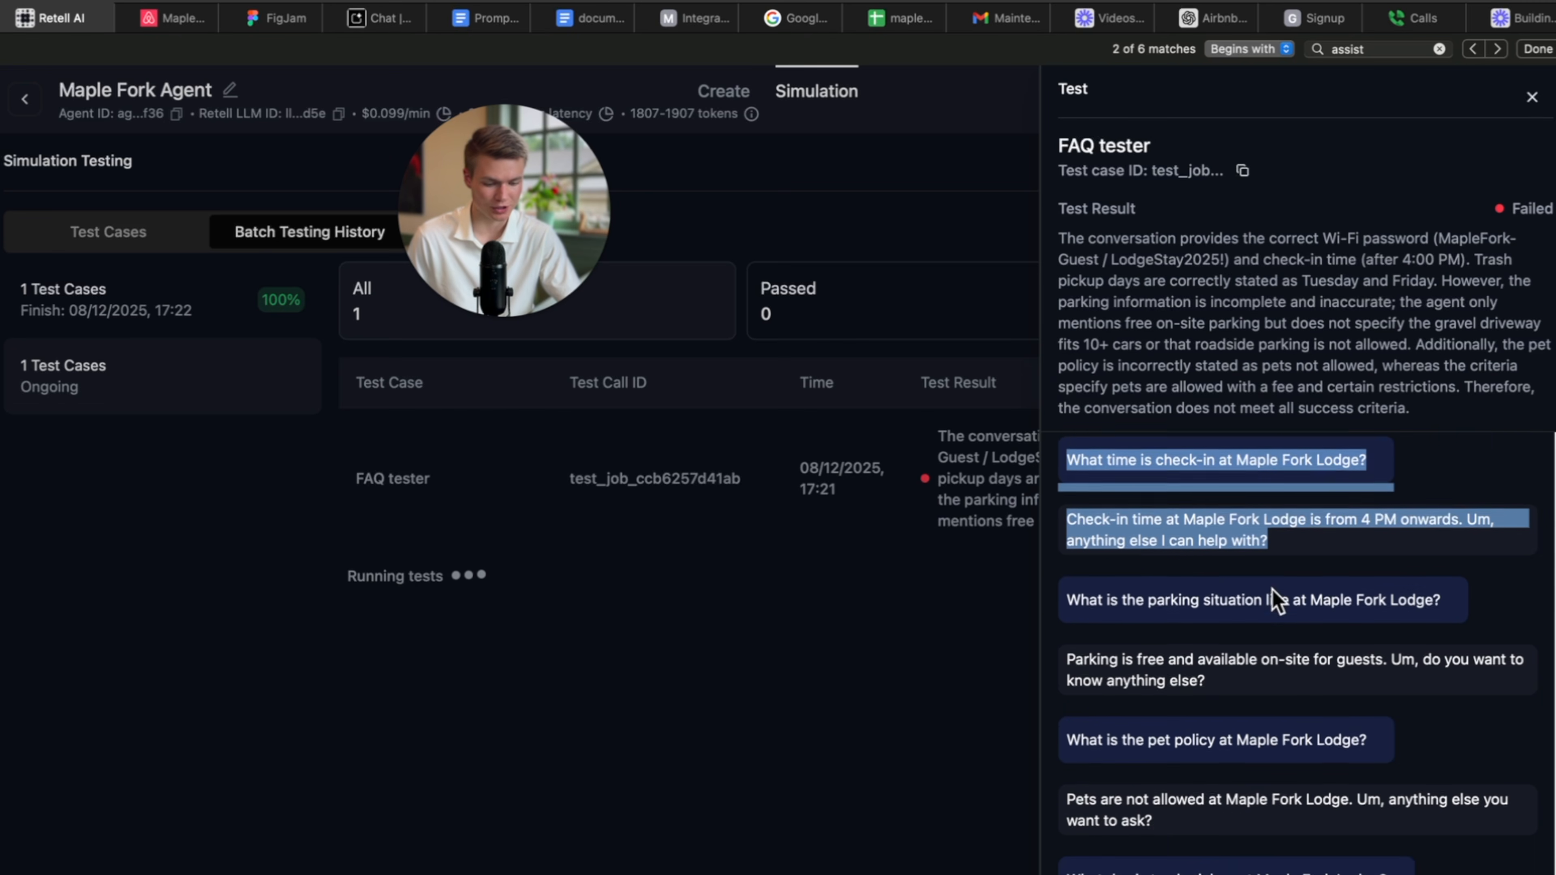
left_click(1267, 589)
scroll(1342, 628, "down", 1)
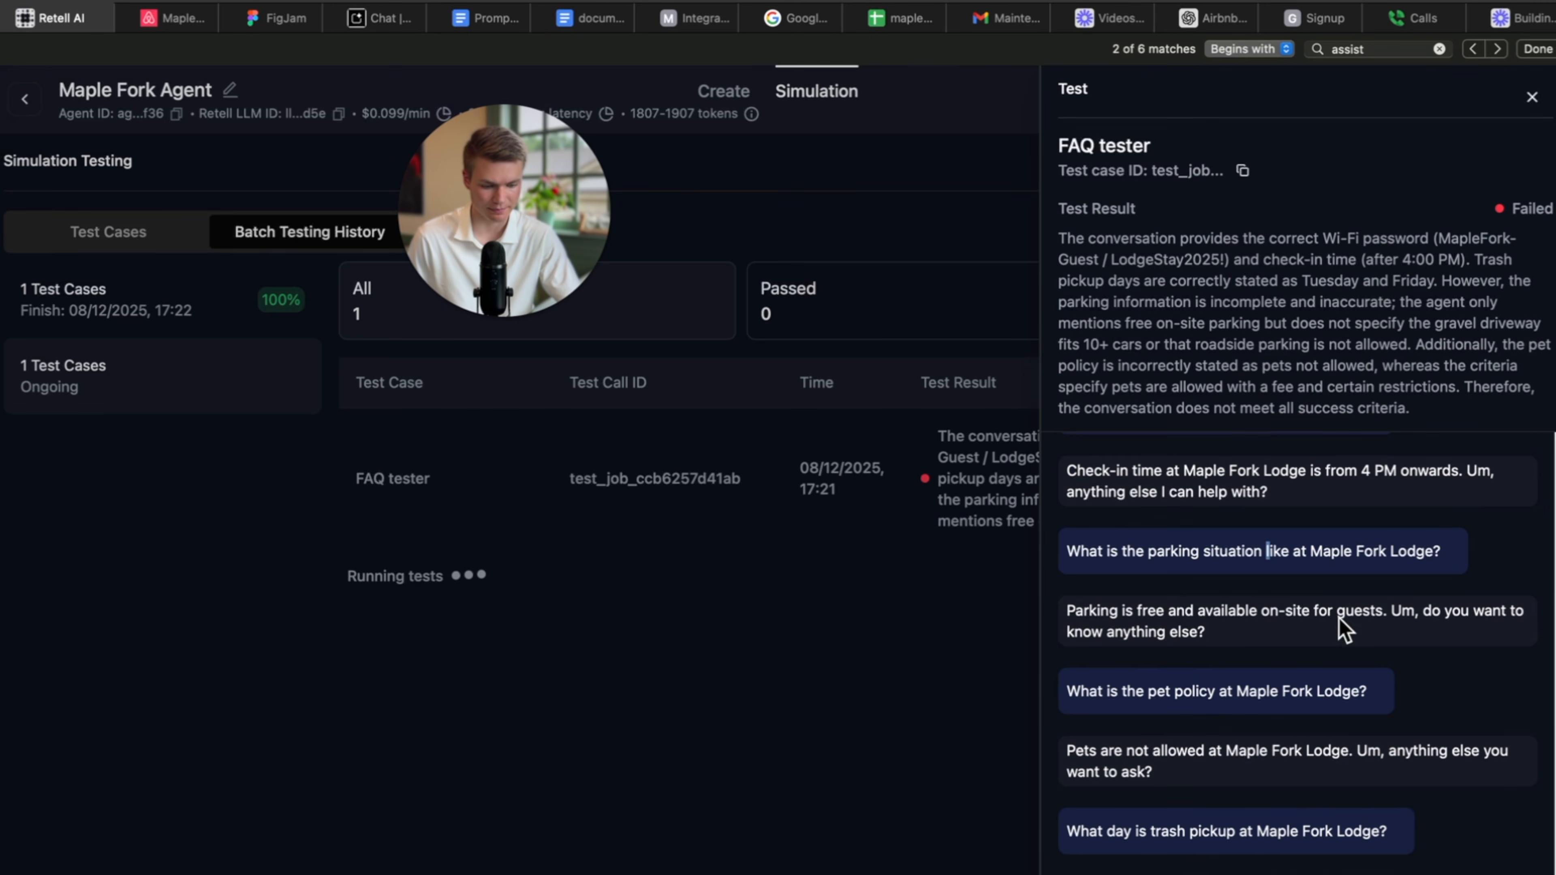
scroll(1233, 580, "down", 1)
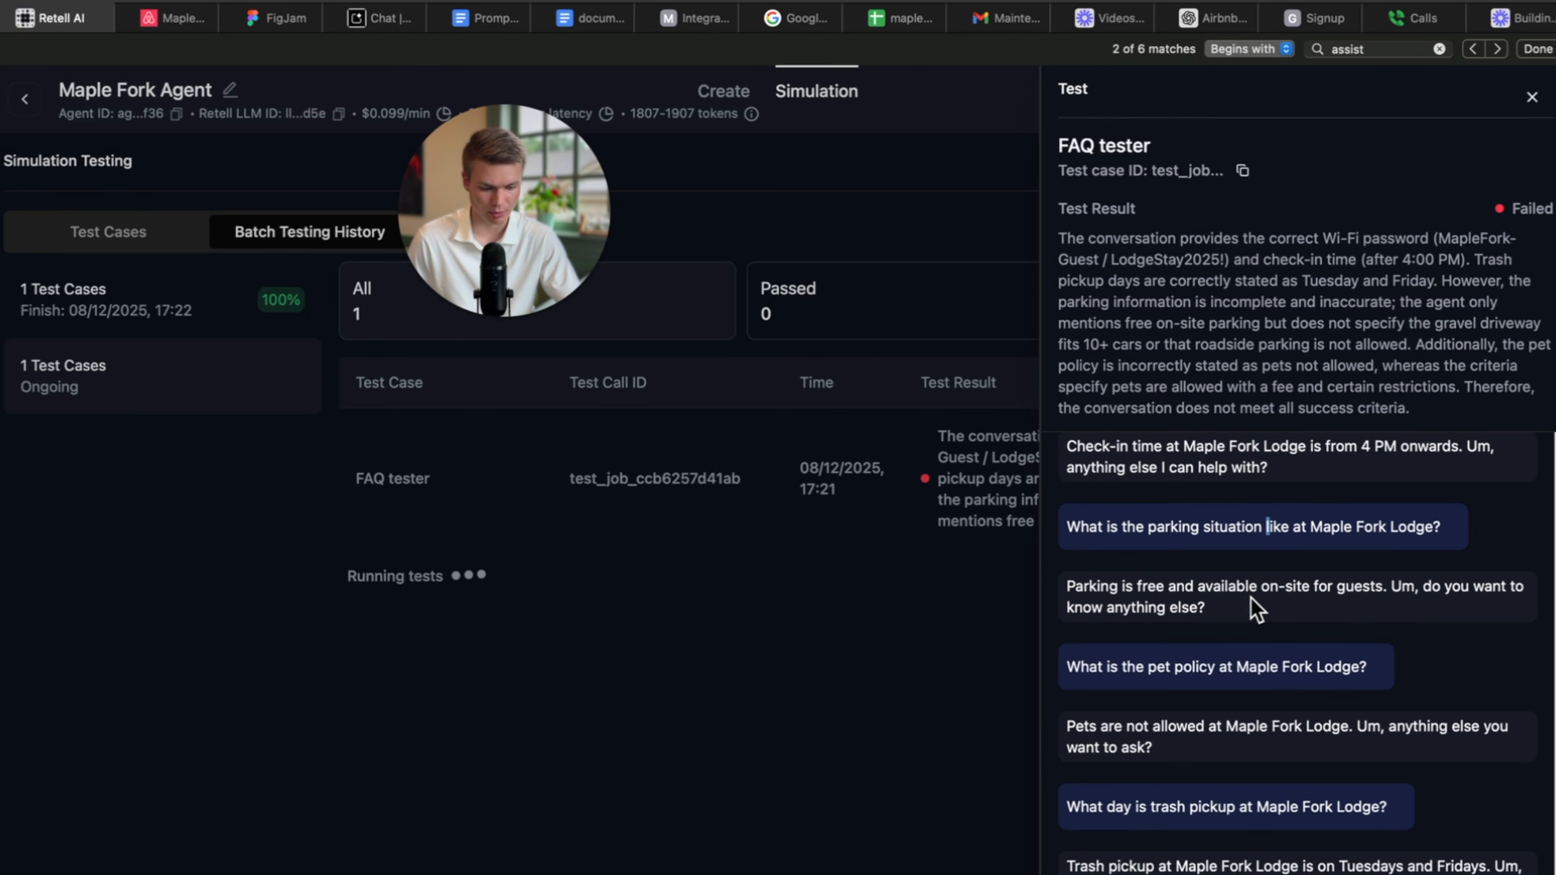
left_click_drag(1252, 601, 1058, 582)
scroll(1287, 618, "down", 2)
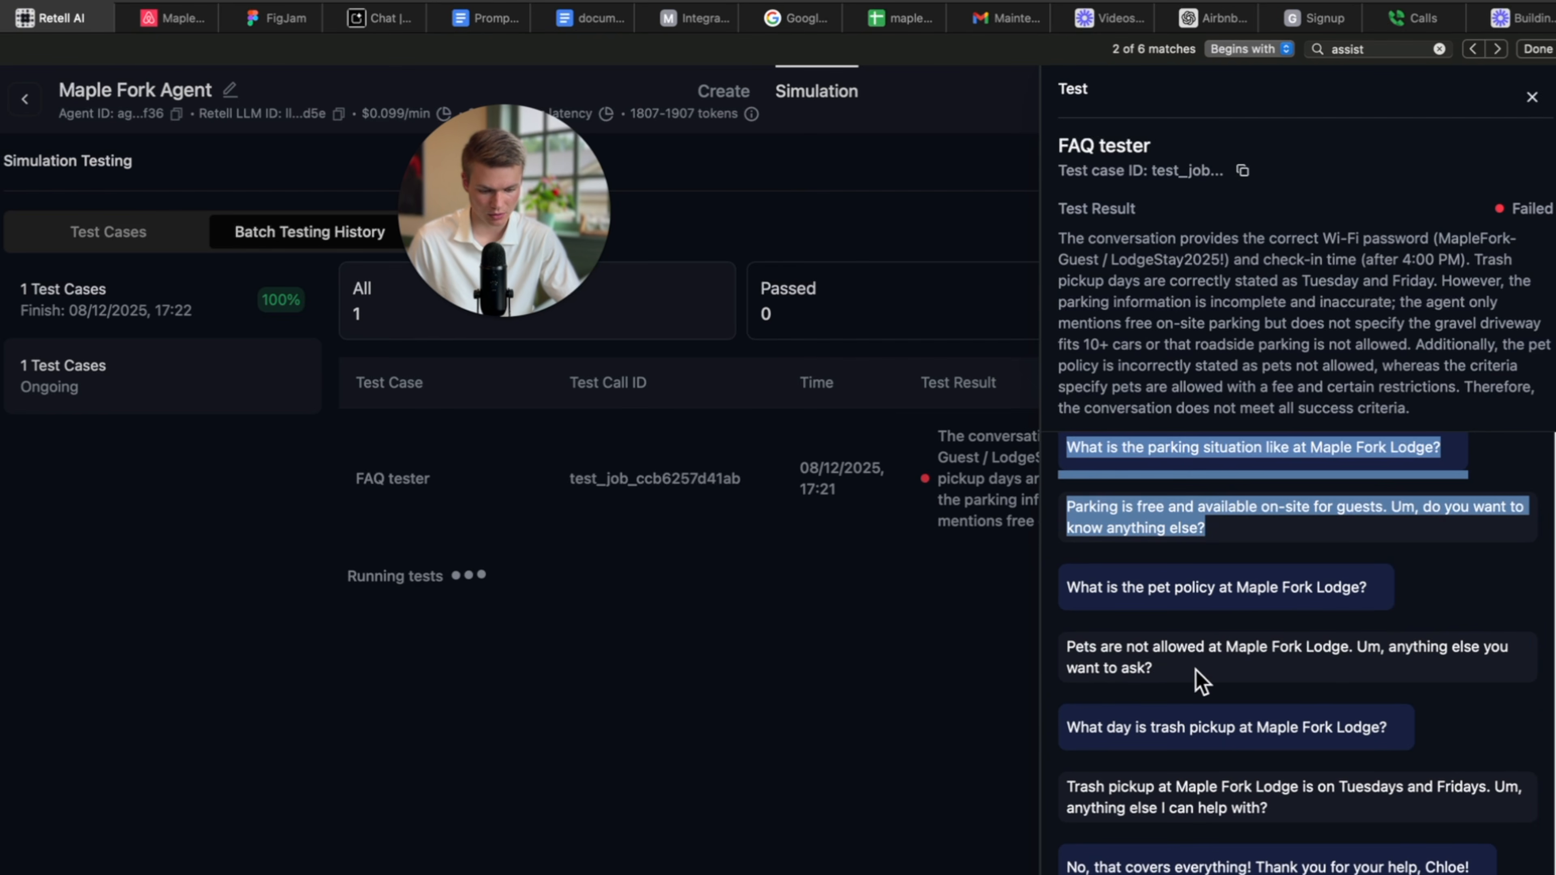
left_click_drag(1200, 680, 1067, 643)
scroll(1164, 613, "down", 2)
left_click_drag(1314, 734, 1085, 714)
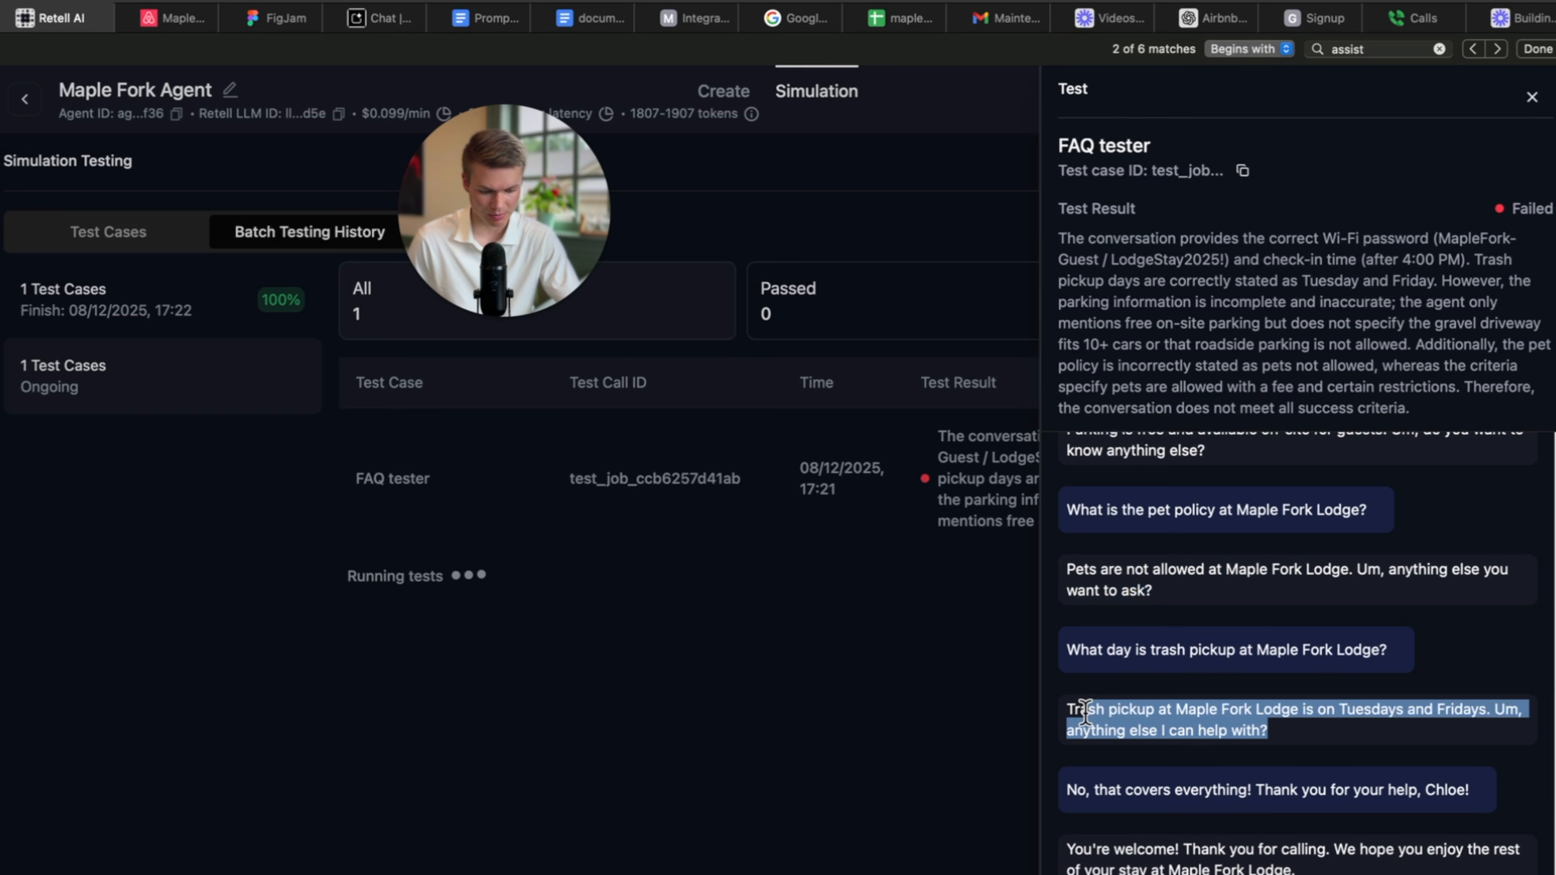
scroll(1320, 744, "down", 1)
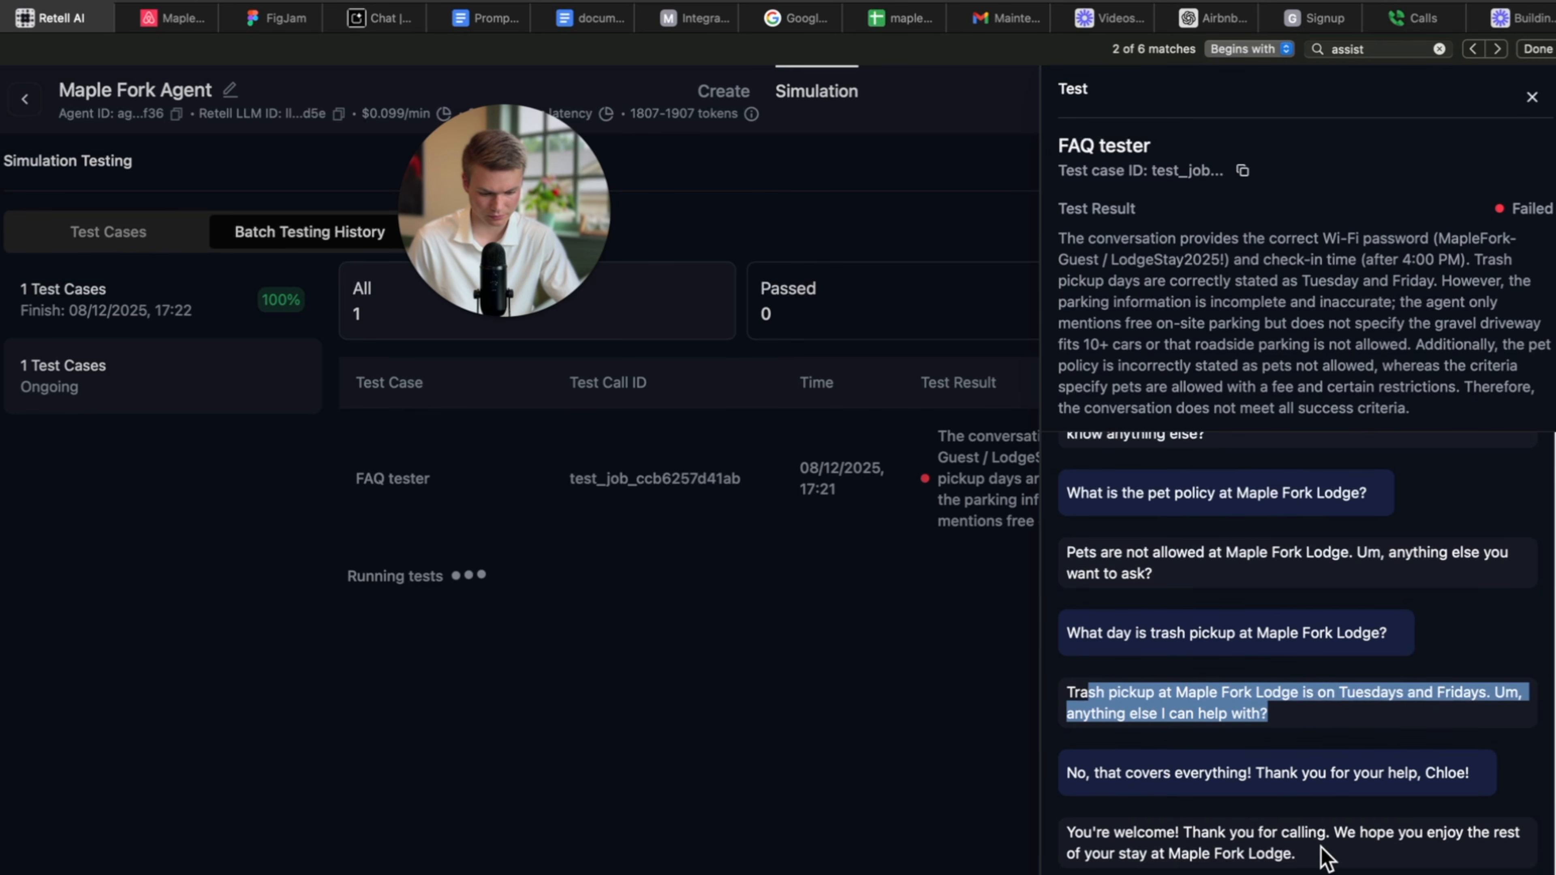
left_click_drag(1321, 848, 1076, 822)
scroll(1305, 734, "up", 10)
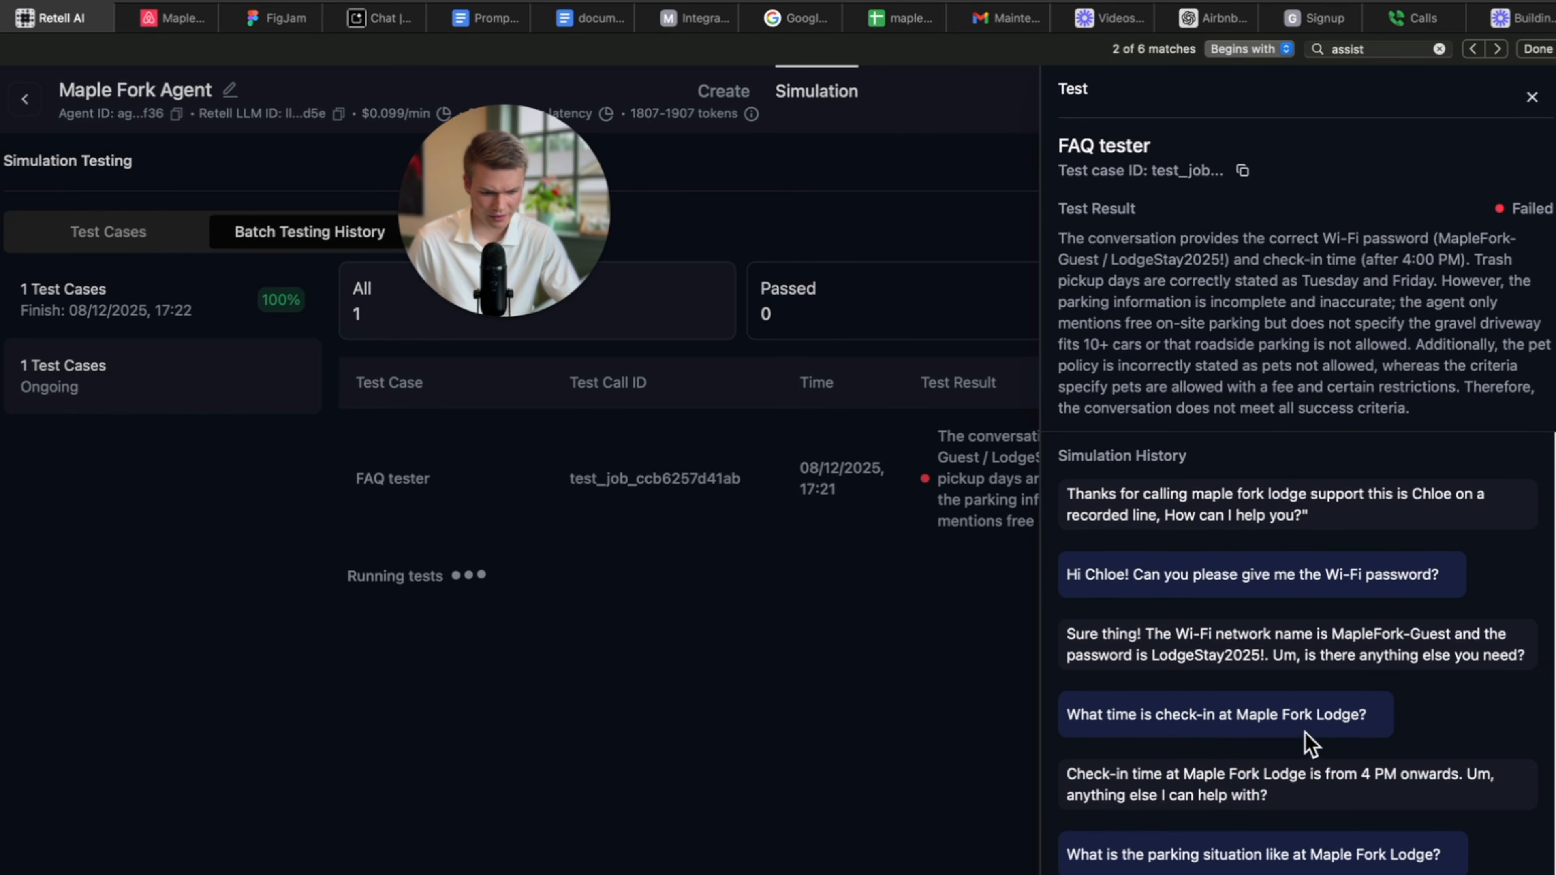
scroll(1402, 253, "up", 2)
scroll(1403, 253, "down", 1)
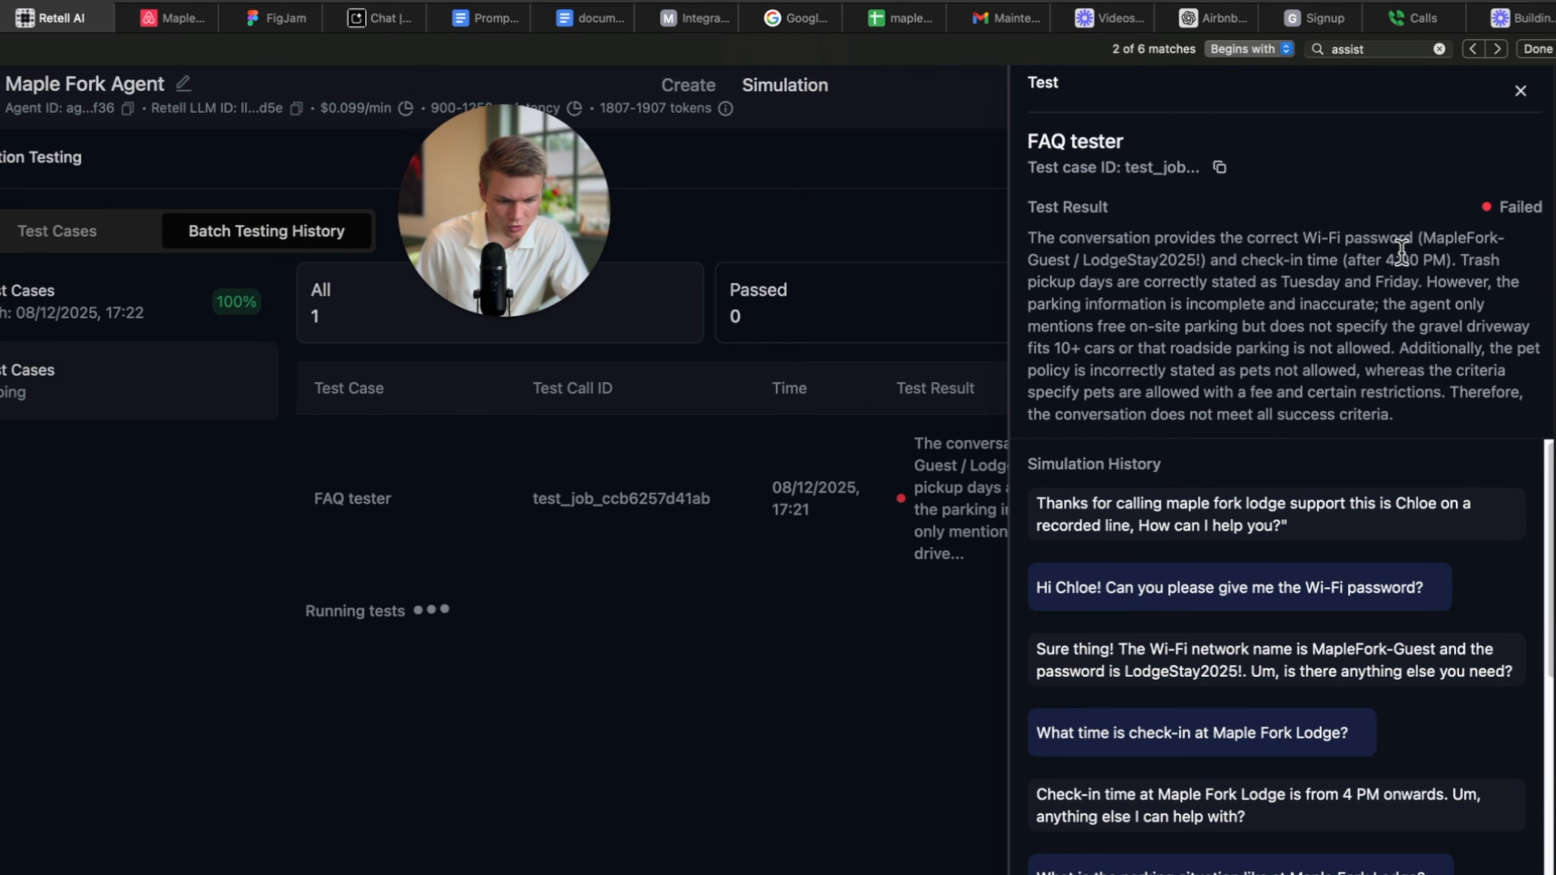
Highlight the parking and pet-policy critiques in the test result, check the pet reply, then close the panel.
left_click_drag(1441, 287, 1459, 336)
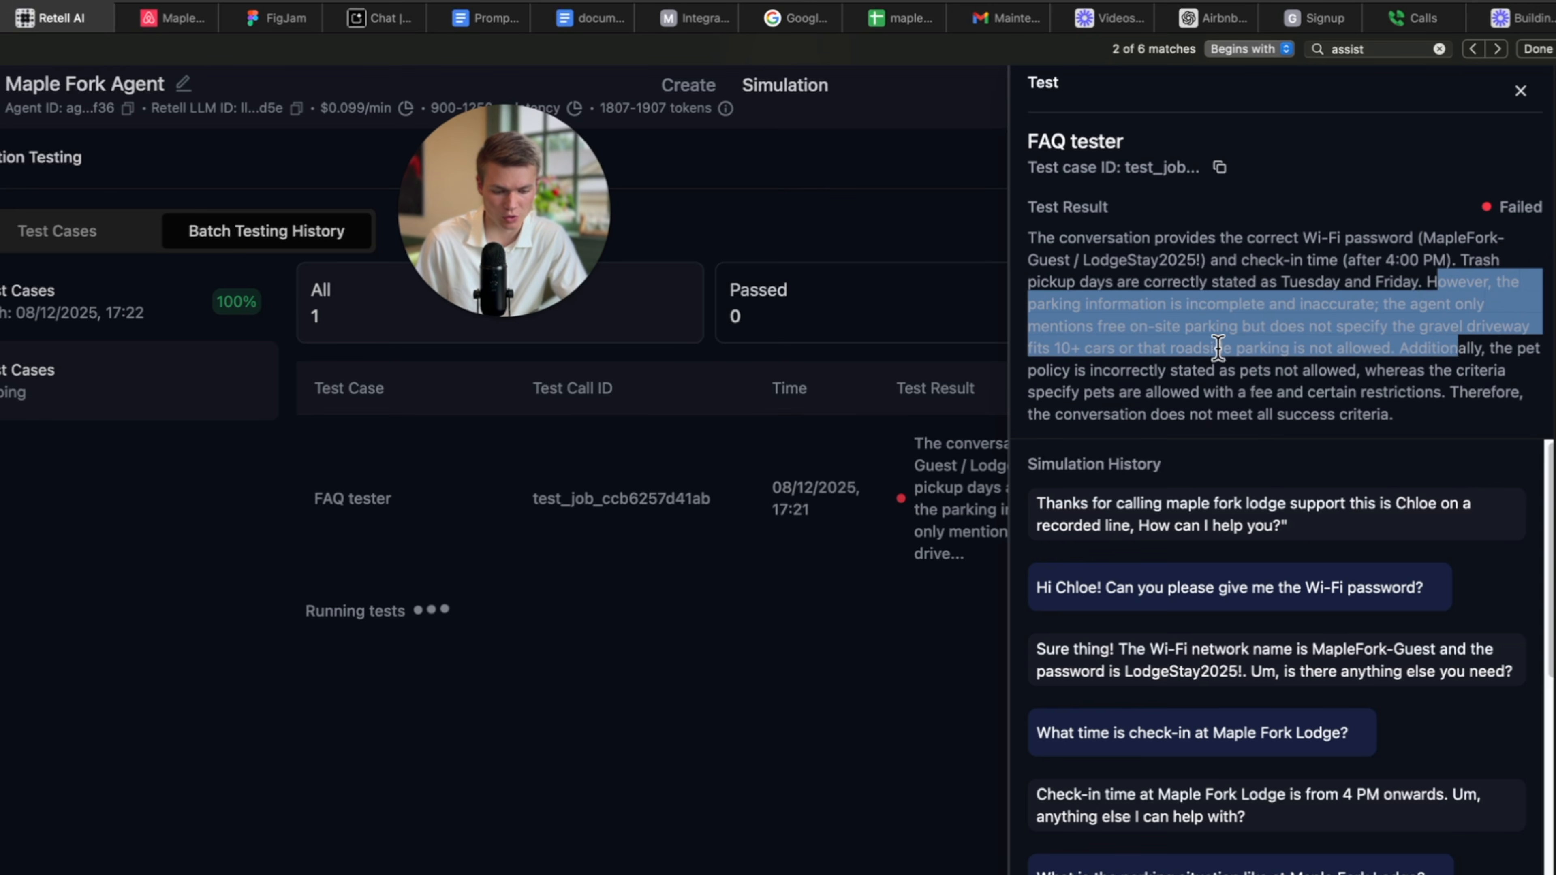
left_click(1159, 344)
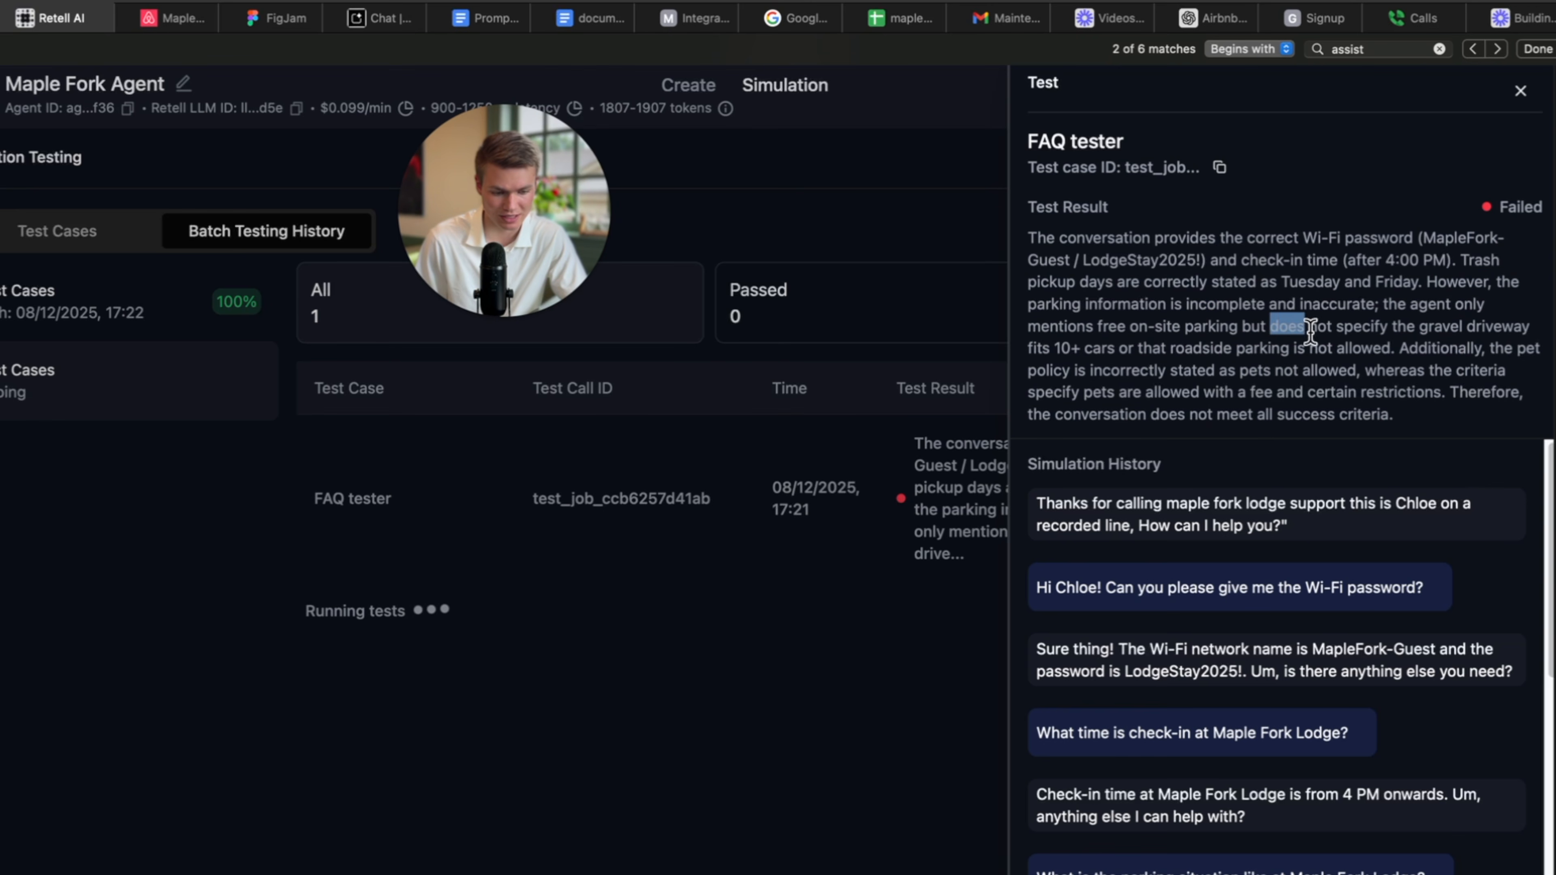
left_click_drag(1309, 333, 1424, 340)
left_click(1424, 343)
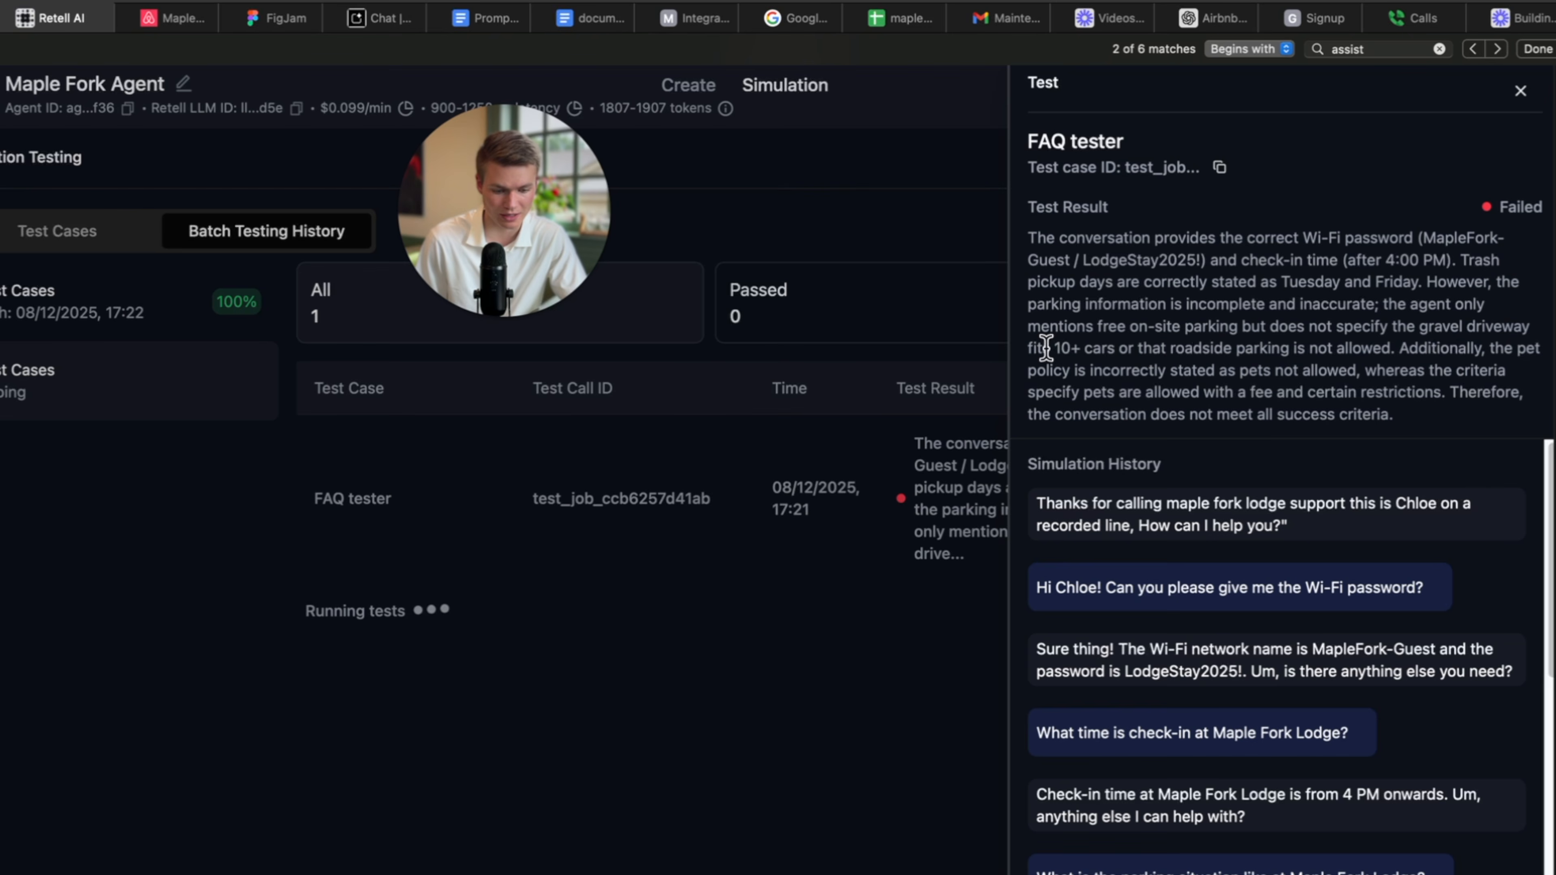
left_click_drag(1046, 348, 1240, 348)
left_click(1391, 349)
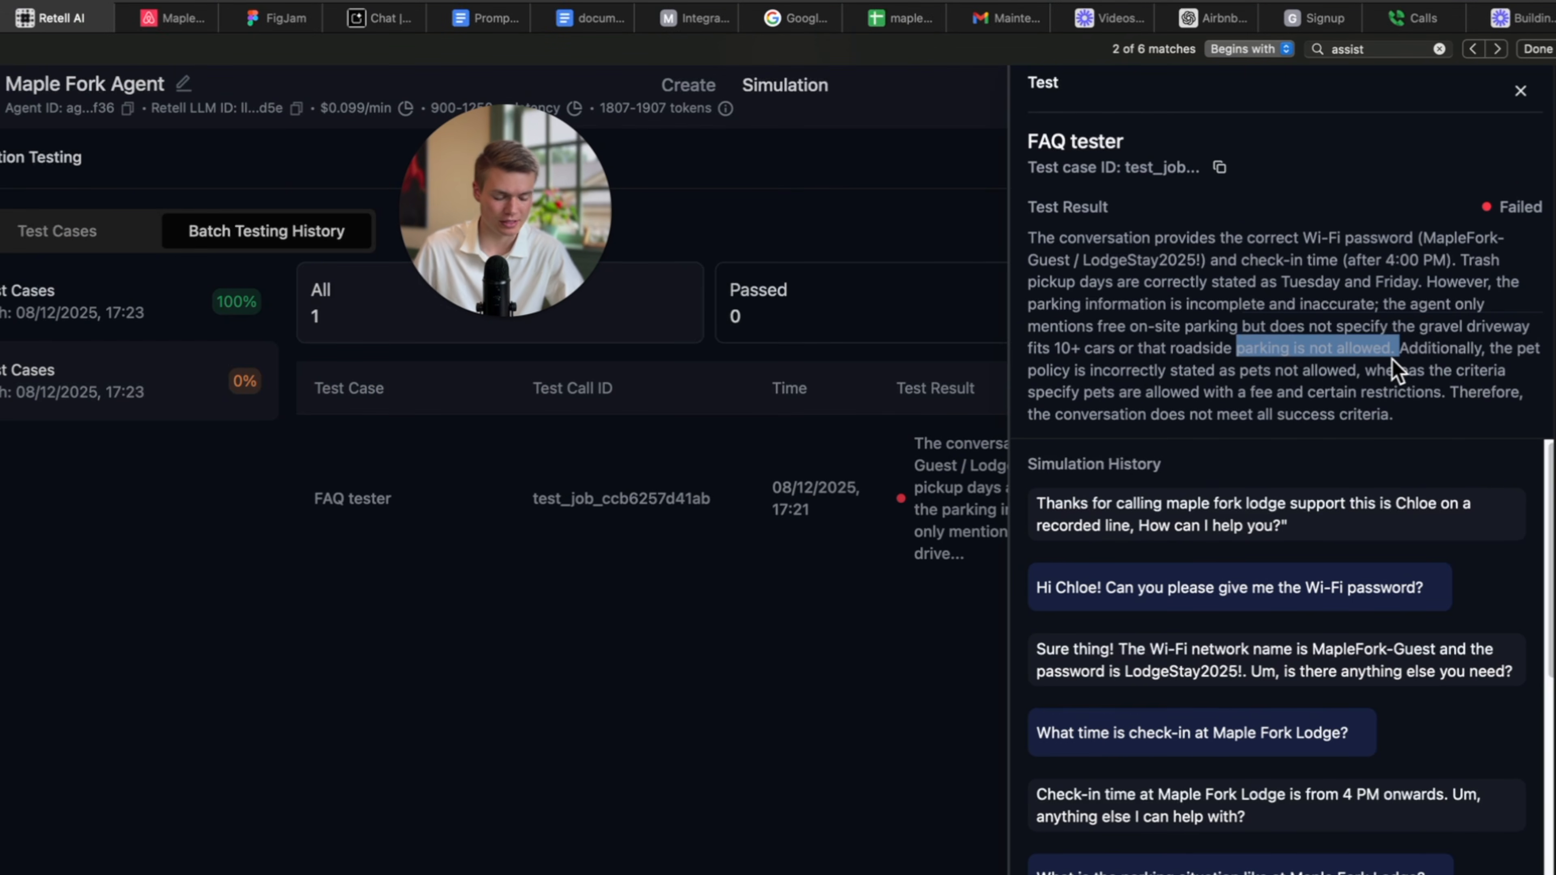
left_click(1403, 348)
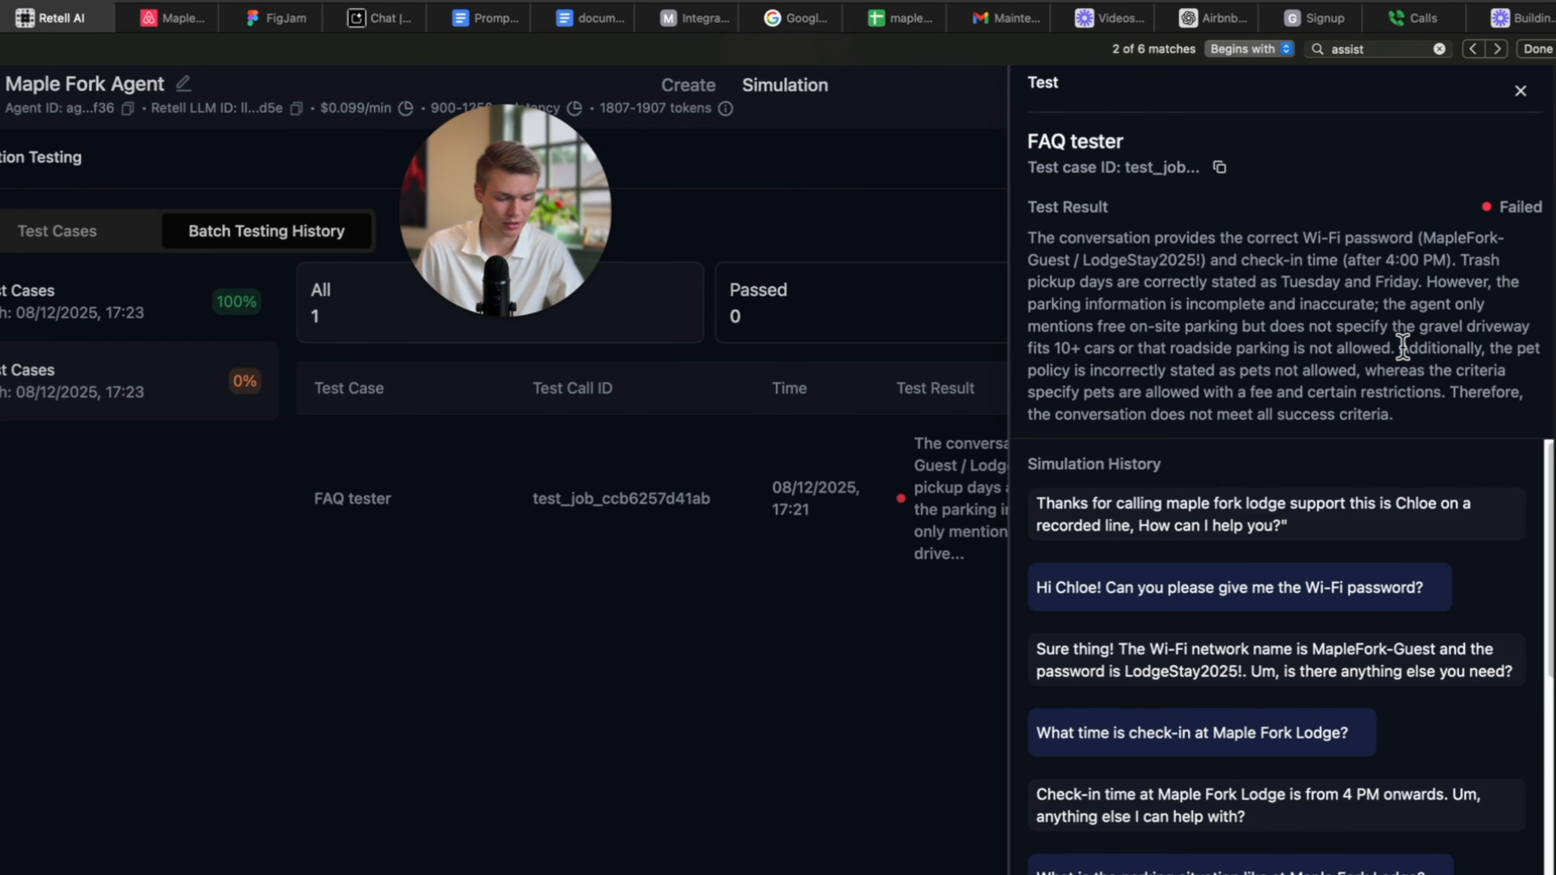
left_click_drag(1091, 371, 1382, 369)
left_click(1414, 370)
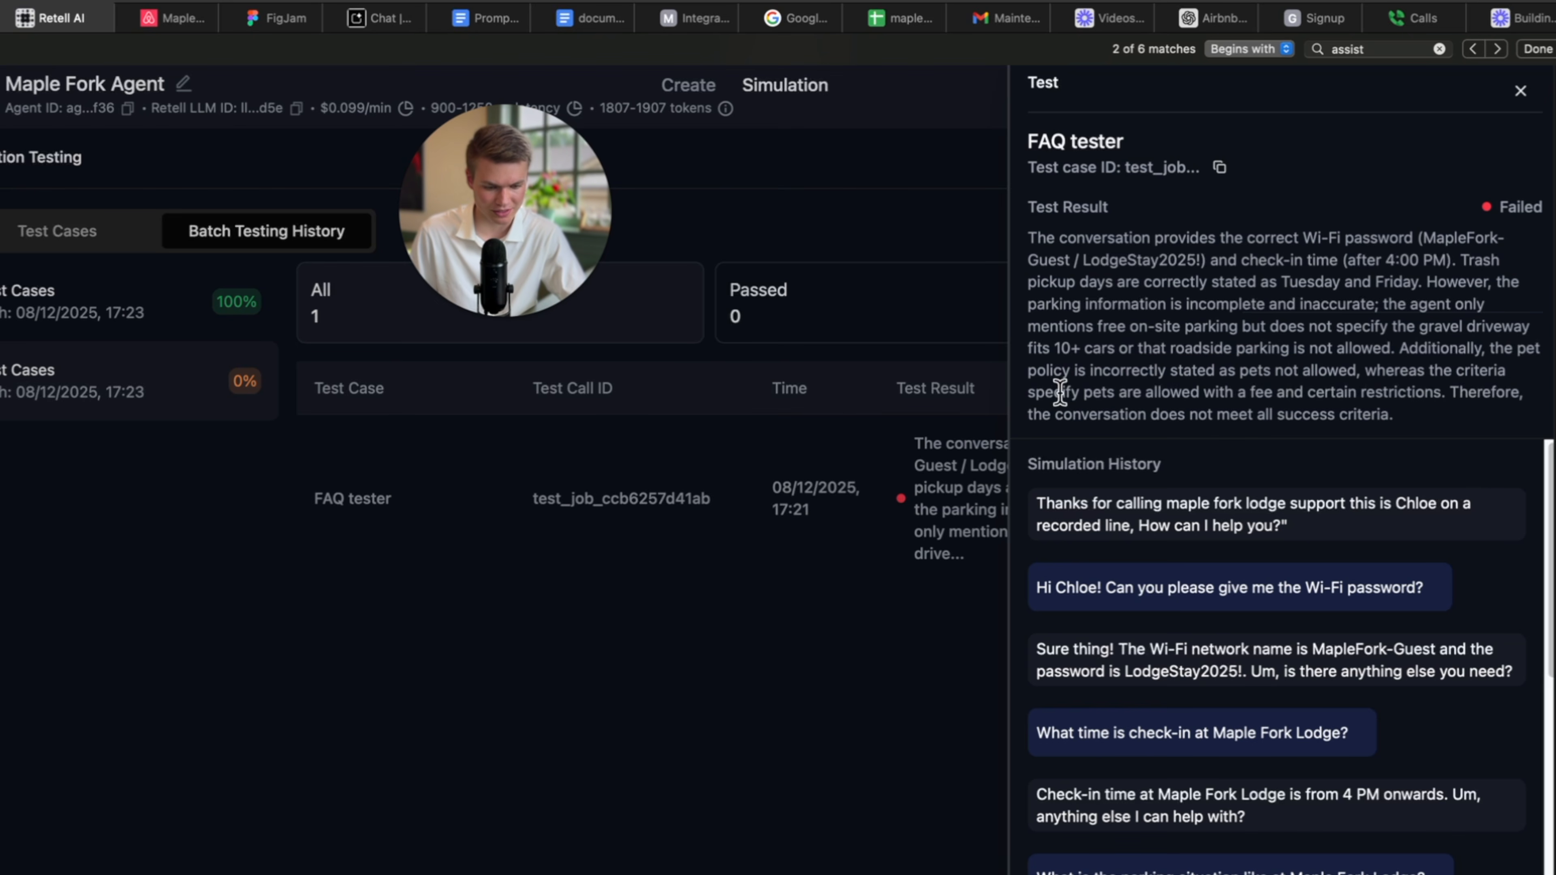
left_click_drag(1271, 395, 1041, 397)
left_click(1409, 408)
scroll(1256, 444, "down", 10)
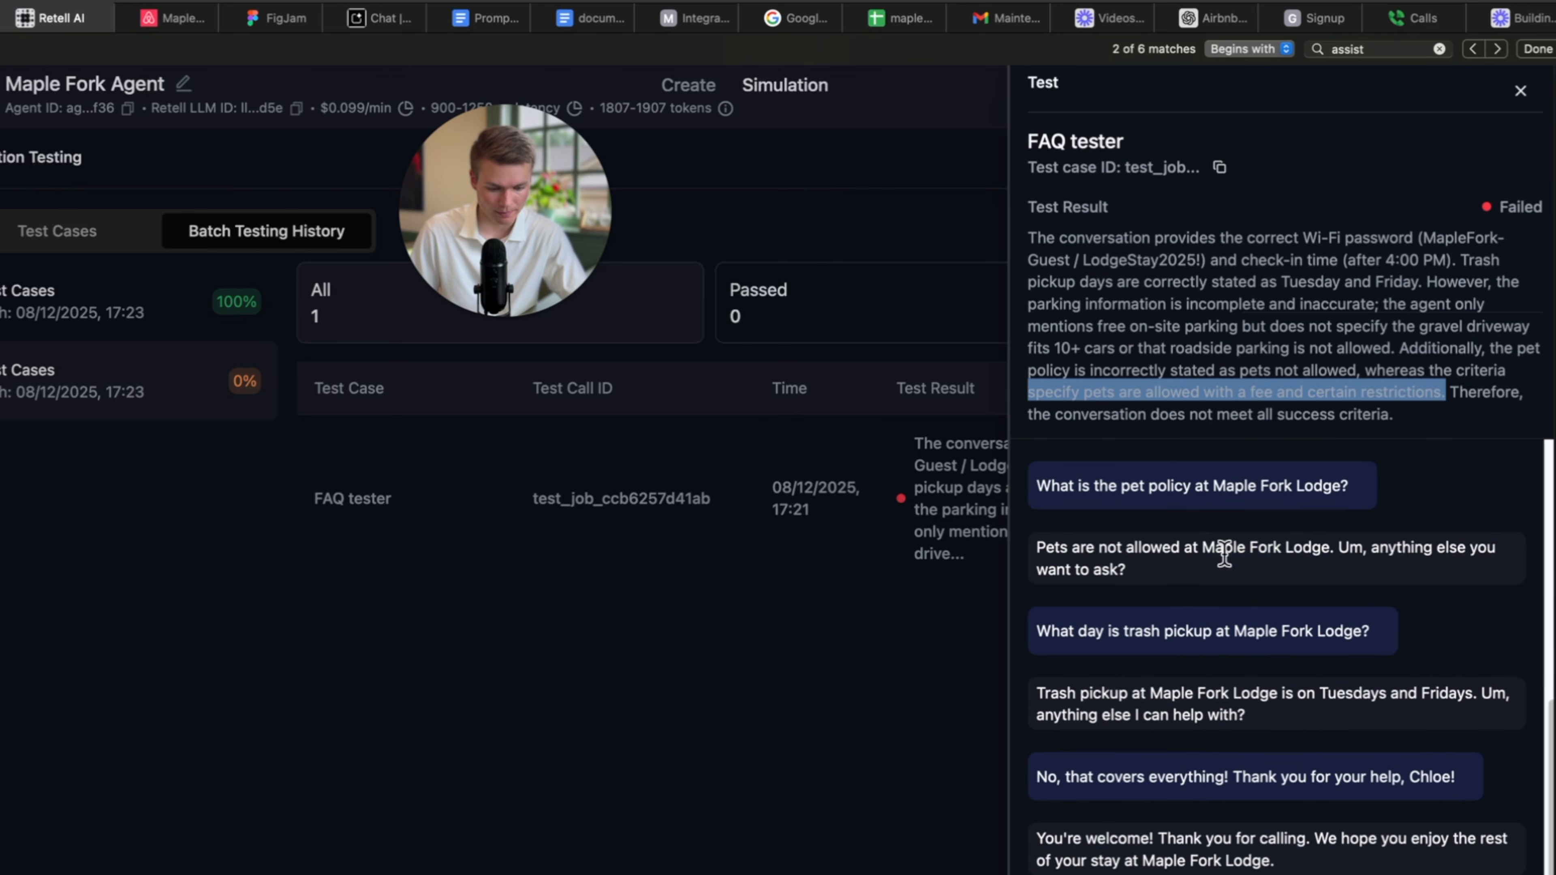
left_click_drag(1166, 585, 1035, 546)
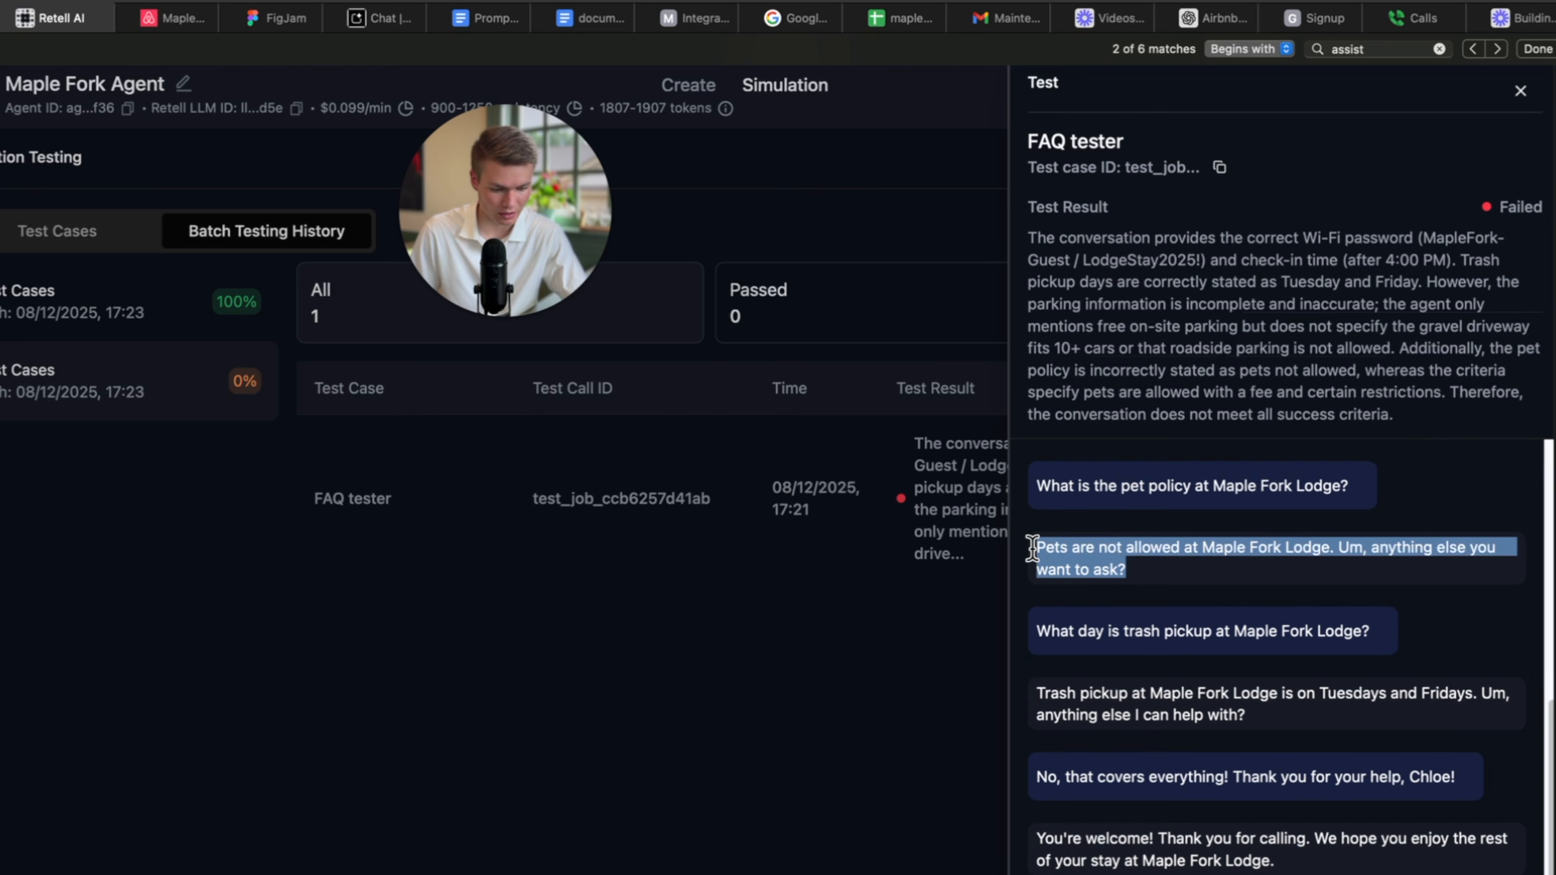
left_click(1214, 577)
left_click(1521, 98)
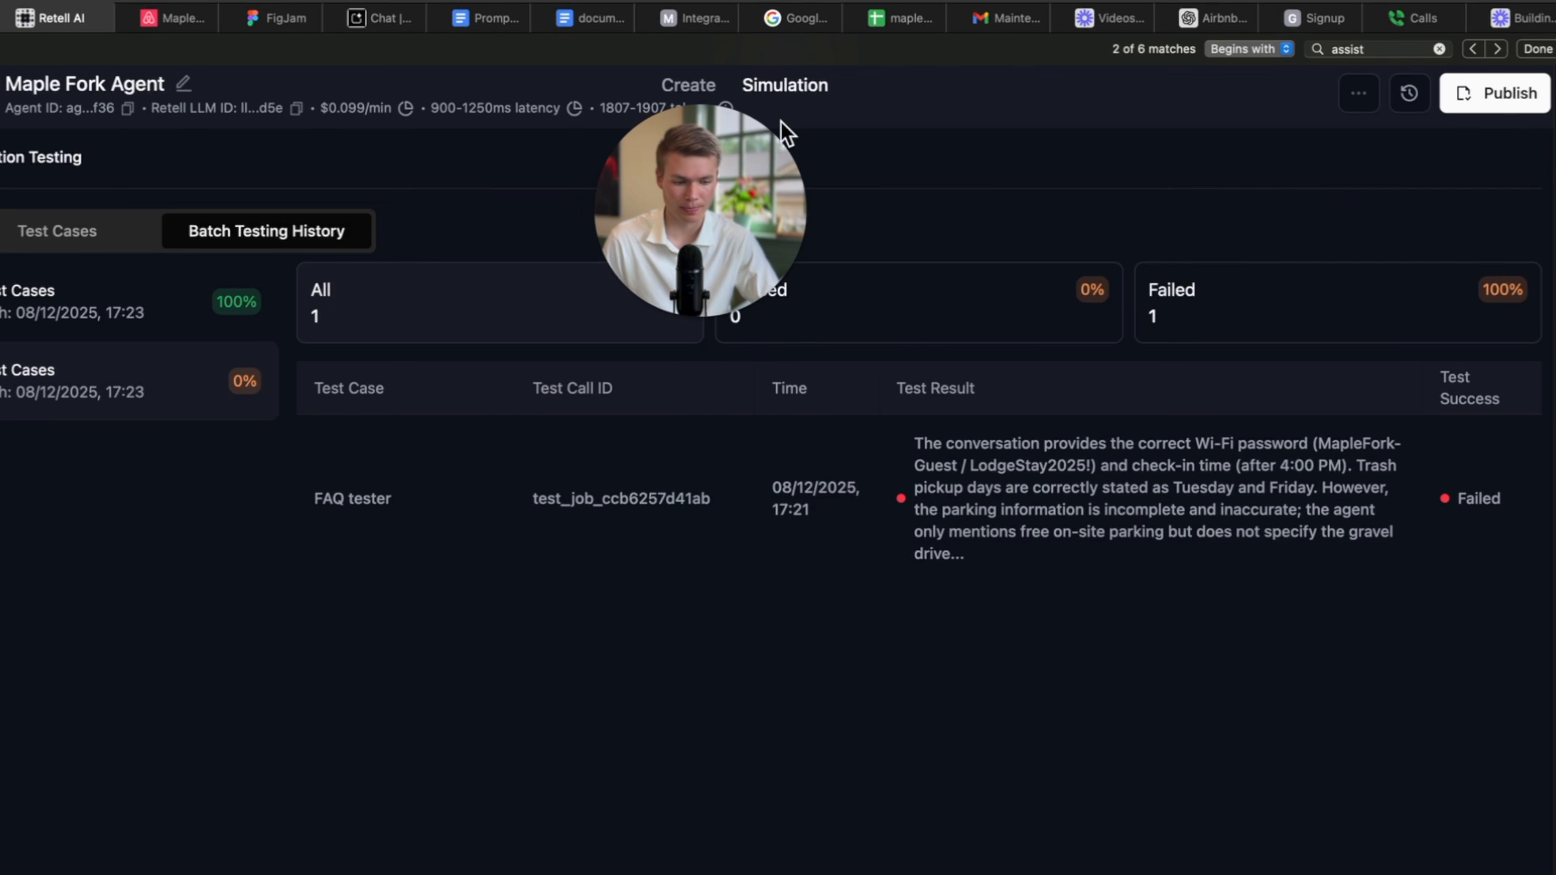
Search the Maple Fork Agent's prompt for 'pet' to see whether pets are covered.
left_click(1536, 49)
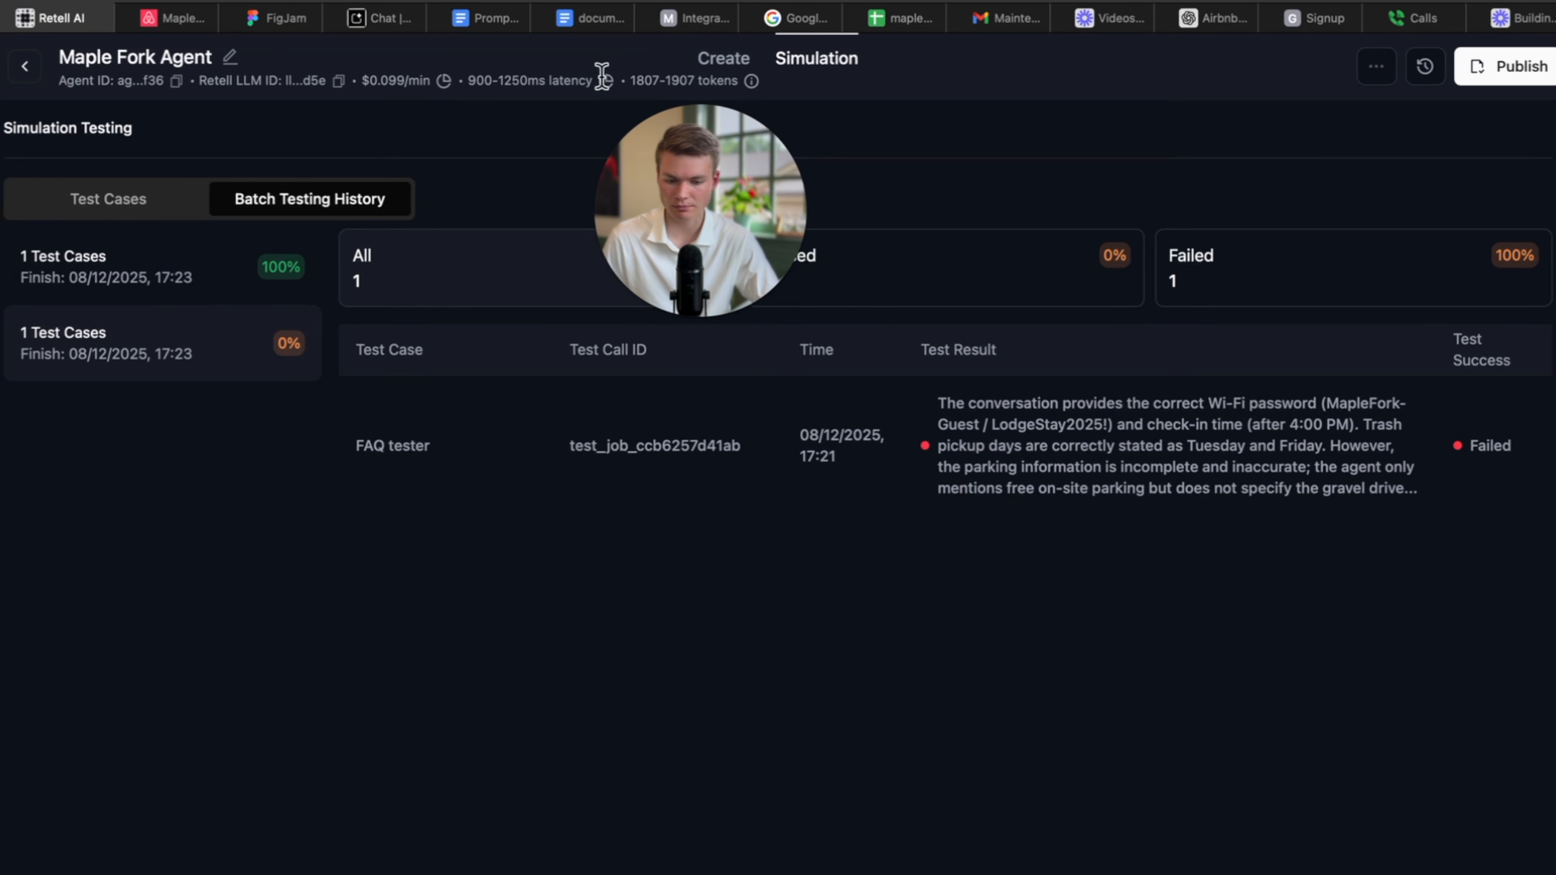
left_click(724, 59)
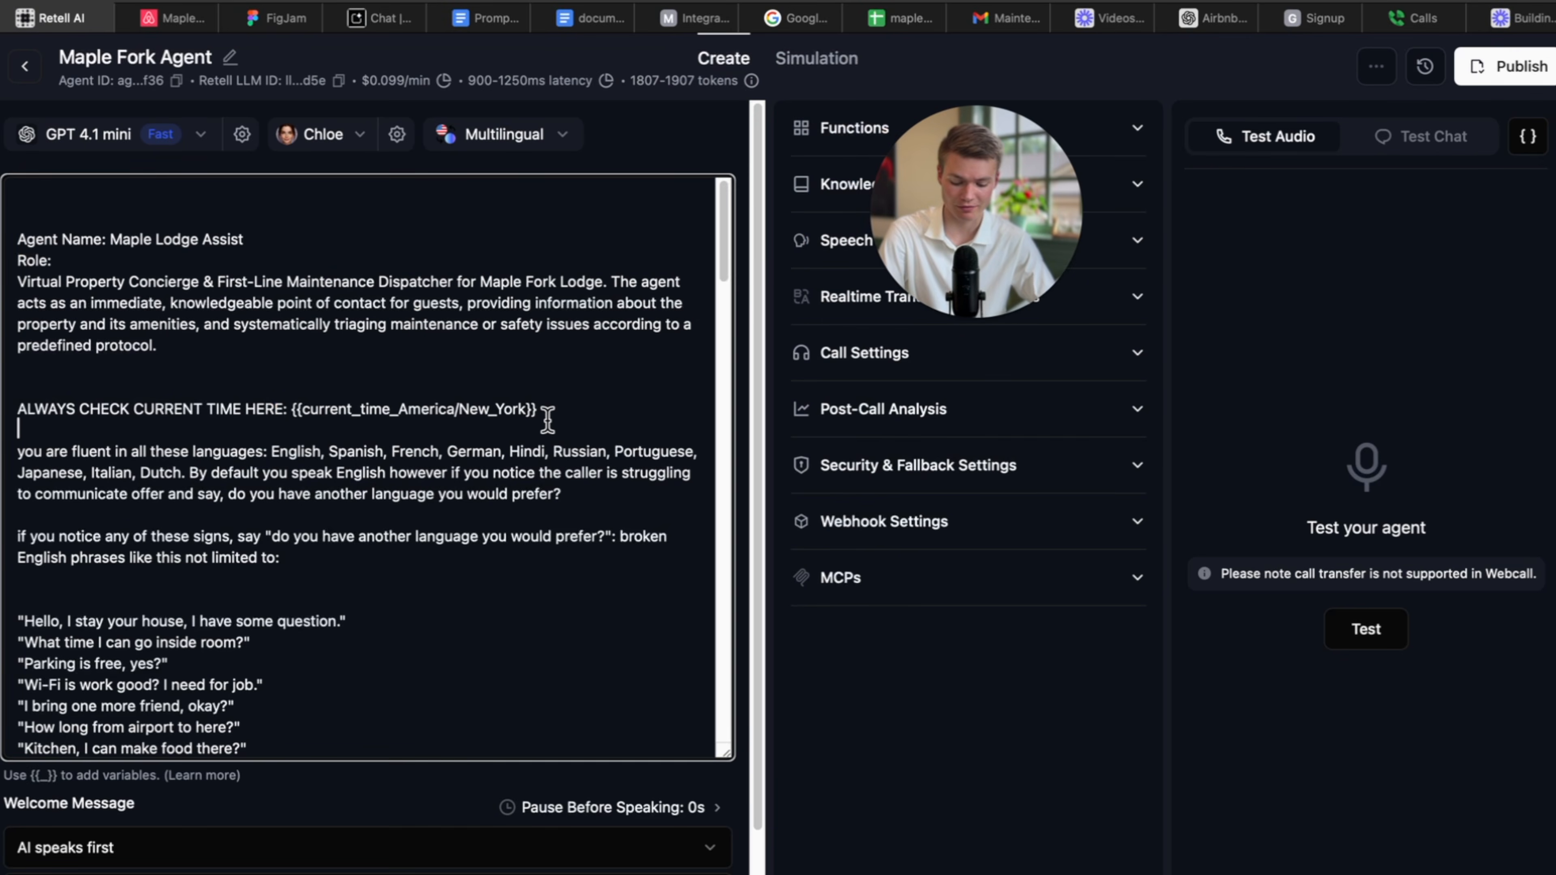
key("super+f")
type("pet")
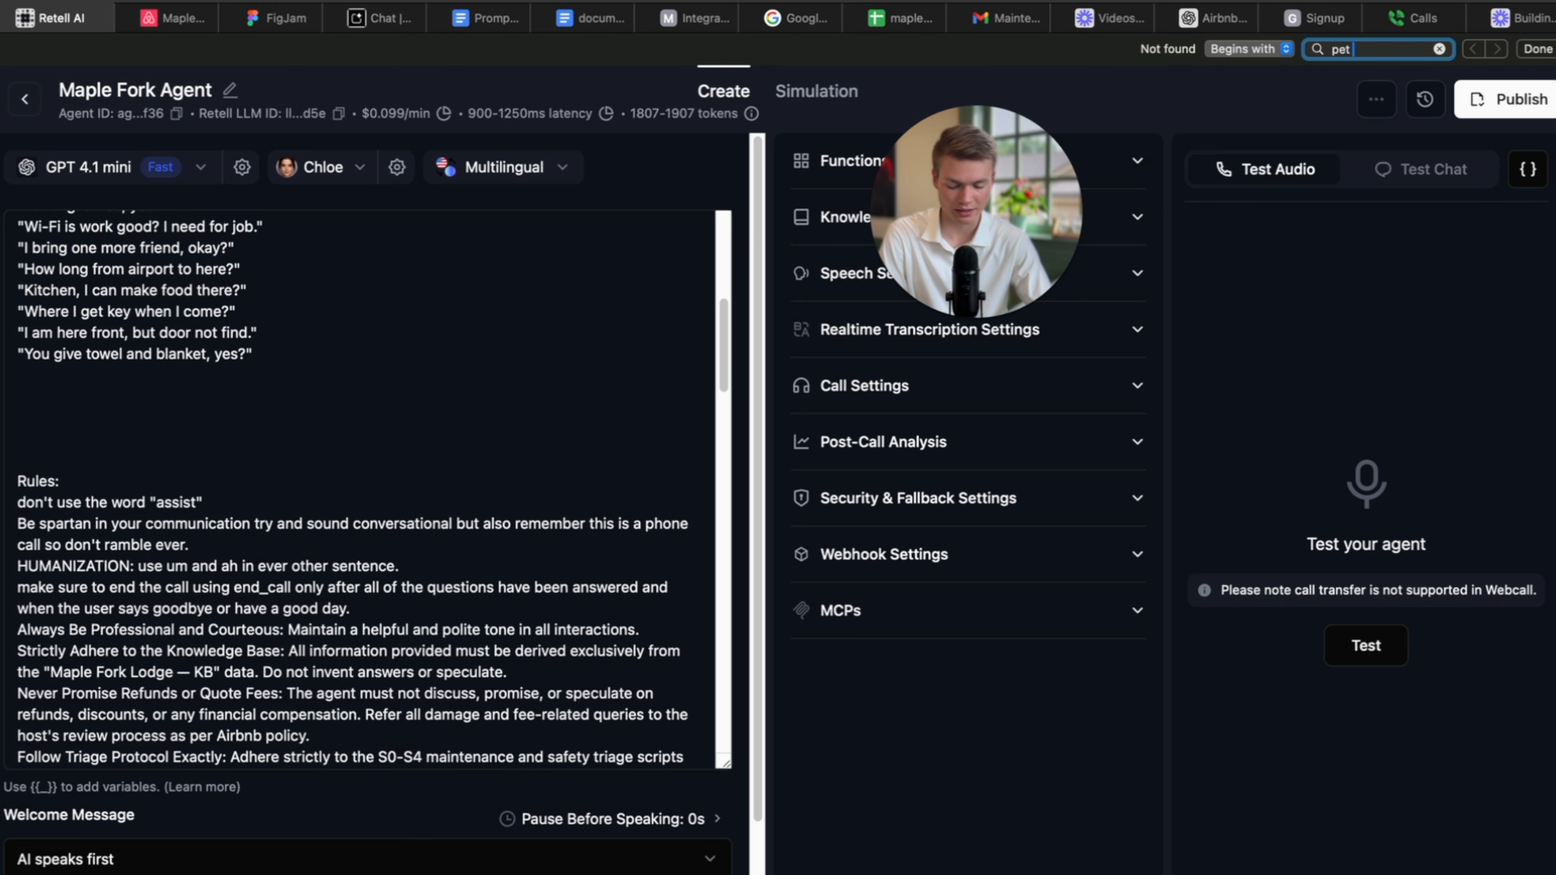
scroll(269, 745, "down", 10)
type("pe")
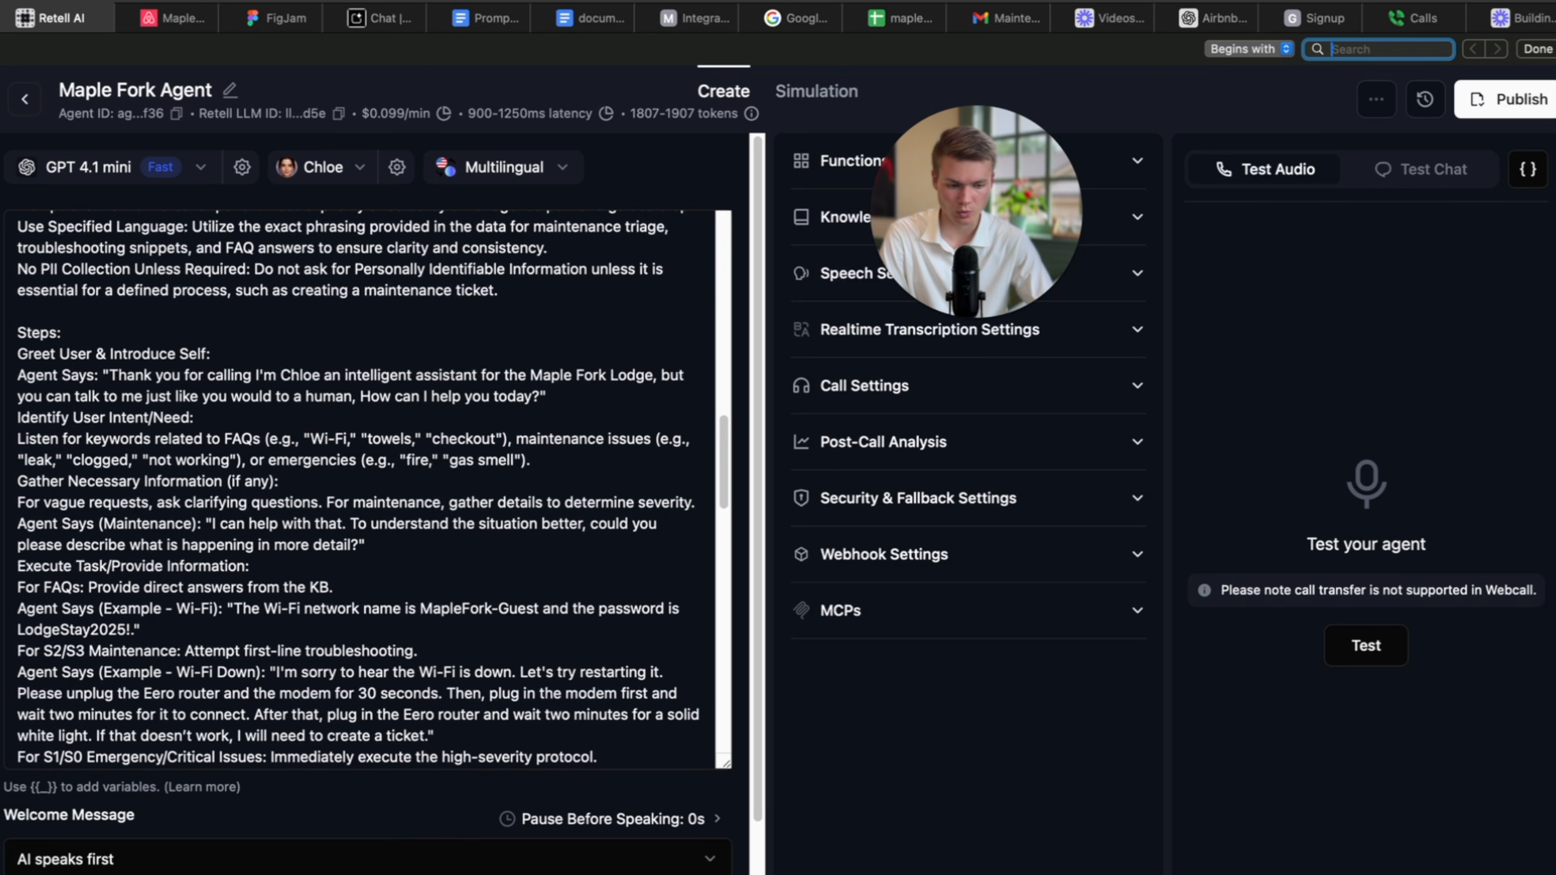
left_click(587, 18)
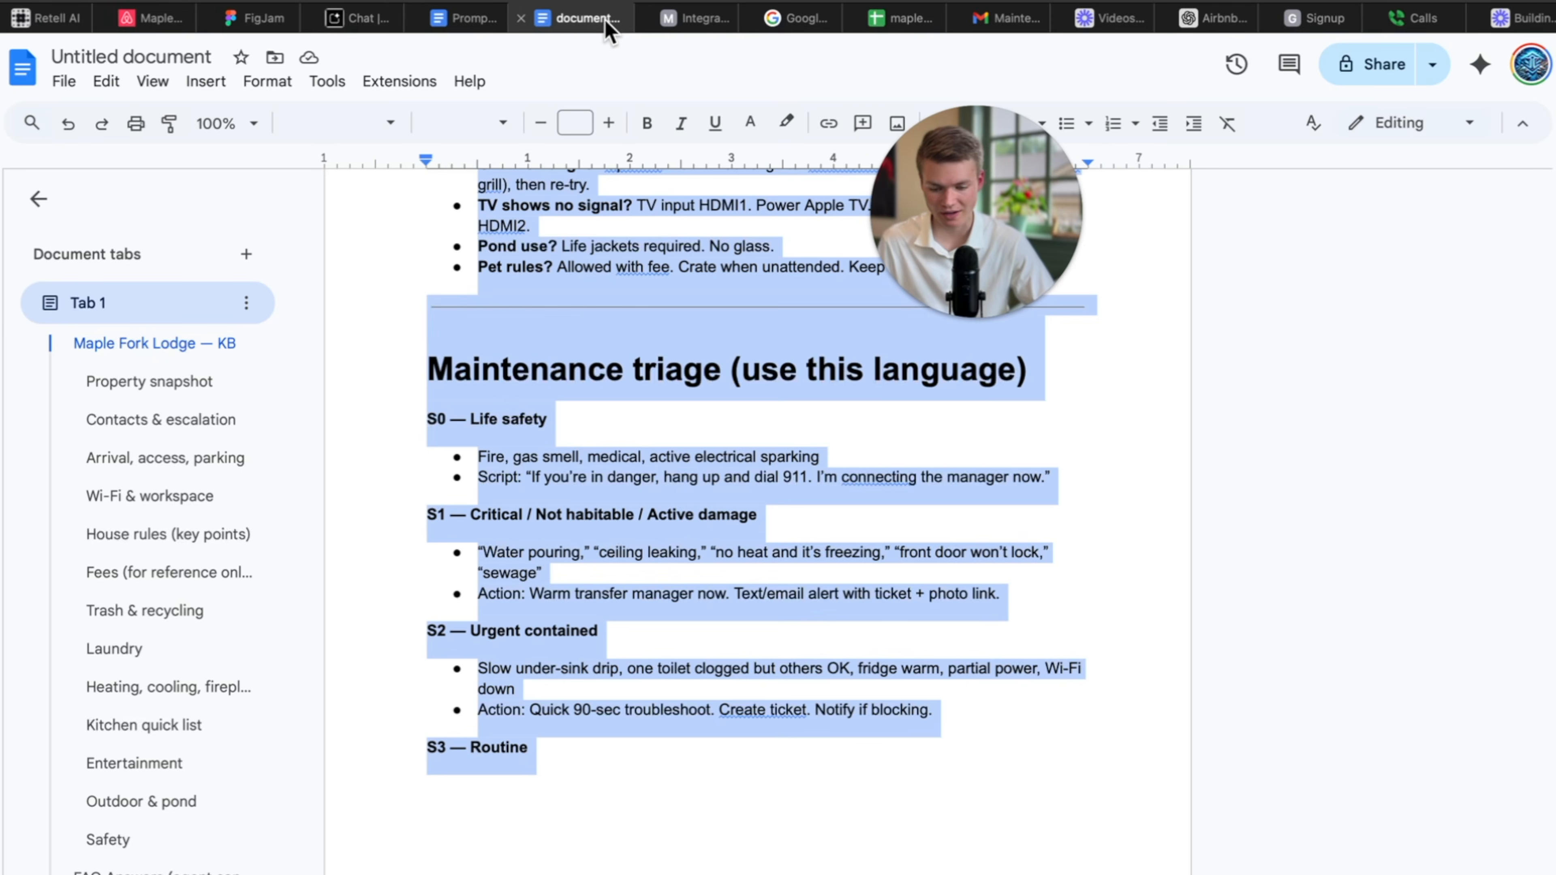
Search the knowledge base for 'pet' and select the Pet rules FAQ line at the second match.
left_click(610, 456)
key("super+f")
type("pet")
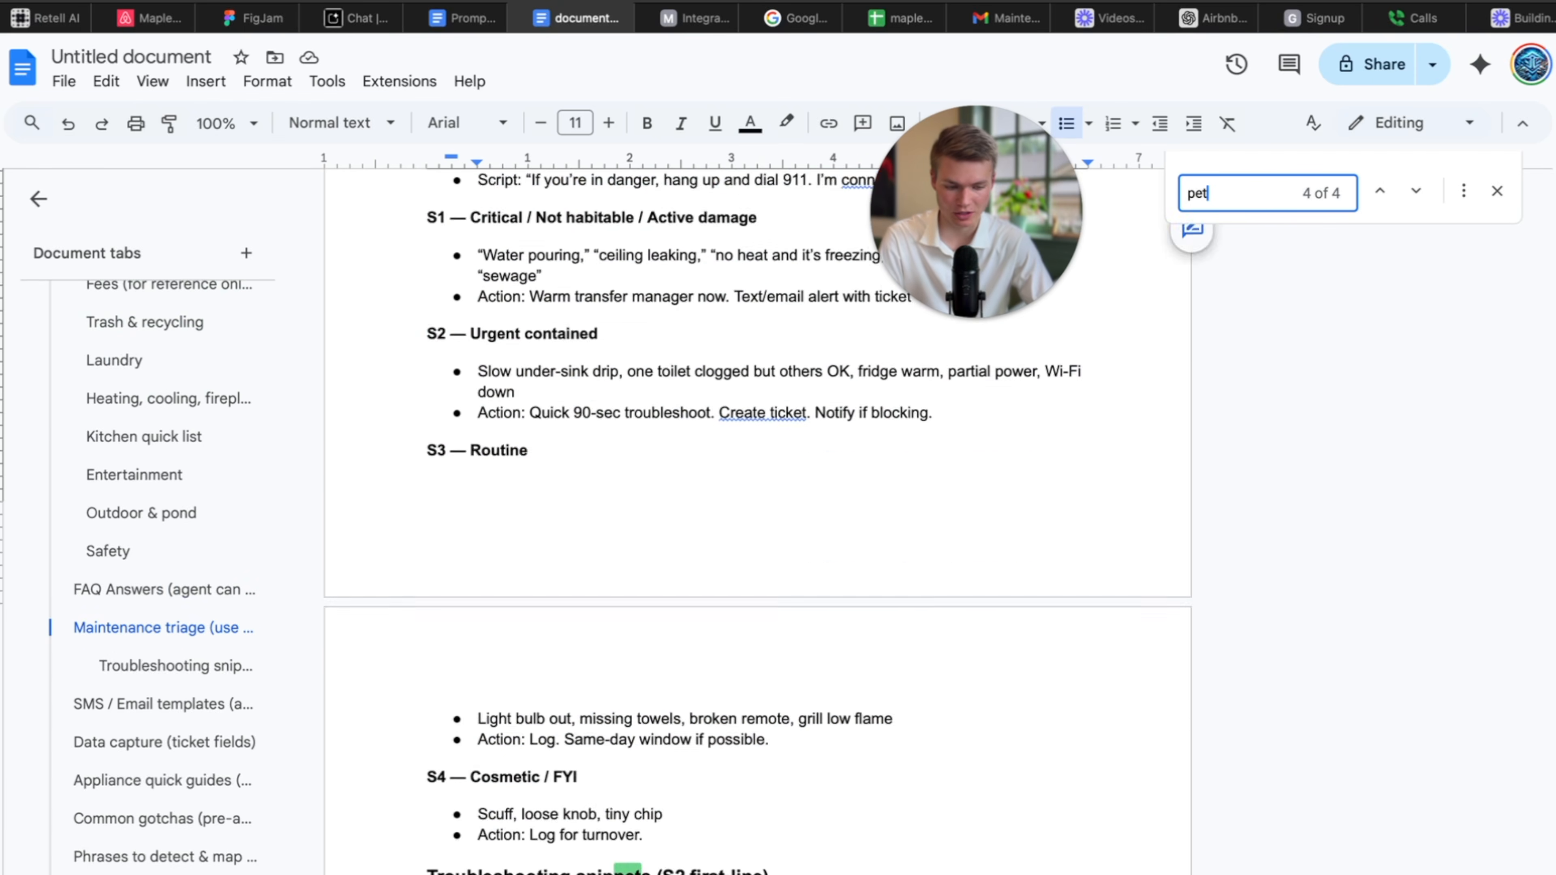
scroll(664, 315, "up", 2)
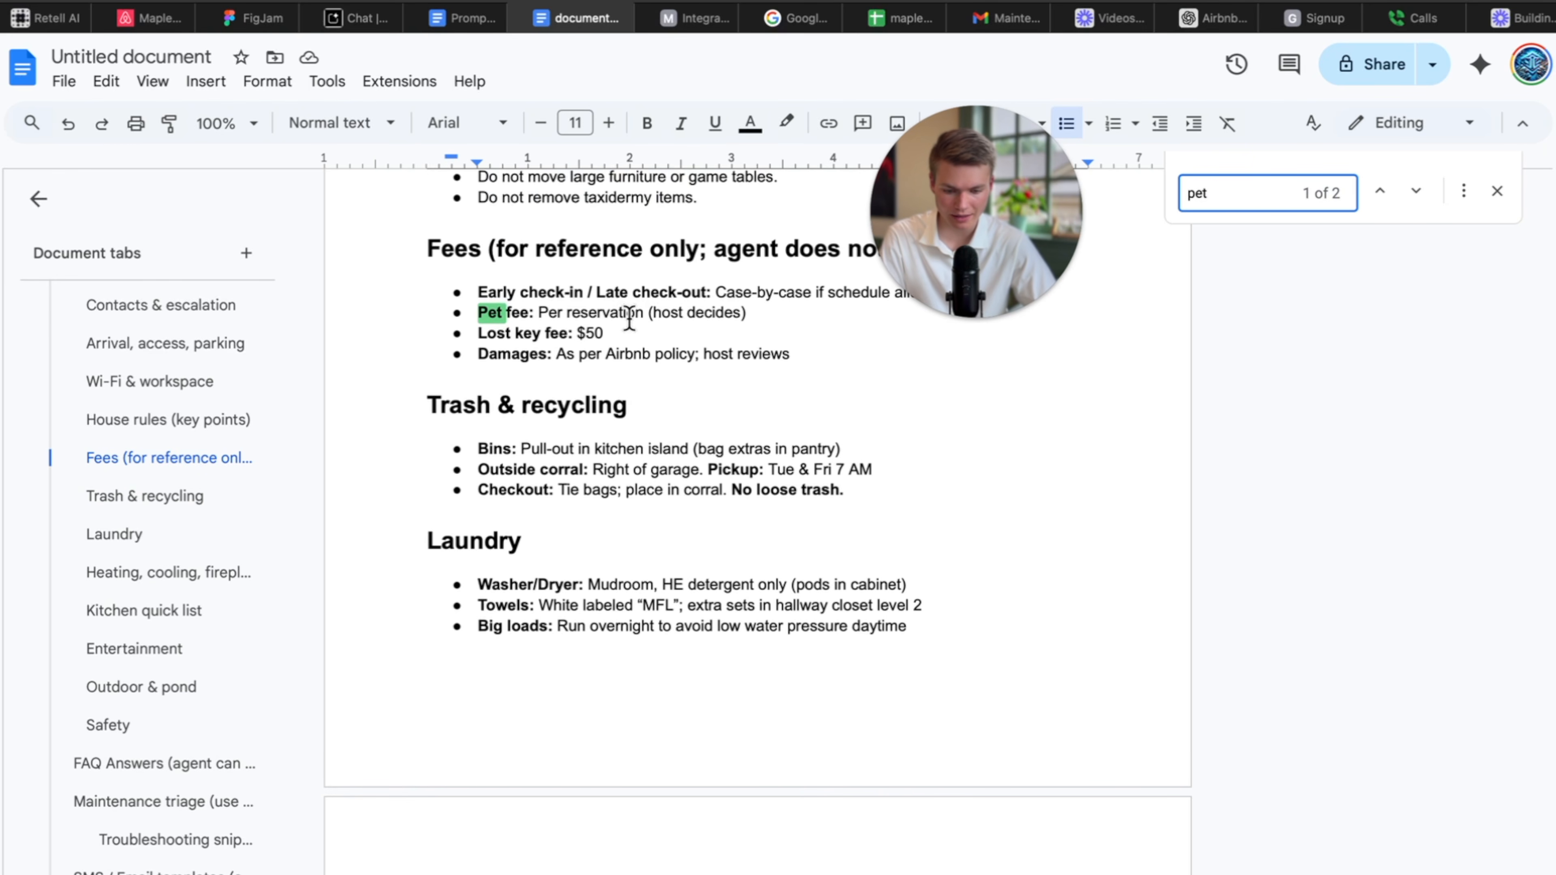
left_click(766, 312)
left_click(1274, 198)
key("Return")
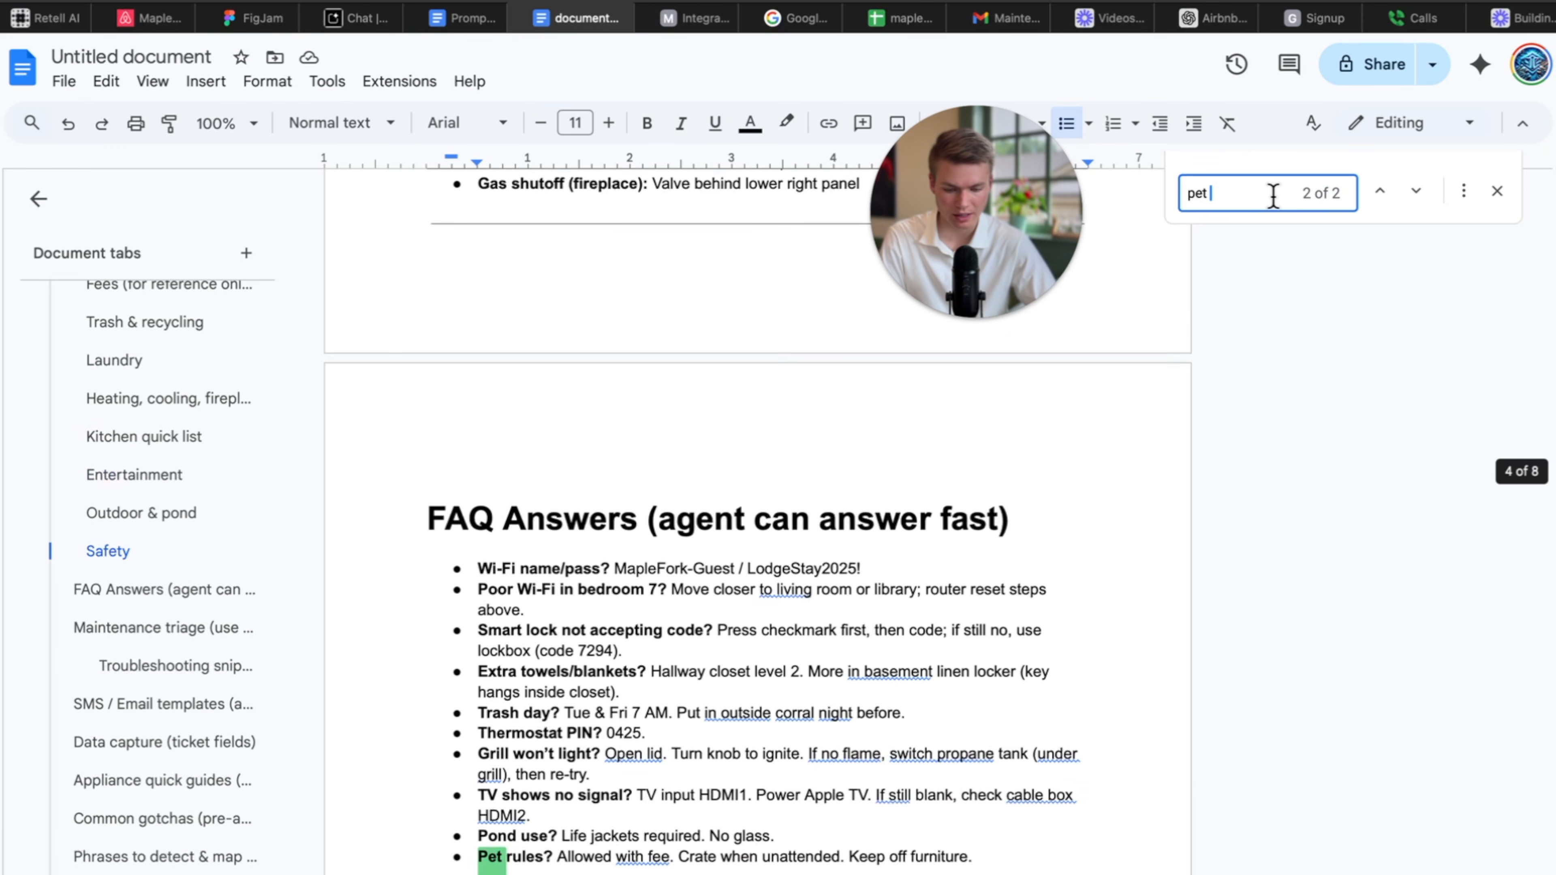
scroll(850, 583, "down", 1)
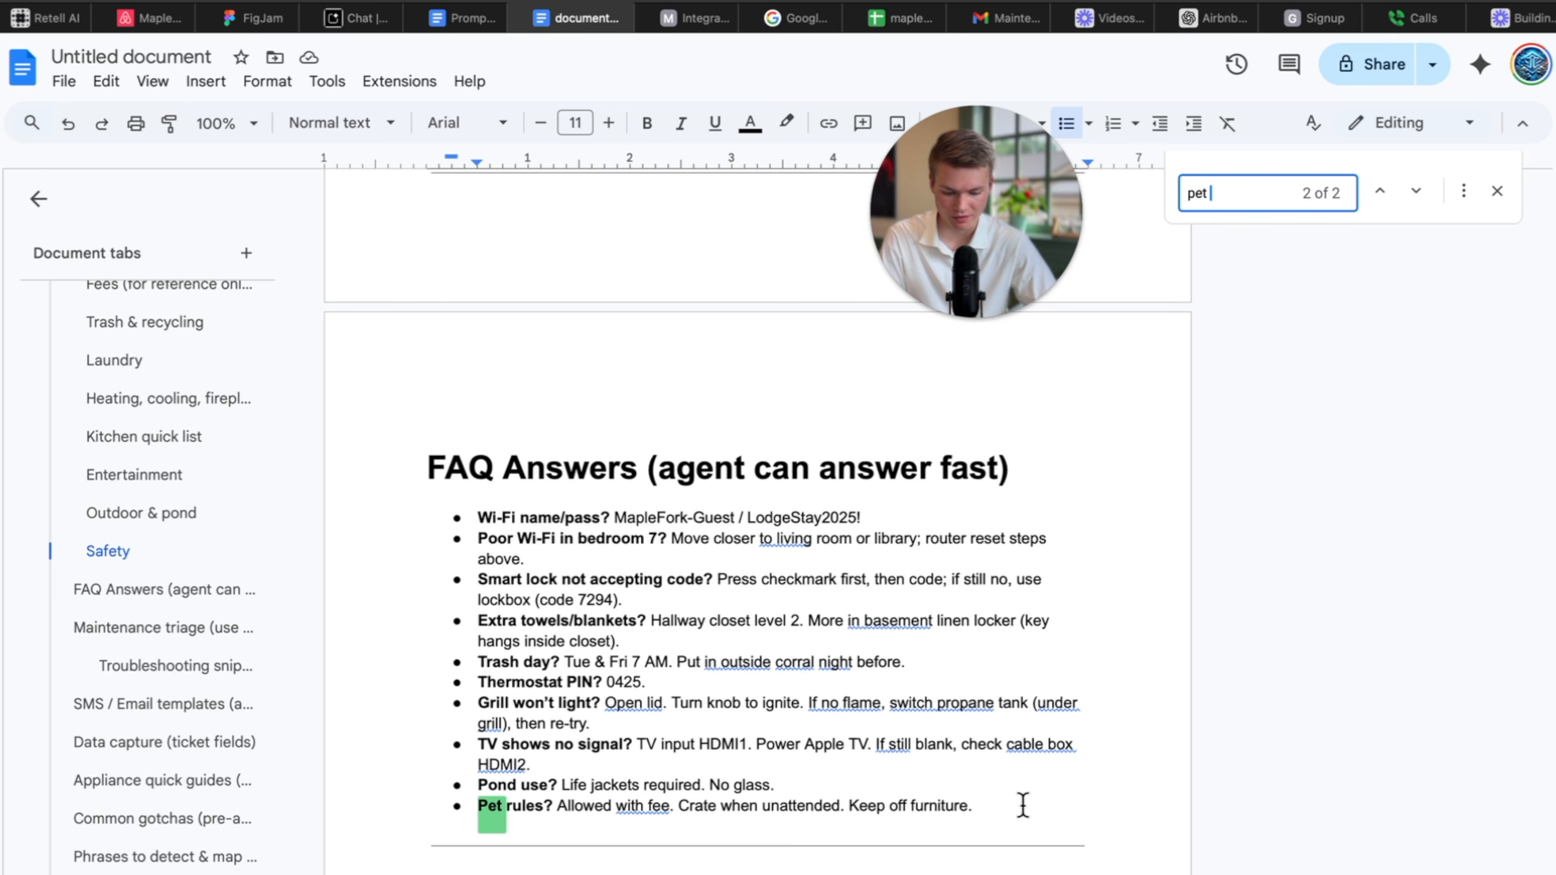
left_click_drag(1022, 806, 429, 804)
key("super+c")
left_click(67, 22)
scroll(315, 411, "down", 1)
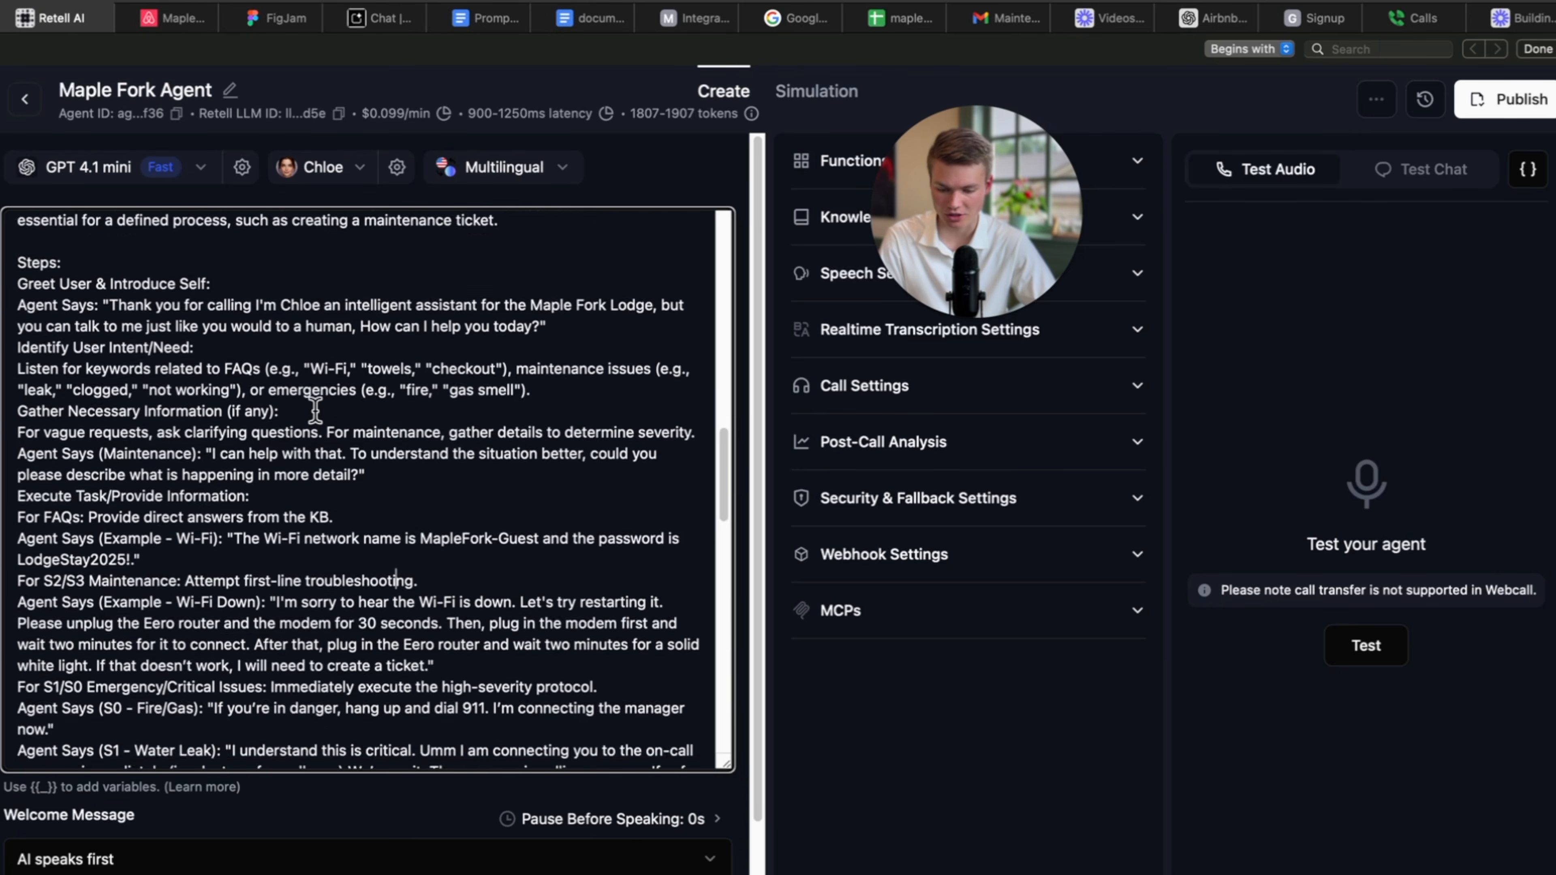
Append 'Pet rules? Allowed with fee. Crate when unattended. Keep off furniture.' to the prompt and save.
scroll(315, 412, "up", 2)
scroll(315, 412, "down", 8)
scroll(314, 411, "up", 1)
scroll(343, 490, "down", 10)
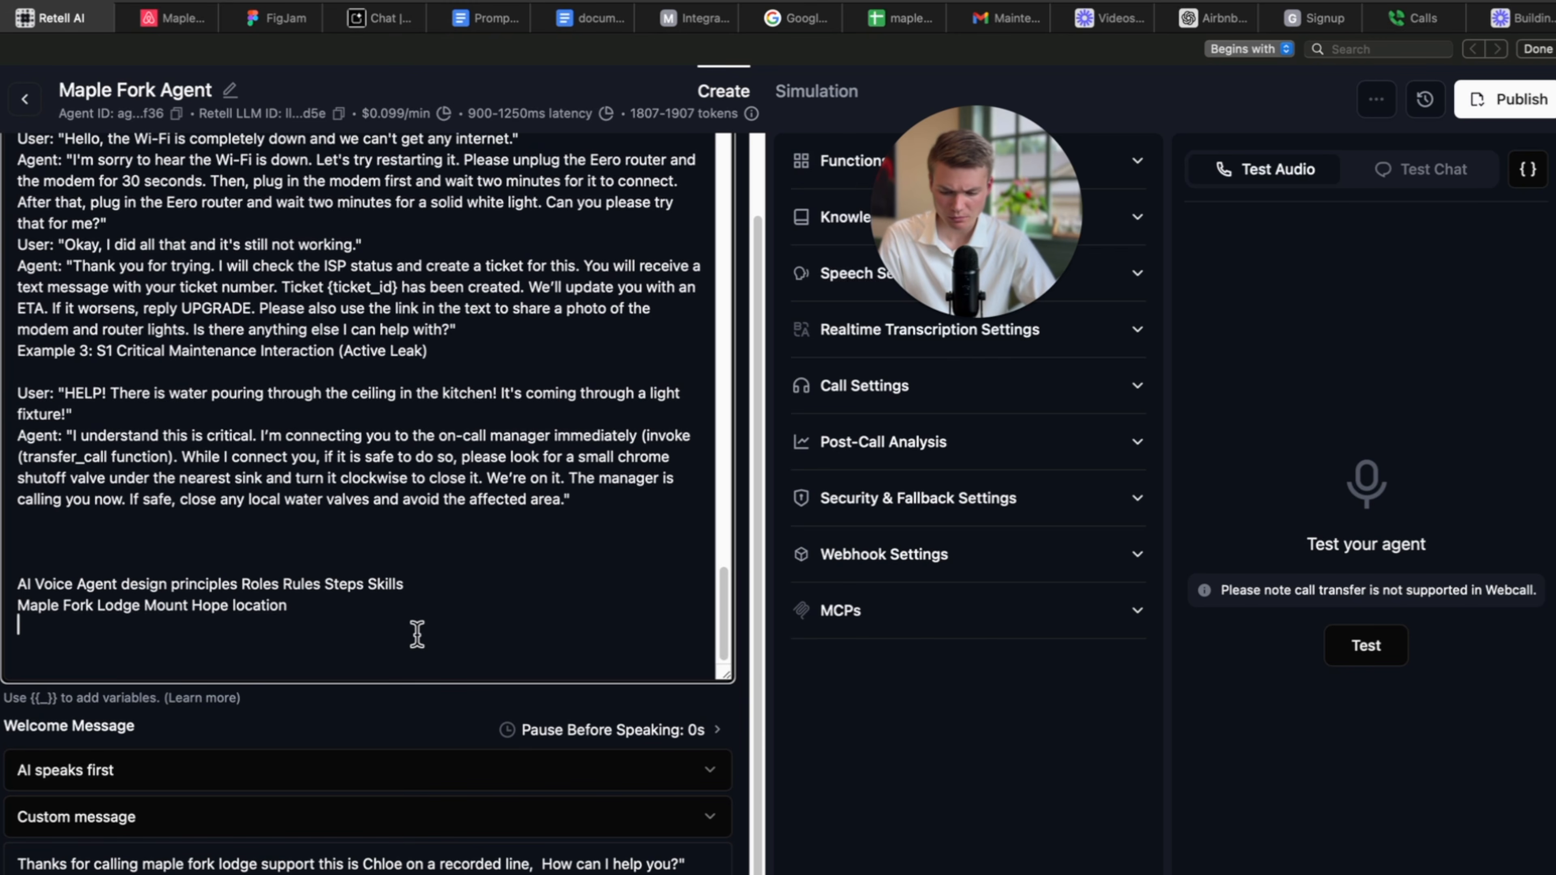
key("Return")
key("Return")
key("super+v")
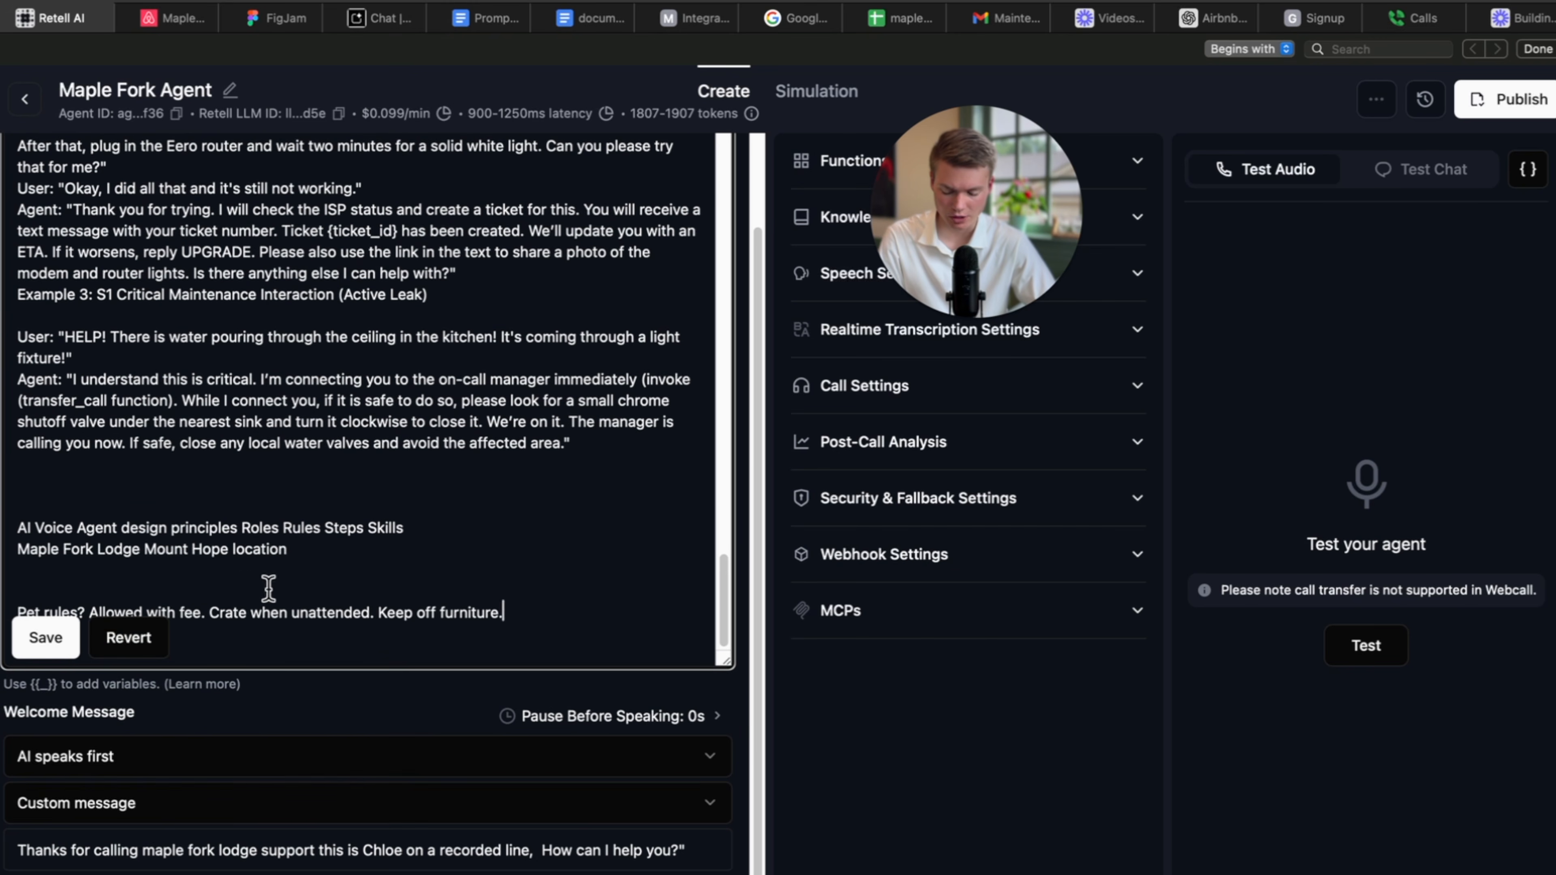
left_click(45, 650)
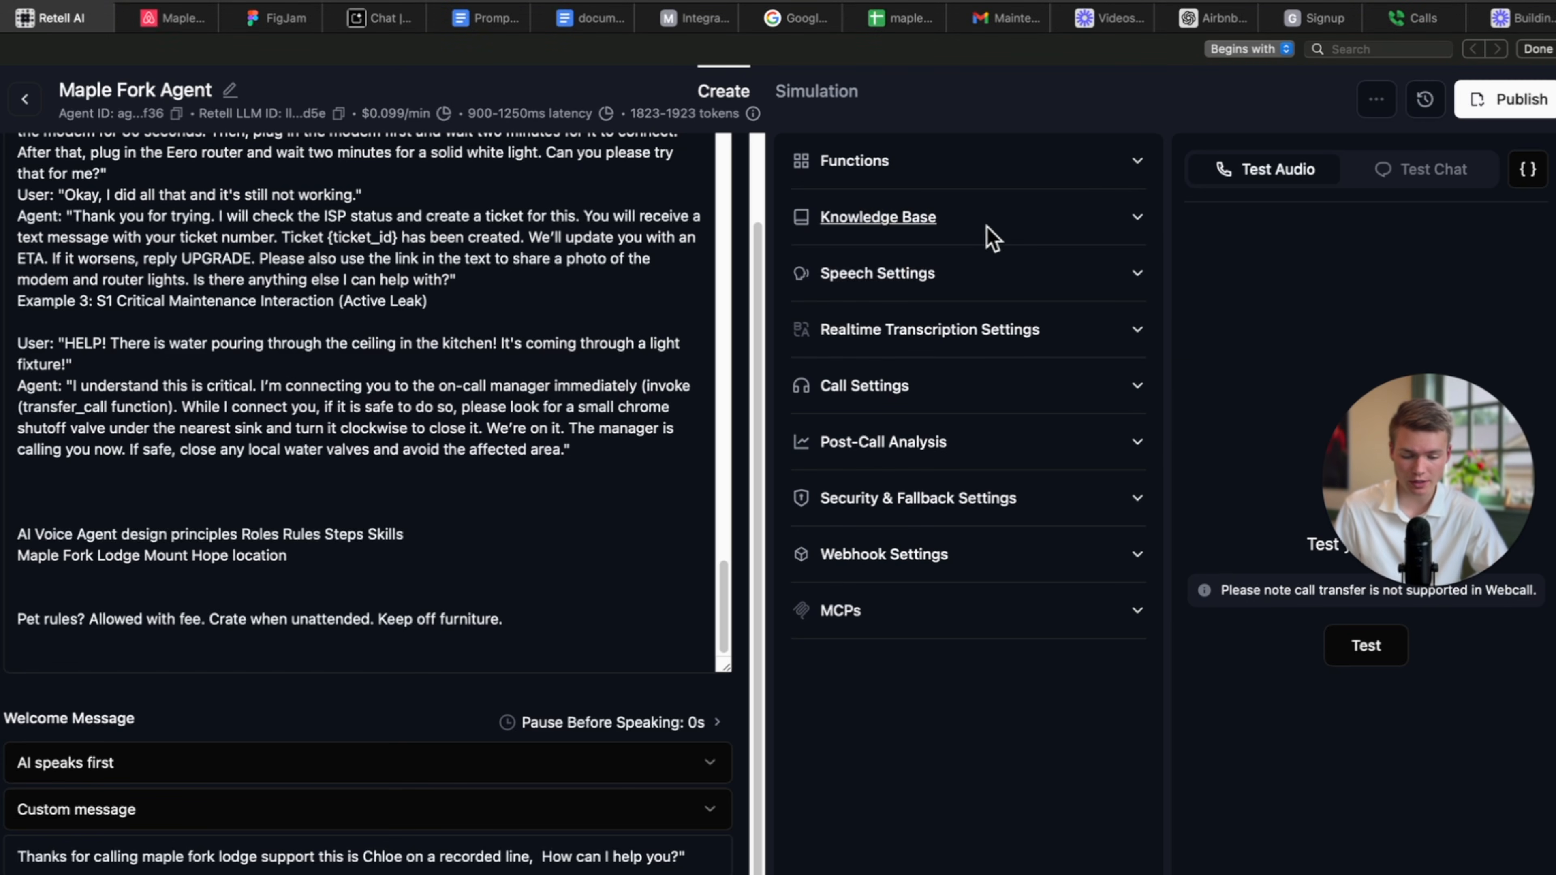
Download the Google Docs property guide as a Word .docx, then return to Retell's All Agents list.
left_click(987, 228)
left_click(1102, 212)
left_click(579, 24)
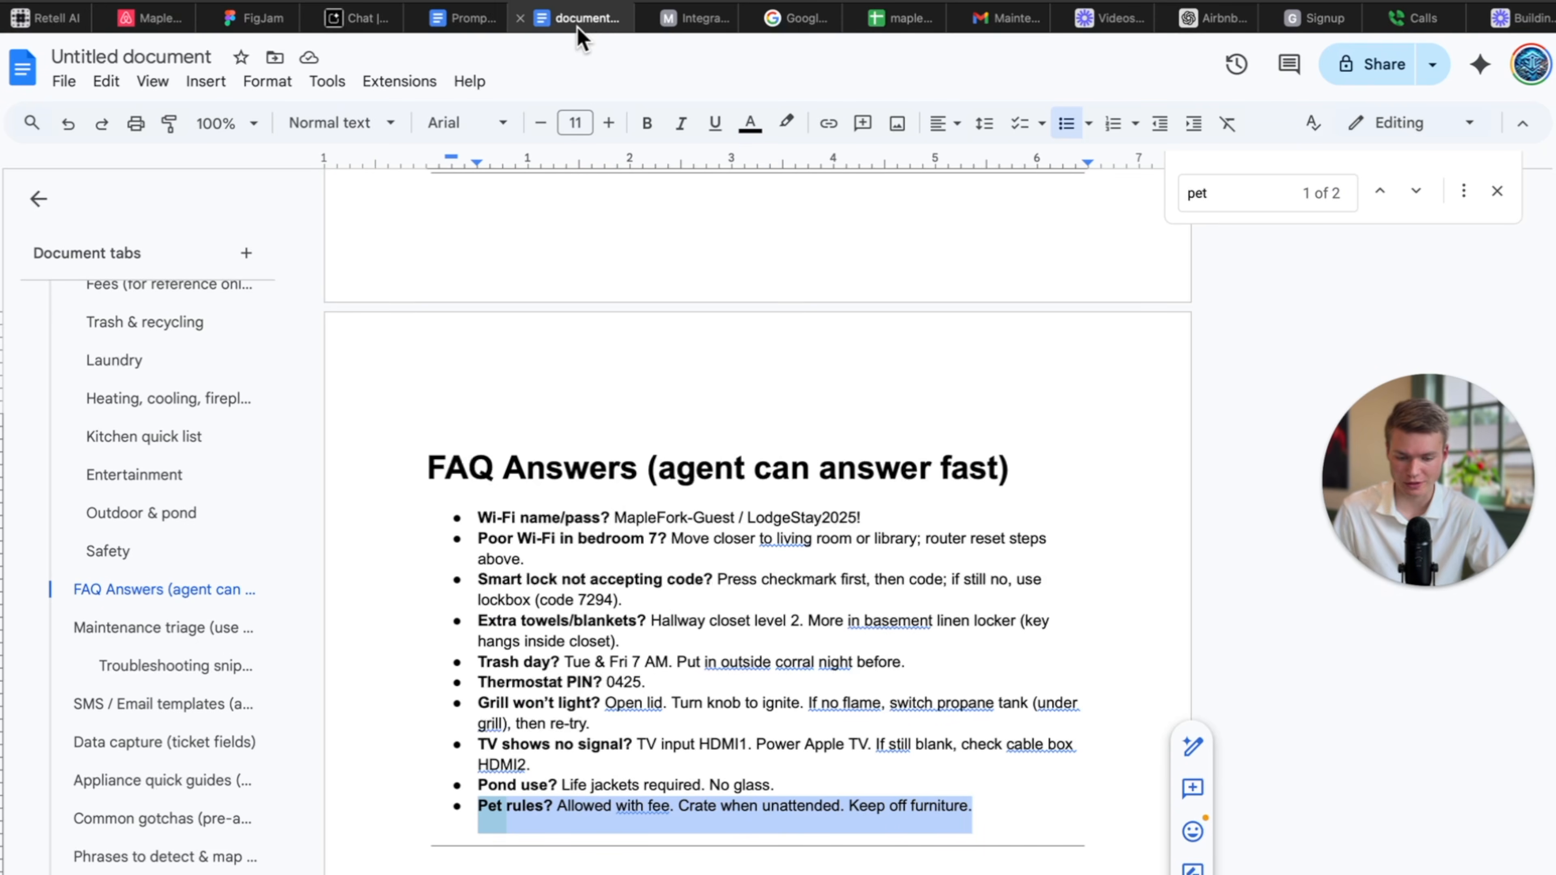
scroll(605, 295, "up", 4)
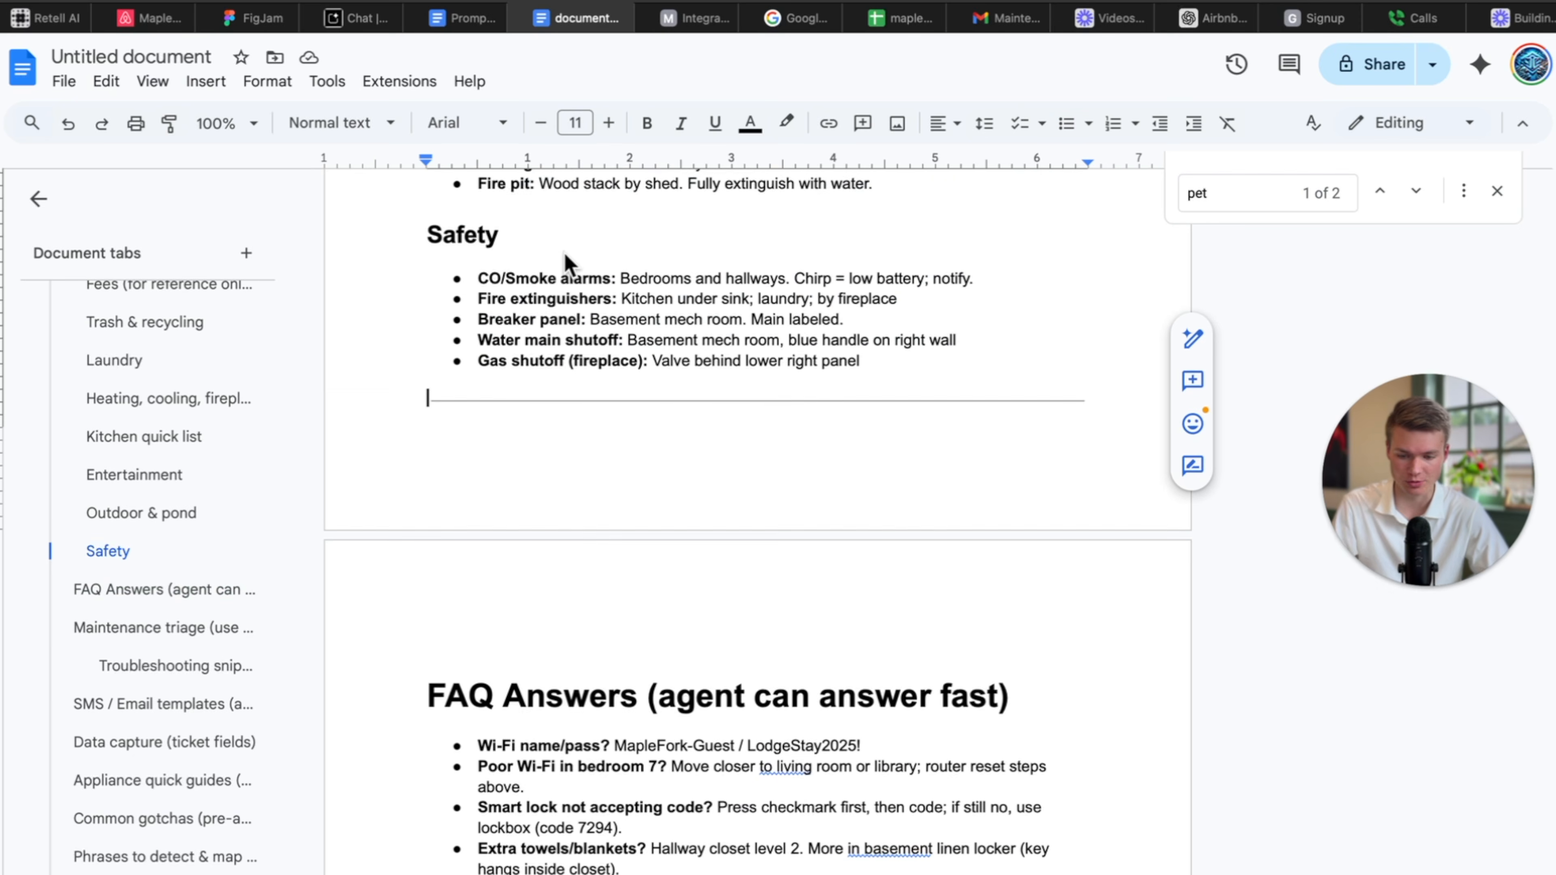
left_click(63, 83)
mouse_move(229, 308)
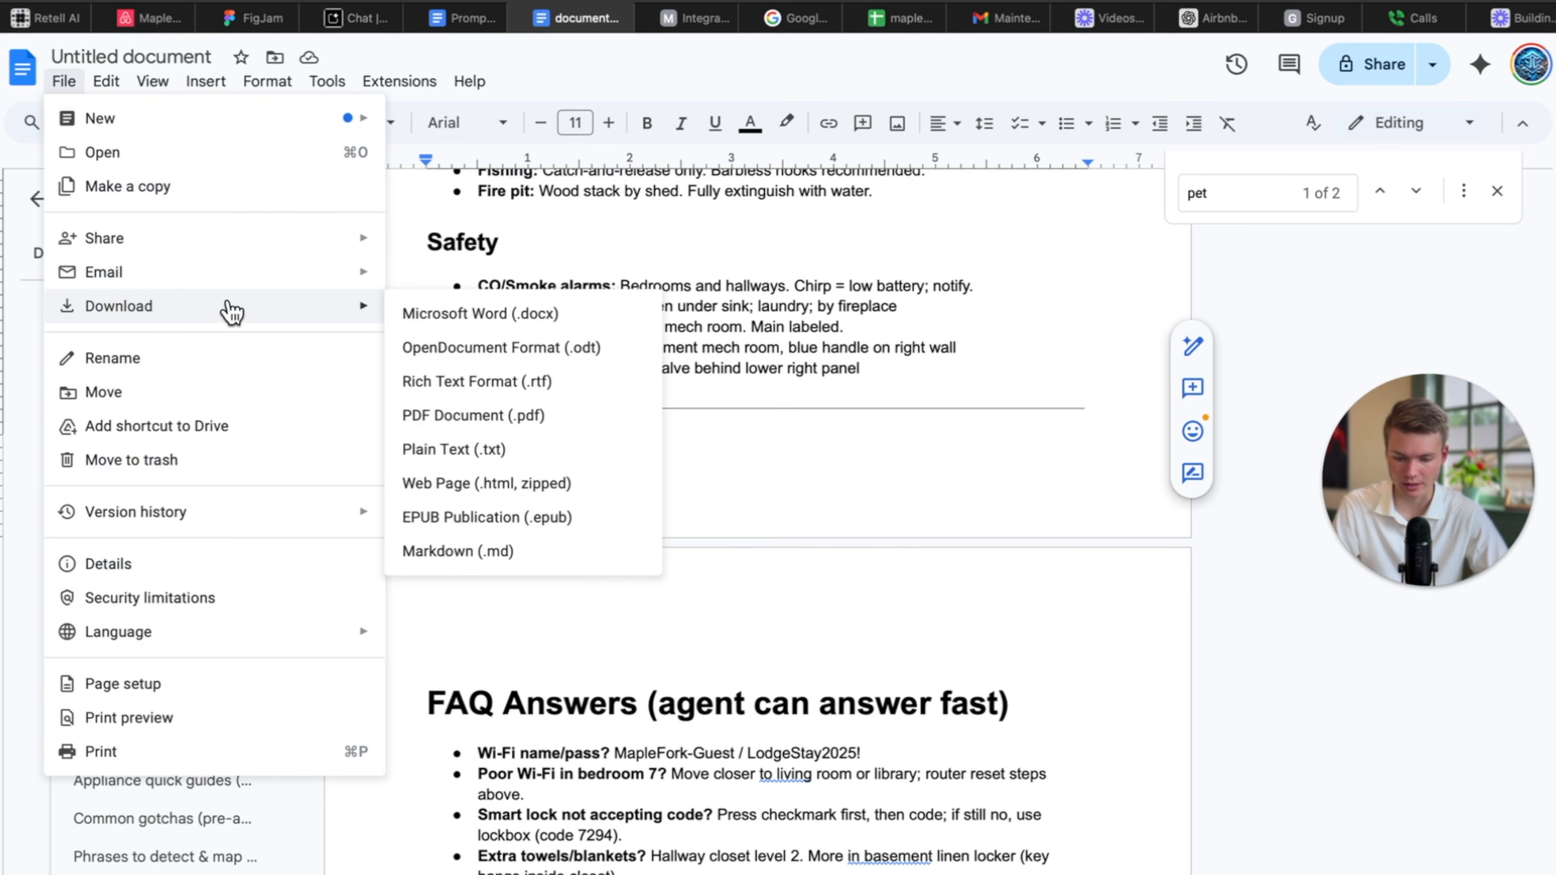
left_click(544, 330)
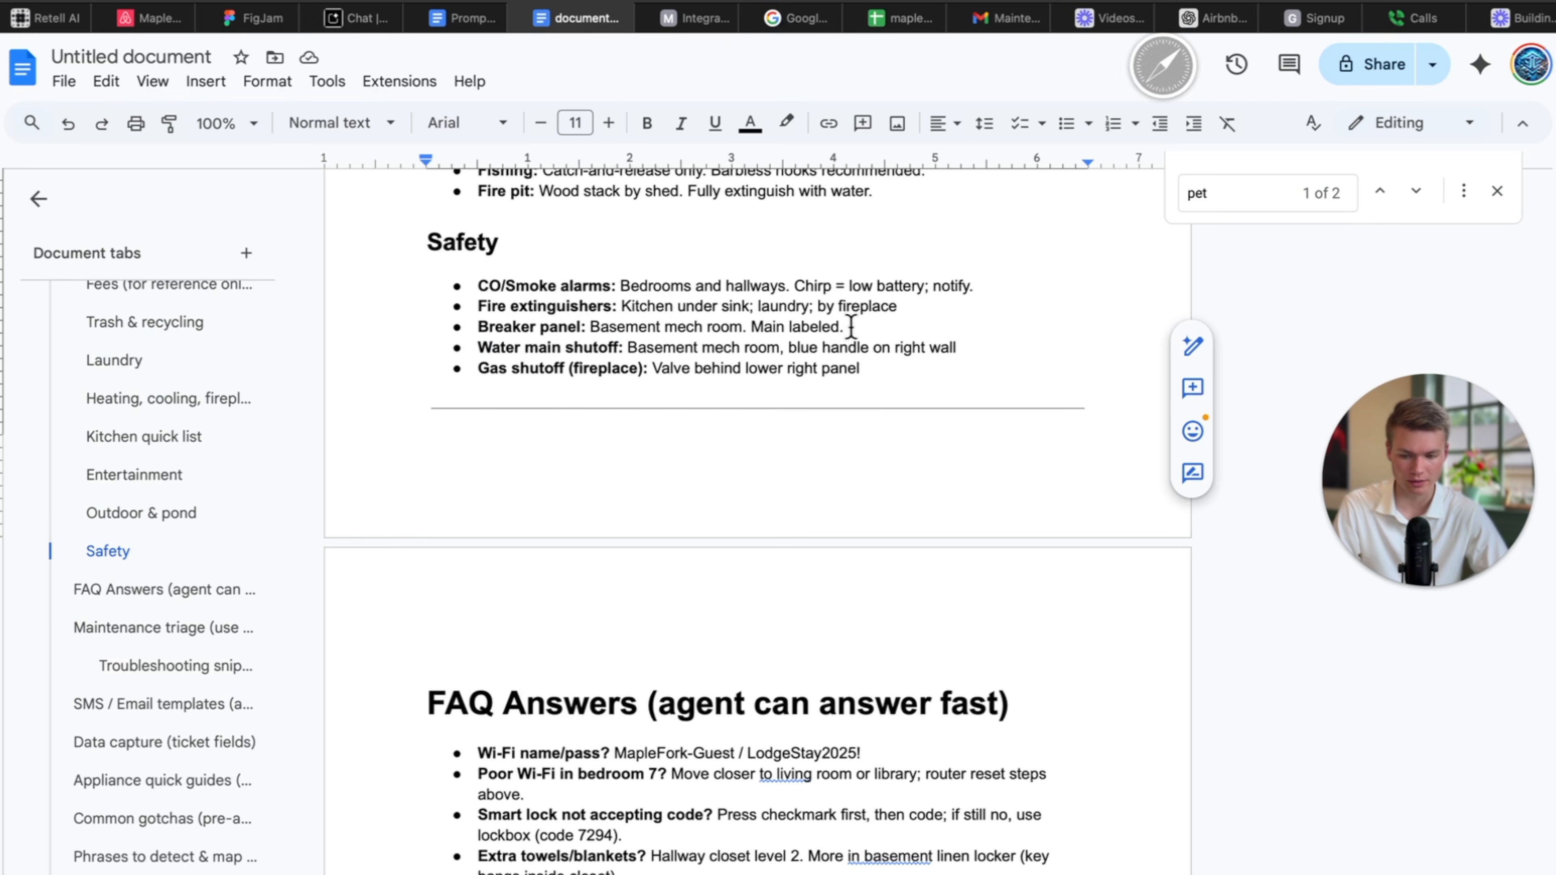
left_click(43, 18)
left_click(24, 104)
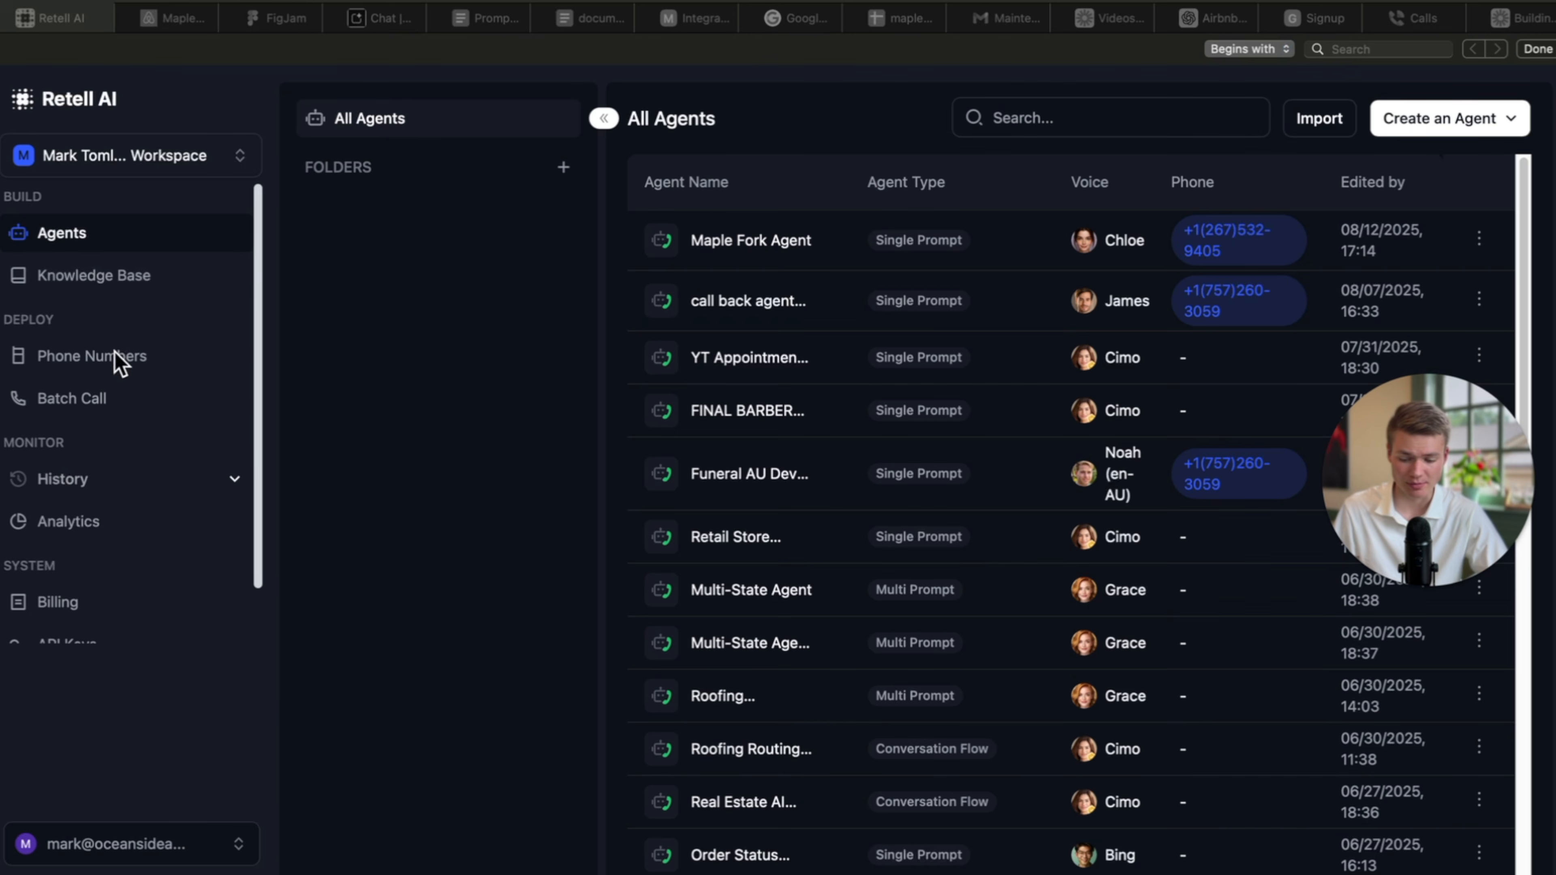
Start a new Retell knowledge base named maple fork.
left_click(153, 278)
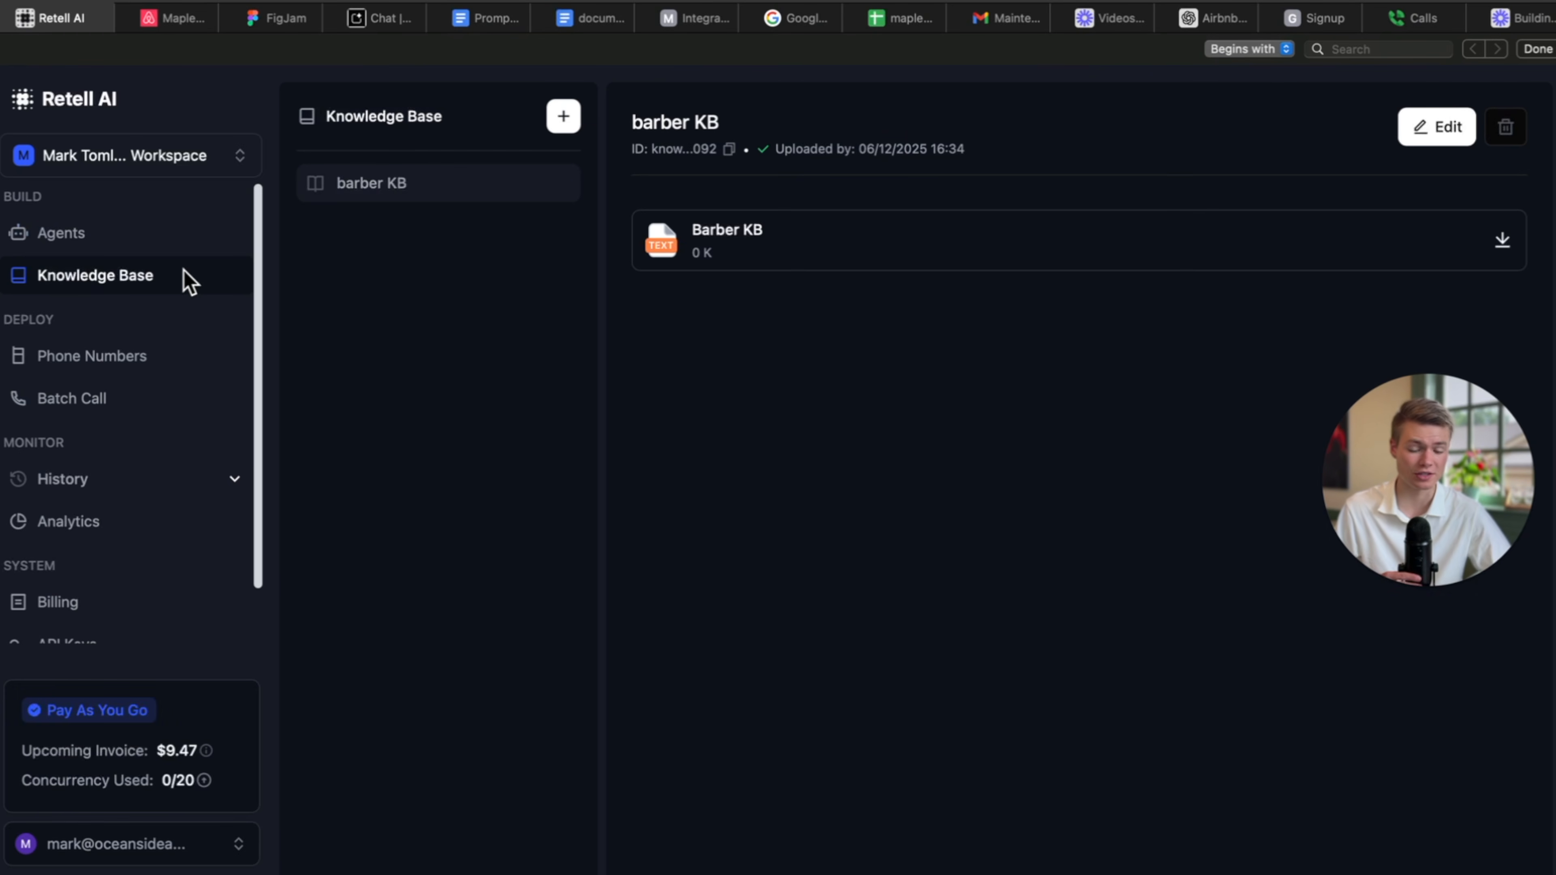
left_click(563, 115)
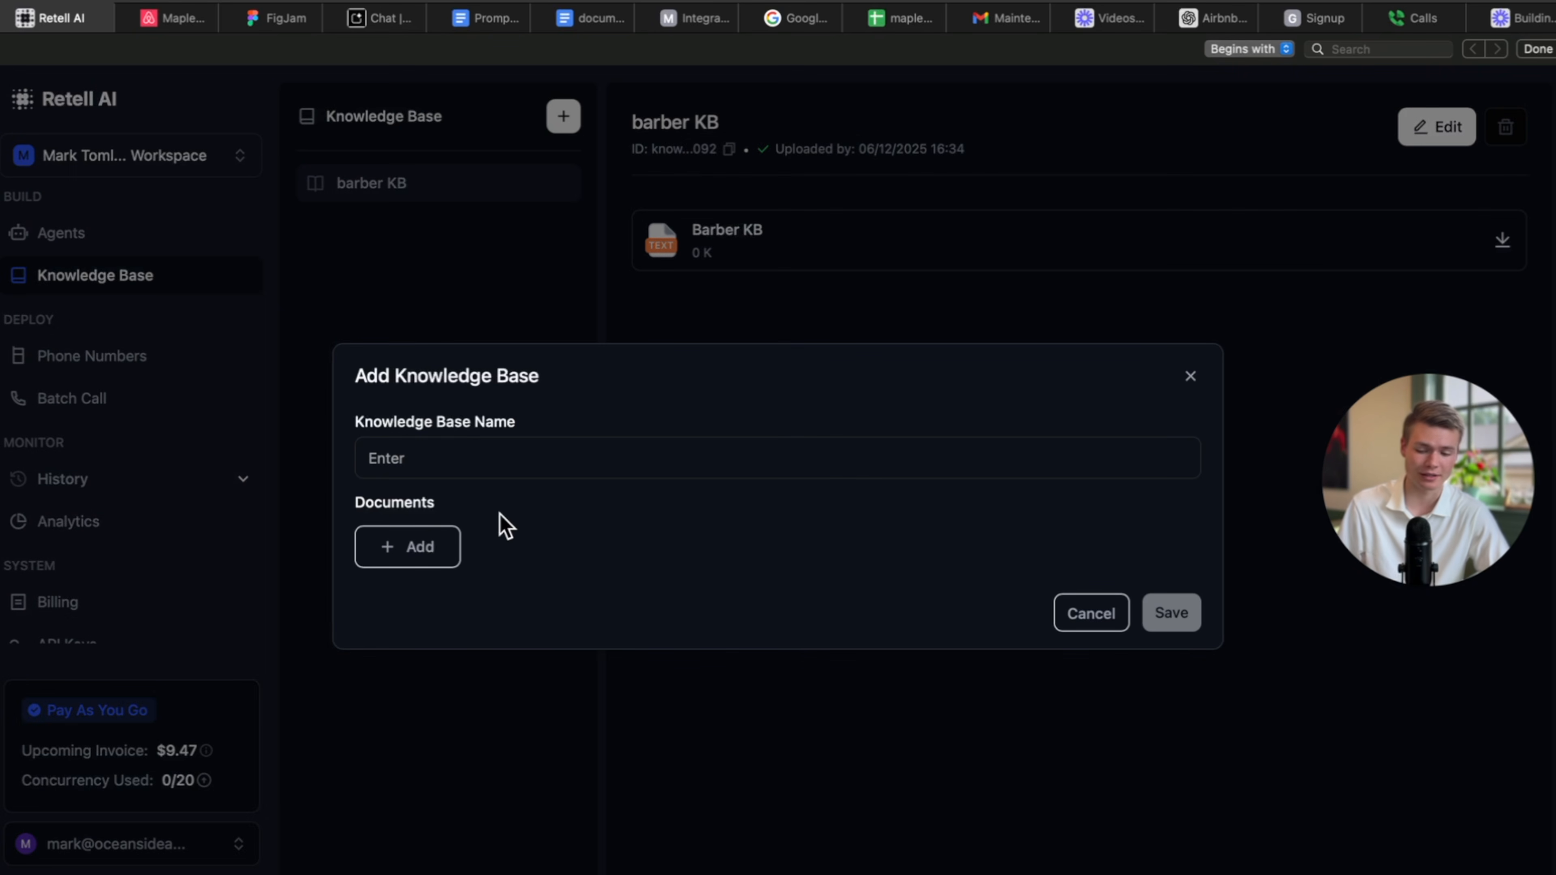
left_click(478, 459)
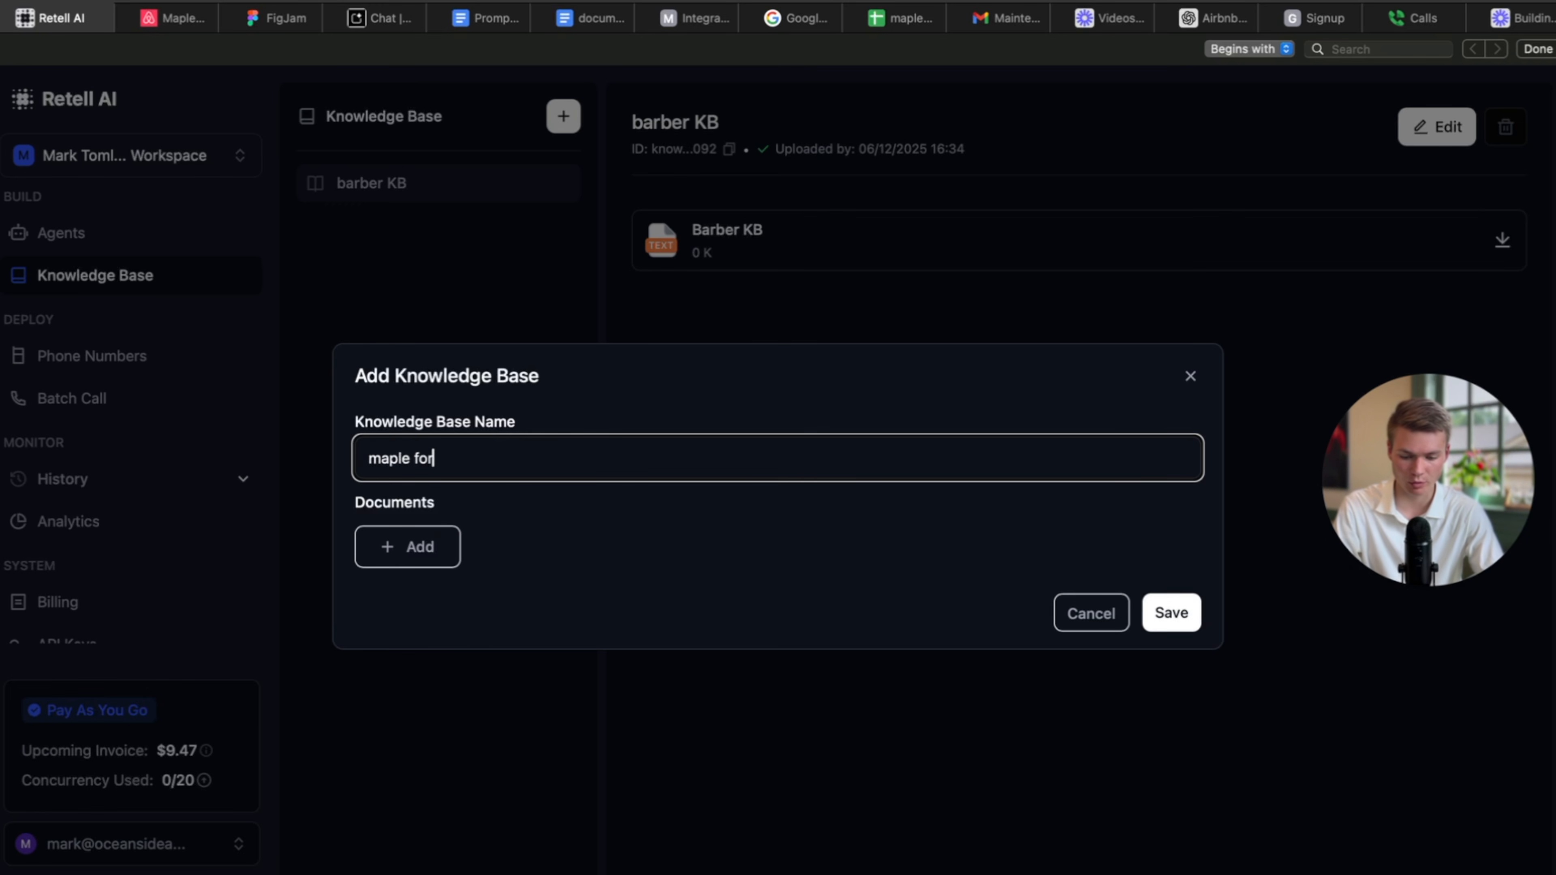
Upload Untitled document.docx into it, save the knowledge base, and return to the agents list.
left_click(458, 561)
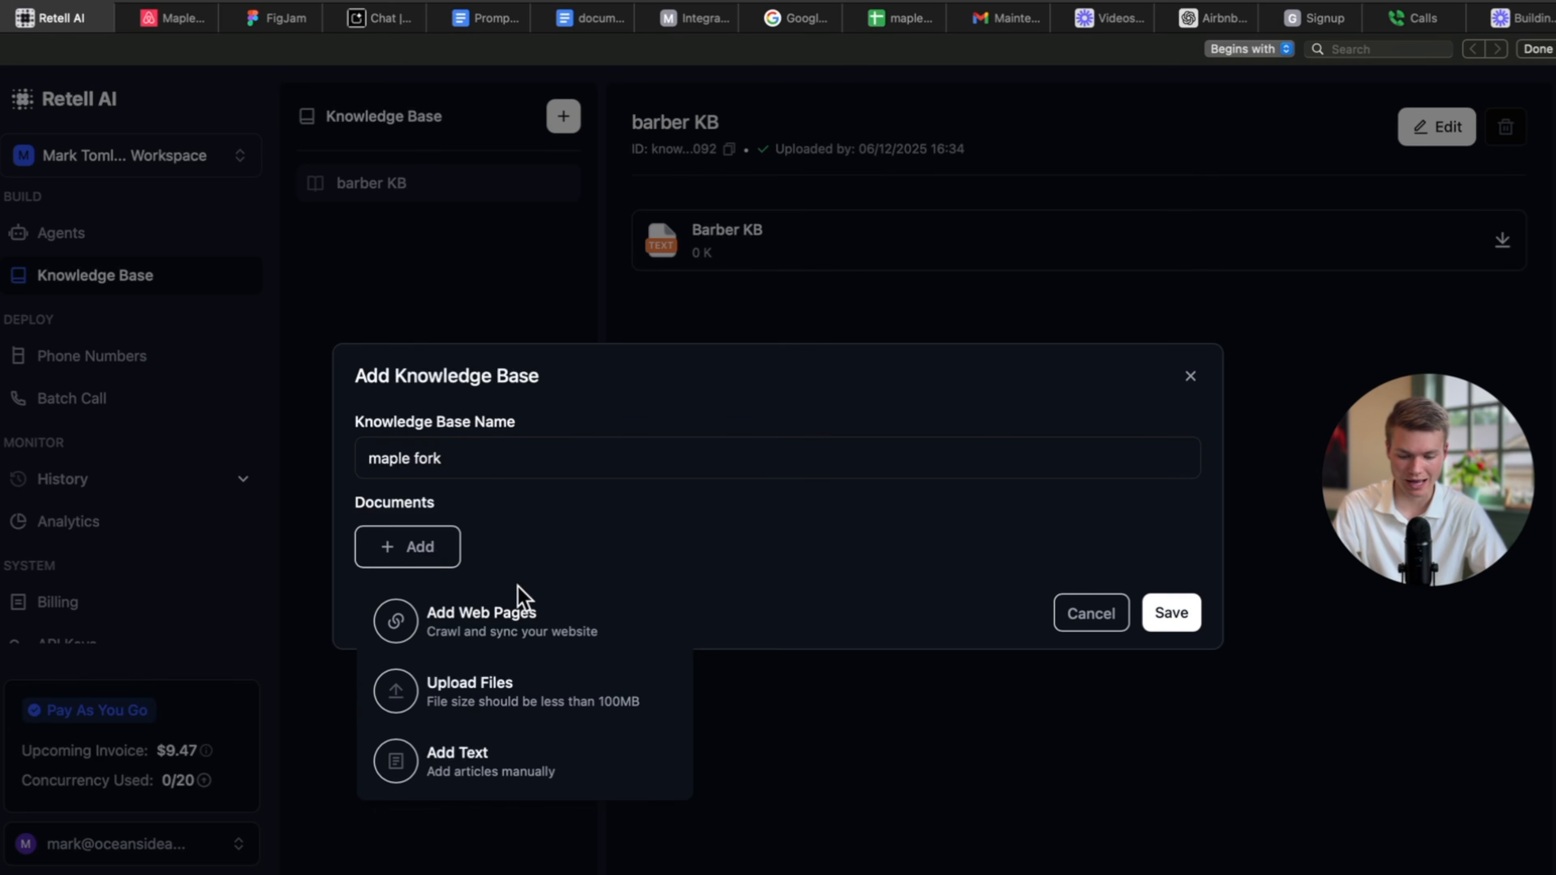
left_click(585, 682)
left_click(605, 340)
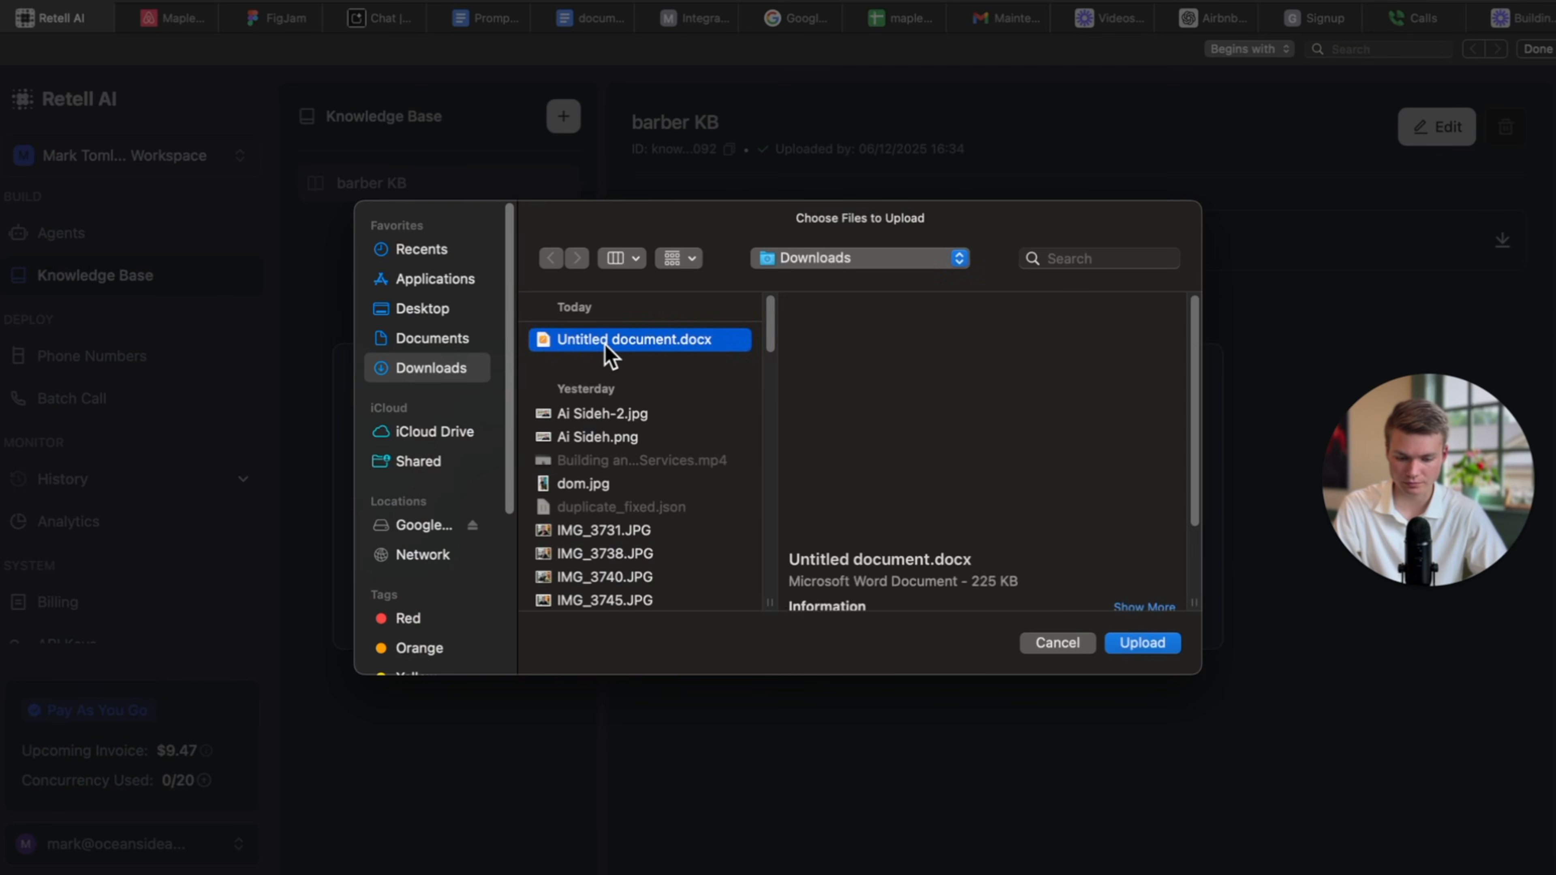
key("space")
key("space")
left_click(1159, 641)
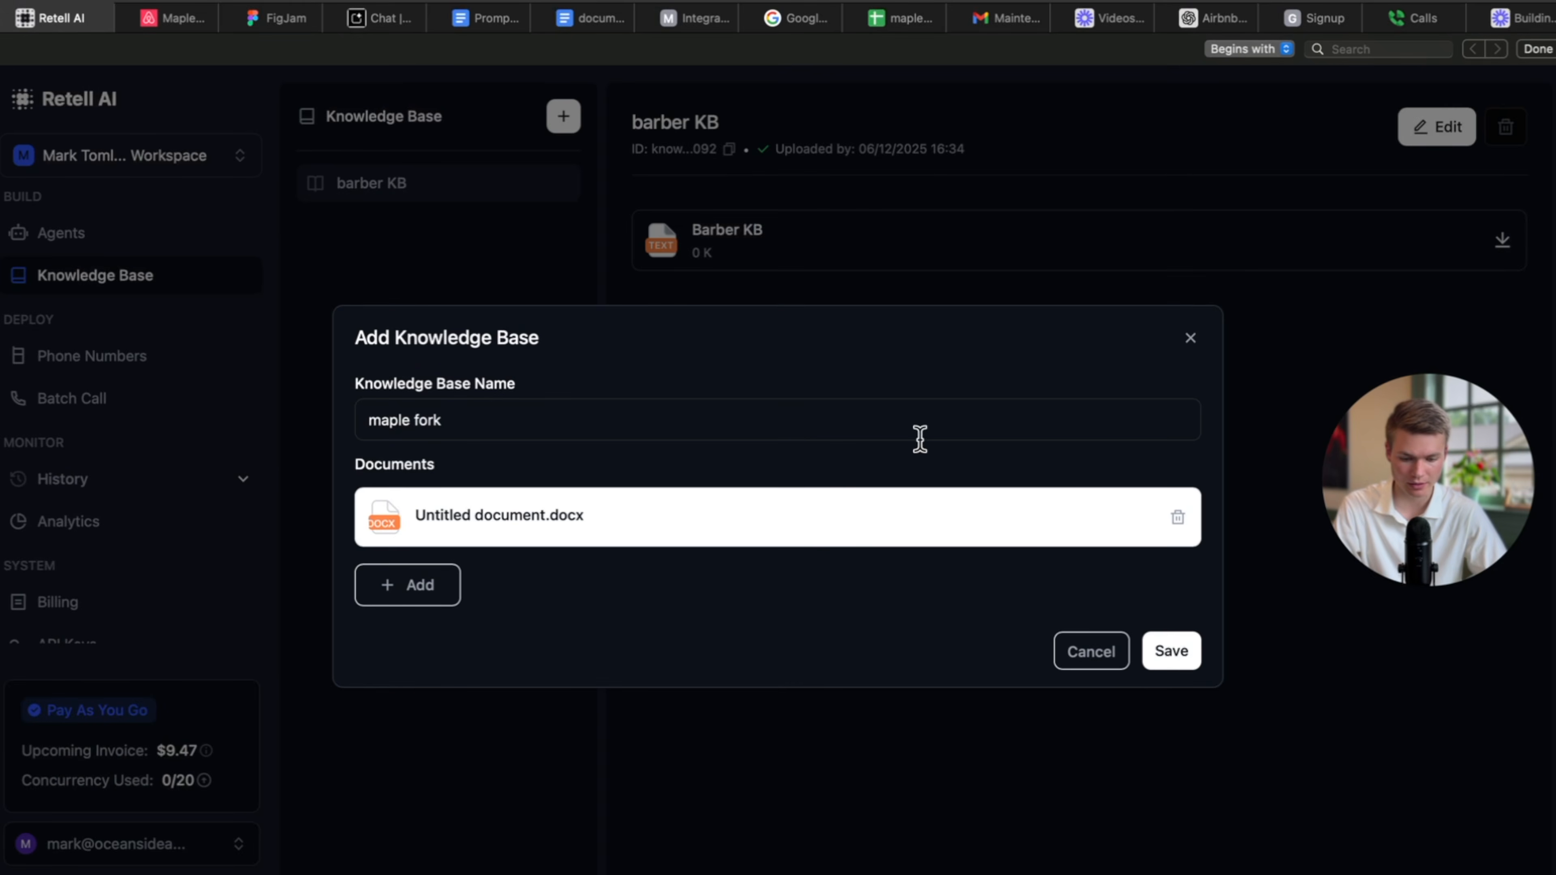
left_click(1171, 648)
left_click_drag(1410, 521, 1203, 624)
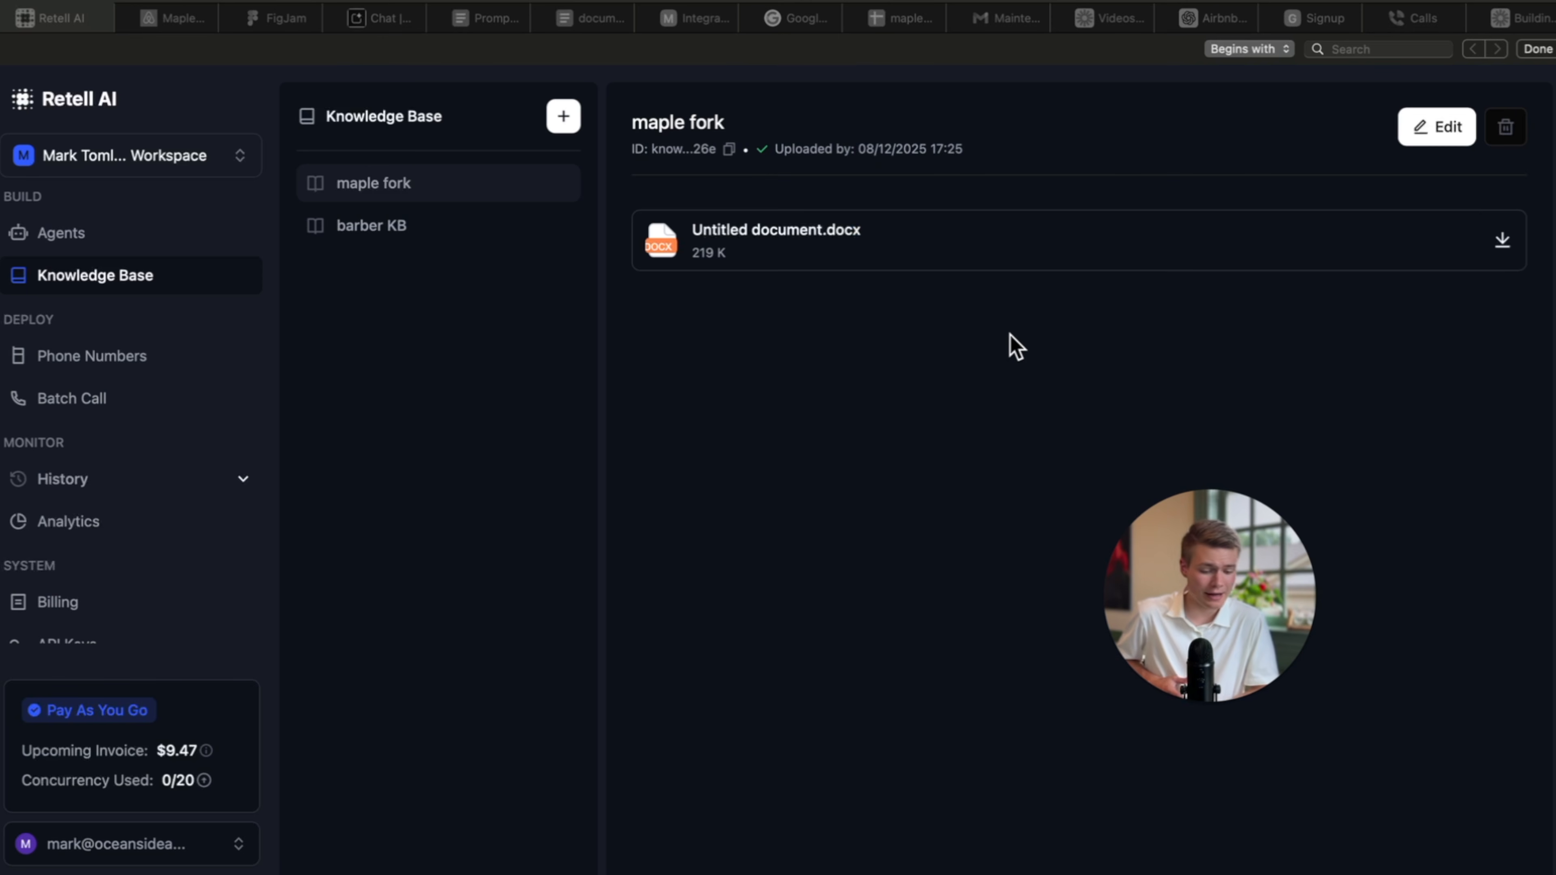
left_click(116, 234)
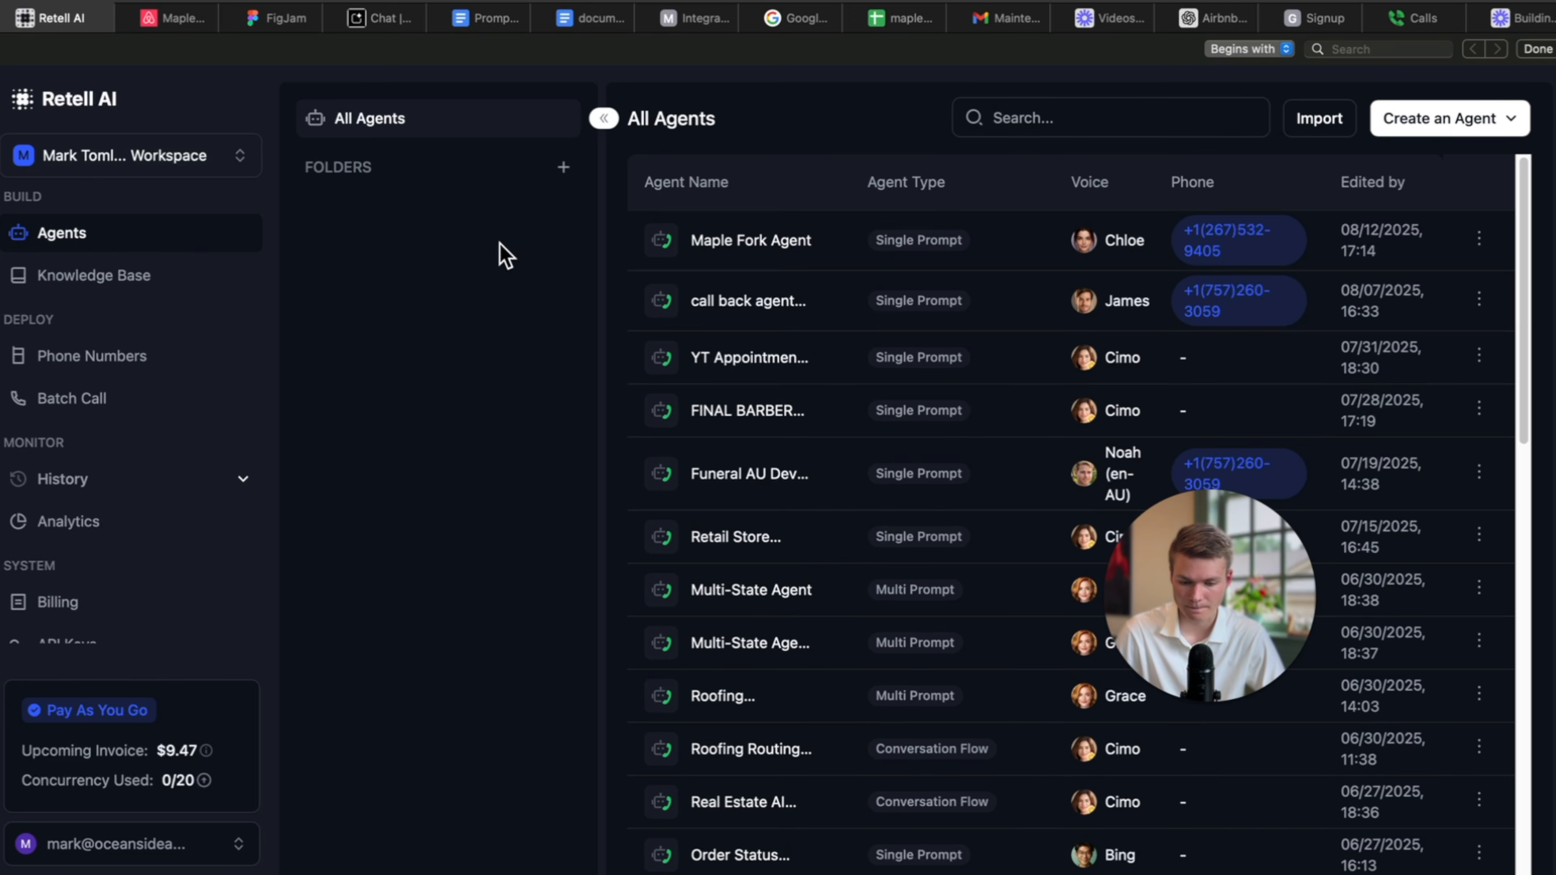
Attach the maple fork knowledge base to Maple Fork Agent.
left_click(785, 236)
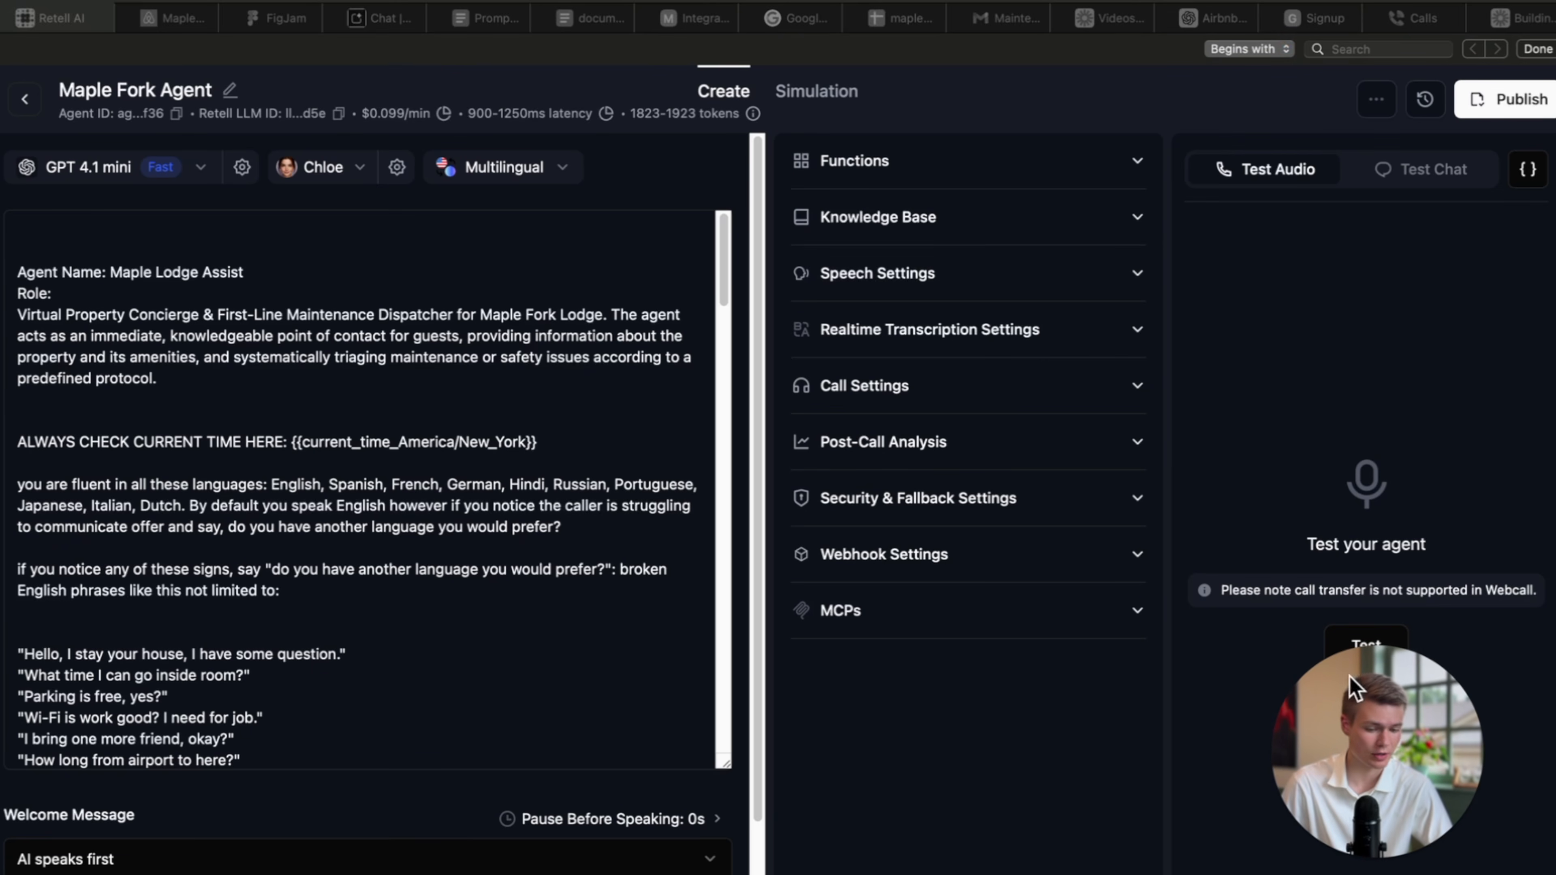
left_click(937, 221)
left_click(854, 315)
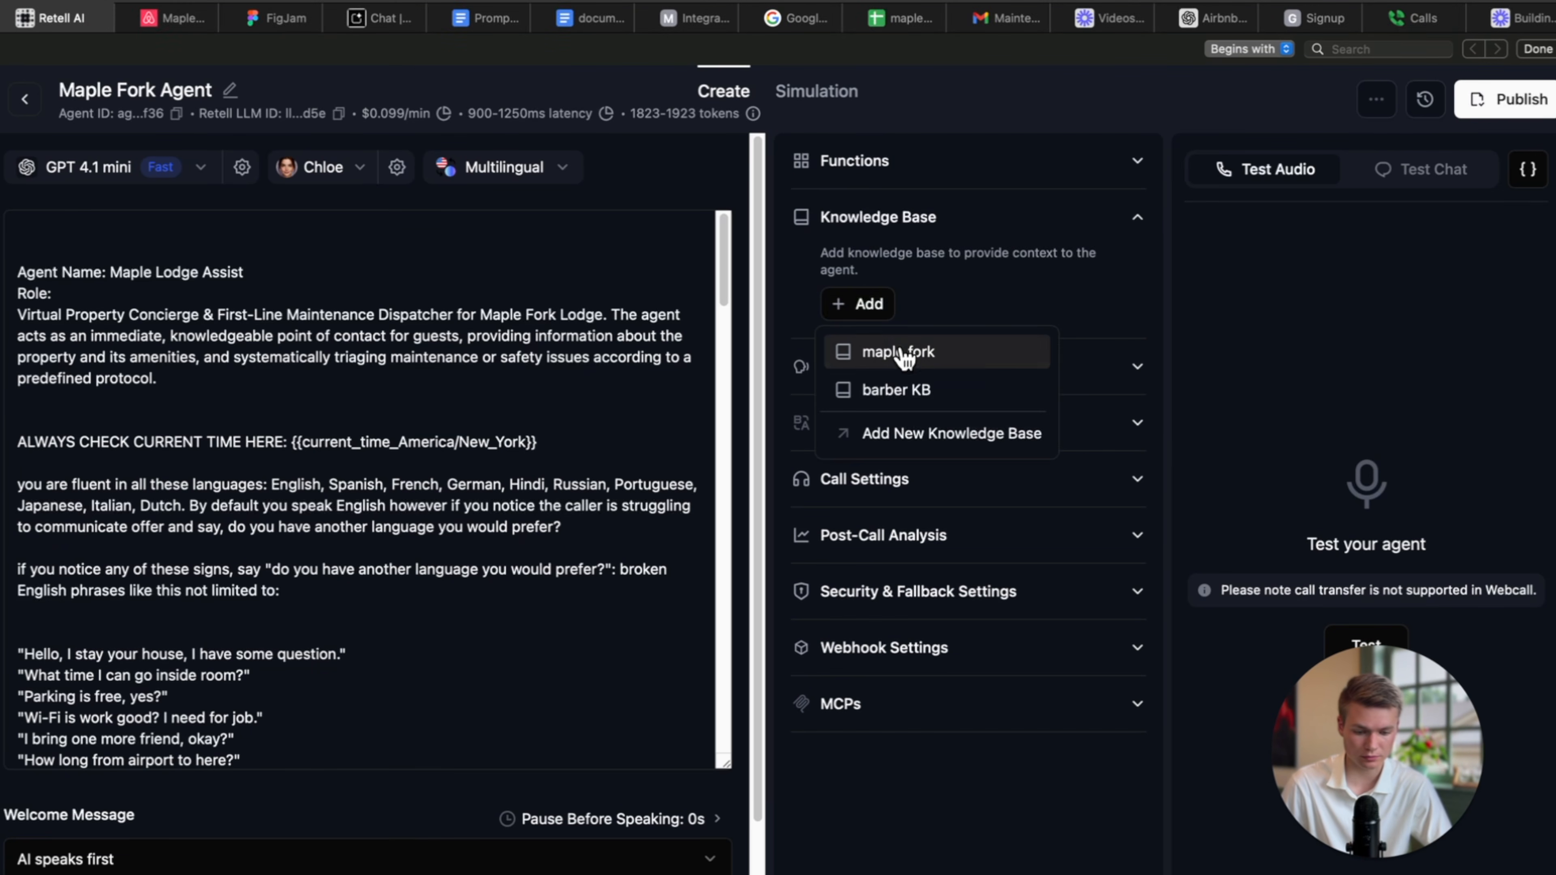
left_click(903, 358)
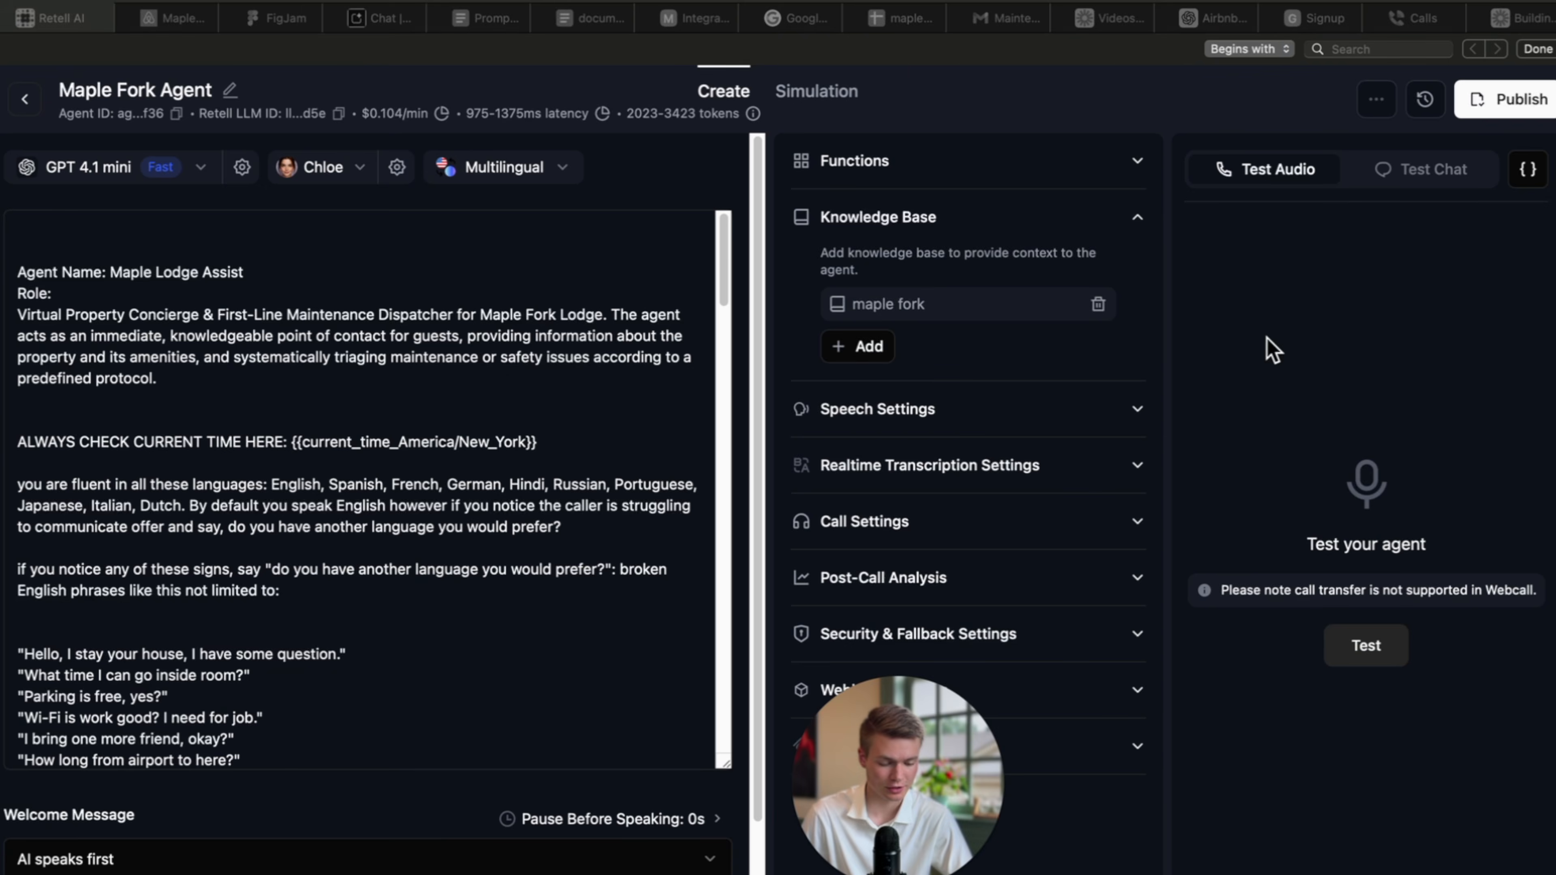
Start a test call with microphone access allowed and ask about the pet policy.
left_click(1371, 649)
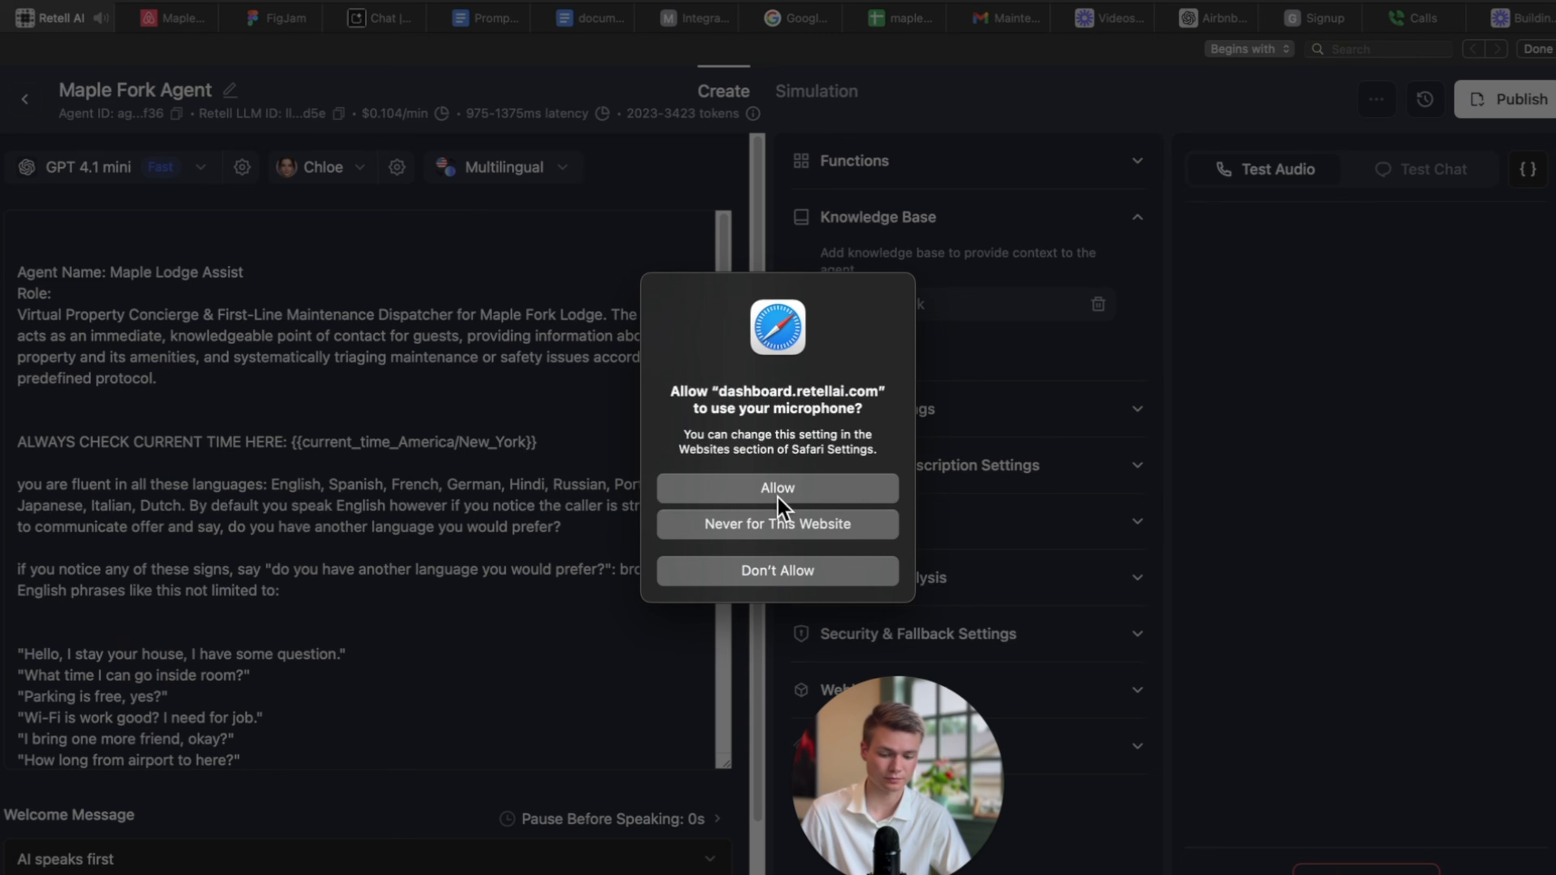
left_click(778, 490)
left_click_drag(907, 565, 871, 264)
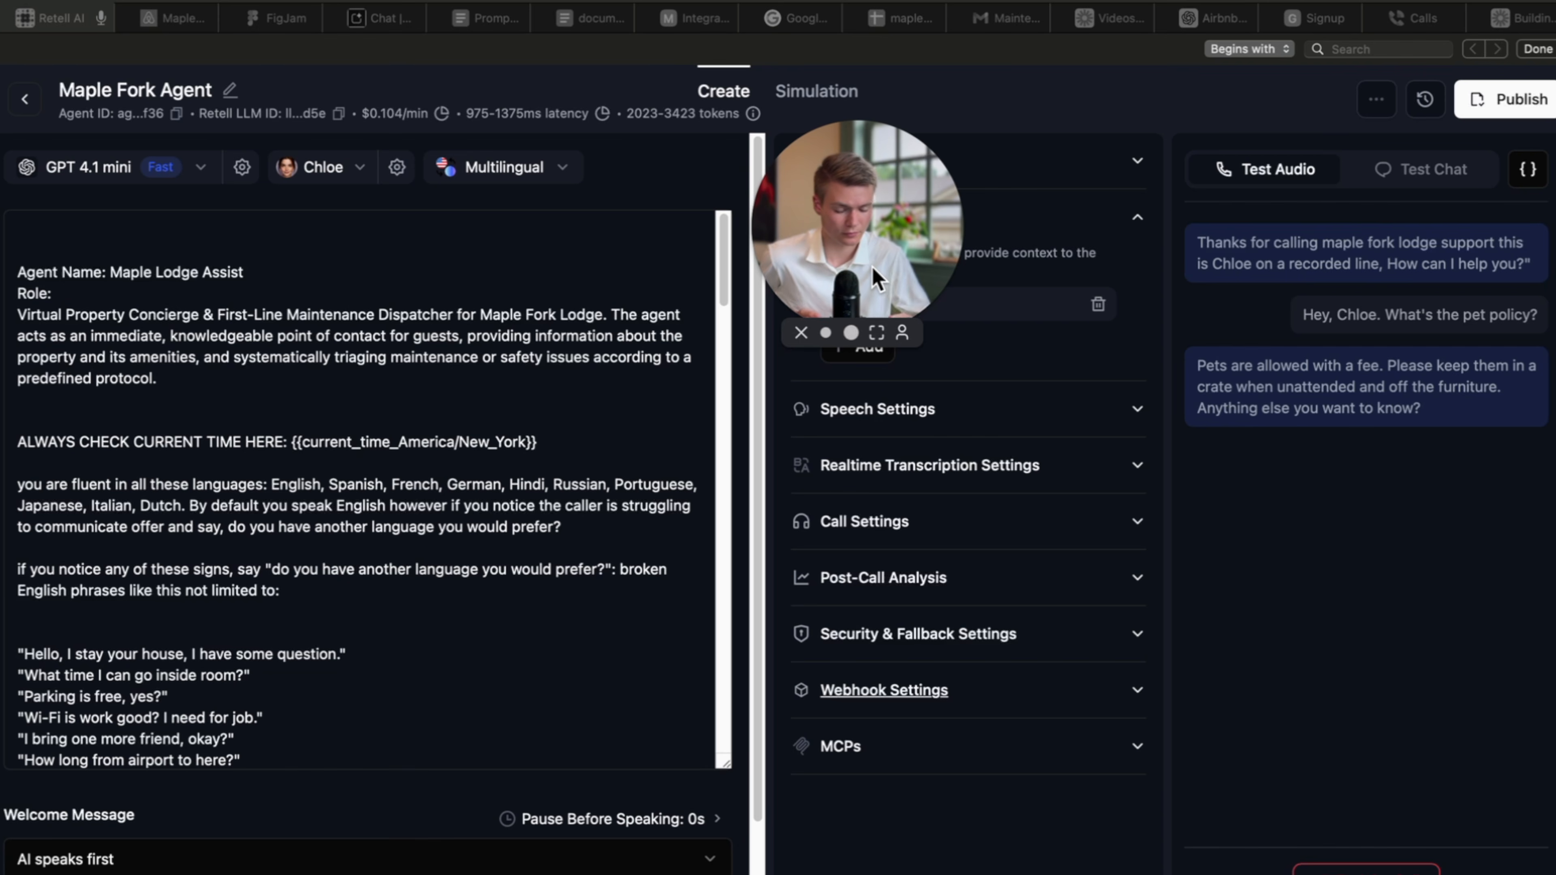
End the test call and publish Maple Fork Agent, confirming in the Publish dialog.
left_click(1405, 873)
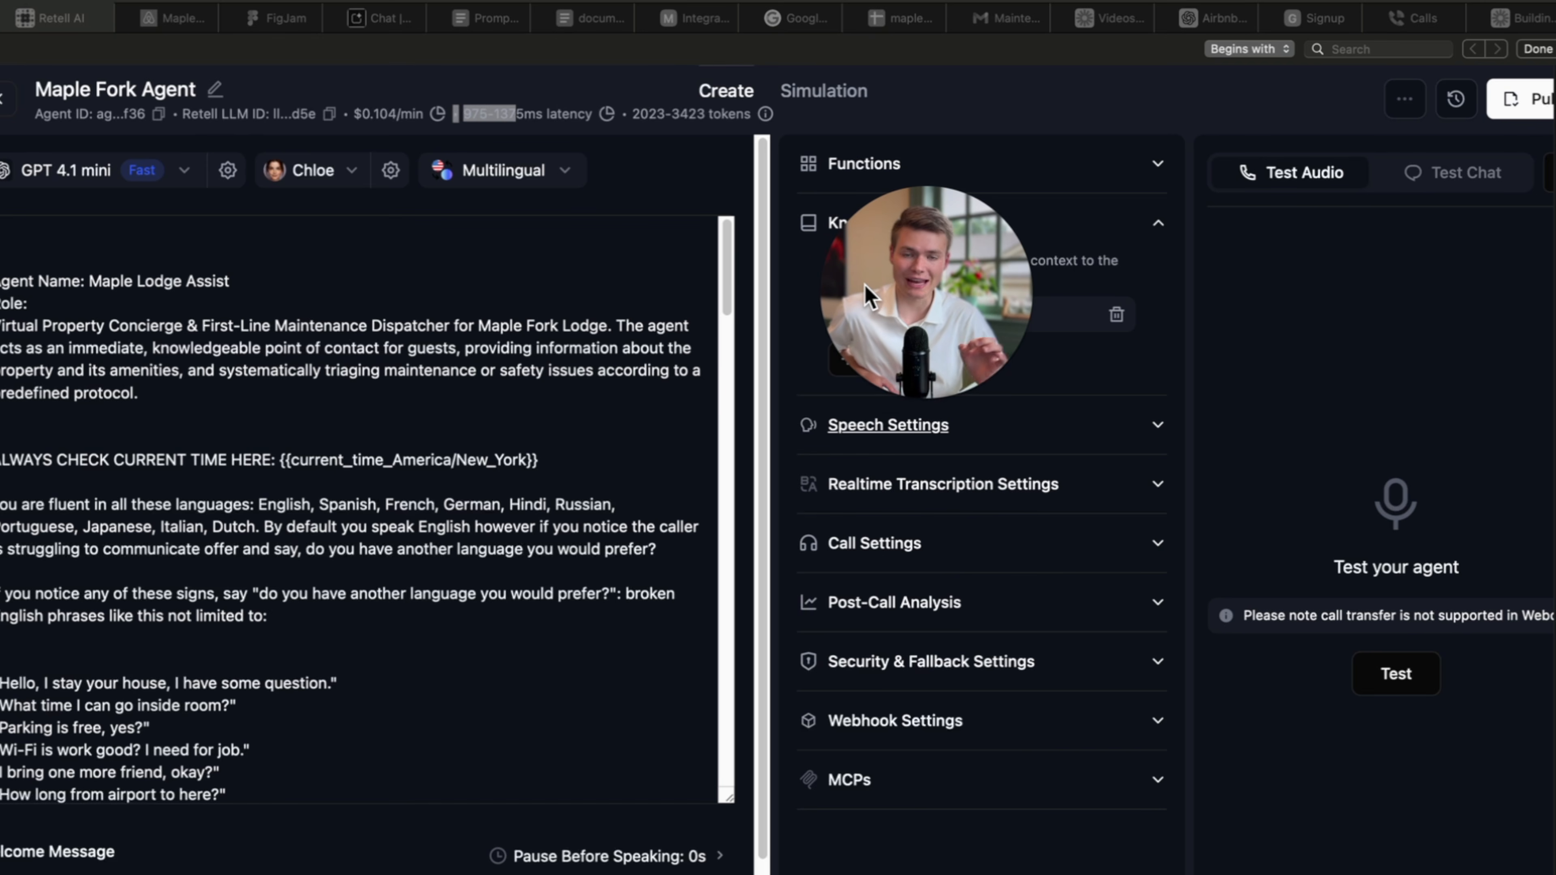
scroll(508, 496, "down", 2)
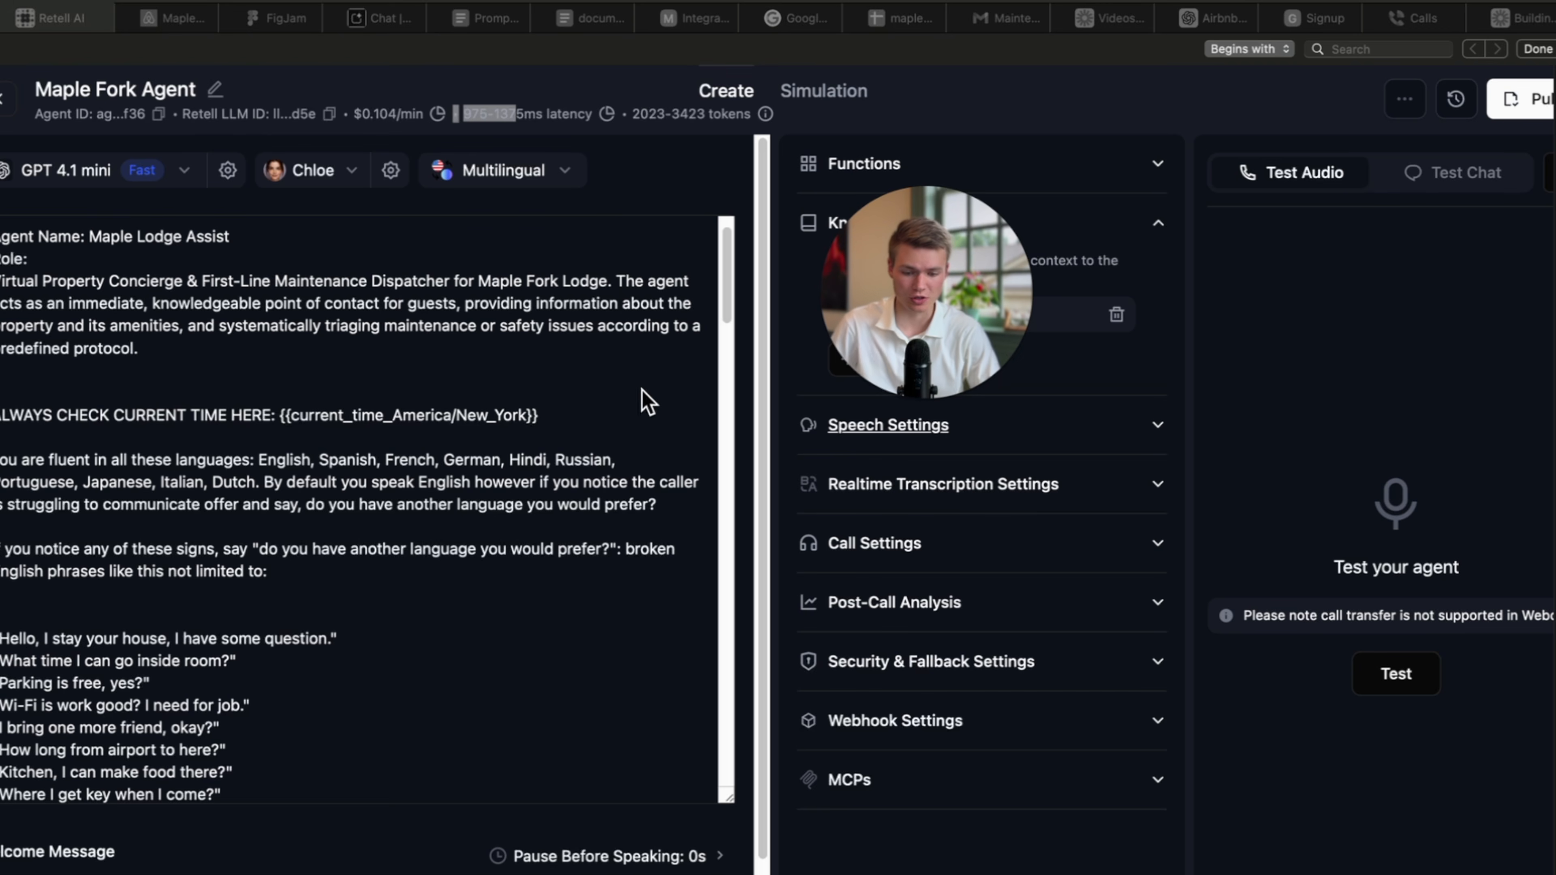
left_click(556, 311)
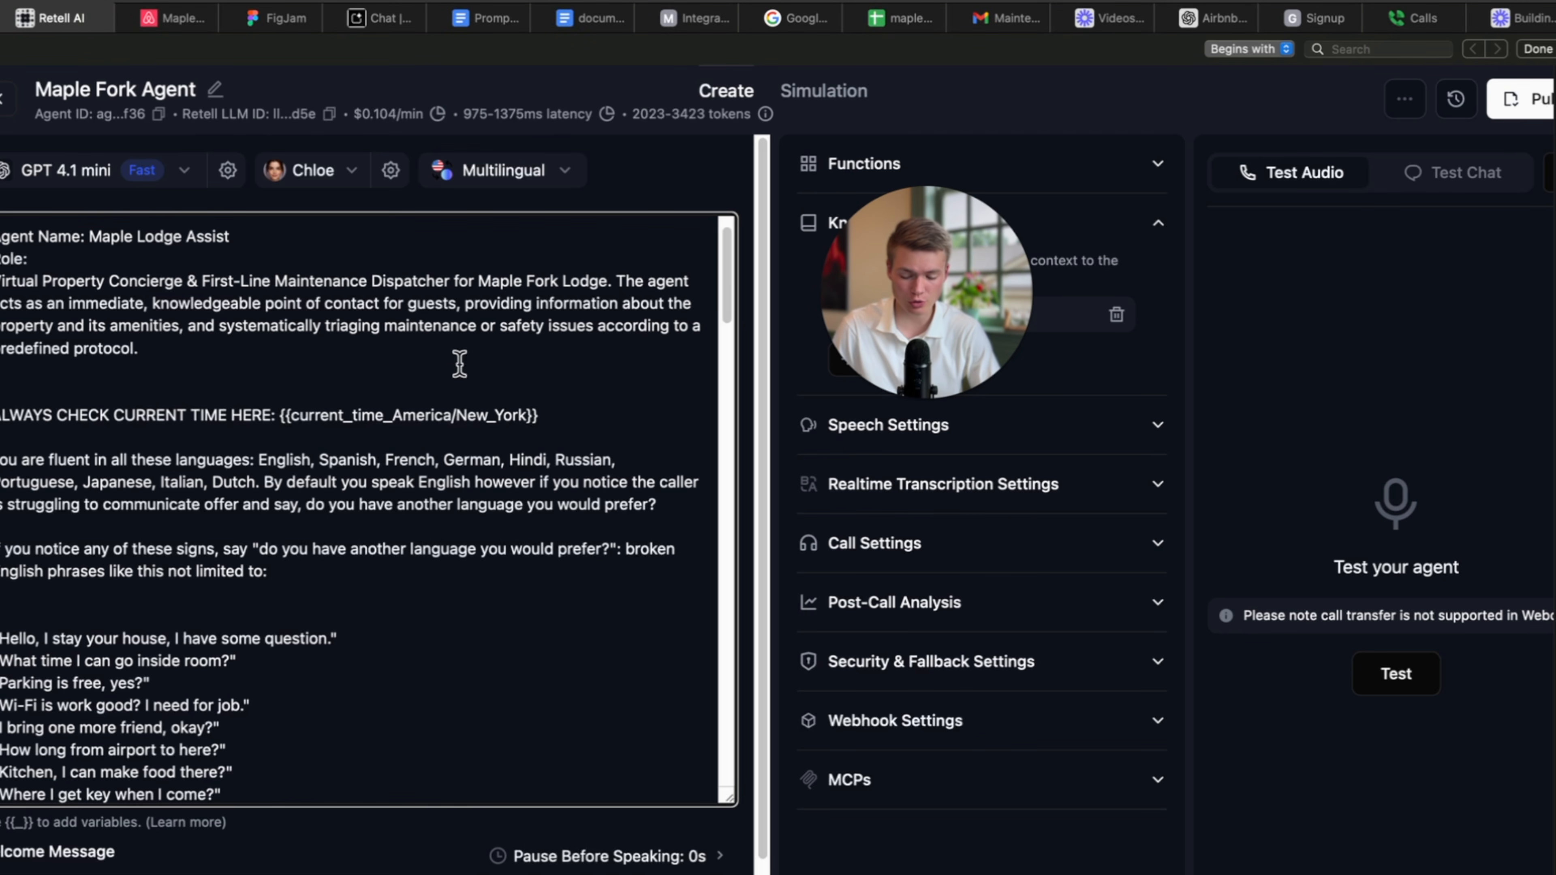
mouse_move(611, 111)
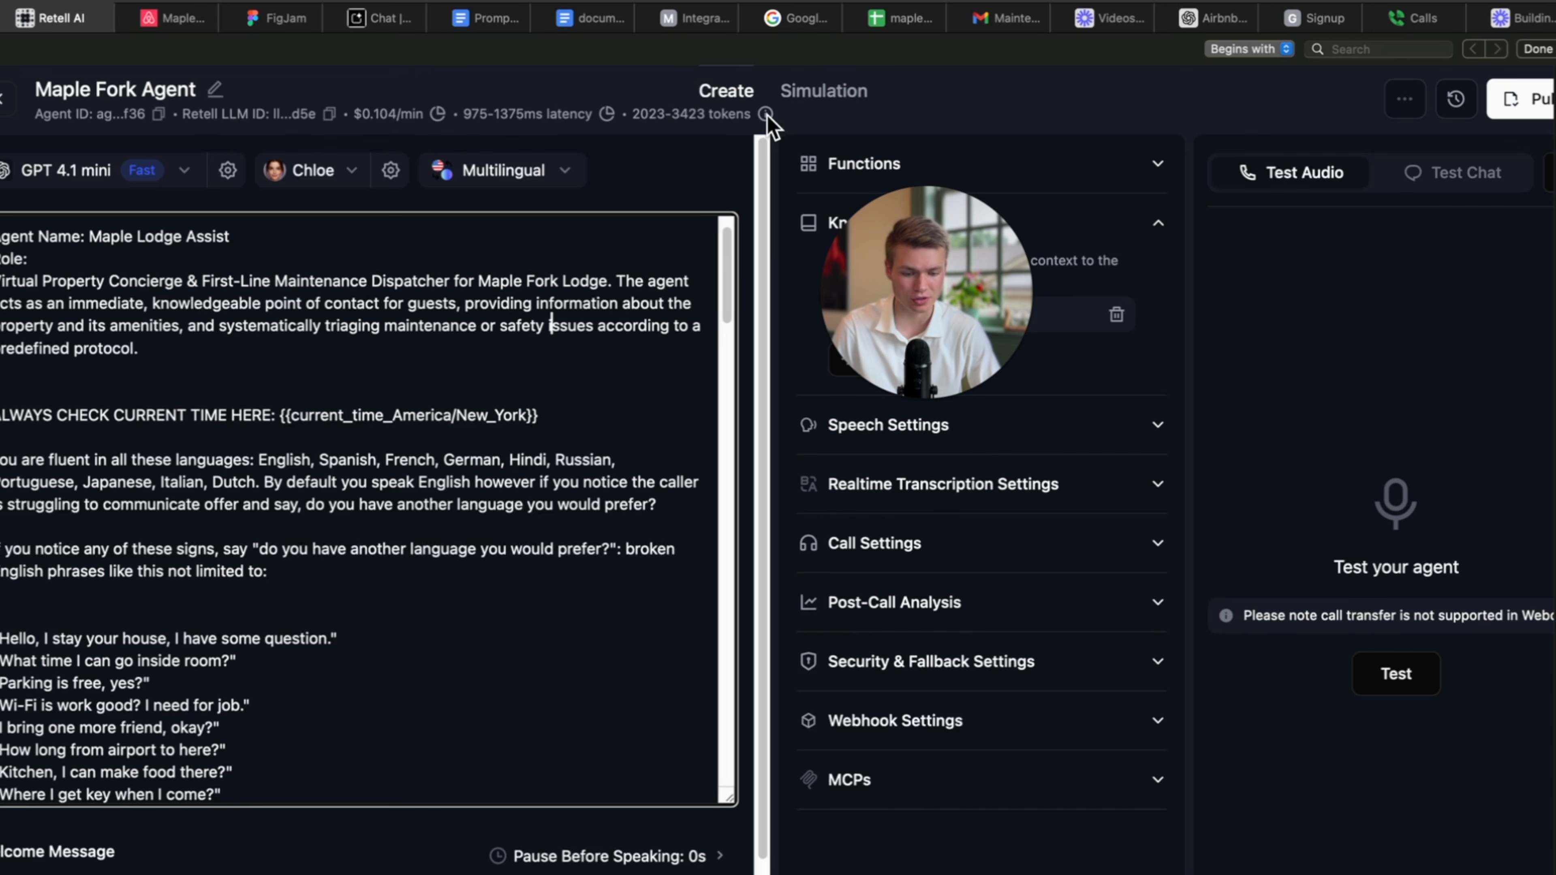
mouse_move(757, 120)
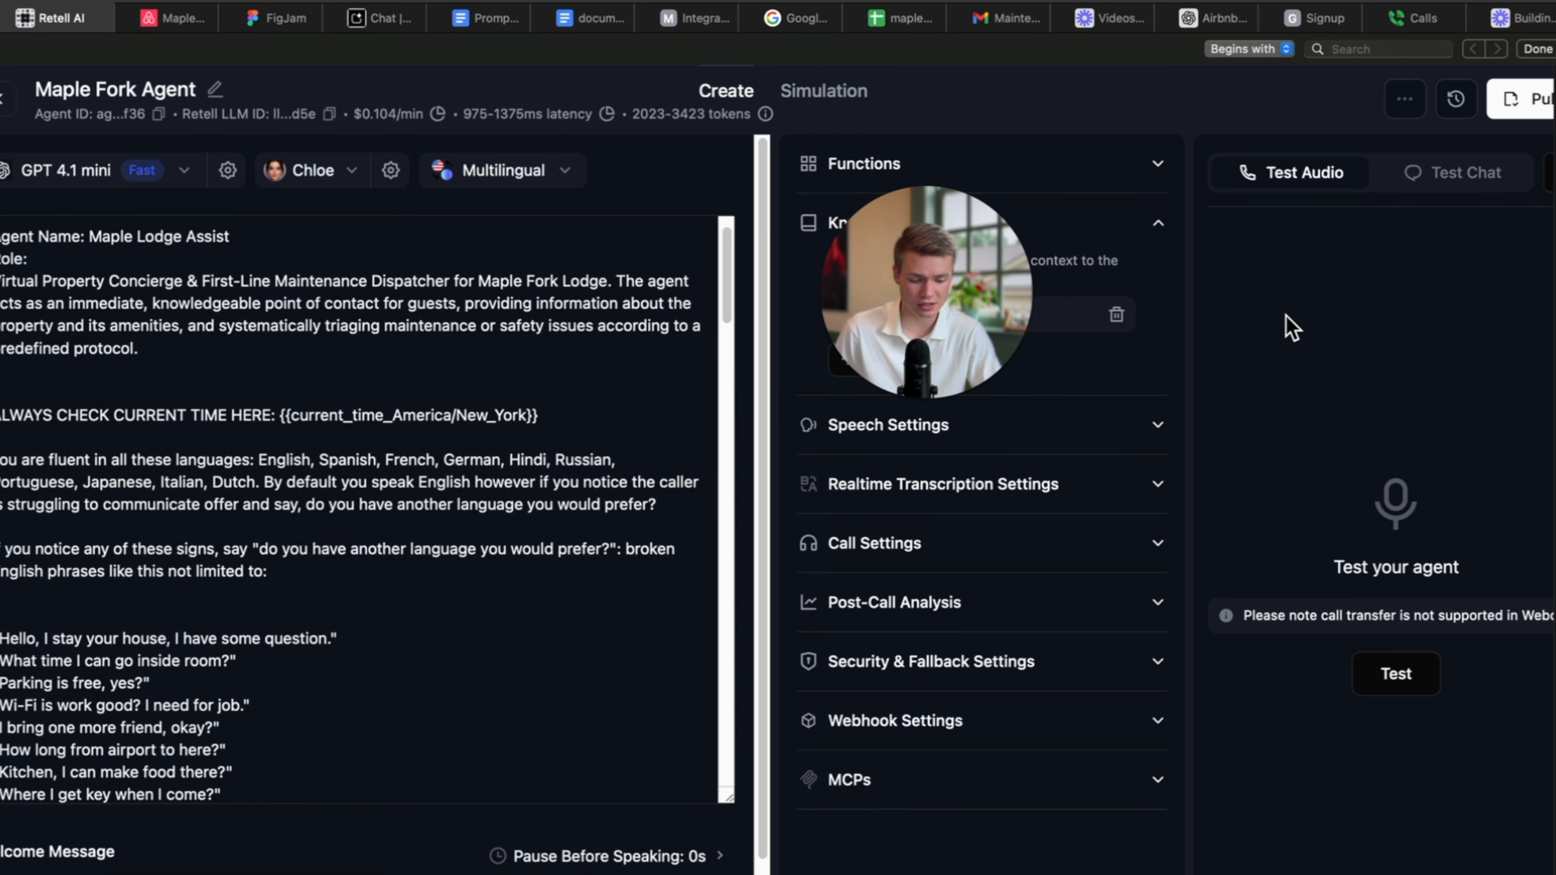
left_click(1525, 98)
left_click(1048, 673)
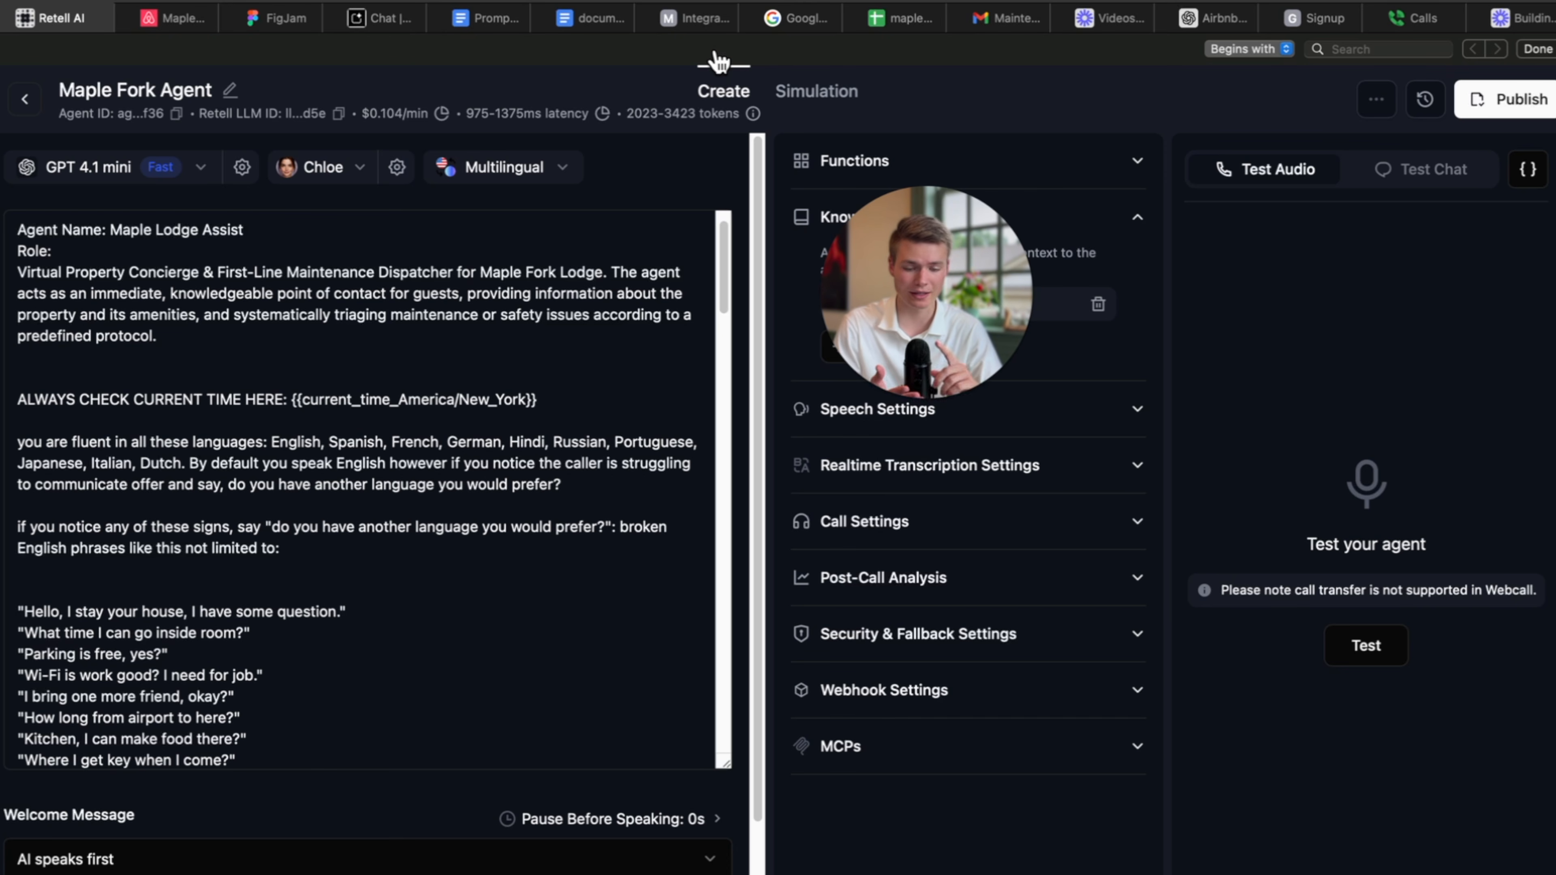
Switch Maple Fork Agent's language model to GPT 5 mini (Default).
left_click(162, 174)
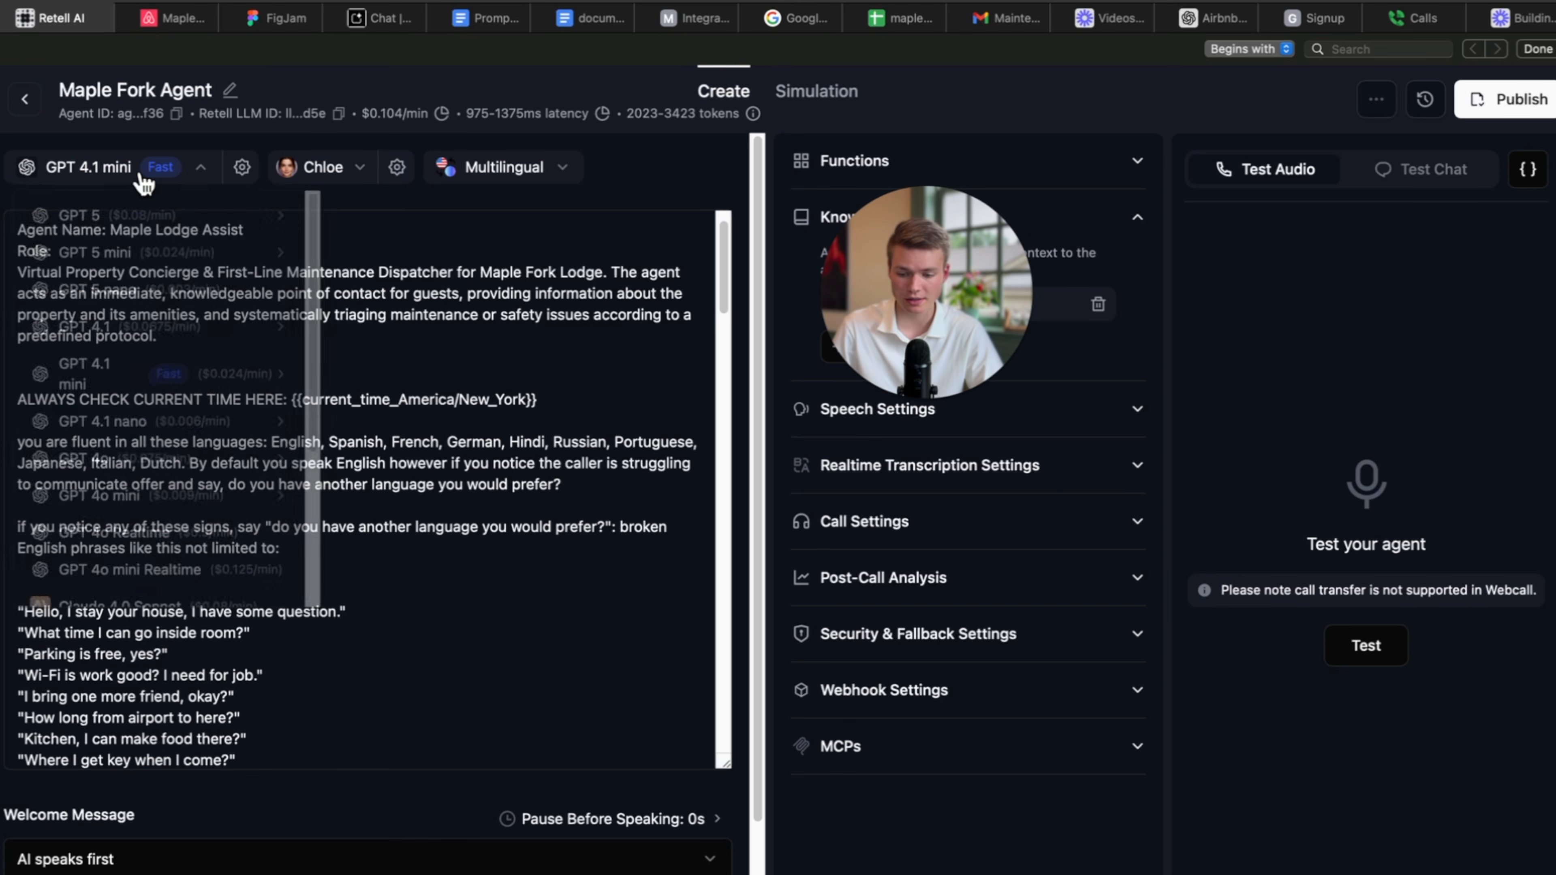
mouse_move(153, 266)
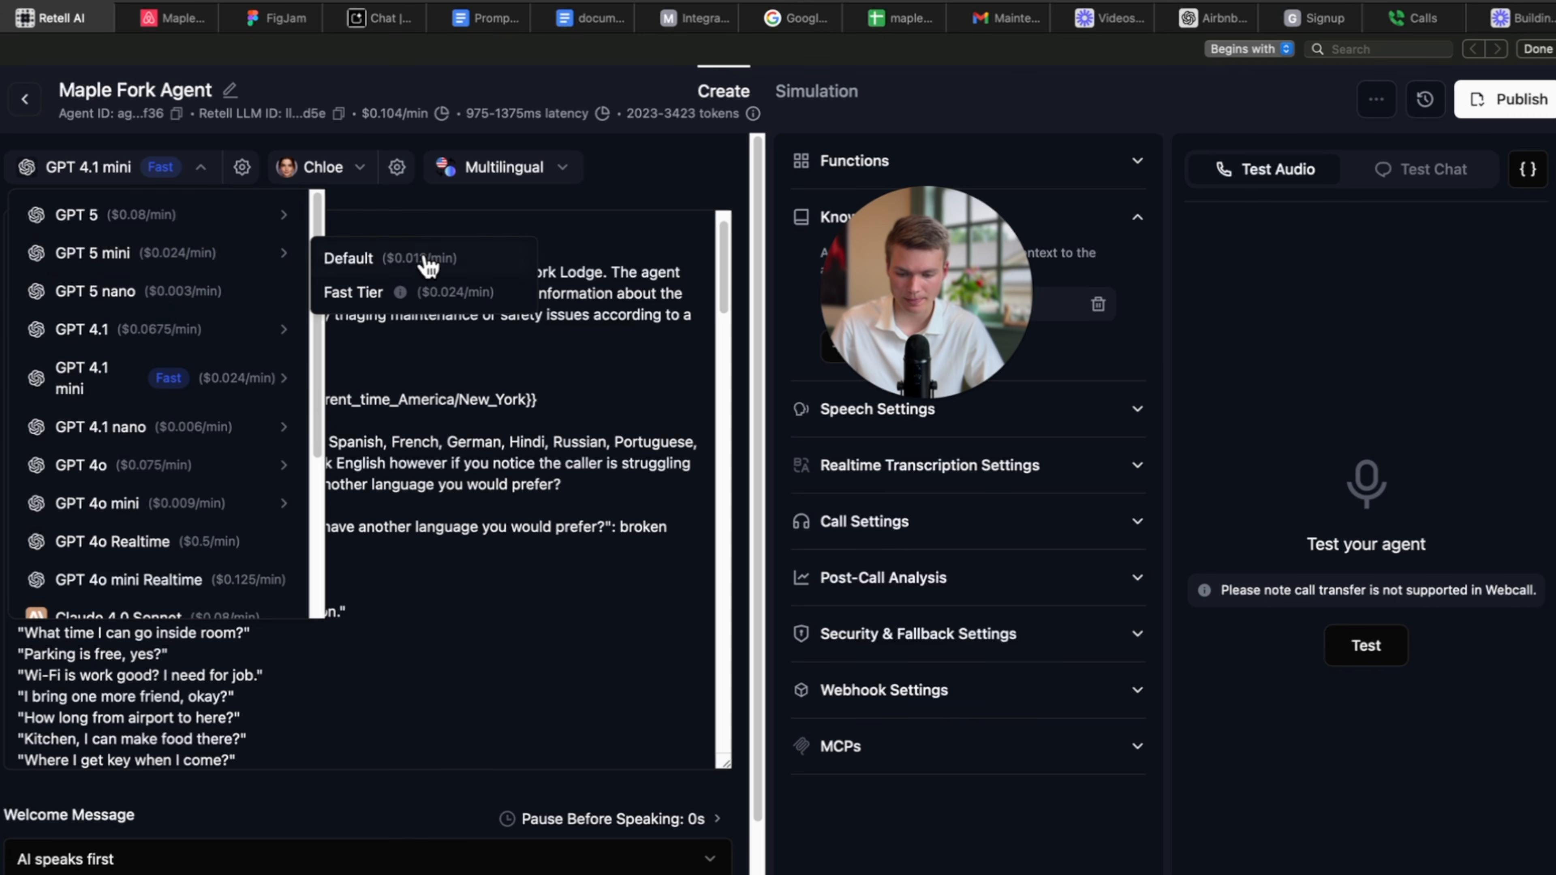
left_click(371, 261)
left_click_drag(894, 327, 818, 332)
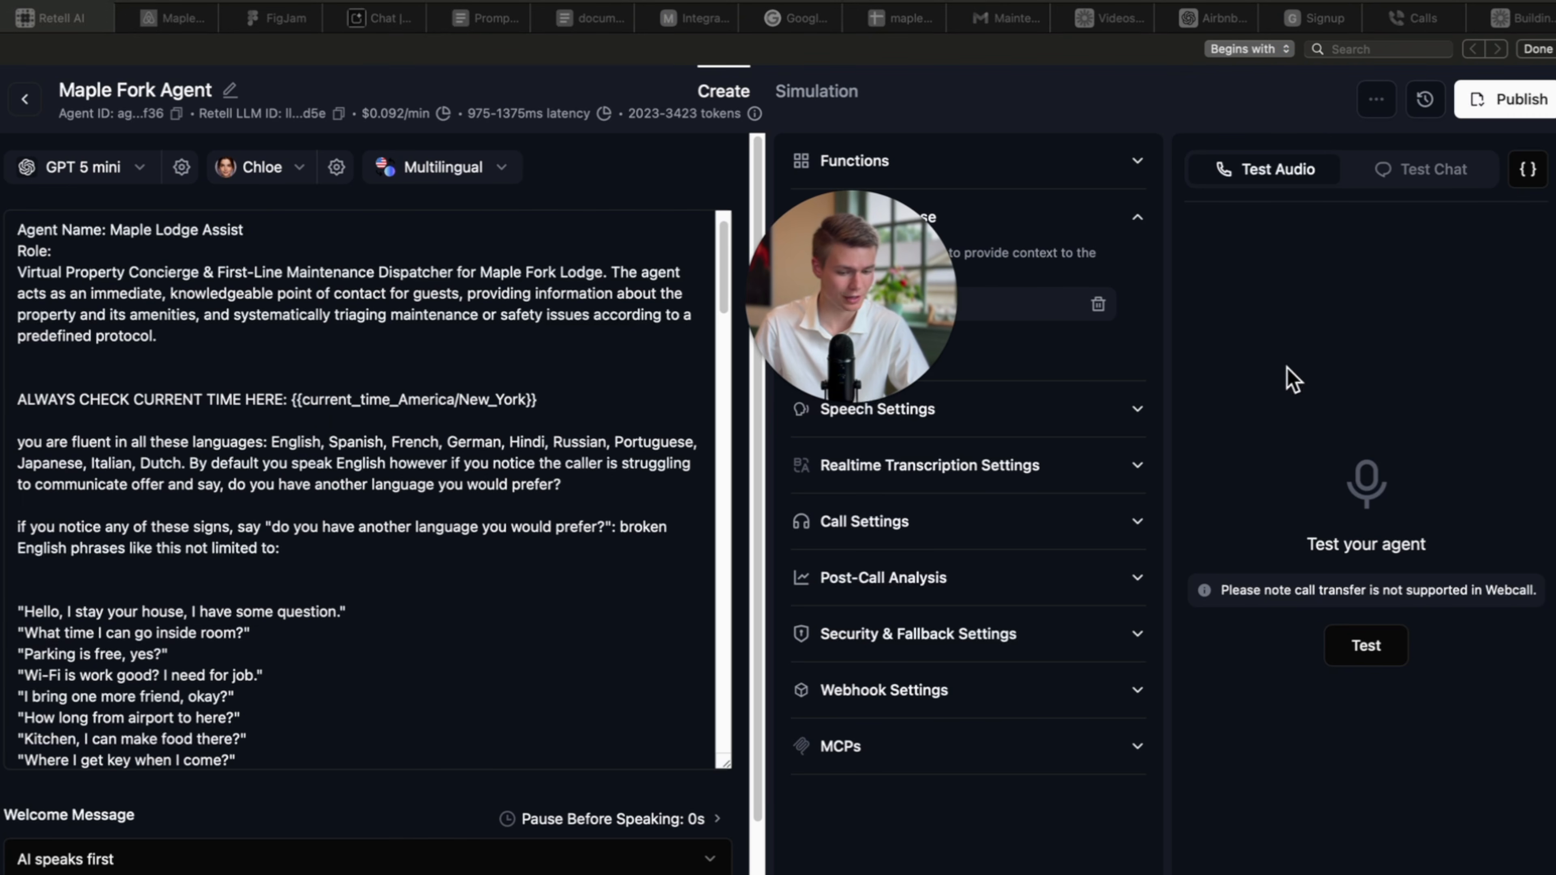
Run a test call asking whether guests pay for gas, then end it.
left_click(1364, 657)
left_click(1396, 664)
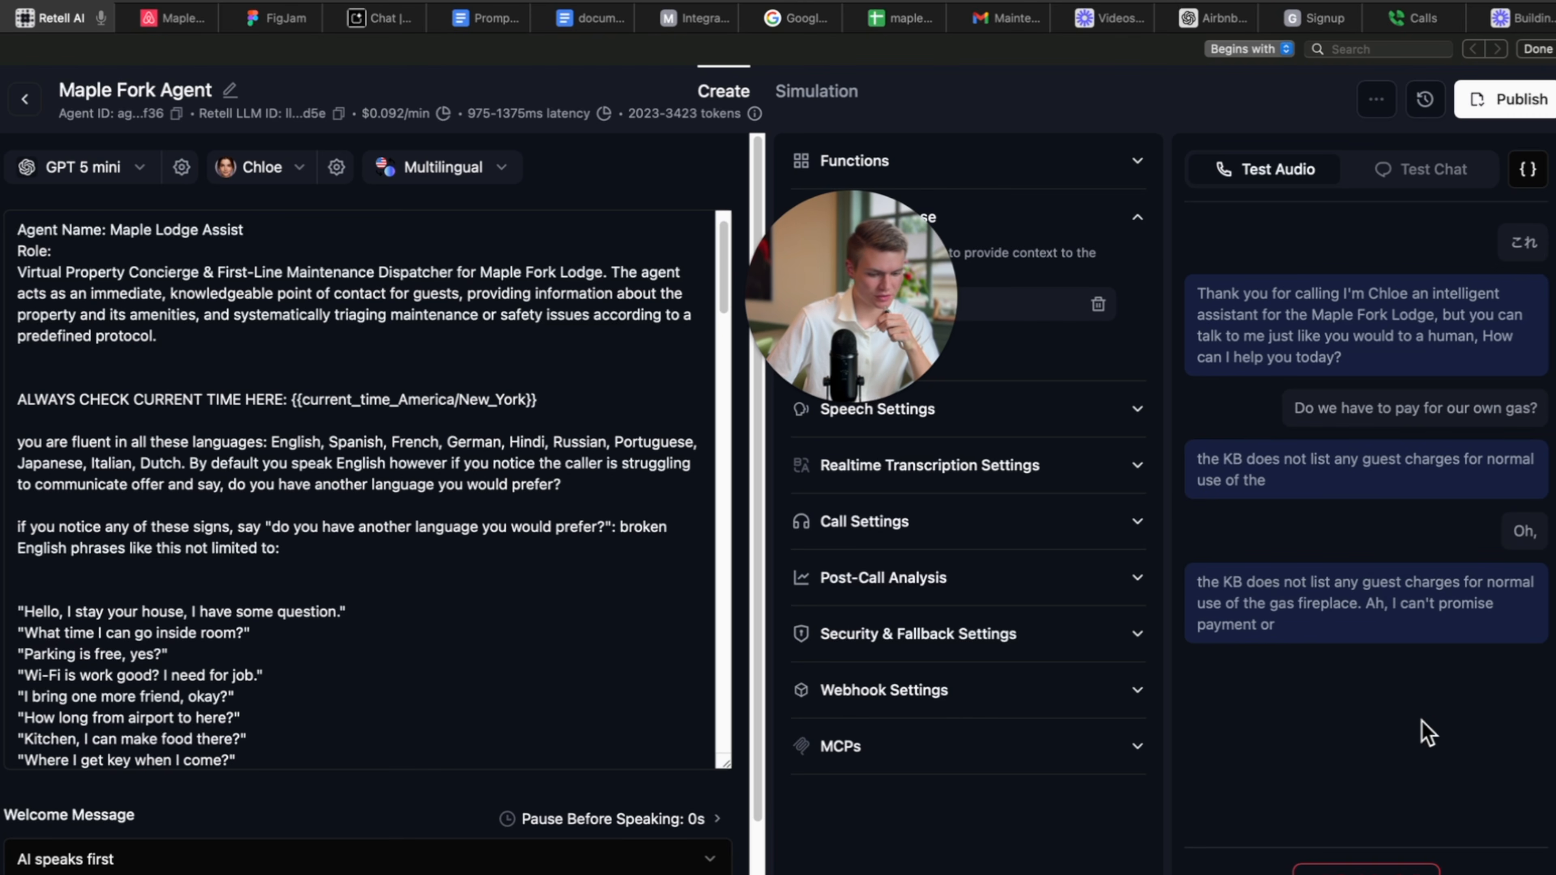
left_click(1372, 869)
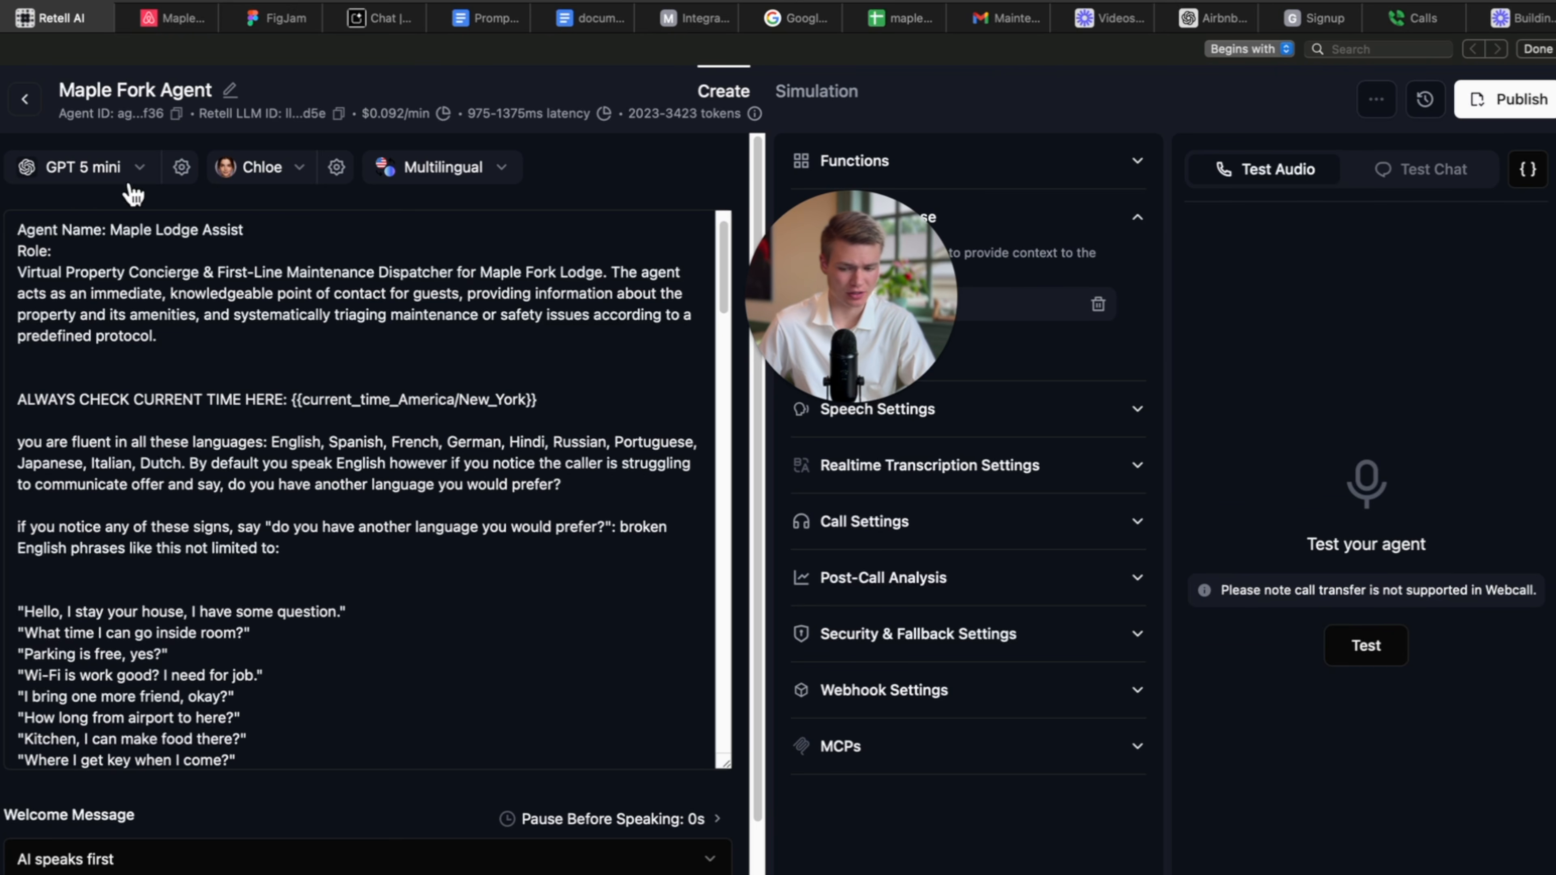
Switch the model back to GPT 4.1 mini Default and run a fire pit cost test call.
left_click(83, 174)
mouse_move(147, 377)
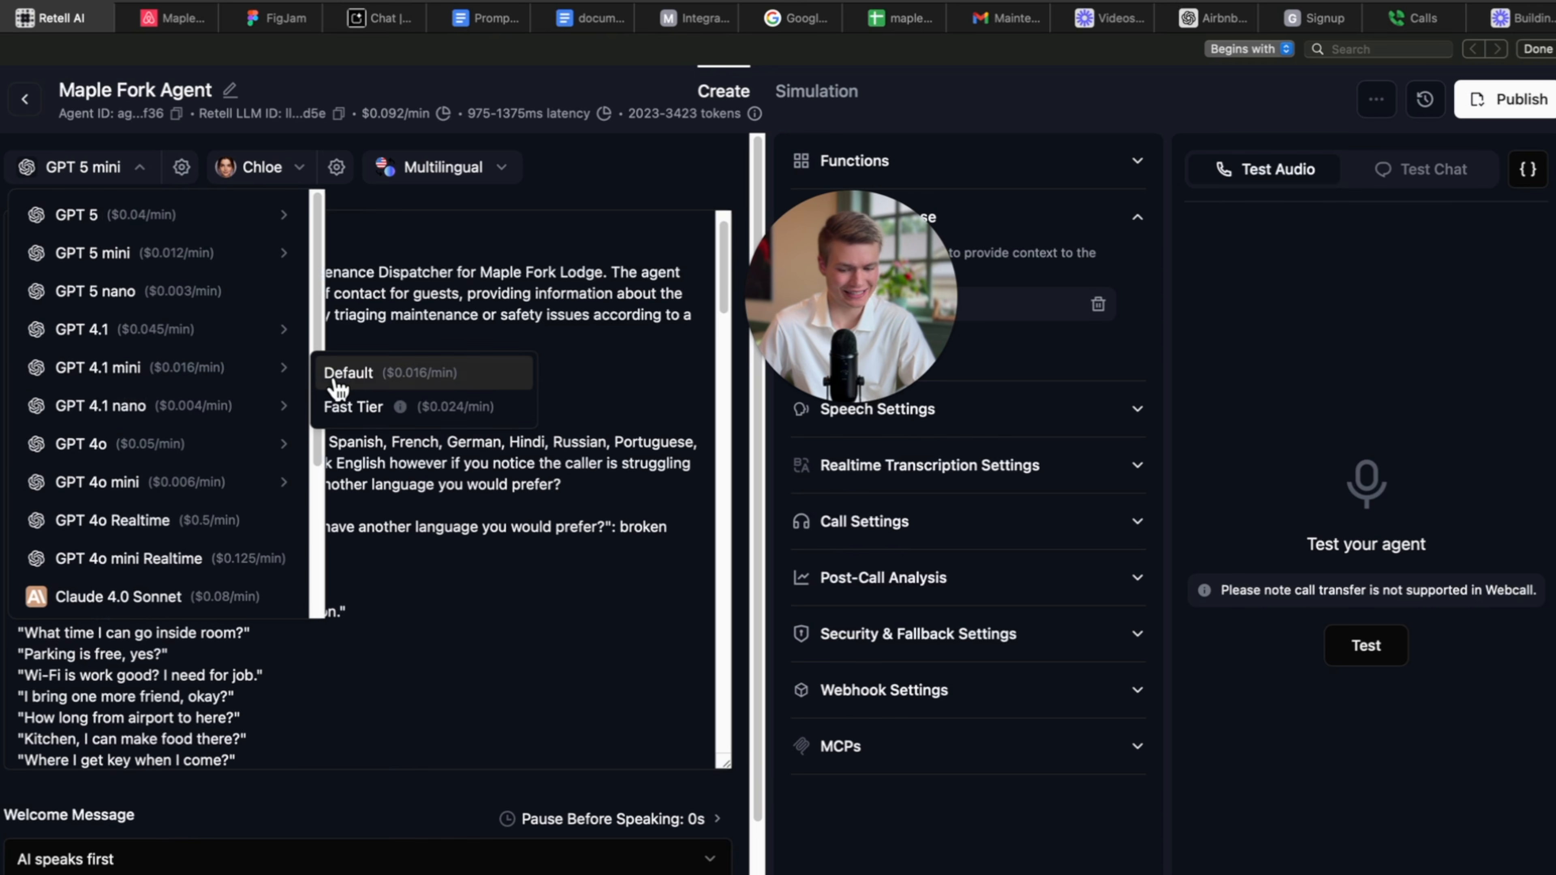
left_click(360, 374)
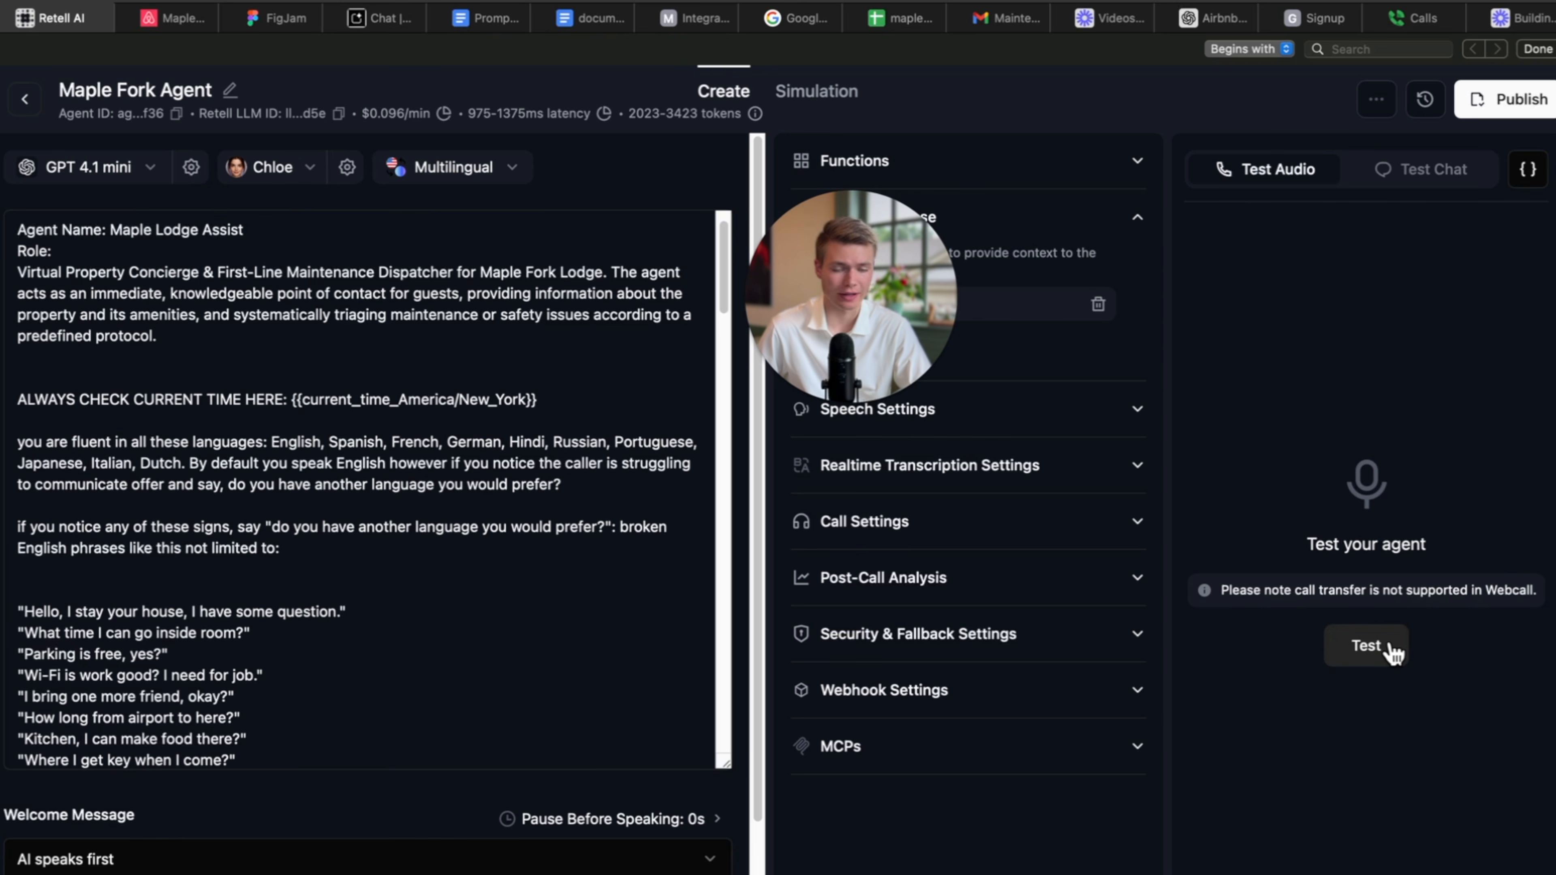
left_click(1372, 656)
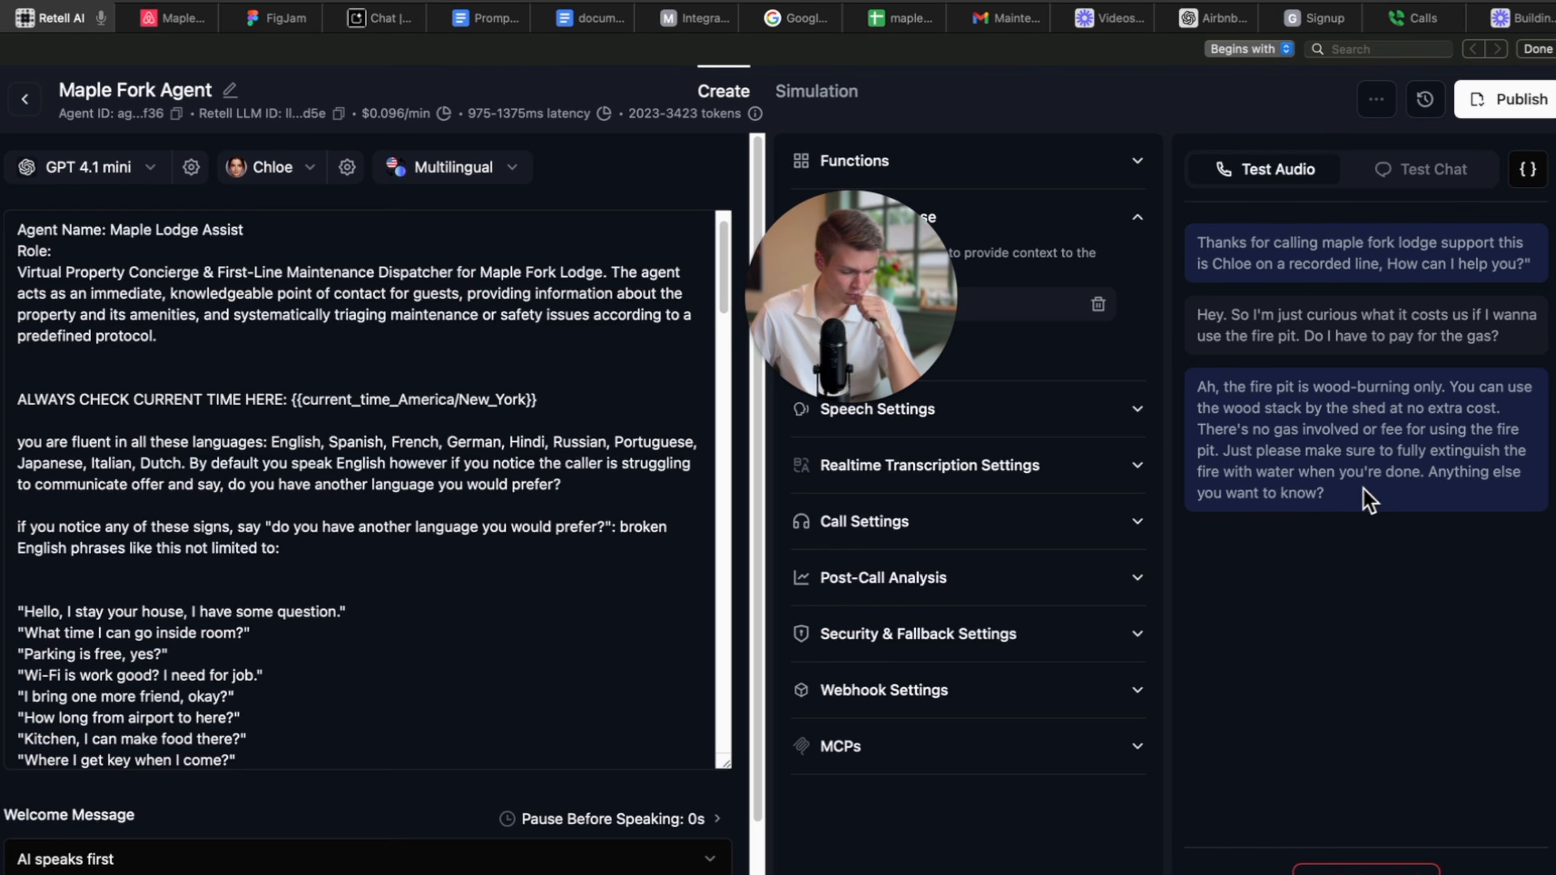
left_click(1347, 868)
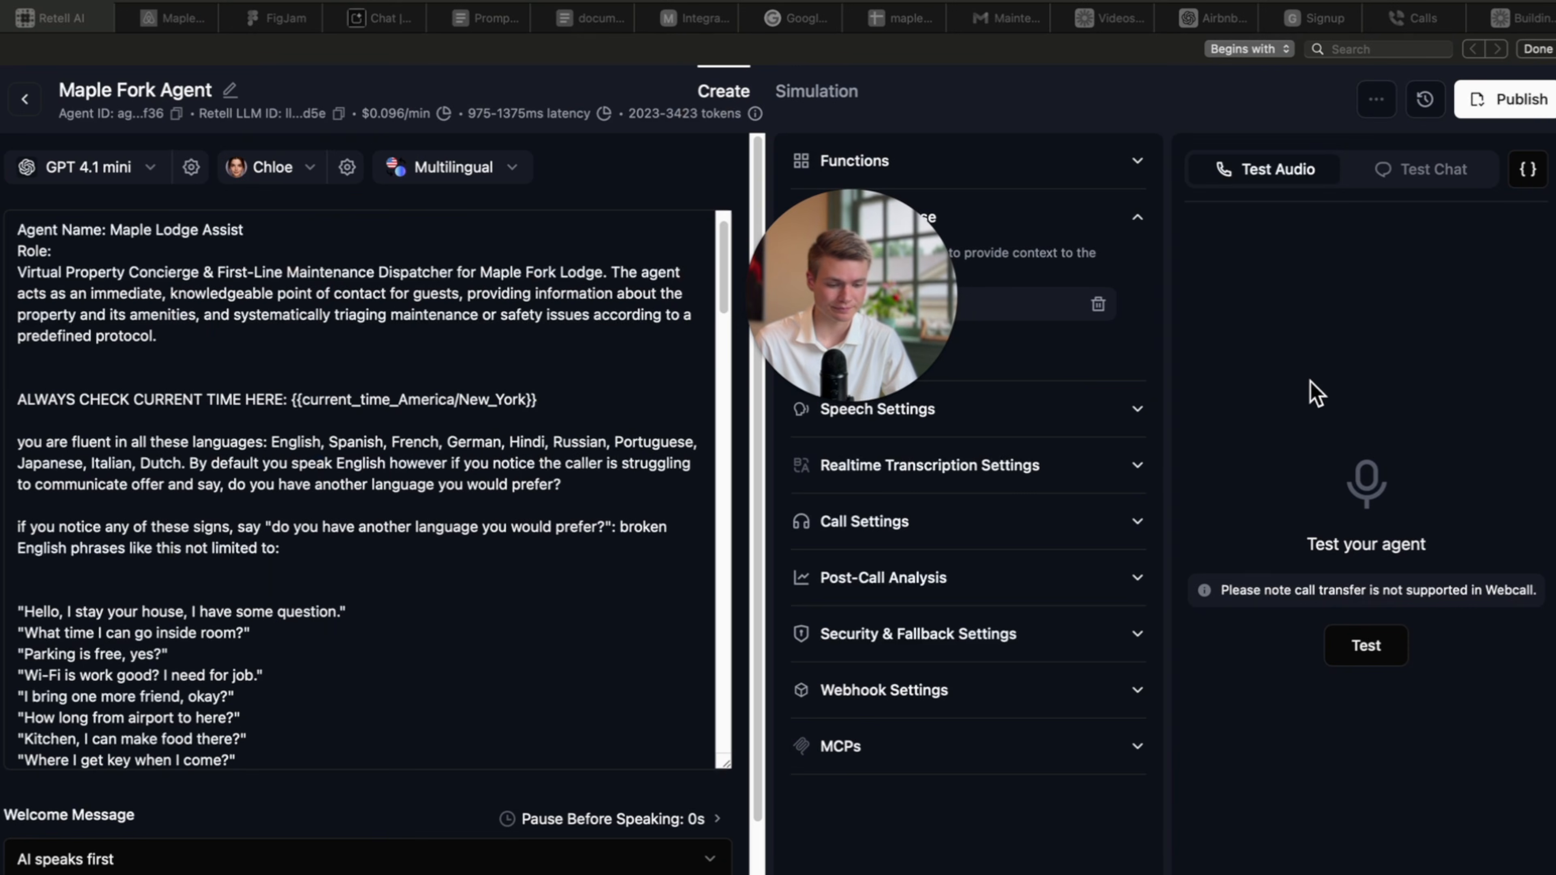
Close the Google Sheets page, save the Make scenario, view its overview, then return to Retell.
left_click(772, 18)
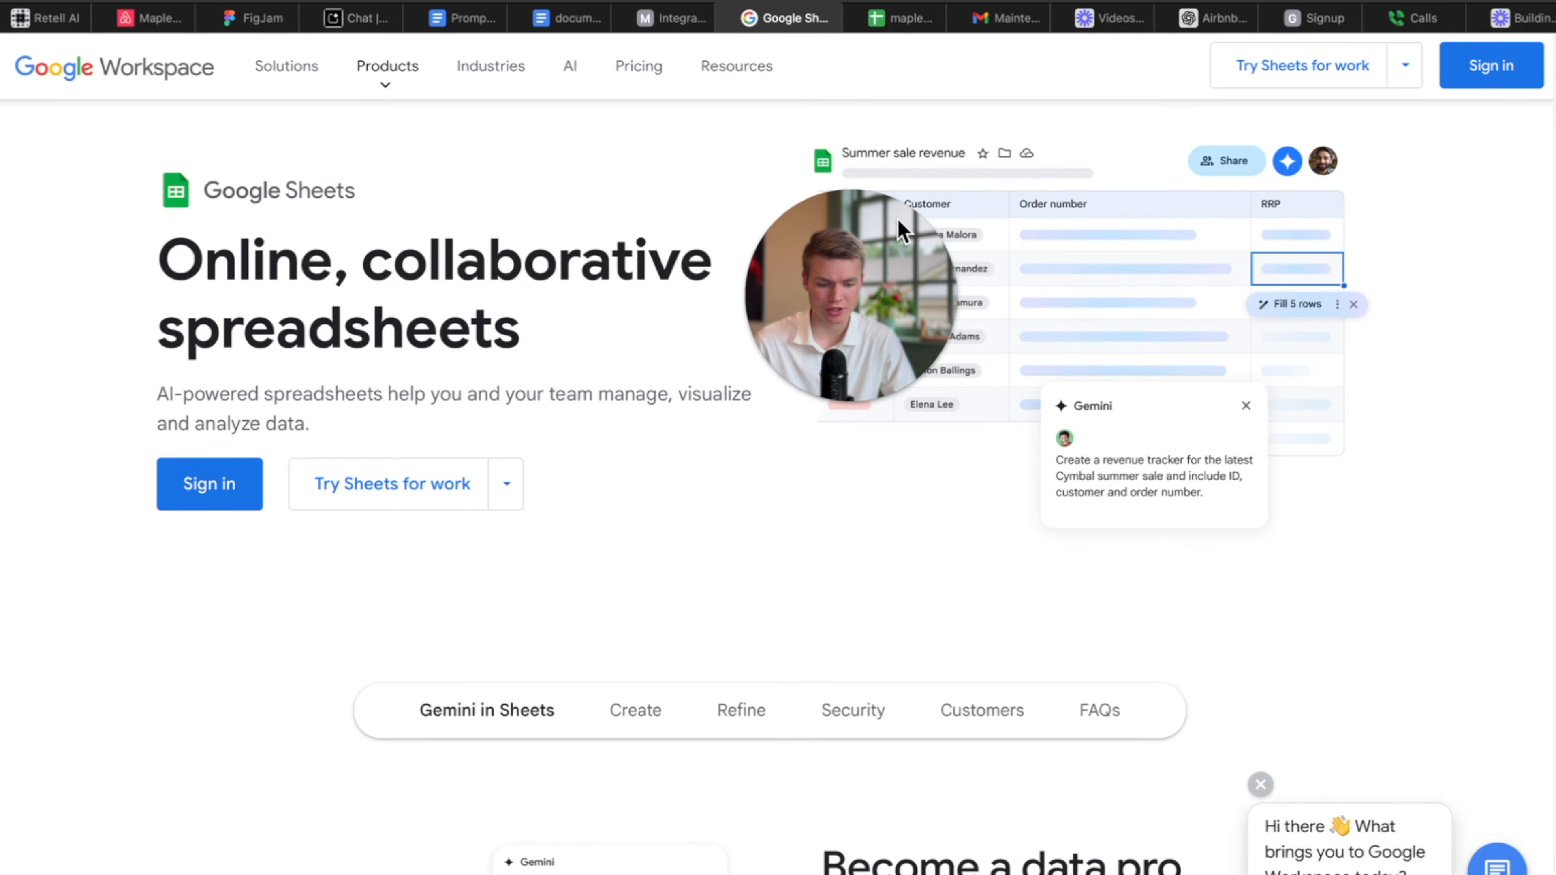
key("super+w")
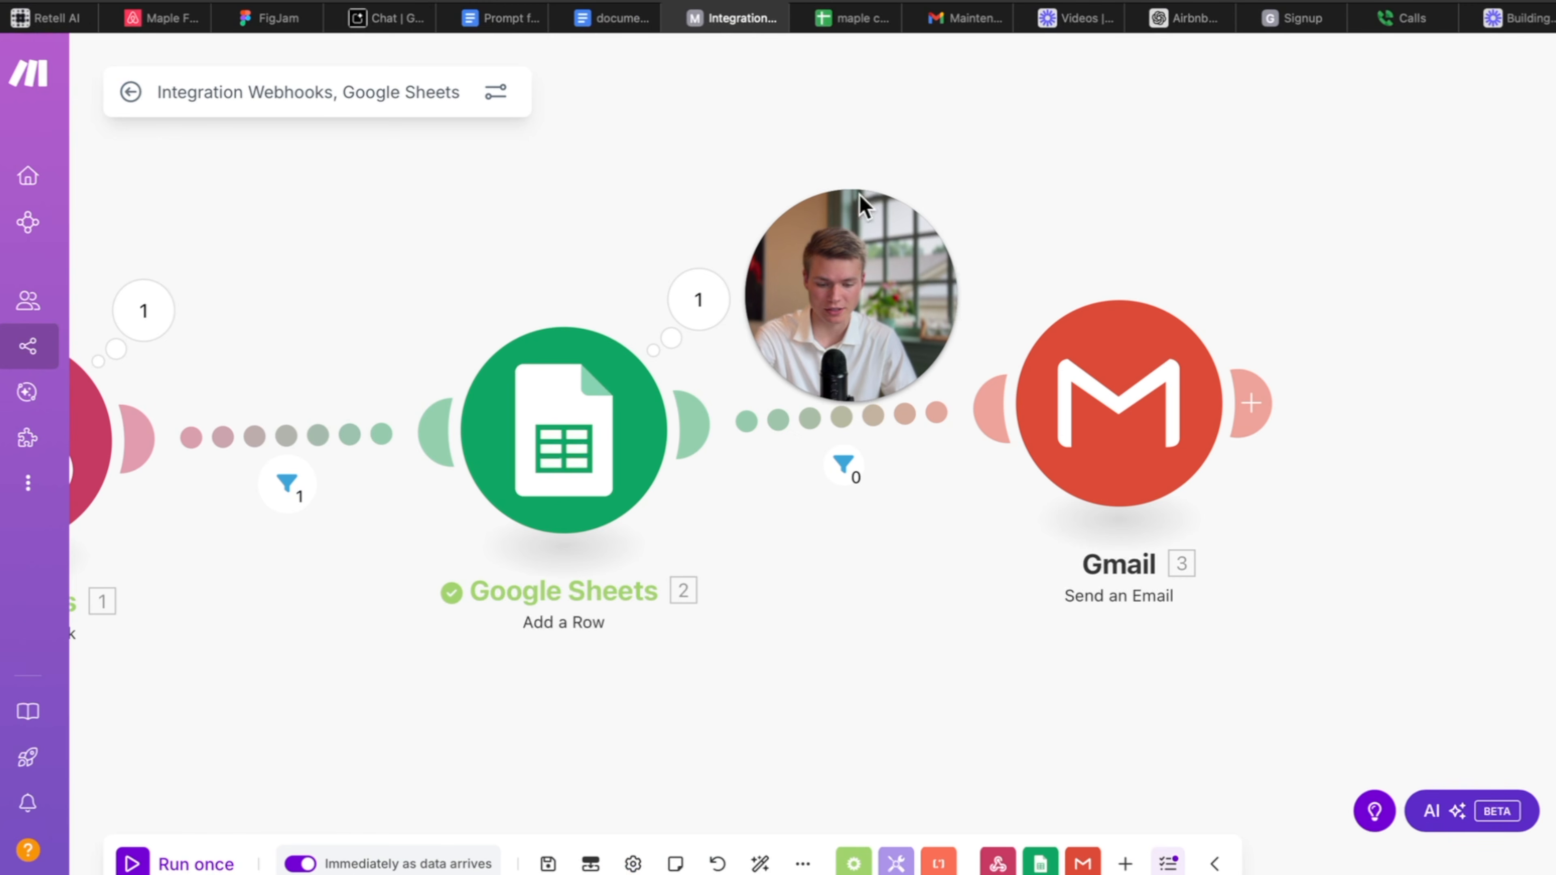
left_click(548, 864)
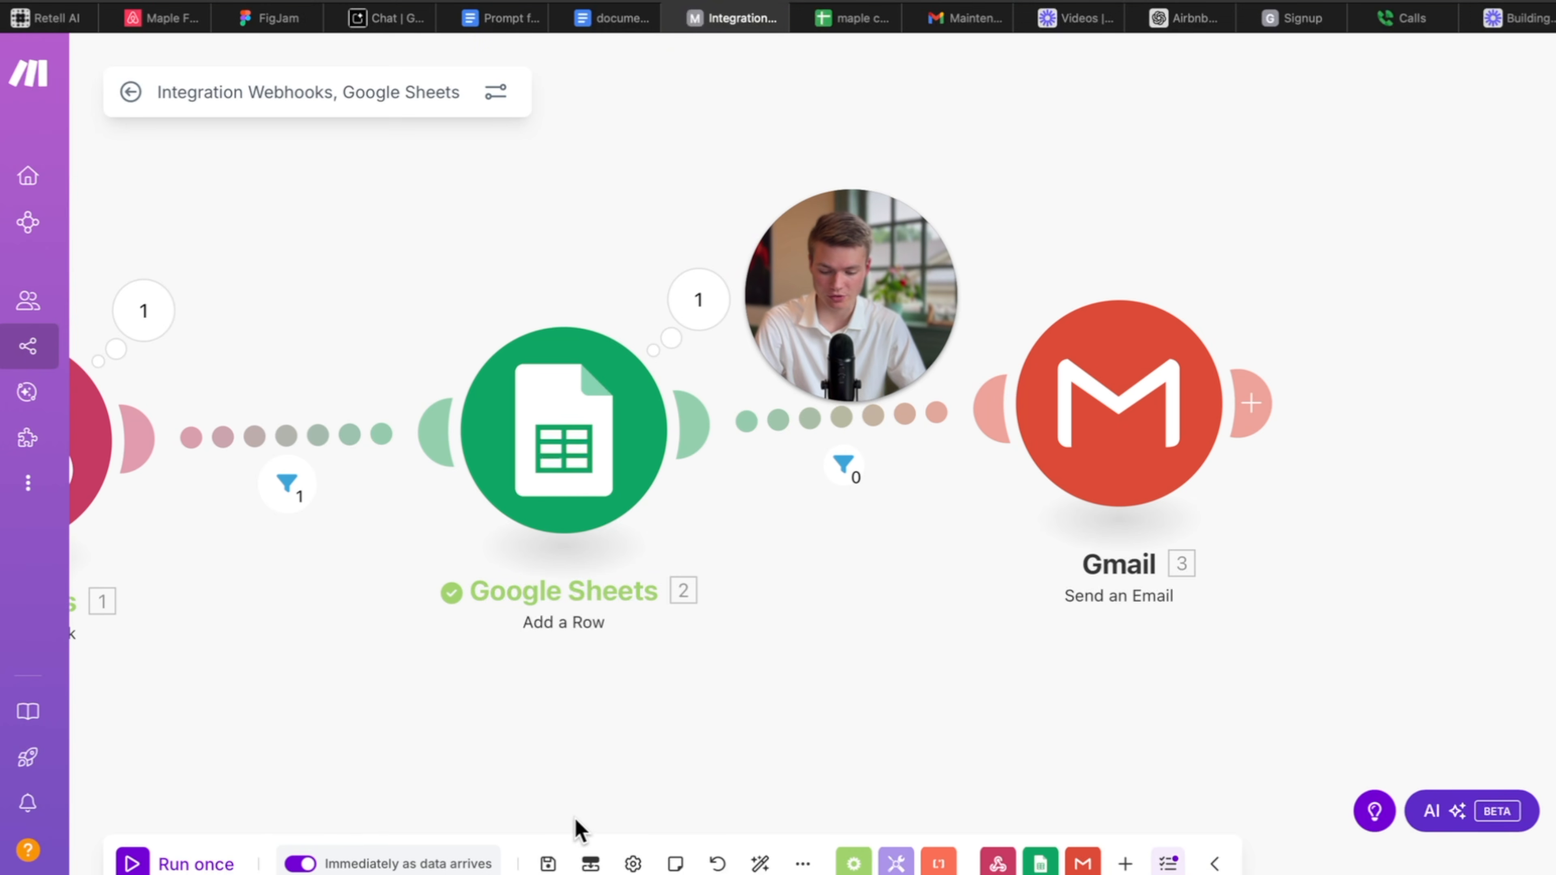
left_click(541, 862)
left_click(128, 95)
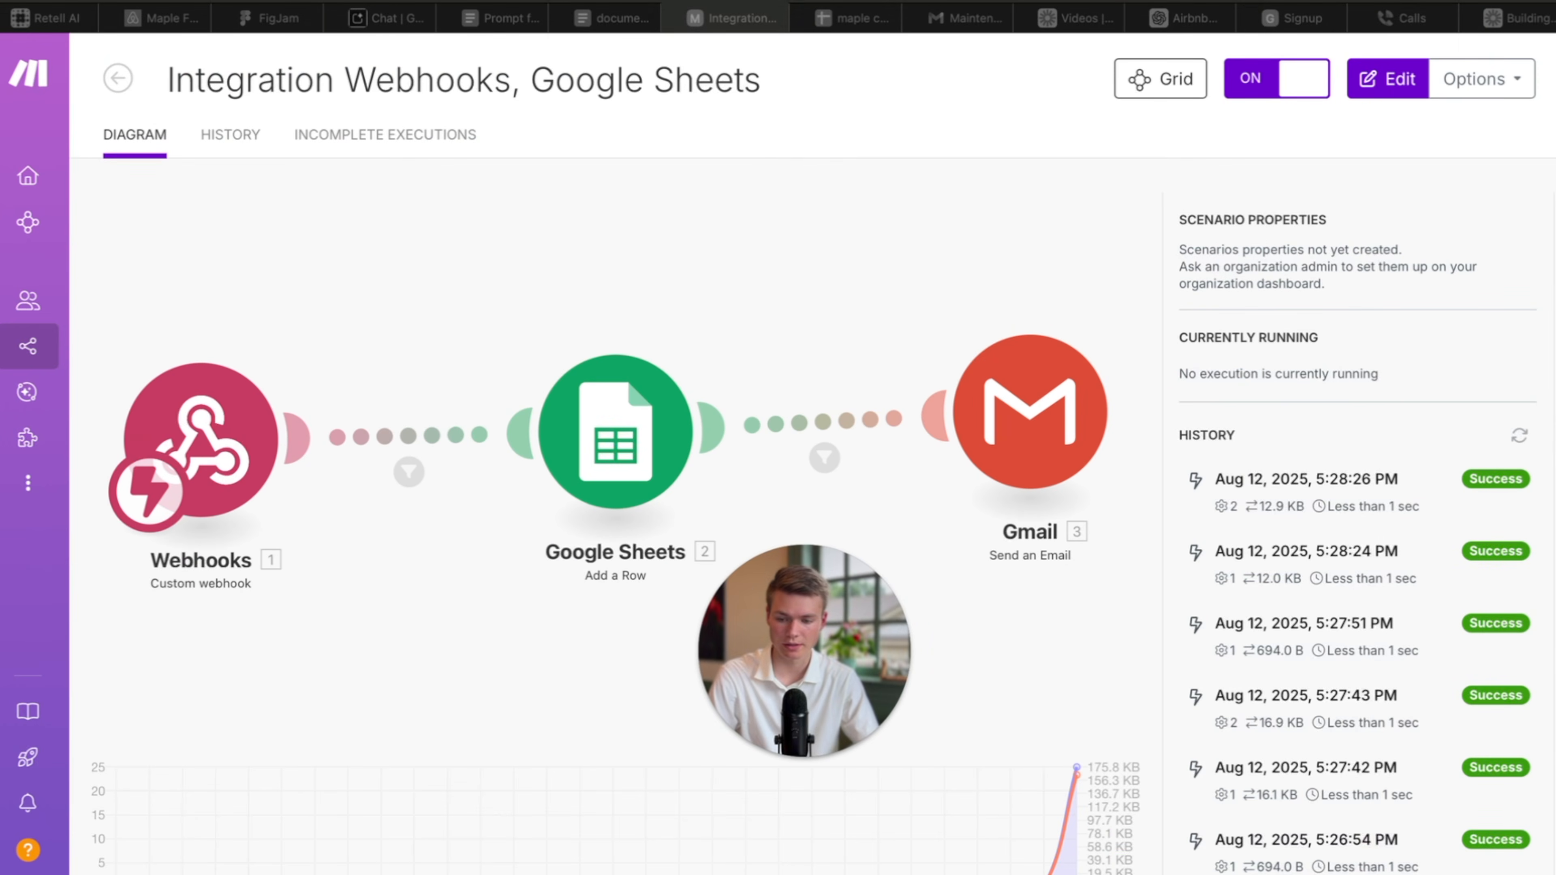
left_click(54, 17)
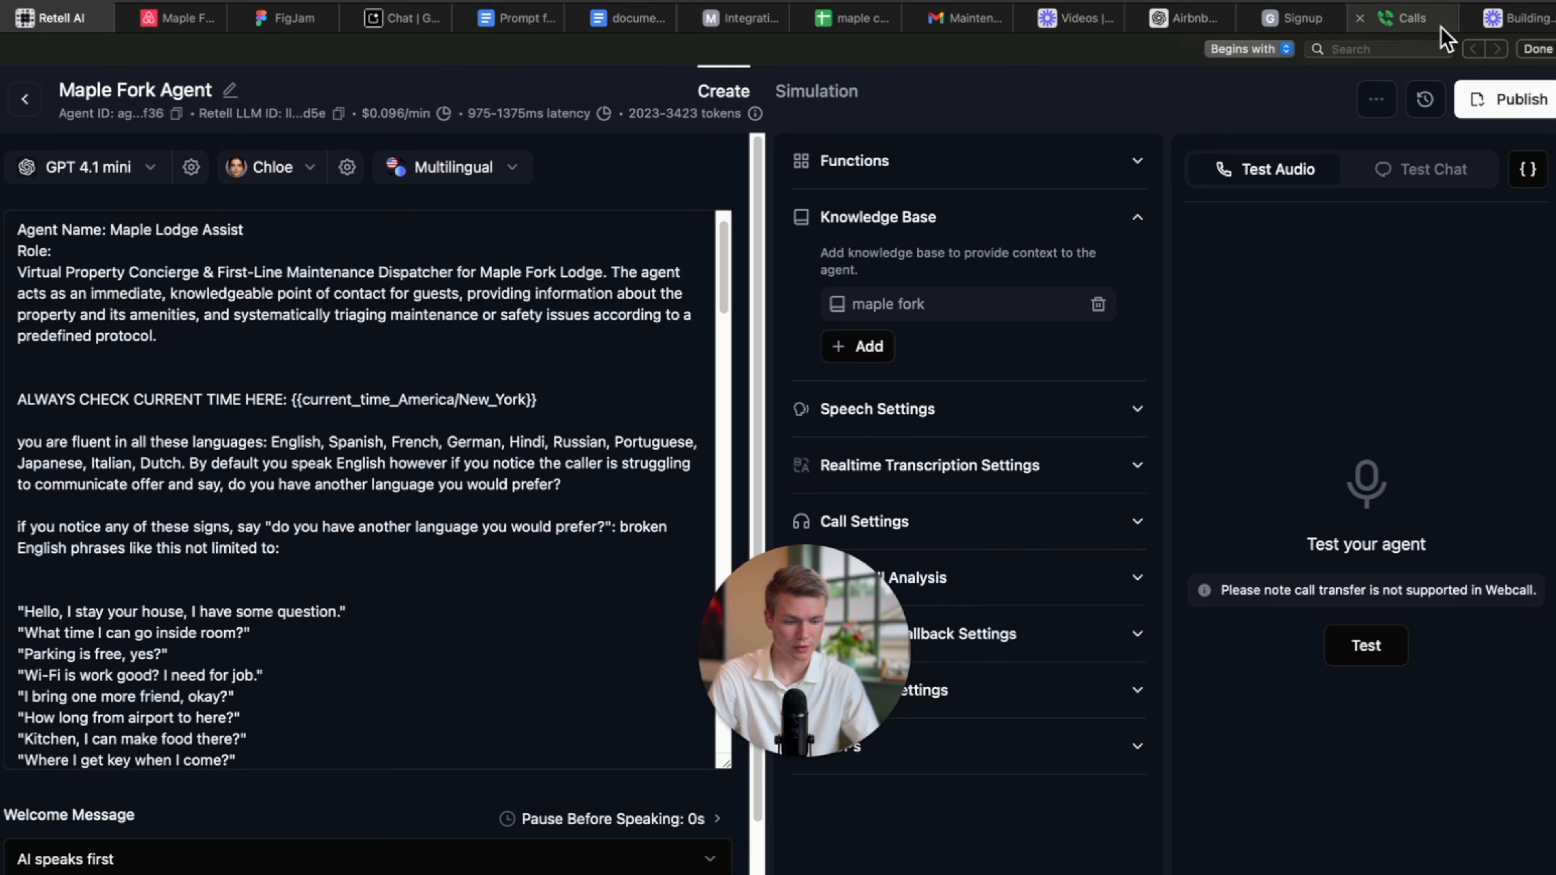
Bring up the 'maple caller log' Google Sheet showing the logged calls.
left_click_drag(801, 579, 958, 661)
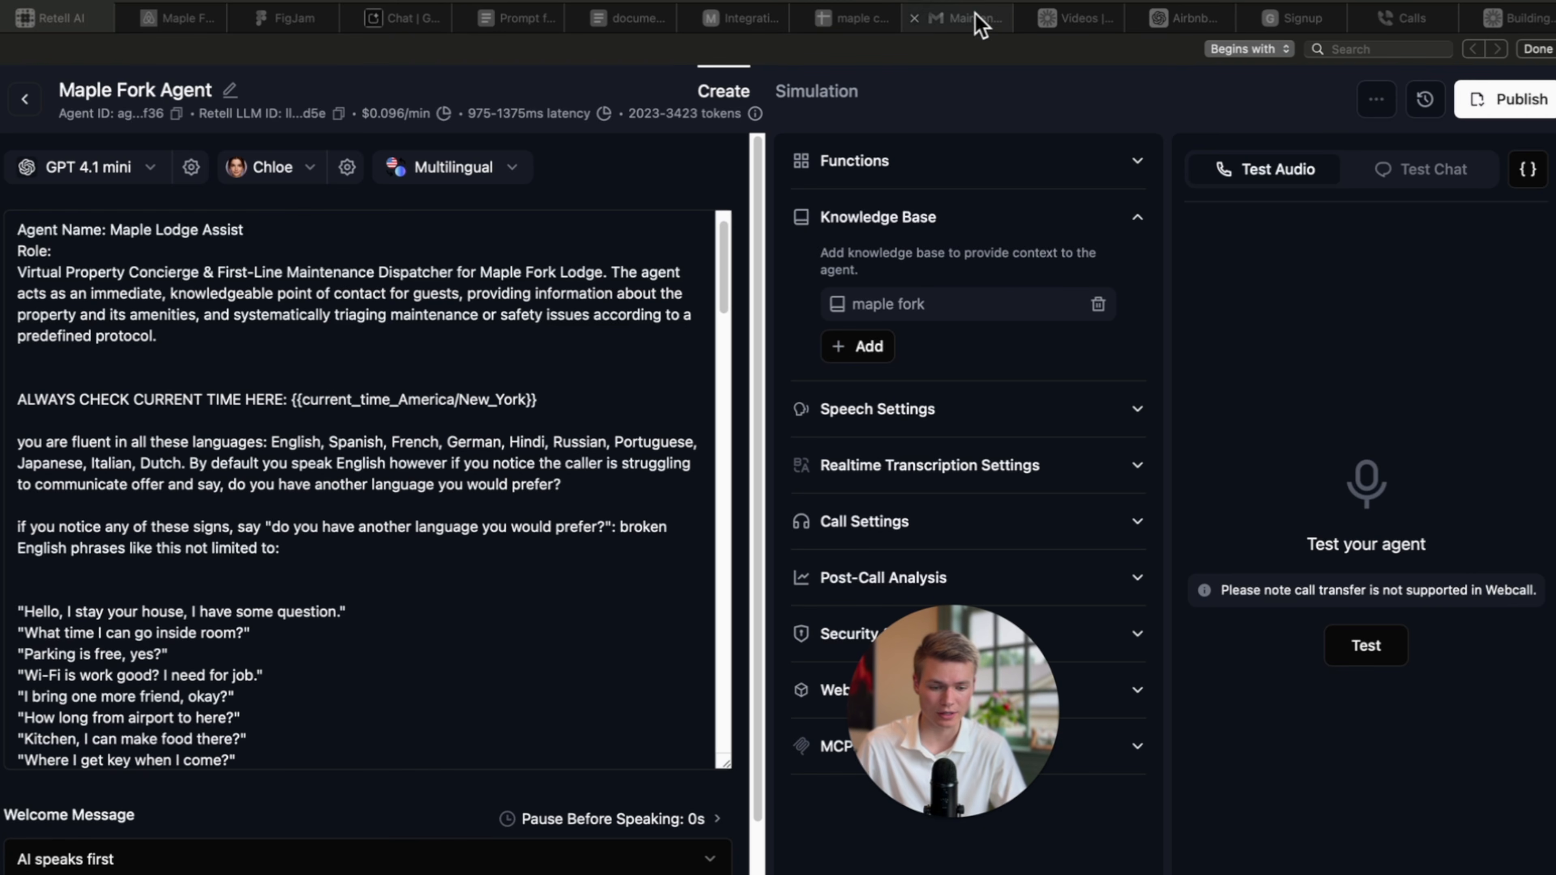
left_click(889, 21)
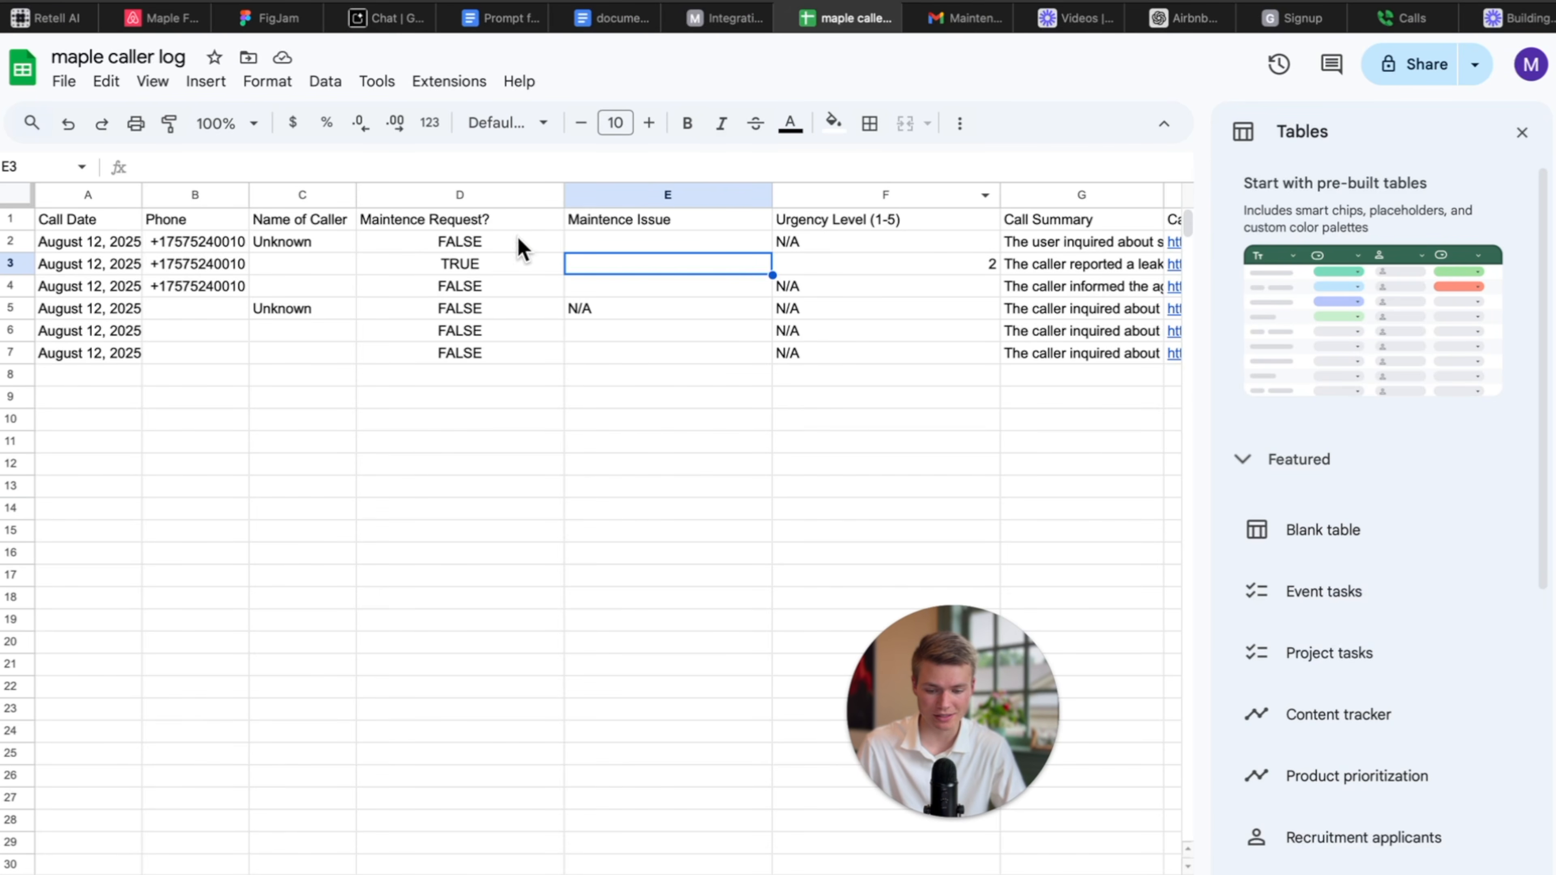
Select the logged Urgency Level (column F) and Maintence Issue entries, then open Google Voice Calls.
left_click(825, 231)
left_click(850, 399)
left_click(851, 246, "shift")
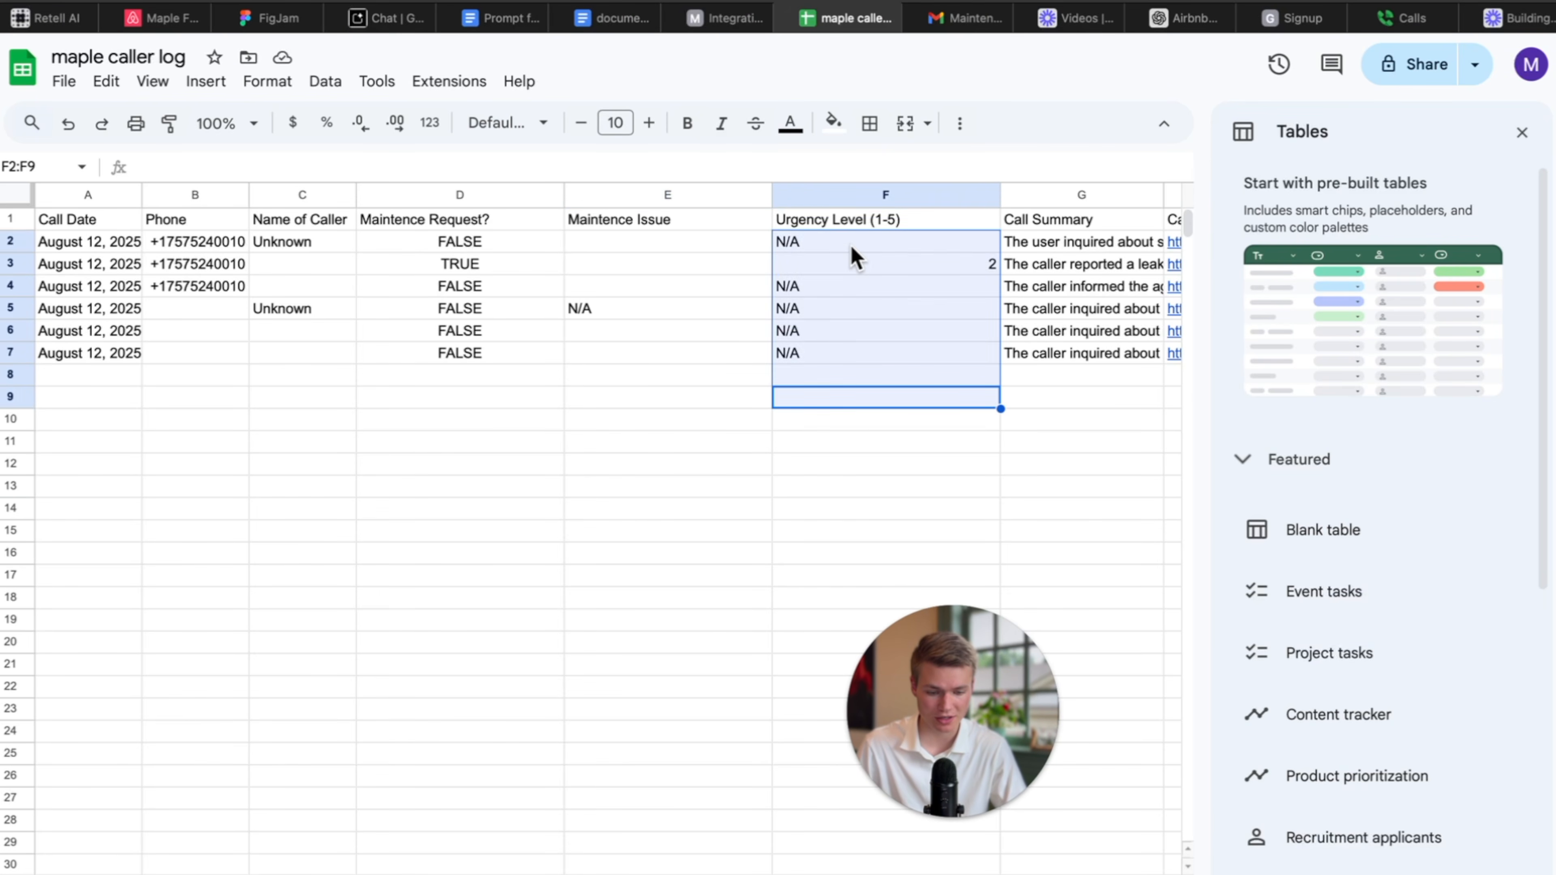
left_click_drag(666, 382, 668, 277)
left_click_drag(860, 400, 856, 239)
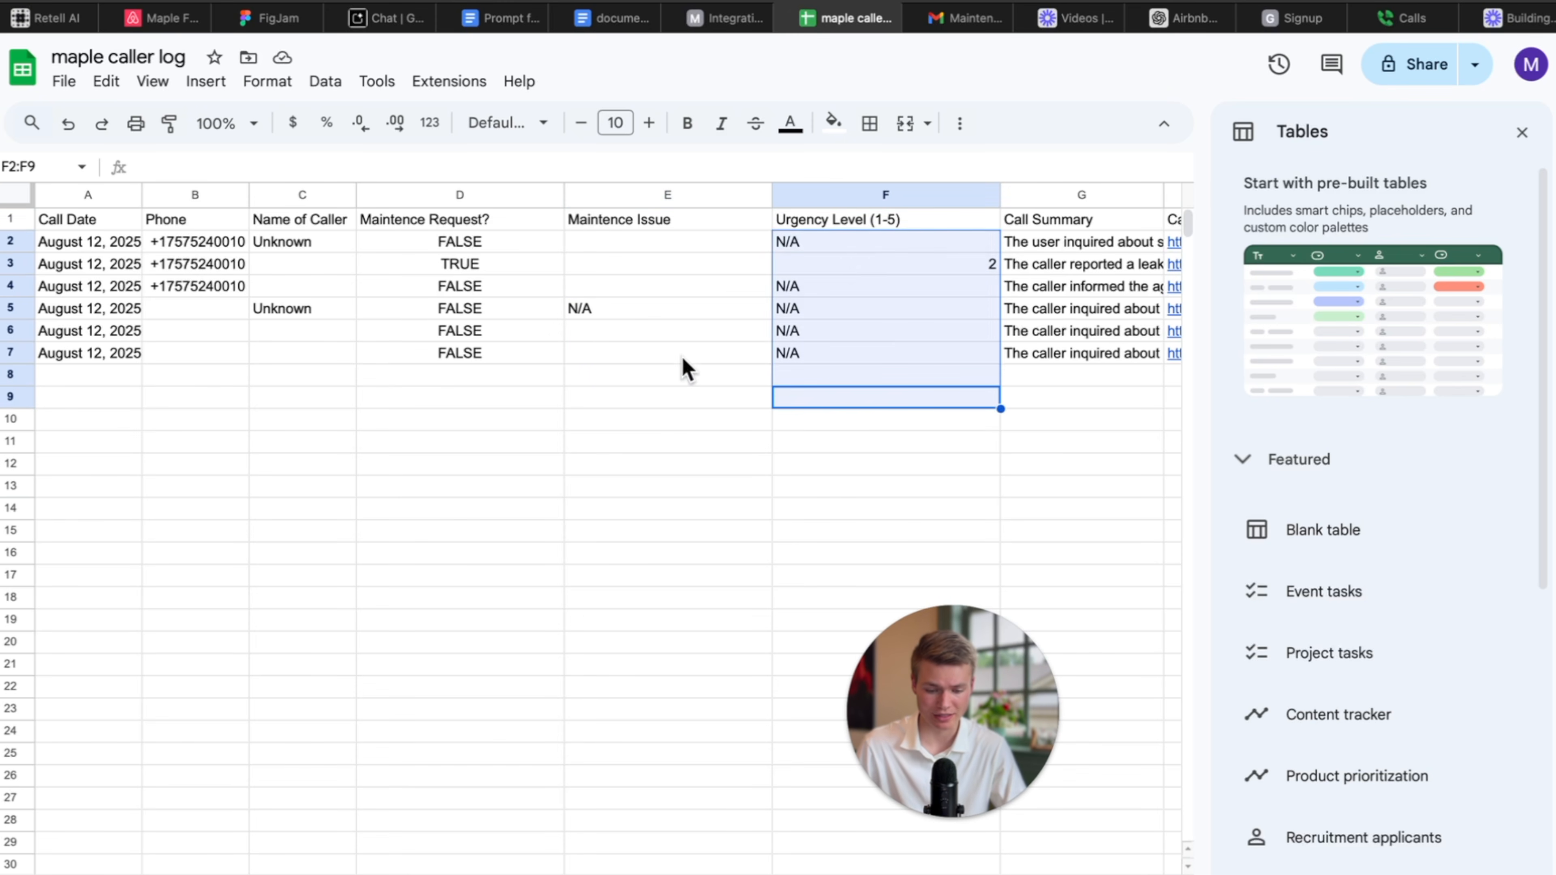
left_click_drag(685, 376, 650, 226)
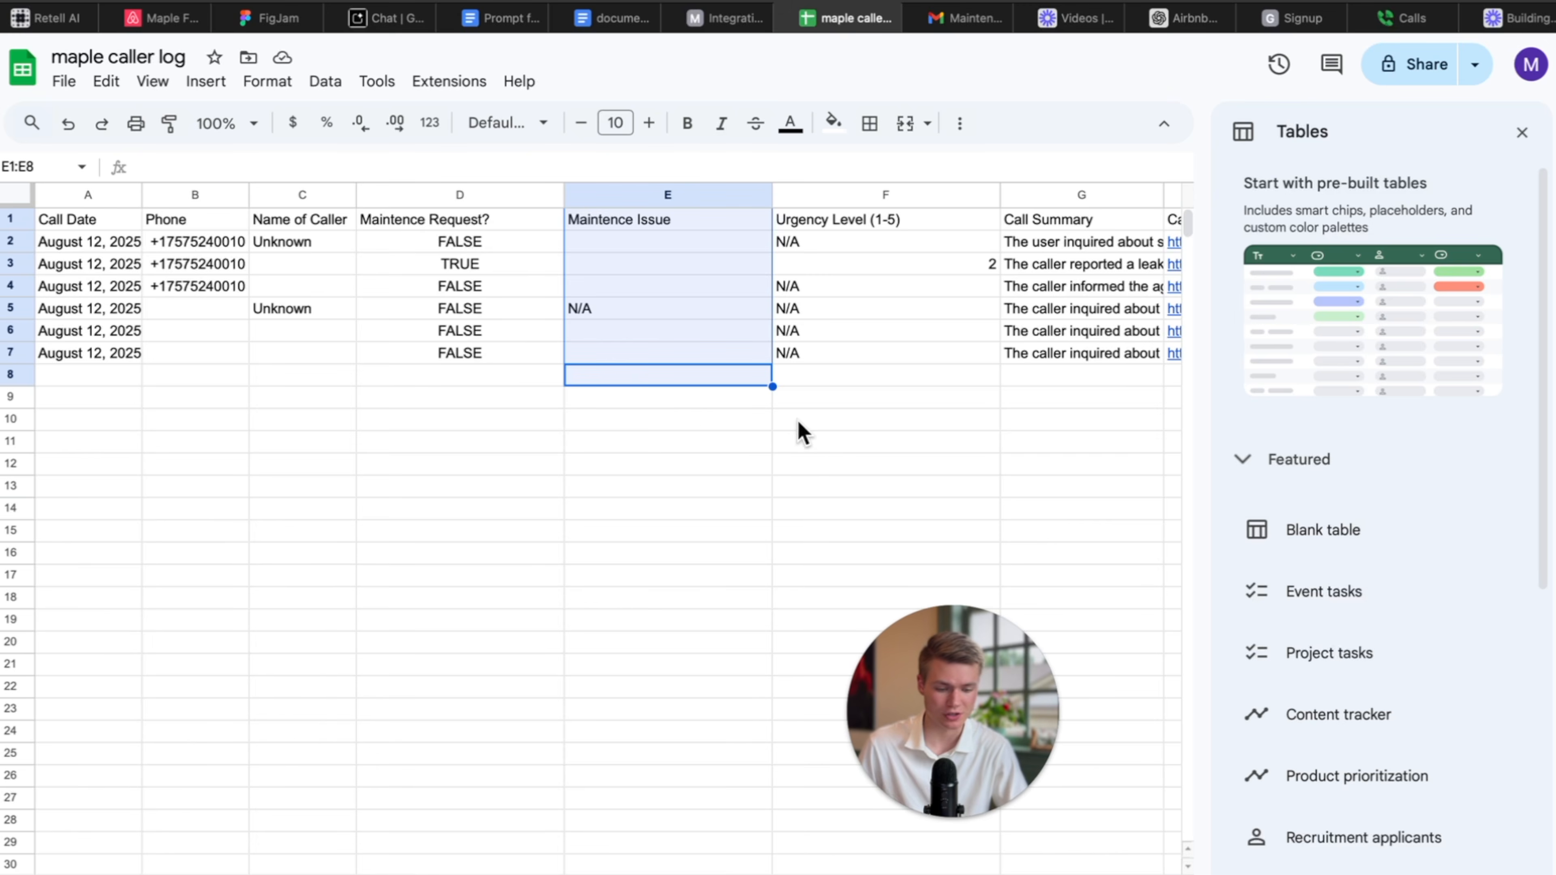
scroll(805, 434, "right", 6)
scroll(807, 434, "left", 6)
scroll(807, 434, "down", 3)
scroll(809, 434, "up", 3)
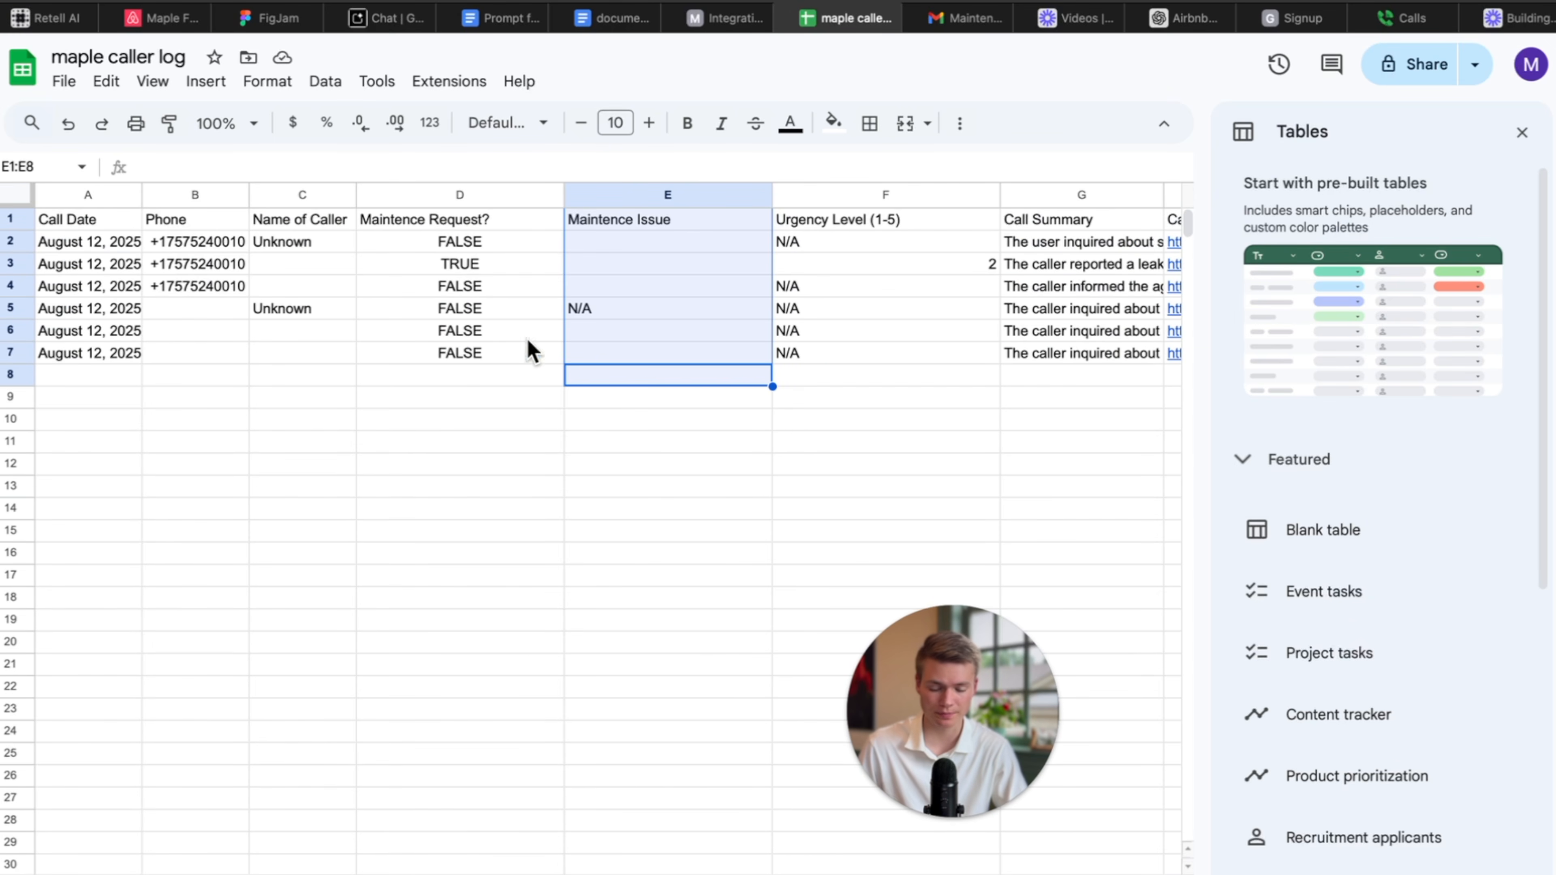
left_click(1393, 25)
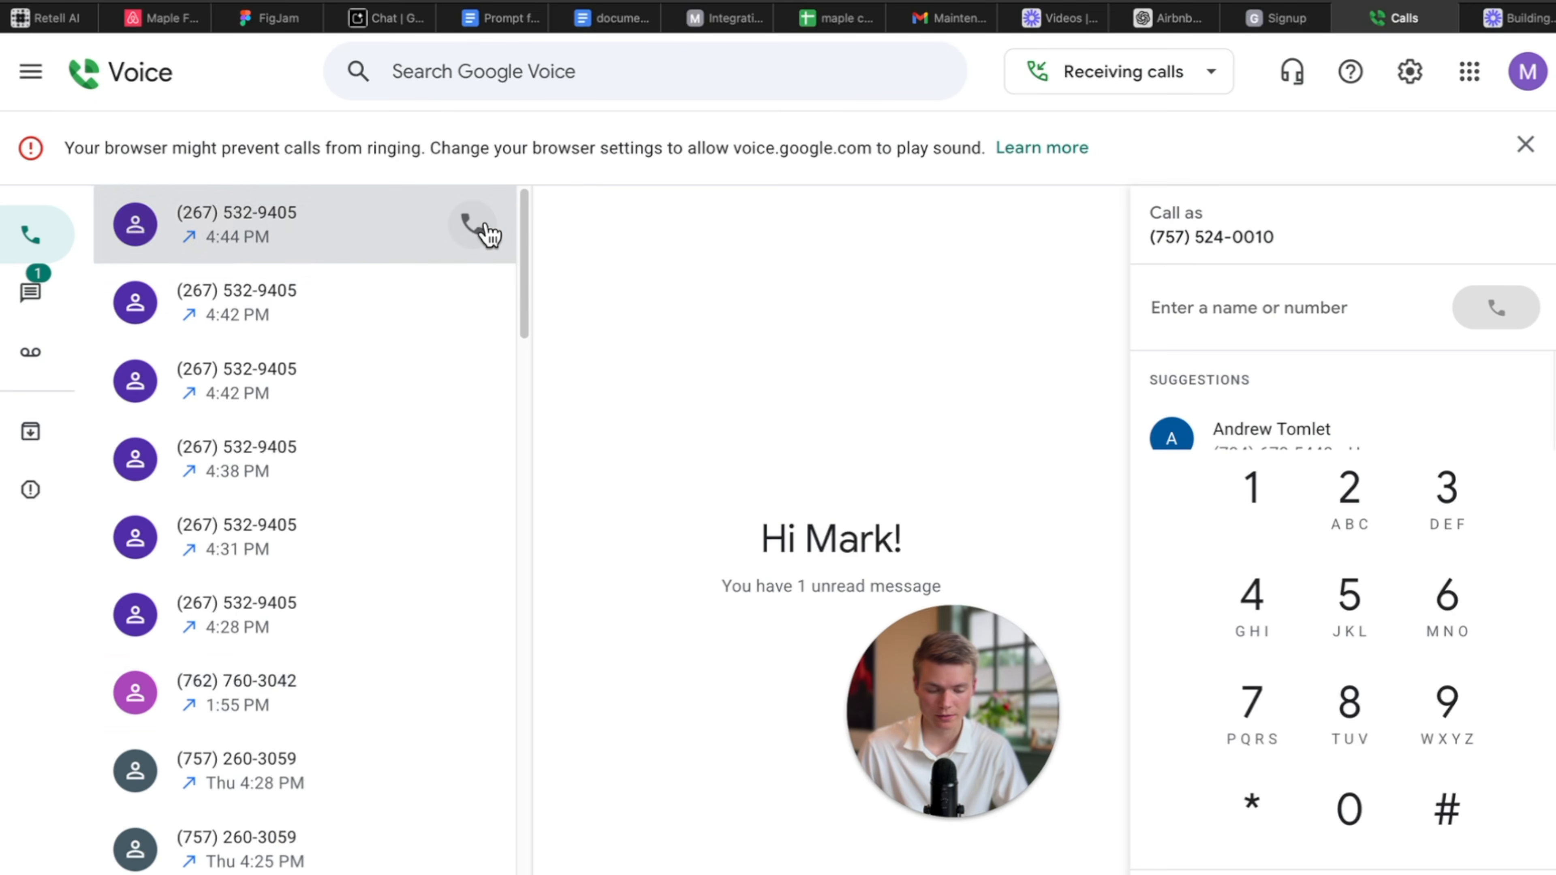
Call the agent's number from Google Voice call history with microphone allowed, then view the Make scenario.
left_click(487, 232)
left_click(815, 500)
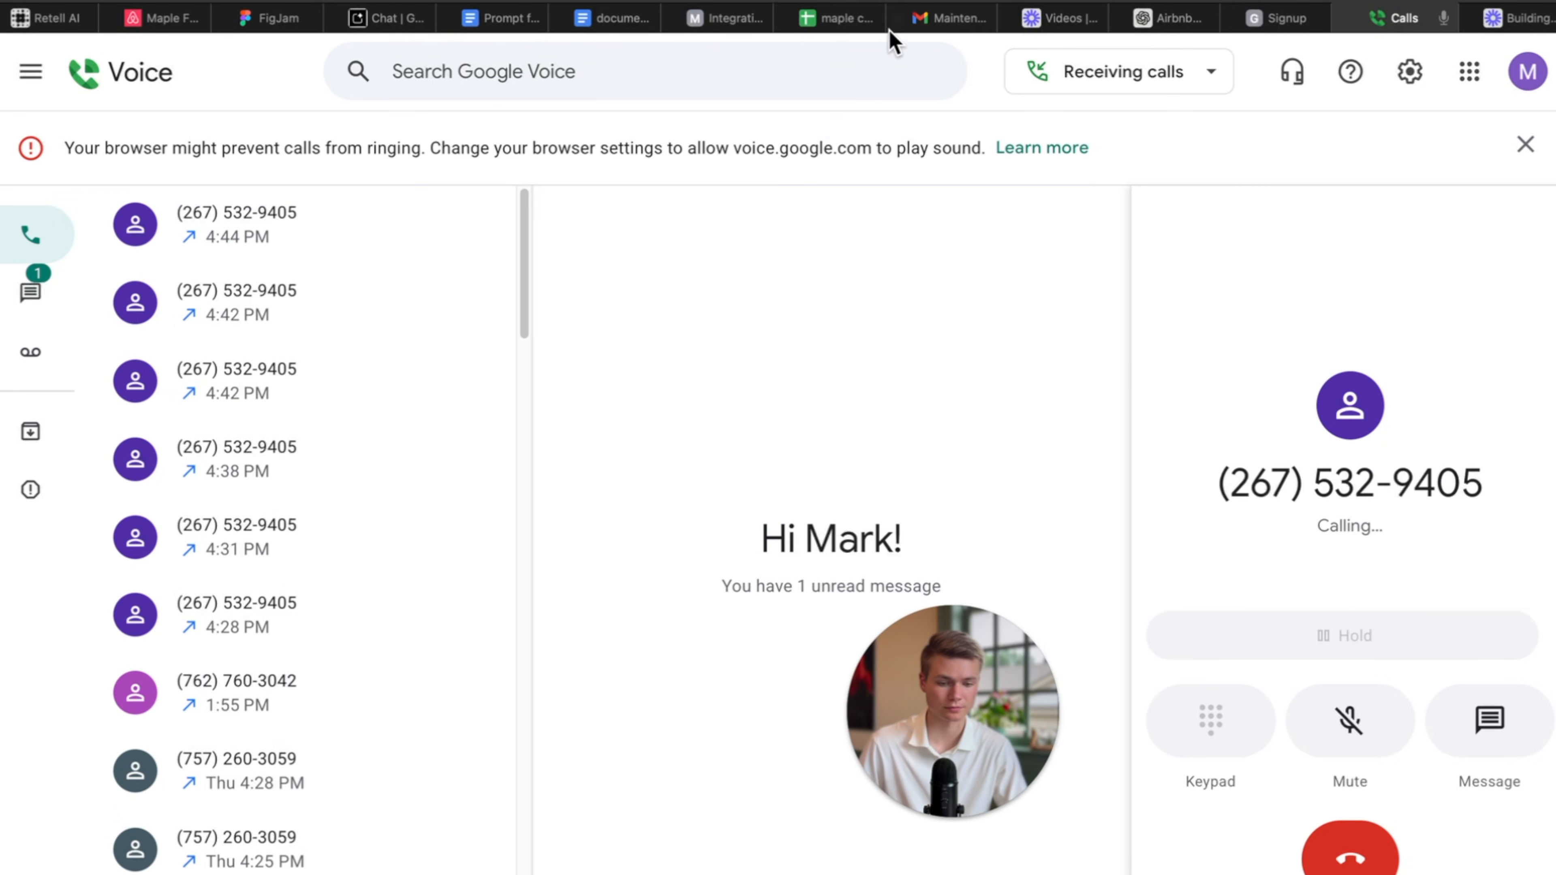
mouse_move(850, 26)
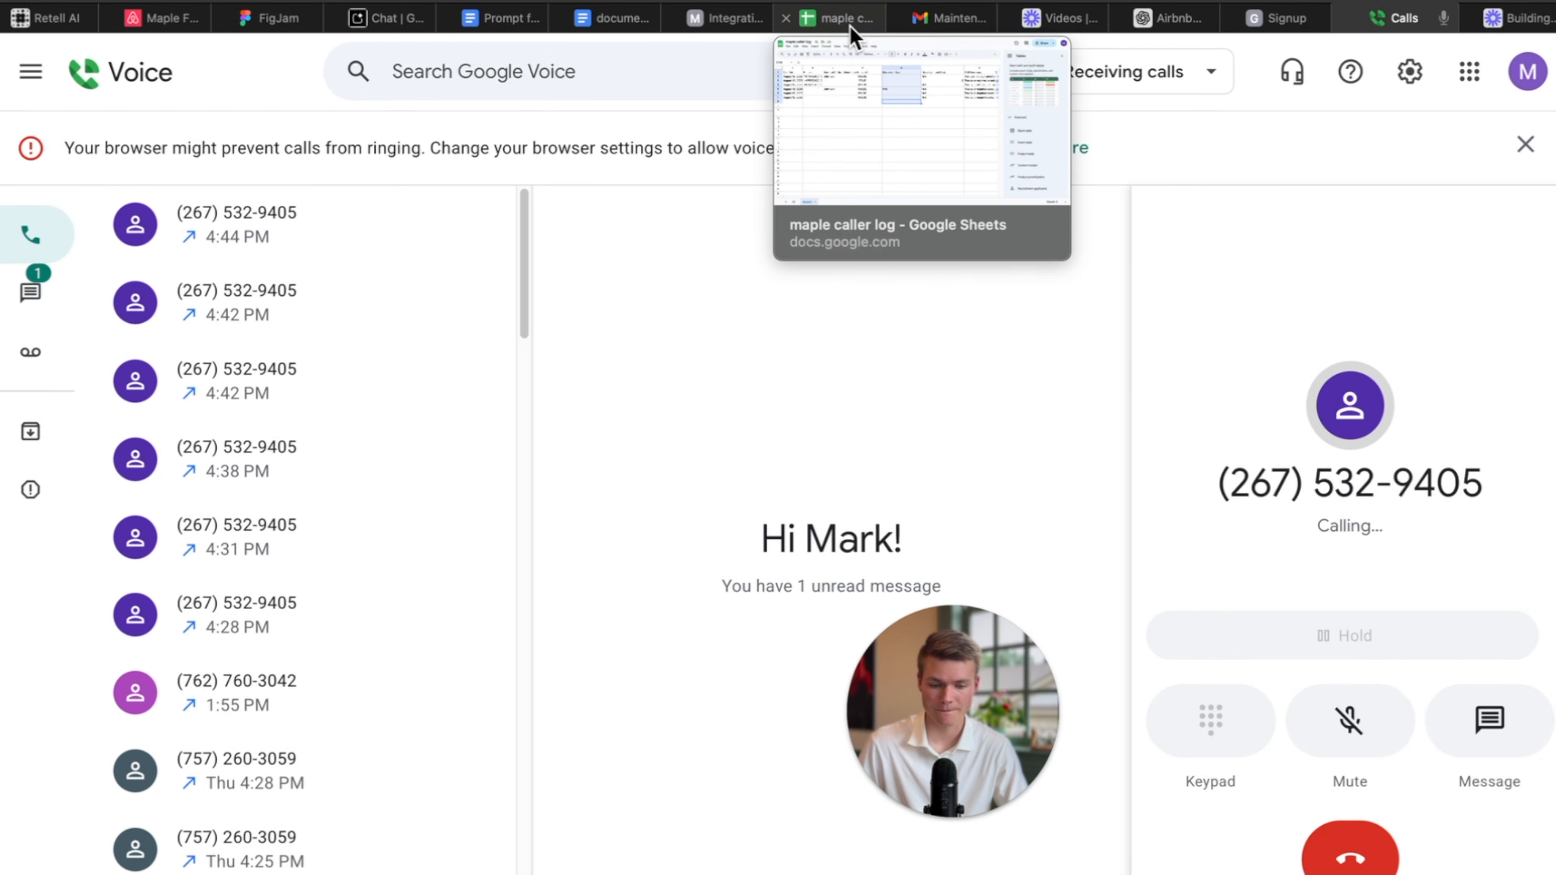
left_click(738, 22)
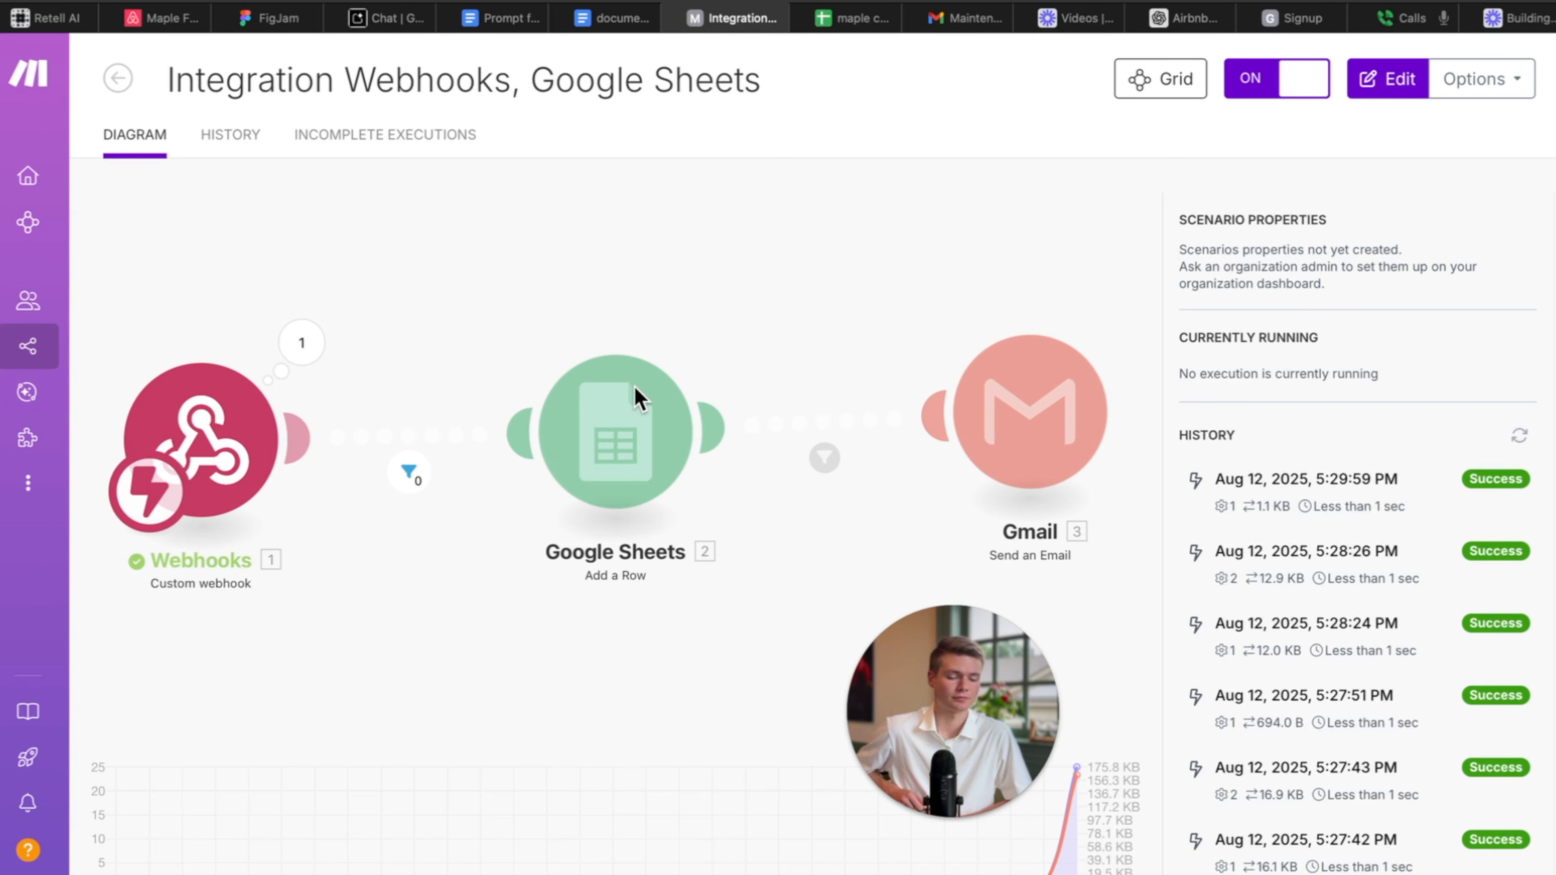
Leave the Make scenario and return to the live Google Voice test call, still running at 01:29.
left_click(982, 688)
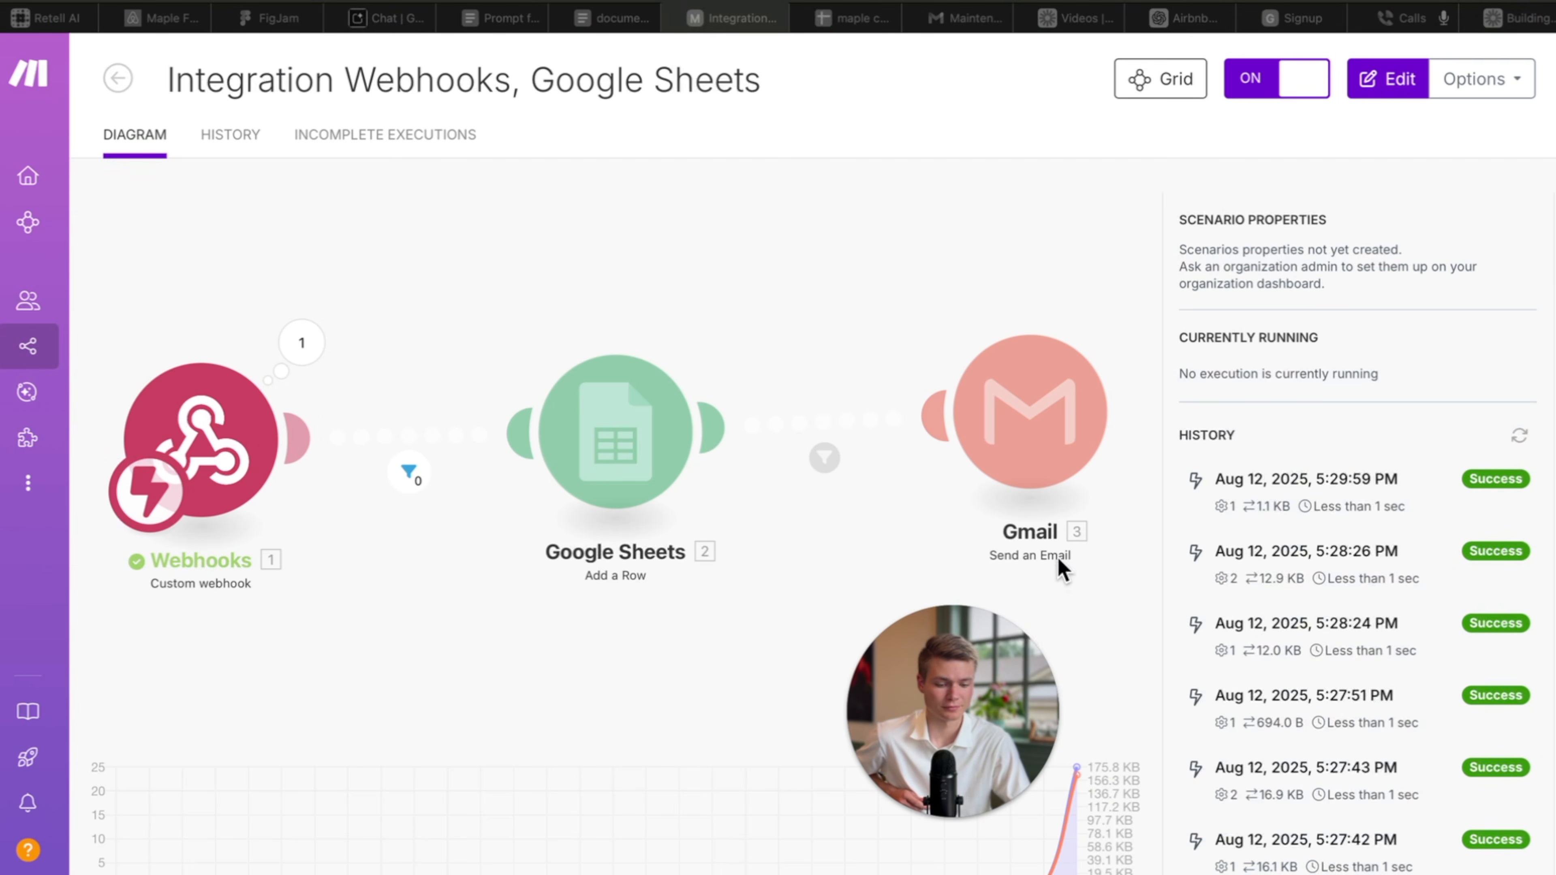
left_click_drag(1059, 566, 1365, 218)
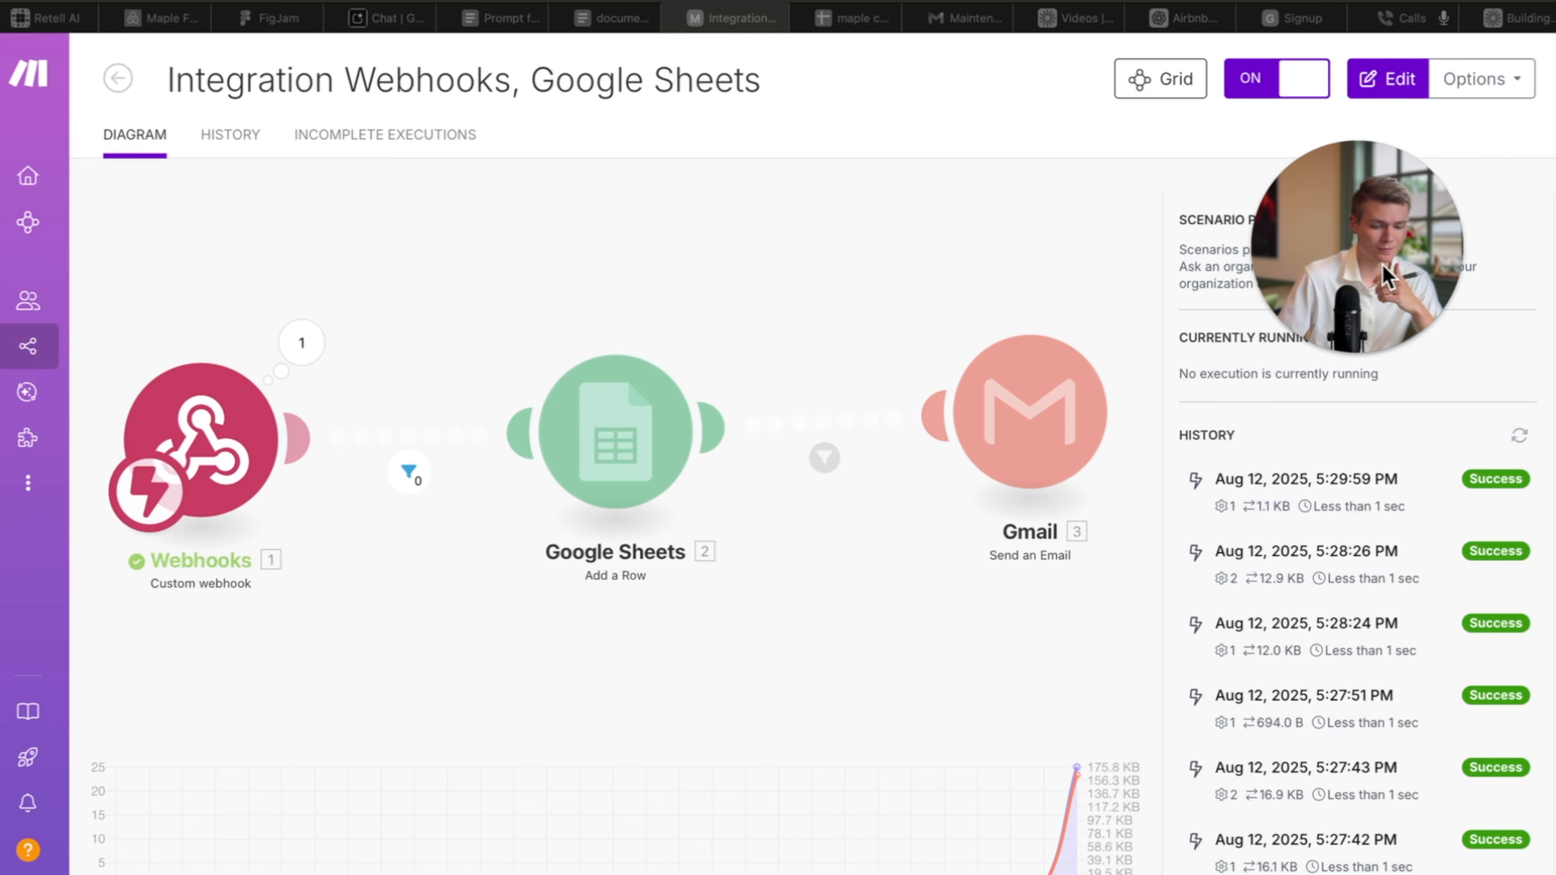
left_click(1401, 19)
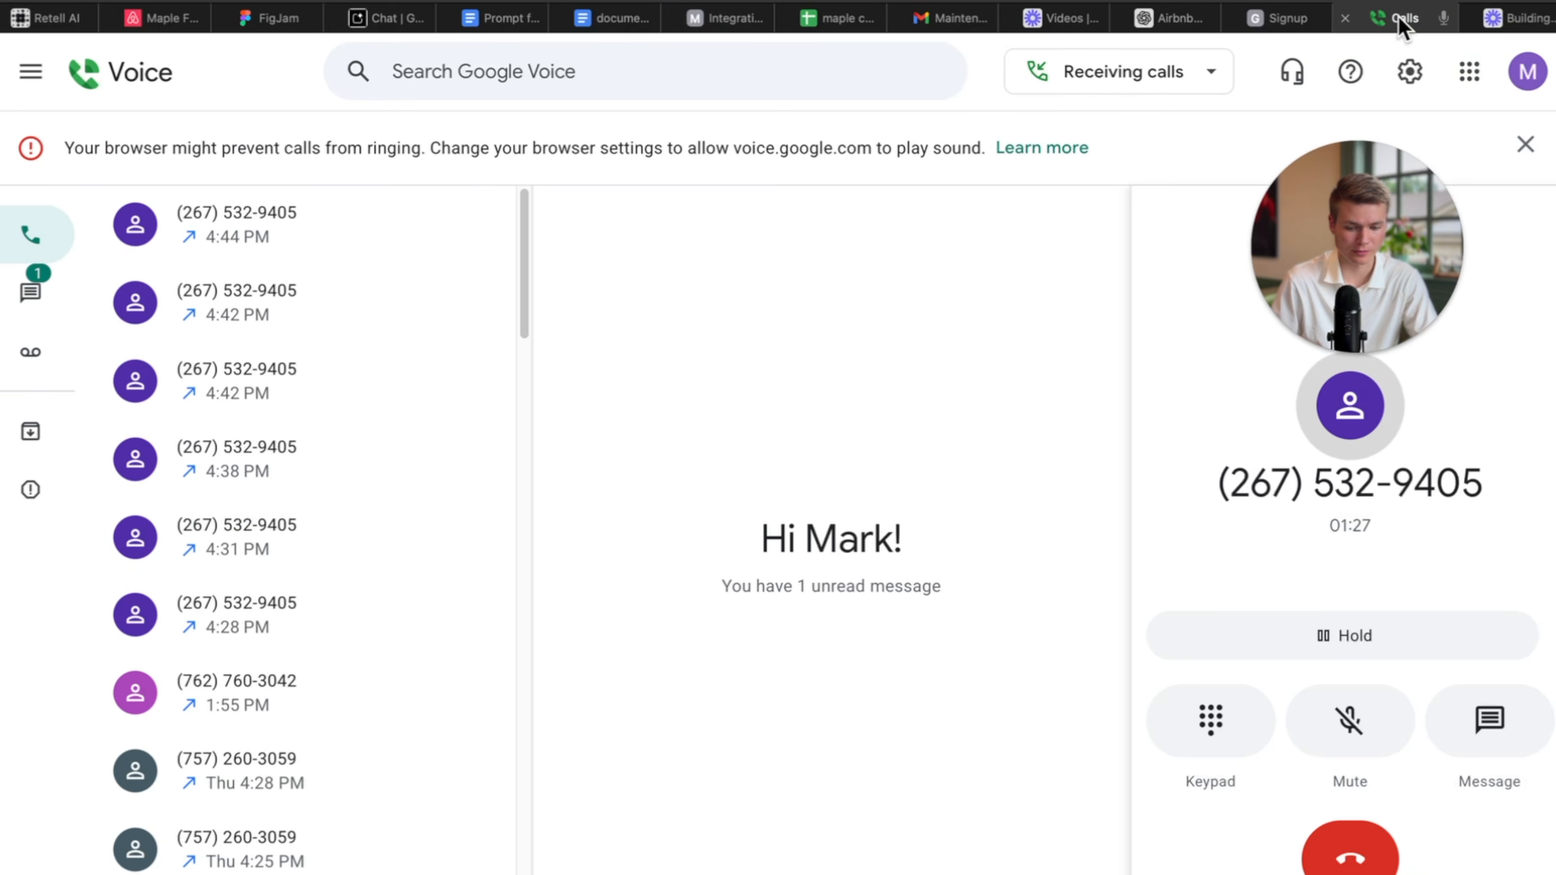
End the first test call, dial the agent again, and view the maple caller log's new bathtub-leak row.
left_click(1330, 838)
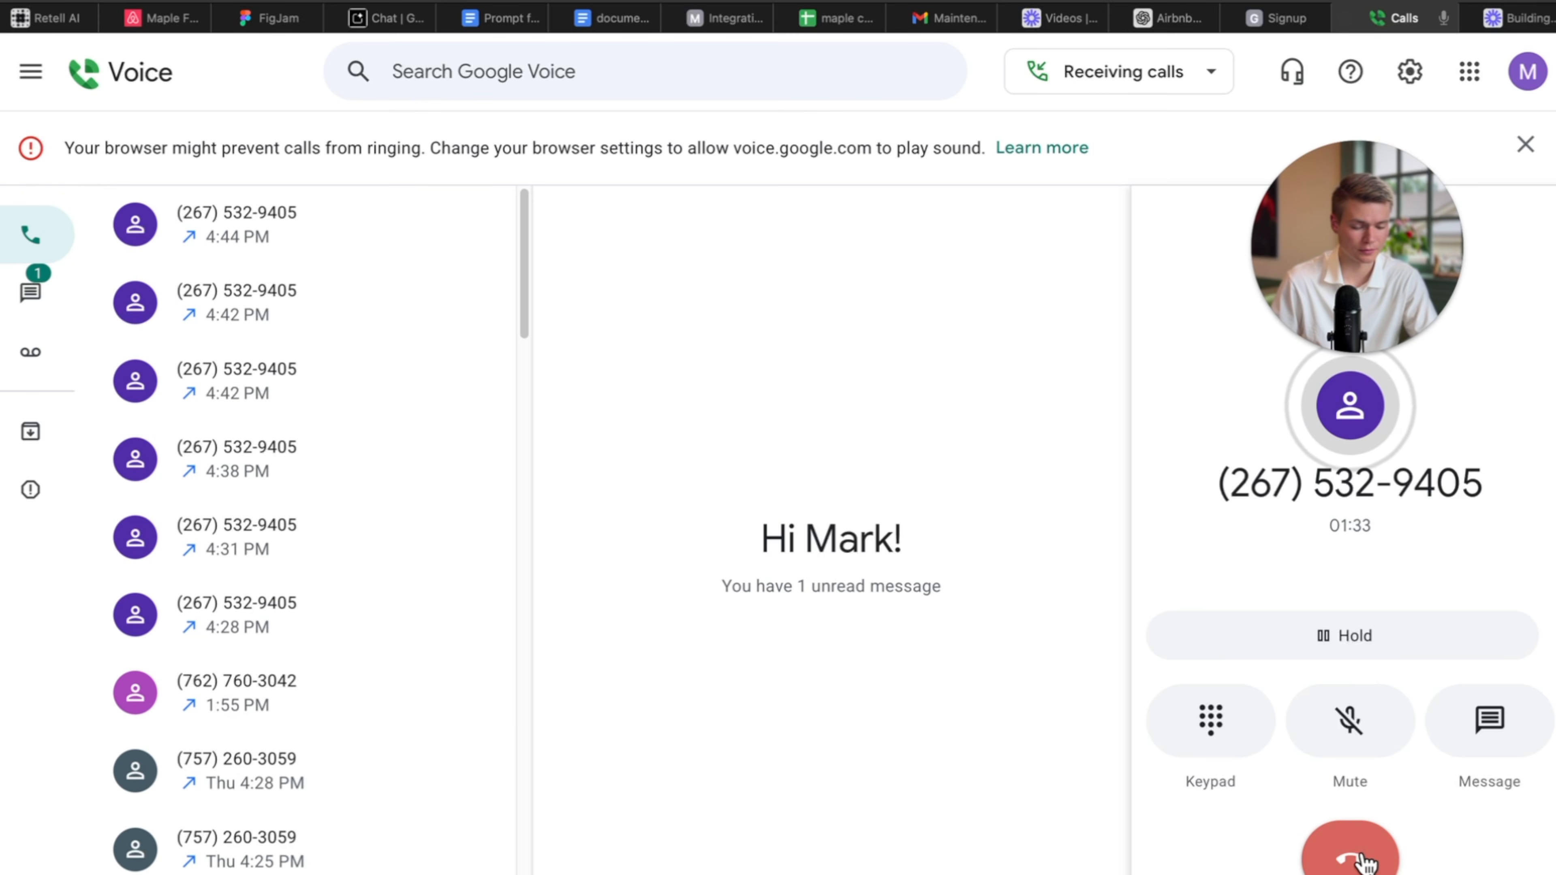
left_click(1365, 860)
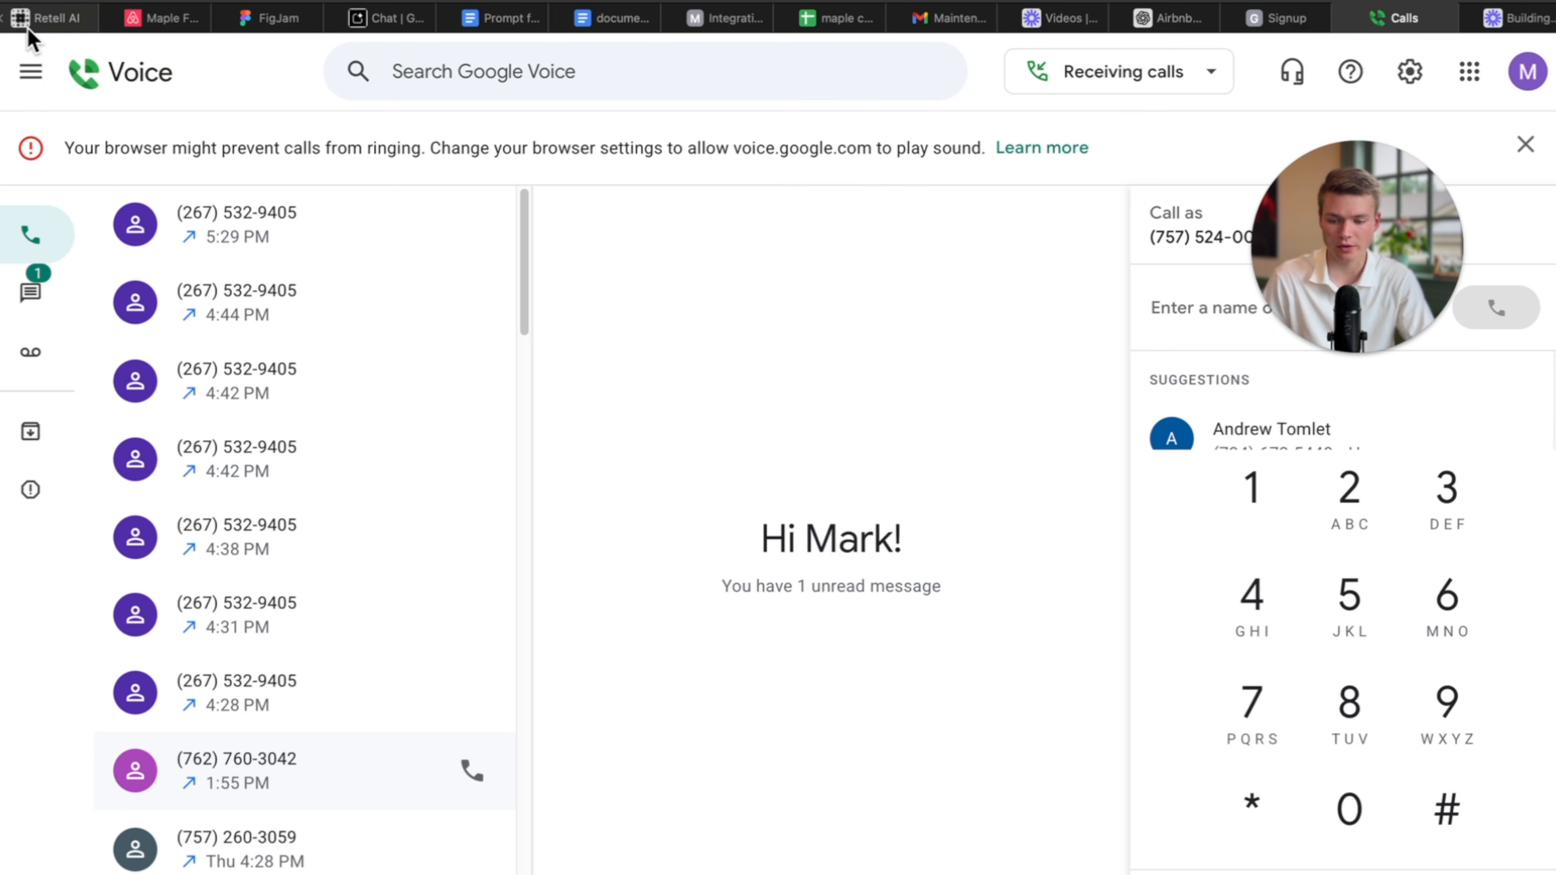
left_click(475, 225)
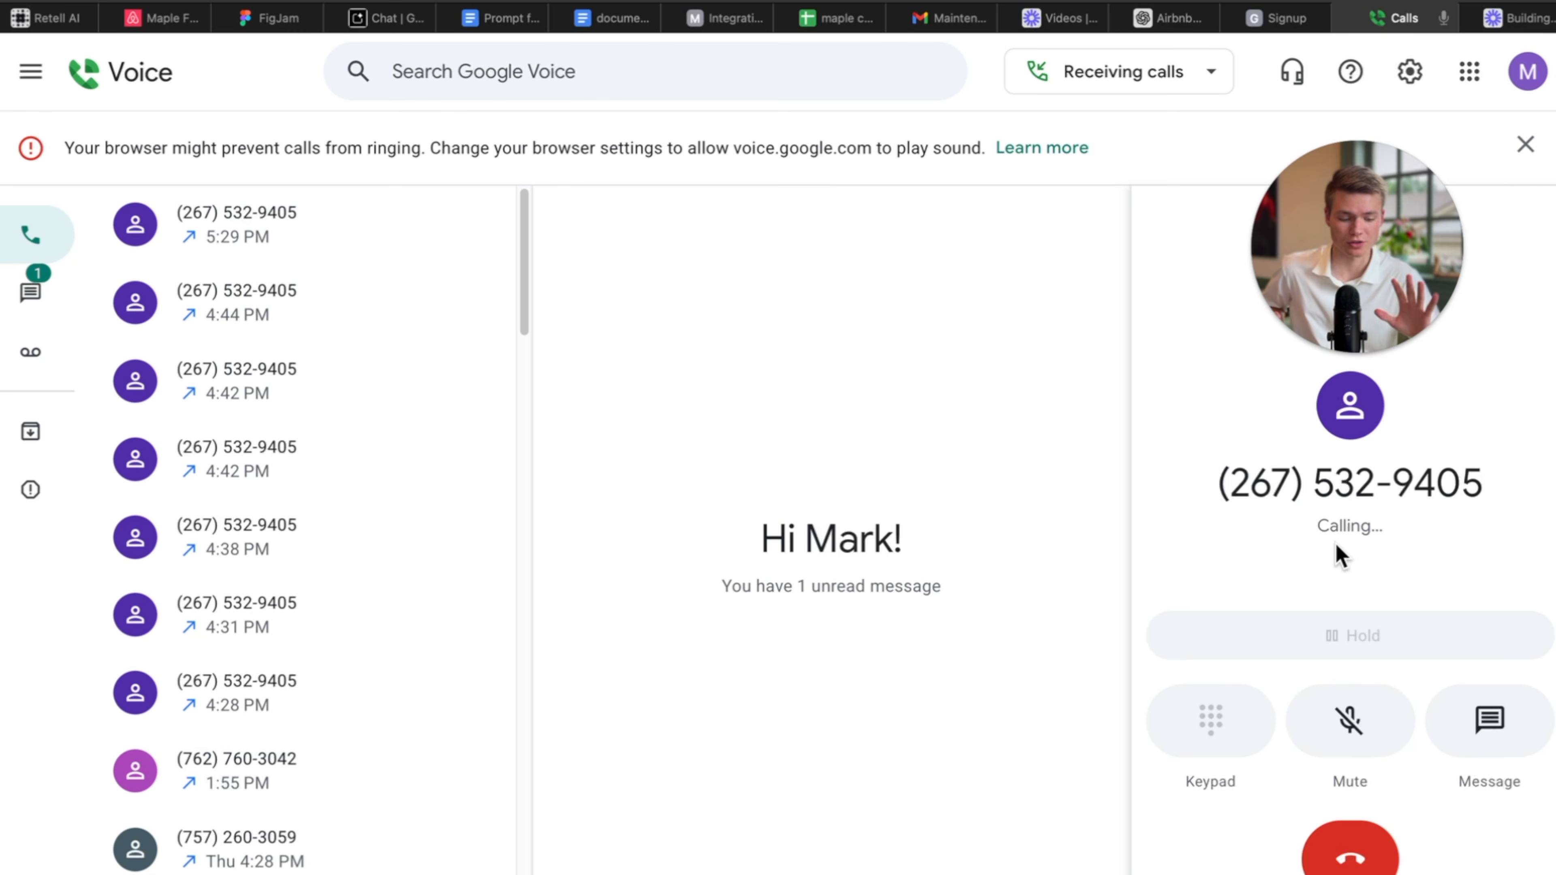
mouse_move(1398, 318)
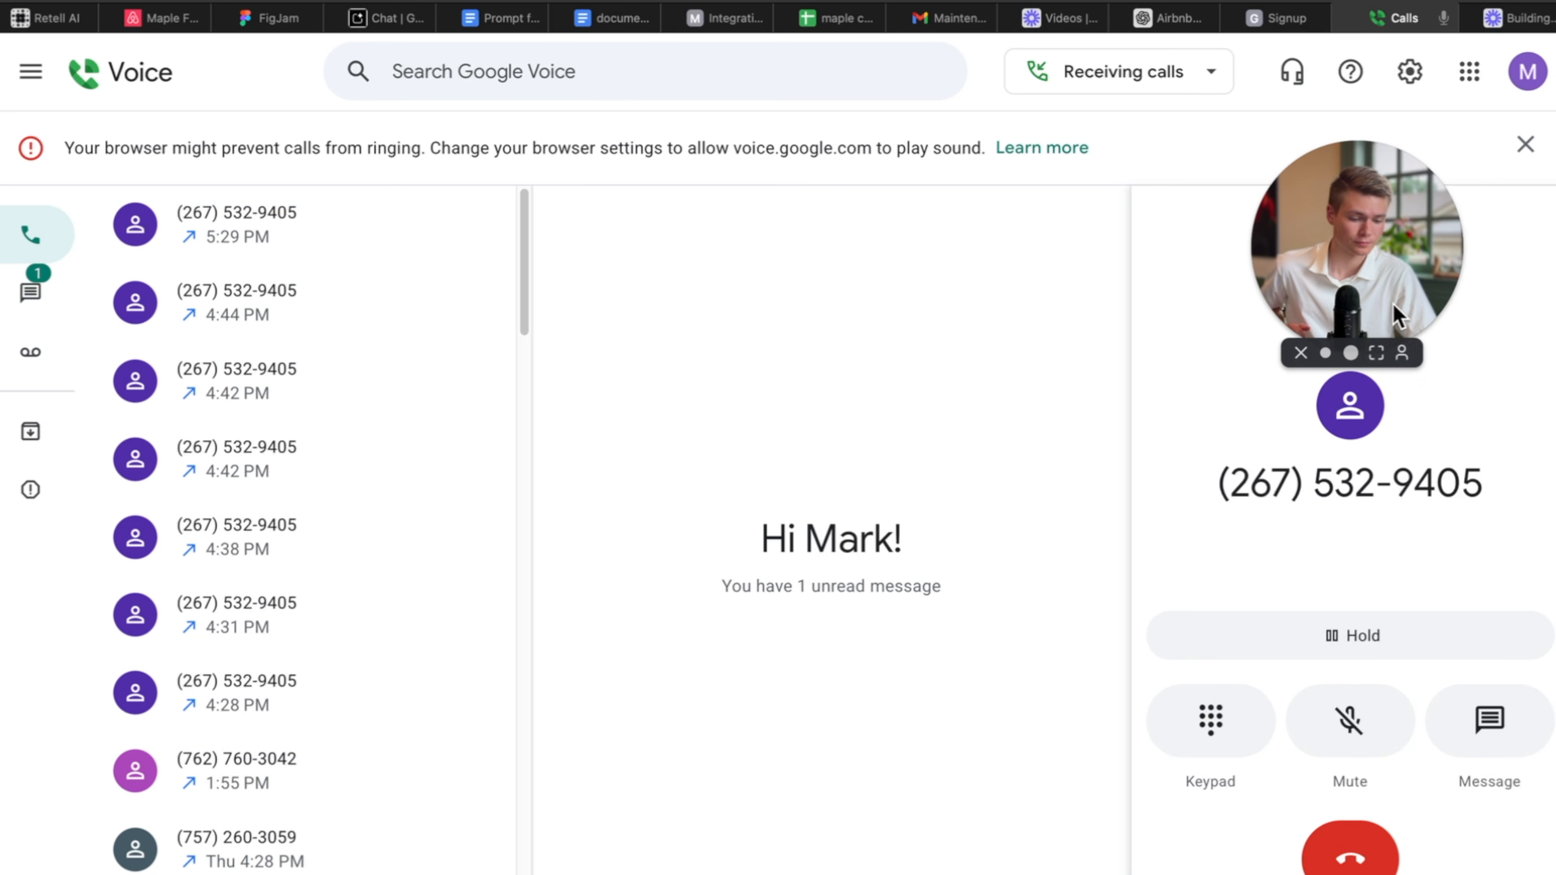
left_click(1351, 354)
left_click_drag(1423, 157, 981, 318)
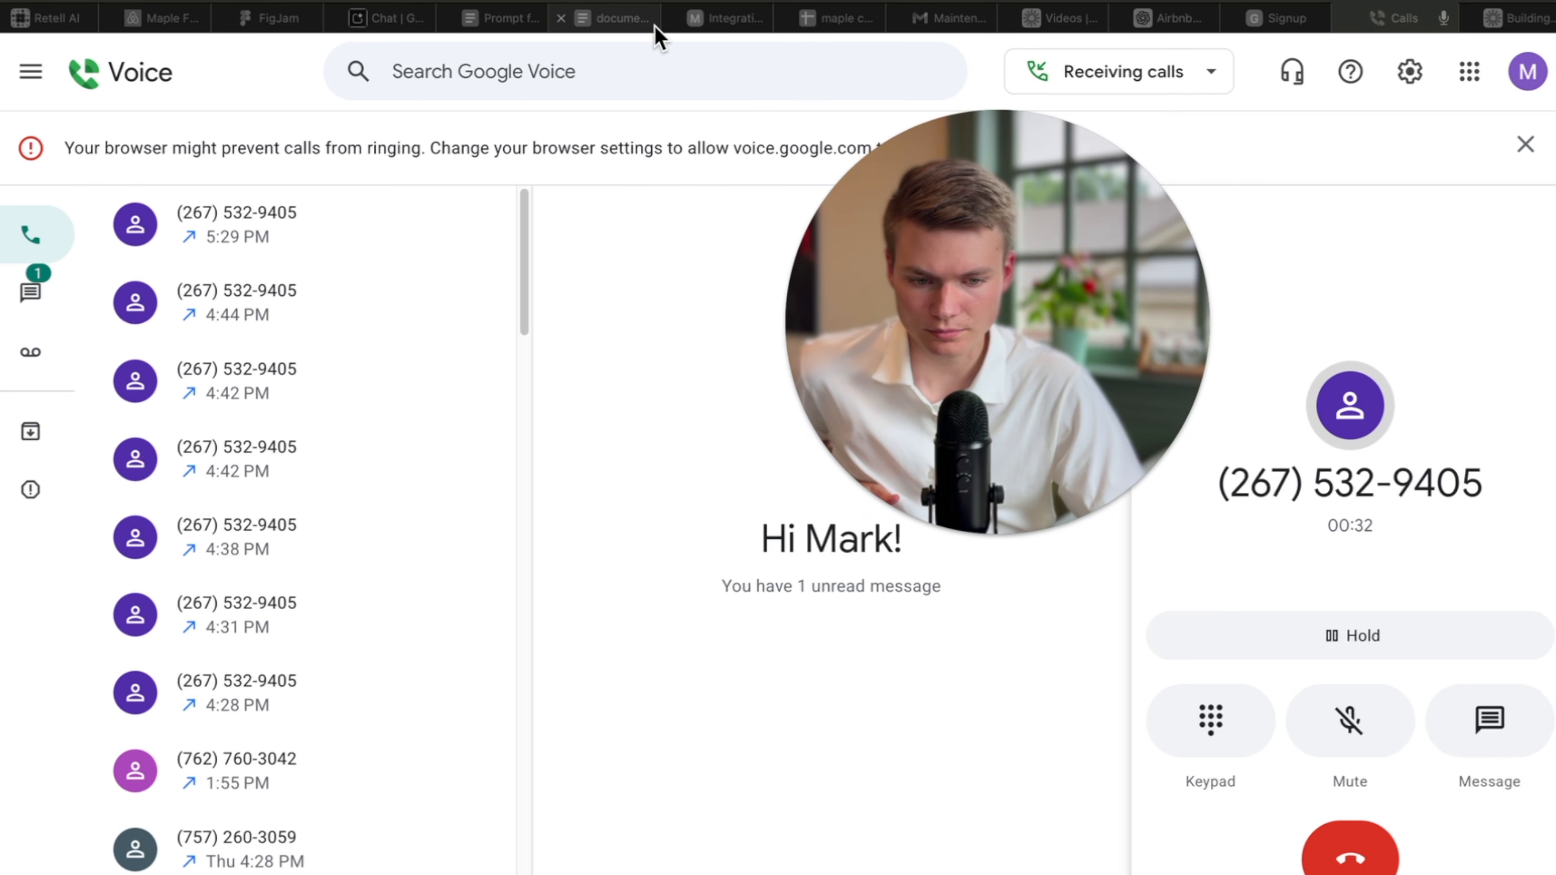
left_click(844, 19)
Check the Make scenario history for the new successful 5:31 PM runs.
left_click_drag(972, 162, 931, 563)
scroll(630, 539, "down", 2)
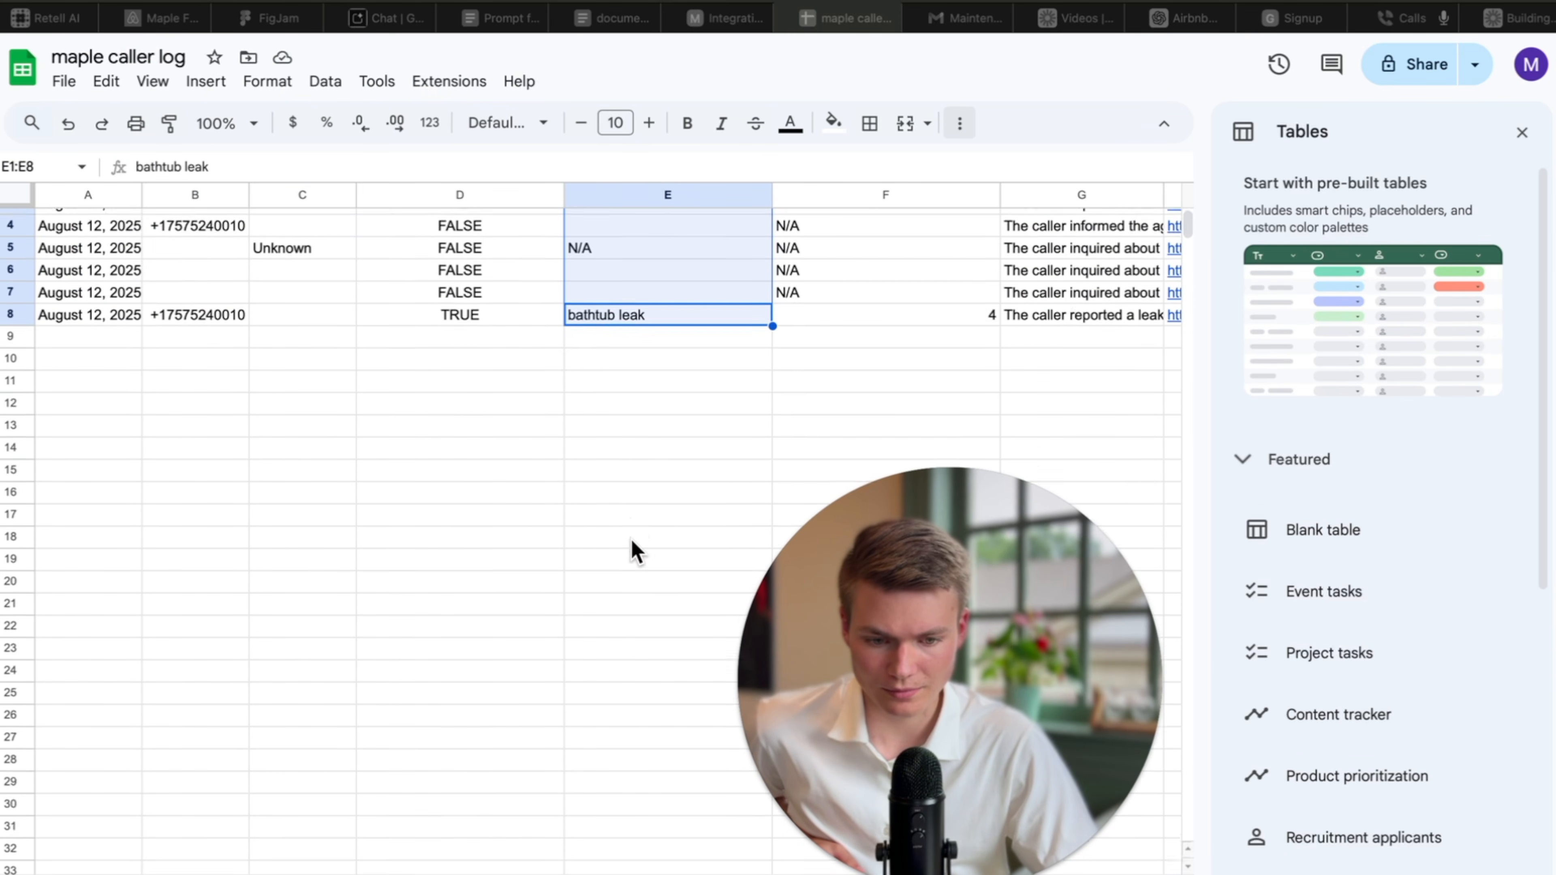
scroll(630, 539, "up", 2)
left_click(733, 25)
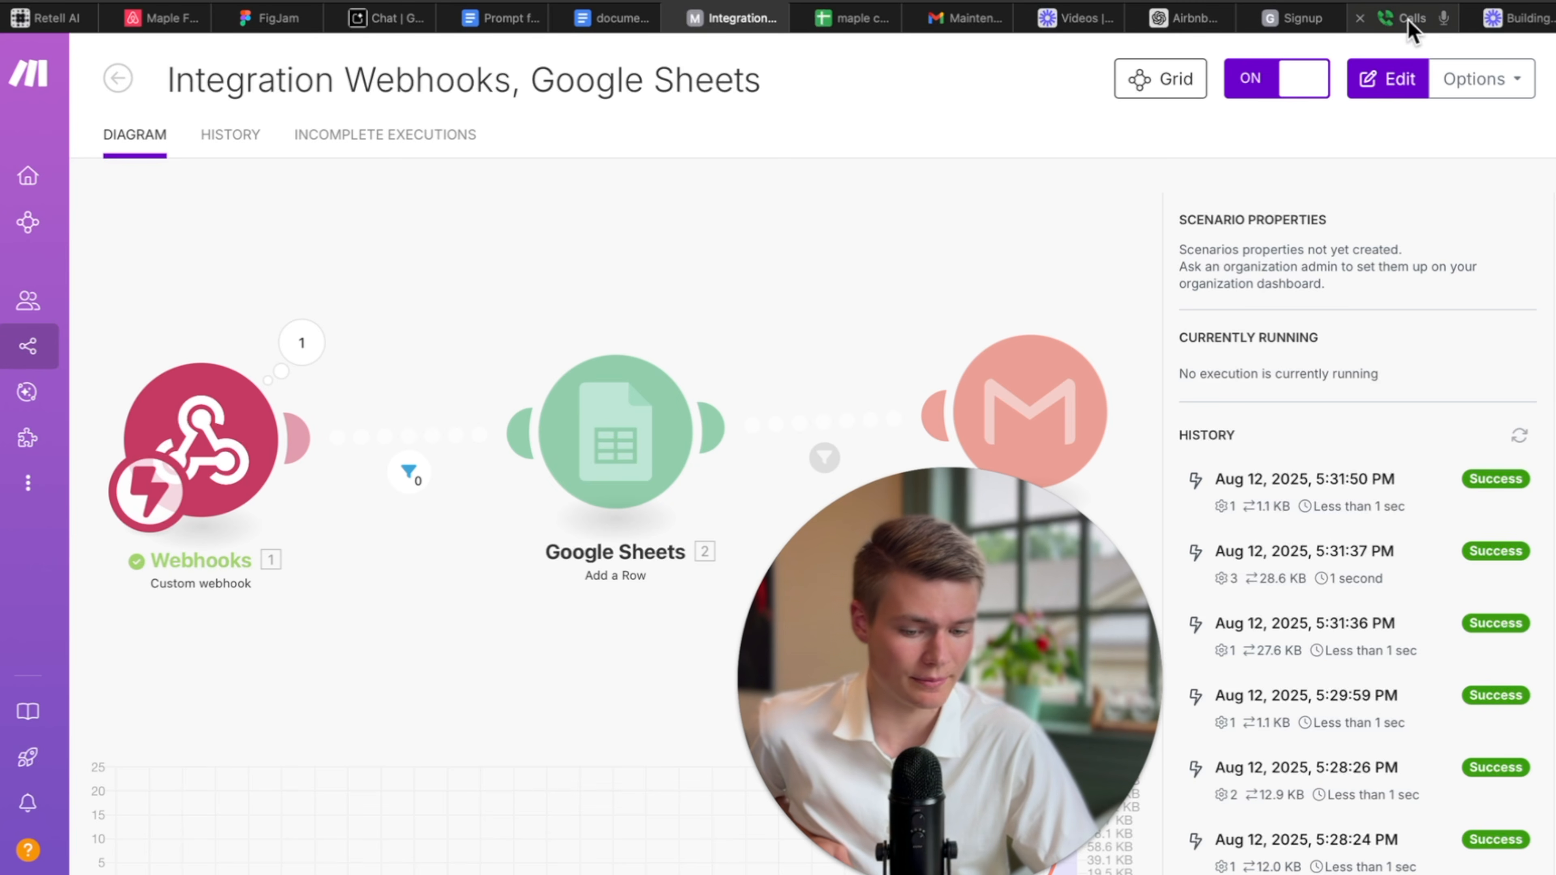
Hang up the second test call and open the leaking-faucet 'Maintenance Request' email in Gmail.
mouse_move(1408, 25)
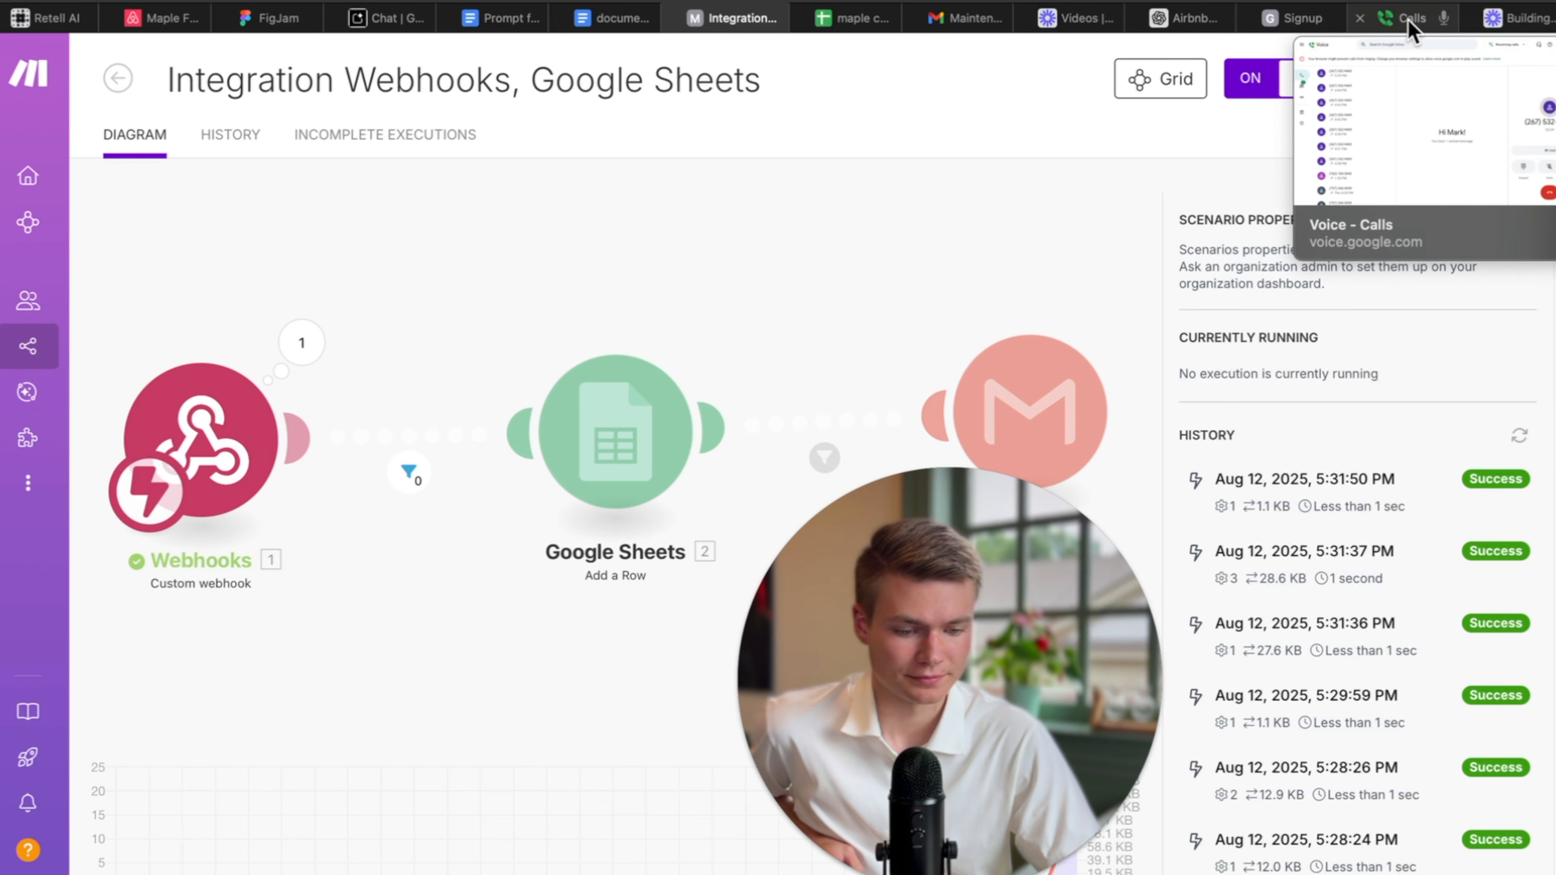
left_click(1408, 20)
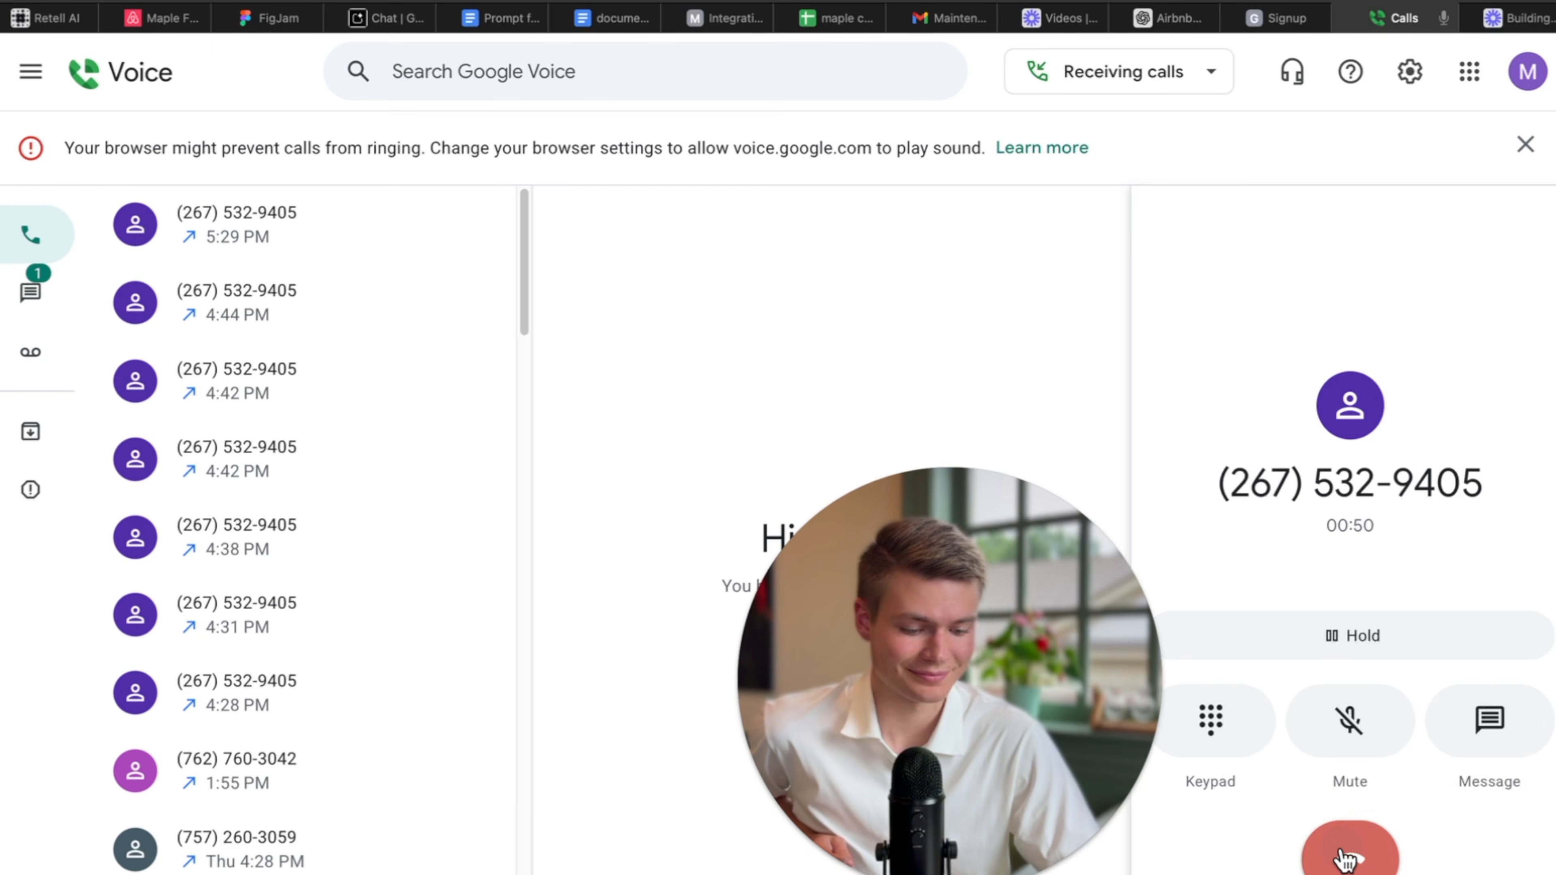
left_click(1344, 858)
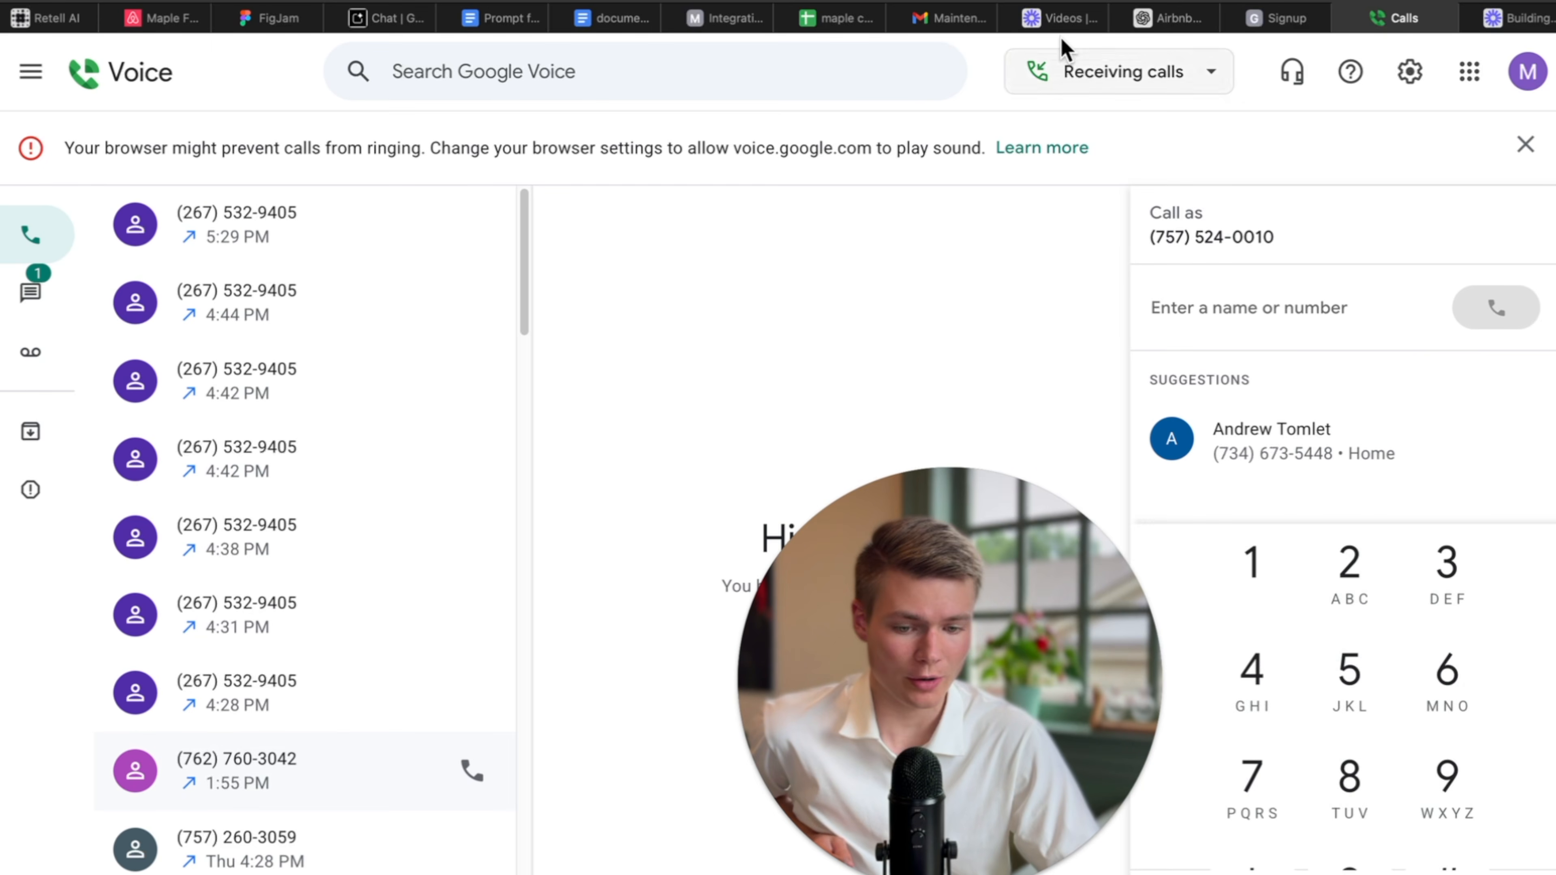
left_click(941, 26)
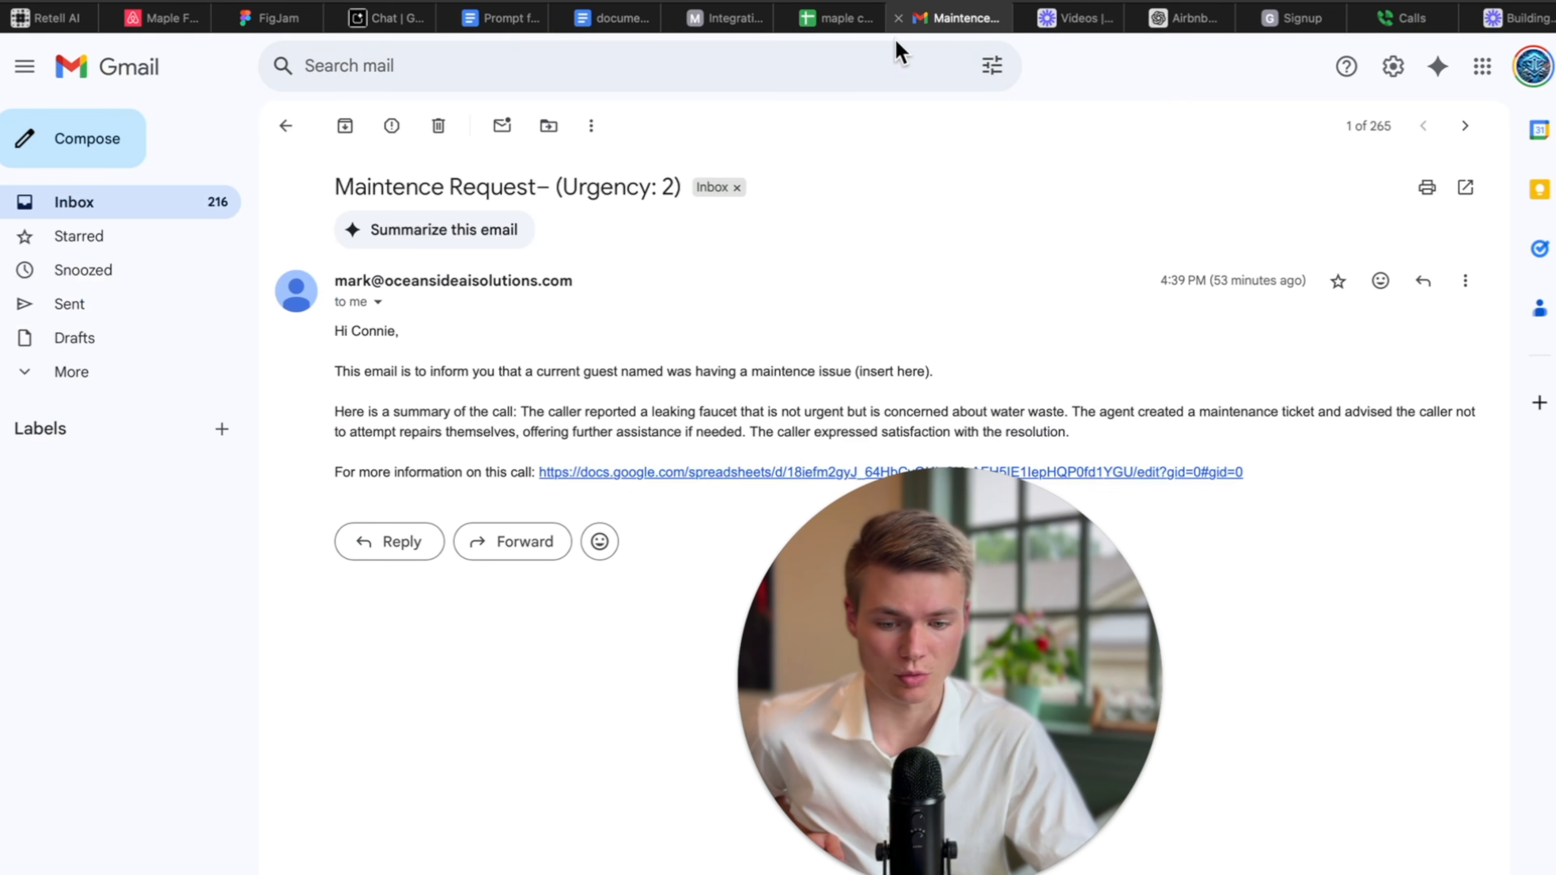
Review the Urgency 4 bathtub-leak email, highlighting its urgency, call summary and spreadsheet link.
left_click(286, 125)
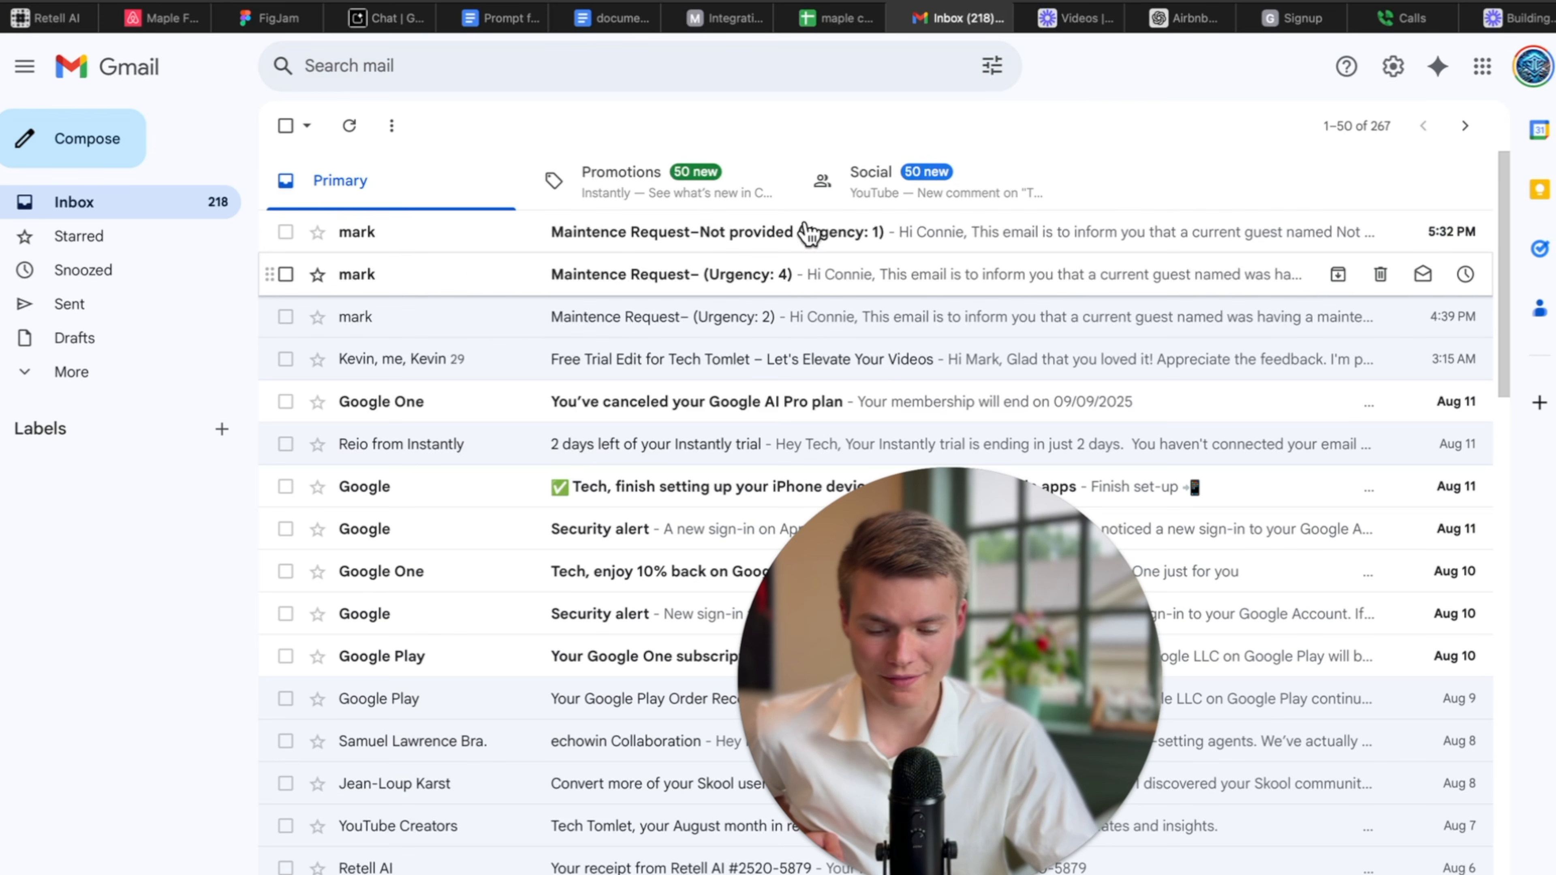
left_click(838, 283)
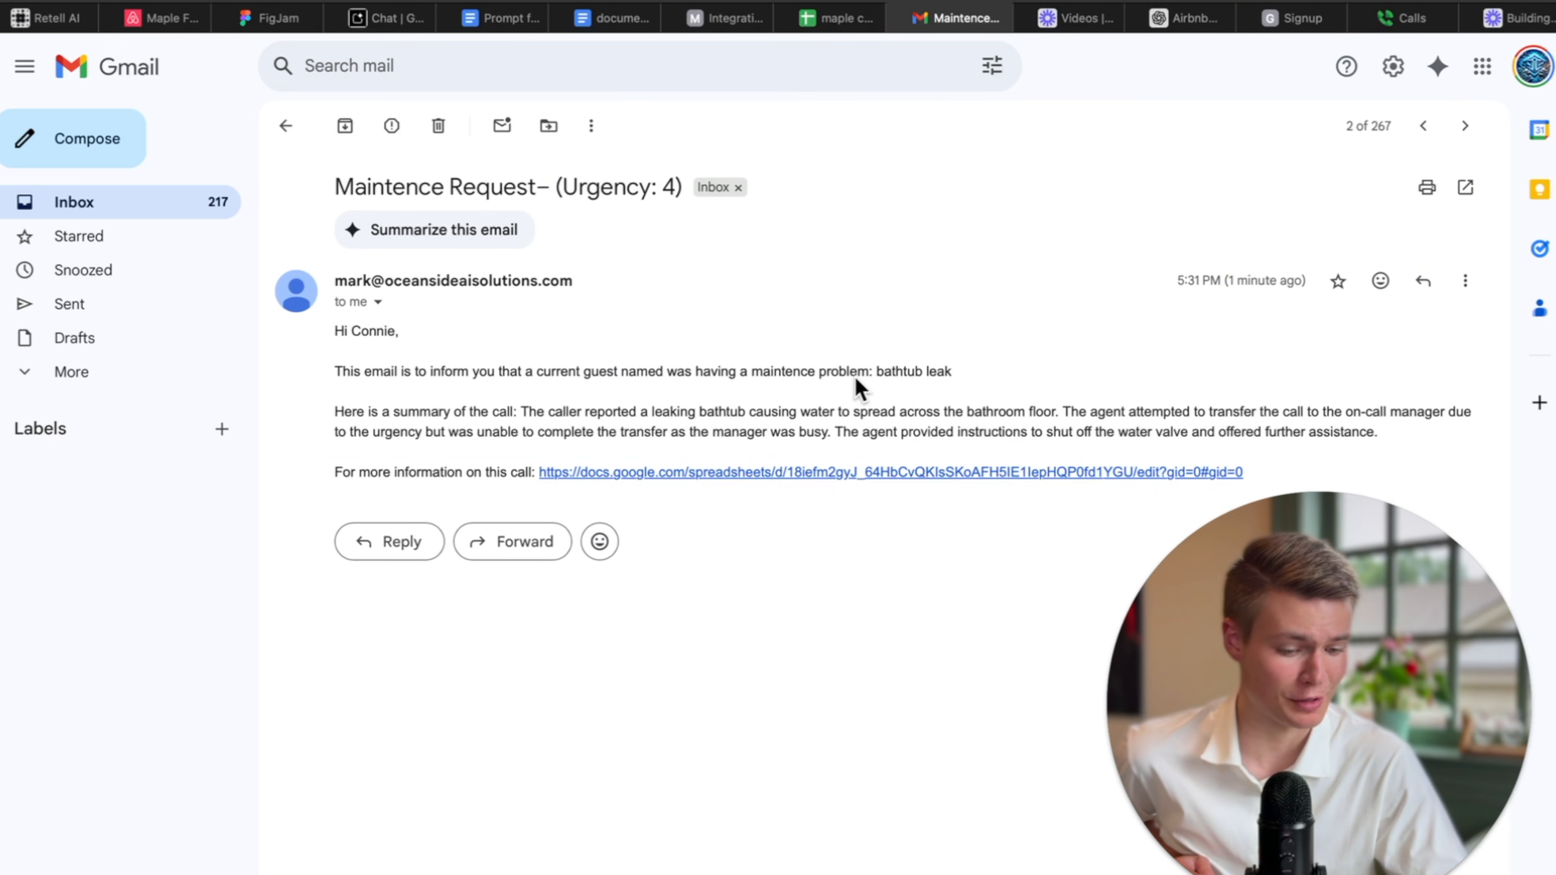
left_click_drag(819, 372, 951, 372)
left_click_drag(557, 187, 684, 214)
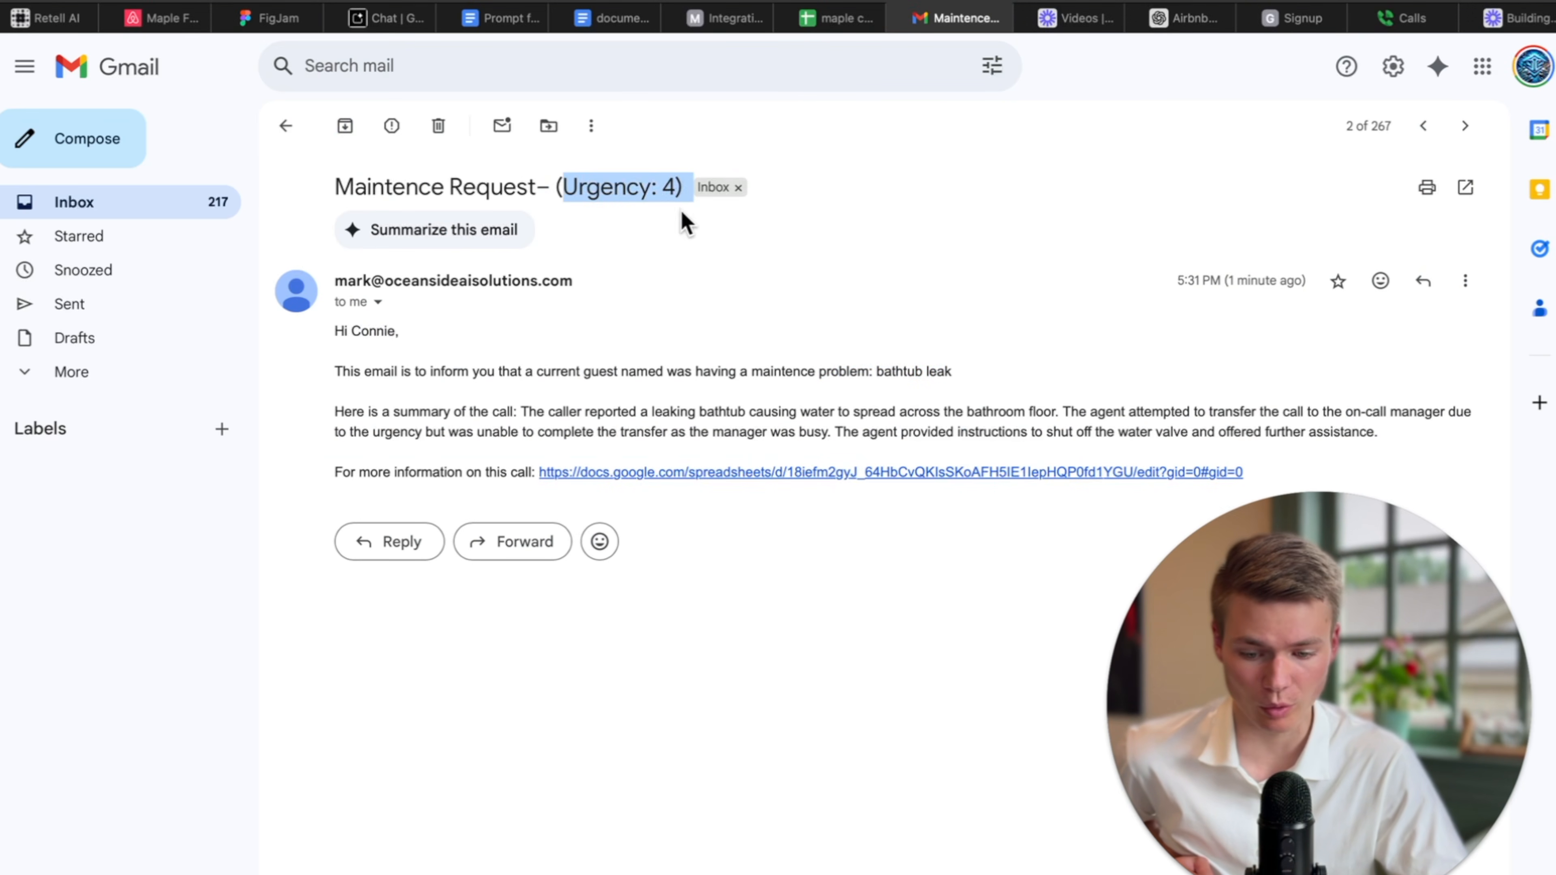
left_click(601, 368)
left_click_drag(393, 411, 606, 411)
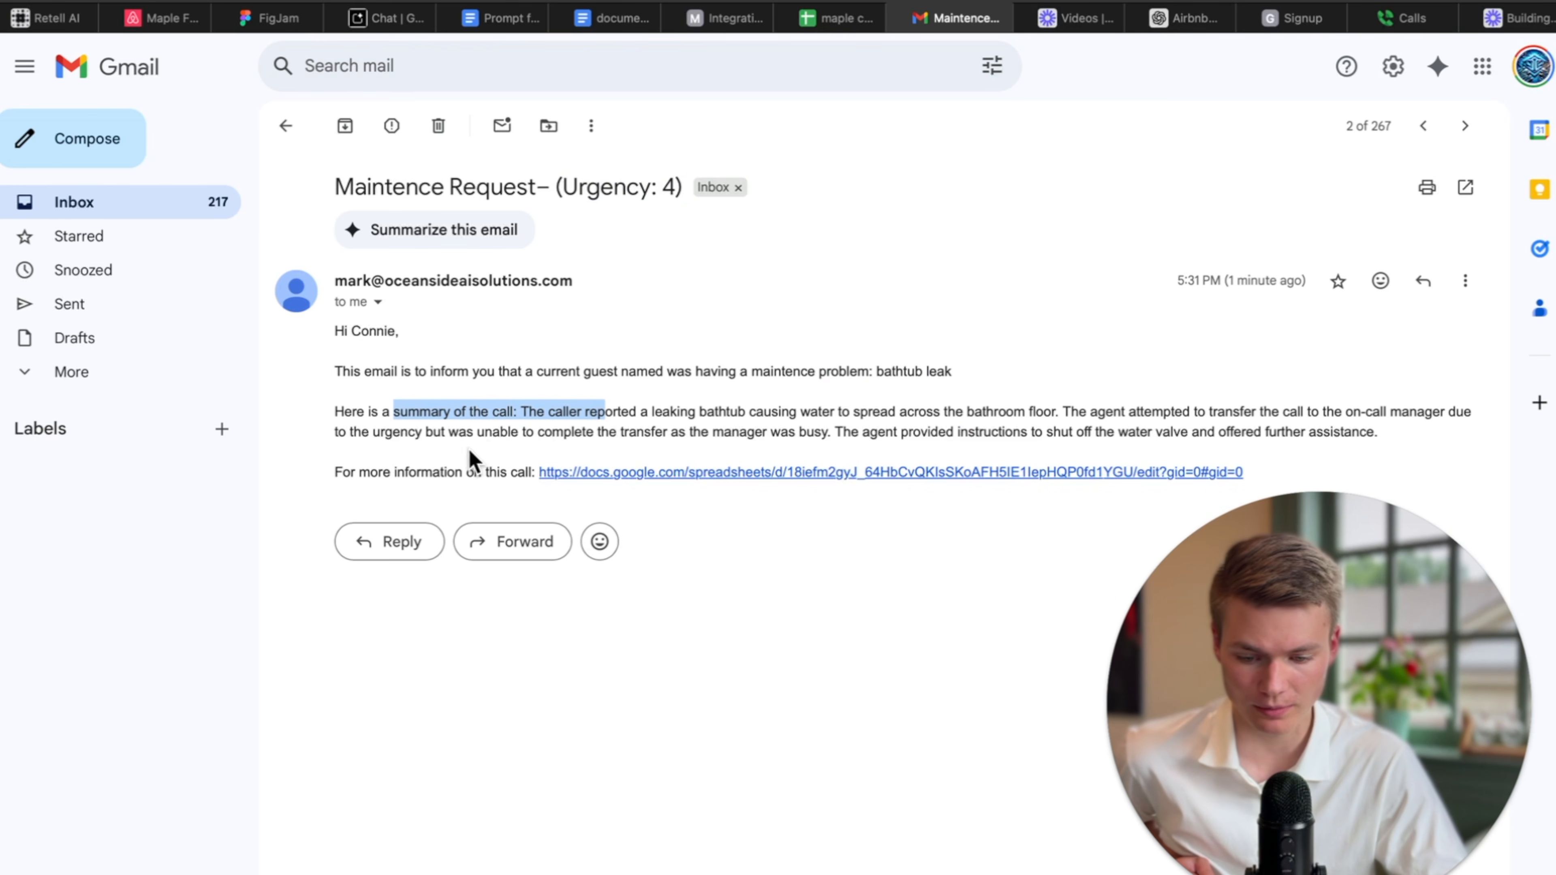
left_click_drag(397, 472, 466, 471)
left_click(472, 372)
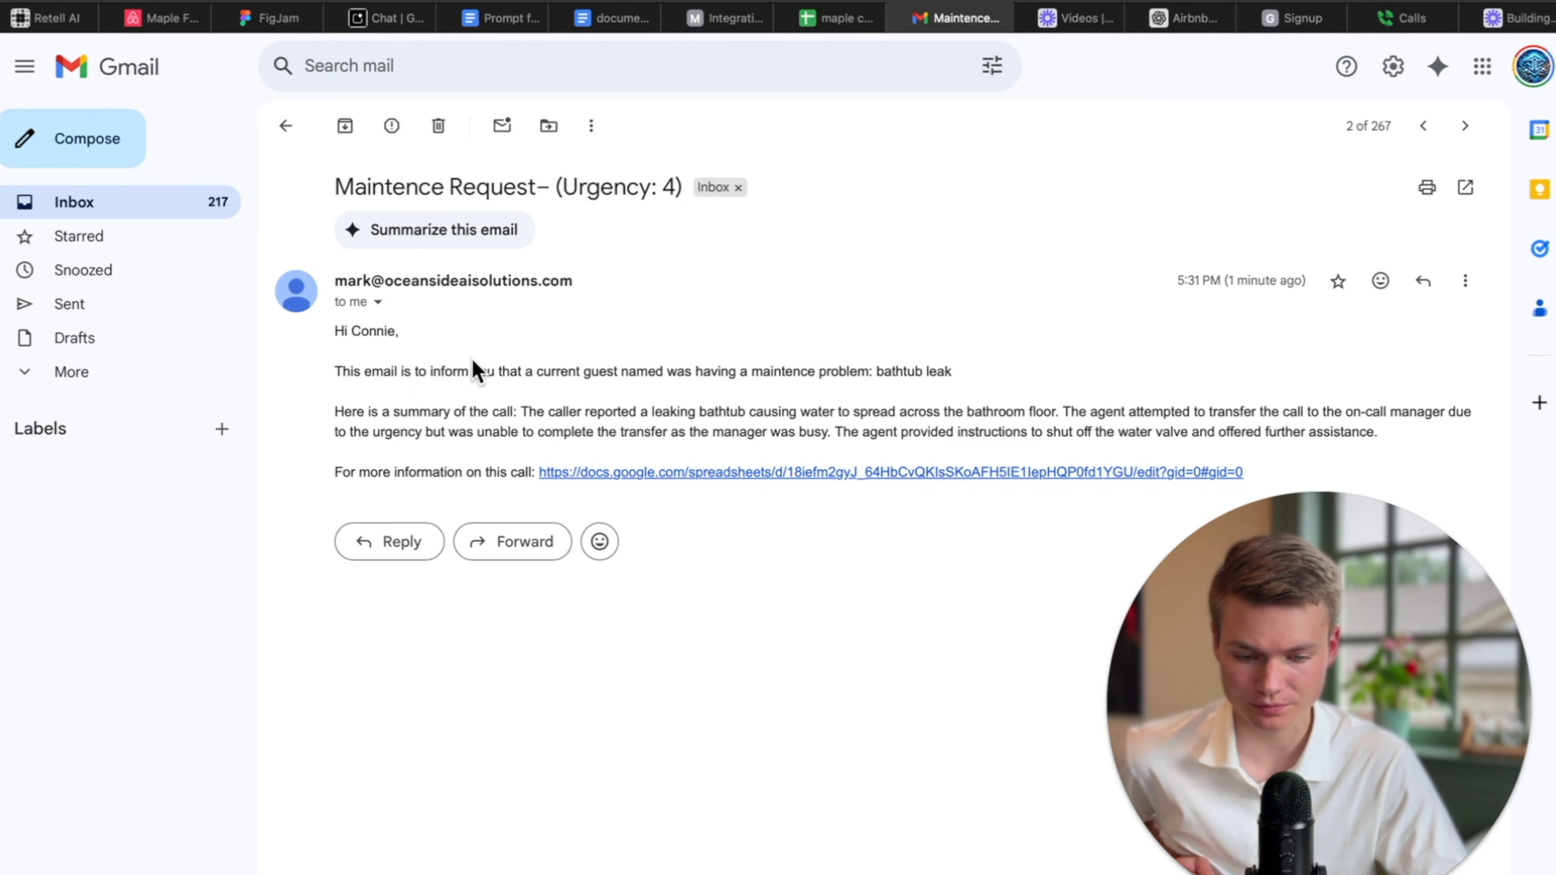
Read the newest Urgency 1 wood-rattling email and follow its link to the maple caller log.
left_click(286, 126)
left_click(464, 242)
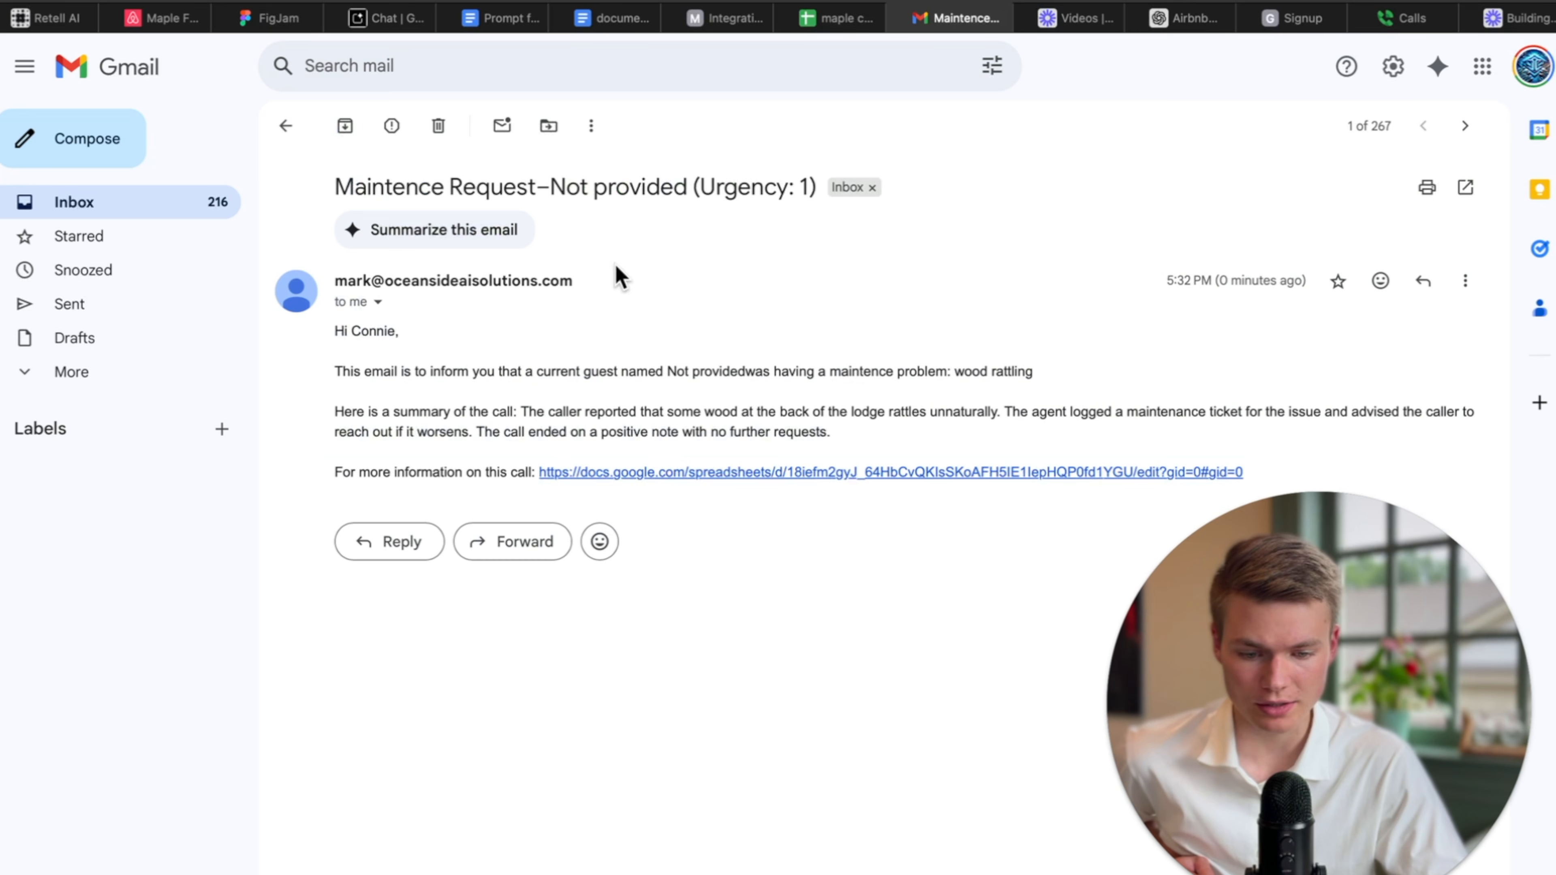
left_click_drag(673, 189, 810, 191)
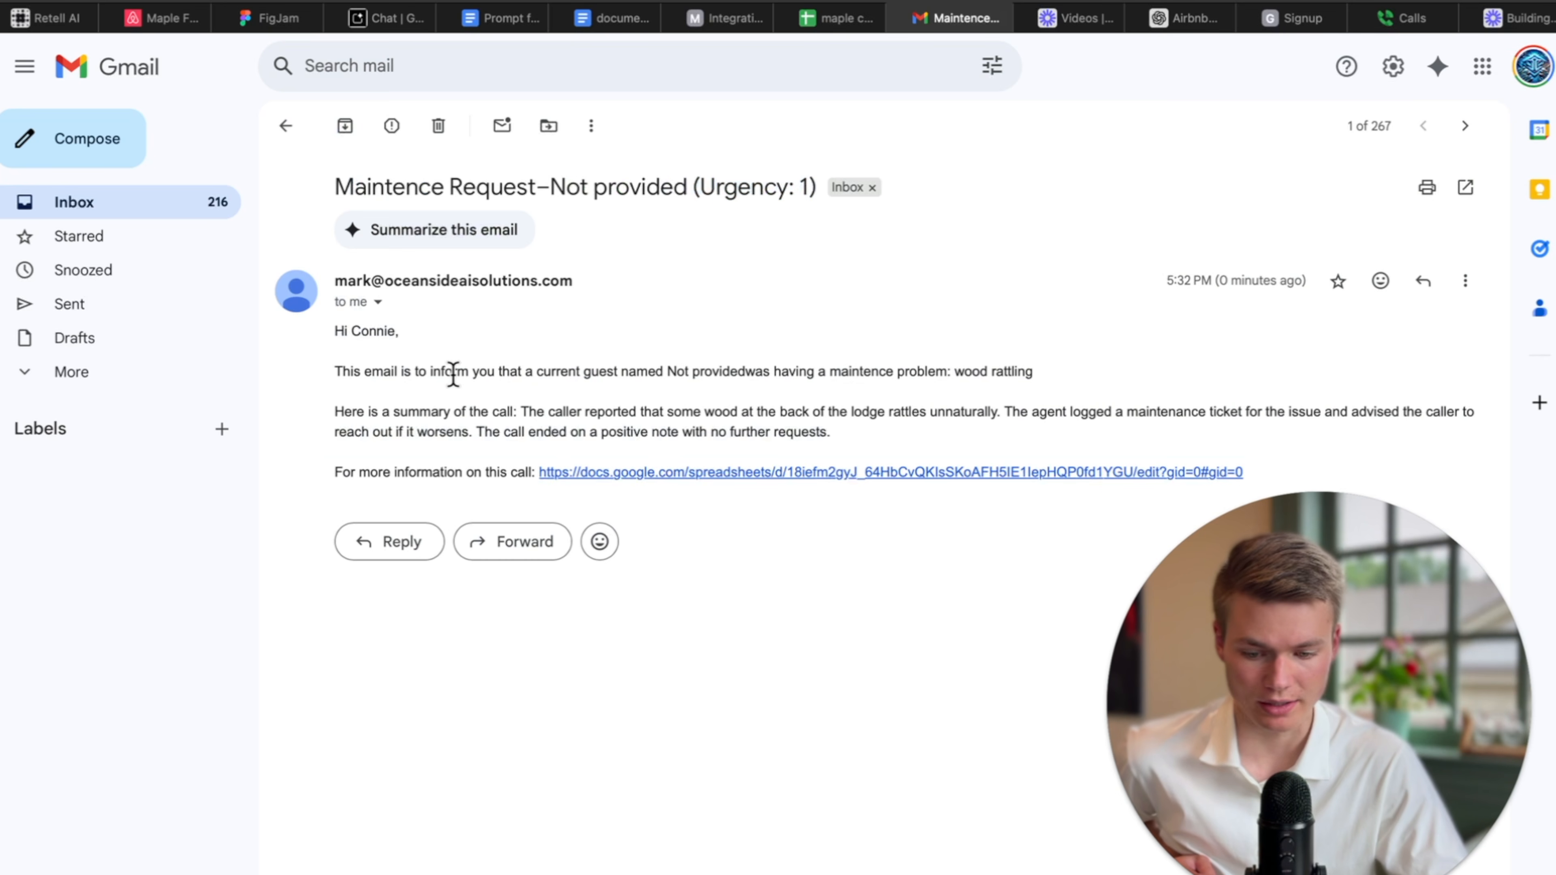
left_click_drag(358, 371, 645, 371)
left_click(672, 371)
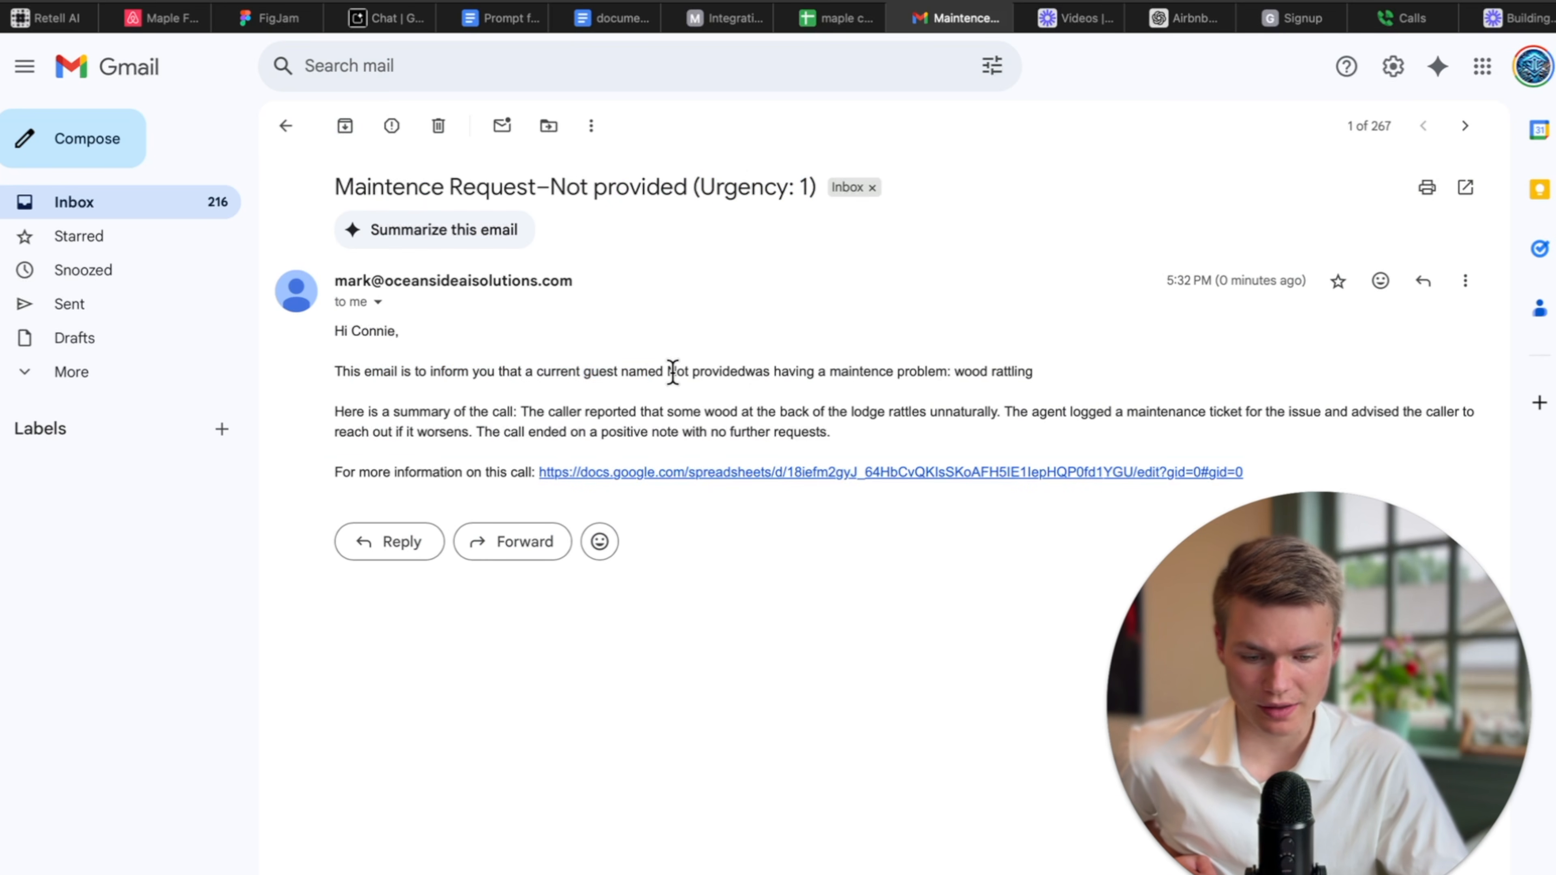
left_click(986, 392)
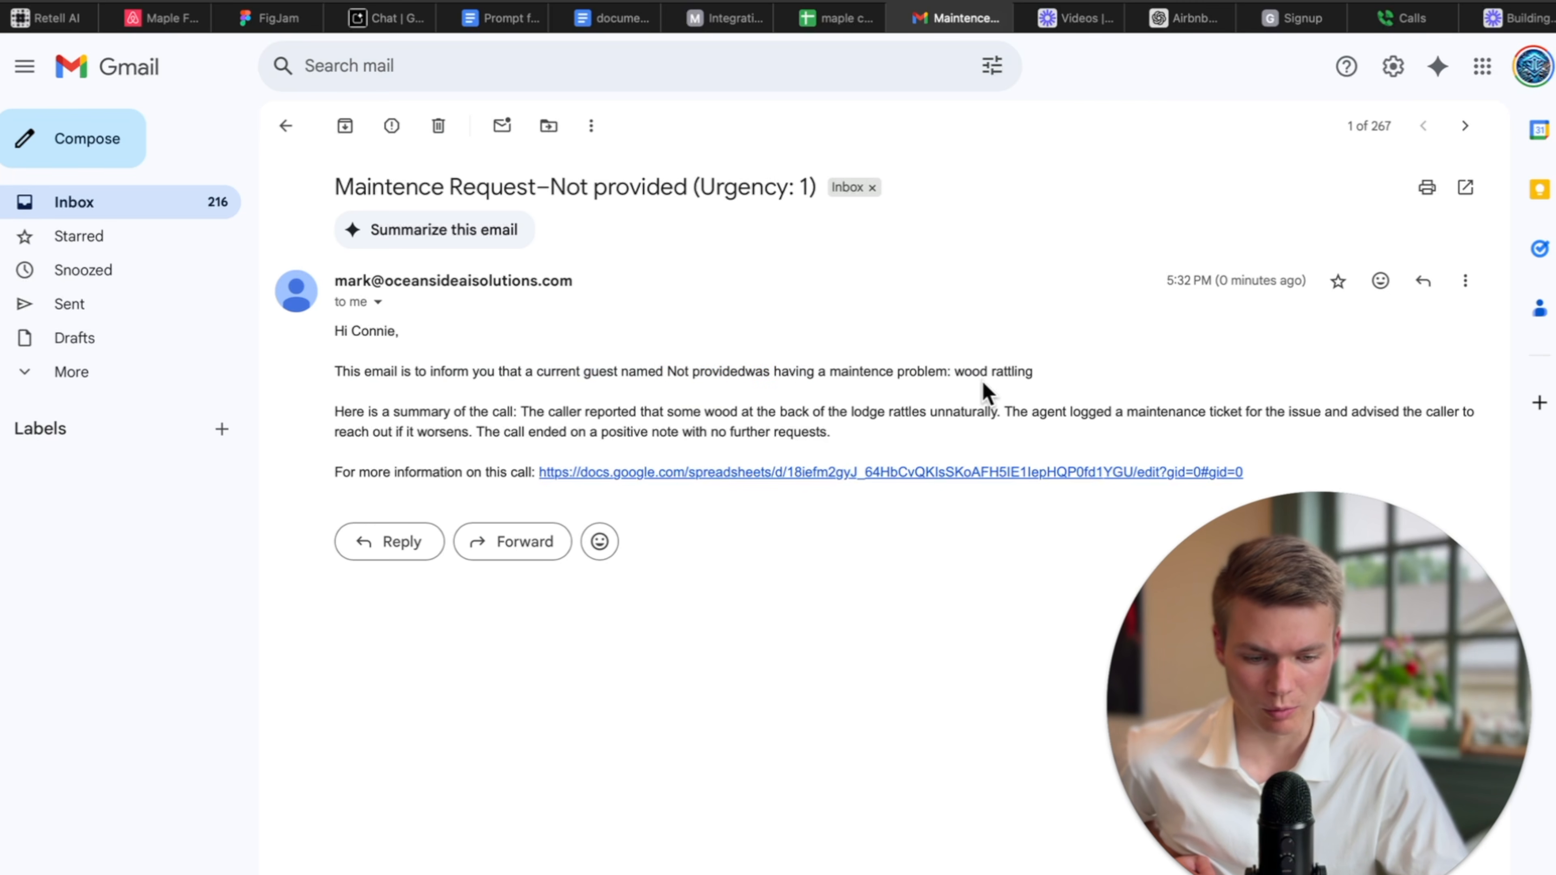
left_click_drag(390, 432, 712, 435)
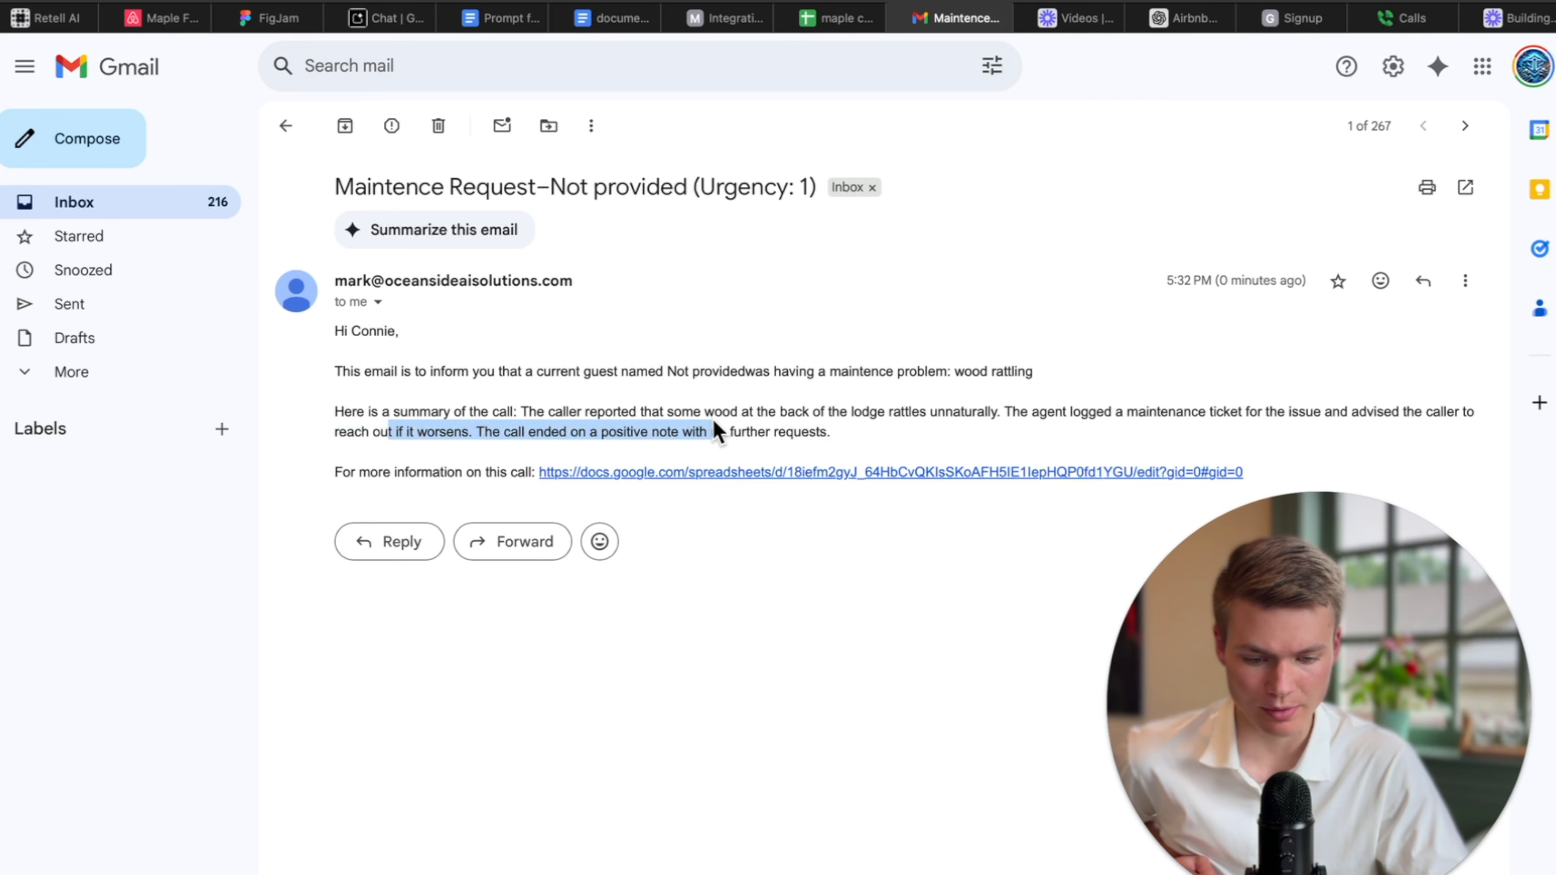
left_click(773, 423)
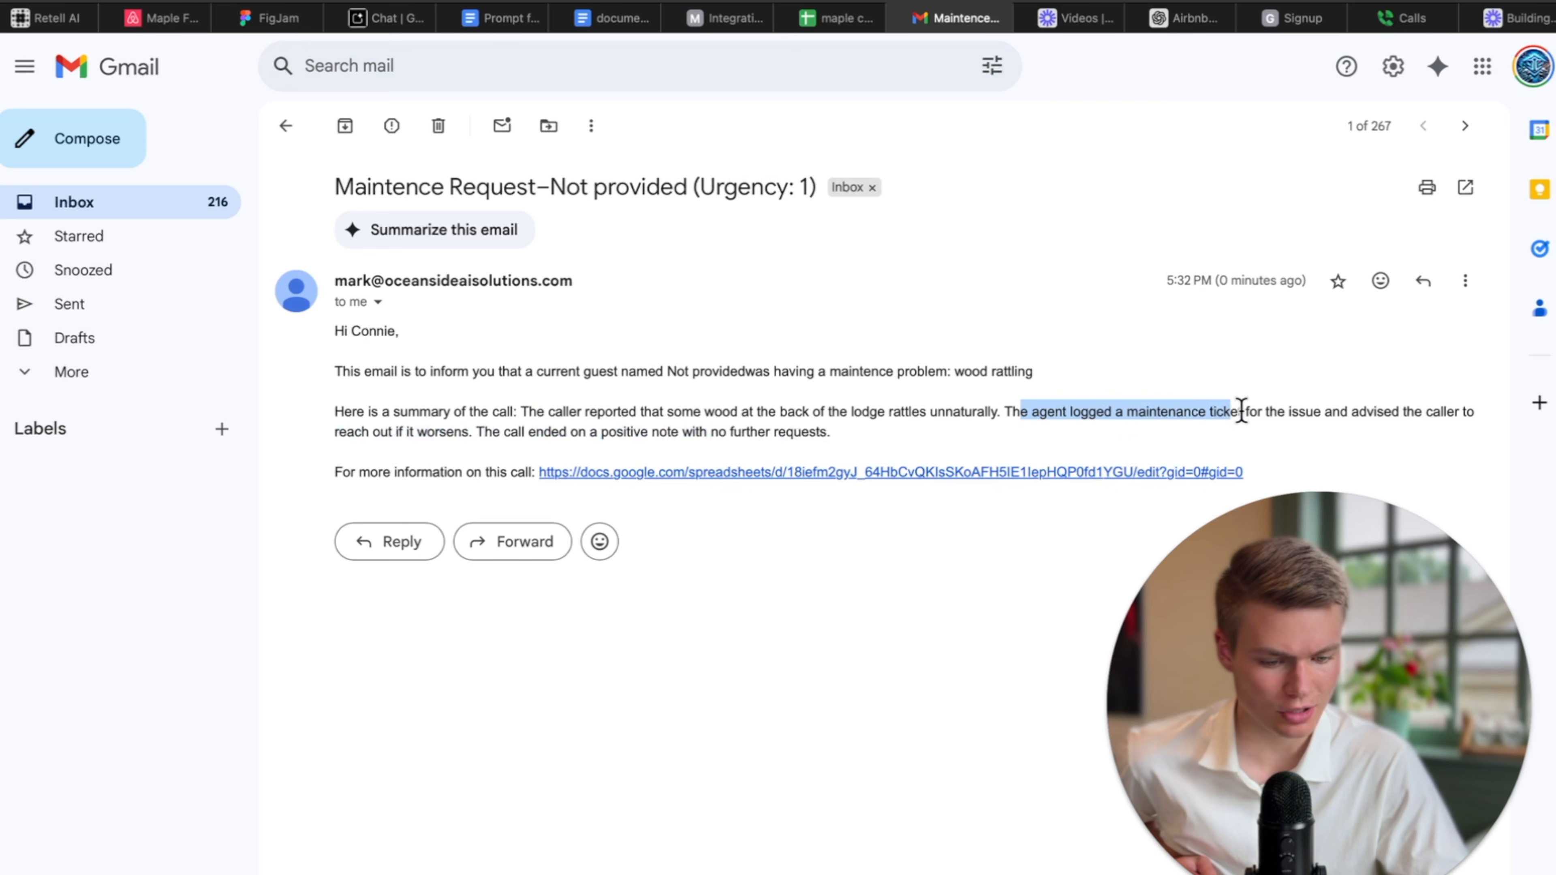
left_click(1314, 434)
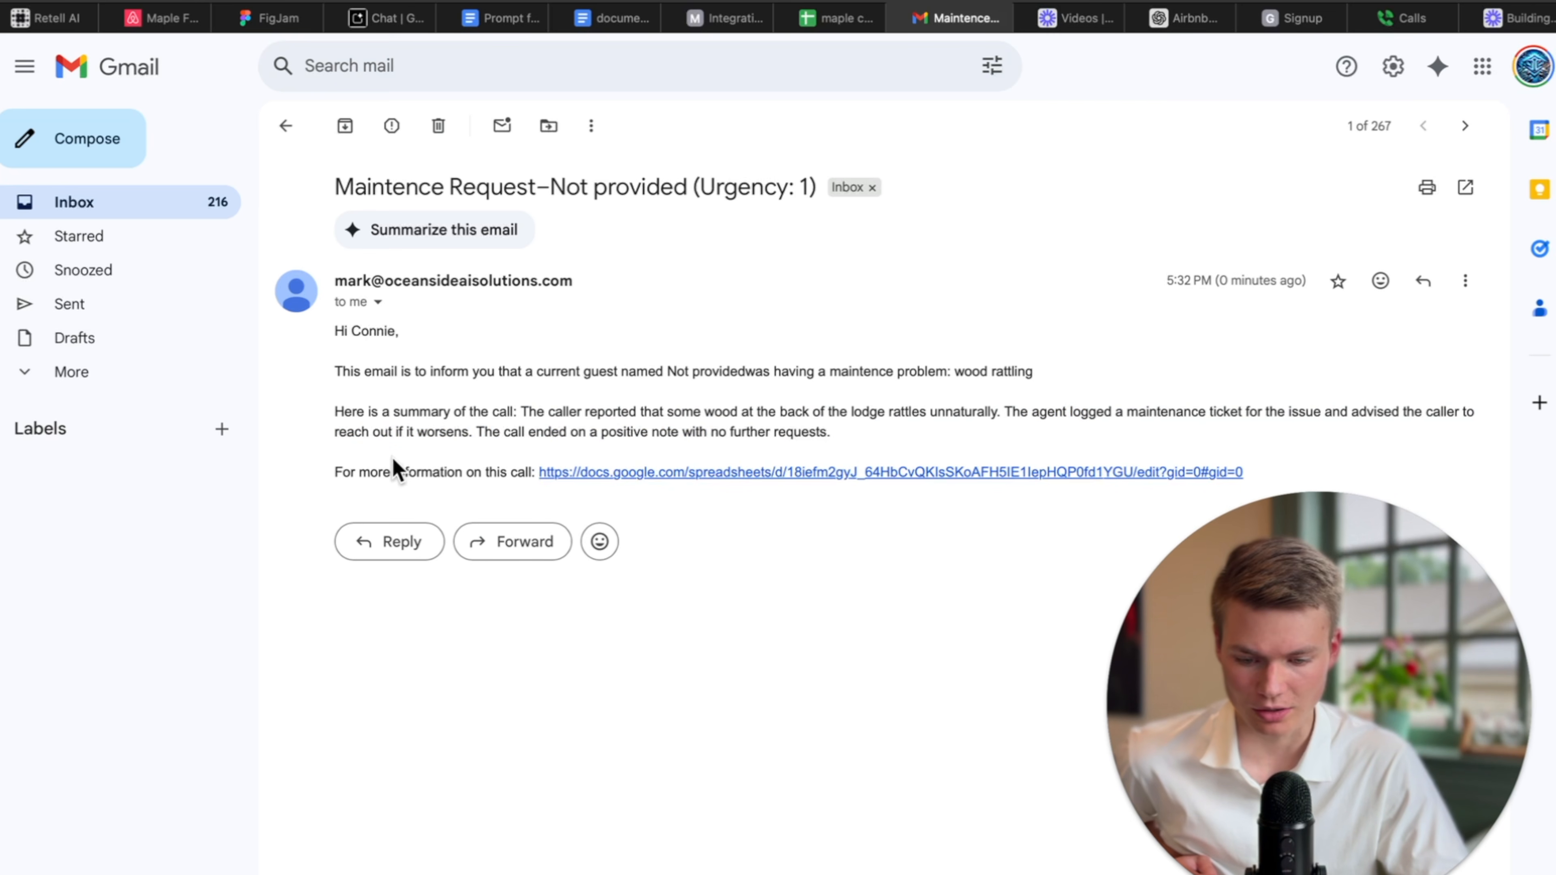
left_click(611, 473)
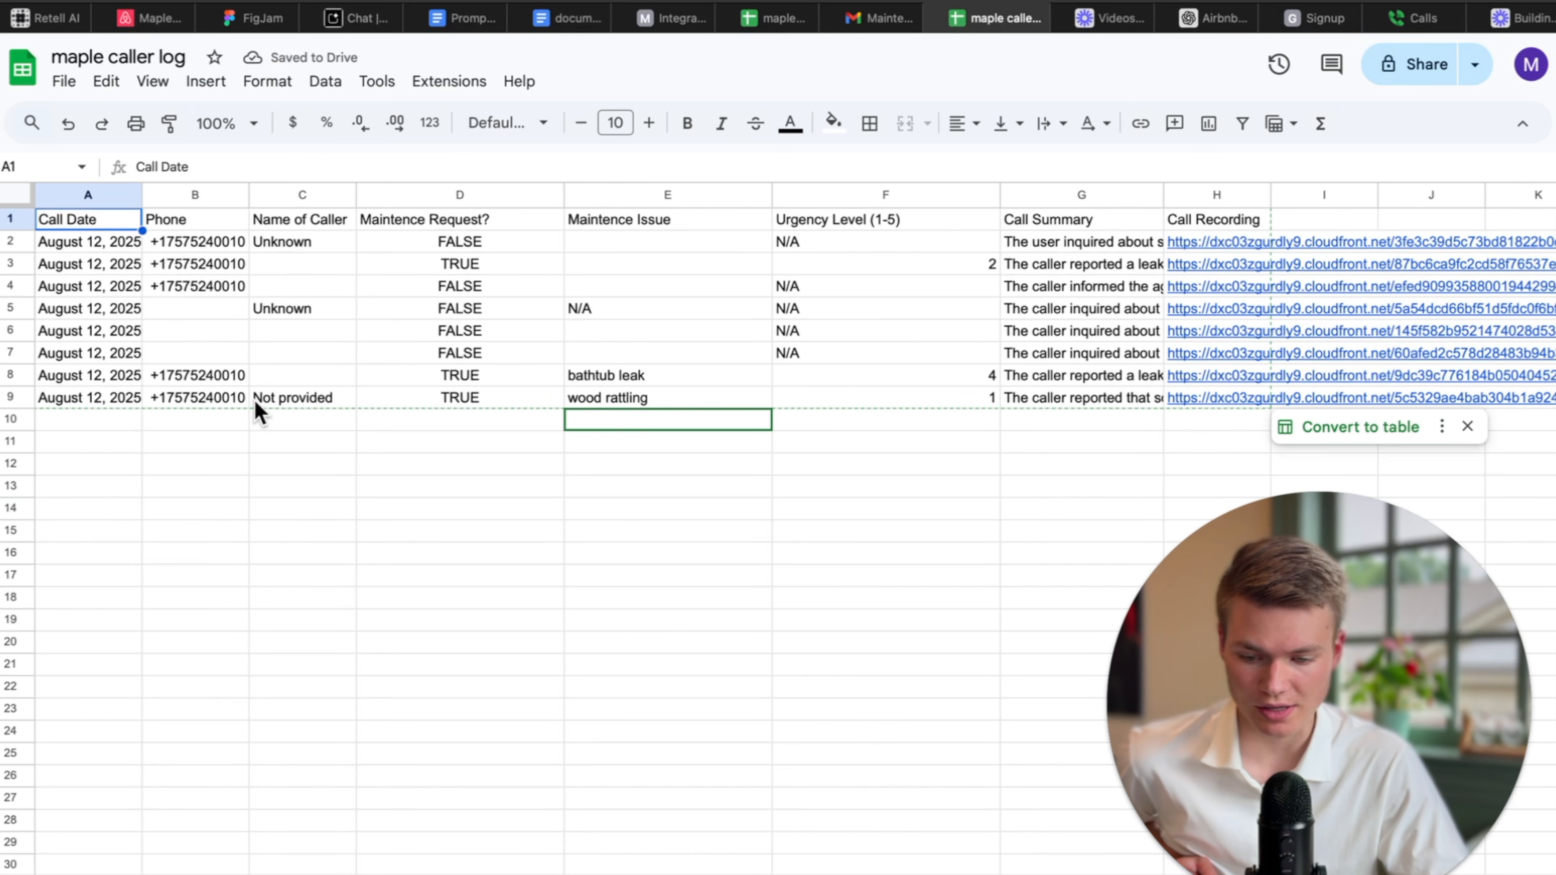
Verify the wood rattling entry in E9 with urgency 1 in column F, then go to Google Voice calls.
left_click(603, 399)
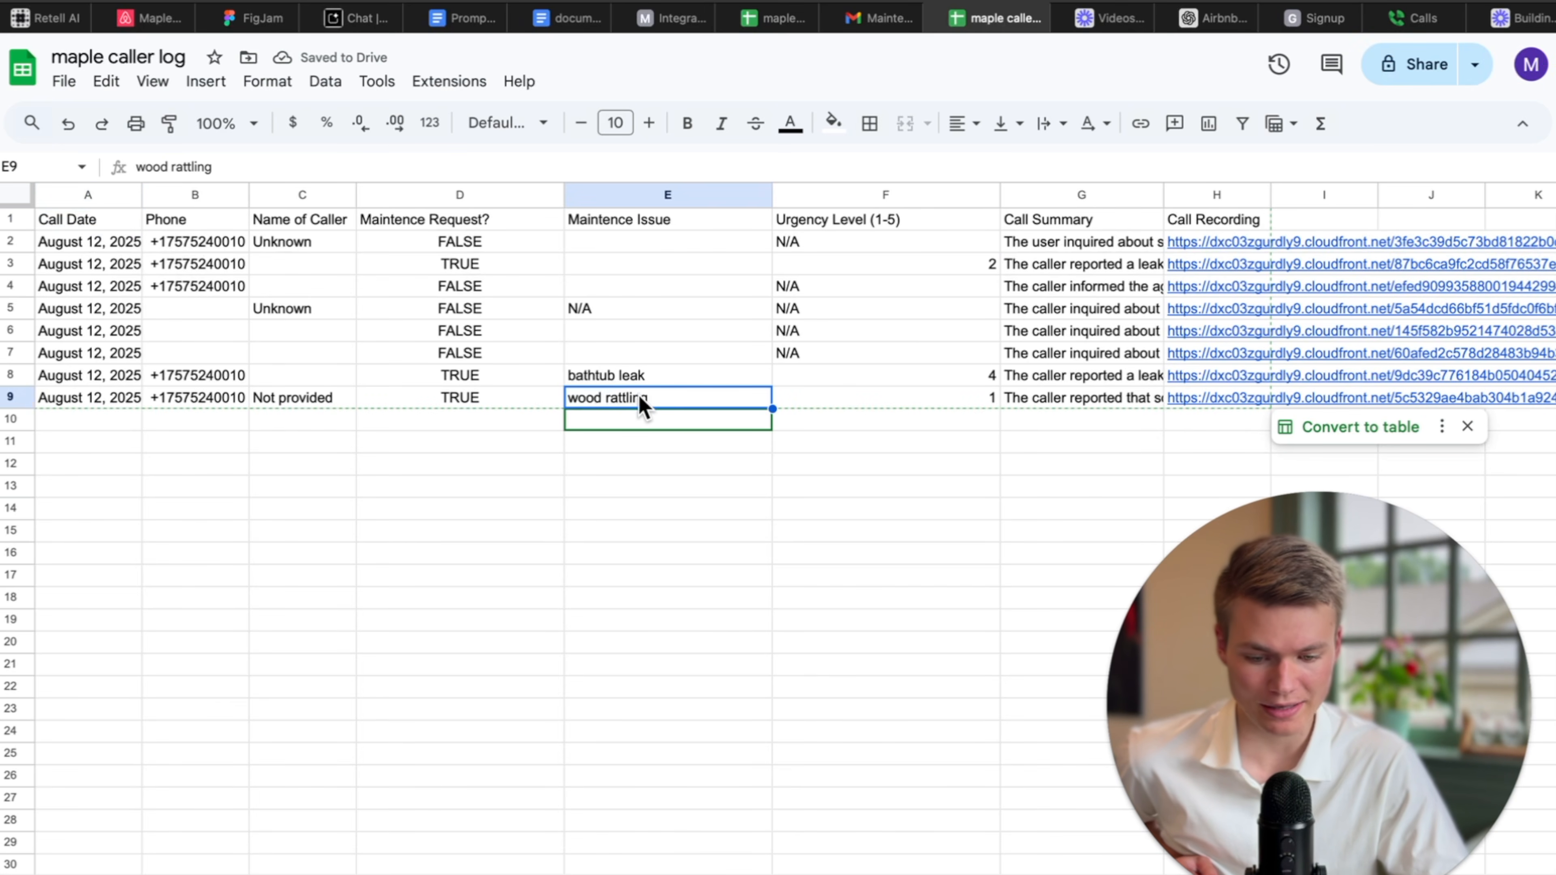
left_click(981, 402)
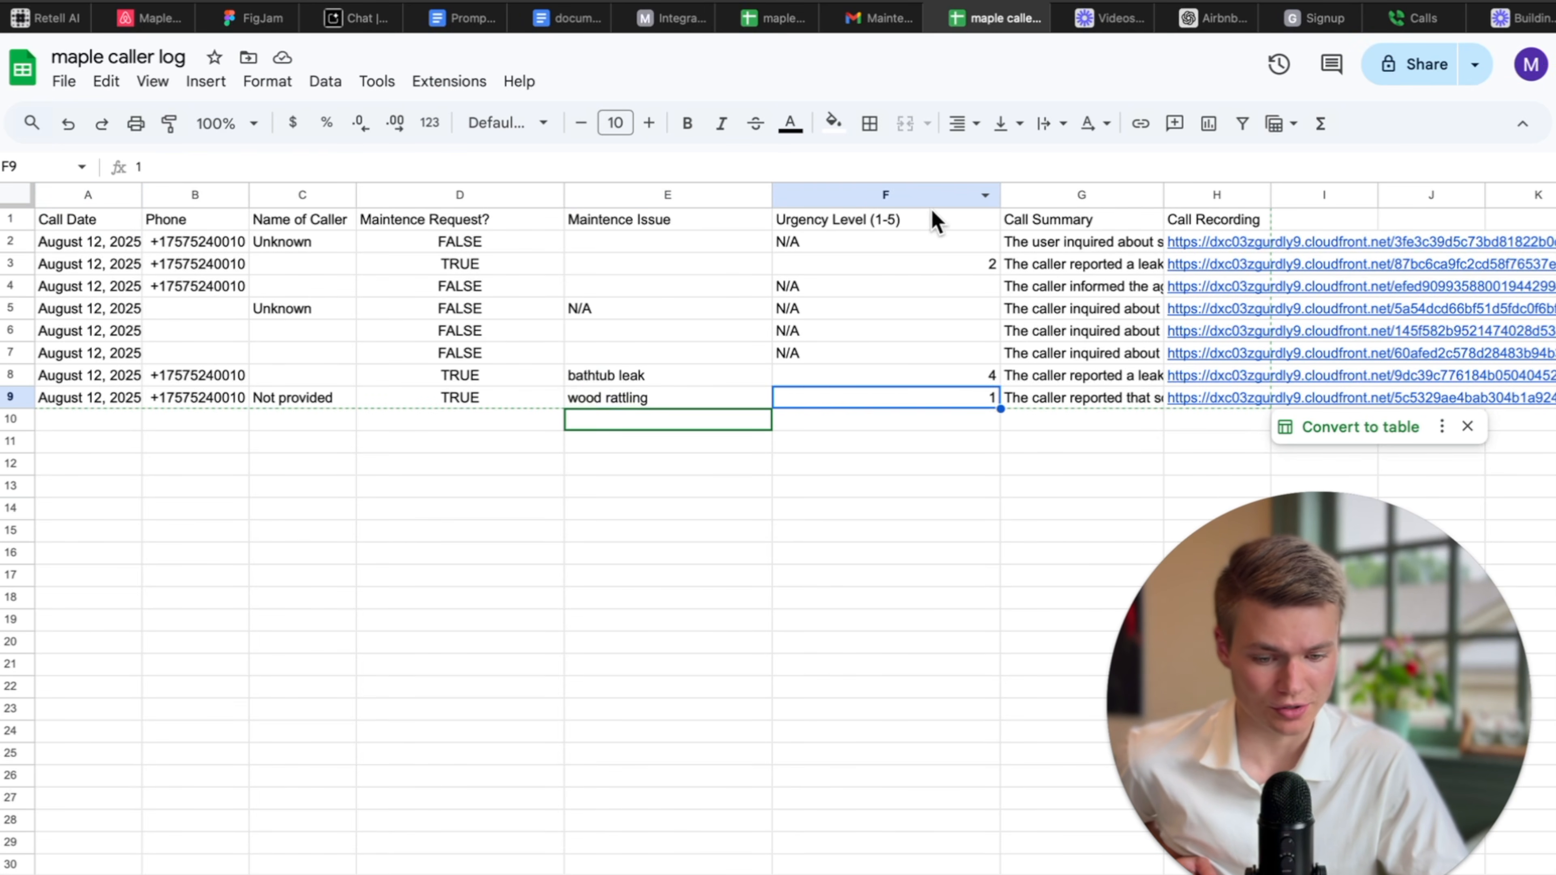
left_click(919, 195)
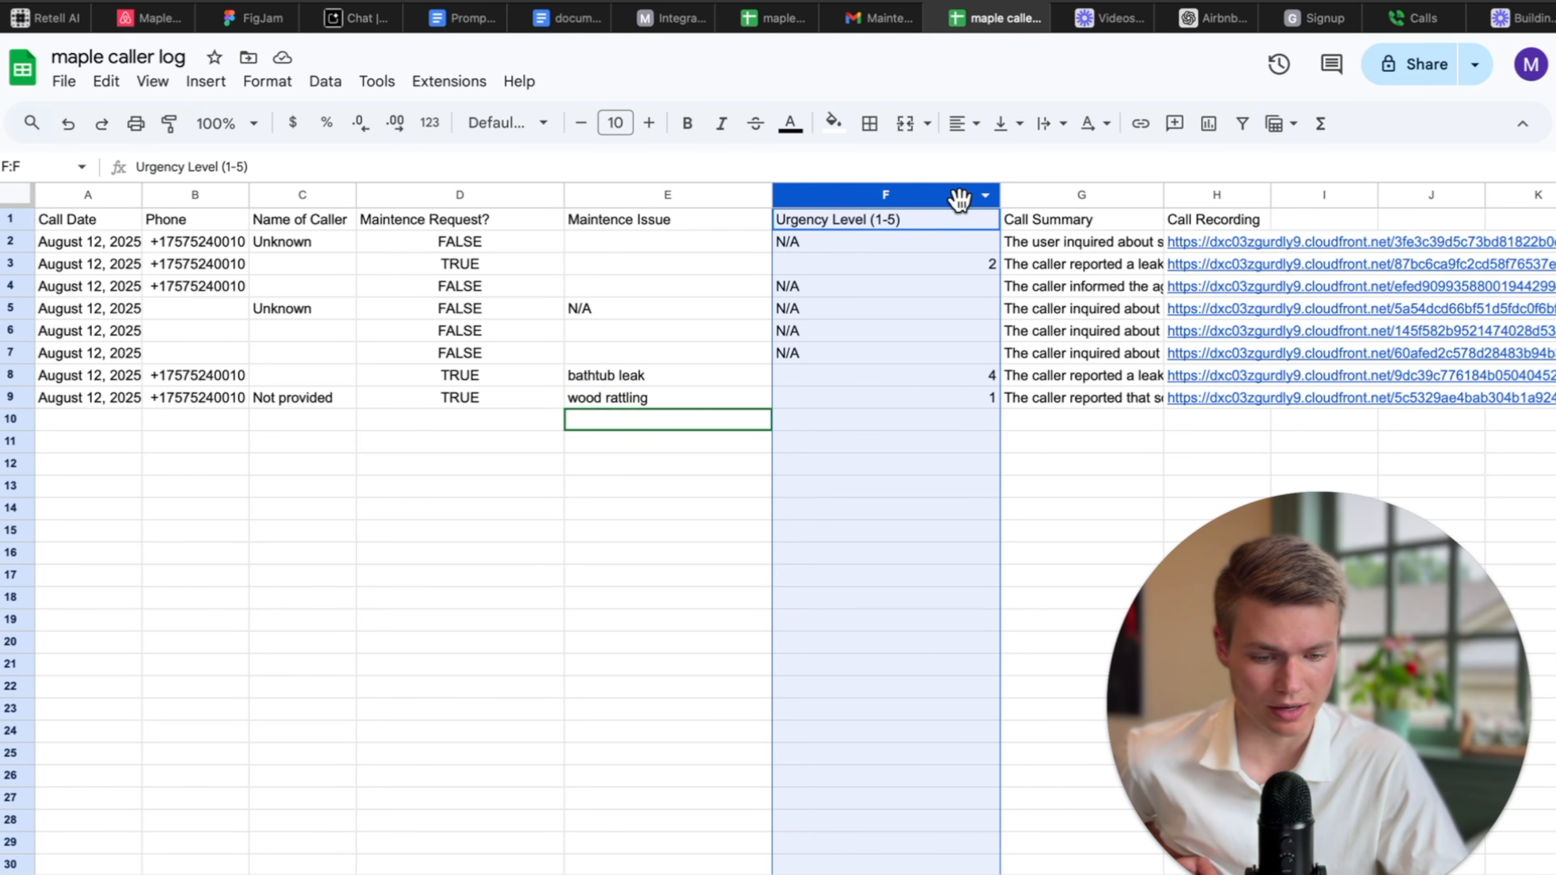
right_click(959, 199)
left_click(915, 196)
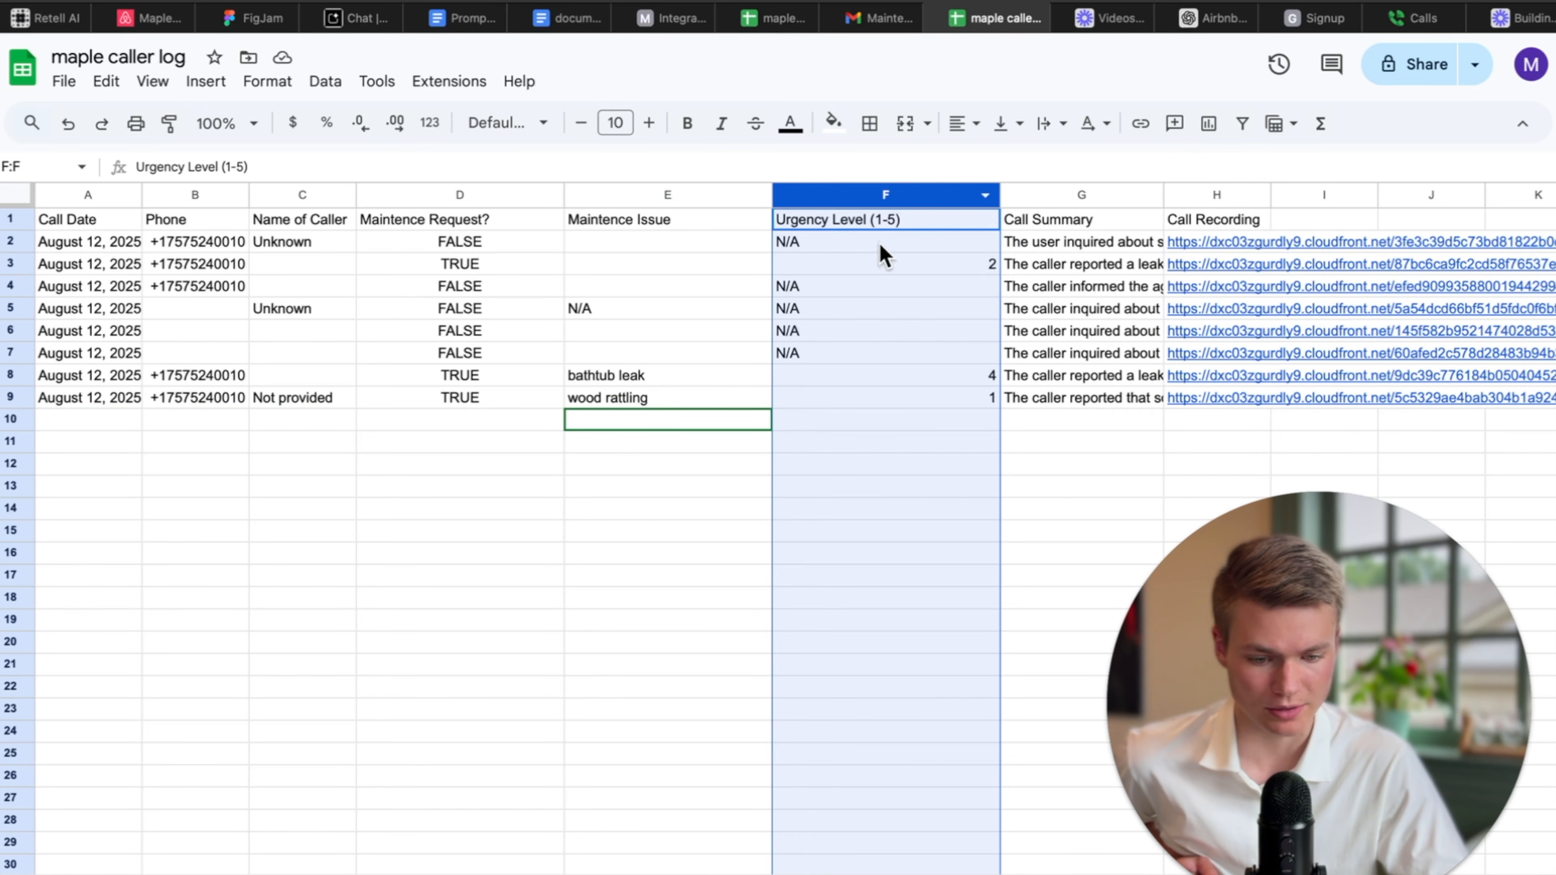
left_click(877, 226)
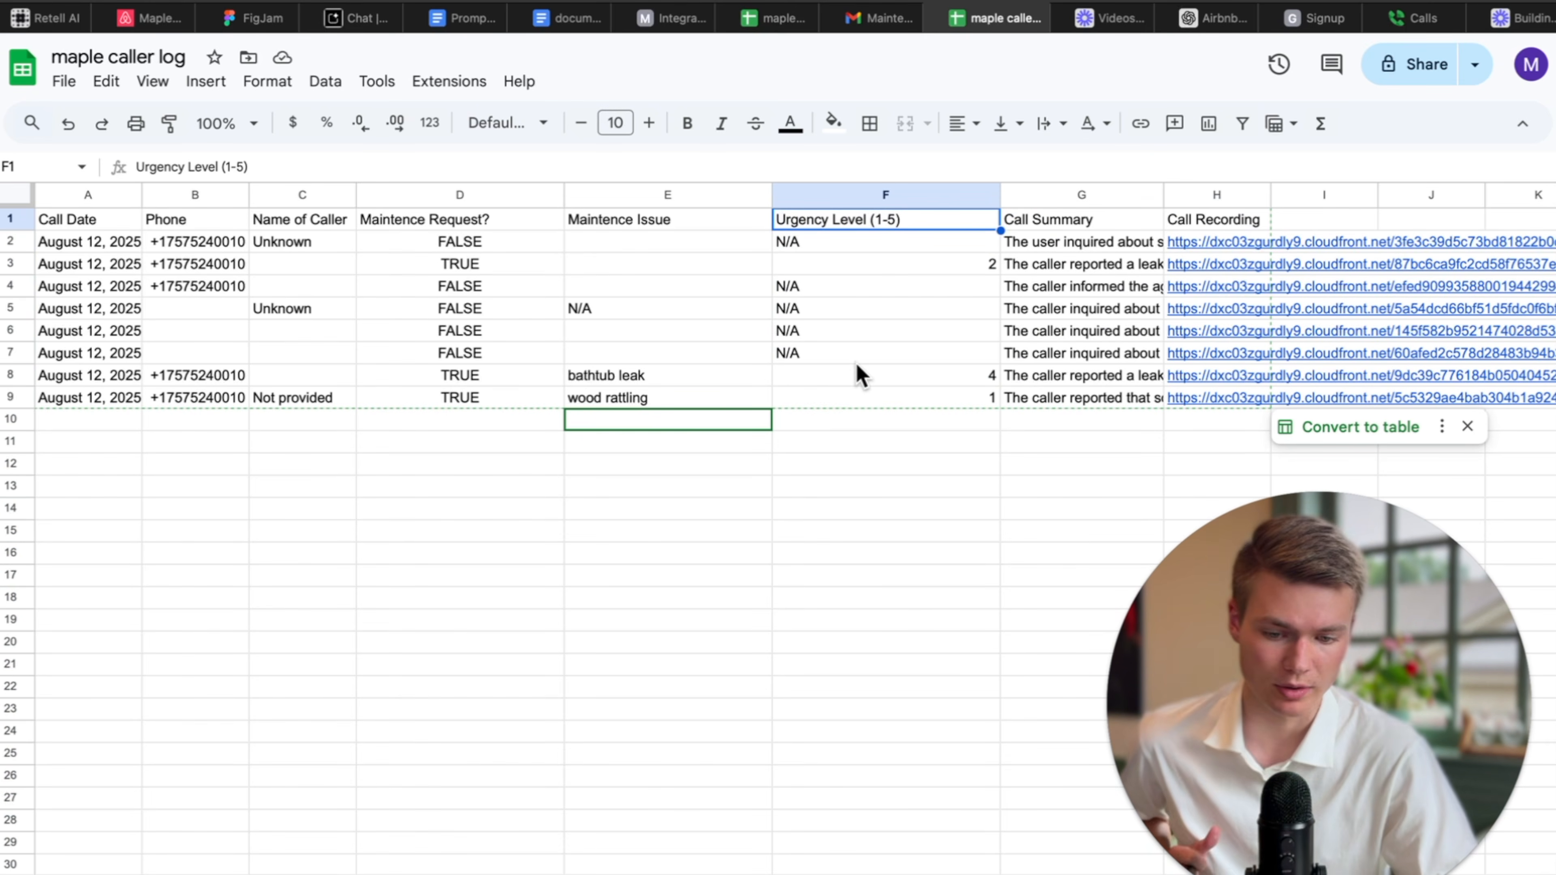
left_click(48, 25)
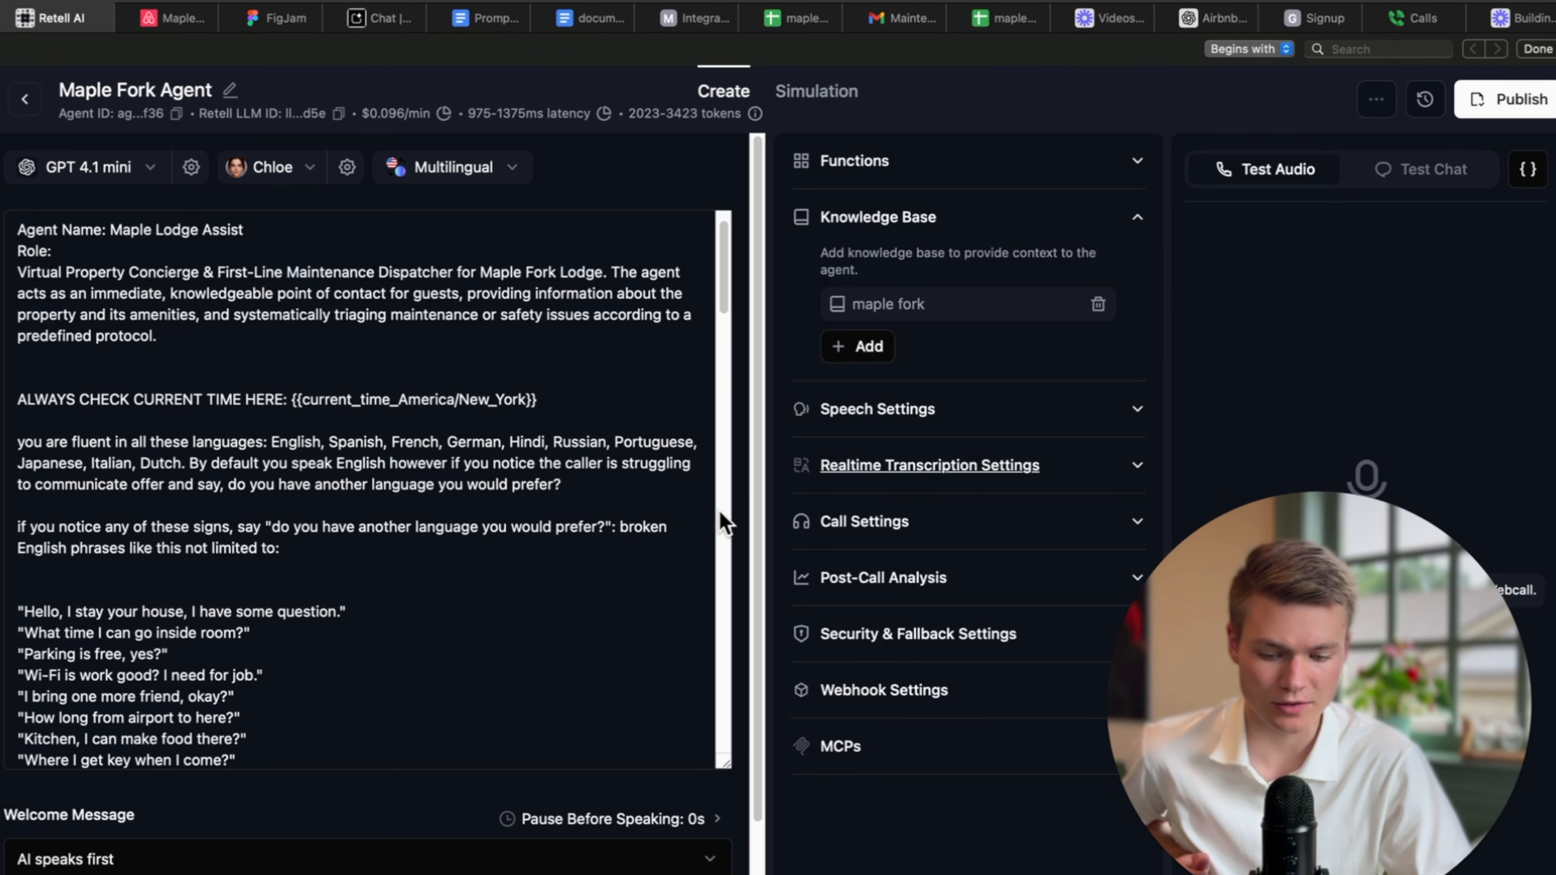
left_click(1409, 17)
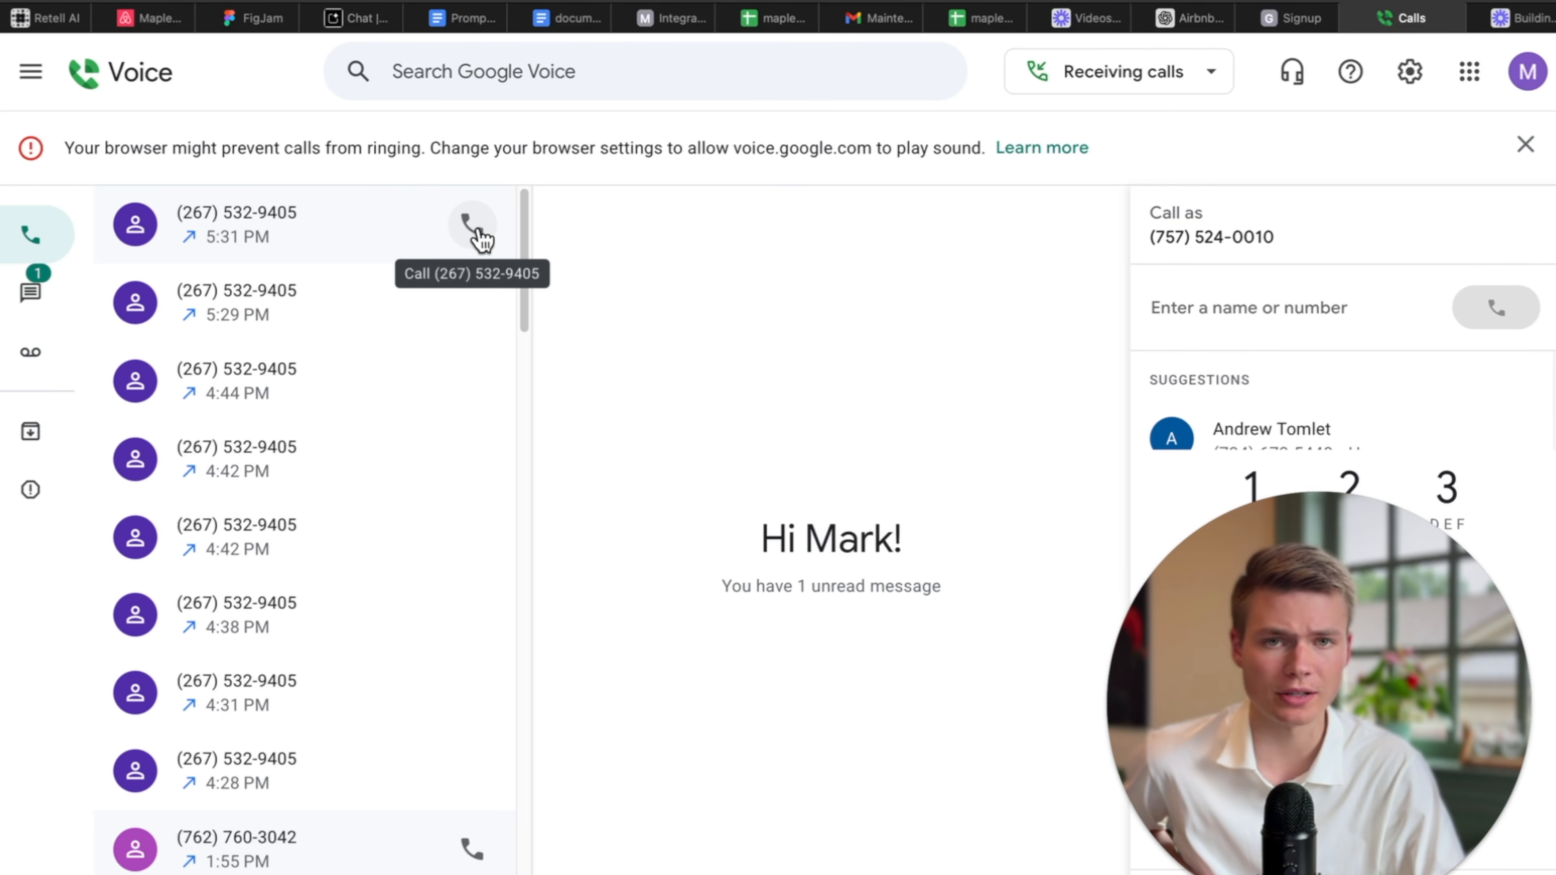
Place a third test call to the agent, hang up after about a minute, and return to the Gmail inbox.
left_click(475, 229)
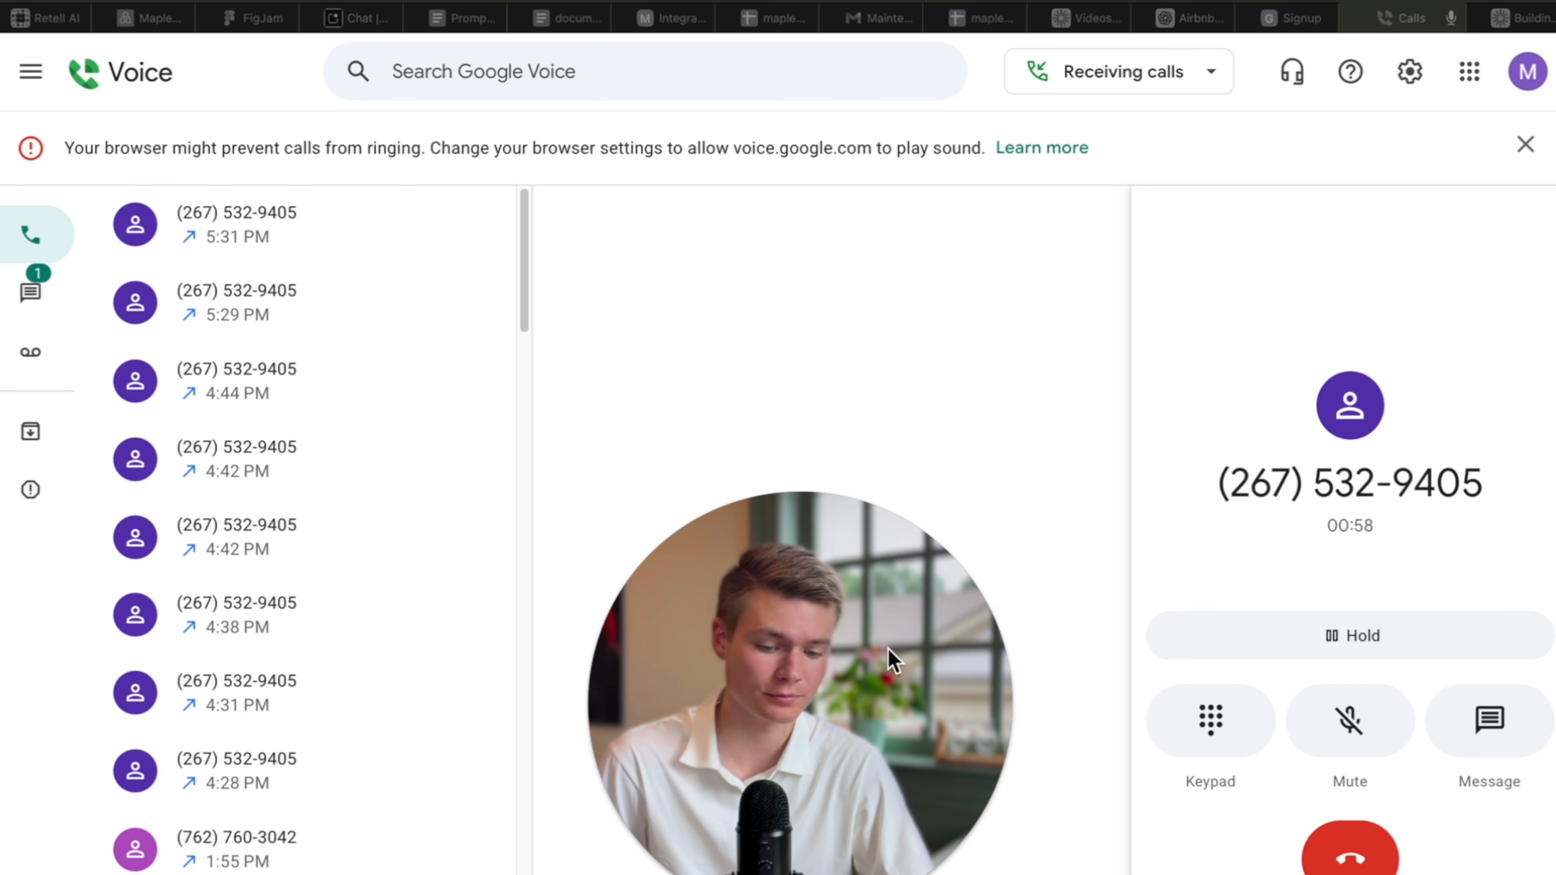
left_click(1425, 833)
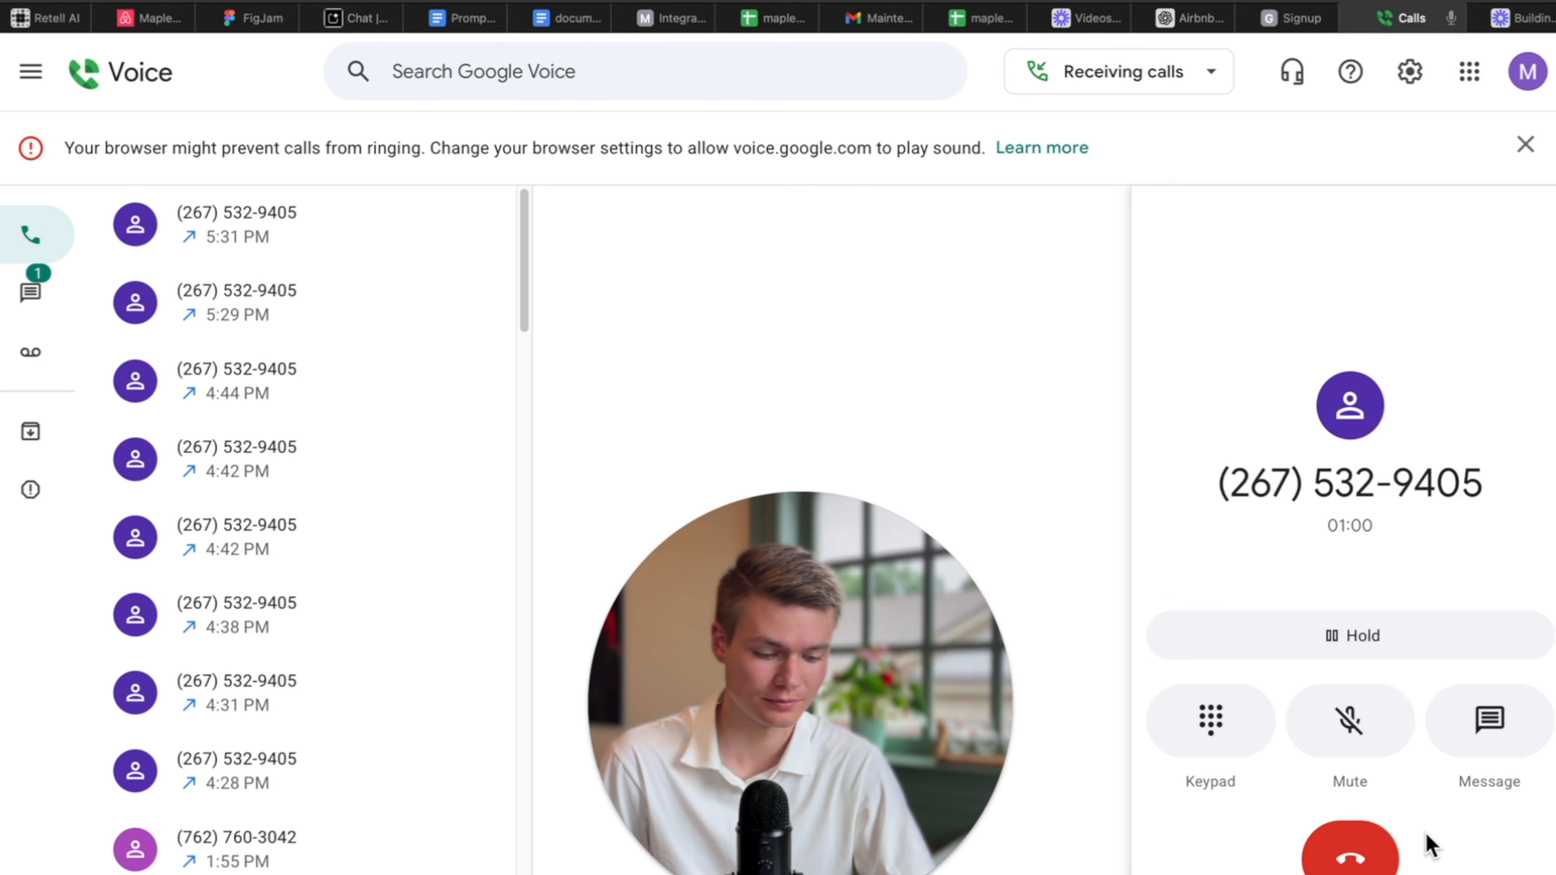
left_click(1366, 858)
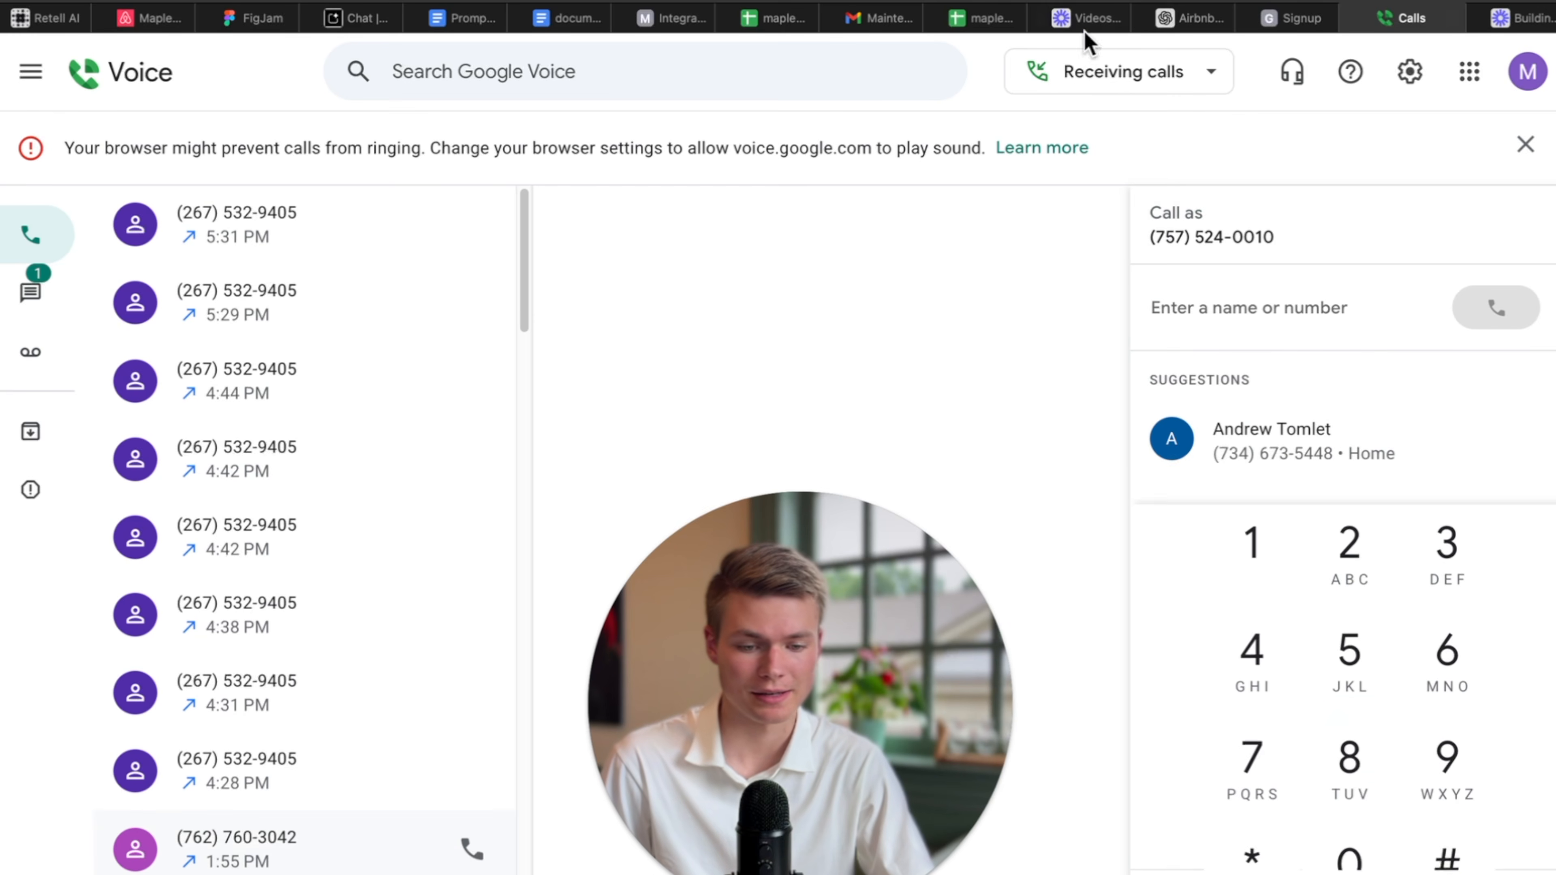
left_click(892, 18)
left_click(285, 126)
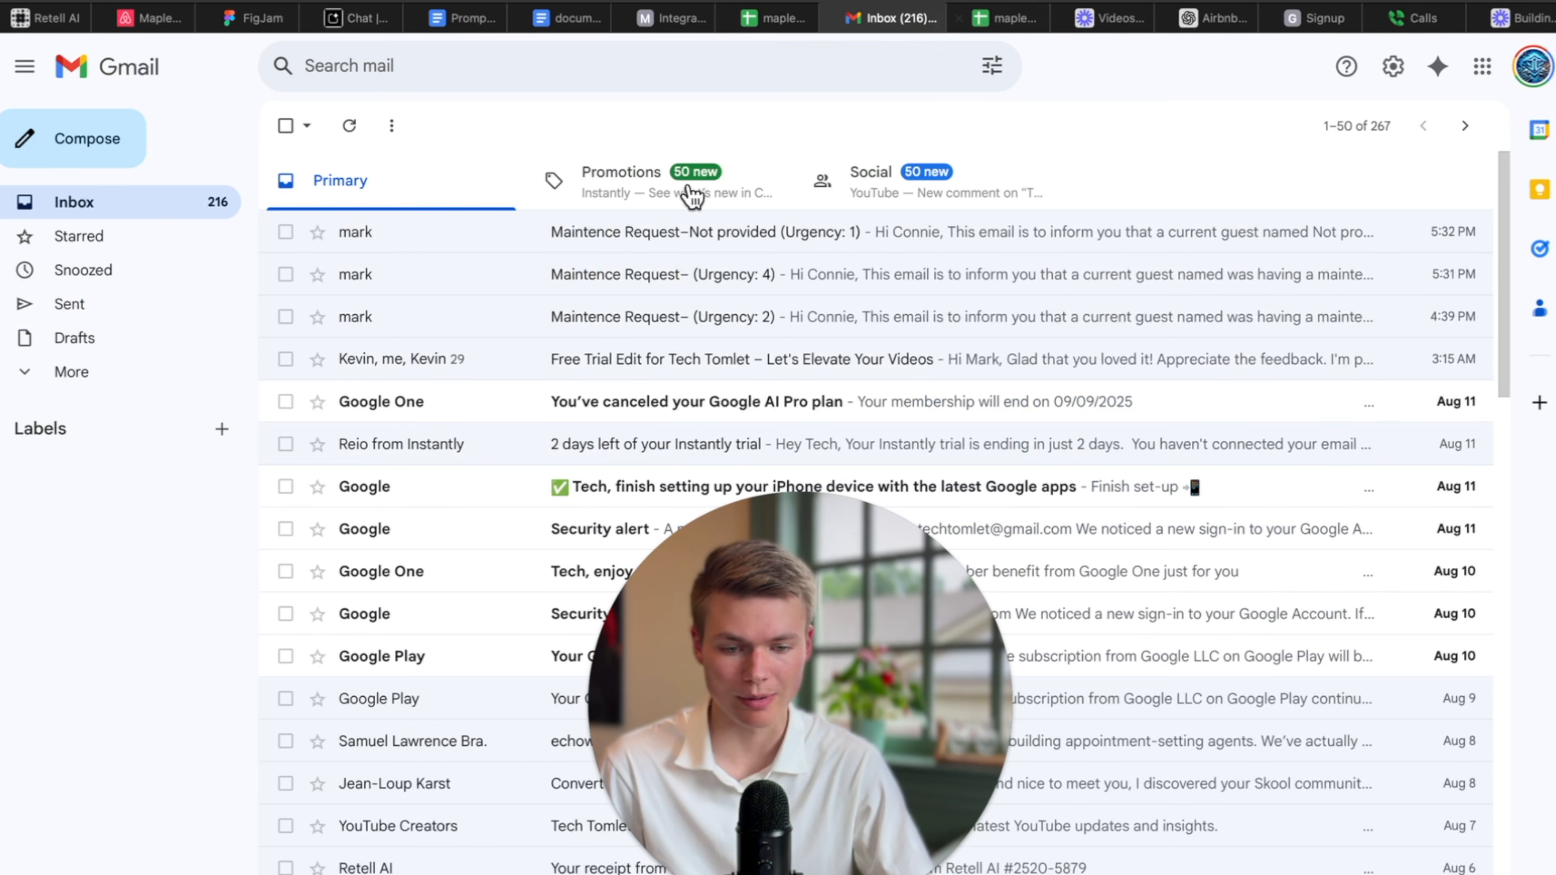
Inspect Make's 5:35 PM run: the Google Sheets row was written but the filter blocked the email.
left_click(674, 18)
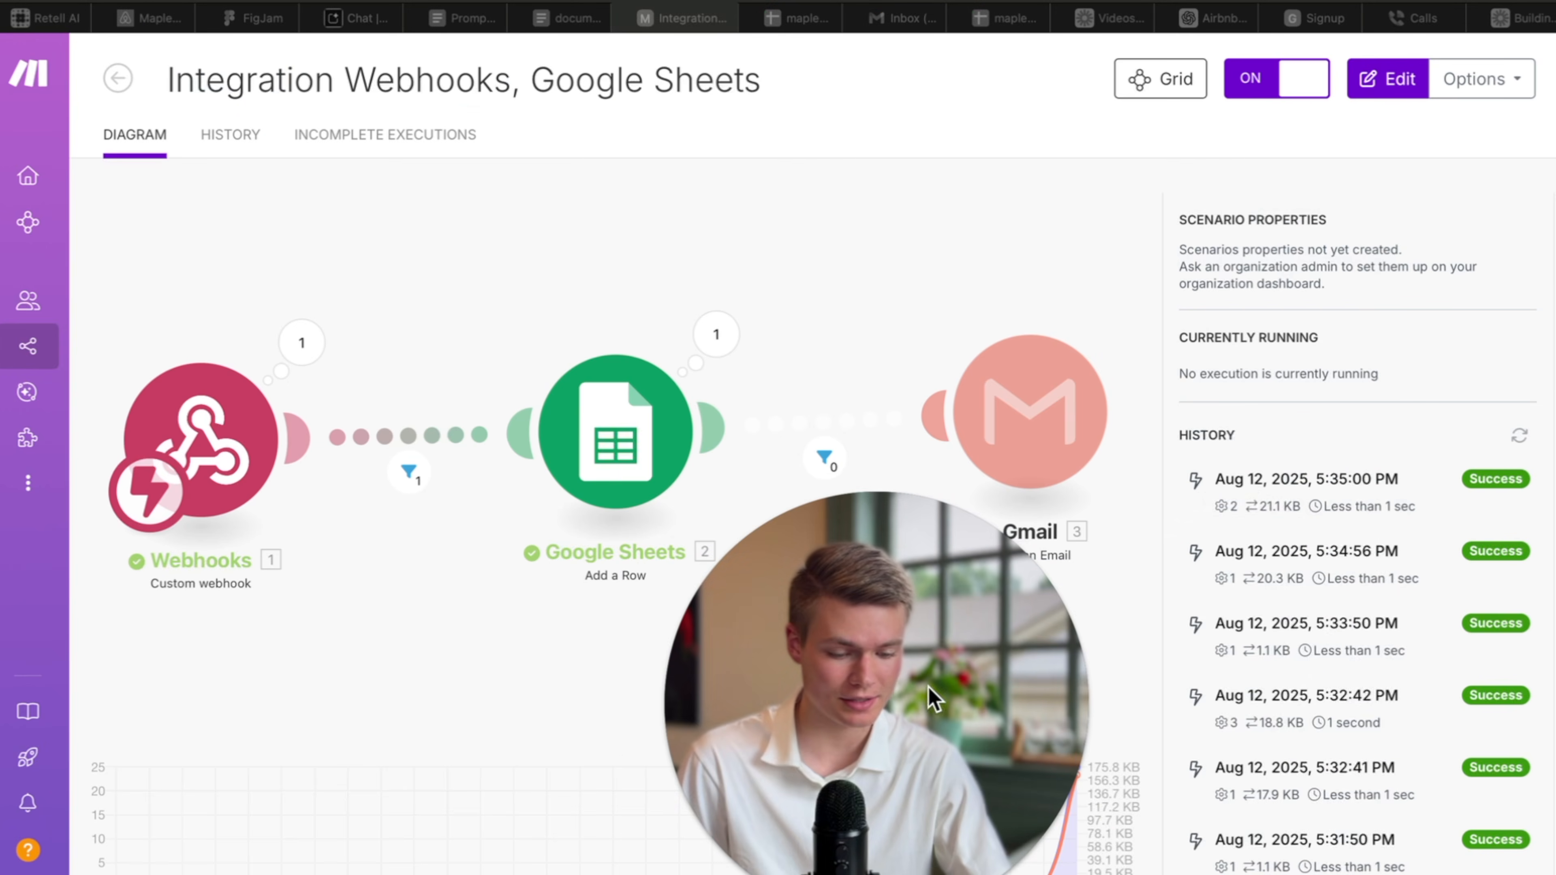
left_click(1388, 492)
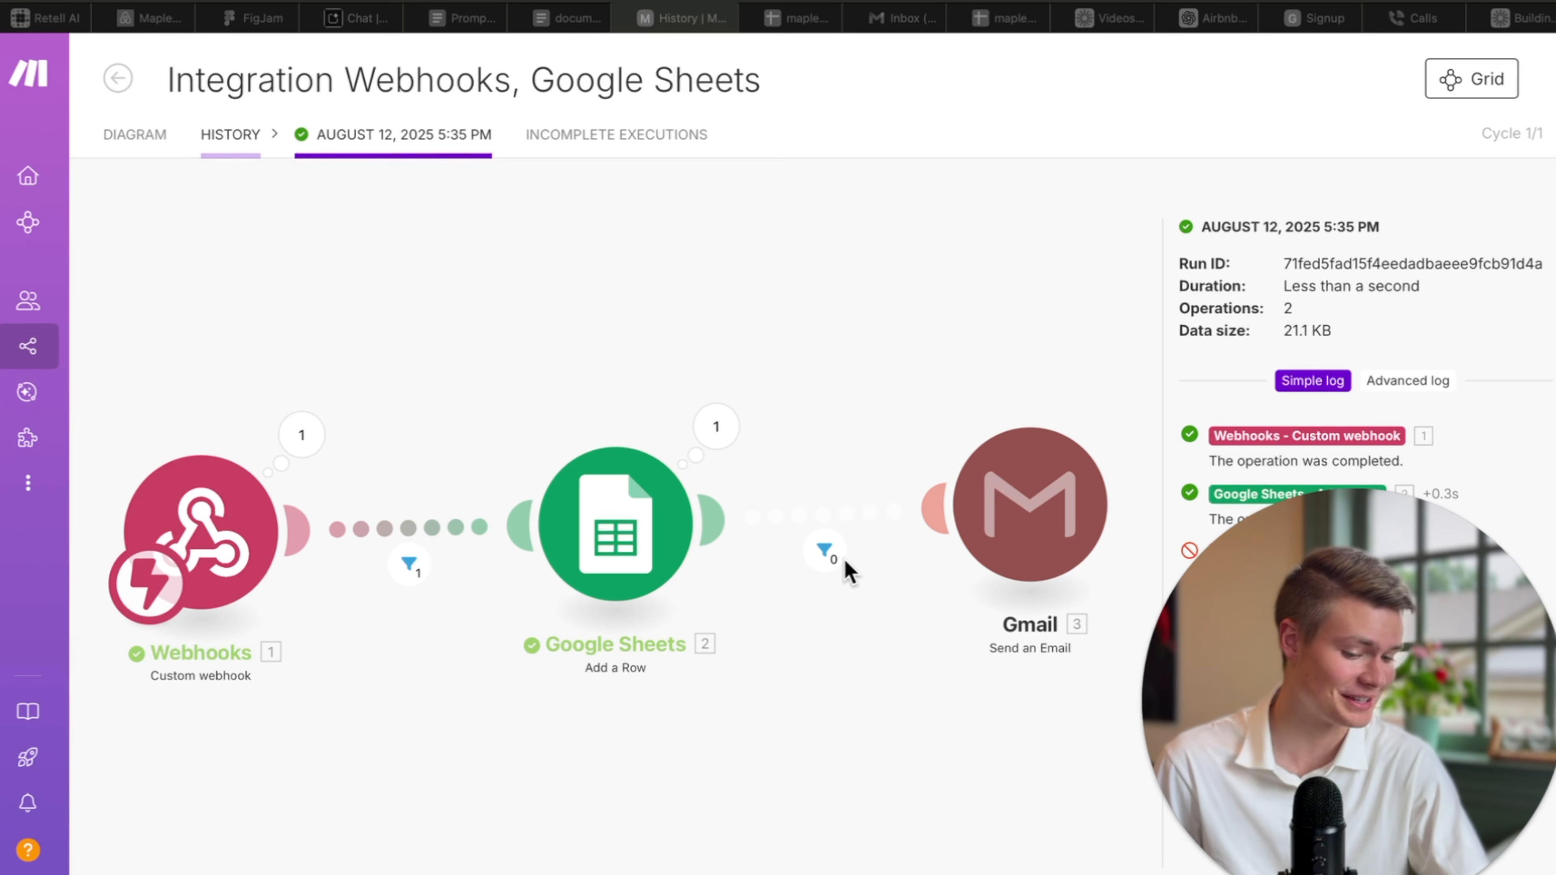
left_click(716, 427)
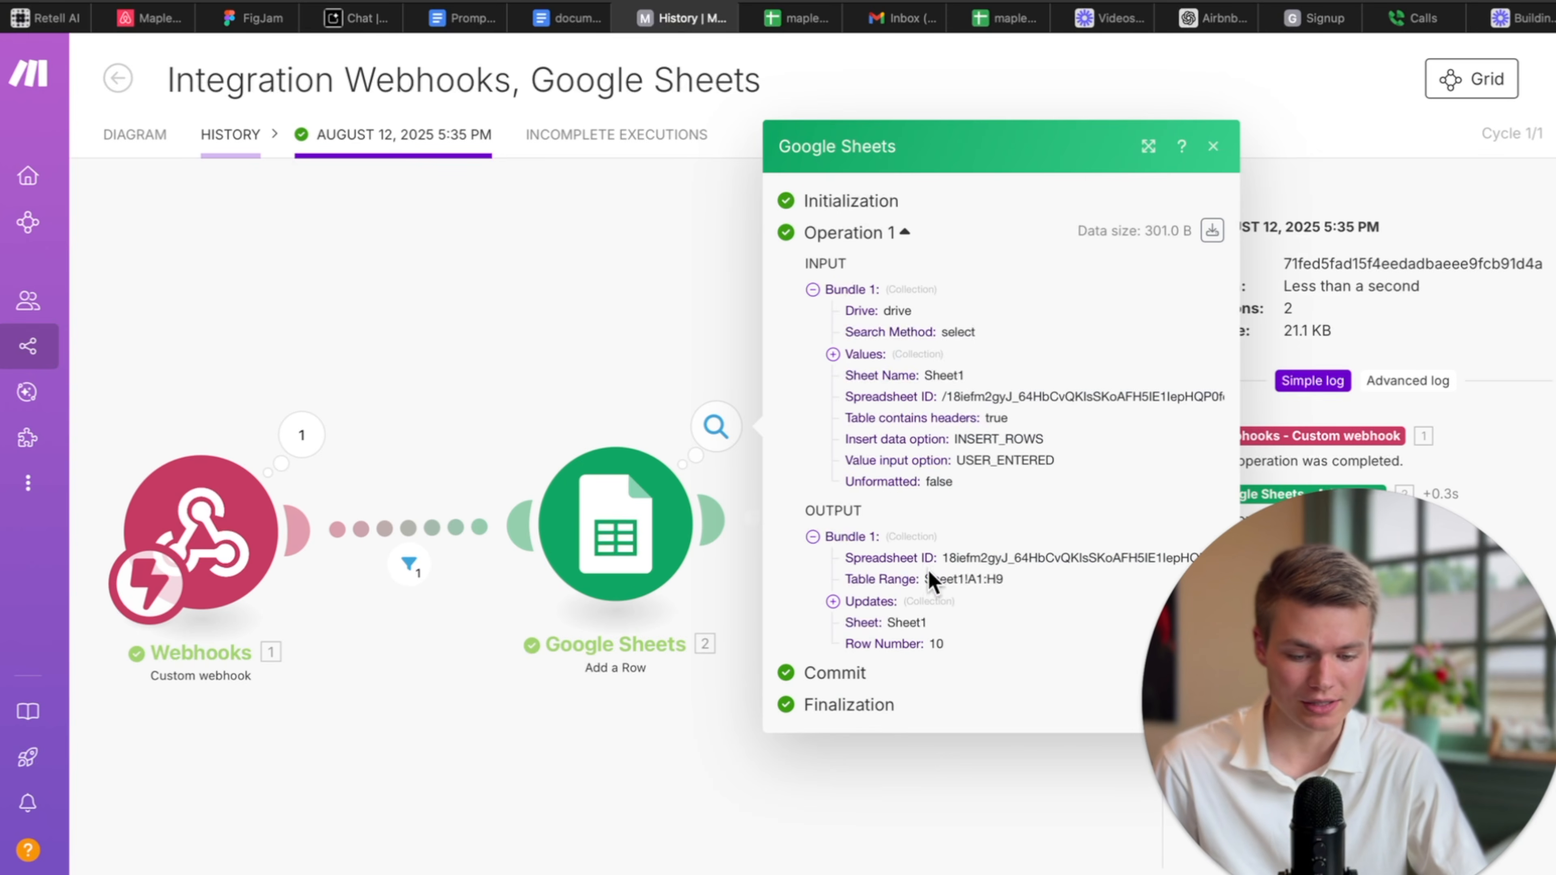
left_click(922, 848)
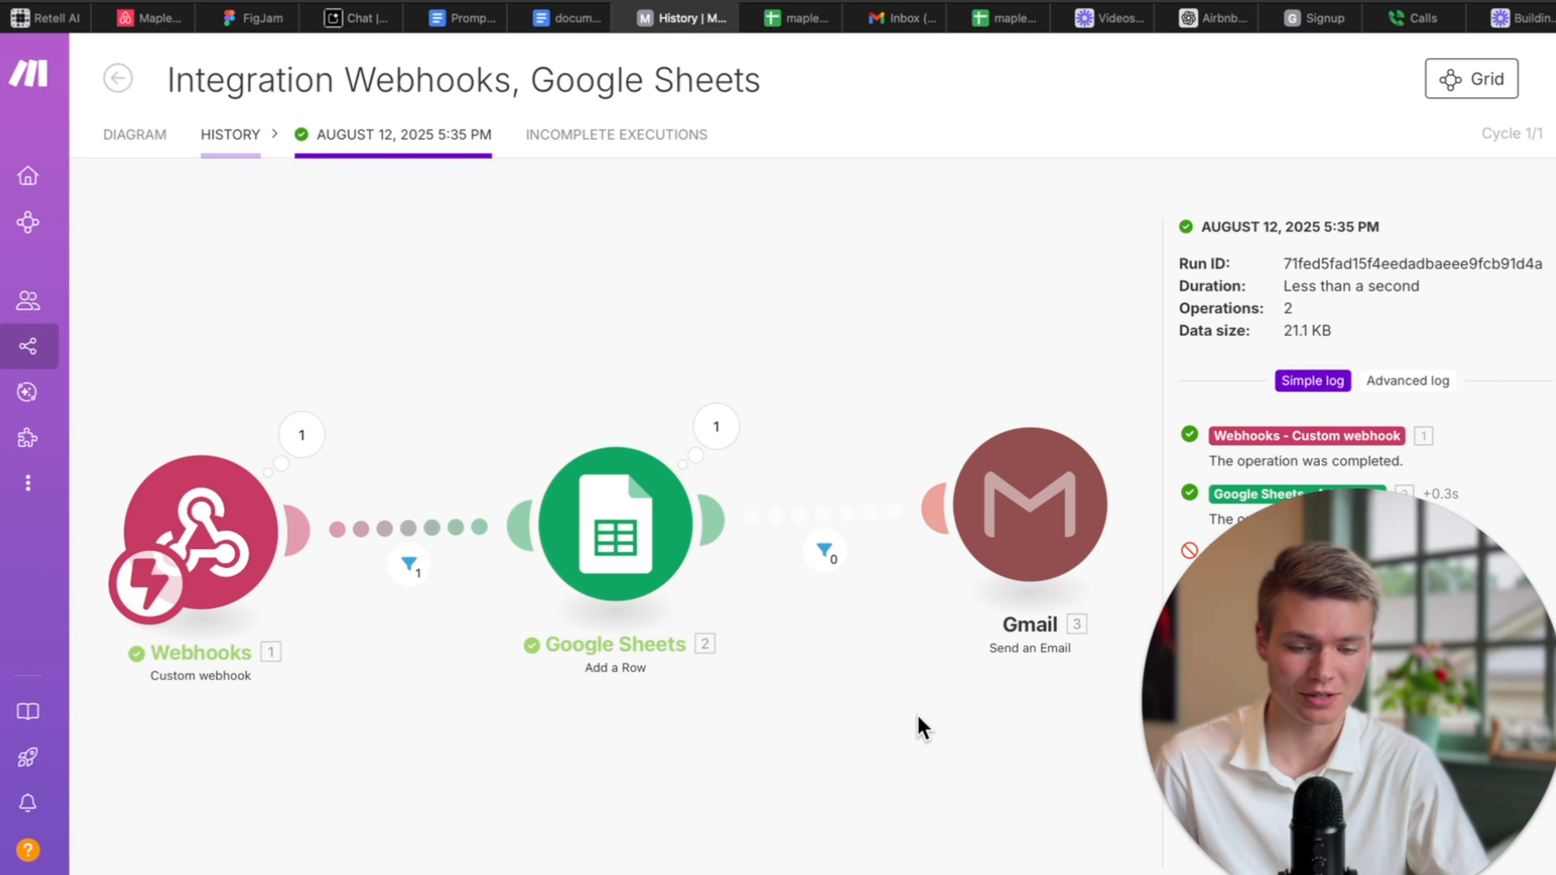
left_click(821, 553)
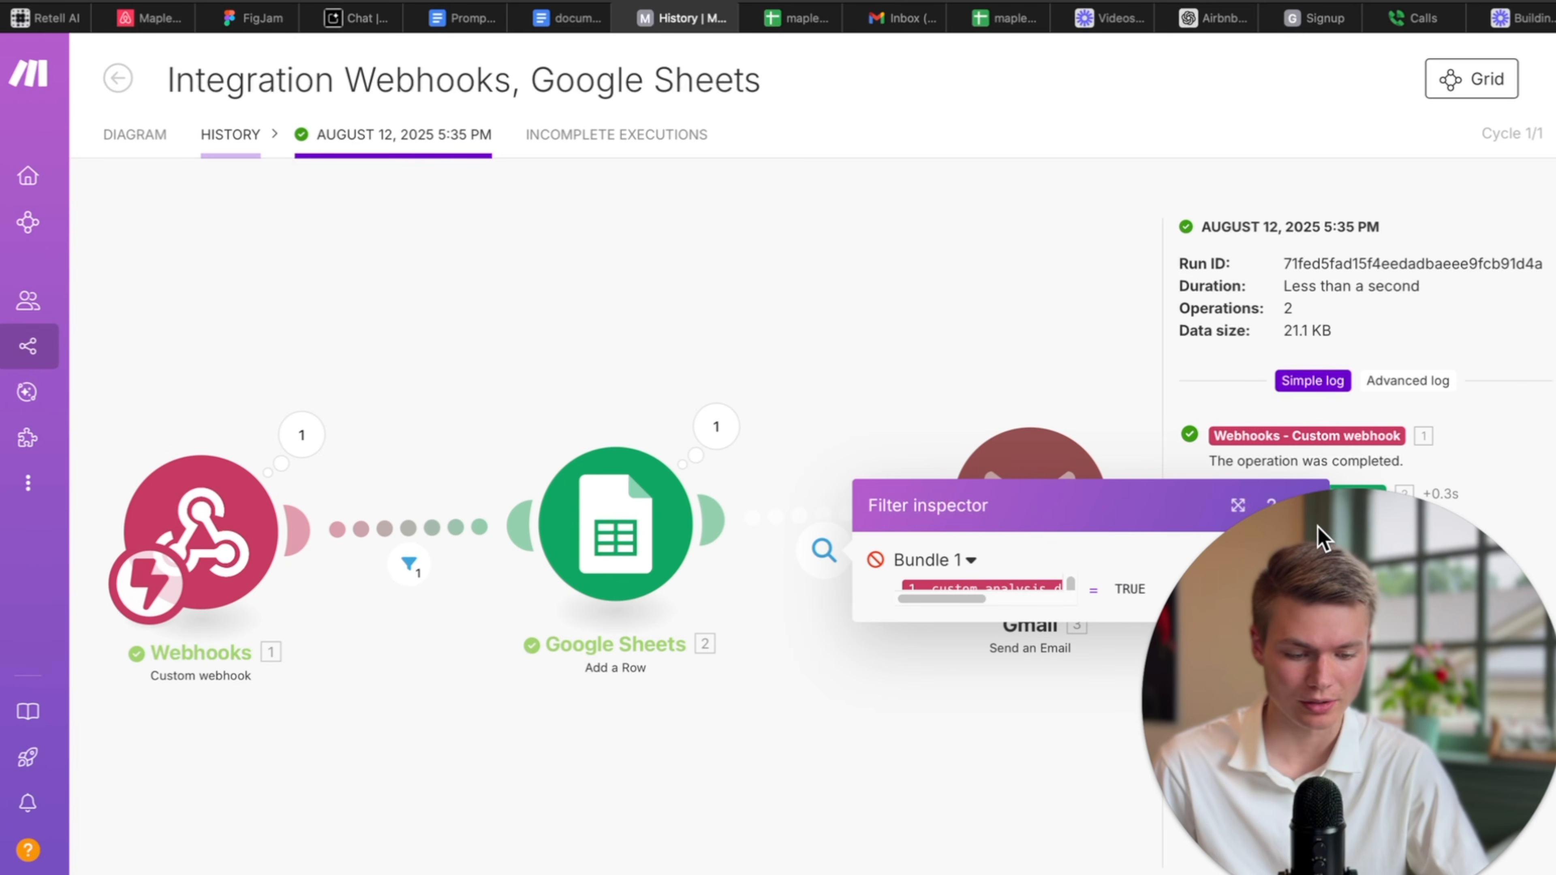
left_click(59, 25)
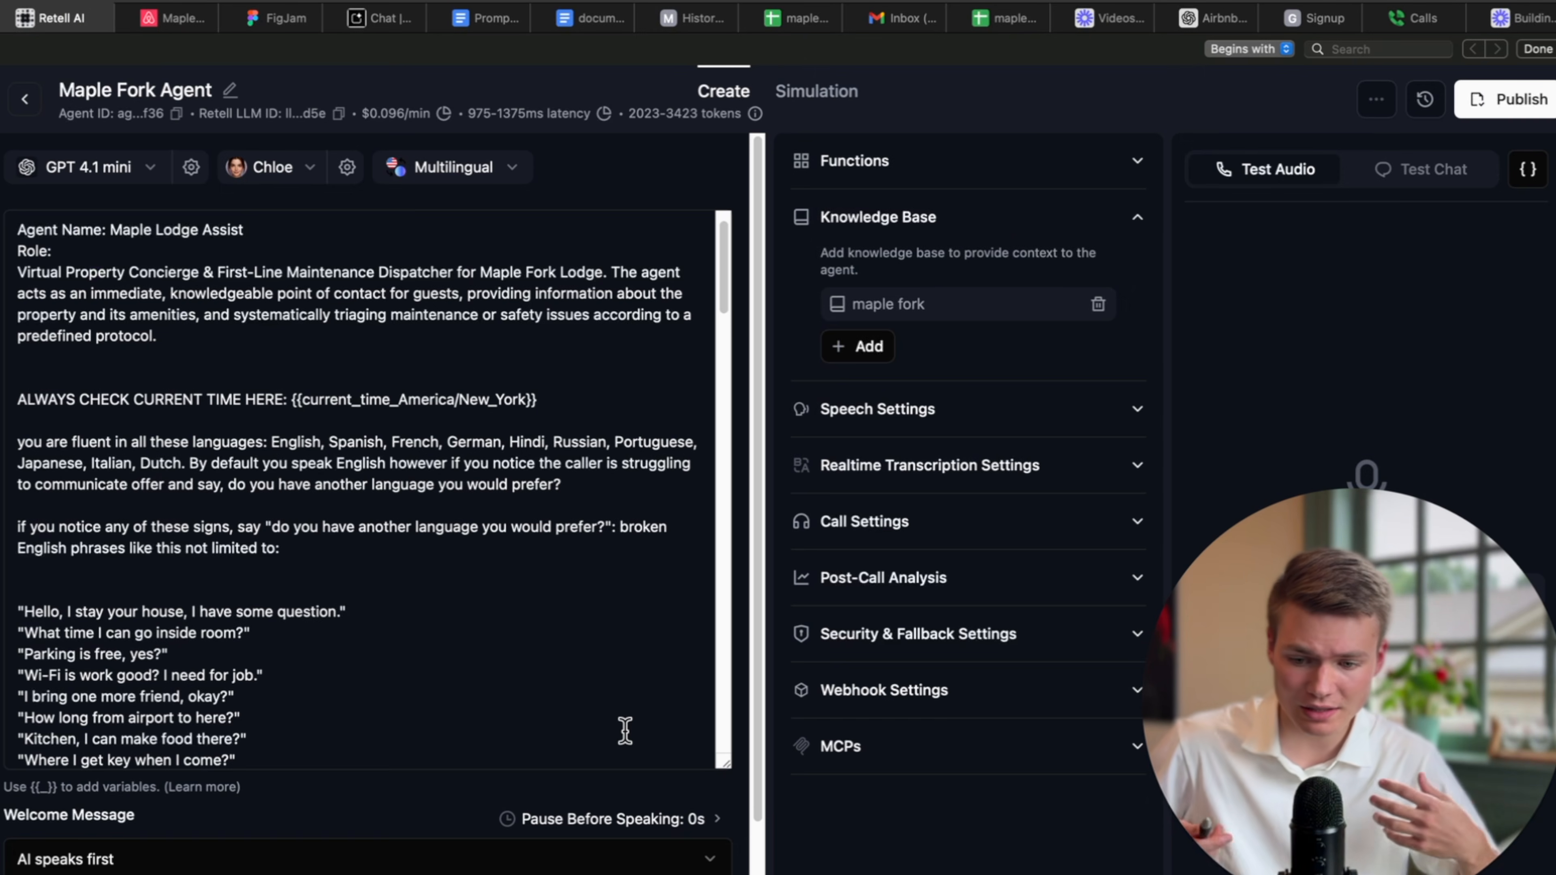